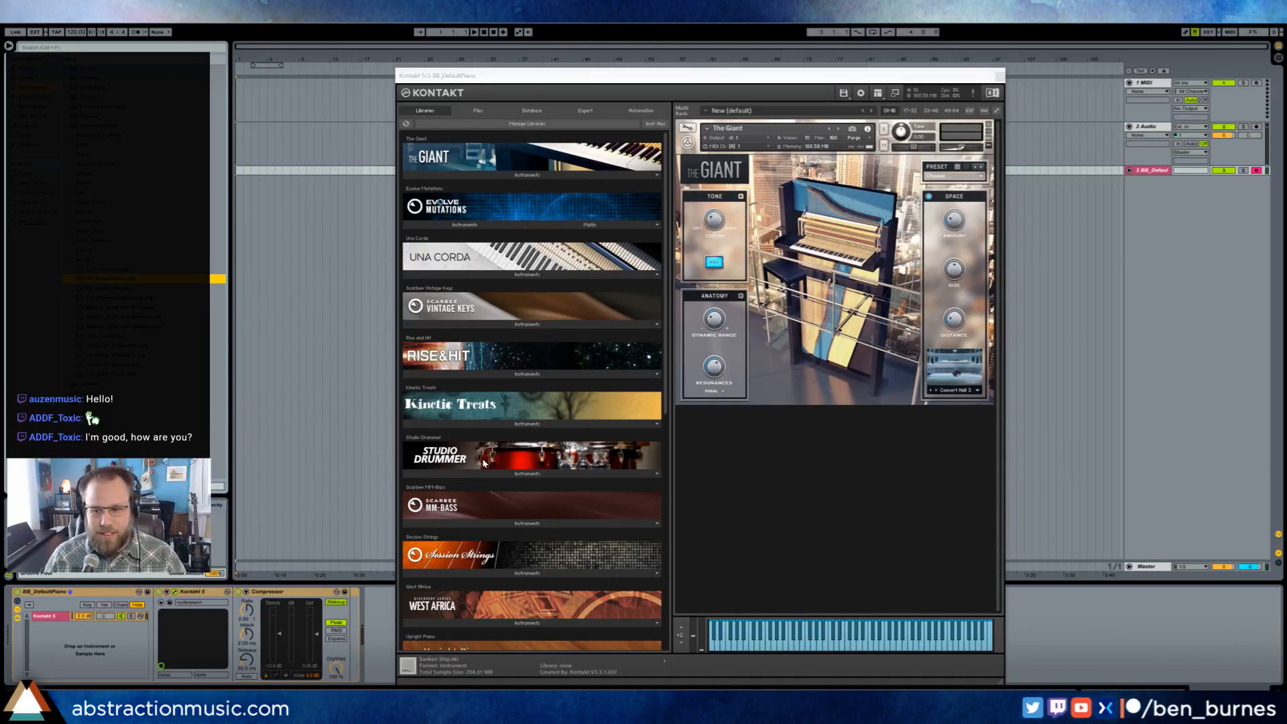
- Narrow the Ableton Live browser sidebar to line up with the chat overlay's edge, and reposition the Kontakt window clear of it
{"action": "left_click_drag", "start_coordinate": [606, 79], "coordinate": [452, 56]}
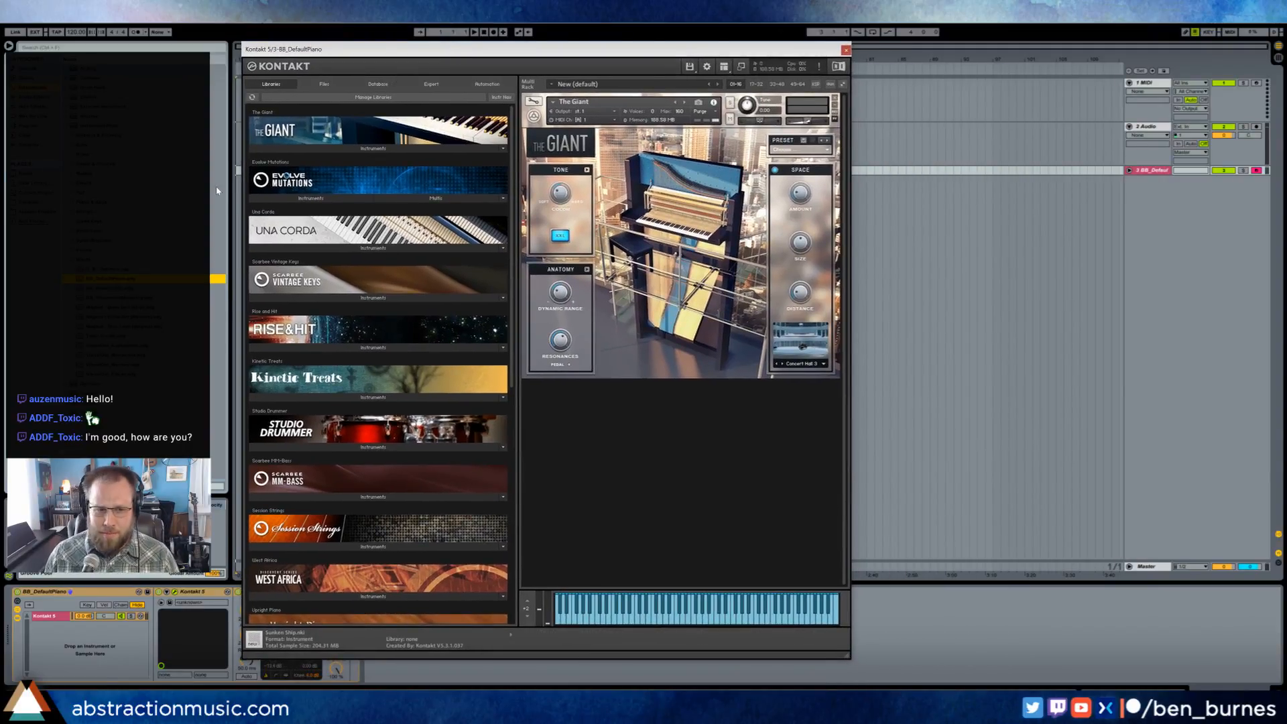
{"action": "left_click_drag", "start_coordinate": [236, 174], "coordinate": [213, 173]}
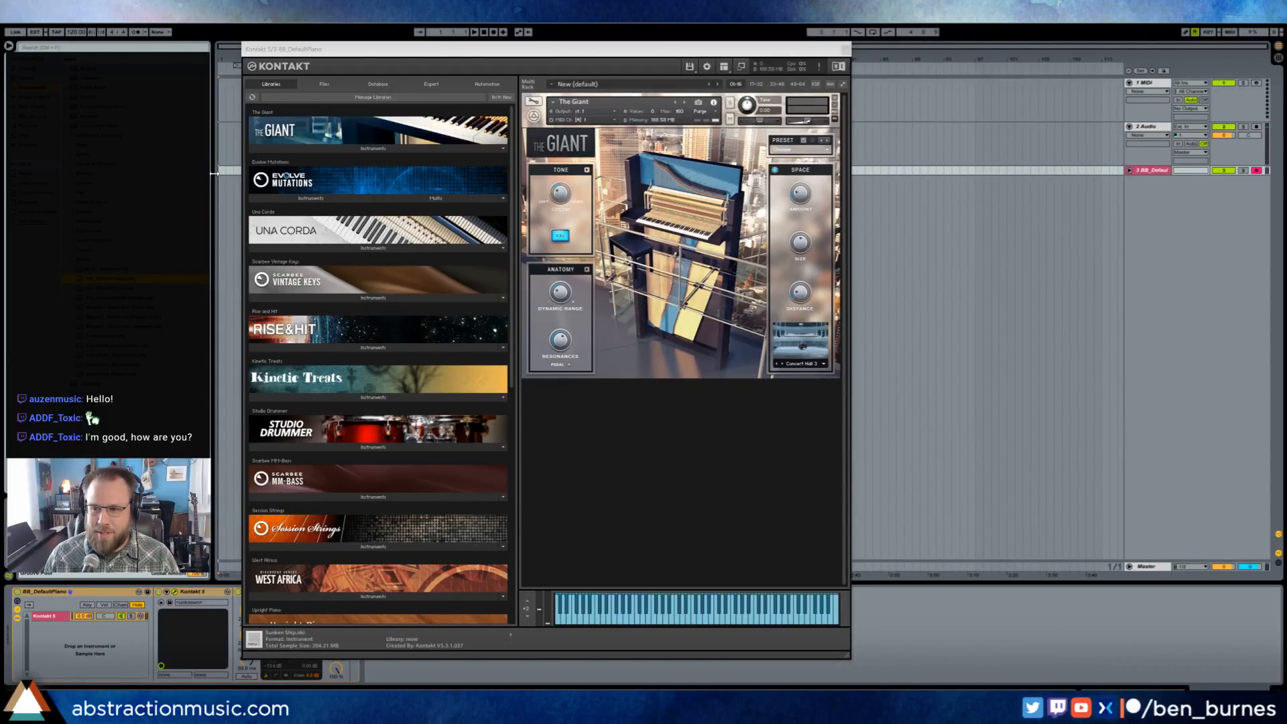
{"action": "key", "text": "alt+Tab"}
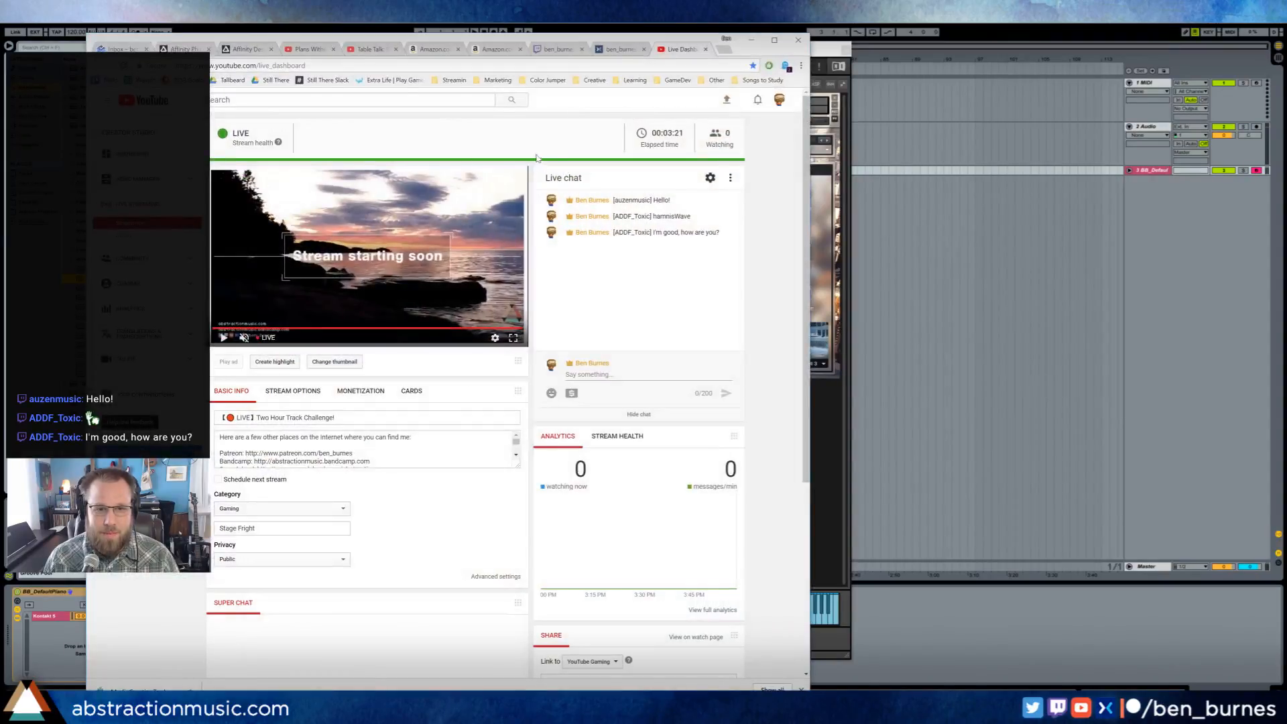
{"action": "left_click", "coordinate": [752, 41]}
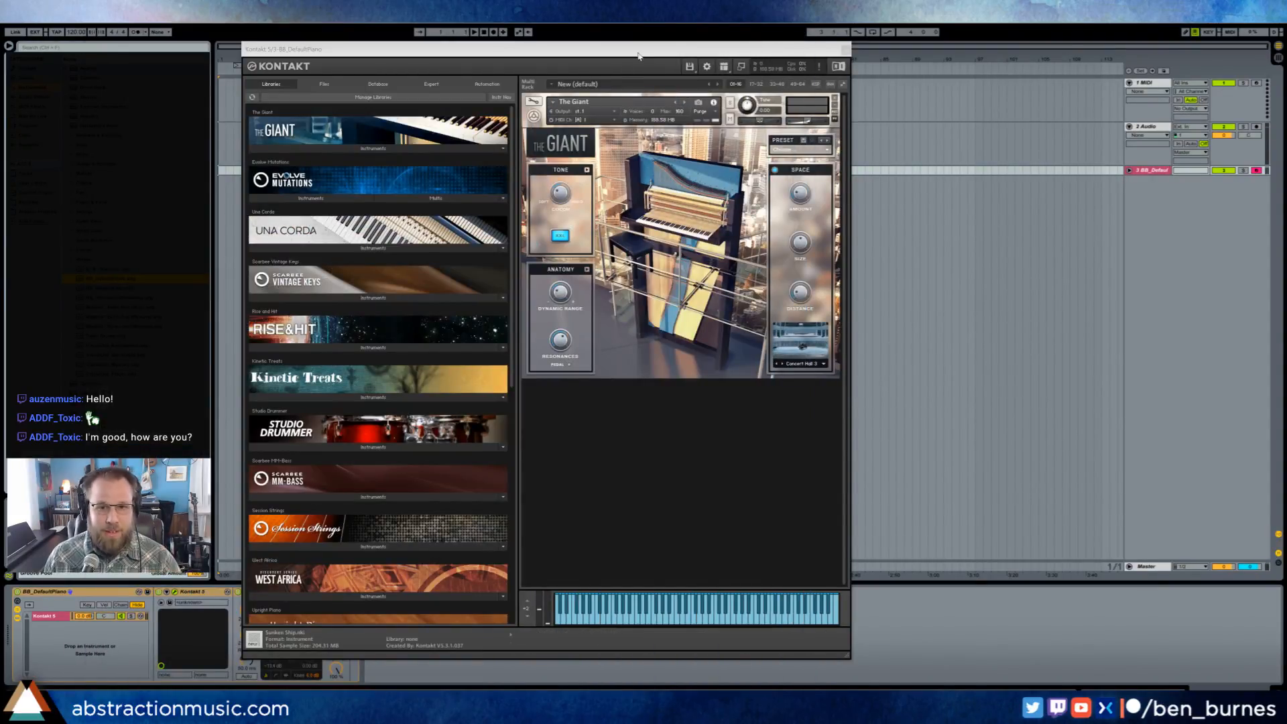
{"action": "left_click_drag", "start_coordinate": [644, 54], "coordinate": [764, 76]}
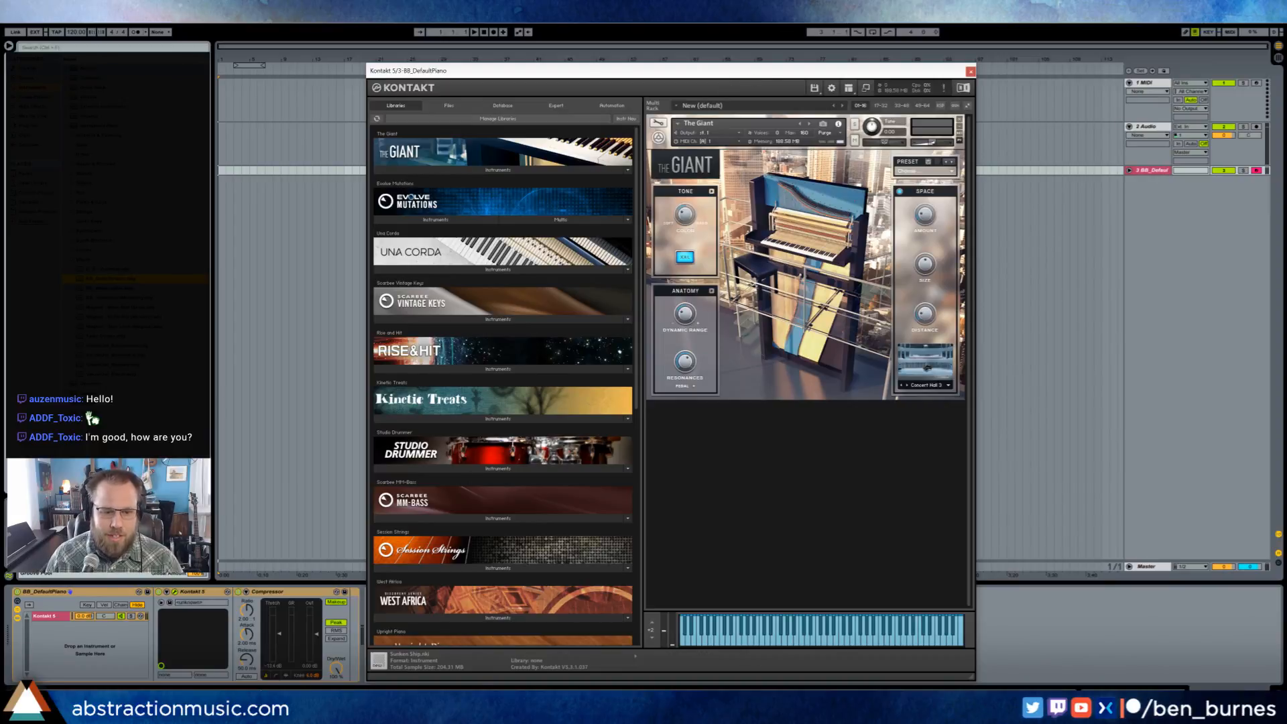
- Close the piano's Kontakt window and start the 2-hour countdown timer in the web browser
{"action": "key", "text": "alt+Tab"}
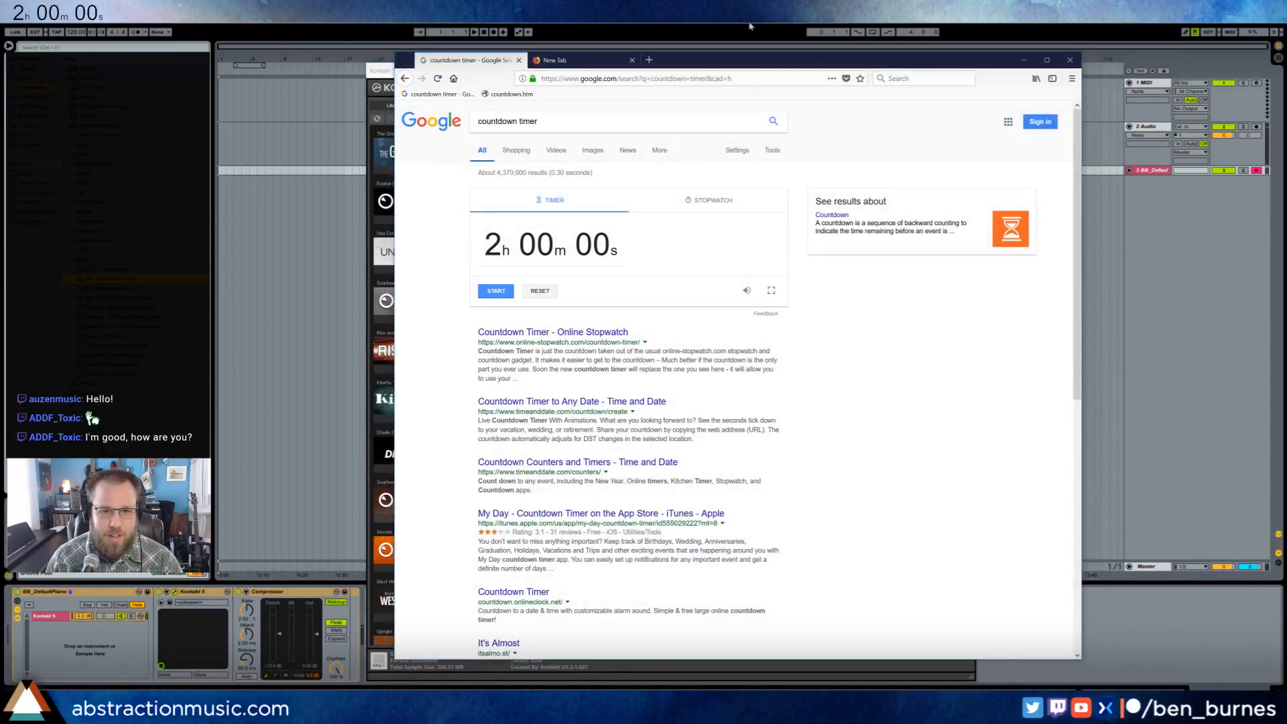
{"action": "left_click_drag", "start_coordinate": [763, 61], "coordinate": [736, 65]}
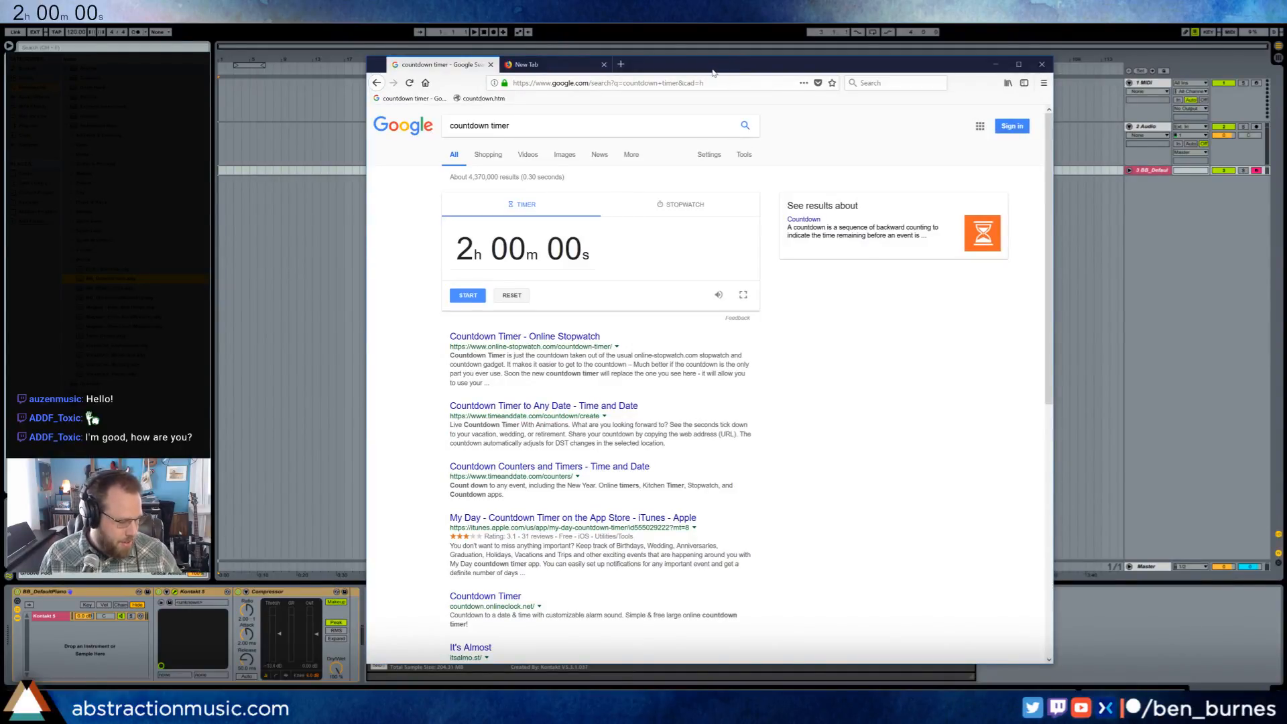
{"action": "key", "text": "alt+Tab"}
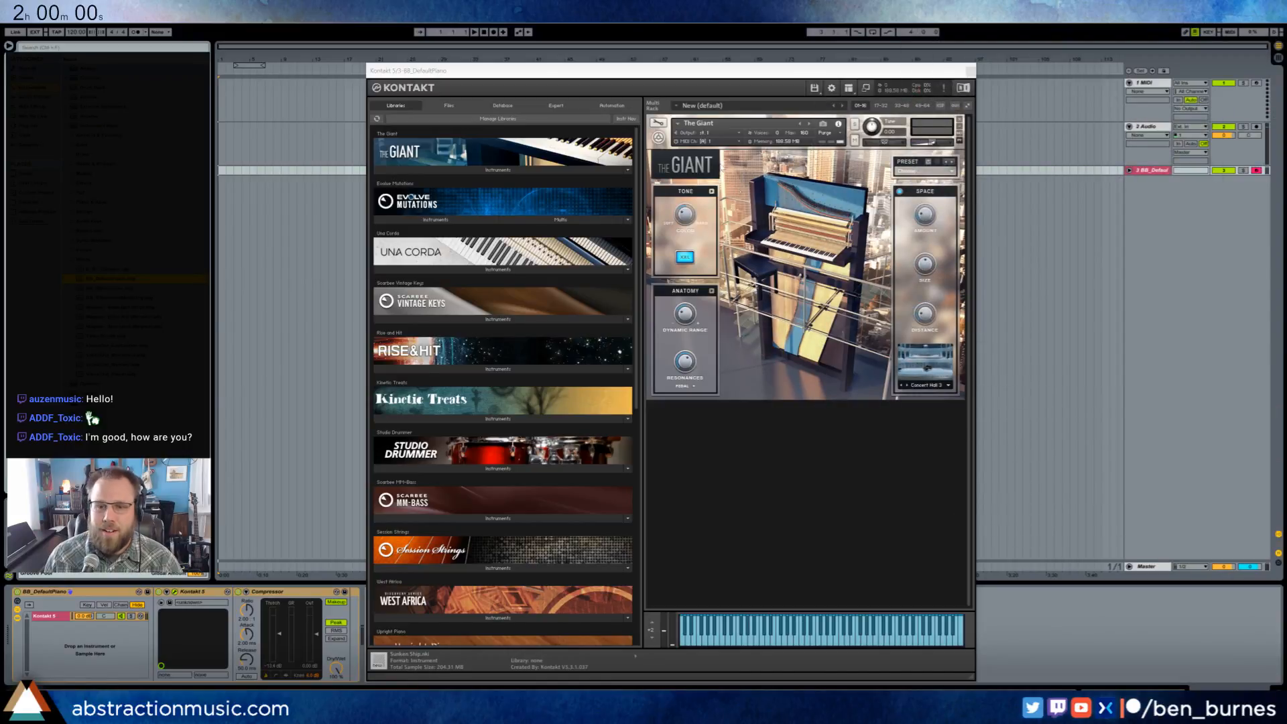
{"action": "left_click", "coordinate": [970, 71]}
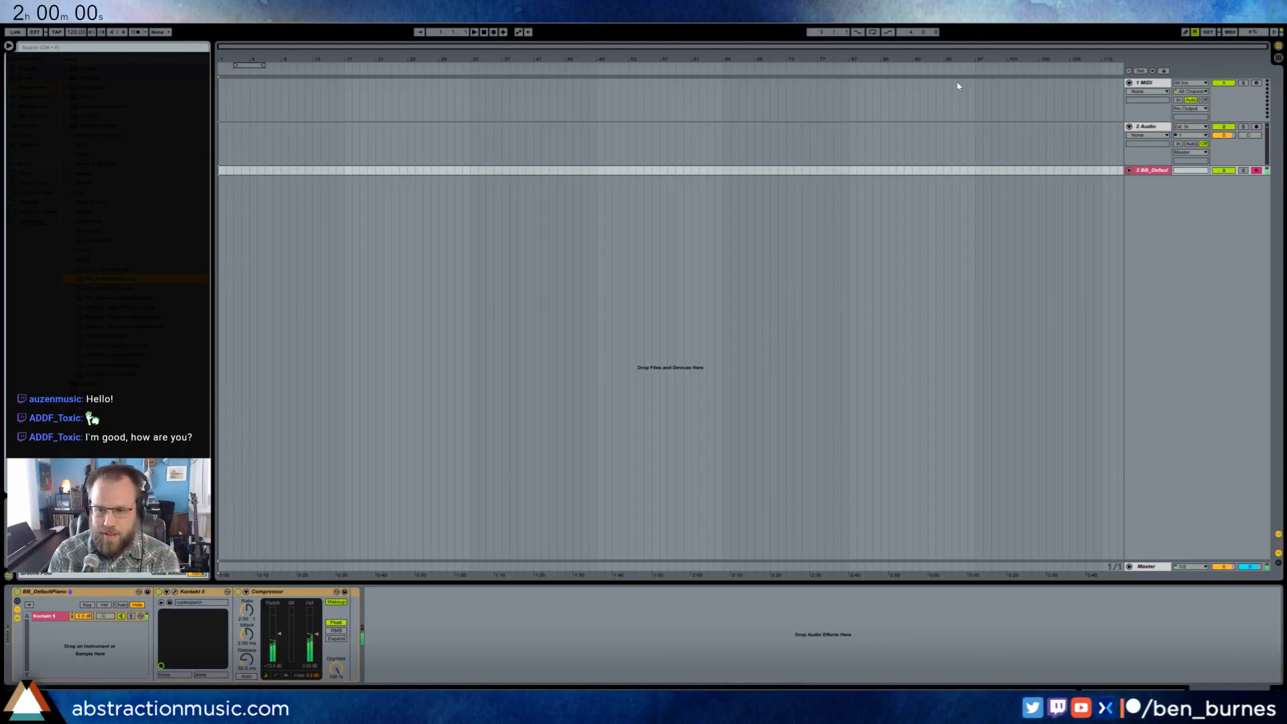
{"action": "key", "text": "alt+Tab"}
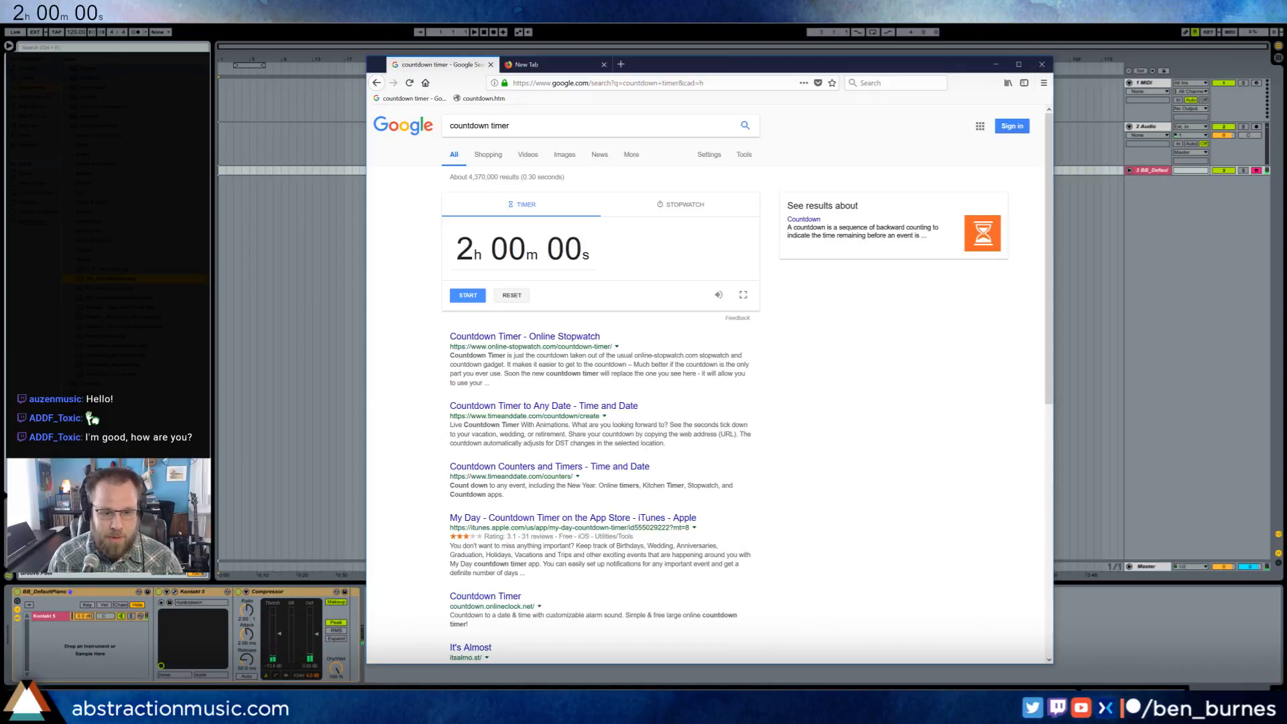
{"action": "left_click", "coordinate": [475, 296]}
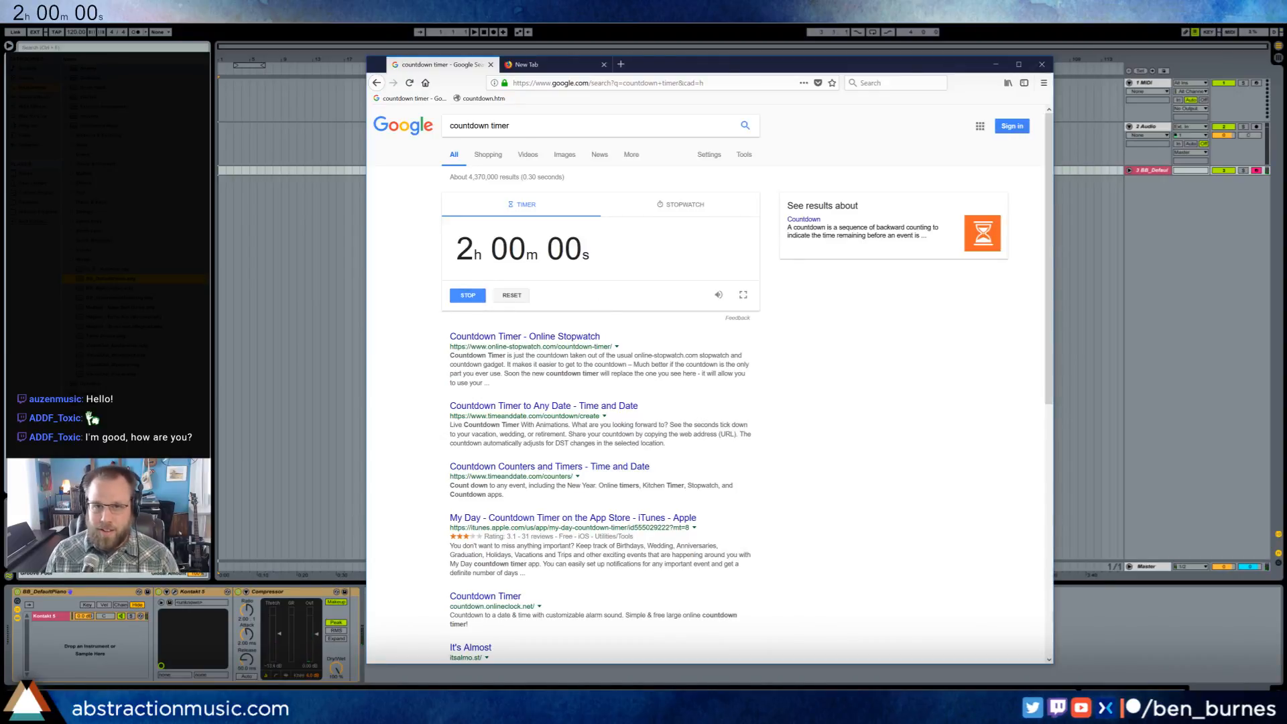
- Switch back to Ableton Live and add the Kontakt 5 plug-in as a new instrument track
{"action": "key", "text": "alt+Tab"}
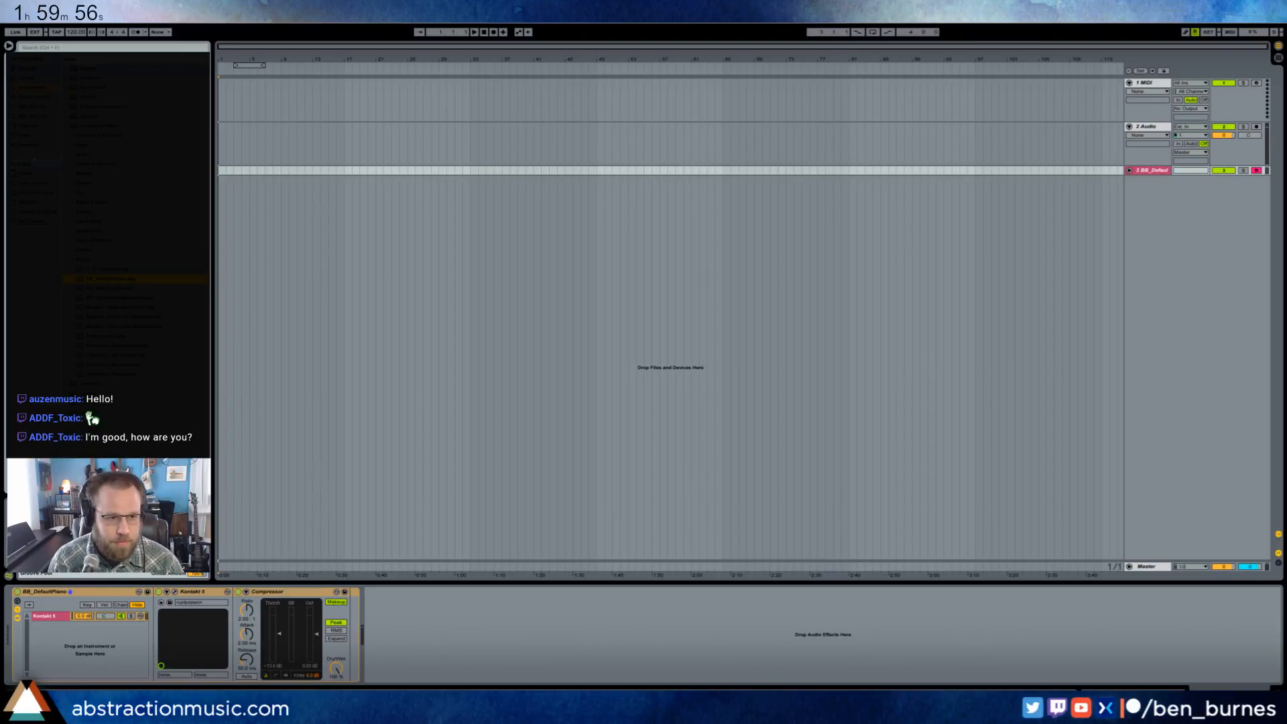
{"action": "left_click", "coordinate": [36, 126]}
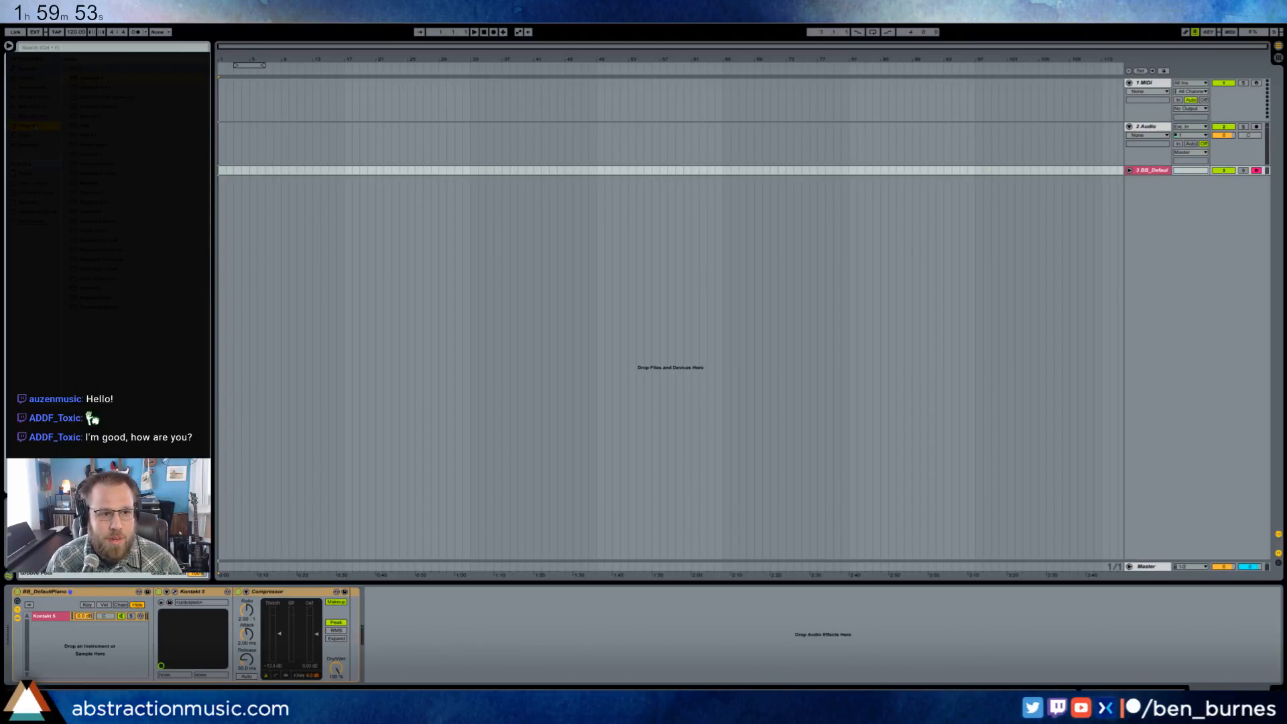
{"action": "left_click", "coordinate": [81, 155]}
{"action": "left_click_drag", "start_coordinate": [91, 155], "coordinate": [1170, 289]}
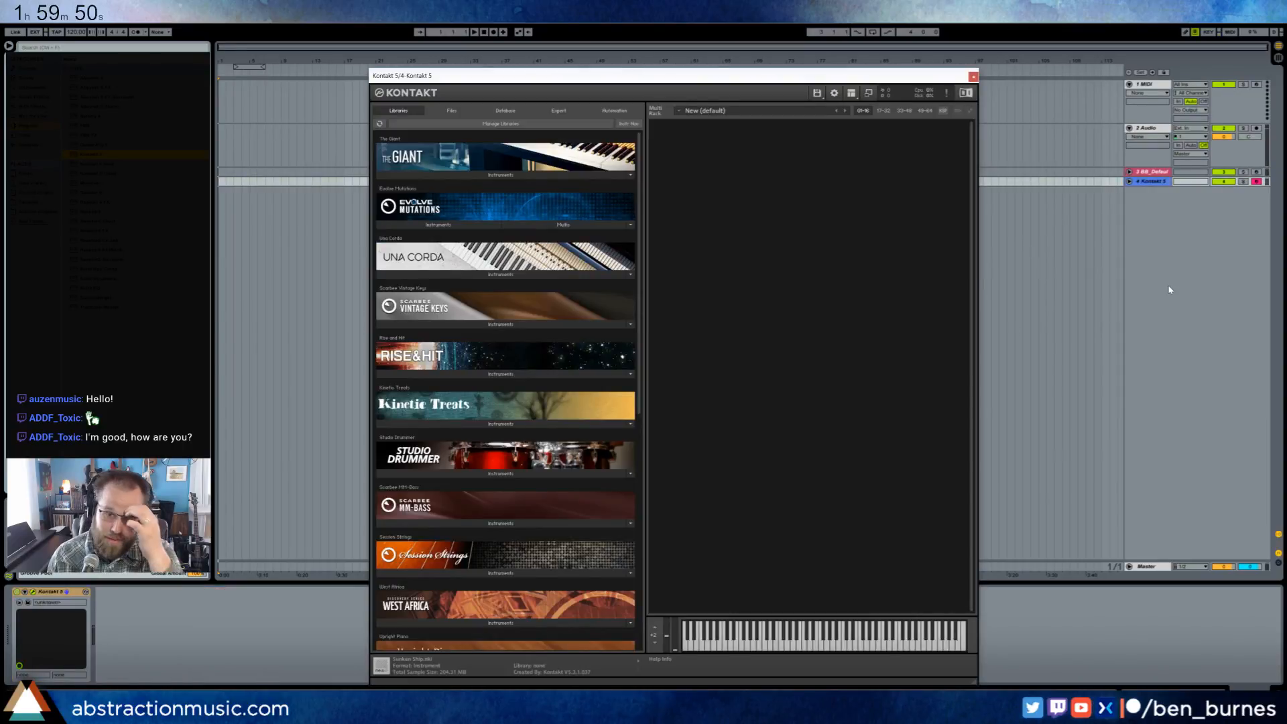
{"action": "left_click_drag", "start_coordinate": [504, 75], "coordinate": [494, 68]}
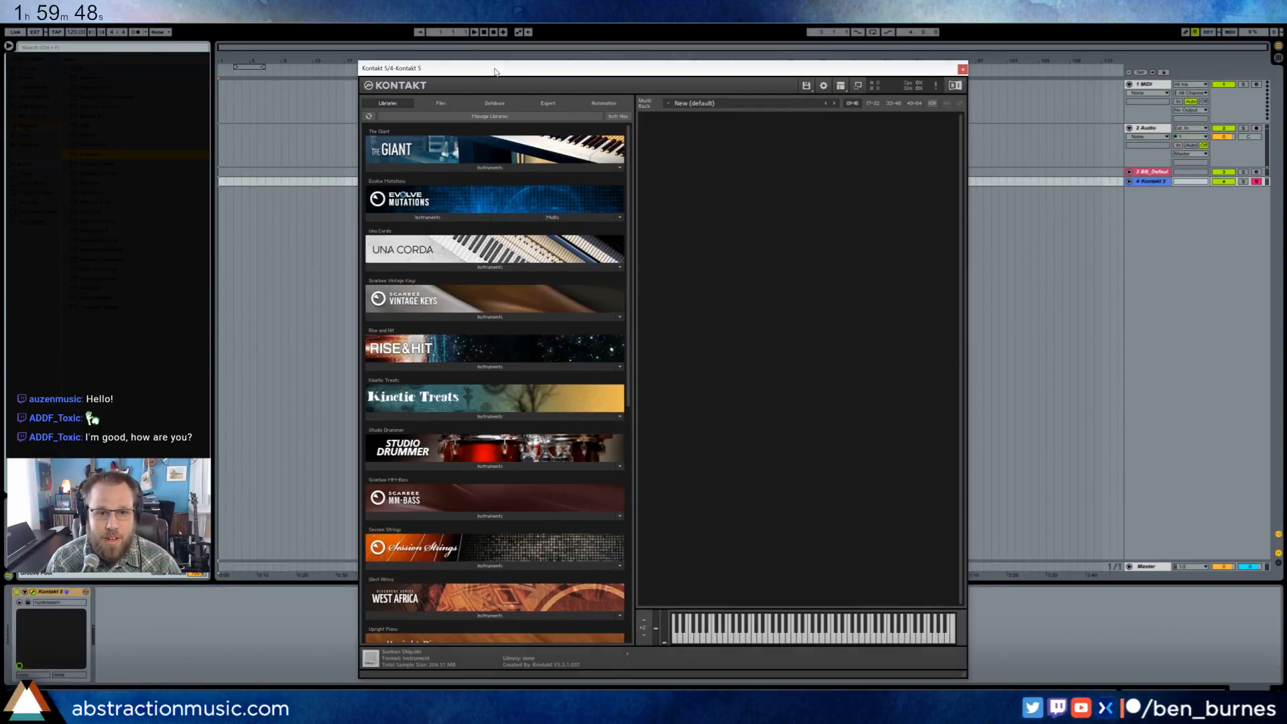
- Load Charles' Dulcimer.nki from the _Kontakt Libraries folder and adjust its Close, Room and Ambient levels
{"action": "left_click", "coordinate": [431, 104]}
{"action": "left_click", "coordinate": [494, 103]}
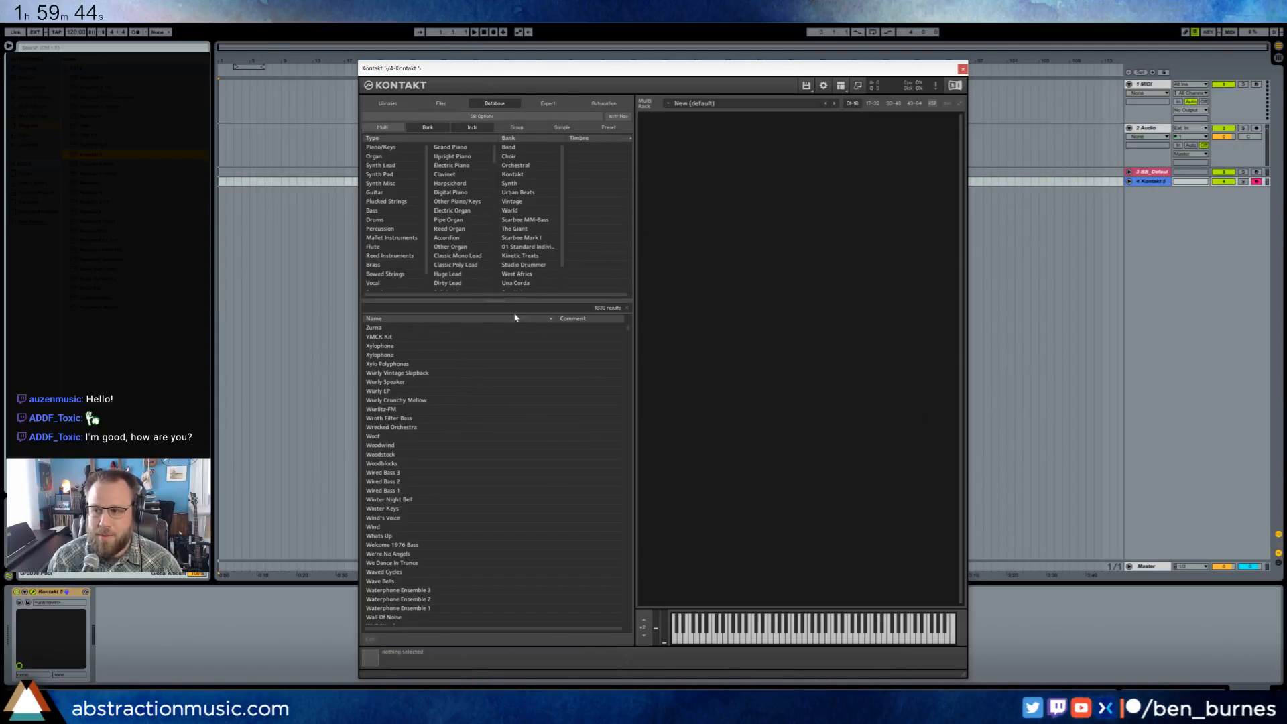
{"action": "left_click", "coordinate": [443, 104]}
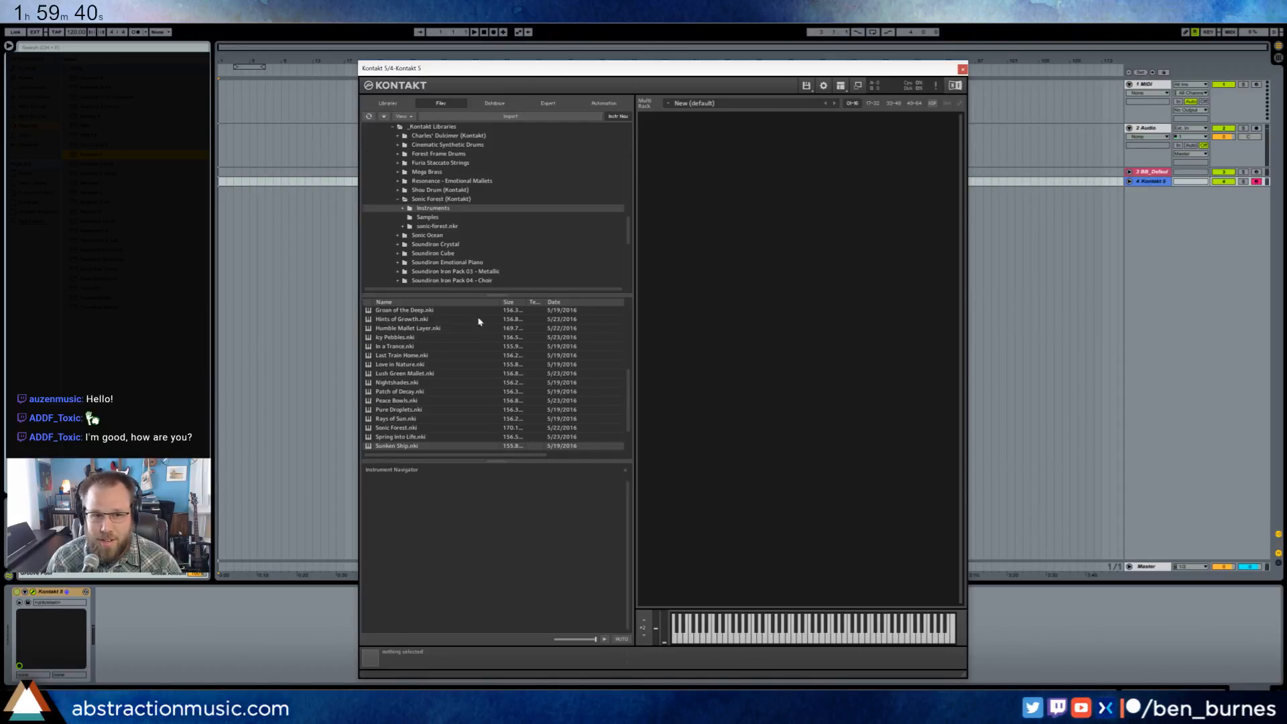
{"action": "left_click", "coordinate": [398, 199]}
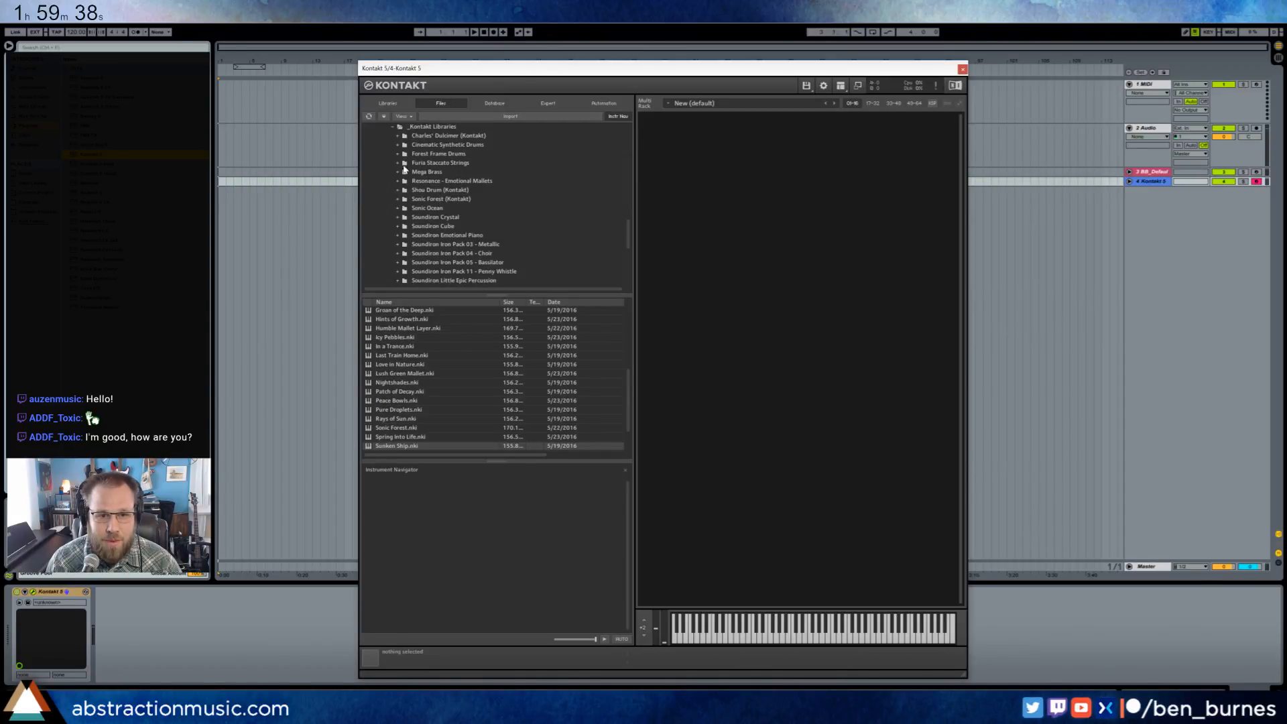
{"action": "left_click", "coordinate": [398, 136]}
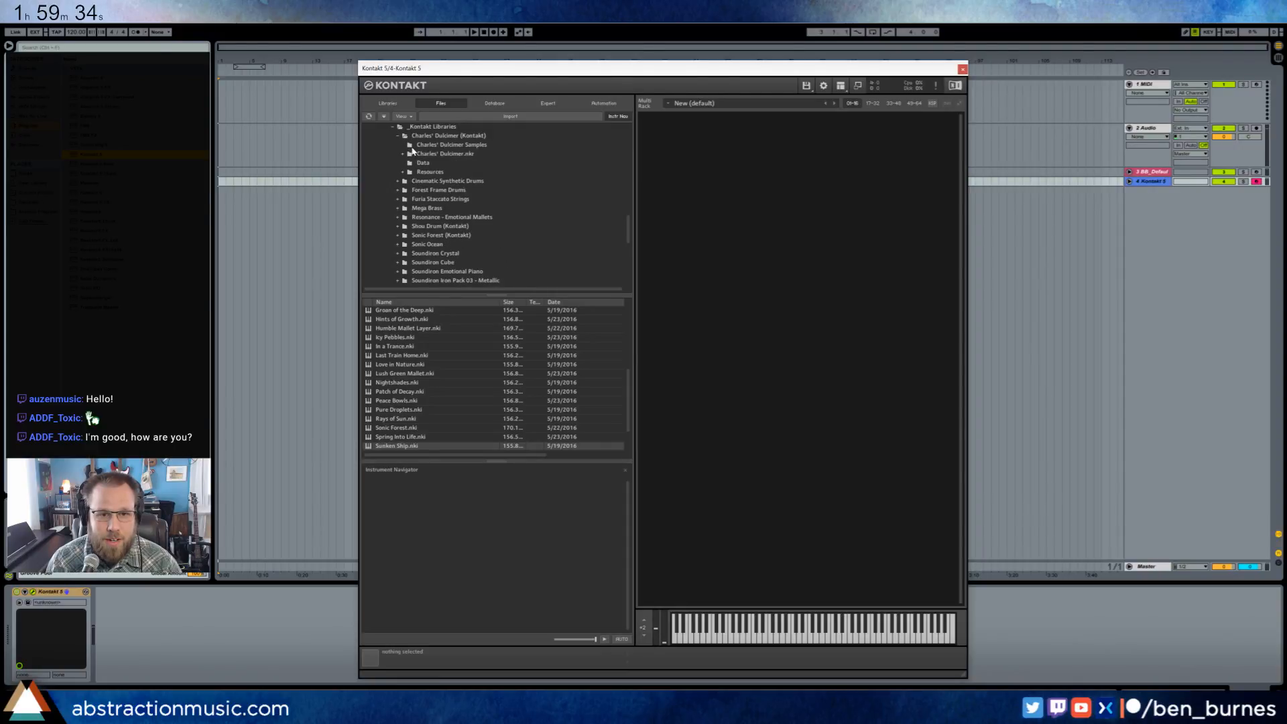
{"action": "left_click", "coordinate": [430, 158]}
{"action": "left_click", "coordinate": [432, 138]}
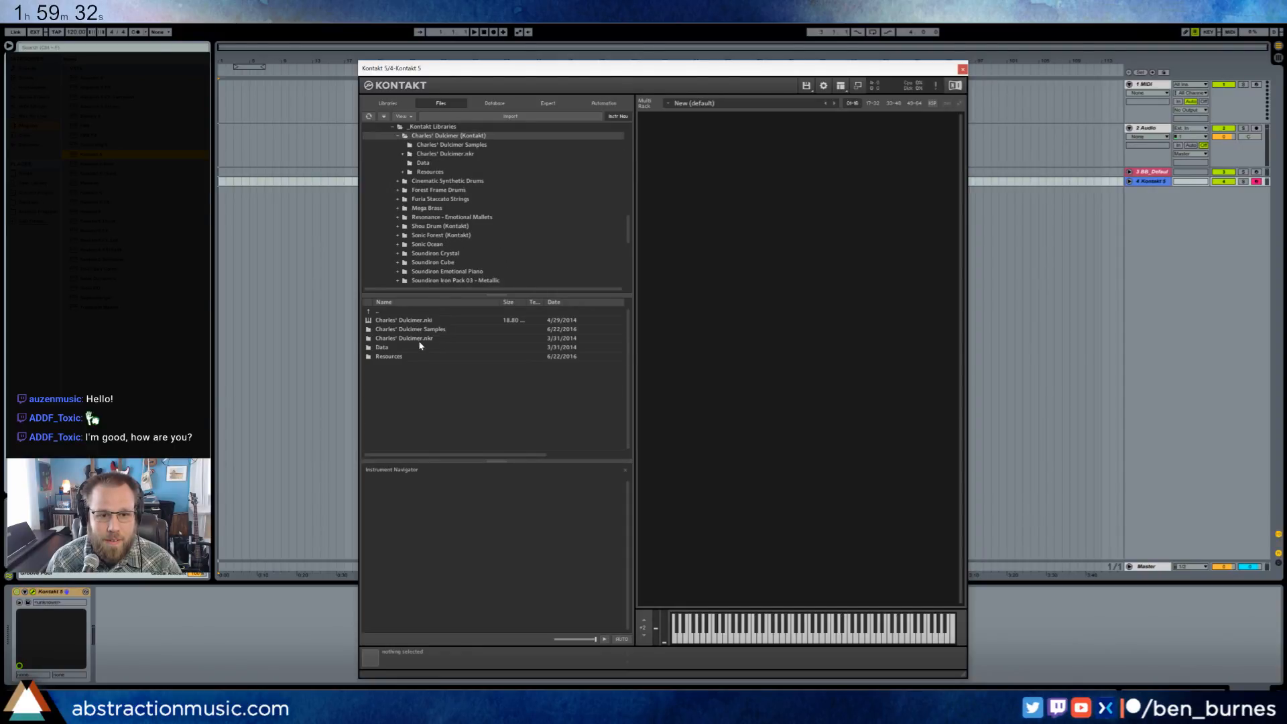
{"action": "double_click", "coordinate": [432, 322]}
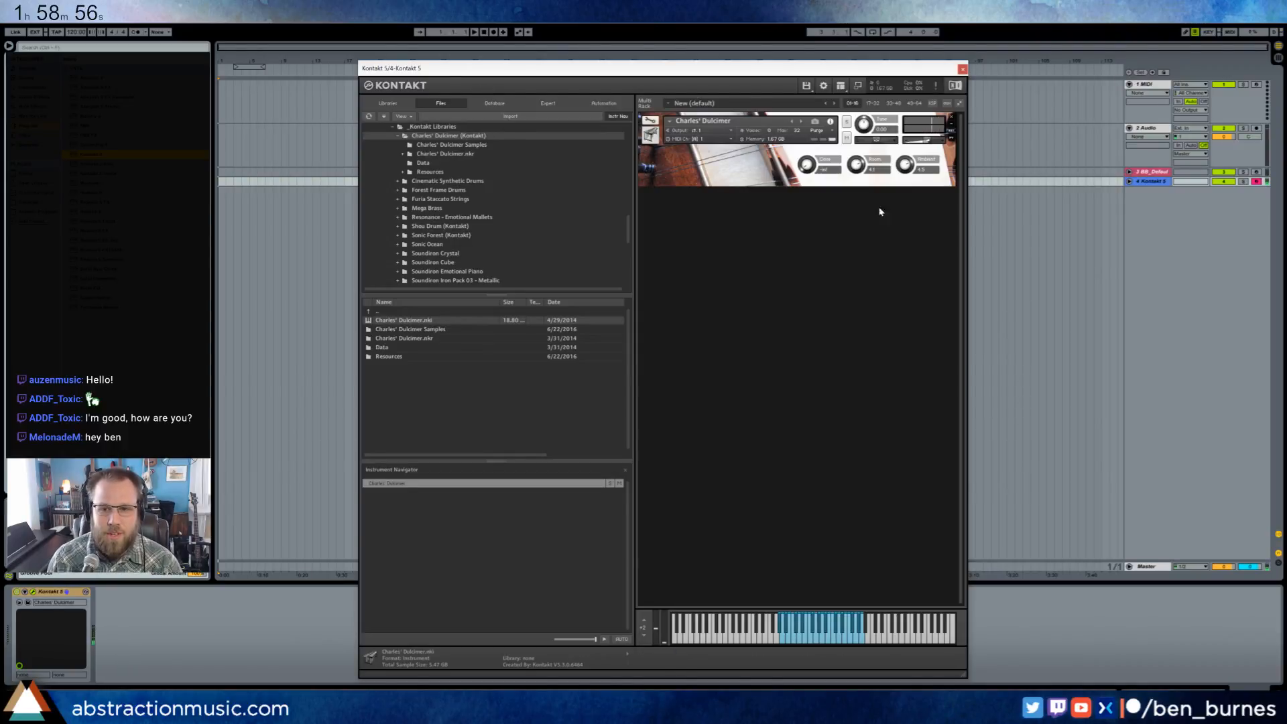
{"action": "mouse_move", "coordinate": [854, 168]}
{"action": "left_mouse_down"}
{"action": "mouse_move", "coordinate": [805, 160]}
{"action": "mouse_move", "coordinate": [822, 114]}
{"action": "mouse_move", "coordinate": [854, 167]}
{"action": "left_mouse_up"}
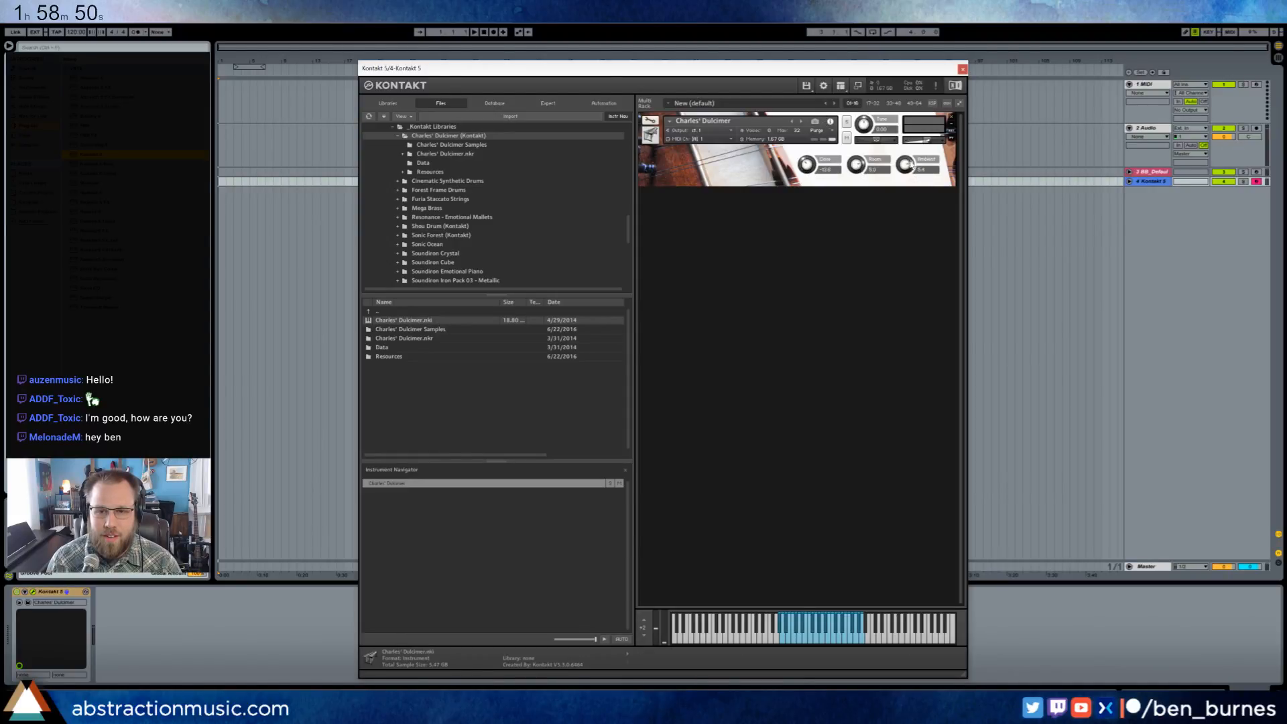
{"action": "left_click", "coordinate": [963, 69]}
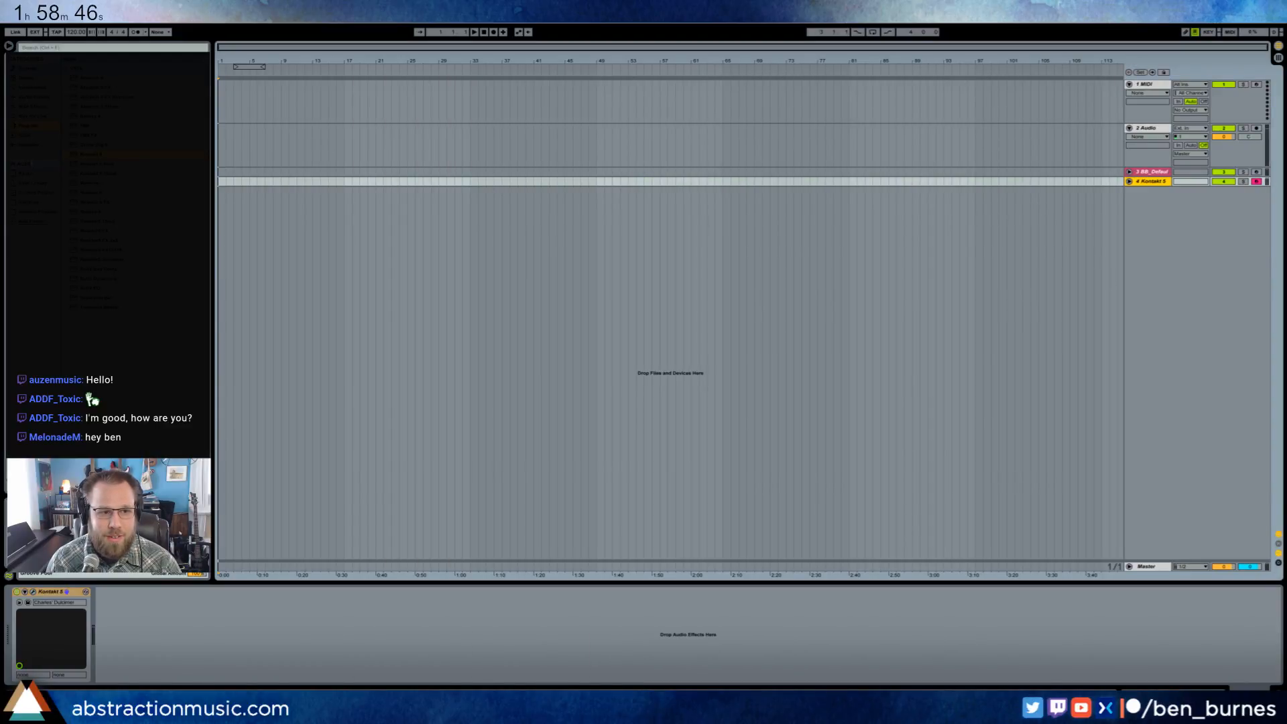
- Add the ValhallaRoom reverb after Kontakt on the dulcimer track, with mix at 73.3% and decay at 1.33 s
{"action": "left_click", "coordinate": [31, 203]}
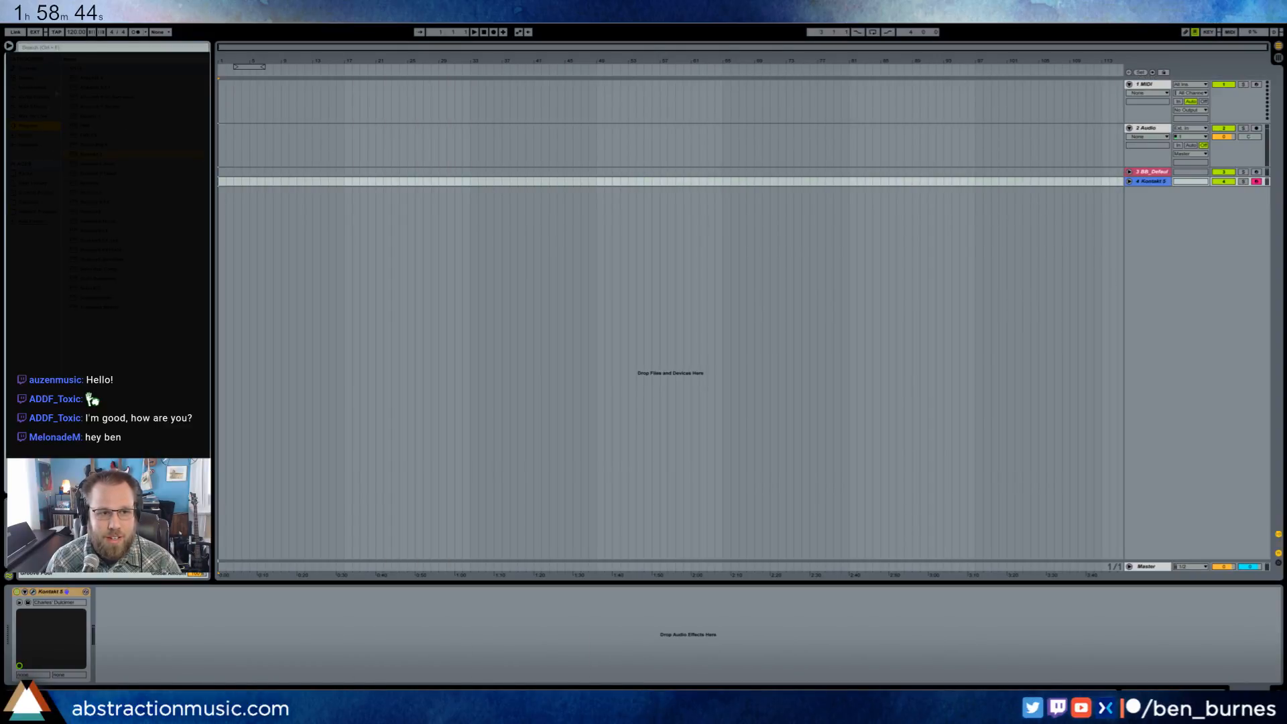
{"action": "left_click", "coordinate": [66, 69]}
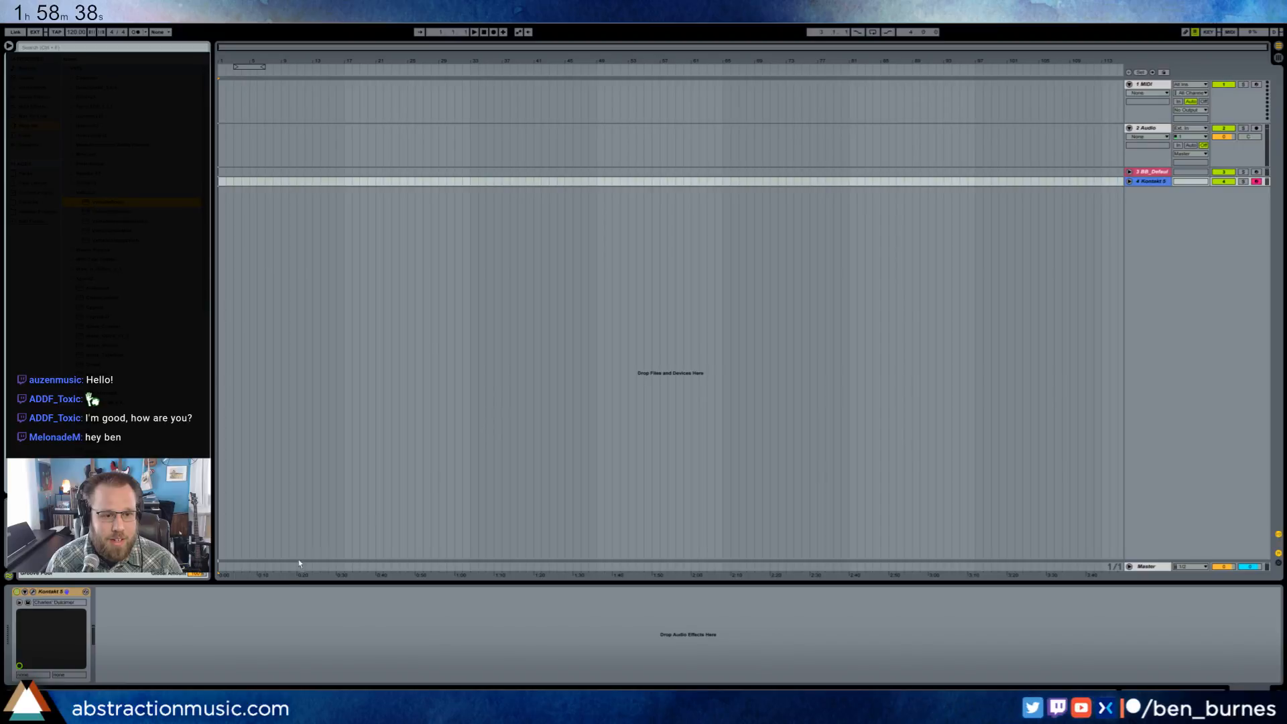
{"action": "left_click_drag", "start_coordinate": [300, 563], "coordinate": [282, 635]}
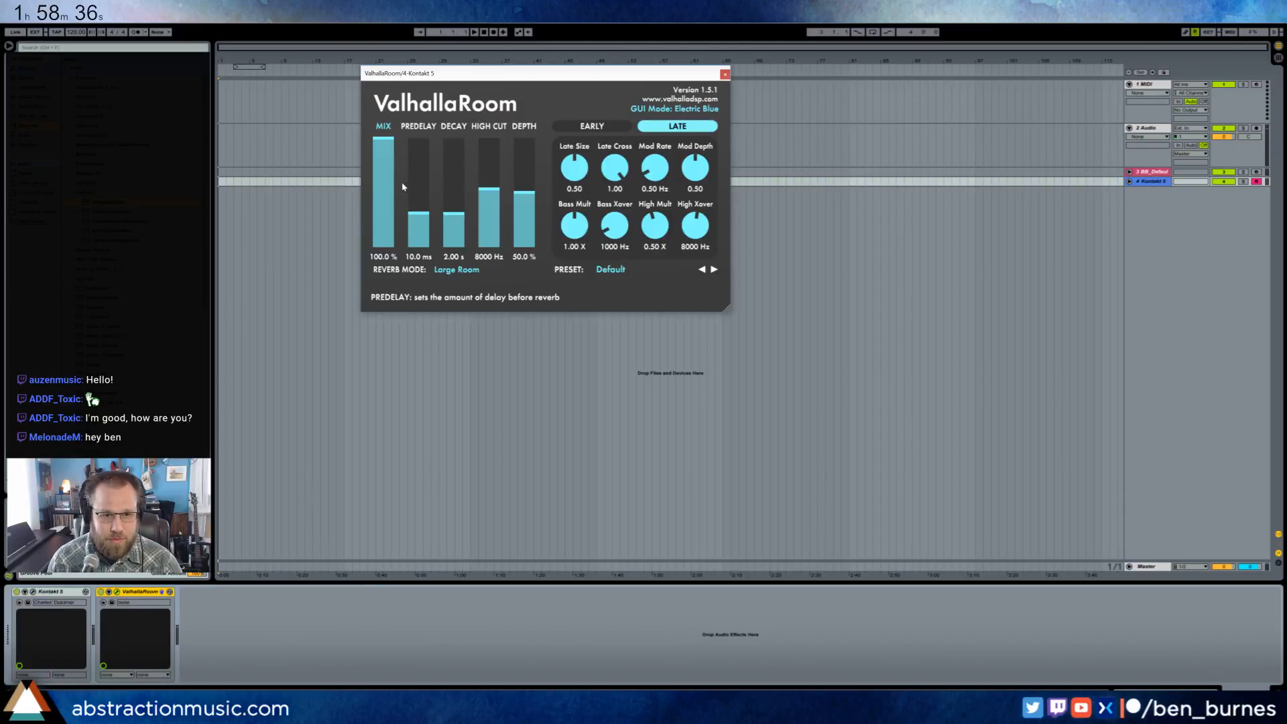
{"action": "left_click_drag", "start_coordinate": [403, 187], "coordinate": [457, 222]}
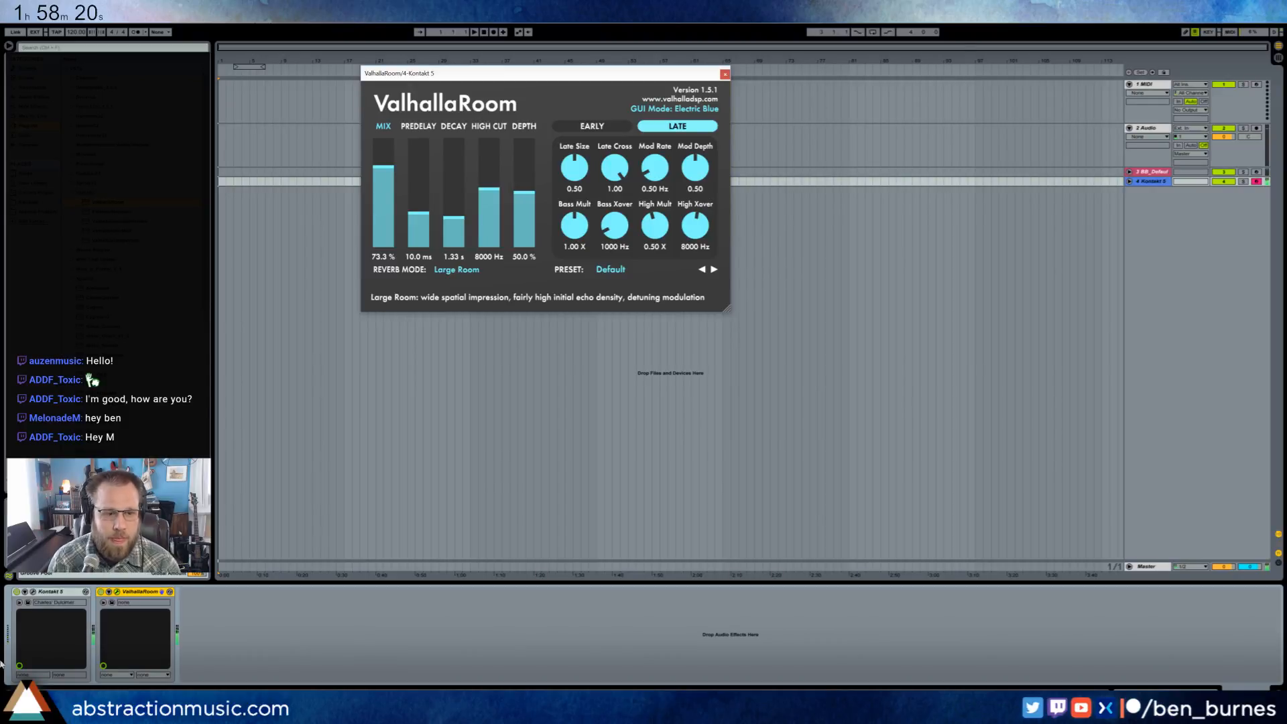
- Rebalance the dulcimer's levels in Kontakt: raise Close to about -3.0, lower Room to about -18.2 and raise Ambient to about 6.7
{"action": "left_click", "coordinate": [34, 594]}
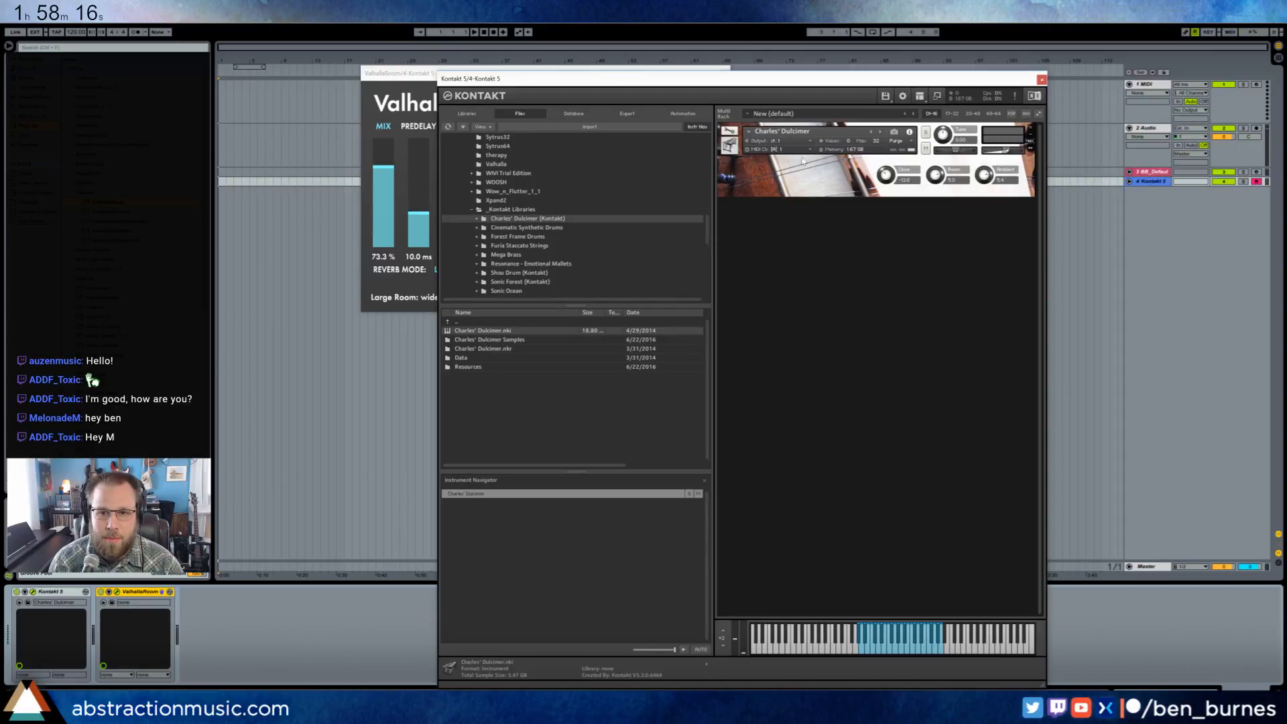
{"action": "left_click_drag", "start_coordinate": [887, 177], "coordinate": [937, 230]}
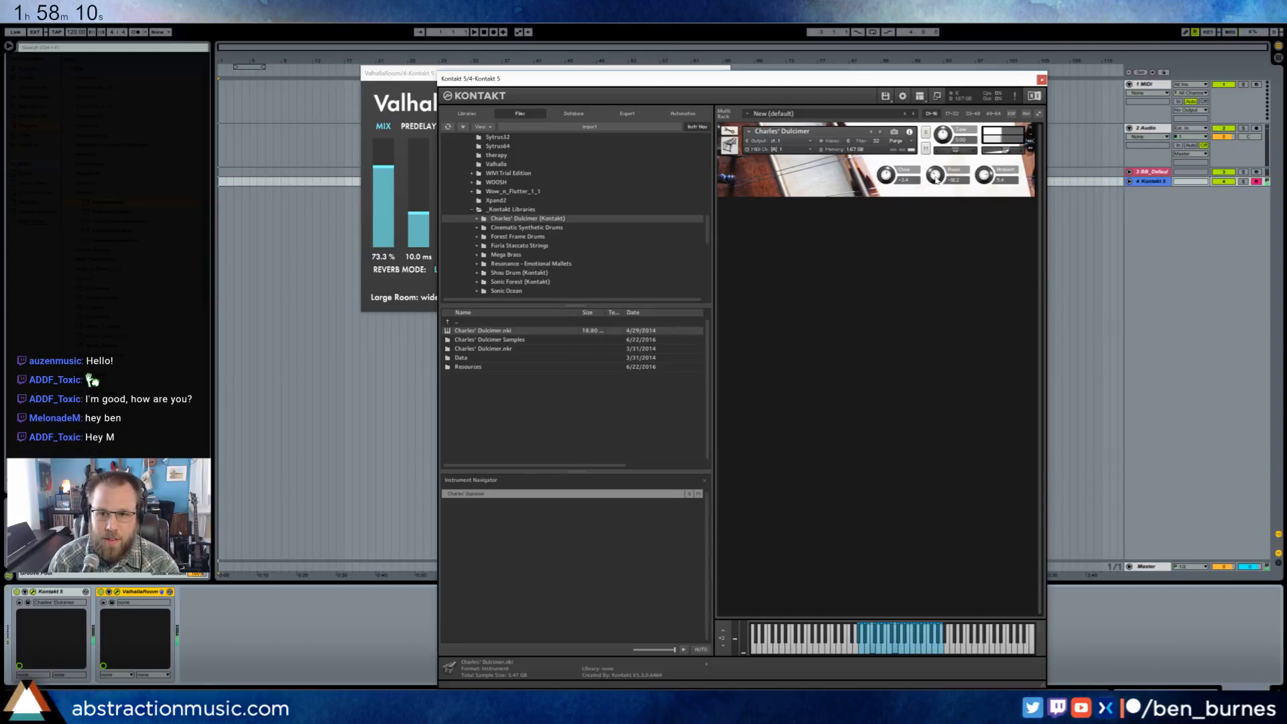
{"action": "left_click_drag", "start_coordinate": [887, 176], "coordinate": [984, 173]}
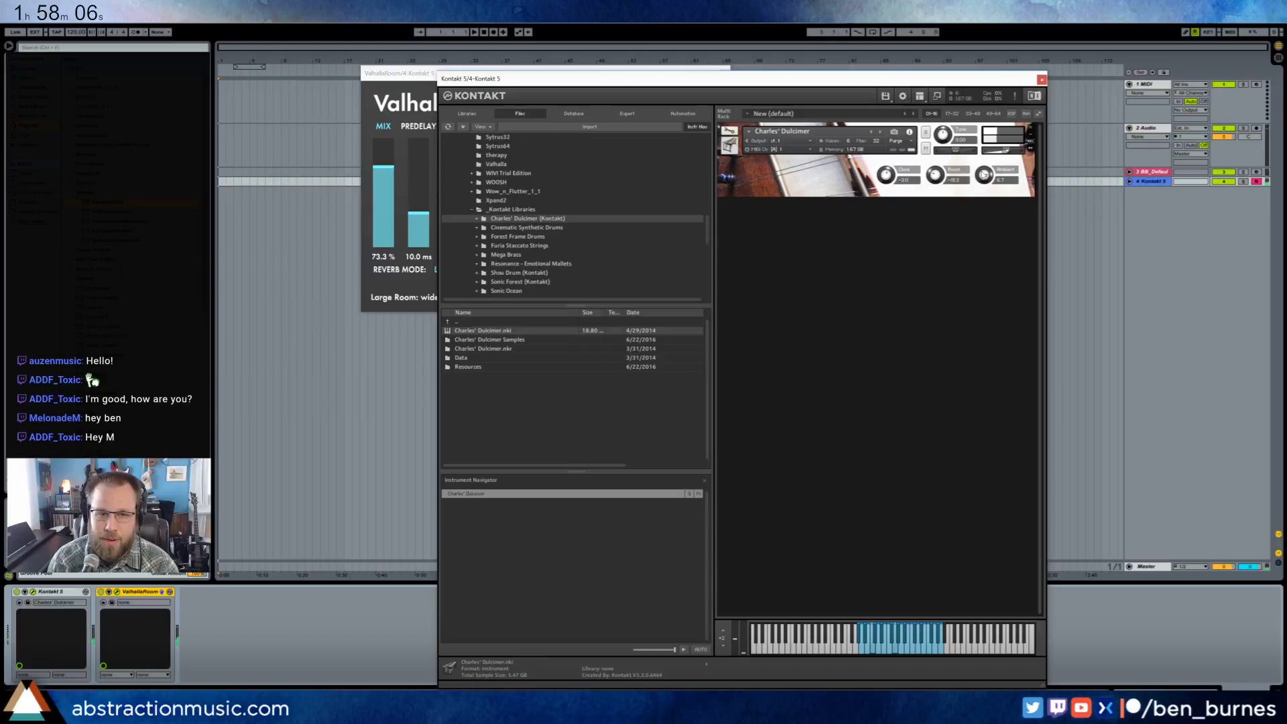
- Lengthen the ValhallaRoom decay to 1.99 s and reduce the mix to 71.0%
{"action": "left_click", "coordinate": [416, 76]}
{"action": "left_click_drag", "start_coordinate": [453, 219], "coordinate": [453, 213]}
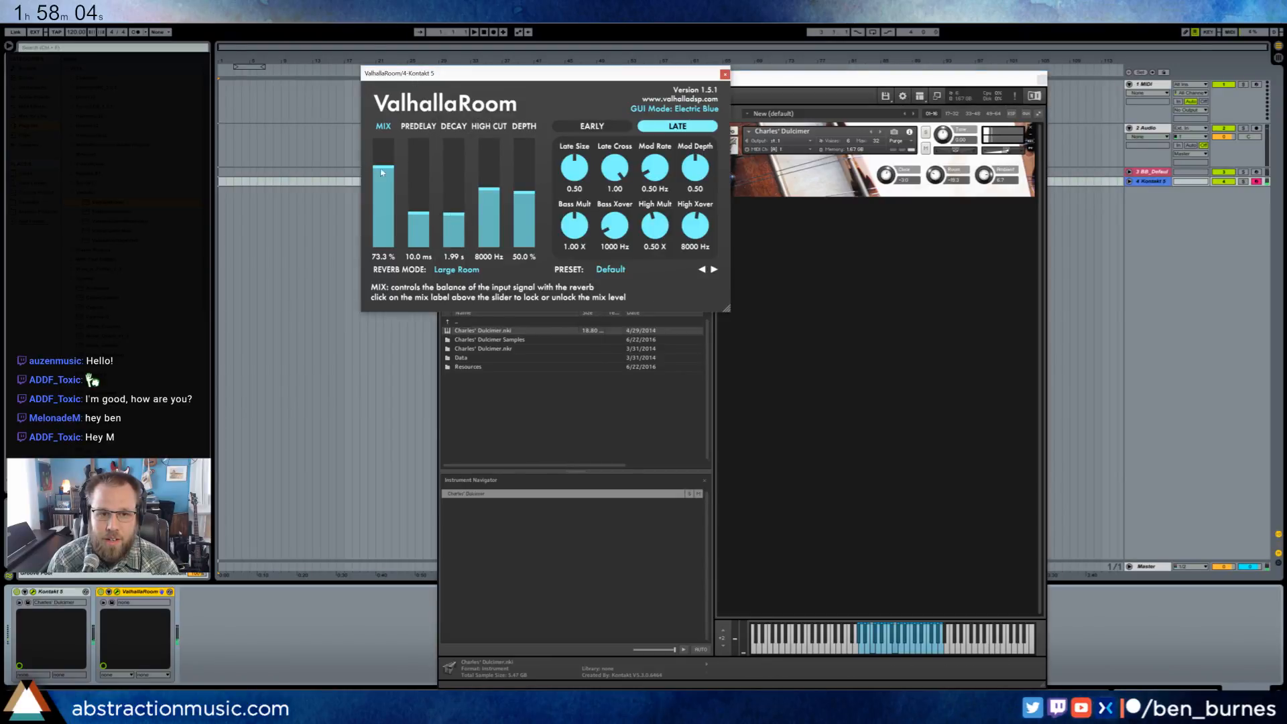
{"action": "left_click_drag", "start_coordinate": [385, 168], "coordinate": [384, 179]}
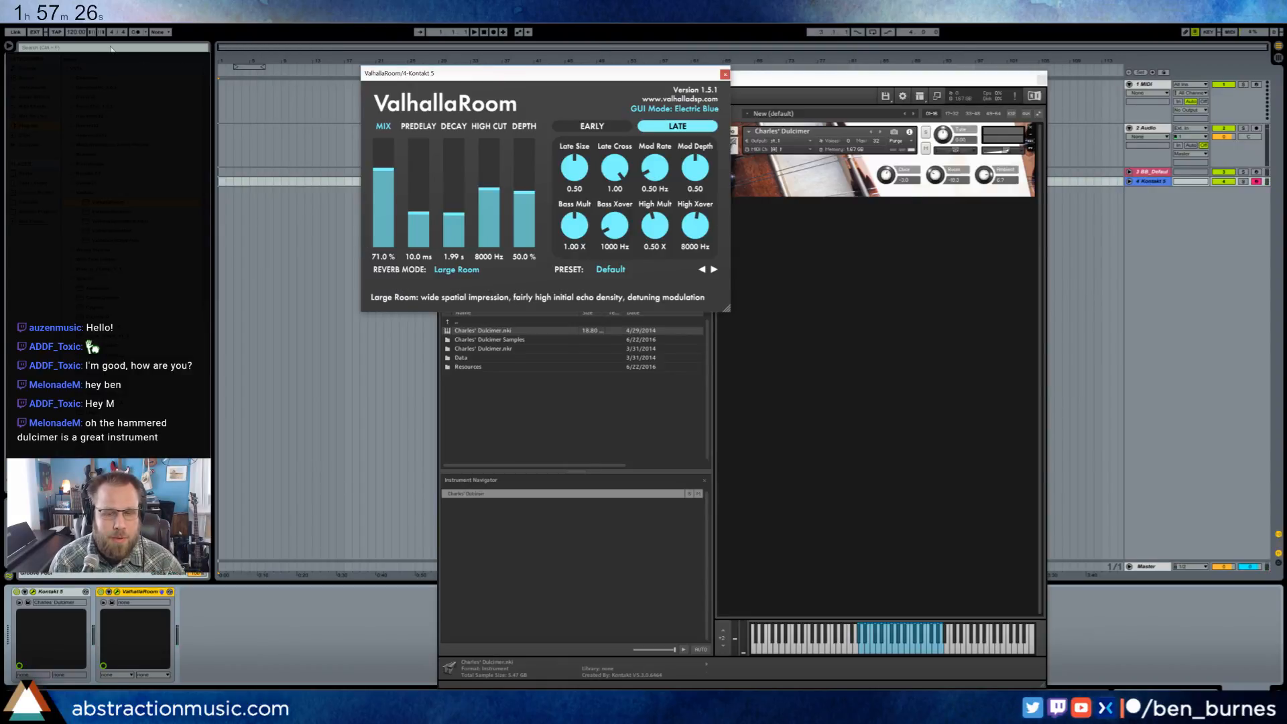
- Set the song tempo to 75 BPM and turn on the metronome
{"action": "left_click", "coordinate": [59, 33]}
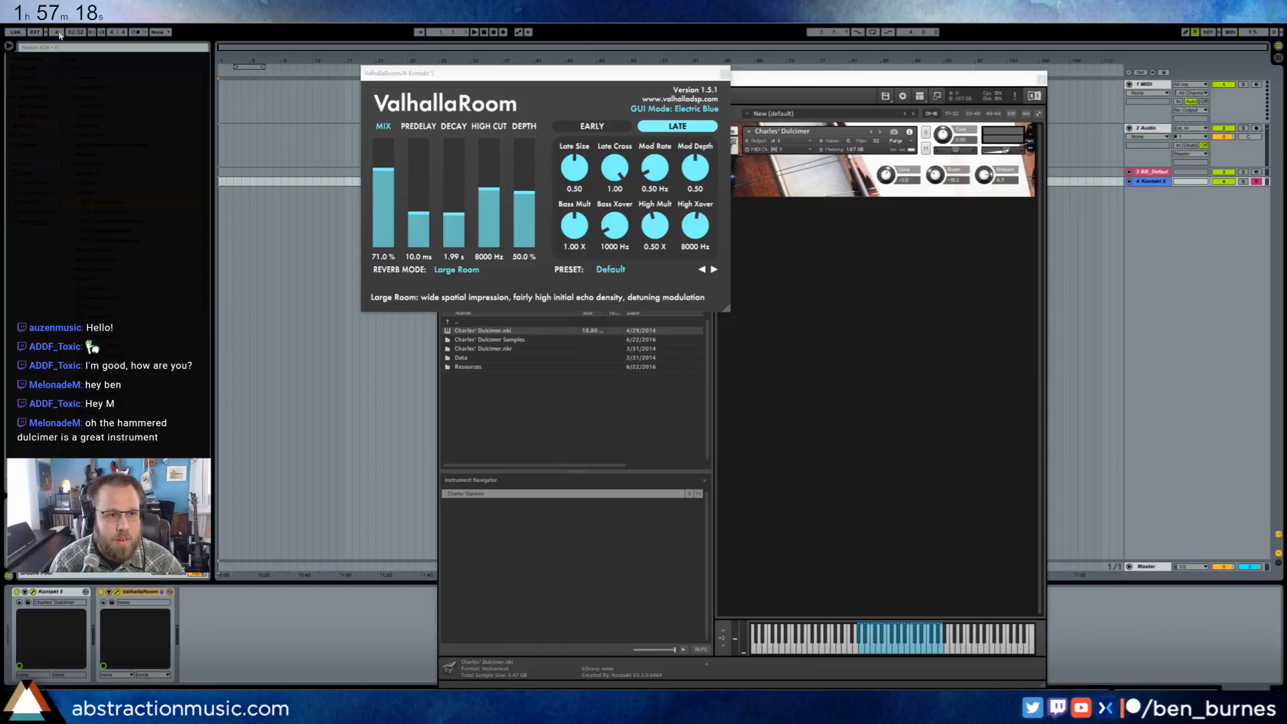
{"action": "left_click", "coordinate": [75, 33]}
{"action": "type", "text": "75"}
{"action": "key", "text": "Return"}
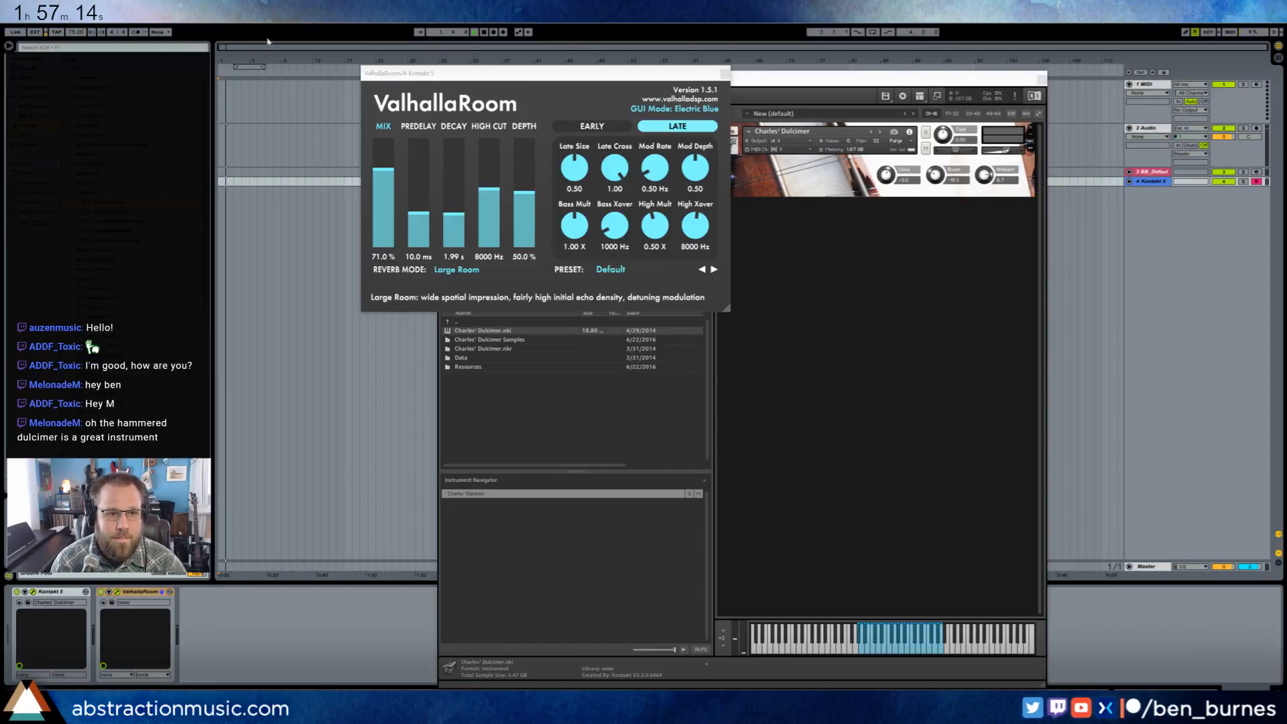
{"action": "left_click", "coordinate": [135, 31]}
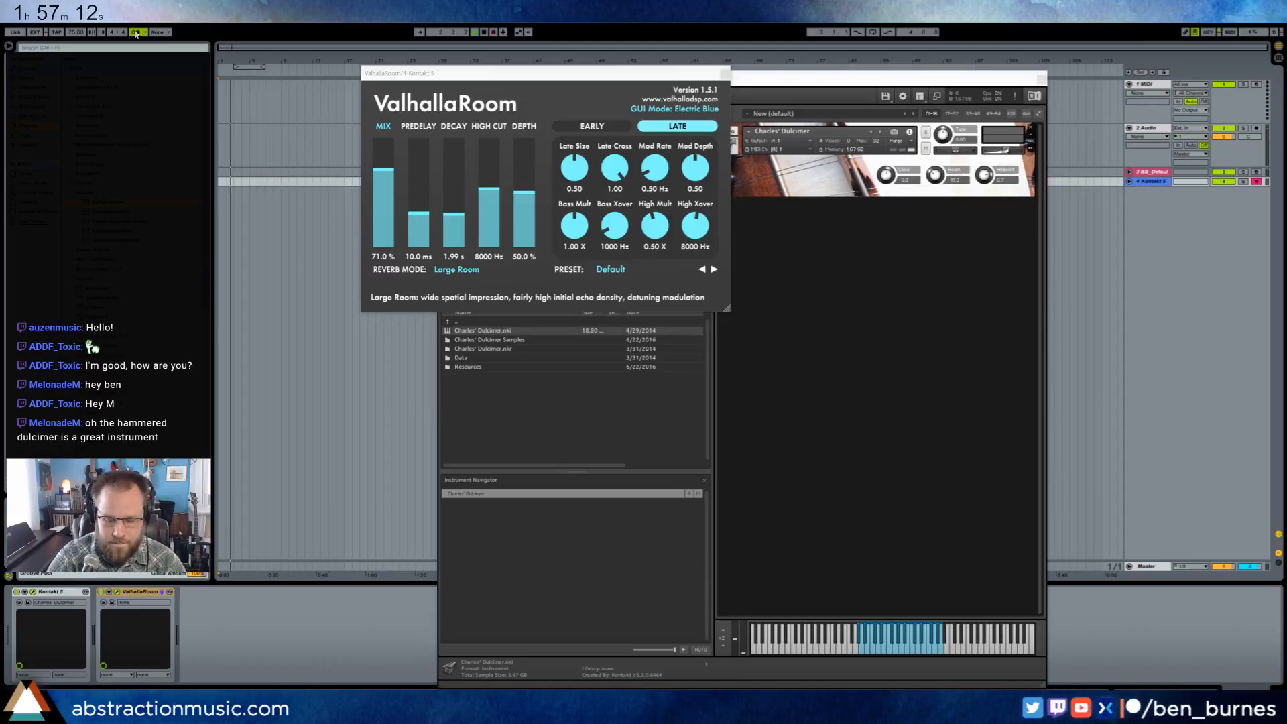
- Record a hammered dulcimer chord part on the Kontakt track and close the Kontakt and ValhallaRoom windows
{"action": "key", "text": "F9"}
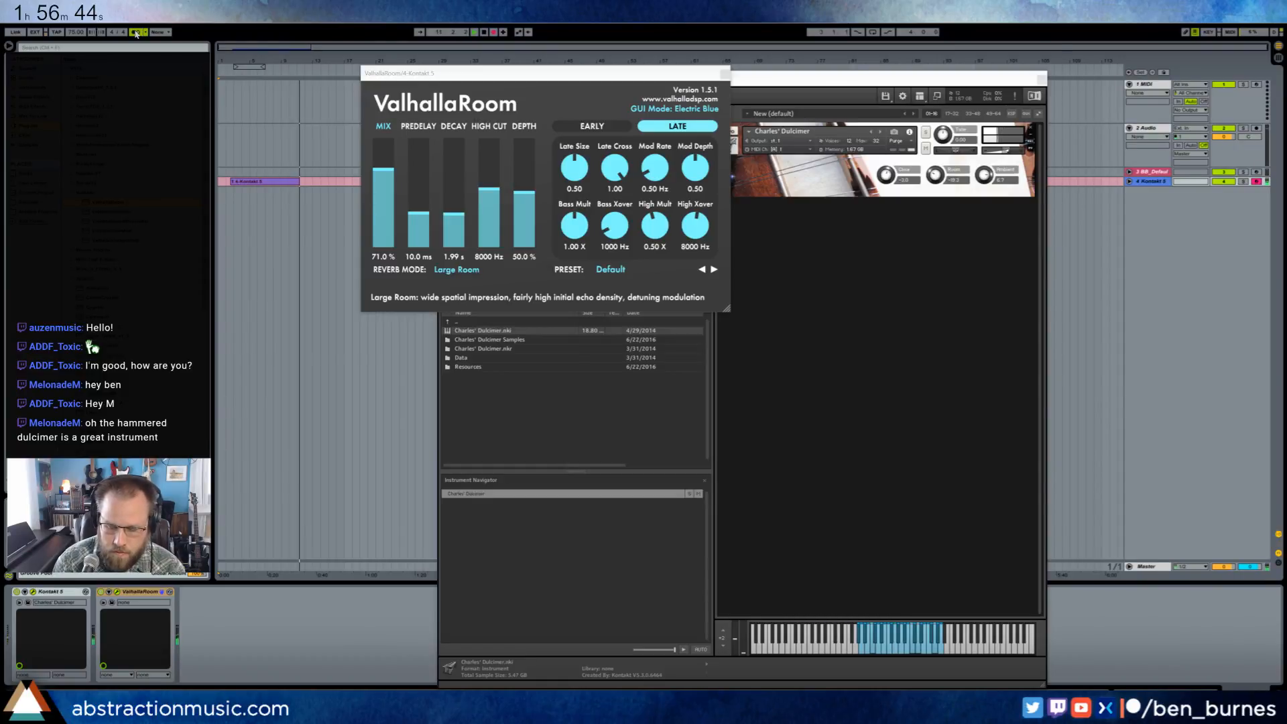
{"action": "key", "text": "space"}
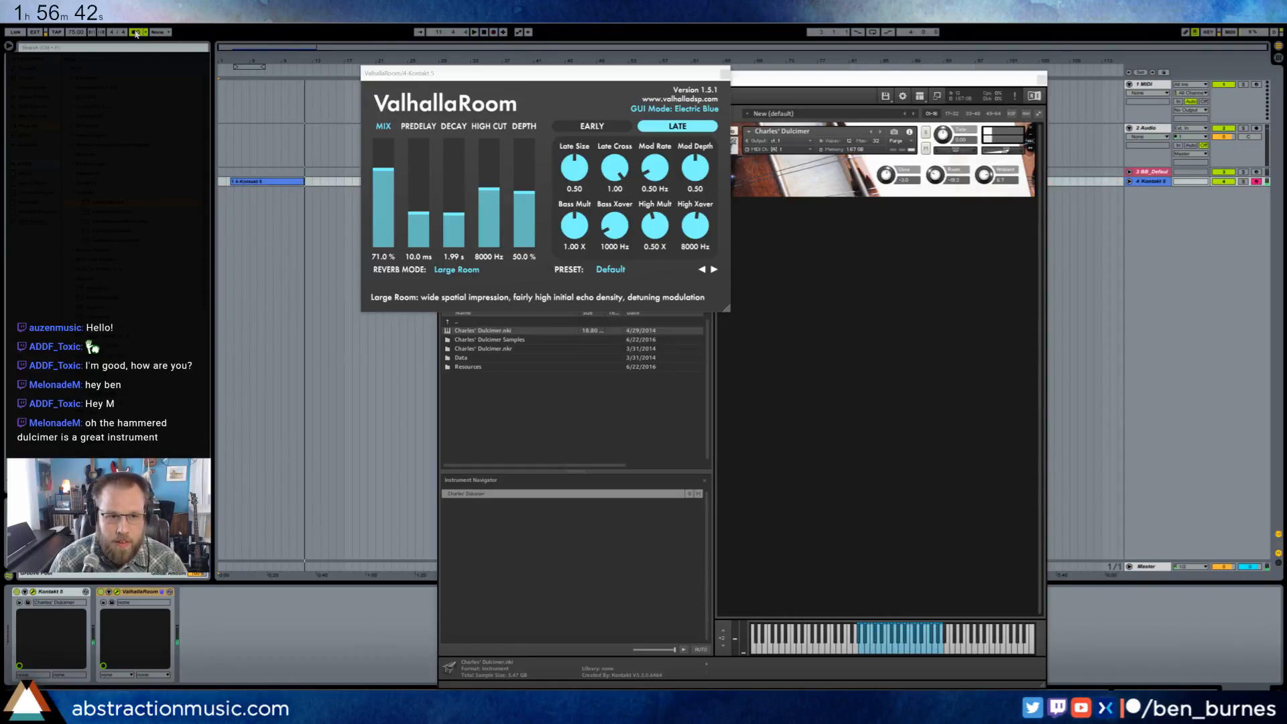
{"action": "left_click_drag", "start_coordinate": [280, 47], "coordinate": [282, 101]}
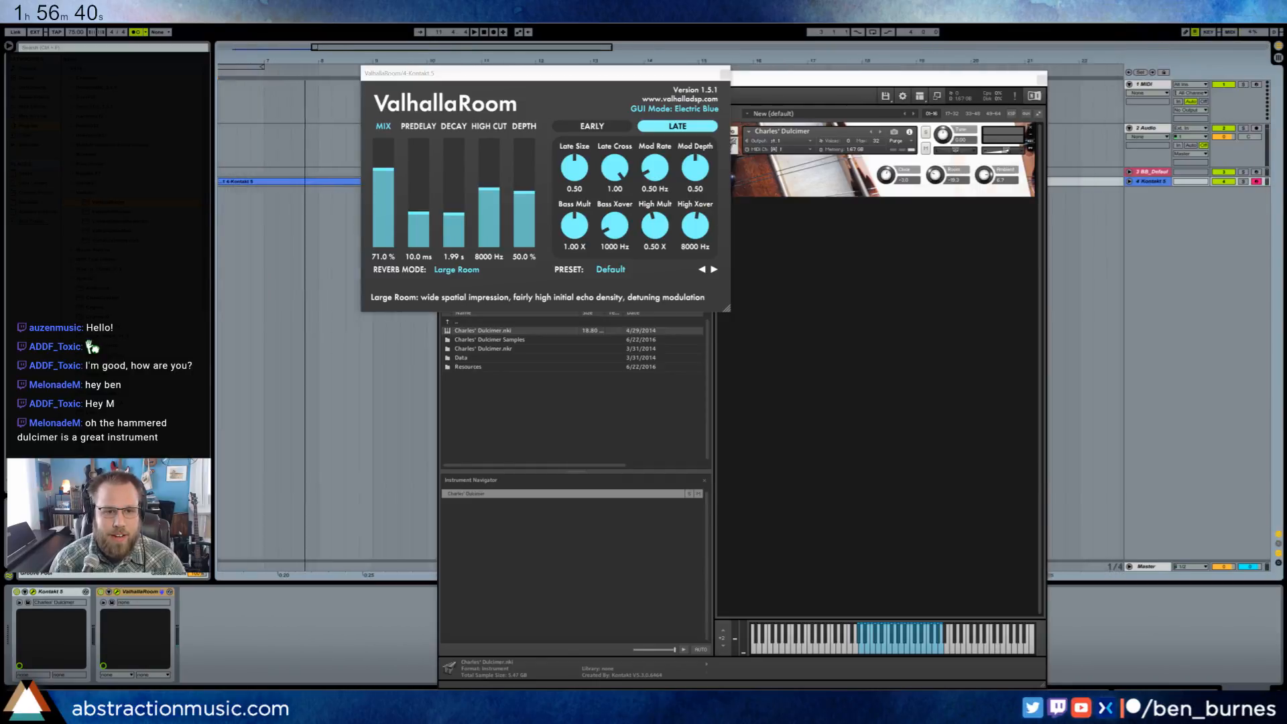
{"action": "left_click", "coordinate": [1040, 80]}
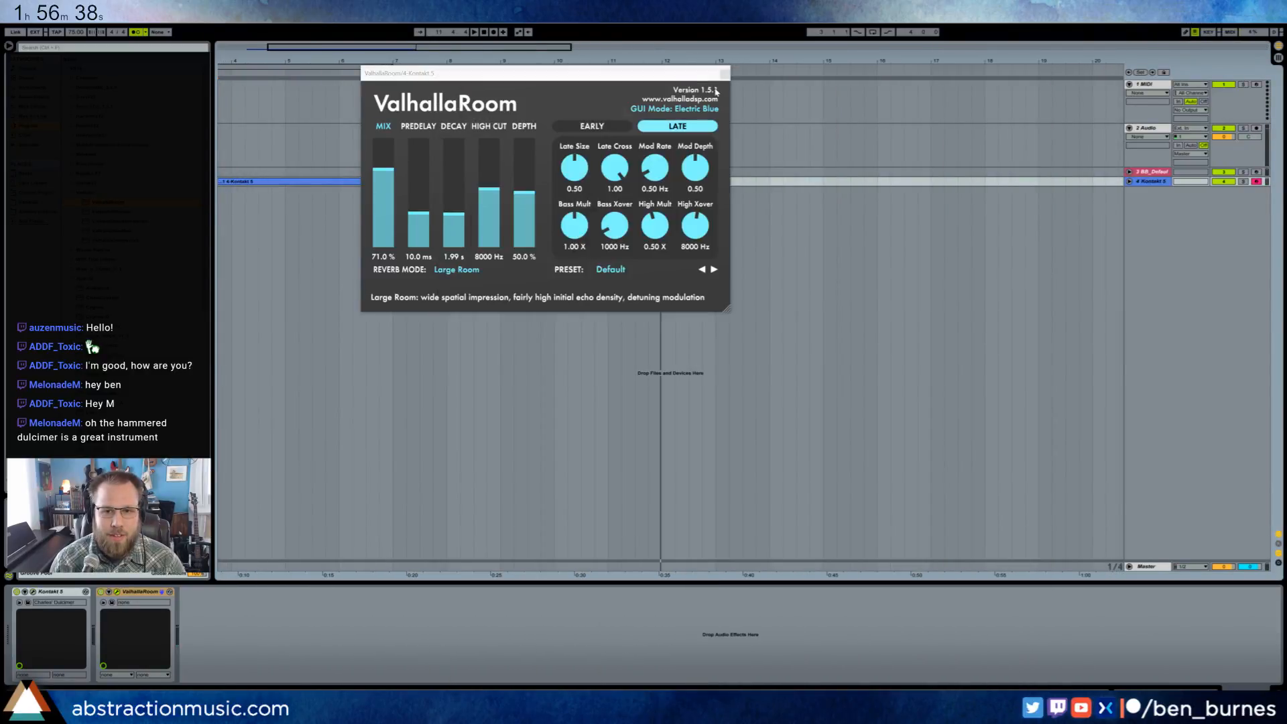
{"action": "left_click", "coordinate": [726, 74]}
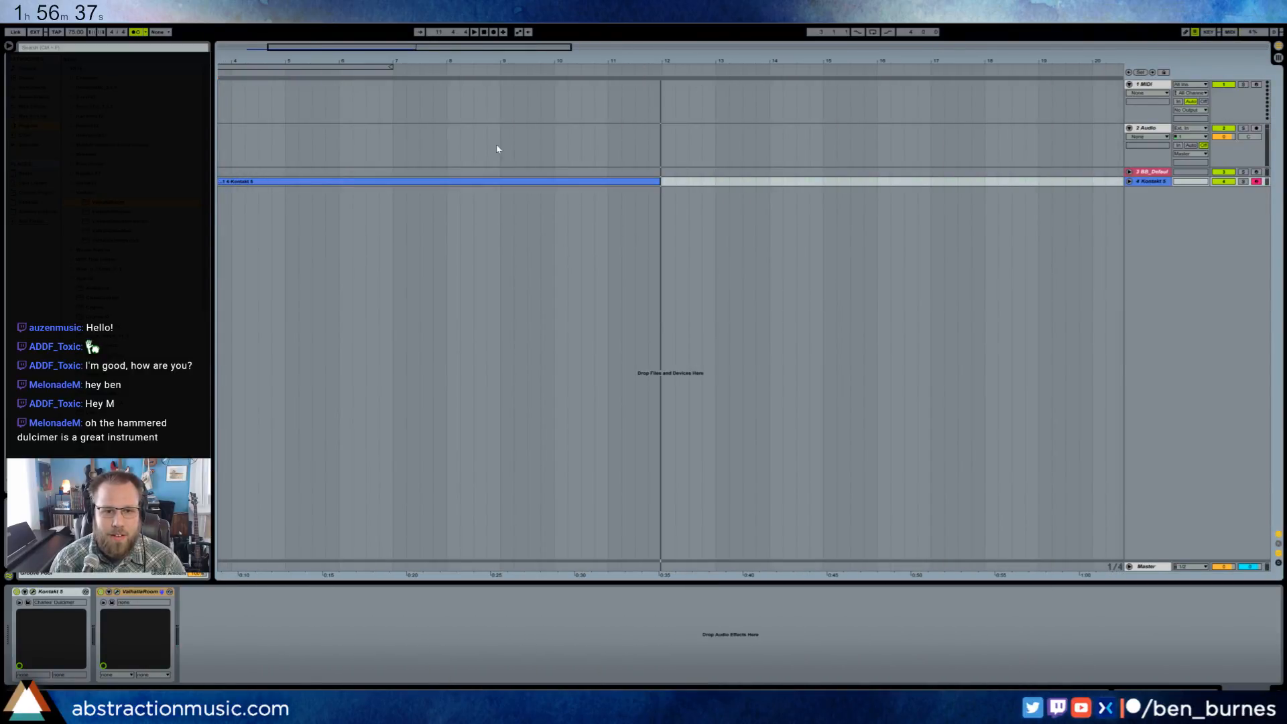
- Unfold the Kontakt track and trim the start of the recorded dulcimer clip to bar 4
{"action": "left_click", "coordinate": [1130, 182]}
{"action": "left_click_drag", "start_coordinate": [321, 47], "coordinate": [270, 47]}
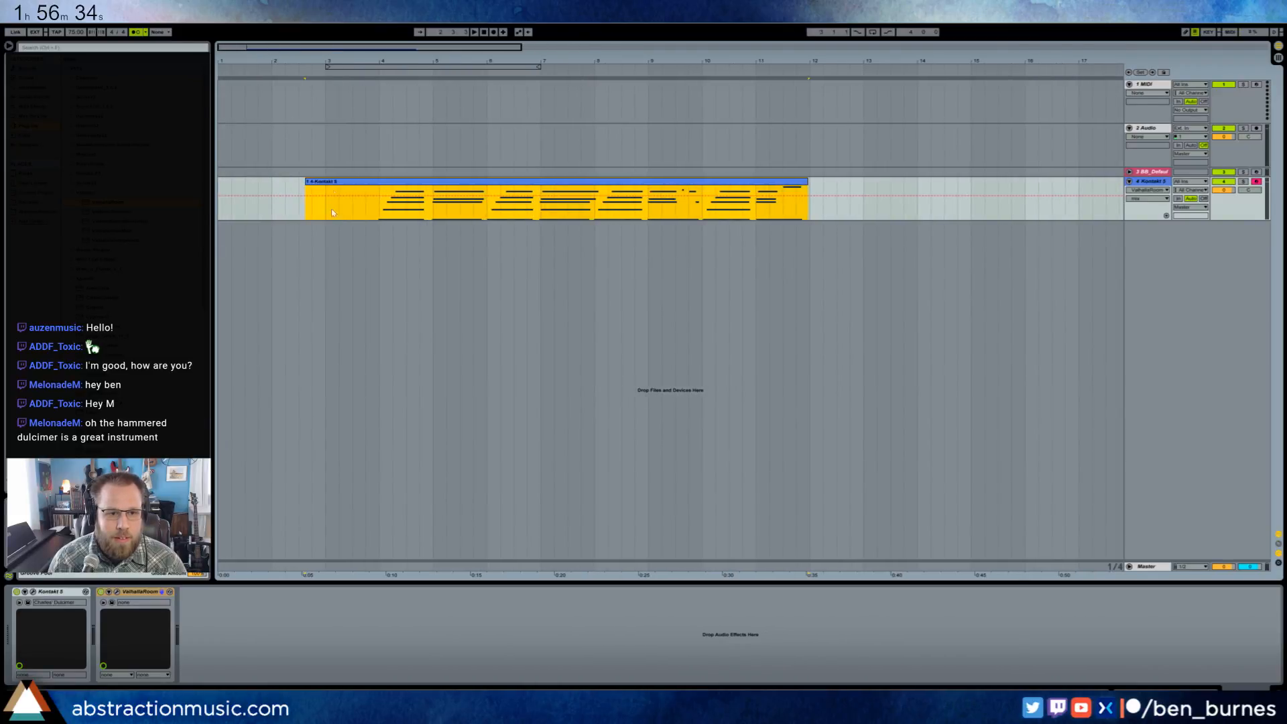
{"action": "left_click_drag", "start_coordinate": [306, 212], "coordinate": [379, 212]}
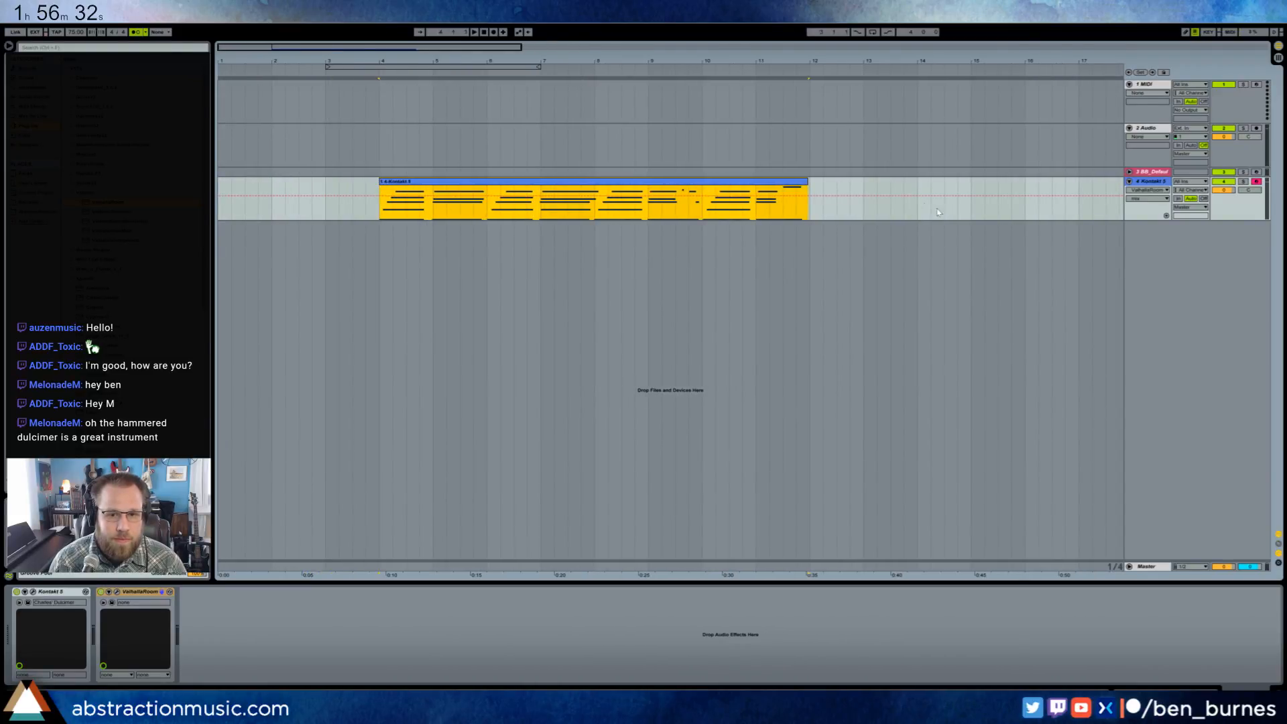
- Audition the dulcimer clip's ending, turn off the metronome and set the clip's end at bar 12
{"action": "left_click_drag", "start_coordinate": [807, 181], "coordinate": [760, 179]}
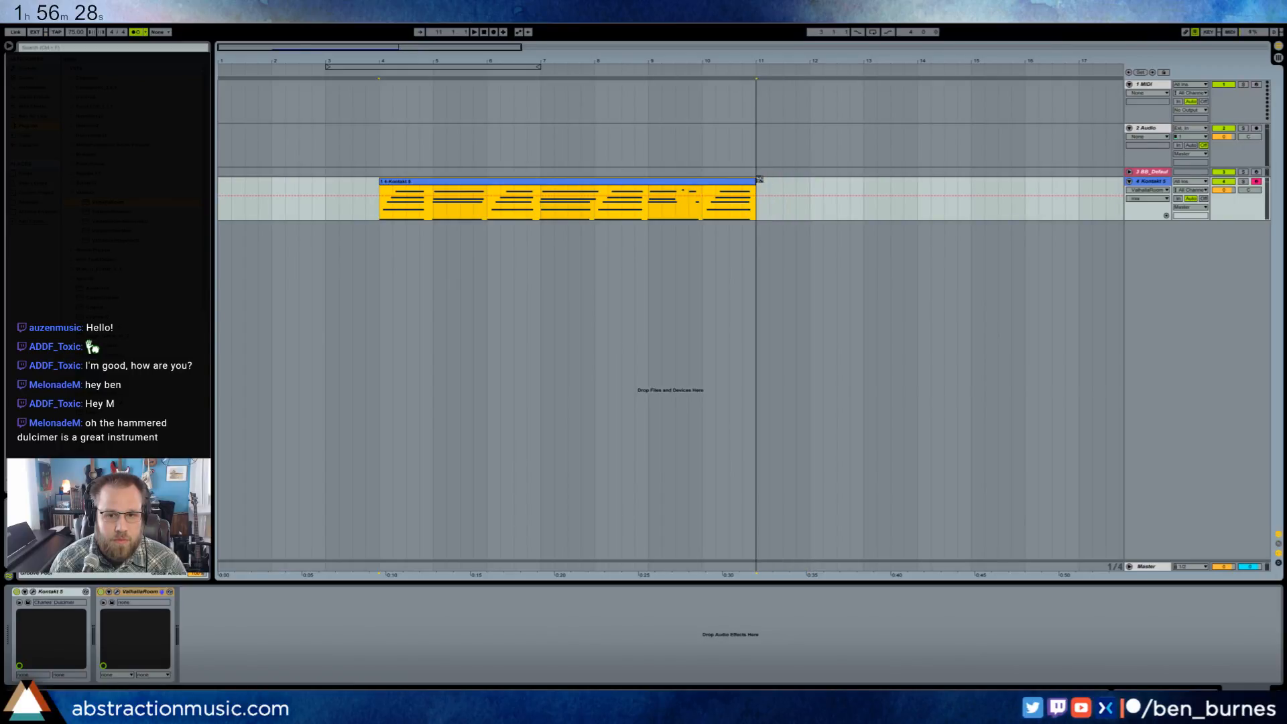
{"action": "left_click", "coordinate": [676, 210]}
{"action": "key", "text": "space"}
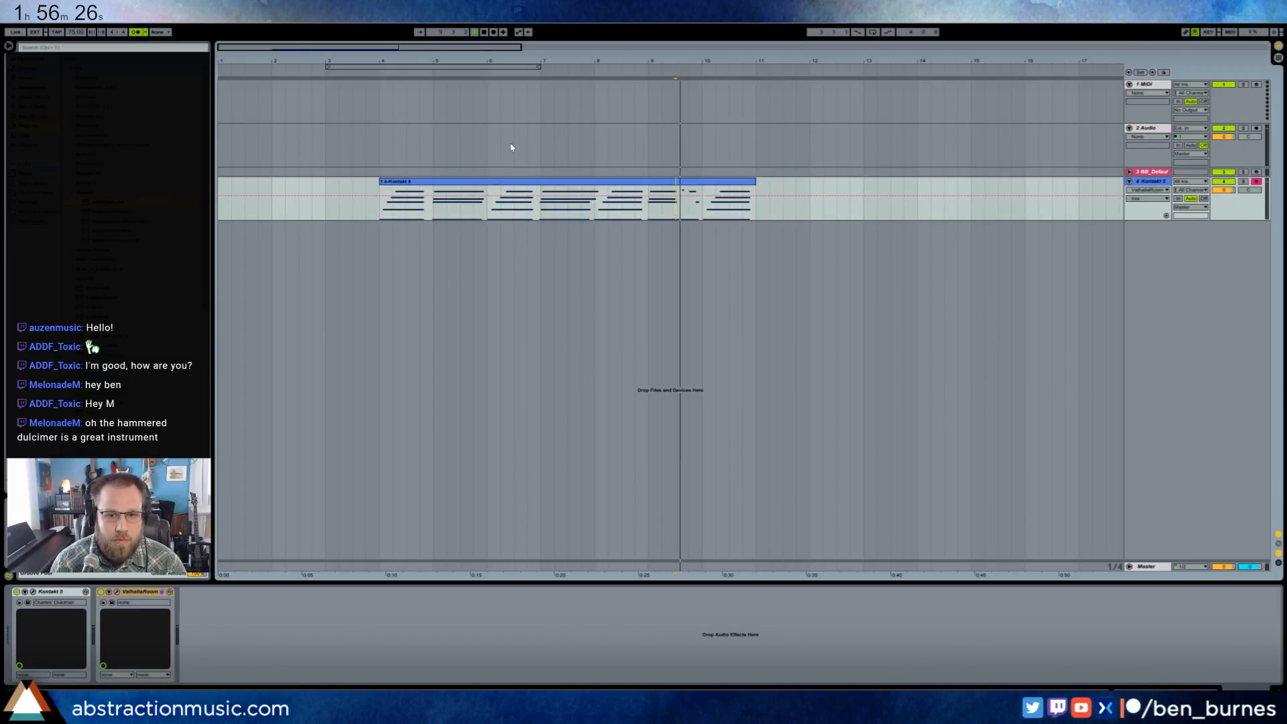
{"action": "left_click", "coordinate": [141, 32]}
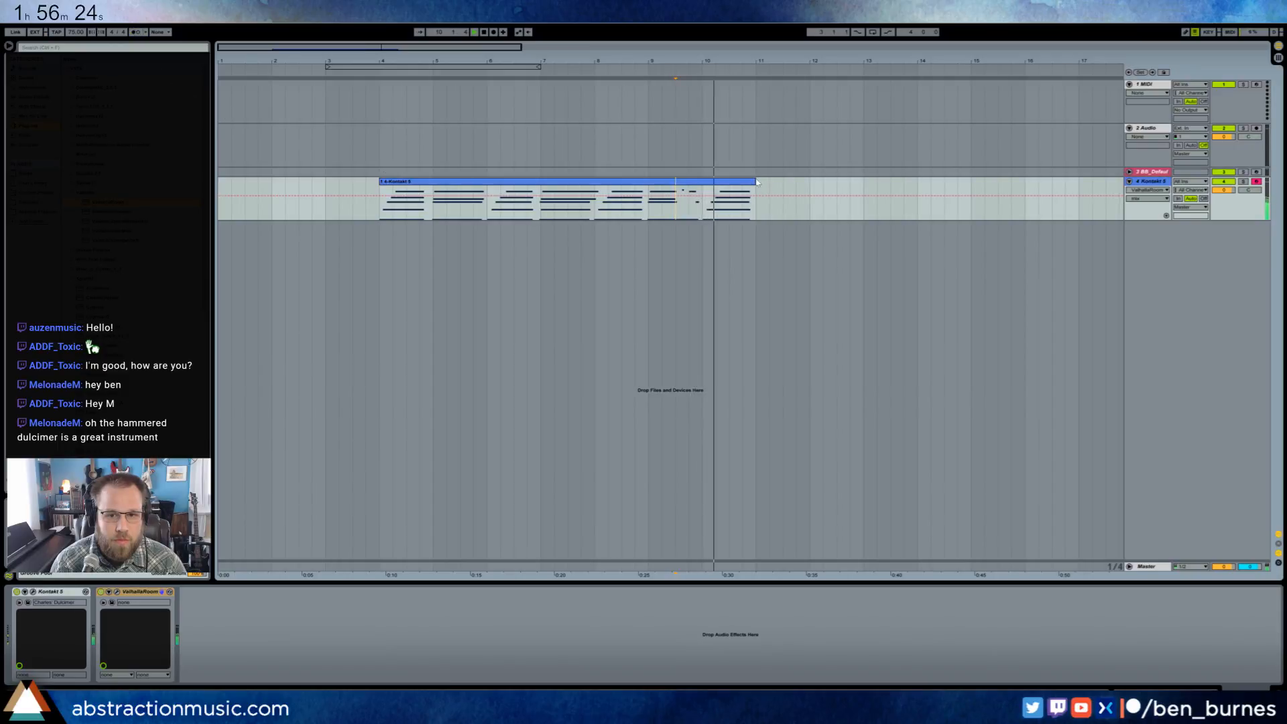
{"action": "left_click_drag", "start_coordinate": [754, 179], "coordinate": [808, 179]}
- In the dulcimer clip's notes, use a triplet grid to nudge the first arpeggio's top note earlier and align the second chord to clip bar 4
{"action": "key", "text": "shift+Tab"}
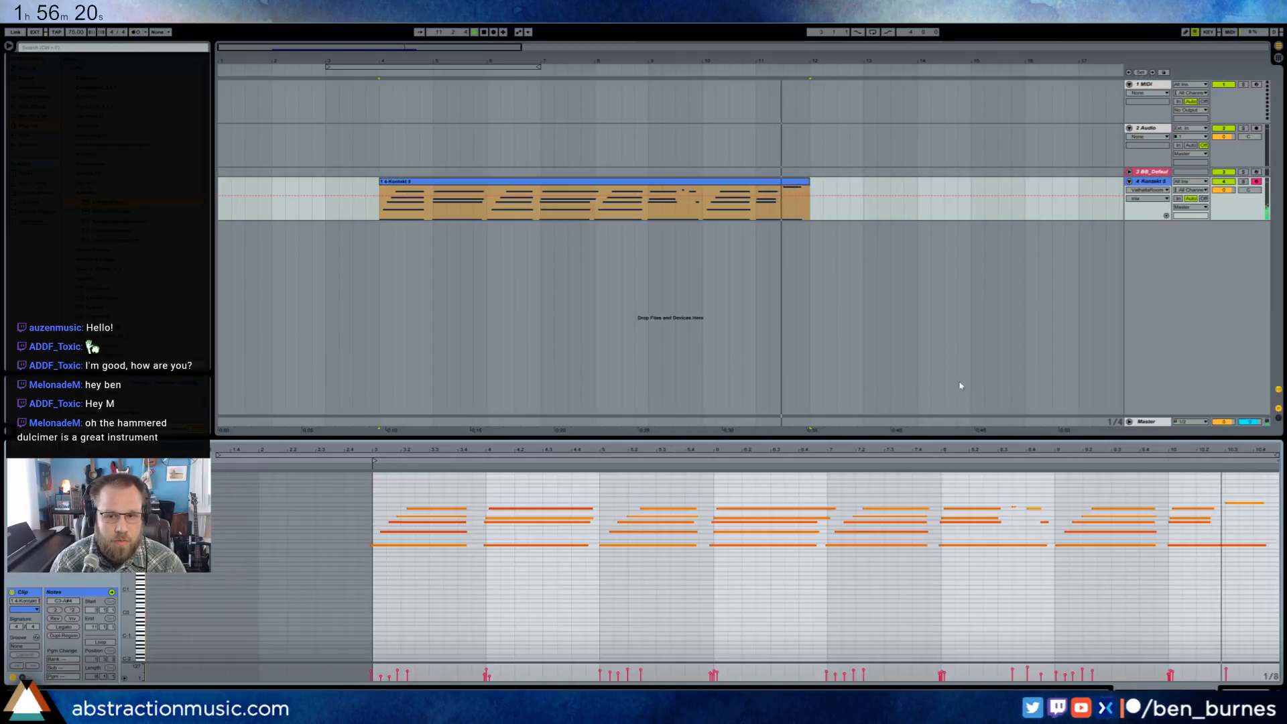
{"action": "left_click", "coordinate": [1240, 548]}
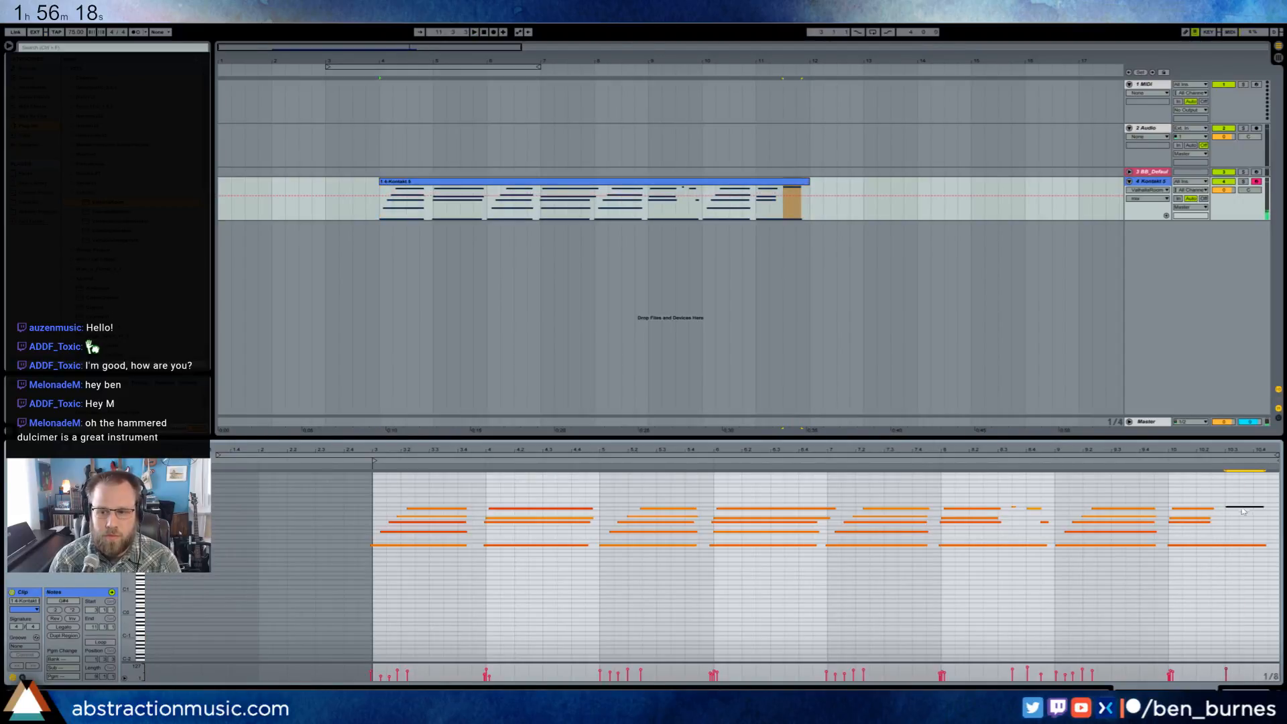
{"action": "left_click", "coordinate": [406, 546]}
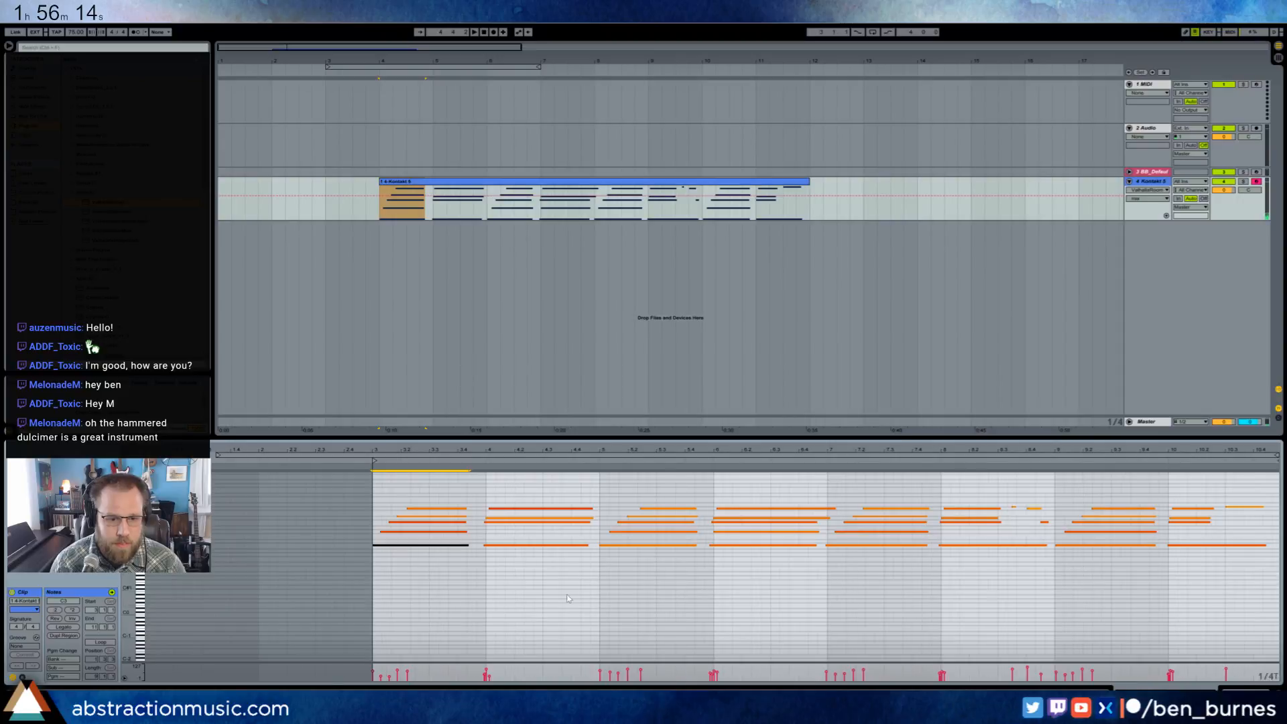
{"action": "key", "text": "ctrl+3"}
{"action": "left_click_drag", "start_coordinate": [429, 450], "coordinate": [423, 517]}
{"action": "left_click_drag", "start_coordinate": [365, 451], "coordinate": [365, 440]}
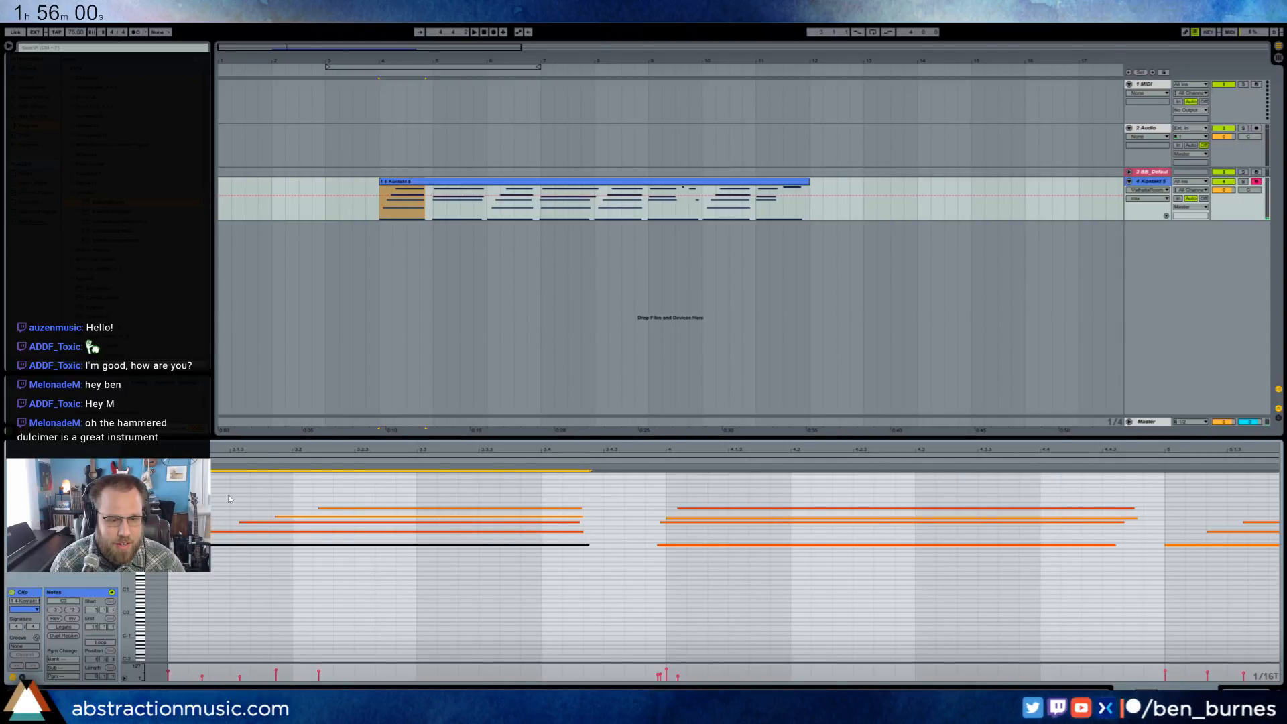
{"action": "mouse_move", "coordinate": [325, 496]}
{"action": "left_mouse_down"}
{"action": "mouse_move", "coordinate": [336, 511]}
{"action": "mouse_move", "coordinate": [319, 509]}
{"action": "left_mouse_up"}
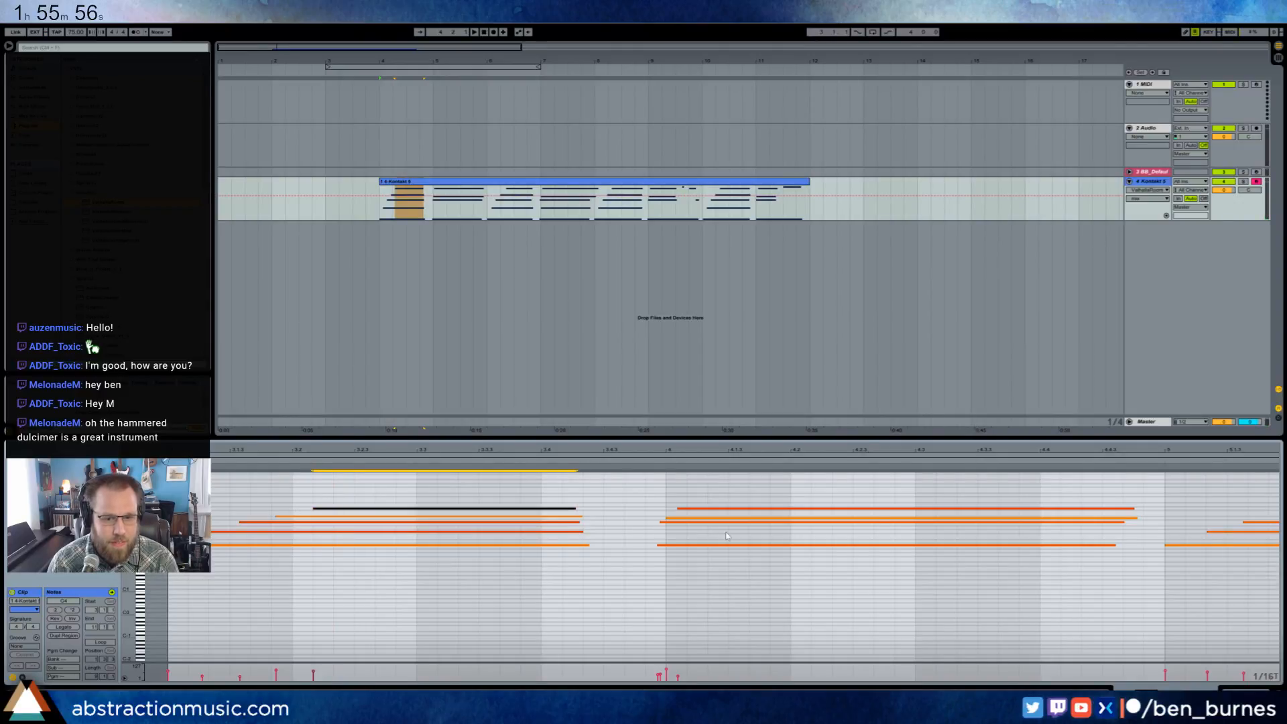
{"action": "left_click_drag", "start_coordinate": [671, 494], "coordinate": [720, 589]}
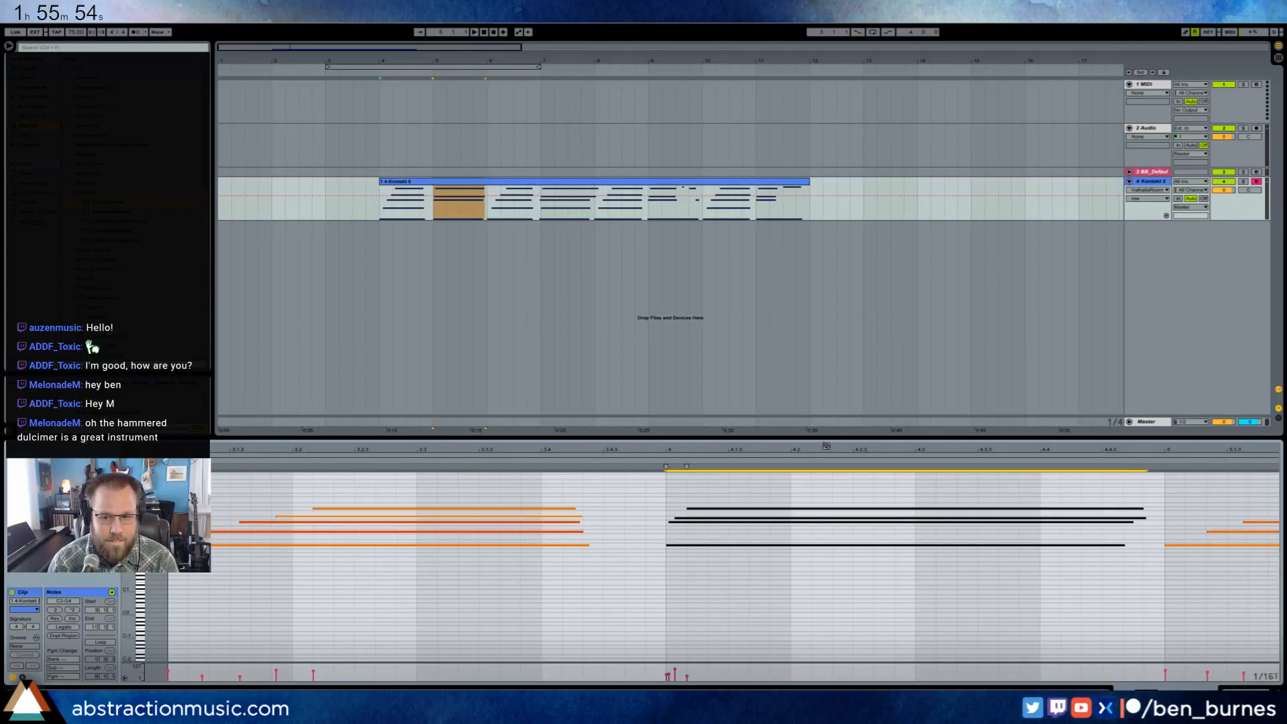
- With the triplet grid off, move the third arpeggio's top note slightly earlier and align the fourth chord to clip bar 6
{"action": "left_click_drag", "start_coordinate": [826, 446], "coordinate": [344, 449]}
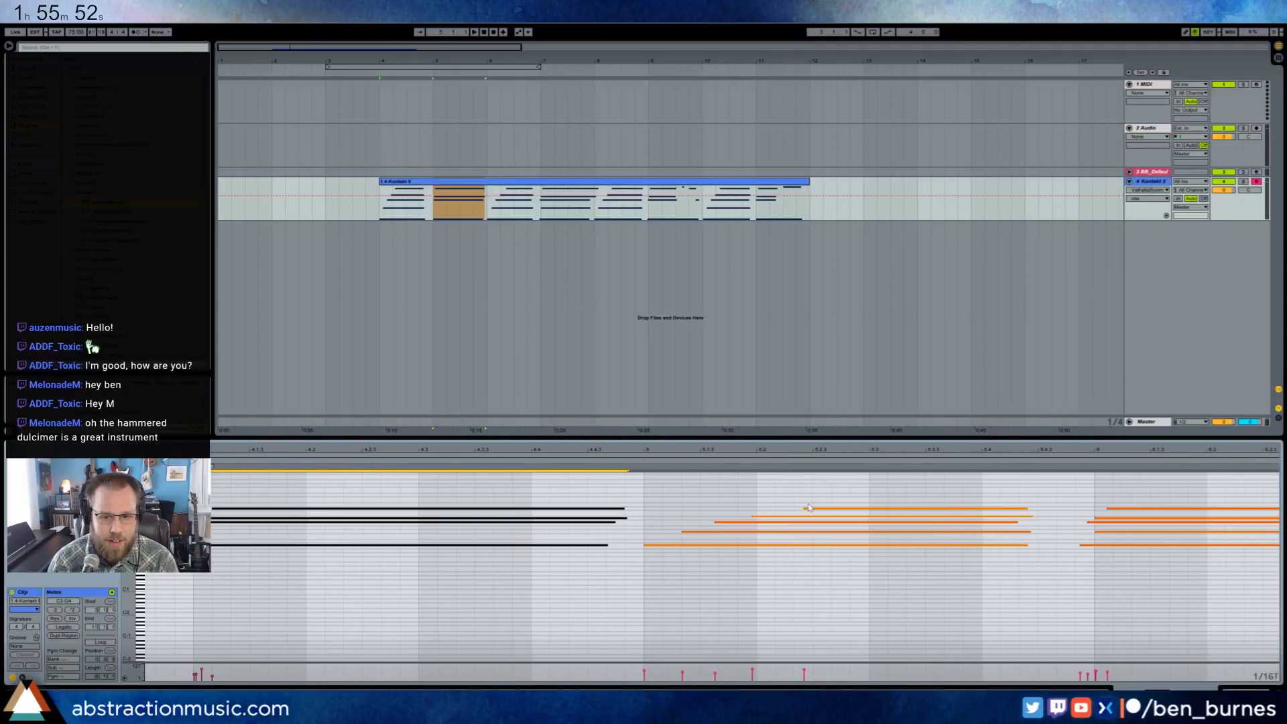
{"action": "left_click_drag", "start_coordinate": [809, 508], "coordinate": [813, 508]}
{"action": "key", "text": "ctrl+3"}
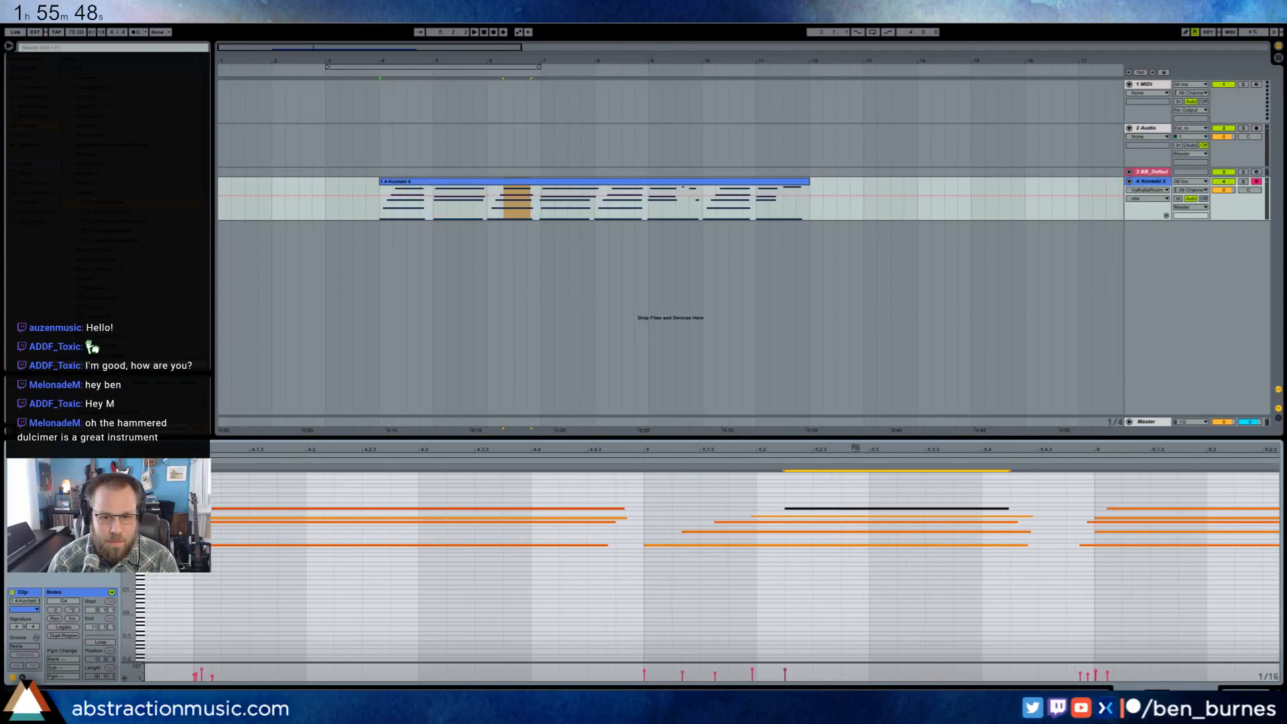
{"action": "left_click_drag", "start_coordinate": [856, 447], "coordinate": [604, 448]}
{"action": "left_click_drag", "start_coordinate": [787, 503], "coordinate": [811, 571]}
{"action": "key", "text": "Right"}
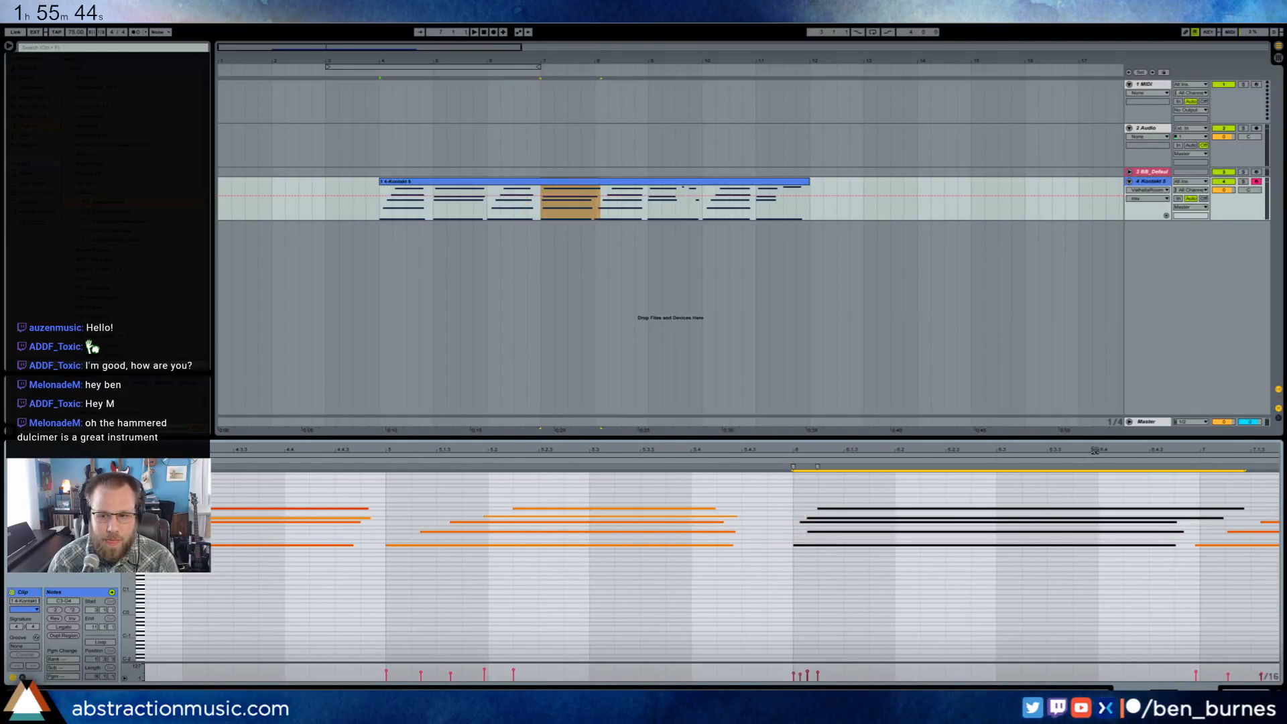
- Shorten the fourth chord's top note to end at clip bar 7 and lengthen its two lowest notes
{"action": "left_click_drag", "start_coordinate": [1095, 450], "coordinate": [872, 451]}
{"action": "left_click_drag", "start_coordinate": [1021, 509], "coordinate": [970, 509]}
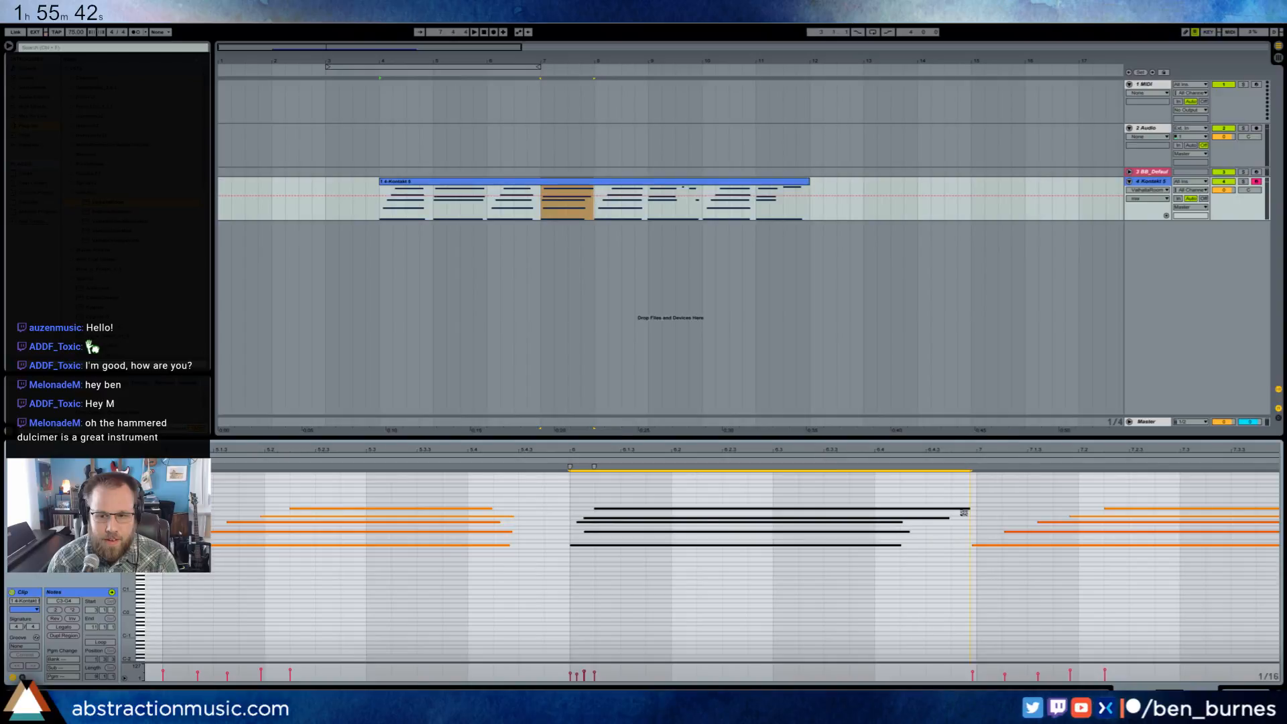
{"action": "left_click", "coordinate": [1000, 507]}
{"action": "left_click_drag", "start_coordinate": [888, 555], "coordinate": [872, 529]}
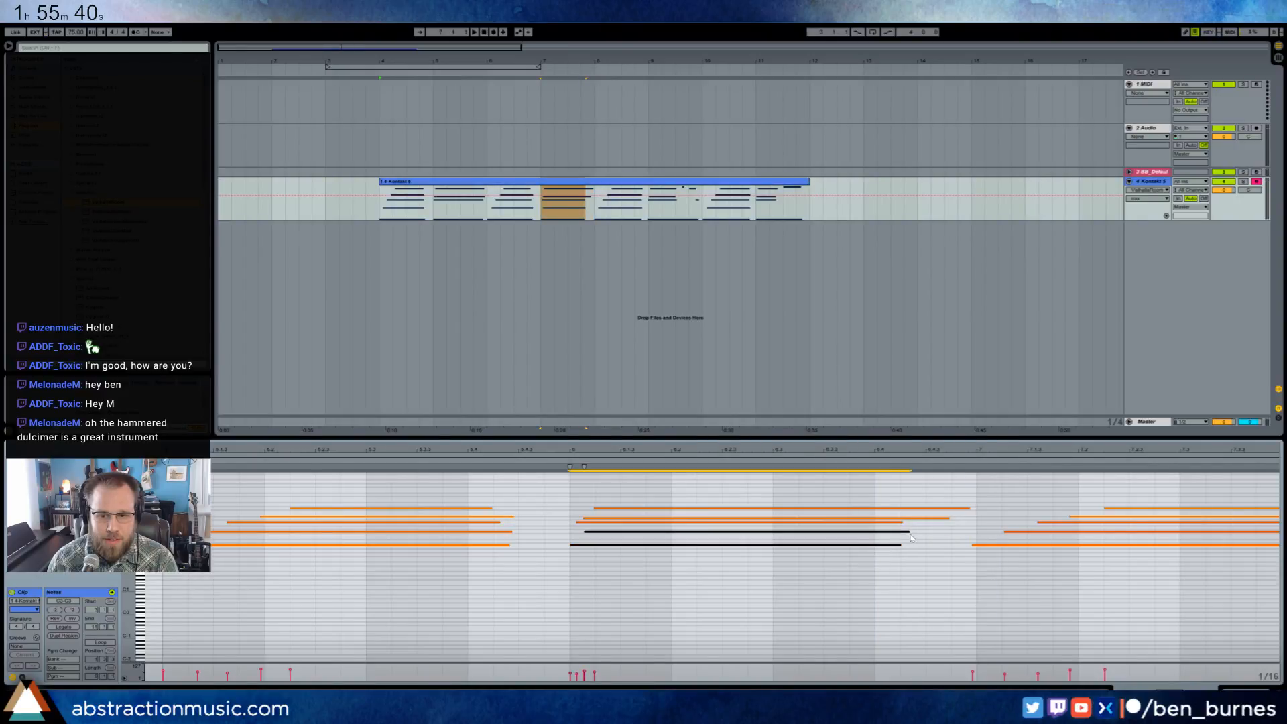
{"action": "left_click_drag", "start_coordinate": [953, 531], "coordinate": [911, 544]}
{"action": "mouse_move", "coordinate": [926, 528]}
{"action": "left_mouse_down"}
{"action": "mouse_move", "coordinate": [862, 565]}
{"action": "mouse_move", "coordinate": [912, 531]}
{"action": "mouse_move", "coordinate": [950, 532]}
{"action": "left_mouse_up"}
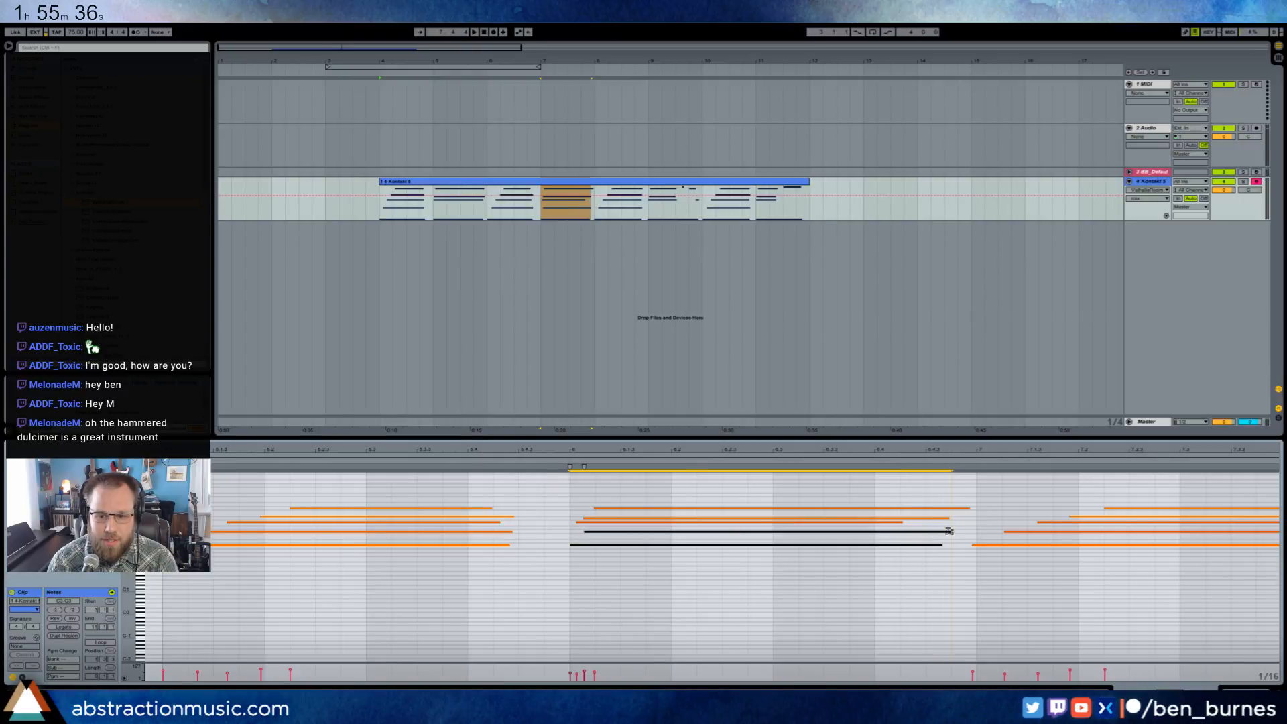
{"action": "left_click", "coordinate": [1007, 501]}
- Align the fifth arpeggio and sixth chord to clip bars 7 and 8, nudging the arpeggio's top note slightly earlier
{"action": "mouse_move", "coordinate": [1062, 449]}
{"action": "left_mouse_down"}
{"action": "mouse_move", "coordinate": [590, 451]}
{"action": "mouse_move", "coordinate": [745, 580]}
{"action": "left_mouse_up"}
{"action": "key", "text": "Right"}
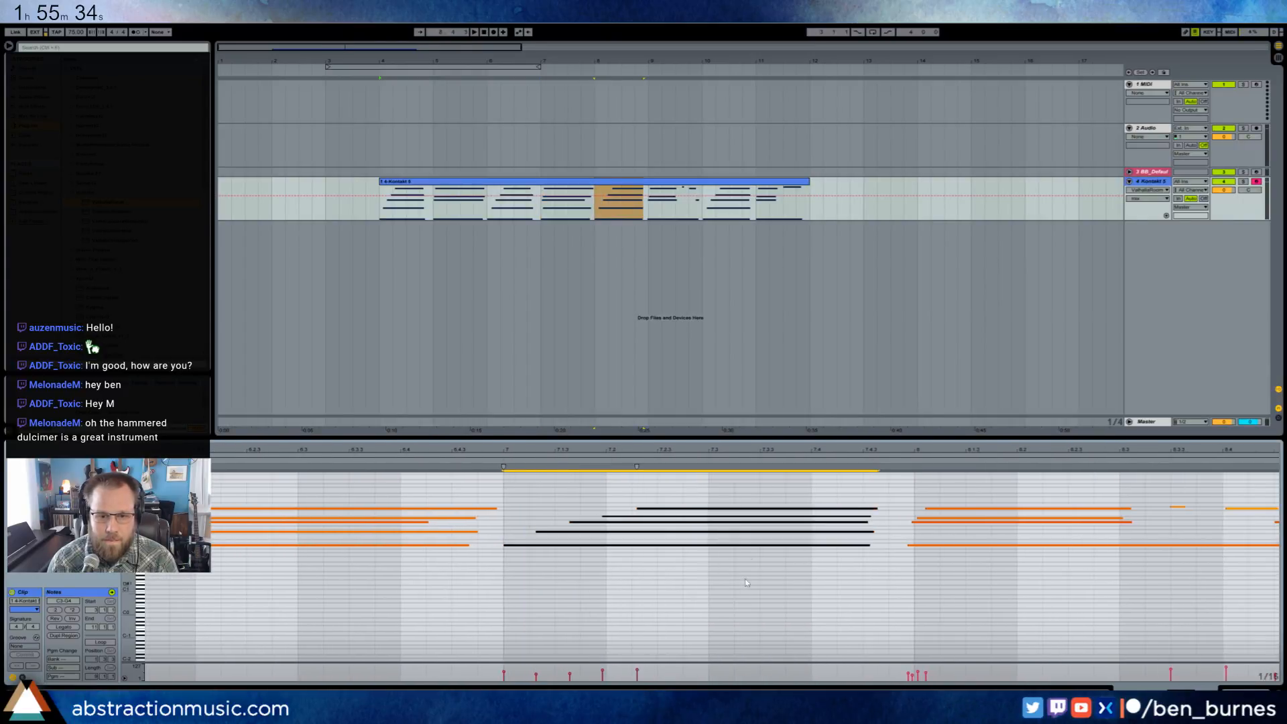
{"action": "left_click", "coordinate": [656, 508]}
{"action": "key", "text": "Left"}
{"action": "left_click_drag", "start_coordinate": [952, 490], "coordinate": [974, 578]}
{"action": "key", "text": "Right"}
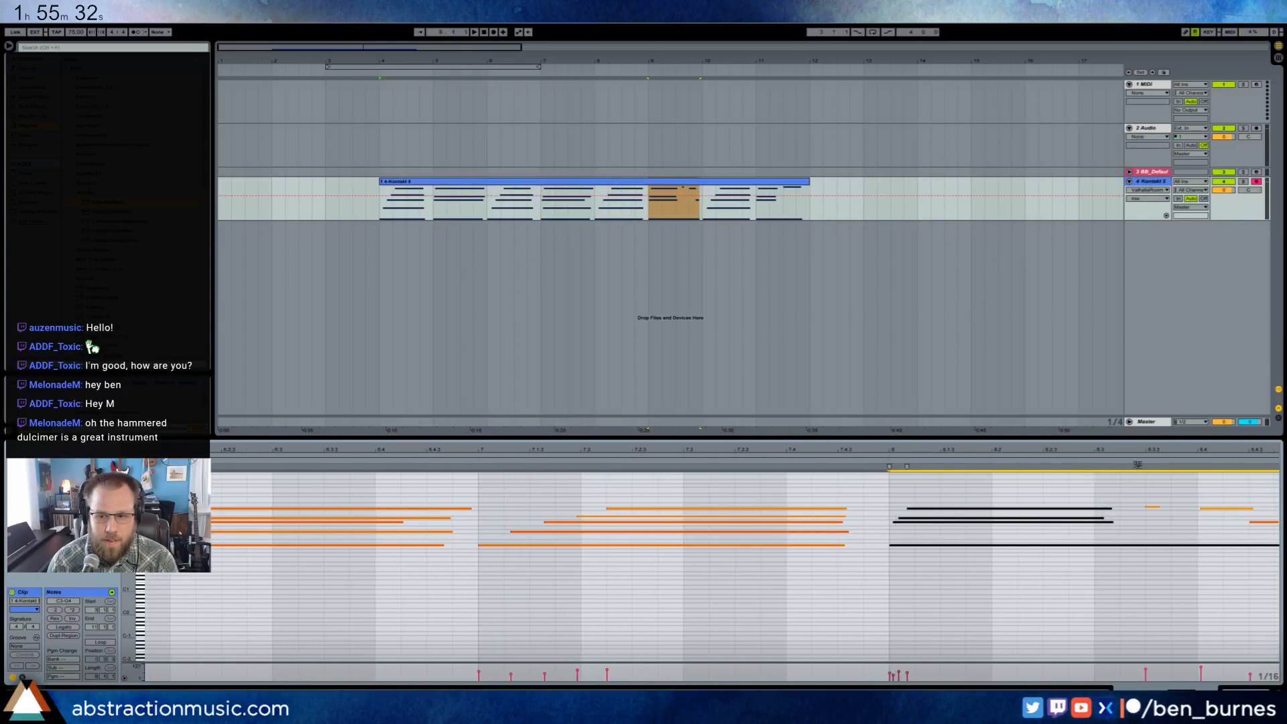
- On a 1/32 grid, nudge the last two melody notes of clip bar 8 earlier and align the seventh arpeggio to bar 9
{"action": "key", "text": "ctrl+a"}
{"action": "left_click_drag", "start_coordinate": [1068, 450], "coordinate": [543, 456]}
{"action": "left_click", "coordinate": [635, 492]}
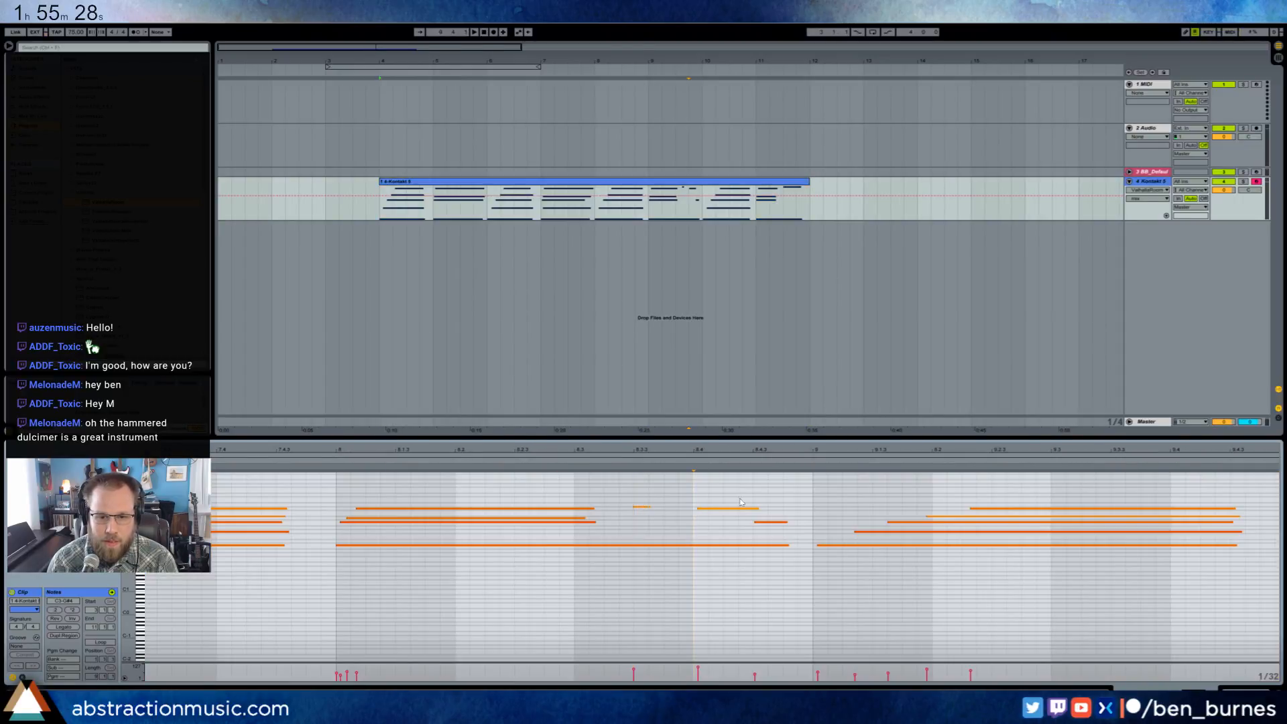
{"action": "left_click", "coordinate": [738, 508]}
{"action": "key", "text": "Left"}
{"action": "left_click", "coordinate": [770, 522]}
{"action": "key", "text": "Left"}
{"action": "left_click_drag", "start_coordinate": [897, 487], "coordinate": [989, 561]}
{"action": "key", "text": "Left"}
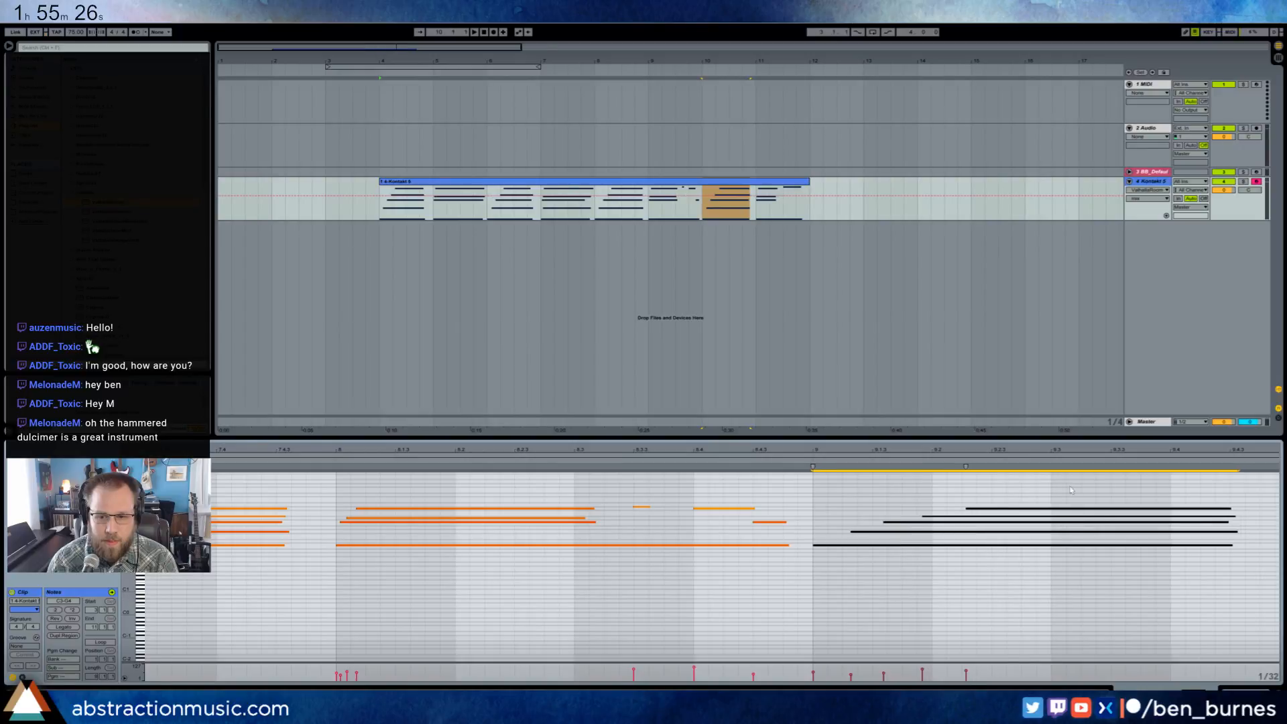
- Align the clip's last chord to the start of clip bar 10
{"action": "left_click_drag", "start_coordinate": [1089, 448], "coordinate": [827, 449]}
{"action": "left_click_drag", "start_coordinate": [1046, 487], "coordinate": [1087, 552]}
{"action": "key", "text": "Right"}
{"action": "left_click", "coordinate": [1106, 492]}
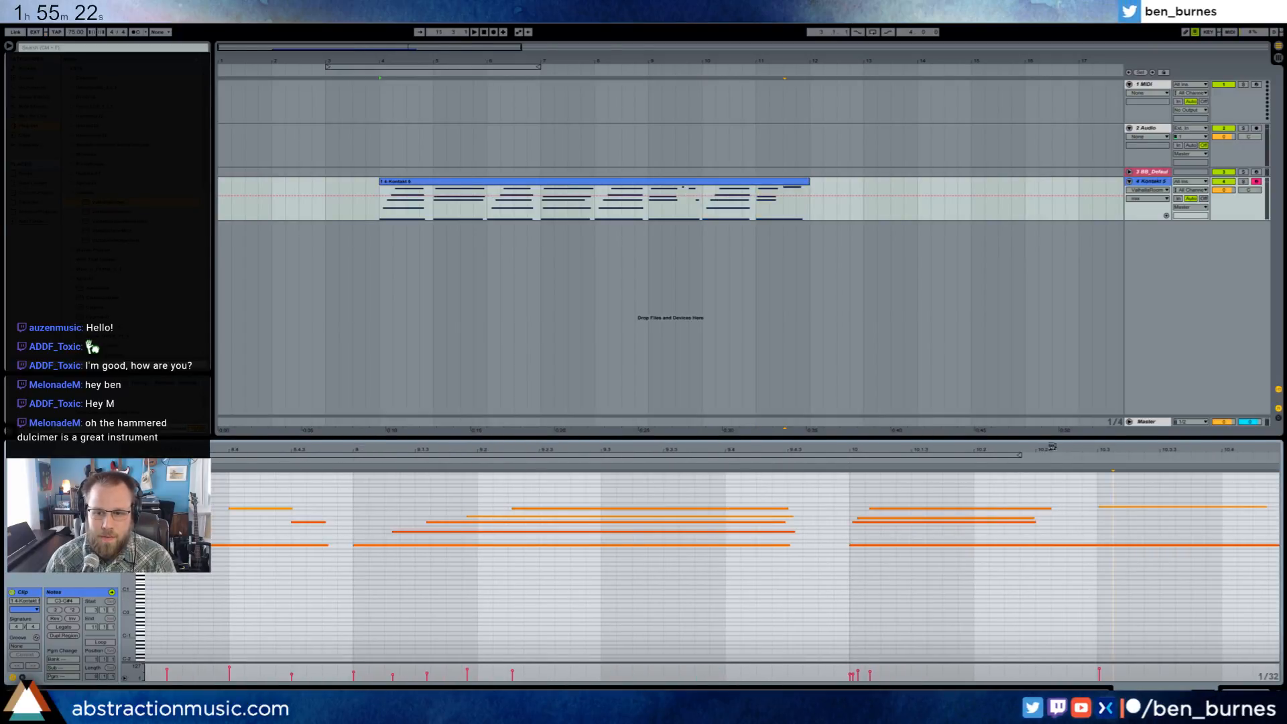
- Move the closing high note to beat 4 of the last bar and extend the low note towards the clip's end
{"action": "double_click", "coordinate": [1052, 447]}
{"action": "mouse_move", "coordinate": [1238, 494]}
{"action": "left_mouse_down"}
{"action": "mouse_move", "coordinate": [1248, 530]}
{"action": "mouse_move", "coordinate": [1265, 507]}
{"action": "mouse_move", "coordinate": [1264, 545]}
{"action": "left_mouse_up"}
{"action": "key", "text": "Right"}
{"action": "key", "text": "shift+Left"}
{"action": "left_click", "coordinate": [1265, 533]}
{"action": "left_click", "coordinate": [1247, 532]}
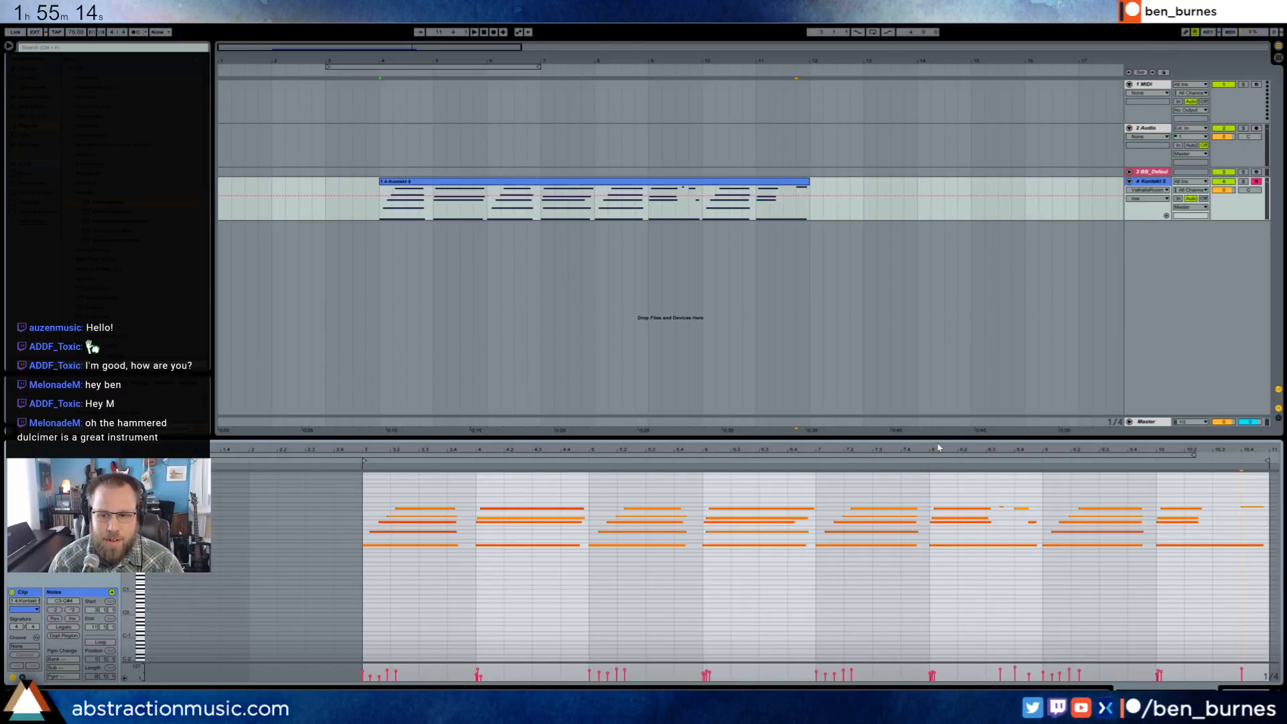
- Move the dulcimer clip to start at bar 2 and loop the arrangement over its full length
{"action": "left_click", "coordinate": [383, 181]}
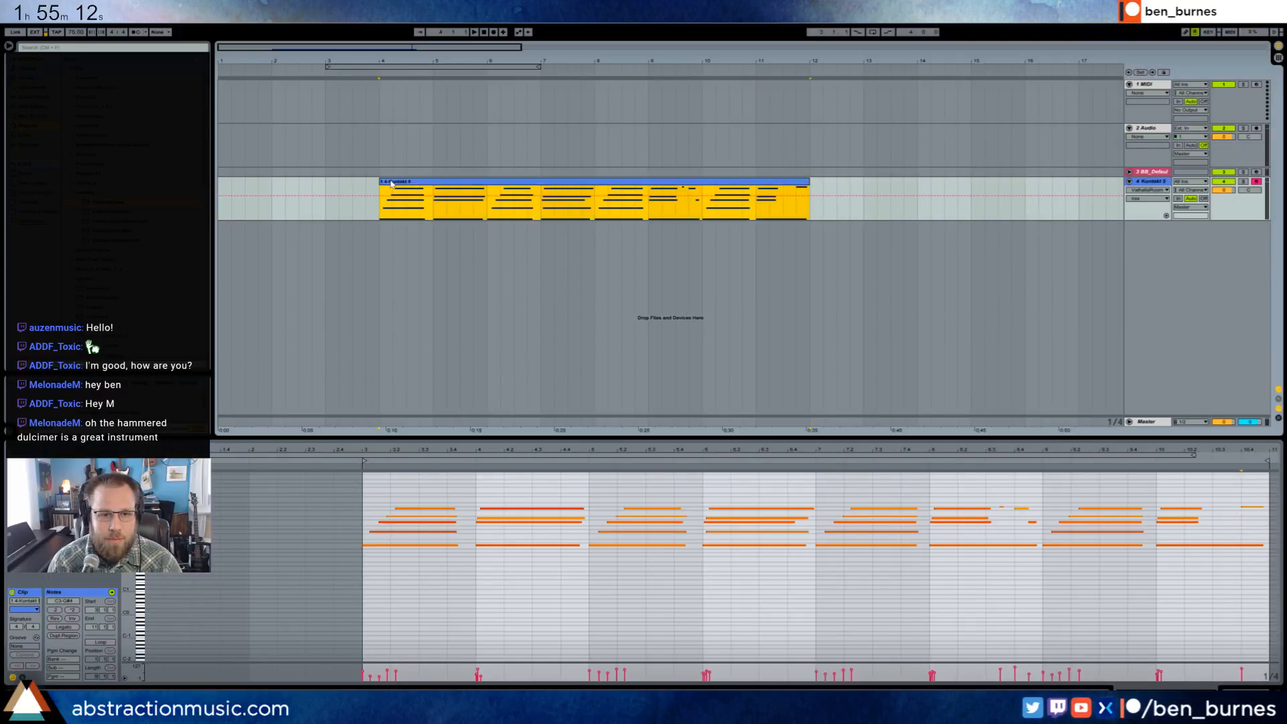
{"action": "left_click_drag", "start_coordinate": [383, 181], "coordinate": [275, 185]}
{"action": "left_click_drag", "start_coordinate": [313, 54], "coordinate": [310, 95]}
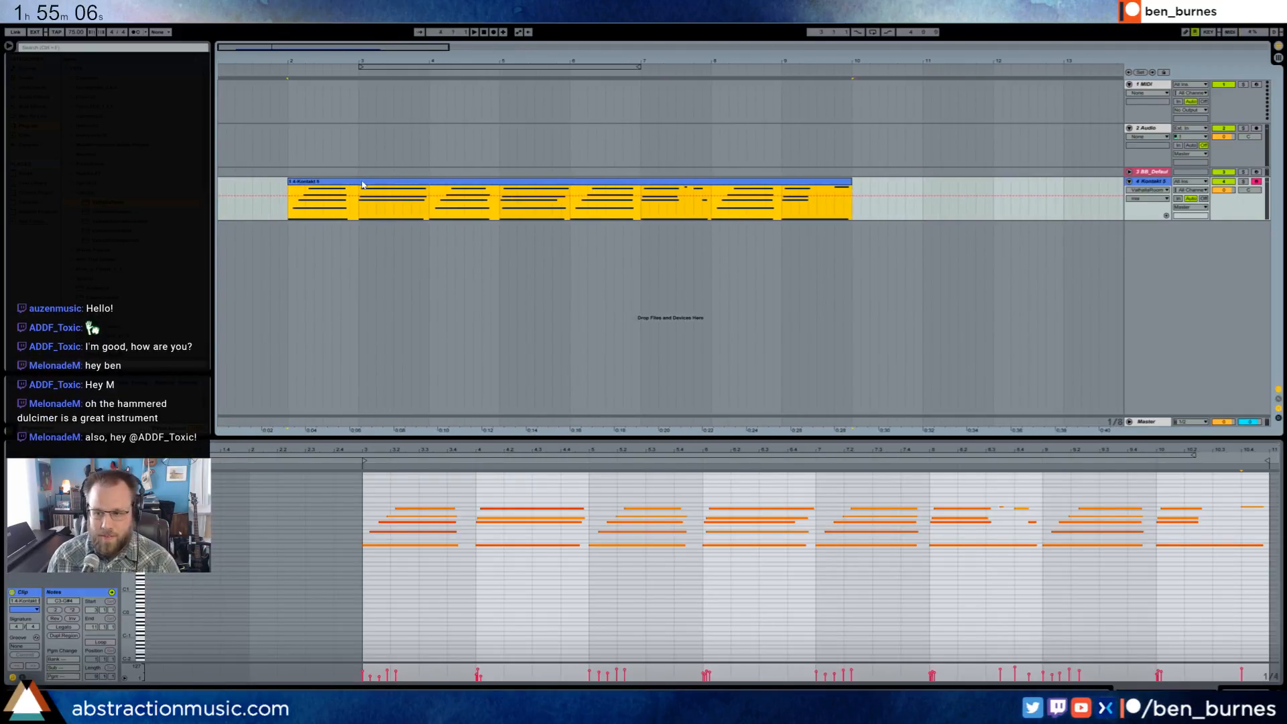
{"action": "key", "text": "ctrl+l"}
- Play the looped dulcimer clip and check its second, third and fifth chords in the note editor
{"action": "key", "text": "space"}
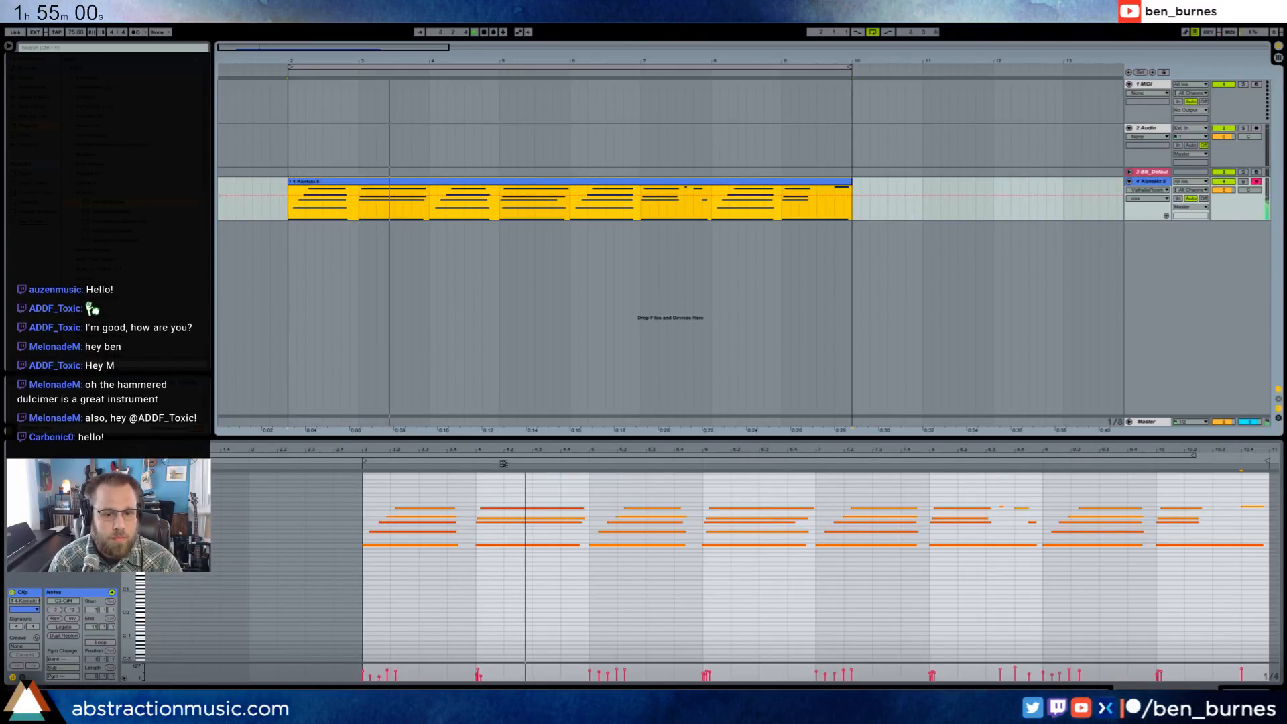
{"action": "left_click", "coordinate": [524, 470]}
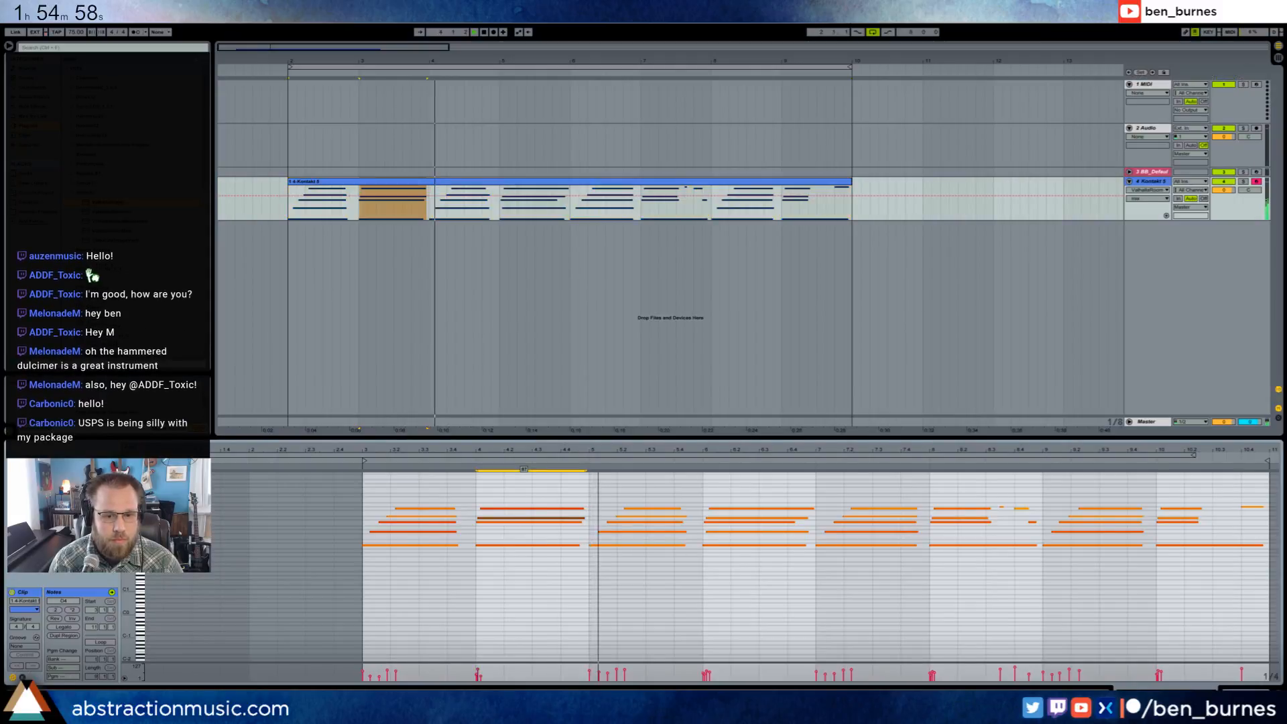
{"action": "left_click", "coordinate": [528, 581]}
{"action": "left_click_drag", "start_coordinate": [694, 497], "coordinate": [583, 559]}
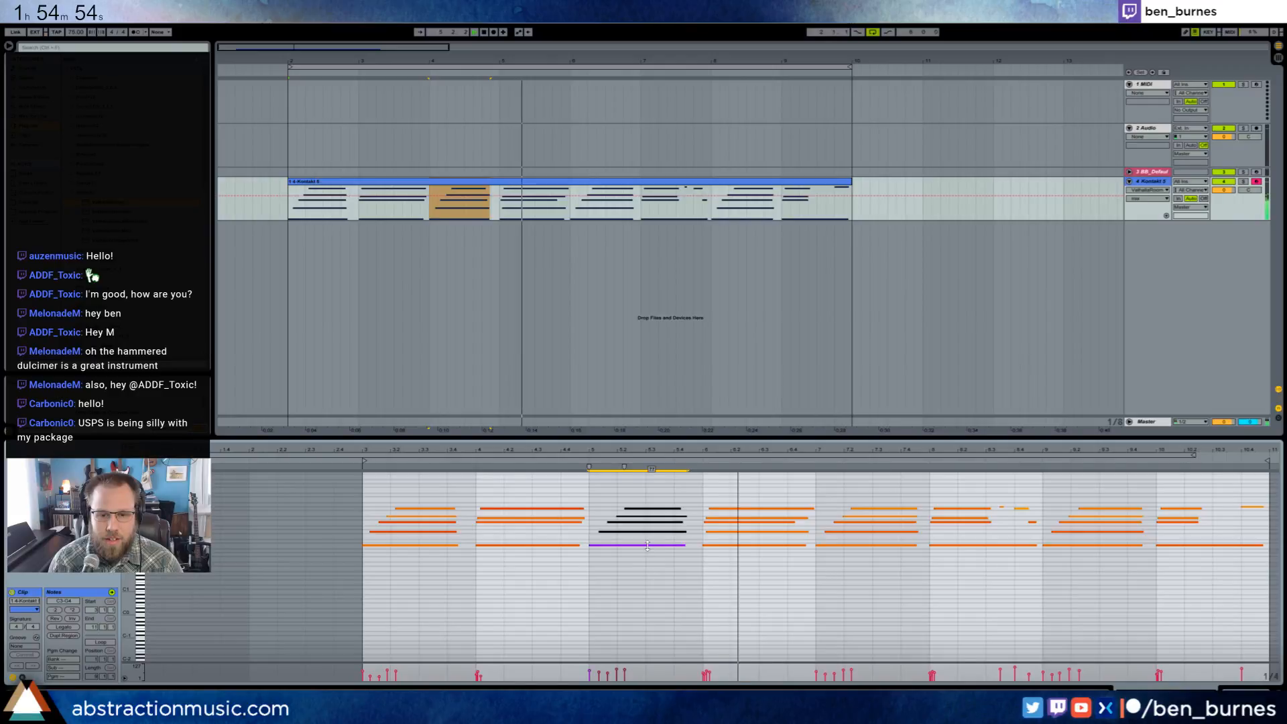
{"action": "left_click", "coordinate": [754, 574]}
{"action": "left_click_drag", "start_coordinate": [871, 496], "coordinate": [876, 564]}
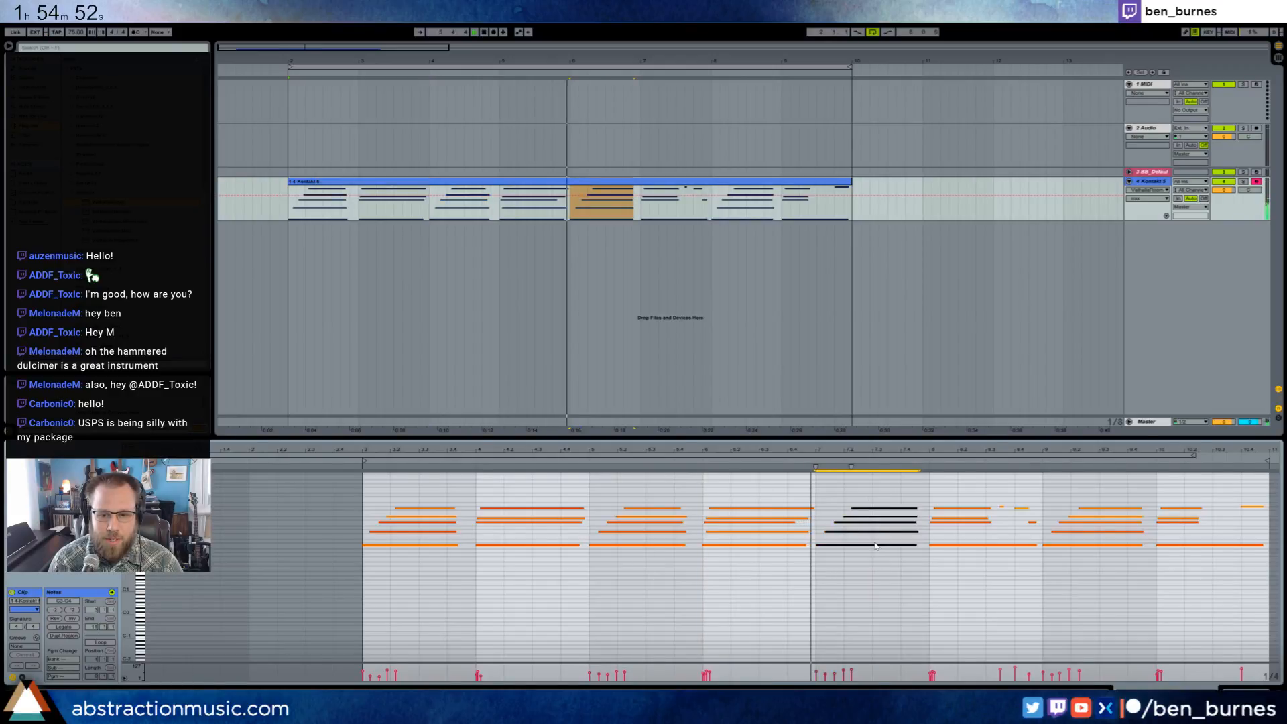
{"action": "left_click", "coordinate": [901, 562]}
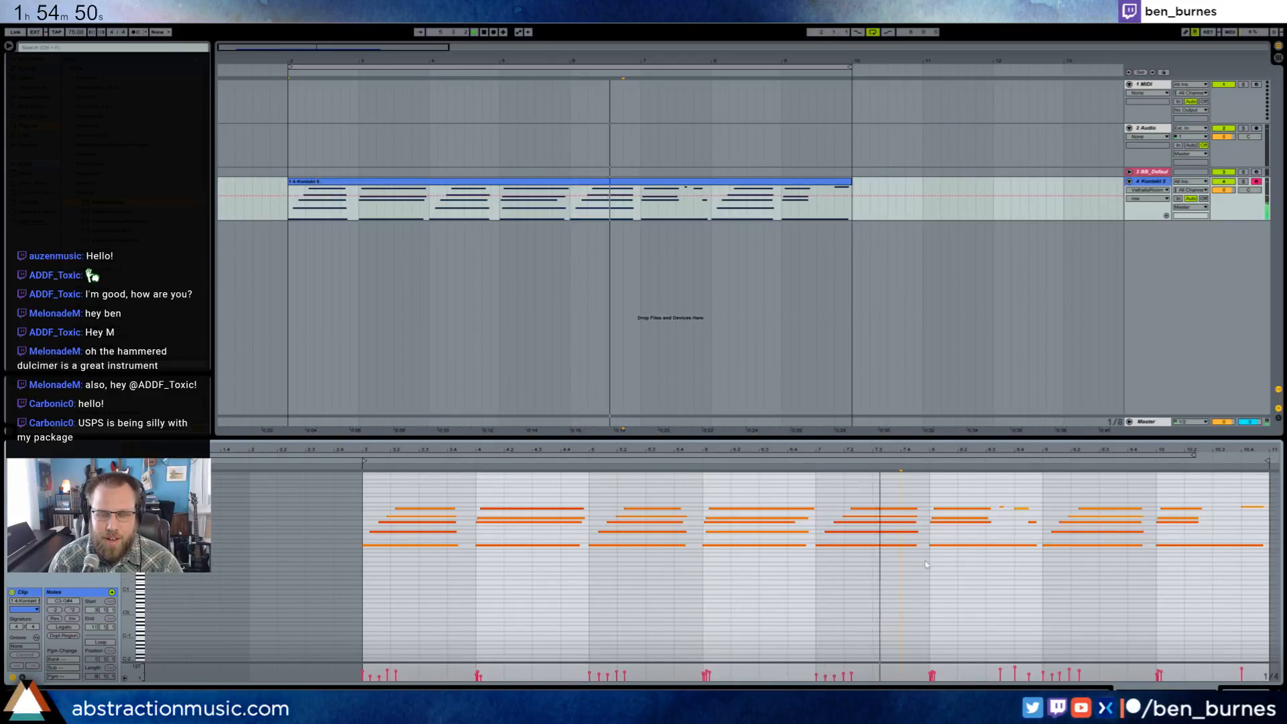
- Check the short high notes in bar 8 and the chord in bar 9 of the dulcimer clip during playback
{"action": "left_click_drag", "start_coordinate": [994, 496], "coordinate": [1023, 513]}
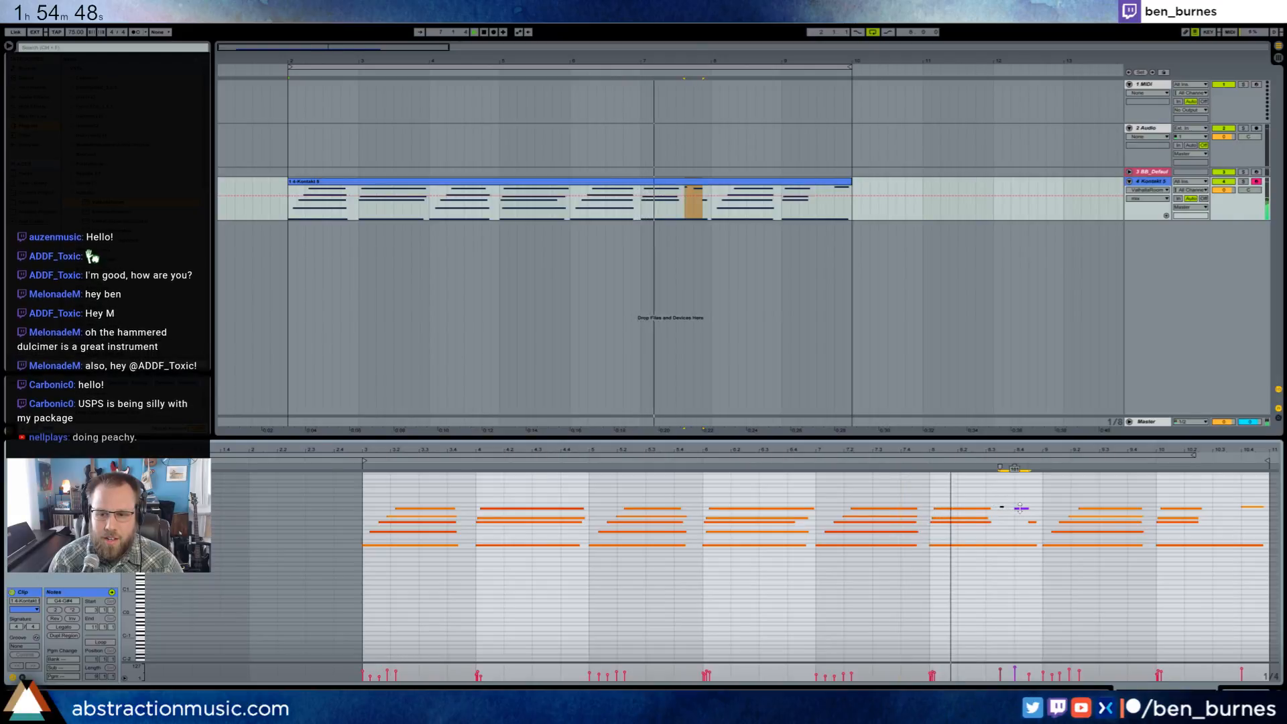
{"action": "left_click", "coordinate": [1059, 594]}
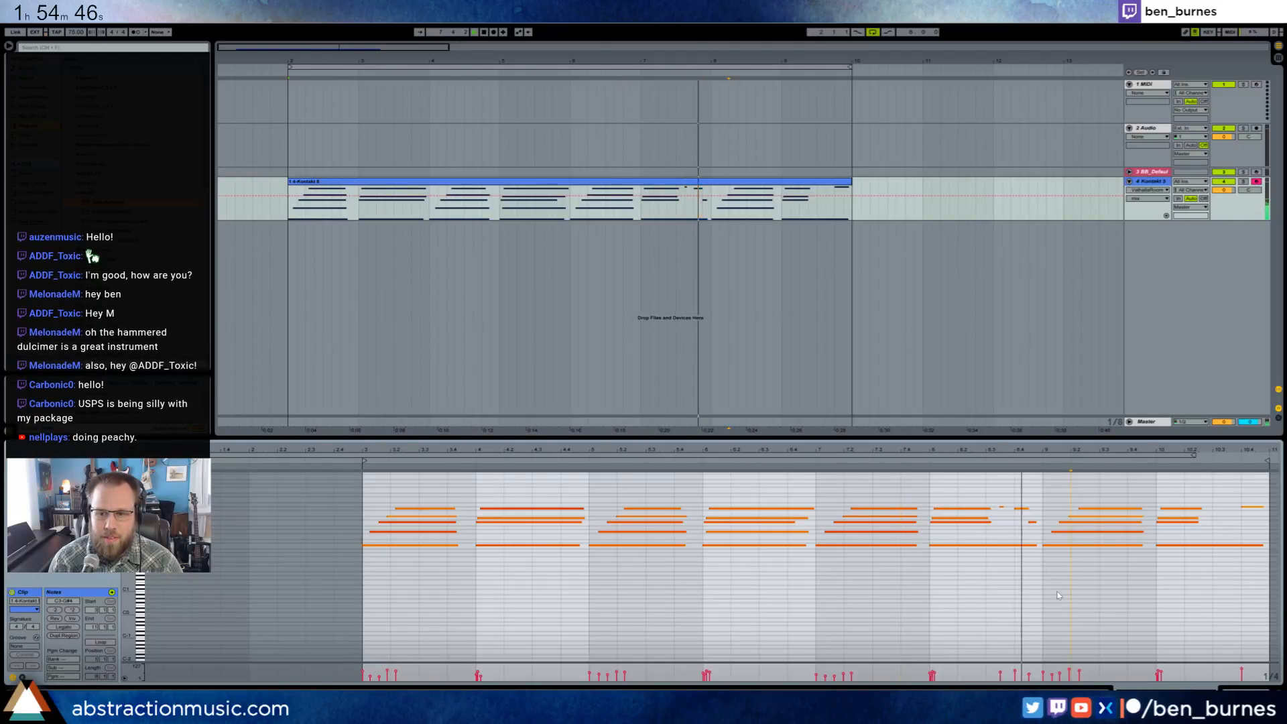
{"action": "left_click", "coordinate": [1103, 516]}
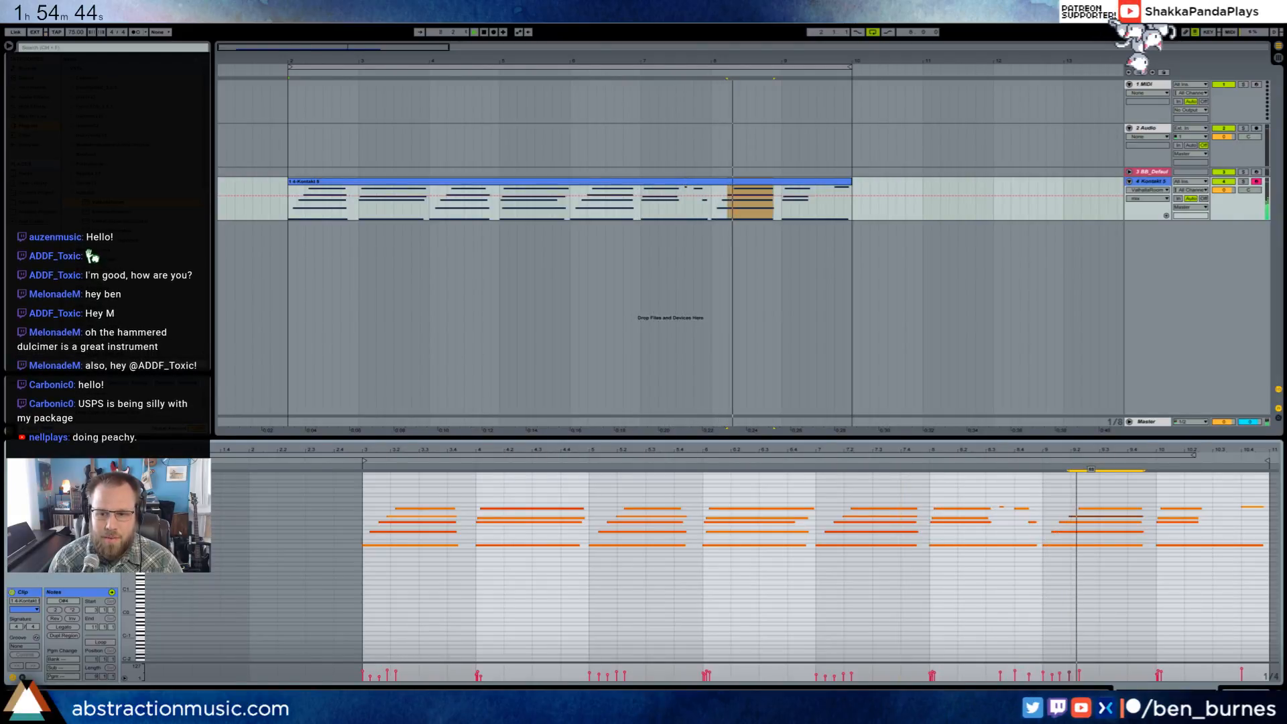
{"action": "left_click", "coordinate": [1104, 536]}
- Lower the closing high note's velocity slightly and nudge the last chord's upper notes a little later to stagger them
{"action": "left_click_drag", "start_coordinate": [1242, 668], "coordinate": [1241, 674]}
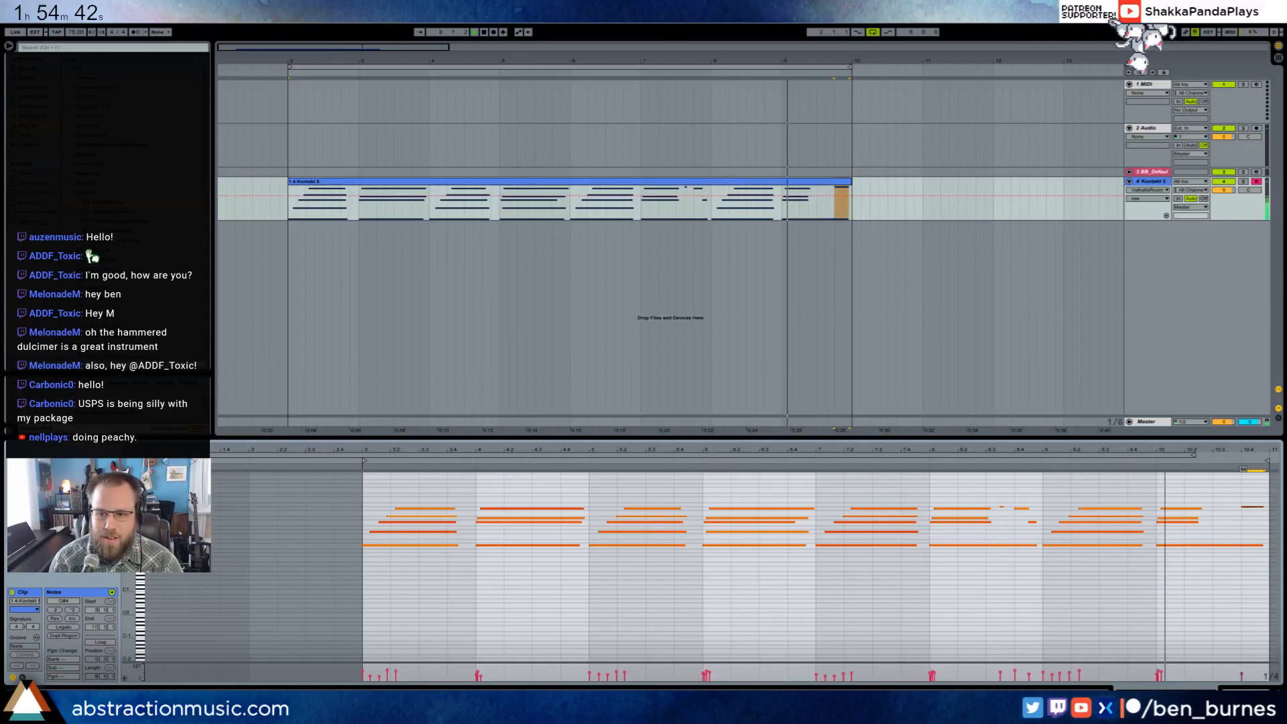
{"action": "left_click", "coordinate": [1187, 509]}
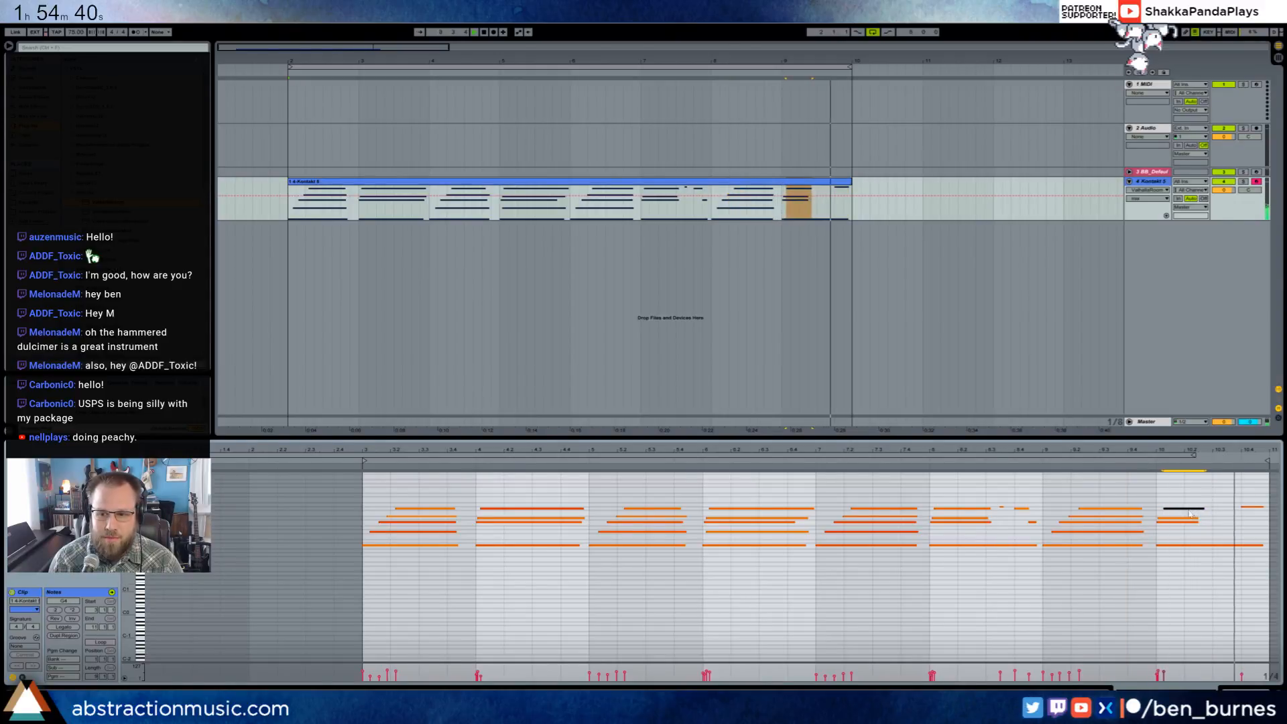
{"action": "left_click_drag", "start_coordinate": [1190, 514], "coordinate": [1184, 520]}
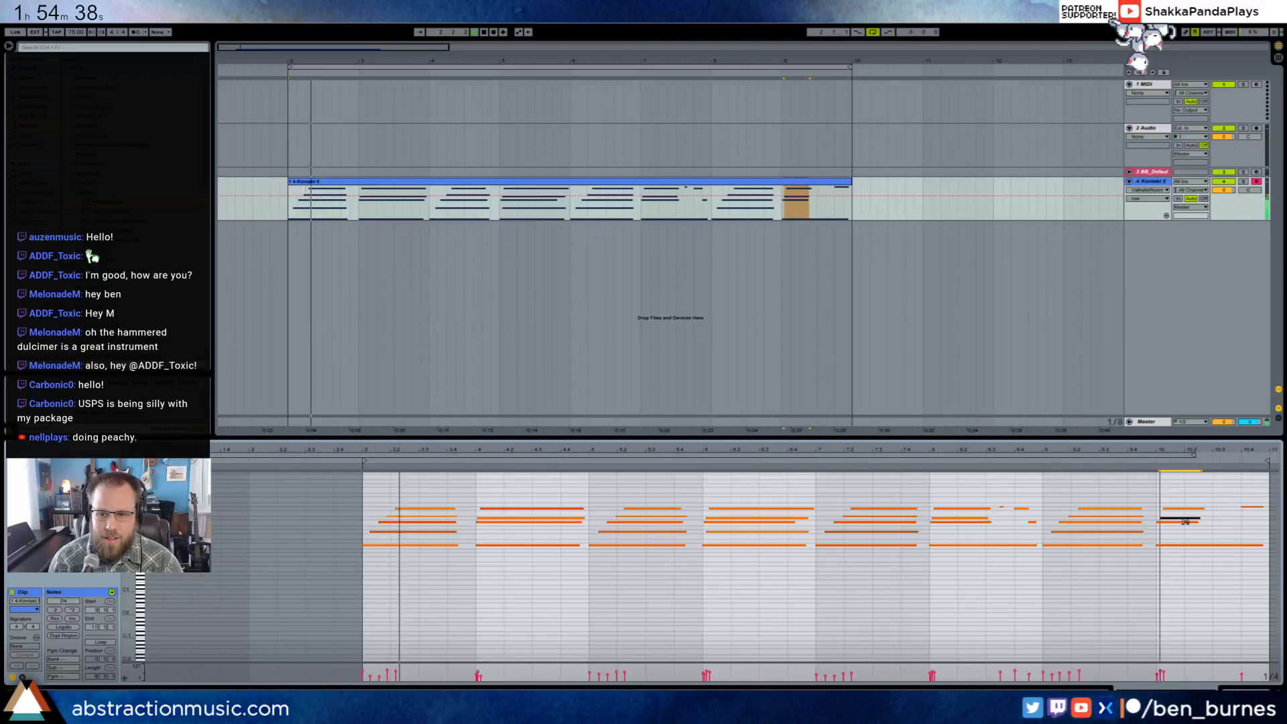
- Shorten the closing high note and move it an eighth note later on a 1/8 grid
{"action": "left_click", "coordinate": [1257, 508]}
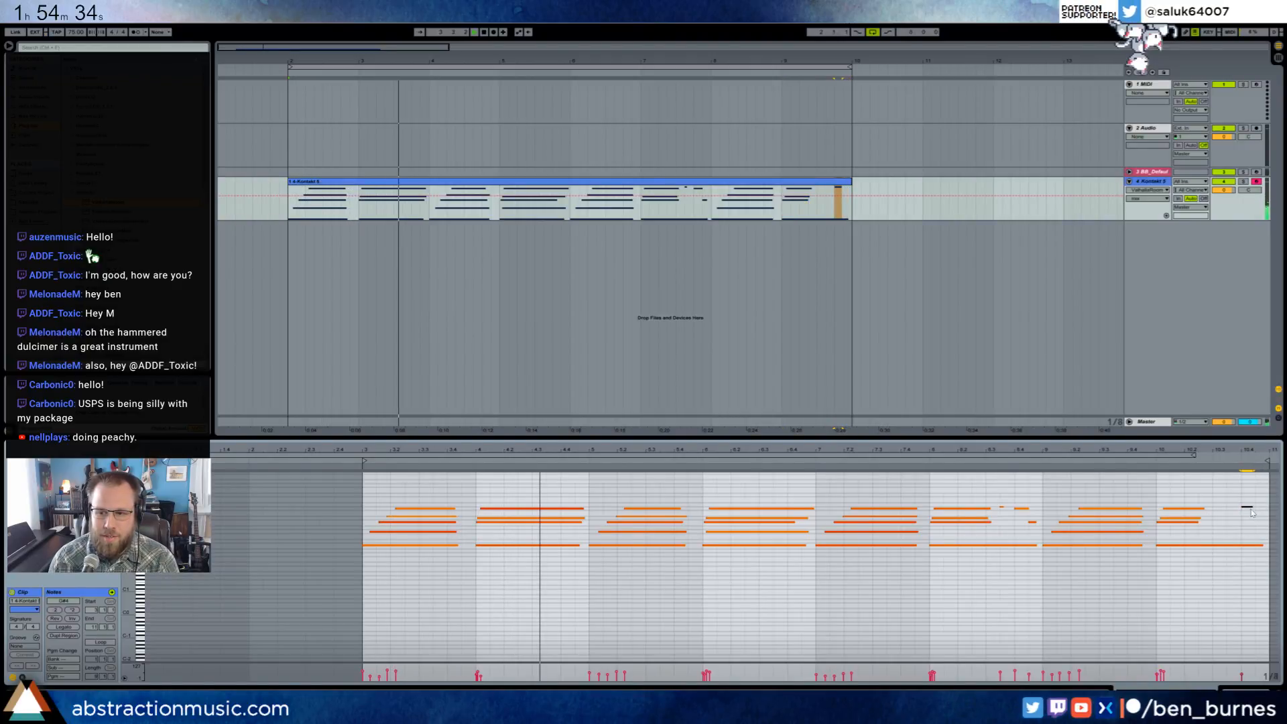
{"action": "key", "text": "ctrl+1"}
{"action": "key", "text": "Right"}
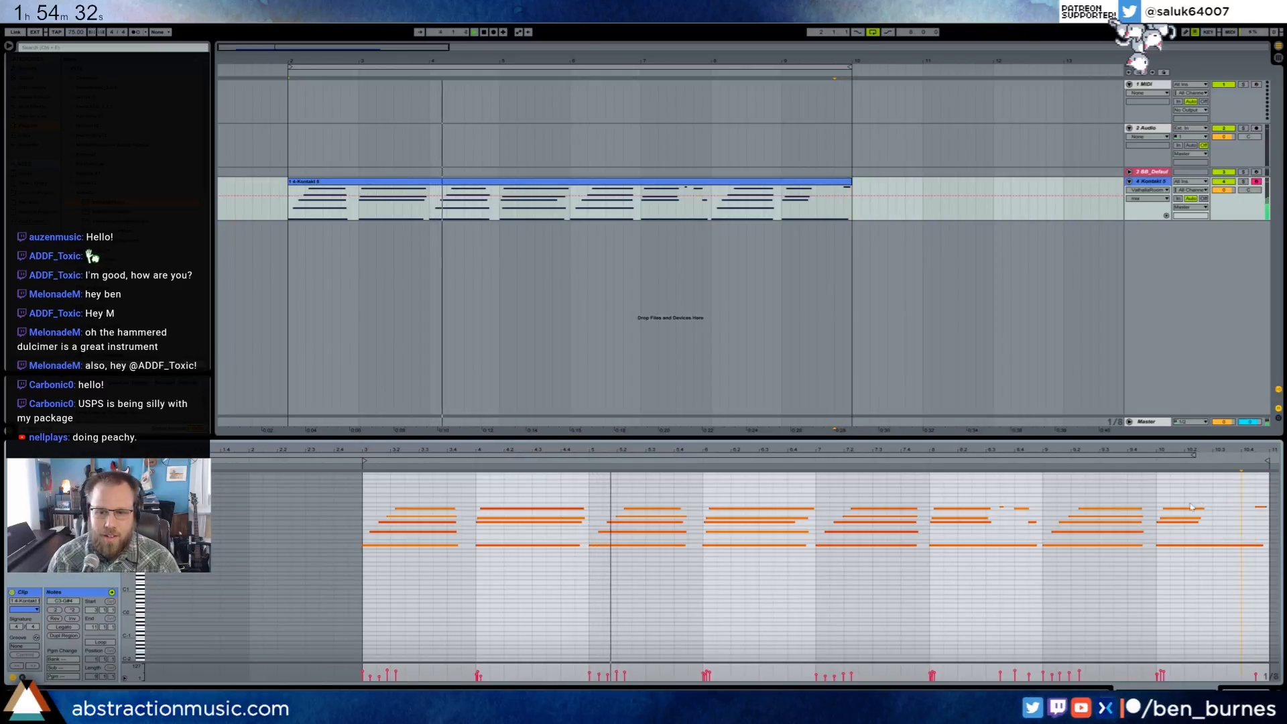
- Lengthen the upper notes of the dulcimer clip's last chord by three eighth notes
{"action": "left_click_drag", "start_coordinate": [1154, 503], "coordinate": [1198, 523]}
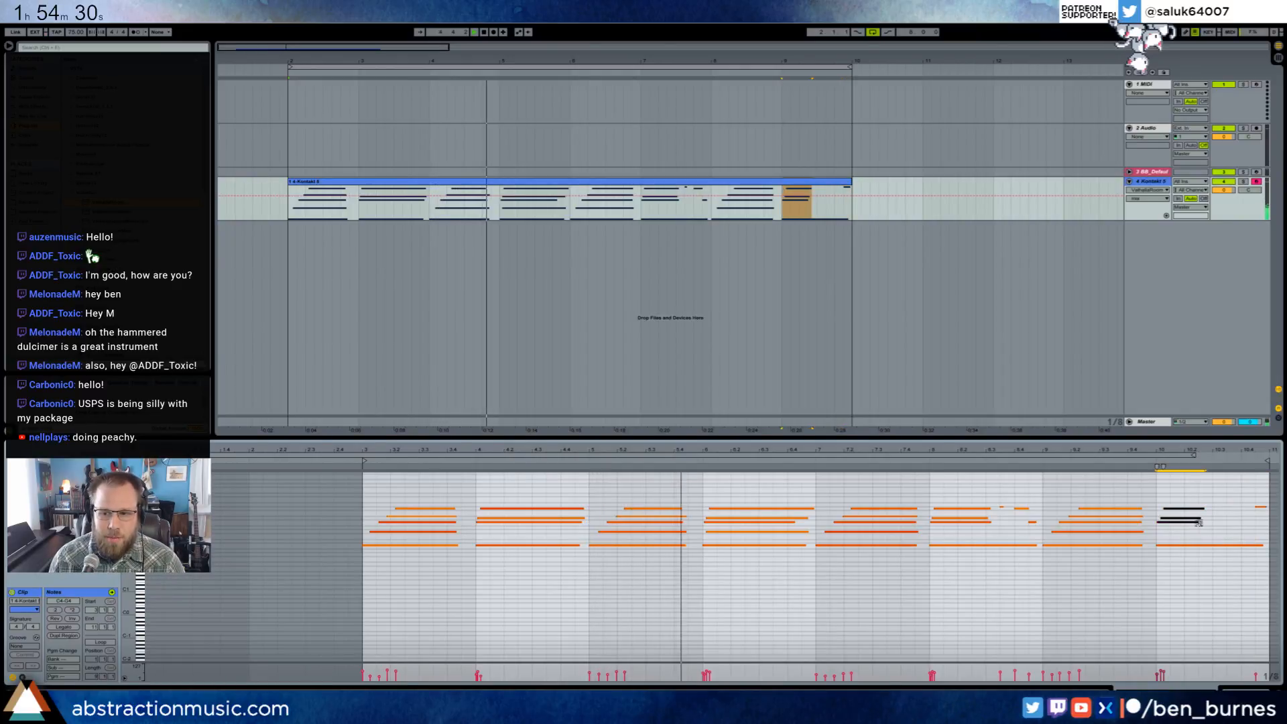
{"action": "key", "text": "shift+Right"}
{"action": "key", "text": "shift+Right"}
{"action": "key", "text": "shift+Right"}
{"action": "left_click", "coordinate": [1210, 499]}
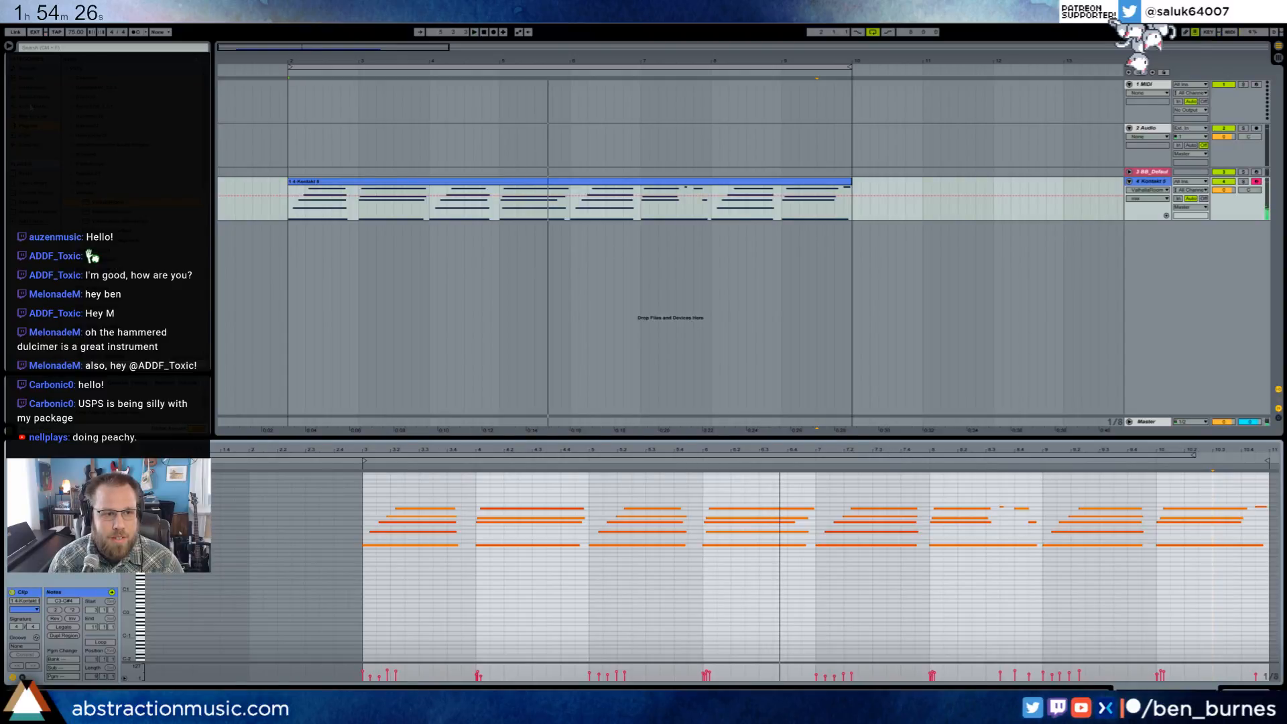
- Add a new track with the Analog synthesizer below the dulcimer track and unfold it in the arrangement
{"action": "left_click", "coordinate": [387, 312]}
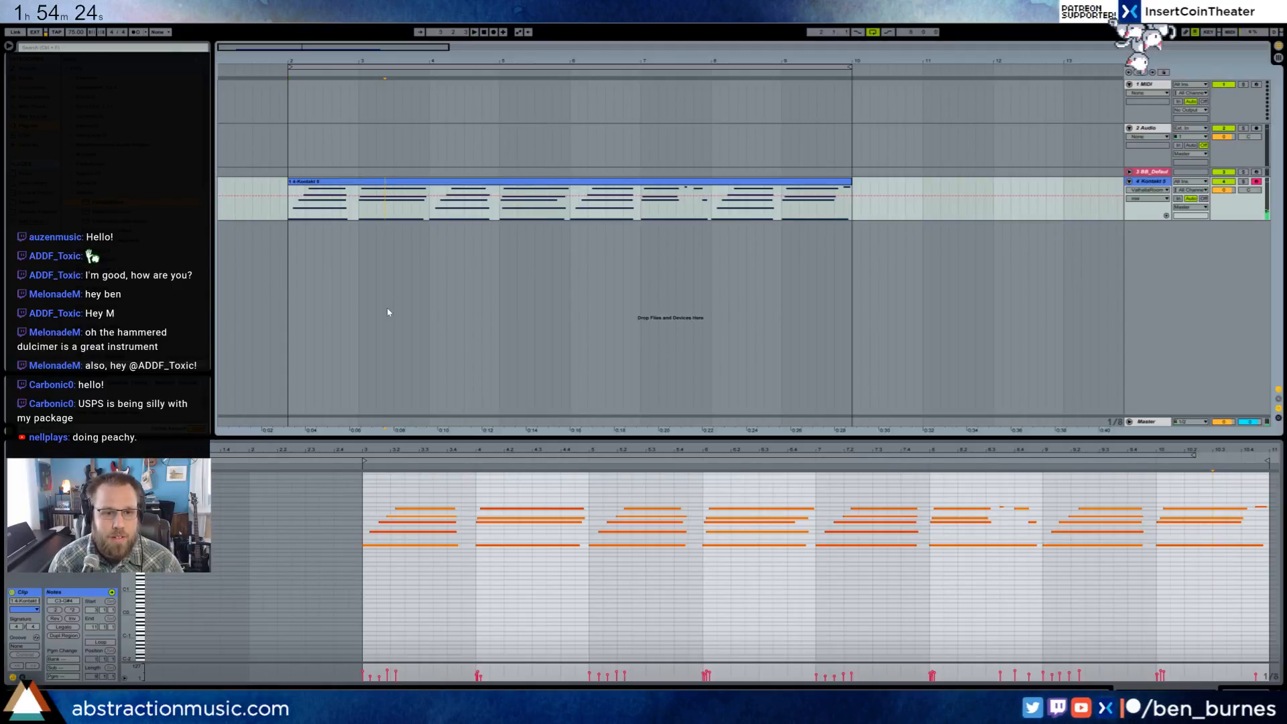
{"action": "left_click", "coordinate": [39, 97]}
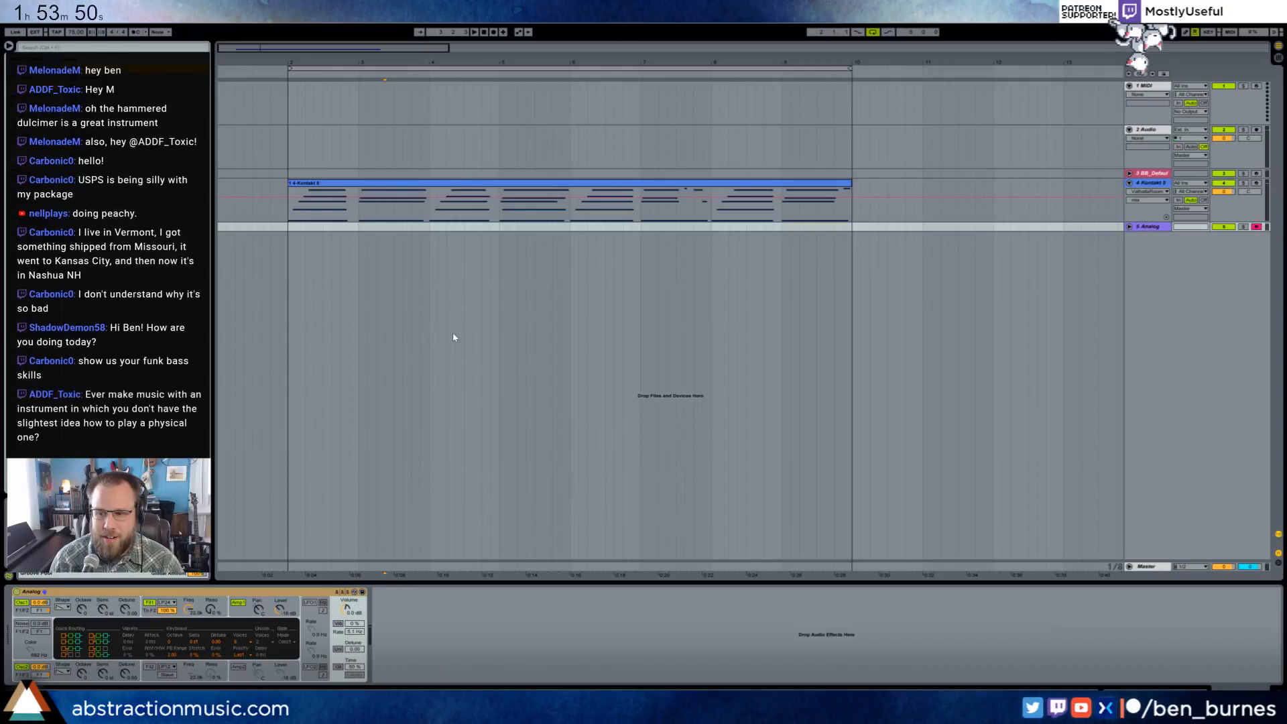
{"action": "left_click", "coordinate": [290, 230]}
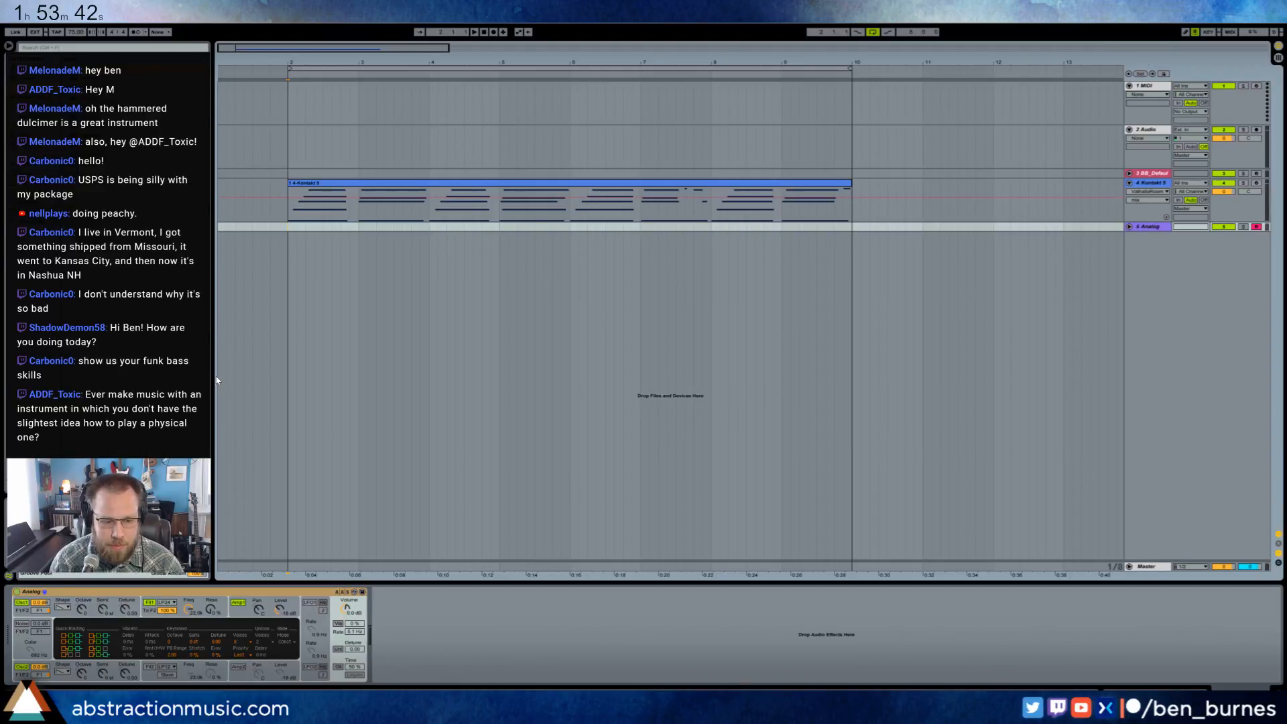
{"action": "left_click", "coordinate": [1129, 226]}
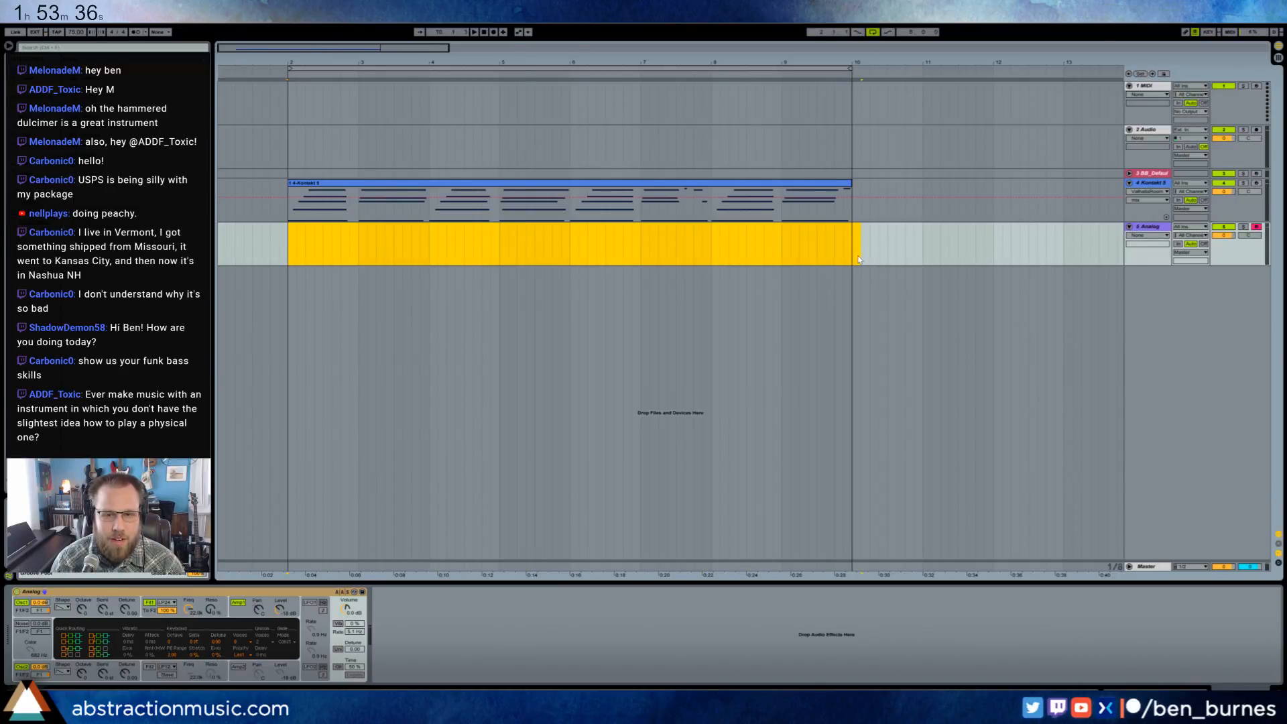
{"action": "left_click", "coordinate": [289, 243]}
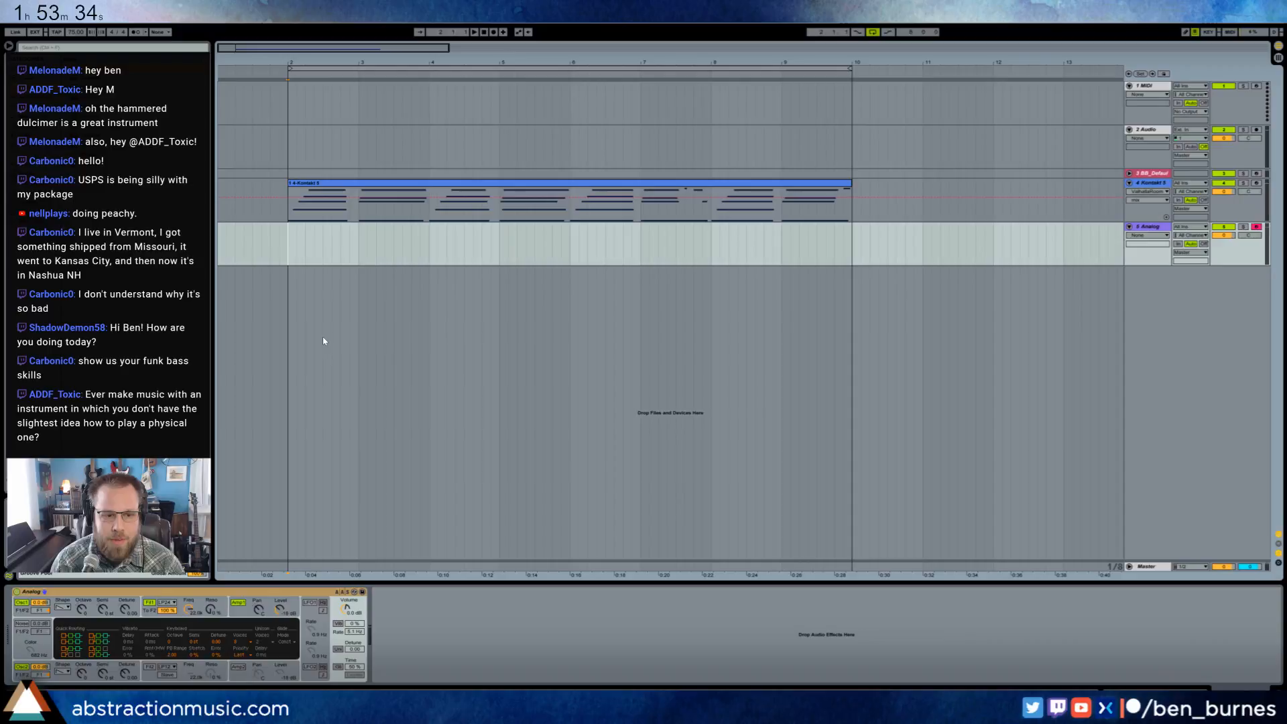
- Choose a different waveform for Analog's first oscillator and switch its second oscillator off
{"action": "left_click", "coordinate": [60, 607]}
{"action": "left_click", "coordinate": [61, 616]}
{"action": "left_click", "coordinate": [22, 667]}
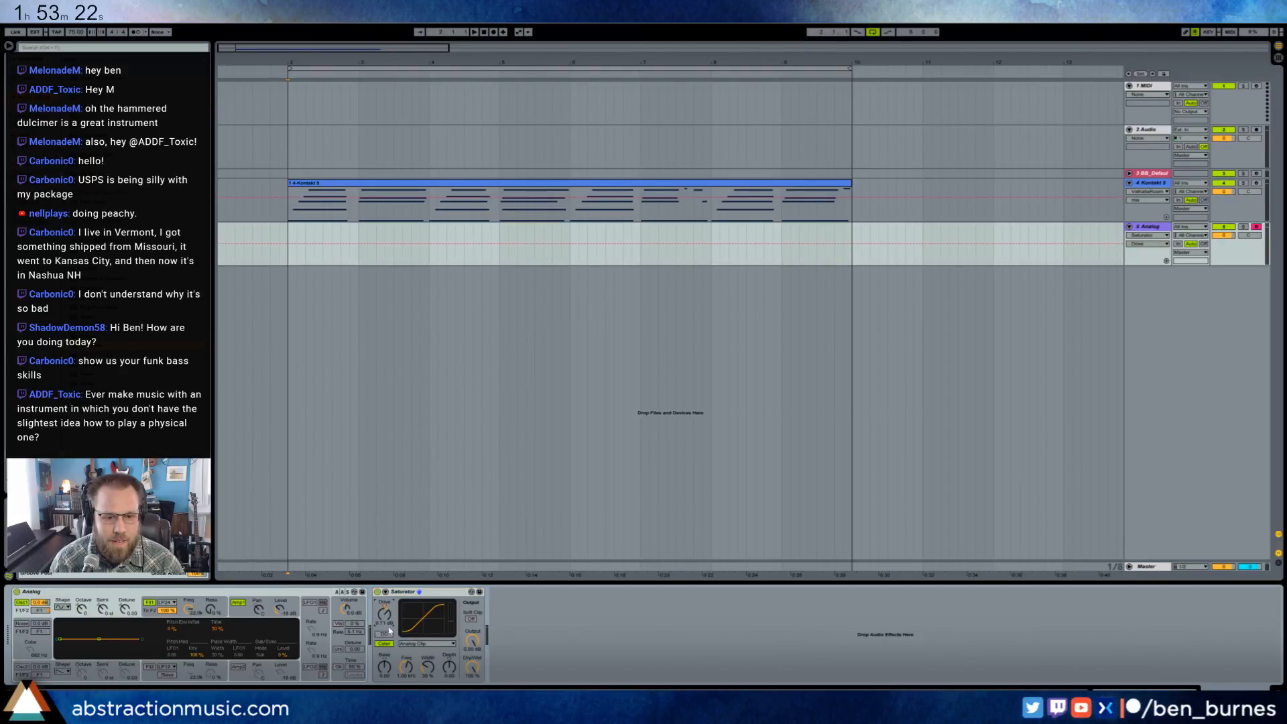
- Add a Saturator after Analog and set its curve type to Medium Curve
{"action": "left_click", "coordinate": [420, 644]}
{"action": "left_click", "coordinate": [422, 666]}
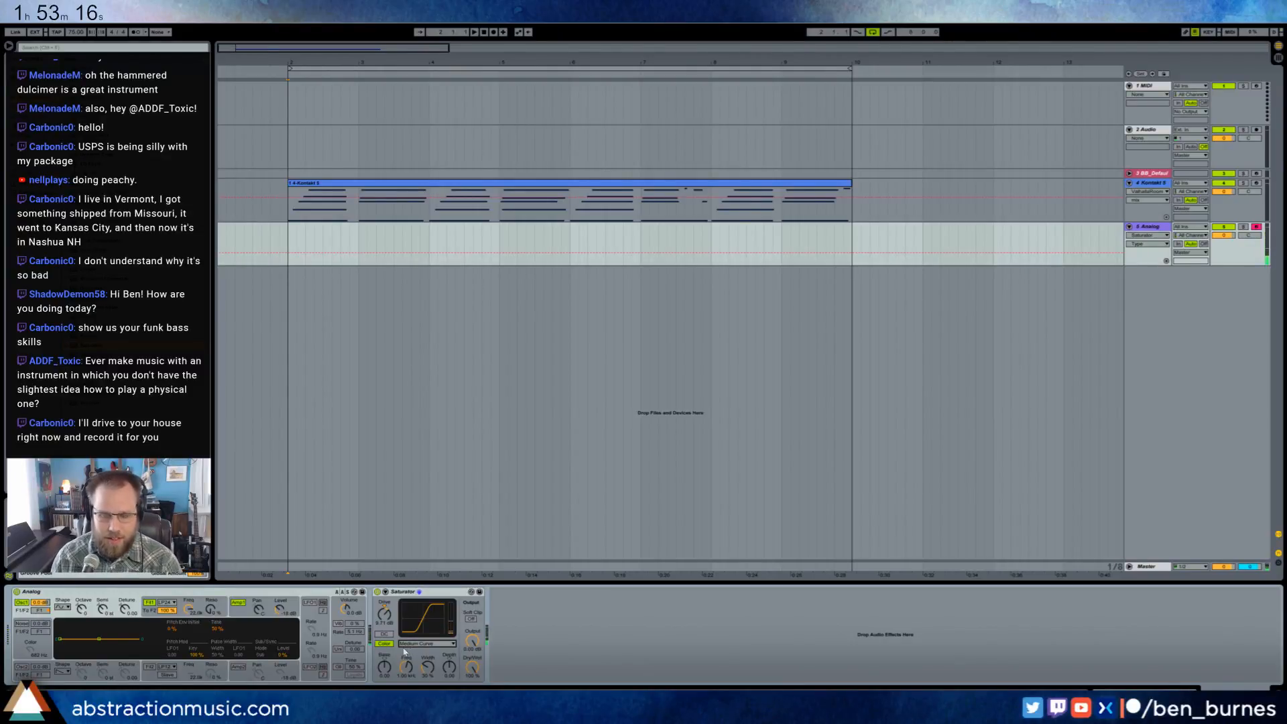
- Switch Analog's second oscillator back on with a sine waveform, adjust its octave and lower its level
{"action": "left_click", "coordinate": [22, 667]}
{"action": "left_click", "coordinate": [63, 671]}
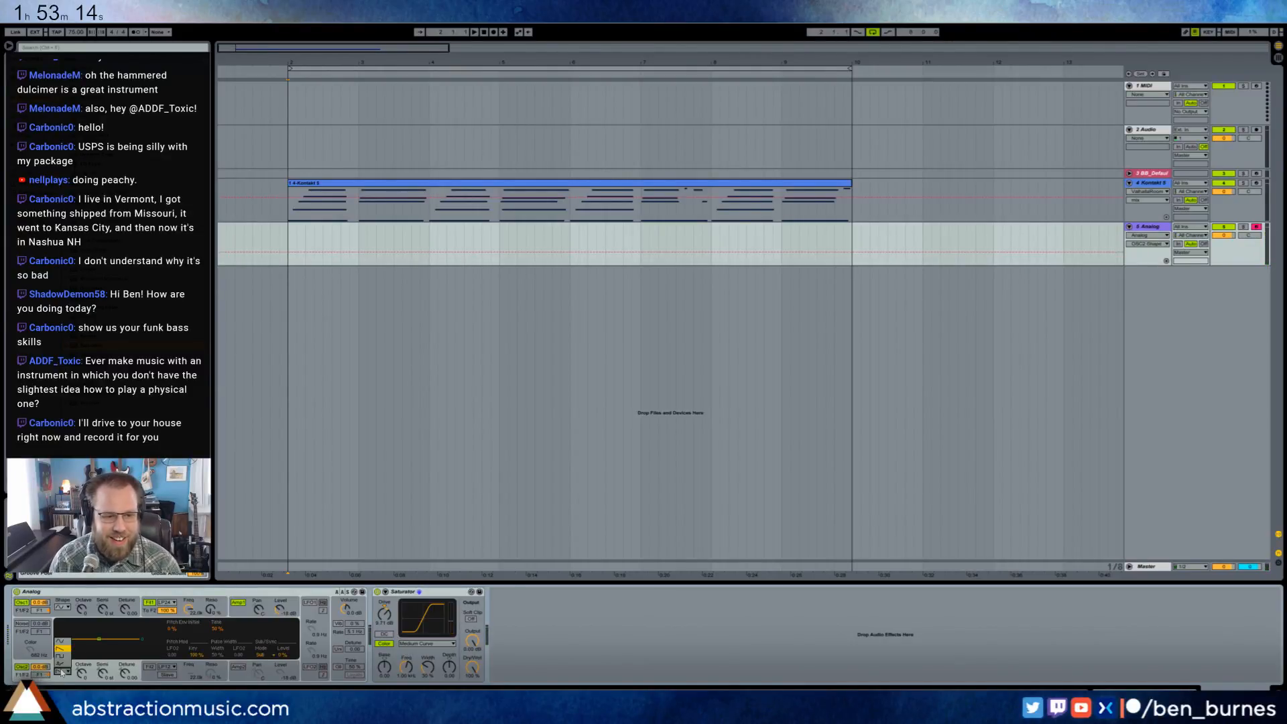
{"action": "left_click", "coordinate": [64, 642]}
{"action": "left_click", "coordinate": [82, 674]}
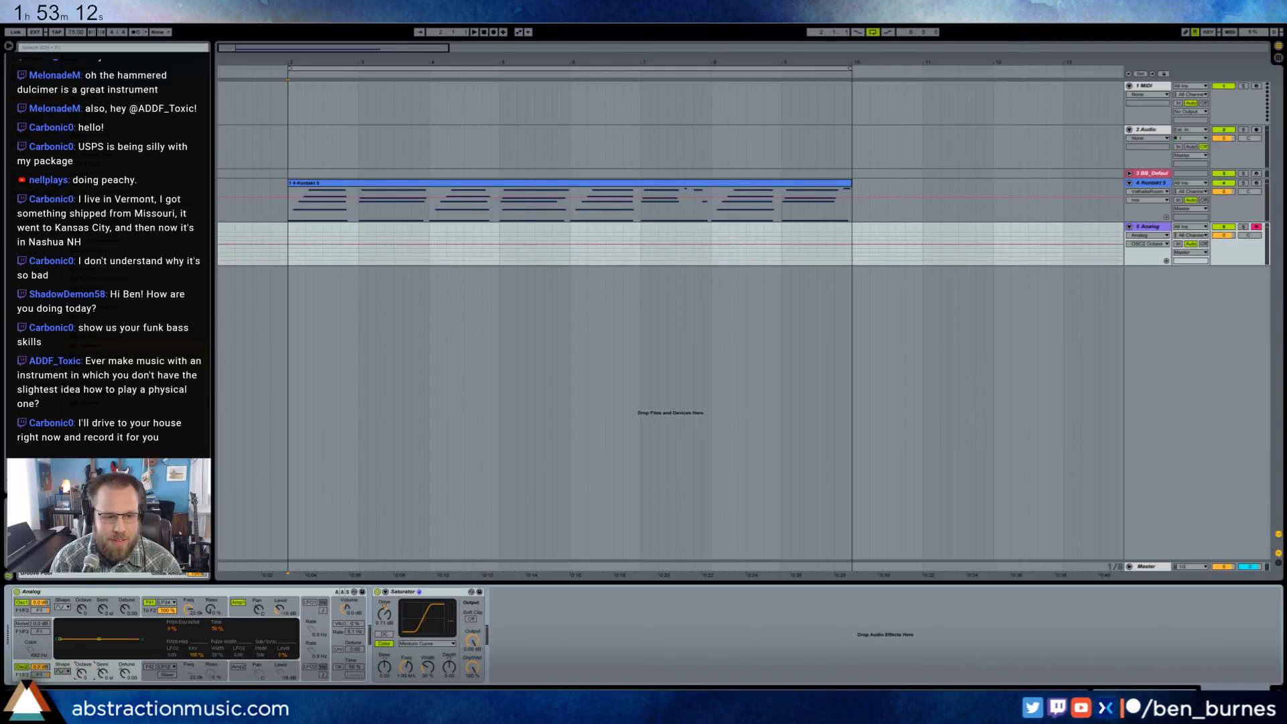
{"action": "left_click_drag", "start_coordinate": [44, 668], "coordinate": [44, 684]}
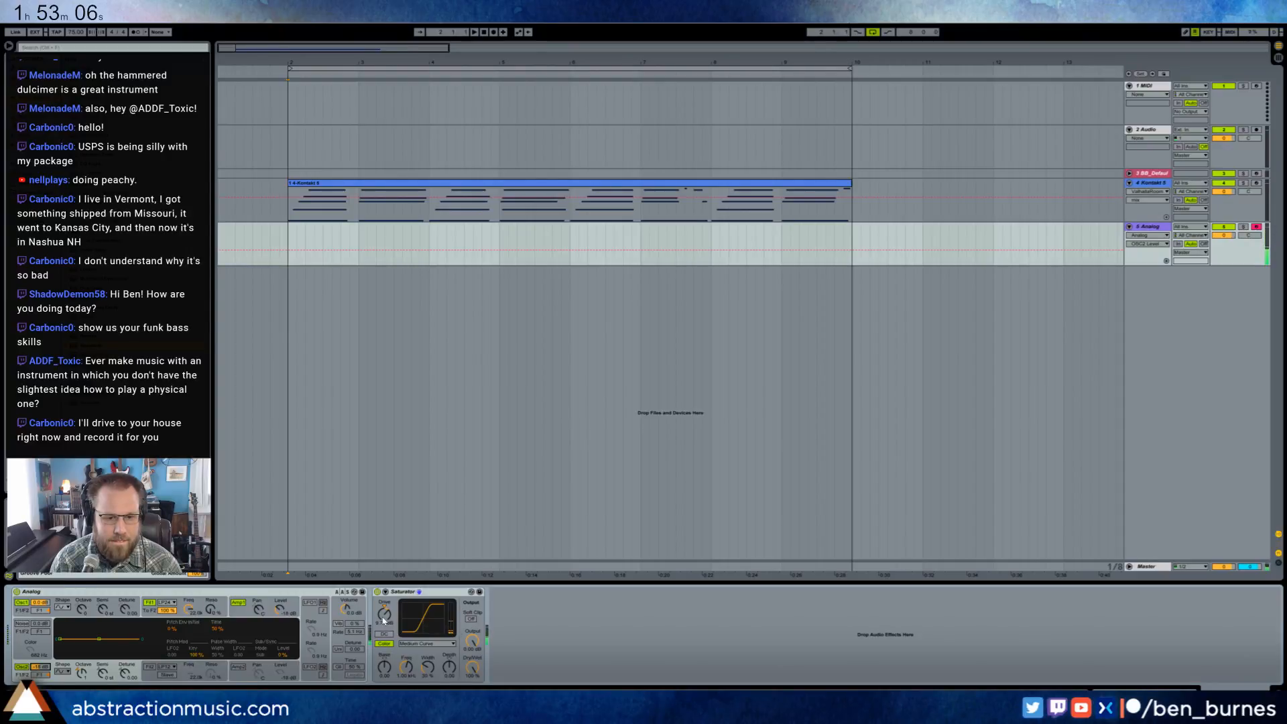
- Raise the Saturator's Drive on the bass sound and lower its Output to compensate
{"action": "left_click", "coordinate": [383, 618]}
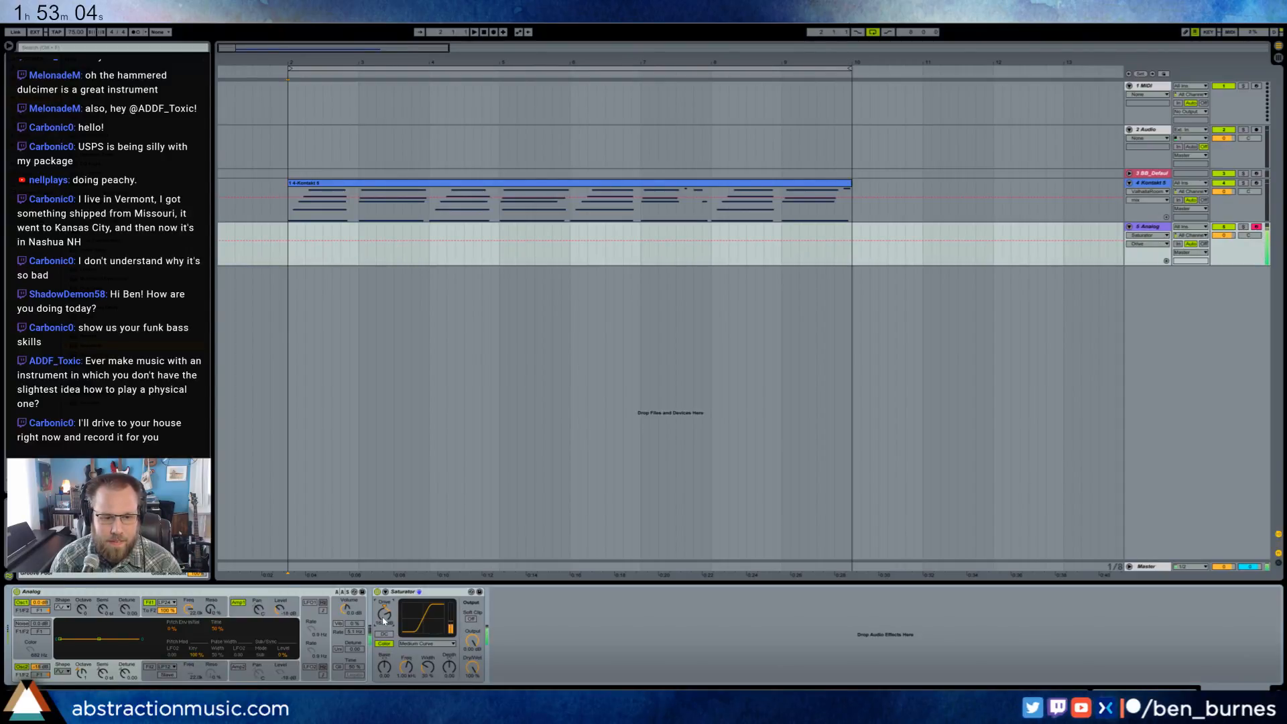
{"action": "left_click_drag", "start_coordinate": [383, 618], "coordinate": [384, 642]}
{"action": "left_click_drag", "start_coordinate": [472, 646], "coordinate": [472, 672]}
{"action": "left_click_drag", "start_coordinate": [384, 615], "coordinate": [385, 593]}
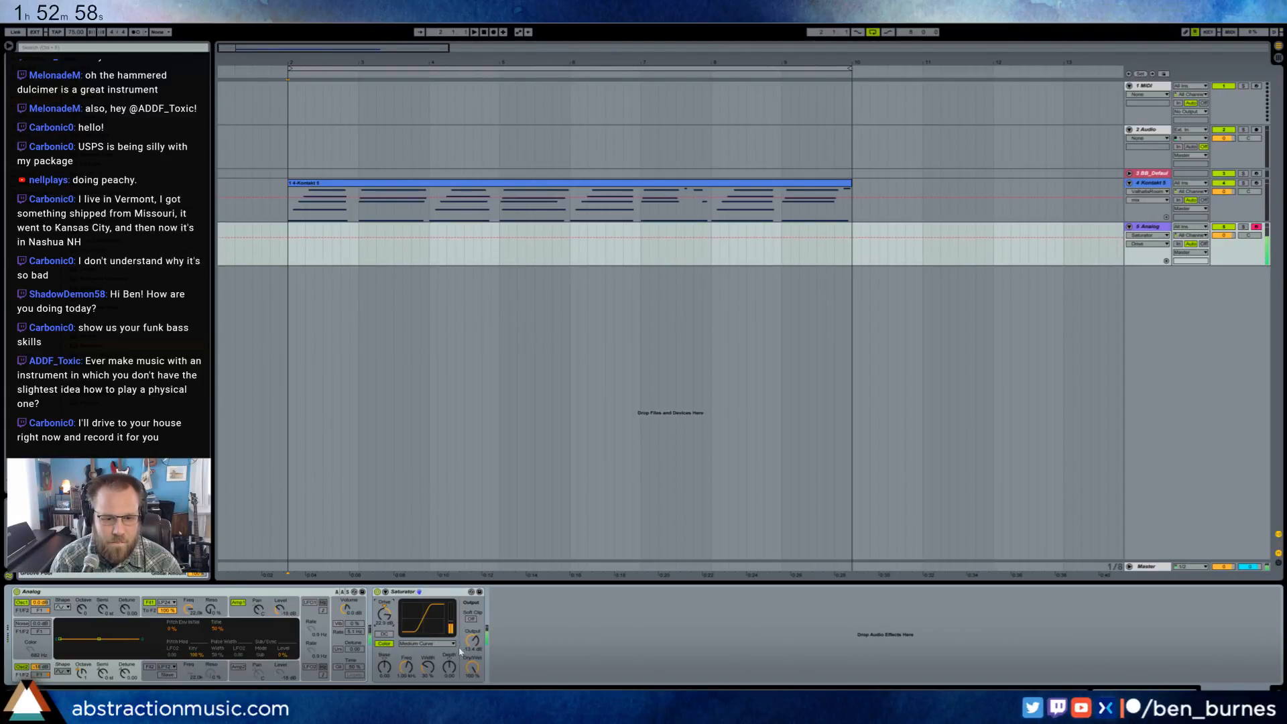
{"action": "left_click_drag", "start_coordinate": [466, 643], "coordinate": [466, 649]}
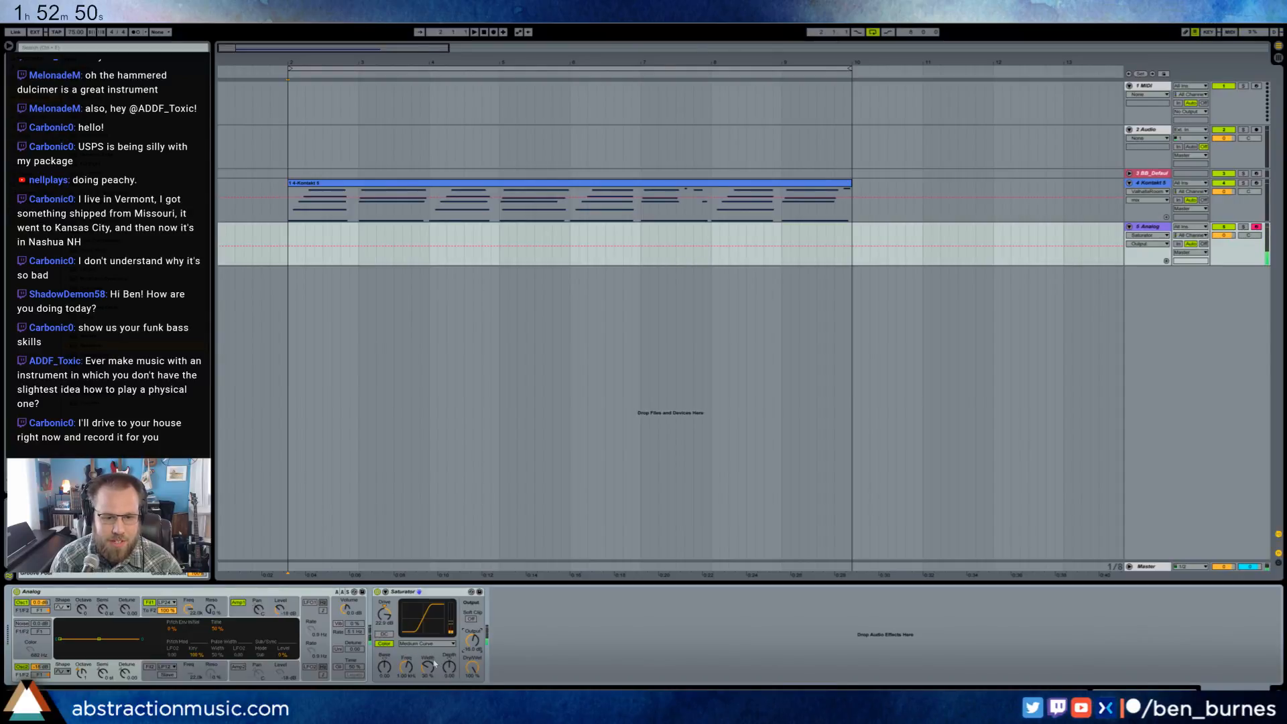
- Adjust the Saturator's Width, Depth and Base color settings
{"action": "left_click_drag", "start_coordinate": [434, 664], "coordinate": [452, 670]}
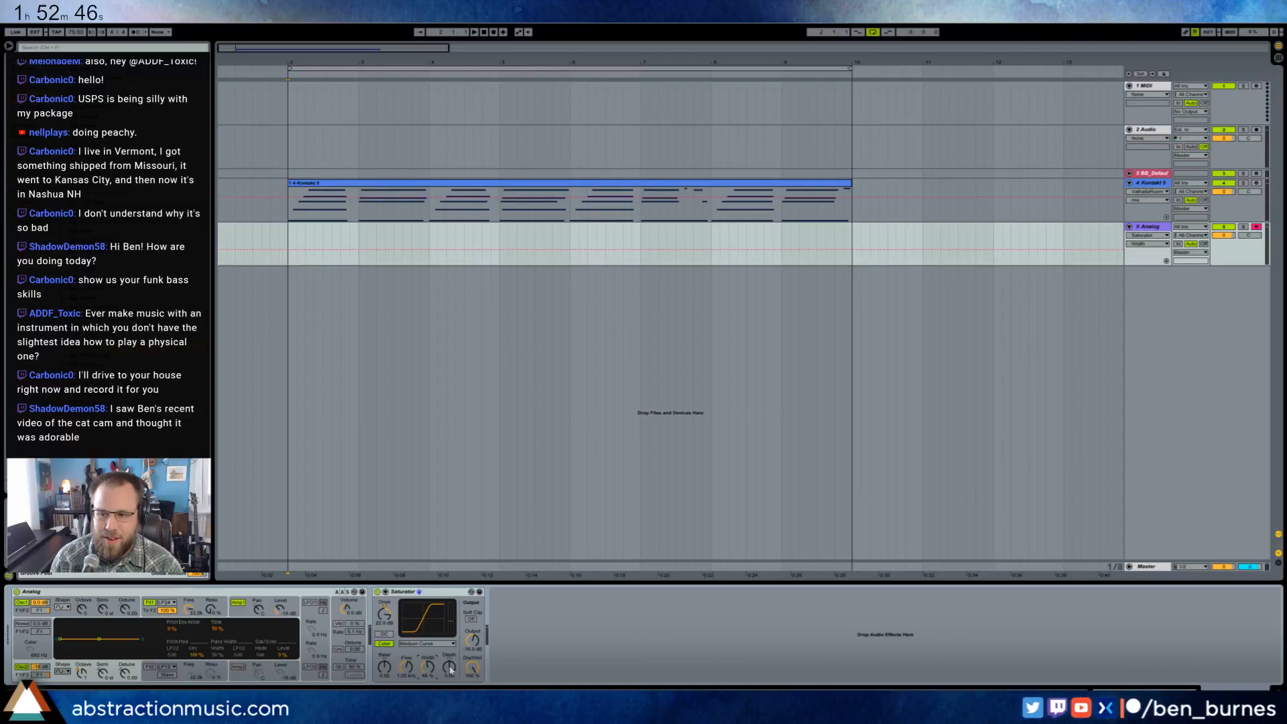
{"action": "left_click_drag", "start_coordinate": [450, 670], "coordinate": [386, 670]}
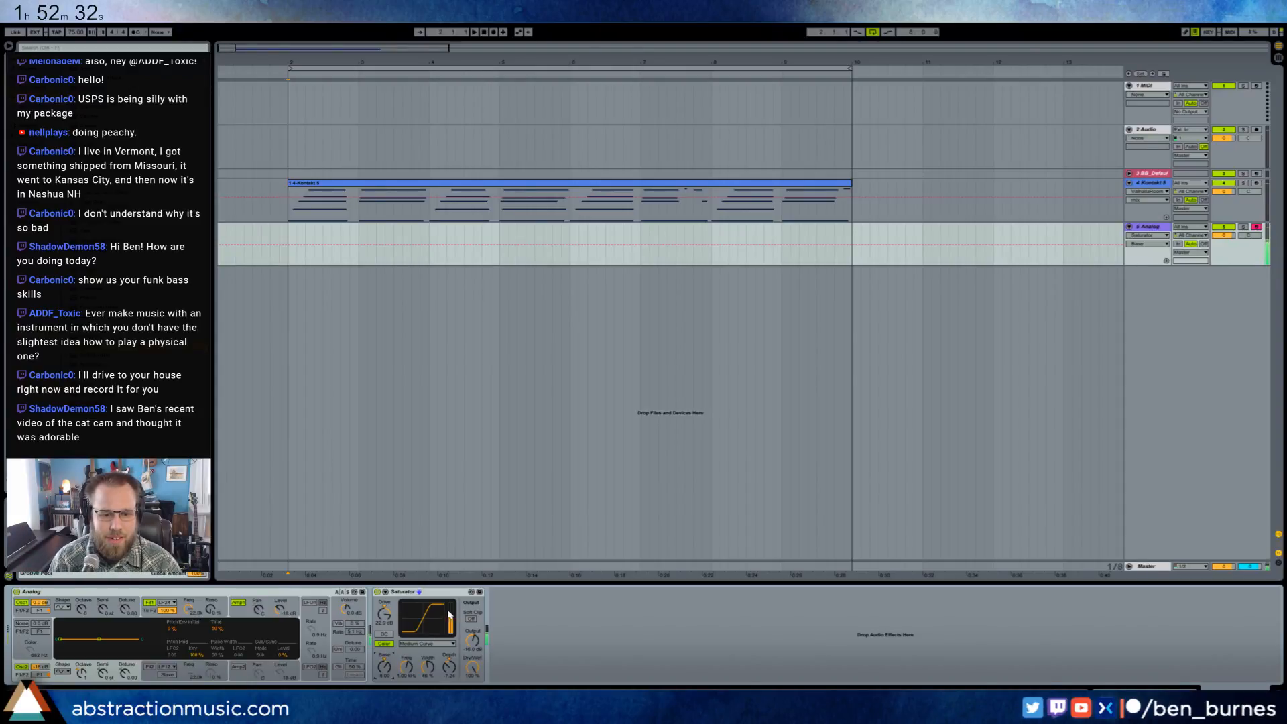
{"action": "left_click_drag", "start_coordinate": [387, 667], "coordinate": [387, 680]}
- Shorten the decay and lower the sustain of Analog's first amplifier envelope
{"action": "left_click", "coordinate": [241, 618]}
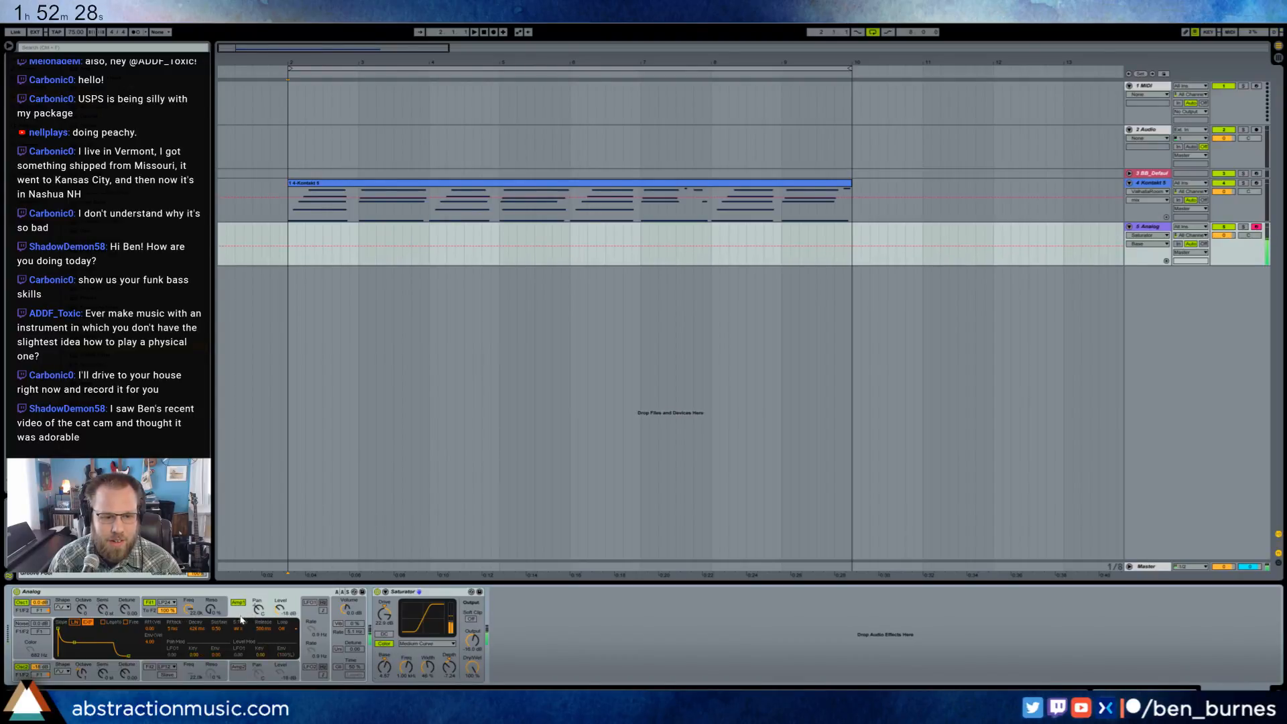
{"action": "left_click_drag", "start_coordinate": [75, 645], "coordinate": [72, 653]}
- Record a bass part on the Analog track from bar 2 along with the dulcimer until just before bar 6
{"action": "left_click", "coordinate": [286, 235]}
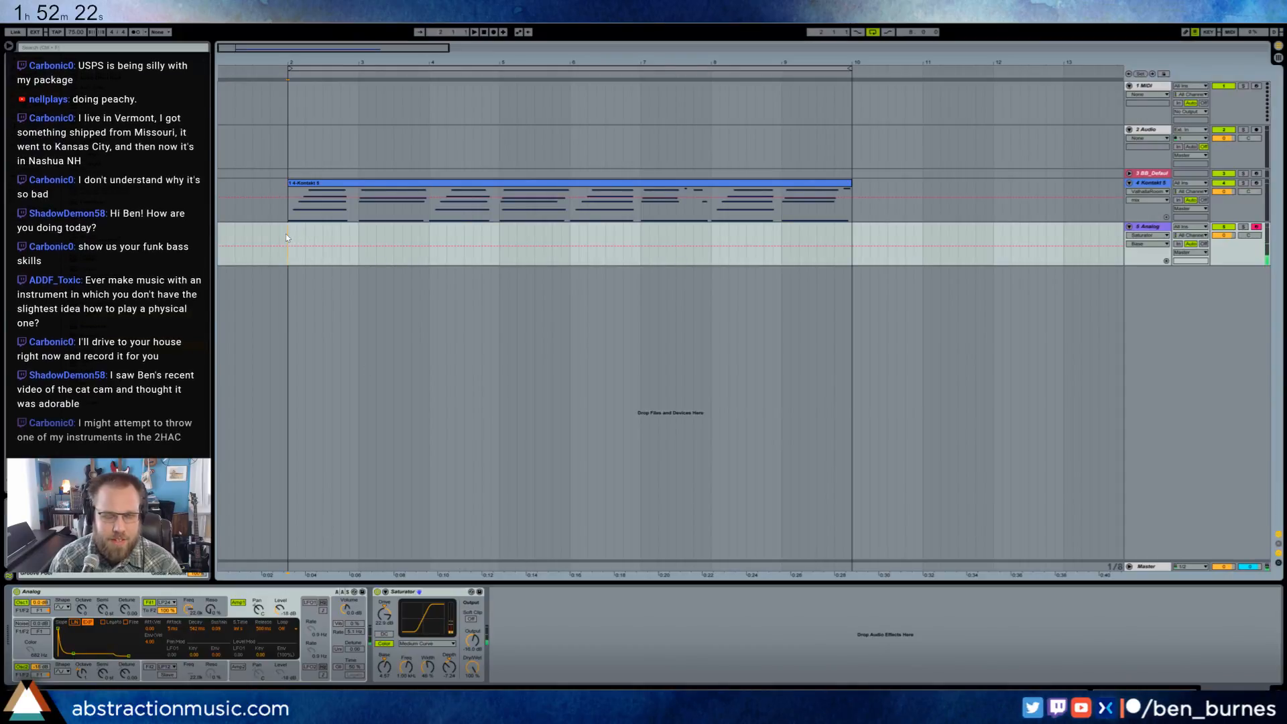
{"action": "key", "text": "F9"}
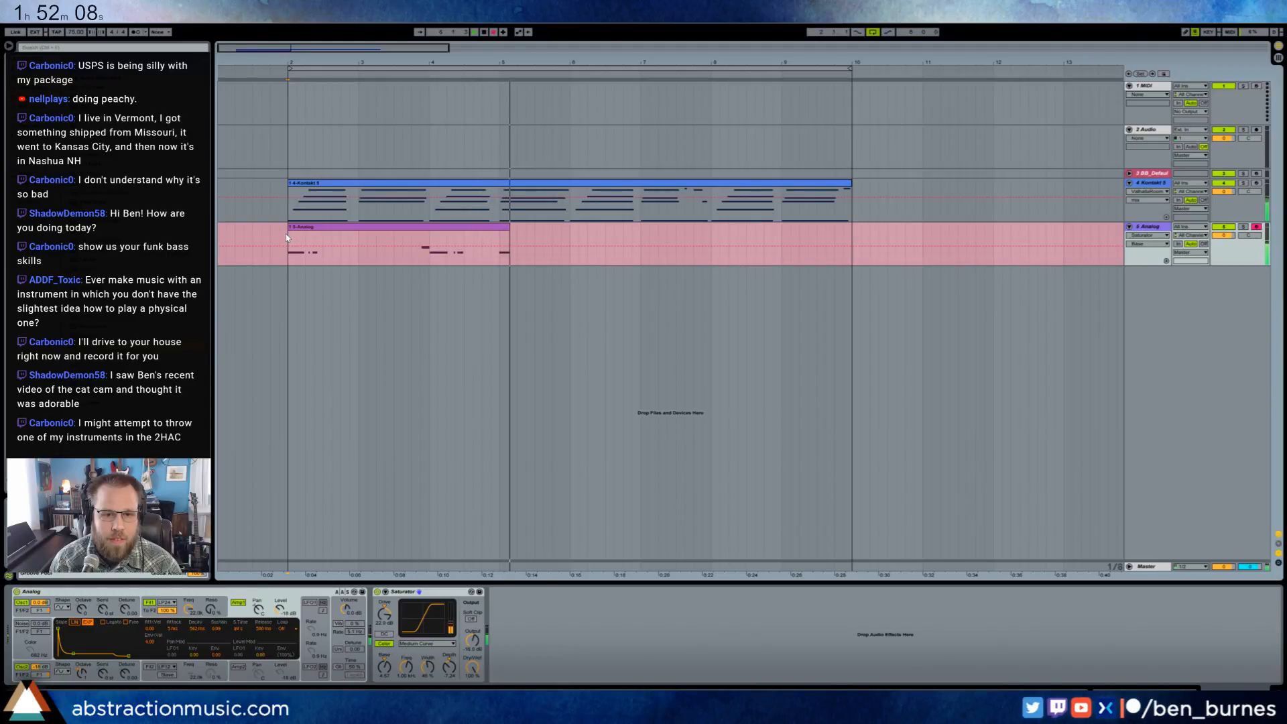
{"action": "key", "text": "F9"}
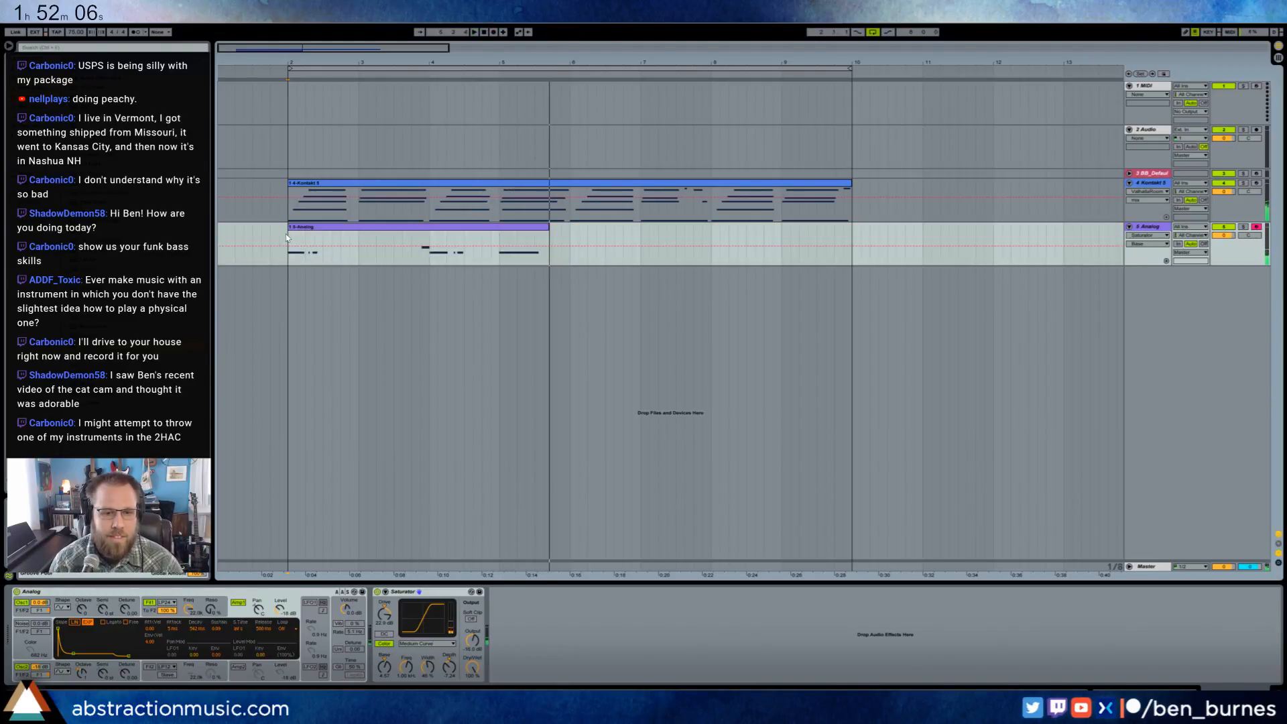
{"action": "key", "text": "space"}
- Extend the recorded bass clip to bar 6 and duplicate it to fill the loop up to bar 10
{"action": "left_click", "coordinate": [427, 228]}
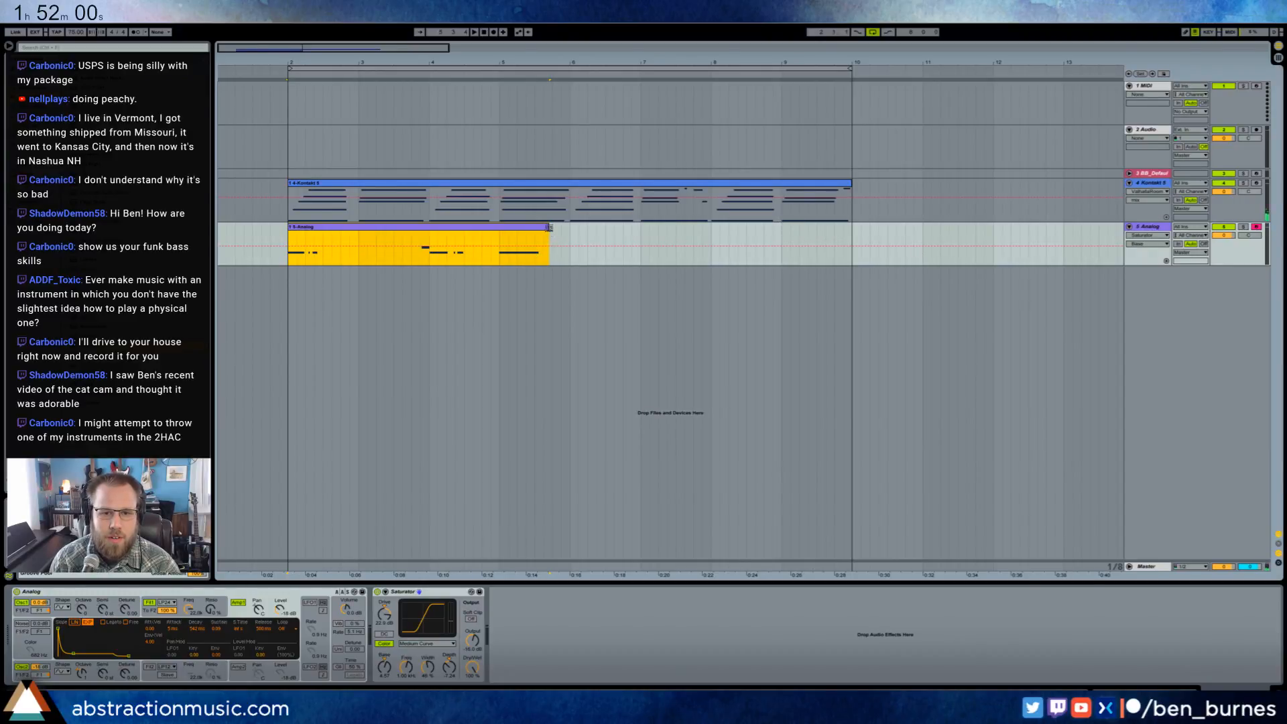
{"action": "left_click_drag", "start_coordinate": [549, 228], "coordinate": [569, 229]}
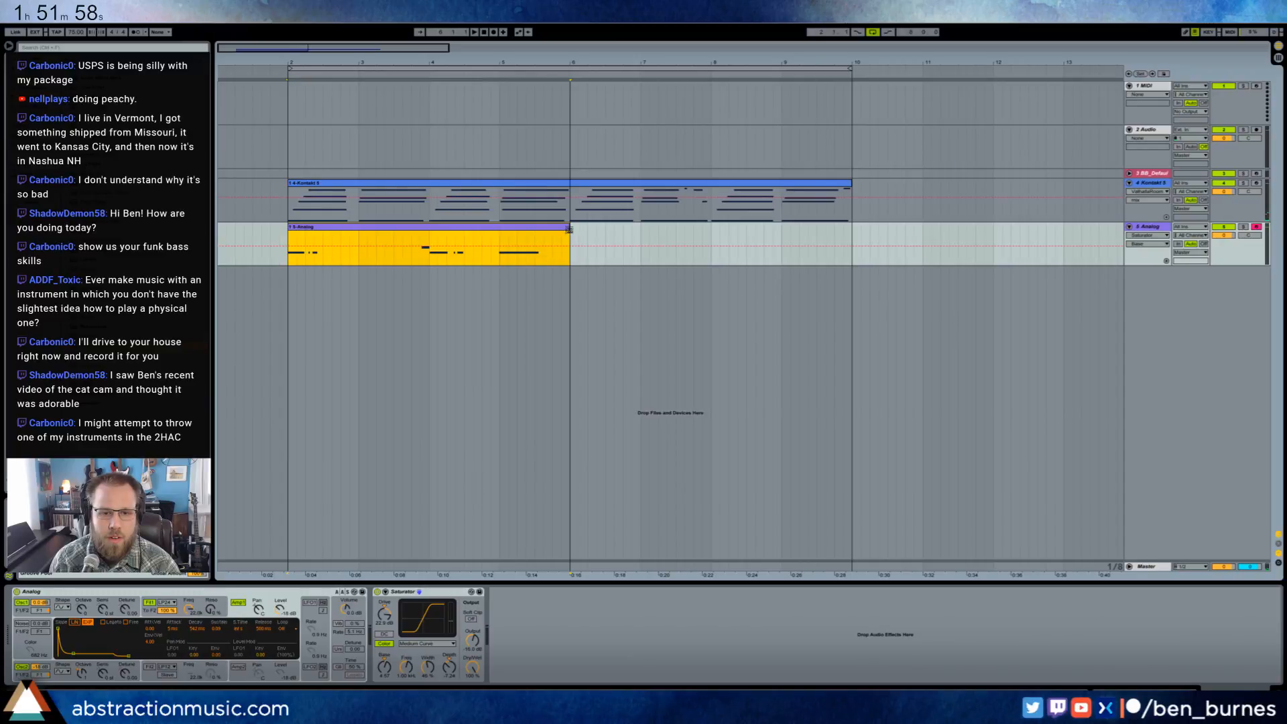
{"action": "key", "text": "ctrl+d"}
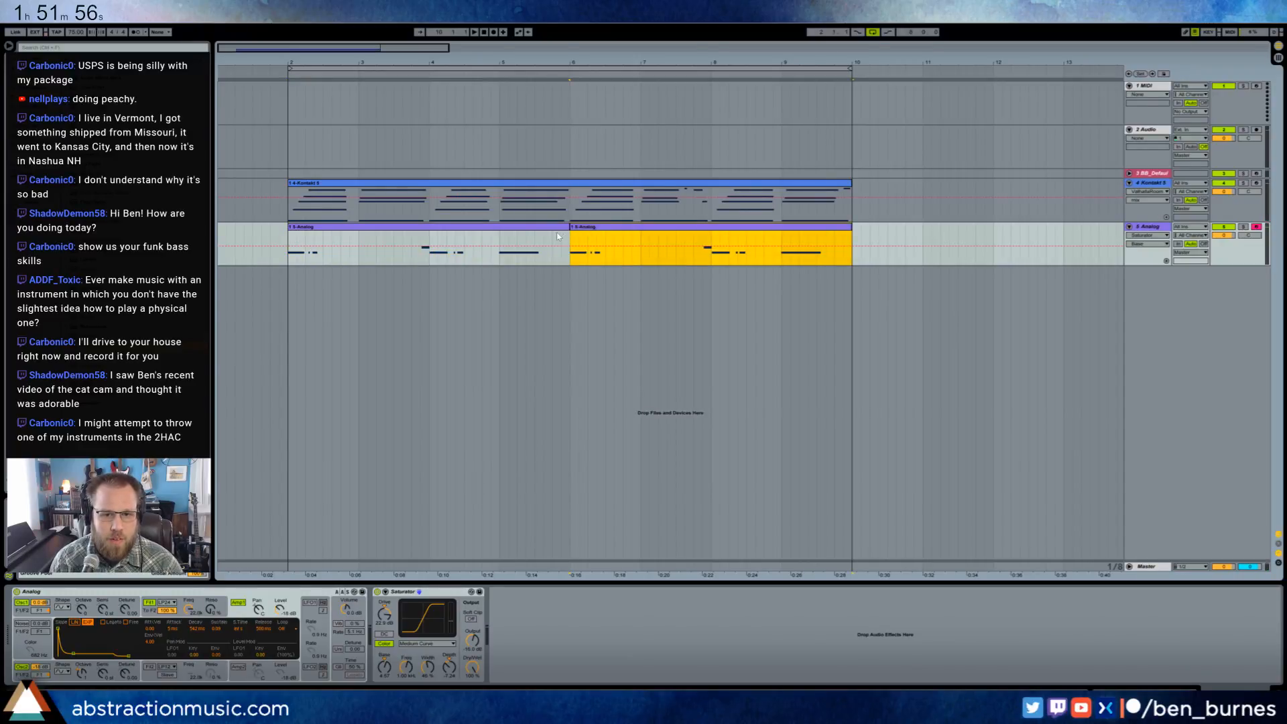
- Raise the pickup note just before bar 4 in the first bass clip to G1
{"action": "double_click", "coordinate": [520, 230]}
{"action": "left_click_drag", "start_coordinate": [700, 472], "coordinate": [725, 523]}
{"action": "key", "text": "Up"}
{"action": "key", "text": "Up"}
{"action": "key", "text": "Up"}
- Raise the matching pickup note in the second bass clip to G1 and reselect the first bass clip
{"action": "key", "text": "Up"}
{"action": "key", "text": "Up"}
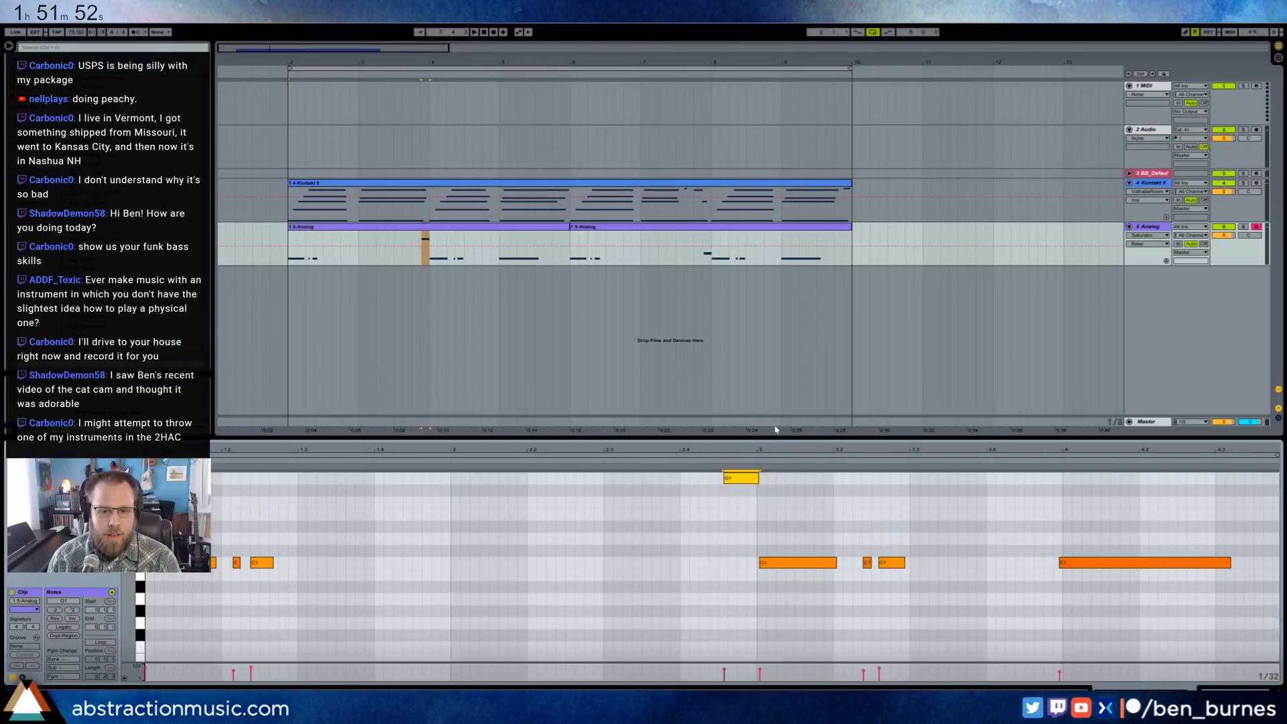
{"action": "left_click", "coordinate": [782, 220]}
{"action": "left_click", "coordinate": [783, 226]}
{"action": "left_click", "coordinate": [738, 477]}
{"action": "key", "text": "Up"}
{"action": "key", "text": "Up"}
{"action": "key", "text": "Up"}
{"action": "key", "text": "Up"}
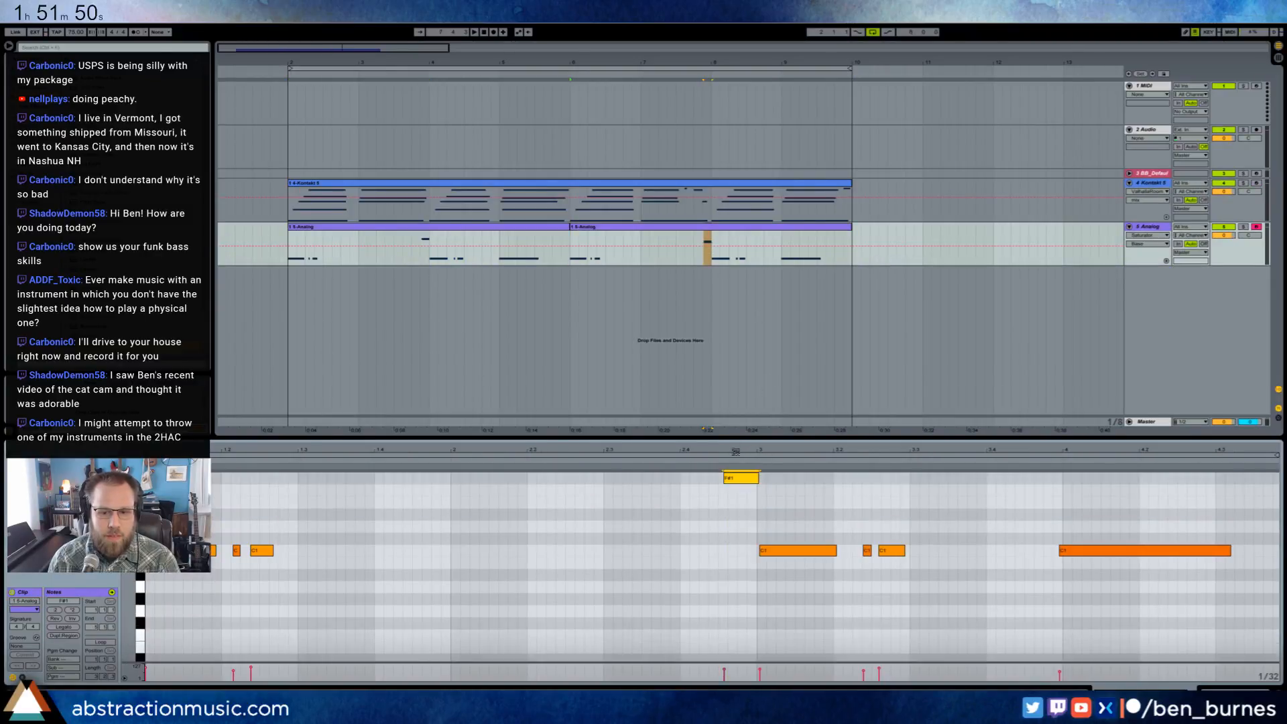
{"action": "key", "text": "Up"}
{"action": "left_click", "coordinate": [567, 226]}
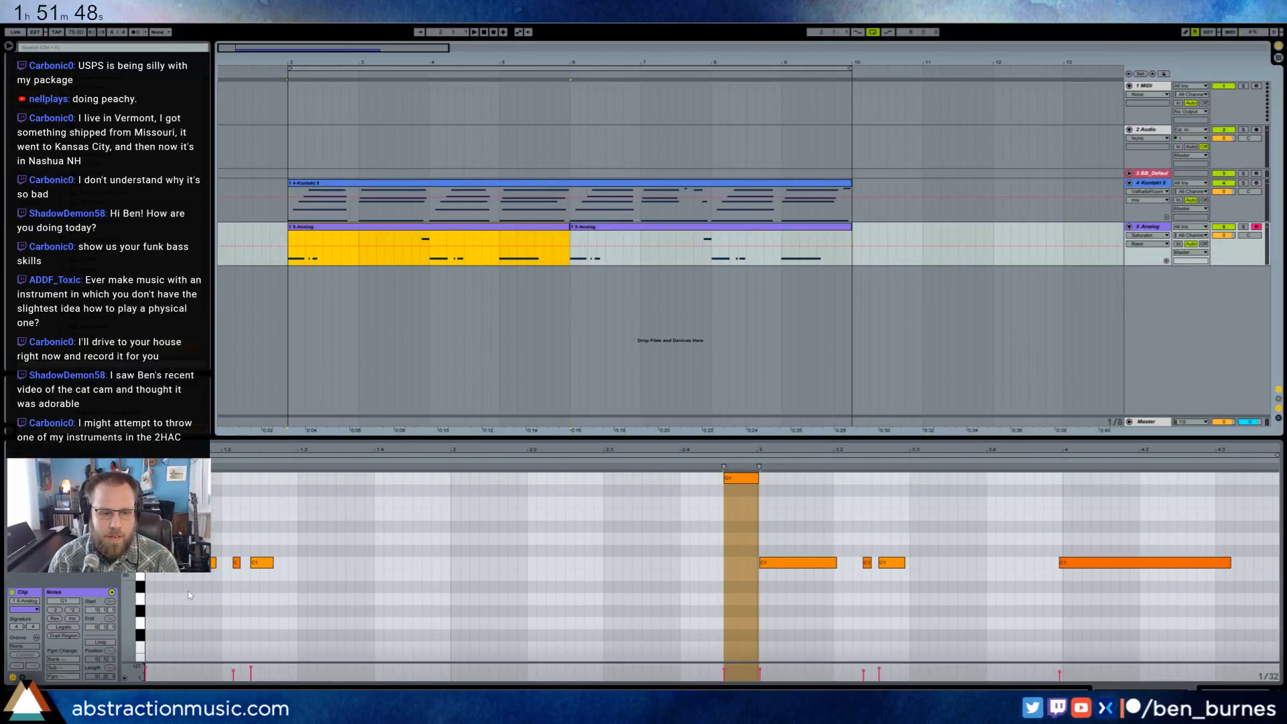
- Loop the first bass clip with a length of 4 bars and extend it over the second clip to bar 10
{"action": "left_click", "coordinate": [100, 642]}
{"action": "left_click", "coordinate": [95, 677]}
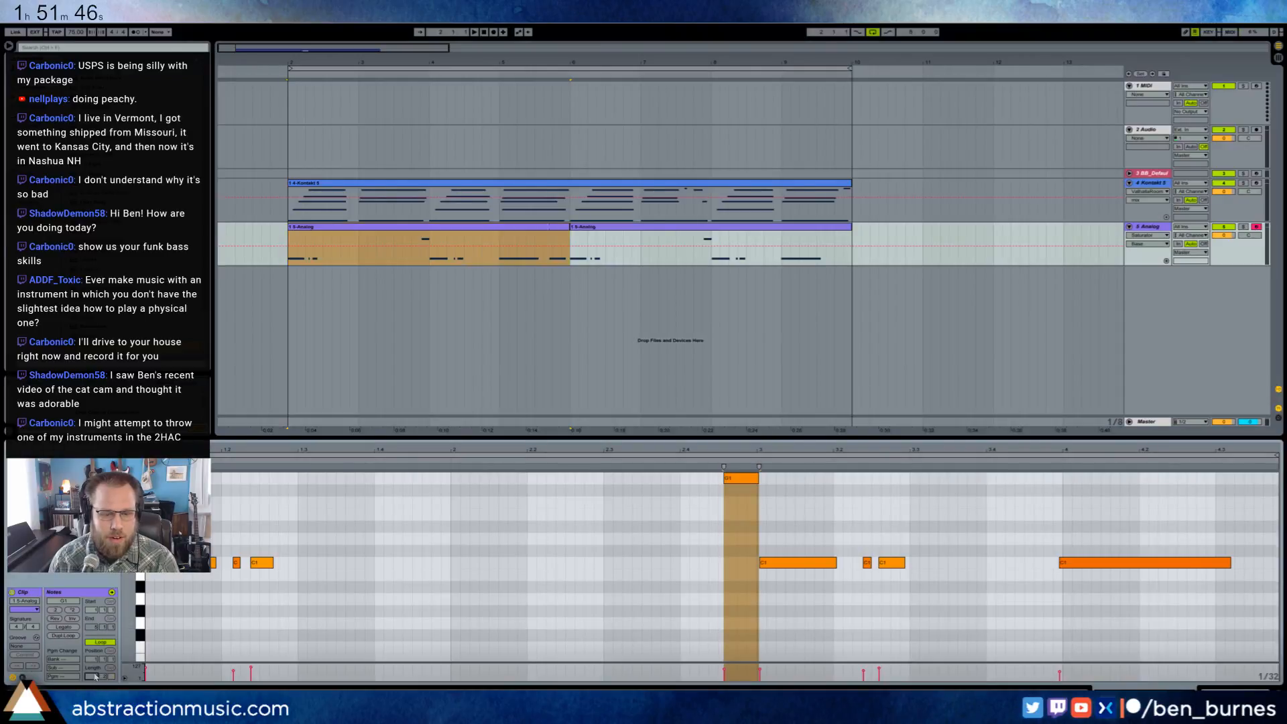
{"action": "type", "text": "4"}
{"action": "key", "text": "Return"}
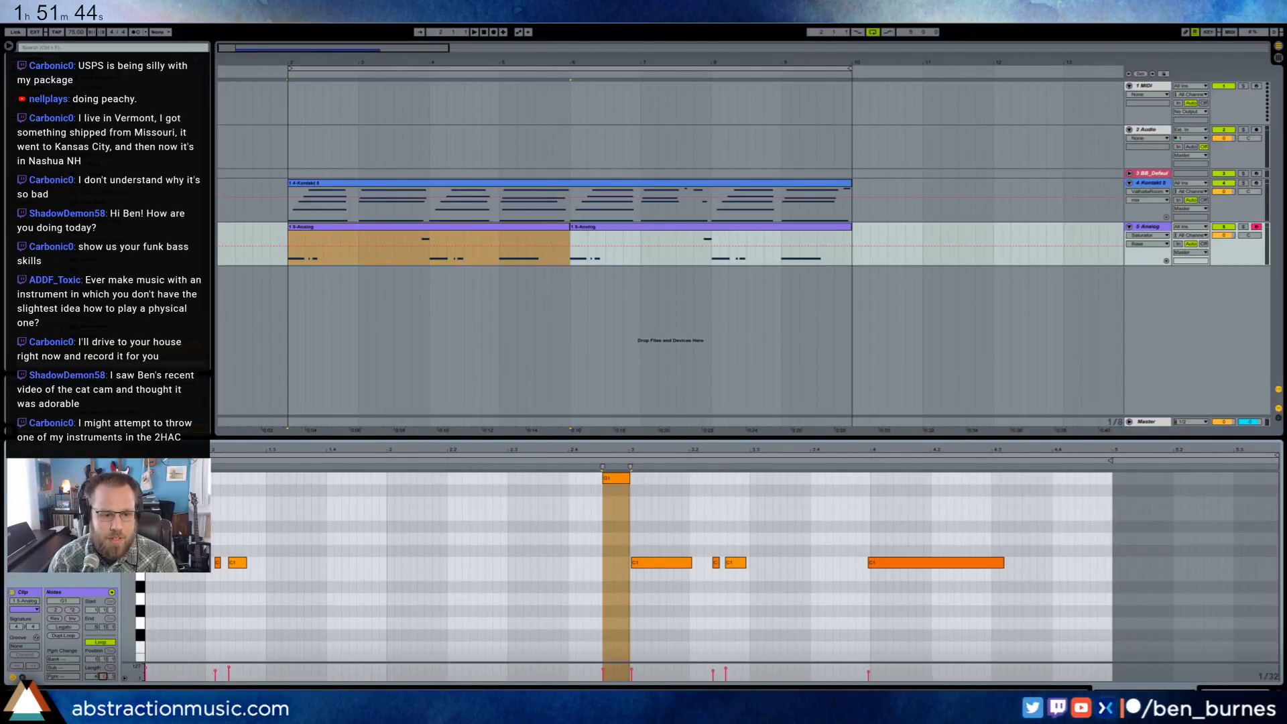
{"action": "left_click_drag", "start_coordinate": [567, 227], "coordinate": [850, 227]}
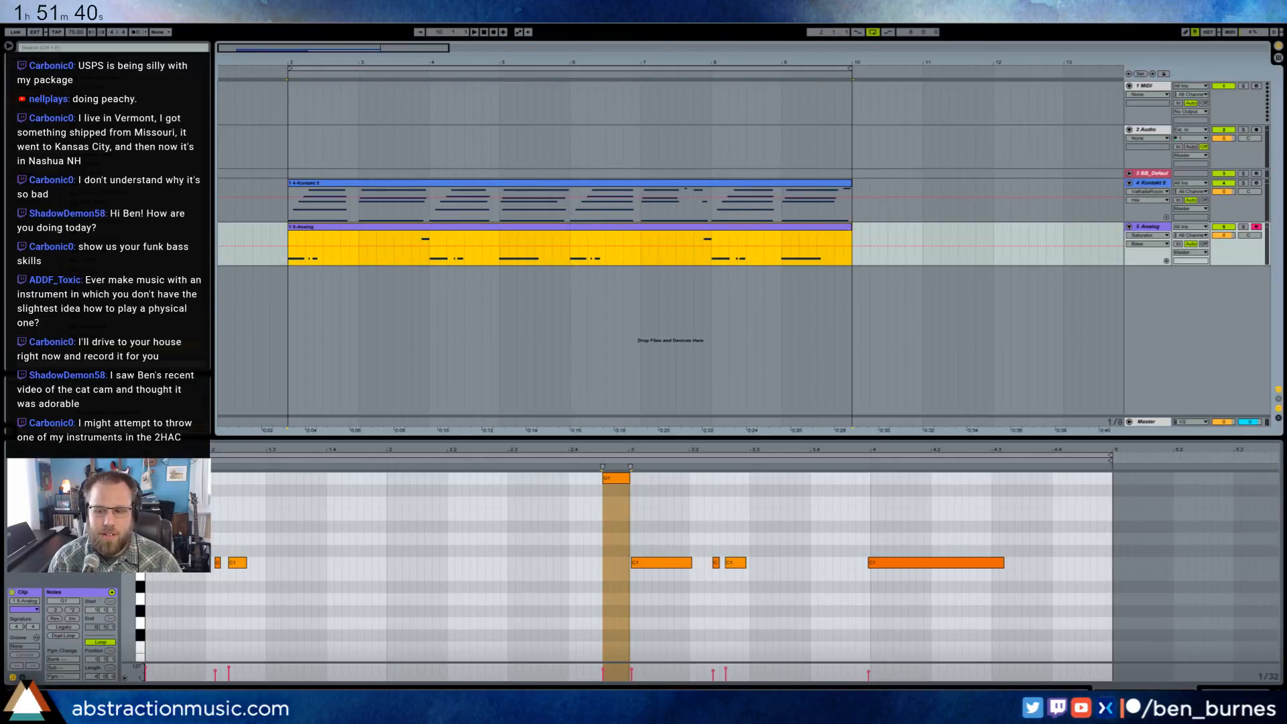
- Play the loop and adjust the bass's second Analog oscillator octave and level along with its first filter frequency
{"action": "left_click", "coordinate": [1231, 691]}
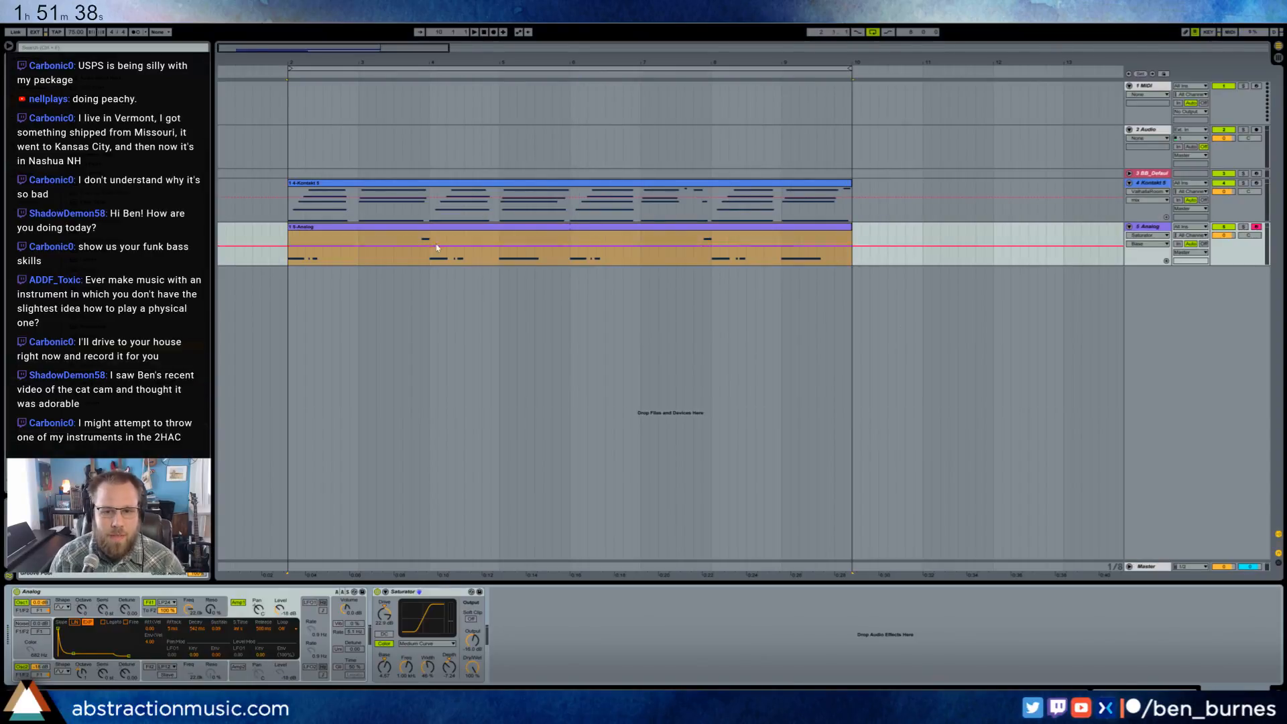
{"action": "key", "text": "space"}
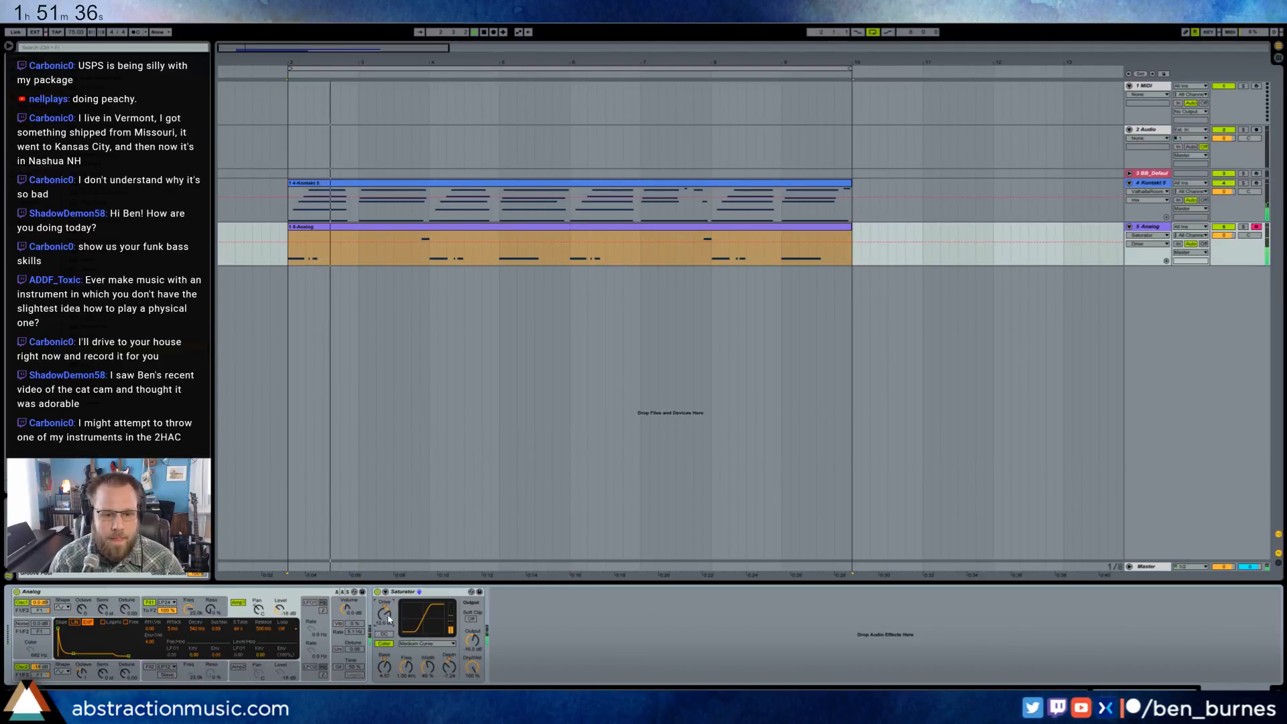
{"action": "left_click", "coordinate": [81, 671]}
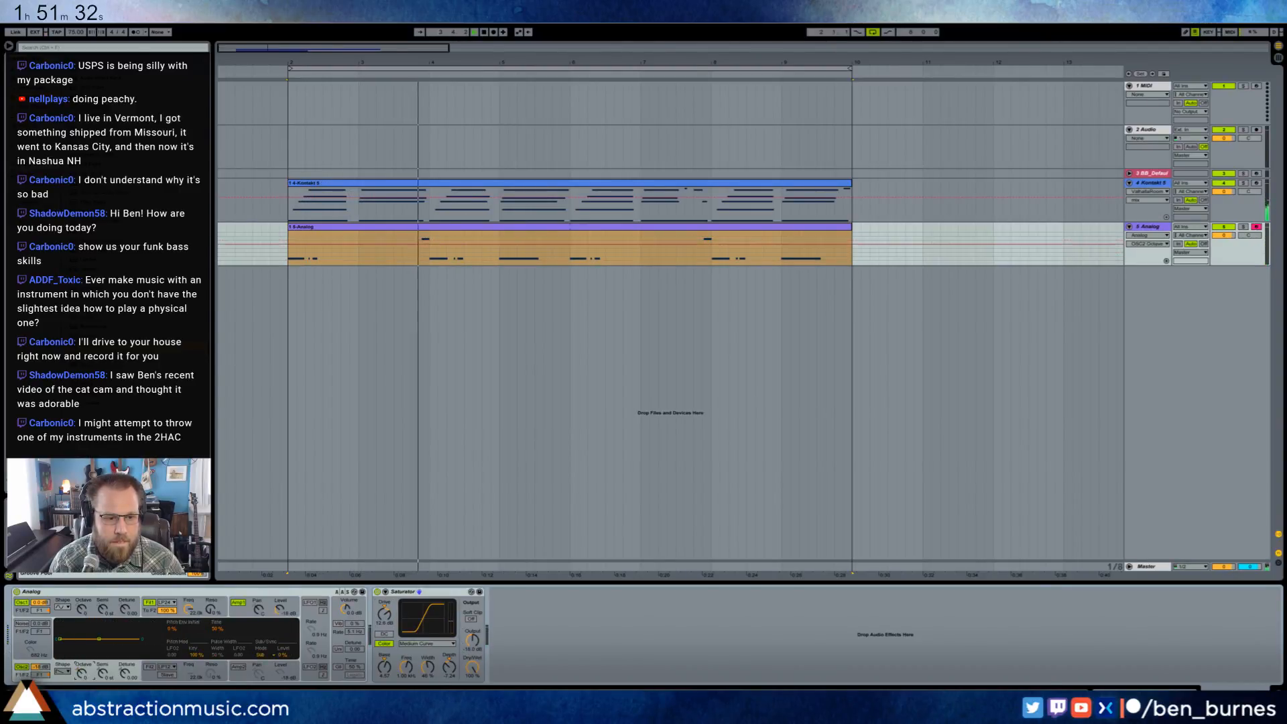
{"action": "left_click_drag", "start_coordinate": [194, 611], "coordinate": [194, 620]}
{"action": "left_click", "coordinate": [41, 667]}
{"action": "left_click_drag", "start_coordinate": [40, 667], "coordinate": [40, 644]}
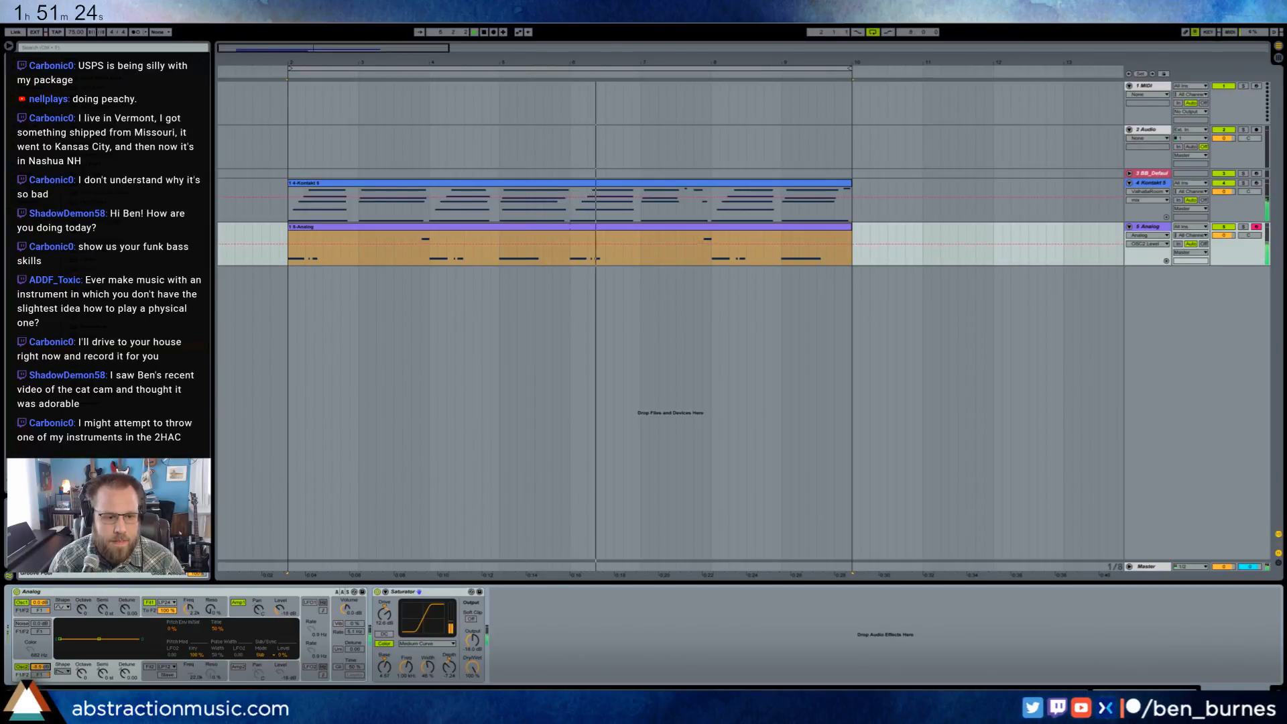
- Lower Analog's filter frequency, drop the filter envelope's sustain, and fine-tune the second oscillator's level while the loop plays
{"action": "left_click", "coordinate": [194, 610]}
{"action": "left_click_drag", "start_coordinate": [190, 610], "coordinate": [191, 626]}
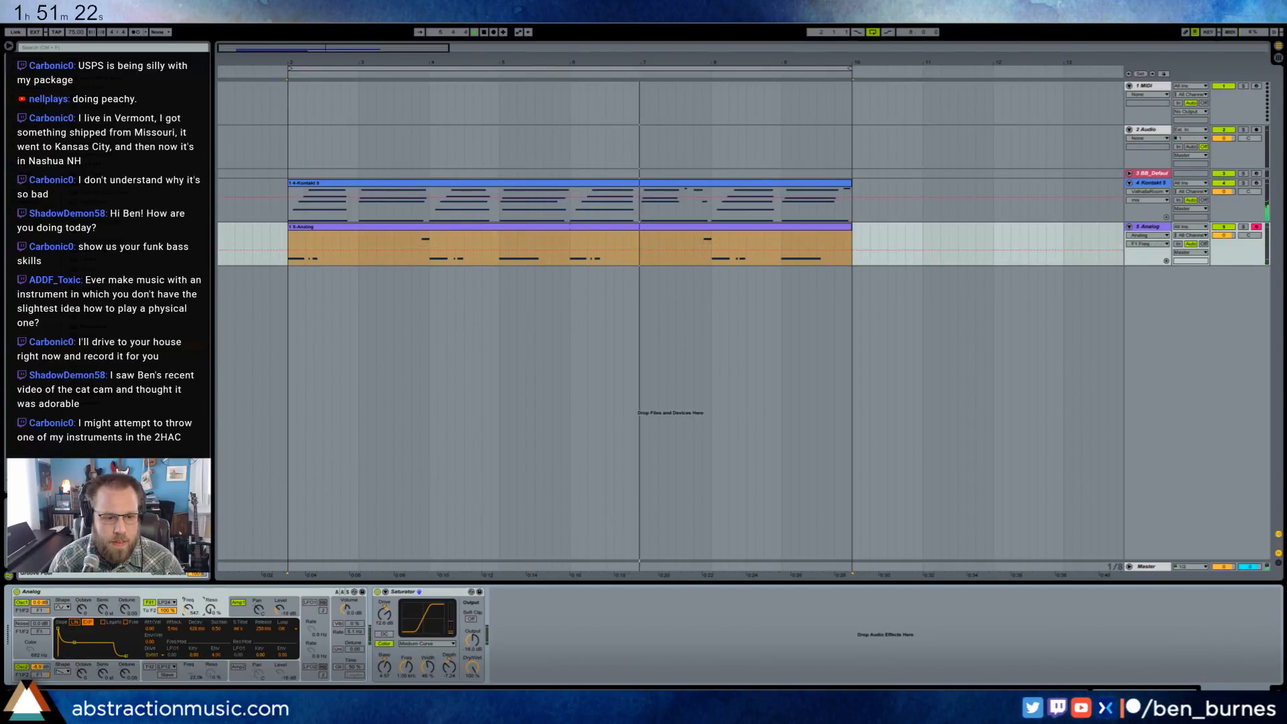
{"action": "left_click_drag", "start_coordinate": [84, 645], "coordinate": [79, 657]}
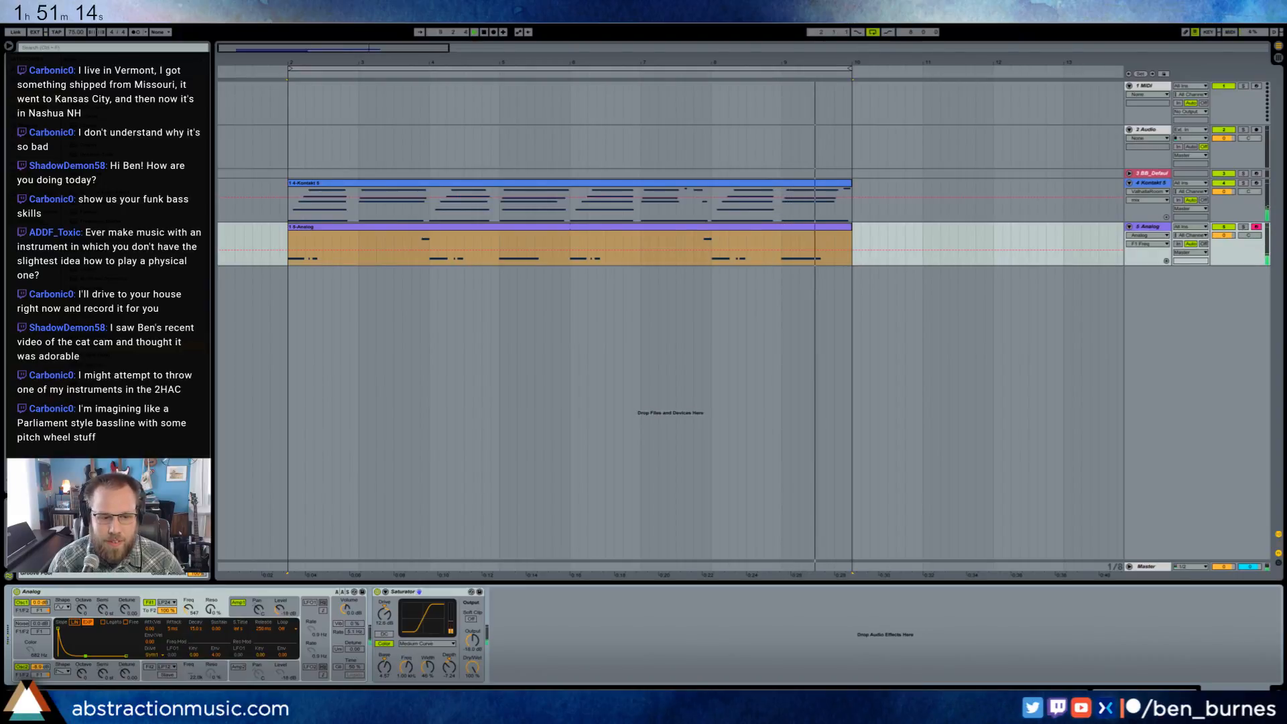
{"action": "left_click_drag", "start_coordinate": [40, 667], "coordinate": [41, 671]}
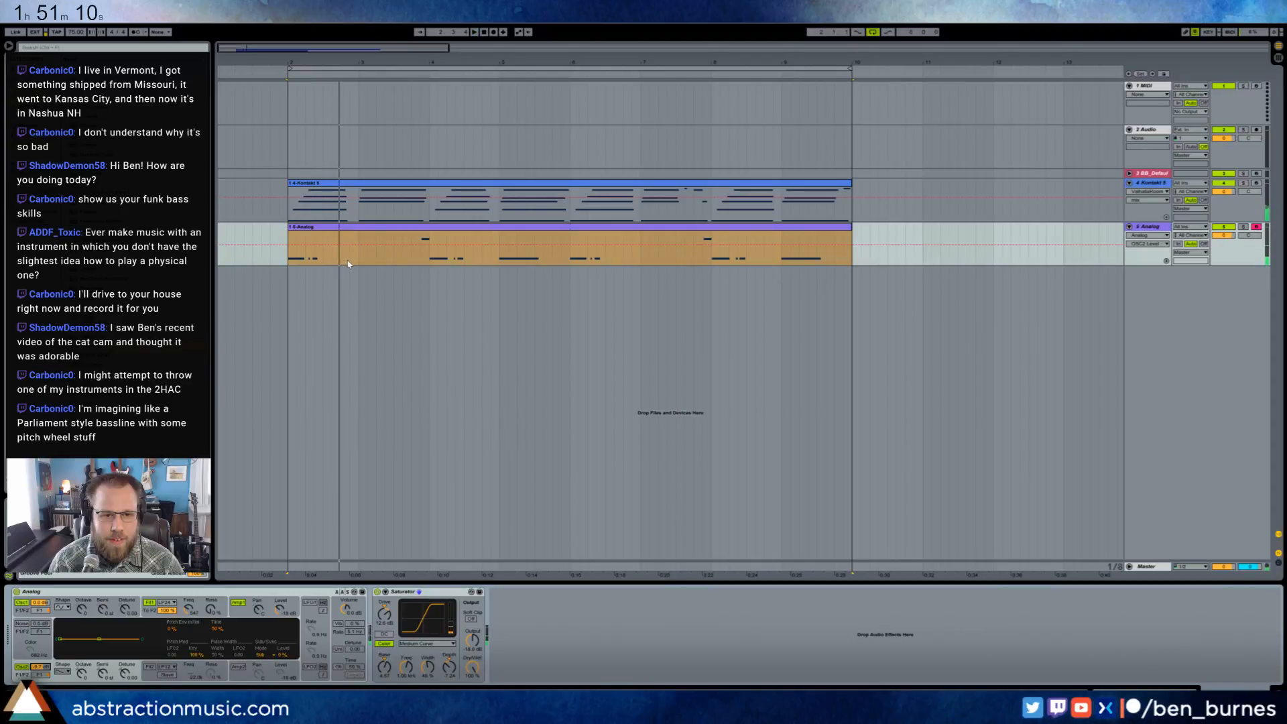
{"action": "key", "text": "space"}
{"action": "left_click", "coordinate": [290, 266]}
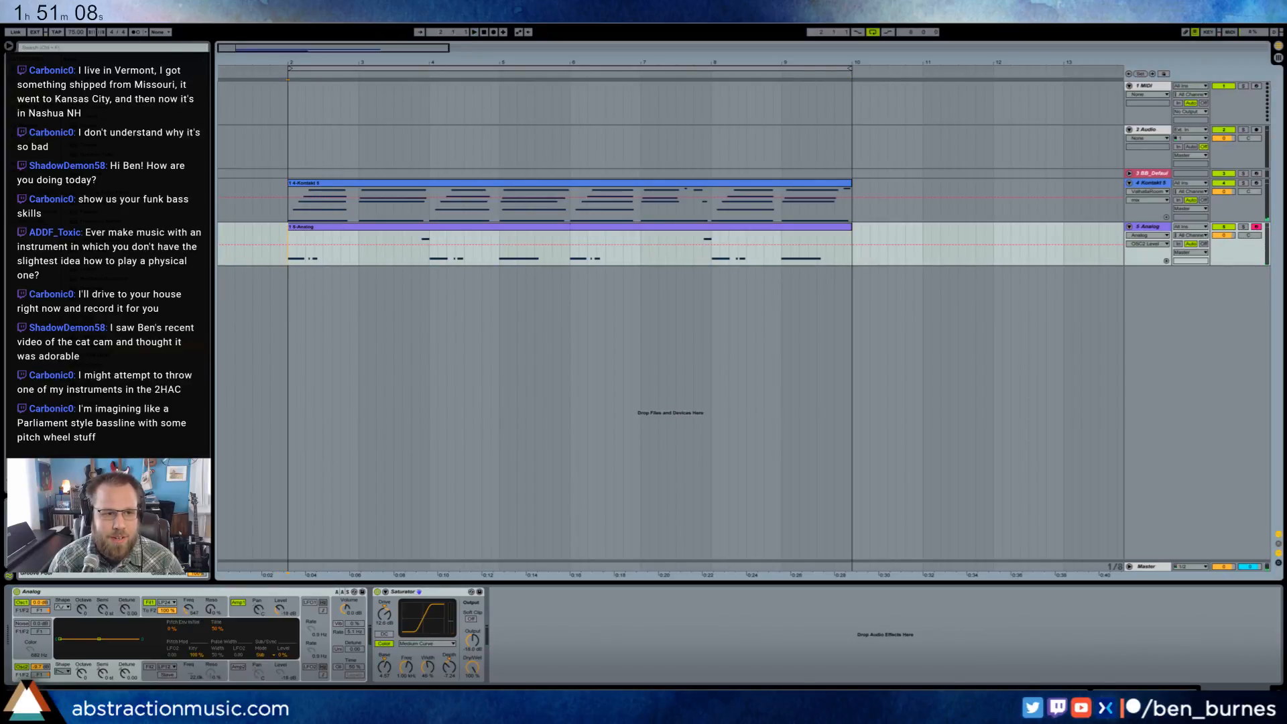
- Insert Vinyl Distortion before ValhallaRoom on the Kontakt dulcimer track and tune its tracing and pinch curves during playback
{"action": "left_click", "coordinate": [356, 185]}
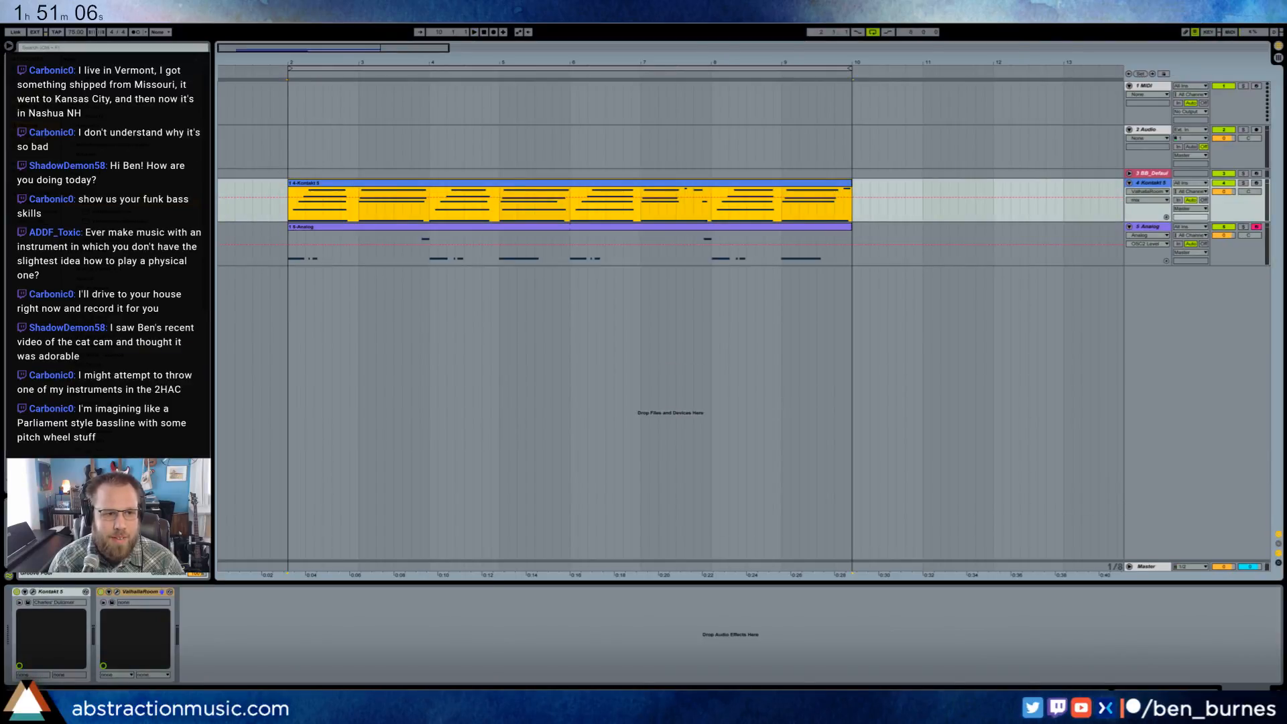
{"action": "left_click", "coordinate": [134, 193]}
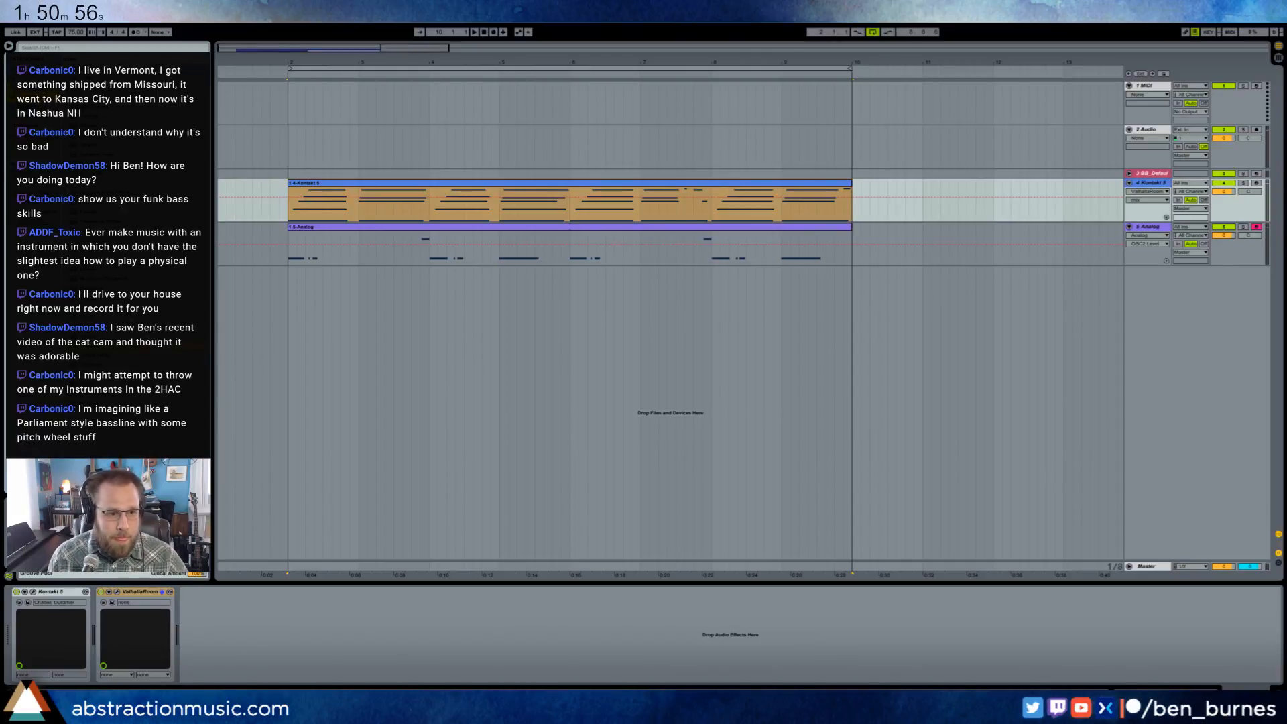
{"action": "left_click_drag", "start_coordinate": [107, 346], "coordinate": [172, 624]}
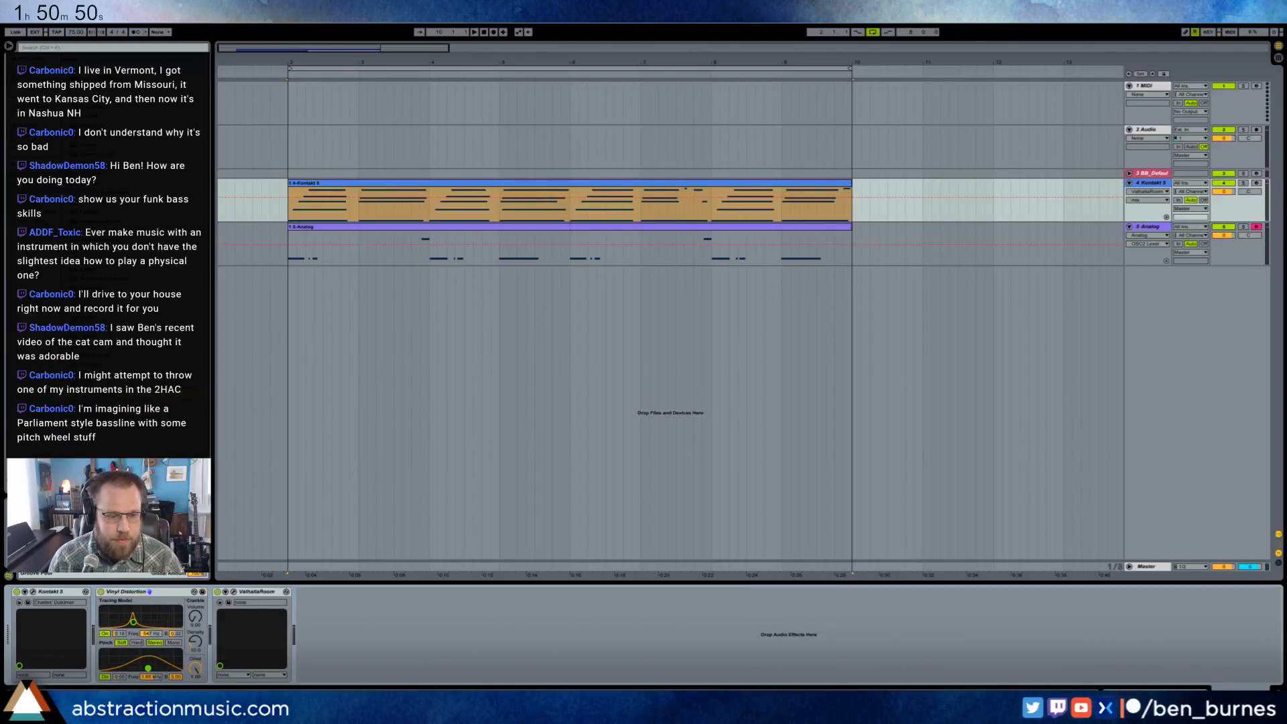
{"action": "key", "text": "space"}
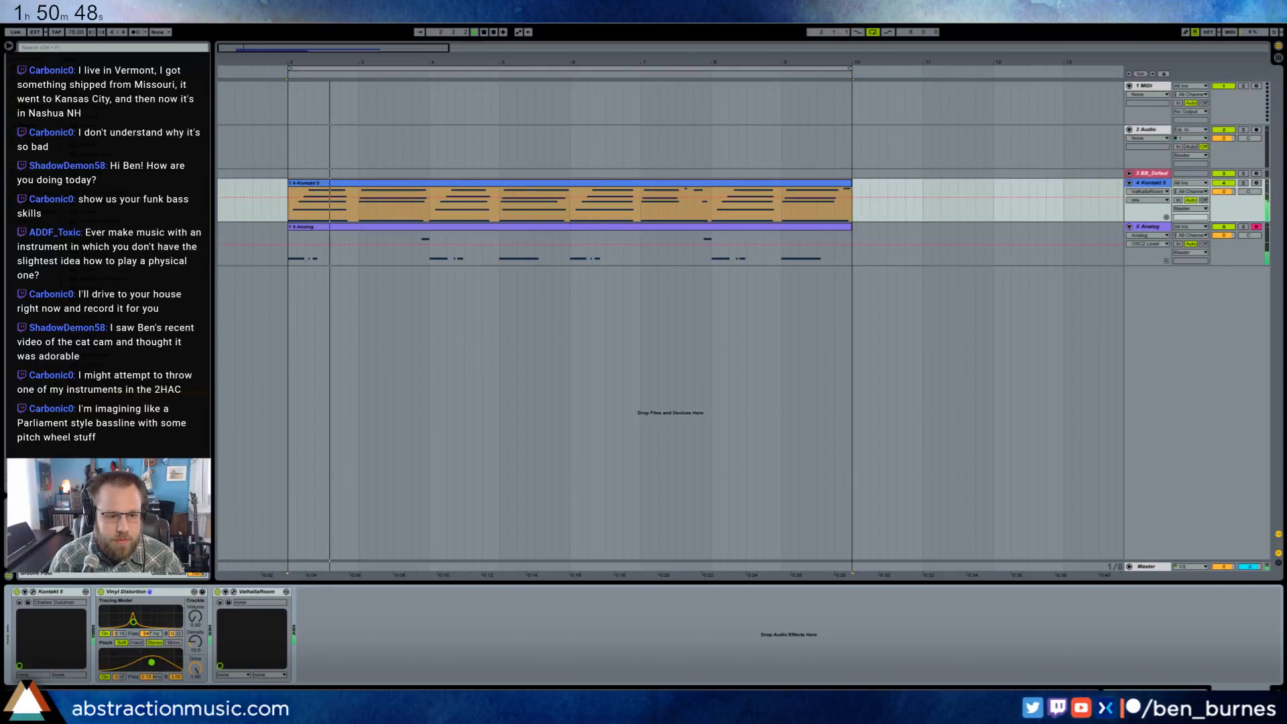
{"action": "left_click_drag", "start_coordinate": [150, 620], "coordinate": [145, 667]}
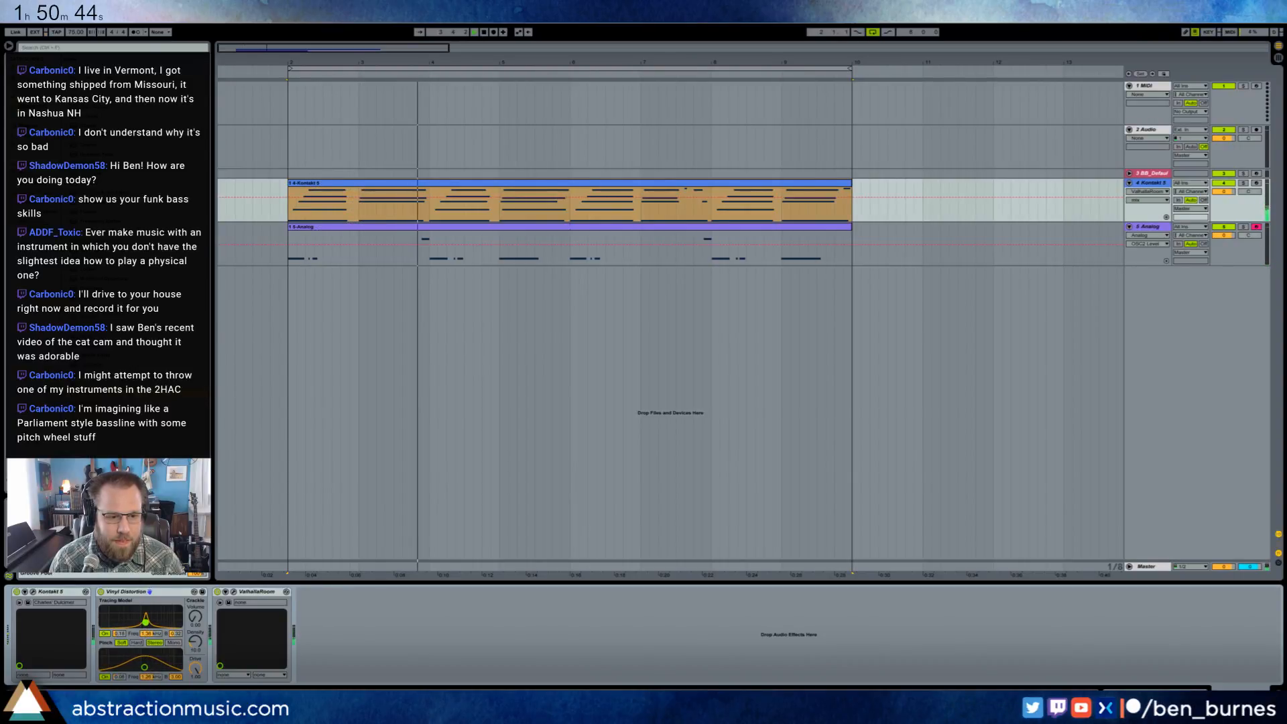
{"action": "left_click_drag", "start_coordinate": [146, 621], "coordinate": [142, 667]}
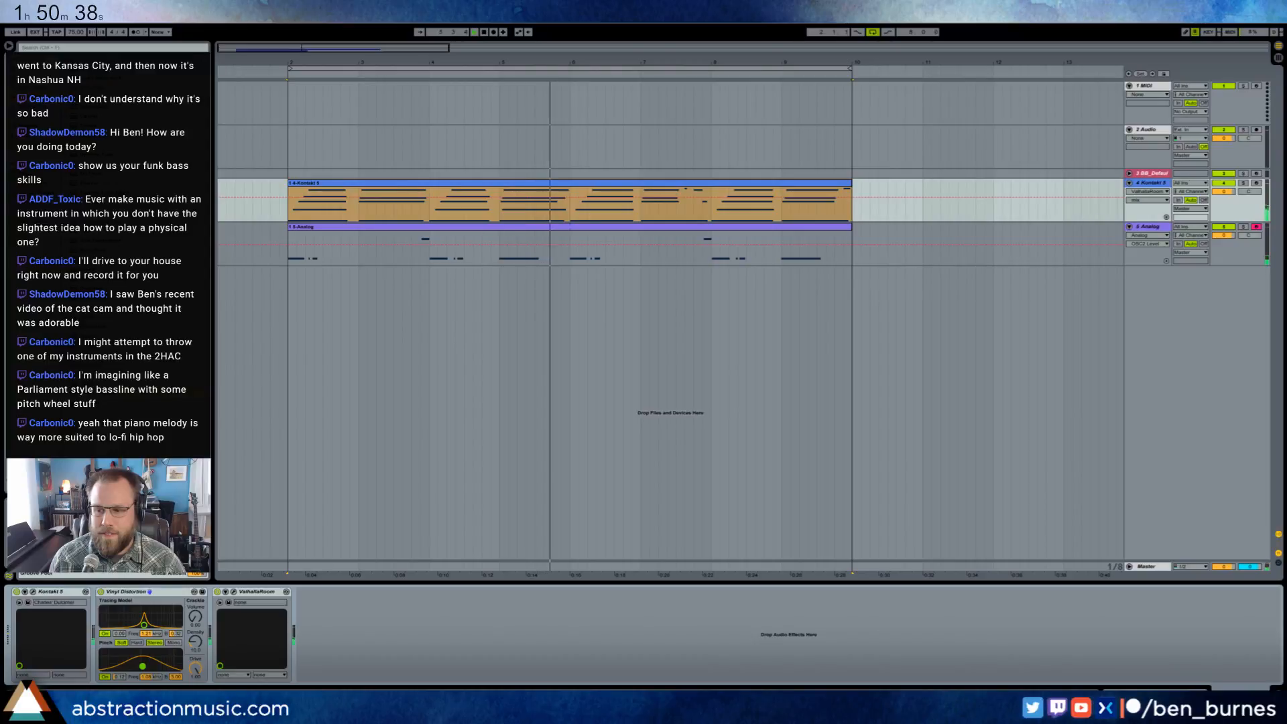
- Add an EQ Eight before Vinyl Distortion on the dulcimer track, cutting the lows and lowering the highs
{"action": "left_click_drag", "start_coordinate": [90, 164], "coordinate": [57, 617]}
{"action": "mouse_move", "coordinate": [160, 638]}
{"action": "left_mouse_down"}
{"action": "mouse_move", "coordinate": [144, 636]}
{"action": "mouse_move", "coordinate": [214, 637]}
{"action": "mouse_move", "coordinate": [177, 627]}
{"action": "mouse_move", "coordinate": [141, 638]}
{"action": "left_mouse_up"}
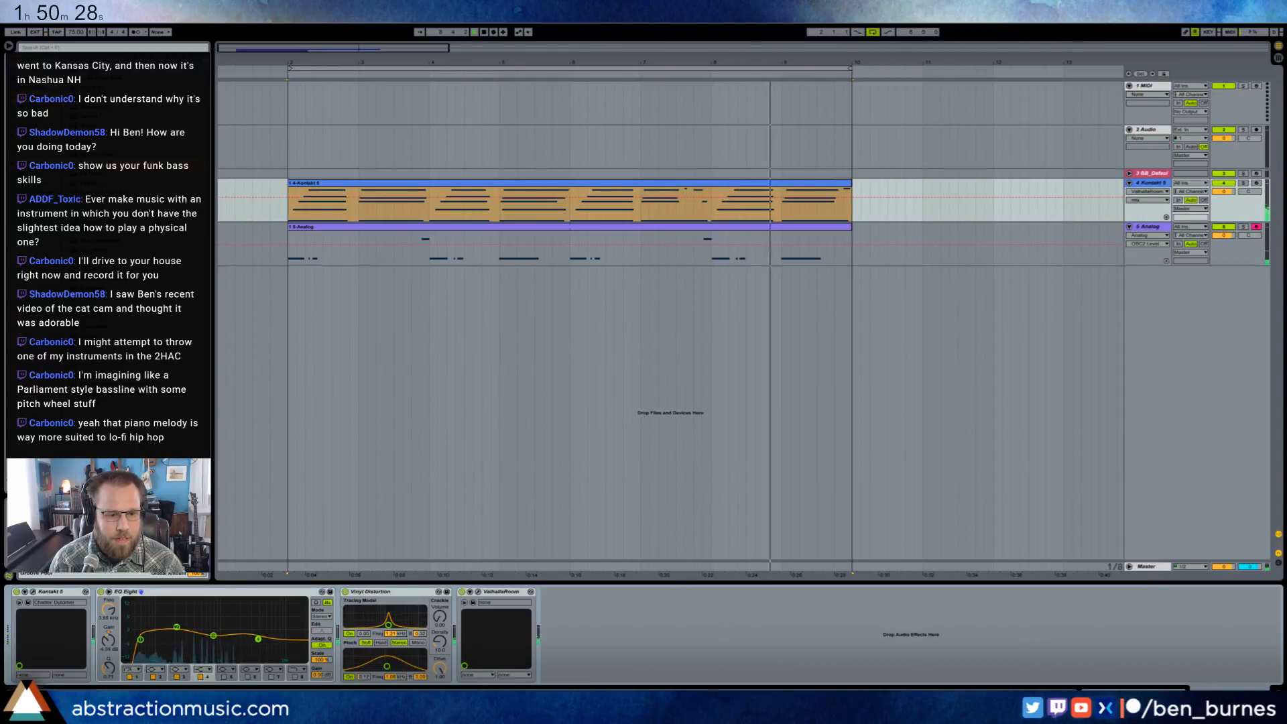
{"action": "left_click_drag", "start_coordinate": [254, 637], "coordinate": [212, 631]}
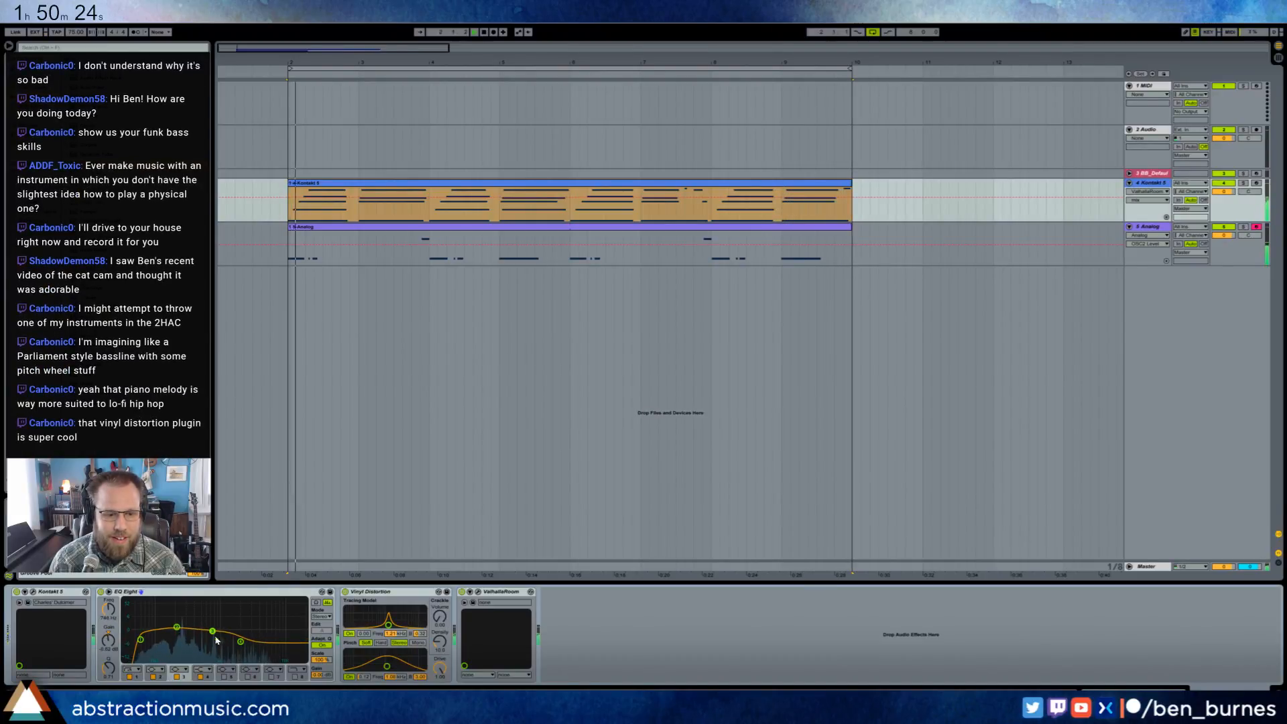
- Refine Vinyl Distortion's pinch curve and crackle volume, and shift the dulcimer EQ's low cut slightly higher
{"action": "left_click_drag", "start_coordinate": [384, 660], "coordinate": [391, 665]}
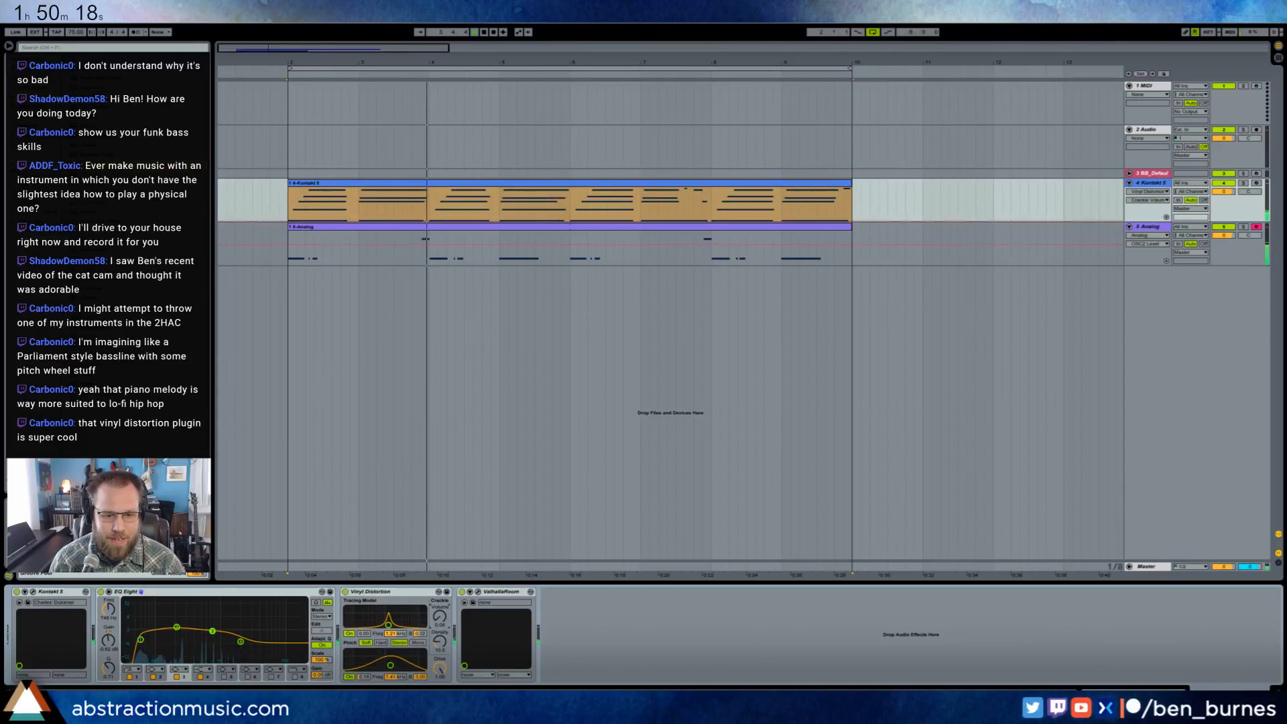
{"action": "mouse_move", "coordinate": [439, 616]}
{"action": "left_mouse_down"}
{"action": "mouse_move", "coordinate": [439, 555]}
{"action": "mouse_move", "coordinate": [440, 616]}
{"action": "left_mouse_up"}
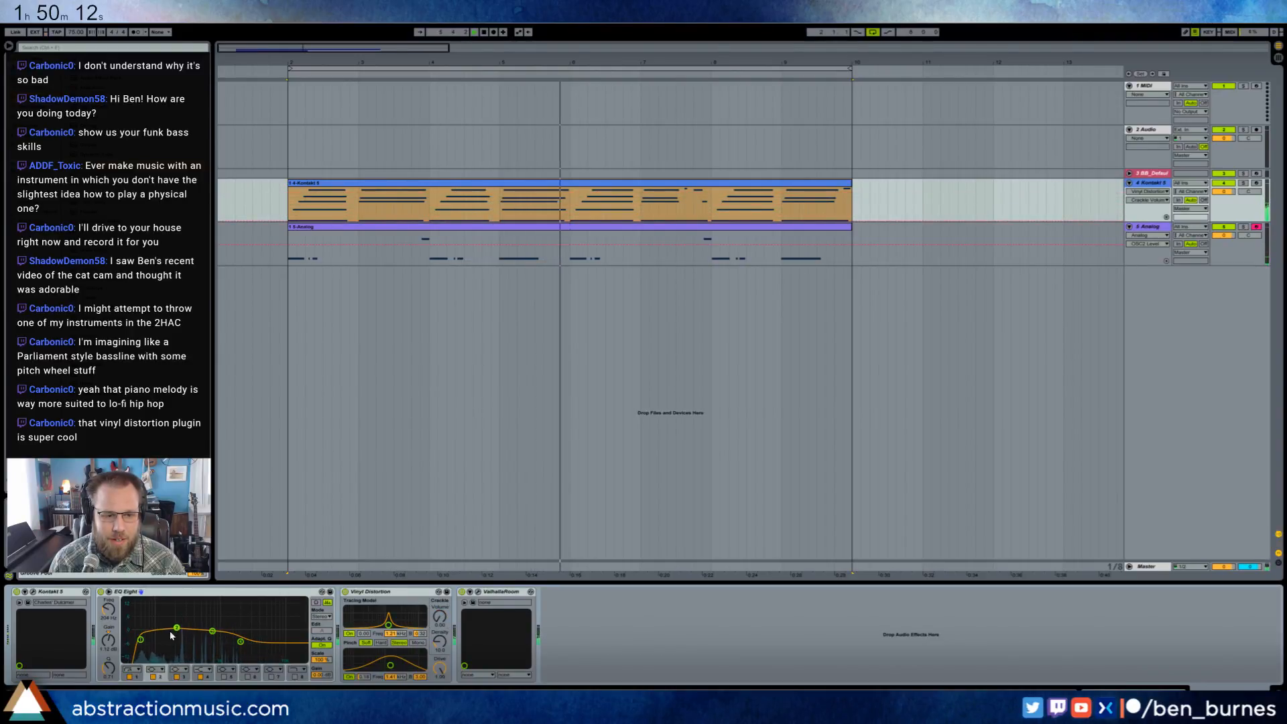
{"action": "left_click", "coordinate": [141, 640]}
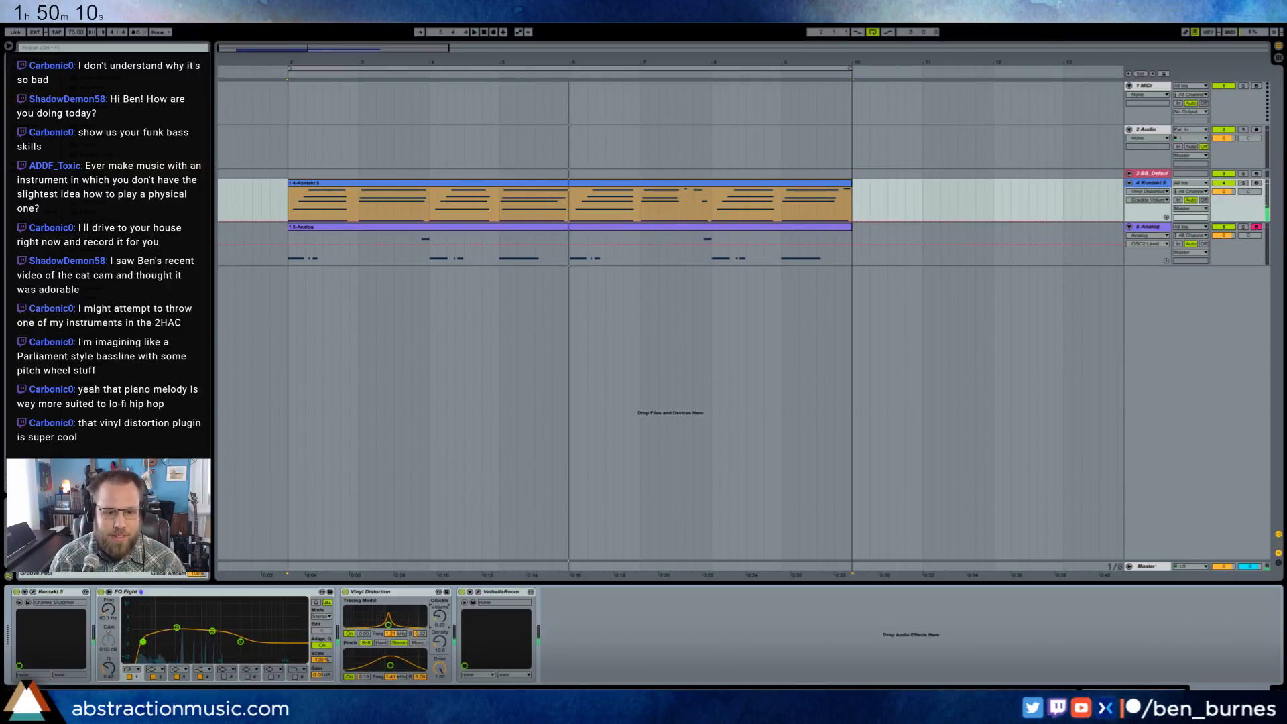
{"action": "left_click_drag", "start_coordinate": [440, 616], "coordinate": [439, 655]}
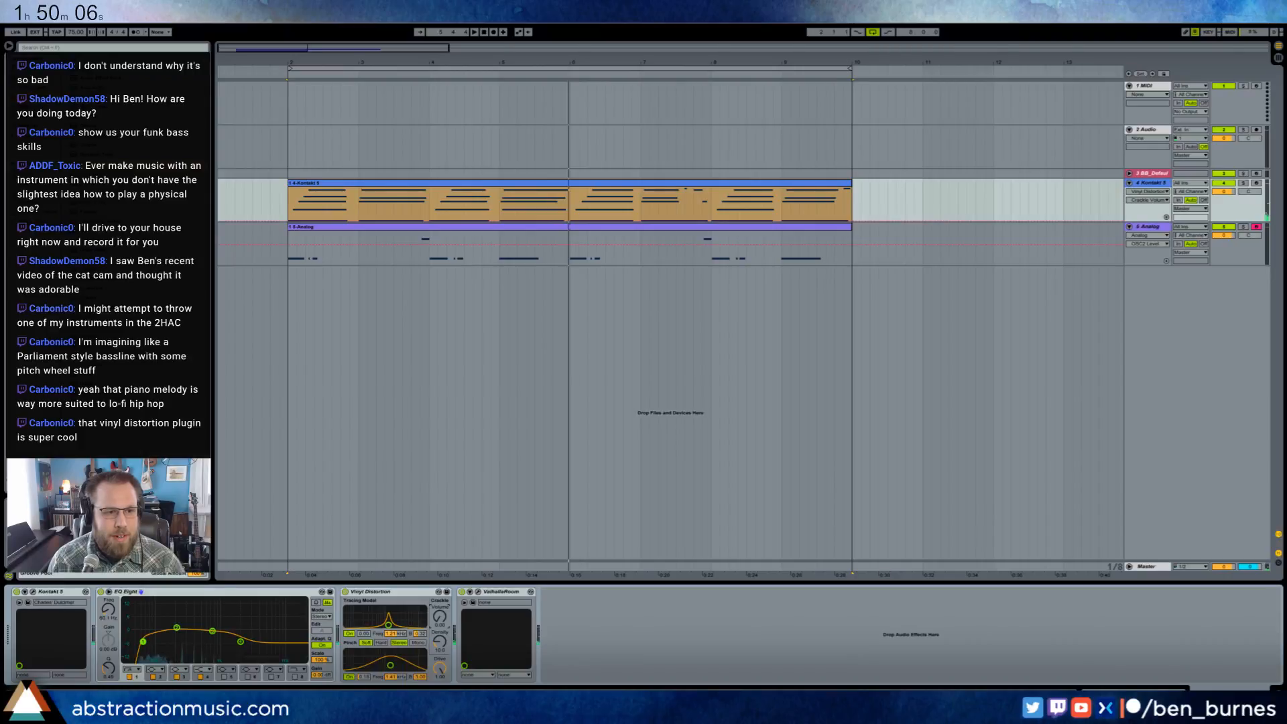
- Search the browser for vinyl and fuzzies, and place the Record Fuzzies 7-12-14 recording on a new audio track
{"action": "left_click", "coordinate": [65, 48]}
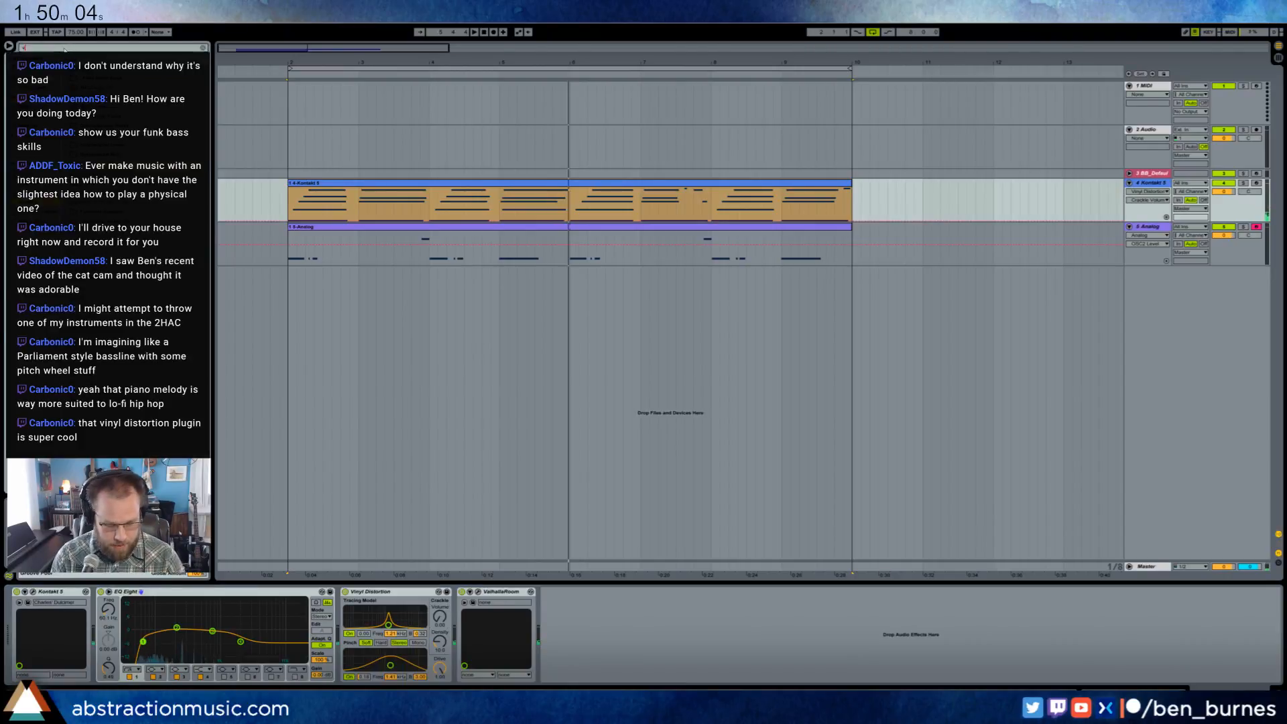
{"action": "type", "text": "vinyl"}
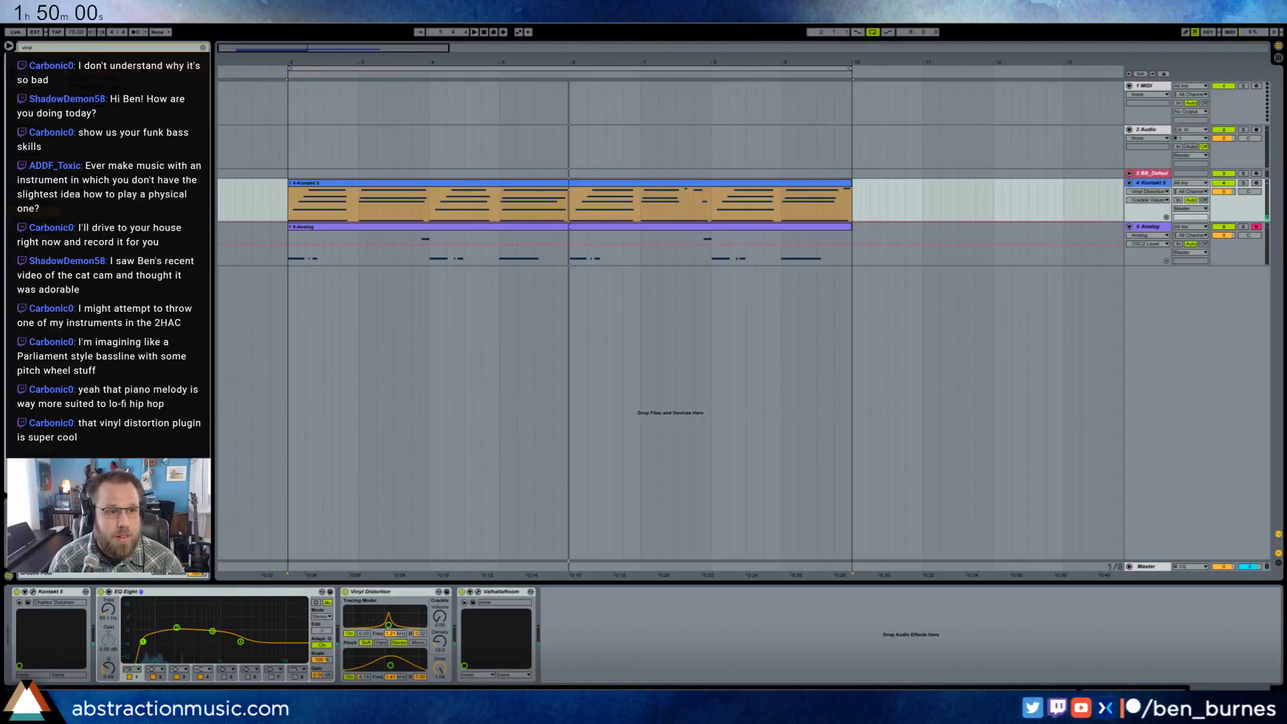
{"action": "left_click_drag", "start_coordinate": [37, 49], "coordinate": [18, 49]}
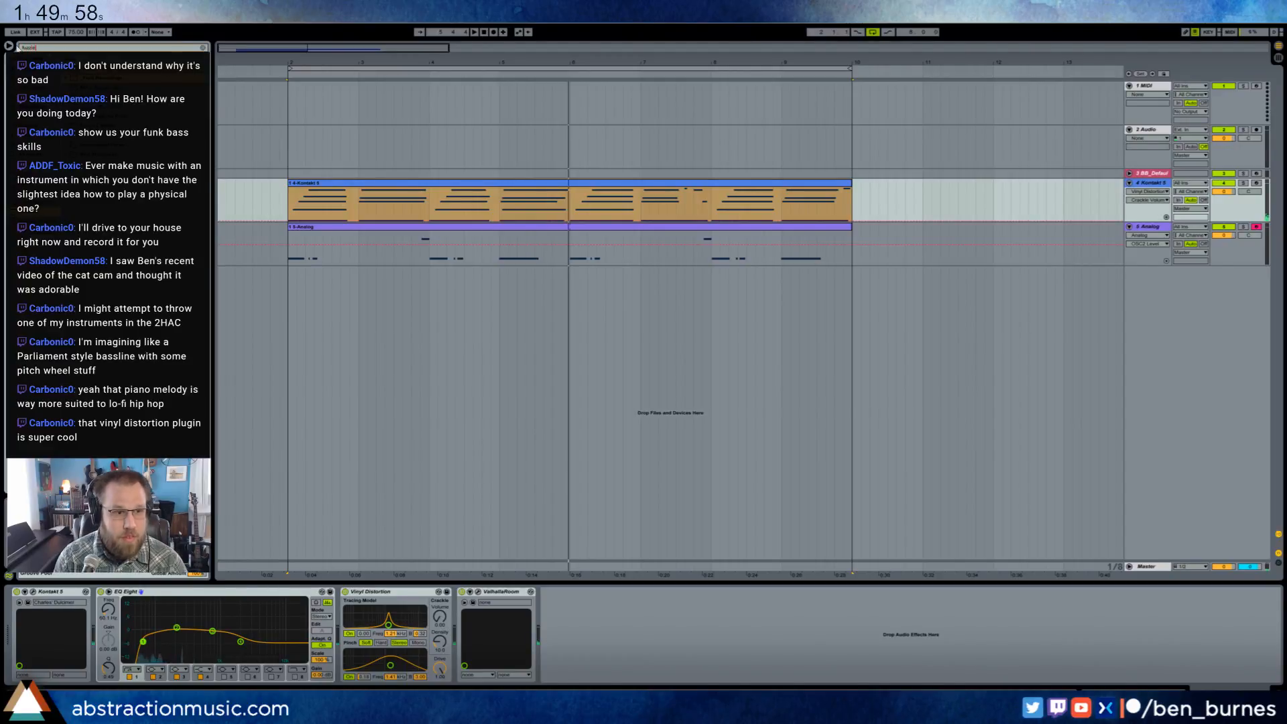
{"action": "key", "text": "Return"}
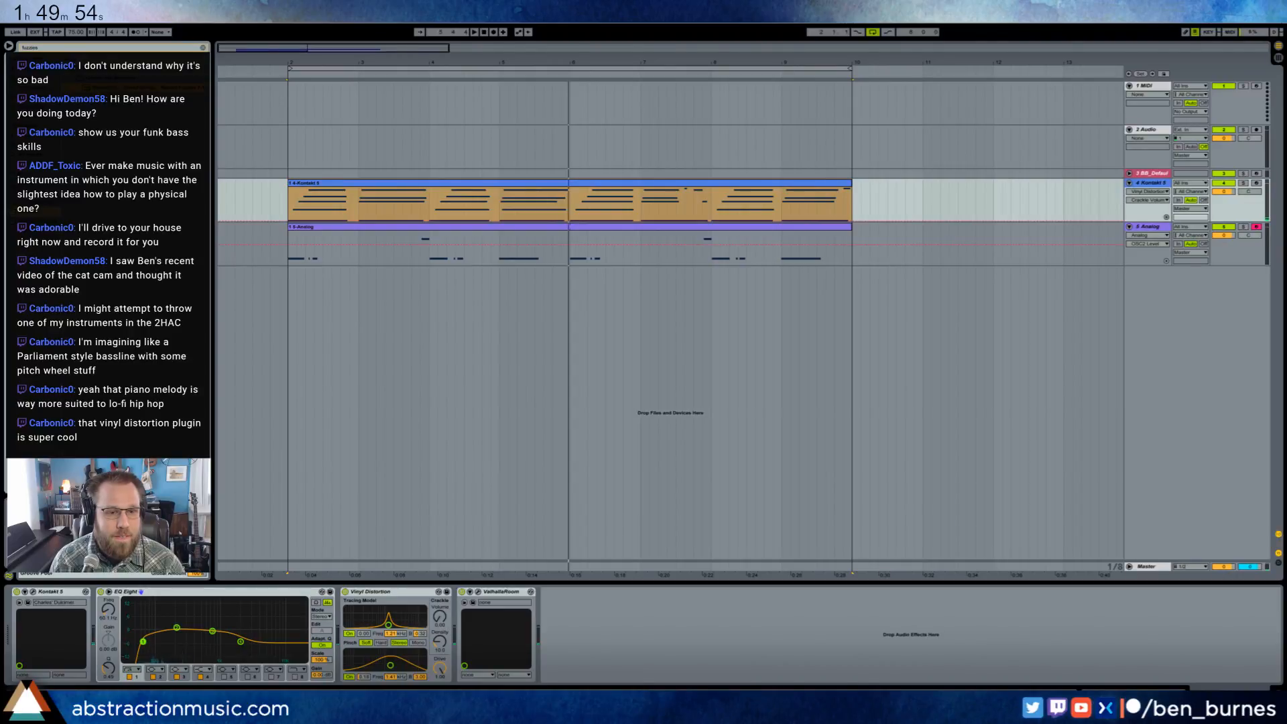
{"action": "left_click_drag", "start_coordinate": [145, 87], "coordinate": [350, 350]}
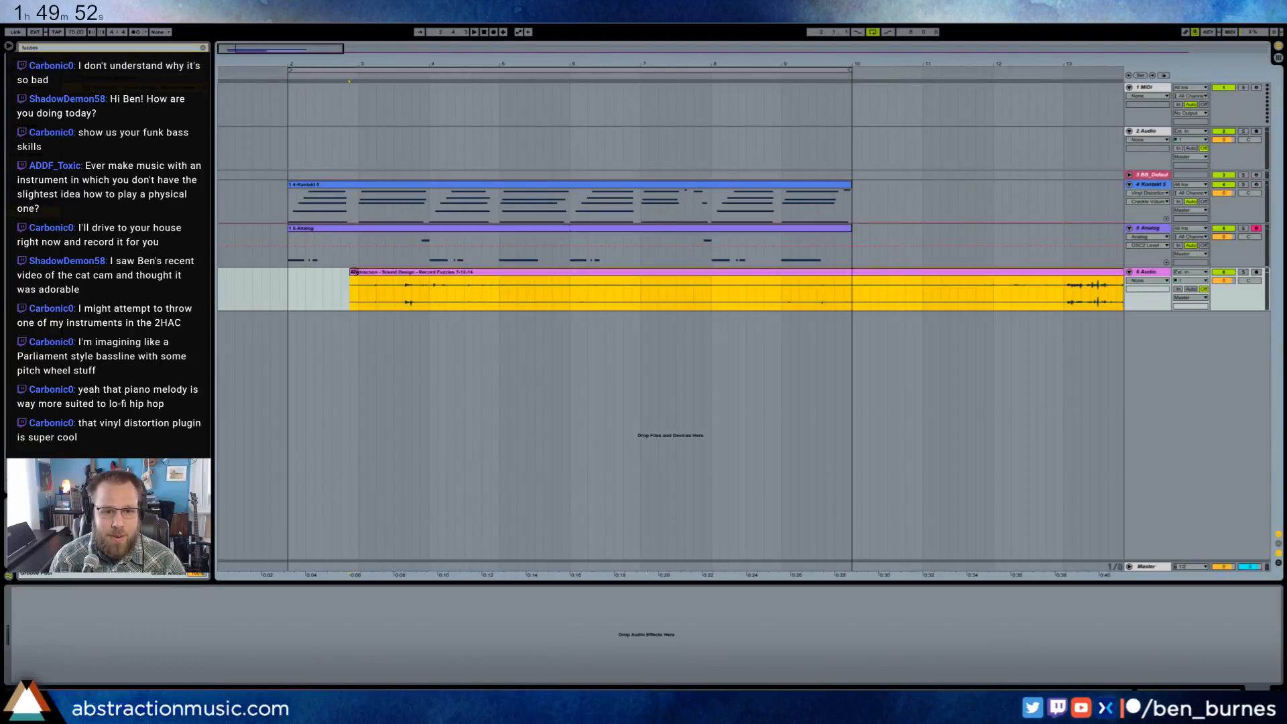
- Move the Record Fuzzies clip beyond bar 10, audition it, and move a six-bar excerpt from around bar 41 to bar 2
{"action": "left_click_drag", "start_coordinate": [356, 273], "coordinate": [901, 288]}
{"action": "left_click_drag", "start_coordinate": [792, 61], "coordinate": [712, 20]}
{"action": "key", "text": "space"}
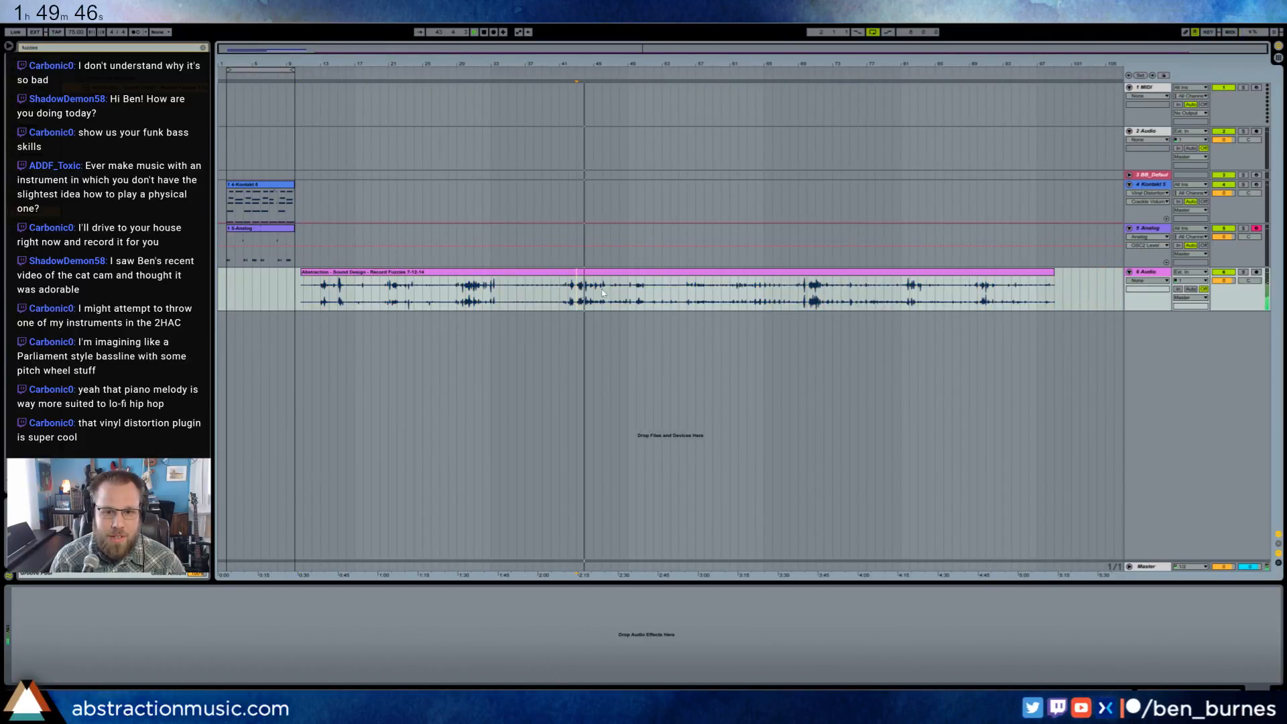
{"action": "left_click", "coordinate": [562, 291]}
{"action": "left_click_drag", "start_coordinate": [561, 288], "coordinate": [262, 290]}
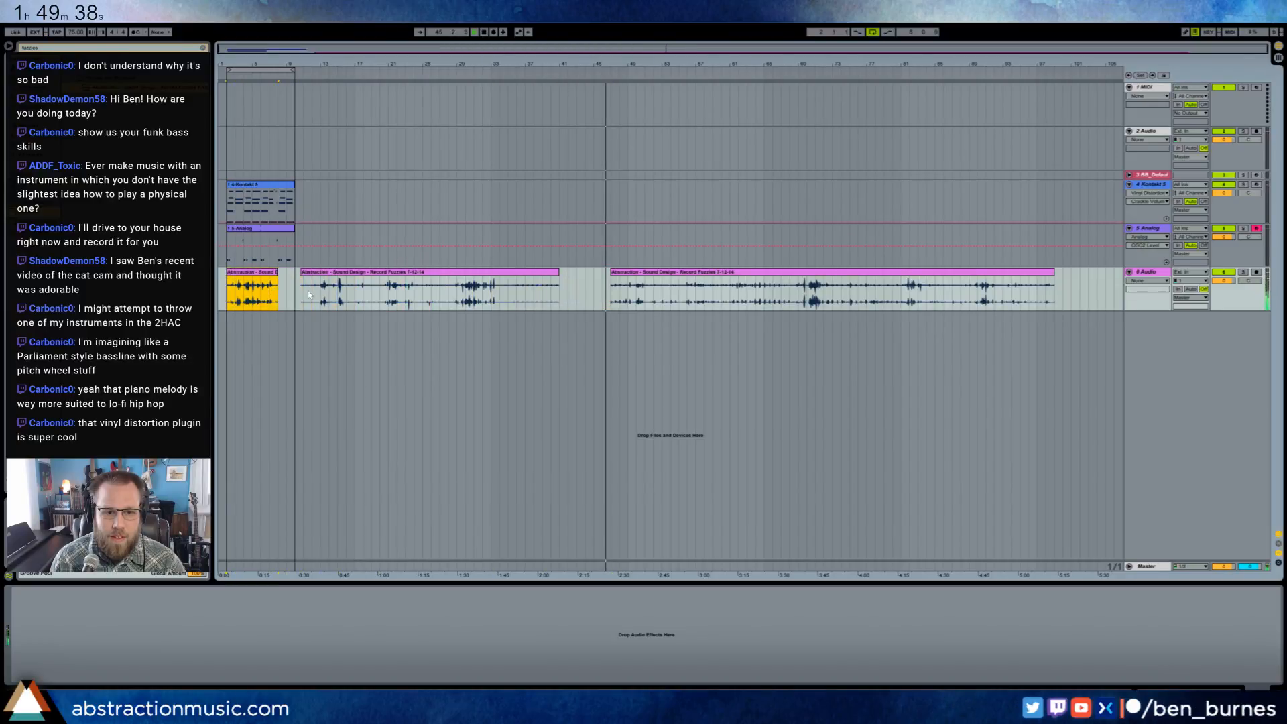
- Move two more four-bar excerpts of the record noise to bars 8 and 12, directly after the first excerpt
{"action": "left_click", "coordinate": [522, 276]}
{"action": "key", "text": "space"}
{"action": "left_click_drag", "start_coordinate": [508, 289], "coordinate": [290, 277]}
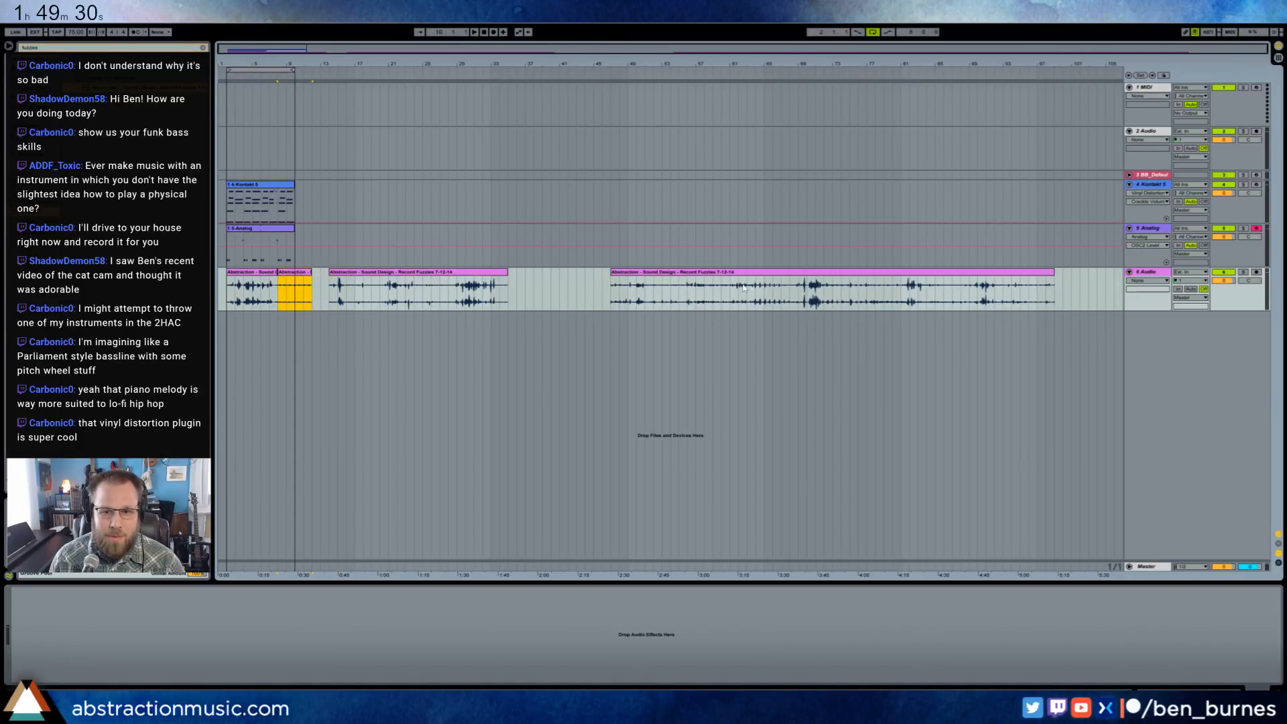
{"action": "left_click_drag", "start_coordinate": [746, 288], "coordinate": [340, 284]}
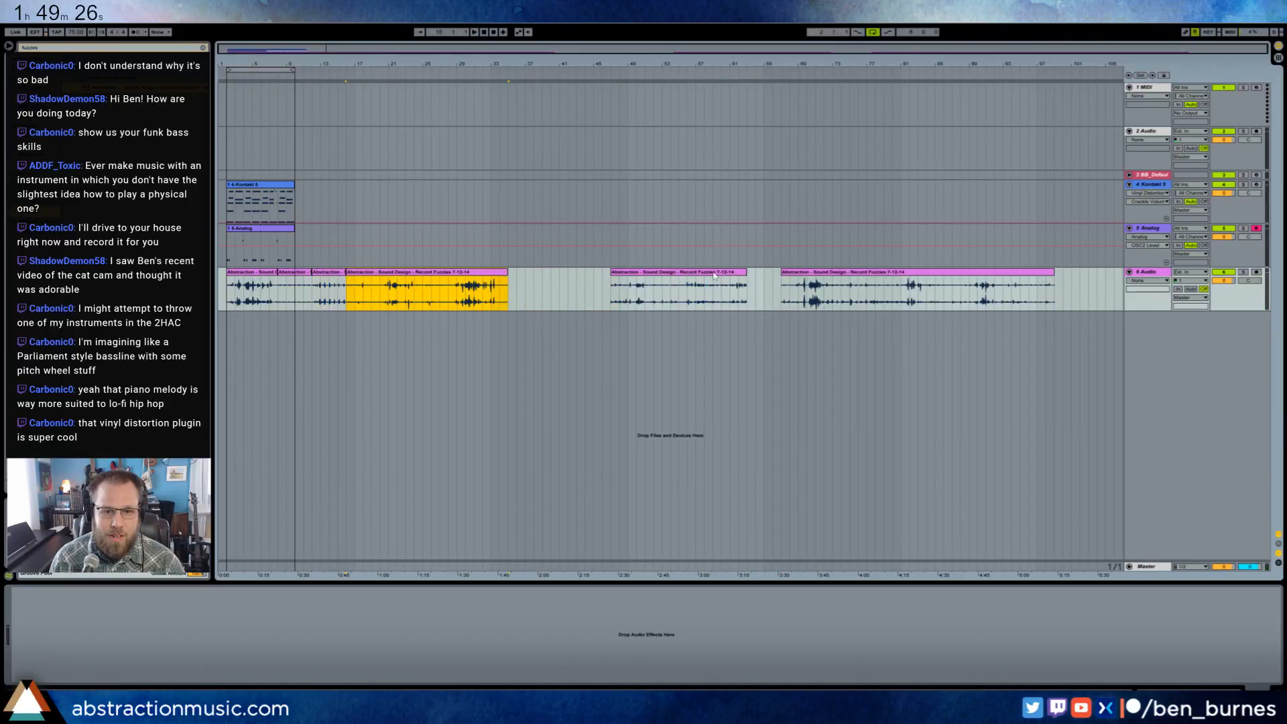
- Delete the leftover record noise clips and duplicate the three assembled excerpts repeatedly up to bar 72
{"action": "key", "text": "Delete"}
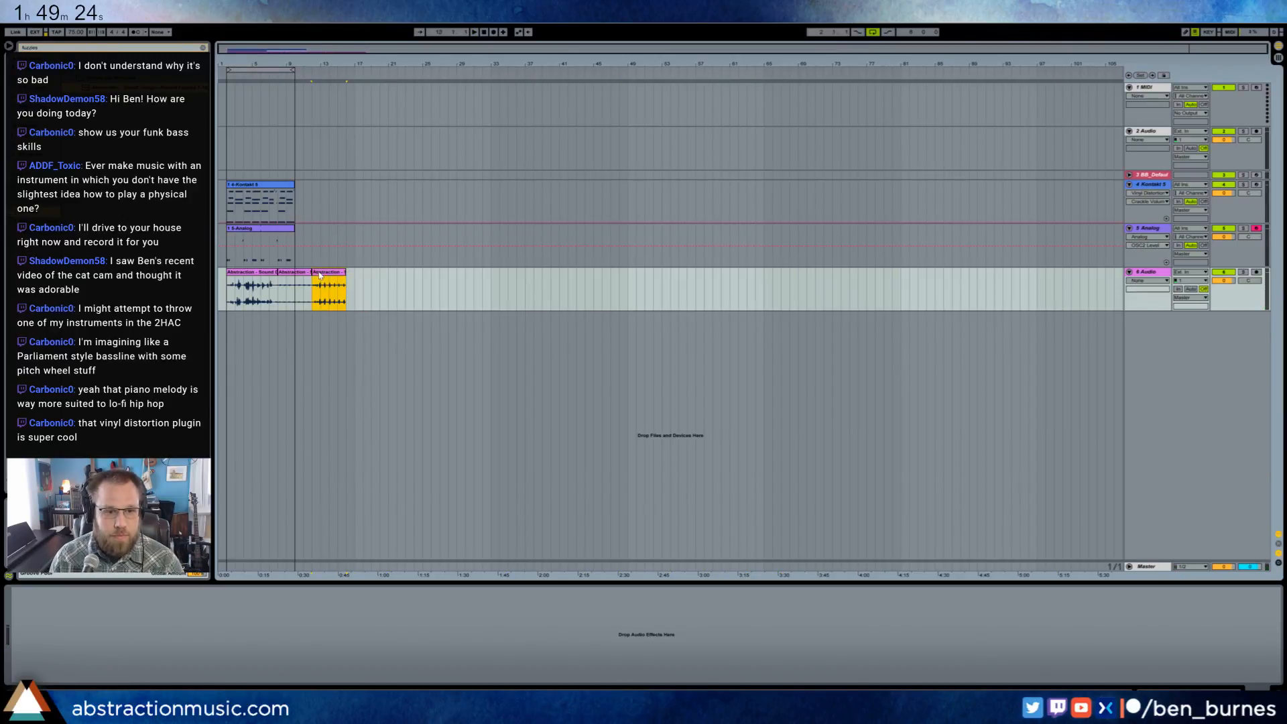
{"action": "key", "text": "ctrl+d"}
{"action": "key", "text": "ctrl+d"}
{"action": "key", "text": "ctrl+d"}
{"action": "key", "text": "ctrl+d"}
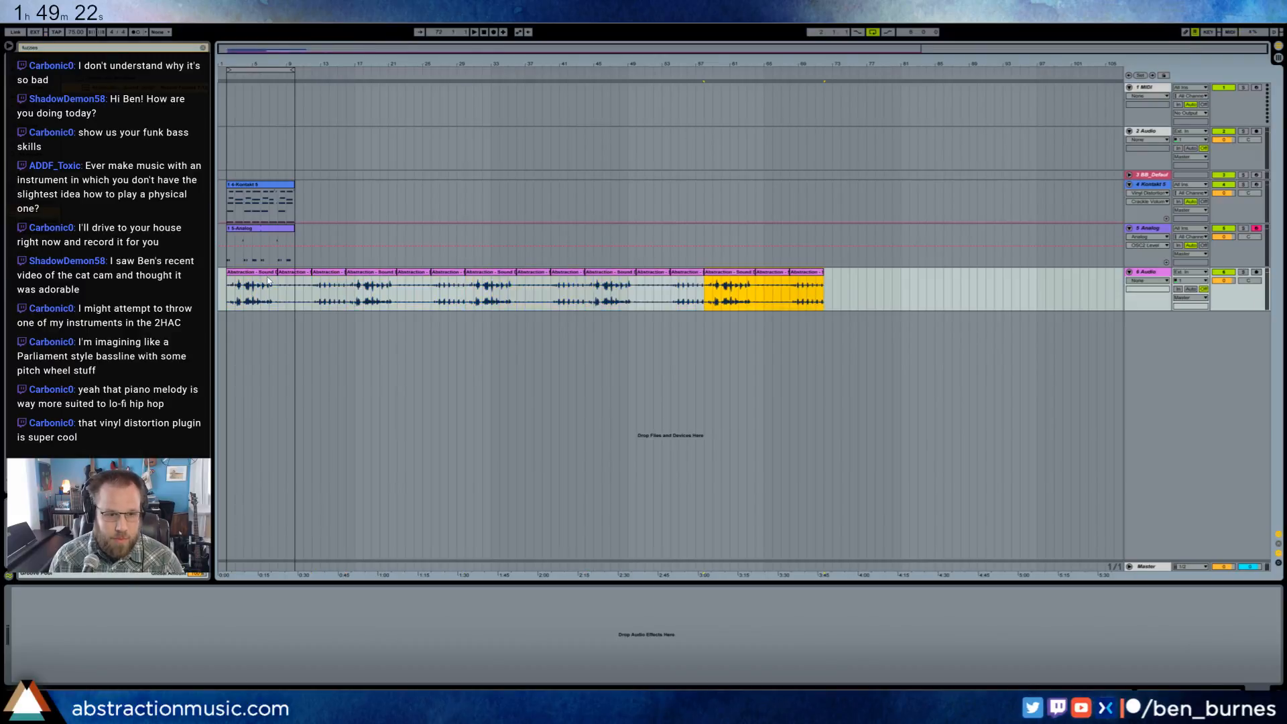
- Lower the volume of the record noise audio track
{"action": "left_click_drag", "start_coordinate": [265, 62], "coordinate": [1119, 254]}
{"action": "left_click_drag", "start_coordinate": [1218, 282], "coordinate": [1218, 312]}
{"action": "left_click", "coordinate": [38, 88]}
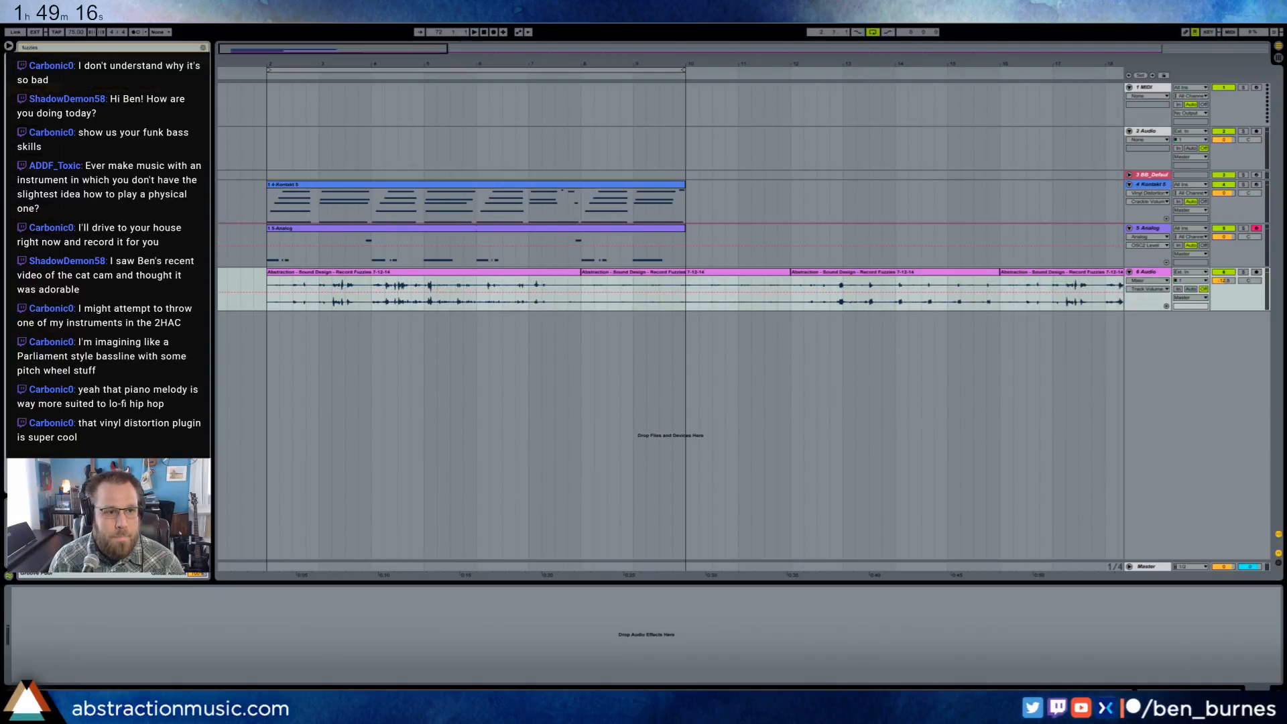
- Clear the browser search and play the arrangement from bar 2 to hear the record noise in context
{"action": "left_click_drag", "start_coordinate": [41, 48], "coordinate": [4, 51]}
{"action": "key", "text": "BackSpace"}
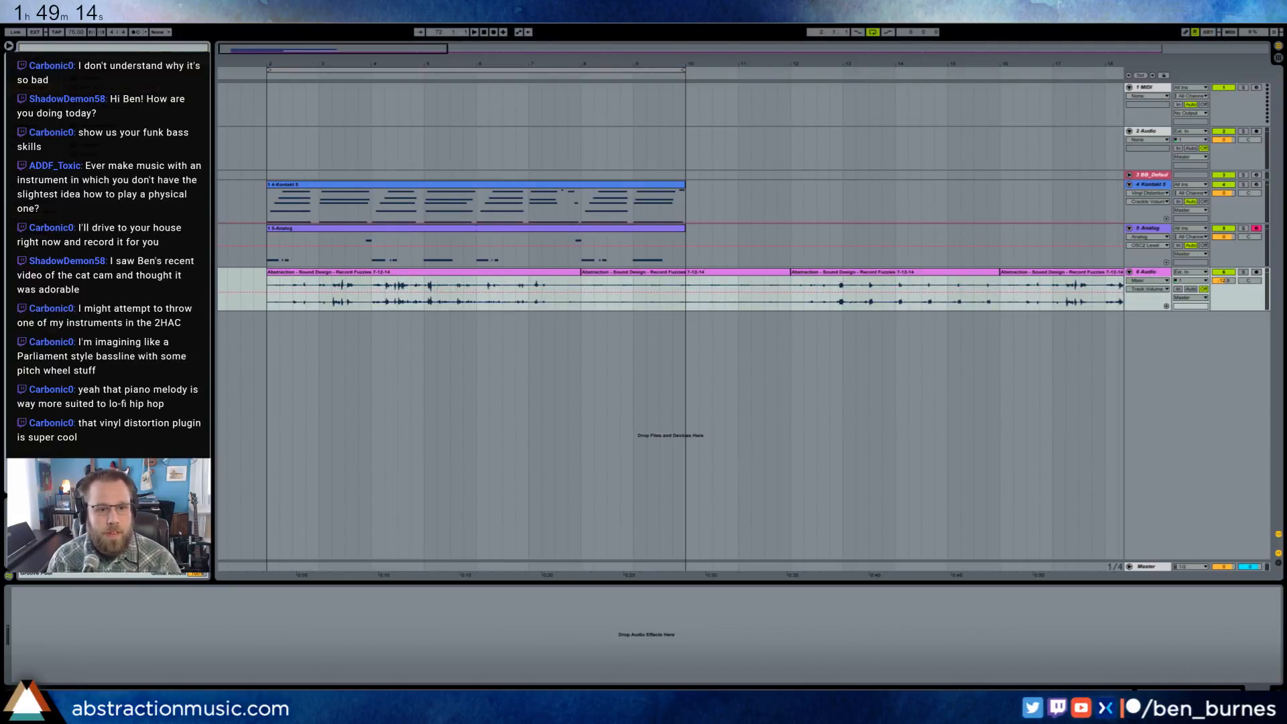
{"action": "left_click", "coordinate": [262, 84]}
{"action": "key", "text": "space"}
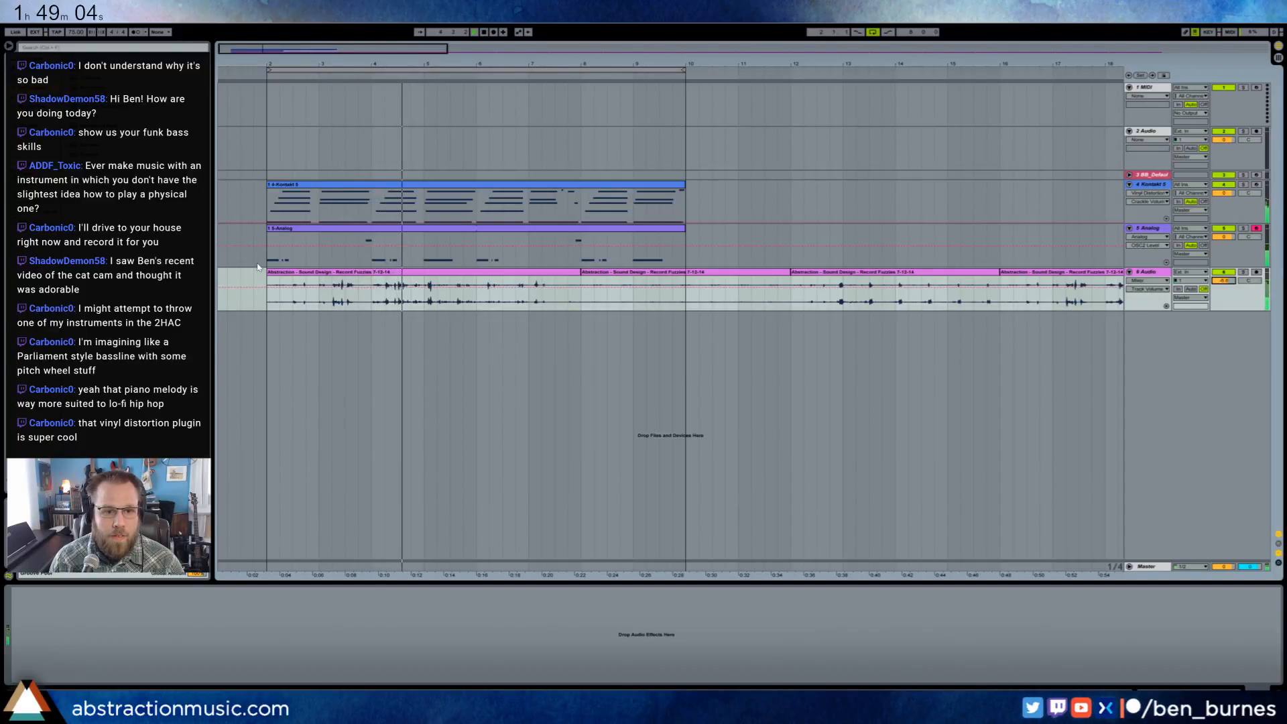
{"action": "key", "text": "space"}
- Trim the first two bars off the opening record noise clip and move the first three clips back to start at bar 2
{"action": "left_click_drag", "start_coordinate": [267, 273], "coordinate": [372, 274]}
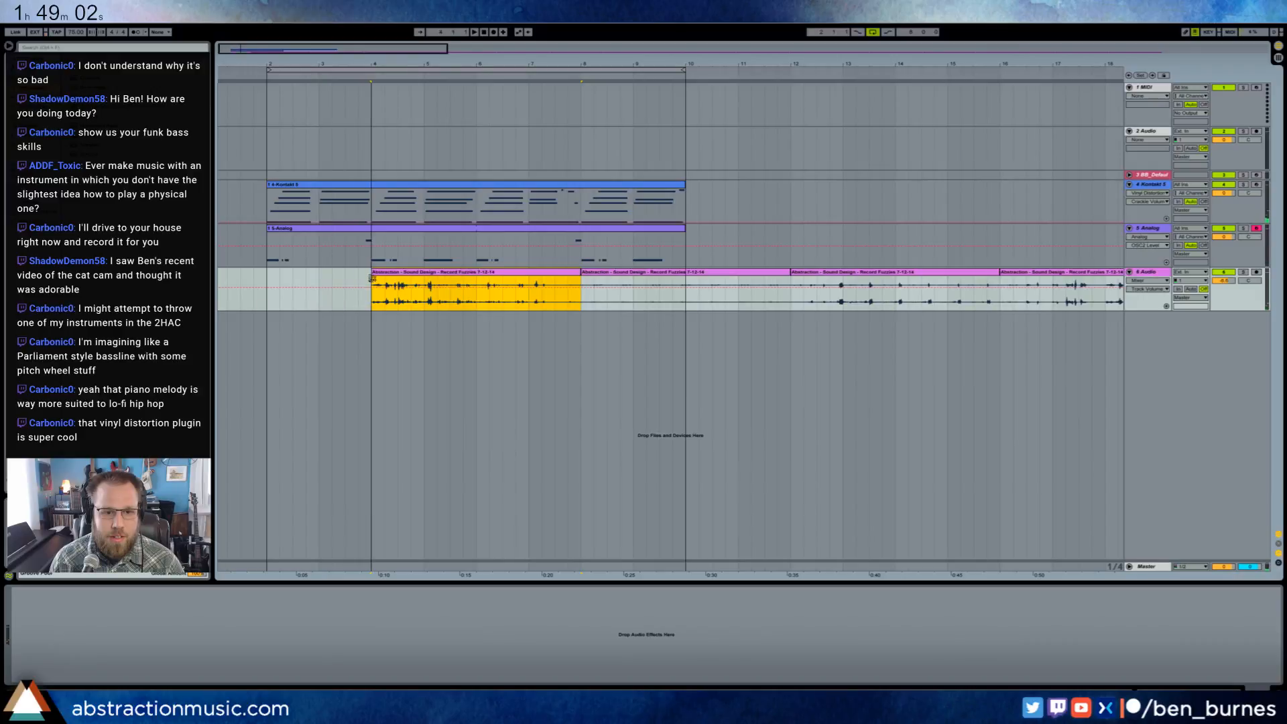
{"action": "left_click", "coordinate": [822, 272], "text": "shift"}
{"action": "left_click_drag", "start_coordinate": [758, 274], "coordinate": [653, 275]}
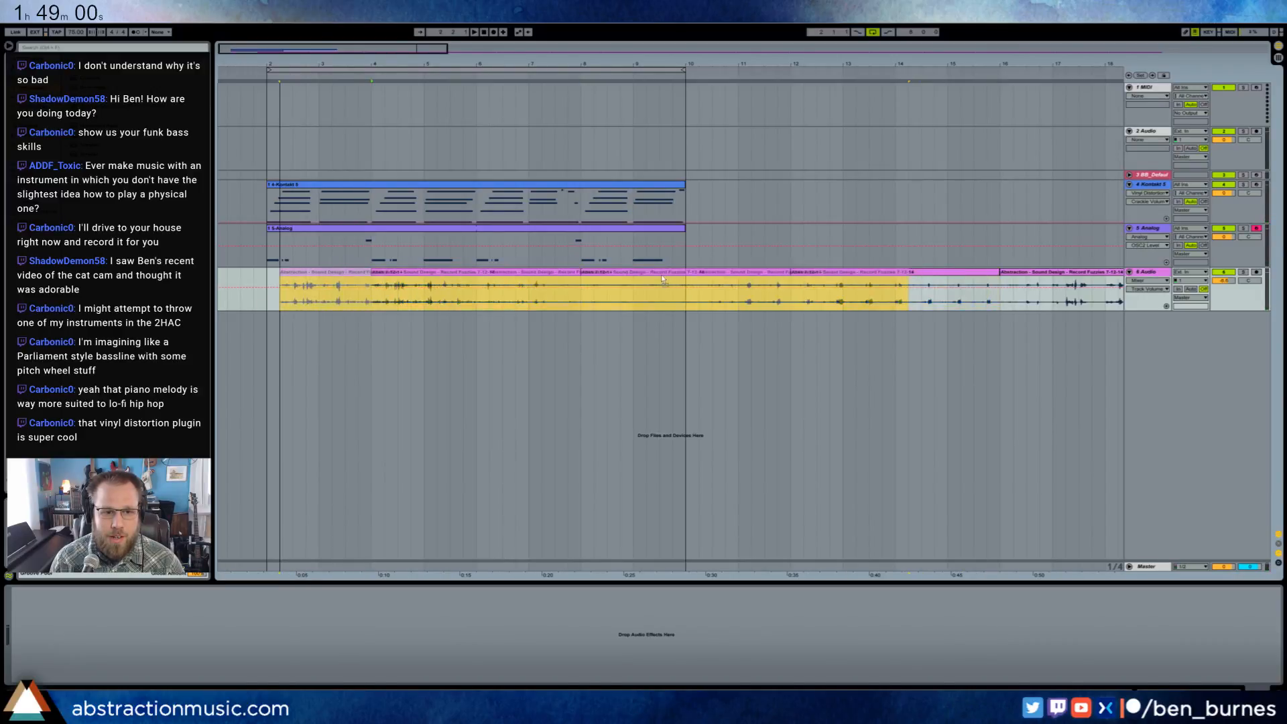
- Delete all the duplicated record noise clips that follow the first three
{"action": "left_click_drag", "start_coordinate": [320, 52], "coordinate": [499, 50]}
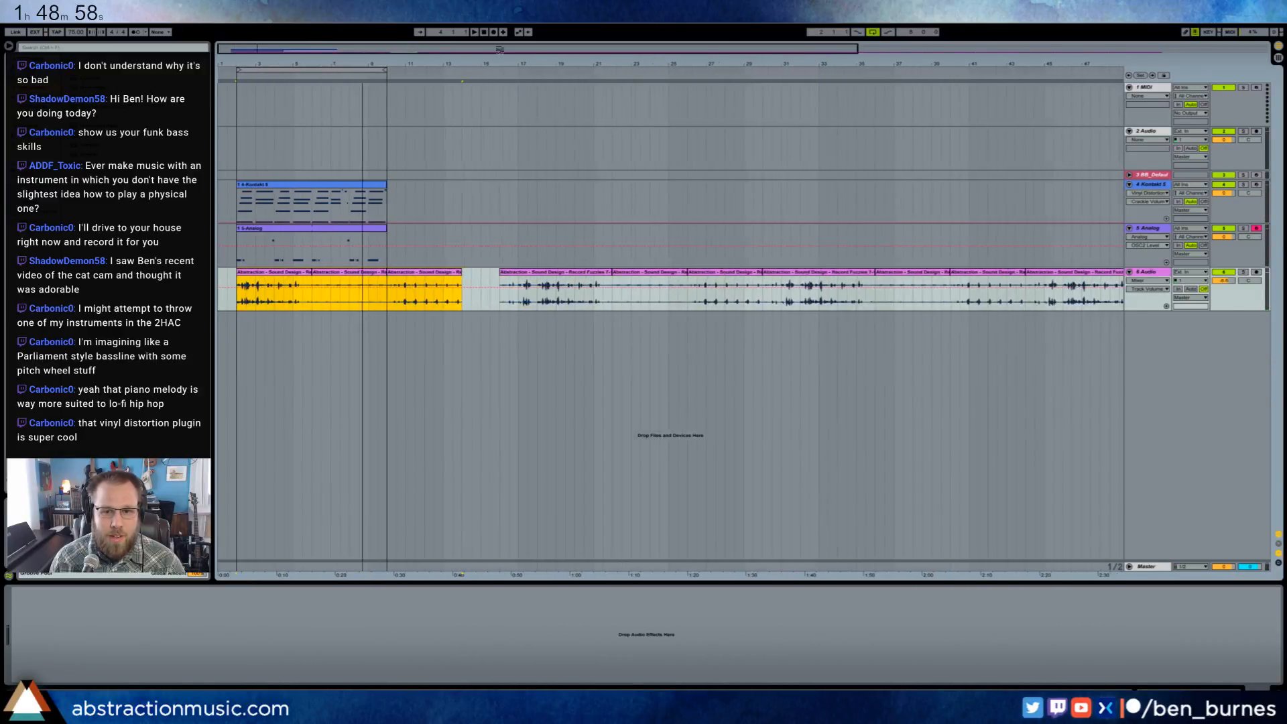
{"action": "left_click", "coordinate": [590, 273]}
{"action": "key", "text": "shift+End"}
{"action": "key", "text": "Delete"}
{"action": "key", "text": "Home"}
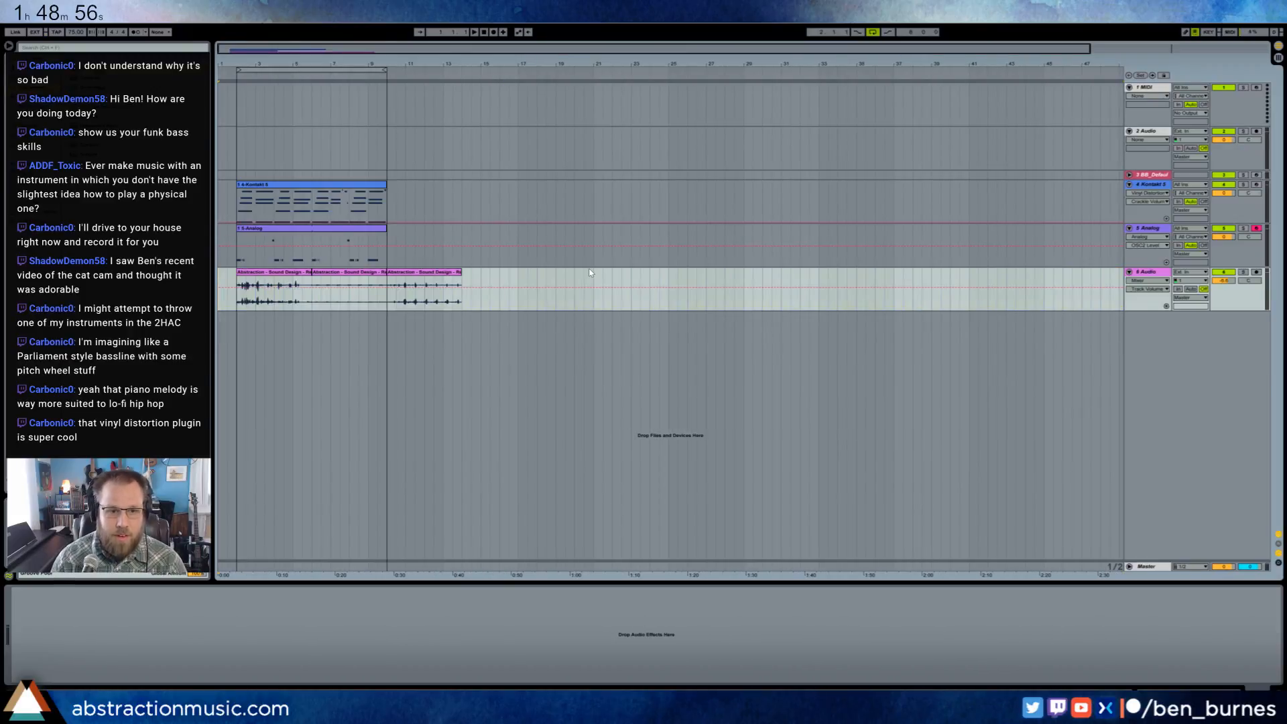
- Add an Auto Filter to the record noise track and set it to high-pass
{"action": "left_click_drag", "start_coordinate": [254, 52], "coordinate": [333, 97]}
{"action": "key", "text": "space"}
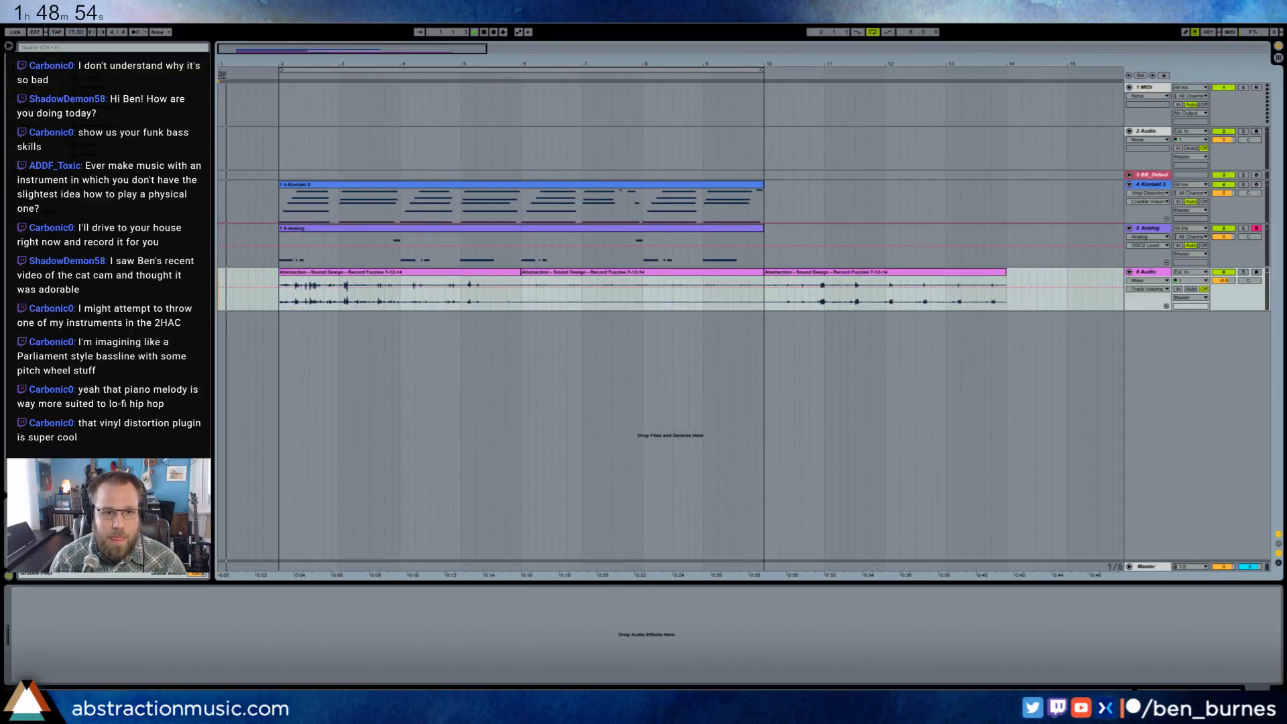
{"action": "left_click", "coordinate": [275, 78]}
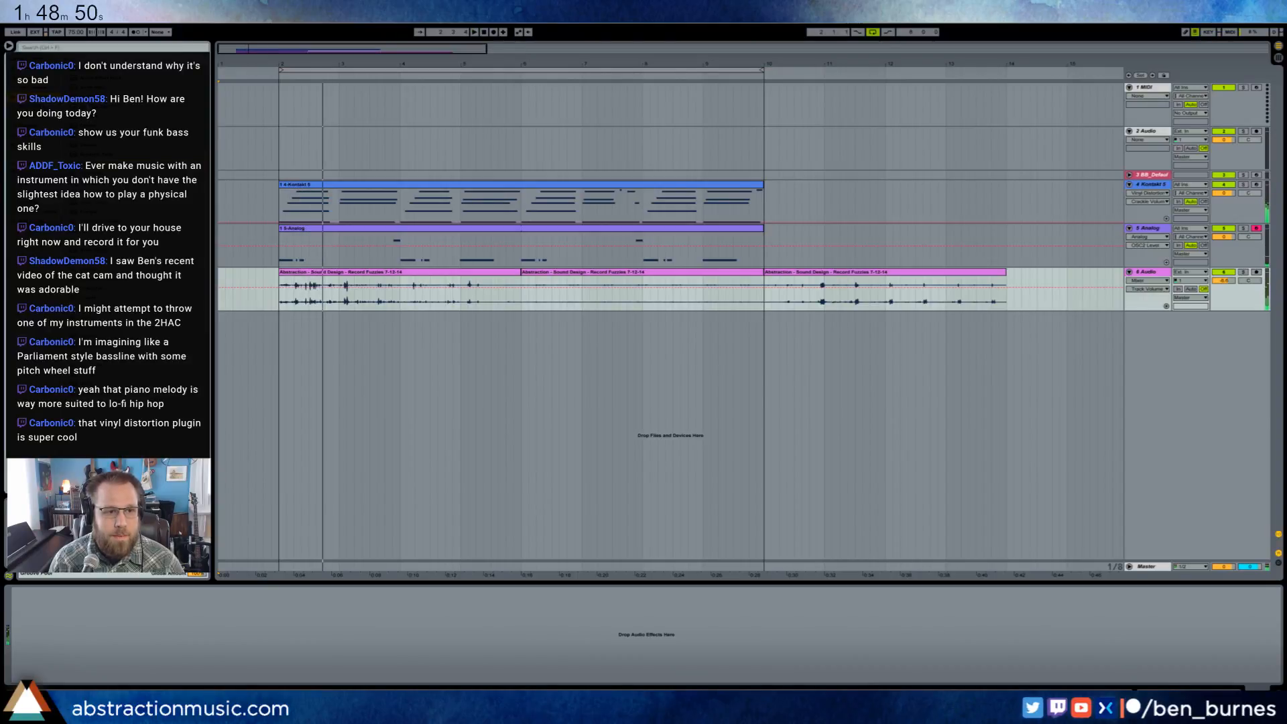
{"action": "left_click_drag", "start_coordinate": [166, 636], "coordinate": [80, 648]}
{"action": "left_click", "coordinate": [58, 659]}
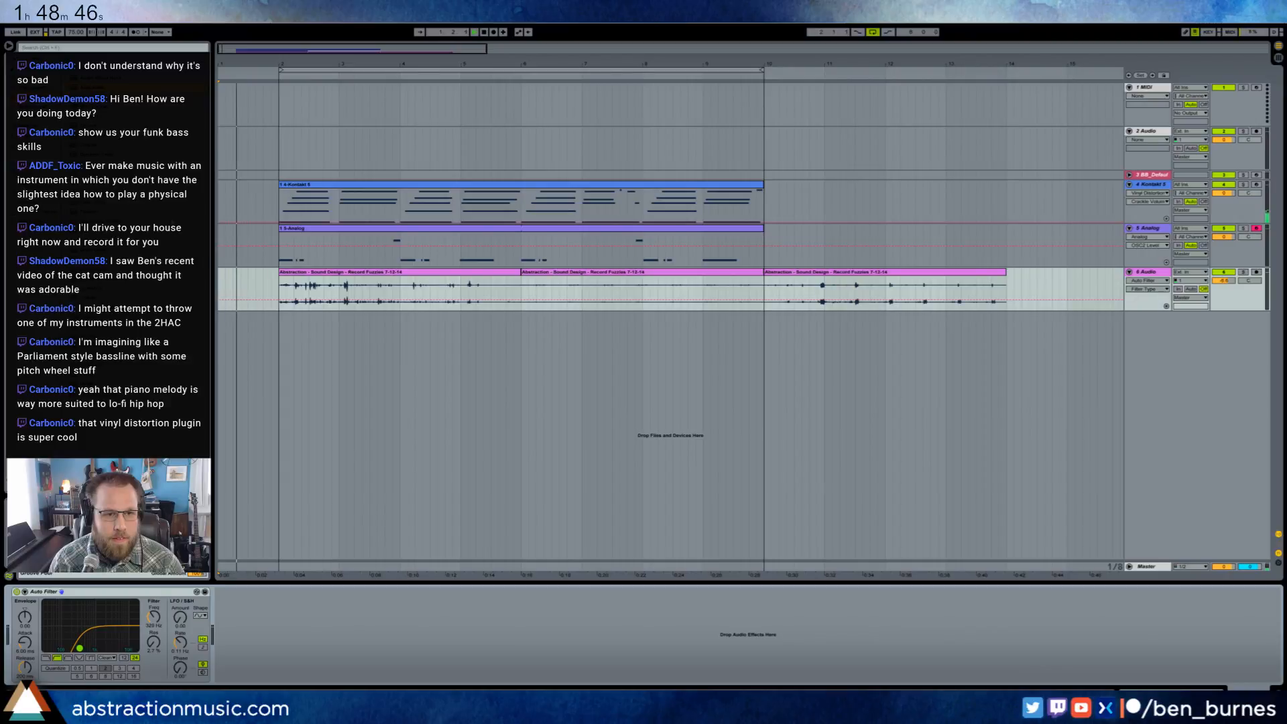
- During playback raise the record noise filter's cutoff to about 730 Hz, and lower the track's volume
{"action": "left_click", "coordinate": [271, 292]}
{"action": "key", "text": "space"}
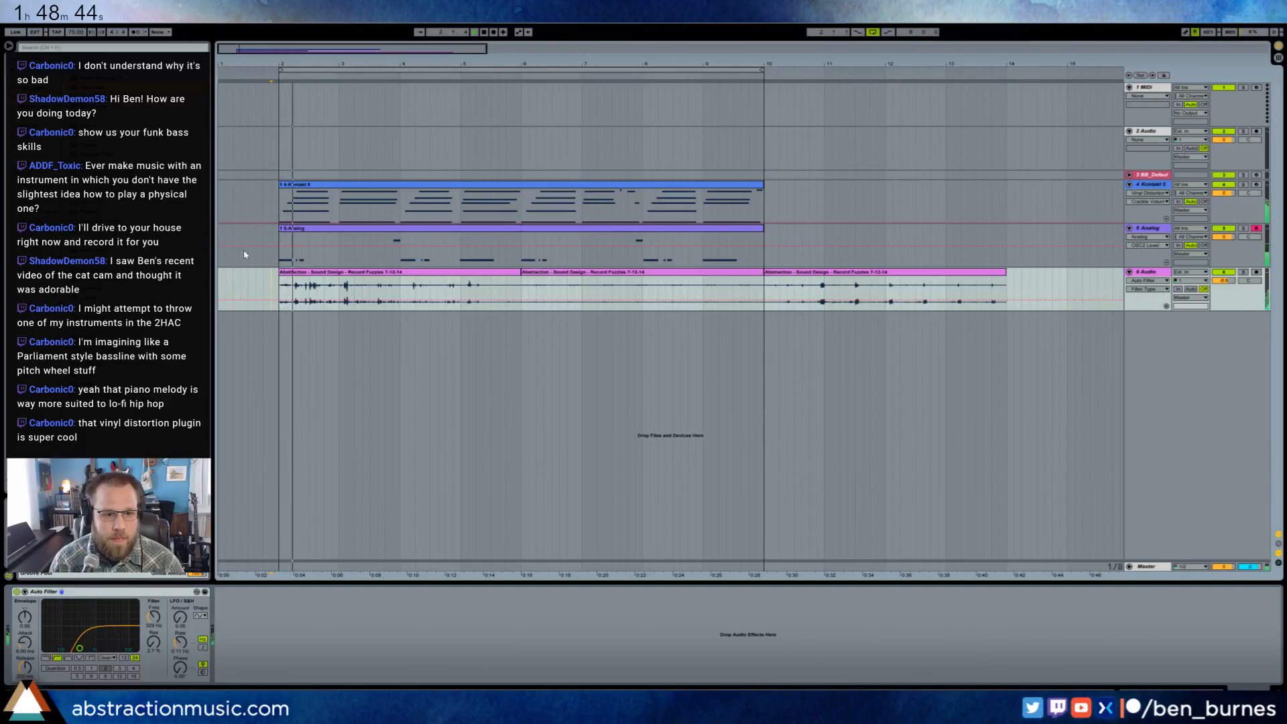
{"action": "left_click_drag", "start_coordinate": [80, 648], "coordinate": [91, 646]}
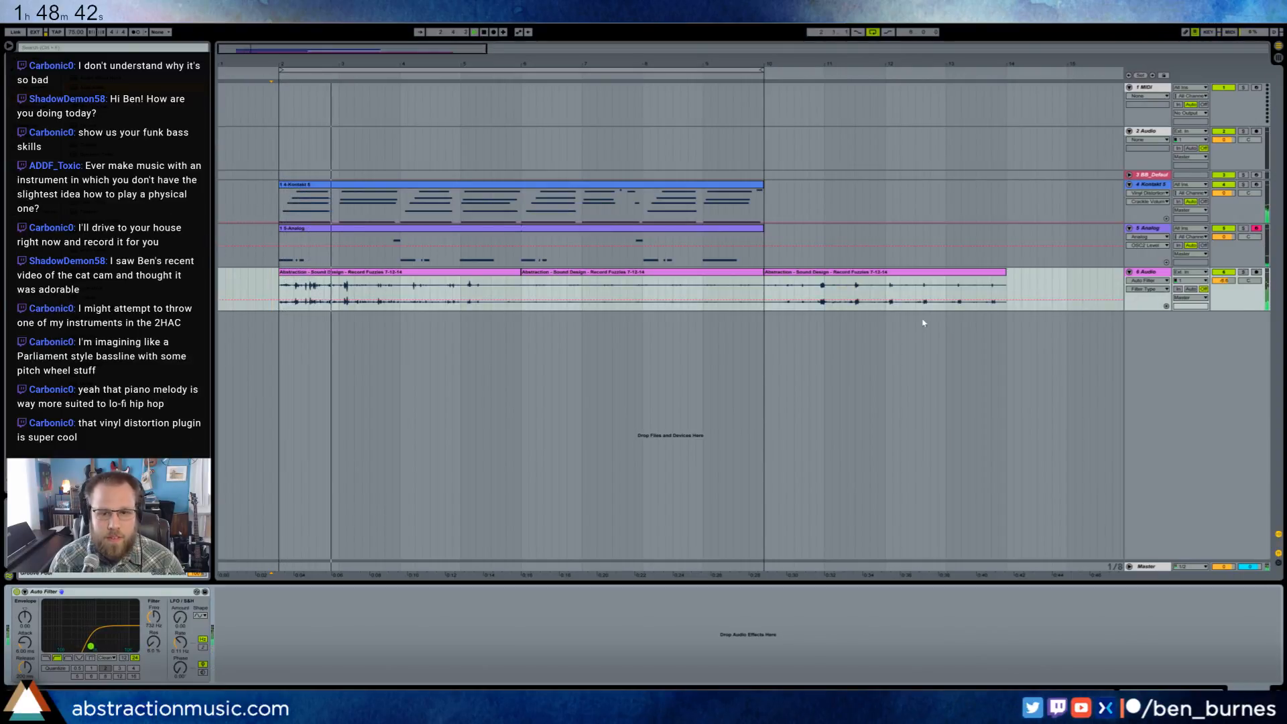
{"action": "key", "text": "space"}
{"action": "left_click_drag", "start_coordinate": [1224, 280], "coordinate": [1228, 284]}
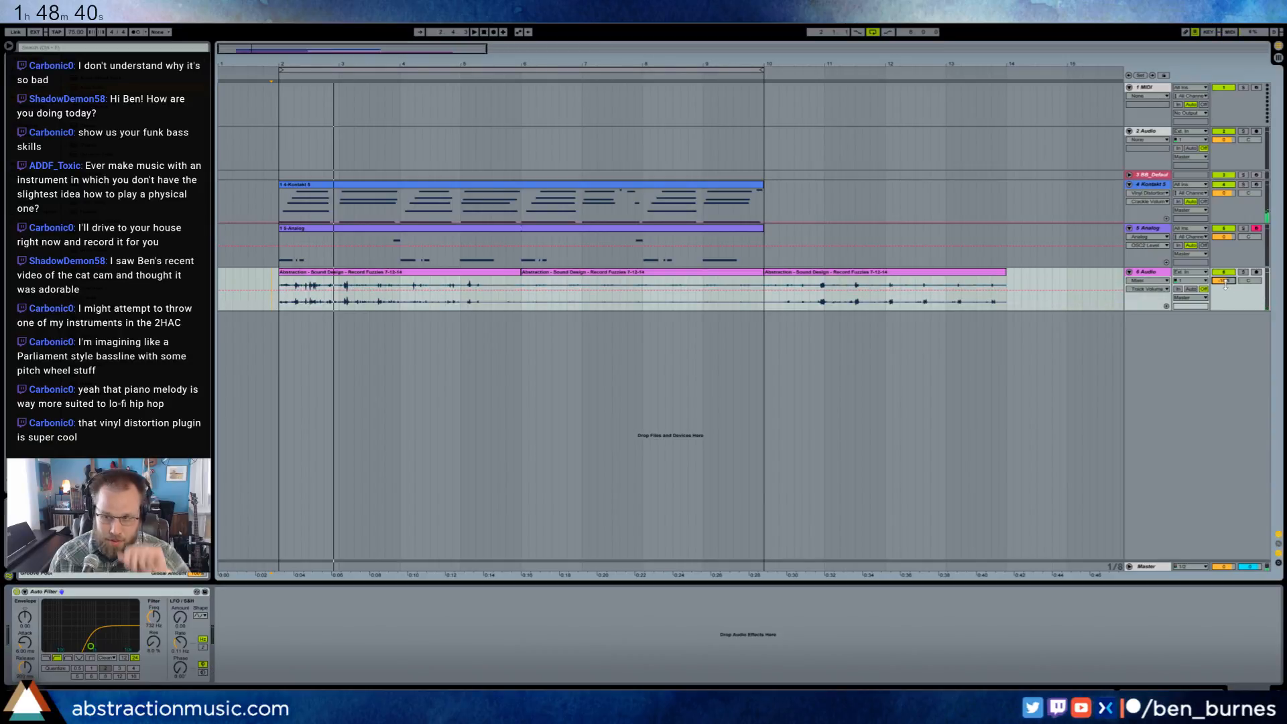
- Delete the empty MIDI and audio tracks above the piano track
{"action": "left_click", "coordinate": [281, 201]}
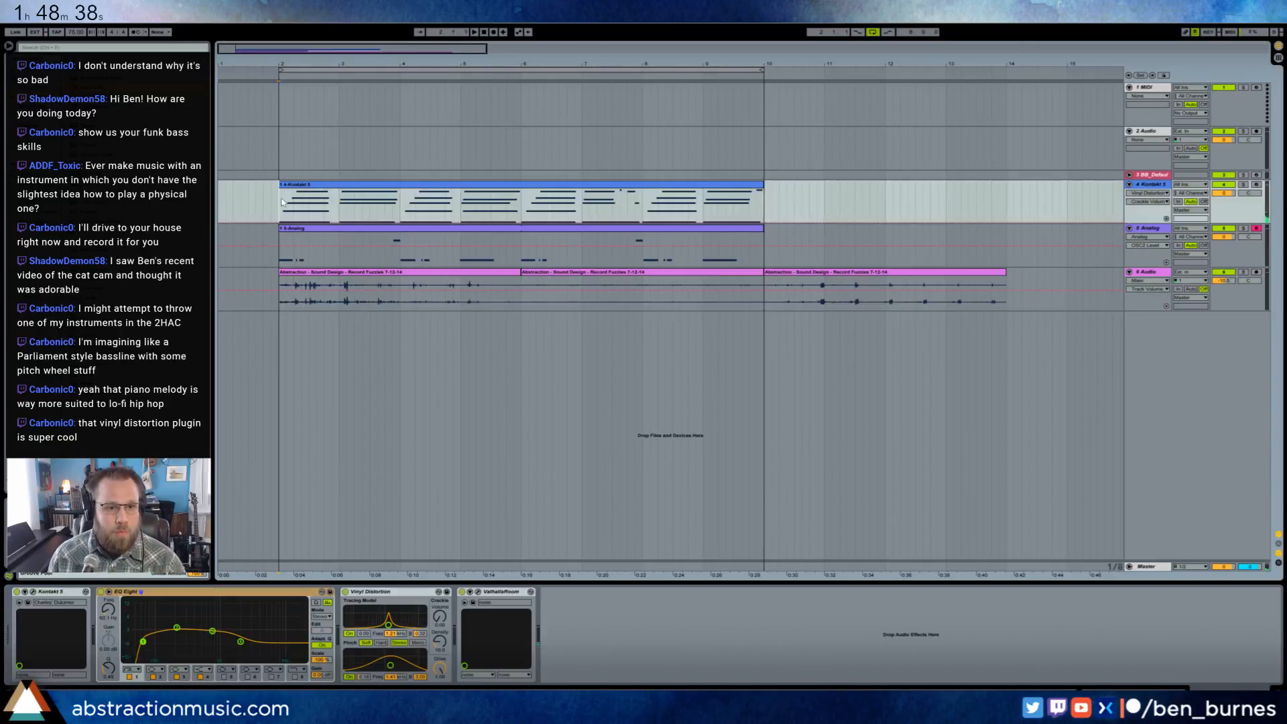
{"action": "left_click", "coordinate": [1143, 144]}
{"action": "left_click", "coordinate": [1151, 89], "text": "shift"}
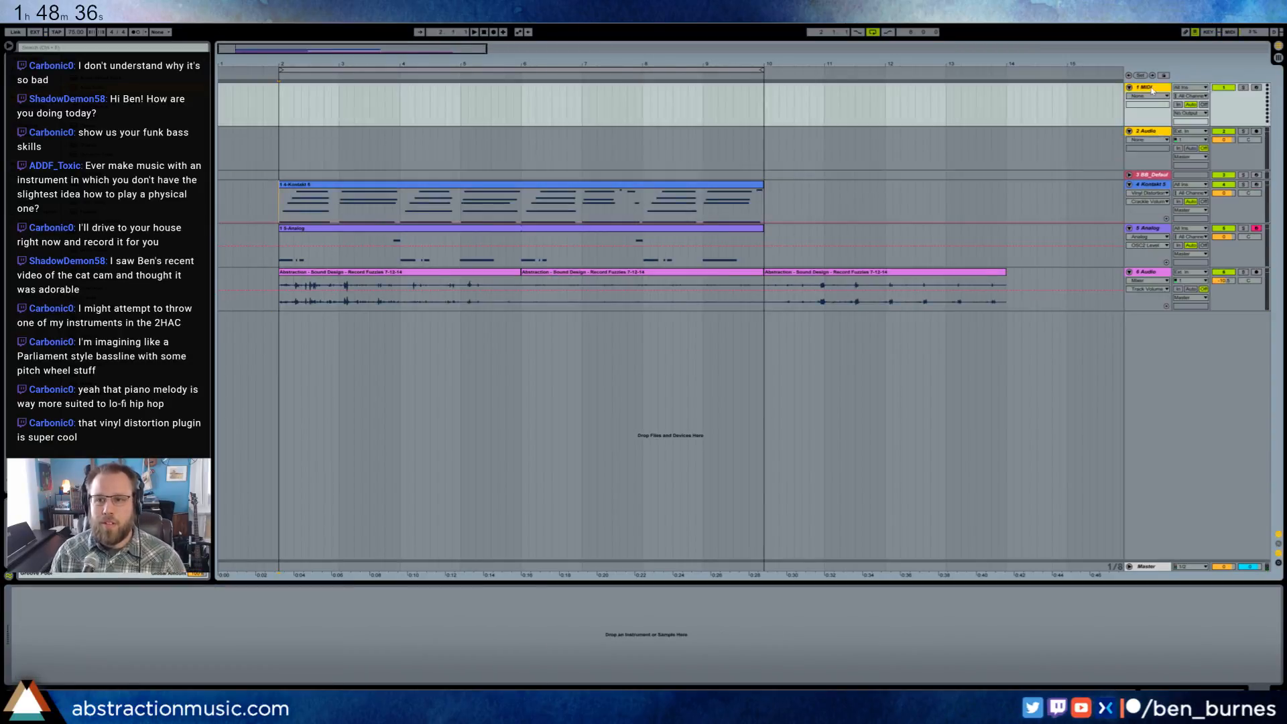
{"action": "key", "text": "Delete"}
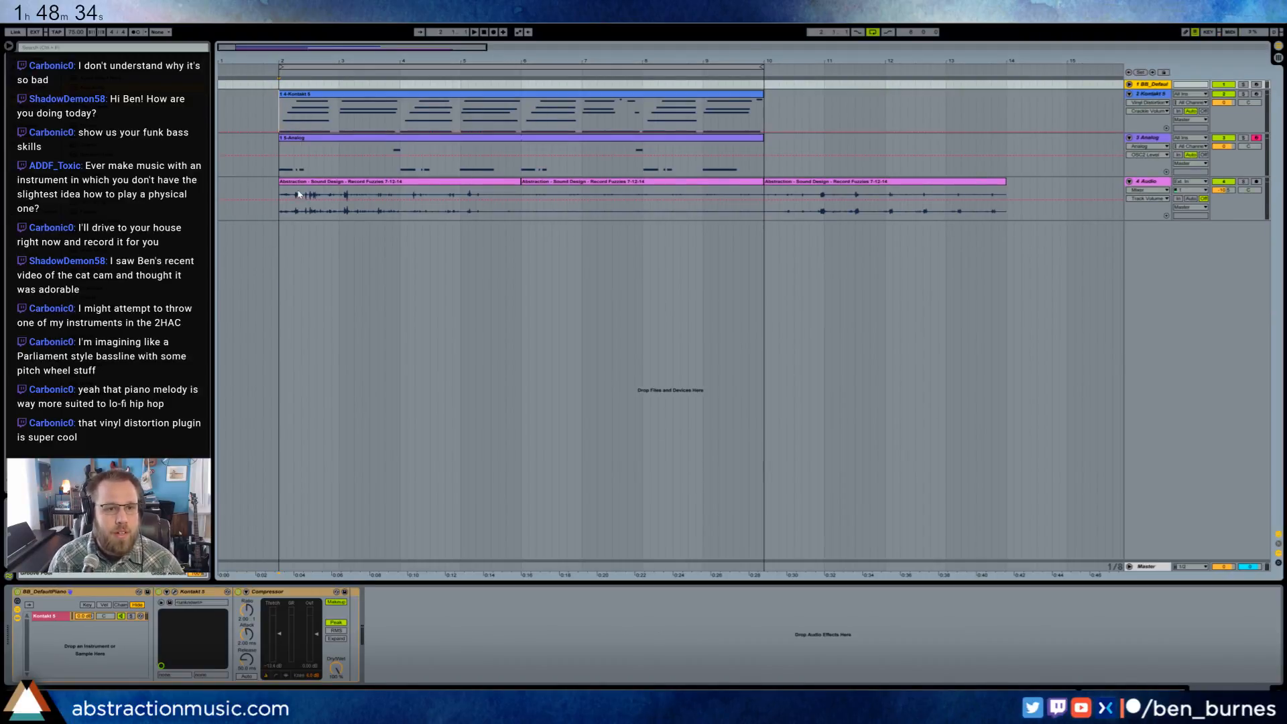
- Place the Among the Others sample on a new audio track at bar 2 and warp it with a segment tempo of 66 BPM
{"action": "left_click", "coordinate": [42, 203]}
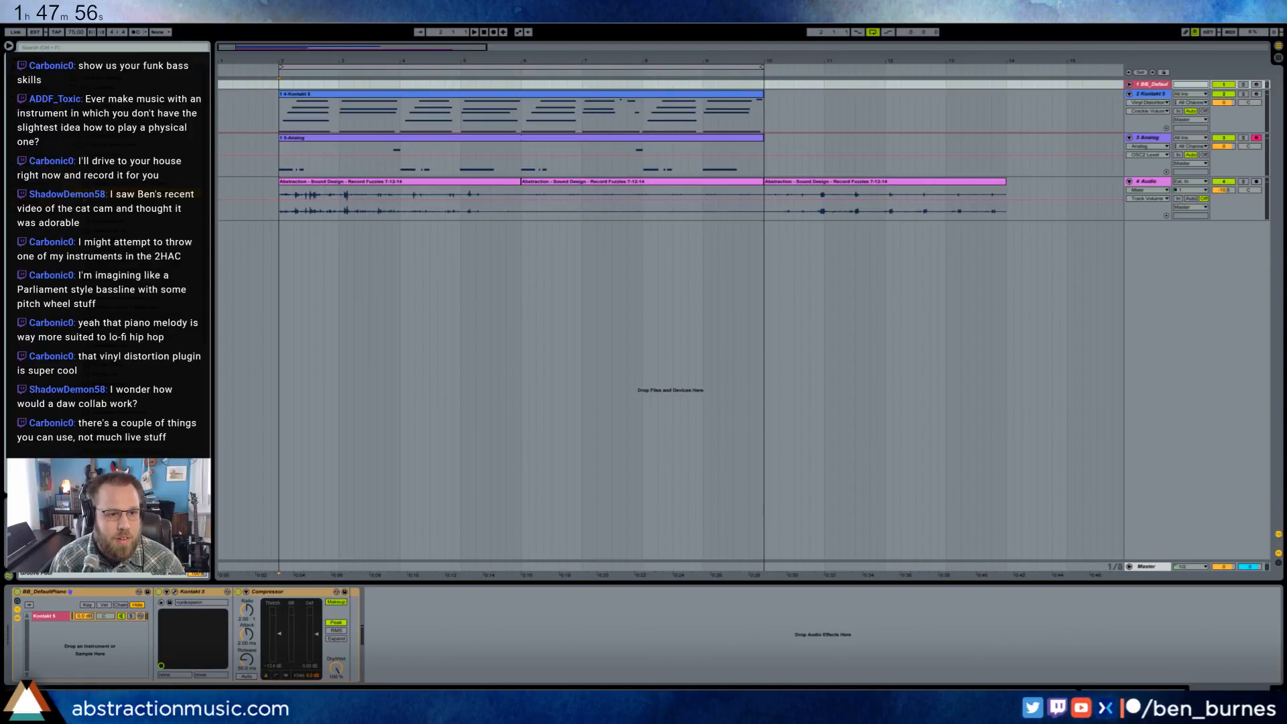
{"action": "left_click_drag", "start_coordinate": [265, 240], "coordinate": [281, 243]}
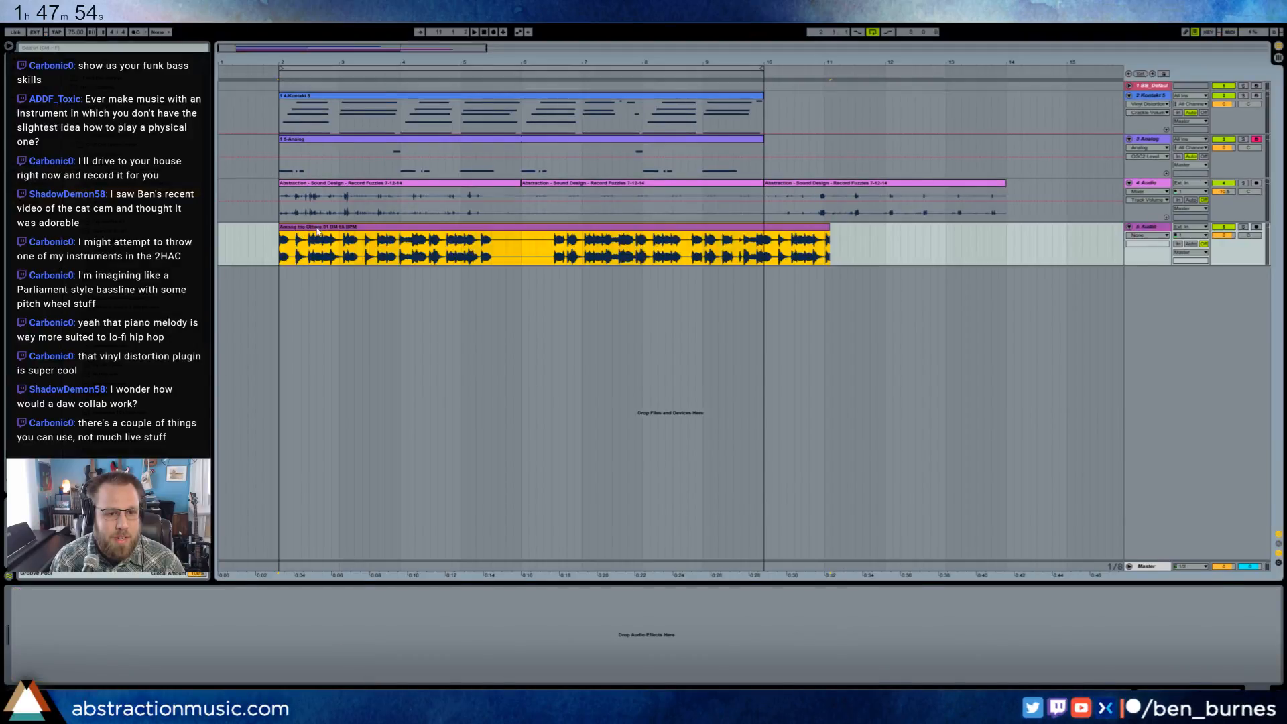
{"action": "double_click", "coordinate": [318, 231]}
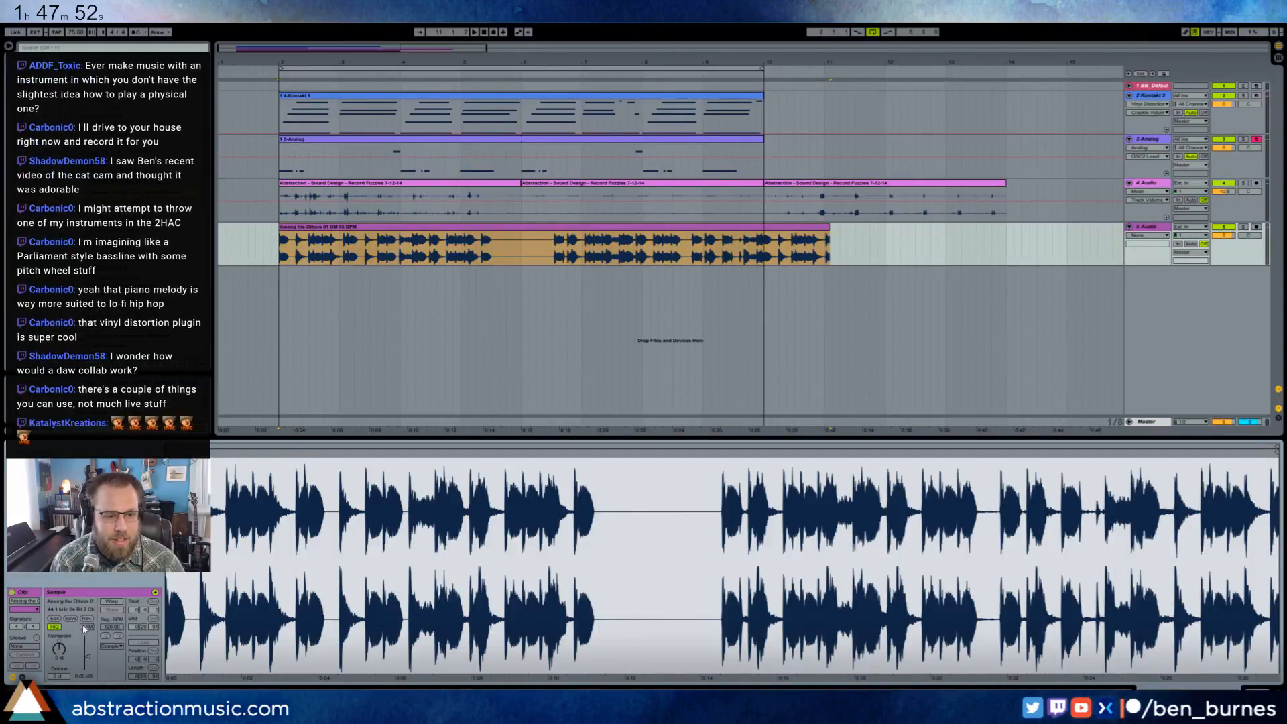
{"action": "left_click", "coordinate": [107, 602]}
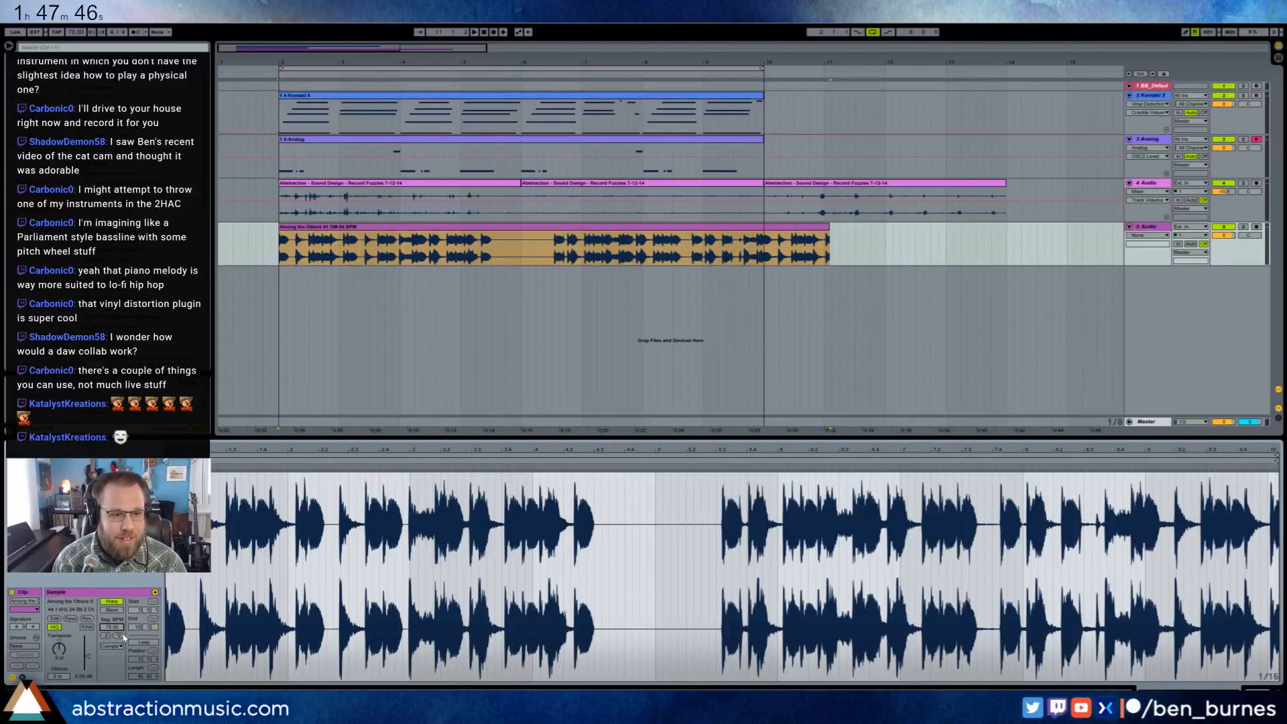
{"action": "type", "text": "66"}
{"action": "key", "text": "Return"}
- Audition the warped Among the Others sample and trim its end to bar 10
{"action": "key", "text": "space"}
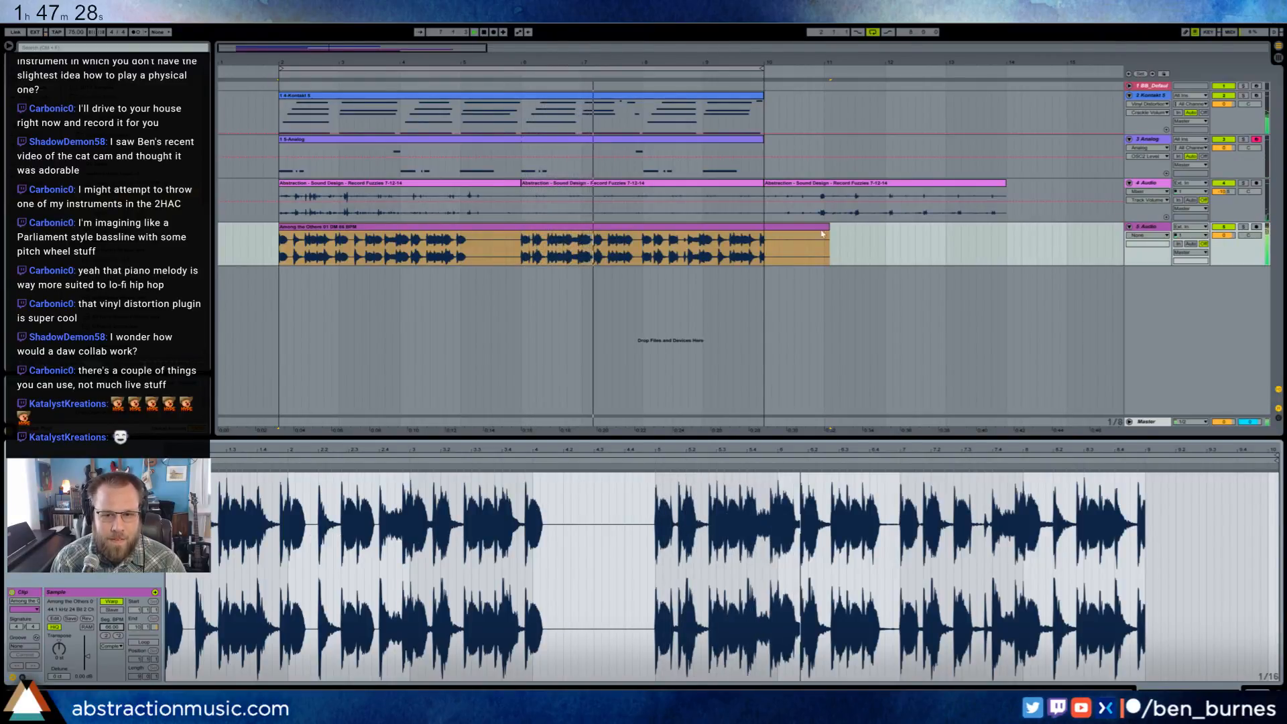
{"action": "left_click_drag", "start_coordinate": [829, 232], "coordinate": [765, 232]}
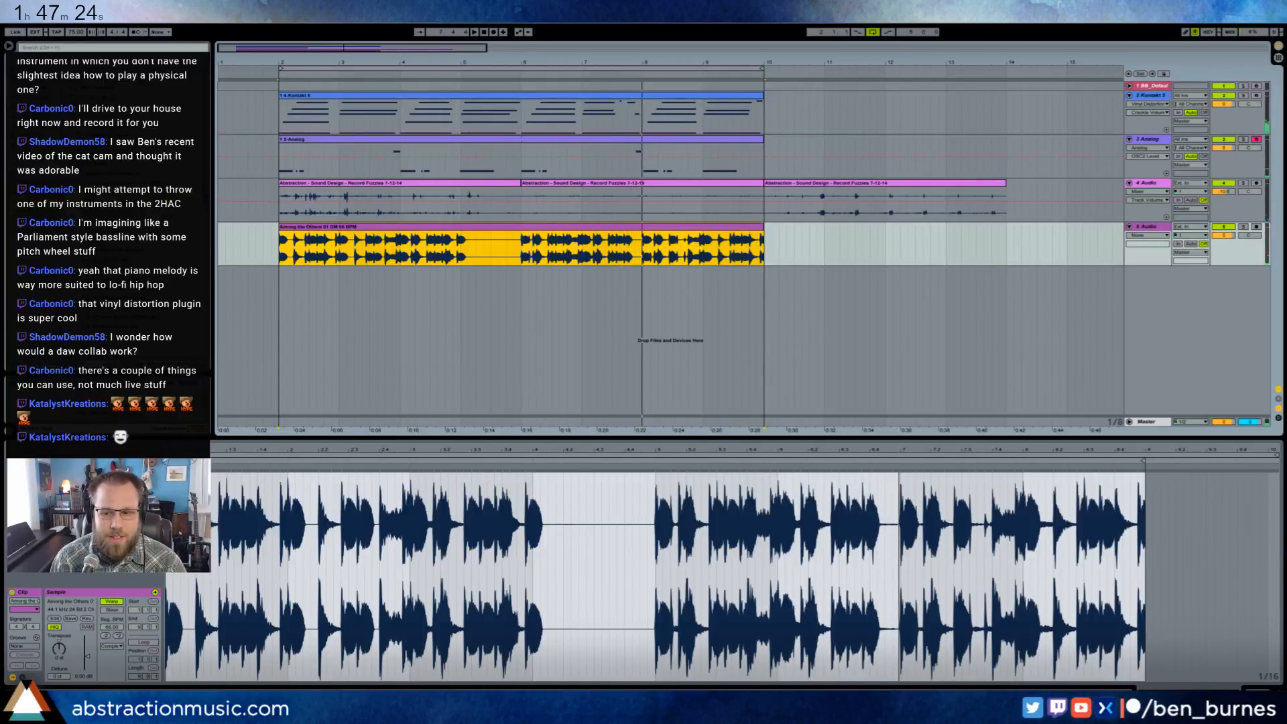
{"action": "left_click", "coordinate": [242, 328]}
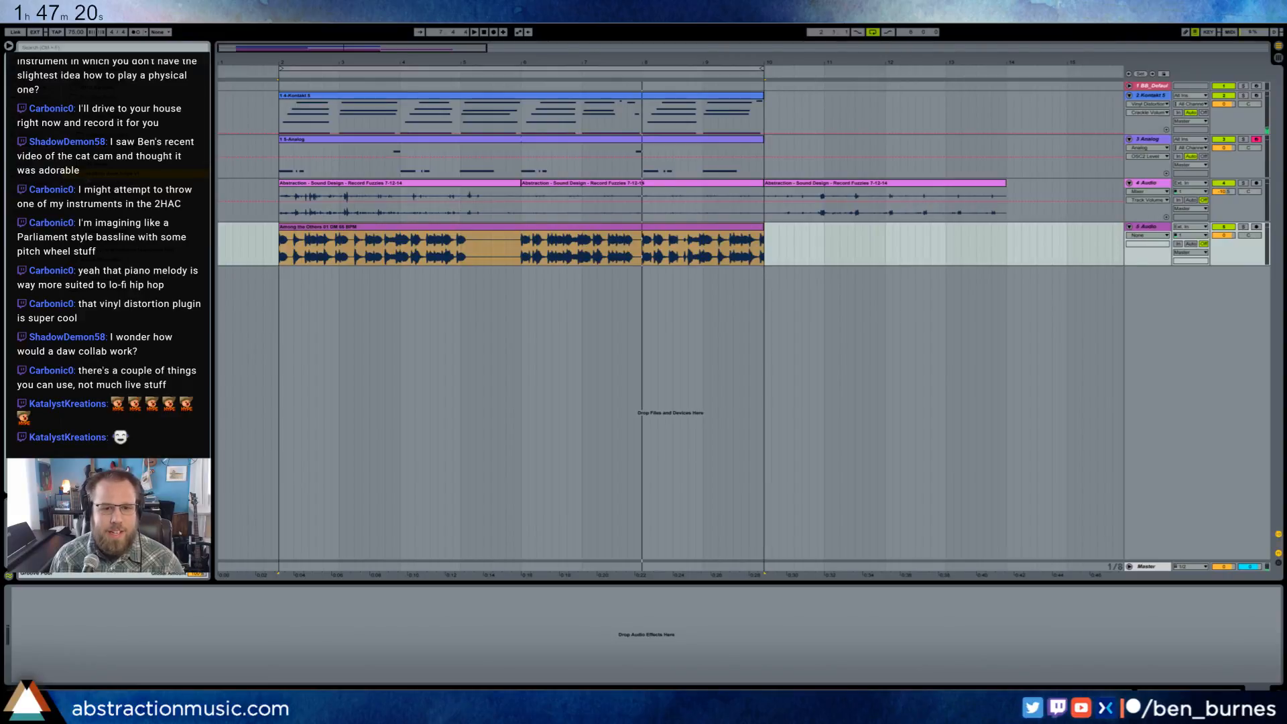
{"action": "left_click_drag", "start_coordinate": [462, 243], "coordinate": [522, 246]}
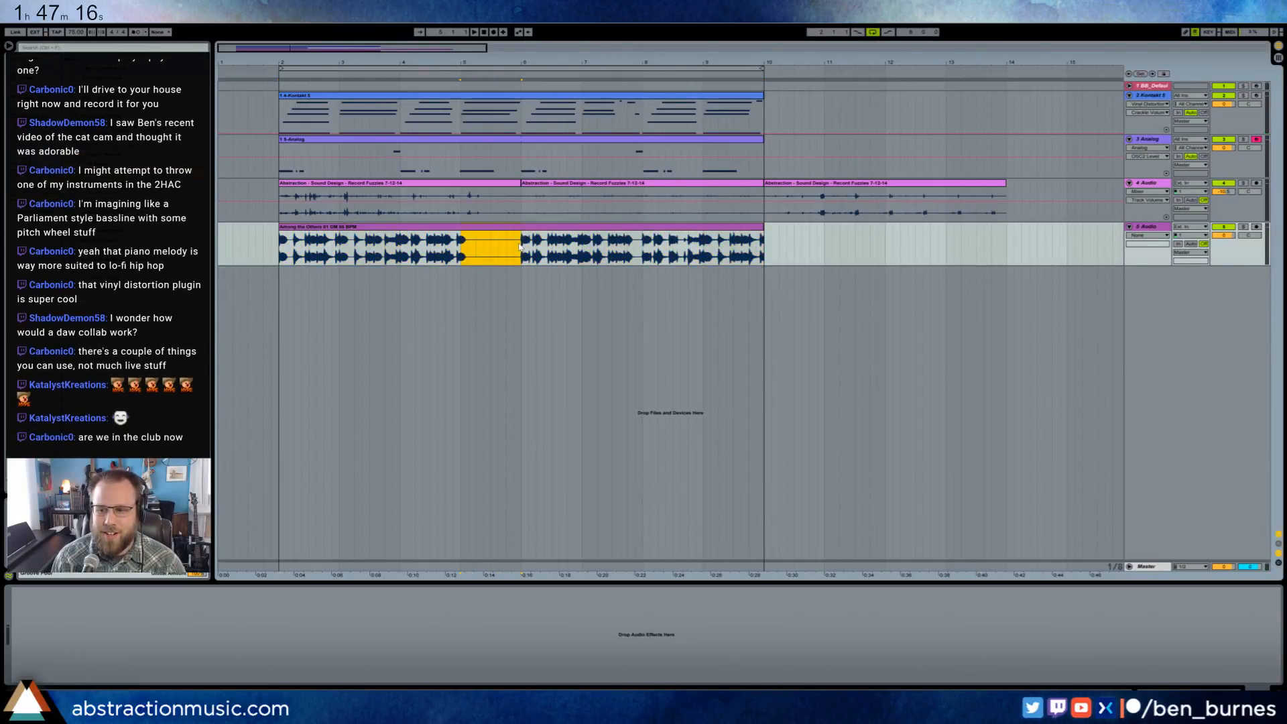
{"action": "left_click", "coordinate": [387, 226]}
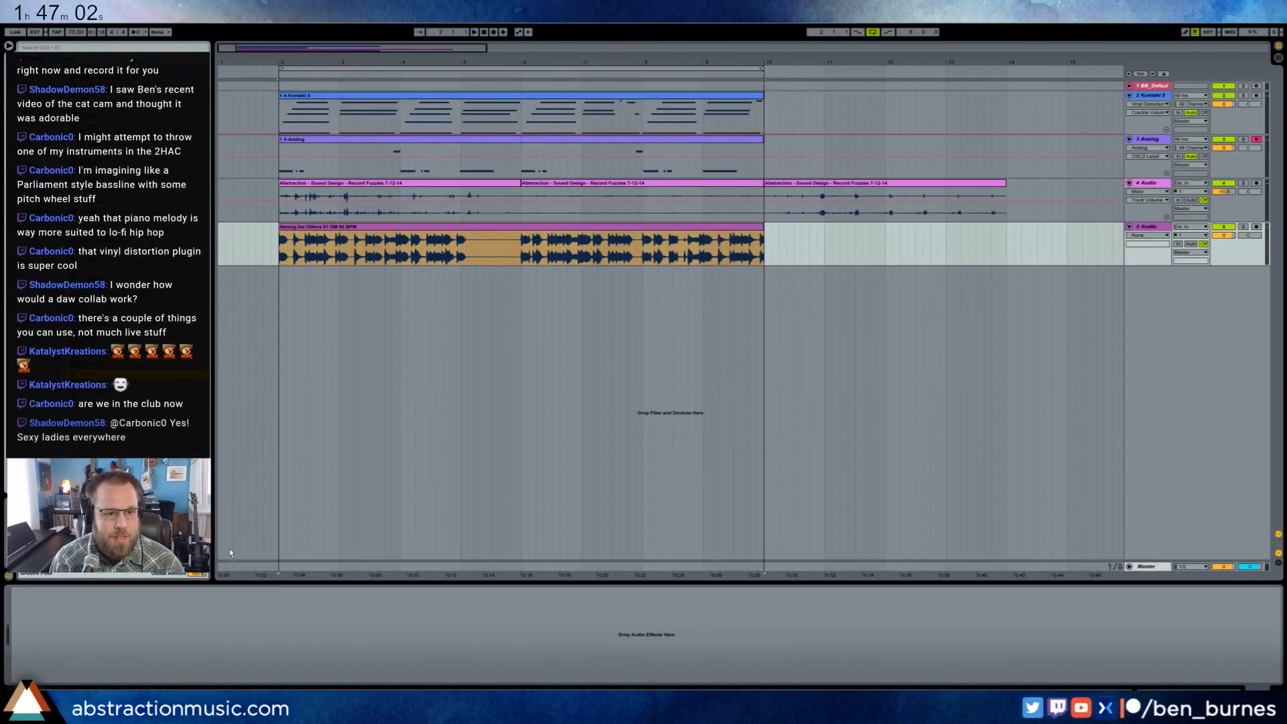
- Add a Tuner to the Among the Others track and play the loop to check the sample's pitch
{"action": "left_click_drag", "start_coordinate": [209, 592], "coordinate": [210, 593]}
{"action": "key", "text": "space"}
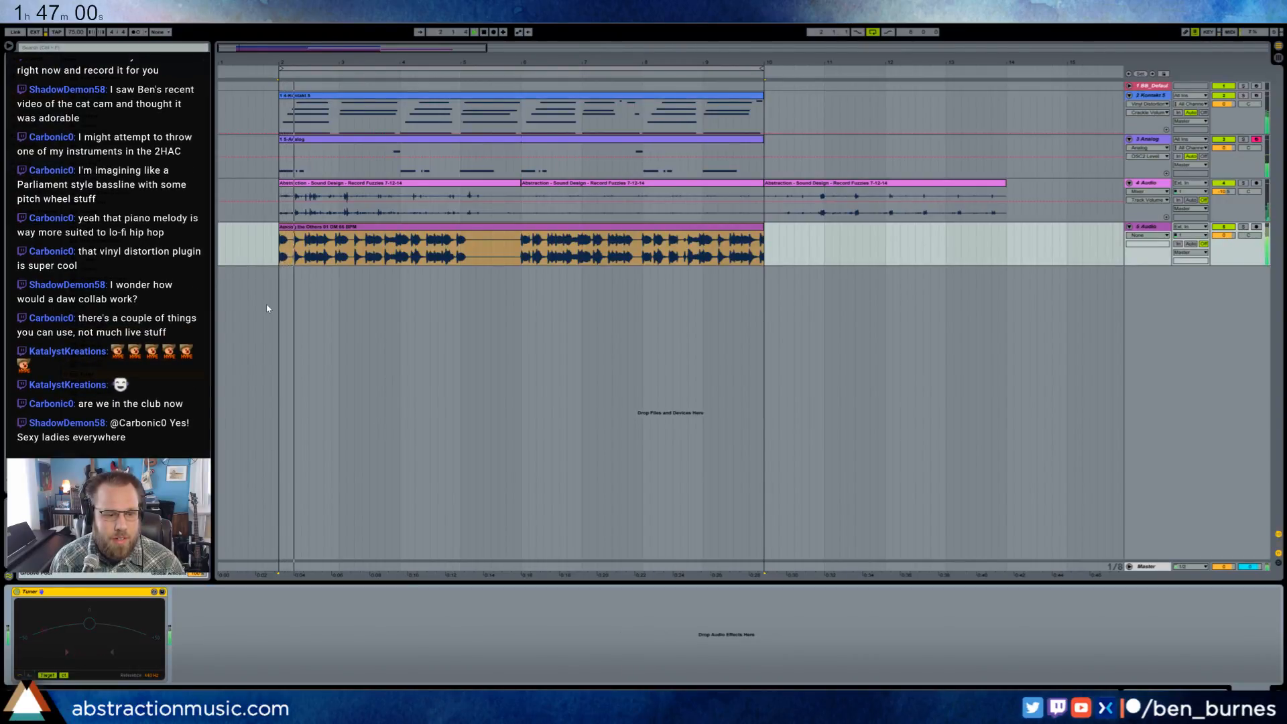
{"action": "double_click", "coordinate": [342, 227]}
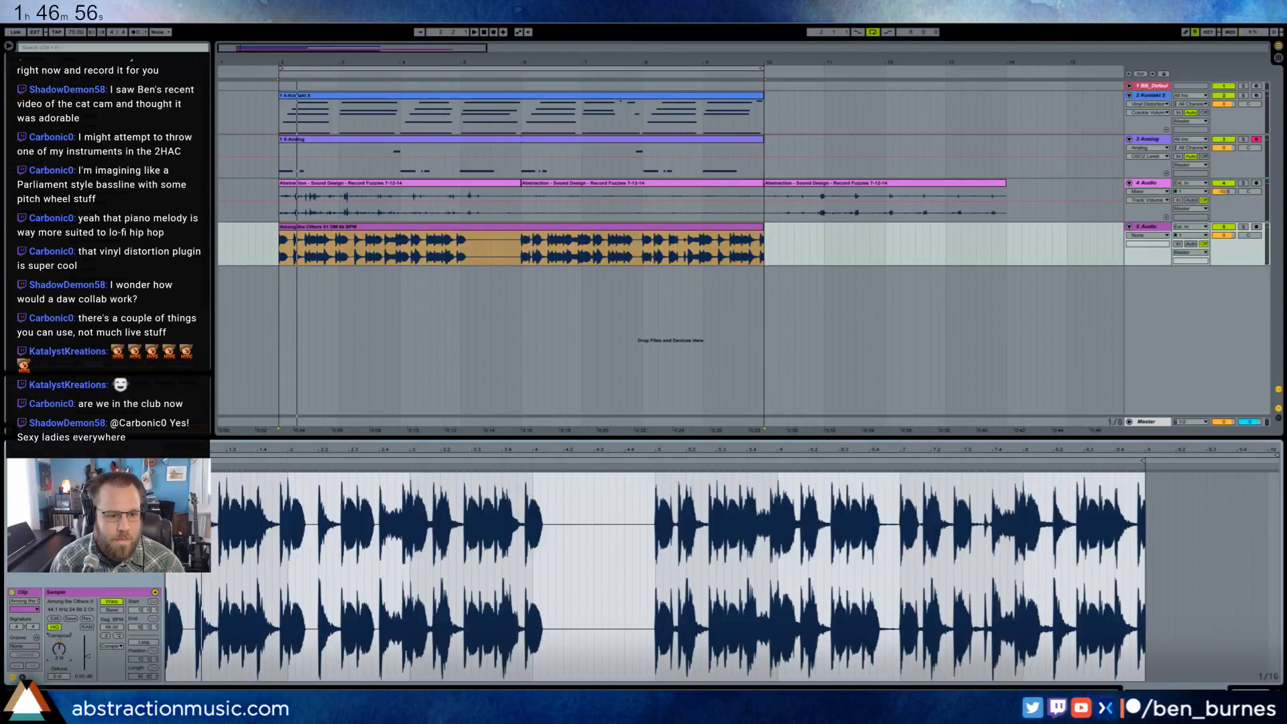
{"action": "key", "text": "space"}
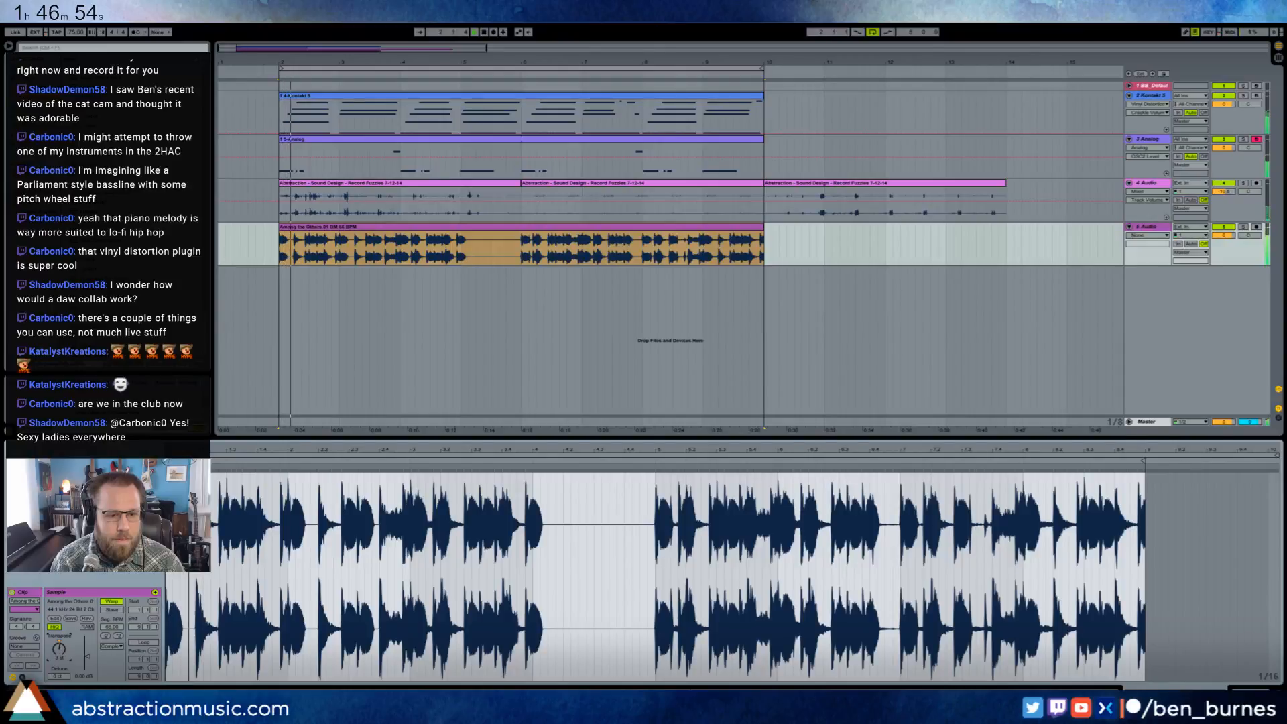
{"action": "key", "text": "space"}
{"action": "key", "text": "shift+Tab"}
{"action": "key", "text": "space"}
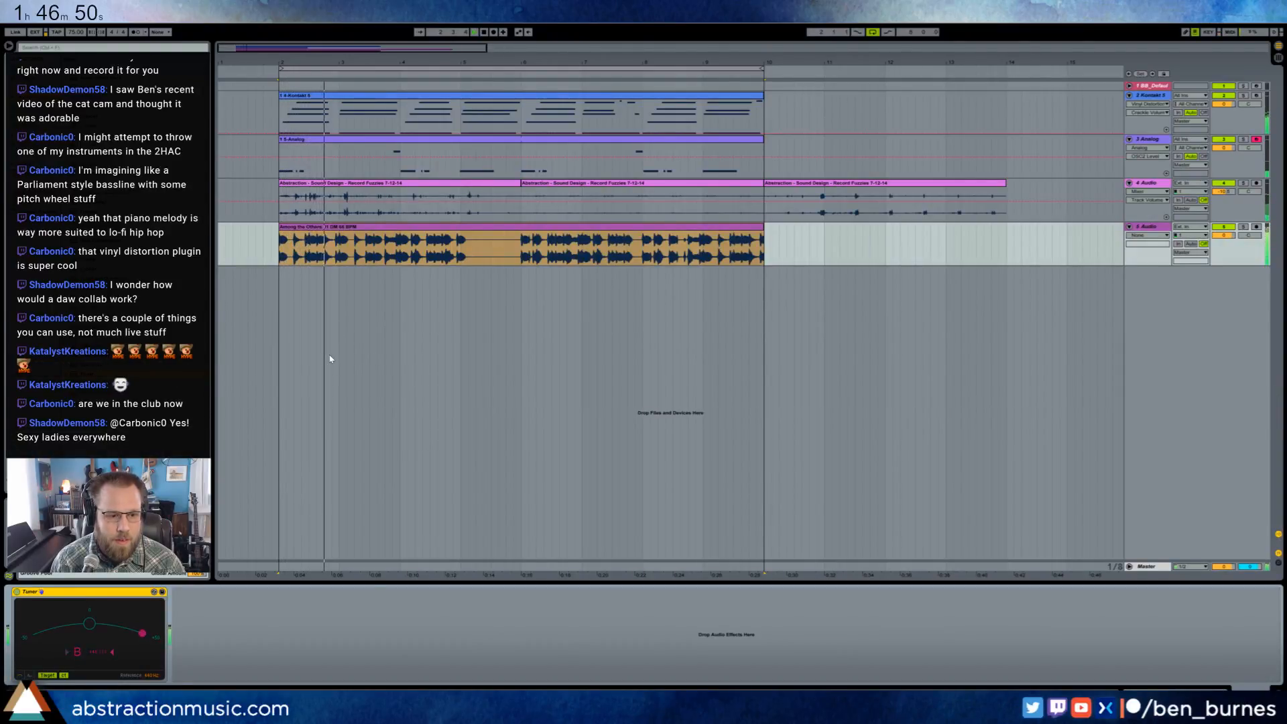
- Set the Among the Others clip's transposition to 15 and check its pitch with the Tuner
{"action": "left_click", "coordinate": [343, 229]}
{"action": "double_click", "coordinate": [343, 229]}
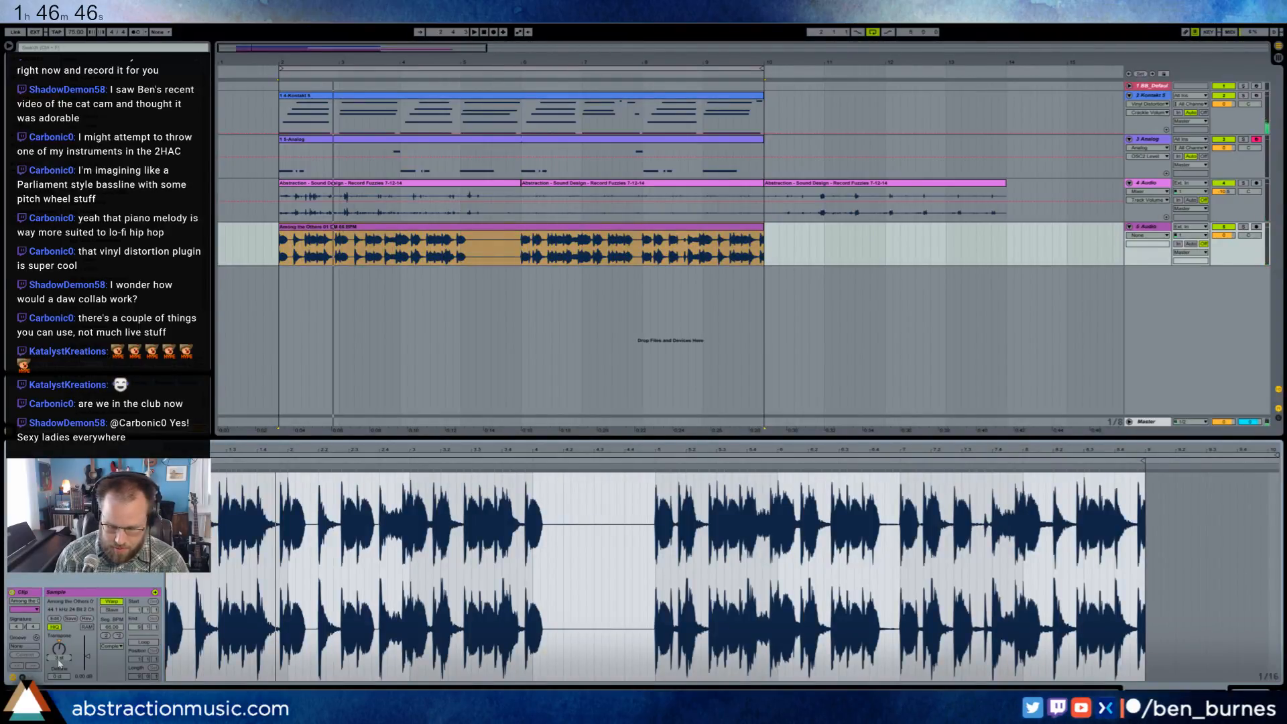
{"action": "type", "text": "15"}
{"action": "key", "text": "Return"}
{"action": "key", "text": "space"}
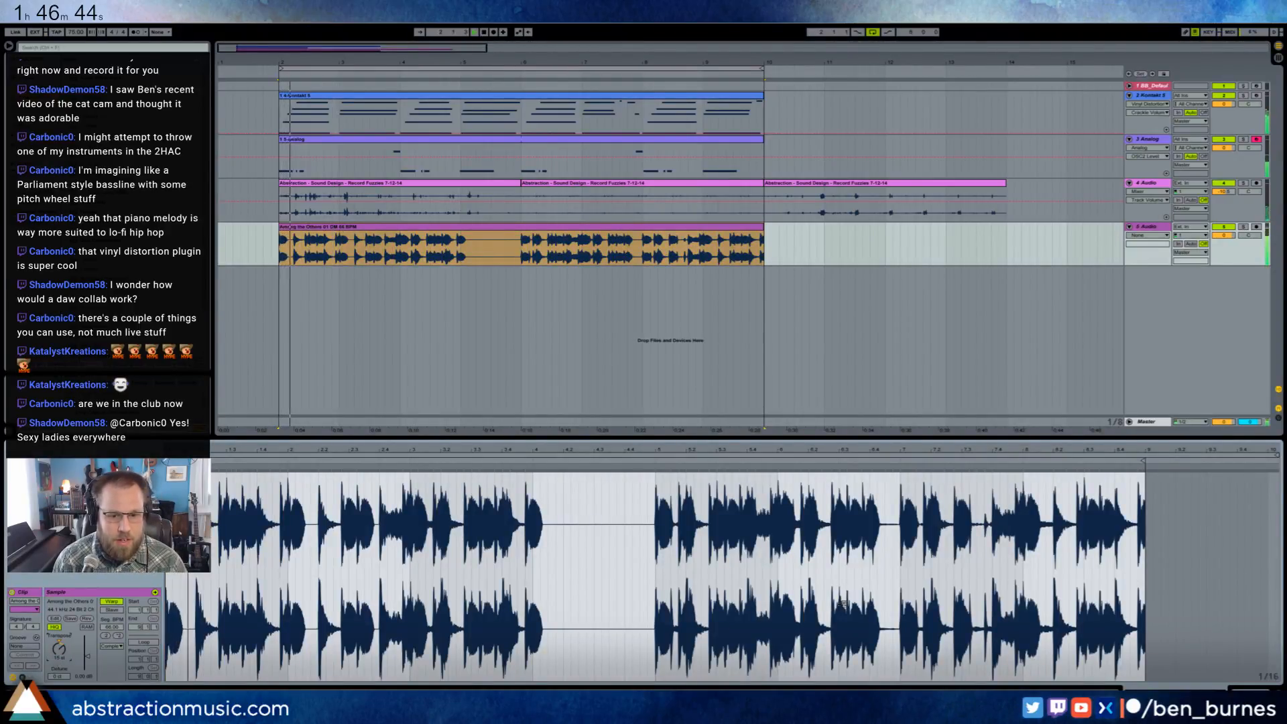
{"action": "key", "text": "shift+Tab"}
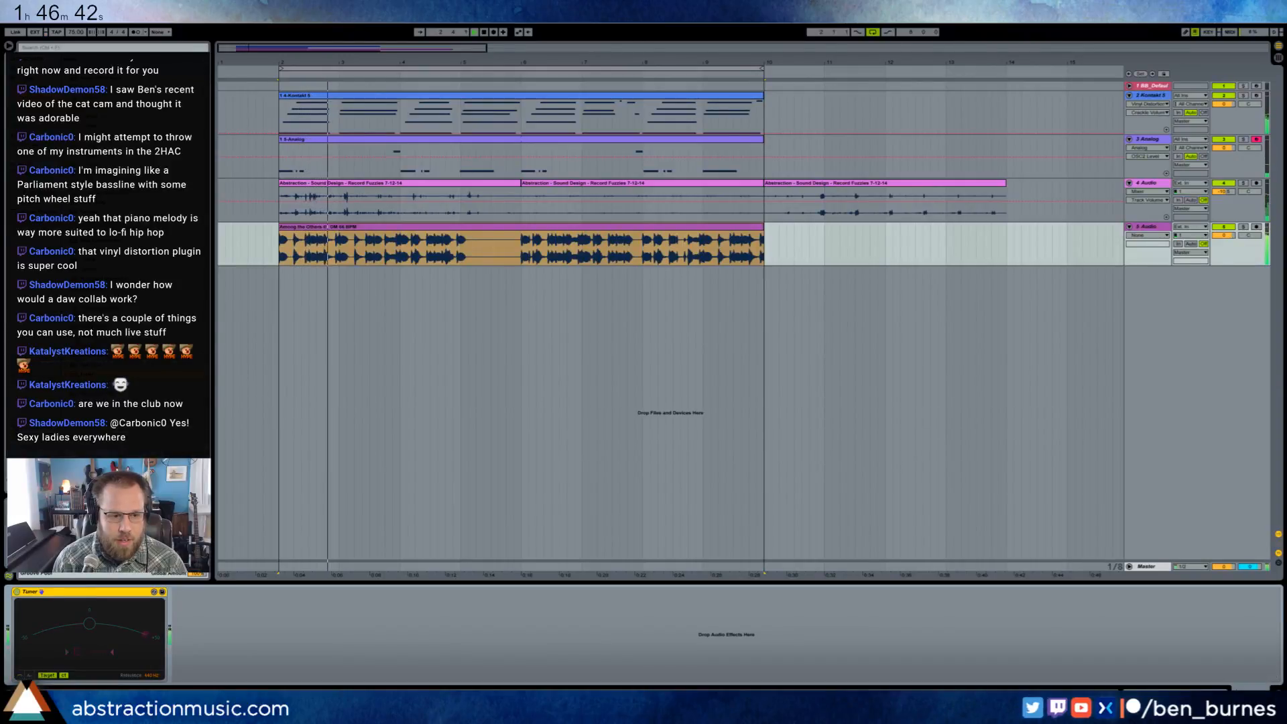
- Adjust the Among the Others clip's detune and replay it to recheck the pitch on the Tuner
{"action": "double_click", "coordinate": [436, 230]}
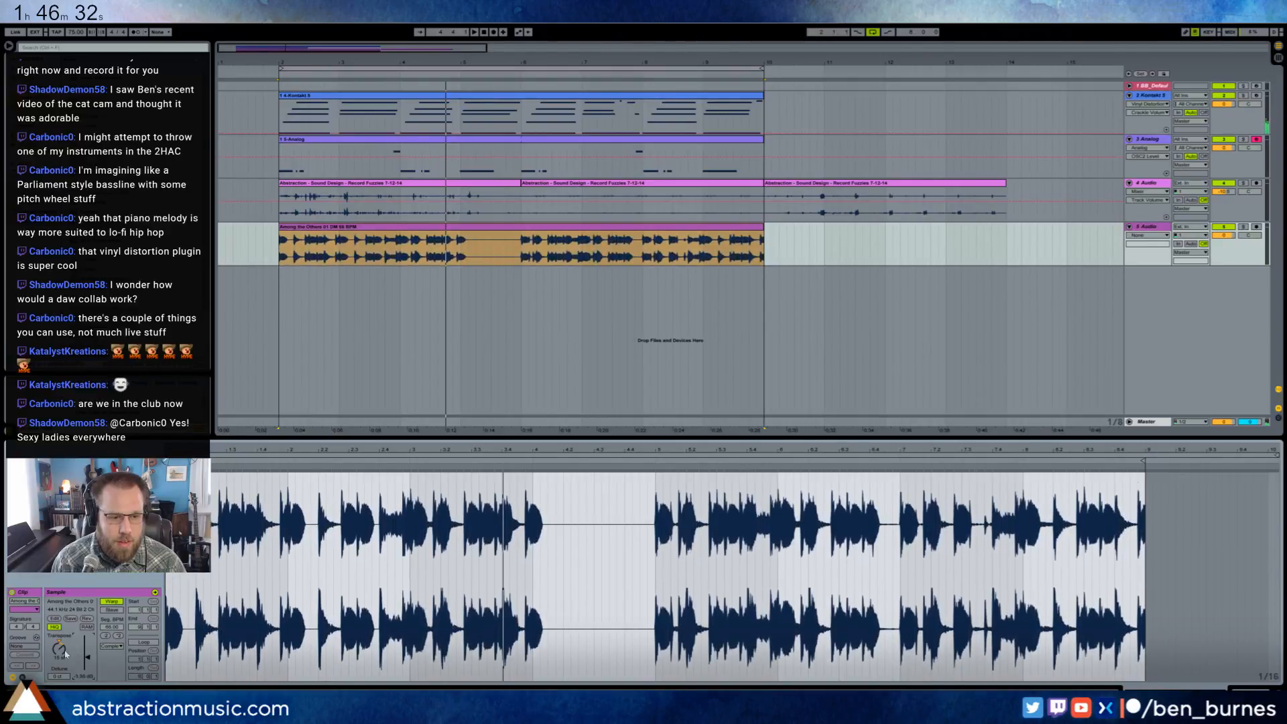
{"action": "key", "text": "space"}
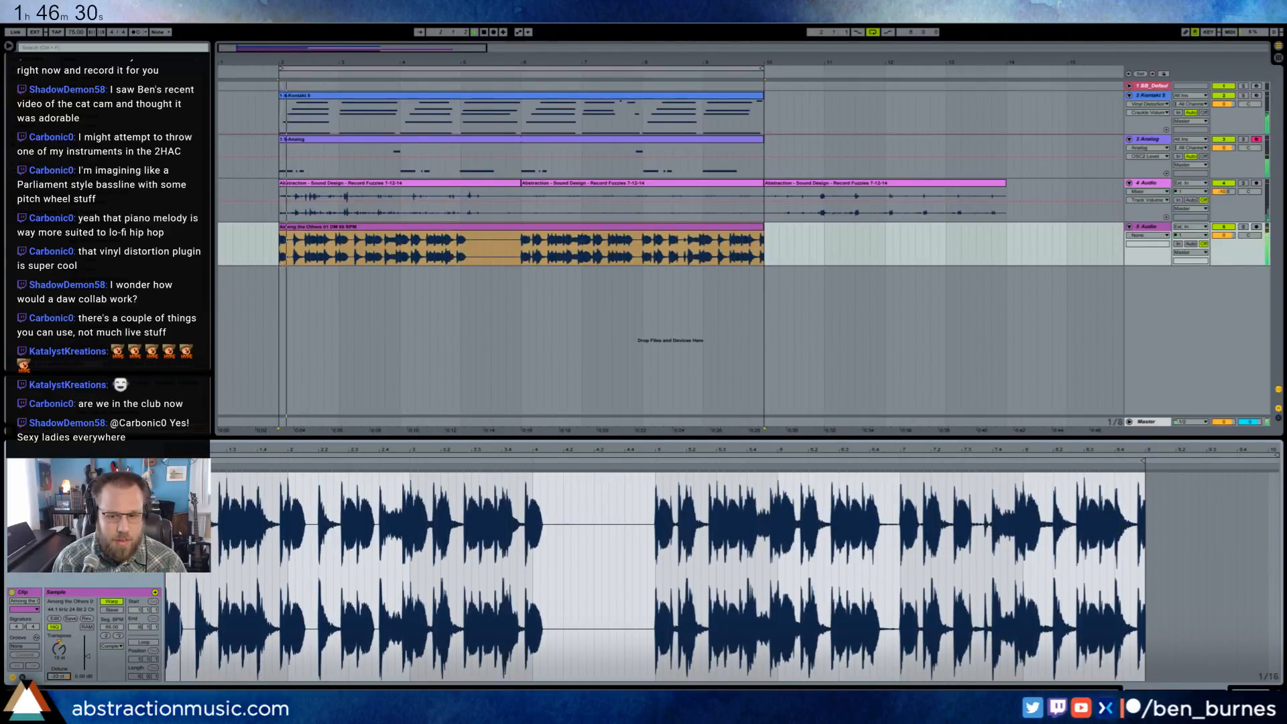
{"action": "key", "text": "shift+Tab"}
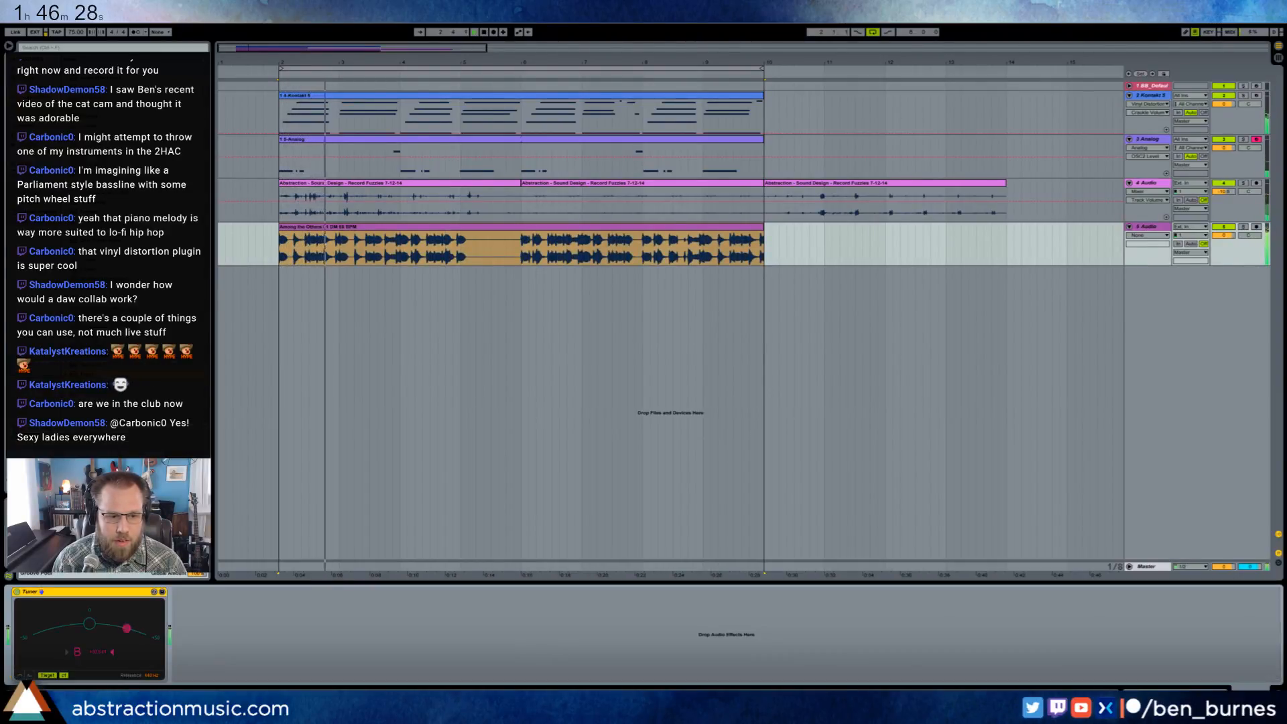
{"action": "left_click", "coordinate": [383, 232]}
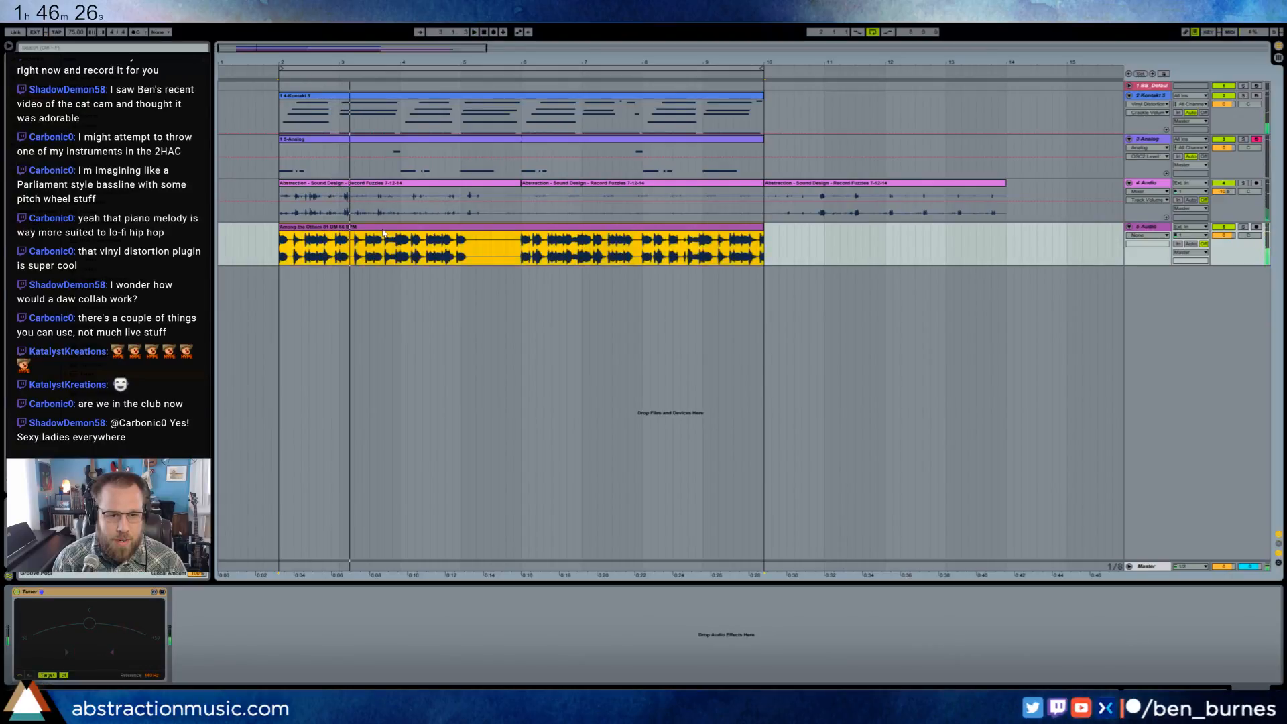
- Fine-tune the Among the Others clip's detune further, comparing playback against the Tuner after each change
{"action": "key", "text": "shift+Tab"}
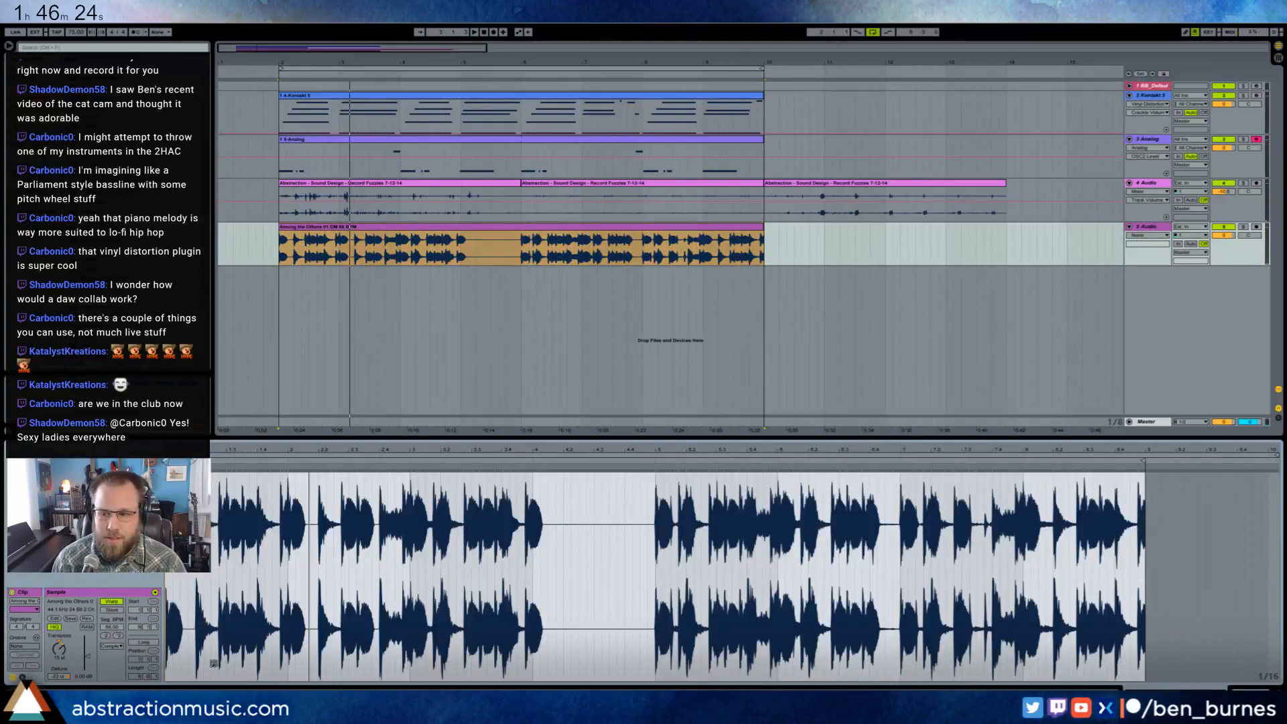
{"action": "left_click_drag", "start_coordinate": [63, 677], "coordinate": [64, 661]}
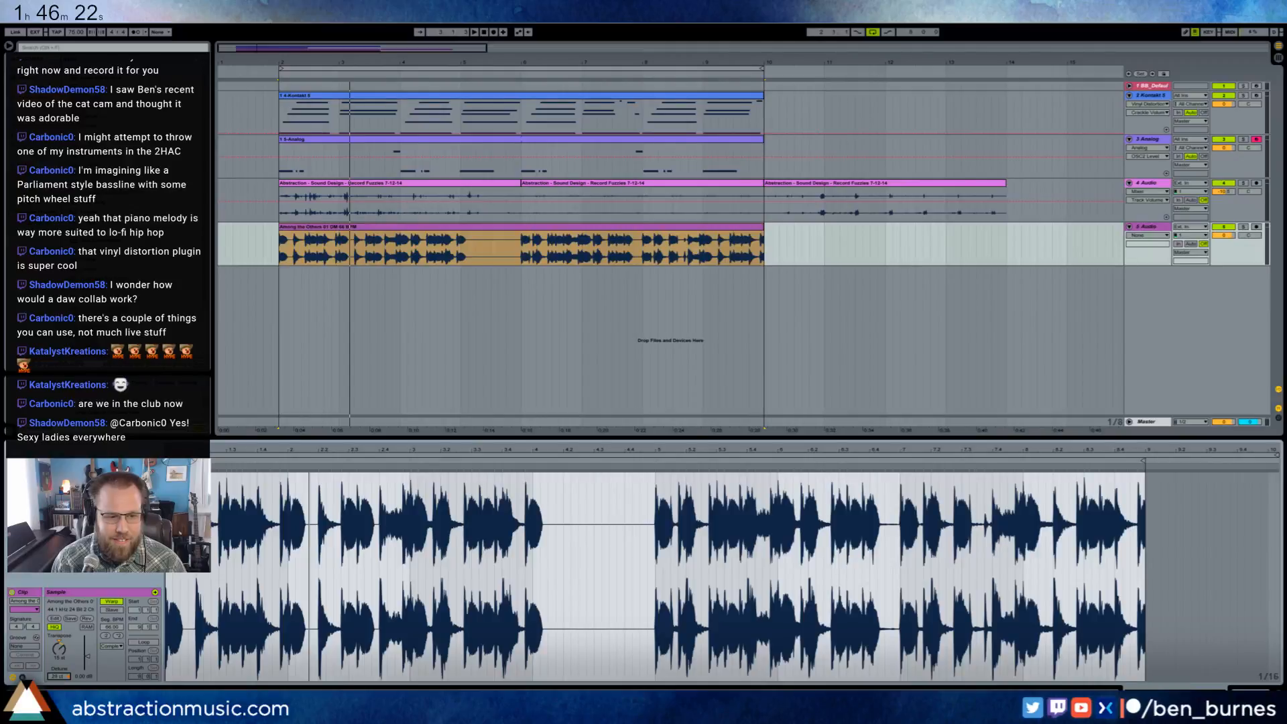
{"action": "key", "text": "space"}
{"action": "key", "text": "shift+Tab"}
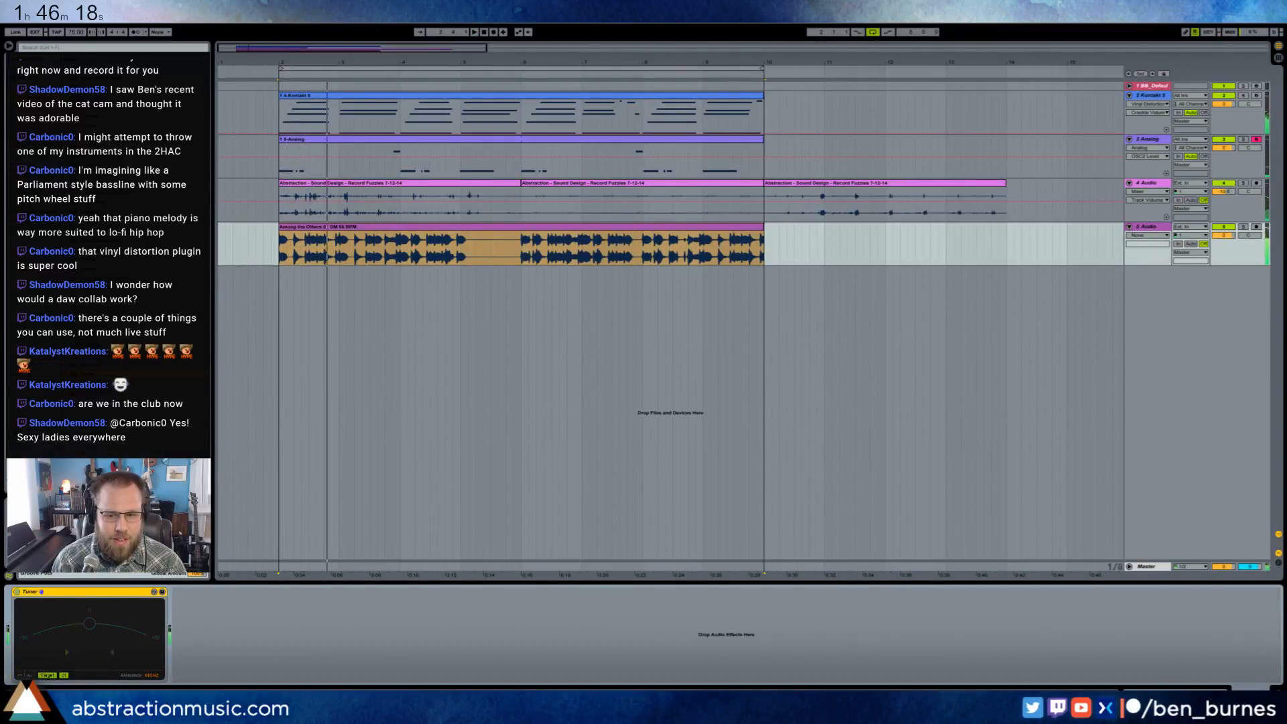
{"action": "key", "text": "shift+Tab"}
{"action": "left_click", "coordinate": [59, 676]}
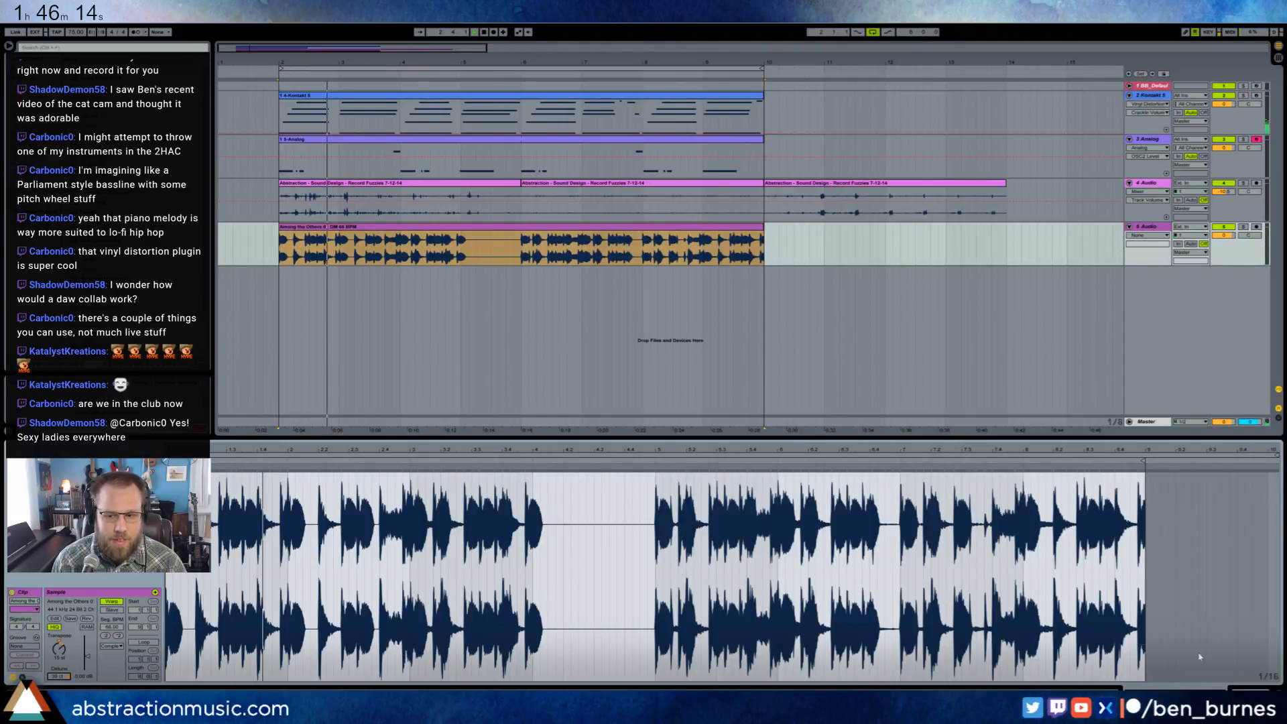
{"action": "key", "text": "shift+Tab"}
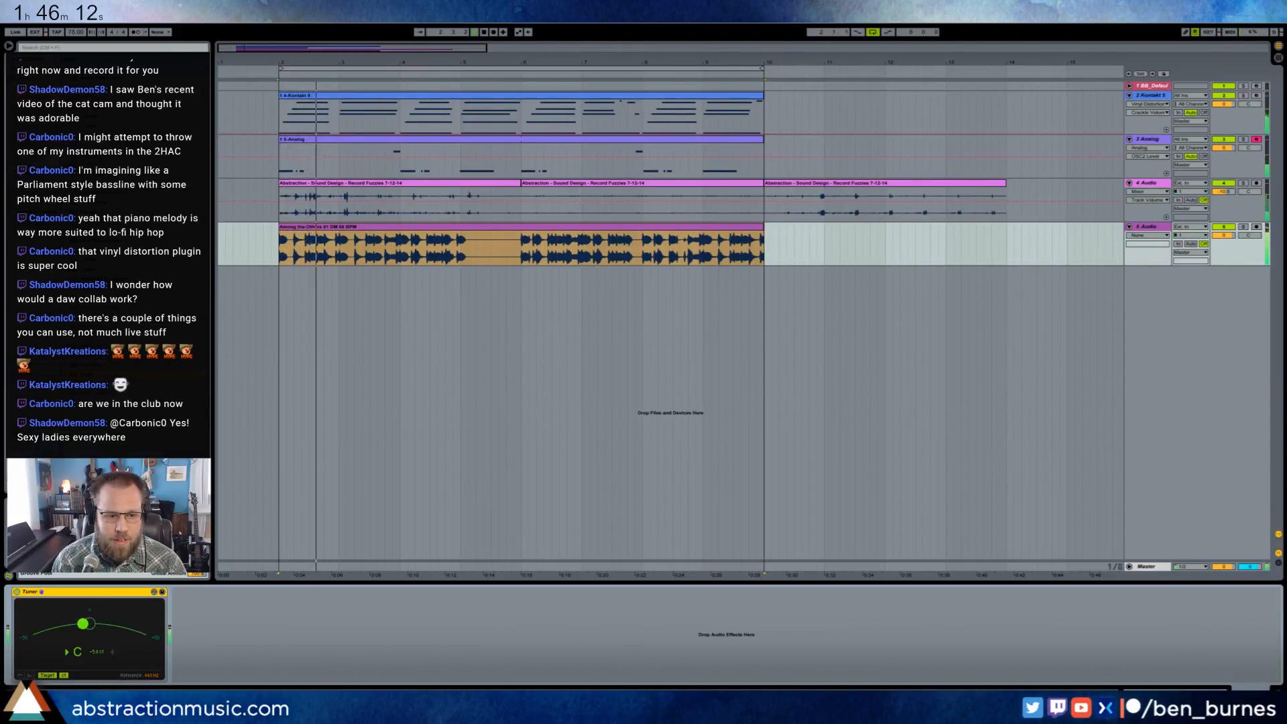
{"action": "key", "text": "shift+Tab"}
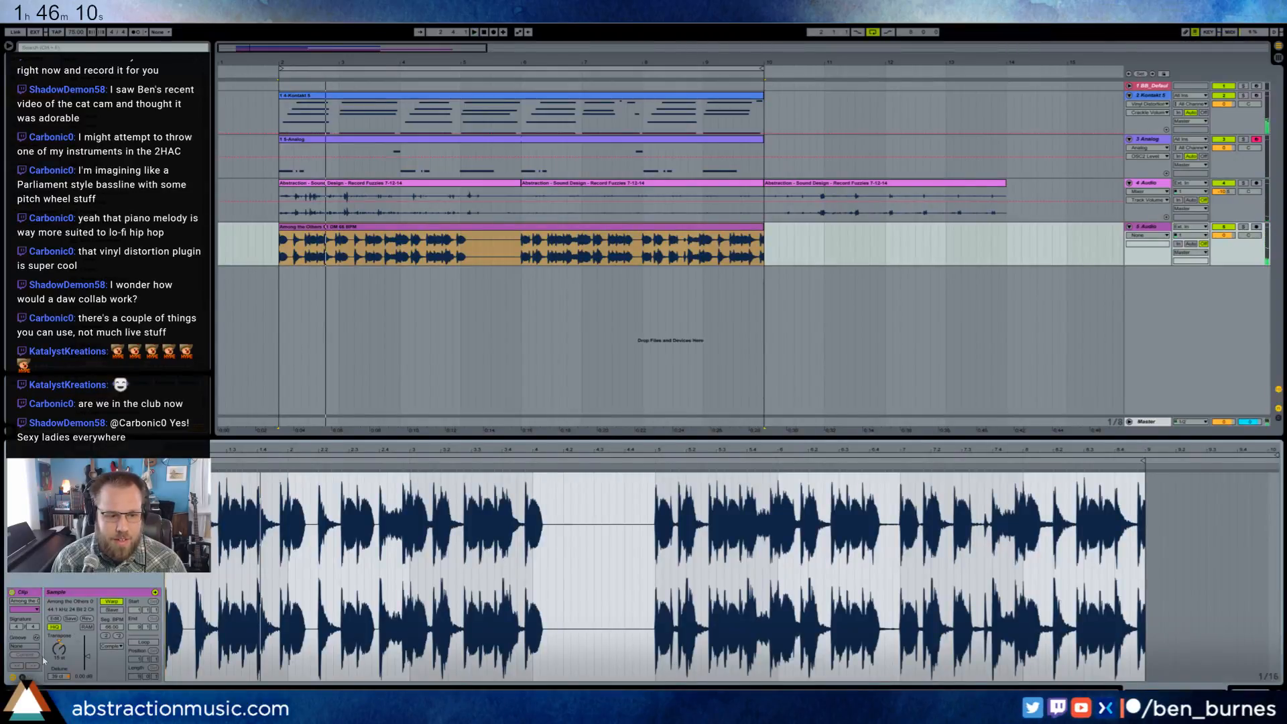
{"action": "key", "text": "space"}
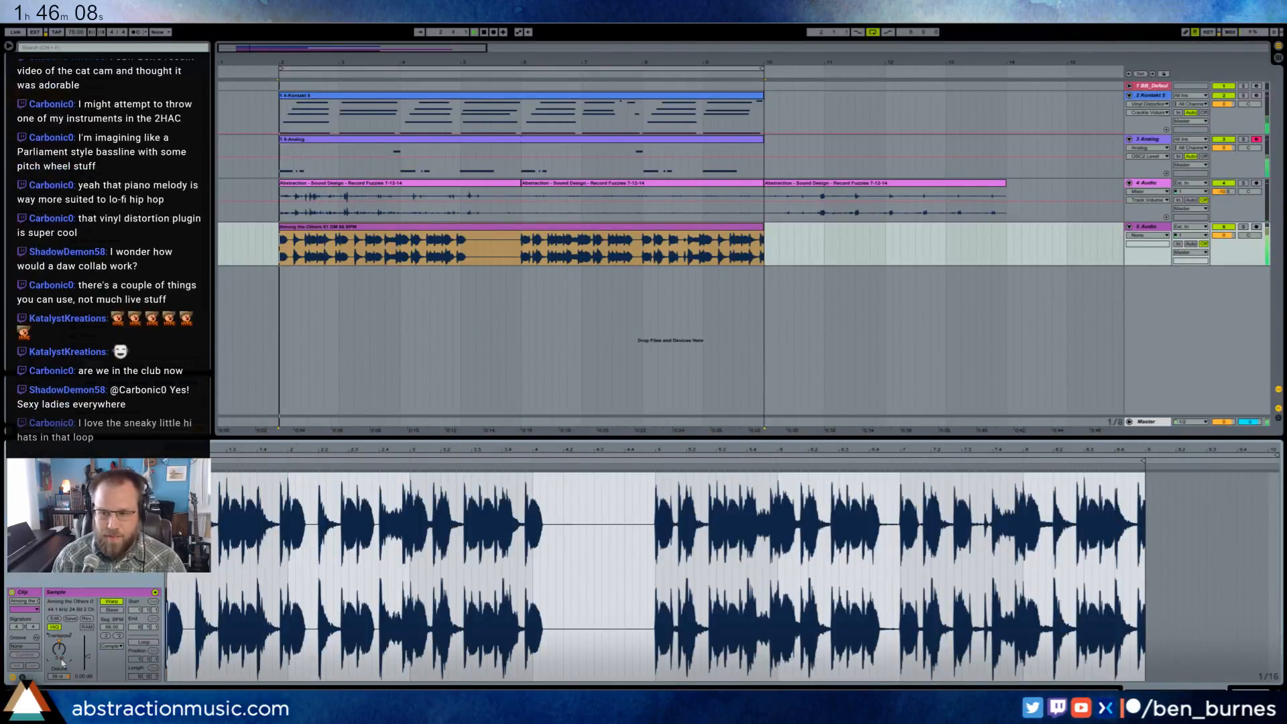
{"action": "key", "text": "space"}
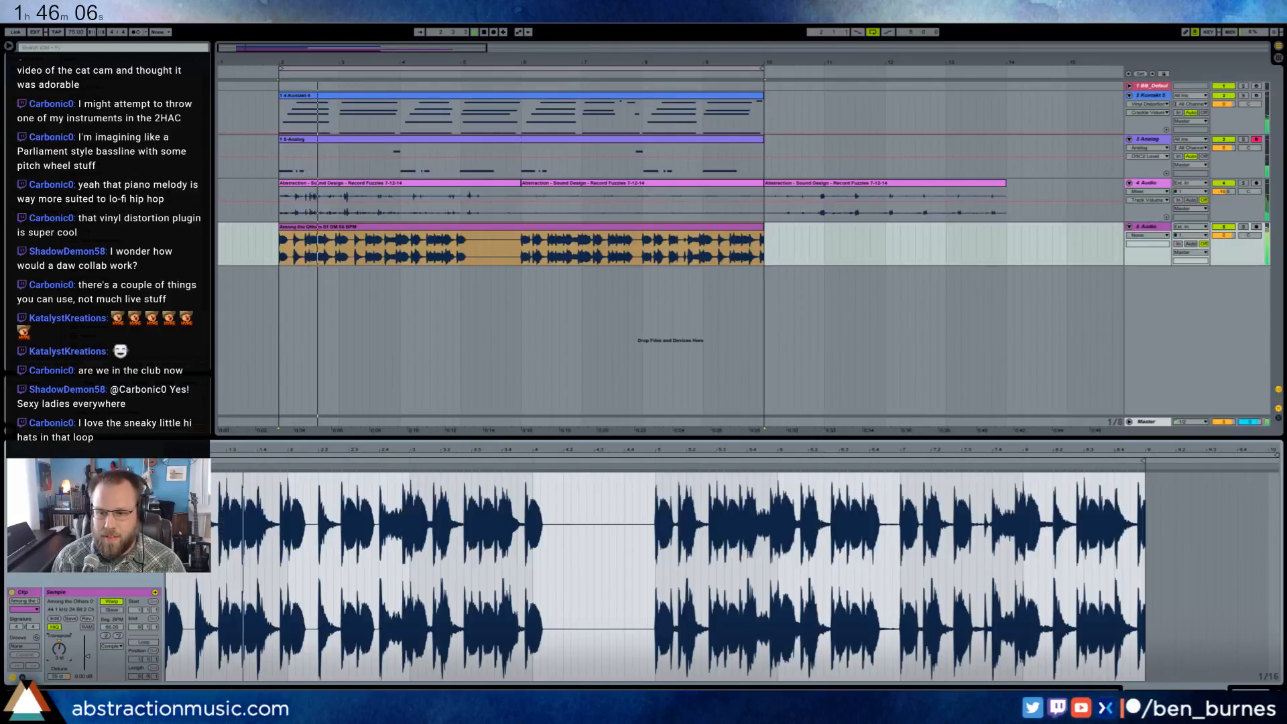
- Add EQ Eight to the Among the Others track and delete its Tuner
{"action": "key", "text": "shift+Tab"}
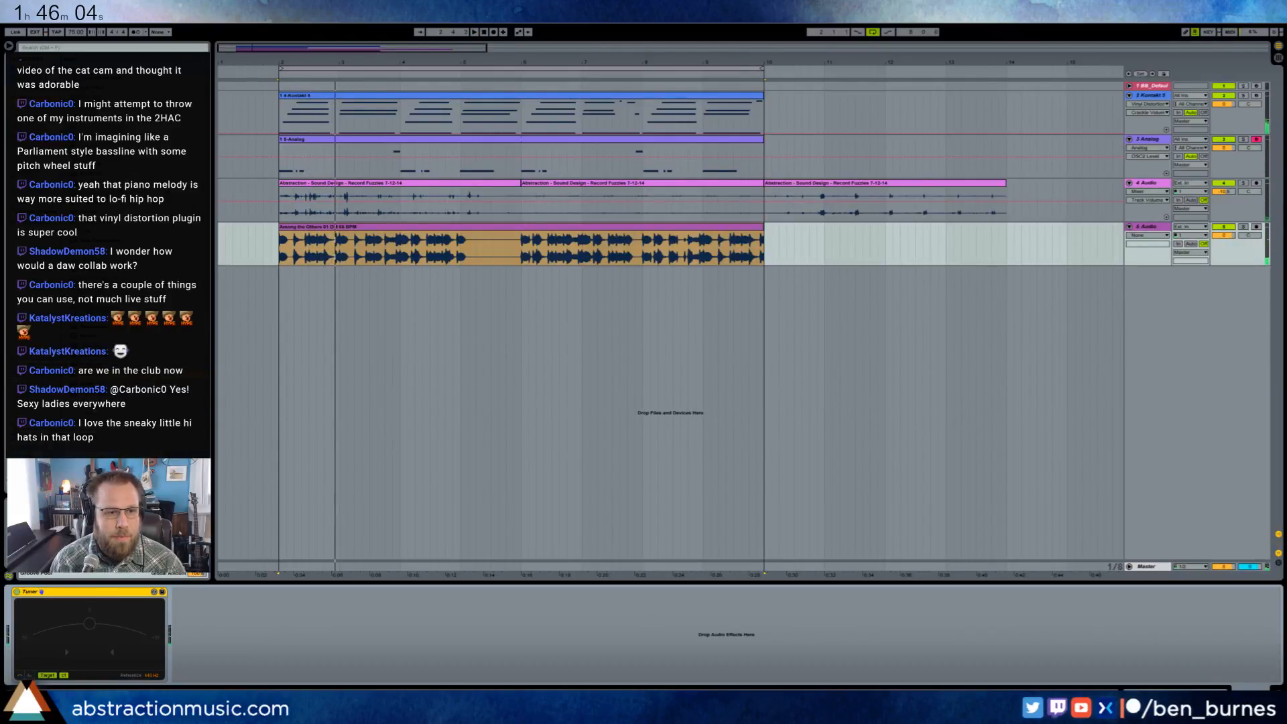
{"action": "left_click_drag", "start_coordinate": [97, 164], "coordinate": [268, 627]}
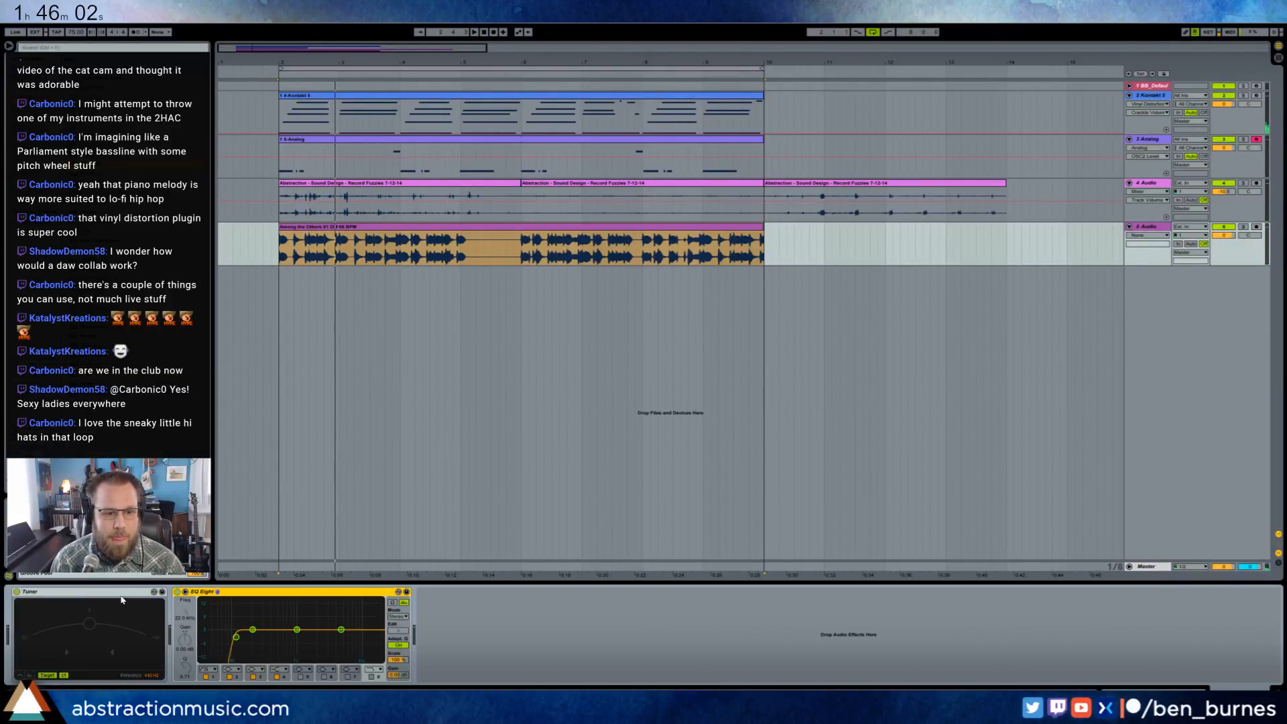
{"action": "left_click", "coordinate": [87, 592]}
{"action": "key", "text": "Delete"}
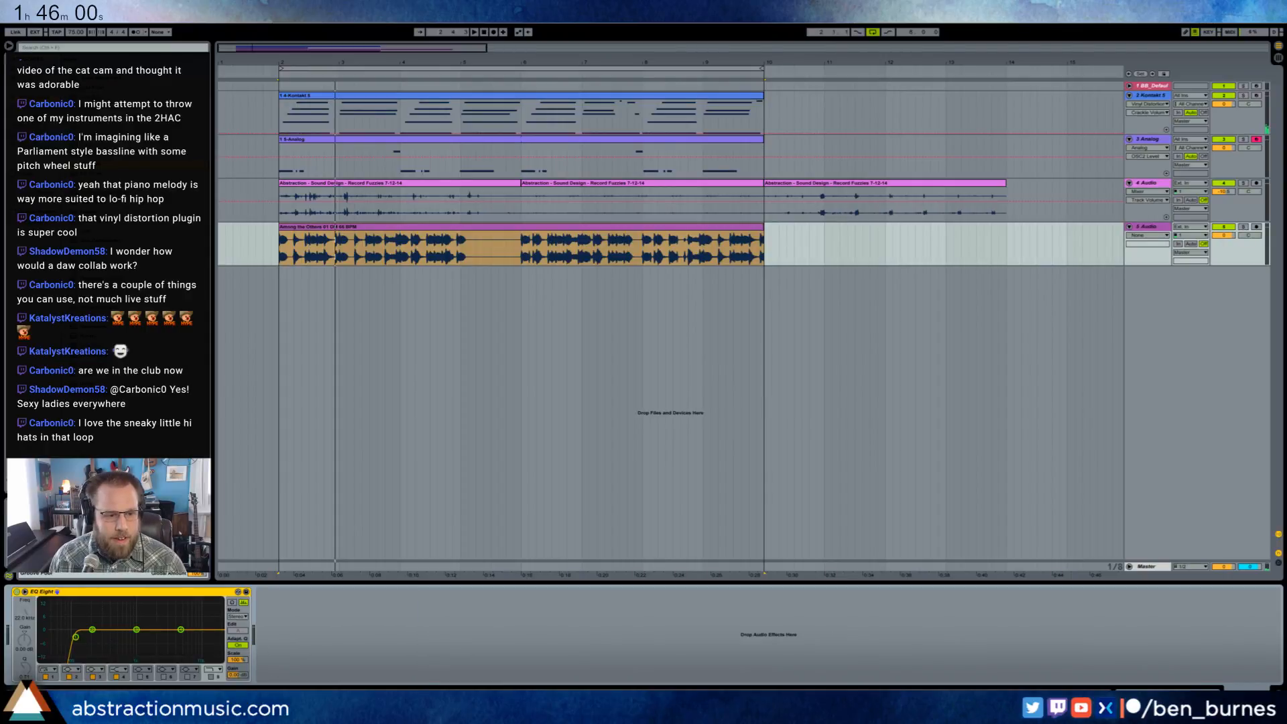
- Shape the Among the Others sample in EQ Eight with low-shelf and high-shelf cuts while playing the loop
{"action": "left_click_drag", "start_coordinate": [75, 637], "coordinate": [55, 644]}
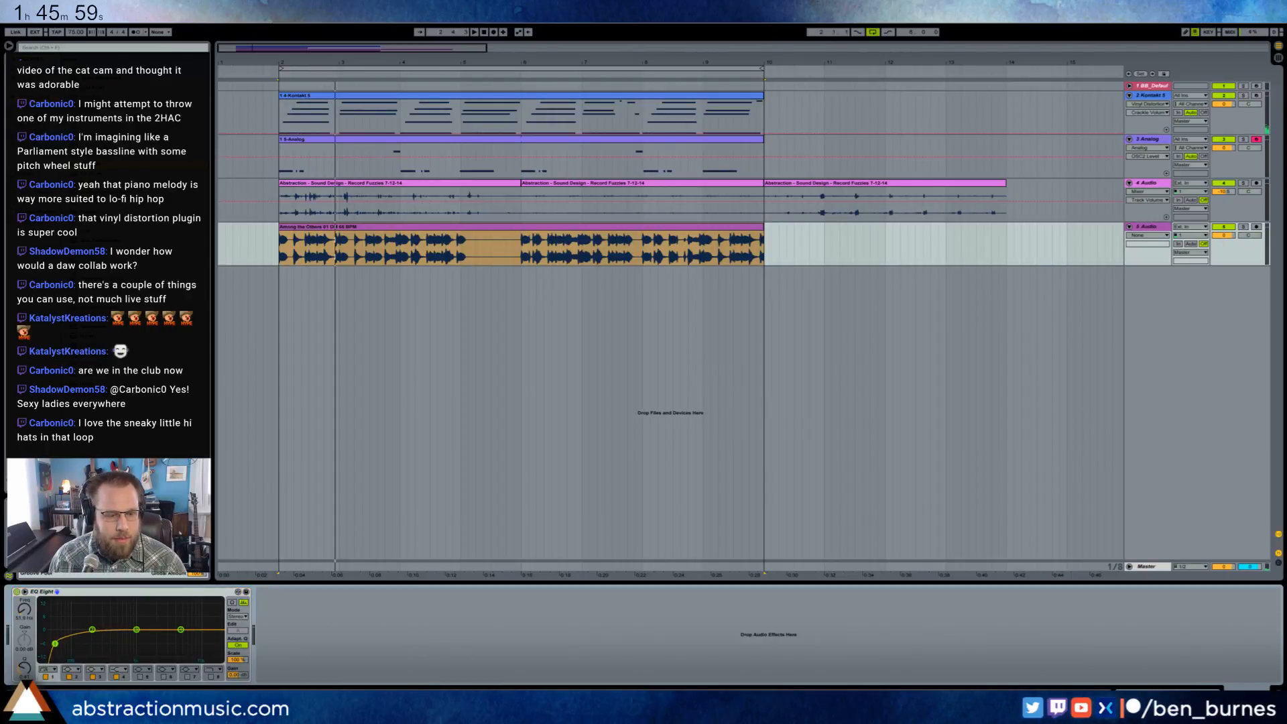
{"action": "left_click", "coordinate": [48, 671]}
{"action": "left_click", "coordinate": [51, 625]}
{"action": "left_click_drag", "start_coordinate": [46, 629], "coordinate": [69, 649]}
{"action": "key", "text": "space"}
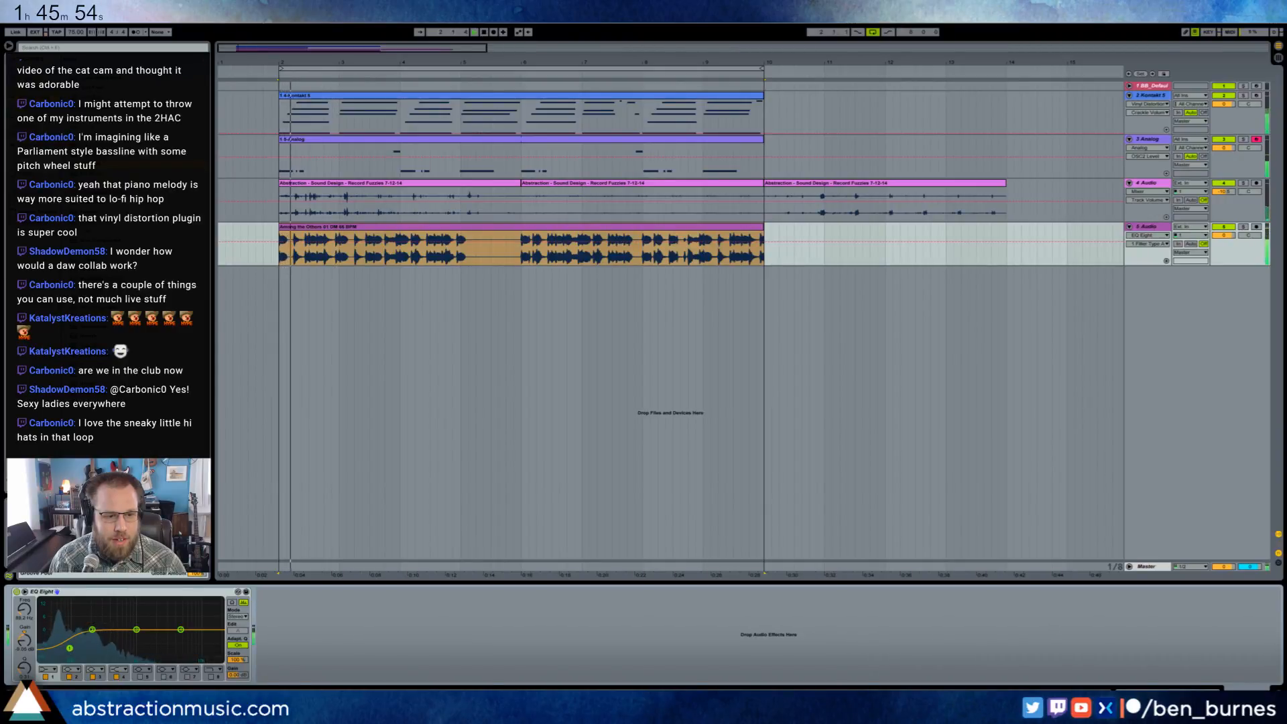
{"action": "left_click_drag", "start_coordinate": [181, 630], "coordinate": [135, 647]}
{"action": "key", "text": "space"}
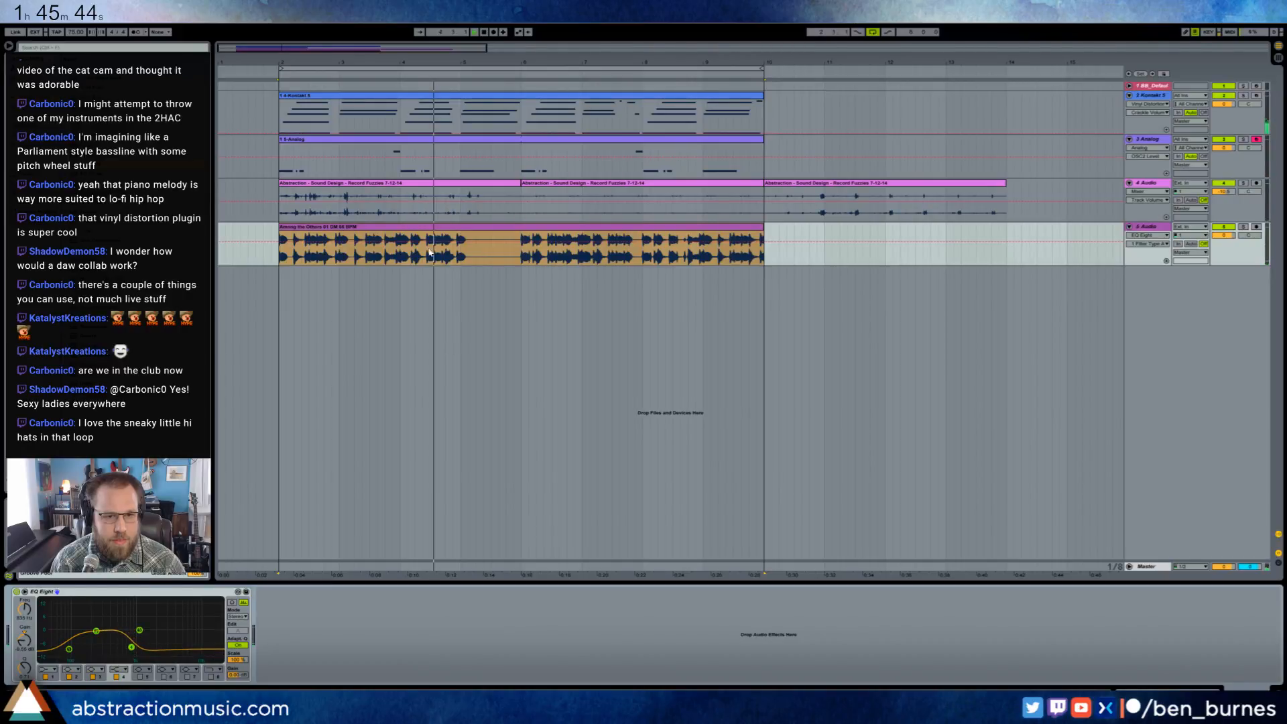
- Insert a MIDI track below Among the Others and load a Drum Rack on it
{"action": "key", "text": "ctrl+shift+t"}
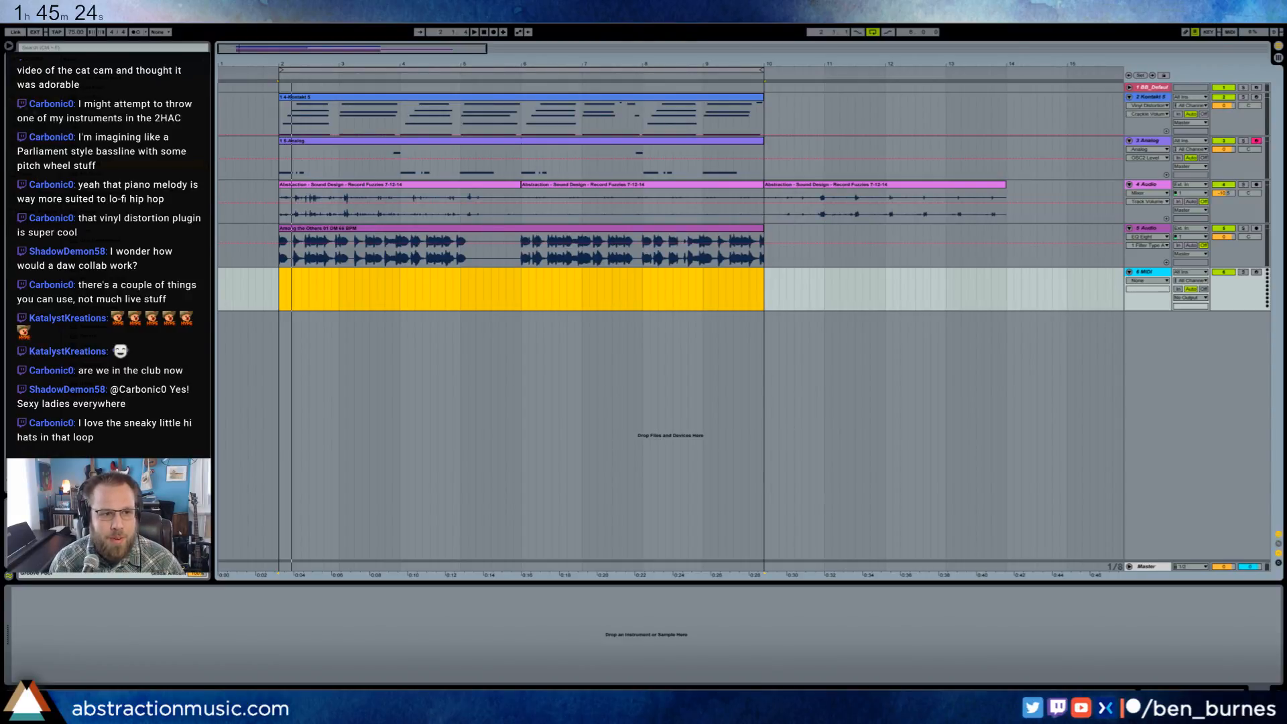
{"action": "key", "text": "ctrl+f"}
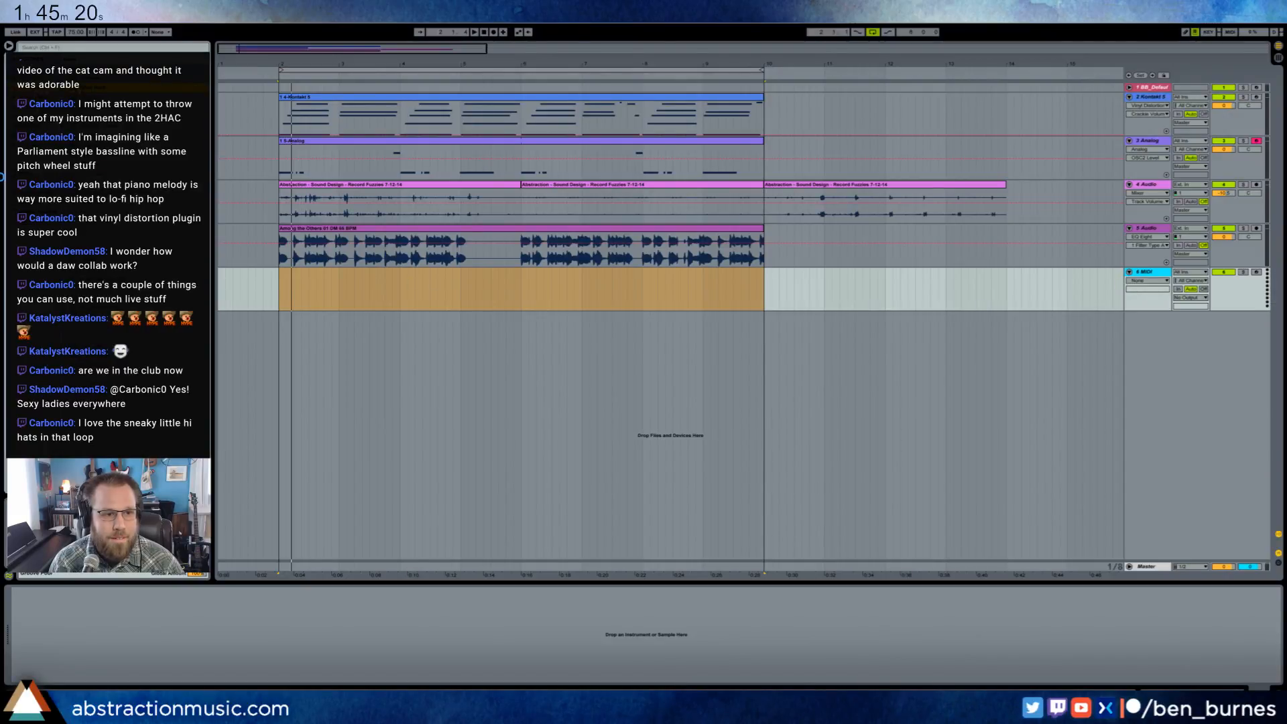
{"action": "key", "text": "Return"}
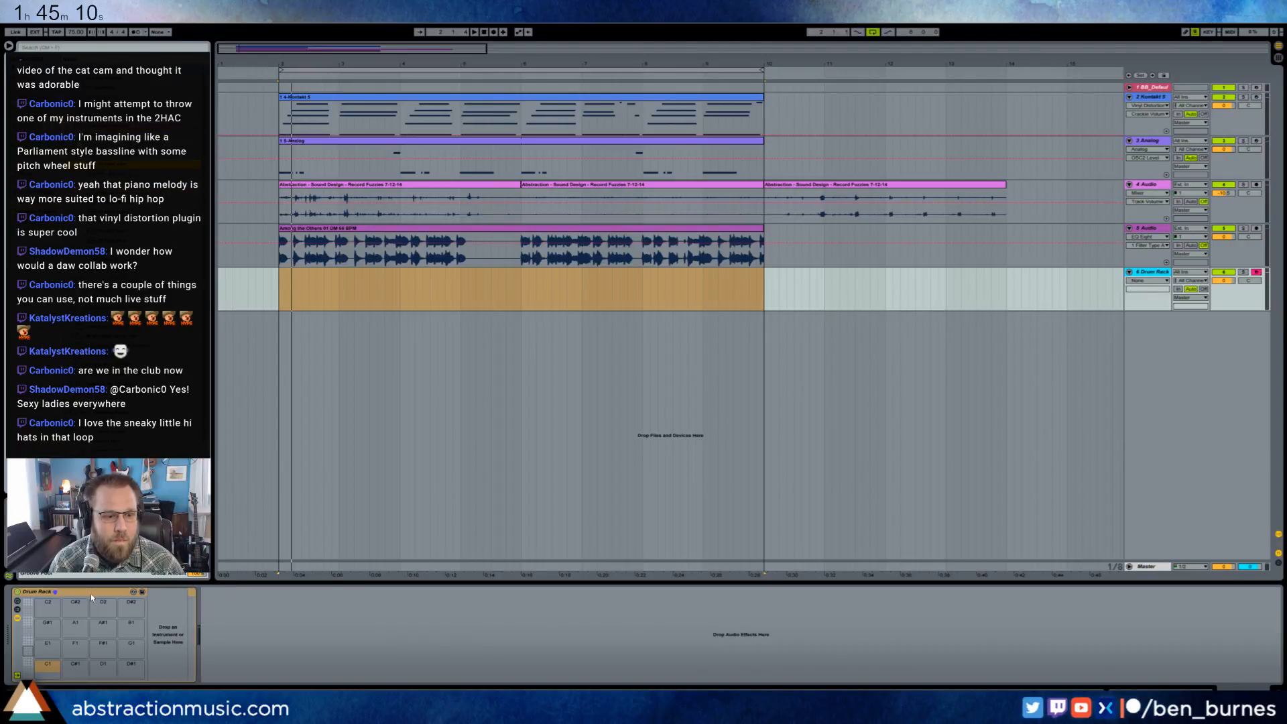
- Load three hi-hat samples onto Drum Rack pads E1, F1 and F#1, with Kick1 on C1 and Snare27 on C#1
{"action": "left_click_drag", "start_coordinate": [48, 648], "coordinate": [48, 649]}
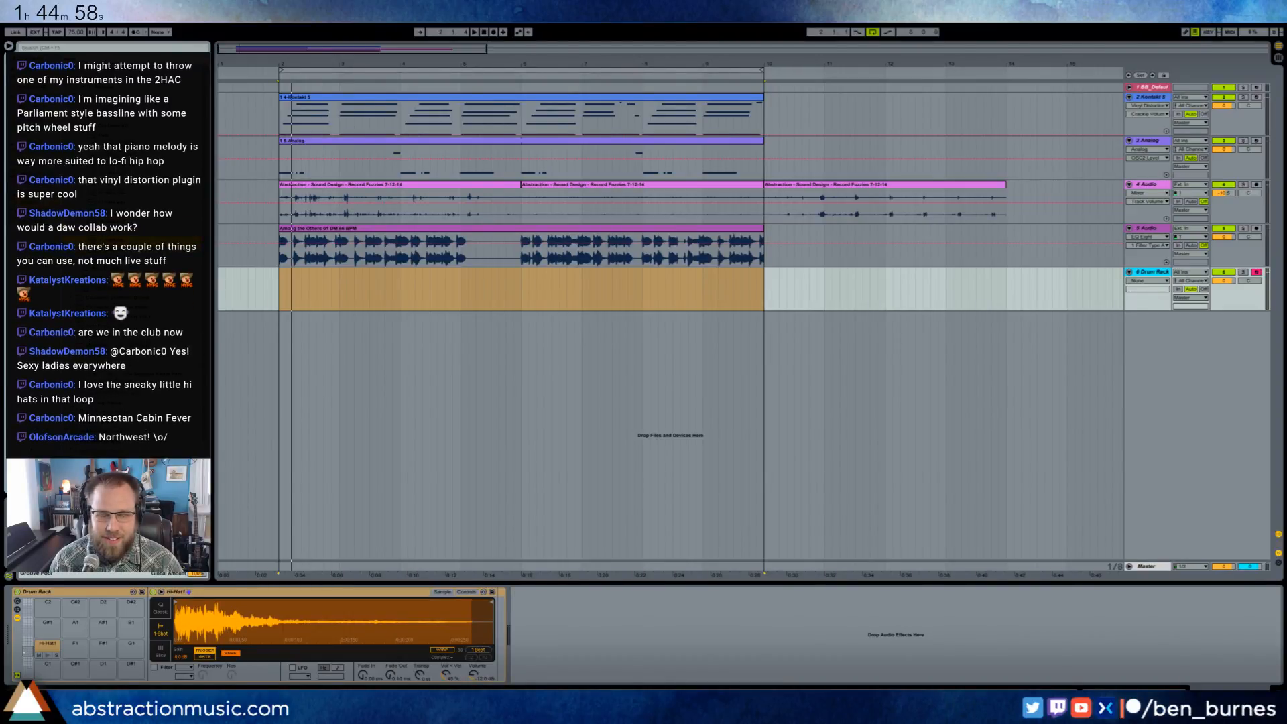
{"action": "left_click_drag", "start_coordinate": [75, 645], "coordinate": [75, 648]}
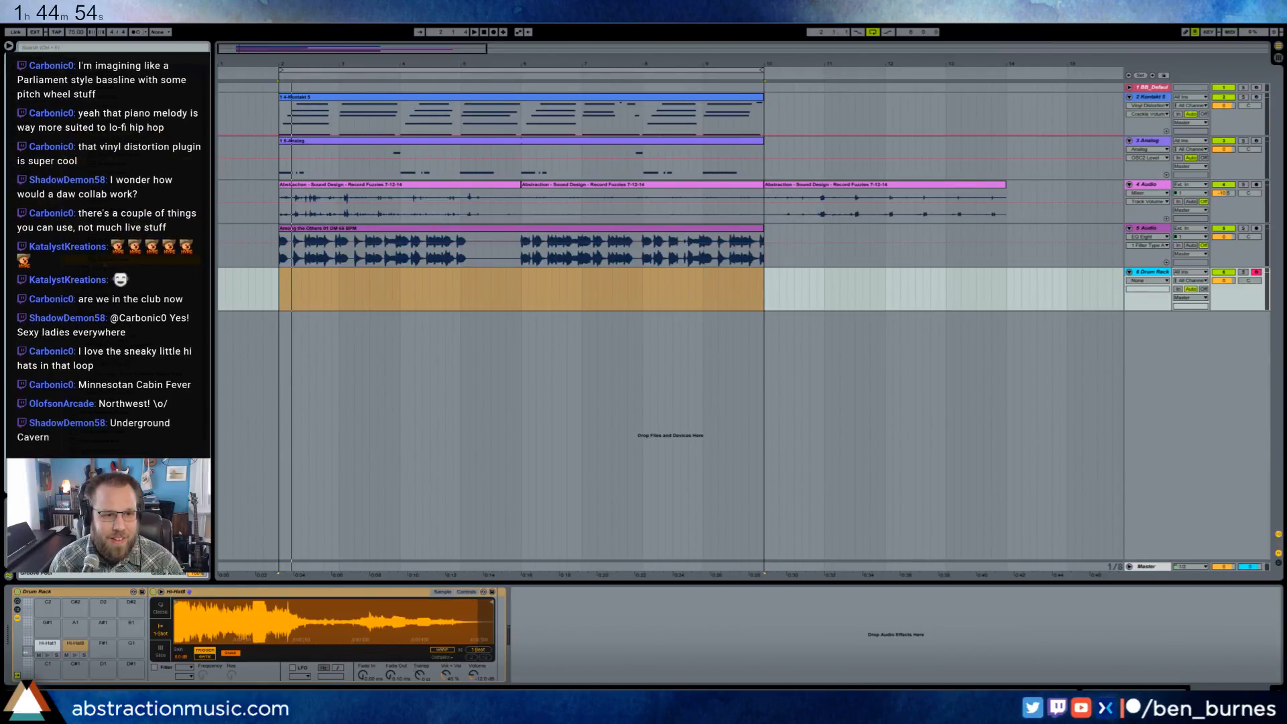
{"action": "left_click_drag", "start_coordinate": [109, 652], "coordinate": [106, 648]}
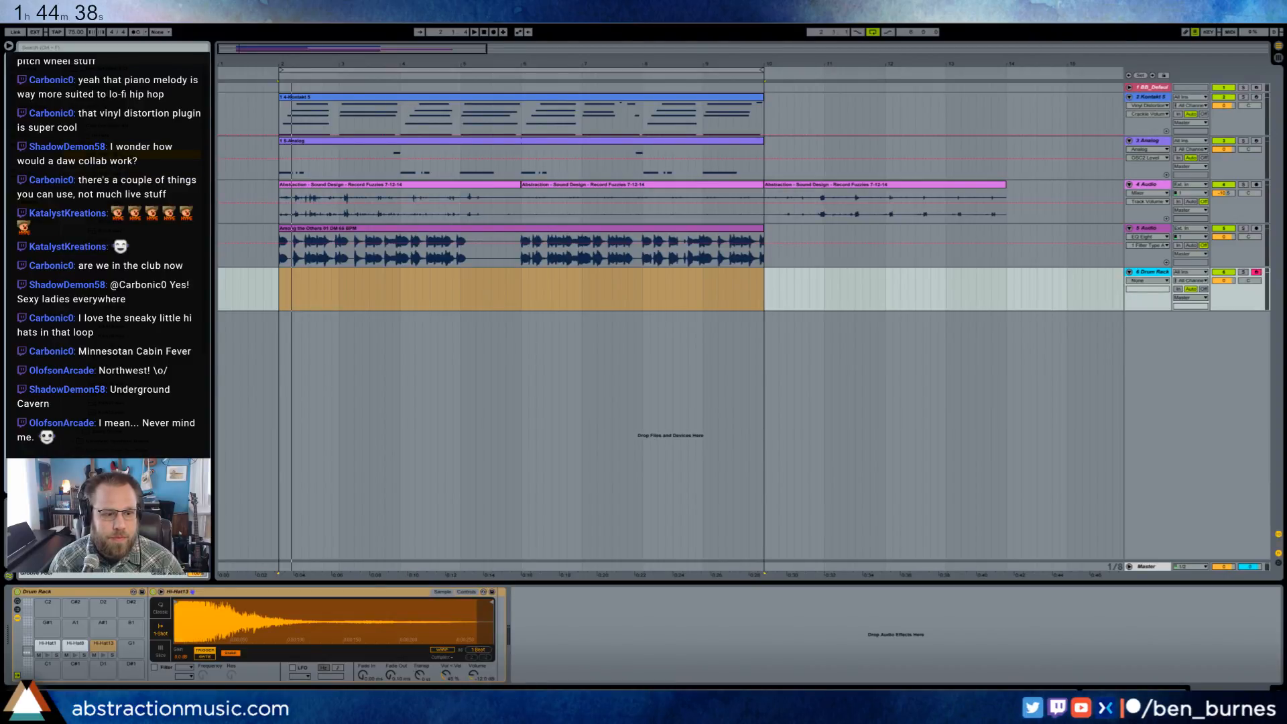
{"action": "left_click_drag", "start_coordinate": [120, 154], "coordinate": [48, 669]}
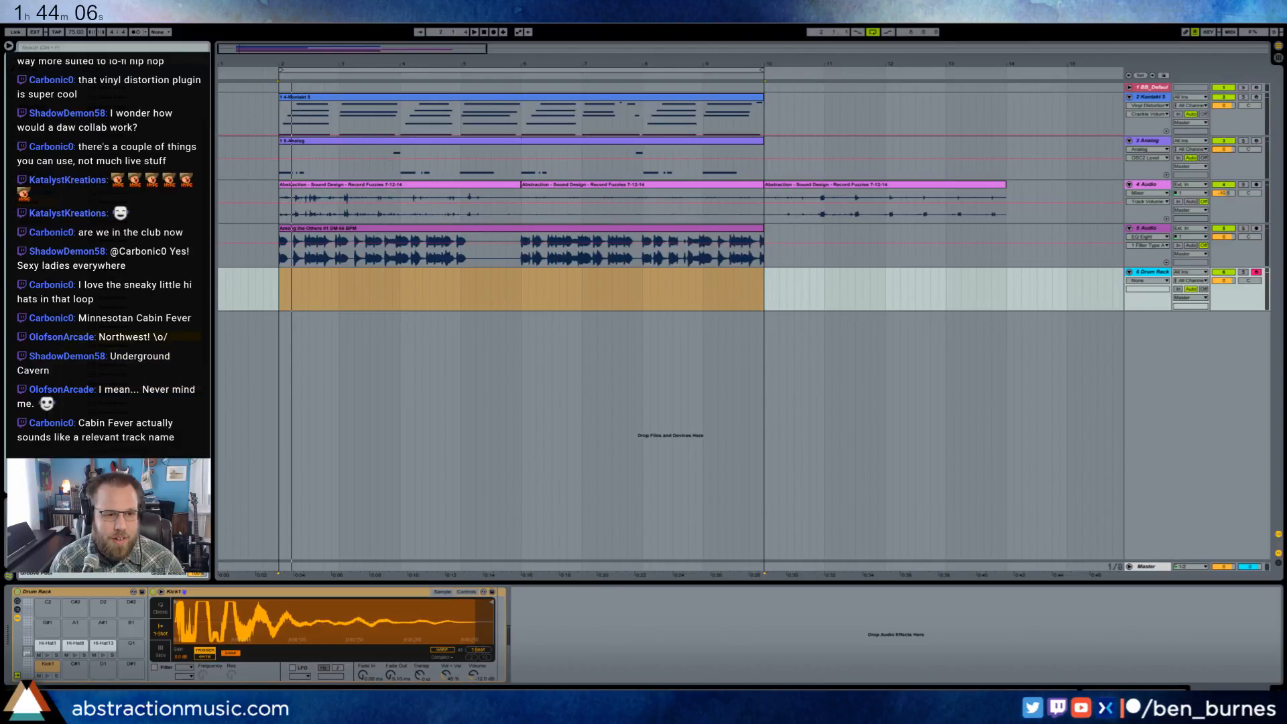
{"action": "left_click_drag", "start_coordinate": [119, 340], "coordinate": [75, 665]}
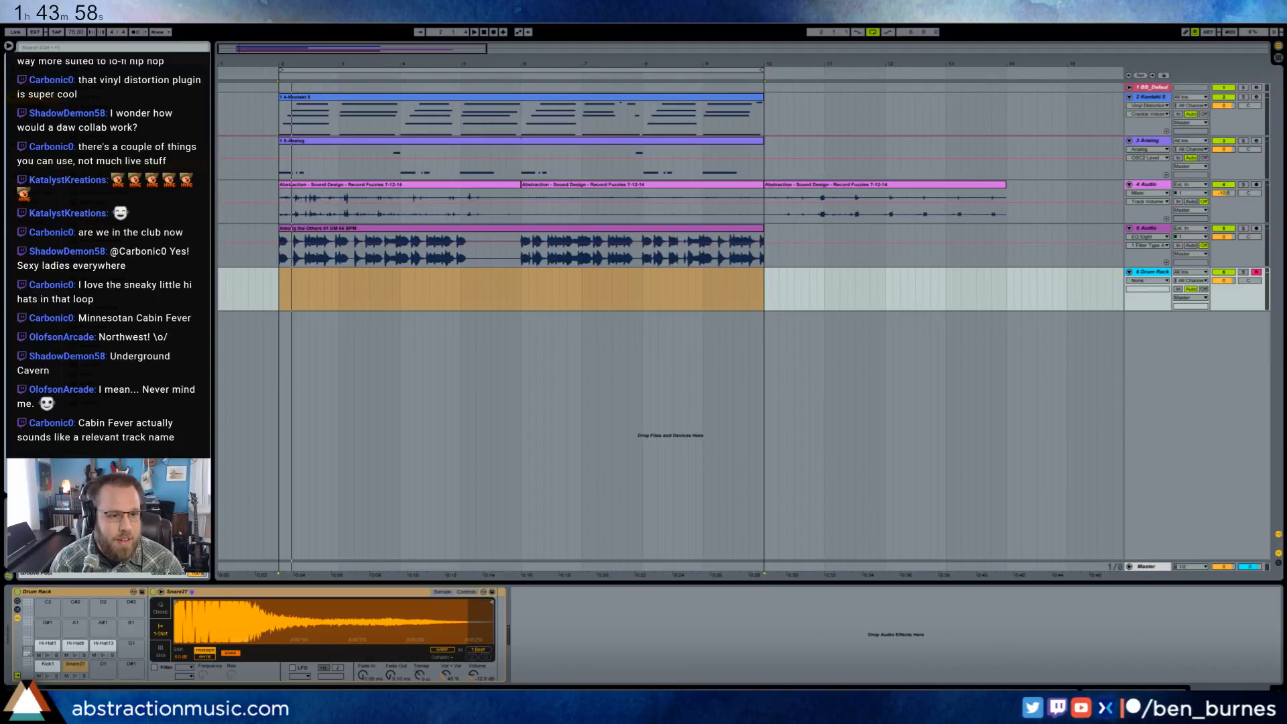
- Add a Ping Pong Delay after the Drum Rack's Snare27 sampler and adjust its feedback
{"action": "left_click_drag", "start_coordinate": [107, 306], "coordinate": [535, 611]}
{"action": "left_click_drag", "start_coordinate": [523, 672], "coordinate": [519, 653]}
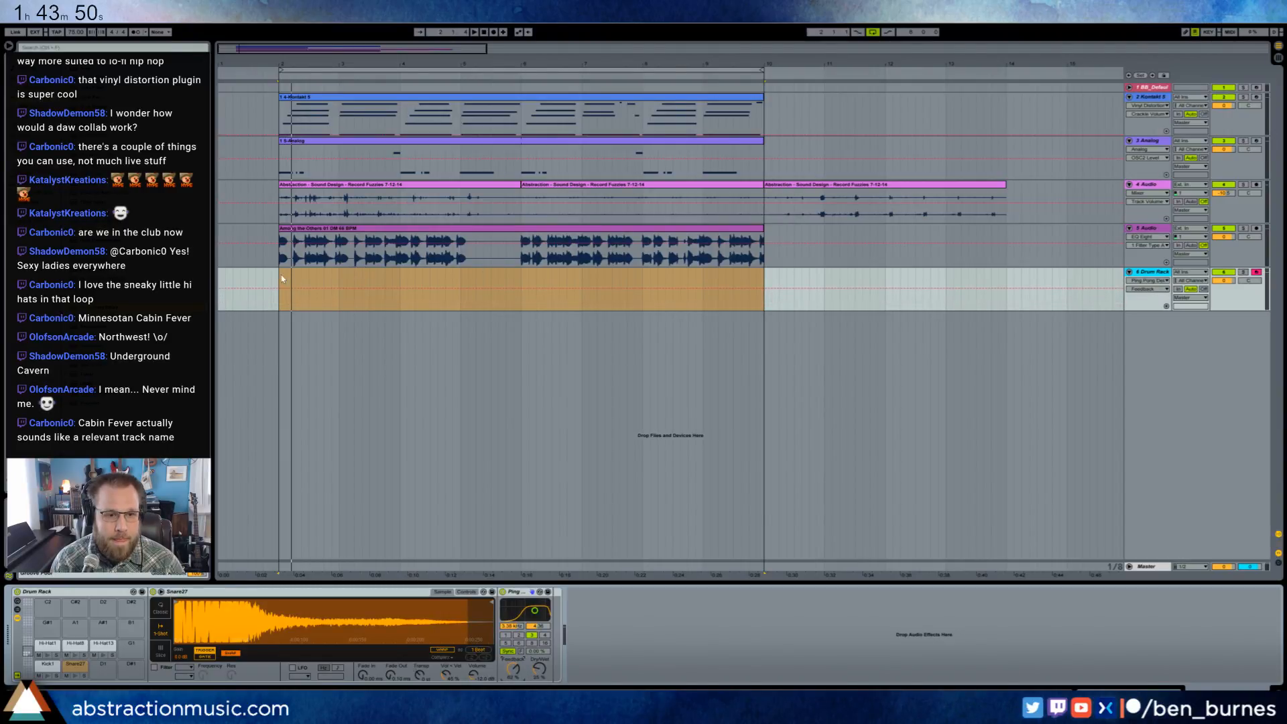
- Create a four-bar MIDI clip from bar 2 on the Drum Rack track, extend it to bar 10 and open its notes
{"action": "left_click_drag", "start_coordinate": [282, 279], "coordinate": [519, 285]}
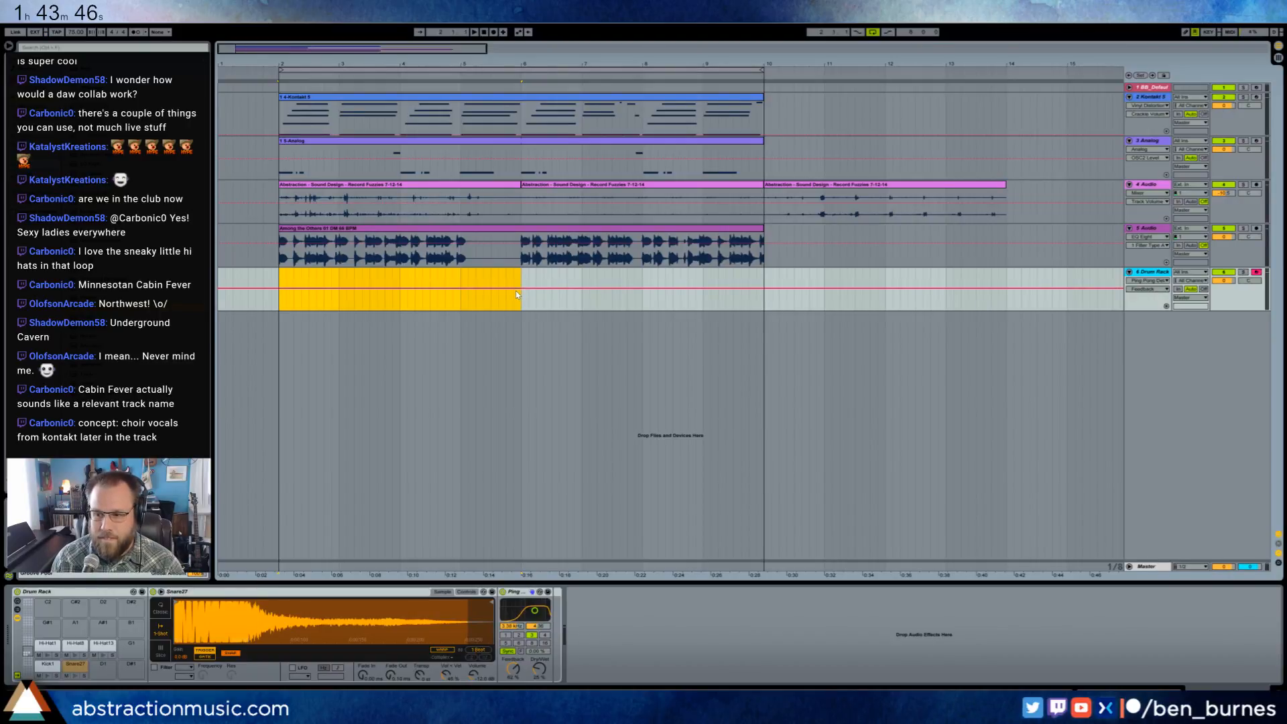
{"action": "key", "text": "ctrl+shift+m"}
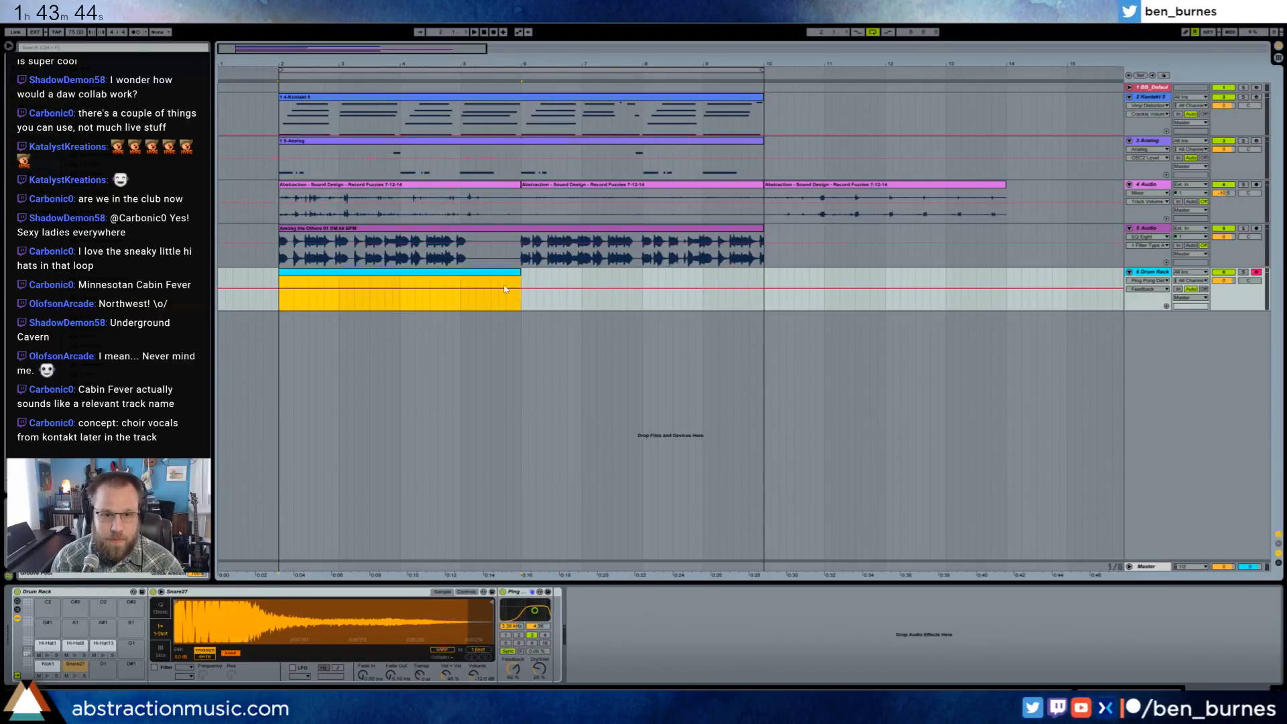
{"action": "left_click_drag", "start_coordinate": [520, 272], "coordinate": [762, 274]}
{"action": "double_click", "coordinate": [760, 273]}
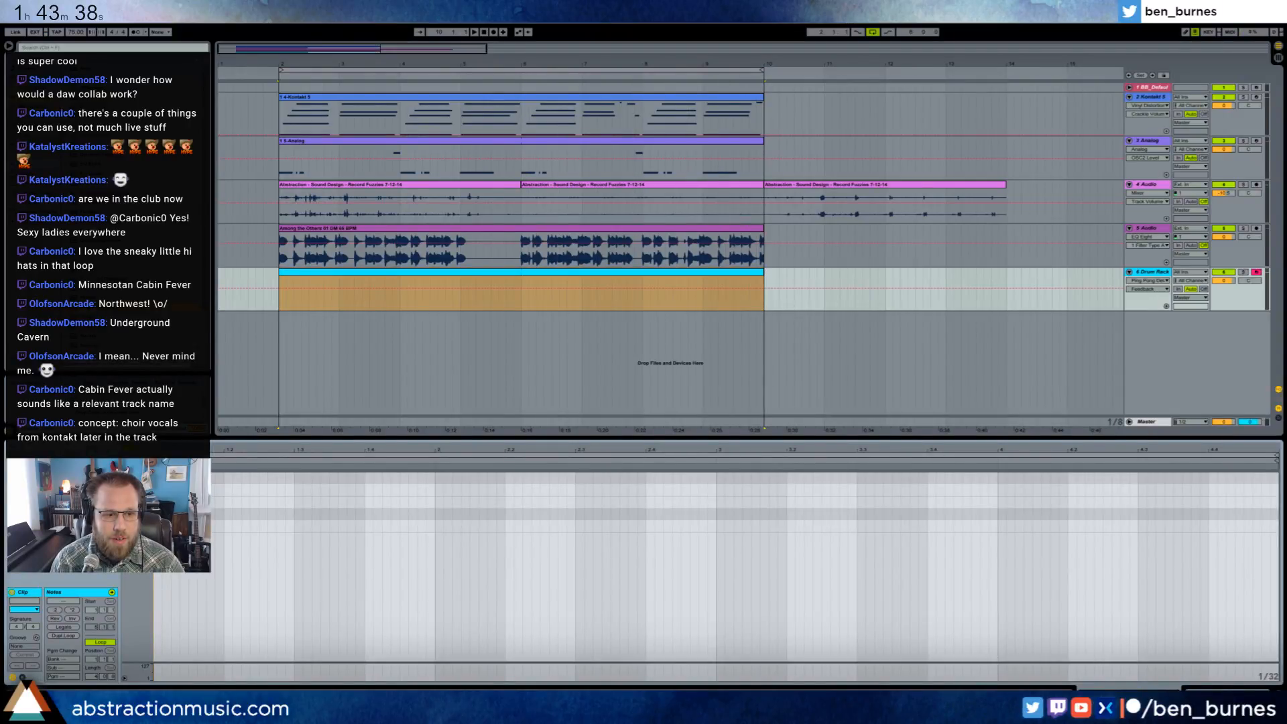
- Place Kick1 notes on the drum clip's first bar and slightly ahead of its second bar, checking them against the loop
{"action": "left_click", "coordinate": [217, 514]}
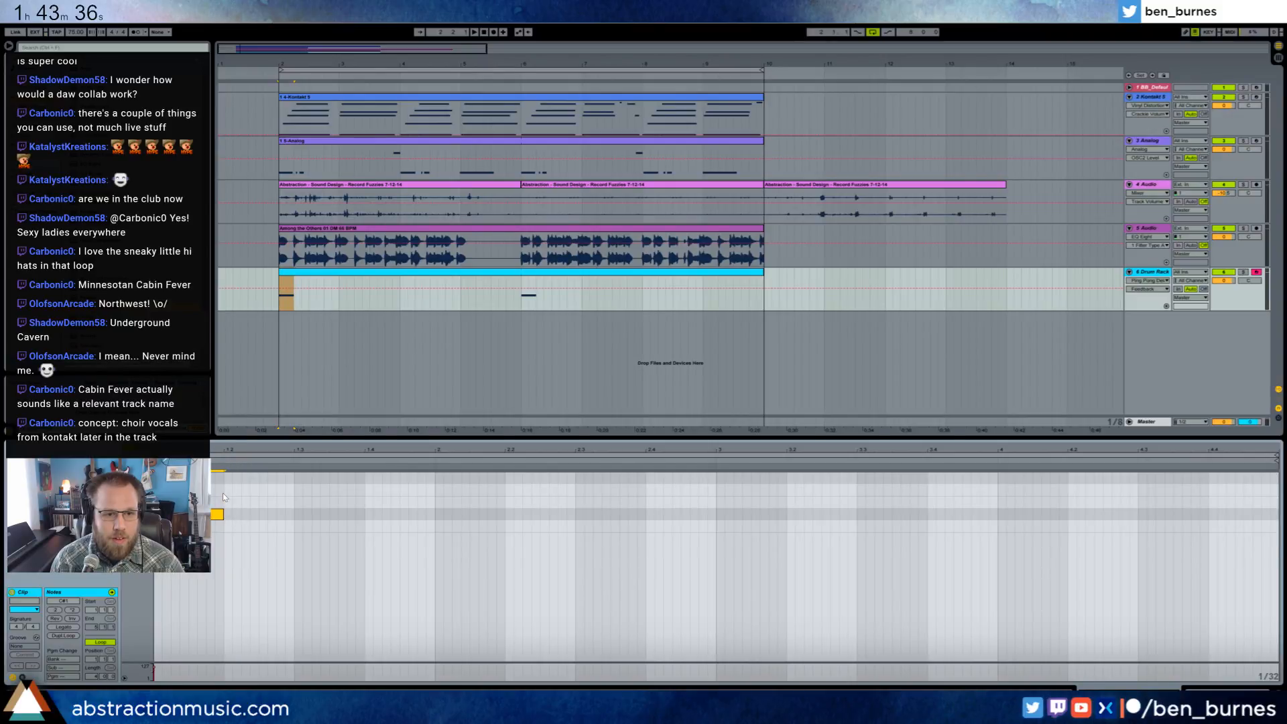
{"action": "key", "text": "space"}
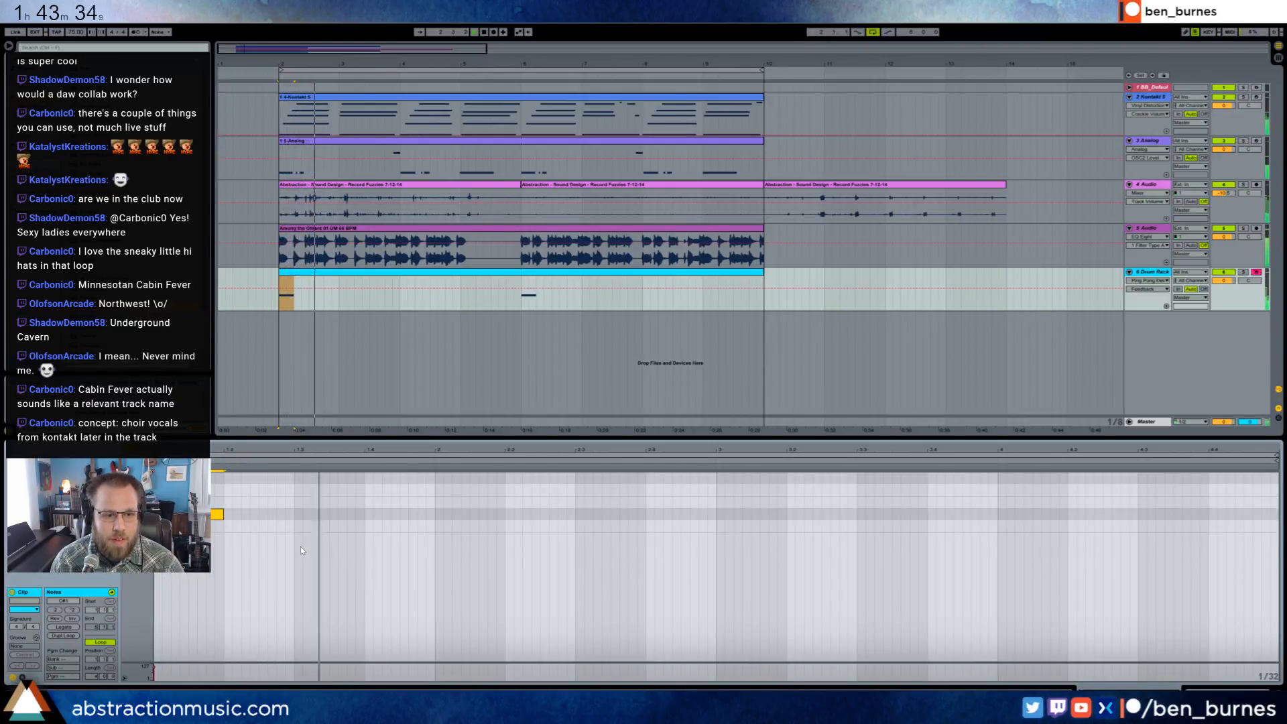
{"action": "key", "text": "Down"}
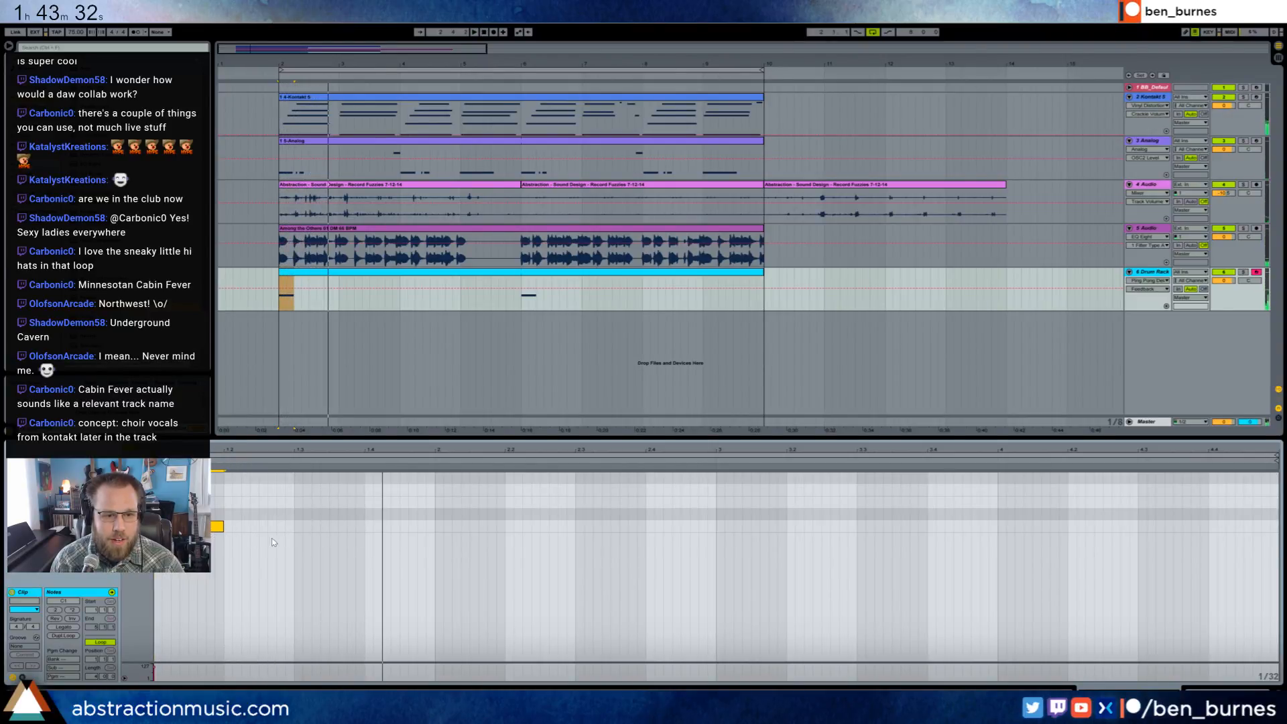
{"action": "double_click", "coordinate": [436, 527]}
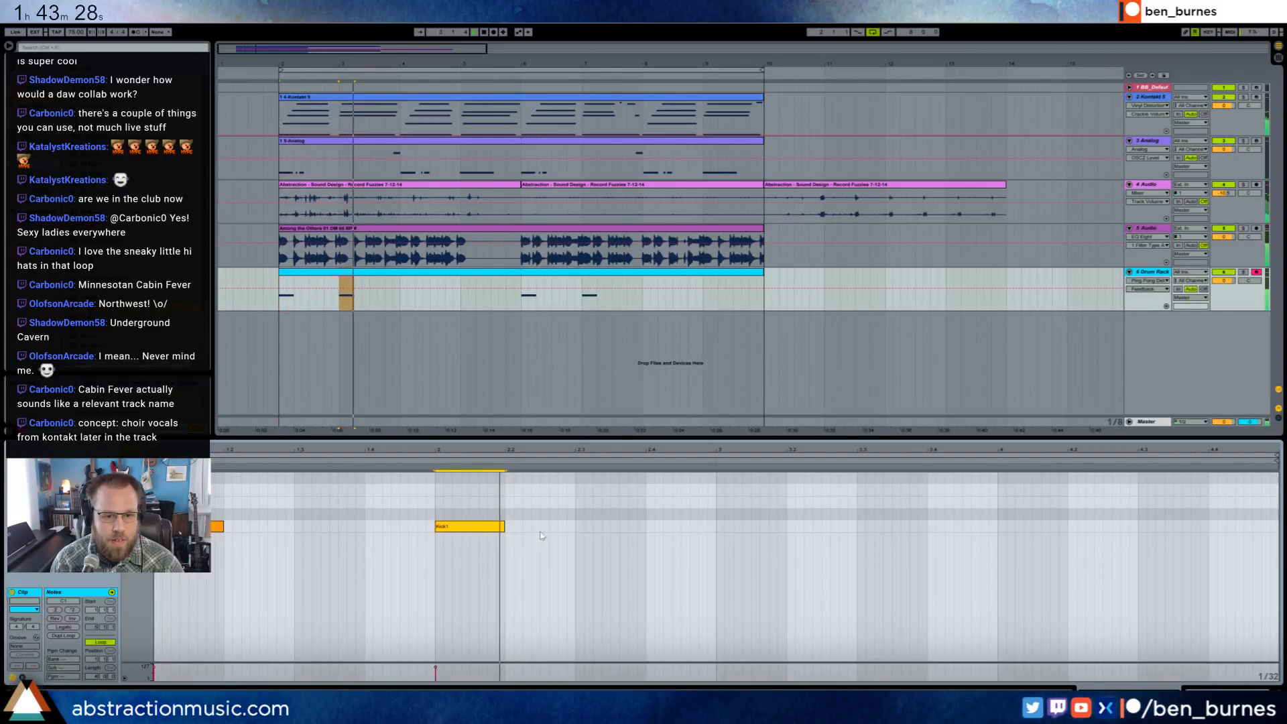
{"action": "key", "text": "space"}
{"action": "mouse_move", "coordinate": [485, 529]}
{"action": "left_mouse_down"}
{"action": "mouse_move", "coordinate": [458, 529]}
{"action": "mouse_move", "coordinate": [471, 531]}
{"action": "left_mouse_up"}
{"action": "key", "text": "space"}
{"action": "left_click", "coordinate": [514, 530]}
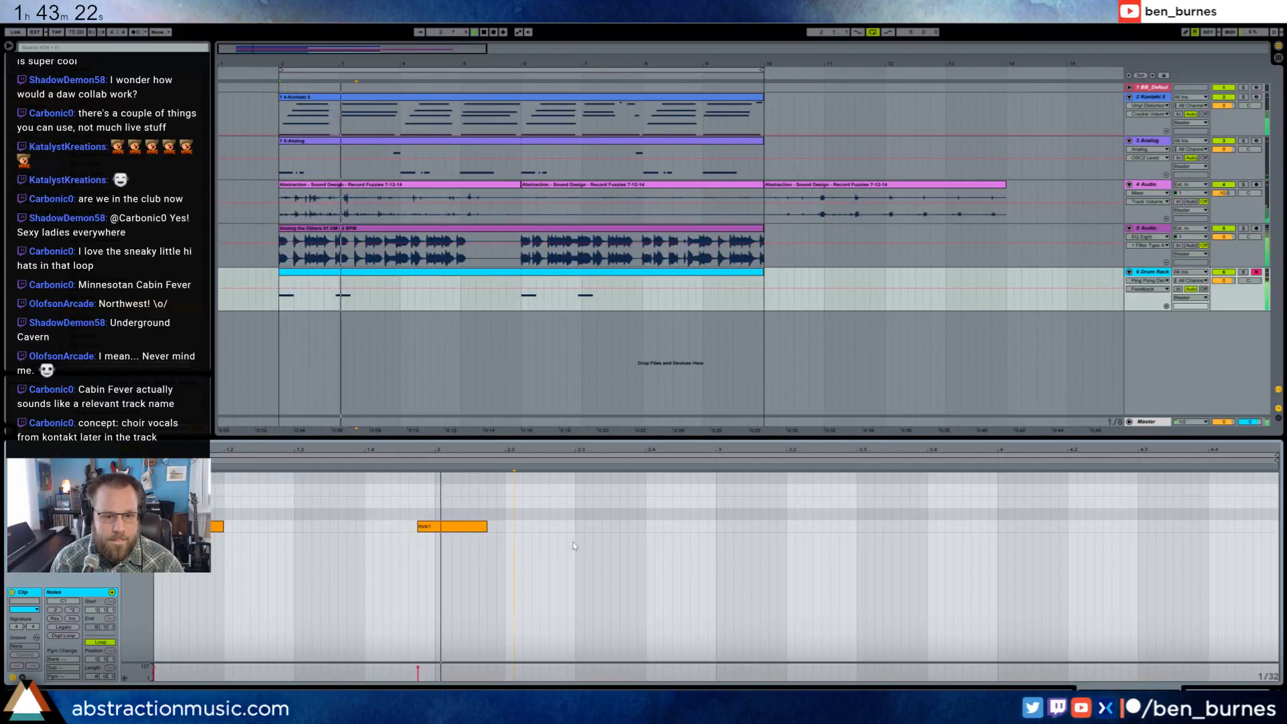
- Add Kick1 notes at the start of the drum clip's third bar and slightly ahead of its fourth bar
{"action": "double_click", "coordinate": [721, 527]}
{"action": "left_click_drag", "start_coordinate": [725, 527], "coordinate": [788, 526]}
{"action": "double_click", "coordinate": [983, 526]}
{"action": "left_click_drag", "start_coordinate": [1008, 526], "coordinate": [1041, 526]}
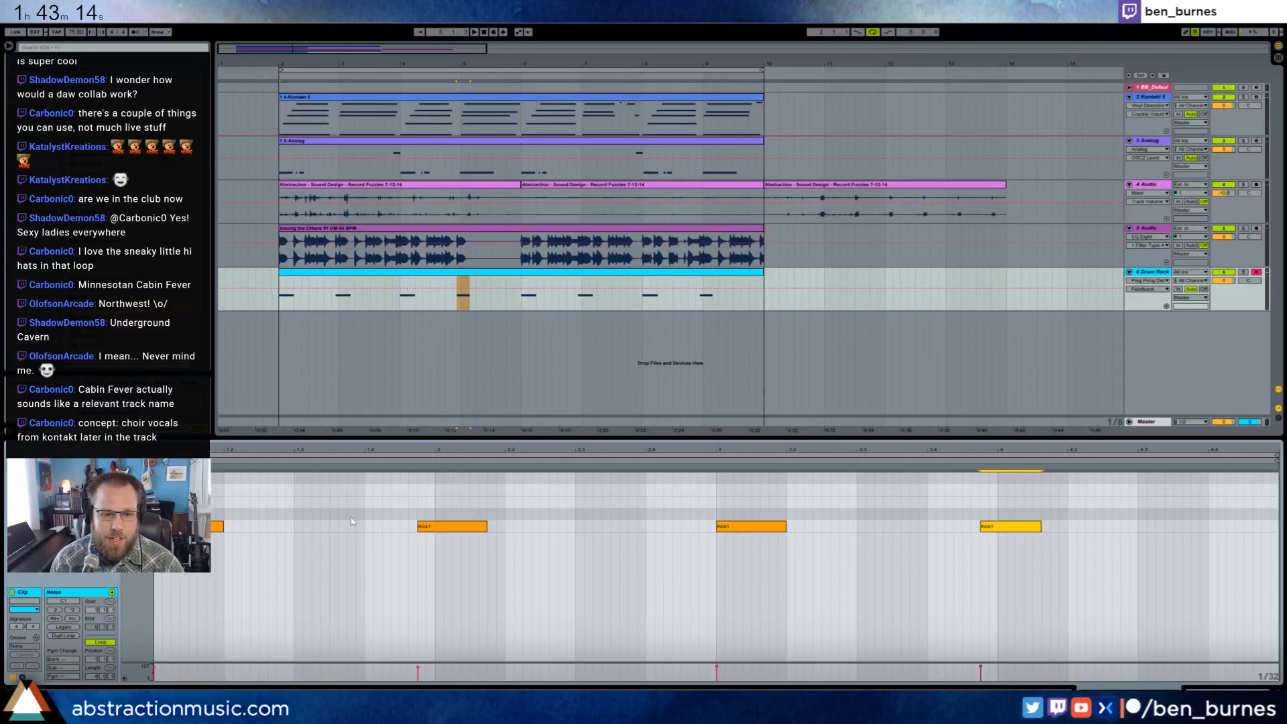
- Add a Snare27 note at the start of the drum clip's fourth bar and play from the third bar
{"action": "double_click", "coordinate": [1006, 514]}
{"action": "left_click_drag", "start_coordinate": [1014, 514], "coordinate": [1071, 511]}
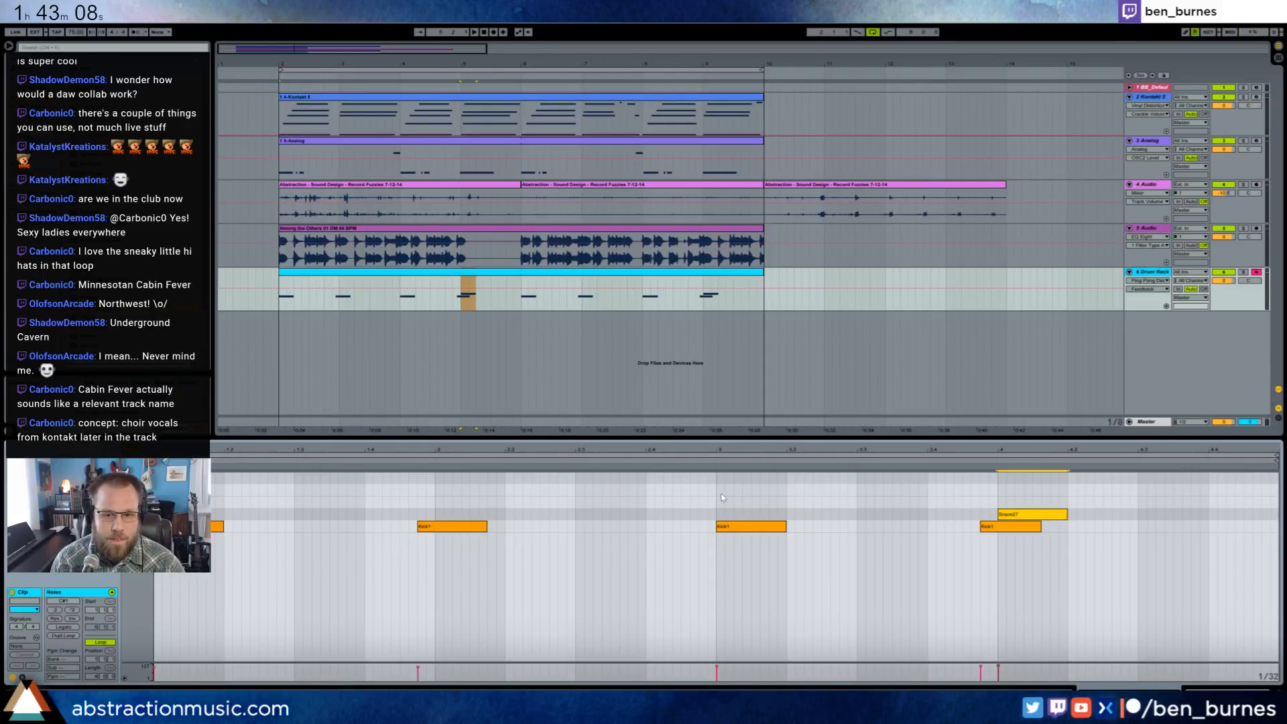
{"action": "left_click", "coordinate": [737, 508]}
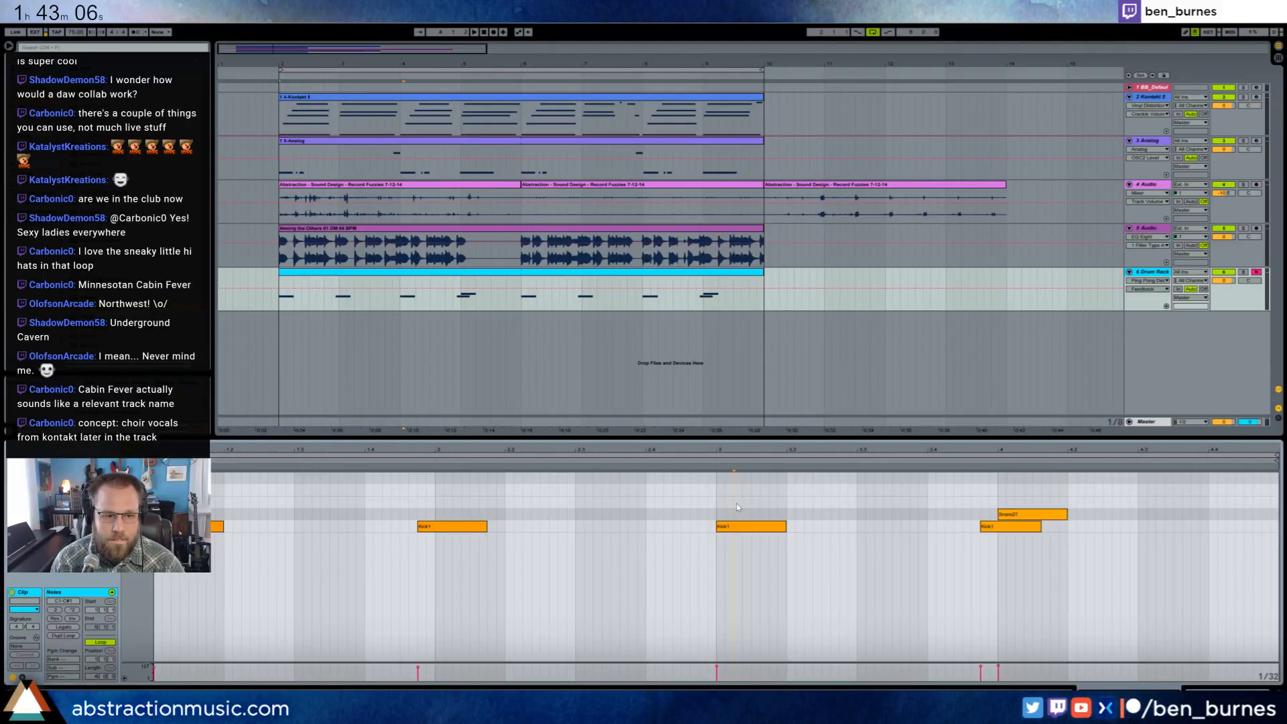
{"action": "key", "text": "space"}
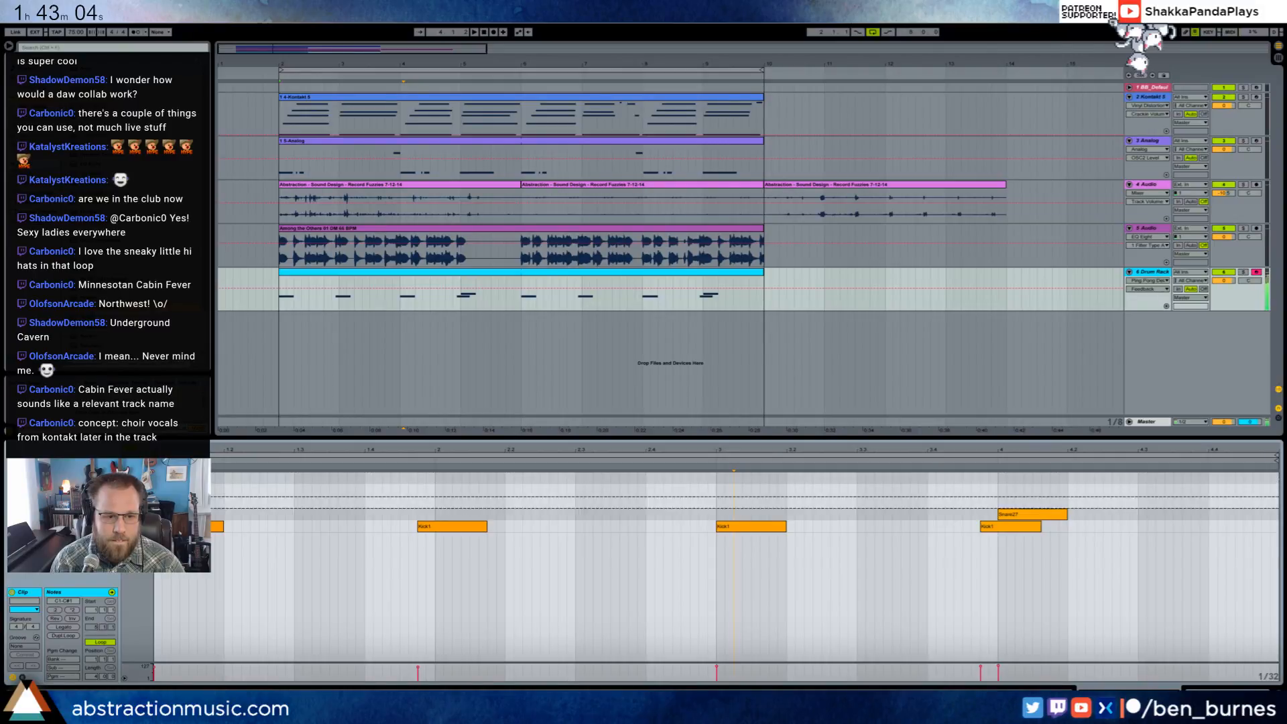
- Add two top-row hi-hat notes in the drum clip's third bar and a Kick1 note just ahead of the clip's end
{"action": "double_click", "coordinate": [740, 478]}
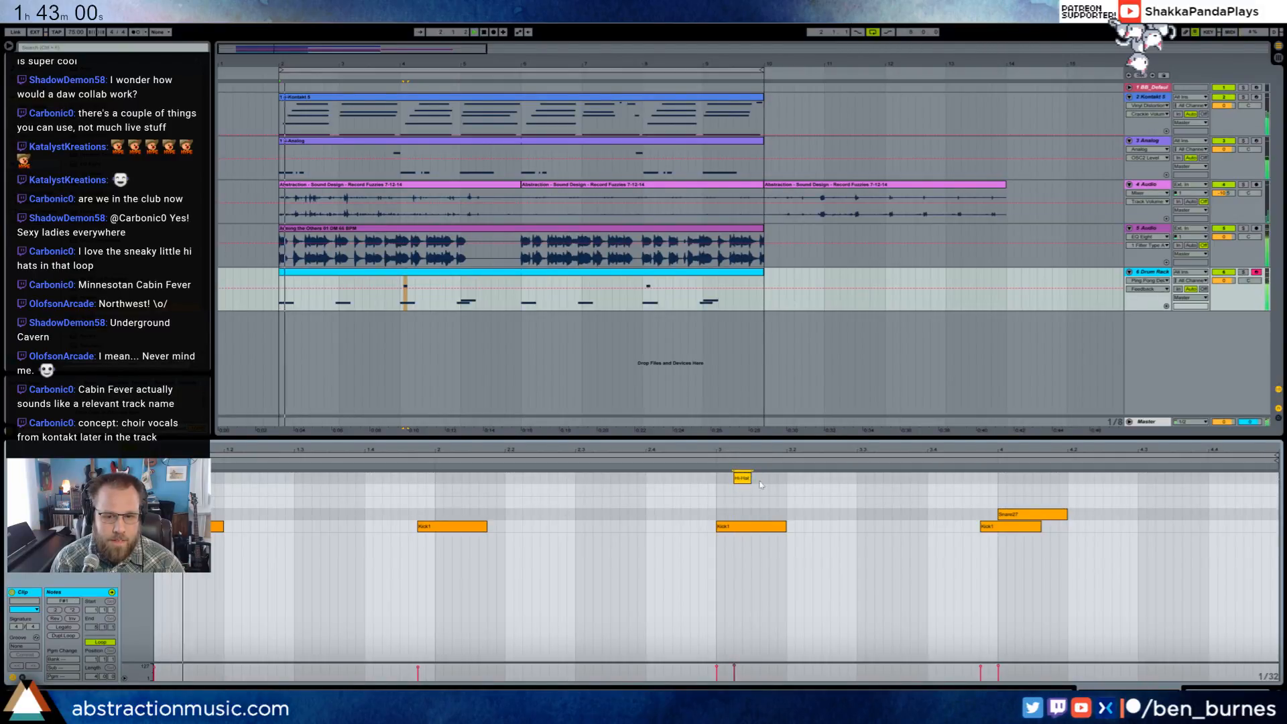
{"action": "double_click", "coordinate": [875, 478]}
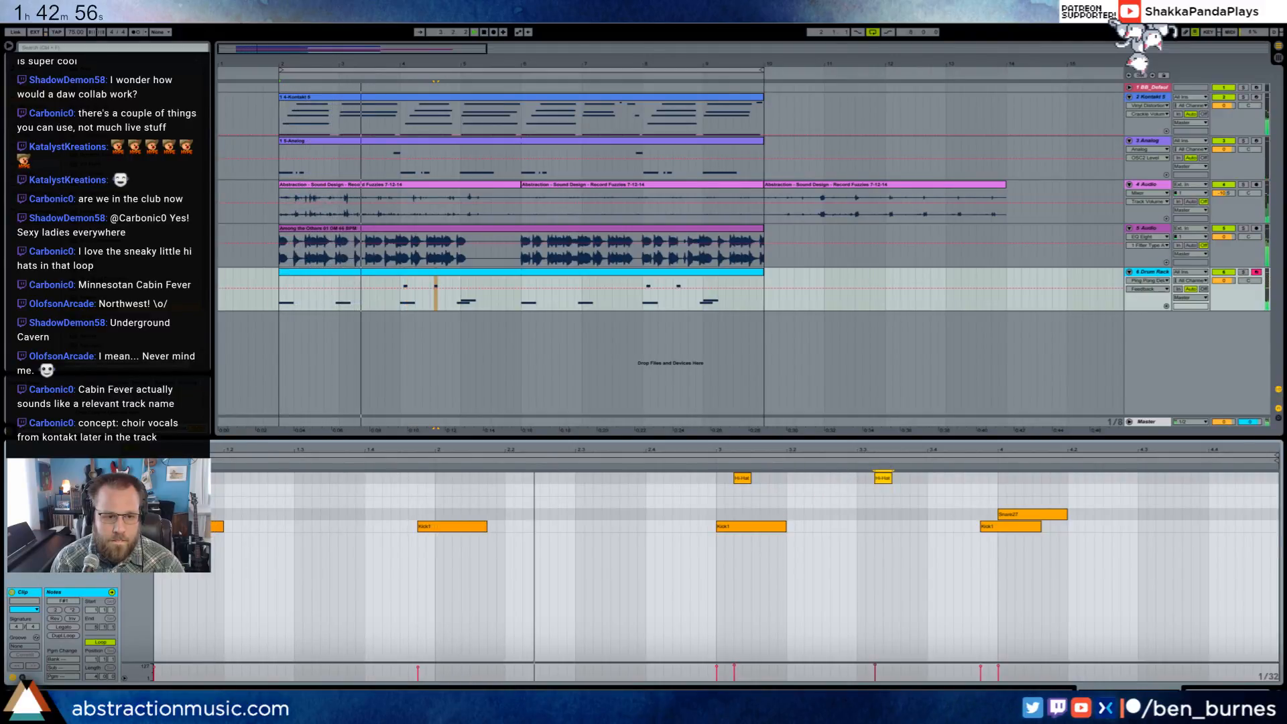
{"action": "left_click", "coordinate": [883, 512]}
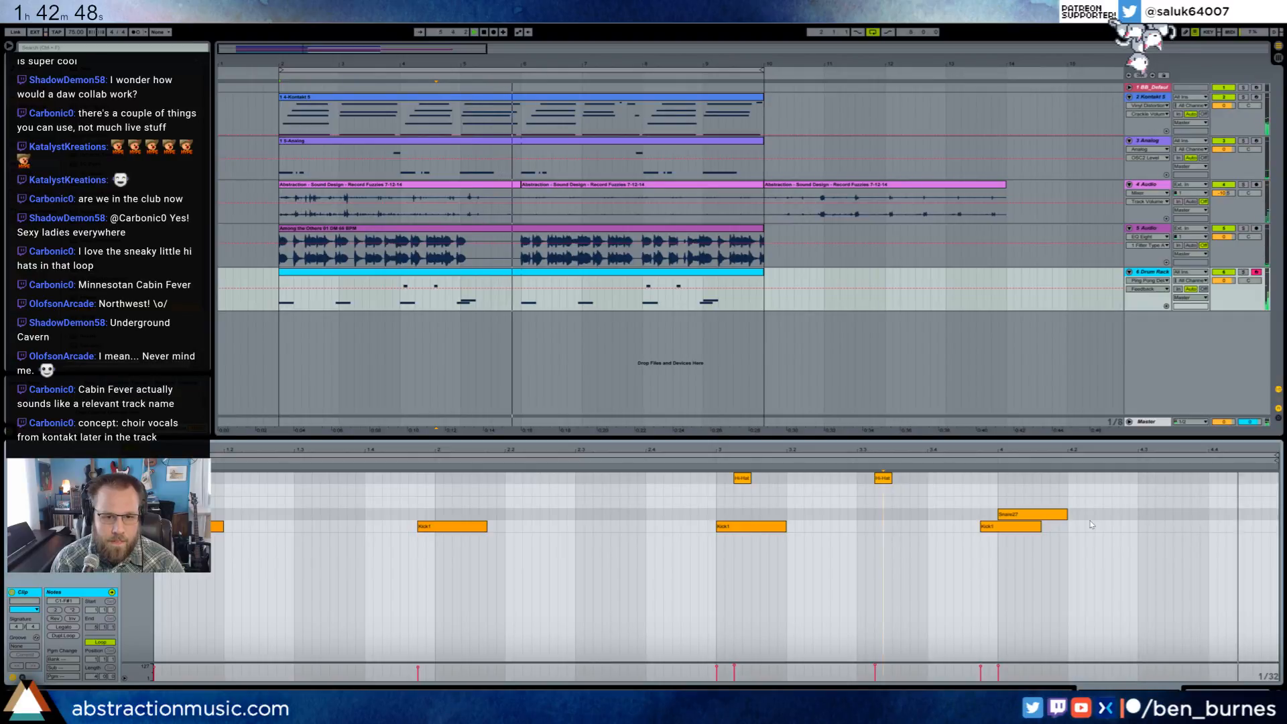
{"action": "double_click", "coordinate": [1263, 527]}
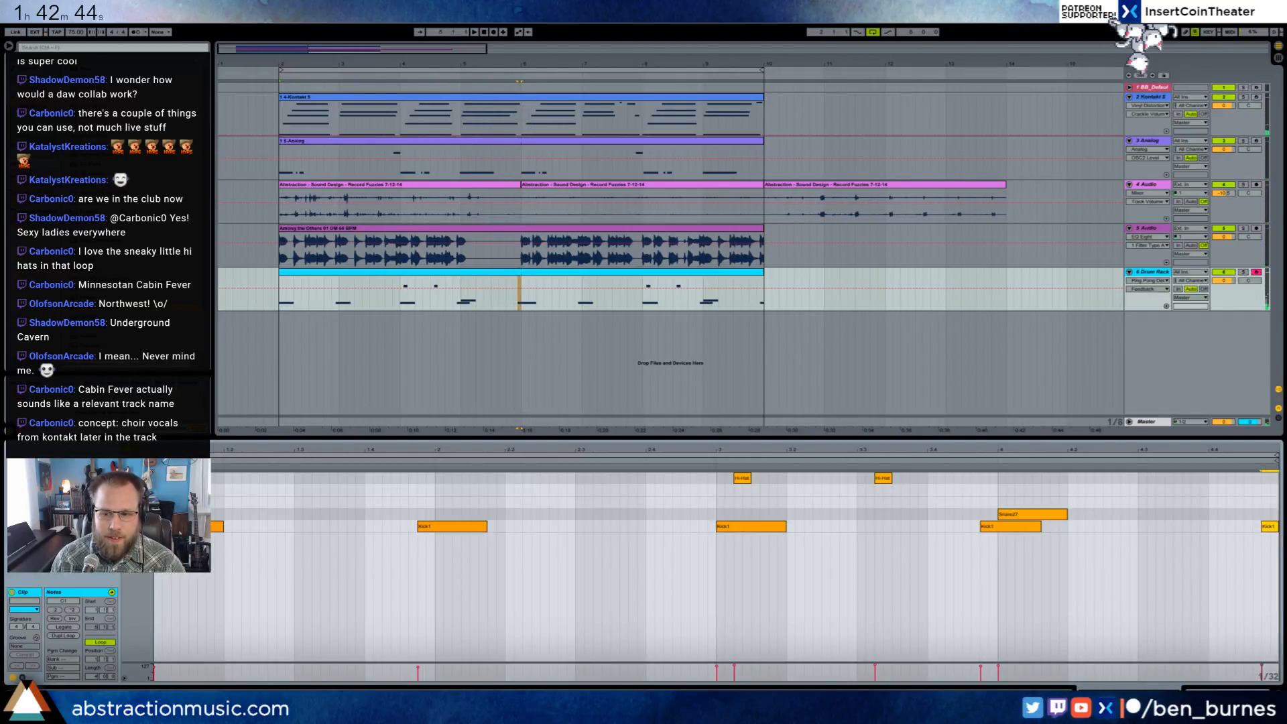
- Replace the Drum Rack's Kick1 sample with the Scratch OS kick and the middle hi-hat pad with the Scratch OS hi-hat
{"action": "key", "text": "shift+Tab"}
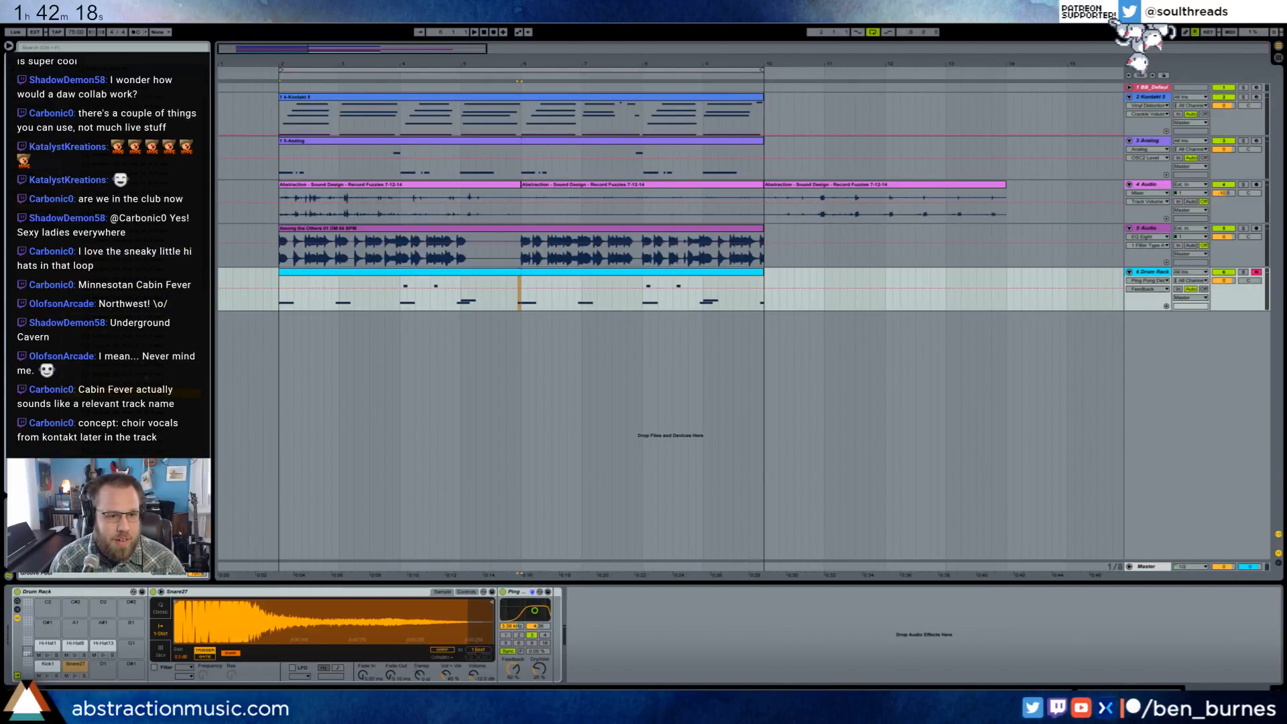
{"action": "left_click_drag", "start_coordinate": [124, 374], "coordinate": [48, 665]}
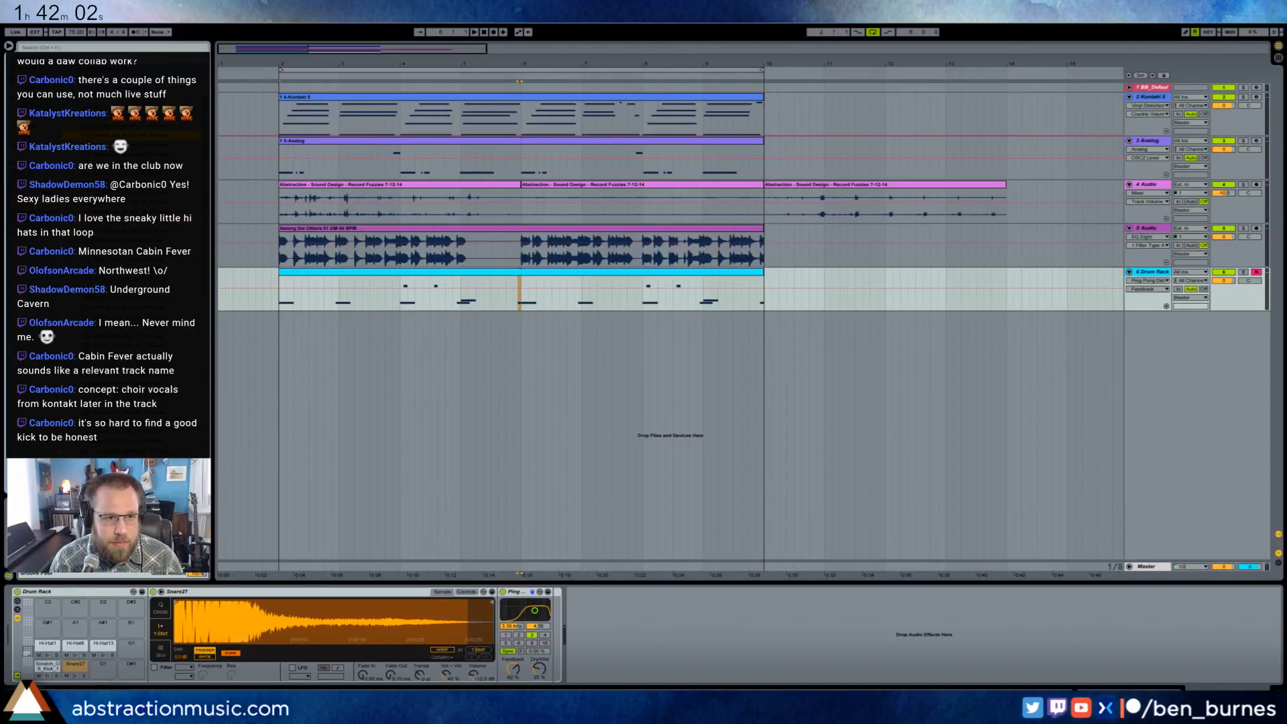
{"action": "left_click_drag", "start_coordinate": [144, 144], "coordinate": [72, 649]}
- Reopen the drum clip and add a Scratch hi-hat note a sixteenth into the third bar, repeating it every eighth note into bar four
{"action": "double_click", "coordinate": [562, 272]}
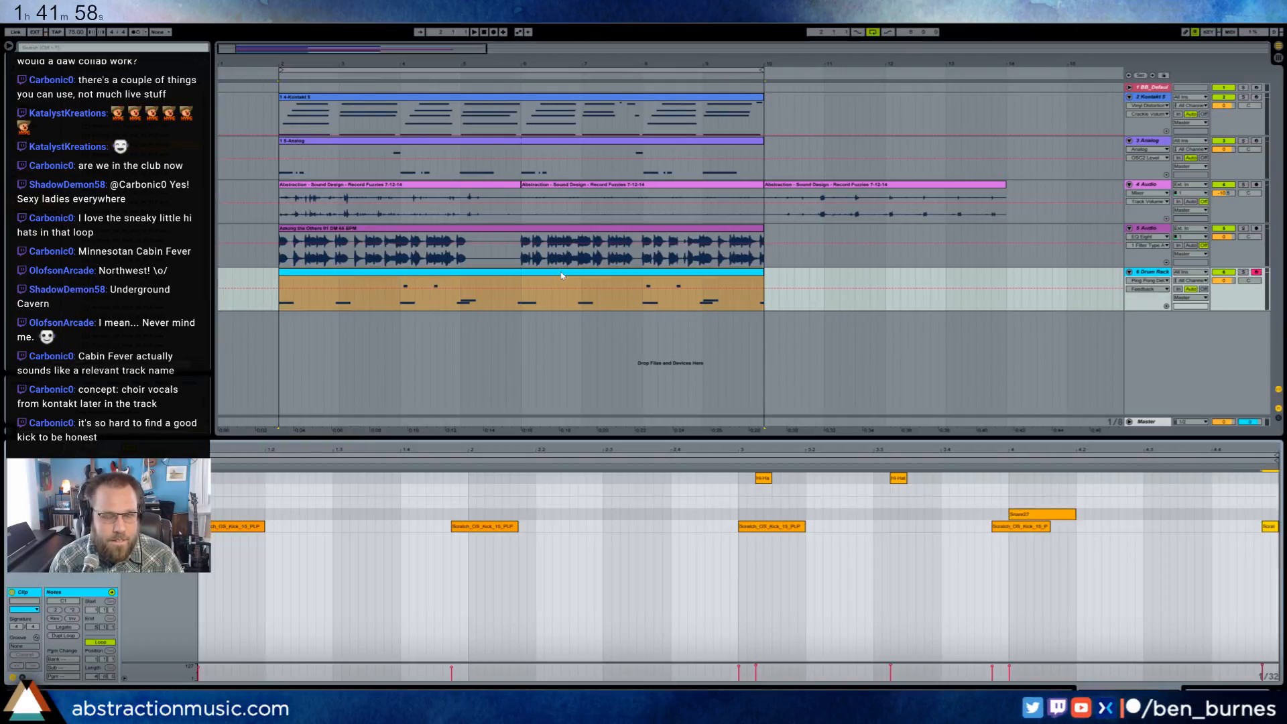
{"action": "double_click", "coordinate": [765, 491]}
{"action": "key", "text": "ctrl+d"}
{"action": "key", "text": "ctrl+d"}
{"action": "key", "text": "ctrl+d"}
{"action": "key", "text": "ctrl+d"}
{"action": "key", "text": "ctrl+d"}
{"action": "key", "text": "ctrl+d"}
{"action": "key", "text": "ctrl+d"}
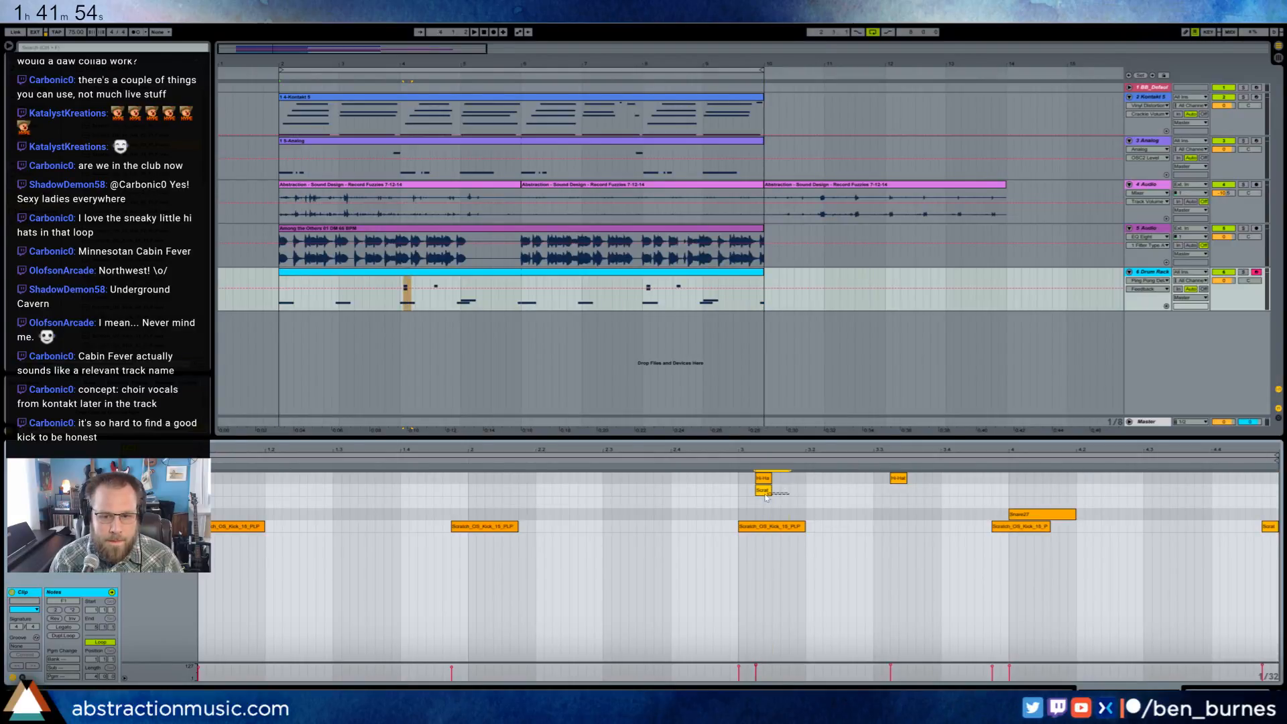
{"action": "key", "text": "ctrl+d"}
{"action": "key", "text": "ctrl+d"}
{"action": "key", "text": "ctrl+d"}
{"action": "key", "text": "ctrl+d"}
{"action": "key", "text": "ctrl+d"}
{"action": "key", "text": "ctrl+d"}
{"action": "key", "text": "ctrl+d"}
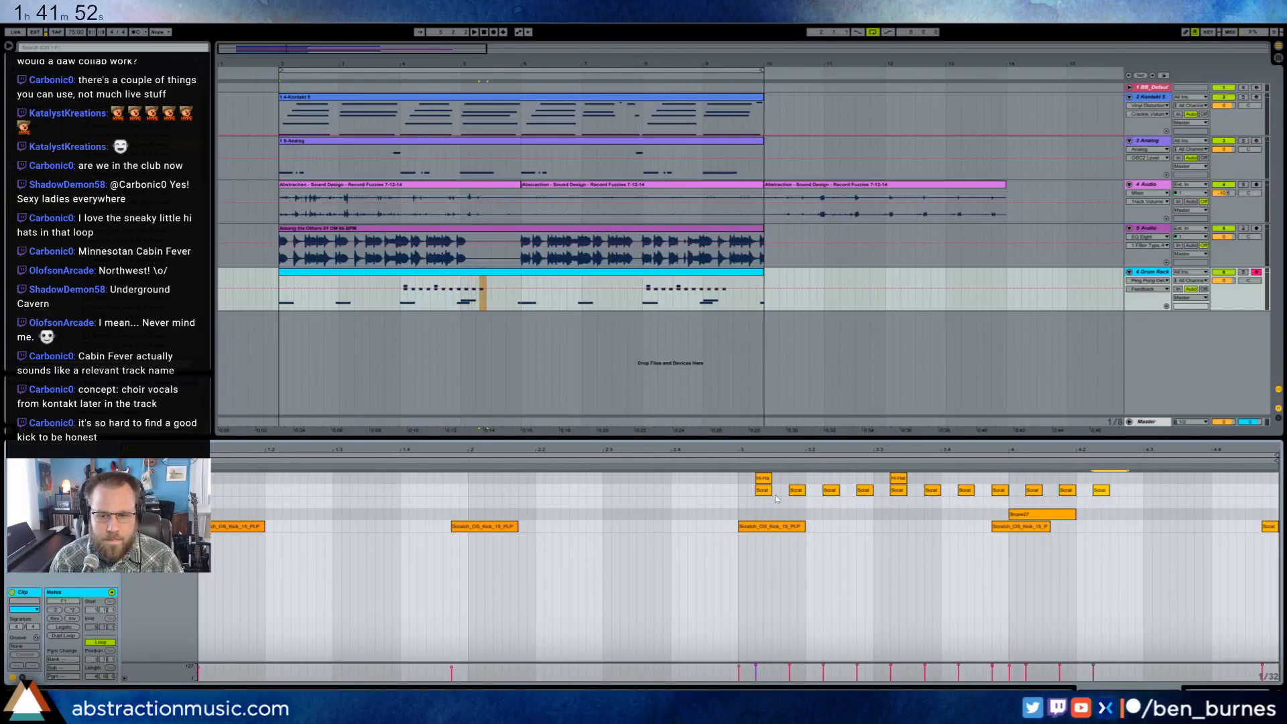
{"action": "left_click_drag", "start_coordinate": [798, 492], "coordinate": [740, 488]}
{"action": "key", "text": "ctrl+d"}
{"action": "key", "text": "ctrl+d"}
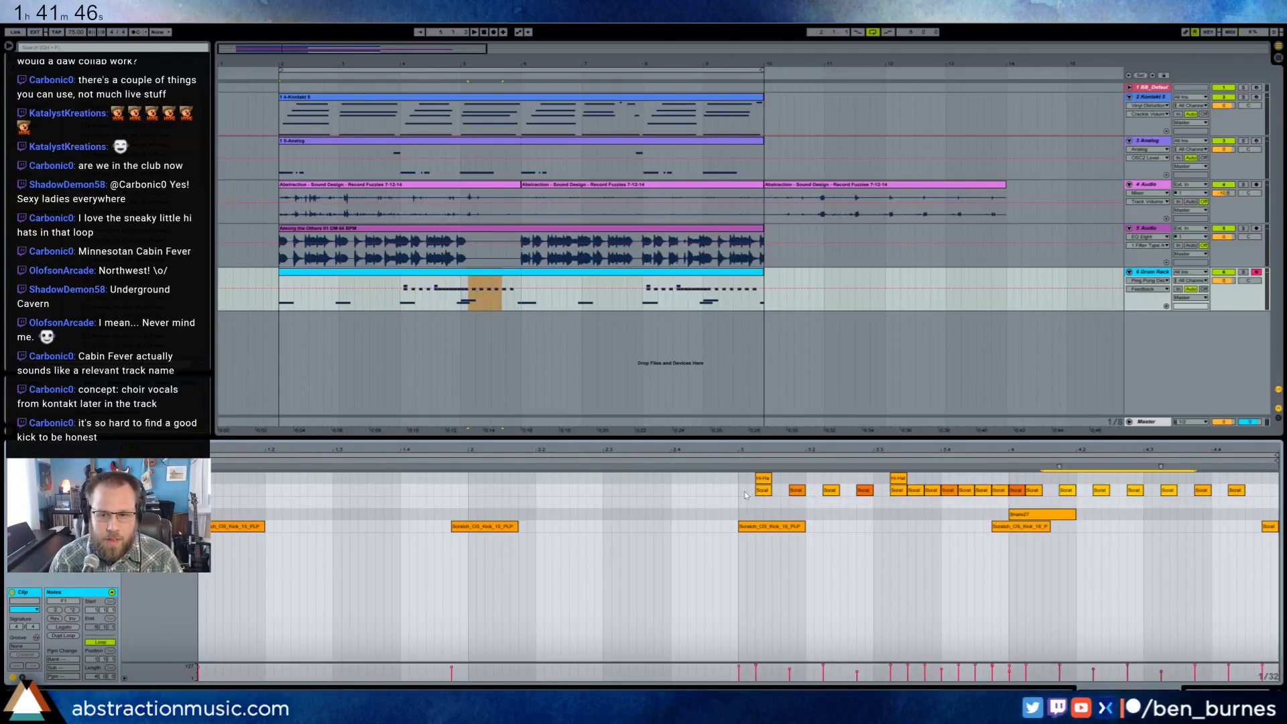
{"action": "key", "text": "ctrl+z"}
{"action": "key", "text": "ctrl+z"}
{"action": "key", "text": "ctrl+z"}
{"action": "key", "text": "ctrl+z"}
{"action": "key", "text": "ctrl+z"}
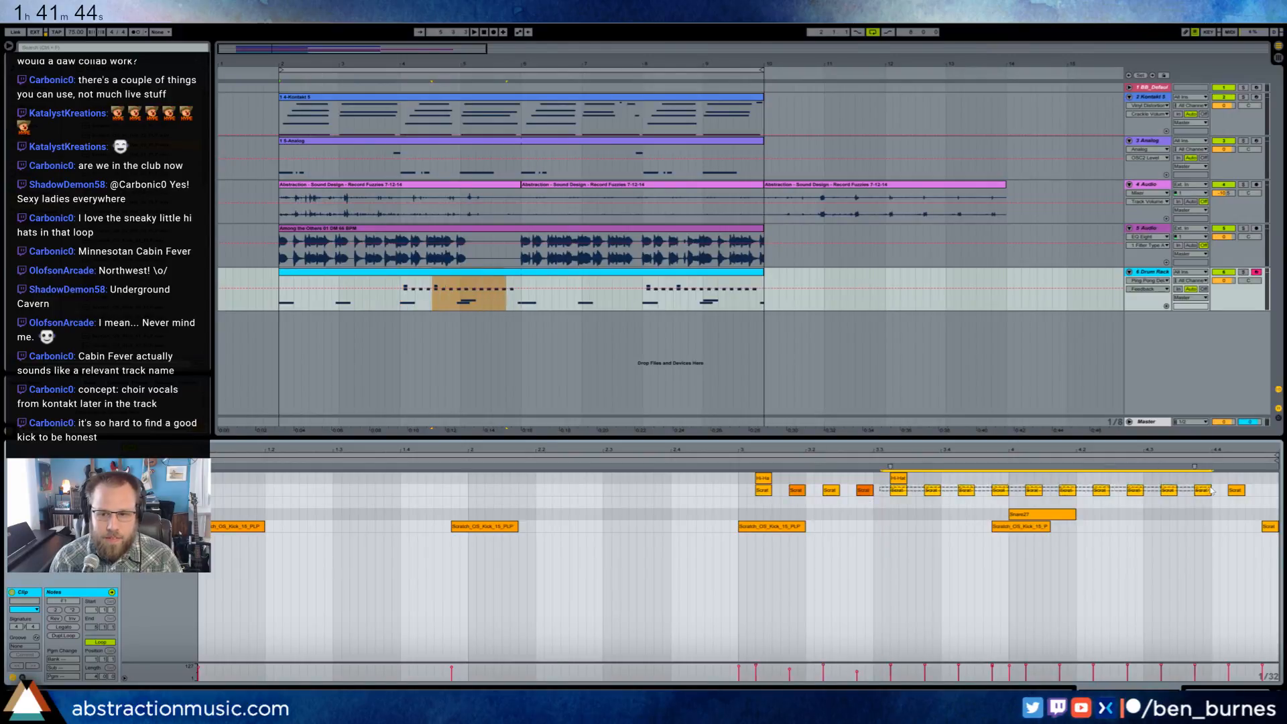
- Select the third bar's first two beats of Scratch hi-hats and duplicate the four-note group through the end of the fourth bar
{"action": "left_click_drag", "start_coordinate": [812, 496], "coordinate": [874, 497]}
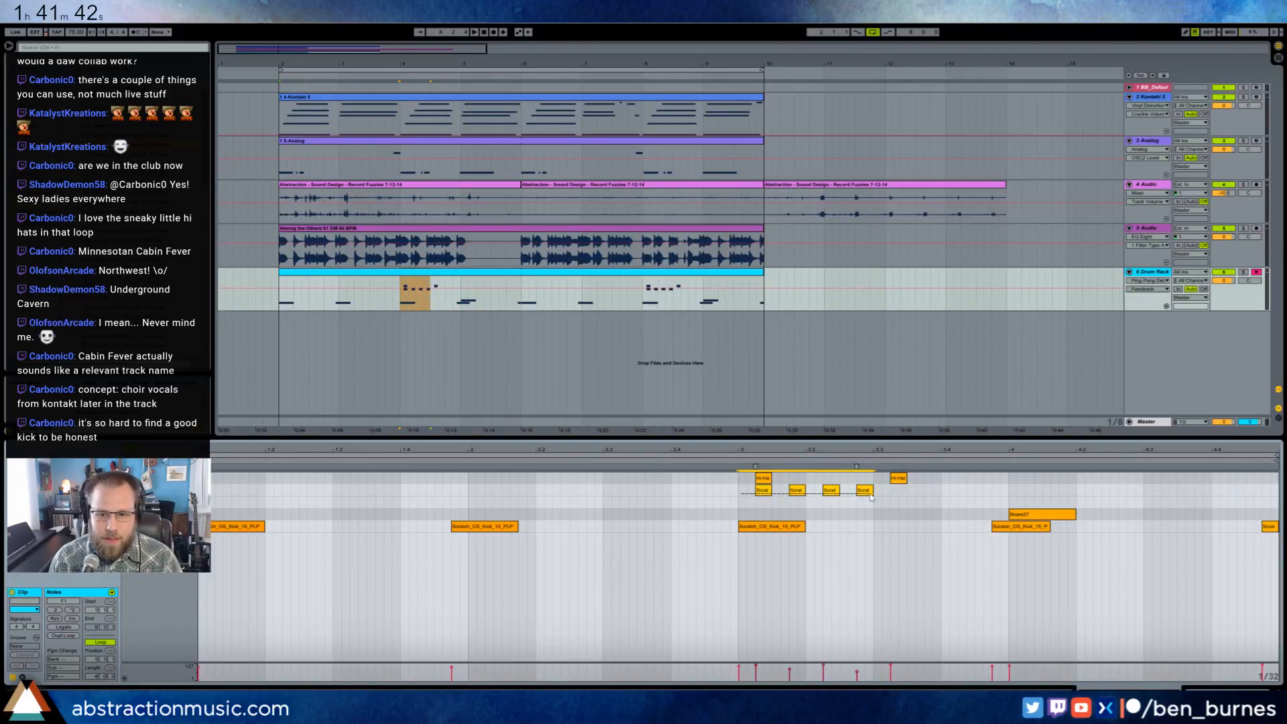
{"action": "key", "text": "ctrl+d"}
{"action": "key", "text": "ctrl+d"}
{"action": "key", "text": "ctrl+d"}
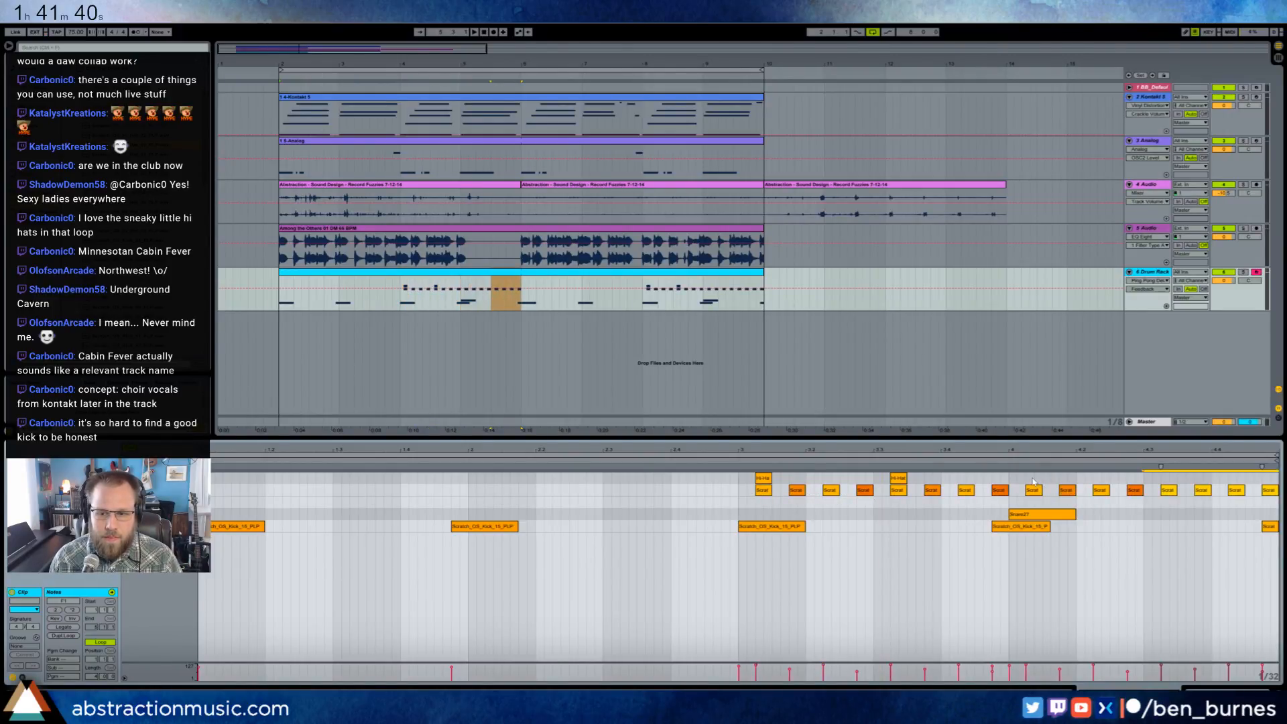
- Delete the first four Scratch hi-hats of the fourth bar, add a single top-row hi-hat in their place and play the loop
{"action": "left_click_drag", "start_coordinate": [1031, 480], "coordinate": [1153, 503]}
{"action": "key", "text": "Delete"}
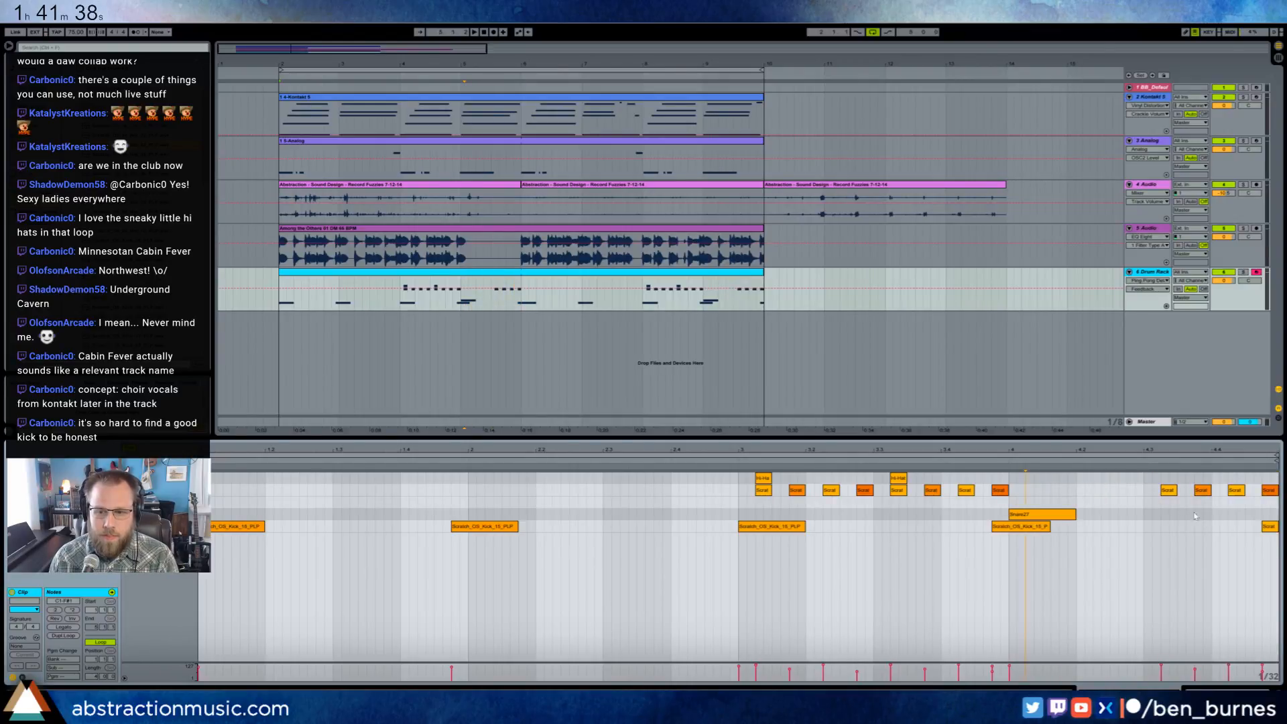
{"action": "double_click", "coordinate": [1032, 478]}
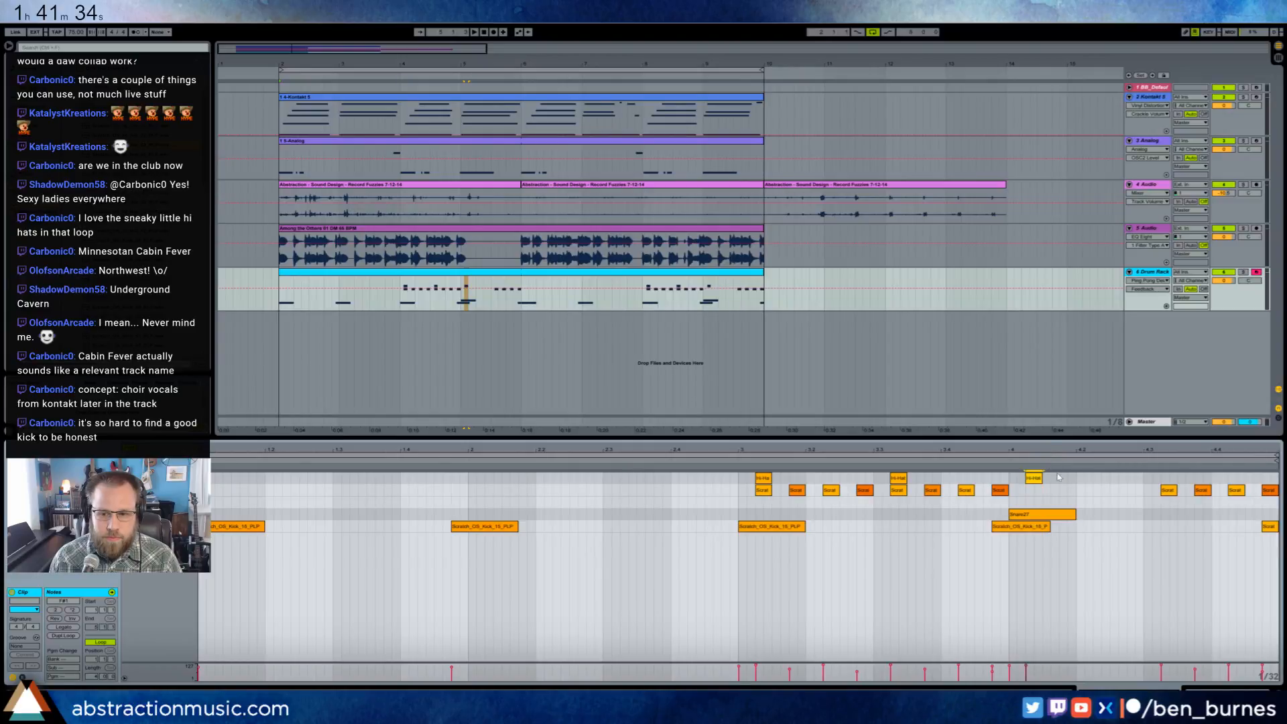
{"action": "left_click_drag", "start_coordinate": [1061, 472], "coordinate": [752, 481]}
{"action": "key", "text": "space"}
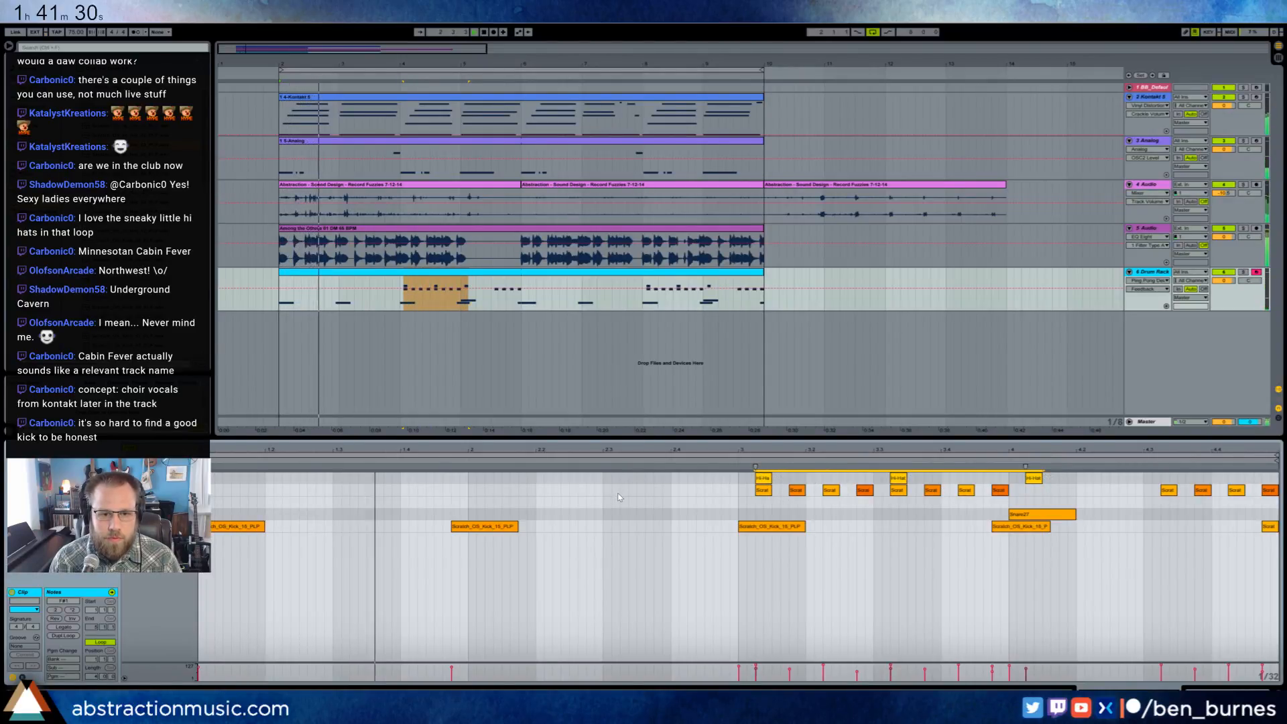
- Split the drum clip at bar 6 and remove the top-row hi-hat note from the second clip's fourth bar
{"action": "left_click_drag", "start_coordinate": [523, 295], "coordinate": [762, 304]}
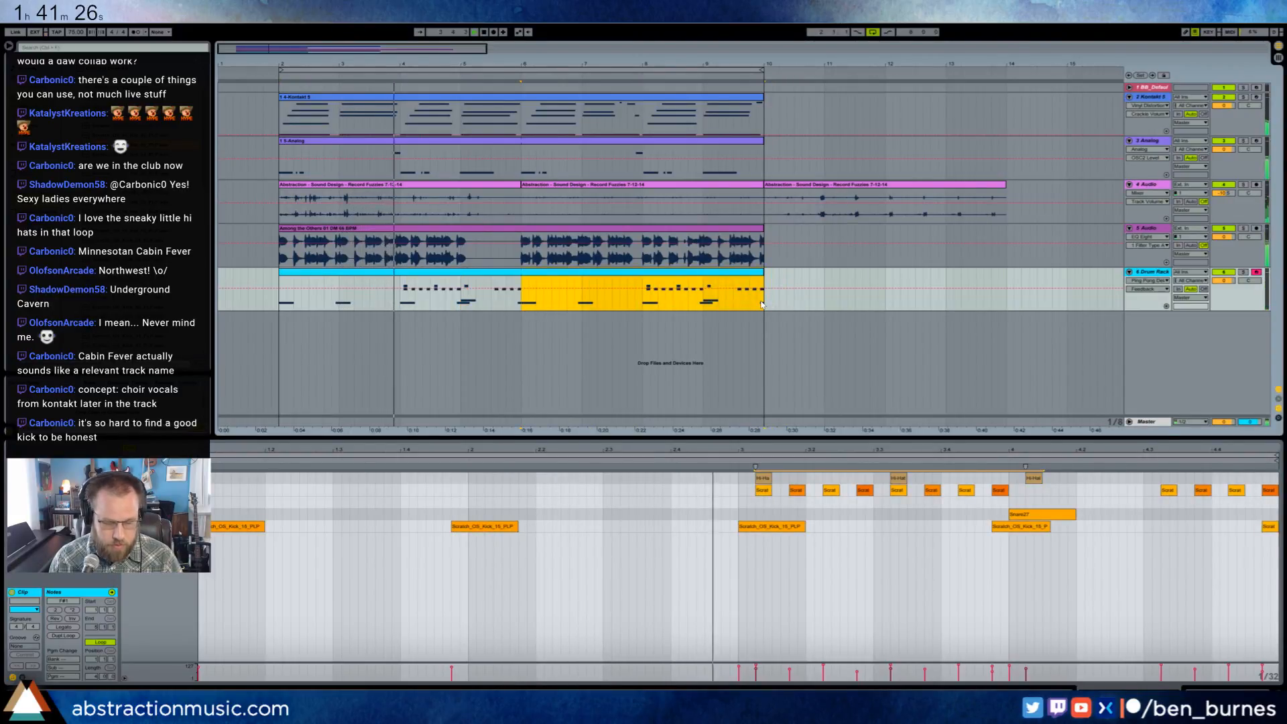
{"action": "key", "text": "ctrl+e"}
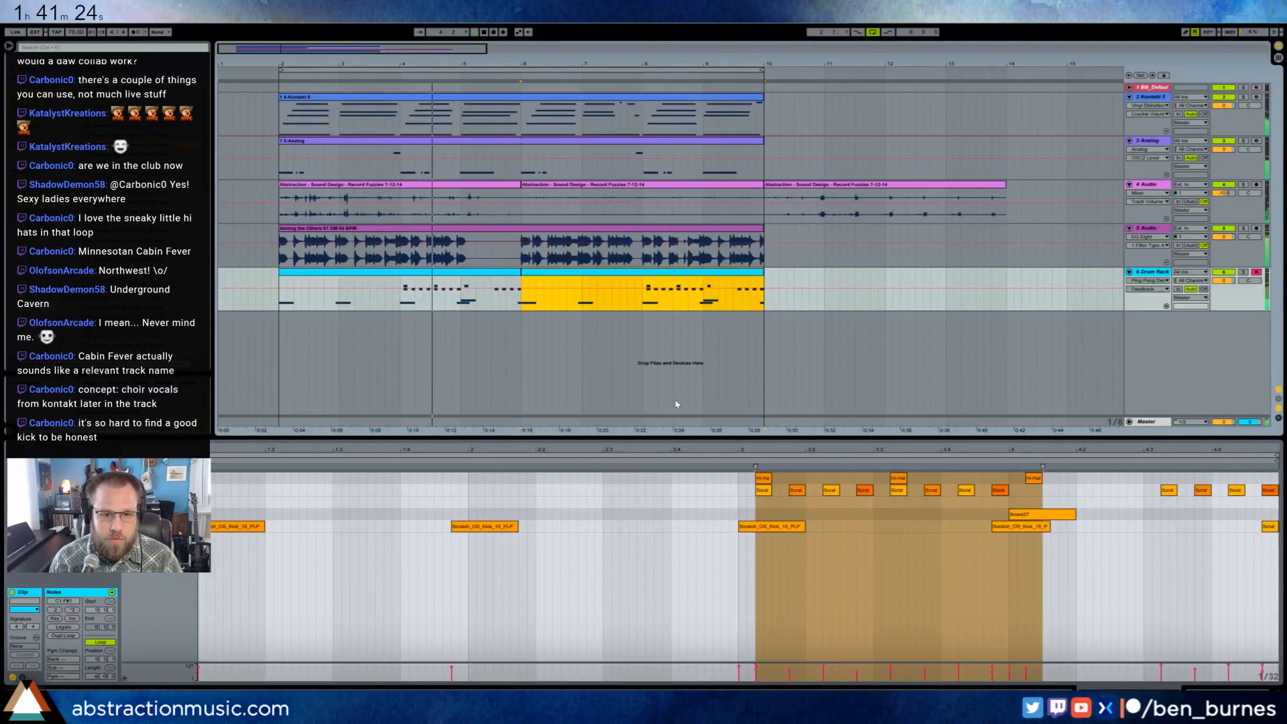
{"action": "left_click", "coordinate": [634, 403]}
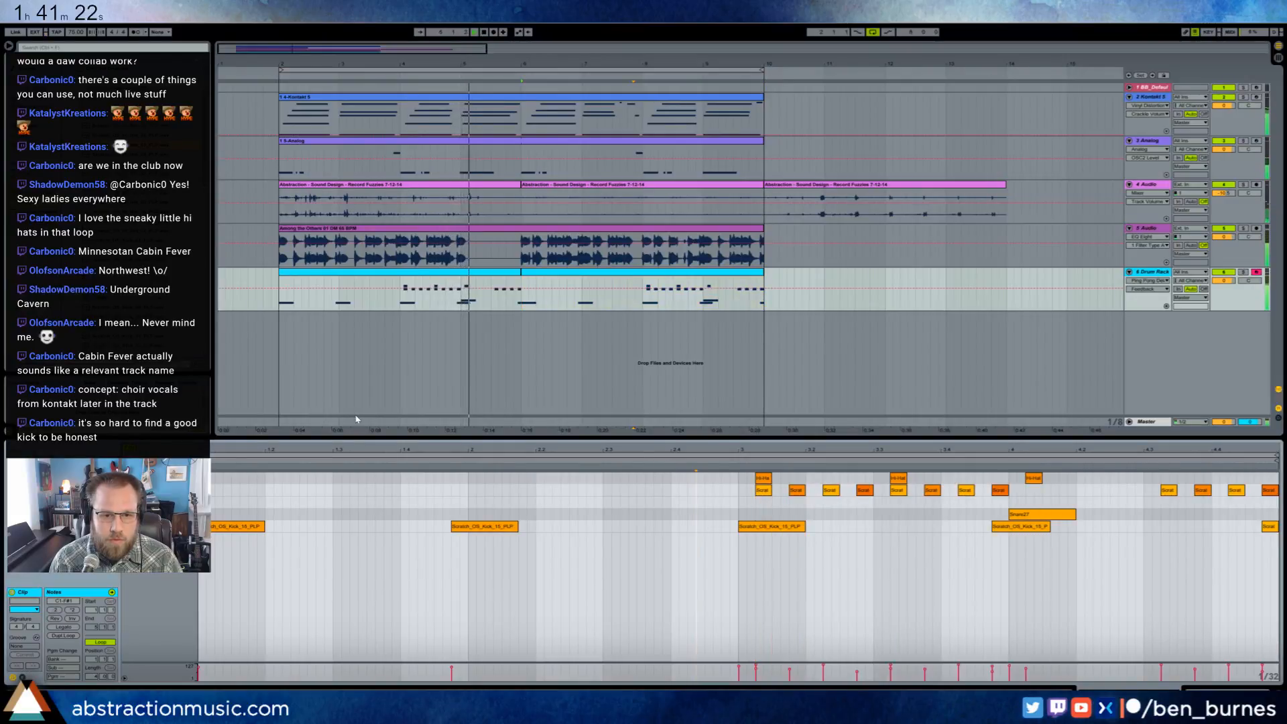
{"action": "double_click", "coordinate": [1034, 478]}
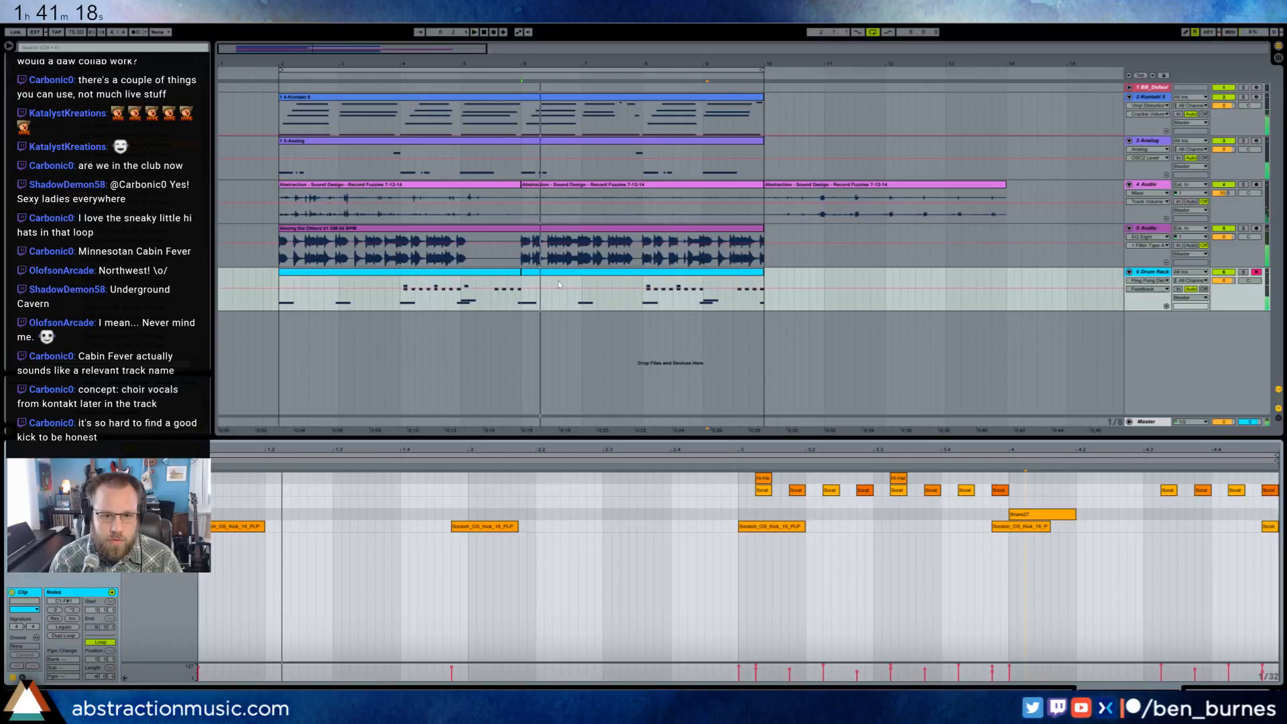
- Copy the hi-hat pattern from the second drum clip's third bar into its first, second and fourth bars
{"action": "left_click", "coordinate": [656, 278]}
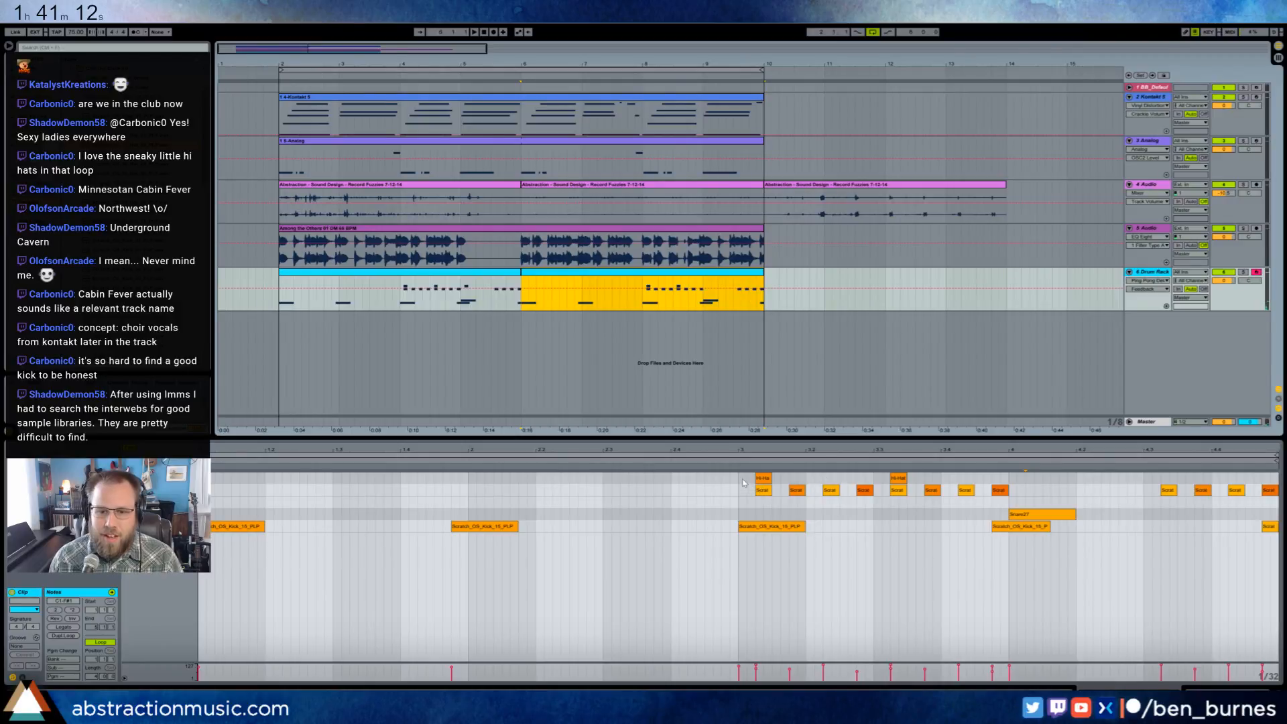
{"action": "left_click_drag", "start_coordinate": [743, 482], "coordinate": [1006, 495]}
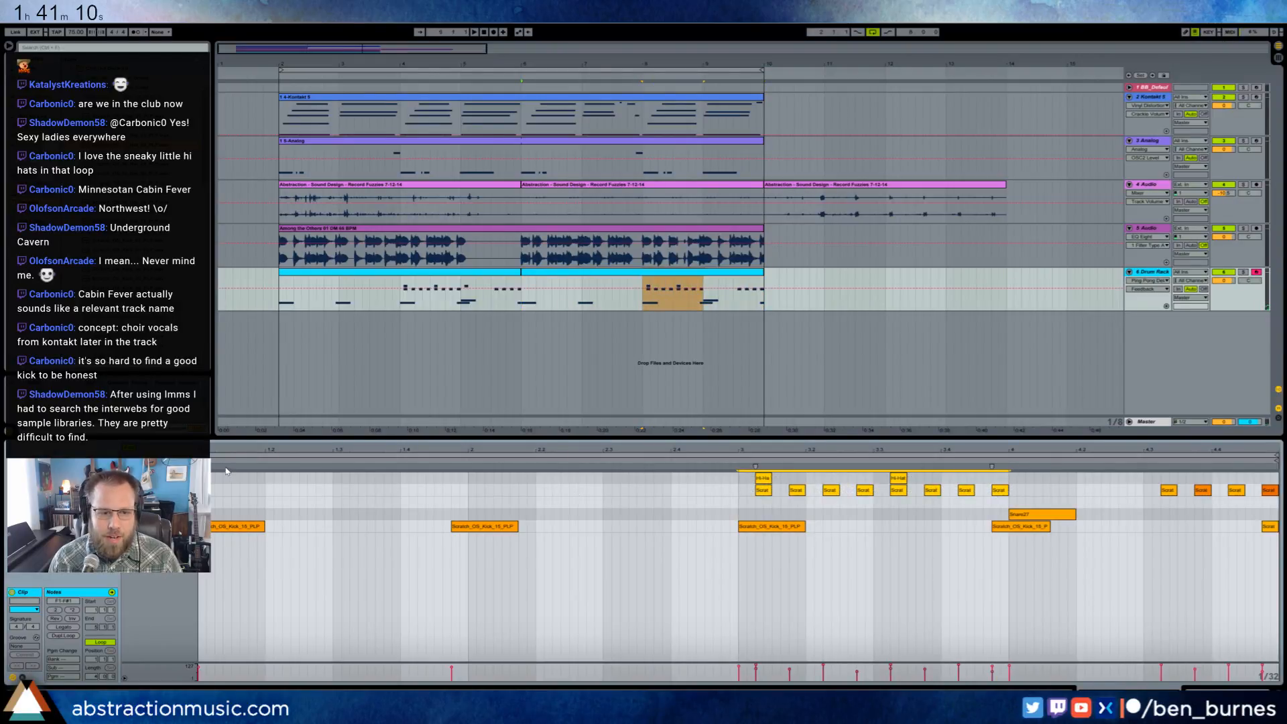
{"action": "left_click", "coordinate": [200, 496]}
{"action": "key", "text": "ctrl+v"}
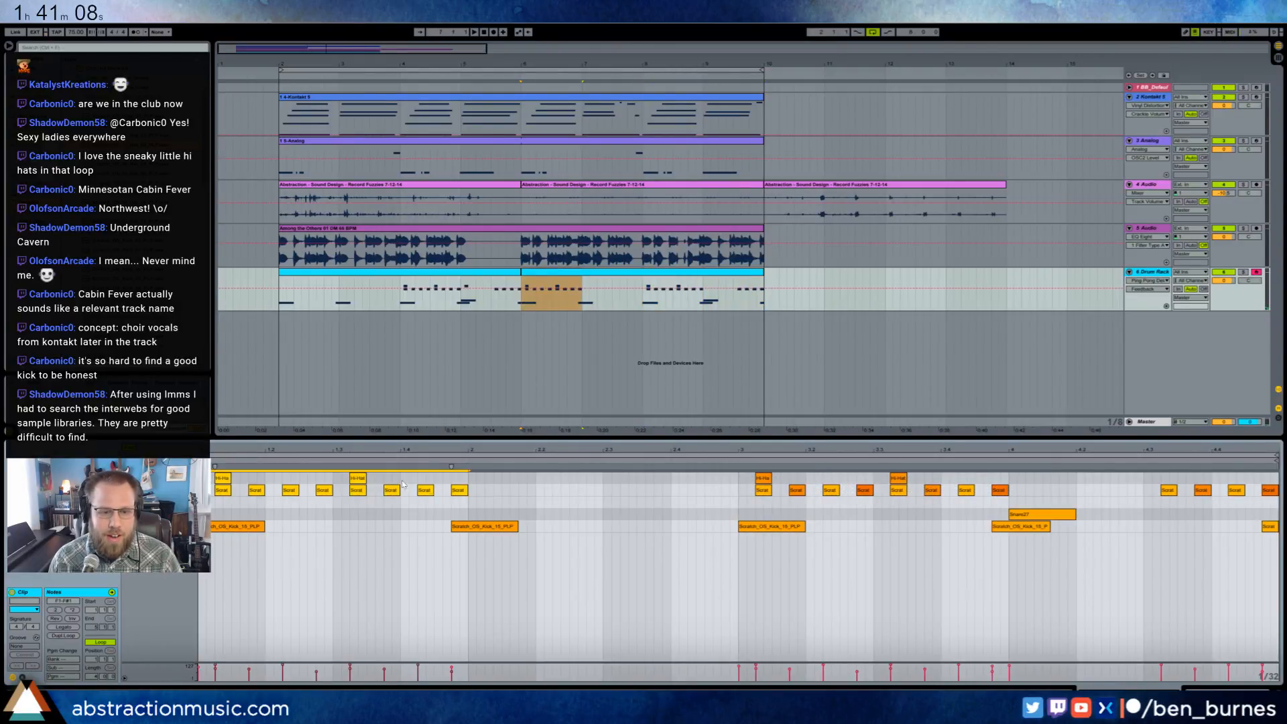
{"action": "key", "text": "ctrl+d"}
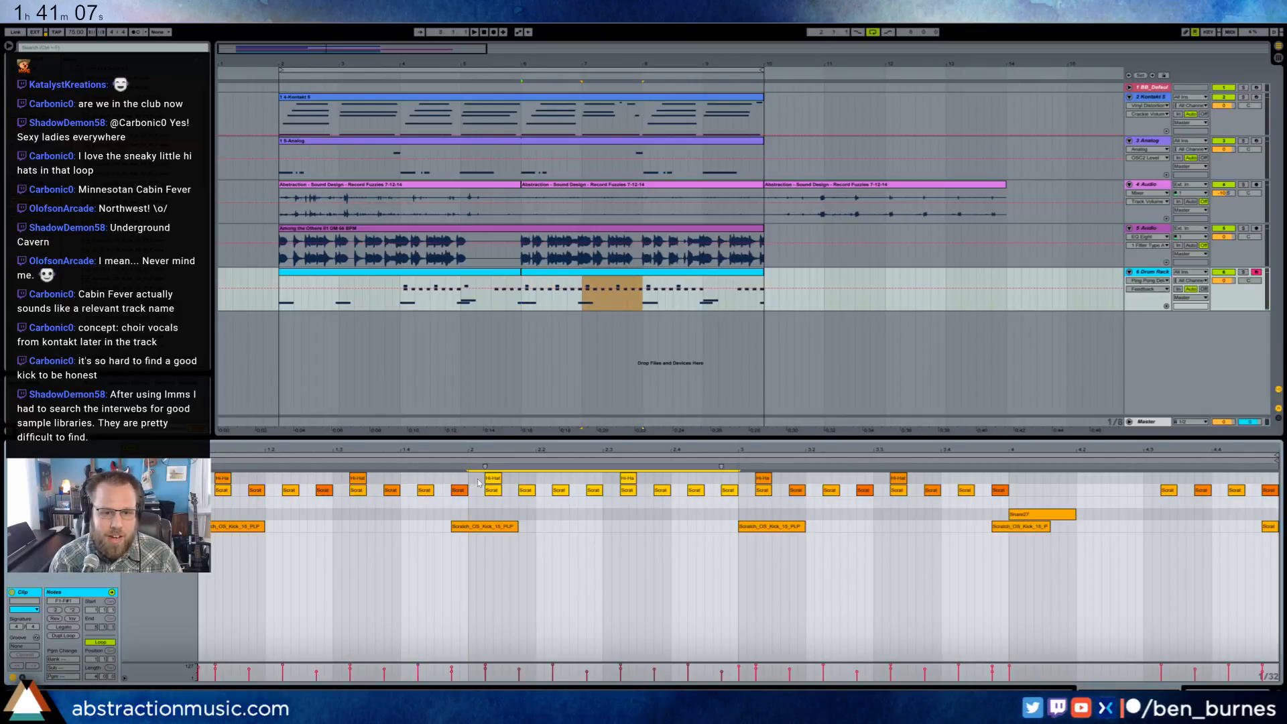
{"action": "left_click", "coordinate": [735, 517]}
{"action": "left_click", "coordinate": [1010, 481]}
{"action": "key", "text": "ctrl+v"}
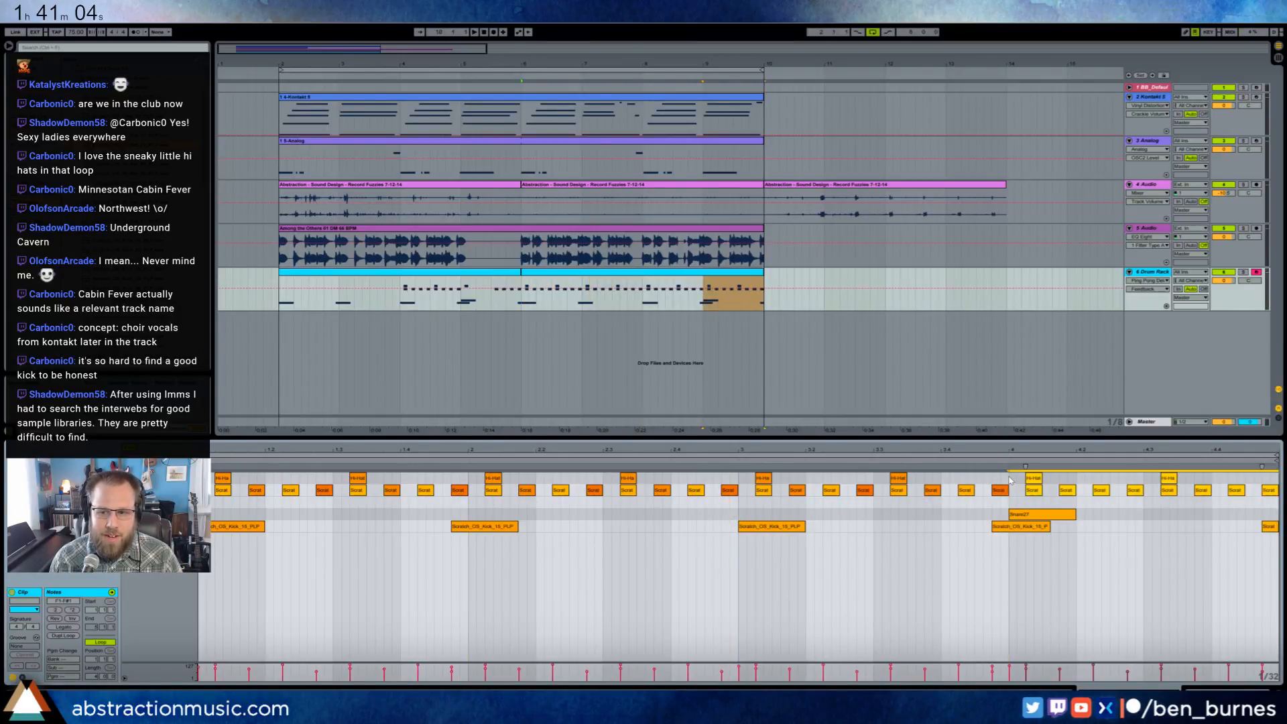
- Select all top-row hi-hat notes in the second drum clip and listen to the filled-out beat
{"action": "key", "text": "ctrl+a"}
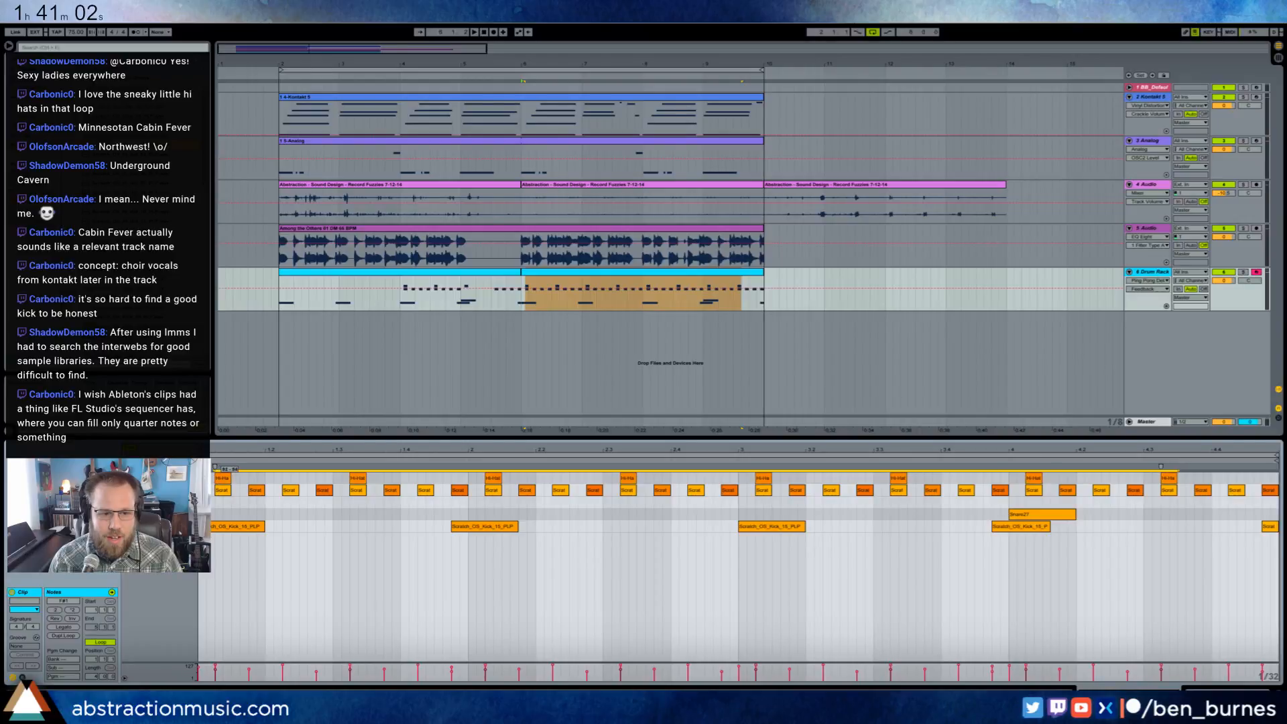
{"action": "left_click", "coordinate": [221, 478]}
{"action": "key", "text": "space"}
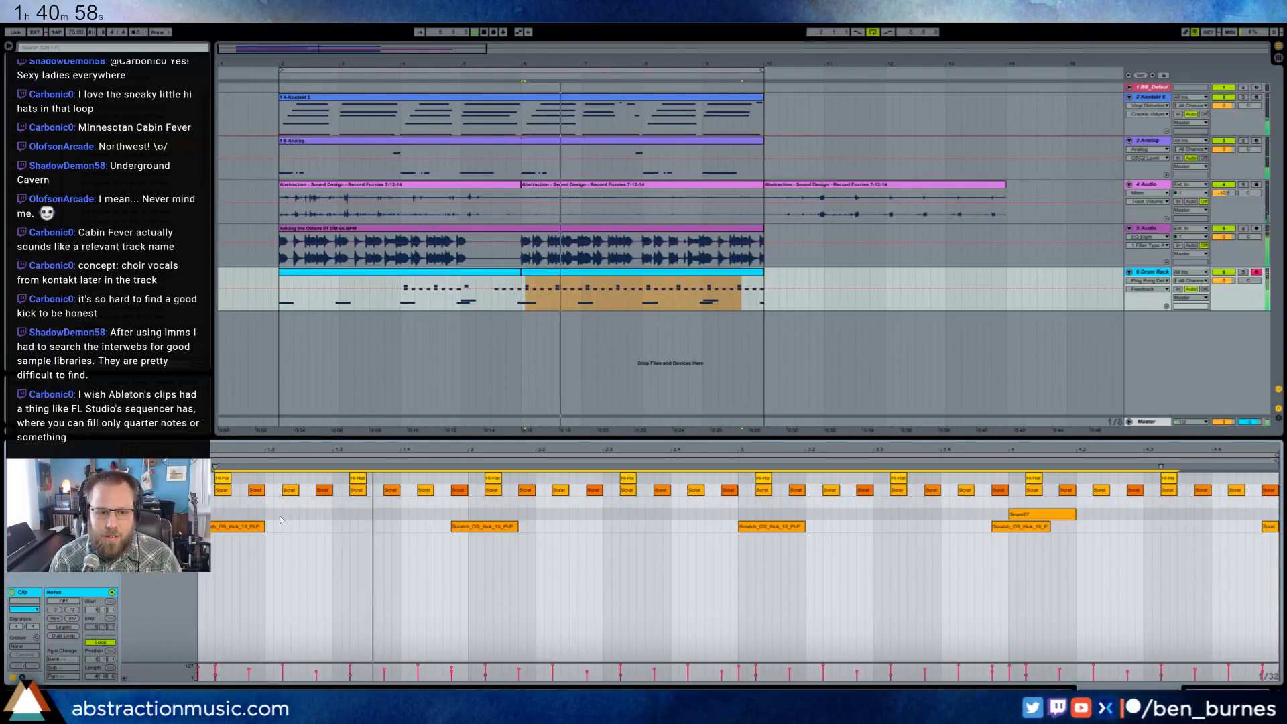
{"action": "left_click", "coordinate": [315, 519]}
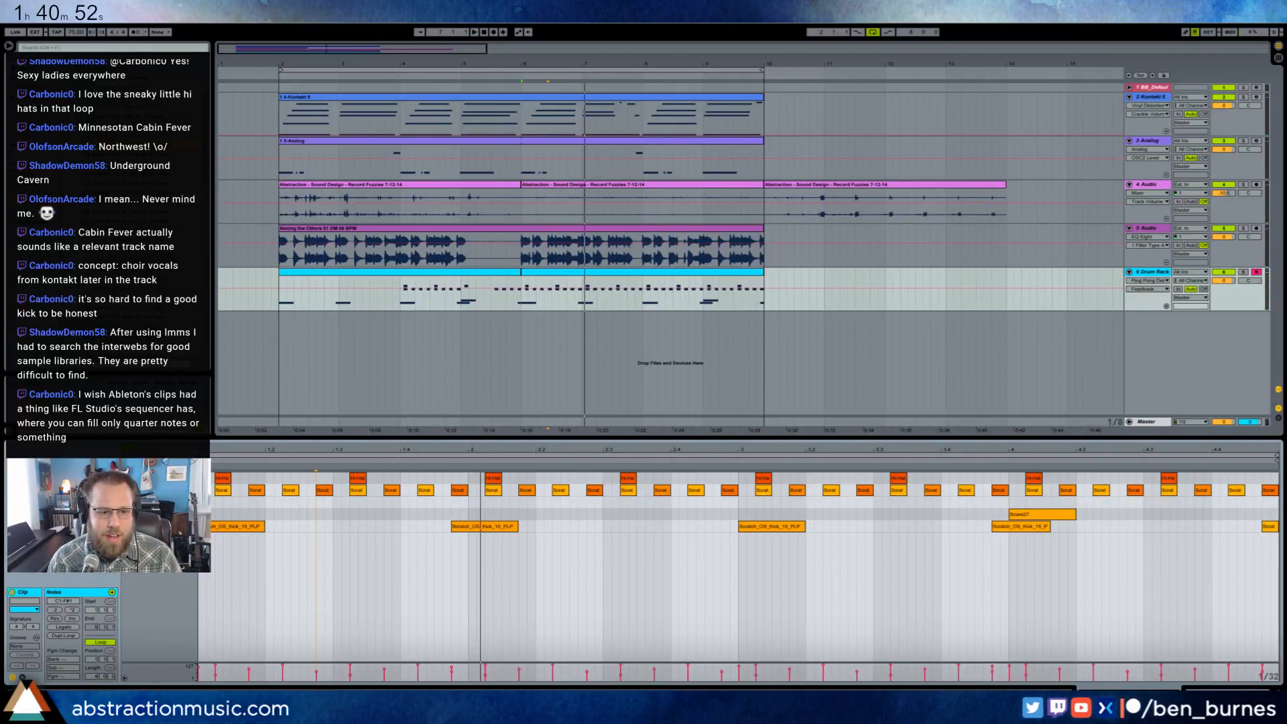
{"action": "left_click", "coordinate": [273, 509]}
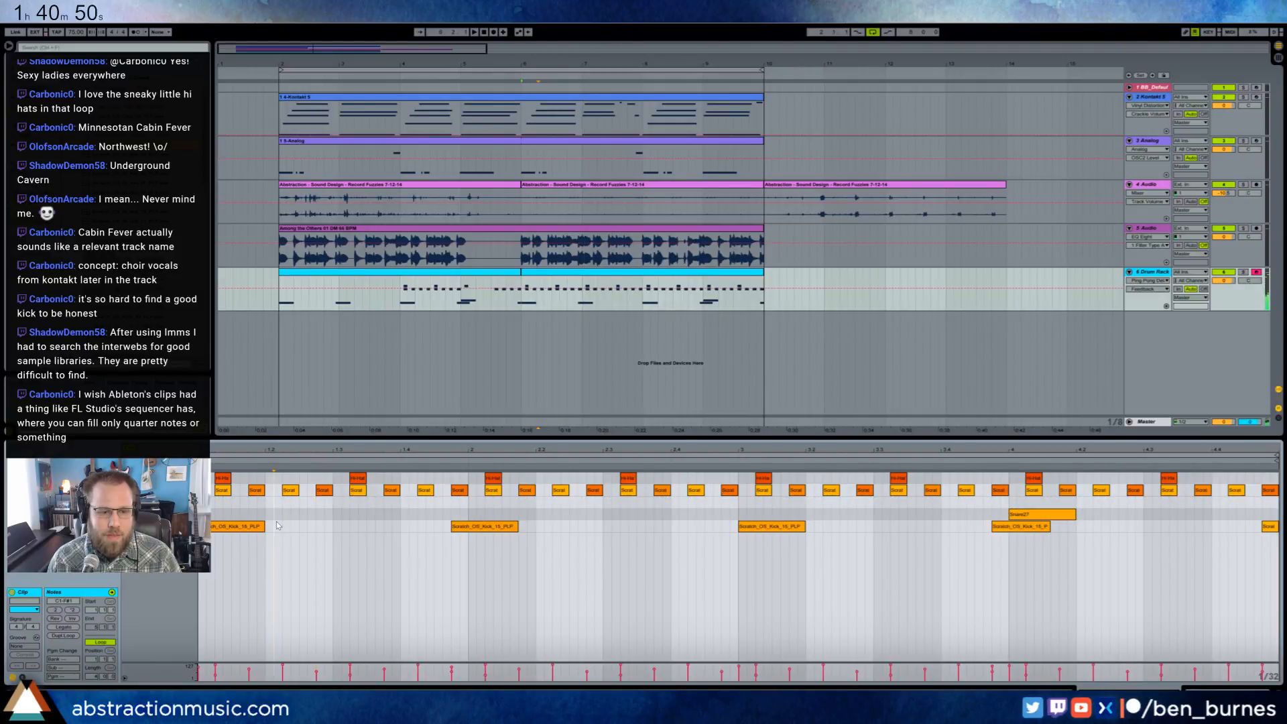
- Add an eighth-long Hi-Hat1 note on the first bar's third beat, duplicate it into the other three bars and play the loop
{"action": "double_click", "coordinate": [340, 502]}
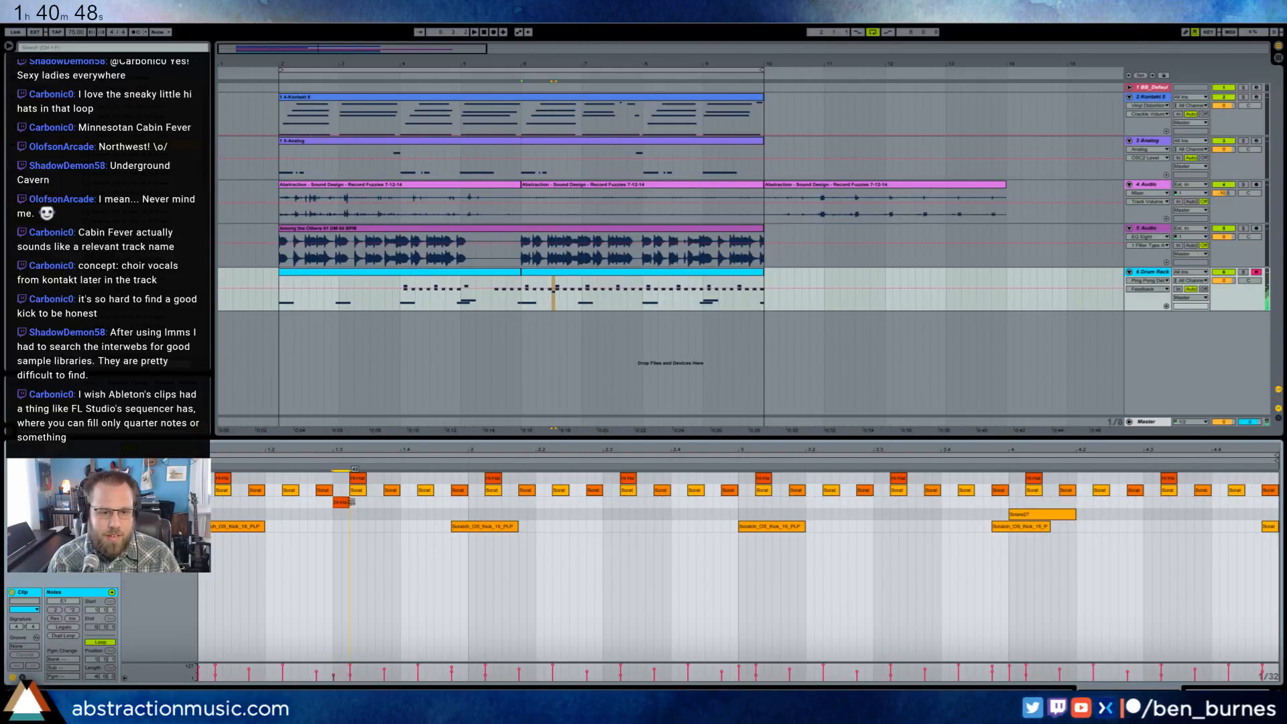
{"action": "left_click_drag", "start_coordinate": [349, 502], "coordinate": [367, 502]}
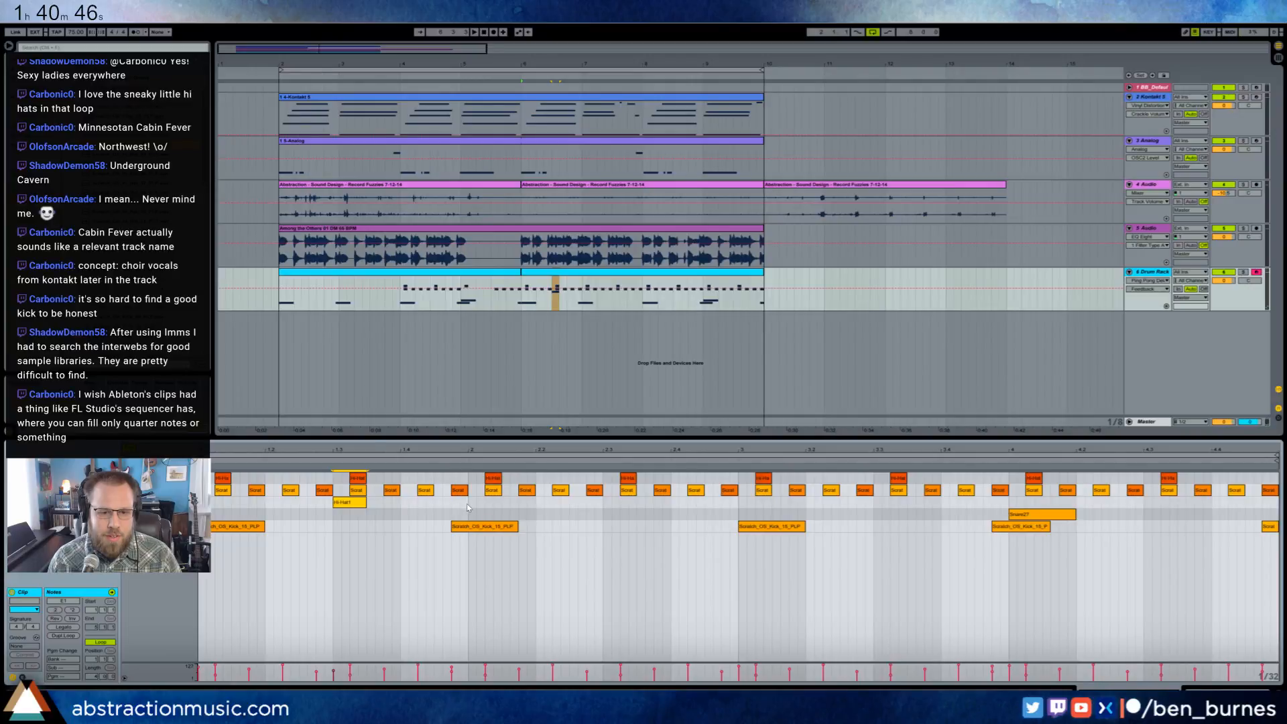
{"action": "left_click_drag", "start_coordinate": [468, 507], "coordinate": [211, 506]}
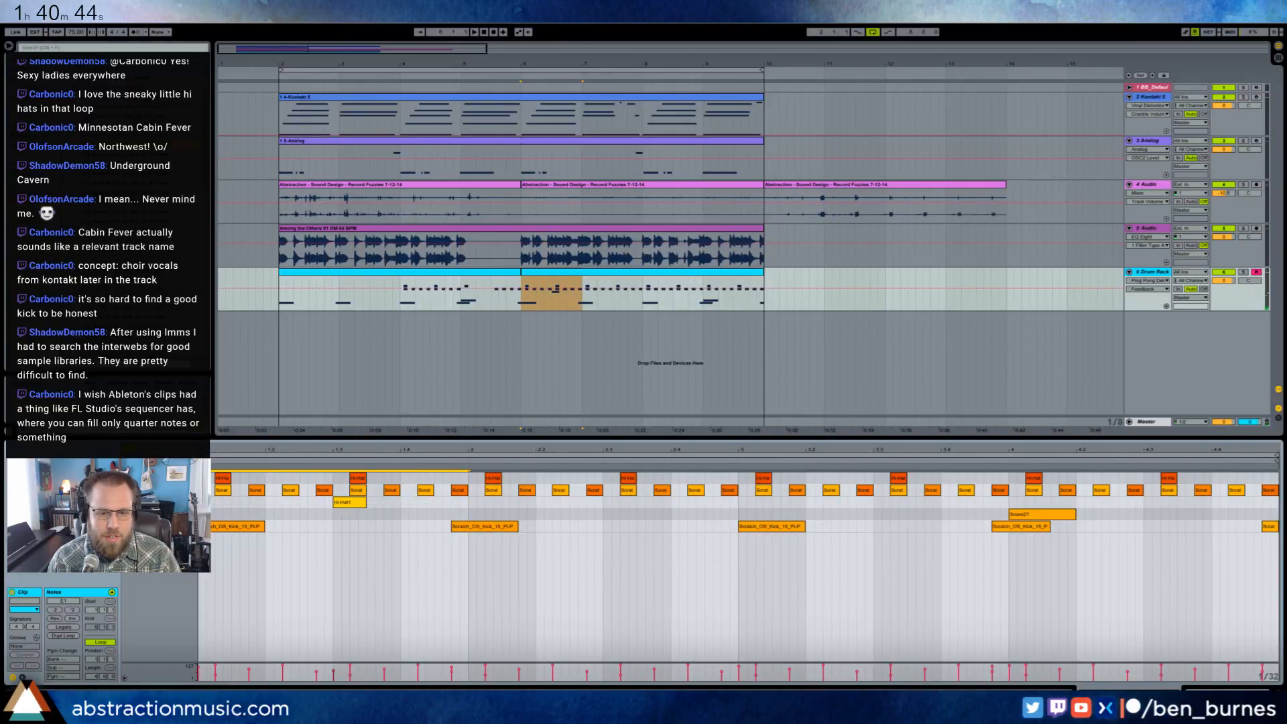
{"action": "key", "text": "ctrl+d"}
{"action": "key", "text": "ctrl+d"}
{"action": "key", "text": "ctrl+d"}
{"action": "key", "text": "space"}
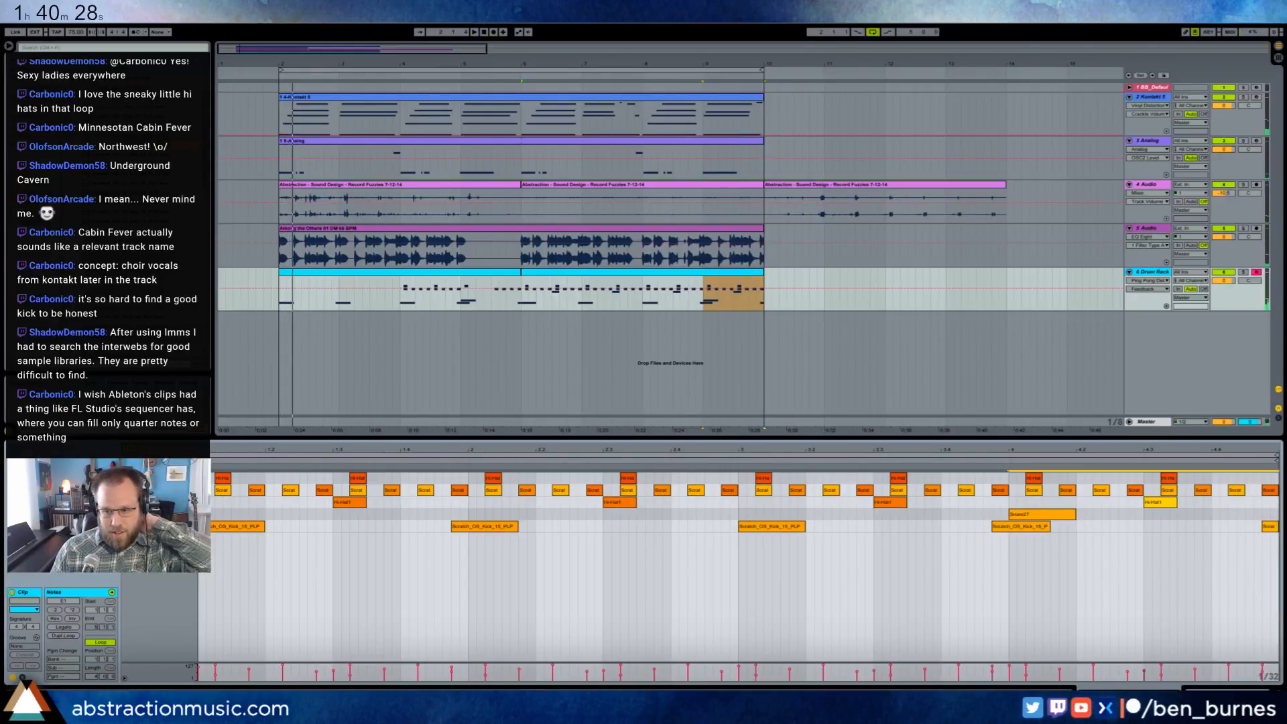
- Audition the three hi-hat pads in the Drum Rack and select the last of them
{"action": "key", "text": "shift+Tab"}
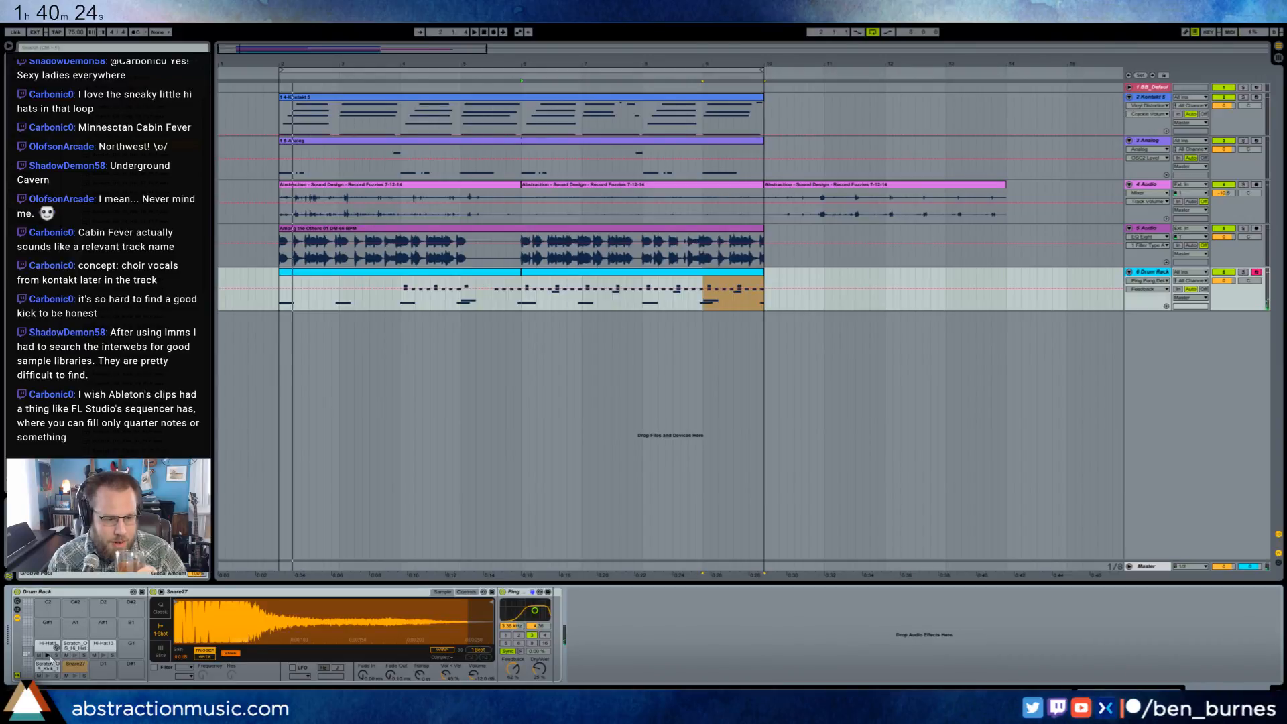
{"action": "left_click", "coordinate": [626, 228]}
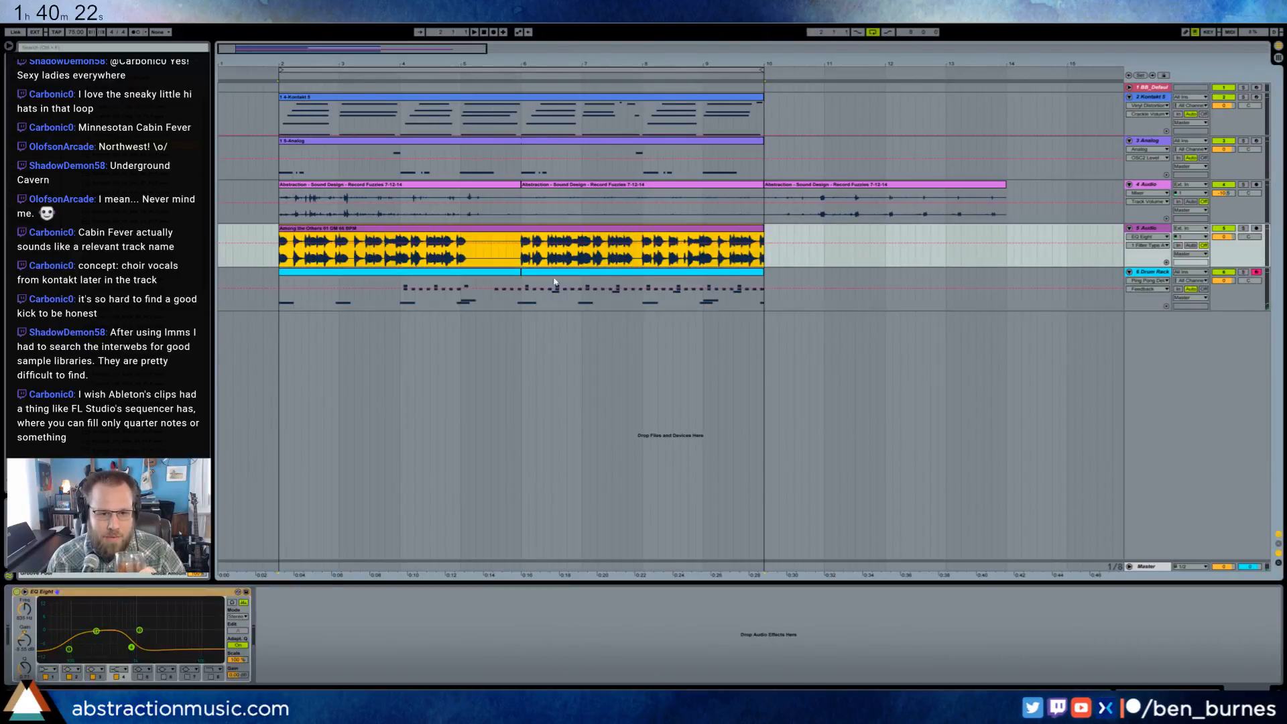
{"action": "left_click", "coordinate": [612, 273]}
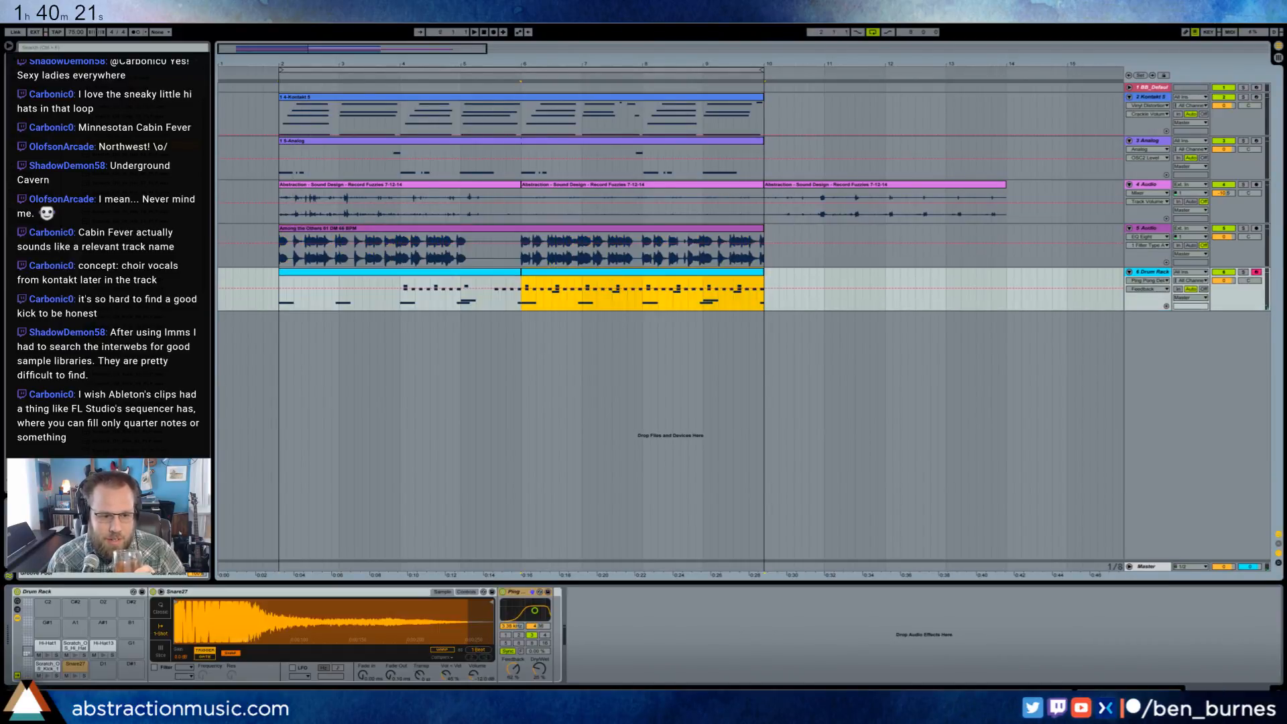
{"action": "left_click", "coordinate": [46, 657]}
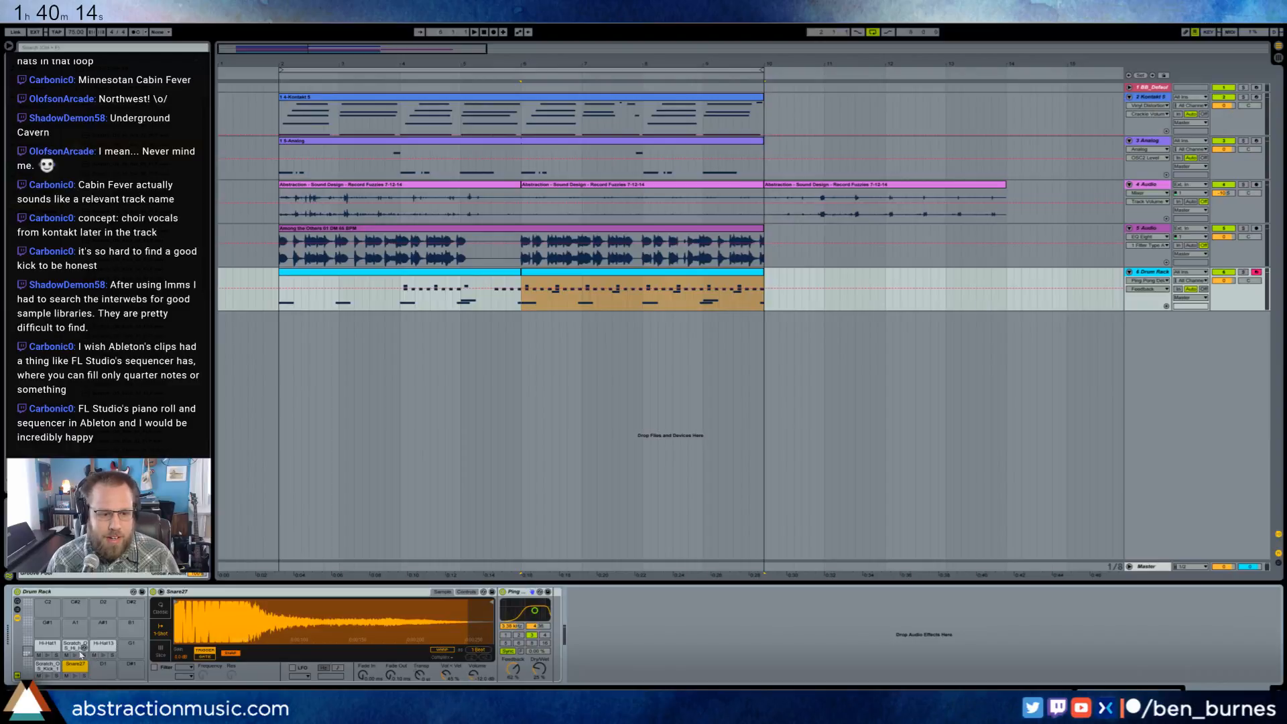
{"action": "left_click", "coordinate": [75, 656]}
{"action": "left_click", "coordinate": [101, 658]}
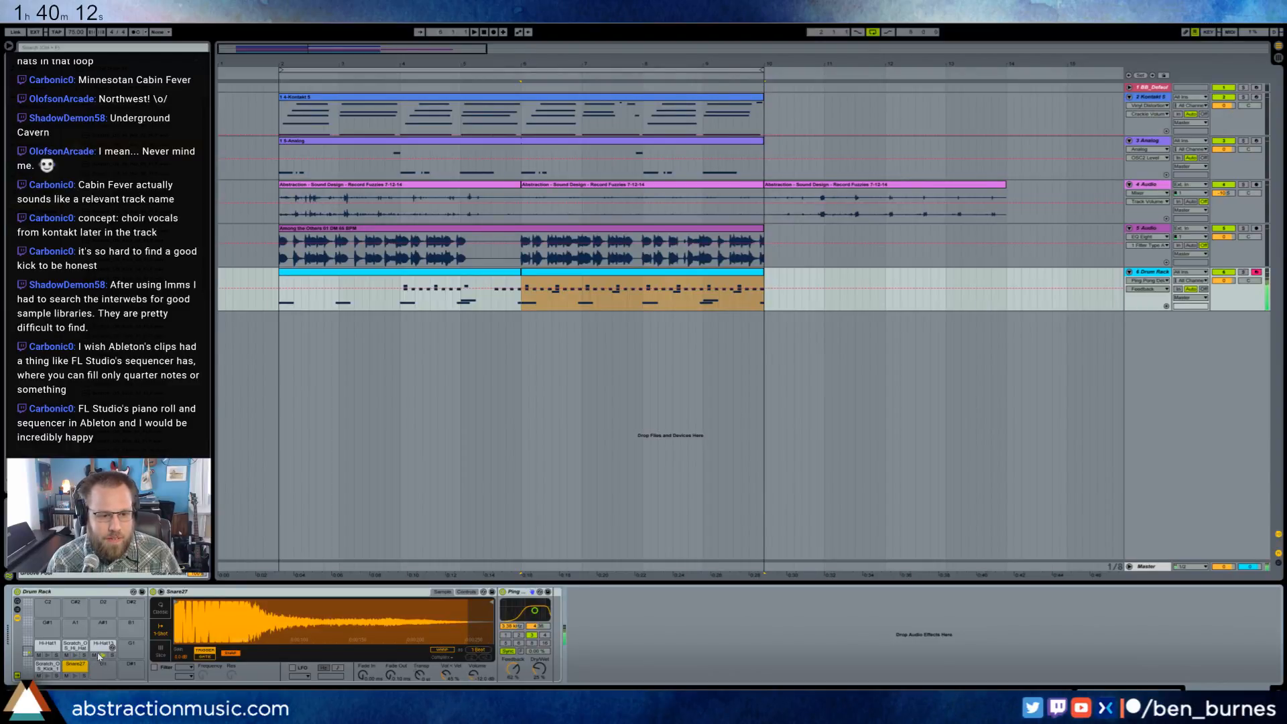
{"action": "left_click", "coordinate": [97, 649]}
- Play the second drum clip and add an eighth-long Hi-Hat1 note on the offbeat of the second bar's fourth beat
{"action": "double_click", "coordinate": [540, 272]}
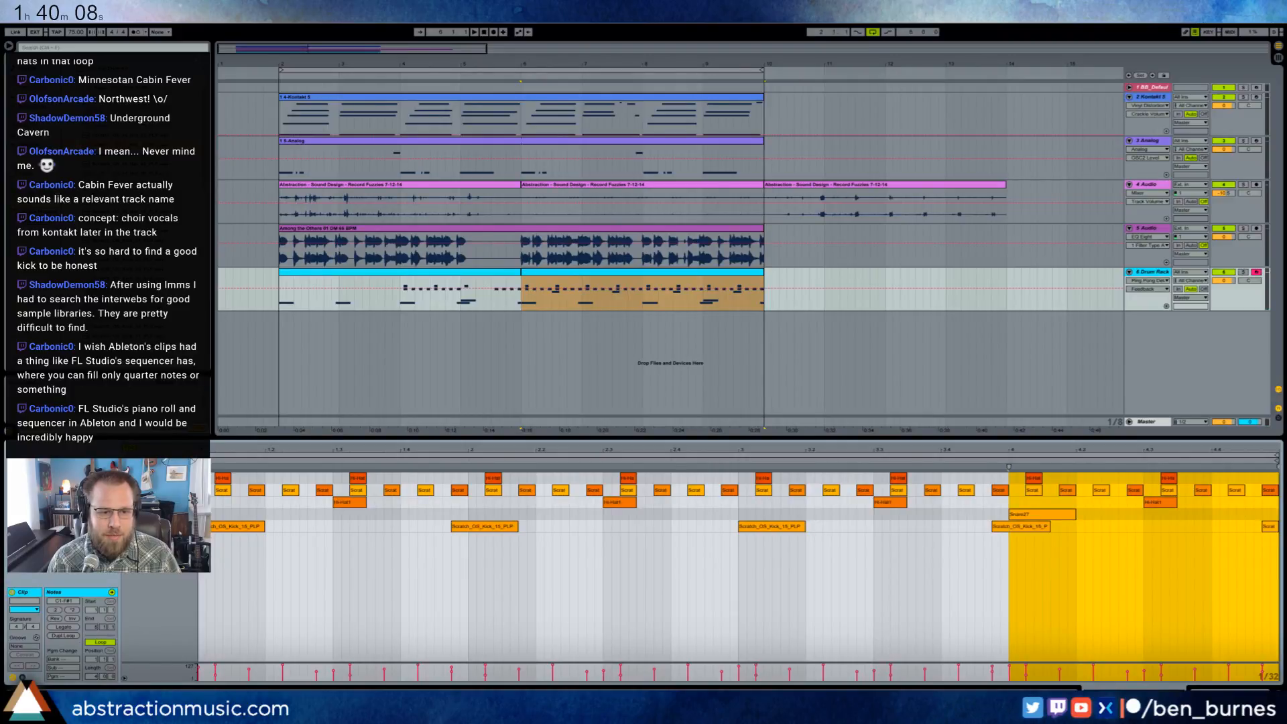
{"action": "left_click", "coordinate": [199, 553]}
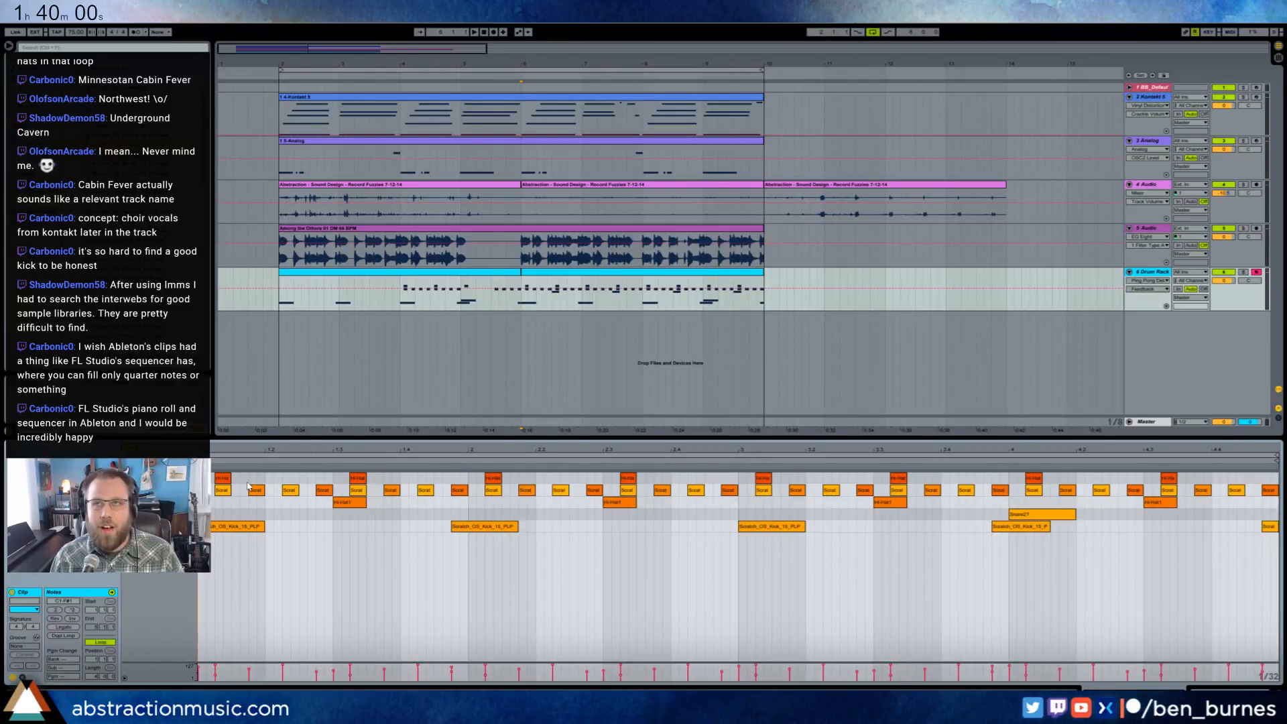
{"action": "key", "text": "space"}
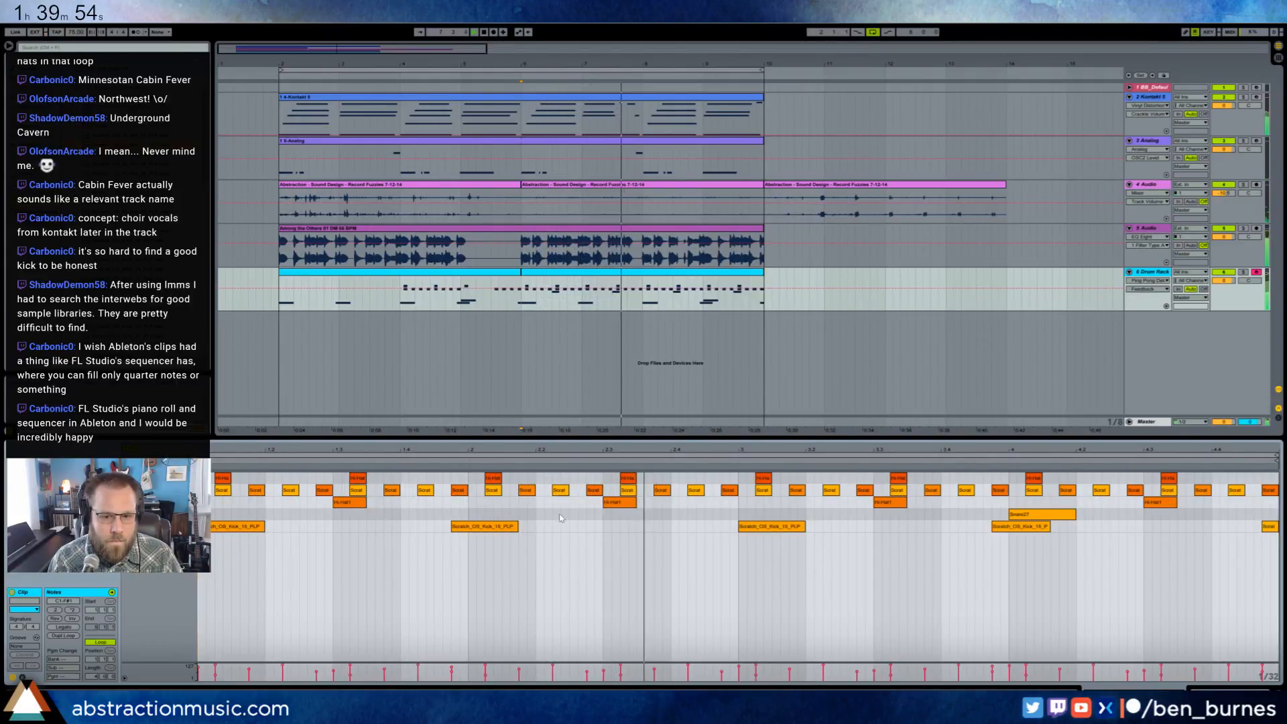
{"action": "left_click", "coordinate": [710, 501]}
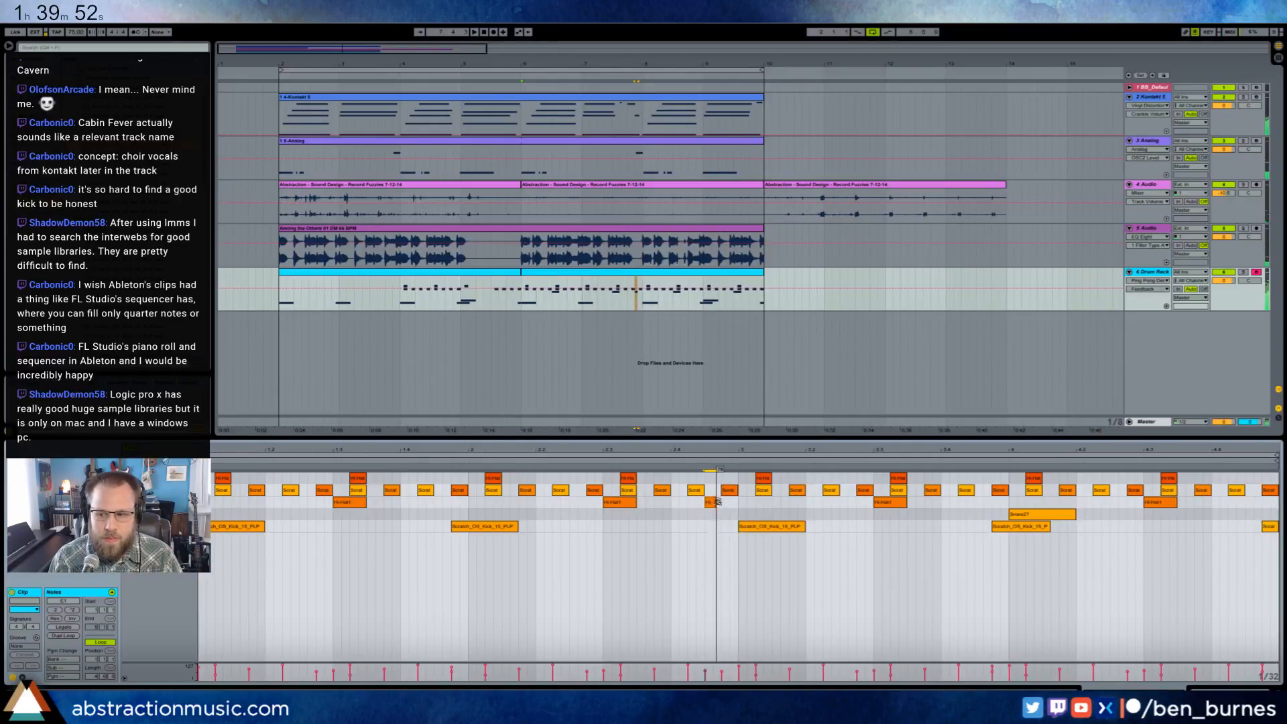
{"action": "left_click_drag", "start_coordinate": [718, 502], "coordinate": [733, 504]}
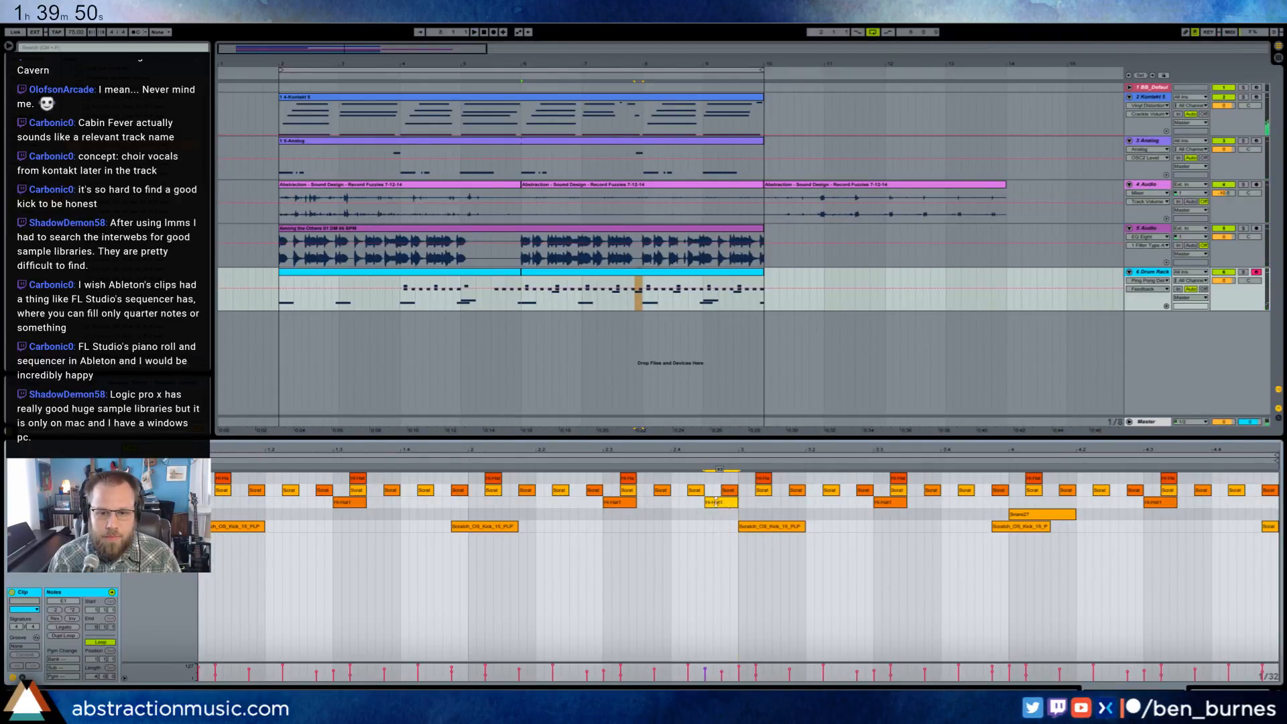
{"action": "left_click", "coordinate": [1020, 595]}
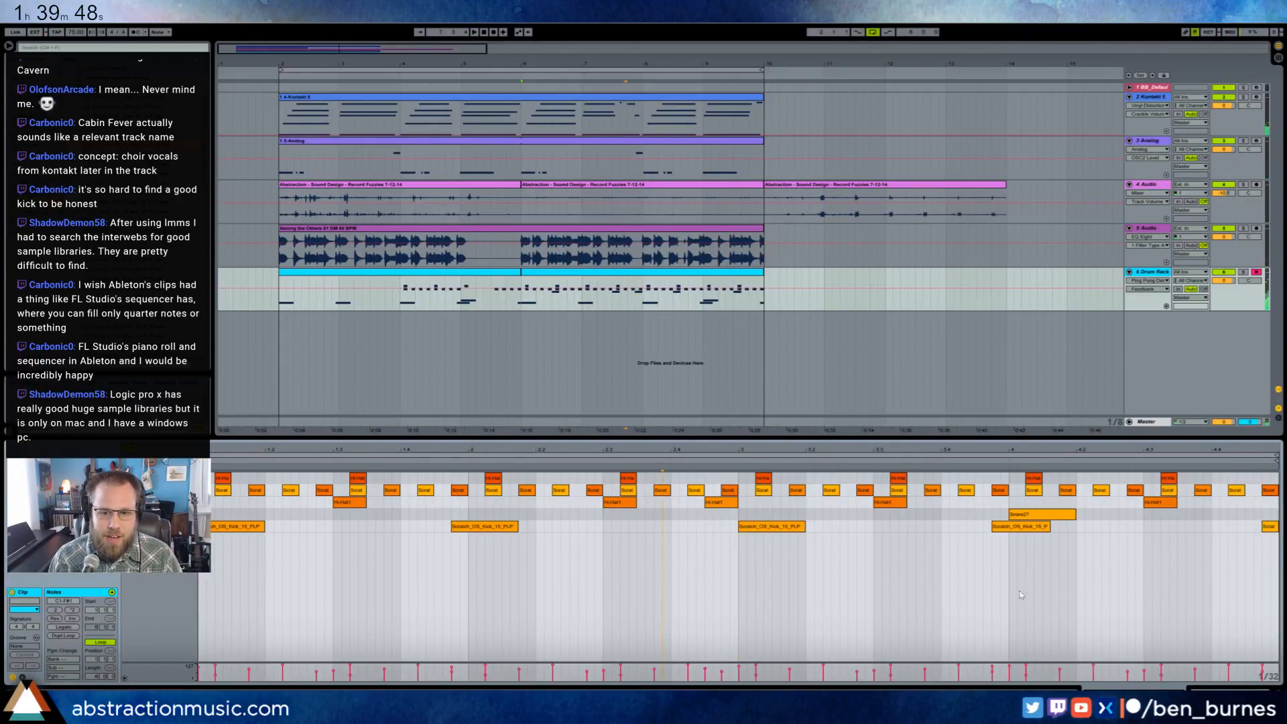
- Save the set and show the Drum Rack's devices with the selected hi-hat's sampler
{"action": "key", "text": "ctrl+s"}
{"action": "left_click", "coordinate": [851, 508]}
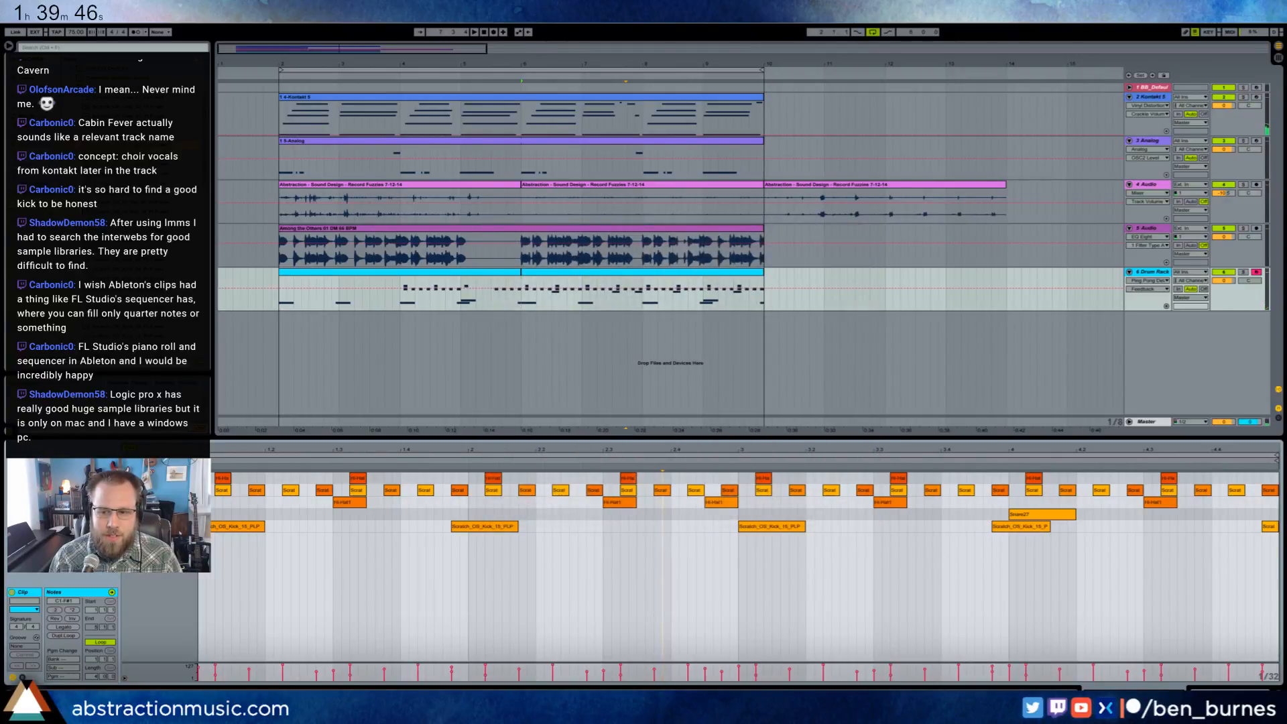
{"action": "key", "text": "shift+Tab"}
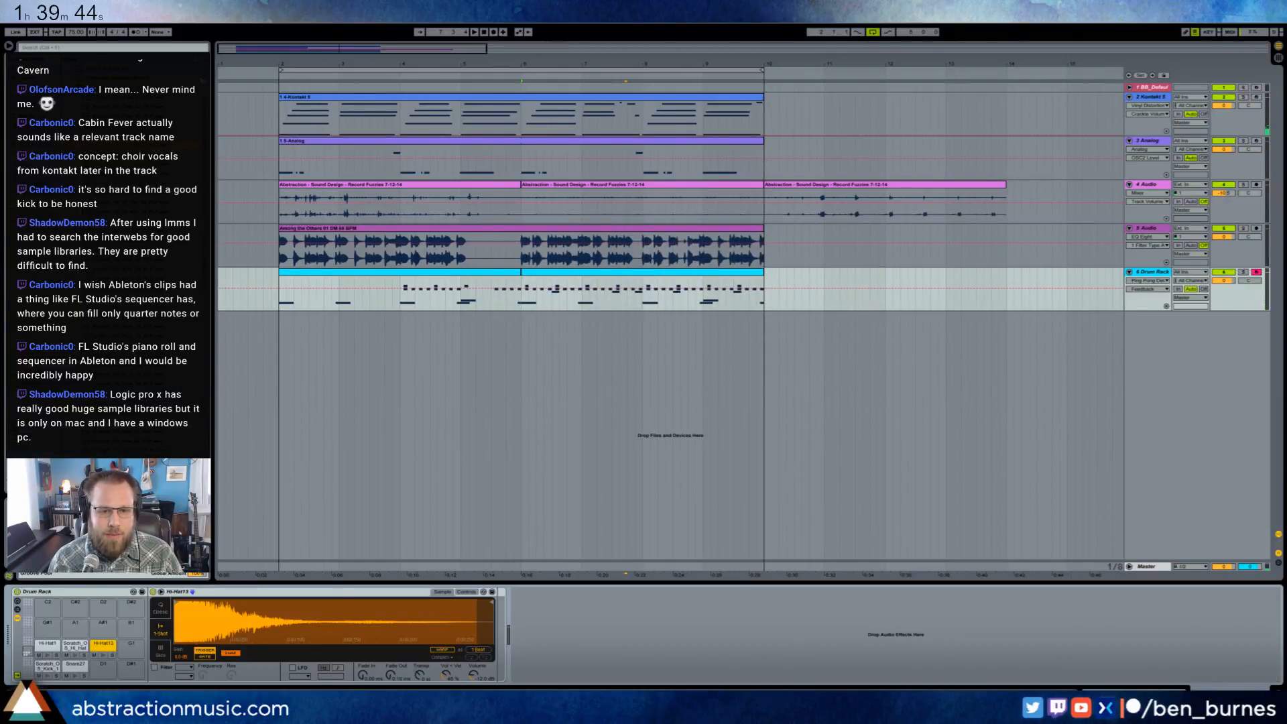
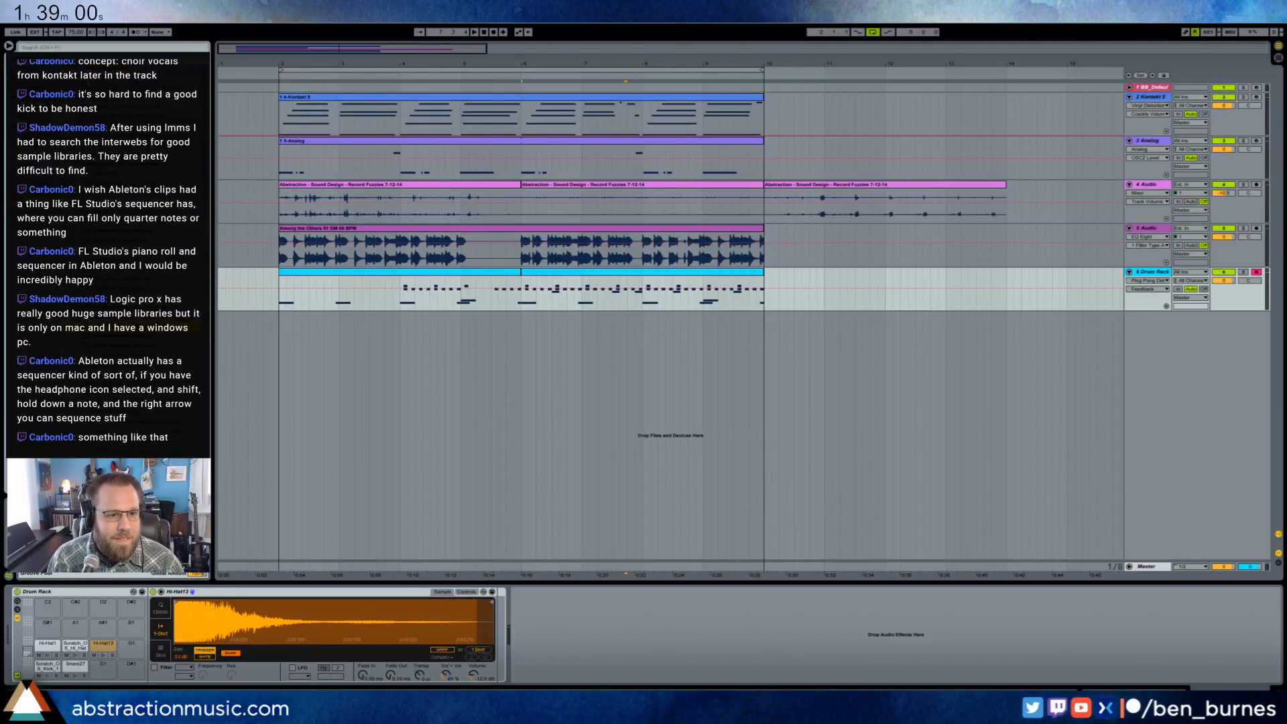
- Replace the kick pad's sample in the Drum Rack with DR660 Bassdrum 808 and check it against the loop
{"action": "left_click", "coordinate": [47, 667]}
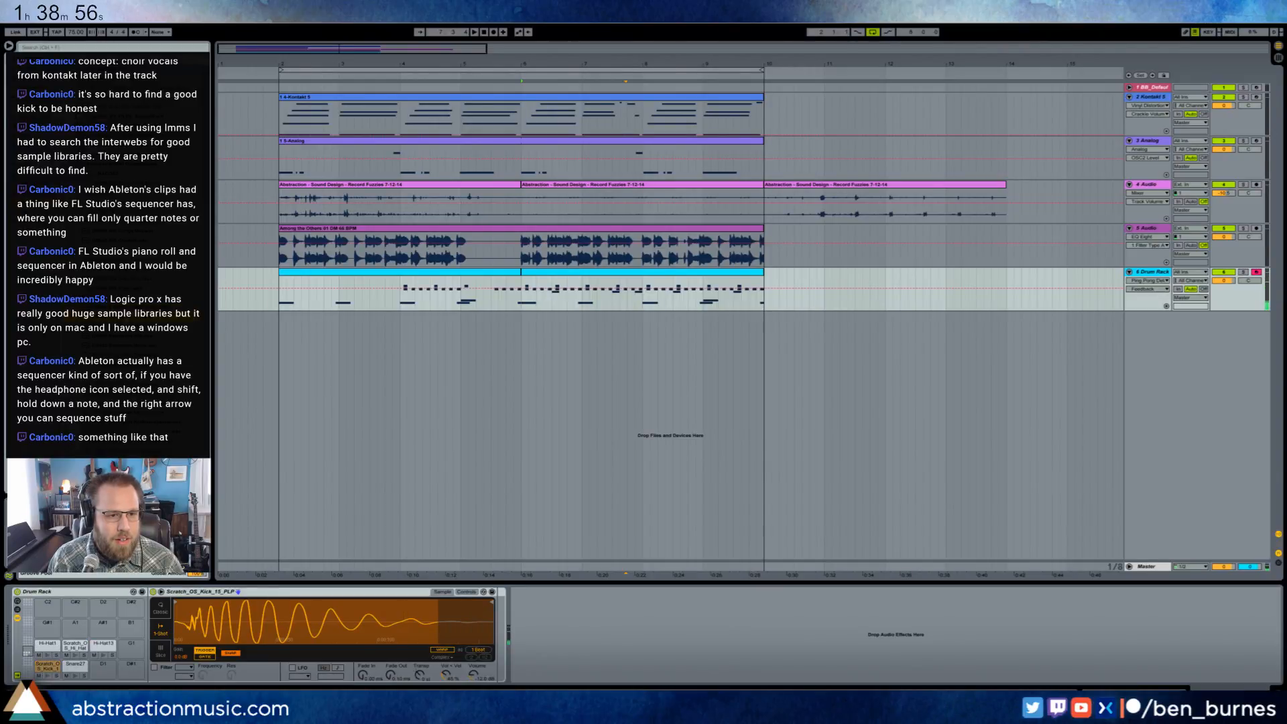
{"action": "left_click_drag", "start_coordinate": [107, 317], "coordinate": [47, 667]}
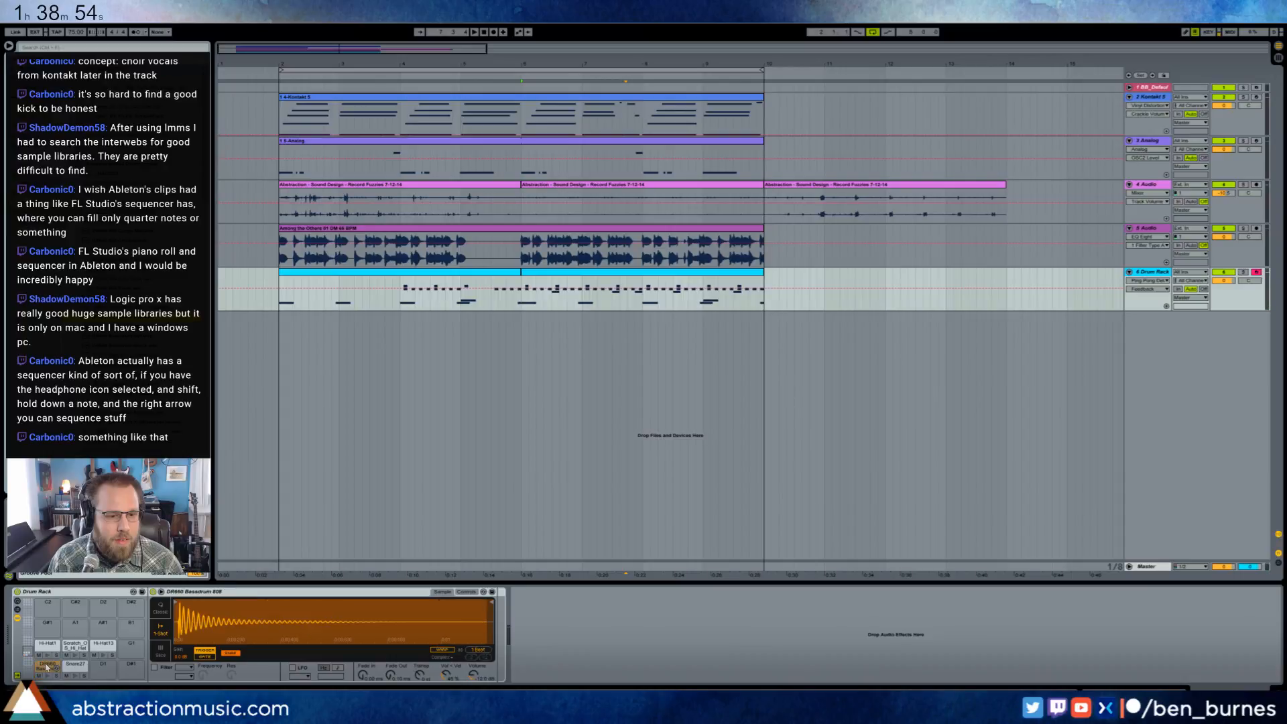
{"action": "key", "text": "space"}
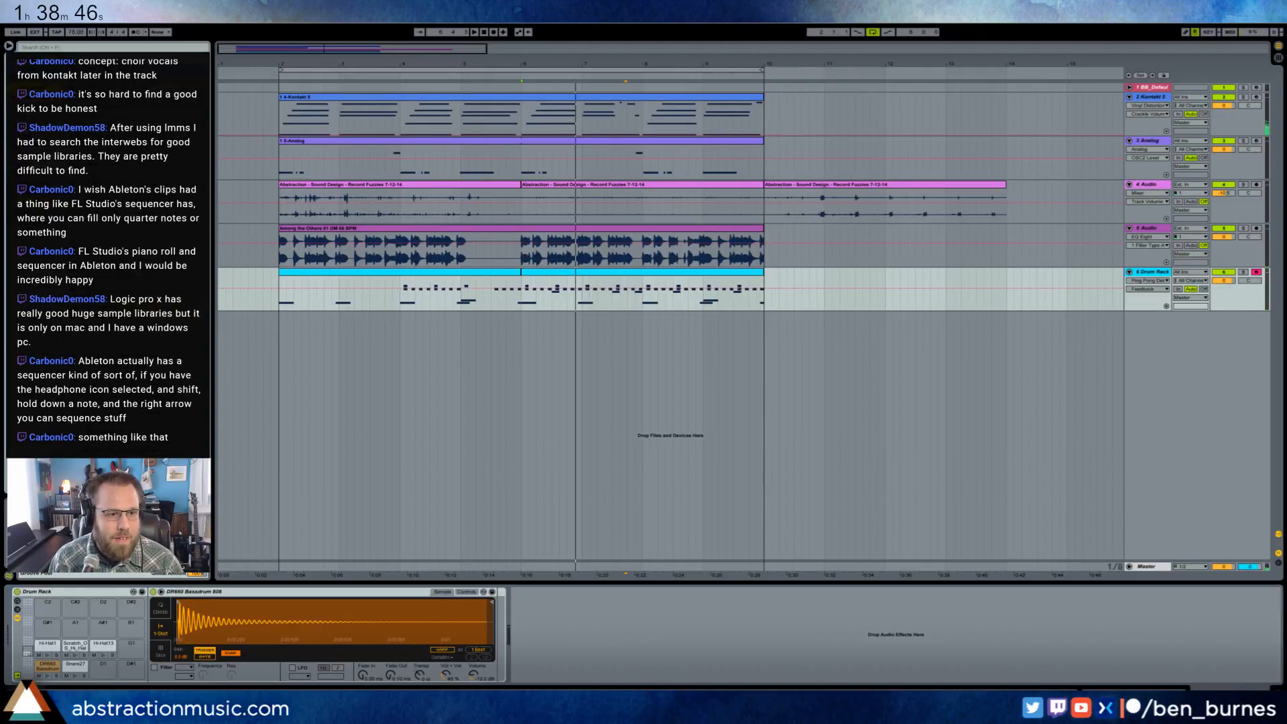
- Add a Tuner after the 808 kick's sampler and audition the kick pad alone to read its pitch
{"action": "left_click_drag", "start_coordinate": [90, 376], "coordinate": [490, 619]}
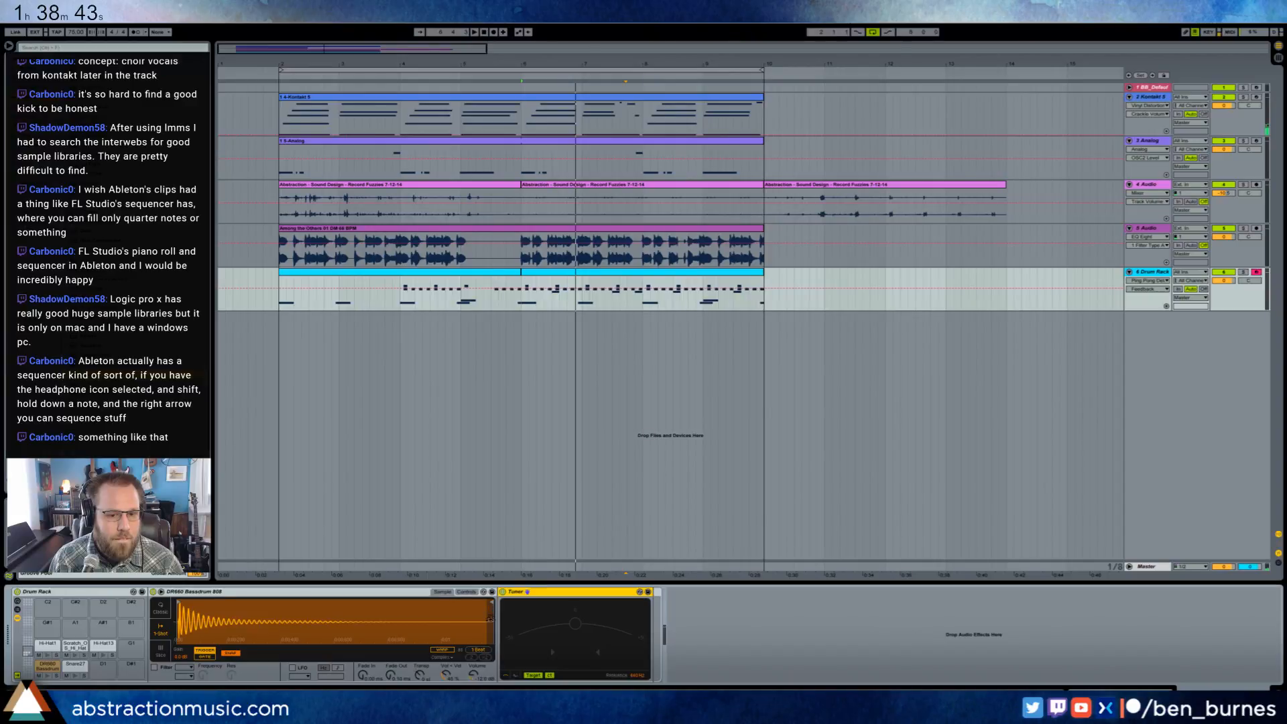
{"action": "left_click", "coordinate": [48, 677]}
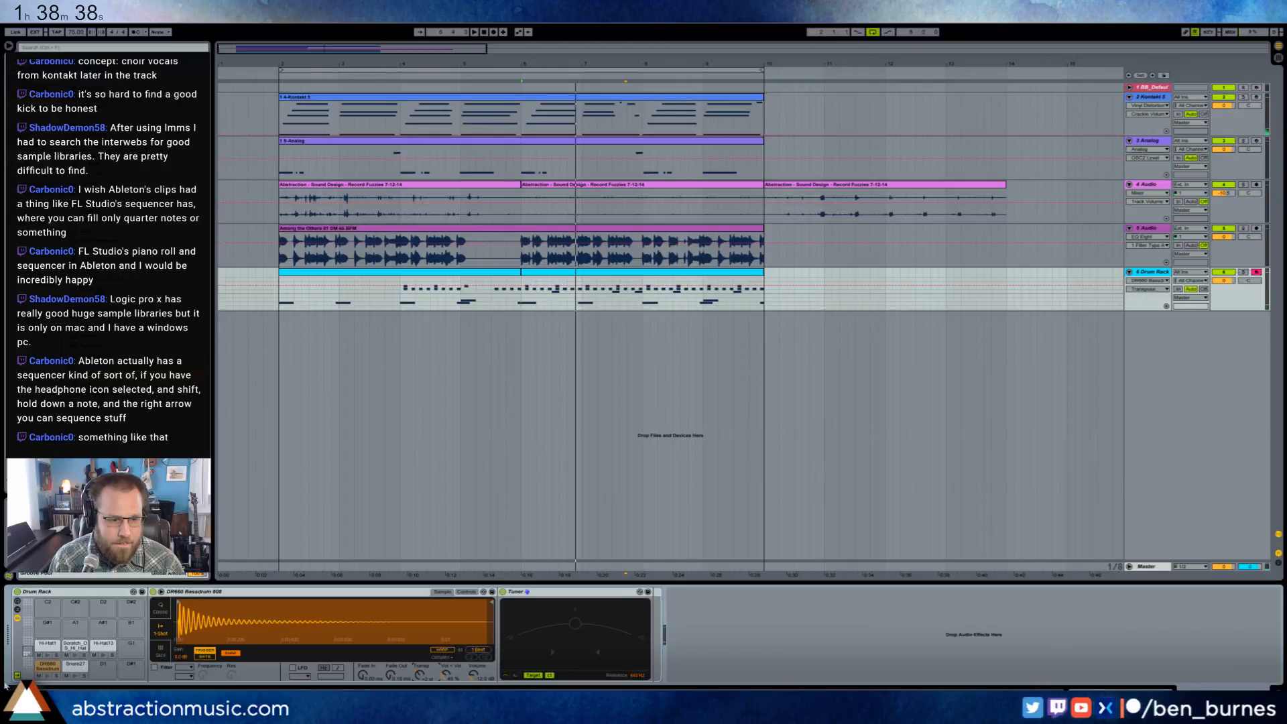
{"action": "left_click", "coordinate": [47, 675]}
{"action": "left_click", "coordinate": [51, 677]}
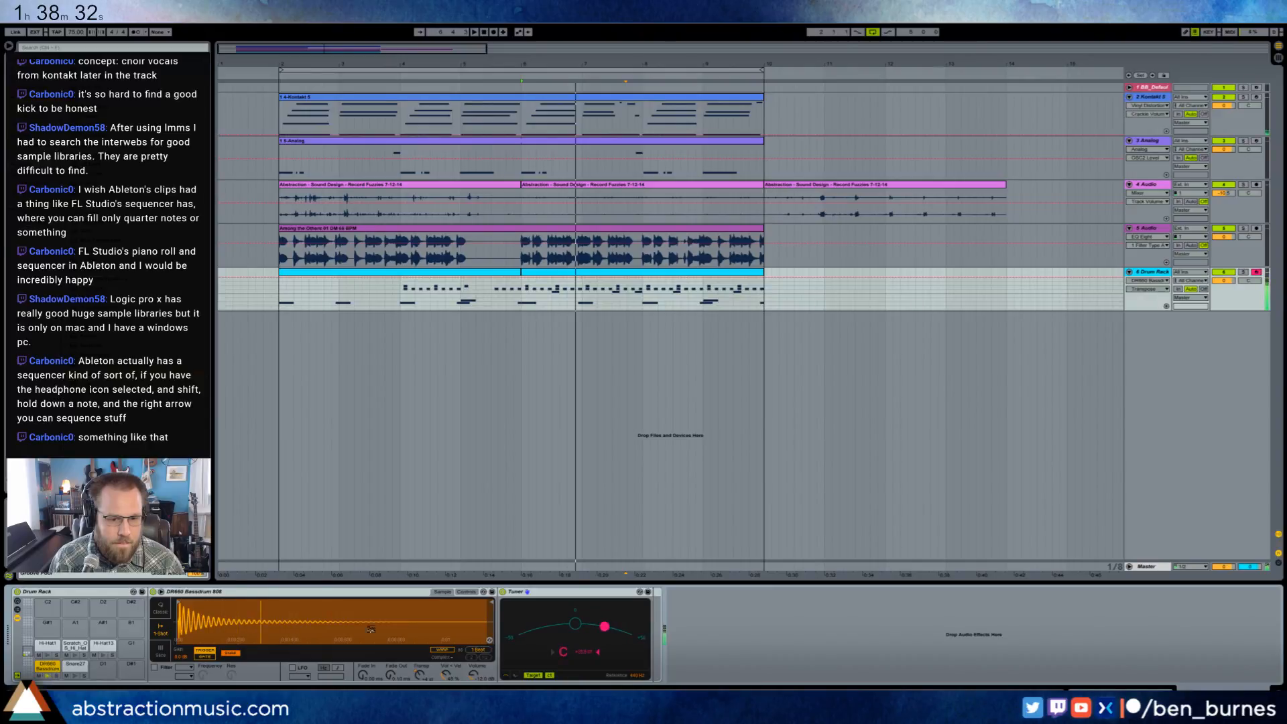
- Fine-tune the 808 kick's detune while auditioning the pad, and remove the Tuner from its chain
{"action": "left_click", "coordinate": [466, 591]}
{"action": "left_click_drag", "start_coordinate": [455, 658], "coordinate": [455, 669]}
{"action": "left_click", "coordinate": [49, 677]}
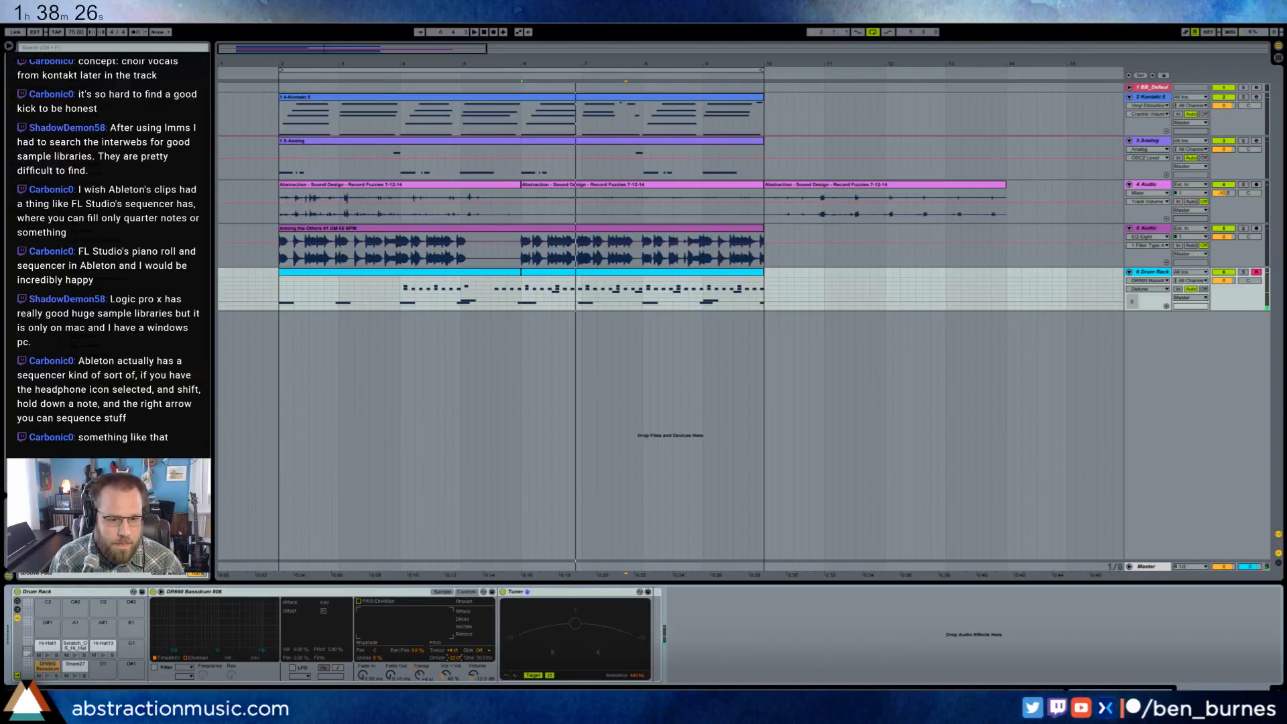
{"action": "left_click", "coordinate": [47, 677]}
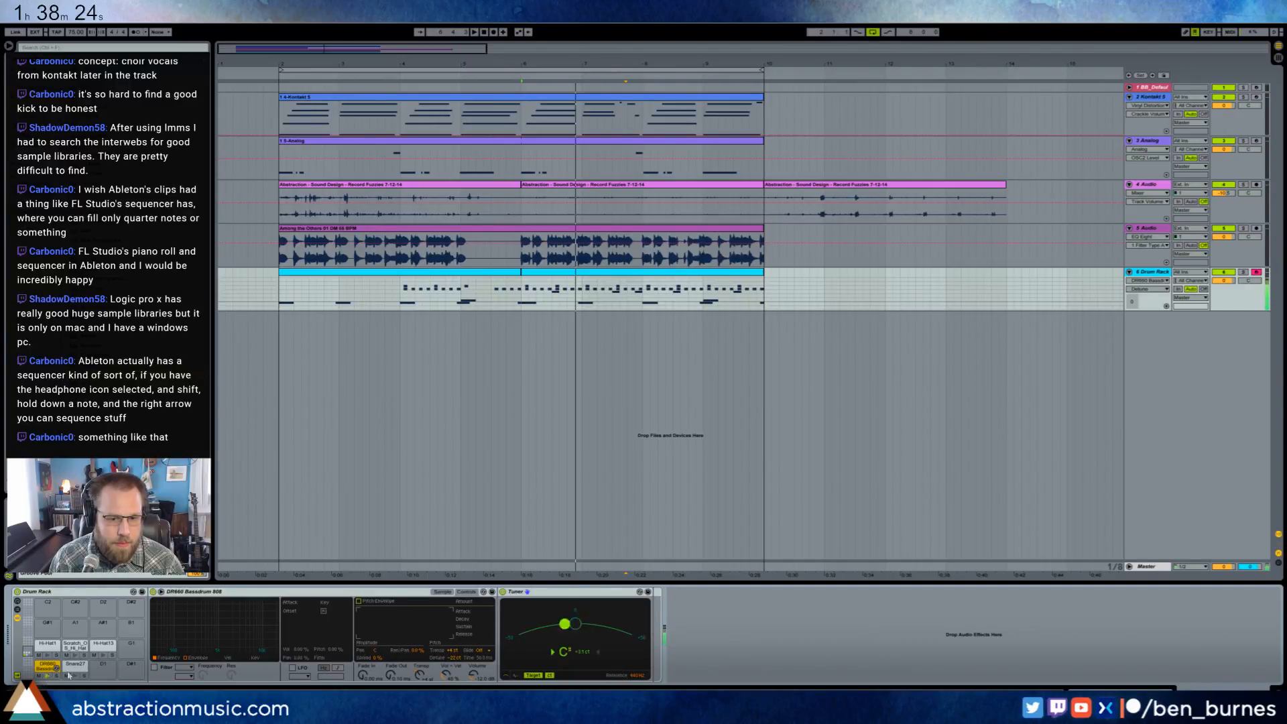
{"action": "left_click_drag", "start_coordinate": [455, 658], "coordinate": [455, 660]}
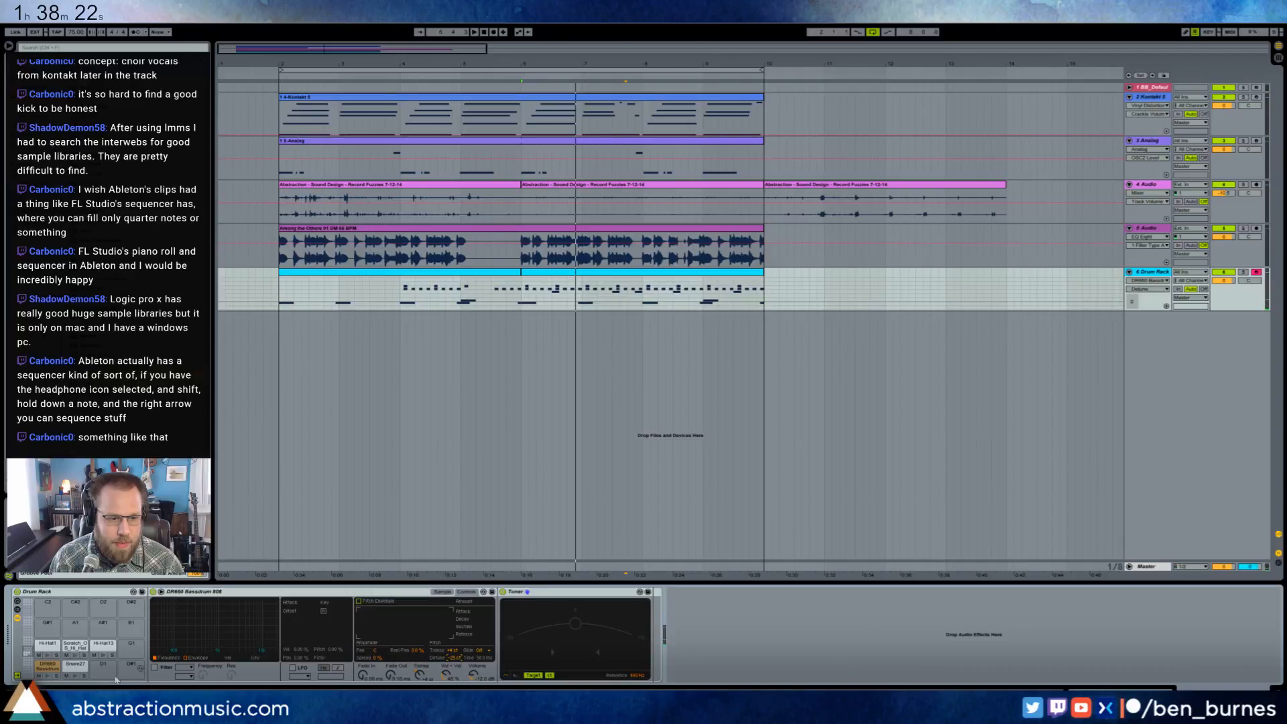
{"action": "left_click", "coordinate": [571, 597]}
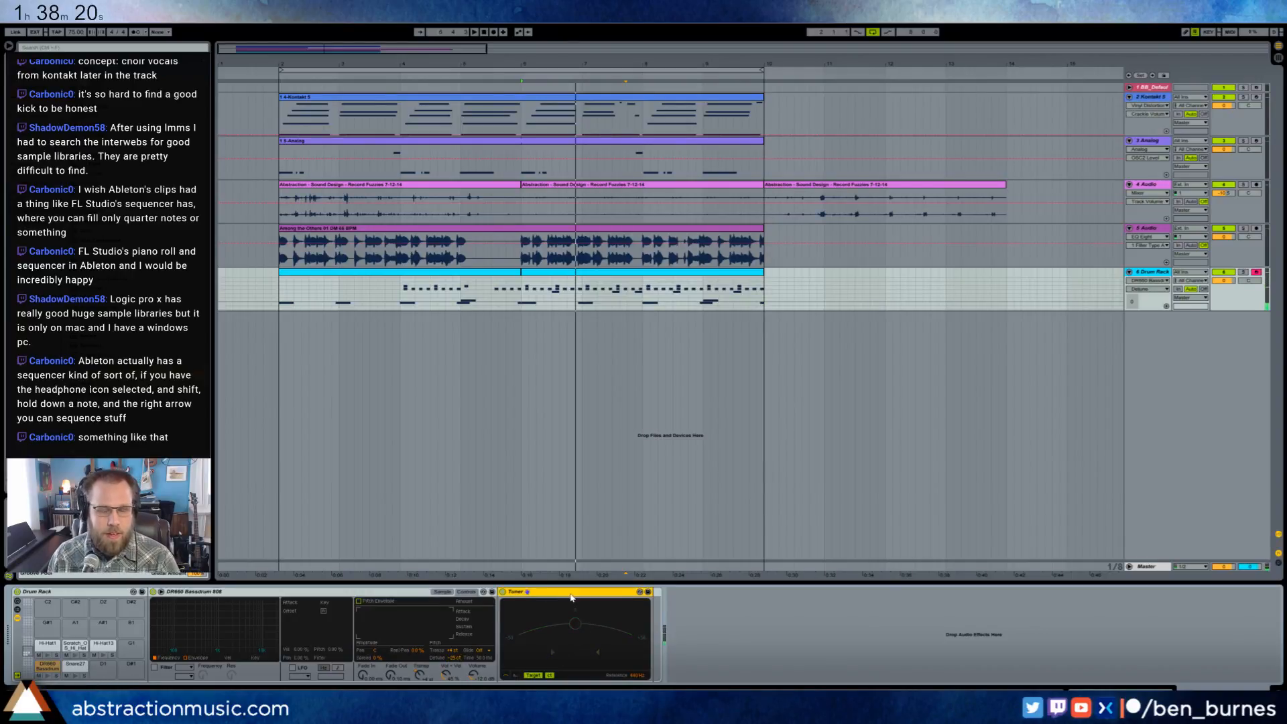
{"action": "key", "text": "Delete"}
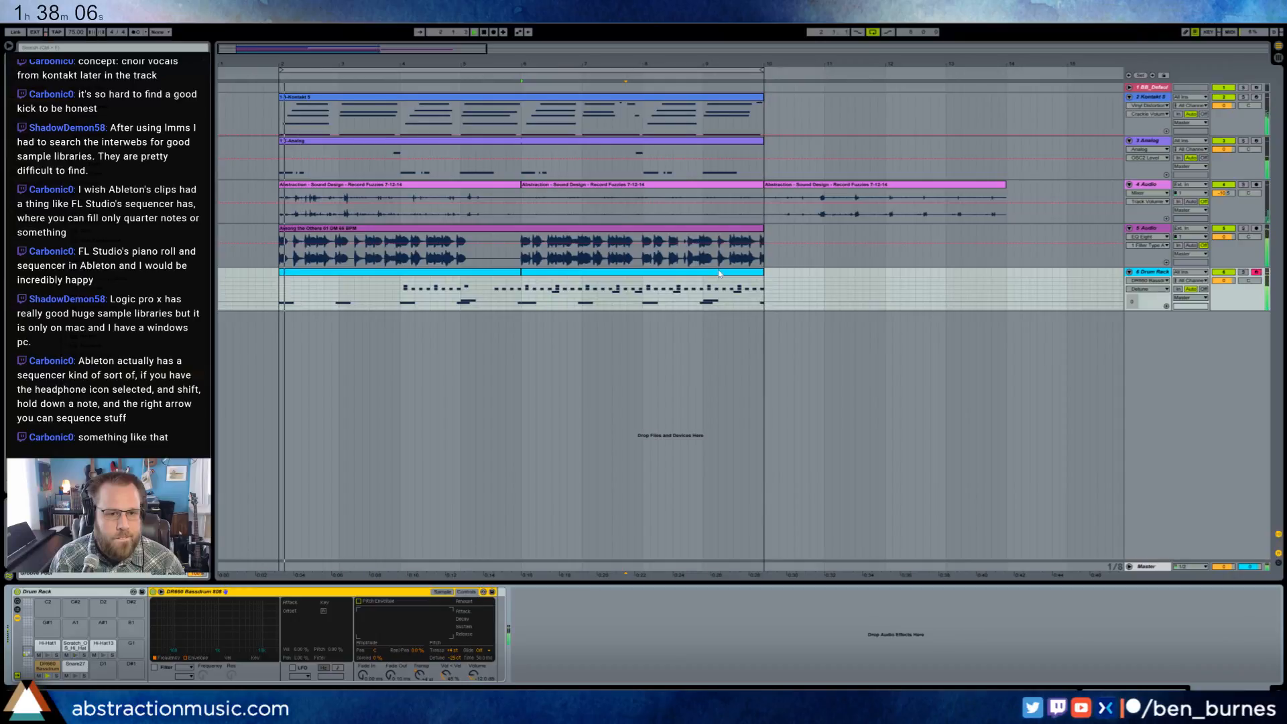
{"action": "key", "text": "space"}
- Duplicate the three Record Fuzzies clips on 4 Audio directly after themselves, filling bars 14 to 26
{"action": "left_click", "coordinate": [820, 185]}
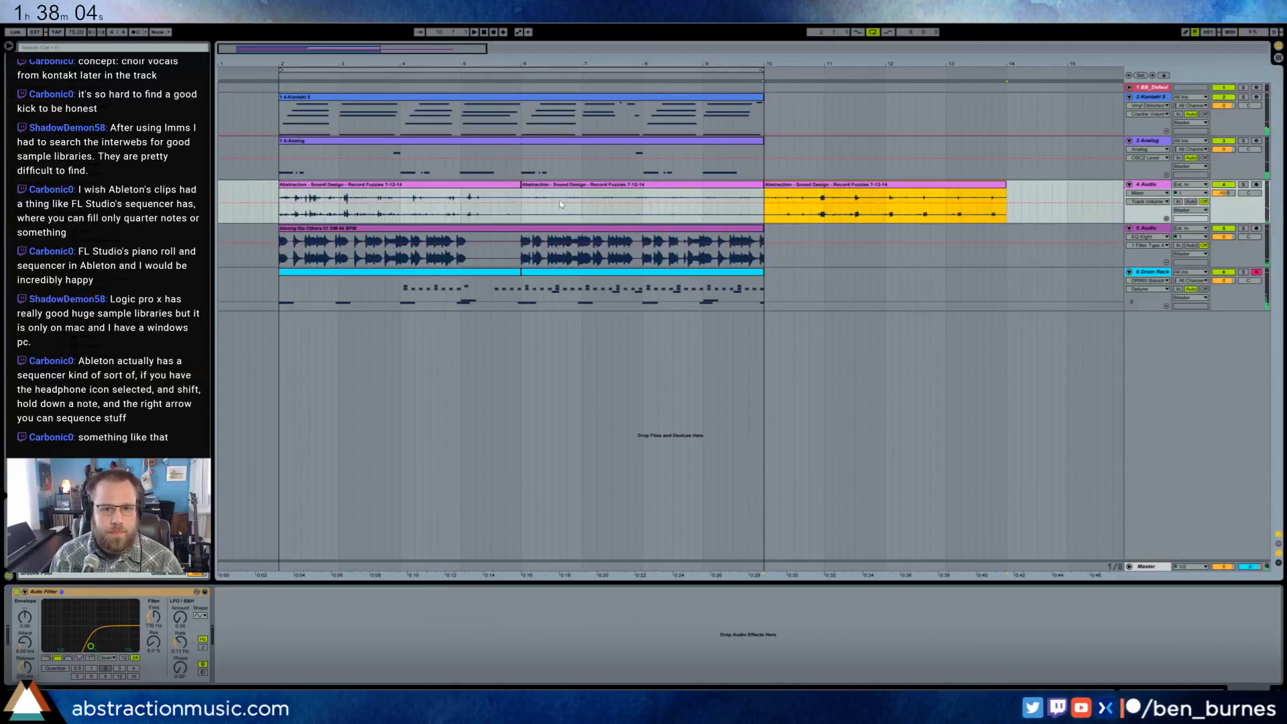
{"action": "left_click", "coordinate": [485, 188], "text": "shift"}
{"action": "key", "text": "ctrl+d"}
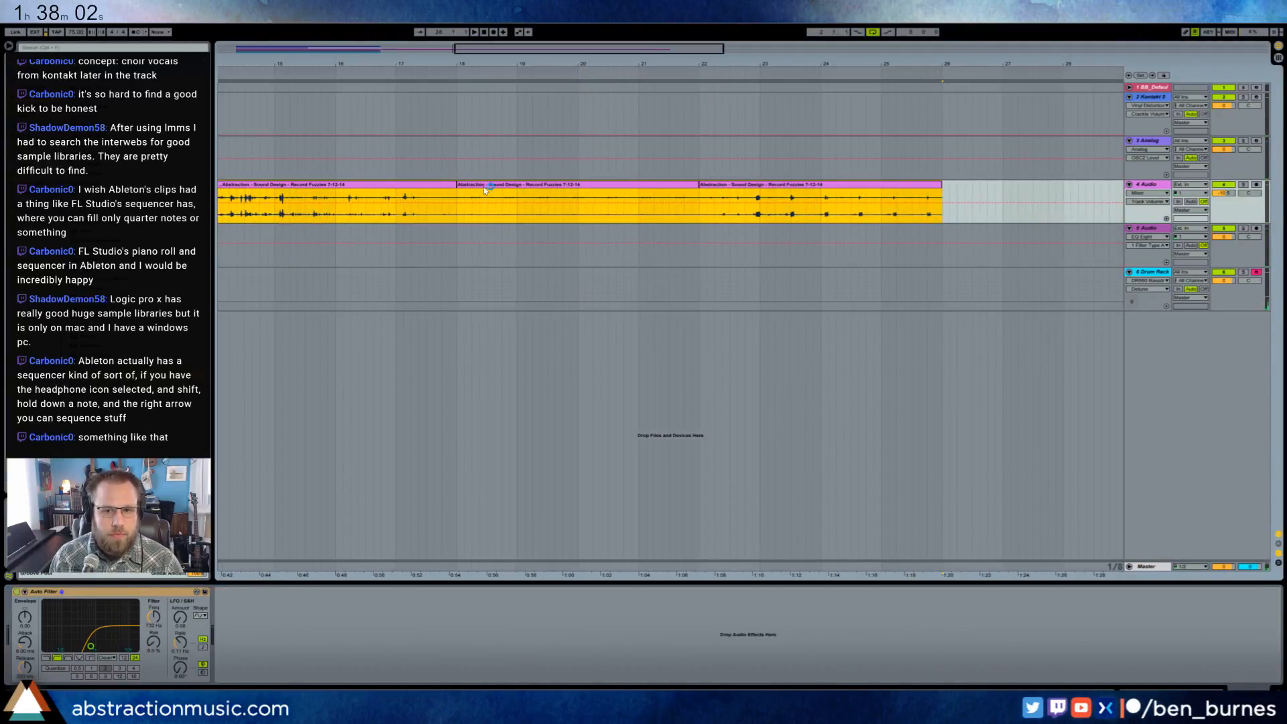
{"action": "left_click_drag", "start_coordinate": [541, 51], "coordinate": [339, 52]}
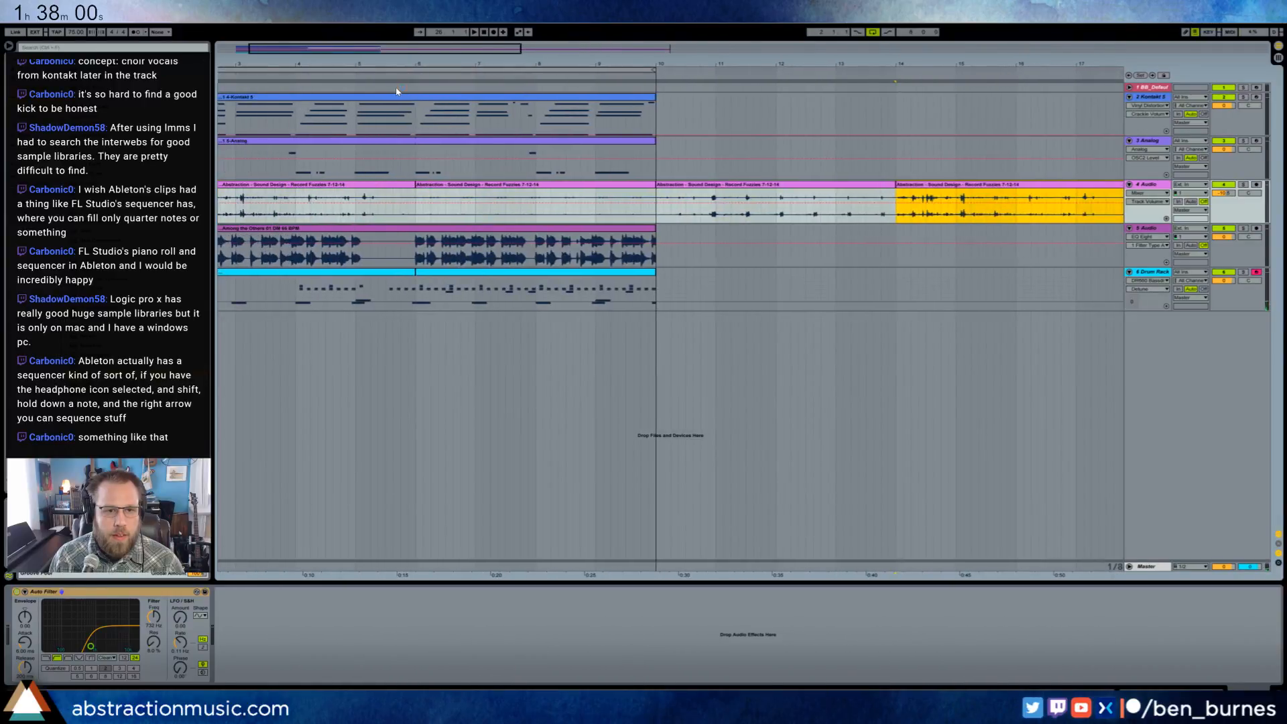
- Duplicate the Kontakt 5 clip directly after itself, starting at bar 10
{"action": "left_click", "coordinate": [400, 99]}
{"action": "key", "text": "ctrl+d"}
{"action": "scroll", "coordinate": [670, 268], "scroll_direction": "left", "scroll_amount": 5}
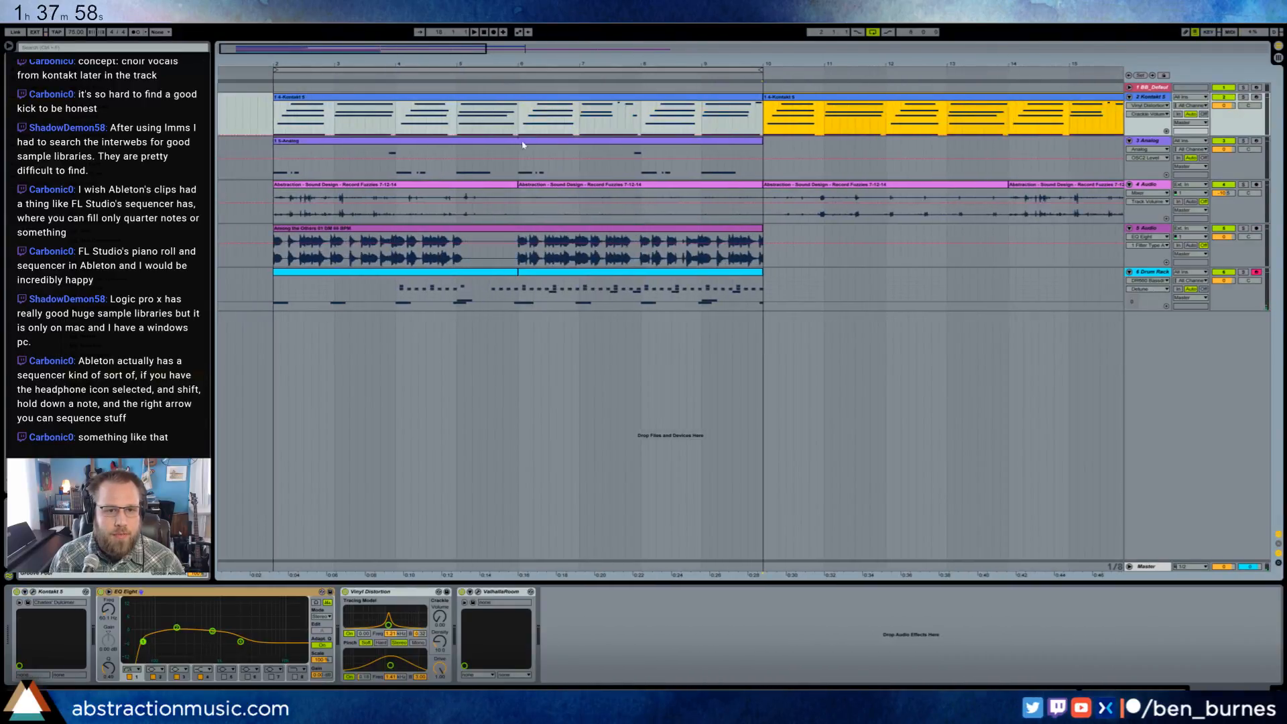
- Extend the looped Analog bass clip to bar 18, matching the end of the Kontakt 5 clips
{"action": "left_click", "coordinate": [586, 141]}
{"action": "left_click_drag", "start_coordinate": [762, 141], "coordinate": [1142, 143]}
{"action": "left_click_drag", "start_coordinate": [459, 55], "coordinate": [459, 32]}
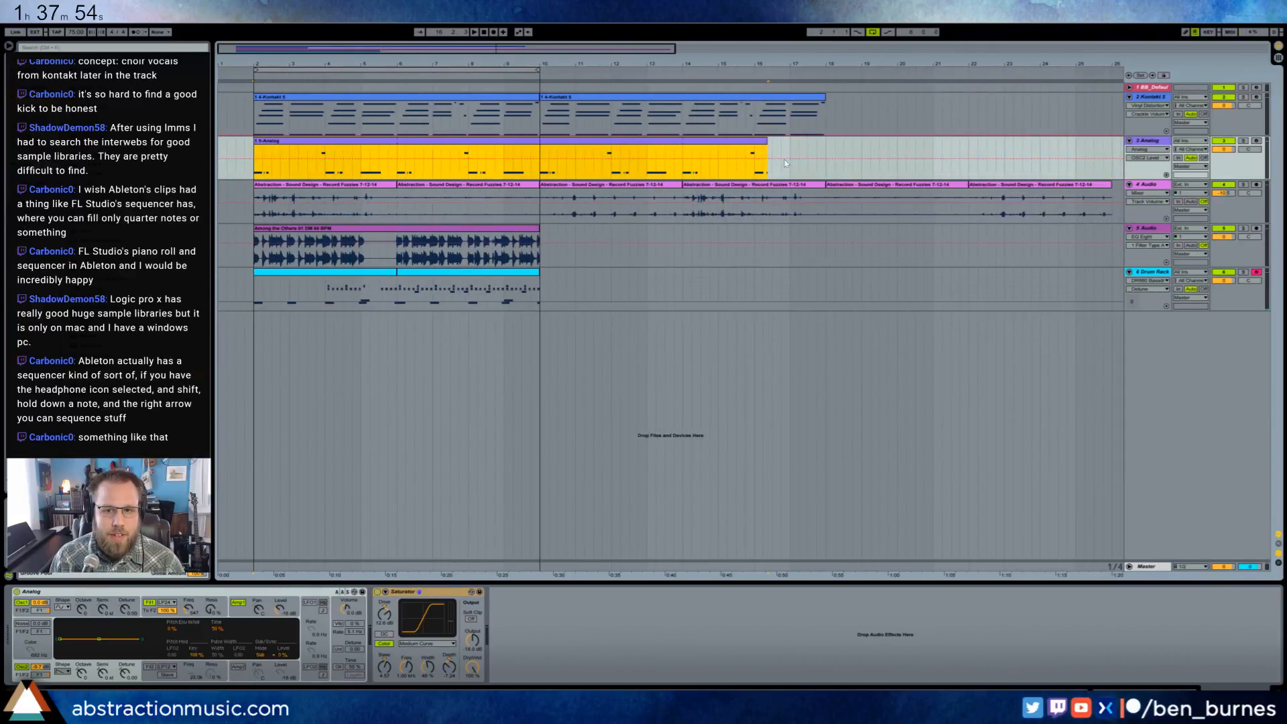
{"action": "left_click_drag", "start_coordinate": [768, 142], "coordinate": [826, 144]}
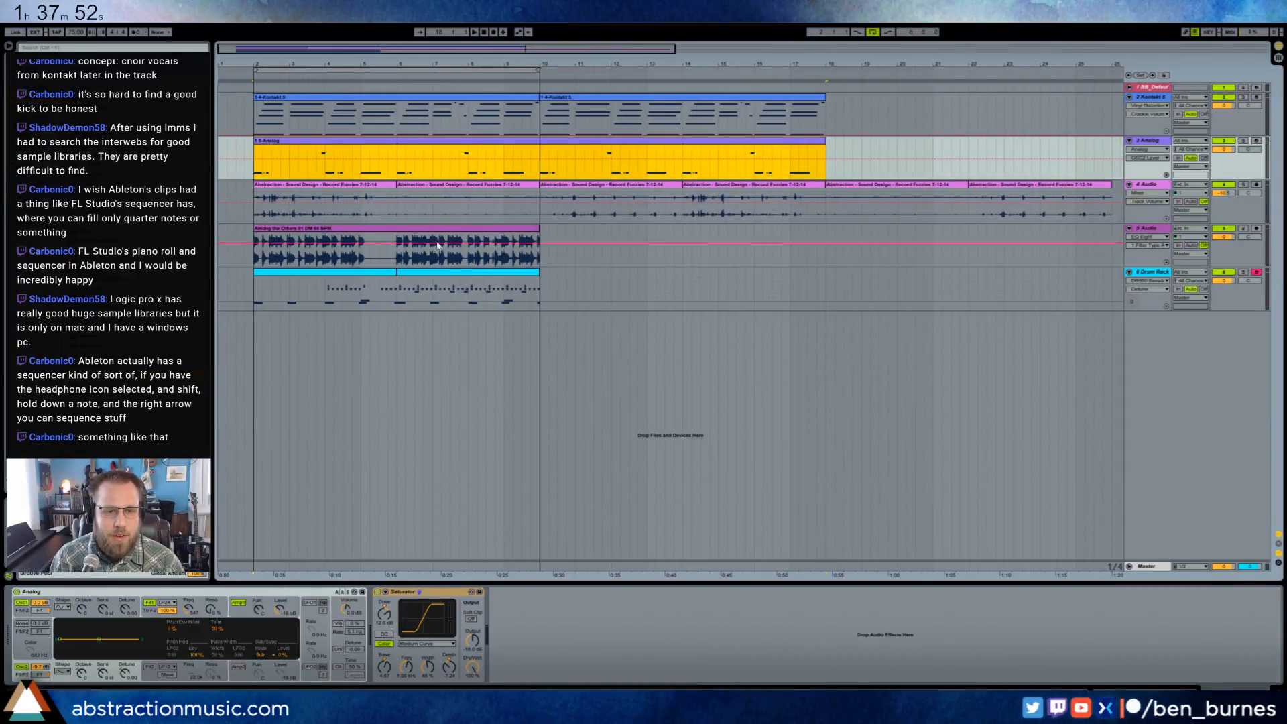
- Repeat the tuned sample on 5 Audio up to bar 18, placing its second half at bar 10 and its first half at bar 14
{"action": "left_click_drag", "start_coordinate": [398, 243], "coordinate": [540, 243]}
{"action": "key", "text": "ctrl+d"}
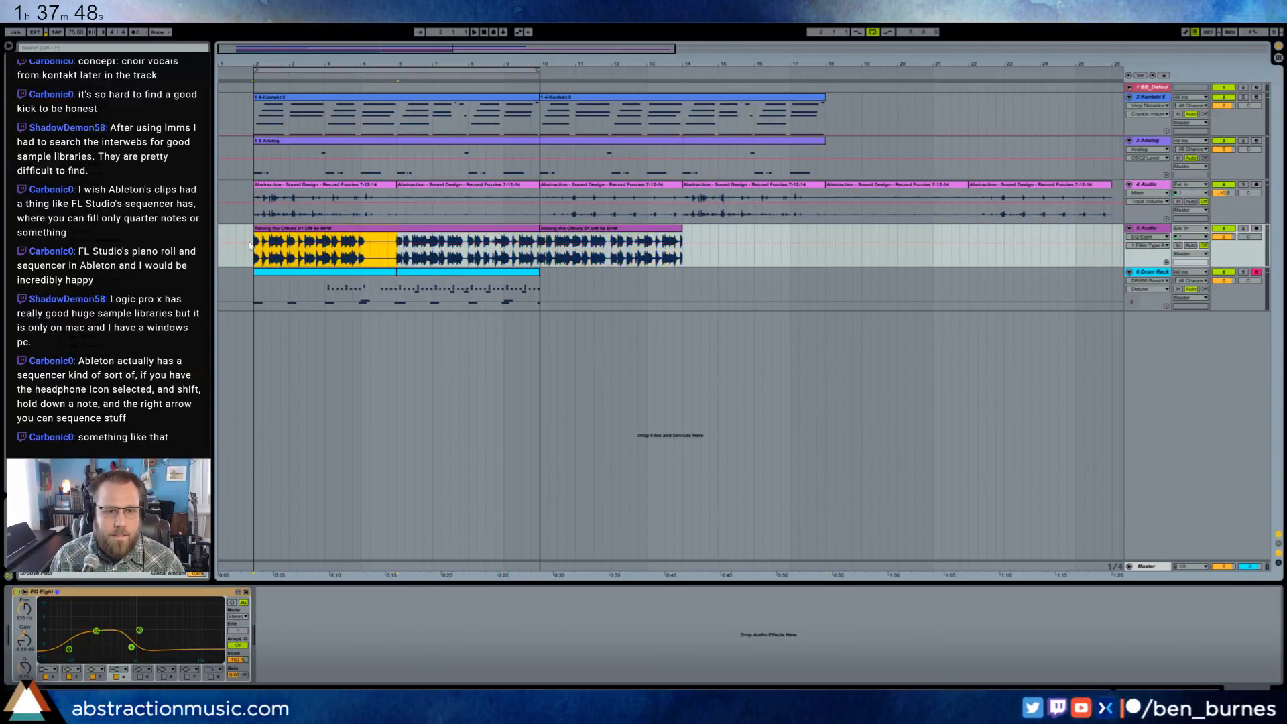
{"action": "key", "text": "ctrl+d"}
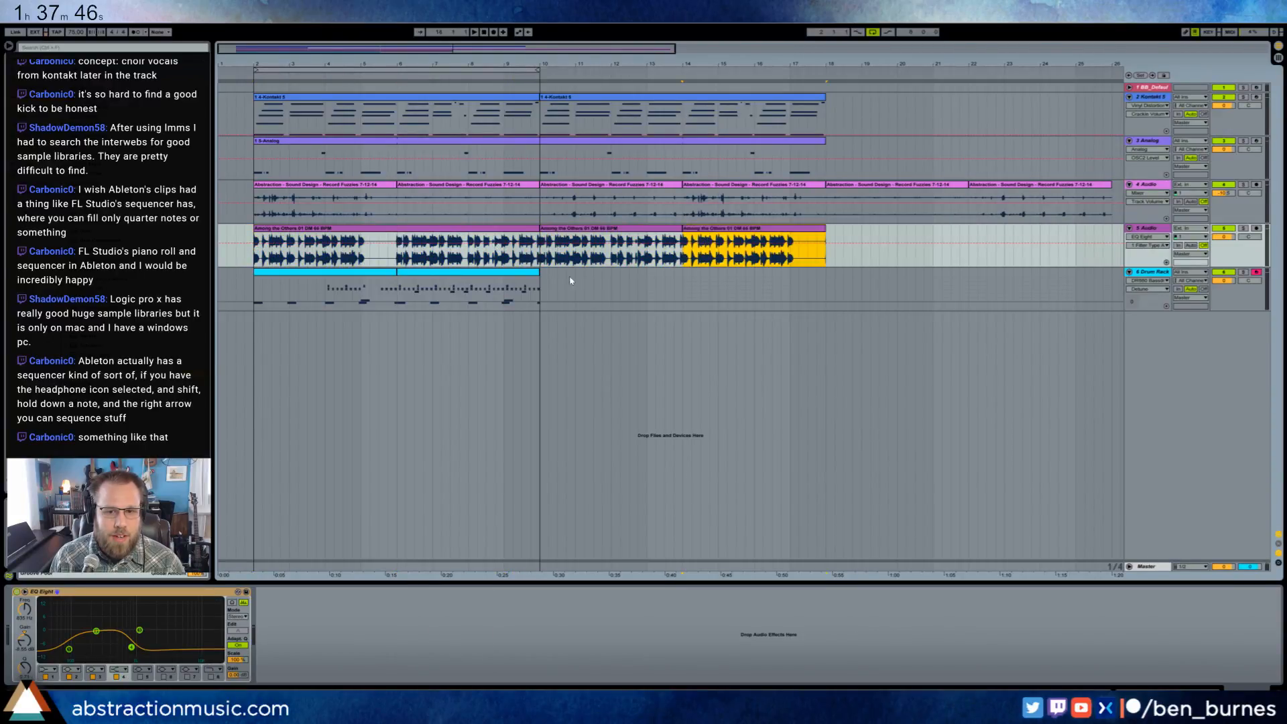
- Extend the arrangement loop to bar 18 and duplicate the second drum clip twice to fill it
{"action": "left_click_drag", "start_coordinate": [528, 69], "coordinate": [828, 86]}
{"action": "left_click", "coordinate": [380, 274]}
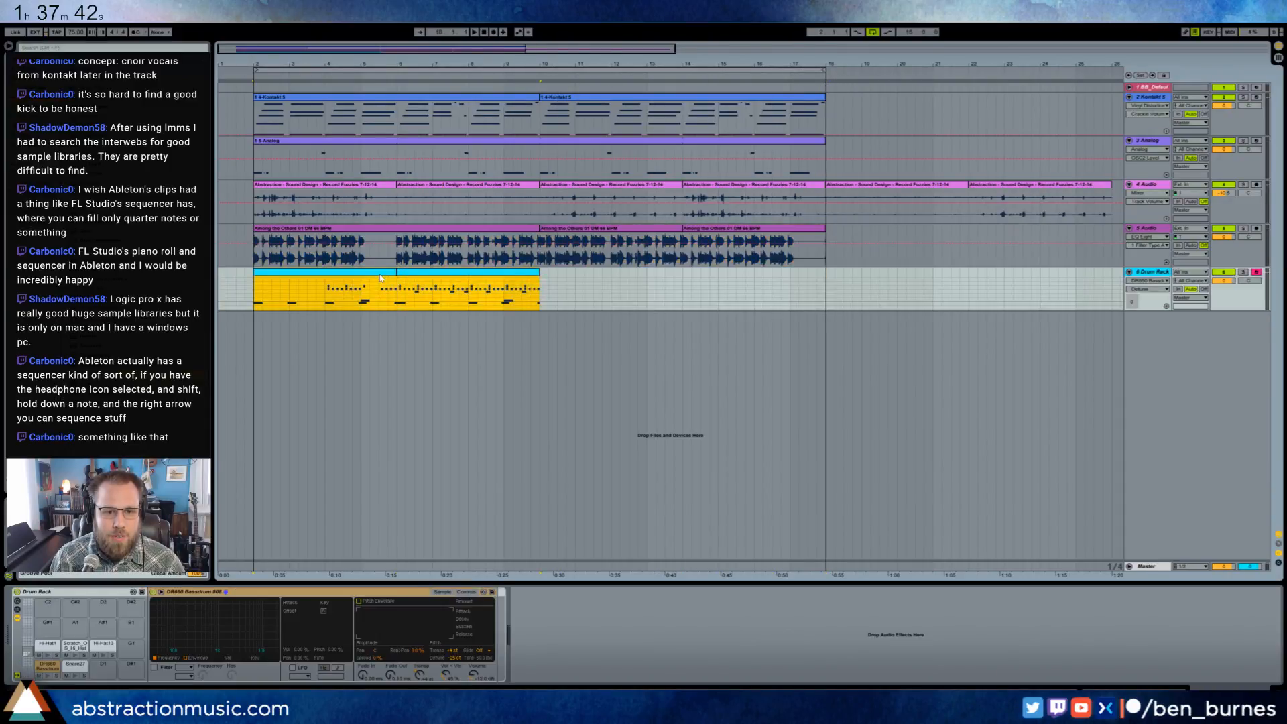
{"action": "key", "text": "ctrl+d"}
{"action": "key", "text": "ctrl+d"}
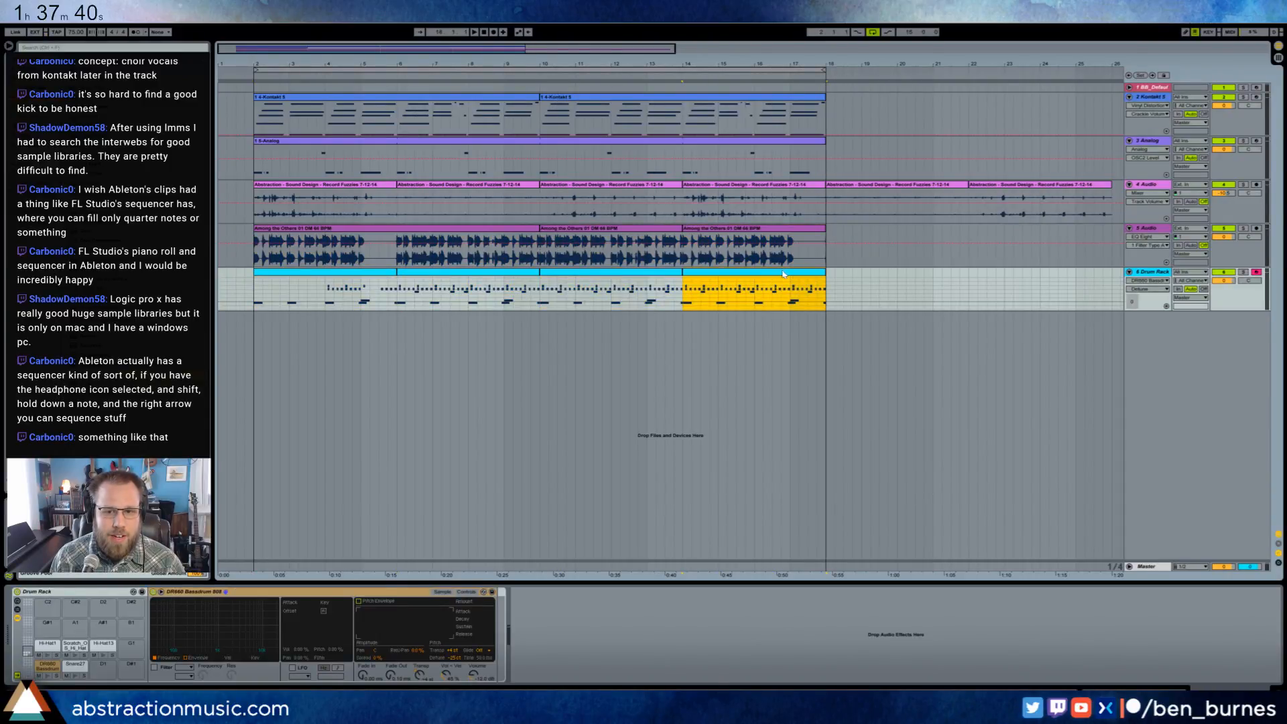
- Deactivate the main hi-hat notes in the last bar of the final drum clip
{"action": "double_click", "coordinate": [782, 273]}
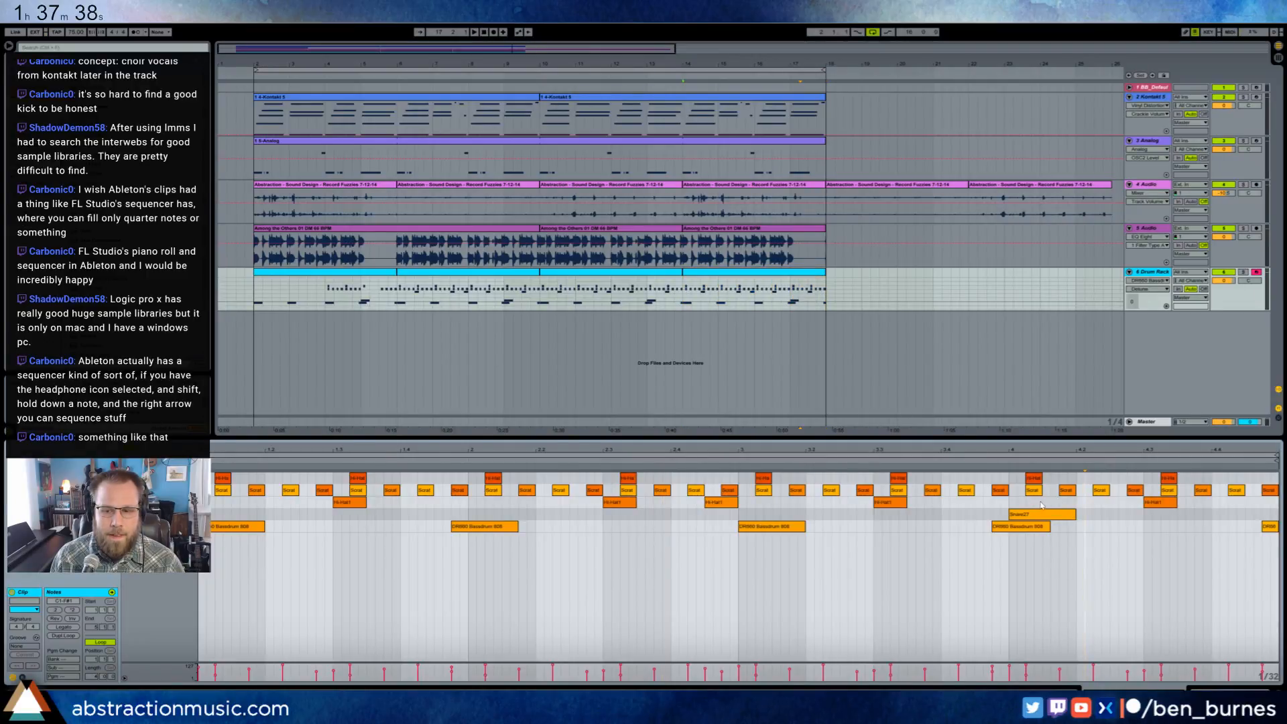
{"action": "mouse_move", "coordinate": [1024, 502]}
{"action": "left_mouse_down"}
{"action": "mouse_move", "coordinate": [1273, 475]}
{"action": "mouse_move", "coordinate": [994, 483]}
{"action": "mouse_move", "coordinate": [1015, 495]}
{"action": "left_mouse_up"}
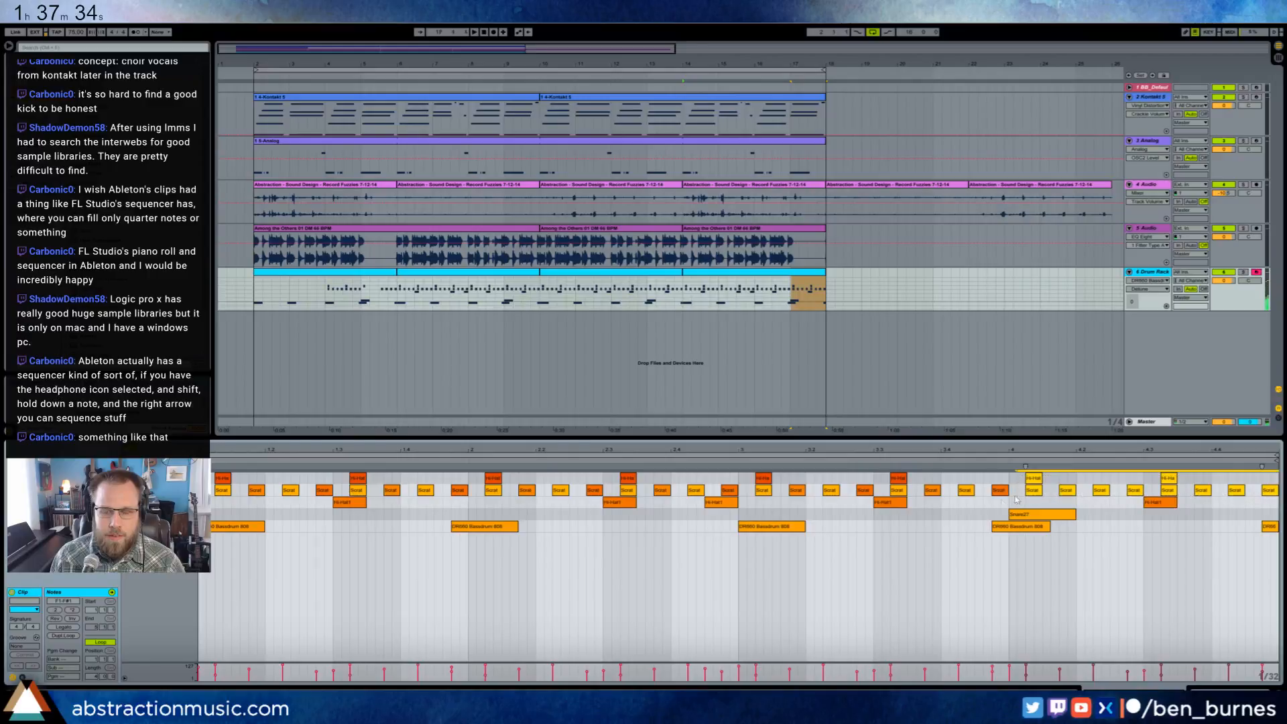
{"action": "key", "text": "0"}
- Play the extended arrangement from bar 2 and inspect the second Record Fuzzies clip's waveform
{"action": "left_click", "coordinate": [256, 290]}
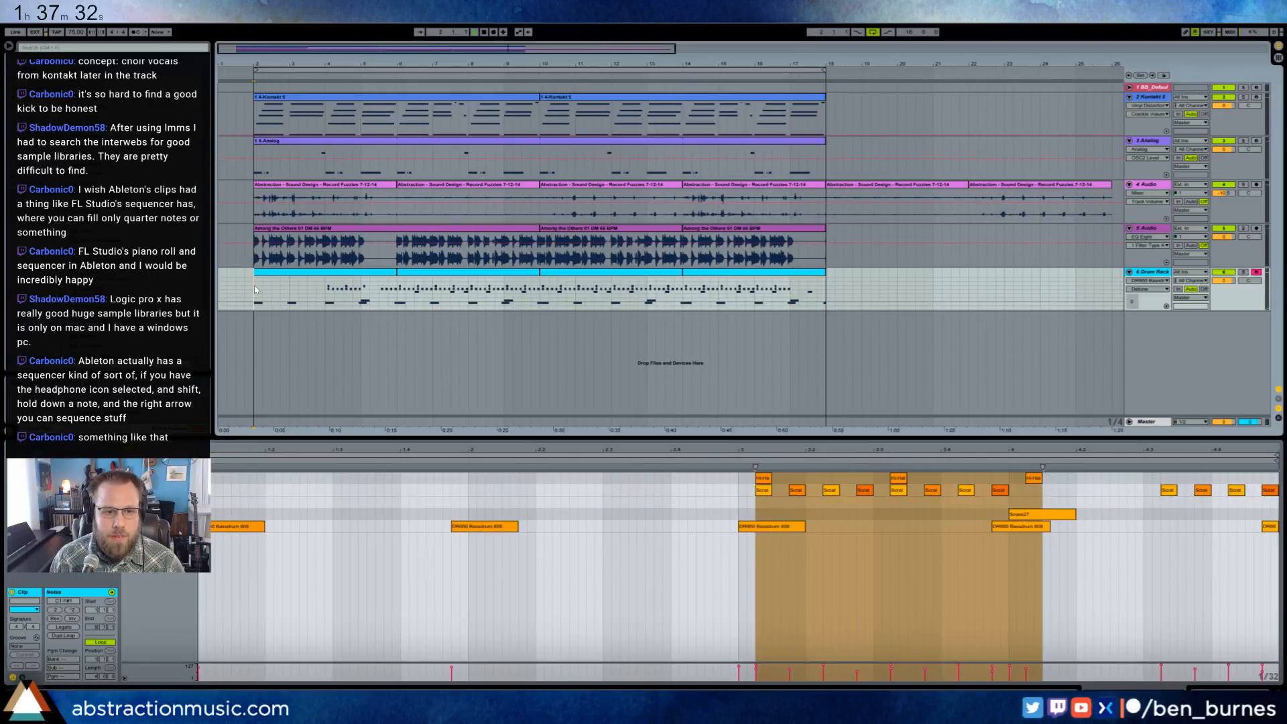
{"action": "key", "text": "space"}
{"action": "key", "text": "shift+Tab"}
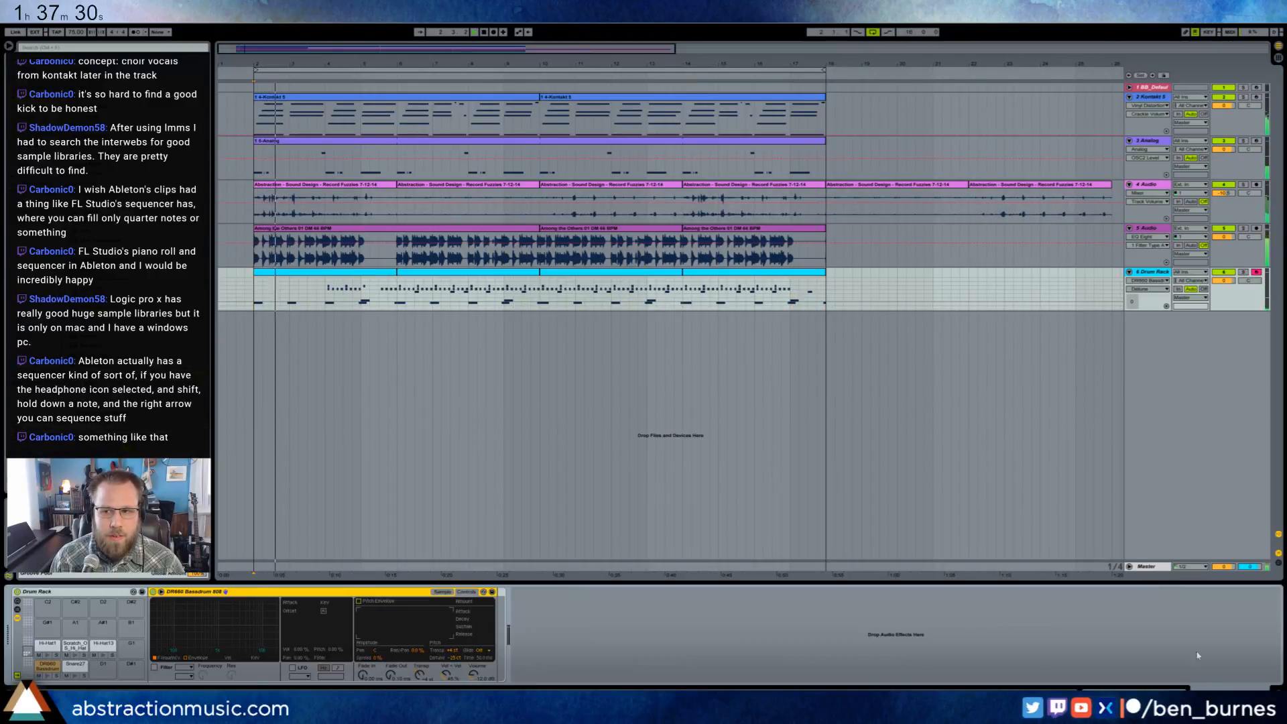
{"action": "double_click", "coordinate": [500, 188]}
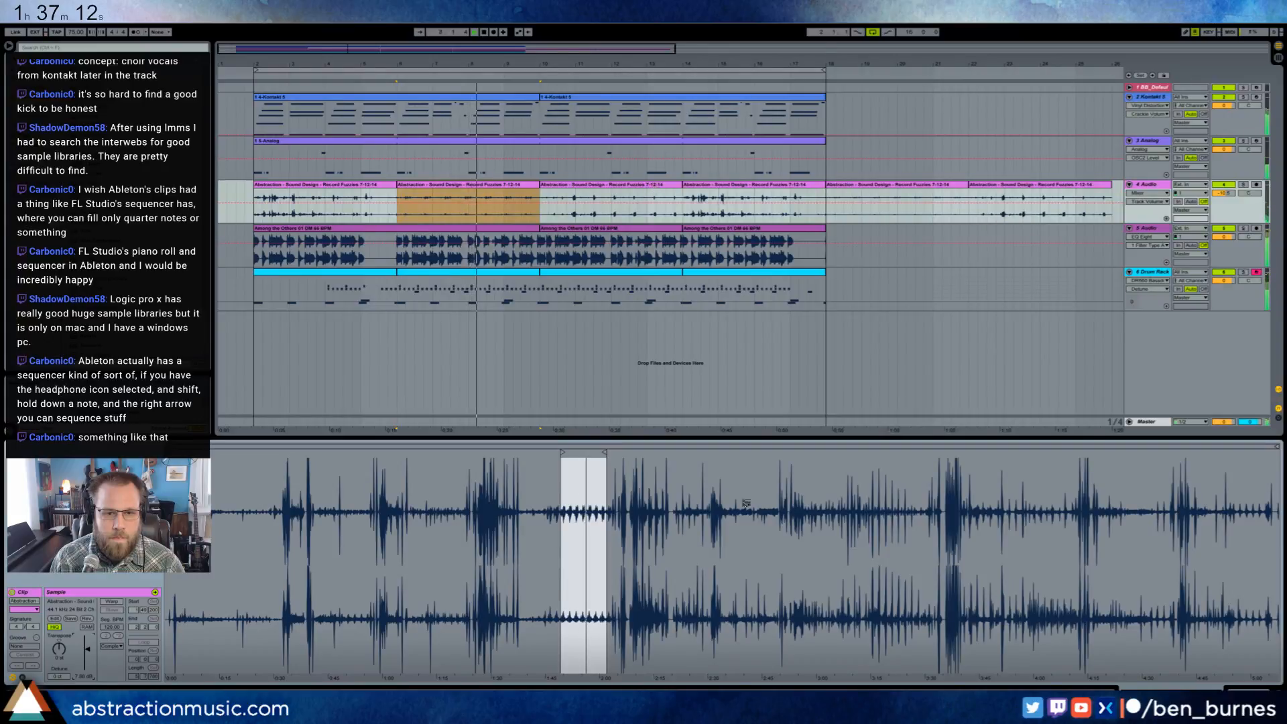
{"action": "key", "text": "shift+Tab"}
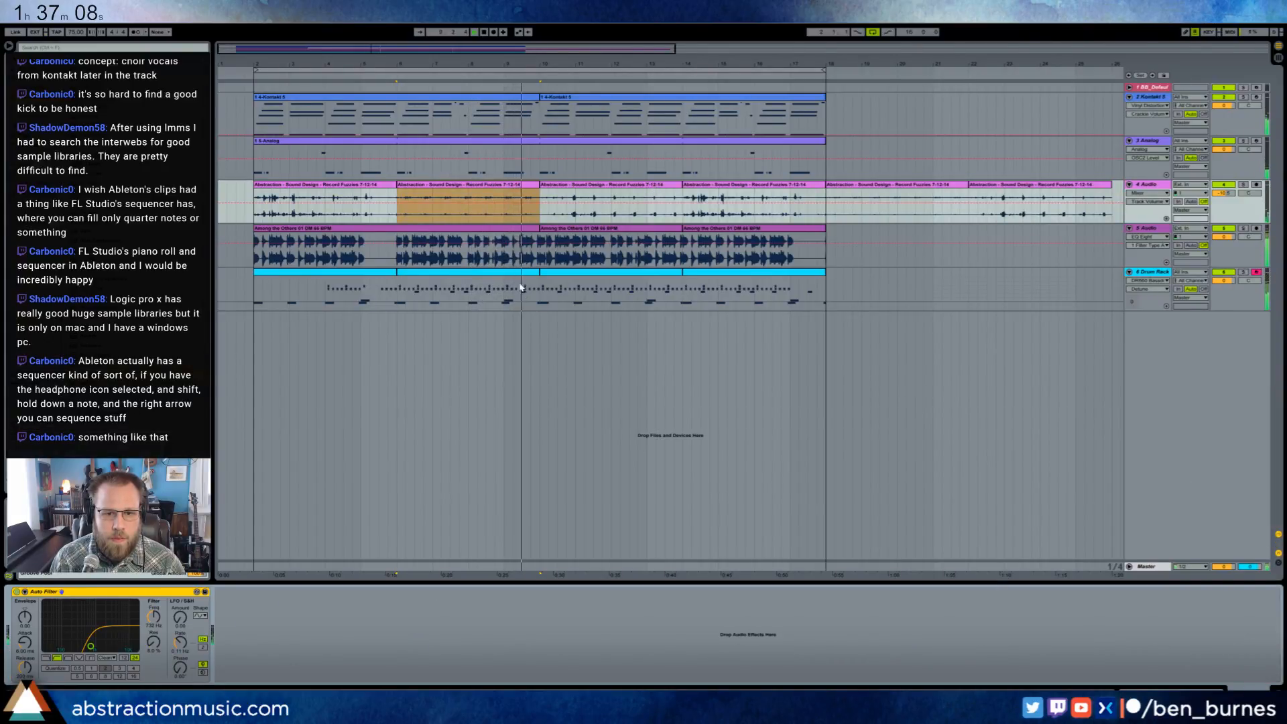
- Reshape the upper bands of the EQ Eight on the tuned sample's track, 5 Audio, while it plays
{"action": "left_click", "coordinate": [520, 229]}
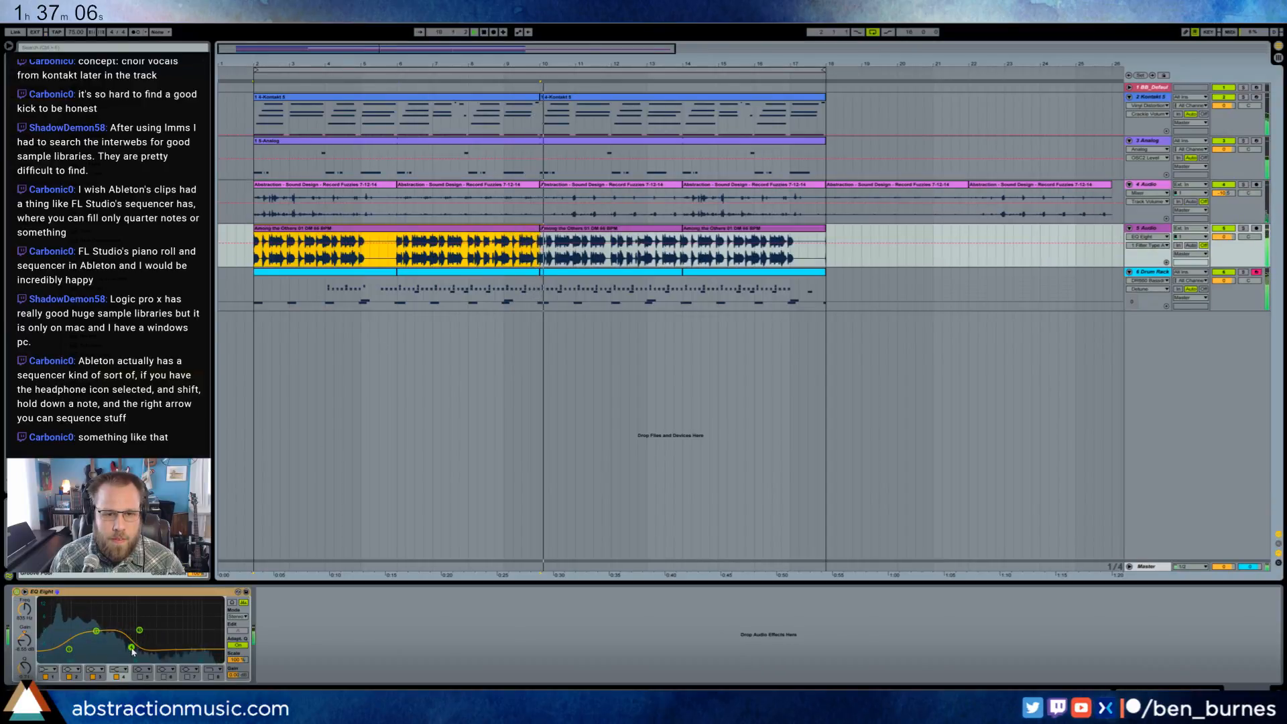
{"action": "mouse_move", "coordinate": [132, 648]}
{"action": "left_mouse_down"}
{"action": "mouse_move", "coordinate": [138, 656]}
{"action": "mouse_move", "coordinate": [137, 637]}
{"action": "mouse_move", "coordinate": [153, 660]}
{"action": "mouse_move", "coordinate": [131, 641]}
{"action": "left_mouse_up"}
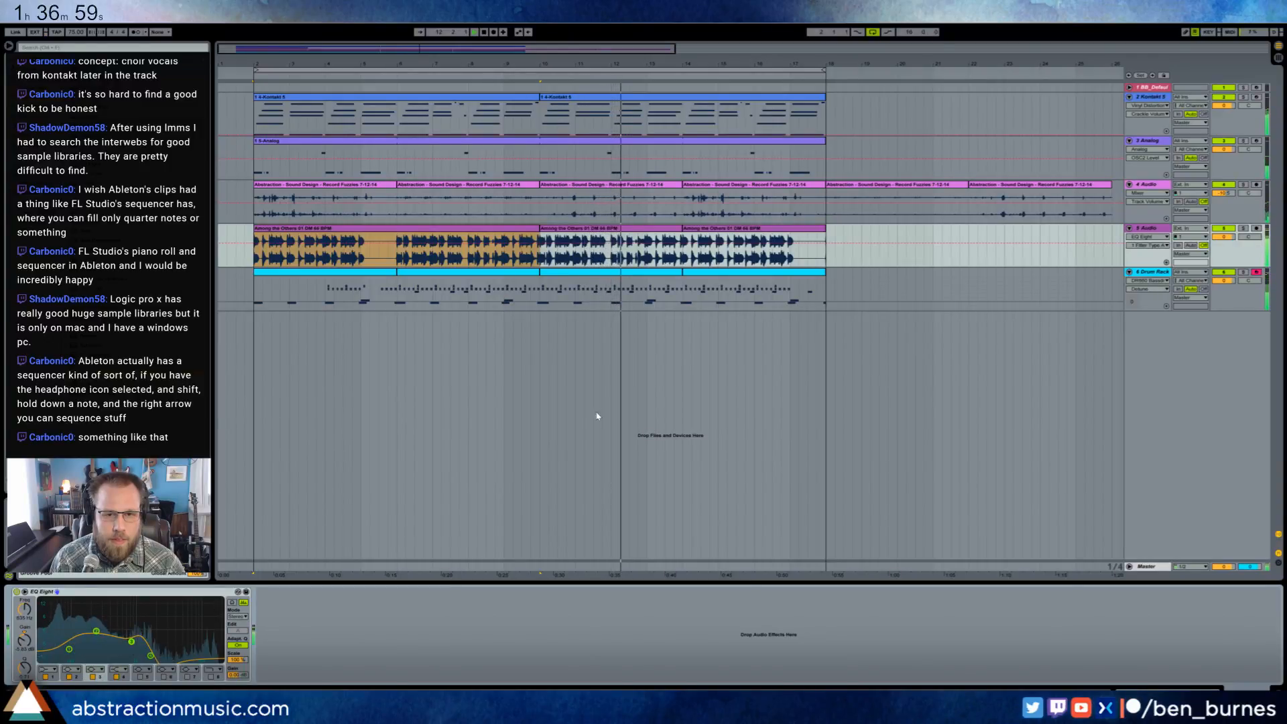
- Check the Analog bass by soloing it briefly, and deactivate its clip
{"action": "left_click", "coordinate": [1244, 142]}
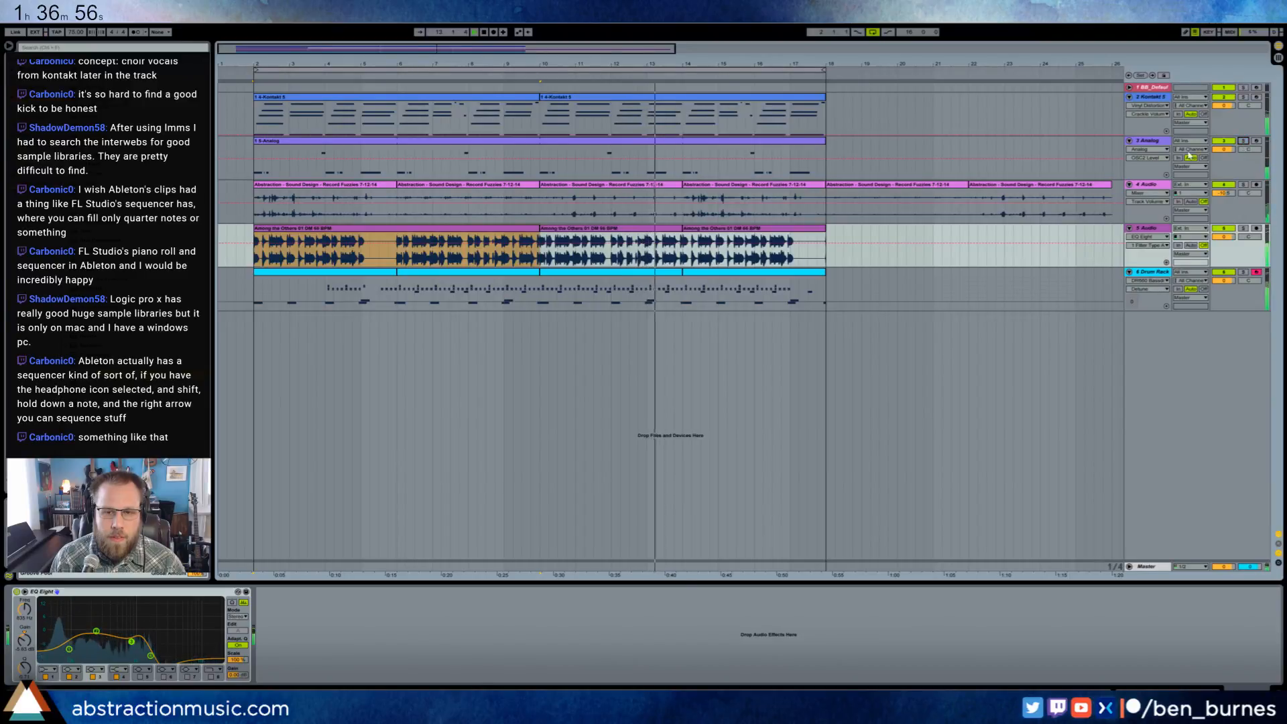
{"action": "left_click", "coordinate": [1244, 142]}
{"action": "left_click", "coordinate": [683, 142]}
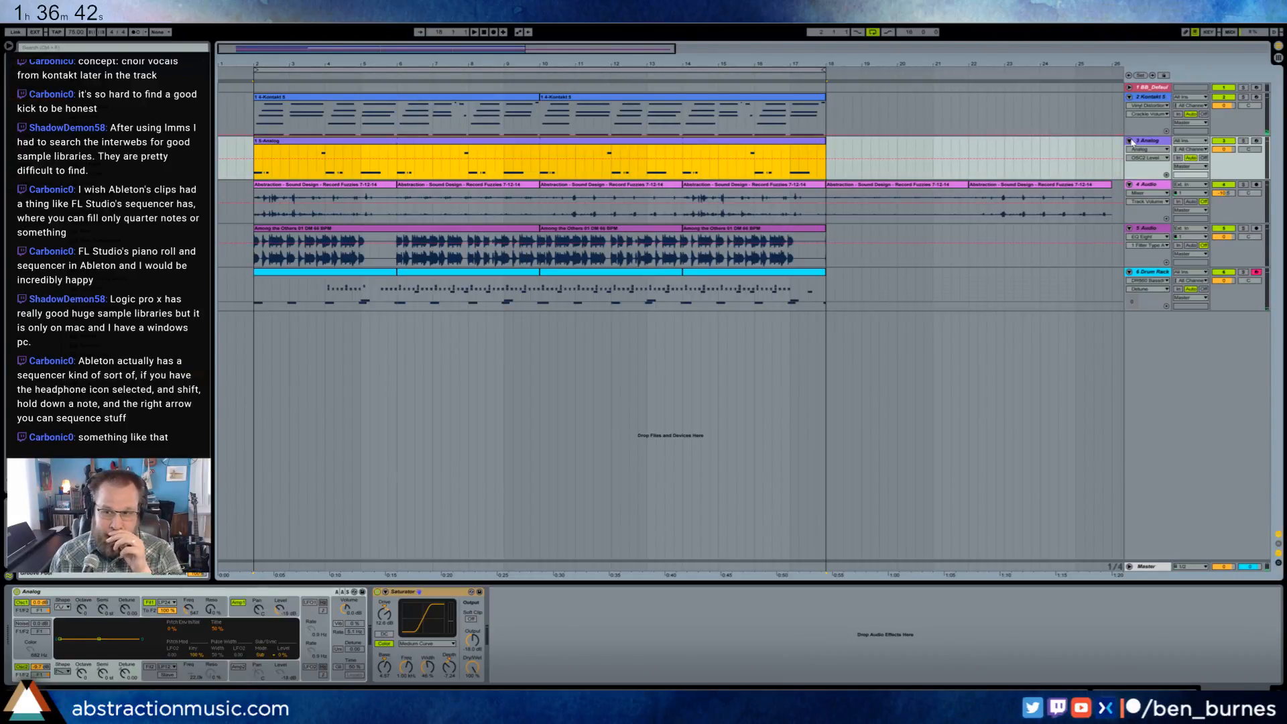
{"action": "key", "text": "0"}
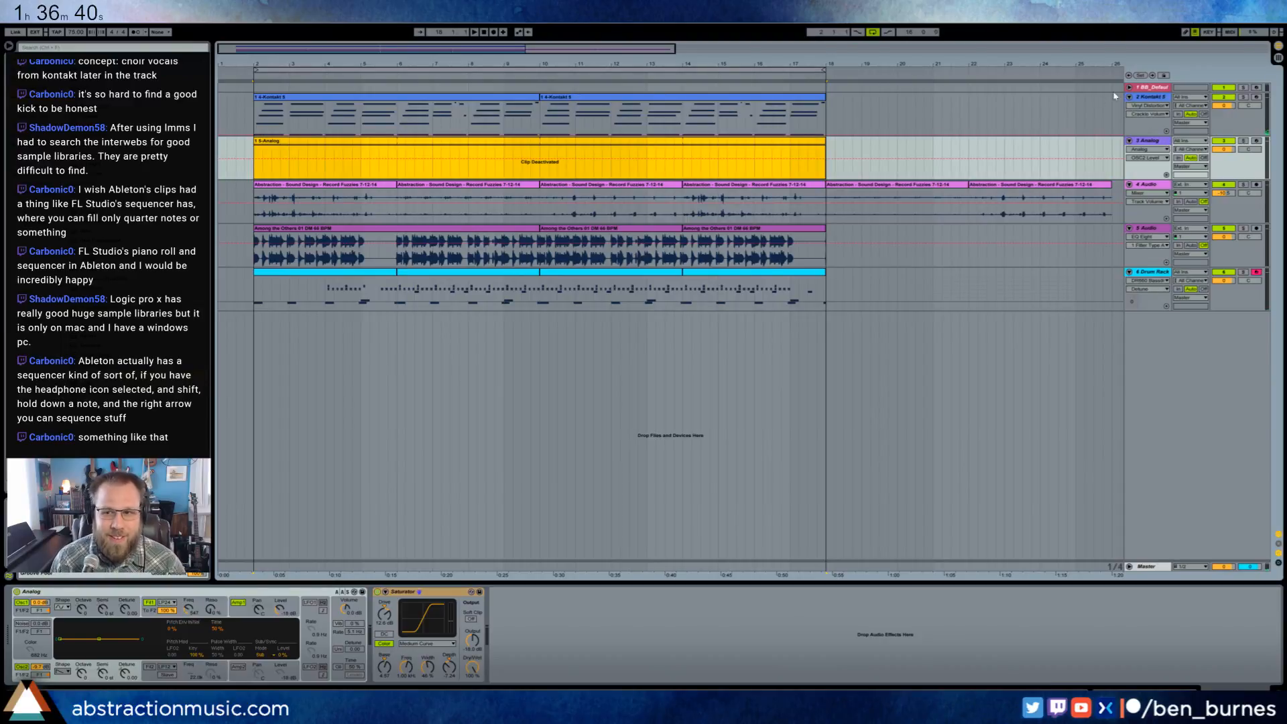
- Arm the BB_DefaultPiano track and start recording a part from bar 2
{"action": "left_click", "coordinate": [1147, 89]}
{"action": "left_click", "coordinate": [1256, 88]}
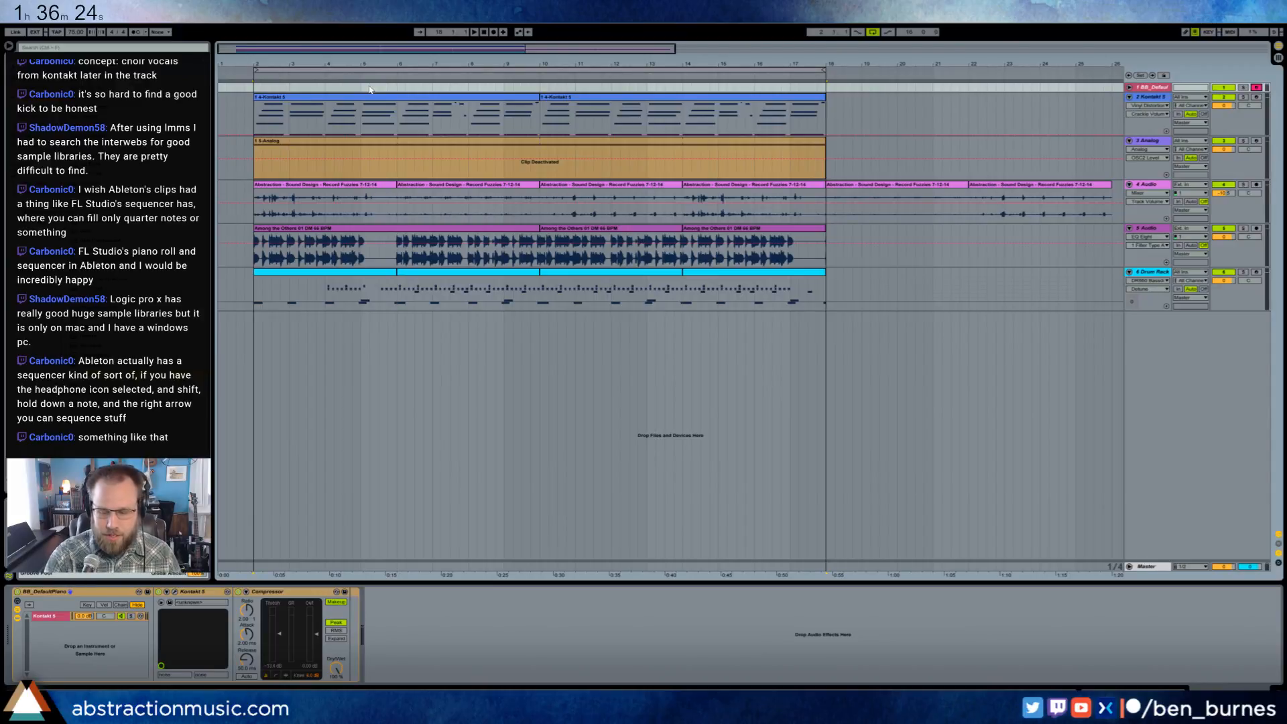
{"action": "left_click", "coordinate": [253, 91]}
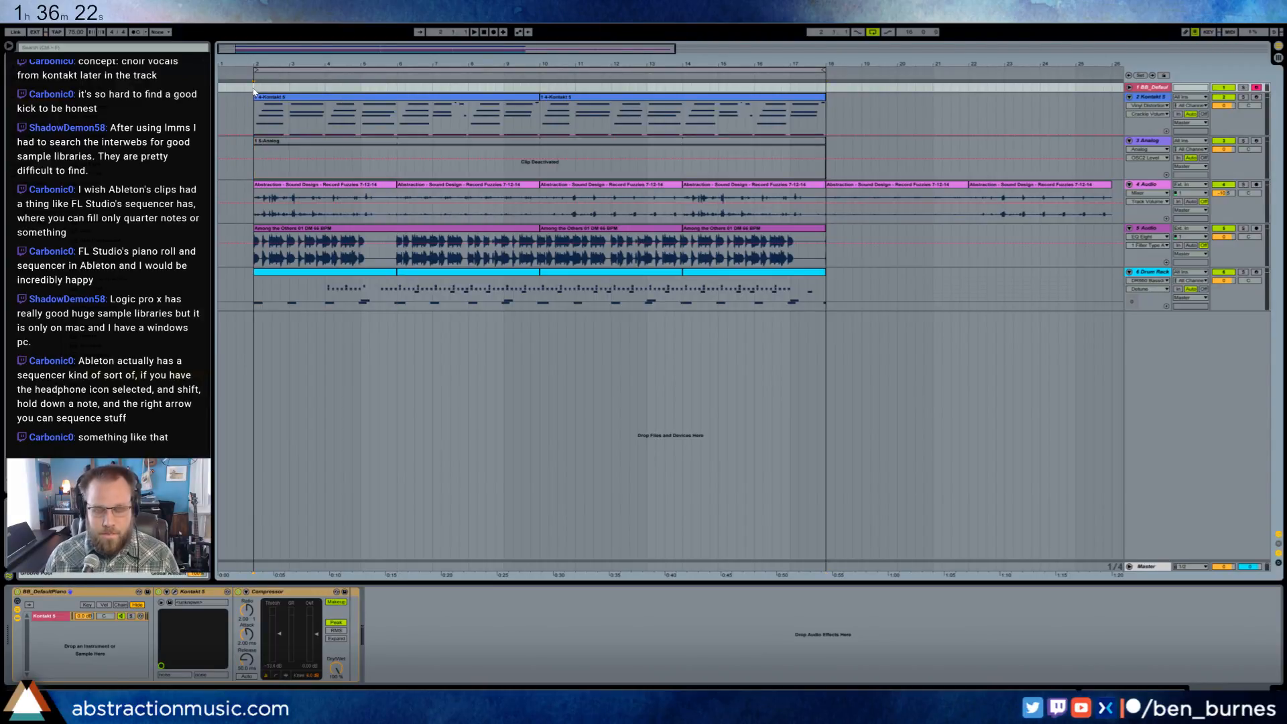
{"action": "key", "text": "F9"}
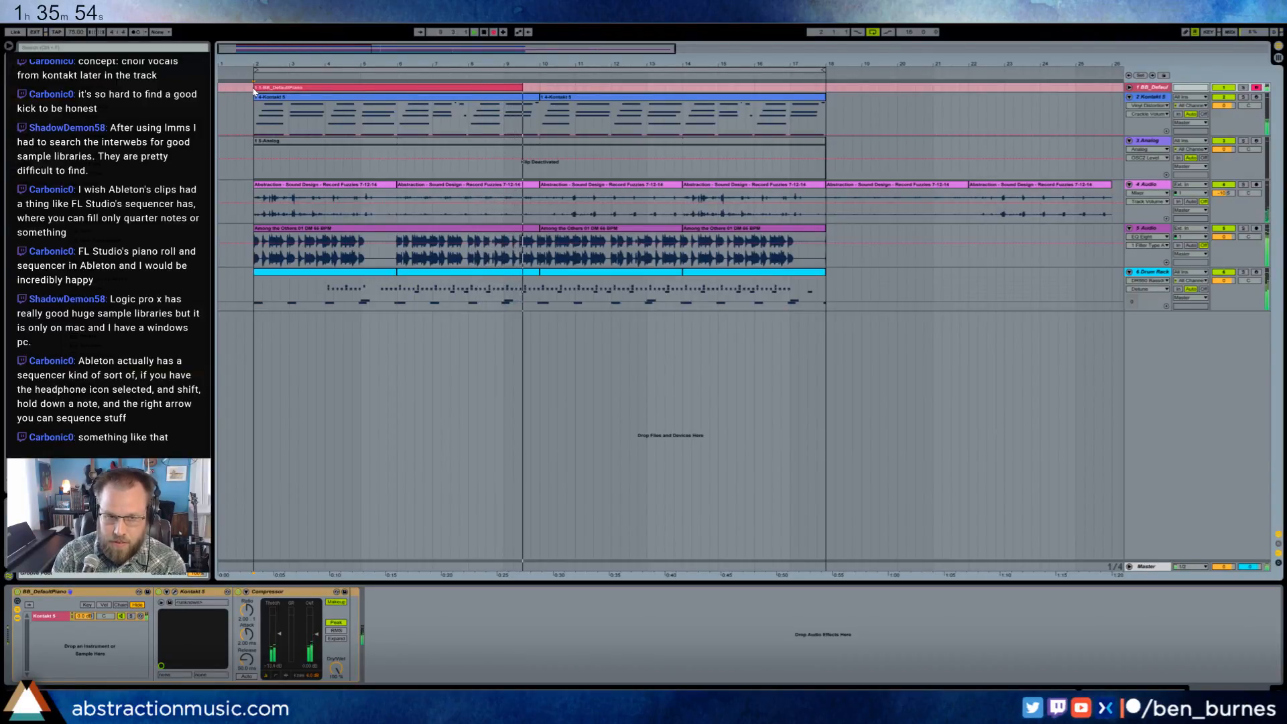
- Stop the piano recording and transpose the two lowest notes of the chord at bar 7 up two semitones
{"action": "key", "text": "space"}
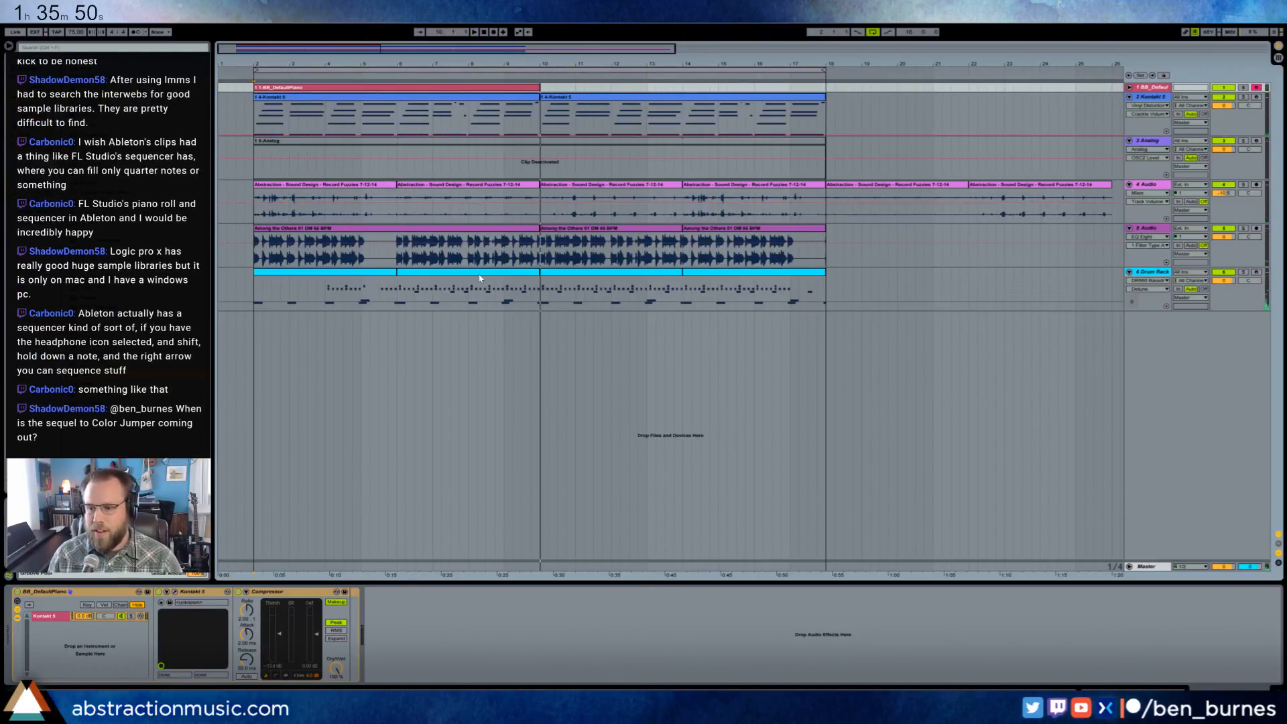
{"action": "left_click", "coordinate": [1129, 87]}
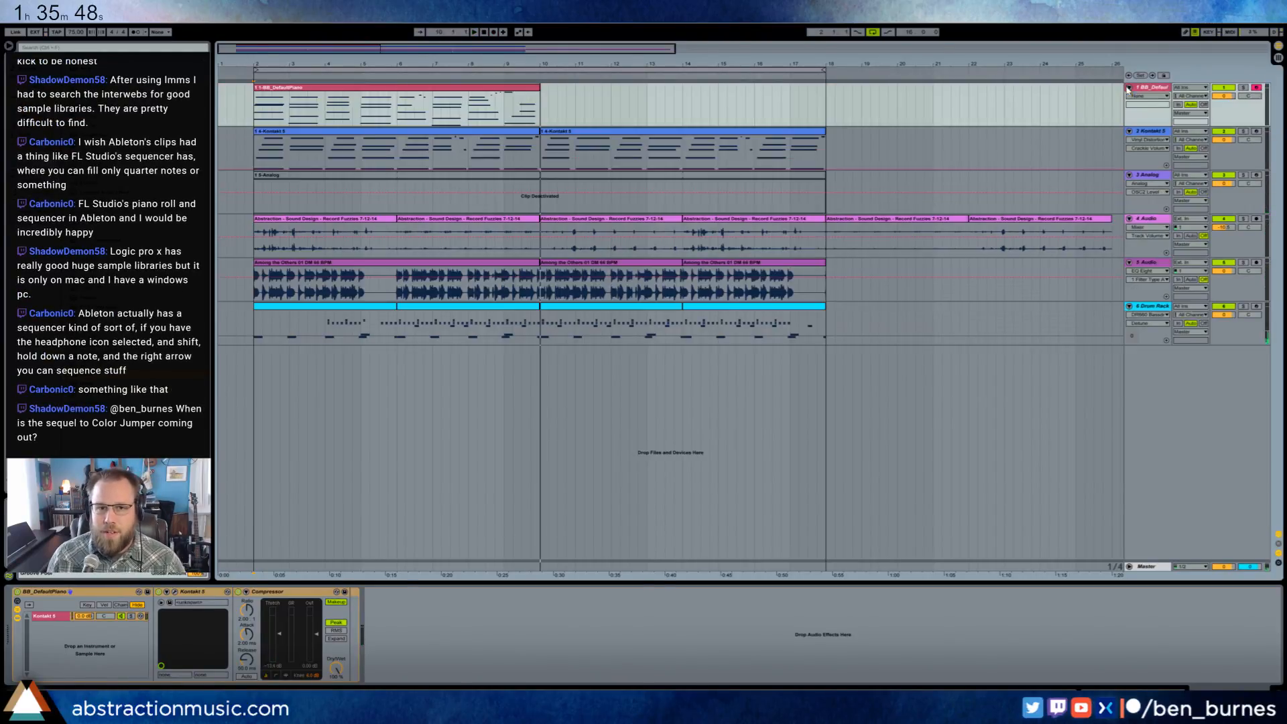
{"action": "double_click", "coordinate": [447, 91]}
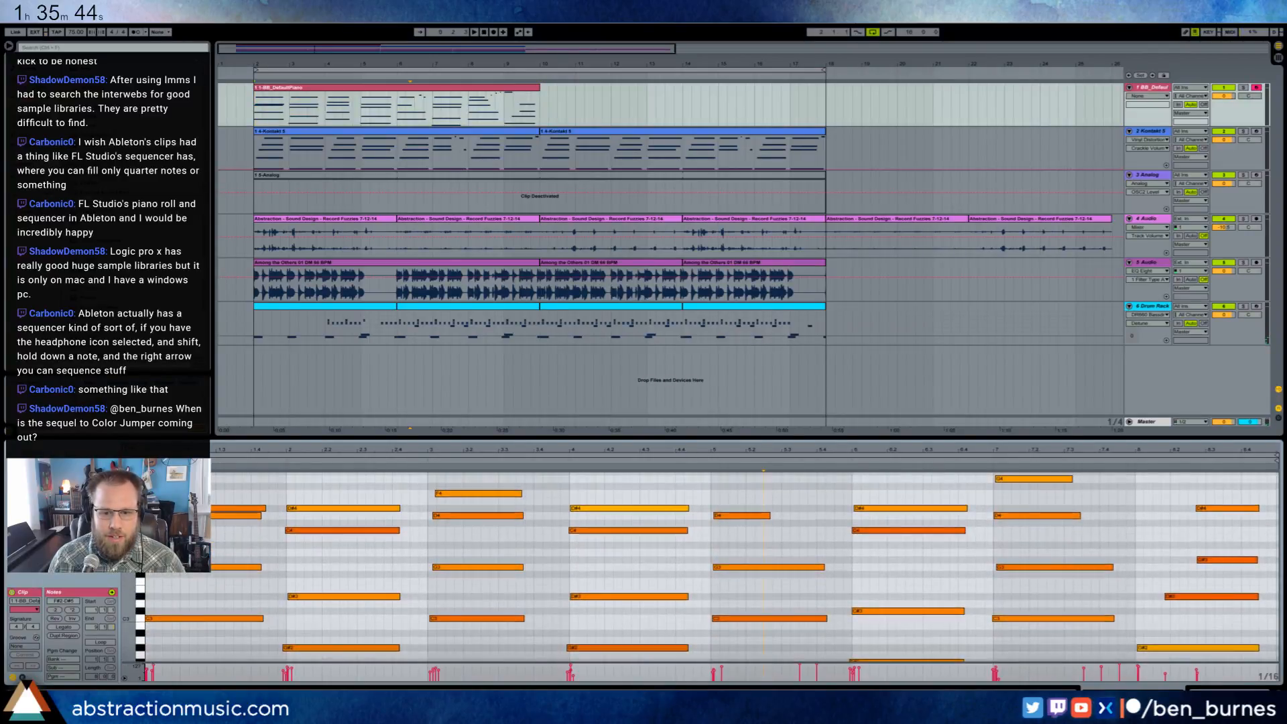
{"action": "left_click_drag", "start_coordinate": [901, 593], "coordinate": [926, 660]}
{"action": "key", "text": "Up"}
{"action": "key", "text": "Up"}
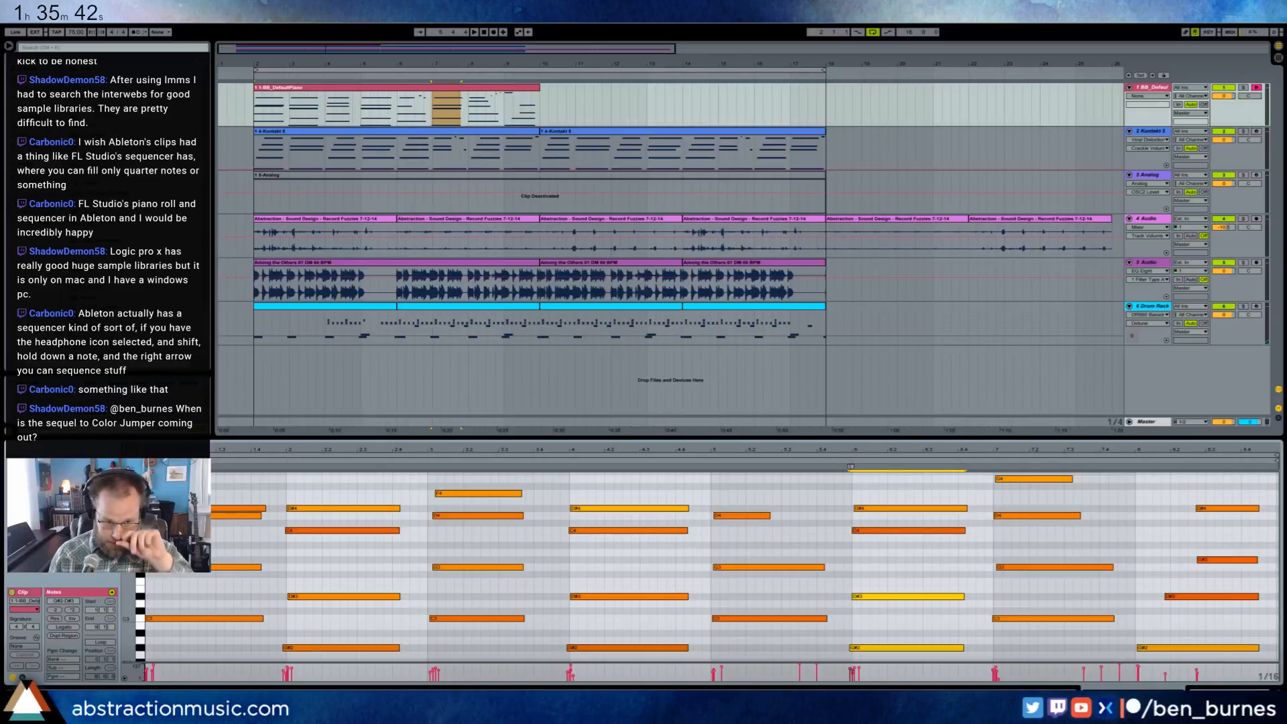
- Check the top note of the chord at bar 5 and the lowest note at bar 9, and return to the track's devices
{"action": "left_click", "coordinate": [827, 531]}
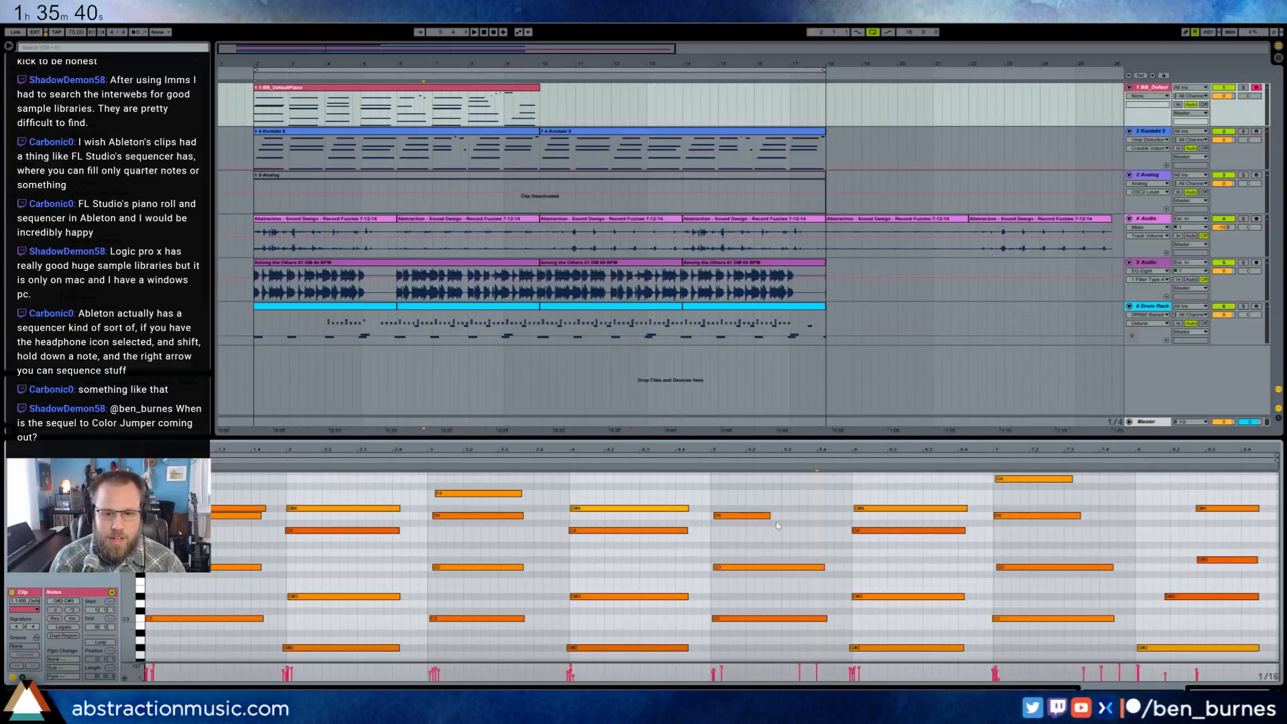
{"action": "left_click_drag", "start_coordinate": [600, 509], "coordinate": [601, 495]}
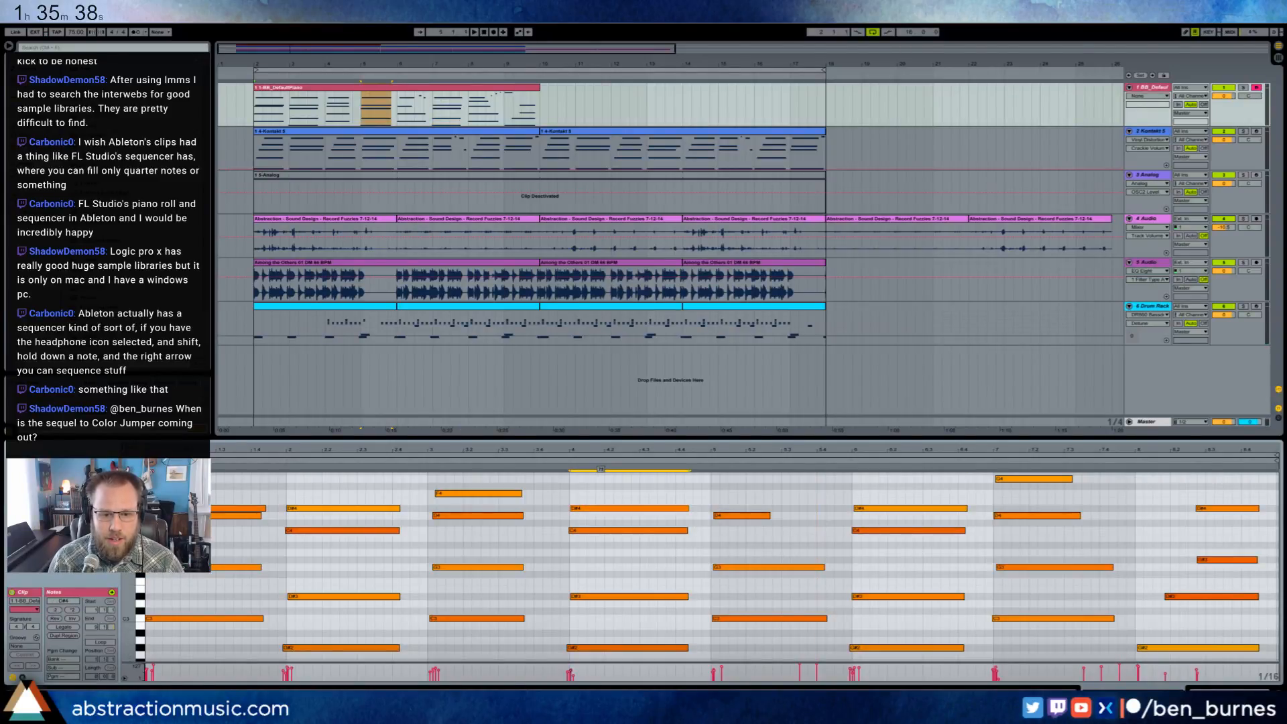
{"action": "left_click", "coordinate": [592, 494]}
{"action": "left_click_drag", "start_coordinate": [1156, 646], "coordinate": [1156, 657]}
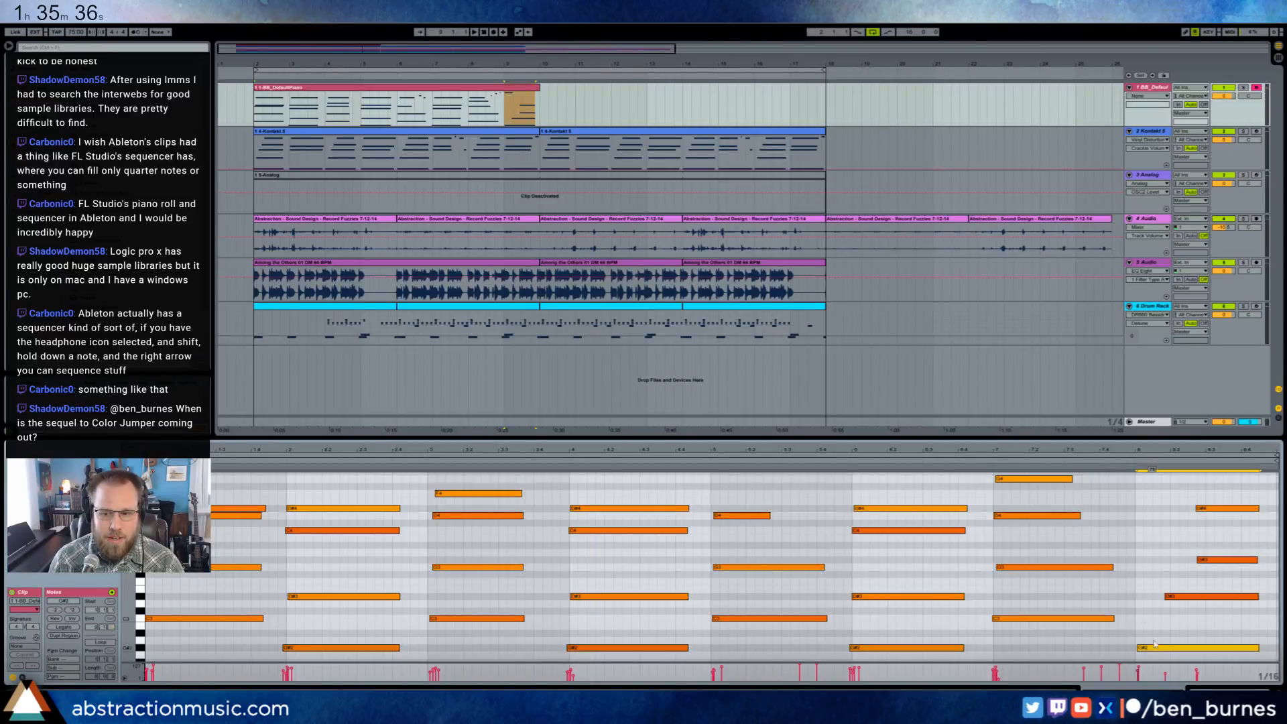
{"action": "left_click", "coordinate": [1134, 627]}
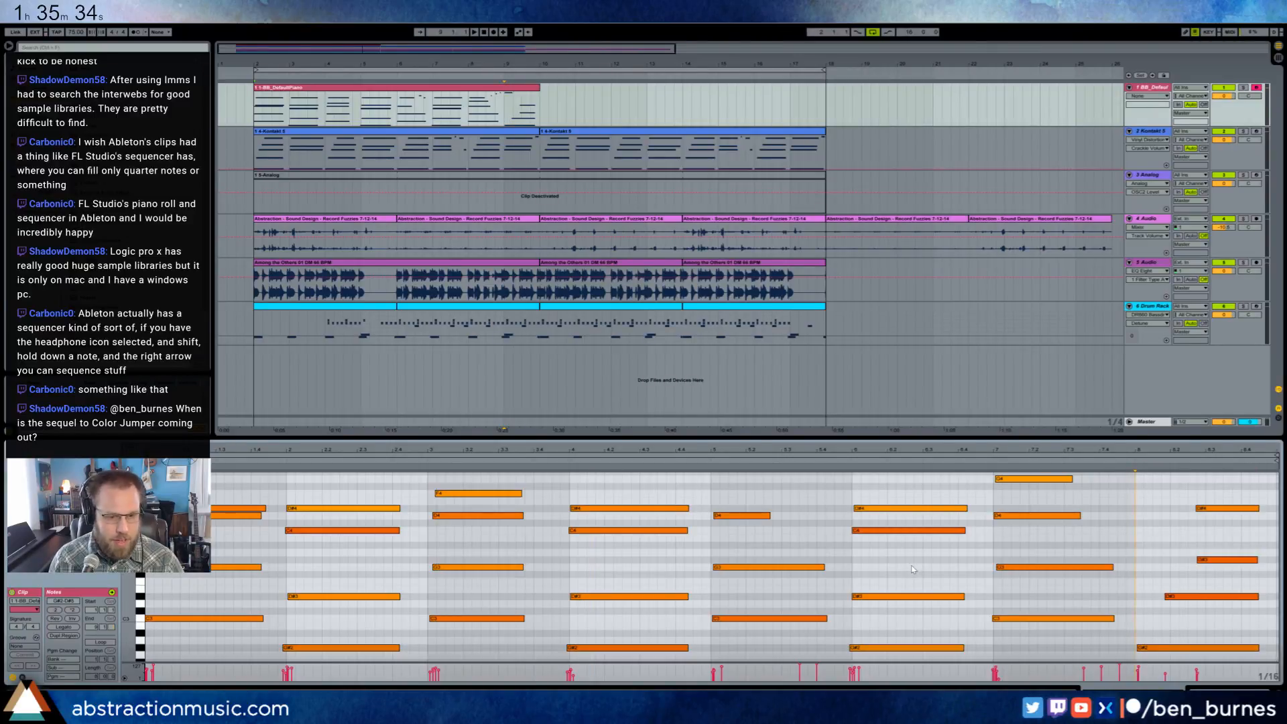
{"action": "left_click", "coordinate": [234, 557]}
{"action": "key", "text": "shift+Tab"}
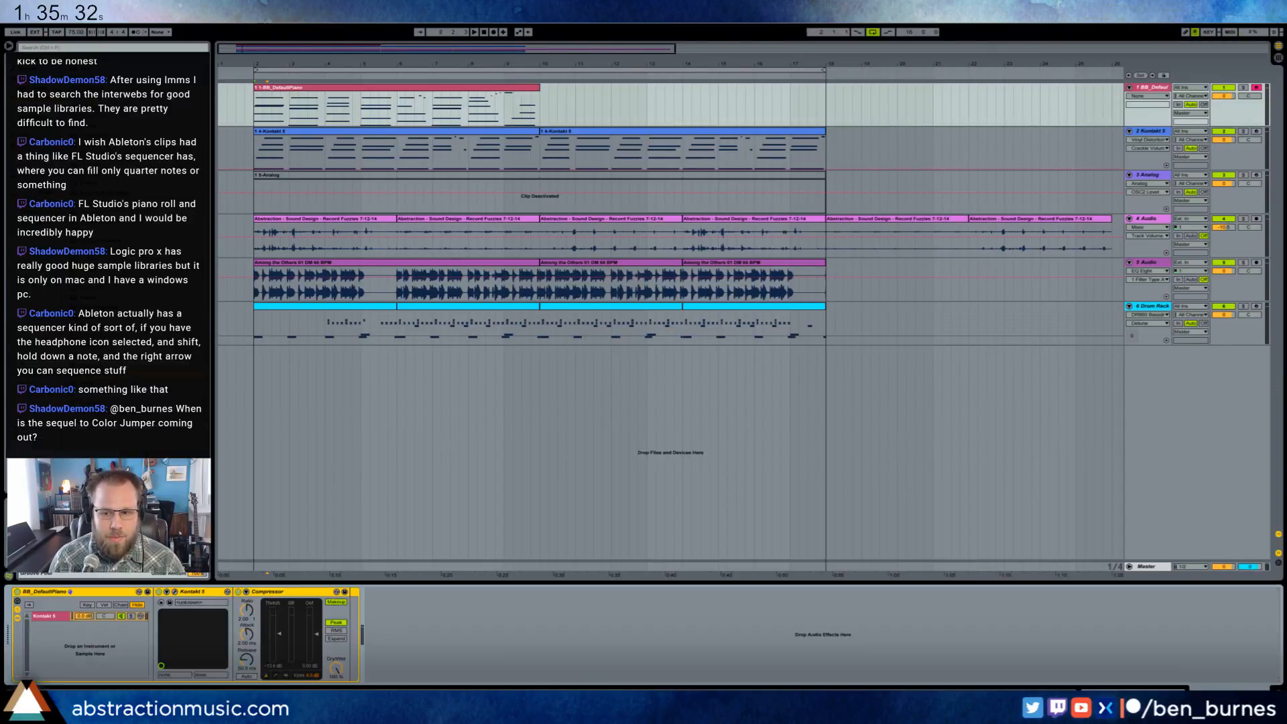
- Duplicate the recorded BB_DefaultPiano clip so that the copy starts at bar 10
{"action": "left_click", "coordinate": [537, 90]}
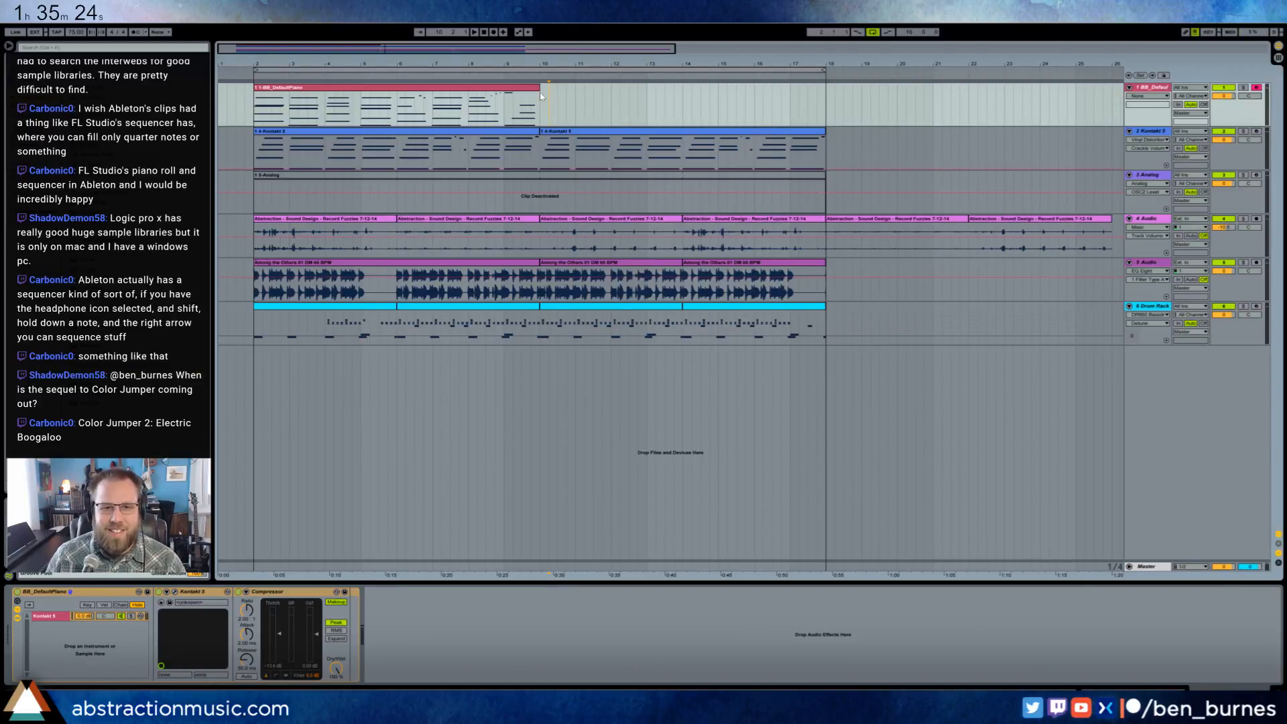
{"action": "key", "text": "ctrl+shift+s"}
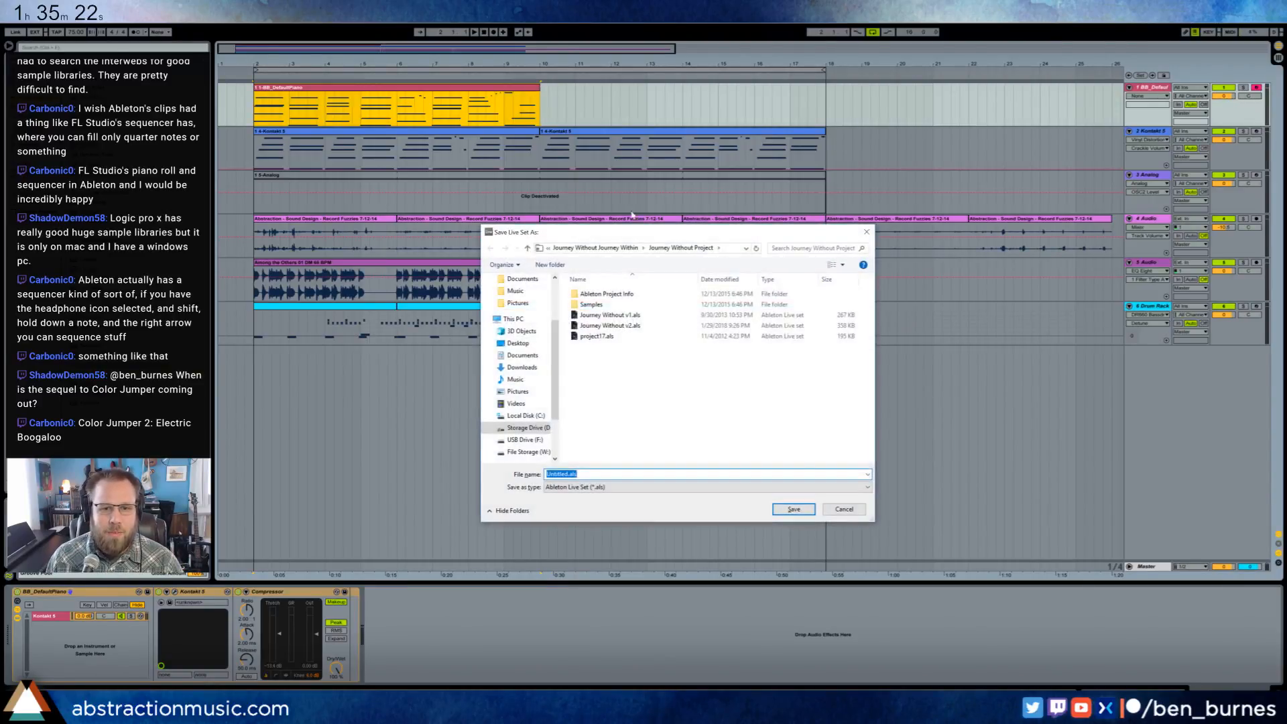
{"action": "left_click", "coordinate": [844, 508]}
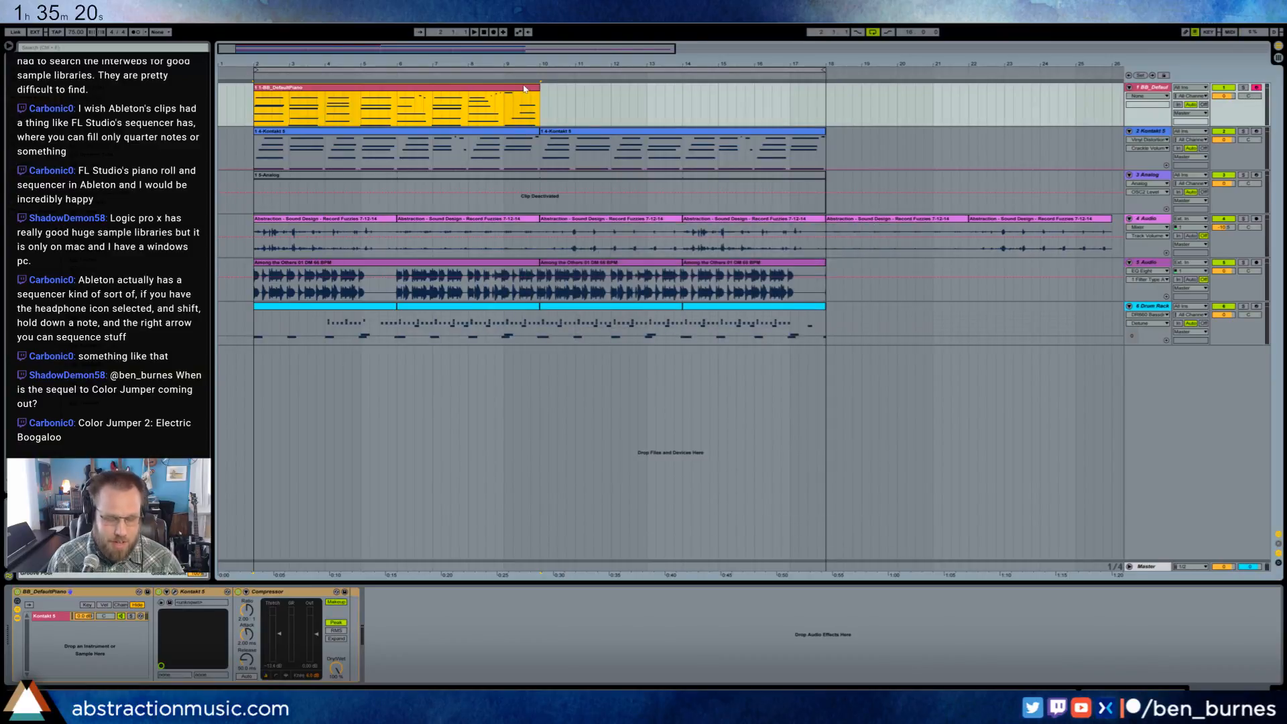
{"action": "key", "text": "ctrl+d"}
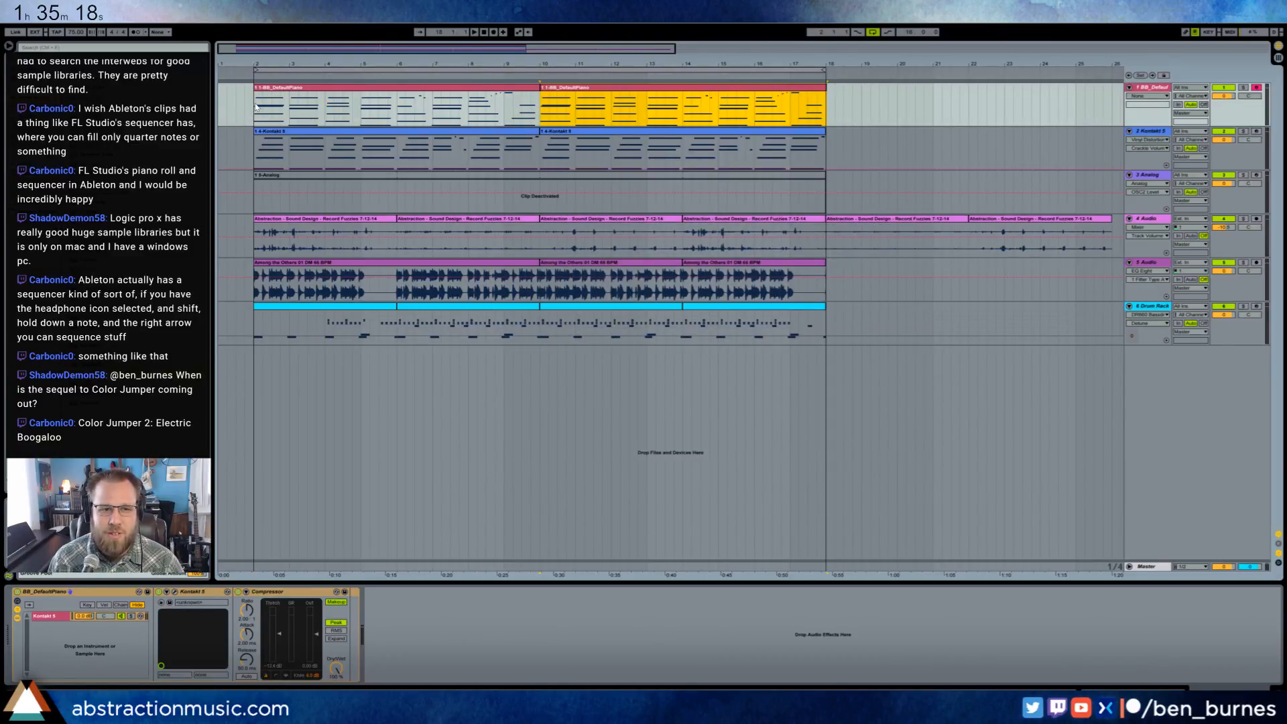
- Deactivate the second piano clip and play the arrangement with the first one
{"action": "left_click", "coordinate": [256, 105]}
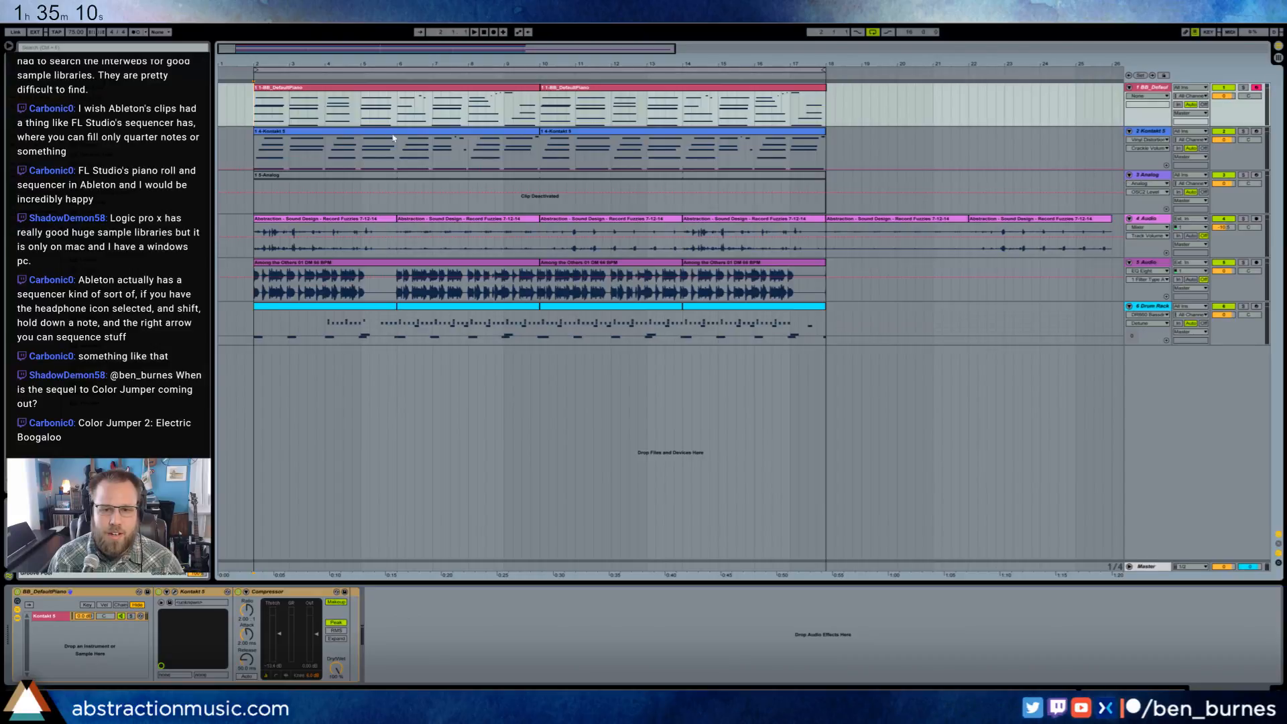
{"action": "left_click", "coordinate": [561, 90]}
{"action": "key", "text": "0"}
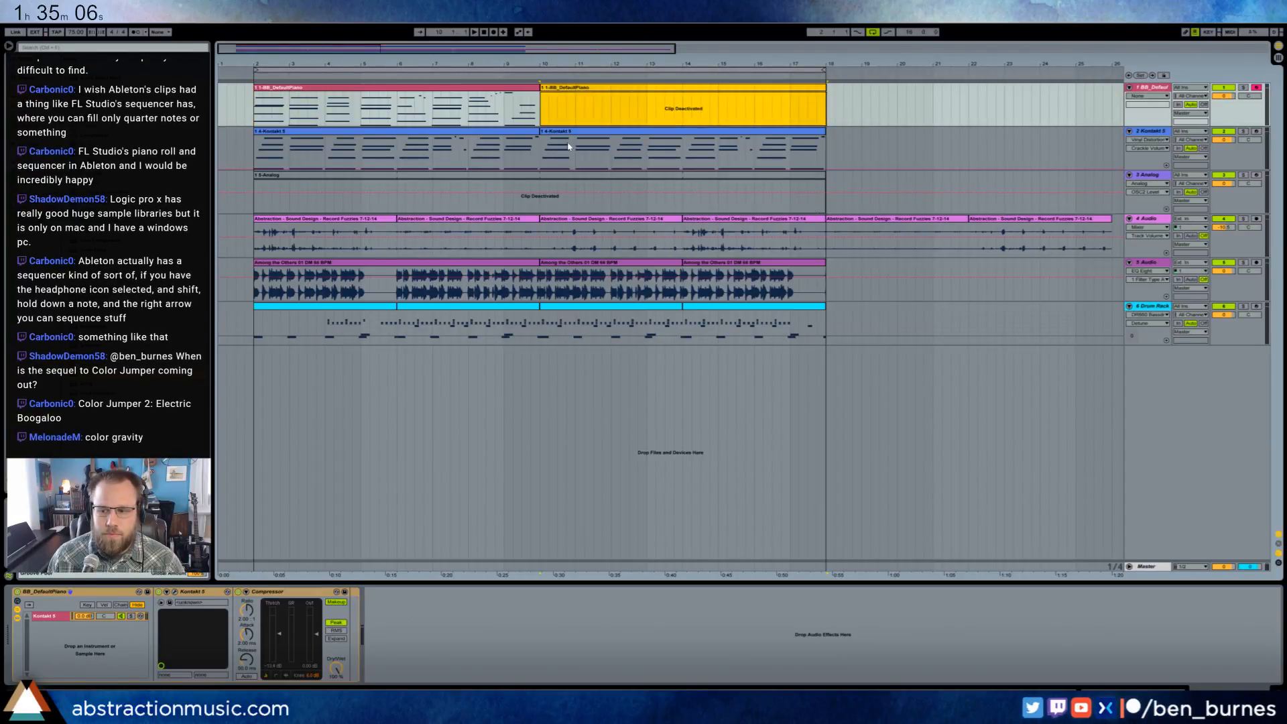
{"action": "left_click", "coordinate": [271, 88]}
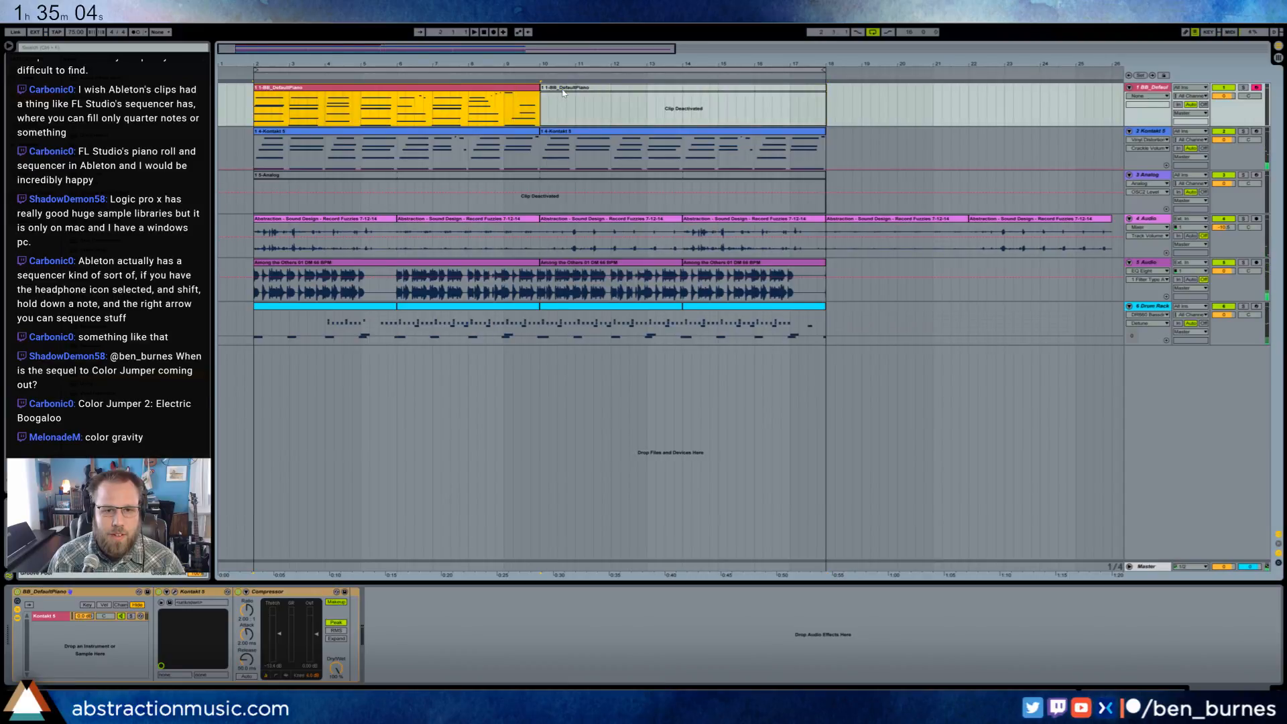
{"action": "key", "text": "space"}
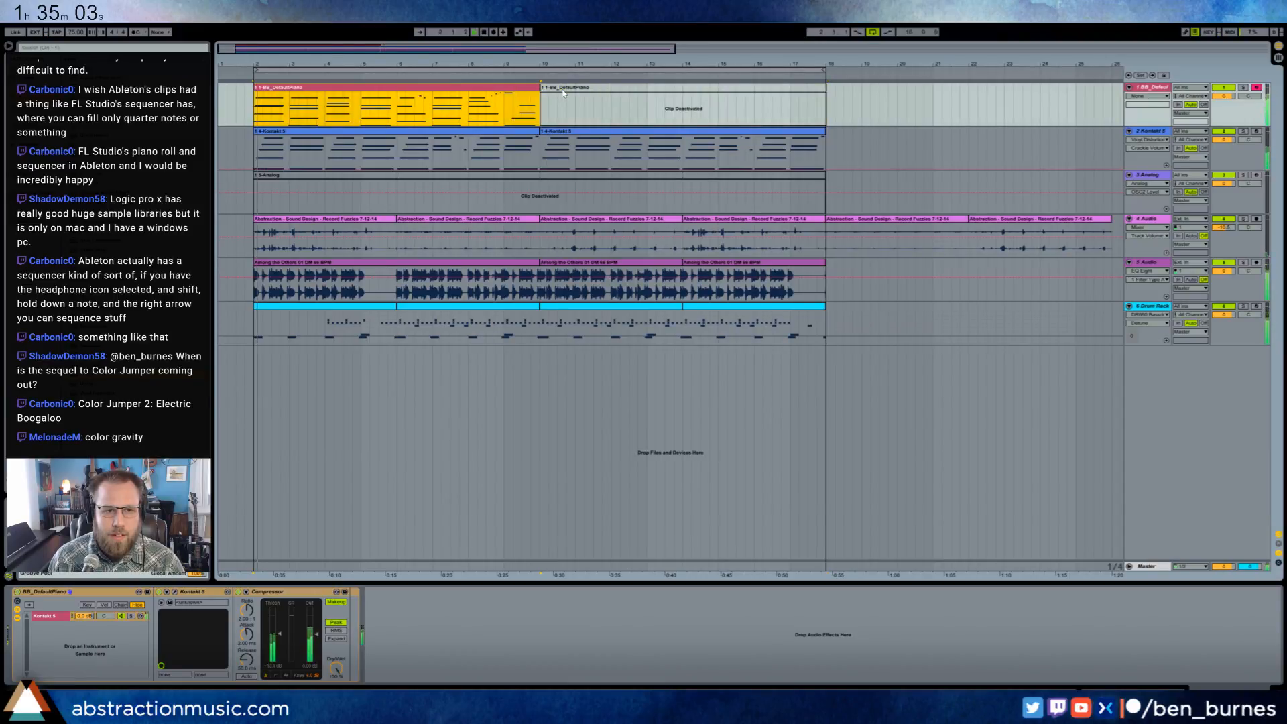
- Create a return track and place the Kontakt 5 track's ValhallaRoom reverb on it
{"action": "left_click", "coordinate": [1149, 91]}
{"action": "left_click", "coordinate": [1138, 144]}
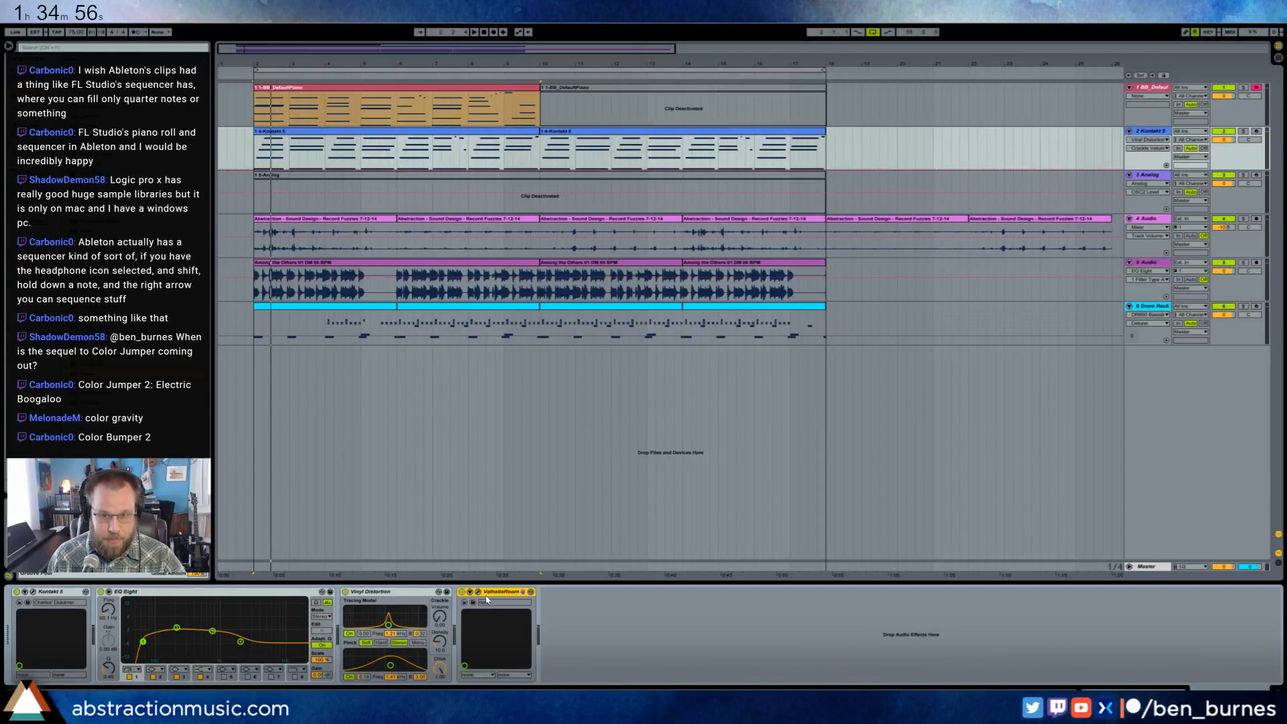
{"action": "key", "text": "ctrl+alt+t"}
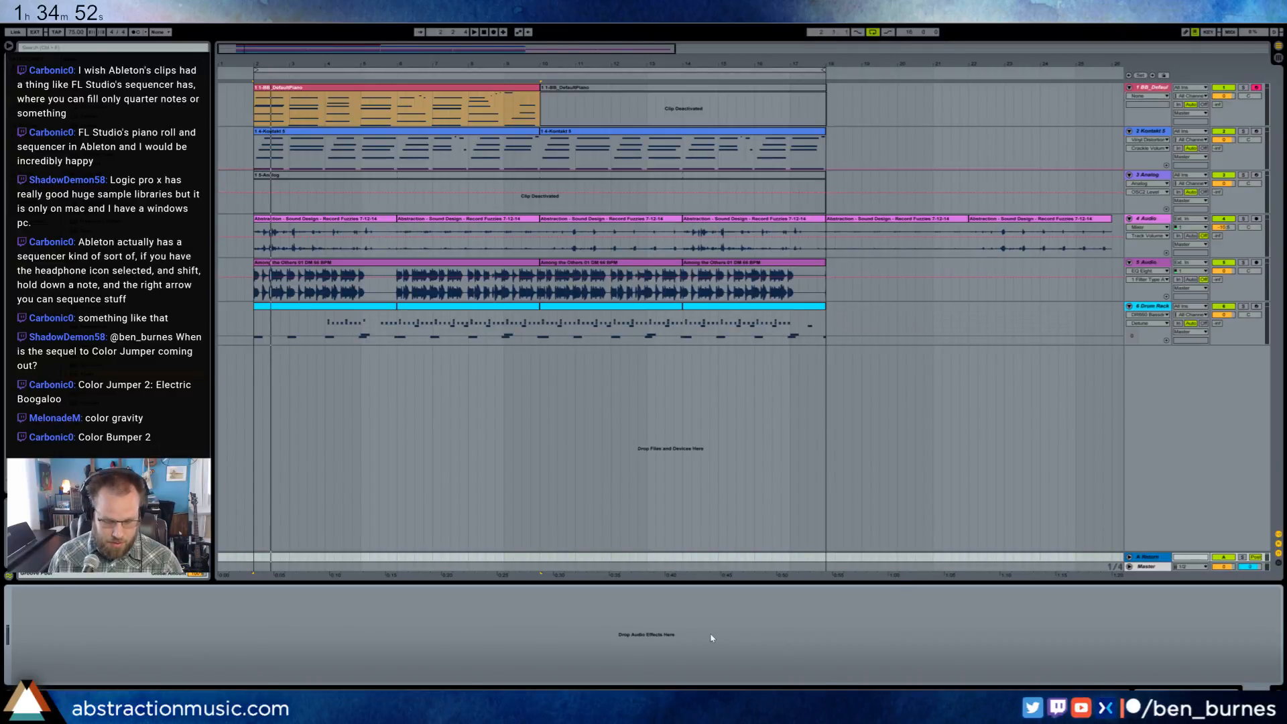
{"action": "key", "text": "ctrl+v"}
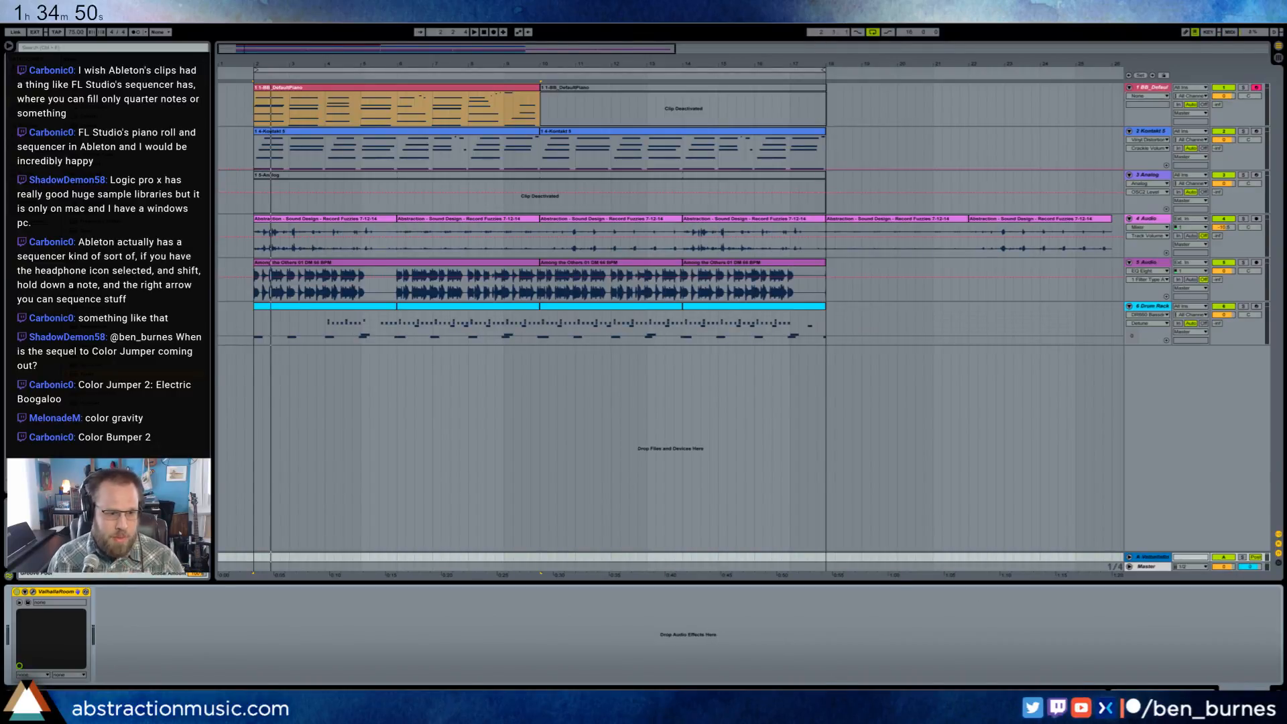
- Raise the sends to the ValhallaRoom return on the BB_DefaultPiano and Kontakt 5 tracks
{"action": "left_click_drag", "start_coordinate": [1215, 106], "coordinate": [1215, 94]}
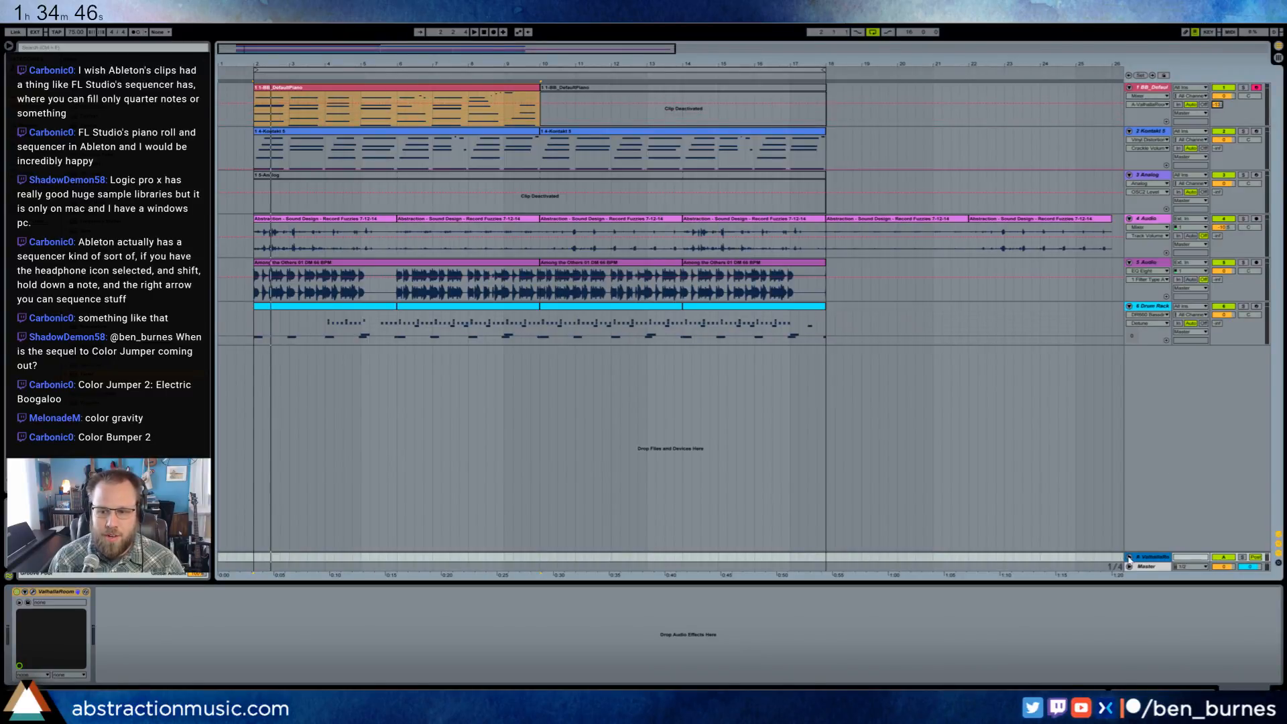
{"action": "left_click_drag", "start_coordinate": [1216, 149], "coordinate": [1216, 138]}
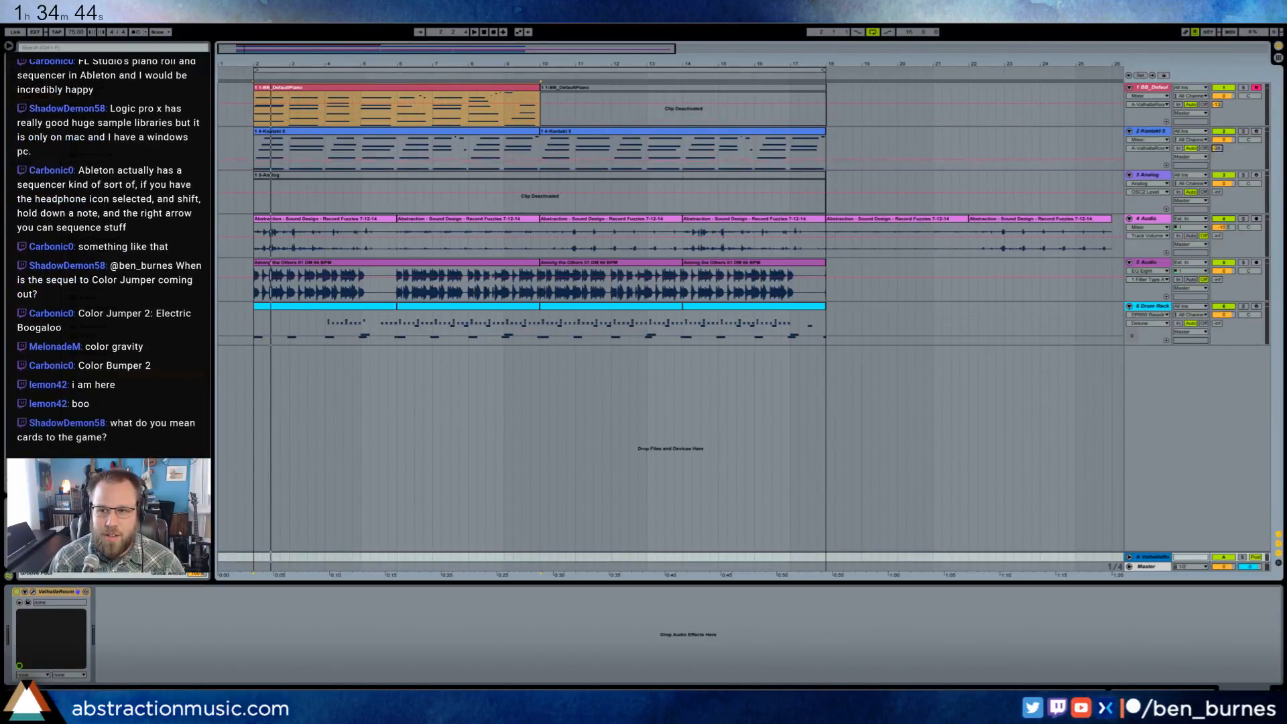
{"action": "key", "text": "space"}
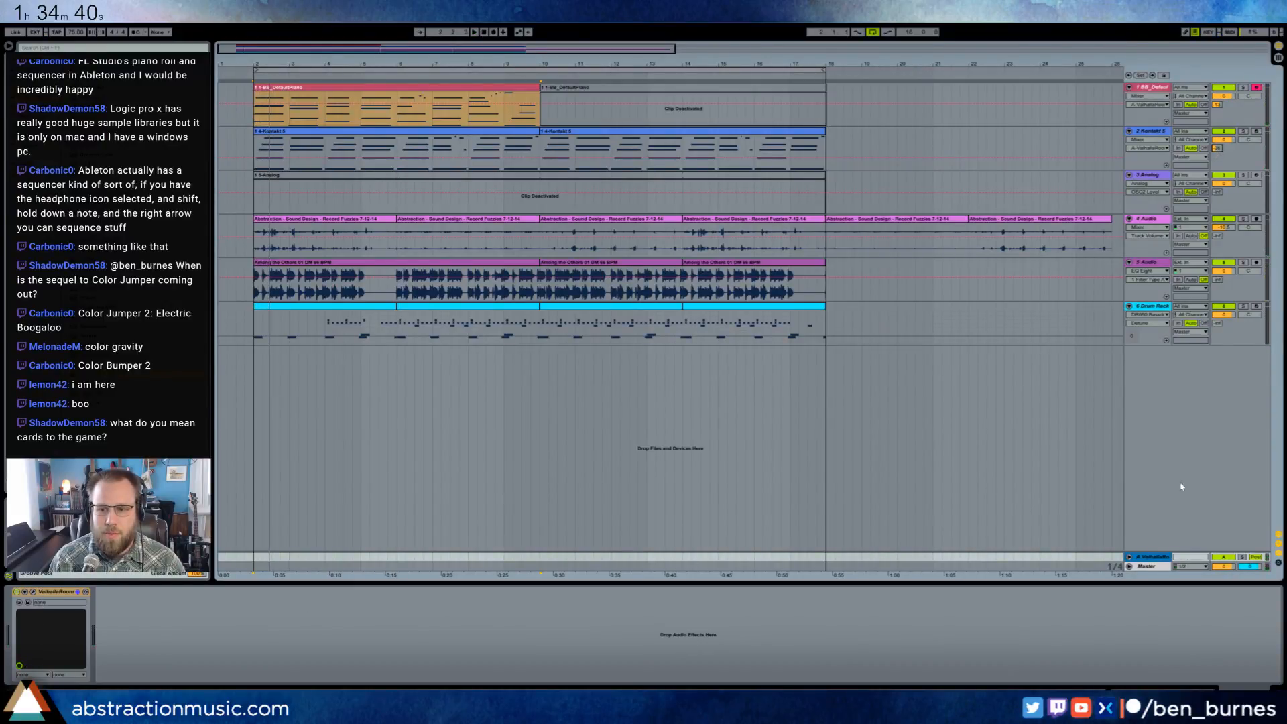
- Set the decay of the return track's ValhallaRoom reverb to 3.84 s
{"action": "left_click", "coordinate": [1158, 557]}
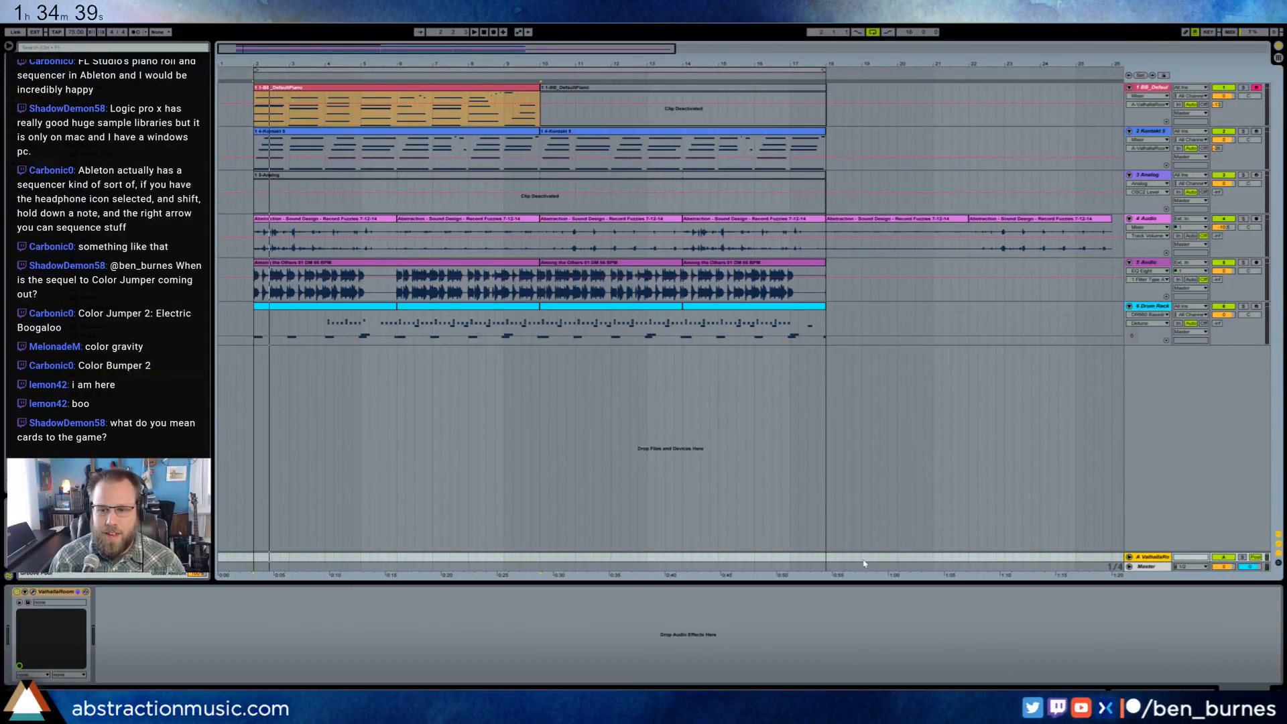
{"action": "left_click", "coordinate": [33, 593]}
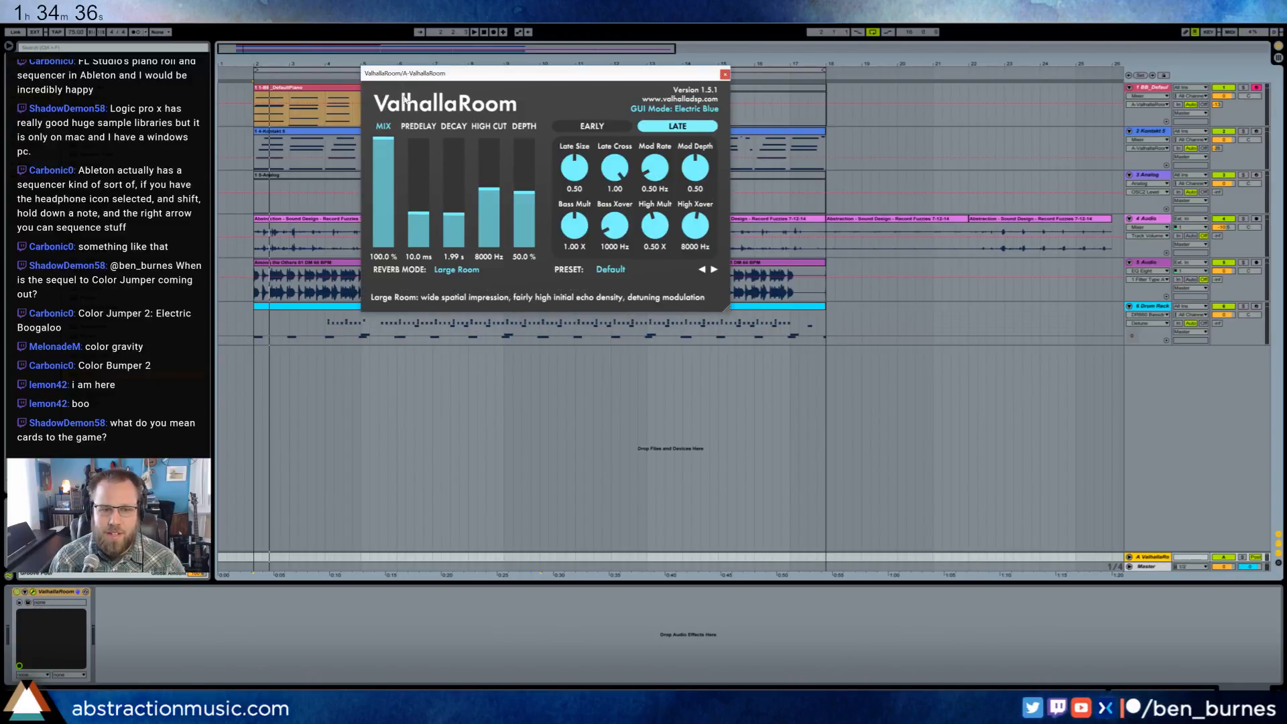
{"action": "left_click_drag", "start_coordinate": [451, 222], "coordinate": [452, 205]}
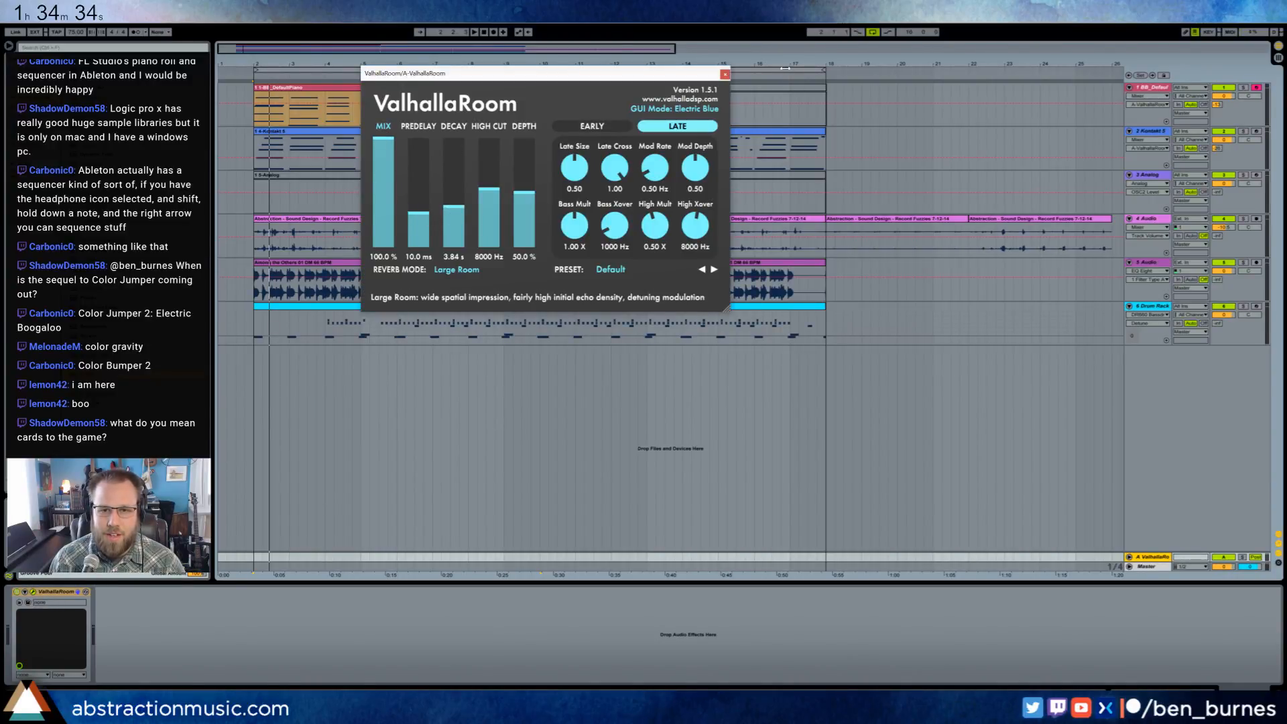
{"action": "left_click", "coordinate": [725, 75]}
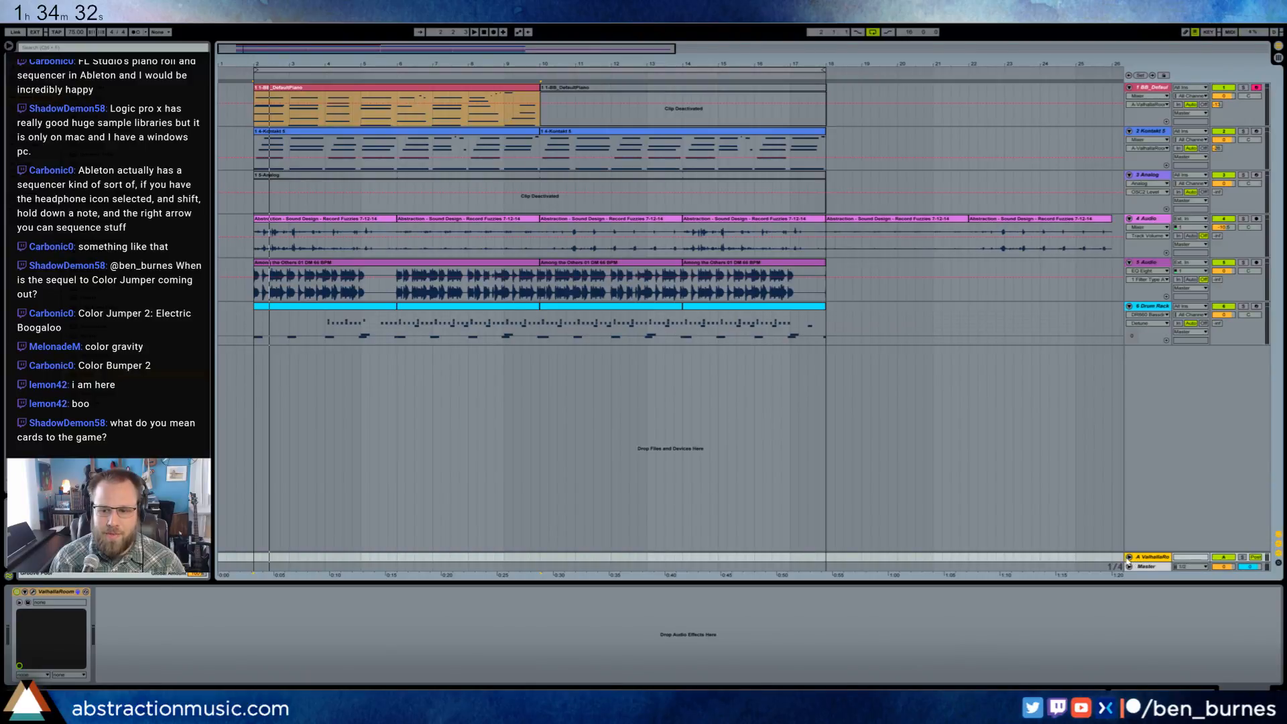
- Unfold the ValhallaRoom return track and lower its volume while the arrangement plays
{"action": "left_click", "coordinate": [1128, 557]}
{"action": "key", "text": "space"}
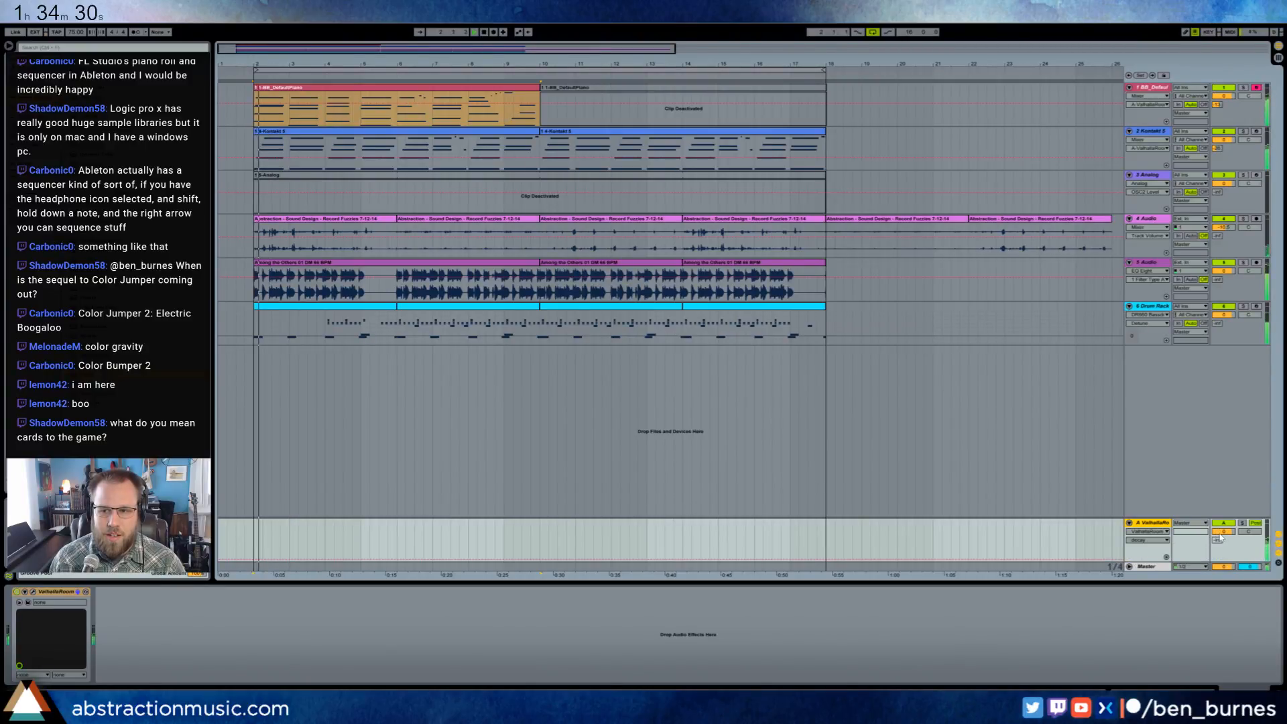
{"action": "left_click", "coordinate": [1222, 531]}
{"action": "left_click_drag", "start_coordinate": [1223, 531], "coordinate": [1222, 556]}
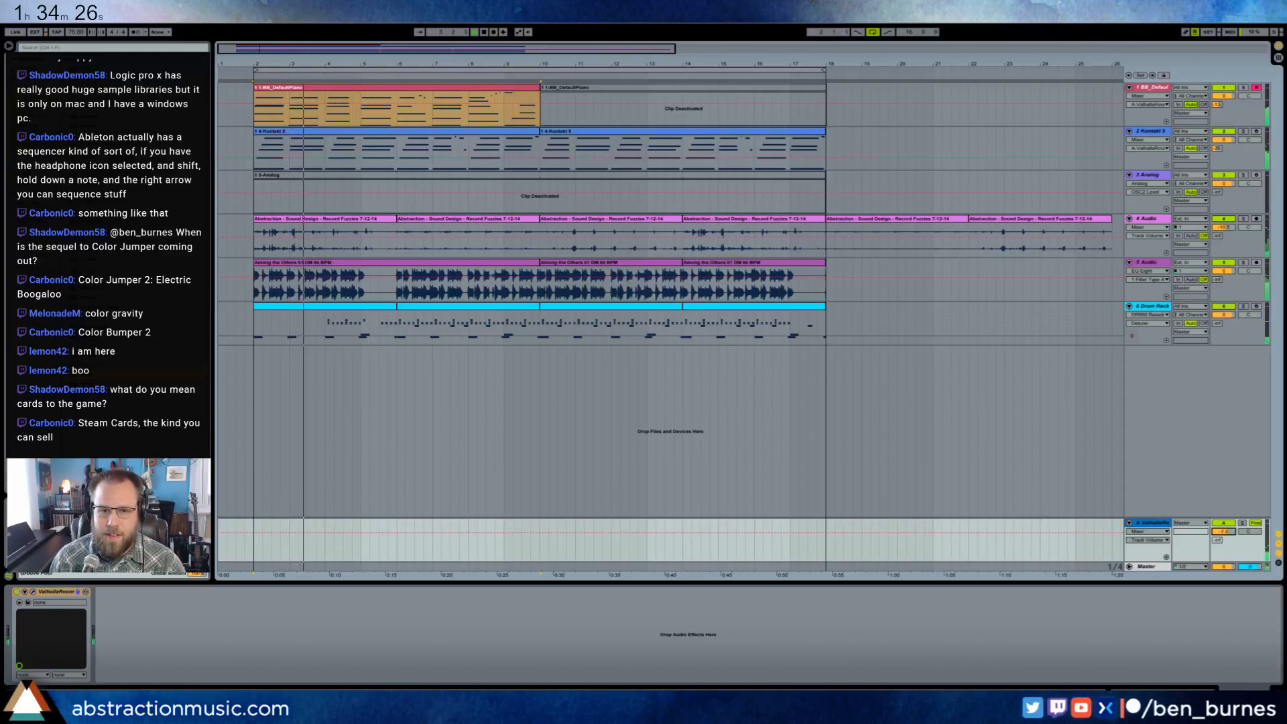
- Reactivate the second BB_DefaultPiano clip at bar 10 and deactivate the first one
{"action": "left_click", "coordinate": [549, 87]}
{"action": "key", "text": "0"}
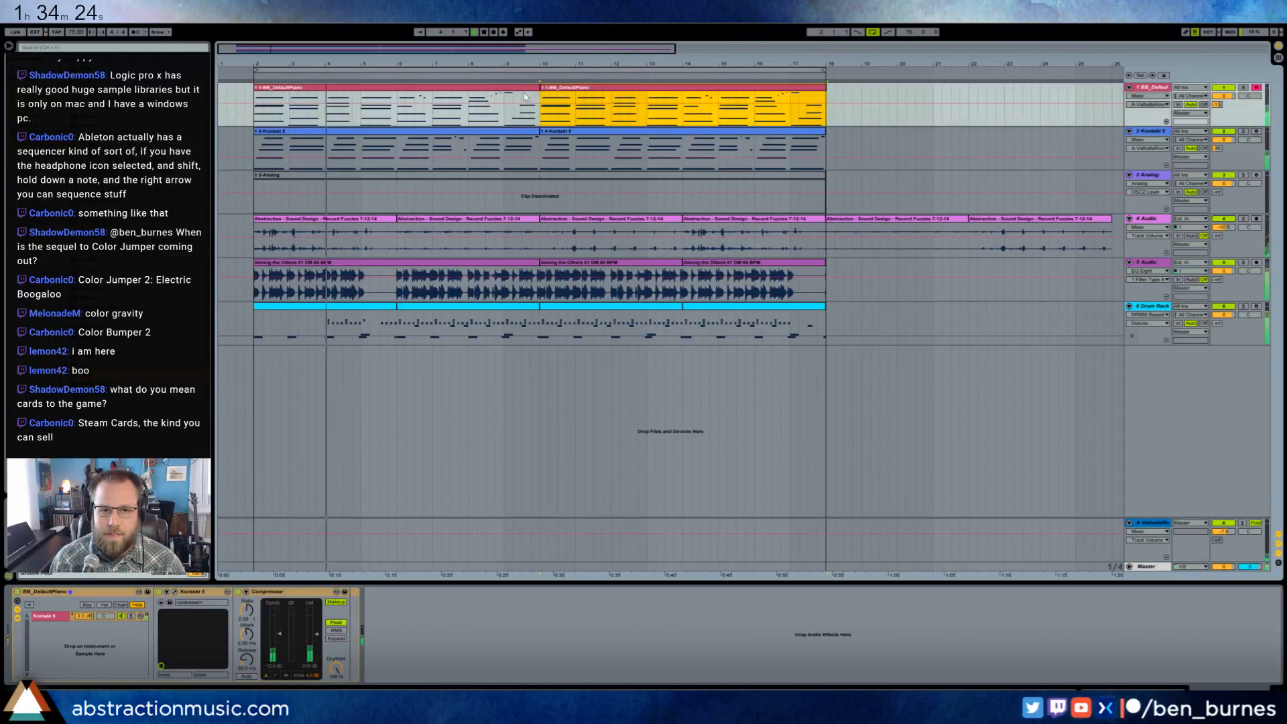
{"action": "left_click", "coordinate": [517, 88]}
{"action": "key", "text": "0"}
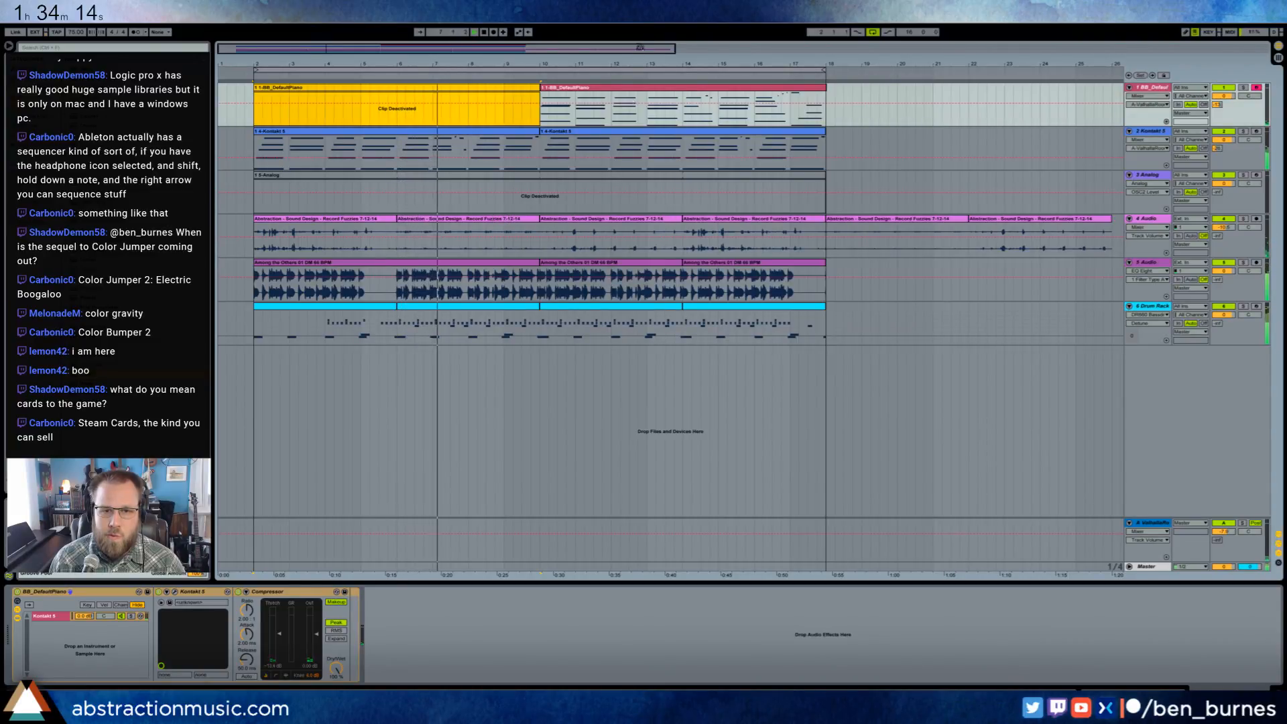
- Lower the BB_DefaultPiano track's volume during playback and stop the arrangement
{"action": "left_click", "coordinate": [671, 88]}
{"action": "mouse_move", "coordinate": [1223, 96]}
{"action": "left_mouse_down"}
{"action": "mouse_move", "coordinate": [1223, 112]}
{"action": "mouse_move", "coordinate": [1217, 85]}
{"action": "mouse_move", "coordinate": [1226, 96]}
{"action": "left_mouse_up"}
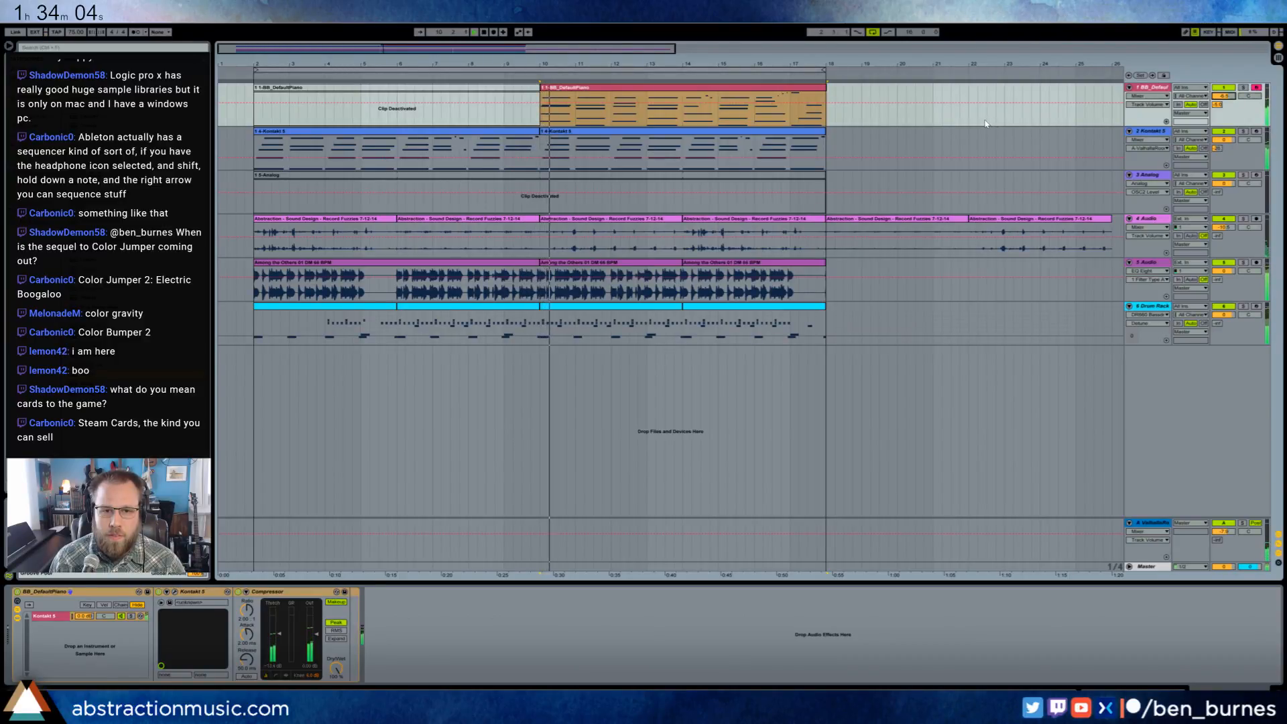
{"action": "key", "text": "space"}
- Select the Drum Rack clip at bar 10 and load the DR660 808 Snare sample onto an empty pad
{"action": "left_click", "coordinate": [582, 307]}
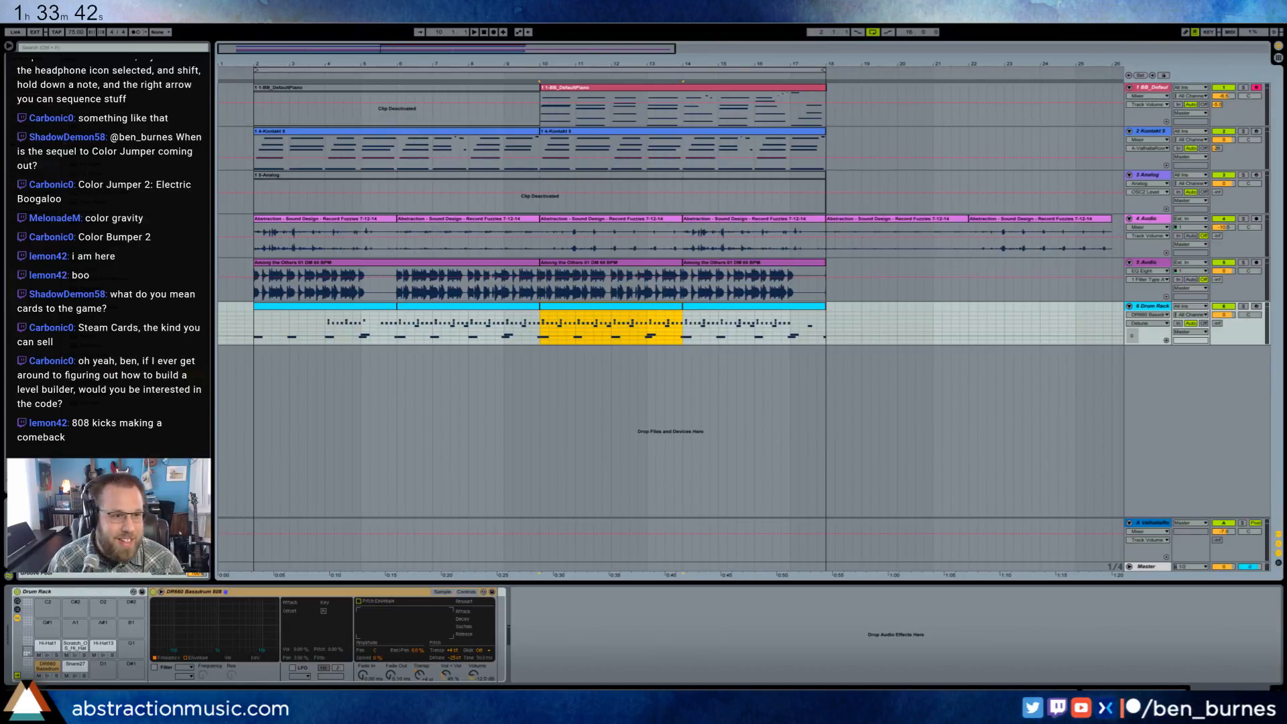
{"action": "key", "text": "alt+Tab"}
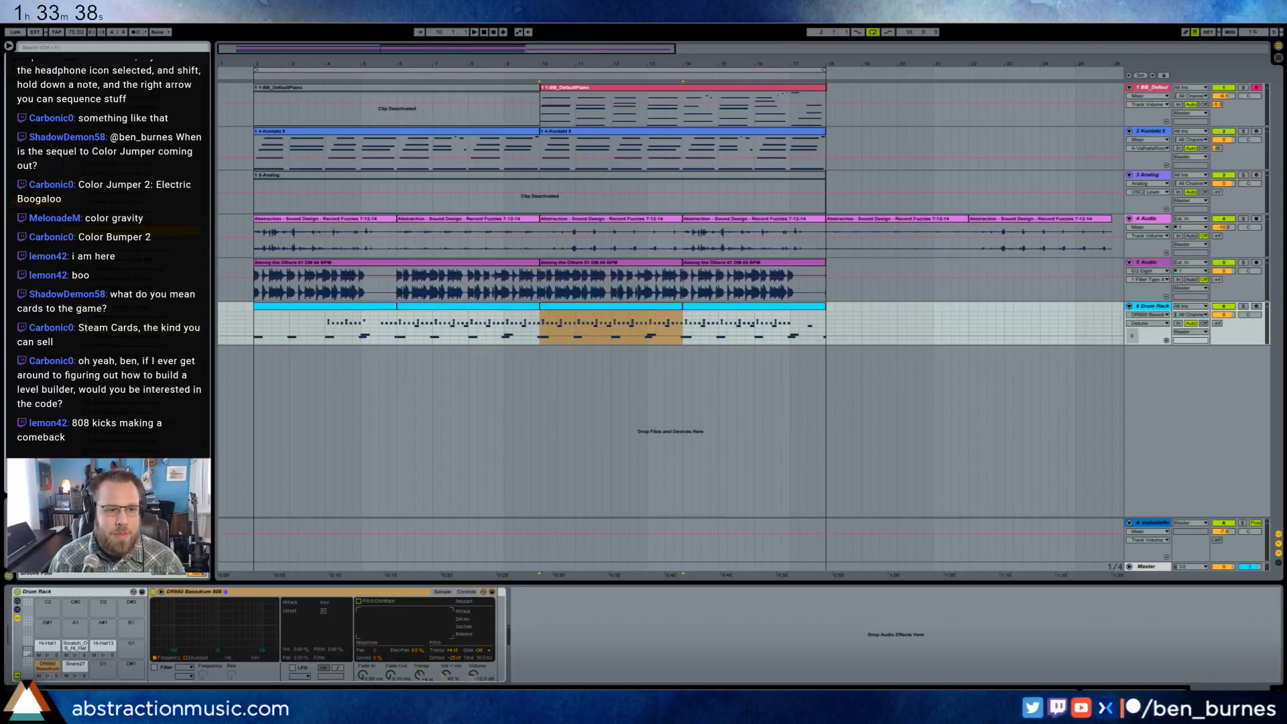
{"action": "left_click", "coordinate": [105, 665]}
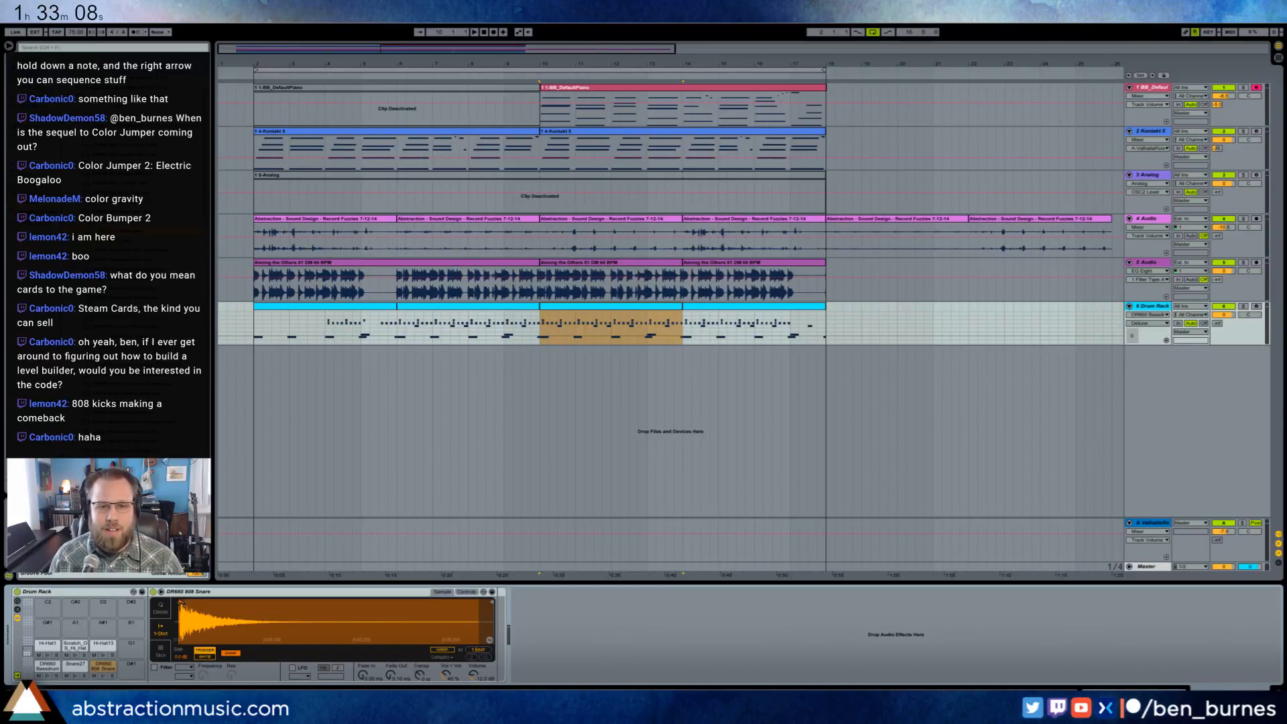
- Open the Drum Rack clip at bar 10 and add a DR660 808 Snare note on beat 1.2
{"action": "left_click", "coordinate": [250, 122]}
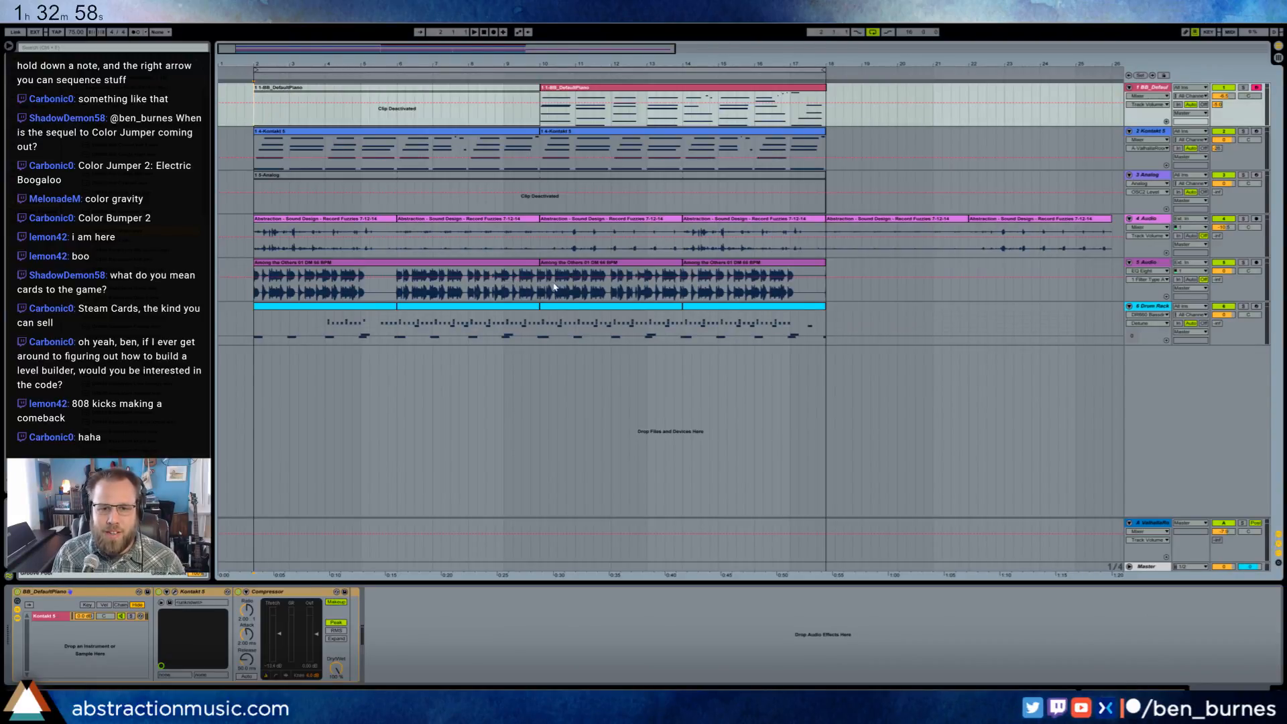
{"action": "double_click", "coordinate": [558, 306]}
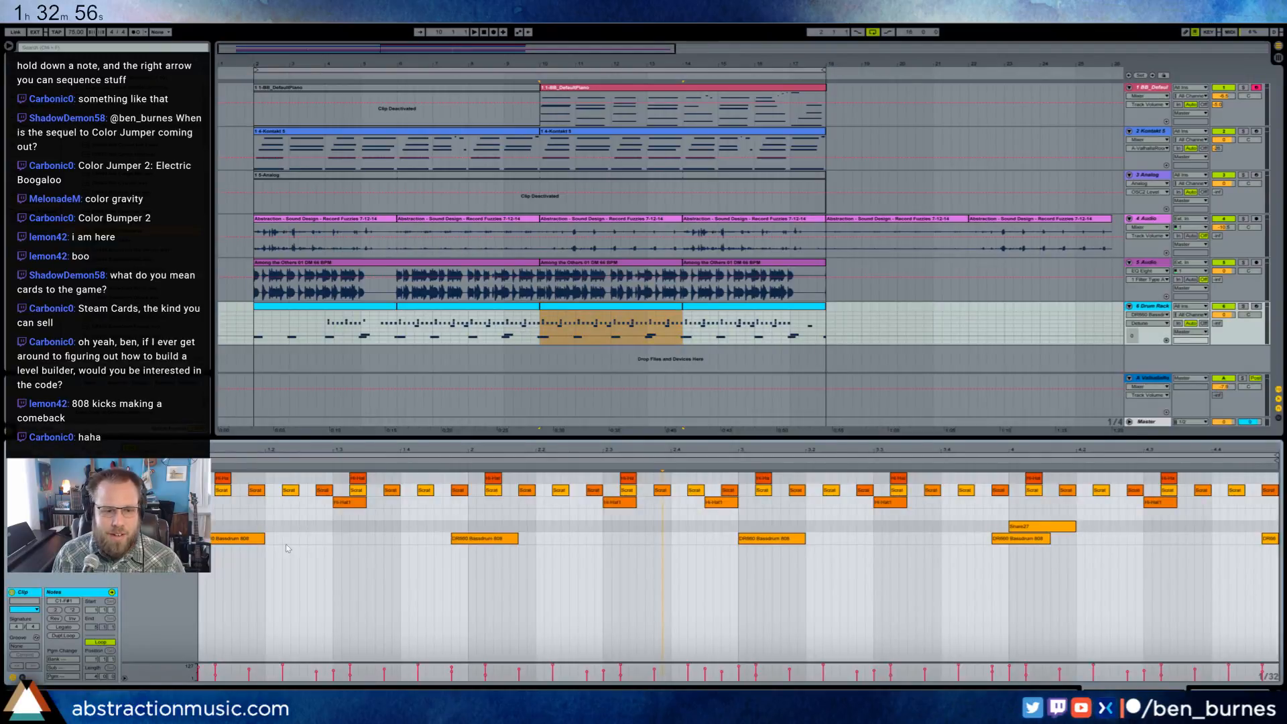
{"action": "double_click", "coordinate": [273, 515]}
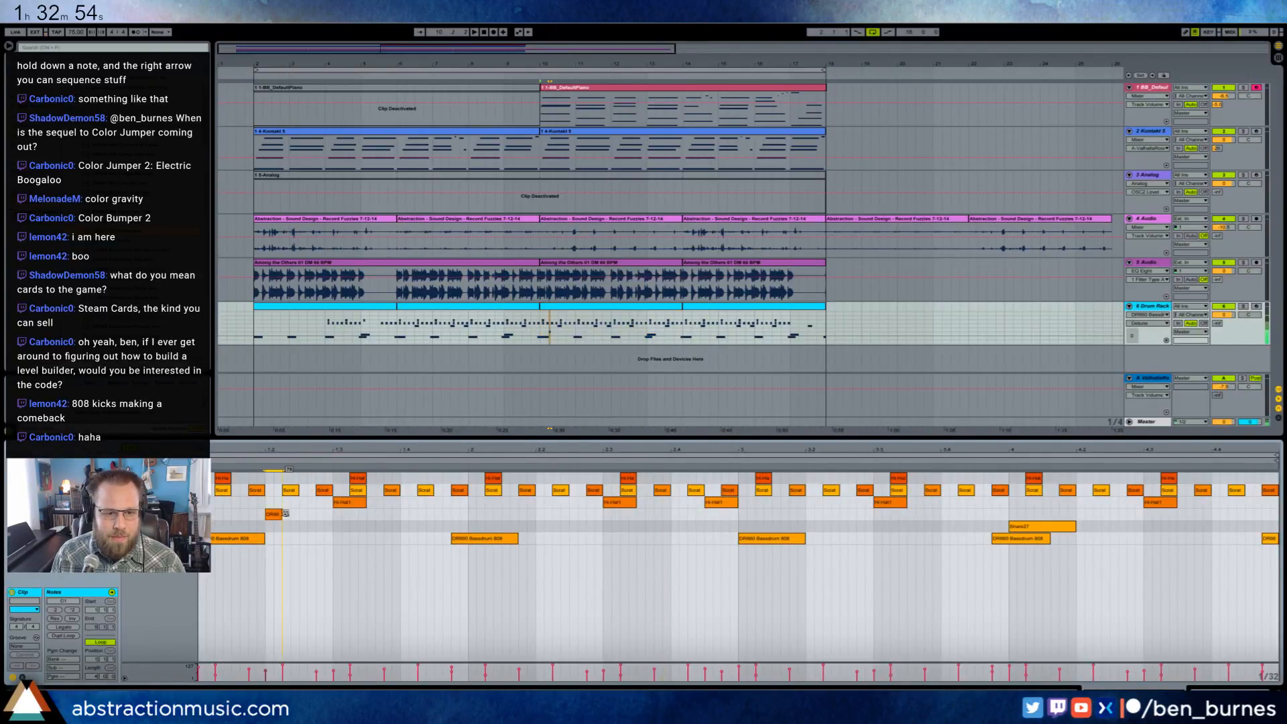
- Duplicate the two-beat 808 snare segment until the four-bar clip has a hit on every beat 2 and 4, and audition it
{"action": "left_click_drag", "start_coordinate": [335, 519], "coordinate": [200, 510]}
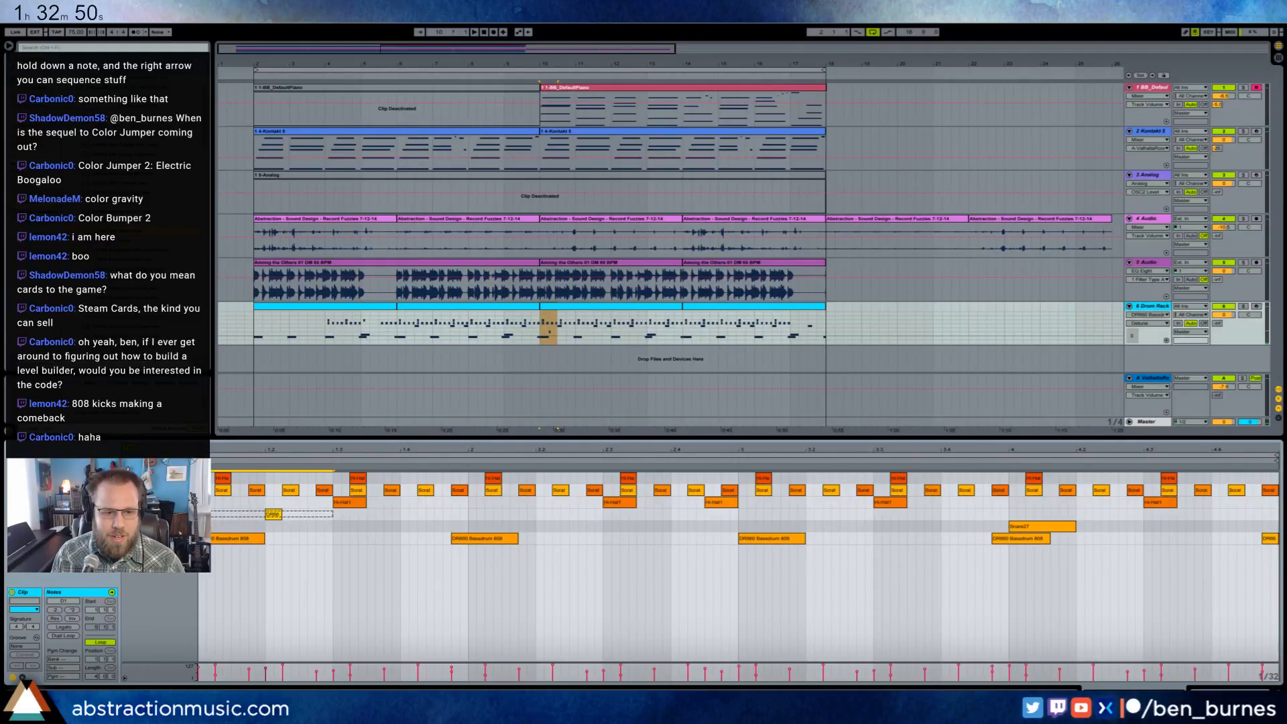
{"action": "key", "text": "ctrl+d"}
{"action": "key", "text": "ctrl+d"}
{"action": "key", "text": "ctrl+d"}
{"action": "key", "text": "ctrl+d"}
{"action": "key", "text": "ctrl+d"}
{"action": "key", "text": "ctrl+d"}
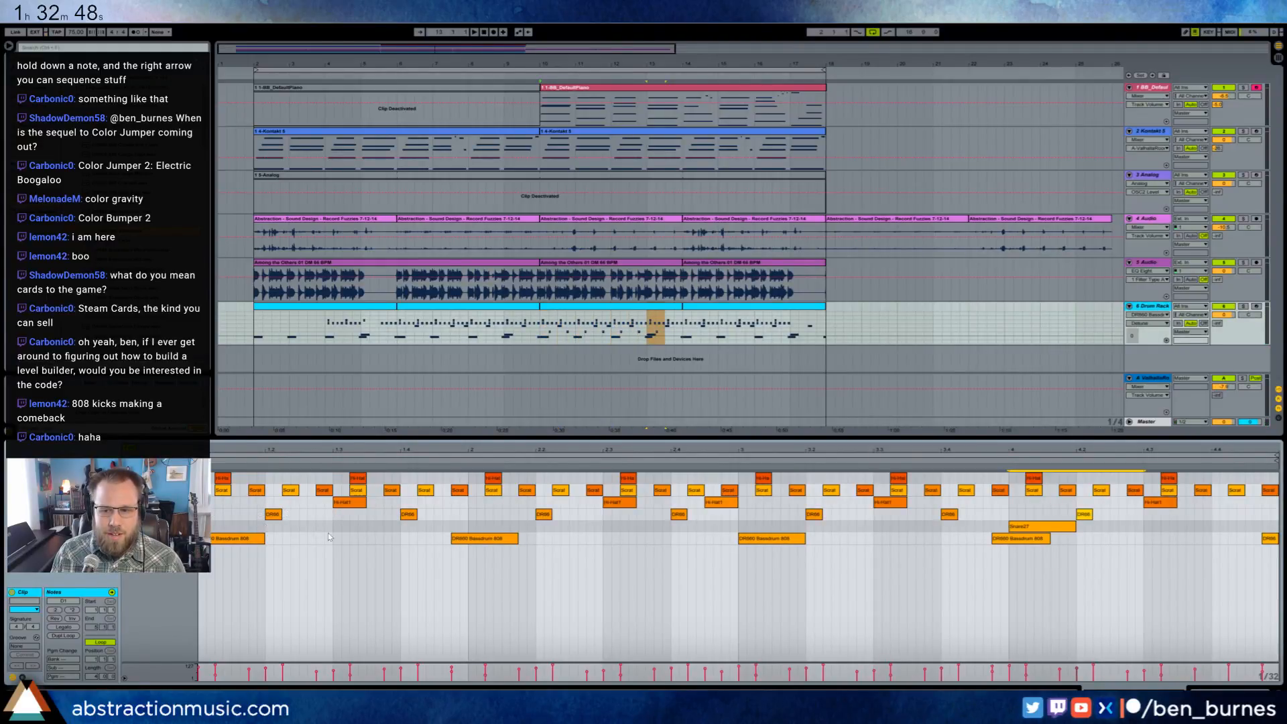
{"action": "key", "text": "ctrl+d"}
{"action": "key", "text": "space"}
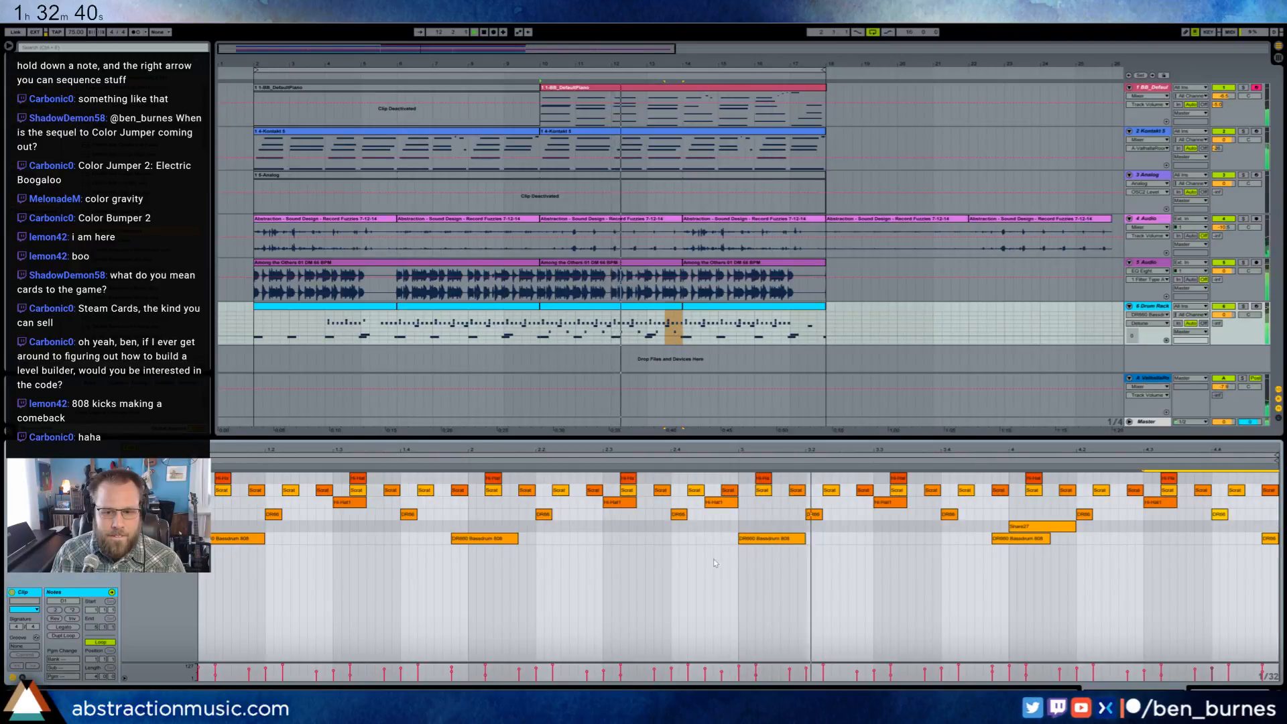
{"action": "key", "text": "space"}
- Add two short back-to-back 808 snare notes just before bar 4 of the clip
{"action": "double_click", "coordinate": [996, 515]}
{"action": "double_click", "coordinate": [1005, 515]}
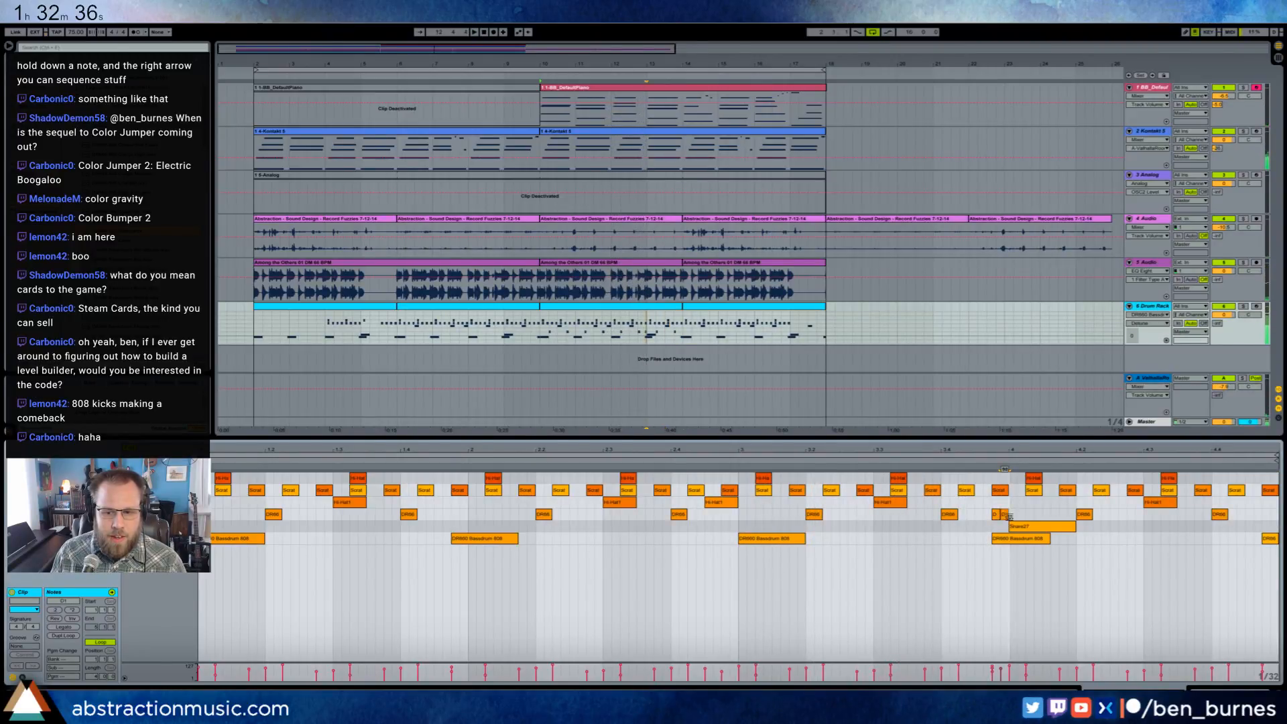
{"action": "left_click_drag", "start_coordinate": [1010, 516], "coordinate": [996, 519]}
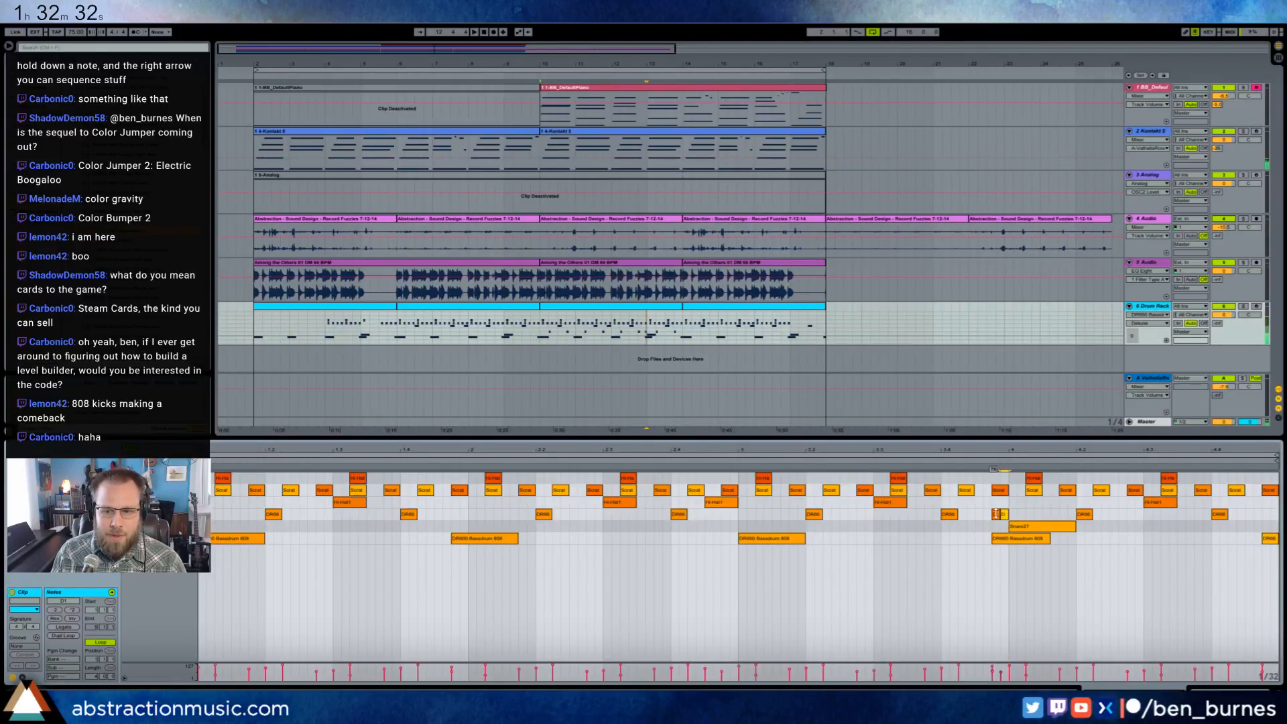
{"action": "left_click_drag", "start_coordinate": [996, 515], "coordinate": [996, 512]}
- Add 808 snare notes on the last sixteenth before bar 3 and on the final sixteenth of the clip, checking against playback
{"action": "double_click", "coordinate": [590, 514]}
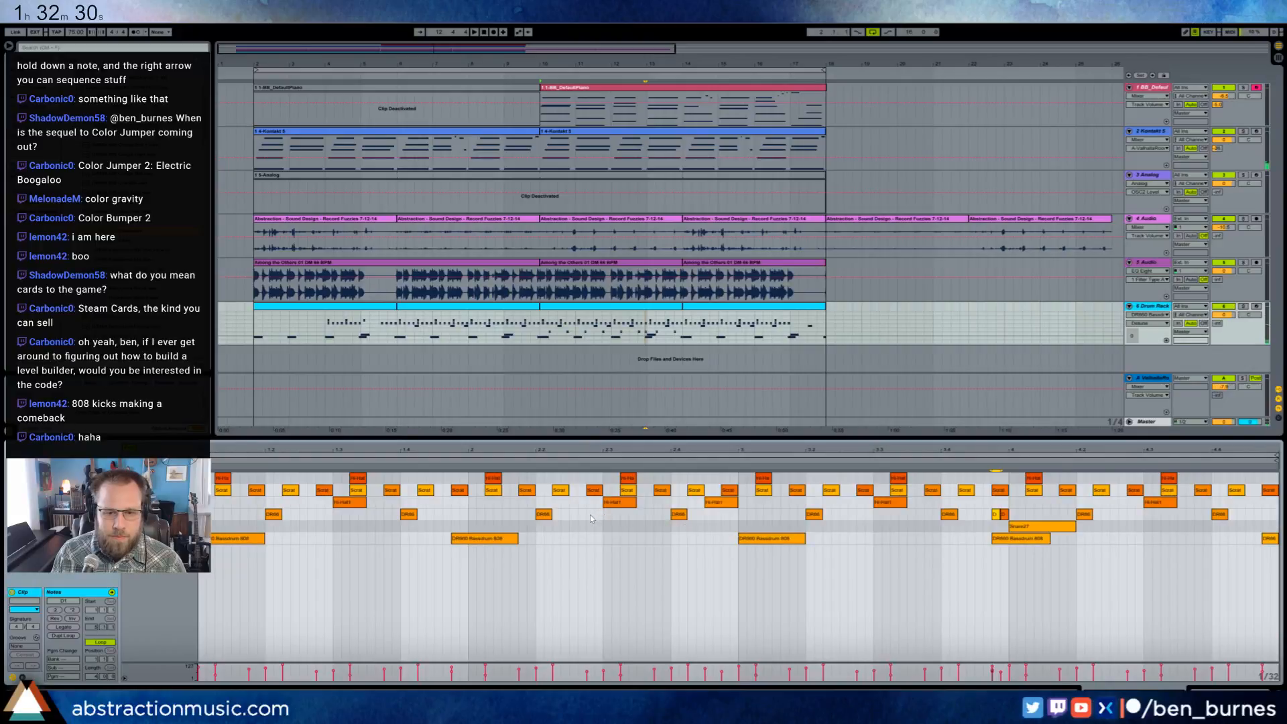
{"action": "left_click_drag", "start_coordinate": [596, 514], "coordinate": [604, 514]}
{"action": "key", "text": "space"}
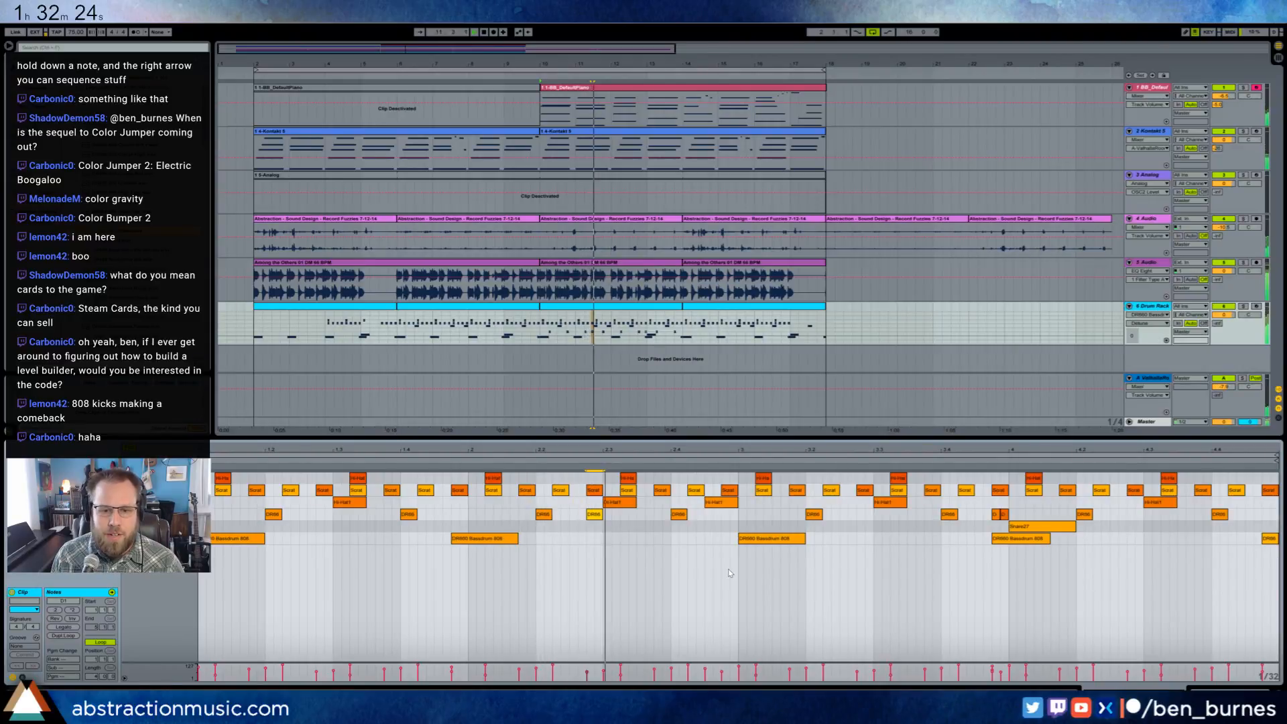
{"action": "left_click_drag", "start_coordinate": [594, 516], "coordinate": [729, 516]}
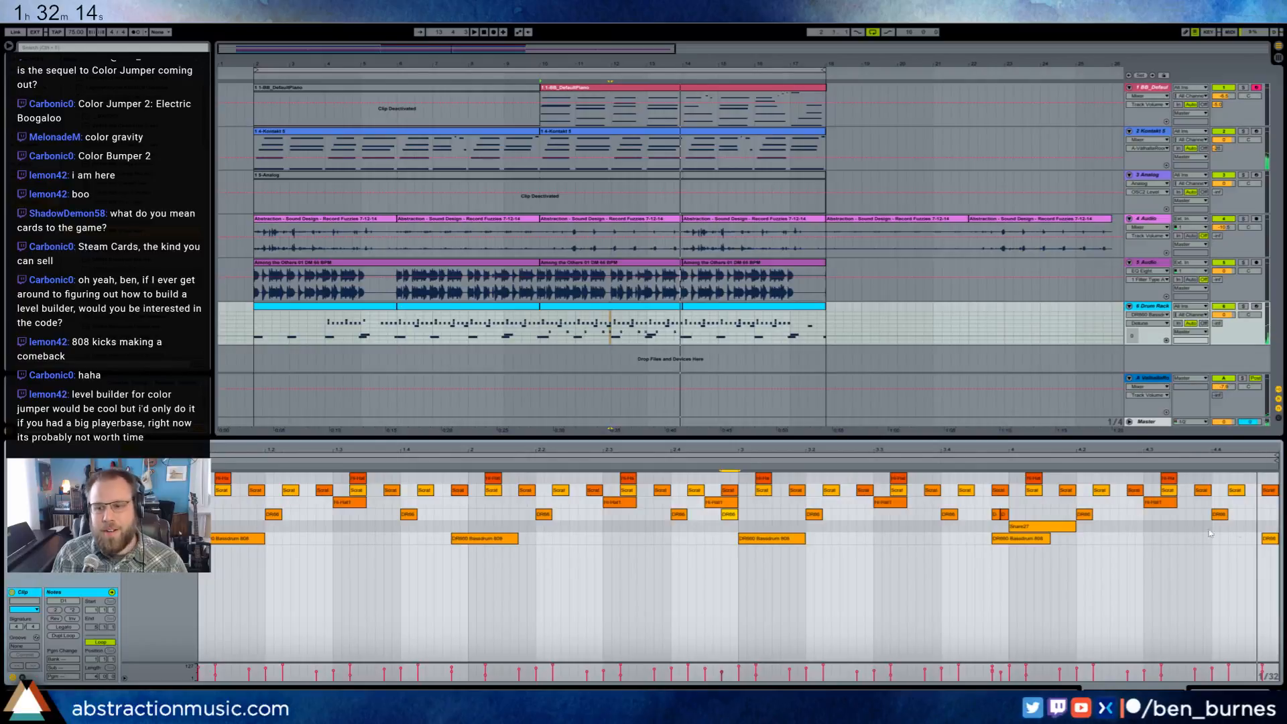
{"action": "double_click", "coordinate": [1269, 514]}
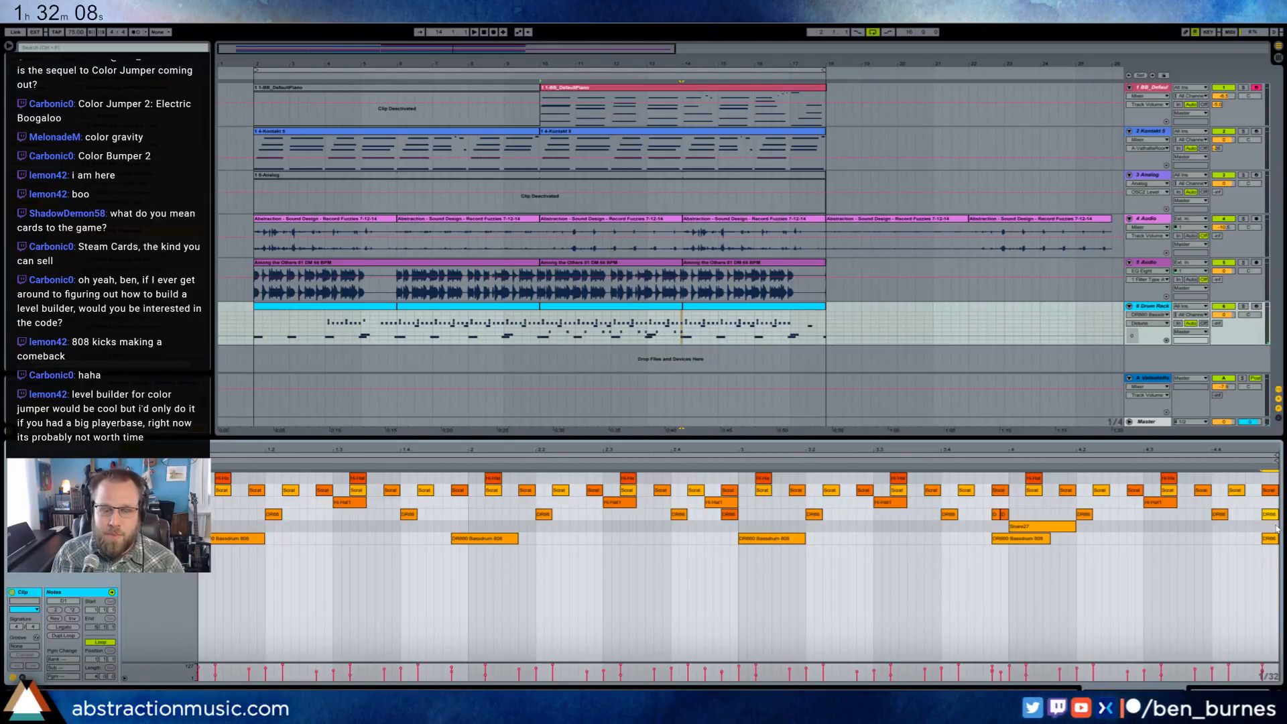
- Add an 808 snare note on the last sixteenth before bar 2 and a short grace note just before beat 2.4
{"action": "left_click", "coordinate": [796, 593]}
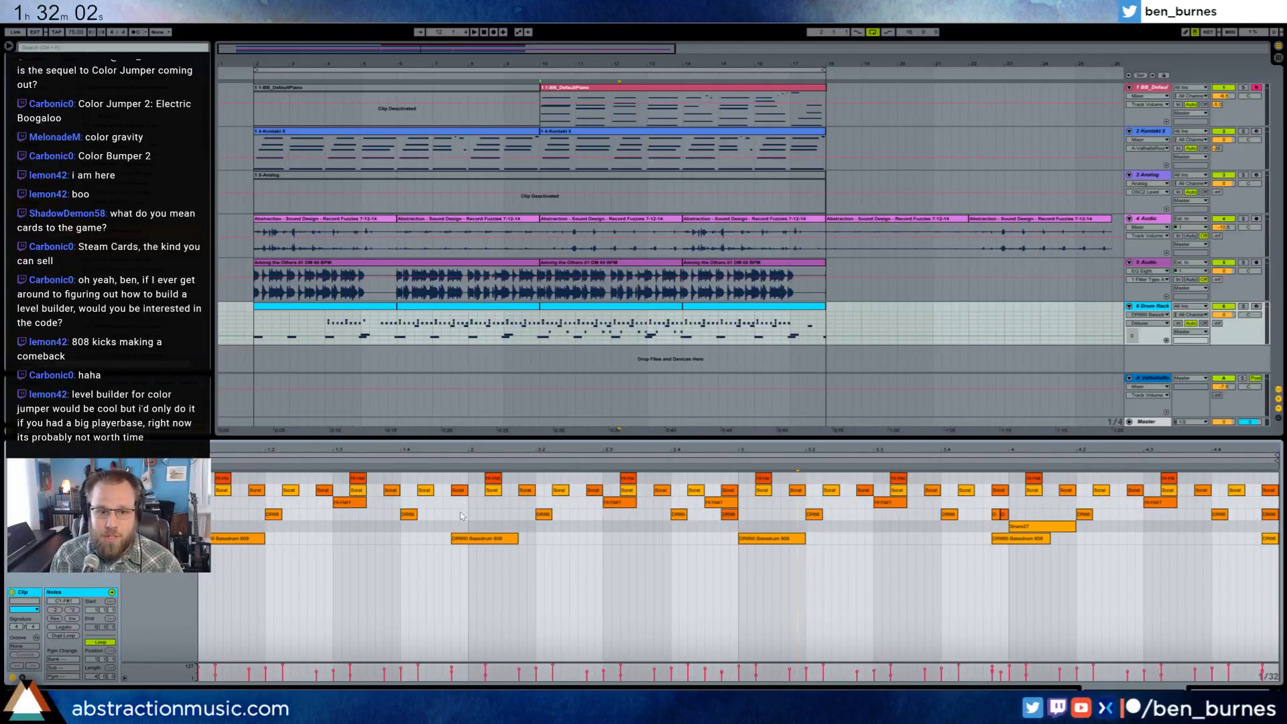
{"action": "left_click_drag", "start_coordinate": [456, 518], "coordinate": [467, 525]}
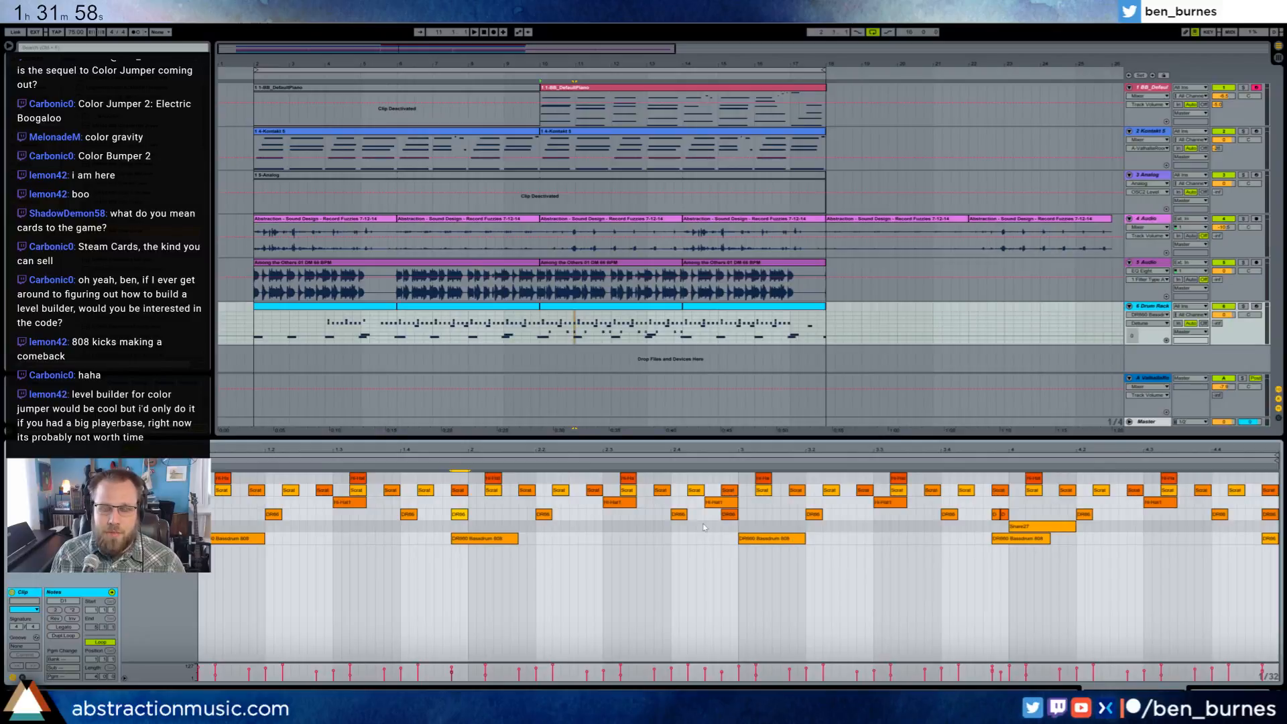
{"action": "double_click", "coordinate": [662, 518]}
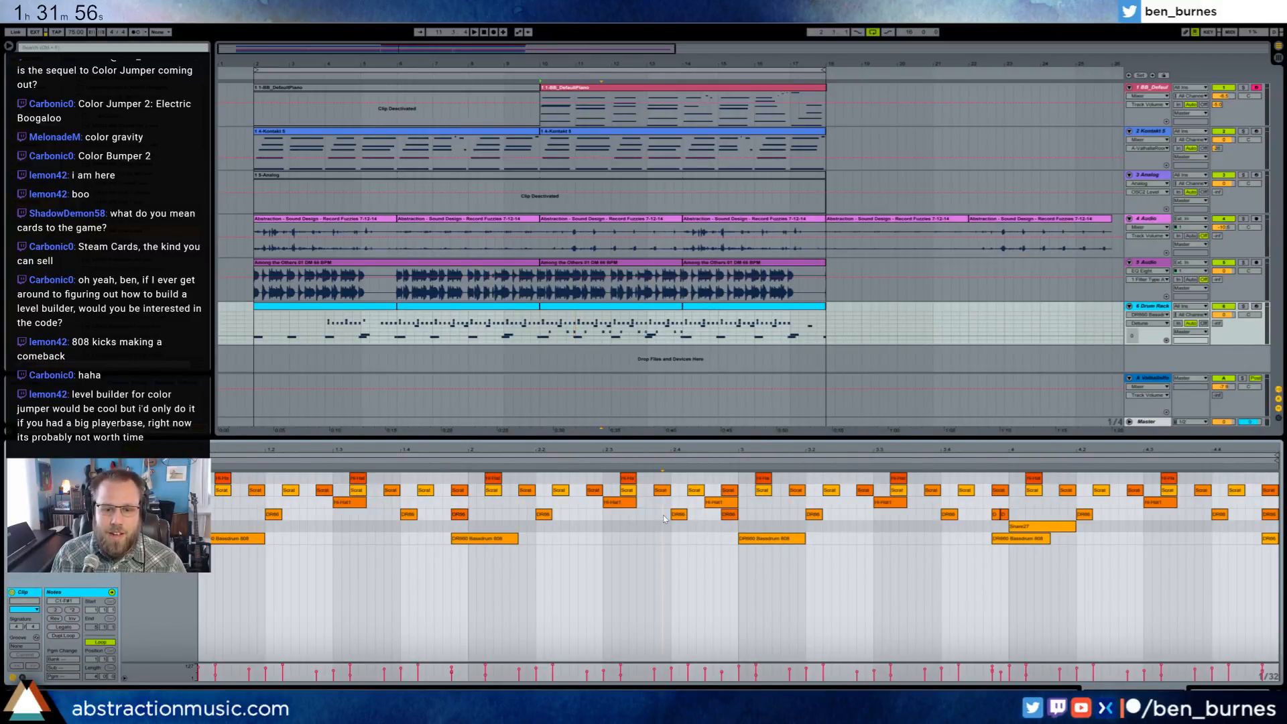
{"action": "left_click_drag", "start_coordinate": [672, 514], "coordinate": [668, 513]}
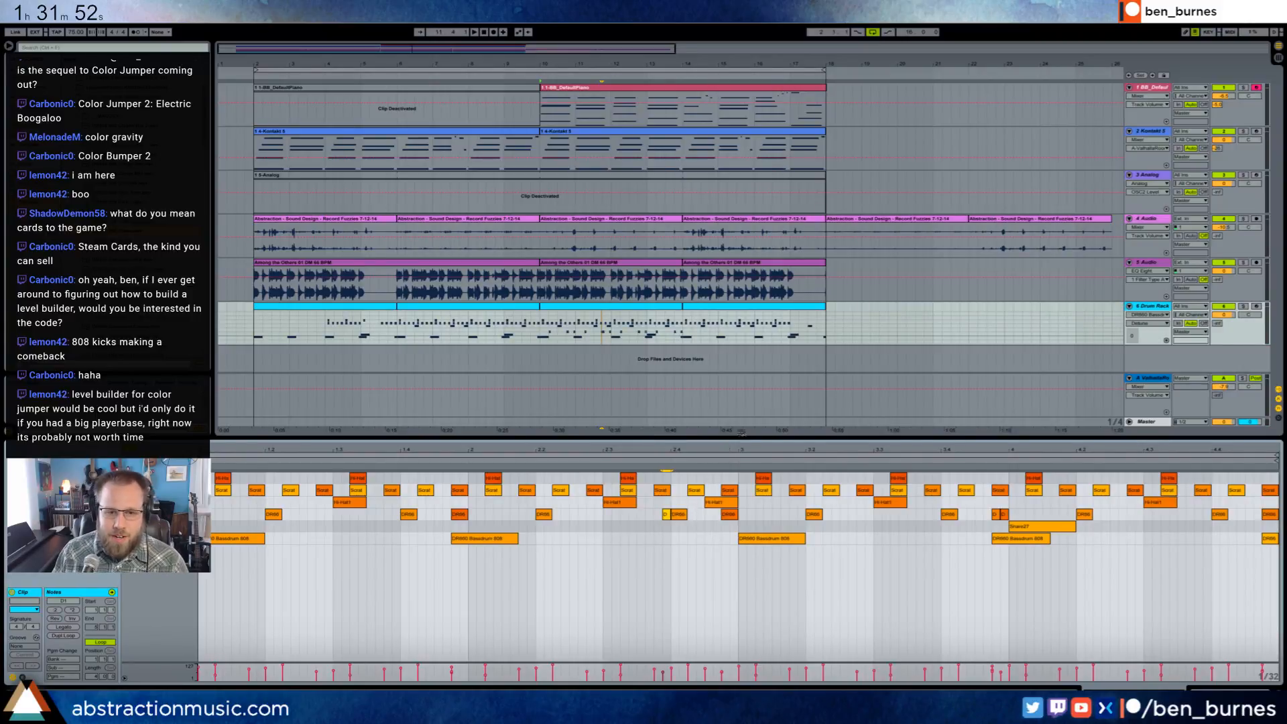
- Copy all the 808 snare notes into the Drum Rack clip at bar 14, with the first note on beat 1.2
{"action": "left_click", "coordinate": [182, 514]}
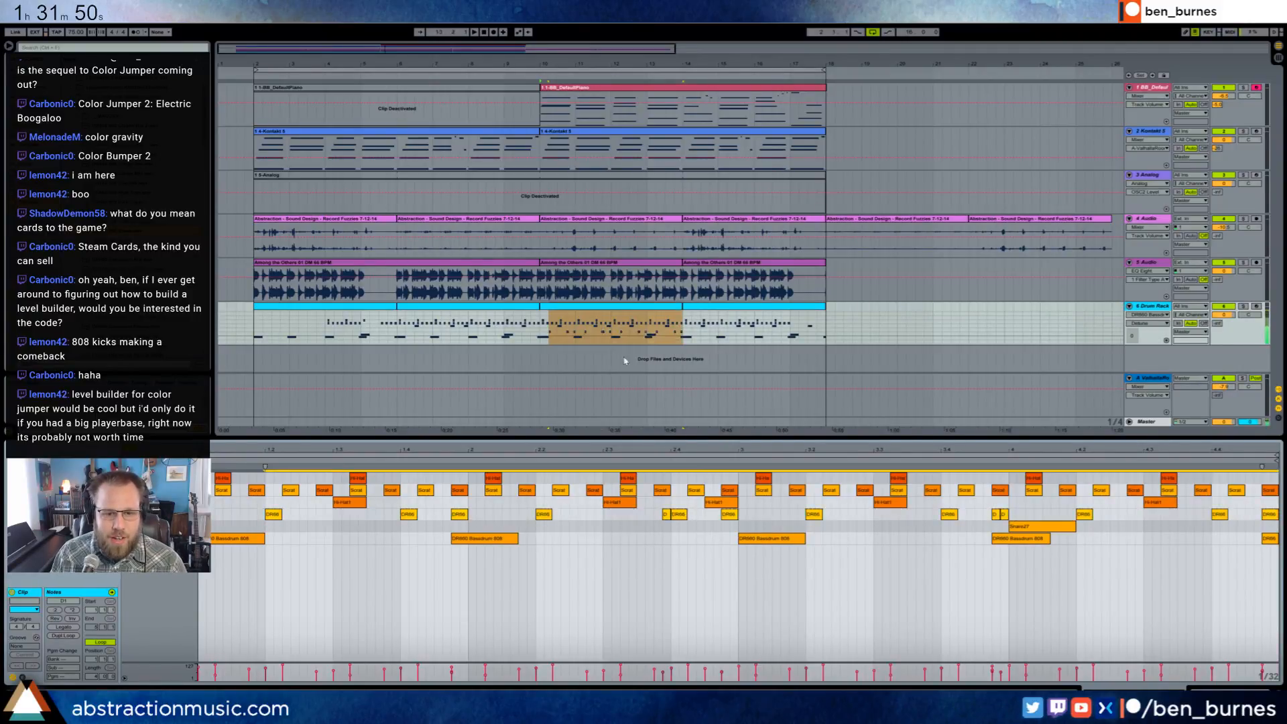
{"action": "left_click", "coordinate": [712, 306]}
{"action": "key", "text": "ctrl+v"}
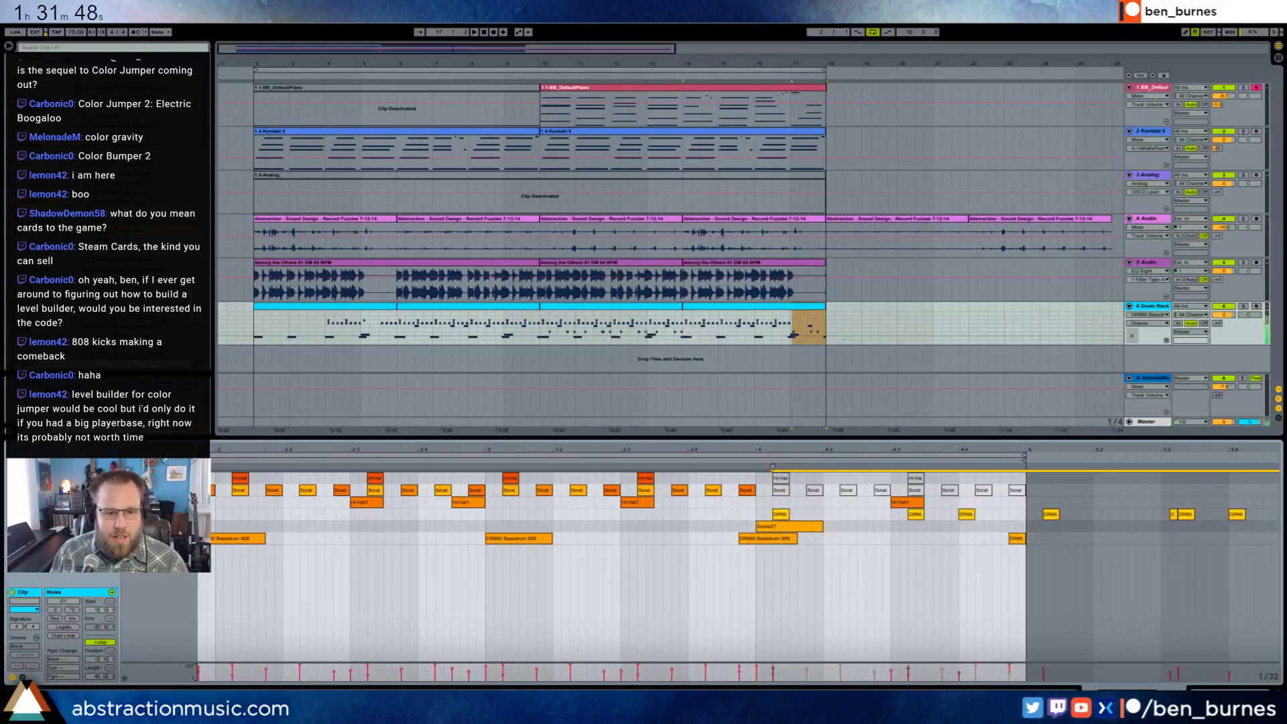
{"action": "key", "text": "ctrl+z"}
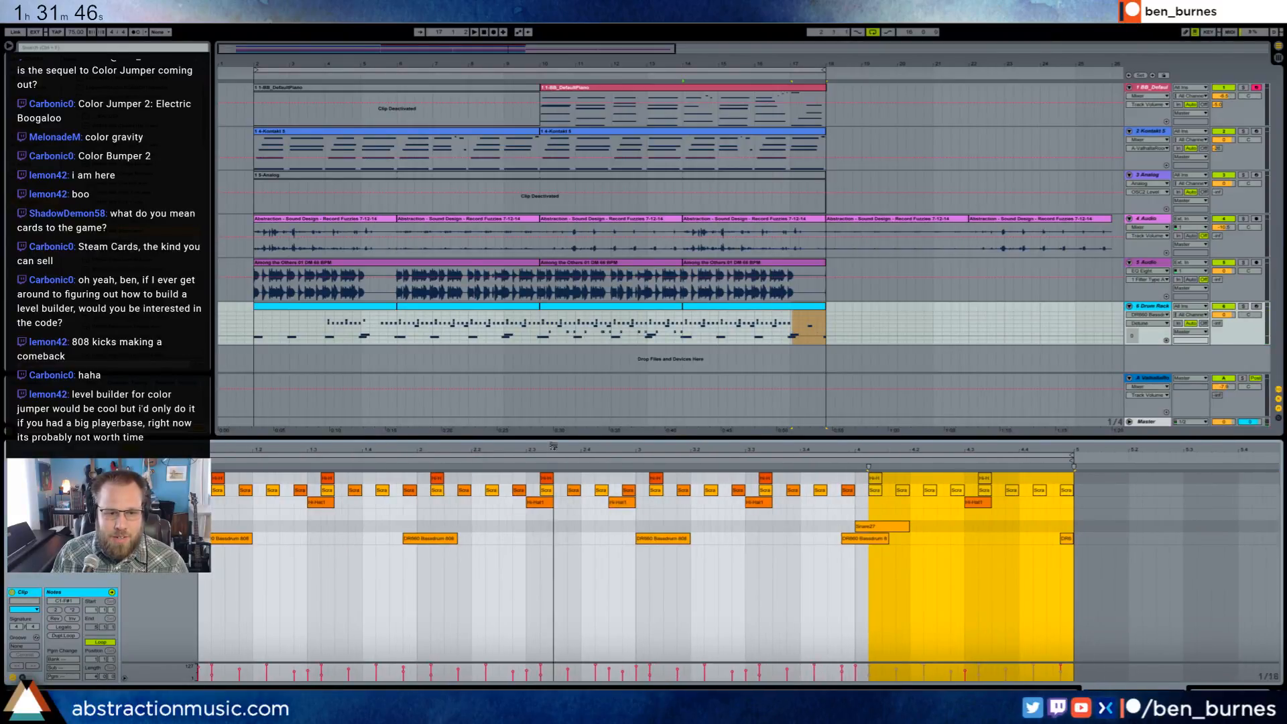
{"action": "left_click", "coordinate": [201, 528]}
{"action": "key", "text": "ctrl+v"}
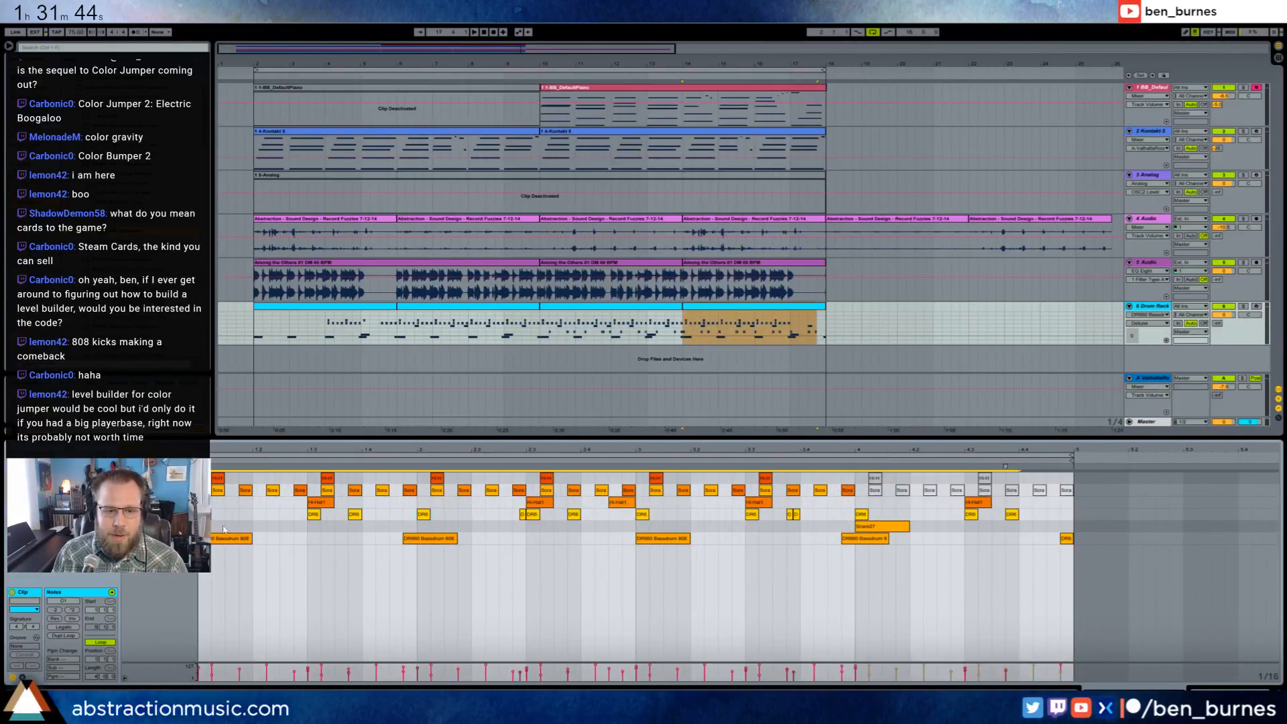
{"action": "left_click_drag", "start_coordinate": [206, 515], "coordinate": [258, 515]}
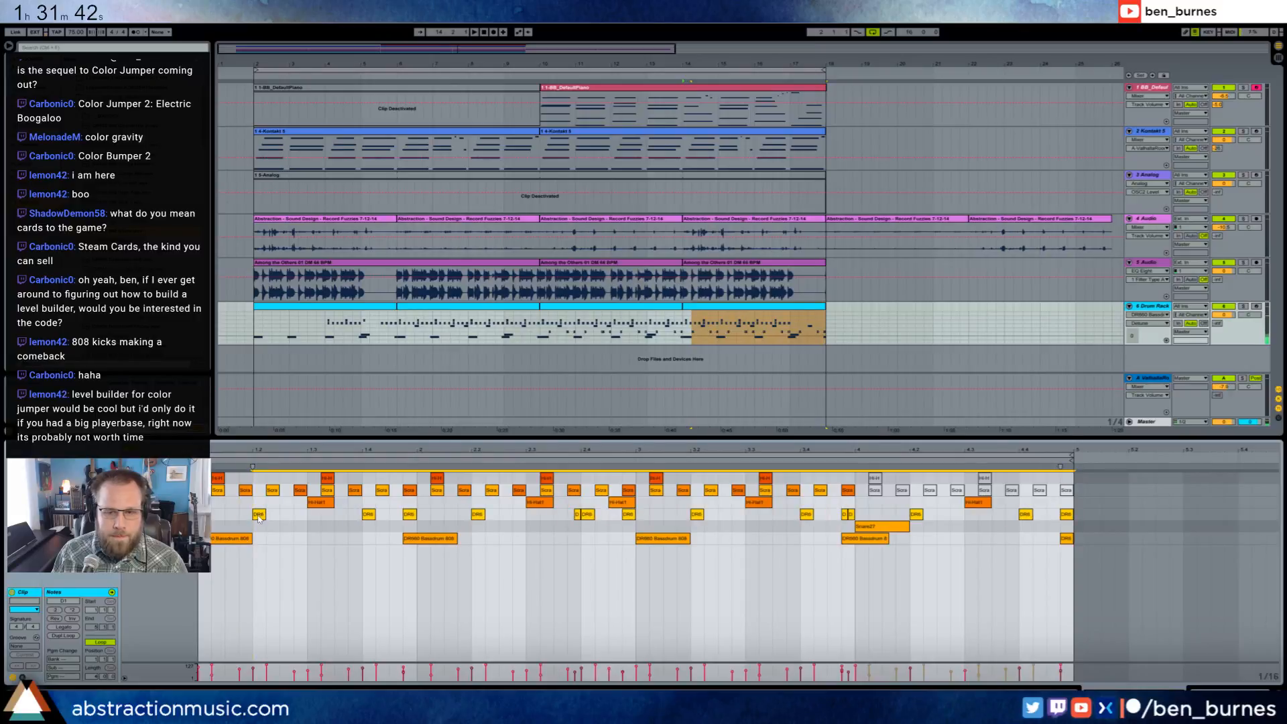
- Play the arrangement from the fourth bar of the bar 14 drum clip to check the ending
{"action": "left_click", "coordinate": [885, 630]}
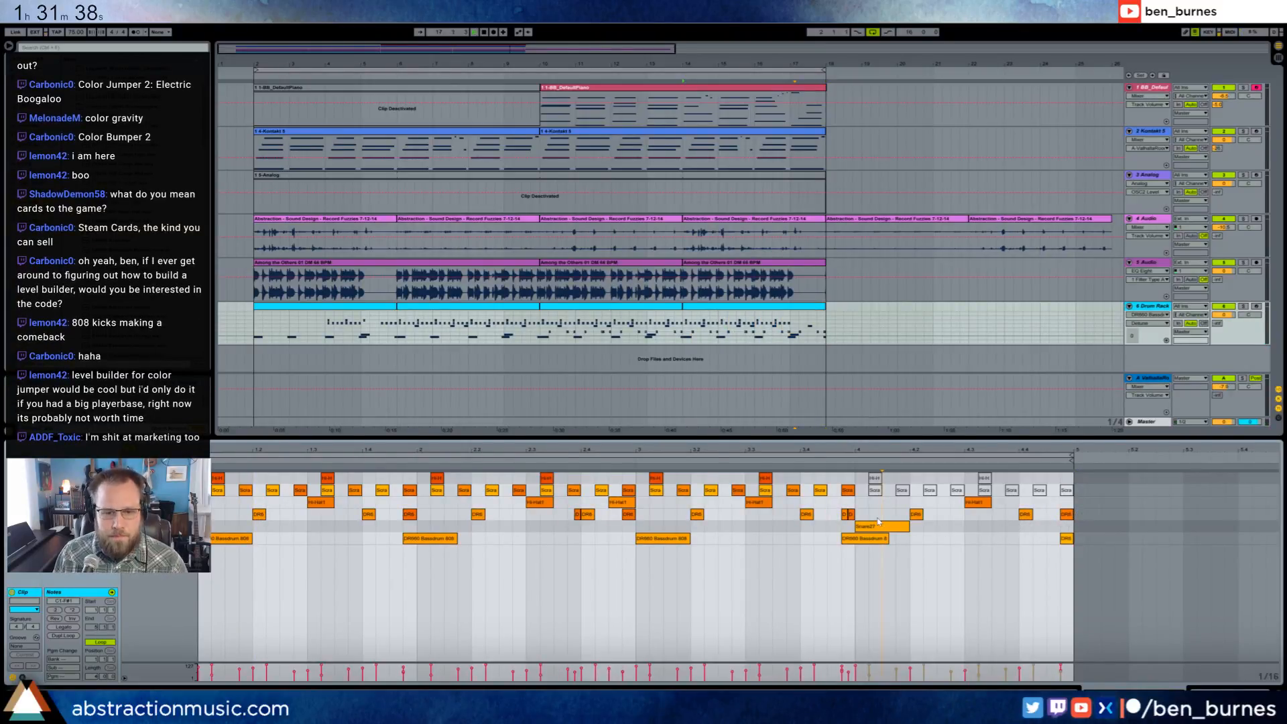
{"action": "key", "text": "space"}
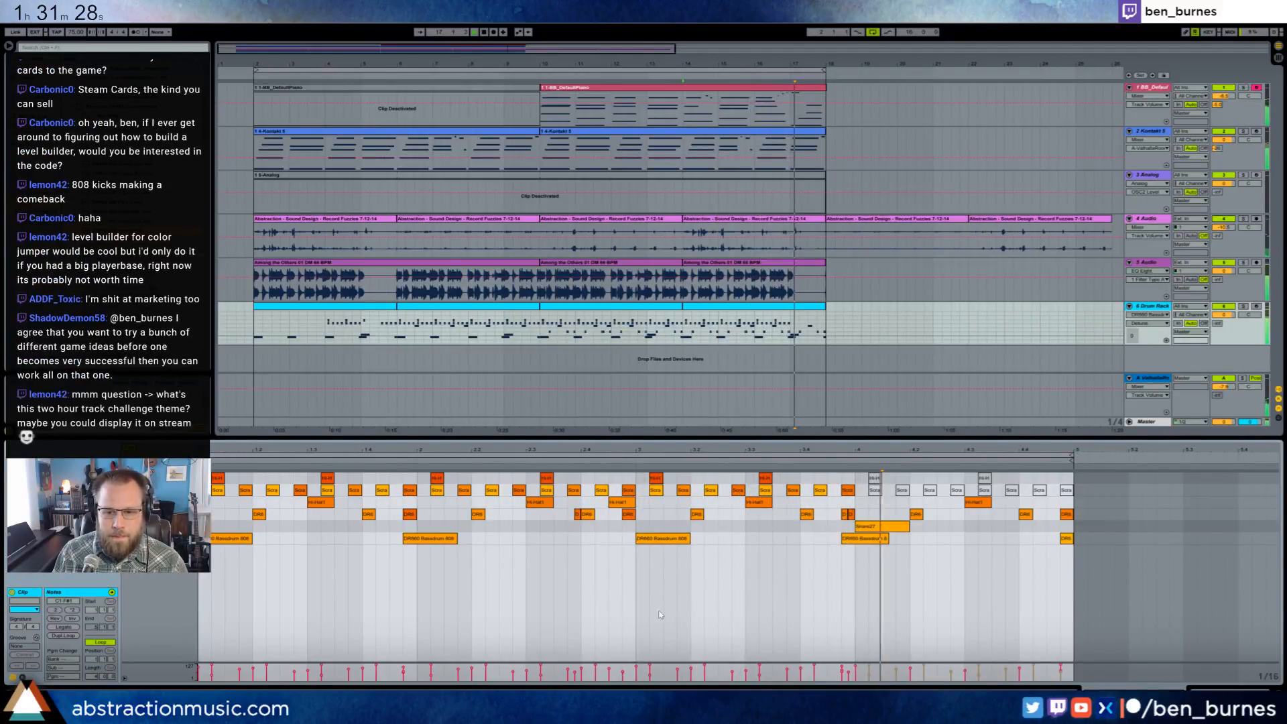
{"action": "key", "text": "space"}
- Raise the velocity of the Snare27 note in the clip's last bar and deactivate the 808 snare note on beat 4.2
{"action": "left_click_drag", "start_coordinate": [884, 527], "coordinate": [891, 549]}
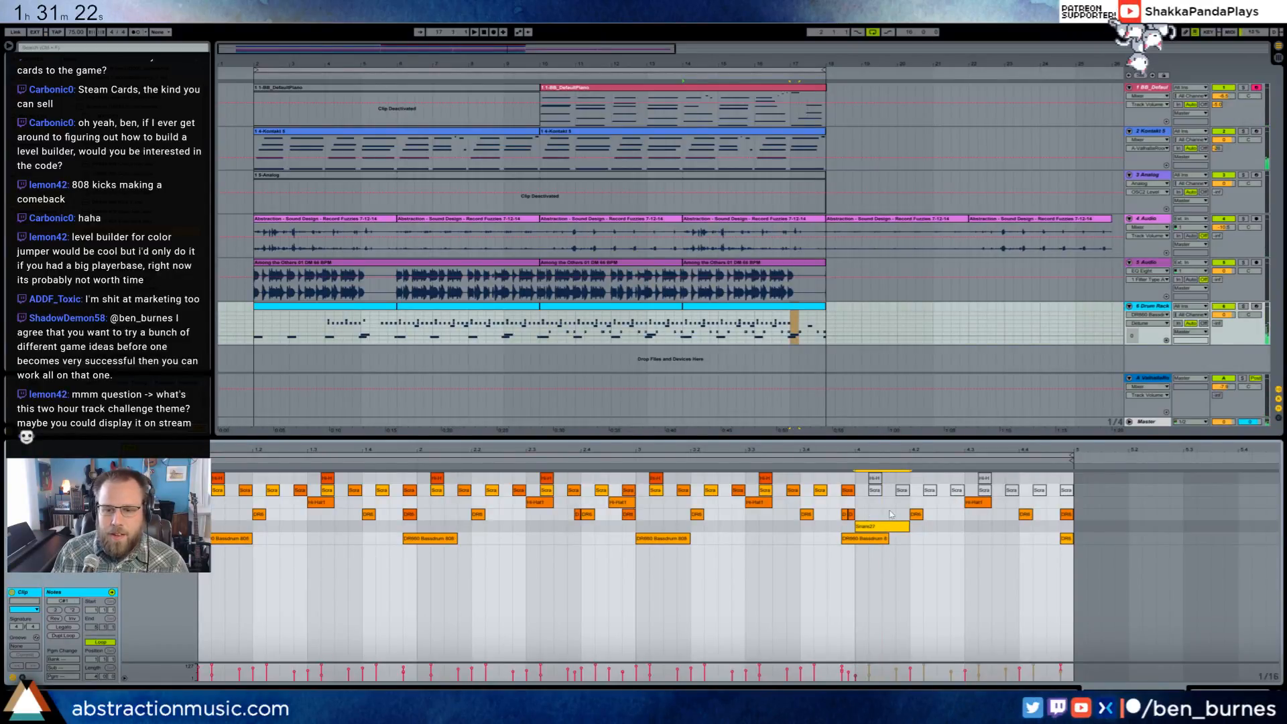
{"action": "left_click_drag", "start_coordinate": [890, 514], "coordinate": [920, 514]}
{"action": "key", "text": "0"}
- Shift the 808 snare note on beat 4.4 one sixteenth later, keeping the final snare note at the clip's end
{"action": "left_click", "coordinate": [1013, 517]}
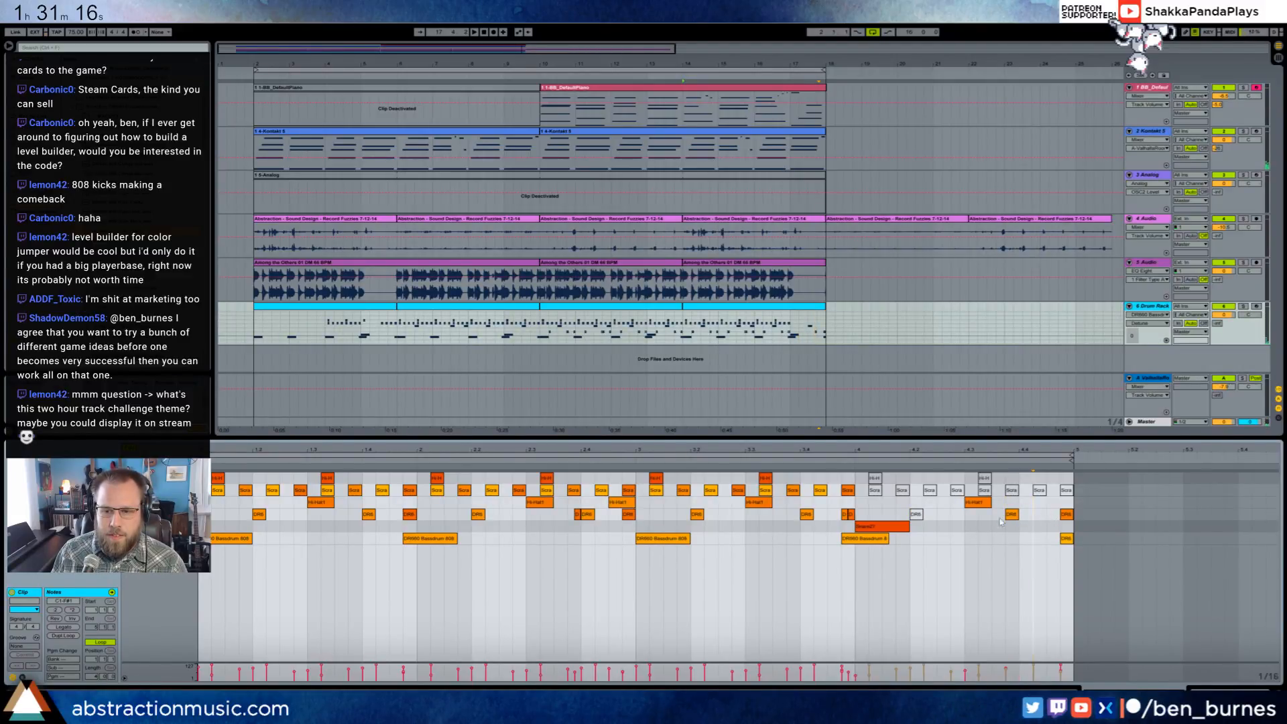
{"action": "left_click_drag", "start_coordinate": [1001, 522], "coordinate": [1062, 519]}
{"action": "key", "text": "Left"}
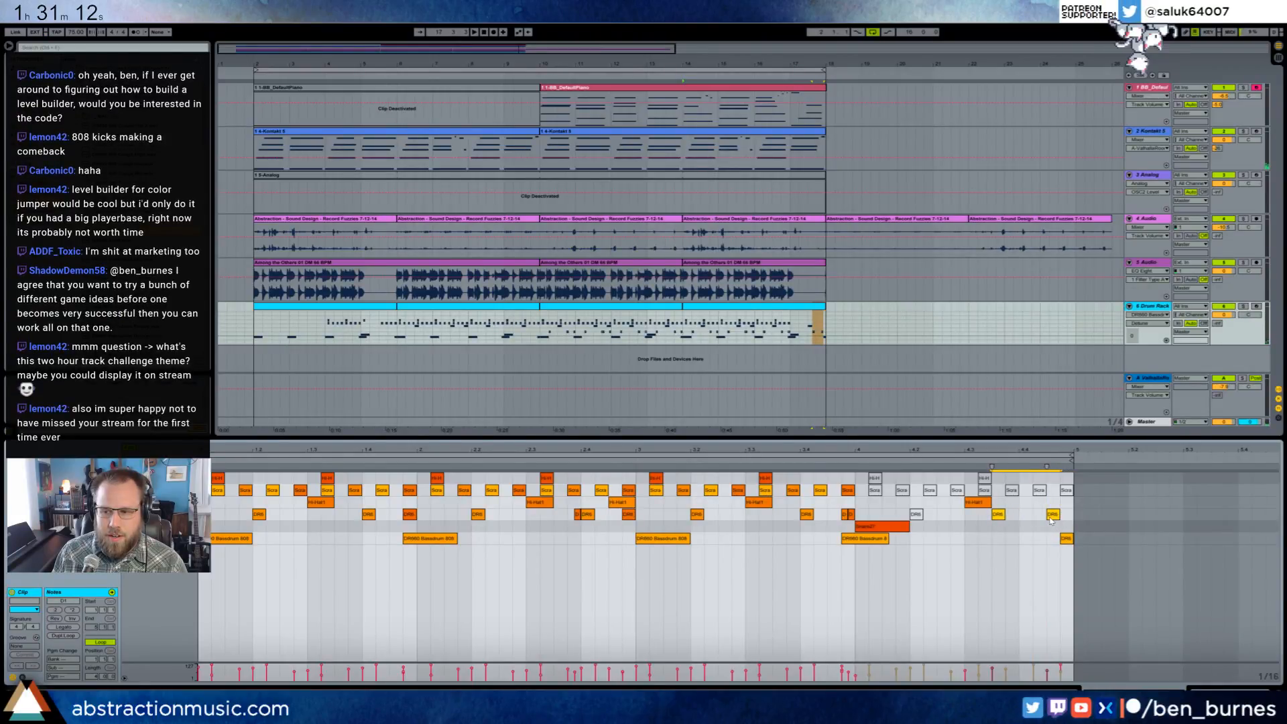
{"action": "mouse_move", "coordinate": [1051, 518]}
{"action": "left_mouse_down"}
{"action": "mouse_move", "coordinate": [1063, 517]}
{"action": "mouse_move", "coordinate": [1034, 517]}
{"action": "left_mouse_up"}
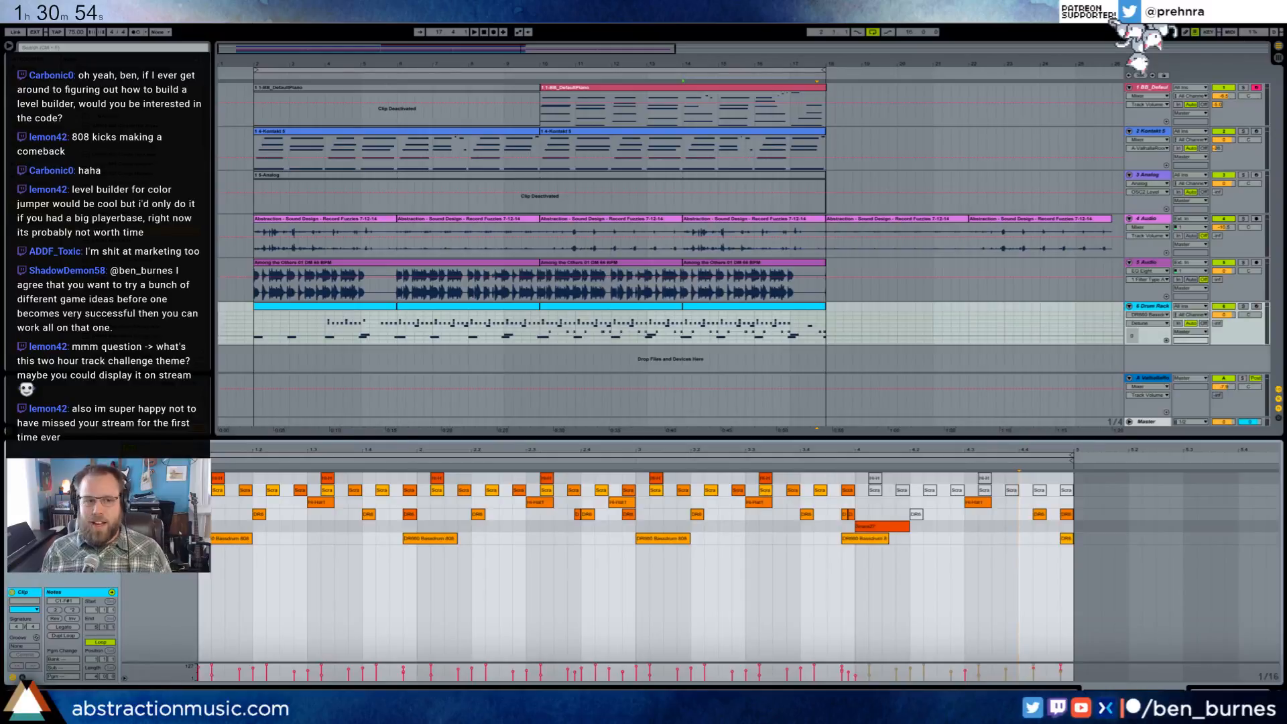
- Play the arrangement from the start of the loop at bar 2
{"action": "mouse_move", "coordinate": [214, 250]}
{"action": "left_mouse_down"}
{"action": "mouse_move", "coordinate": [227, 253]}
{"action": "mouse_move", "coordinate": [214, 254]}
{"action": "left_mouse_up"}
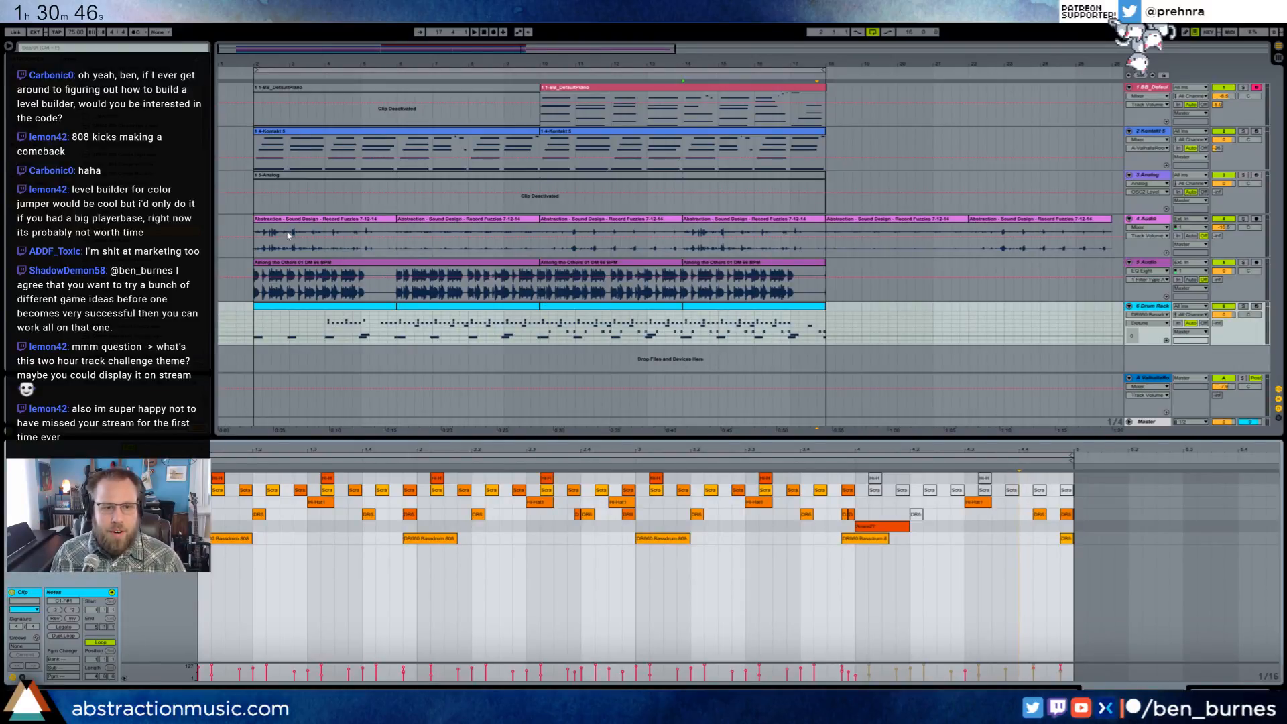
{"action": "left_click", "coordinate": [254, 248]}
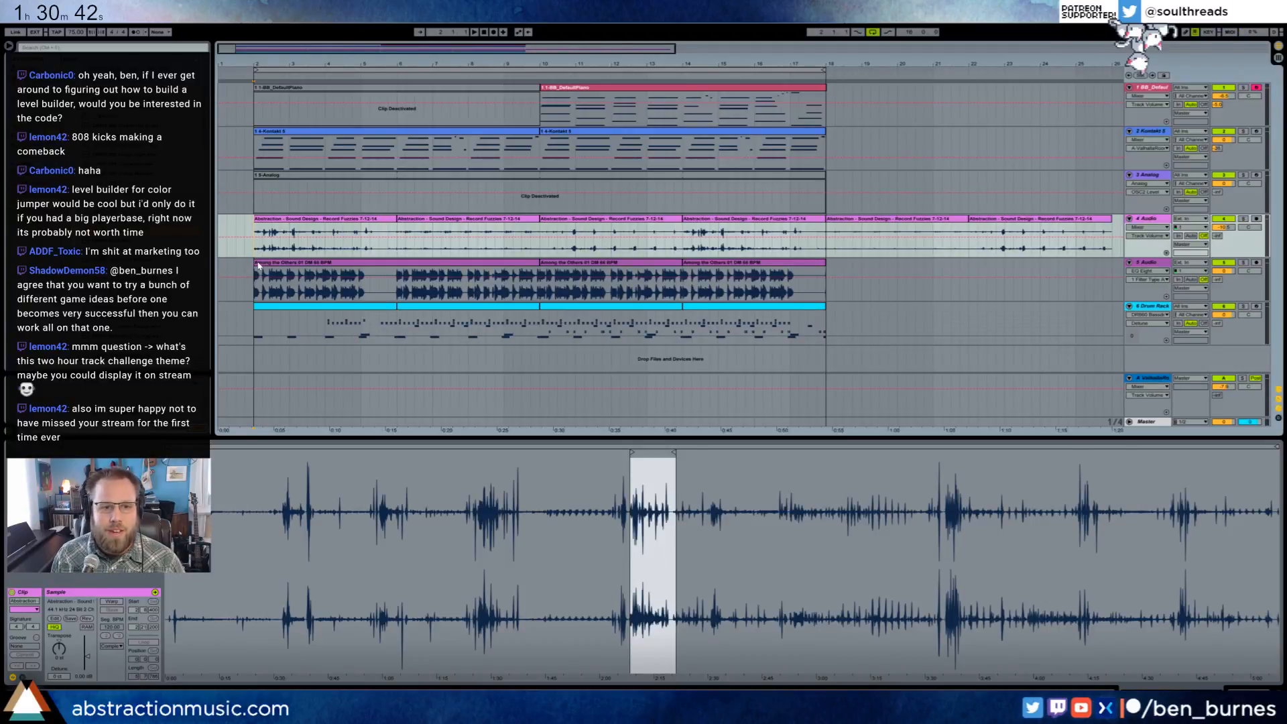
{"action": "left_click", "coordinate": [257, 115]}
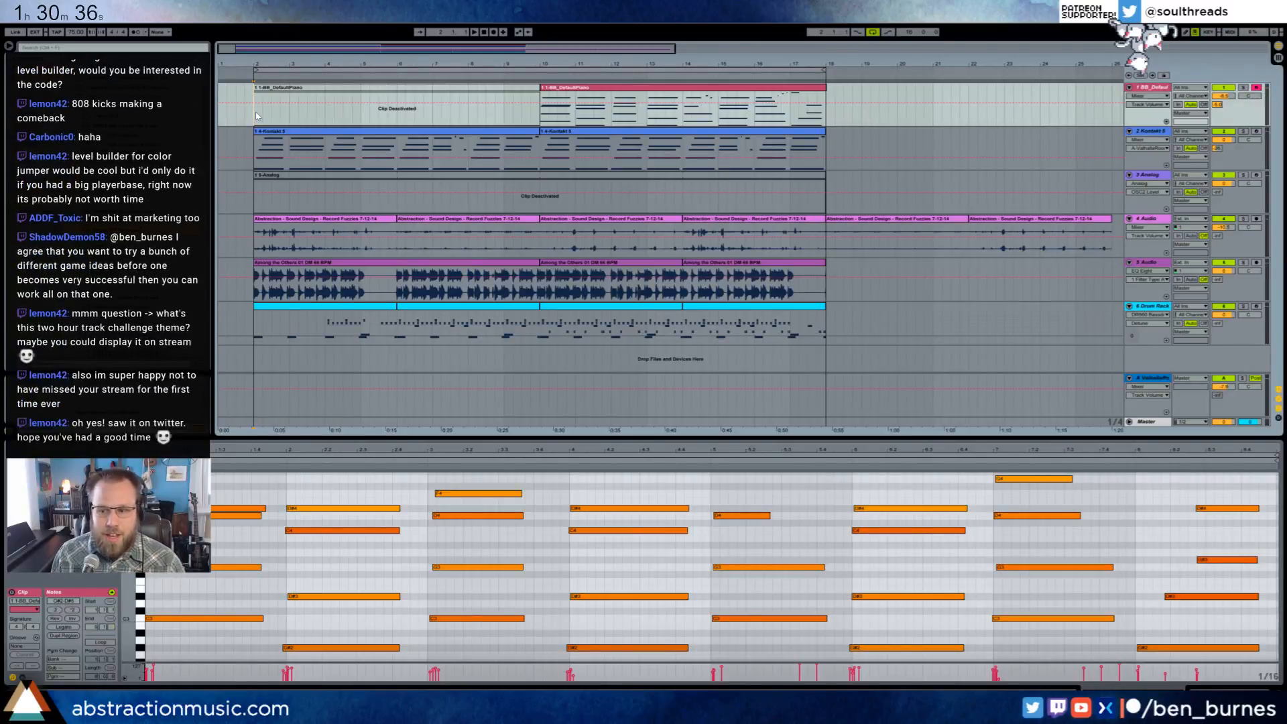
{"action": "key", "text": "space"}
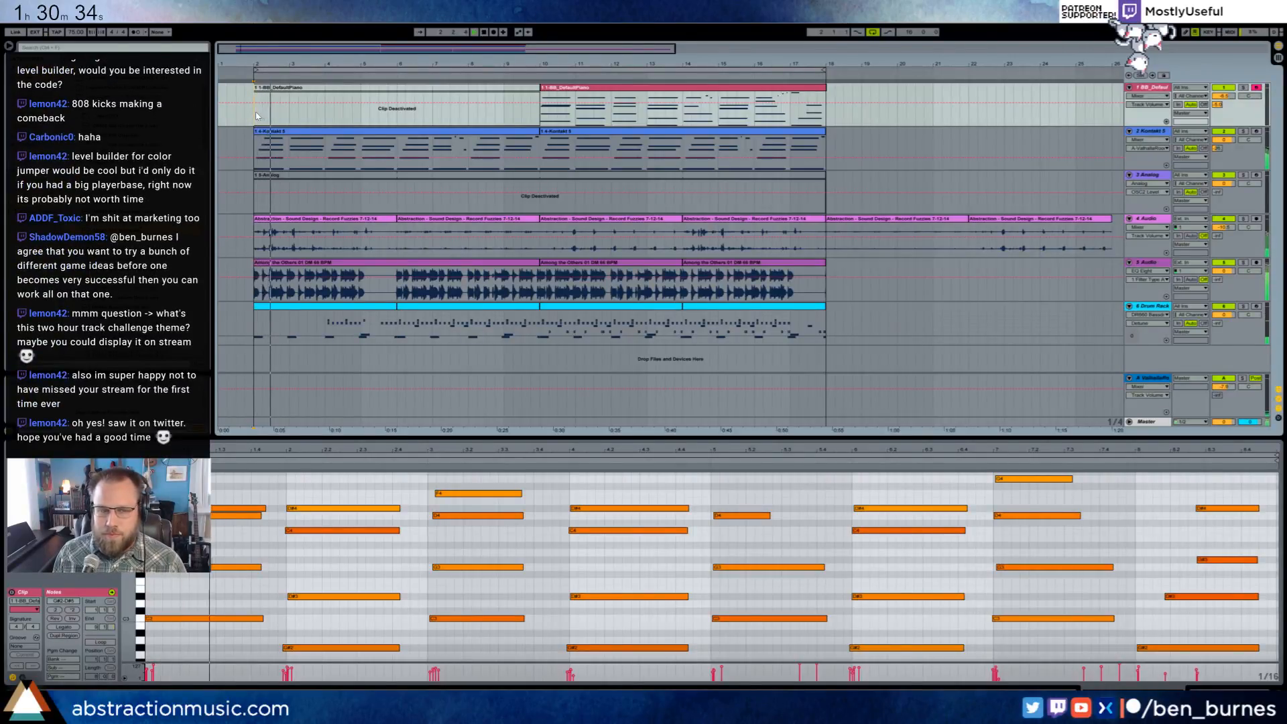
- Raise the Snare27 note's velocity in the Drum Rack clip at bar 2 and open the drum clip at bar 6
{"action": "left_click", "coordinate": [360, 264]}
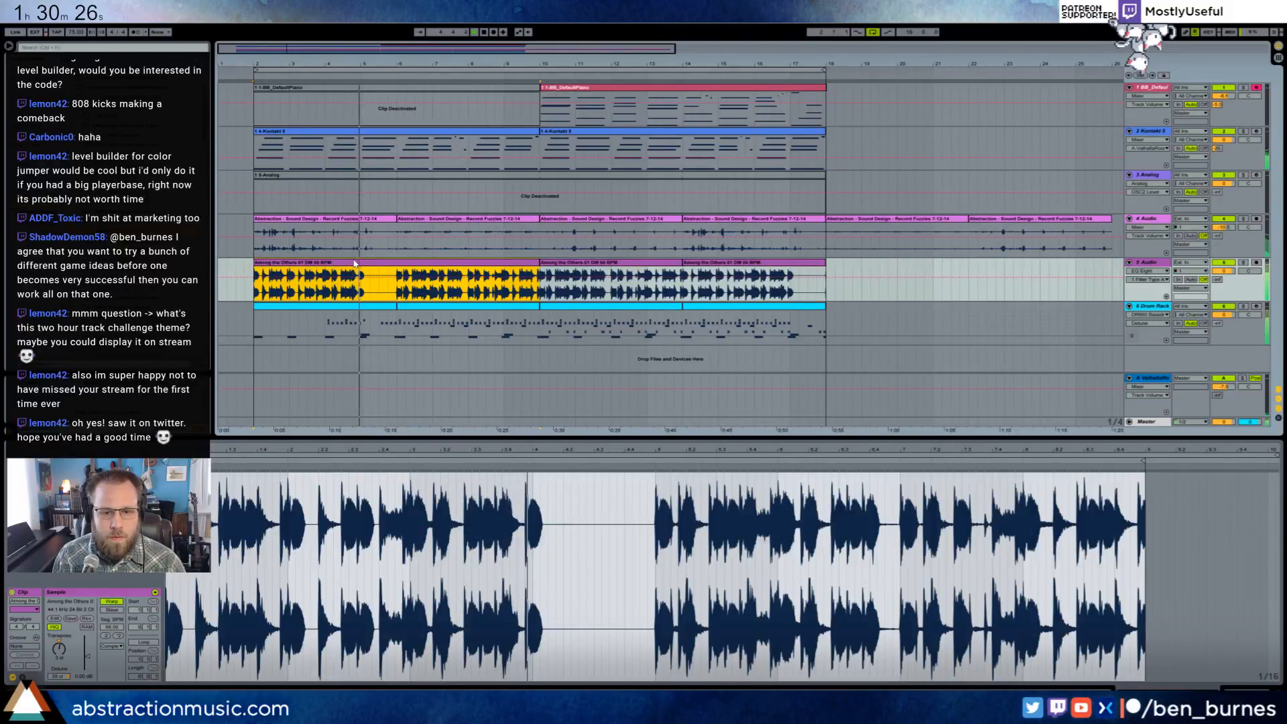
{"action": "left_click", "coordinate": [363, 306]}
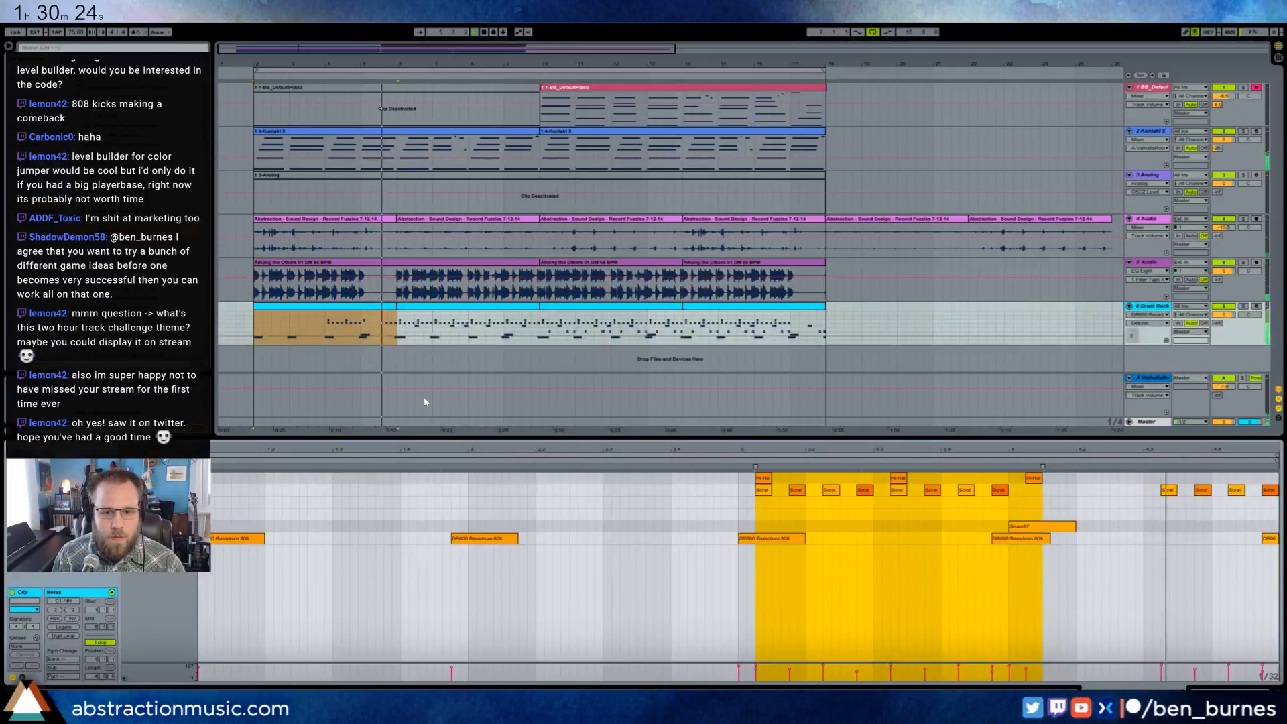
{"action": "left_click", "coordinate": [840, 575]}
{"action": "left_click", "coordinate": [1038, 523]}
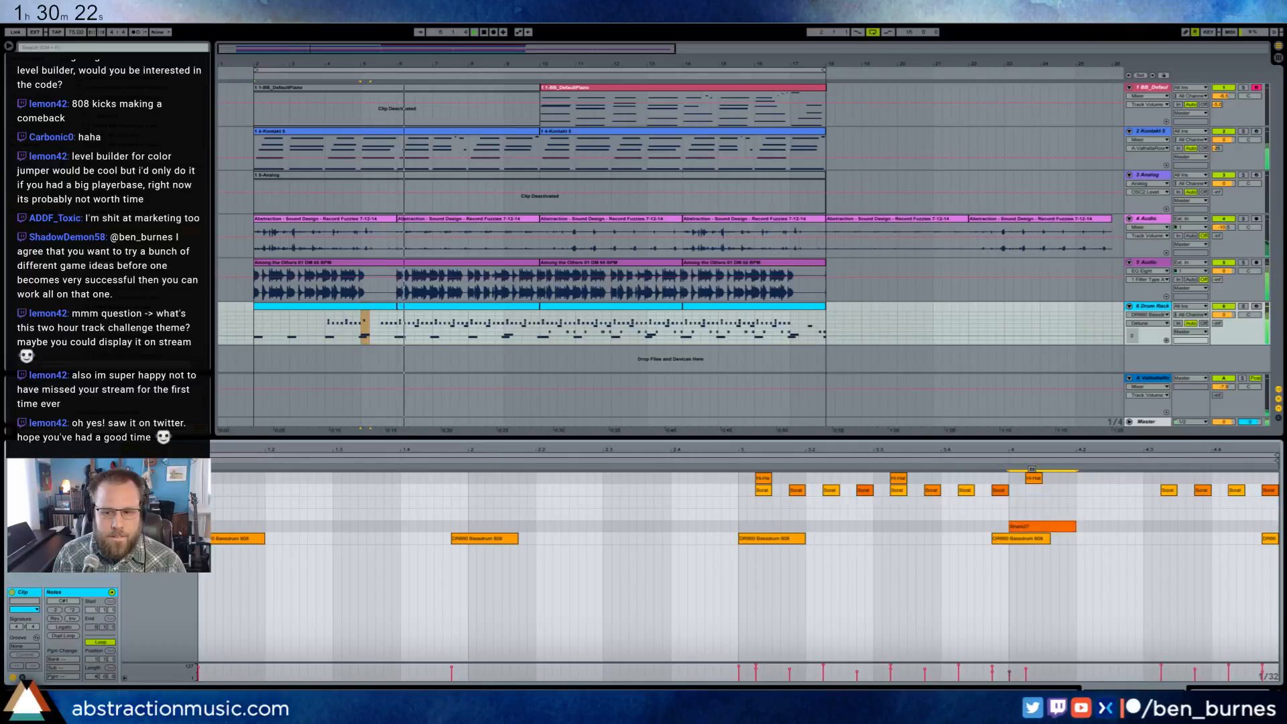
{"action": "left_click", "coordinate": [439, 327]}
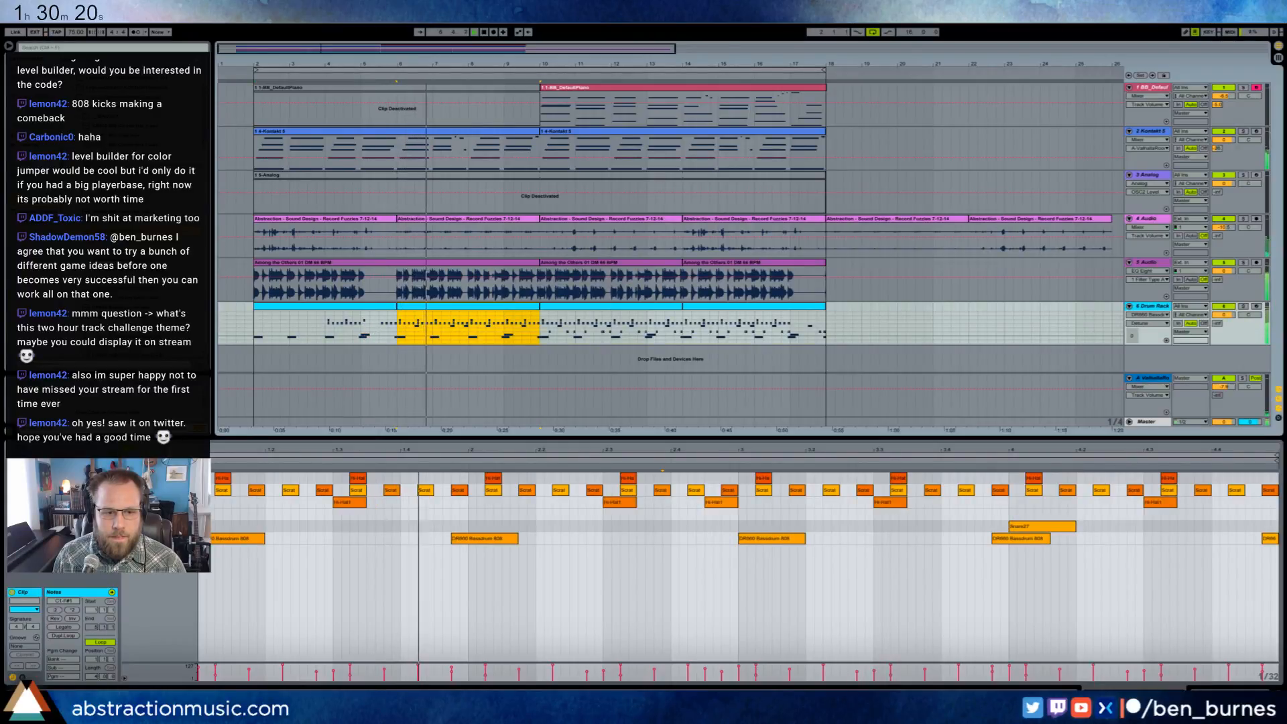
- Raise the velocity of the Snare27 note in the Drum Rack clips at bar 6 and bar 10
{"action": "left_click", "coordinate": [953, 561]}
{"action": "left_click", "coordinate": [1038, 526]}
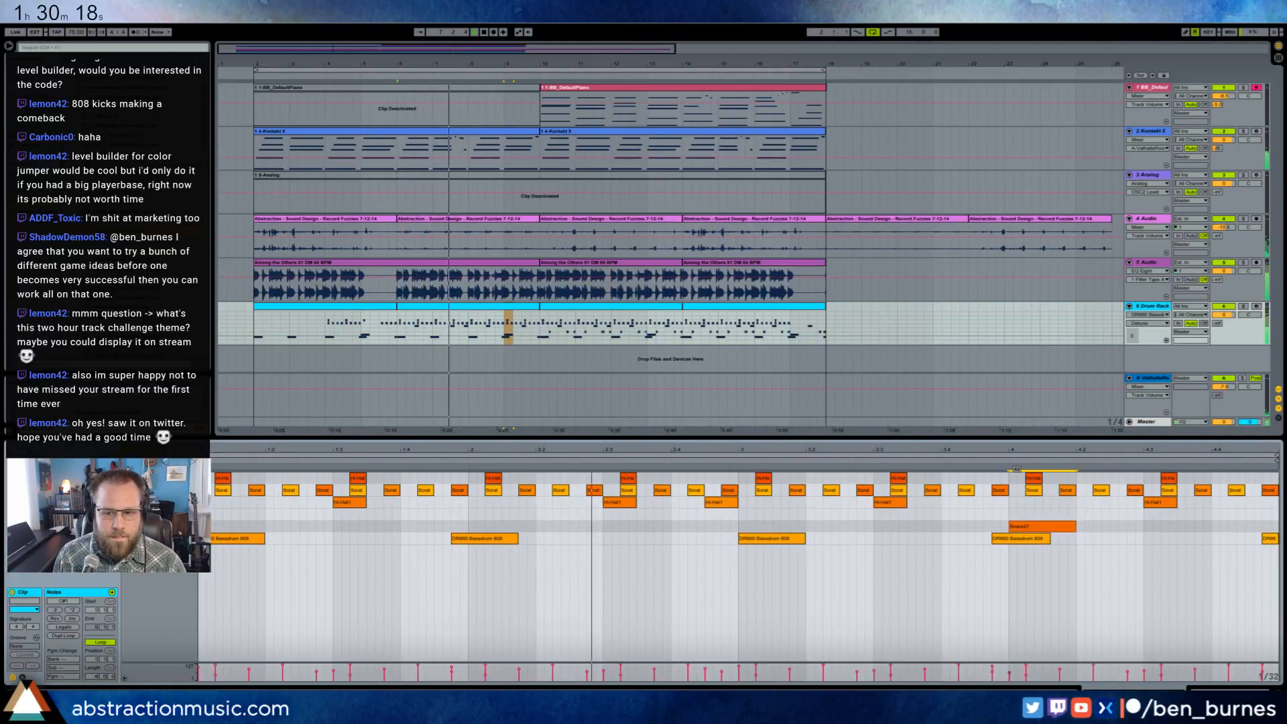
{"action": "key", "text": "ctrl+a"}
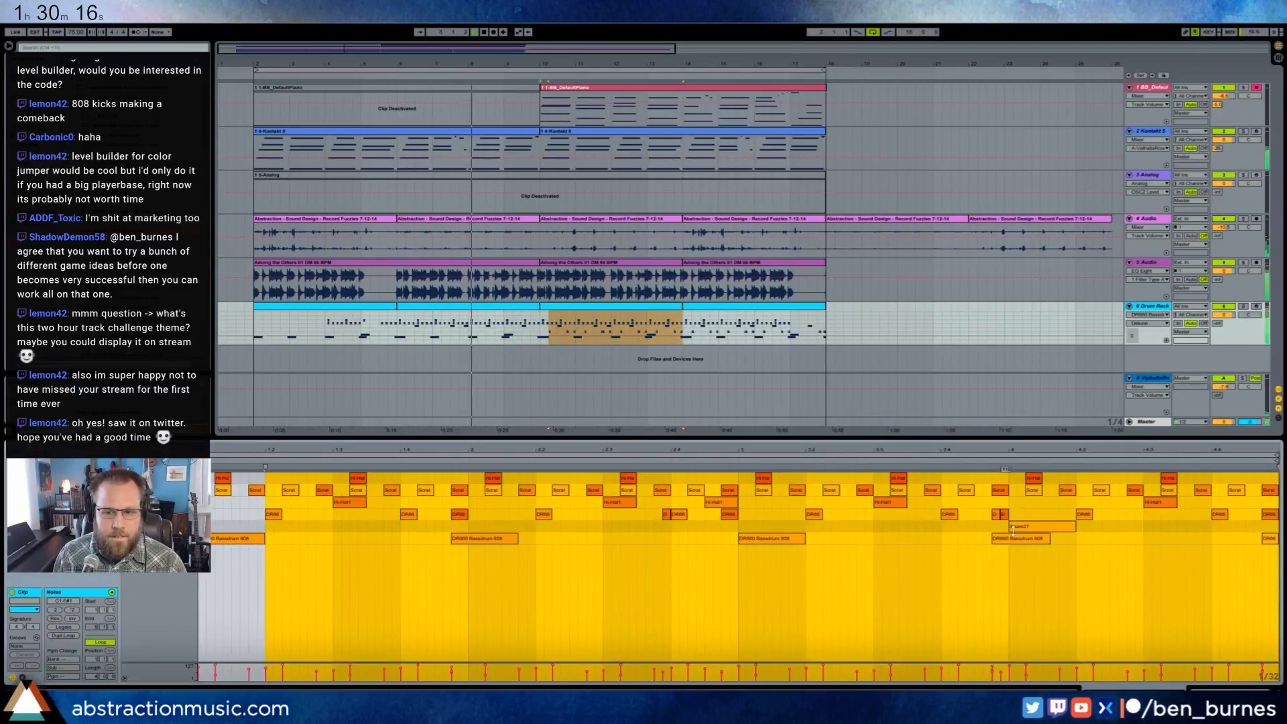
{"action": "left_click", "coordinate": [1037, 526]}
{"action": "left_click_drag", "start_coordinate": [1037, 527], "coordinate": [1037, 513]}
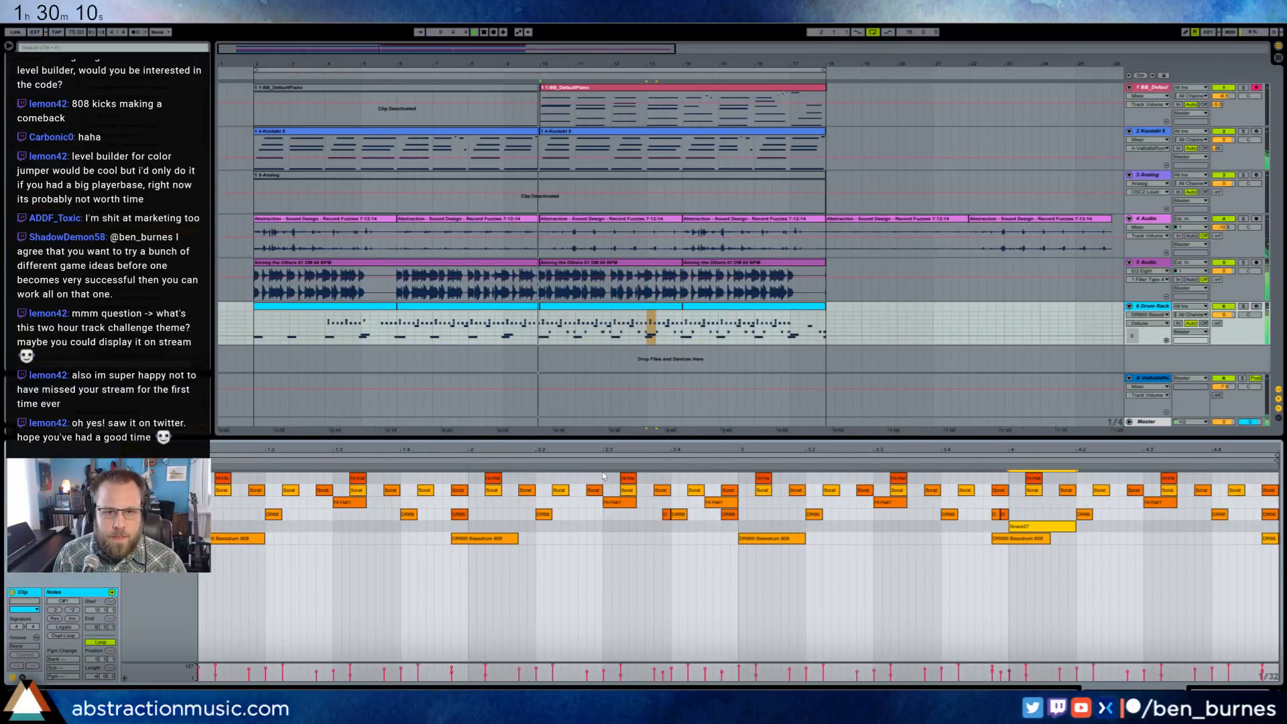
- Adjust the Compressor threshold and the track volume of the BB_DefaultPiano track
{"action": "key", "text": "shift+Tab"}
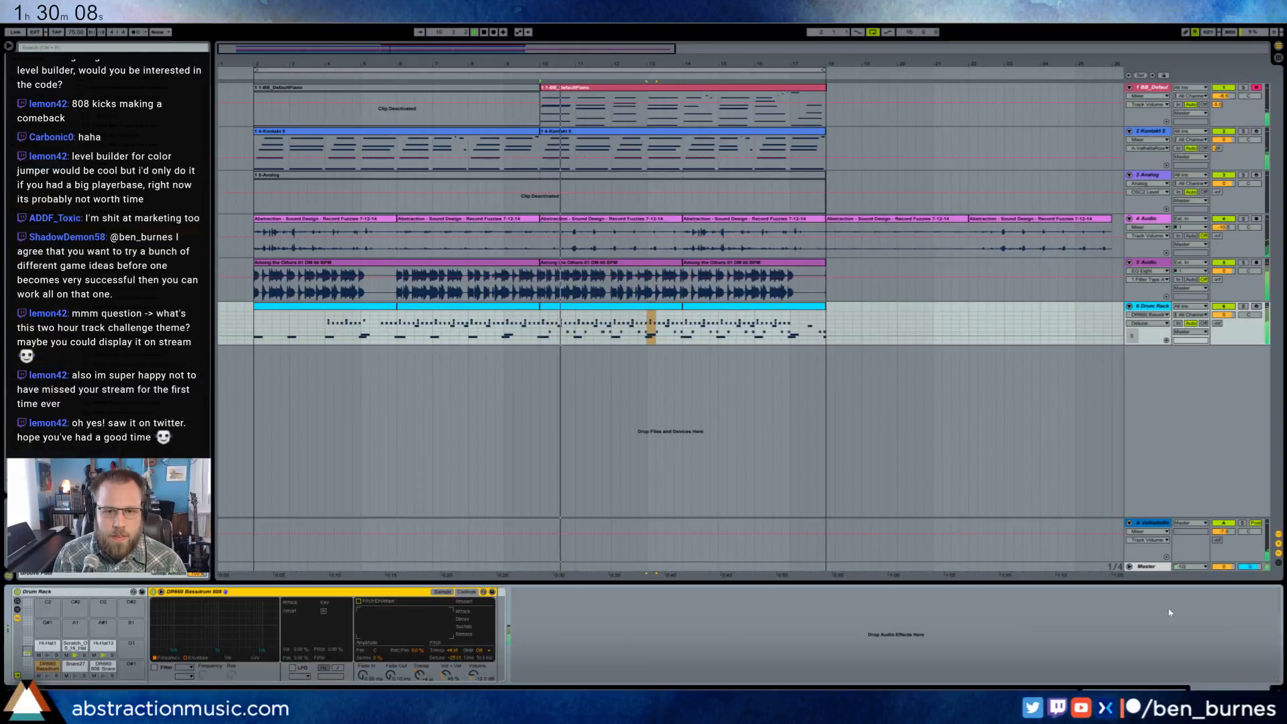
{"action": "left_click", "coordinate": [593, 92]}
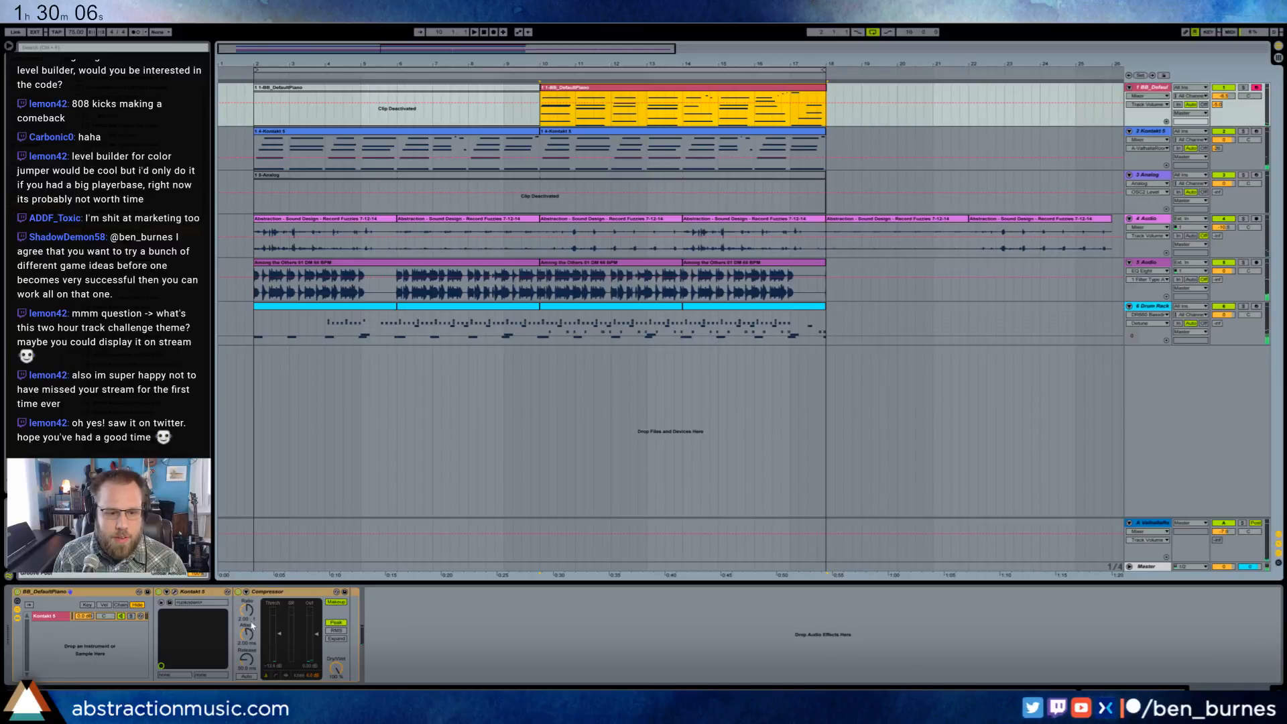
{"action": "left_click_drag", "start_coordinate": [279, 634], "coordinate": [295, 628]}
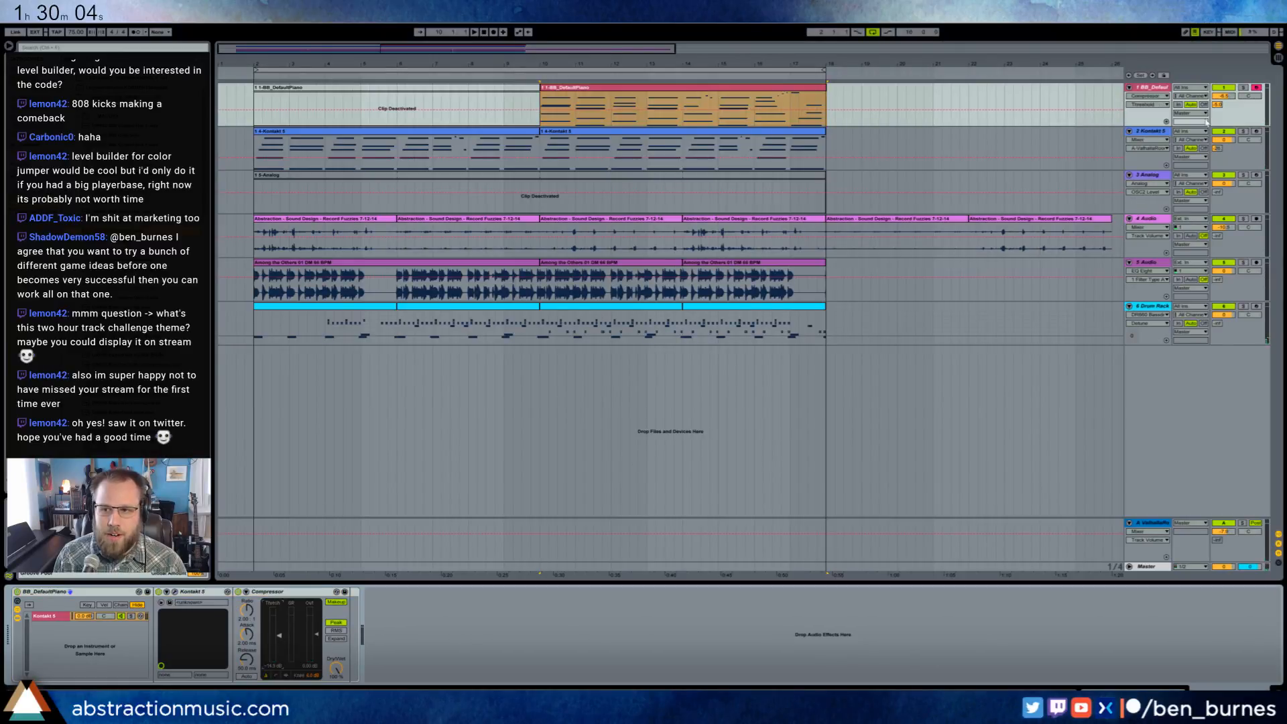
{"action": "left_click_drag", "start_coordinate": [1229, 102], "coordinate": [1229, 94]}
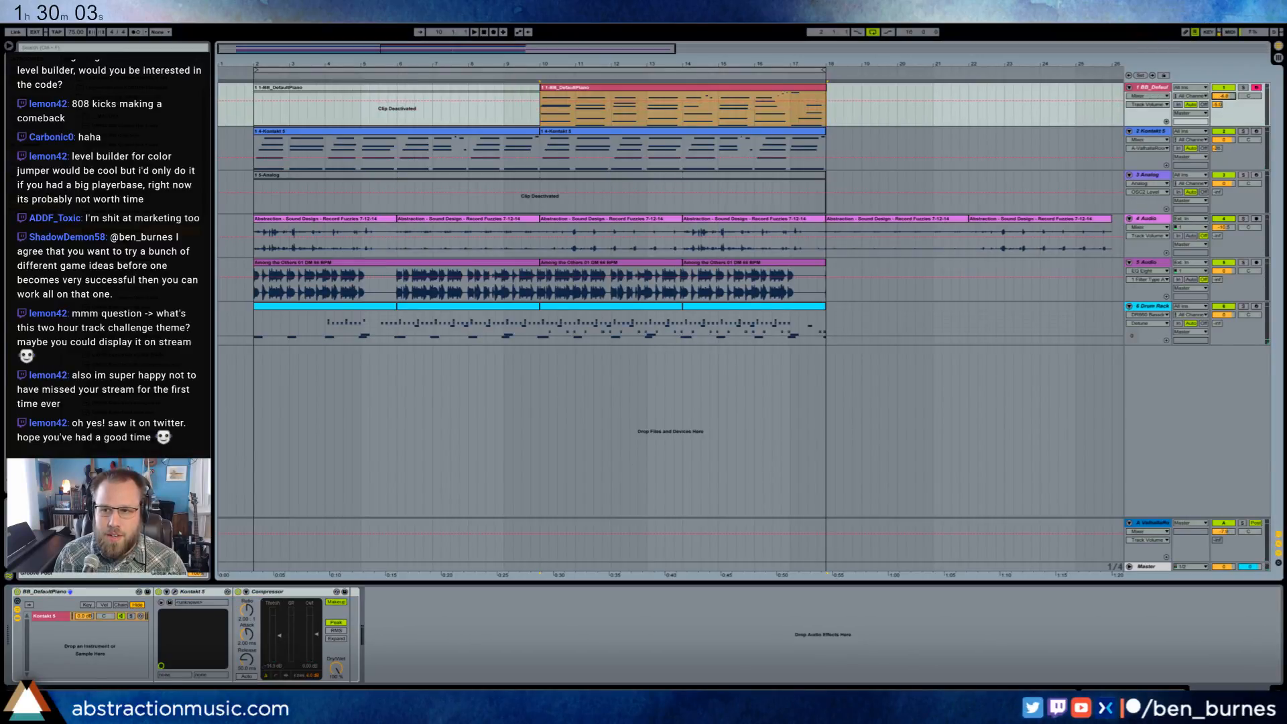
- Add a Utility to the Kontakt 5 track directly before EQ Eight and automate its gain slightly lower from bar 10 onward
{"action": "left_click", "coordinate": [585, 132]}
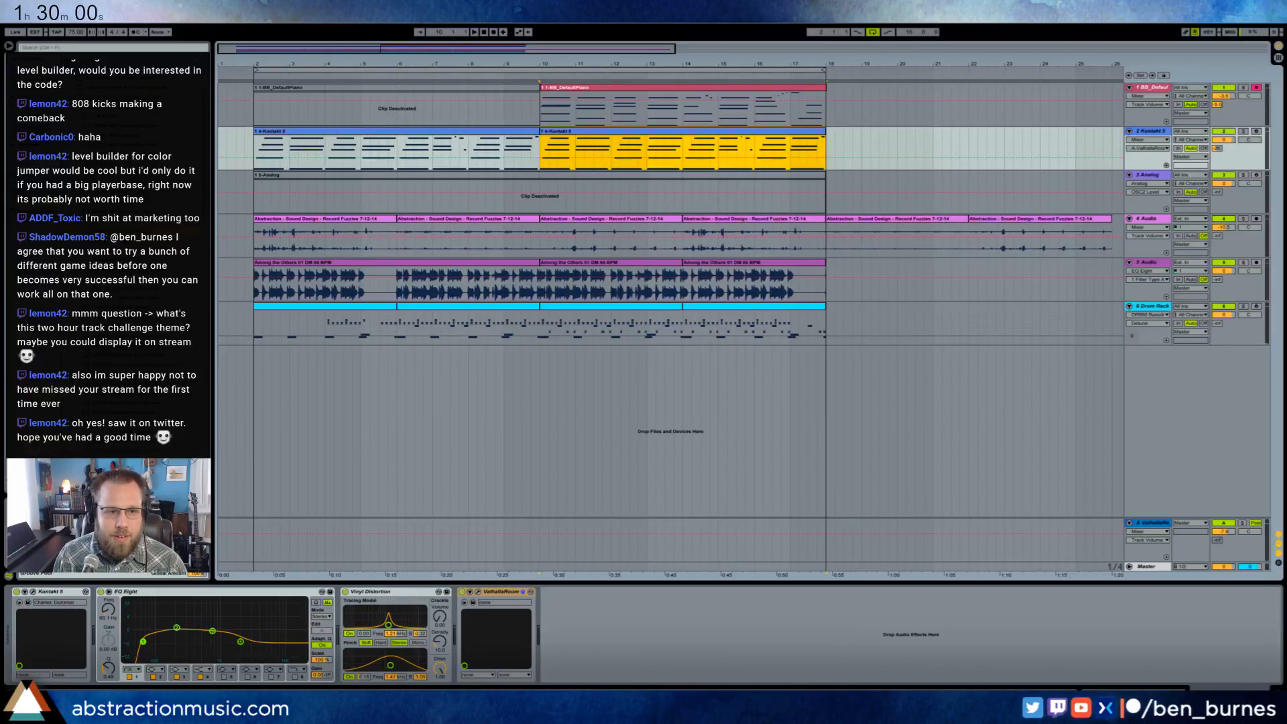
{"action": "left_click", "coordinate": [92, 88]}
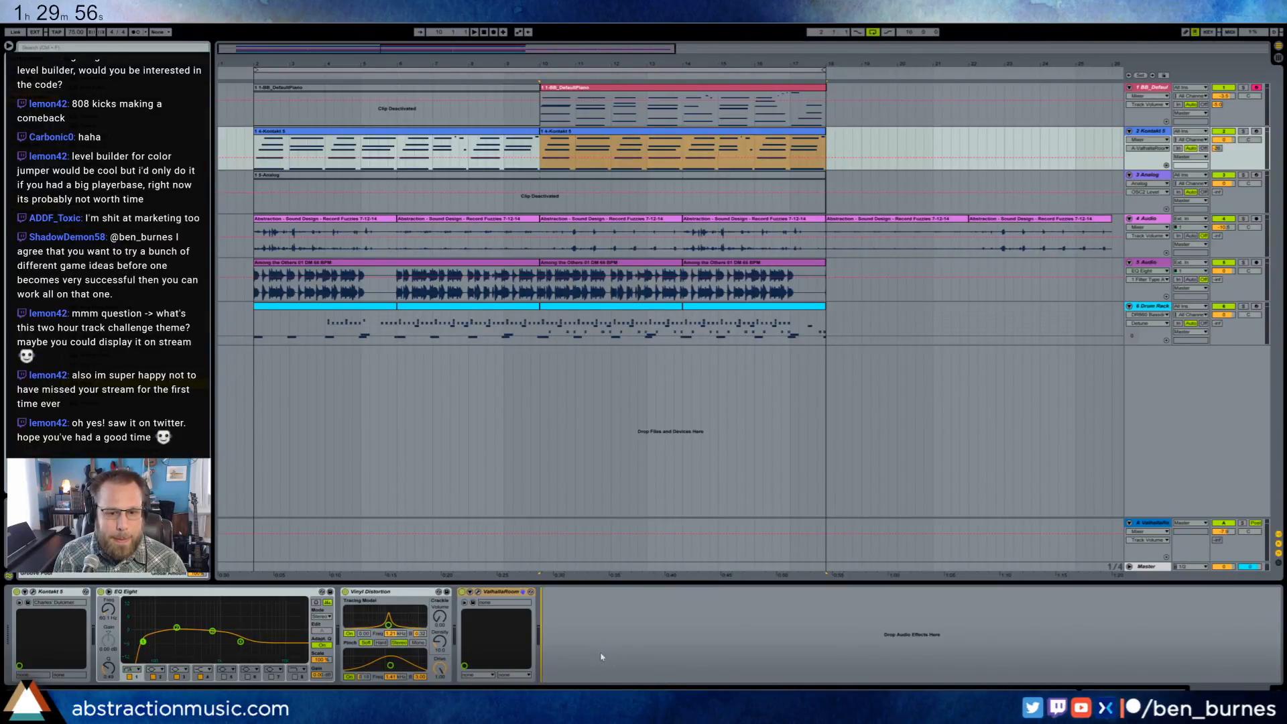
{"action": "left_click_drag", "start_coordinate": [602, 657], "coordinate": [600, 654]}
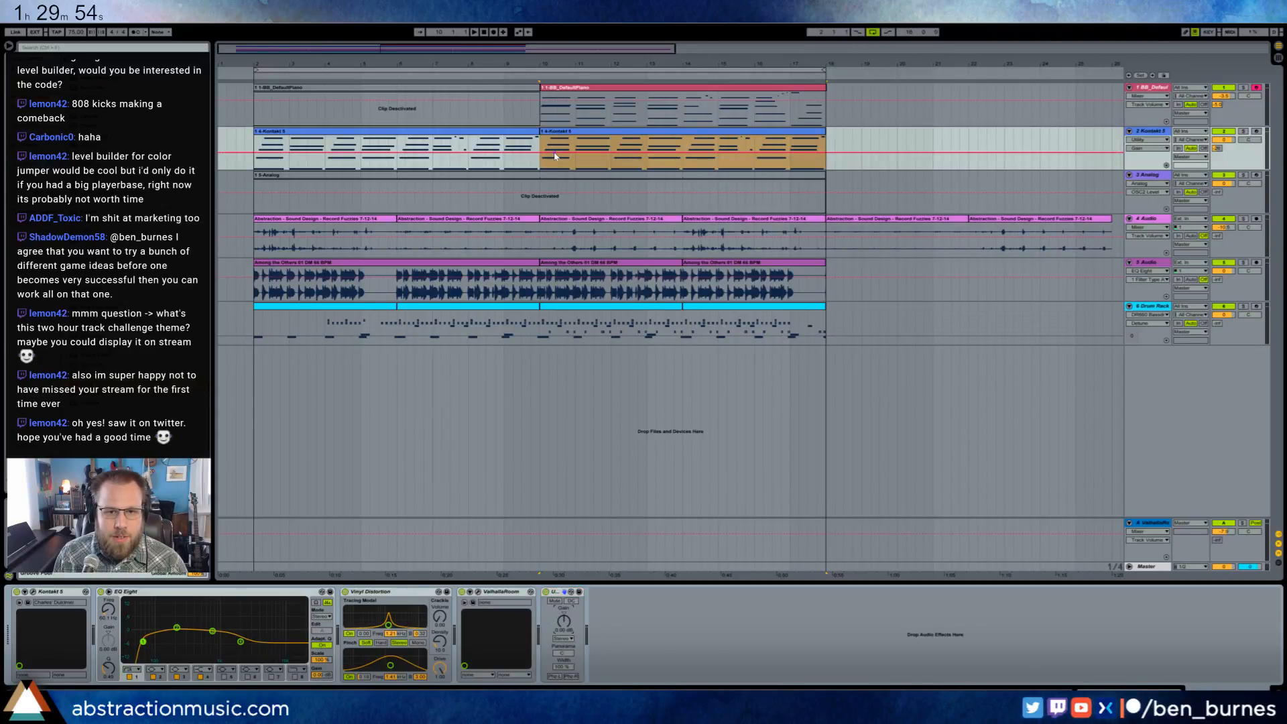
{"action": "left_click_drag", "start_coordinate": [556, 156], "coordinate": [556, 159]}
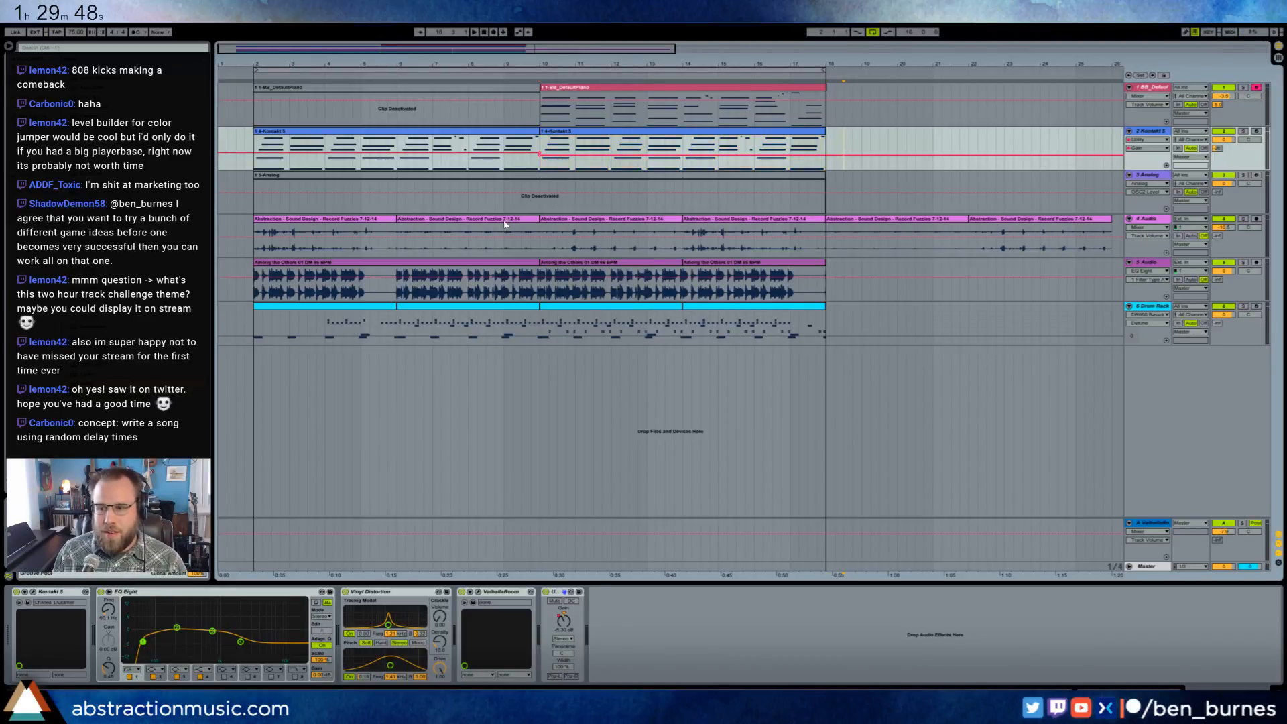
{"action": "left_click", "coordinate": [556, 593]}
{"action": "left_click_drag", "start_coordinate": [555, 592], "coordinate": [107, 592]}
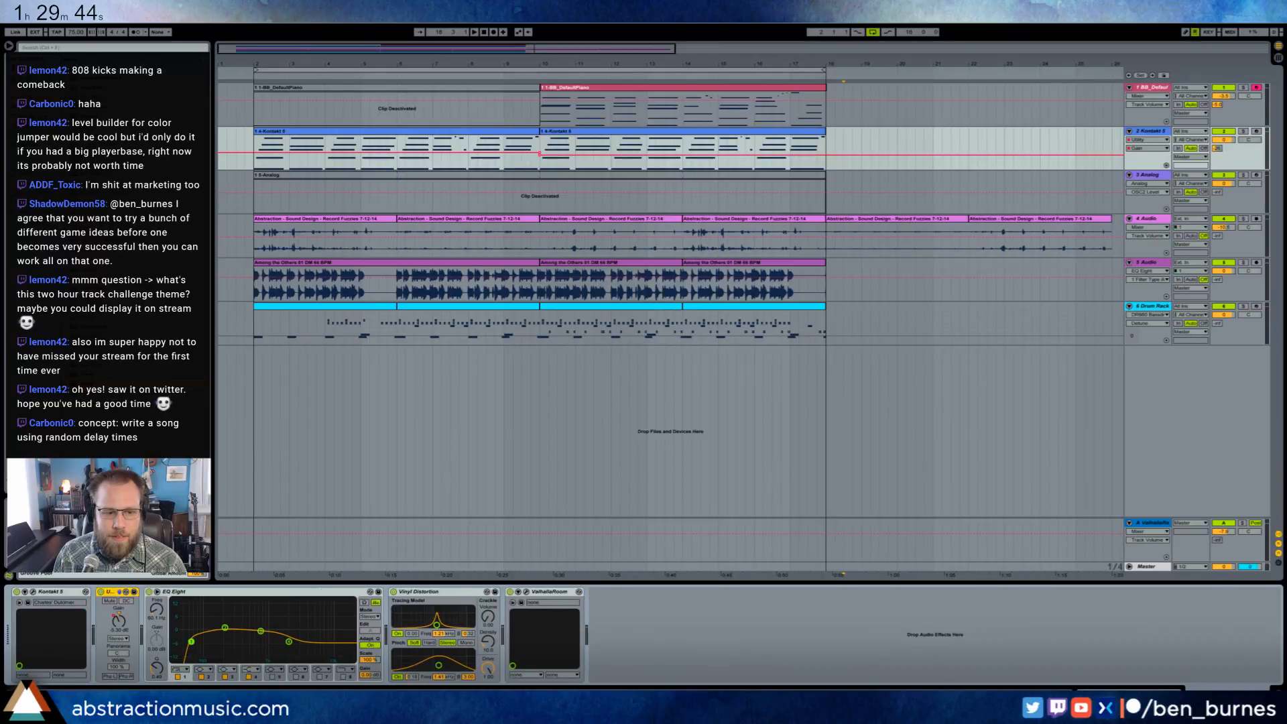
- Switch to the browser and open the Two Hour Track Challenge card on the Trello agile dashboard
{"action": "mouse_move", "coordinate": [89, 708]}
{"action": "left_click", "coordinate": [89, 661]}
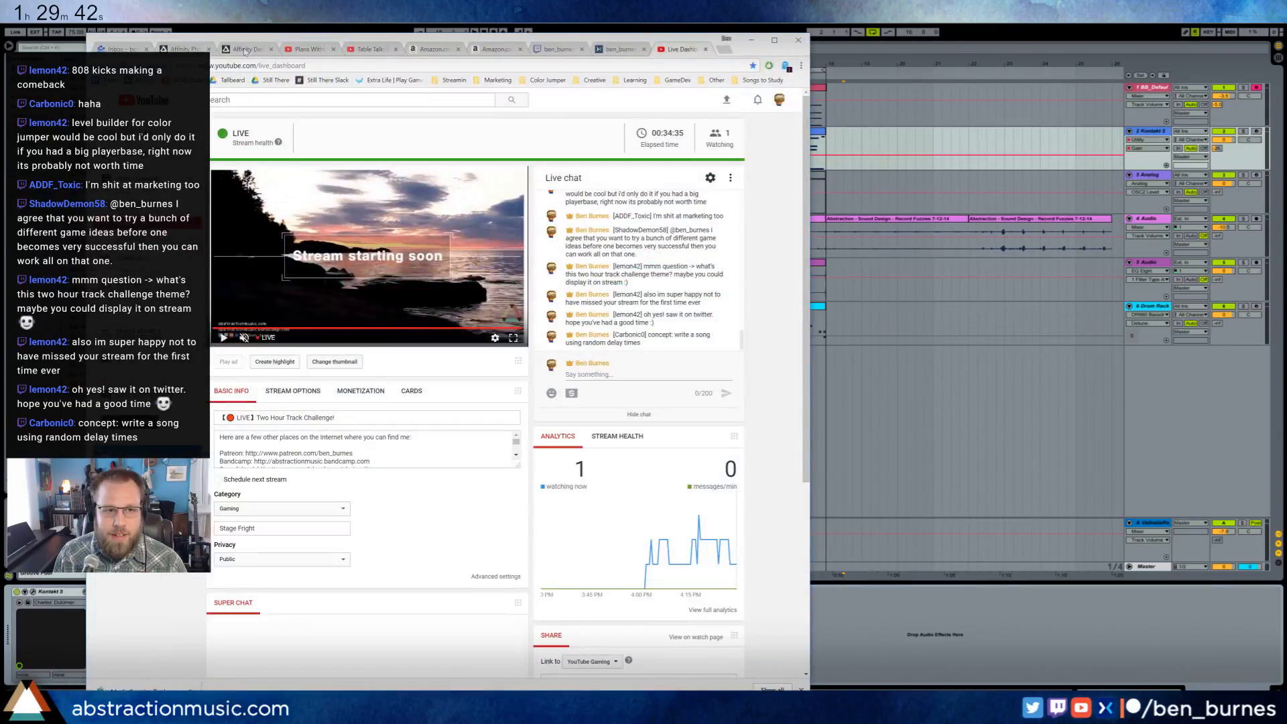
{"action": "middle_click", "coordinate": [110, 79]}
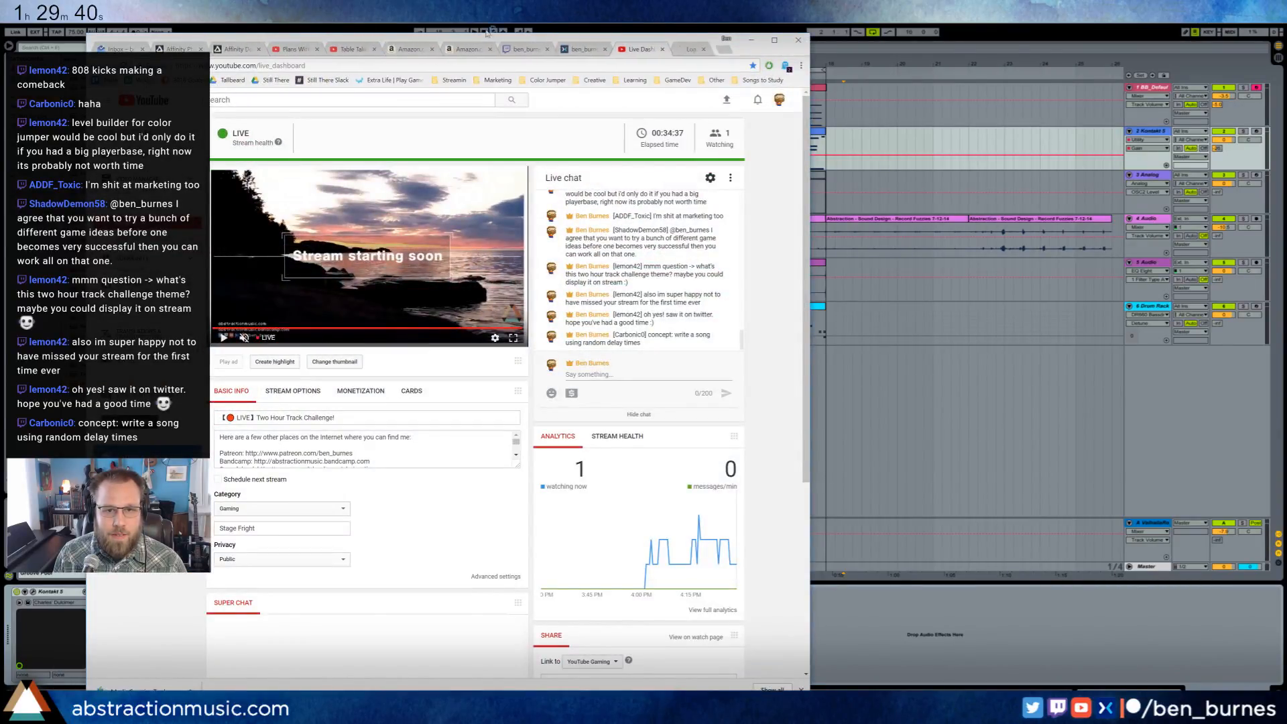
{"action": "left_click", "coordinate": [677, 49]}
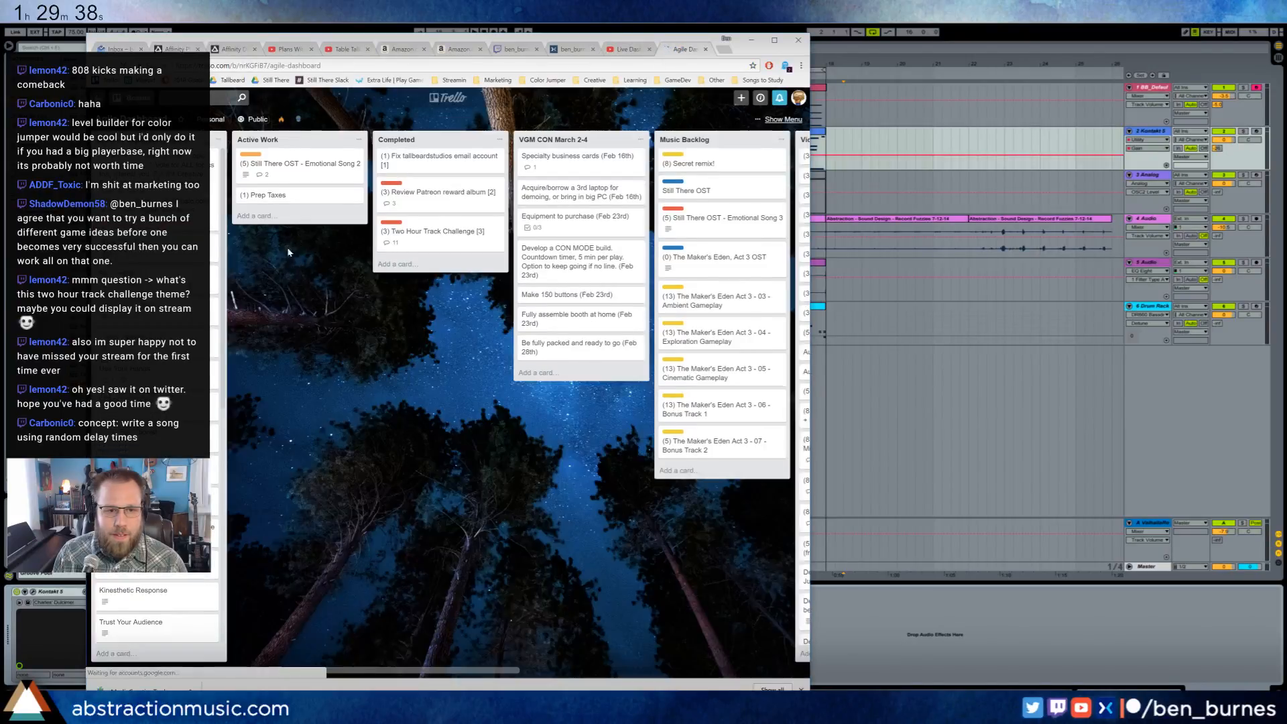
{"action": "left_click", "coordinate": [442, 245]}
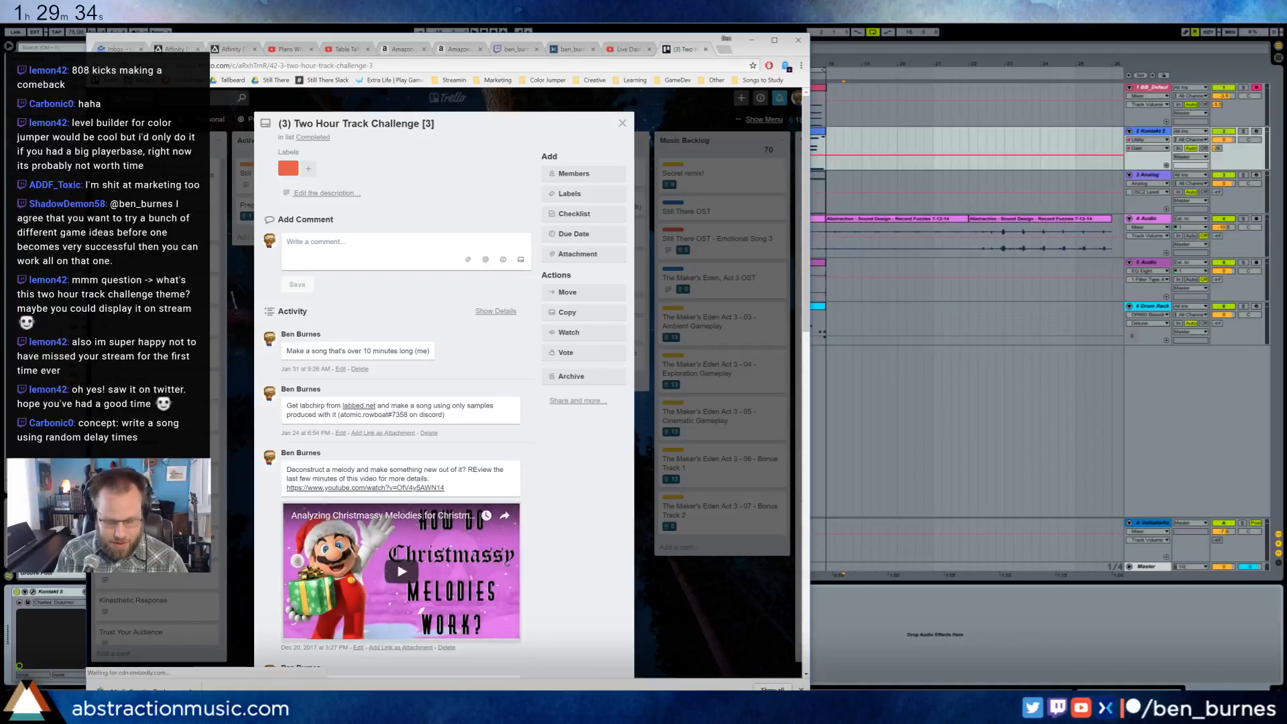
- Post the comment "Write a song using random delay times" on the card, followed by the suggesting viewer's name in parentheses
{"action": "left_click", "coordinate": [375, 249]}
{"action": "type", "text": "Write a s"}
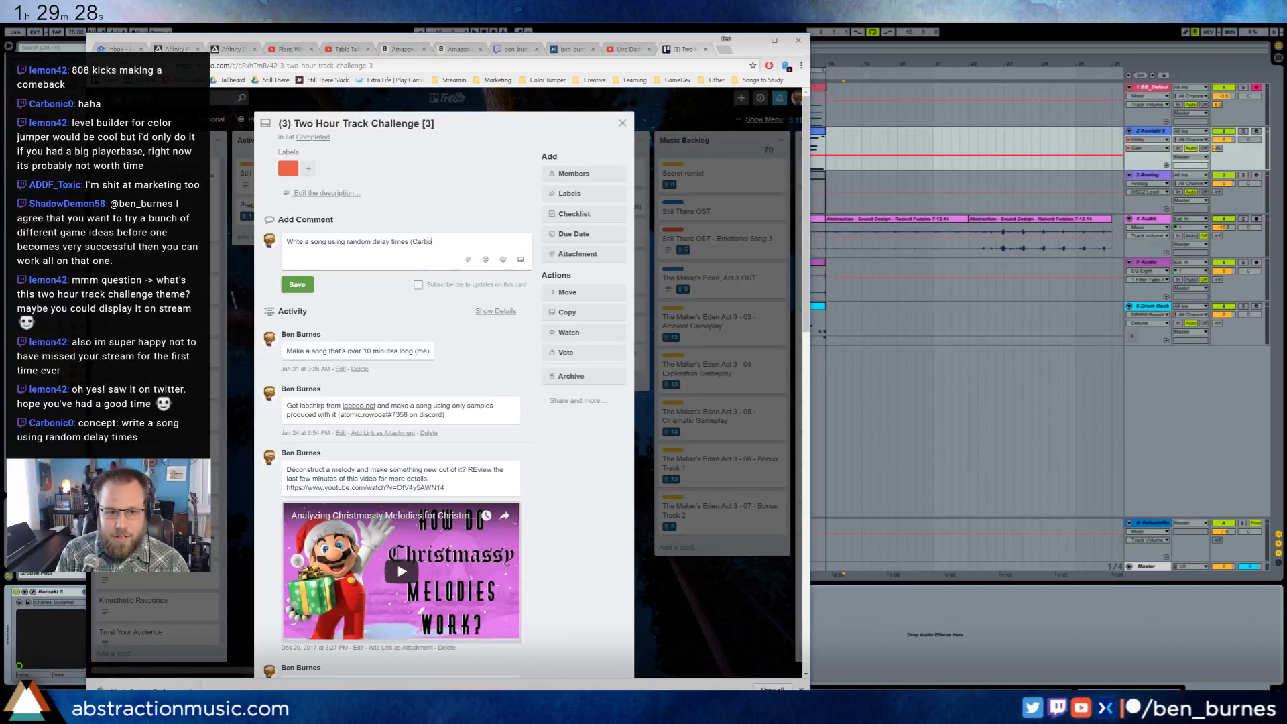
{"action": "key", "text": "Return"}
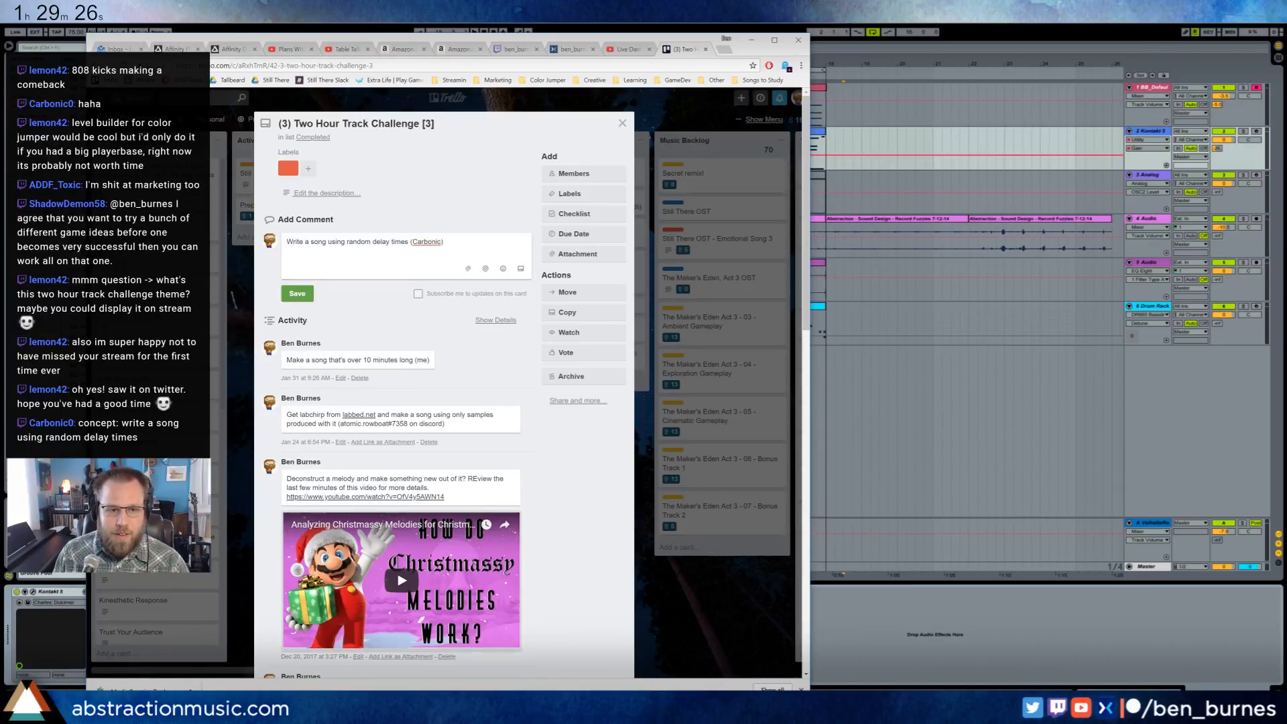
{"action": "left_click", "coordinate": [297, 294]}
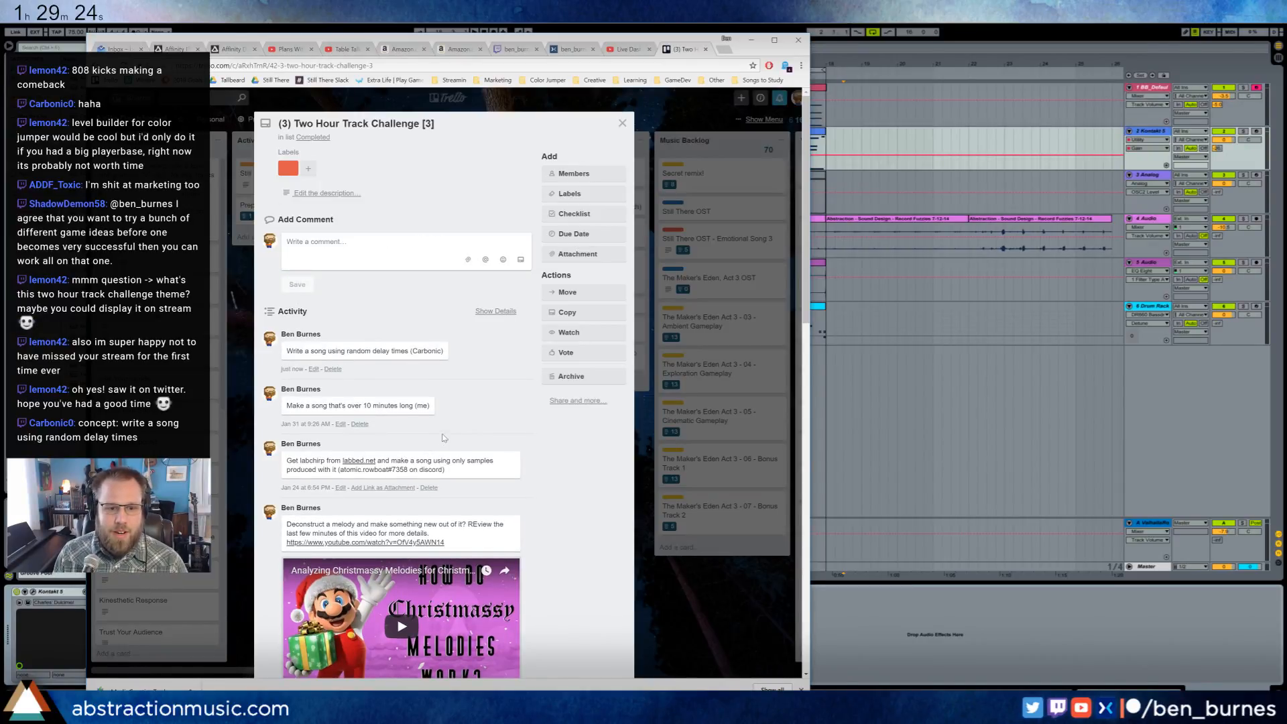
- Look through the earlier challenge ideas in the card's comments and switch back to Ableton Live
{"action": "scroll", "coordinate": [443, 438], "scroll_direction": "down", "scroll_amount": 13}
{"action": "scroll", "coordinate": [457, 550], "scroll_direction": "up", "scroll_amount": 3}
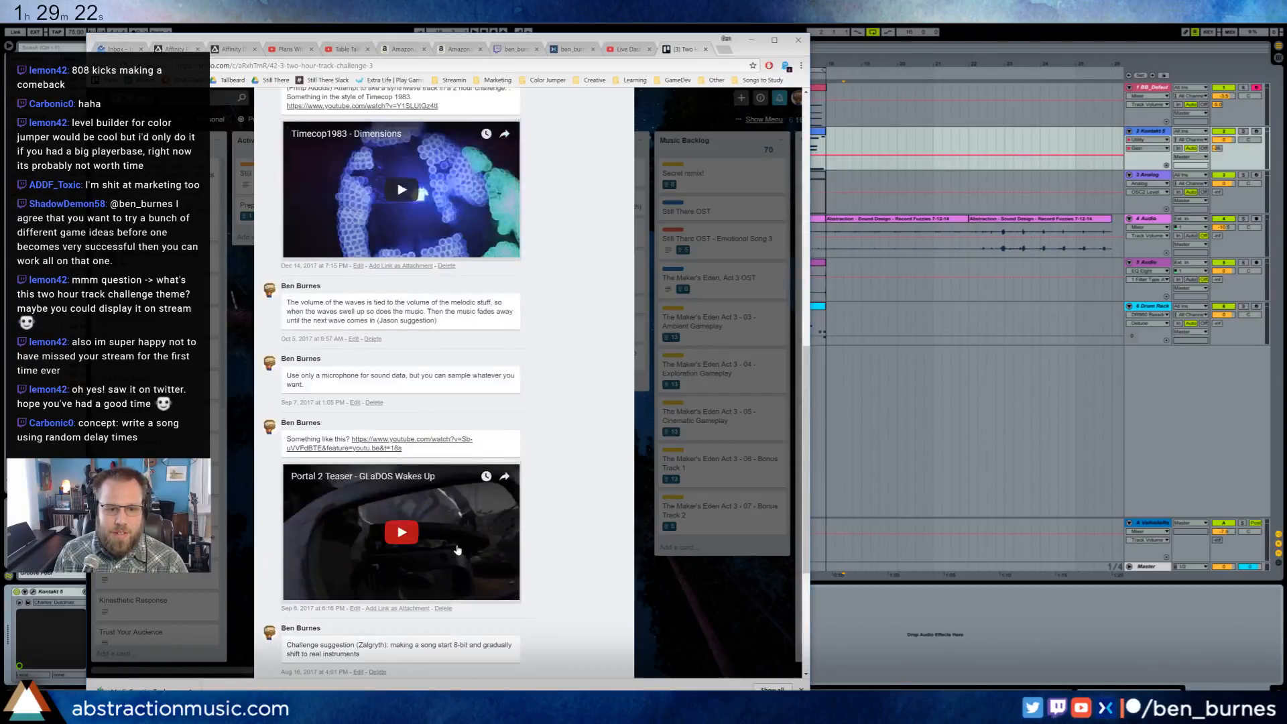
{"action": "scroll", "coordinate": [458, 549], "scroll_direction": "up", "scroll_amount": 10}
{"action": "key", "text": "alt+Tab"}
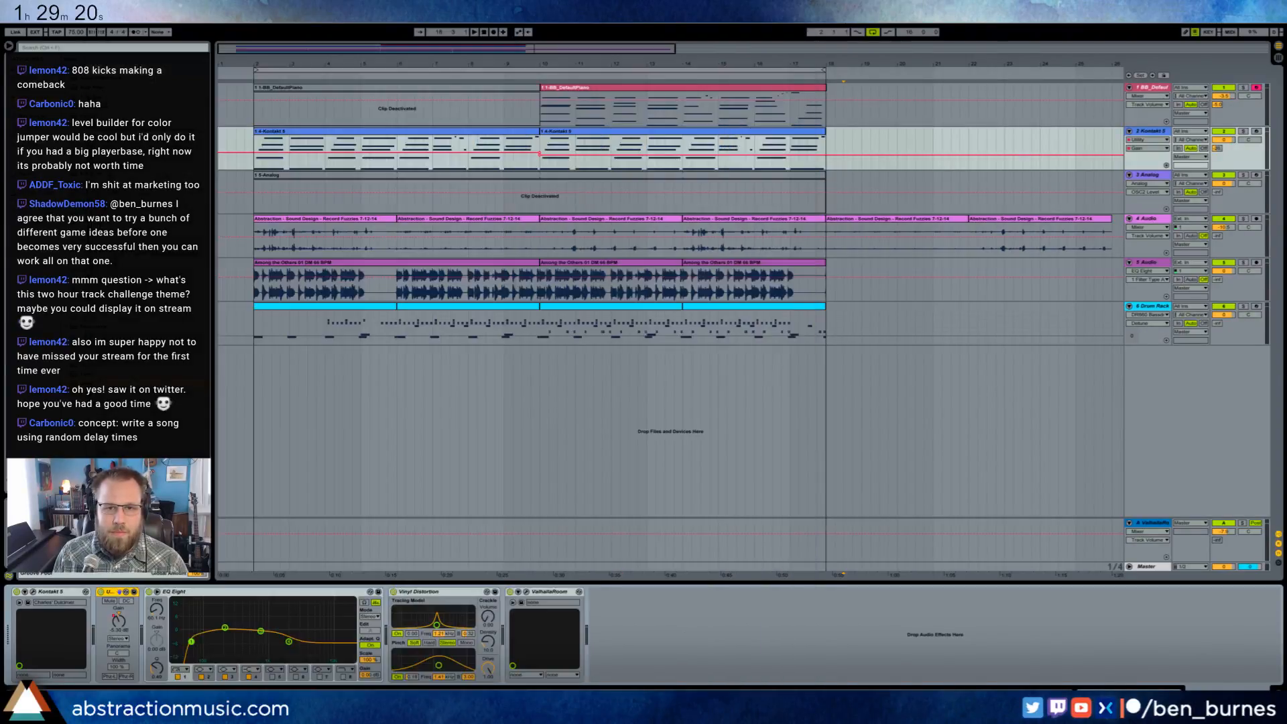
- Play from bar 2 while raising the BB_DefaultPiano track volume and the Kontakt 5 track's send to ValhallaRoom
{"action": "left_click", "coordinate": [255, 111]}
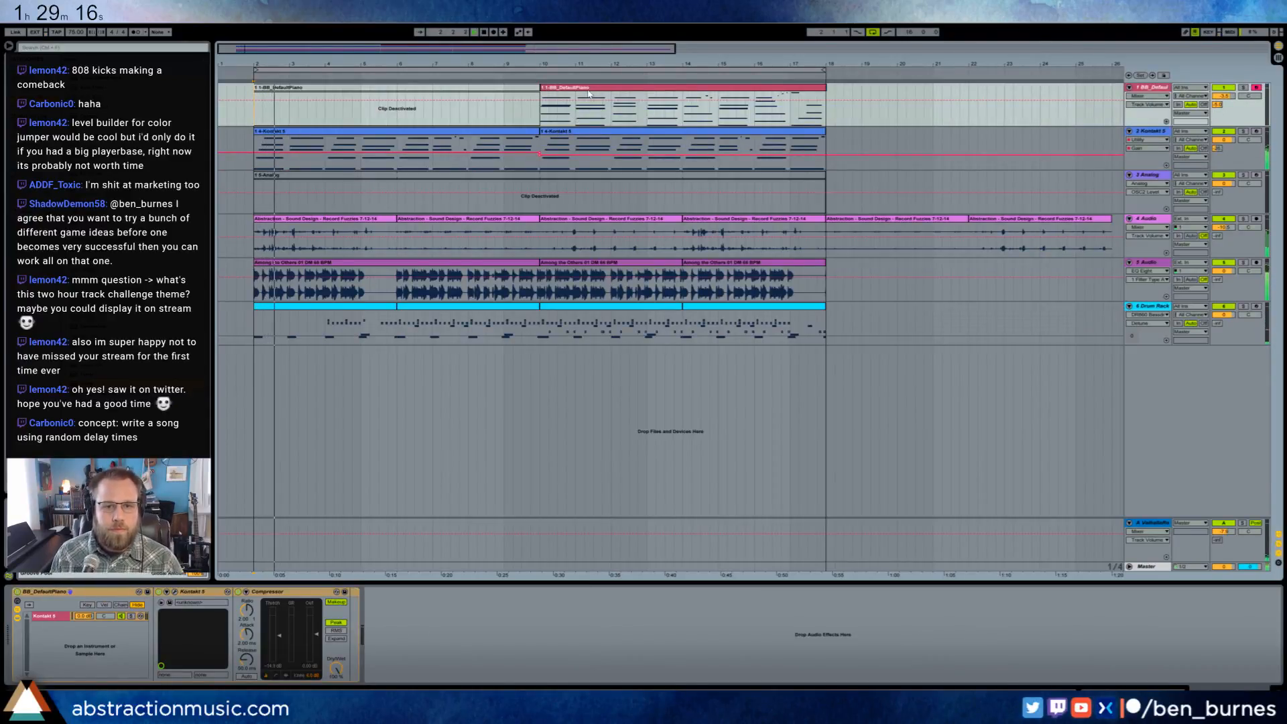
{"action": "left_click", "coordinate": [677, 88]}
{"action": "left_click_drag", "start_coordinate": [1223, 95], "coordinate": [1223, 92]}
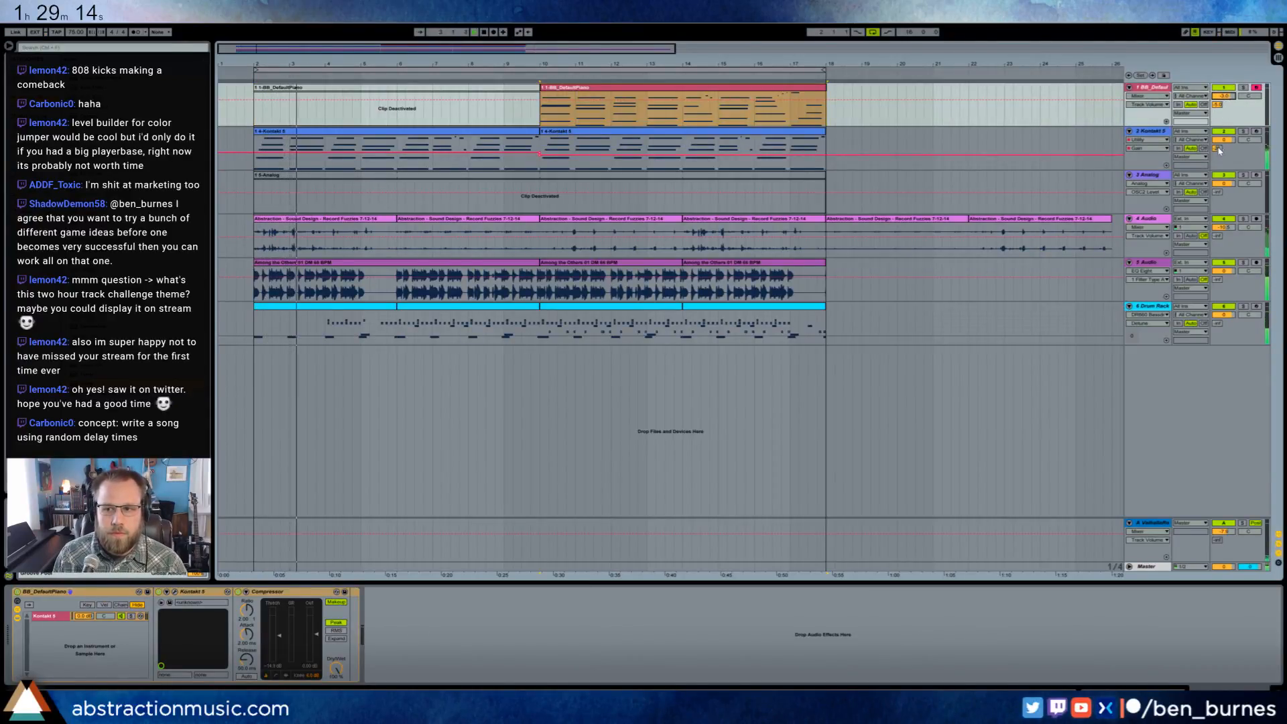
{"action": "left_click_drag", "start_coordinate": [1217, 149], "coordinate": [1217, 145]}
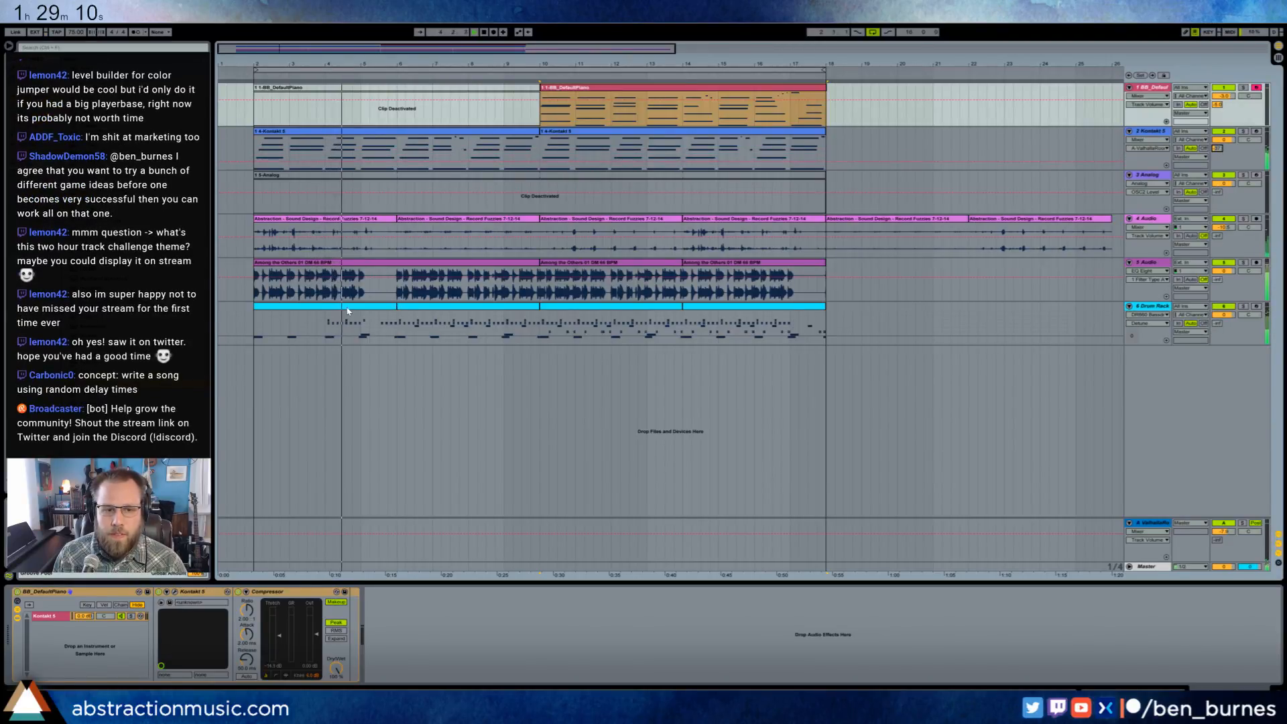
- Review the hi-hat notes in the Drum Rack clips at bars 2, 6, 10 and 14
{"action": "double_click", "coordinate": [353, 328]}
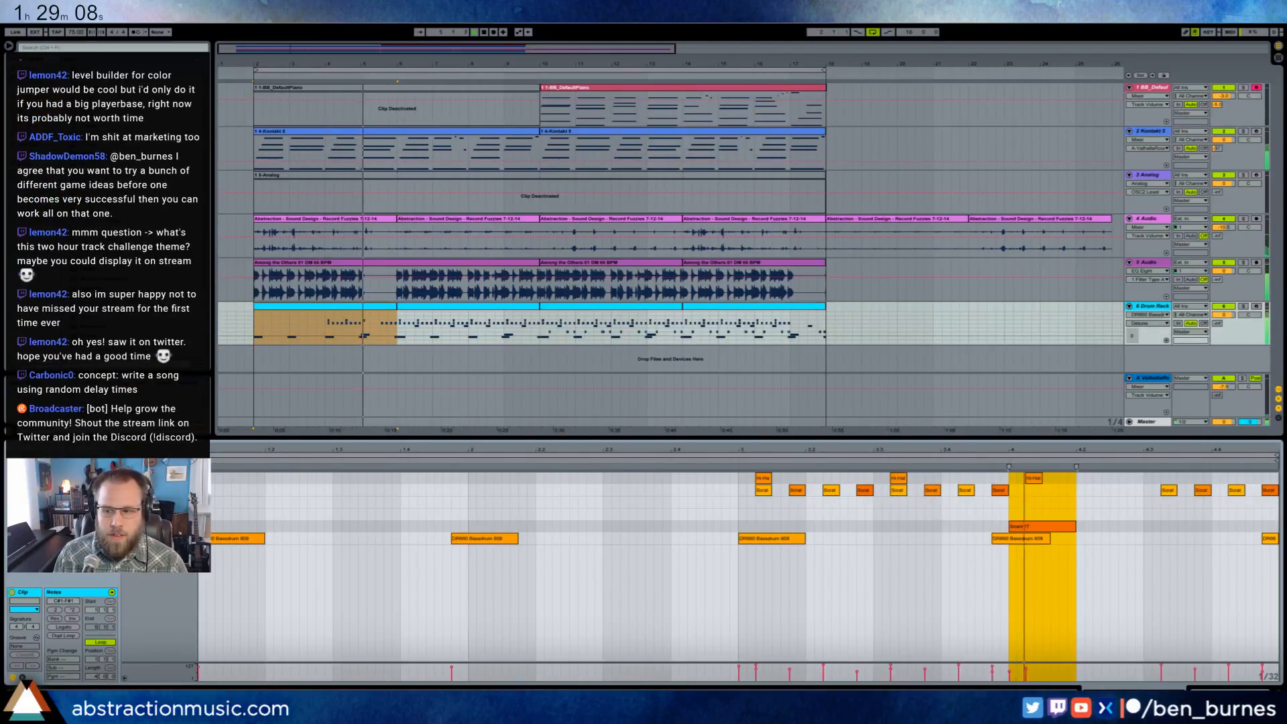
{"action": "left_click", "coordinate": [188, 479]}
{"action": "left_click_drag", "start_coordinate": [755, 668], "coordinate": [755, 676]}
{"action": "left_click", "coordinate": [427, 307]}
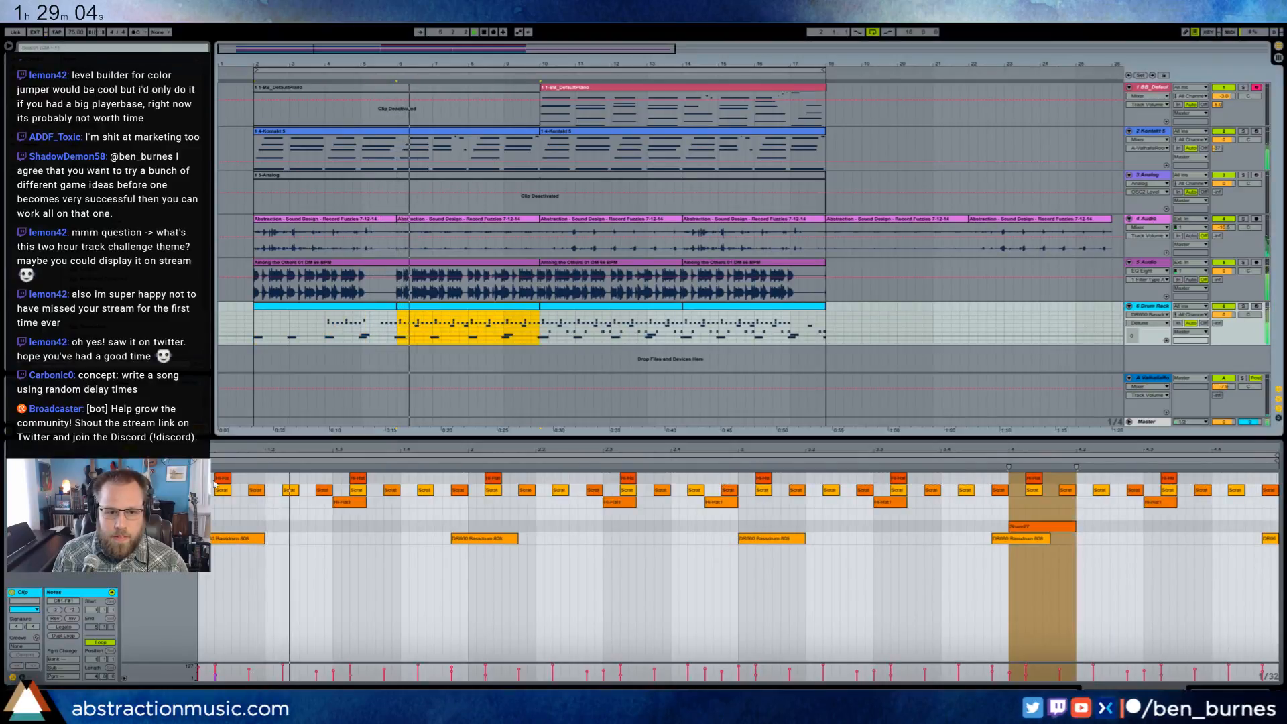
{"action": "left_click", "coordinate": [571, 306]}
{"action": "left_click", "coordinate": [691, 307]}
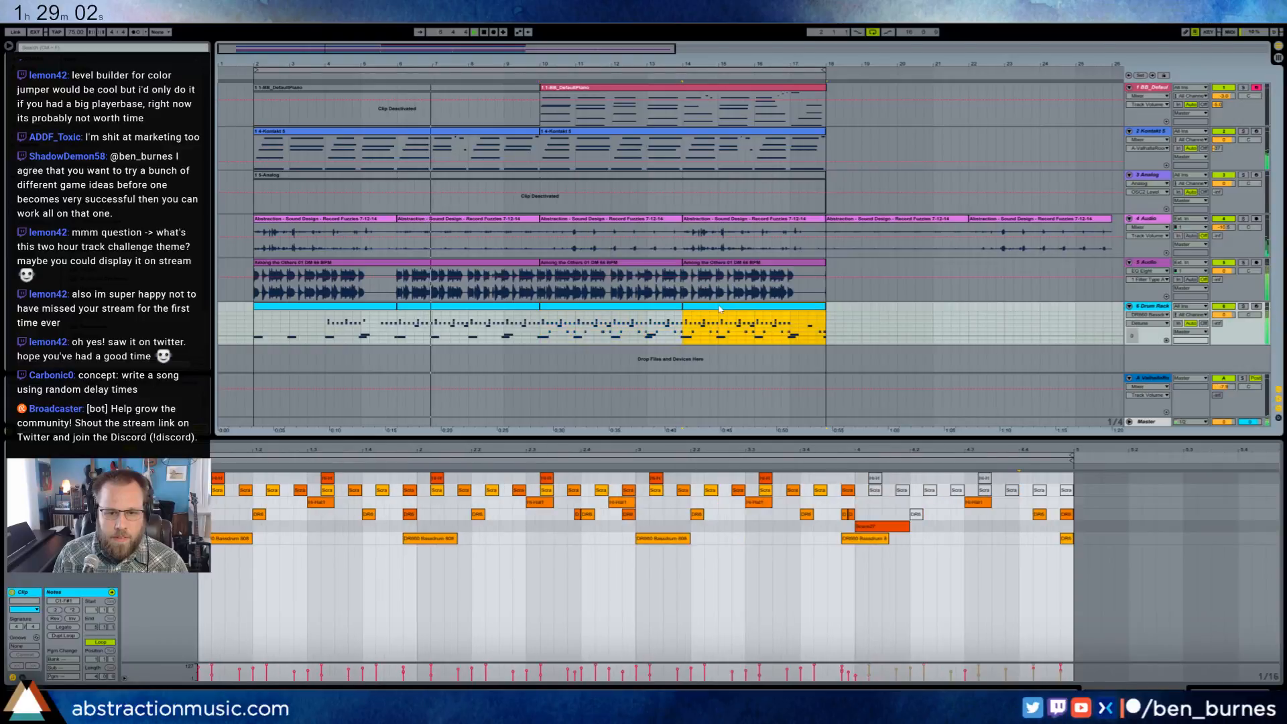
{"action": "left_click", "coordinate": [469, 473]}
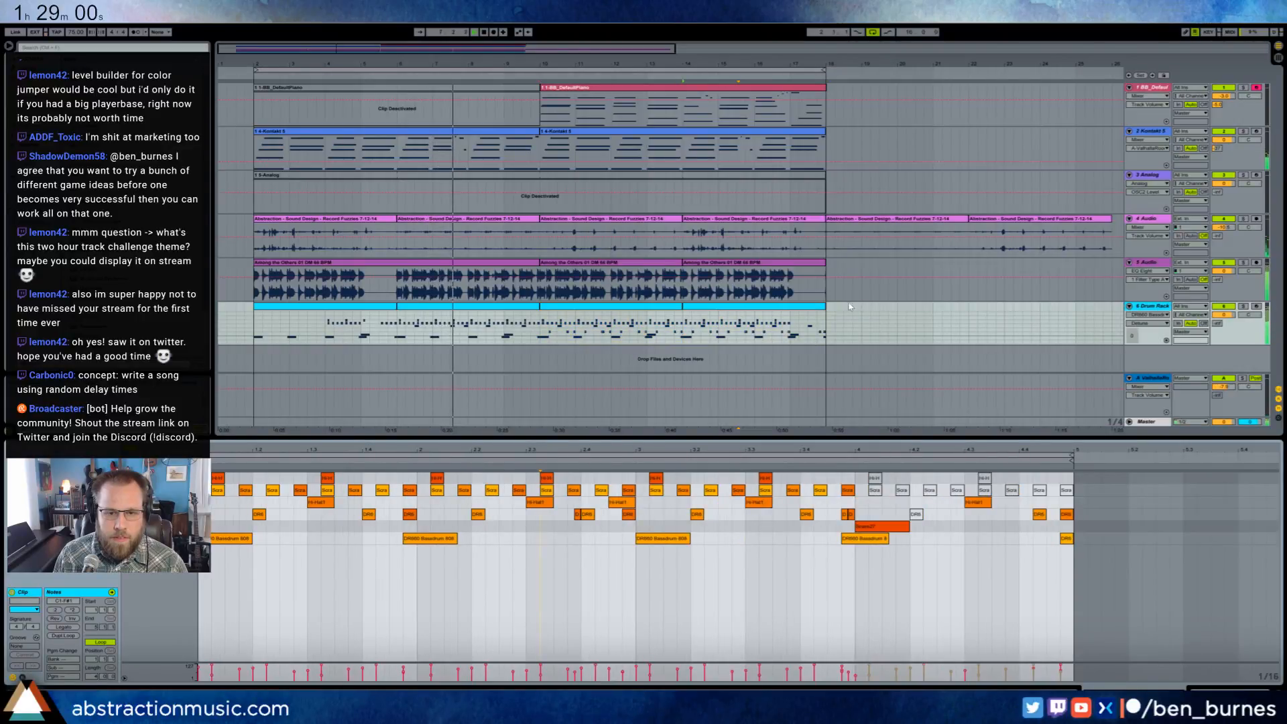
- Lower the Drum Rack track's volume, and mute and unmute the track to compare the mix
{"action": "left_click_drag", "start_coordinate": [1223, 314], "coordinate": [1223, 327]}
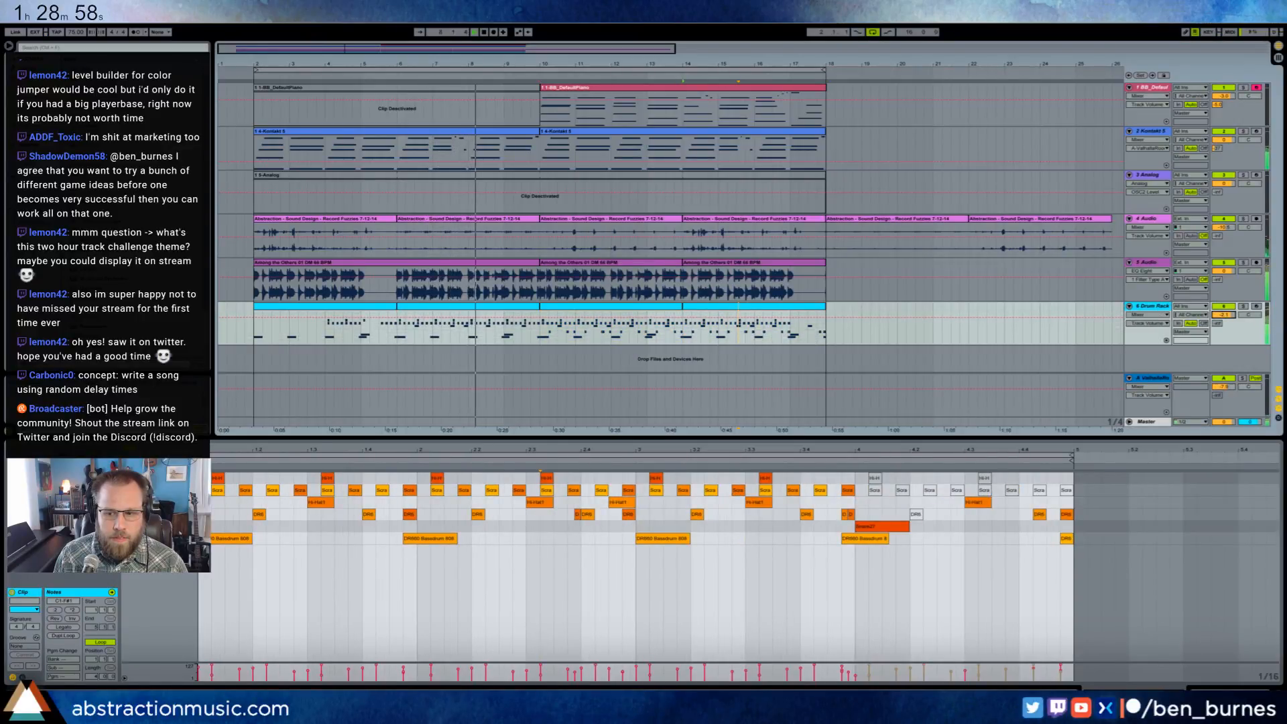
{"action": "key", "text": "shift+Tab"}
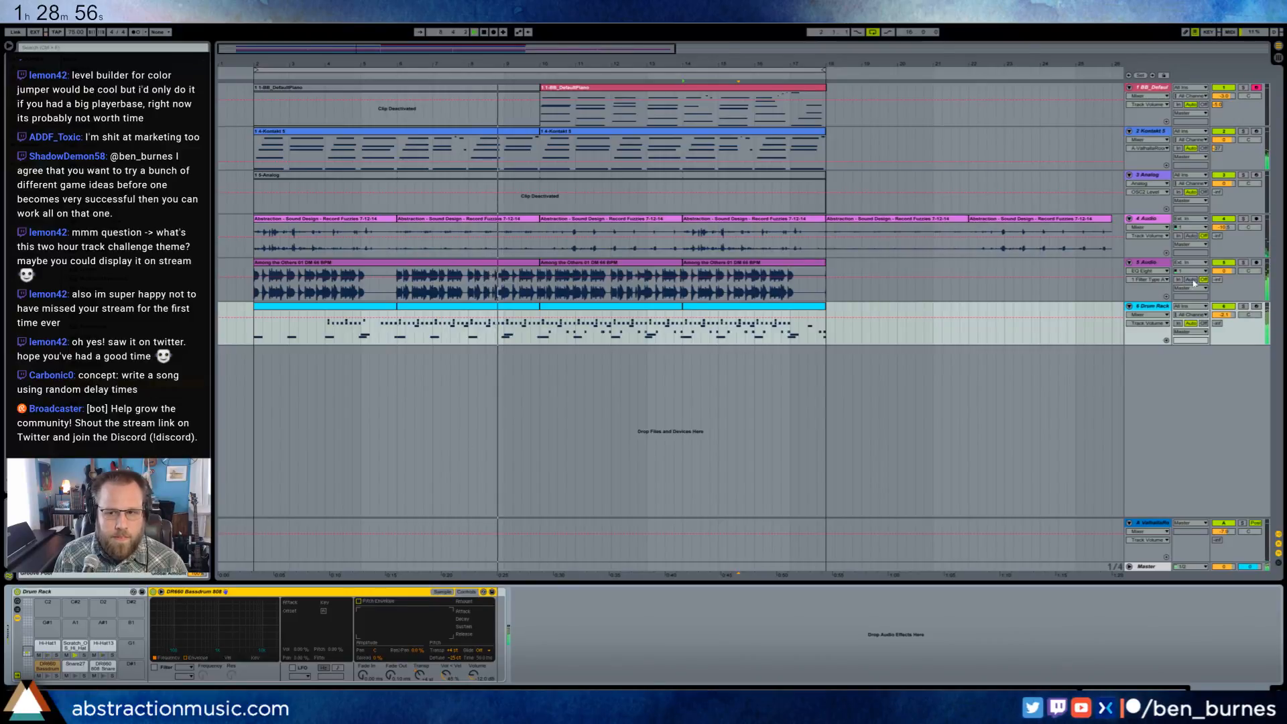
{"action": "left_click", "coordinate": [1222, 307]}
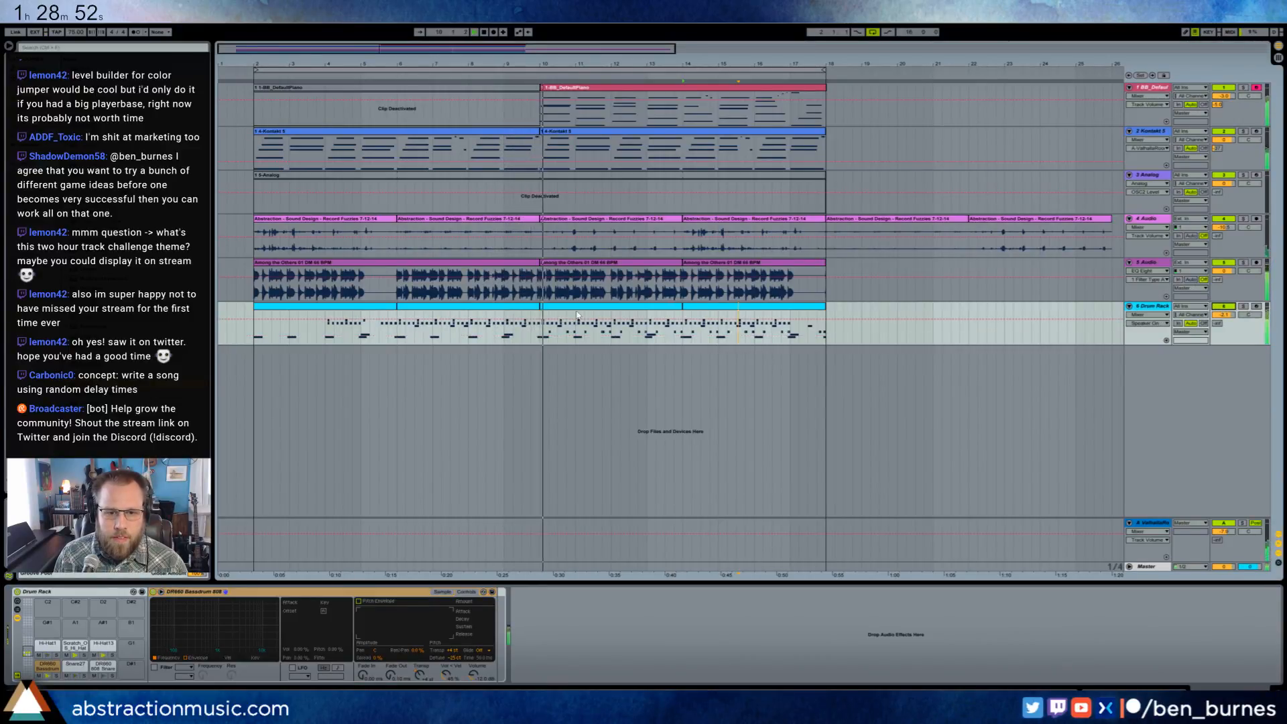
{"action": "left_click", "coordinate": [1222, 307]}
- Consolidate the four Drum Rack clips from bar 2 to bar 18 into one clip and open its notes
{"action": "double_click", "coordinate": [610, 325]}
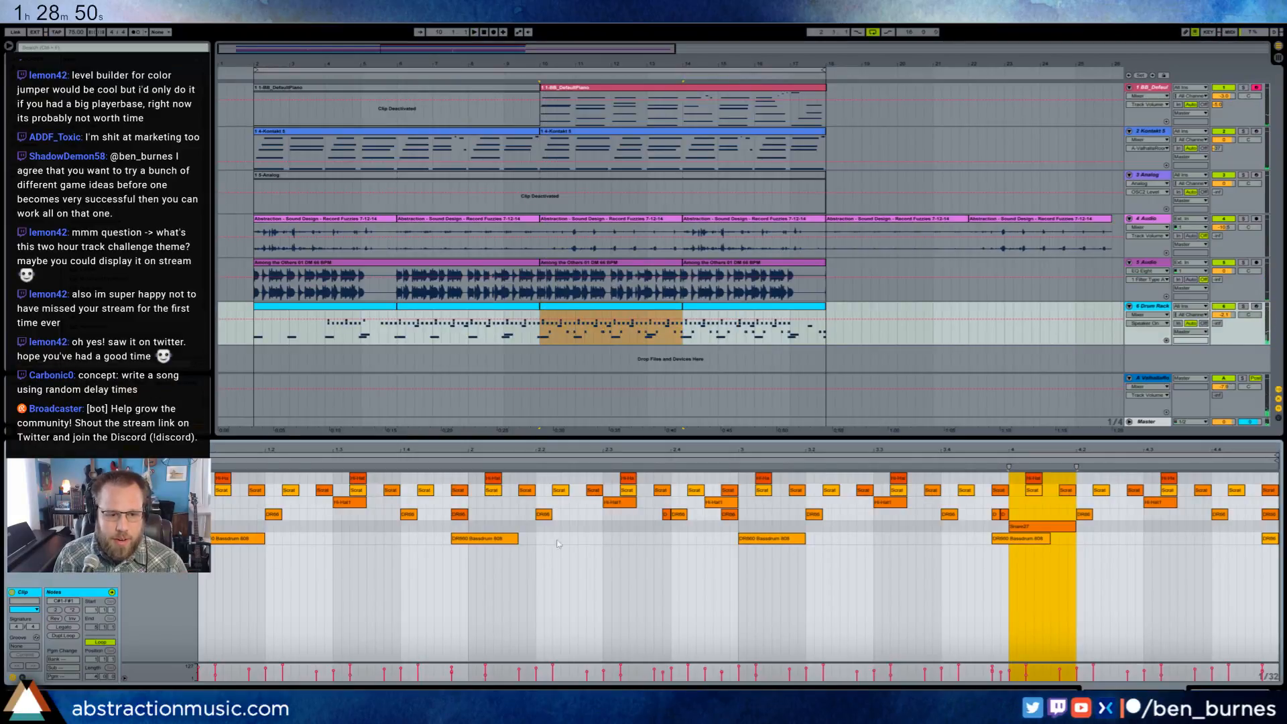
{"action": "key", "text": "shift+Tab"}
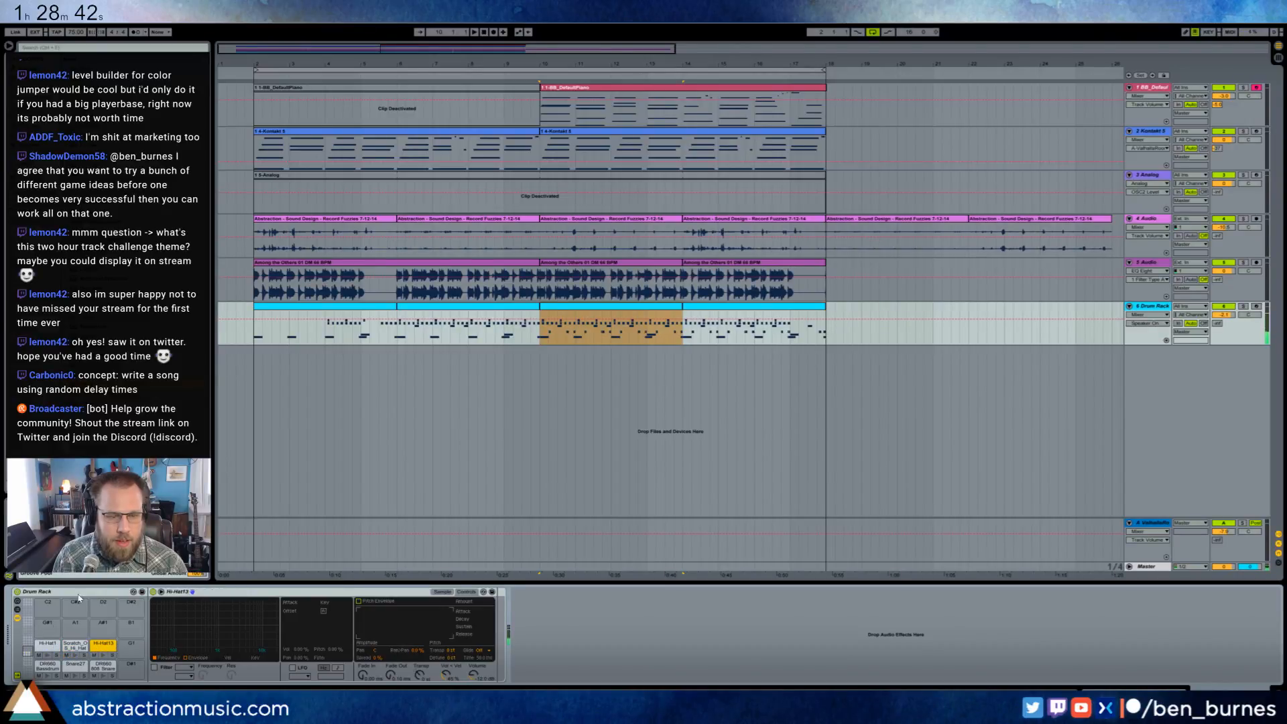
{"action": "left_click", "coordinate": [379, 307]}
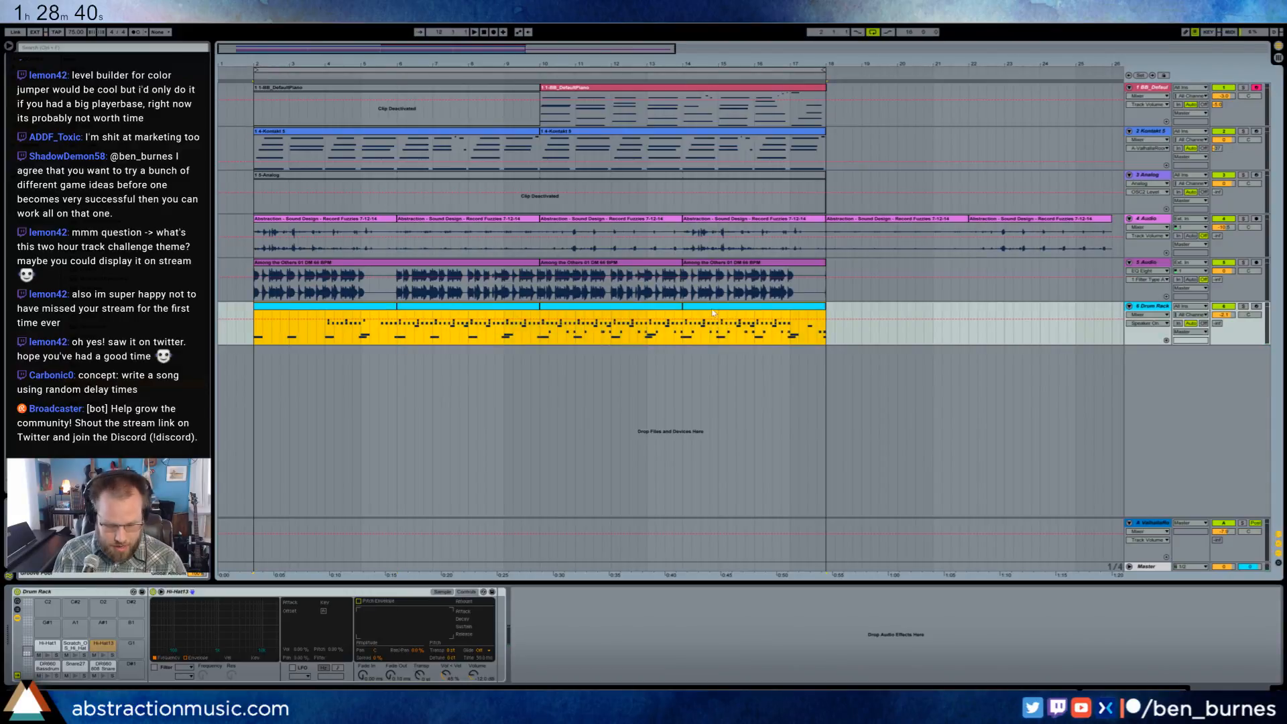
{"action": "key", "text": "ctrl+j"}
{"action": "double_click", "coordinate": [415, 308]}
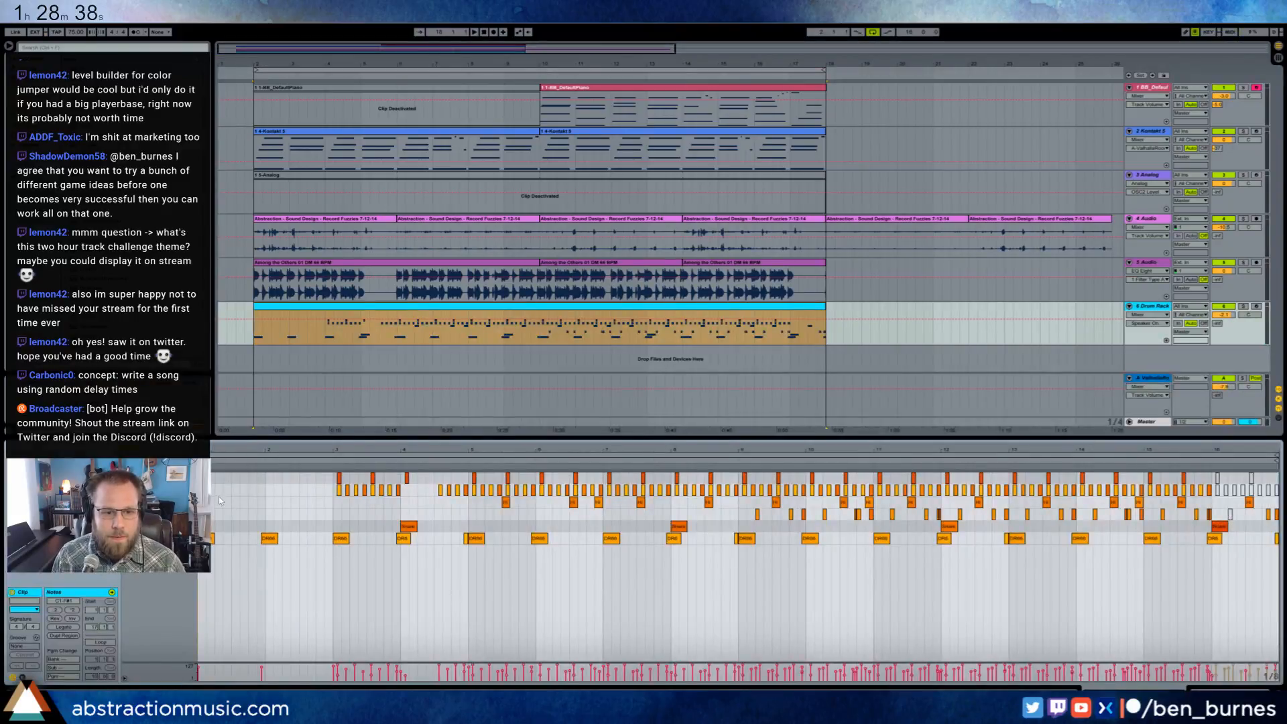
- Adjust the velocities of the two hi-hat rows in the consolidated Drum Rack clip, auditioning them from about bar 4
{"action": "key", "text": "ctrl+a"}
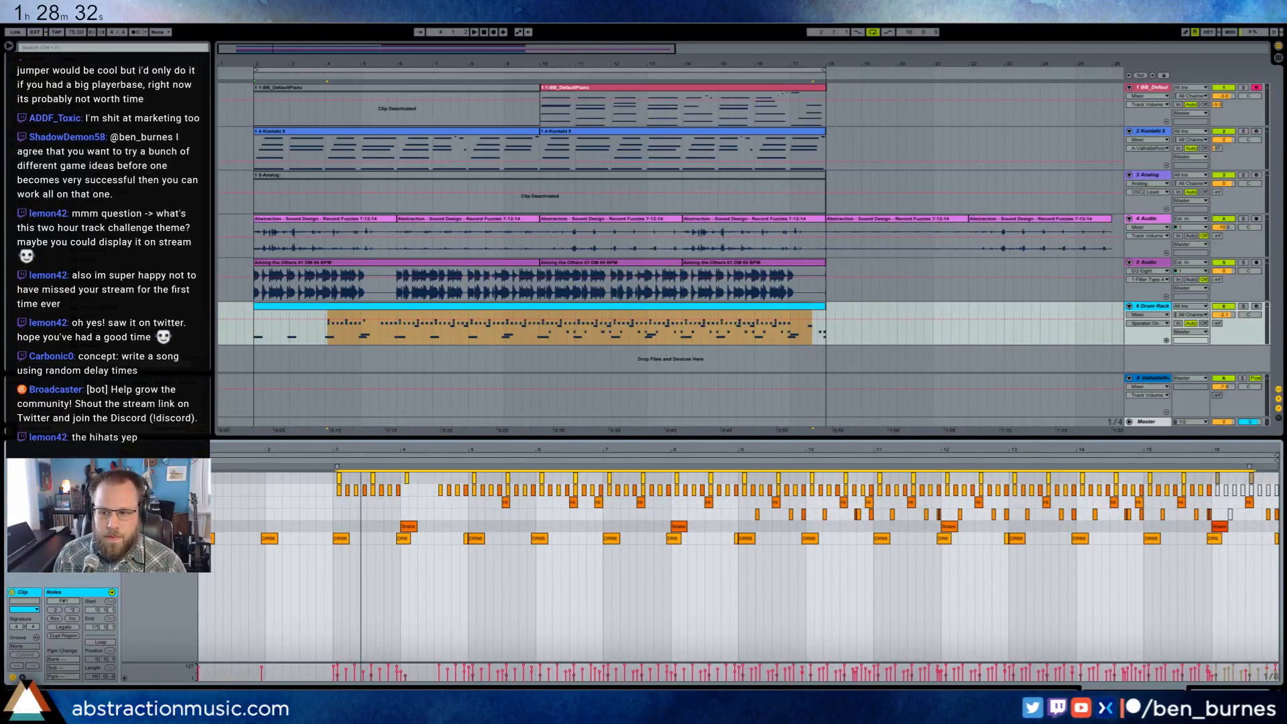
{"action": "left_click_drag", "start_coordinate": [362, 452], "coordinate": [398, 492]}
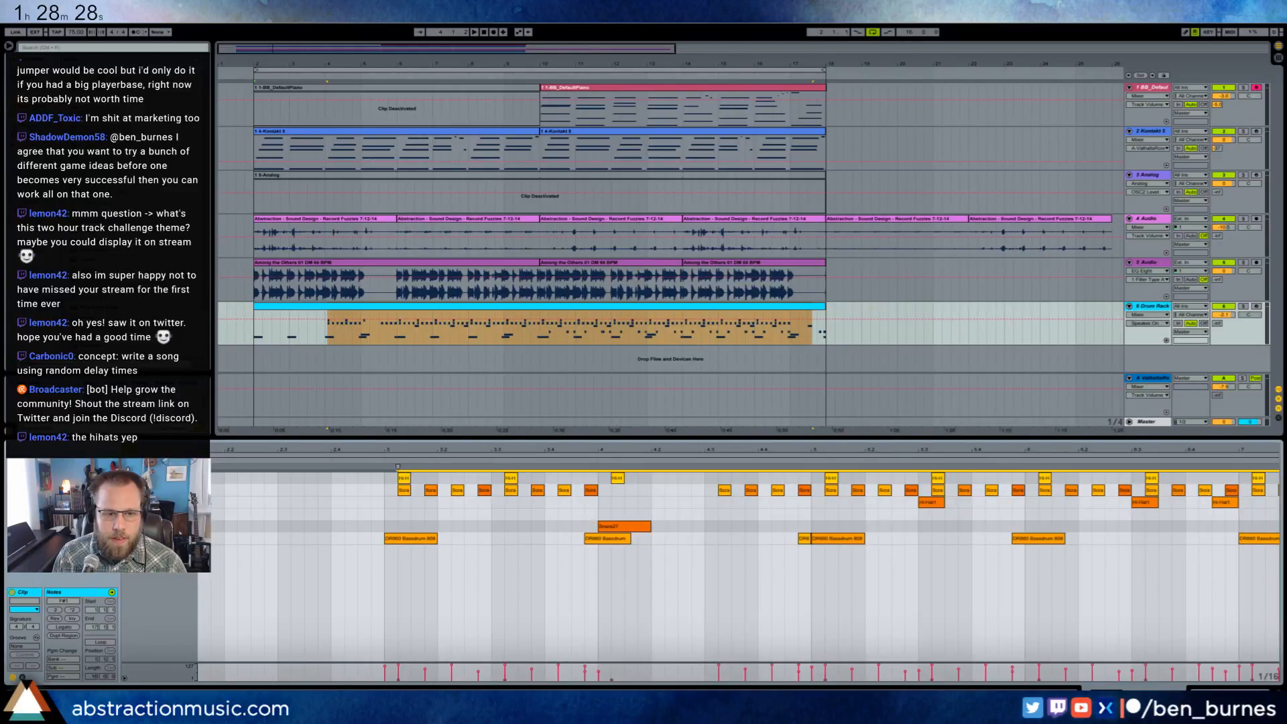
{"action": "left_click", "coordinate": [176, 490]}
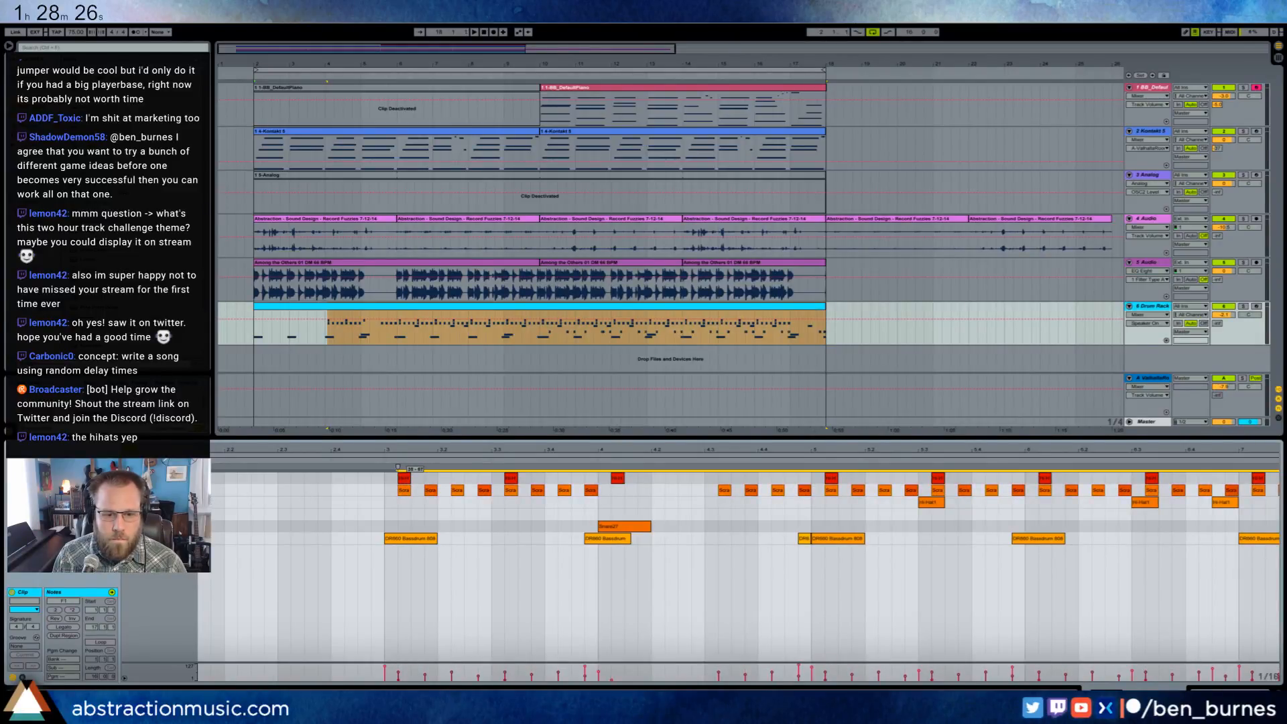
{"action": "left_click", "coordinate": [373, 462]}
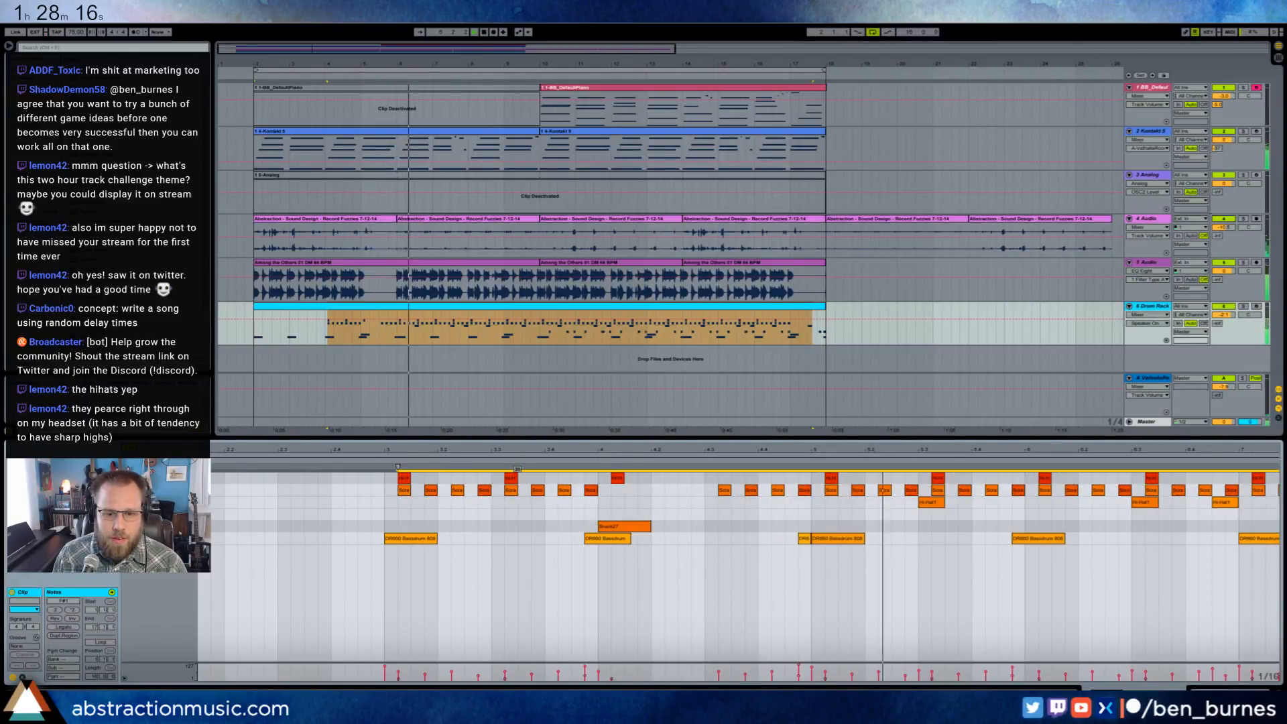
{"action": "key", "text": "space"}
{"action": "left_click", "coordinate": [175, 490]}
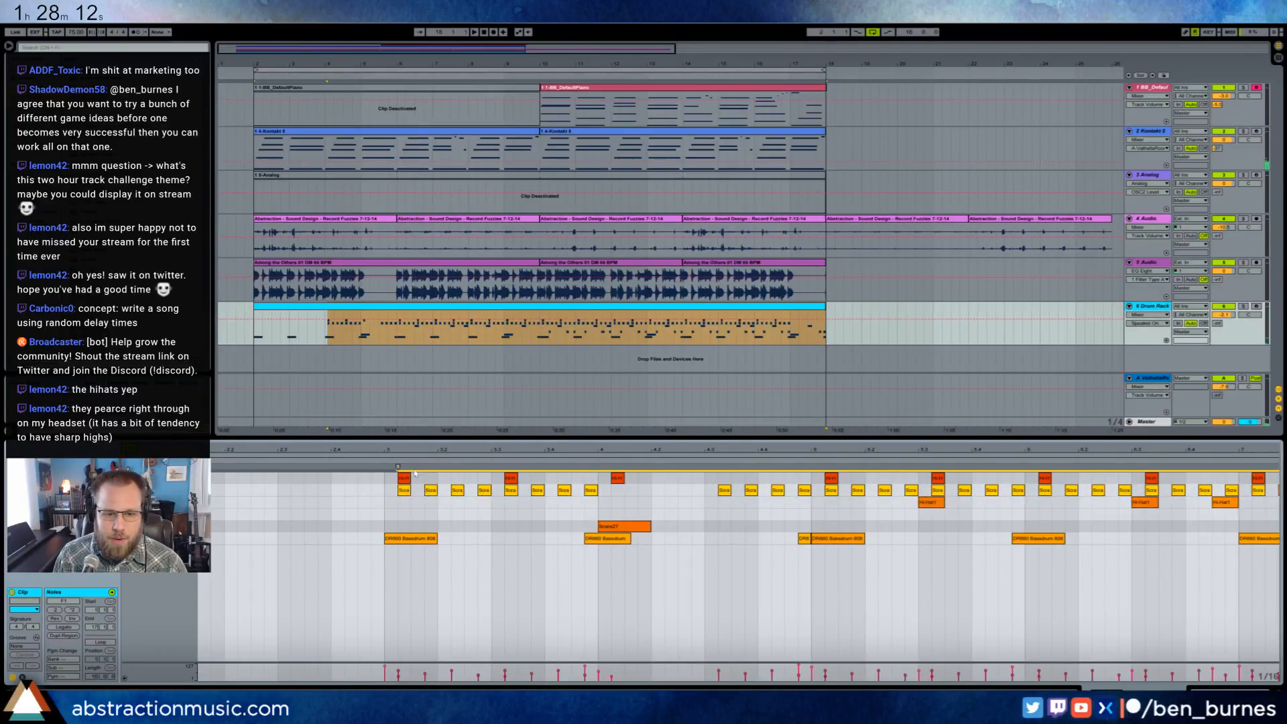
{"action": "left_click", "coordinate": [379, 462]}
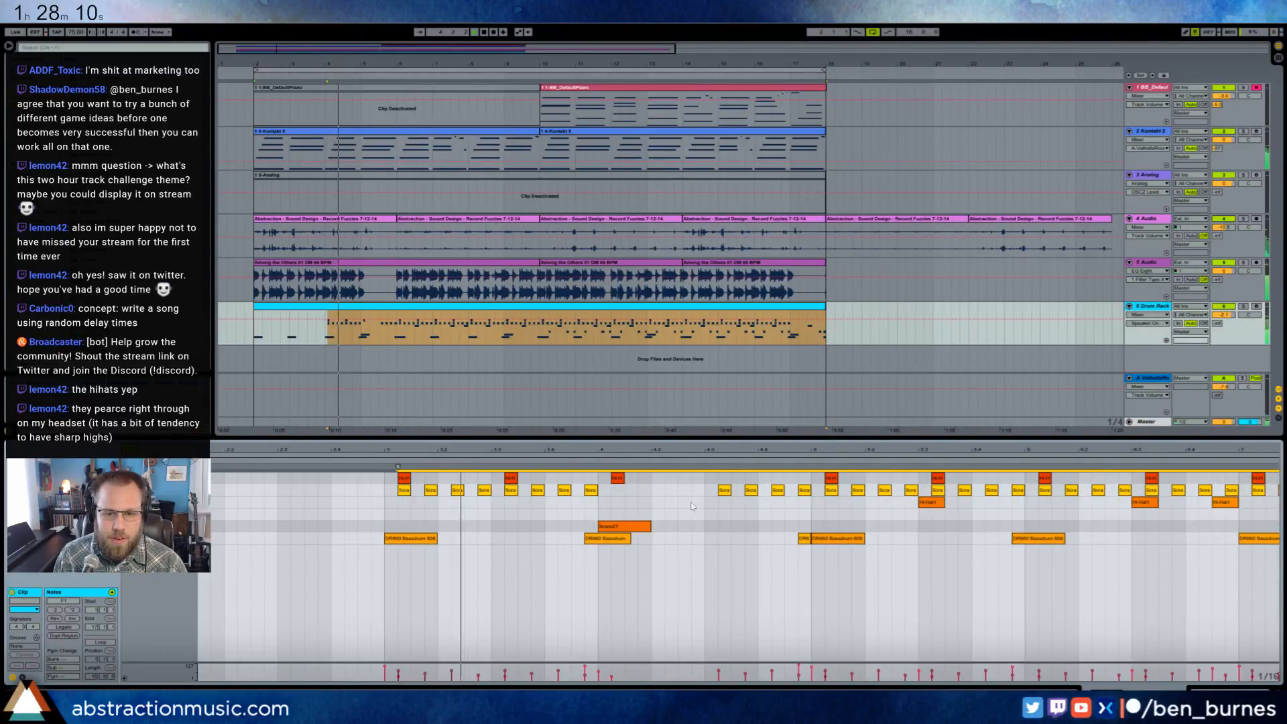
{"action": "left_click", "coordinate": [718, 474]}
{"action": "left_click_drag", "start_coordinate": [773, 450], "coordinate": [771, 416]}
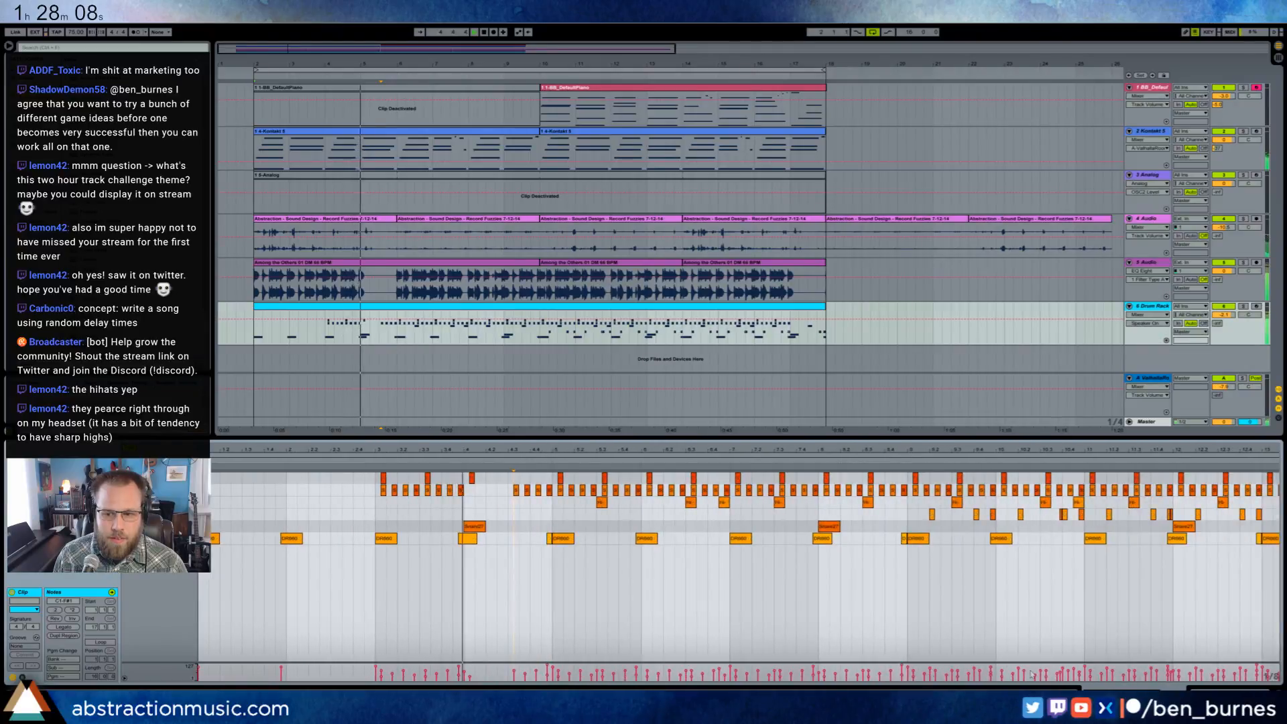
- Add an Overdrive effect after the Drum Rack and lower its Dry/Wet amount
{"action": "key", "text": "shift+Tab"}
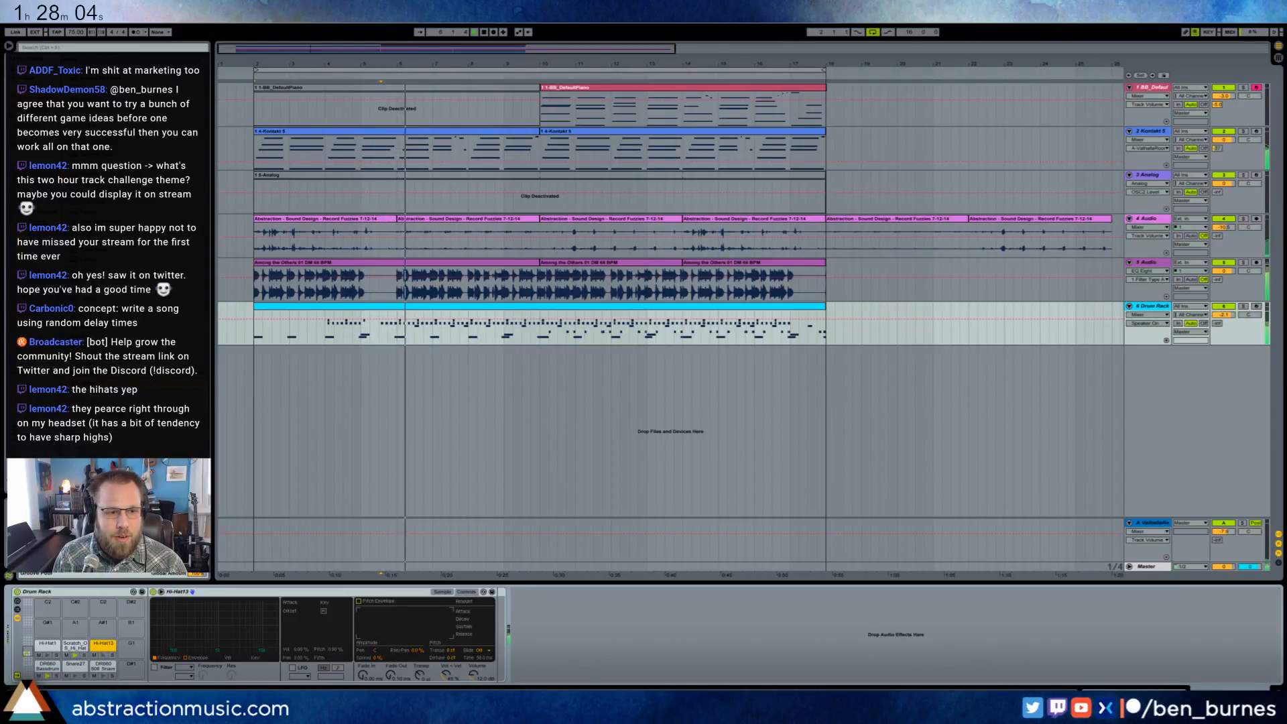
{"action": "left_click_drag", "start_coordinate": [110, 275], "coordinate": [552, 616]}
{"action": "left_click_drag", "start_coordinate": [551, 676], "coordinate": [552, 697]}
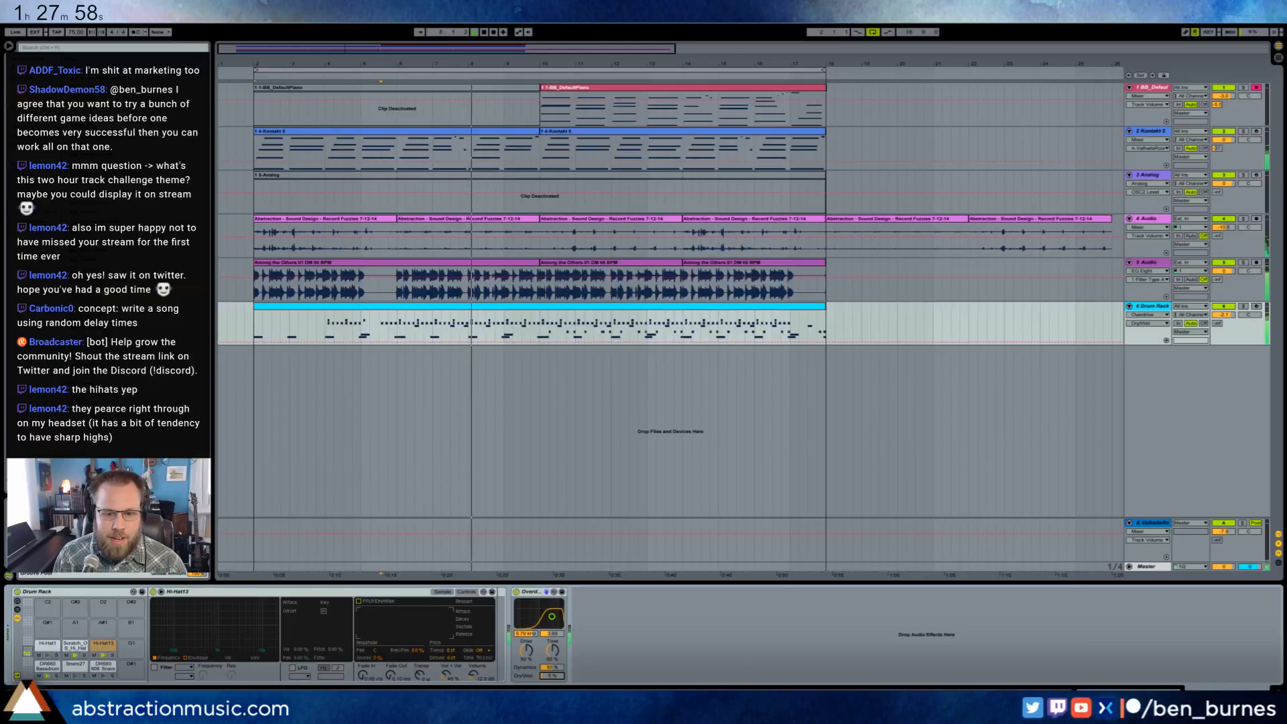
- Compare the drums with Overdrive bypassed and enabled, and fine-tune its filter frequency and Dry/Wet amount
{"action": "left_click", "coordinate": [517, 593]}
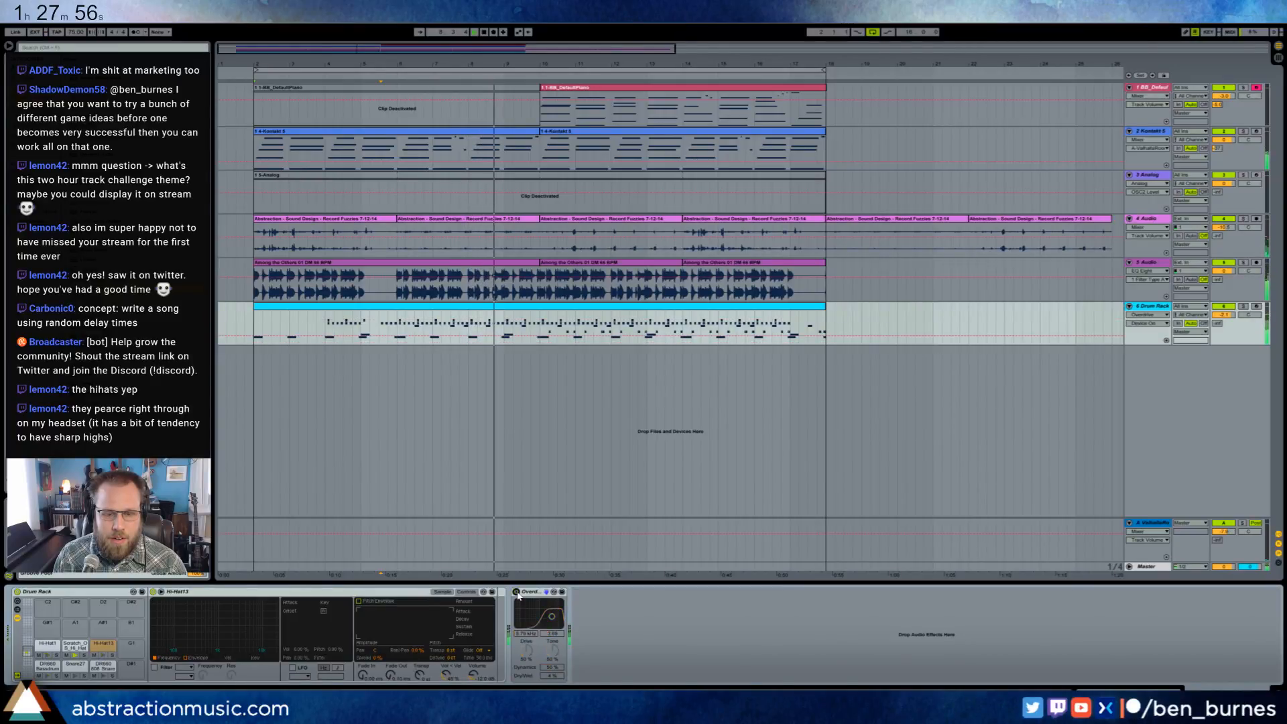
{"action": "left_click", "coordinate": [517, 593]}
{"action": "left_click_drag", "start_coordinate": [551, 616], "coordinate": [548, 617]}
{"action": "left_click_drag", "start_coordinate": [551, 676], "coordinate": [552, 678]}
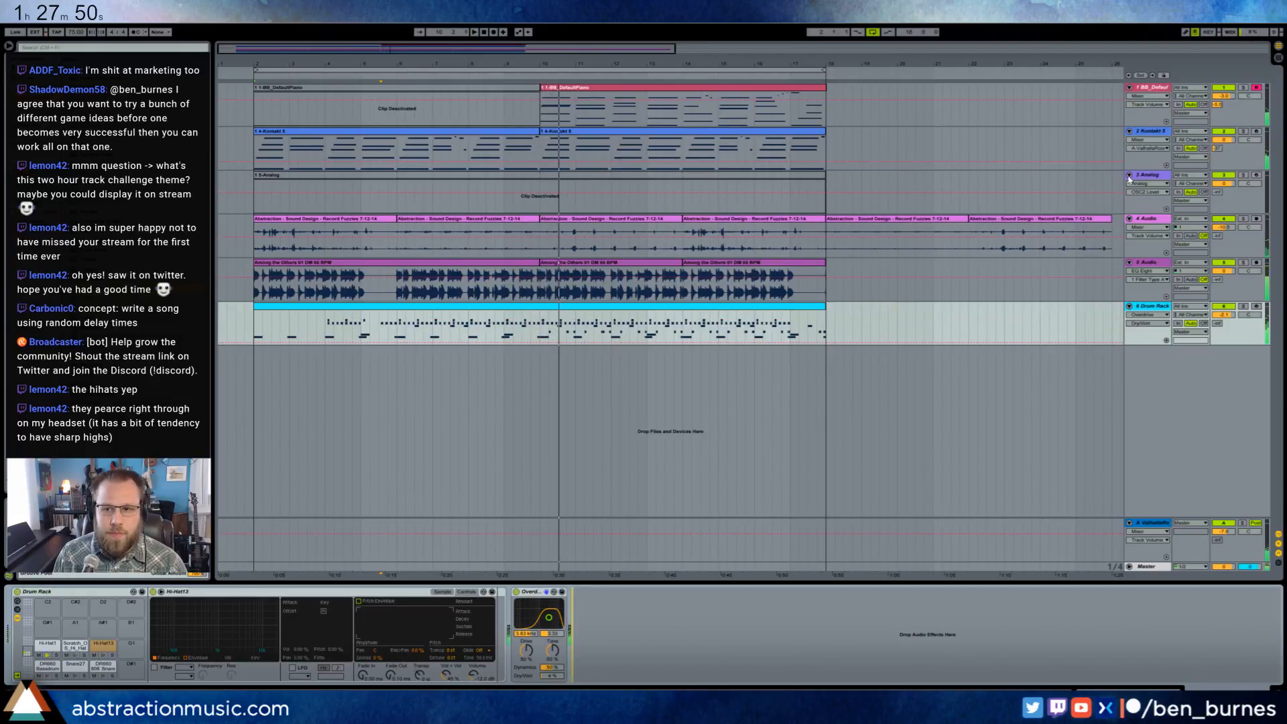
- Stop playback, delete the Analog track and insert an empty MIDI track in its place below Kontakt 5
{"action": "left_click", "coordinate": [753, 176]}
{"action": "key", "text": "space"}
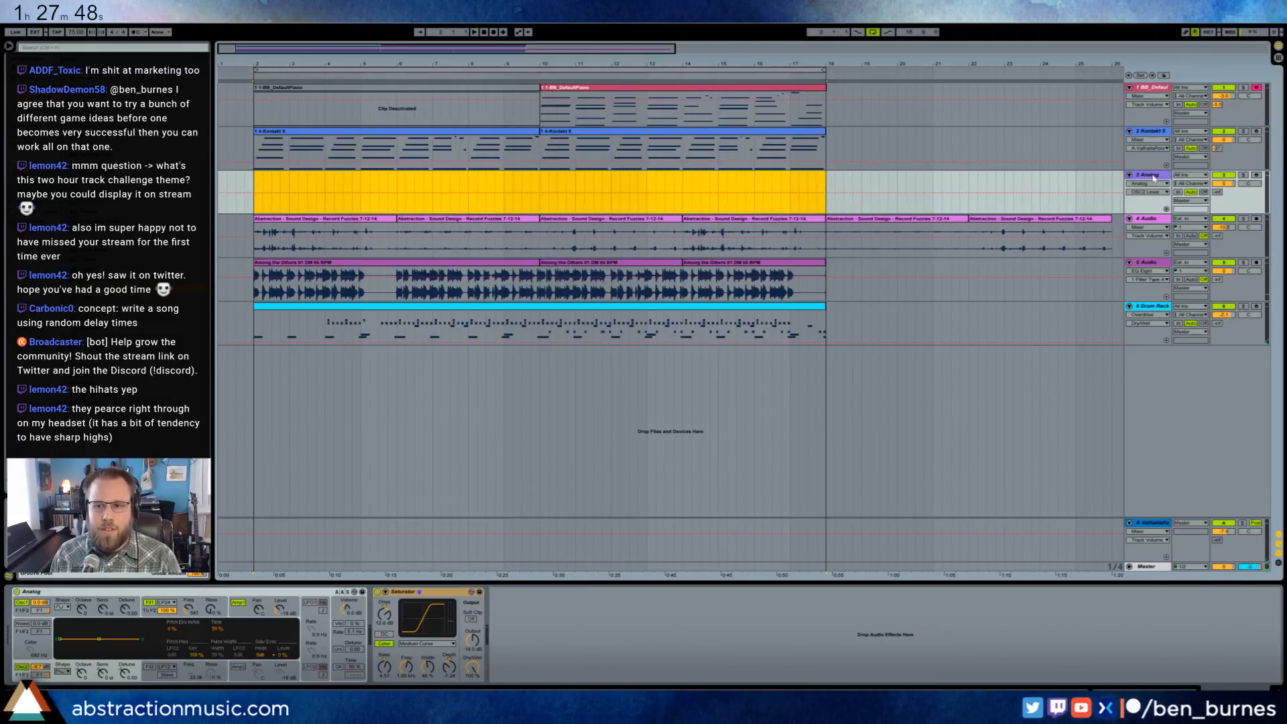
{"action": "left_click", "coordinate": [1150, 176]}
{"action": "key", "text": "Delete"}
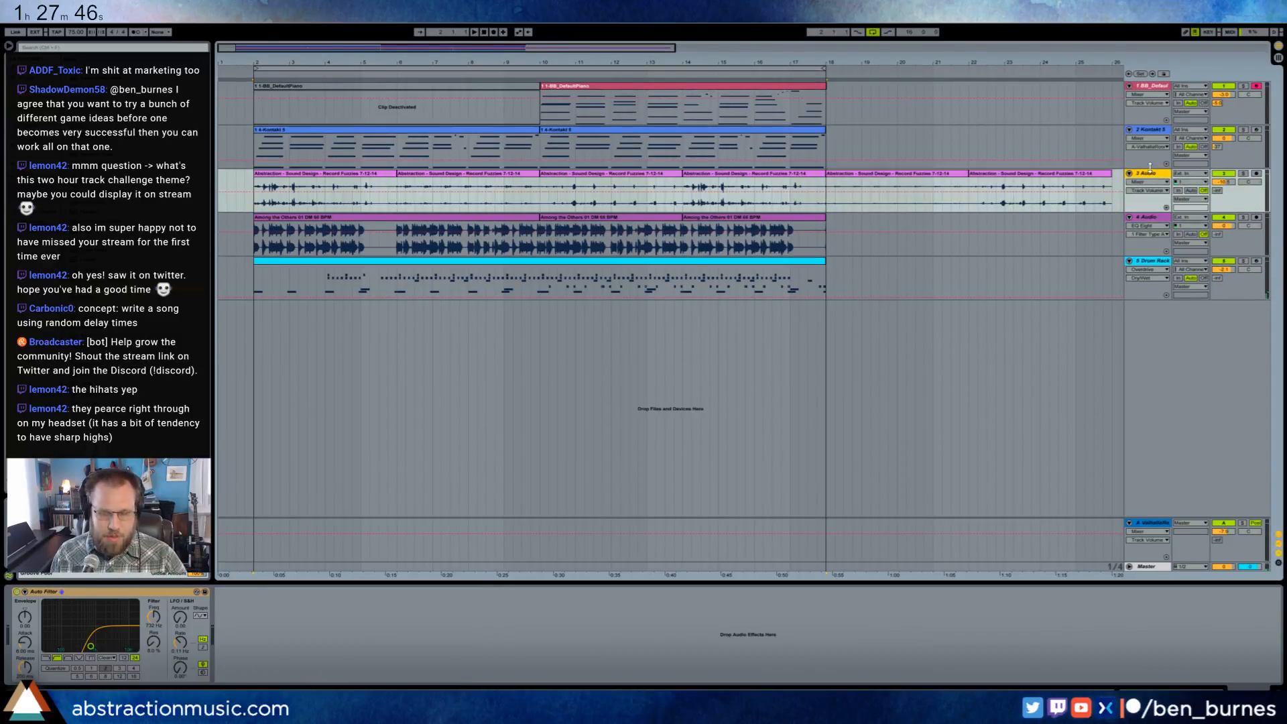
{"action": "key", "text": "ctrl+shift+t"}
{"action": "left_click_drag", "start_coordinate": [1148, 225], "coordinate": [1149, 181]}
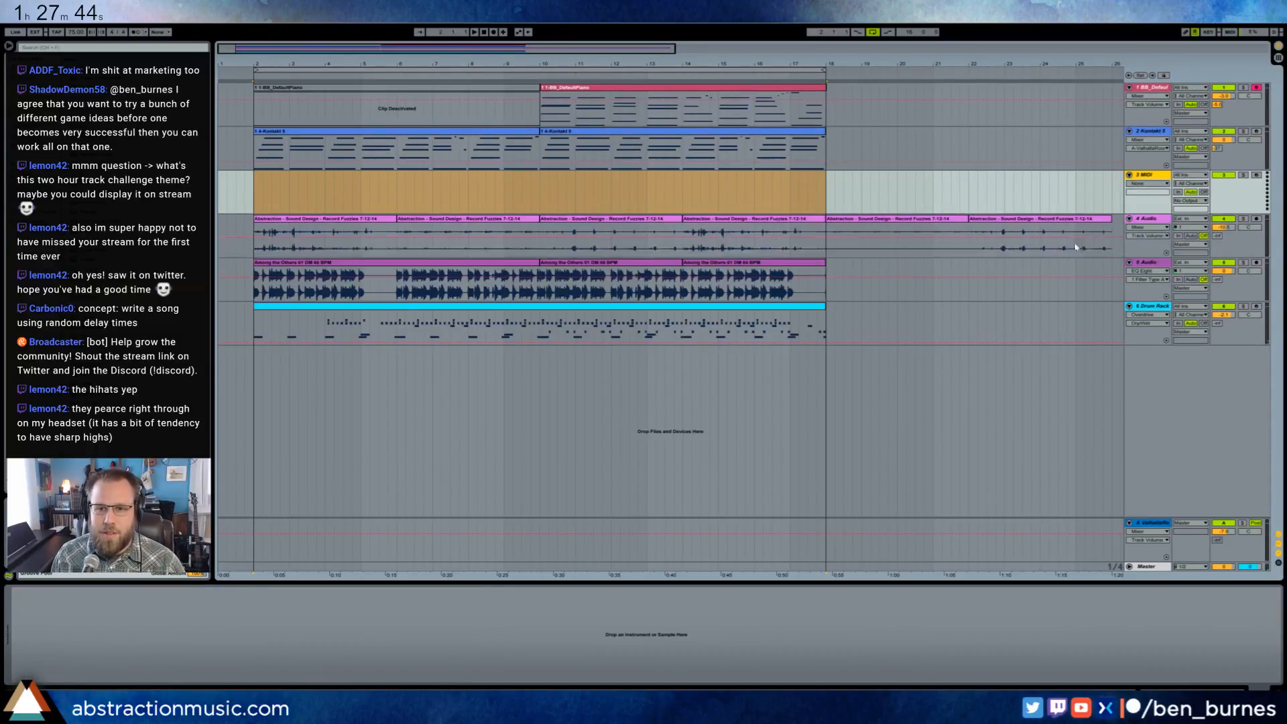
- Load the Massive synth on the new MIDI track and position its window below the track's lane
{"action": "left_click", "coordinate": [540, 187]}
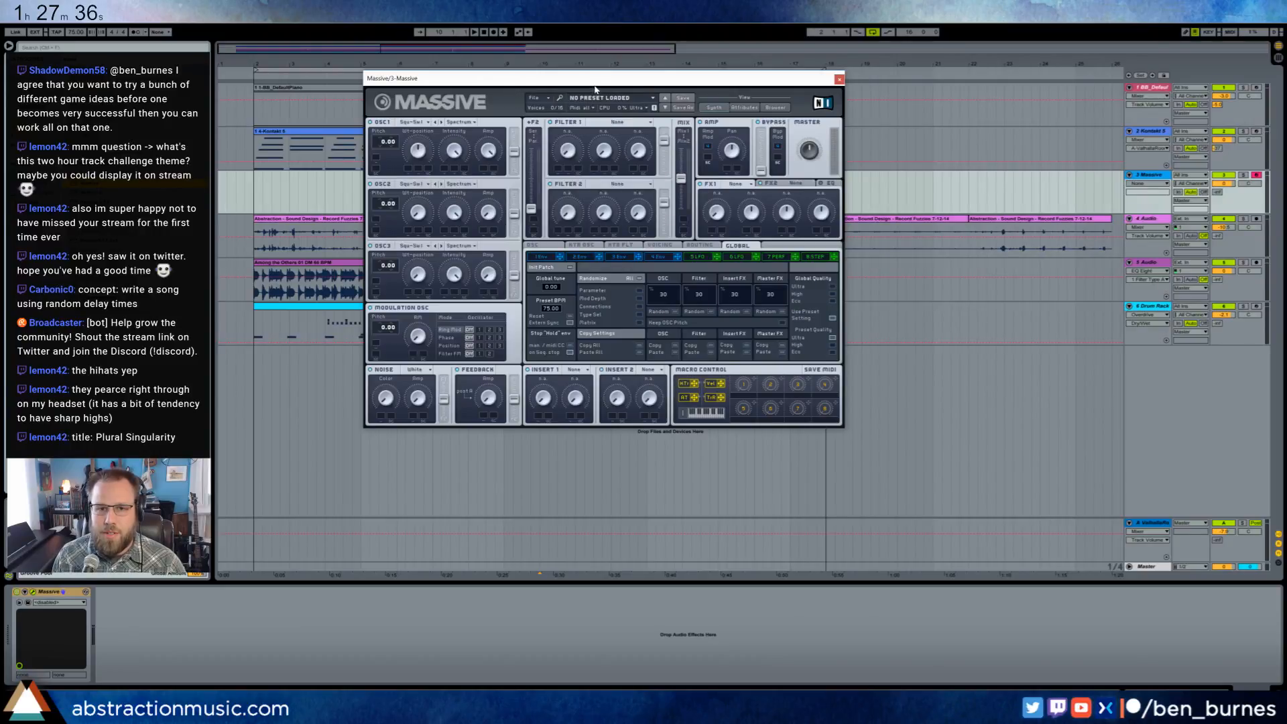
{"action": "left_click_drag", "start_coordinate": [595, 89], "coordinate": [710, 310]}
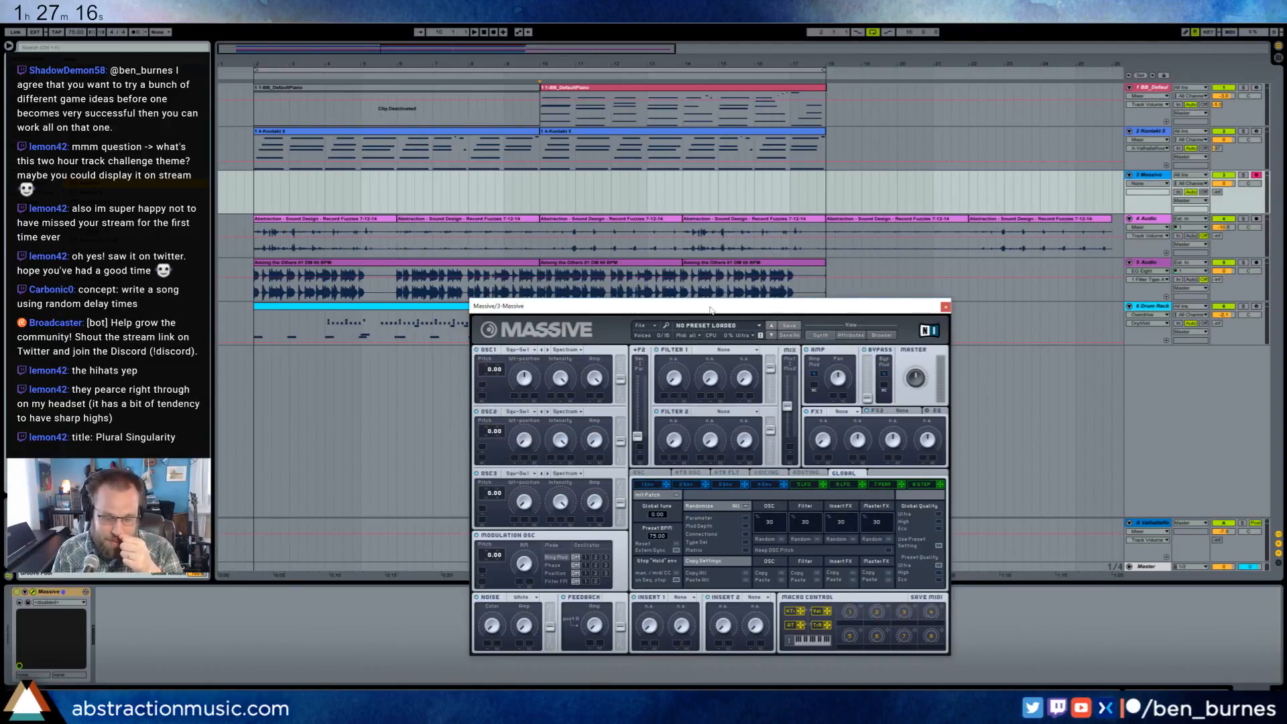
{"action": "left_click", "coordinate": [540, 197]}
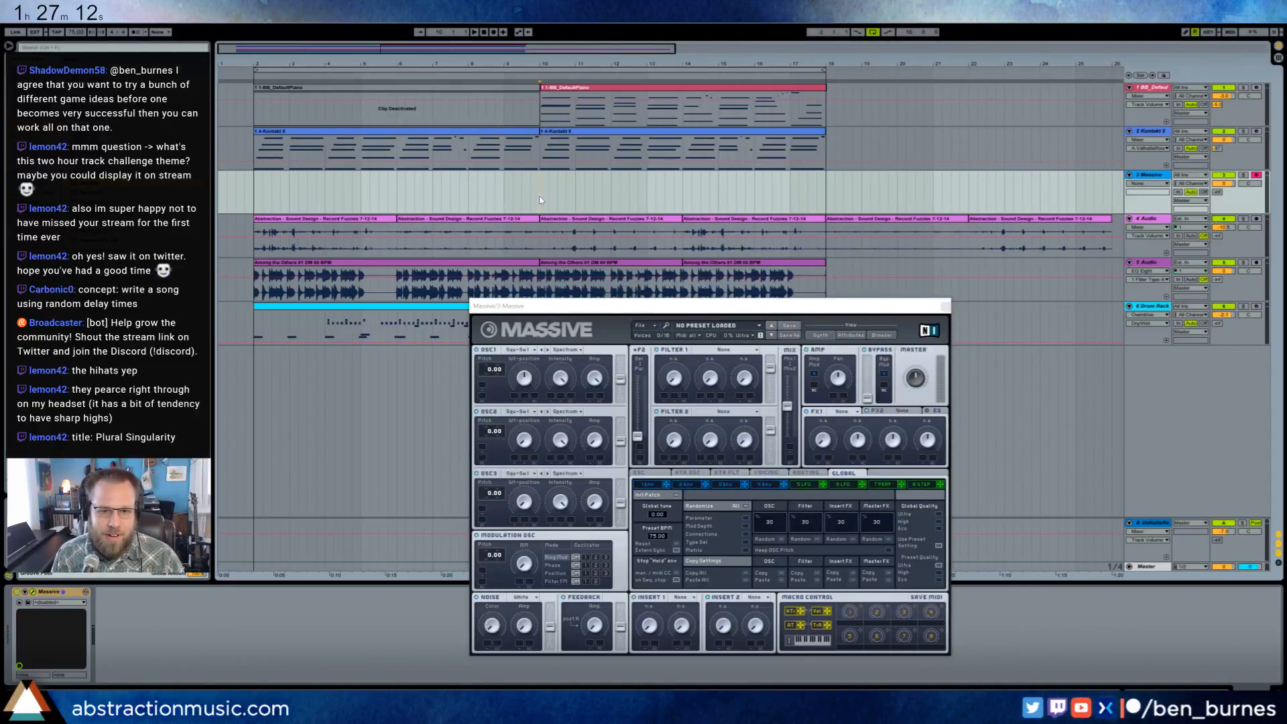
{"action": "left_click_drag", "start_coordinate": [606, 307], "coordinate": [418, 289]}
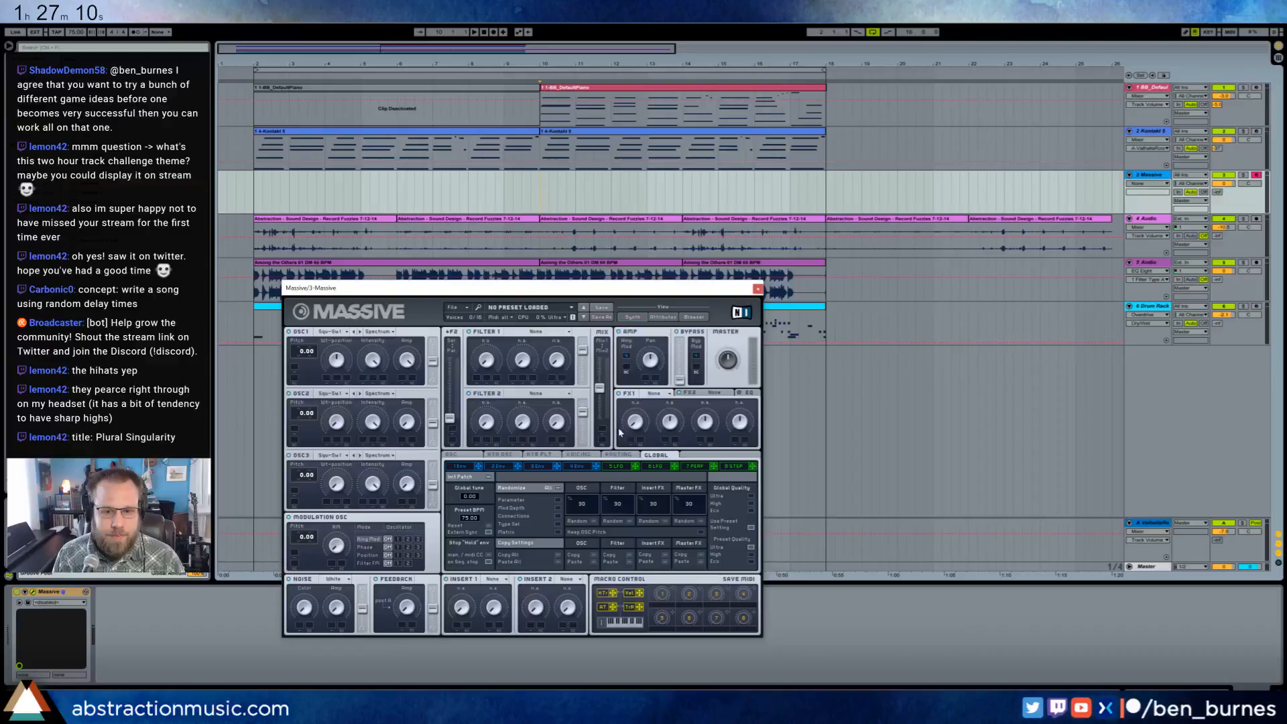
- Lengthen the attack of Massive's envelope 4 and adjust its release
{"action": "left_click", "coordinate": [577, 468]}
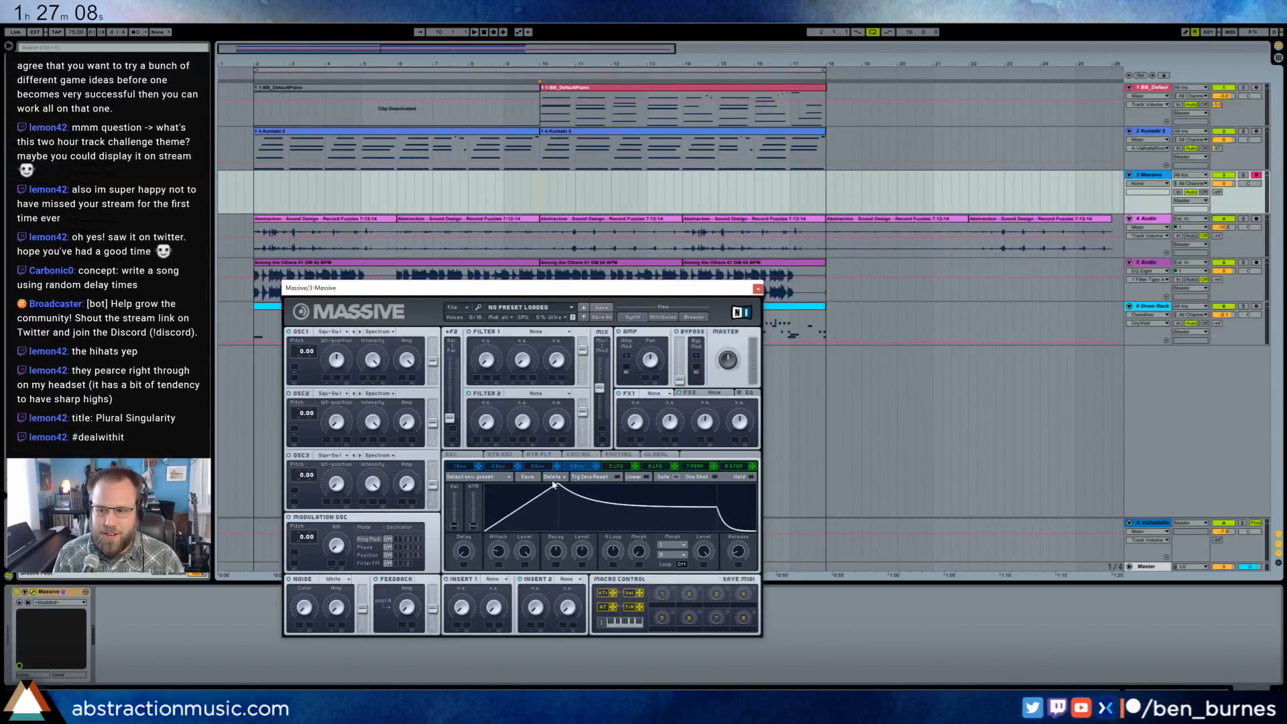
{"action": "left_click_drag", "start_coordinate": [554, 484], "coordinate": [598, 484]}
{"action": "left_click_drag", "start_coordinate": [733, 550], "coordinate": [736, 549]}
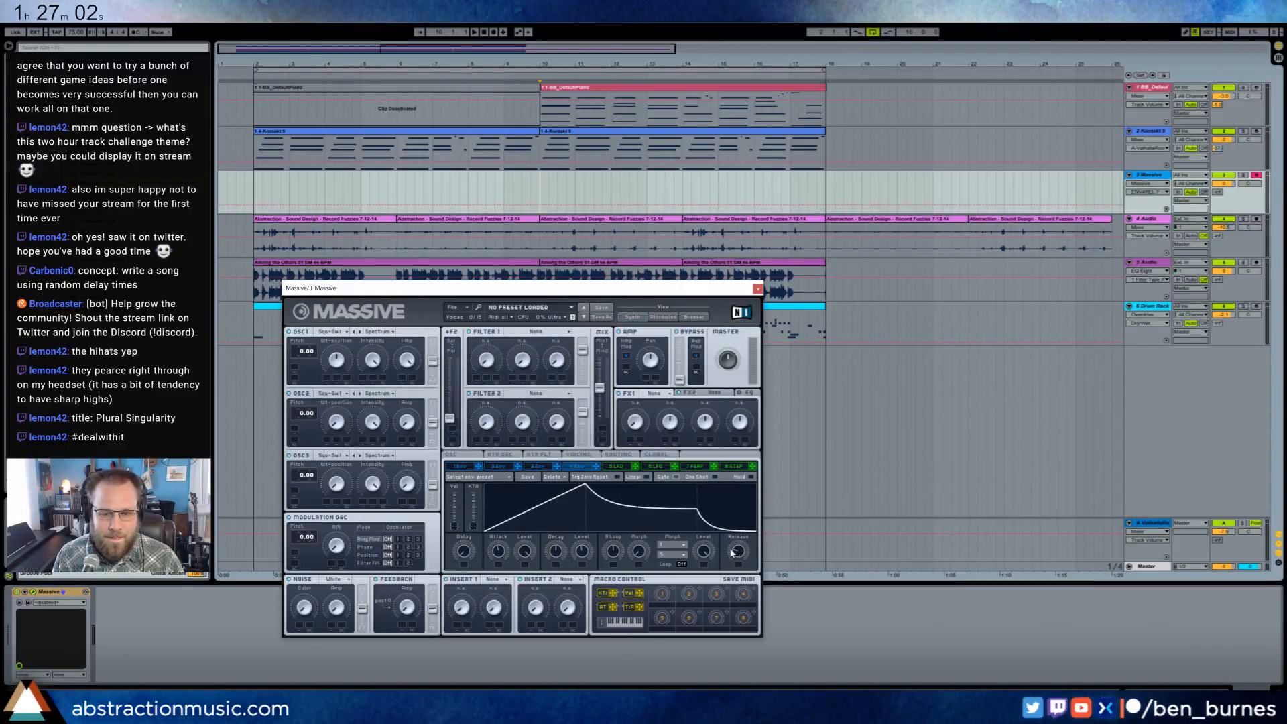
{"action": "left_click_drag", "start_coordinate": [588, 485], "coordinate": [607, 488]}
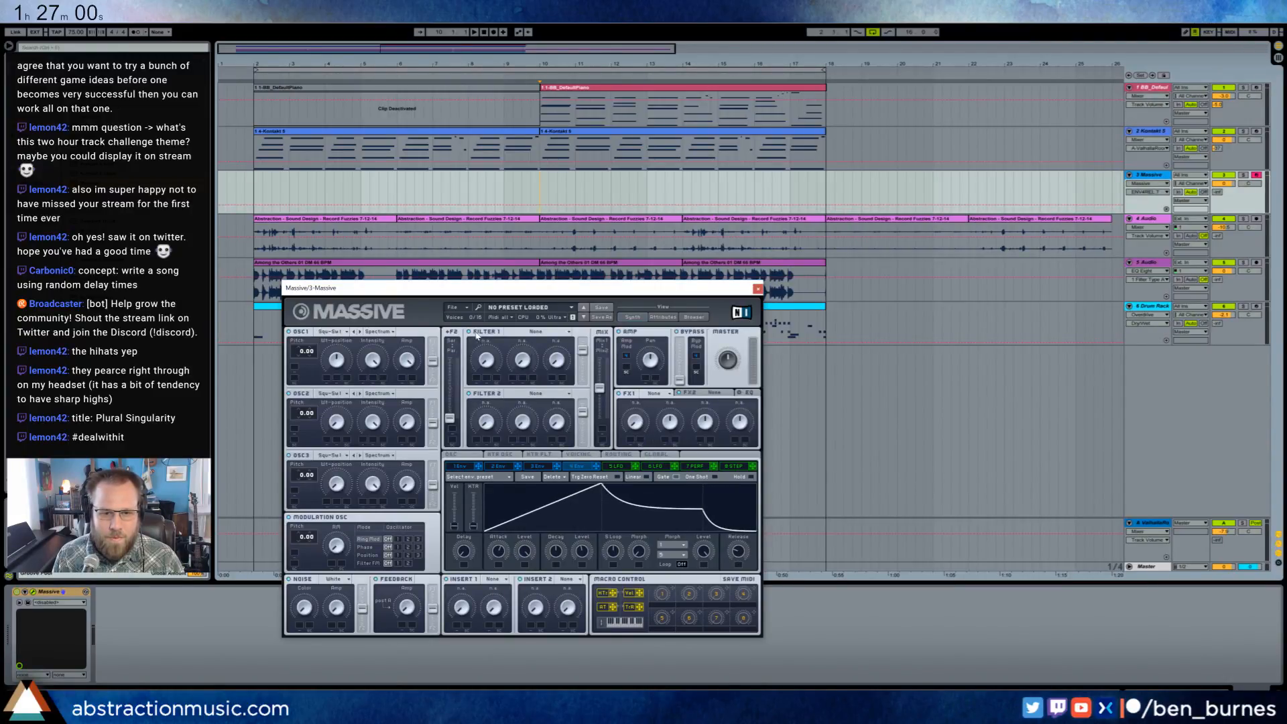
- Set Massive's Filter 1 to Lowpass 2 and adjust its cutoff and resonance
{"action": "left_click", "coordinate": [529, 332]}
{"action": "left_click", "coordinate": [525, 342]}
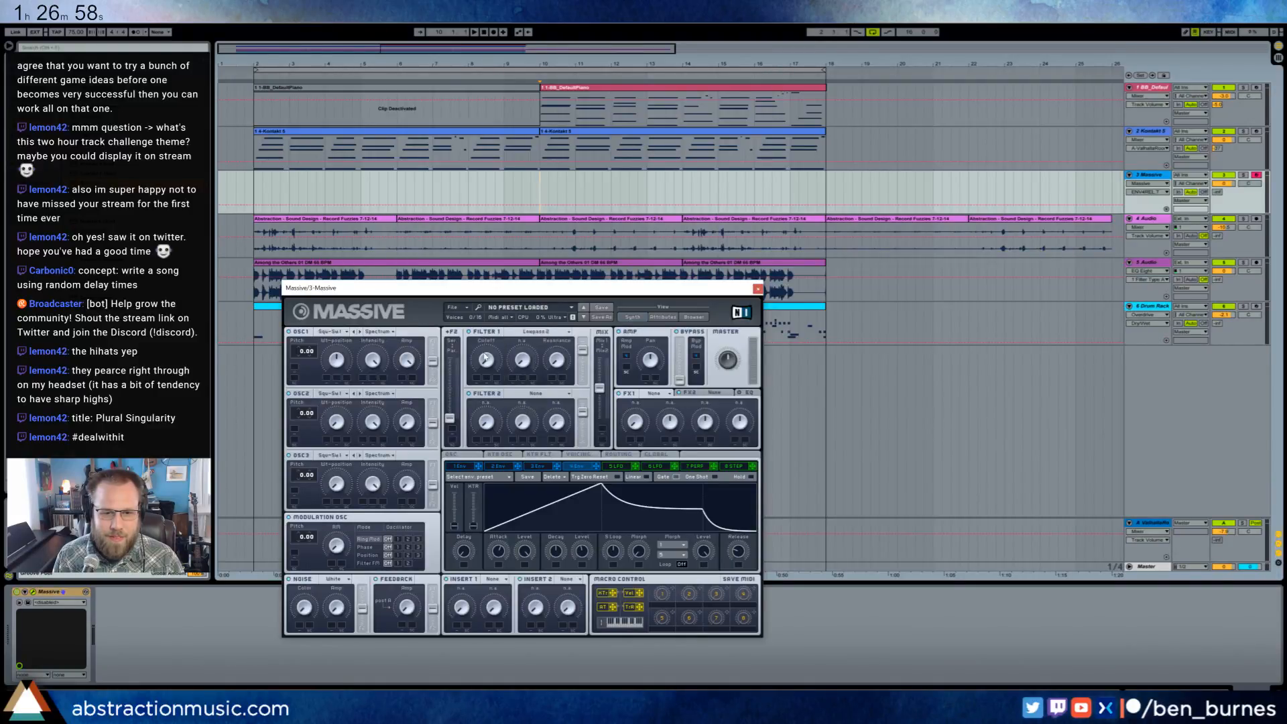
{"action": "left_click", "coordinate": [486, 359]}
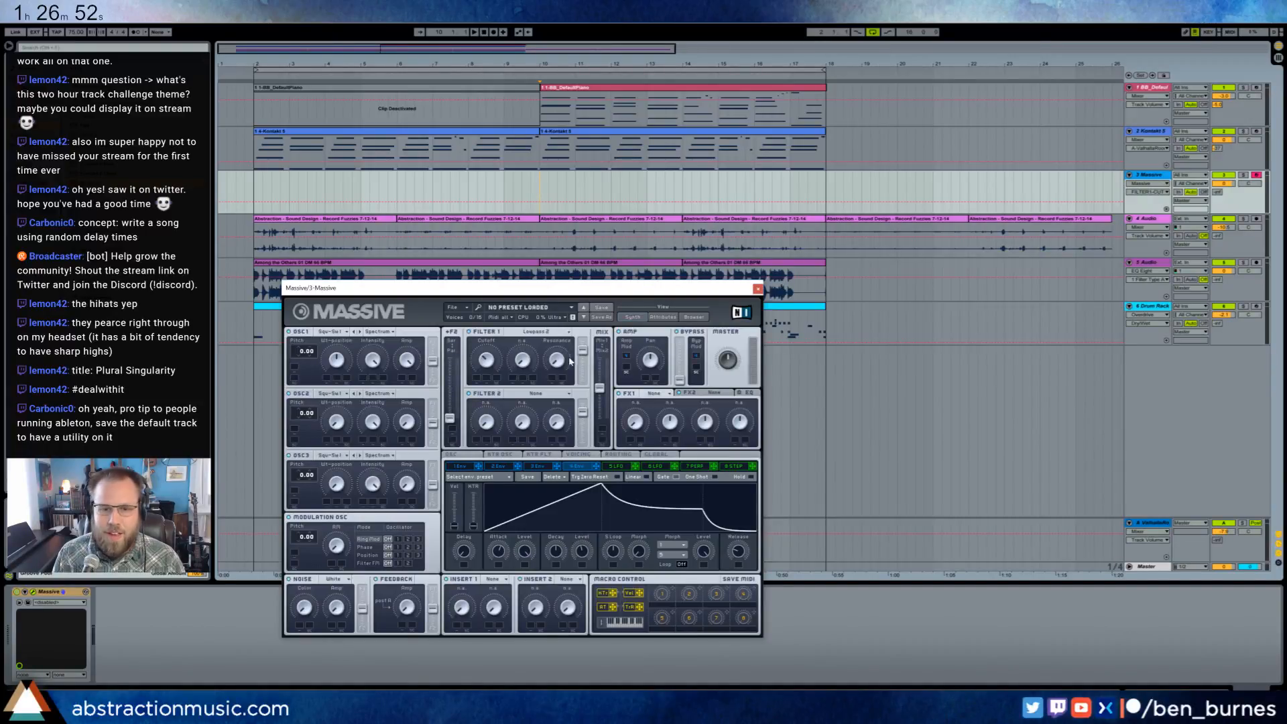
{"action": "left_click_drag", "start_coordinate": [558, 361], "coordinate": [557, 345]}
- Check the Limiter on the Master track and return to the Massive track's synth window
{"action": "left_click_drag", "start_coordinate": [543, 289], "coordinate": [475, 100]}
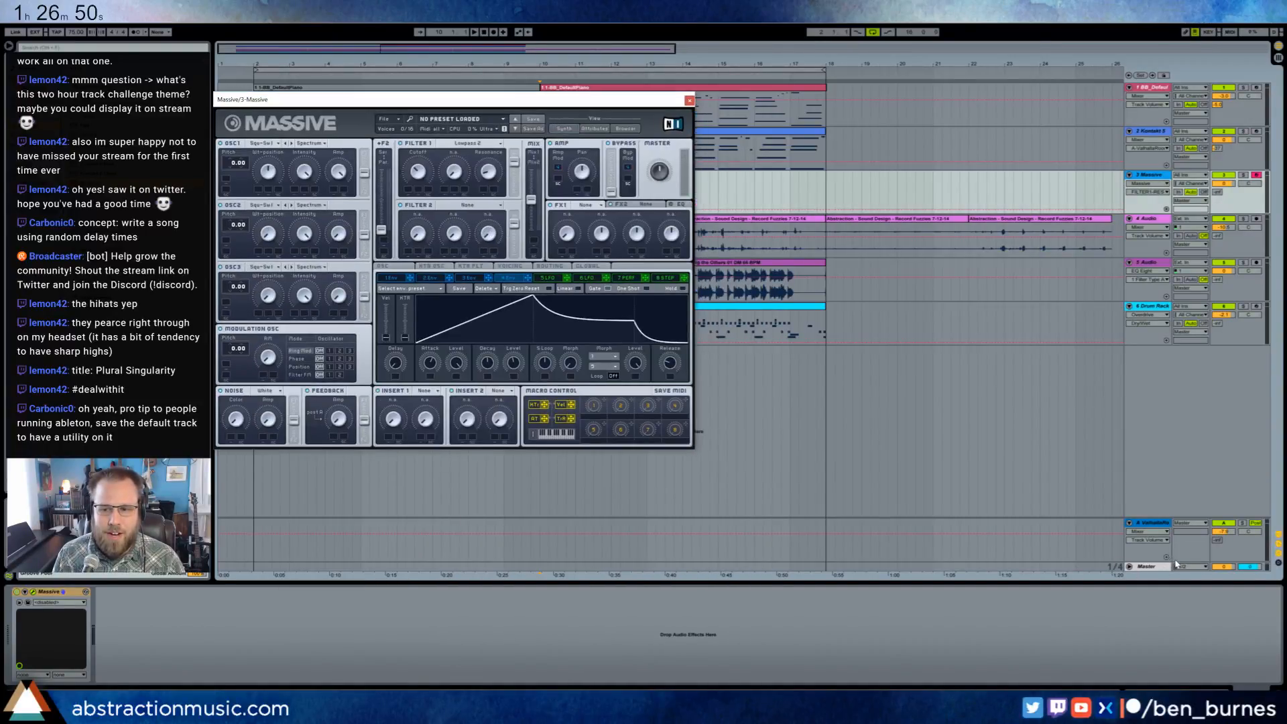
{"action": "left_click", "coordinate": [1154, 566]}
{"action": "left_click", "coordinate": [27, 592]}
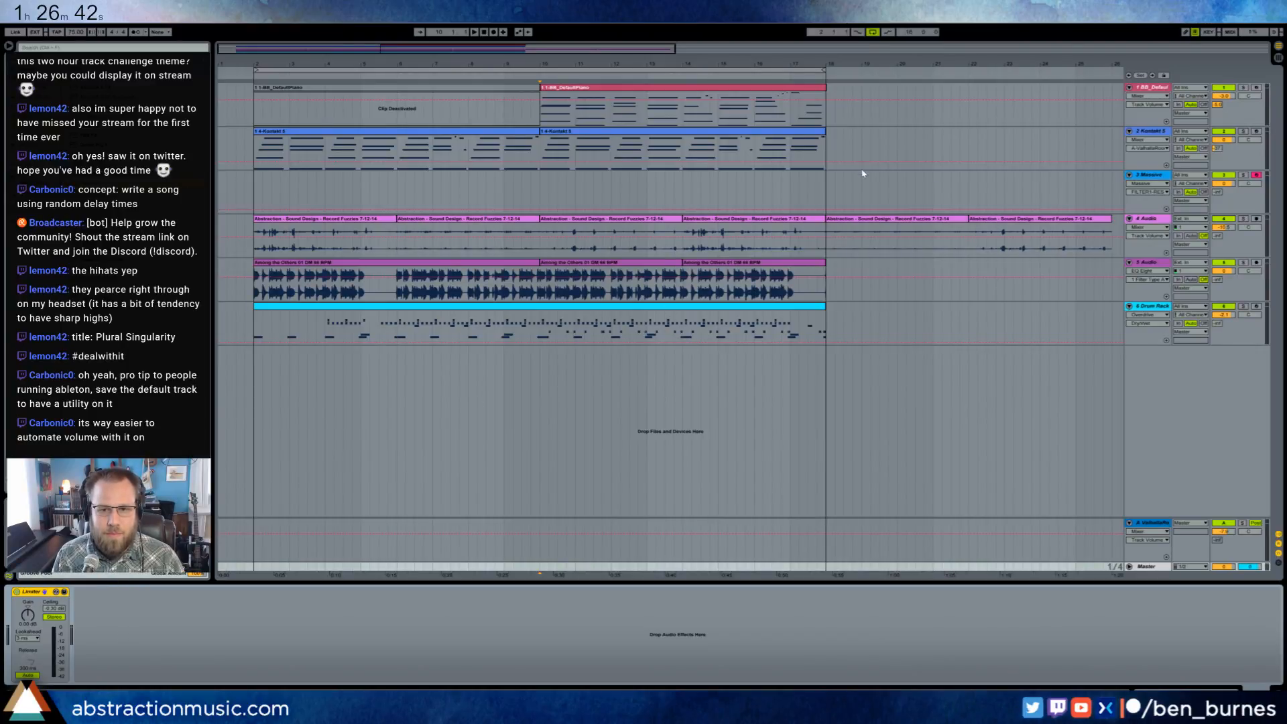
{"action": "left_click", "coordinate": [870, 189]}
{"action": "left_click_drag", "start_coordinate": [497, 98], "coordinate": [569, 195]}
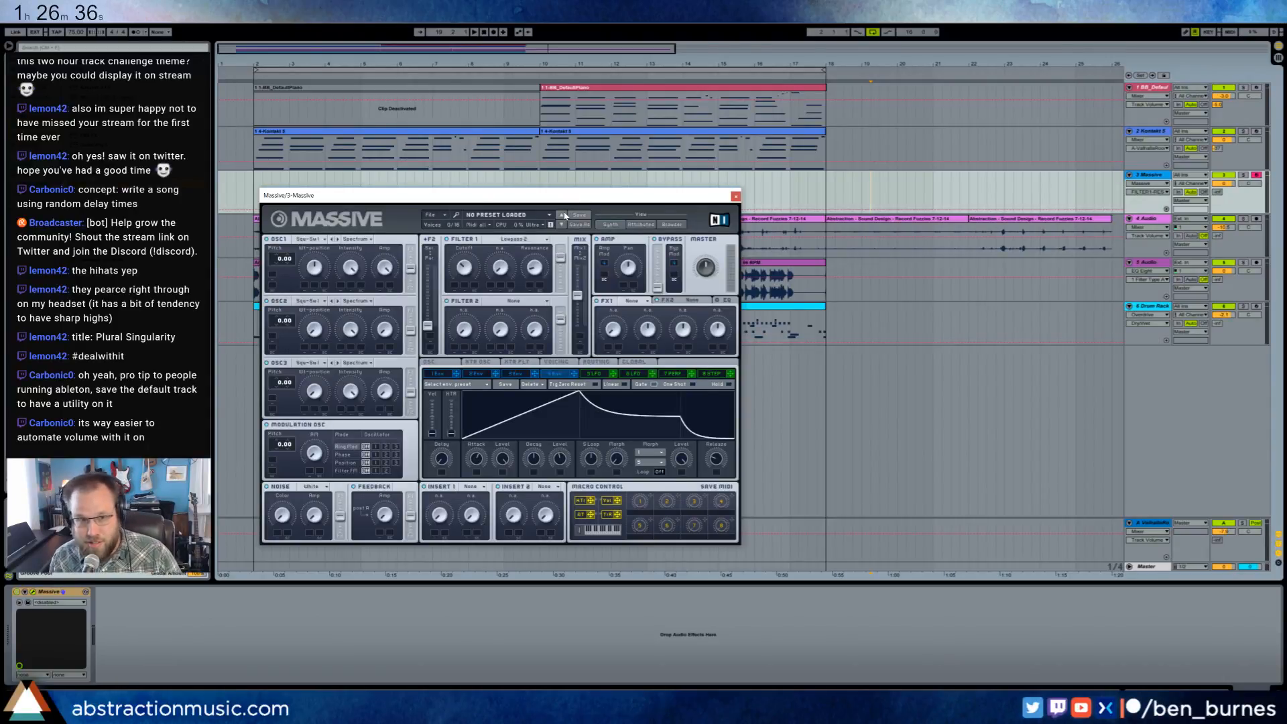
{"action": "left_click_drag", "start_coordinate": [497, 194], "coordinate": [523, 192]}
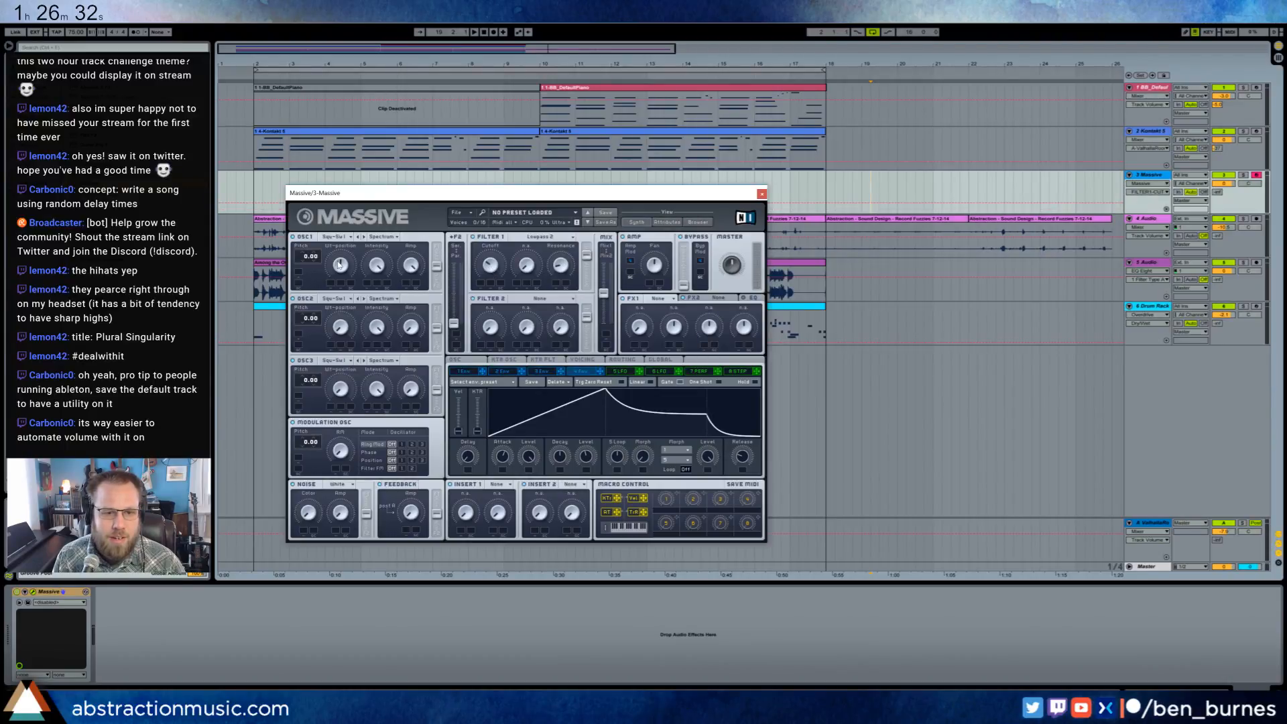
- Raise oscillator 2's amp in Massive, and set its wavetable to Drive II and oscillator 1's to Digi Cook II
{"action": "left_click", "coordinate": [410, 328]}
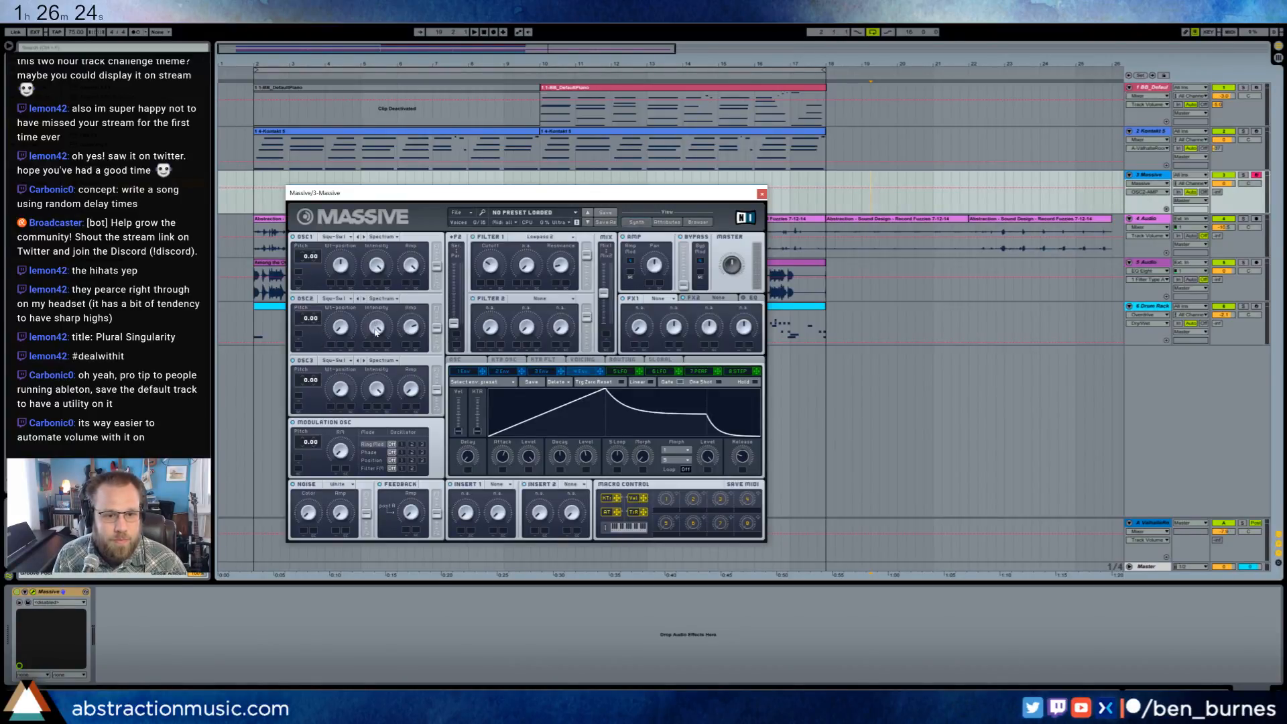
{"action": "left_click", "coordinate": [337, 299]}
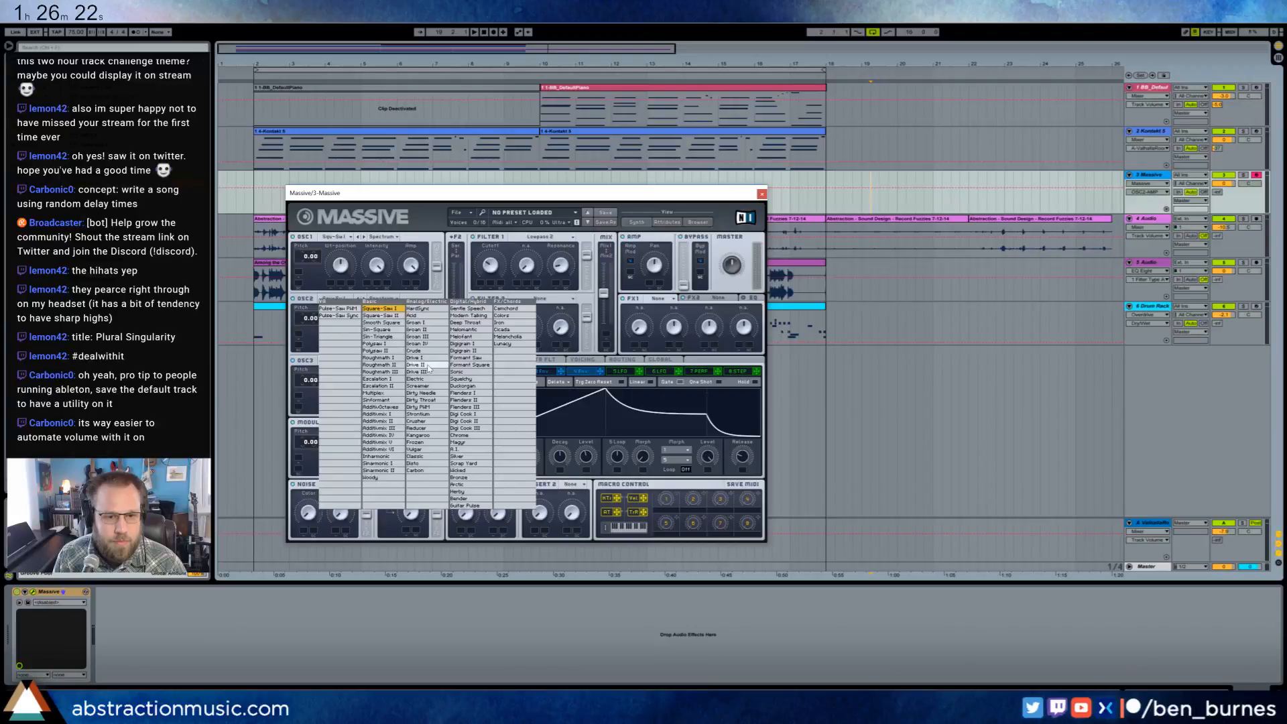
{"action": "left_click", "coordinate": [429, 369]}
{"action": "left_click", "coordinate": [343, 238]}
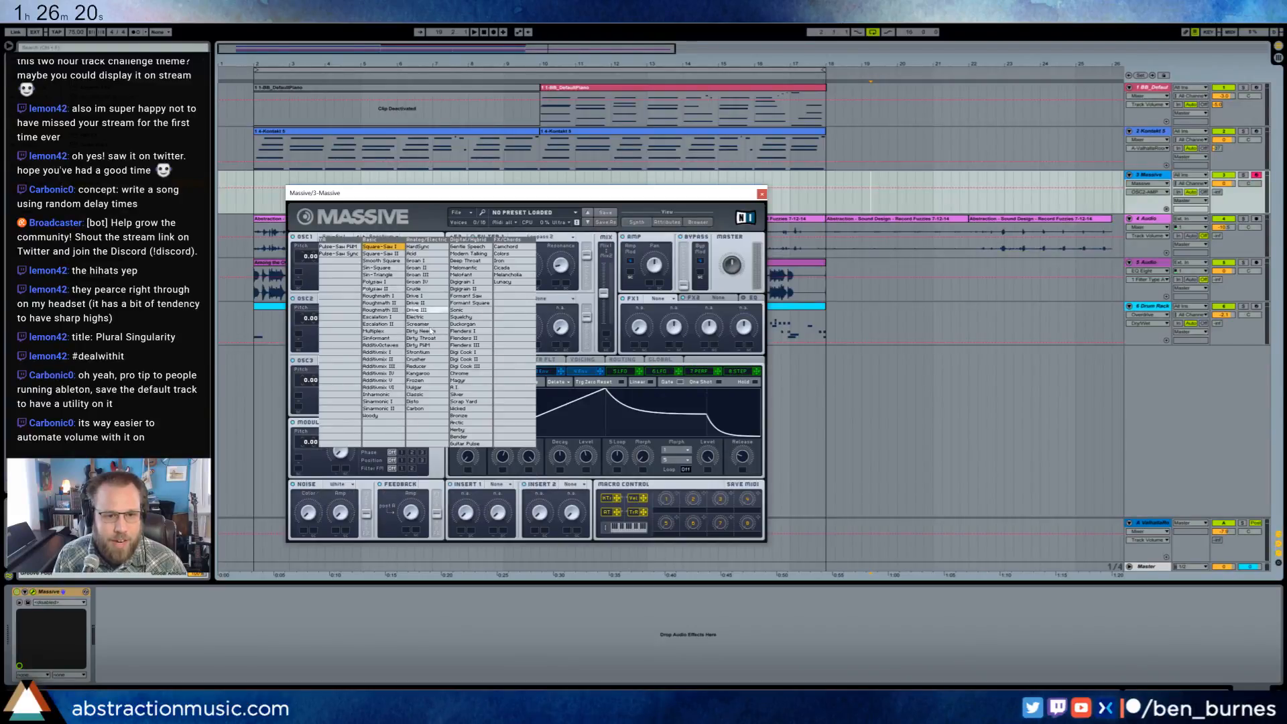
{"action": "left_click", "coordinate": [464, 359]}
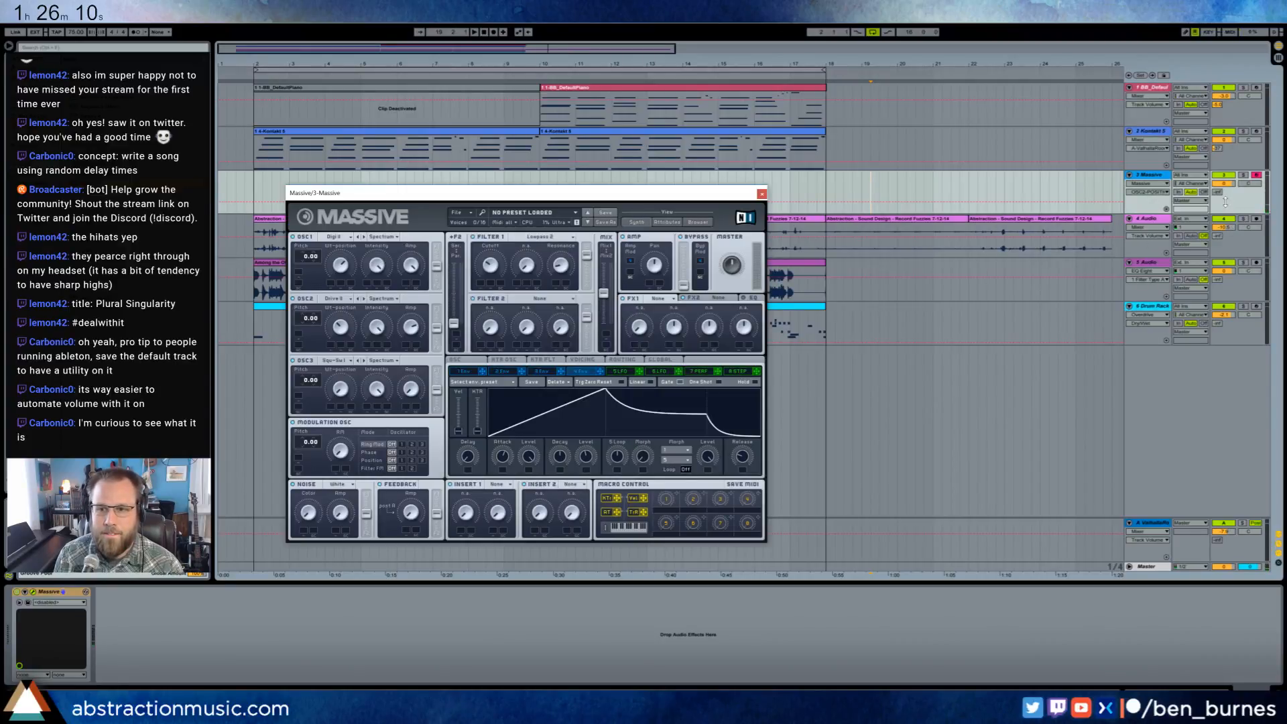
- Raise the Massive track's send to ValhallaRoom and adjust the synth's Filter 1 cutoff
{"action": "left_click", "coordinate": [1217, 192]}
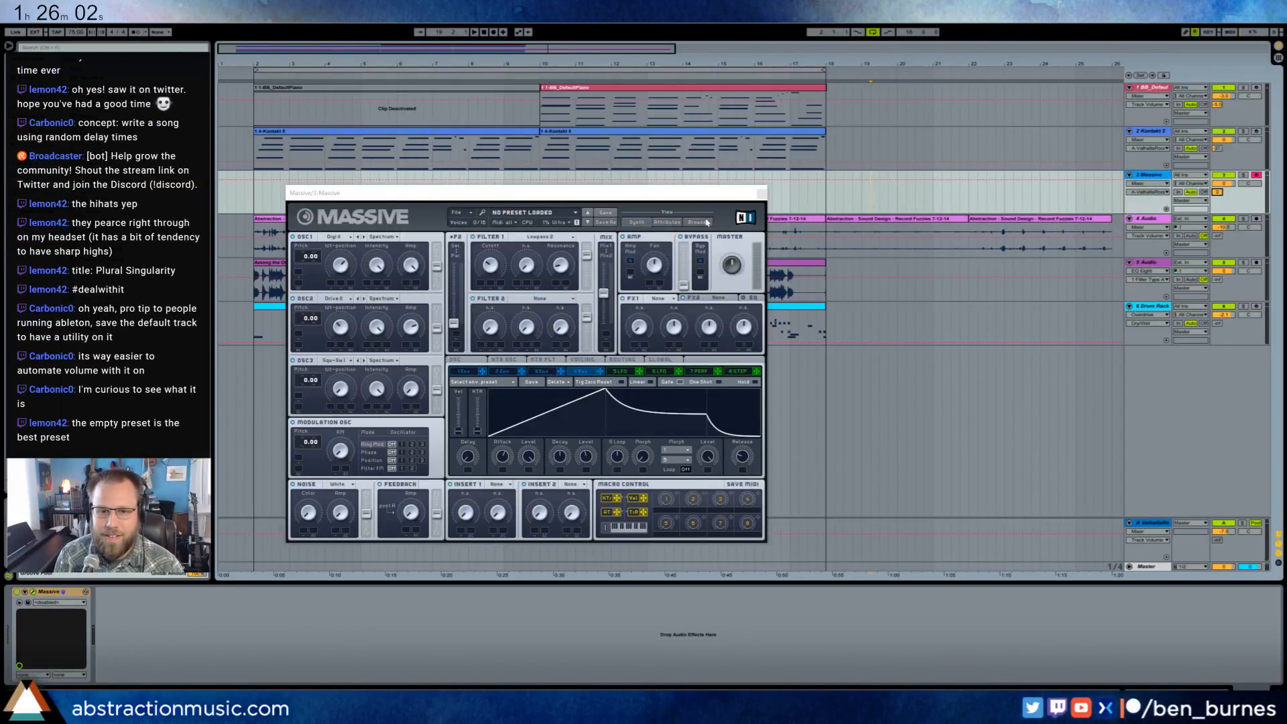
{"action": "left_click_drag", "start_coordinate": [644, 193], "coordinate": [634, 251]}
{"action": "left_click", "coordinate": [473, 321]}
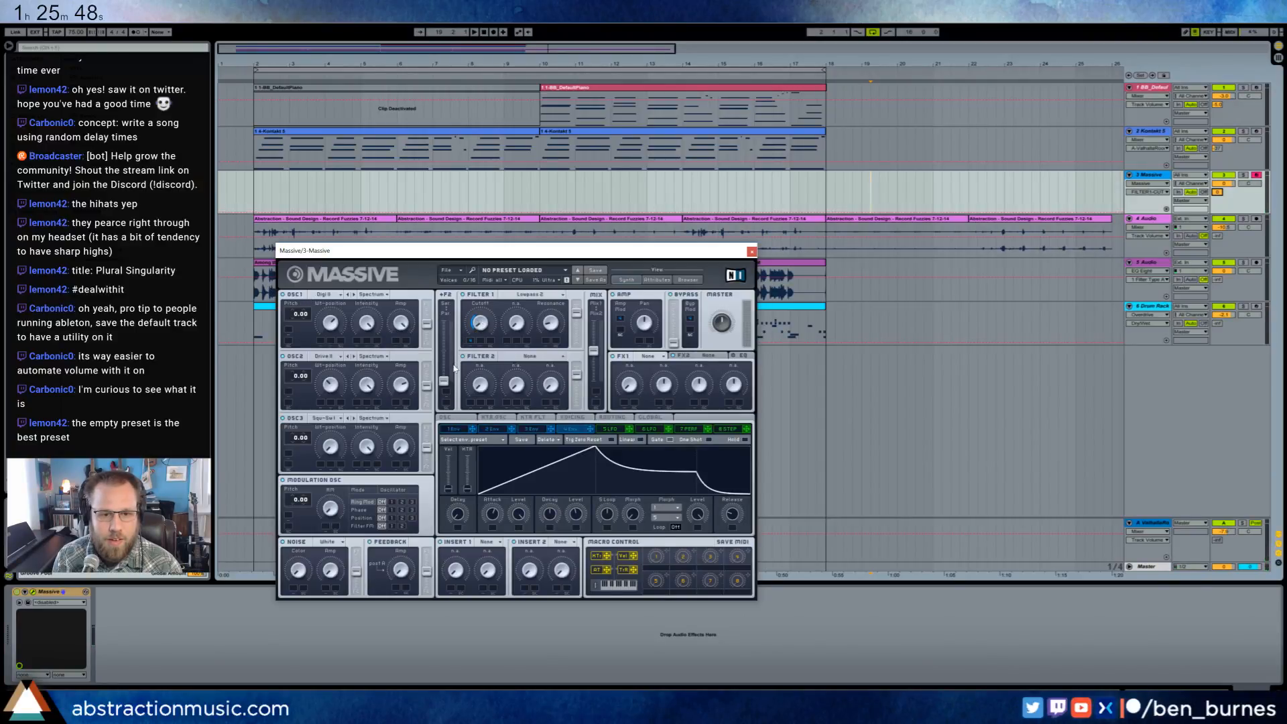
- Route Massive's oscillators 1 and 2 toward Filter 1, raise the F2 input fader, and readjust the Filter 1 cutoff
{"action": "left_click_drag", "start_coordinate": [454, 368], "coordinate": [412, 324]}
{"action": "left_click_drag", "start_coordinate": [427, 386], "coordinate": [427, 364]}
{"action": "left_click_drag", "start_coordinate": [427, 324], "coordinate": [428, 289]}
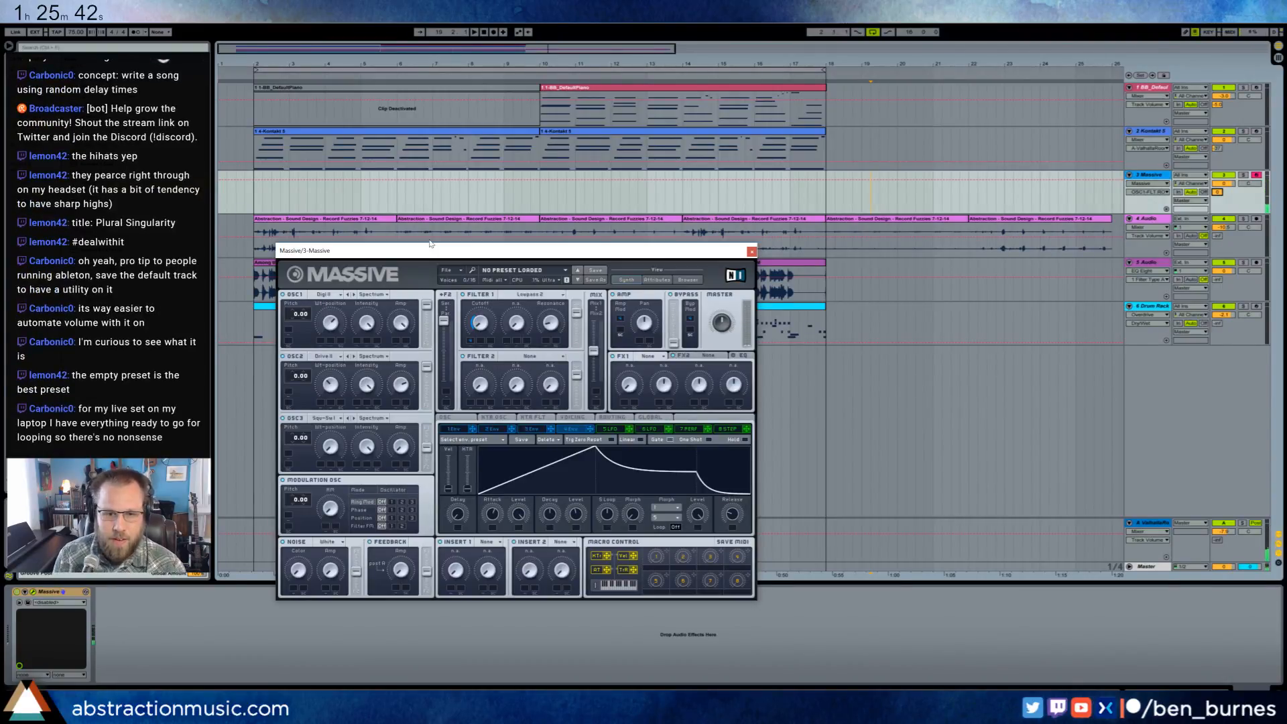
{"action": "left_click", "coordinate": [476, 323]}
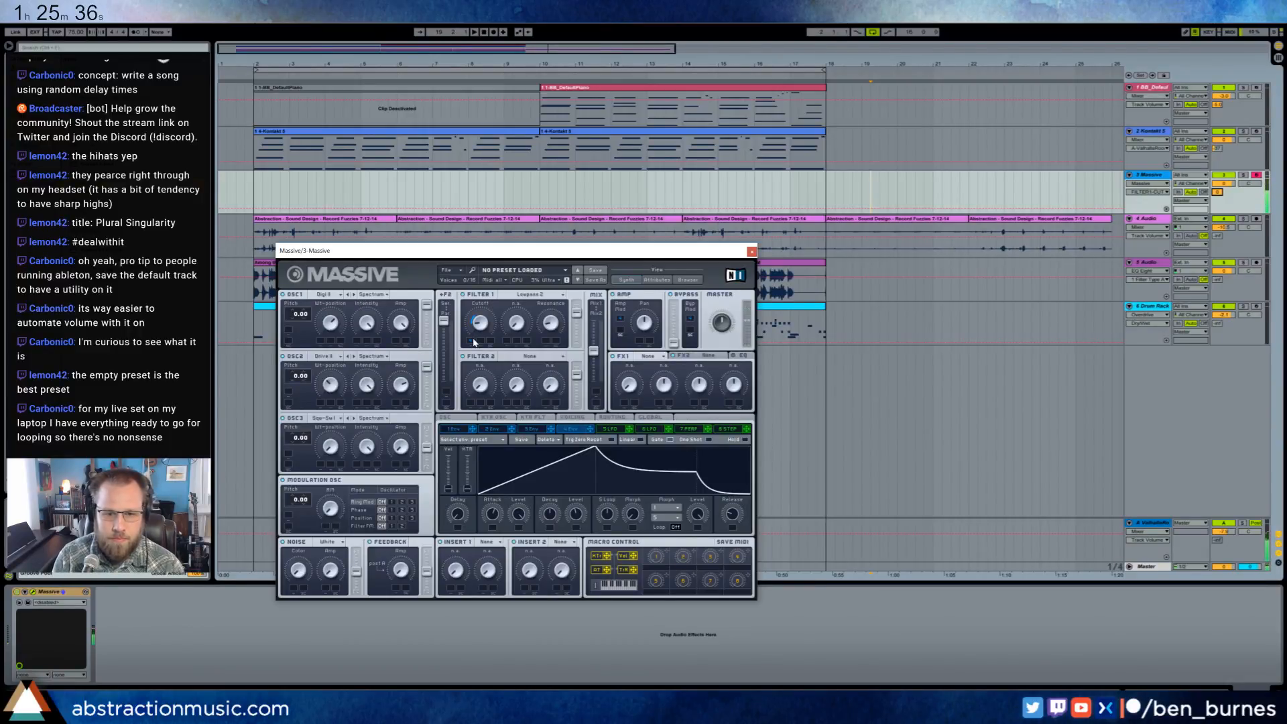
- Move envelope 4's peak slightly later and raise its sustain level in Massive, and adjust the Massive track's volume
{"action": "left_click_drag", "start_coordinate": [596, 454], "coordinate": [600, 455]}
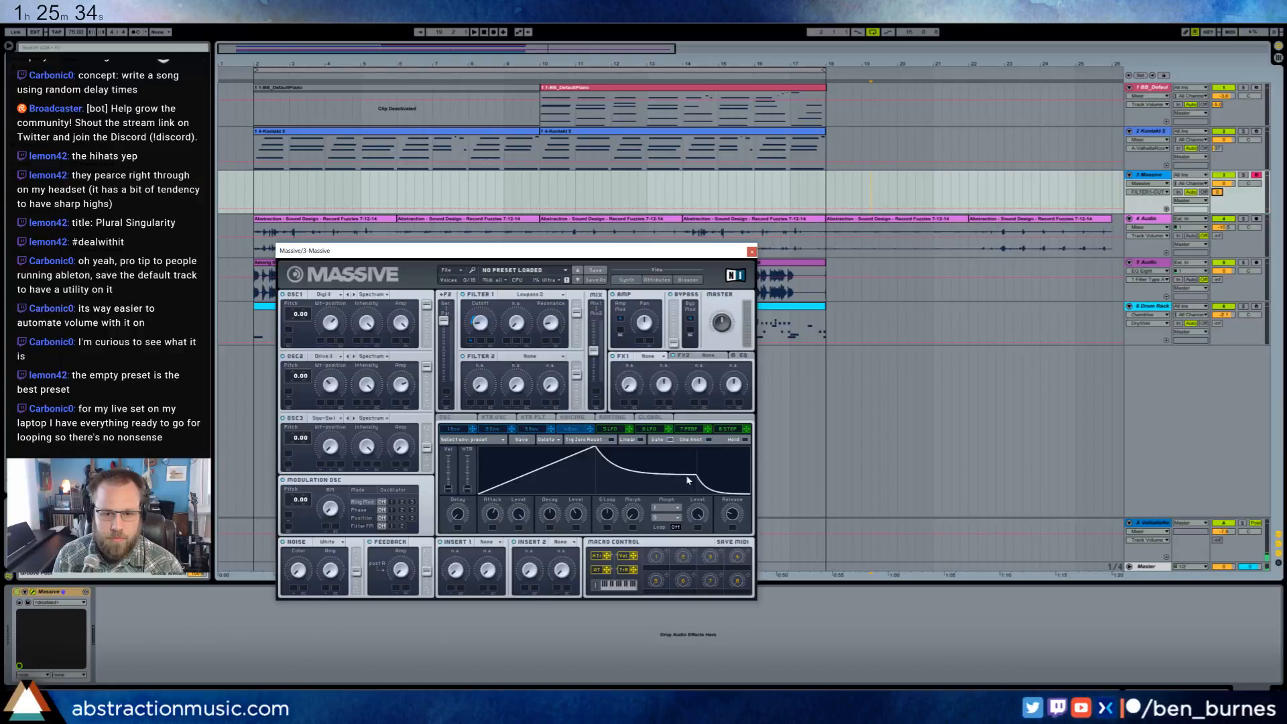
{"action": "left_click_drag", "start_coordinate": [686, 476], "coordinate": [689, 459]}
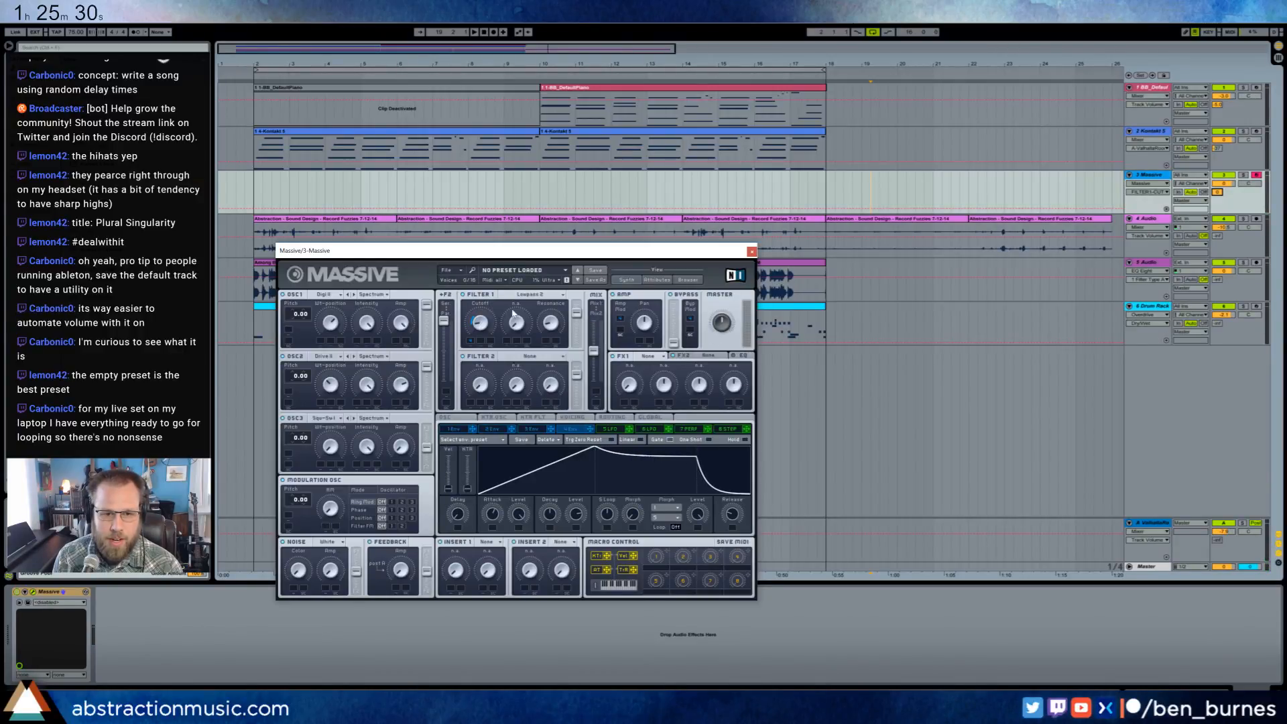
{"action": "left_click", "coordinate": [1220, 190]}
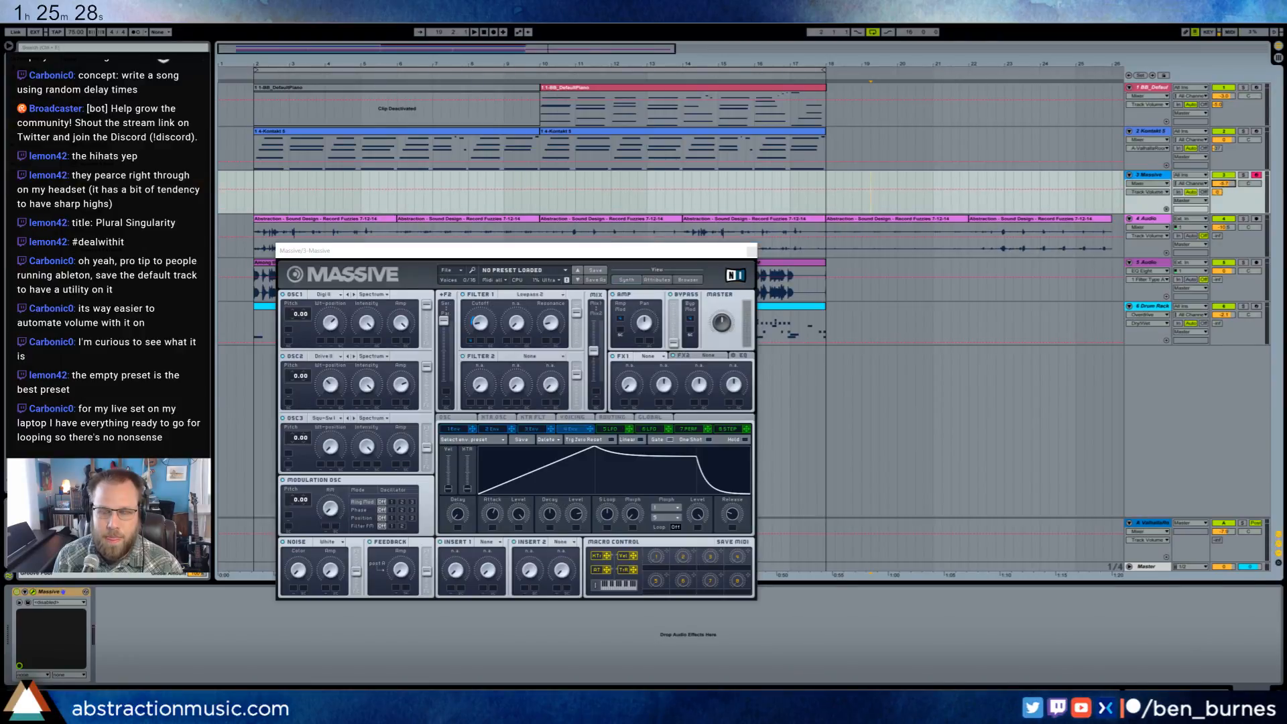
- Set Massive's FX1 to Reverb and lengthen envelope 4's release
{"action": "left_click", "coordinate": [653, 355]}
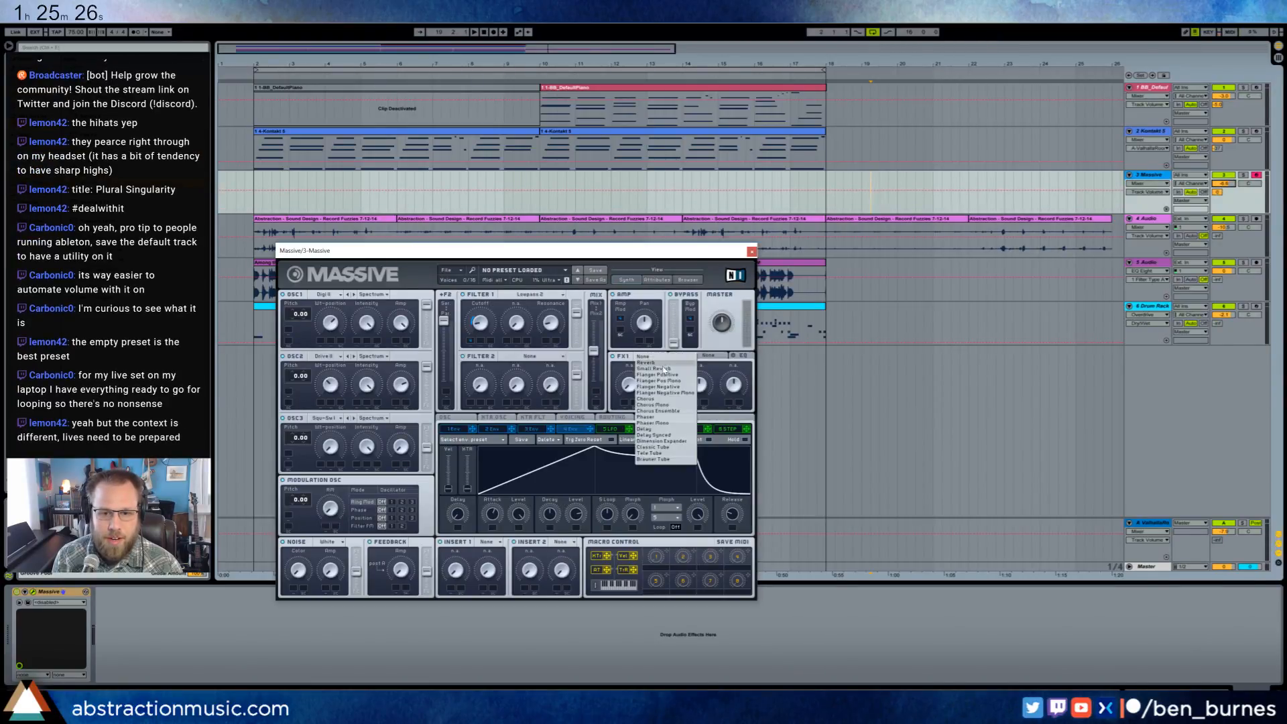
{"action": "left_click", "coordinate": [631, 368]}
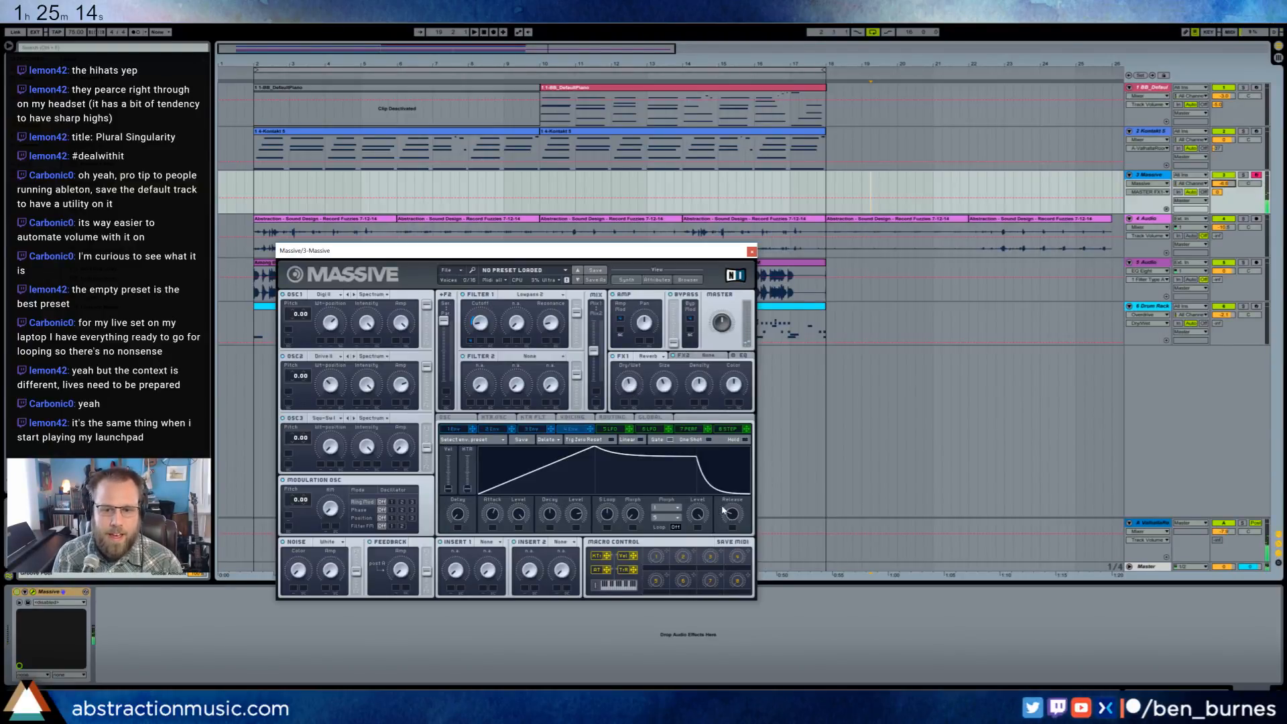
{"action": "left_click_drag", "start_coordinate": [732, 520], "coordinate": [721, 497]}
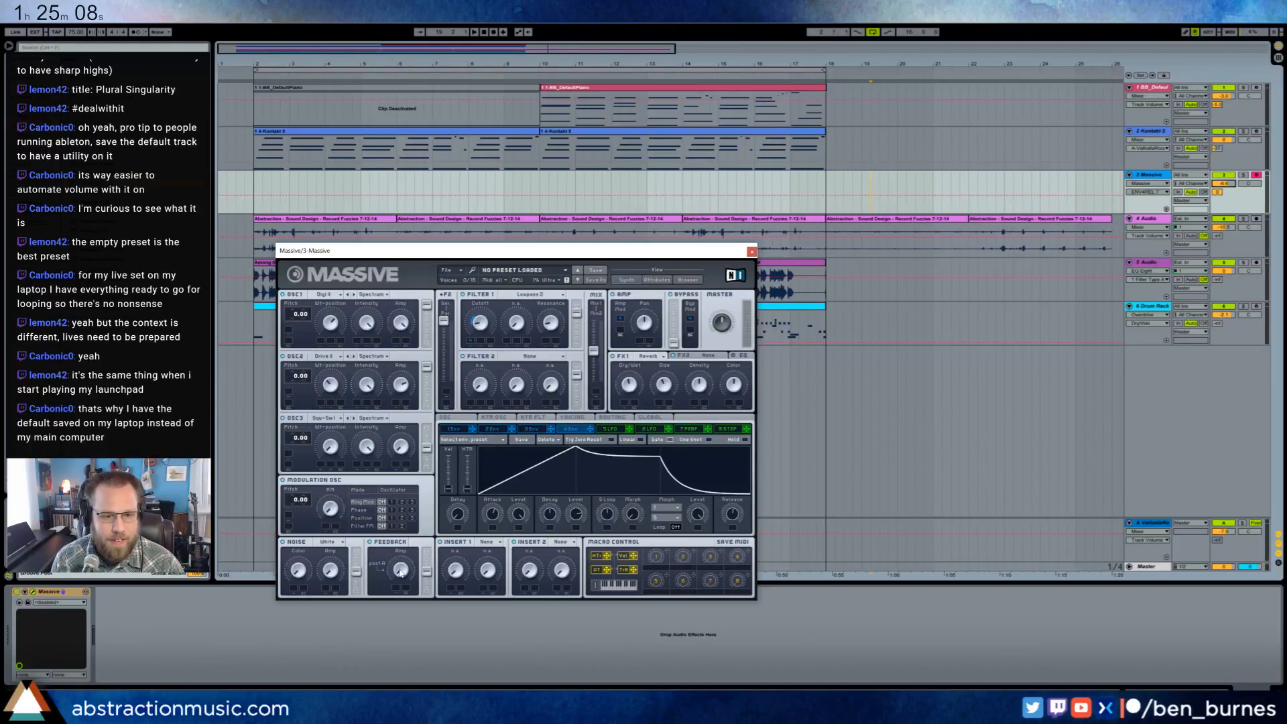
- Set Massive's noise type to Bright Noise, adjust its color and amp, and change the noise tap in the signal routing
{"action": "left_click", "coordinate": [298, 568]}
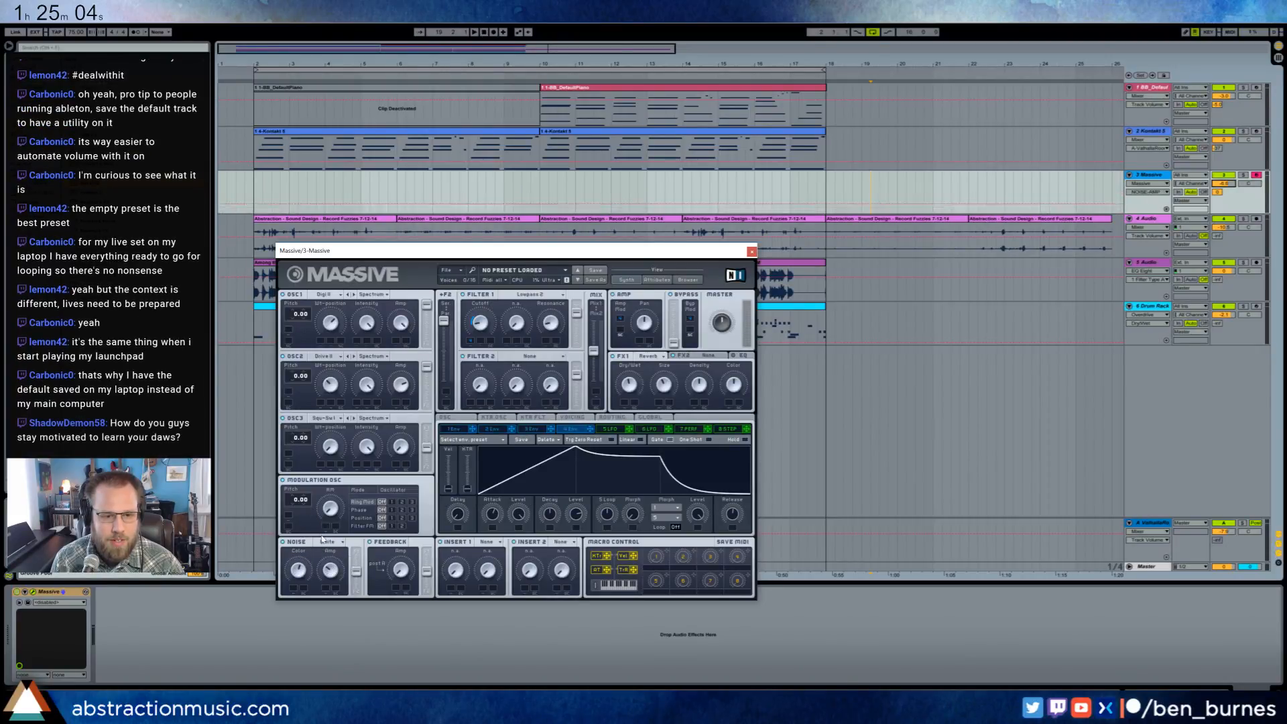
{"action": "left_click", "coordinate": [341, 542]}
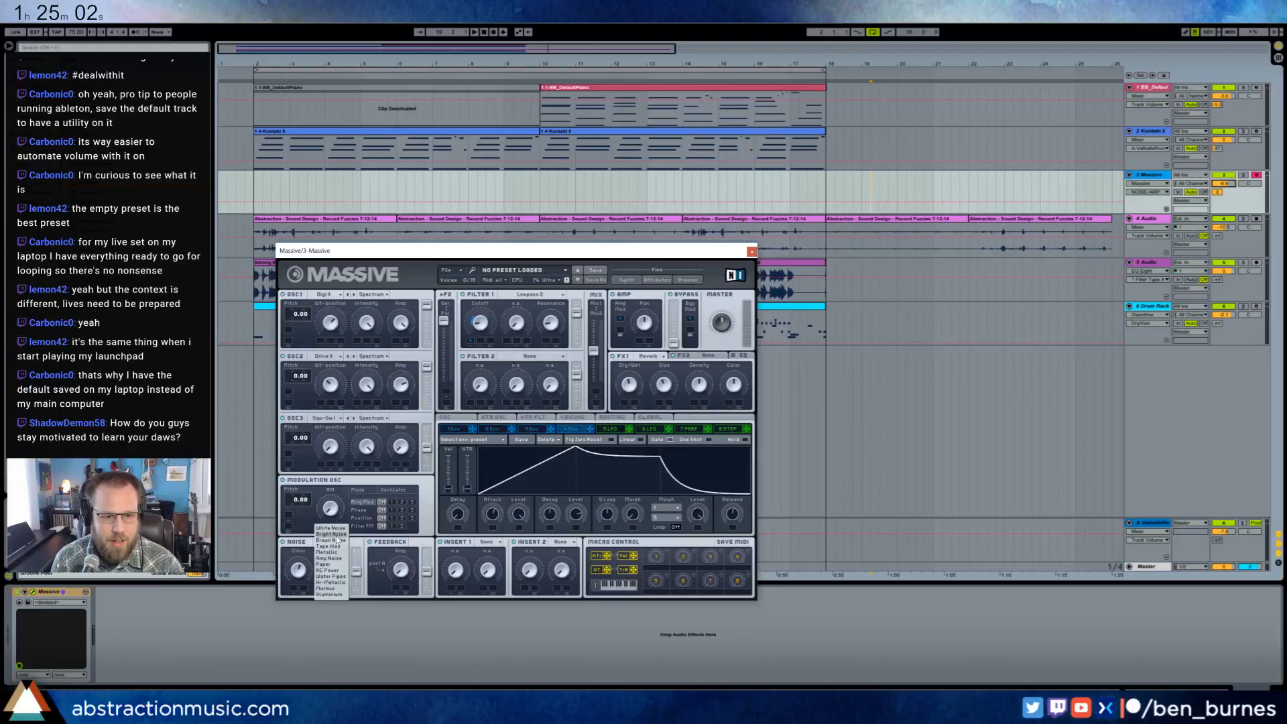
{"action": "left_click", "coordinate": [338, 535]}
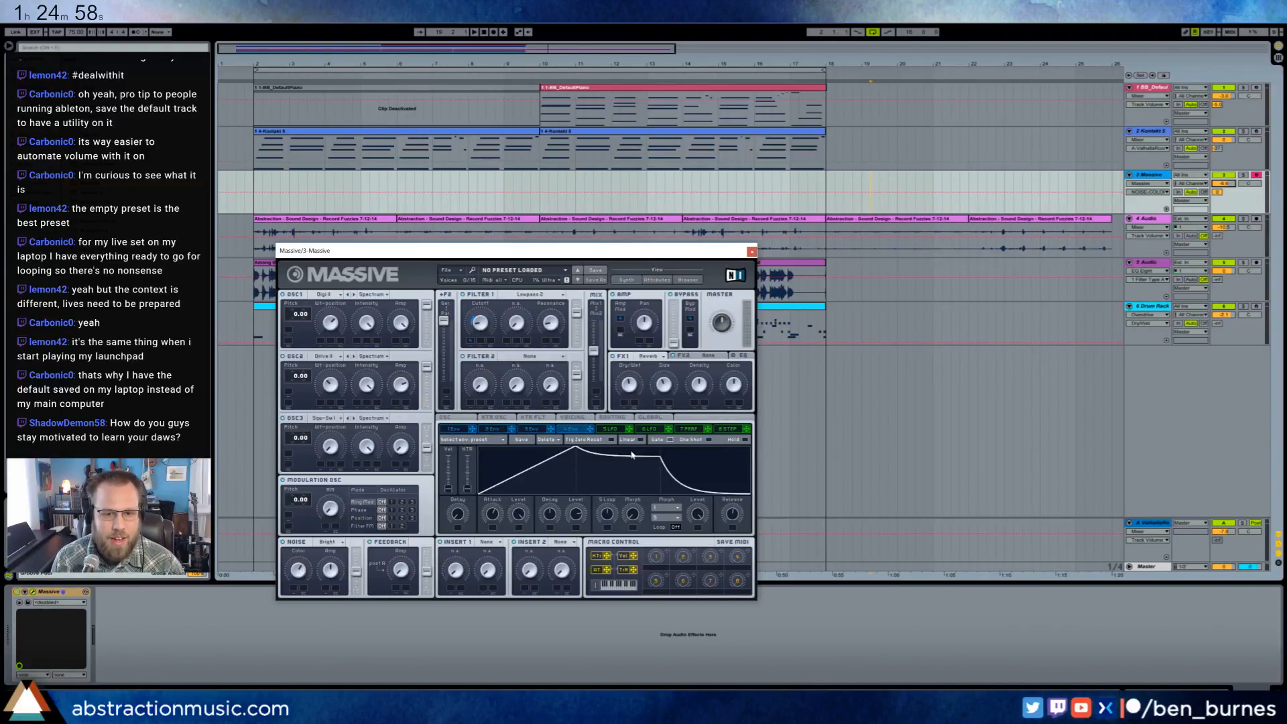
{"action": "left_click", "coordinate": [621, 417]}
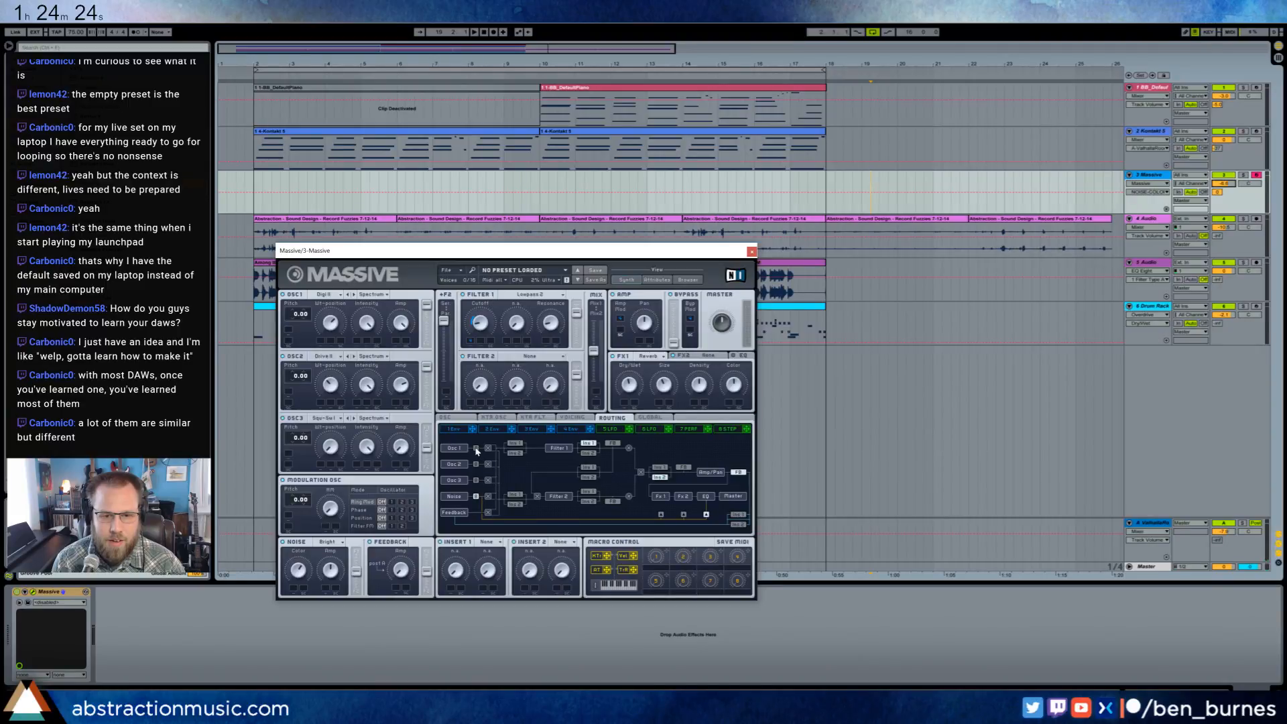
{"action": "left_click", "coordinate": [476, 496]}
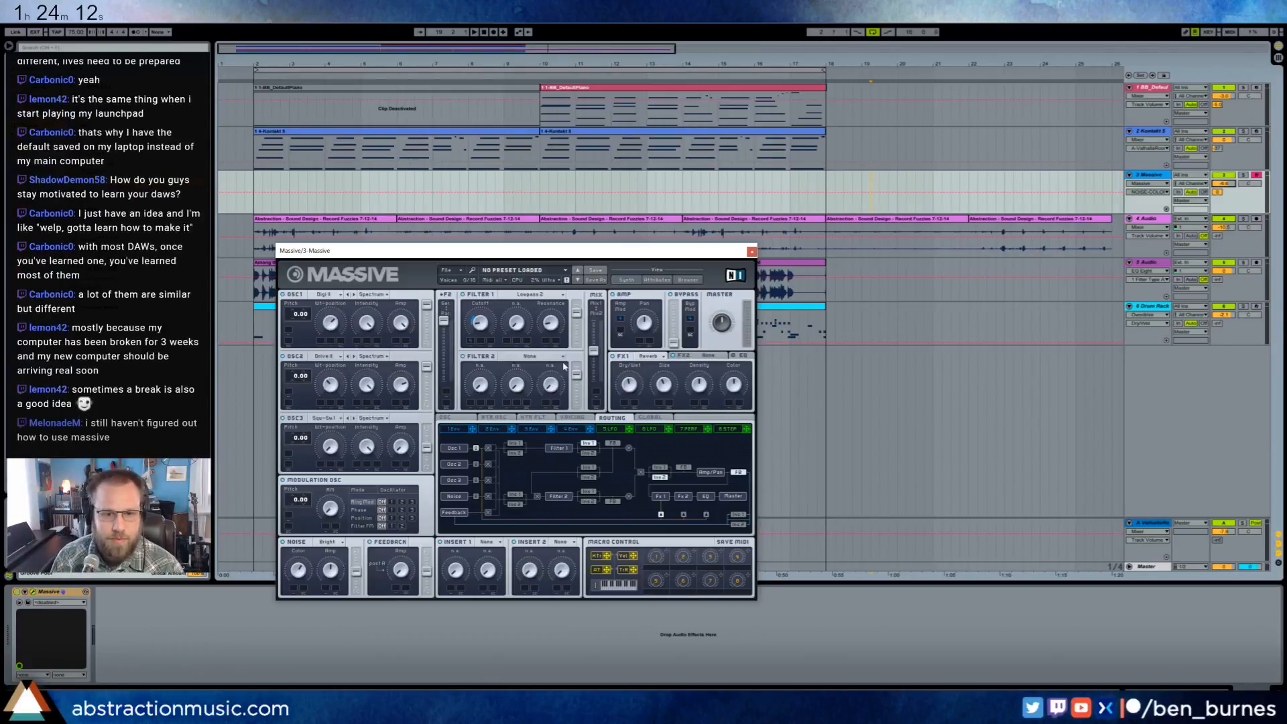
- Look through Massive's oscillator, key tracking, voicing, routing and global settings pages
{"action": "left_click", "coordinate": [458, 420]}
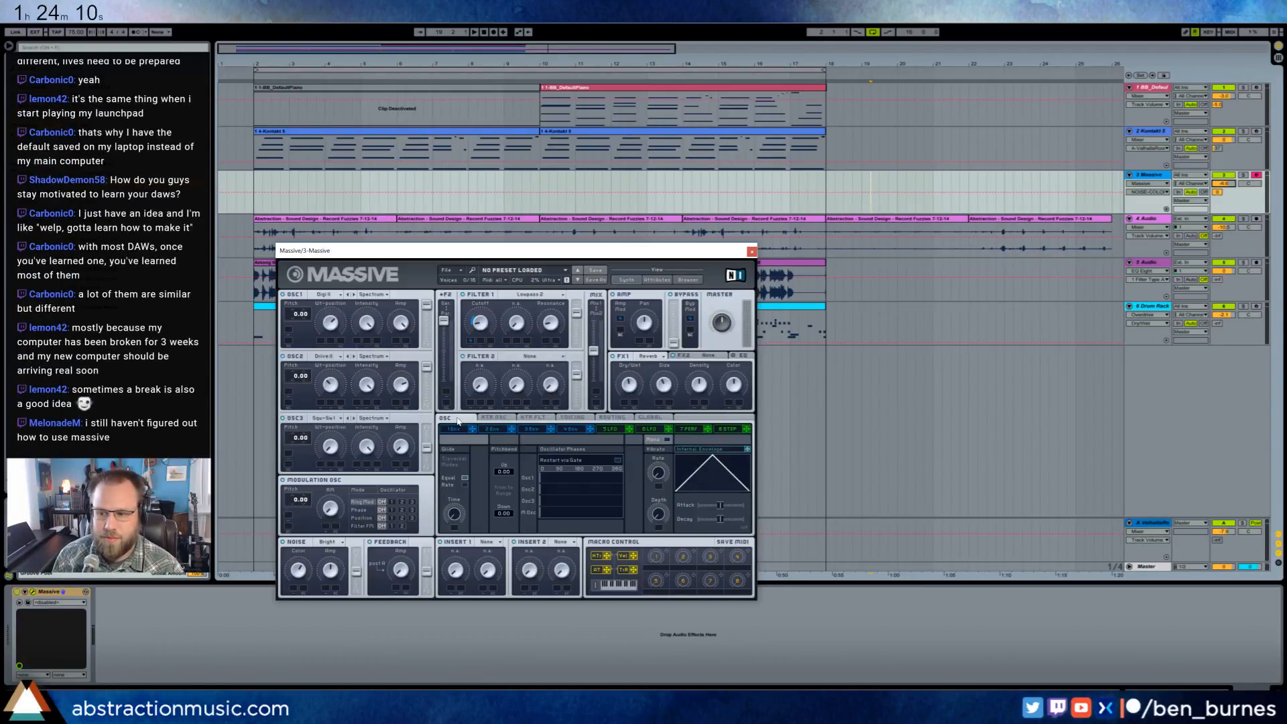
{"action": "left_click", "coordinate": [495, 418]}
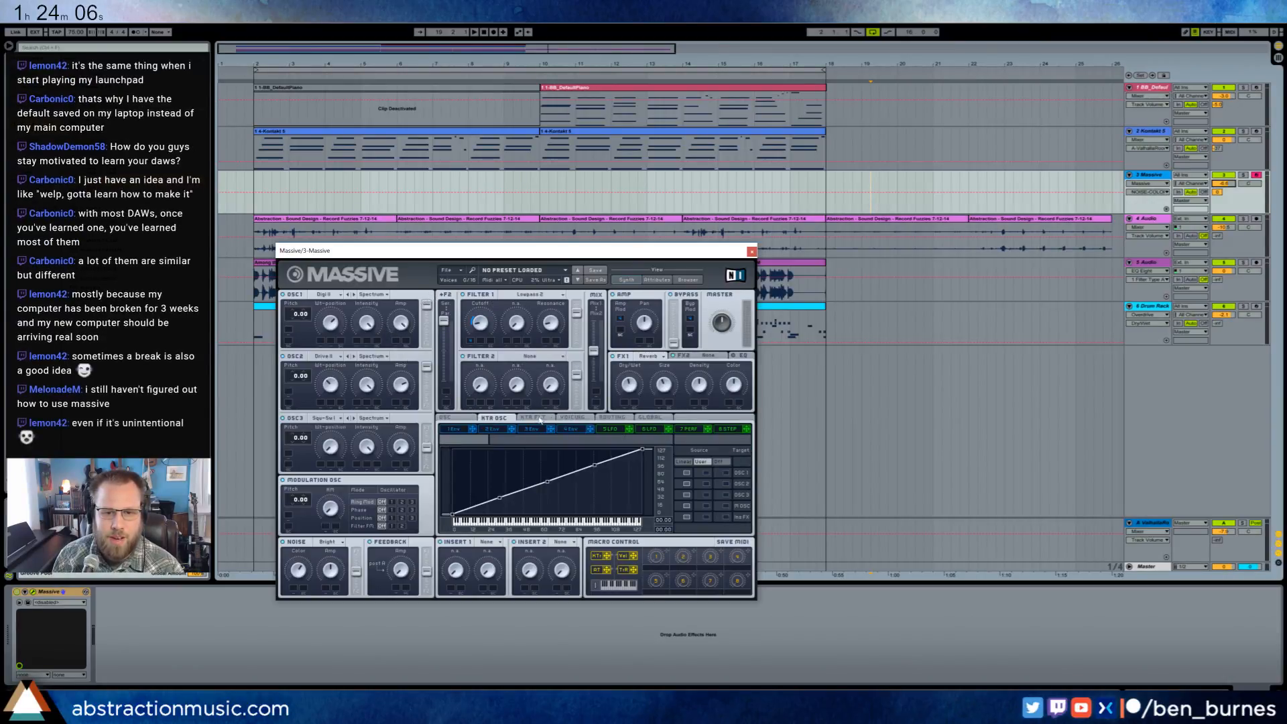
{"action": "left_click", "coordinate": [579, 418]}
{"action": "left_click", "coordinate": [612, 418]}
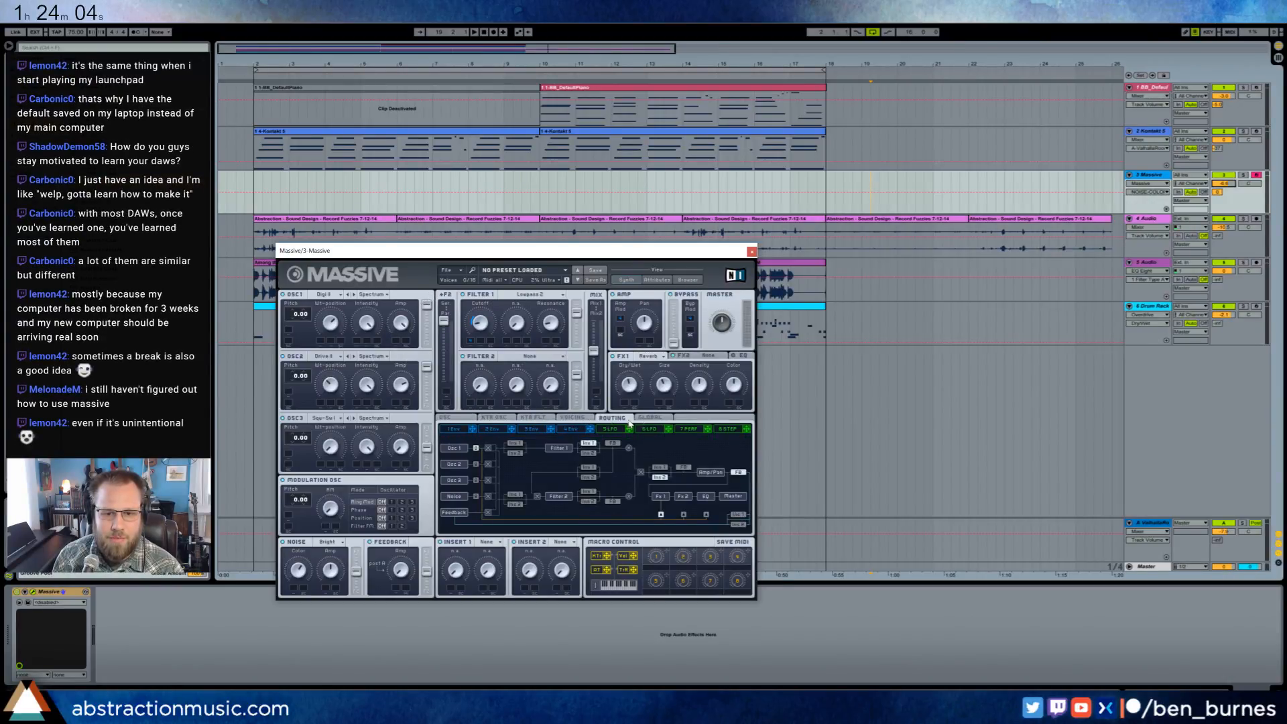
{"action": "left_click", "coordinate": [640, 418]}
{"action": "left_click", "coordinate": [570, 419]}
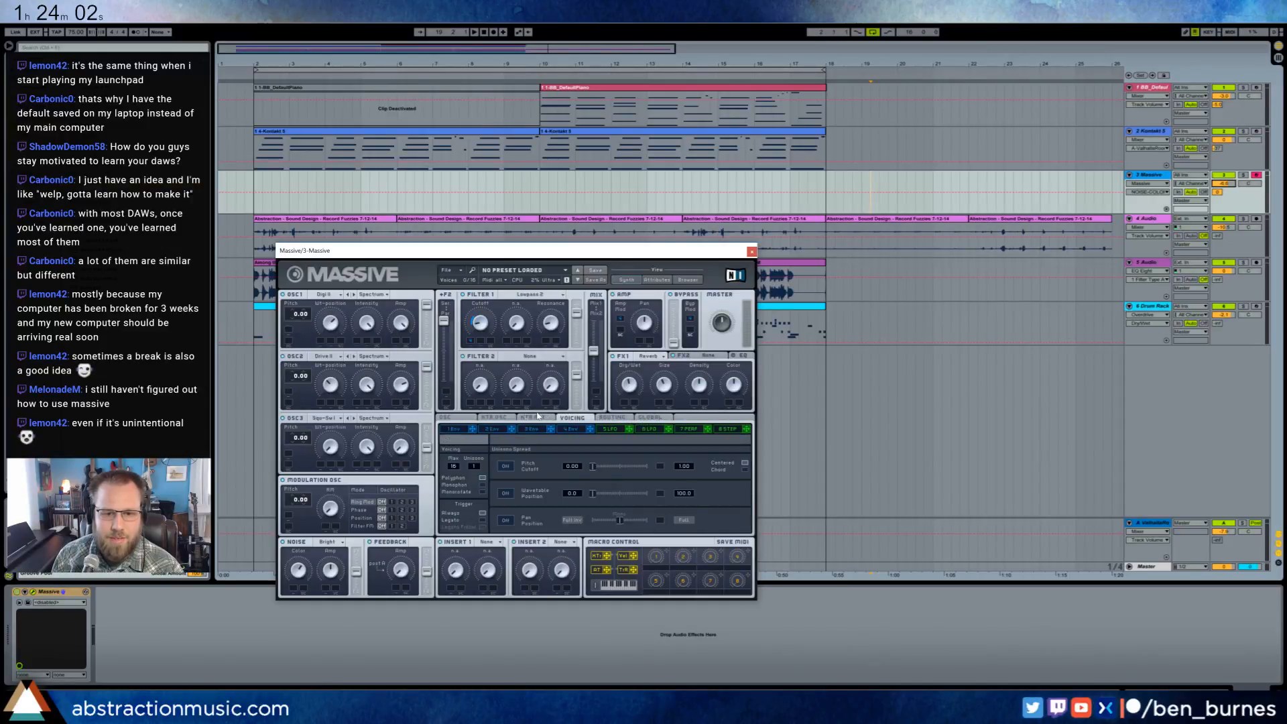
{"action": "left_click", "coordinate": [494, 417]}
{"action": "left_click", "coordinate": [462, 421]}
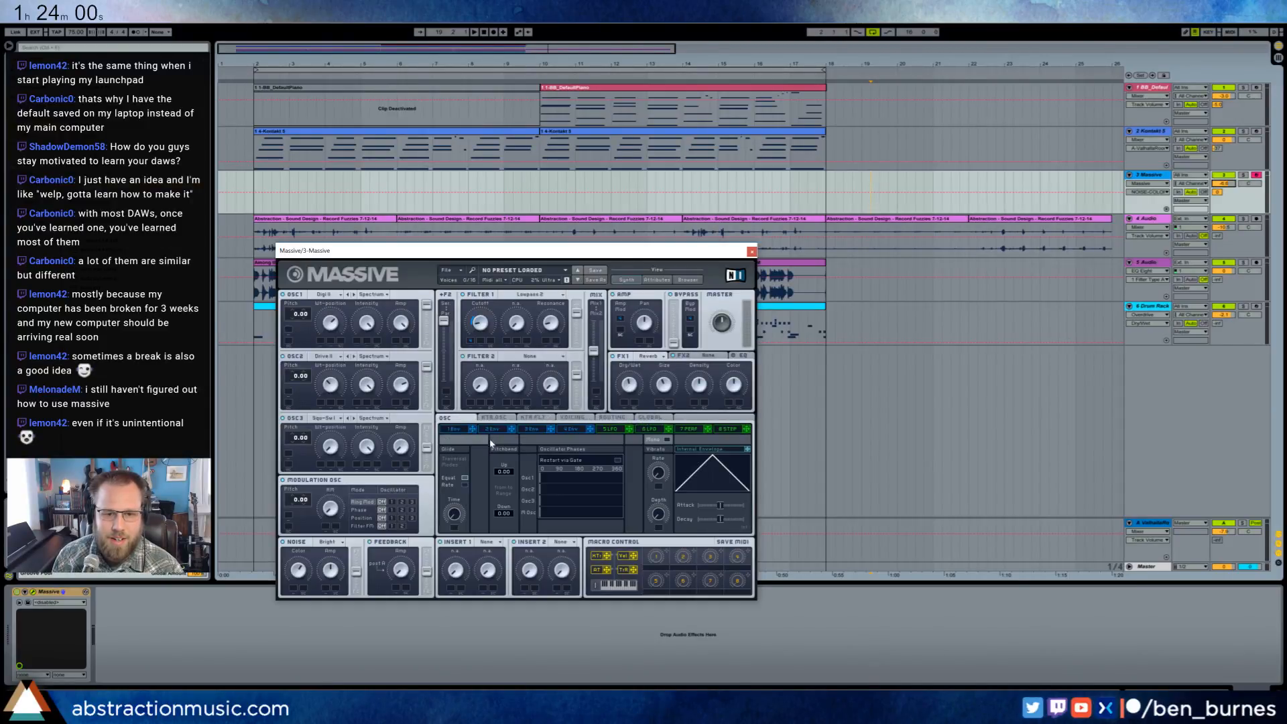
- Return to envelope 4 in Massive and lengthen its release further
{"action": "left_click", "coordinate": [569, 432]}
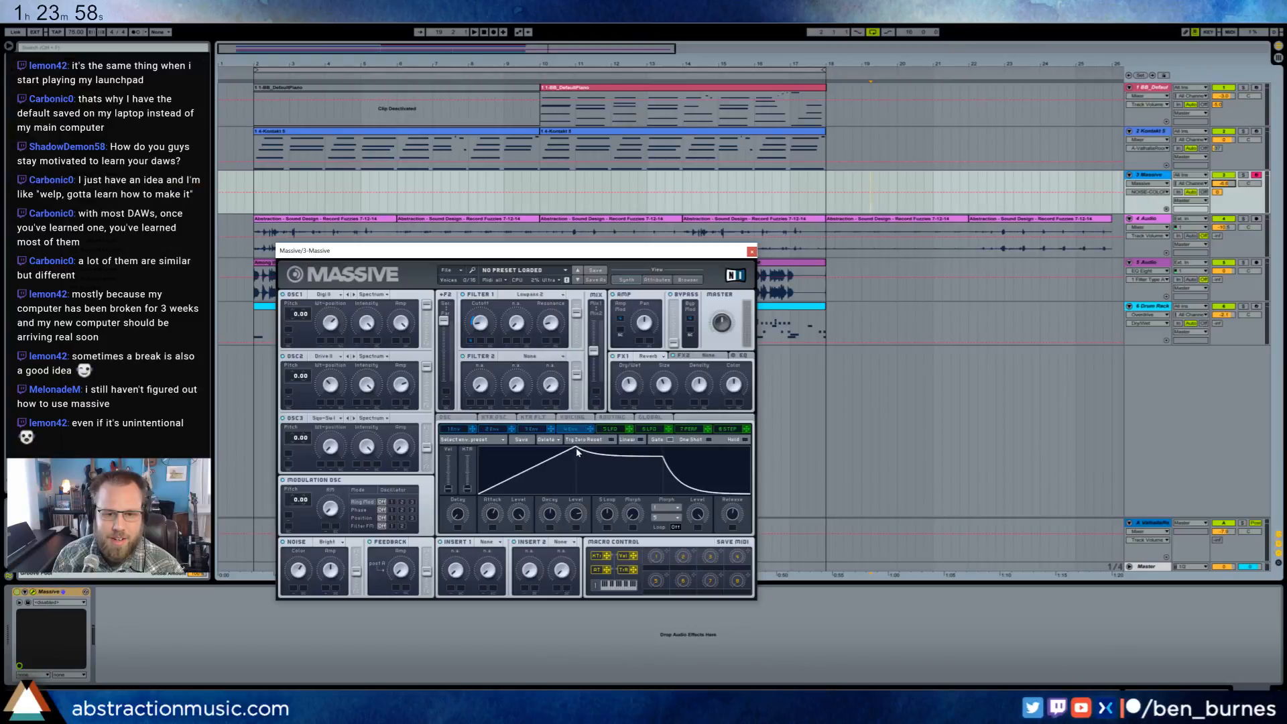
{"action": "left_click_drag", "start_coordinate": [733, 513], "coordinate": [724, 488]}
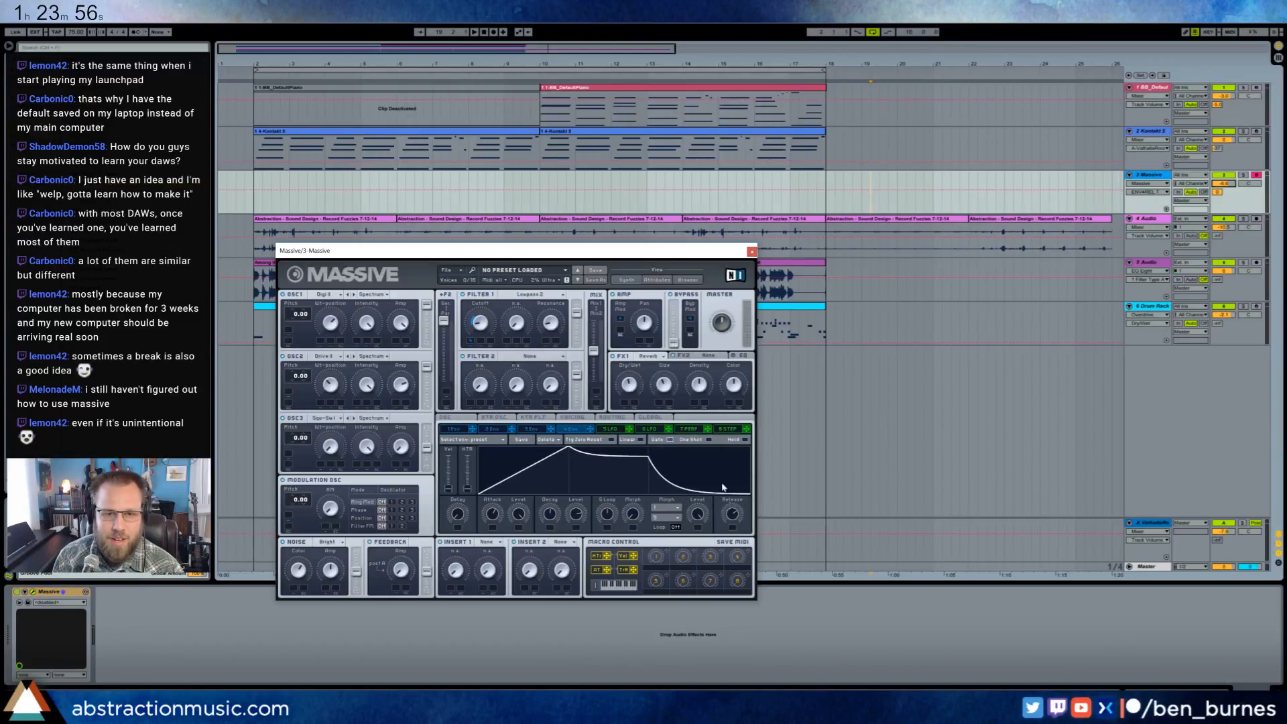
{"action": "left_click", "coordinate": [537, 199]}
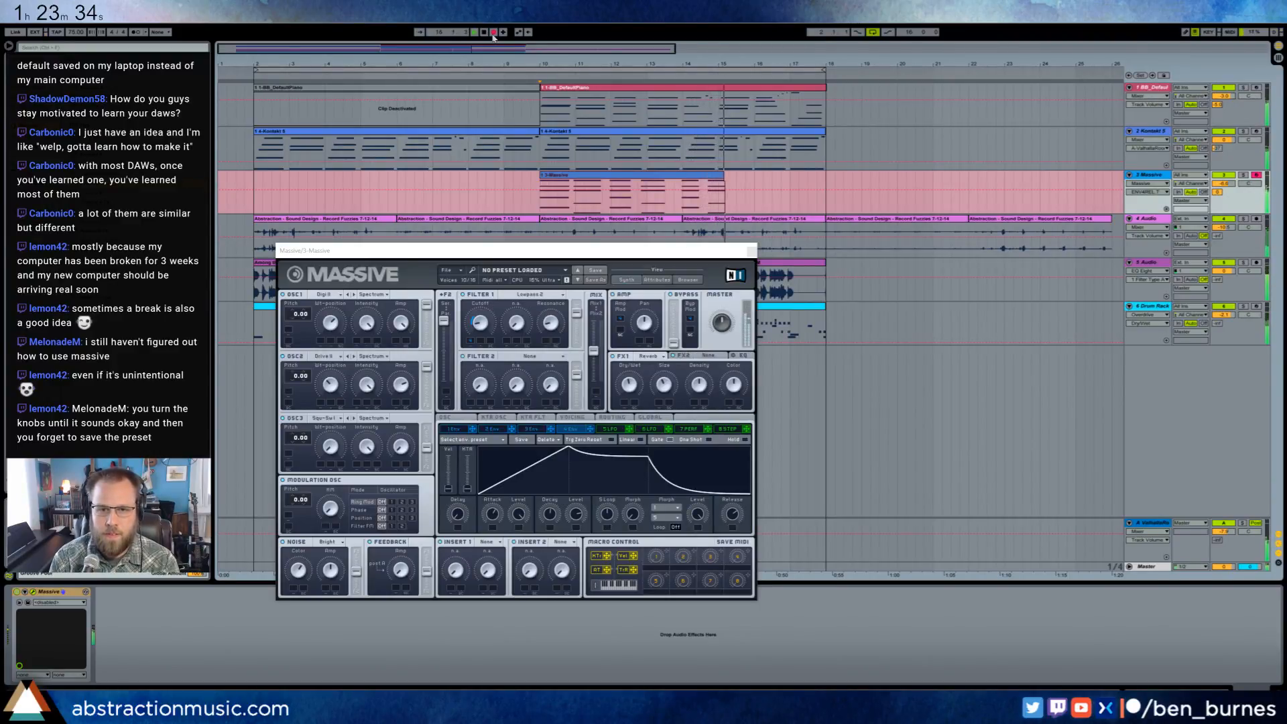
{"action": "left_click", "coordinate": [493, 32]}
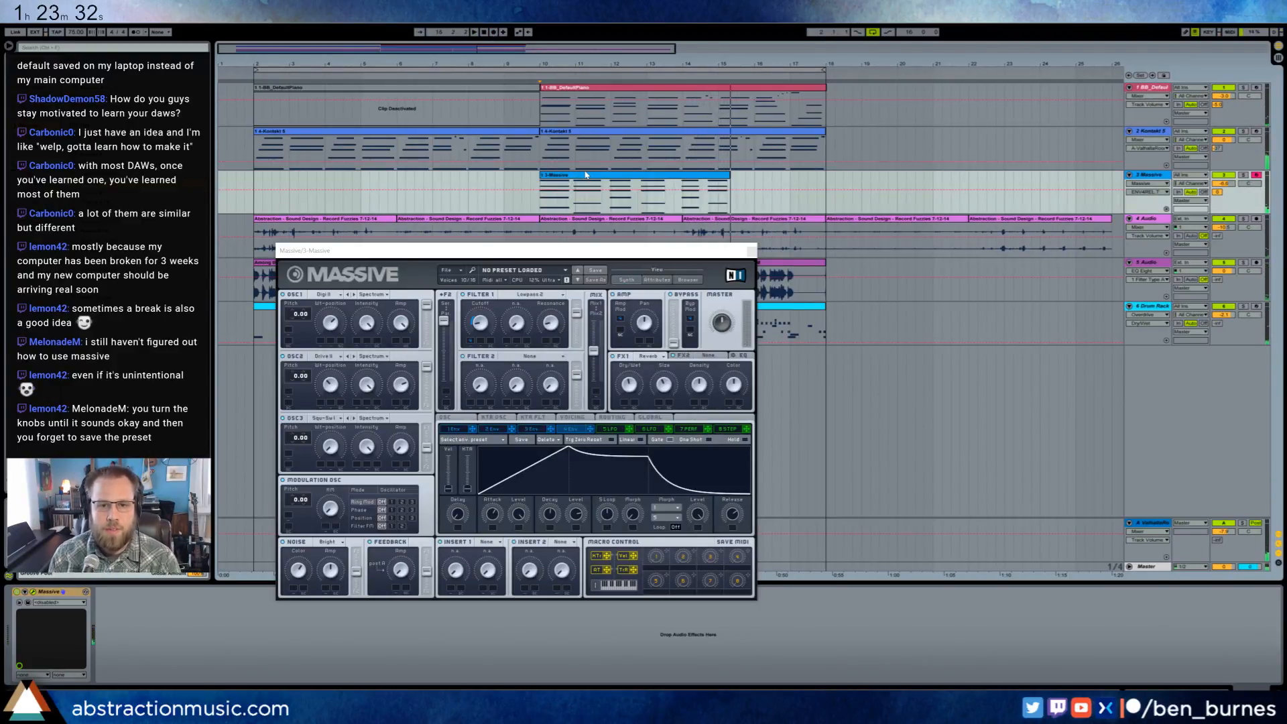
{"action": "key", "text": "Delete"}
- Shorten envelope 4's attack, reshape its decay slope, and readjust the Filter 1 cutoff
{"action": "left_click_drag", "start_coordinate": [569, 449], "coordinate": [519, 446]}
{"action": "left_click_drag", "start_coordinate": [616, 457], "coordinate": [623, 461]}
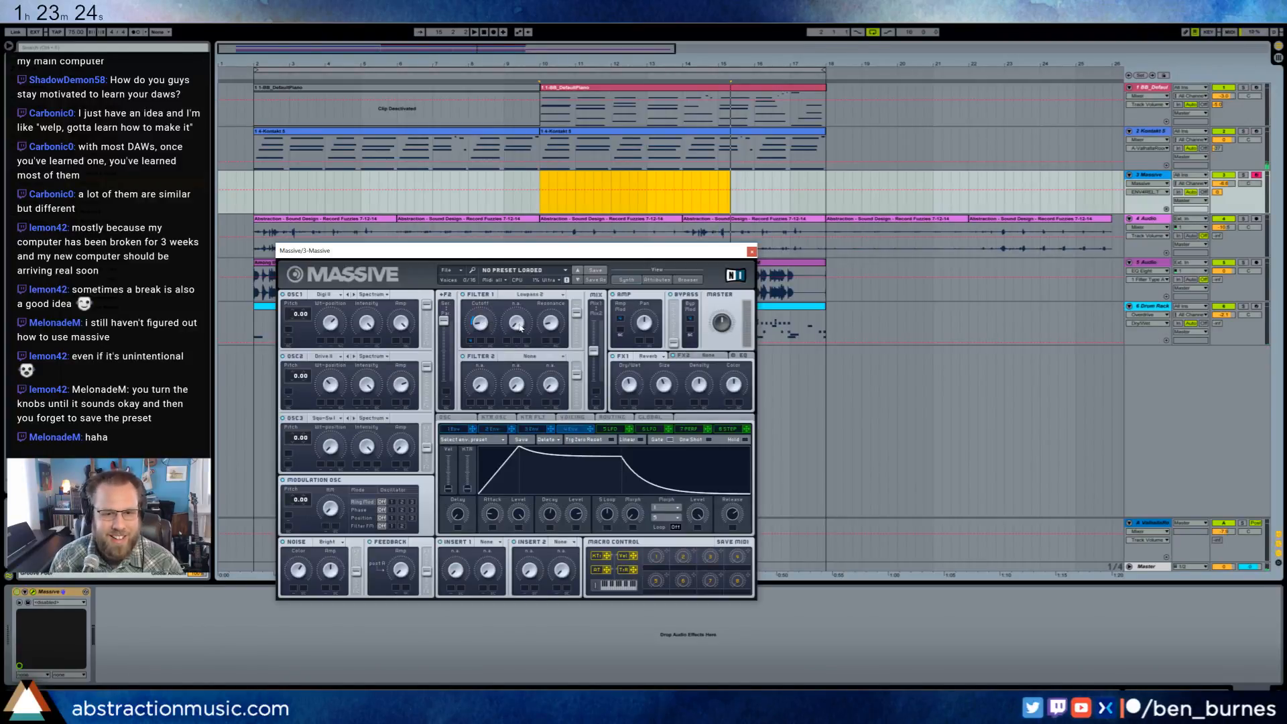
{"action": "left_click", "coordinate": [476, 324]}
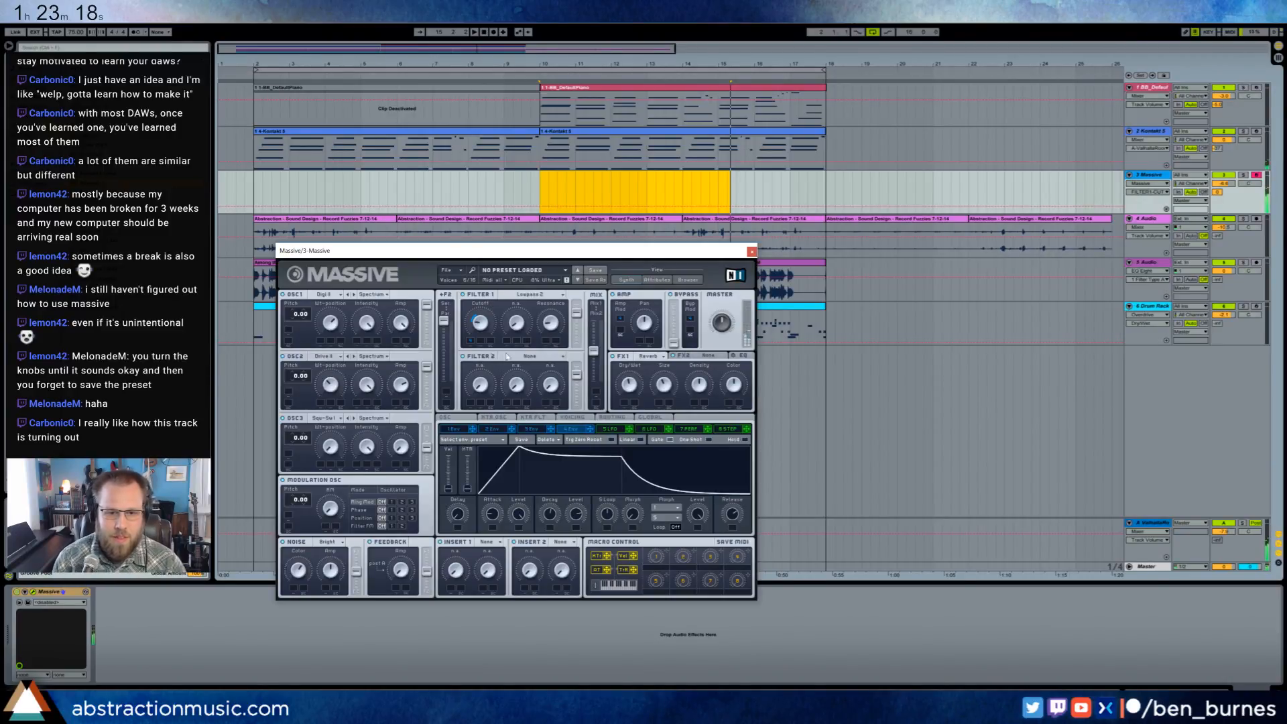
{"action": "left_click_drag", "start_coordinate": [524, 455], "coordinate": [549, 446]}
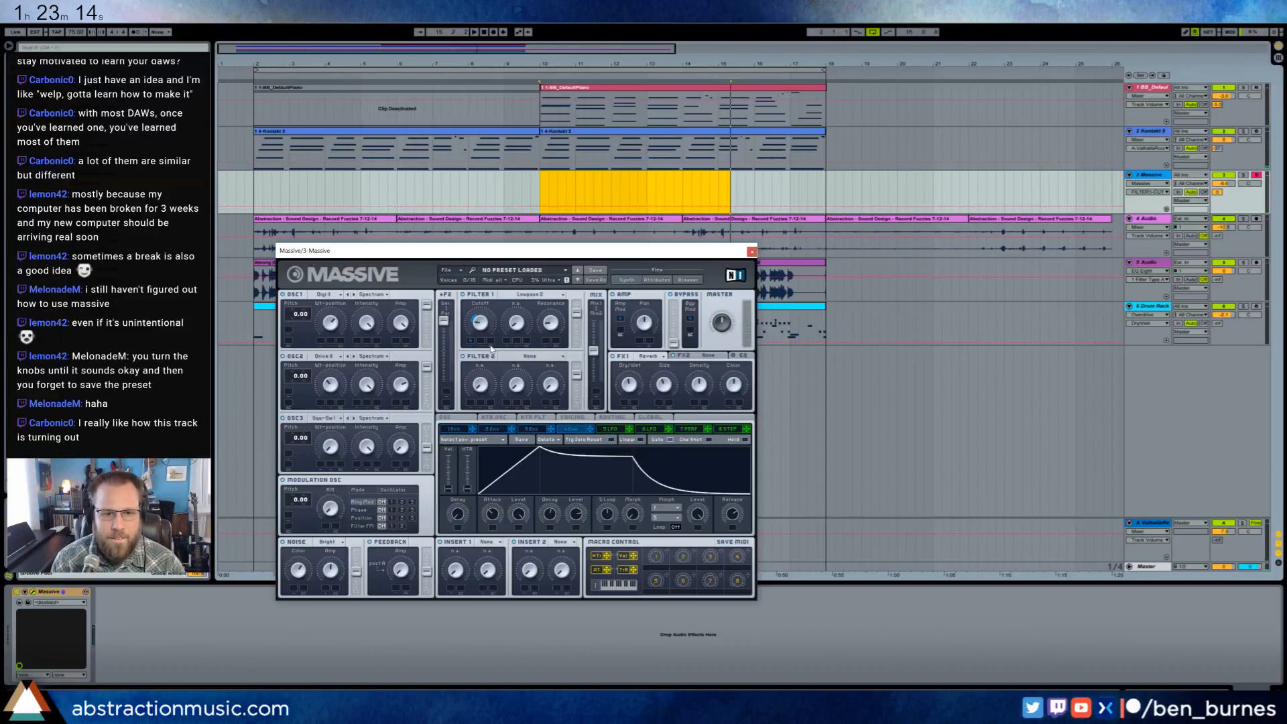
- Adjust oscillator 2's amp, keep its Drive II wavetable, and set a modulation range on the Amp section's pan
{"action": "left_click", "coordinate": [400, 383]}
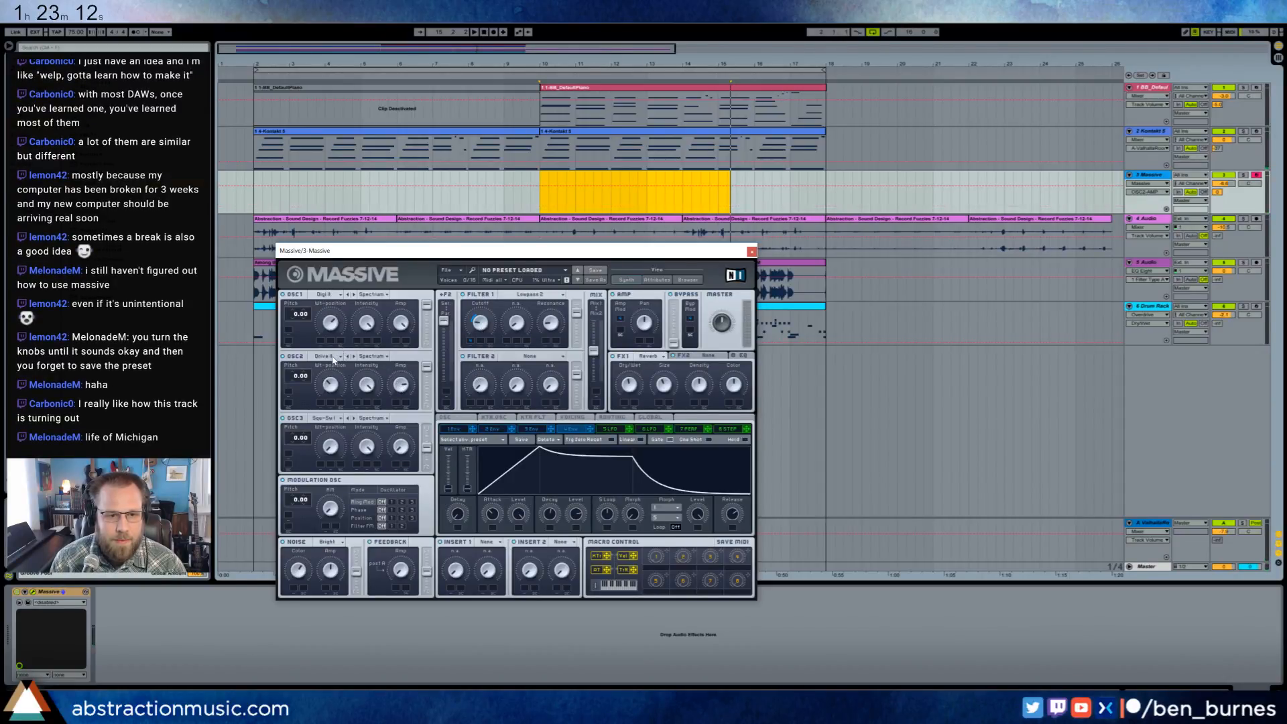
{"action": "left_click", "coordinate": [333, 360]}
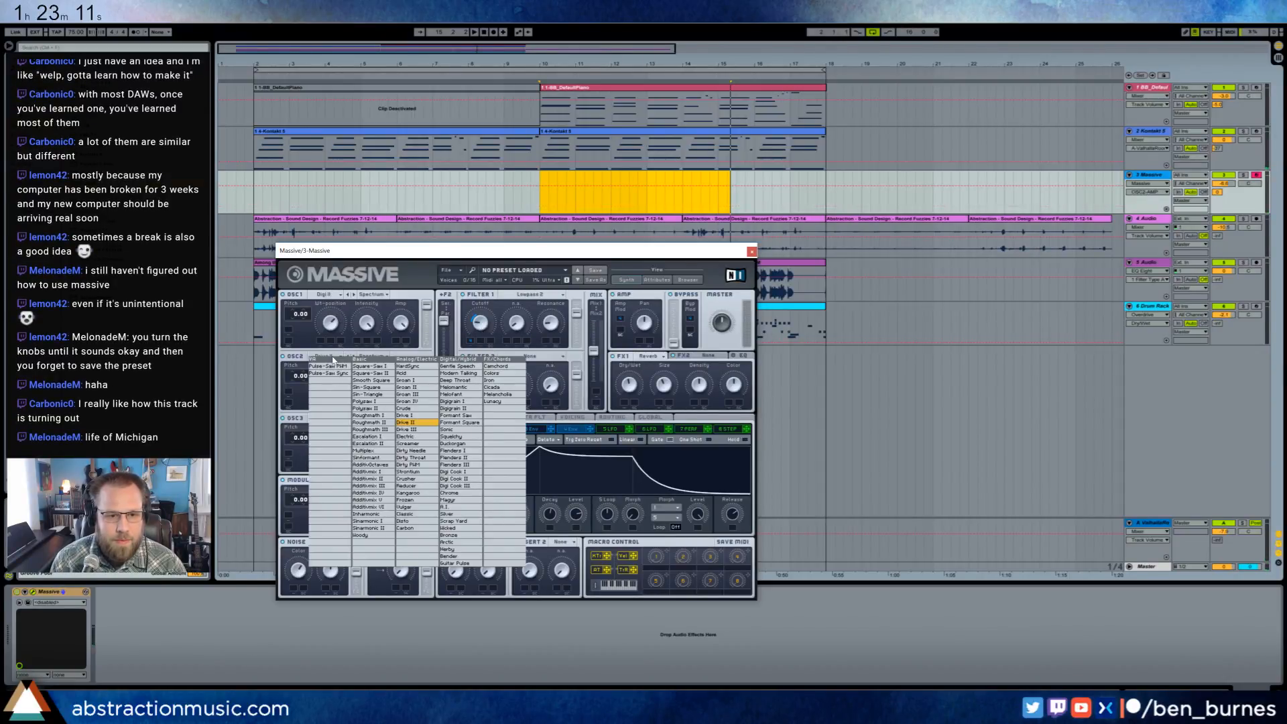
{"action": "left_click", "coordinate": [721, 344]}
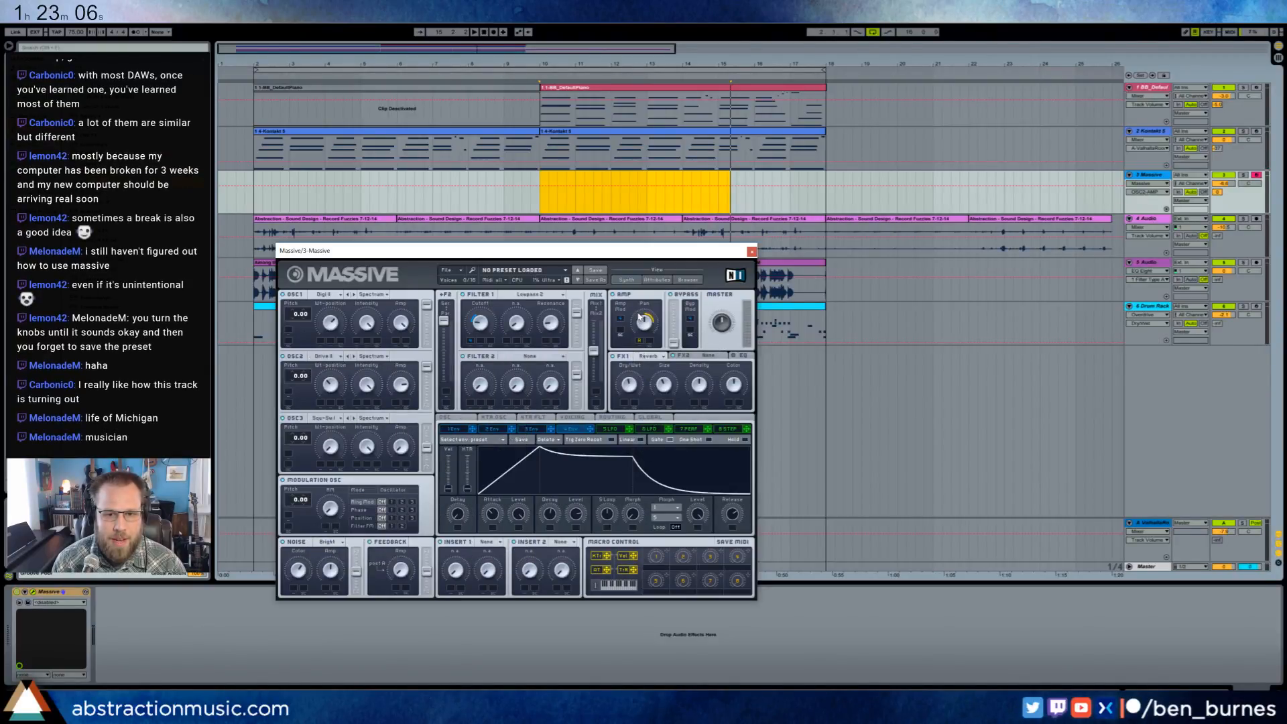
{"action": "left_click_drag", "start_coordinate": [646, 327], "coordinate": [641, 350]}
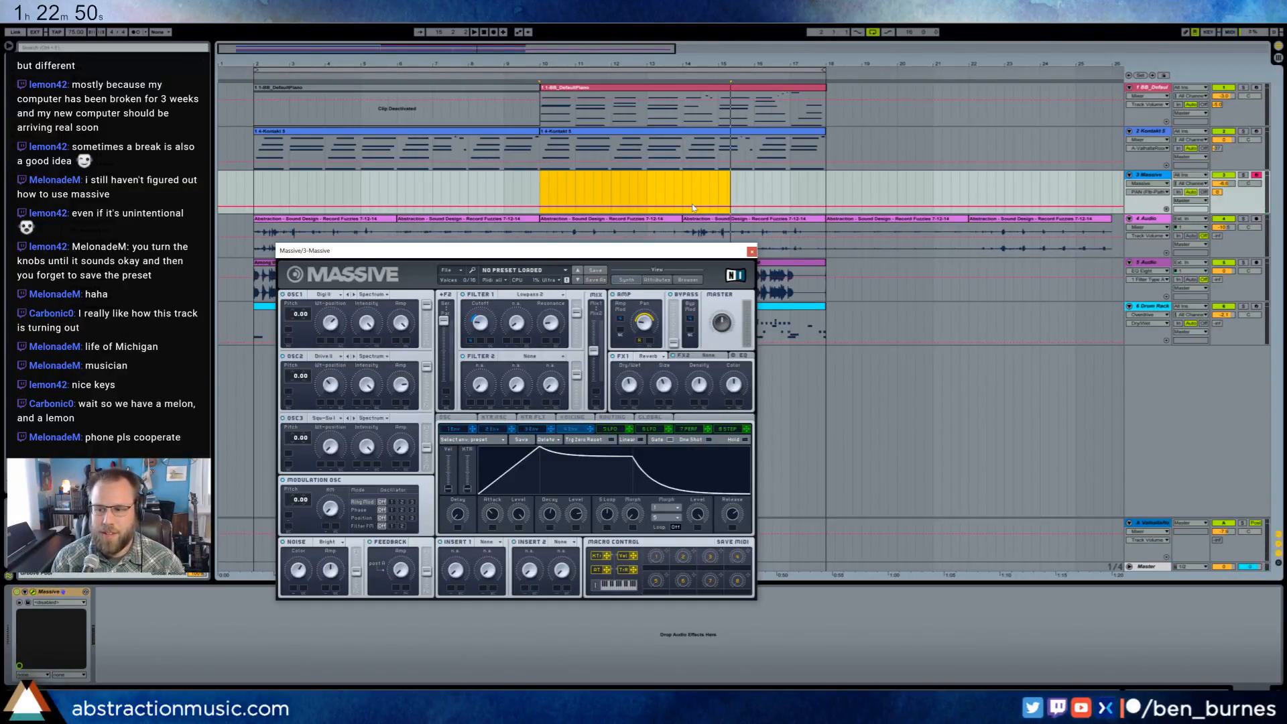
- Record a four-bar Massive part starting at bar 10 and duplicate it from bar 14
{"action": "left_click", "coordinate": [540, 191]}
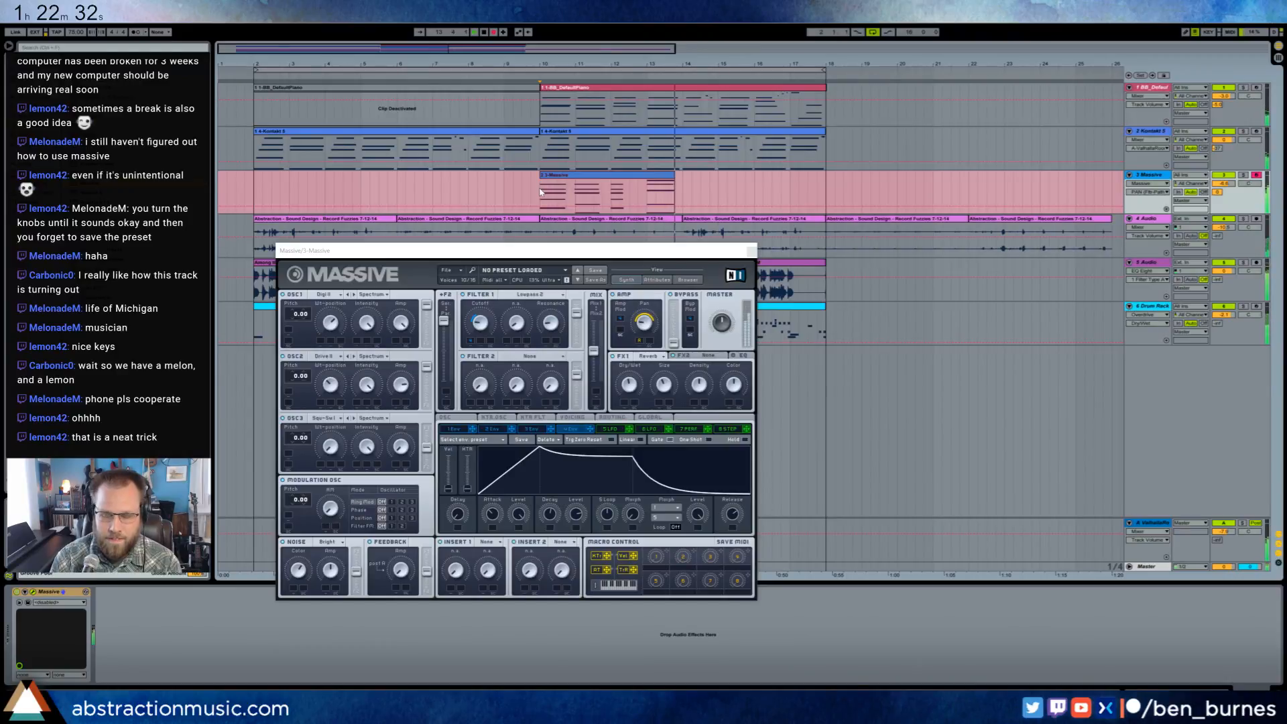
{"action": "key", "text": "space"}
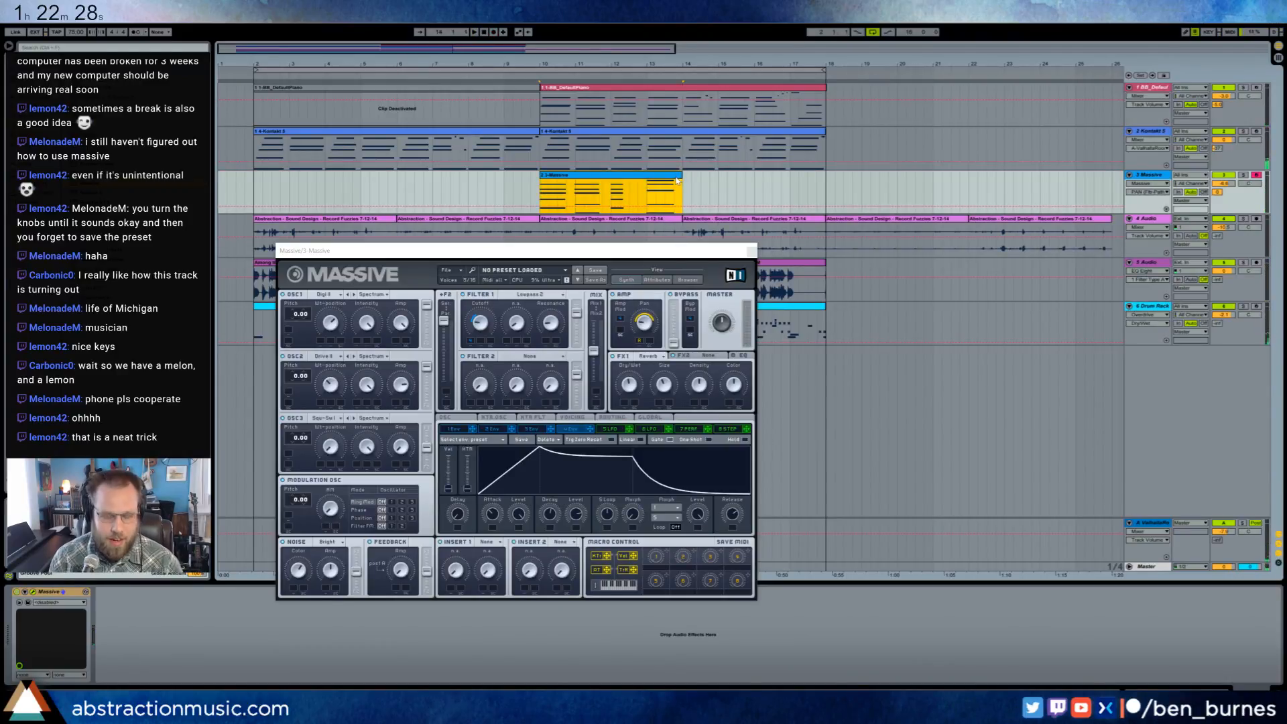
{"action": "key", "text": "ctrl+d"}
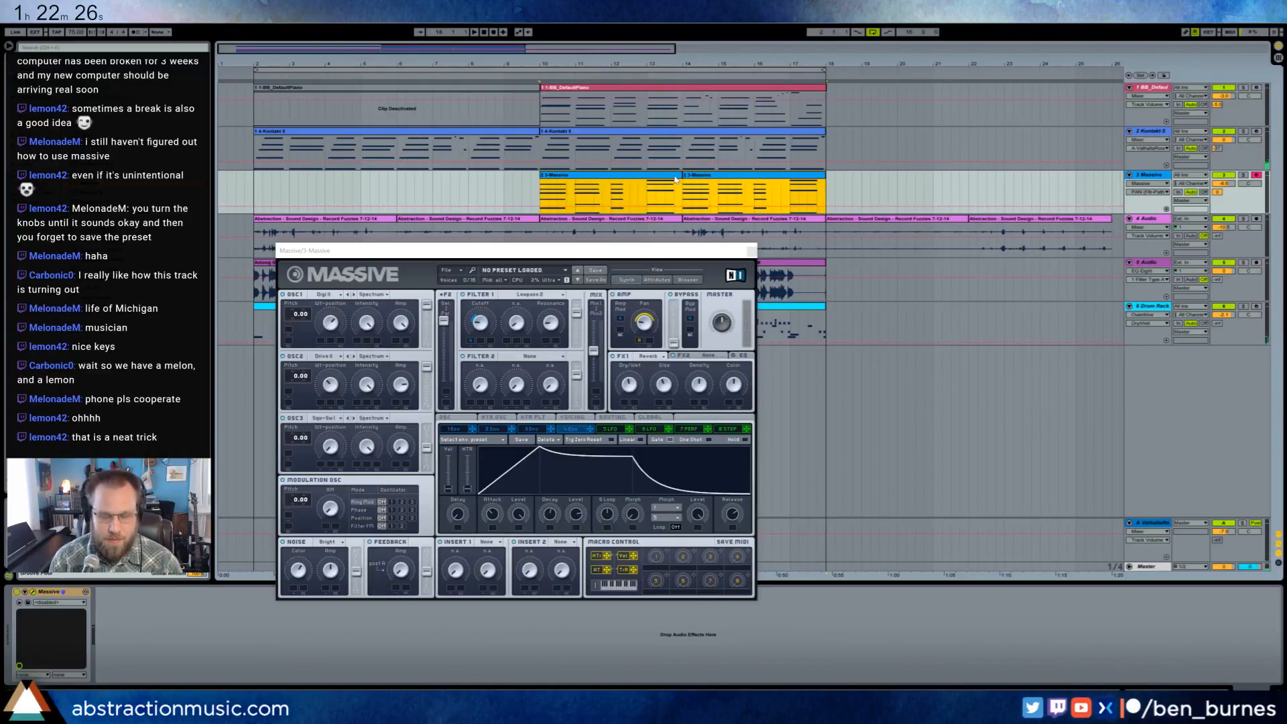
- Turn on looping for the first Massive clip and extend it over the duplicate to bar 18
{"action": "double_click", "coordinate": [674, 177]}
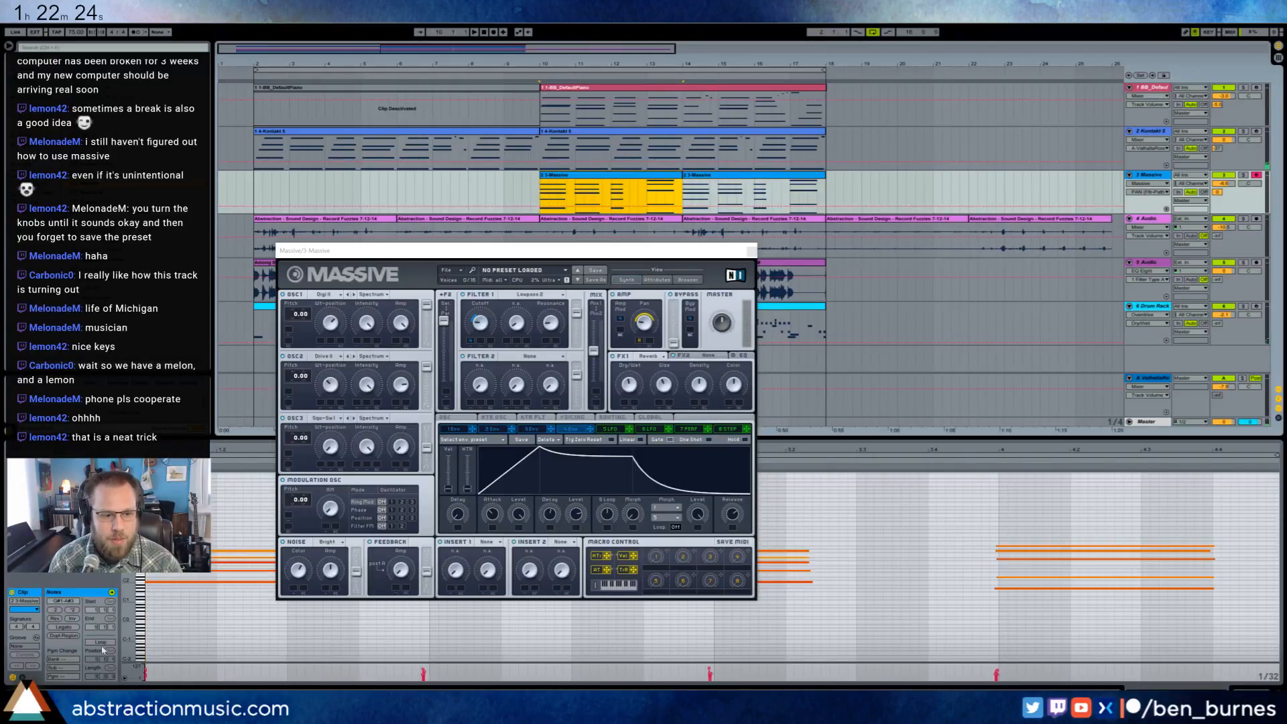
{"action": "left_click", "coordinate": [102, 644]}
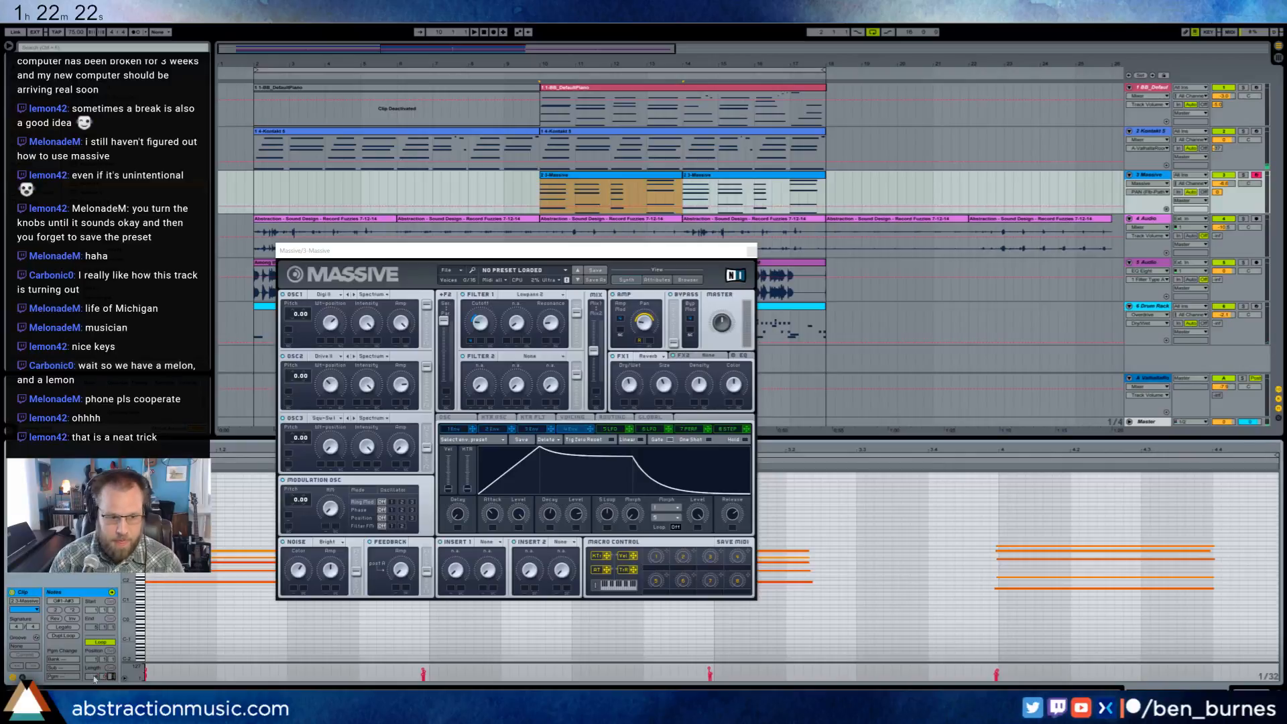
{"action": "left_click_drag", "start_coordinate": [679, 175], "coordinate": [827, 188]}
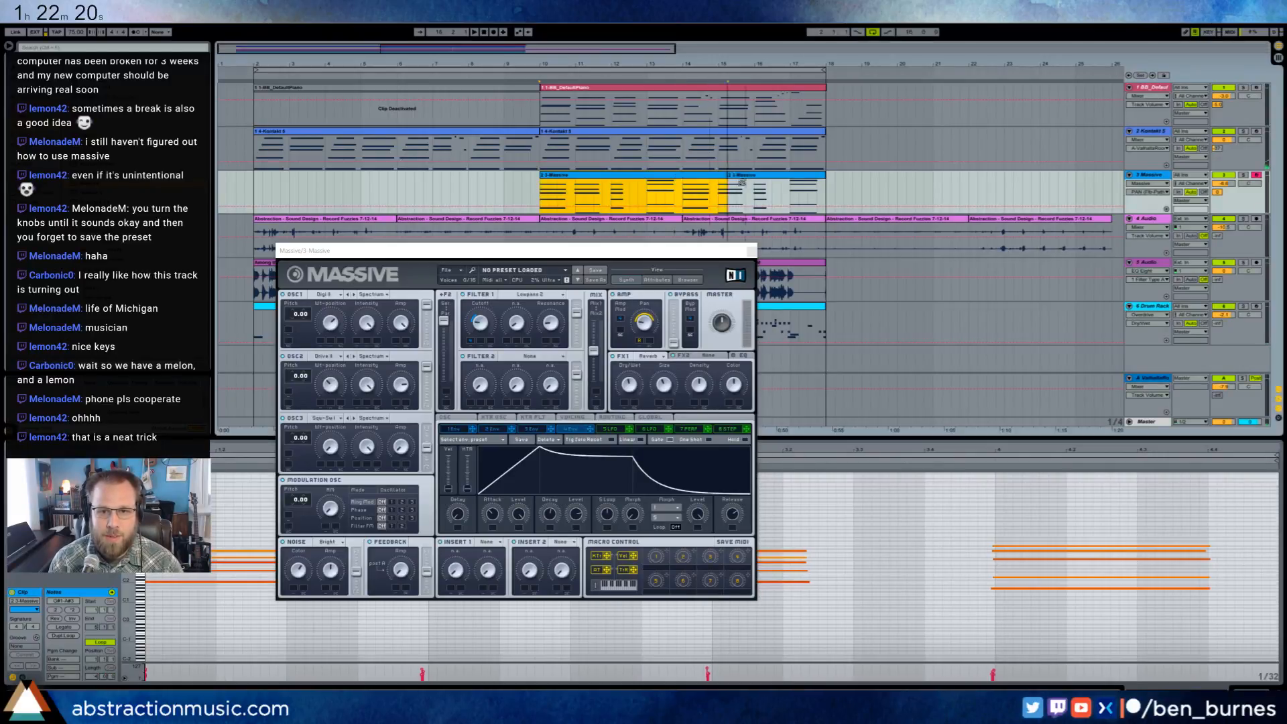
- Play the arrangement with the loop region set to bars 10 through 18
{"action": "key", "text": "space"}
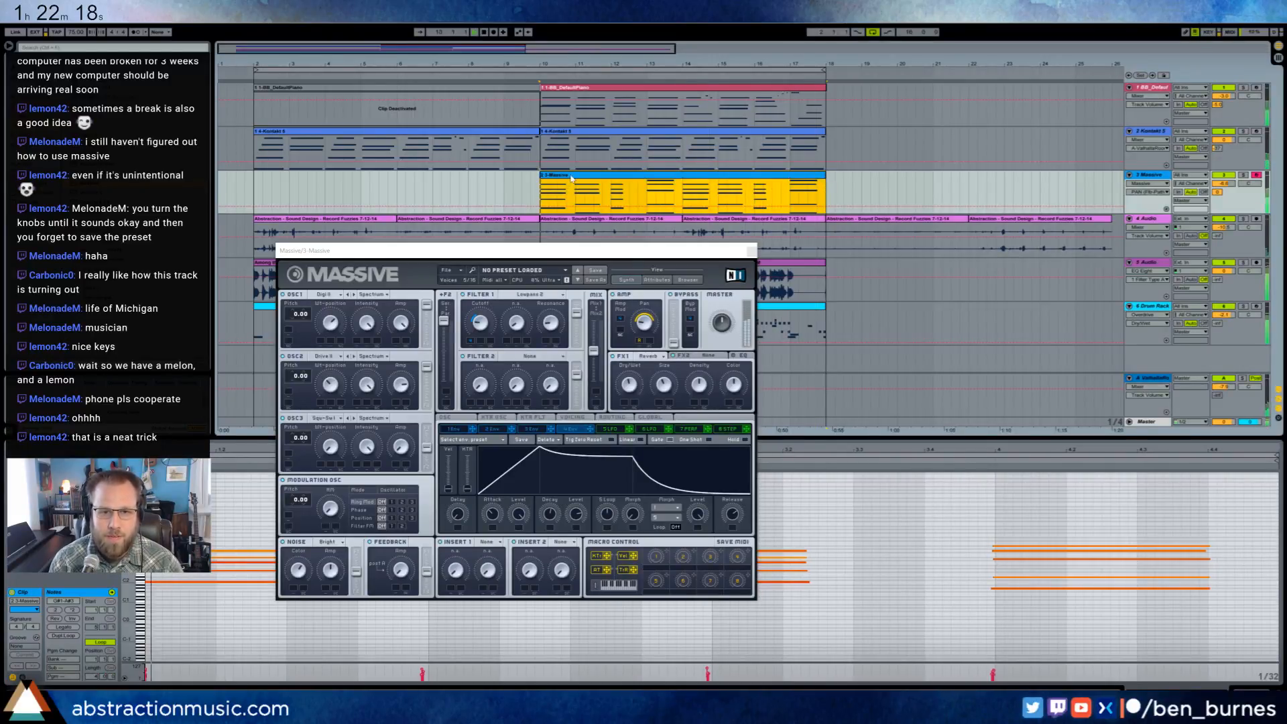
{"action": "key", "text": "ctrl+l"}
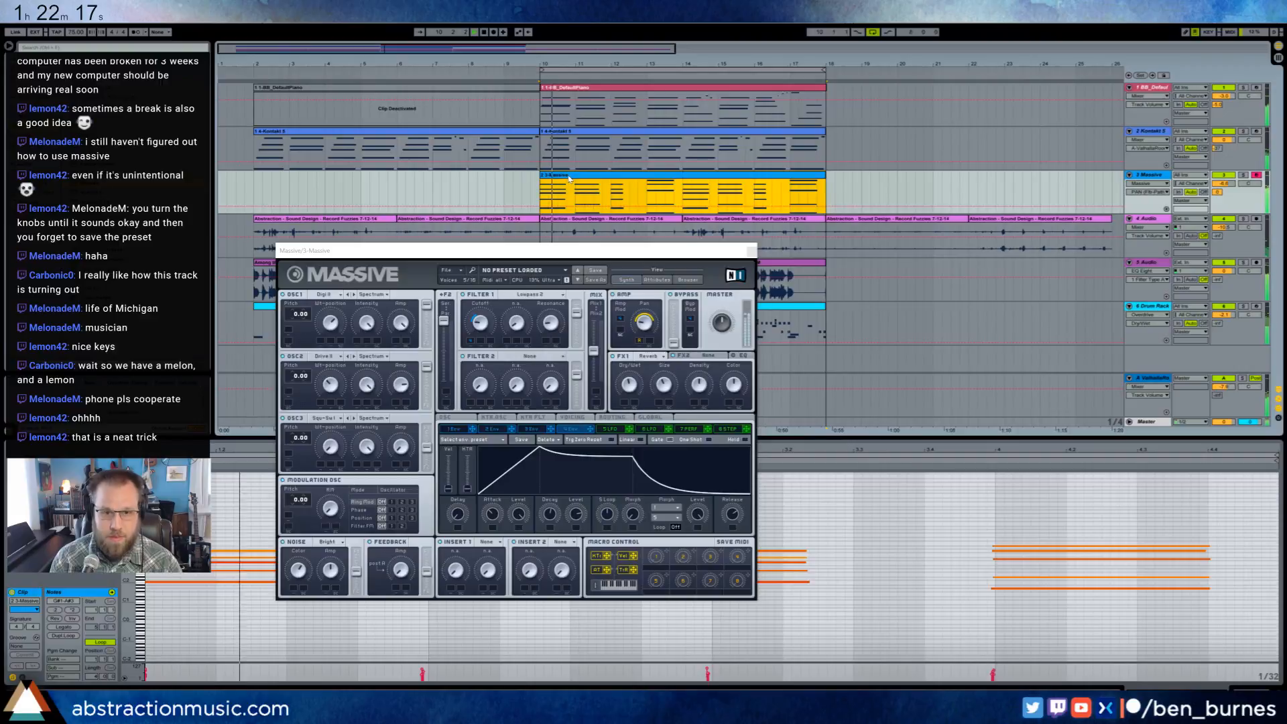
- Close Massive, quantize the last three chords of the Massive clip, and delete the final chord's top note
{"action": "left_click", "coordinate": [751, 251]}
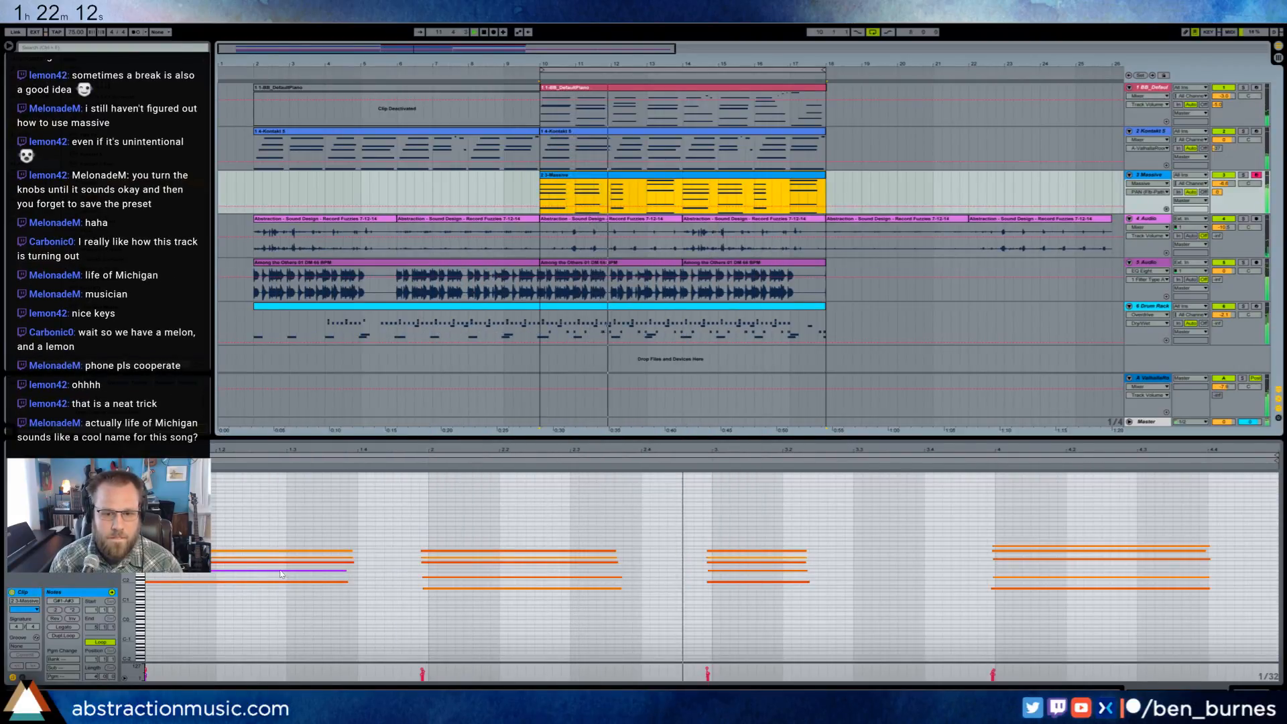
{"action": "left_click", "coordinate": [22, 677]}
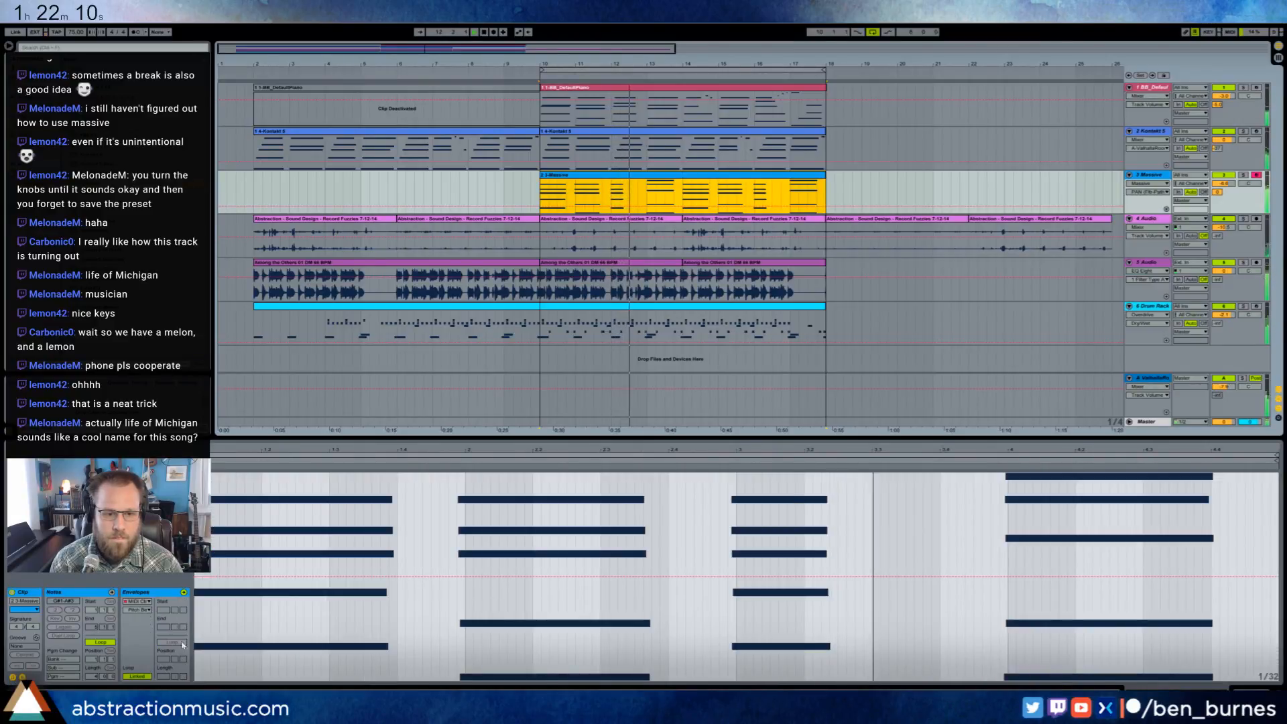
{"action": "left_click", "coordinate": [22, 677]}
{"action": "left_click_drag", "start_coordinate": [383, 605], "coordinate": [651, 535]}
{"action": "key", "text": "ctrl+u"}
{"action": "left_click_drag", "start_coordinate": [675, 602], "coordinate": [852, 536]}
{"action": "key", "text": "ctrl+u"}
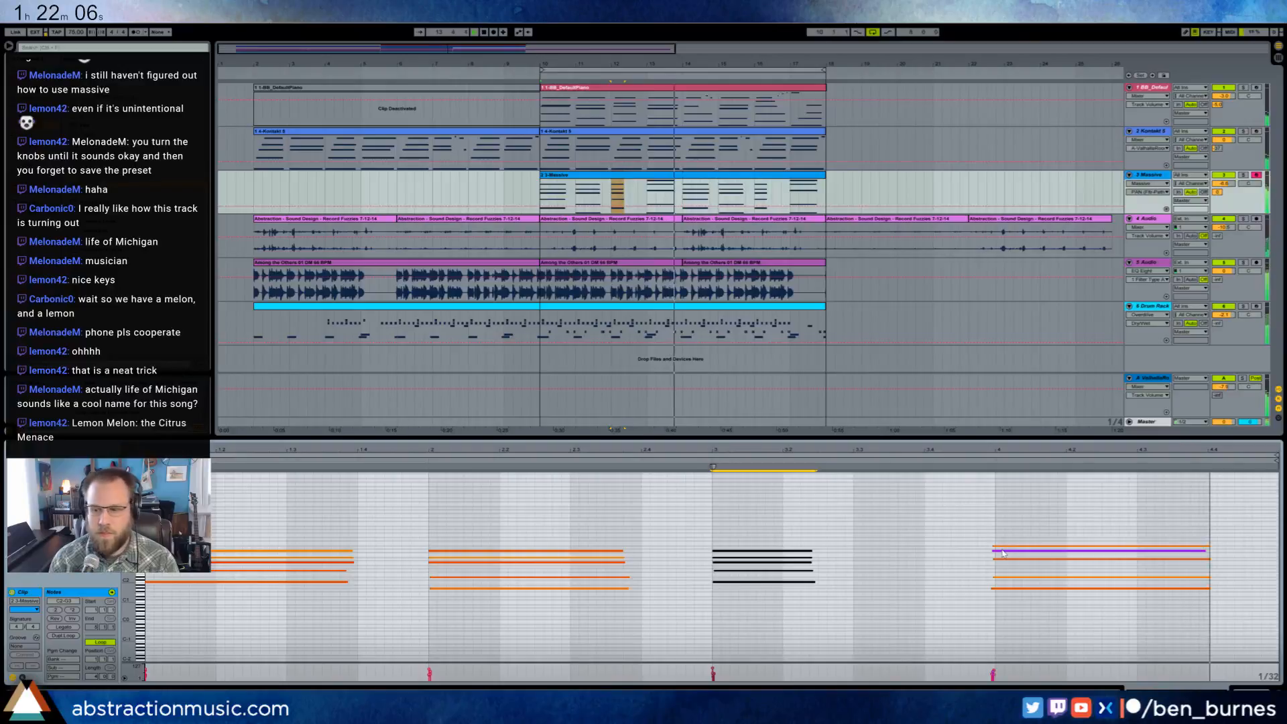
{"action": "left_click_drag", "start_coordinate": [972, 541], "coordinate": [1068, 639]}
{"action": "key", "text": "ctrl+u"}
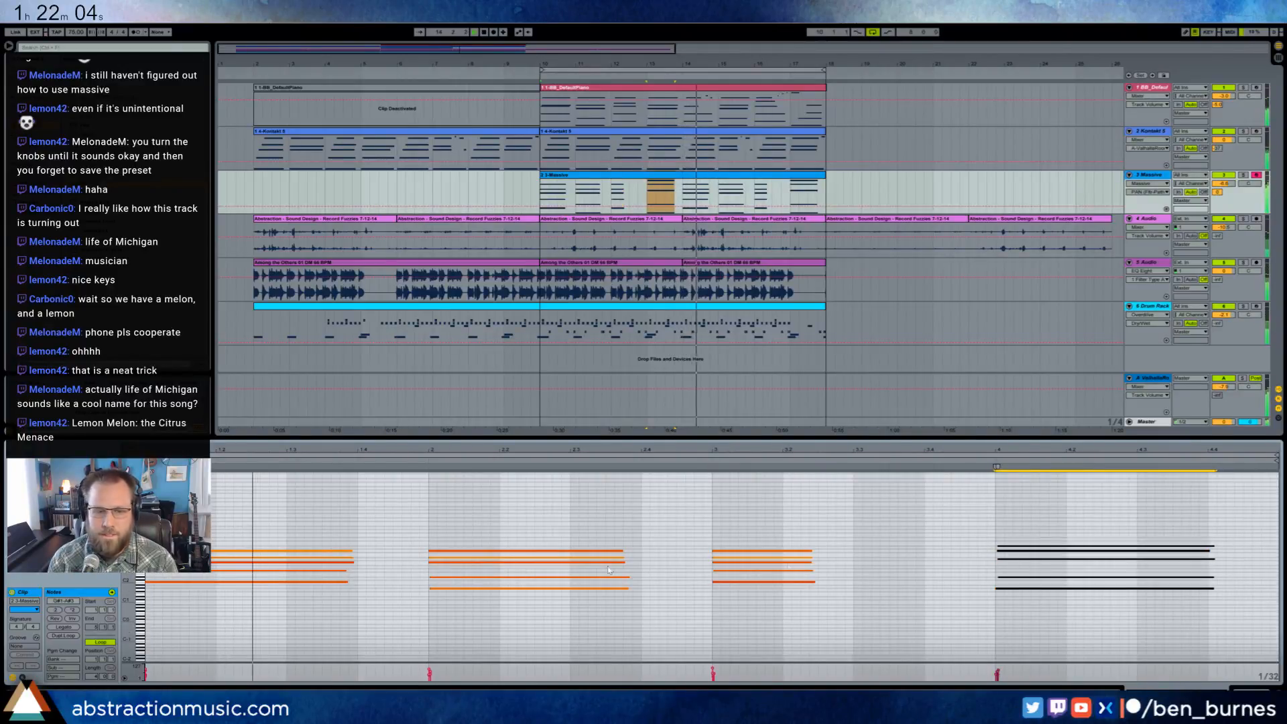
{"action": "left_click", "coordinate": [1038, 543]}
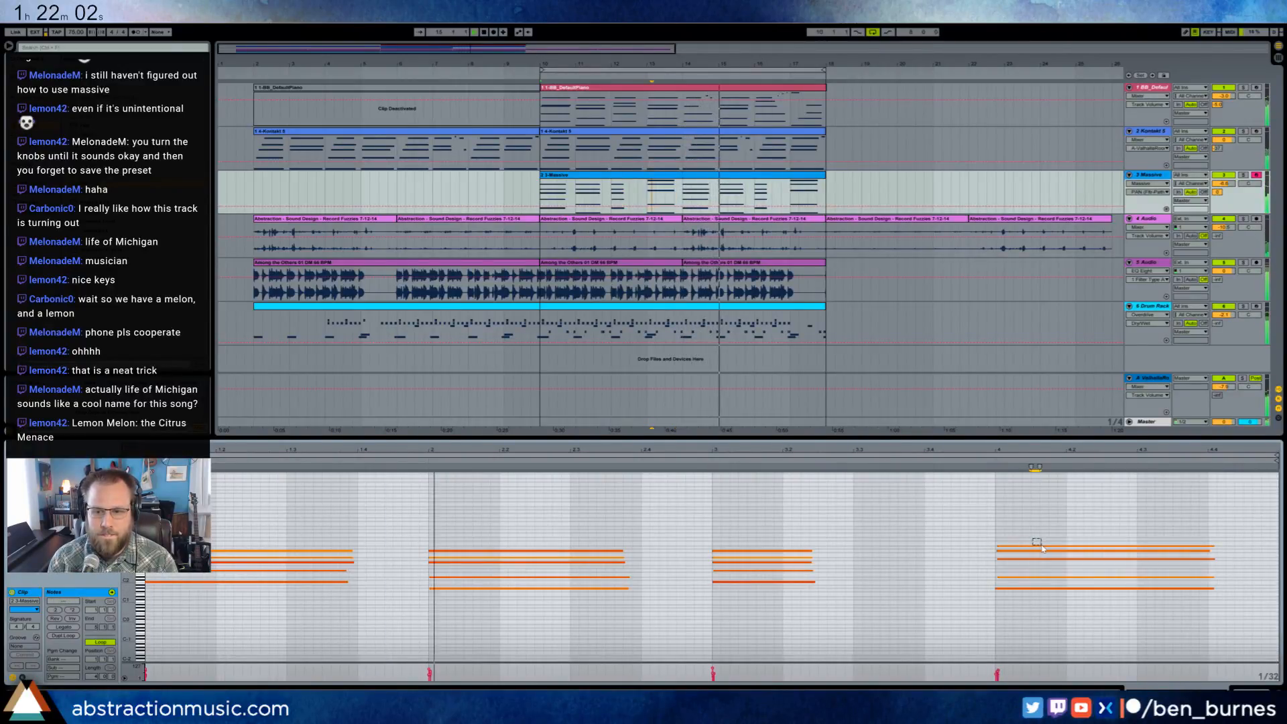
{"action": "double_click", "coordinate": [1037, 546]}
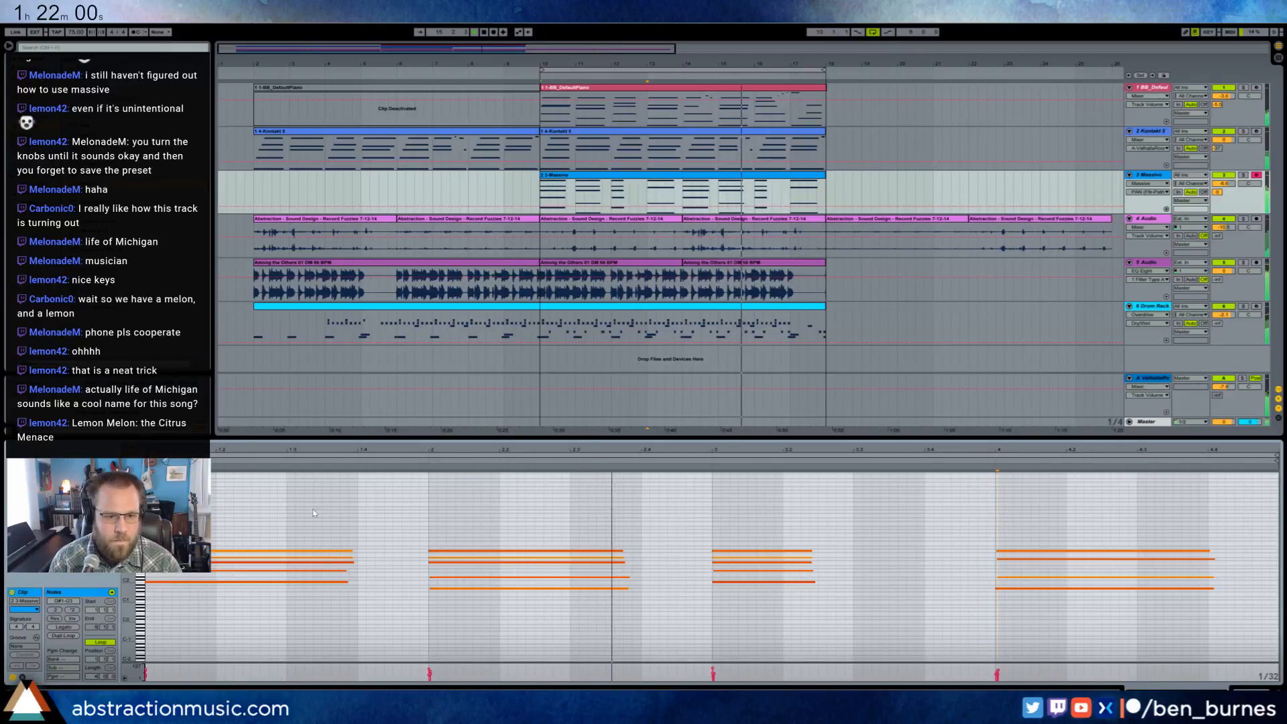
- In the clip's hold pedal envelope, hold the pedal through the first chord and release it slightly before each following chord and the clip's end
{"action": "left_click", "coordinate": [23, 677]}
{"action": "left_click", "coordinate": [137, 610]}
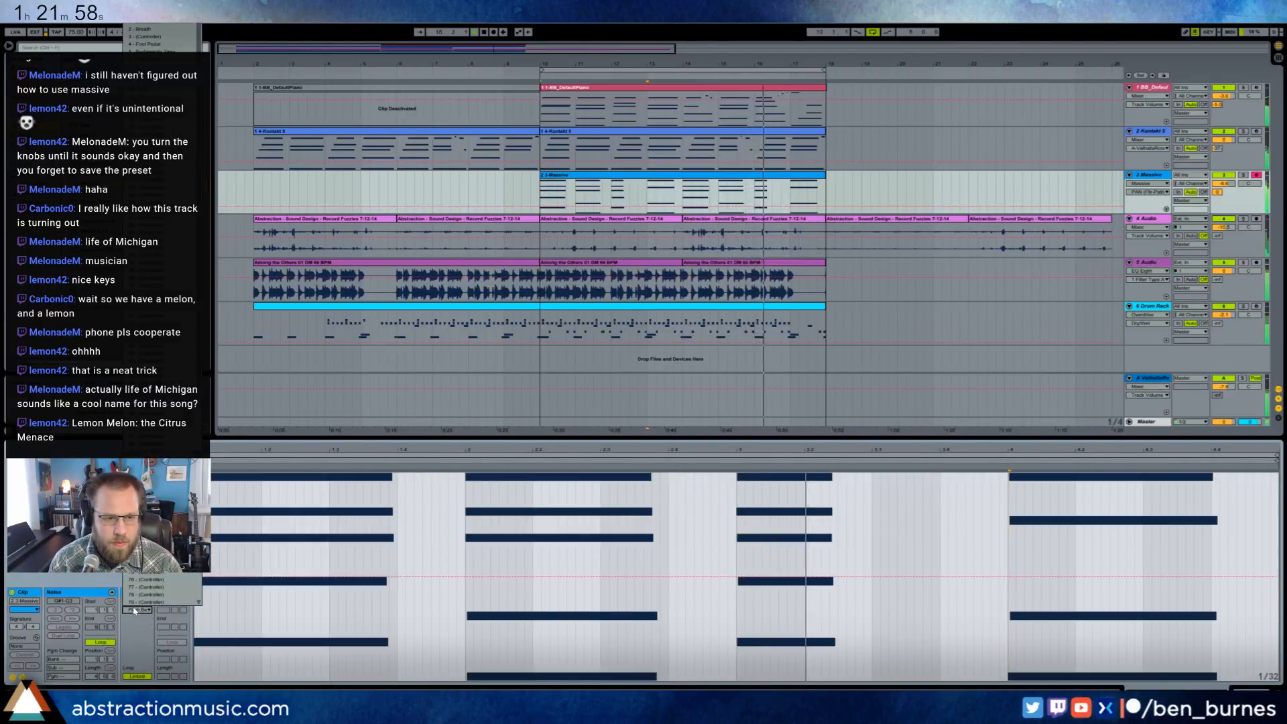
{"action": "left_click", "coordinate": [148, 489]}
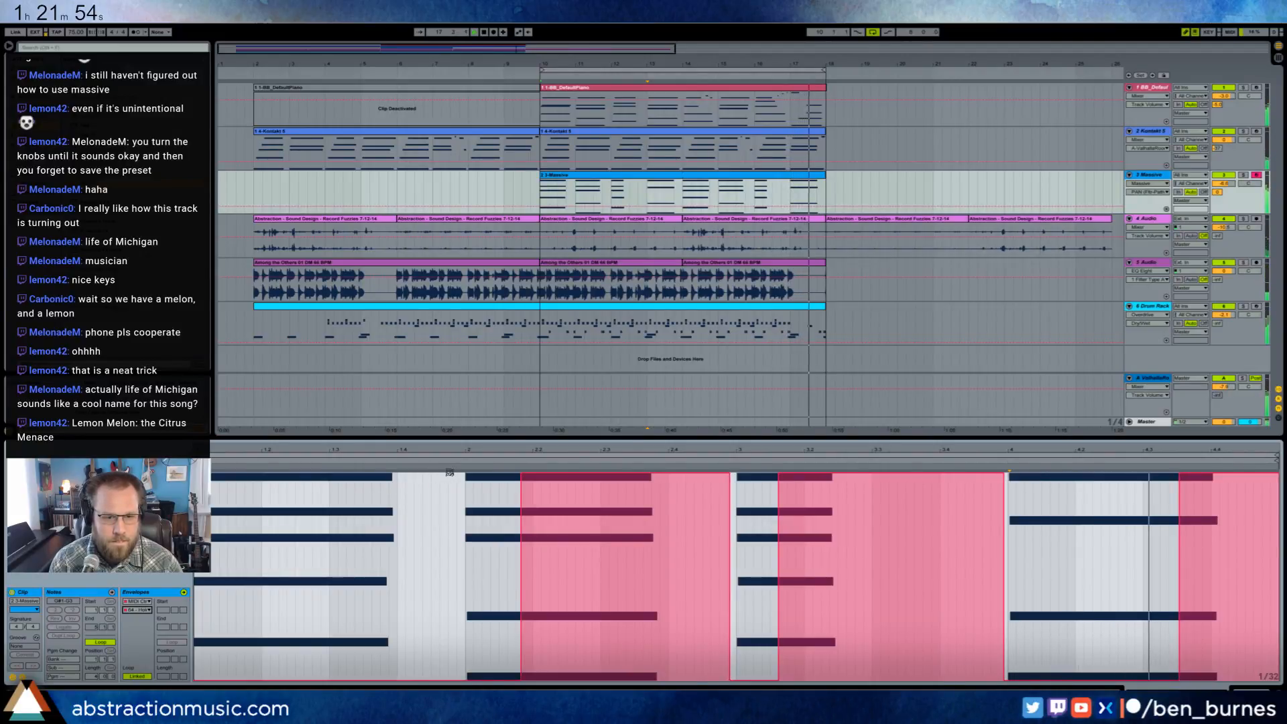
{"action": "left_click_drag", "start_coordinate": [443, 471], "coordinate": [194, 472]}
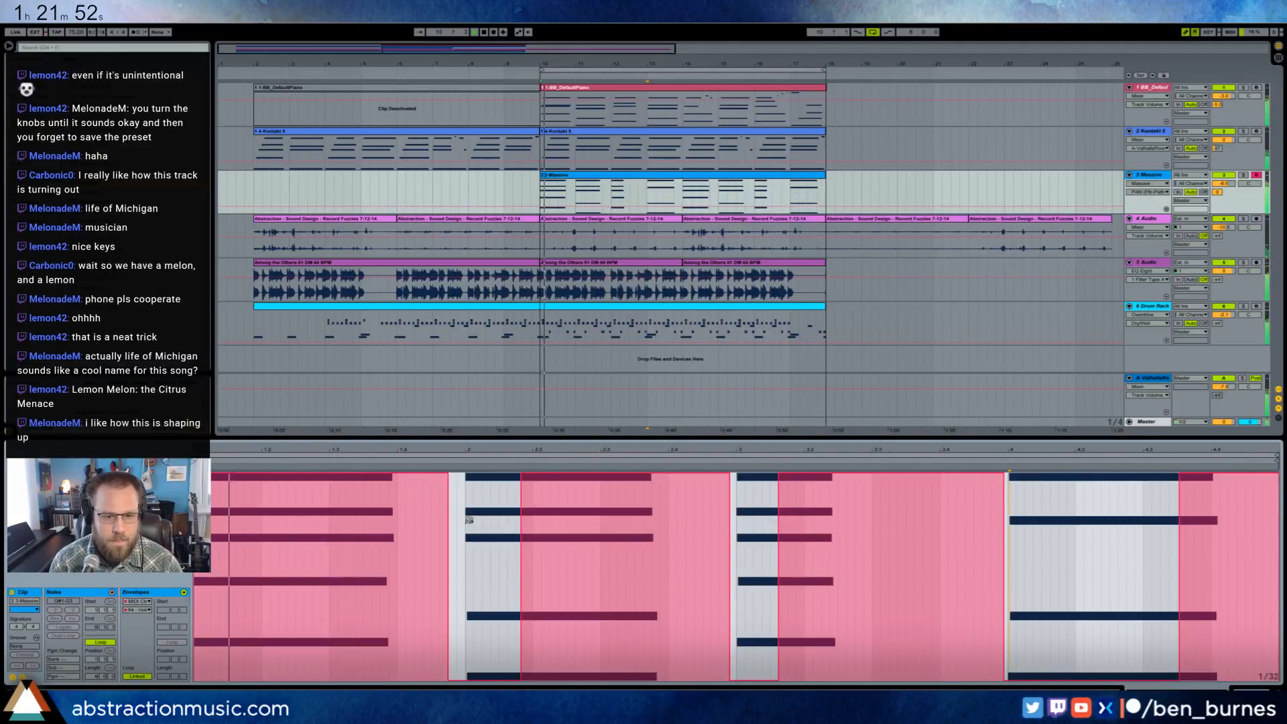
{"action": "left_click", "coordinate": [454, 476]}
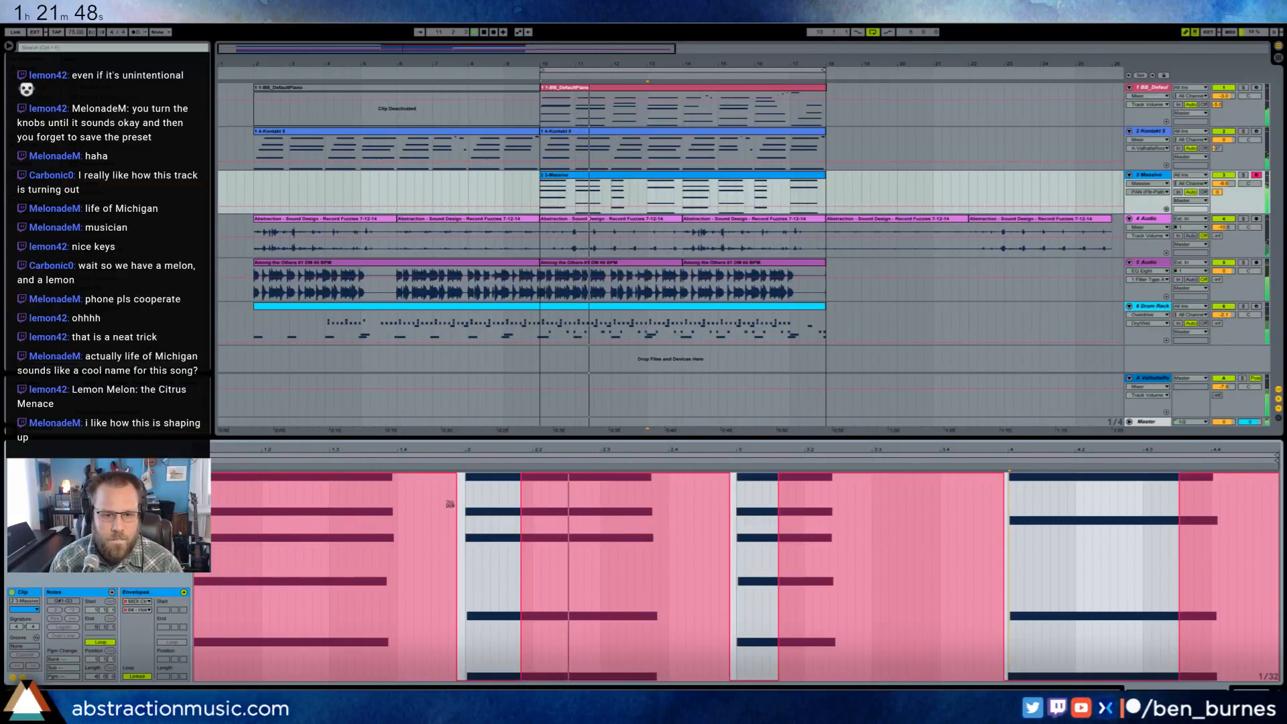
{"action": "left_click", "coordinate": [454, 678]}
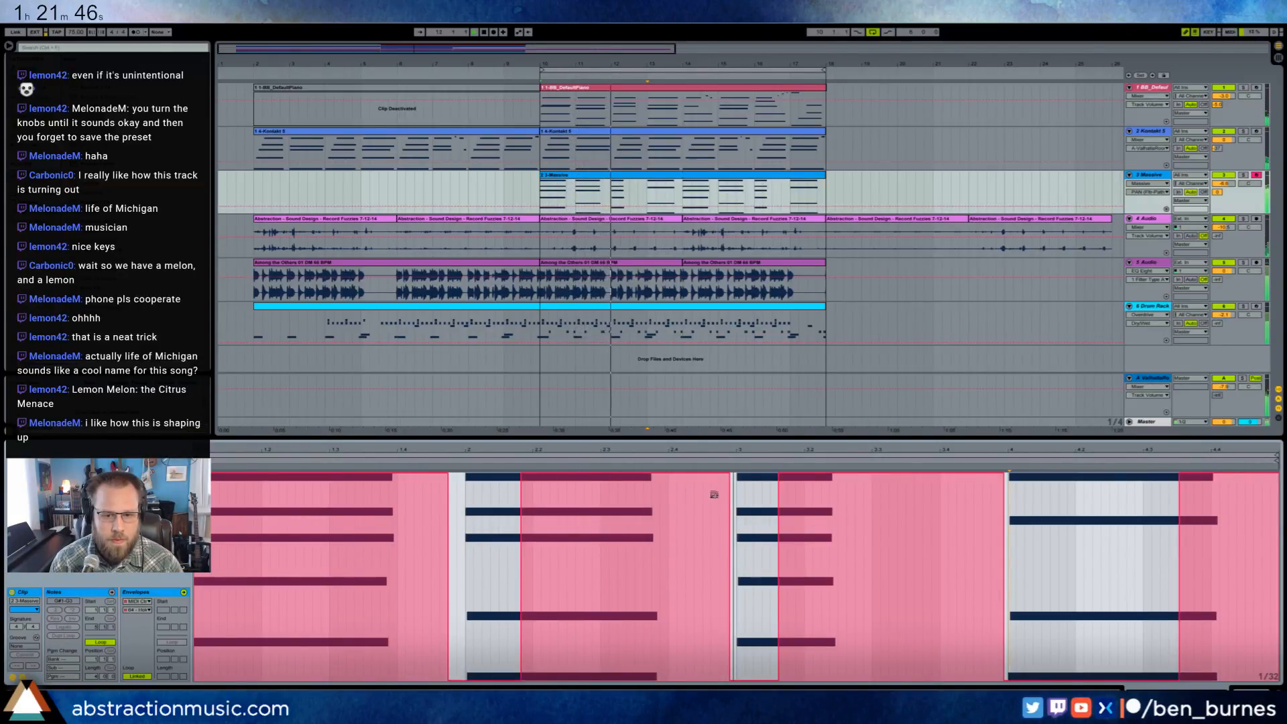
{"action": "left_click", "coordinate": [725, 679]}
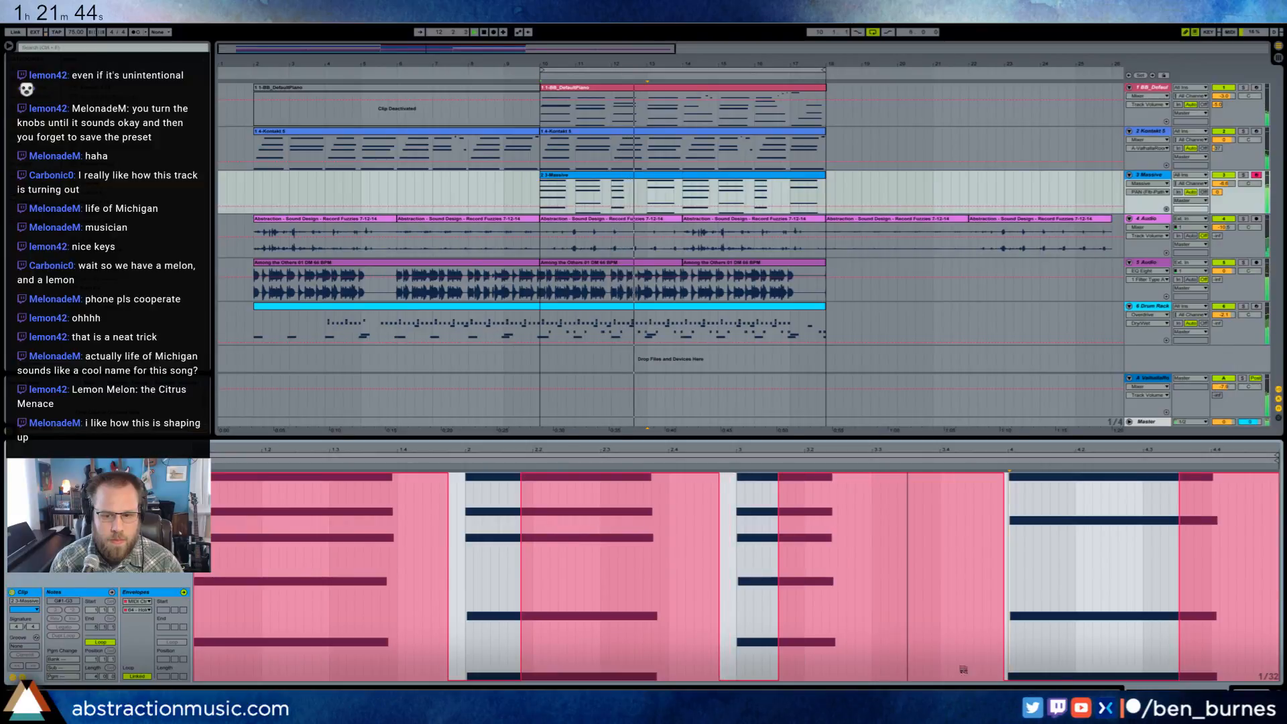
{"action": "left_click", "coordinate": [997, 678]}
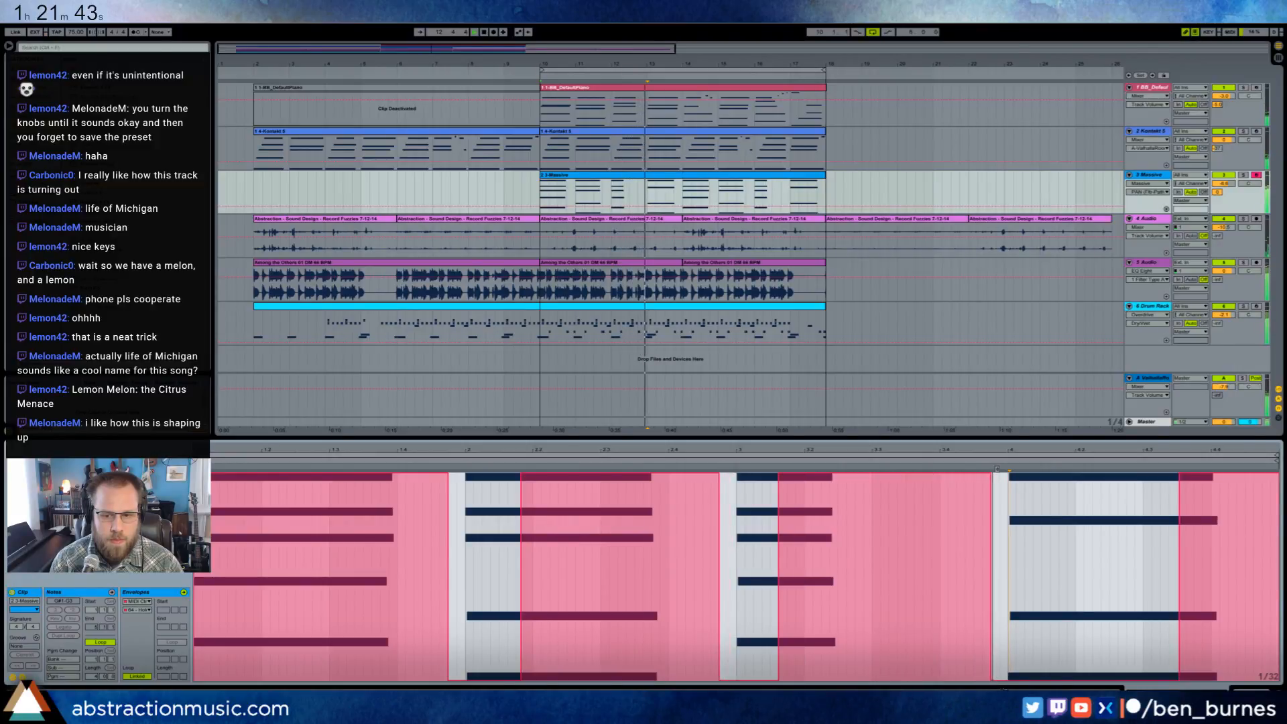
{"action": "left_click", "coordinate": [1275, 678]}
{"action": "left_click_drag", "start_coordinate": [1276, 681], "coordinate": [1249, 679]}
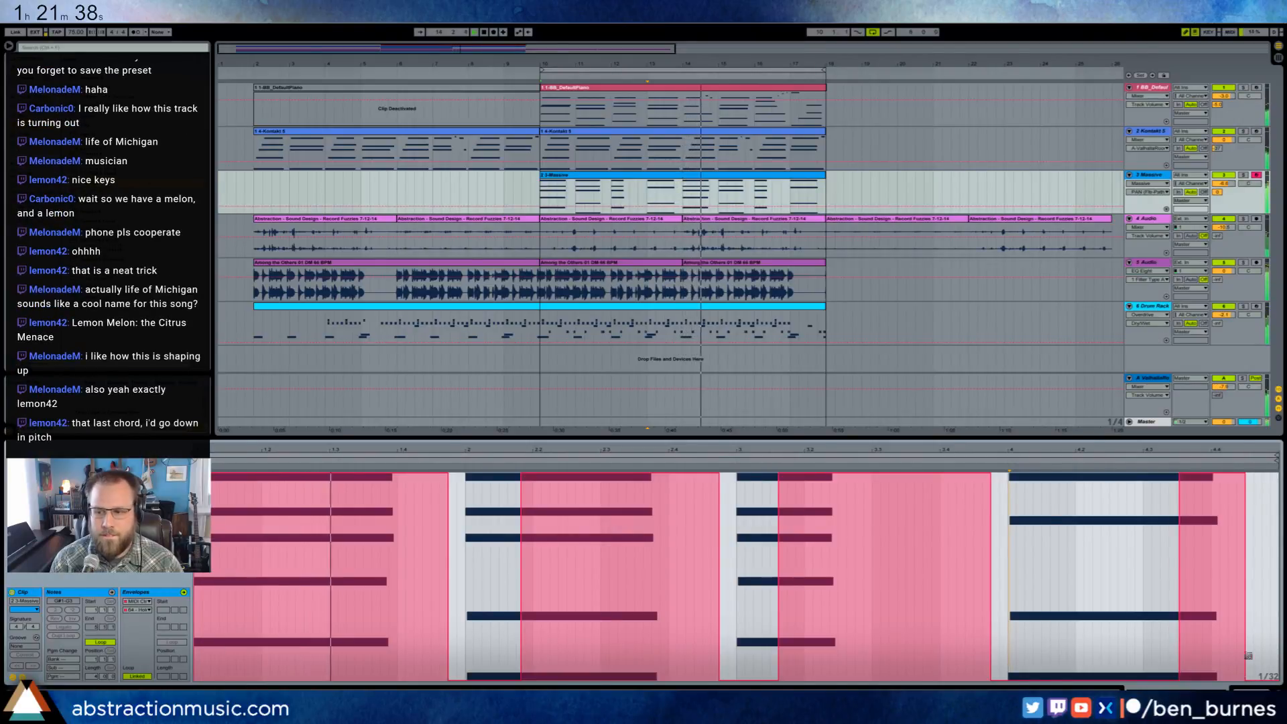
{"action": "left_click", "coordinate": [22, 677]}
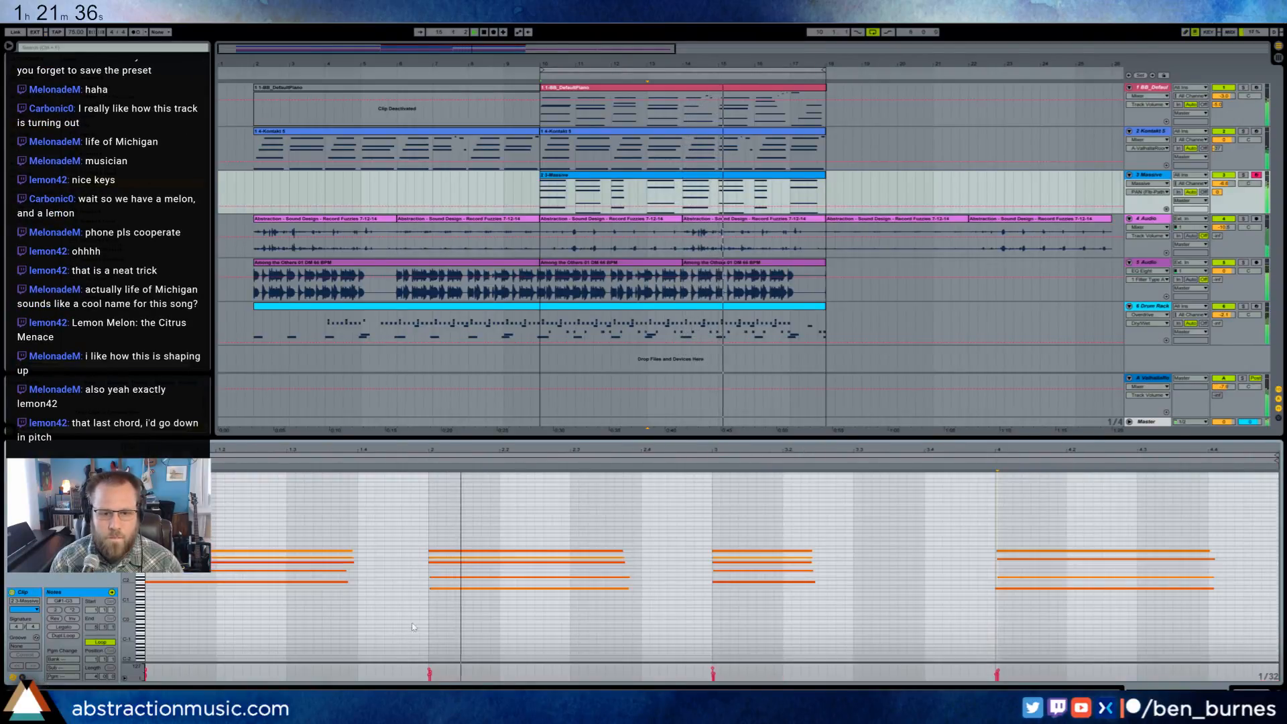
- Repitch the clip's last chord, lowering its two upper notes and raising its bottom note, and play from just before it
{"action": "key", "text": "space"}
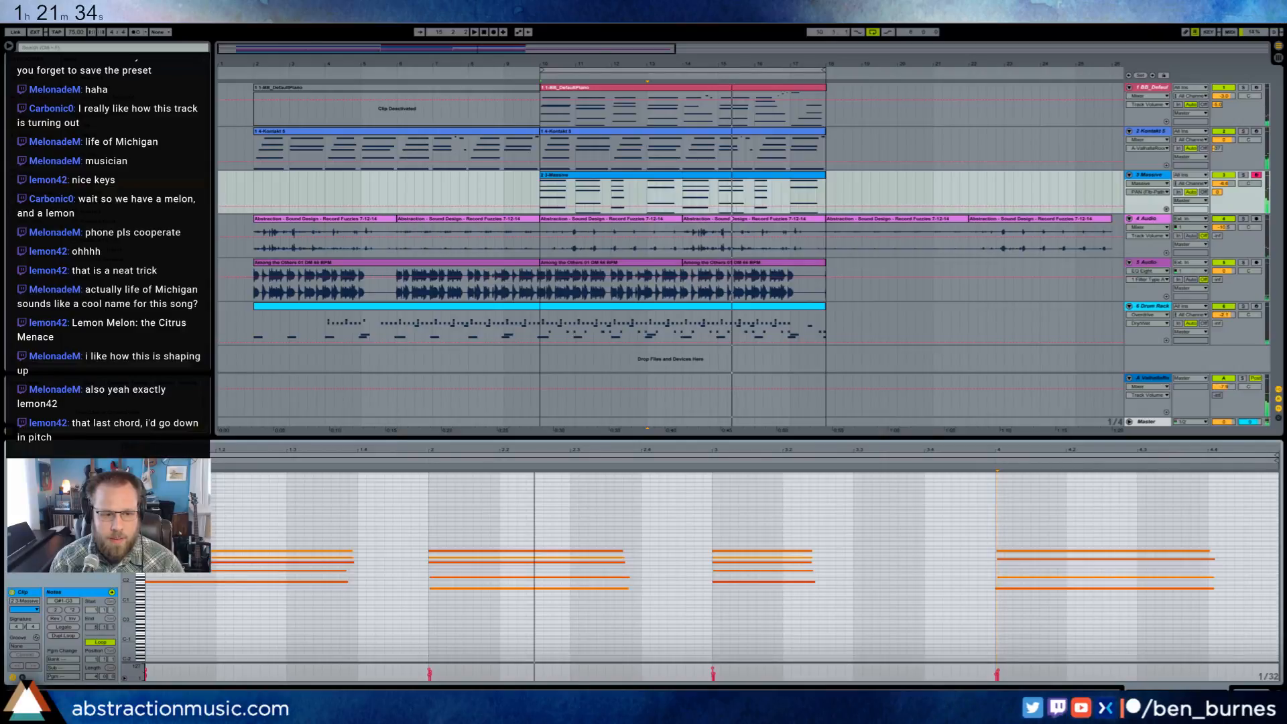
{"action": "left_click_drag", "start_coordinate": [129, 564], "coordinate": [160, 565]}
{"action": "left_click_drag", "start_coordinate": [1059, 516], "coordinate": [1046, 635]}
{"action": "key", "text": "Down"}
{"action": "key", "text": "Down"}
{"action": "key", "text": "Down"}
{"action": "key", "text": "Down"}
{"action": "key", "text": "Up"}
{"action": "key", "text": "Up"}
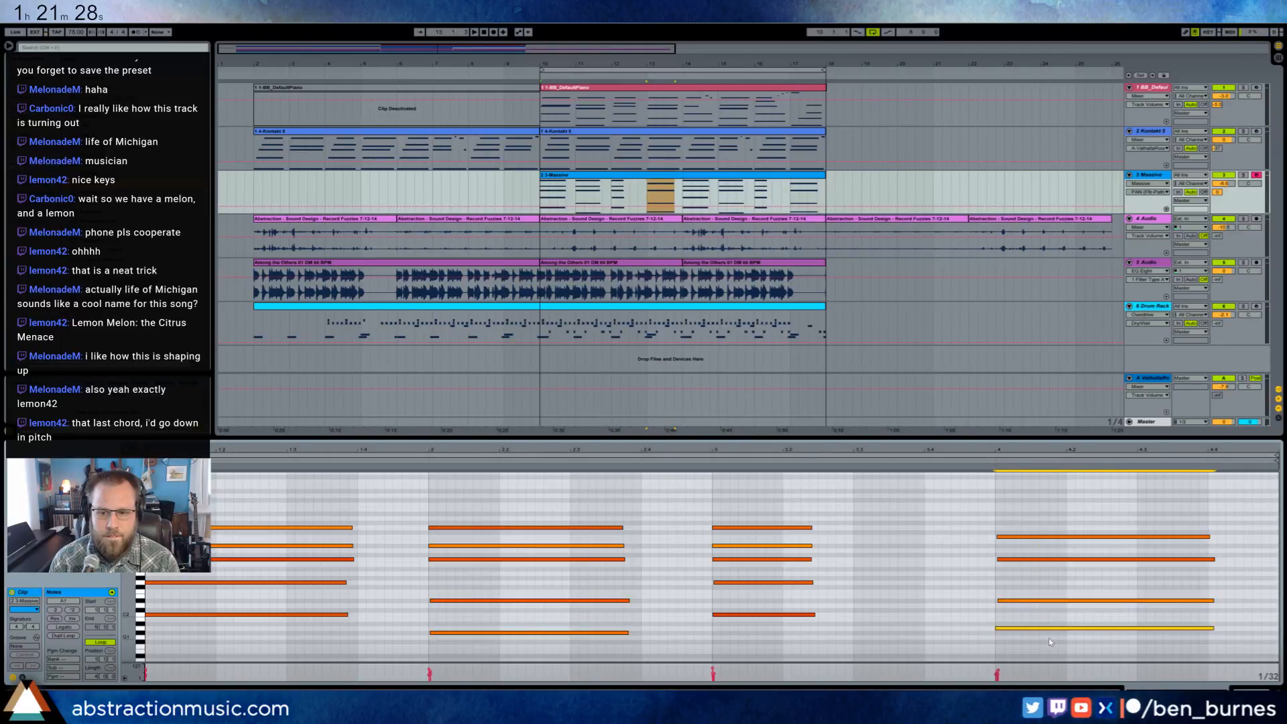
{"action": "left_click", "coordinate": [988, 468]}
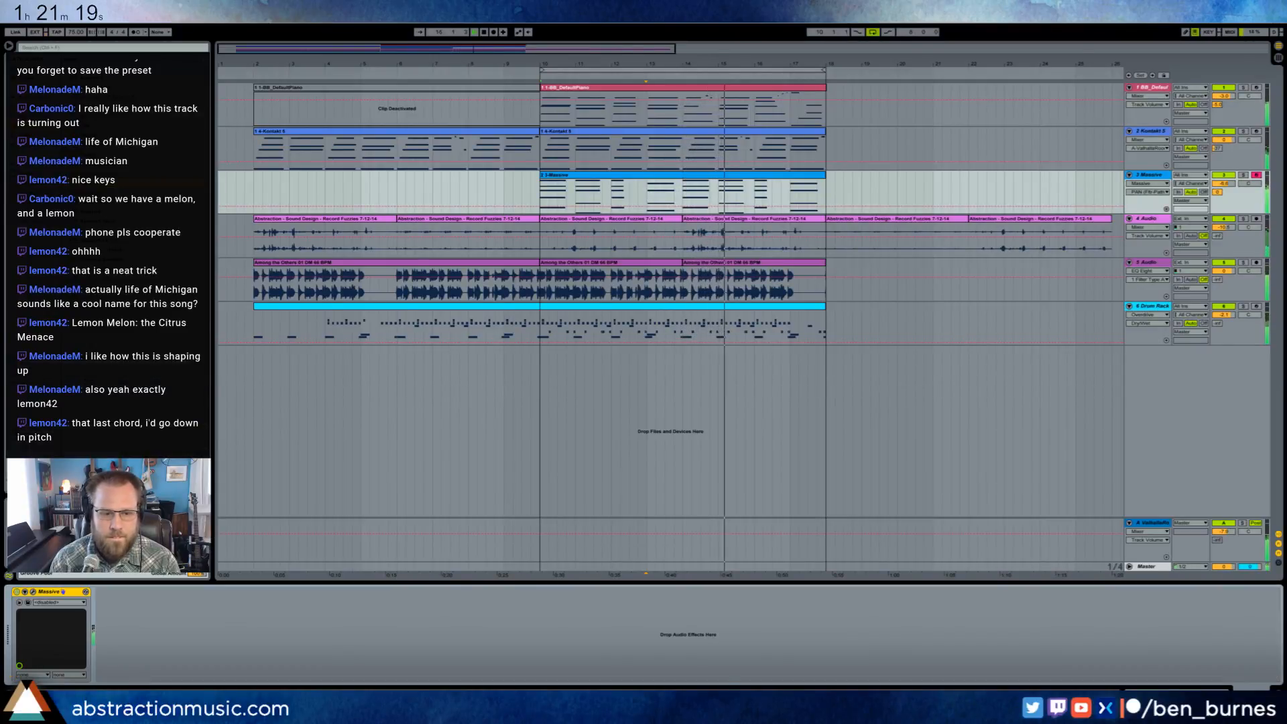
- Adjust filter 1's cutoff and resonance in Massive and set a modulation range on oscillator 1's wavetable position
{"action": "key", "text": "shift+Tab"}
{"action": "left_click", "coordinate": [33, 592]}
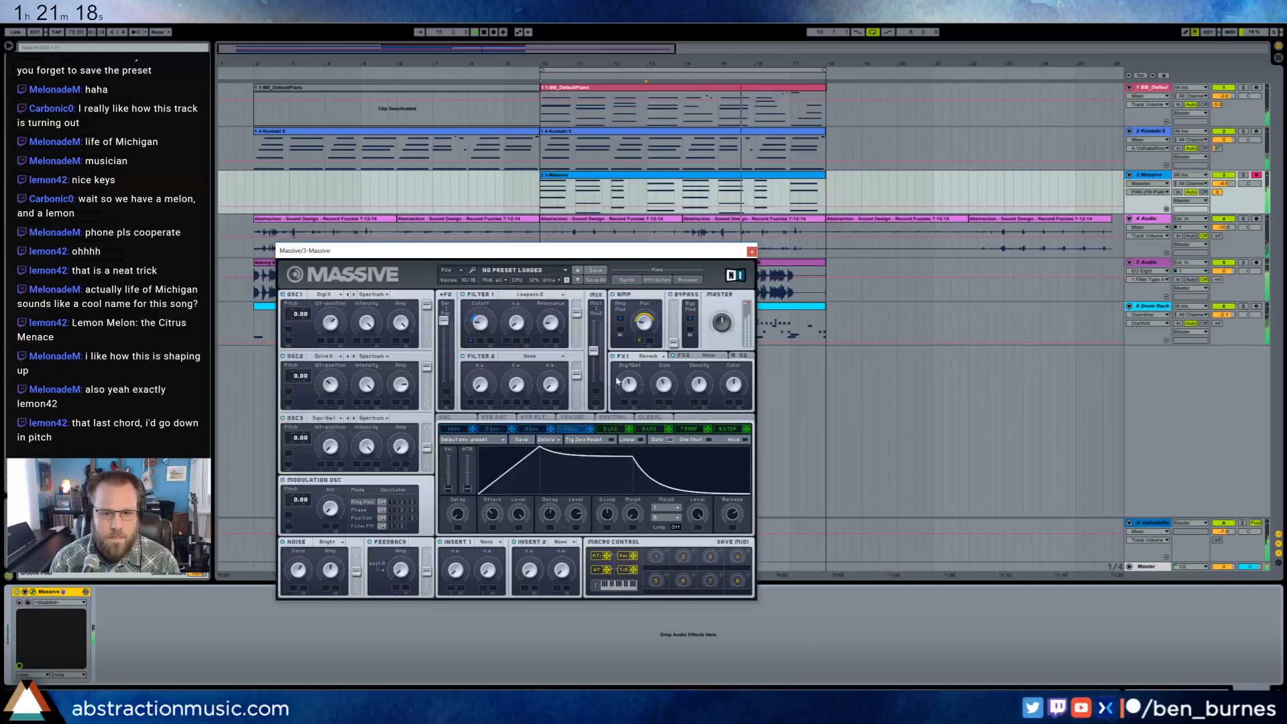
{"action": "left_click", "coordinate": [484, 330]}
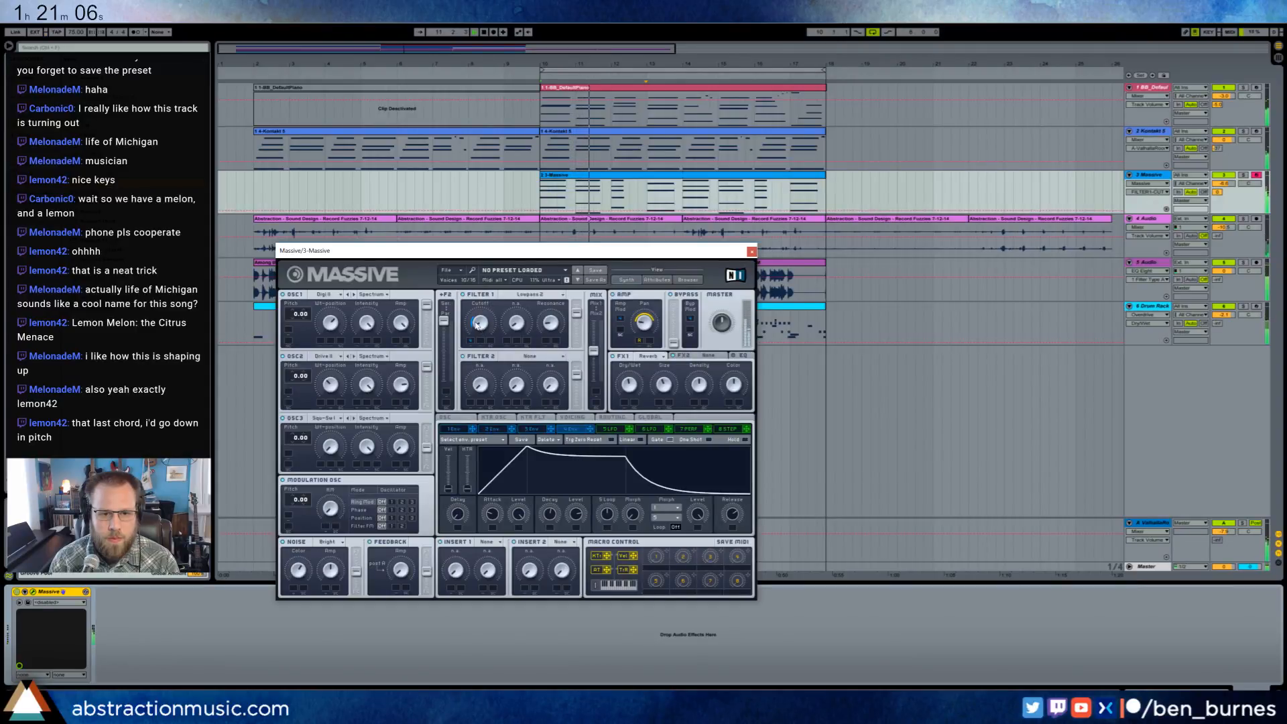
{"action": "left_click_drag", "start_coordinate": [475, 328], "coordinate": [476, 325]}
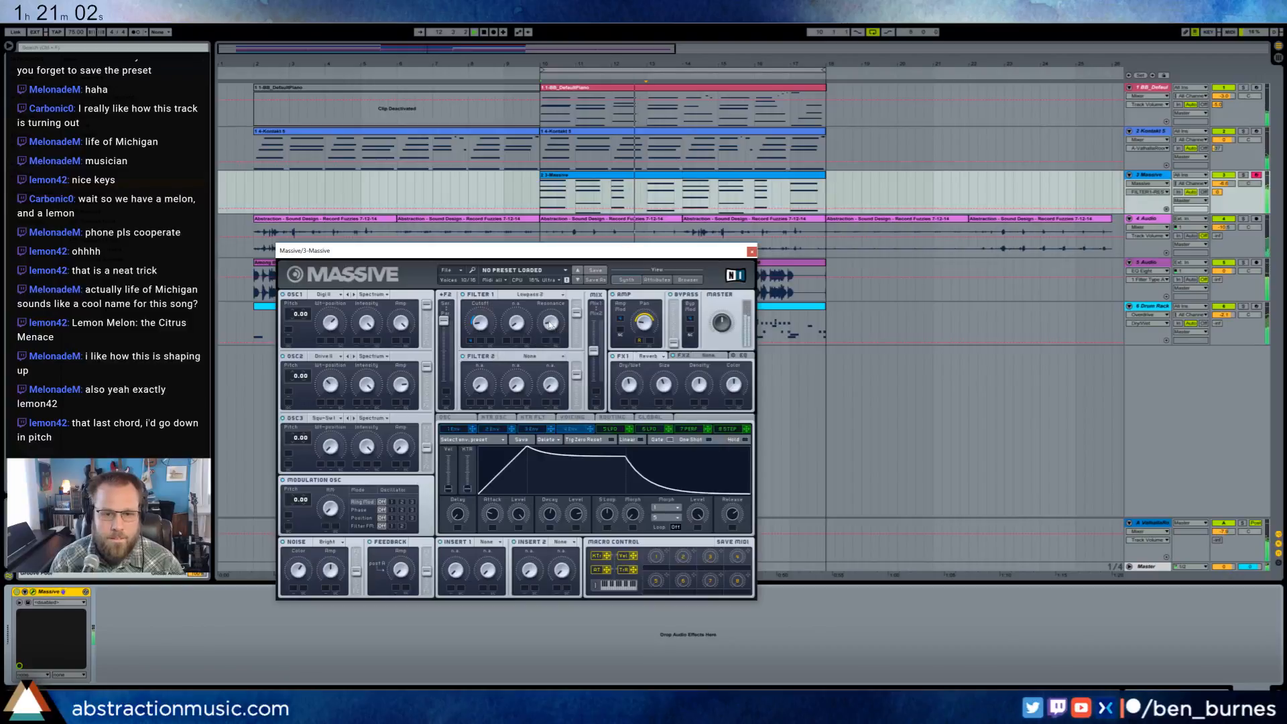
{"action": "left_click_drag", "start_coordinate": [550, 324], "coordinate": [550, 327]}
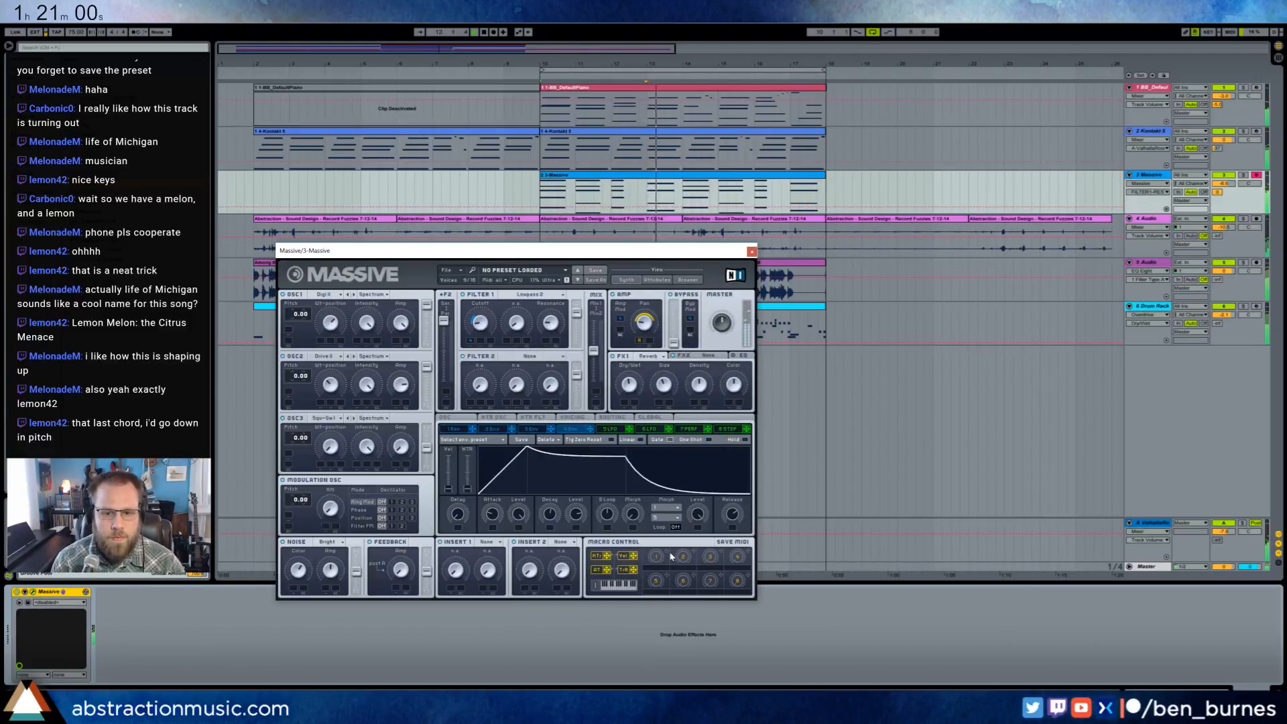
{"action": "left_click", "coordinate": [332, 322]}
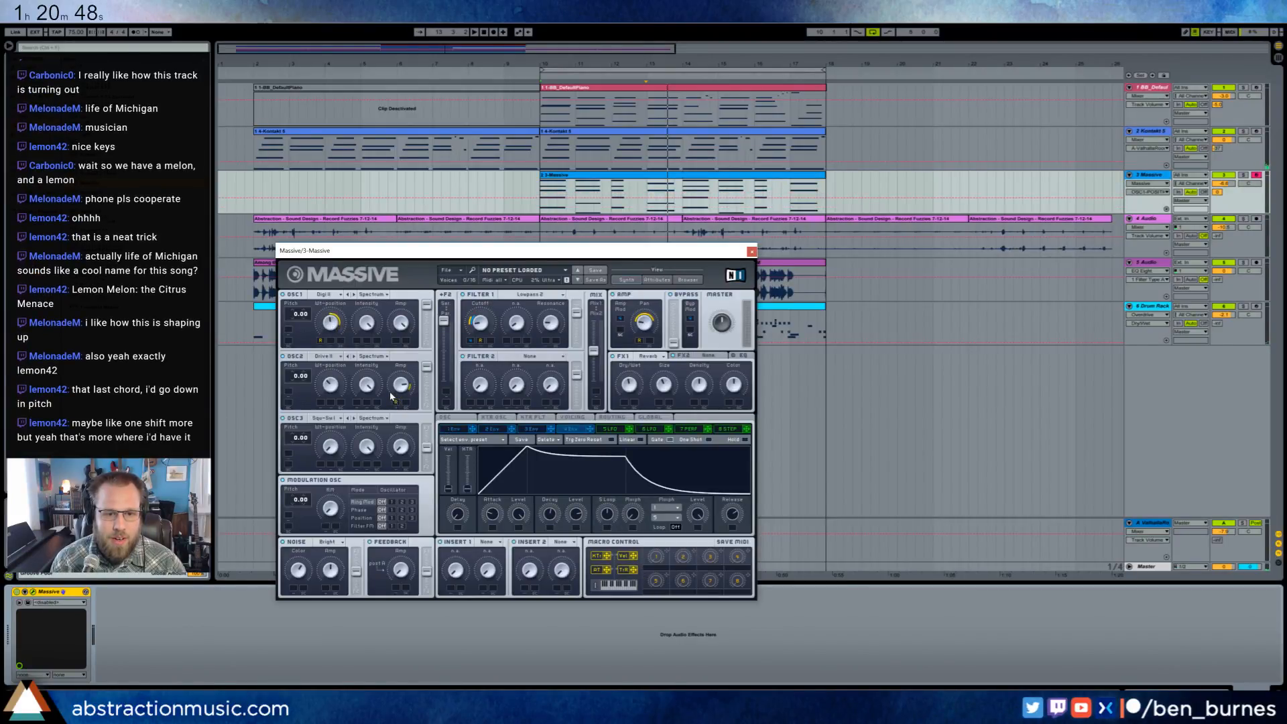
{"action": "left_click", "coordinate": [751, 253]}
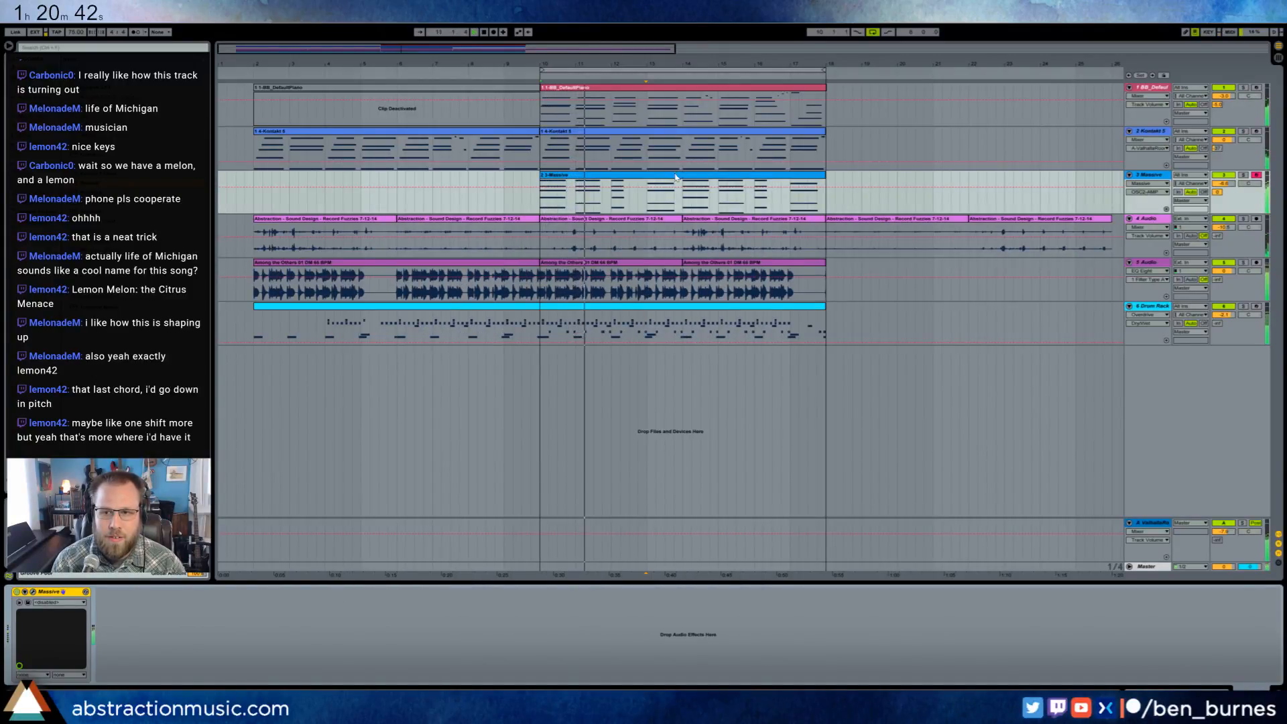
- Lower the Massive track's volume and play the arrangement from bar 10
{"action": "left_click_drag", "start_coordinate": [1220, 185], "coordinate": [1220, 201]}
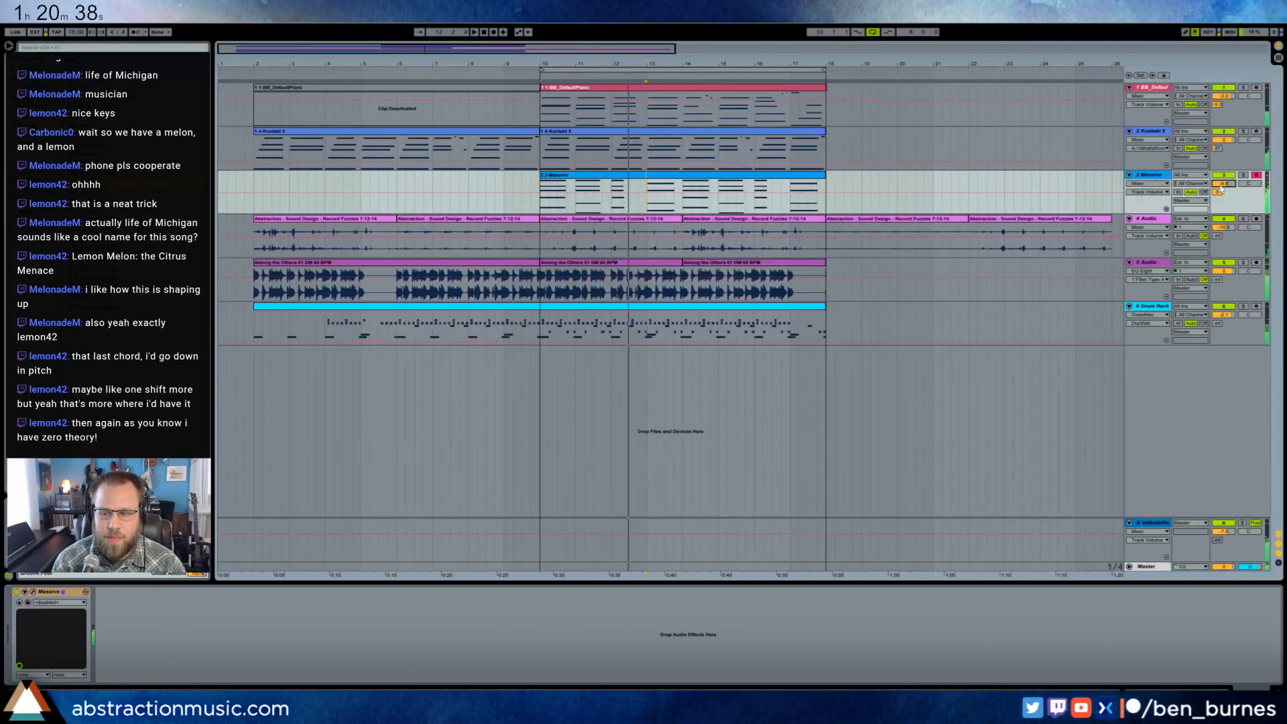
{"action": "left_click", "coordinate": [539, 118]}
{"action": "key", "text": "space"}
- In the Massive clip, lower the last chord's two highest notes by two semitones each and keep its second-lowest note's pitch
{"action": "left_click", "coordinate": [627, 177]}
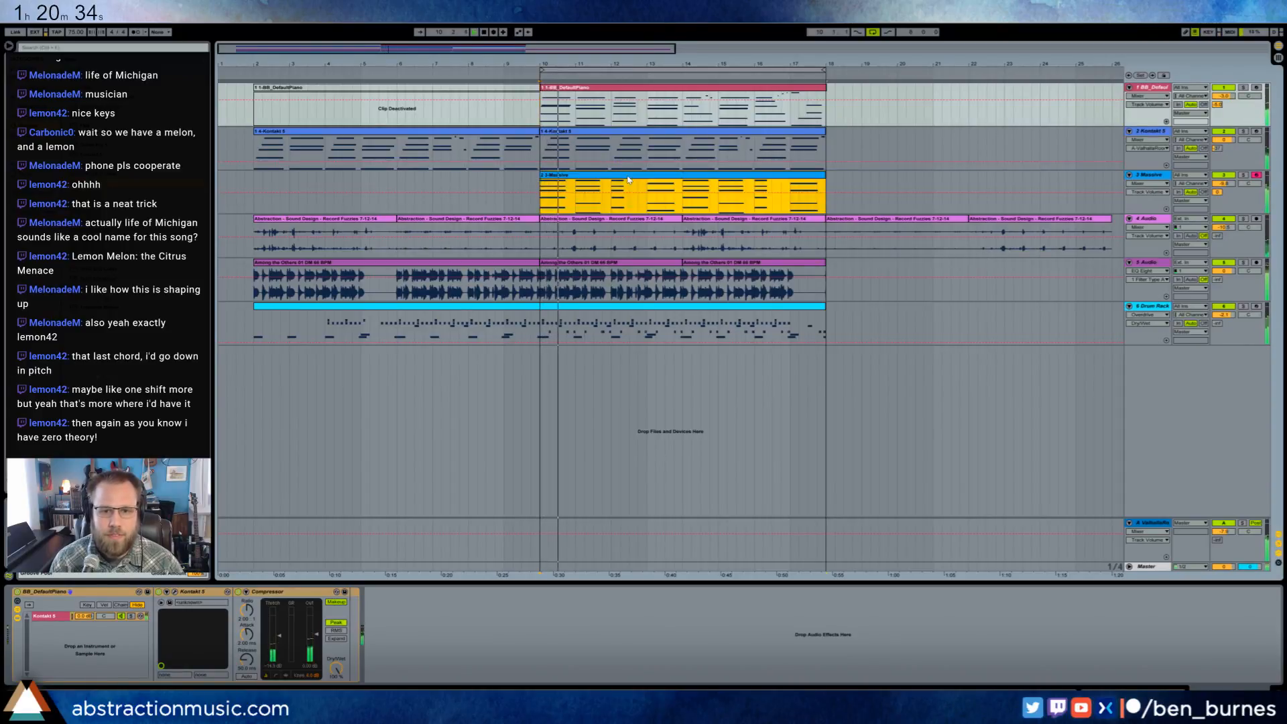
{"action": "double_click", "coordinate": [628, 179]}
{"action": "left_click", "coordinate": [996, 584]}
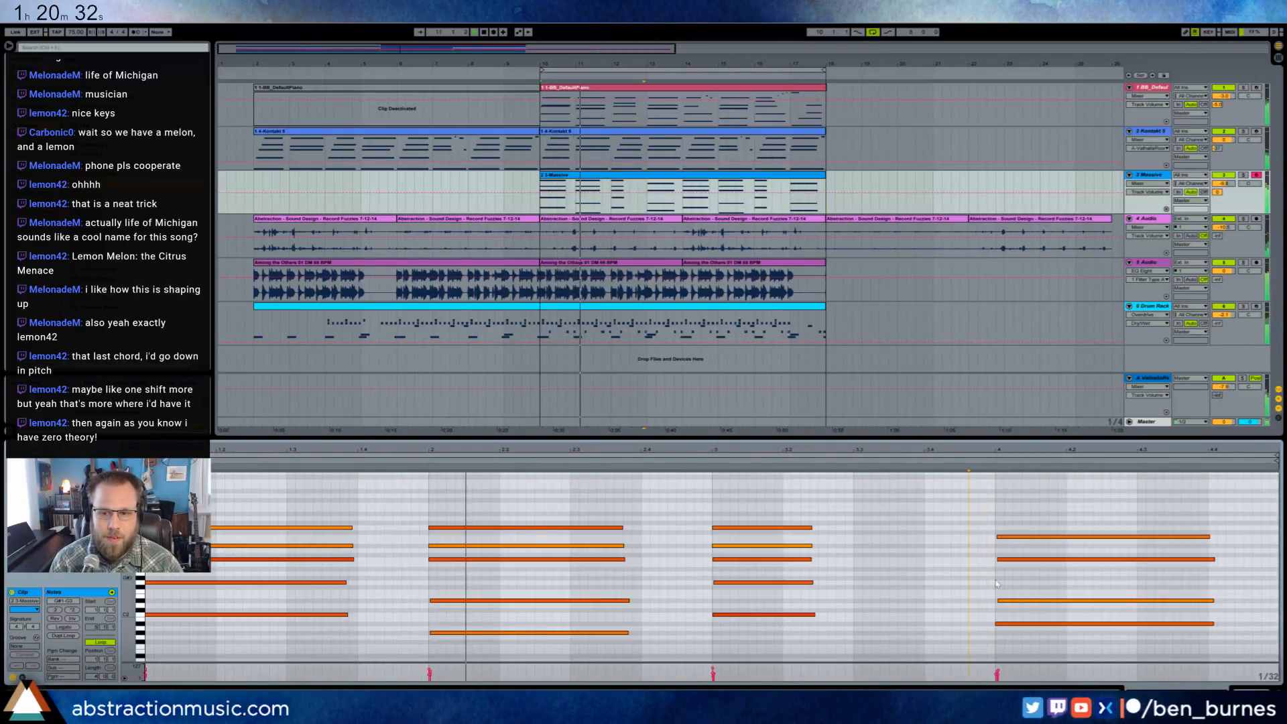
{"action": "left_click", "coordinate": [1018, 600]}
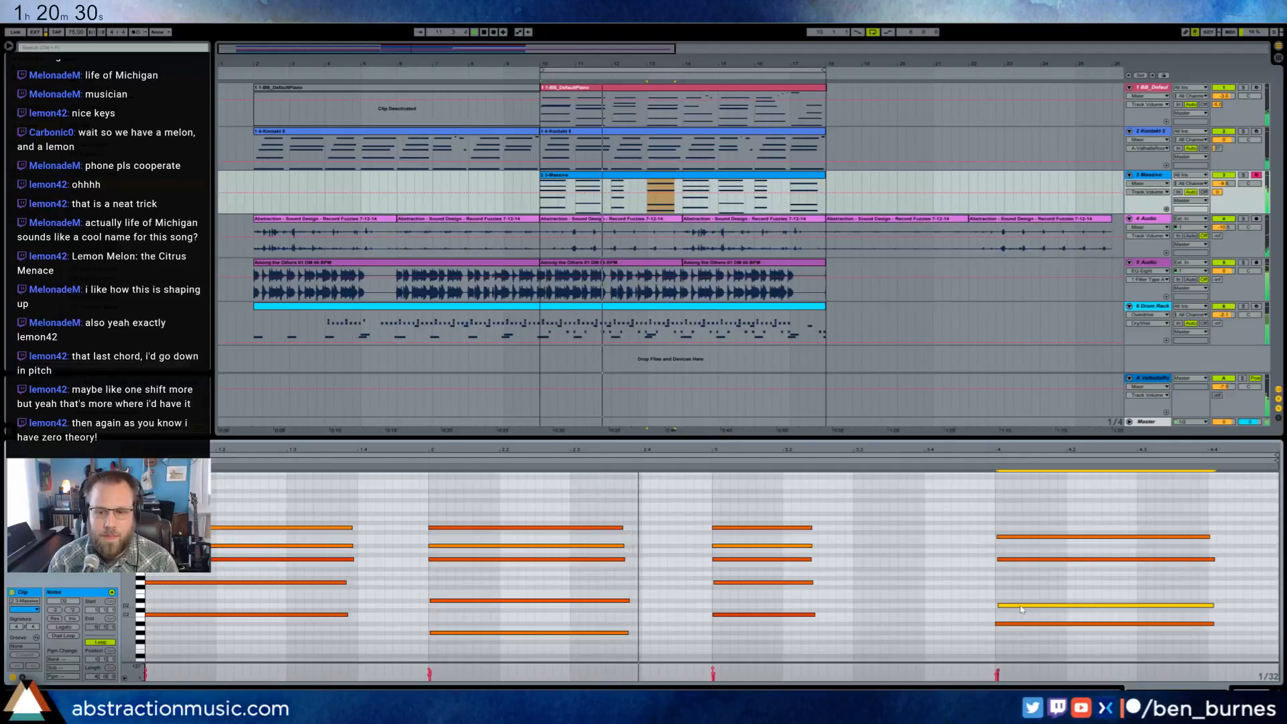
{"action": "left_click_drag", "start_coordinate": [1023, 536], "coordinate": [1023, 546]}
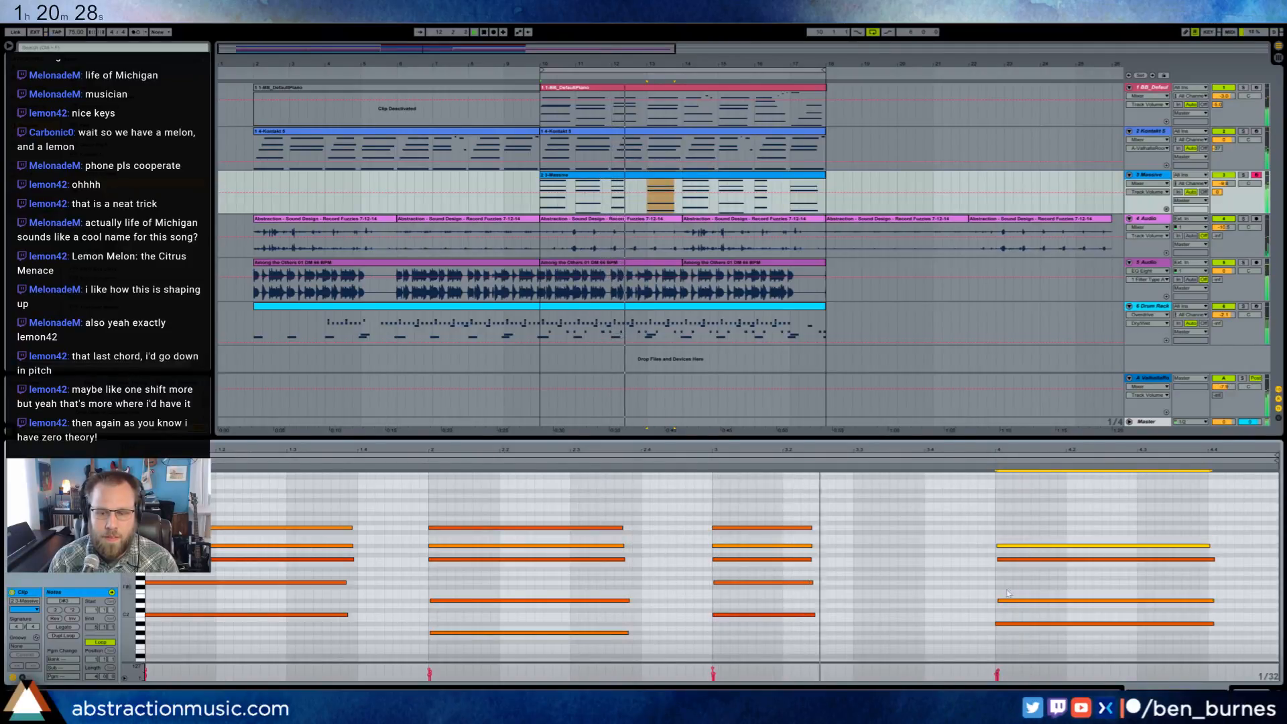
{"action": "left_click", "coordinate": [1026, 600]}
{"action": "mouse_move", "coordinate": [1027, 600]}
{"action": "left_mouse_down"}
{"action": "mouse_move", "coordinate": [1020, 561]}
{"action": "mouse_move", "coordinate": [1023, 603]}
{"action": "left_mouse_up"}
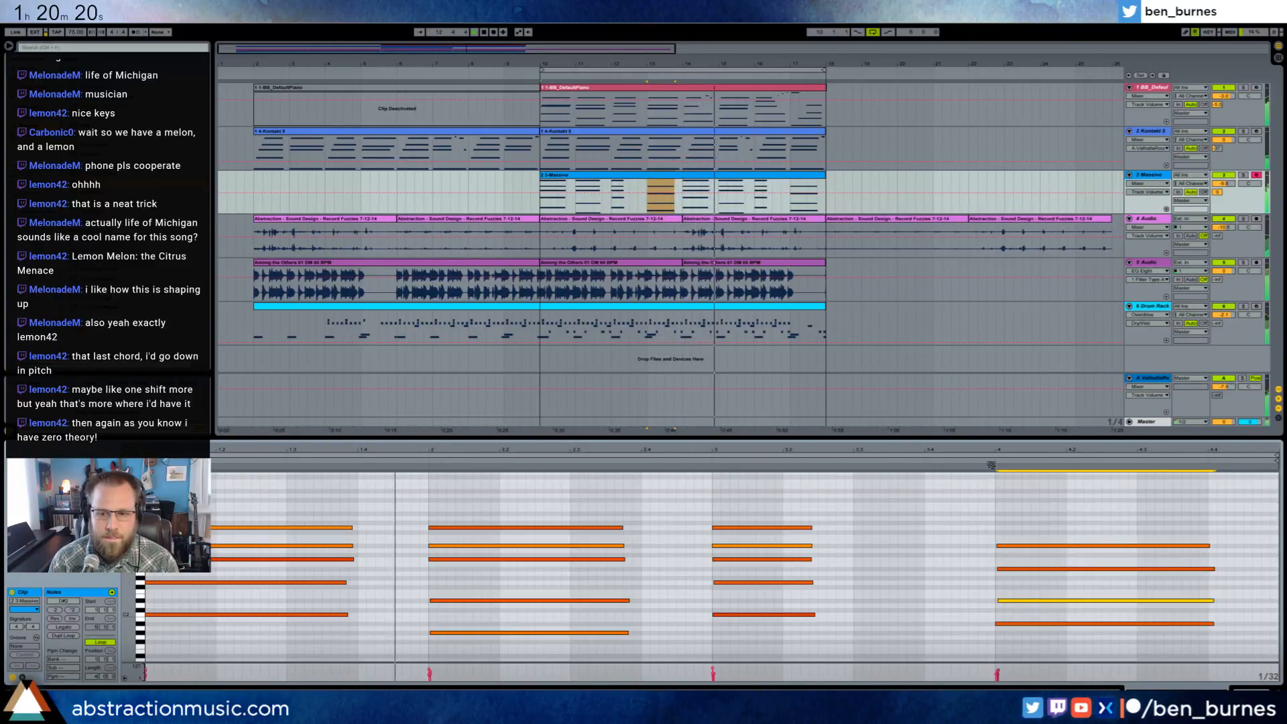
- Try the last chord's second-highest note two semitones lower and listen to the result
{"action": "left_click_drag", "start_coordinate": [1022, 568], "coordinate": [1023, 563]}
{"action": "key", "text": "Down"}
{"action": "key", "text": "Down"}
{"action": "key", "text": "Down"}
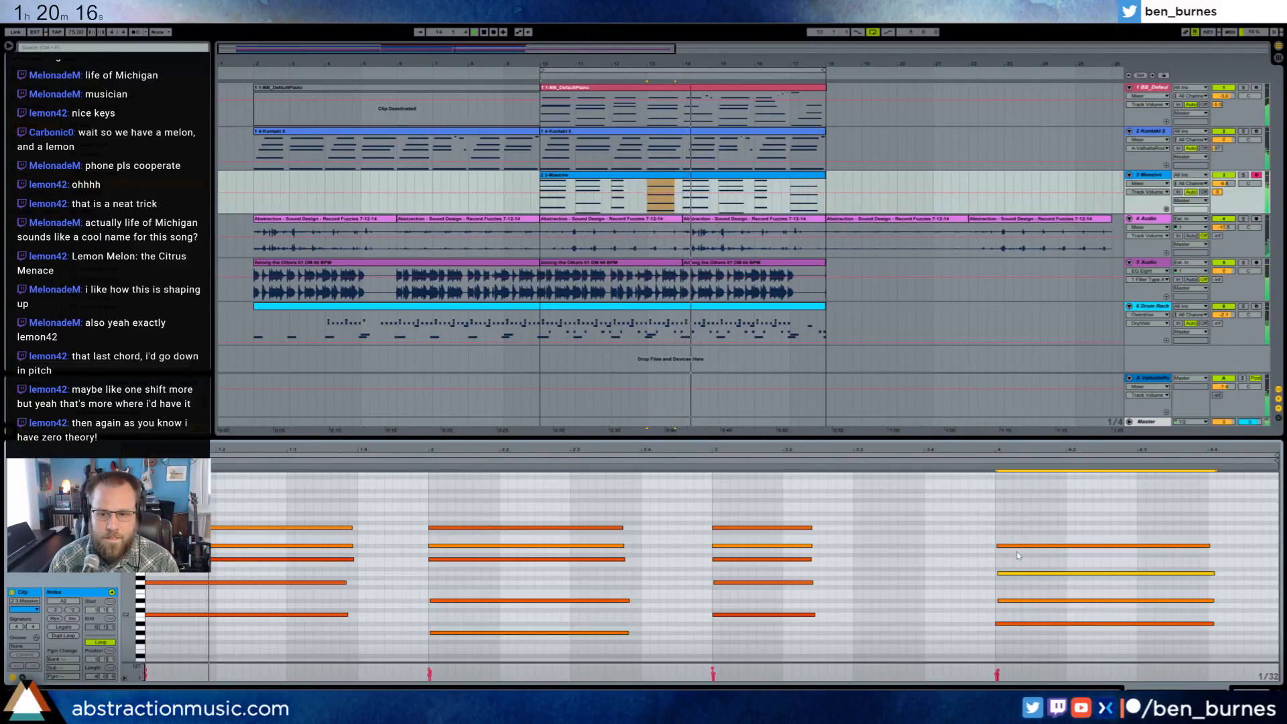
{"action": "key", "text": "space"}
{"action": "key", "text": "space"}
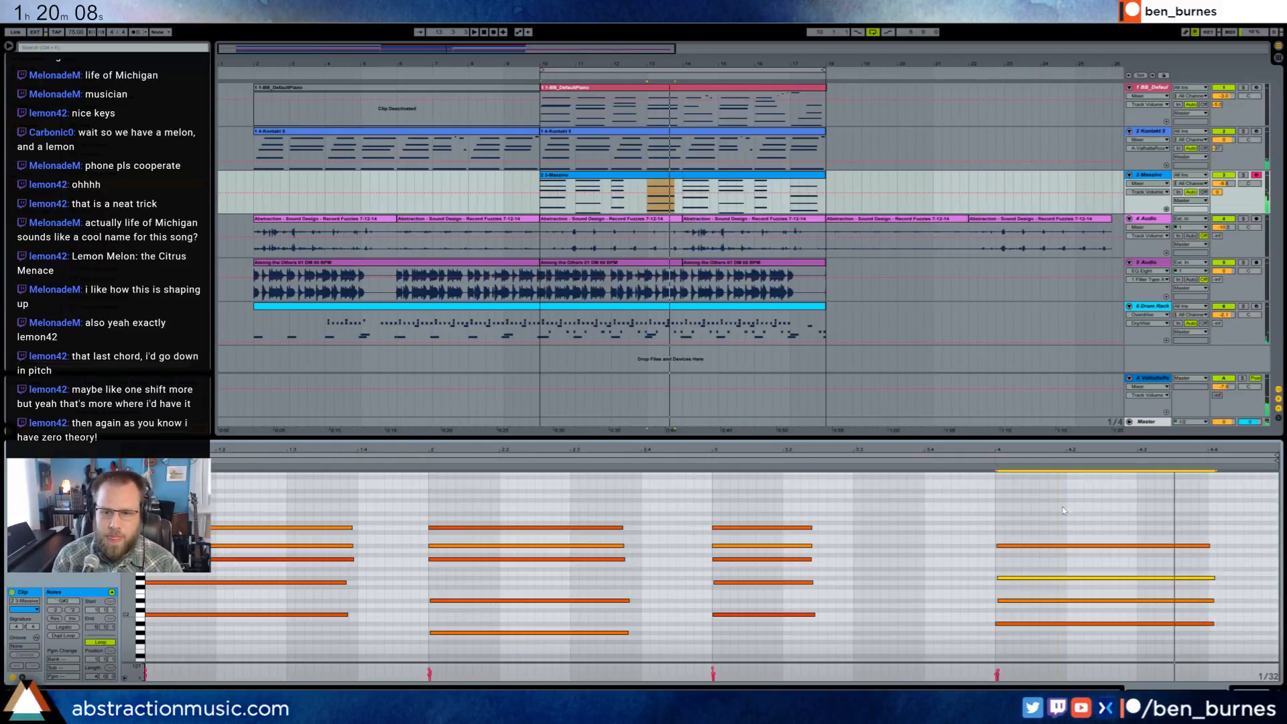
- Lower the last chord's top note by one semitone, raise the second-highest note by two, and play from just before the chord
{"action": "key", "text": "space"}
{"action": "left_click", "coordinate": [1044, 546]}
{"action": "key", "text": "Down"}
{"action": "left_click_drag", "start_coordinate": [1023, 569], "coordinate": [1029, 585]}
{"action": "key", "text": "Up"}
{"action": "key", "text": "Up"}
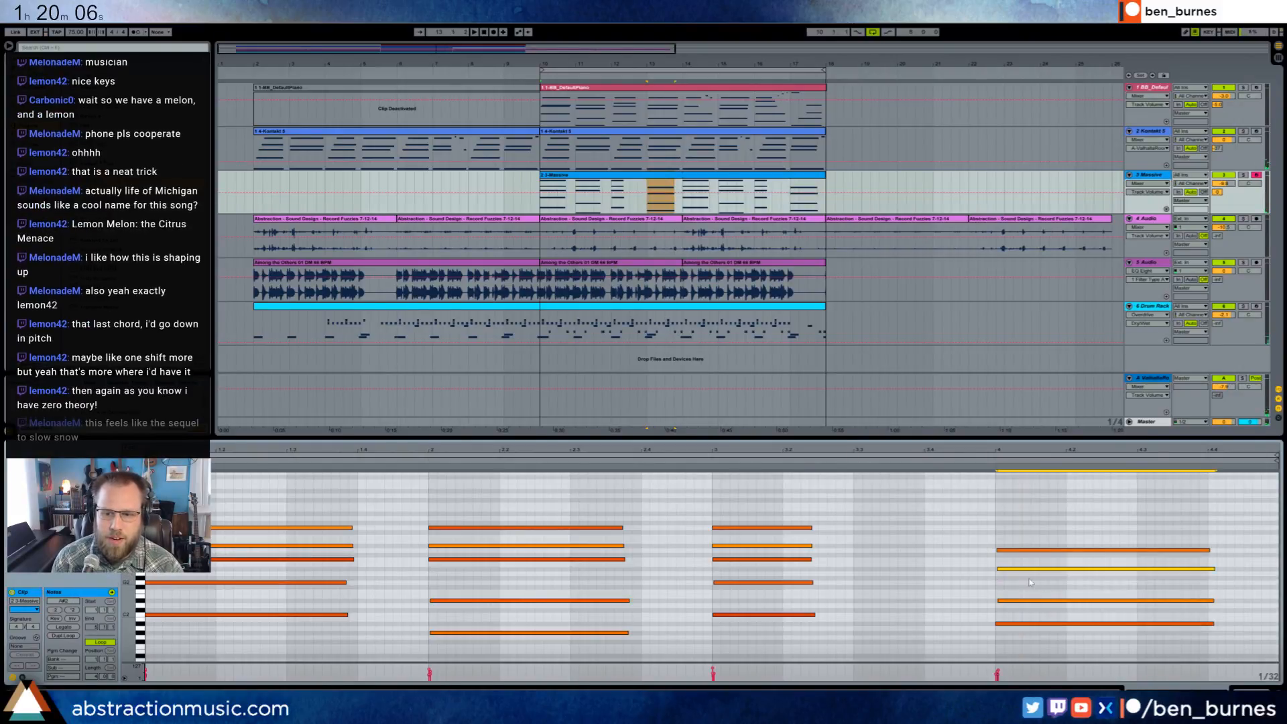
{"action": "left_click", "coordinate": [984, 462]}
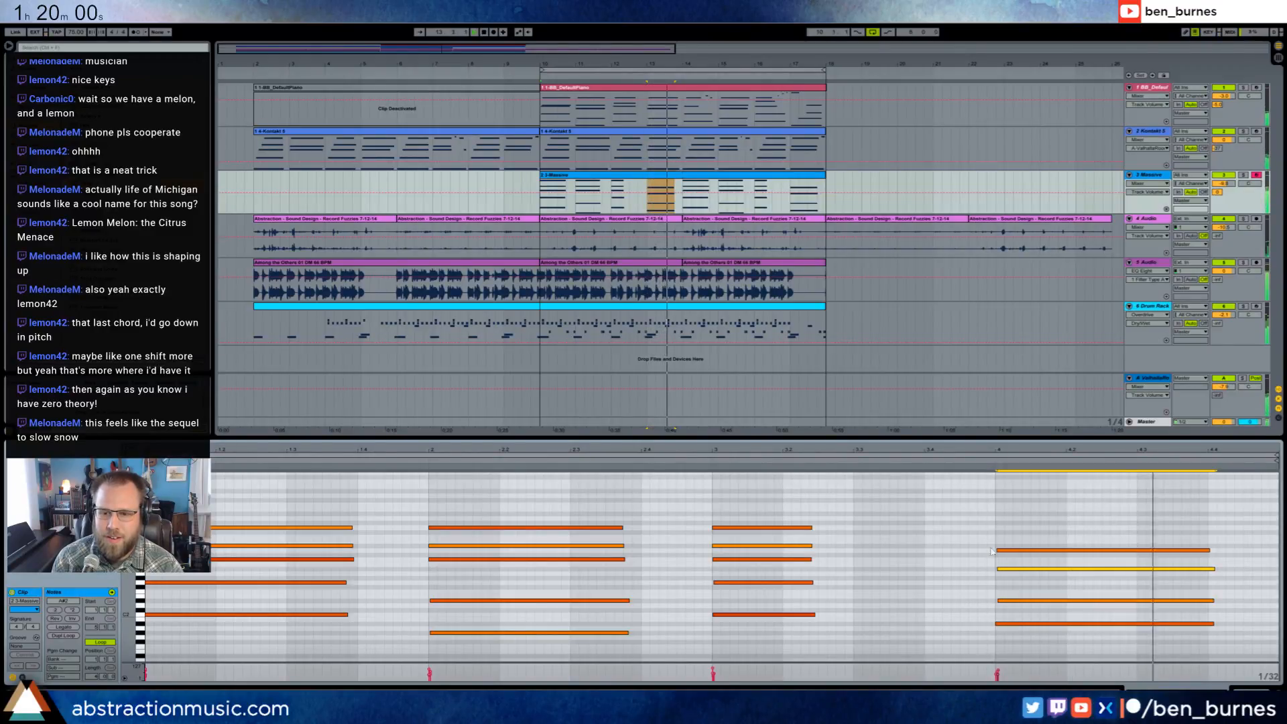
{"action": "left_click", "coordinate": [1020, 601]}
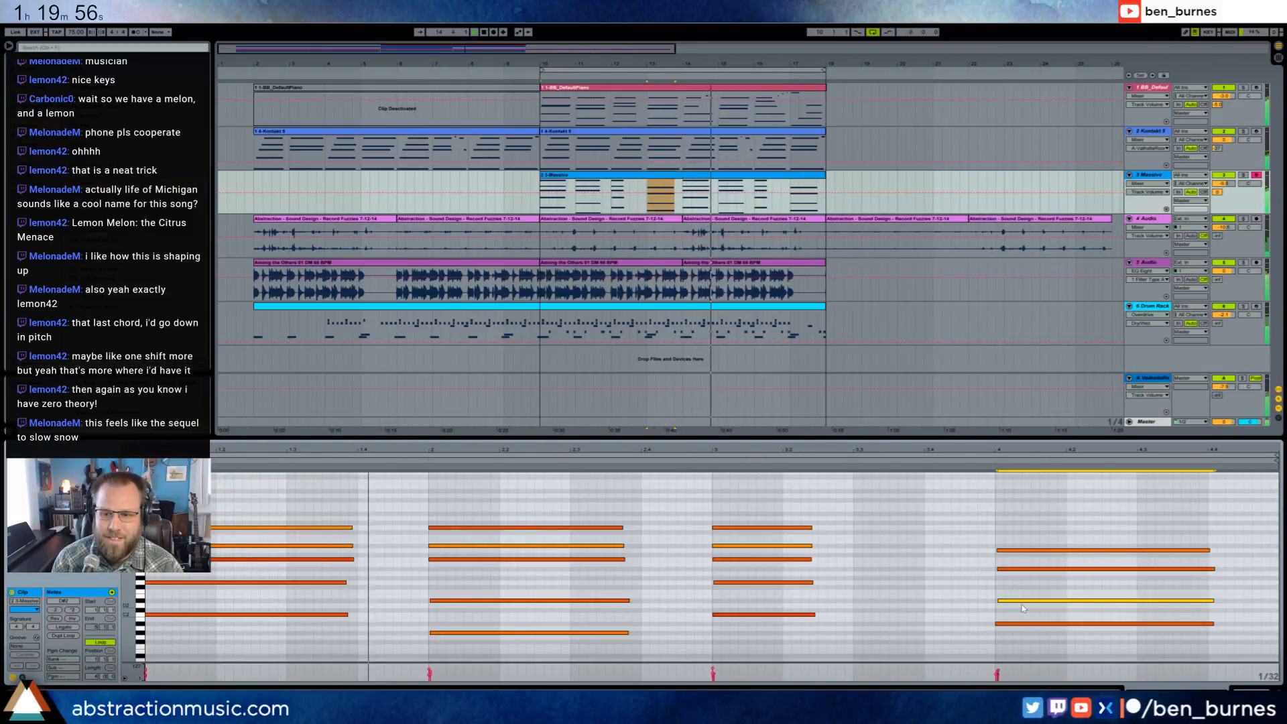
- Raise the Massive part's last chord's second-lowest note by two semitones and consolidate the looped clip spanning bars 10 to 18
{"action": "key", "text": "Up"}
{"action": "key", "text": "Up"}
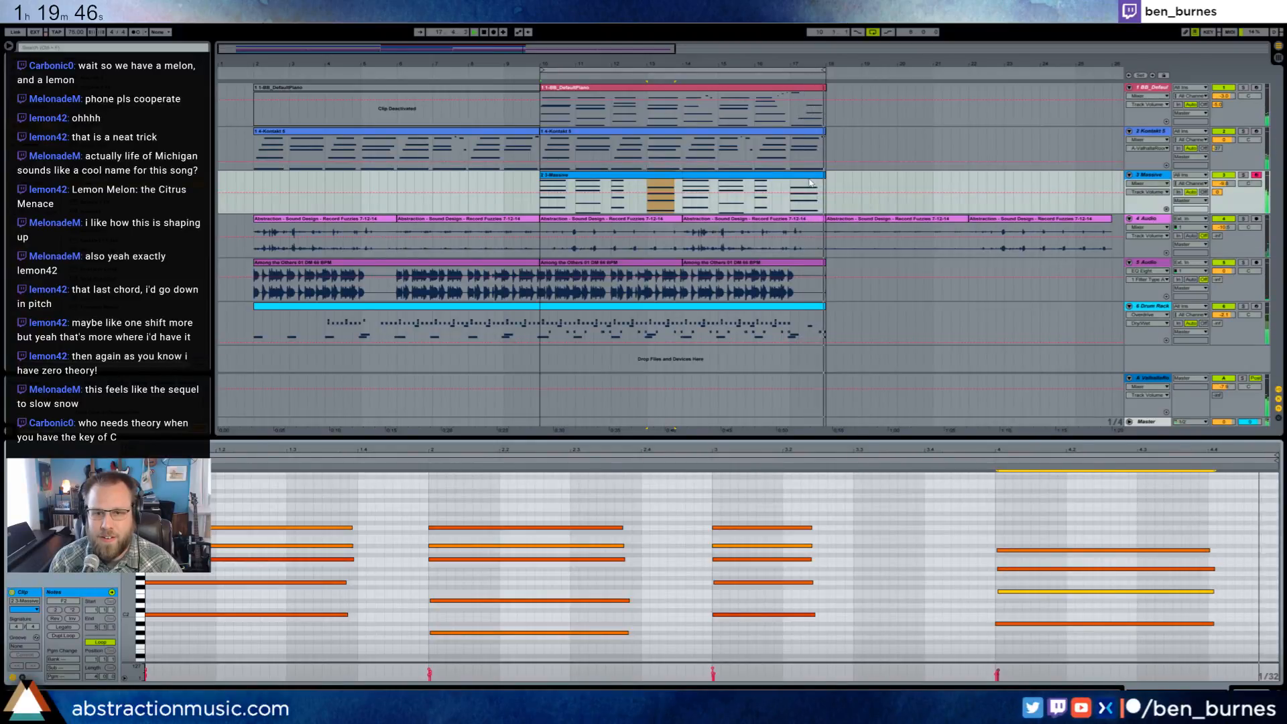
{"action": "left_click", "coordinate": [670, 178]}
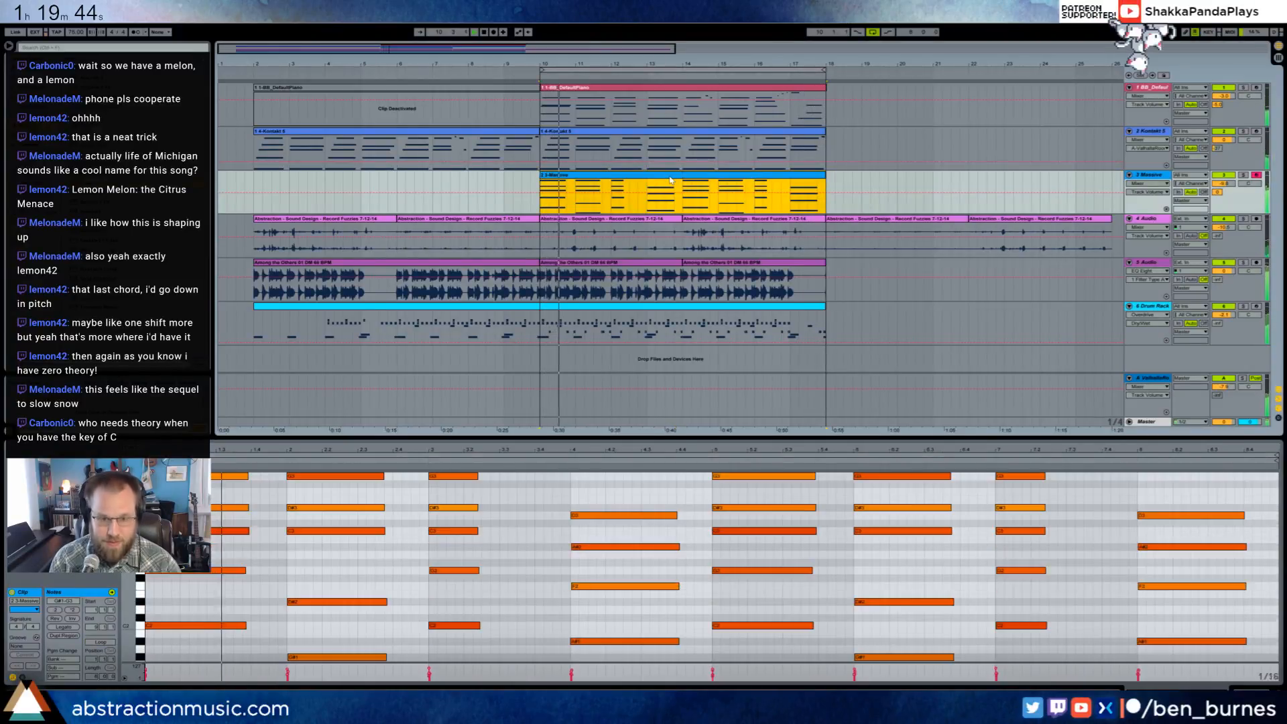
- In the consolidated Massive clip, raise the bar 4 chord's second-highest note by one octave, and bring it back down two semitones
{"action": "left_click", "coordinate": [616, 496]}
{"action": "scroll", "coordinate": [571, 500], "scroll_direction": "up", "scroll_amount": 1}
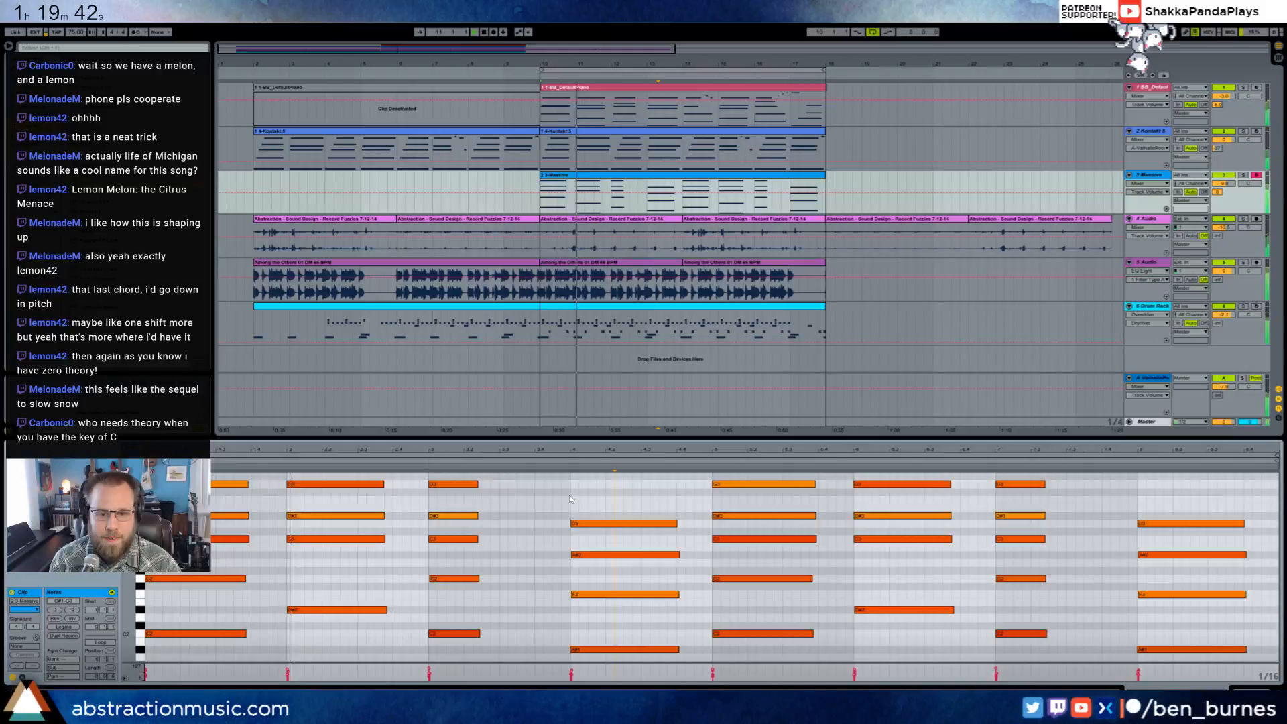
{"action": "left_click", "coordinate": [602, 555]}
{"action": "key", "text": "shift+Up"}
{"action": "key", "text": "Down"}
{"action": "key", "text": "Down"}
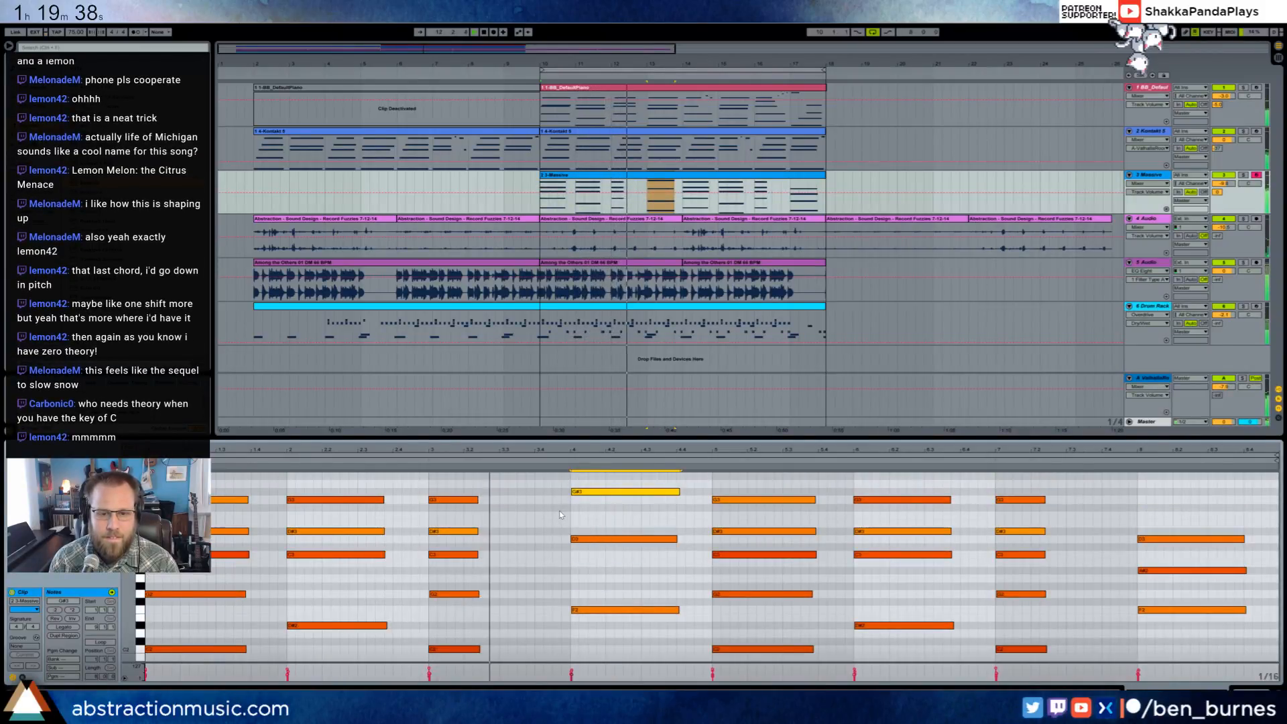
{"action": "scroll", "coordinate": [590, 537], "scroll_direction": "down", "scroll_amount": 1}
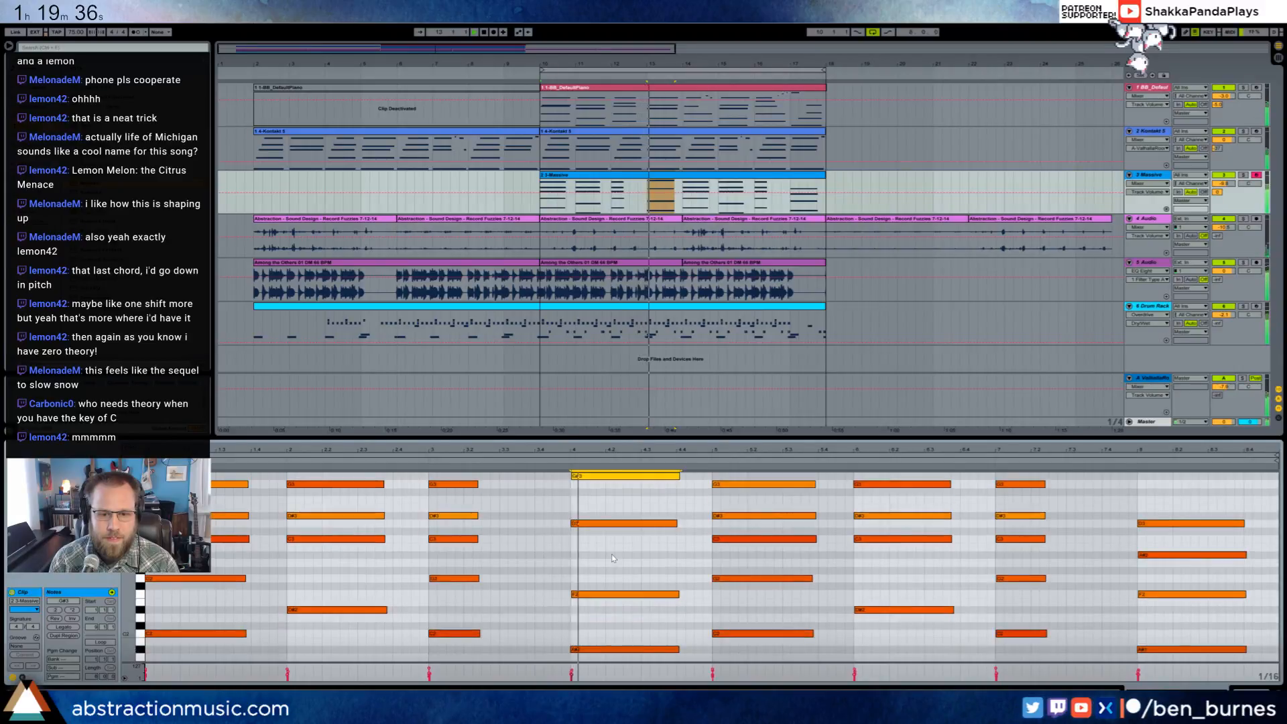
- Audition the three other notes of the Massive clip's bar 4 chord and review the chords across the clip
{"action": "left_click", "coordinate": [612, 524]}
{"action": "left_click", "coordinate": [617, 594]}
{"action": "left_click", "coordinate": [622, 650]}
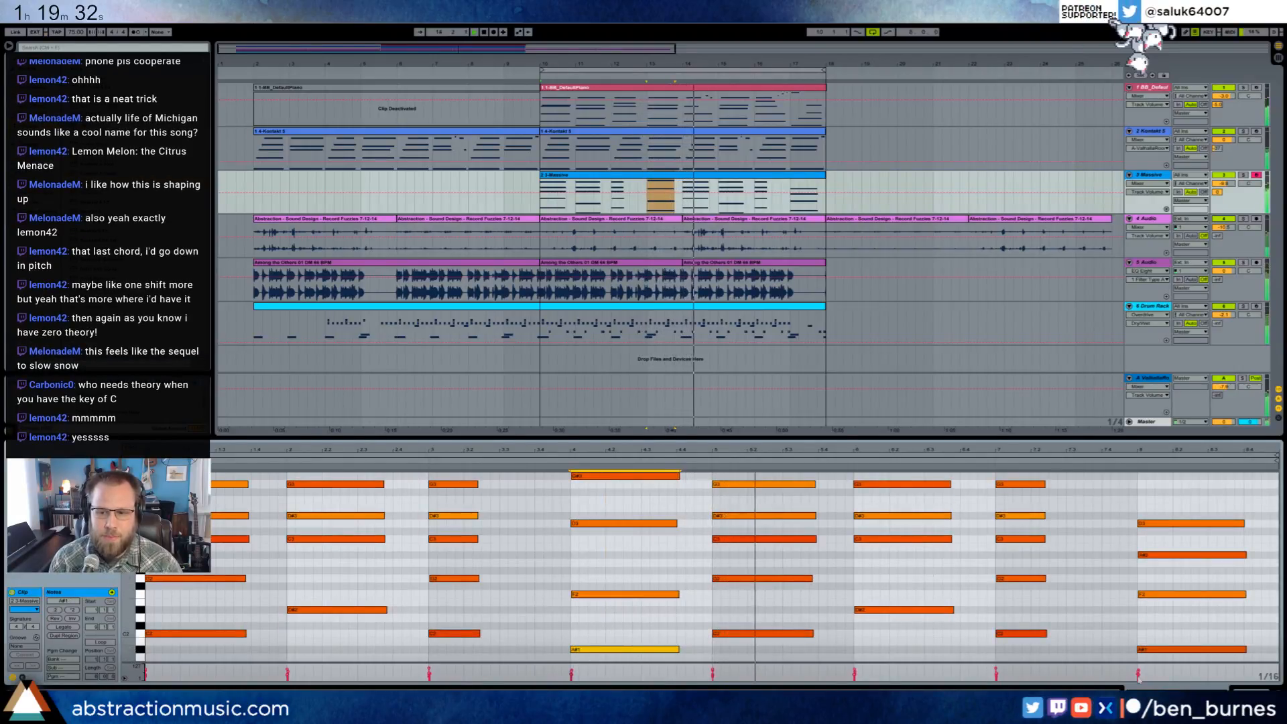
{"action": "scroll", "coordinate": [398, 531], "scroll_direction": "up", "scroll_amount": 1}
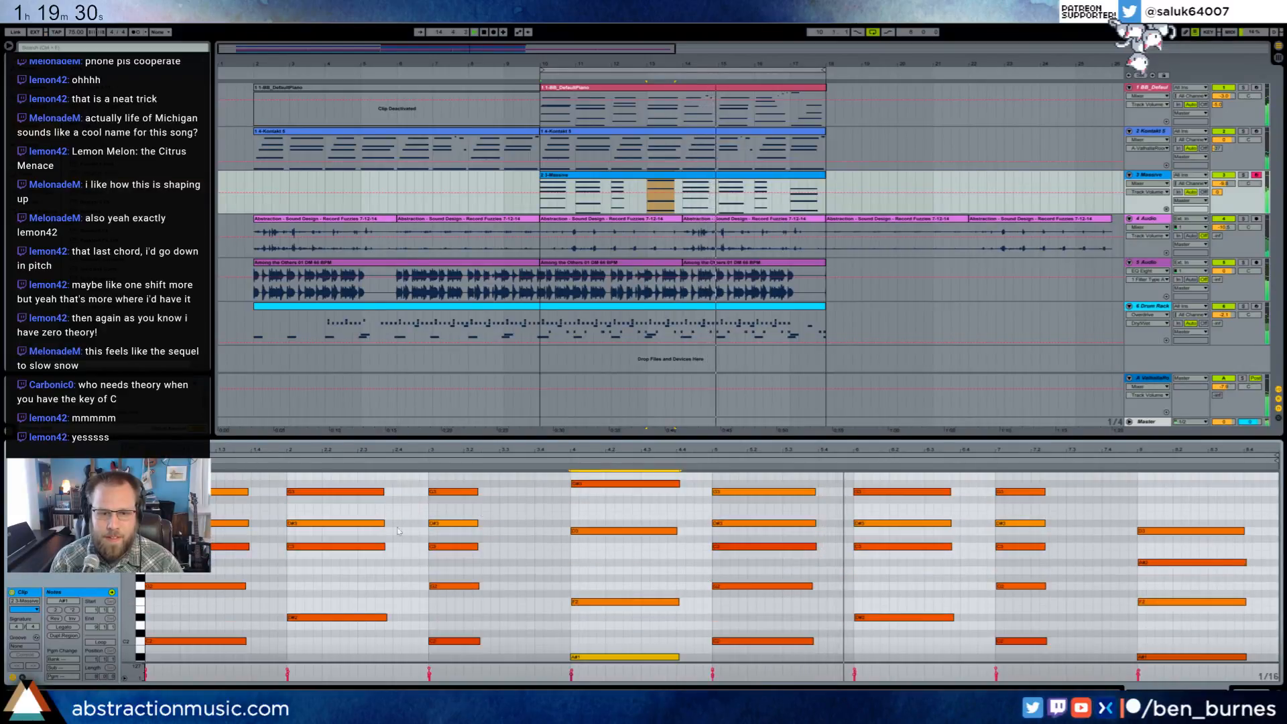
{"action": "mouse_move", "coordinate": [132, 620]}
{"action": "left_mouse_down"}
{"action": "mouse_move", "coordinate": [126, 529]}
{"action": "mouse_move", "coordinate": [128, 600]}
{"action": "left_mouse_up"}
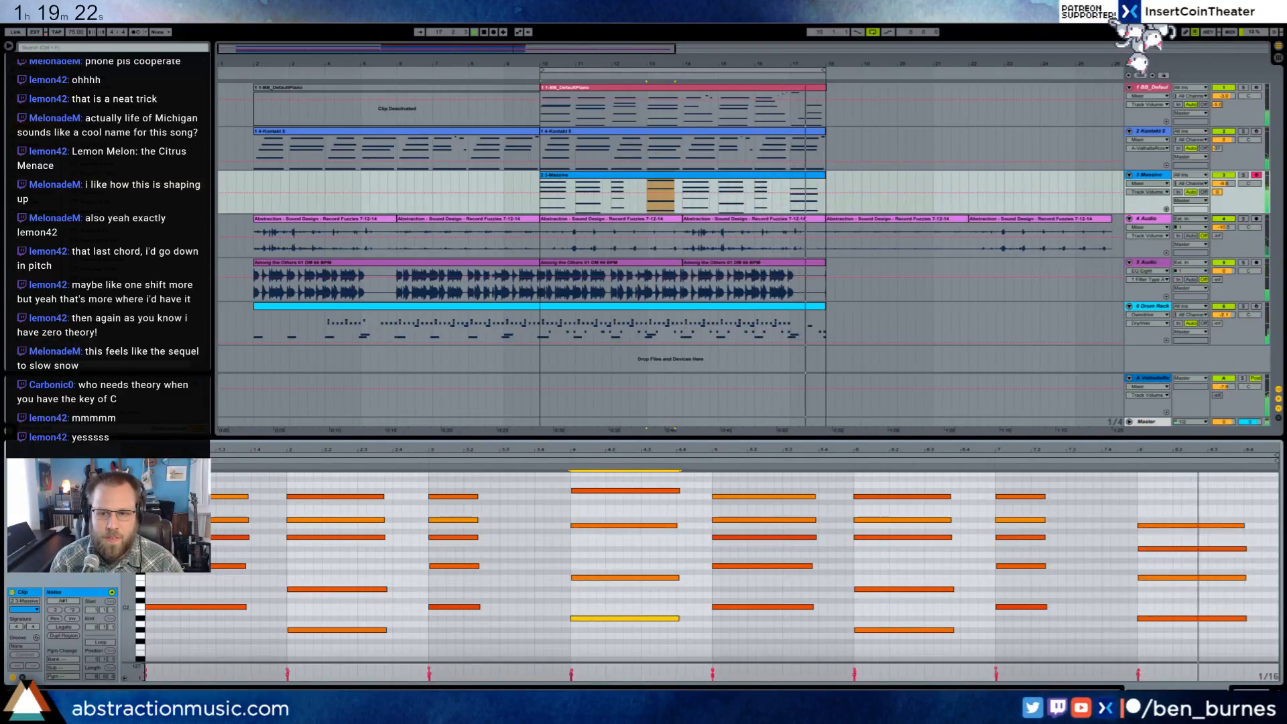
- In the piano clip starting at bar 10, add a D4 under the last chord's top note and listen to the ending
{"action": "left_click", "coordinate": [805, 91]}
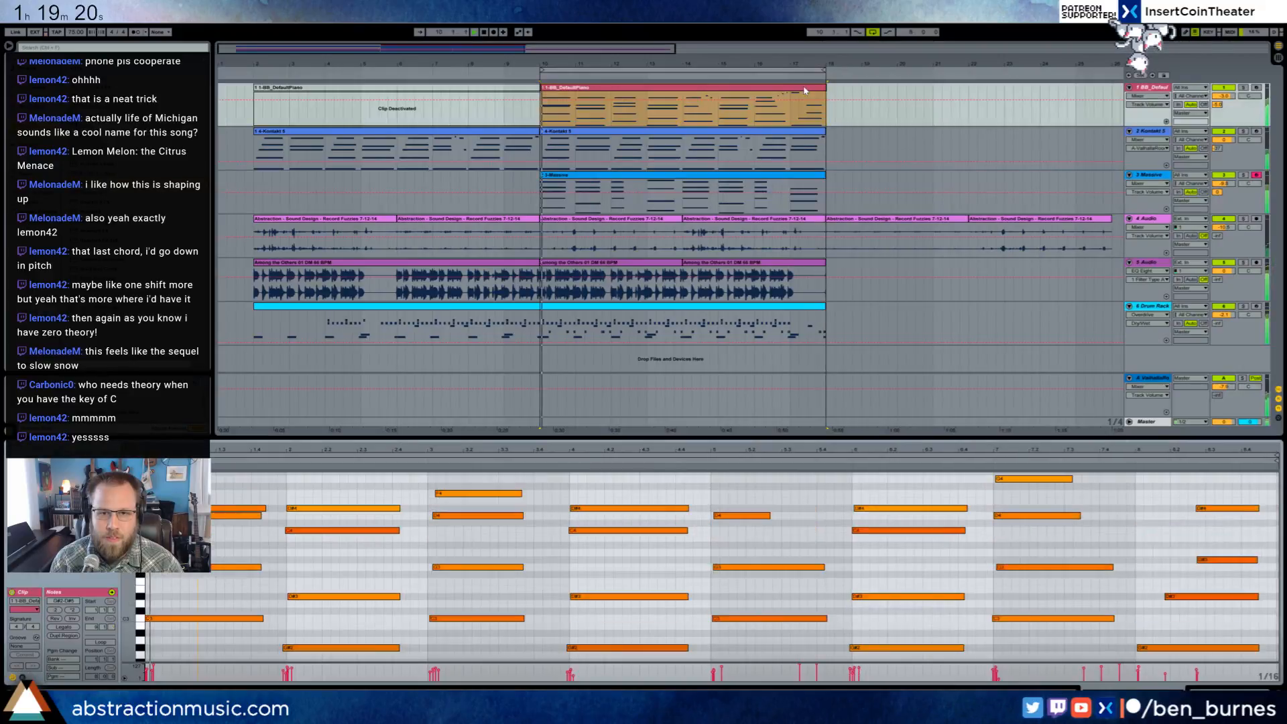
{"action": "left_click", "coordinate": [1214, 562]}
{"action": "key", "text": "space"}
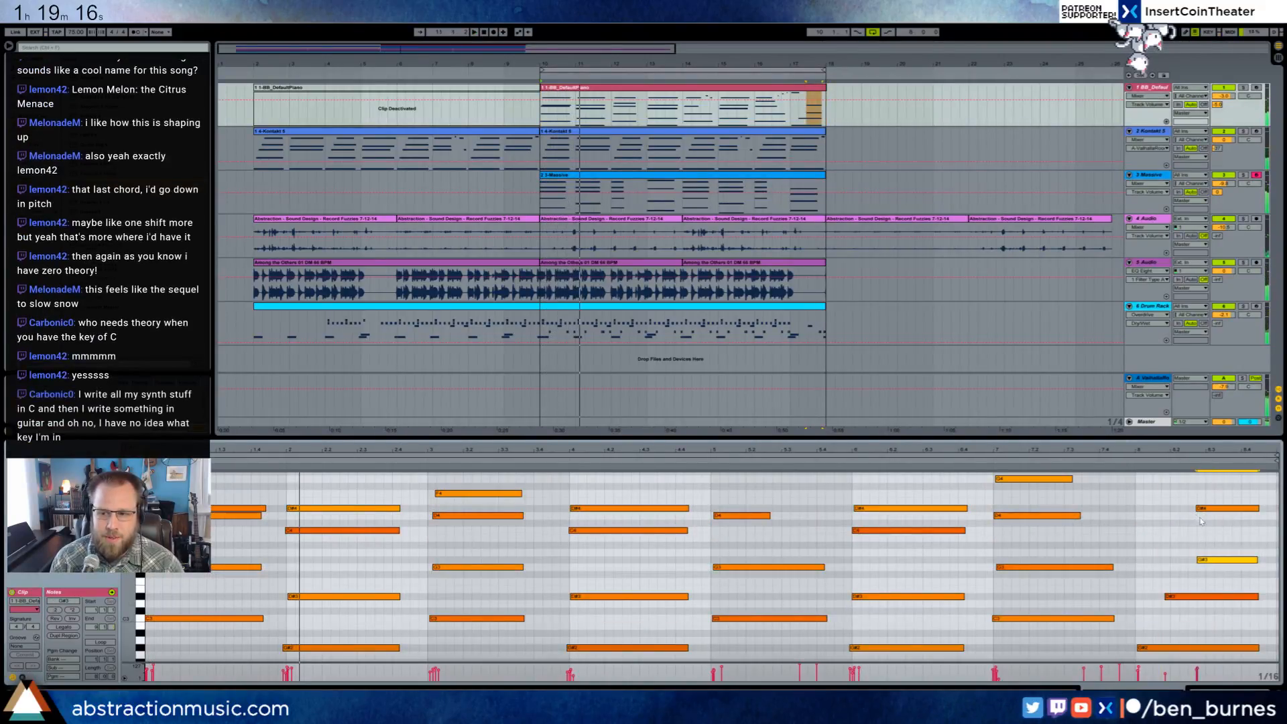
{"action": "double_click", "coordinate": [1205, 523]}
{"action": "left_click_drag", "start_coordinate": [1205, 523], "coordinate": [1250, 512]}
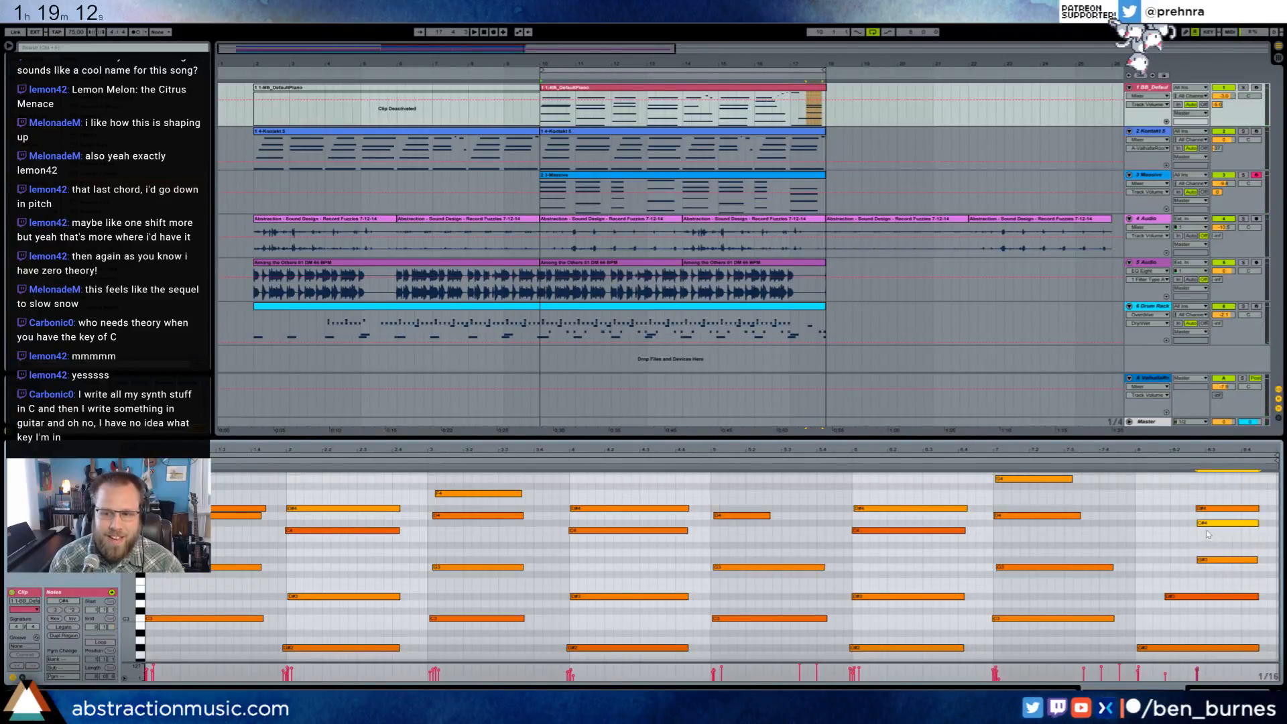
{"action": "left_click_drag", "start_coordinate": [1210, 527], "coordinate": [1212, 520]}
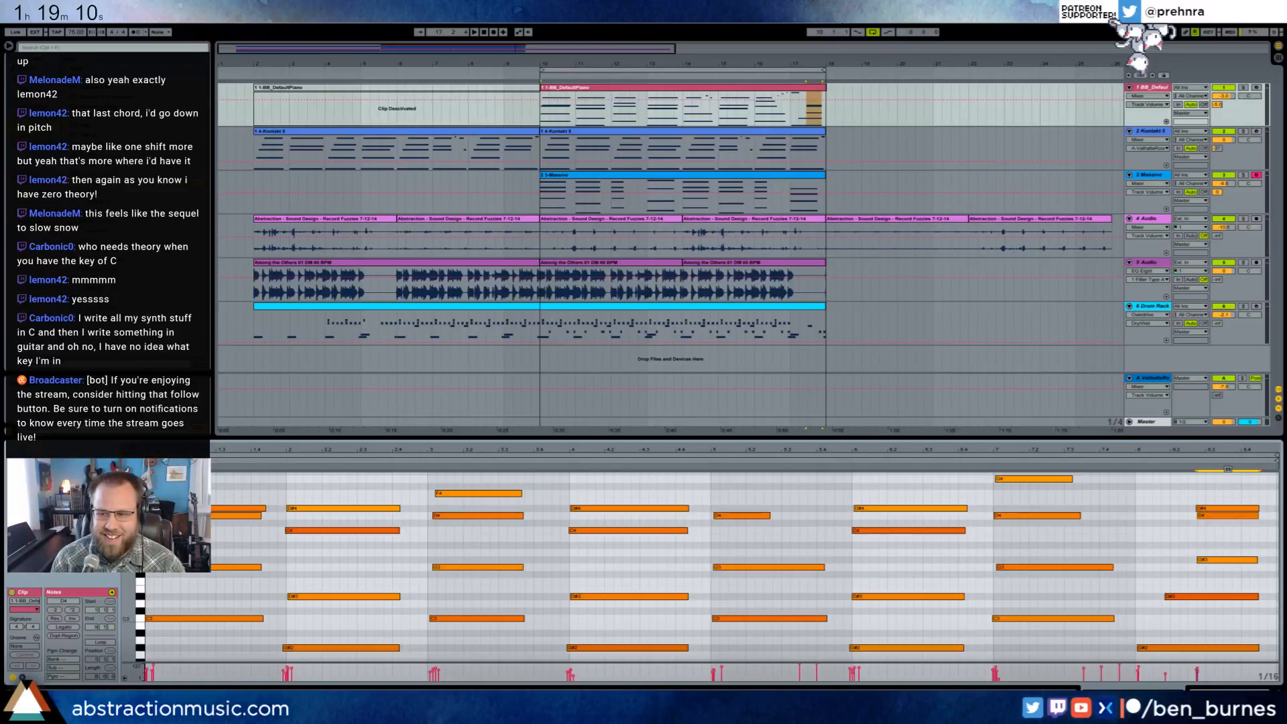
{"action": "left_click", "coordinate": [986, 465]}
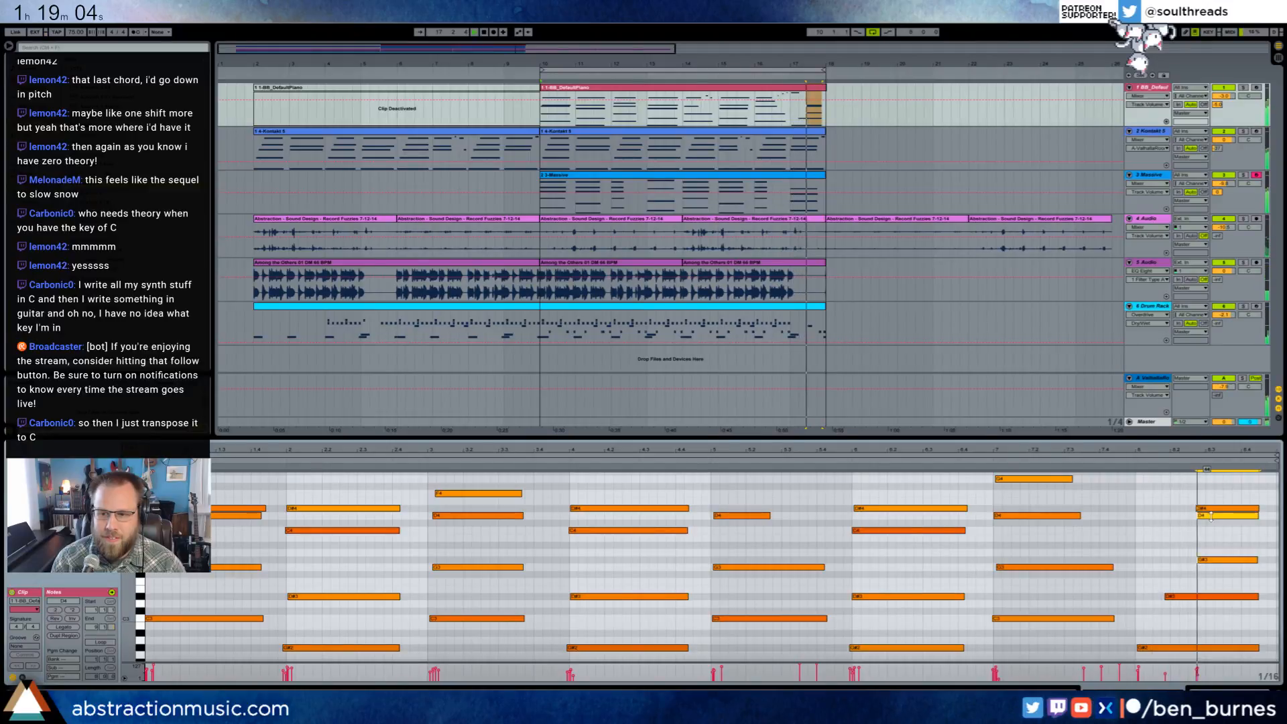
{"action": "left_click", "coordinate": [1190, 460]}
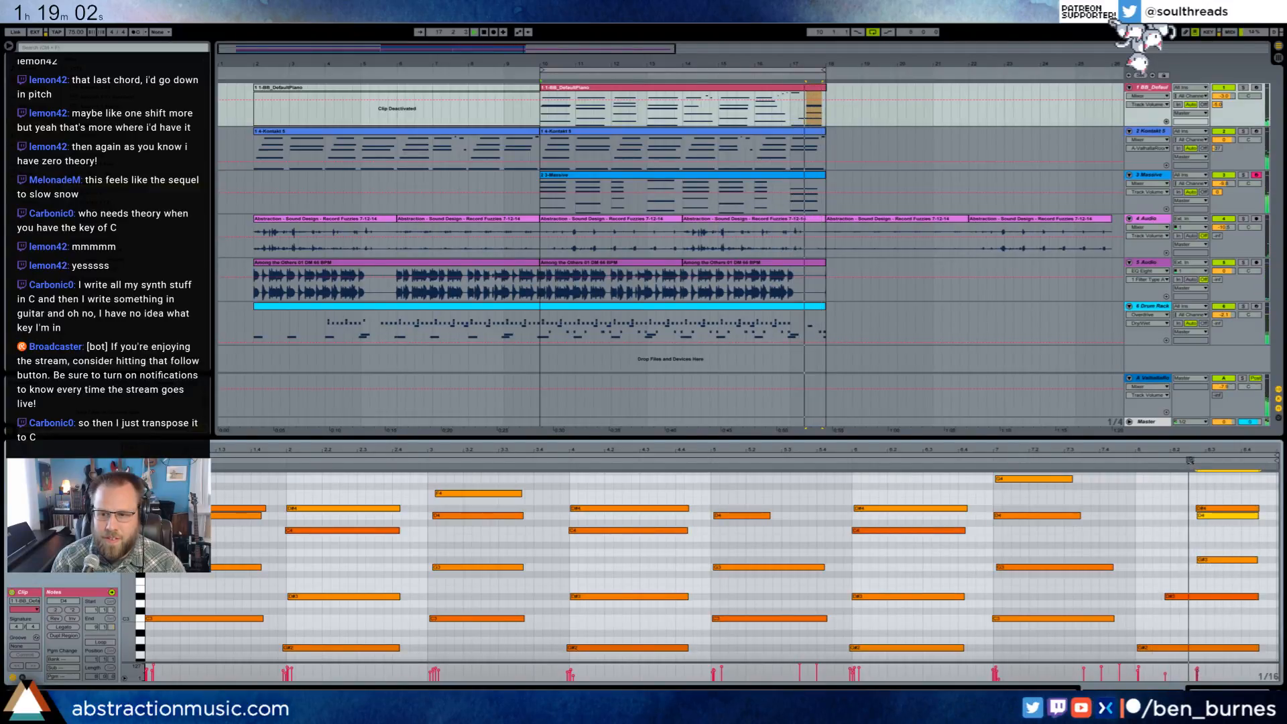
- Add a short G3 within the piano clip's last chord and a short F3 at its end, and play the arrangement from bar 2
{"action": "left_click", "coordinate": [1236, 533]}
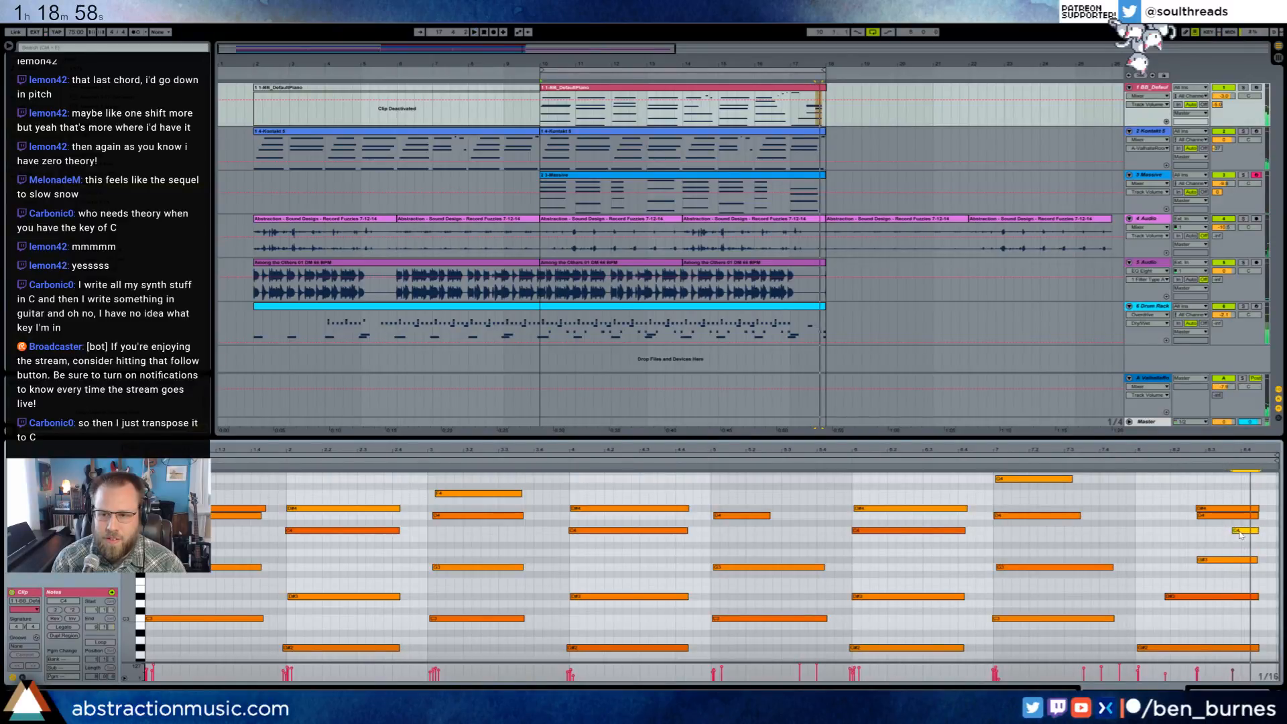
{"action": "left_click_drag", "start_coordinate": [1243, 578], "coordinate": [1219, 569]}
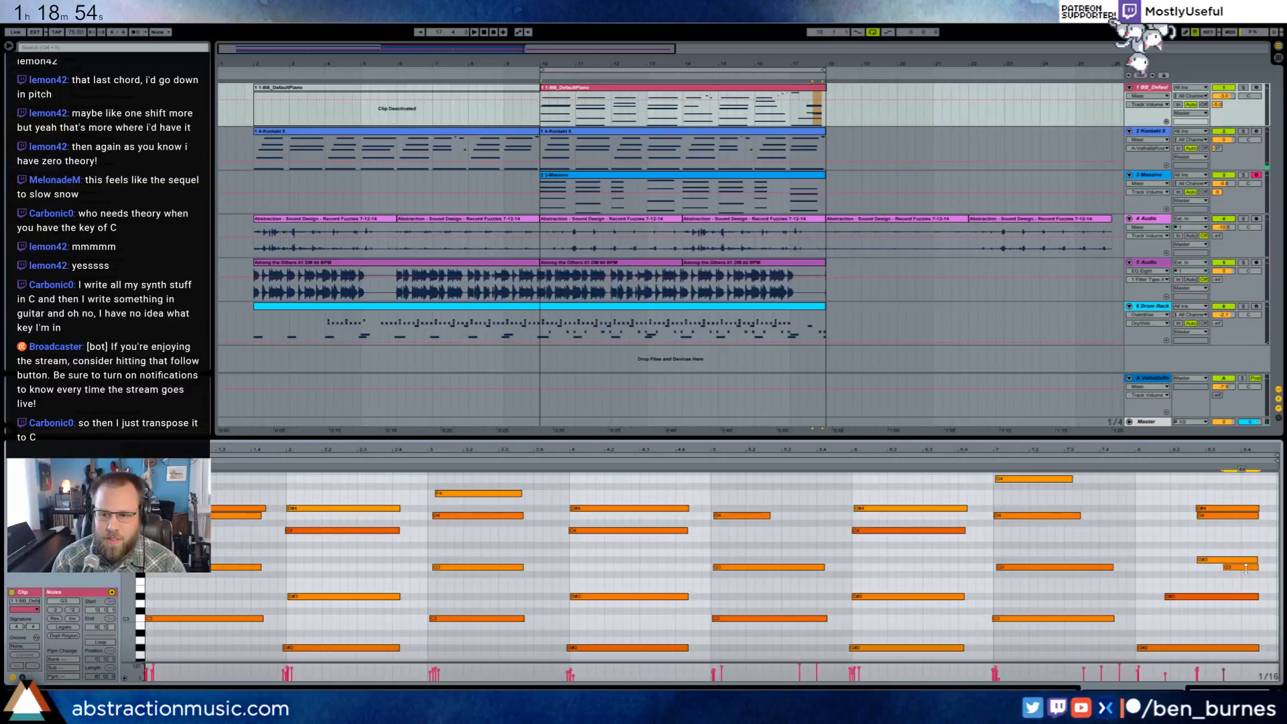
{"action": "left_click", "coordinate": [1130, 459]}
{"action": "left_click", "coordinate": [1133, 466]}
{"action": "left_click", "coordinate": [1134, 517]}
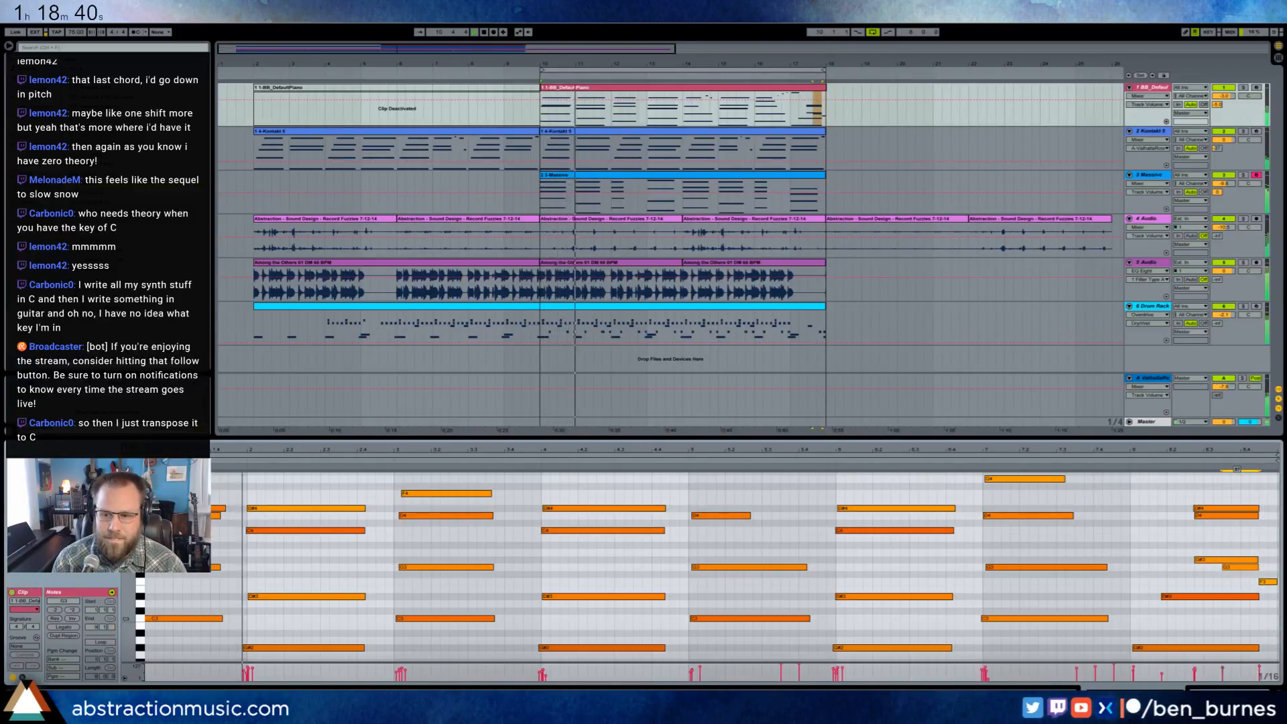
{"action": "key", "text": "shift+Tab"}
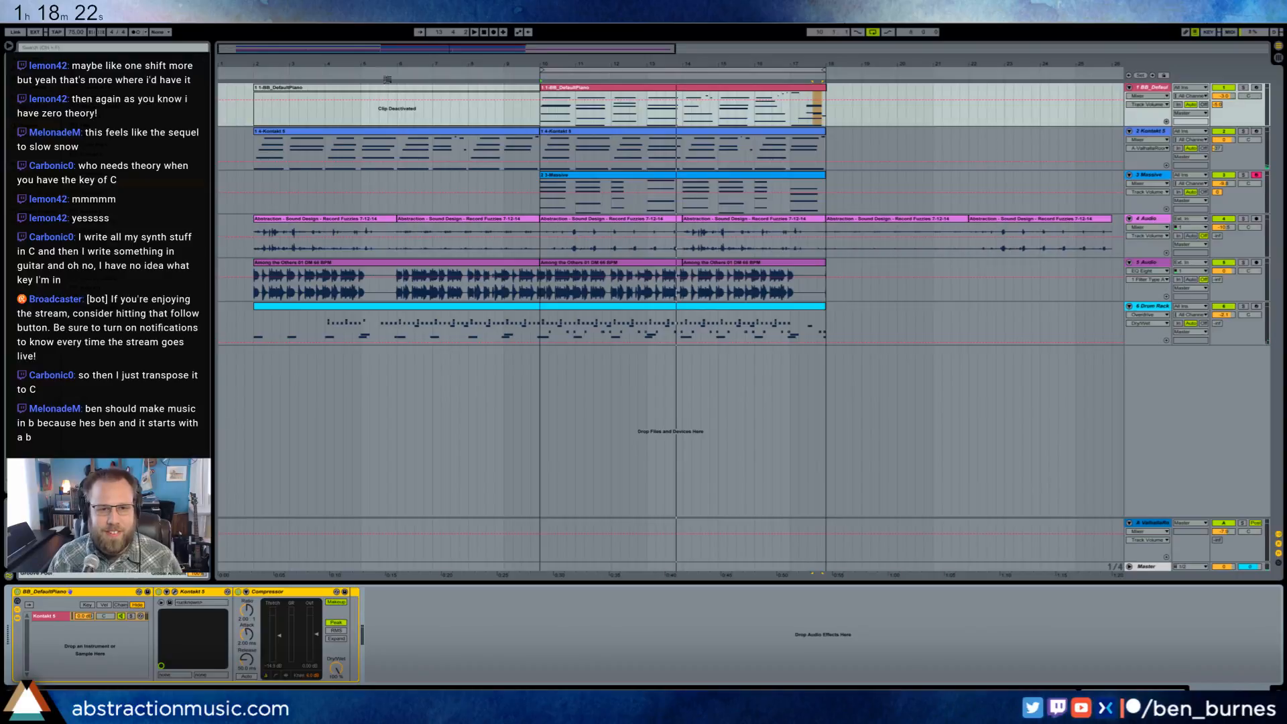
{"action": "left_click", "coordinate": [249, 75]}
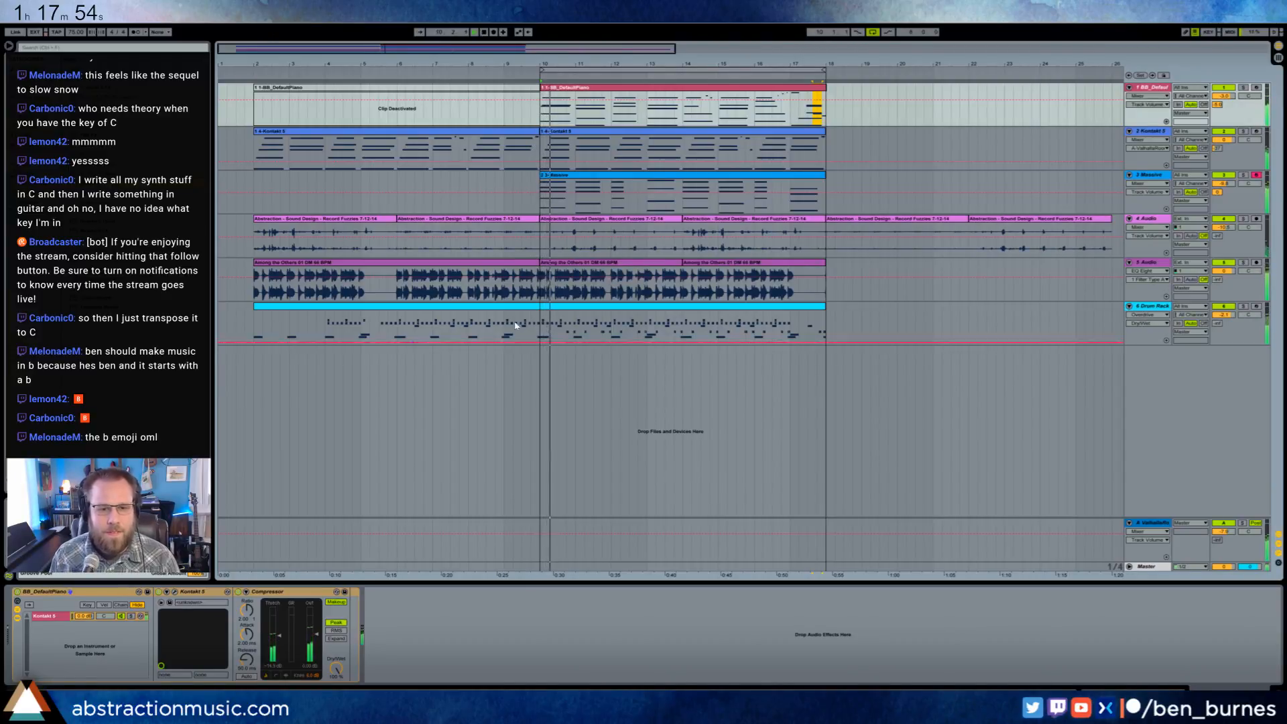
- In the Drum Rack clip, add three short hits above the Snare27 row leading into clip bar 9, and put the playback start at arrangement bar 10
{"action": "left_click", "coordinate": [536, 310]}
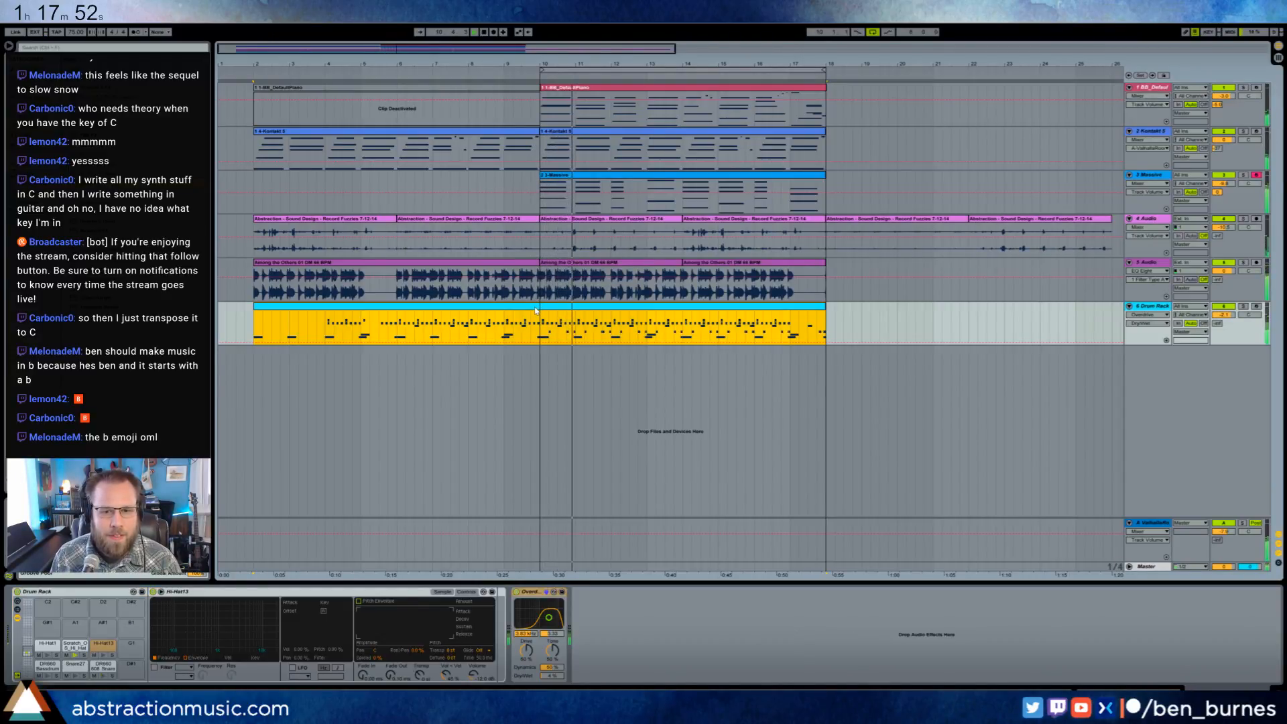
{"action": "double_click", "coordinate": [536, 311]}
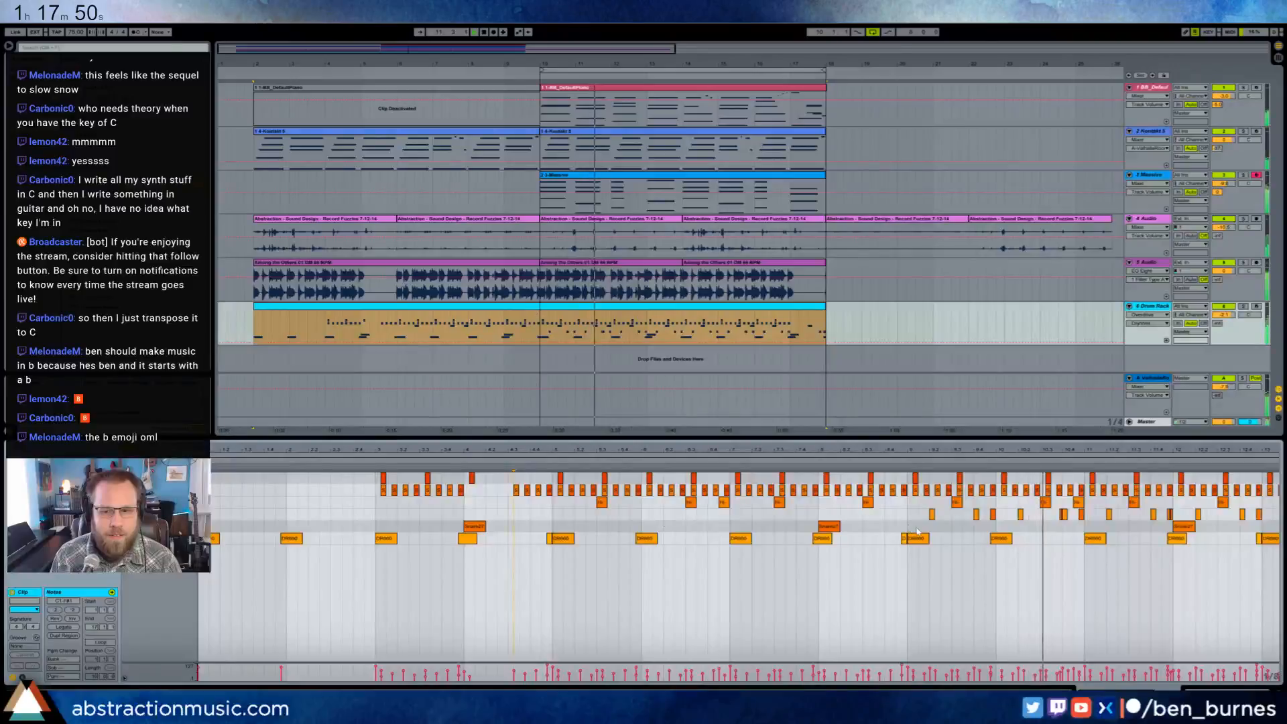
{"action": "left_click_drag", "start_coordinate": [932, 450], "coordinate": [932, 422]}
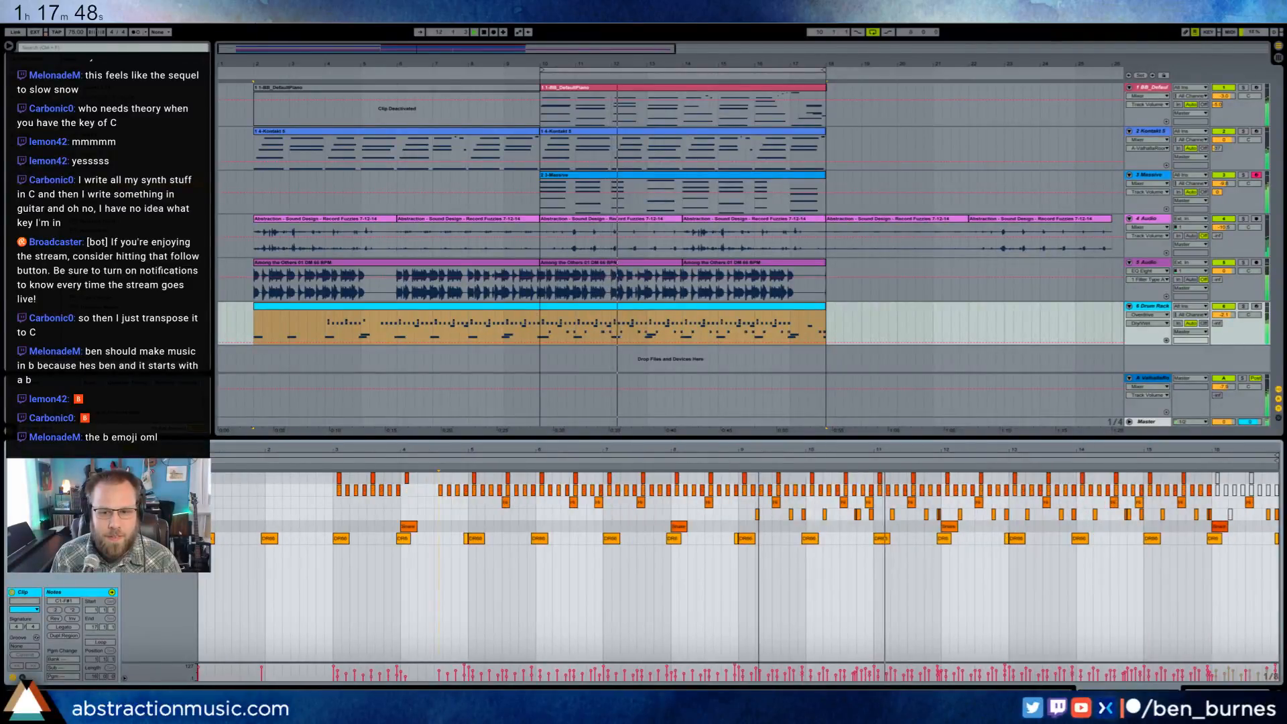
{"action": "left_click_drag", "start_coordinate": [738, 451], "coordinate": [712, 507]}
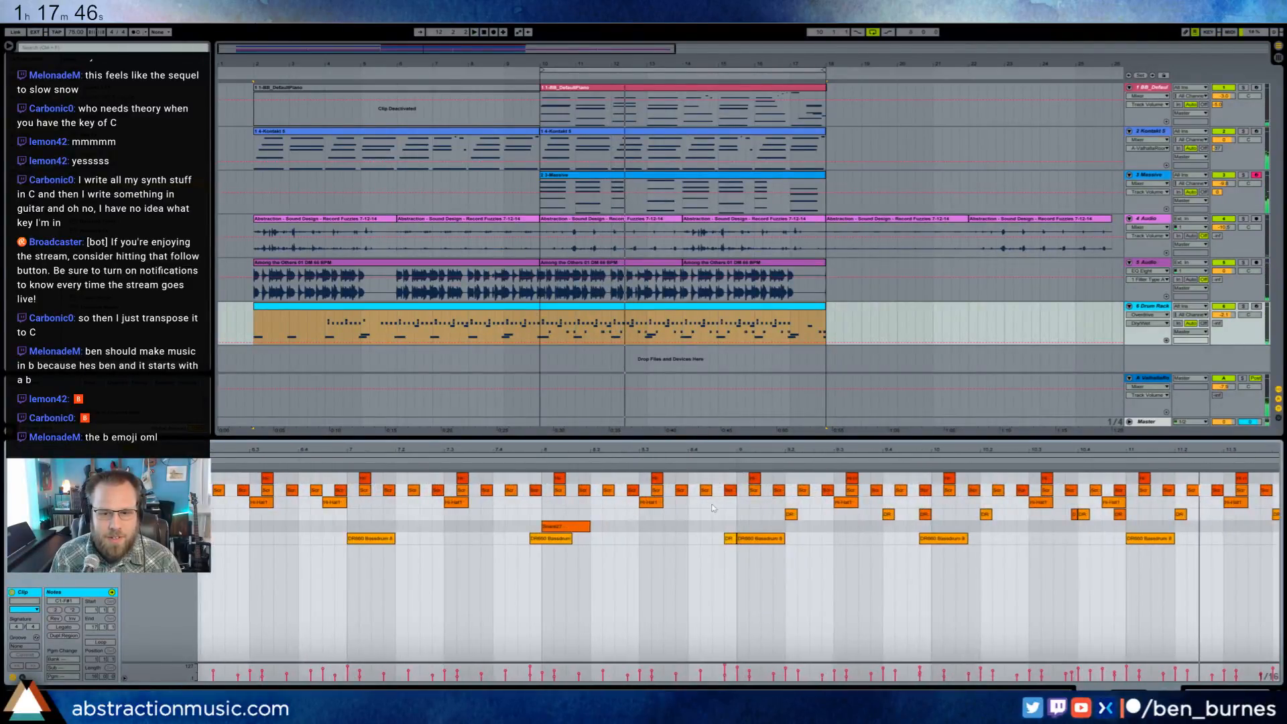
{"action": "left_click", "coordinate": [714, 519]}
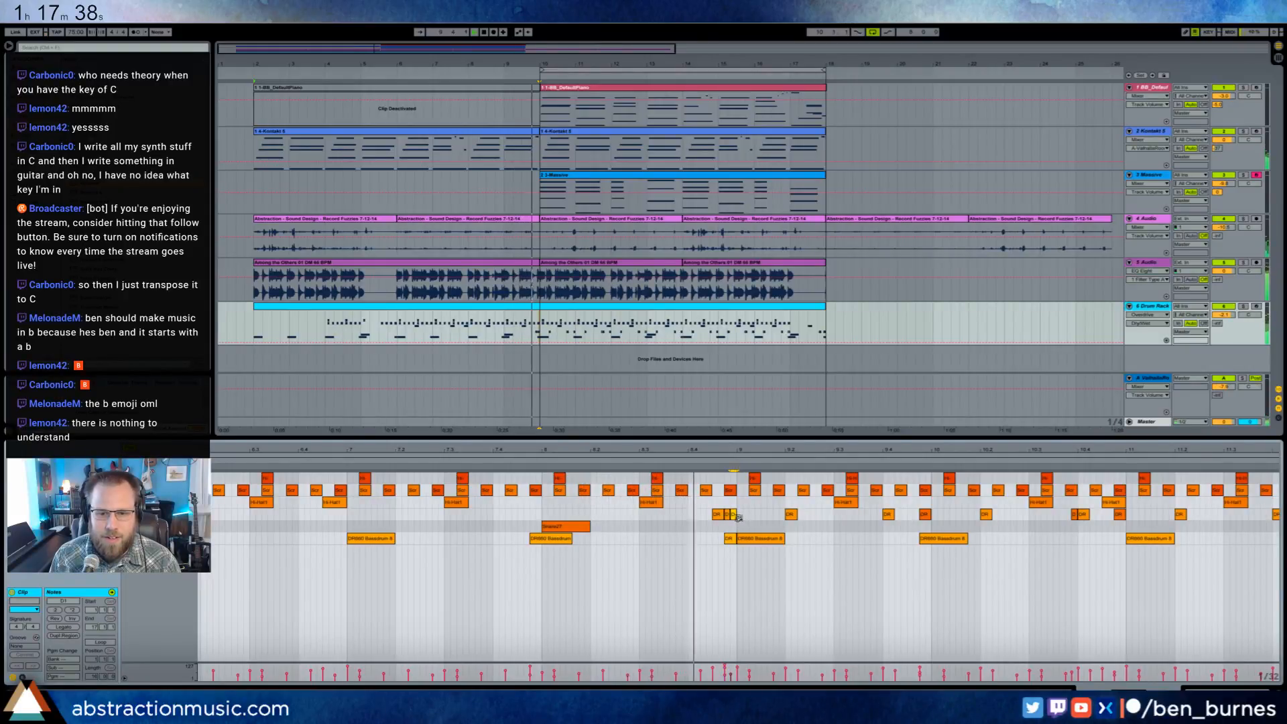
{"action": "left_click", "coordinate": [719, 515]}
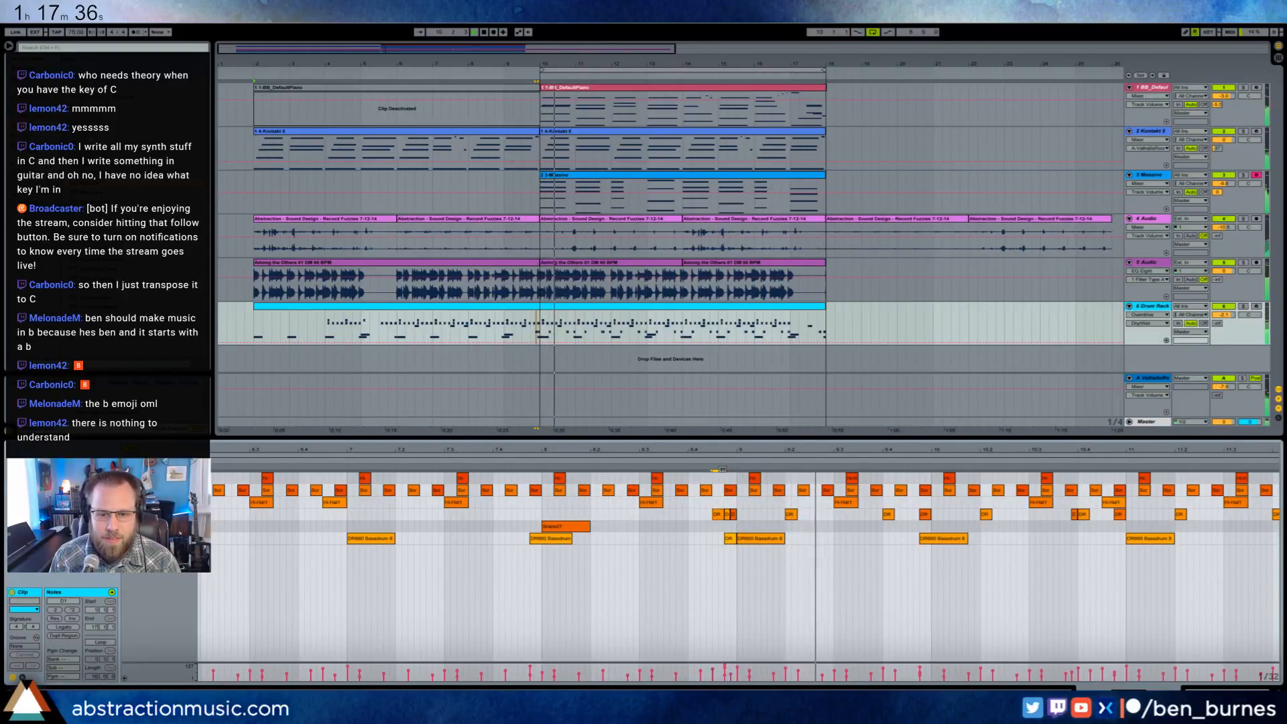
{"action": "double_click", "coordinate": [712, 450]}
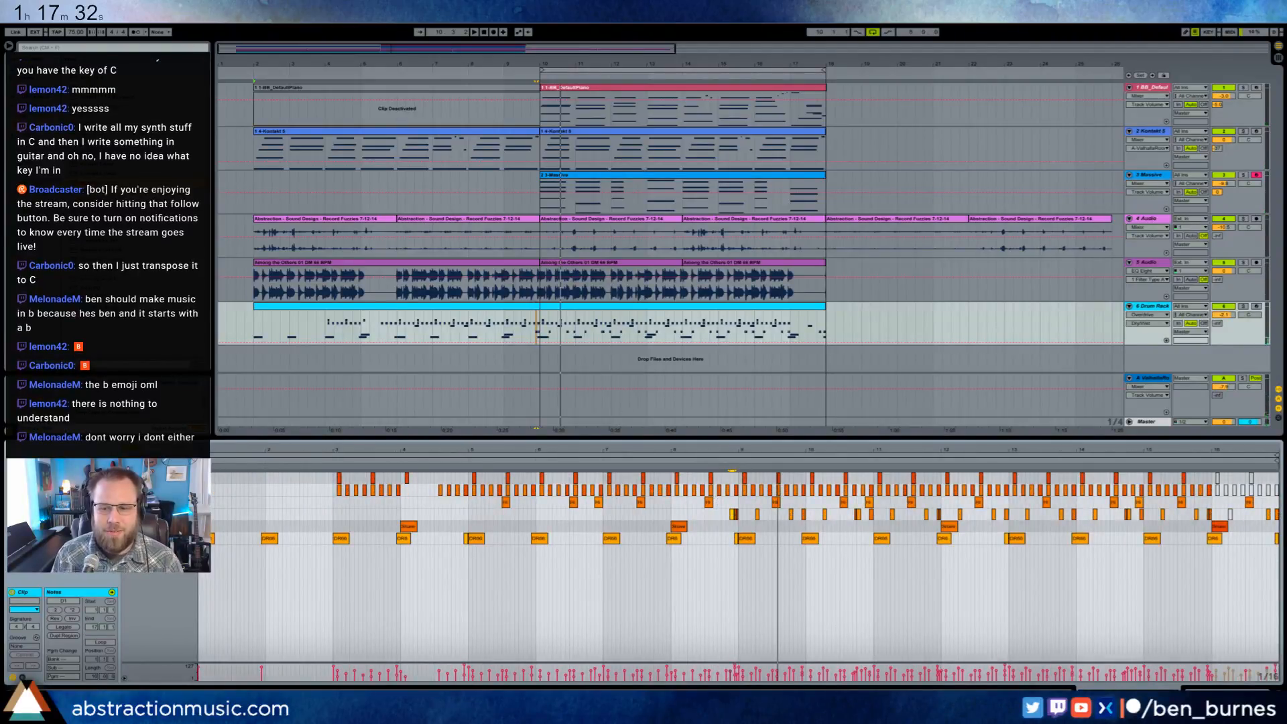
{"action": "key", "text": "shift+Tab"}
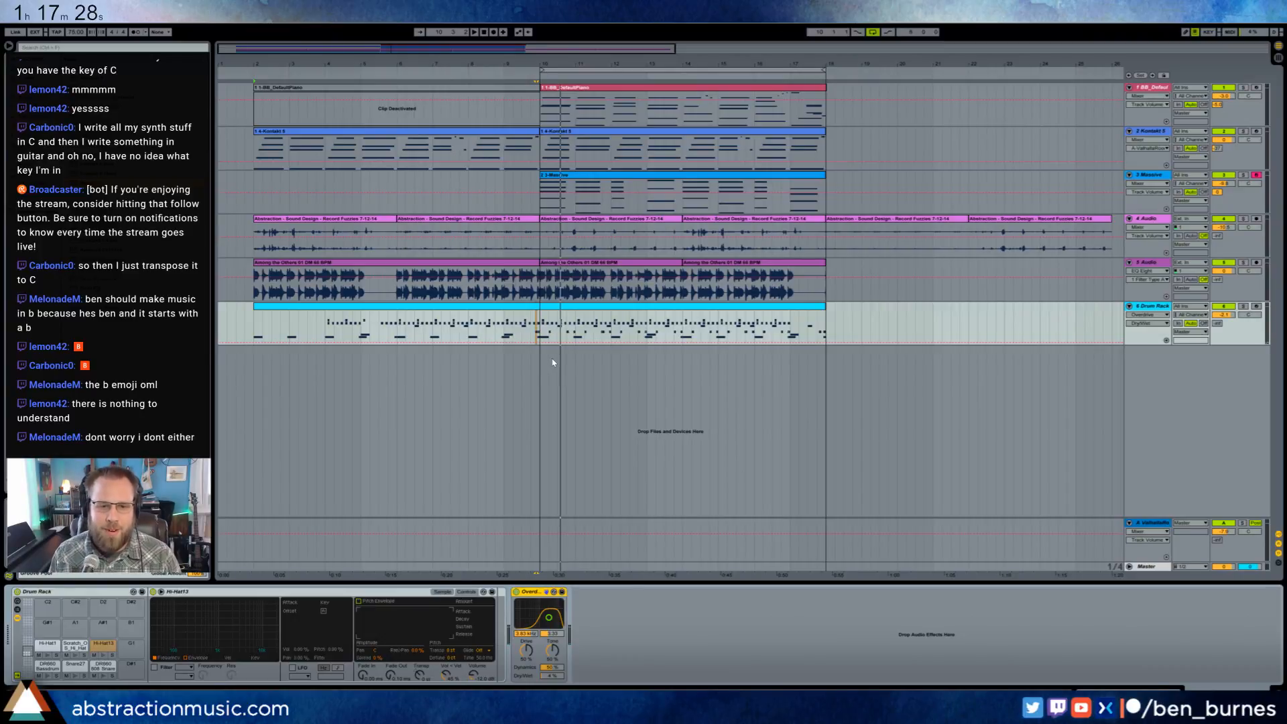
{"action": "left_click", "coordinate": [541, 329]}
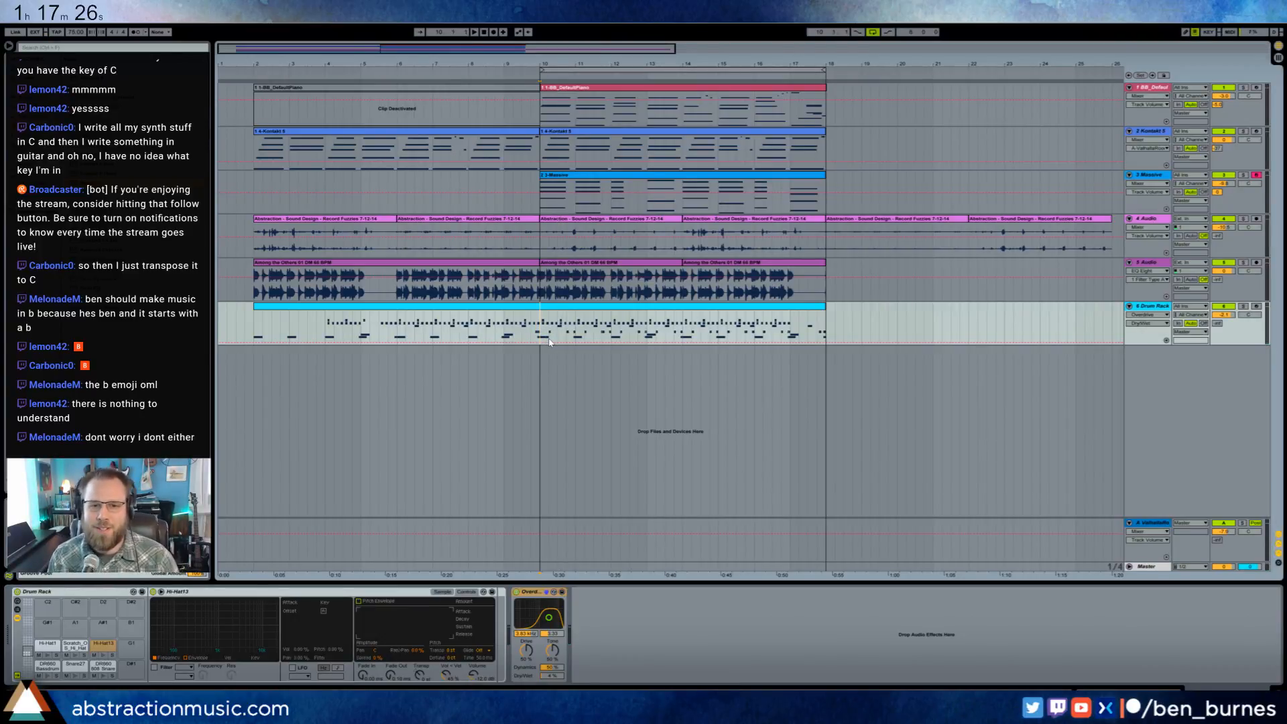
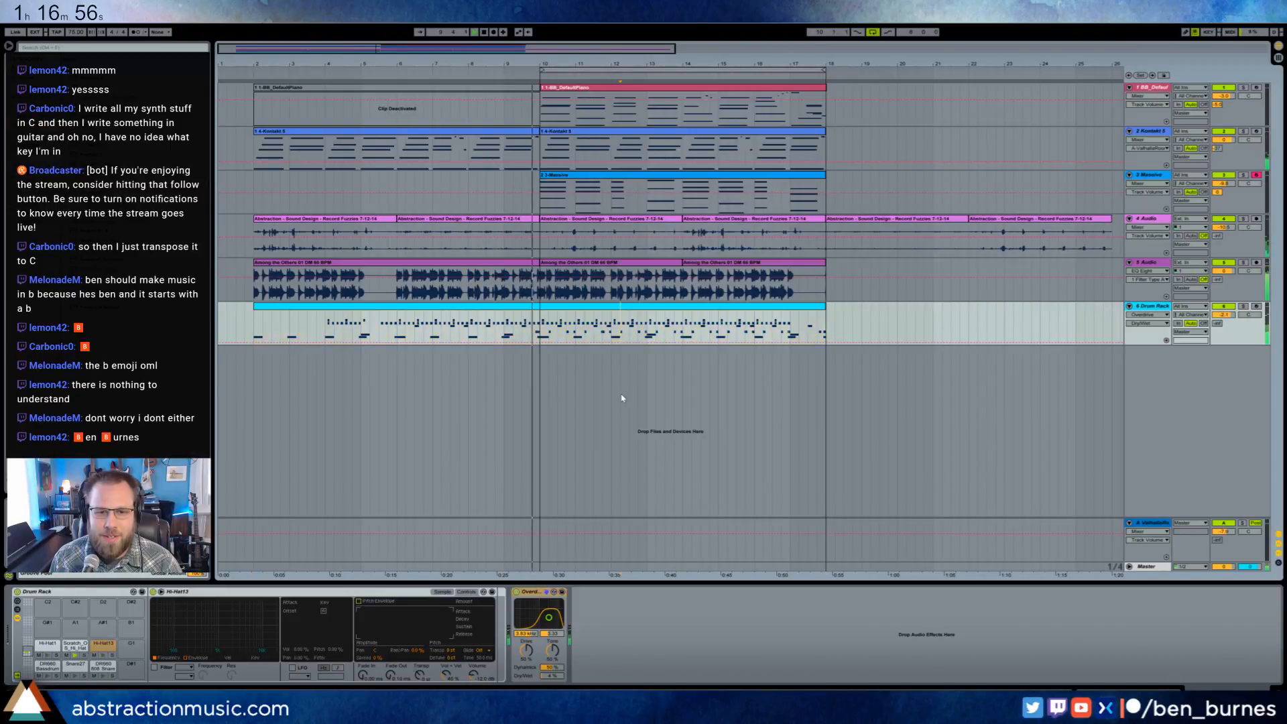
- Review the Drum Rack clip's notes around the fill leading into arrangement bar 10 while the loop plays
{"action": "double_click", "coordinate": [581, 307]}
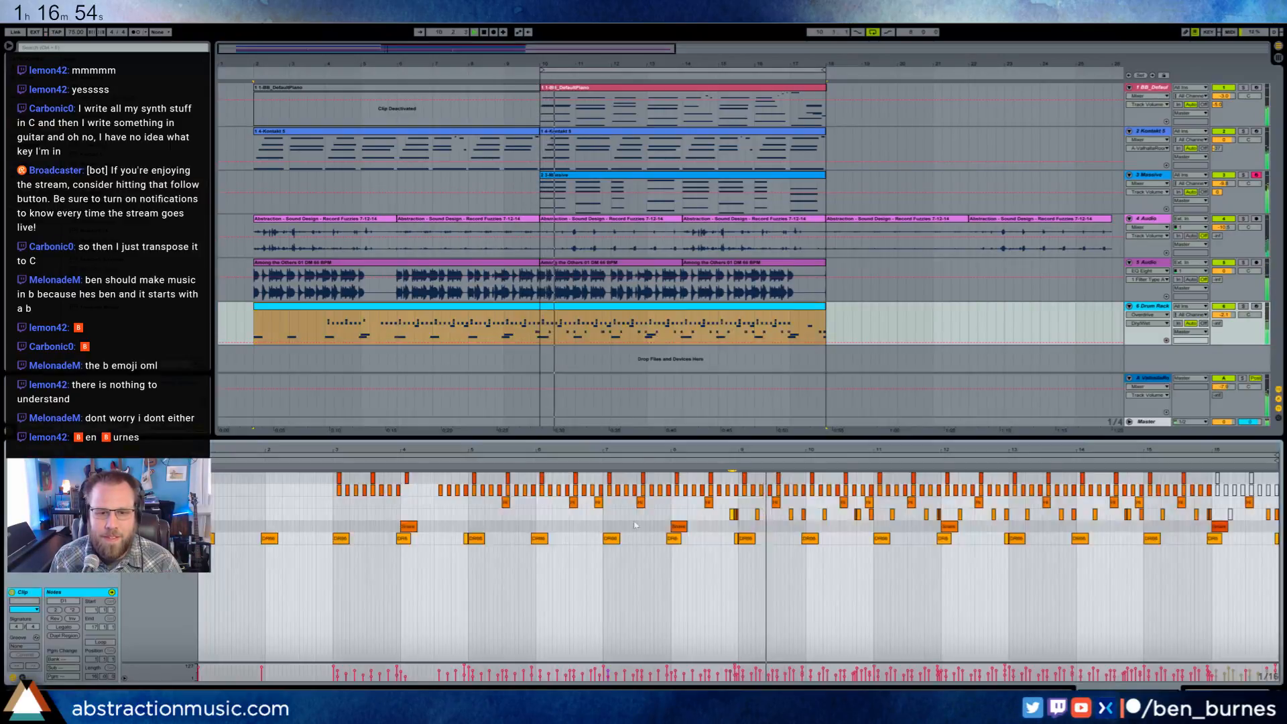
{"action": "left_click", "coordinate": [535, 328]}
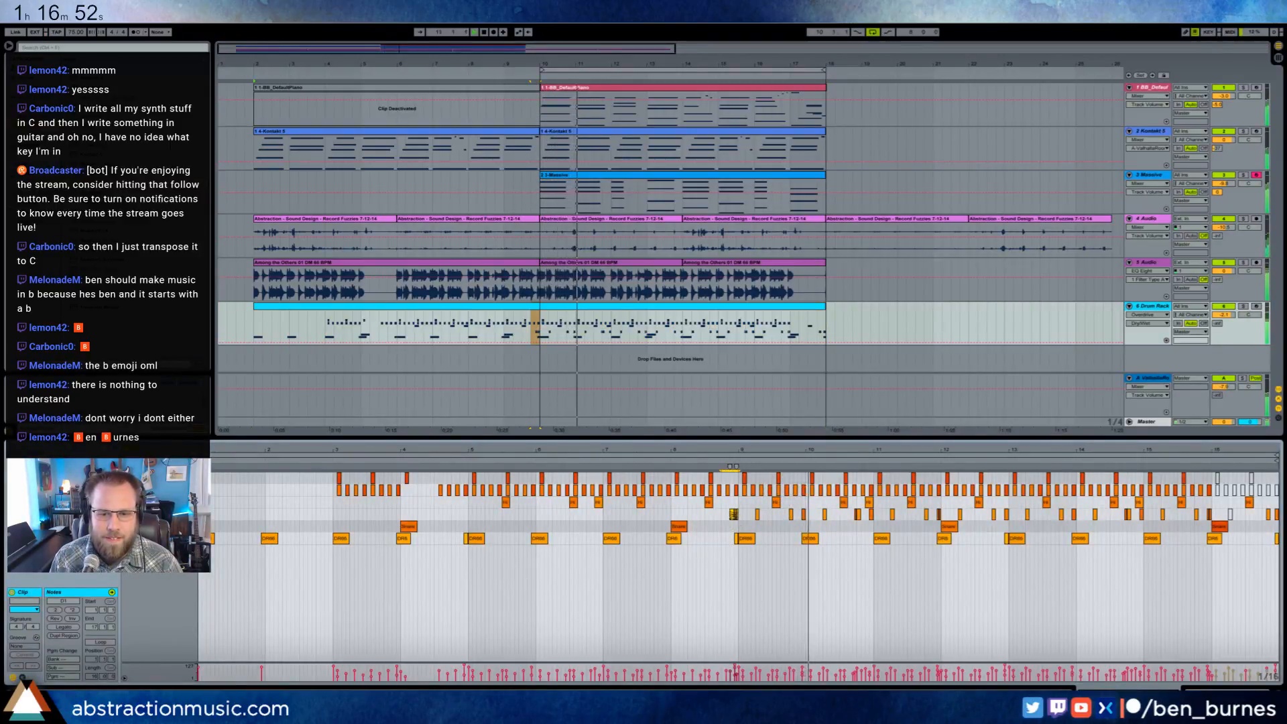
{"action": "left_click", "coordinate": [750, 583]}
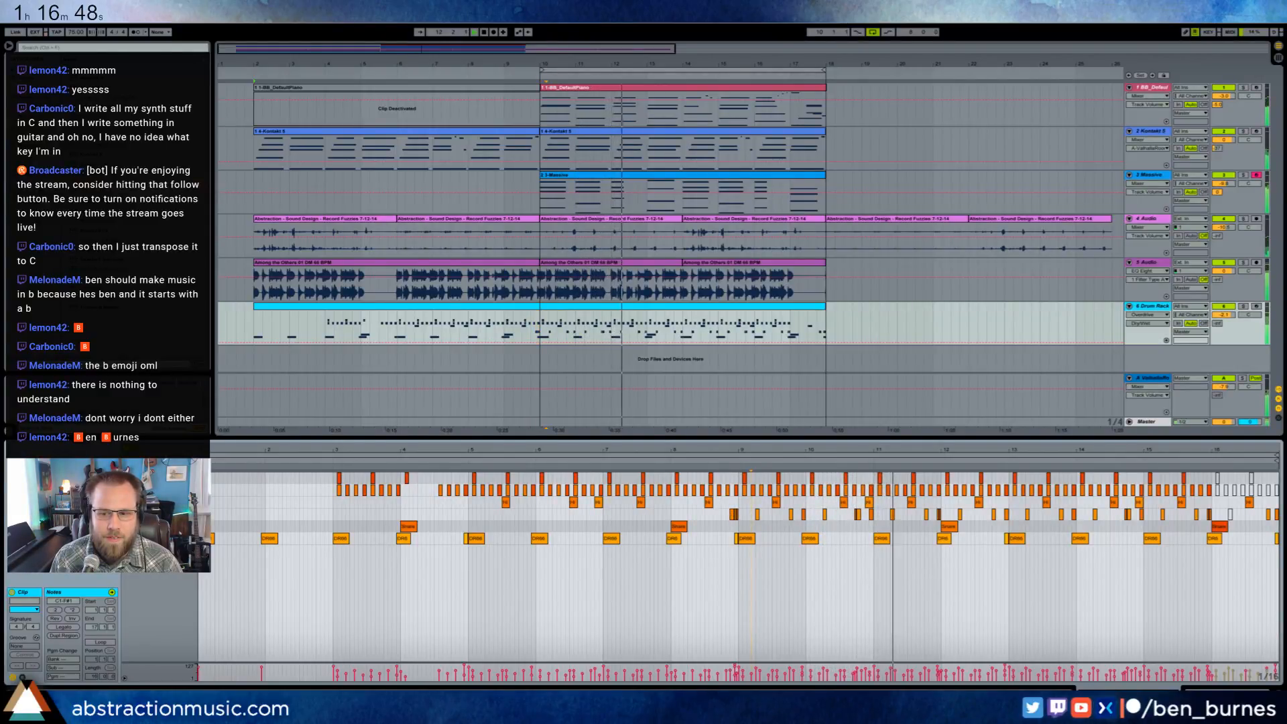
{"action": "left_click", "coordinate": [1225, 687]}
- Add a Compressor after Massive and enable its sidechain with a low-pass EQ filter at 80 Hz
{"action": "left_click", "coordinate": [663, 174]}
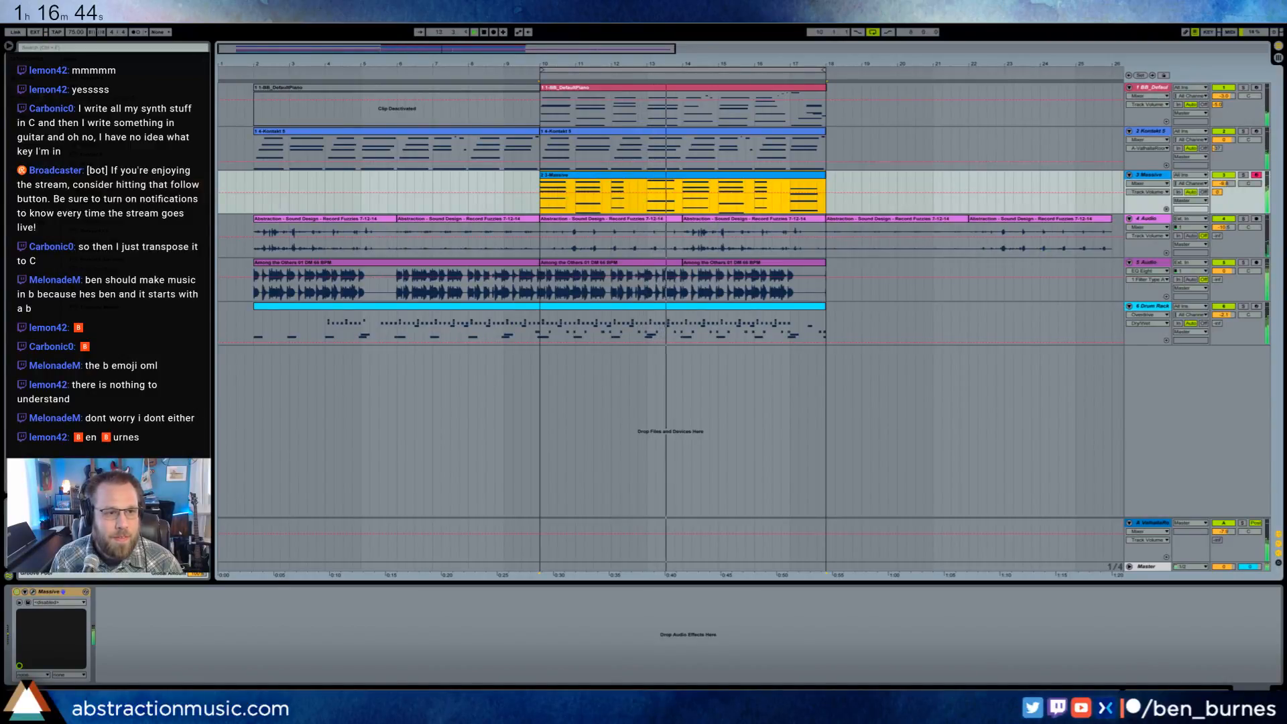
{"action": "left_click", "coordinate": [41, 100]}
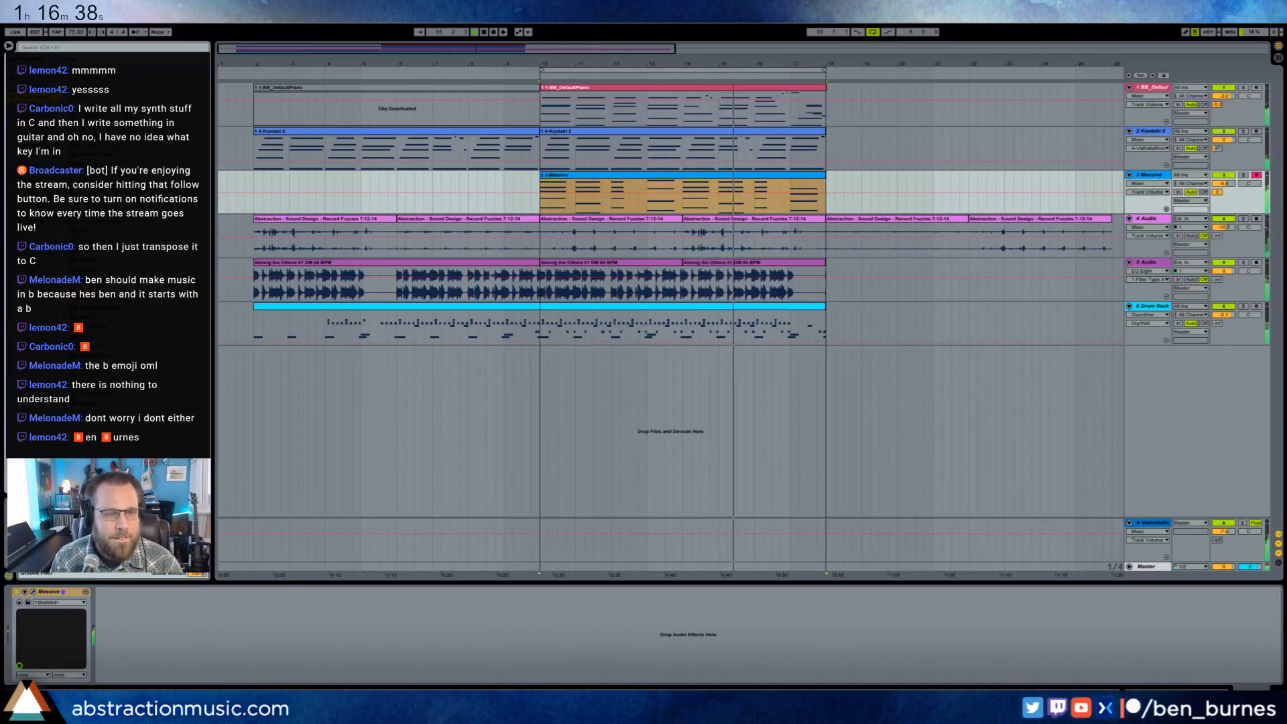
{"action": "left_click_drag", "start_coordinate": [100, 134], "coordinate": [139, 633]}
{"action": "left_click", "coordinate": [109, 593]}
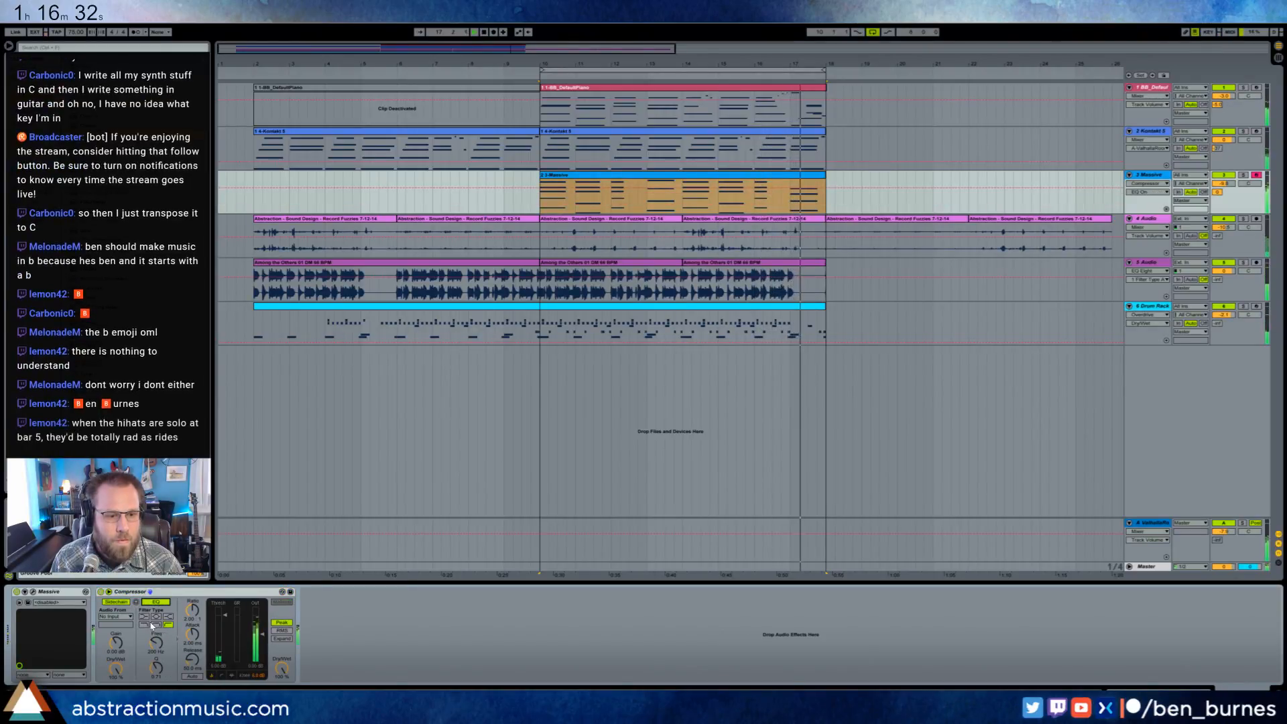
{"action": "left_click", "coordinate": [144, 624]}
{"action": "left_click_drag", "start_coordinate": [157, 649], "coordinate": [156, 633]}
- Set the Compressor's sidechain source to 5-Audio and lower its threshold so the drum loop ducks the Massive chords
{"action": "left_click", "coordinate": [115, 615]}
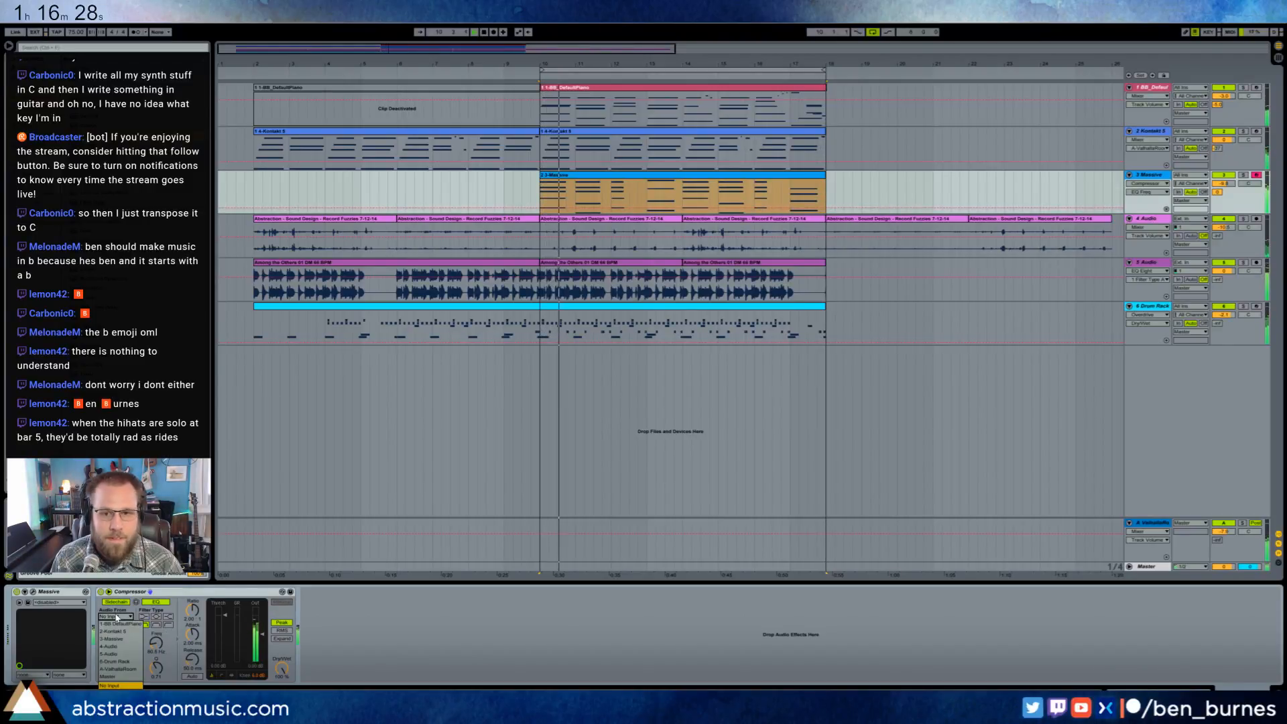
{"action": "left_click", "coordinate": [124, 654]}
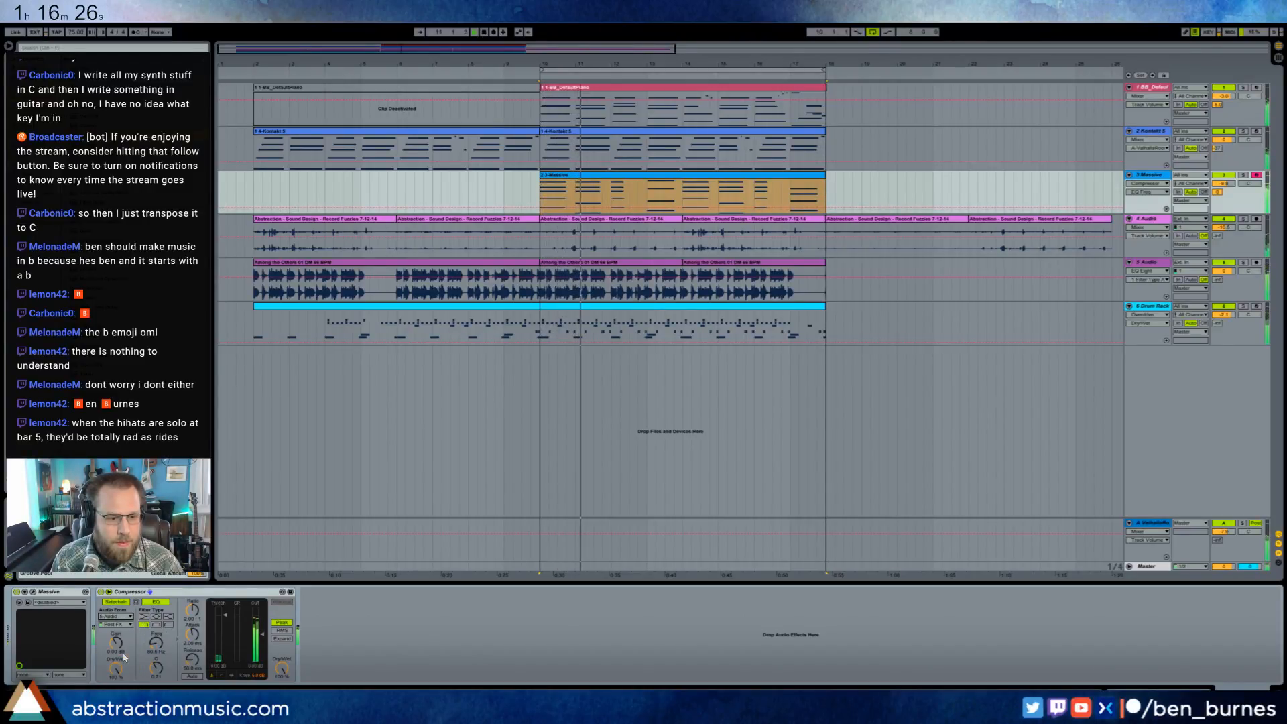
{"action": "left_click_drag", "start_coordinate": [226, 620], "coordinate": [226, 652]}
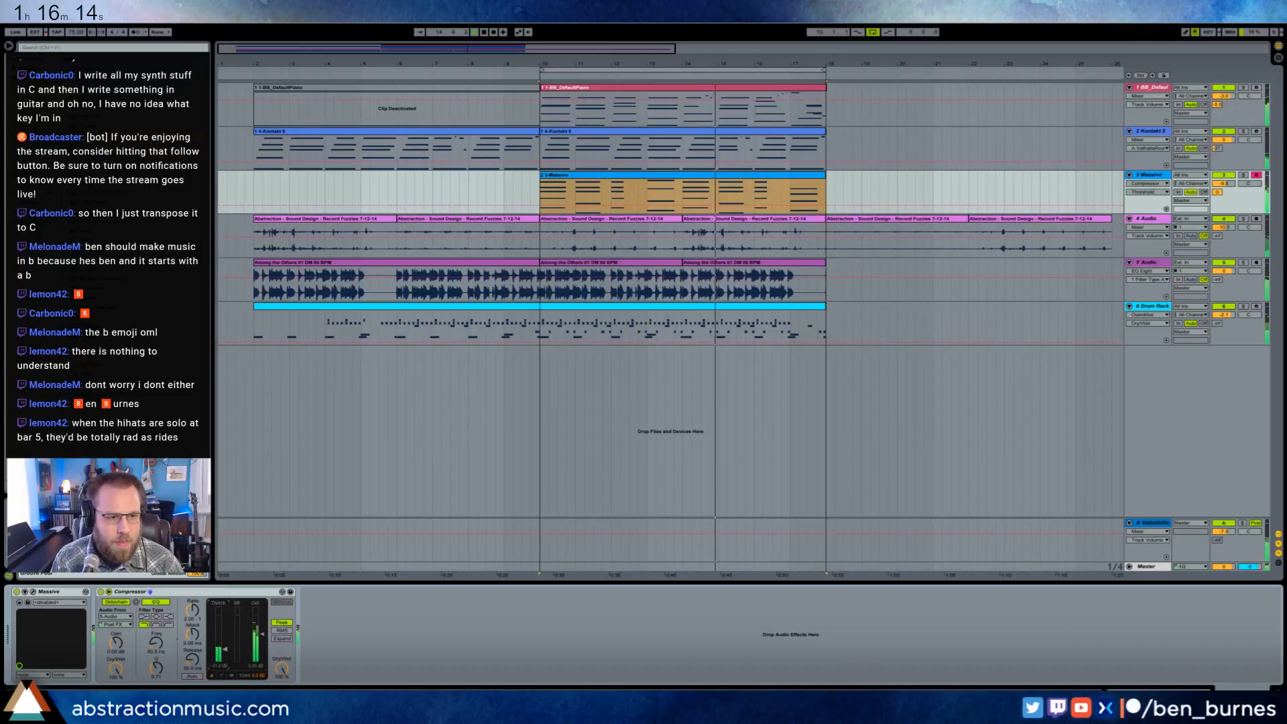
- Add a Reverb after the Massive track's Compressor and adjust its decay time and dry/wet mix
{"action": "left_click_drag", "start_coordinate": [147, 337], "coordinate": [331, 619]}
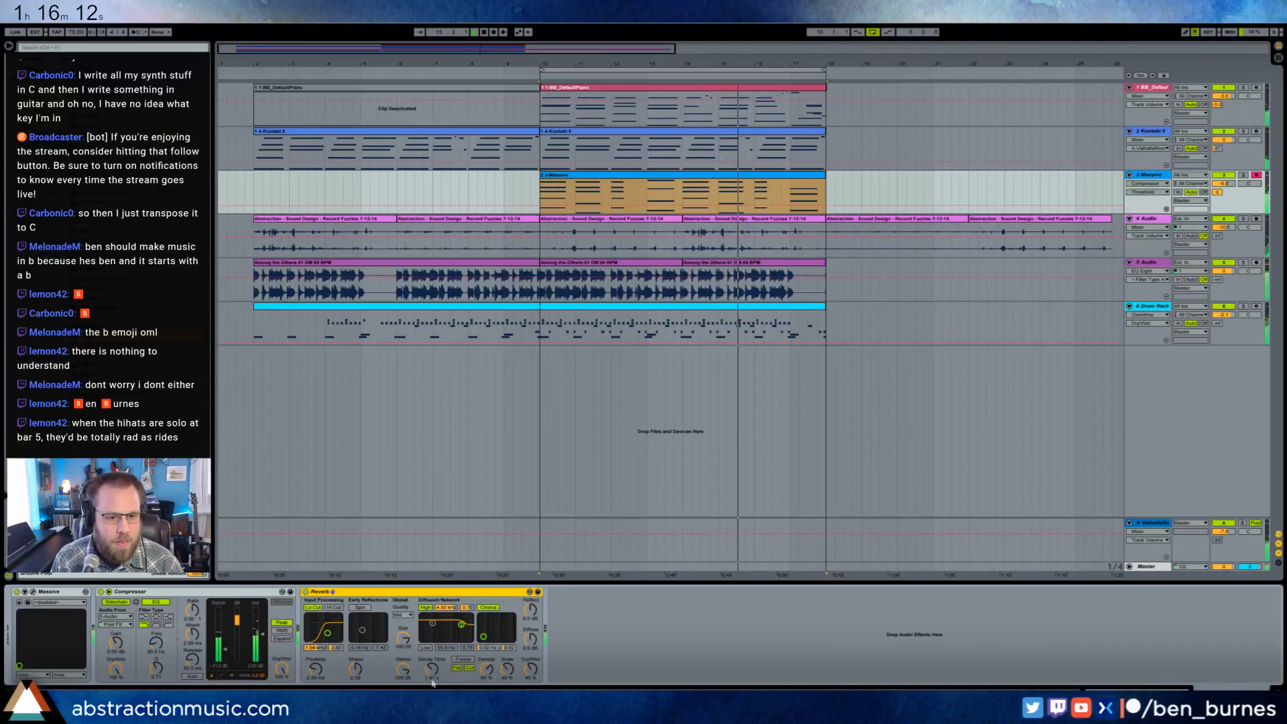
{"action": "left_click_drag", "start_coordinate": [432, 671], "coordinate": [432, 676]}
{"action": "left_click", "coordinate": [531, 669]}
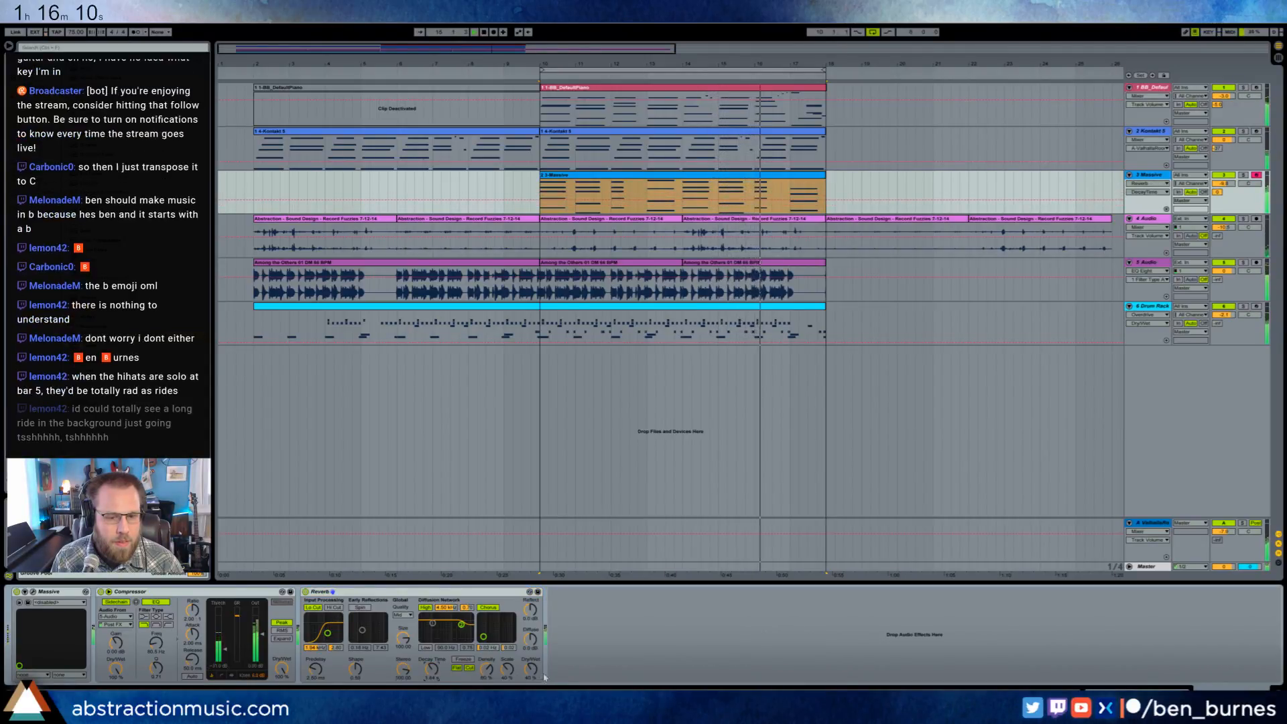
{"action": "left_click_drag", "start_coordinate": [530, 669], "coordinate": [523, 673]}
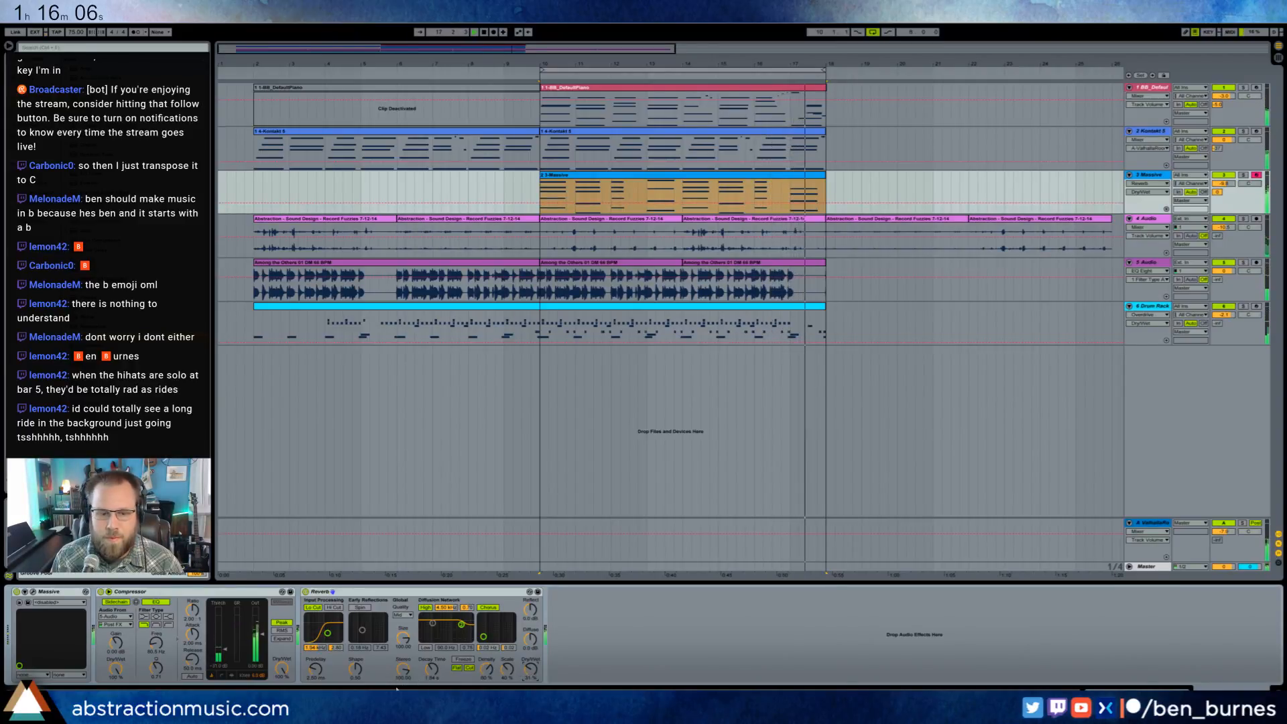
{"action": "left_click", "coordinate": [428, 671]}
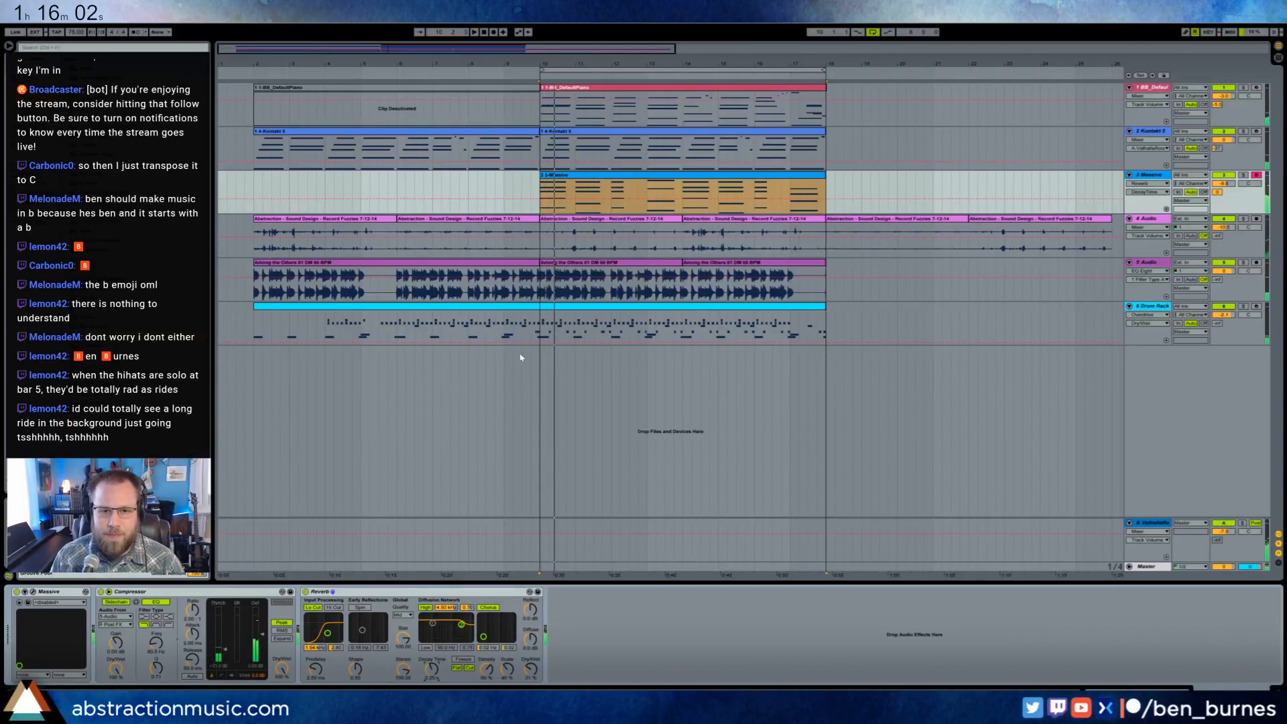
- Create an audio track below the Drum Rack and record a sound of about one bar from bar 10
{"action": "key", "text": "space"}
{"action": "left_click", "coordinate": [538, 373]}
{"action": "key", "text": "ctrl+t"}
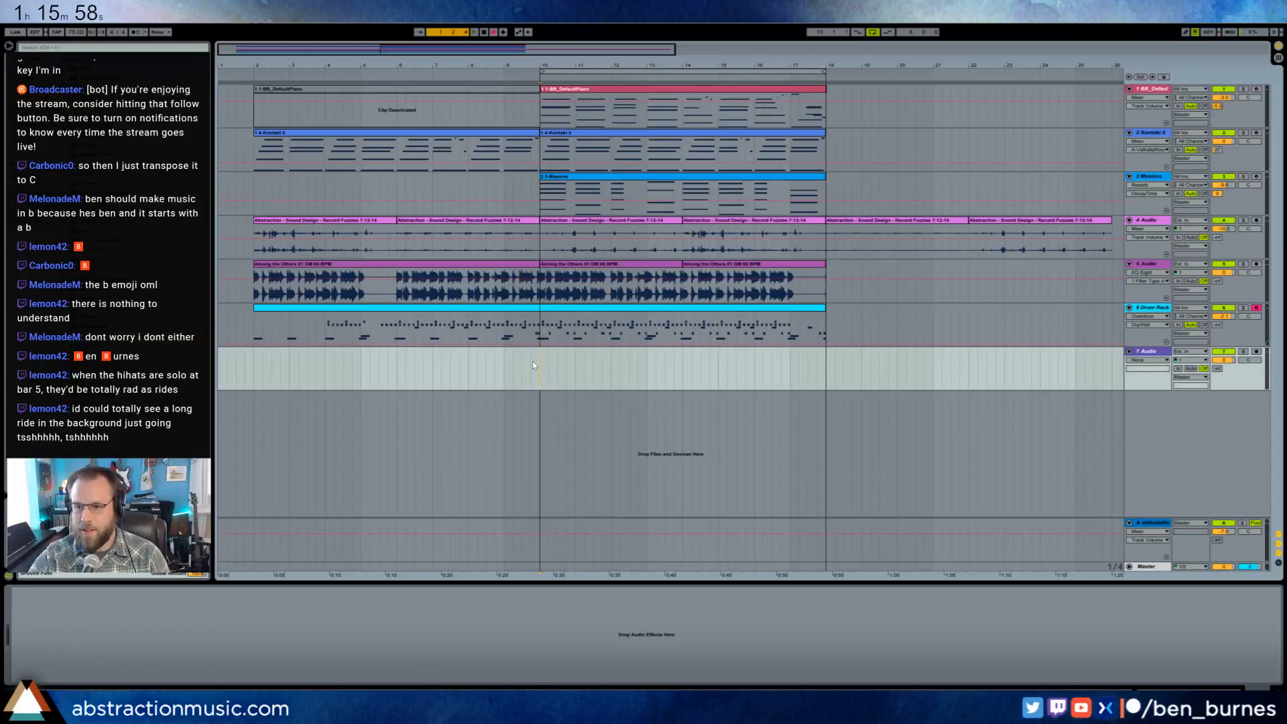
{"action": "key", "text": "F9"}
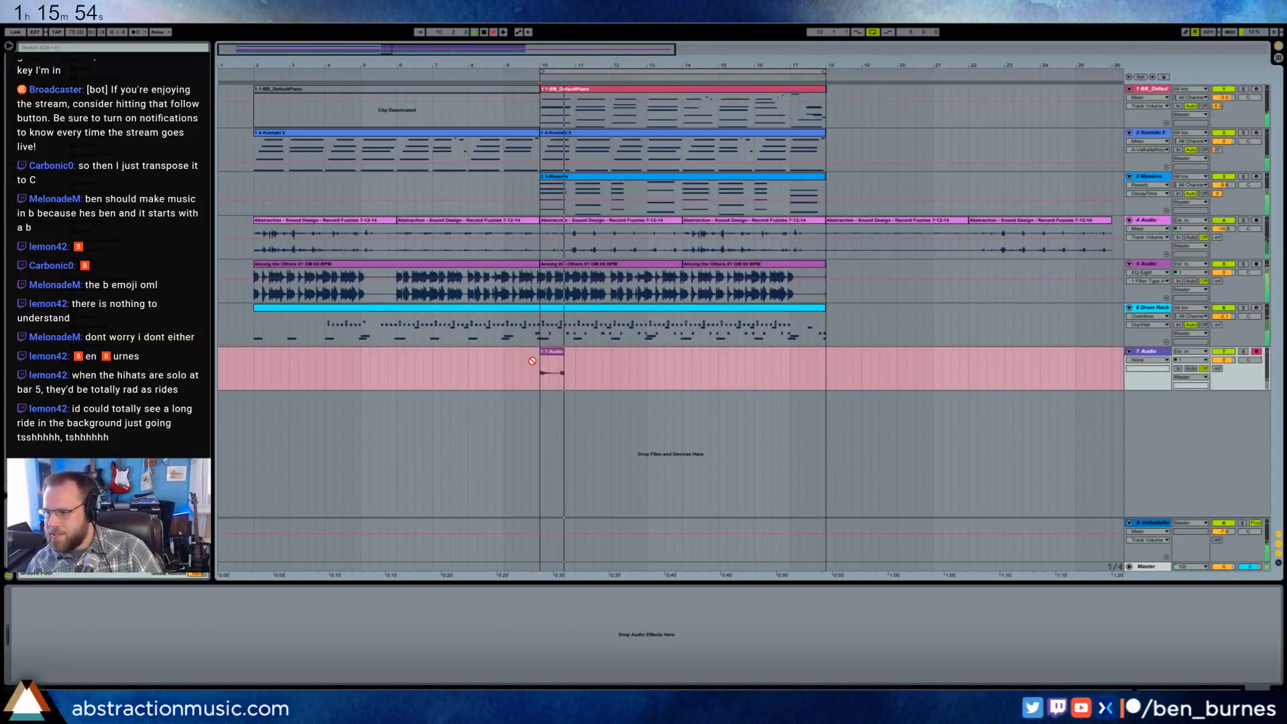
{"action": "key", "text": "F9"}
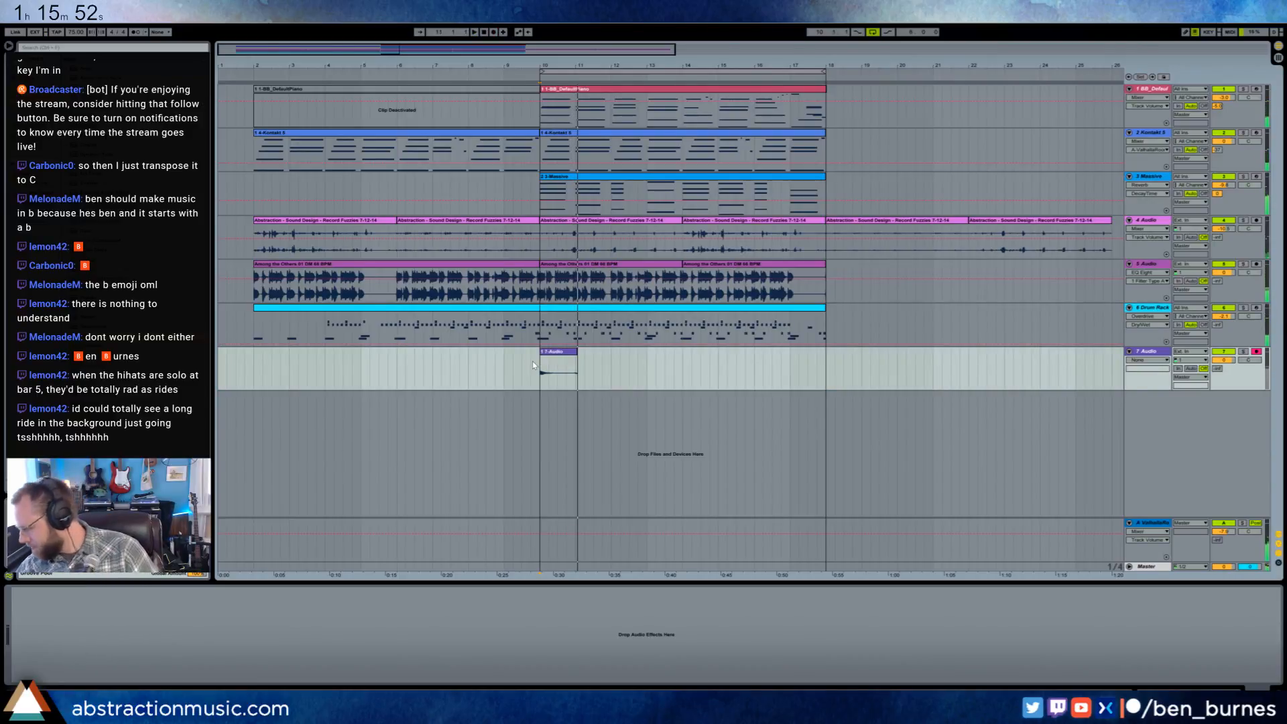
- Raise the new audio track's Valhalla reverb send during playback and trim the recorded clip's end to bar 11
{"action": "key", "text": "space"}
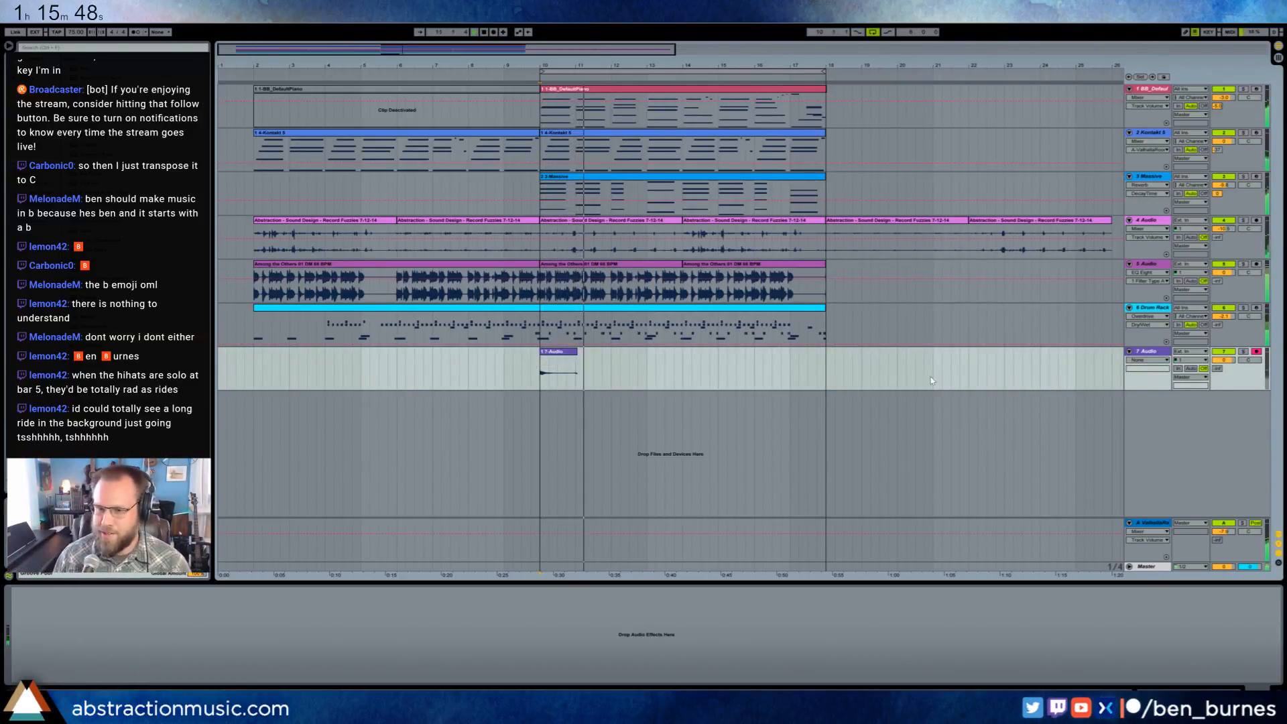
{"action": "left_click_drag", "start_coordinate": [1218, 369], "coordinate": [1217, 333]}
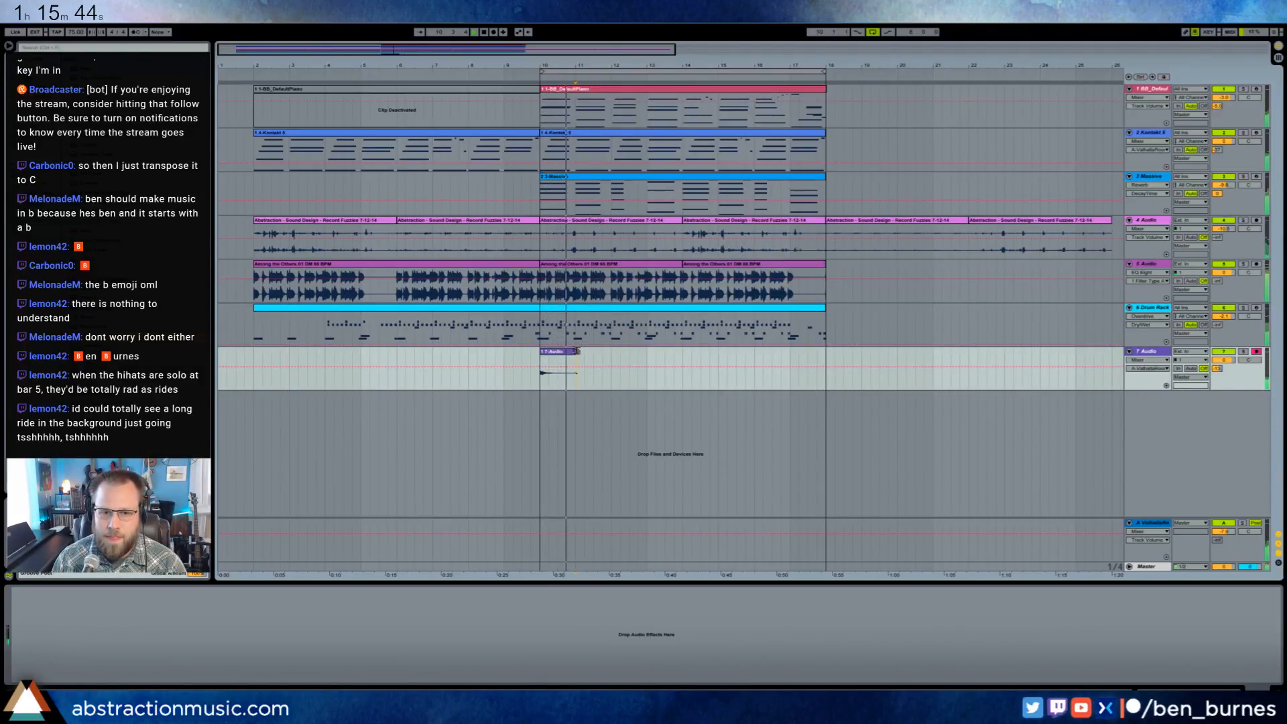
{"action": "left_click", "coordinate": [573, 351]}
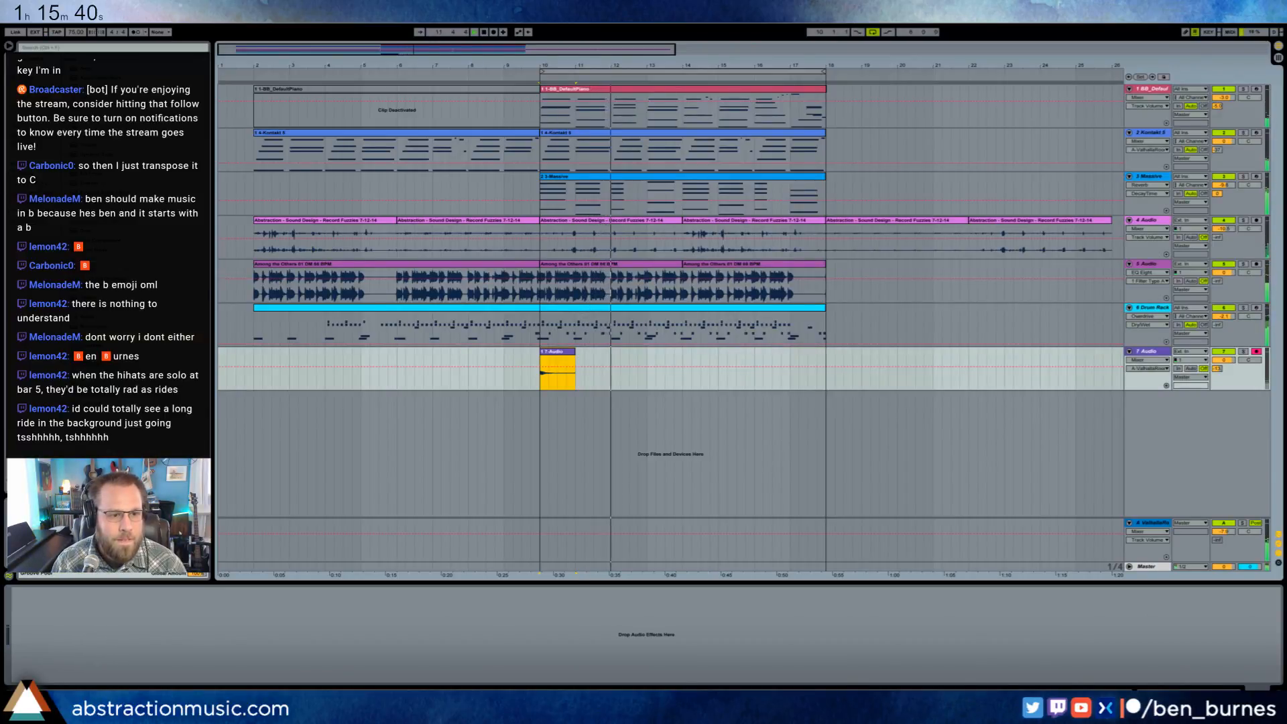
- Add a Ping Pong Delay to the 7 Audio track and adjust its filter, feedback and dry/wet mix
{"action": "double_click", "coordinate": [89, 308]}
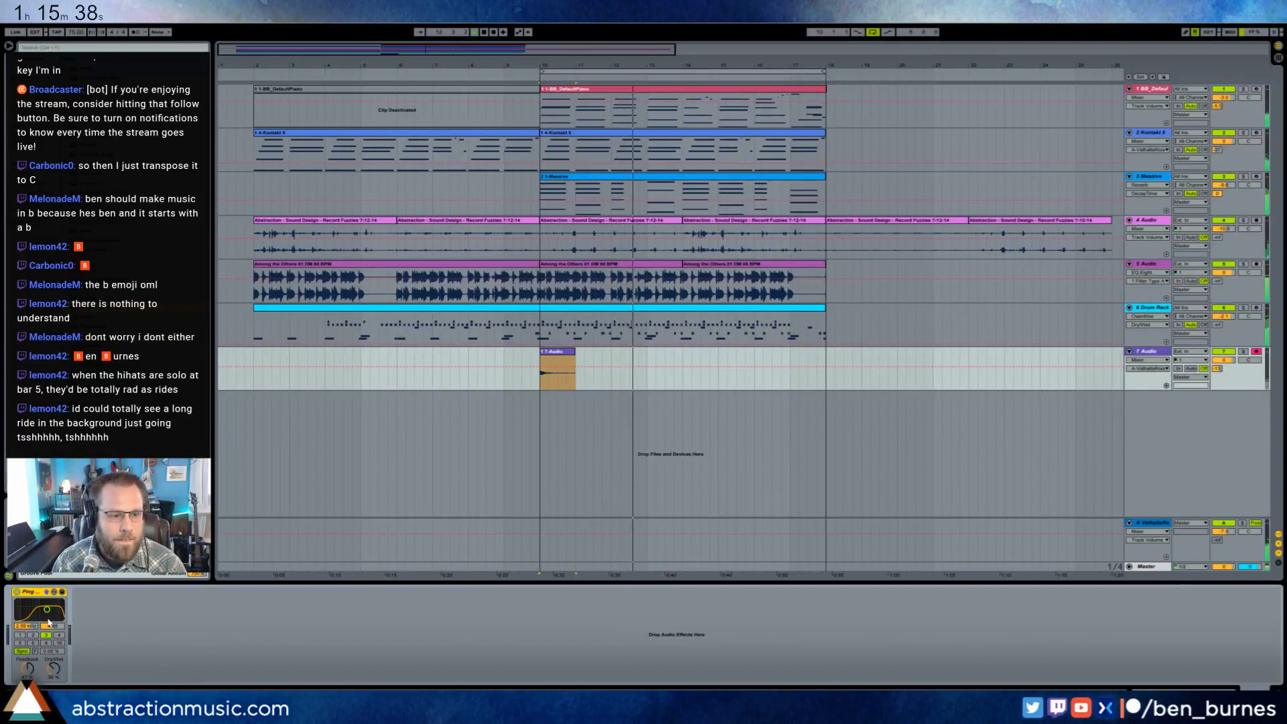
{"action": "left_click_drag", "start_coordinate": [47, 609], "coordinate": [47, 606]}
{"action": "left_click_drag", "start_coordinate": [27, 669], "coordinate": [54, 675]}
- Place a copy of the 7 Audio track's one-bar clip at bar 14
{"action": "left_click", "coordinate": [683, 357]}
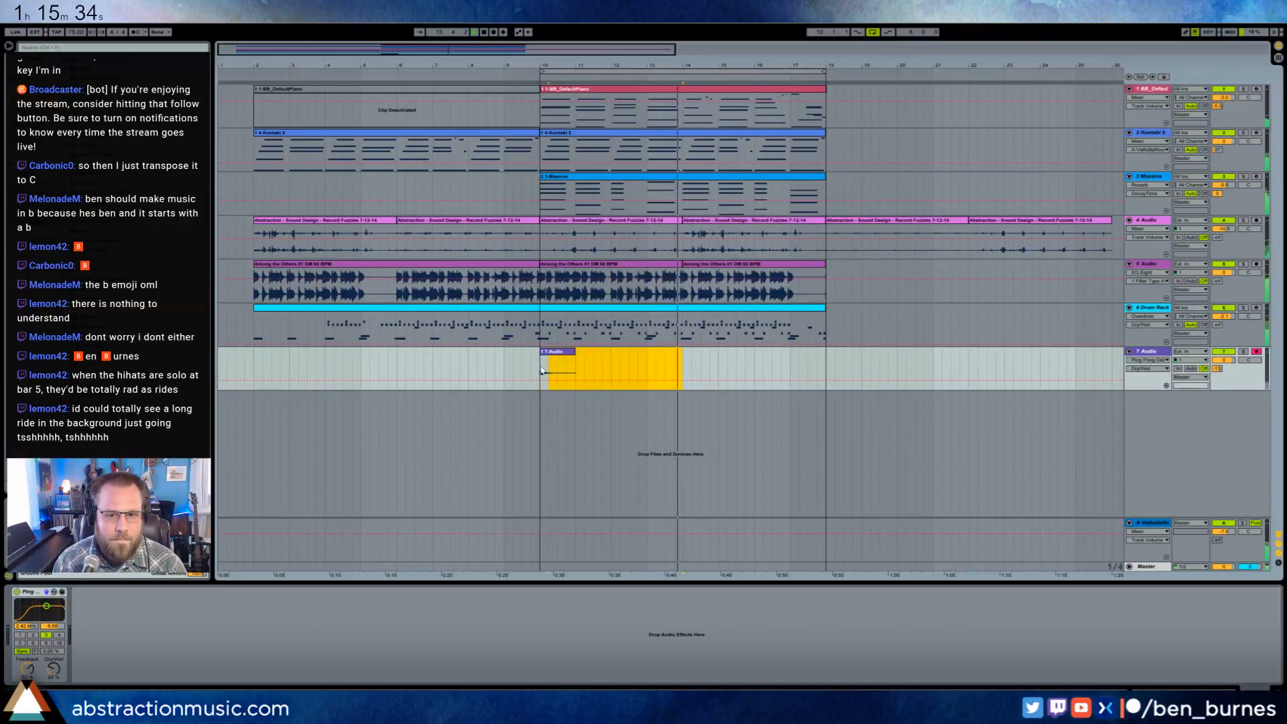
{"action": "key", "text": "ctrl+v"}
{"action": "left_click", "coordinate": [780, 363]}
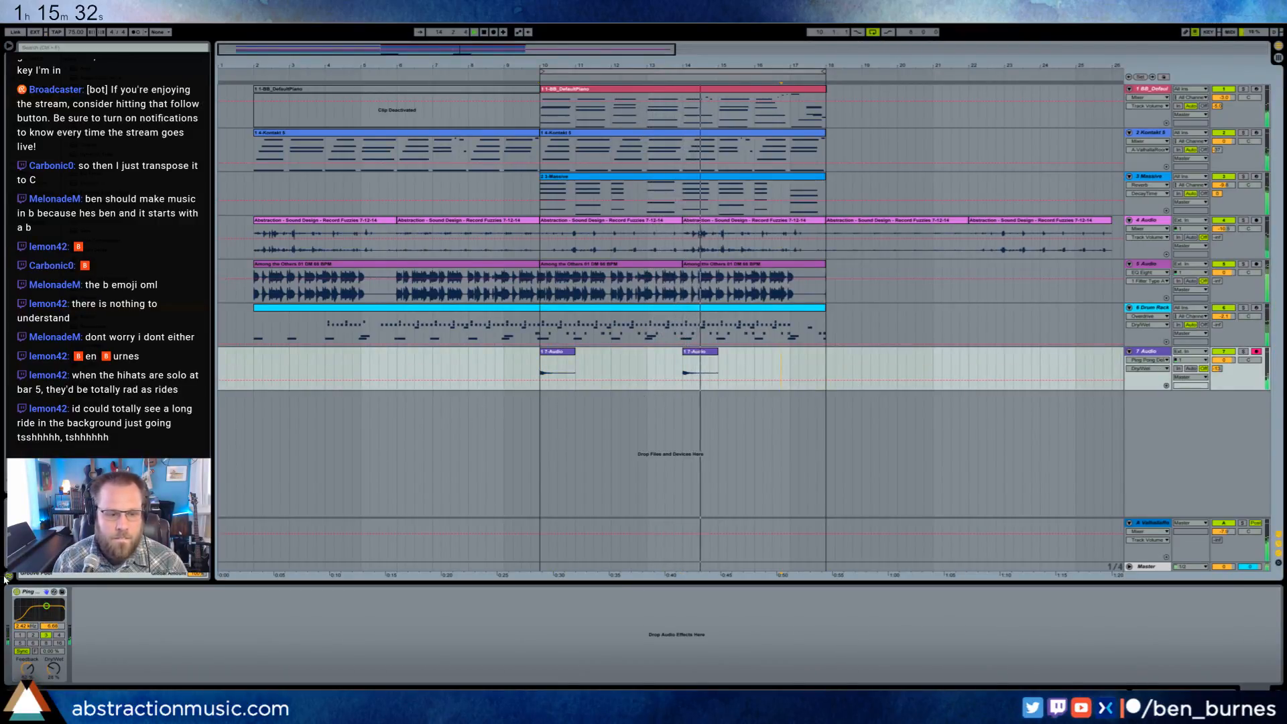
- Choose a longer synced time for the Ping Pong Delay and lower the 7 Audio track's volume
{"action": "left_click", "coordinate": [32, 642]}
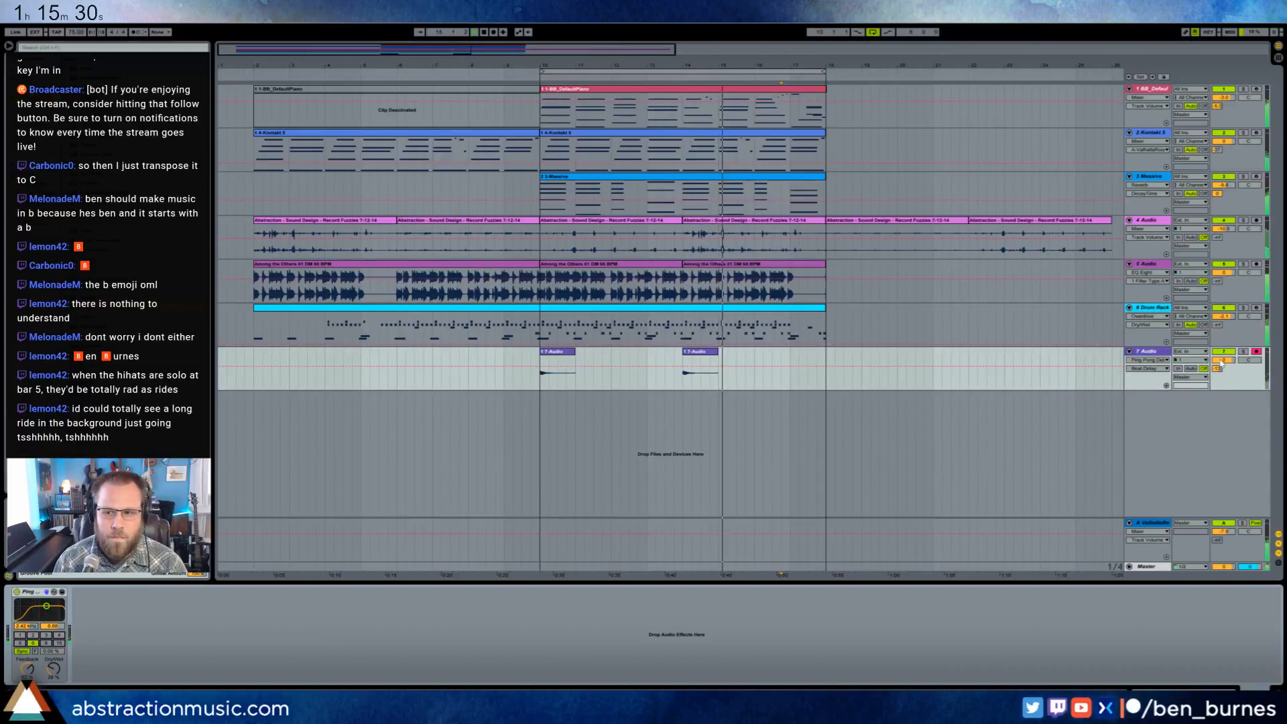
{"action": "left_click_drag", "start_coordinate": [1222, 360], "coordinate": [1222, 377]}
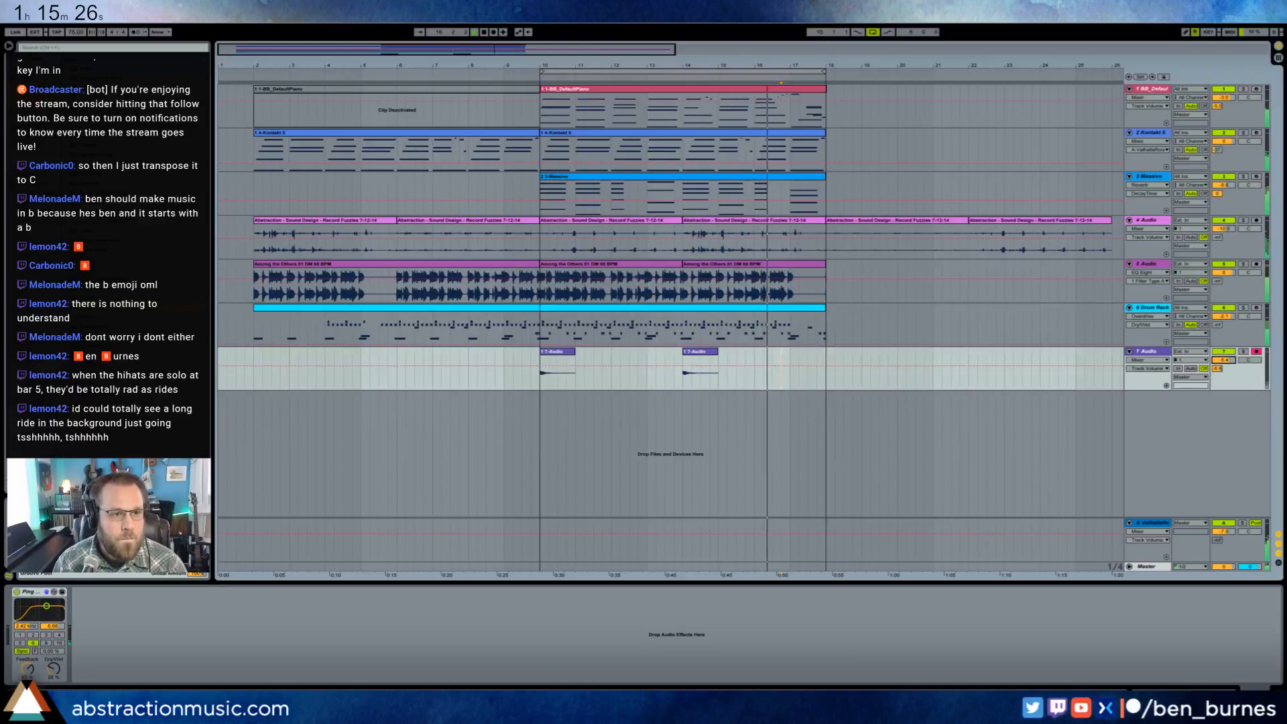
- Raise the sidechain filter frequency of the Massive track's Compressor and fine-tune its threshold
{"action": "left_click", "coordinate": [637, 178]}
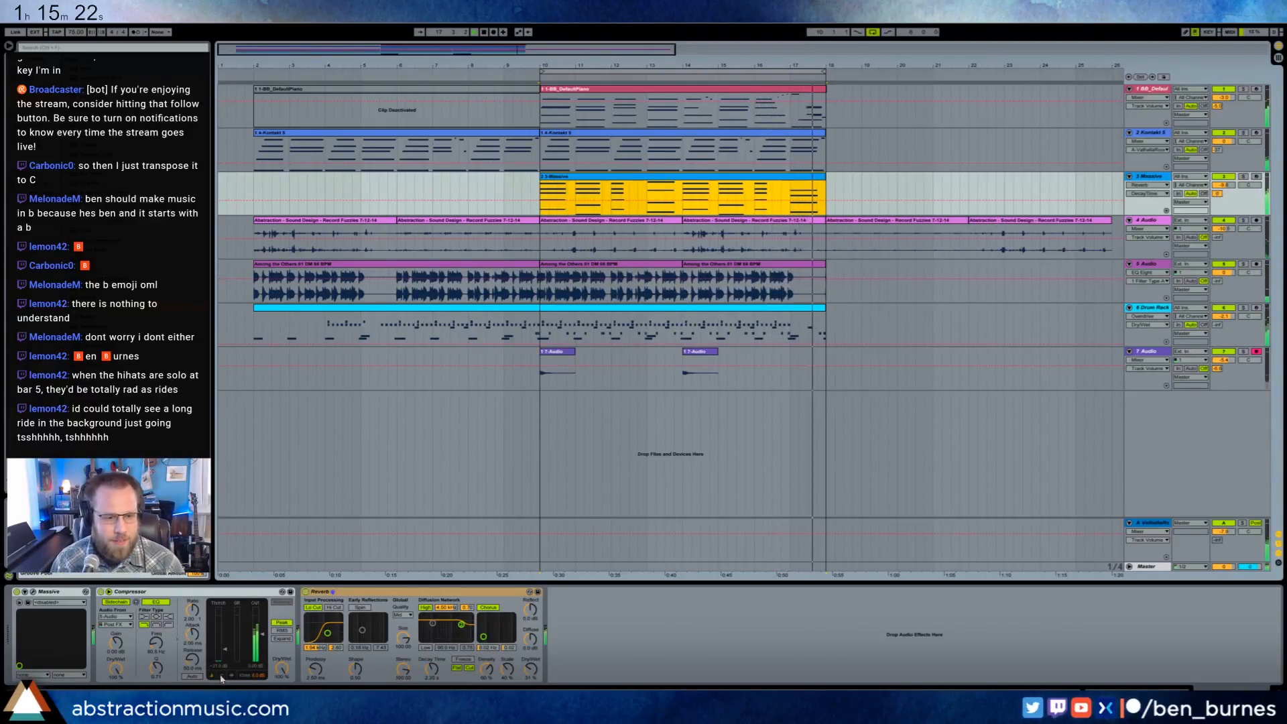
{"action": "left_click_drag", "start_coordinate": [225, 649], "coordinate": [225, 653]}
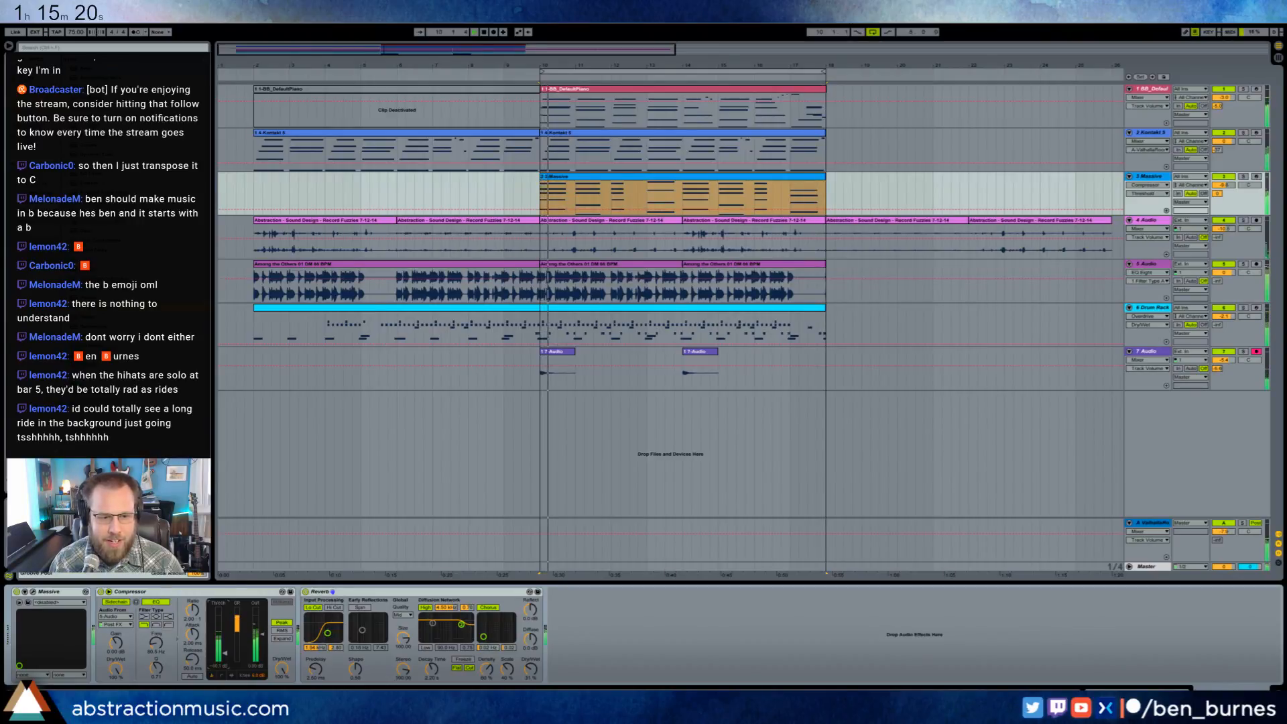
{"action": "left_click_drag", "start_coordinate": [154, 645], "coordinate": [154, 631]}
{"action": "left_click_drag", "start_coordinate": [221, 663], "coordinate": [225, 647]}
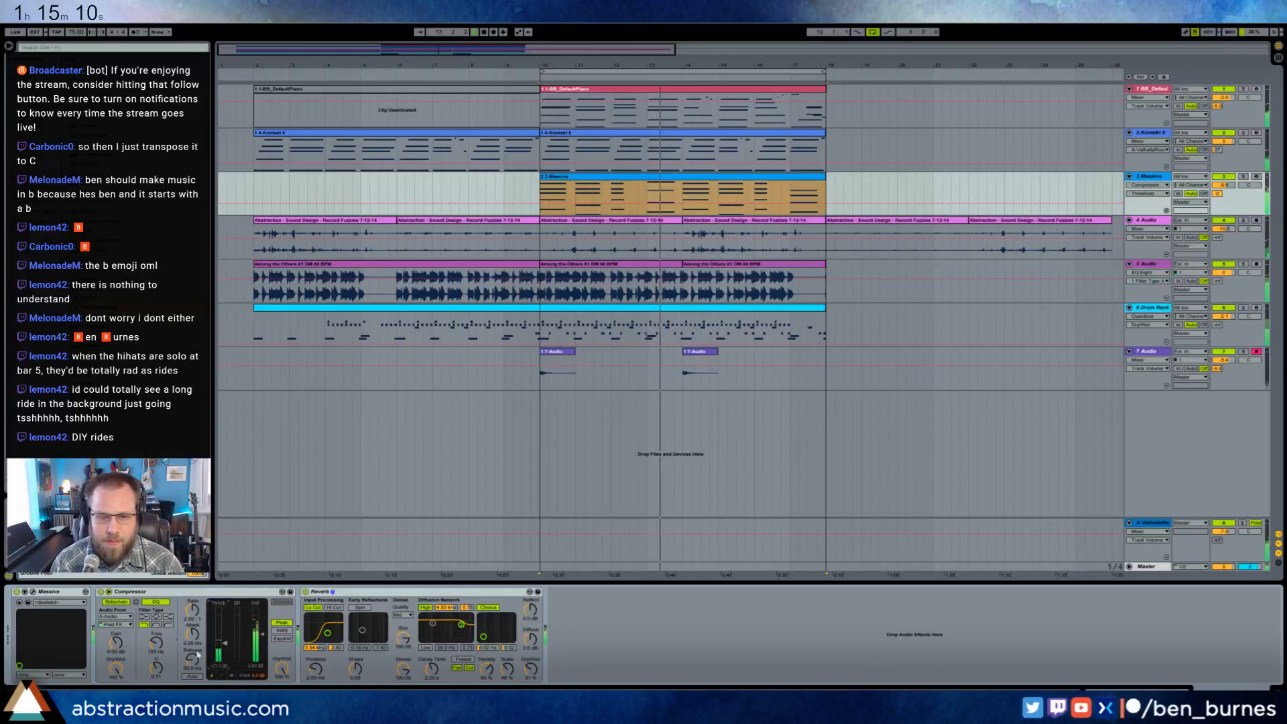
- Add a high-pass Auto Filter before the Ping Pong Delay on the 7 Audio track and raise its cutoff frequency
{"action": "left_click", "coordinate": [540, 380]}
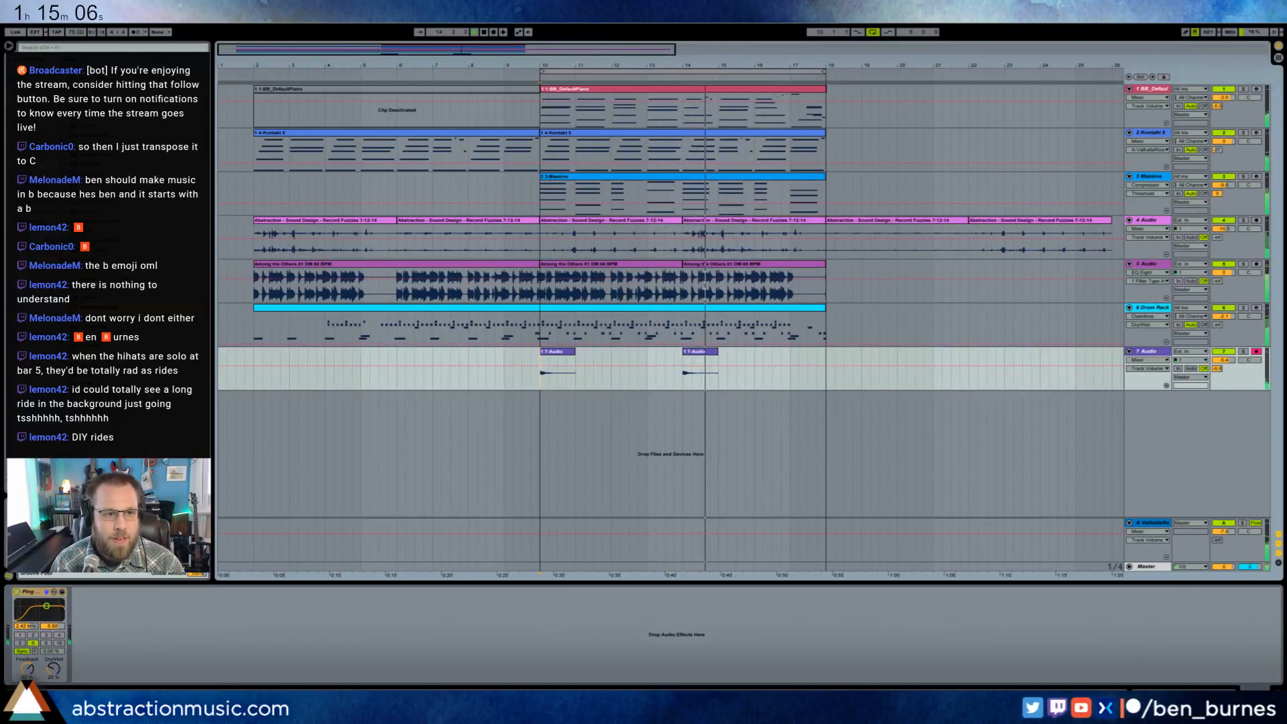
{"action": "left_click_drag", "start_coordinate": [87, 87], "coordinate": [27, 630]}
{"action": "left_click", "coordinate": [56, 659]}
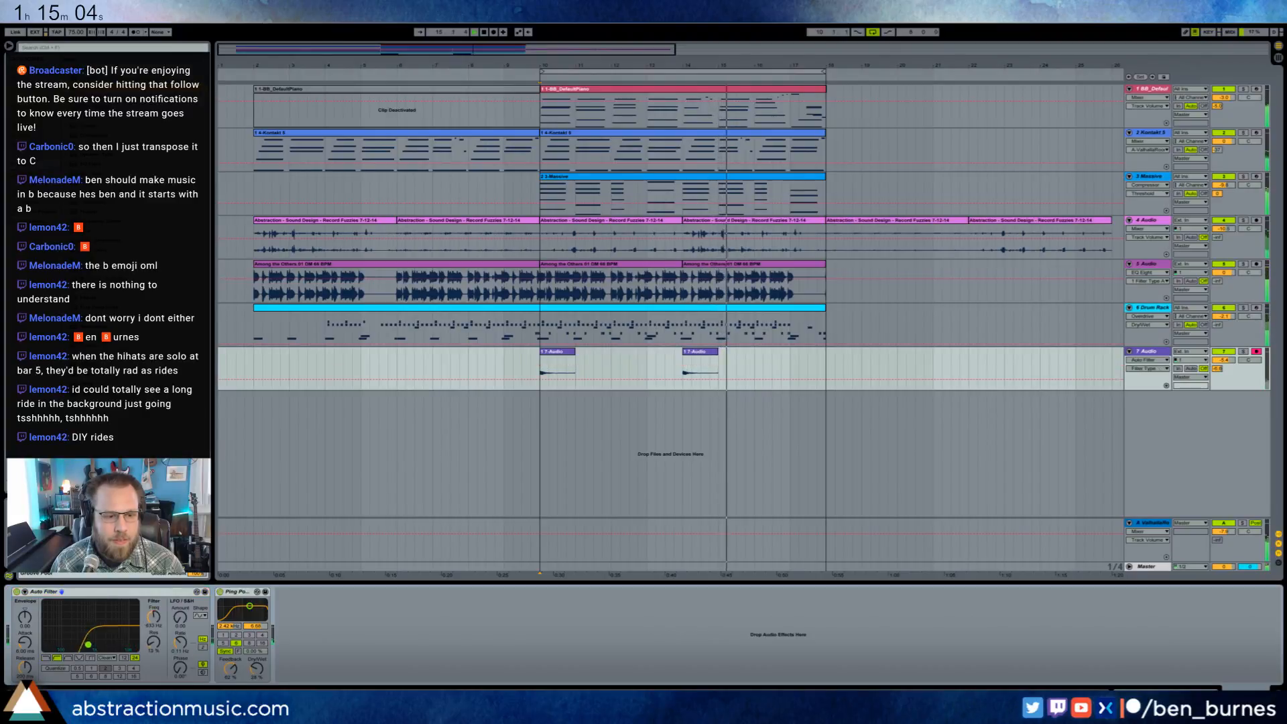
{"action": "left_click", "coordinate": [1155, 356]}
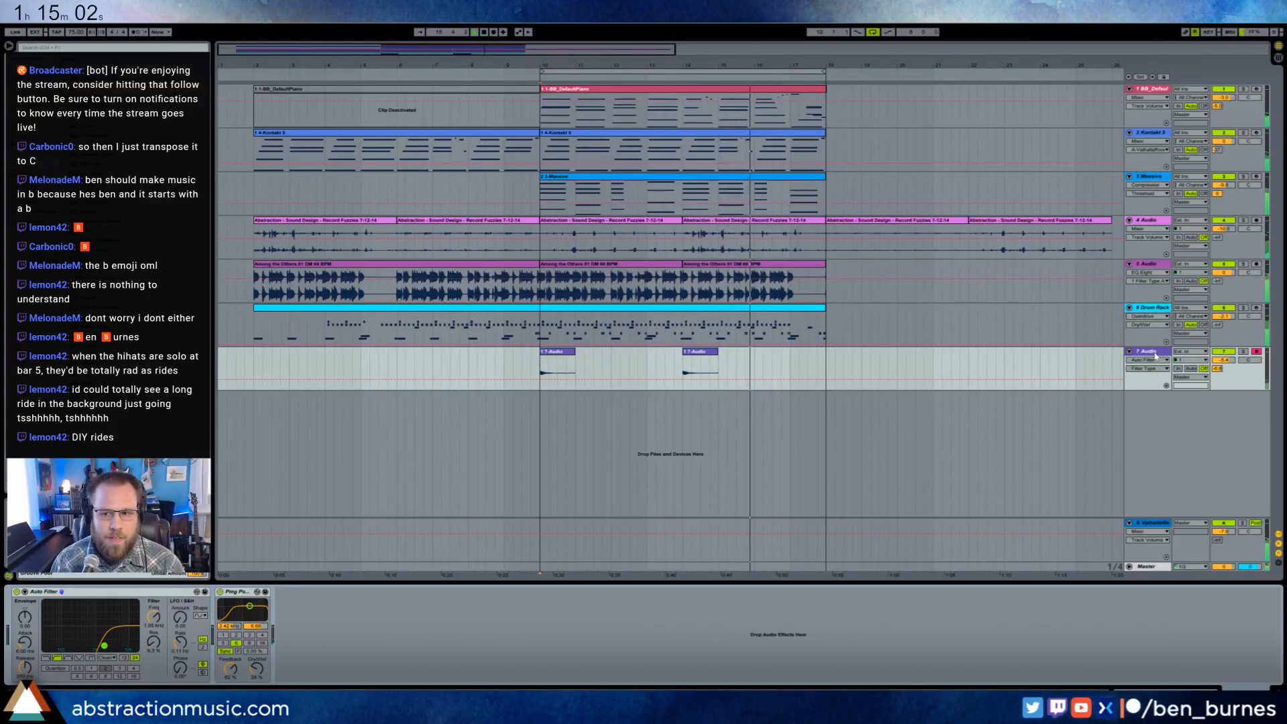
{"action": "left_click", "coordinate": [1155, 354]}
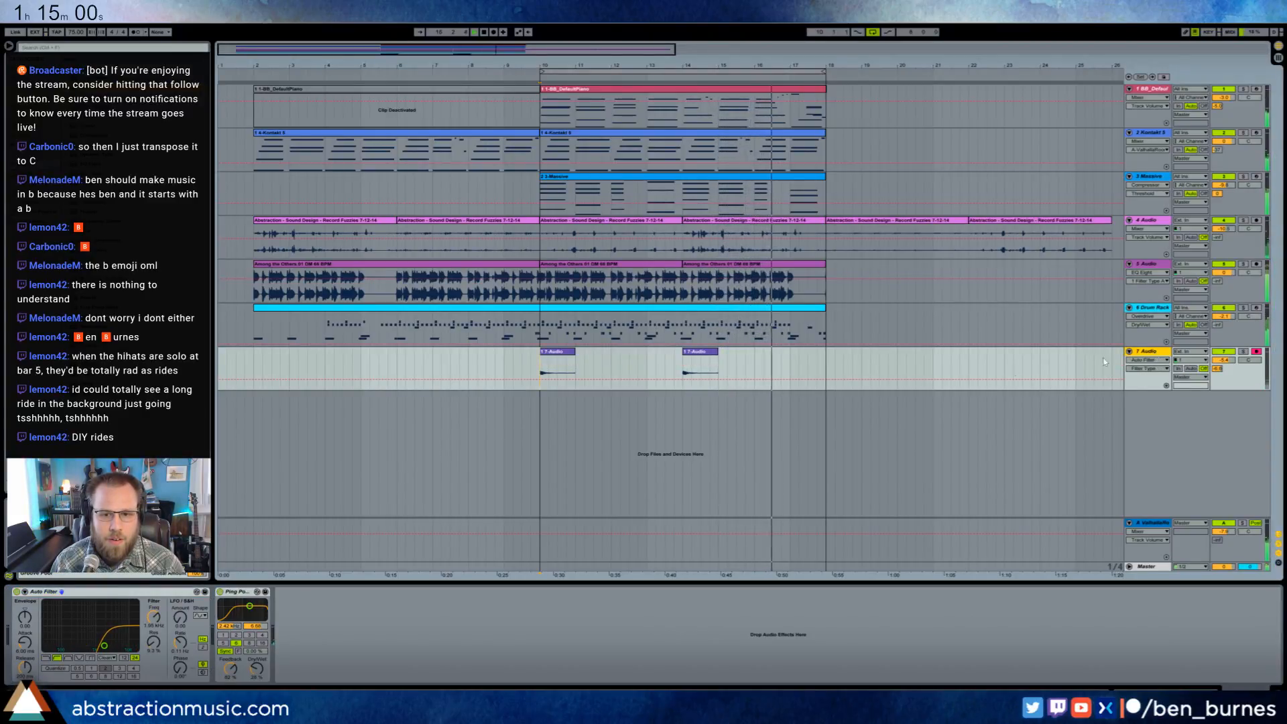
- Record a two-bar take from bar 12 to bar 14 on another new audio track and open the clip's waveform
{"action": "left_click", "coordinate": [611, 356]}
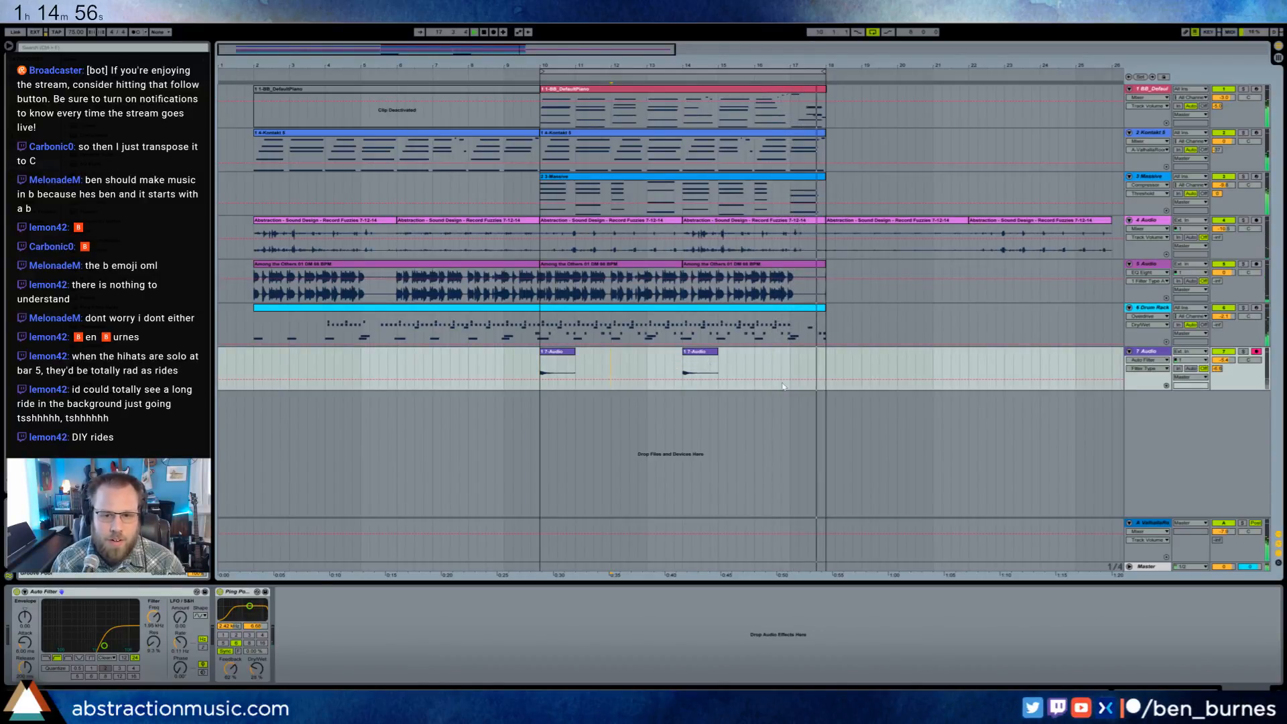
{"action": "key", "text": "ctrl+t"}
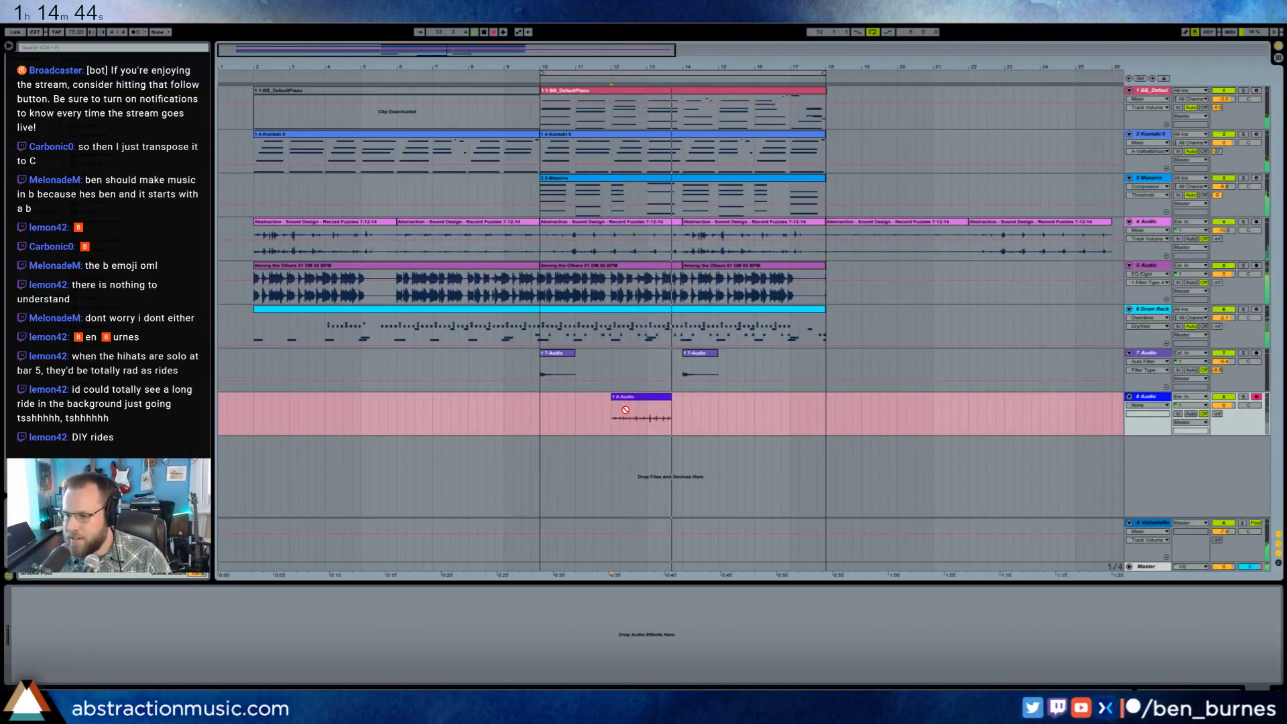
{"action": "key", "text": "space"}
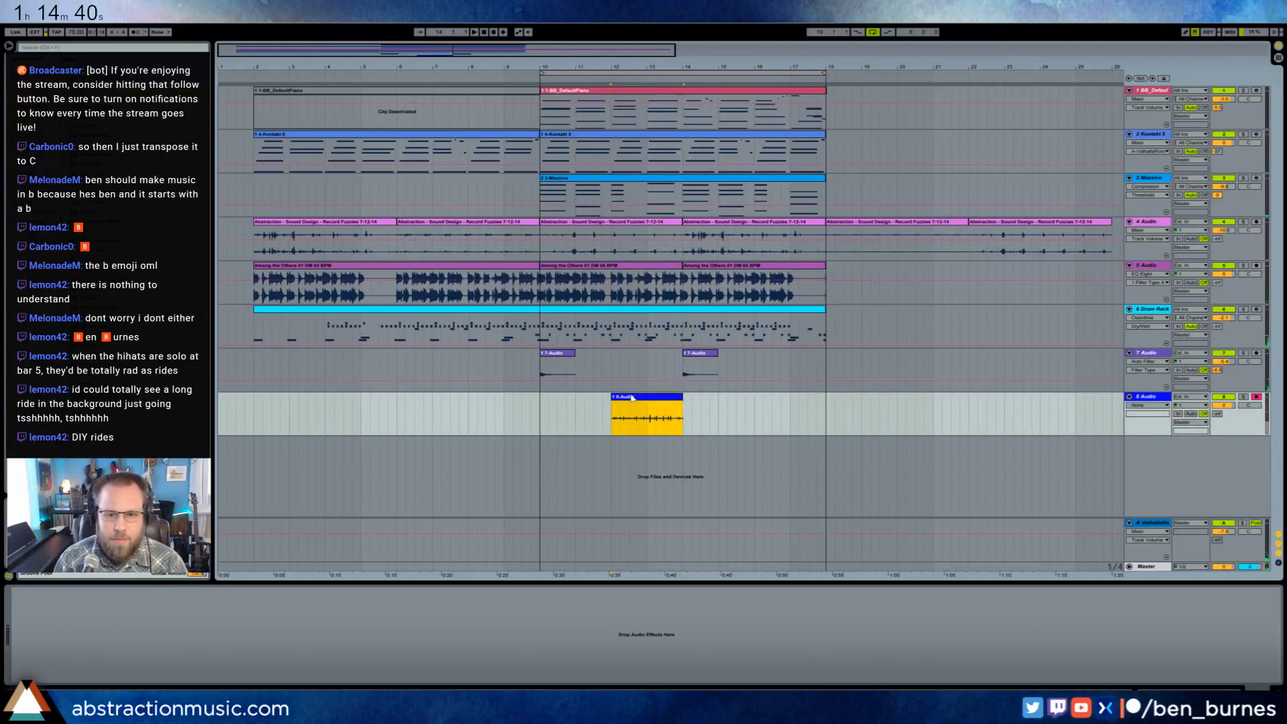
{"action": "double_click", "coordinate": [632, 398]}
{"action": "left_click", "coordinate": [200, 537]}
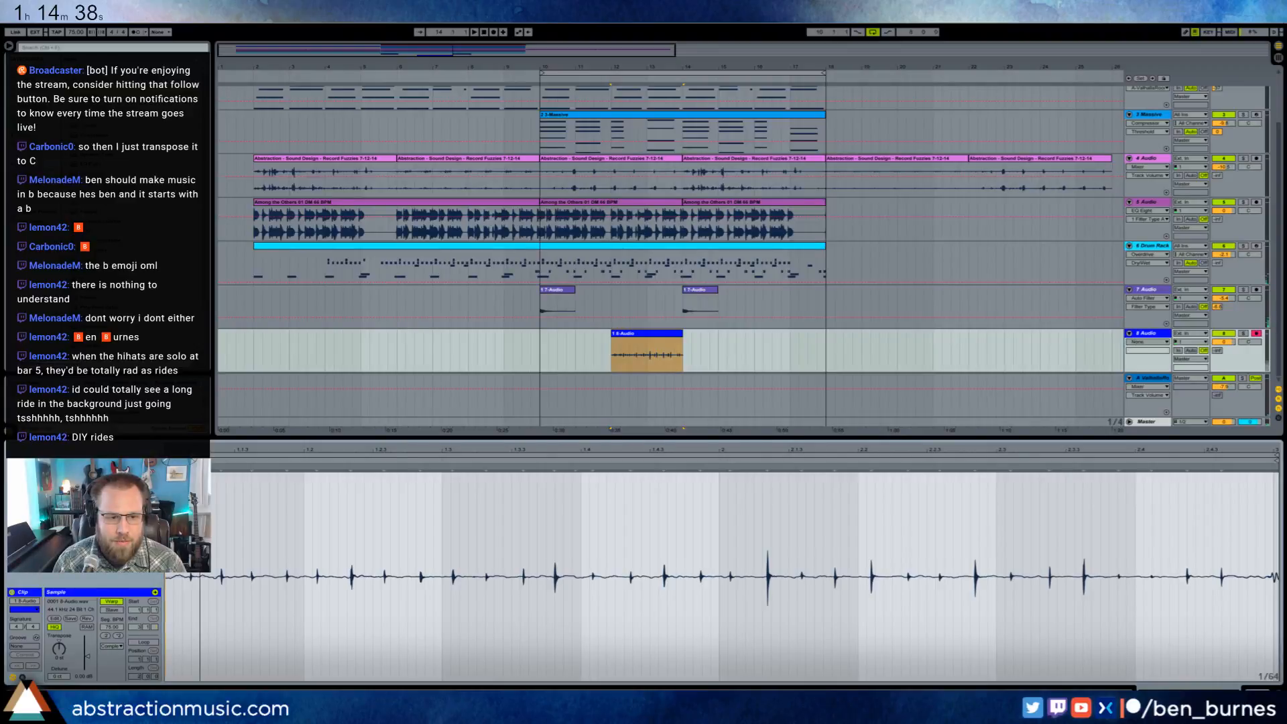
- Trim the start and end of the new take on the 8 Audio track and move the clip to bar 10
{"action": "left_click_drag", "start_coordinate": [166, 460], "coordinate": [192, 460]}
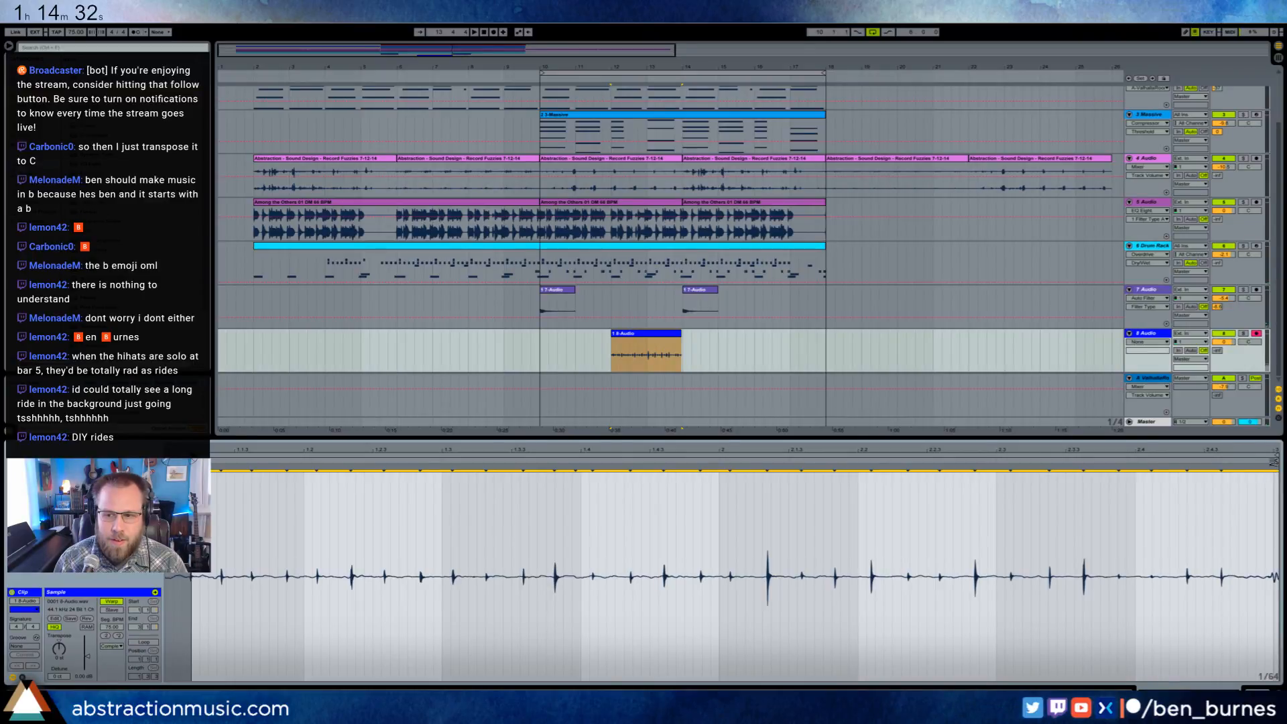
{"action": "left_click_drag", "start_coordinate": [1274, 460], "coordinate": [1255, 463]}
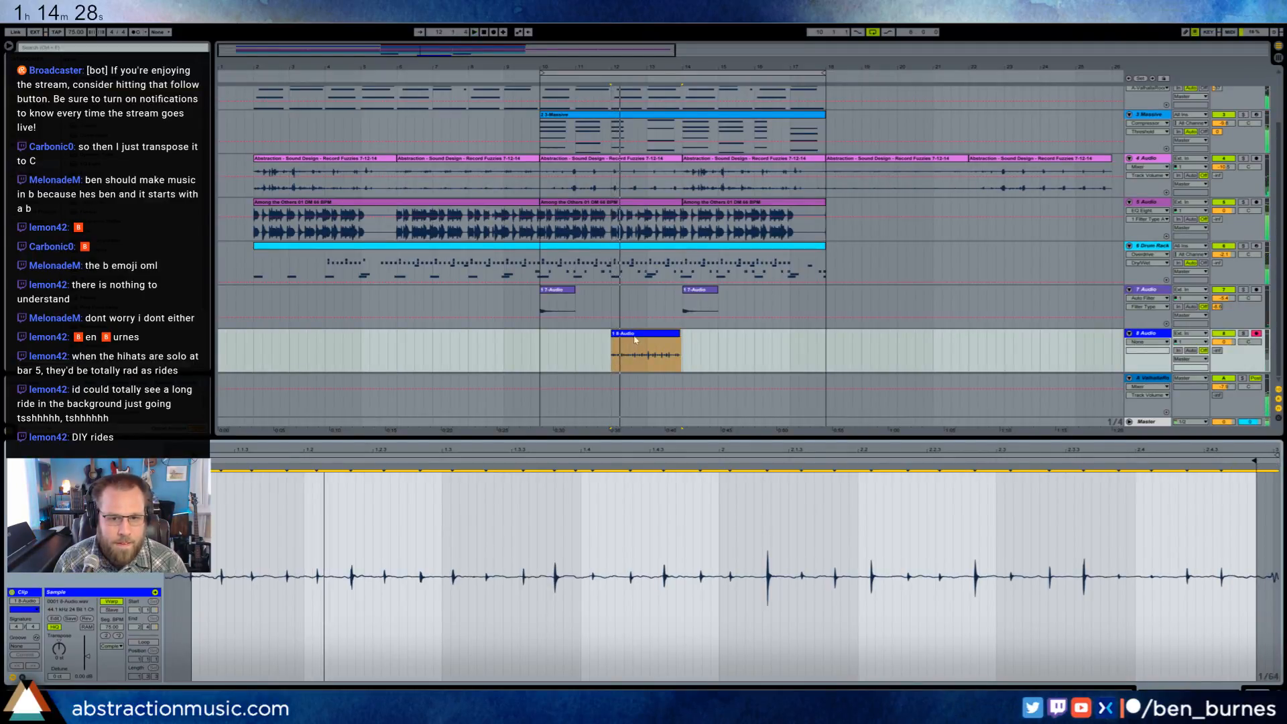
{"action": "left_click_drag", "start_coordinate": [638, 346], "coordinate": [567, 345]}
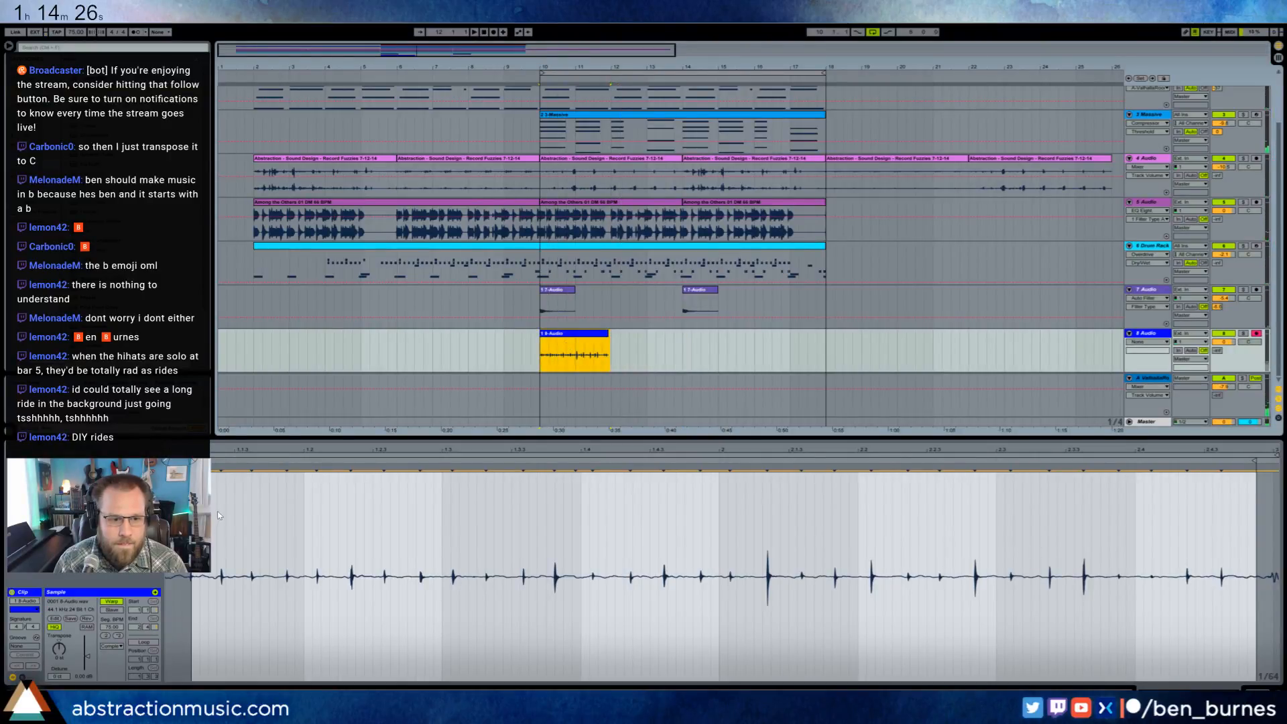
- Set the clip's first beat (1.1.1) at its trimmed start and play it back with the track
{"action": "left_click", "coordinate": [245, 457]}
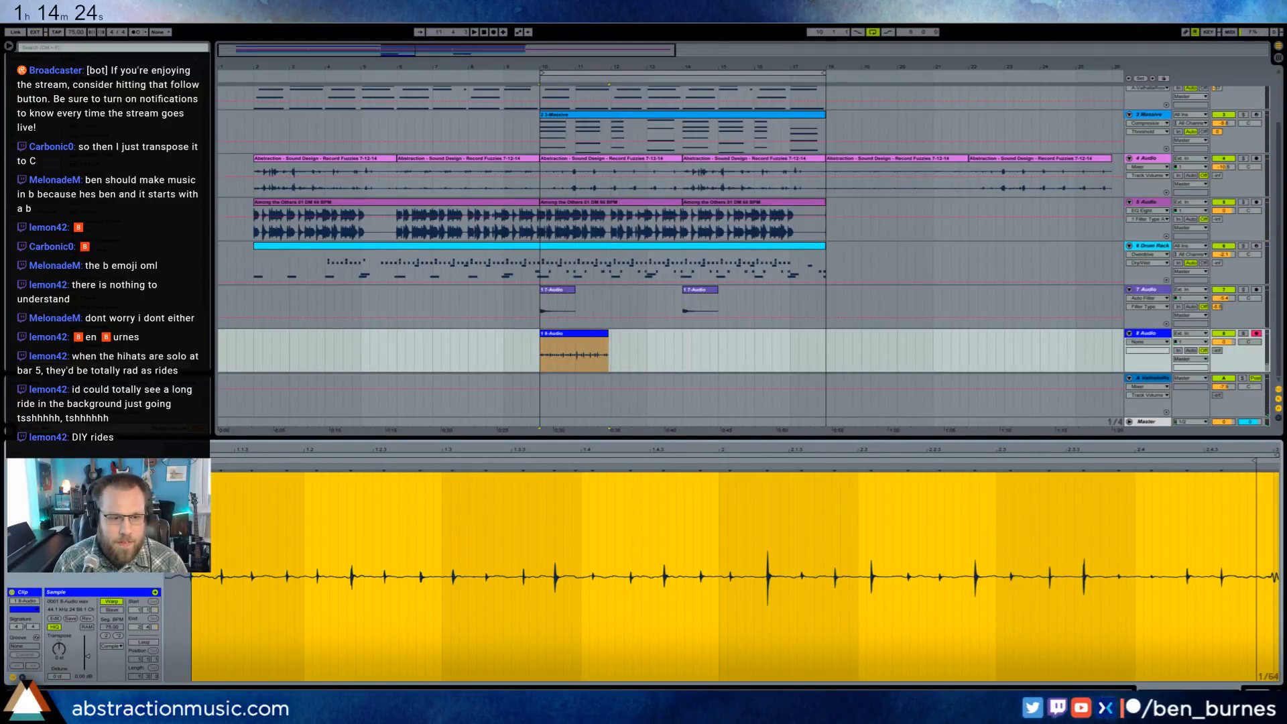
{"action": "left_click", "coordinate": [1254, 460]}
{"action": "right_click", "coordinate": [191, 470]}
{"action": "left_click", "coordinate": [205, 474]}
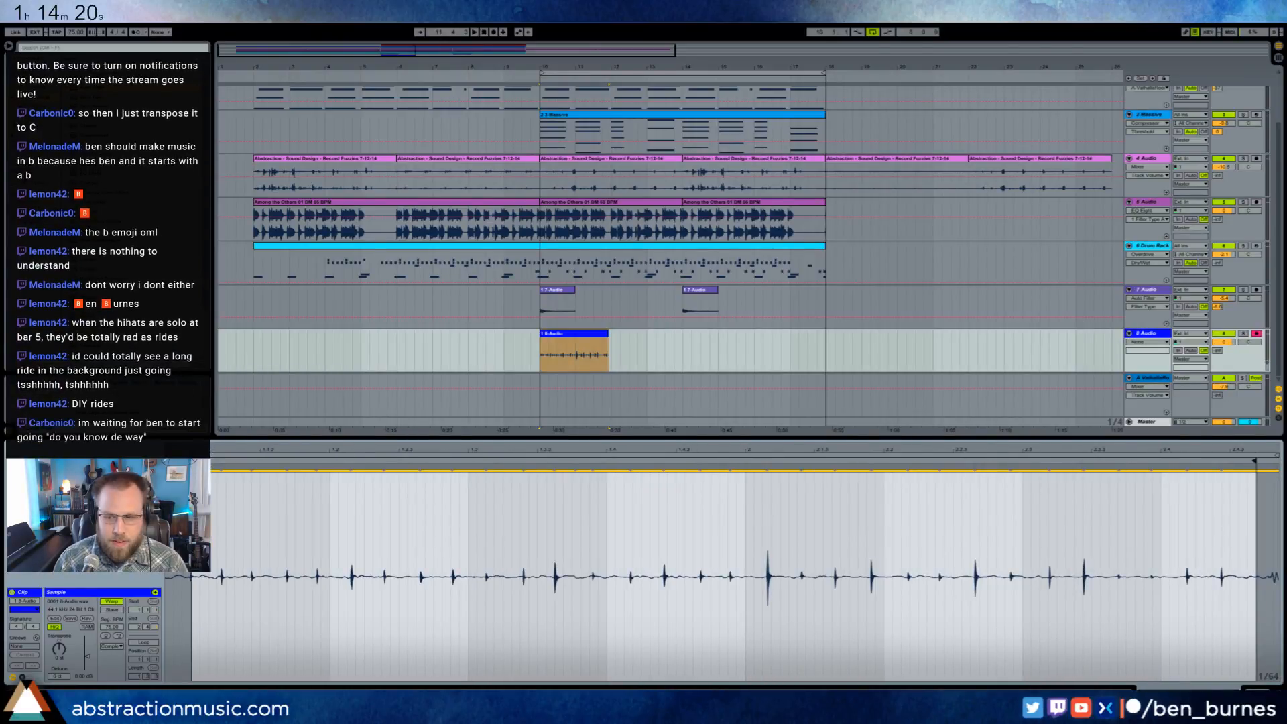
{"action": "key", "text": "space"}
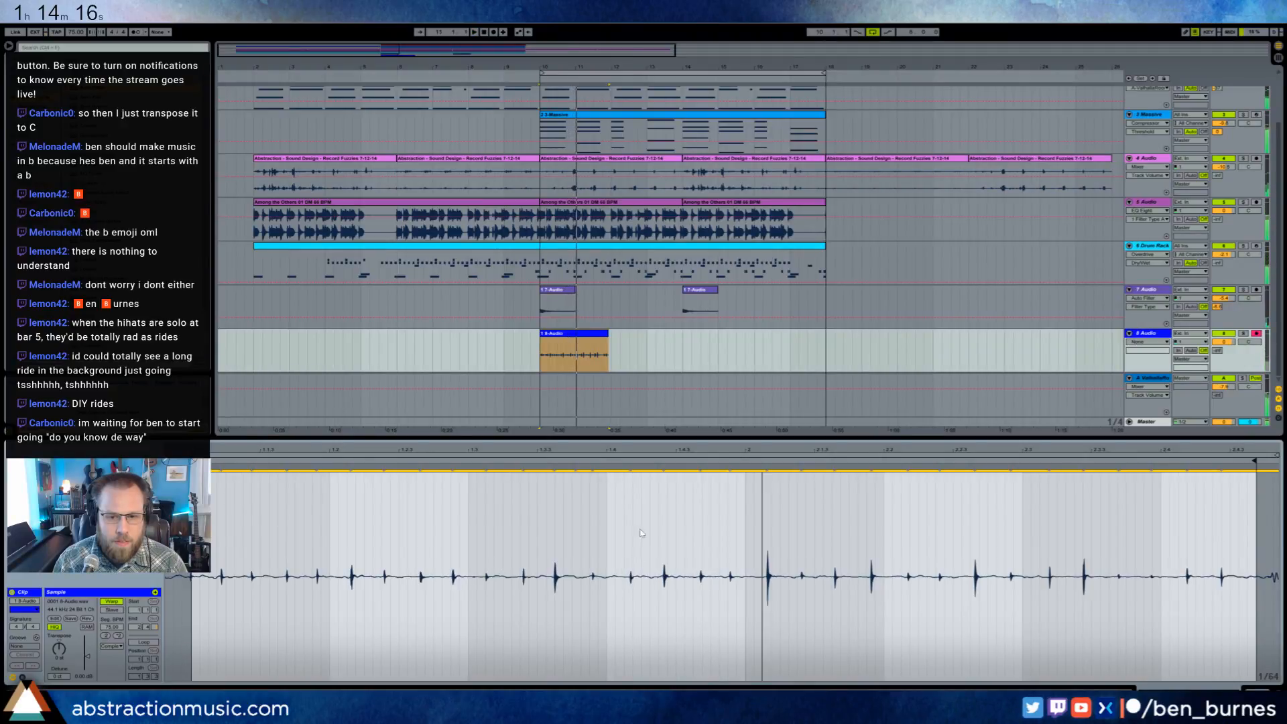
- Try warping the take's hits onto an eighth-note triplet grid with warp markers and listen to the timing
{"action": "key", "text": "ctrl+a"}
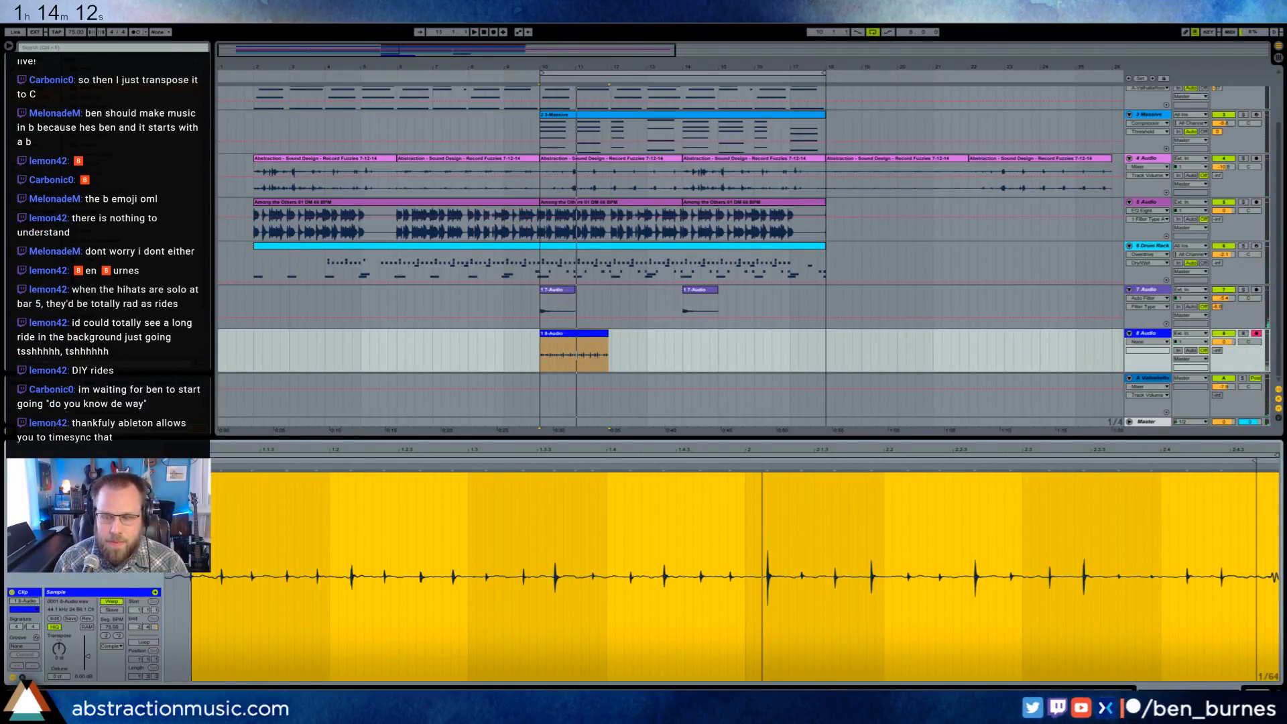
{"action": "left_click", "coordinate": [216, 487]}
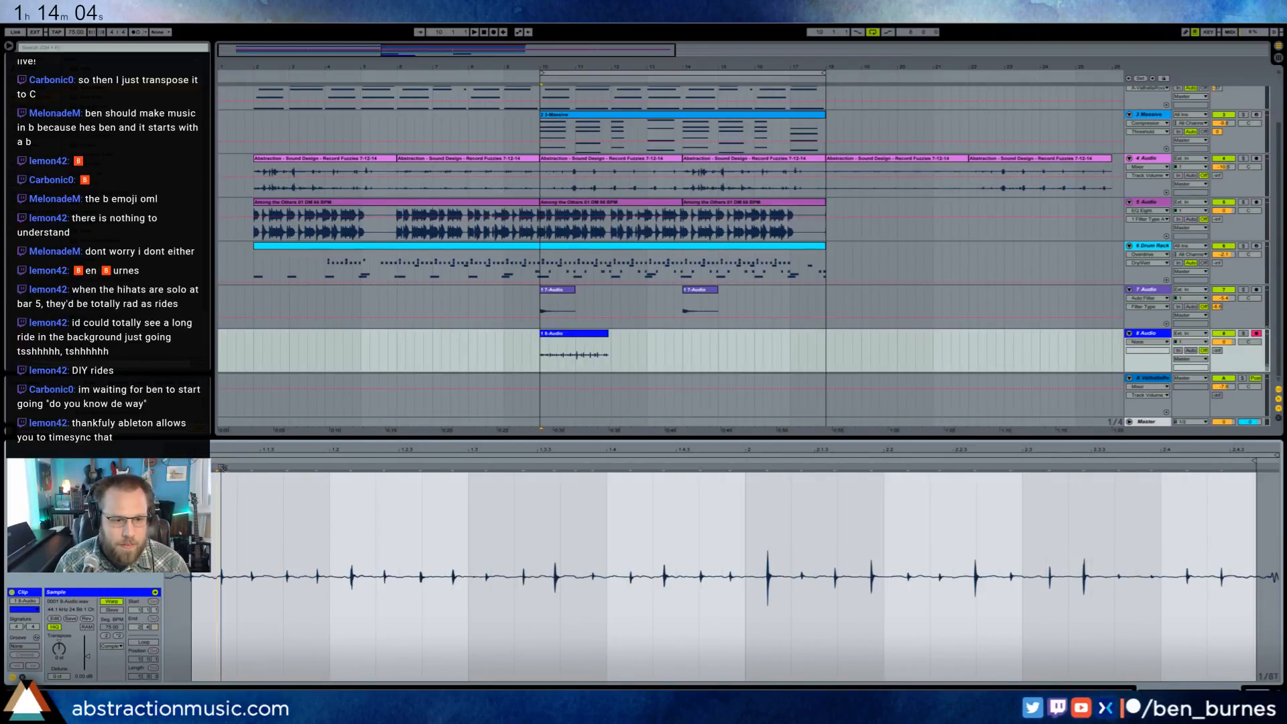
{"action": "left_click_drag", "start_coordinate": [221, 467], "coordinate": [329, 467]}
{"action": "key", "text": "space"}
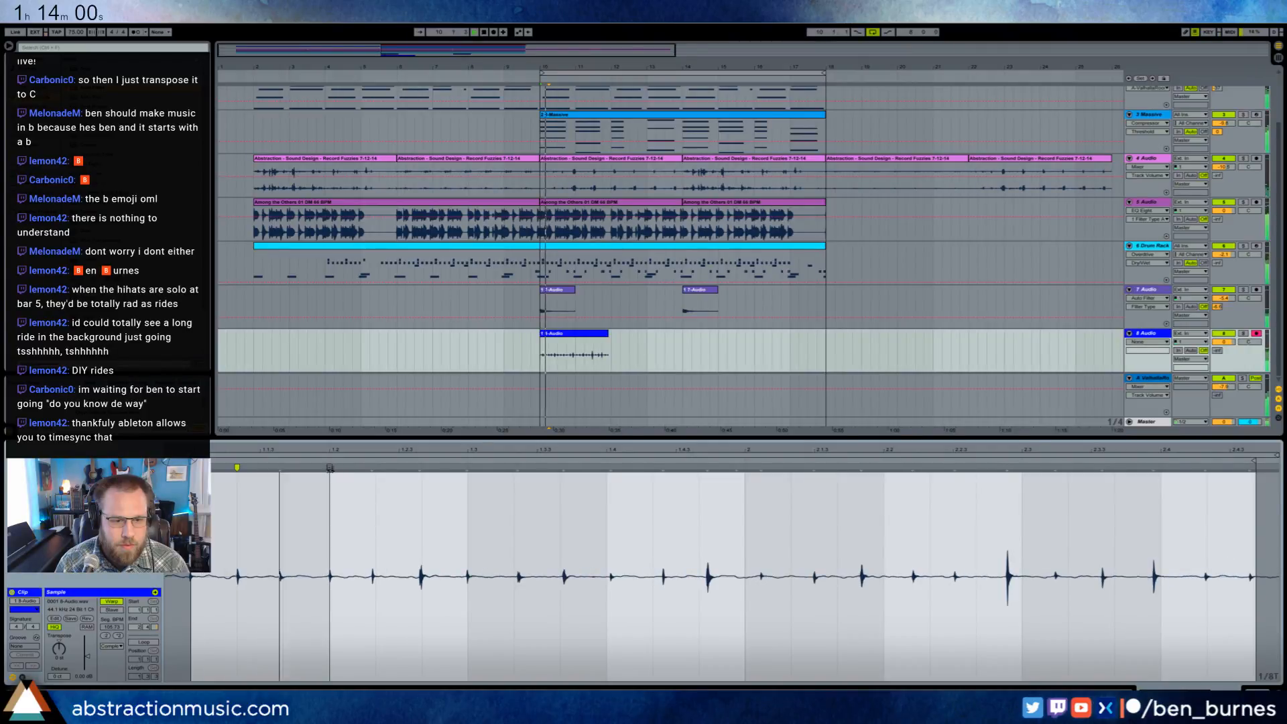
{"action": "key", "text": "space"}
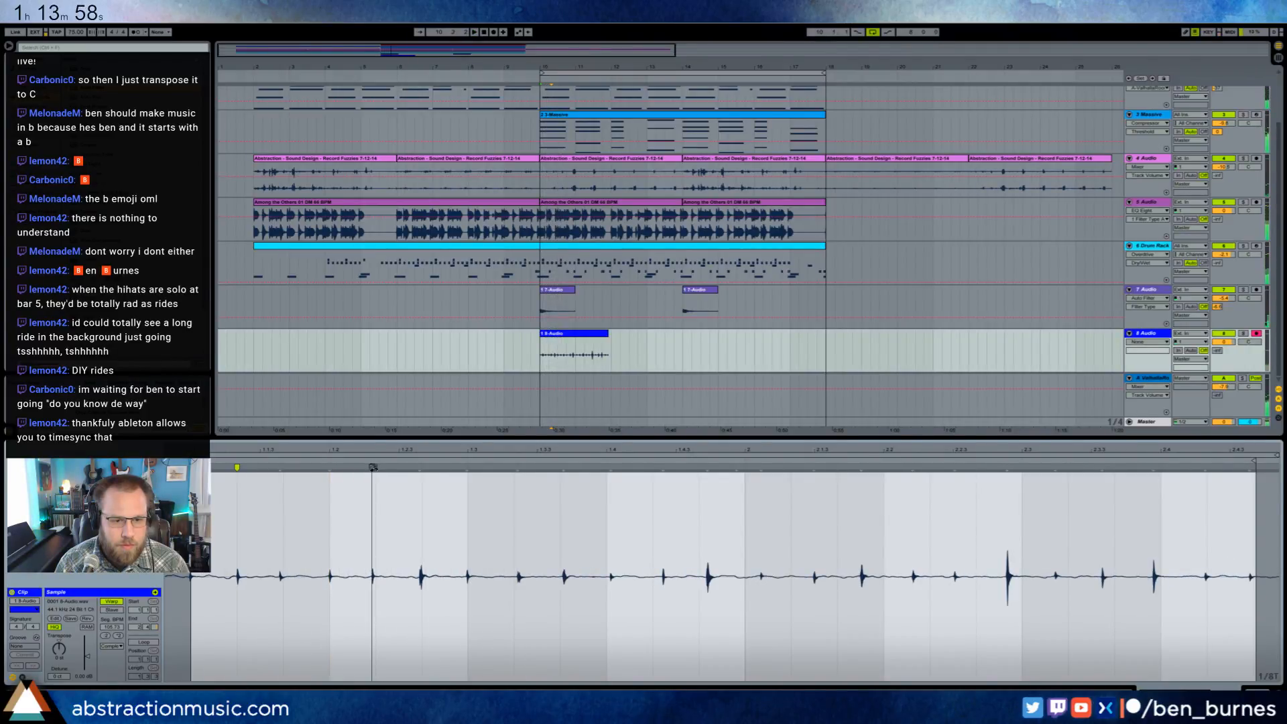
{"action": "left_click_drag", "start_coordinate": [373, 467], "coordinate": [377, 467]}
{"action": "left_click_drag", "start_coordinate": [473, 467], "coordinate": [468, 468]}
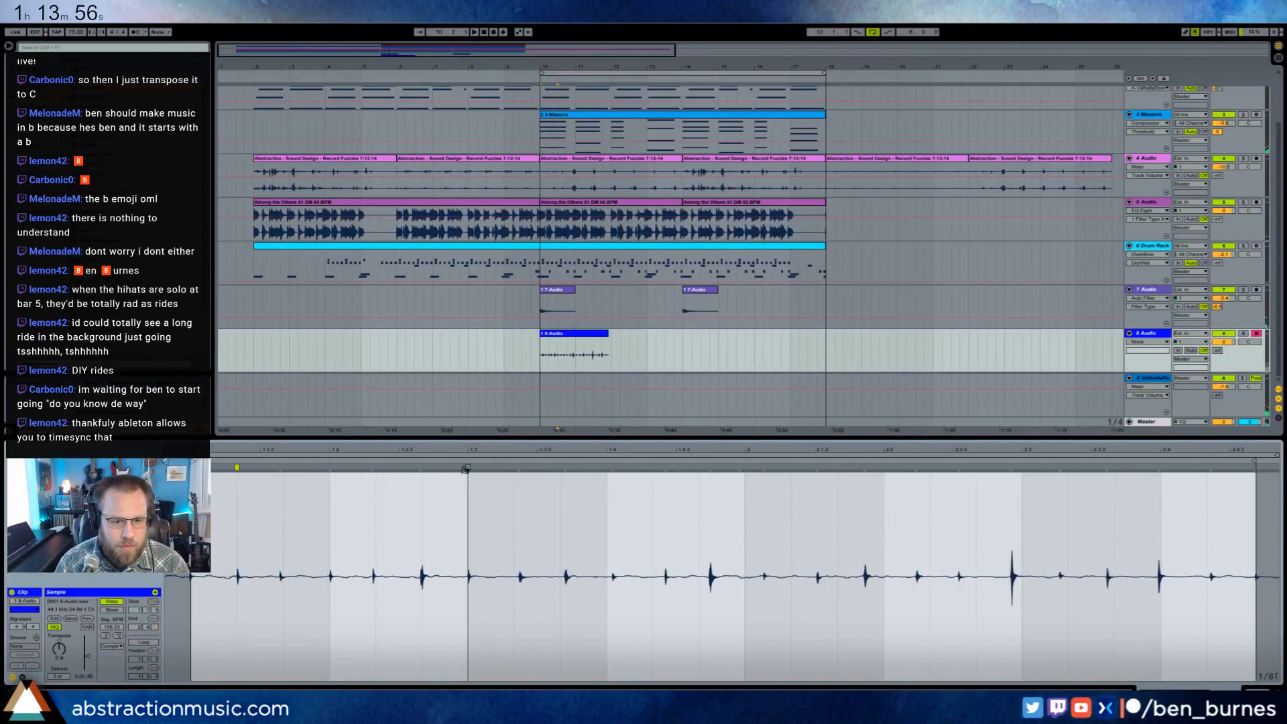
{"action": "left_click_drag", "start_coordinate": [611, 467], "coordinate": [606, 467]}
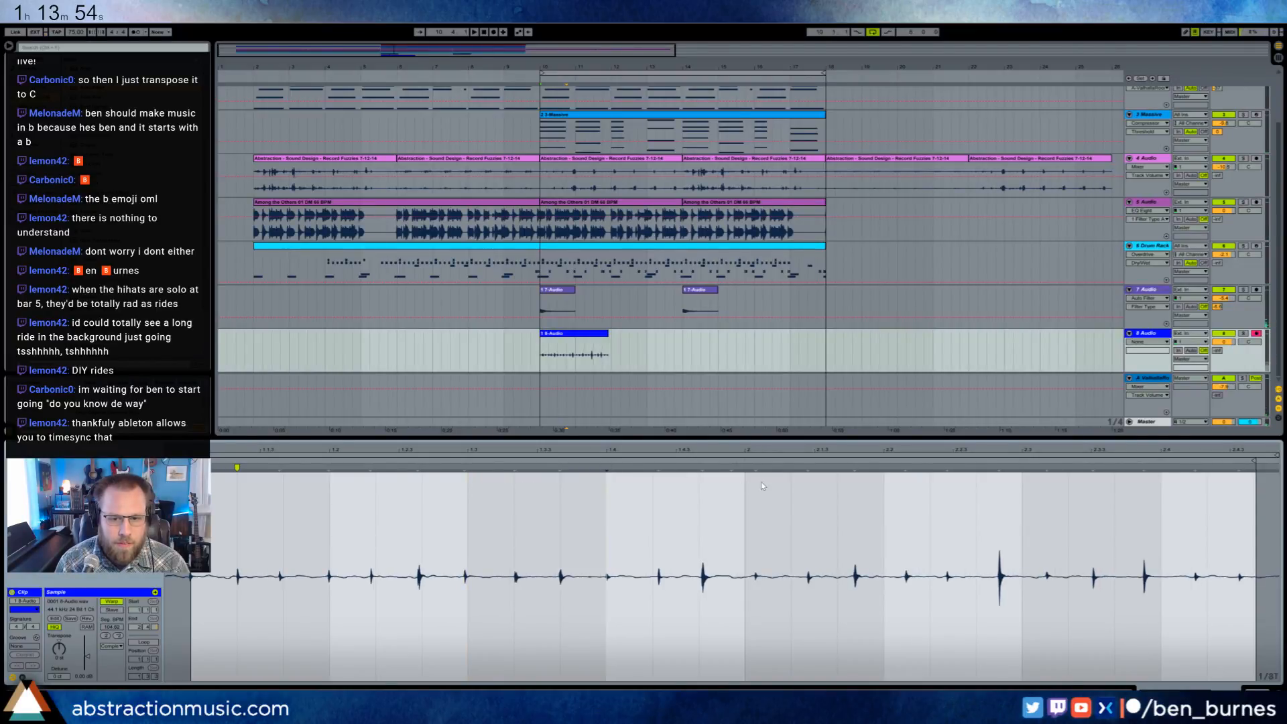
{"action": "left_click_drag", "start_coordinate": [757, 467], "coordinate": [746, 467]}
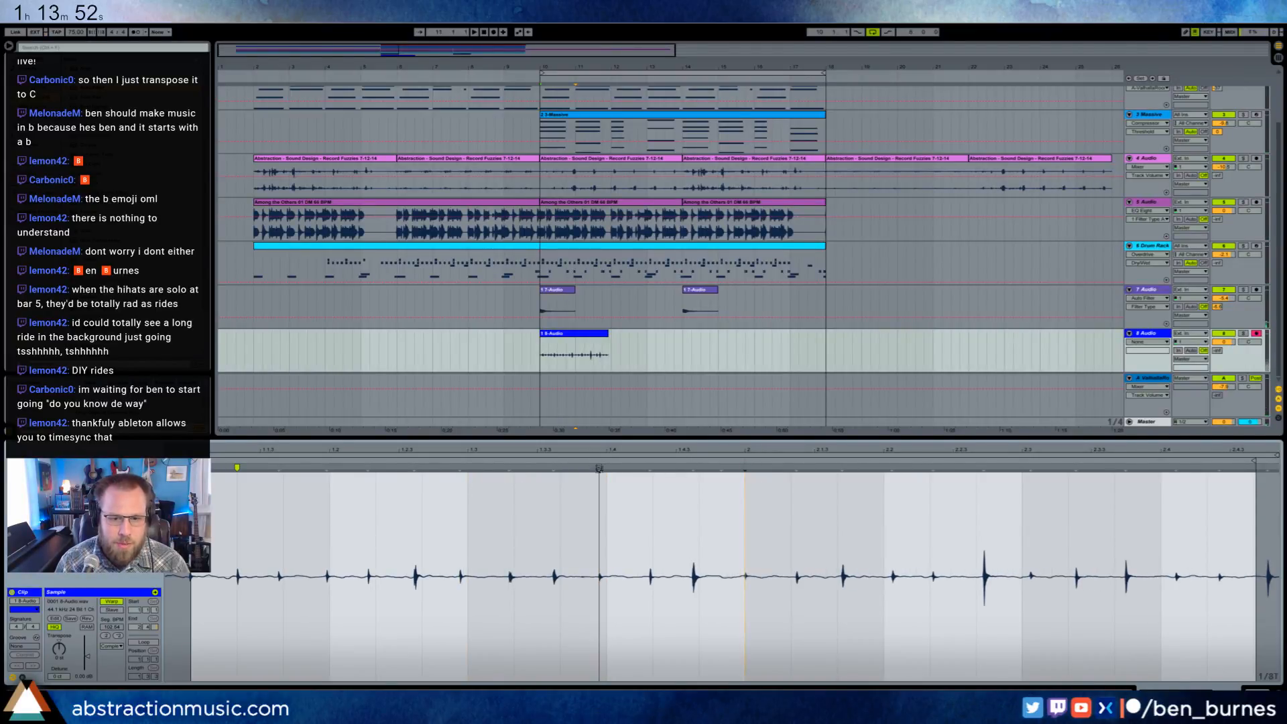
{"action": "left_click_drag", "start_coordinate": [601, 467], "coordinate": [606, 467]}
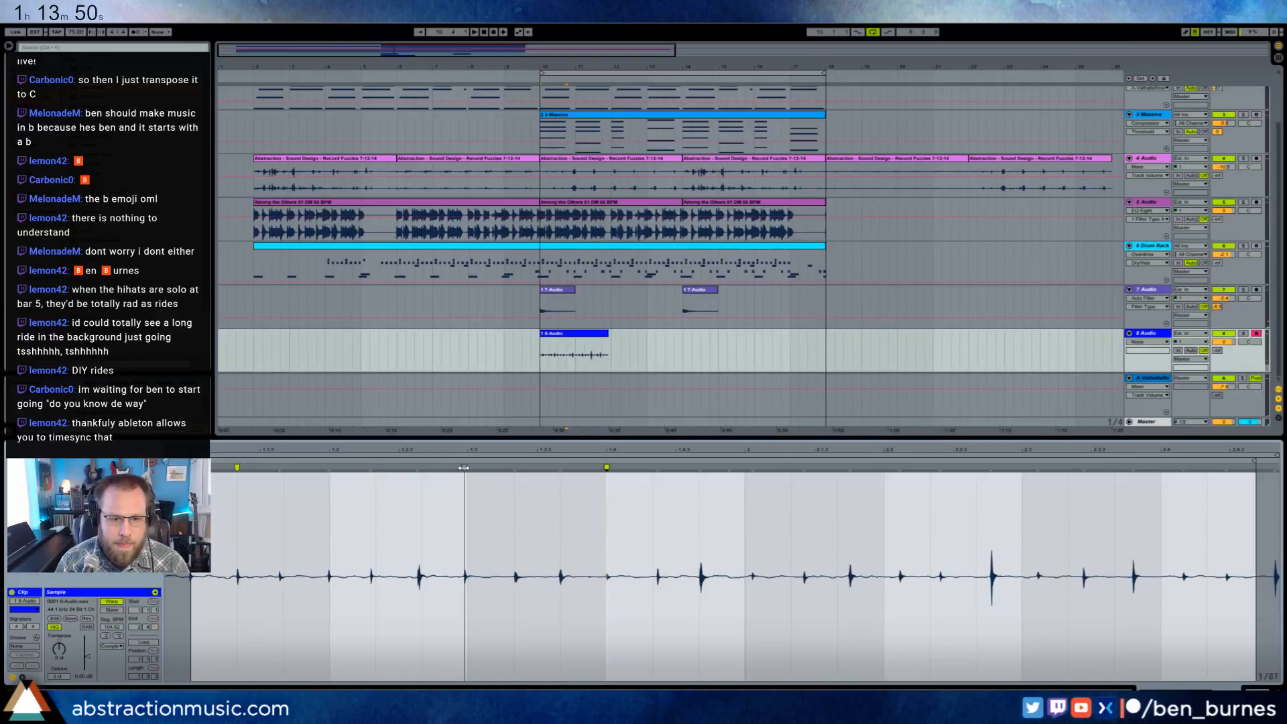
{"action": "left_click_drag", "start_coordinate": [464, 467], "coordinate": [468, 467]}
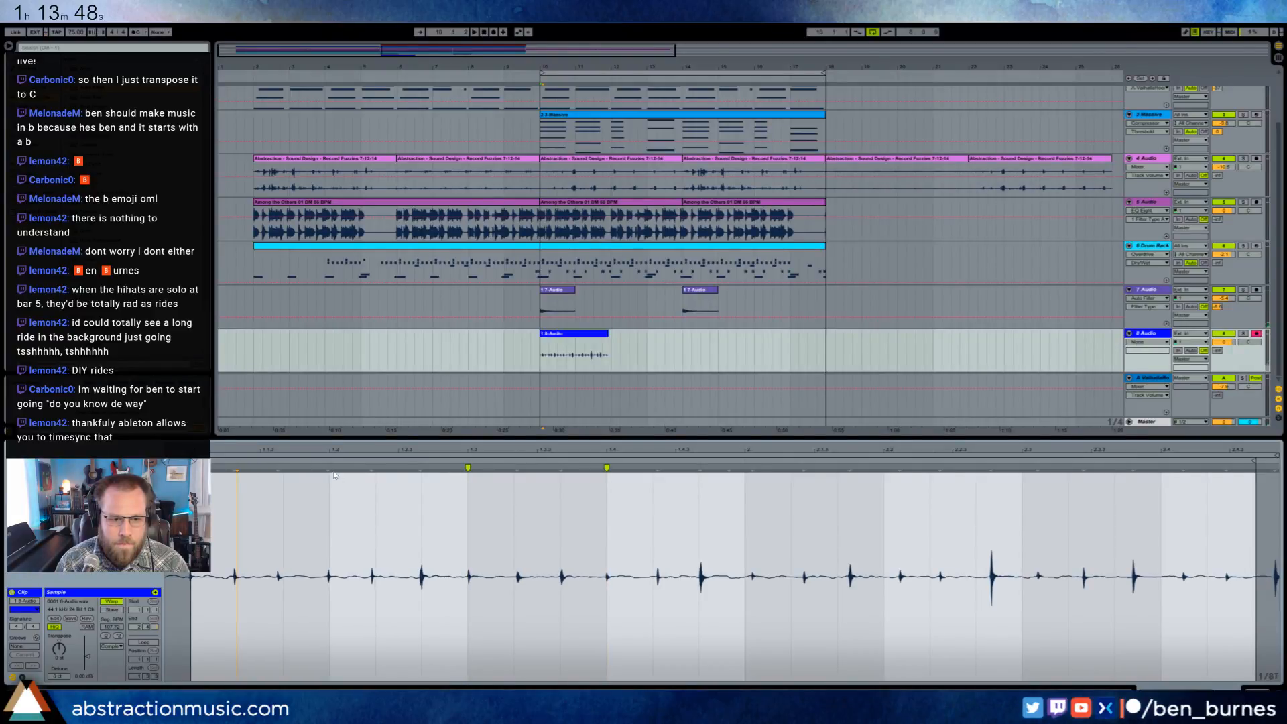
{"action": "key", "text": "space"}
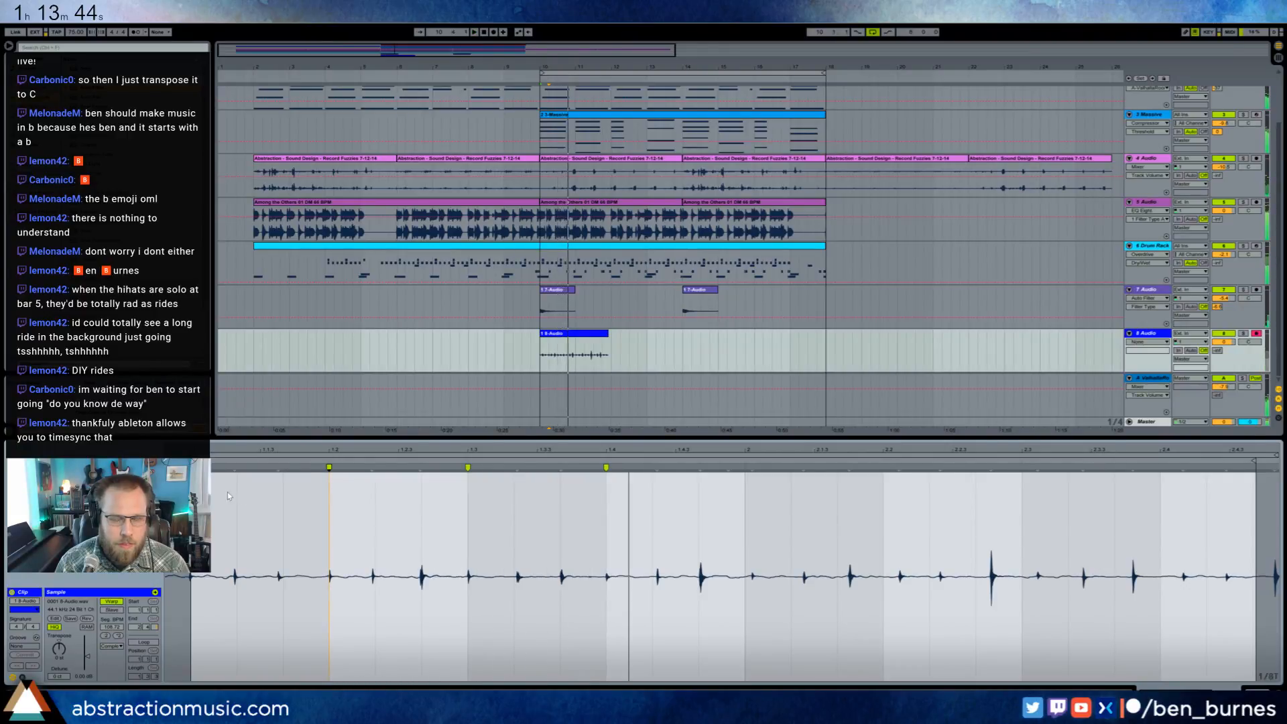
- Undo all the warp-marker edits made on the triplet grid
{"action": "key", "text": "ctrl+z"}
{"action": "key", "text": "ctrl+z"}
{"action": "key", "text": "ctrl+z"}
{"action": "key", "text": "ctrl+z"}
{"action": "key", "text": "ctrl+z"}
{"action": "key", "text": "ctrl+z"}
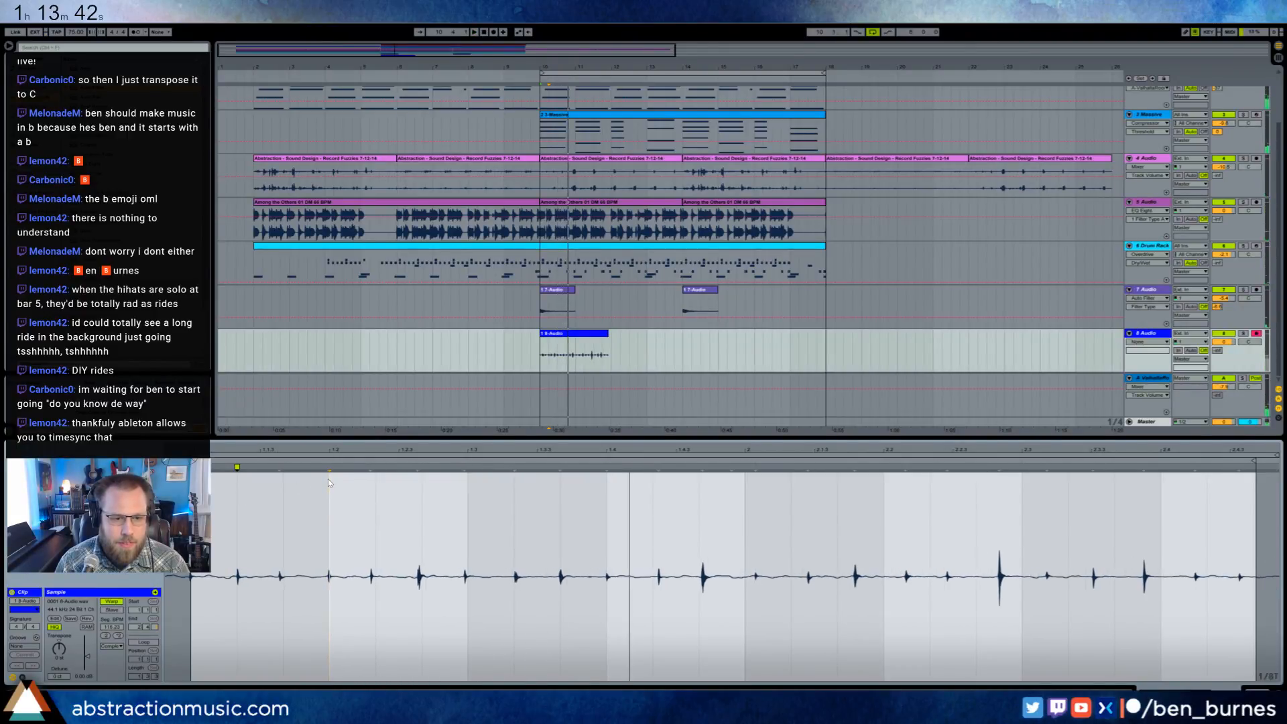
{"action": "key", "text": "ctrl+z"}
{"action": "key", "text": "ctrl+z"}
{"action": "key", "text": "ctrl+z"}
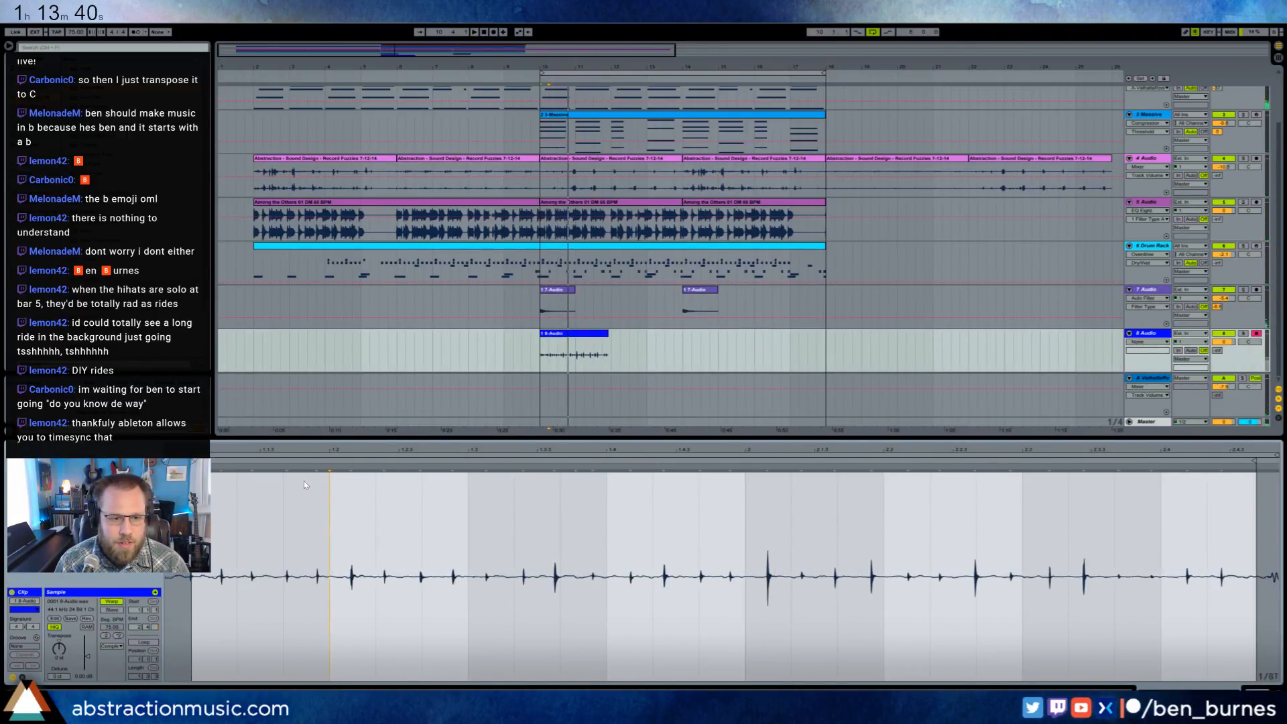
{"action": "key", "text": "ctrl+z"}
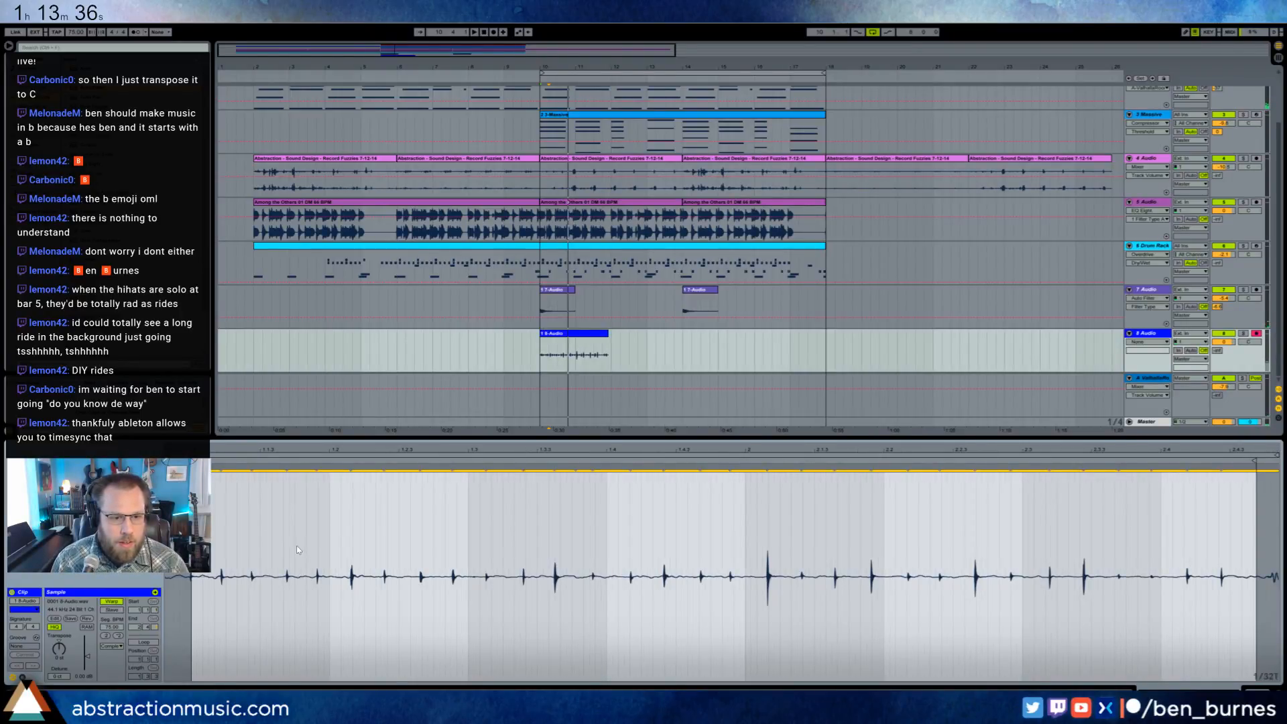
- Switch the clip grid from triplets to straight sixteenths and warp the first off-time hit onto beat 1.2
{"action": "key", "text": "ctrl+3"}
{"action": "key", "text": "ctrl+2"}
{"action": "key", "text": "ctrl+2"}
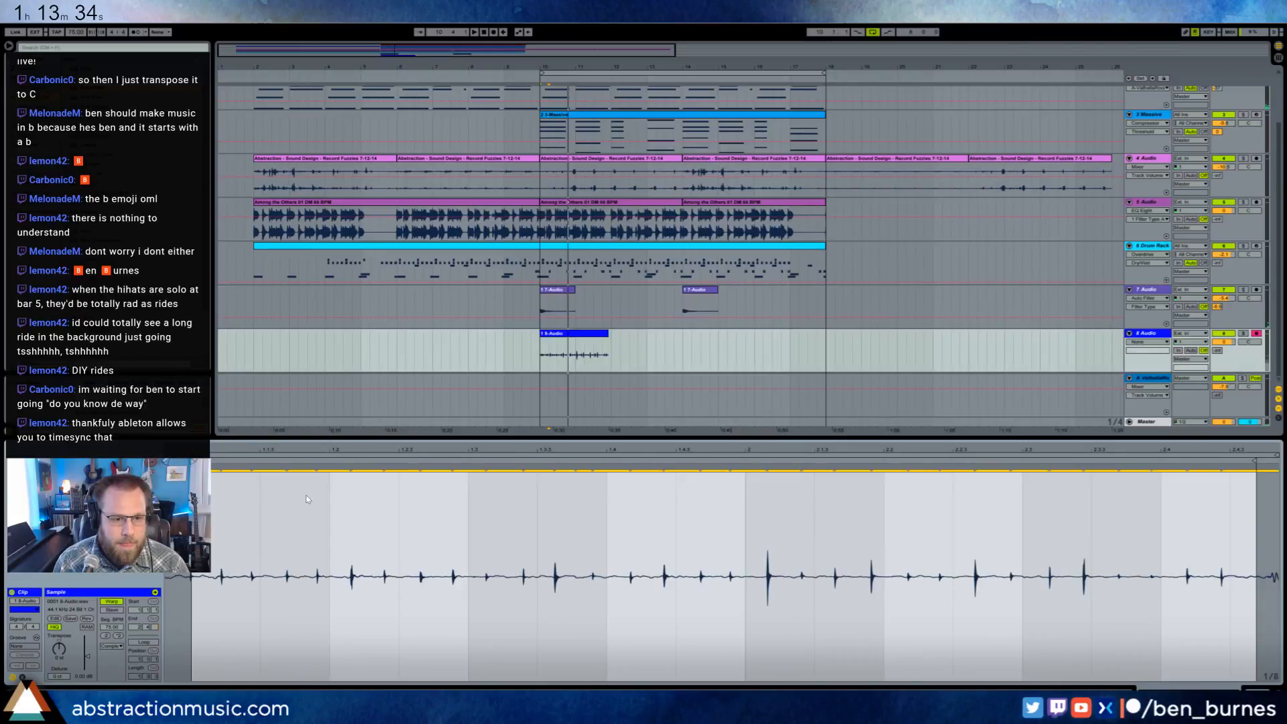
{"action": "left_click", "coordinate": [332, 505]}
{"action": "double_click", "coordinate": [316, 468]}
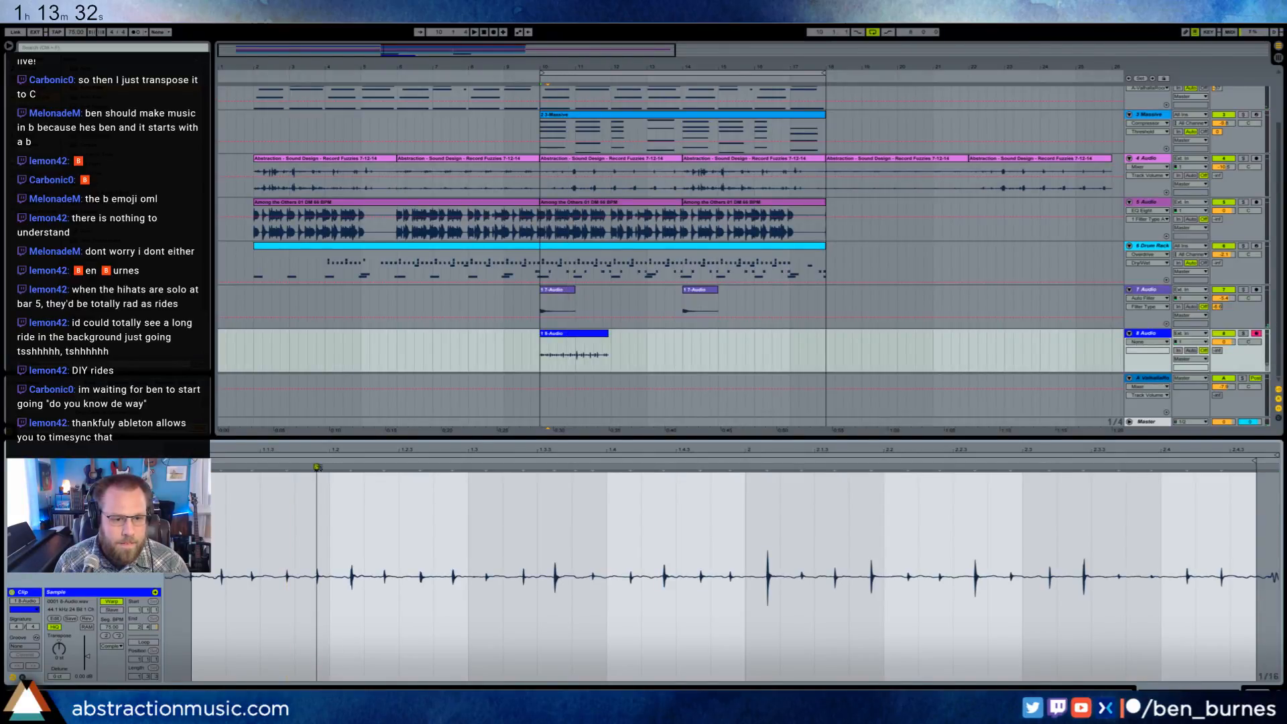
{"action": "left_click_drag", "start_coordinate": [316, 468], "coordinate": [329, 468]}
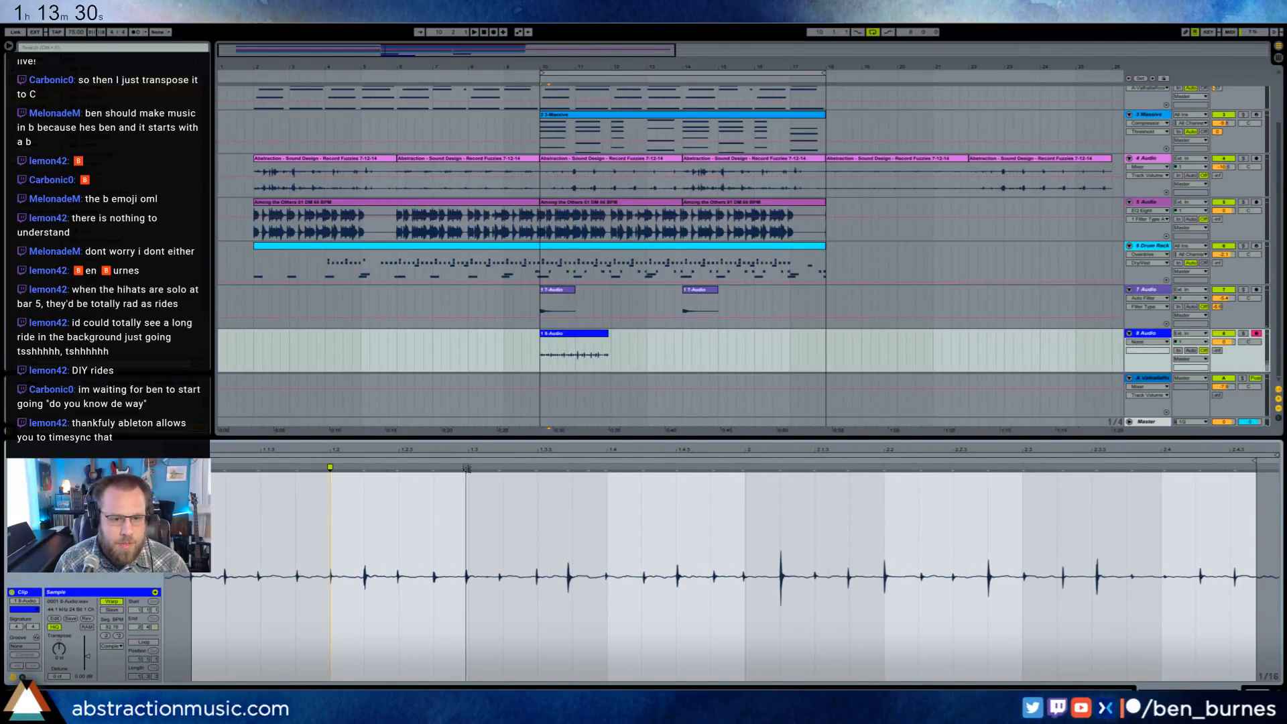
- Warp the following hits onto each beat from 1.3 through 2.4 and play the result
{"action": "left_click_drag", "start_coordinate": [467, 468], "coordinate": [468, 467]}
{"action": "left_click_drag", "start_coordinate": [609, 468], "coordinate": [607, 467]}
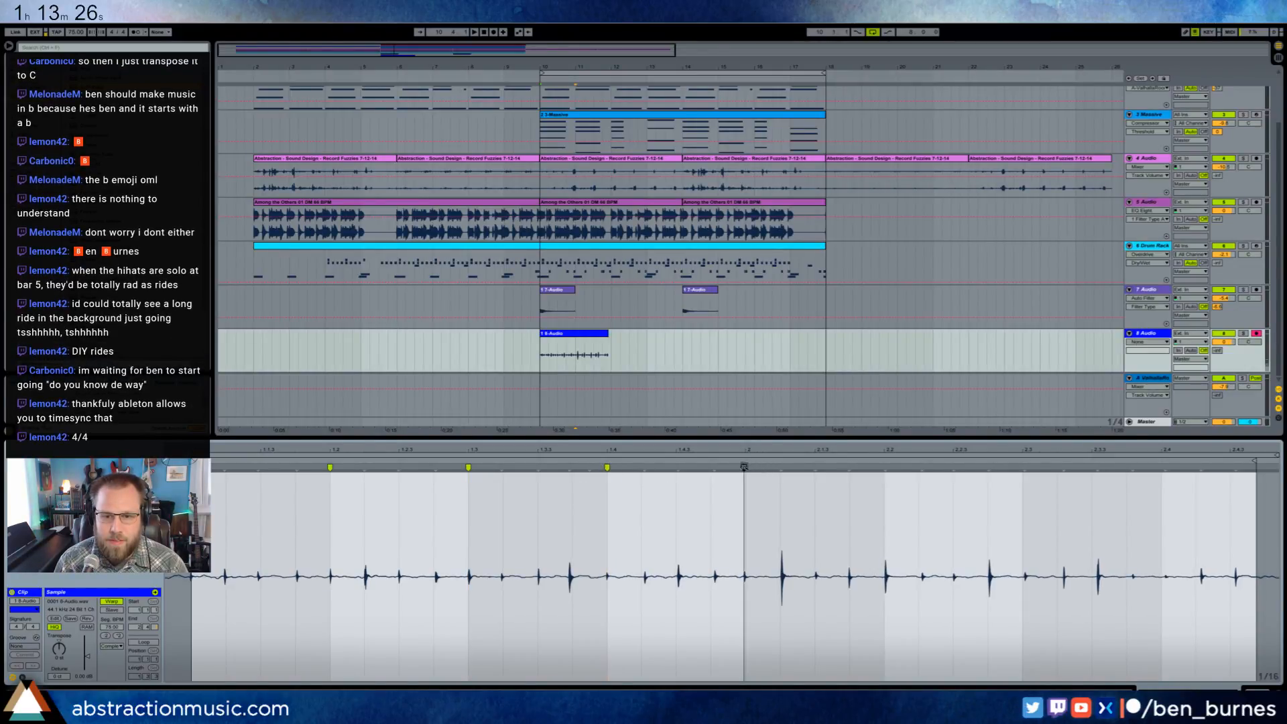
{"action": "left_click_drag", "start_coordinate": [744, 467], "coordinate": [746, 467]}
{"action": "left_click_drag", "start_coordinate": [887, 467], "coordinate": [884, 467]}
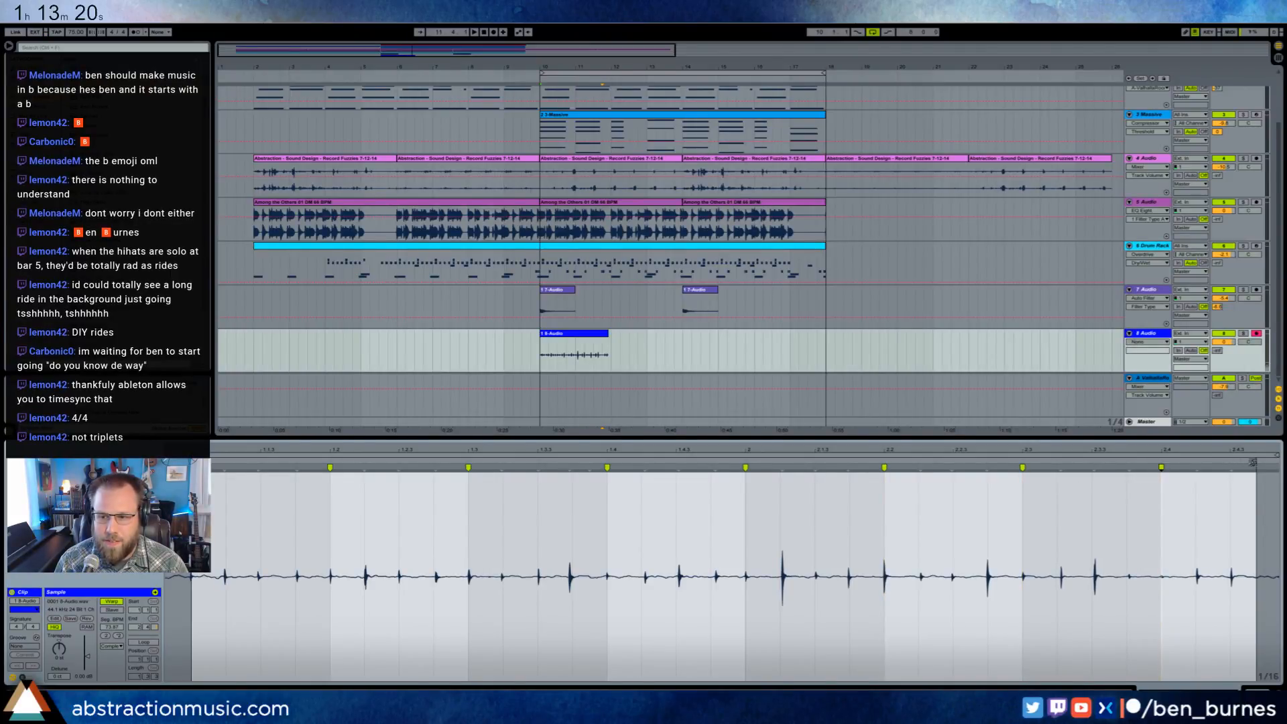
{"action": "key", "text": "space"}
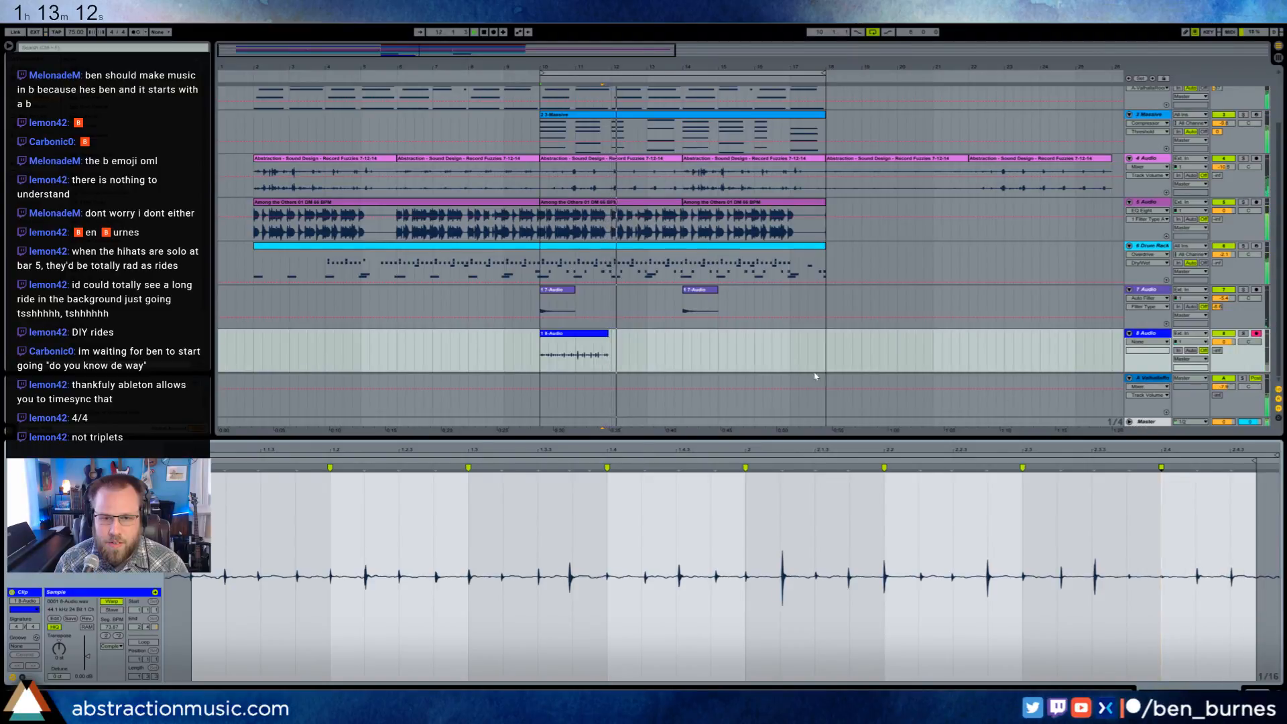
- Extend the end of the 8 Audio clip to bar 12 and play back the transition
{"action": "left_click_drag", "start_coordinate": [609, 337], "coordinate": [611, 336]}
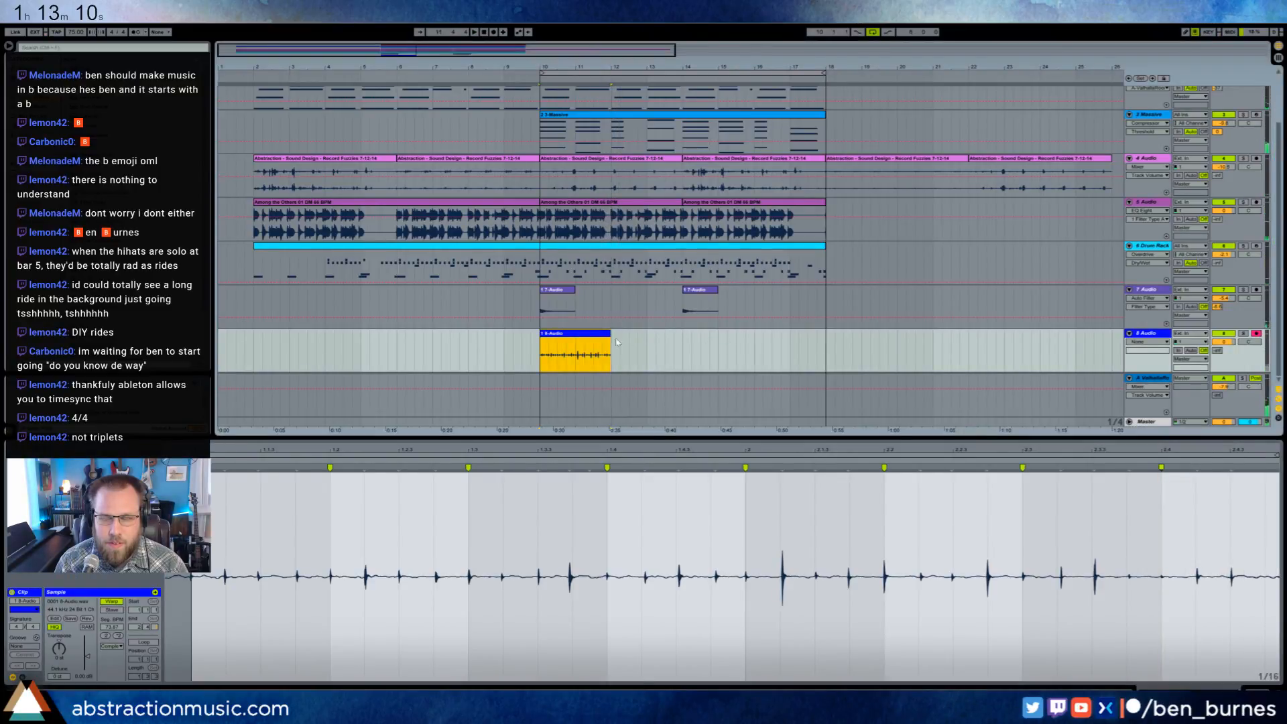
{"action": "left_click_drag", "start_coordinate": [1205, 451], "coordinate": [1204, 449]}
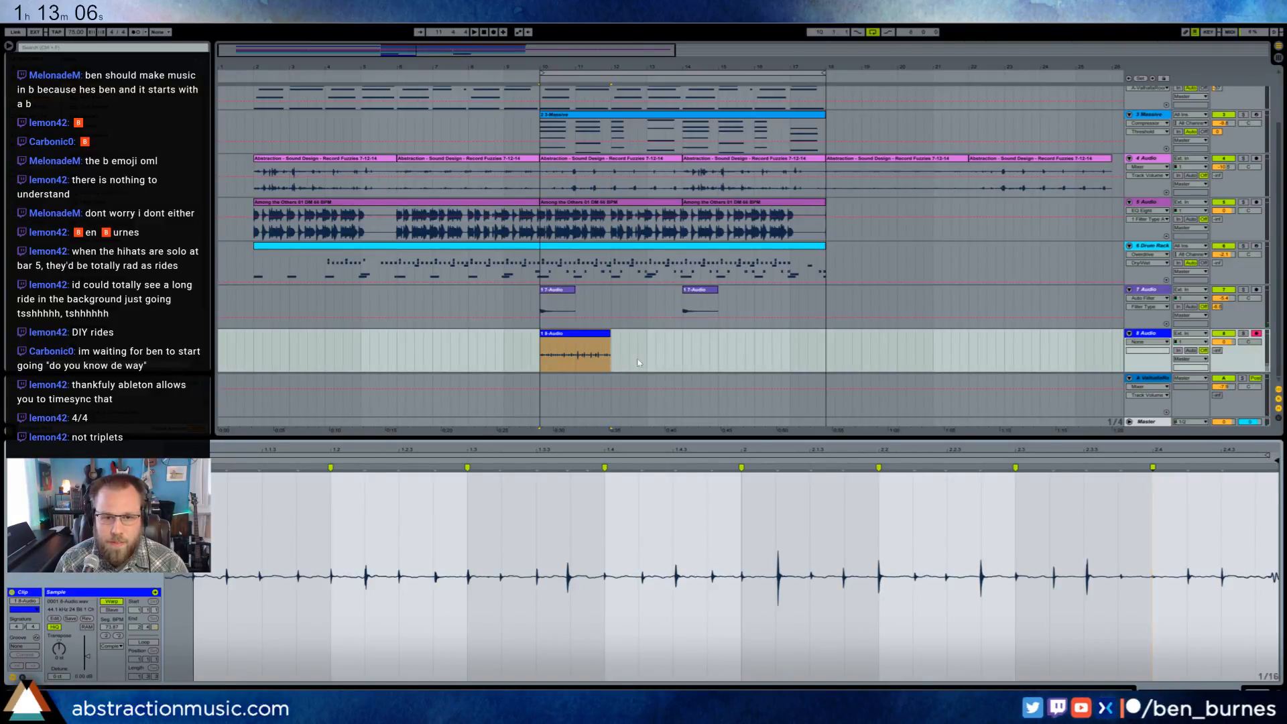
{"action": "left_click", "coordinate": [614, 344]}
{"action": "left_click", "coordinate": [605, 335]}
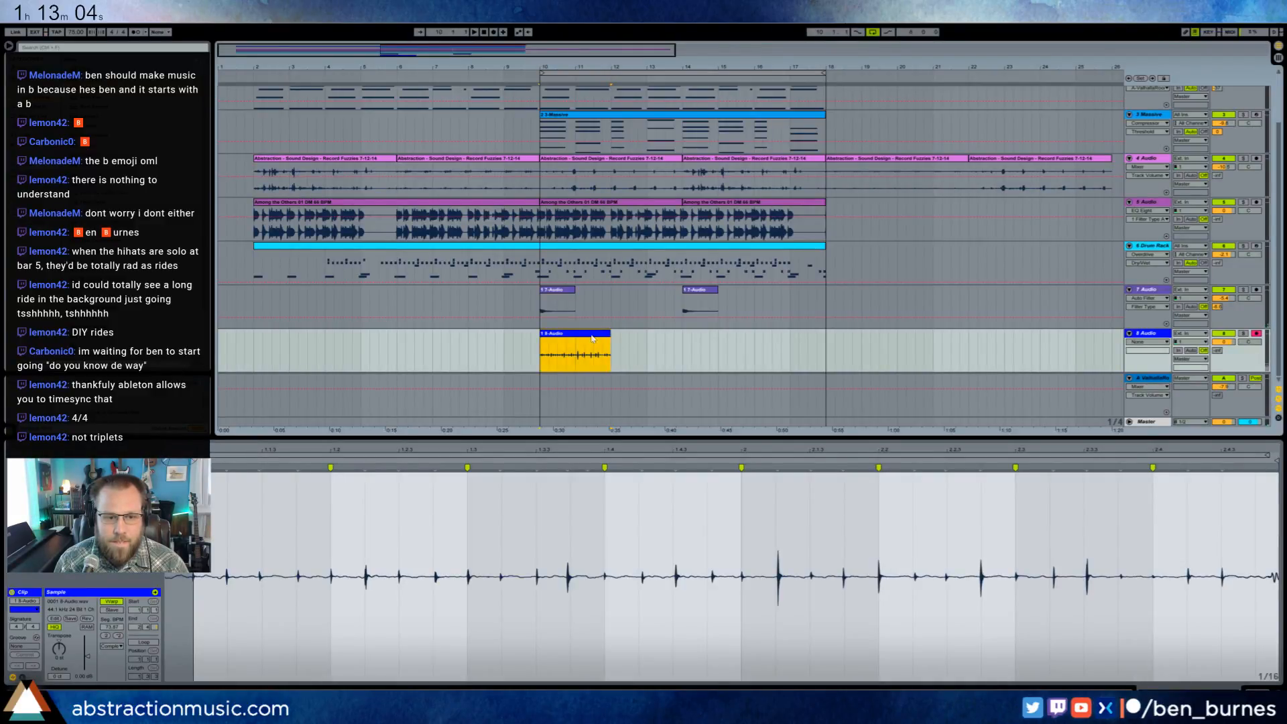
{"action": "key", "text": "space"}
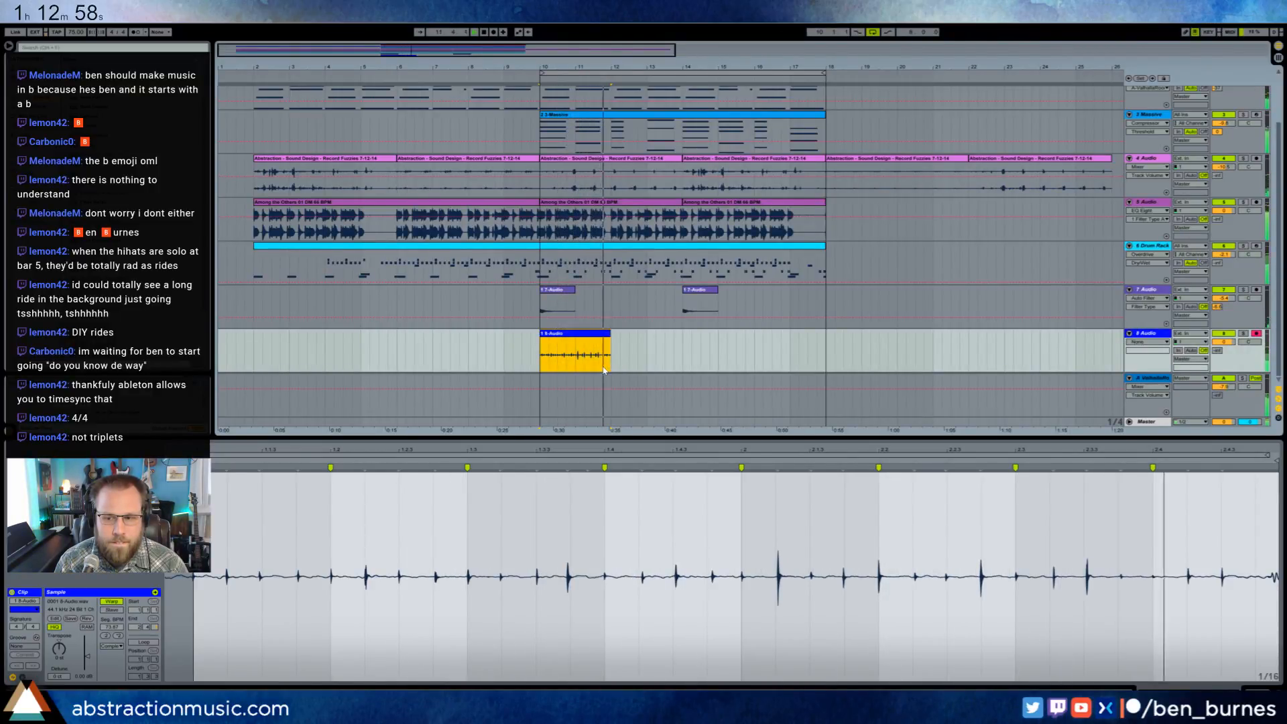
{"action": "key", "text": "space"}
- Duplicate the 8 Audio clip to fill bars 12 to 14 and play across the join
{"action": "left_click", "coordinate": [605, 354]}
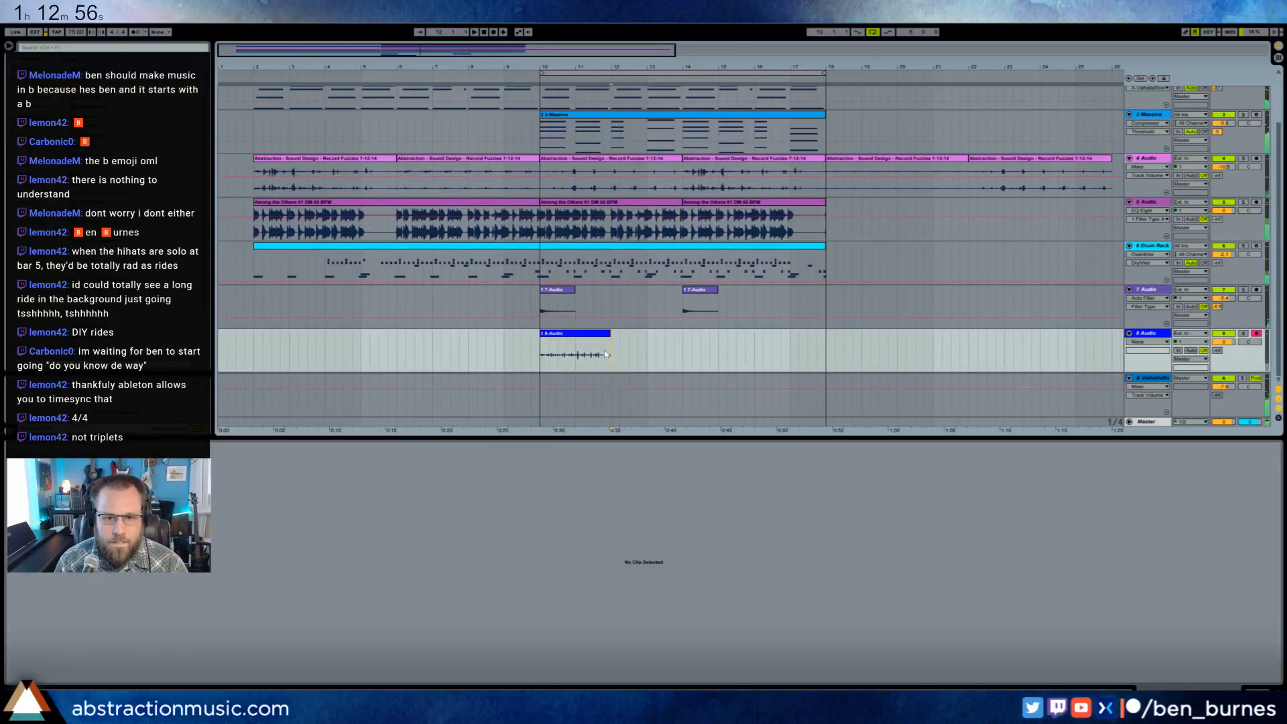
{"action": "left_click", "coordinate": [544, 350]}
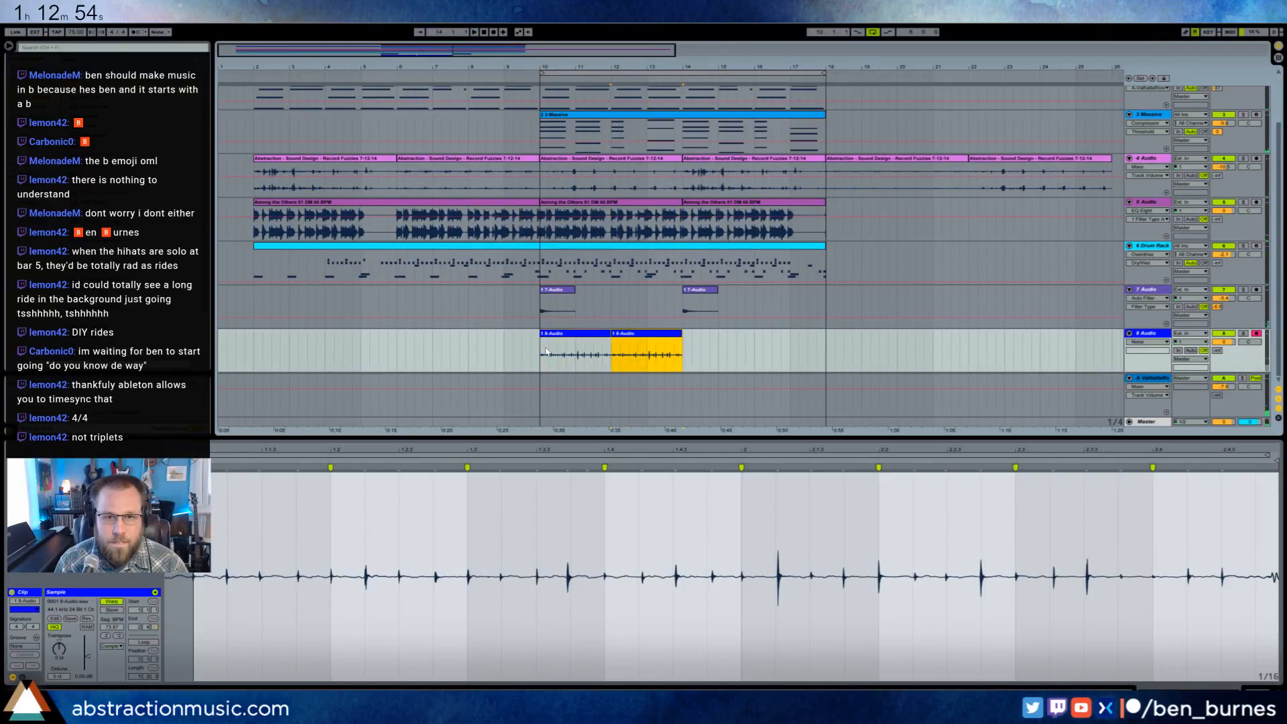
{"action": "key", "text": "space"}
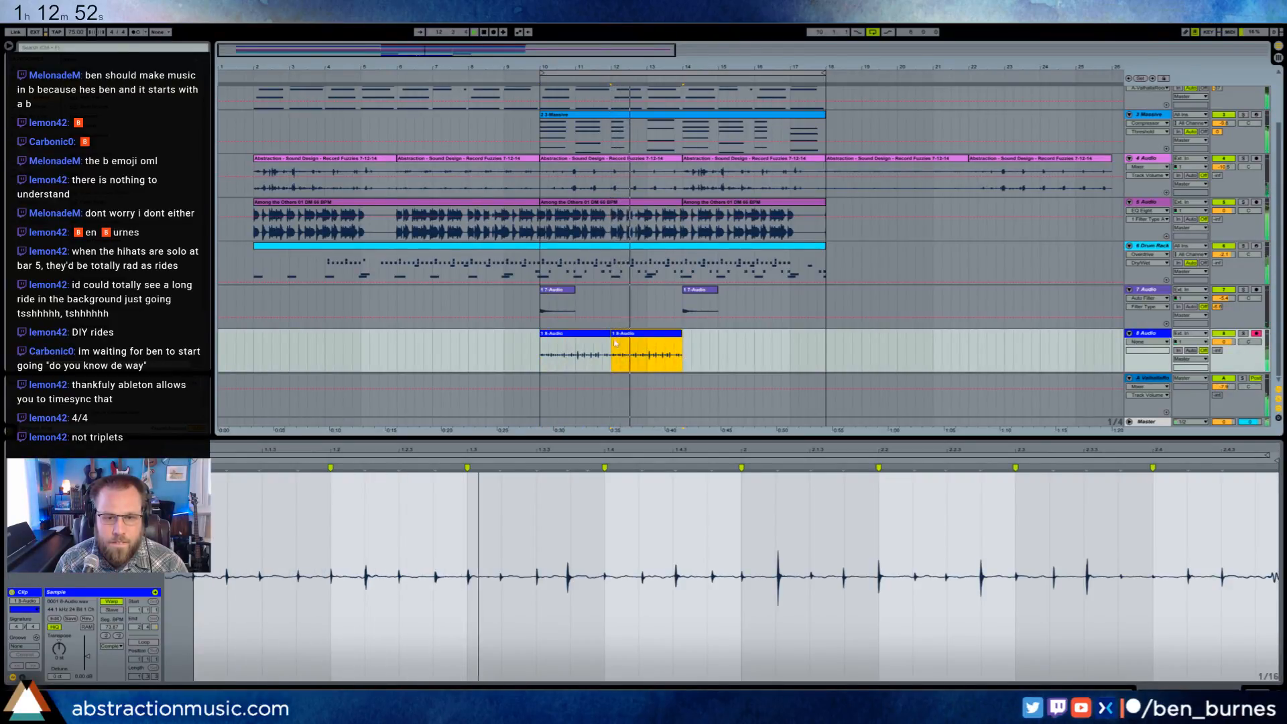
{"action": "key", "text": "space"}
- Trim the tail of the first 8 Audio clip and consolidate bars 10 to 12 into one two-bar clip
{"action": "left_click", "coordinate": [591, 333]}
{"action": "left_click_drag", "start_coordinate": [666, 67], "coordinate": [666, 100]}
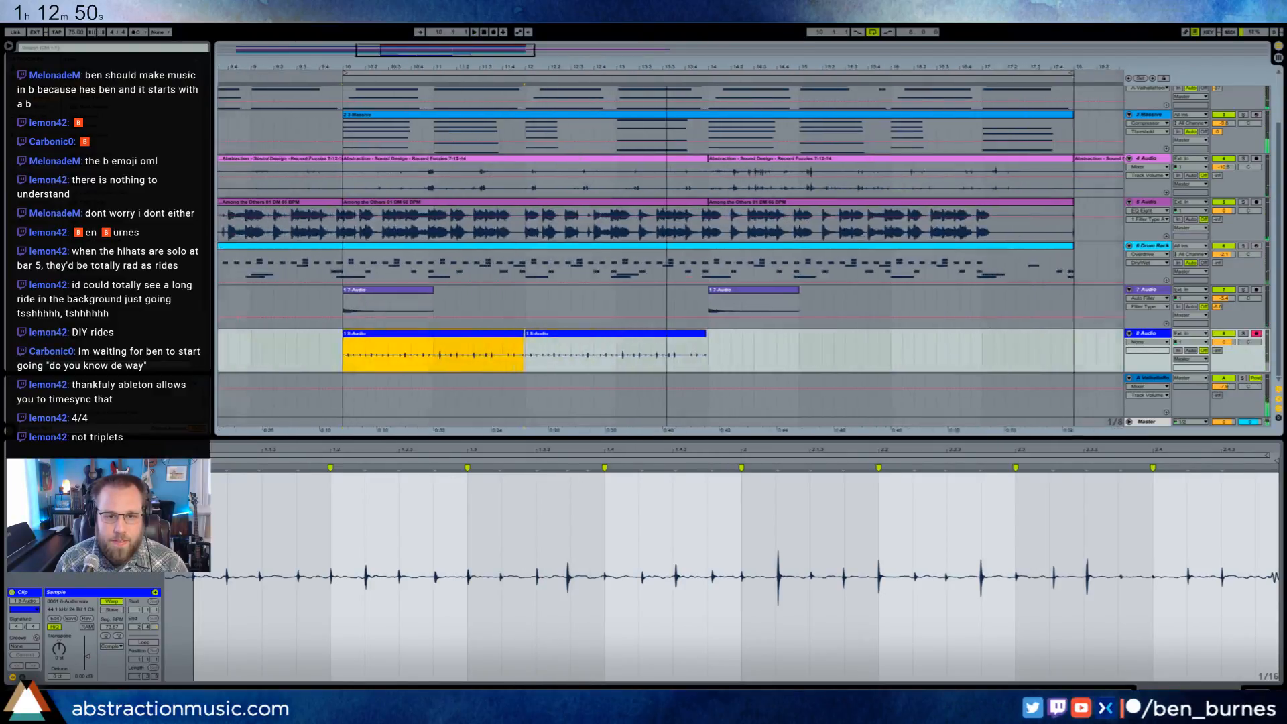
{"action": "left_click_drag", "start_coordinate": [444, 52], "coordinate": [428, 61]}
{"action": "left_click_drag", "start_coordinate": [562, 334], "coordinate": [261, 368]}
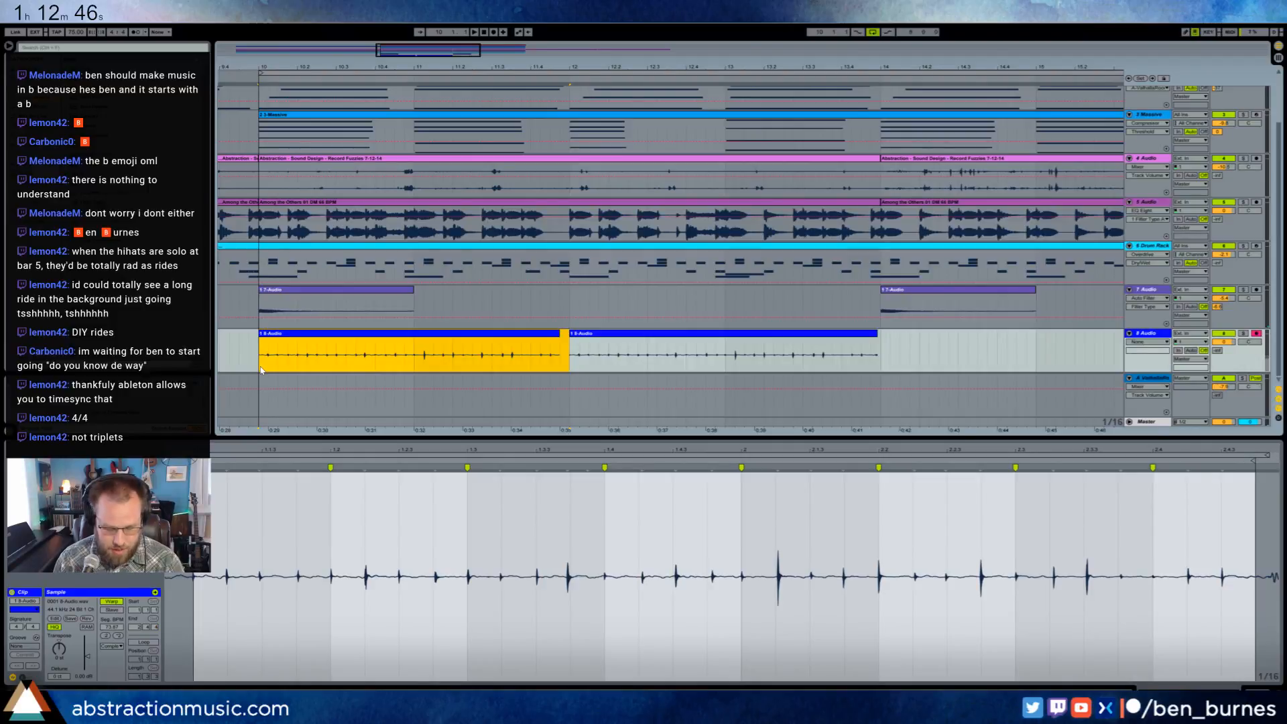
{"action": "key", "text": "ctrl+j"}
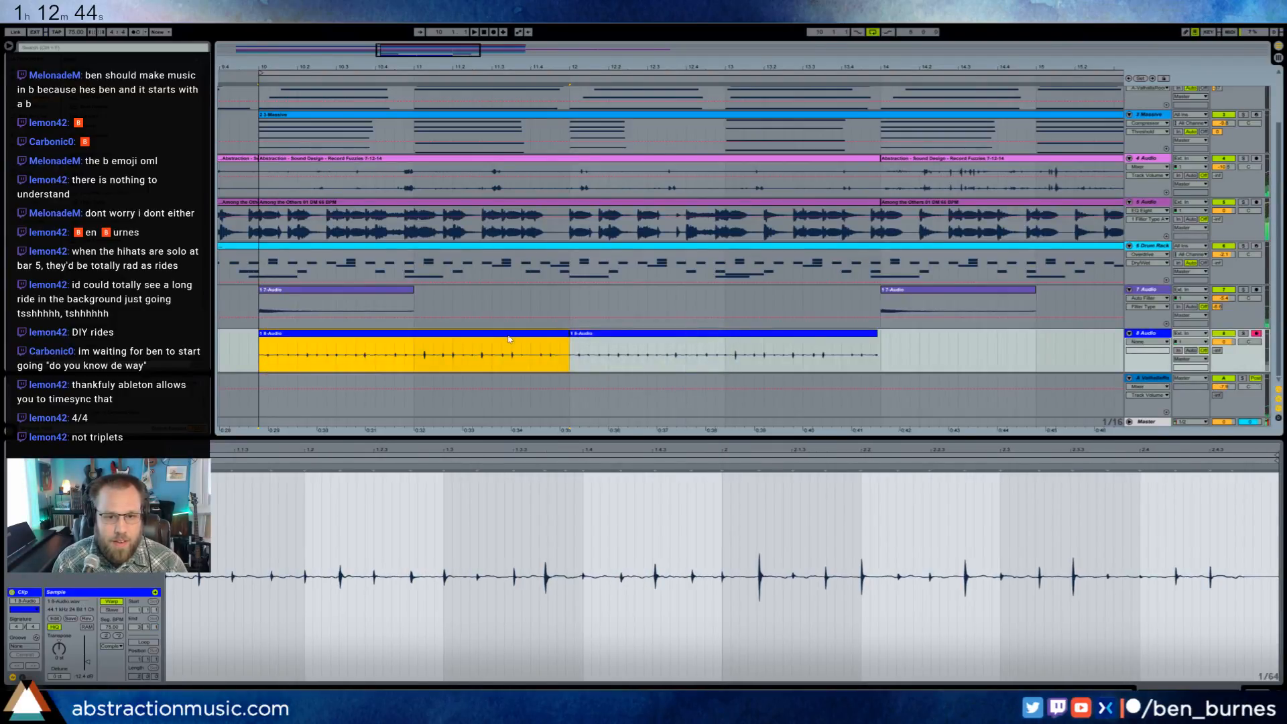
- Turn on looping for the consolidated 8 Audio clip at bar 10 and extend it to bar 18
{"action": "left_click", "coordinate": [139, 643]}
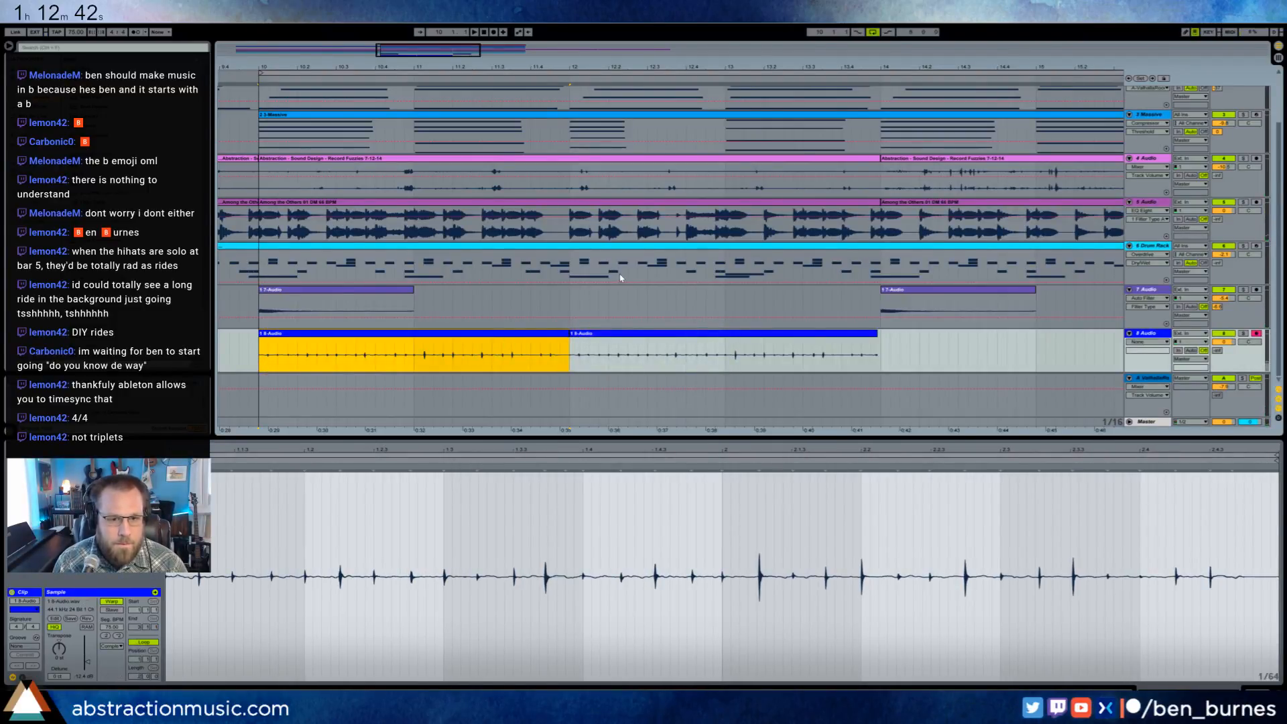
{"action": "left_click_drag", "start_coordinate": [567, 337], "coordinate": [1124, 335]}
{"action": "key", "text": "minus"}
{"action": "key", "text": "minus"}
{"action": "key", "text": "minus"}
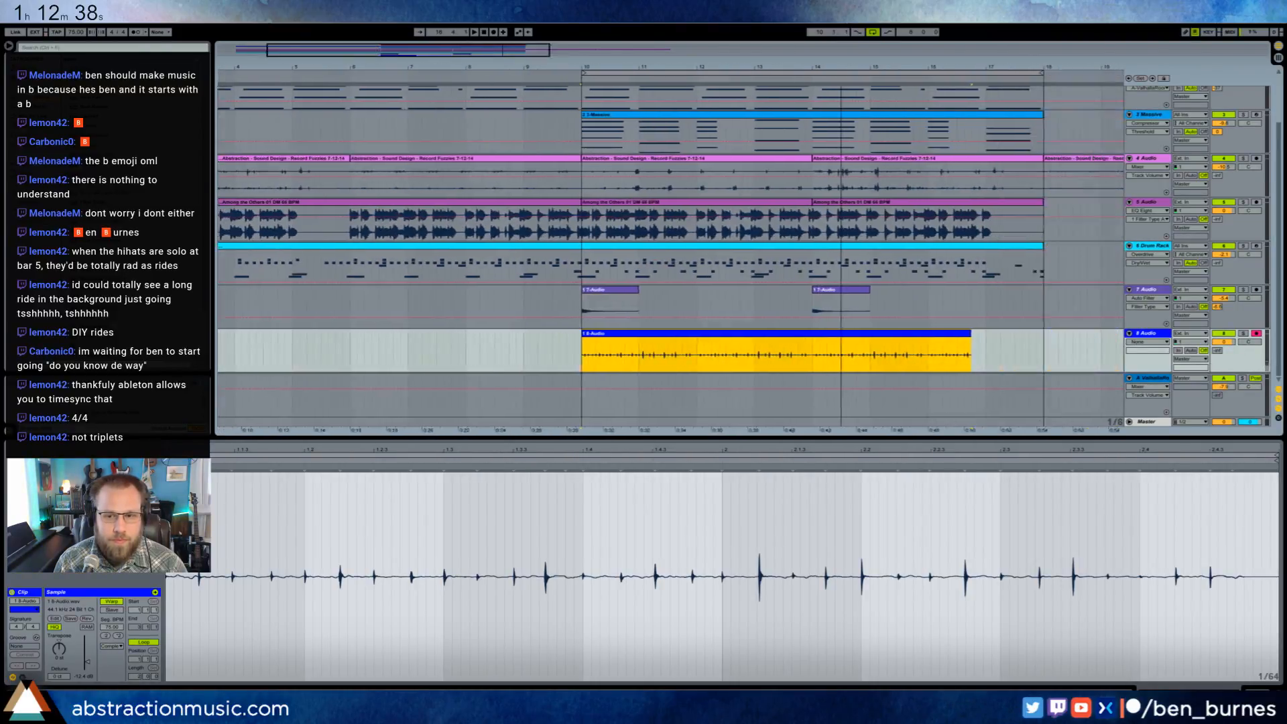
{"action": "left_click_drag", "start_coordinate": [1023, 380], "coordinate": [782, 380]}
{"action": "left_click_drag", "start_coordinate": [741, 336], "coordinate": [794, 348]}
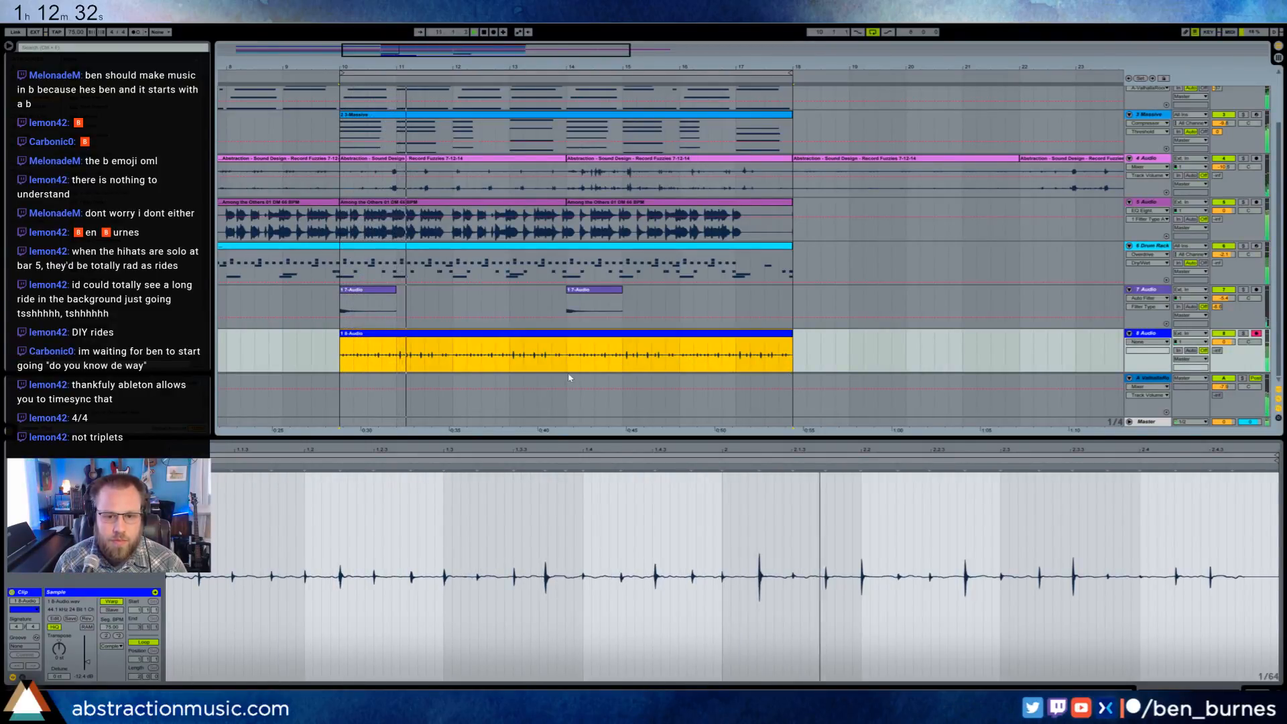
{"action": "left_click", "coordinate": [476, 518]}
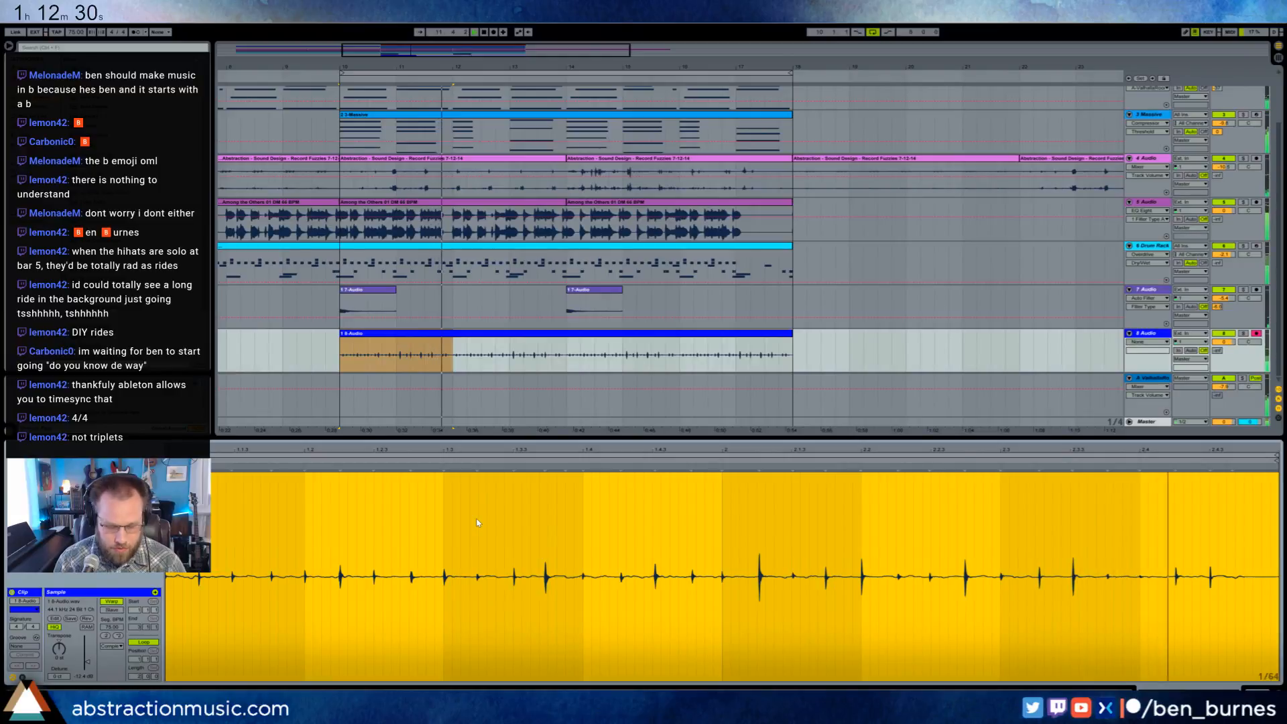
{"action": "key", "text": "ctrl+i"}
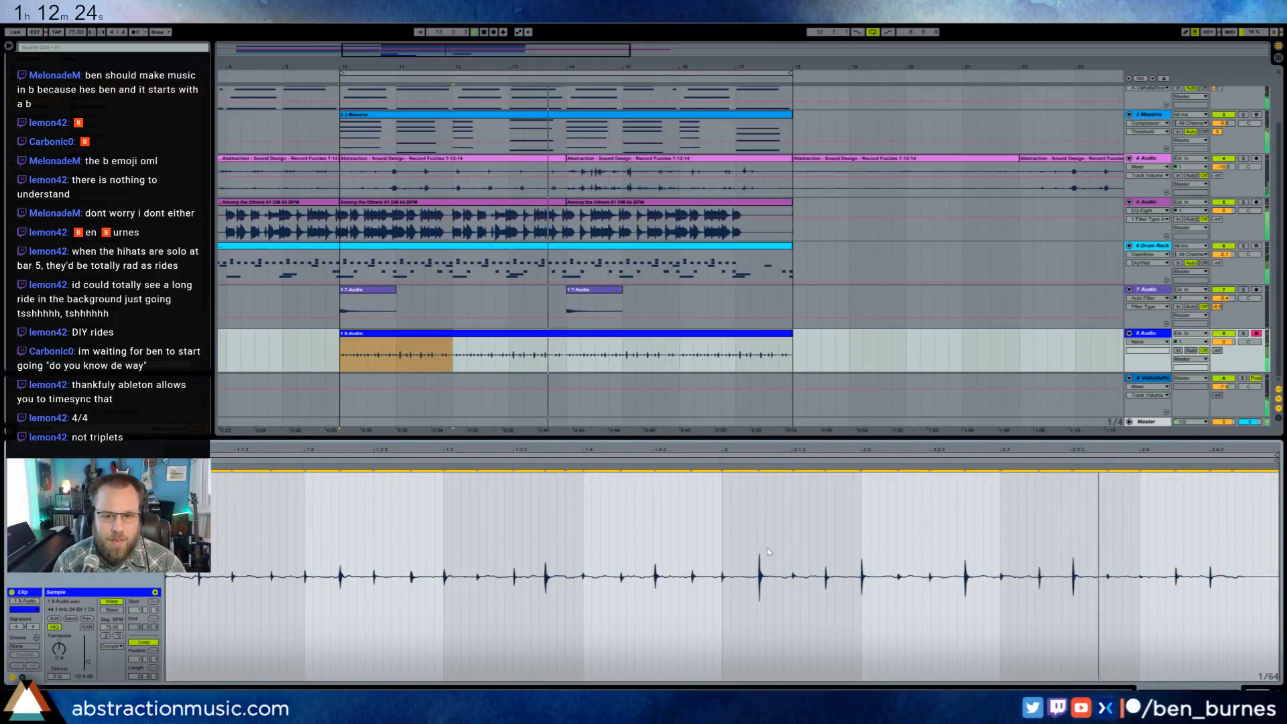
{"action": "key", "text": "ctrl+z"}
- Raise the 8 Audio track's send to the ValhallaRoom reverb return
{"action": "key", "text": "shift+Tab"}
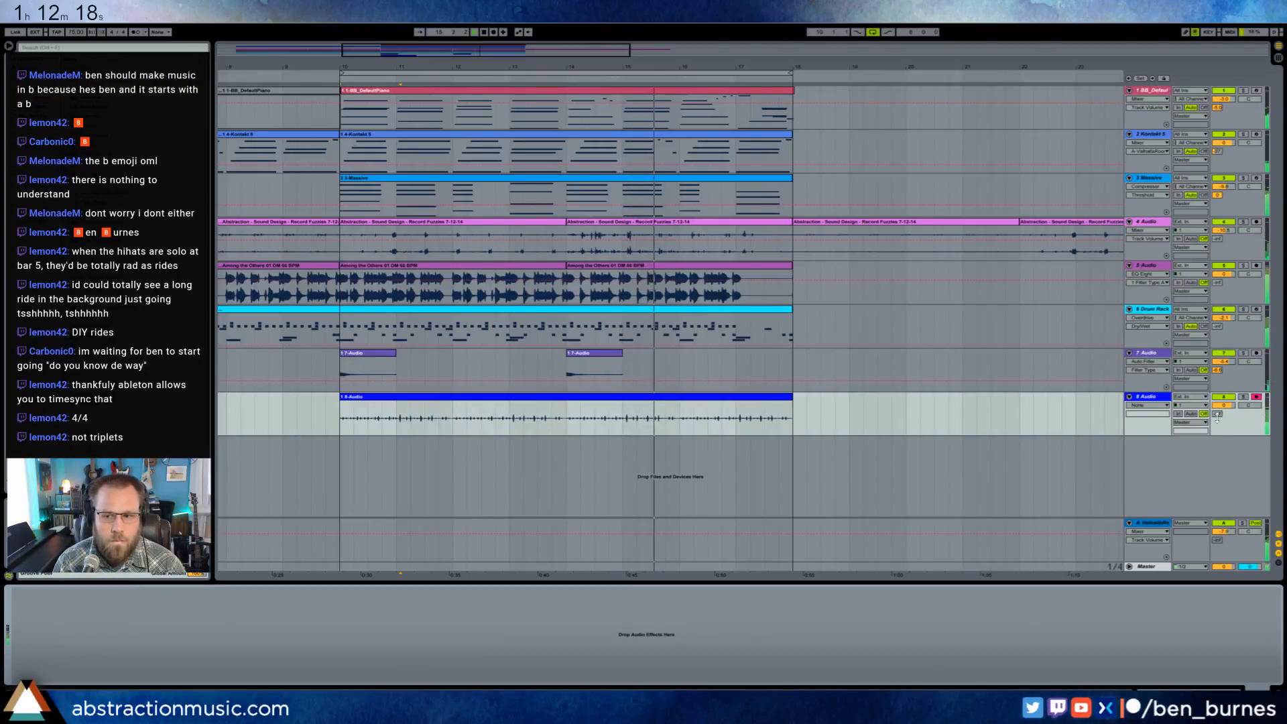
{"action": "left_click_drag", "start_coordinate": [1216, 414], "coordinate": [1216, 401]}
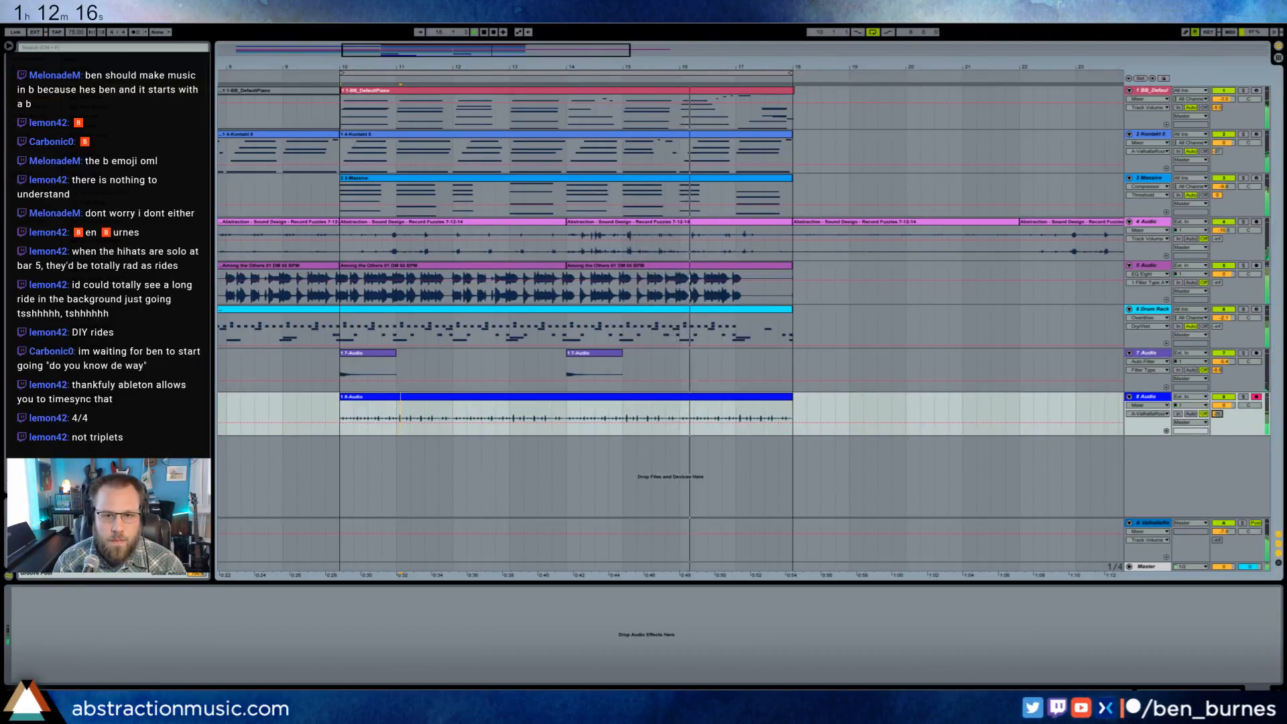
- Deactivate and reactivate the Kontakt clip from bar 10 during playback to compare the mix with and without it
{"action": "left_click", "coordinate": [665, 143]}
{"action": "key", "text": "0"}
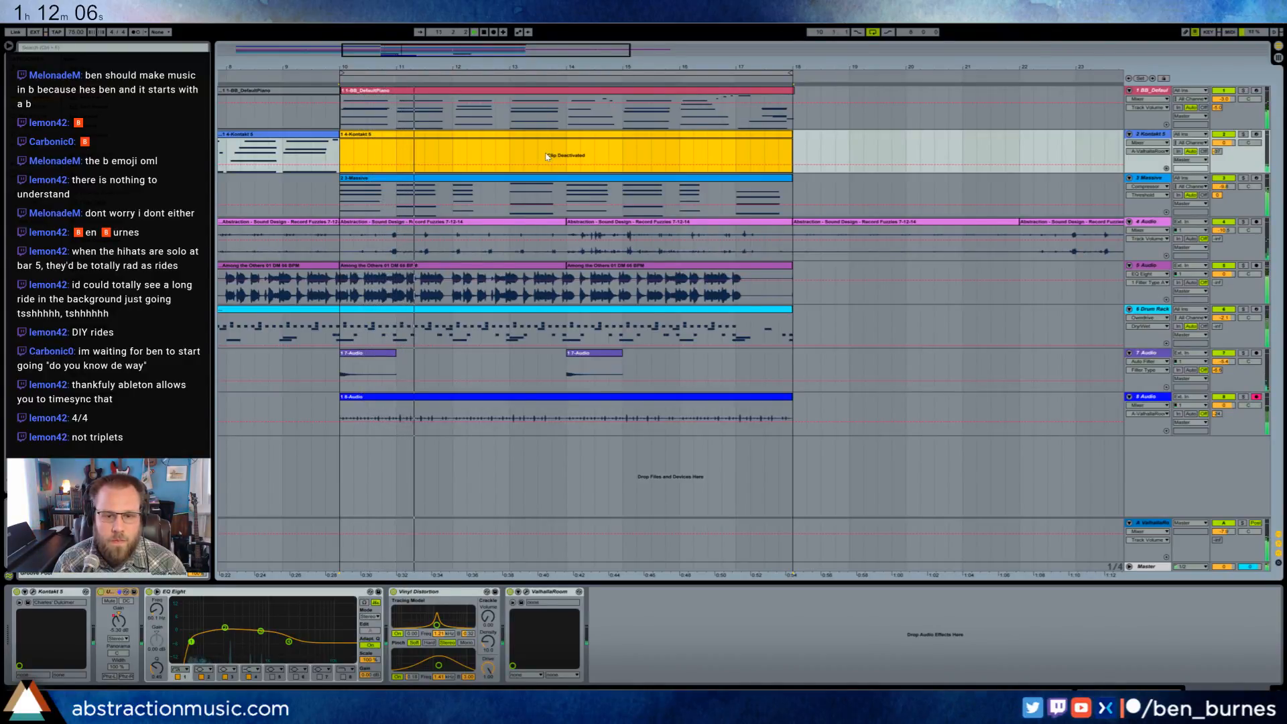
{"action": "key", "text": "0"}
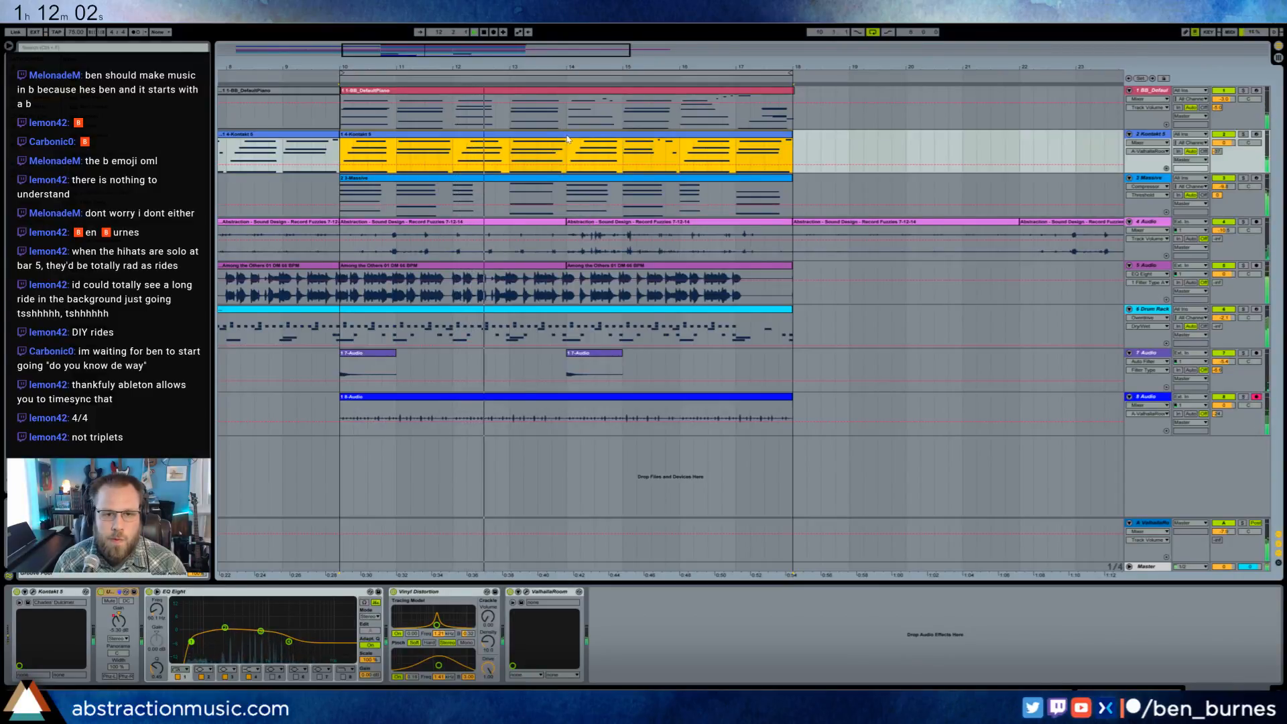
{"action": "key", "text": "0"}
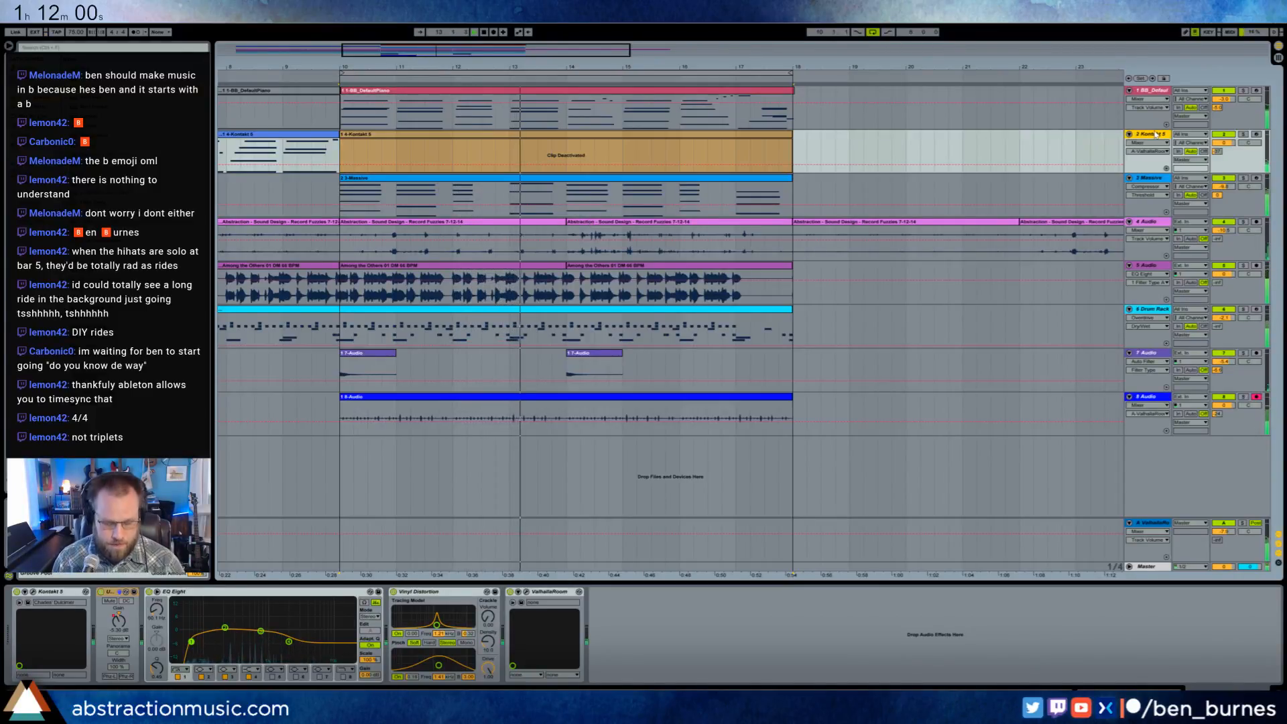
- Insert a MIDI track below the Kontakt track and move the bar 10–18 Kontakt clip onto it, reactivated
{"action": "key", "text": "ctrl+shift+t"}
{"action": "left_click_drag", "start_coordinate": [732, 148], "coordinate": [731, 184]}
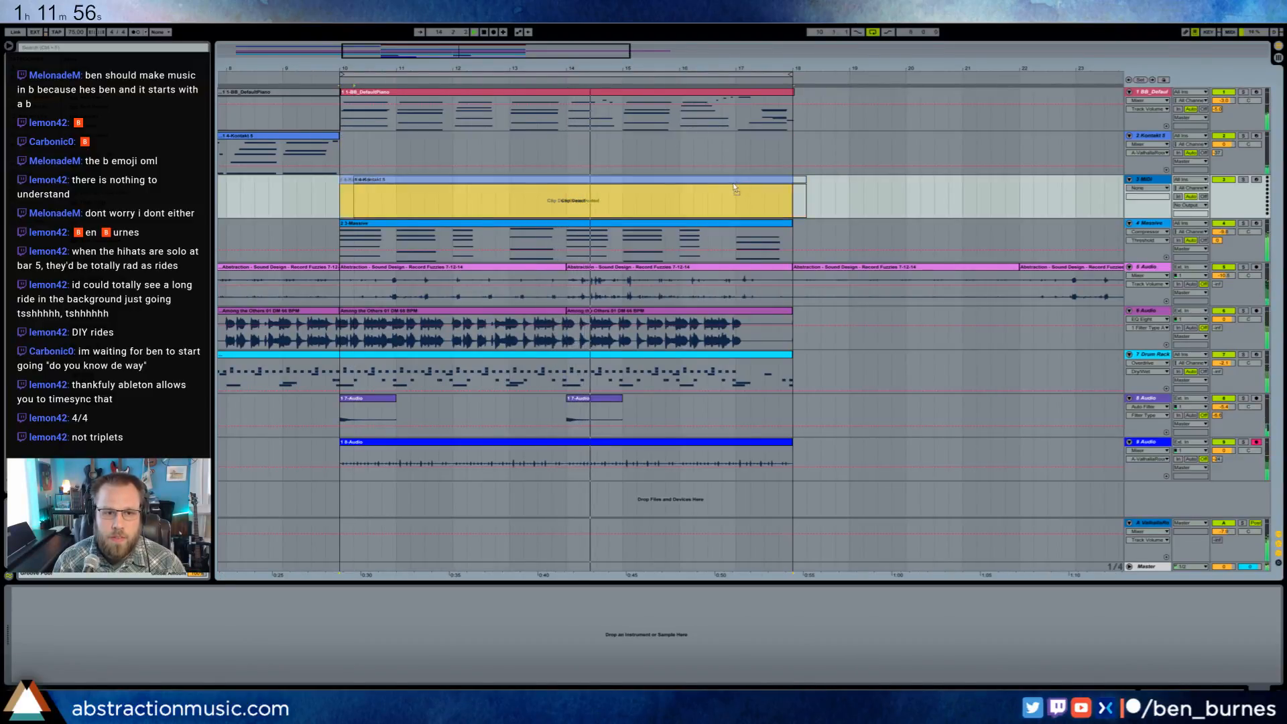
{"action": "key", "text": "0"}
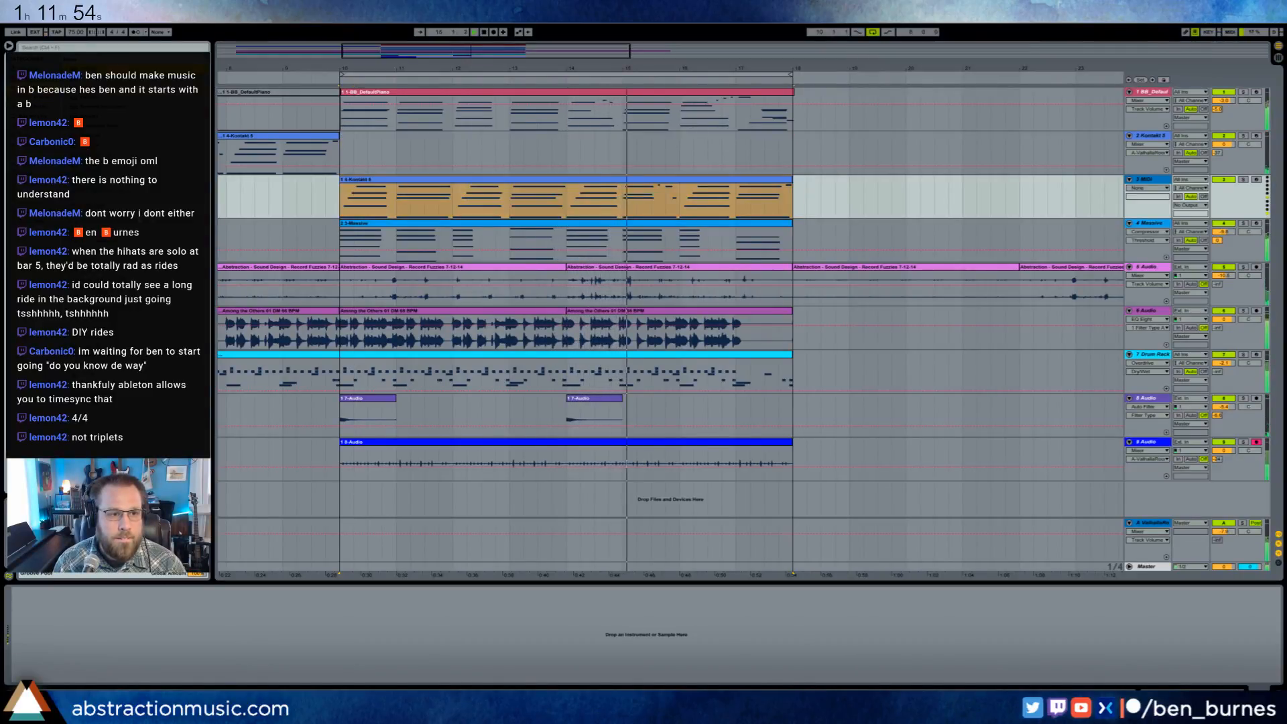
- Load the Analog instrument on the new MIDI track, then set up its vibrato and oscillator 1 with oscillator 2 off
{"action": "left_click_drag", "start_coordinate": [87, 69], "coordinate": [267, 635]}
{"action": "left_click", "coordinate": [339, 623]}
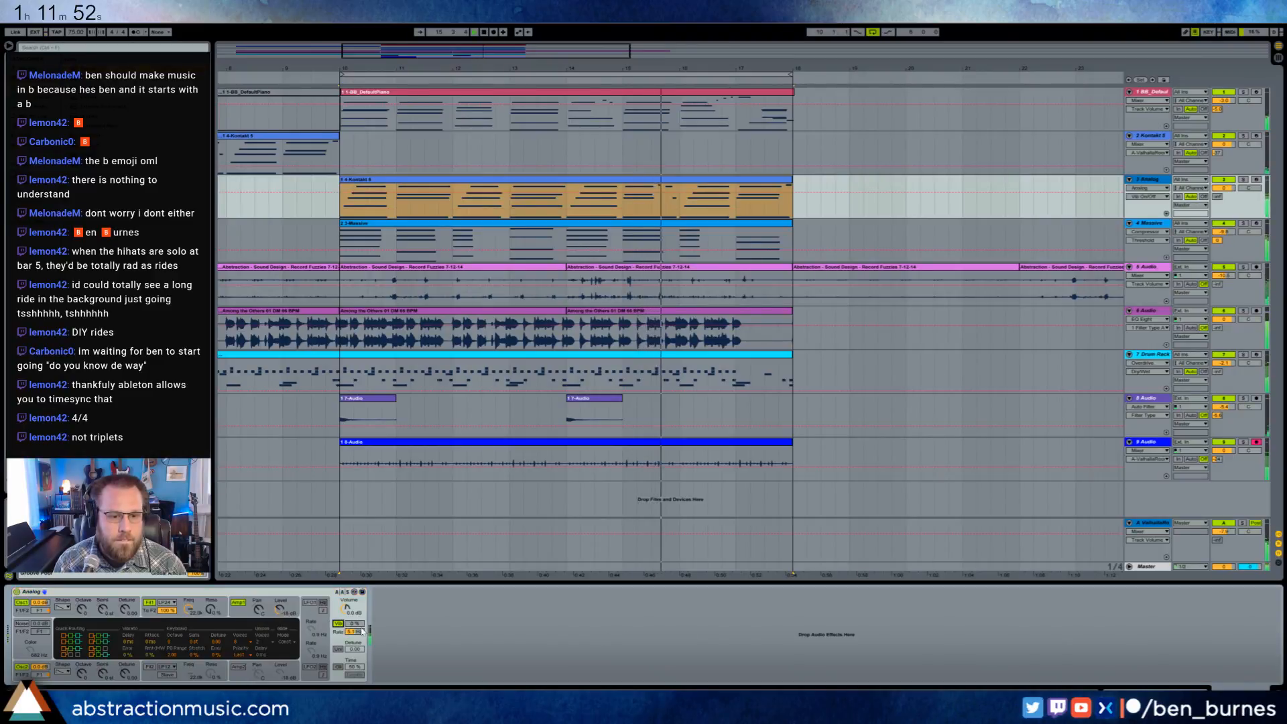
{"action": "left_click_drag", "start_coordinate": [356, 624], "coordinate": [356, 607]}
{"action": "left_click", "coordinate": [51, 611]}
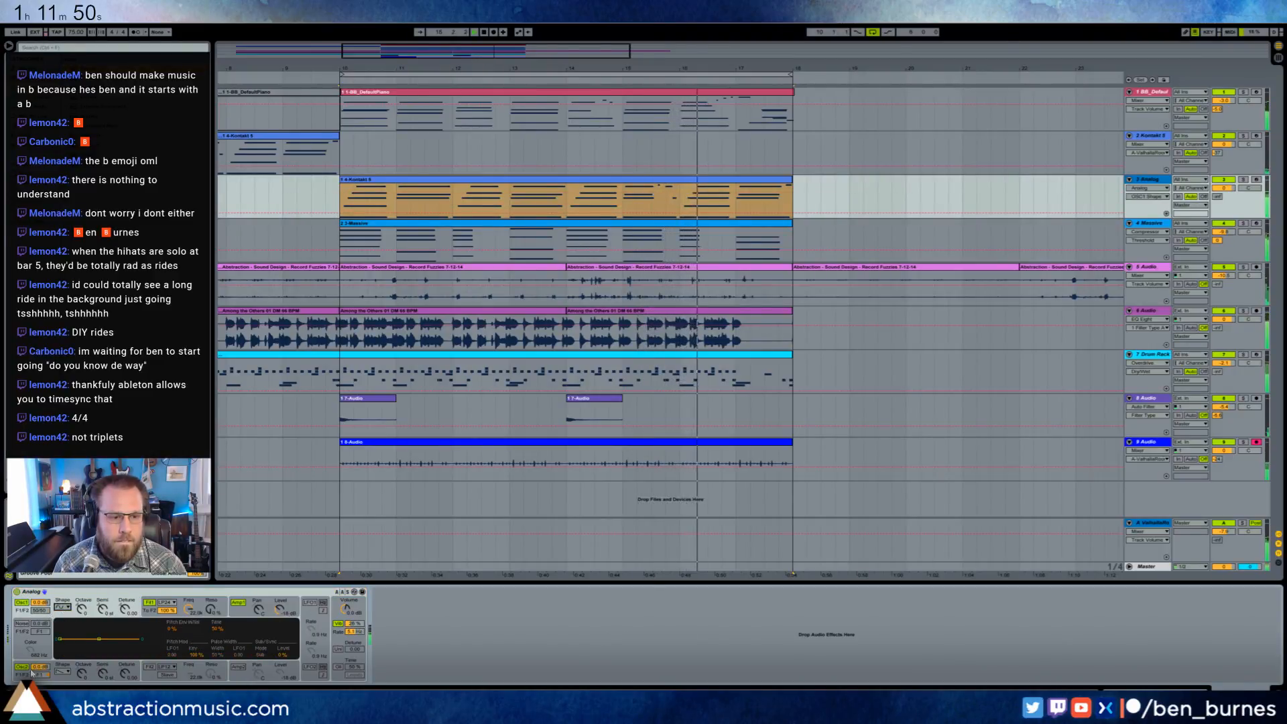
- Adjust the decay and sustain of Analog's Amp 1 envelope and show the oscillator 1 octave control
{"action": "left_click", "coordinate": [235, 616]}
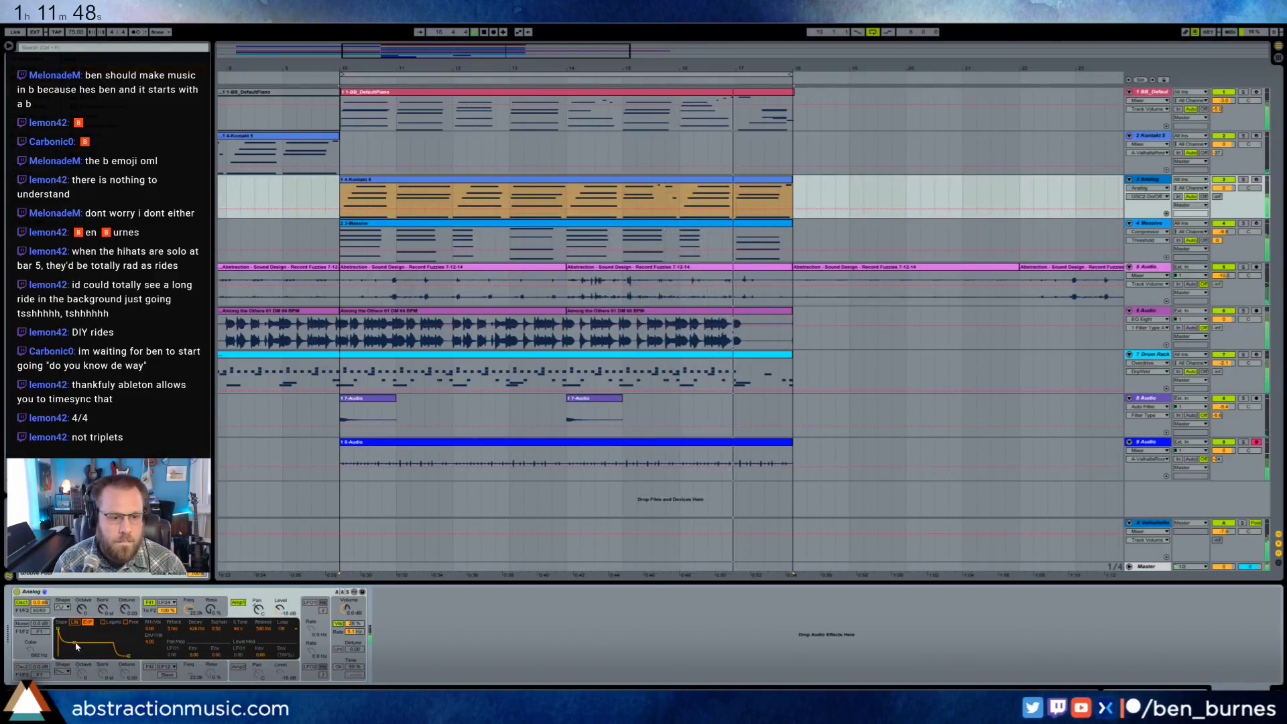
{"action": "left_click_drag", "start_coordinate": [76, 647], "coordinate": [81, 649]}
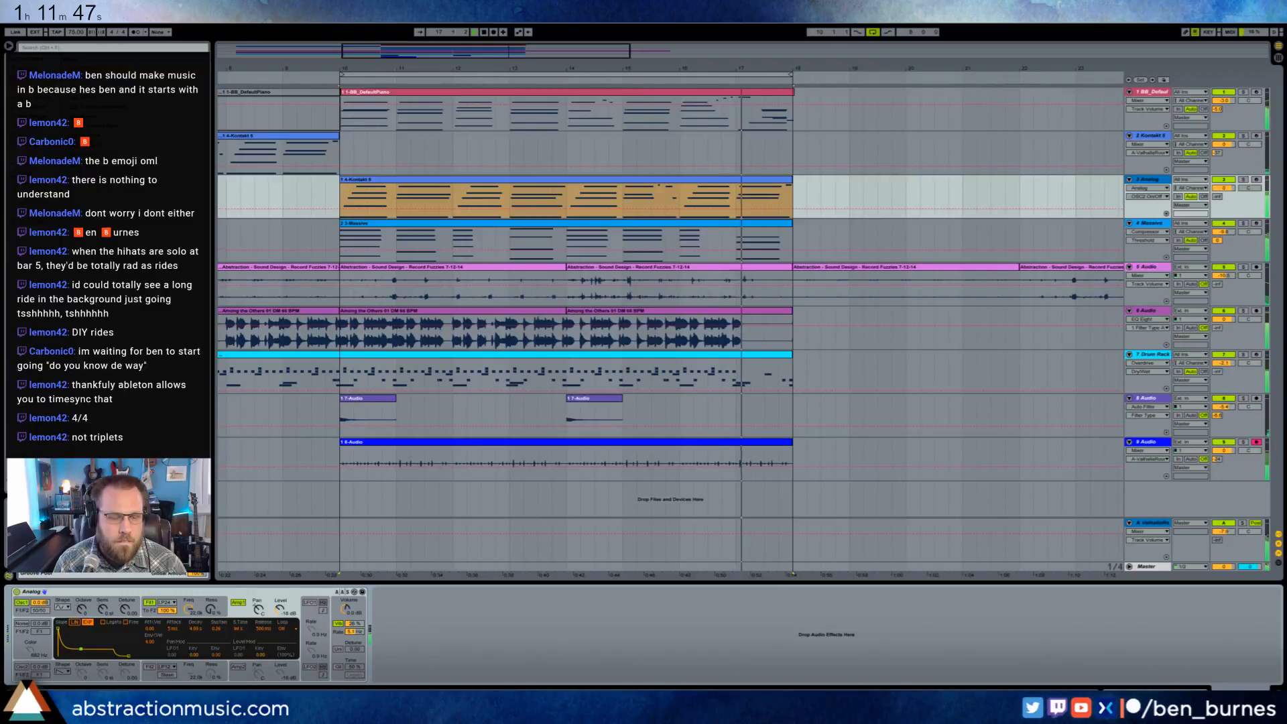
{"action": "left_click", "coordinate": [78, 600]}
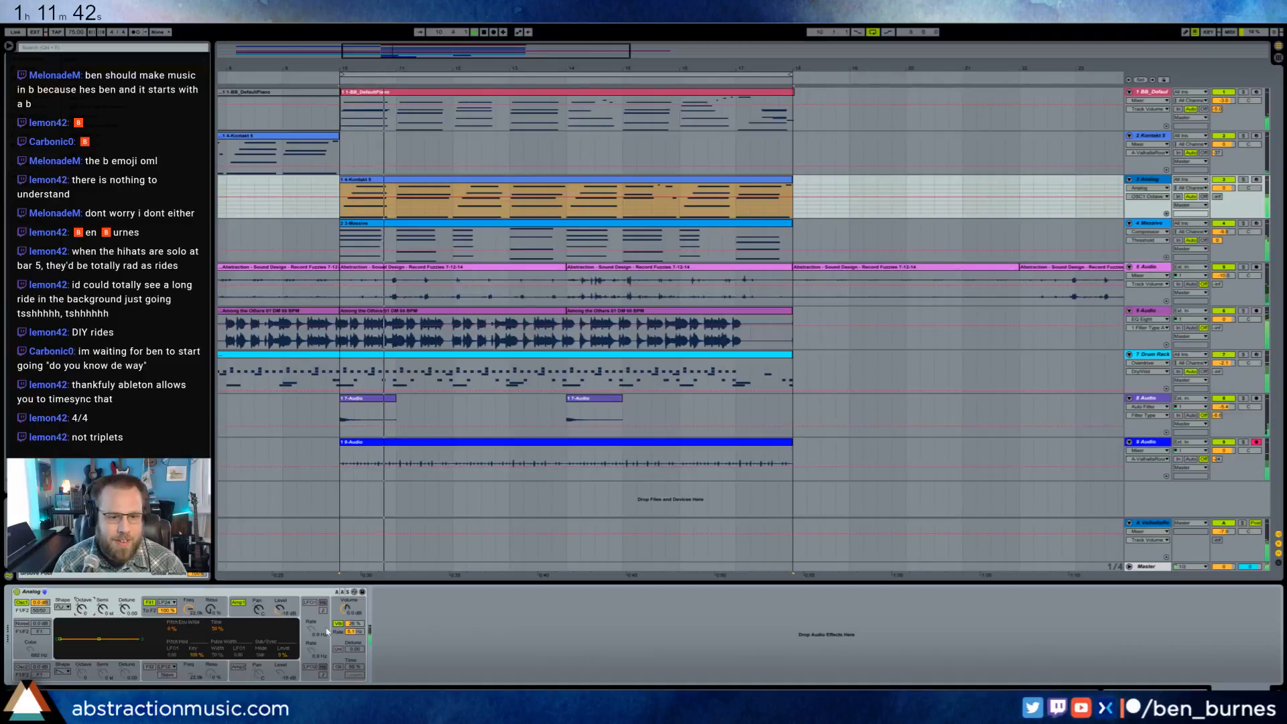
- Increase Analog's vibrato amount and refine the decay and sustain of the Amp 1 envelope
{"action": "left_click_drag", "start_coordinate": [353, 622], "coordinate": [353, 606]}
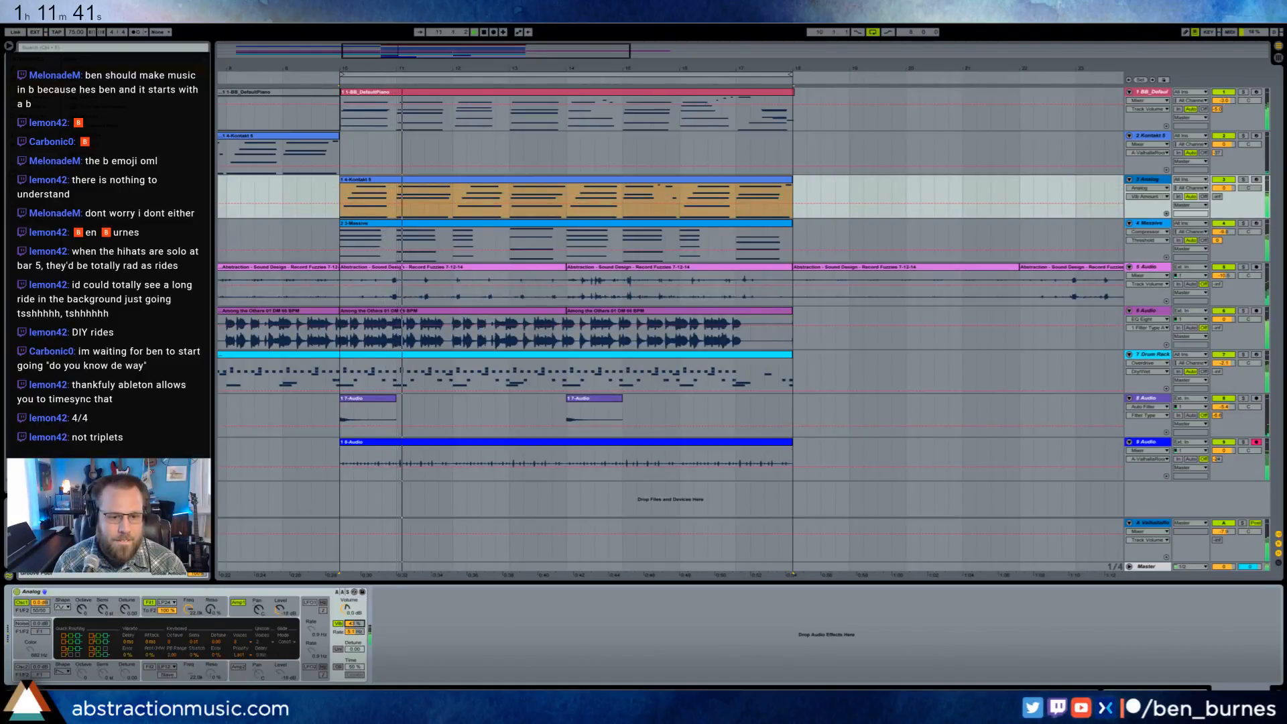
{"action": "left_click", "coordinate": [86, 613]}
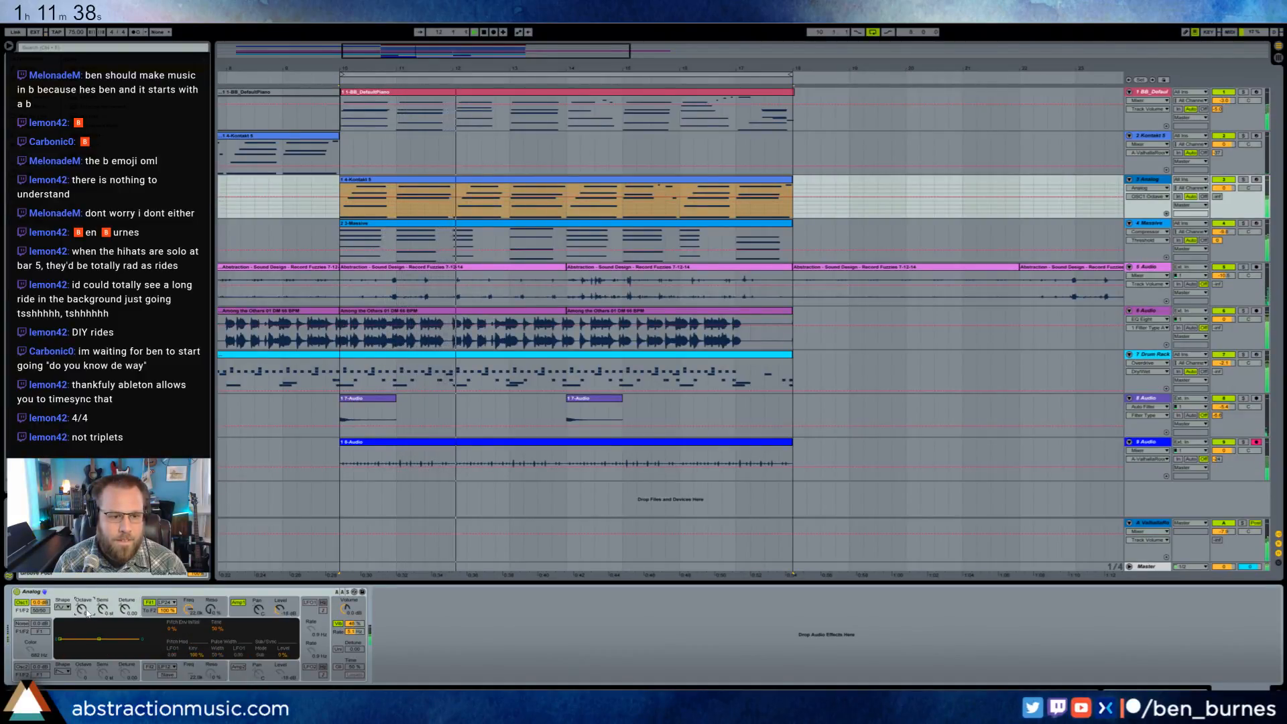
{"action": "left_click", "coordinate": [238, 618]}
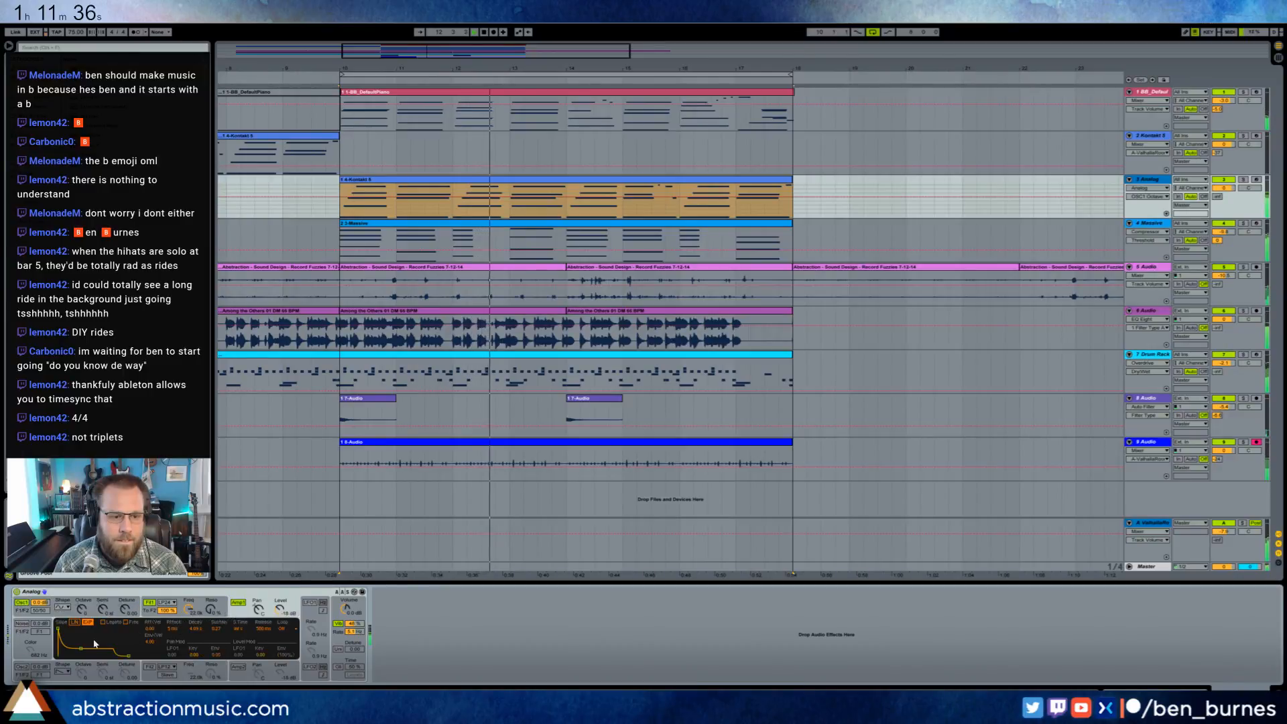
{"action": "left_click_drag", "start_coordinate": [84, 654], "coordinate": [81, 649]}
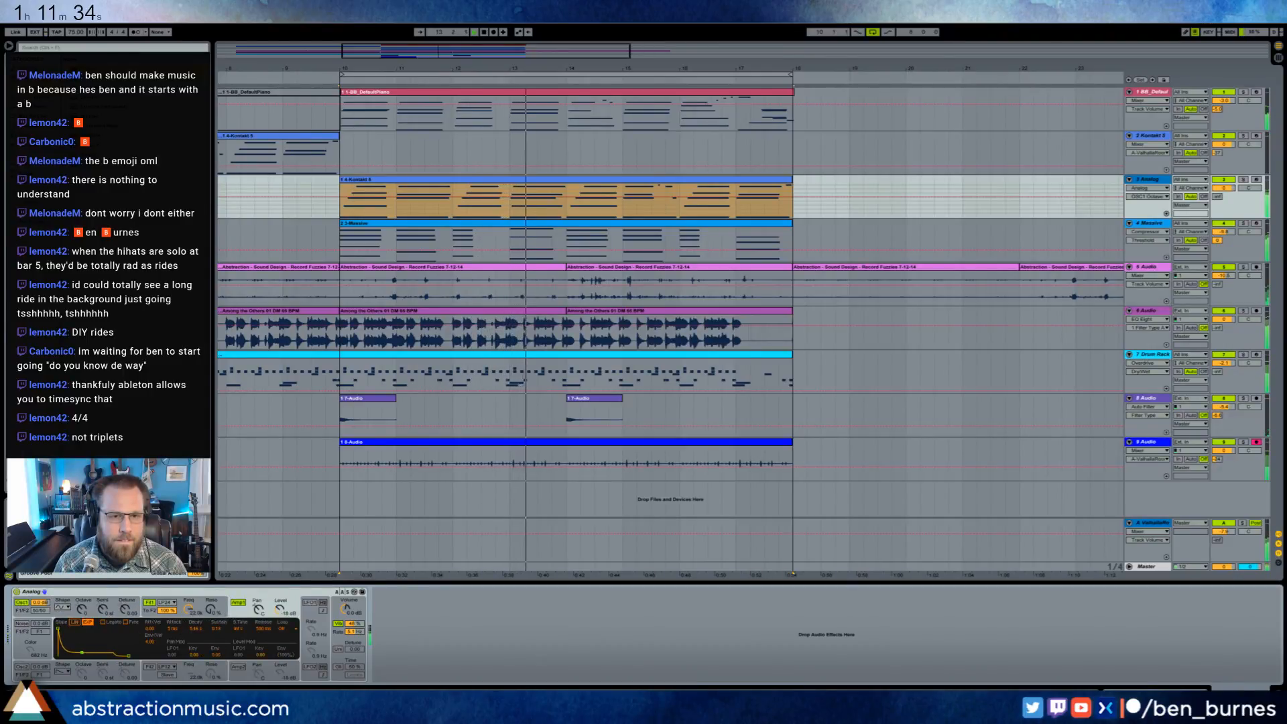
- Automate Analog's oscillator 1 octave to rise partway through bar 17 and drop back at bar 18
{"action": "left_click", "coordinate": [753, 196]}
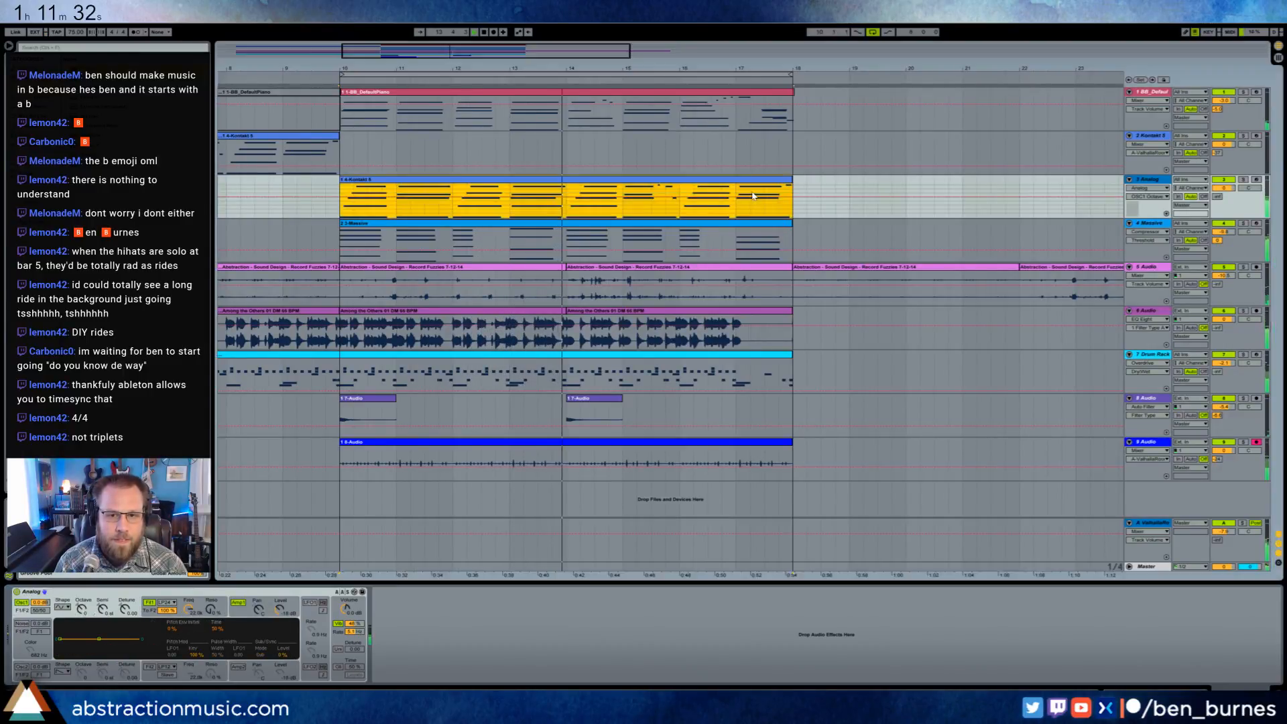
{"action": "left_click", "coordinate": [757, 191]}
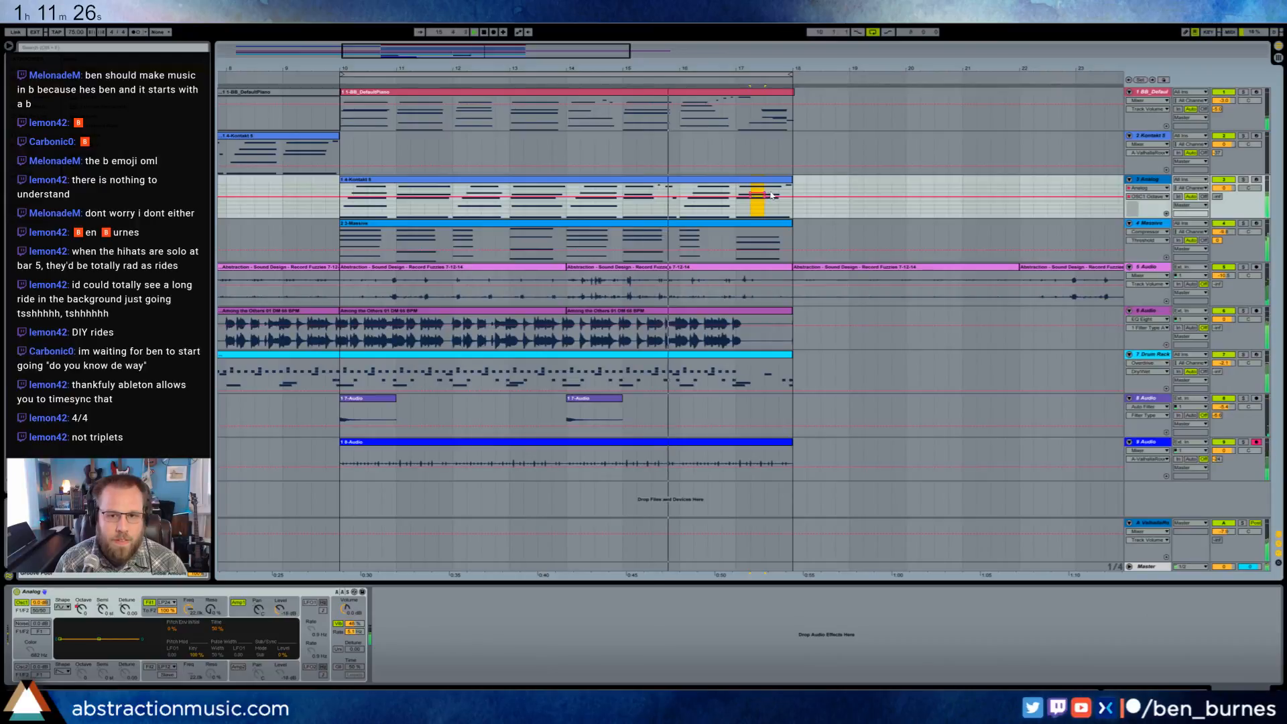
{"action": "left_click", "coordinate": [770, 195]}
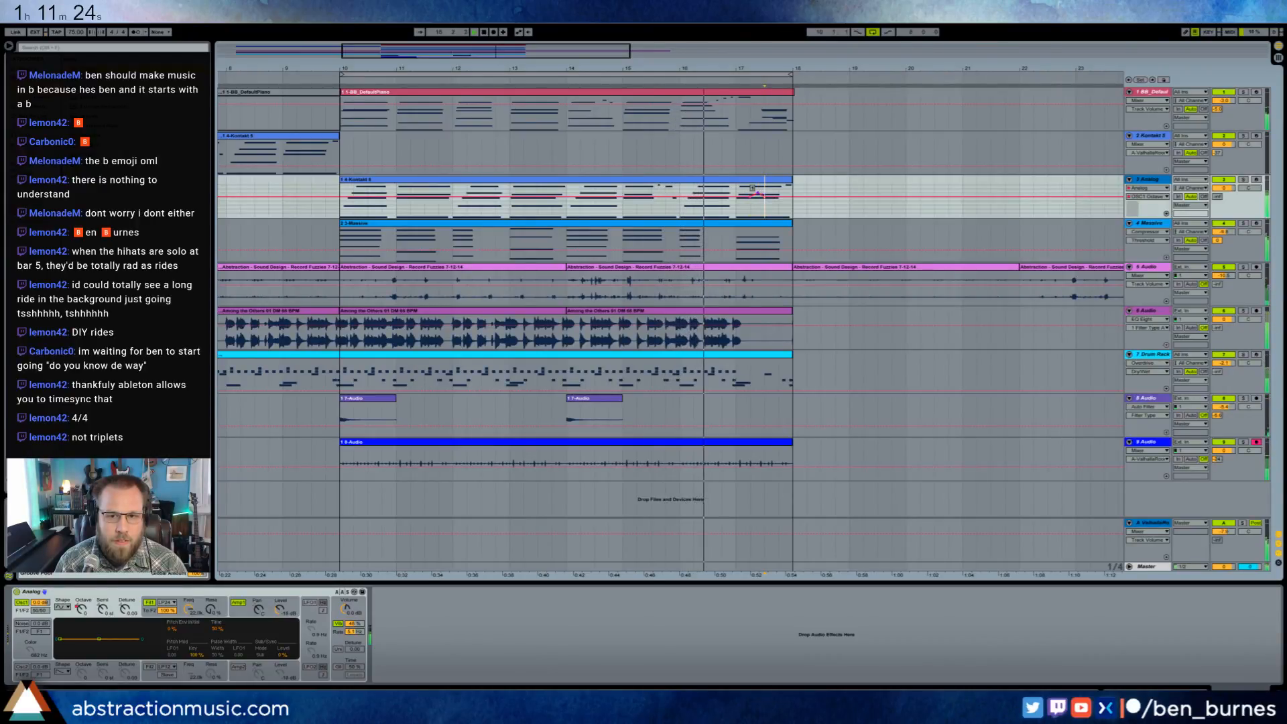
{"action": "left_click", "coordinate": [764, 199]}
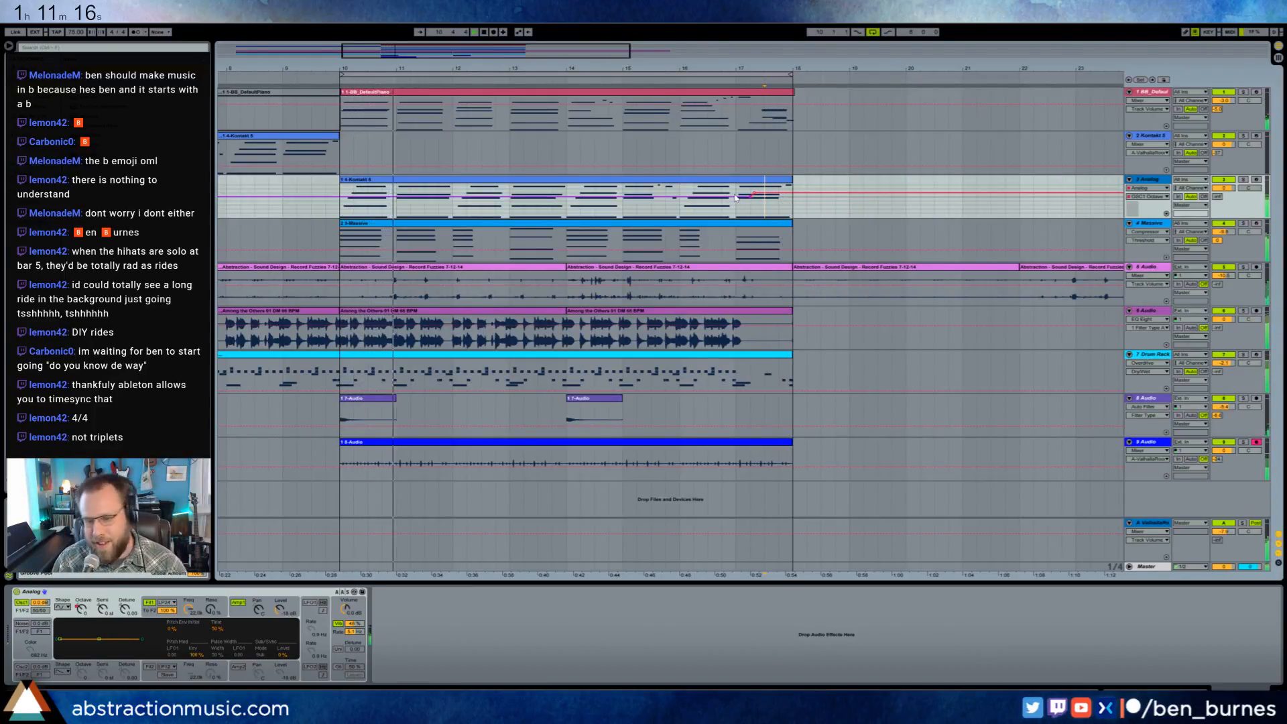
{"action": "left_click", "coordinate": [788, 193]}
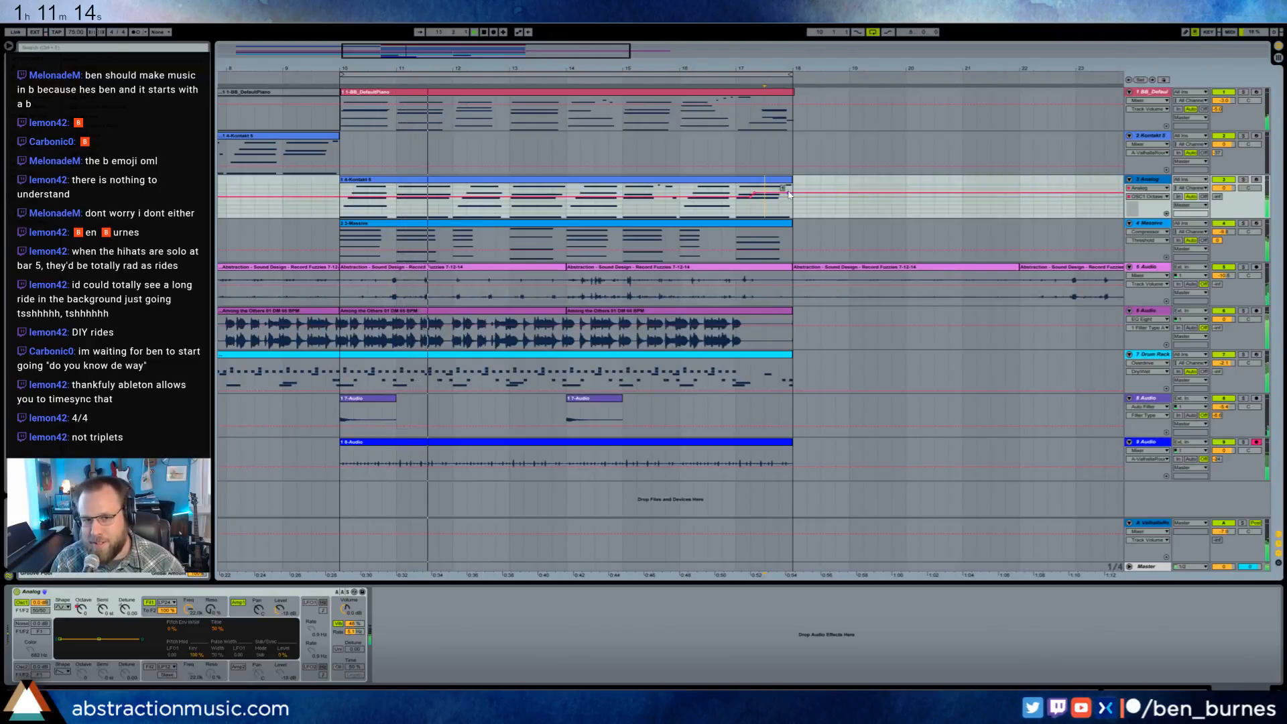
{"action": "left_click_drag", "start_coordinate": [792, 193], "coordinate": [791, 197]}
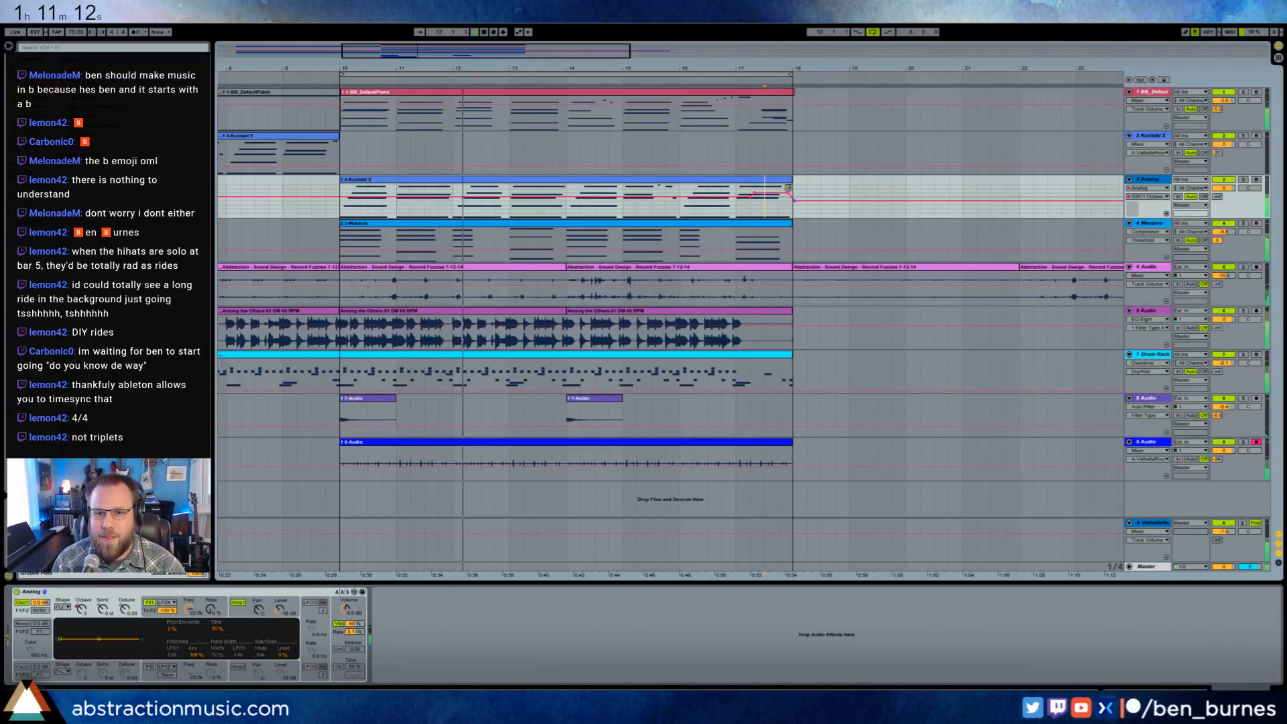
- Increase Analog's vibrato amount further and adjust the vibrato speed while listening to the loop
{"action": "left_click", "coordinate": [354, 624]}
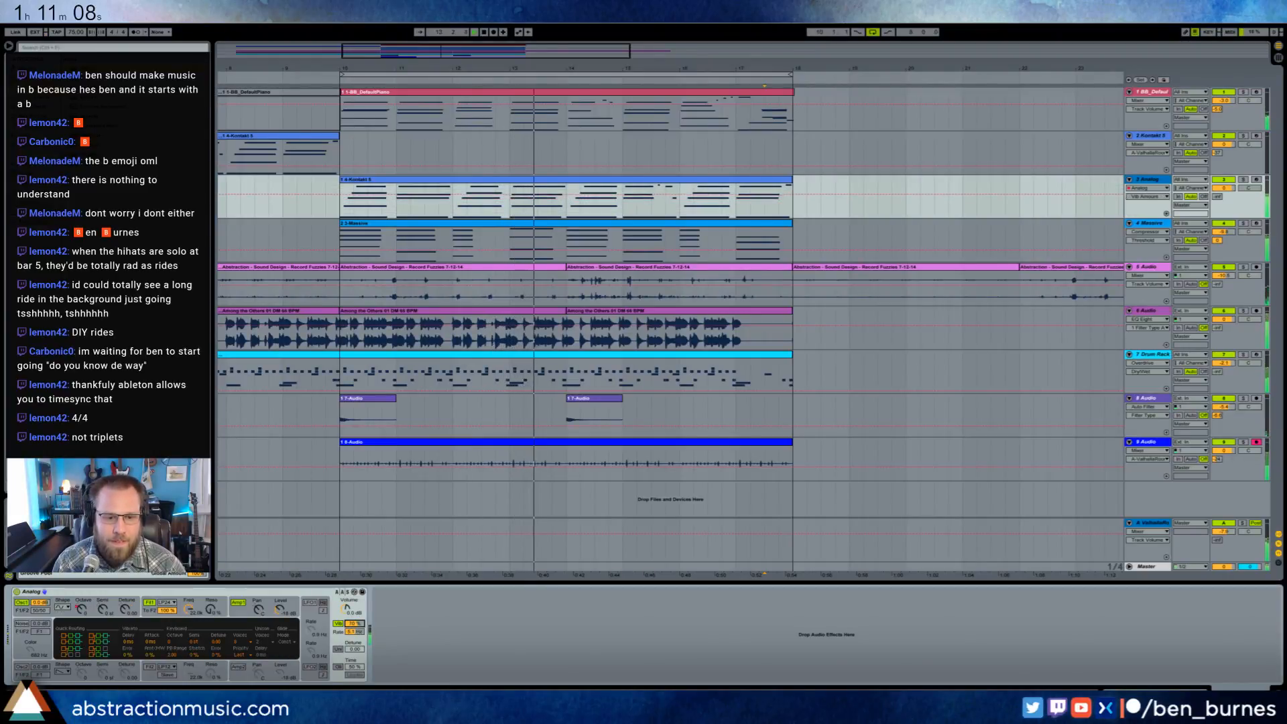
{"action": "left_click", "coordinate": [358, 631]}
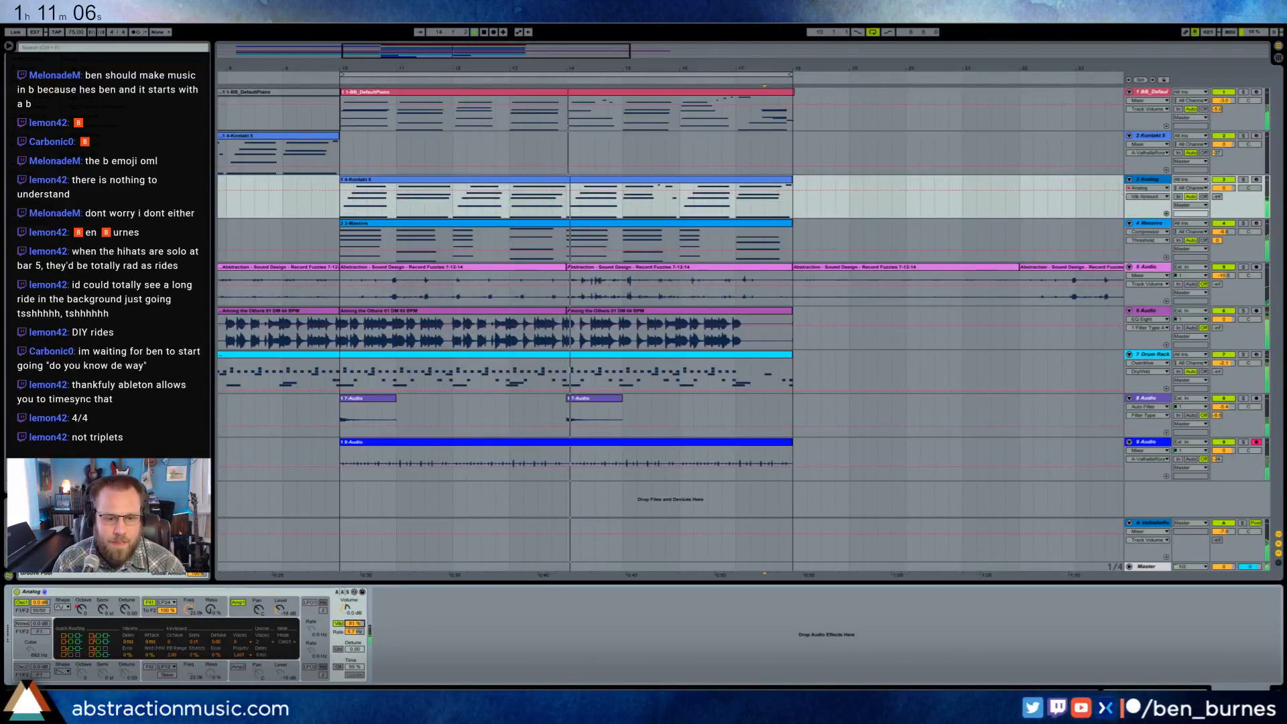
{"action": "left_click_drag", "start_coordinate": [357, 631], "coordinate": [357, 628]}
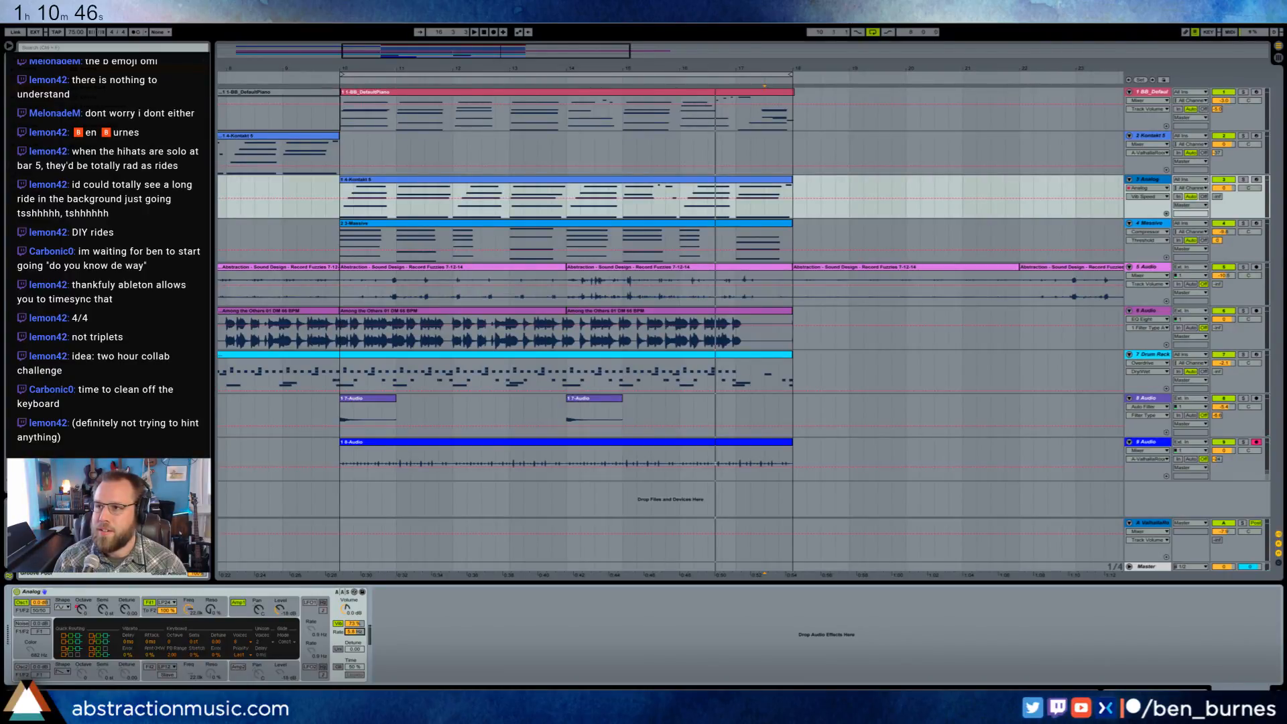
- Switch to Discord to view the two-hour-album-challenge channel and minimize it again
{"action": "left_click_drag", "start_coordinate": [1281, 59], "coordinate": [586, 149]}
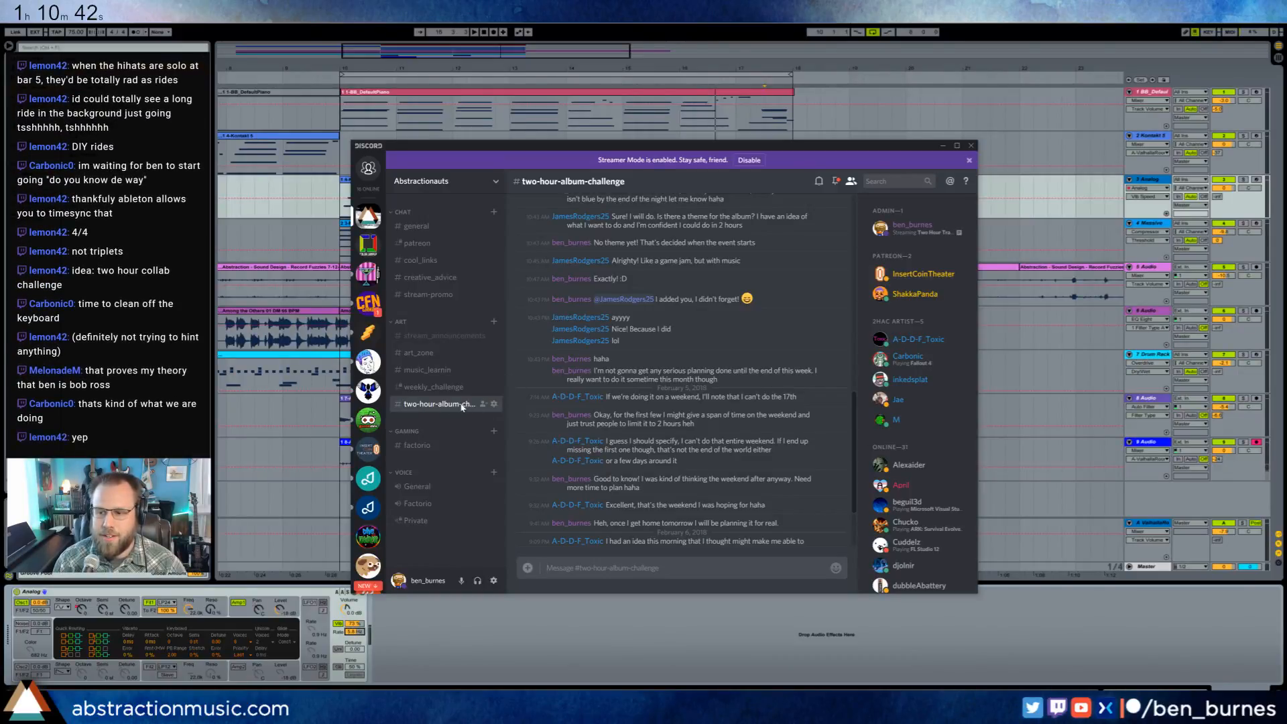
{"action": "left_click", "coordinate": [943, 146]}
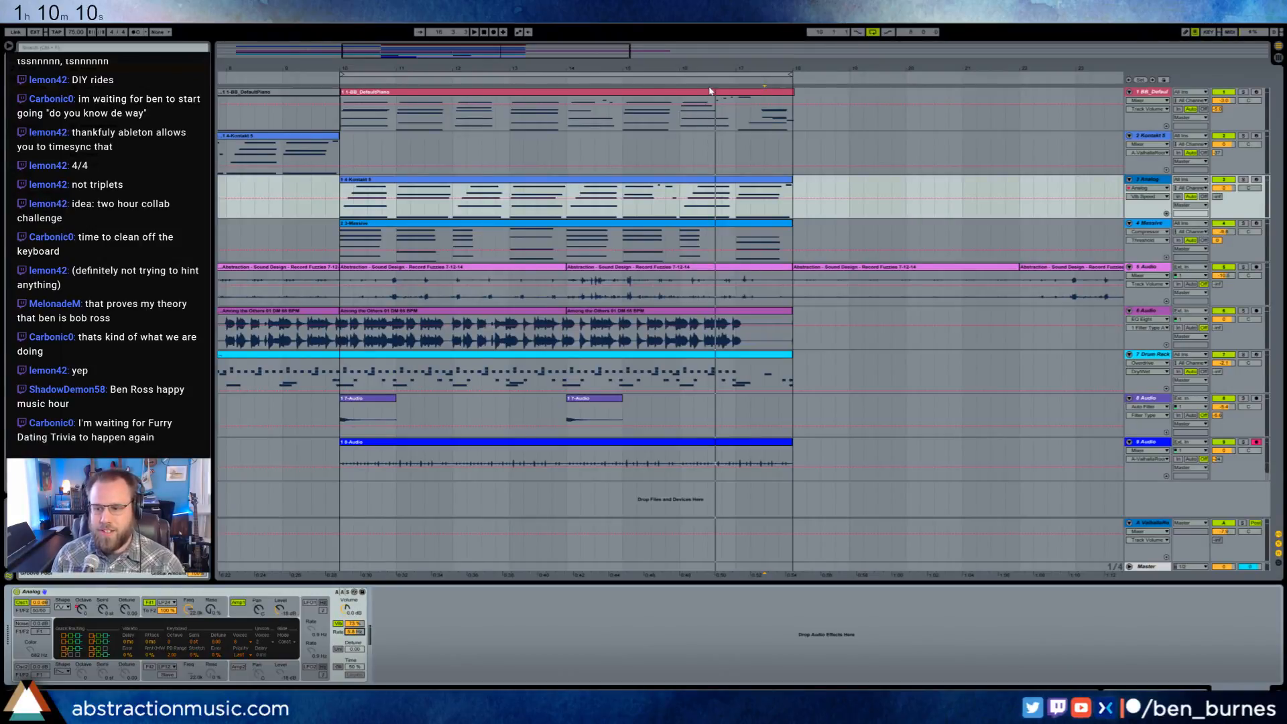
- Play the arrangement from bar 2 and lower the Analog track's volume in the mix
{"action": "left_click_drag", "start_coordinate": [523, 57], "coordinate": [513, 21]}
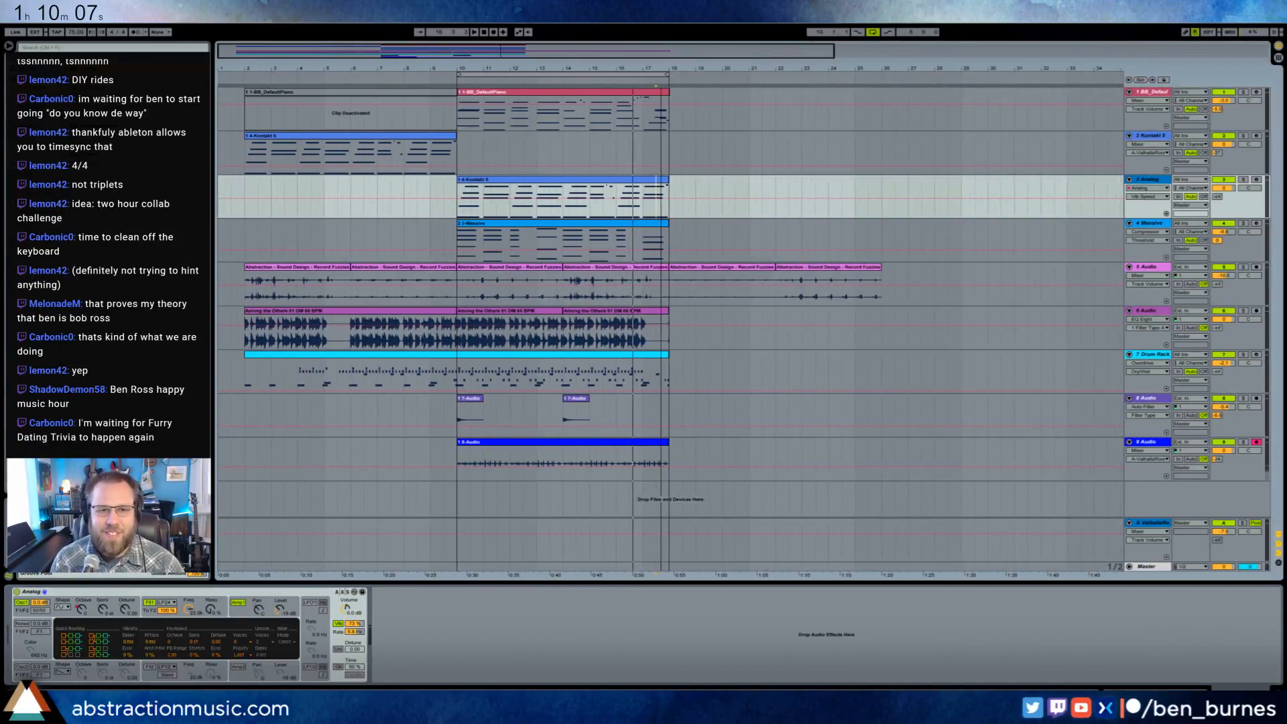
{"action": "left_click", "coordinate": [244, 79]}
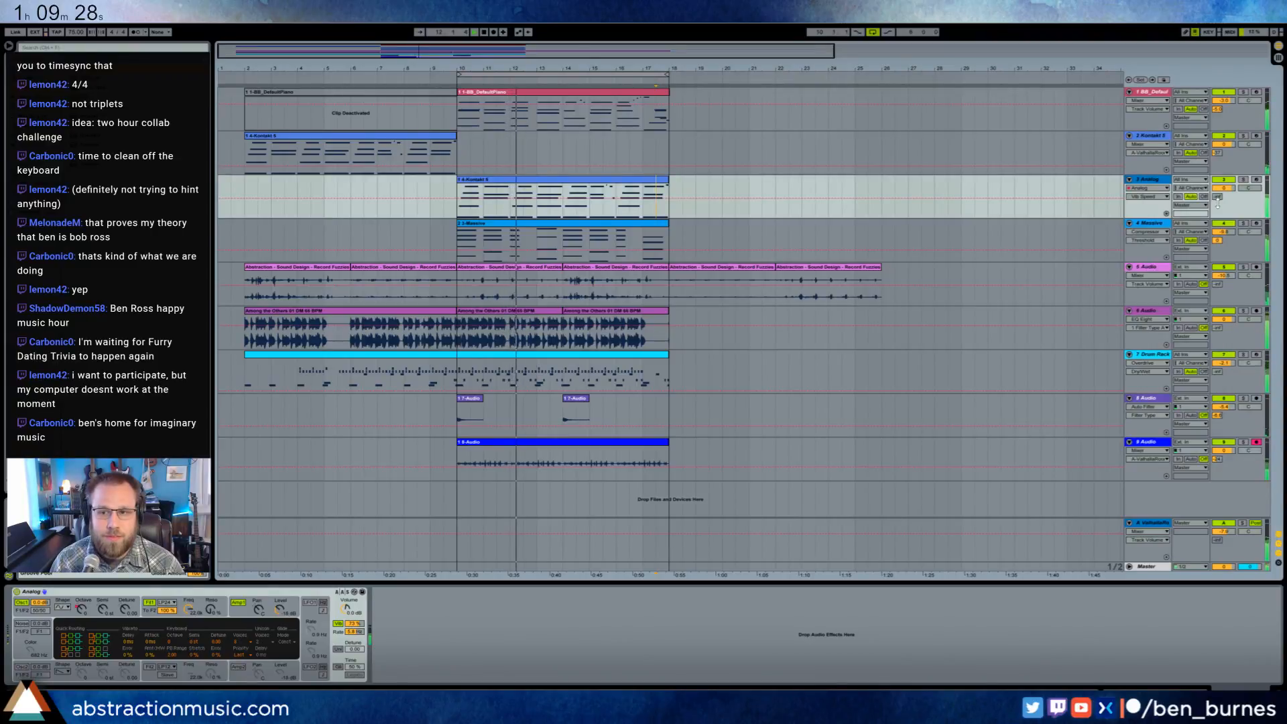
{"action": "left_click_drag", "start_coordinate": [1227, 188], "coordinate": [1226, 206]}
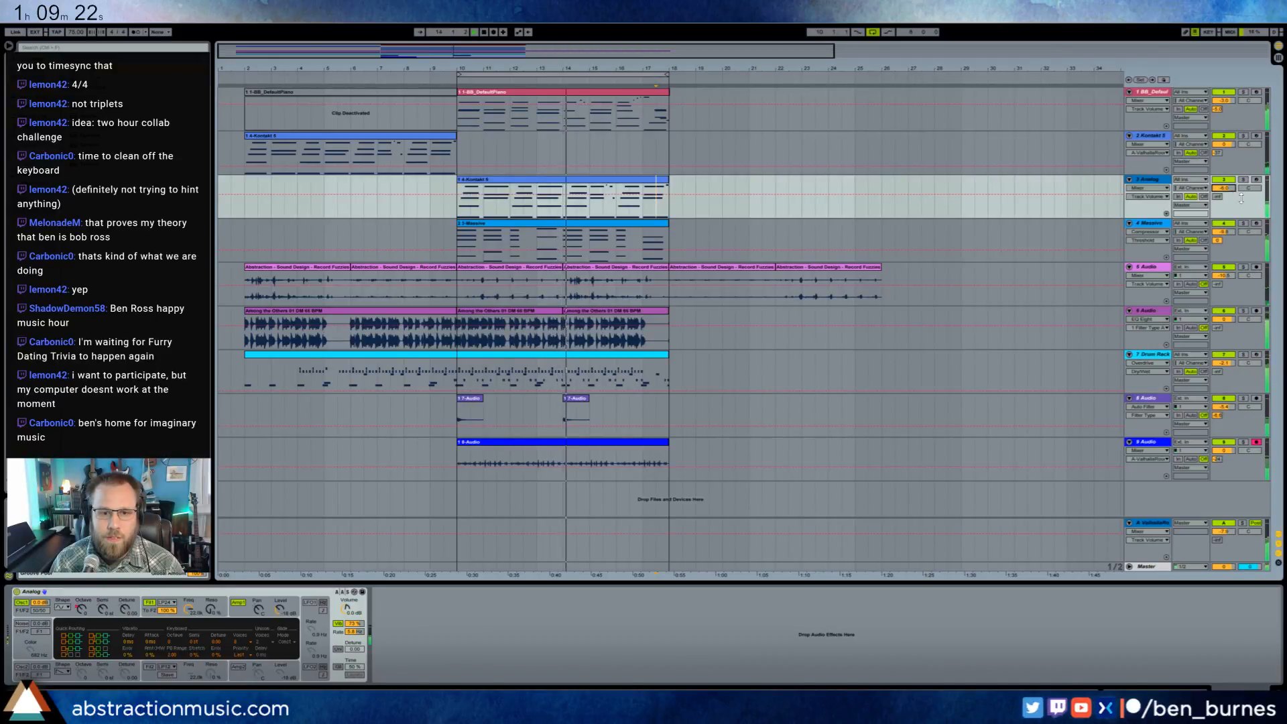
- Adjust the Analog track's send level to the Valhalla reverb return while the loop plays
{"action": "left_click", "coordinate": [619, 188]}
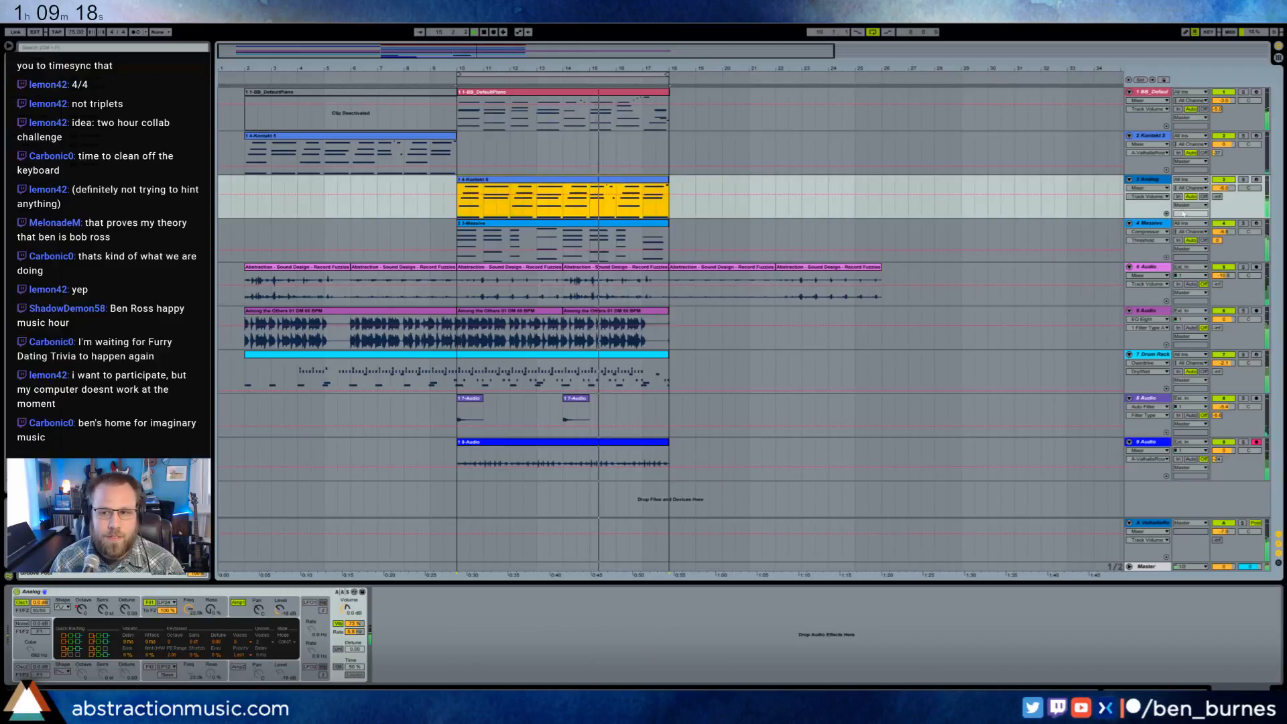
{"action": "left_click", "coordinate": [1217, 197]}
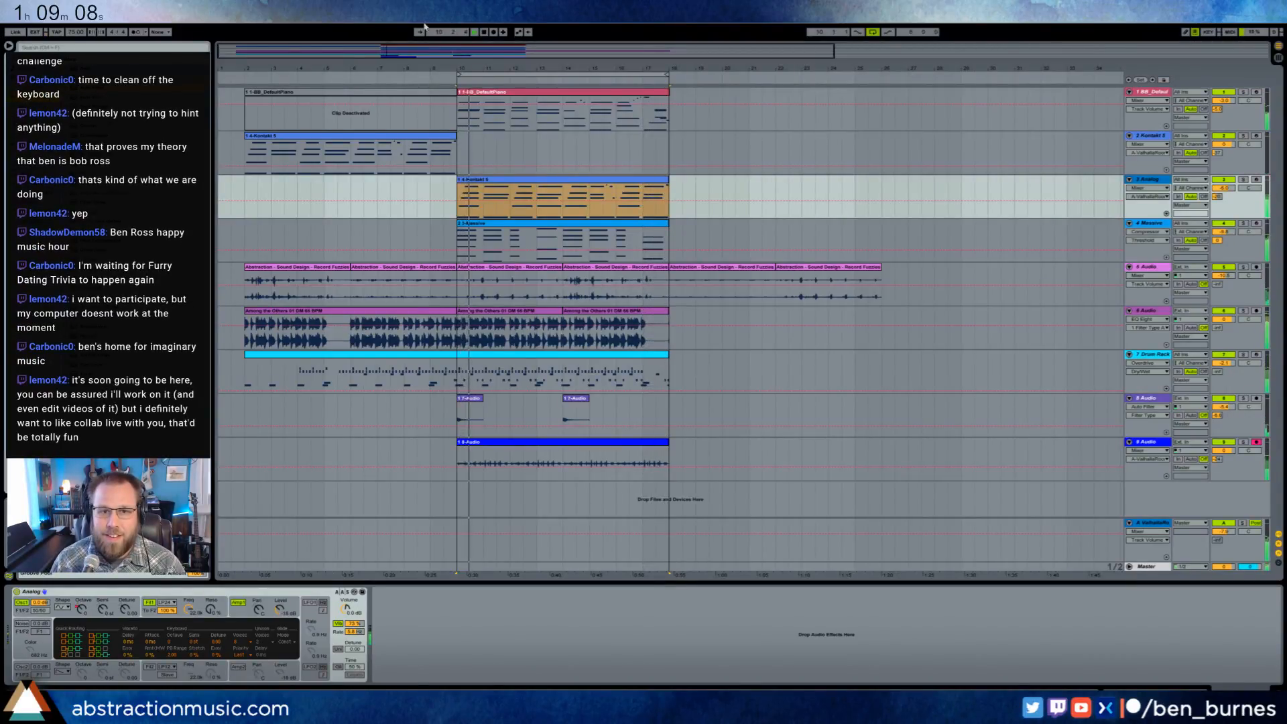
- Refine the drop in Analog's oscillator 1 octave automation just before bar 18 and play from bar 17 to check it
{"action": "left_click_drag", "start_coordinate": [537, 48], "coordinate": [723, 141]}
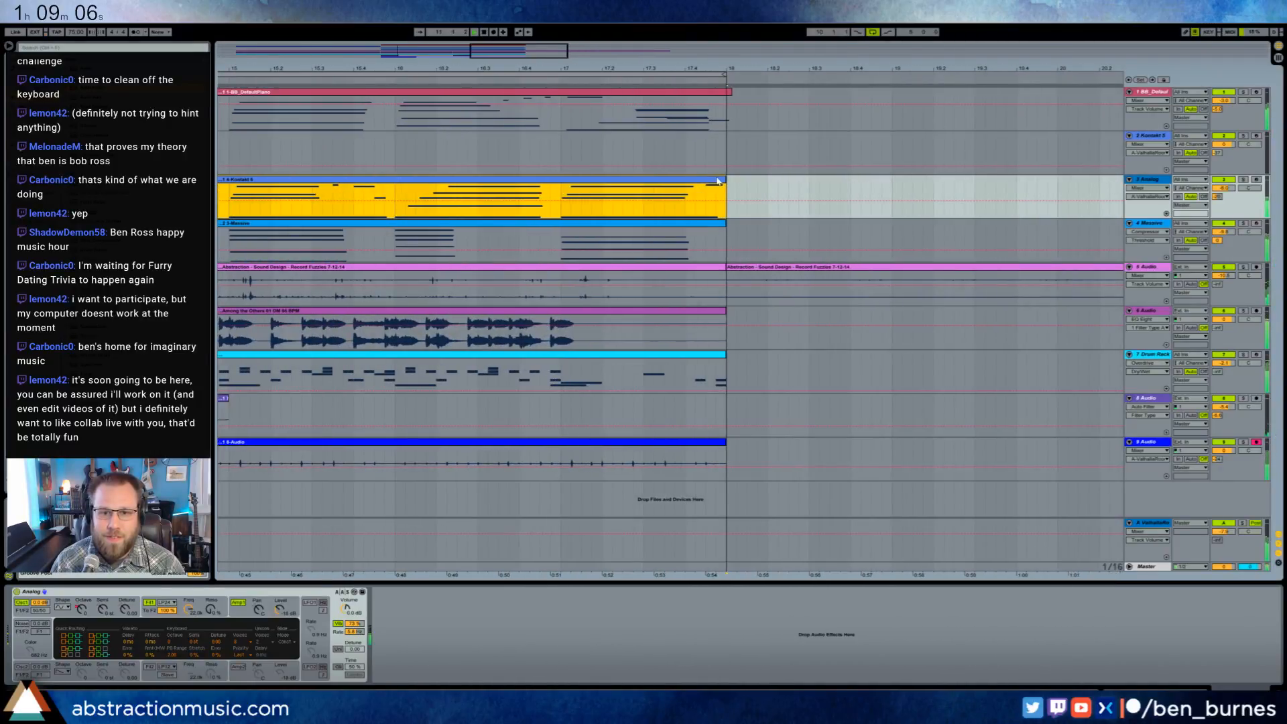
{"action": "left_click", "coordinate": [79, 609]}
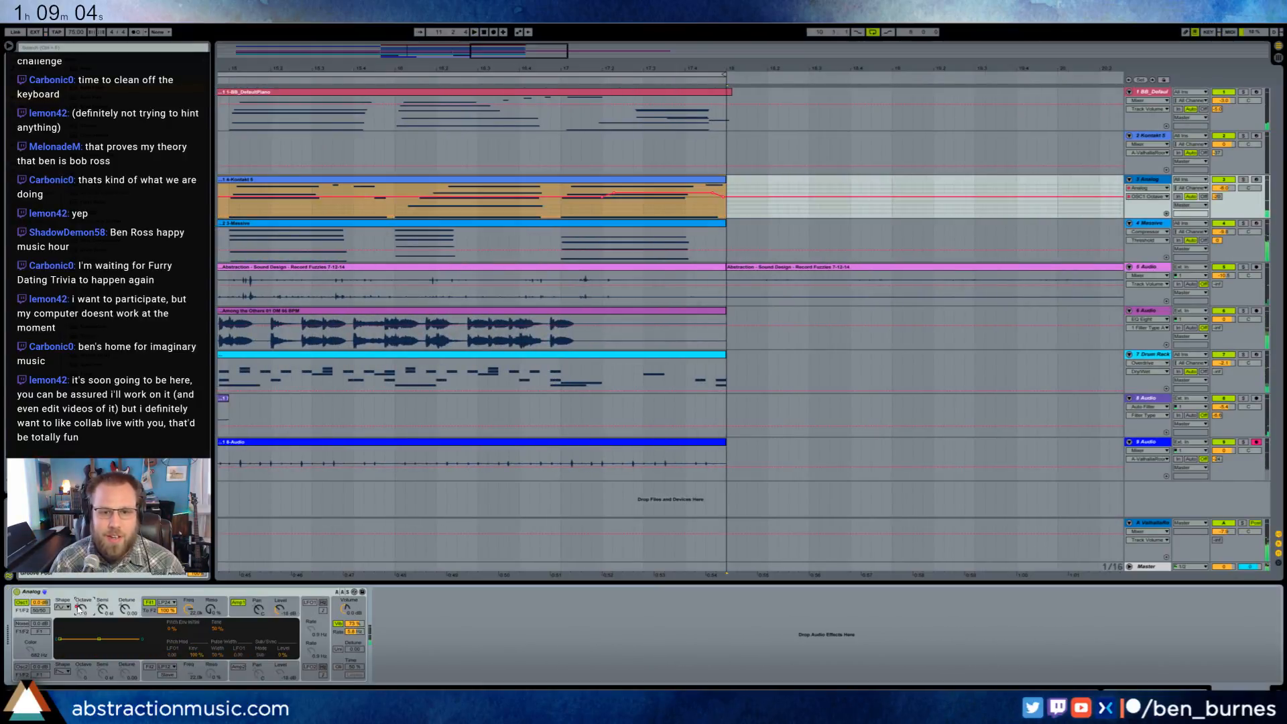
{"action": "left_click", "coordinate": [748, 189]}
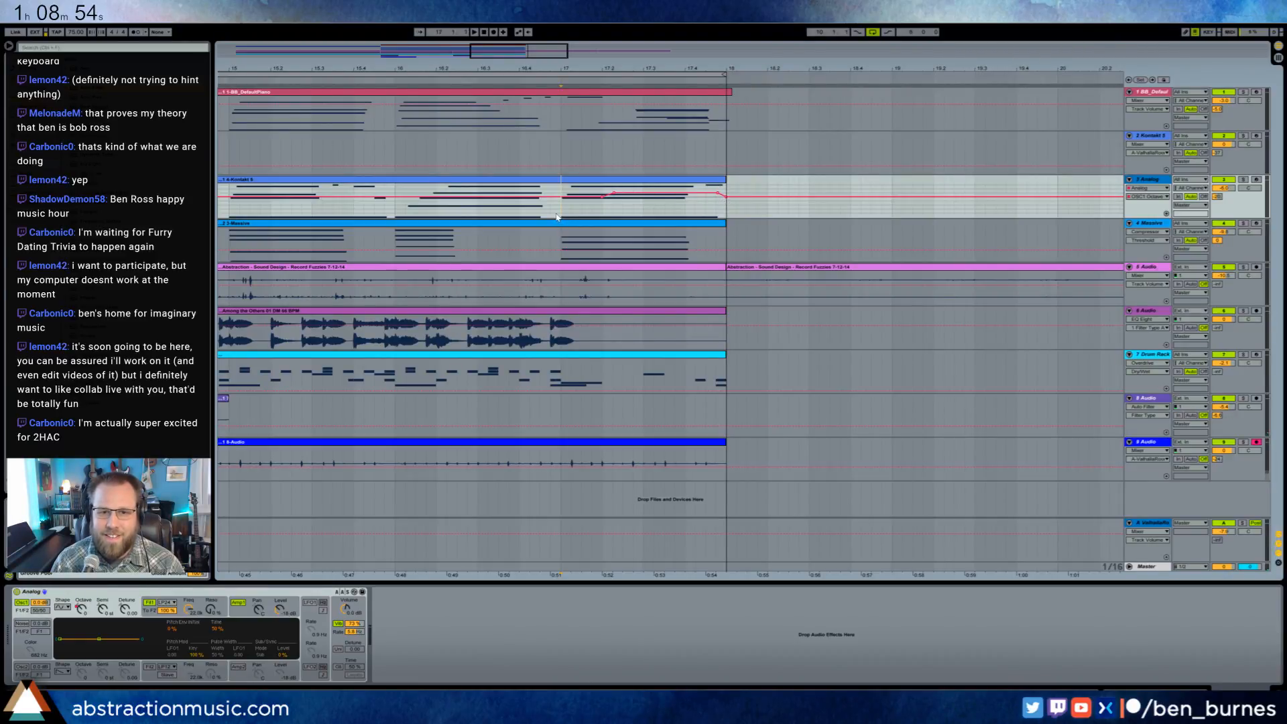
{"action": "key", "text": "space"}
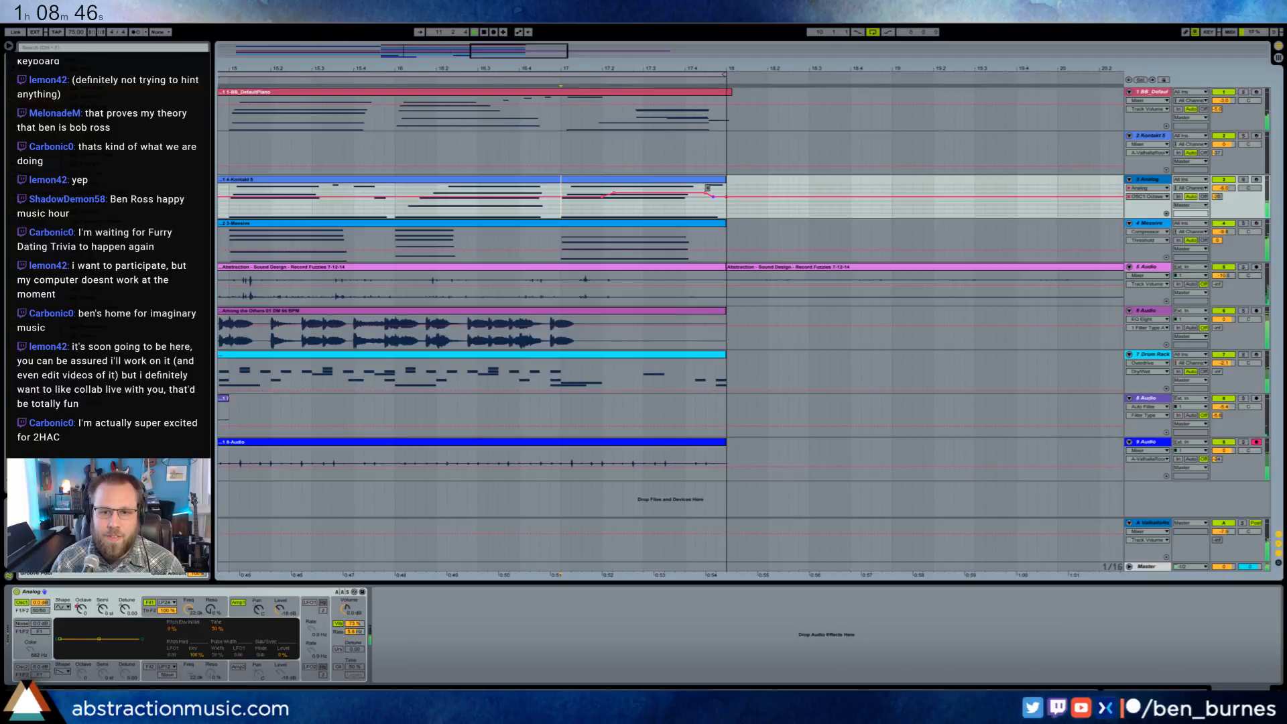
- Move the 9-Audio percussion clip to bar 18 and duplicate the piano, Analog and Massive clips from bar 10 to bar 18
{"action": "left_click_drag", "start_coordinate": [481, 51], "coordinate": [475, 110]}
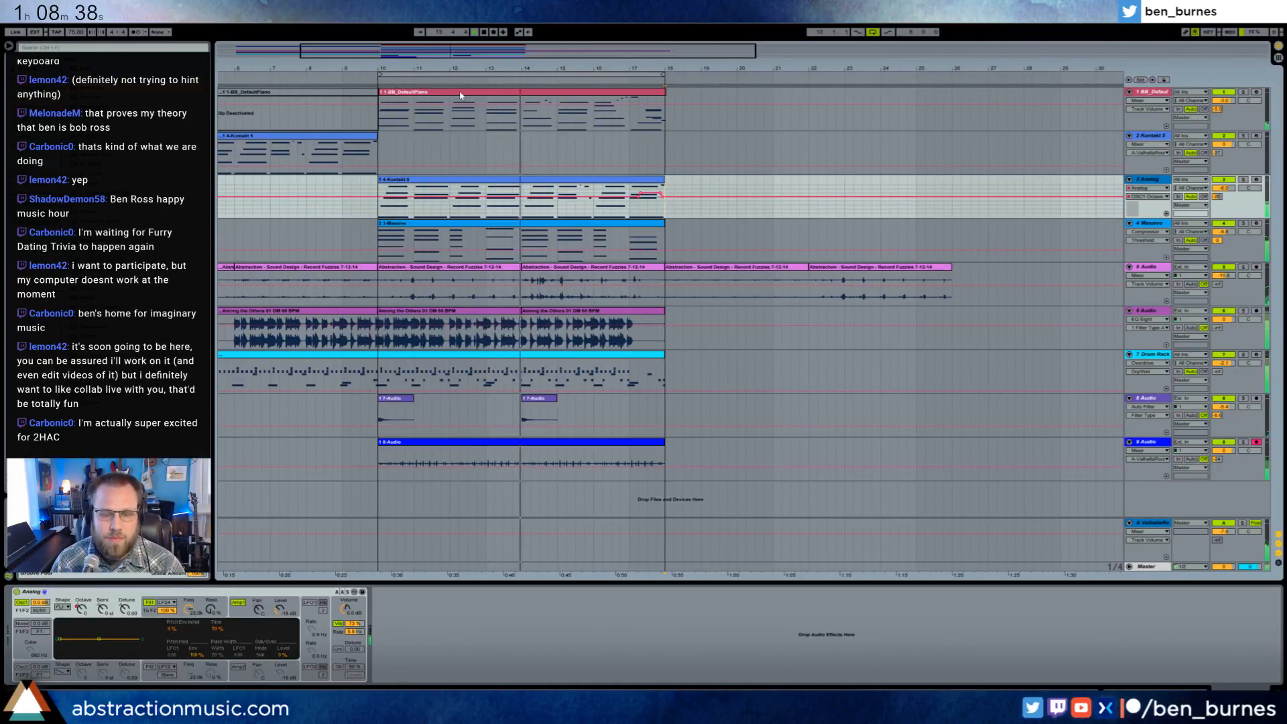
{"action": "left_click_drag", "start_coordinate": [454, 445], "coordinate": [741, 445]}
{"action": "left_click", "coordinate": [504, 100]}
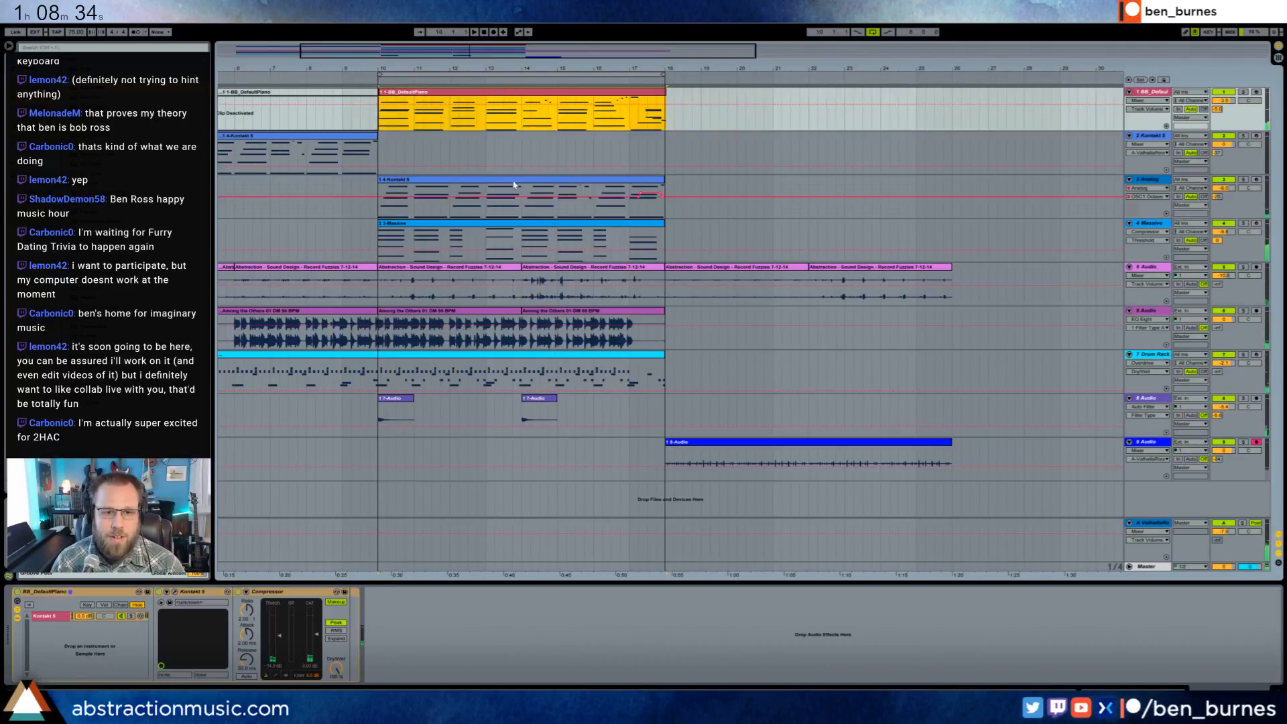
{"action": "left_click", "coordinate": [534, 225], "text": "shift"}
{"action": "key", "text": "ctrl+d"}
- Try to duplicate the whole drum loop and Drum Rack clips to bar 18
{"action": "left_click", "coordinate": [498, 315]}
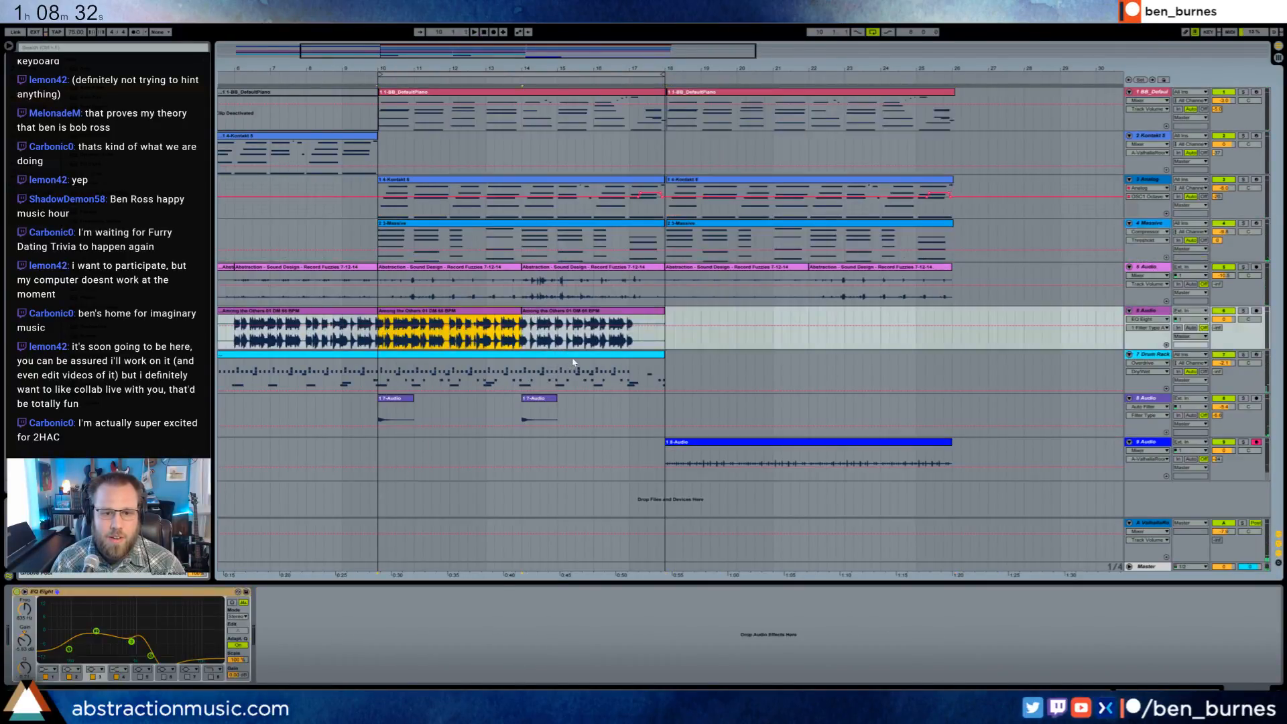
{"action": "left_click", "coordinate": [546, 387], "text": "shift"}
{"action": "key", "text": "ctrl+d"}
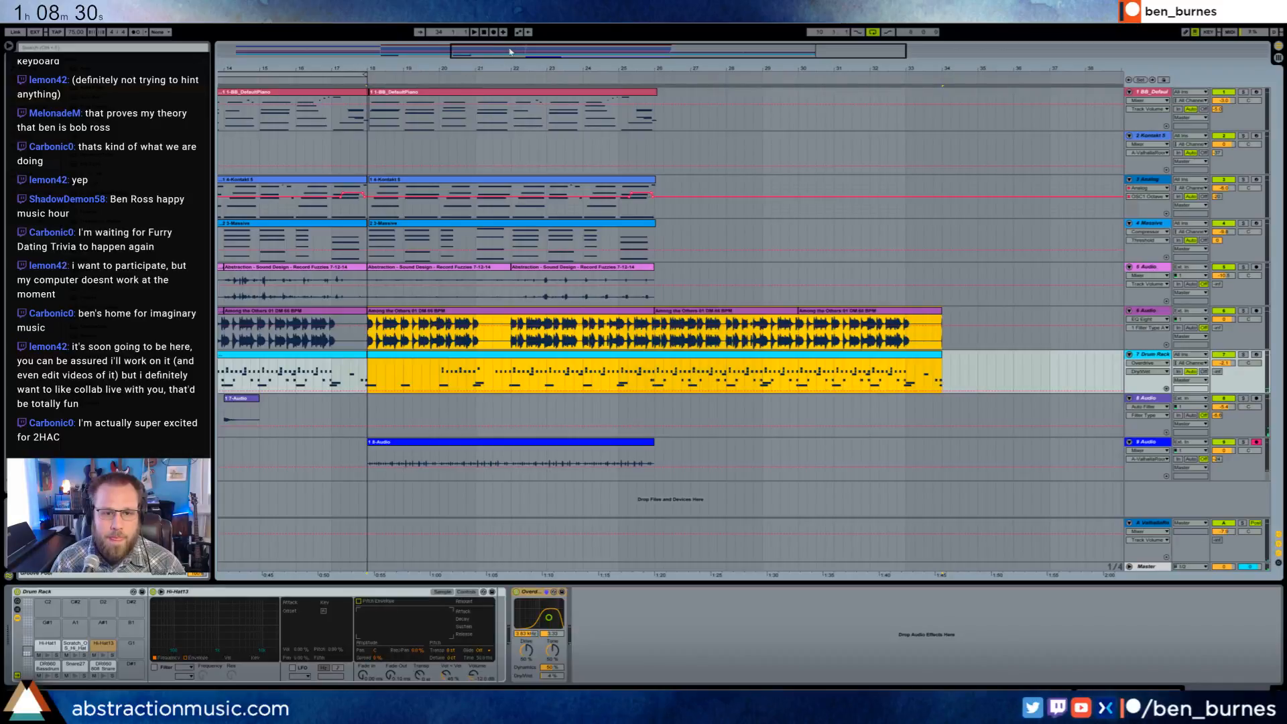
{"action": "key", "text": "ctrl+z"}
{"action": "key", "text": "ctrl+z"}
- Duplicate only bars 10 to 18 of the drum loop and Drum Rack tracks to bar 18
{"action": "left_click_drag", "start_coordinate": [498, 46], "coordinate": [281, 34]}
{"action": "left_click_drag", "start_coordinate": [443, 330], "coordinate": [625, 394]}
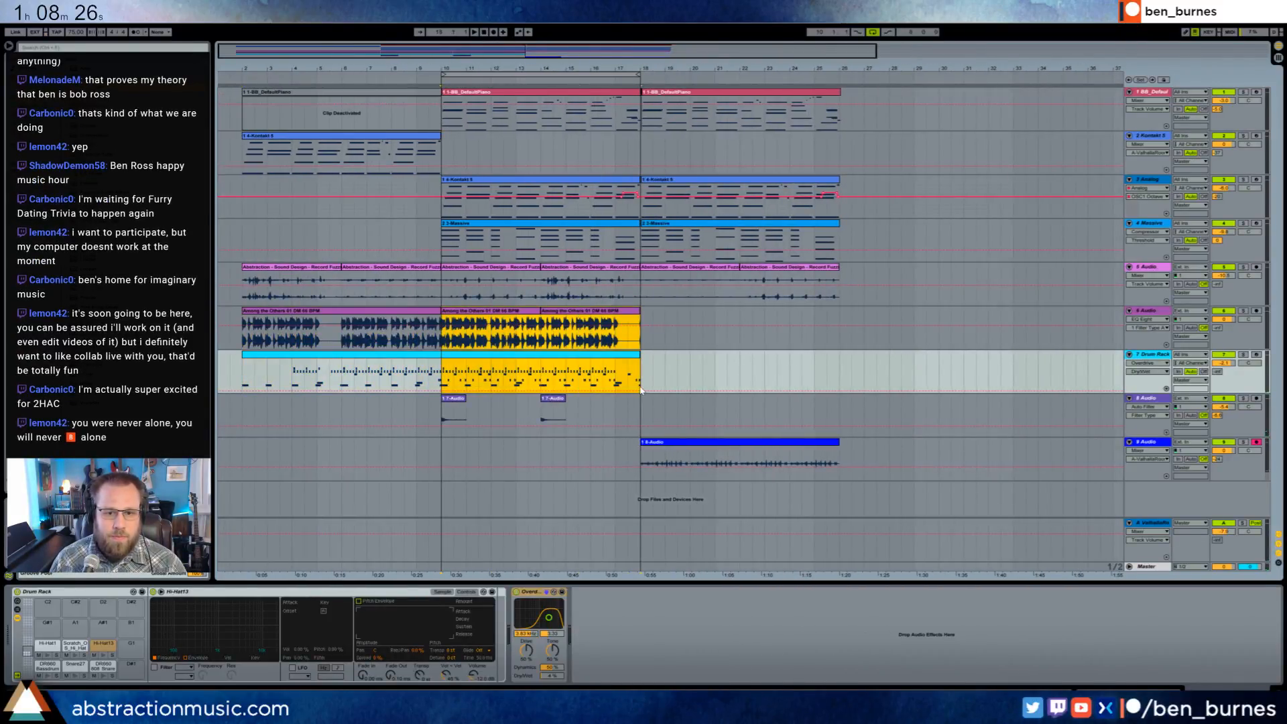
{"action": "key", "text": "ctrl+d"}
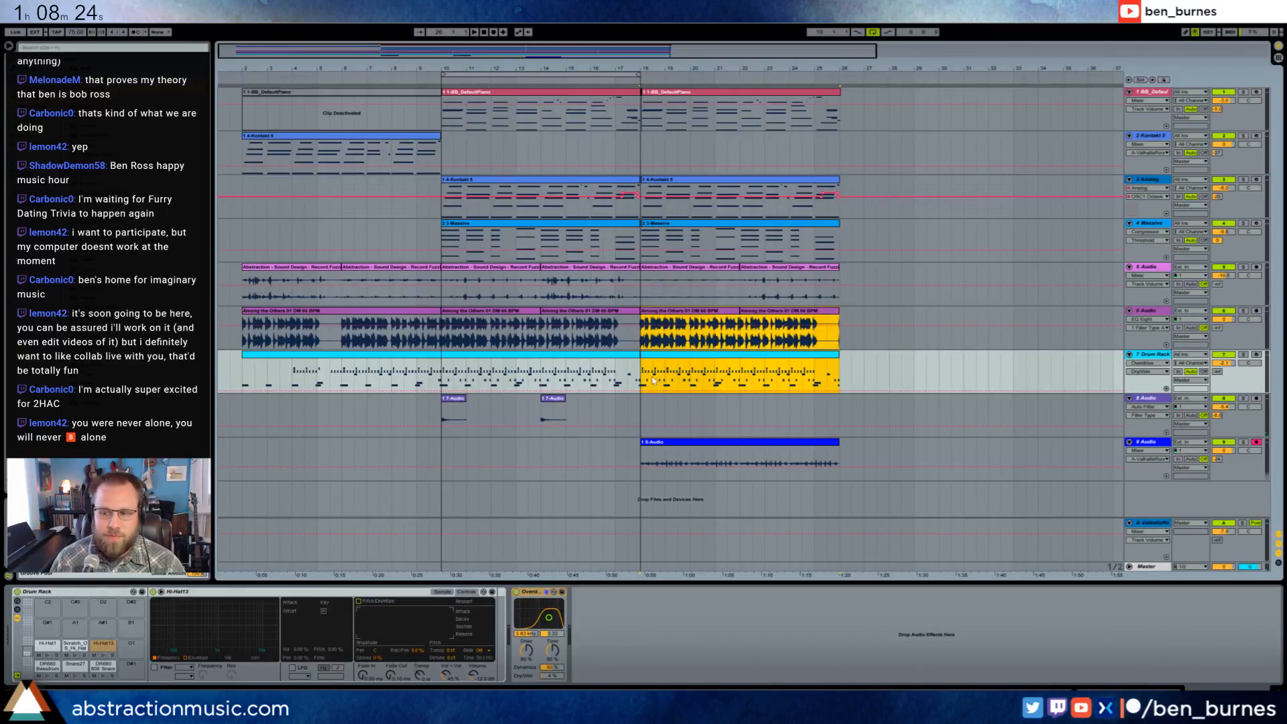
{"action": "left_click", "coordinate": [443, 376]}
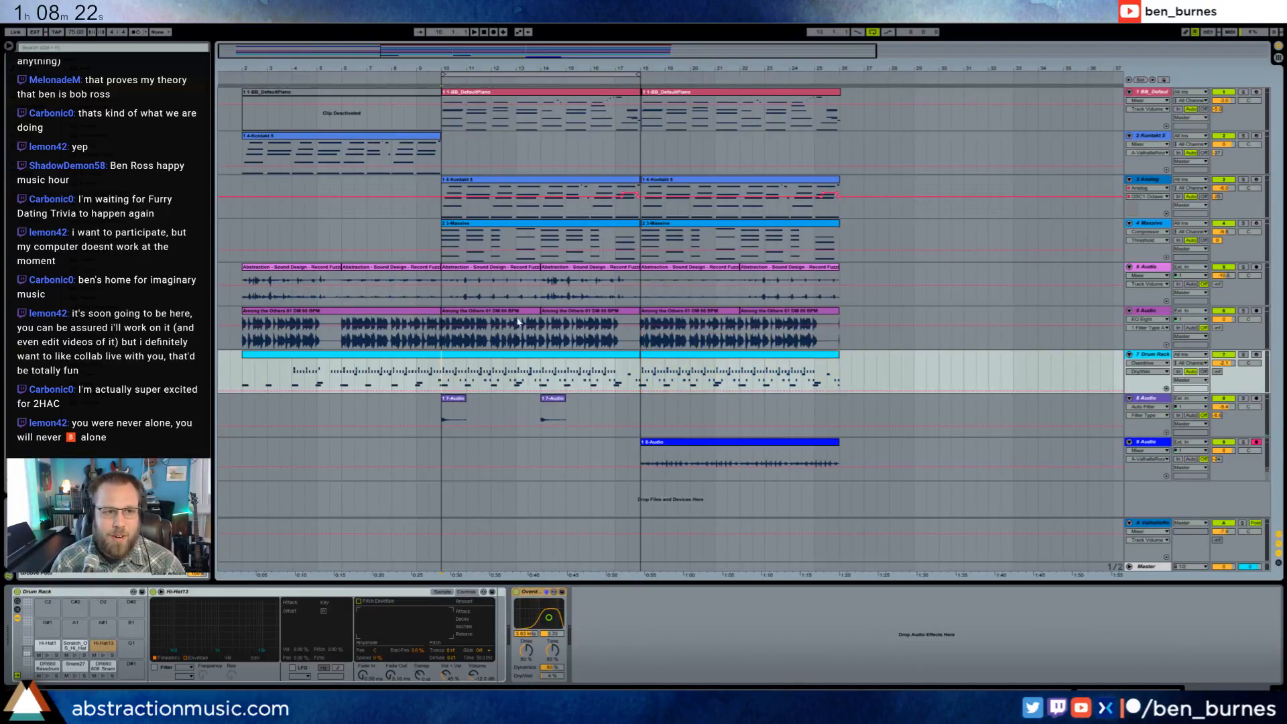
- Start saving the Live Set and create a folder named 2 Hour Tracks 2018 in Ableton Projects
{"action": "key", "text": "ctrl+s"}
{"action": "left_click", "coordinate": [612, 249]}
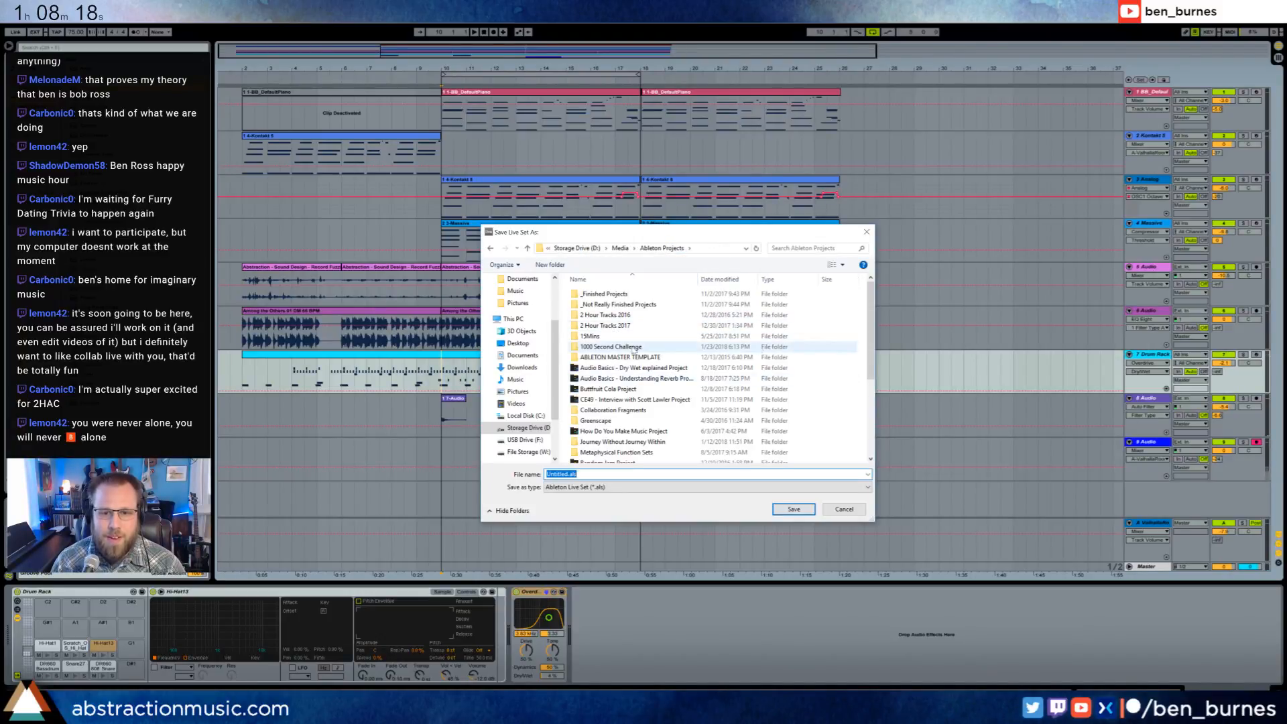
{"action": "right_click", "coordinate": [564, 339]}
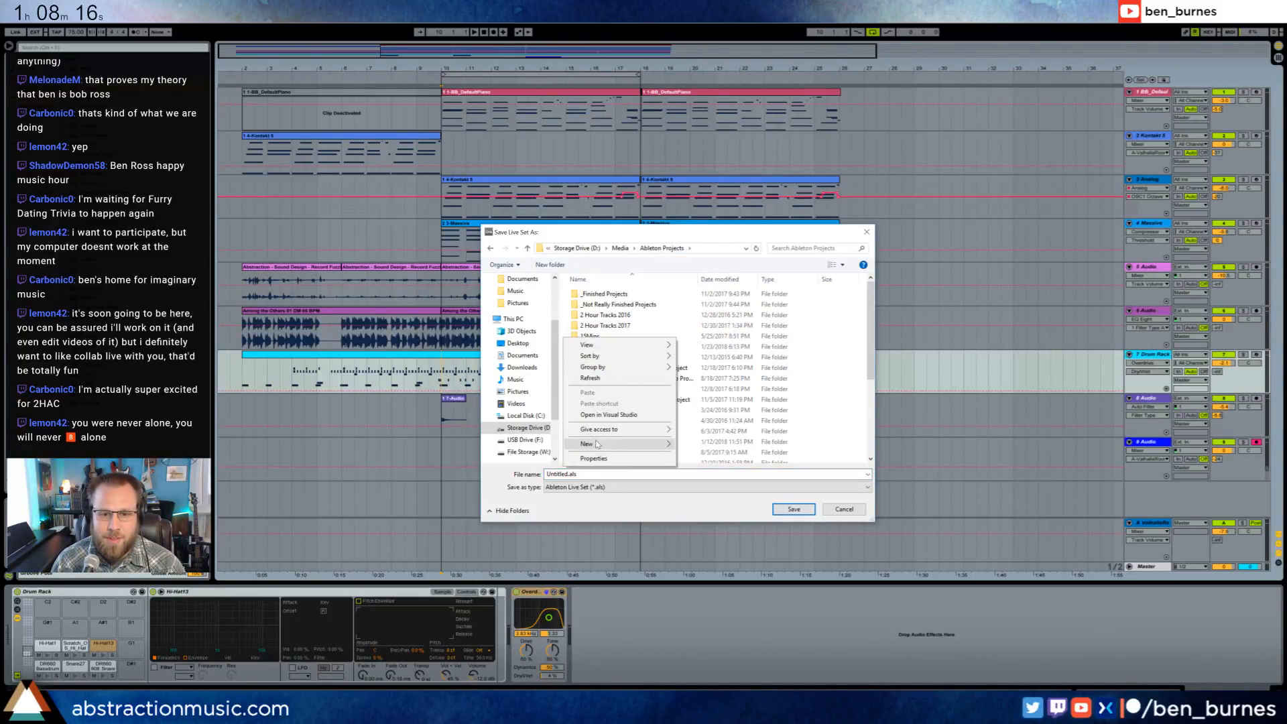
{"action": "mouse_move", "coordinate": [591, 443]}
{"action": "left_click", "coordinate": [723, 445]}
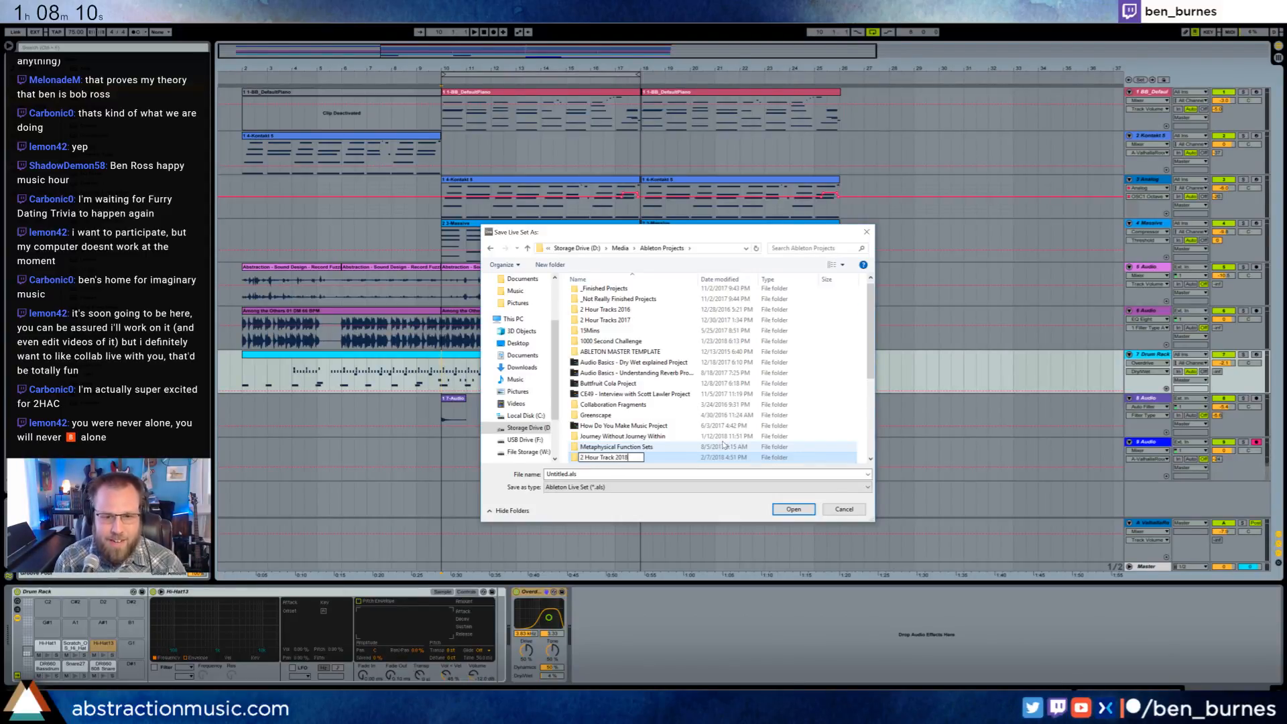
{"action": "key", "text": "Return"}
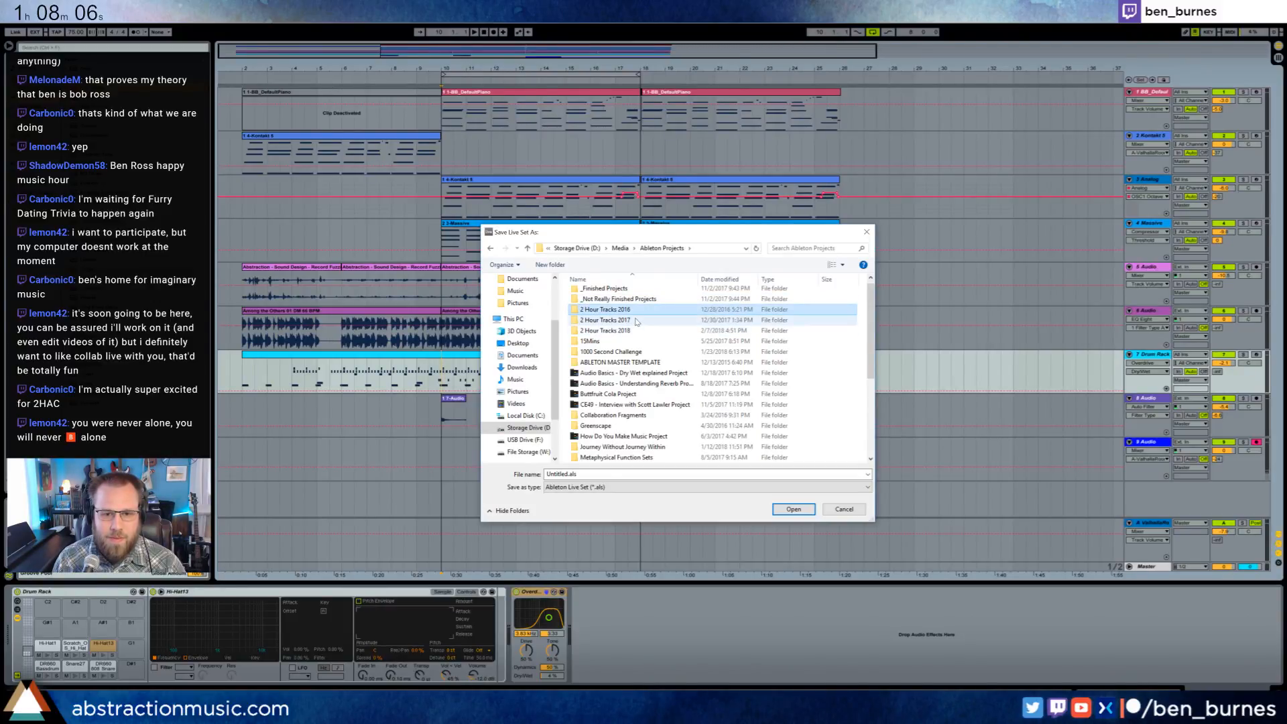
- Check the 2 Hour Tracks 2017 folder, and save the set as 2018-02-07 Cabin Fever in 2 Hour Tracks 2018
{"action": "double_click", "coordinate": [636, 319]}
{"action": "key", "text": "alt+Left"}
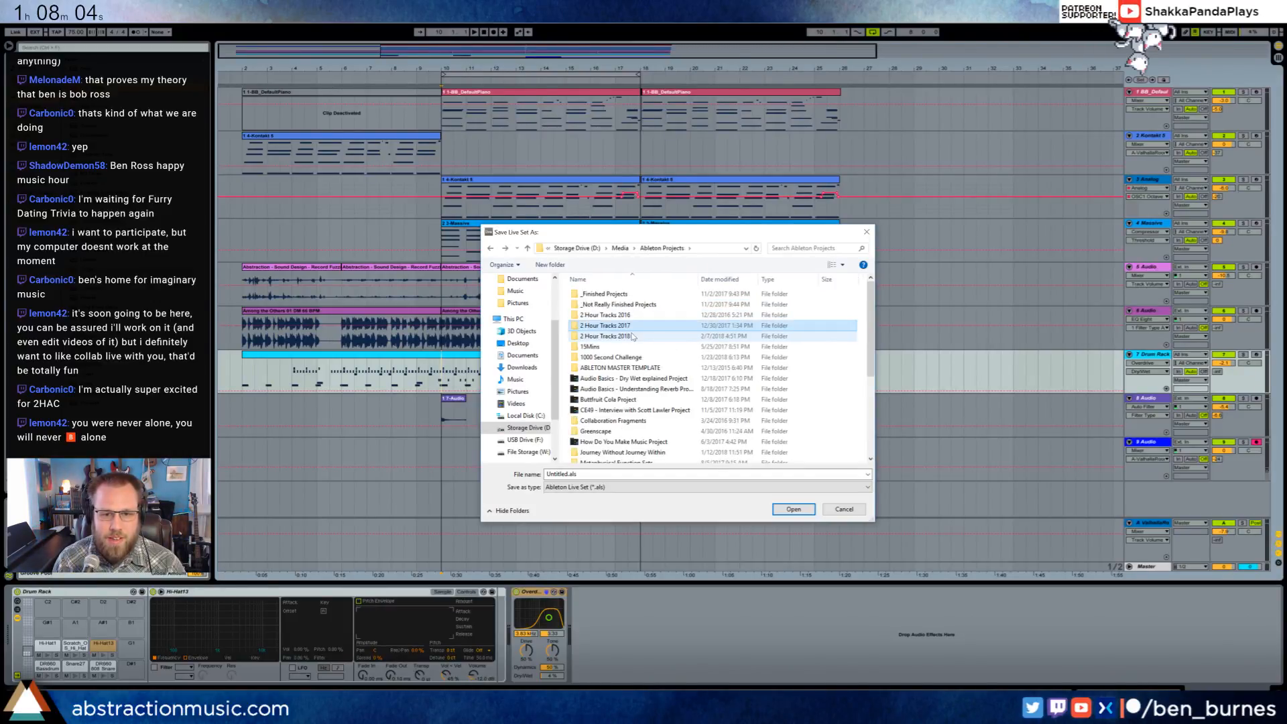
{"action": "left_click", "coordinate": [625, 339]}
{"action": "double_click", "coordinate": [624, 338]}
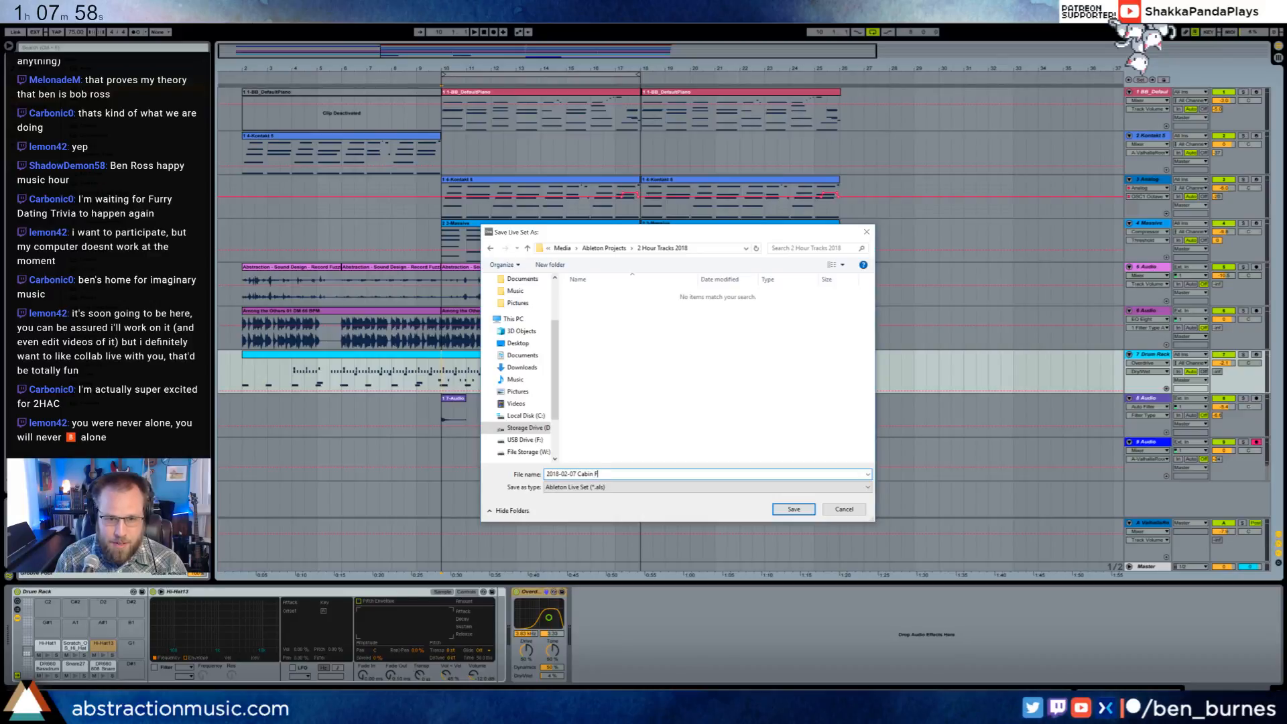
{"action": "type", "text": "ever"}
{"action": "key", "text": "Return"}
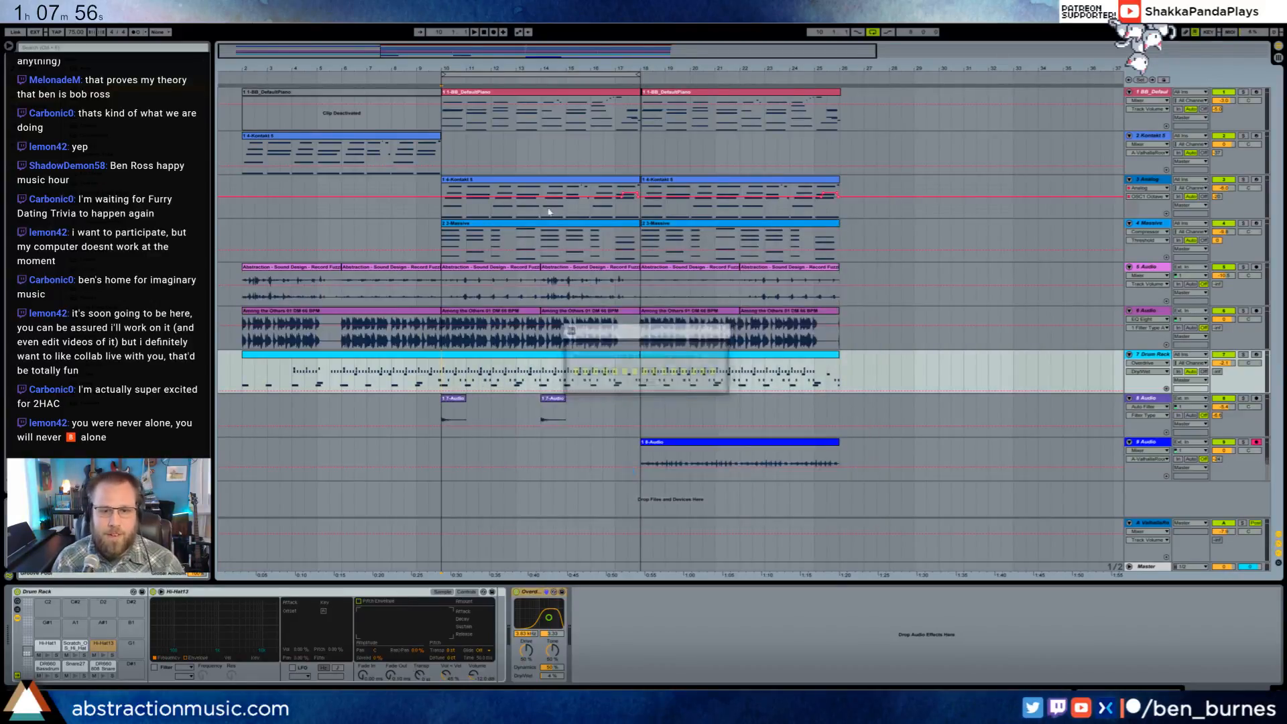
- Collect all media from elsewhere, other projects and the user library into the project and save it, leaving out factory packs
{"action": "left_click", "coordinate": [10, 20]}
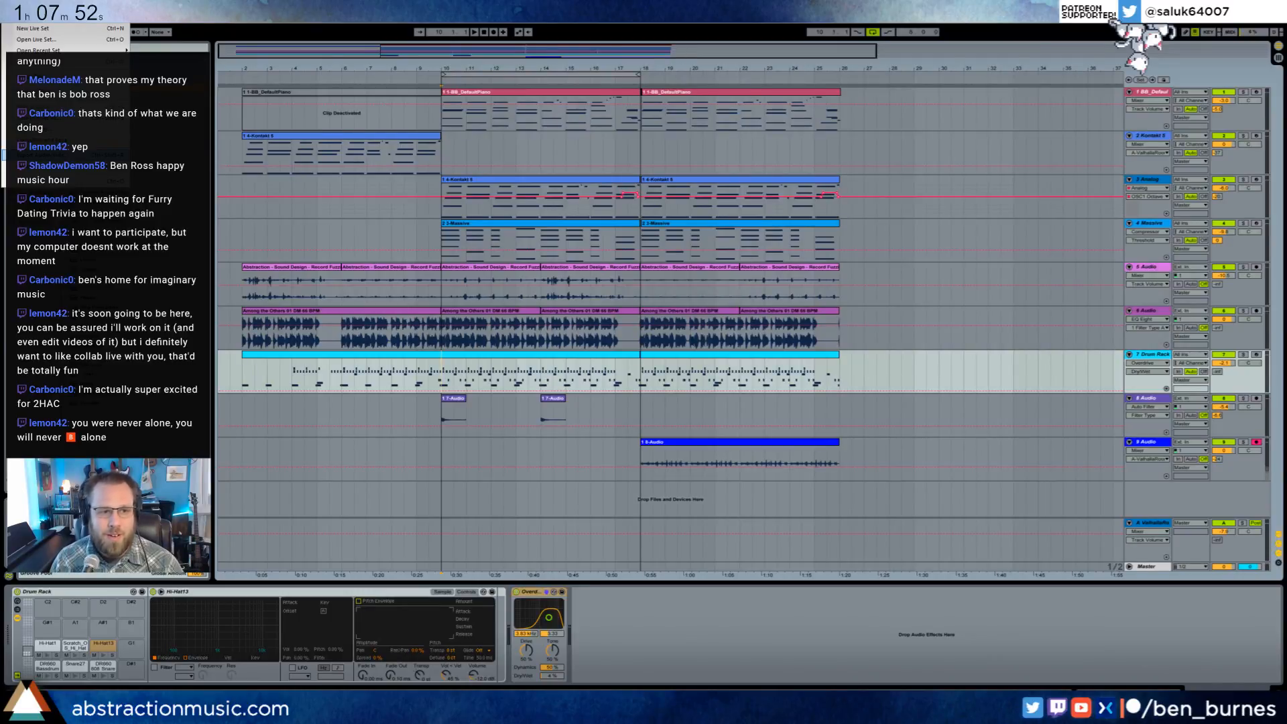
{"action": "left_click", "coordinate": [57, 140]}
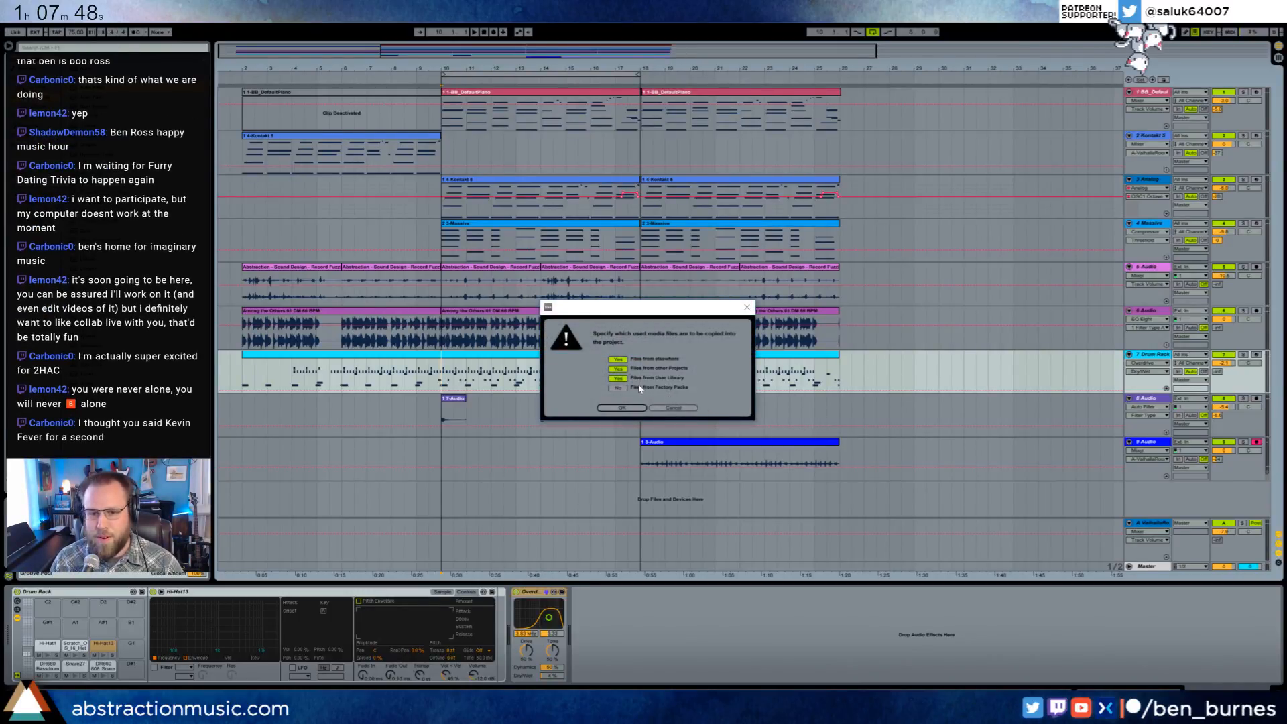
{"action": "left_click", "coordinate": [622, 408]}
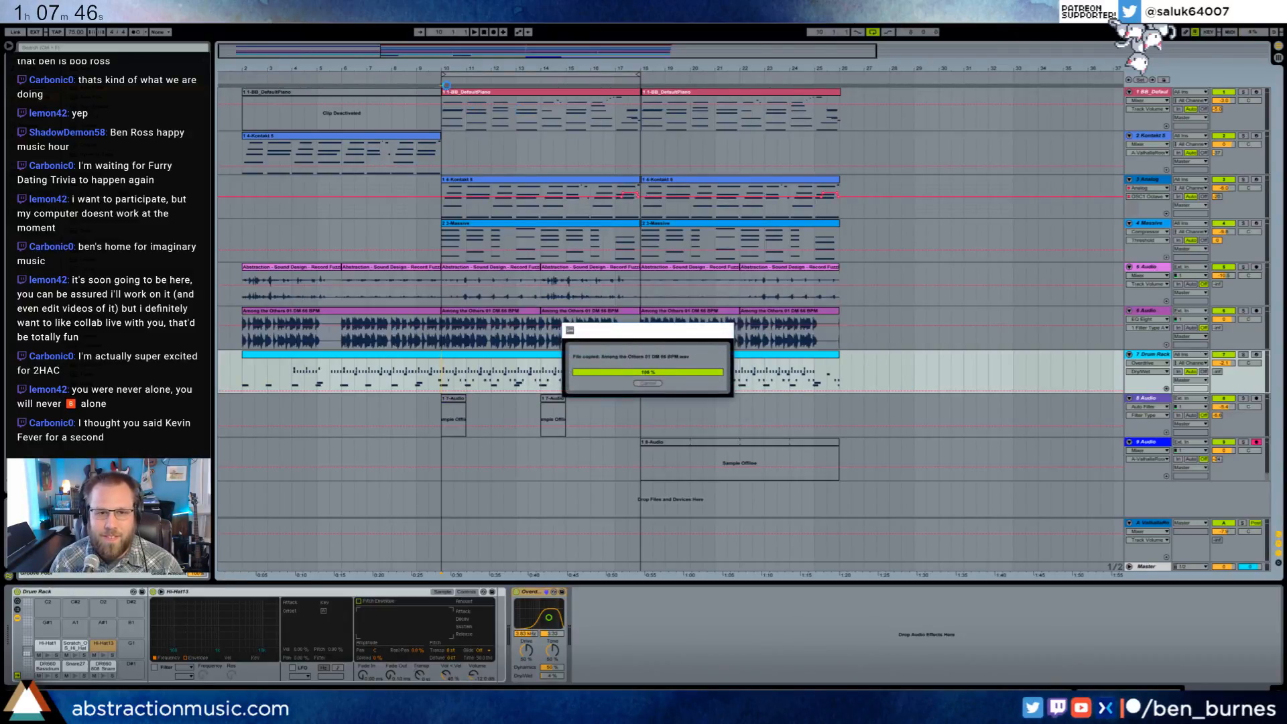
- Move the loop region to bars 18 to 26 and duplicate bars 10 to 18 of the 8 Audio track to bar 18
{"action": "key", "text": "space"}
{"action": "left_click_drag", "start_coordinate": [629, 75], "coordinate": [856, 81]}
{"action": "left_click_drag", "start_coordinate": [638, 410], "coordinate": [441, 405]}
{"action": "key", "text": "ctrl+d"}
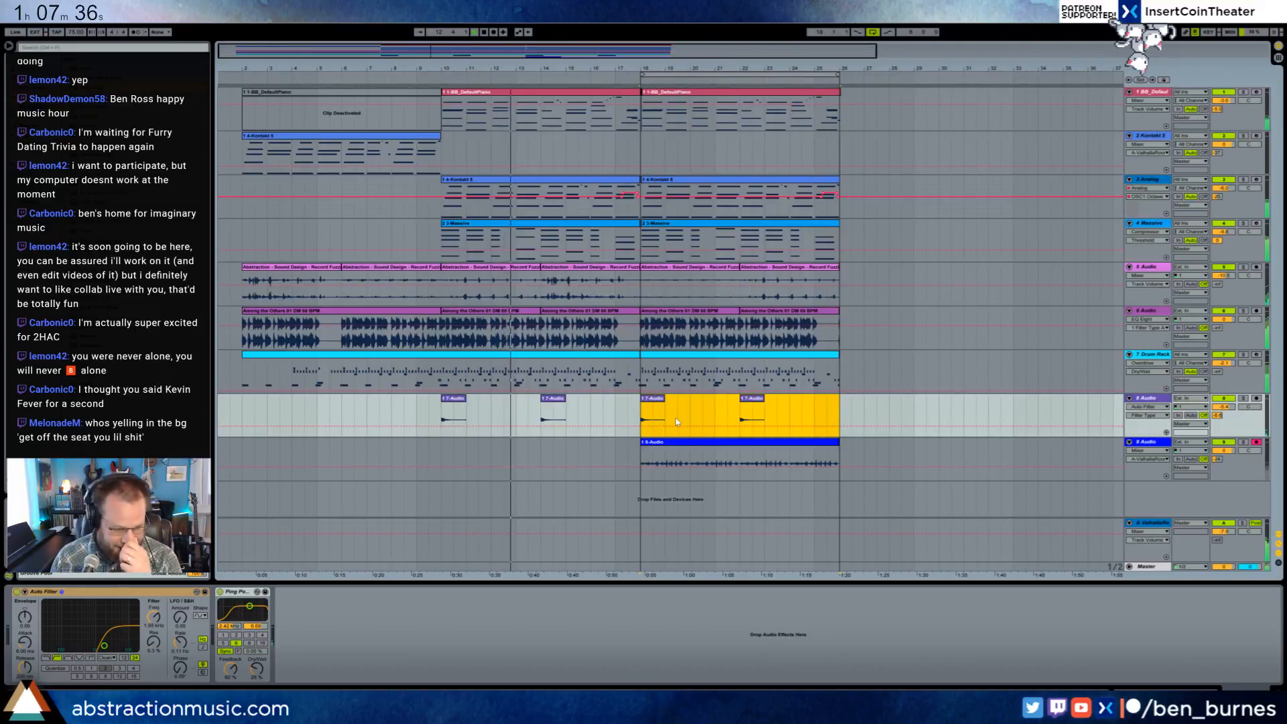
- Play the new section from bar 18 and inspect the Record Fuzzies clips on the 5 Audio track
{"action": "left_click", "coordinate": [641, 410]}
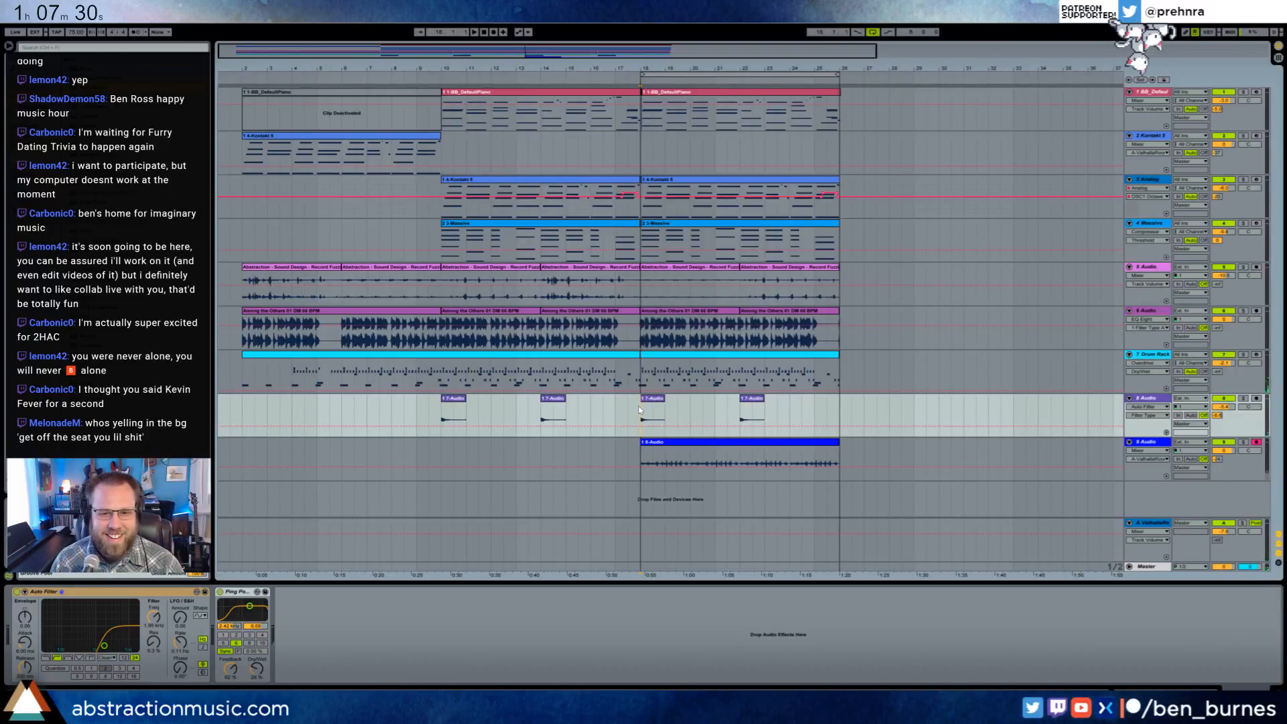
{"action": "key", "text": "space"}
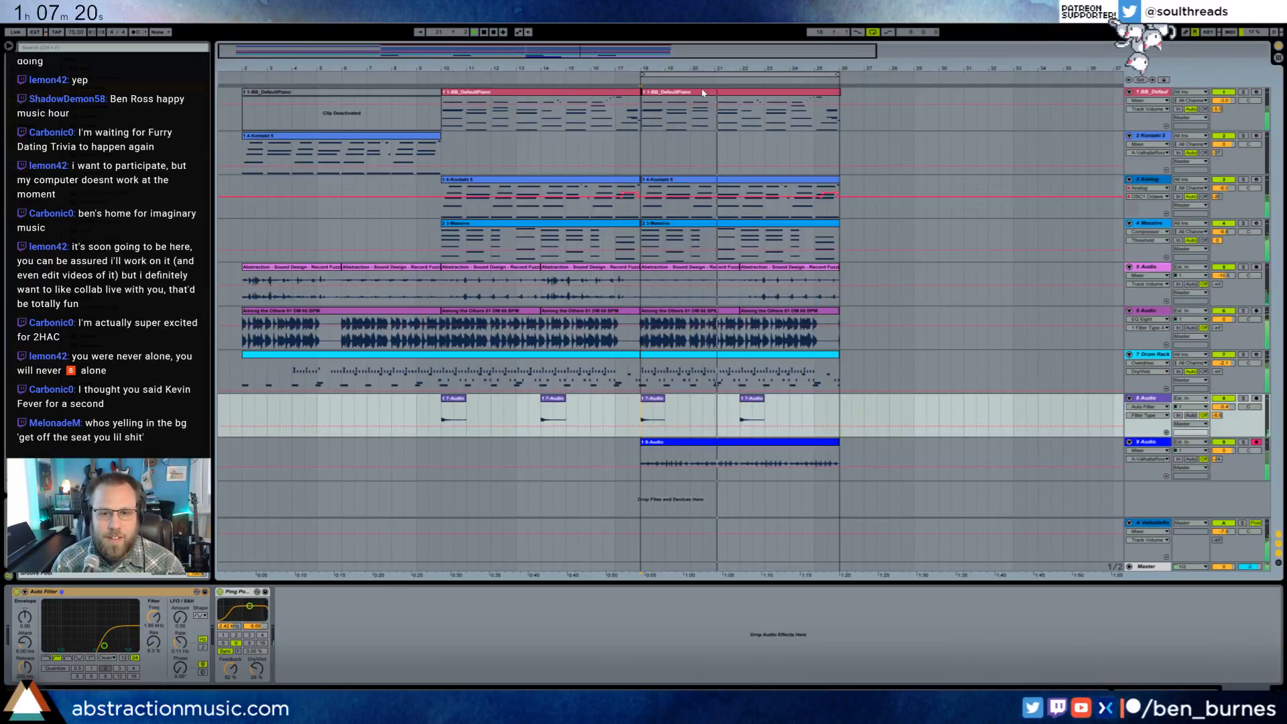
{"action": "left_click", "coordinate": [315, 268]}
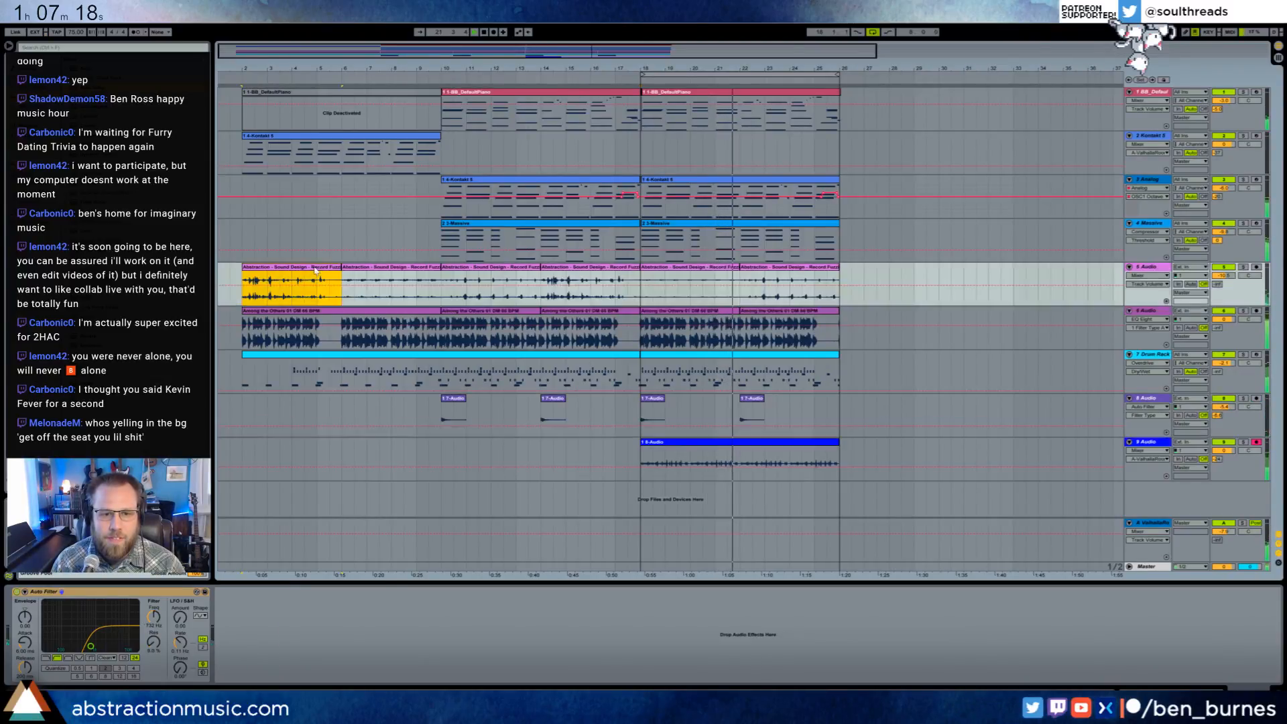
{"action": "left_click", "coordinate": [570, 268], "text": "shift"}
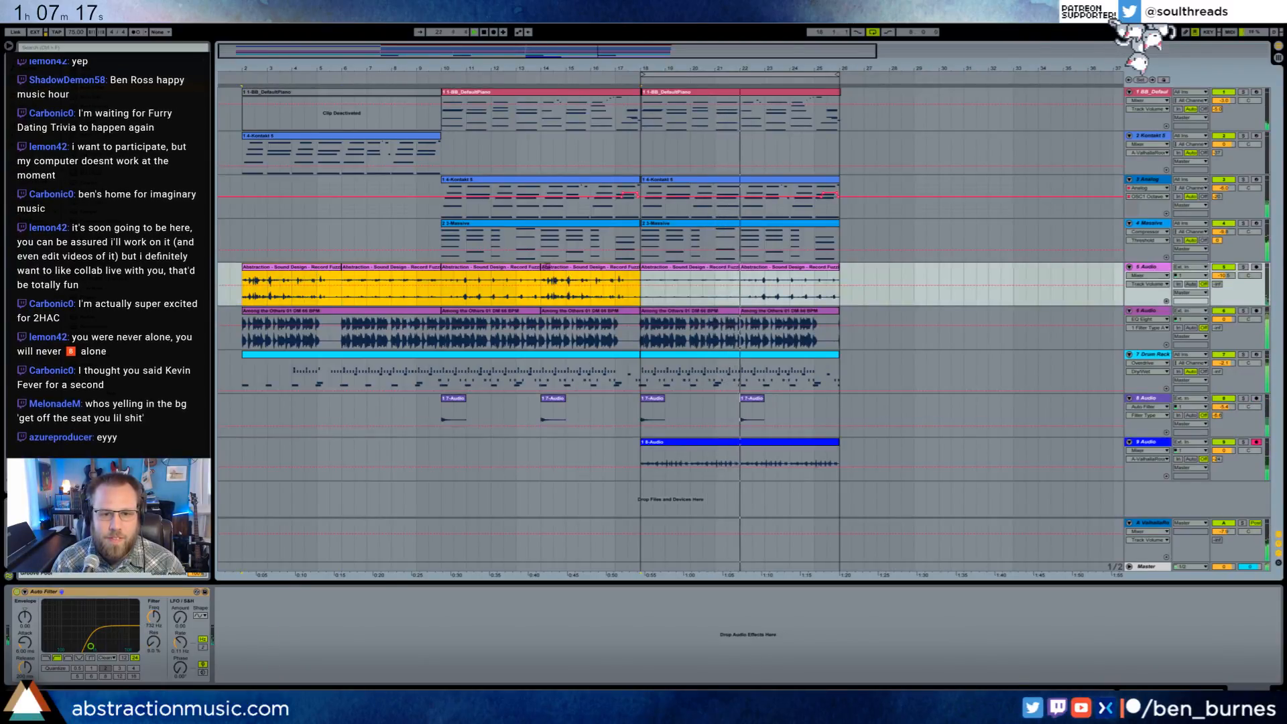
{"action": "left_click", "coordinate": [522, 270]}
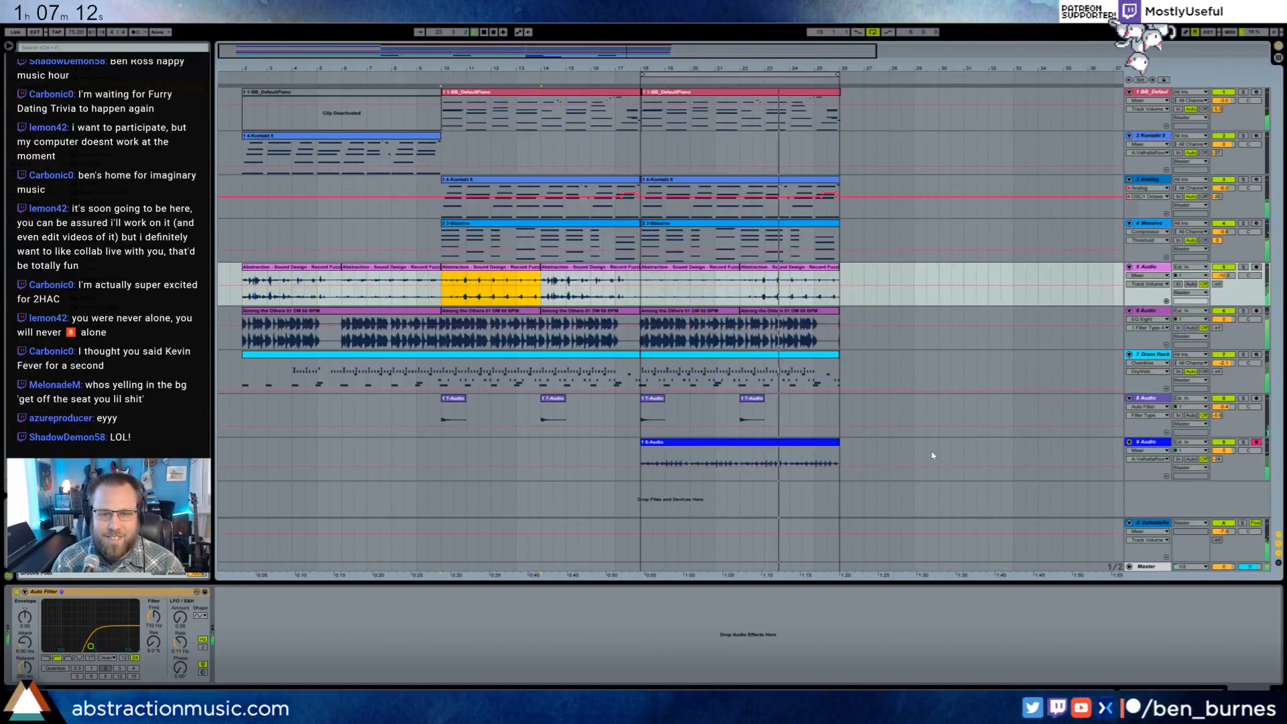
- Load the Plastic Loader, Metal Toss and Metal Clamp samples onto empty pads of the Drum Rack
{"action": "left_click", "coordinate": [724, 355]}
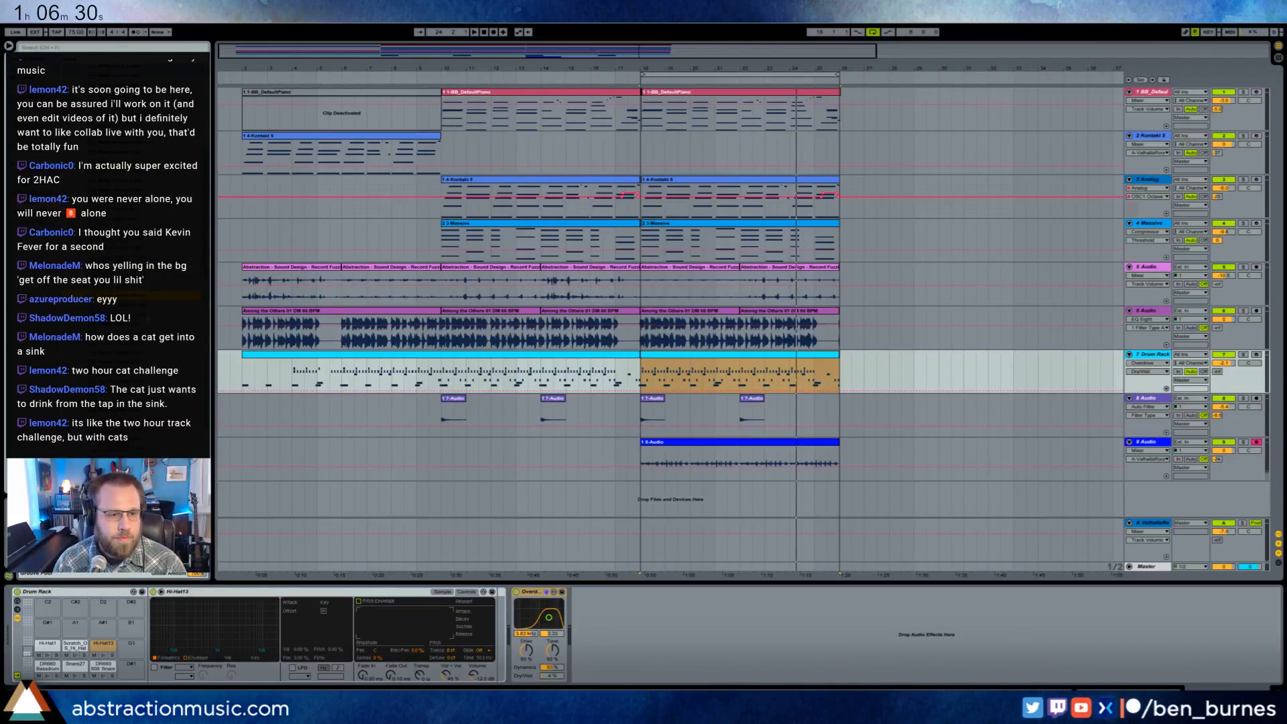
{"action": "left_click_drag", "start_coordinate": [77, 628], "coordinate": [77, 627]}
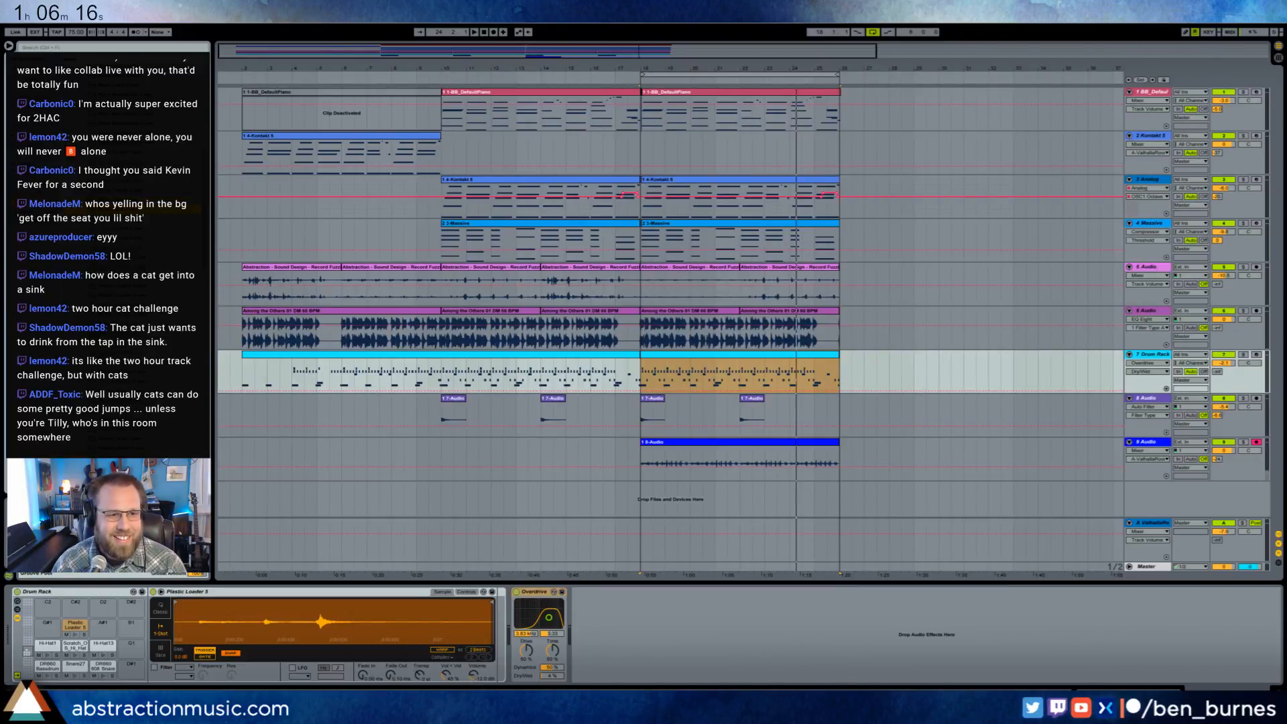
{"action": "left_click_drag", "start_coordinate": [121, 208], "coordinate": [47, 625]}
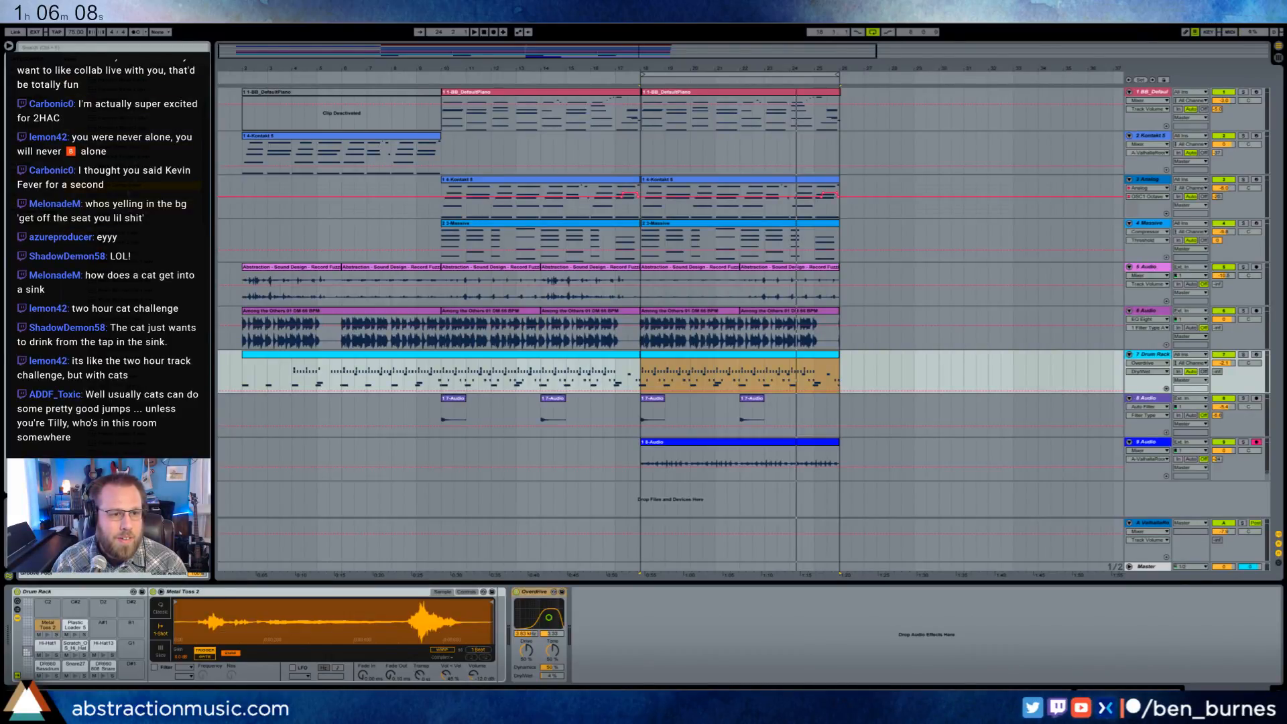
{"action": "left_click_drag", "start_coordinate": [121, 195], "coordinate": [102, 626]}
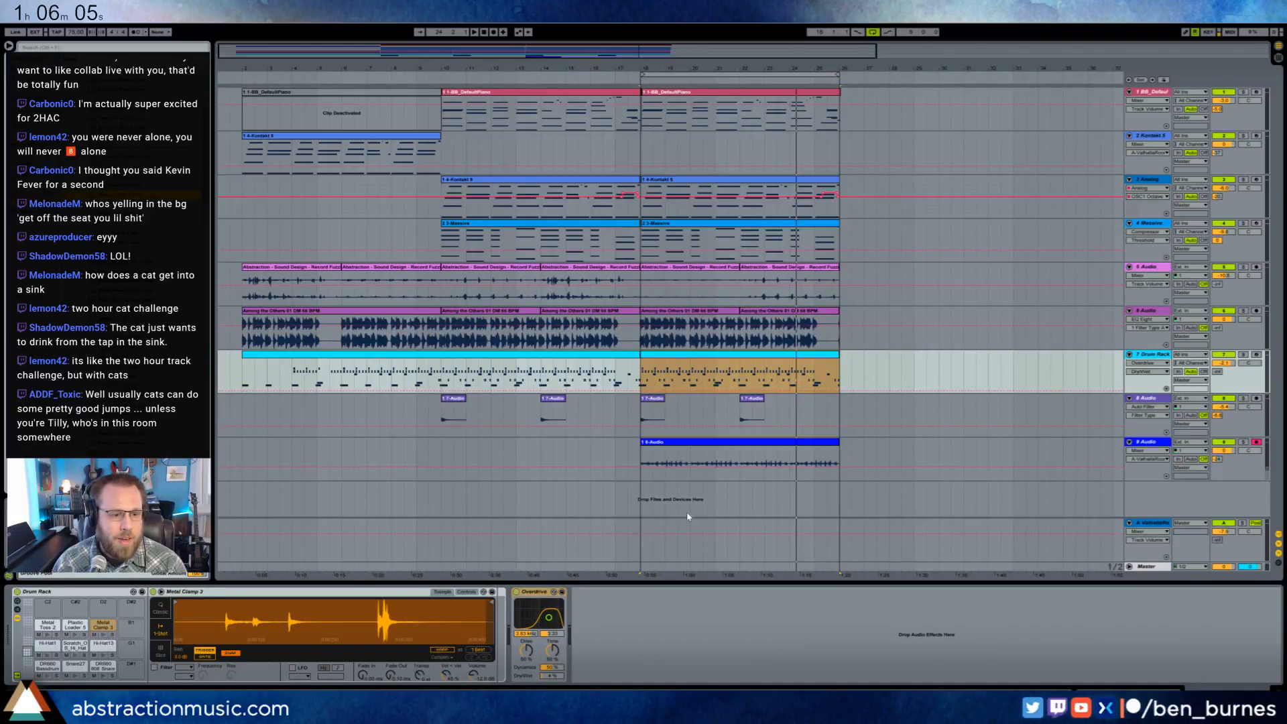
- Trim the start and end of the Metal Toss 2 sample in the Drum Rack to its quieter middle section and audition it
{"action": "double_click", "coordinate": [713, 356]}
{"action": "key", "text": "shift+Tab"}
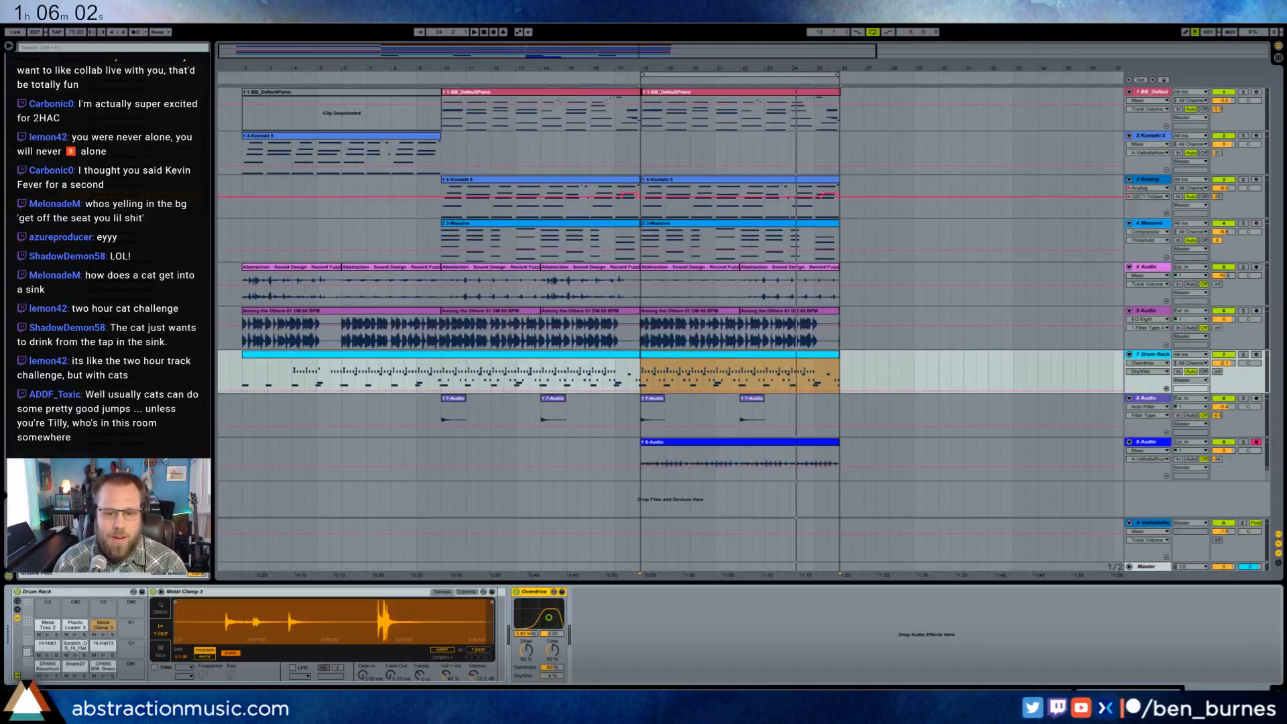
{"action": "left_click", "coordinate": [55, 627]}
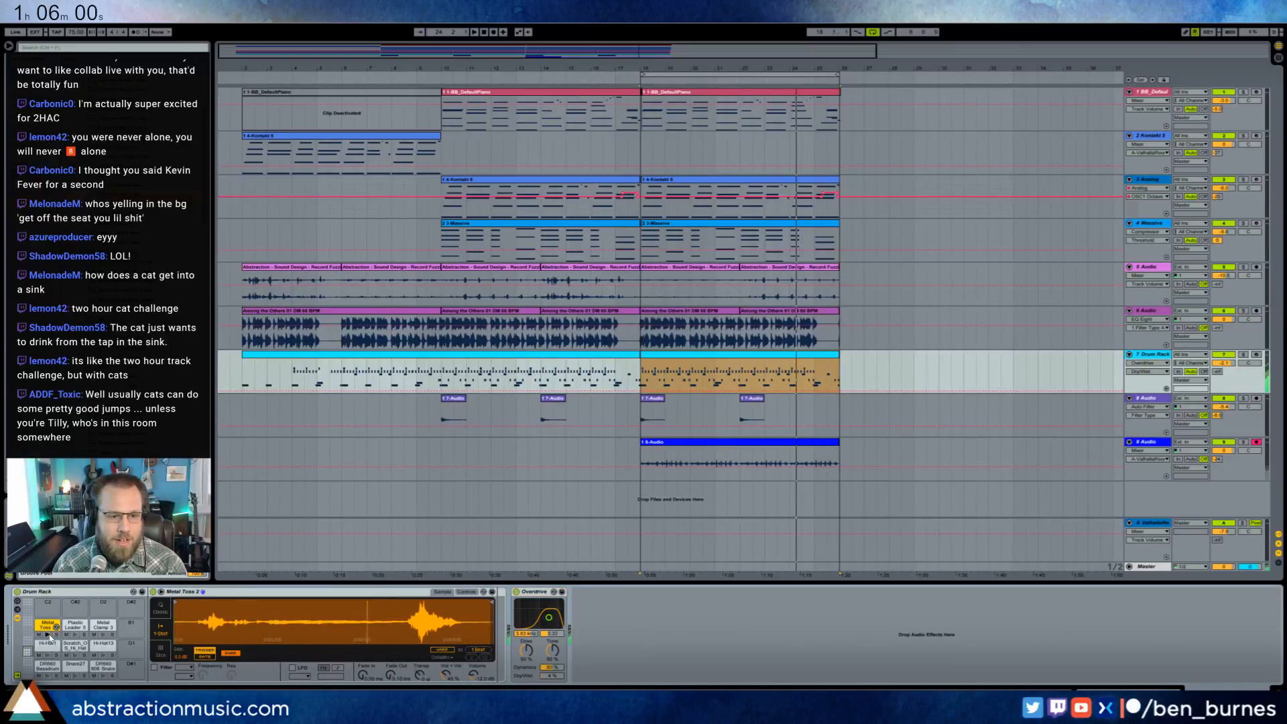
{"action": "left_click_drag", "start_coordinate": [179, 605], "coordinate": [274, 620]}
{"action": "left_click_drag", "start_coordinate": [492, 602], "coordinate": [403, 602]}
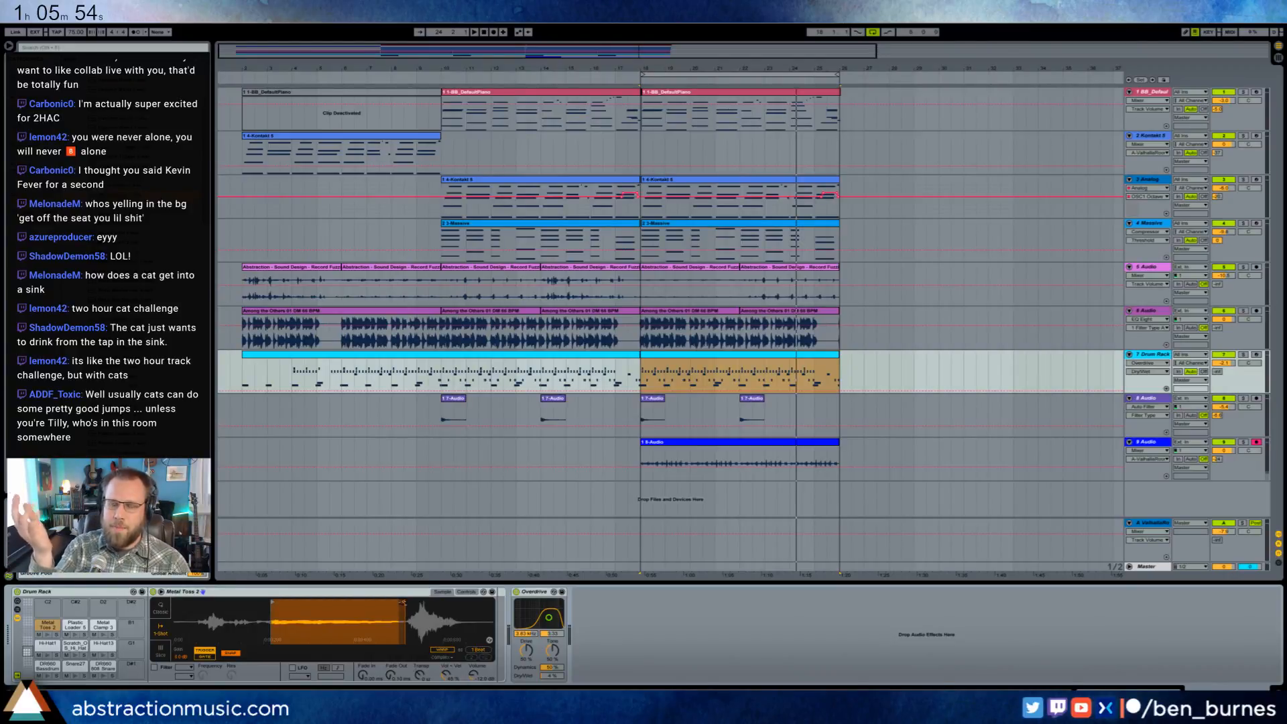
{"action": "left_click", "coordinate": [46, 635]}
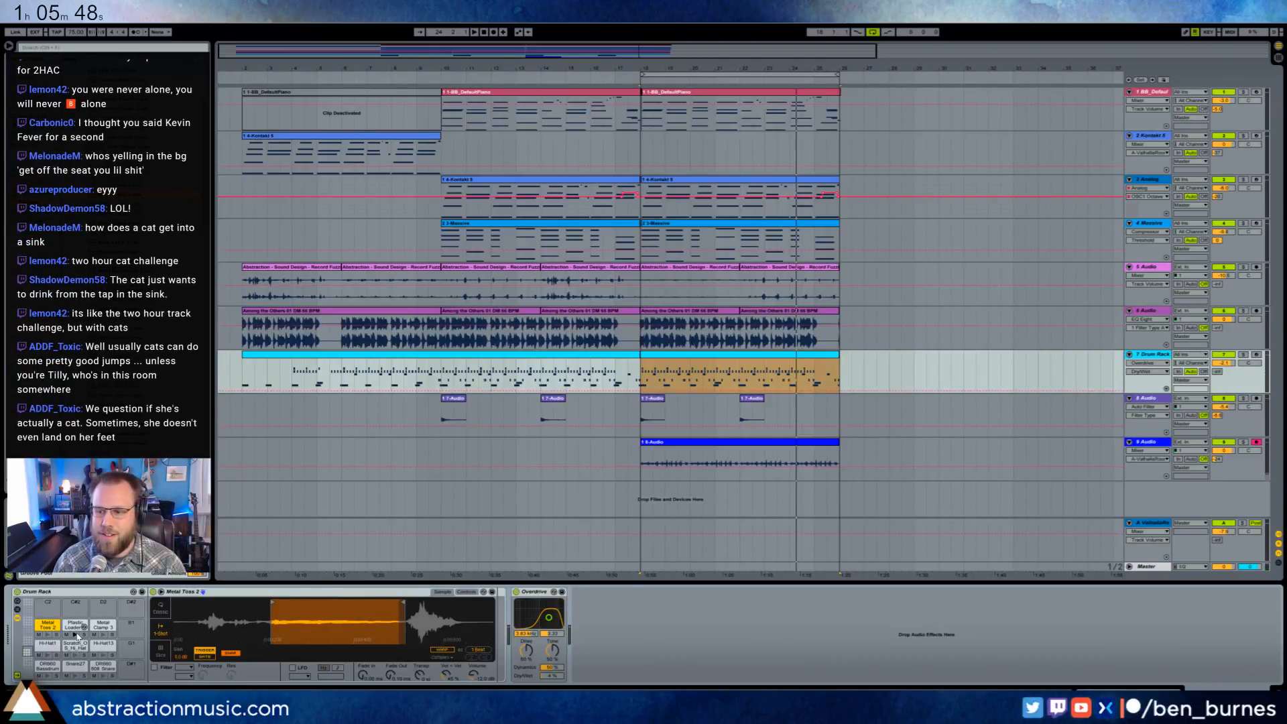
- Trim the start of the Plastic Loader 5 sample and both ends of the Metal Clamp 3 sample, auditioning the result
{"action": "left_click", "coordinate": [75, 626]}
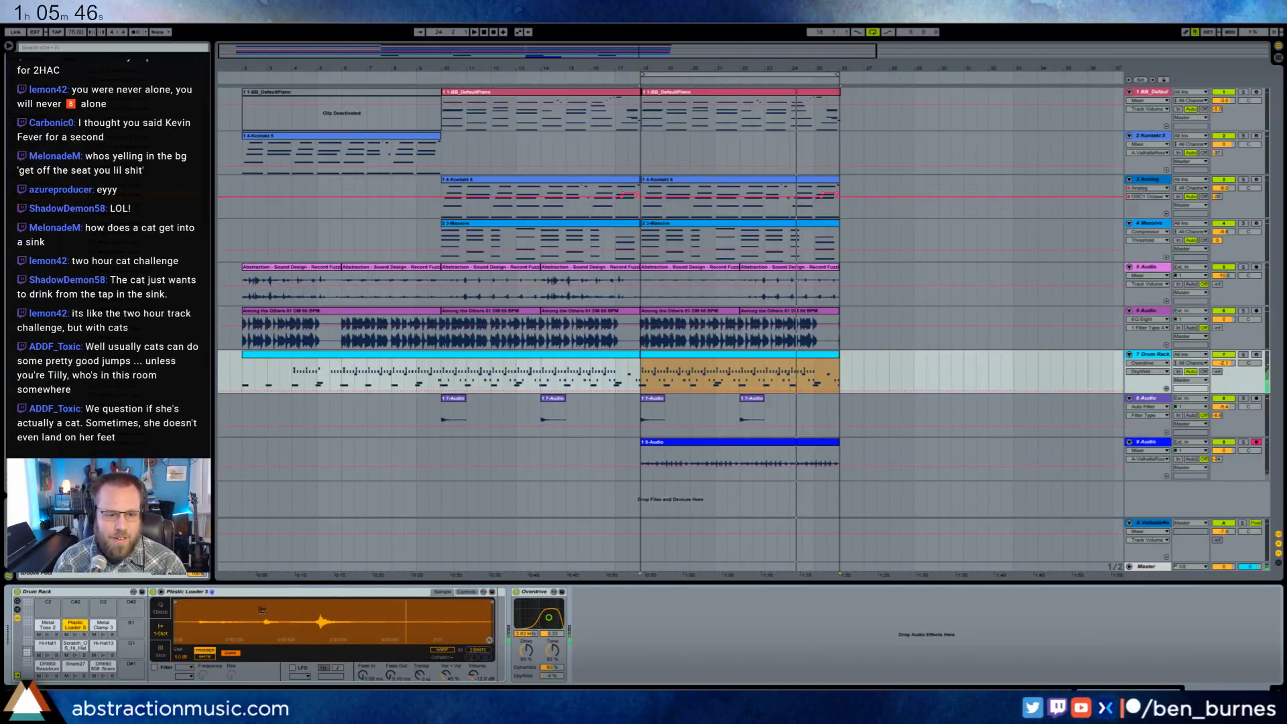
{"action": "left_click_drag", "start_coordinate": [178, 601], "coordinate": [201, 601]}
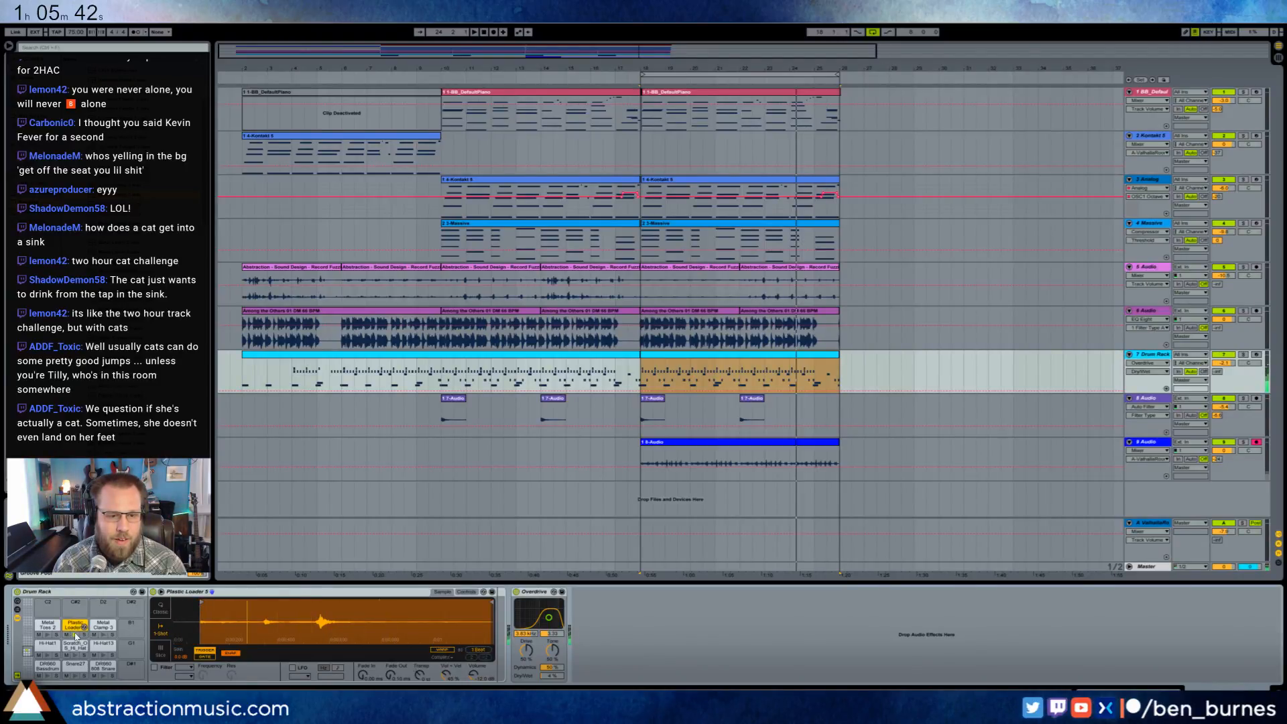
{"action": "left_click", "coordinate": [104, 630]}
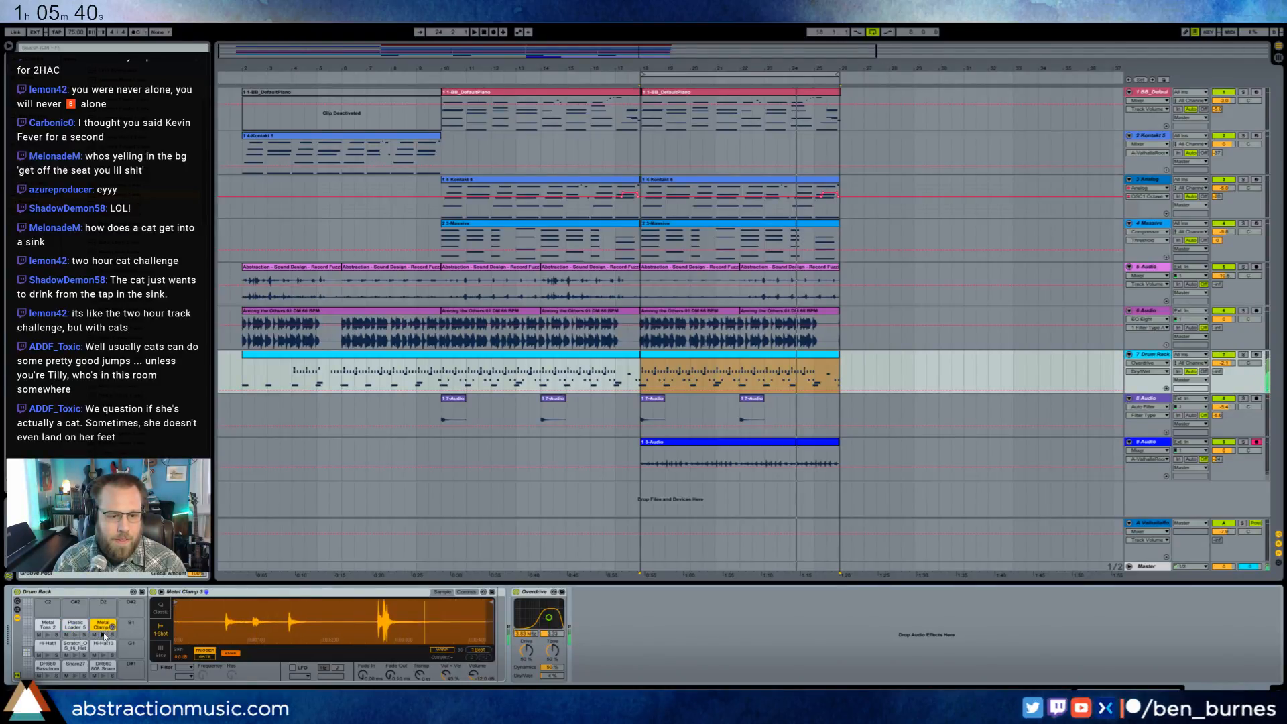
{"action": "left_click_drag", "start_coordinate": [177, 604], "coordinate": [227, 607]}
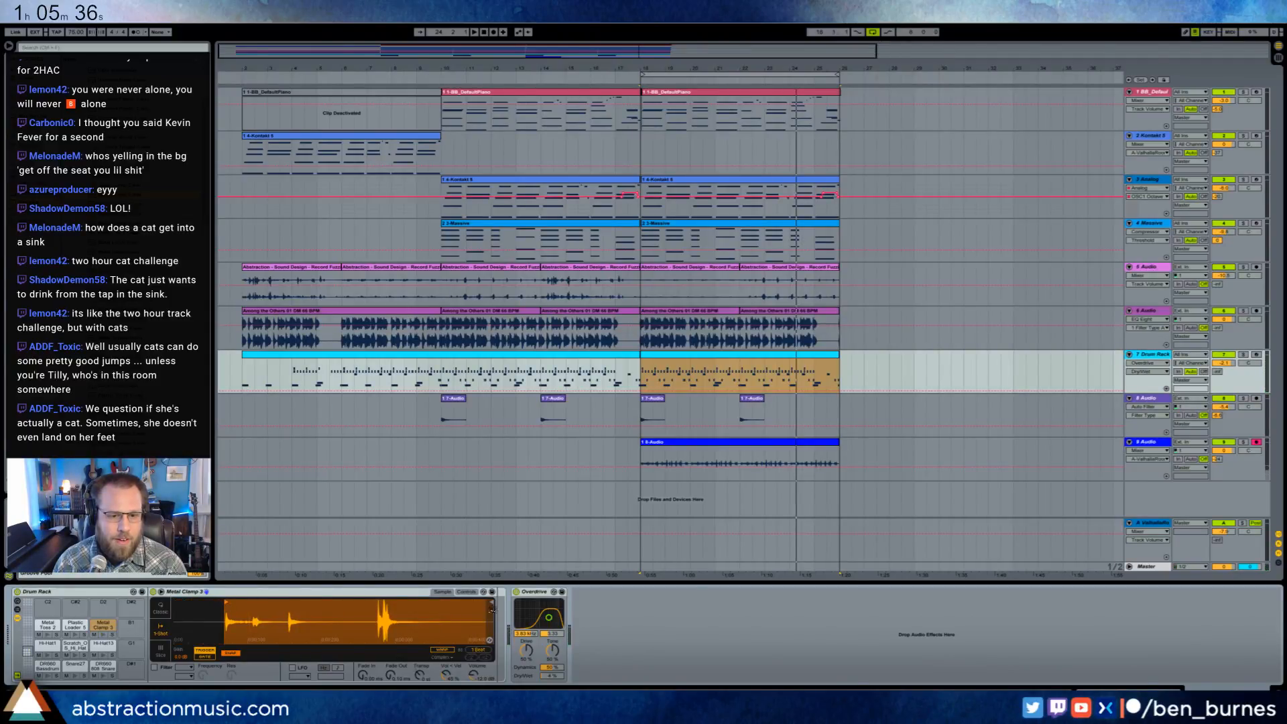
{"action": "left_click_drag", "start_coordinate": [491, 602], "coordinate": [370, 600]}
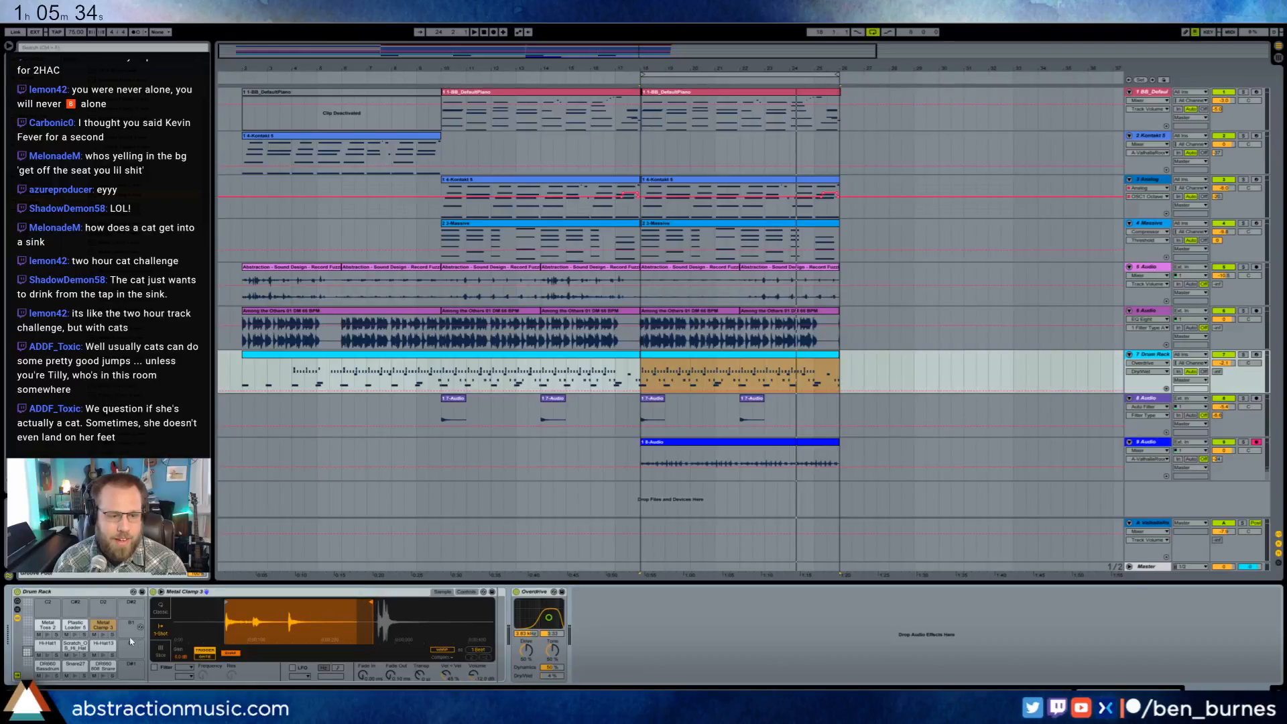
{"action": "left_click", "coordinate": [104, 636]}
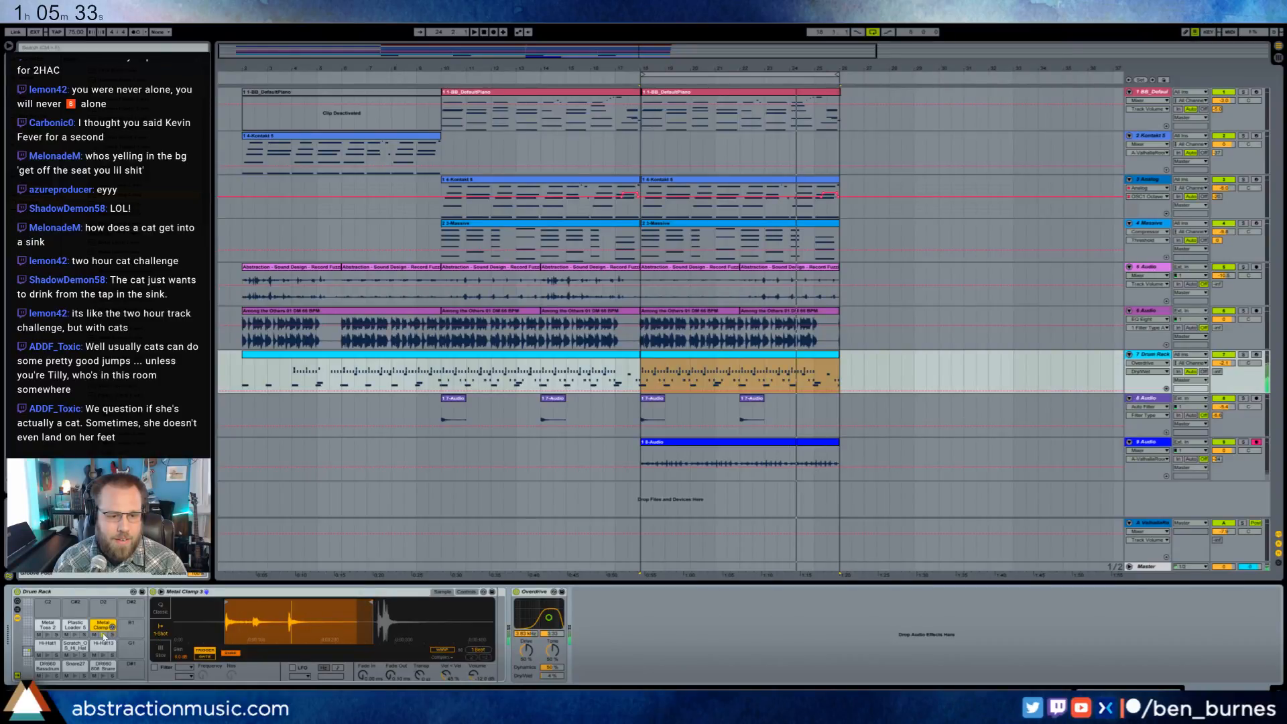
- In the drum clip starting at bar 18, add a quarter-note Metal Toss 2 hit at 9.2 and an eighth-note hit ending bar 9
{"action": "double_click", "coordinate": [668, 356]}
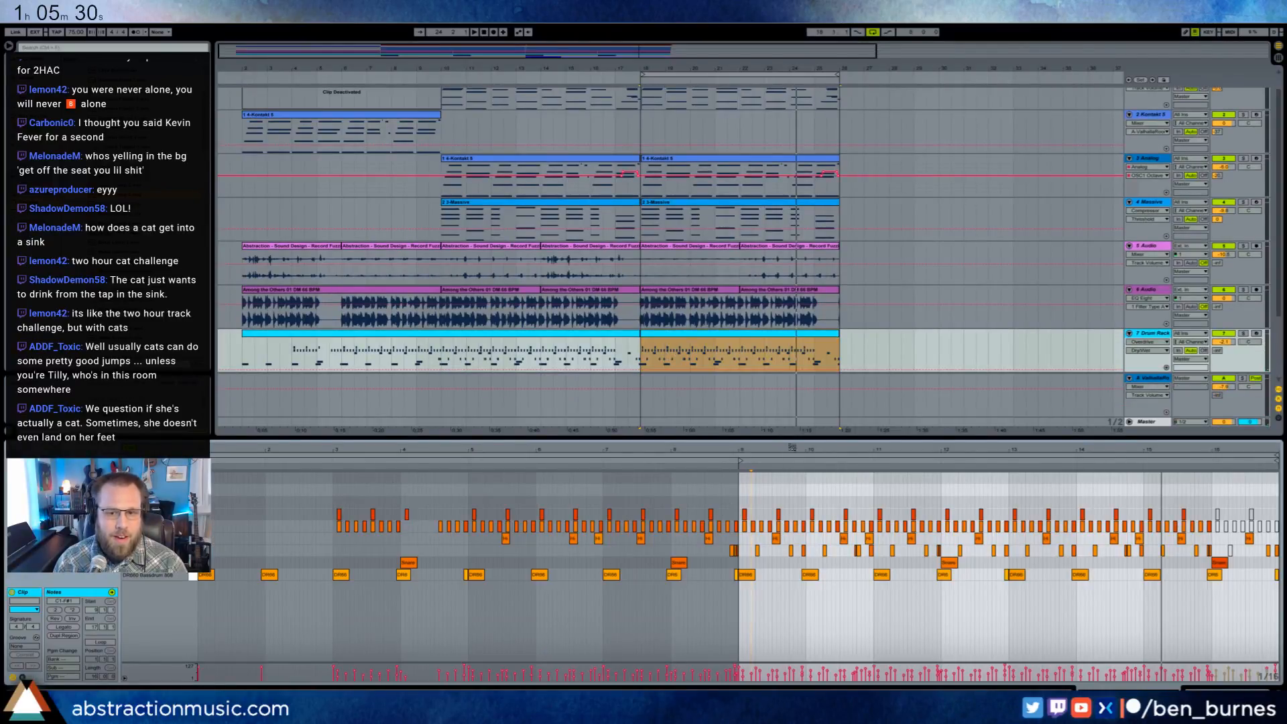
{"action": "left_click_drag", "start_coordinate": [789, 448], "coordinate": [344, 455]}
{"action": "key", "text": "space"}
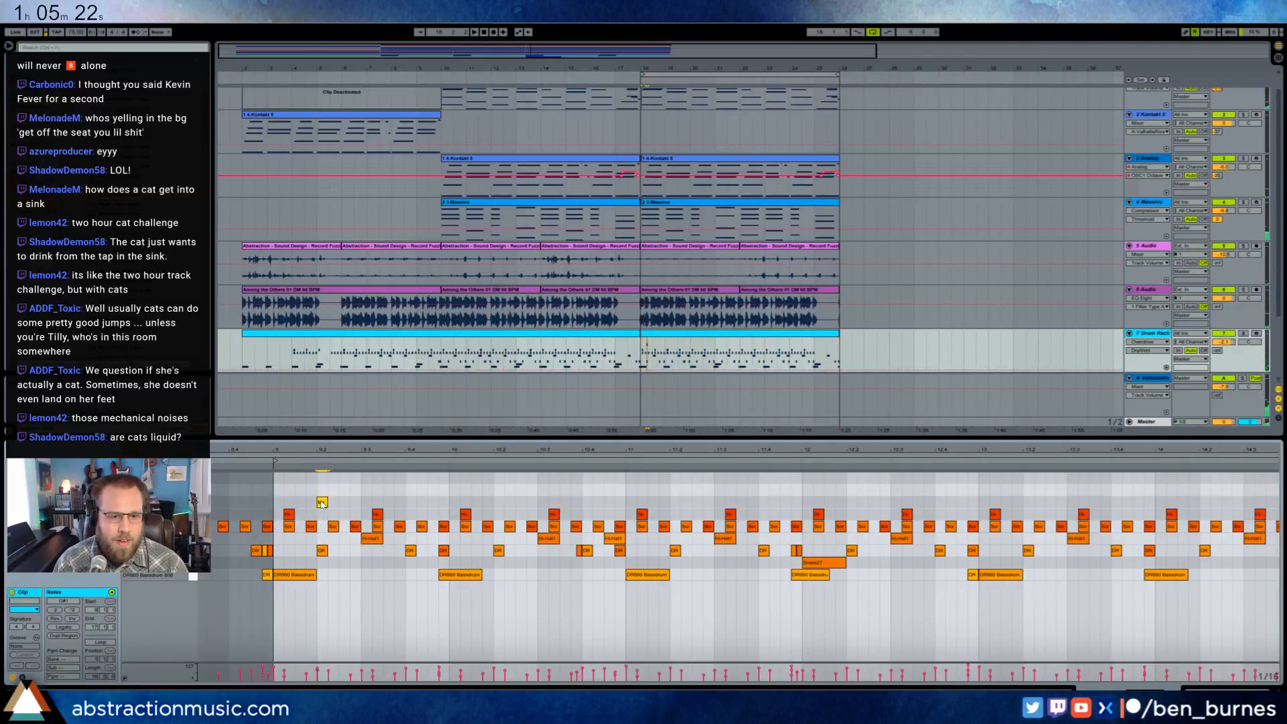
{"action": "left_click_drag", "start_coordinate": [319, 502], "coordinate": [360, 506]}
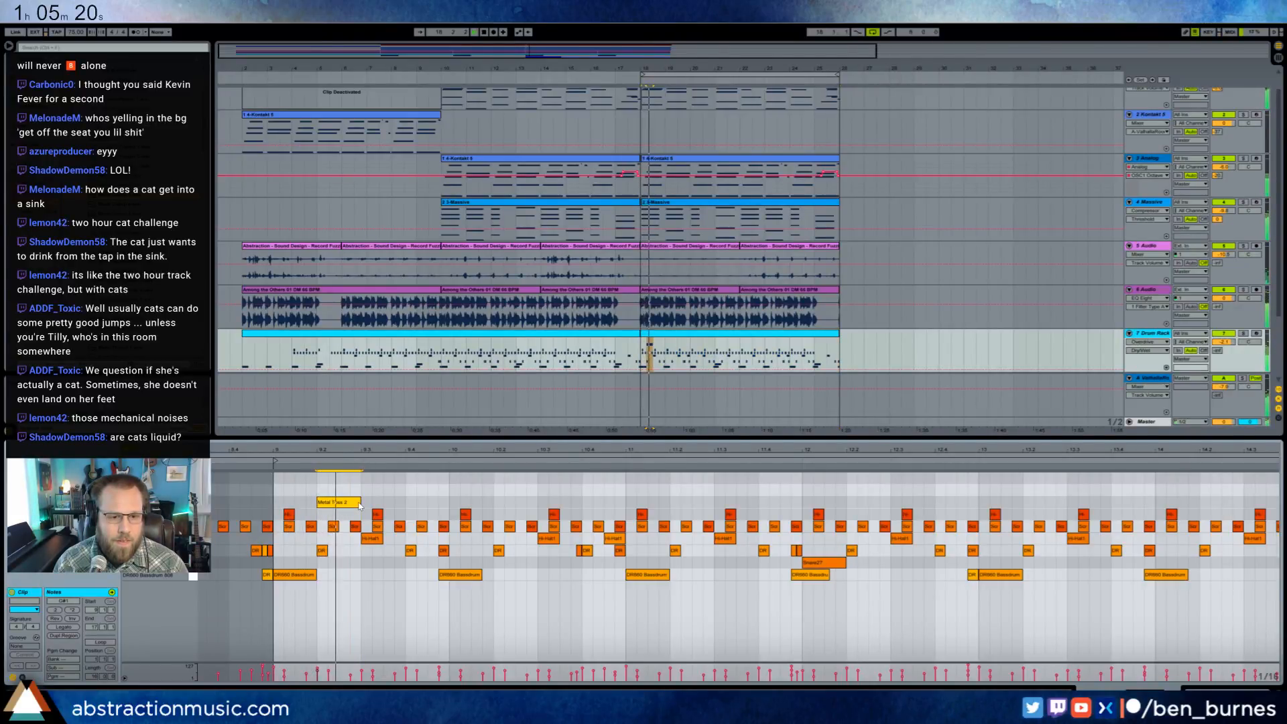
{"action": "left_click", "coordinate": [433, 502]}
- Duplicate the bar 9 Metal Toss 2 pattern across the following bars of the drum clip
{"action": "left_click_drag", "start_coordinate": [448, 494], "coordinate": [277, 508]}
{"action": "key", "text": "ctrl+d"}
{"action": "key", "text": "ctrl+d"}
{"action": "key", "text": "ctrl+d"}
{"action": "key", "text": "ctrl+d"}
{"action": "key", "text": "ctrl+d"}
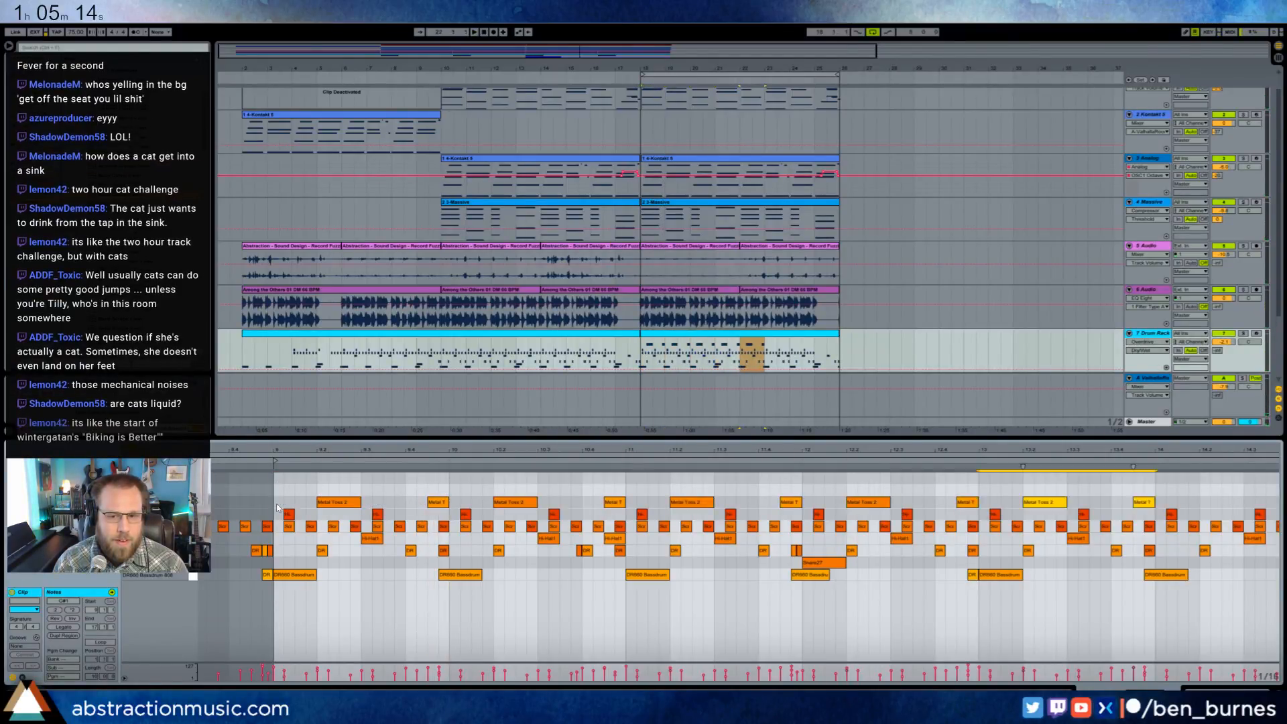
- Play the pattern and shorten the Metal Toss 2 note just before bar 11 to a sixteenth note
{"action": "key", "text": "space"}
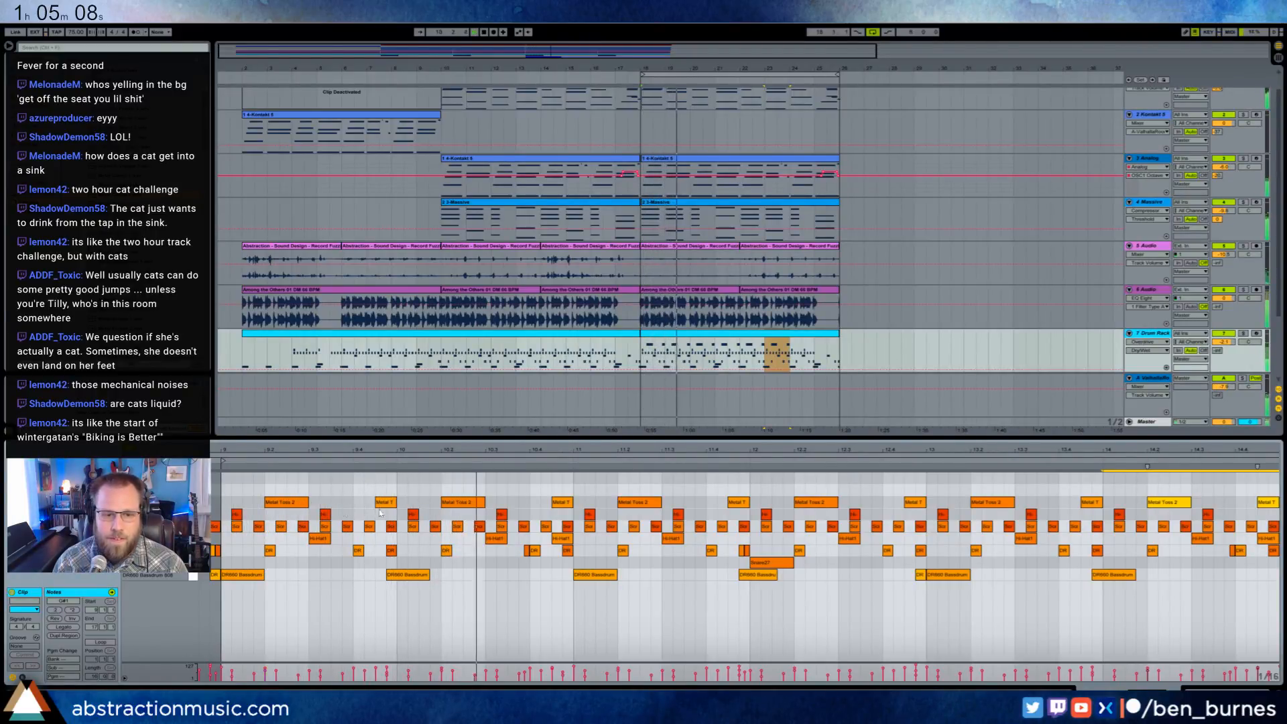
{"action": "left_click", "coordinate": [563, 502]}
{"action": "left_click_drag", "start_coordinate": [558, 502], "coordinate": [562, 502]}
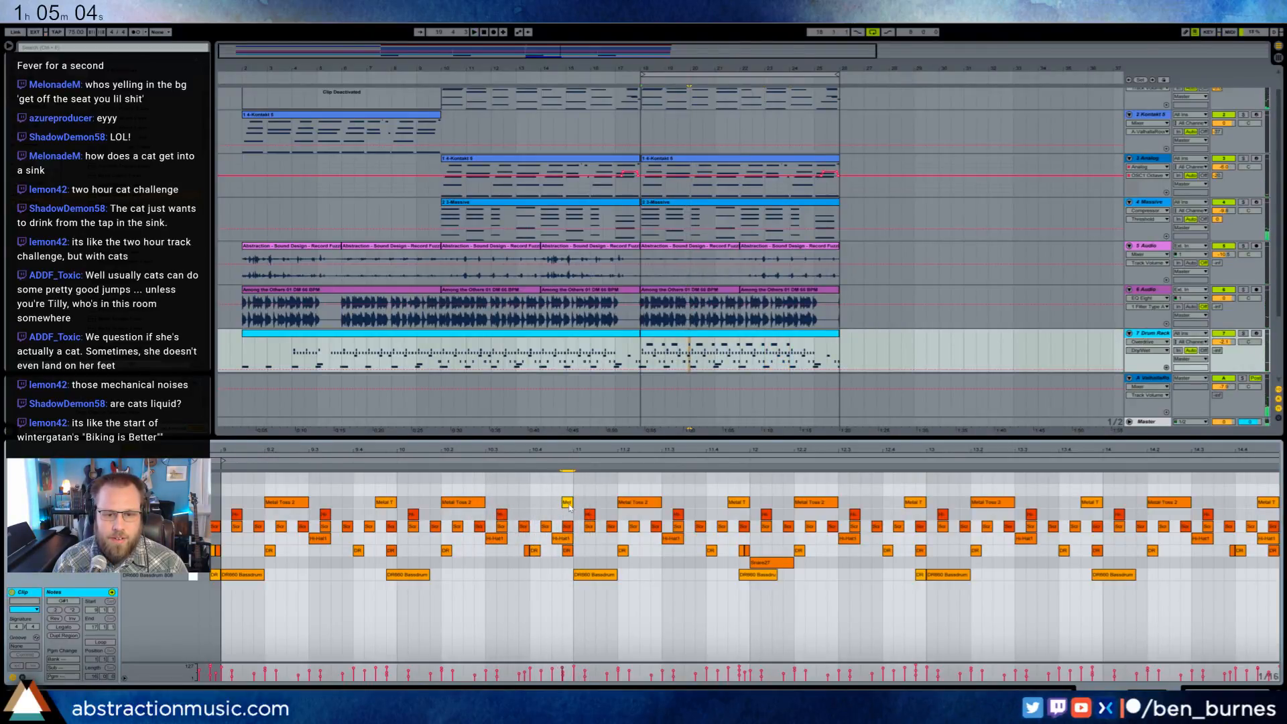
{"action": "left_click", "coordinate": [552, 506]}
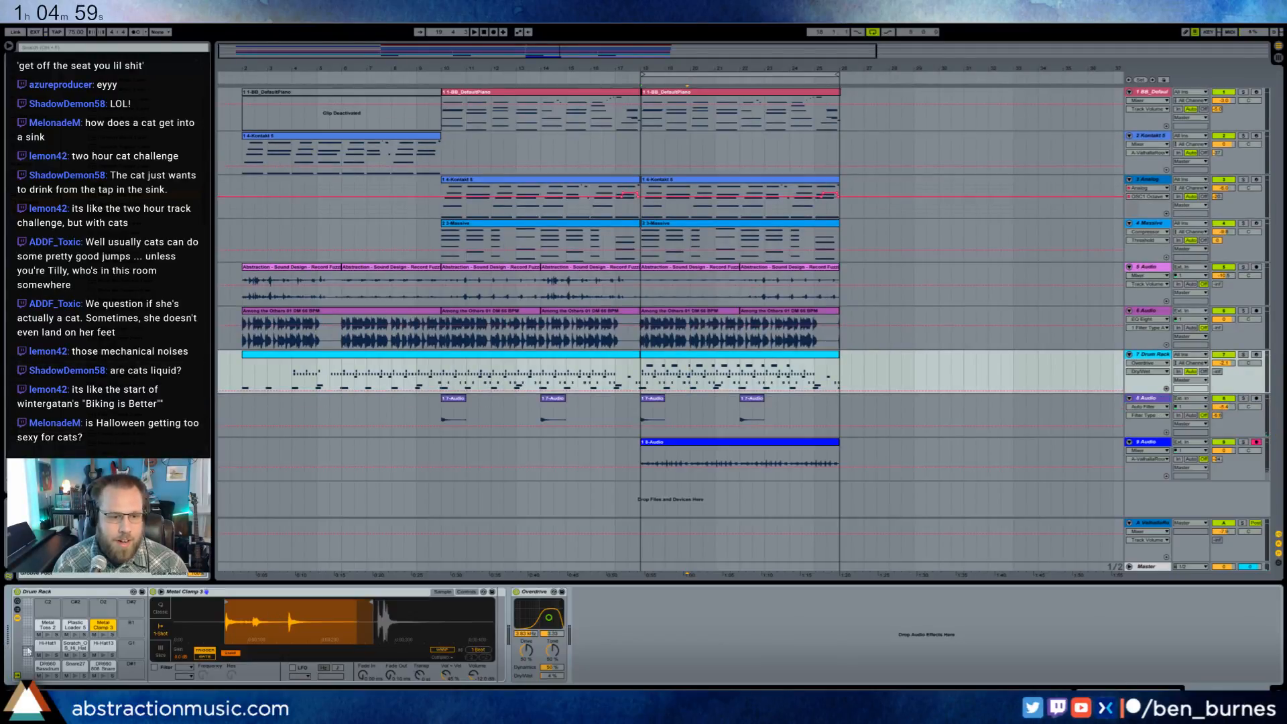
- Switch the Metal Toss 2 sampler to Classic mode, adjust its release and volume, and play the section
{"action": "left_click", "coordinate": [48, 633]}
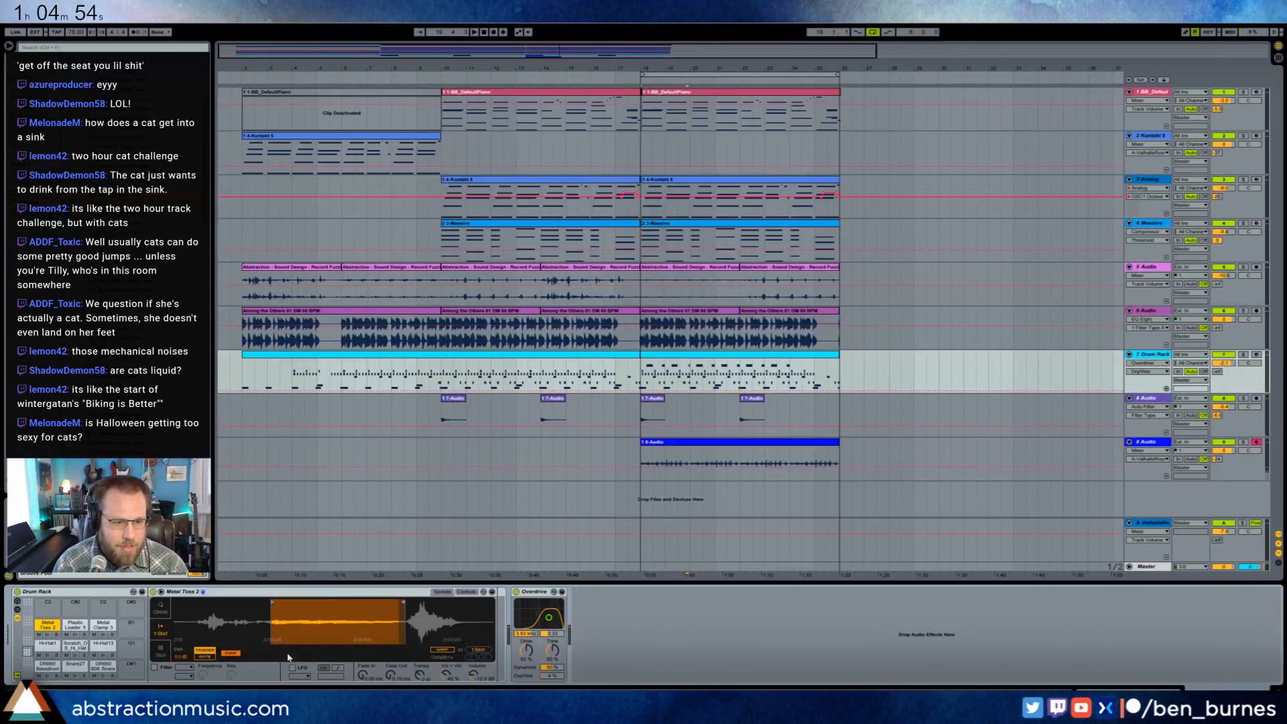
{"action": "left_click", "coordinate": [160, 611]}
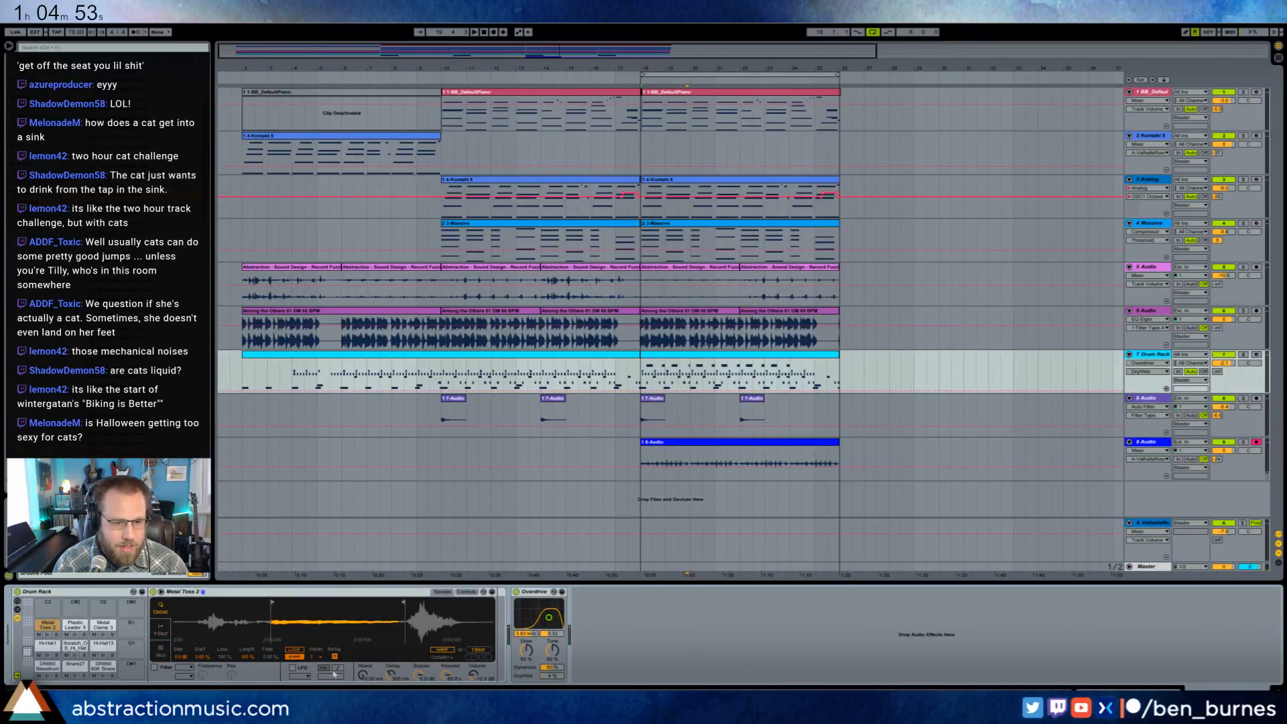
{"action": "left_click", "coordinate": [447, 675]}
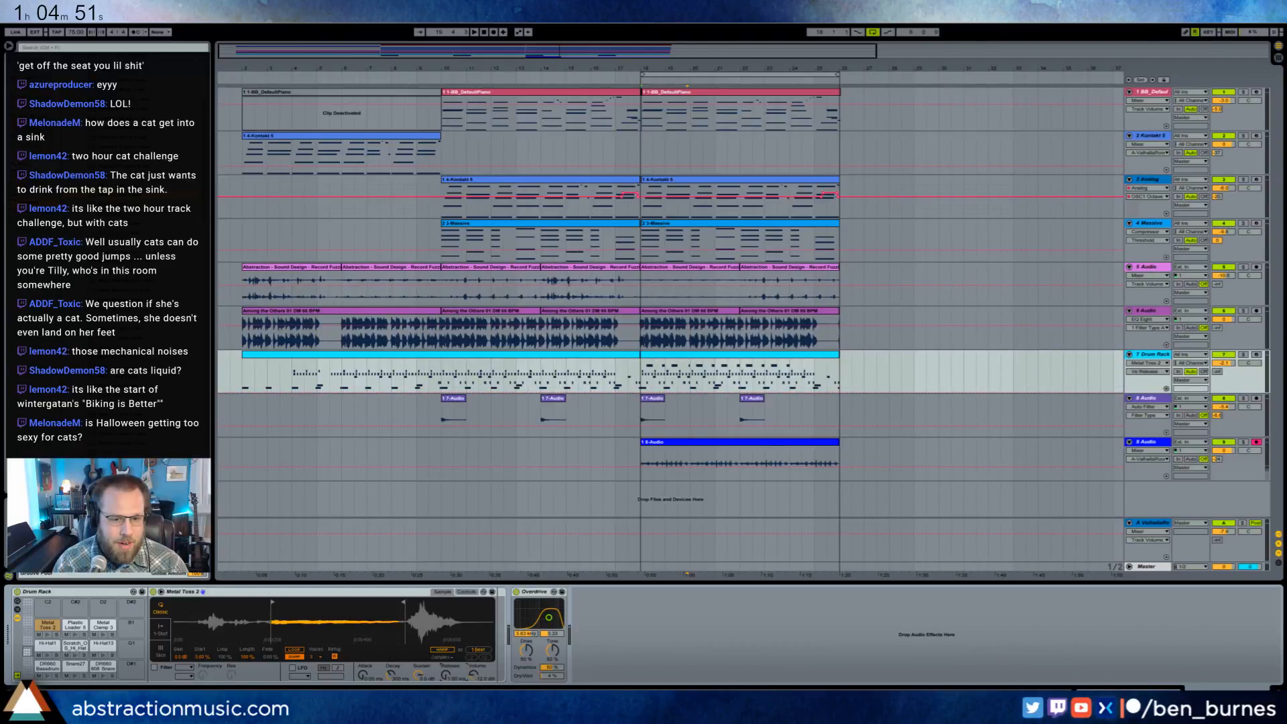
{"action": "left_click", "coordinate": [46, 634]}
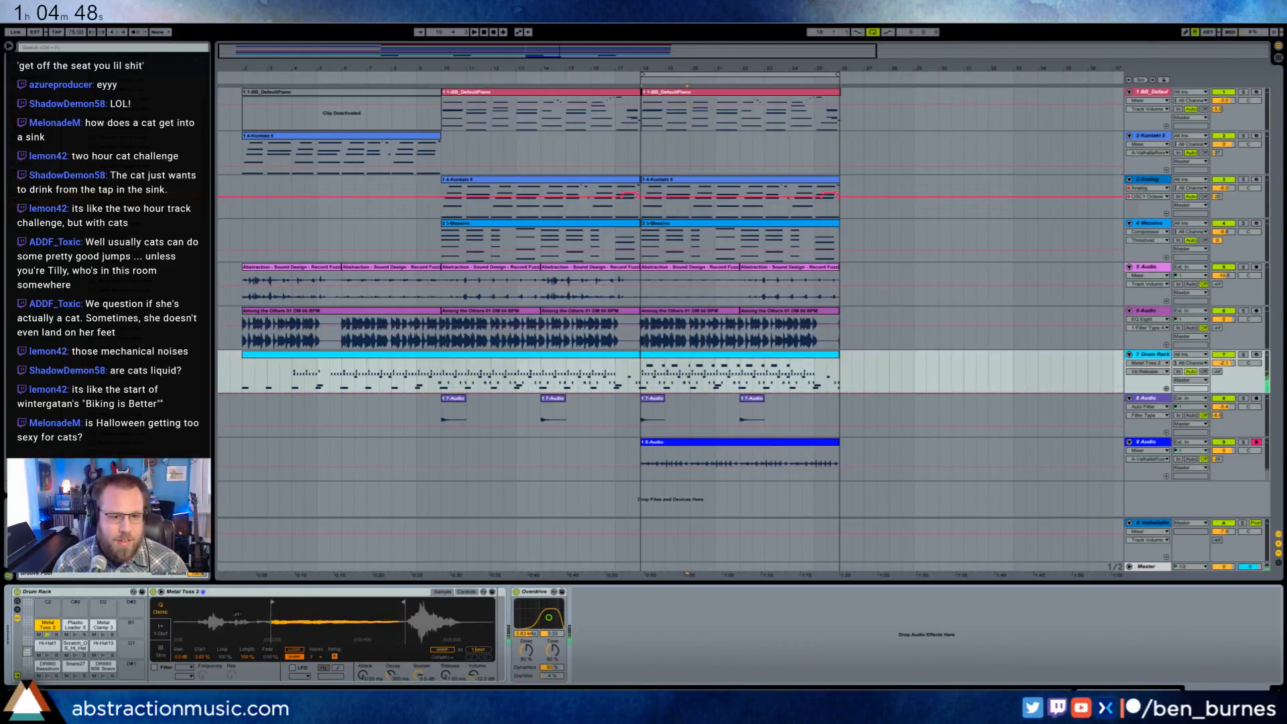
{"action": "left_click_drag", "start_coordinate": [473, 675], "coordinate": [474, 661]}
{"action": "key", "text": "ctrl+z"}
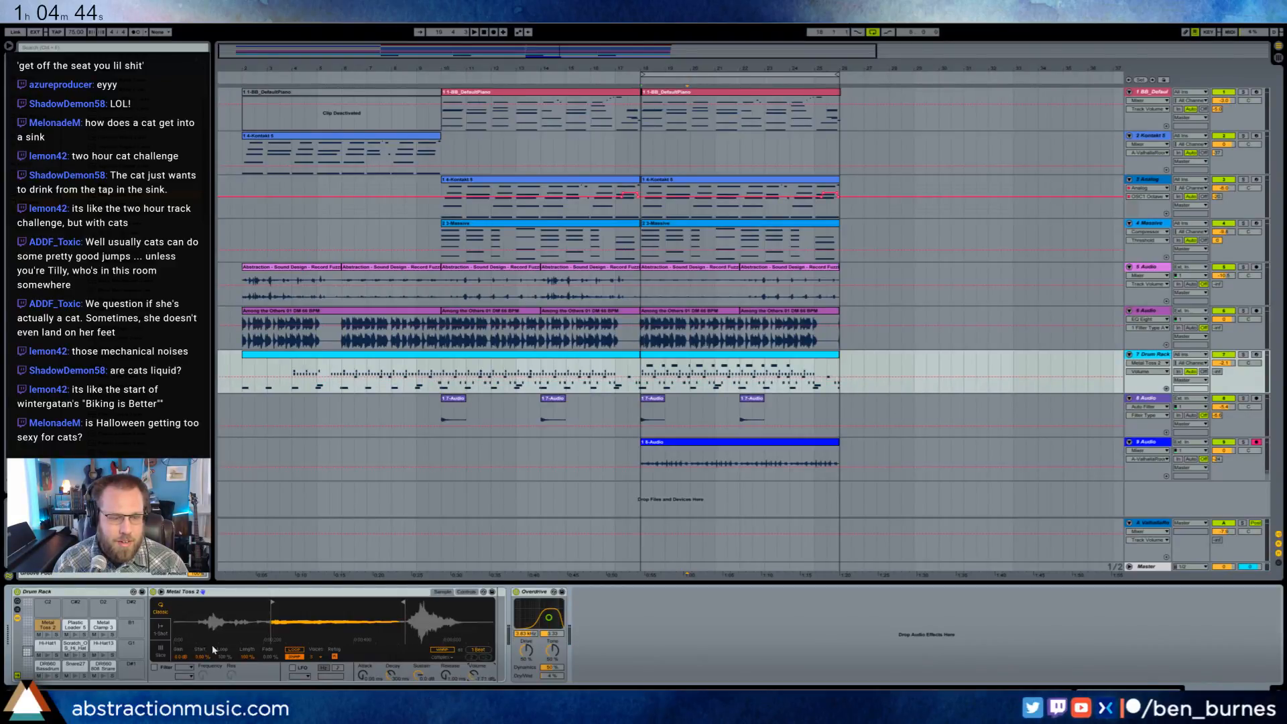
{"action": "key", "text": "space"}
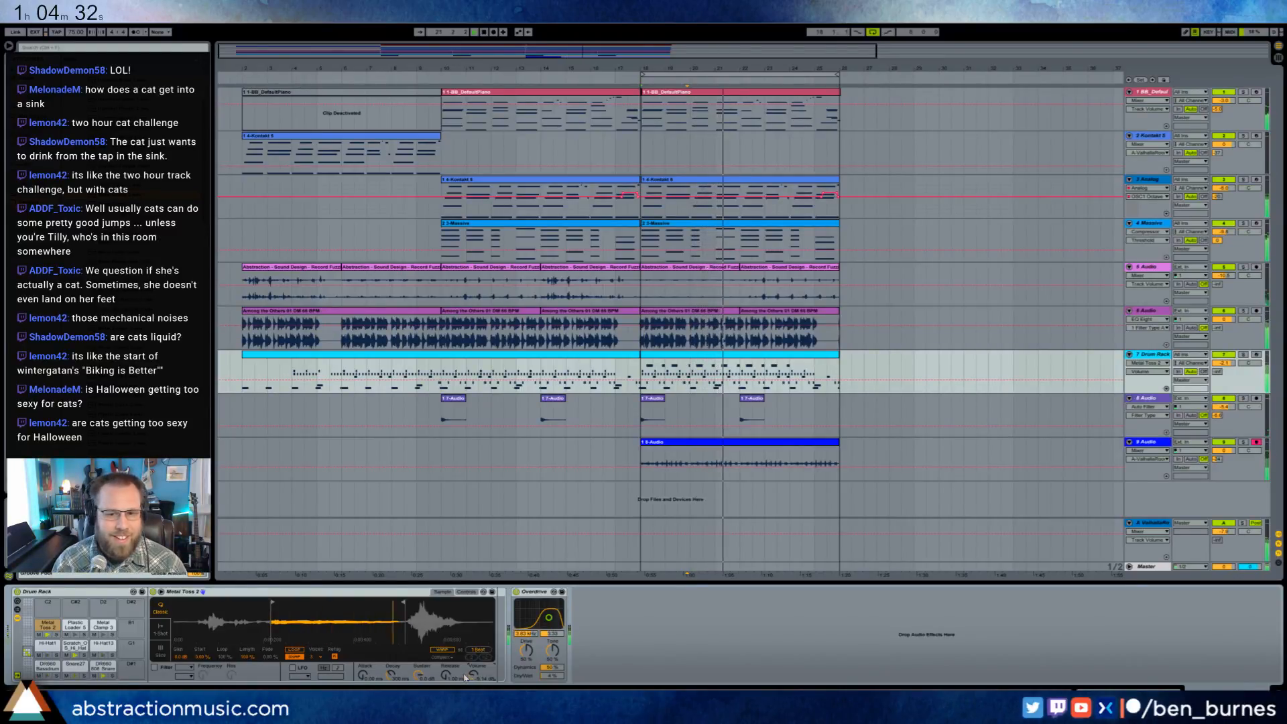
- Replace the Metal Toss 2 note just before bar 13 with two short, separated hits
{"action": "double_click", "coordinate": [746, 356]}
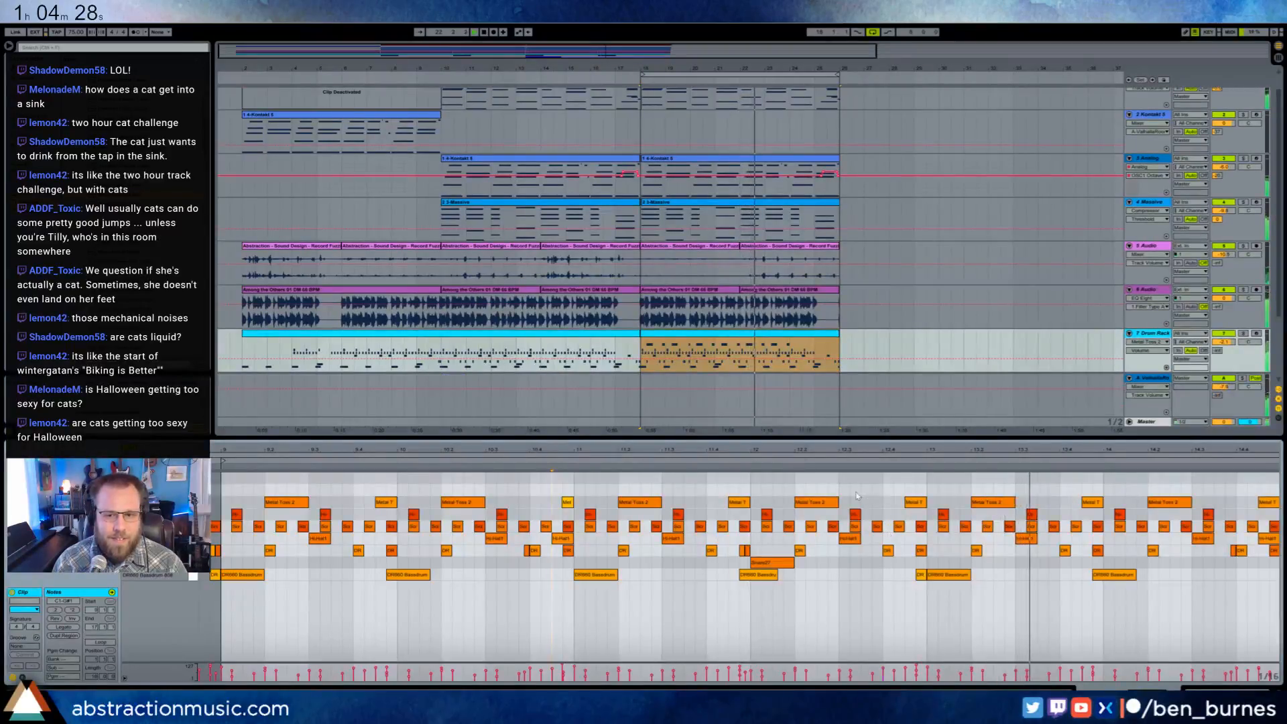
{"action": "left_click", "coordinate": [915, 503]}
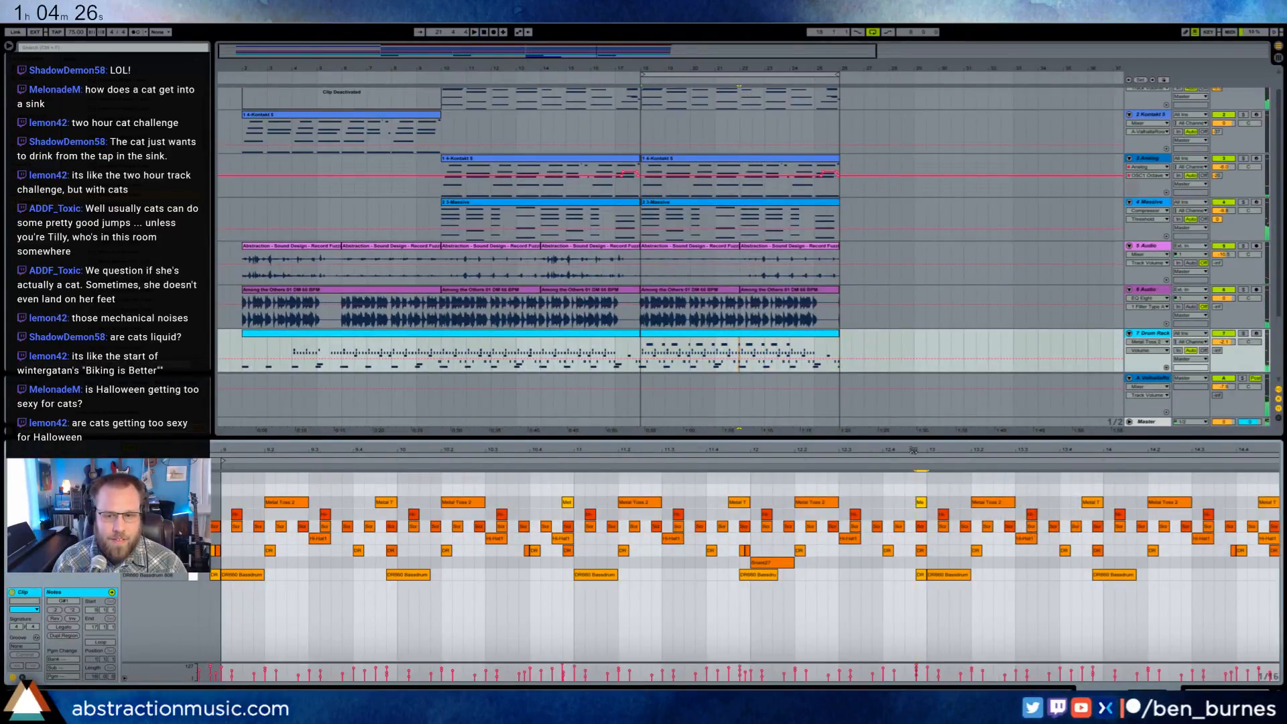
{"action": "left_click_drag", "start_coordinate": [913, 450], "coordinate": [963, 504]}
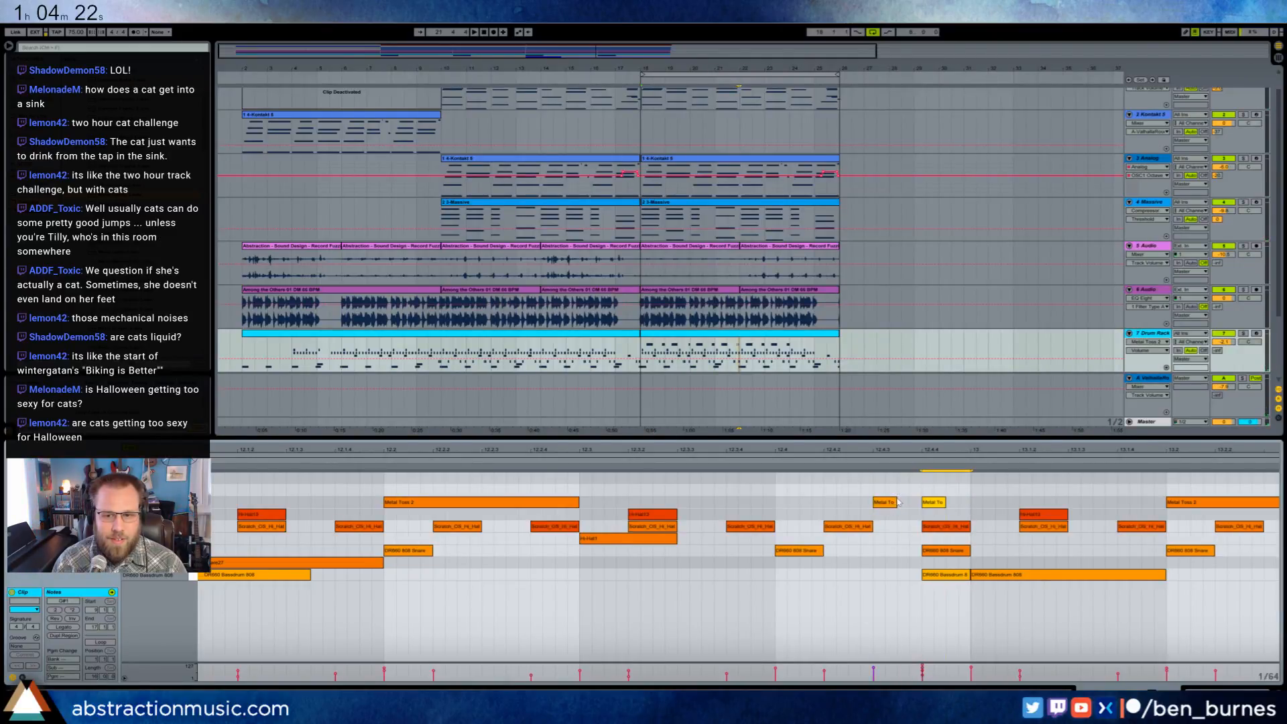
- Delete the Metal Toss 2 notes from bar 13 onward and duplicate the bars 9 to 12 pattern in their place
{"action": "left_click_drag", "start_coordinate": [909, 452], "coordinate": [863, 389]}
{"action": "left_click_drag", "start_coordinate": [901, 489], "coordinate": [1126, 501]}
{"action": "key", "text": "Delete"}
{"action": "left_click_drag", "start_coordinate": [873, 493], "coordinate": [386, 496]}
{"action": "key", "text": "ctrl+d"}
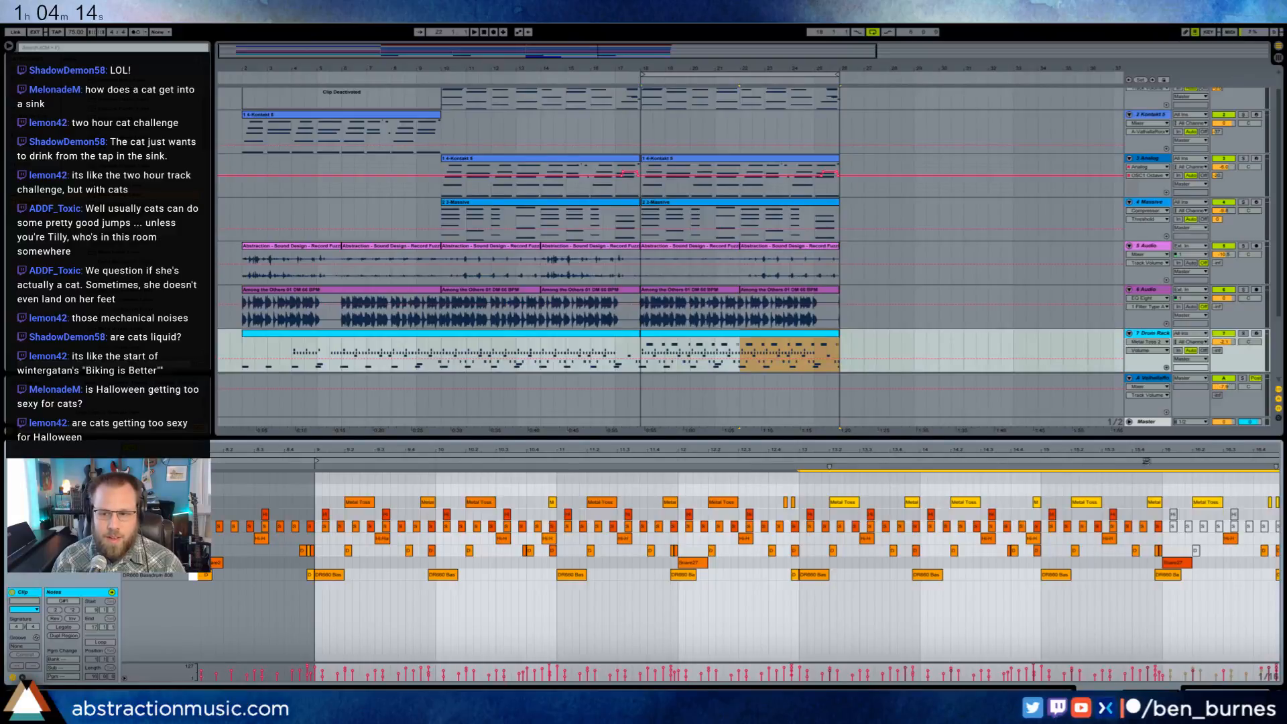
- Add extra short Metal Toss 2 hits at the end of bar 16 to form a closing fill
{"action": "left_click_drag", "start_coordinate": [1158, 451], "coordinate": [1155, 463]}
{"action": "left_click", "coordinate": [1209, 506]}
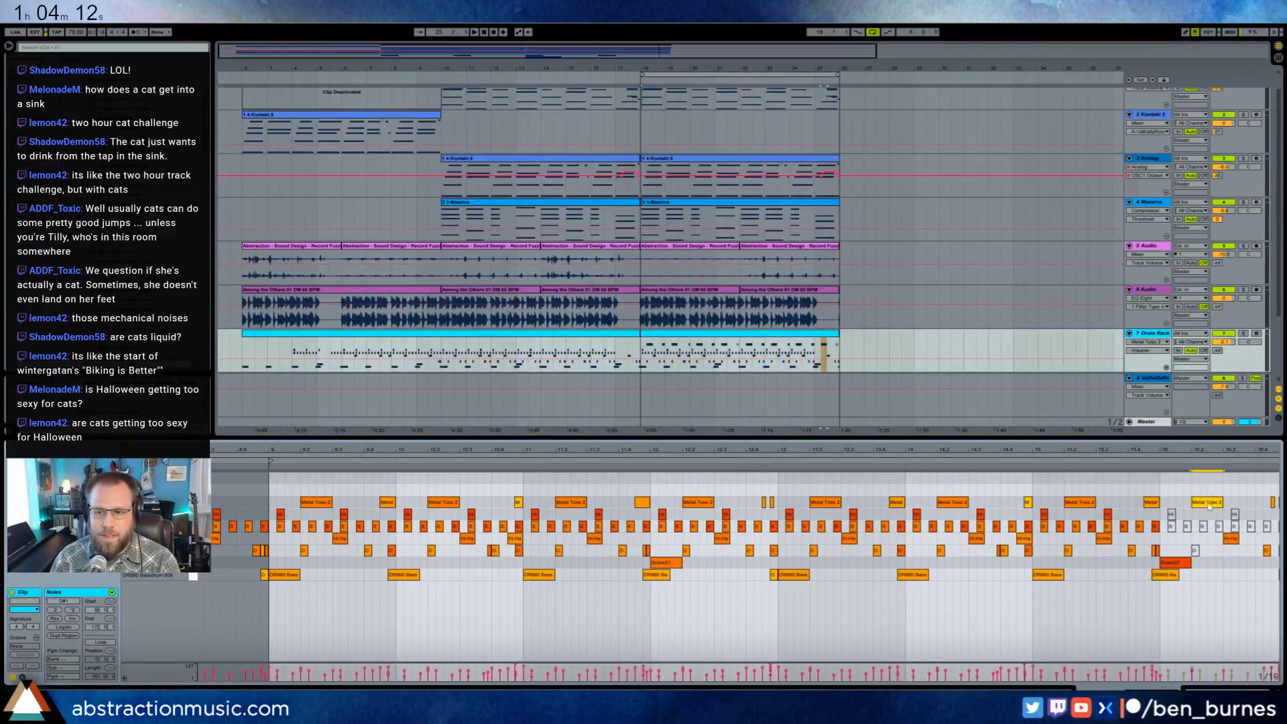
{"action": "left_click_drag", "start_coordinate": [1241, 451], "coordinate": [1214, 454]}
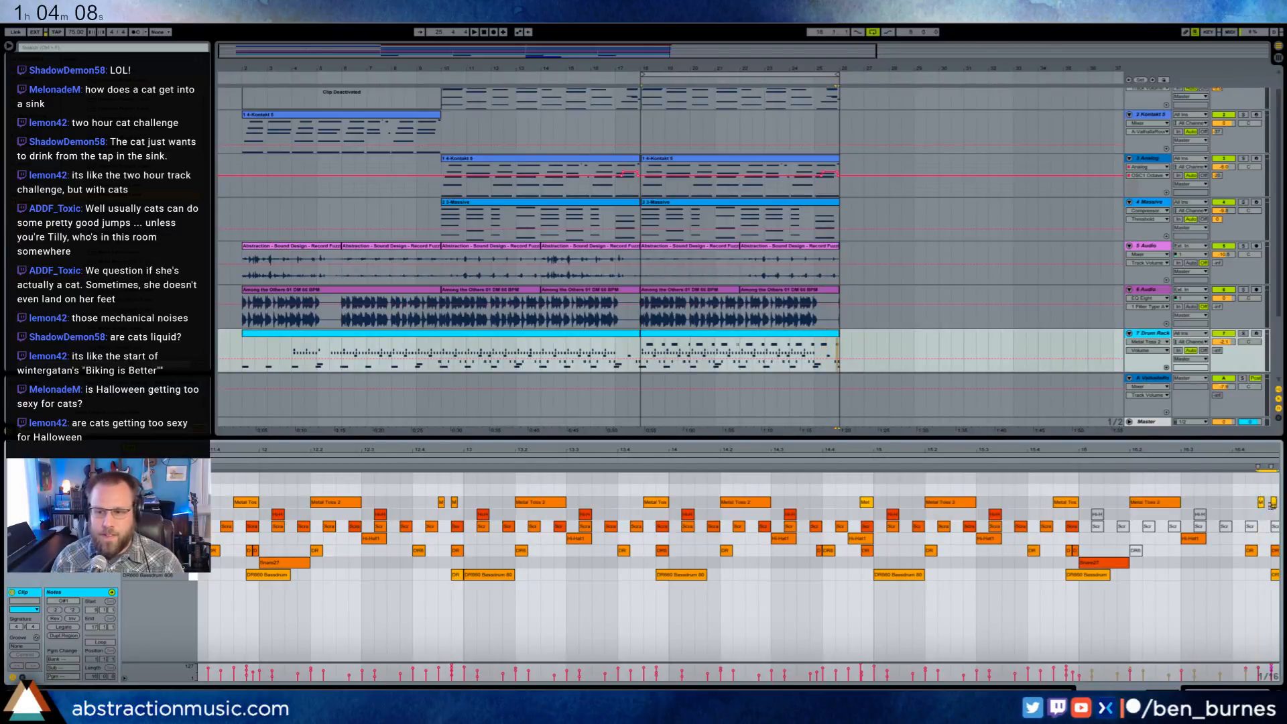
{"action": "left_click_drag", "start_coordinate": [1147, 464], "coordinate": [1163, 447]}
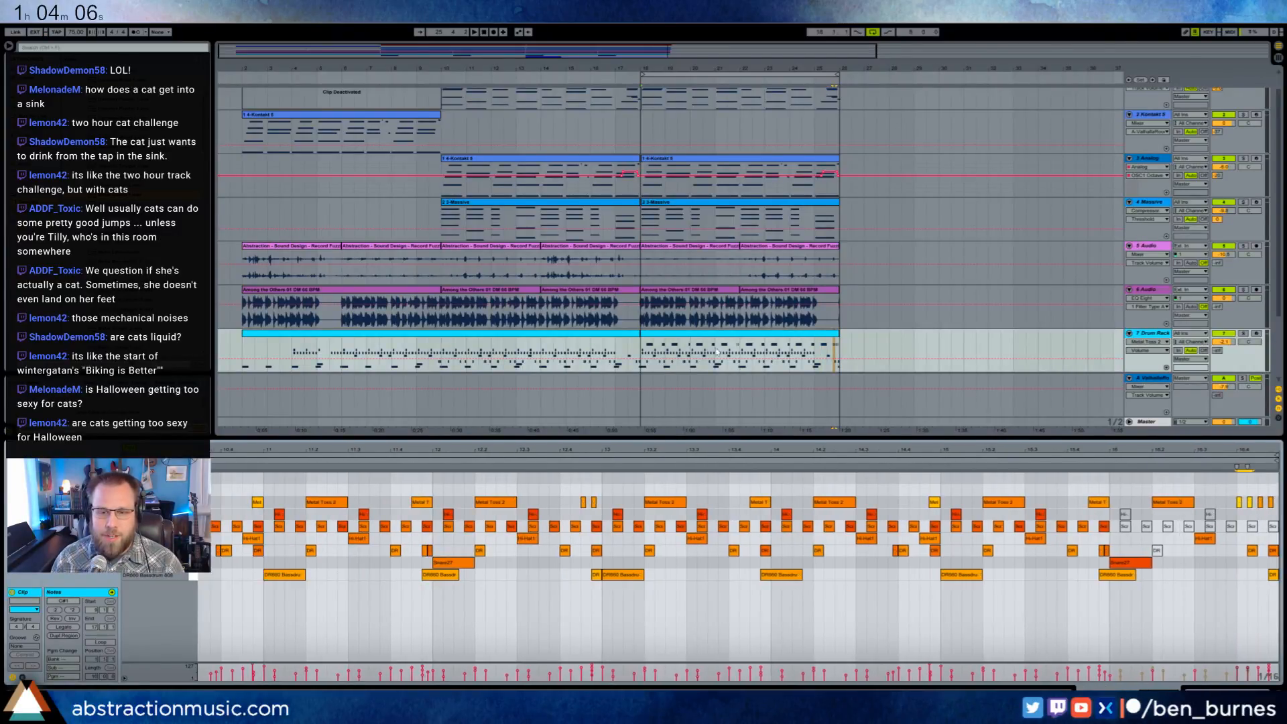
{"action": "left_click", "coordinate": [1237, 490]}
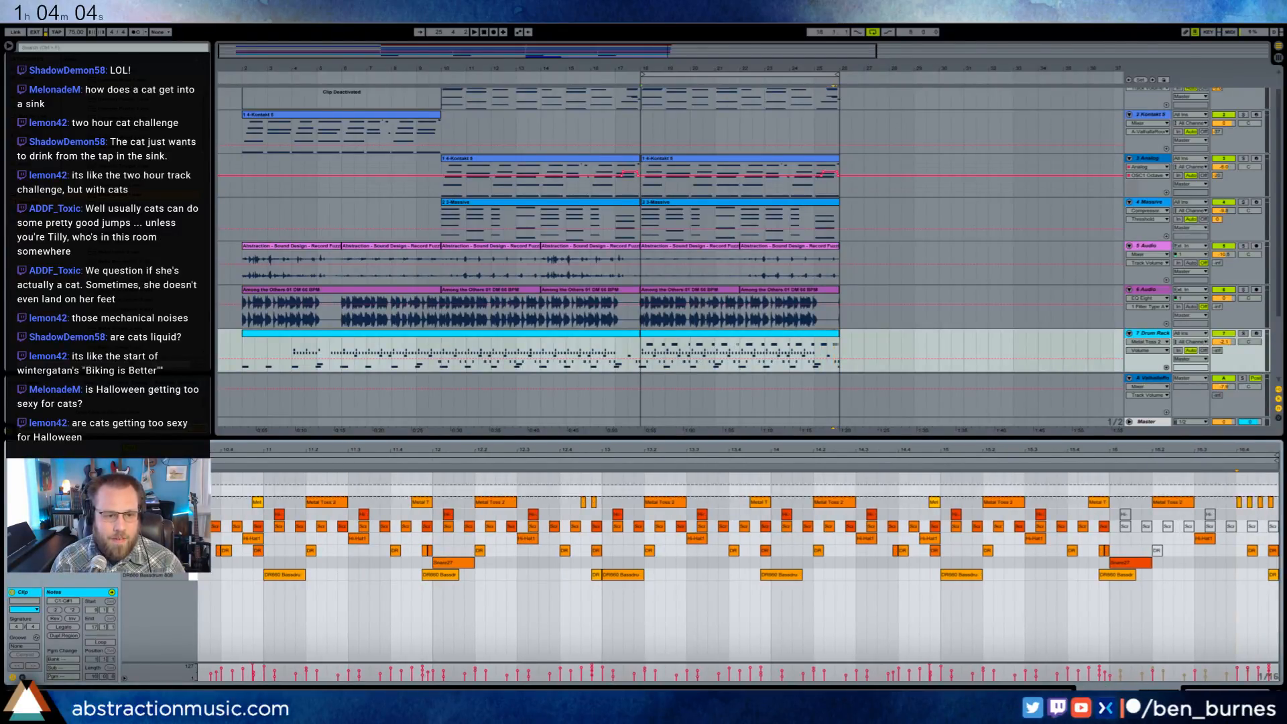
- Add a Plastic Loader 5 note in bar 9, starting midway between beats 3 and 4 and three sixteenths long
{"action": "mouse_move", "coordinate": [242, 450]}
{"action": "left_mouse_down"}
{"action": "mouse_move", "coordinate": [244, 417]}
{"action": "mouse_move", "coordinate": [244, 433]}
{"action": "left_mouse_up"}
{"action": "mouse_move", "coordinate": [433, 433]}
{"action": "left_mouse_down"}
{"action": "mouse_move", "coordinate": [471, 428]}
{"action": "mouse_move", "coordinate": [459, 431]}
{"action": "left_mouse_up"}
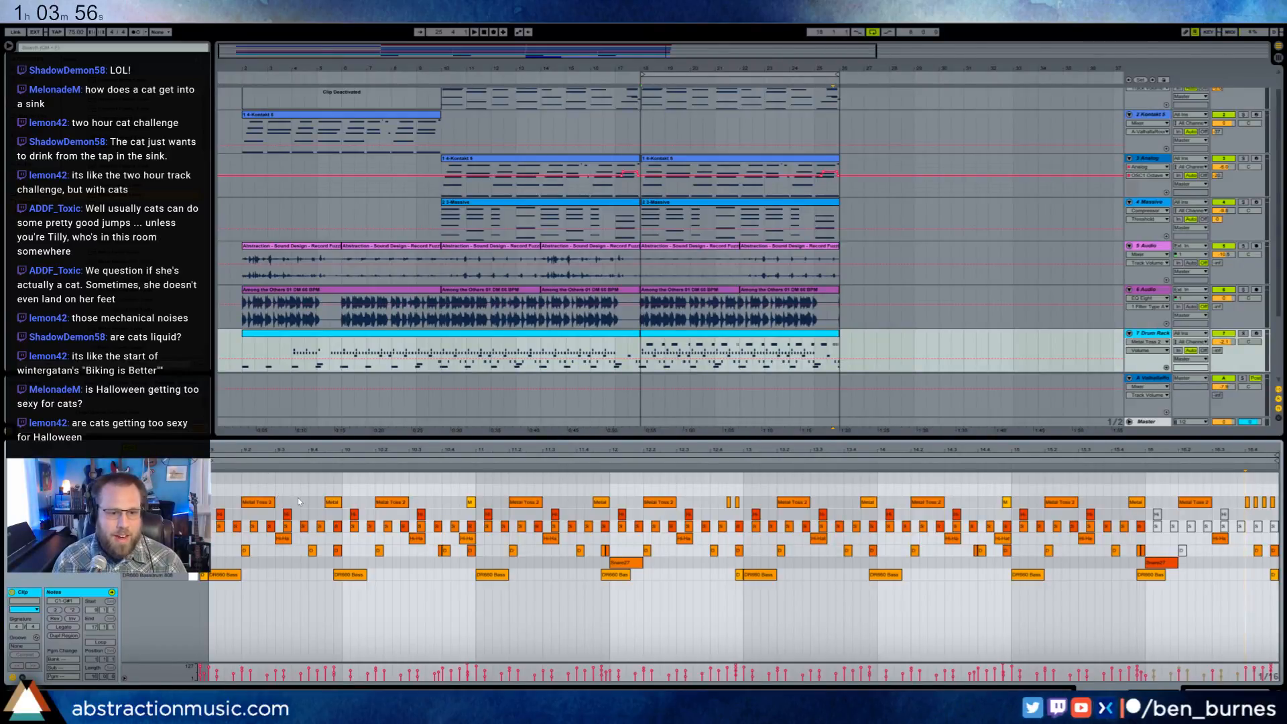
{"action": "left_click_drag", "start_coordinate": [294, 491], "coordinate": [319, 492]}
{"action": "key", "text": "space"}
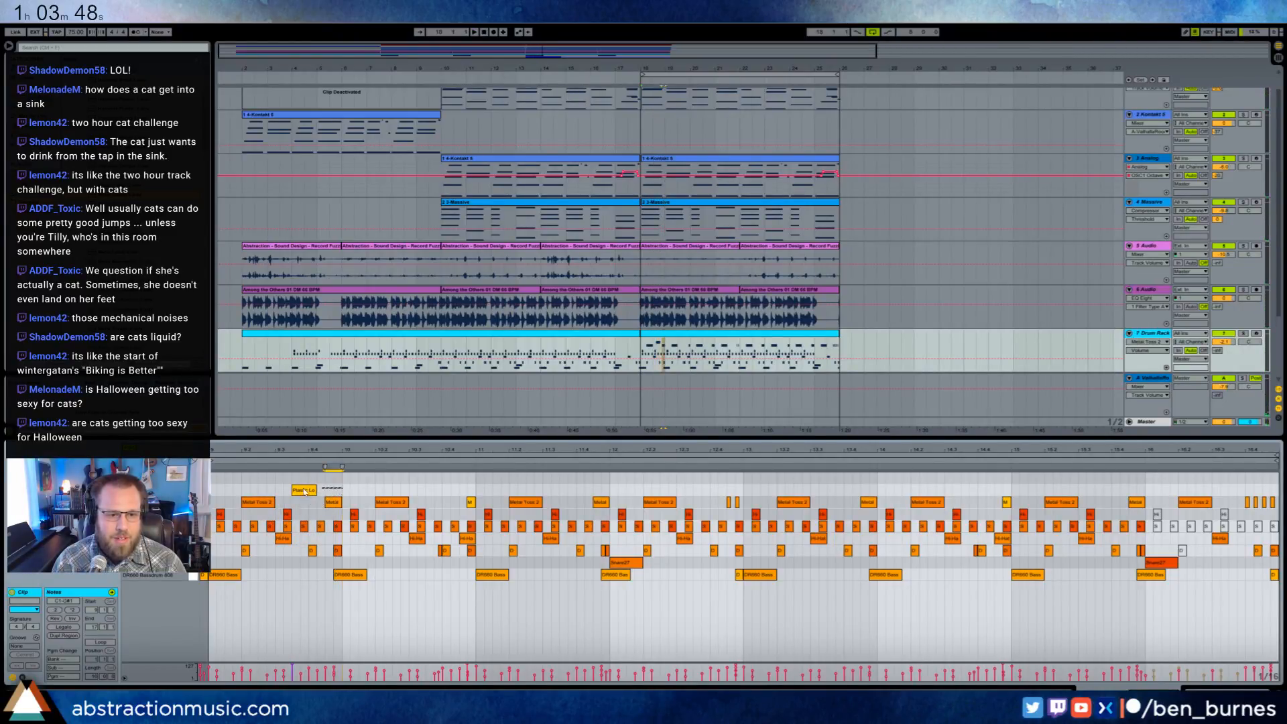
- Duplicate the bar 9 Plastic Loader 5 hit into every bar through bar 16 and play the result
{"action": "left_click_drag", "start_coordinate": [343, 490], "coordinate": [221, 493]}
{"action": "key", "text": "ctrl+d"}
{"action": "key", "text": "ctrl+d"}
{"action": "key", "text": "ctrl+d"}
{"action": "key", "text": "ctrl+d"}
{"action": "key", "text": "ctrl+d"}
{"action": "key", "text": "ctrl+d"}
{"action": "key", "text": "ctrl+d"}
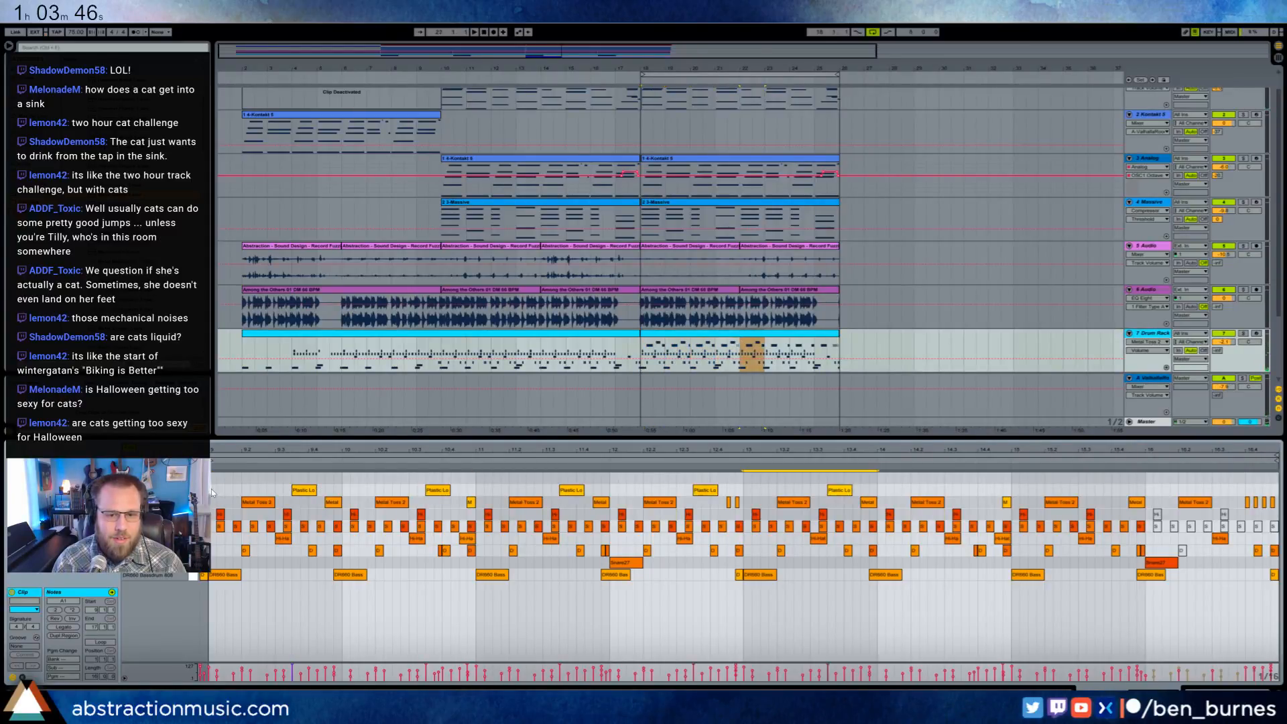
{"action": "key", "text": "space"}
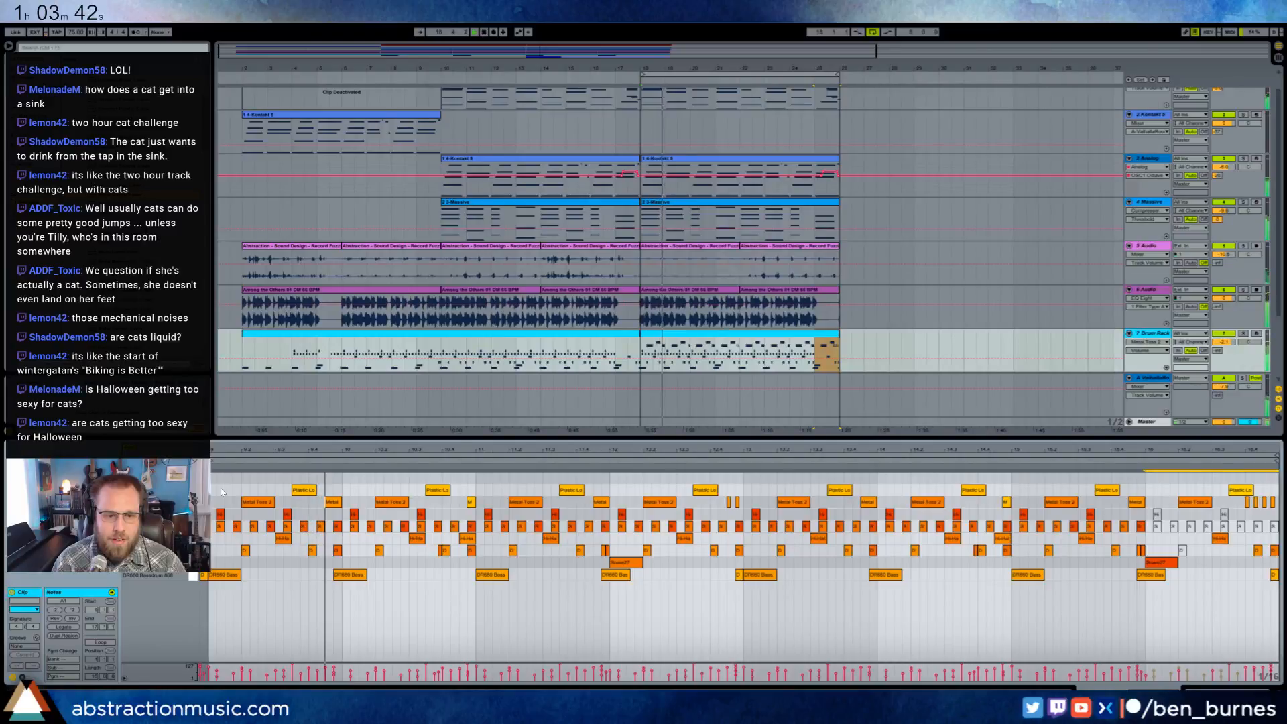
- Shift the Plastic Loader 5 hit in bar 11 one sixteenth later and the one in bar 15 one sixteenth earlier
{"action": "left_click", "coordinate": [417, 579]}
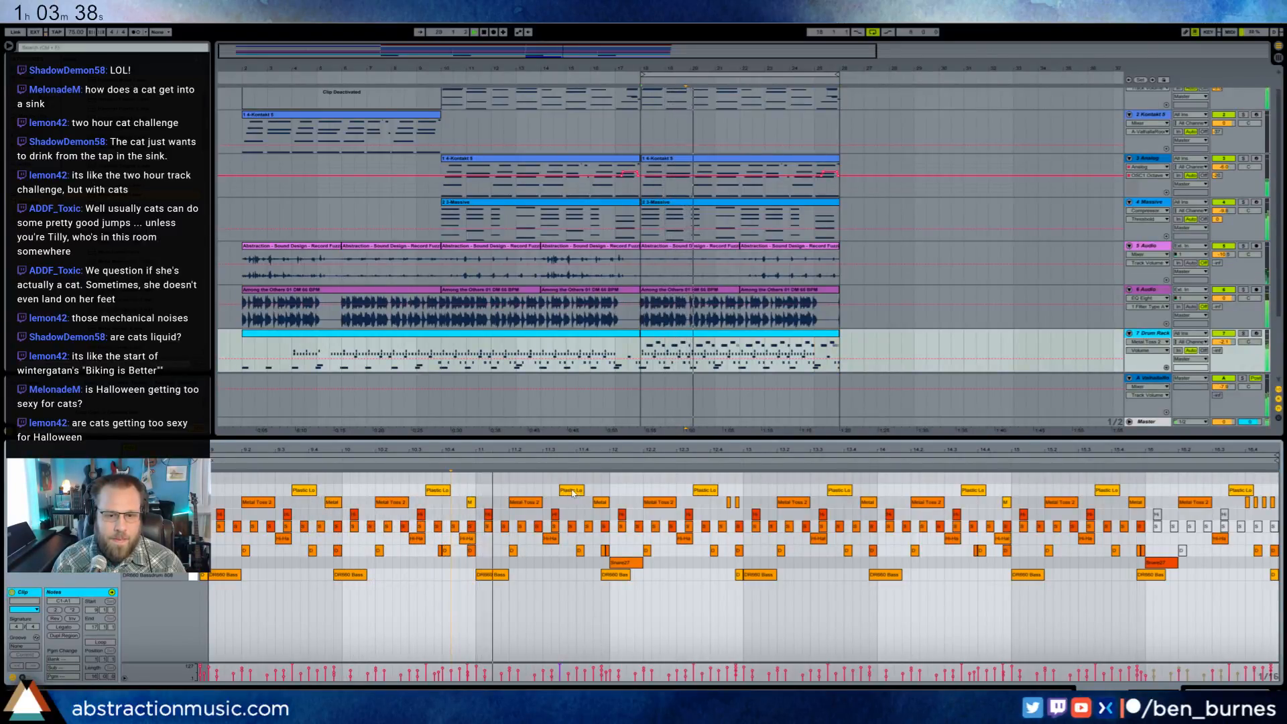
{"action": "left_click_drag", "start_coordinate": [571, 497], "coordinate": [588, 493]}
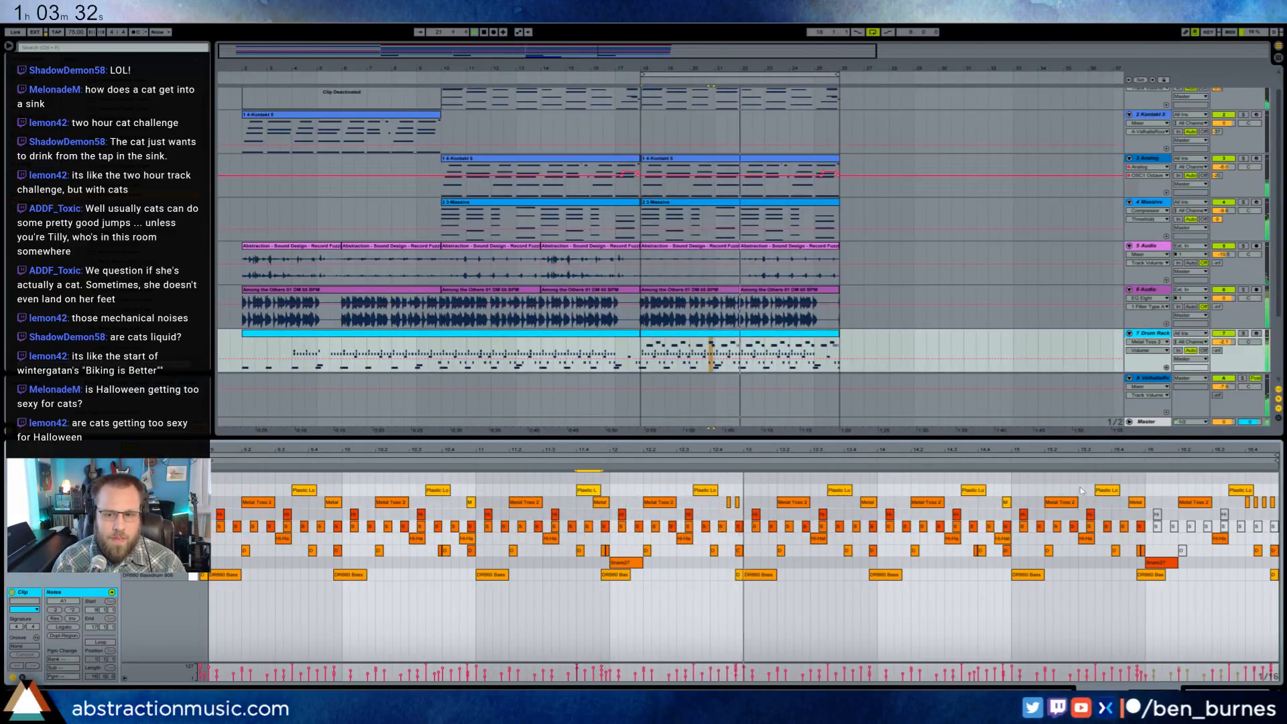
{"action": "left_click_drag", "start_coordinate": [1114, 492], "coordinate": [1131, 494]}
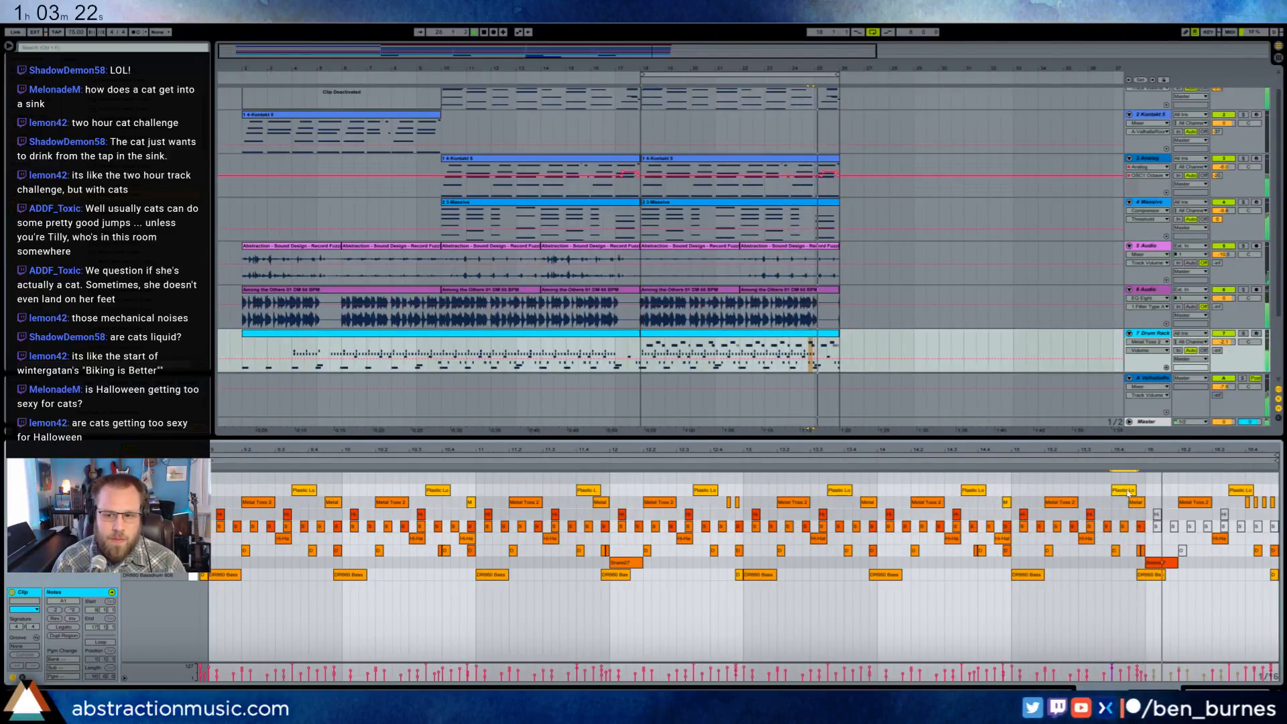
{"action": "left_click_drag", "start_coordinate": [1124, 491], "coordinate": [1092, 494]}
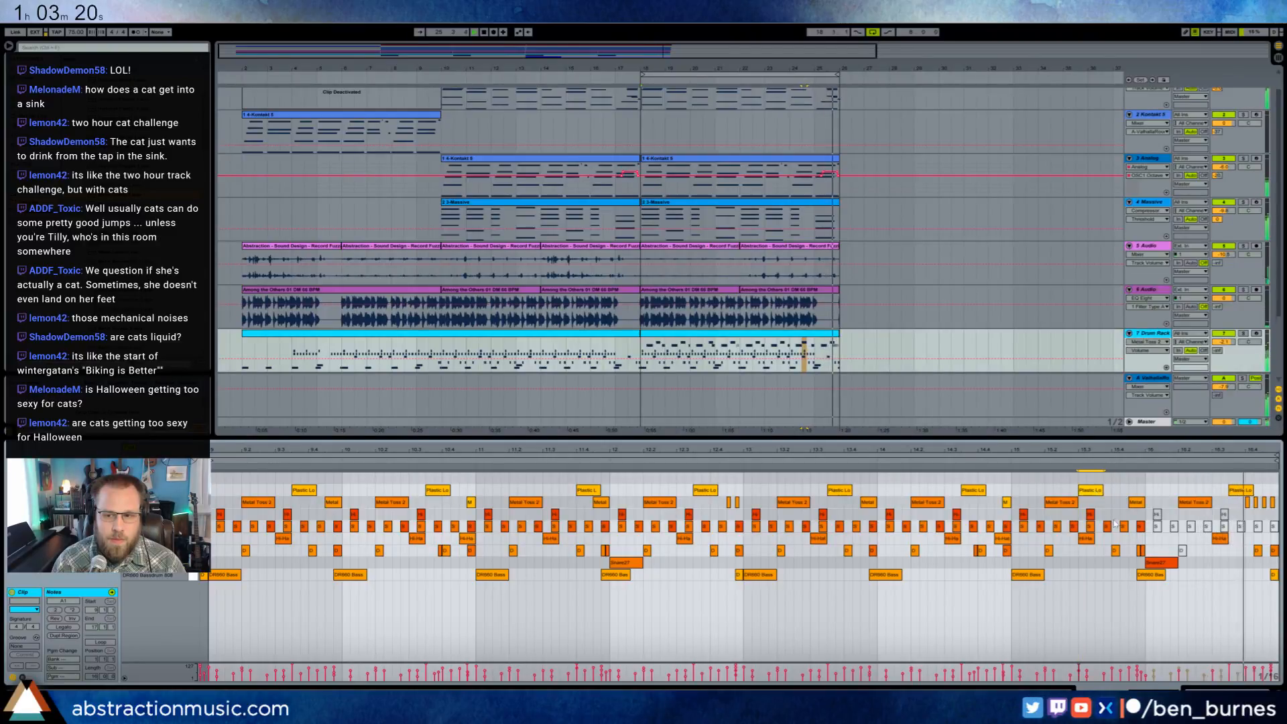
- Remove the first short Metal Toss 2 hit of the bar 16 fill and shift that bar's Plastic Loader 5 hit one sixteenth later
{"action": "left_click_drag", "start_coordinate": [1237, 506], "coordinate": [1276, 500]}
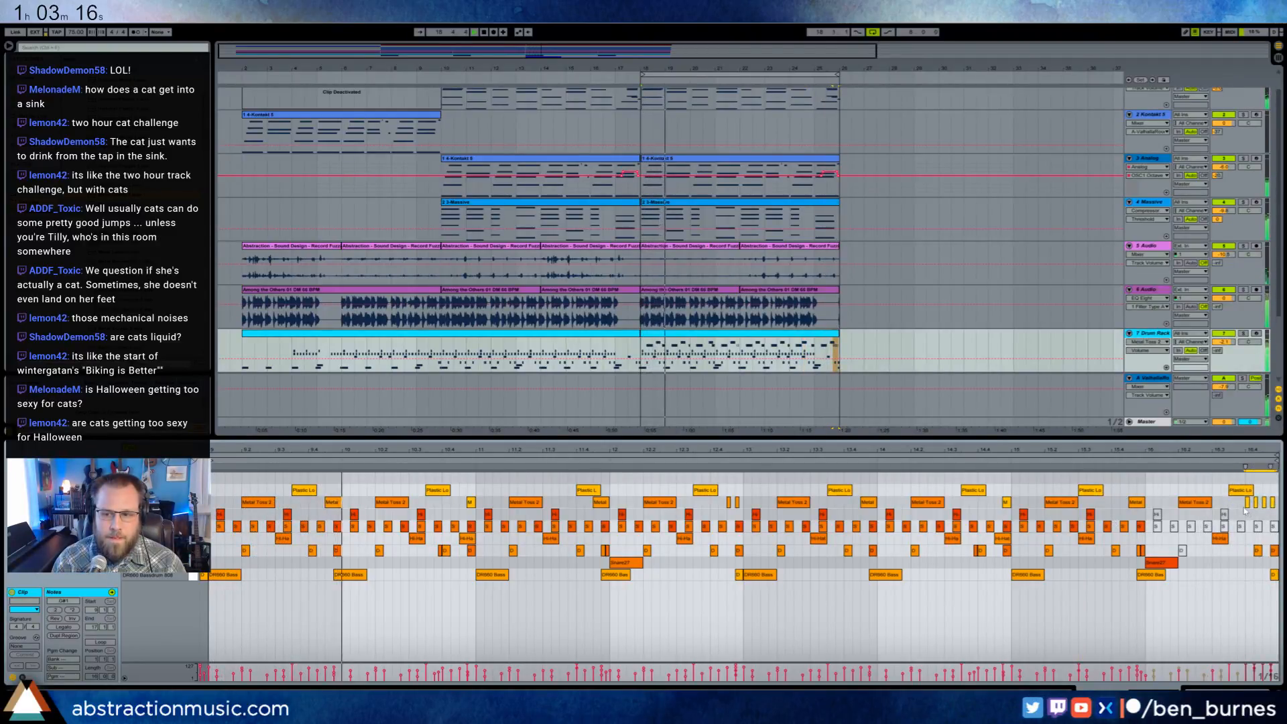
{"action": "double_click", "coordinate": [1248, 504]}
{"action": "left_click_drag", "start_coordinate": [1239, 490], "coordinate": [1247, 489]}
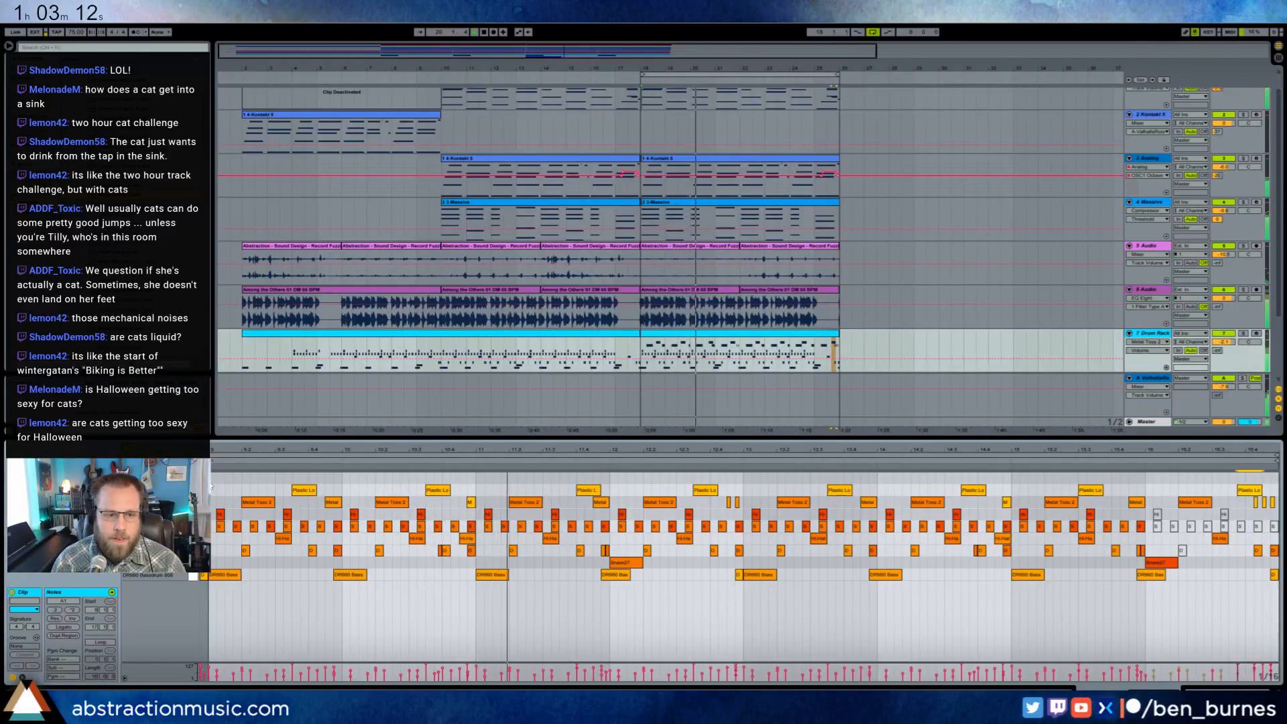
{"action": "key", "text": "space"}
{"action": "left_click", "coordinate": [1242, 480]}
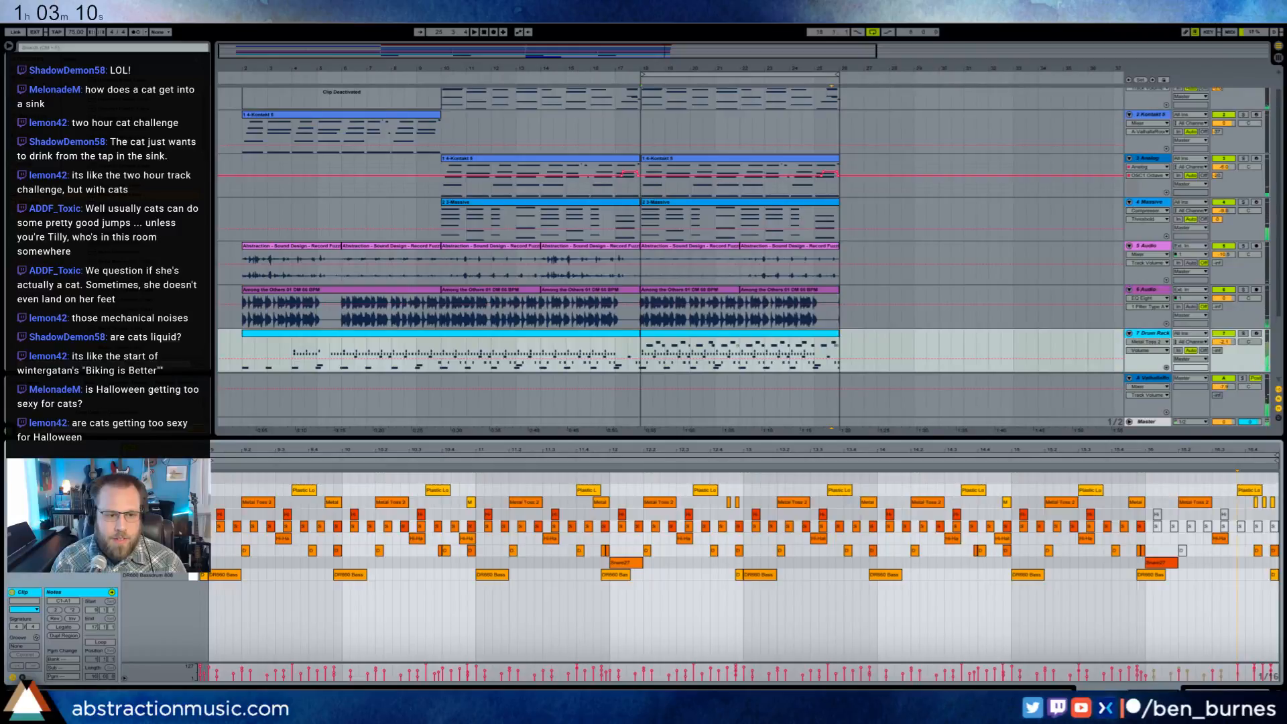
- Add three short Metal Clamp 3 hits in bar 9, on beat 1, midway between beats 2 and 3, and on beat 4
{"action": "double_click", "coordinate": [213, 477]}
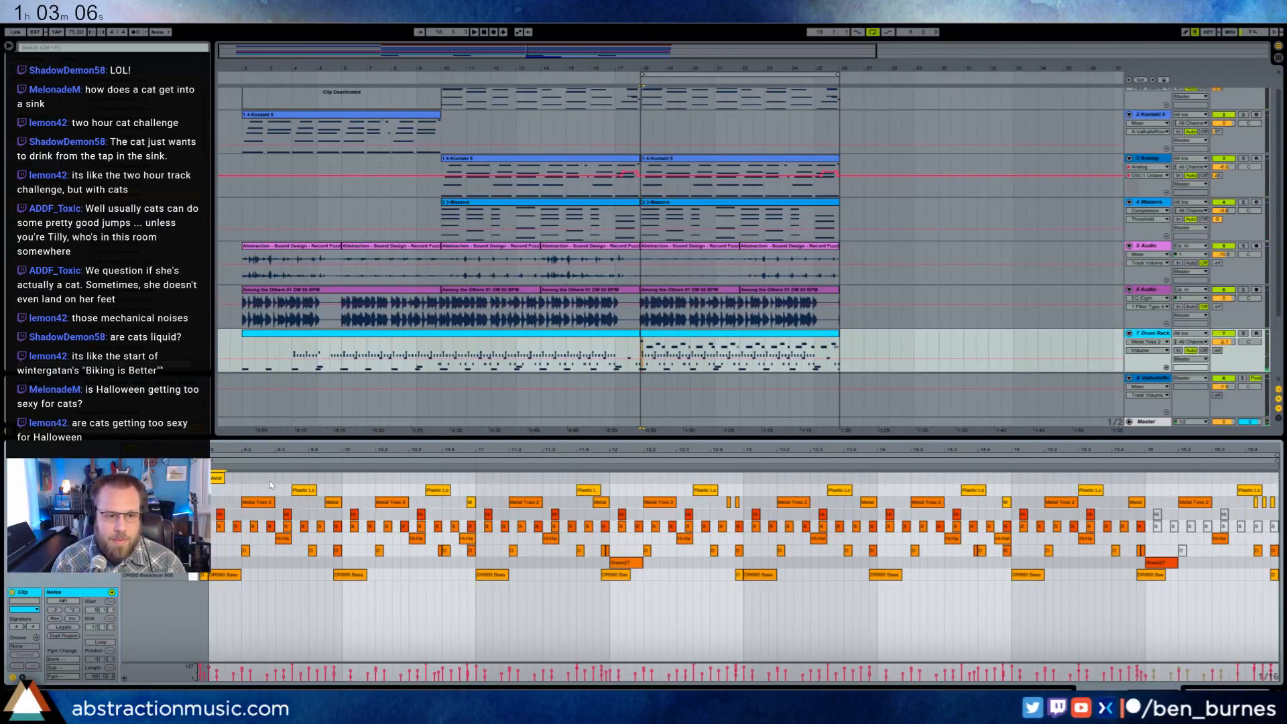
{"action": "left_click", "coordinate": [219, 477]}
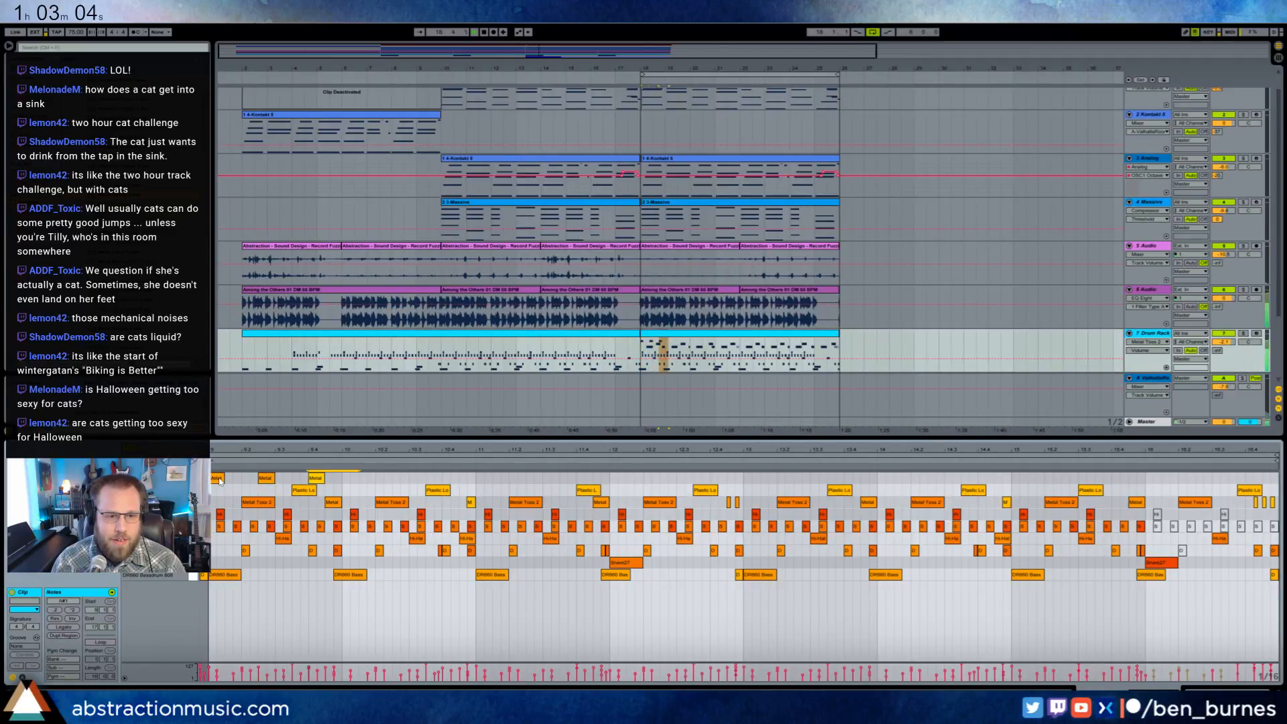
{"action": "key", "text": "space"}
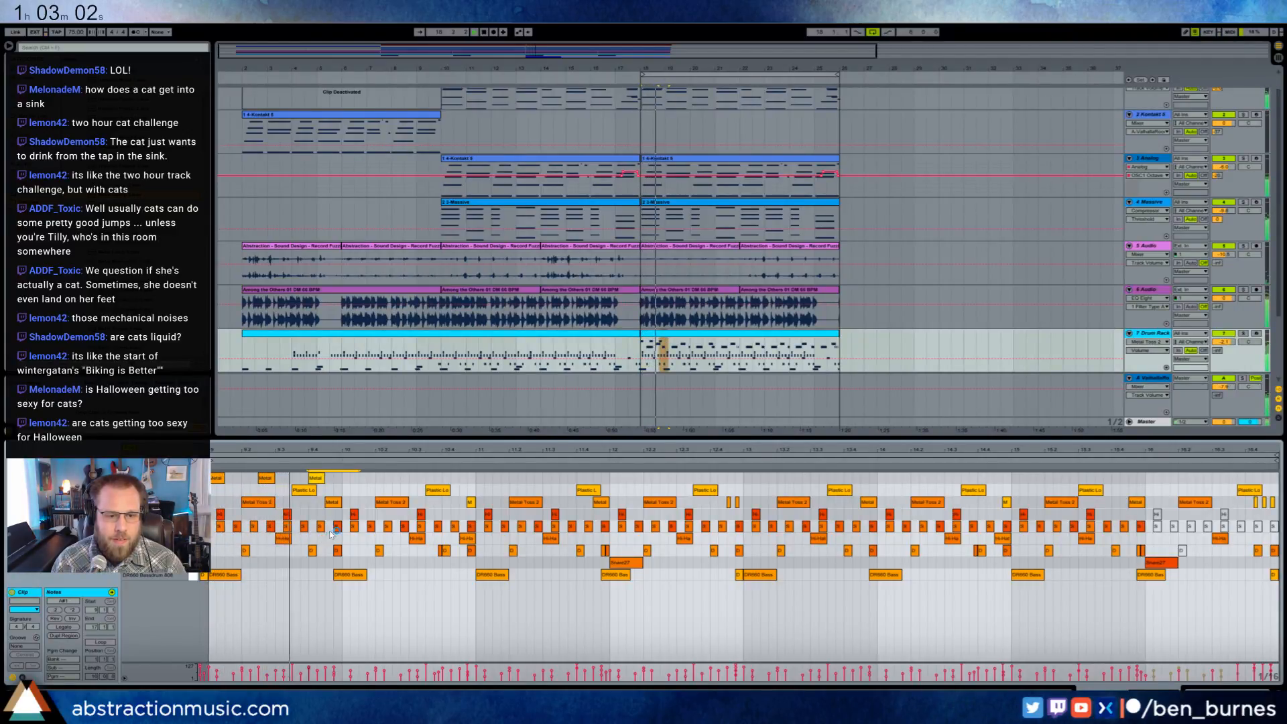
- Duplicate the two-bar Metal Clamp 3 pattern from bars 9 and 10 three times through bar 16
{"action": "left_click_drag", "start_coordinate": [475, 478], "coordinate": [224, 477]}
{"action": "key", "text": "ctrl+d"}
{"action": "key", "text": "ctrl+d"}
{"action": "key", "text": "ctrl+d"}
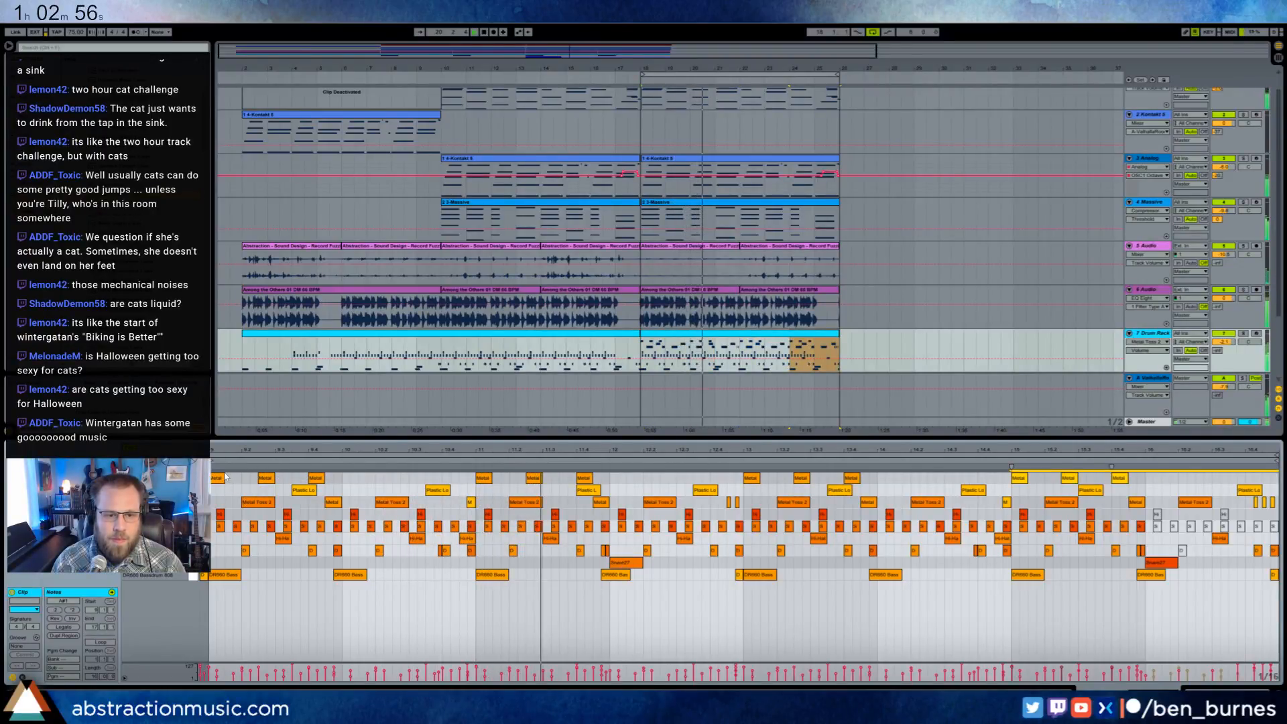
- Adjust the velocity of the middle Metal Clamp 3 hit in bars 9, 11, 13 and 15
{"action": "left_click", "coordinate": [265, 477]}
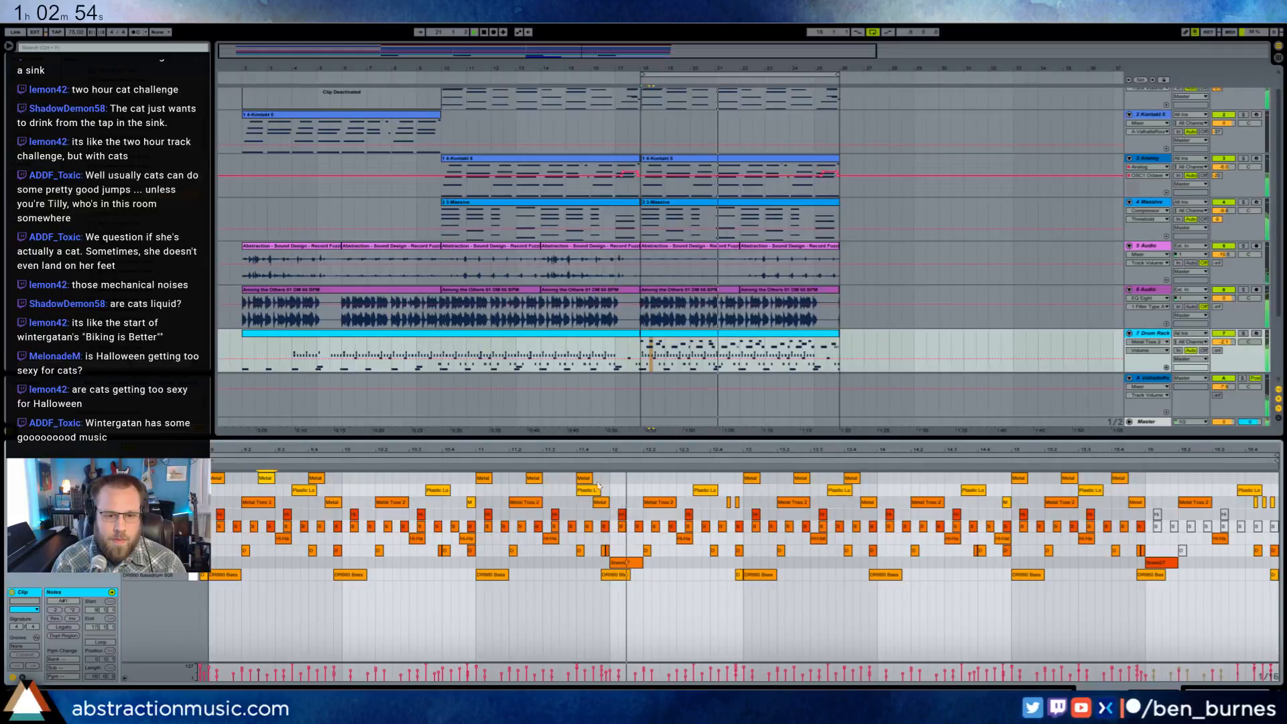
{"action": "left_click", "coordinate": [535, 478]}
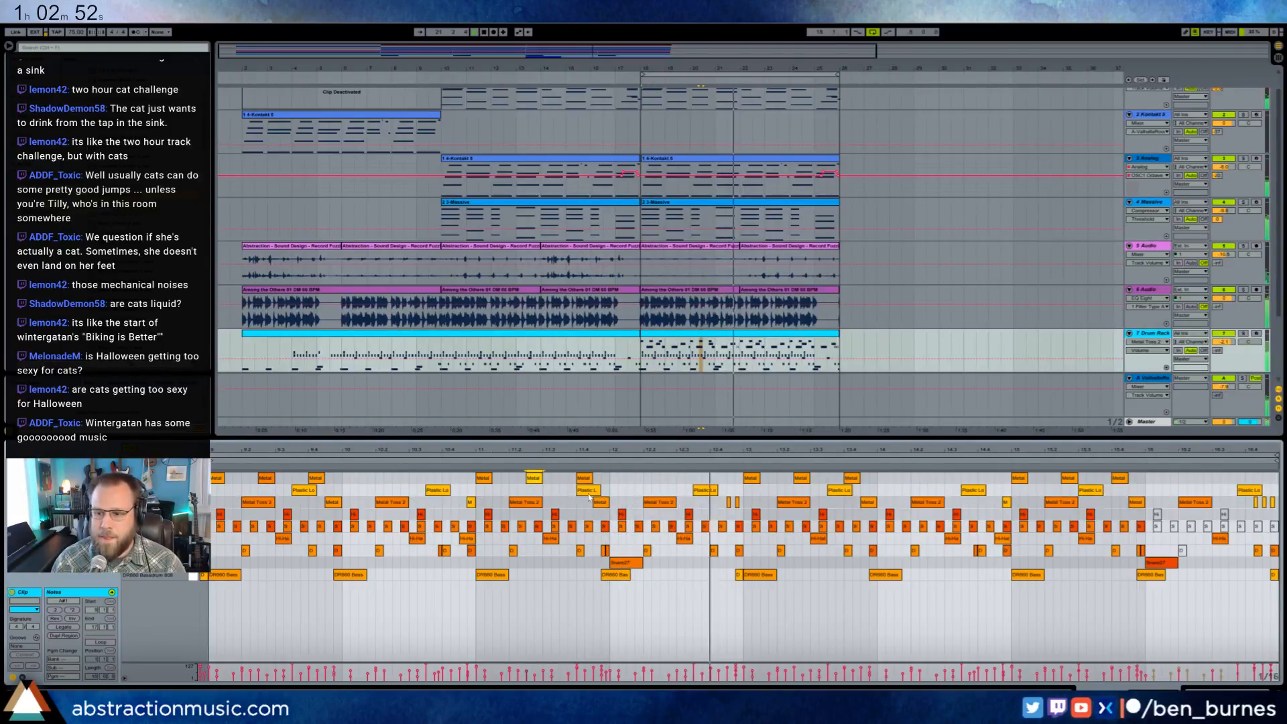
{"action": "left_click", "coordinate": [800, 478]}
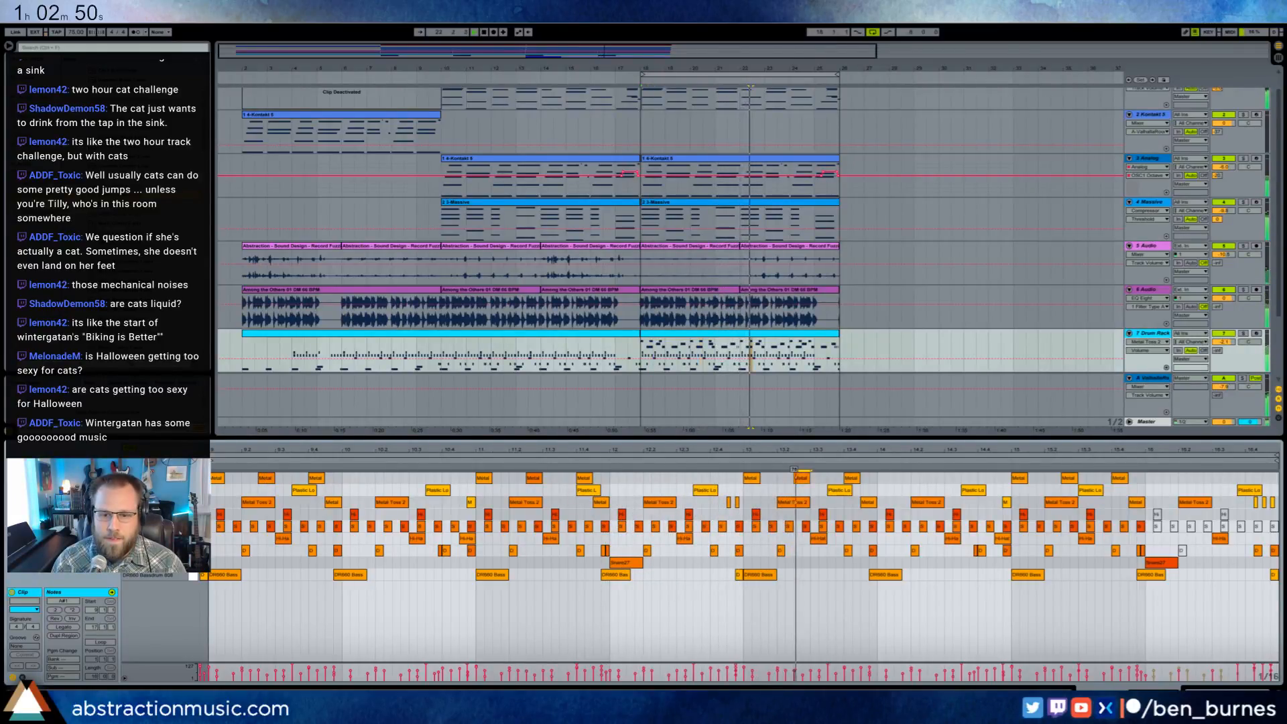
{"action": "left_click_drag", "start_coordinate": [1067, 478], "coordinate": [1067, 493]}
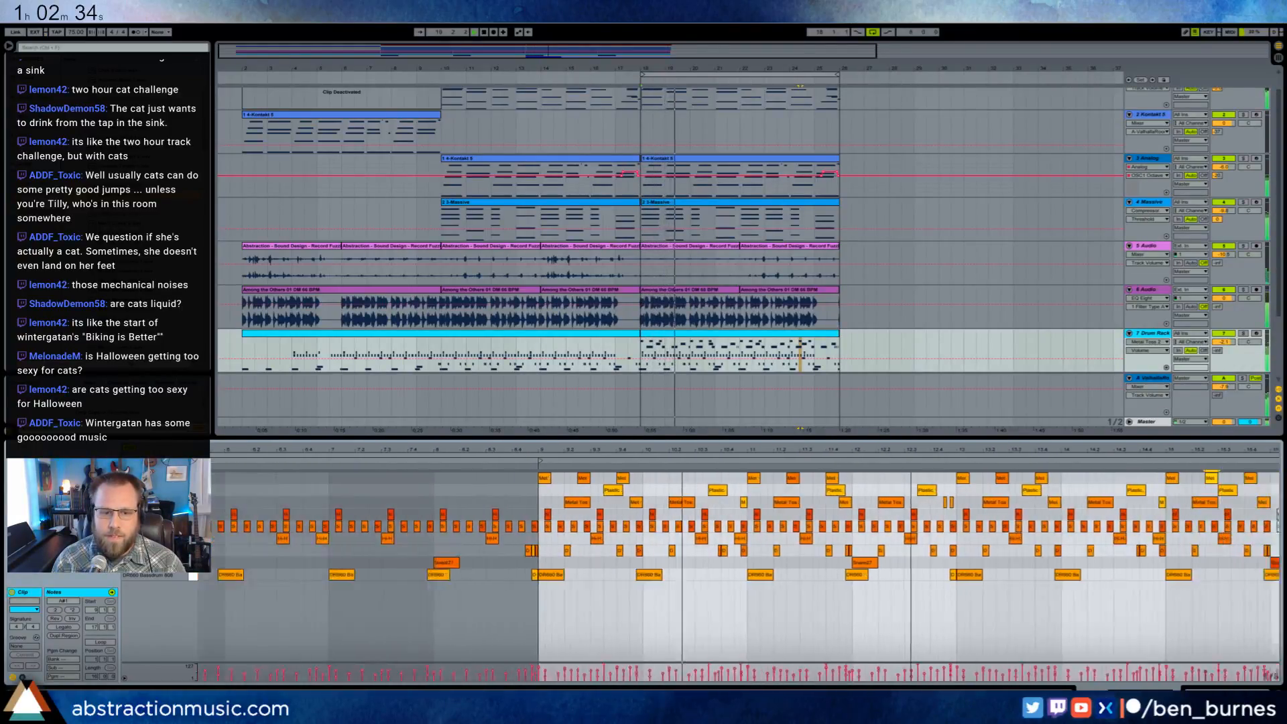
- Consolidate the Drum Rack clip starting at arrangement bar 18 and select all of its notes
{"action": "left_click", "coordinate": [704, 339]}
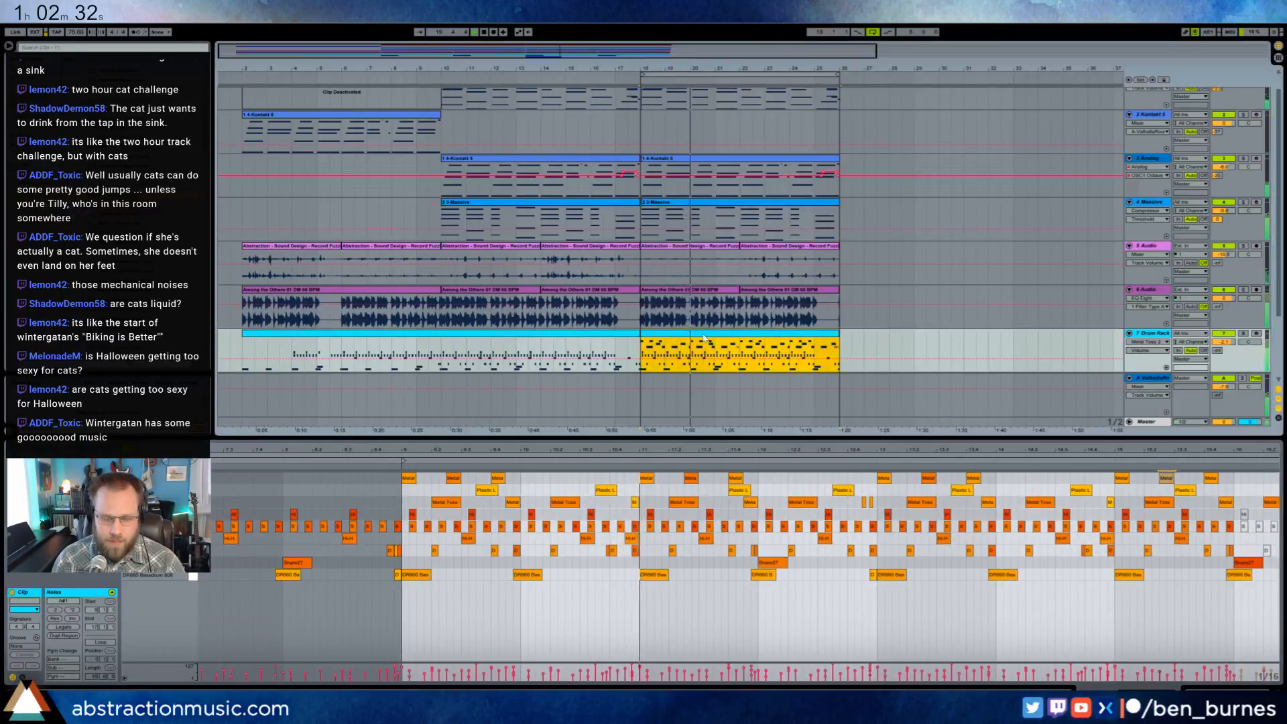
{"action": "left_click", "coordinate": [546, 585]}
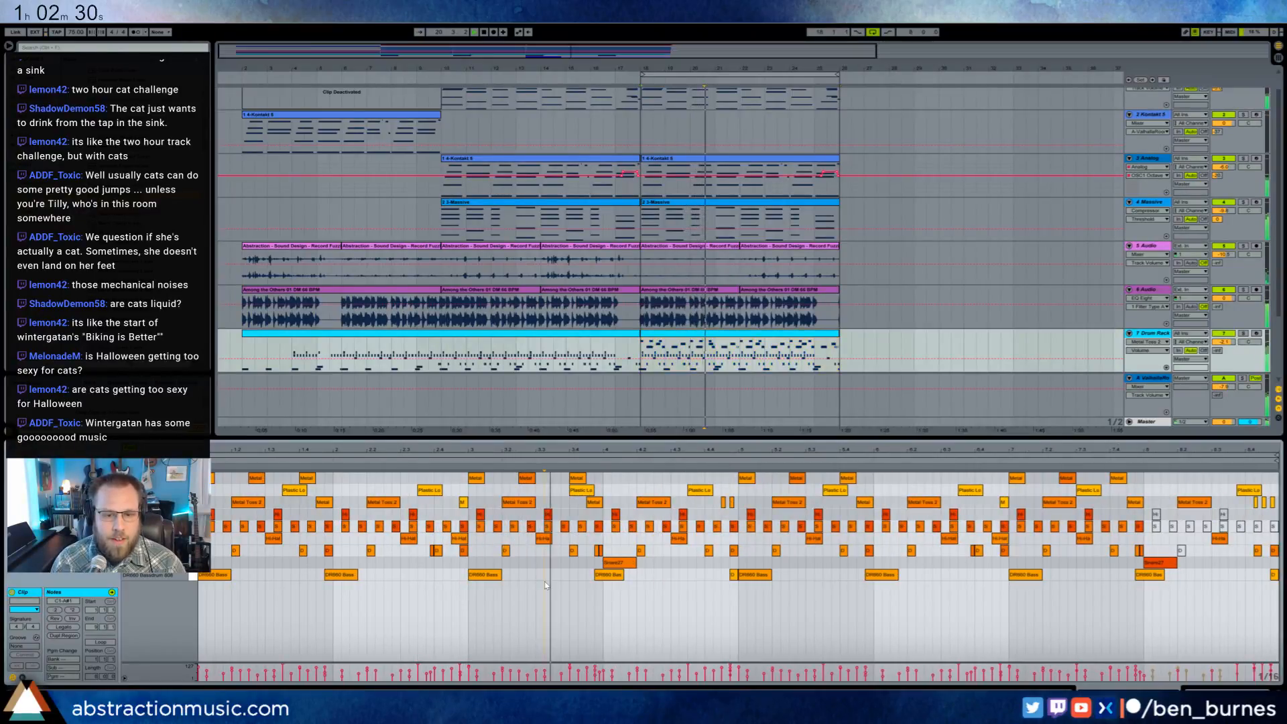
{"action": "key", "text": "ctrl+a"}
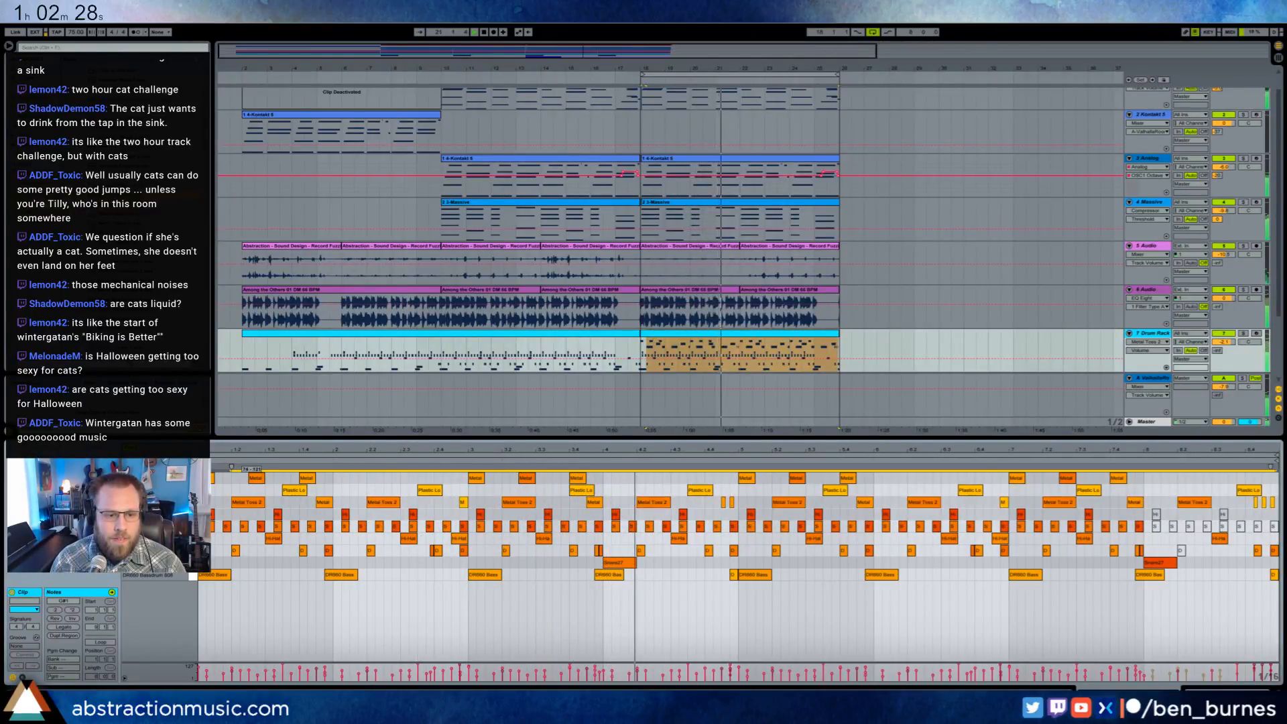
- Insert a Frequency Shifter ahead of the Overdrive in the Metal Toss 2 chain and tune its LFO amount and rate during playback
{"action": "key", "text": "shift+Tab"}
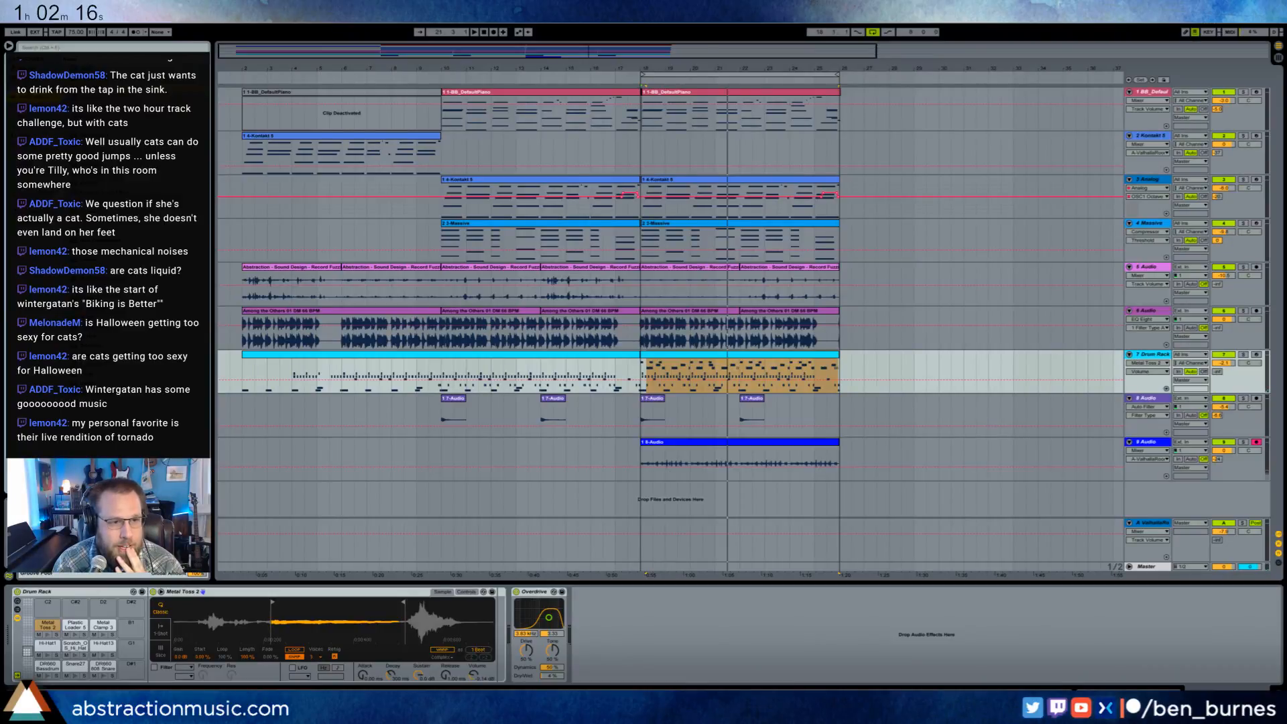
{"action": "left_click_drag", "start_coordinate": [420, 451], "coordinate": [519, 612]}
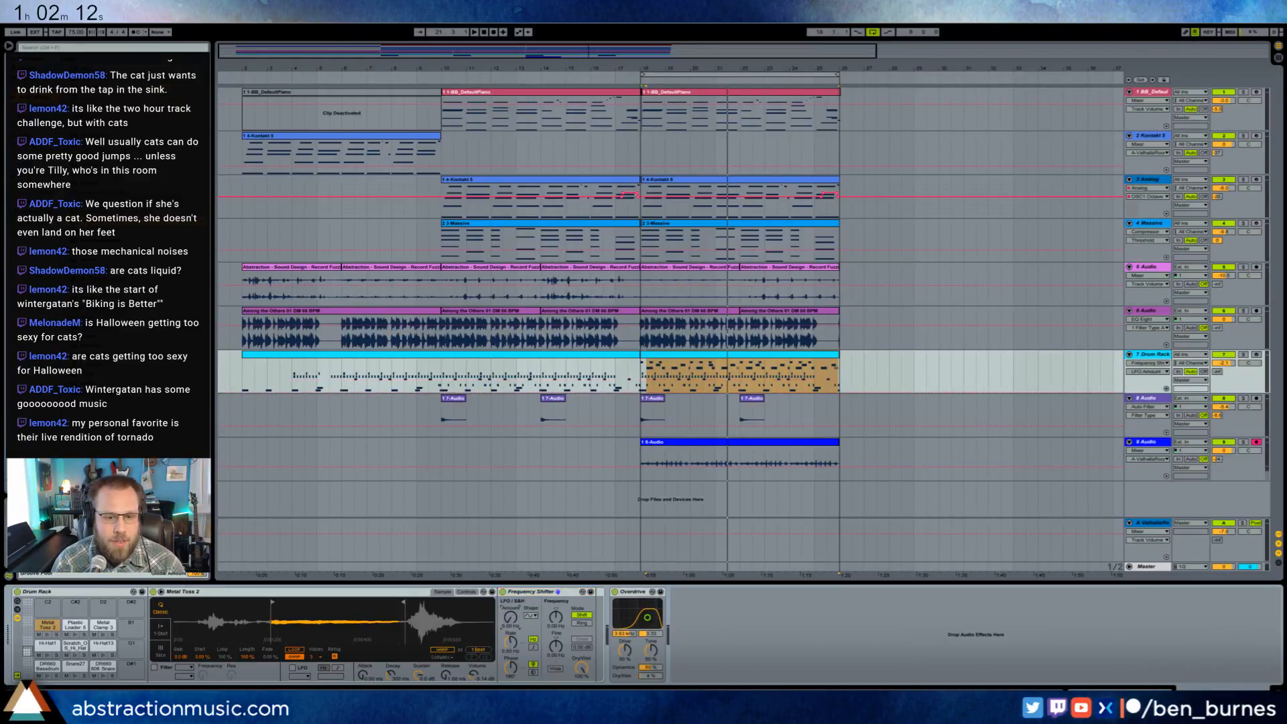
{"action": "mouse_move", "coordinate": [510, 617]}
{"action": "left_mouse_down"}
{"action": "mouse_move", "coordinate": [510, 577]}
{"action": "mouse_move", "coordinate": [511, 596]}
{"action": "left_mouse_up"}
{"action": "key", "text": "space"}
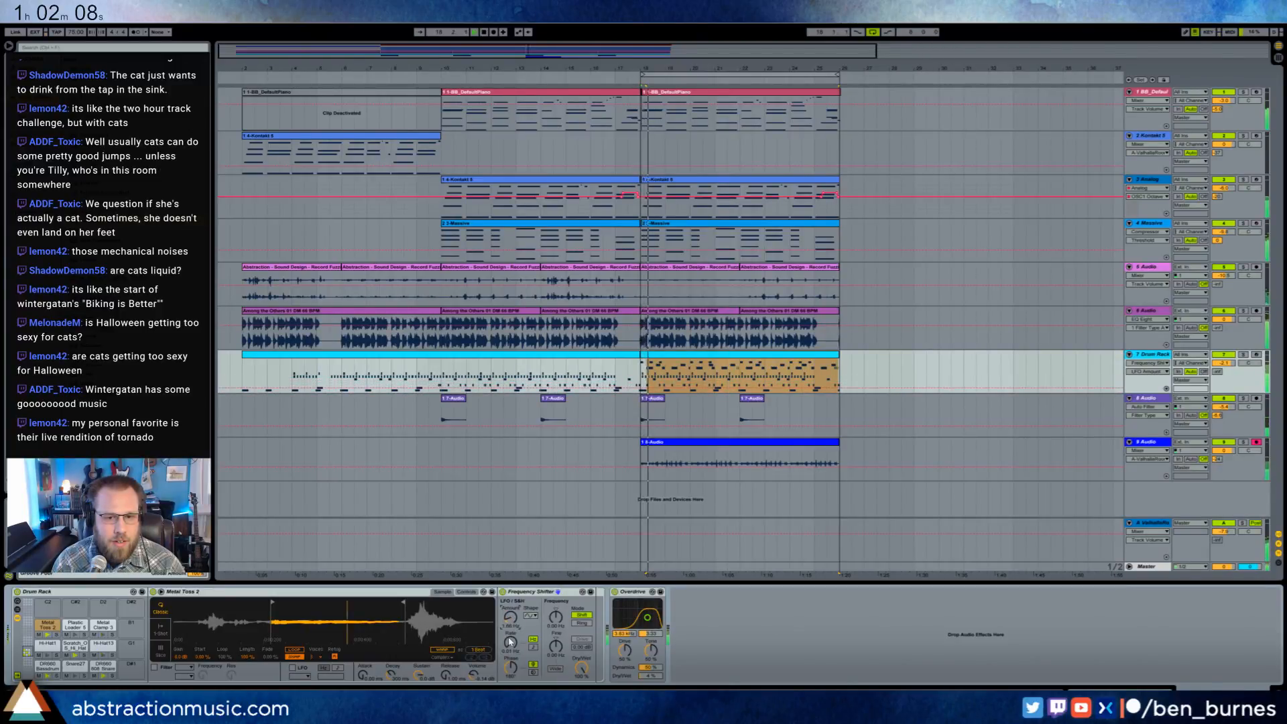
{"action": "left_click_drag", "start_coordinate": [511, 642], "coordinate": [510, 639]}
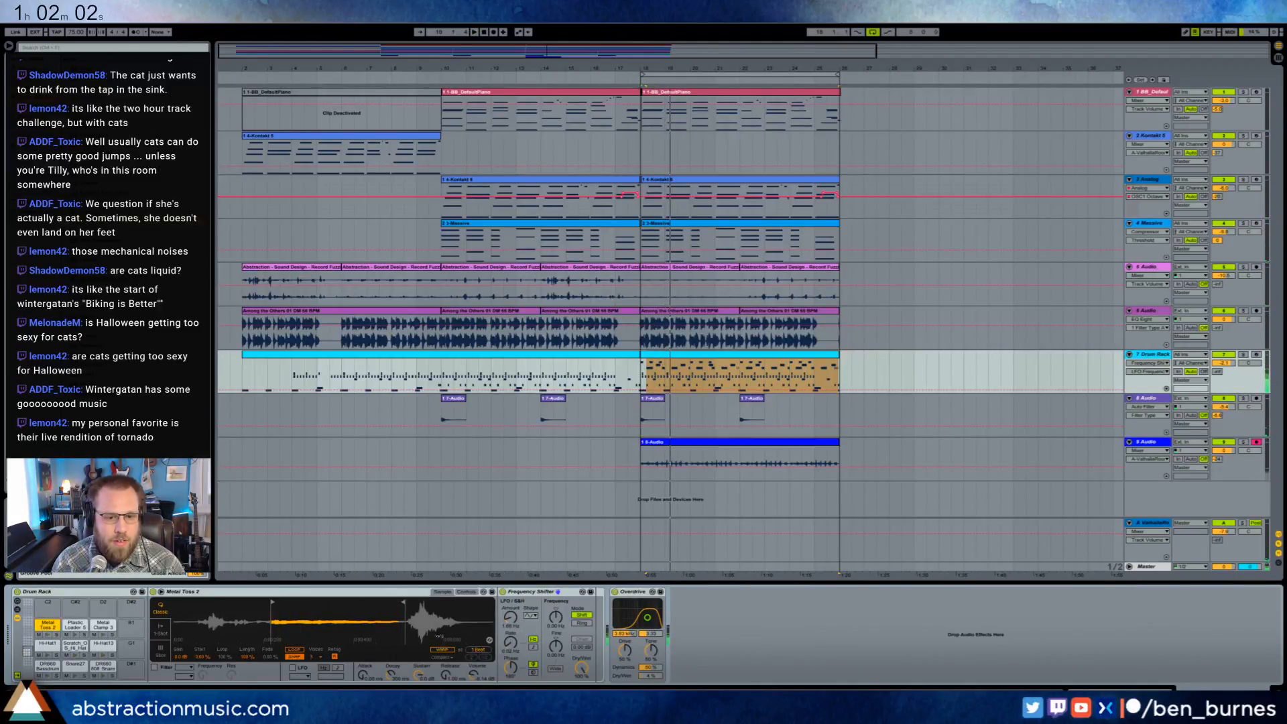
{"action": "left_click_drag", "start_coordinate": [511, 617], "coordinate": [510, 600]}
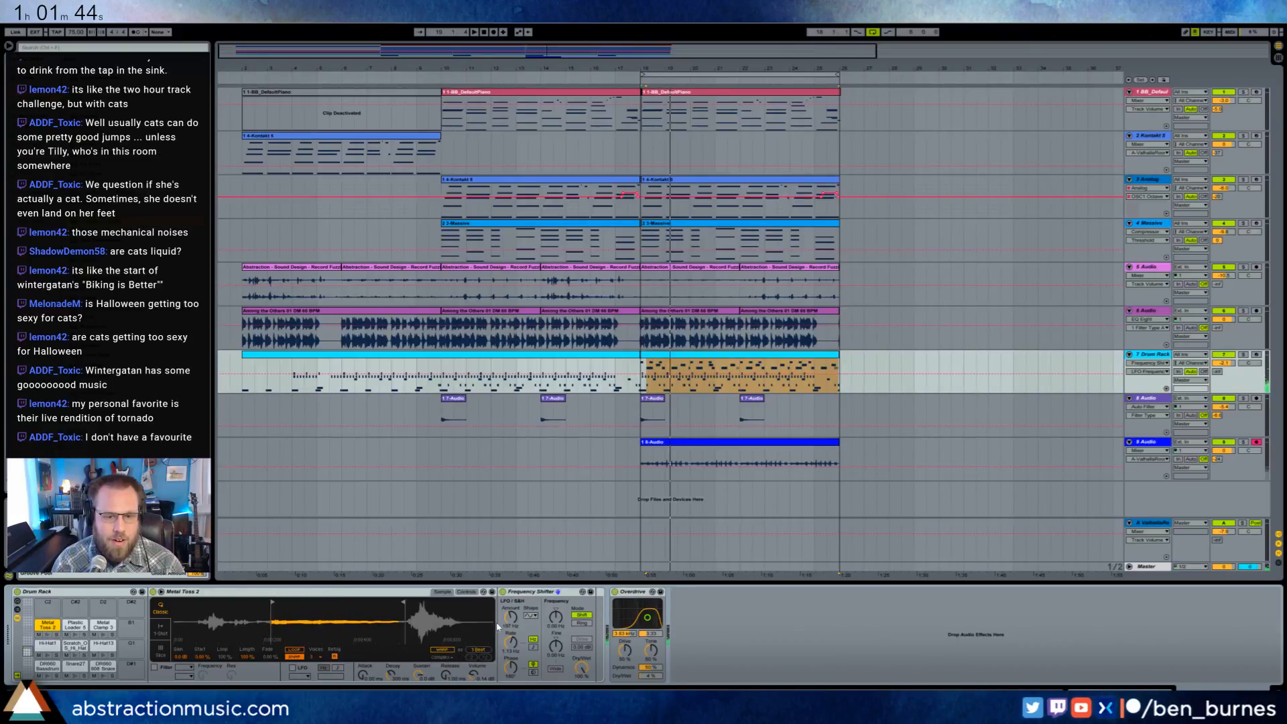
{"action": "left_click_drag", "start_coordinate": [511, 617], "coordinate": [510, 654]}
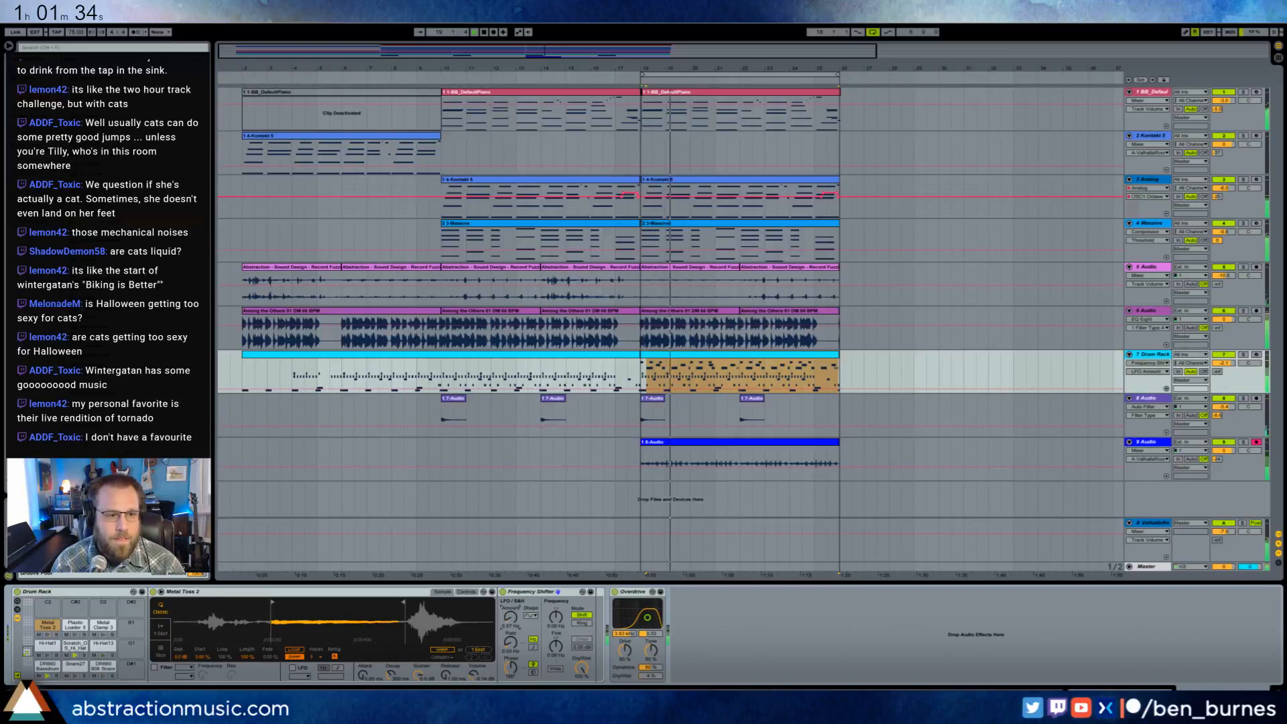
- Insert a Reverb ahead of the Frequency Shifter on Metal Toss 2, adjust its decay time and dry/wet mix, and audition the drum clip
{"action": "left_click_drag", "start_coordinate": [127, 337], "coordinate": [544, 650]}
{"action": "left_click_drag", "start_coordinate": [628, 670], "coordinate": [628, 660]}
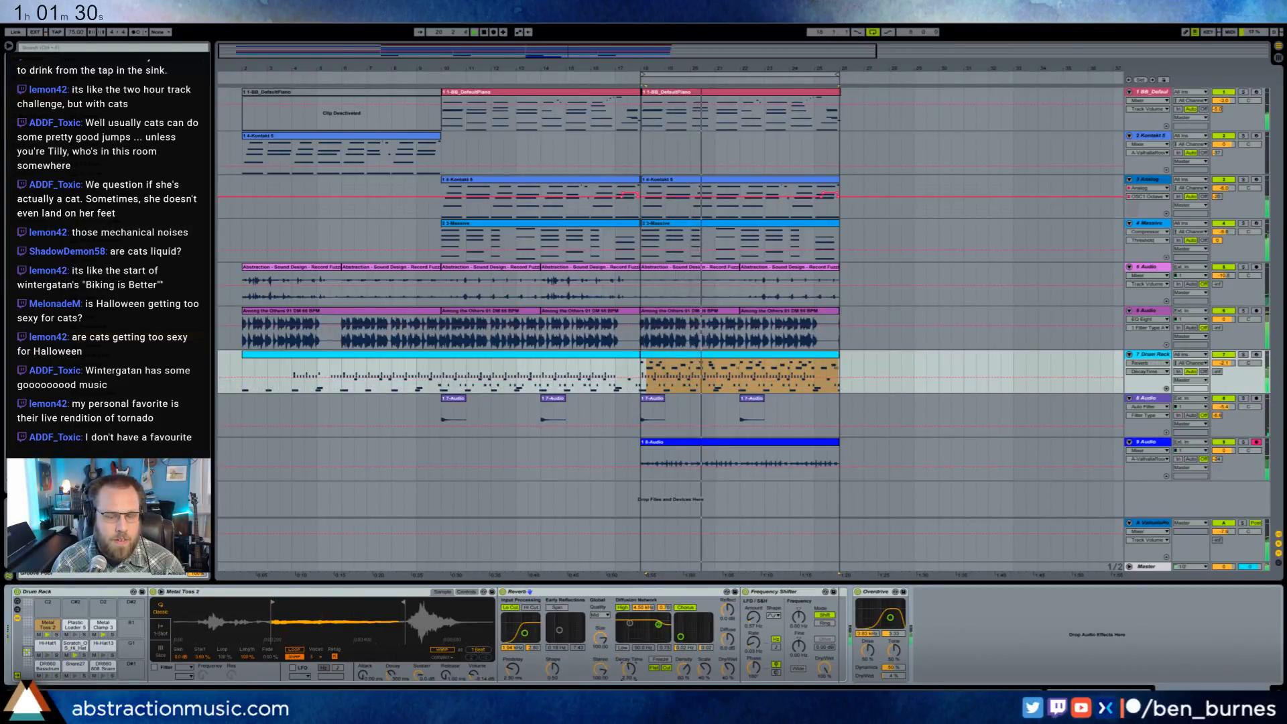
{"action": "left_click_drag", "start_coordinate": [728, 669], "coordinate": [728, 684]}
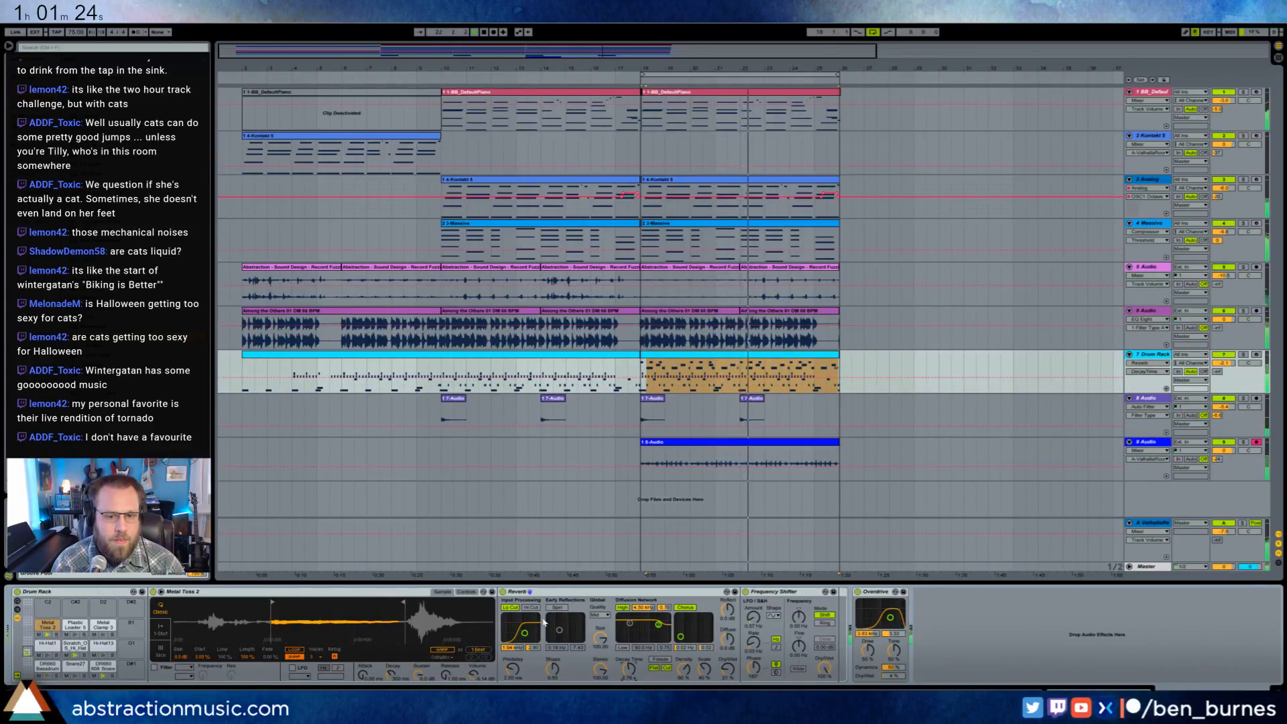
{"action": "left_click", "coordinate": [729, 670]}
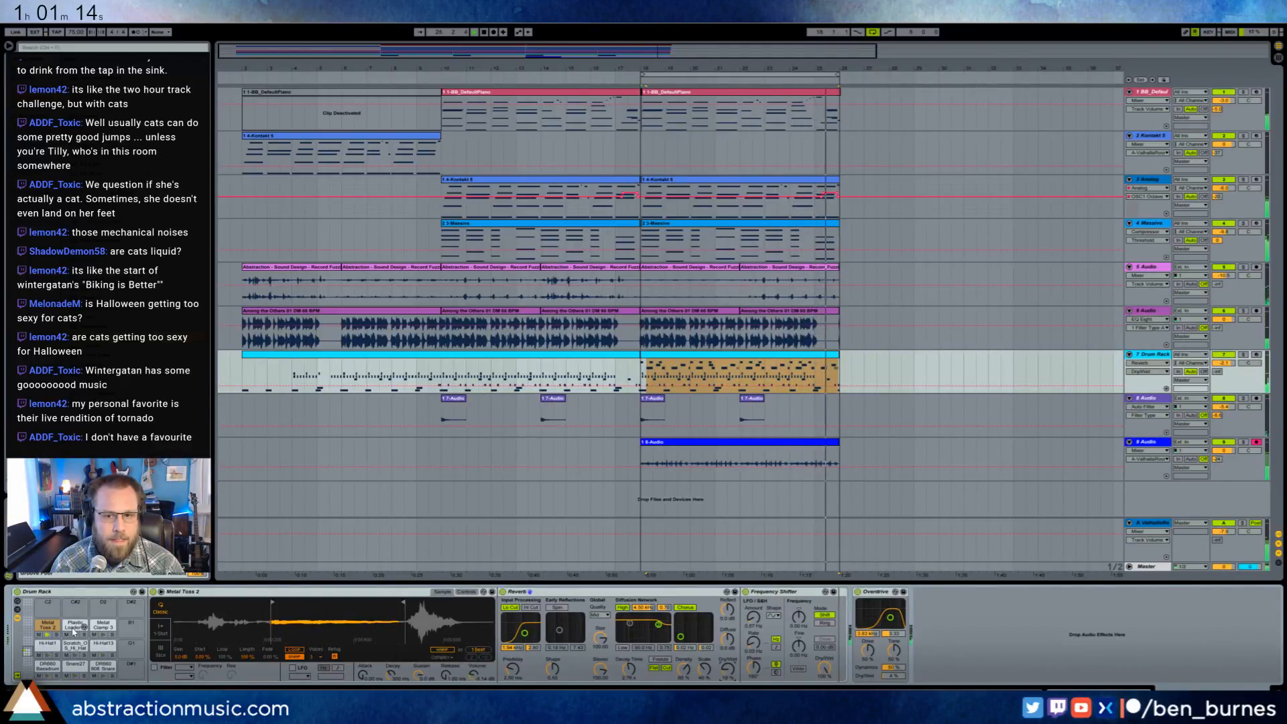
{"action": "double_click", "coordinate": [829, 358]}
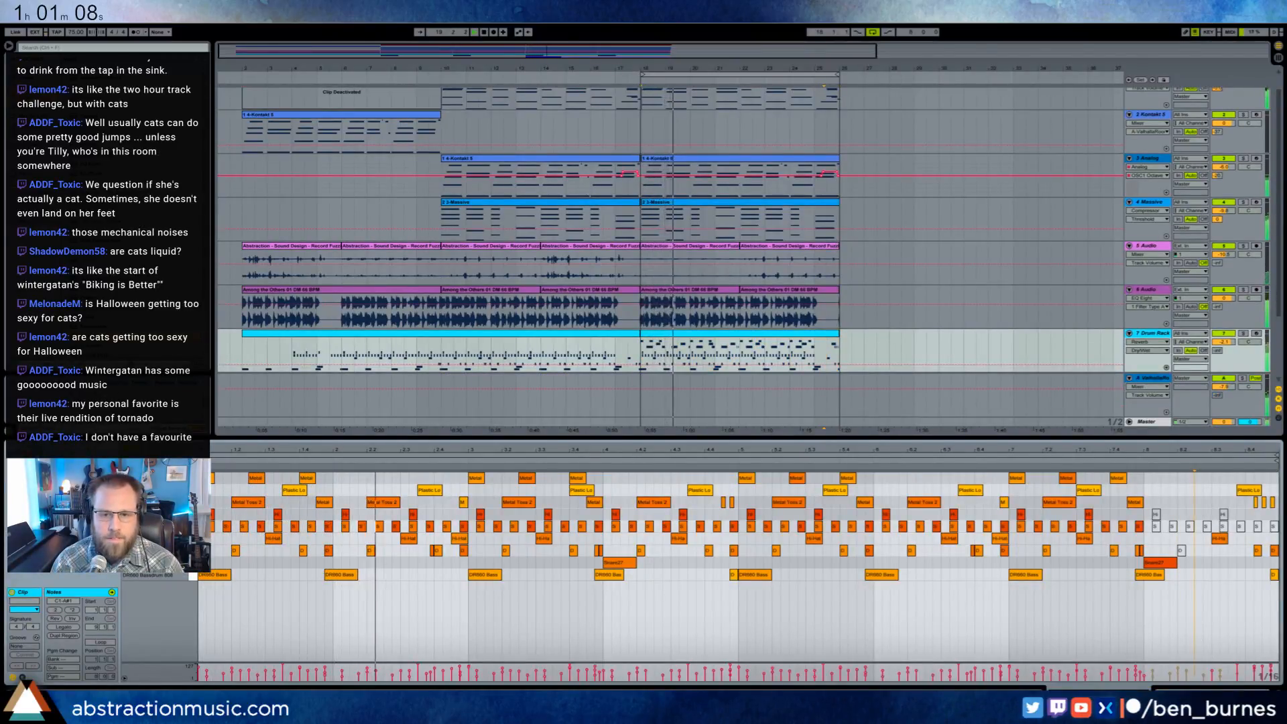
{"action": "key", "text": "shift+Tab"}
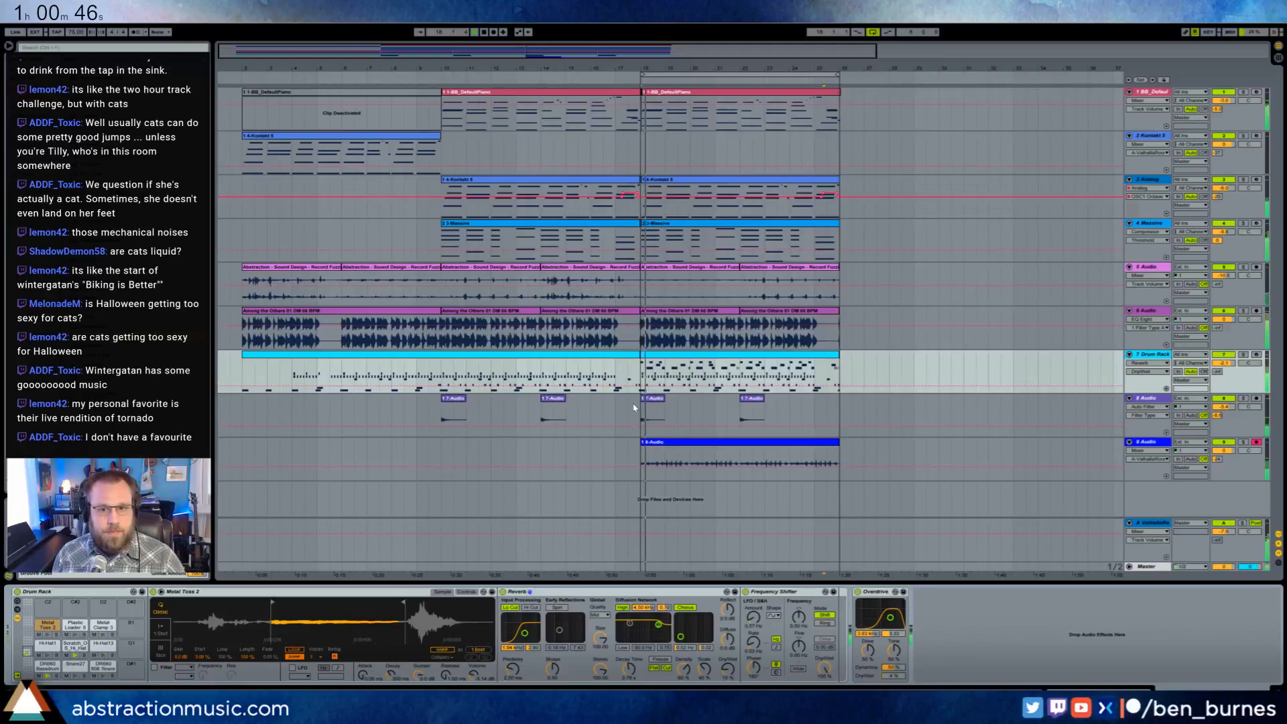
- Move the last two single notes ending the bar 18 piano clip one sixteenth earlier and extend the final note to the clip's end
{"action": "left_click", "coordinate": [823, 95]}
{"action": "double_click", "coordinate": [823, 96]}
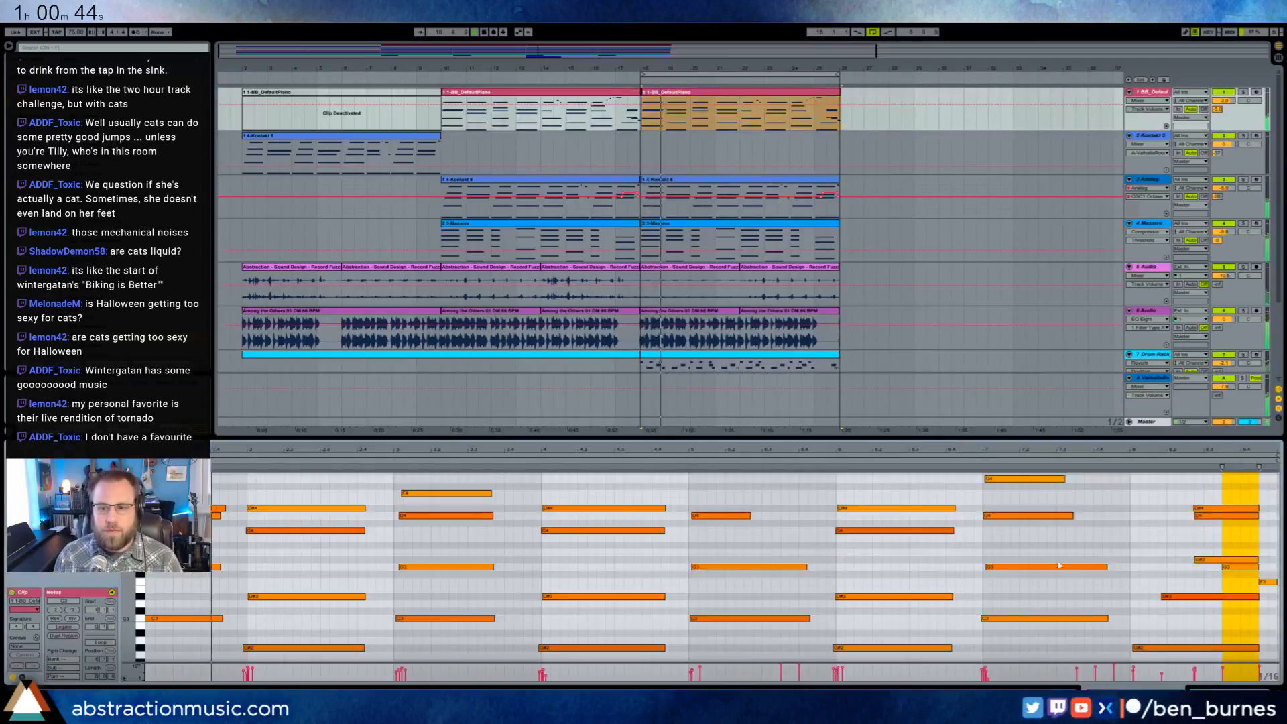
{"action": "left_click", "coordinate": [1217, 570]}
{"action": "left_click_drag", "start_coordinate": [1217, 570], "coordinate": [1274, 588]}
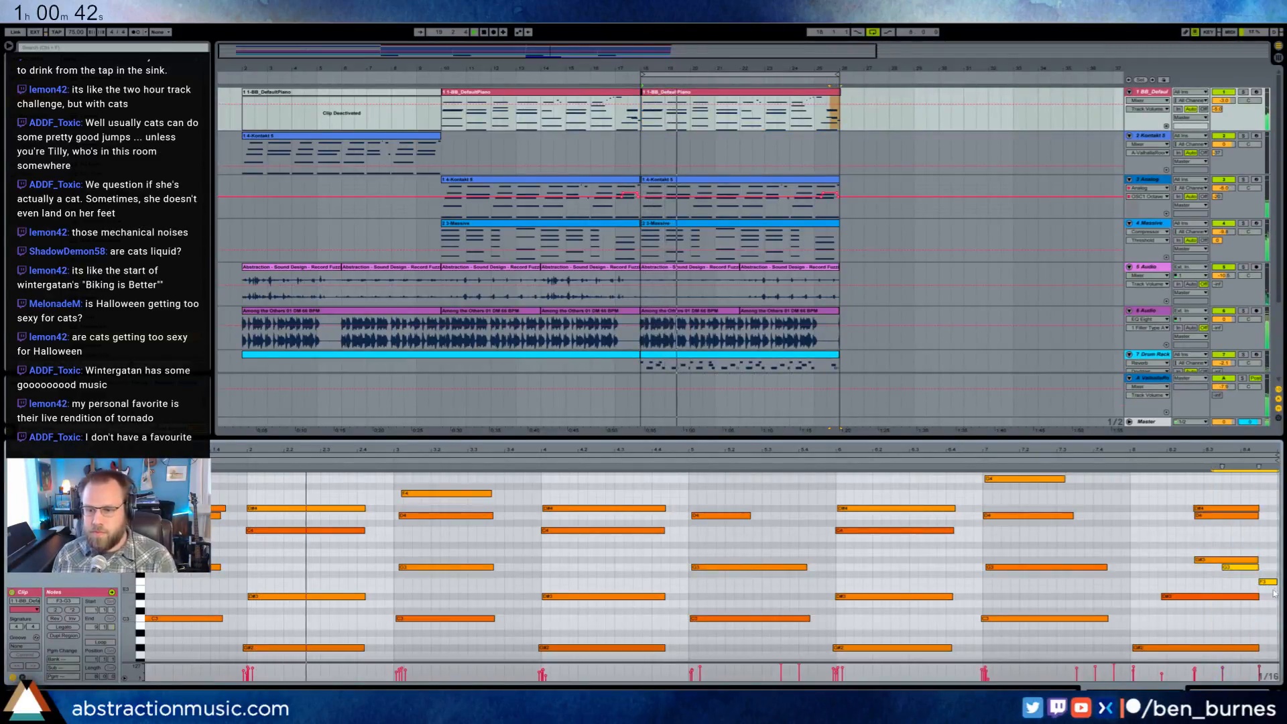
{"action": "key", "text": "Left"}
{"action": "left_click", "coordinate": [1216, 584]}
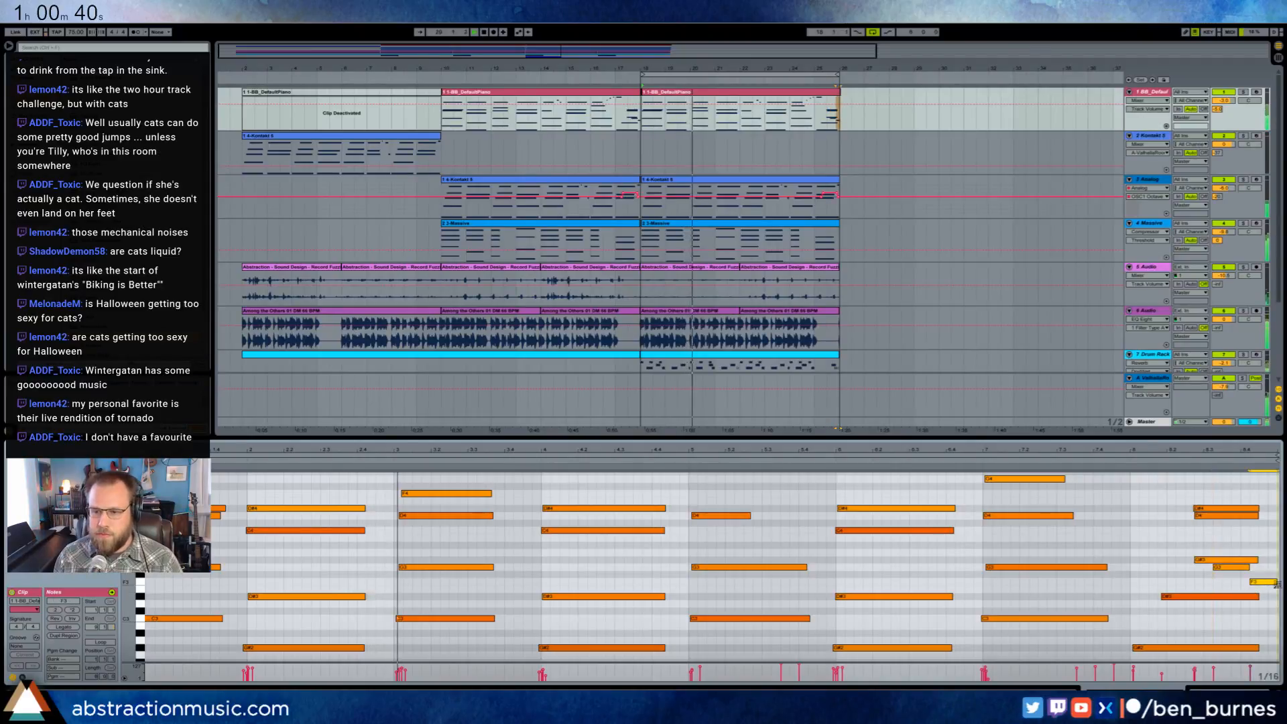
{"action": "key", "text": "shift+Tab"}
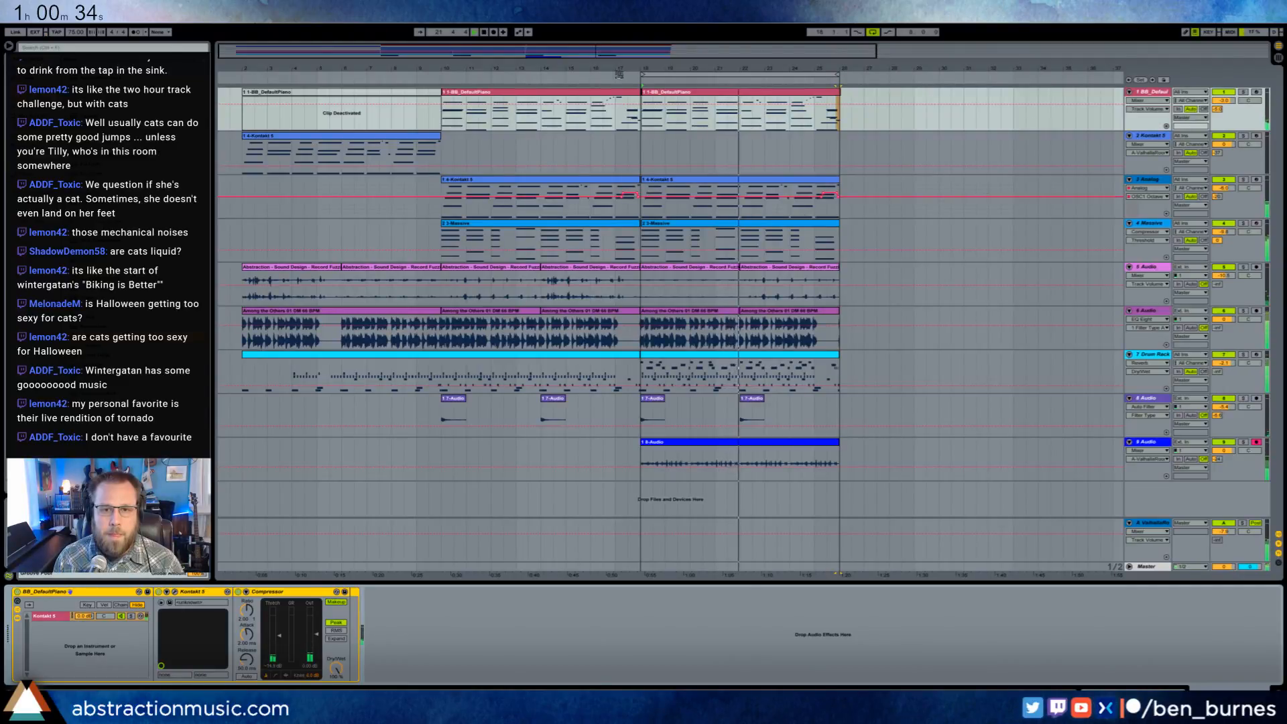
- Duplicate the bar 18 clips on the Analog and Massive tracks and both Among the Others drum loop clips to bar 26
{"action": "left_click", "coordinate": [679, 180]}
{"action": "left_click", "coordinate": [689, 223], "text": "shift"}
{"action": "key", "text": "ctrl+d"}
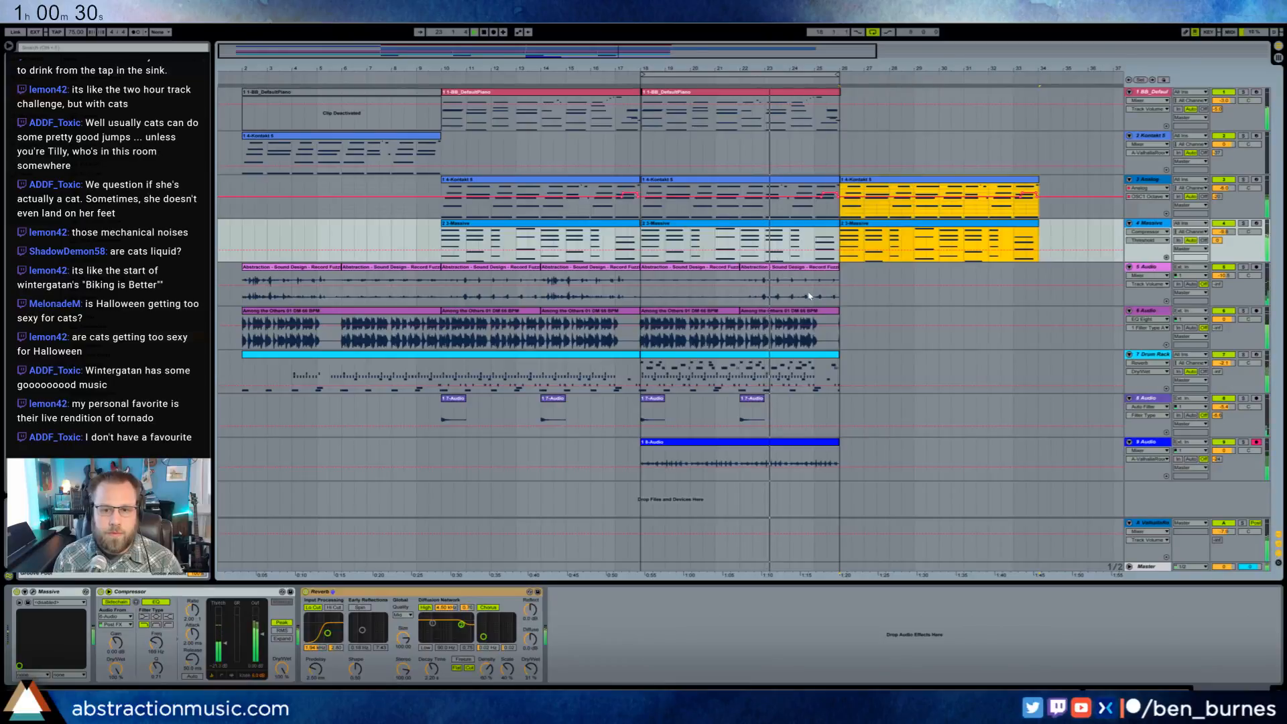
{"action": "left_click", "coordinate": [740, 311]}
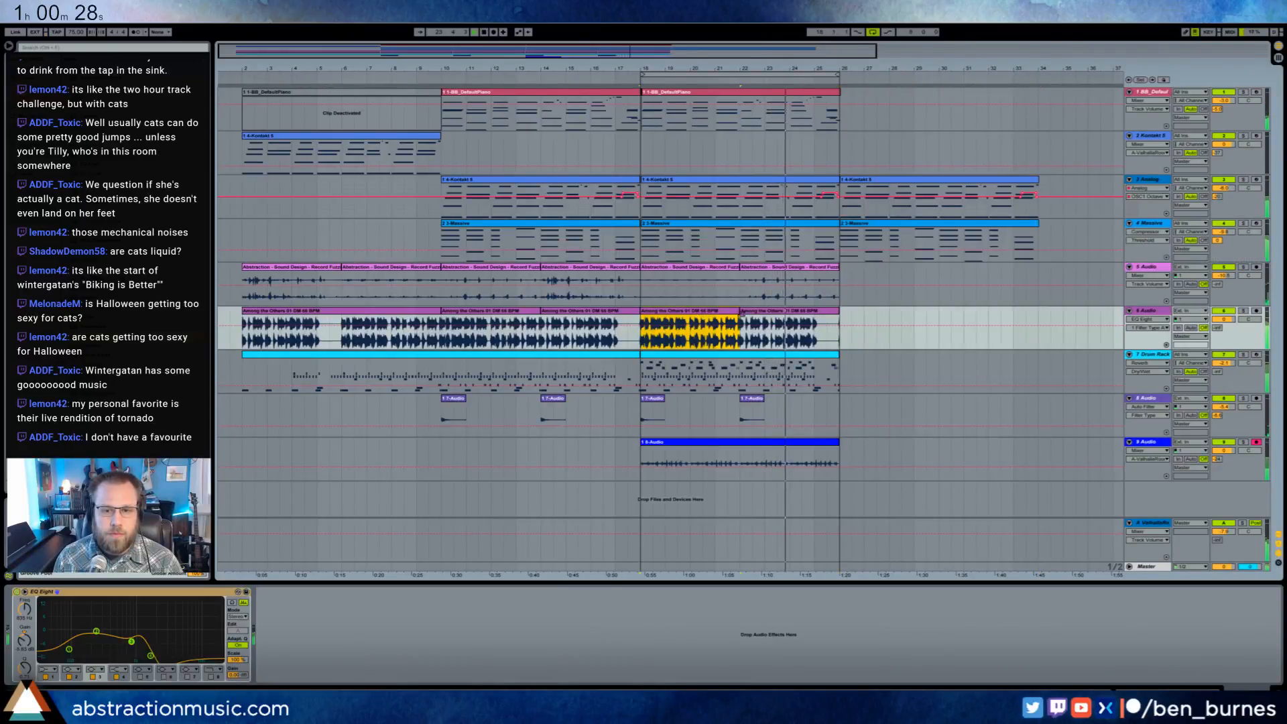
{"action": "left_click", "coordinate": [742, 313], "text": "shift"}
{"action": "key", "text": "ctrl+d"}
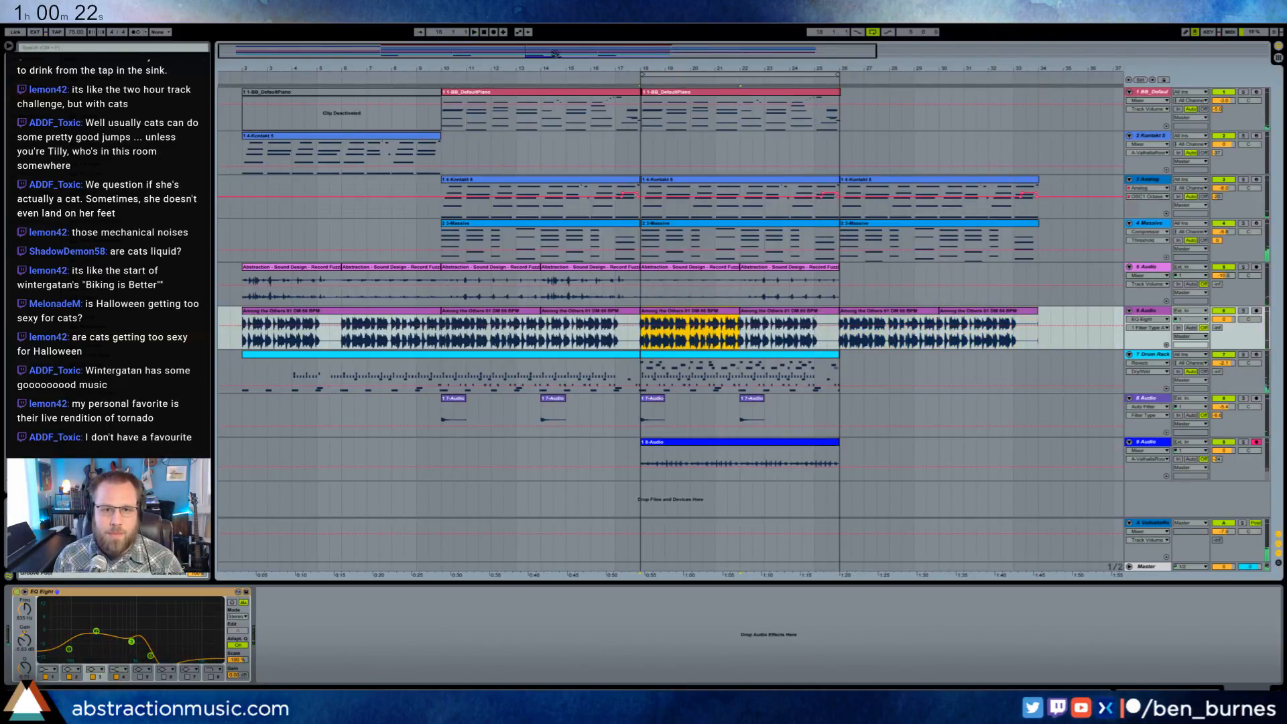
- Solo the Among the Others drum loop track and play it from bar 18
{"action": "left_click_drag", "start_coordinate": [555, 54], "coordinate": [555, 125]}
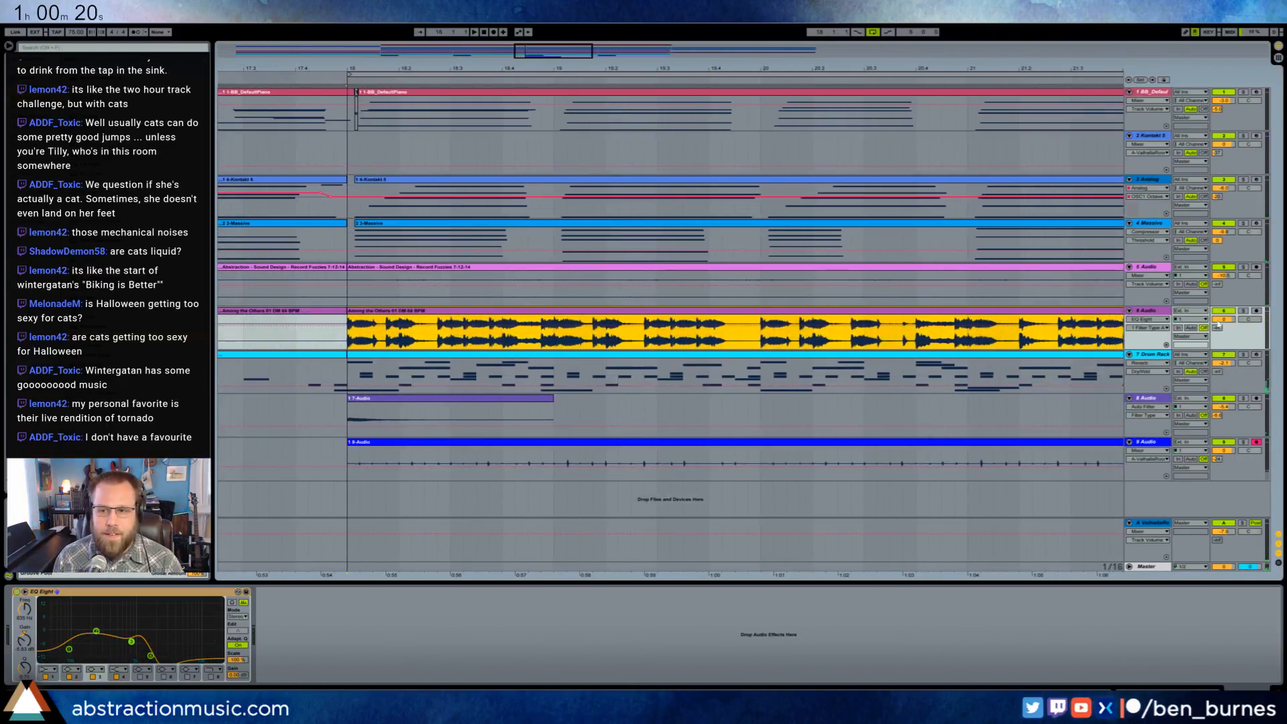
{"action": "left_click", "coordinate": [1244, 311]}
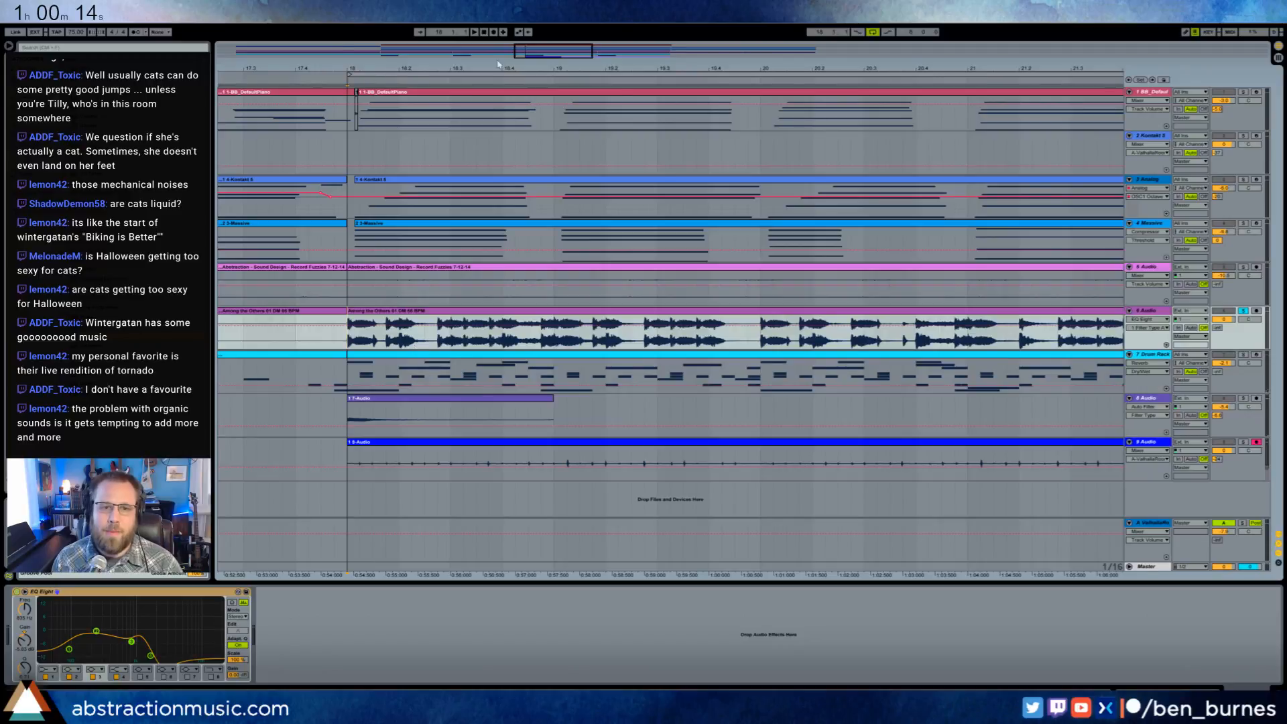
{"action": "left_click_drag", "start_coordinate": [552, 53], "coordinate": [568, 42]}
{"action": "key", "text": "space"}
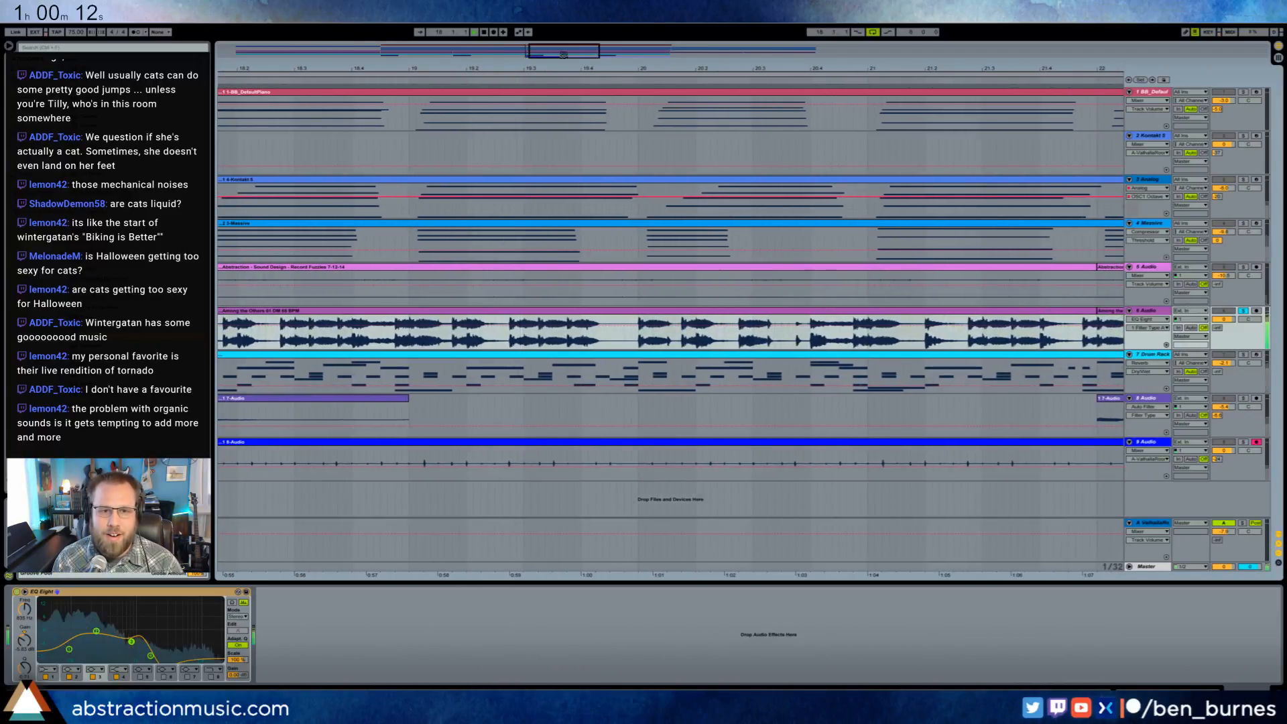
{"action": "scroll", "coordinate": [402, 239], "scroll_direction": "up", "scroll_amount": 2}
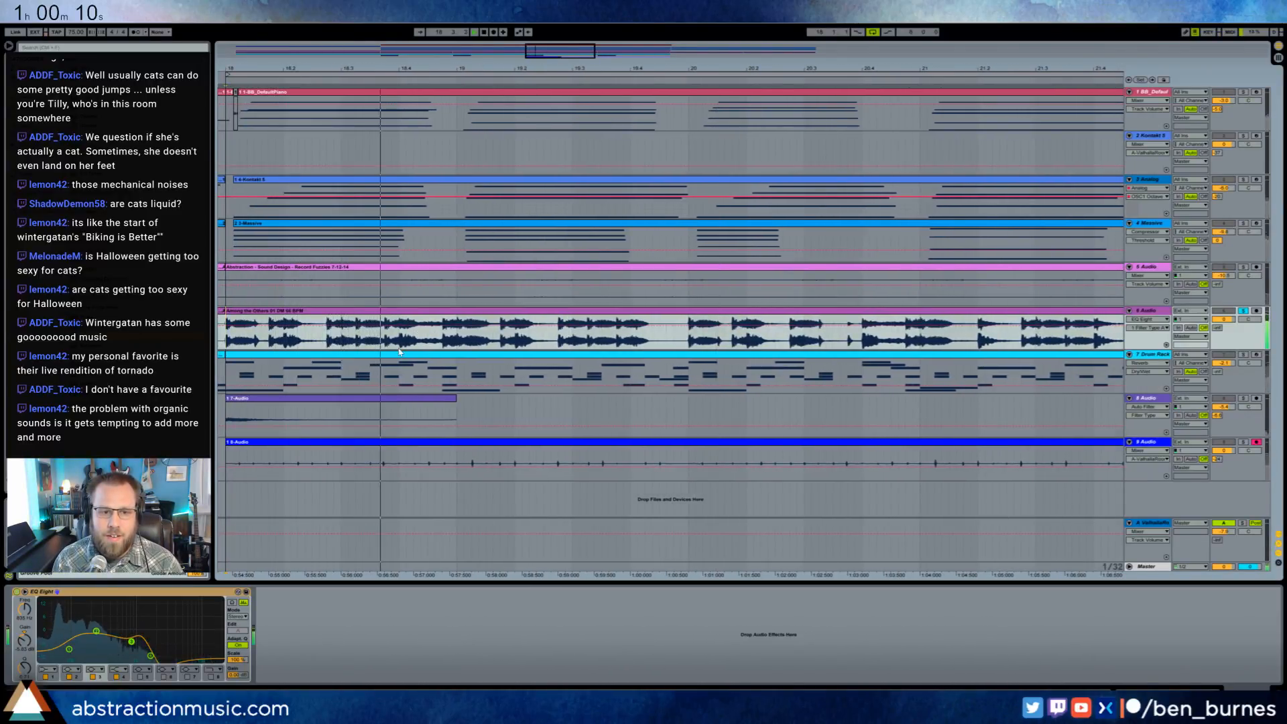
- Repeat the thirty-second drum slice just before bar 19 once and lower the copy's clip volume
{"action": "left_click", "coordinate": [447, 340]}
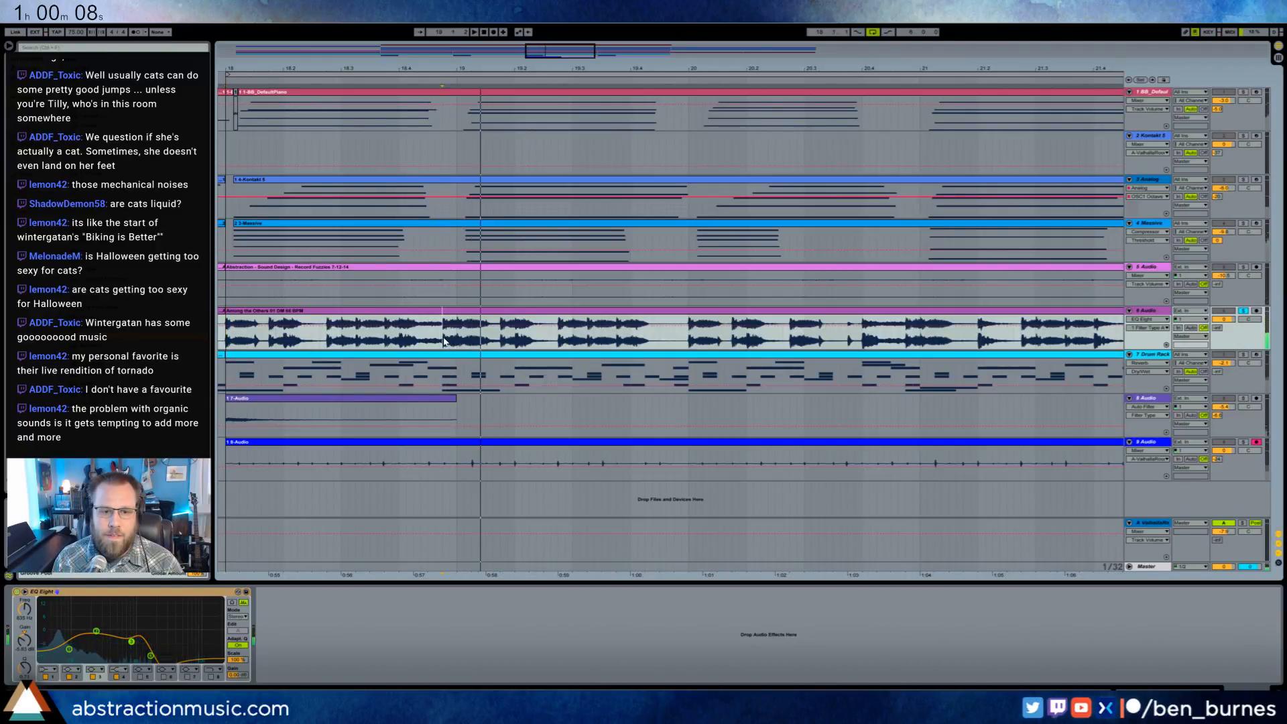
{"action": "key", "text": "space"}
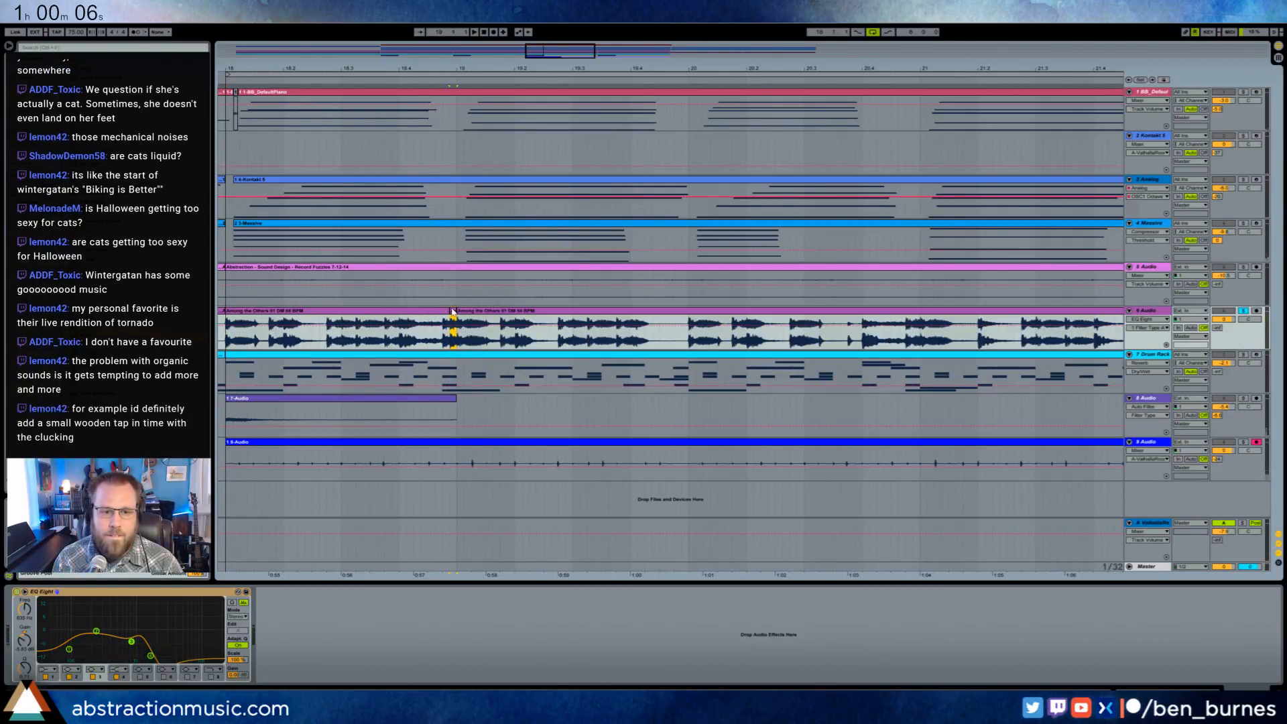
{"action": "double_click", "coordinate": [453, 315]}
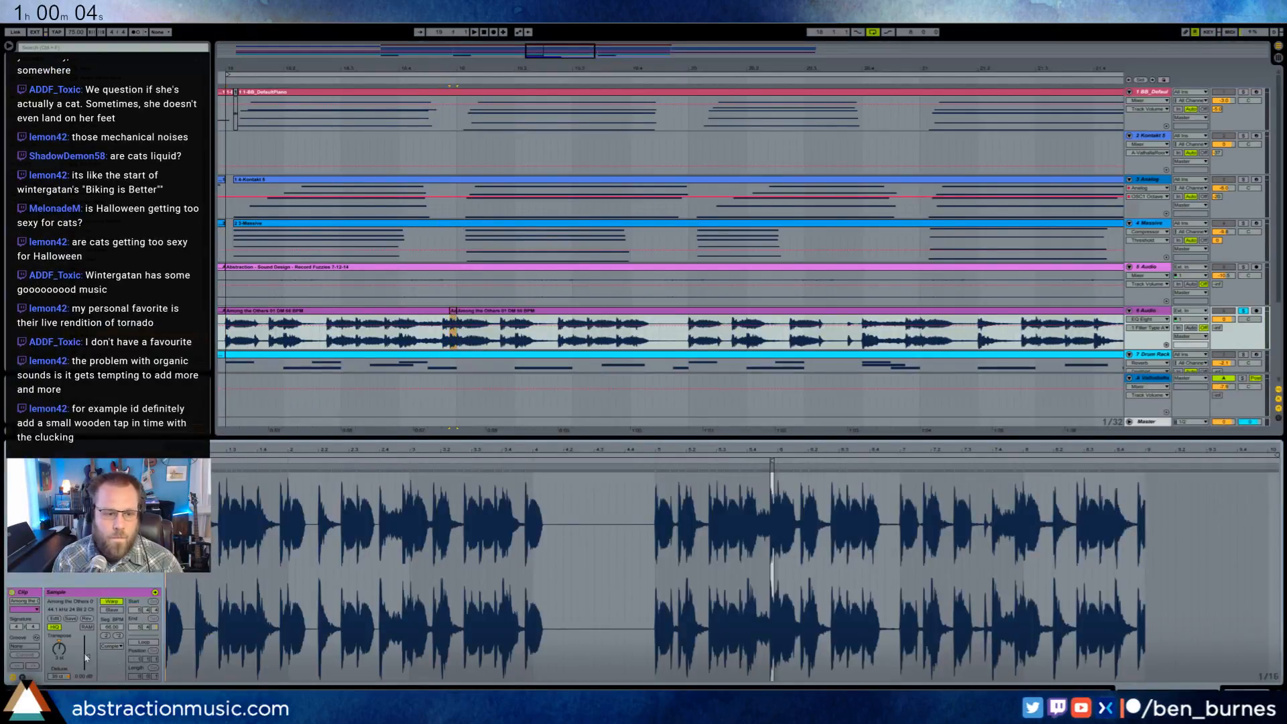
{"action": "left_click_drag", "start_coordinate": [88, 657], "coordinate": [87, 659]}
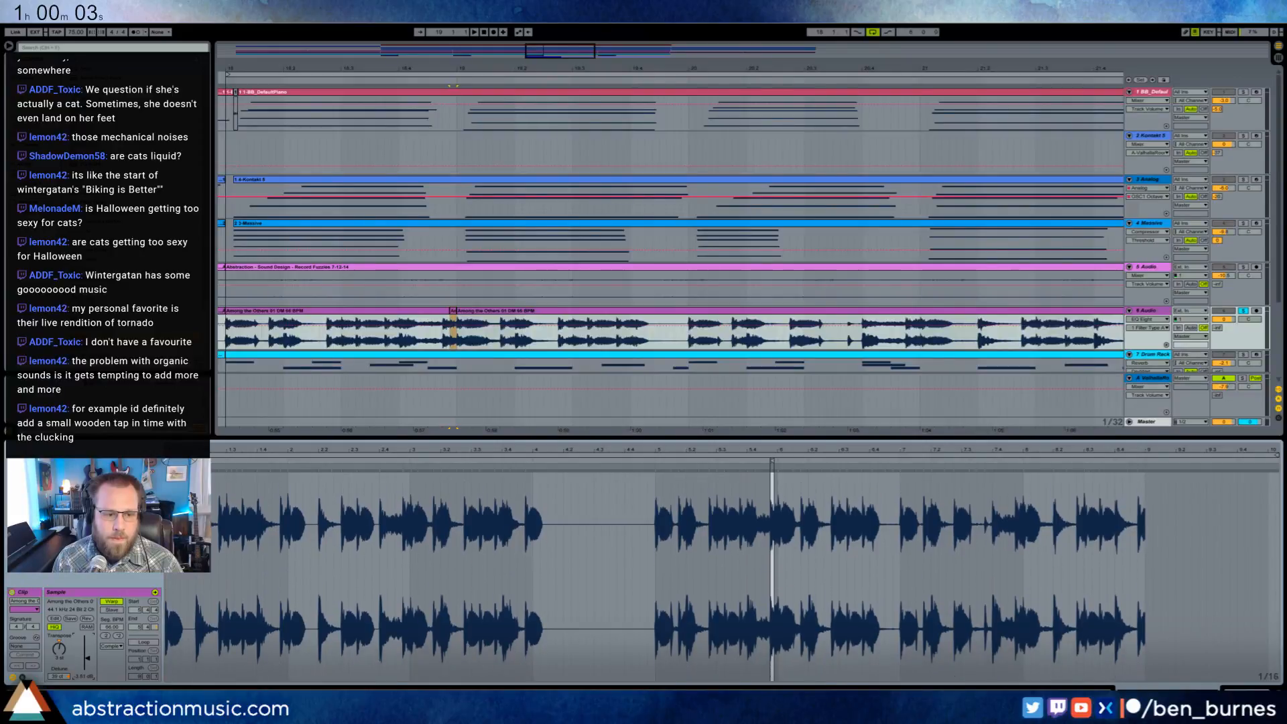
- Play the drum loop from bar 18 and cut out the thirty-second slice just before beat 19.3
{"action": "left_click", "coordinate": [226, 338]}
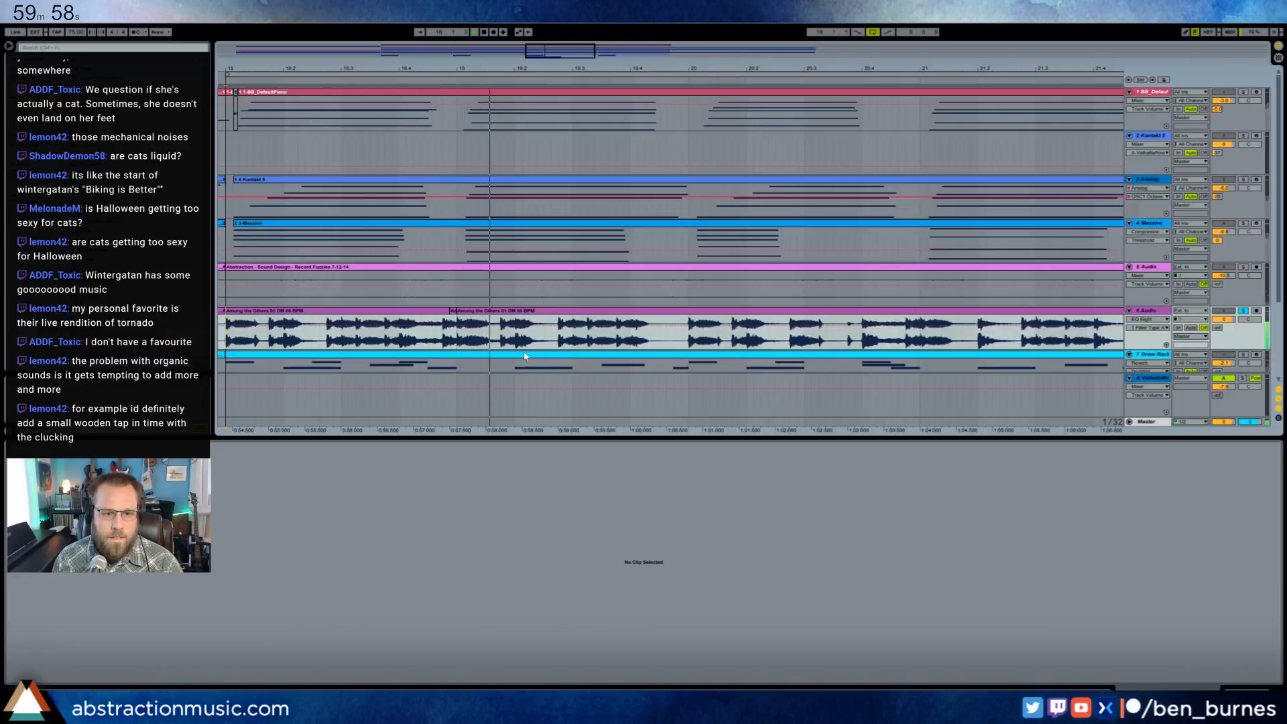
{"action": "left_click", "coordinate": [562, 340]}
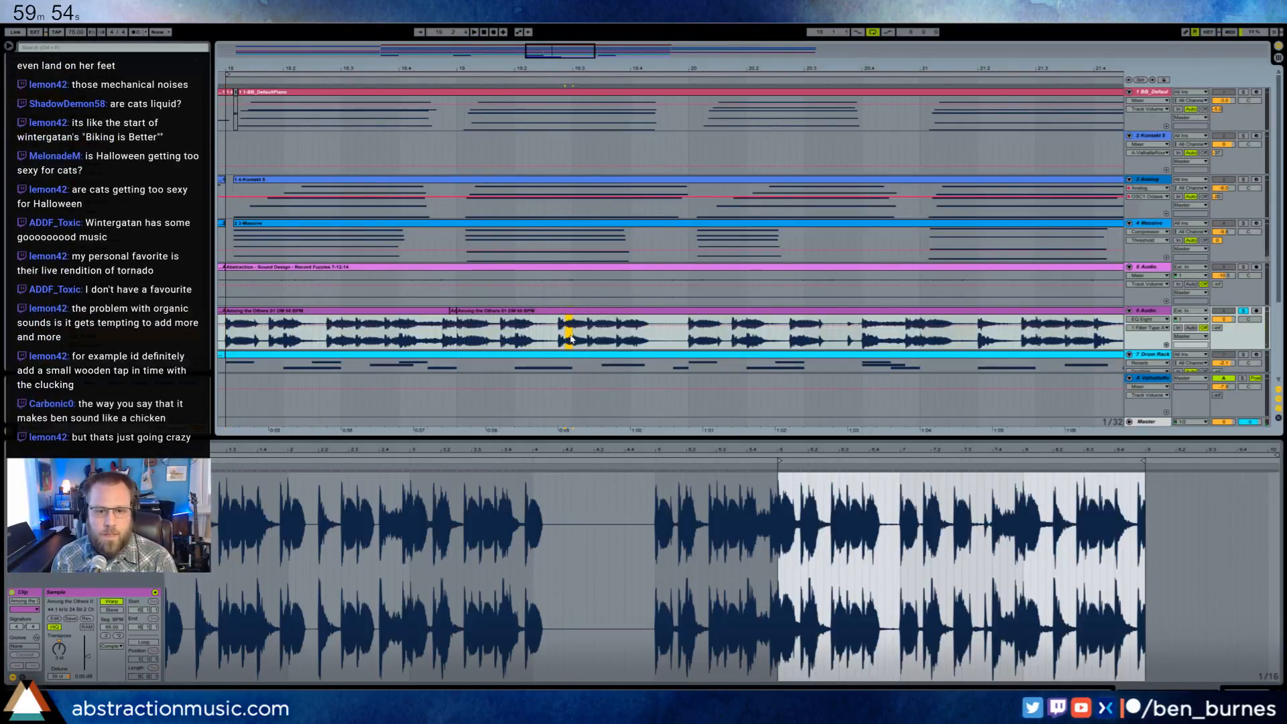
{"action": "key", "text": "ctrl+e"}
{"action": "left_click", "coordinate": [555, 340]}
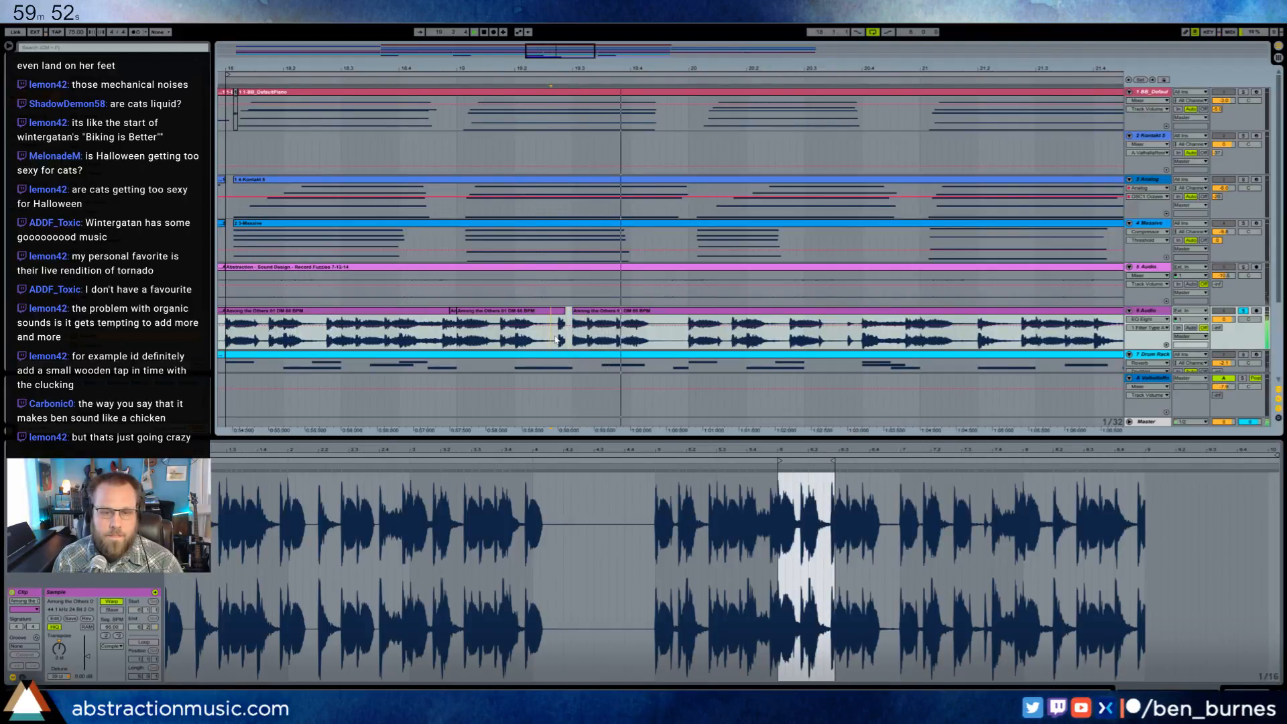
- Repeat the first sixteenth of beat 19.4 in the drum loop up to bar 20 and audition the edit from bar 18
{"action": "left_click", "coordinate": [633, 342]}
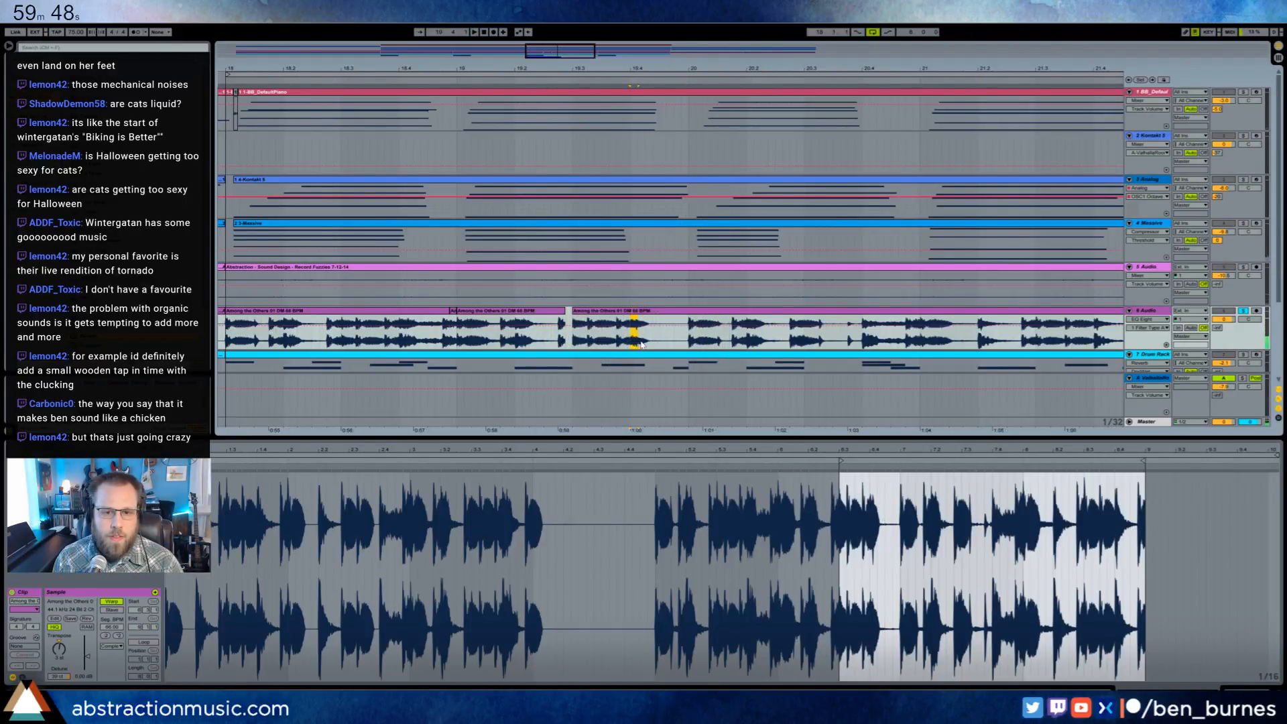
{"action": "key", "text": "ctrl+d"}
{"action": "key", "text": "ctrl+d"}
{"action": "left_click", "coordinate": [543, 336]}
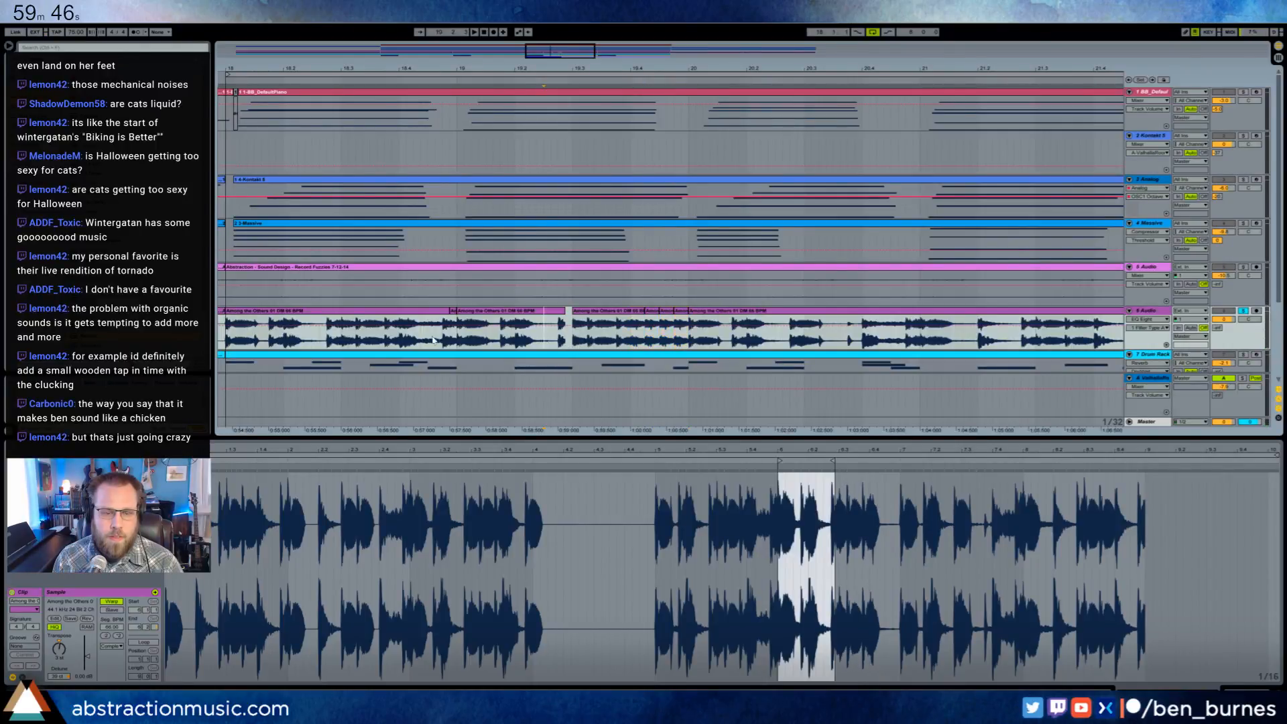
{"action": "left_click", "coordinate": [228, 342]}
{"action": "key", "text": "space"}
{"action": "key", "text": "space"}
{"action": "key", "text": "space"}
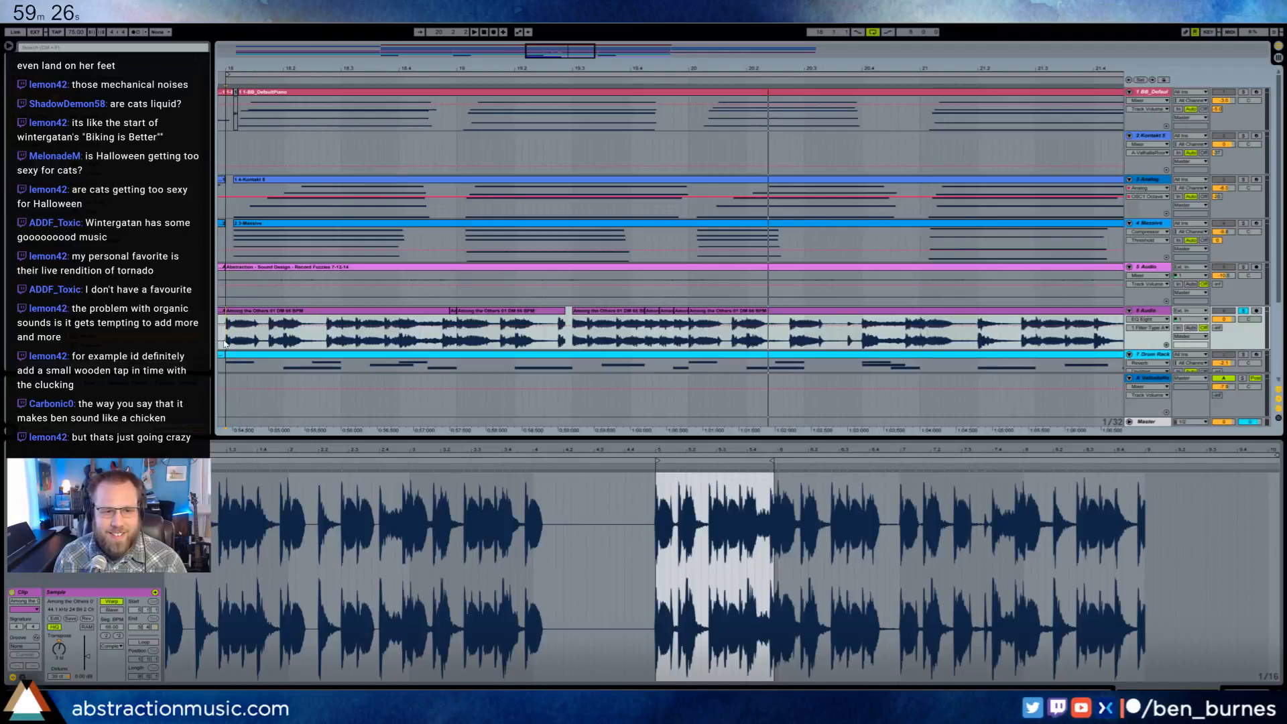
{"action": "key", "text": "space"}
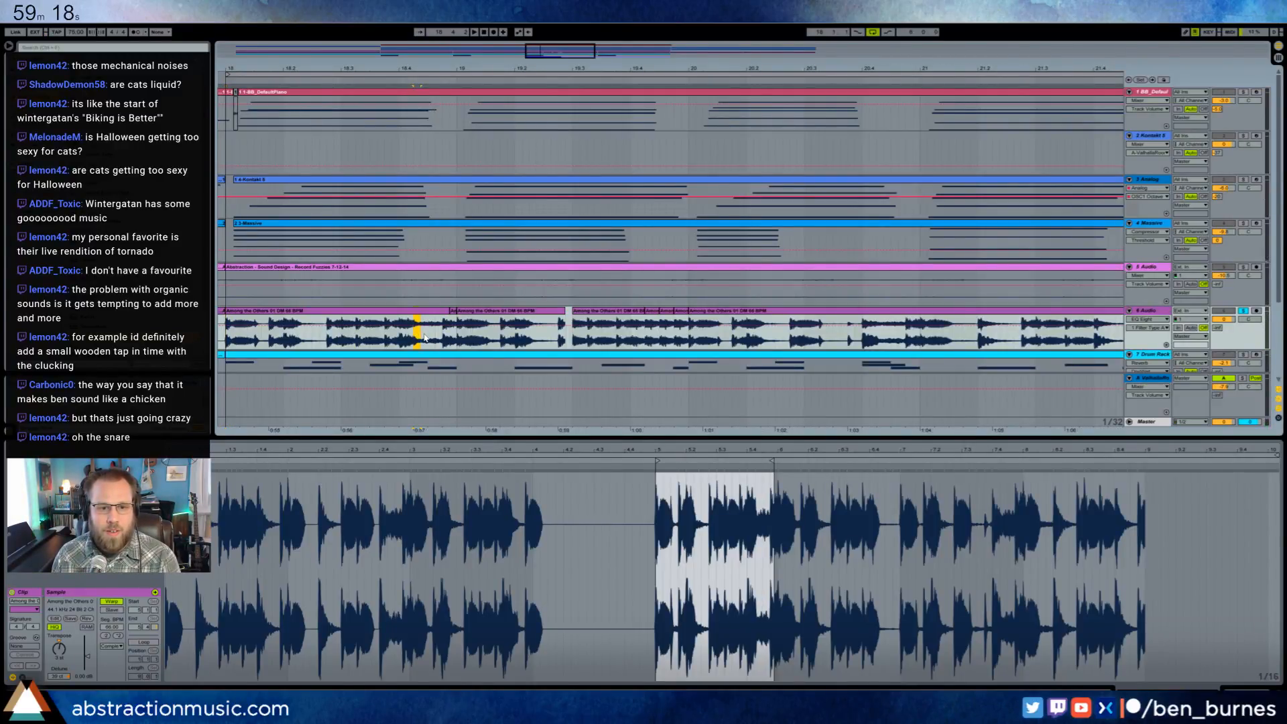
- Cut a sixteenth-note gap midway through beat 18.4 in the drum loop
{"action": "left_click_drag", "start_coordinate": [424, 337], "coordinate": [429, 338]}
{"action": "left_click", "coordinate": [427, 337]}
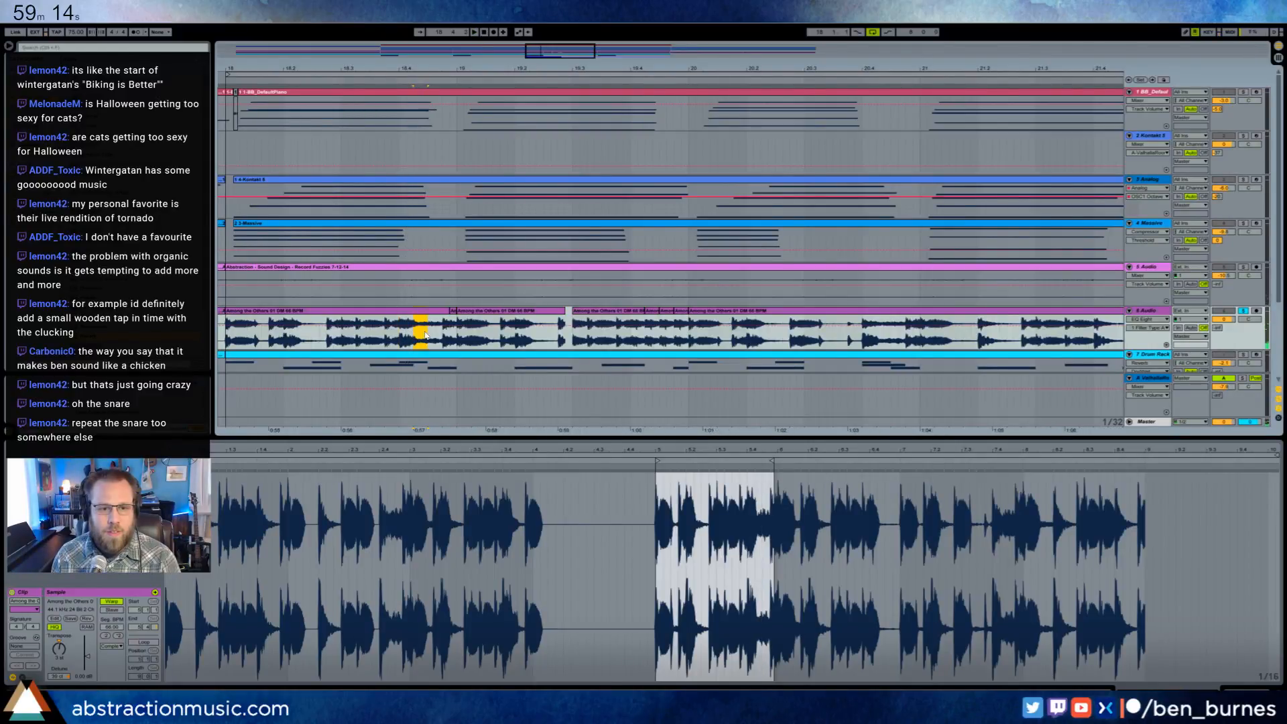
{"action": "key", "text": "Delete"}
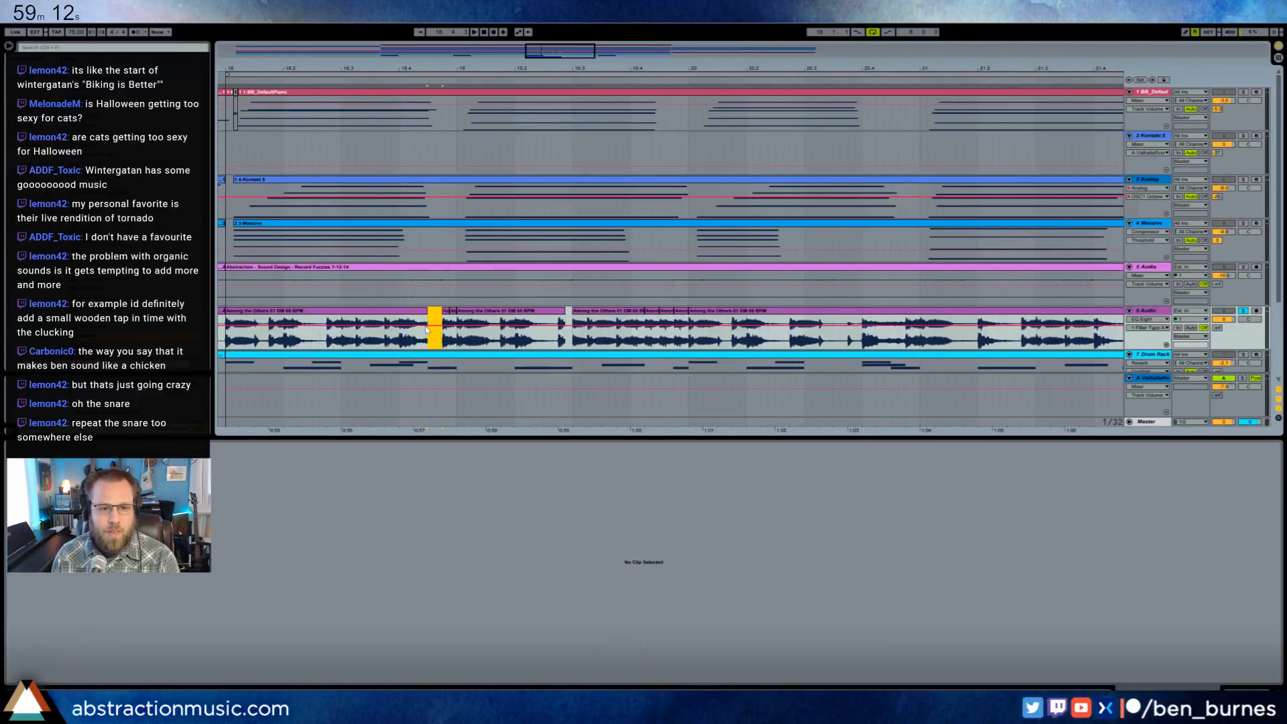
{"action": "left_click", "coordinate": [419, 336]}
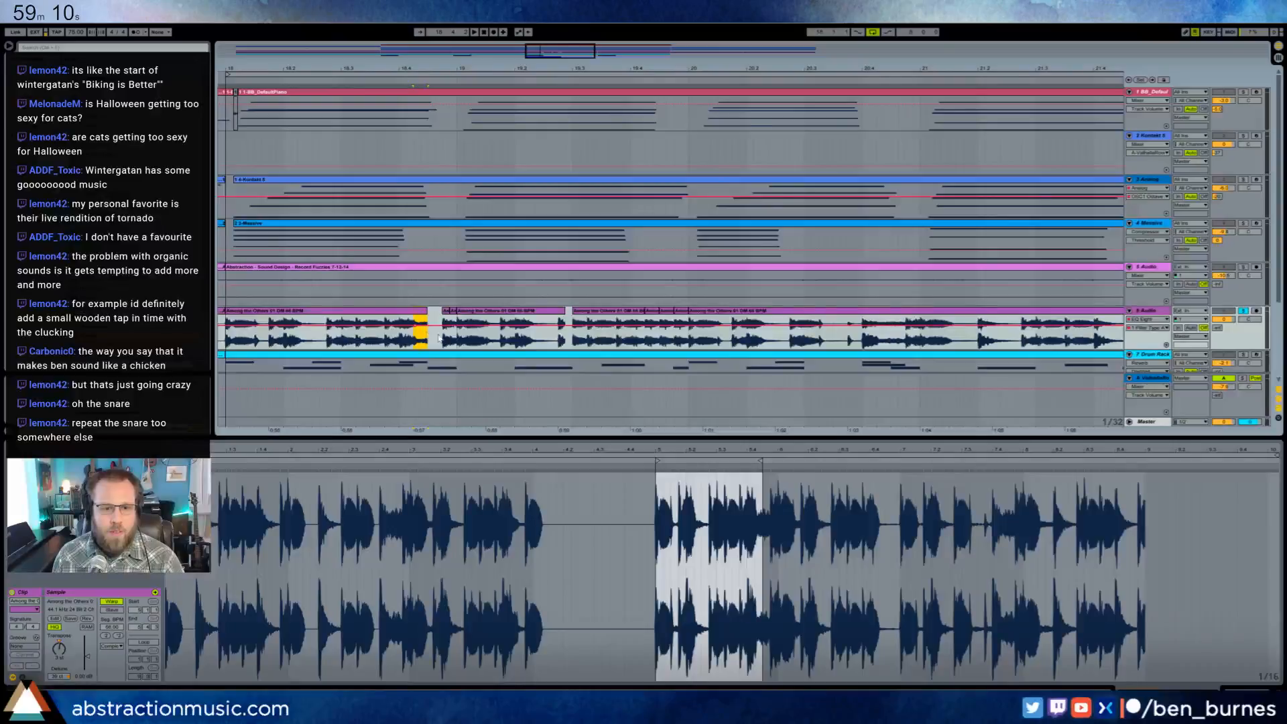
{"action": "left_click", "coordinate": [439, 337]}
{"action": "left_click", "coordinate": [447, 339]}
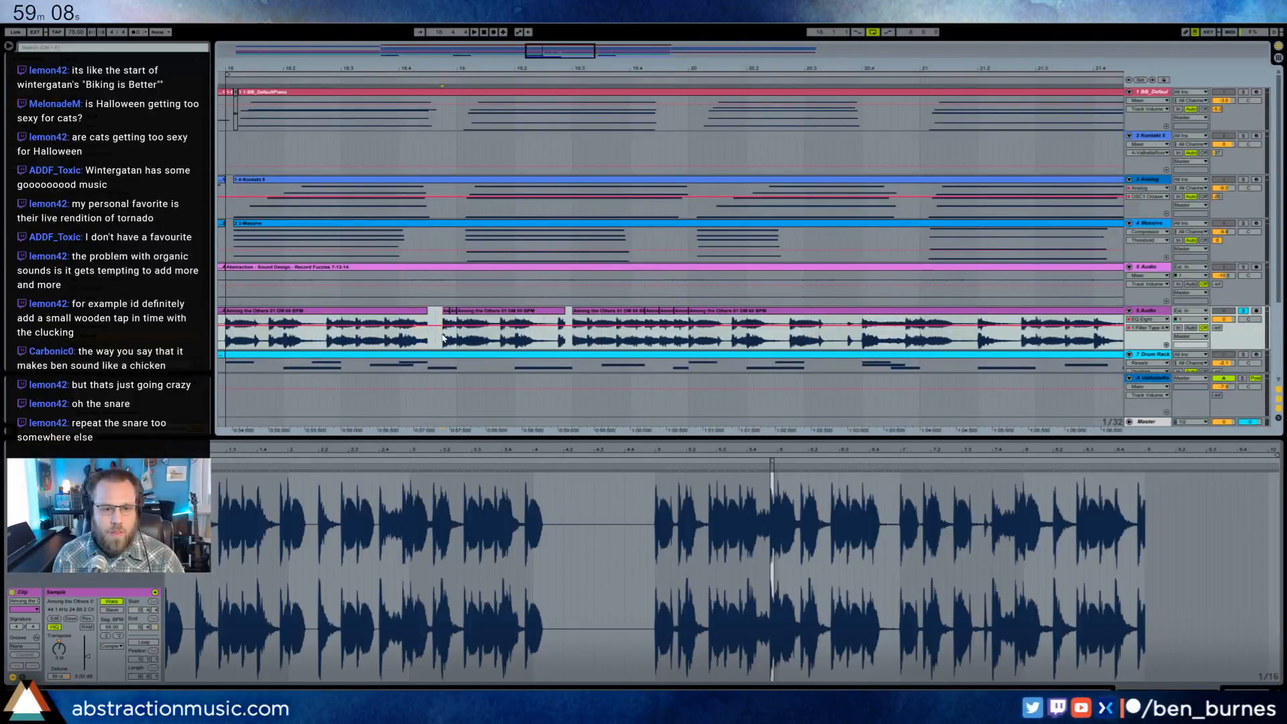
{"action": "left_click", "coordinate": [423, 337]}
{"action": "left_click", "coordinate": [436, 339]}
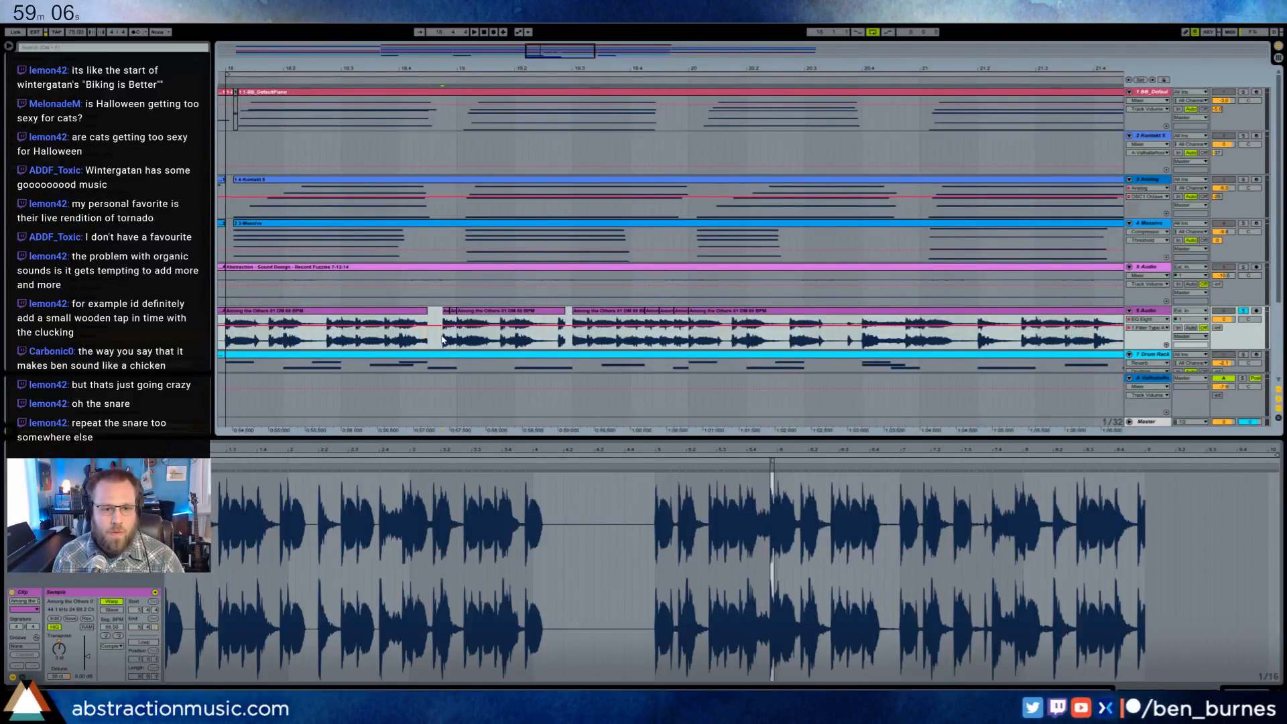
- Chop the drum hit in beat 18.4 into two thirty-second slices separated by short gaps, and audition the result
{"action": "left_click_drag", "start_coordinate": [414, 339], "coordinate": [421, 340]}
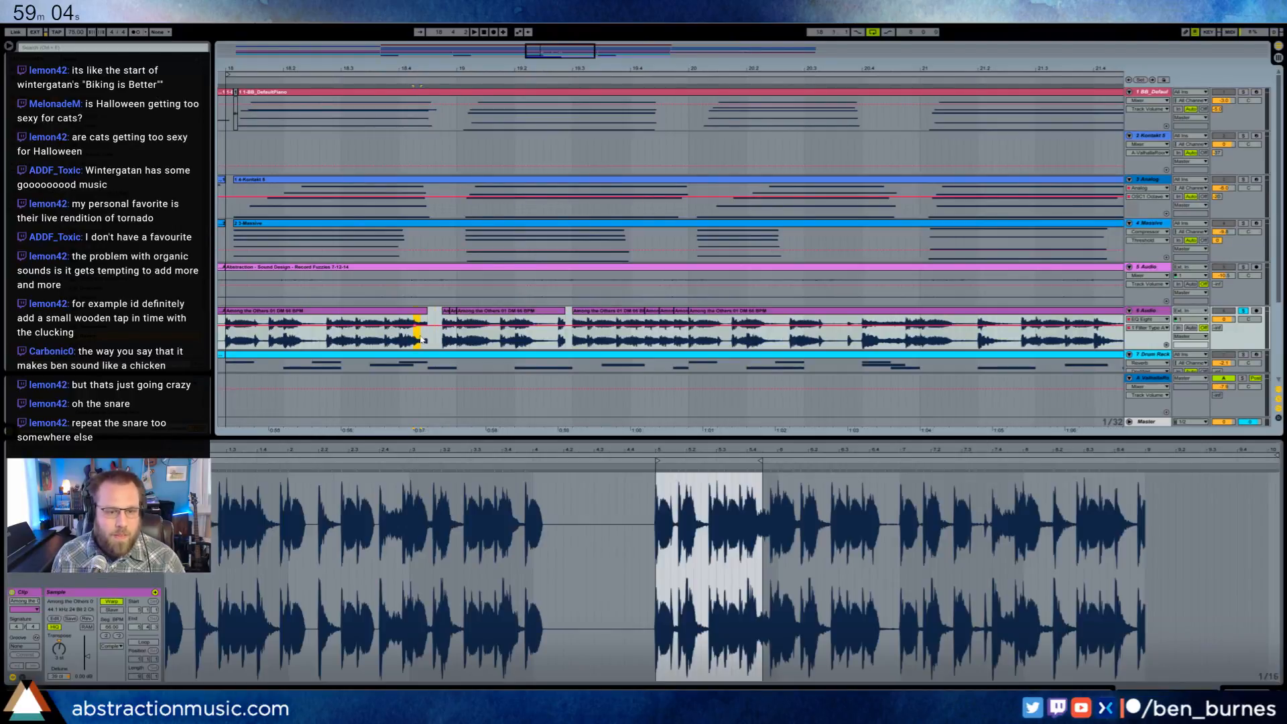
{"action": "key", "text": "Delete"}
{"action": "left_click", "coordinate": [437, 340]}
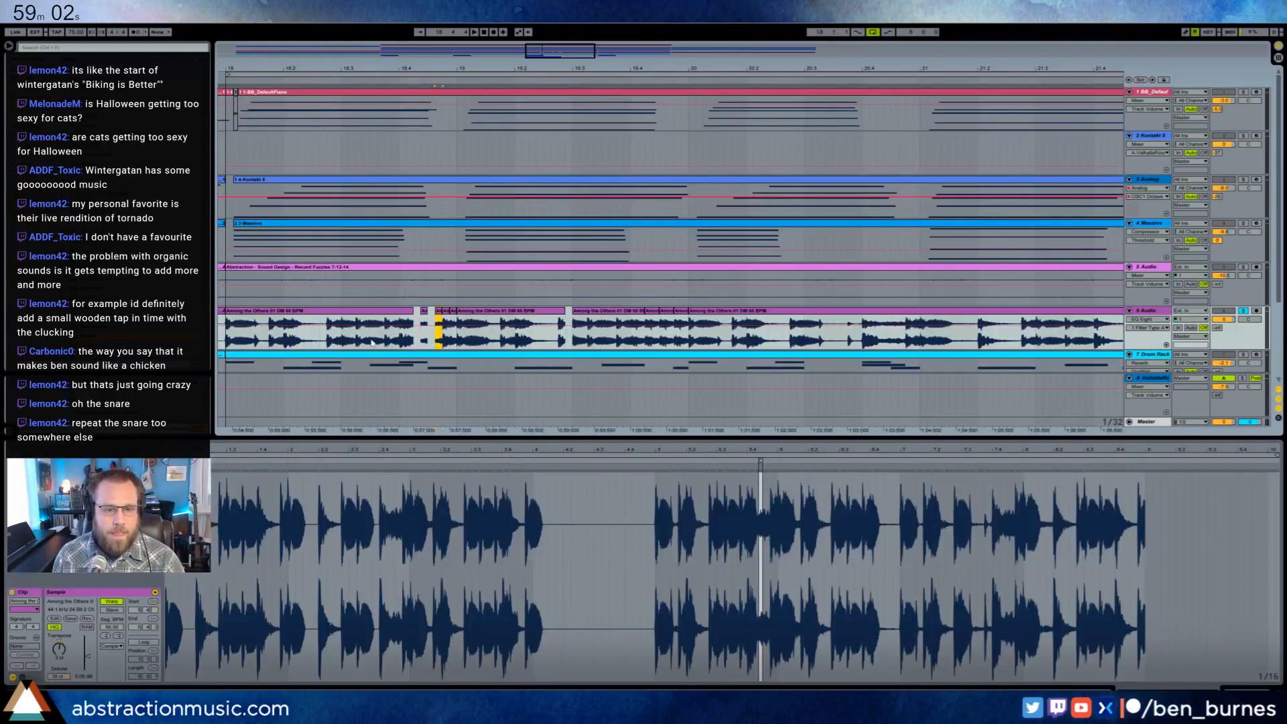
{"action": "left_click", "coordinate": [327, 340]}
{"action": "key", "text": "space"}
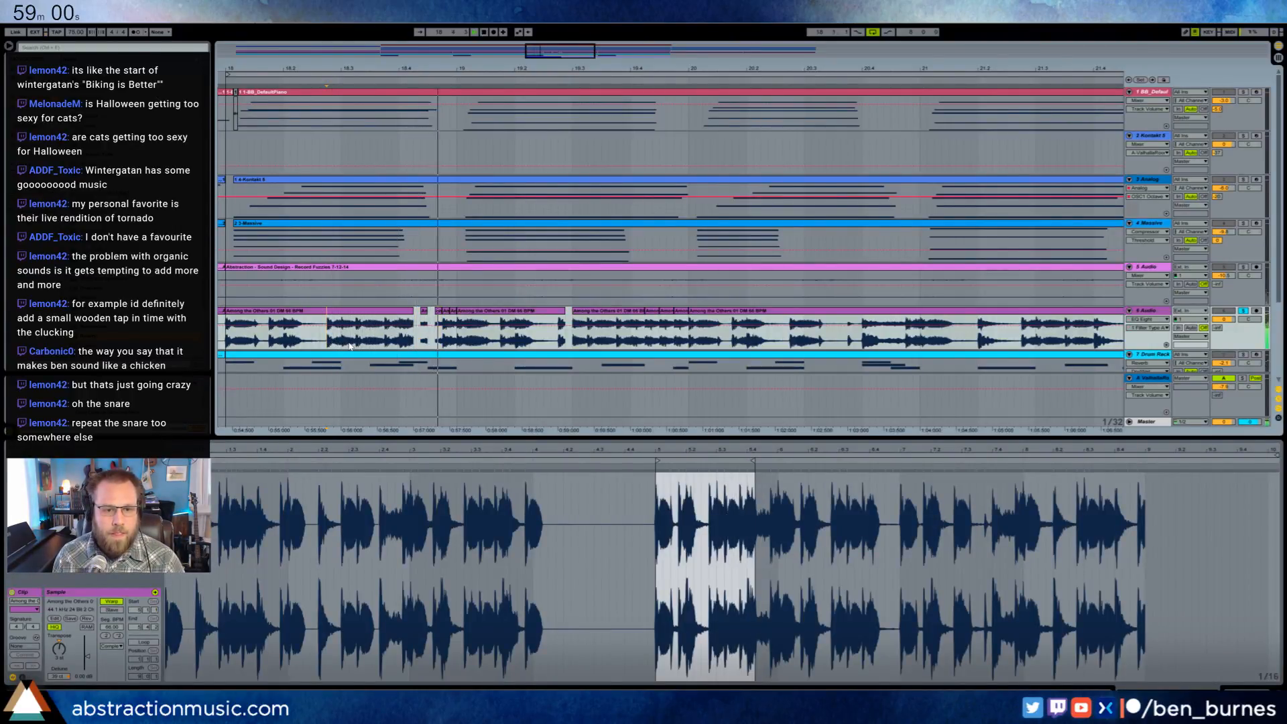
{"action": "key", "text": "space"}
- Shift the two short slices in beat 18.4 a thirty-second earlier, delete the thirty-second before them, and play the fill
{"action": "left_click_drag", "start_coordinate": [425, 311], "coordinate": [415, 341]}
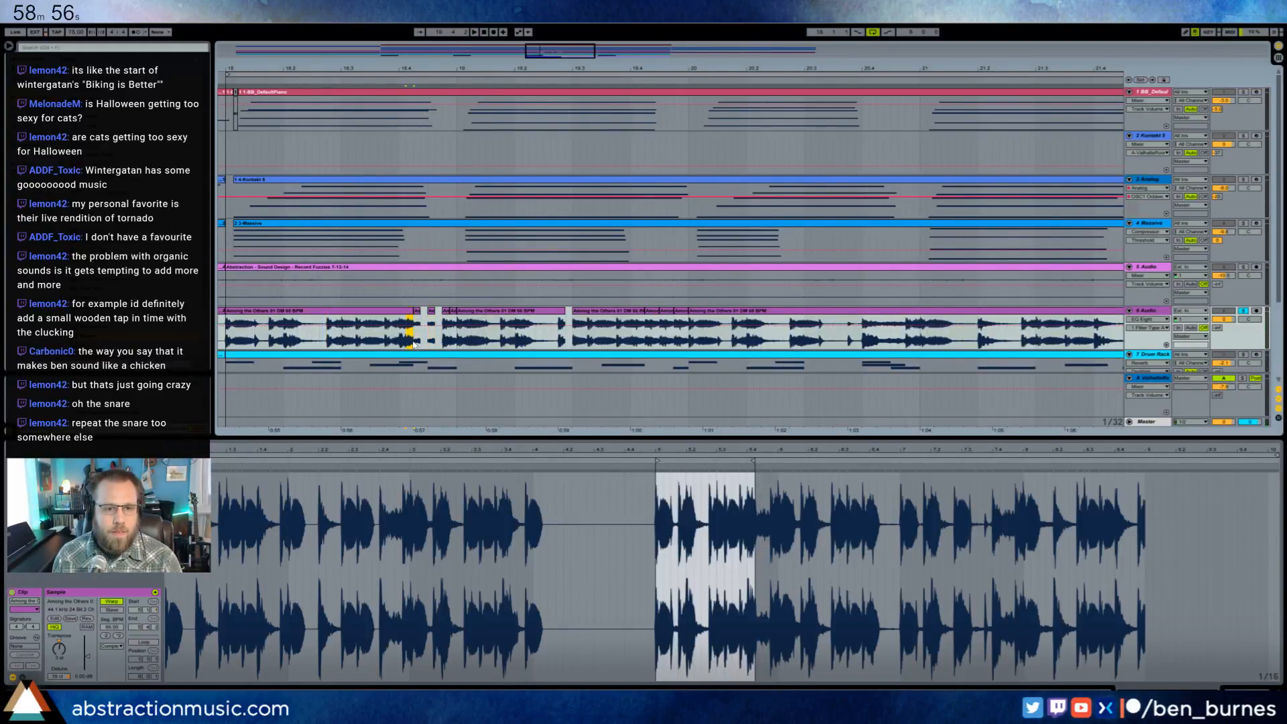
{"action": "key", "text": "Delete"}
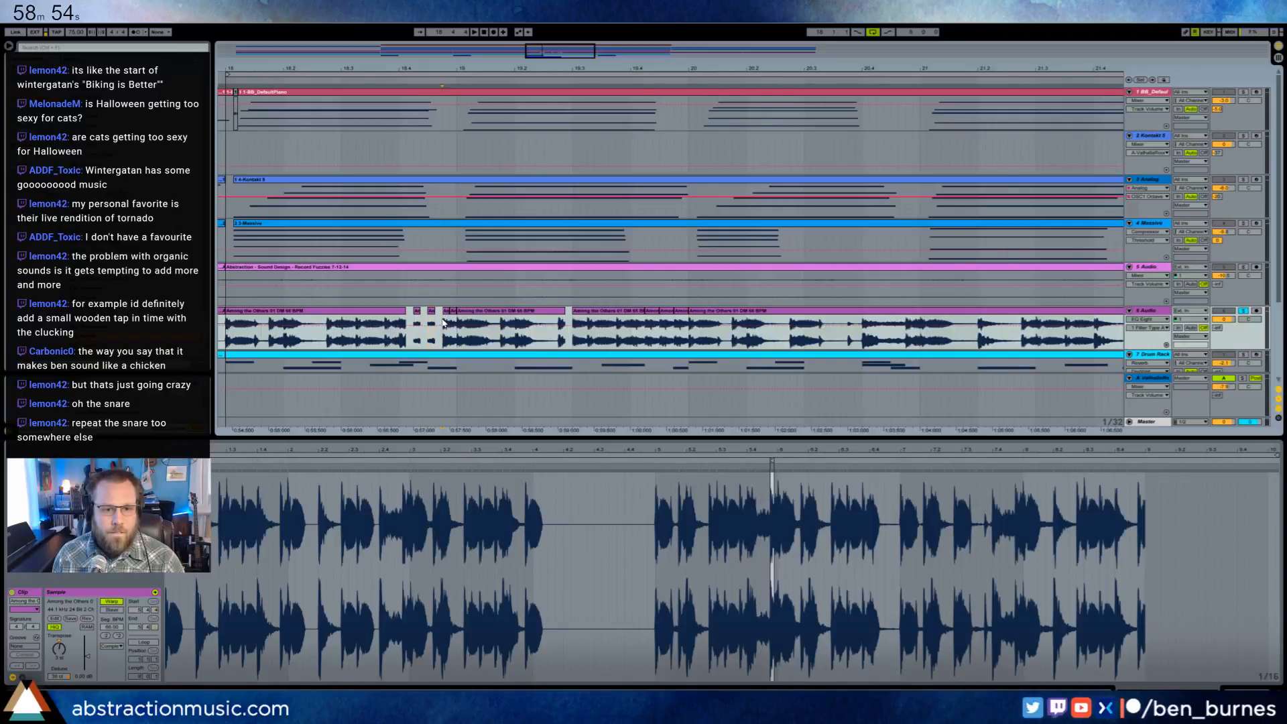
{"action": "left_click", "coordinate": [346, 342]}
{"action": "key", "text": "space"}
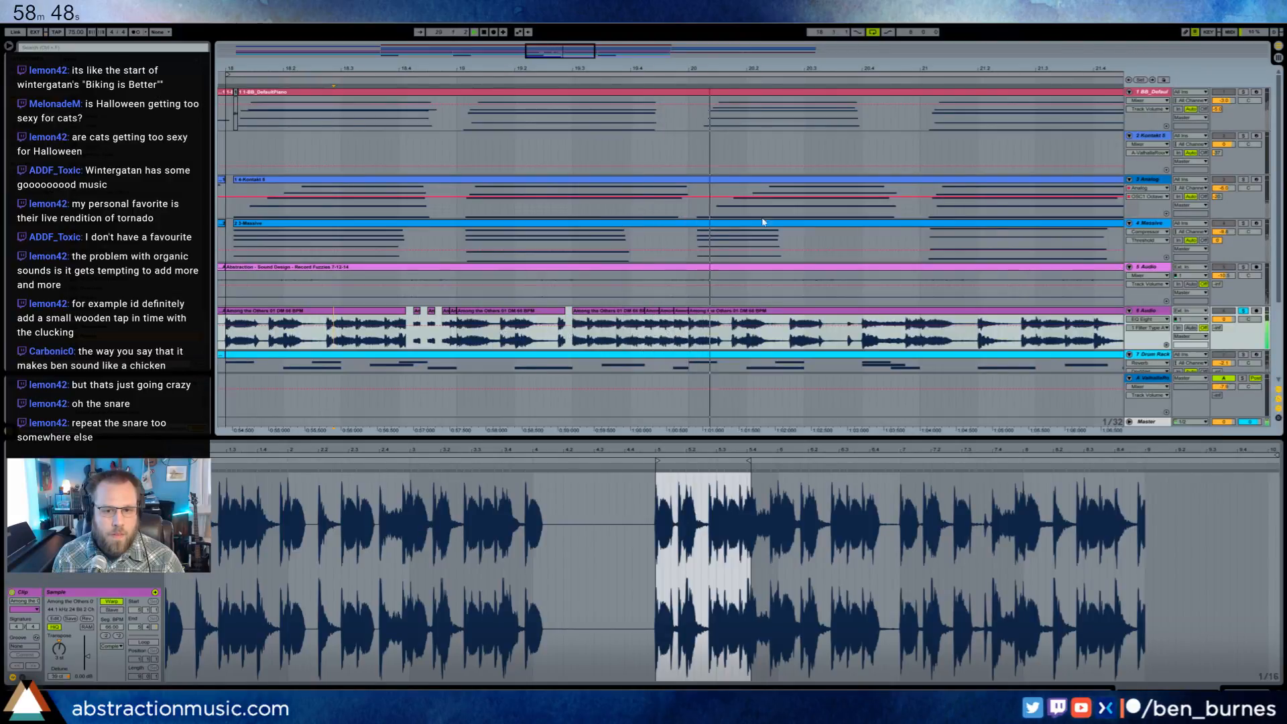
- Move the drum loop slice starting a sixteenth before beat 20.3 one sixteenth later, onto the beat
{"action": "left_click_drag", "start_coordinate": [558, 52], "coordinate": [580, 54]}
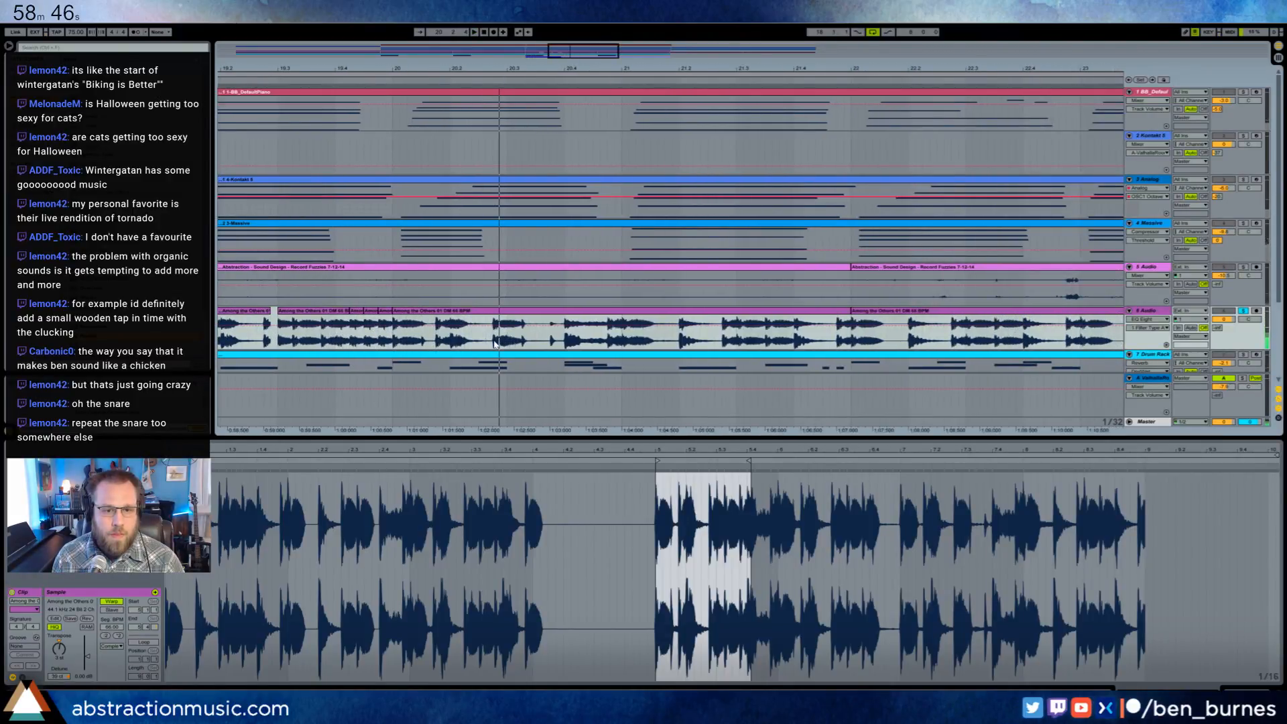
{"action": "left_click_drag", "start_coordinate": [498, 346], "coordinate": [507, 345]}
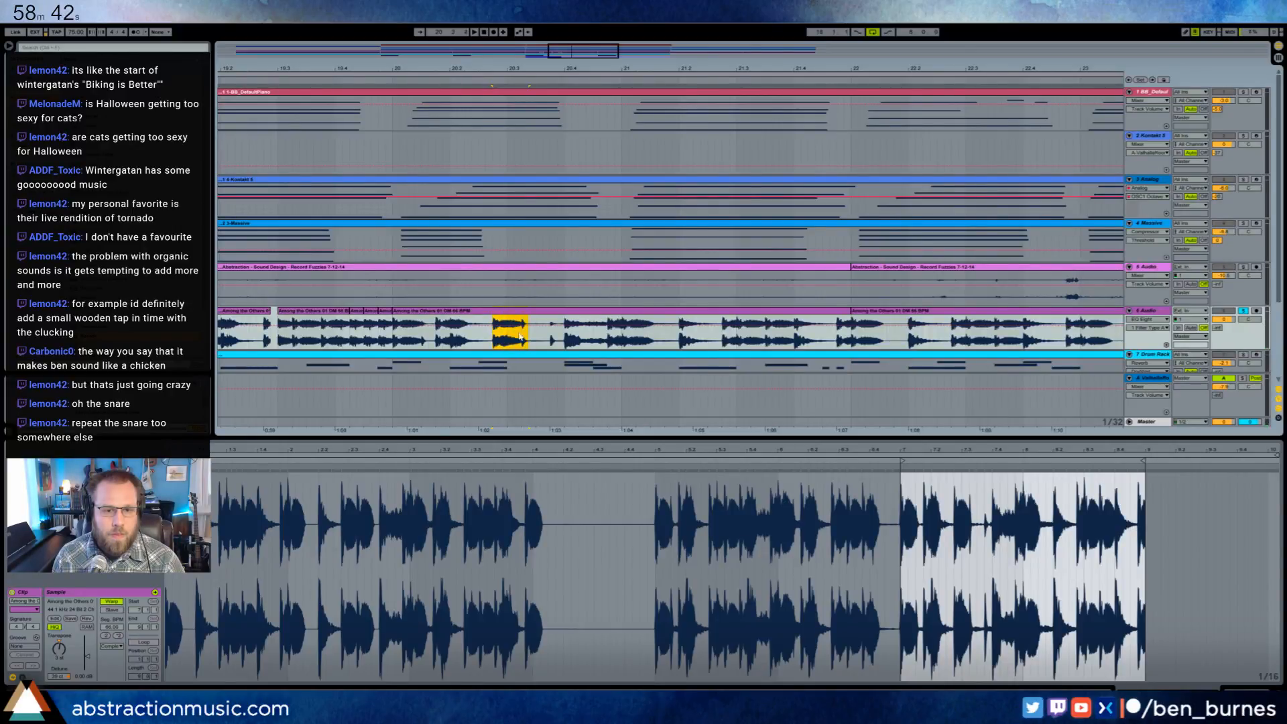
{"action": "mouse_move", "coordinate": [513, 312]}
{"action": "left_mouse_down"}
{"action": "mouse_move", "coordinate": [528, 313]}
{"action": "mouse_move", "coordinate": [537, 340]}
{"action": "left_mouse_up"}
- Paste a copied thirty-second drum slice into the start of the gap before beat 20.3 and play it back
{"action": "left_click", "coordinate": [485, 338]}
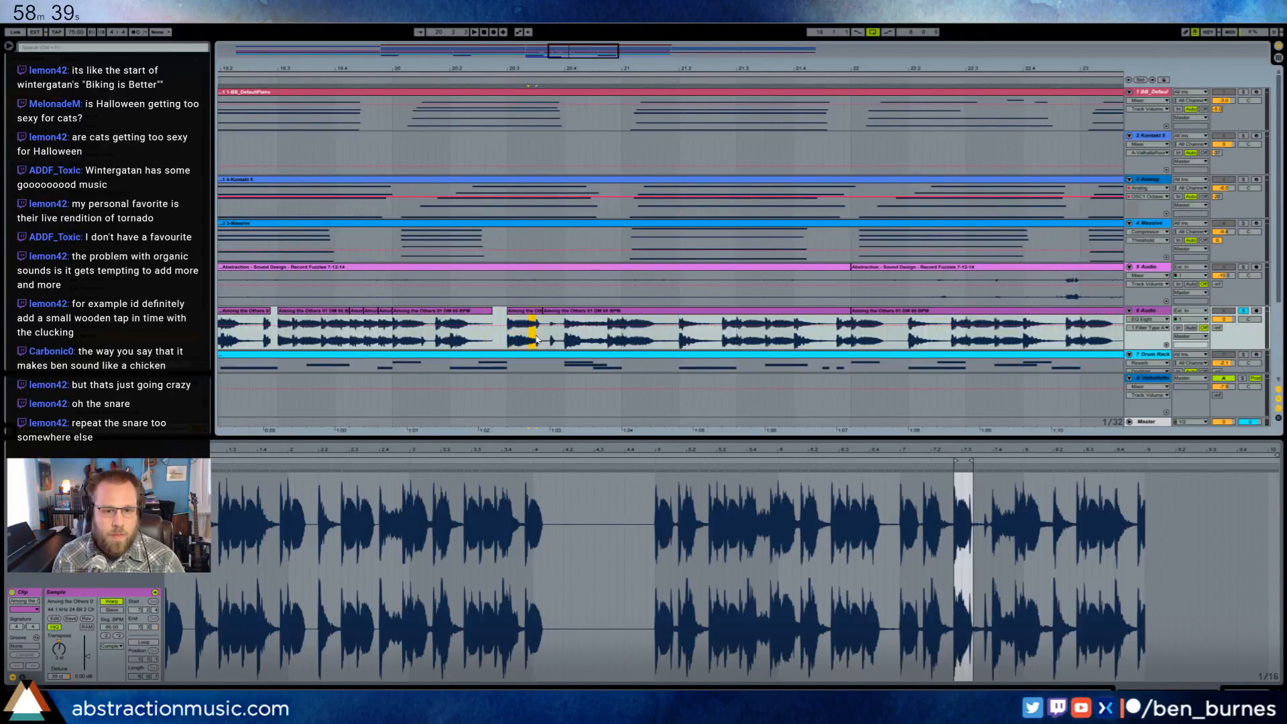
{"action": "left_click", "coordinate": [495, 343]}
{"action": "key", "text": "ctrl+v"}
{"action": "left_click", "coordinate": [458, 345]}
{"action": "key", "text": "space"}
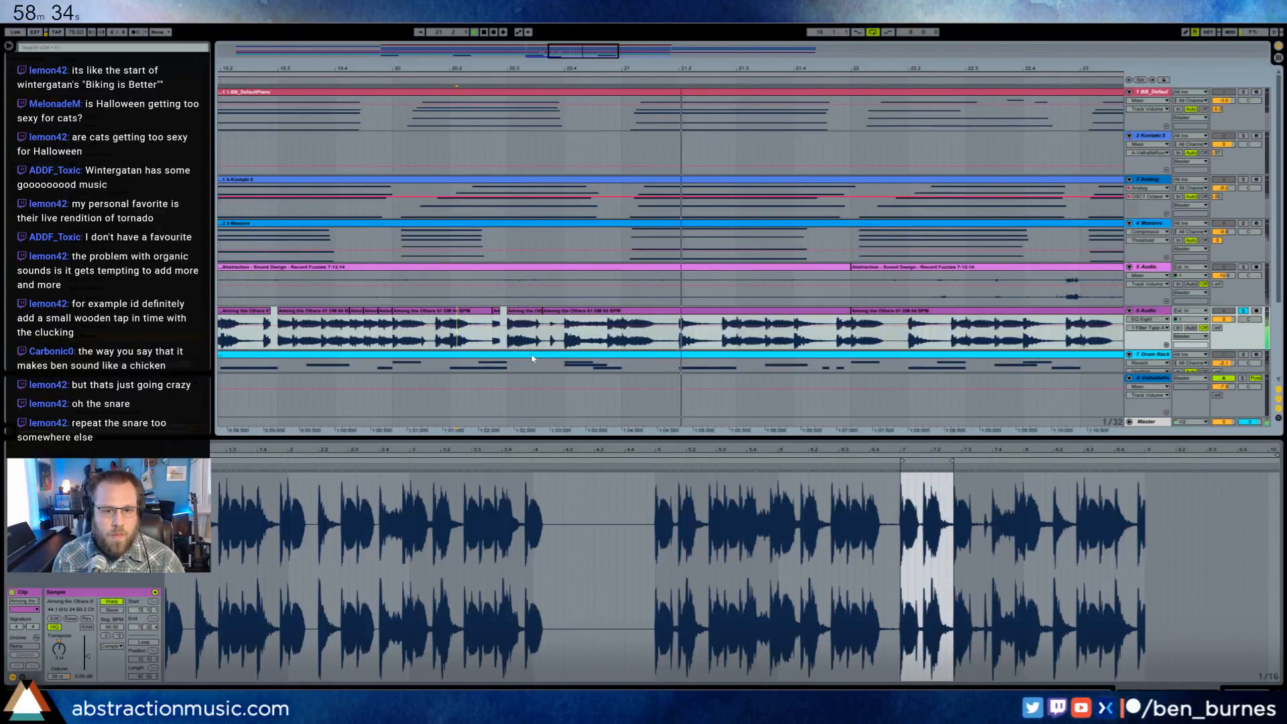
- Trim a thirty-second off the end of the slice starting at beat 20.3 and audition the loop from bar 20
{"action": "left_click_drag", "start_coordinate": [538, 313], "coordinate": [534, 313]}
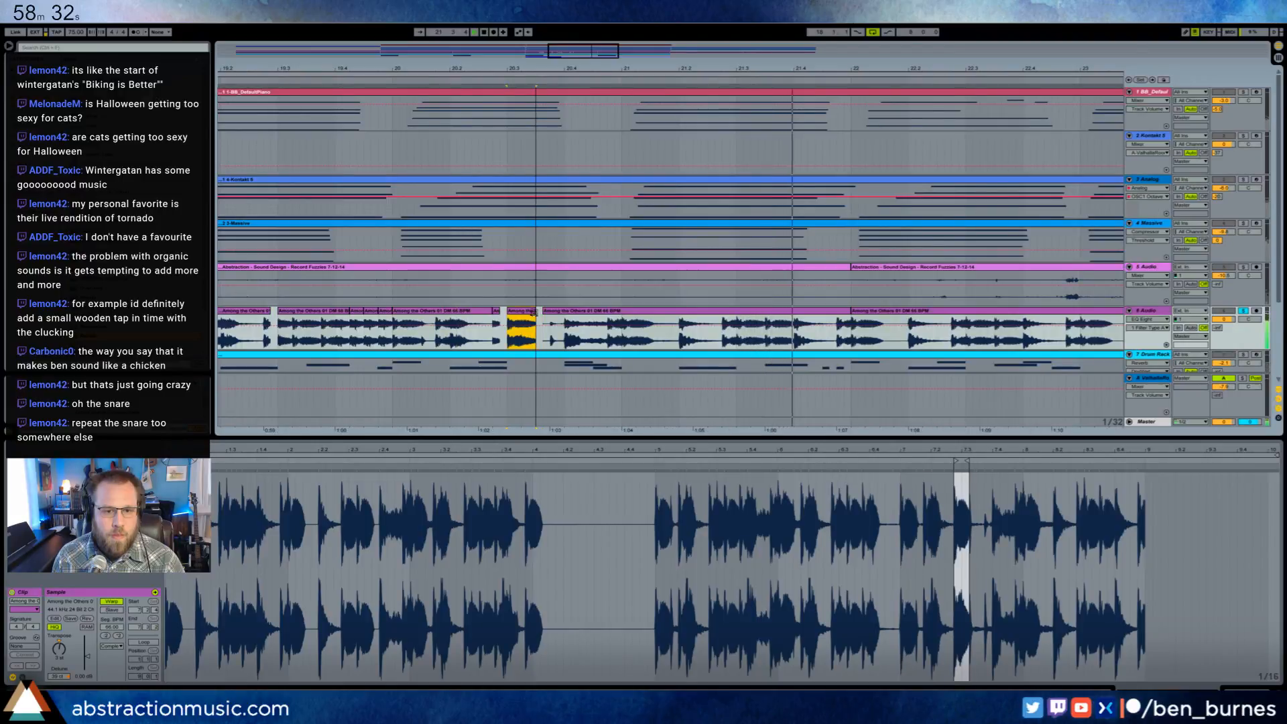
{"action": "left_click", "coordinate": [407, 340]}
{"action": "key", "text": "space"}
{"action": "key", "text": "space"}
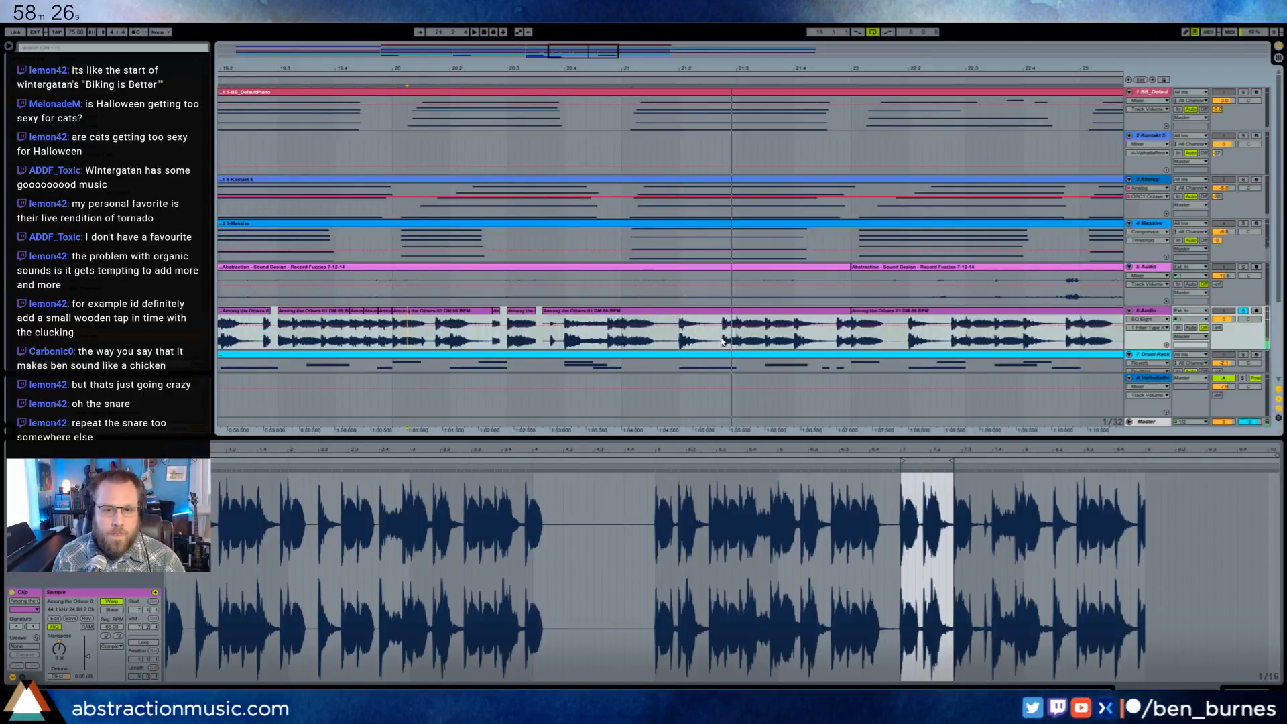
- Place a copy of the thirty-second drum hit from the end of beat 21.2 at that beat's midpoint and play it back
{"action": "left_click_drag", "start_coordinate": [722, 341], "coordinate": [730, 340]}
{"action": "left_click", "coordinate": [675, 344]}
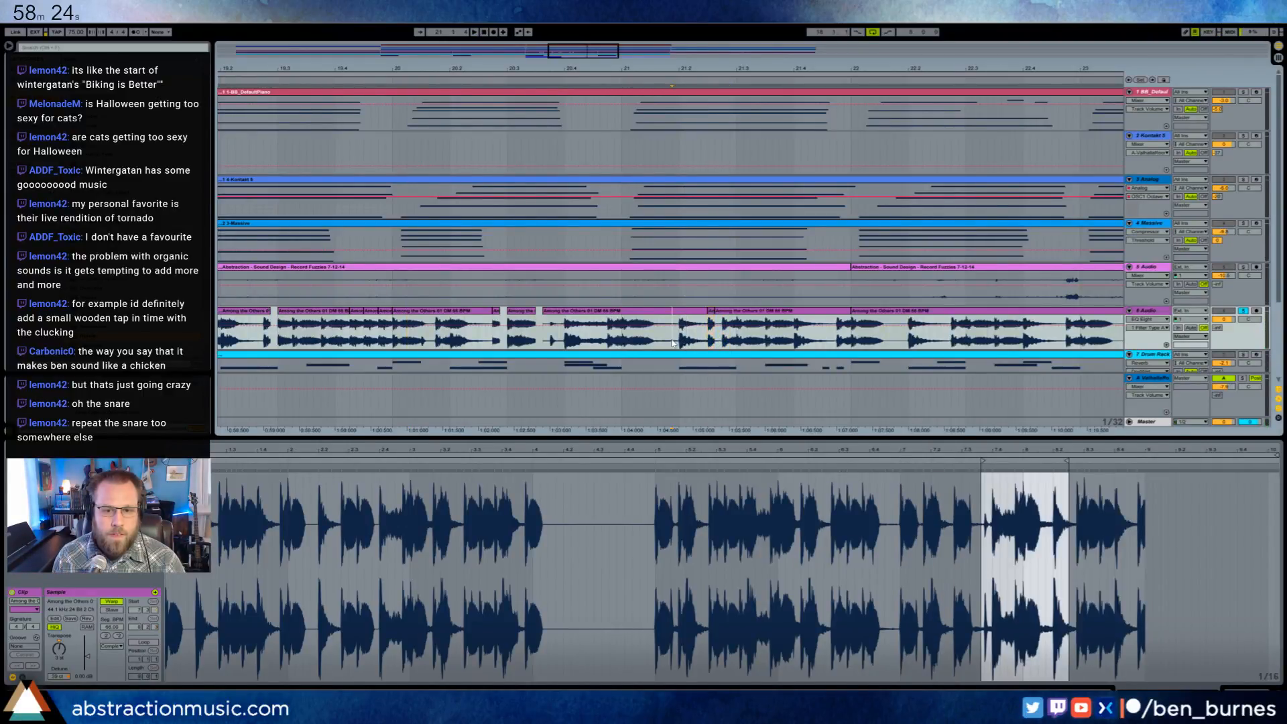
{"action": "key", "text": "space"}
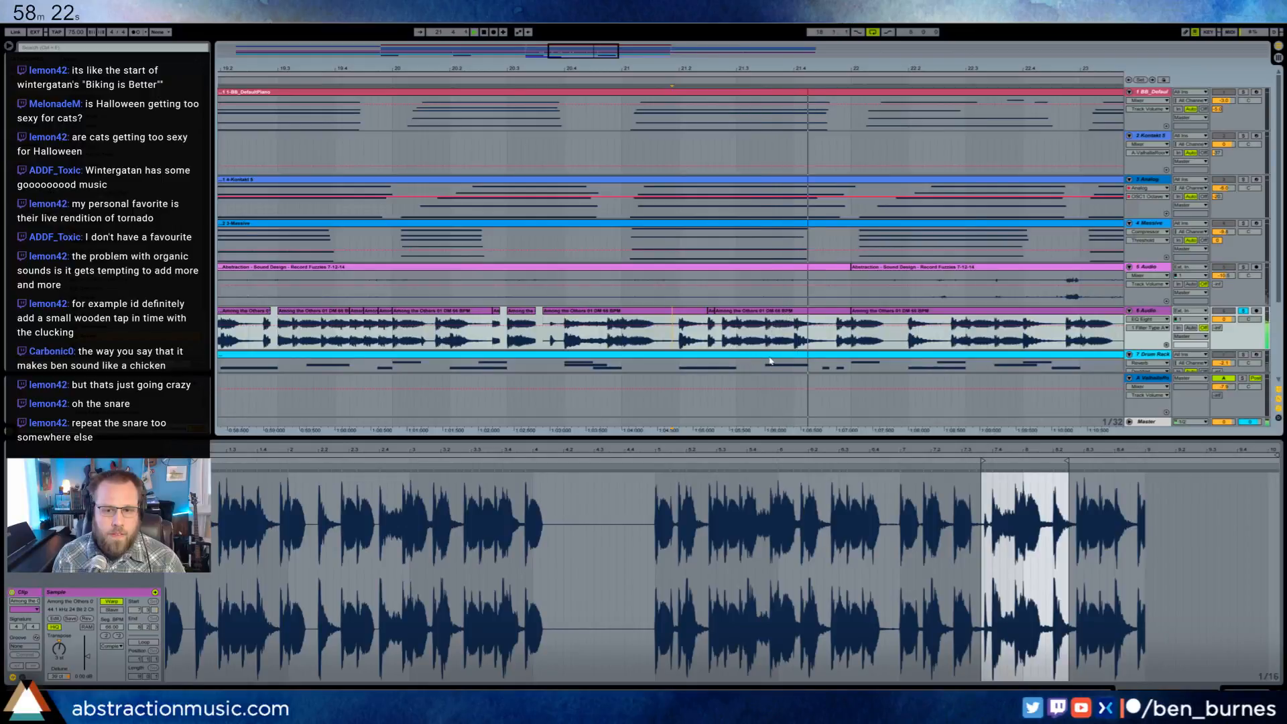
- Move the first half of beat 21.4 in the drum loop one sixteenth later and audition the drums from bar 20
{"action": "left_click_drag", "start_coordinate": [794, 337], "coordinate": [821, 320]}
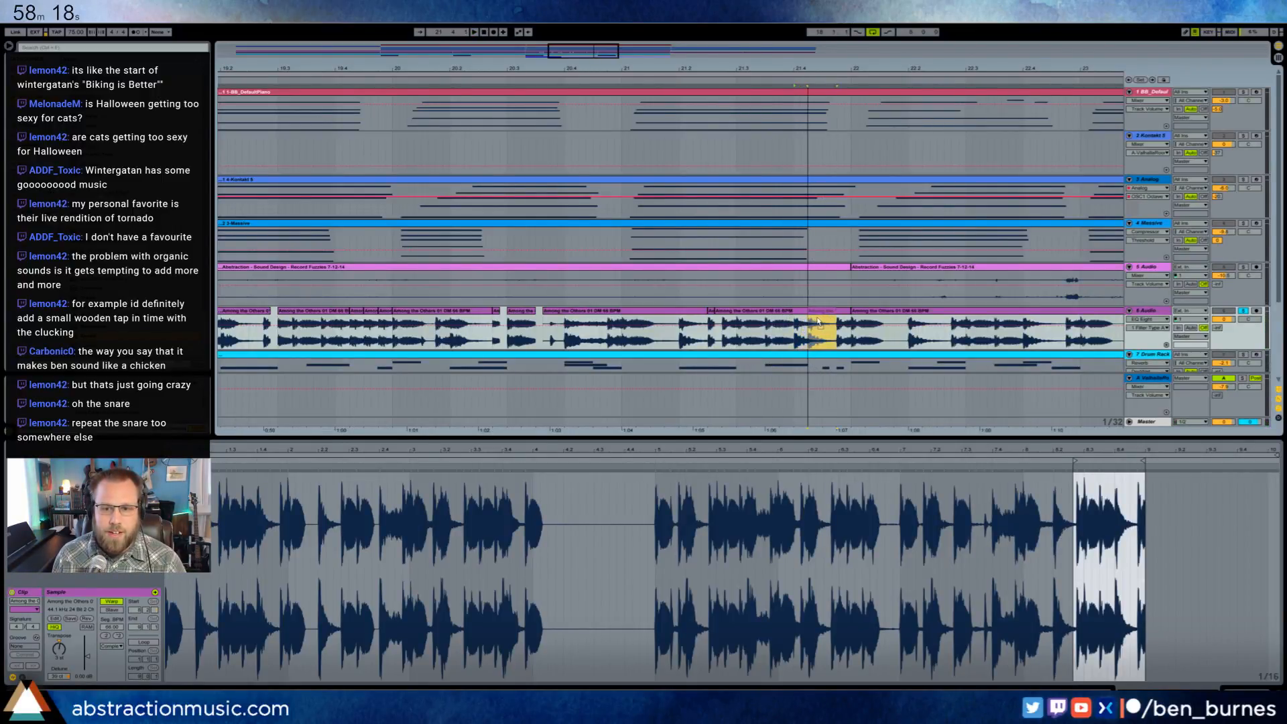
{"action": "left_click", "coordinate": [440, 341]}
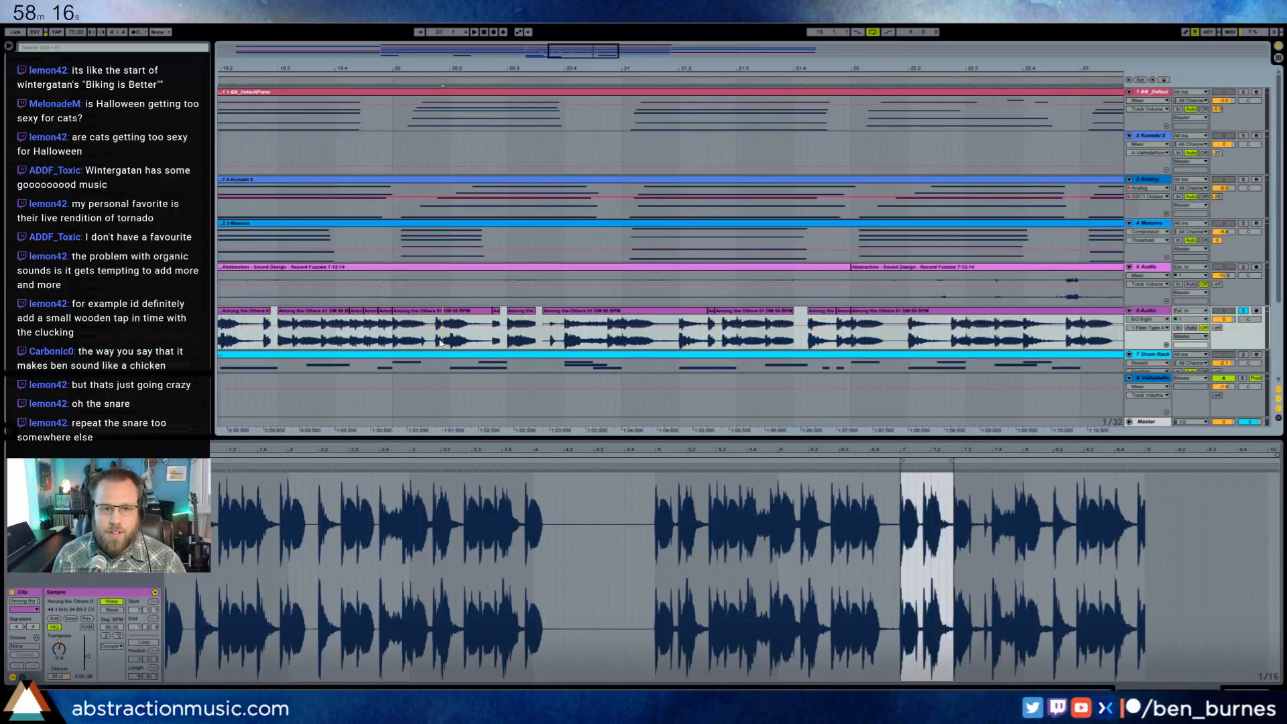
{"action": "key", "text": "space"}
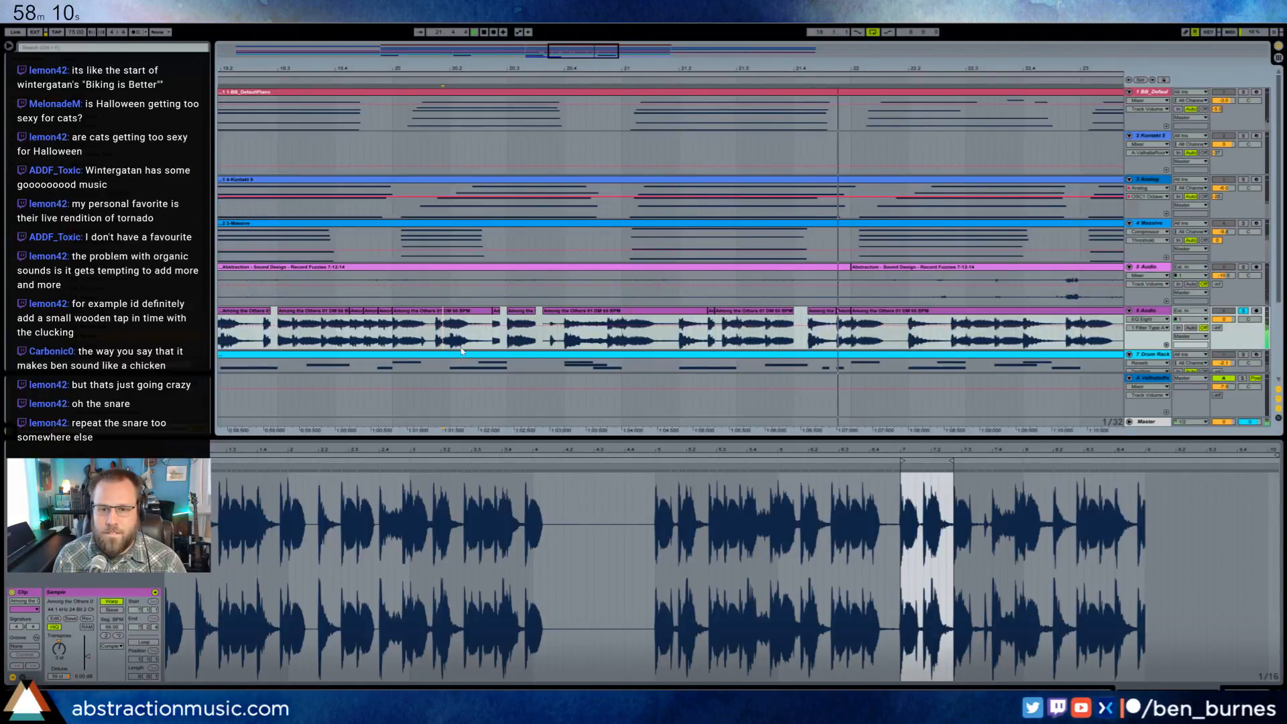
{"action": "key", "text": "space"}
- Try duplicating the four bars of chopped drum slices from bar 18 onto bar 22
{"action": "left_click_drag", "start_coordinate": [777, 69], "coordinate": [774, 37]}
{"action": "left_click_drag", "start_coordinate": [598, 348], "coordinate": [791, 338]}
{"action": "key", "text": "ctrl+d"}
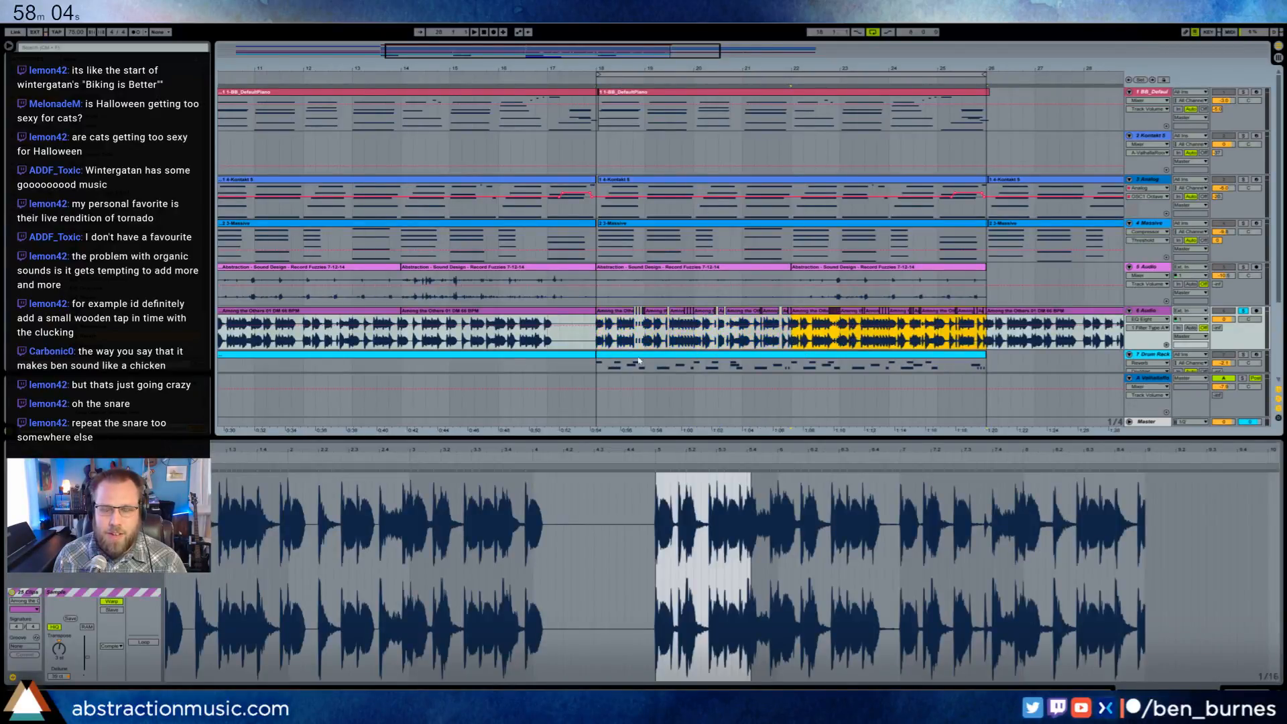
{"action": "key", "text": "ctrl+z"}
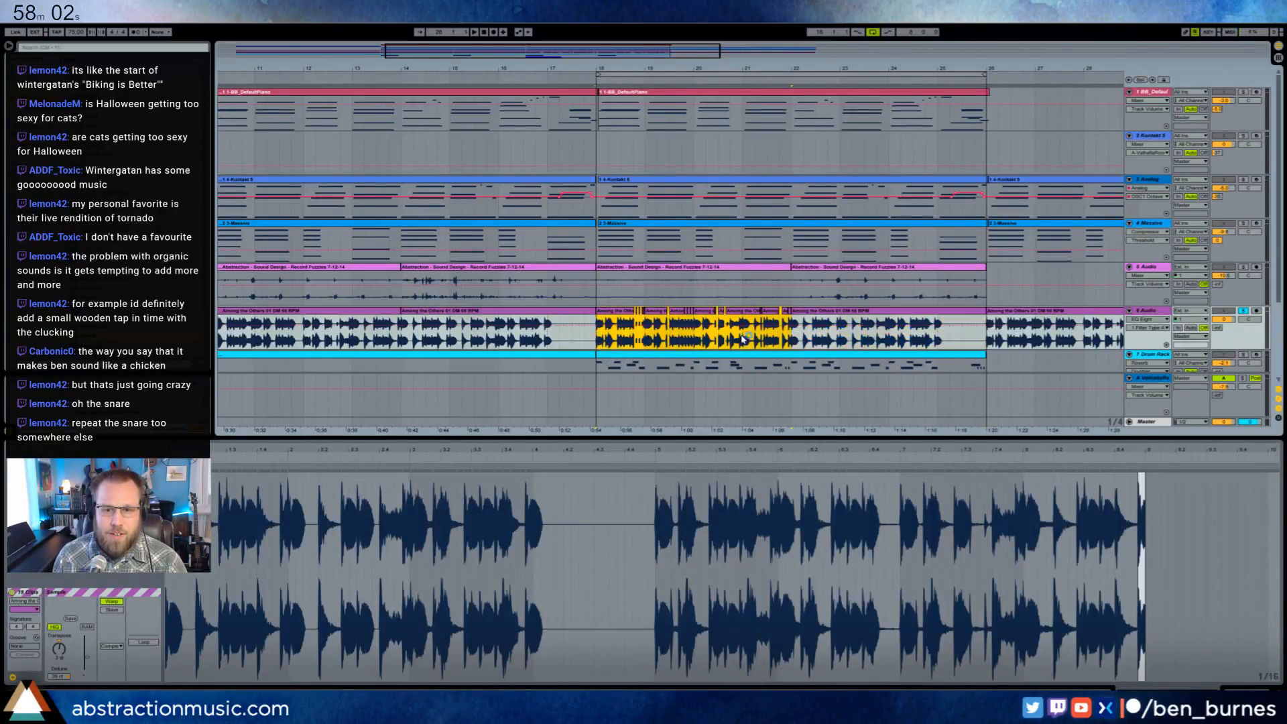
- Try replacing the unchopped drum loop in bars 22 to 25 with the chopped slices, play from bar 18, and undo the replacement
{"action": "left_click", "coordinate": [798, 313]}
{"action": "key", "text": "Delete"}
{"action": "left_click_drag", "start_coordinate": [790, 337], "coordinate": [654, 344]}
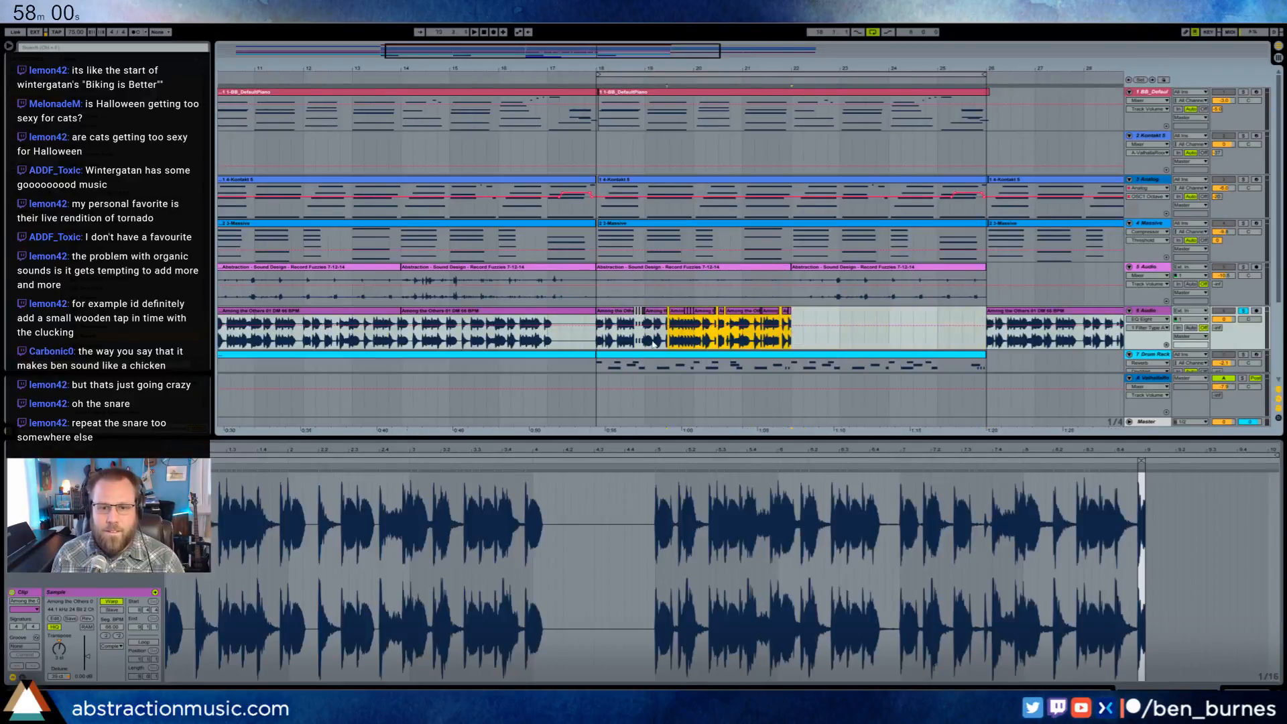
{"action": "left_click", "coordinate": [596, 337]}
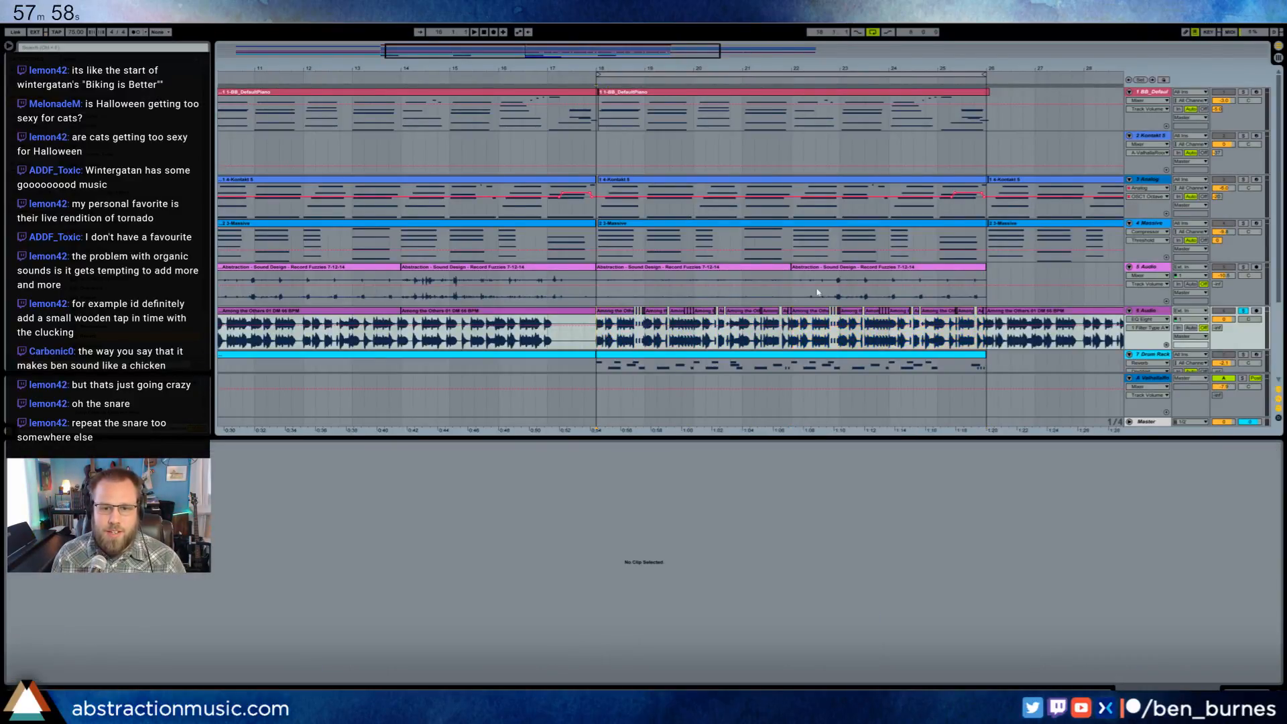
{"action": "key", "text": "space"}
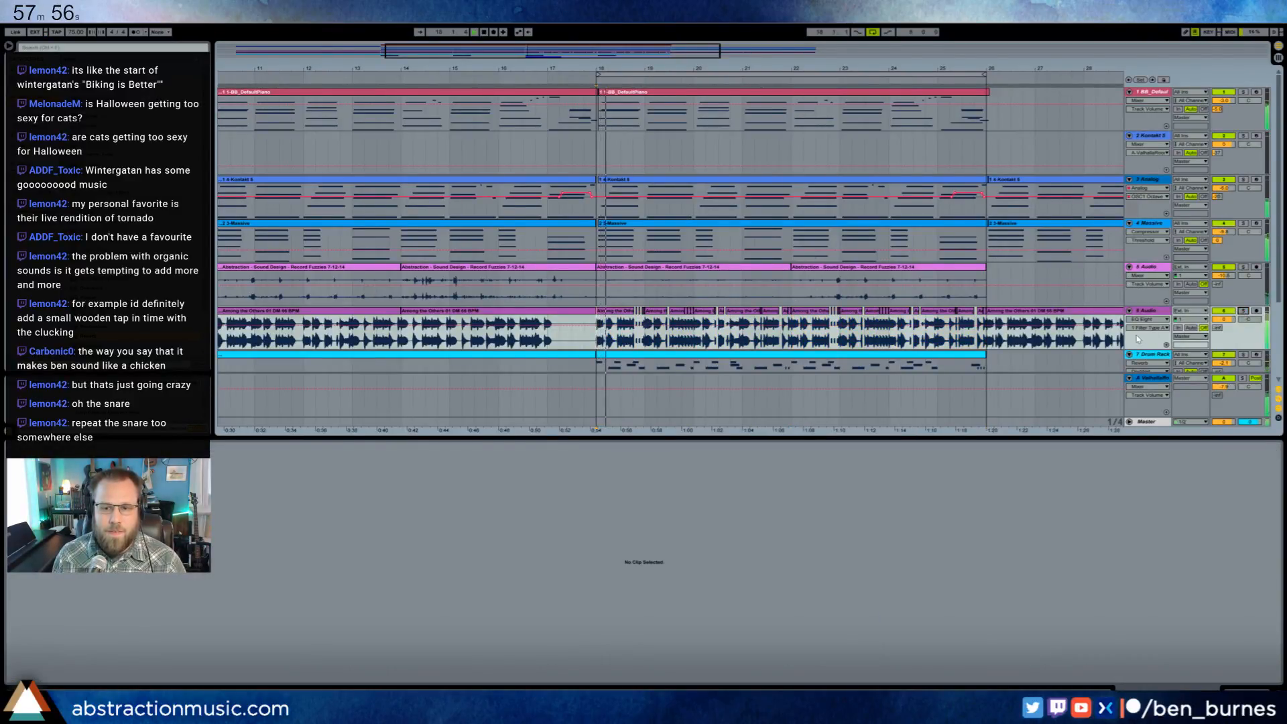
{"action": "key", "text": "ctrl+z"}
{"action": "key", "text": "ctrl+z"}
{"action": "key", "text": "ctrl+z"}
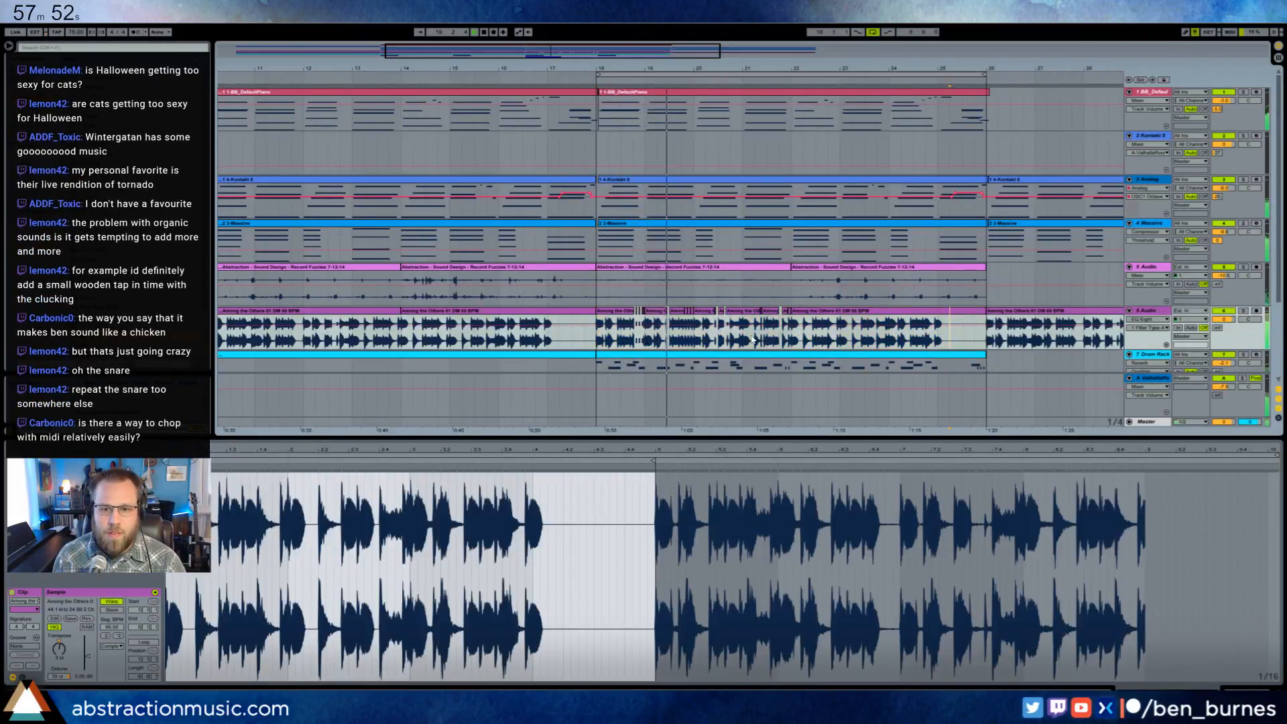
- Copy the chopped drums of bars 18 to 20 to bar 22 and extend the final copied slice to beat 25.2
{"action": "left_click_drag", "start_coordinate": [752, 340], "coordinate": [596, 339]}
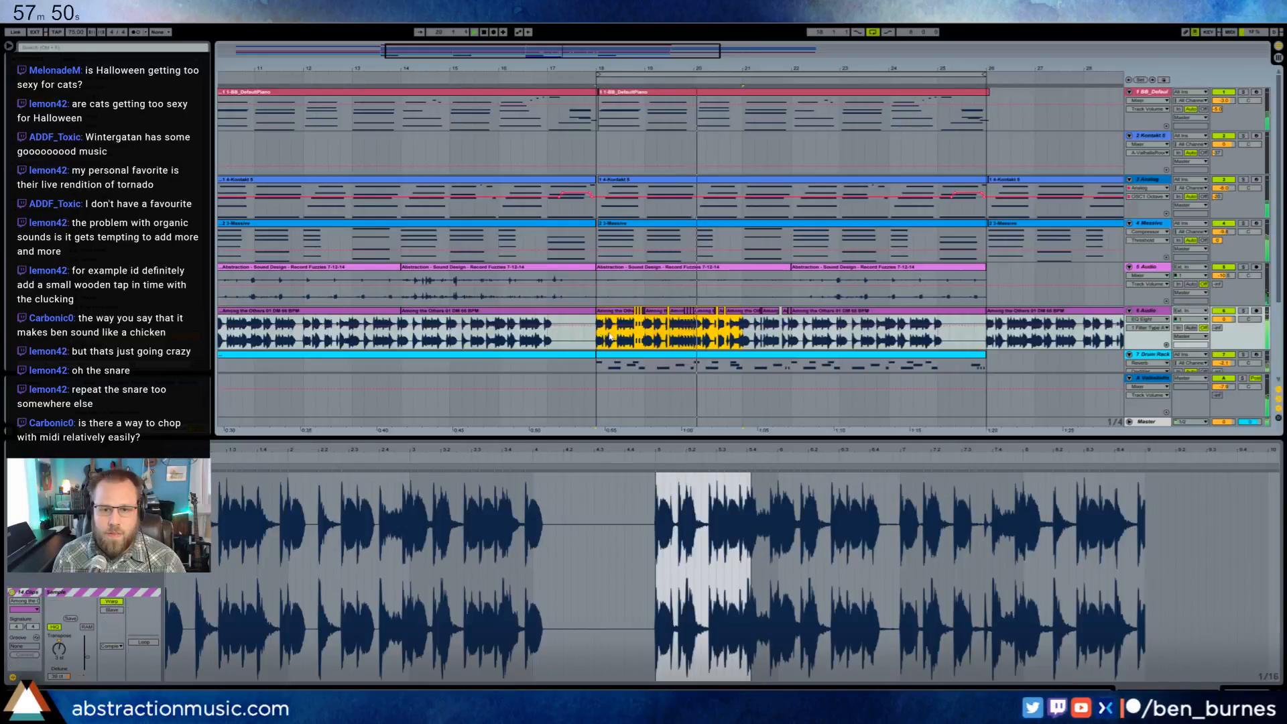
{"action": "key", "text": "ctrl+d"}
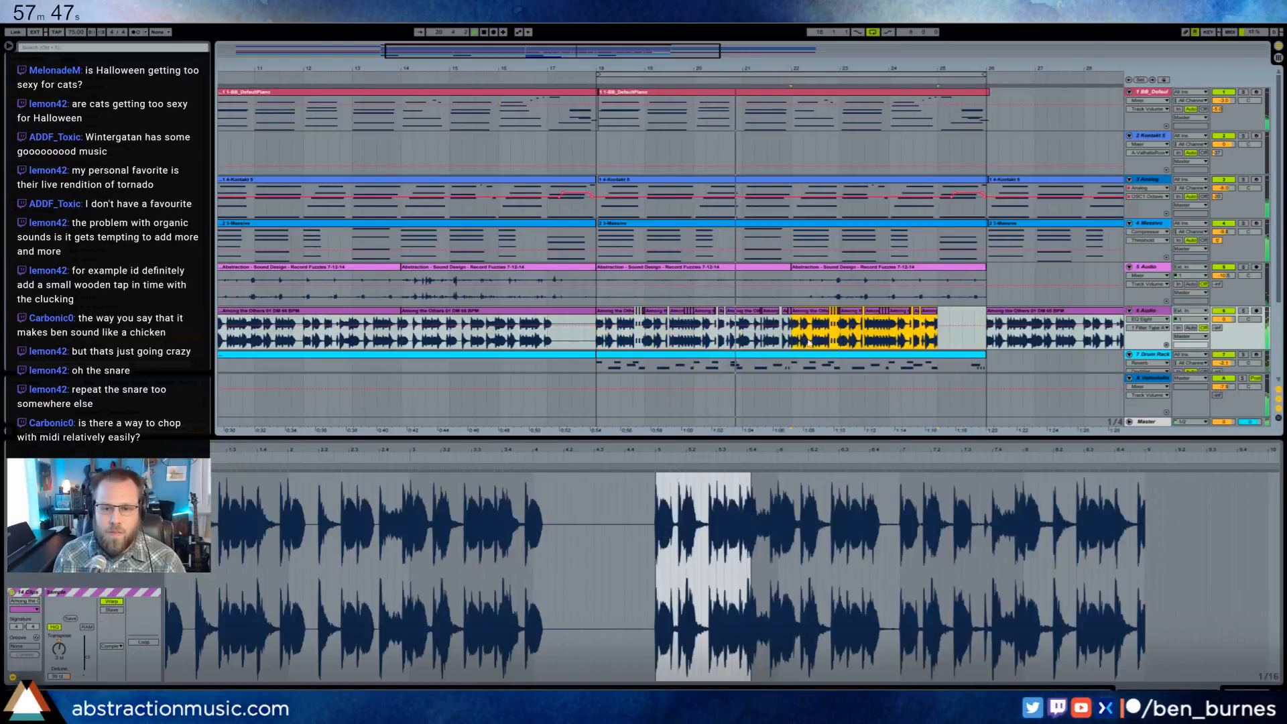
{"action": "left_click", "coordinate": [937, 310]}
{"action": "left_click_drag", "start_coordinate": [937, 310], "coordinate": [949, 310]}
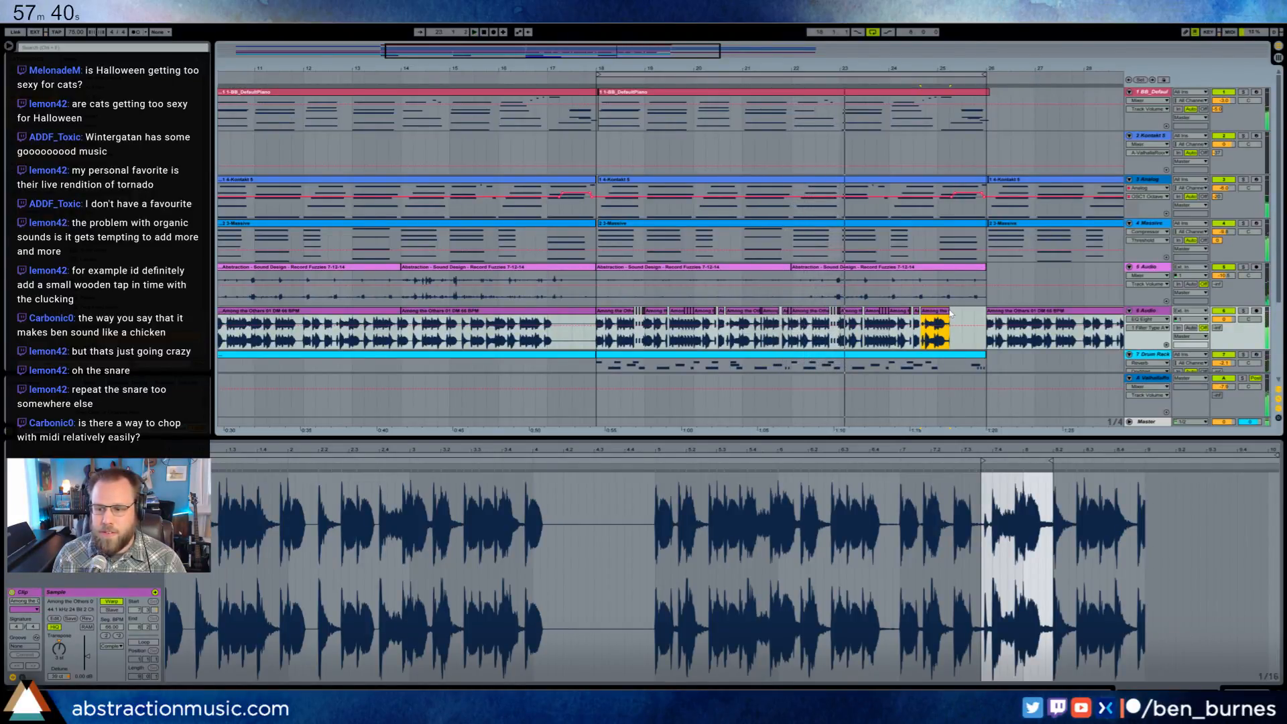
- Play the arrangement from bar 18 and examine the chopped drum slices up to bar 23
{"action": "mouse_move", "coordinate": [627, 53]}
{"action": "left_mouse_down"}
{"action": "mouse_move", "coordinate": [668, 37]}
{"action": "mouse_move", "coordinate": [636, 57]}
{"action": "left_mouse_up"}
{"action": "left_click", "coordinate": [445, 344]}
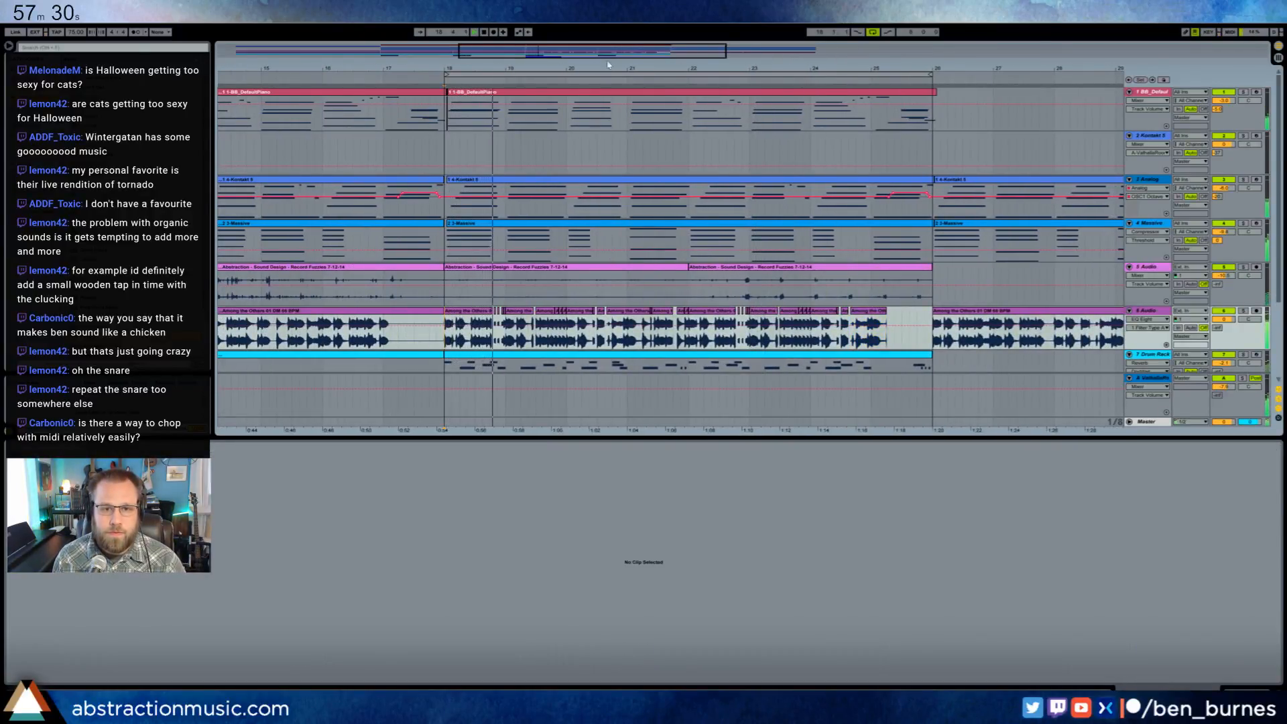
{"action": "left_click_drag", "start_coordinate": [609, 65], "coordinate": [589, 93]}
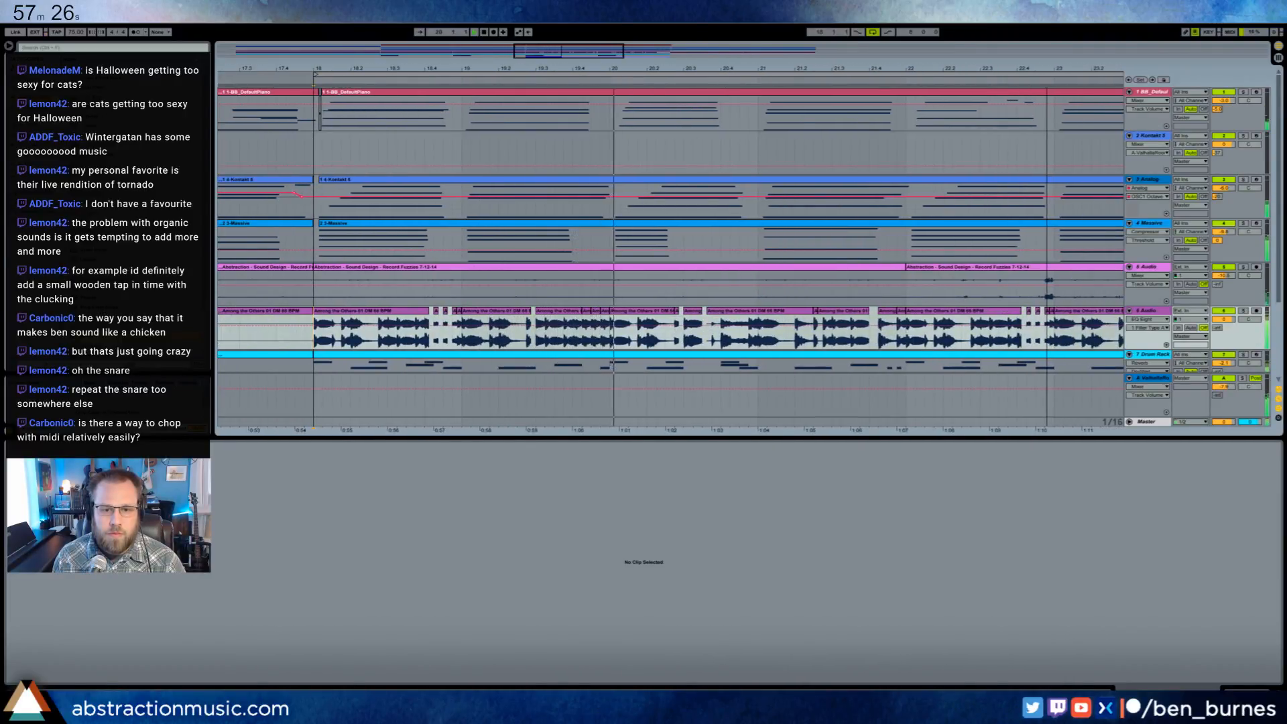
{"action": "left_click_drag", "start_coordinate": [738, 68], "coordinate": [588, 83]}
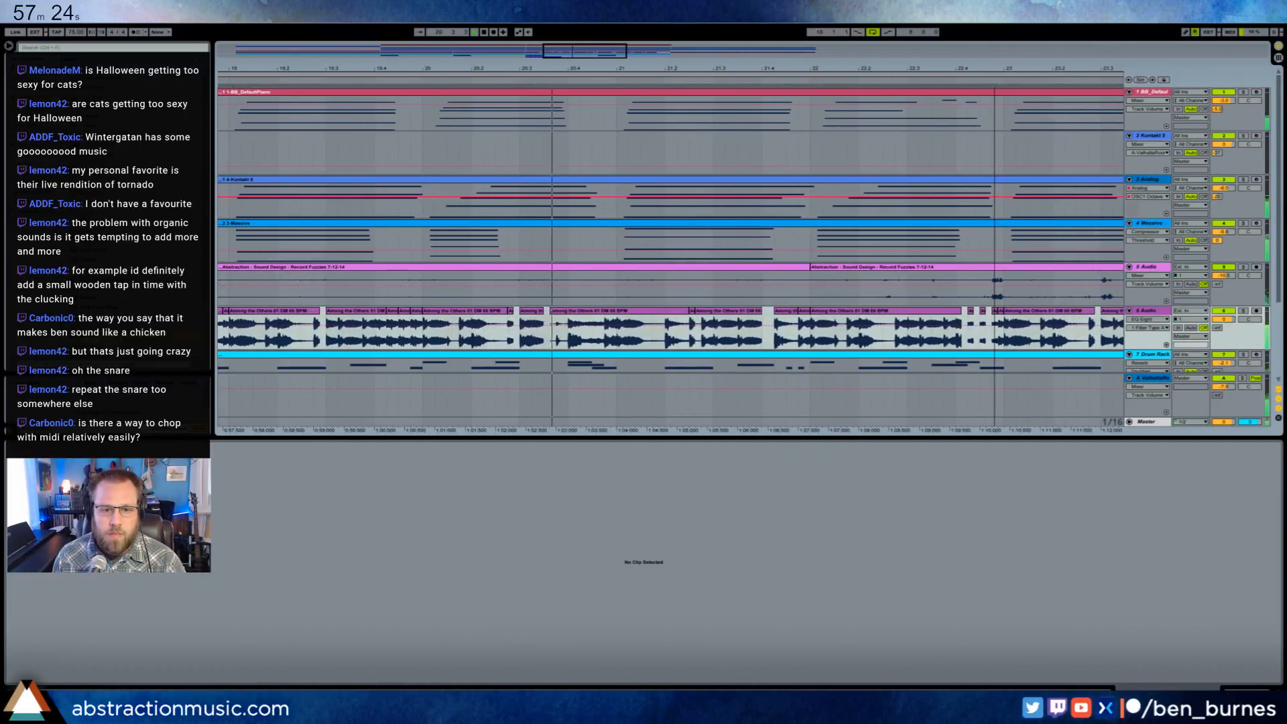
{"action": "left_click_drag", "start_coordinate": [737, 69], "coordinate": [584, 76]}
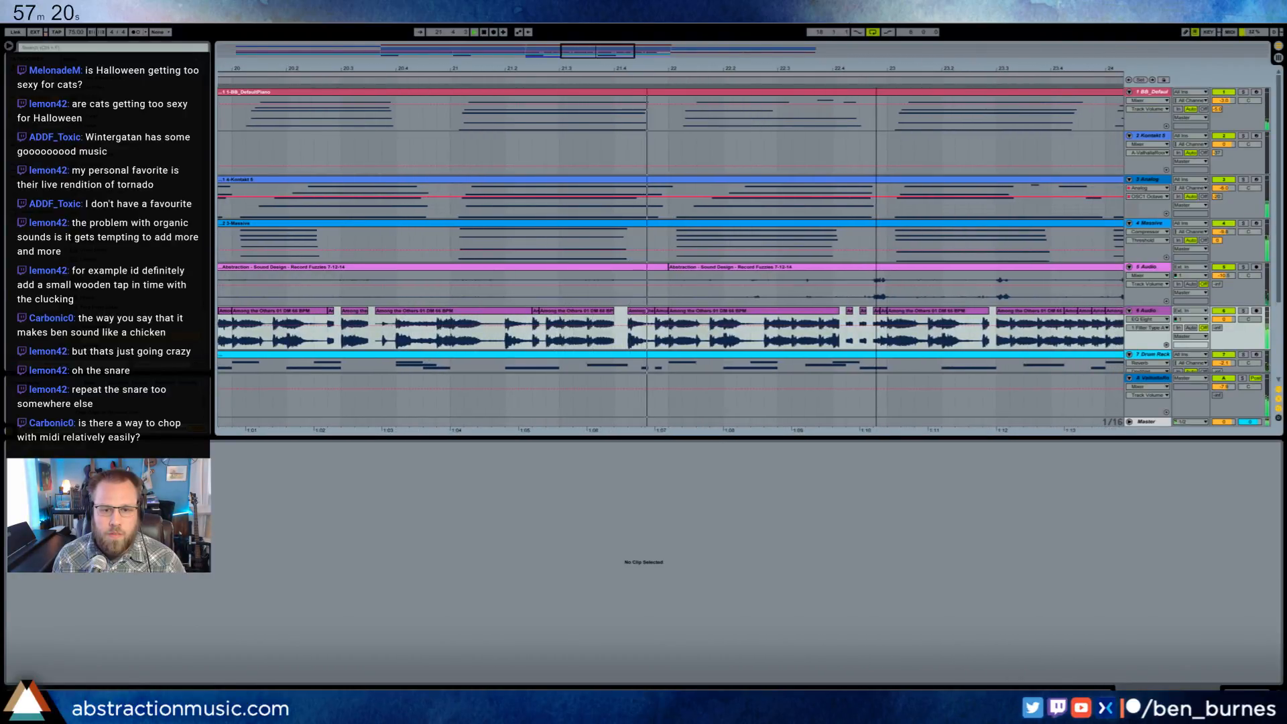
{"action": "left_click_drag", "start_coordinate": [979, 68], "coordinate": [617, 80]}
{"action": "key", "text": "space"}
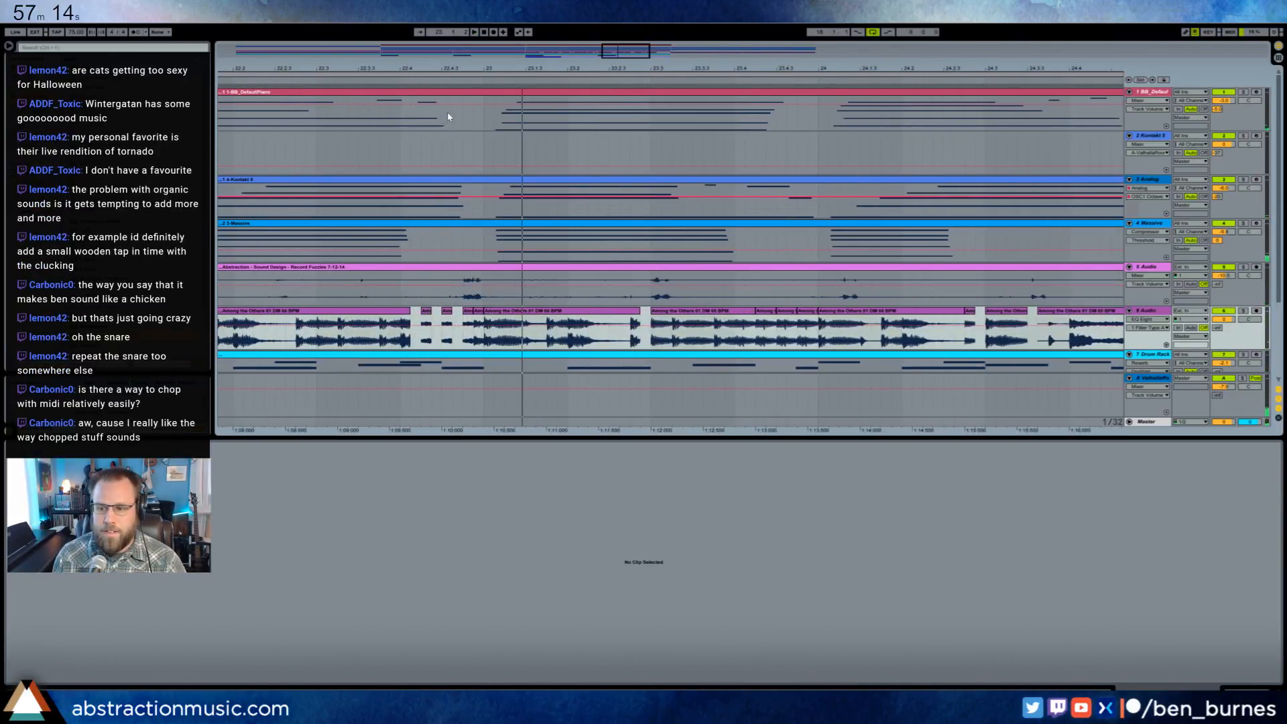
- Freeze the Analog track
{"action": "left_click_drag", "start_coordinate": [584, 67], "coordinate": [612, 115]}
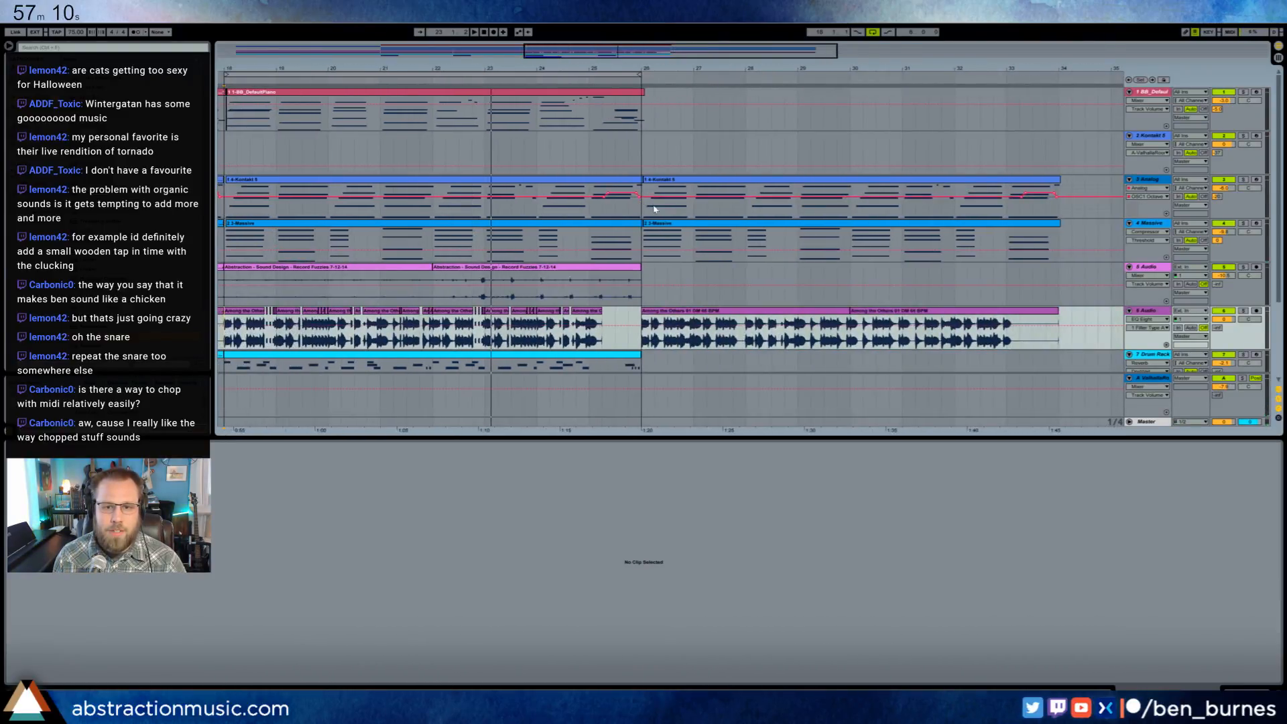
{"action": "right_click", "coordinate": [1159, 179]}
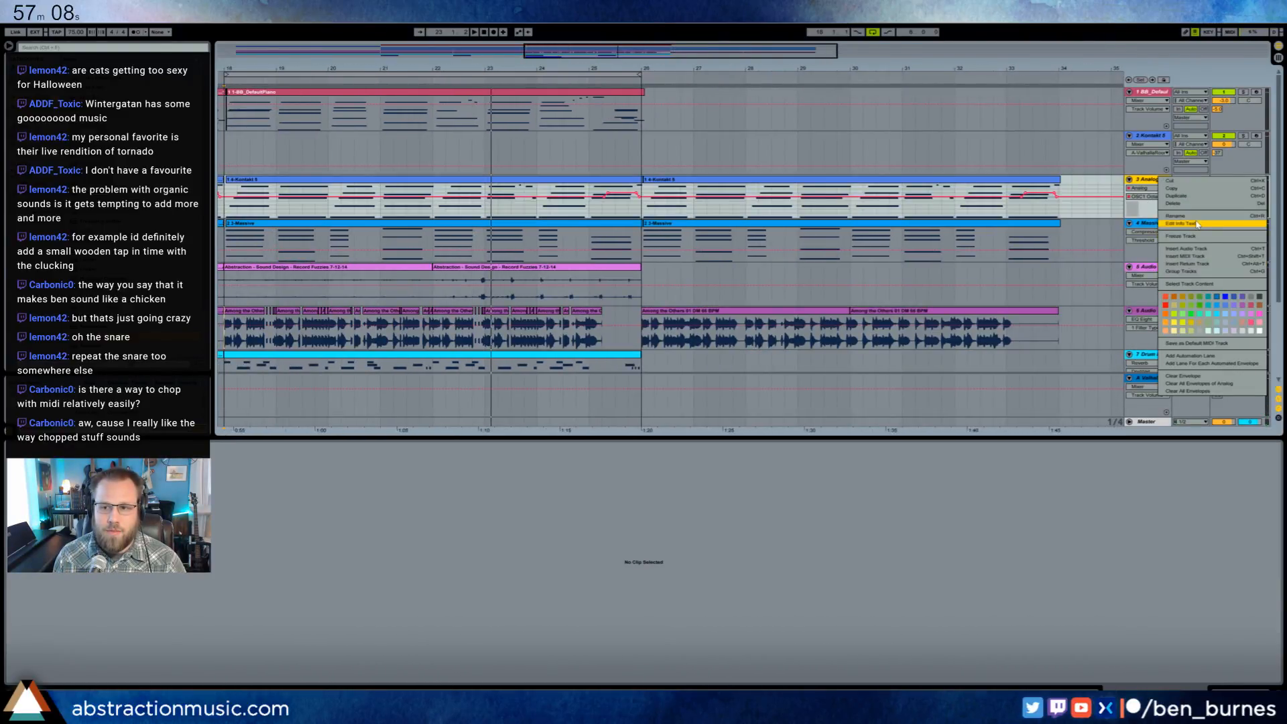
{"action": "left_click", "coordinate": [1182, 236]}
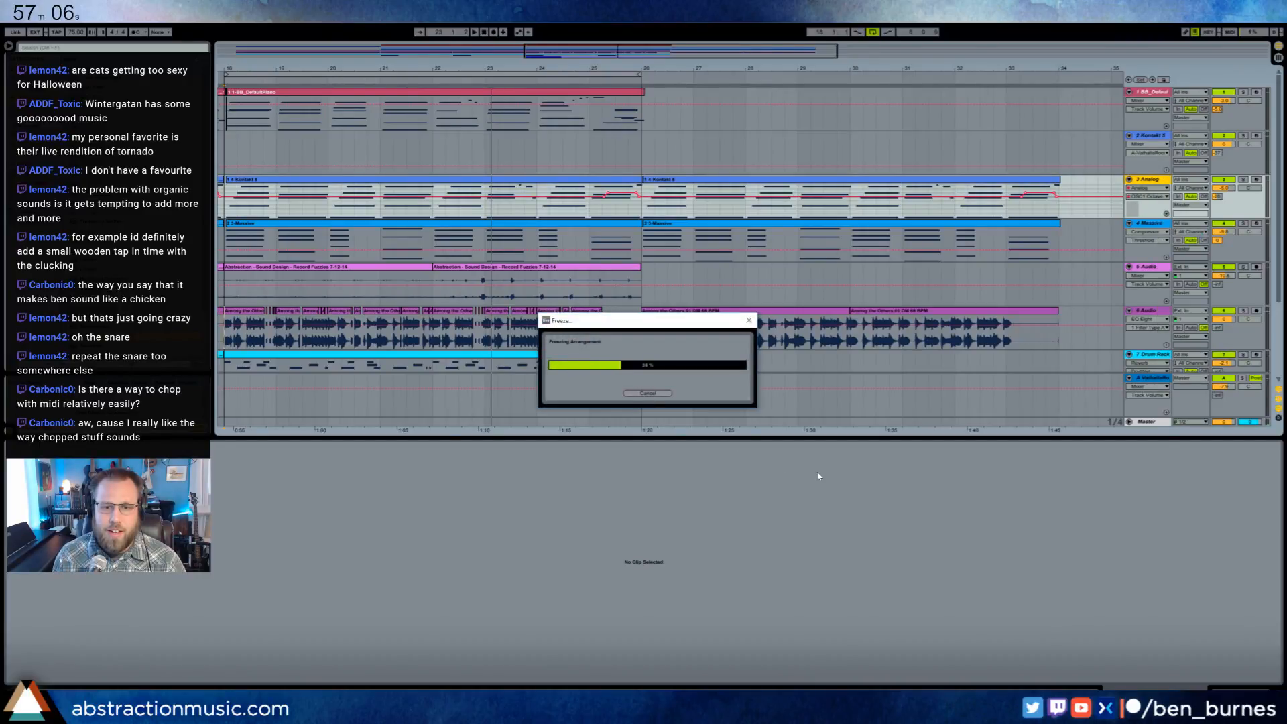
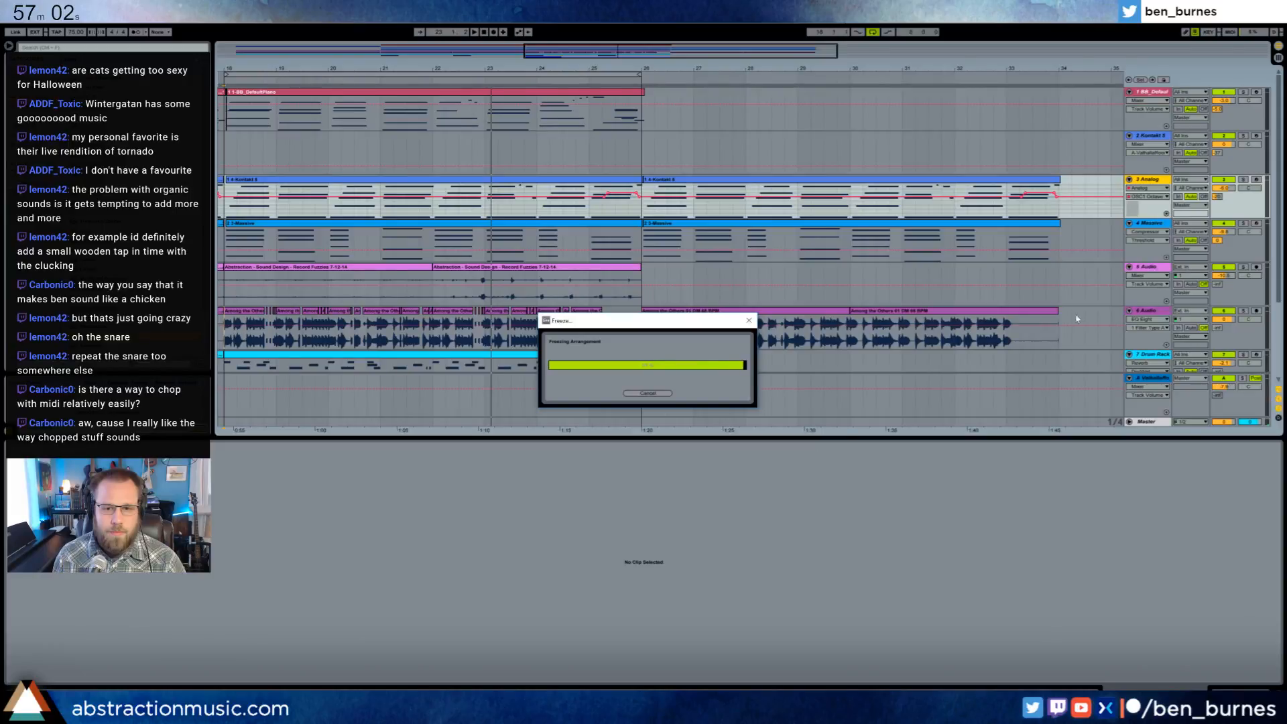
- Flatten the frozen Analog track to audio and copy all of its resulting clips
{"action": "right_click", "coordinate": [1147, 180]}
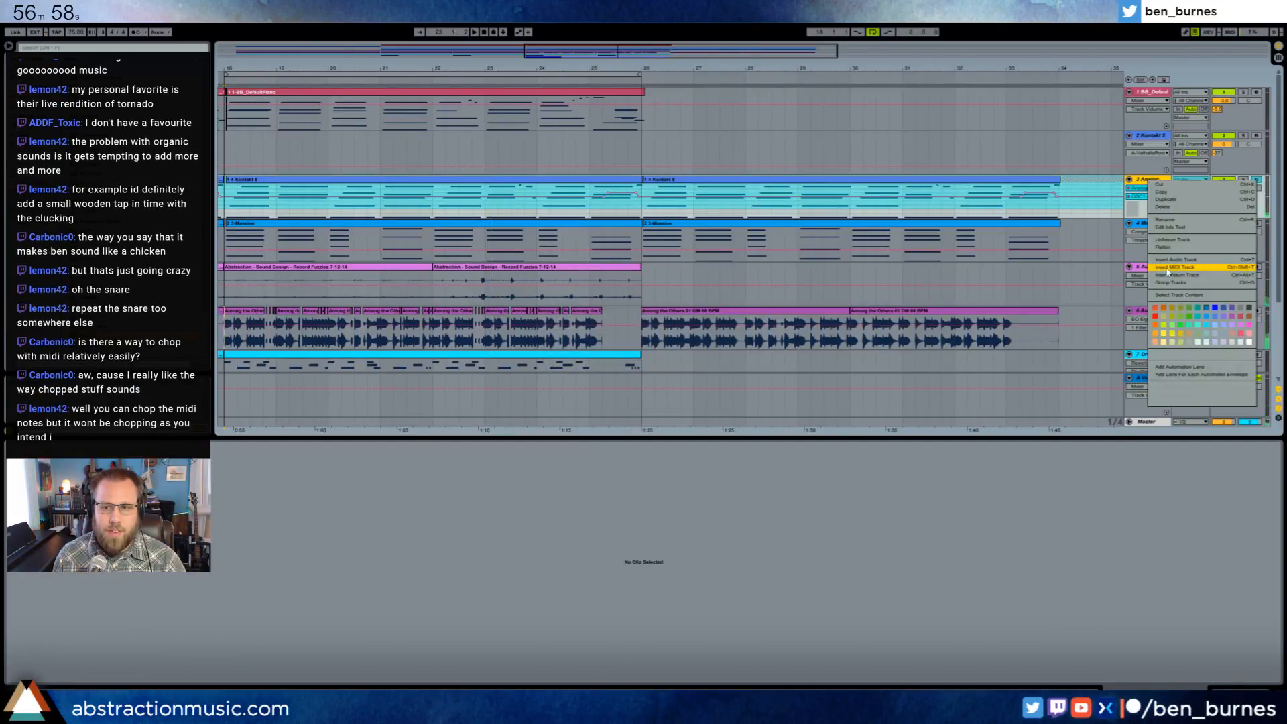
{"action": "left_click", "coordinate": [1172, 248]}
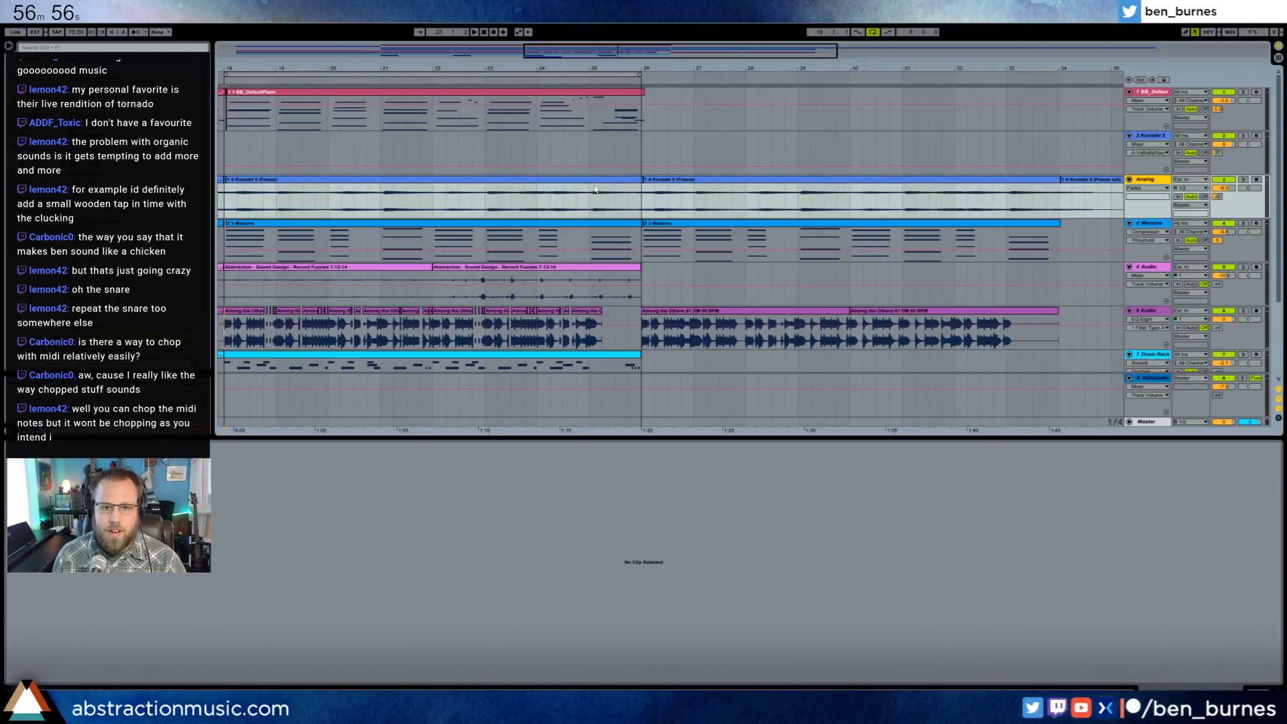
{"action": "left_click", "coordinate": [1046, 180]}
{"action": "key", "text": "ctrl+a"}
{"action": "left_click", "coordinate": [1046, 179]}
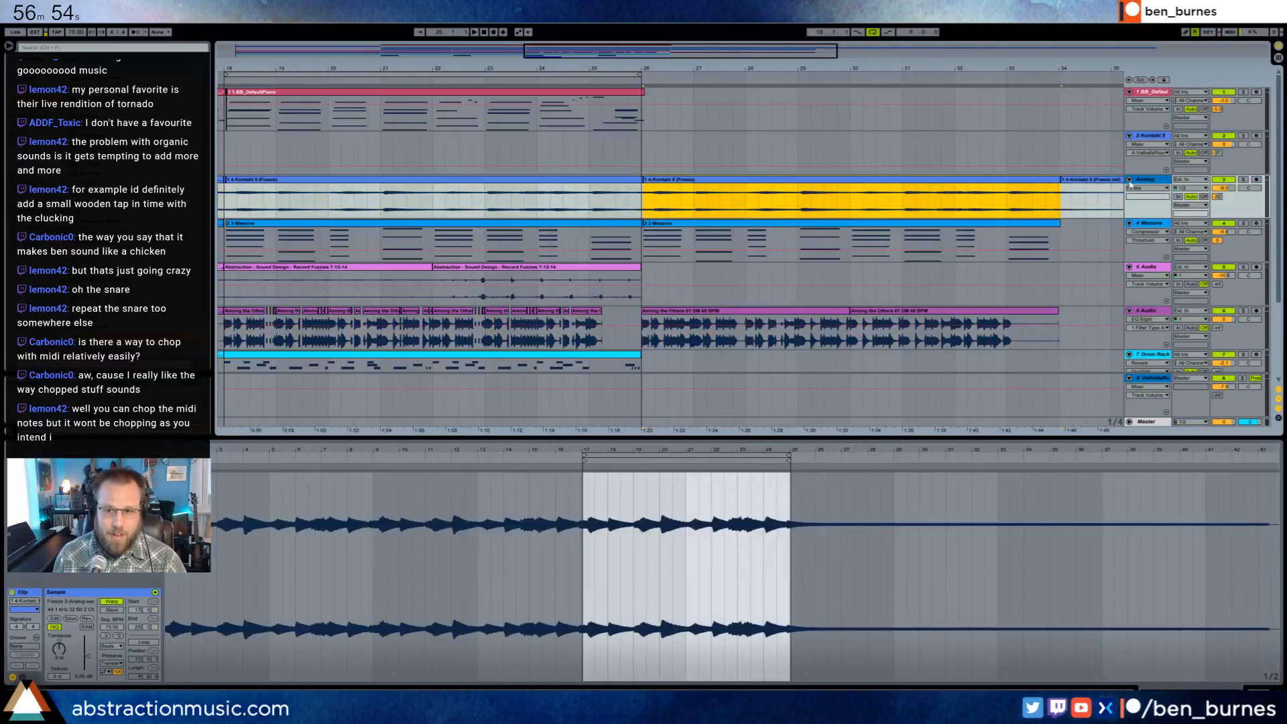
{"action": "left_click", "coordinate": [1152, 183]}
{"action": "left_click", "coordinate": [1100, 179]}
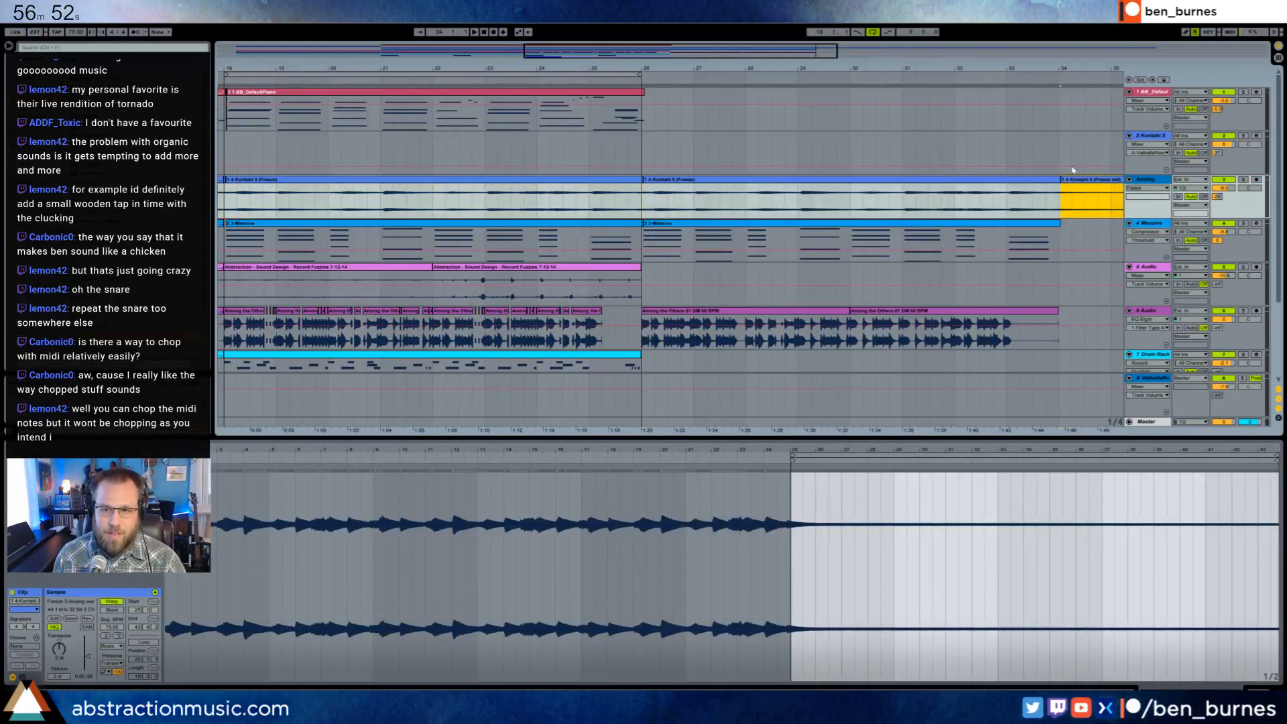
{"action": "double_click", "coordinate": [798, 52]}
{"action": "left_click", "coordinate": [446, 181], "text": "shift"}
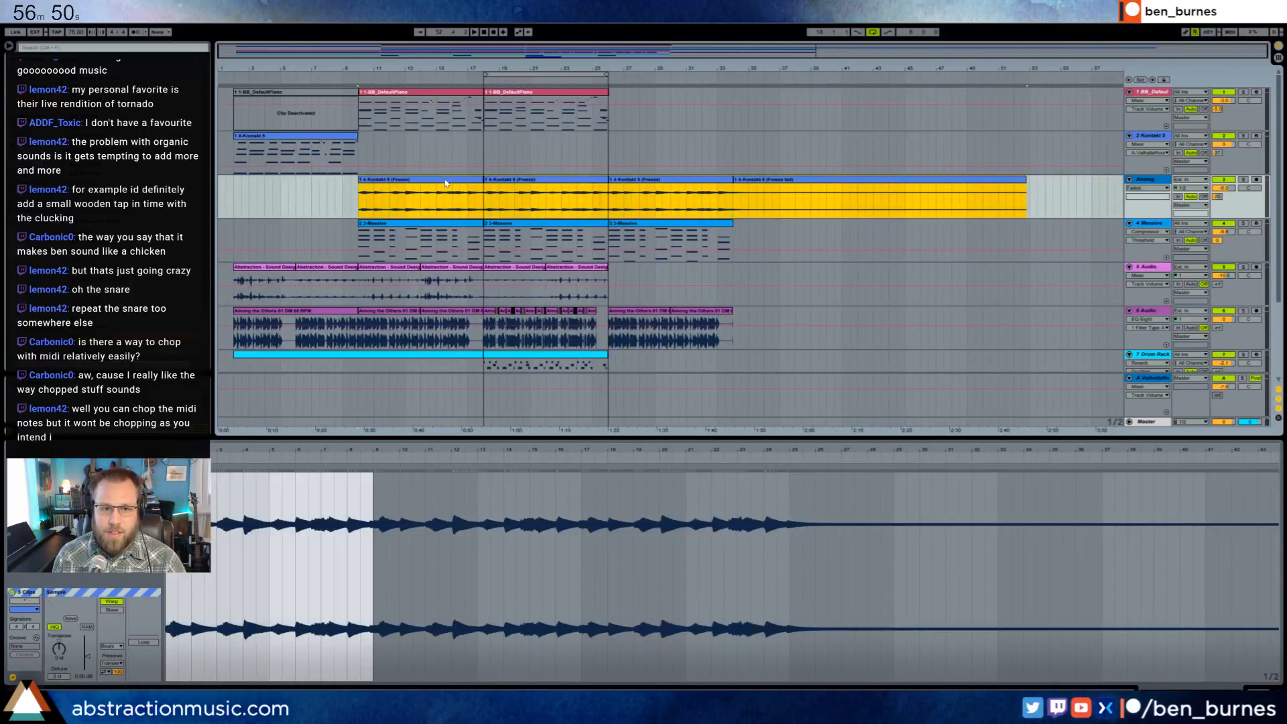
- Undo the flattening and freezing of the Analog track, and paste the copied clips onto a new audio track below it
{"action": "key", "text": "ctrl+z"}
{"action": "key", "text": "ctrl+z"}
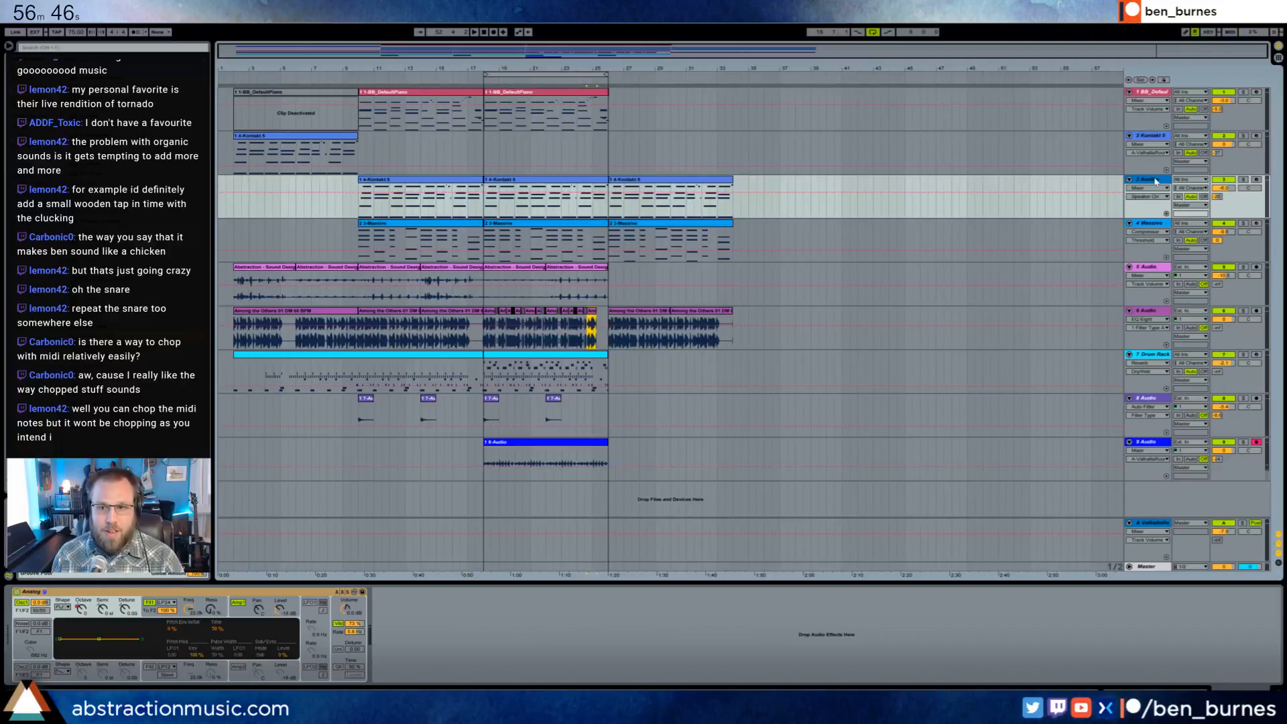
{"action": "key", "text": "ctrl+t"}
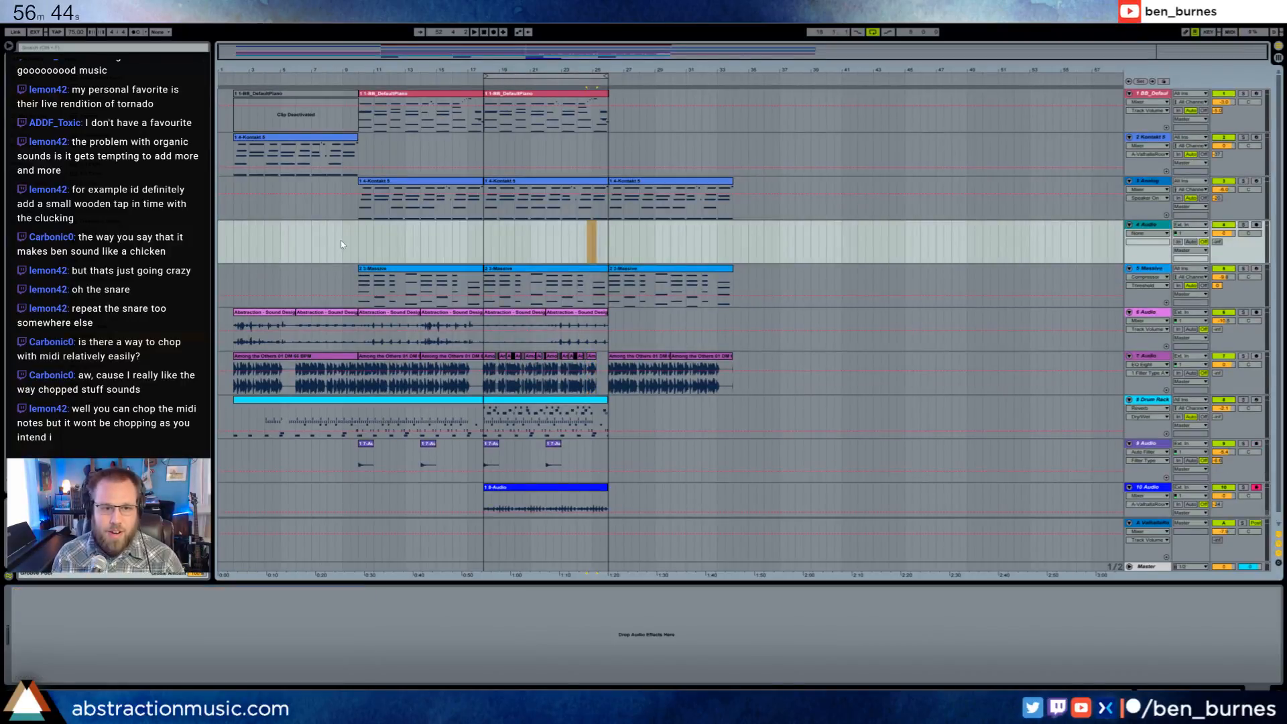
{"action": "key", "text": "ctrl+v"}
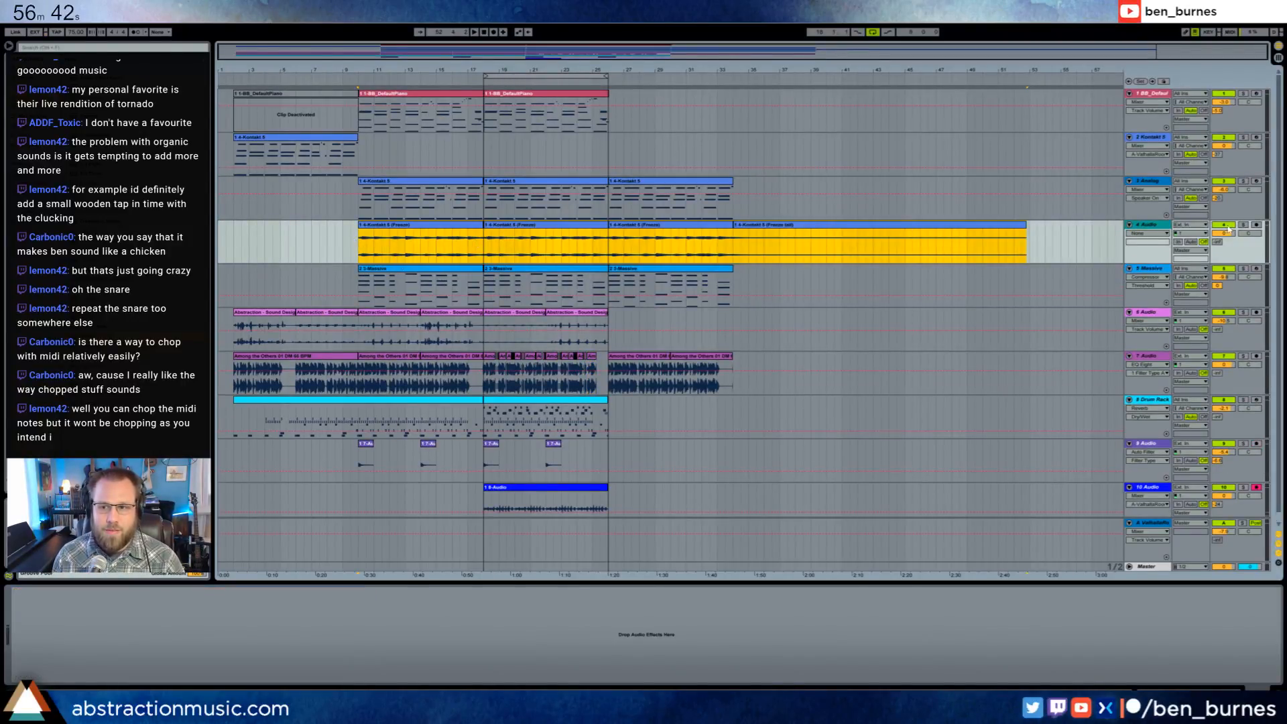
- Compare the Analog track with its audio copy by soloing each during playback from bar 10, and delete the copy's track
{"action": "left_click", "coordinate": [1242, 182]}
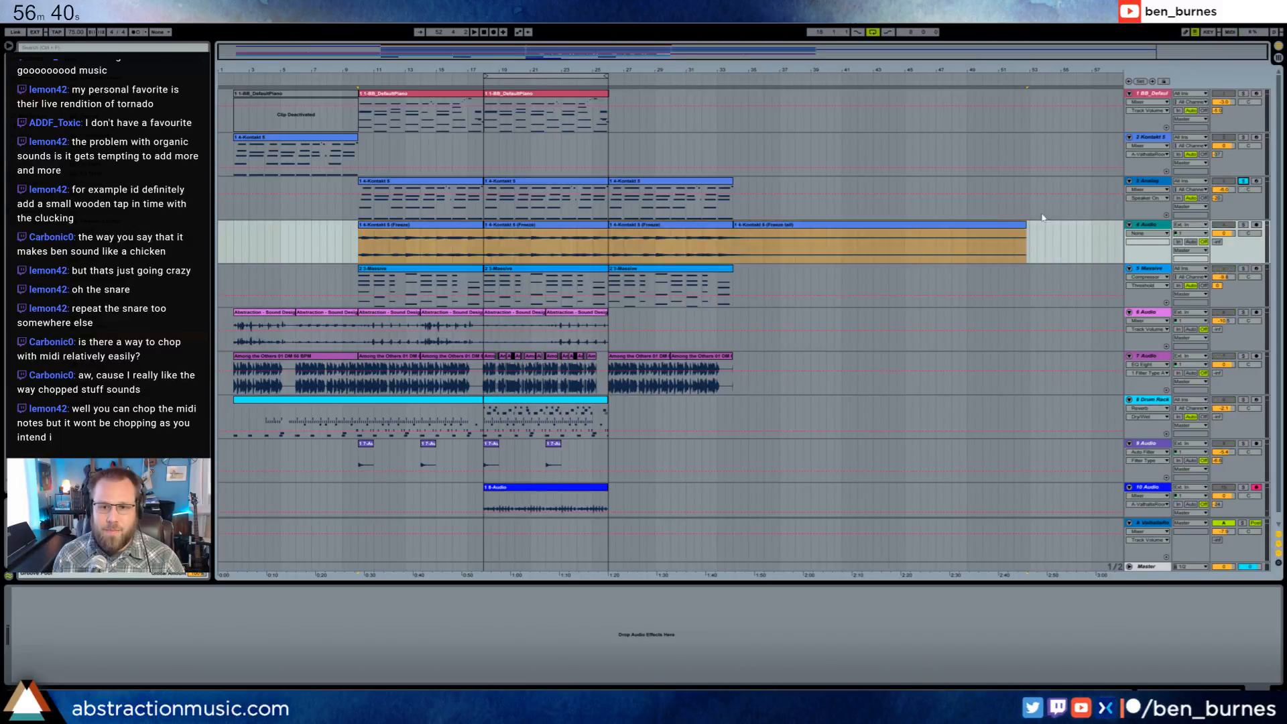
{"action": "left_click", "coordinate": [482, 245]}
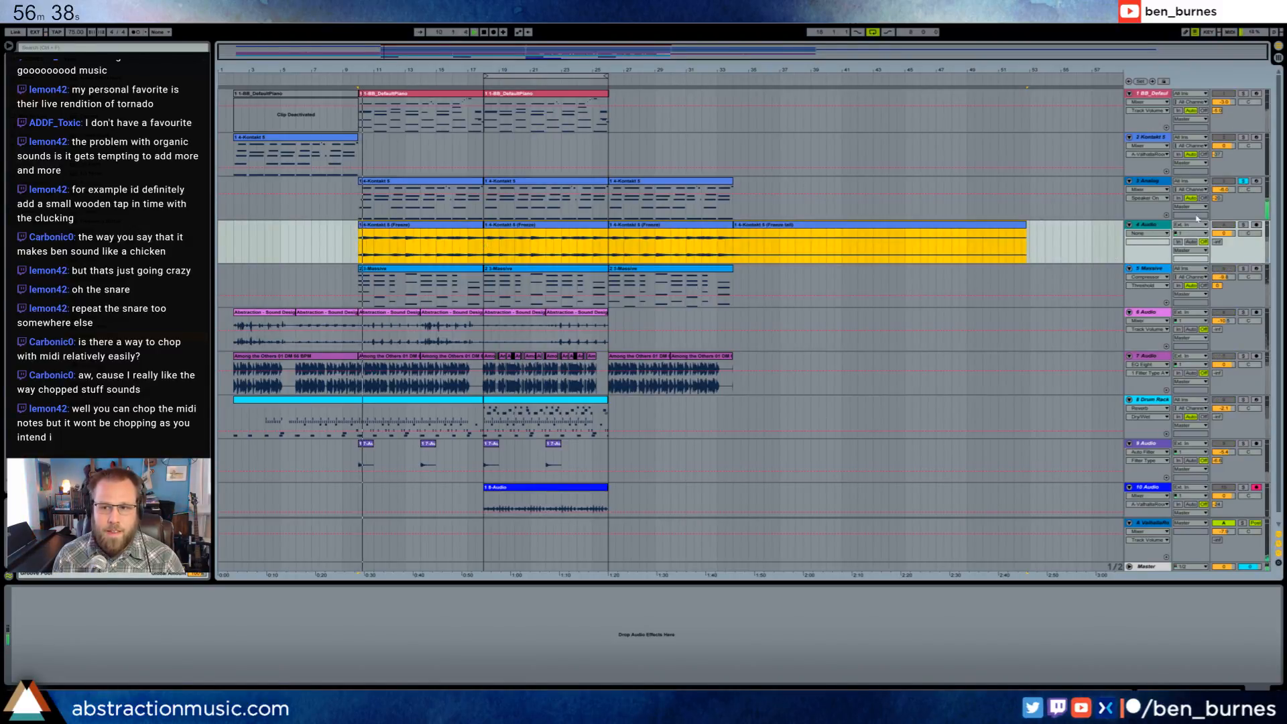
{"action": "left_click", "coordinate": [1244, 224]}
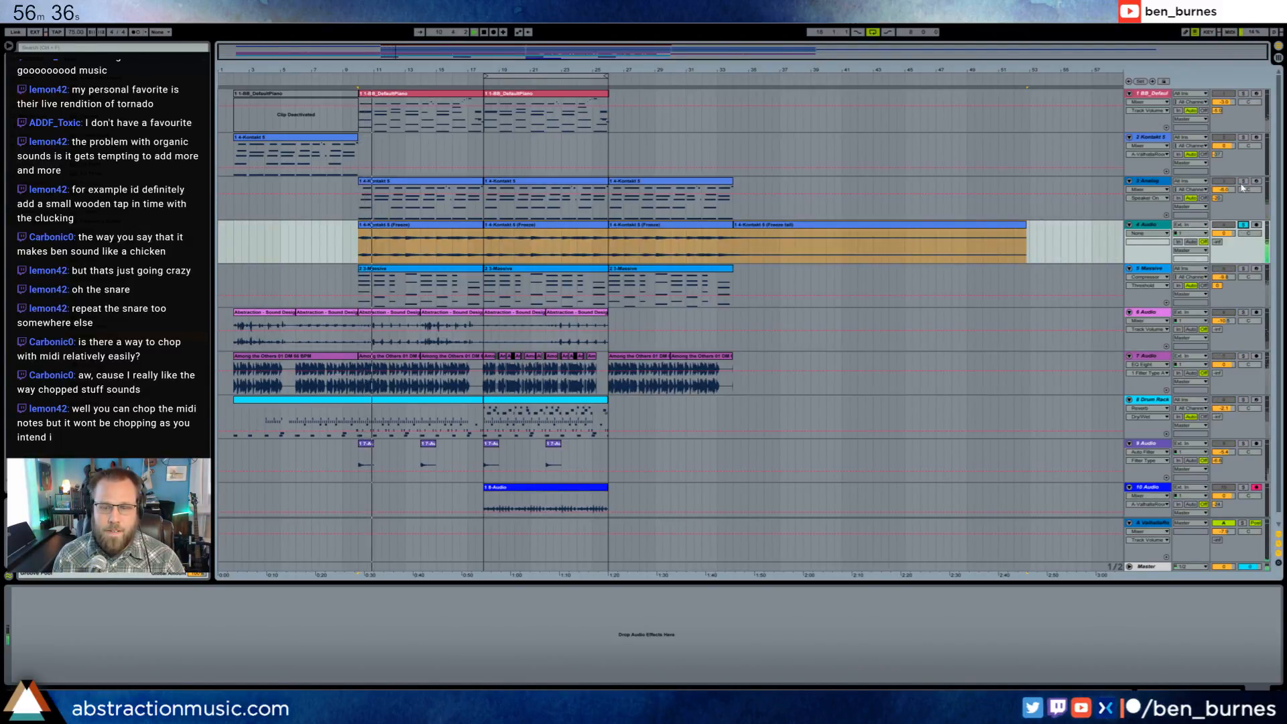
{"action": "left_click", "coordinate": [1244, 182]}
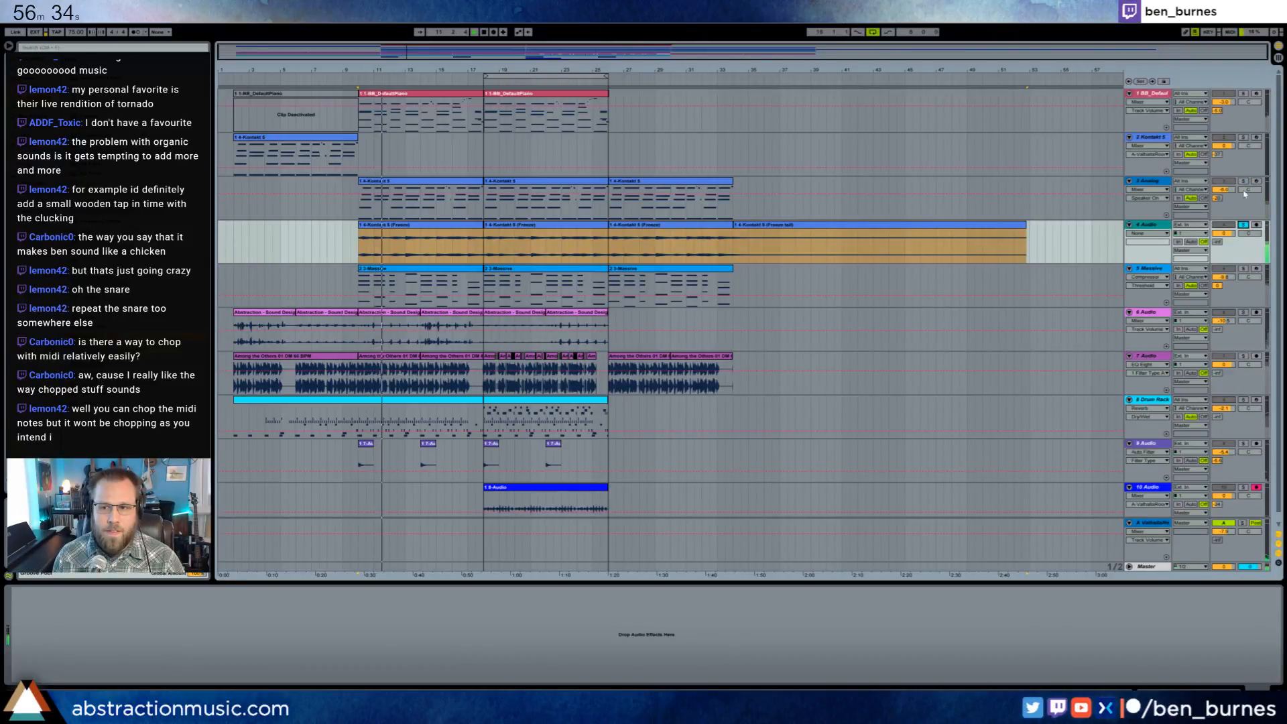
{"action": "left_click_drag", "start_coordinate": [382, 253], "coordinate": [475, 259]}
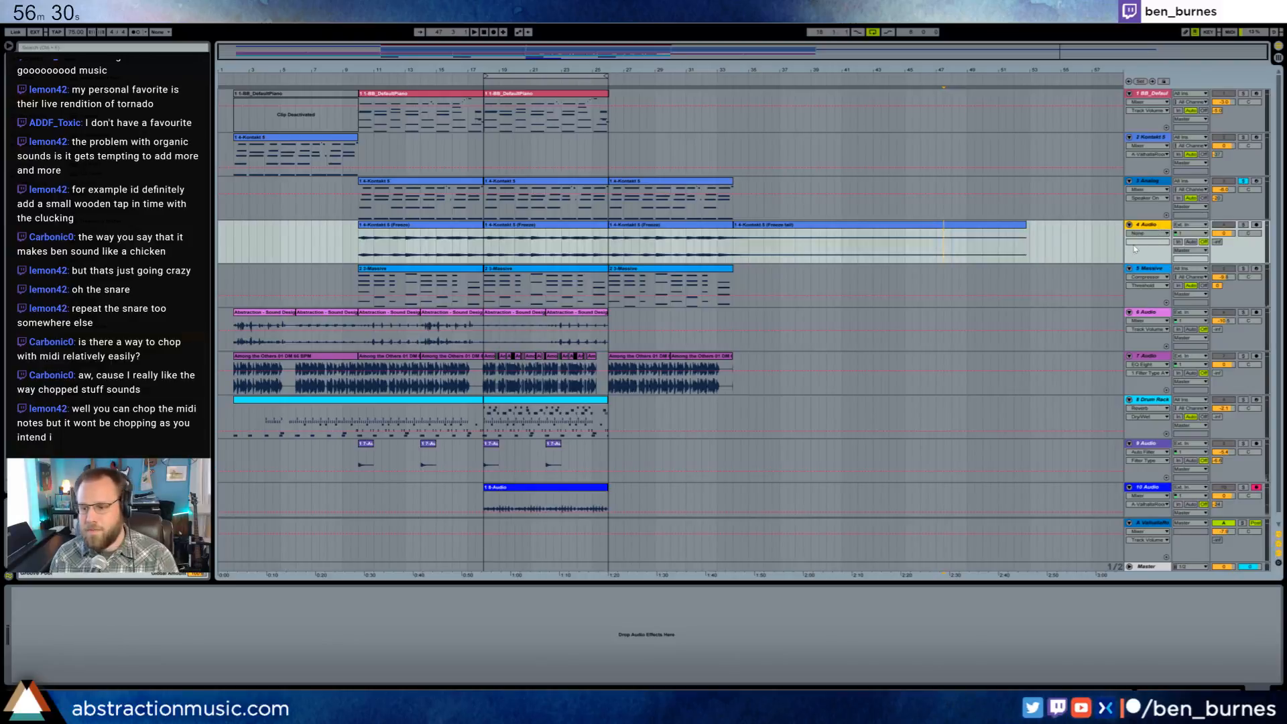
{"action": "key", "text": "Delete"}
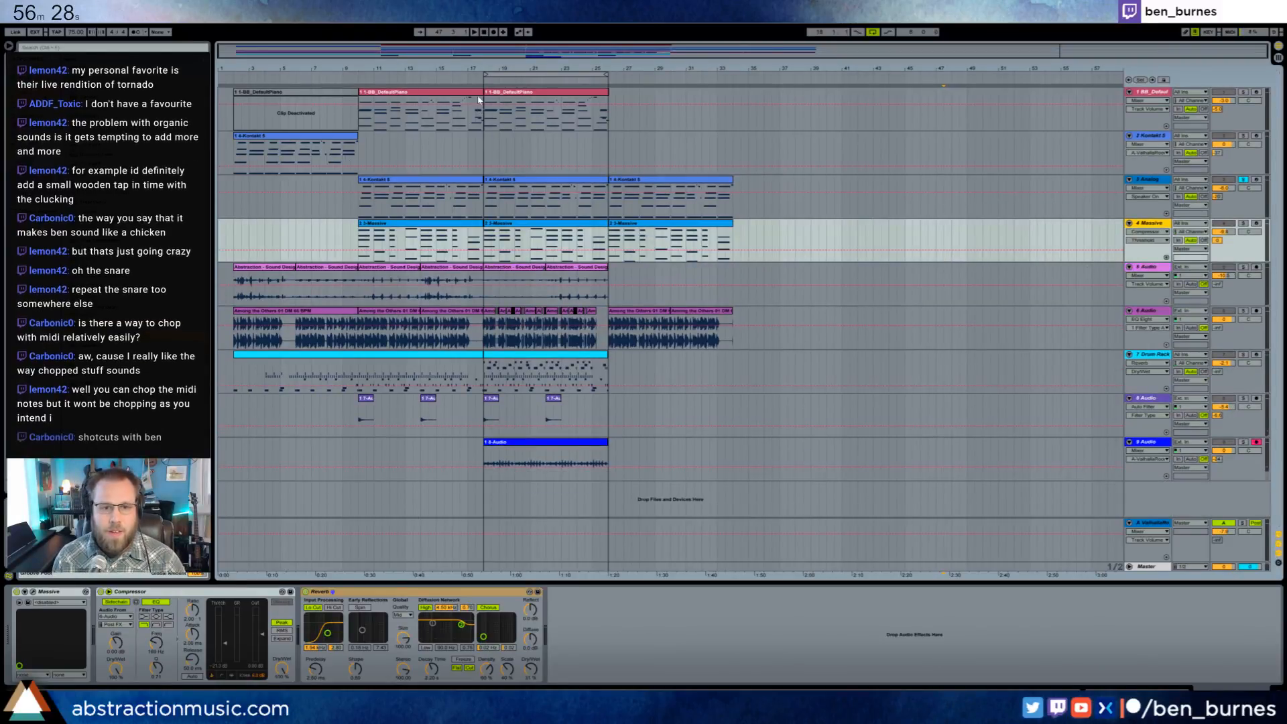
- Play the arrangement from bar 18 with the Analog track unsoloed, stopping at the chopped drums around bar 23
{"action": "key", "text": "space"}
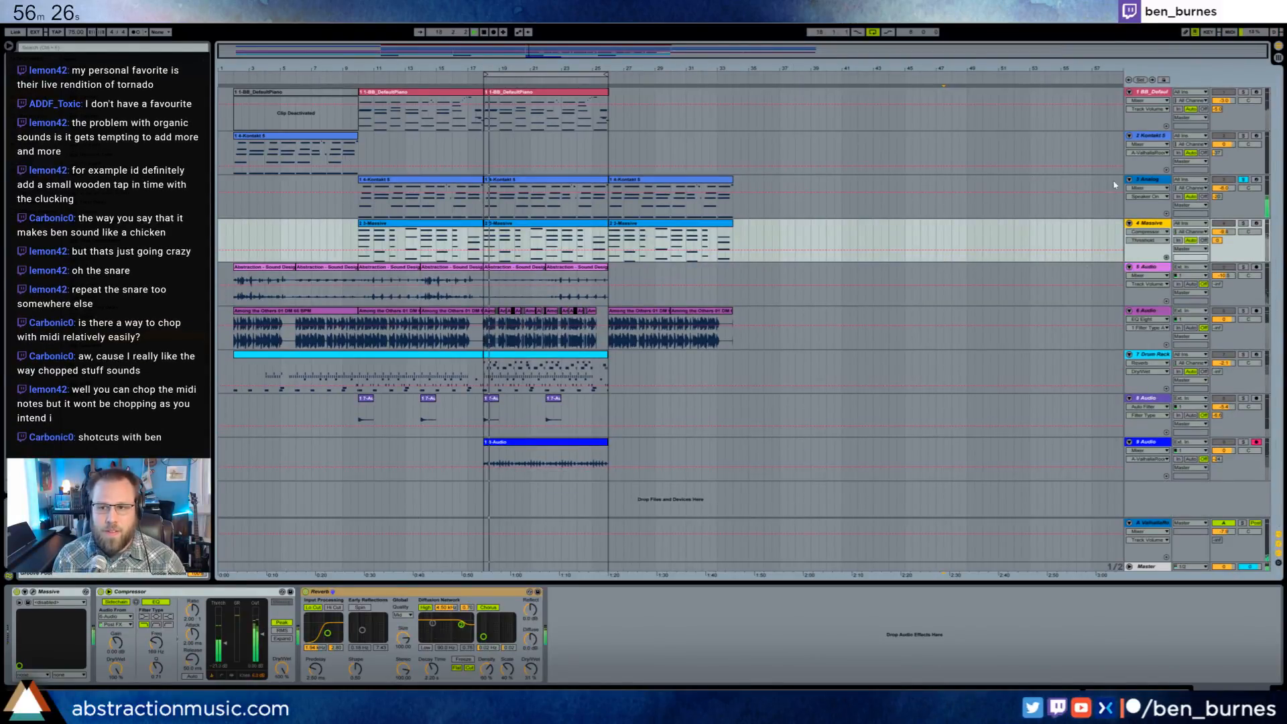
{"action": "left_click", "coordinate": [1244, 179]}
{"action": "left_click_drag", "start_coordinate": [617, 49], "coordinate": [607, 99]}
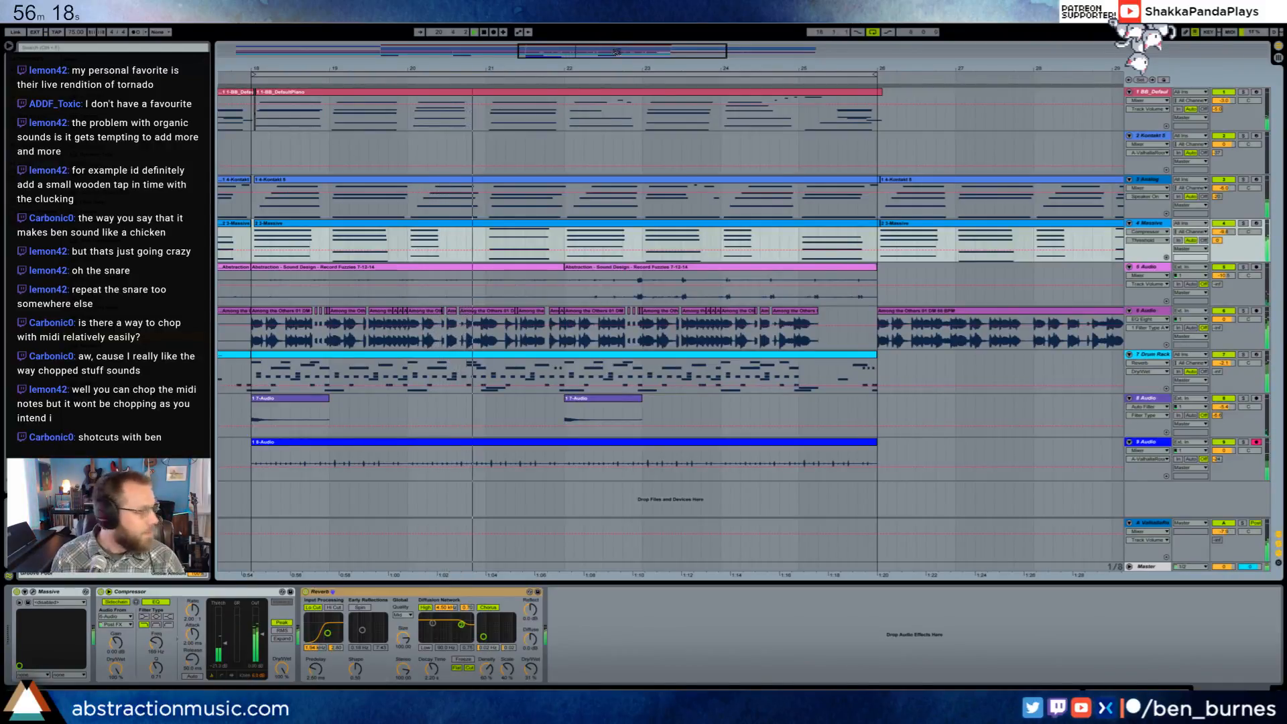
{"action": "left_click_drag", "start_coordinate": [612, 48], "coordinate": [615, 79]}
{"action": "key", "text": "space"}
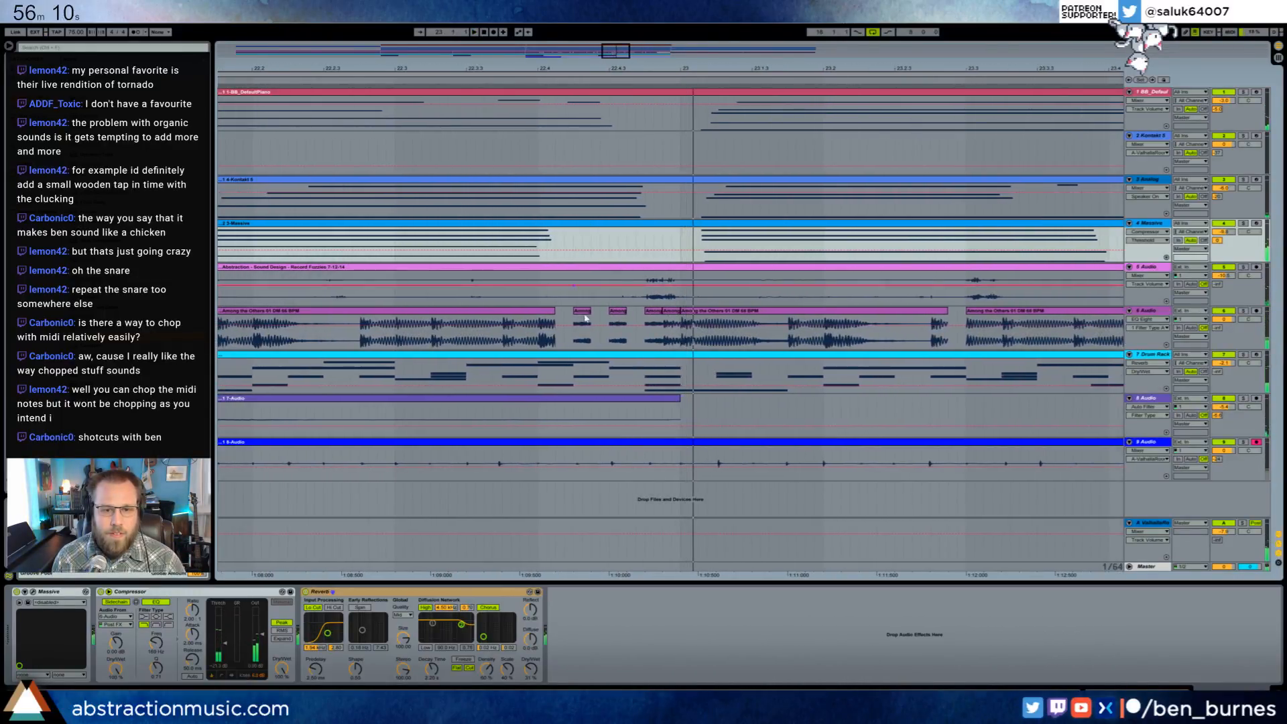
- Extend the first short drum slice in beat 22.4, cut two small gaps to make a stutter, and play it back
{"action": "left_click_drag", "start_coordinate": [590, 311], "coordinate": [607, 311]}
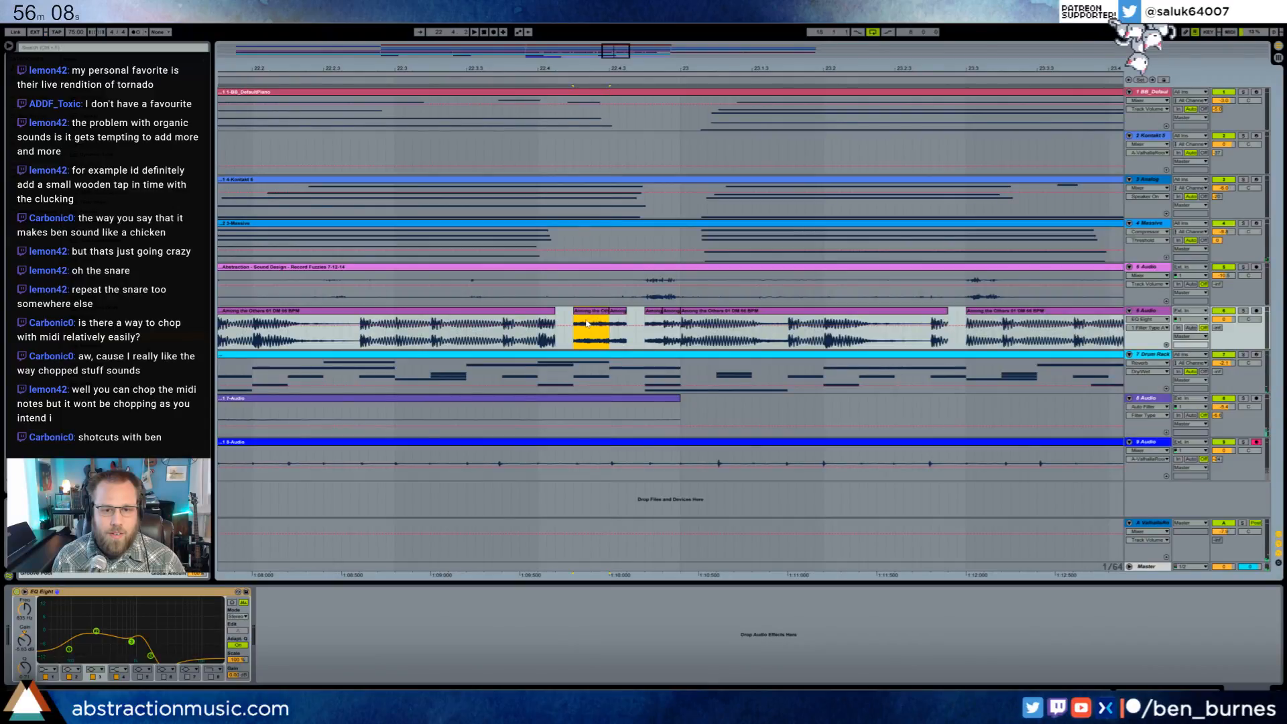
{"action": "key", "text": "Delete"}
{"action": "left_click_drag", "start_coordinate": [599, 325], "coordinate": [609, 325]}
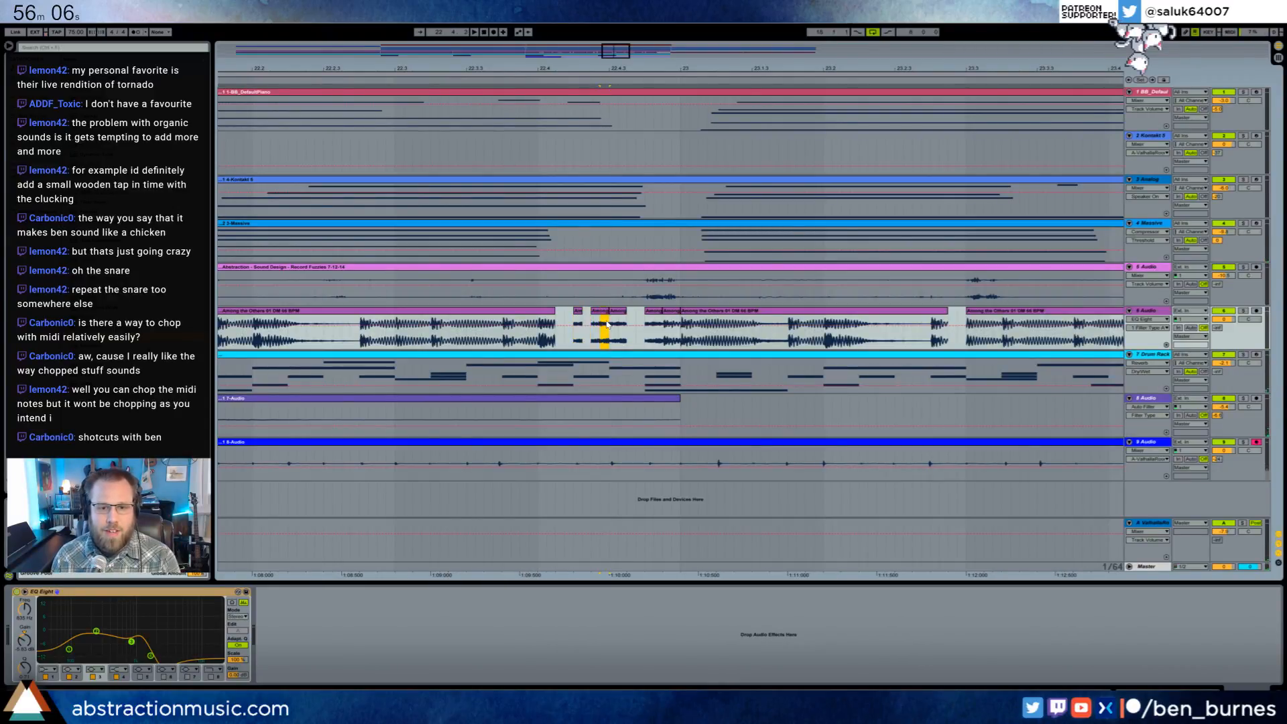
{"action": "key", "text": "Delete"}
{"action": "left_click", "coordinate": [458, 330]}
{"action": "key", "text": "space"}
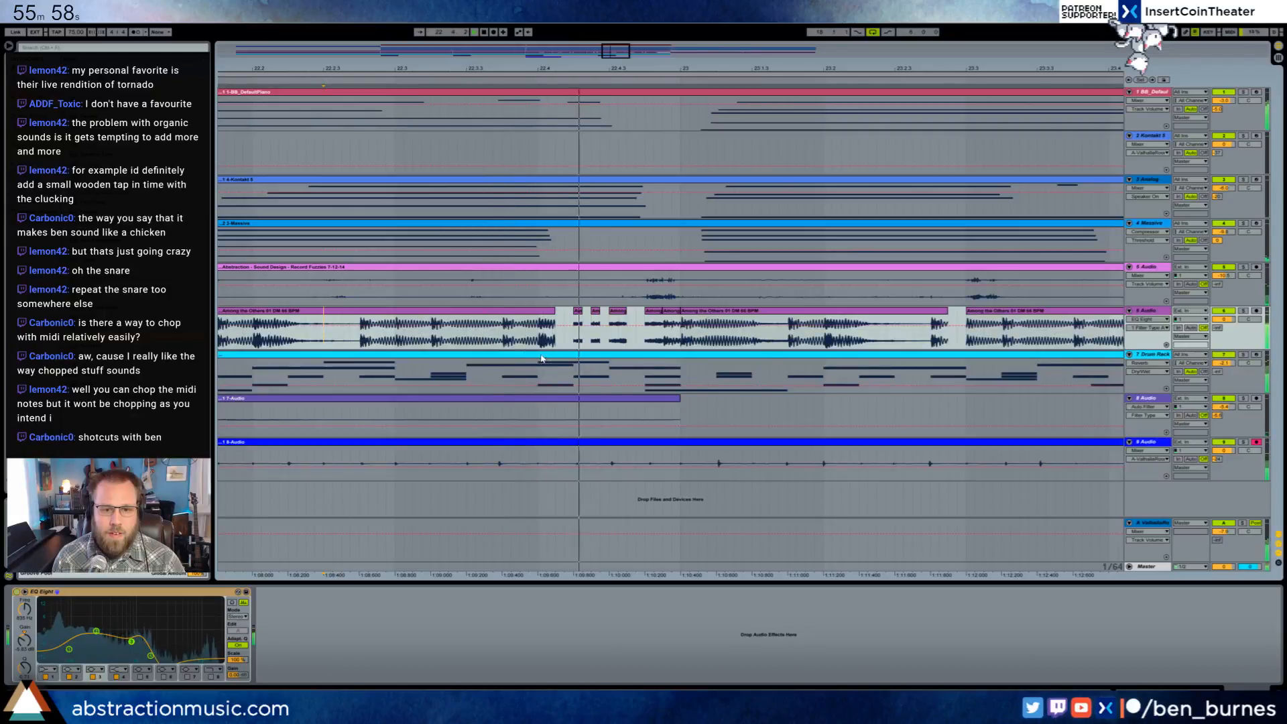
- Add a short drum slice at 23.3.3 and play the chopped drums through bar 24
{"action": "left_click_drag", "start_coordinate": [621, 52], "coordinate": [644, 48]}
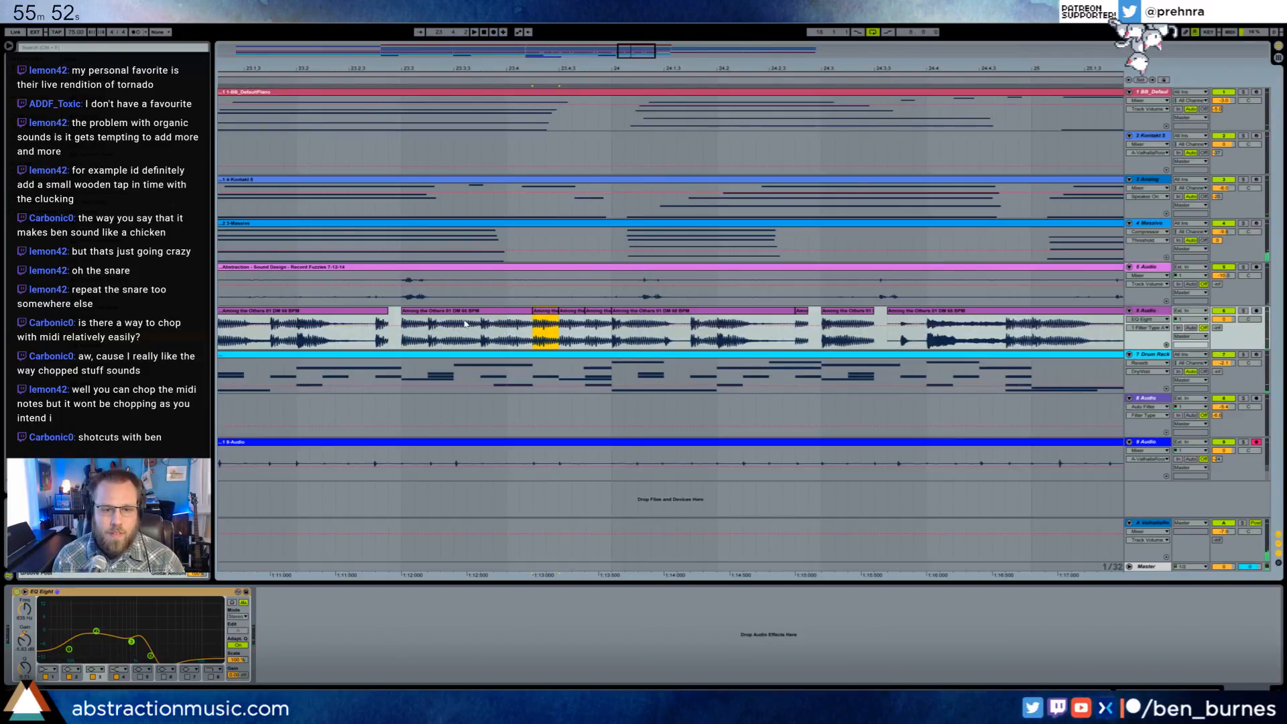
{"action": "left_click", "coordinate": [361, 328]}
{"action": "key", "text": "space"}
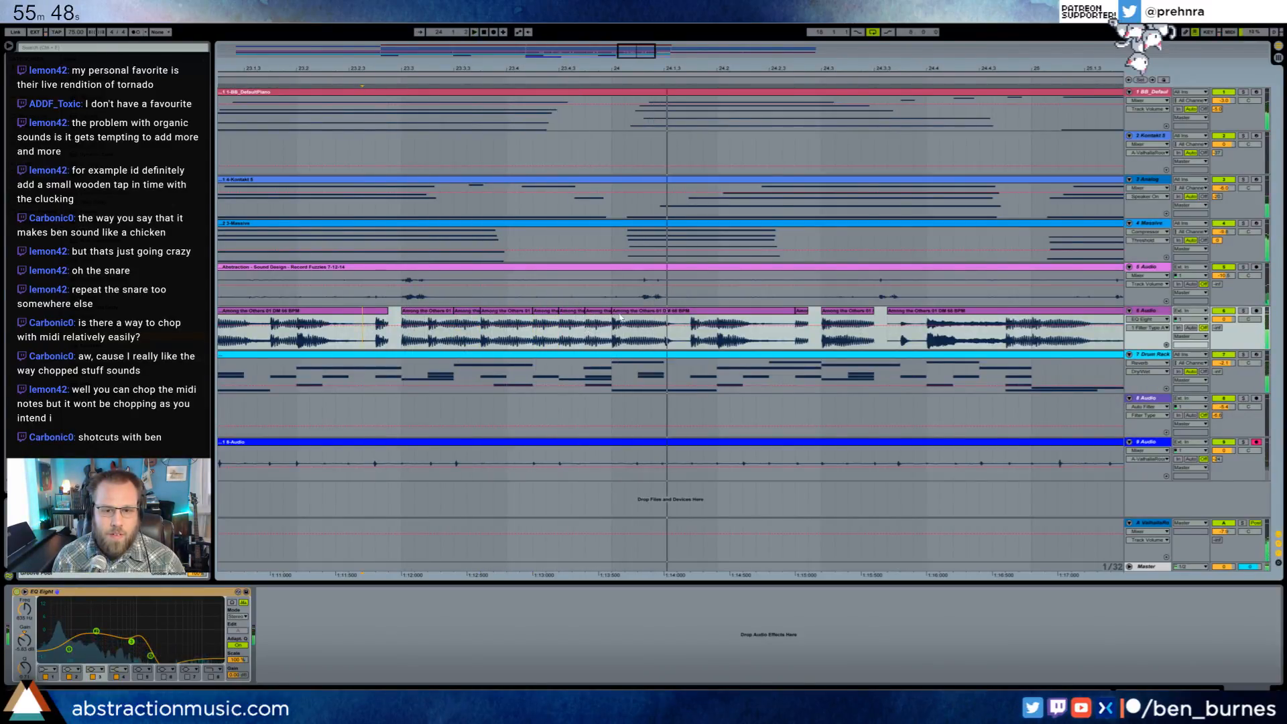
{"action": "left_click", "coordinate": [702, 326]}
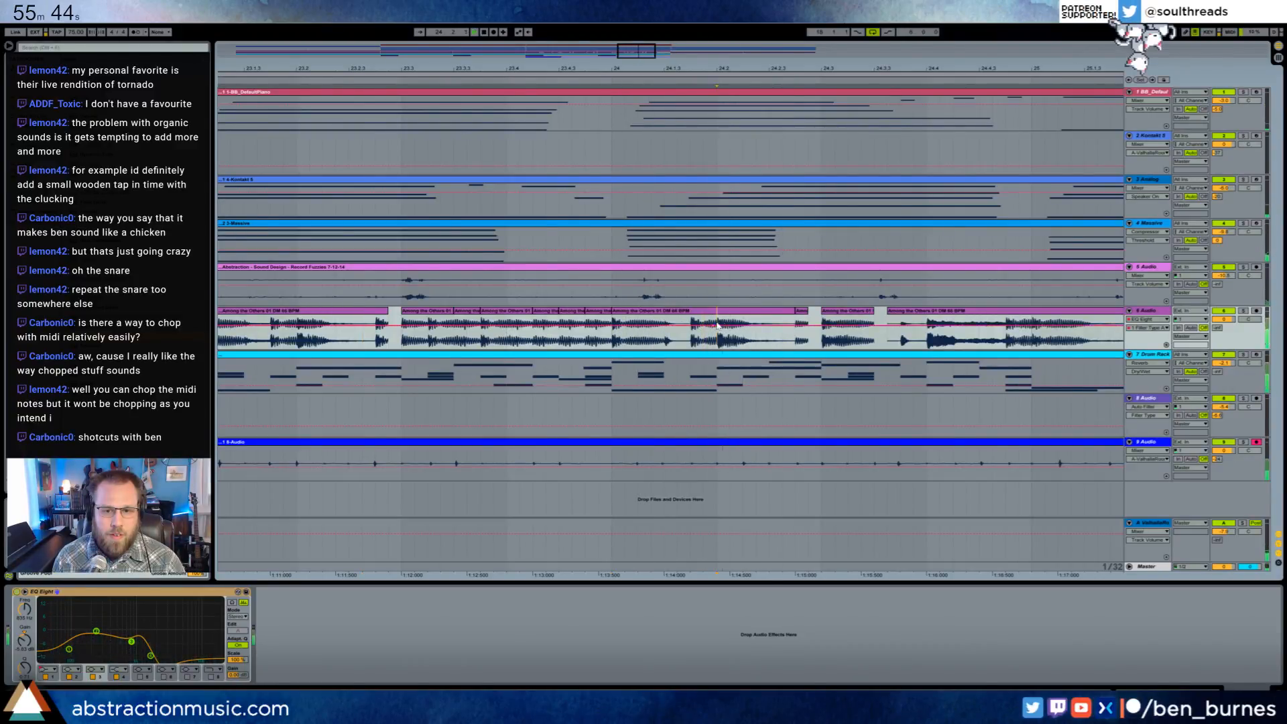
{"action": "left_click_drag", "start_coordinate": [717, 325], "coordinate": [730, 324]}
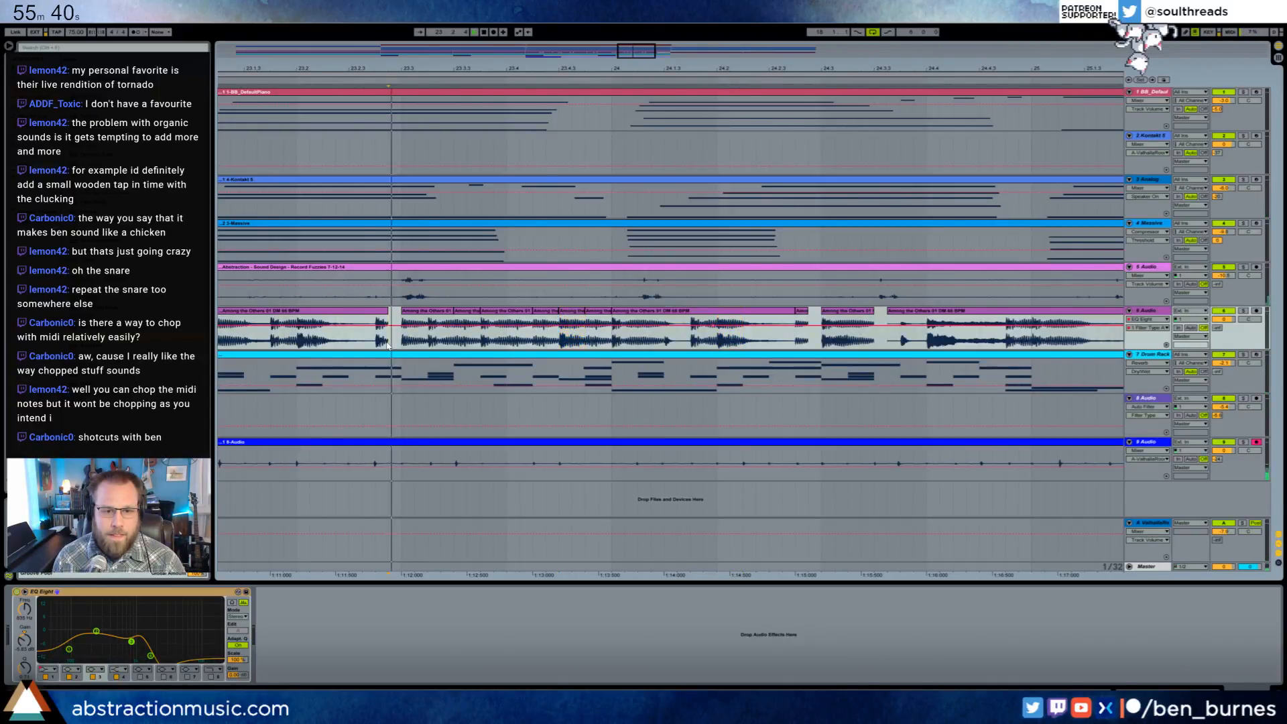
{"action": "key", "text": "space"}
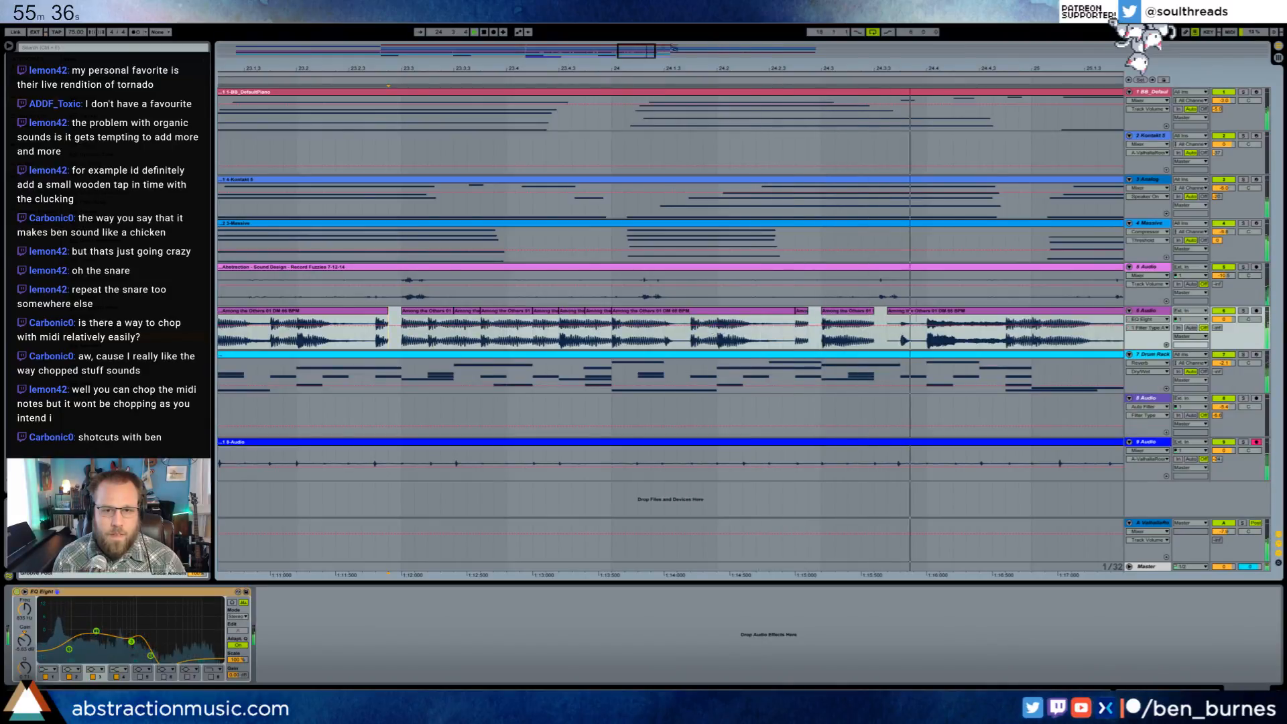
- Try moving the drum hit at 24.4 one sixteenth earlier, play it from bar 24, and undo the move
{"action": "left_click_drag", "start_coordinate": [675, 48], "coordinate": [687, 48]}
{"action": "key", "text": "space"}
{"action": "left_click_drag", "start_coordinate": [632, 325], "coordinate": [666, 315]}
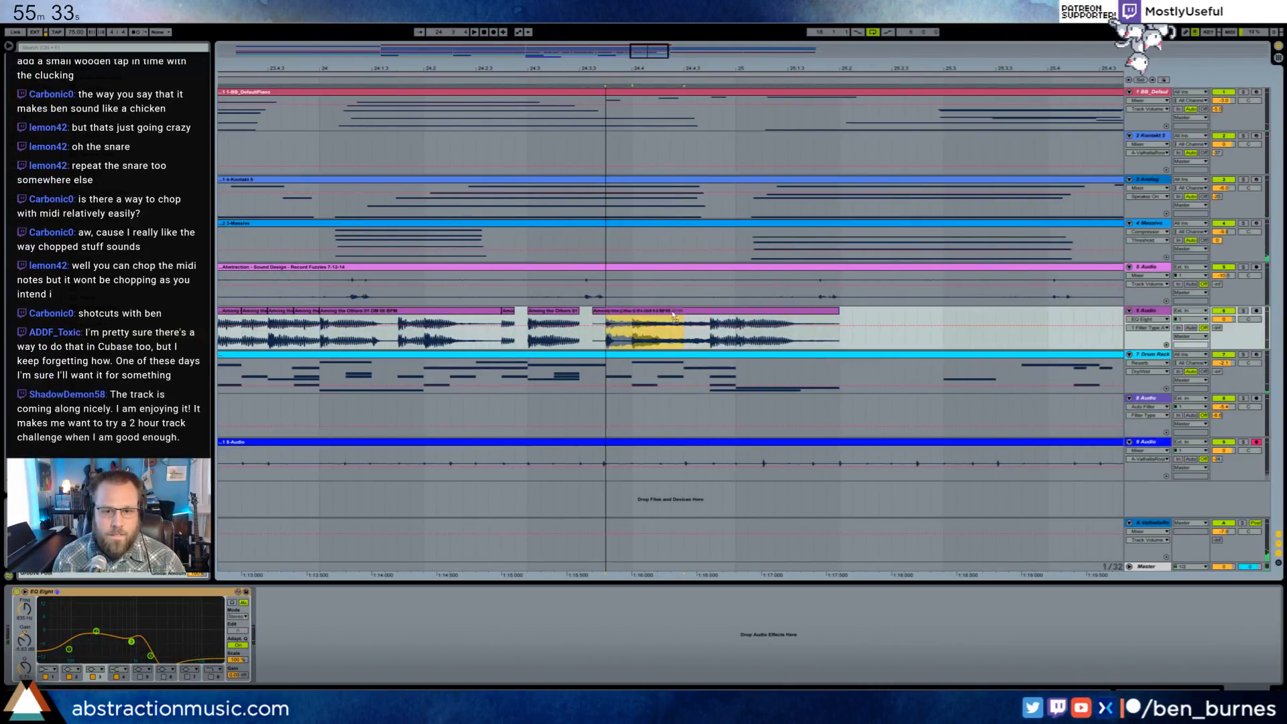
{"action": "left_click", "coordinate": [380, 322]}
{"action": "key", "text": "space"}
{"action": "key", "text": "ctrl+z"}
- Shift the drum hit at 24.4 one sixteenth earlier and fill the gaps at 24.3.3 and 24.4.3 with short slices
{"action": "left_click", "coordinate": [610, 313]}
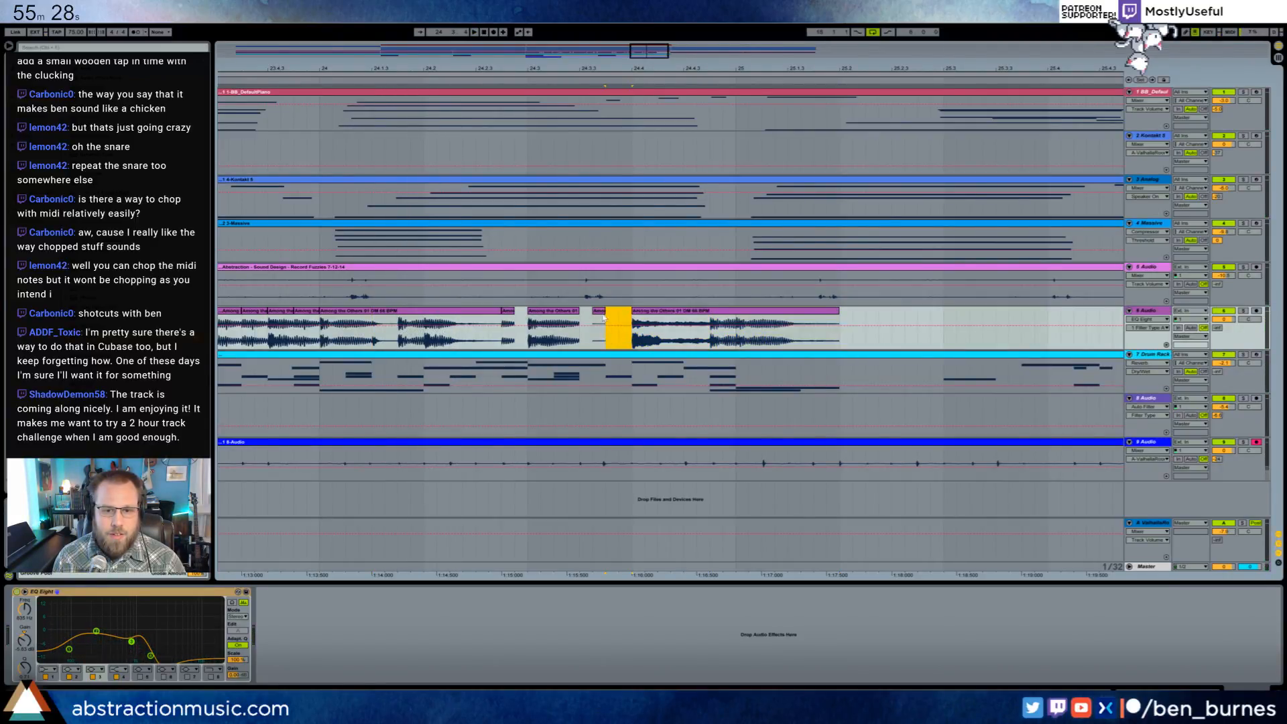
{"action": "left_click", "coordinate": [641, 315]}
{"action": "left_click_drag", "start_coordinate": [642, 315], "coordinate": [722, 322]}
{"action": "mouse_move", "coordinate": [798, 312]}
{"action": "left_mouse_down"}
{"action": "mouse_move", "coordinate": [828, 313]}
{"action": "mouse_move", "coordinate": [814, 315]}
{"action": "left_mouse_up"}
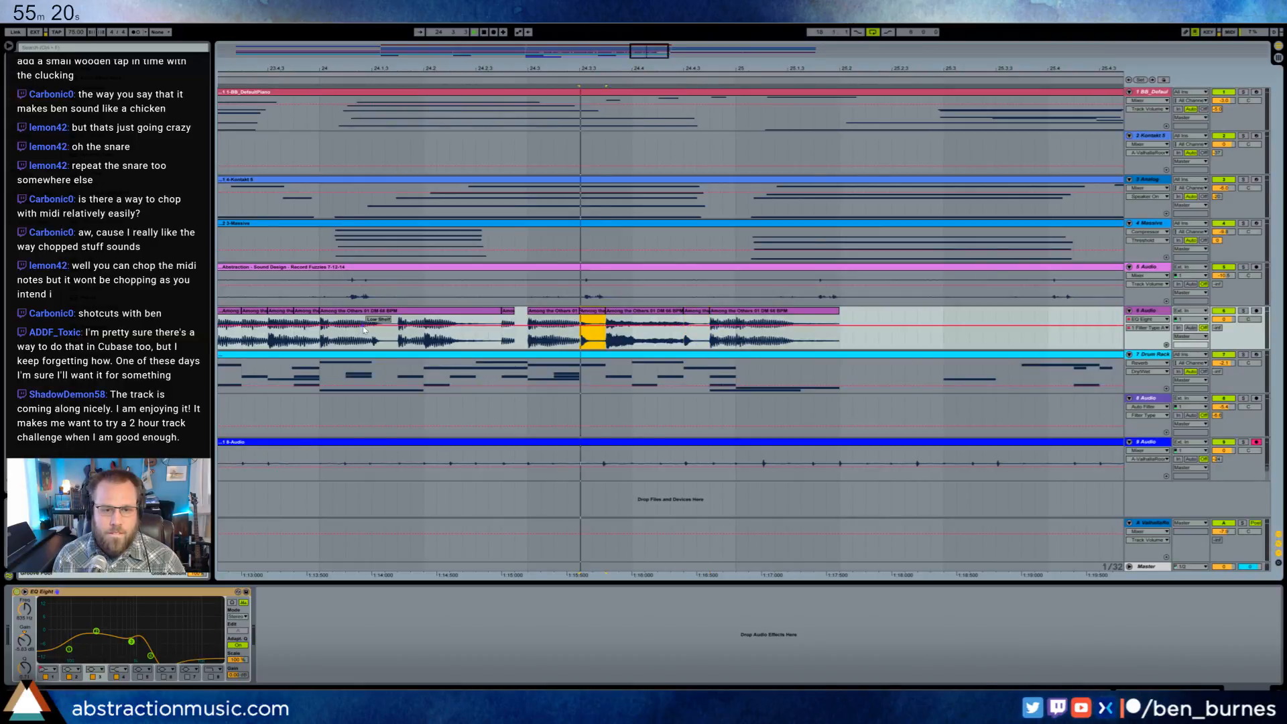
{"action": "key", "text": "space"}
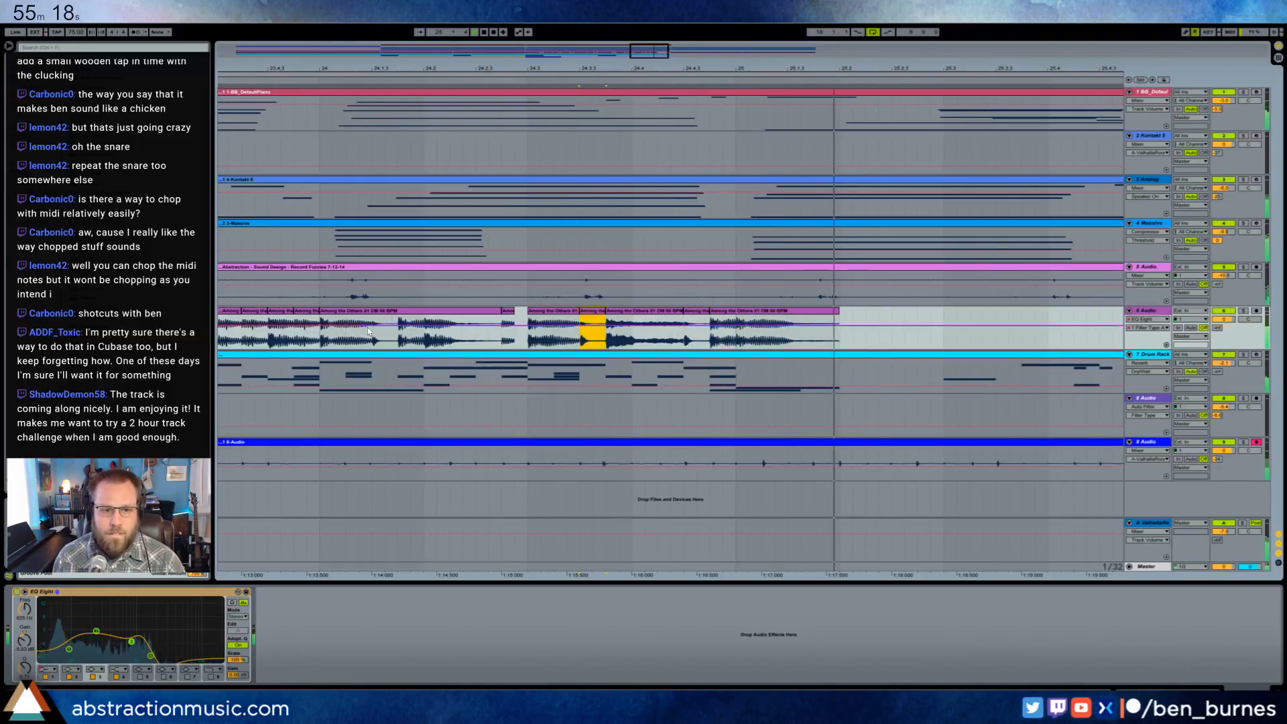
{"action": "key", "text": "ctrl+z"}
- Play the rearranged drum slices from just before bar 24 and check the ending leading into bar 26
{"action": "left_click", "coordinate": [295, 340]}
{"action": "key", "text": "space"}
{"action": "key", "text": "space"}
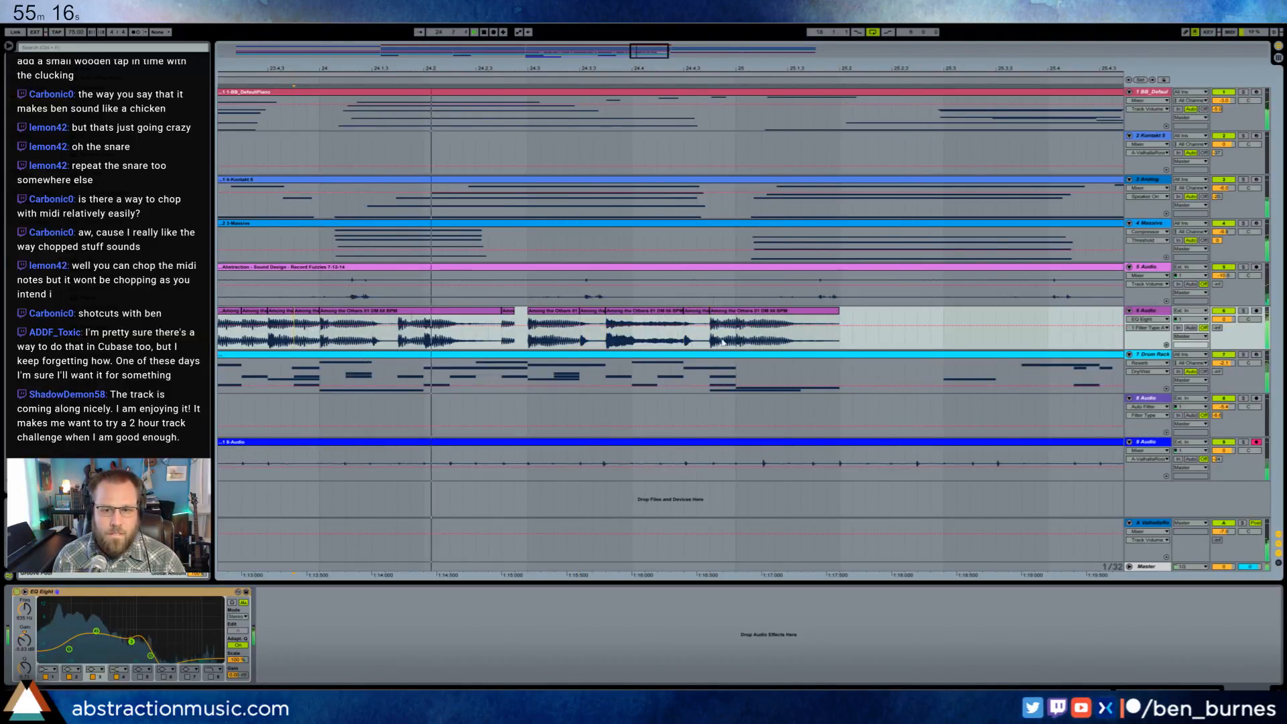
{"action": "mouse_move", "coordinate": [838, 311]}
{"action": "left_mouse_down"}
{"action": "mouse_move", "coordinate": [1008, 315]}
{"action": "mouse_move", "coordinate": [842, 318]}
{"action": "left_mouse_up"}
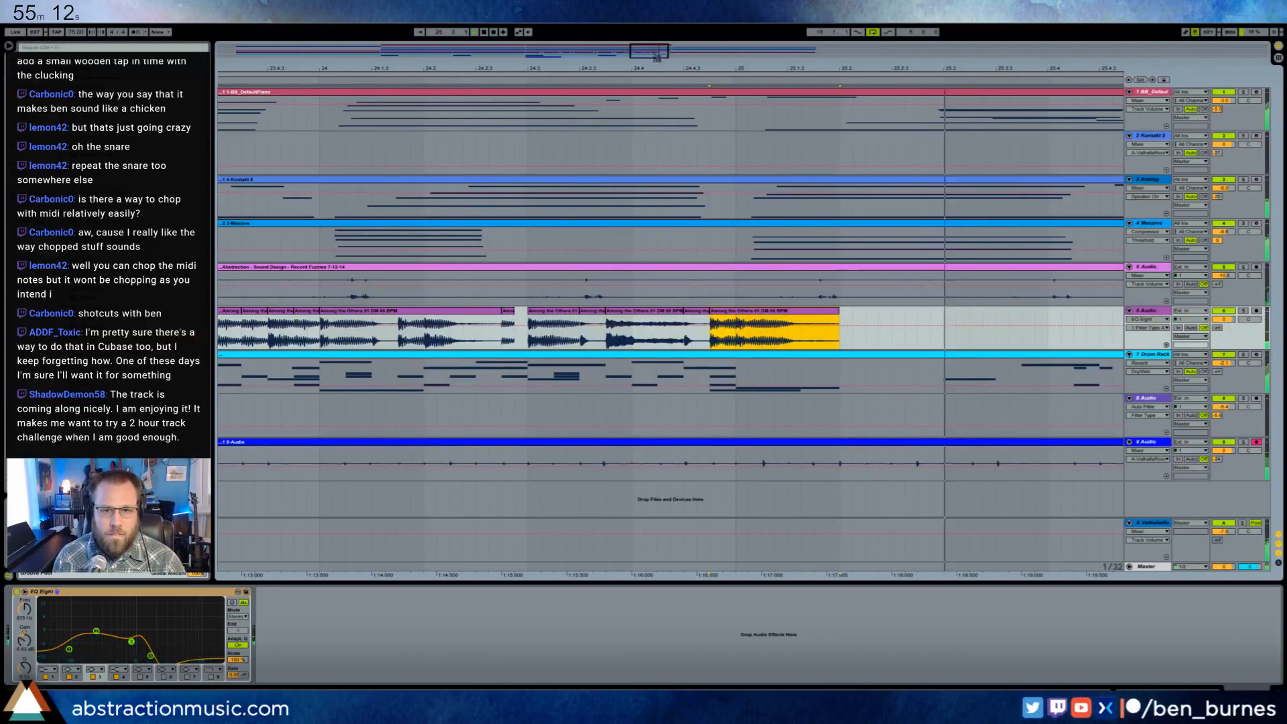
{"action": "left_click_drag", "start_coordinate": [657, 57], "coordinate": [667, 45]}
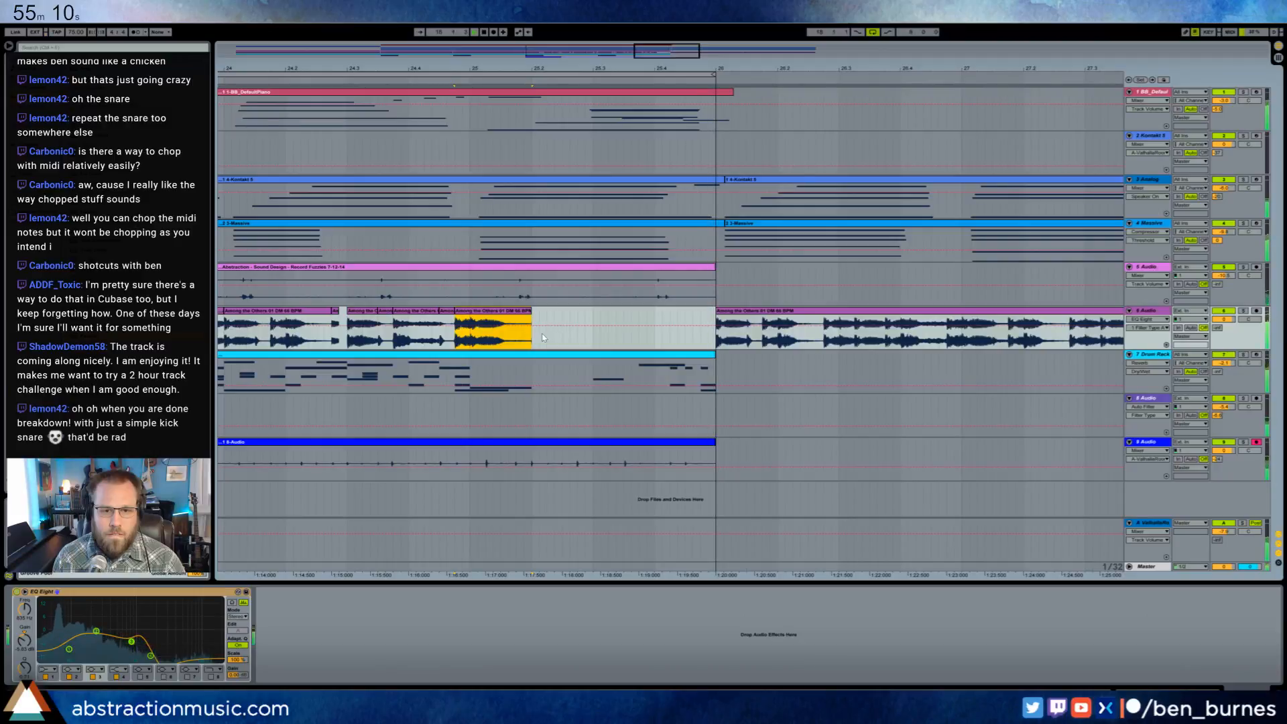
{"action": "key", "text": "space"}
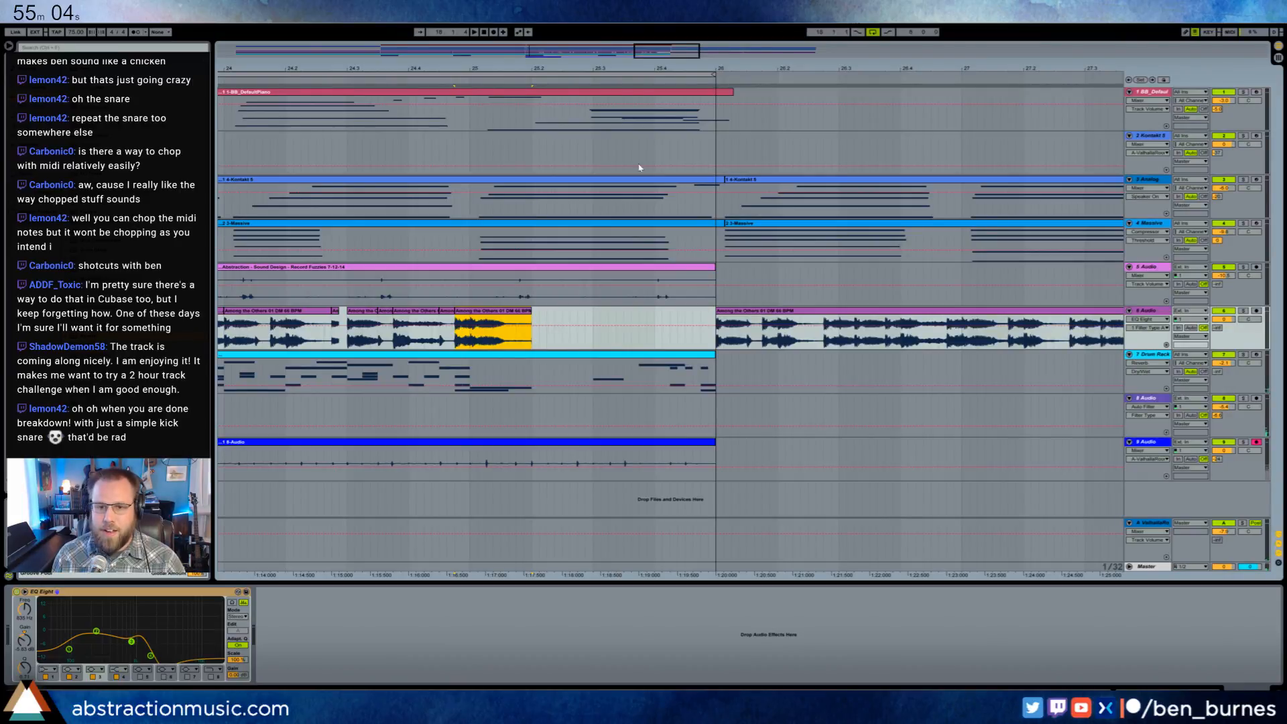
- Delete the drum loop audio from bar 26 to beat 30.2 and select the remaining drum clip
{"action": "left_click_drag", "start_coordinate": [664, 52], "coordinate": [718, 44]}
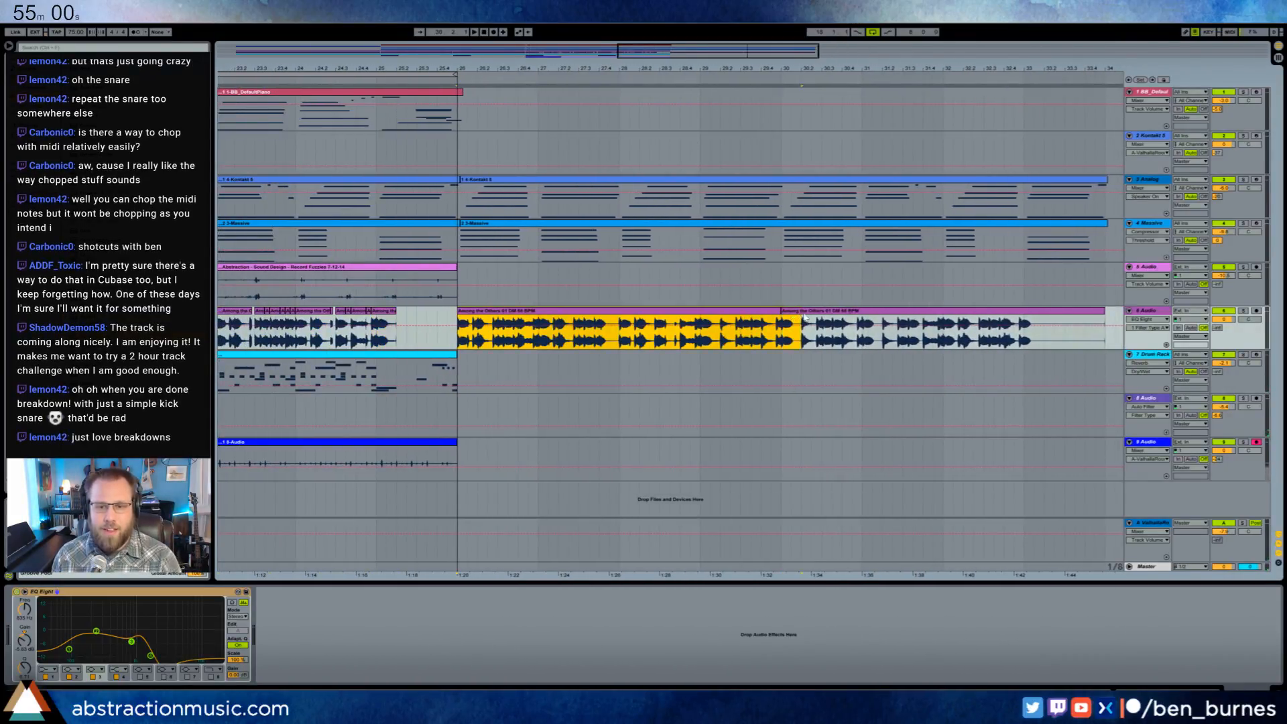
{"action": "key", "text": "Delete"}
{"action": "left_click", "coordinate": [803, 312]}
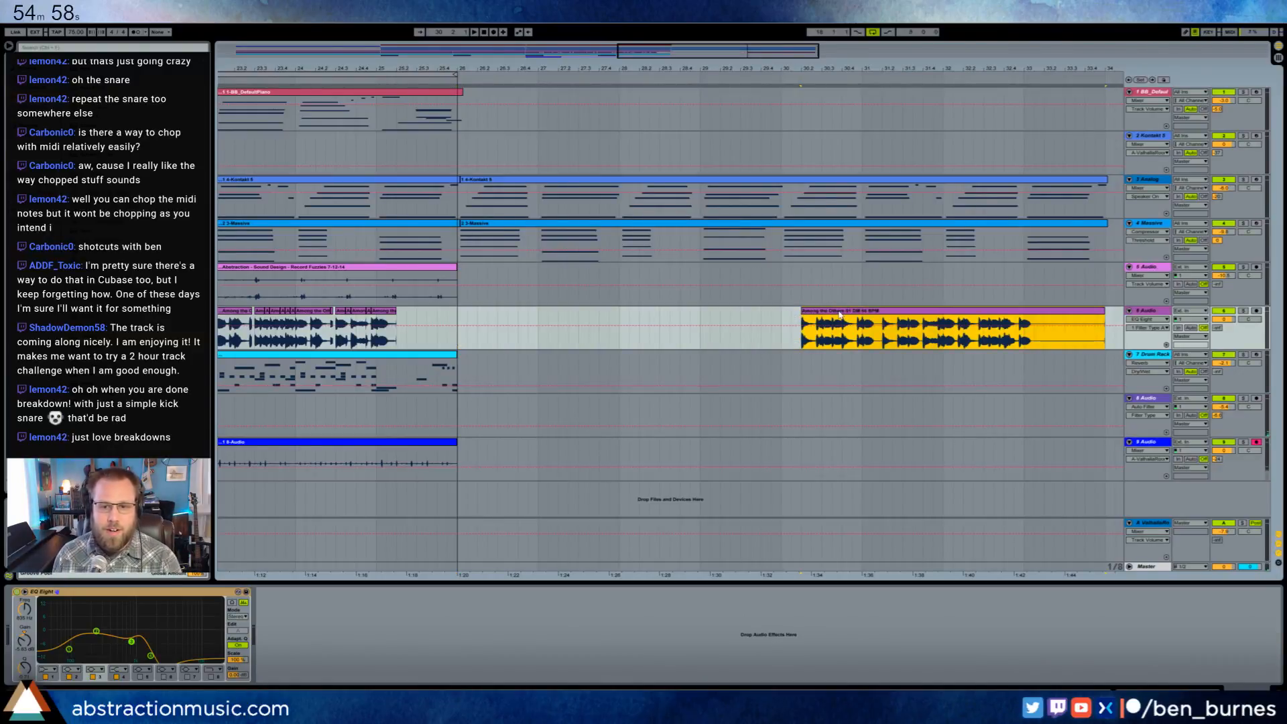
- Delete the remaining drum loop clip from beat 30.2 and create a one-bar MIDI clip at bar 26 on the Drum Rack track
{"action": "key", "text": "Delete"}
{"action": "left_click_drag", "start_coordinate": [462, 367], "coordinate": [541, 376]}
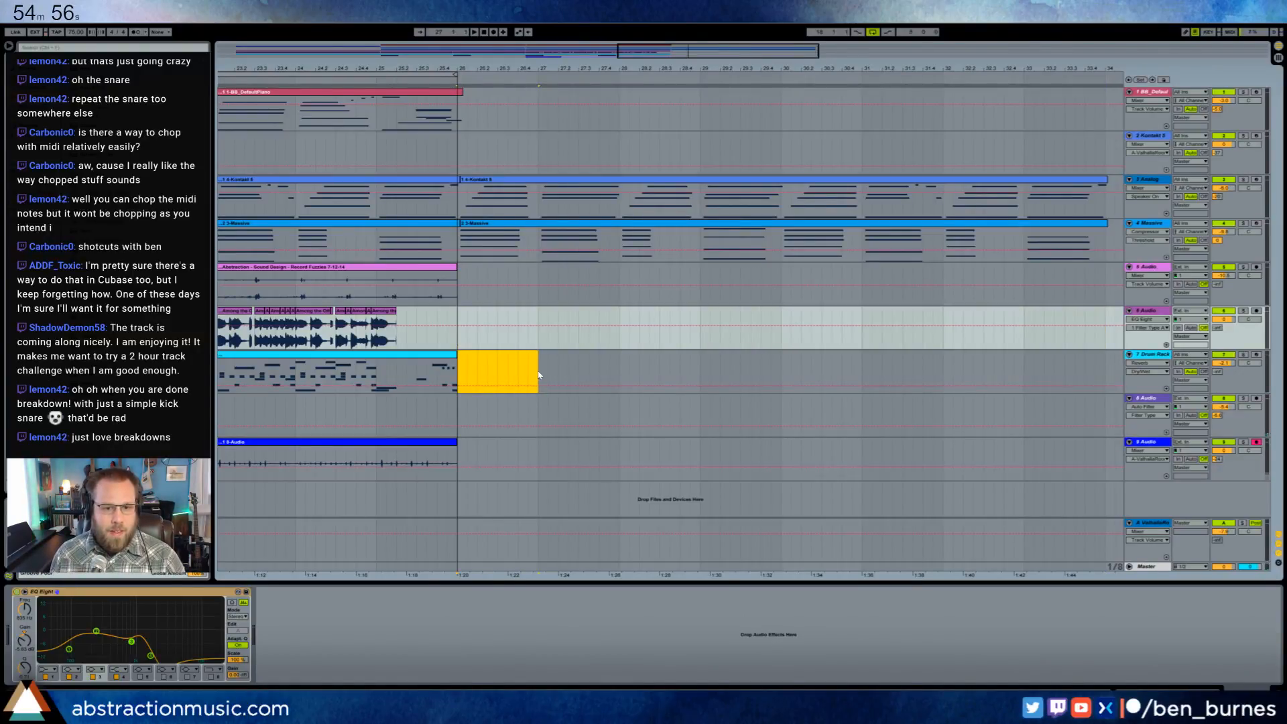
{"action": "key", "text": "ctrl+shift+m"}
{"action": "double_click", "coordinate": [526, 360]}
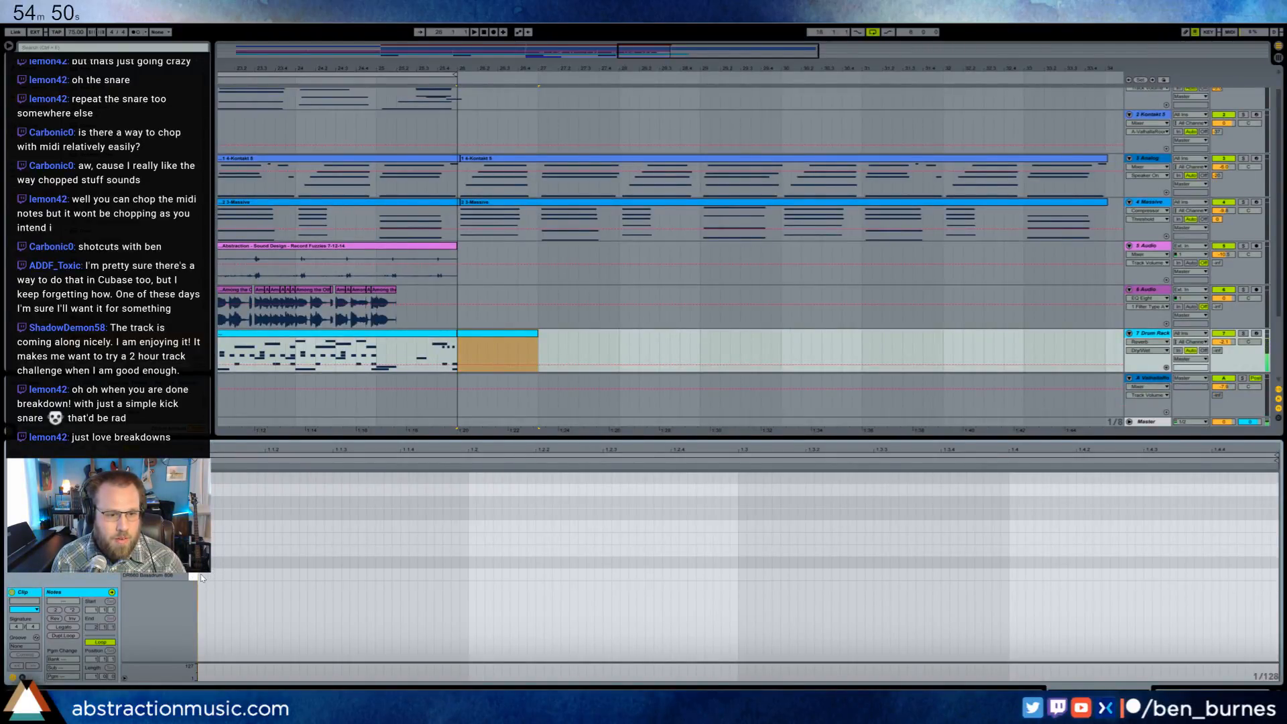
- Add an eighth-note 808 bass drum on beat 1 and an eighth-note 808 snare on beat 2, and play the pattern
{"action": "left_click_drag", "start_coordinate": [202, 575], "coordinate": [336, 562]}
{"action": "left_click", "coordinate": [474, 567]}
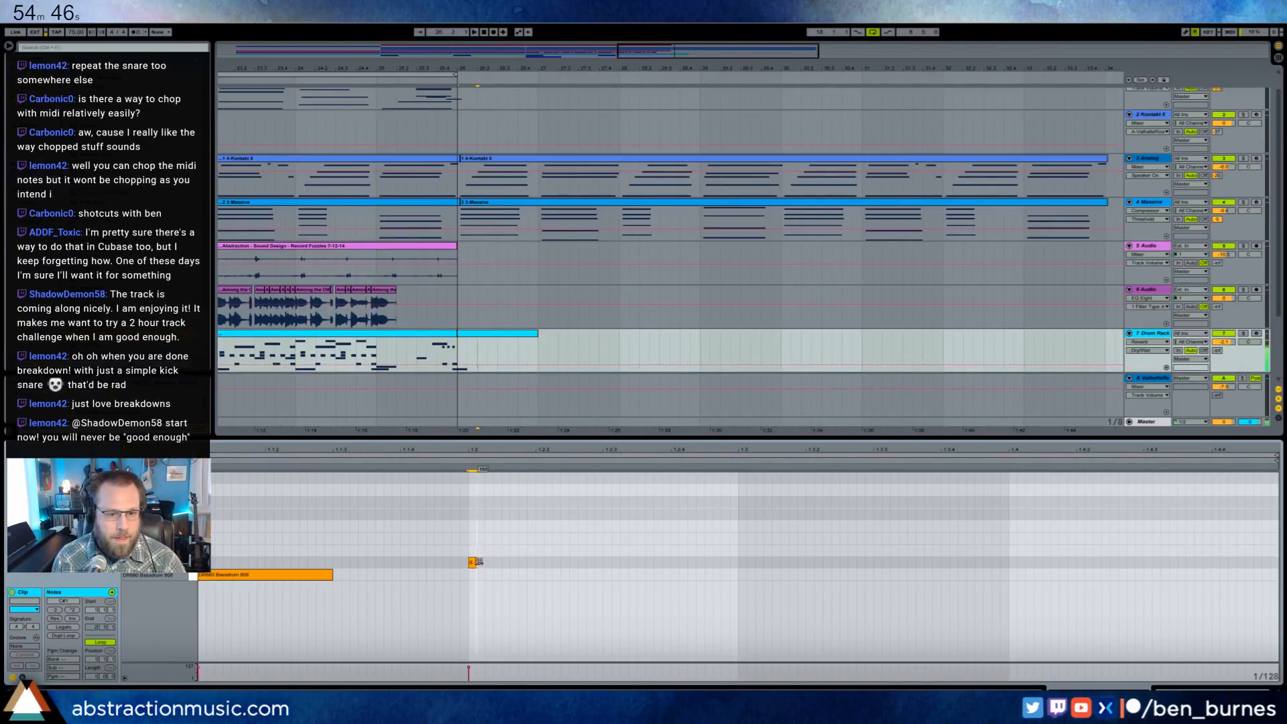
{"action": "left_click_drag", "start_coordinate": [476, 563], "coordinate": [602, 563]}
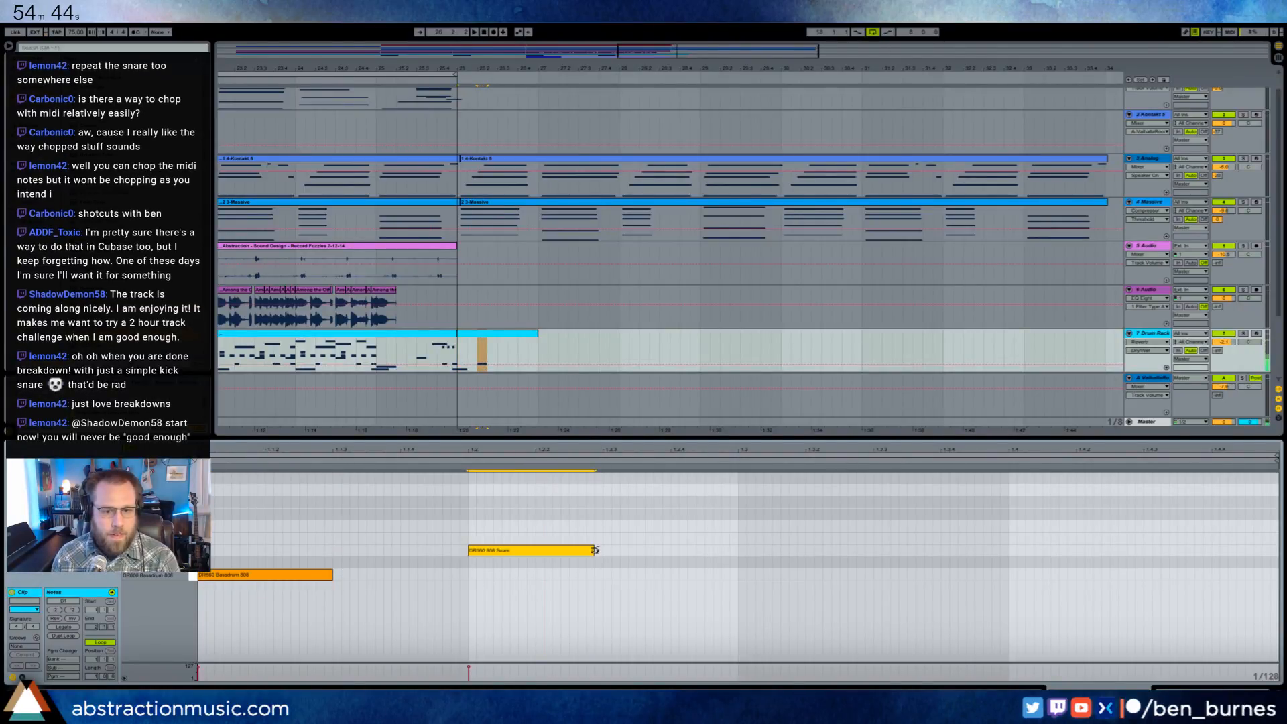
{"action": "key", "text": "space"}
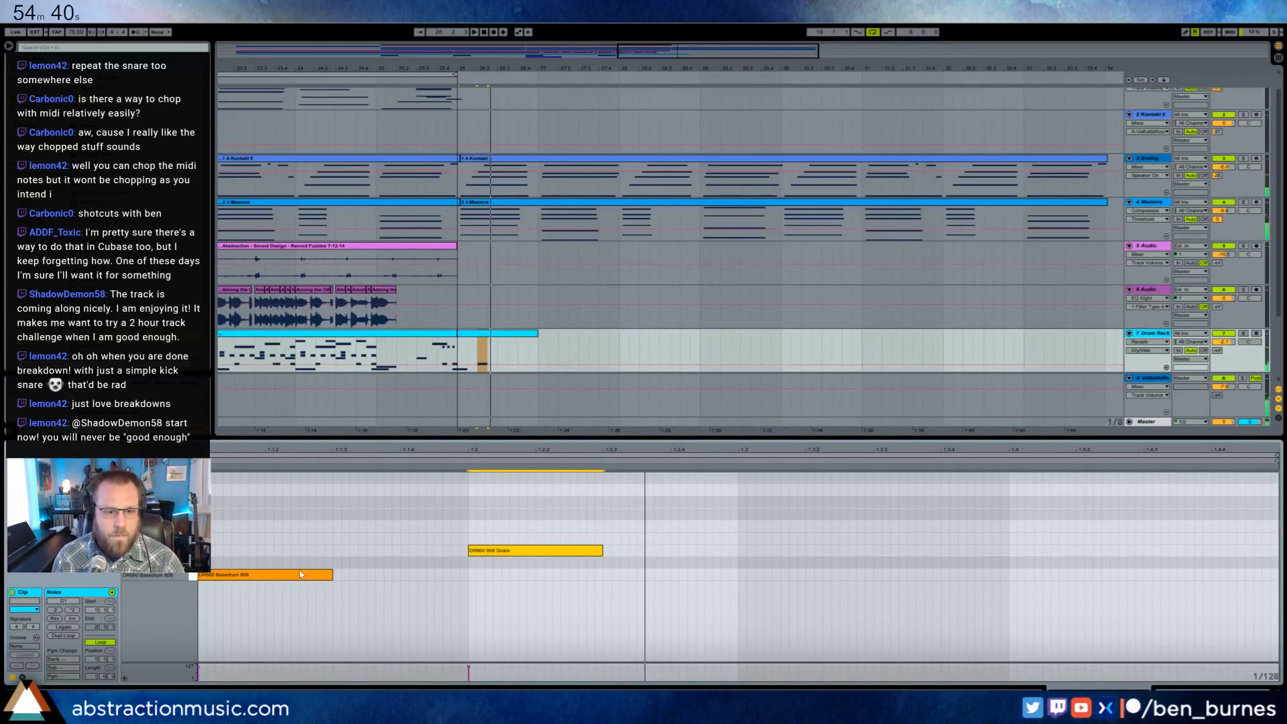
- Add a bass drum at 1.2.4, repeat the half-bar pattern over beats 3 and 4, and place the last bass drum at 1.4.3
{"action": "double_click", "coordinate": [675, 574]}
{"action": "left_click_drag", "start_coordinate": [680, 574], "coordinate": [331, 527]}
{"action": "key", "text": "ctrl+d"}
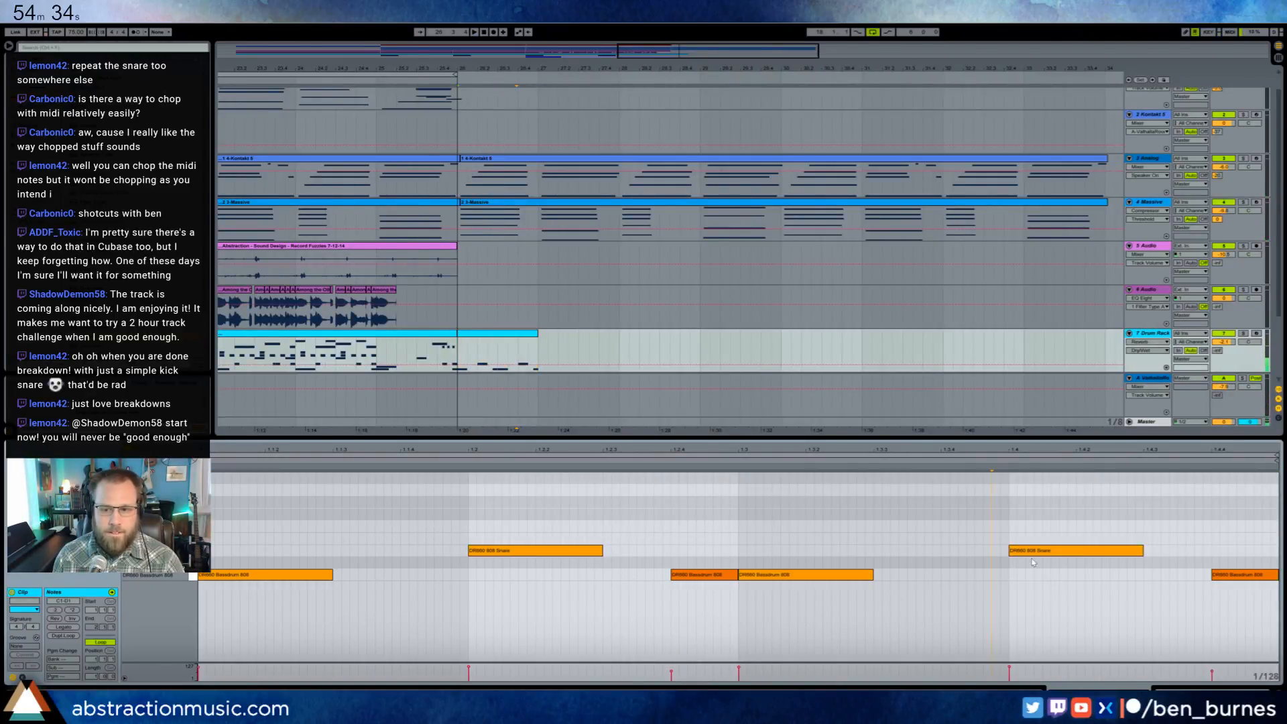
{"action": "mouse_move", "coordinate": [1240, 581]}
{"action": "left_mouse_down"}
{"action": "mouse_move", "coordinate": [1175, 580]}
{"action": "mouse_move", "coordinate": [1261, 575]}
{"action": "left_mouse_up"}
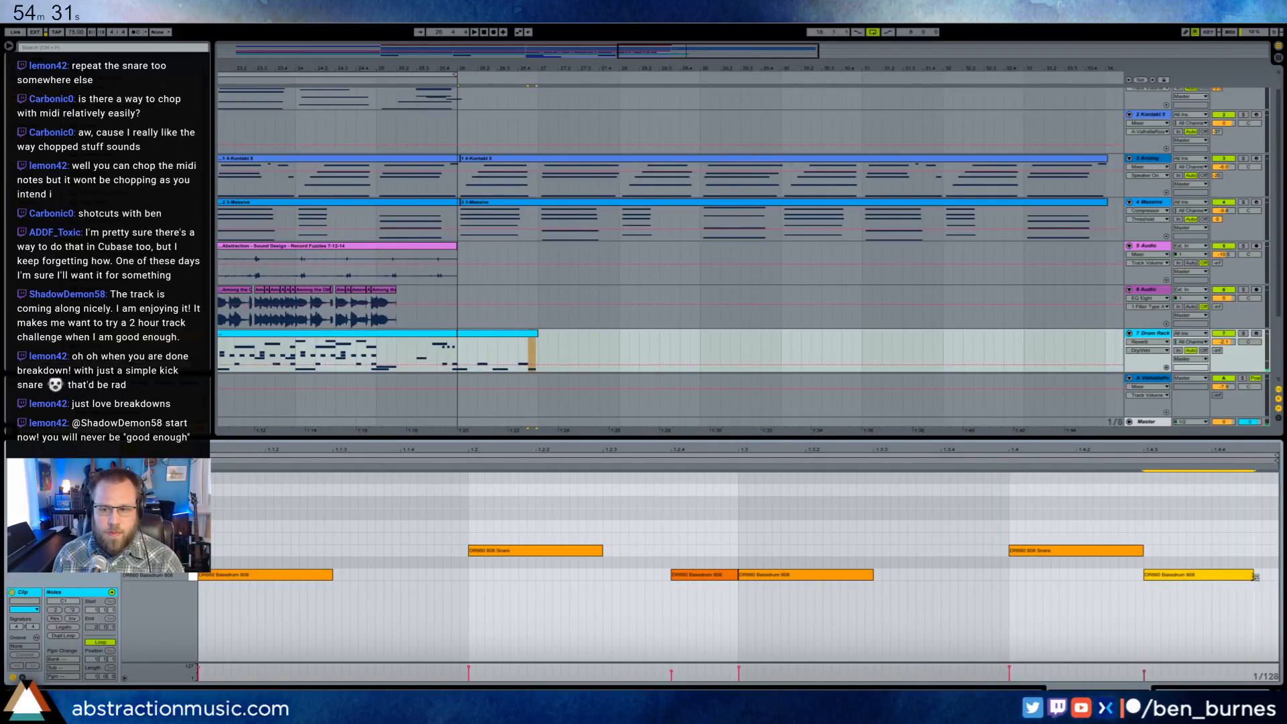
- Extend the one-bar drum clip so it repeats from bar 26 to bar 34, and play that range in a loop
{"action": "left_click", "coordinate": [537, 333]}
{"action": "left_click_drag", "start_coordinate": [537, 333], "coordinate": [1106, 358]}
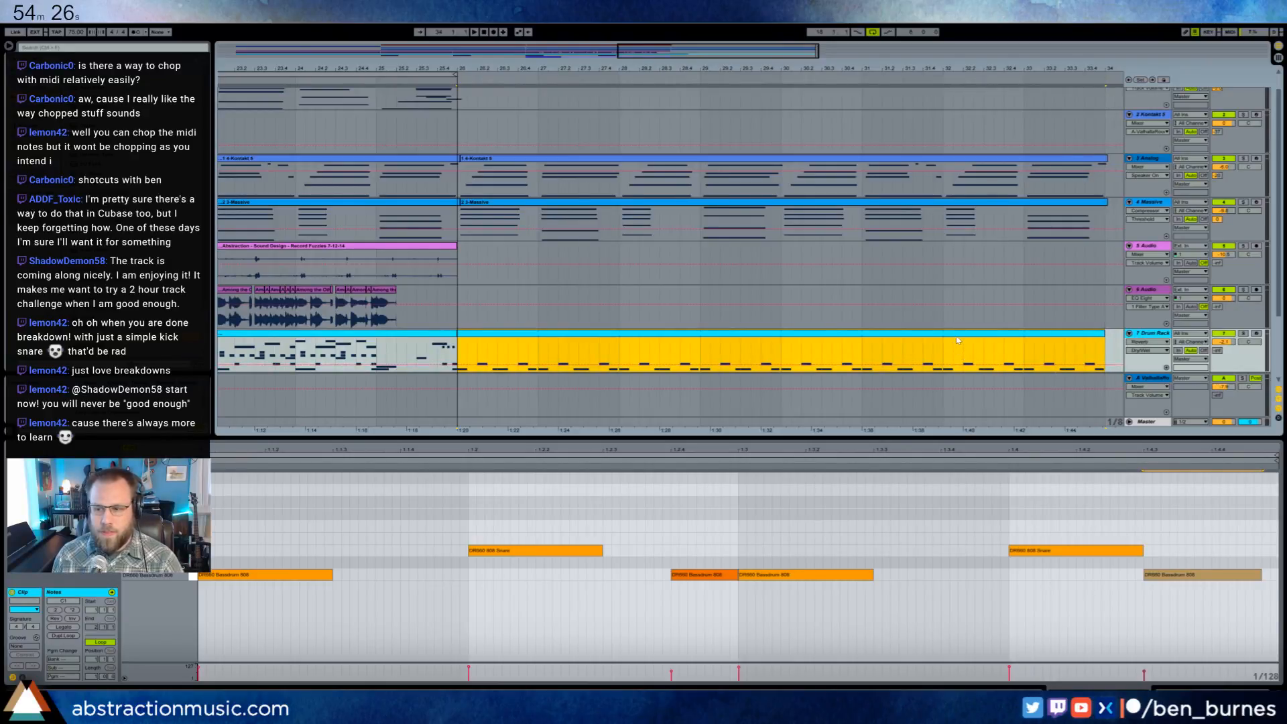
{"action": "key", "text": "space"}
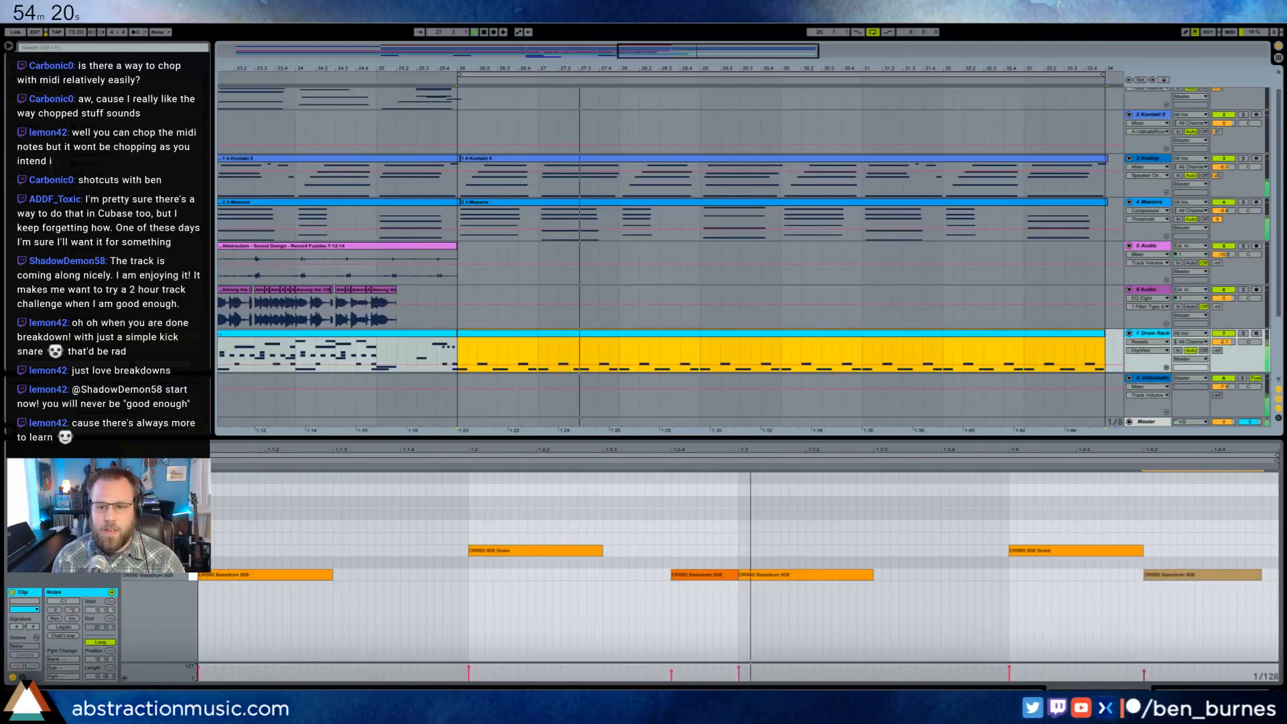
- Move the last bass drum to 1.4.2 as an eighth note and shorten the snare on beat 4 to a sixteenth
{"action": "left_click", "coordinate": [1155, 604]}
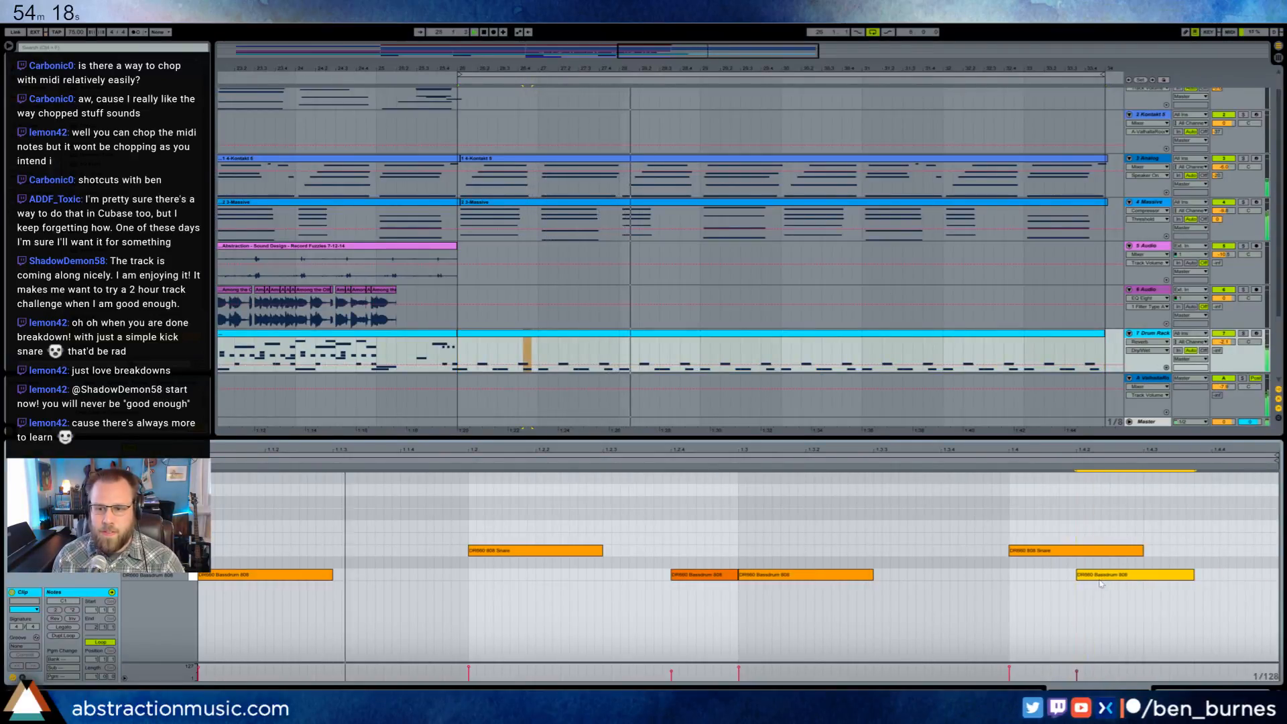
{"action": "key", "text": "Left"}
{"action": "left_click_drag", "start_coordinate": [1141, 551], "coordinate": [1076, 551]}
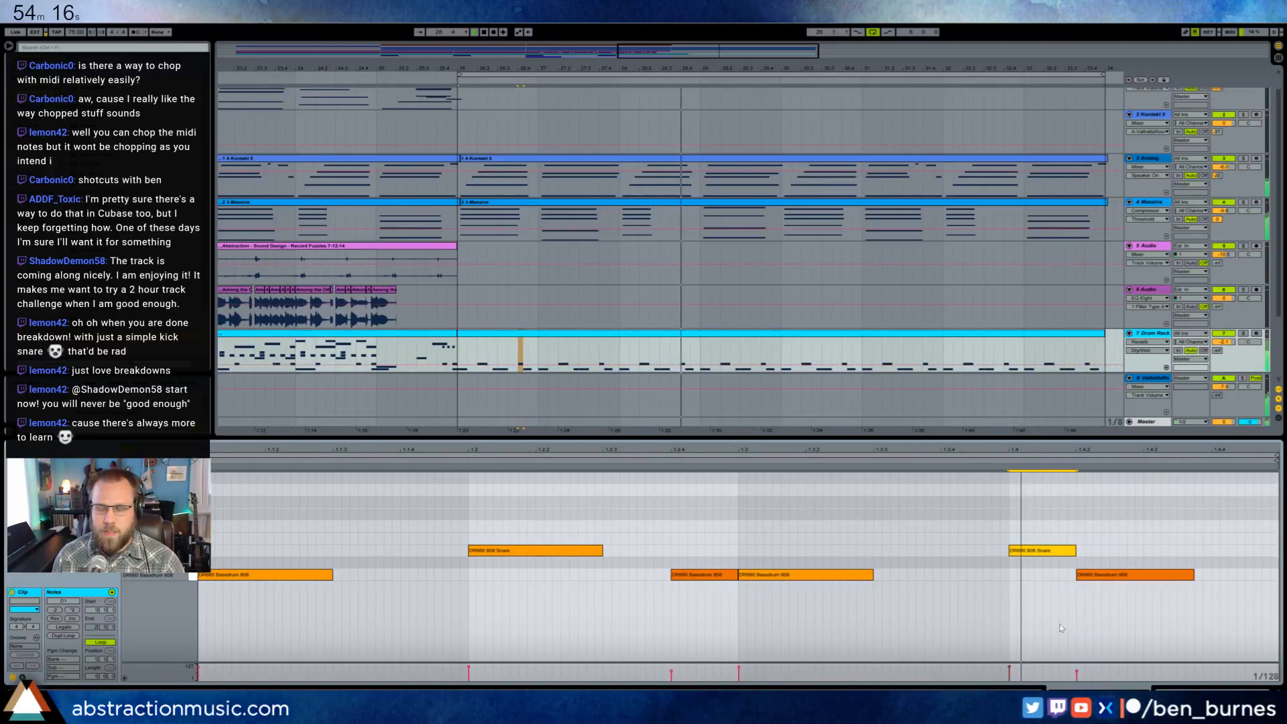
{"action": "mouse_move", "coordinate": [1192, 574]}
{"action": "left_mouse_down"}
{"action": "mouse_move", "coordinate": [1253, 574]}
{"action": "mouse_move", "coordinate": [1213, 551]}
{"action": "mouse_move", "coordinate": [1212, 576]}
{"action": "left_mouse_up"}
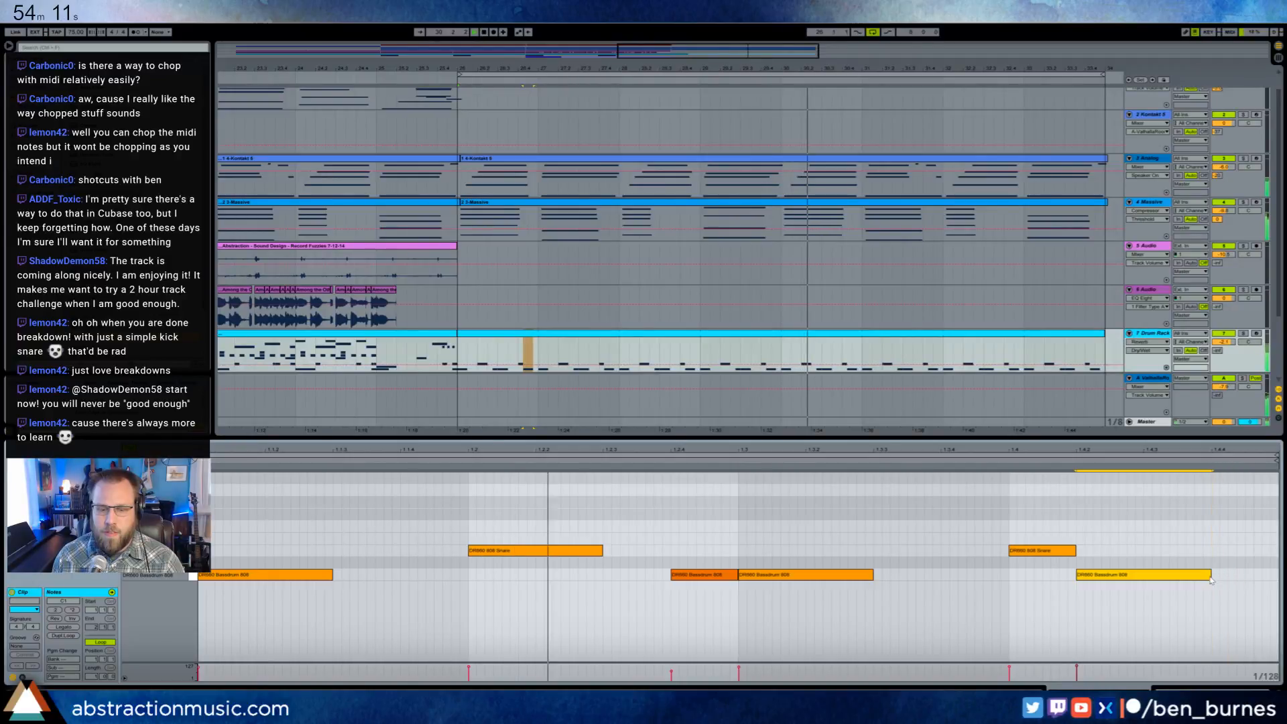
{"action": "left_click", "coordinate": [460, 603]}
{"action": "key", "text": "space"}
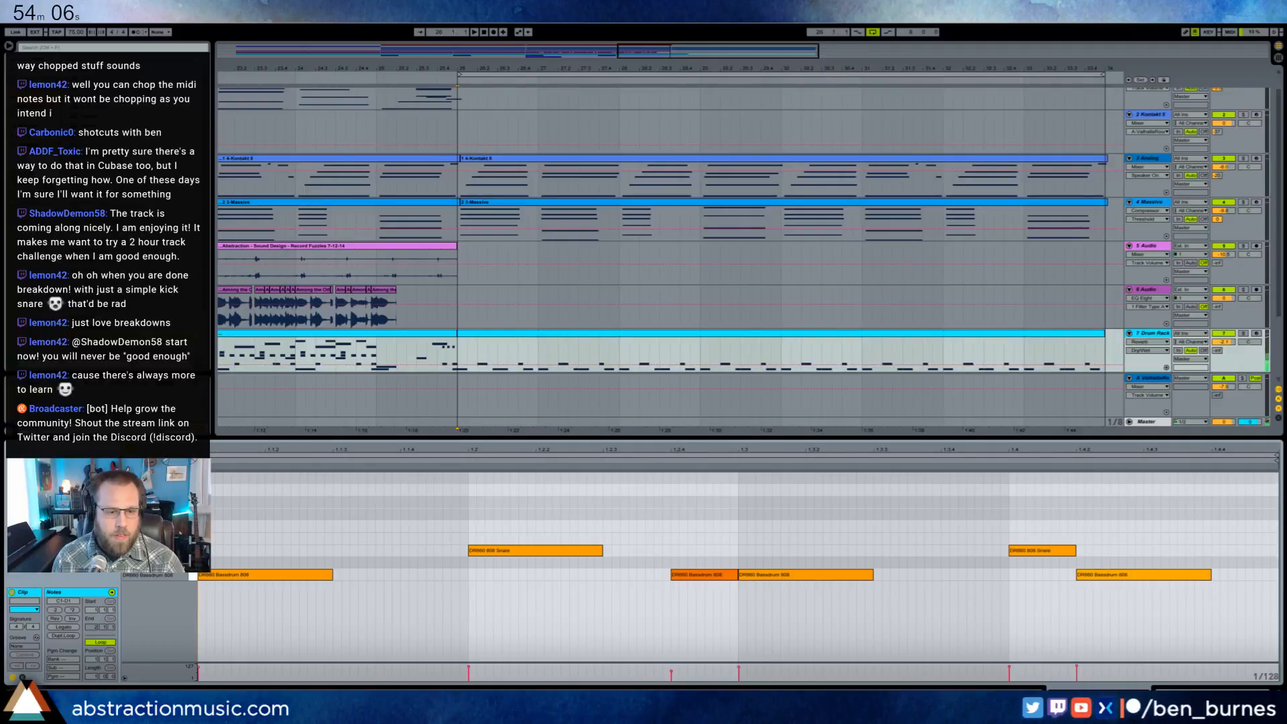
- Add sixteenth-long Scratch hi-hat notes at 1.1 and 1.1.3 of the drum clip, with a softer second hit
{"action": "mouse_move", "coordinate": [223, 529]}
{"action": "left_mouse_down"}
{"action": "mouse_move", "coordinate": [263, 526]}
{"action": "mouse_move", "coordinate": [203, 554]}
{"action": "left_mouse_up"}
{"action": "key", "text": "ctrl+d"}
{"action": "left_click_drag", "start_coordinate": [365, 526], "coordinate": [370, 529]}
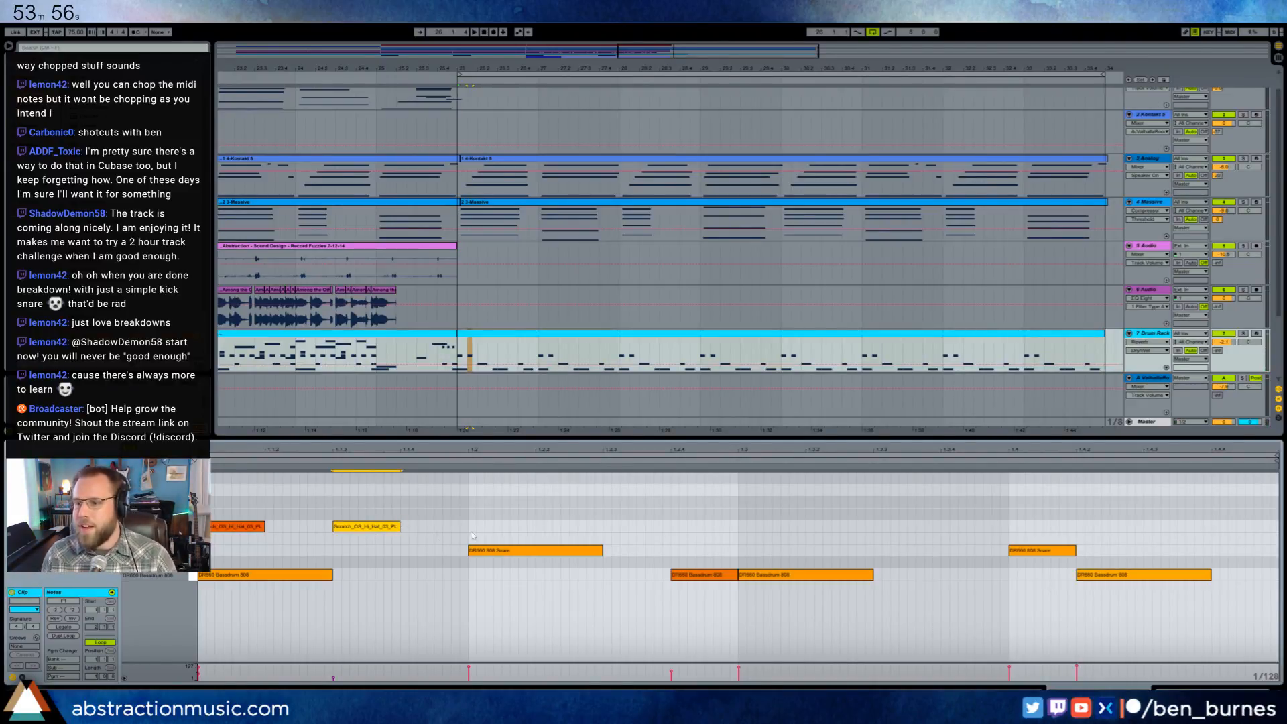
{"action": "left_click_drag", "start_coordinate": [468, 511], "coordinate": [248, 538]}
{"action": "left_click_drag", "start_coordinate": [400, 496], "coordinate": [251, 521]}
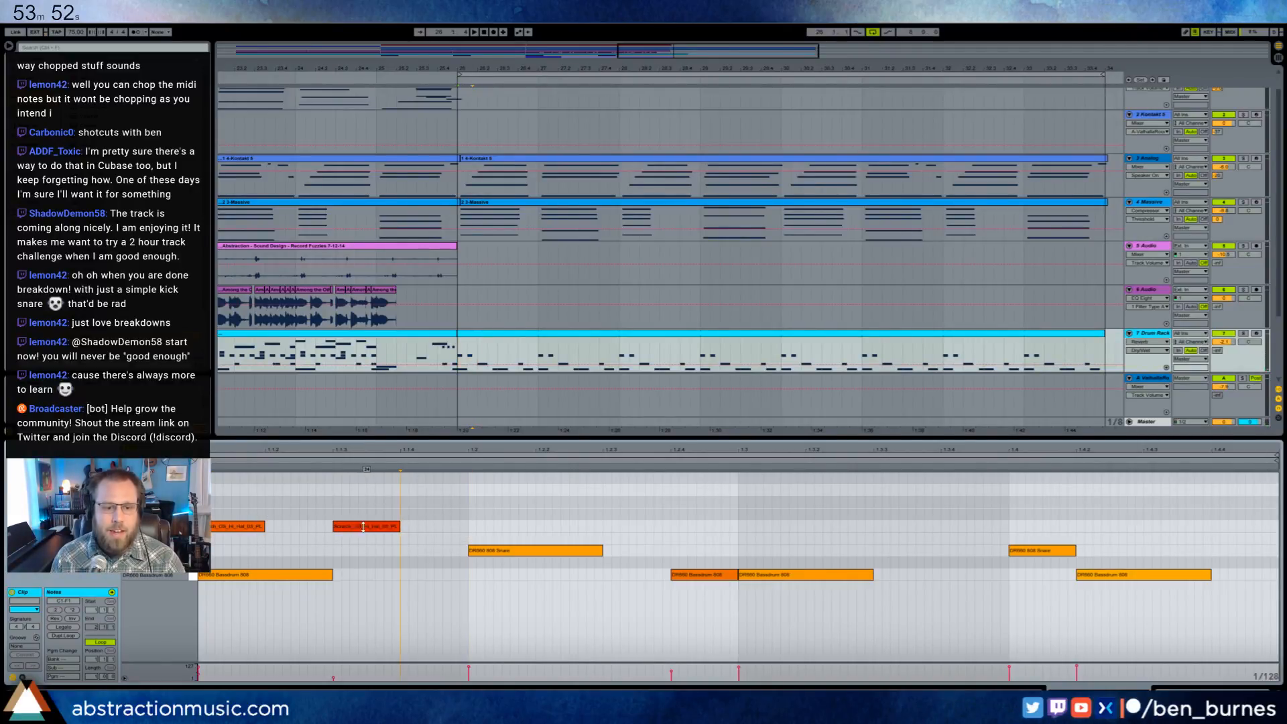
{"action": "left_click", "coordinate": [242, 526], "text": "alt"}
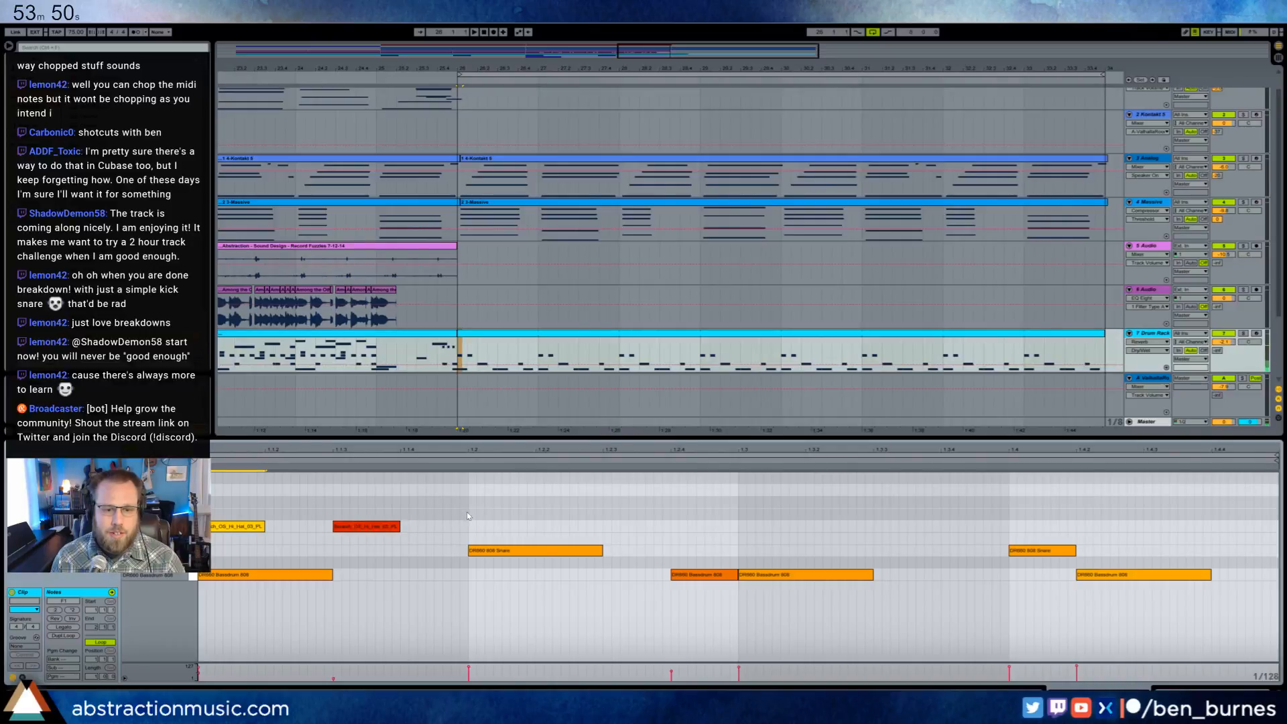
- Duplicate the two hi-hat notes across beats 2, 3 and 4 so hi-hats fall on every eighth of the bar
{"action": "left_click_drag", "start_coordinate": [469, 510], "coordinate": [230, 536]}
{"action": "key", "text": "ctrl+d"}
{"action": "key", "text": "ctrl+d"}
{"action": "key", "text": "ctrl+d"}
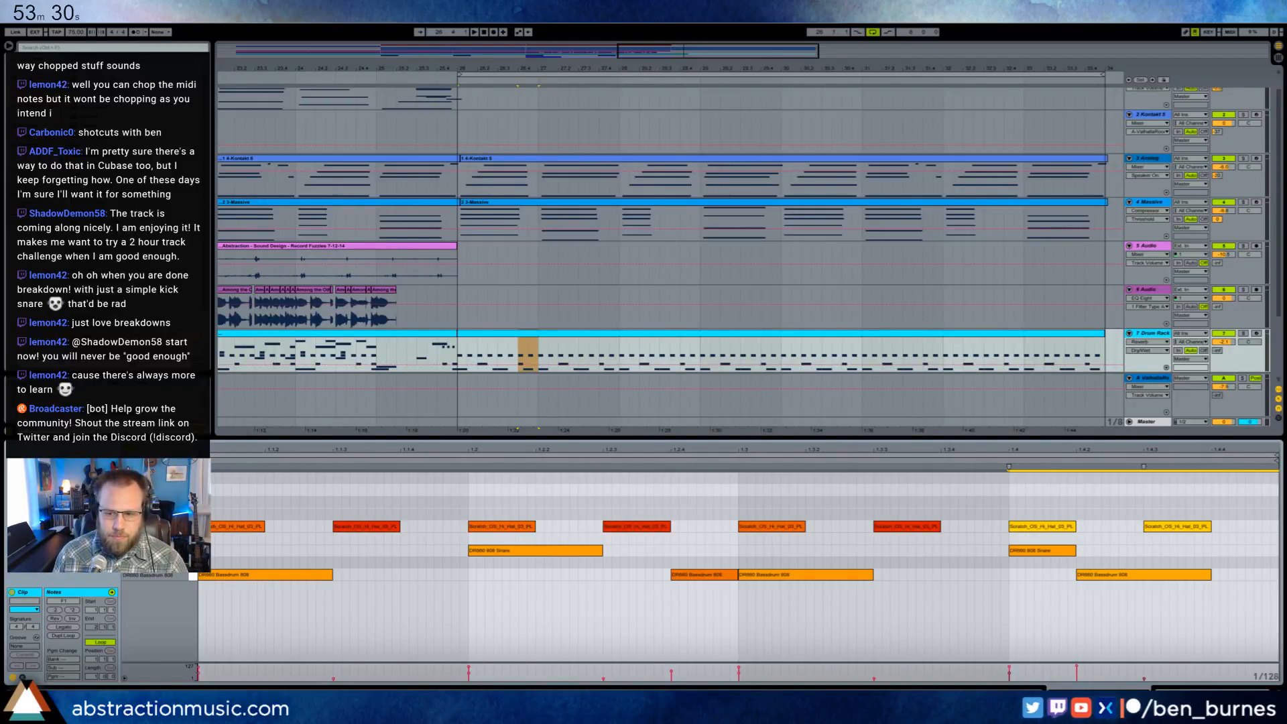
- Extend the end of the BB_DefaultPiano clip slightly further past bar 26
{"action": "key", "text": "shift+Tab"}
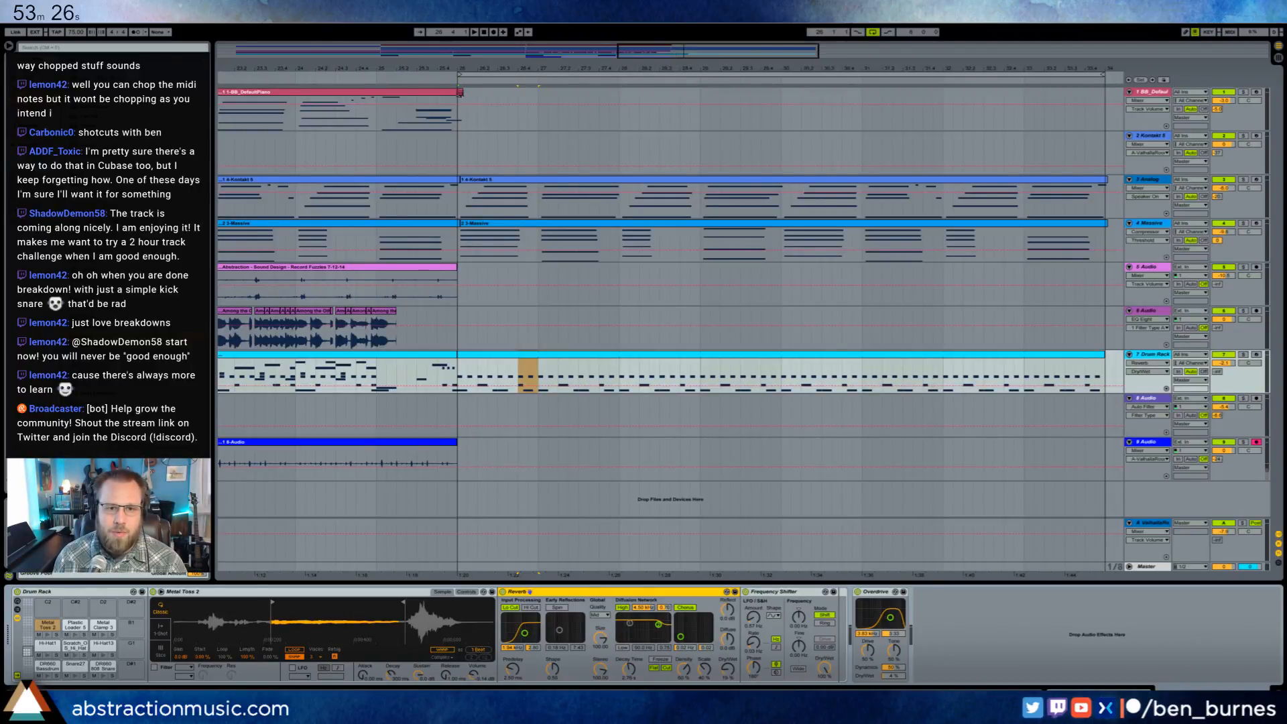
{"action": "left_click_drag", "start_coordinate": [462, 93], "coordinate": [467, 99]}
{"action": "left_click", "coordinate": [461, 154]}
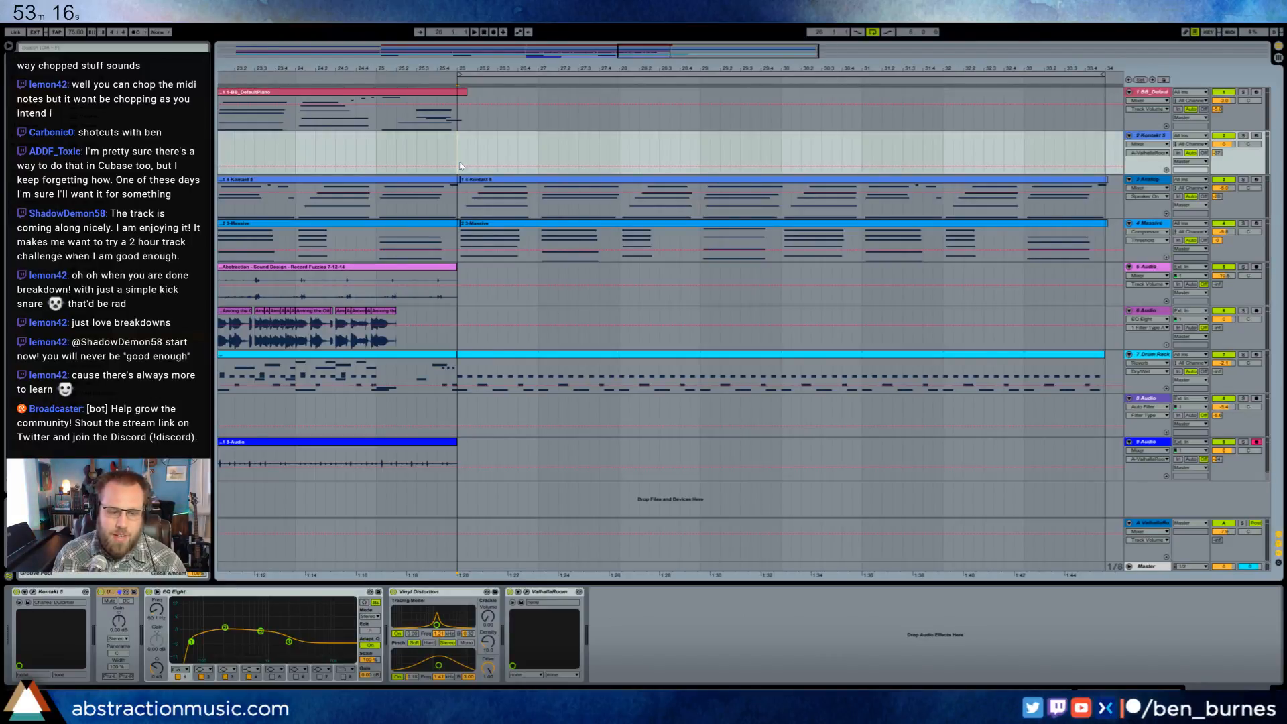
- Add a one-beat Metal Toss 2 note at the start of the new drum clip
{"action": "double_click", "coordinate": [493, 362]}
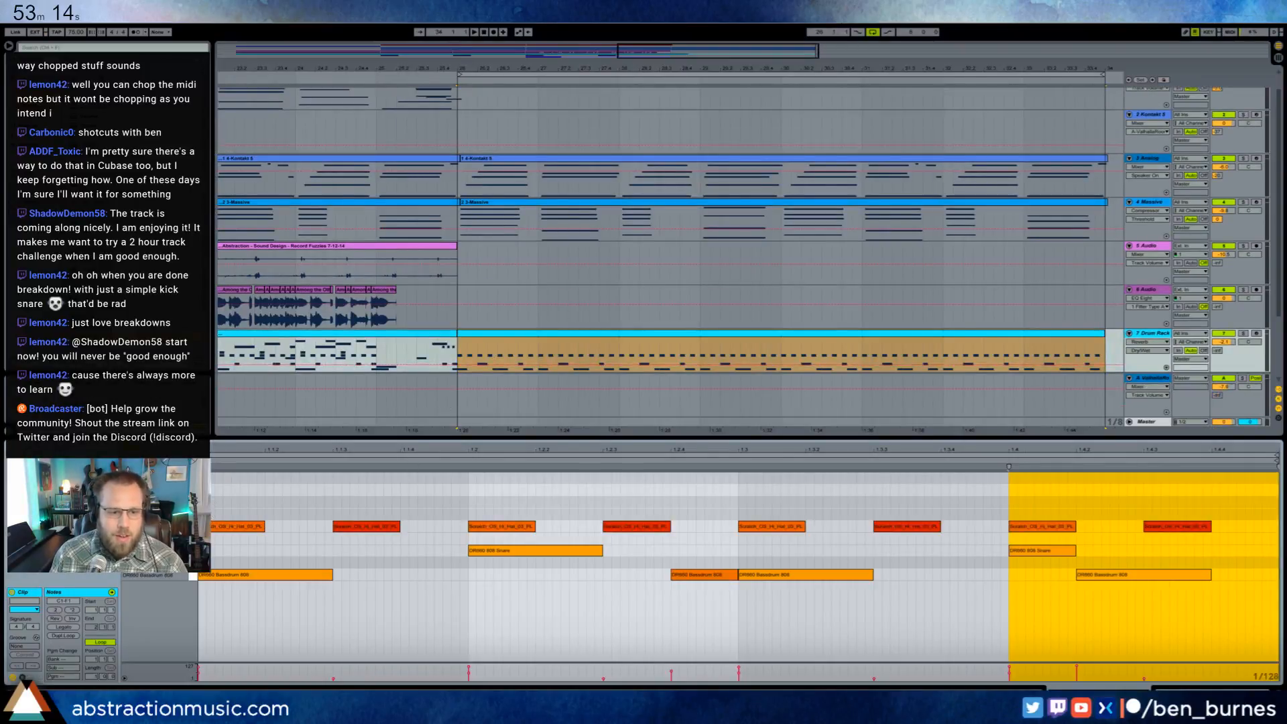
{"action": "left_click_drag", "start_coordinate": [203, 503], "coordinate": [467, 519]}
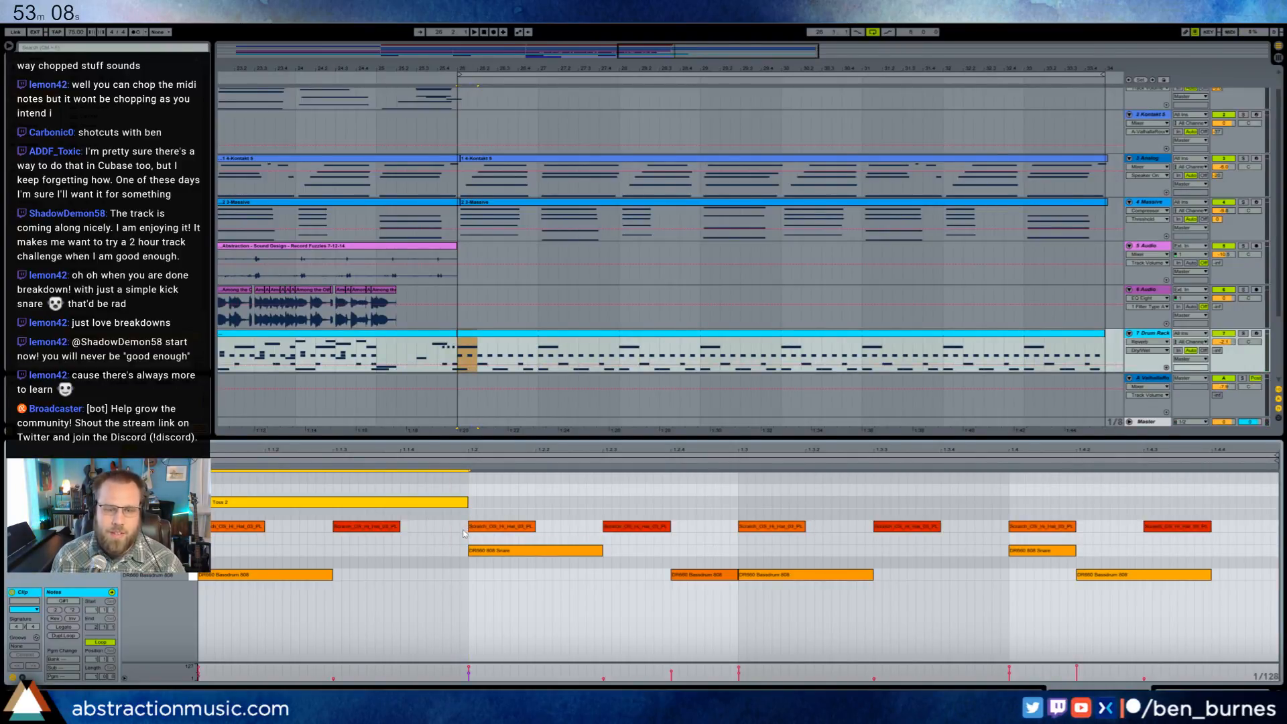
{"action": "left_click", "coordinate": [457, 358]}
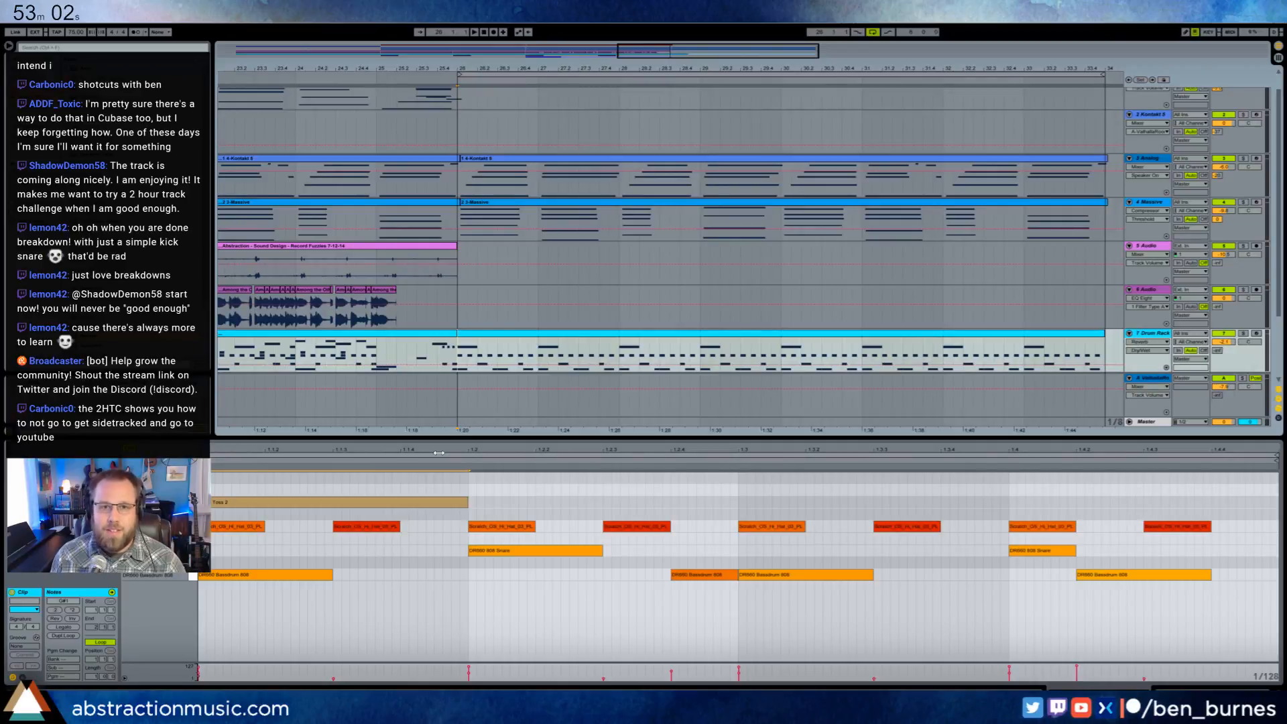
- Play the transition from just before bar 26 and select the Analog and Massive clips that start at bar 26
{"action": "key", "text": "shift+Tab"}
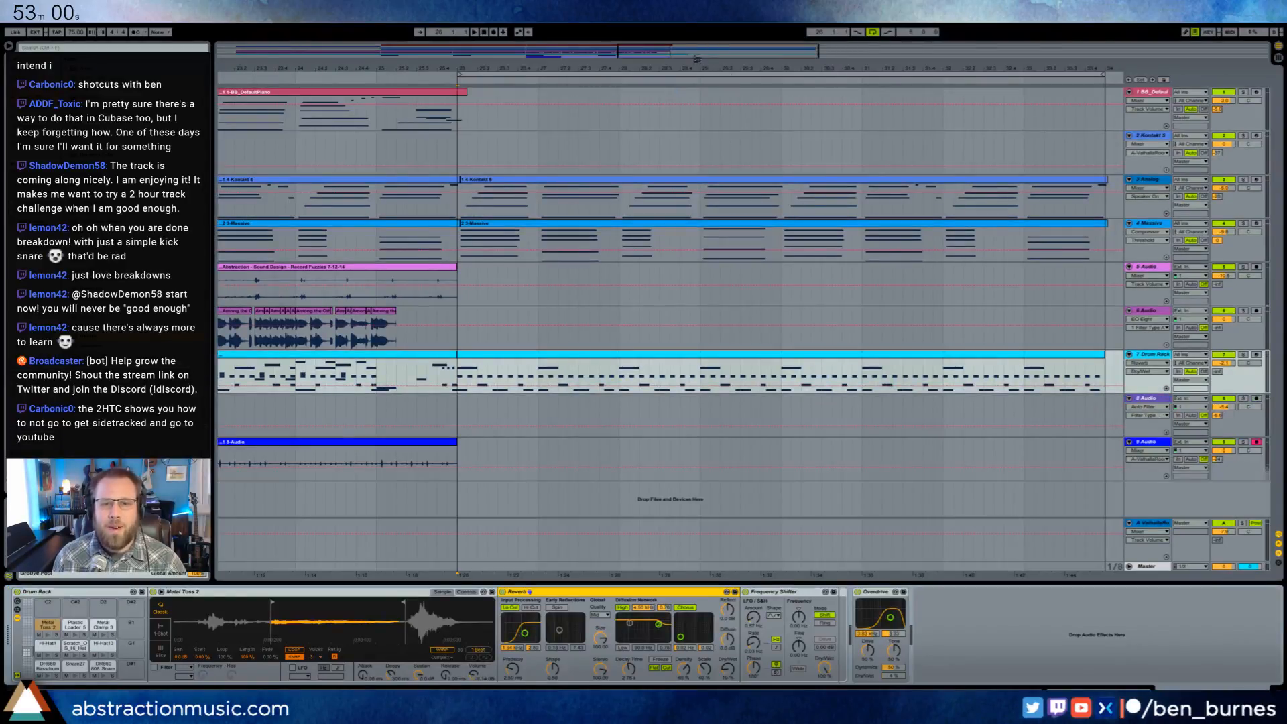
{"action": "left_click_drag", "start_coordinate": [697, 58], "coordinate": [696, 35]}
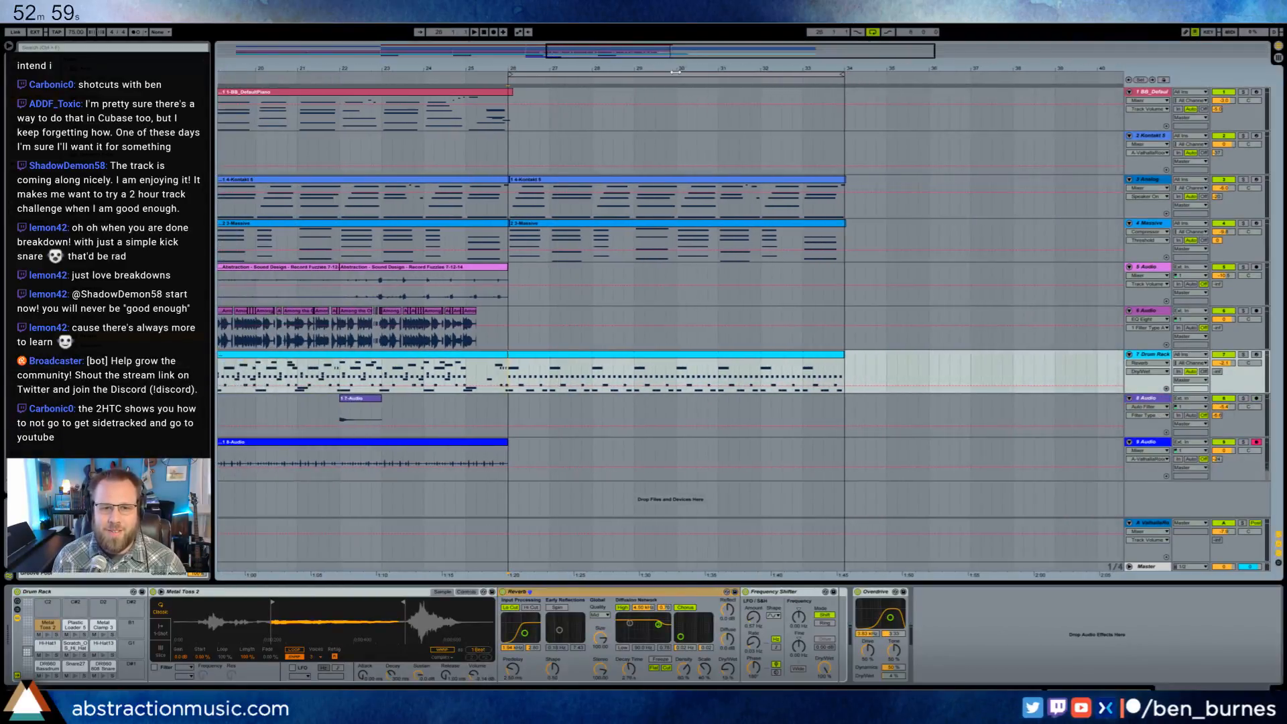
{"action": "left_click", "coordinate": [496, 81]}
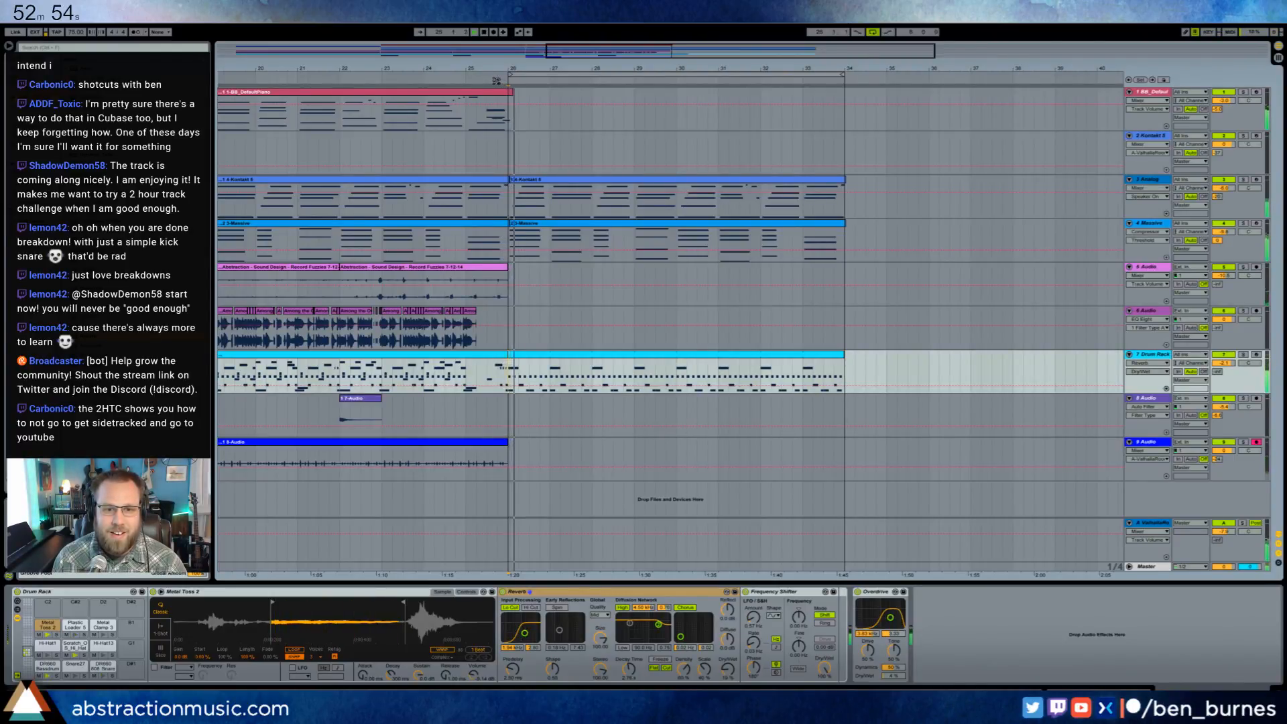
{"action": "left_click", "coordinate": [511, 180]}
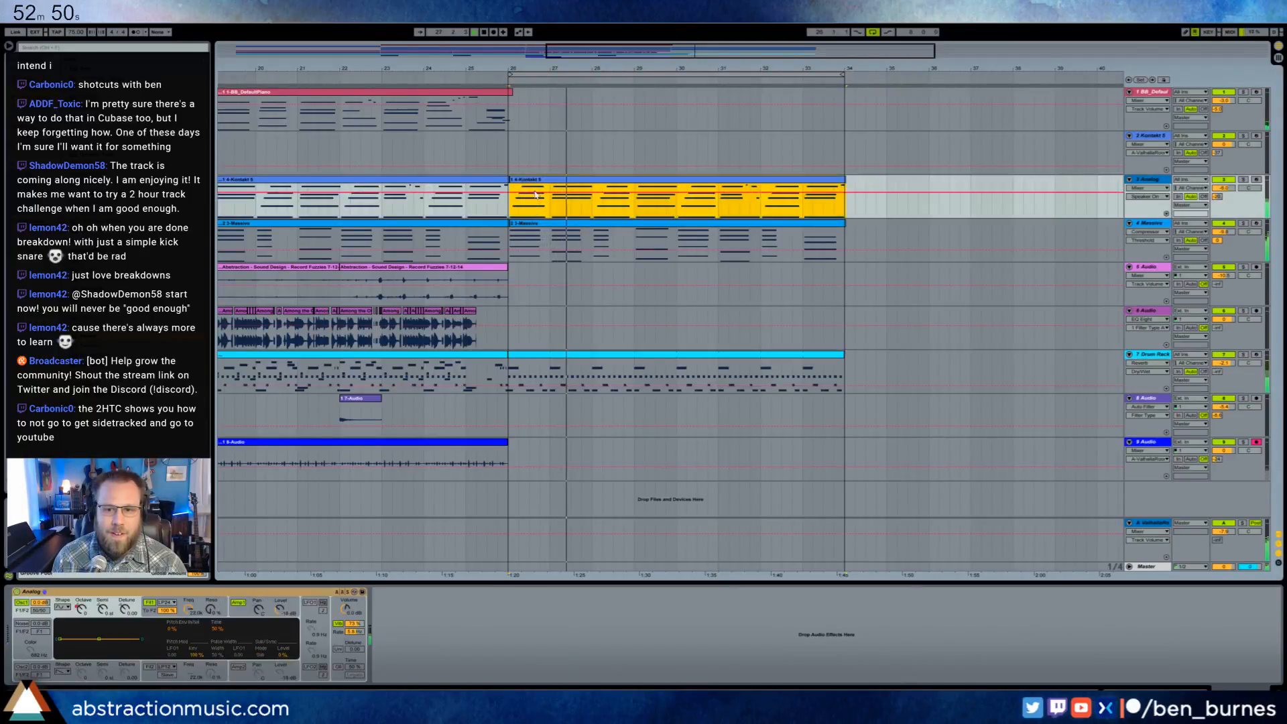
{"action": "left_click", "coordinate": [525, 223], "text": "shift"}
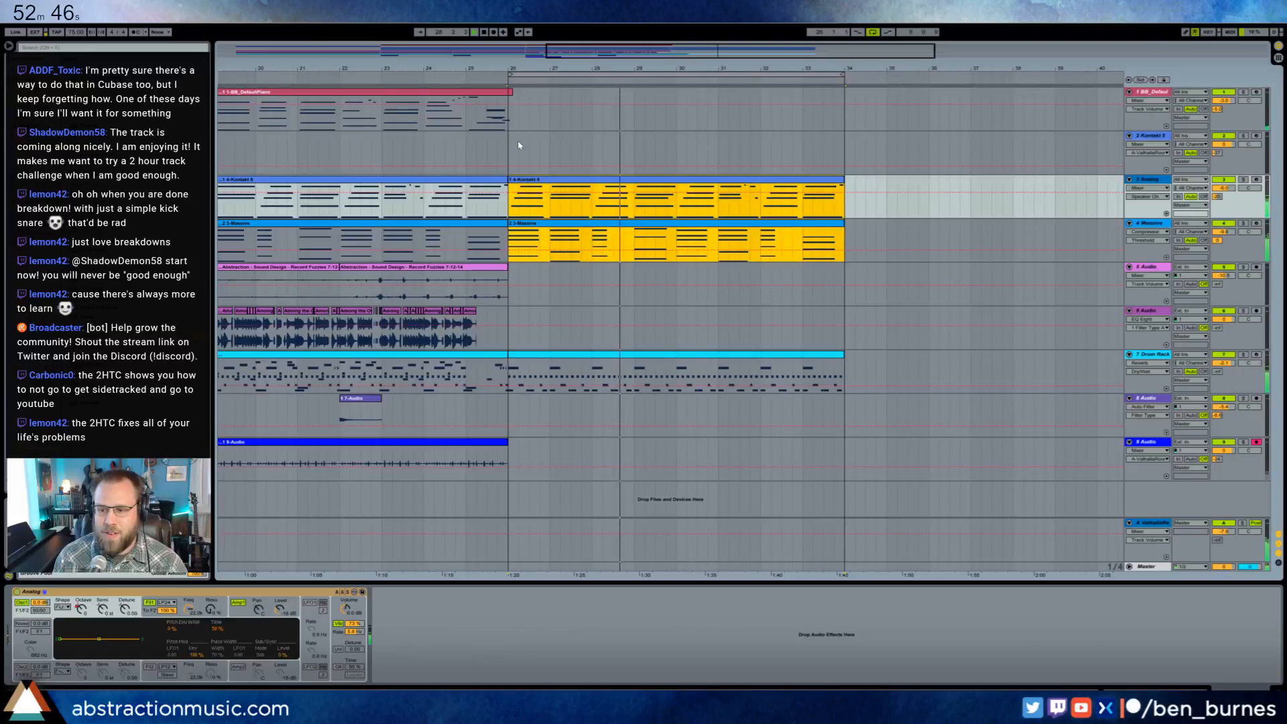
- Duplicate all the Record Fuzzies clips on the 5 Audio track so they continue from bar 26 to bar 50
{"action": "left_click_drag", "start_coordinate": [695, 54], "coordinate": [572, 54]}
{"action": "left_click", "coordinate": [718, 133]}
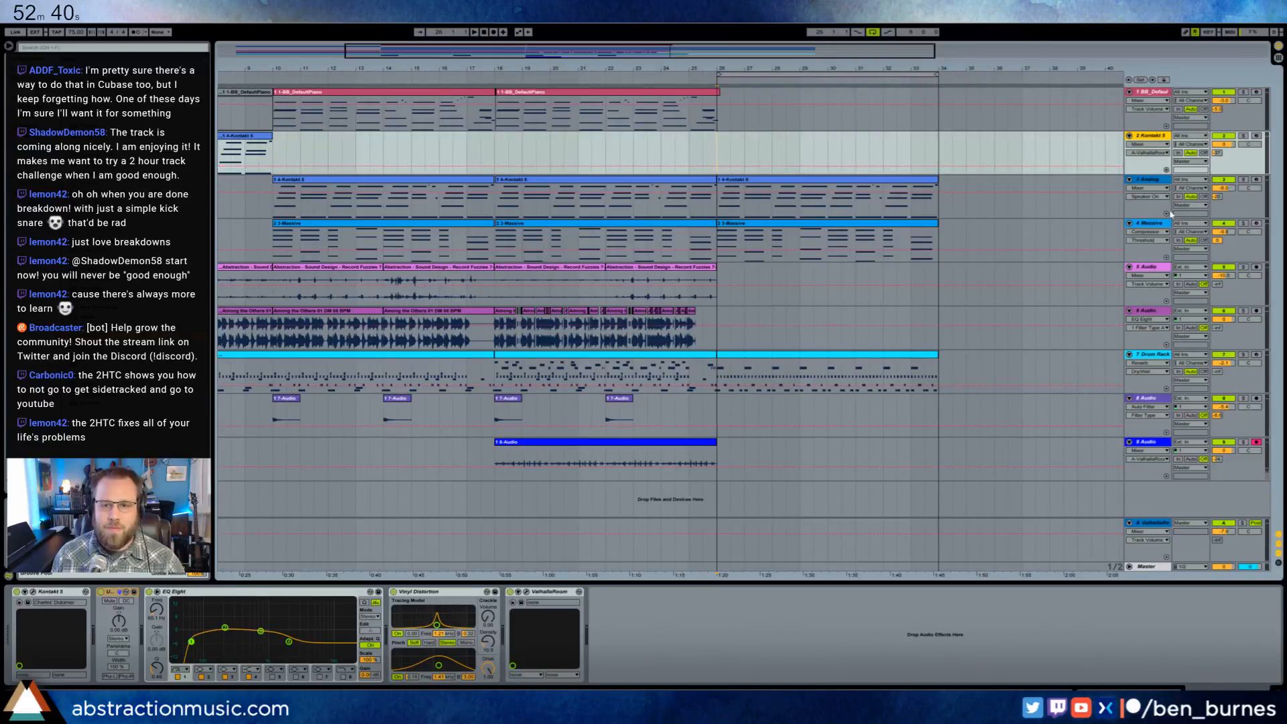
{"action": "left_click", "coordinate": [444, 270]}
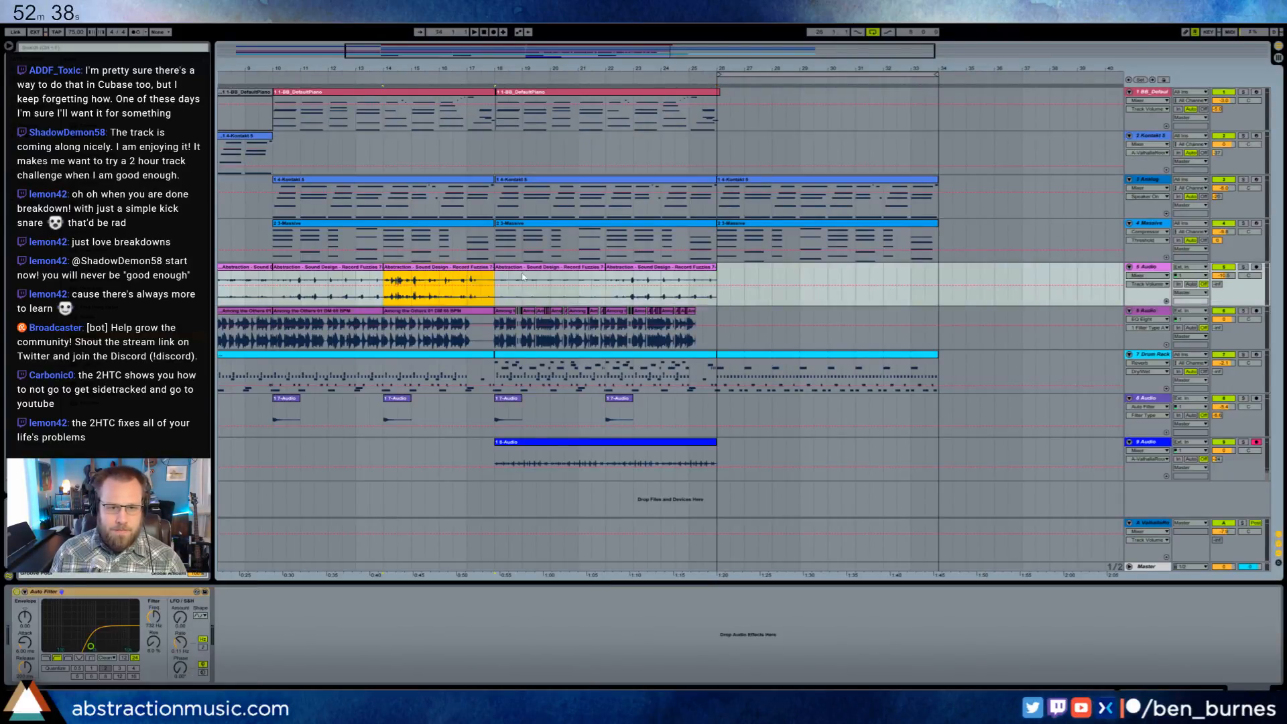
{"action": "left_click_drag", "start_coordinate": [649, 51], "coordinate": [569, 32]}
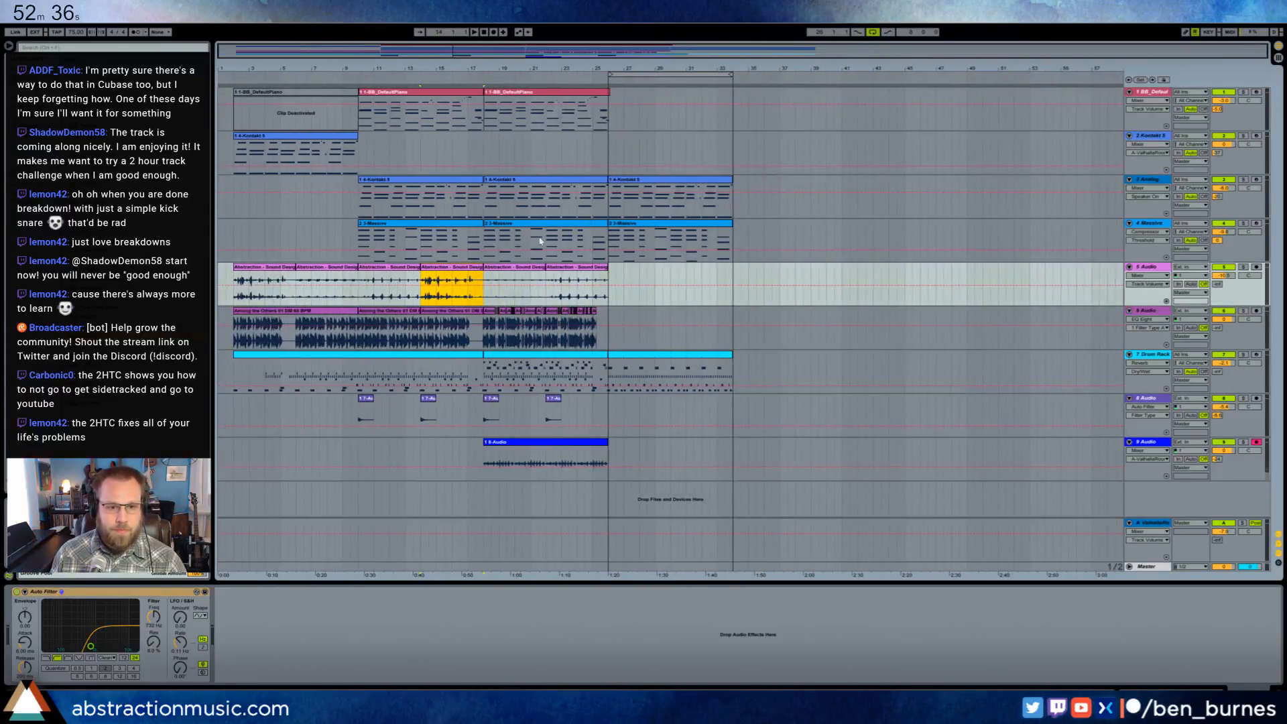
{"action": "left_click", "coordinate": [265, 268]}
{"action": "key", "text": "ctrl+d"}
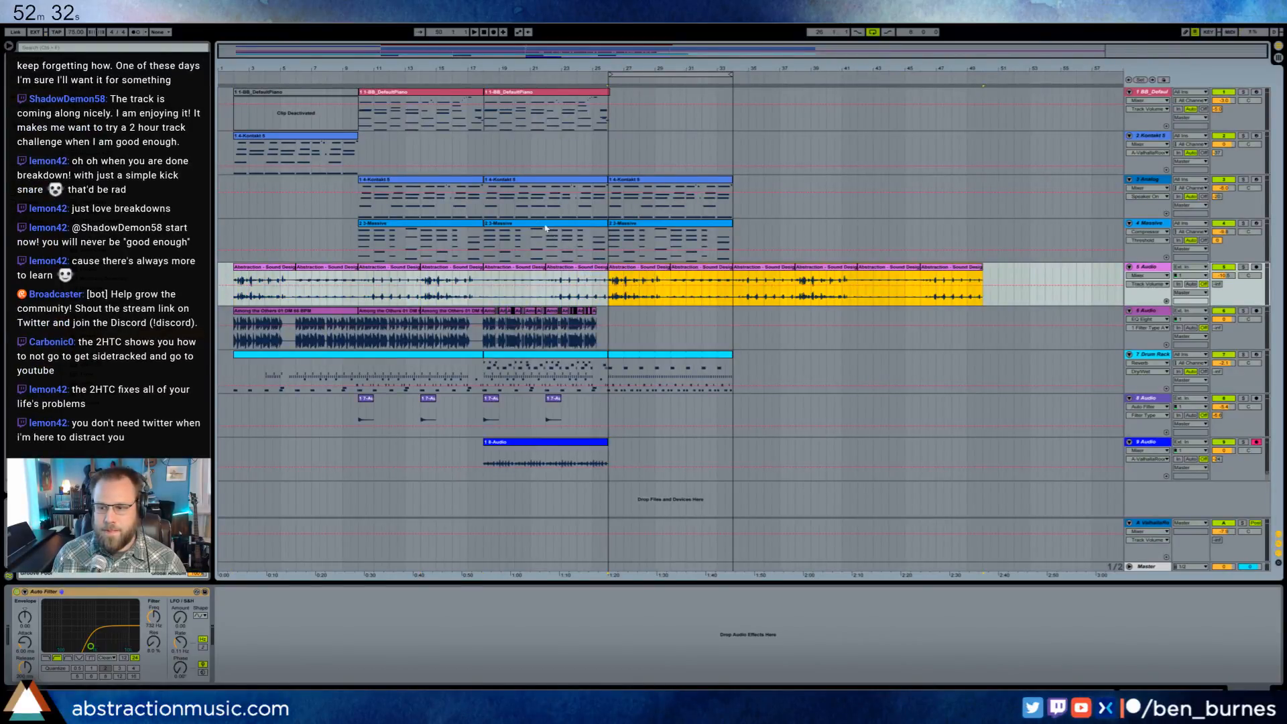
- Play the arrangement from bar 2 while adjusting the Analog track's volume, and select the Kontakt 5 track
{"action": "left_click", "coordinate": [236, 83]}
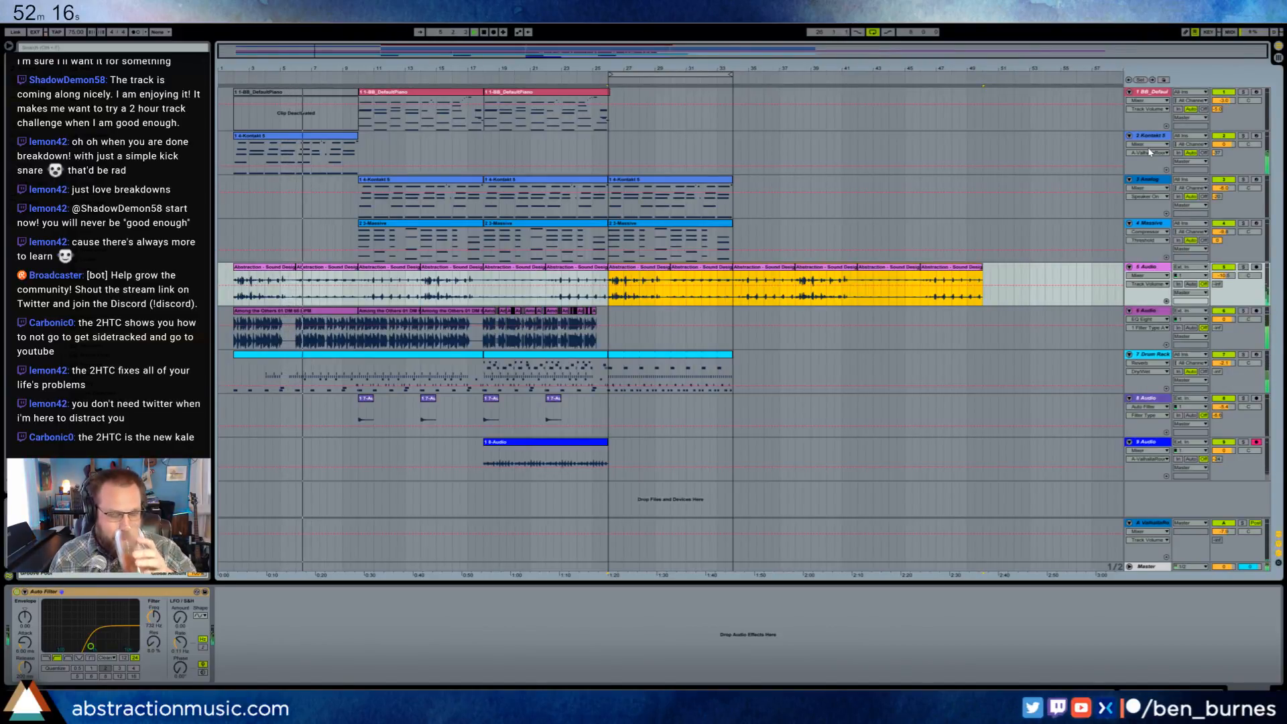
{"action": "left_click", "coordinate": [647, 181]}
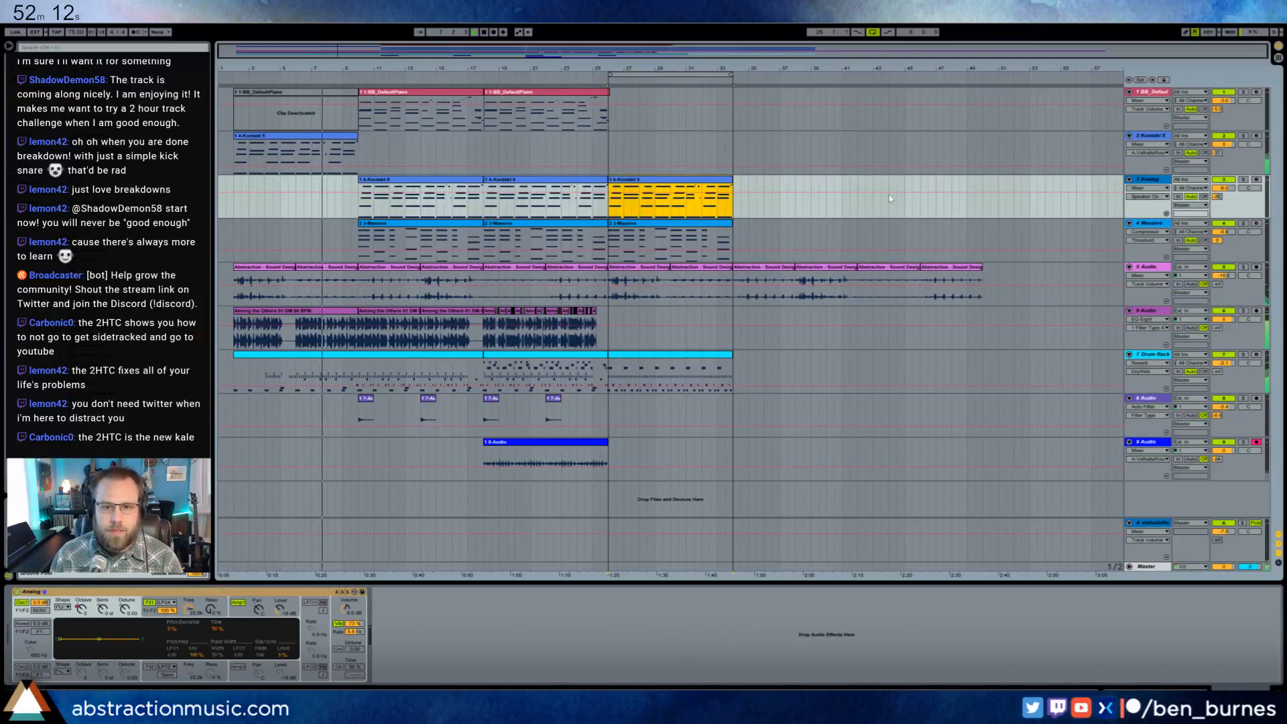
{"action": "left_click_drag", "start_coordinate": [1225, 189], "coordinate": [1225, 190]}
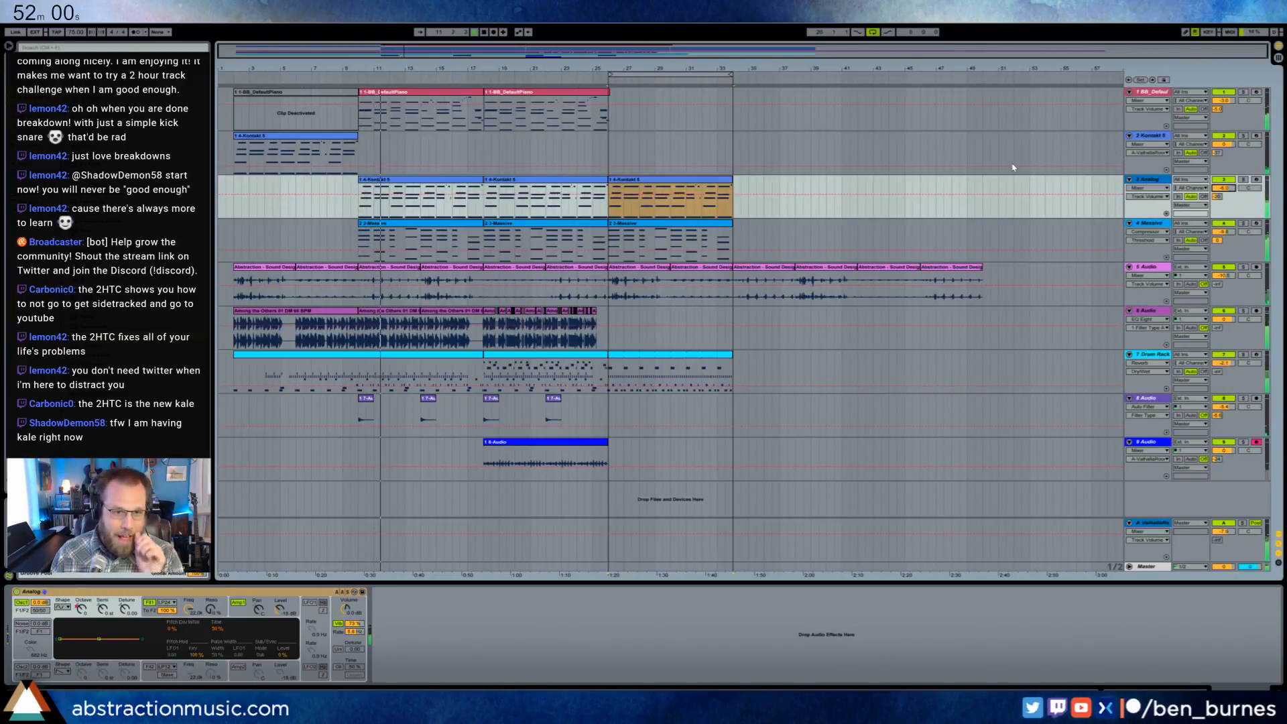
{"action": "left_click", "coordinate": [1150, 138]}
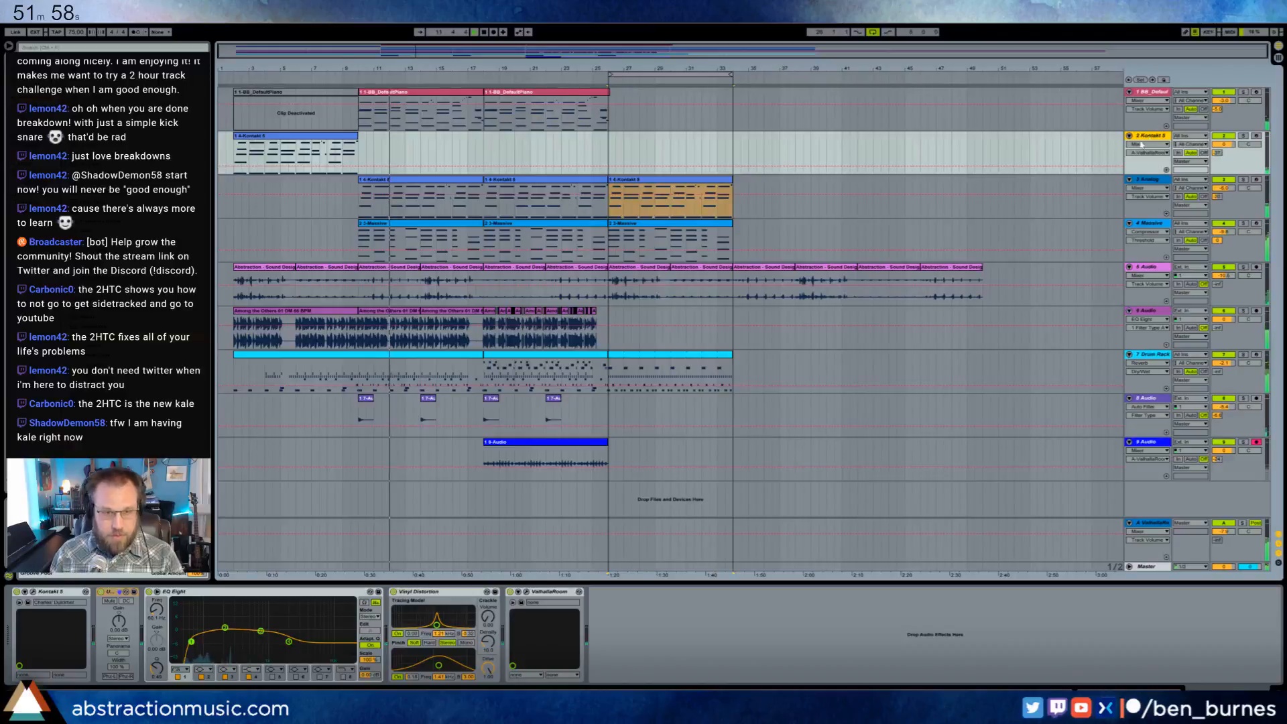
- Insert a new MIDI track below the Kontakt 5 track and load the Massive synth on it
{"action": "key", "text": "ctrl+shift+t"}
{"action": "left_click", "coordinate": [486, 201]}
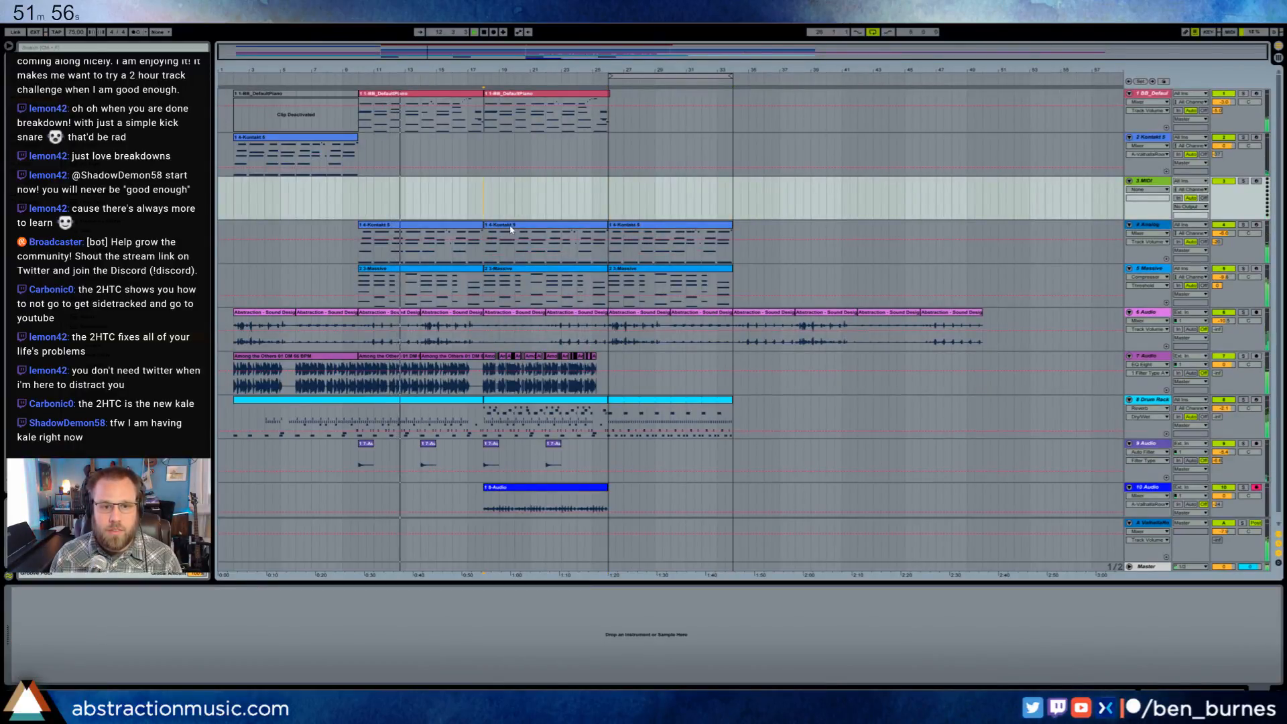
{"action": "left_click", "coordinate": [508, 225]}
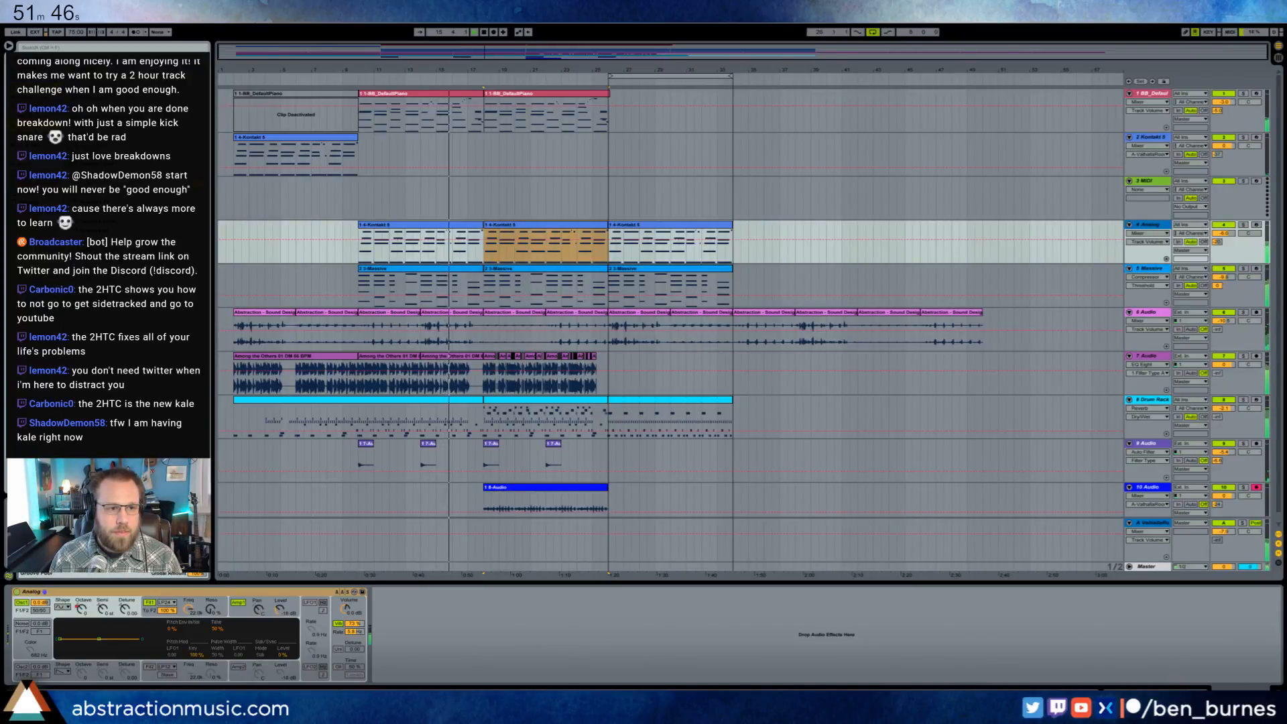
{"action": "left_click_drag", "start_coordinate": [101, 182], "coordinate": [506, 191]}
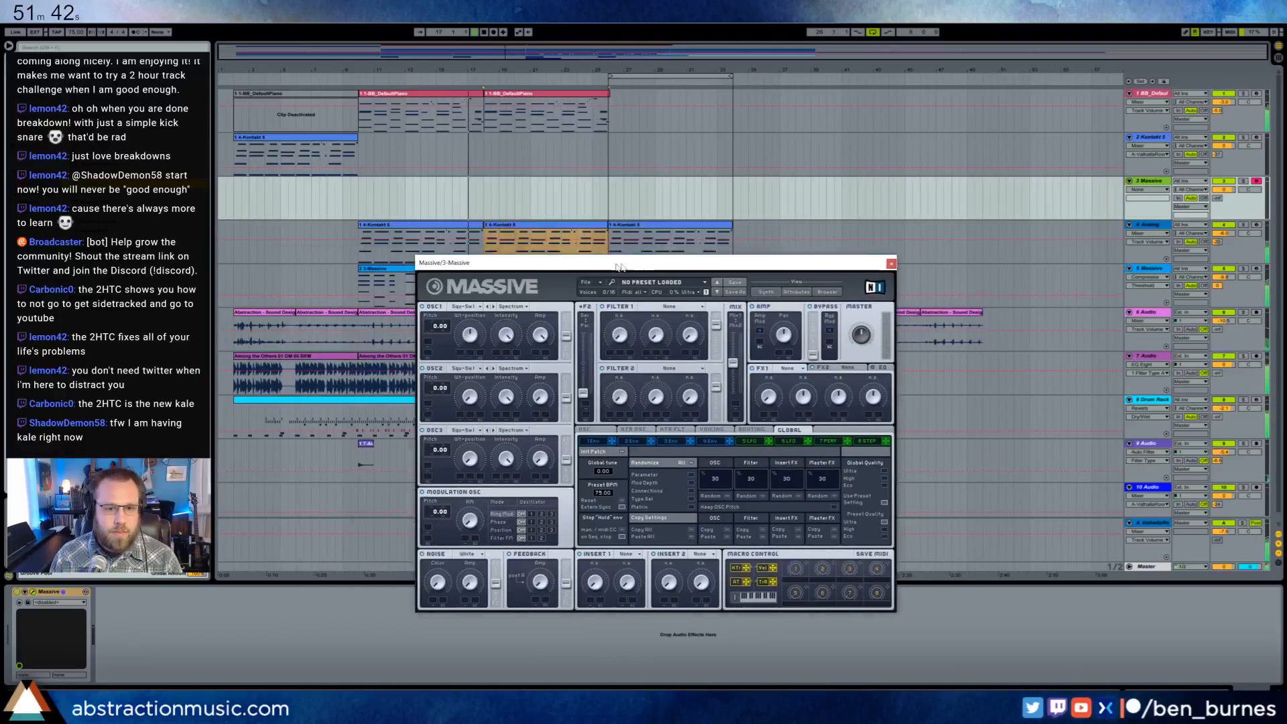
- Adjust oscillator 2's amp and wavetable position in the new Massive instance, and turn Filter 1's first knob
{"action": "left_click", "coordinate": [594, 394]}
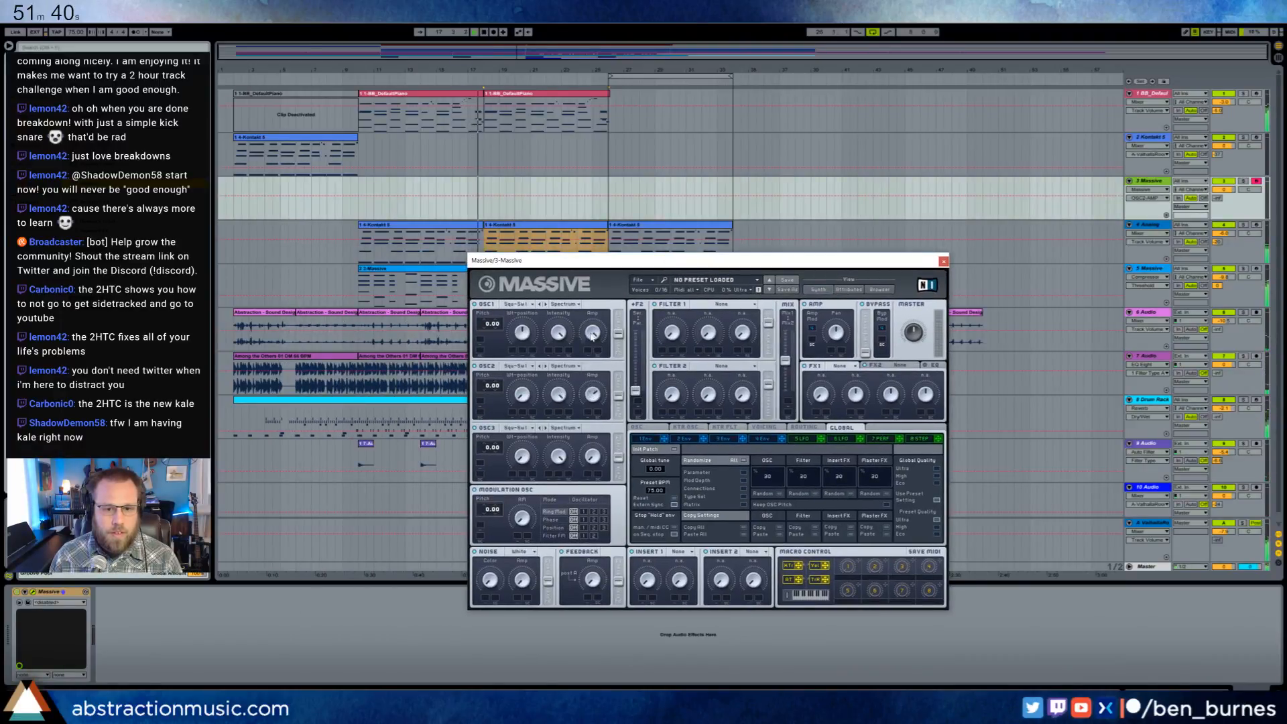
{"action": "left_click", "coordinate": [557, 395]}
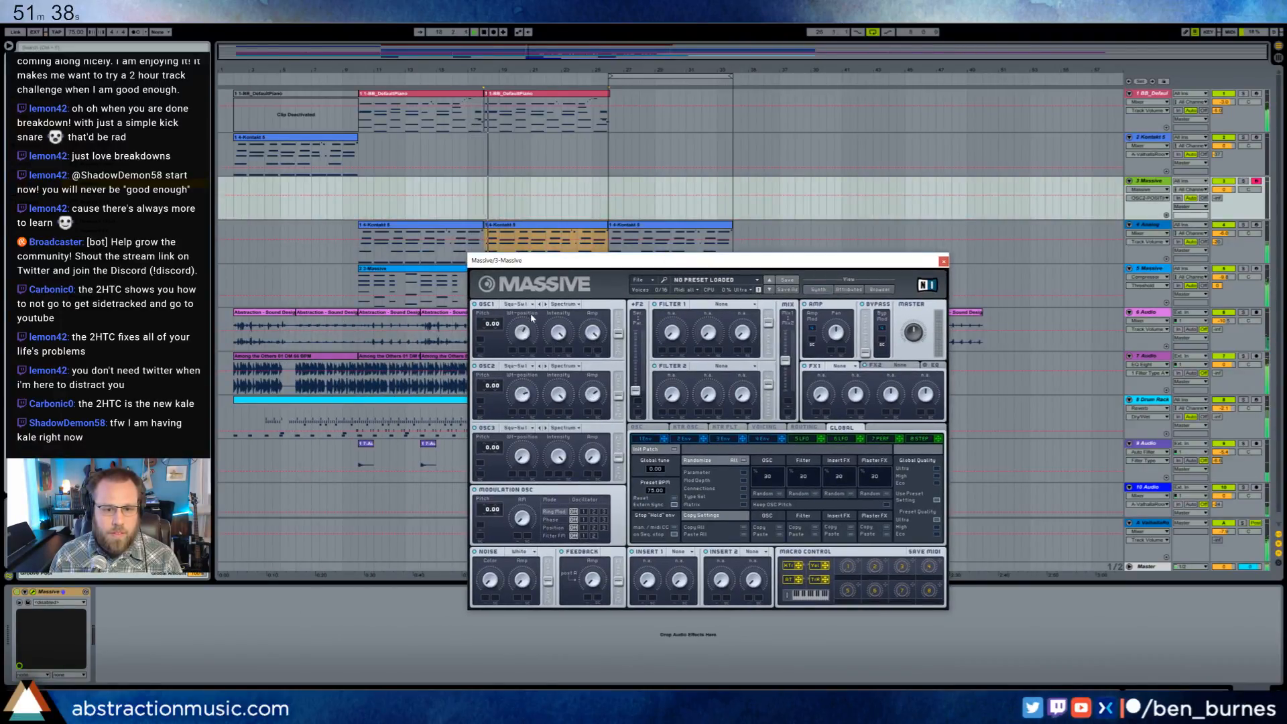
{"action": "left_click_drag", "start_coordinate": [555, 400], "coordinate": [555, 408]}
{"action": "left_click_drag", "start_coordinate": [672, 333], "coordinate": [672, 318]}
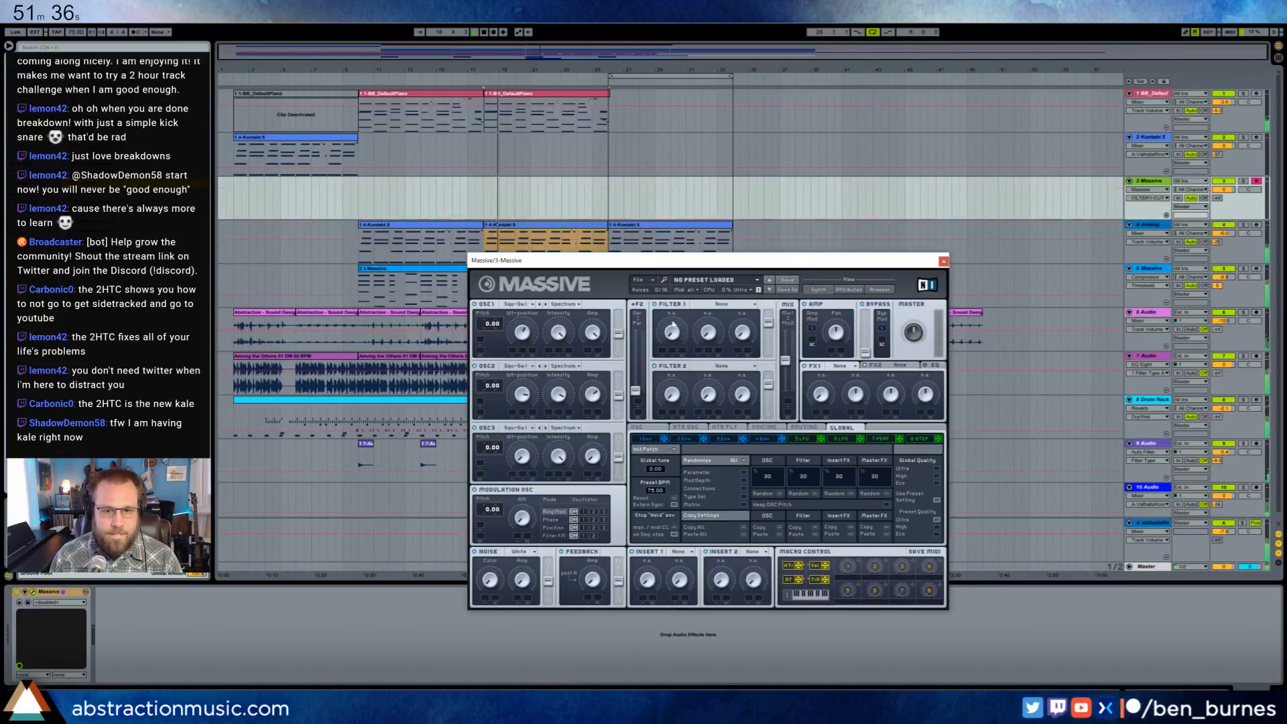
- Route Massive's oscillators toward Filter 1 and adjust the level of the noise oscillator
{"action": "left_click_drag", "start_coordinate": [636, 391], "coordinate": [618, 314]}
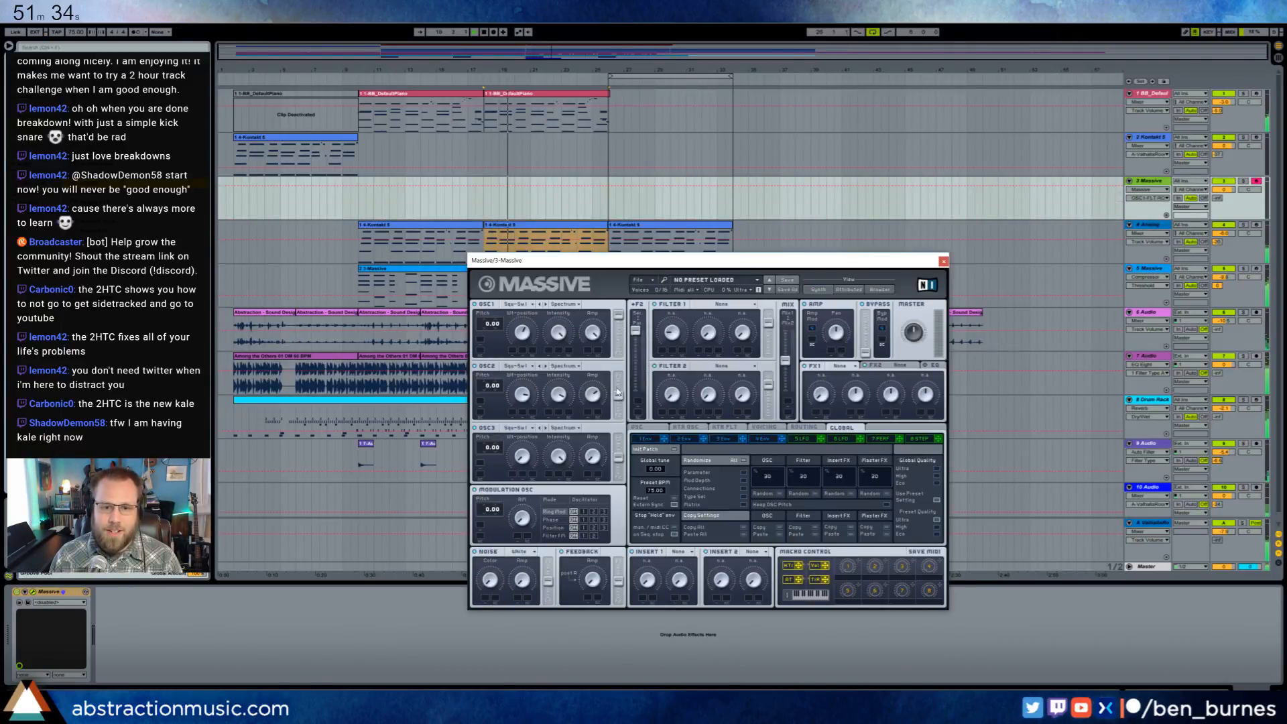
{"action": "left_click_drag", "start_coordinate": [618, 394], "coordinate": [618, 374]}
{"action": "left_click_drag", "start_coordinate": [490, 581], "coordinate": [522, 567]}
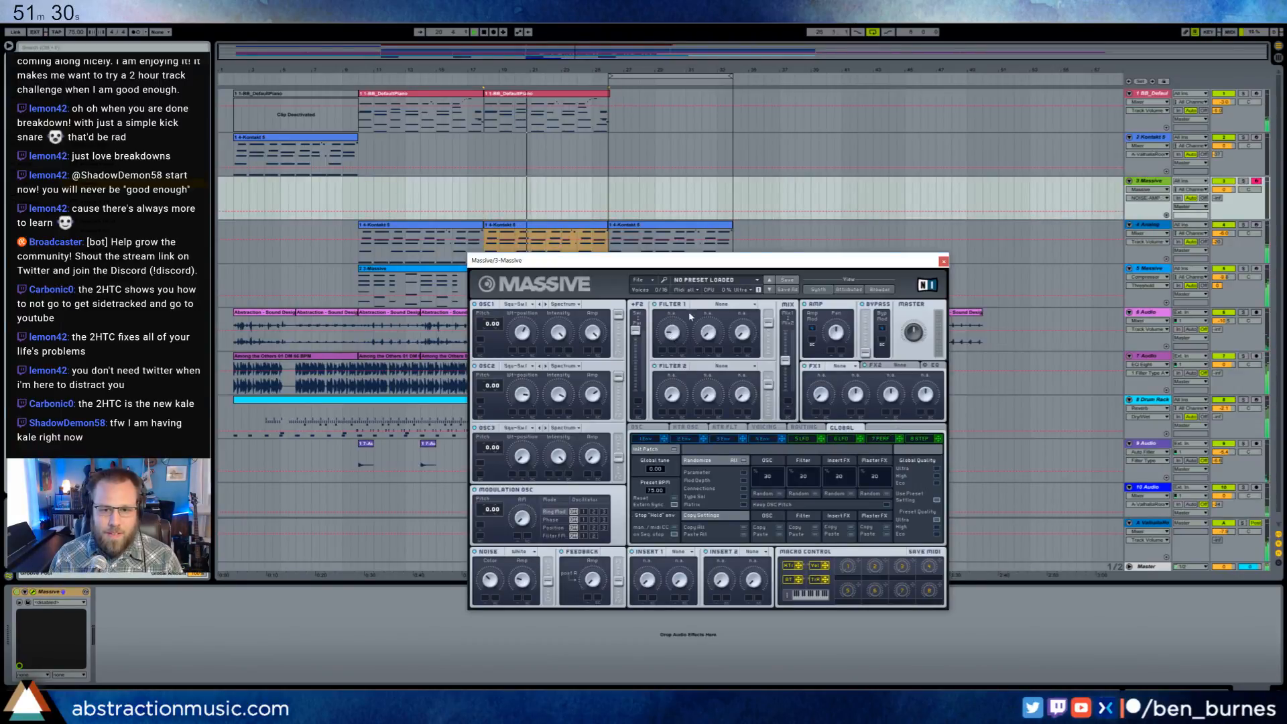
- Set Massive's Filter 1 to Lowpass 4 and adjust its cutoff
{"action": "left_click", "coordinate": [713, 305]}
{"action": "left_click", "coordinate": [721, 308]}
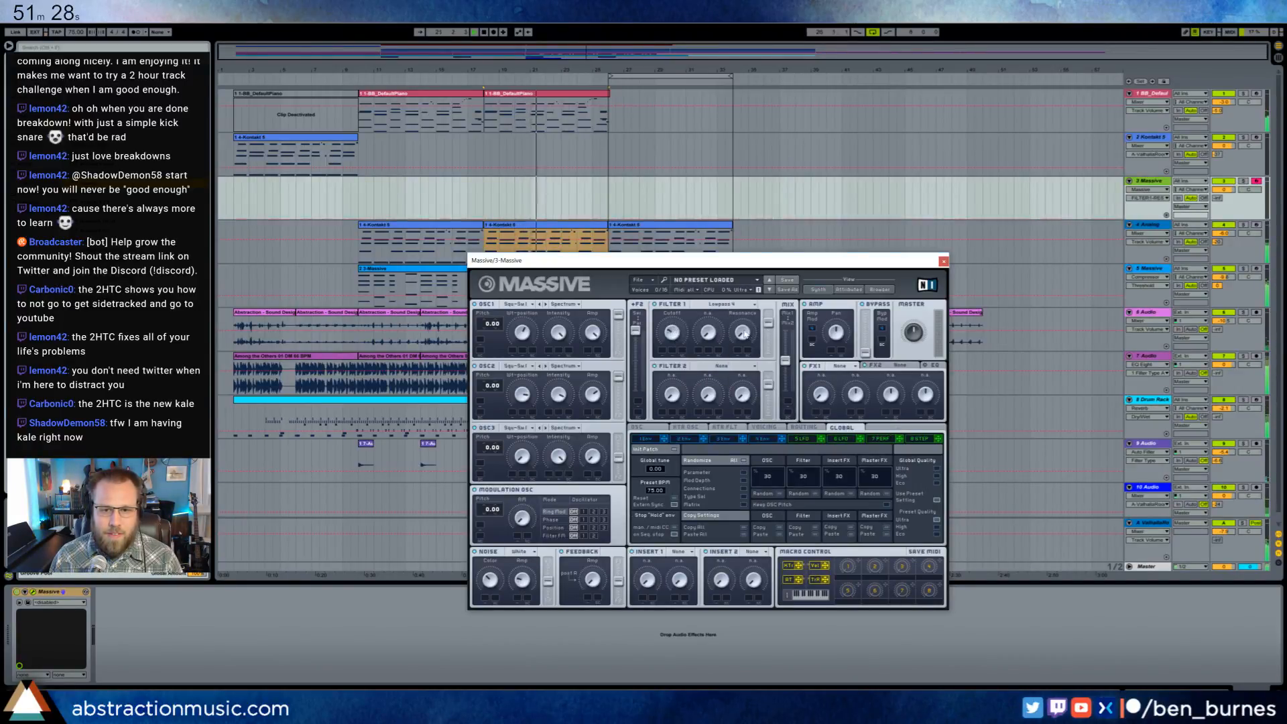
{"action": "left_click_drag", "start_coordinate": [672, 333], "coordinate": [673, 326]}
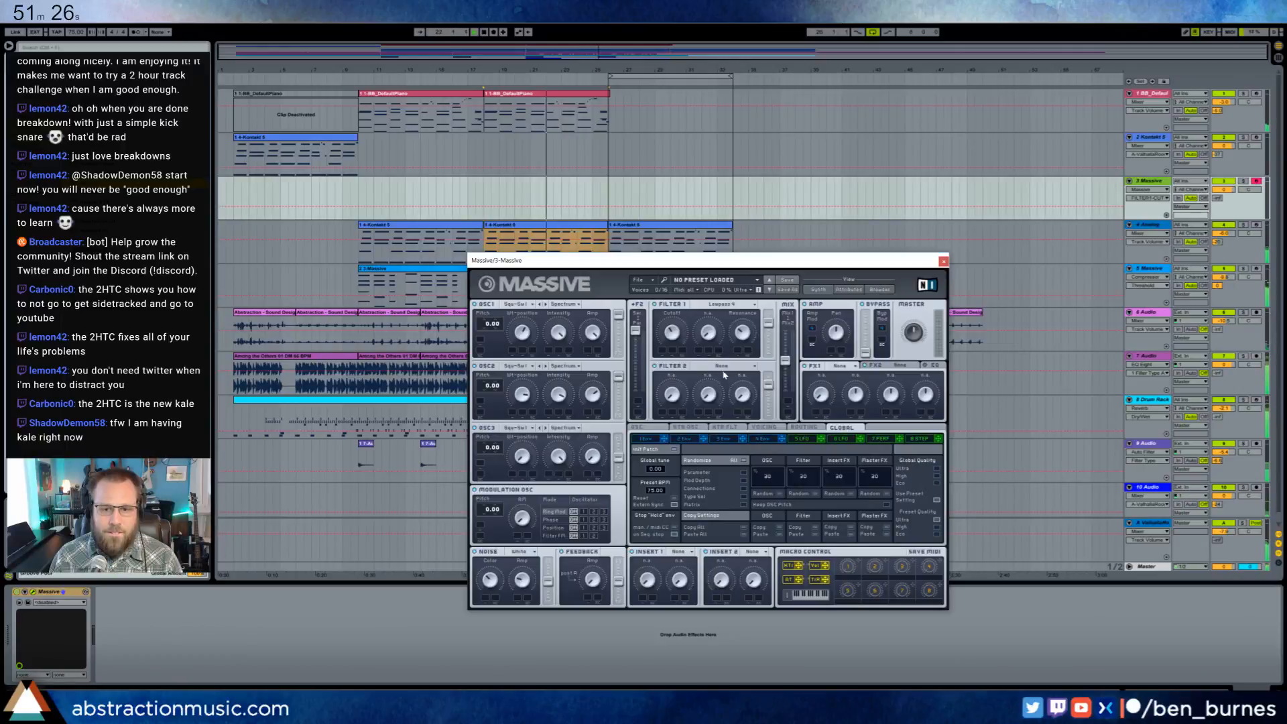
- Add a slight unison pitch spread in Massive's voicing settings
{"action": "left_click", "coordinate": [804, 428]}
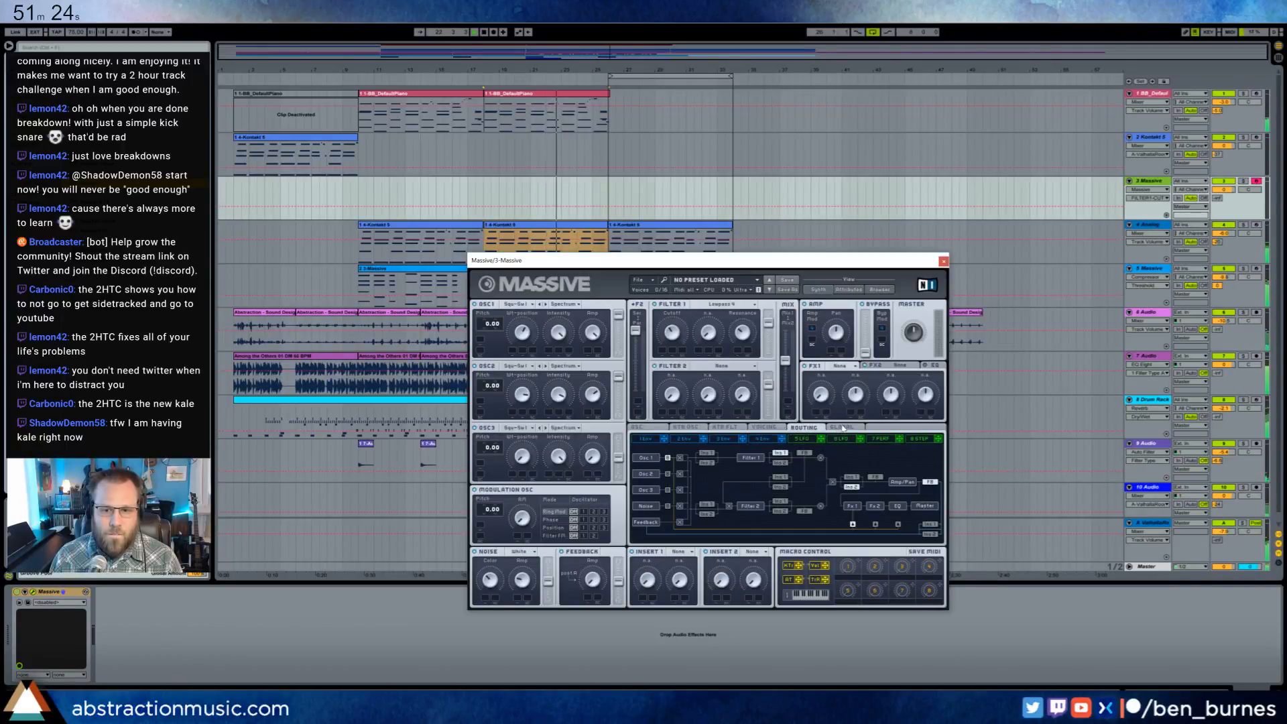
{"action": "left_click", "coordinate": [842, 428]}
{"action": "left_click", "coordinate": [764, 428]}
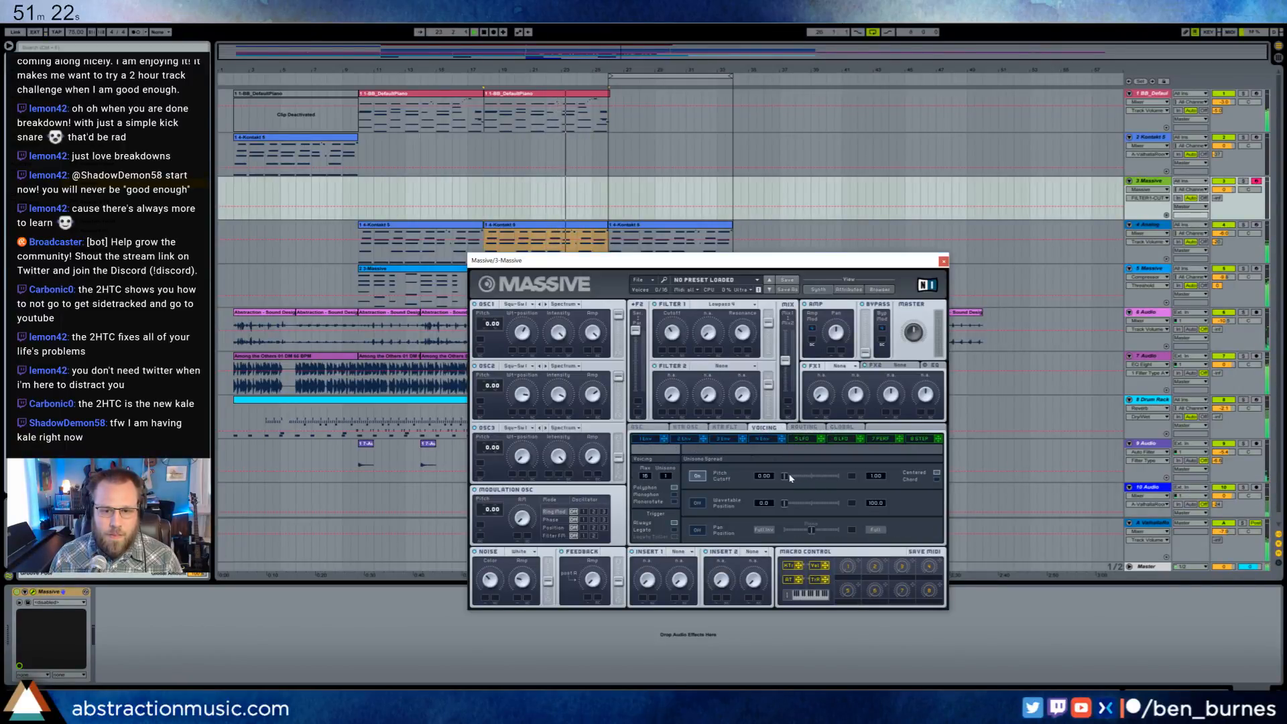
{"action": "left_click_drag", "start_coordinate": [790, 477], "coordinate": [796, 479]}
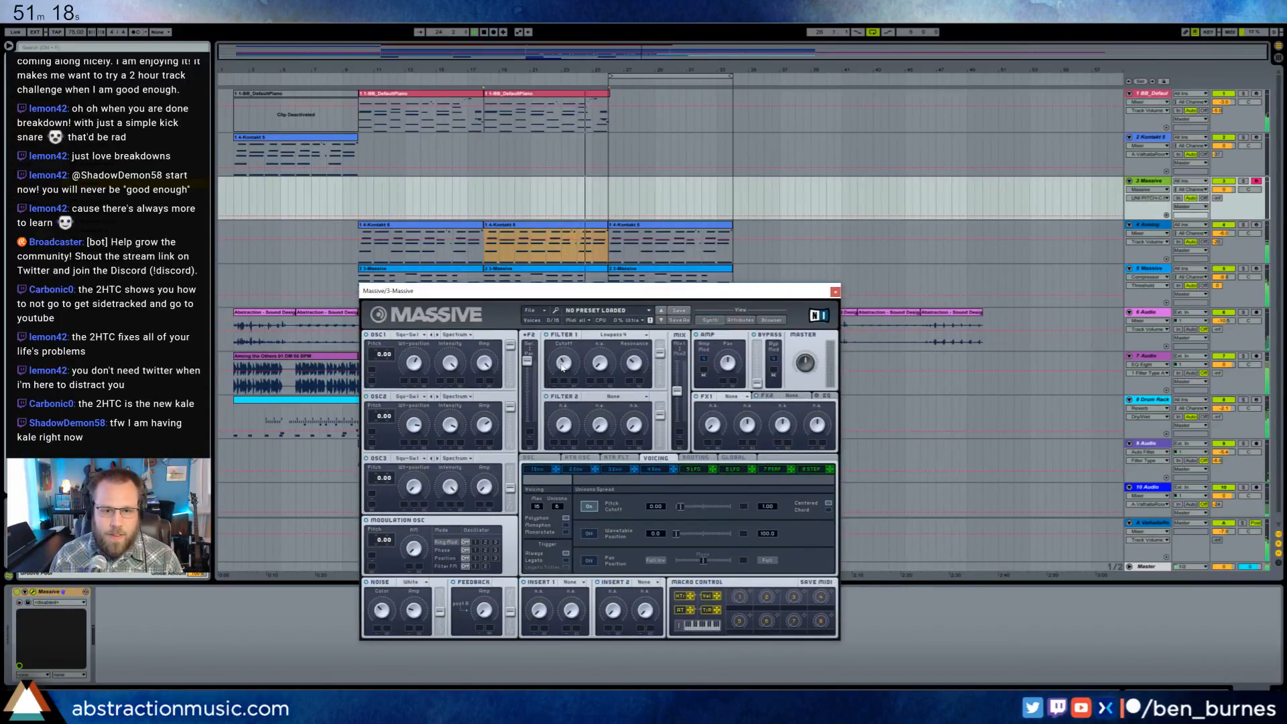
- Adjust Filter 1's cutoff, close the synth window and raise the new track's send to the ValhallaRoom reverb
{"action": "left_click", "coordinate": [562, 364]}
{"action": "left_click", "coordinate": [835, 292]}
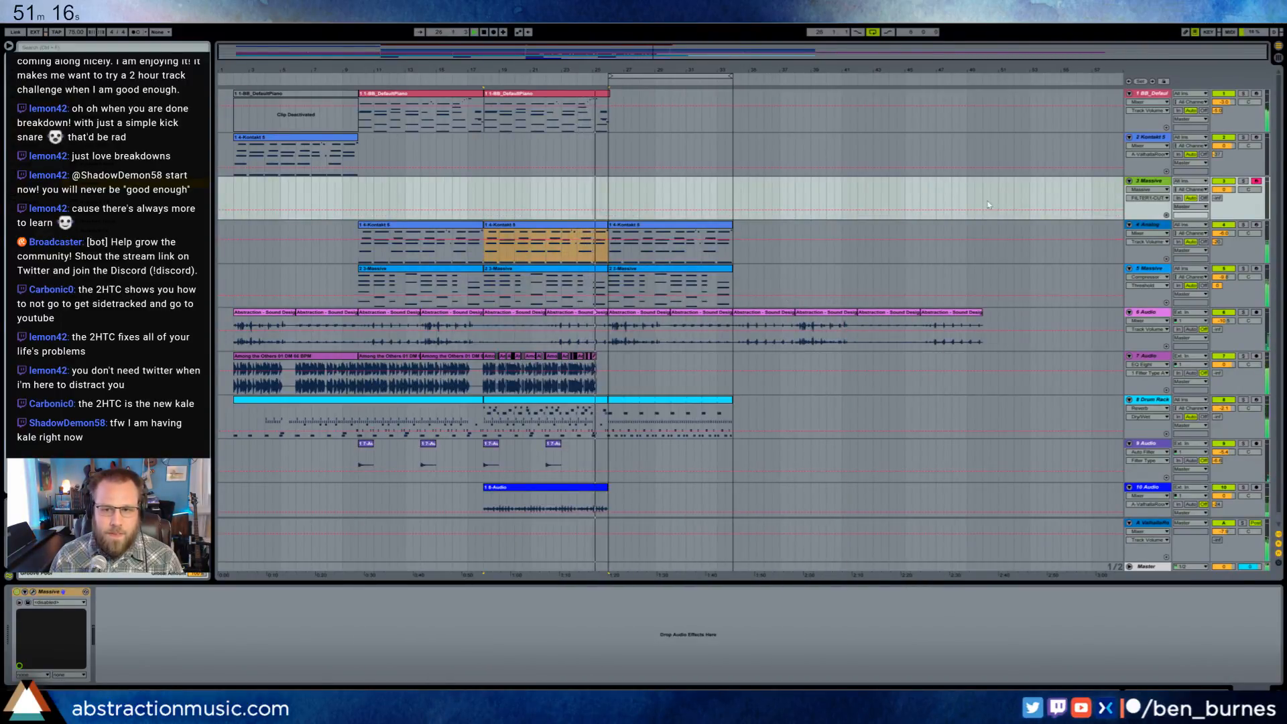
{"action": "left_click_drag", "start_coordinate": [1218, 199], "coordinate": [1217, 170]}
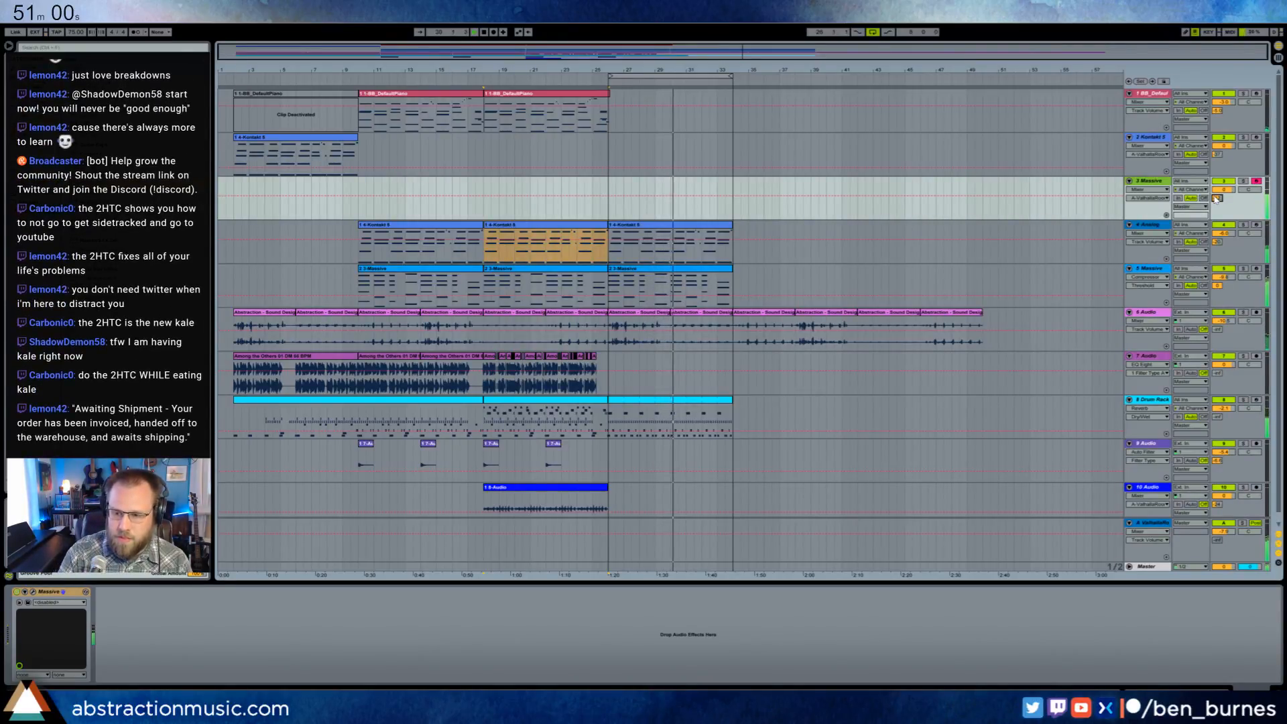
- Reopen the Massive synth on the new track and fine-tune its unison pitch spread
{"action": "left_click", "coordinate": [33, 594]}
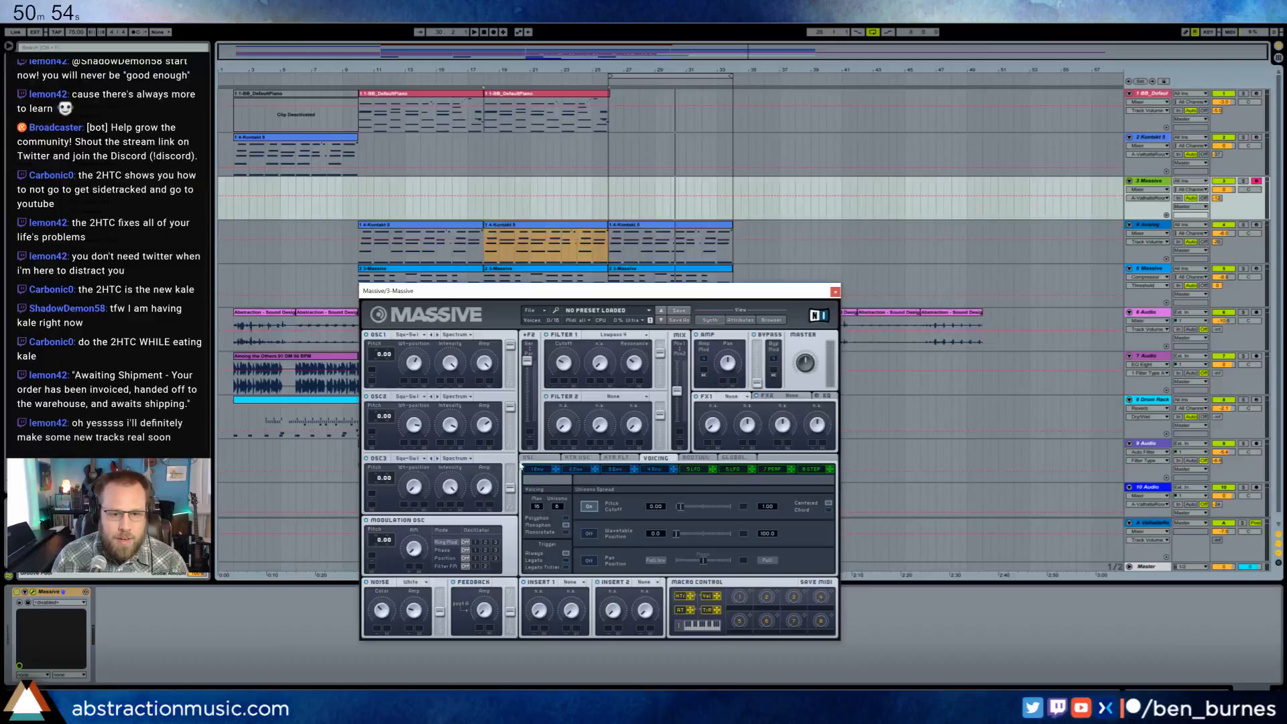
{"action": "left_click", "coordinate": [541, 459]}
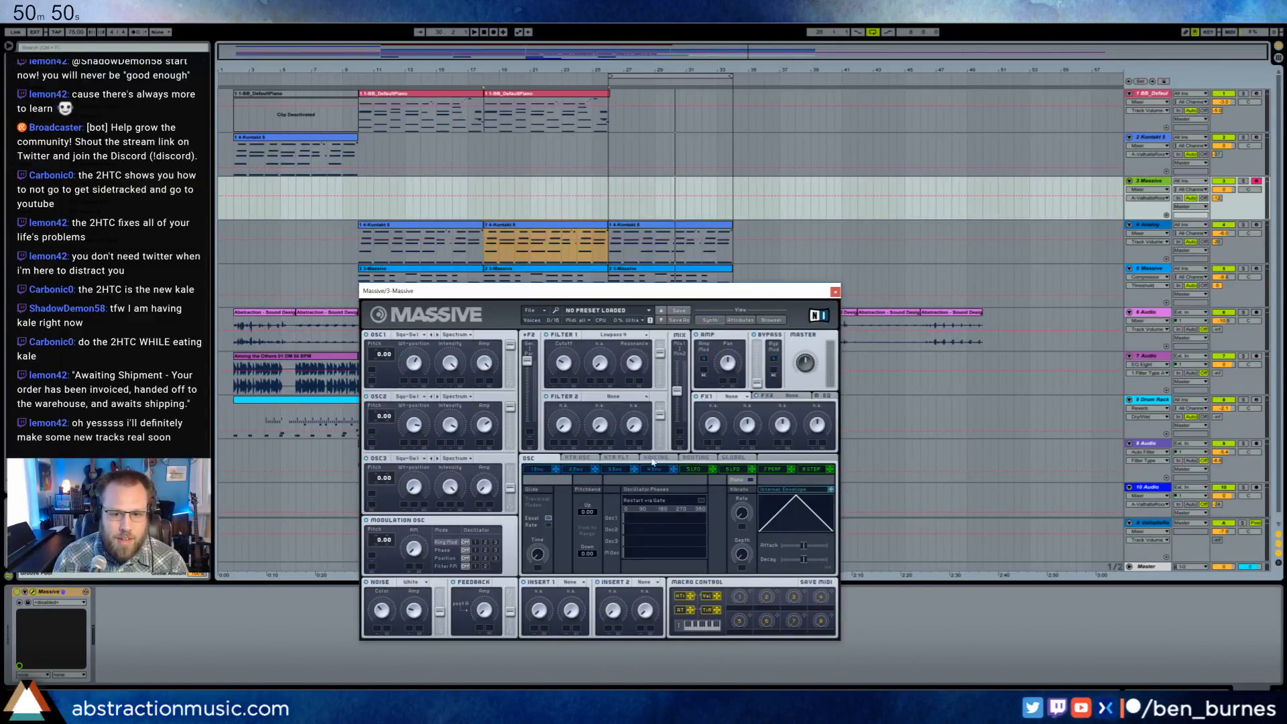
{"action": "left_click", "coordinate": [695, 458]}
{"action": "left_click", "coordinate": [732, 459]}
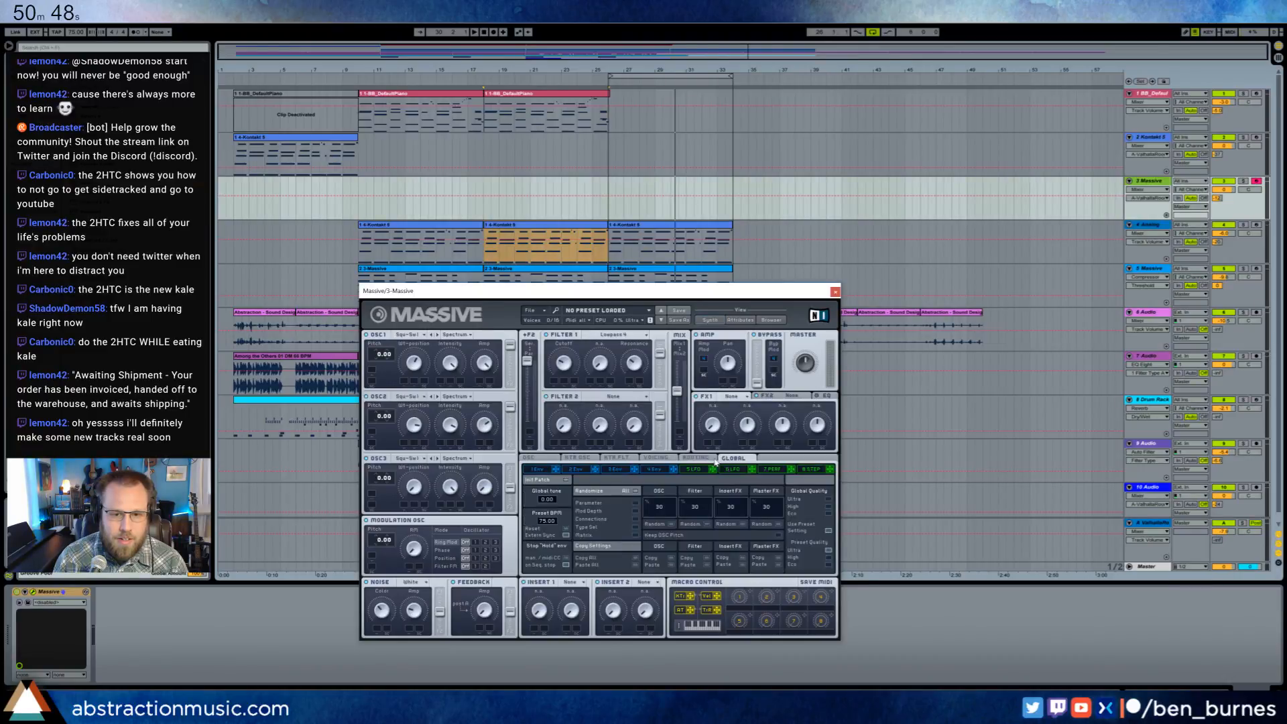
{"action": "left_click", "coordinate": [657, 458]}
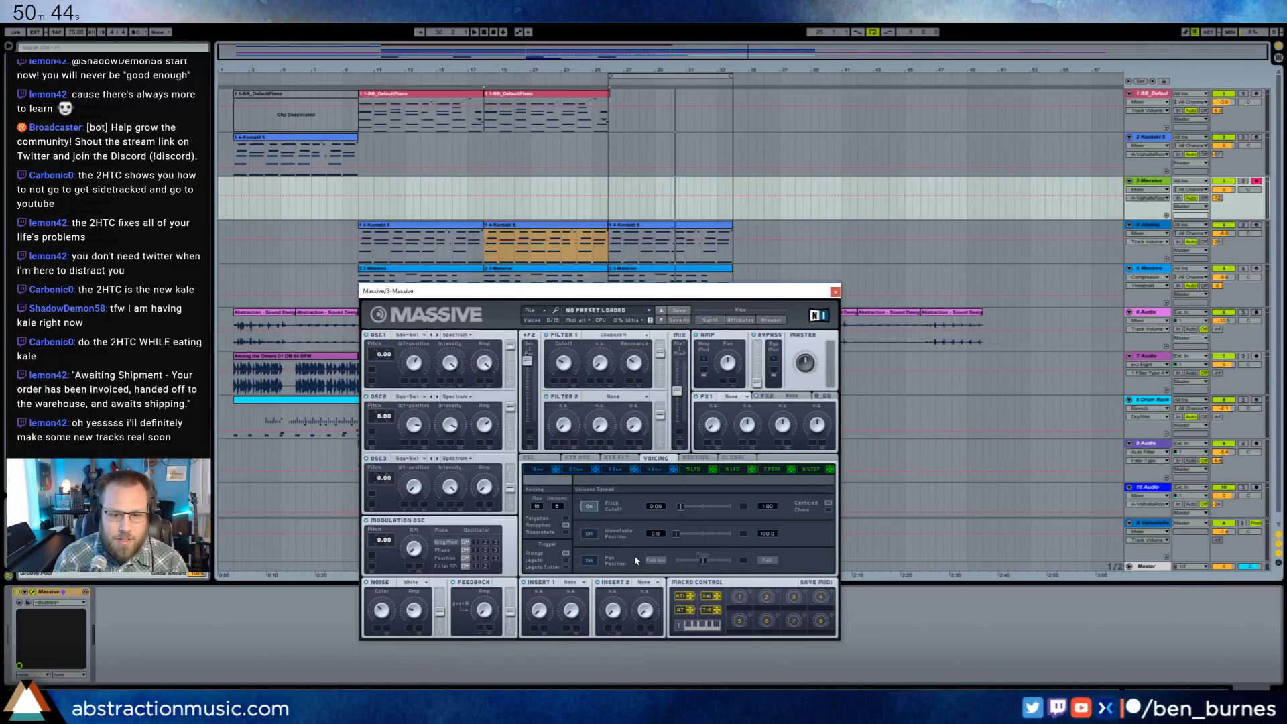
{"action": "left_click", "coordinate": [683, 509]}
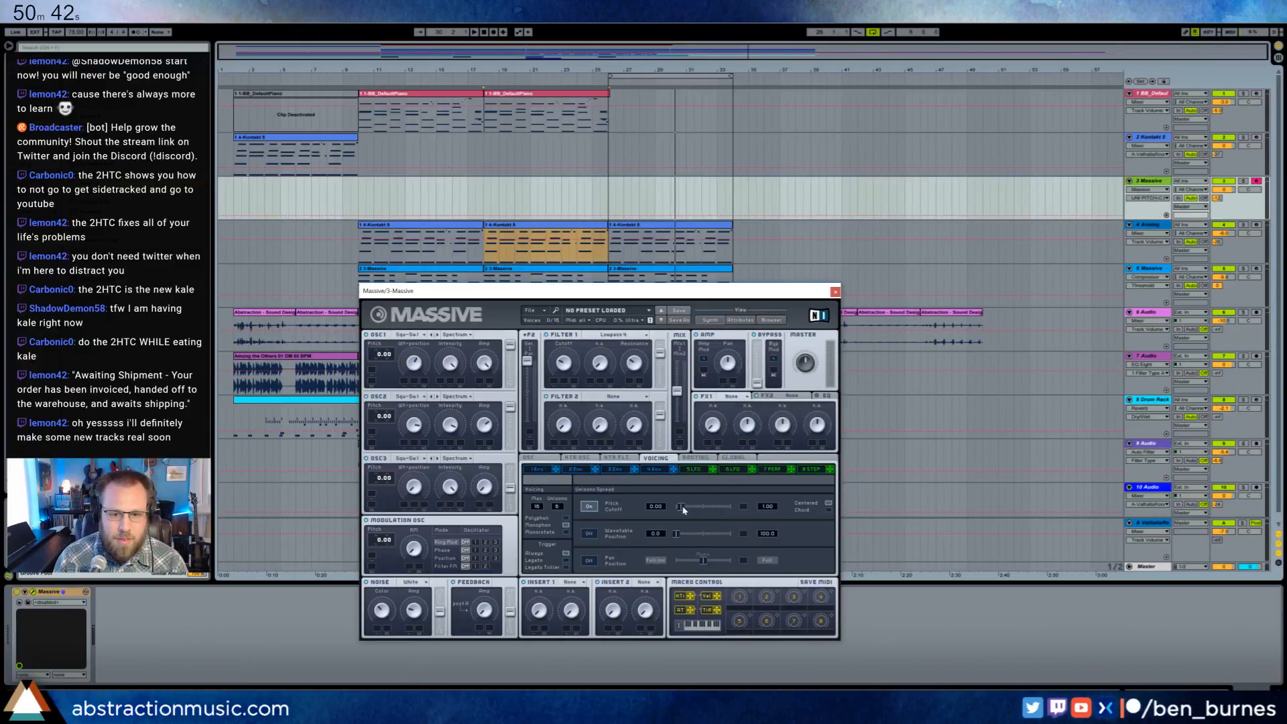
- Adjust the glide time in Massive's general oscillator settings
{"action": "left_click", "coordinate": [624, 461]}
{"action": "left_click", "coordinate": [577, 461]}
{"action": "left_click", "coordinate": [538, 460]}
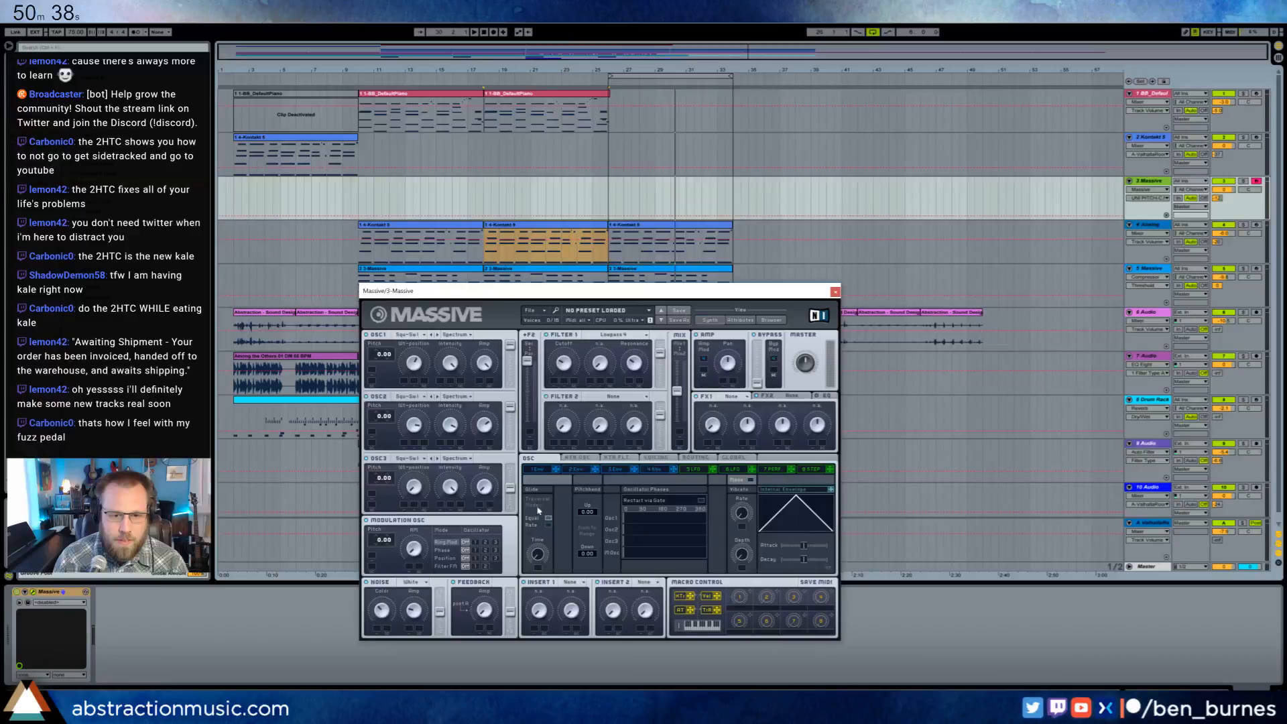
{"action": "left_click", "coordinate": [538, 555]}
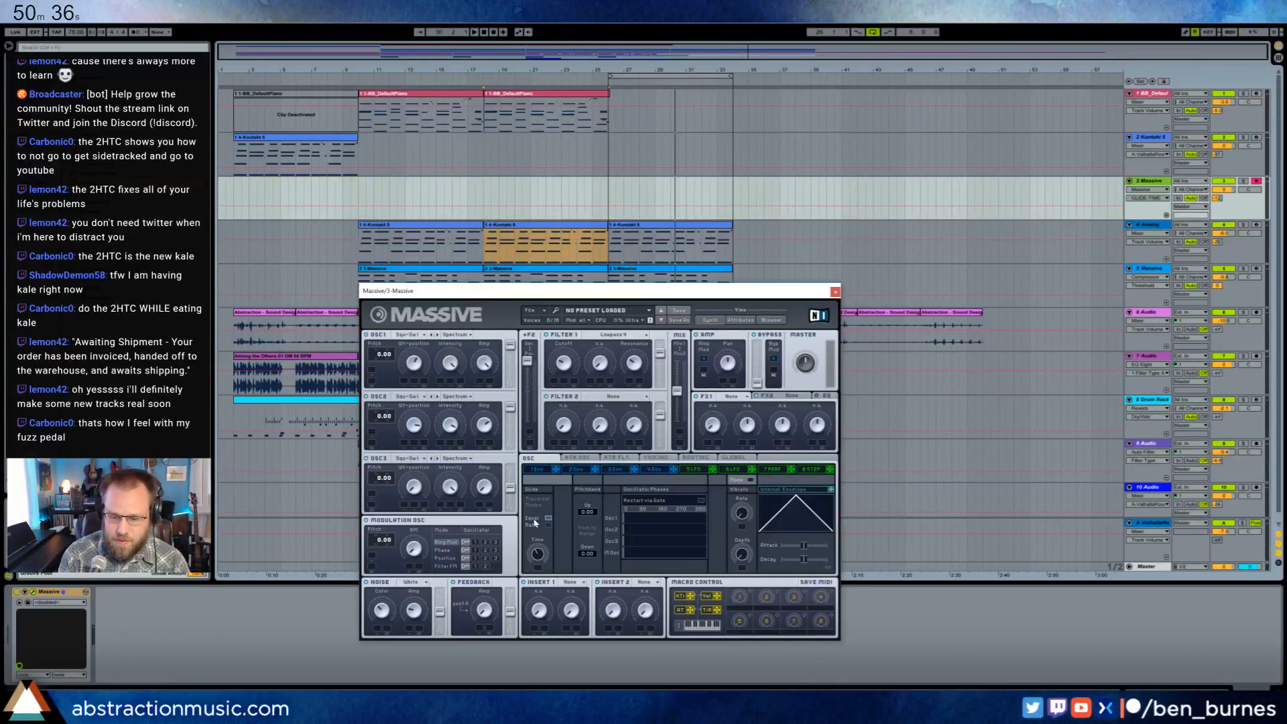
- Assign modulation to Massive's Filter 1 cutoff and the Amp pan with a range on each, and close the synth window
{"action": "left_click", "coordinate": [565, 360]}
{"action": "left_click_drag", "start_coordinate": [602, 292], "coordinate": [454, 314]}
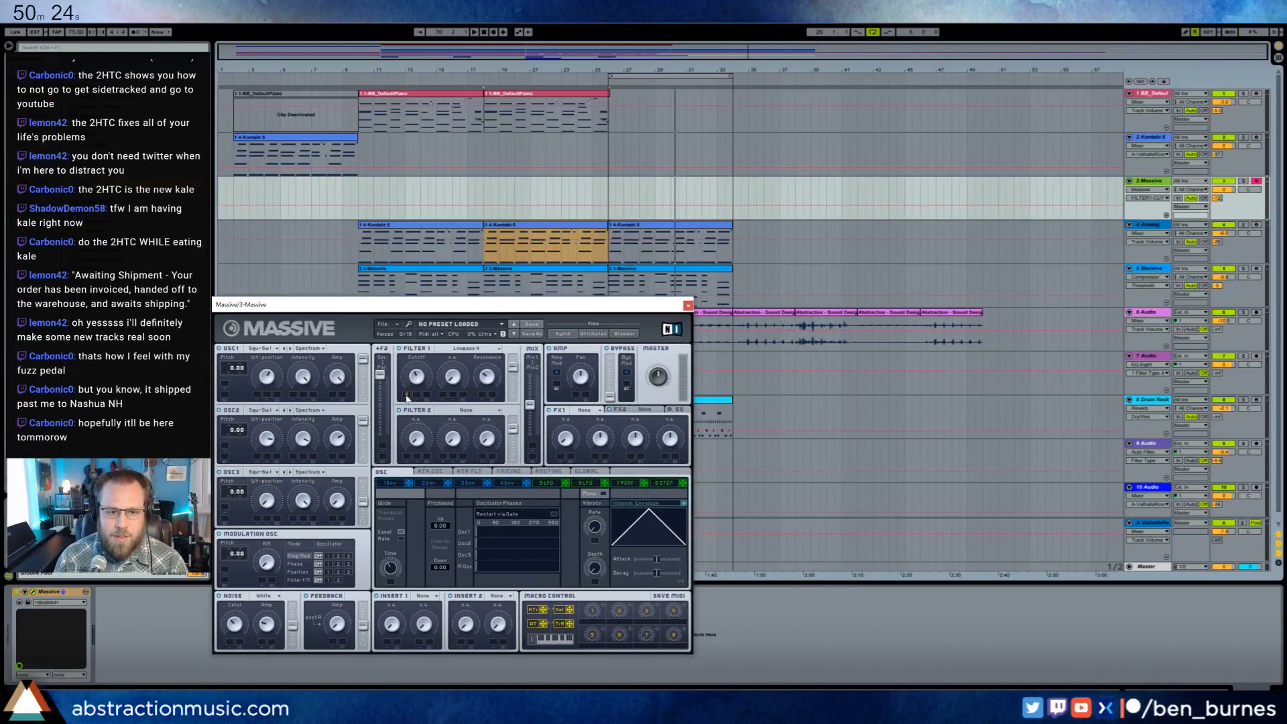
{"action": "left_click_drag", "start_coordinate": [423, 382], "coordinate": [424, 397]}
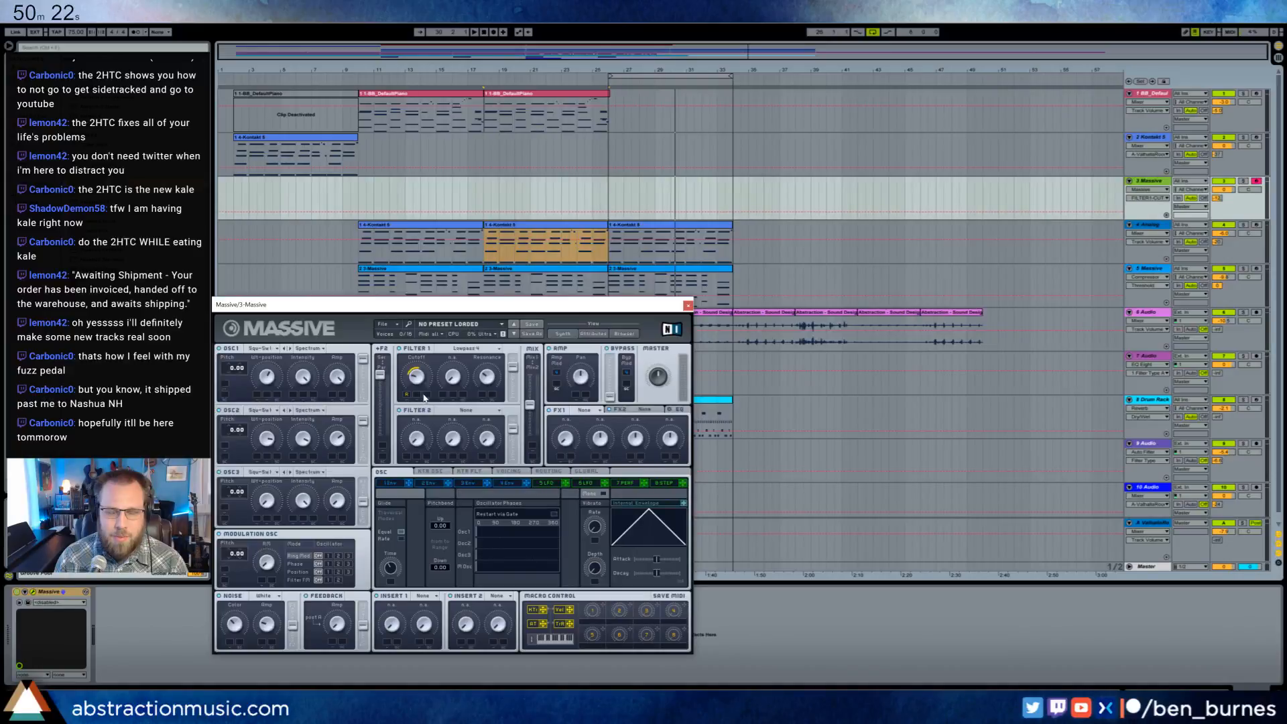
{"action": "left_click", "coordinate": [486, 381]}
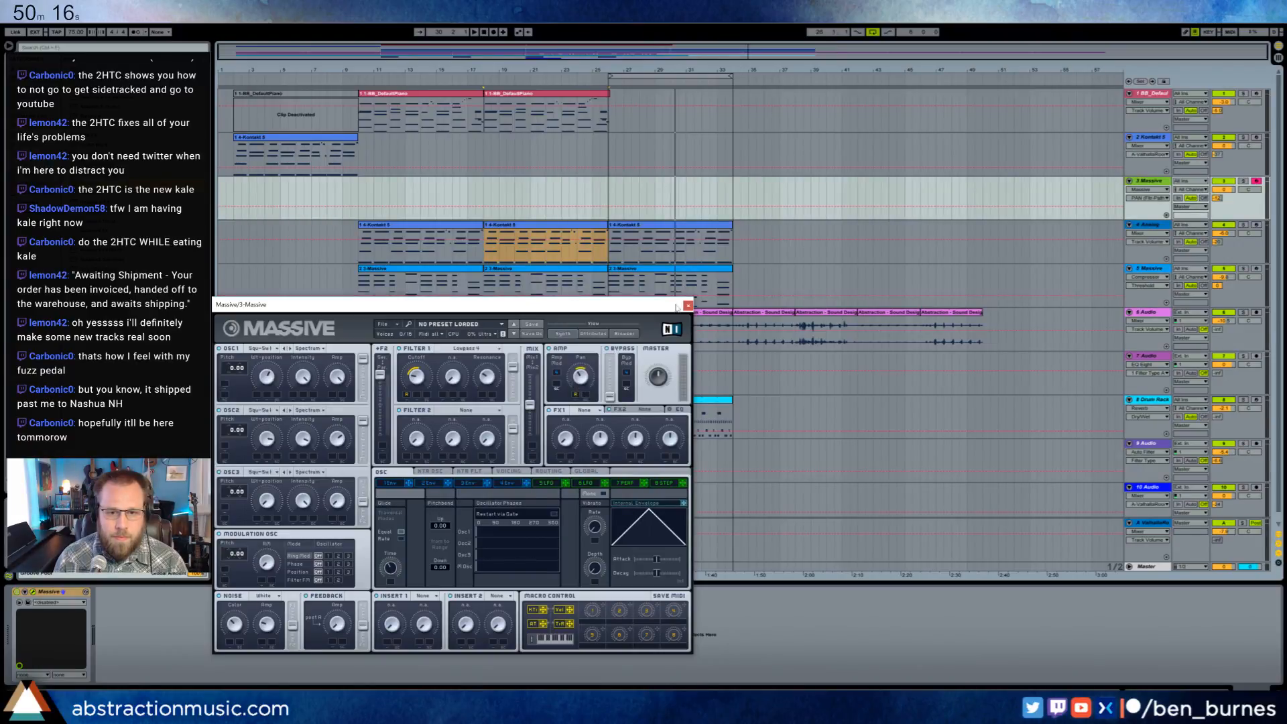
{"action": "left_click", "coordinate": [688, 305]}
- Record a melody clip on the new Massive track from bar 26 to bar 34 and select it
{"action": "left_click", "coordinate": [610, 190]}
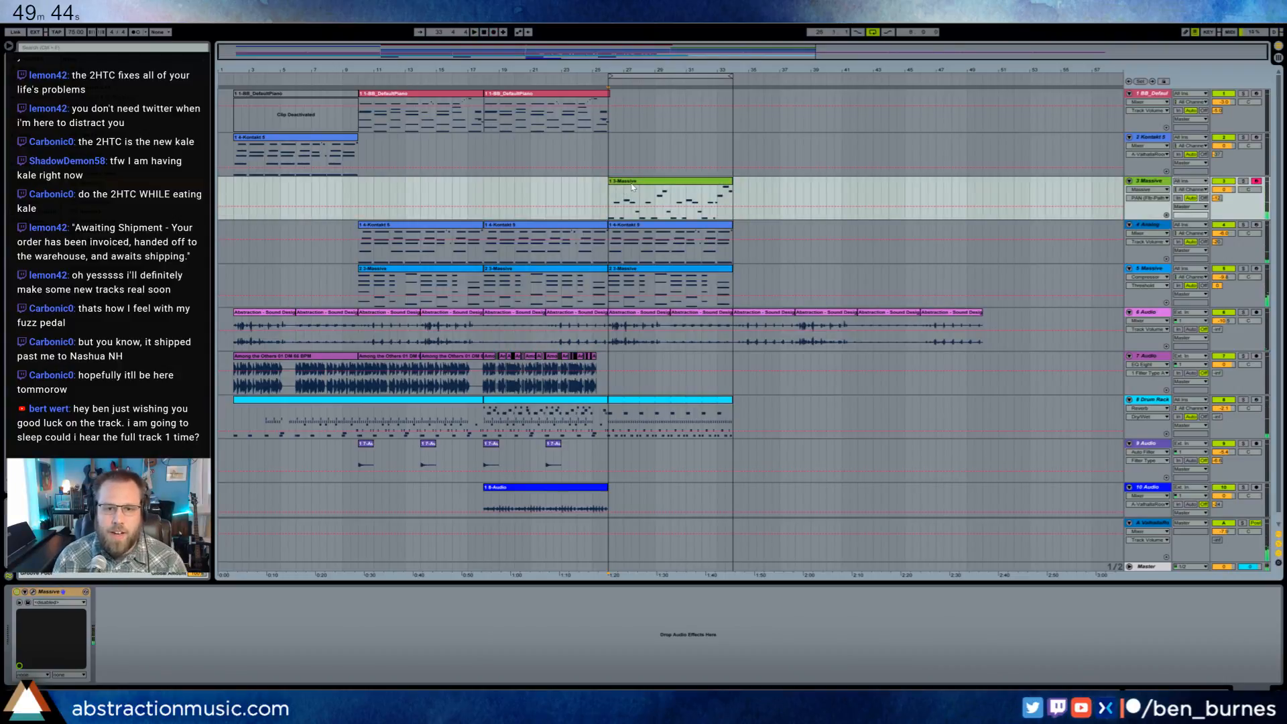
{"action": "double_click", "coordinate": [631, 187]}
{"action": "key", "text": "shift+Tab"}
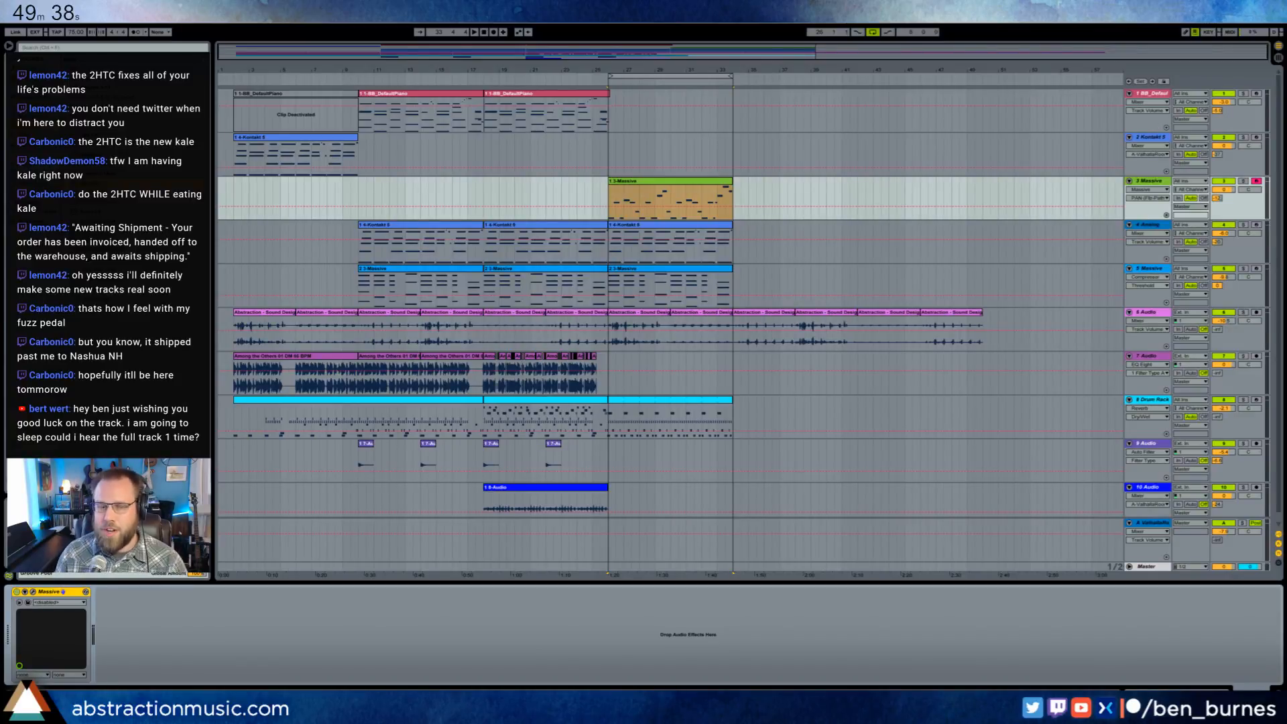
- Play the arrangement from bar 2 and view the notes of the new Massive melody clip
{"action": "key", "text": "space"}
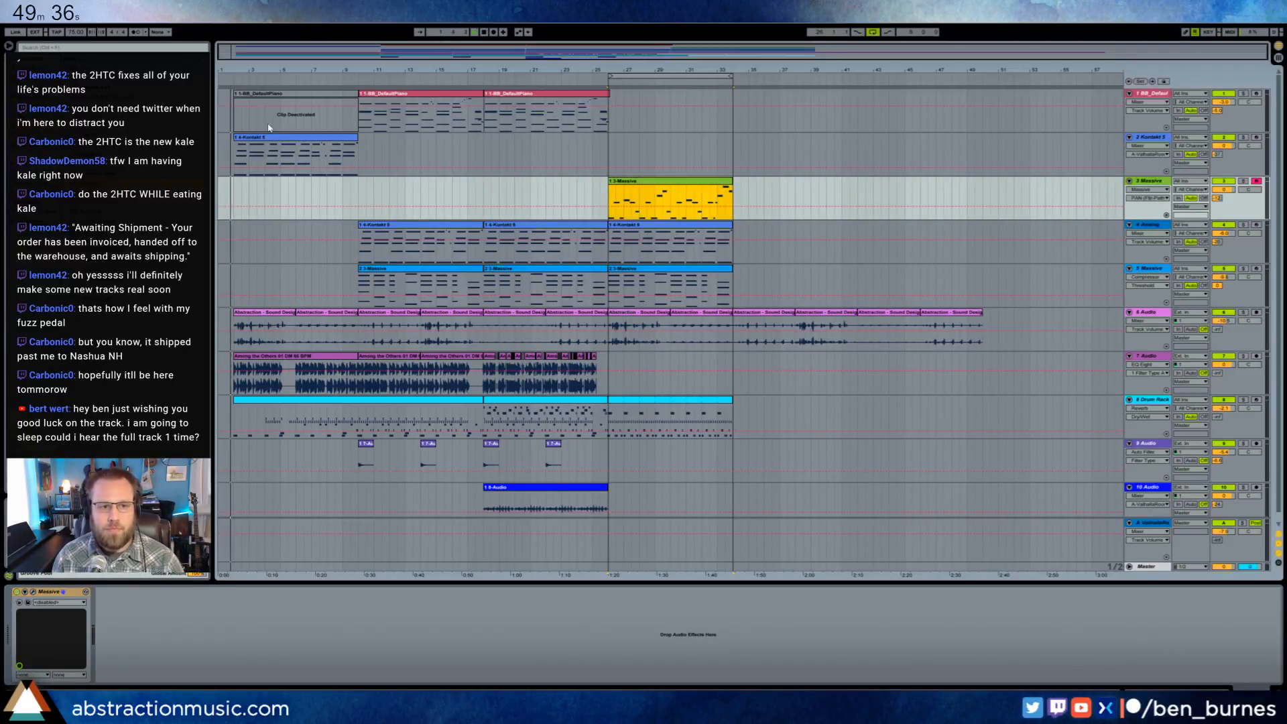
{"action": "key", "text": "shift+Tab"}
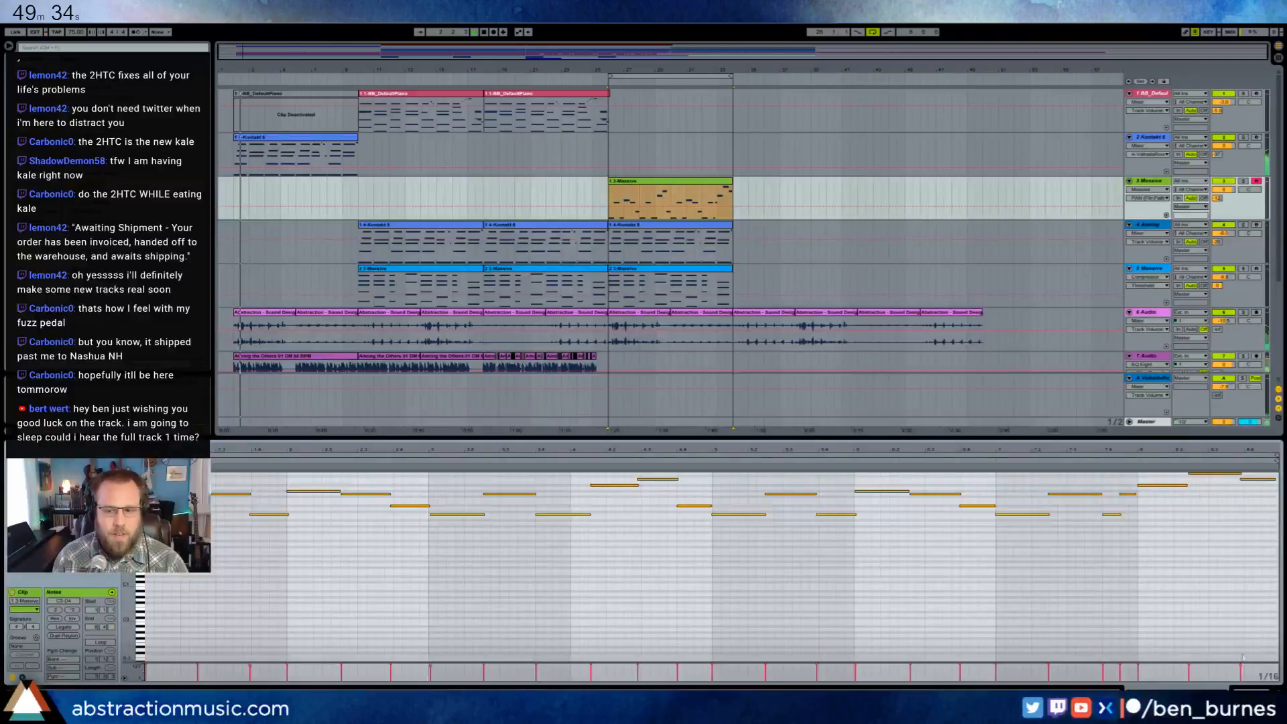
{"action": "key", "text": "shift+Tab"}
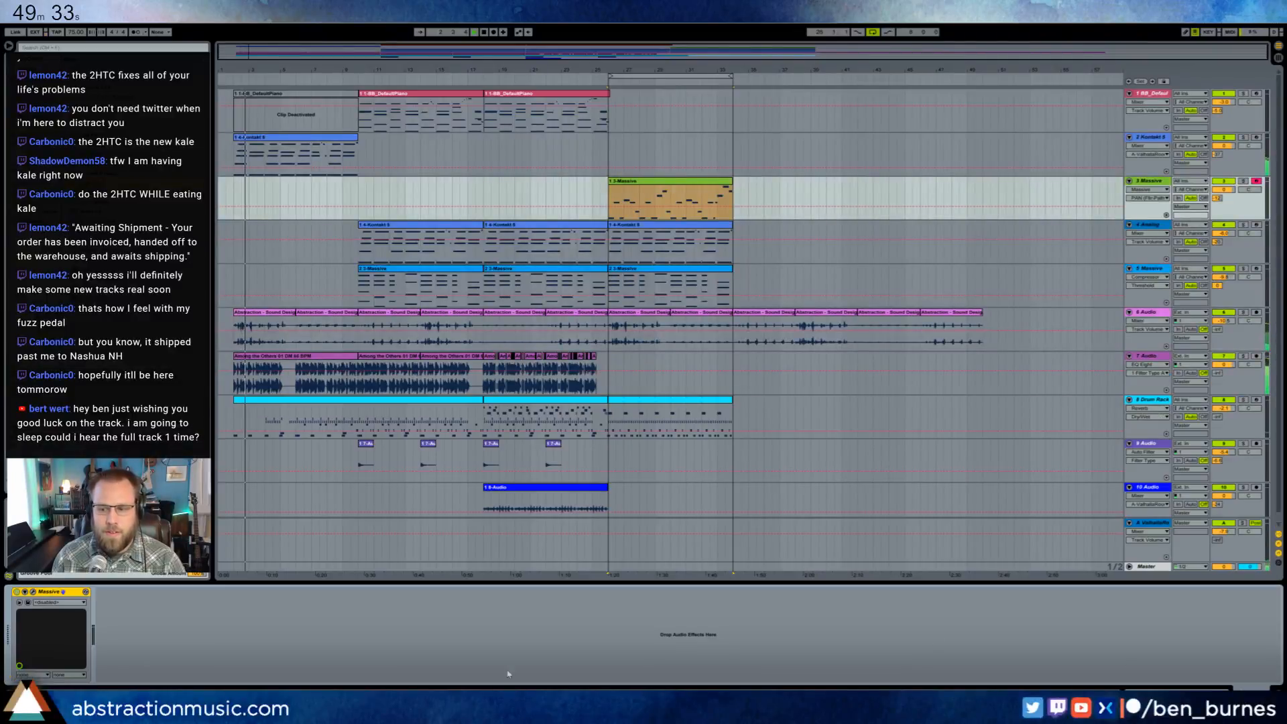
- Reopen the new track's Massive synth and turn off the unison pitch spread in its voicing settings
{"action": "left_click", "coordinate": [75, 594]}
{"action": "left_click_drag", "start_coordinate": [556, 309], "coordinate": [1006, 240]}
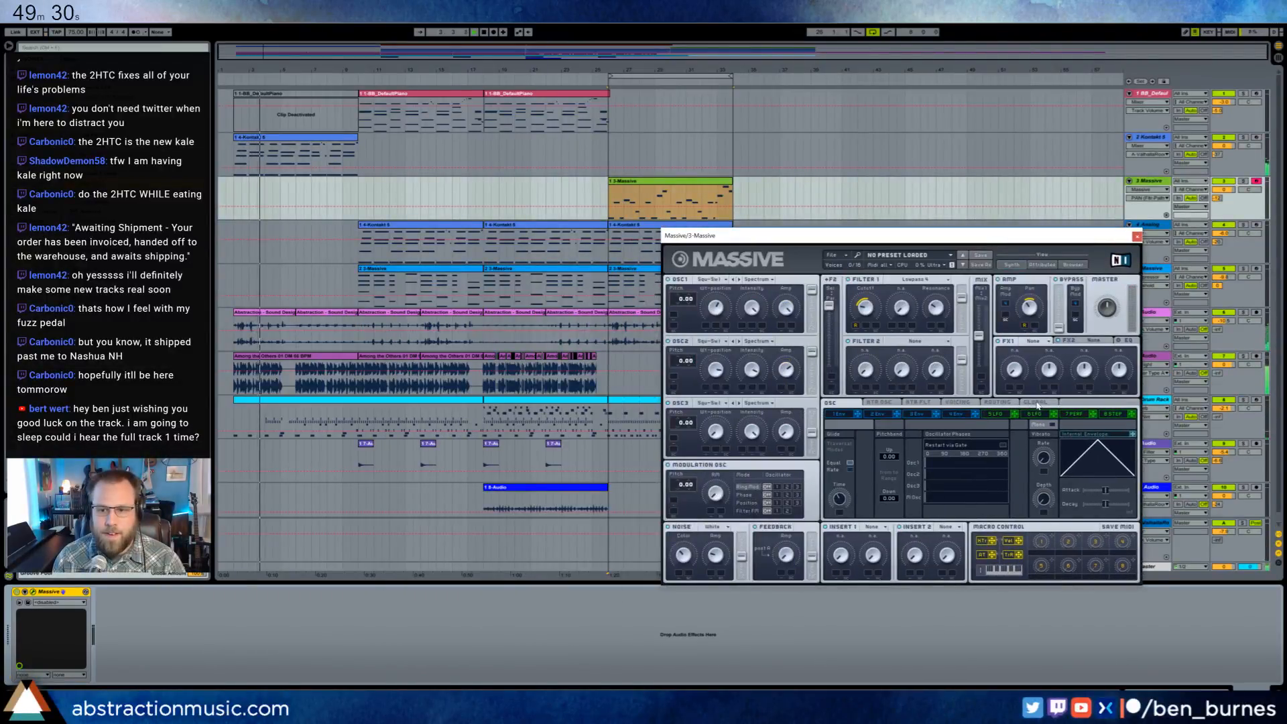
{"action": "left_click", "coordinate": [1037, 403]}
{"action": "left_click", "coordinate": [999, 403]}
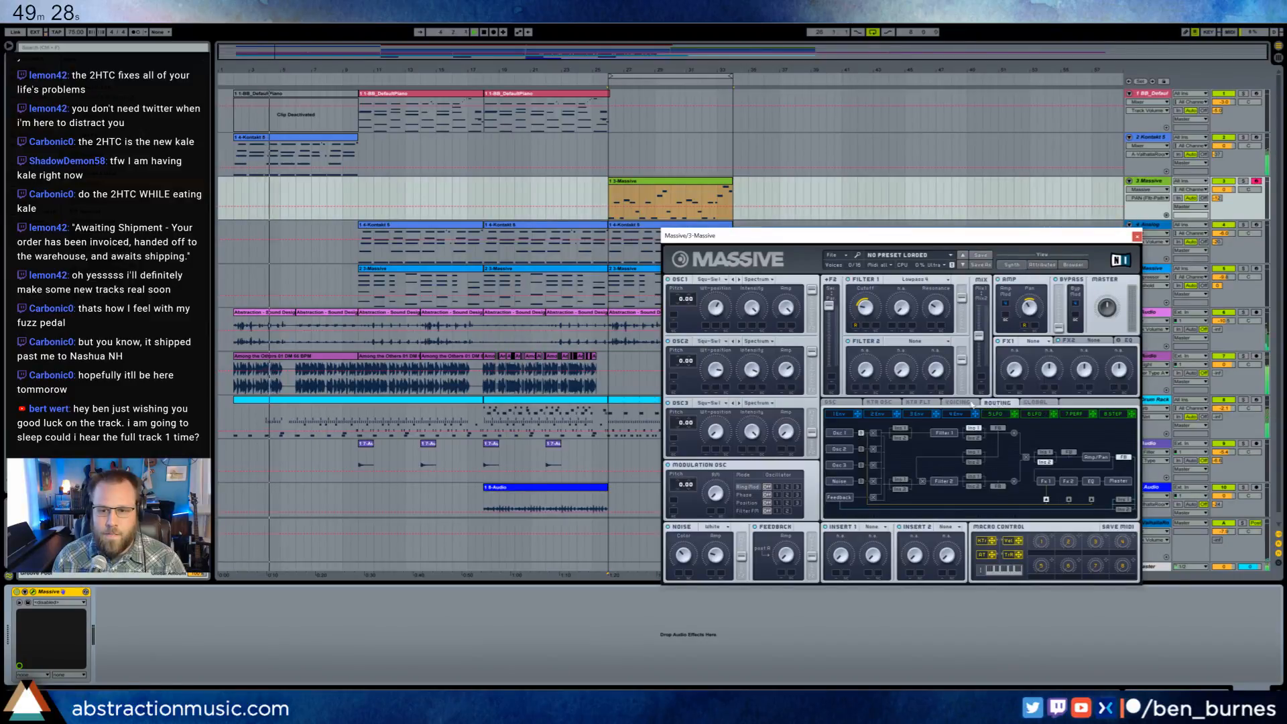
{"action": "left_click", "coordinate": [957, 403]}
{"action": "left_click_drag", "start_coordinate": [983, 453], "coordinate": [980, 453]}
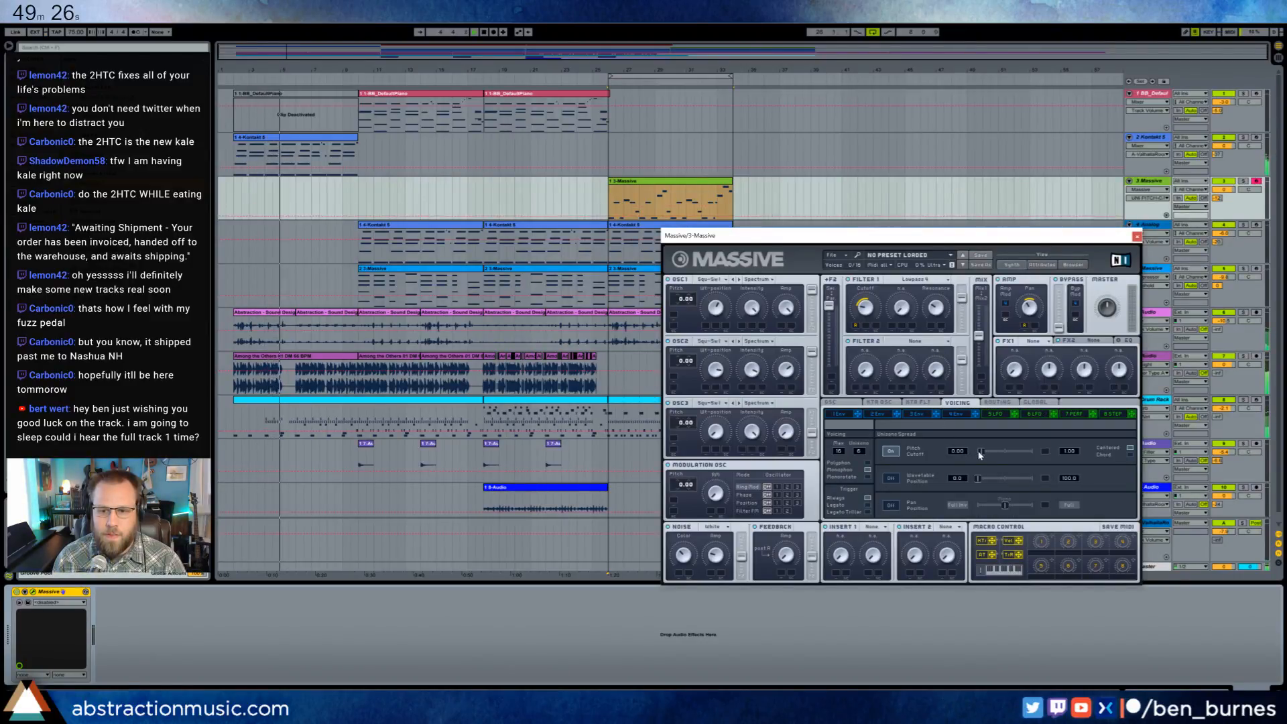
{"action": "left_click", "coordinate": [891, 452]}
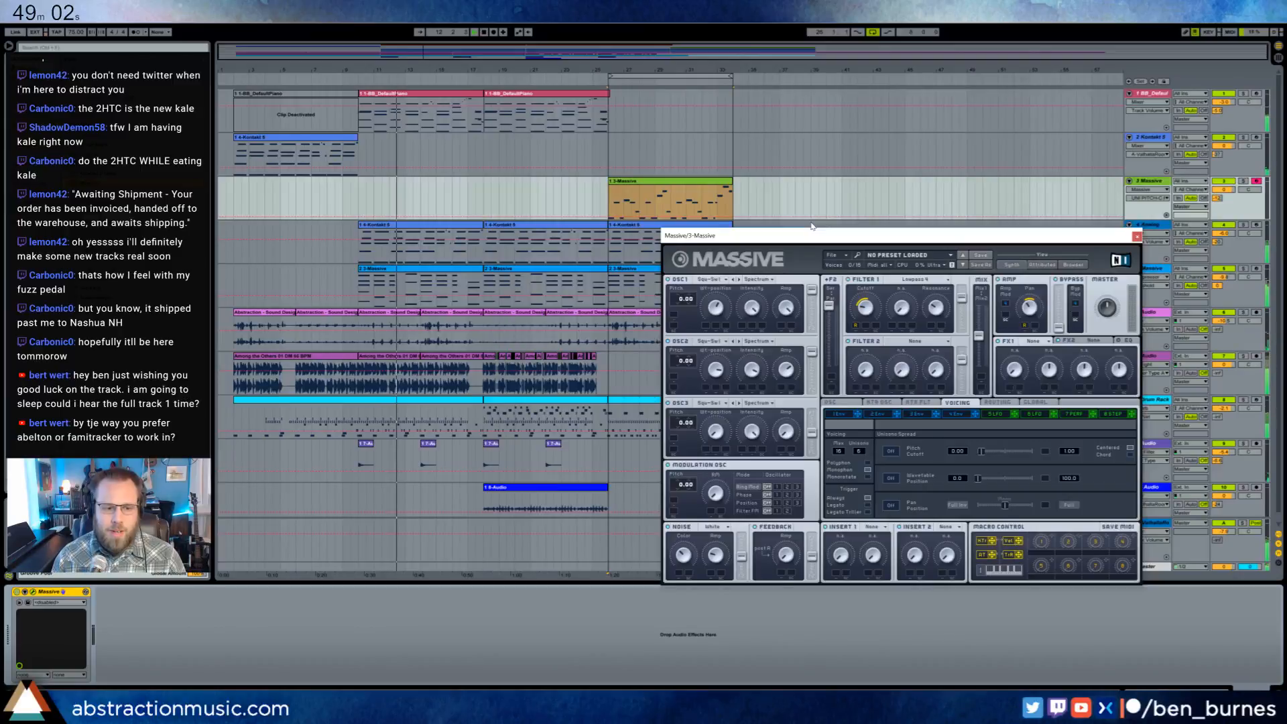
{"action": "left_click_drag", "start_coordinate": [812, 234], "coordinate": [787, 212]}
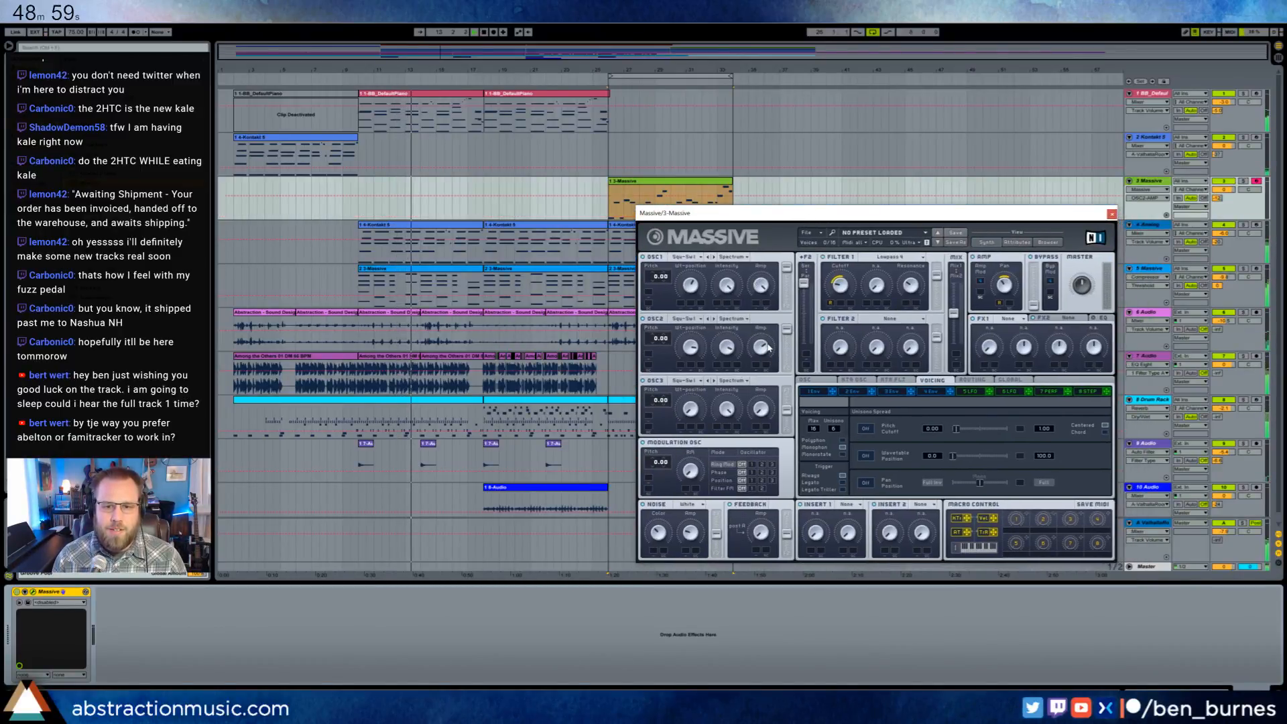
- Detune Massive's oscillator 1 to -0.02 and oscillator 2 to 0.02, adjust oscillator 2's wavetable position and intensity, and close the synth window
{"action": "left_click", "coordinate": [689, 320]}
{"action": "left_click", "coordinate": [729, 336]}
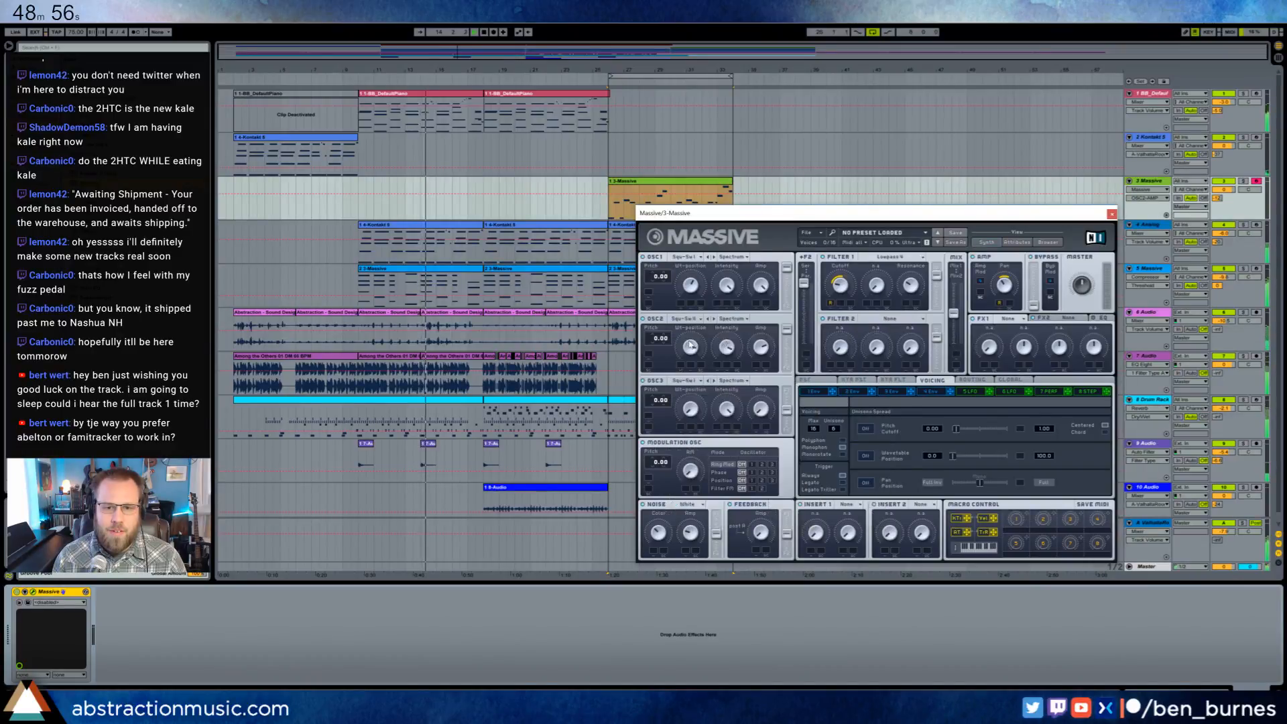
{"action": "left_click_drag", "start_coordinate": [690, 347], "coordinate": [666, 334]}
{"action": "left_click_drag", "start_coordinate": [669, 282], "coordinate": [668, 287]}
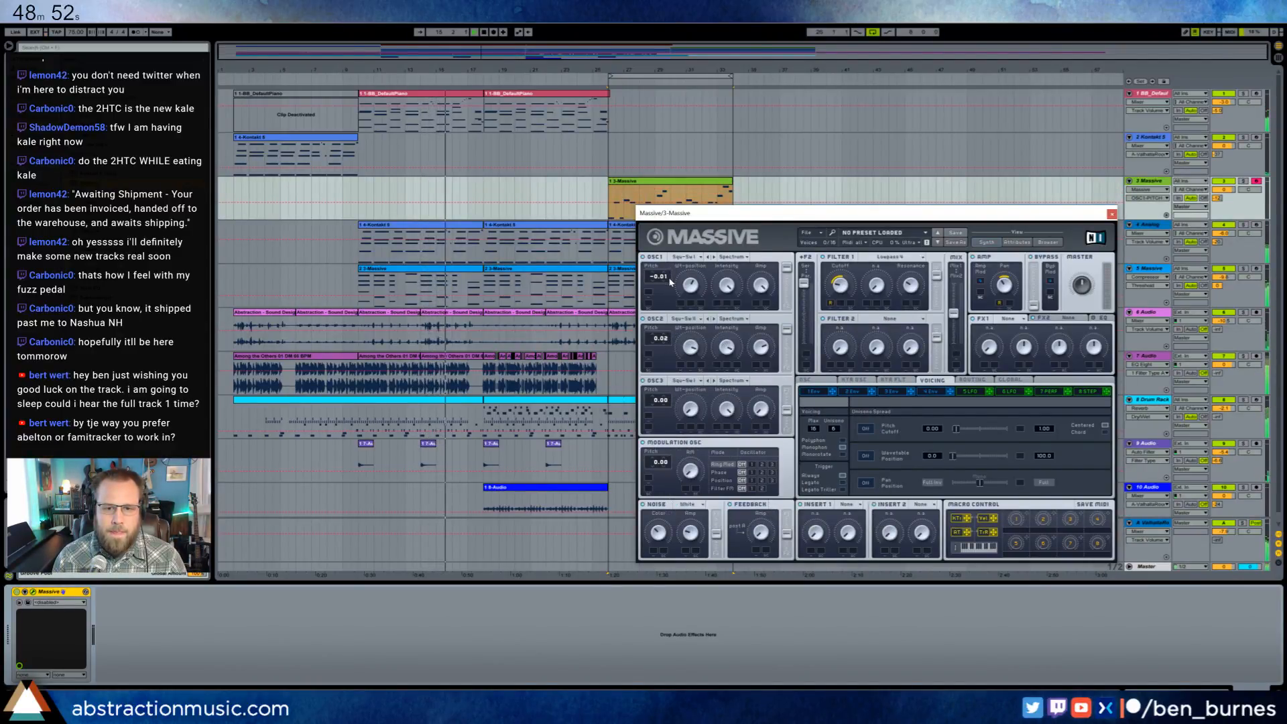
{"action": "left_click_drag", "start_coordinate": [735, 351], "coordinate": [736, 340]}
{"action": "left_click", "coordinate": [692, 348]}
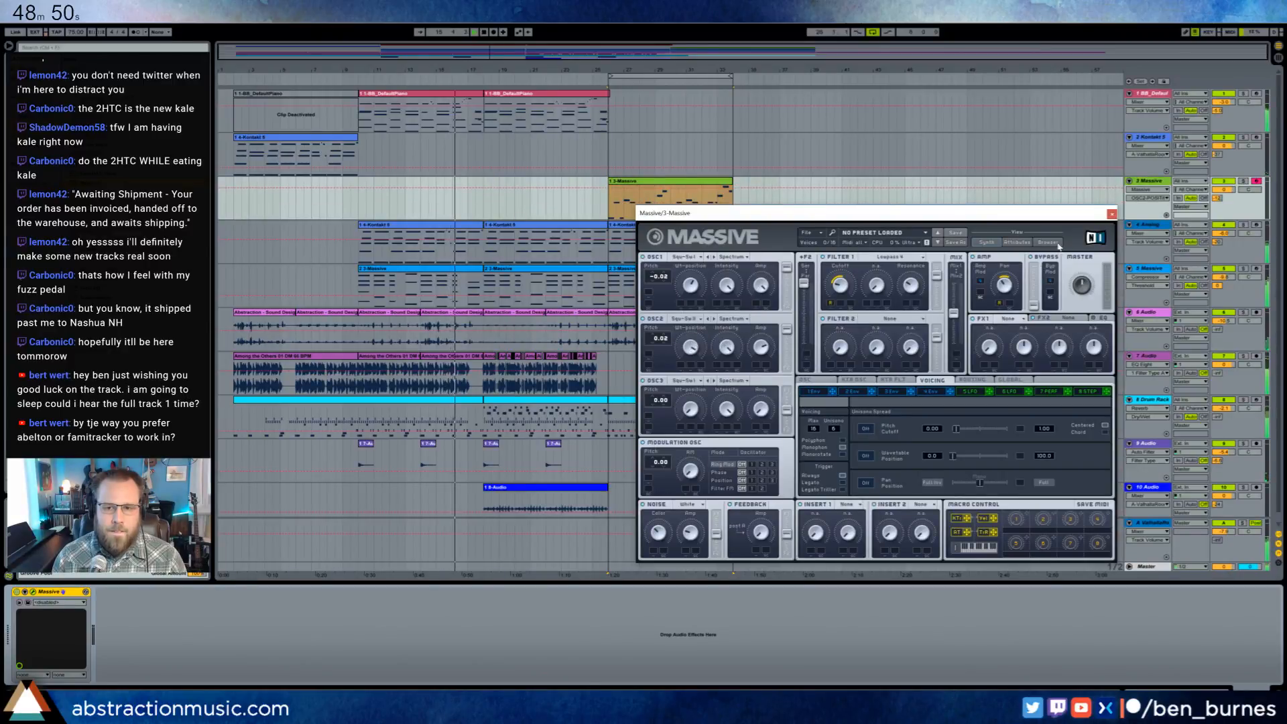
{"action": "left_click_drag", "start_coordinate": [1012, 213], "coordinate": [929, 226]}
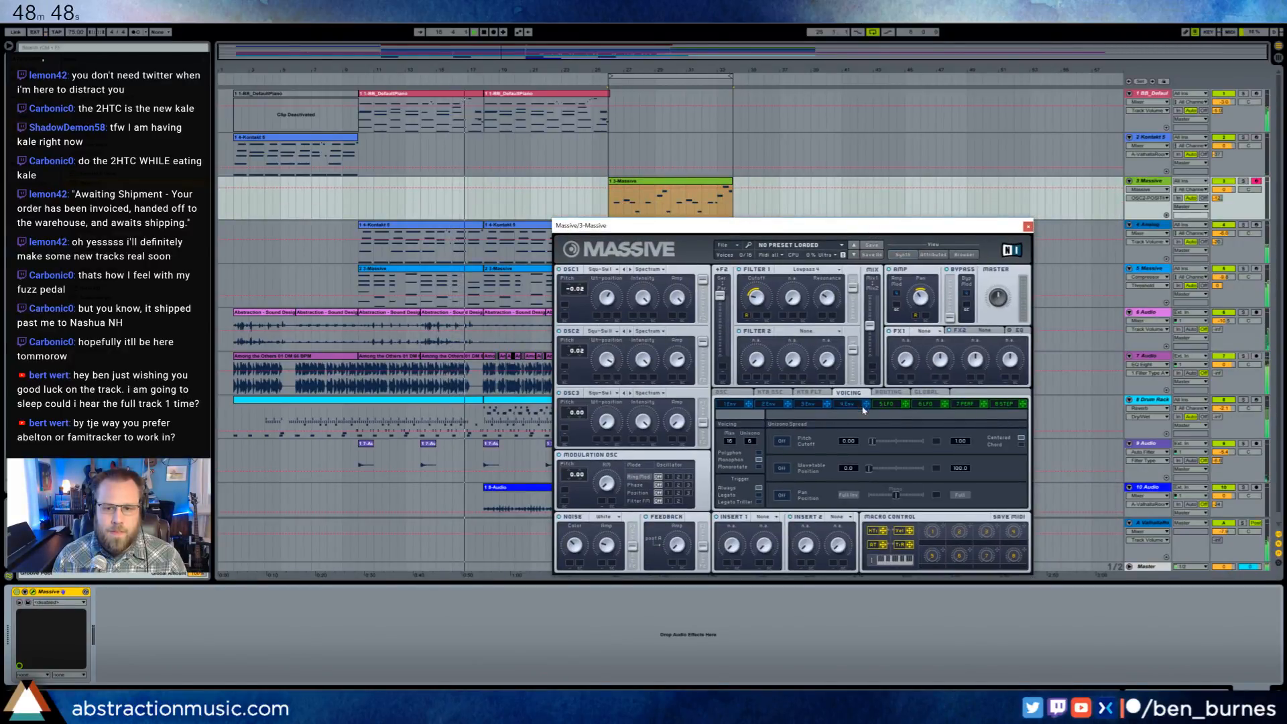
{"action": "left_click", "coordinate": [1027, 225]}
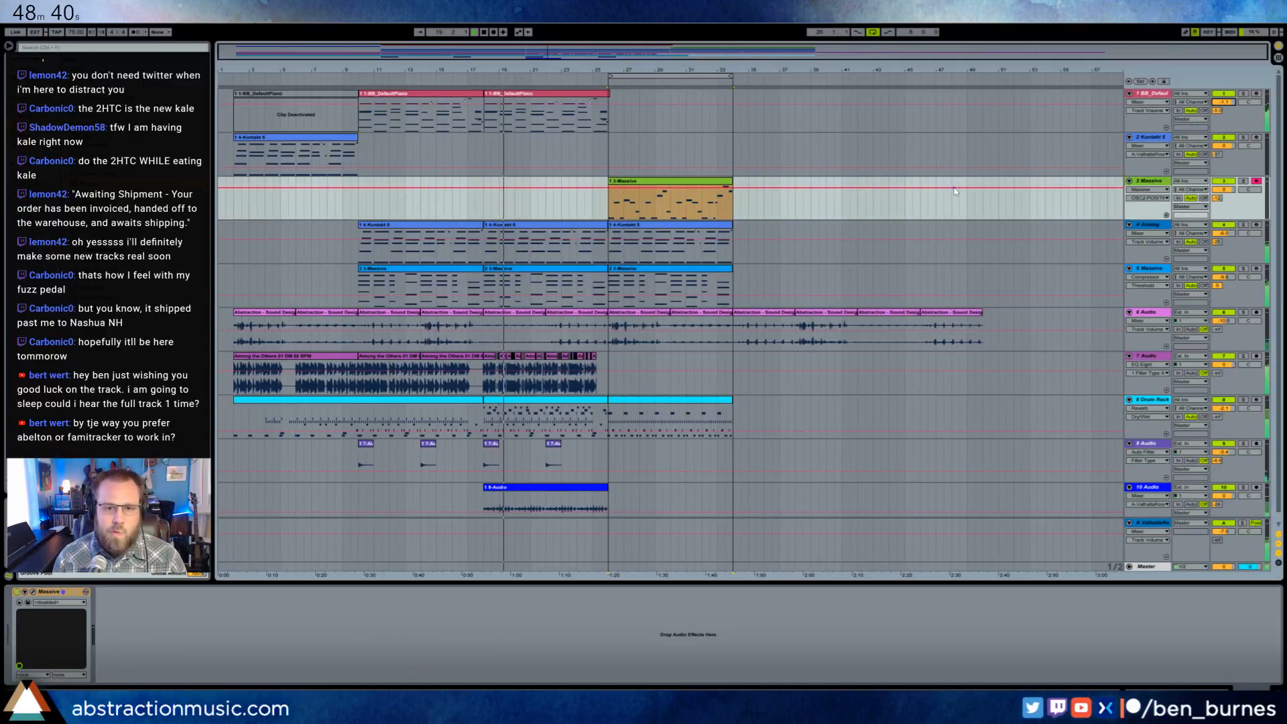
- Reopen Massive for the breakdown melody, lengthen the envelope's attack, slightly lower its sustain level, and turn down the Filter 1 cutoff
{"action": "left_click", "coordinate": [698, 187]}
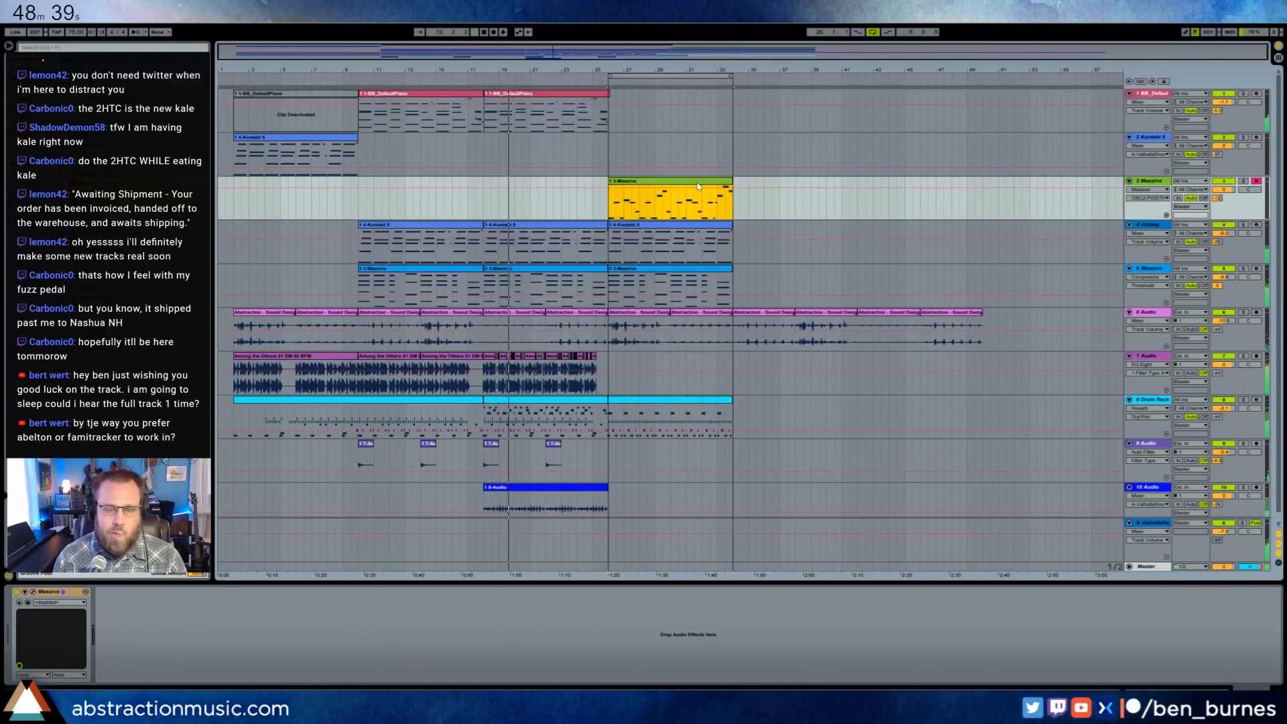
{"action": "left_click", "coordinate": [32, 592]}
{"action": "left_click_drag", "start_coordinate": [715, 225], "coordinate": [789, 238]}
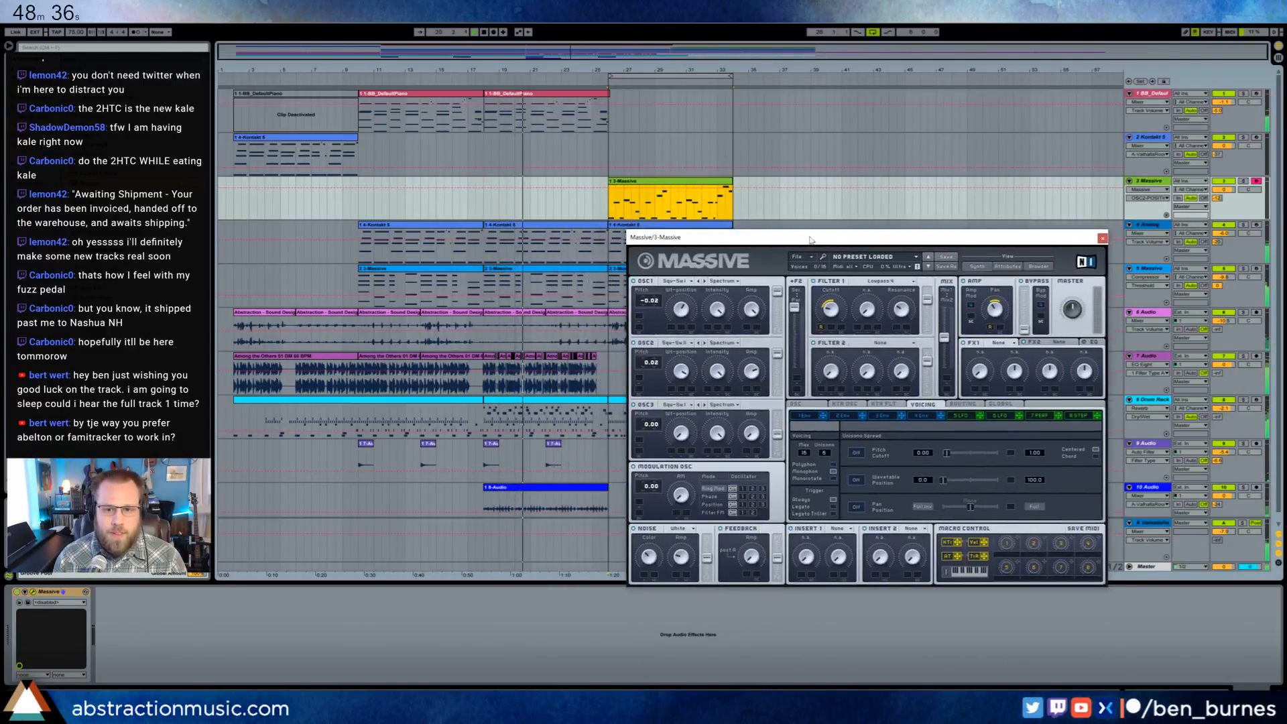
{"action": "left_click", "coordinate": [862, 415]}
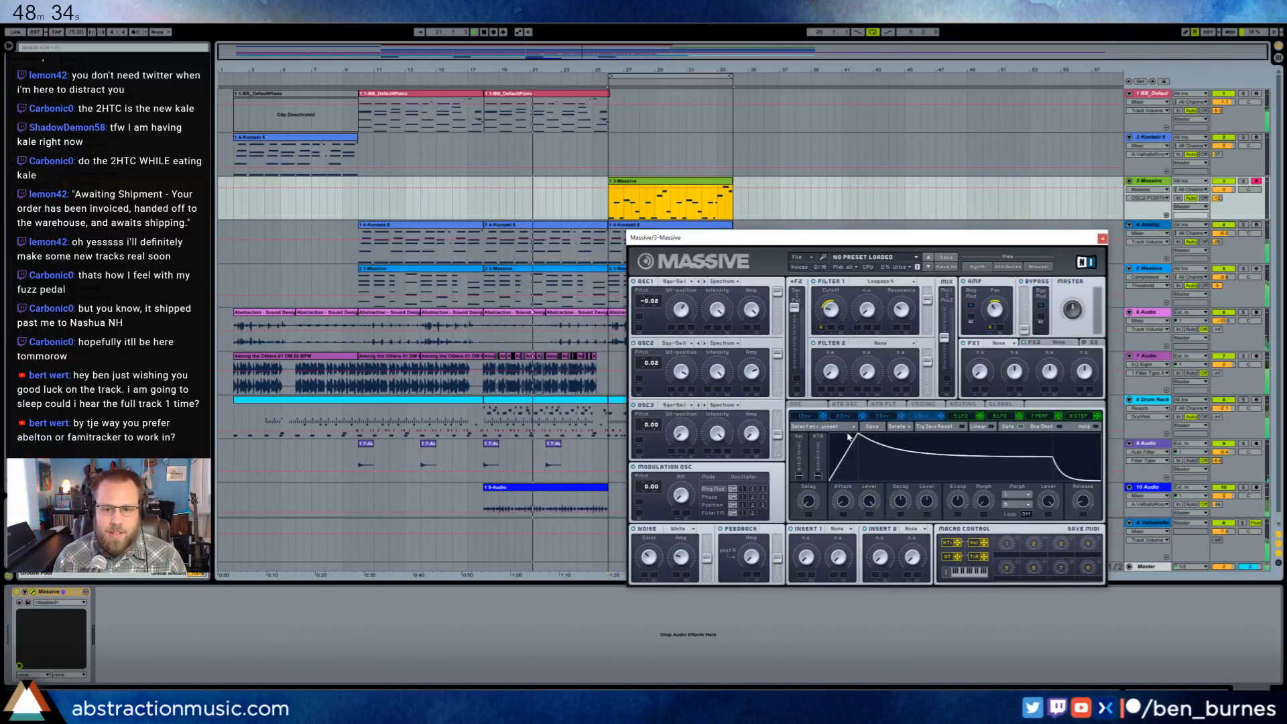
{"action": "left_click_drag", "start_coordinate": [869, 437], "coordinate": [873, 437]}
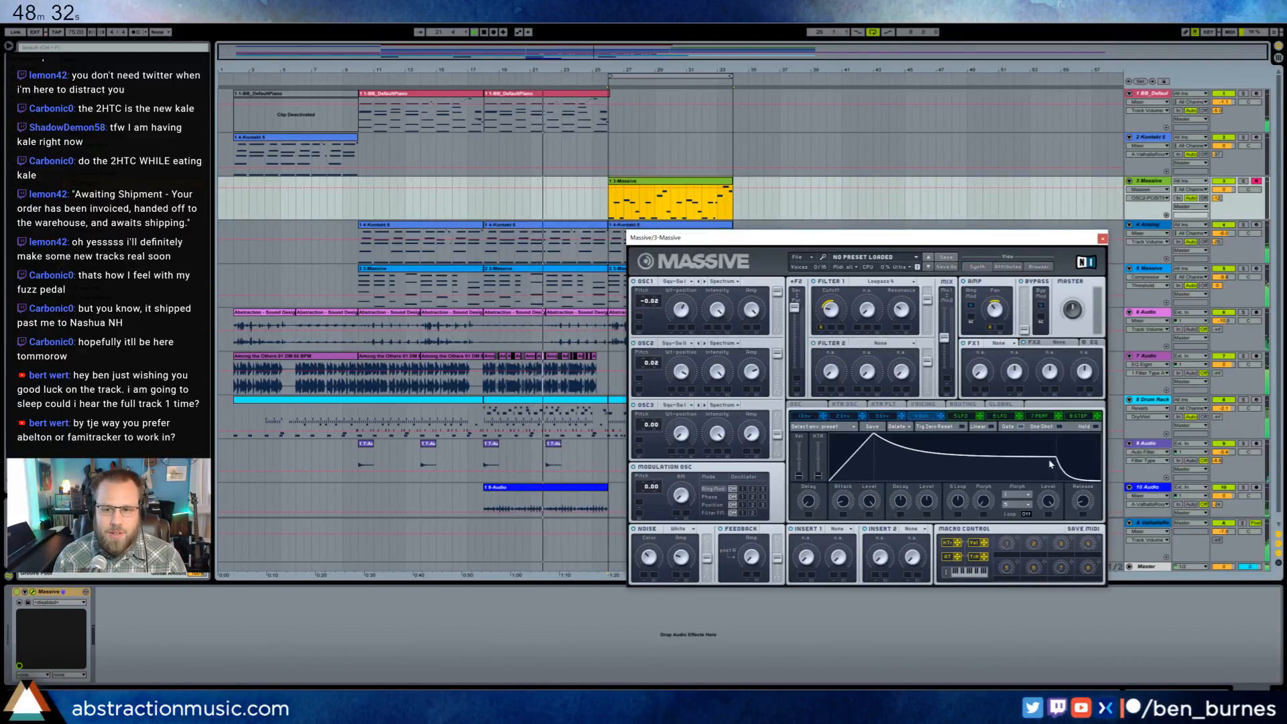
{"action": "left_click_drag", "start_coordinate": [1054, 459], "coordinate": [1056, 463]}
{"action": "left_click_drag", "start_coordinate": [824, 317], "coordinate": [824, 337]}
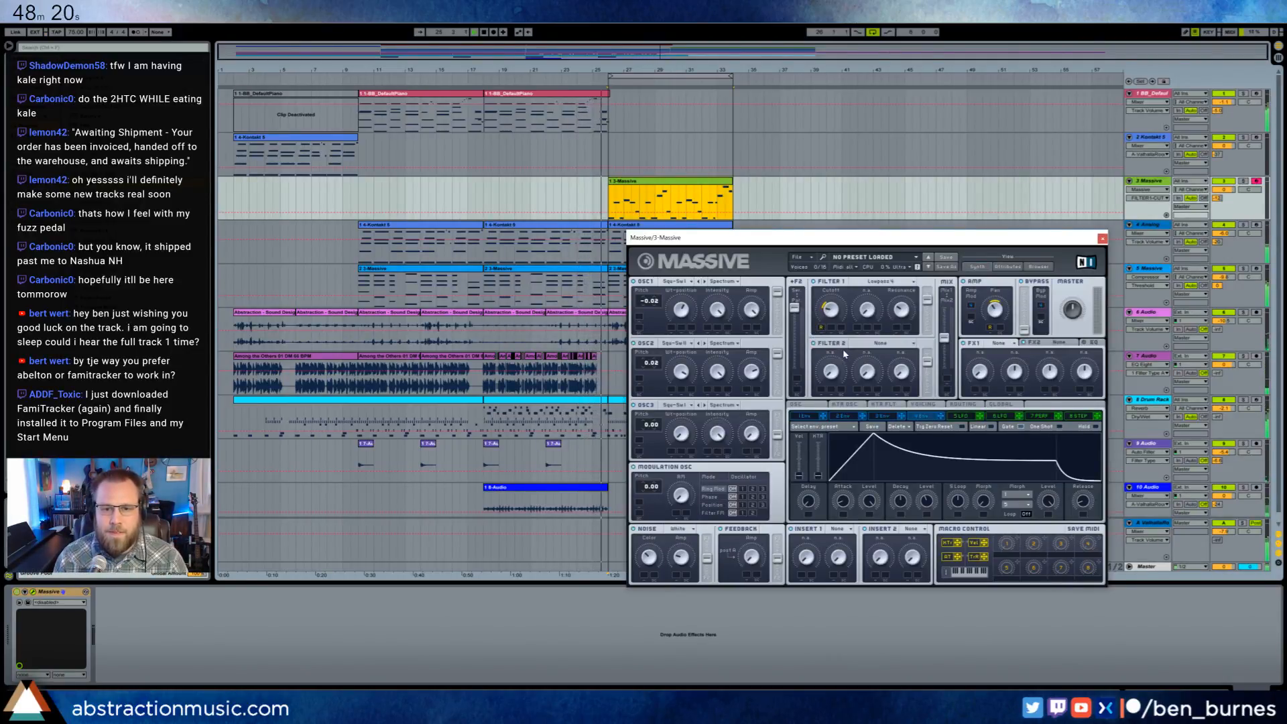
- Load Reverb into Massive's FX1 slot and raise the envelope's sustain level
{"action": "left_click", "coordinate": [999, 344]}
{"action": "left_click", "coordinate": [999, 354]}
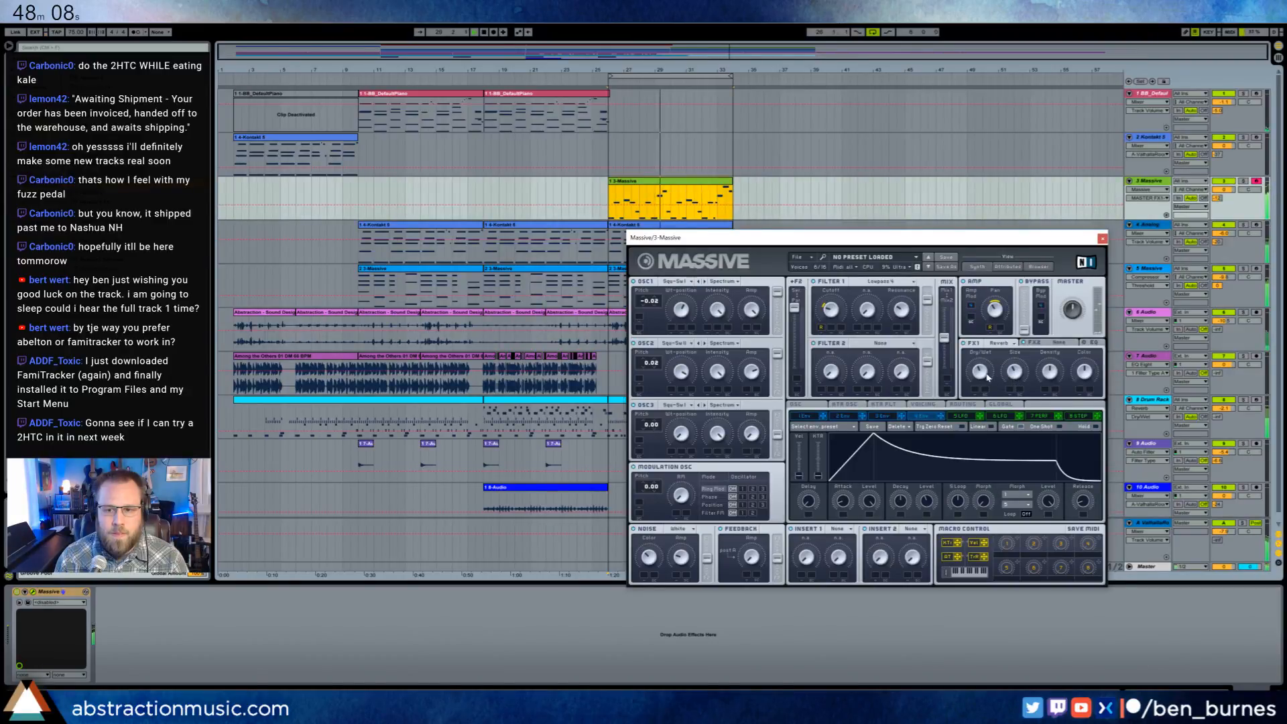
{"action": "left_click_drag", "start_coordinate": [1031, 476], "coordinate": [1043, 451]}
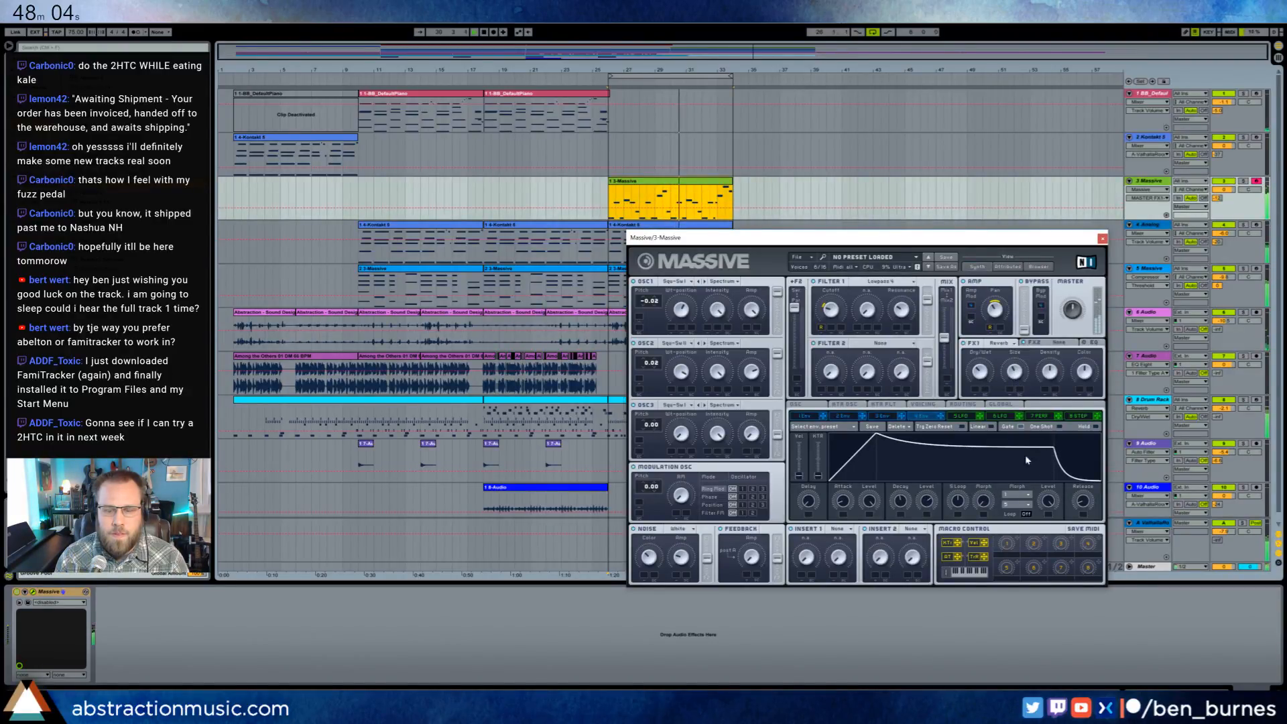
- Adjust the vibrato rate and depth in Massive's oscillator settings
{"action": "left_click", "coordinate": [797, 404]}
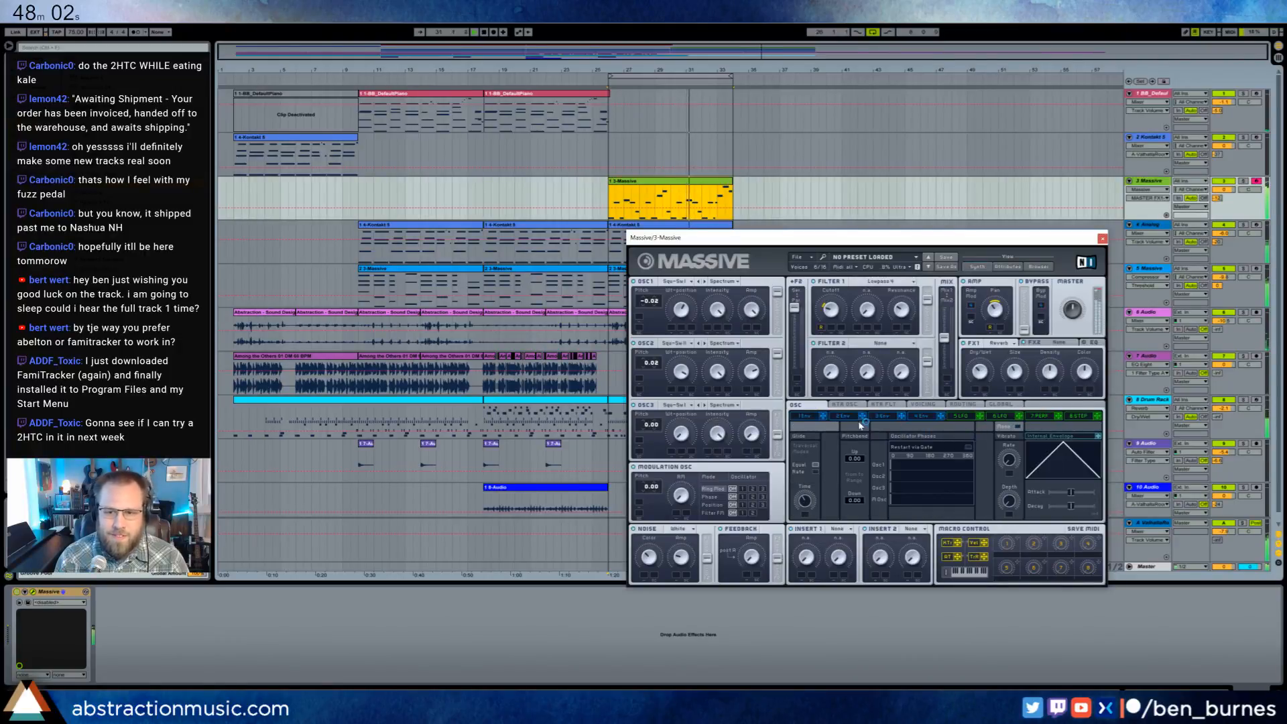
{"action": "left_click", "coordinate": [1010, 462]}
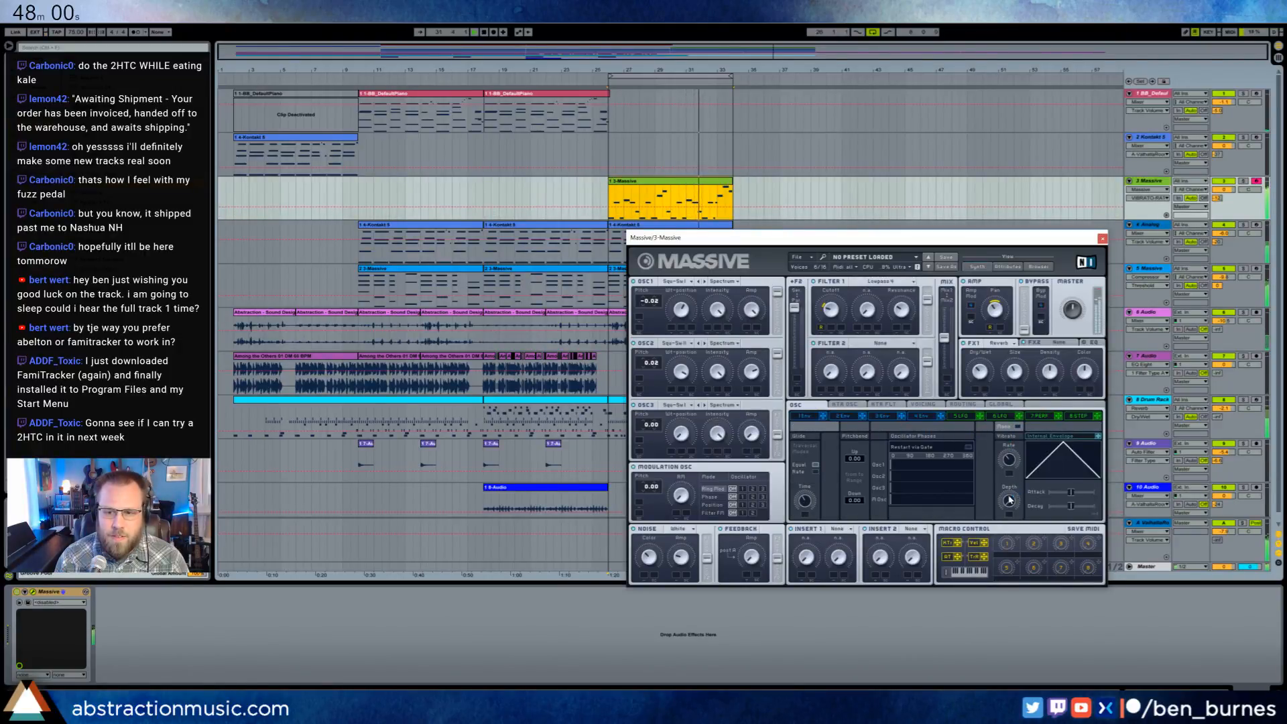
{"action": "left_click", "coordinate": [1010, 499]}
{"action": "left_click", "coordinate": [1011, 465]}
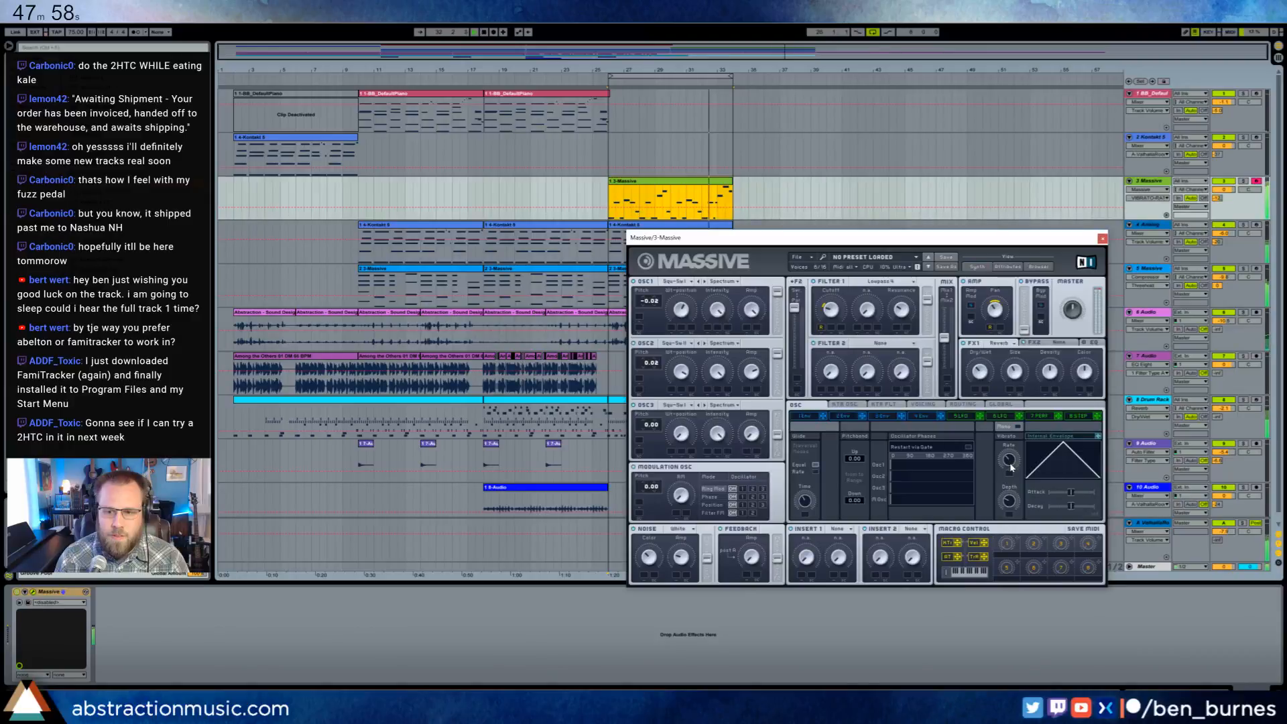
{"action": "left_click", "coordinate": [1010, 500]}
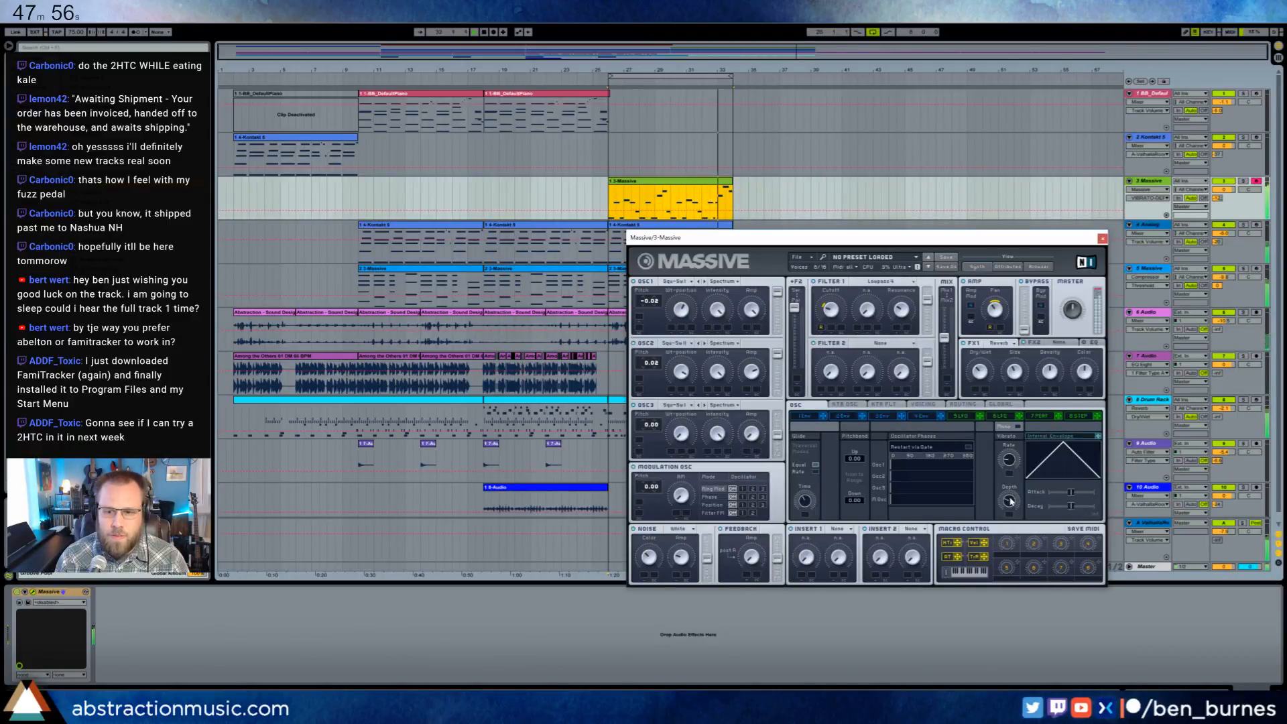
{"action": "left_click_drag", "start_coordinate": [1011, 464], "coordinate": [1011, 455]}
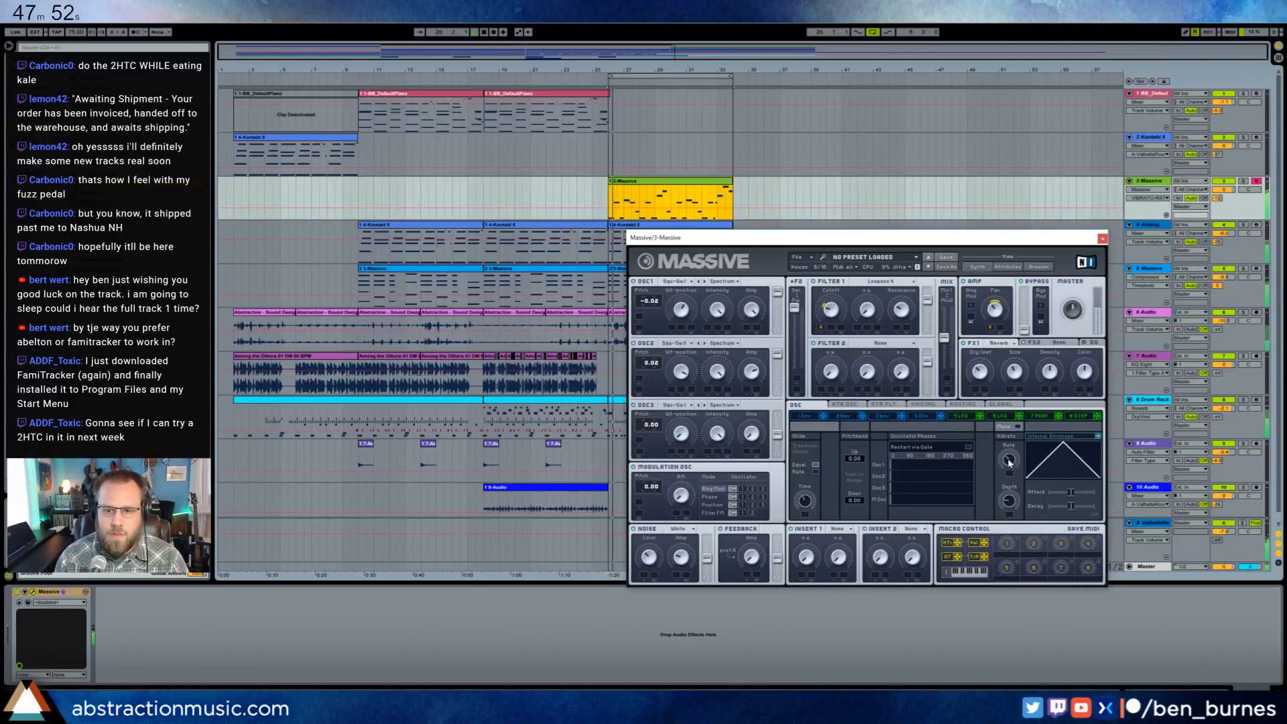
{"action": "left_click", "coordinate": [1010, 501]}
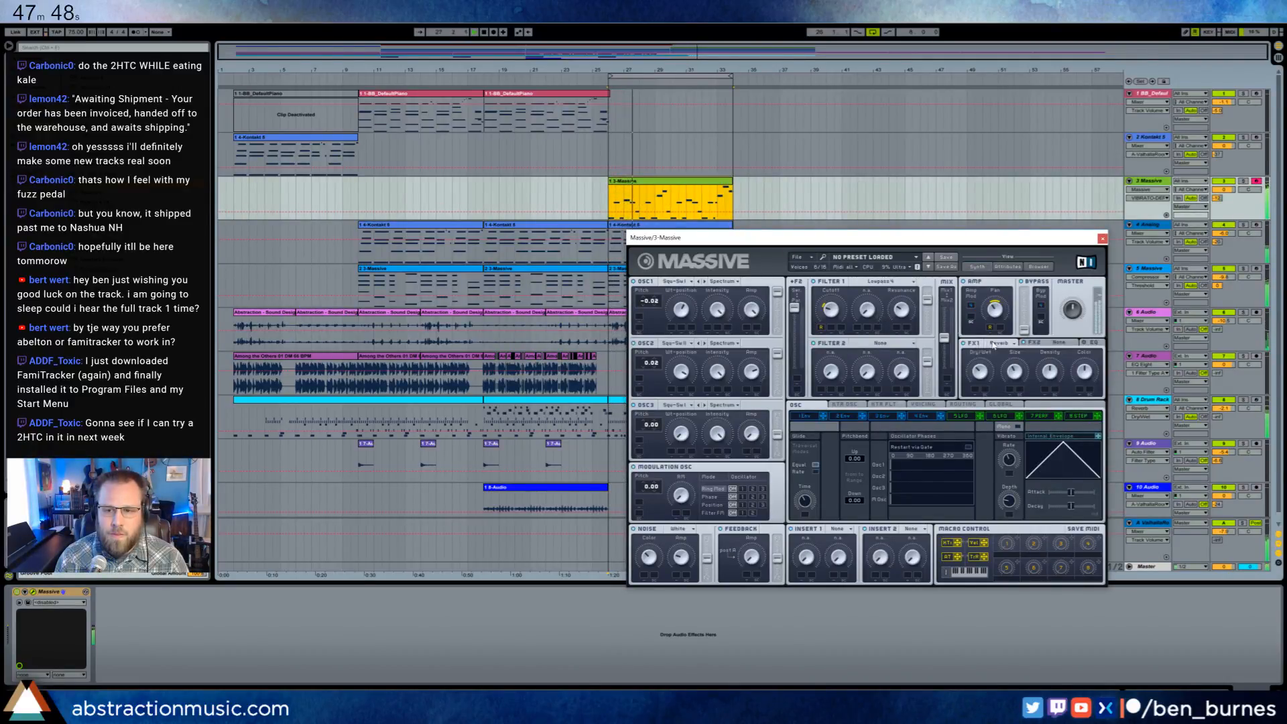
- Adjust the FX1 reverb's dry/wet amount and Filter 1's cutoff and resonance in Massive
{"action": "left_click", "coordinate": [980, 372]}
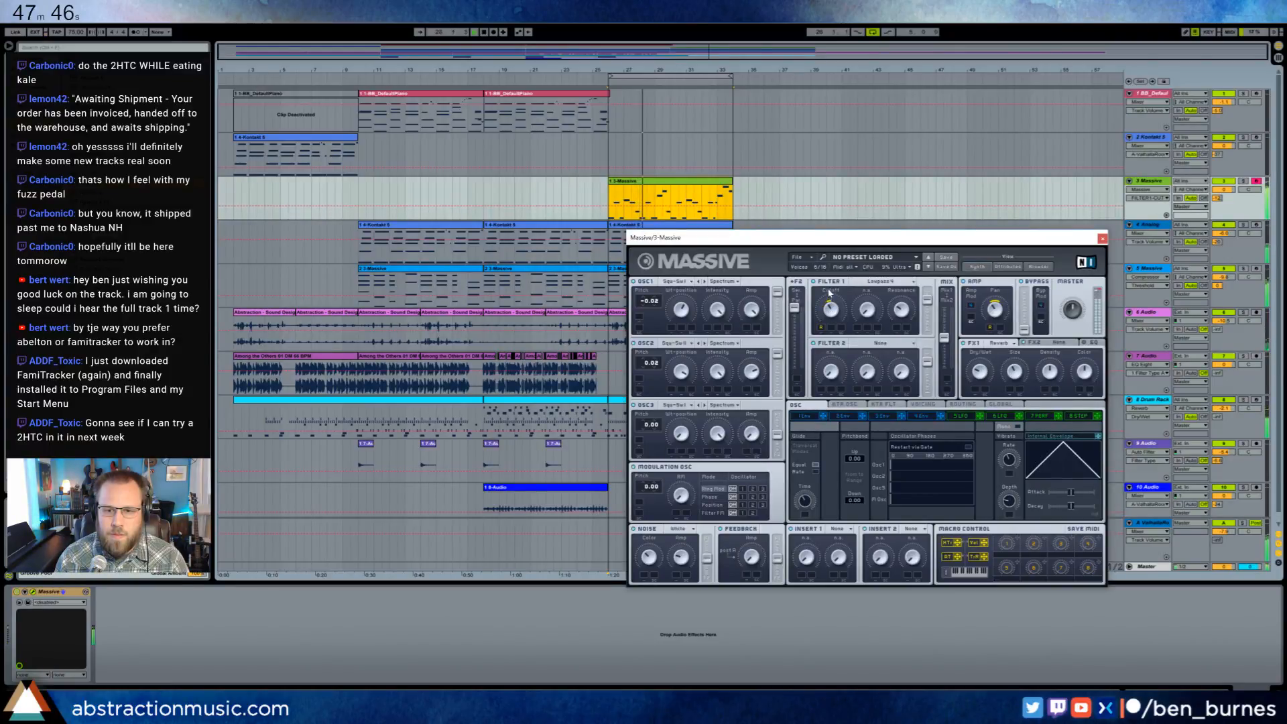
{"action": "left_click", "coordinate": [830, 291]}
{"action": "left_click", "coordinate": [904, 325]}
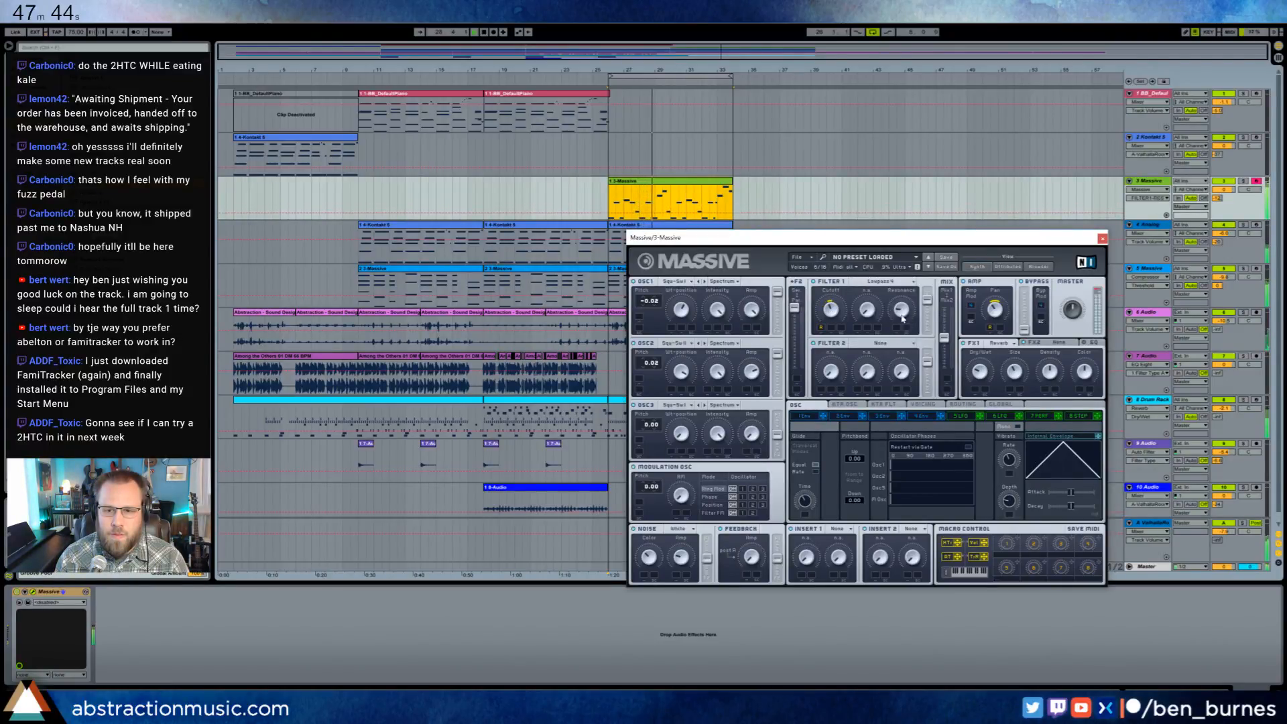
{"action": "left_click", "coordinate": [832, 322]}
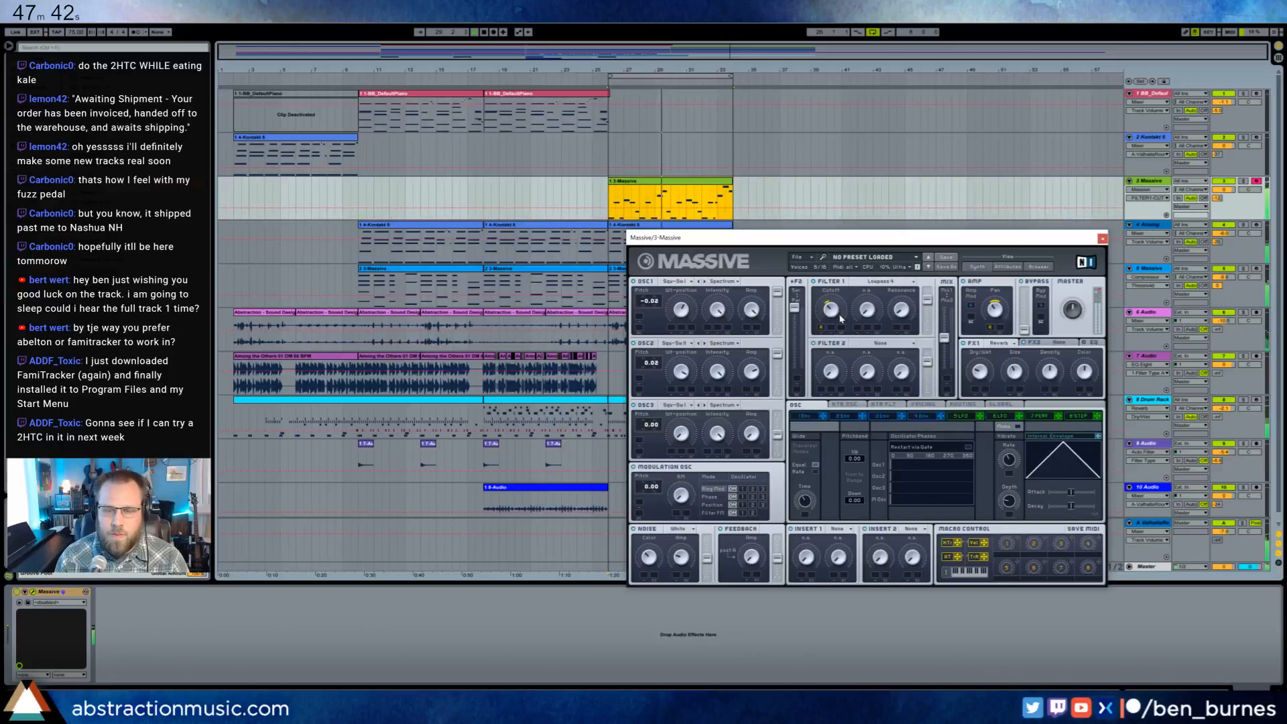
- Lower Massive's envelope sustain level and shorten its attack, adjust the glide time, and close the synth window
{"action": "left_click", "coordinate": [923, 415]}
{"action": "left_click_drag", "start_coordinate": [1052, 446], "coordinate": [1050, 466]}
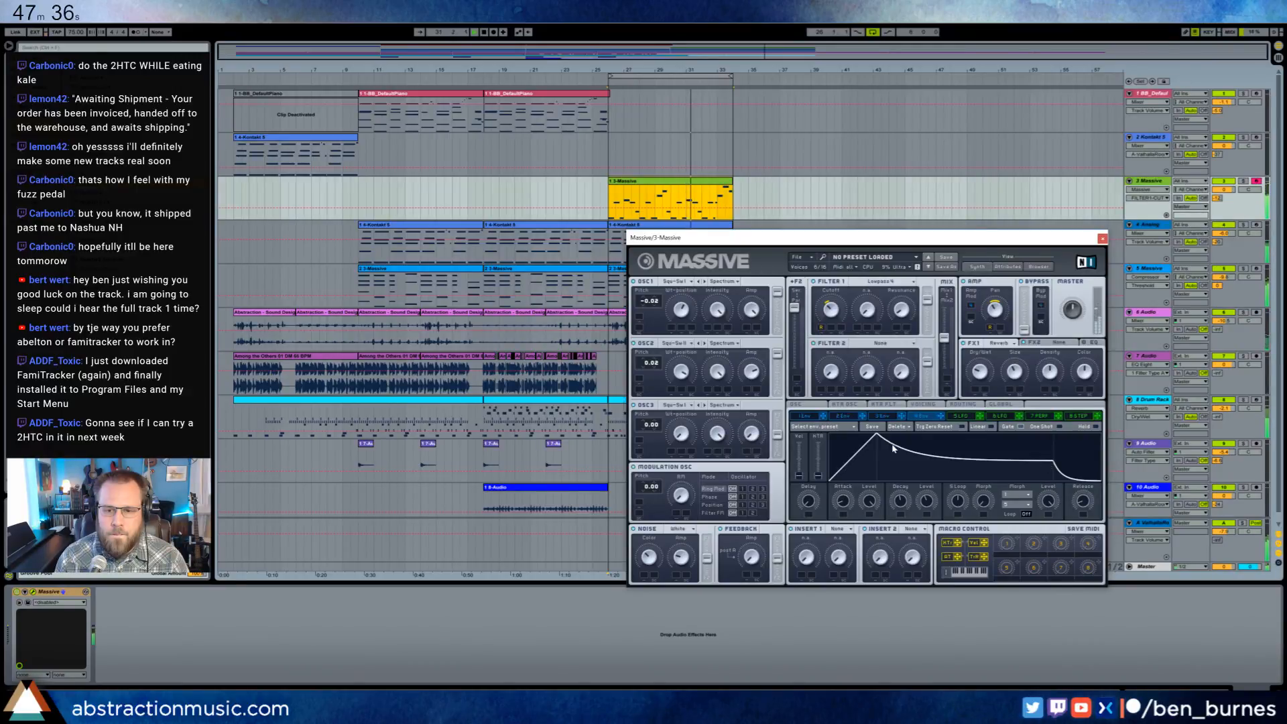
{"action": "left_click_drag", "start_coordinate": [877, 437], "coordinate": [841, 435]}
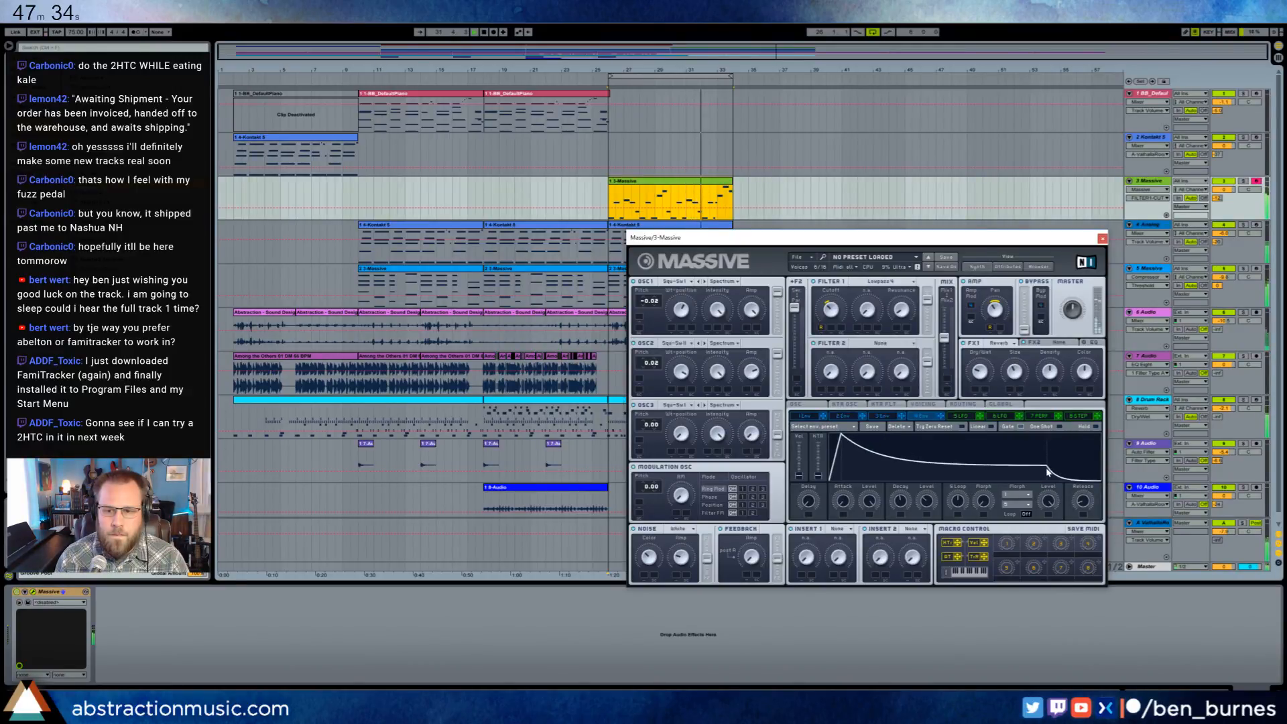
{"action": "left_click", "coordinate": [827, 406]}
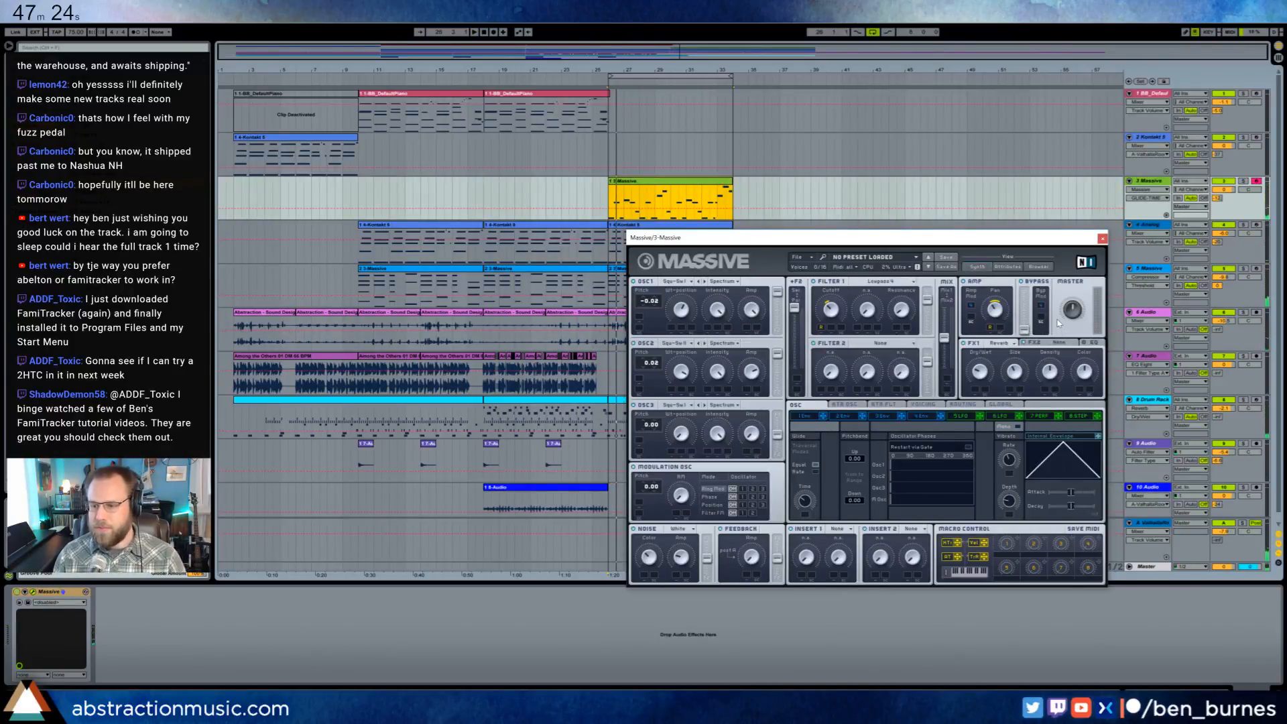
{"action": "left_click", "coordinate": [1102, 238]}
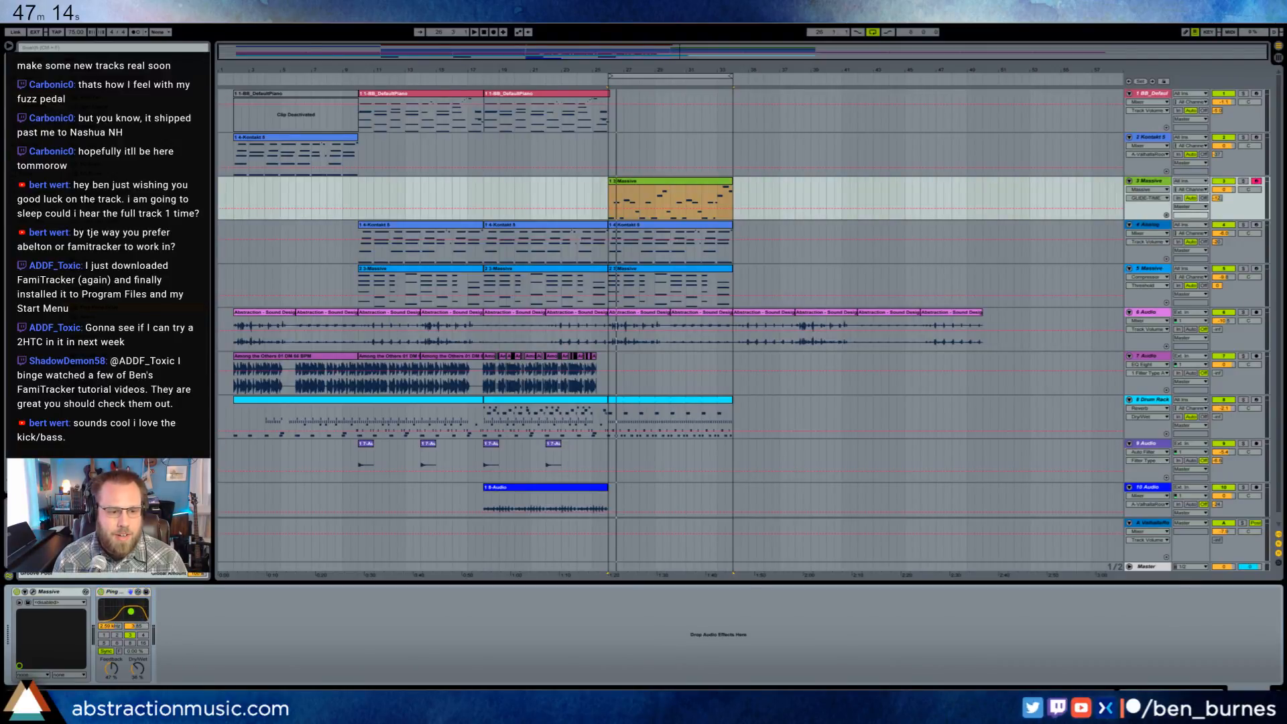
- Add a Ping Pong Delay after Massive, adjust its feedback and dry/wet amounts, and play the breakdown from bar 26
{"action": "left_click_drag", "start_coordinate": [113, 672], "coordinate": [114, 669]}
{"action": "left_click_drag", "start_coordinate": [137, 670], "coordinate": [112, 669]}
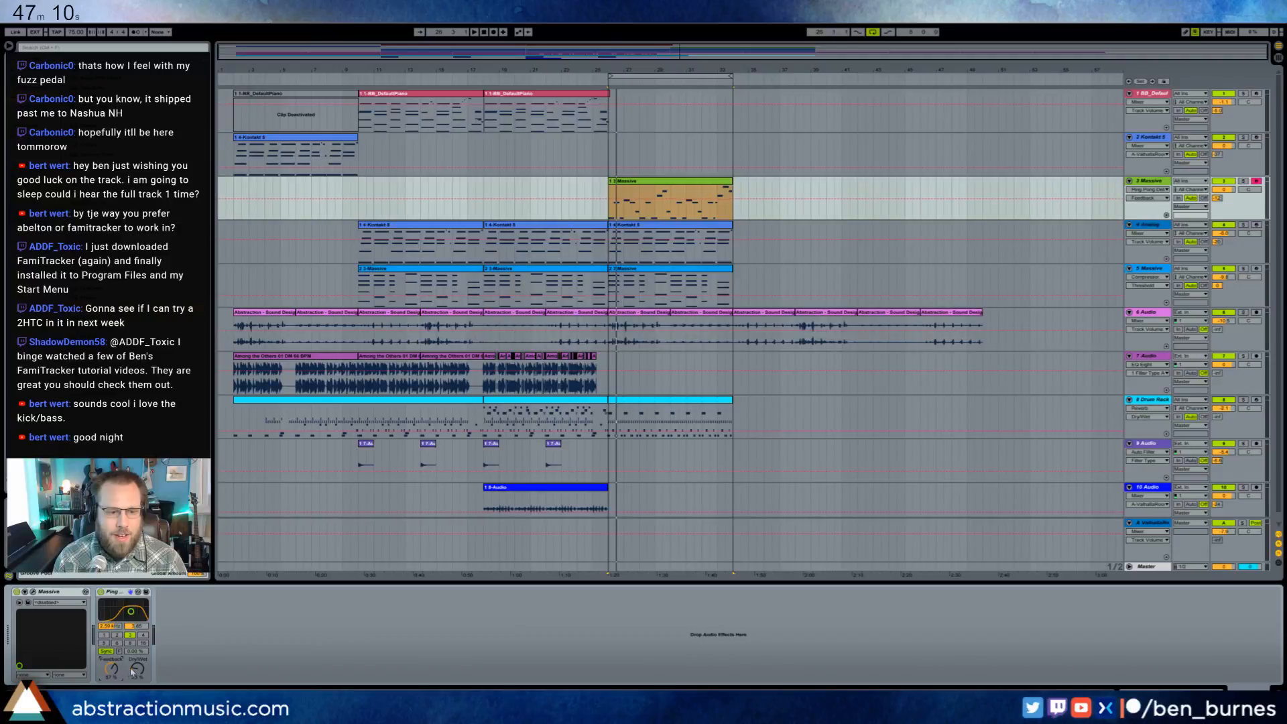
{"action": "left_click", "coordinate": [608, 199]}
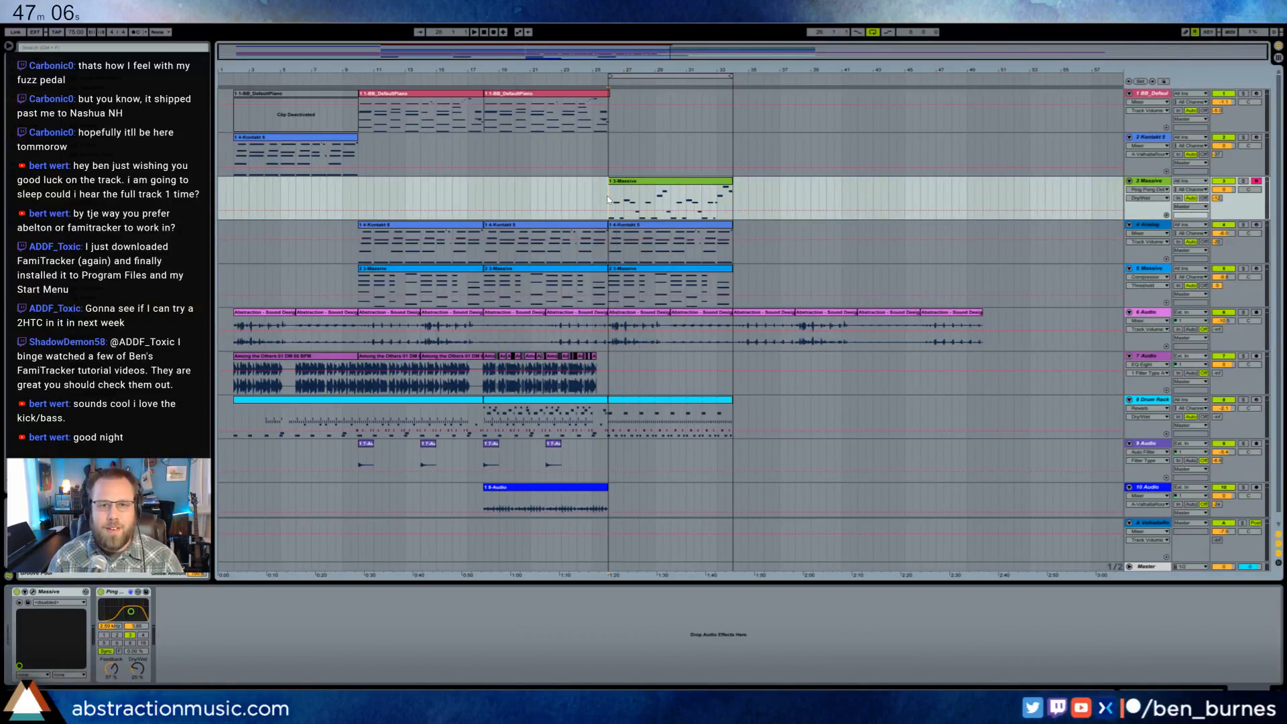
{"action": "key", "text": "space"}
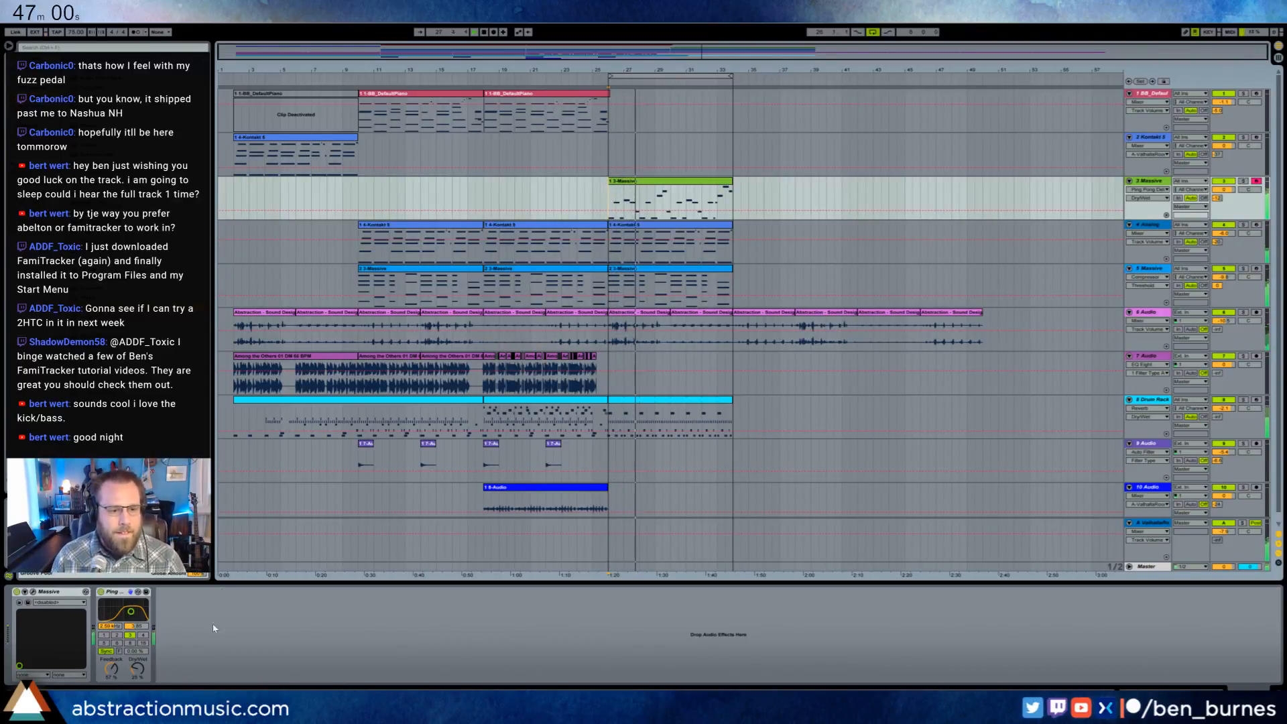
{"action": "mouse_move", "coordinate": [137, 668]}
{"action": "left_mouse_down"}
{"action": "mouse_move", "coordinate": [138, 655]}
{"action": "mouse_move", "coordinate": [111, 683]}
{"action": "mouse_move", "coordinate": [138, 674]}
{"action": "left_mouse_up"}
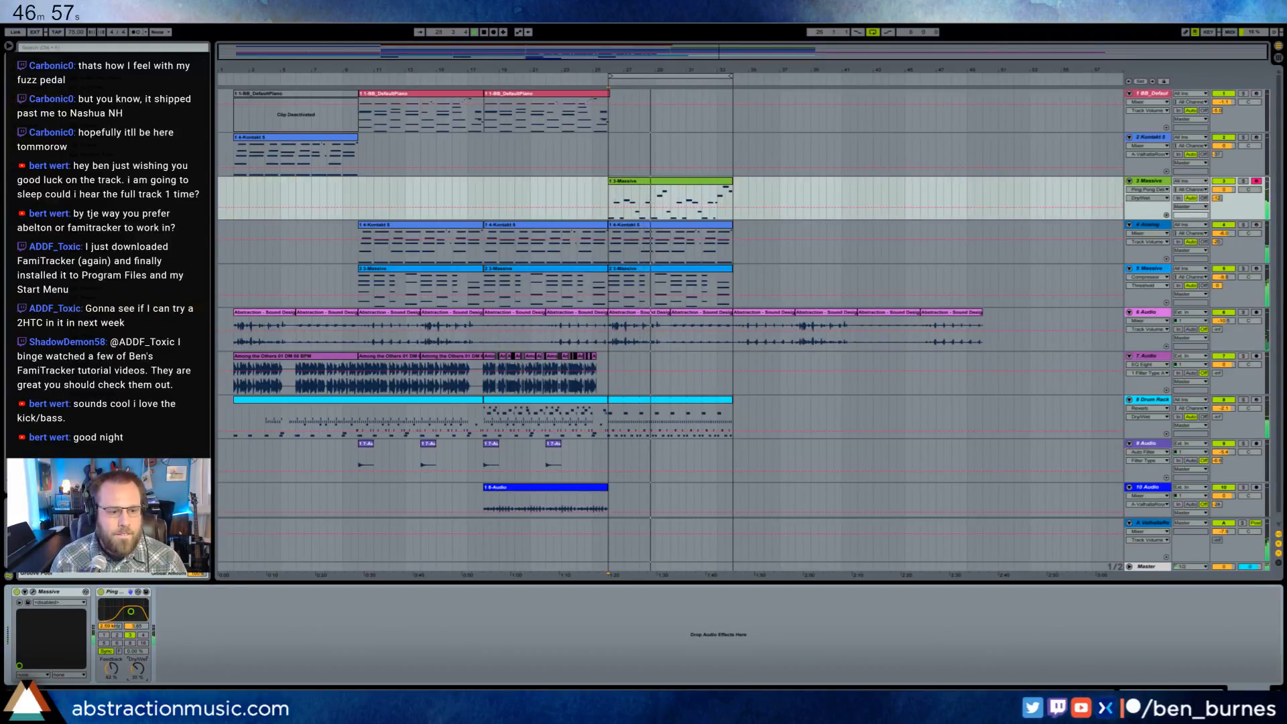
- Reopen the Massive window, move it clear of the melody clip, shift the Ping Pong Delay's filter lower, and reduce its feedback
{"action": "left_click", "coordinate": [32, 594]}
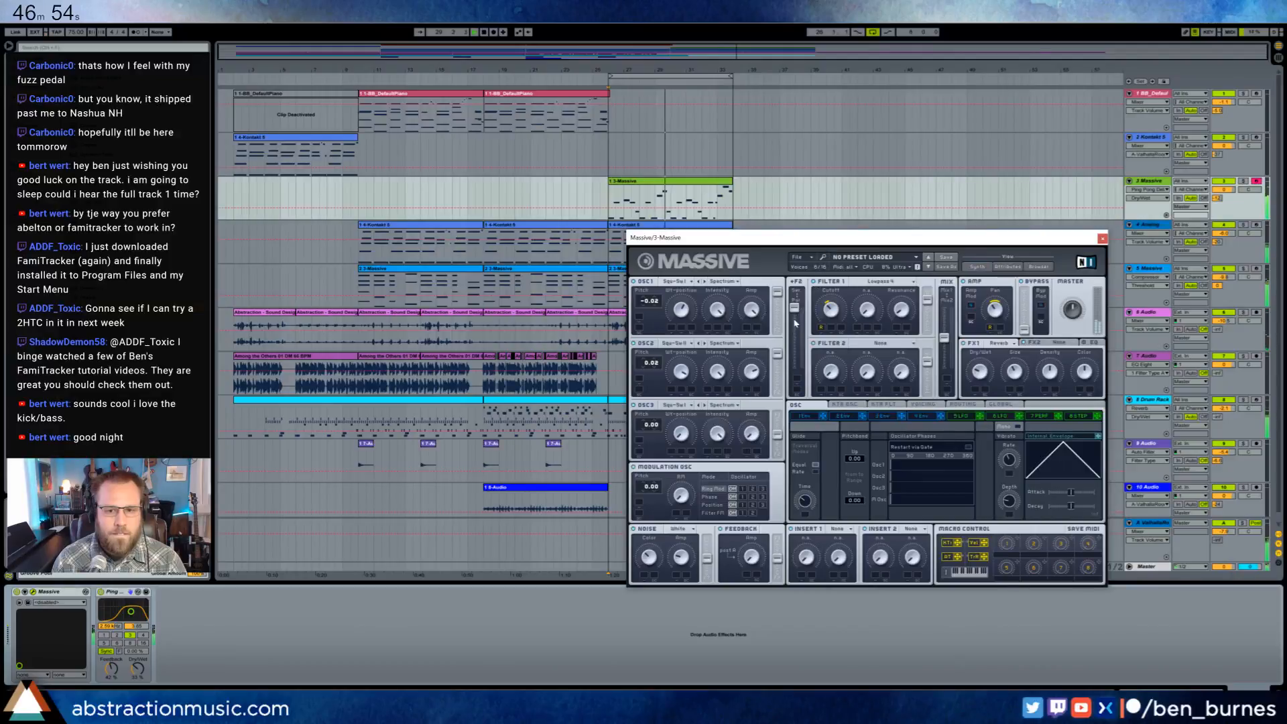
{"action": "left_click_drag", "start_coordinate": [792, 238], "coordinate": [753, 307]}
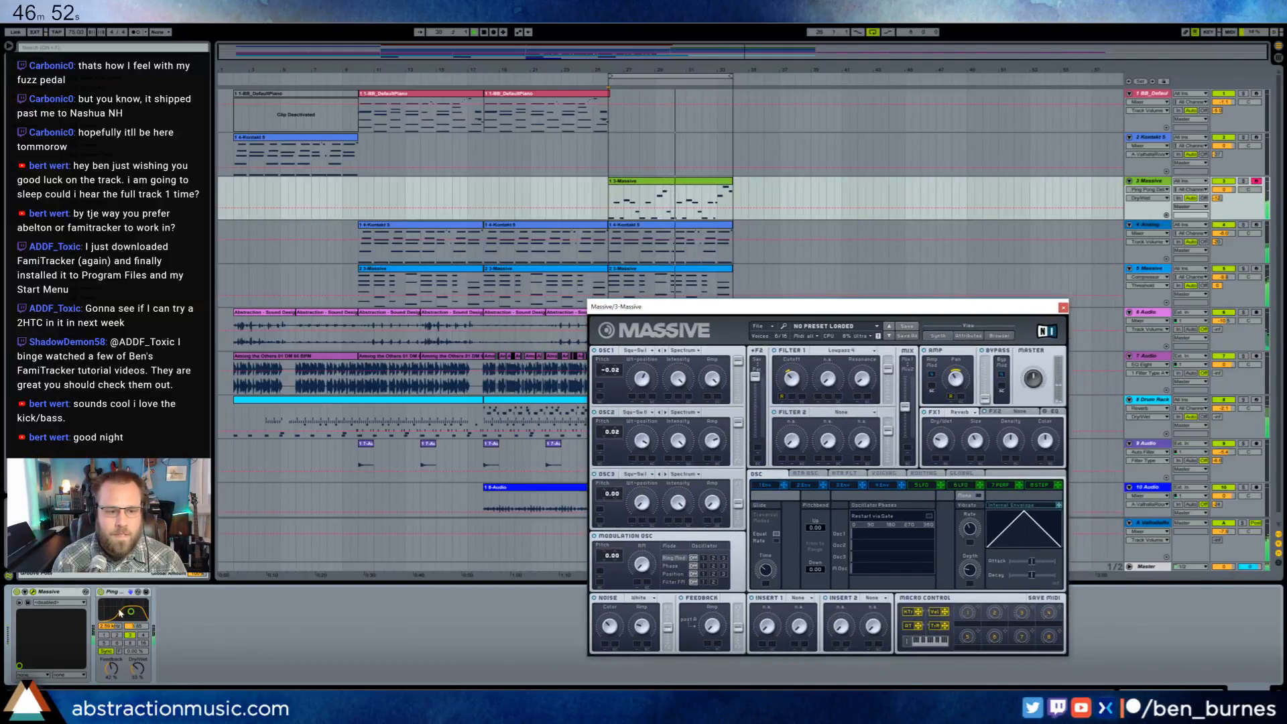
{"action": "left_click_drag", "start_coordinate": [121, 612], "coordinate": [120, 614]}
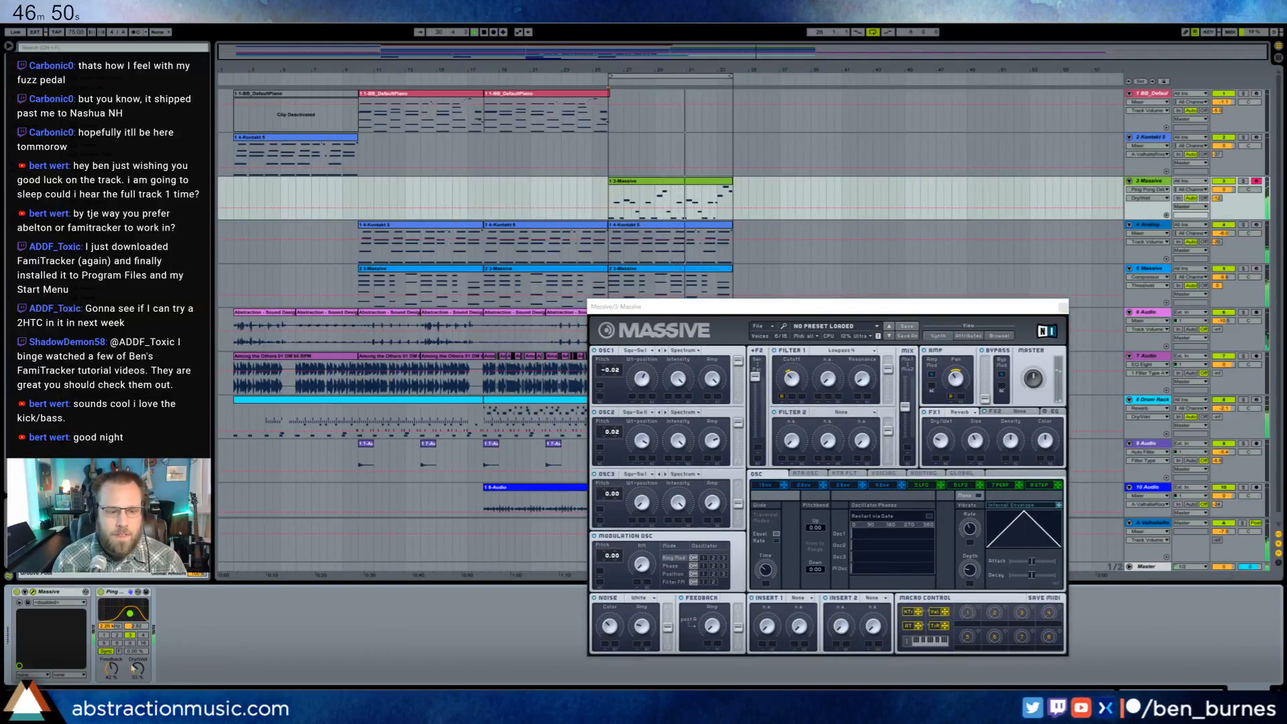
{"action": "left_click_drag", "start_coordinate": [111, 669], "coordinate": [112, 677]}
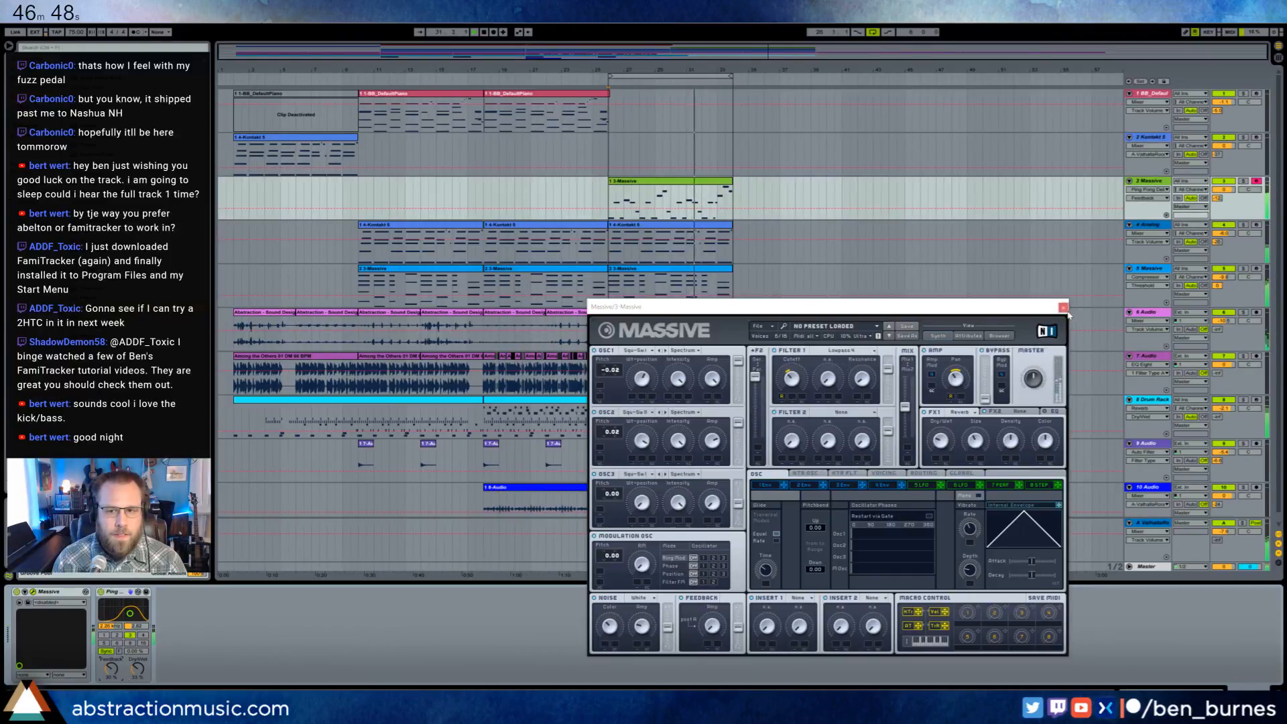
- Open the notes of the Massive melody clip for editing and close the synth window
{"action": "double_click", "coordinate": [677, 181]}
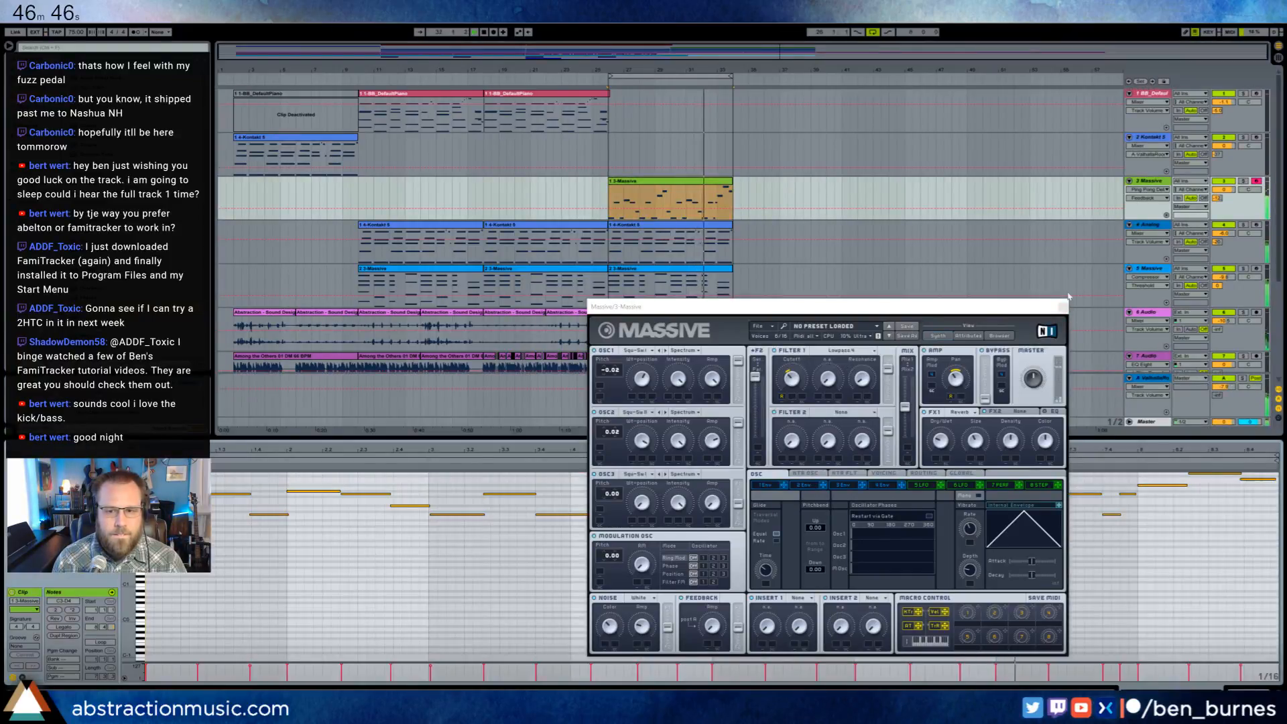
{"action": "left_click", "coordinate": [1062, 306]}
{"action": "left_click", "coordinate": [936, 517]}
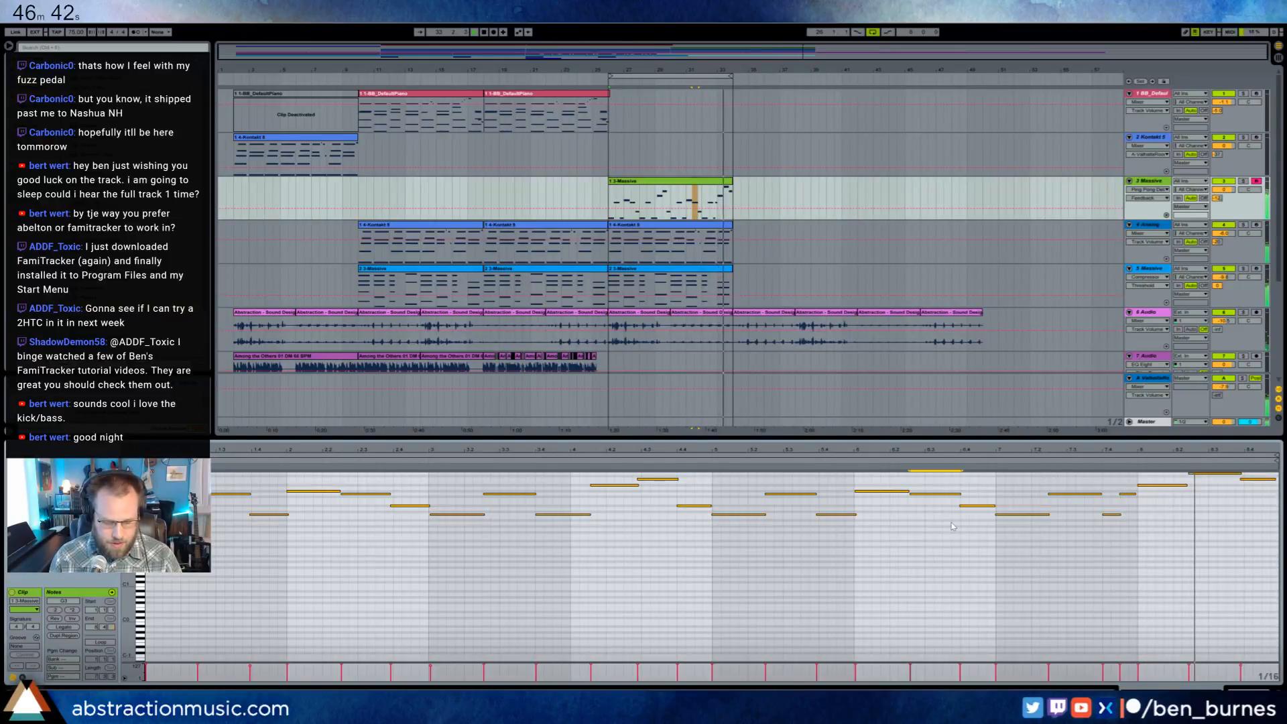
- Quantize all notes of the green Massive melody clip to the current grid, adjusting both note starts and ends
{"action": "key", "text": "ctrl+a"}
{"action": "right_click", "coordinate": [933, 498]}
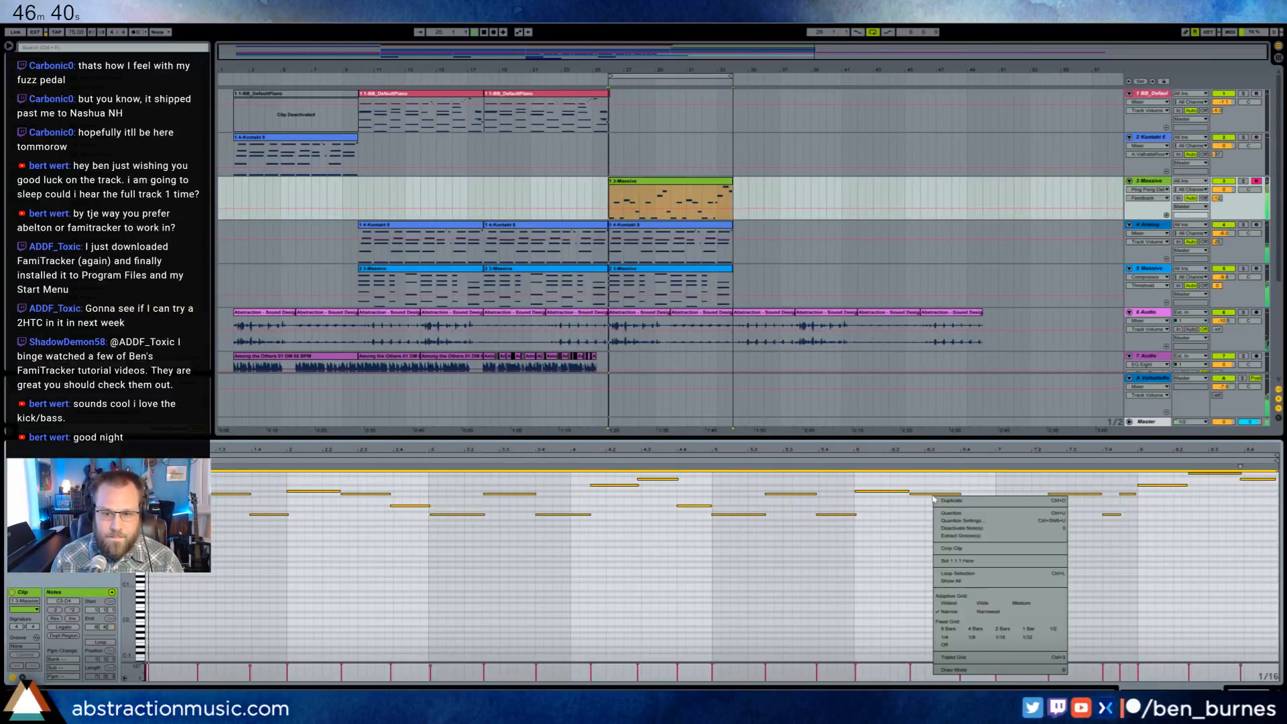
{"action": "left_click", "coordinate": [961, 521]}
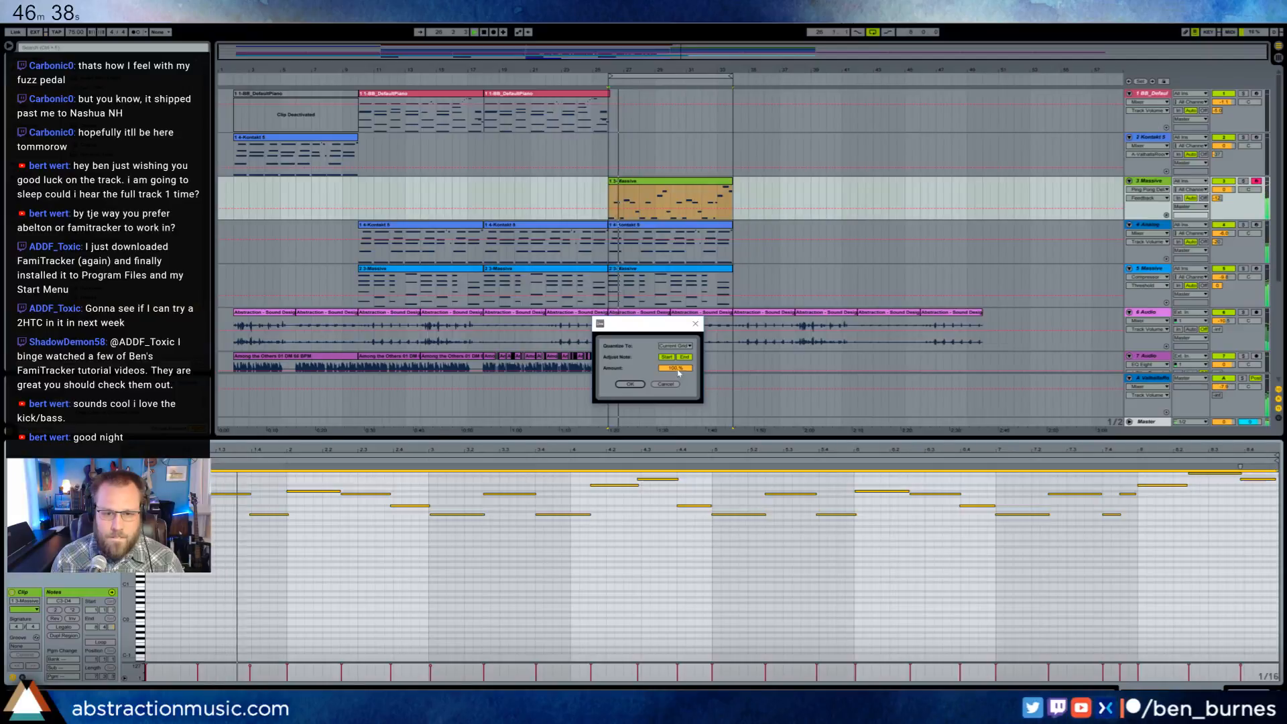
{"action": "key", "text": "Return"}
{"action": "left_click", "coordinate": [946, 595]}
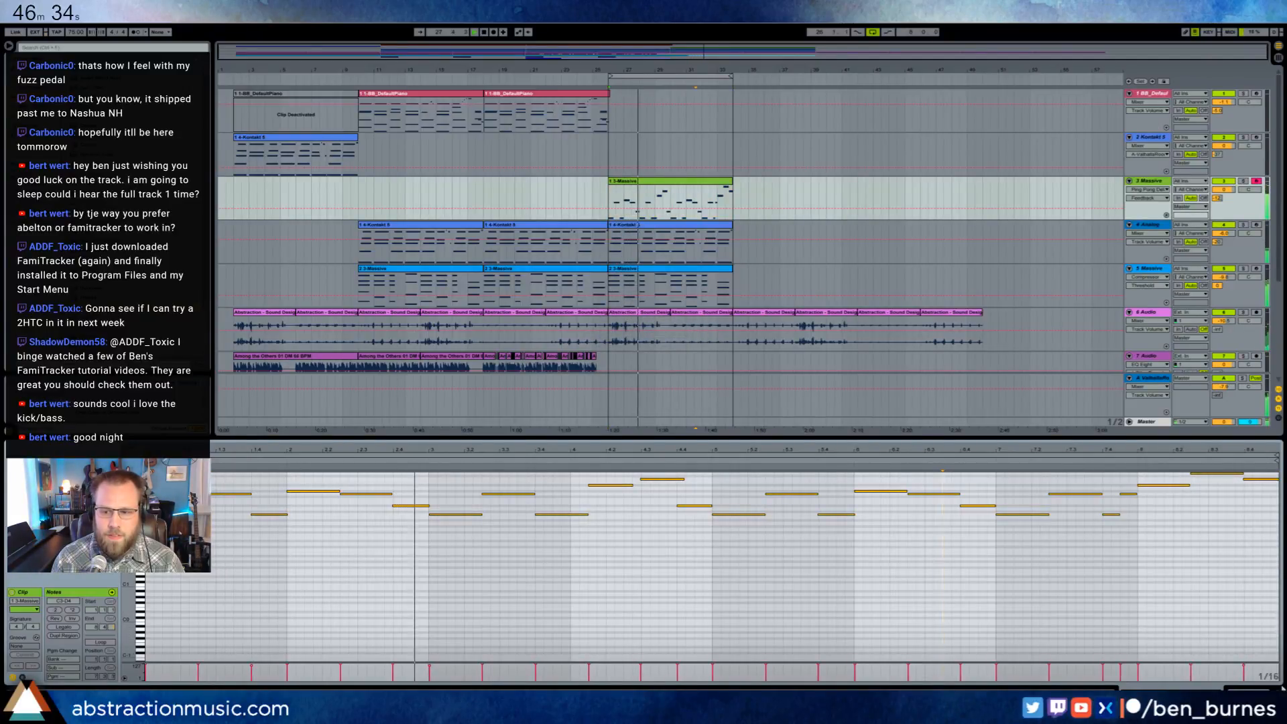
- Open the blue Massive chord clip at bar 26 and deactivate the upper notes of all its chords
{"action": "key", "text": "shift+Tab"}
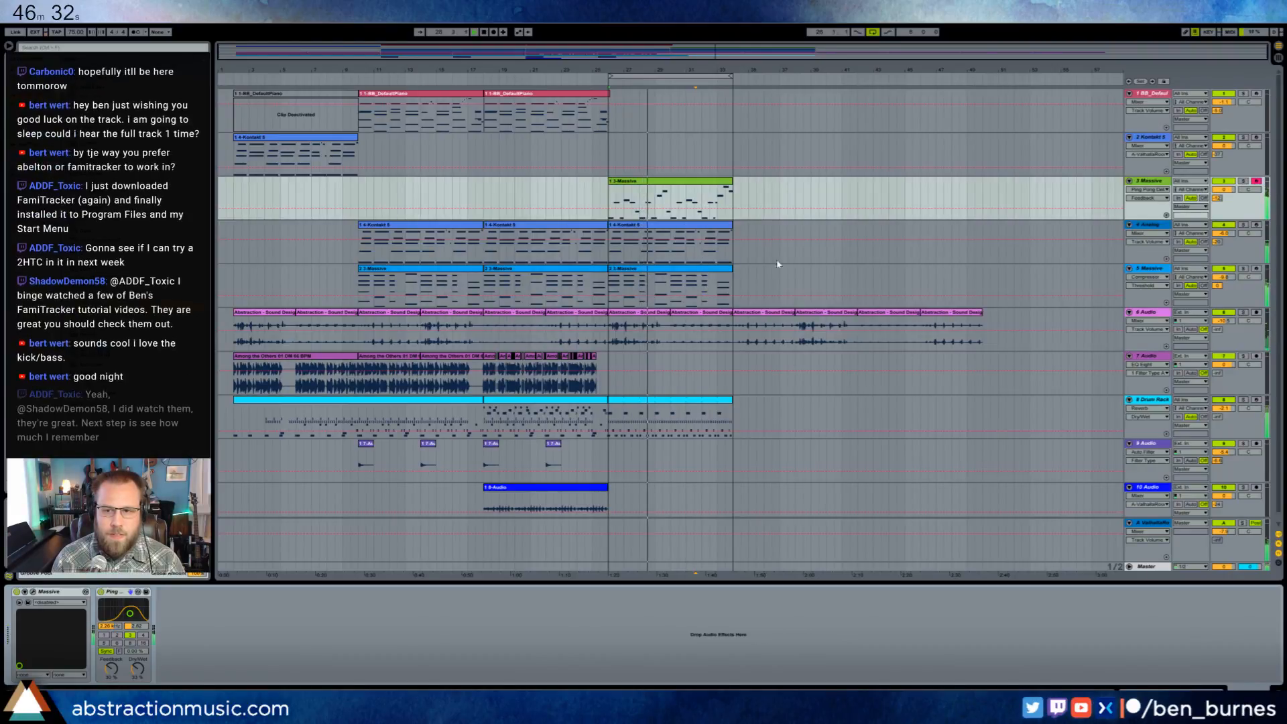
{"action": "double_click", "coordinate": [685, 269]}
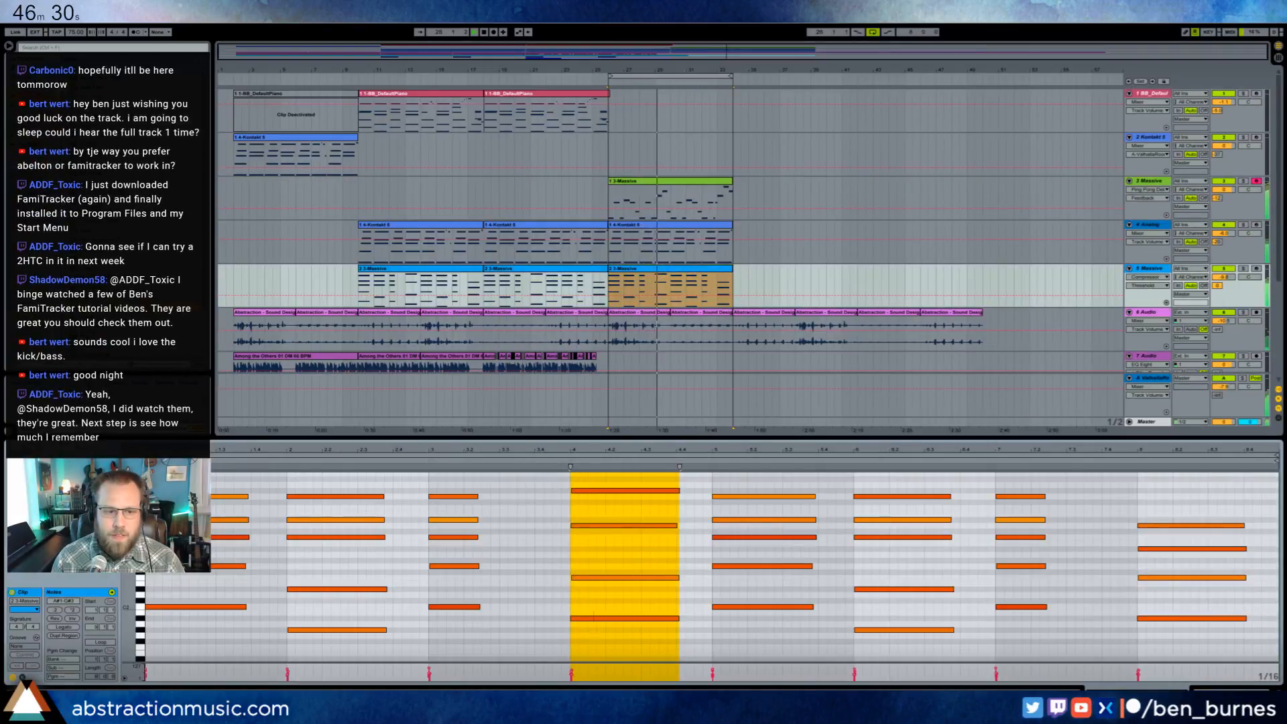
{"action": "left_click_drag", "start_coordinate": [130, 599], "coordinate": [104, 599]}
{"action": "left_click_drag", "start_coordinate": [220, 501], "coordinate": [1211, 574]}
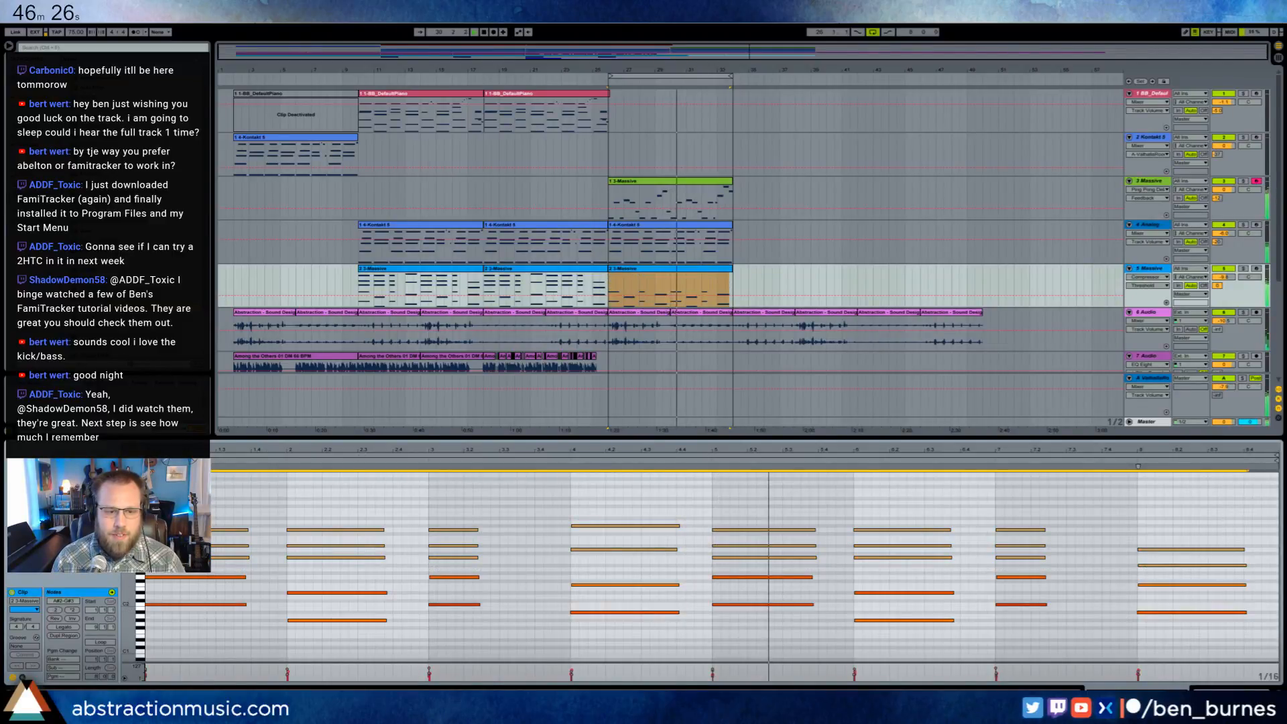
{"action": "key", "text": "space"}
{"action": "key", "text": "space"}
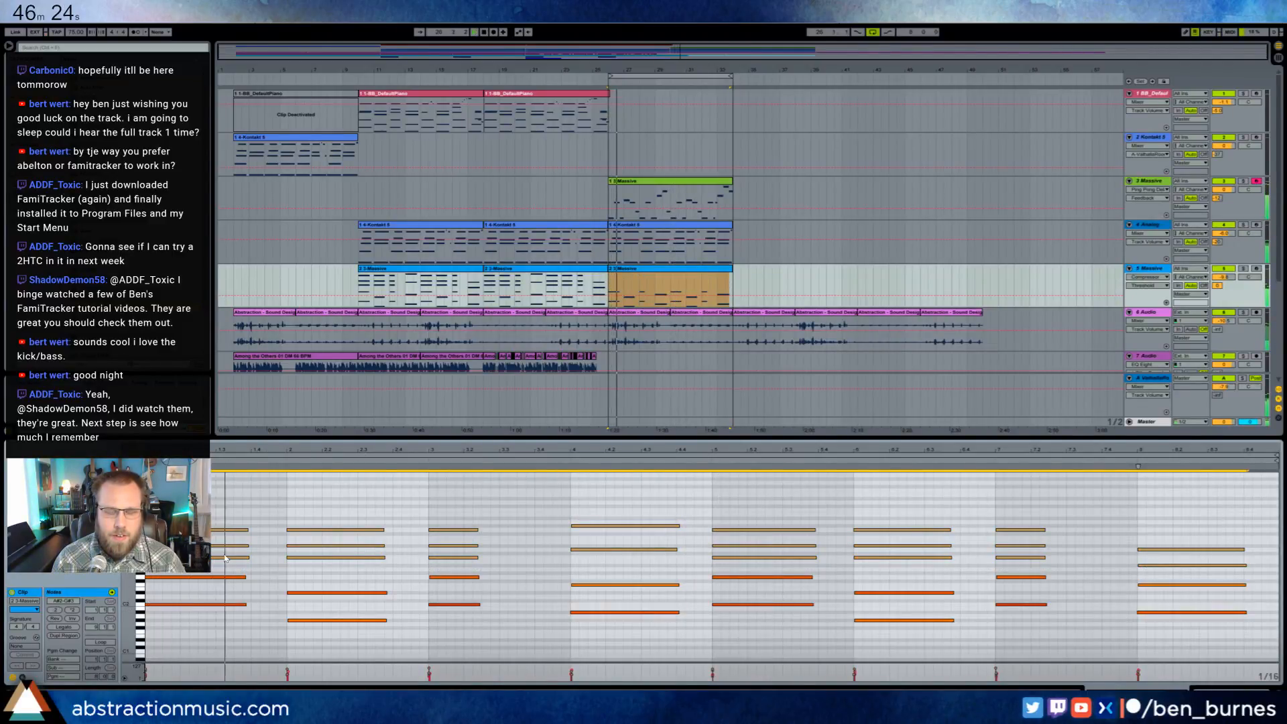
- Reactivate the third-highest notes of the five-note chords, the second-highest note of the fourth chord, and the highest note of the last chord
{"action": "left_click_drag", "start_coordinate": [225, 554], "coordinate": [481, 561]}
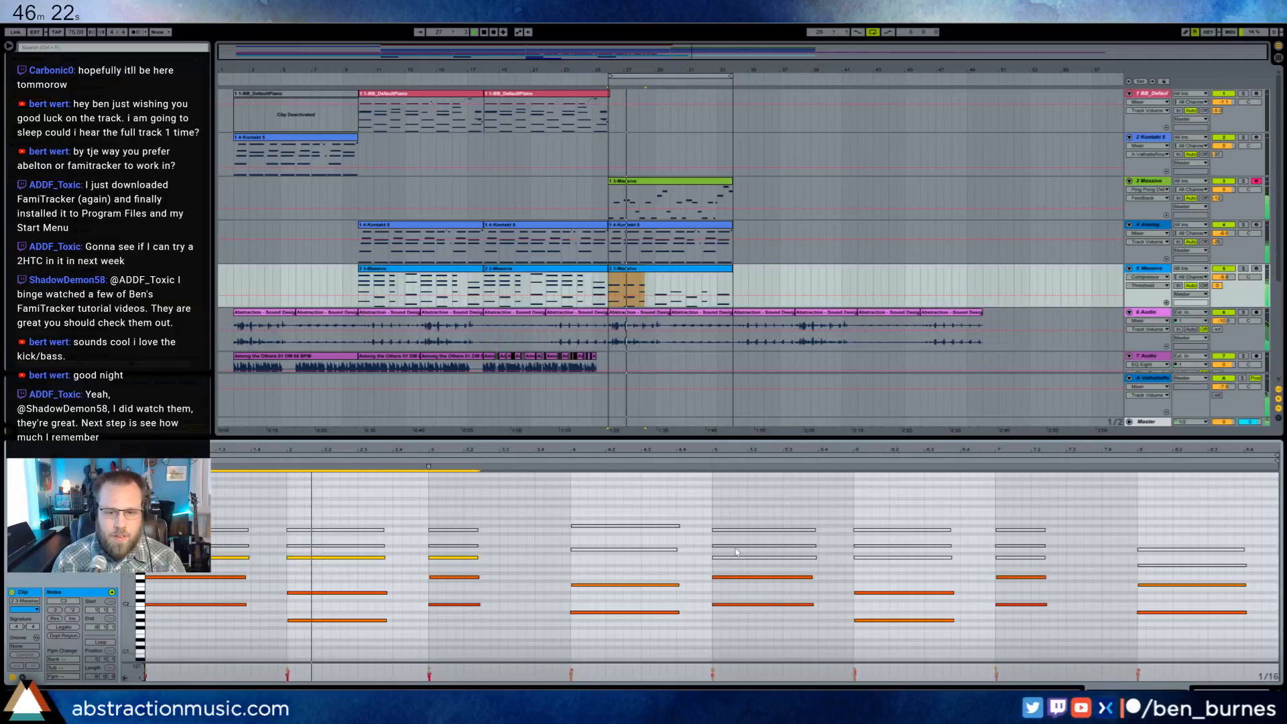
{"action": "left_click_drag", "start_coordinate": [736, 553], "coordinate": [1106, 570]}
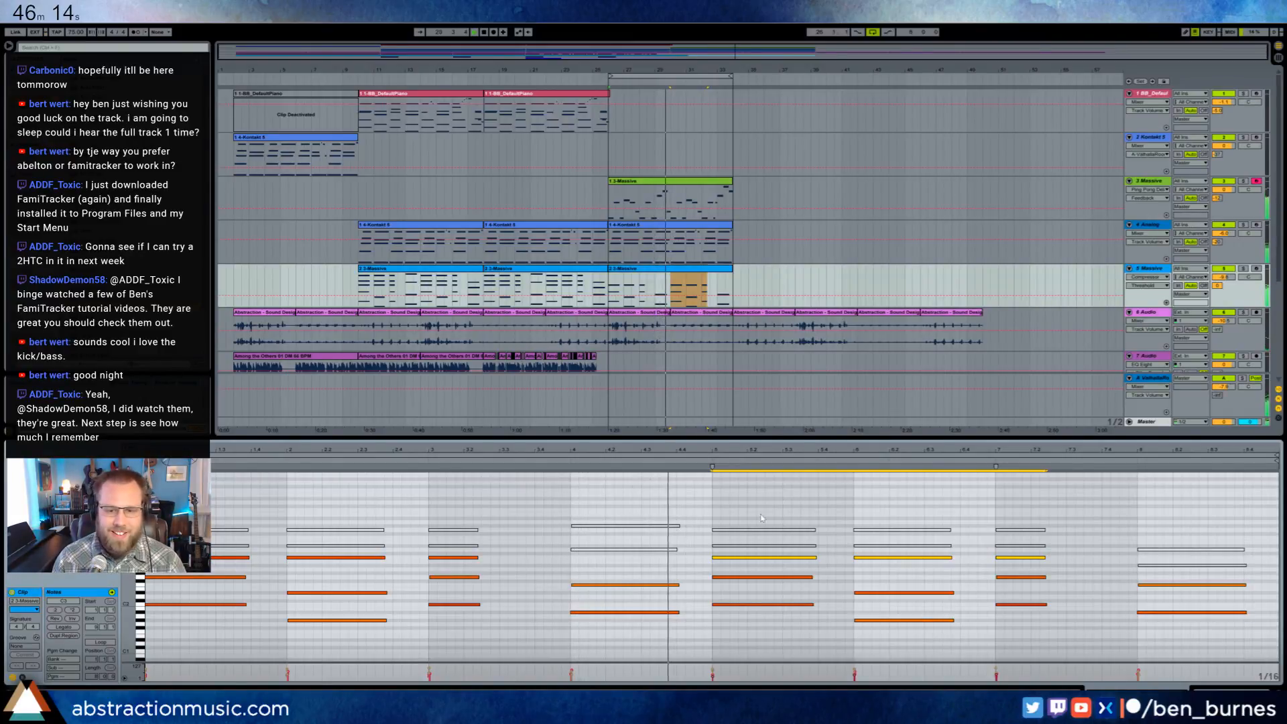
{"action": "left_click", "coordinate": [634, 549]}
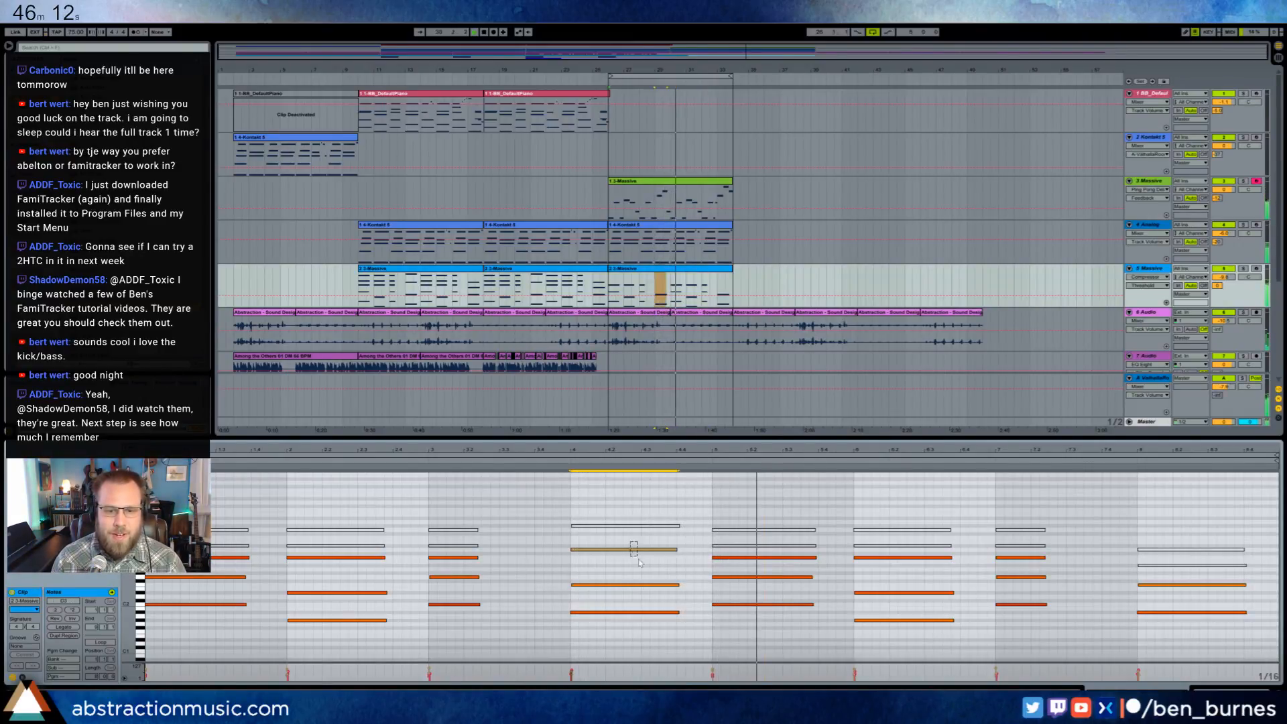
{"action": "left_click", "coordinate": [1138, 550]}
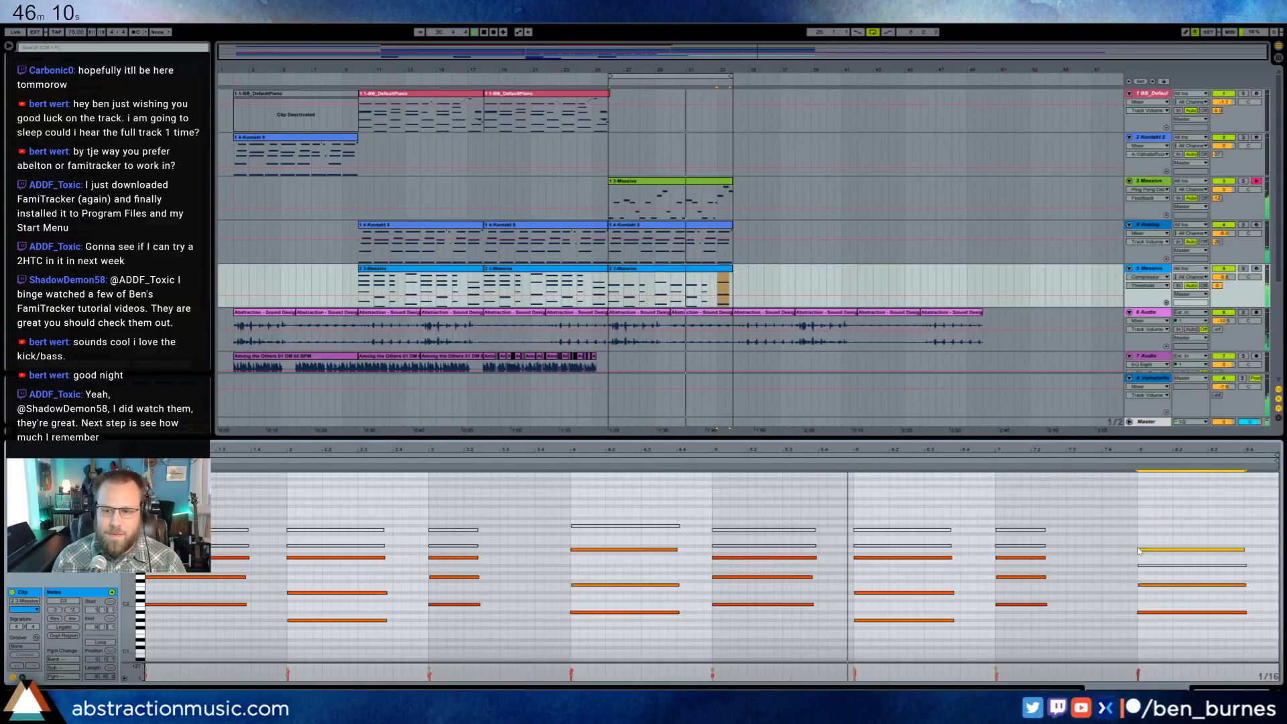
{"action": "left_click", "coordinate": [1145, 633]}
{"action": "left_click", "coordinate": [1207, 689]}
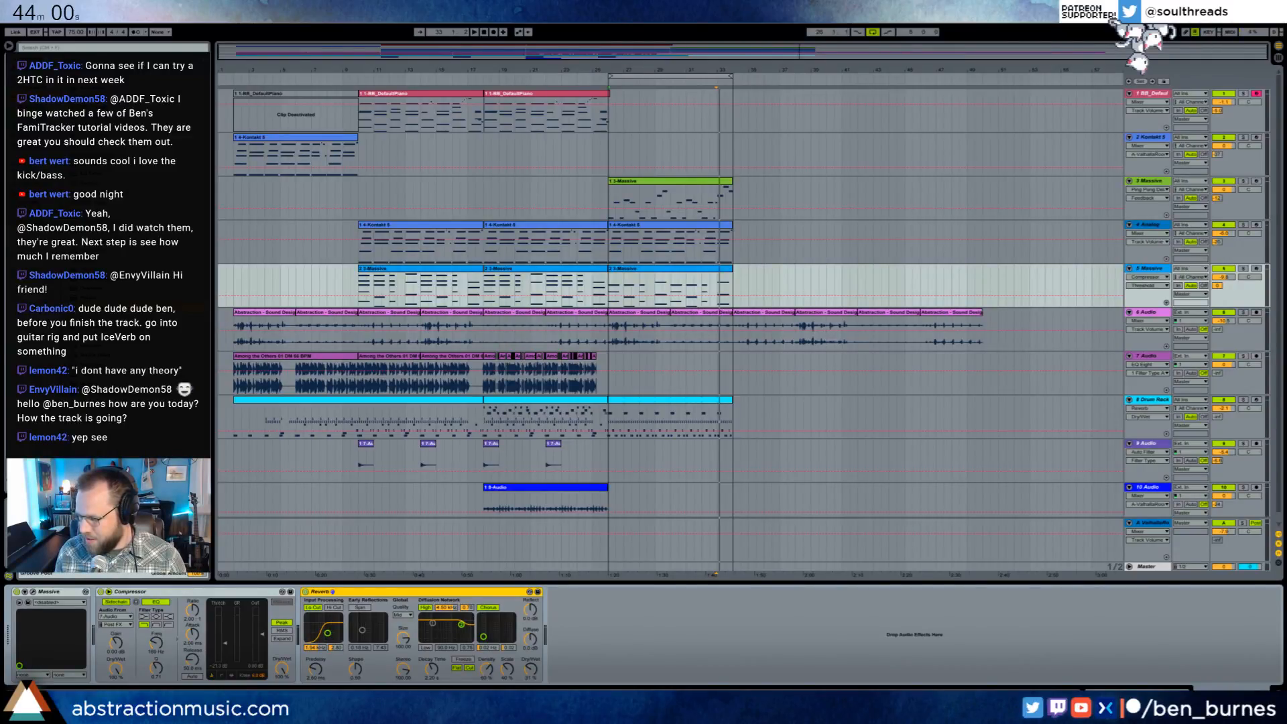
- Play from bar 18 and duplicate the 9-Audio track's bar 18–26 section into bars 26–34
{"action": "left_click", "coordinate": [482, 82]}
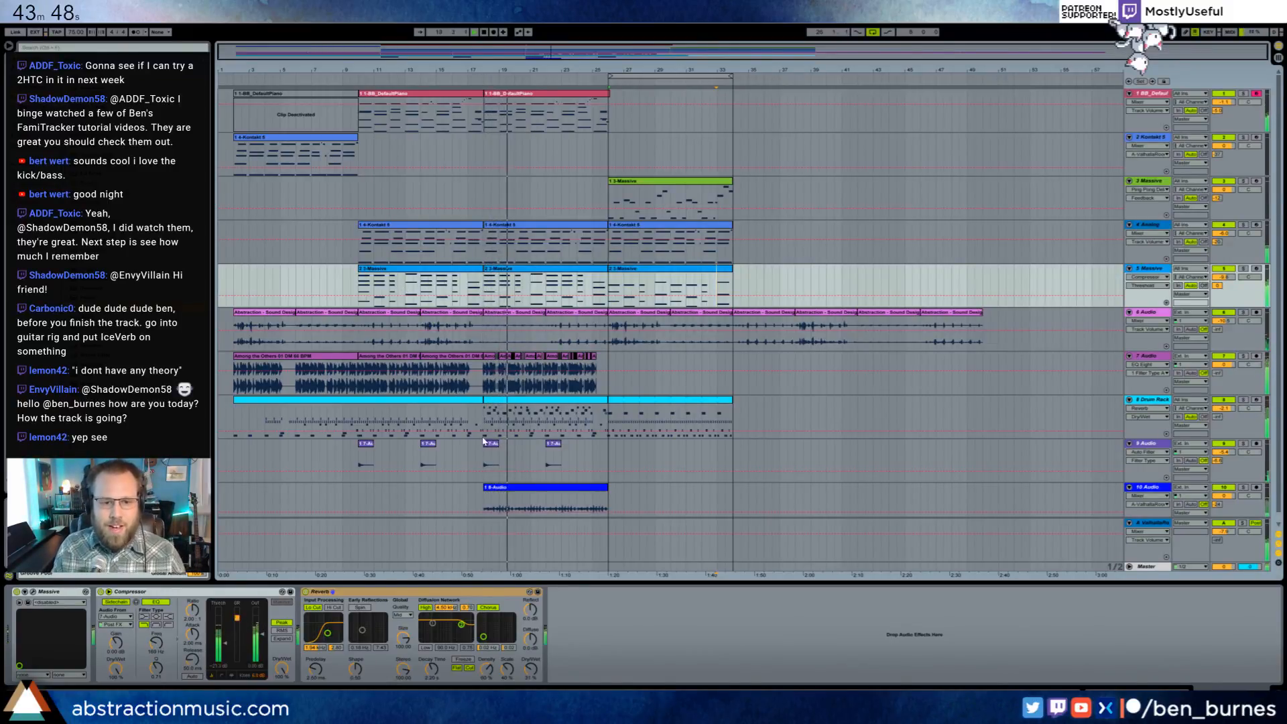
{"action": "left_click_drag", "start_coordinate": [484, 446], "coordinate": [608, 460]}
{"action": "key", "text": "ctrl+d"}
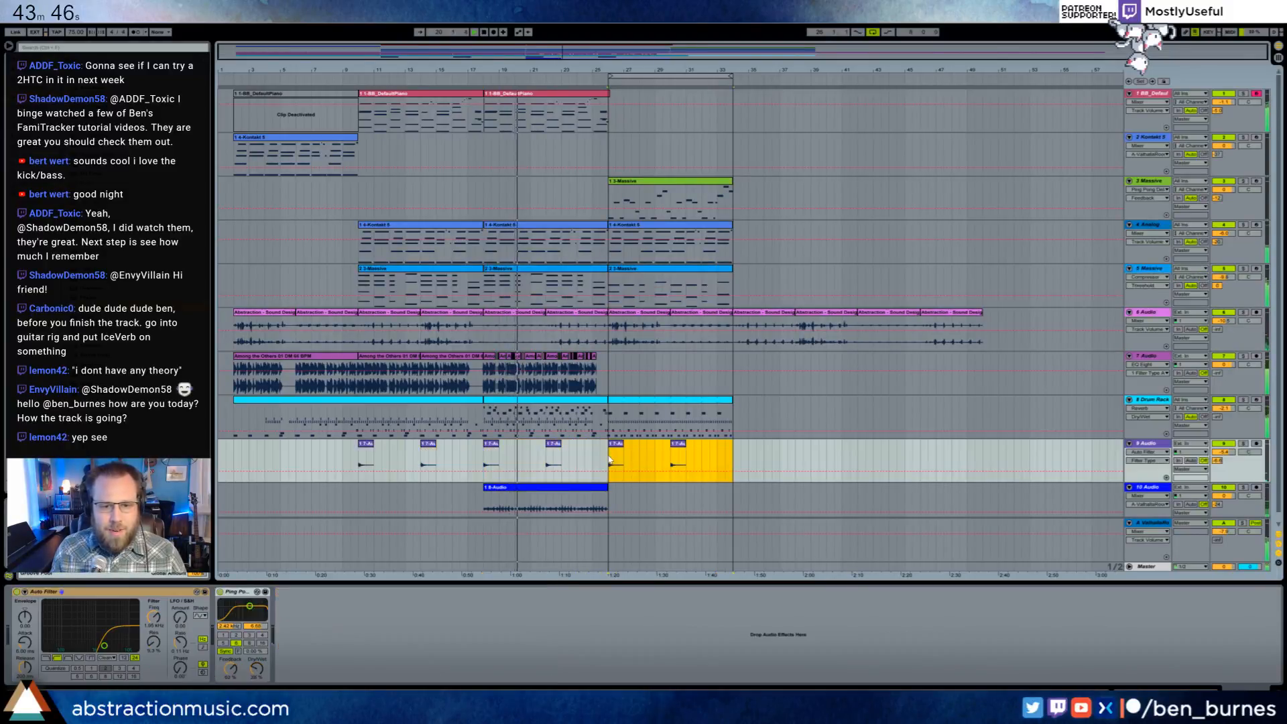
{"action": "left_click", "coordinate": [610, 460]}
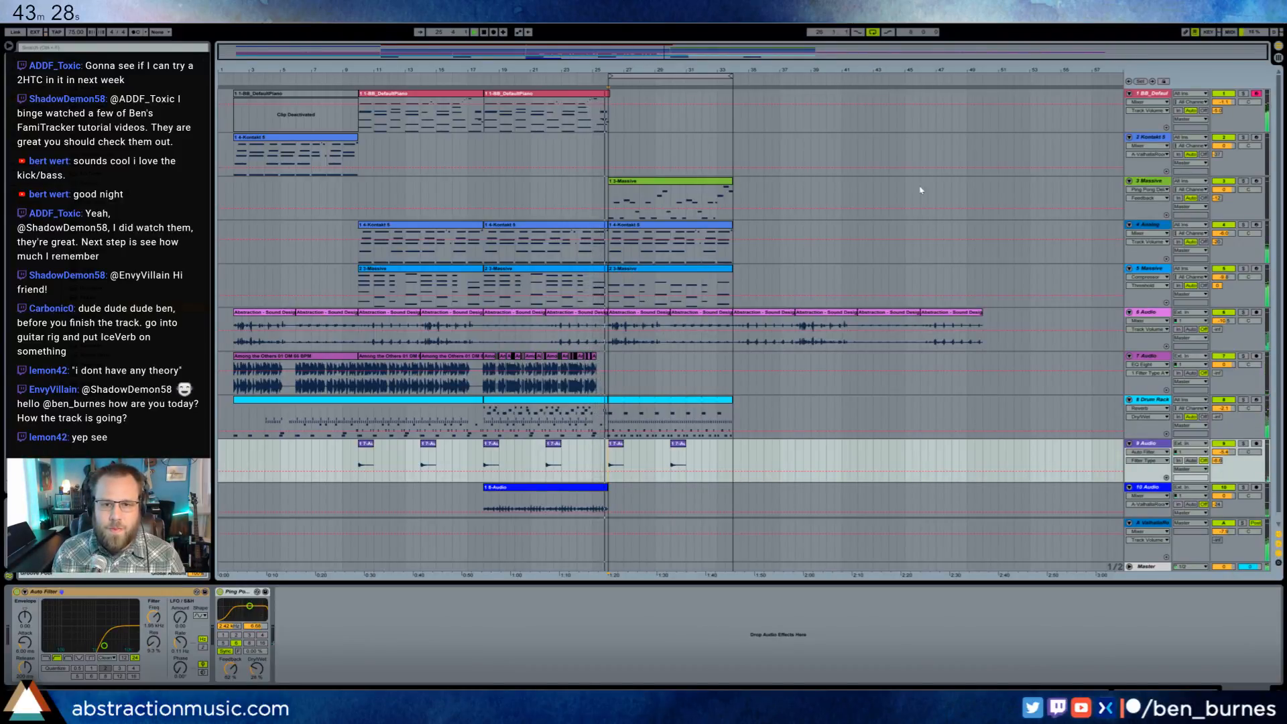
- Transpose all notes of the green Massive melody clip up an octave and lower the track's volume
{"action": "double_click", "coordinate": [663, 188]}
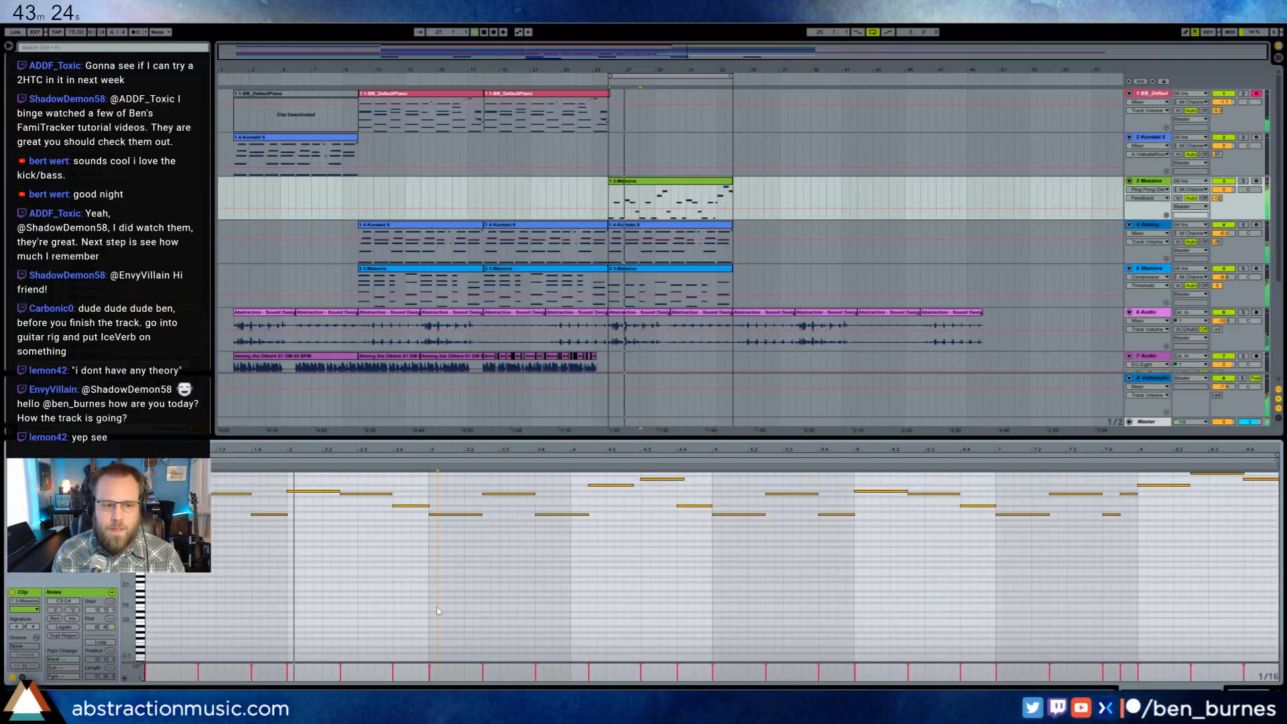
{"action": "key", "text": "ctrl+a"}
{"action": "key", "text": "shift+Up"}
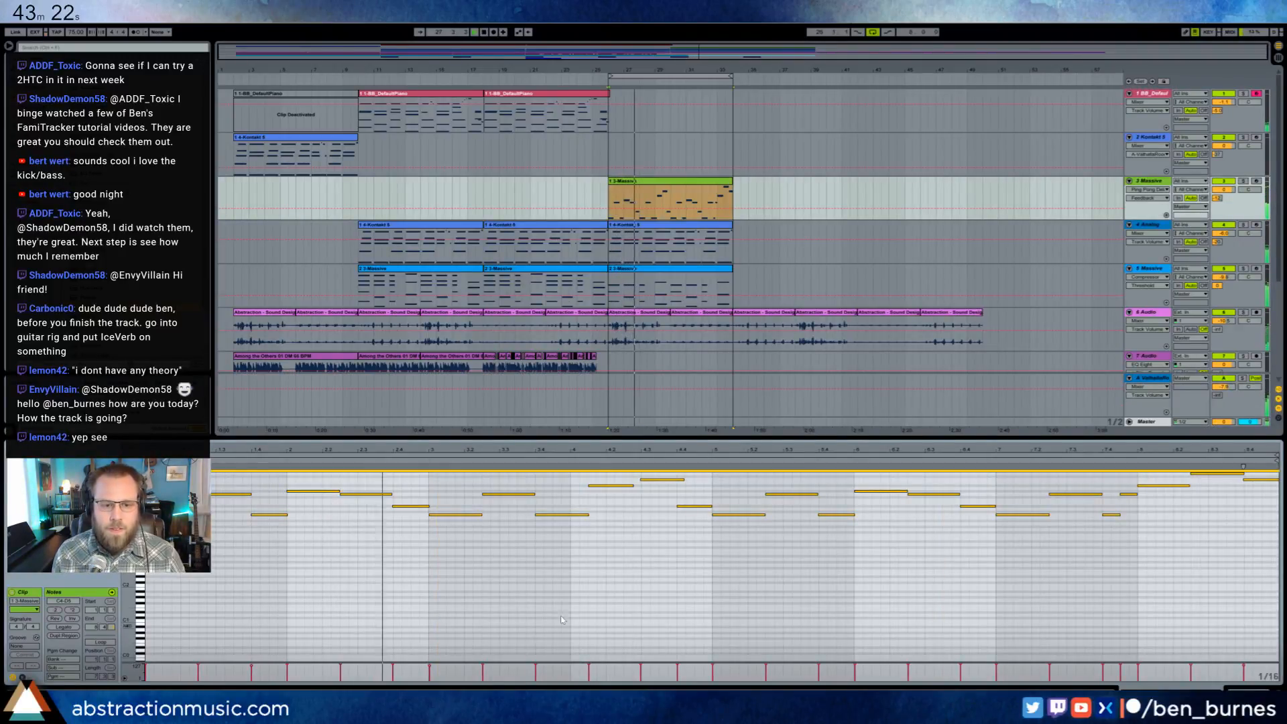
{"action": "left_click_drag", "start_coordinate": [1223, 189], "coordinate": [1223, 209]}
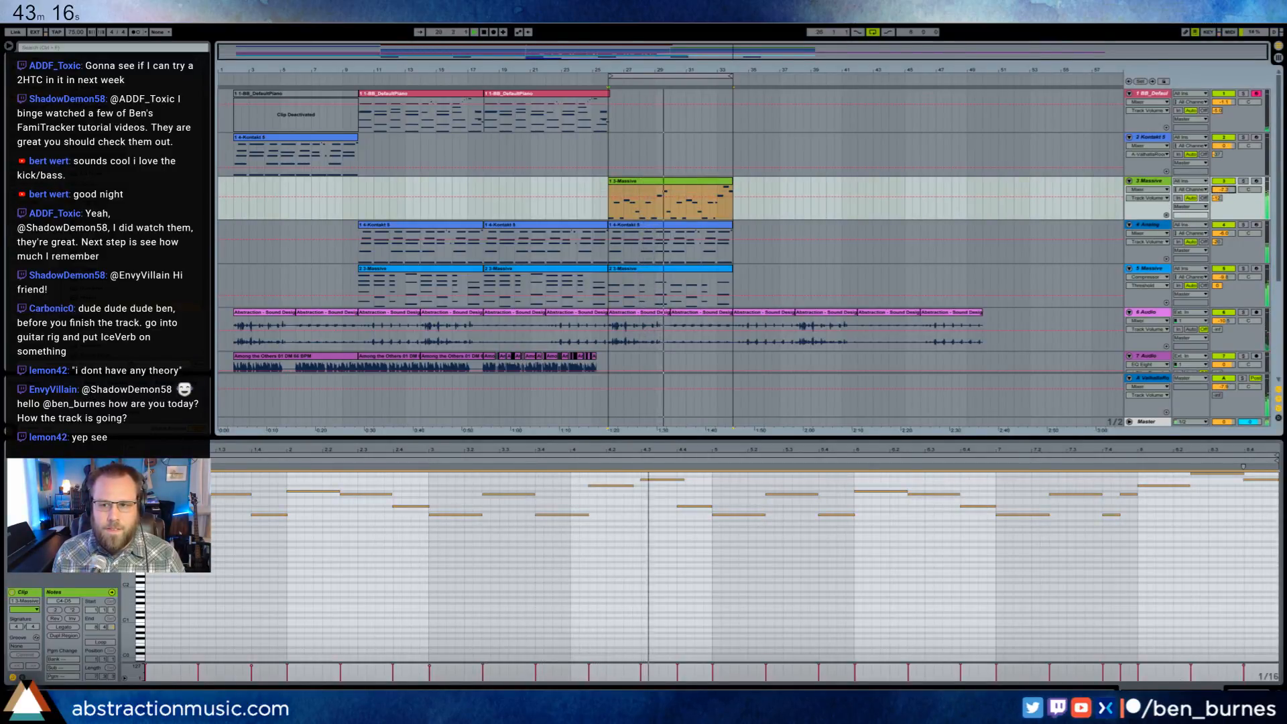
- Reopen the melody track's Massive synth, slightly lower the sustain level of envelope 4, and close the synth window
{"action": "key", "text": "shift+Tab"}
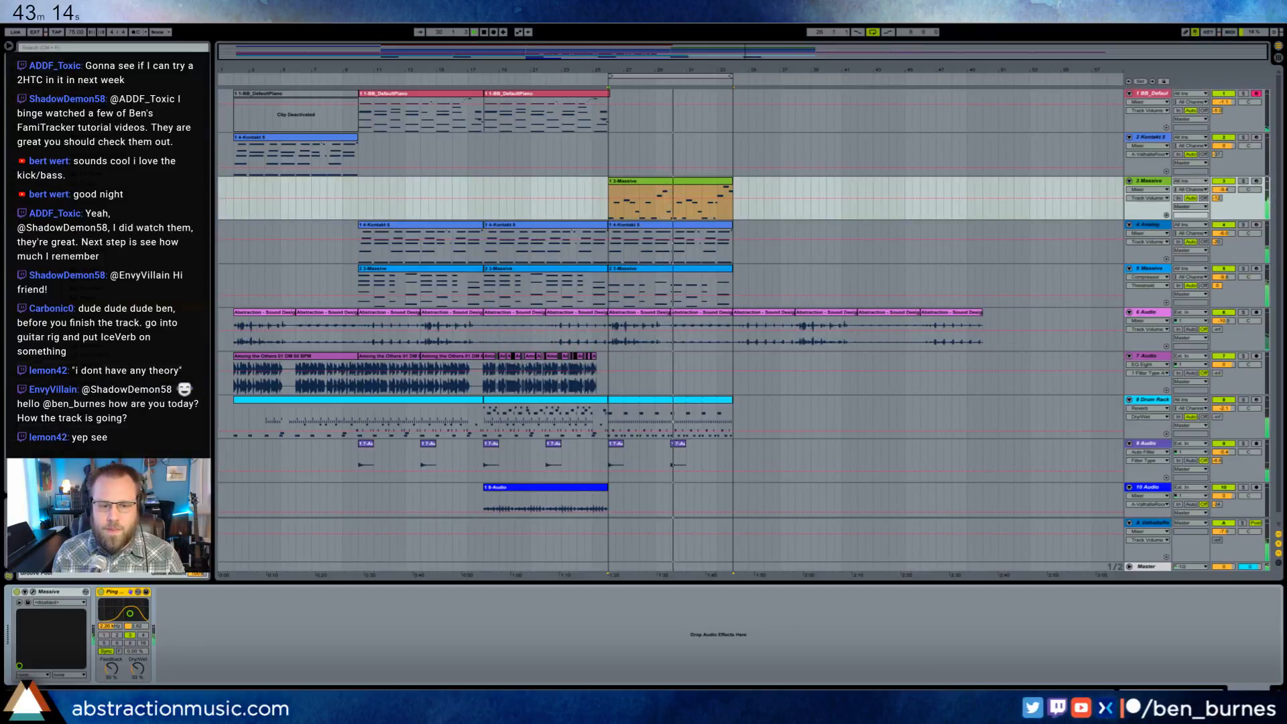
{"action": "left_click", "coordinate": [33, 592]}
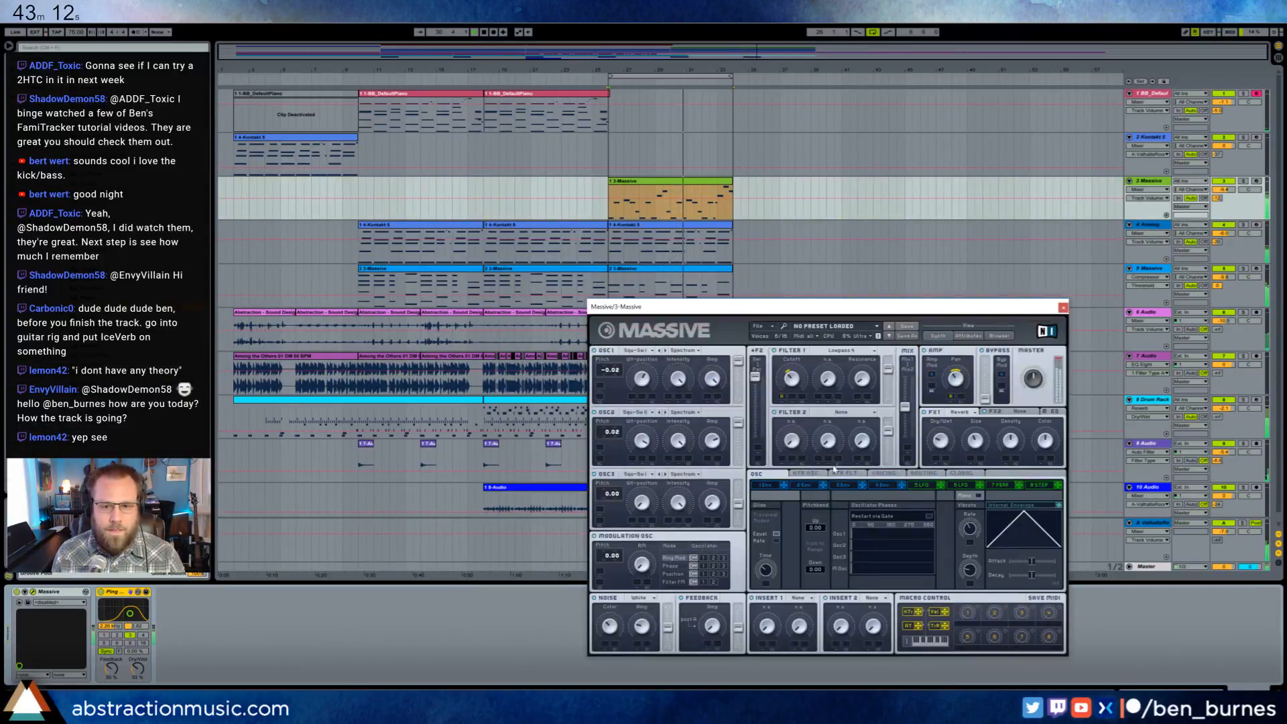
{"action": "left_click", "coordinate": [882, 485]}
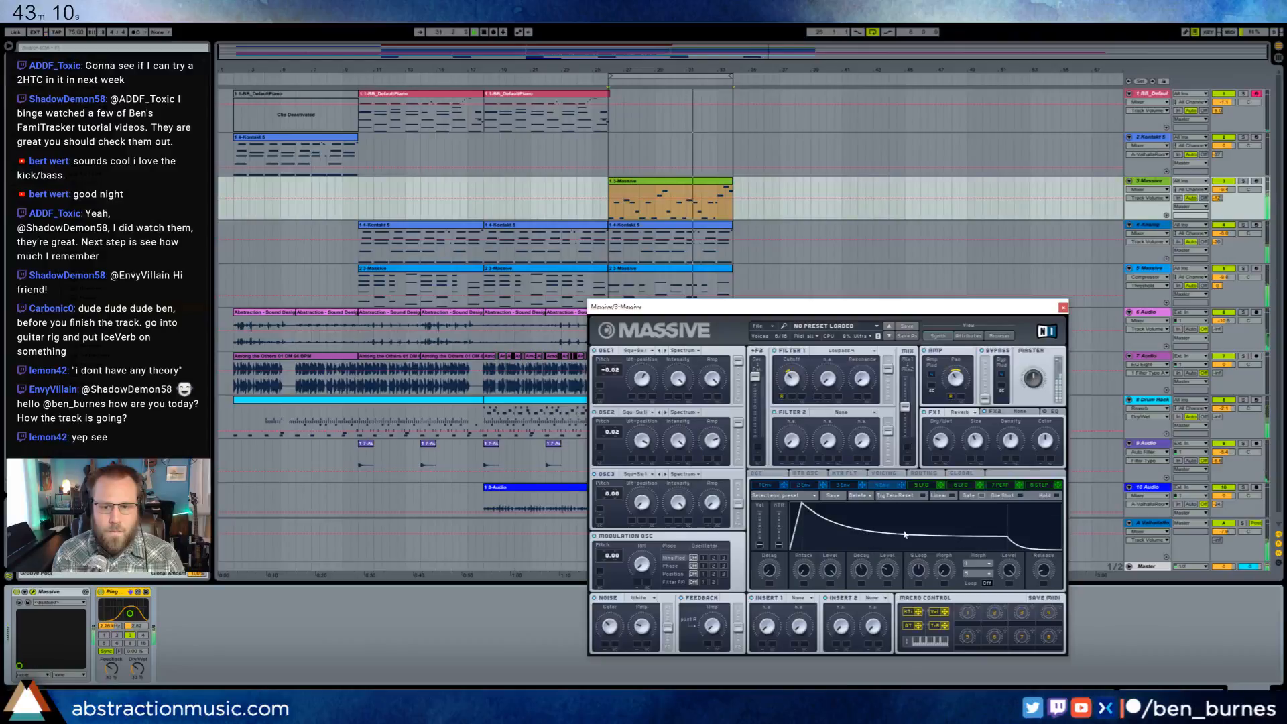
{"action": "mouse_move", "coordinate": [1007, 536]}
{"action": "left_mouse_down"}
{"action": "mouse_move", "coordinate": [992, 541]}
{"action": "mouse_move", "coordinate": [1019, 542]}
{"action": "left_mouse_up"}
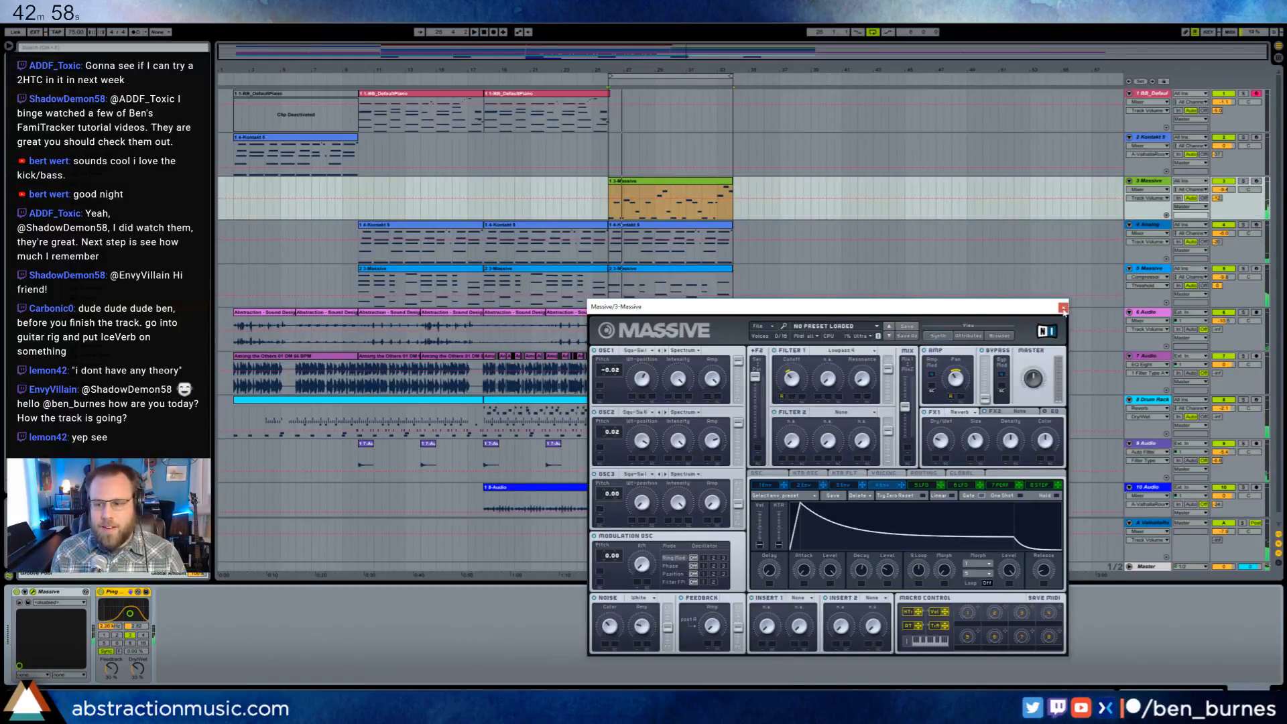
{"action": "left_click", "coordinate": [1063, 308]}
- Duplicate the bar 26–34 melody, Kontakt chord and blue Massive chord clips into bars 34–42
{"action": "left_click", "coordinate": [719, 188]}
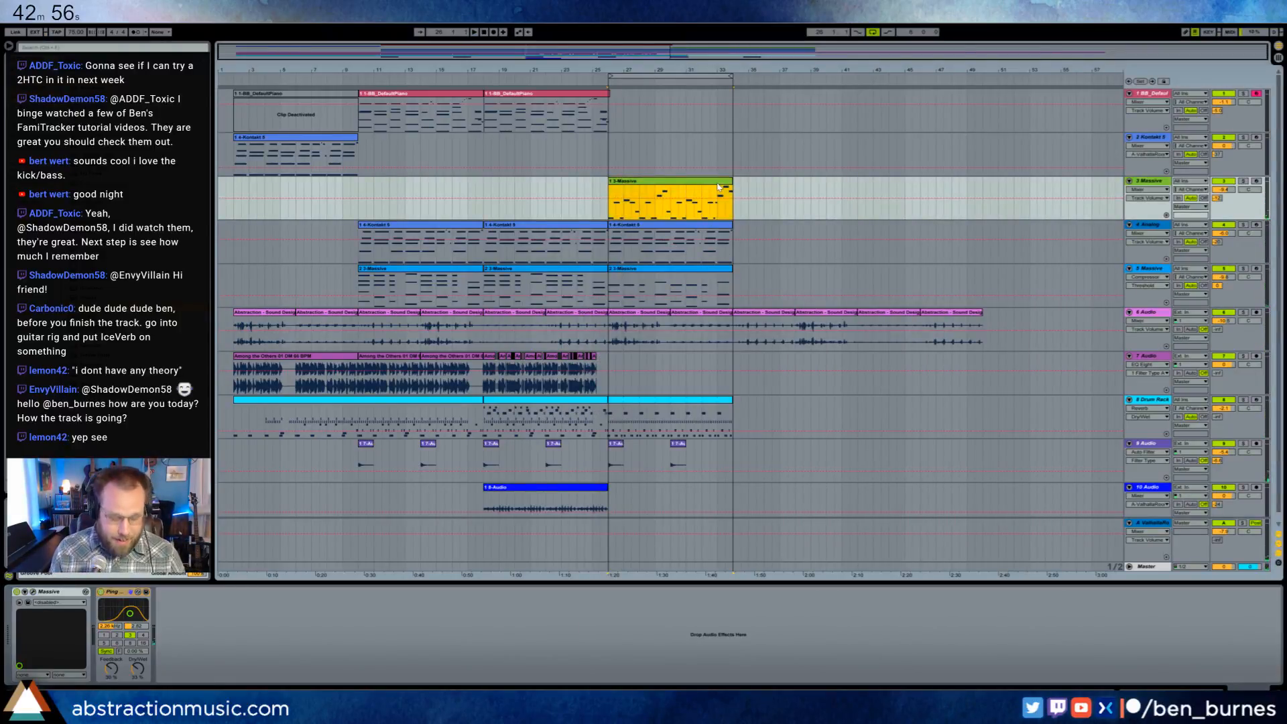
{"action": "key", "text": "ctrl+d"}
{"action": "left_click", "coordinate": [716, 227]}
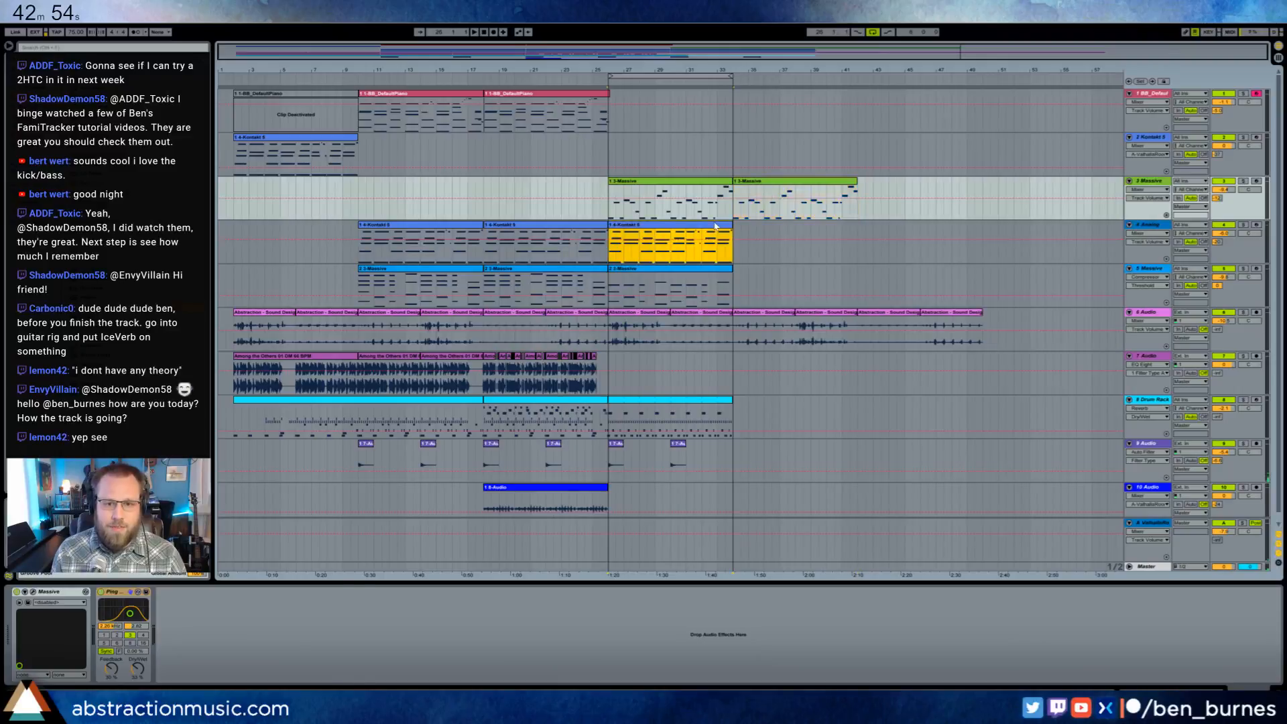
{"action": "key", "text": "ctrl+d"}
{"action": "left_click", "coordinate": [718, 268]}
{"action": "key", "text": "ctrl+d"}
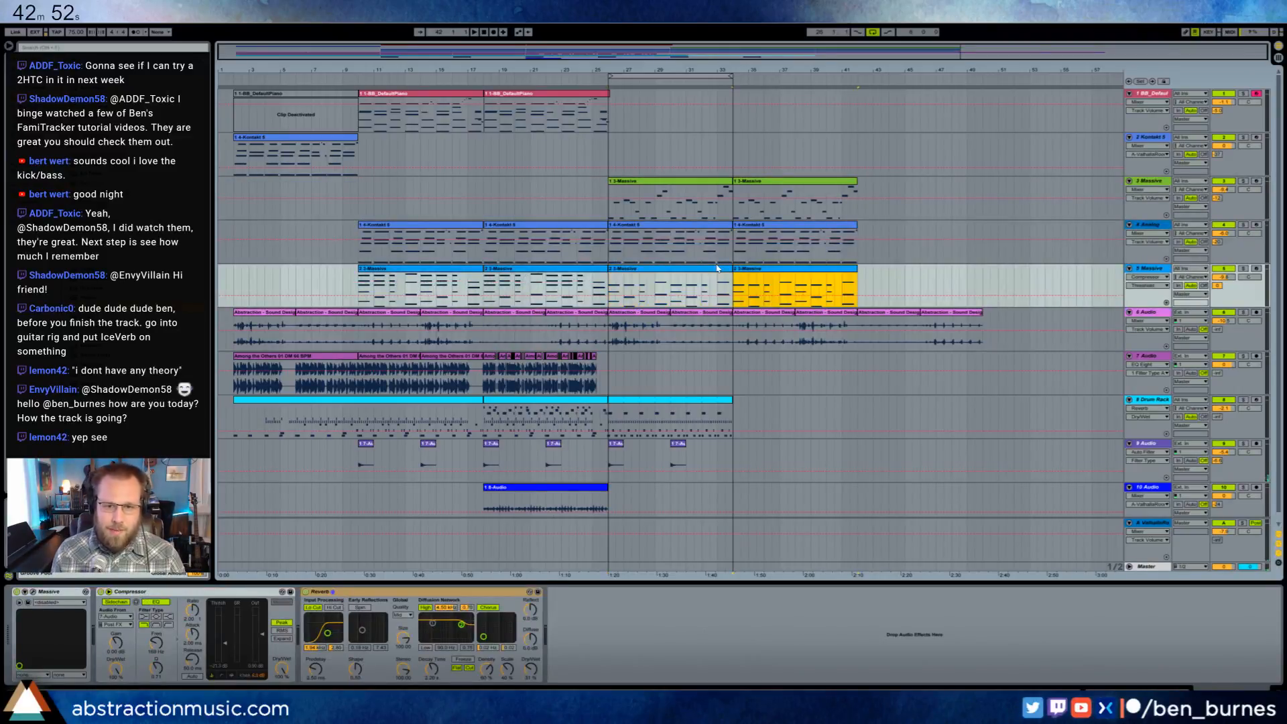
- Move the loop range to bars 34–42 and extend the Drum Rack clip to bar 42
{"action": "left_click", "coordinate": [734, 131]}
{"action": "left_click_drag", "start_coordinate": [689, 83], "coordinate": [824, 87]}
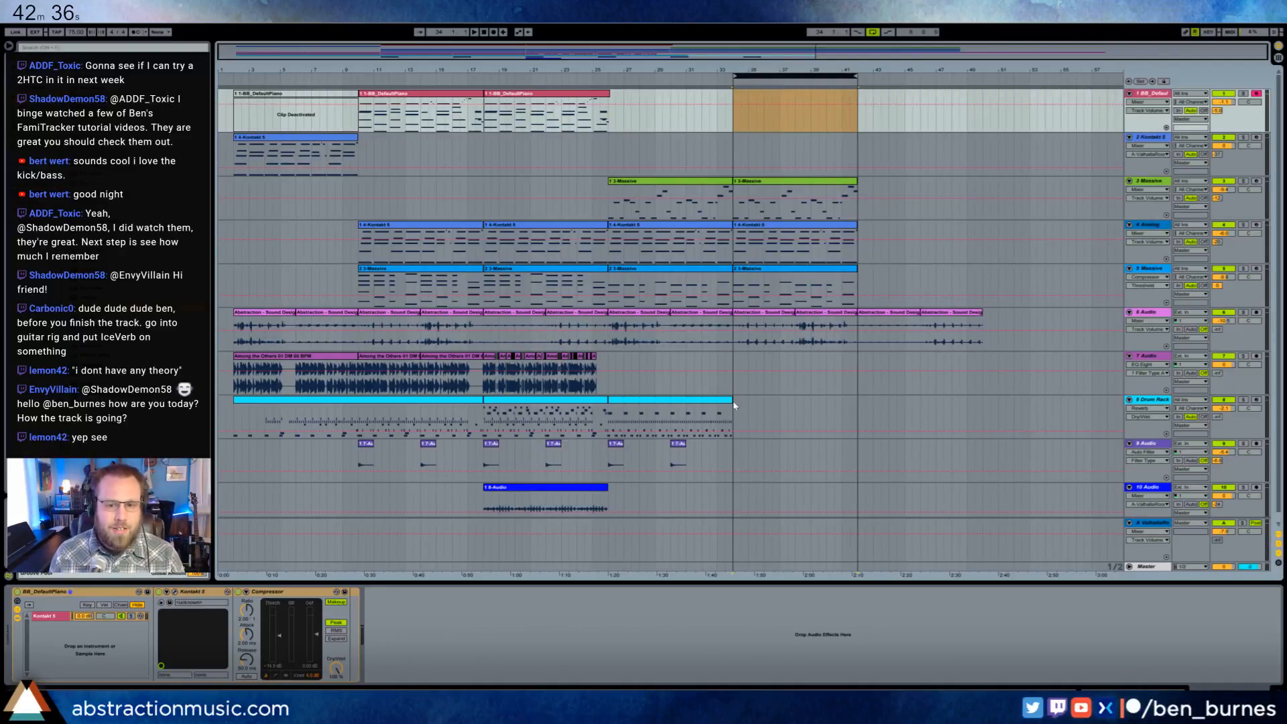
{"action": "left_click_drag", "start_coordinate": [733, 401], "coordinate": [857, 414]}
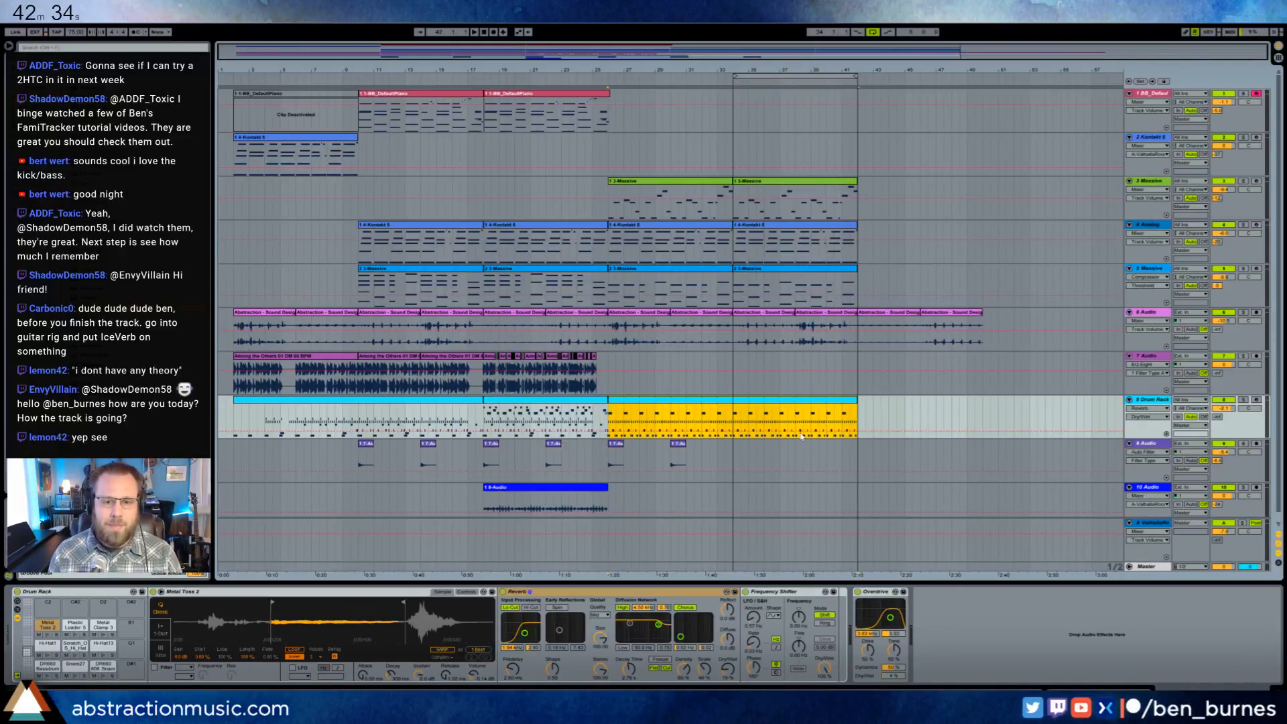
- Duplicate the 9-Audio section from bars 26–34 into bars 34–42 and copy the 10-Audio clip to bar 34
{"action": "left_click_drag", "start_coordinate": [732, 459], "coordinate": [608, 463]}
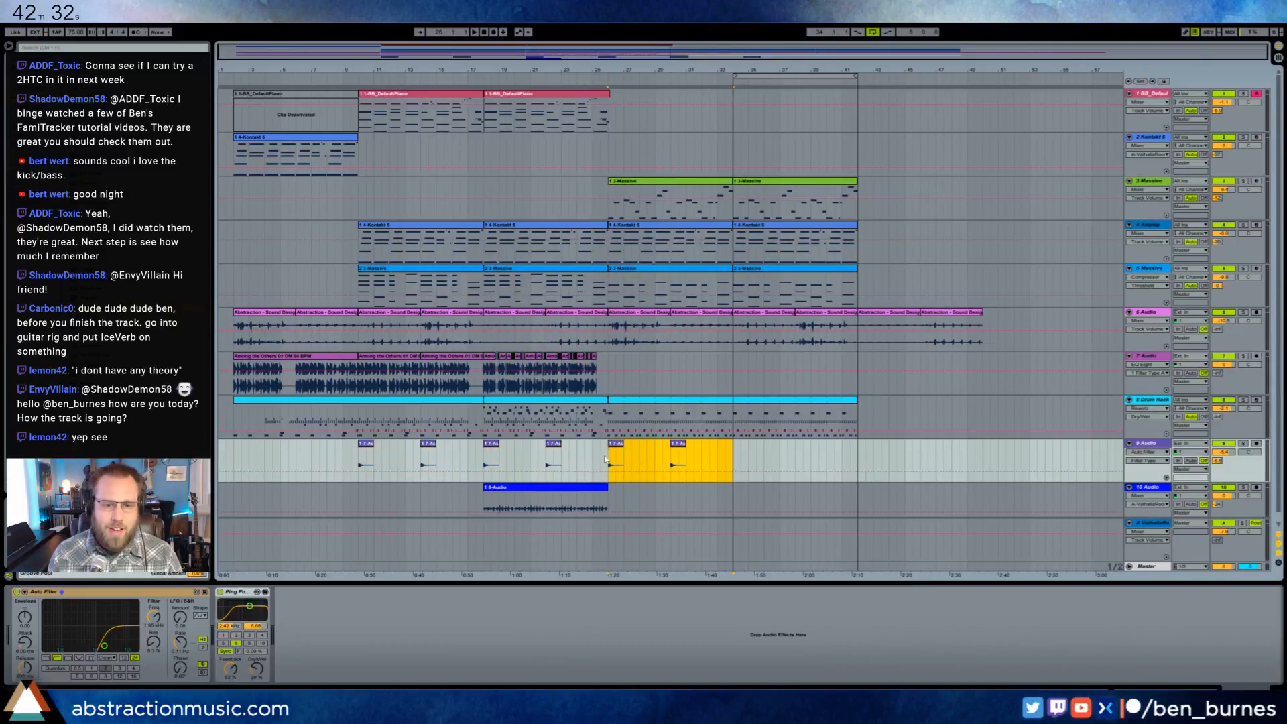
{"action": "key", "text": "ctrl+d"}
{"action": "left_click", "coordinate": [595, 490]}
{"action": "key", "text": "ctrl+c"}
{"action": "left_click", "coordinate": [734, 499]}
{"action": "key", "text": "ctrl+v"}
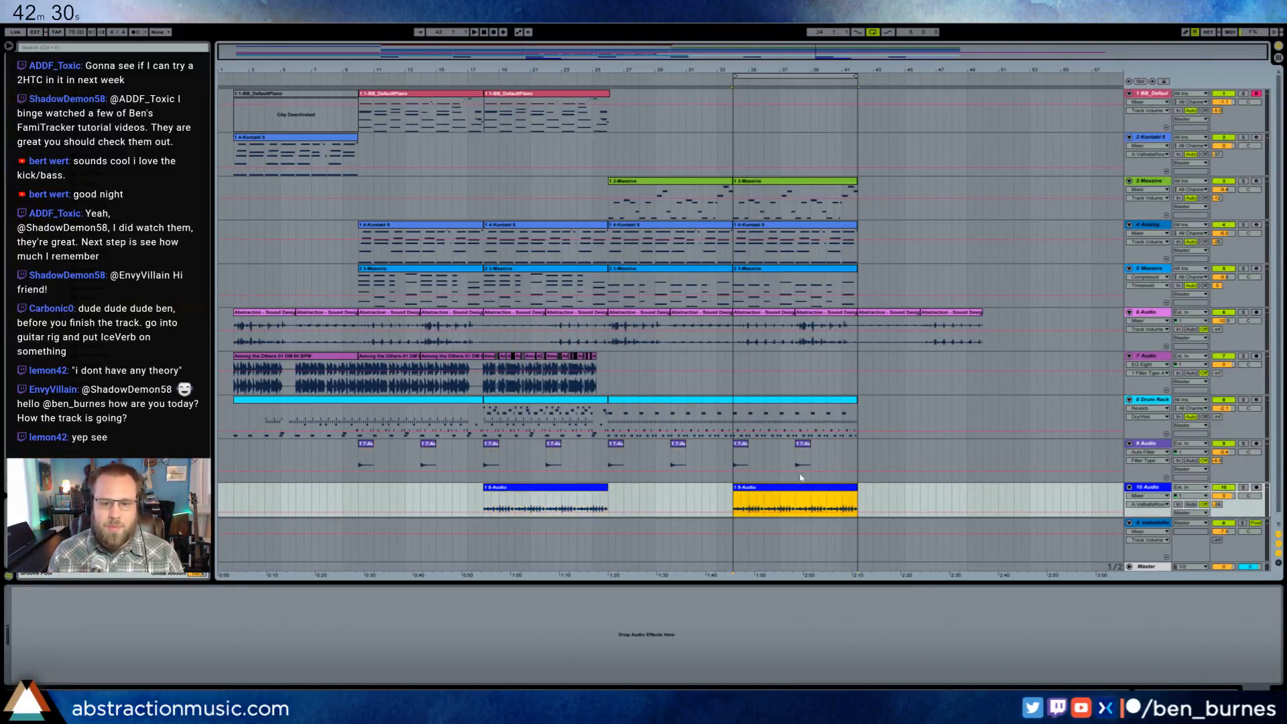
{"action": "left_click", "coordinate": [734, 197]}
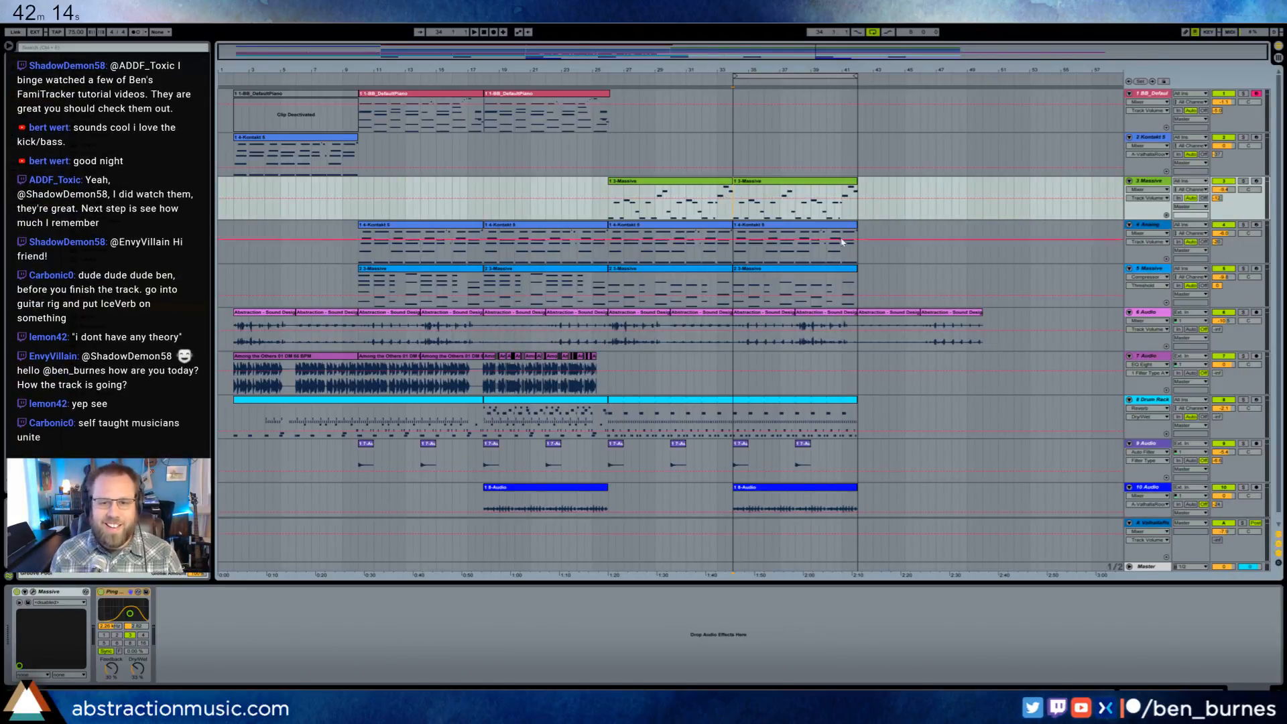
{"action": "left_click", "coordinate": [731, 117]}
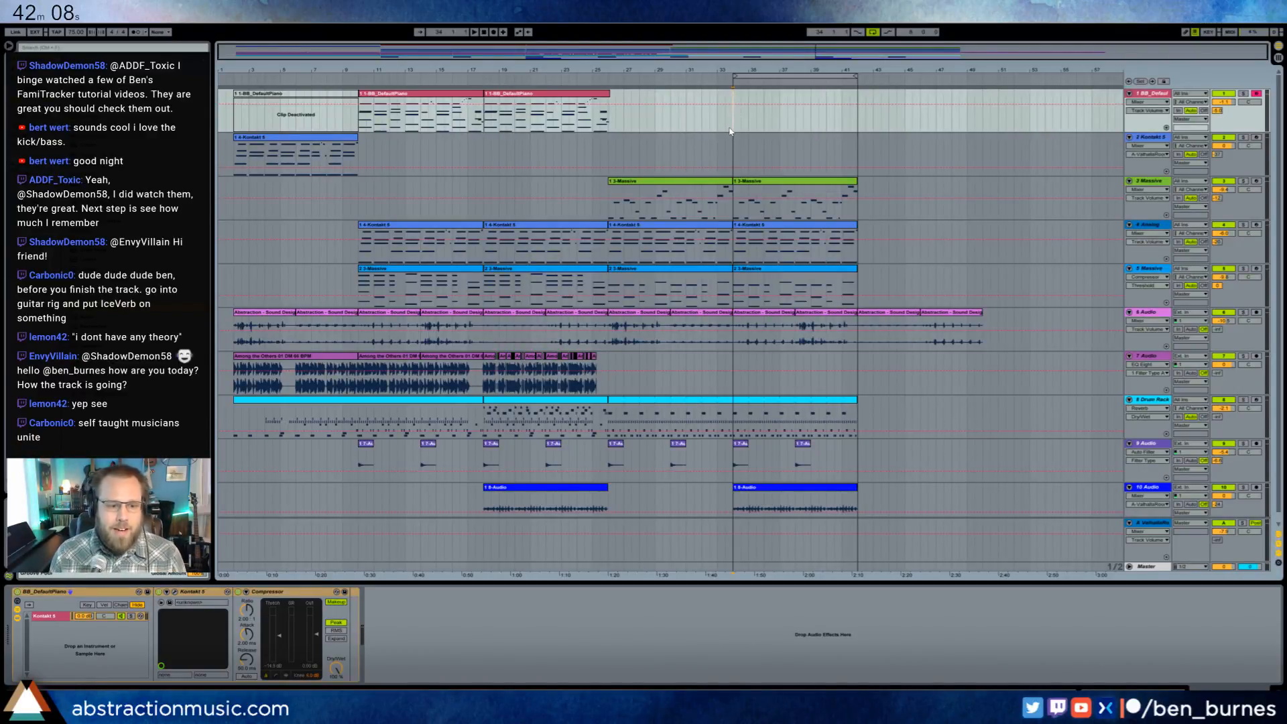
- Switch to the web browser, open the Abstraction Bandcamp site in a new tab, and view the Creationism album page
{"action": "key", "text": "alt+Tab"}
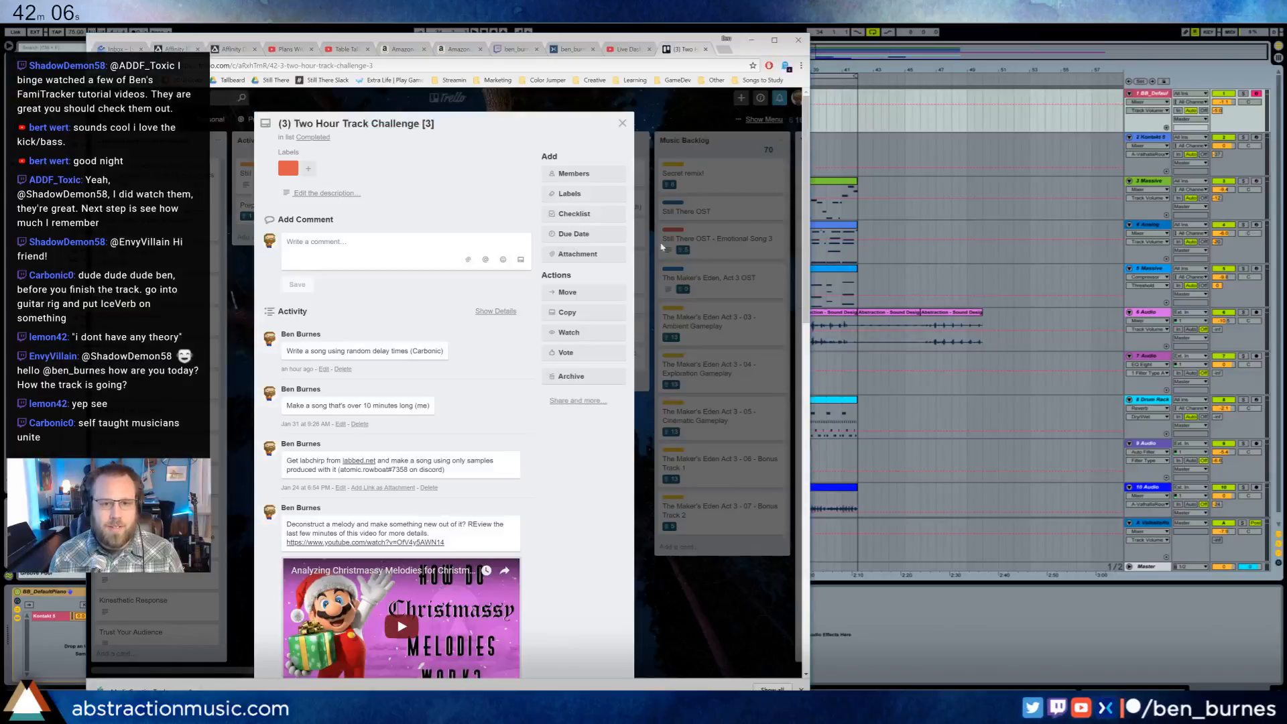
{"action": "left_click", "coordinate": [723, 51]}
{"action": "type", "text": "abs"}
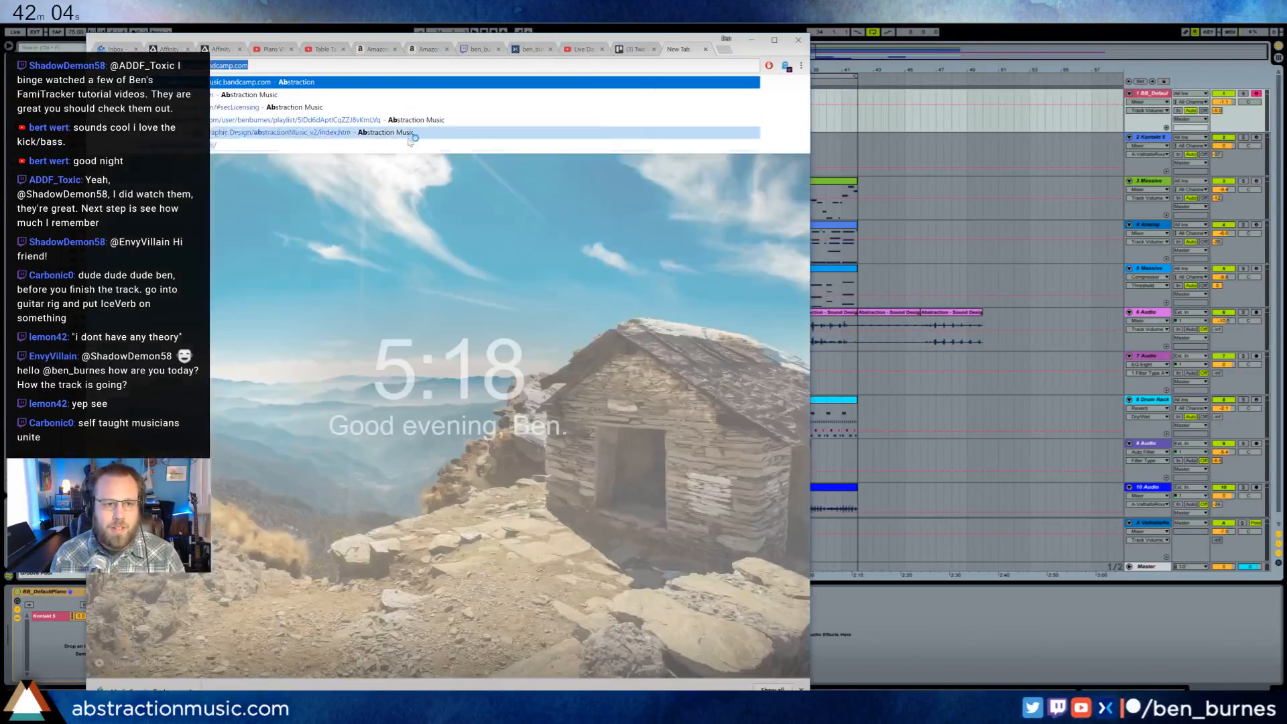
{"action": "left_click", "coordinate": [404, 95]}
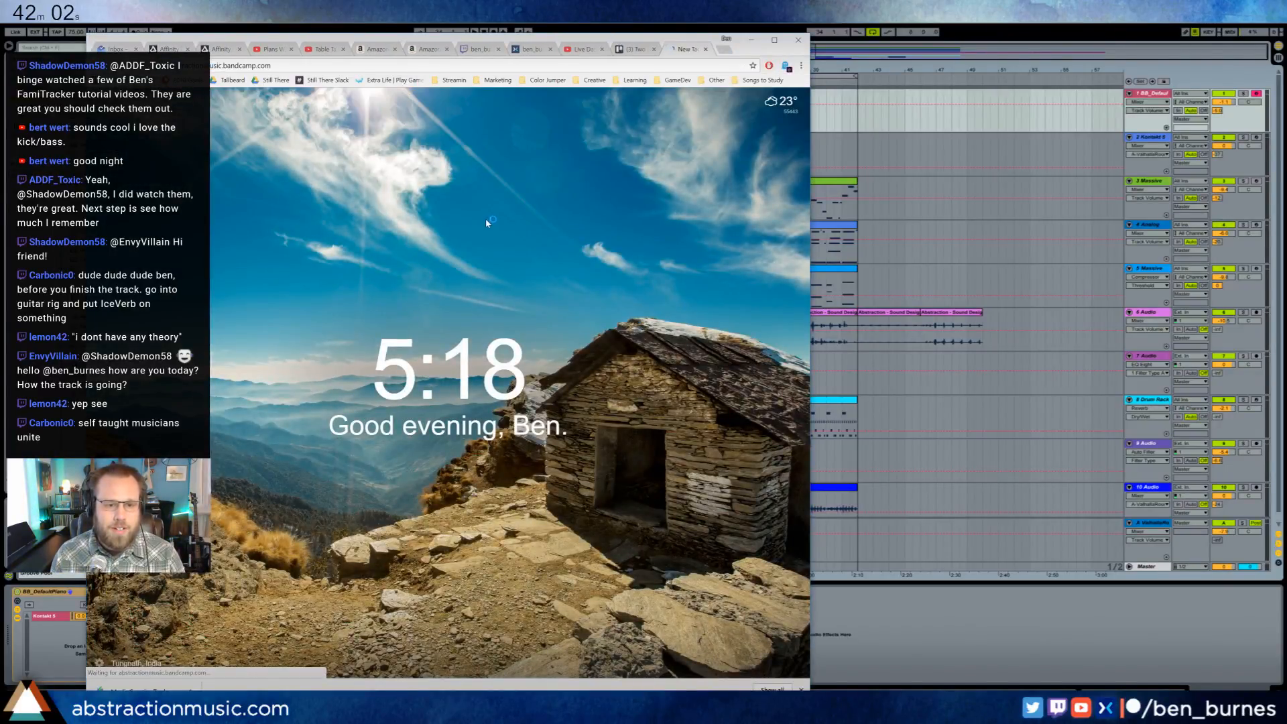
{"action": "scroll", "coordinate": [389, 461], "scroll_direction": "down", "scroll_amount": 4}
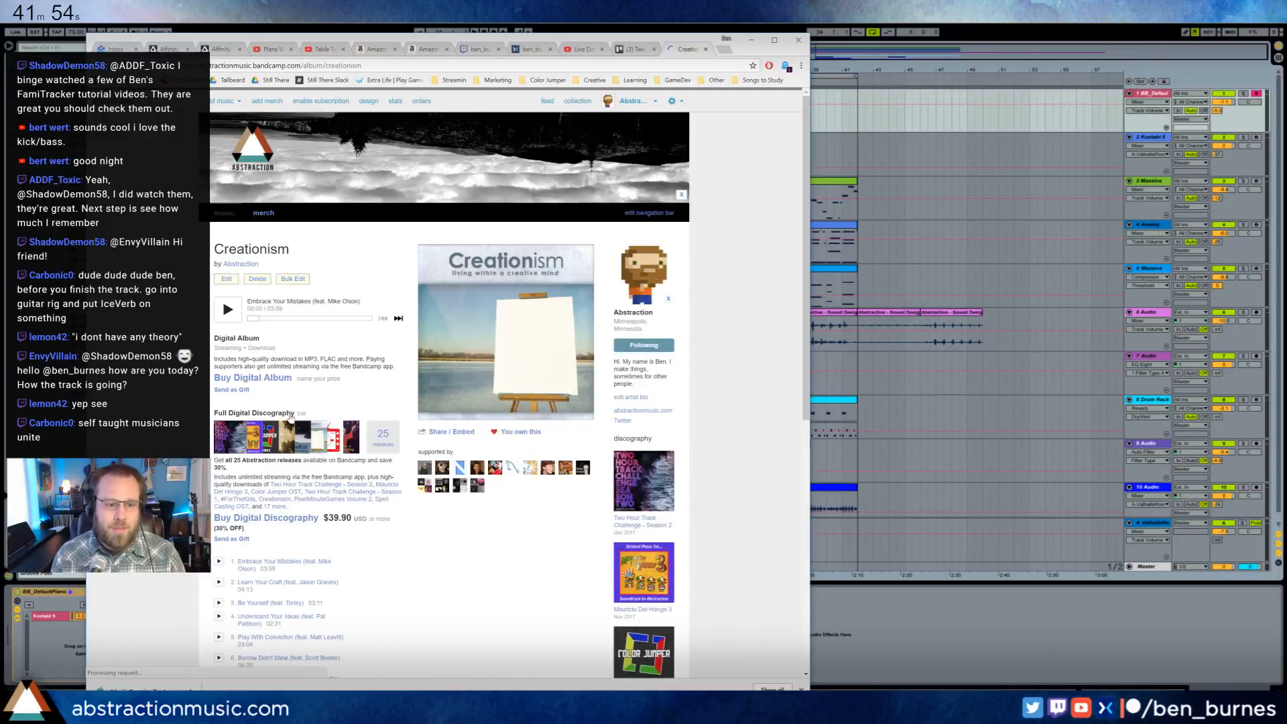
- Open the page of the track Understand Your Ideas from the Creationism album's track list
{"action": "scroll", "coordinate": [290, 415], "scroll_direction": "down", "scroll_amount": 2}
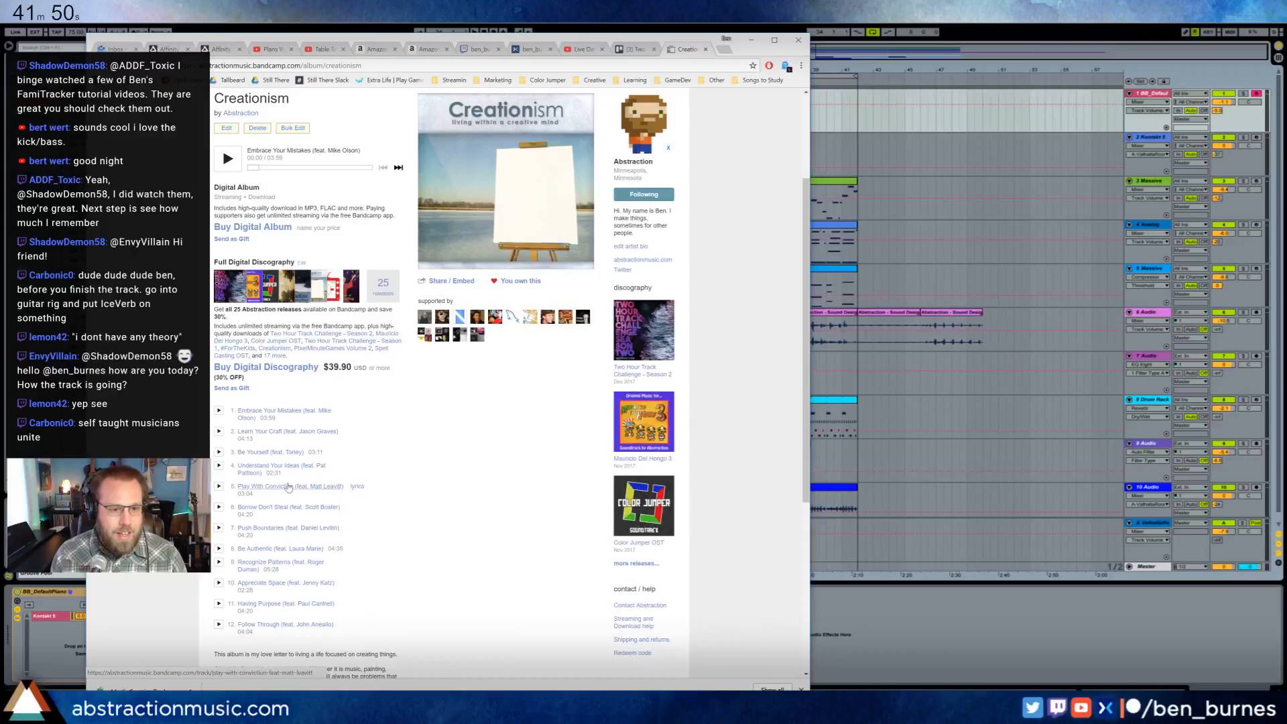
{"action": "left_click", "coordinate": [288, 486]}
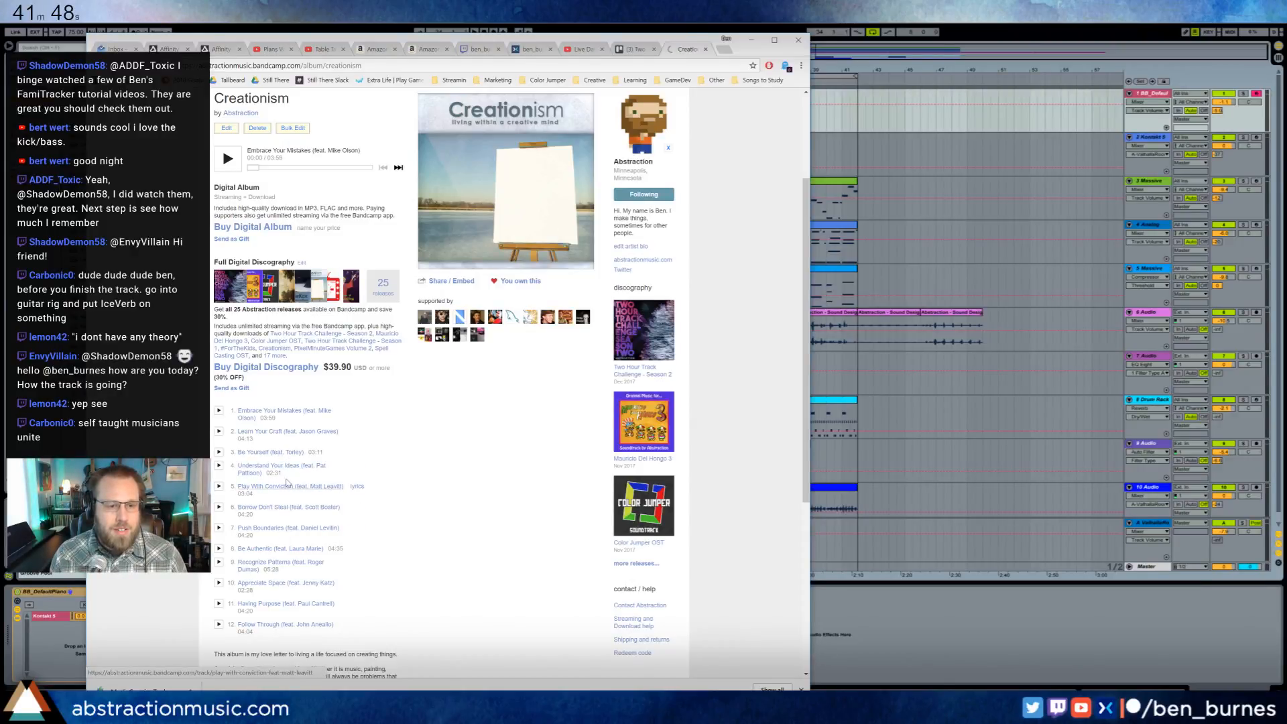
{"action": "left_click", "coordinate": [282, 467]}
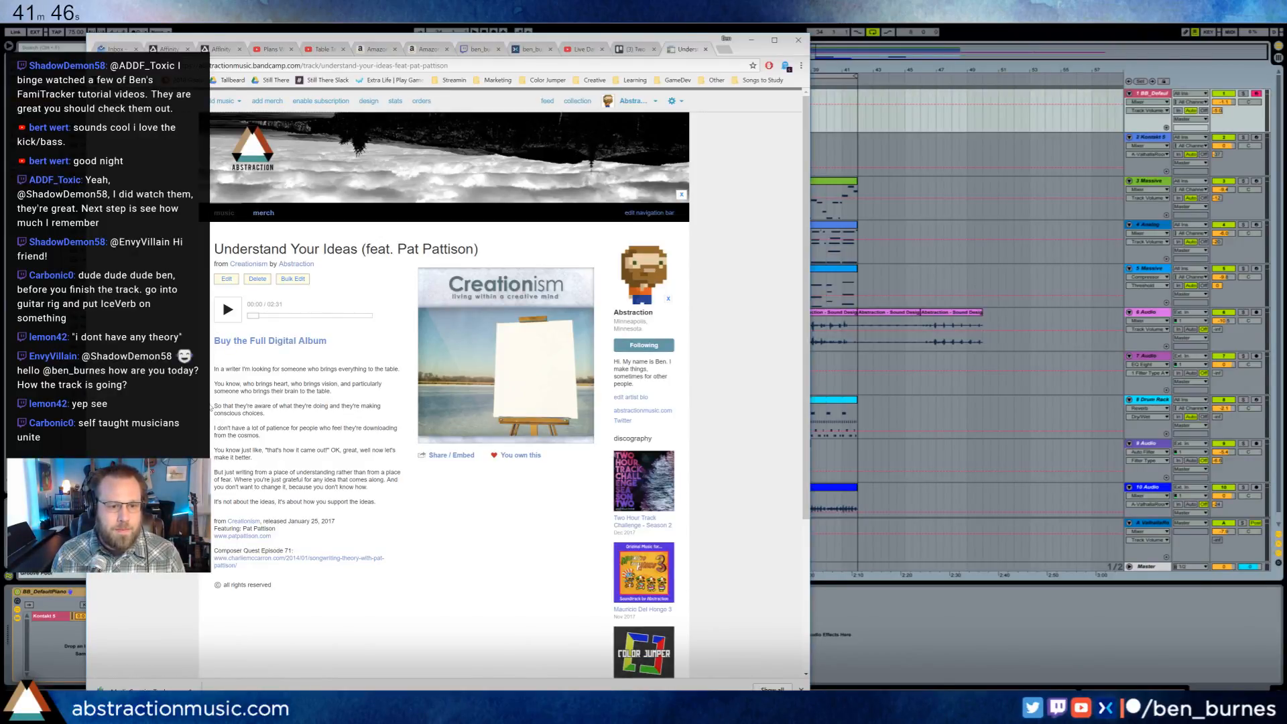
- Read through the text on the Understand Your Ideas page, highlighting its passages, and switch back to Ableton Live
{"action": "left_click_drag", "start_coordinate": [216, 411], "coordinate": [342, 417]}
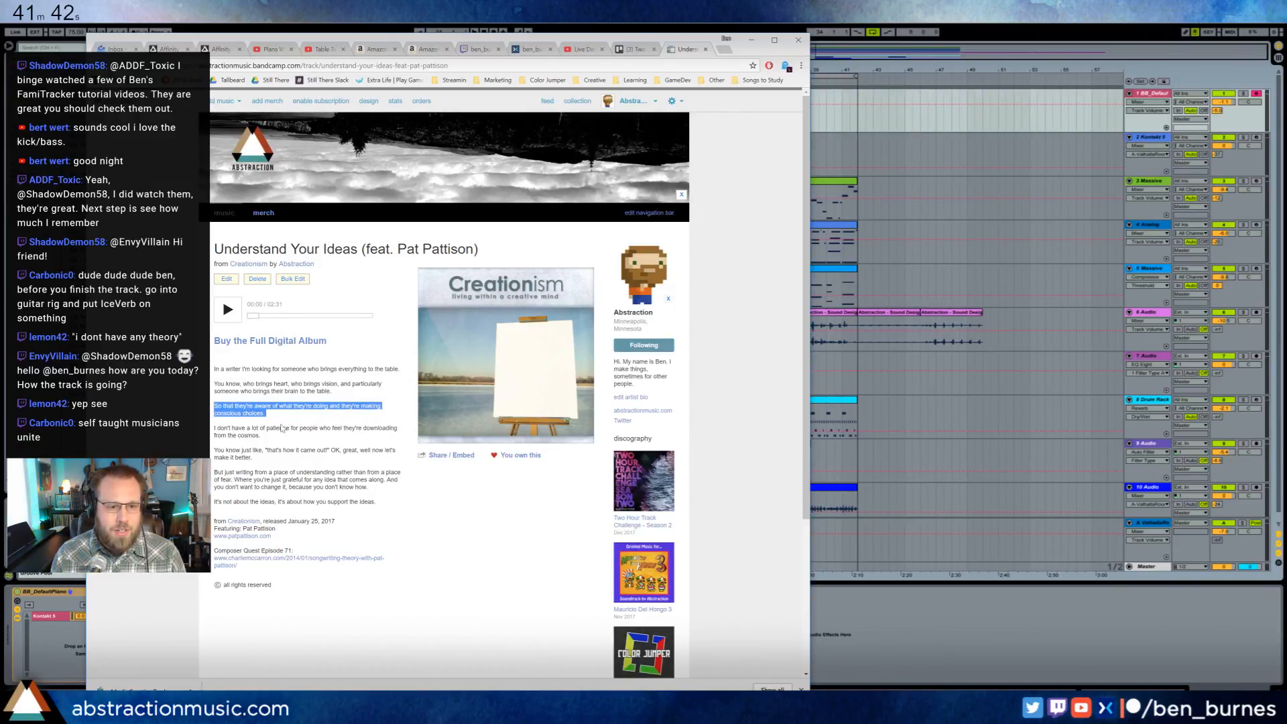
{"action": "left_click", "coordinate": [215, 450]}
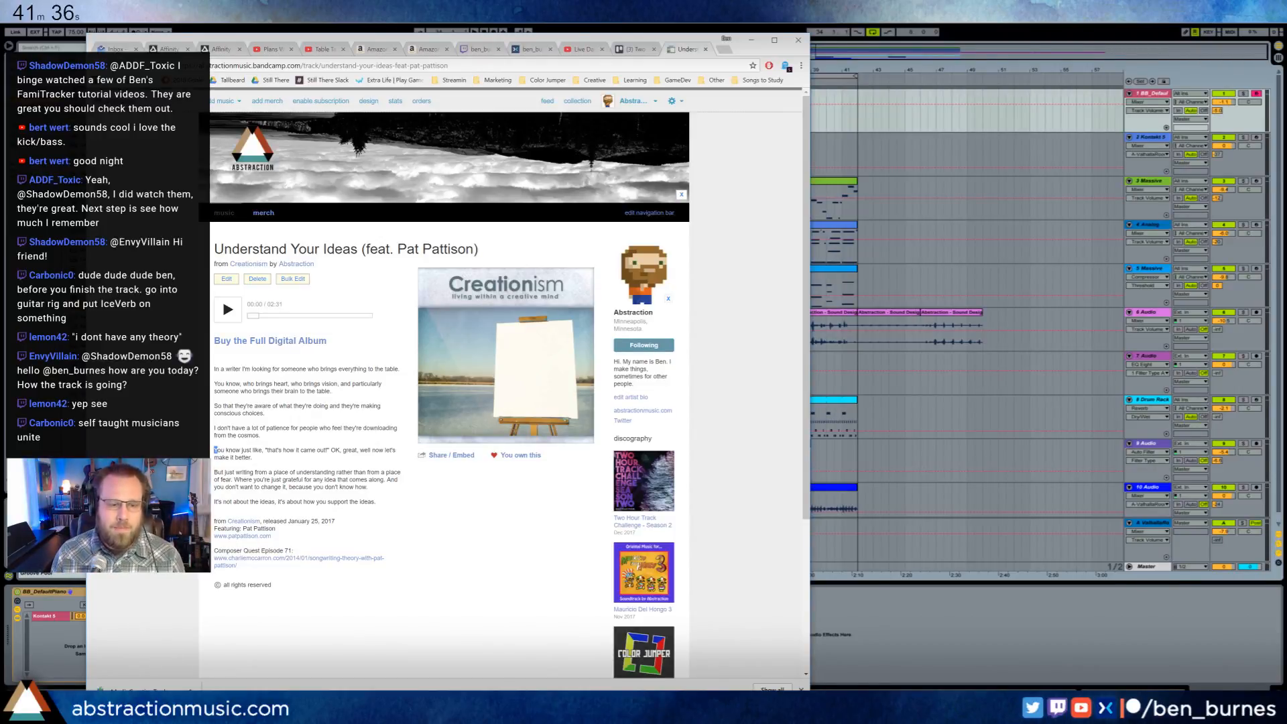
{"action": "left_click_drag", "start_coordinate": [215, 473], "coordinate": [283, 480]}
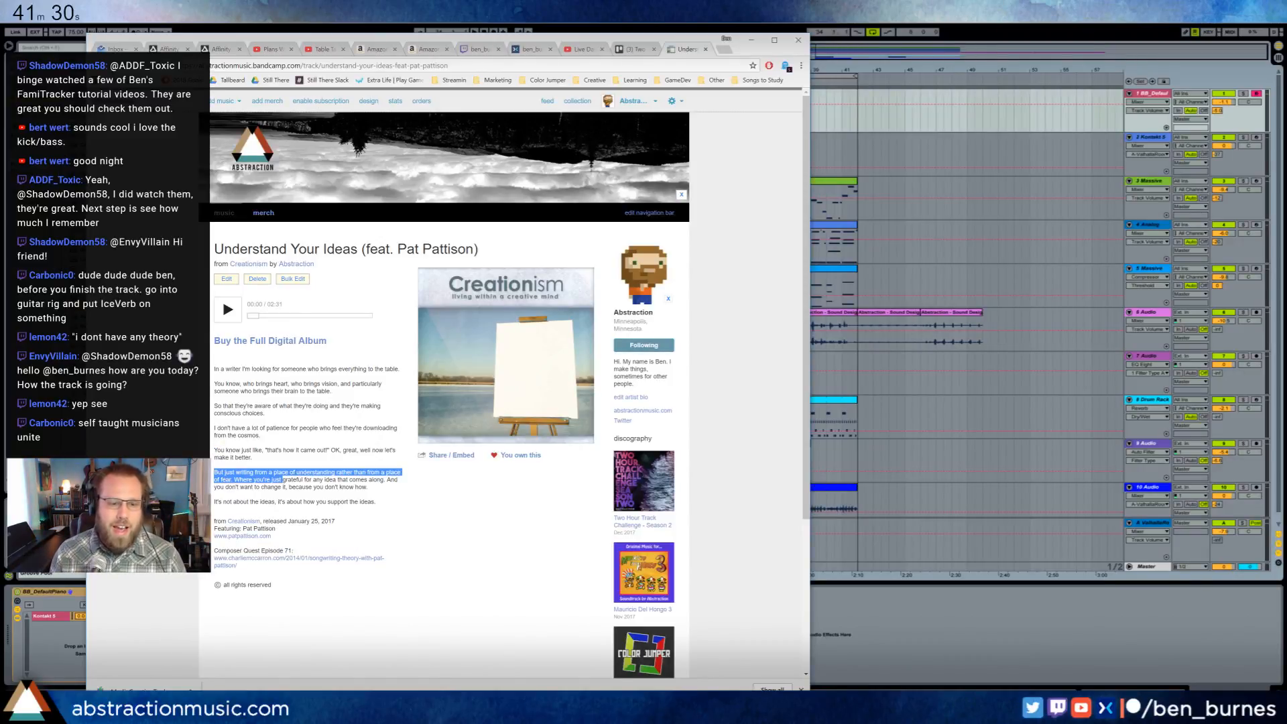
{"action": "left_click", "coordinate": [283, 480]}
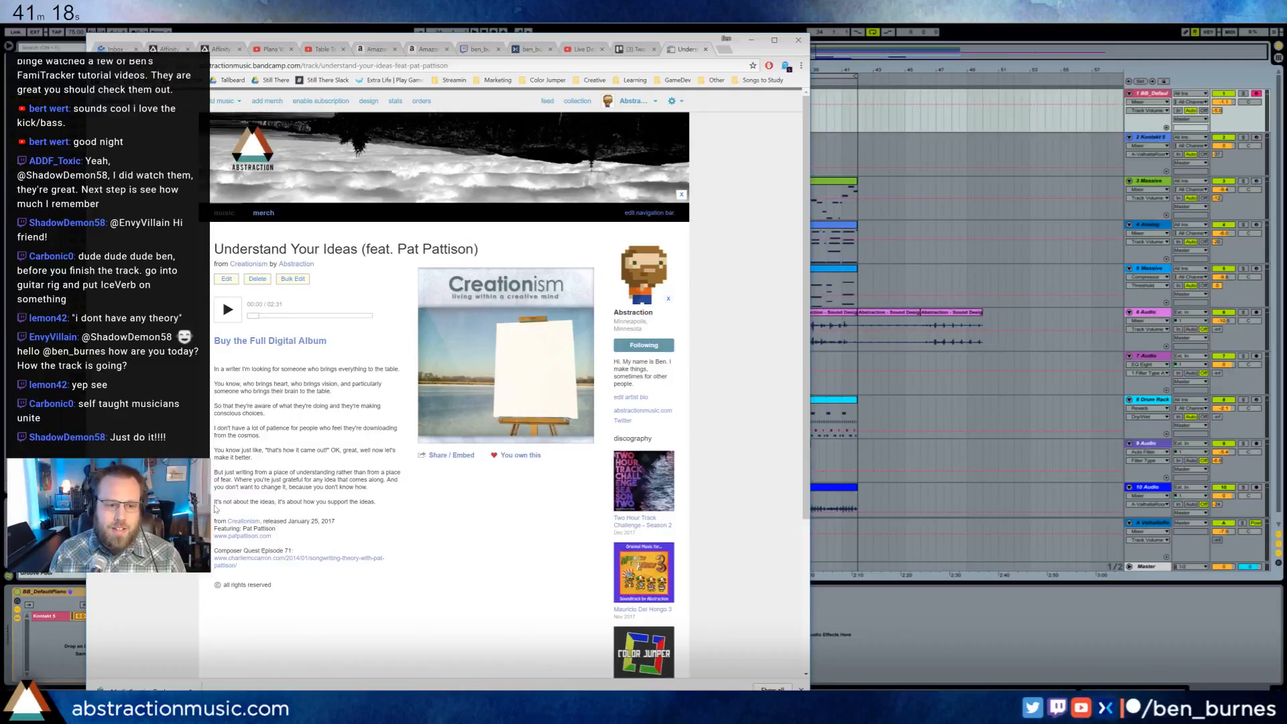
{"action": "left_click_drag", "start_coordinate": [215, 508], "coordinate": [375, 503]}
{"action": "left_click", "coordinate": [377, 502]}
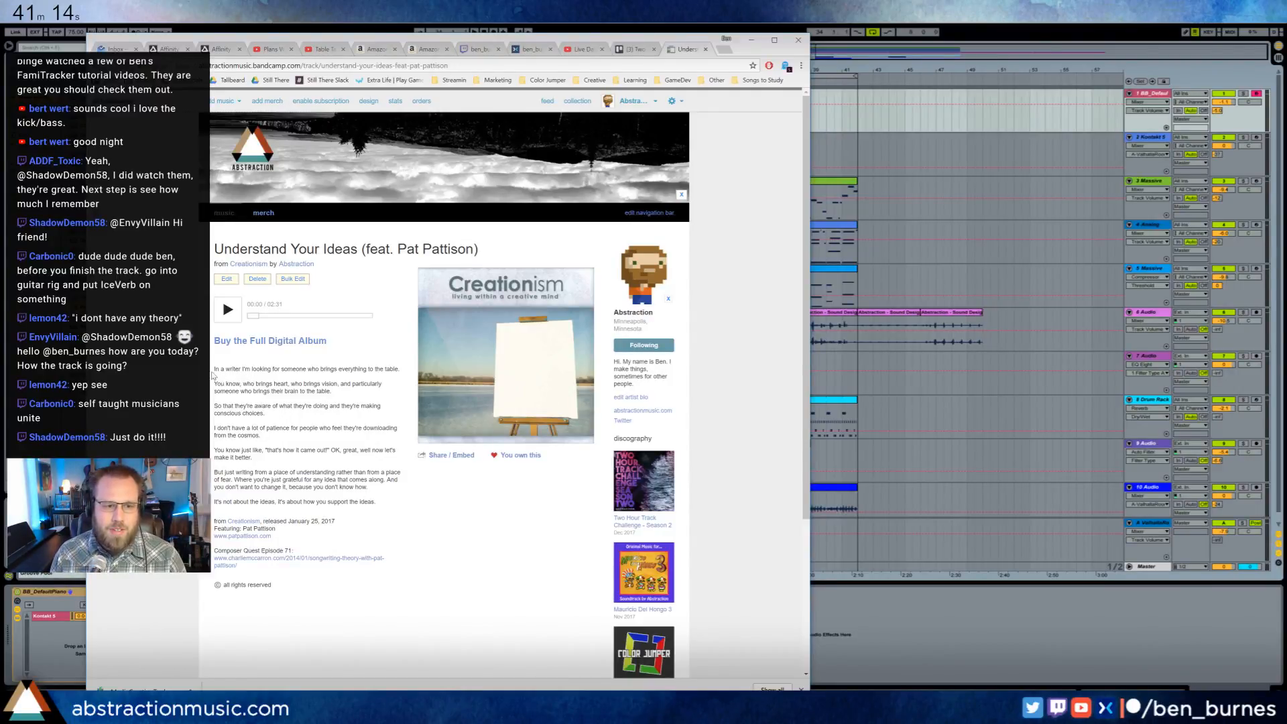
{"action": "mouse_move", "coordinate": [213, 372]}
{"action": "left_mouse_down"}
{"action": "mouse_move", "coordinate": [384, 506]}
{"action": "mouse_move", "coordinate": [255, 457]}
{"action": "mouse_move", "coordinate": [225, 369]}
{"action": "left_mouse_up"}
{"action": "left_click", "coordinate": [225, 370]}
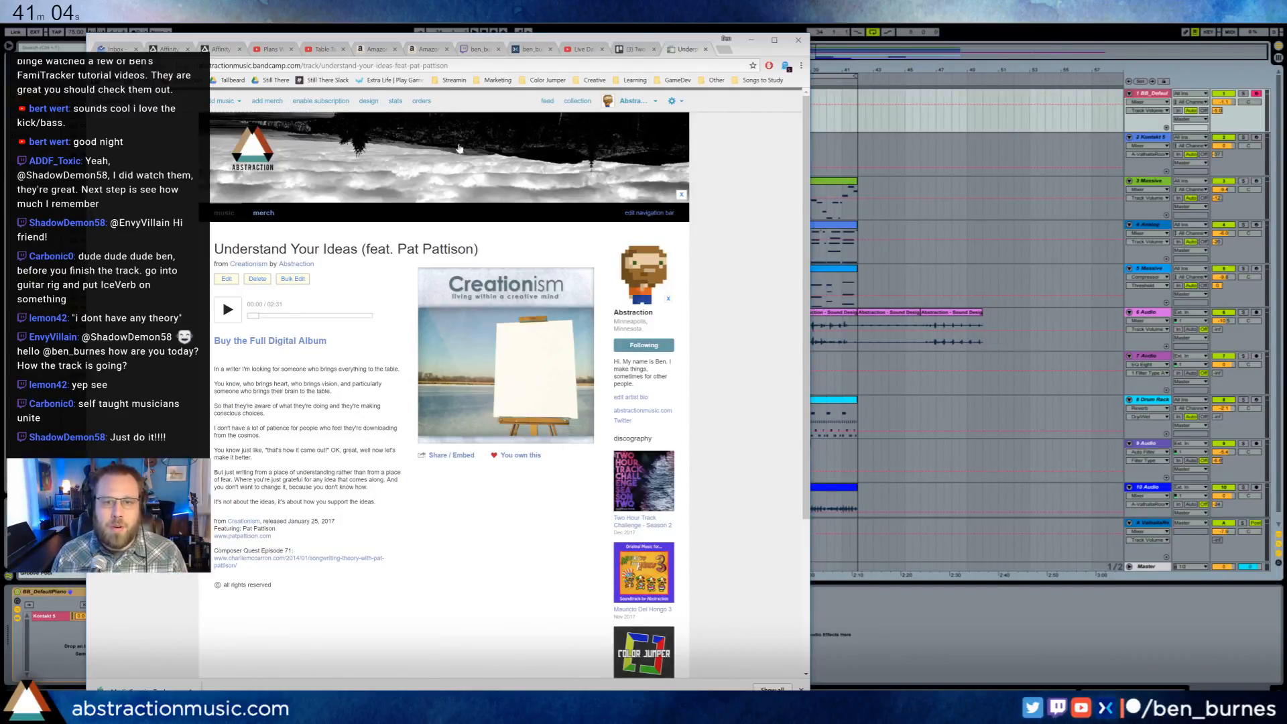
{"action": "key", "text": "alt+Tab"}
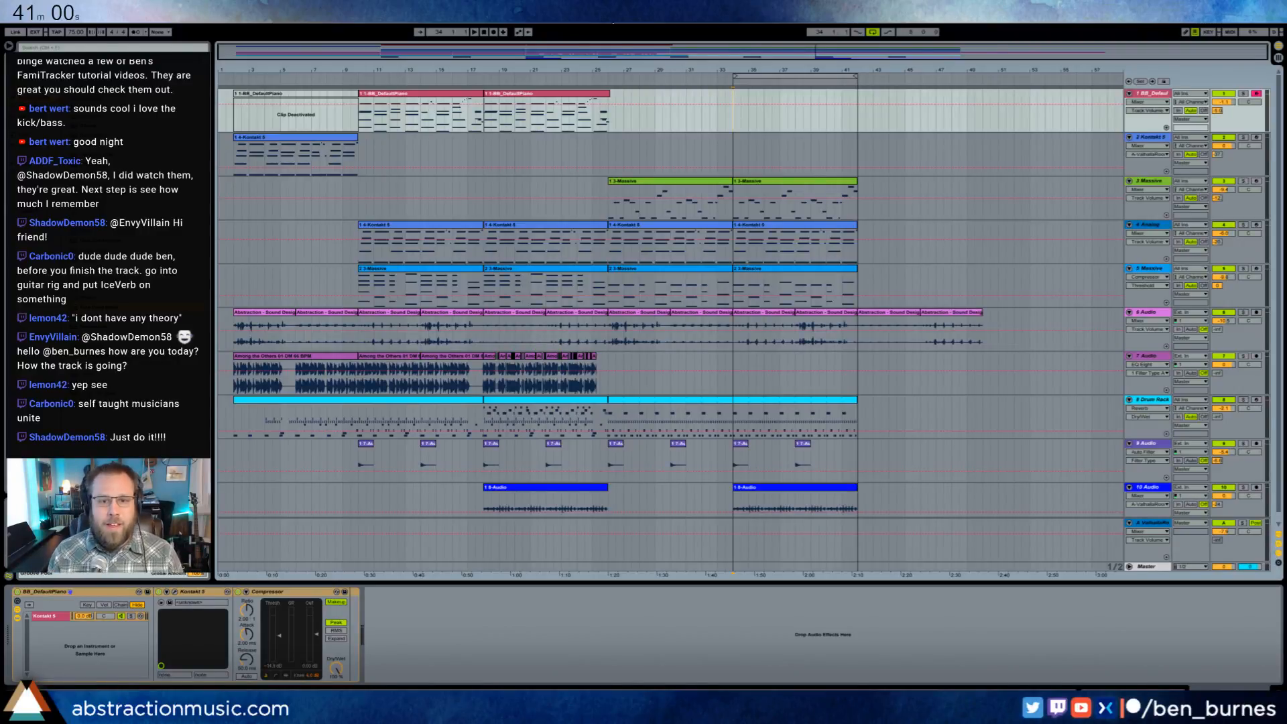
- Try recording a piano part on the BB_DefaultPiano track from just before bar 34, and discard the take
{"action": "left_click", "coordinate": [716, 79]}
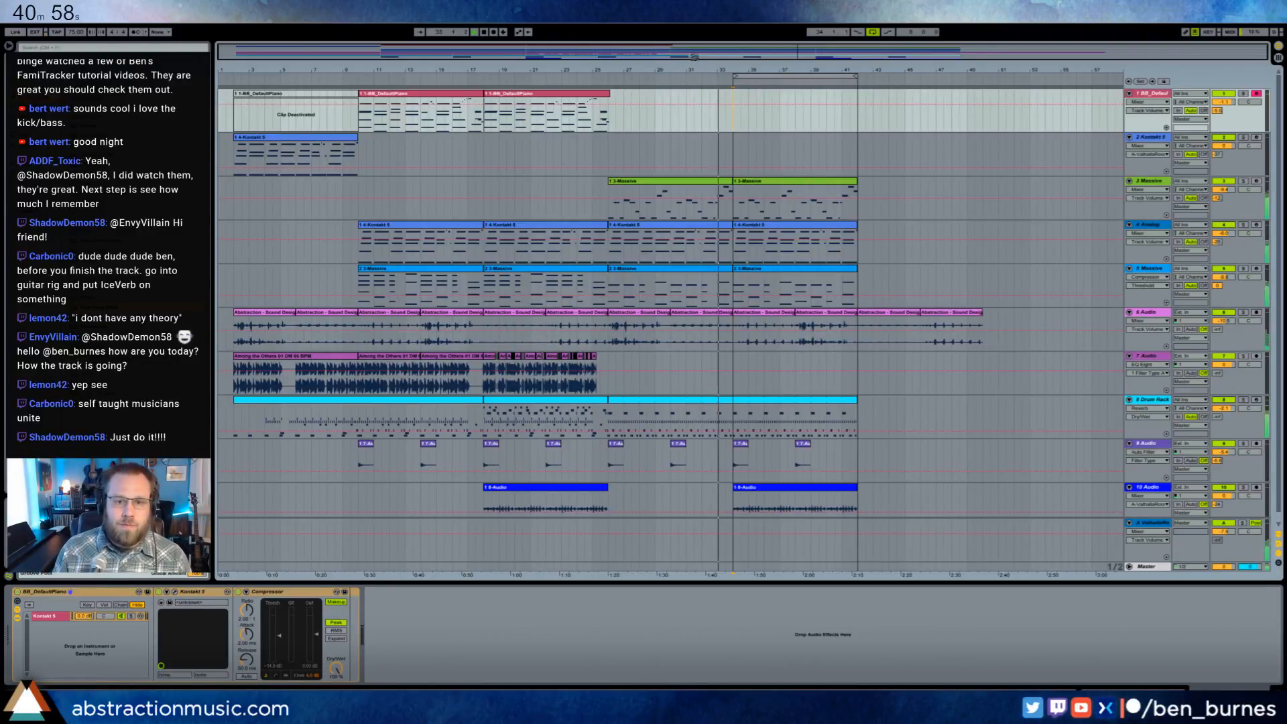
{"action": "key", "text": "F9"}
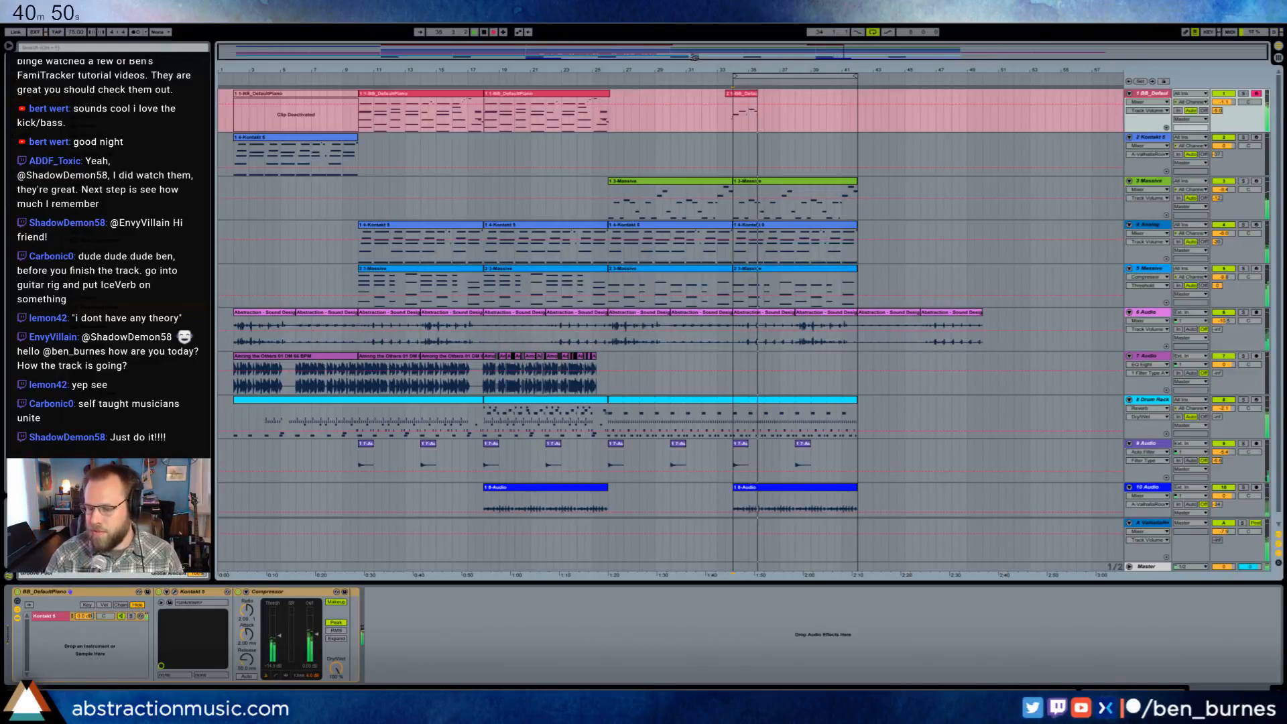
{"action": "key", "text": "F9"}
{"action": "key", "text": "space"}
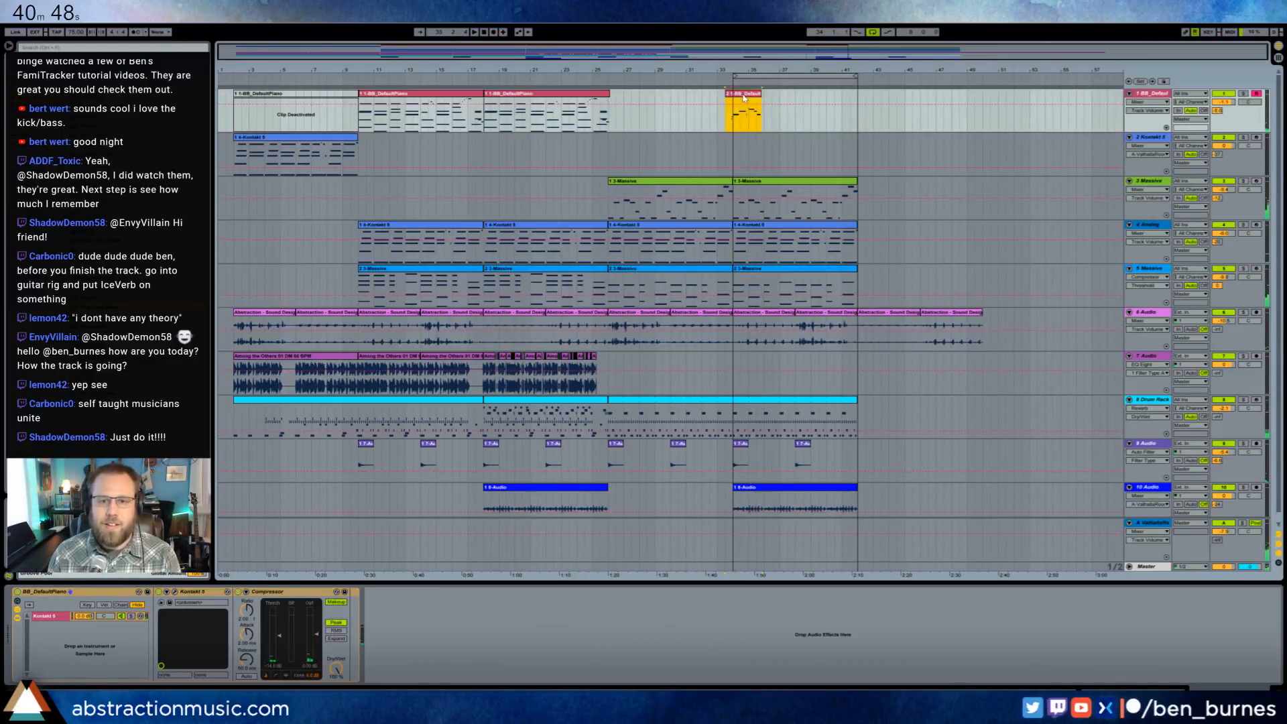
{"action": "left_click", "coordinate": [729, 114]}
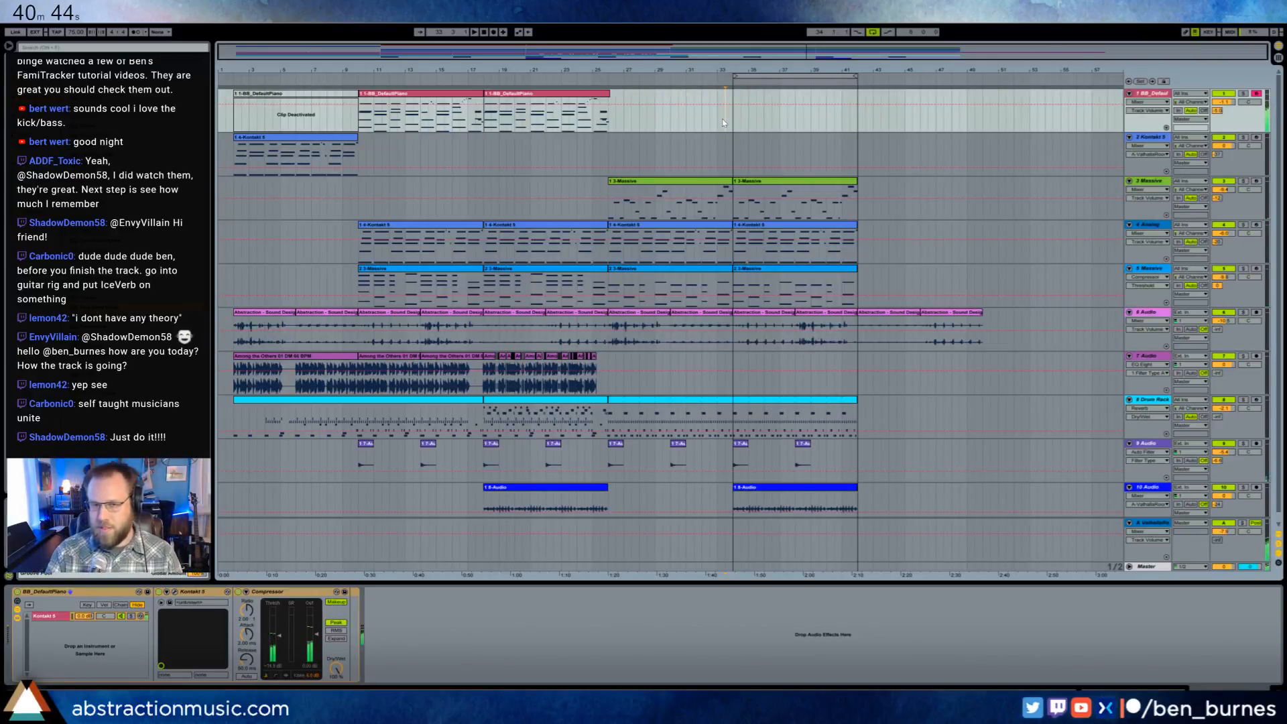
- Try two more melodic piano takes leading into the bar 34 section and remove each one
{"action": "key", "text": "space"}
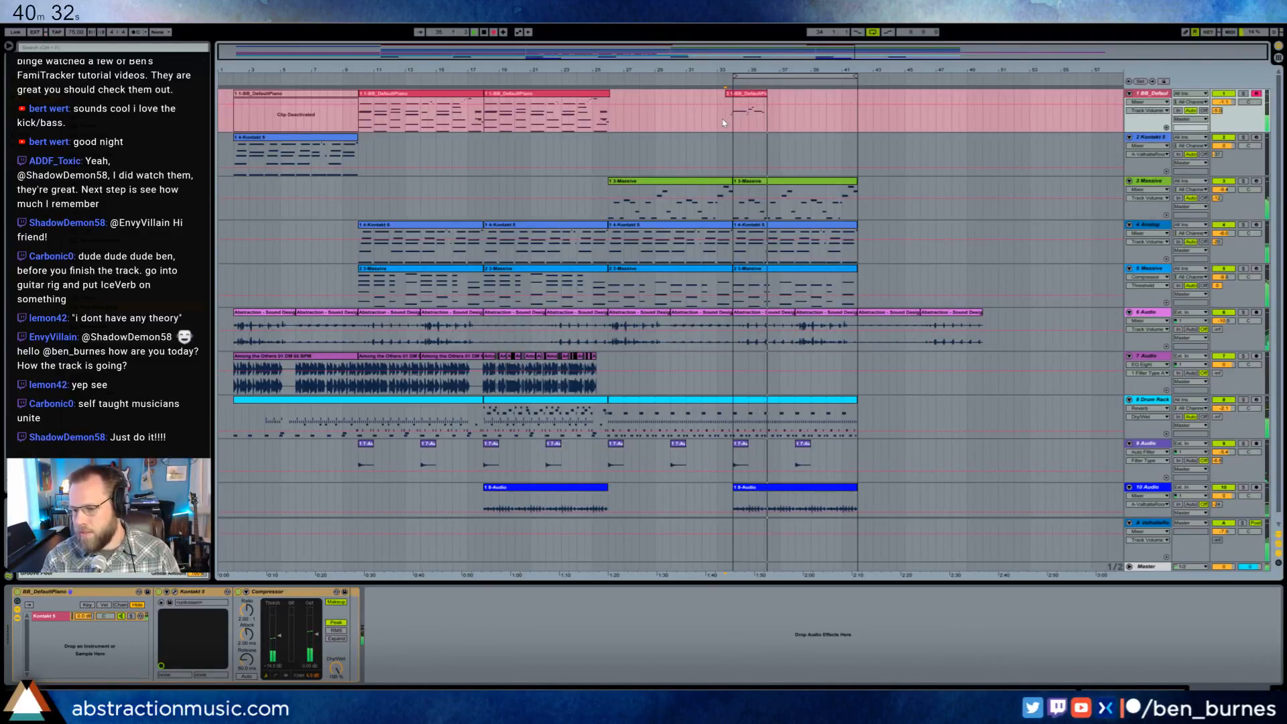
{"action": "key", "text": "space"}
{"action": "key", "text": "ctrl+z"}
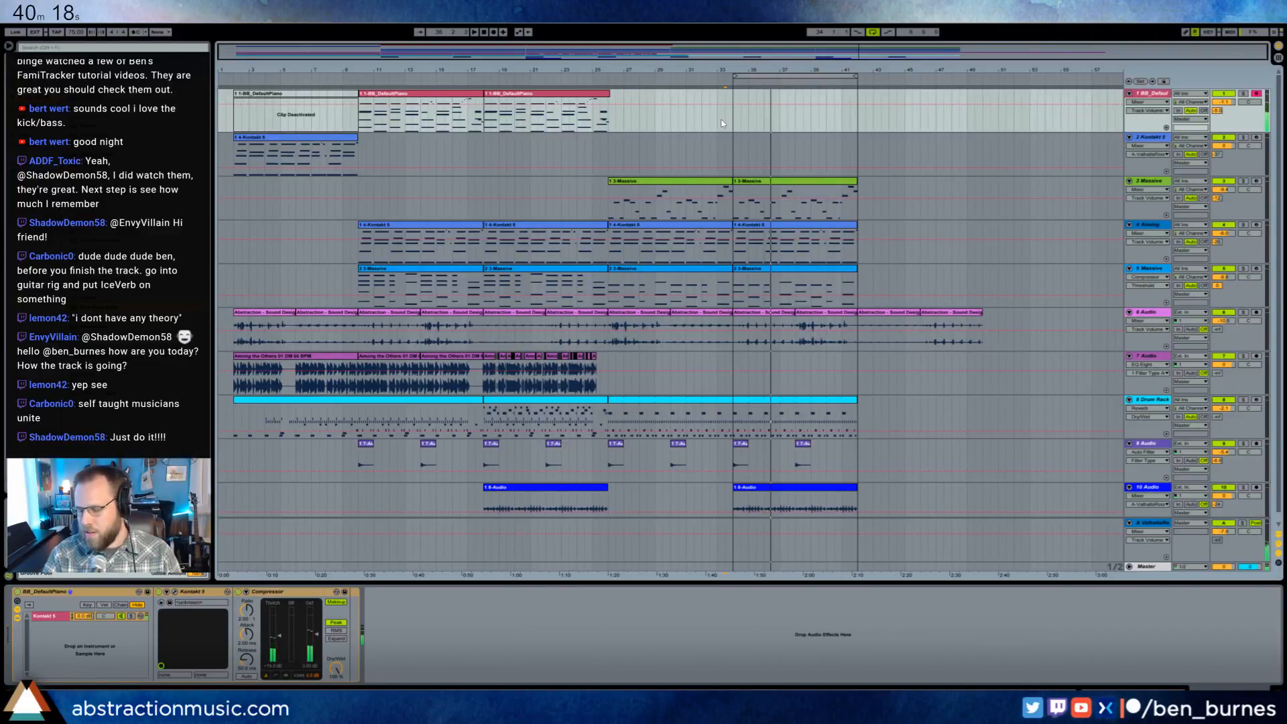
{"action": "key", "text": "space"}
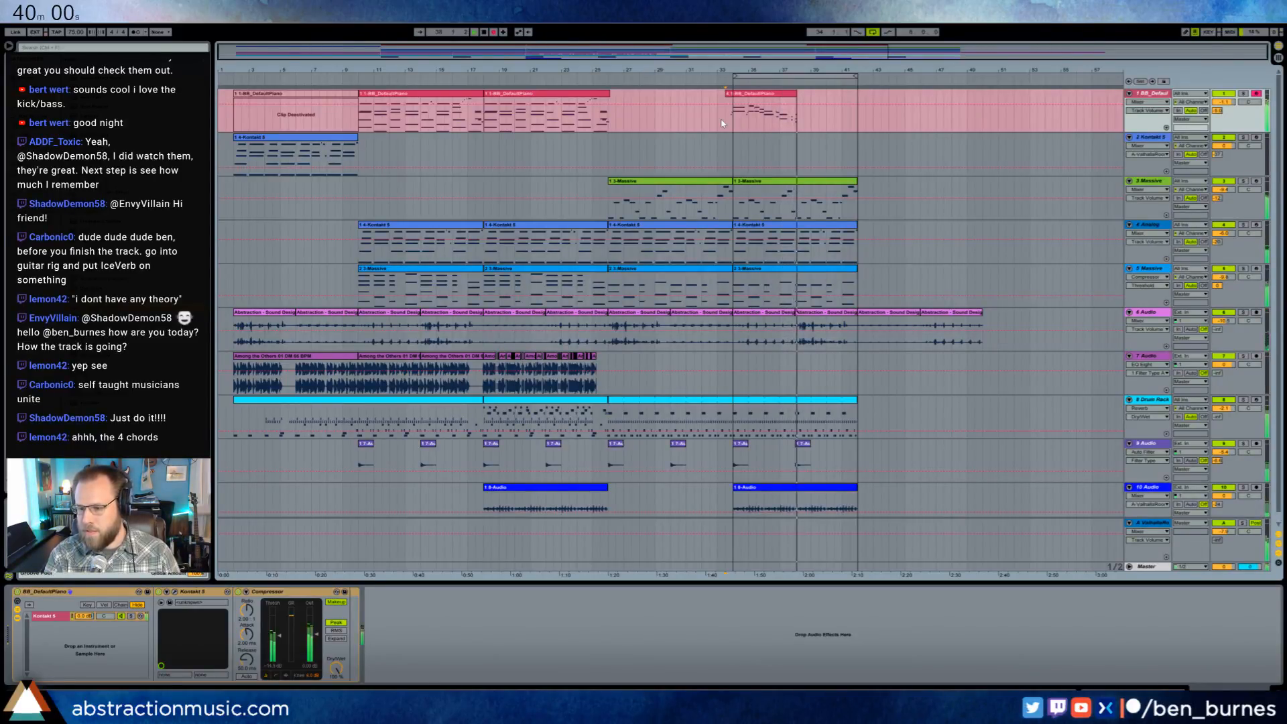
{"action": "key", "text": "F9"}
{"action": "left_click", "coordinate": [789, 101]}
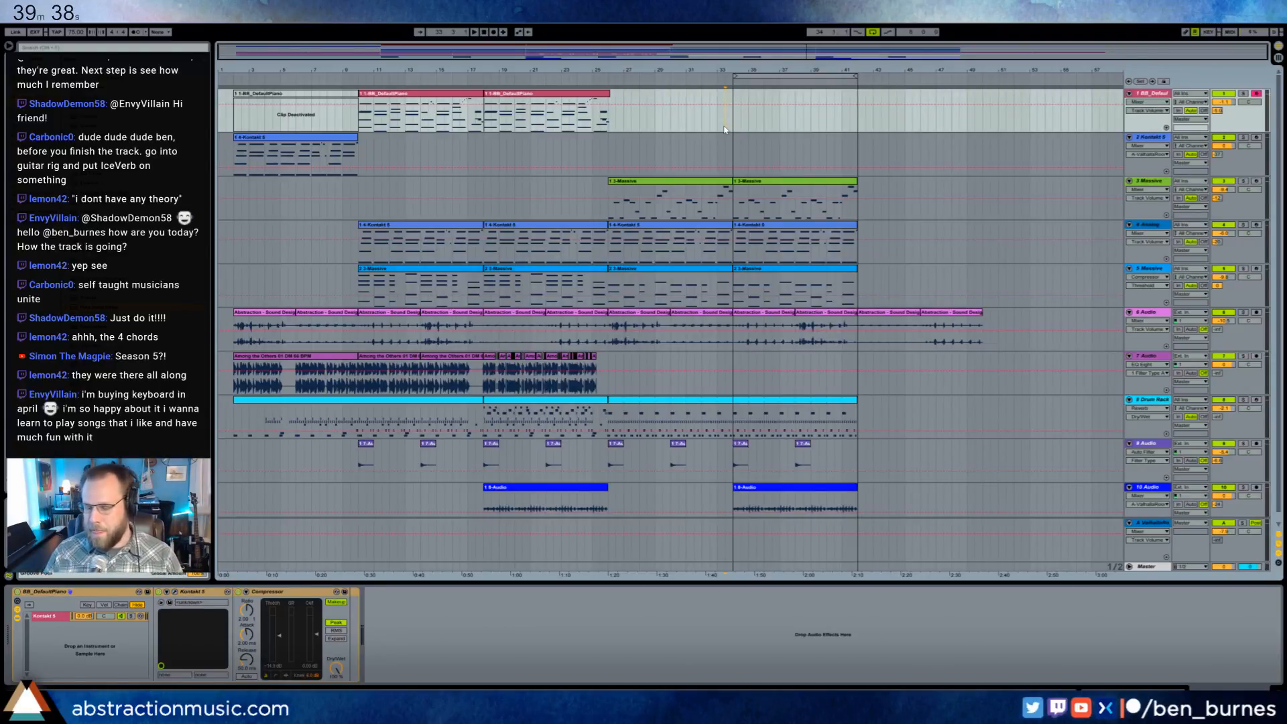
- Try recording chord-based piano takes over the section starting at bar 34, discarding both
{"action": "key", "text": "space"}
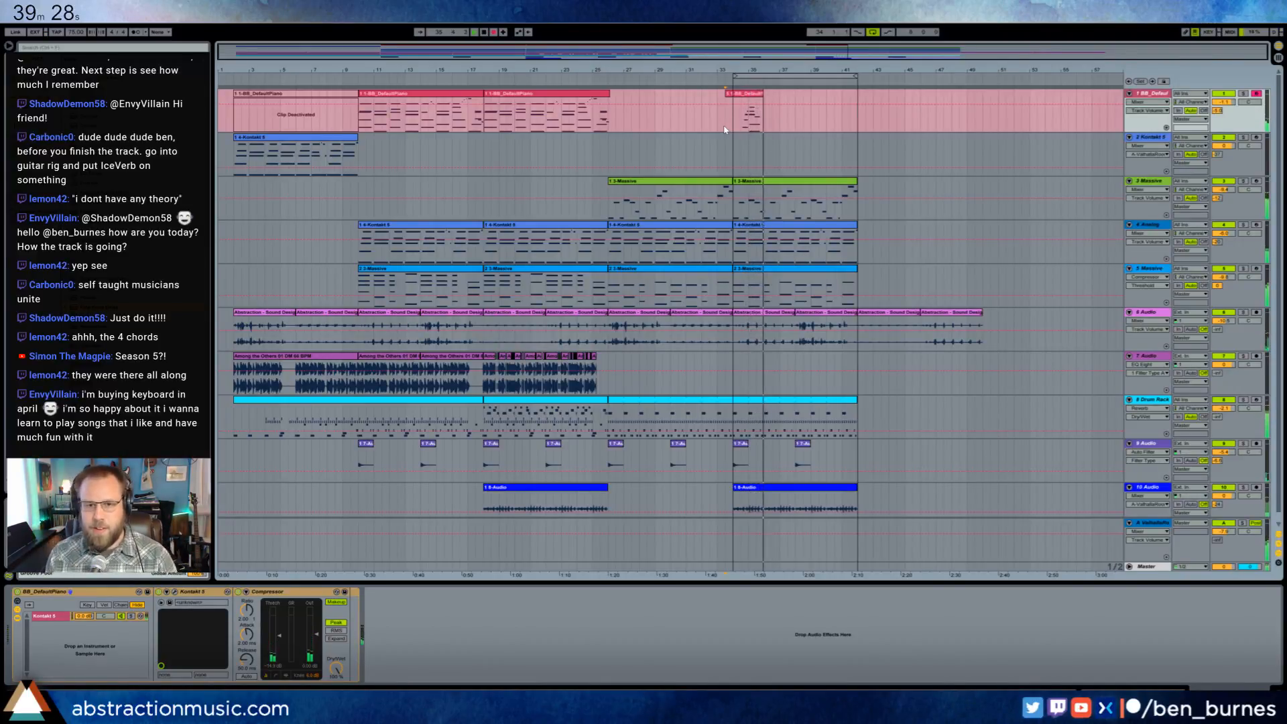
{"action": "key", "text": "space"}
{"action": "left_click", "coordinate": [746, 98]}
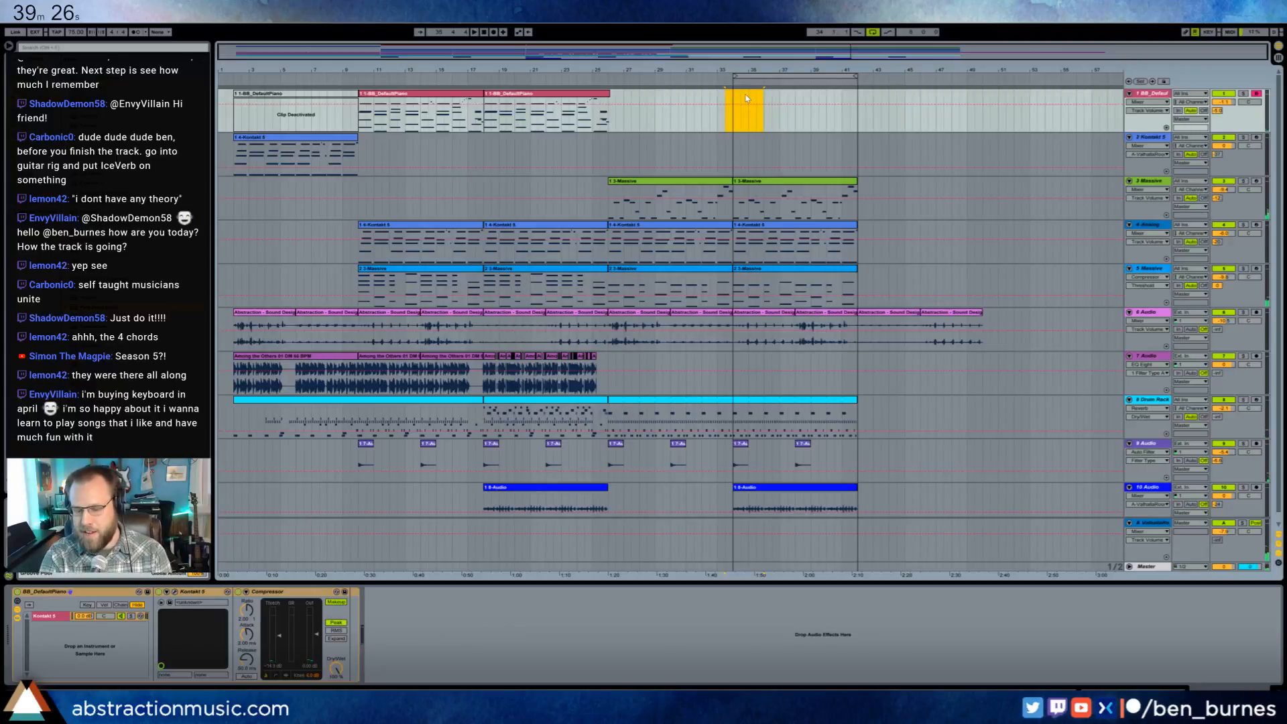
{"action": "key", "text": "F9"}
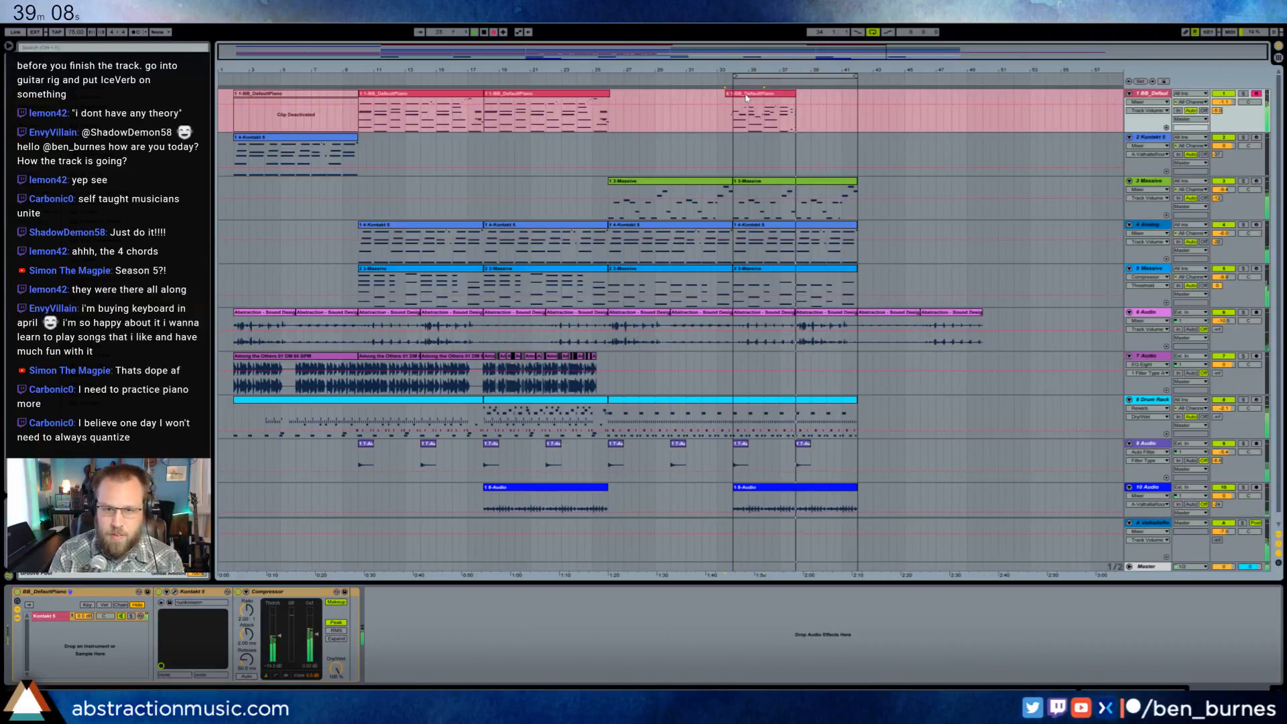
{"action": "key", "text": "F9"}
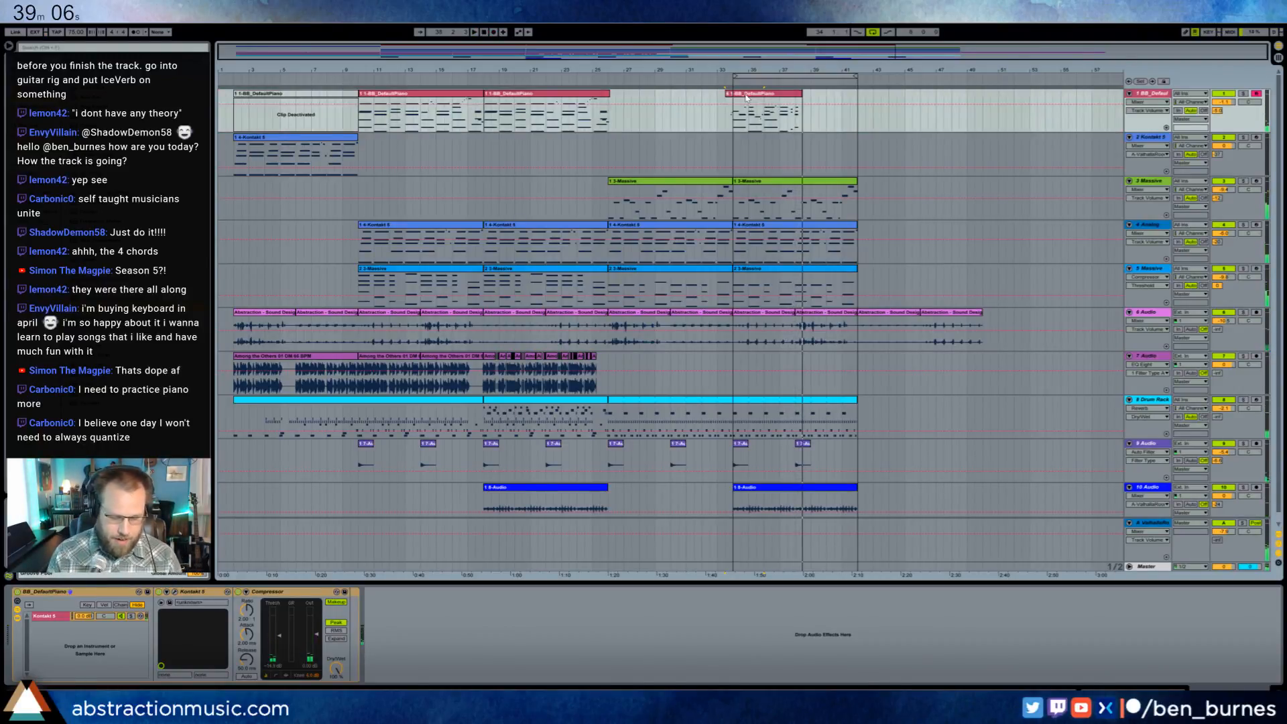
{"action": "key", "text": "ctrl+z"}
- Attempt one further piano recording over the first half of the bar 34–42 section and undo it
{"action": "key", "text": "space"}
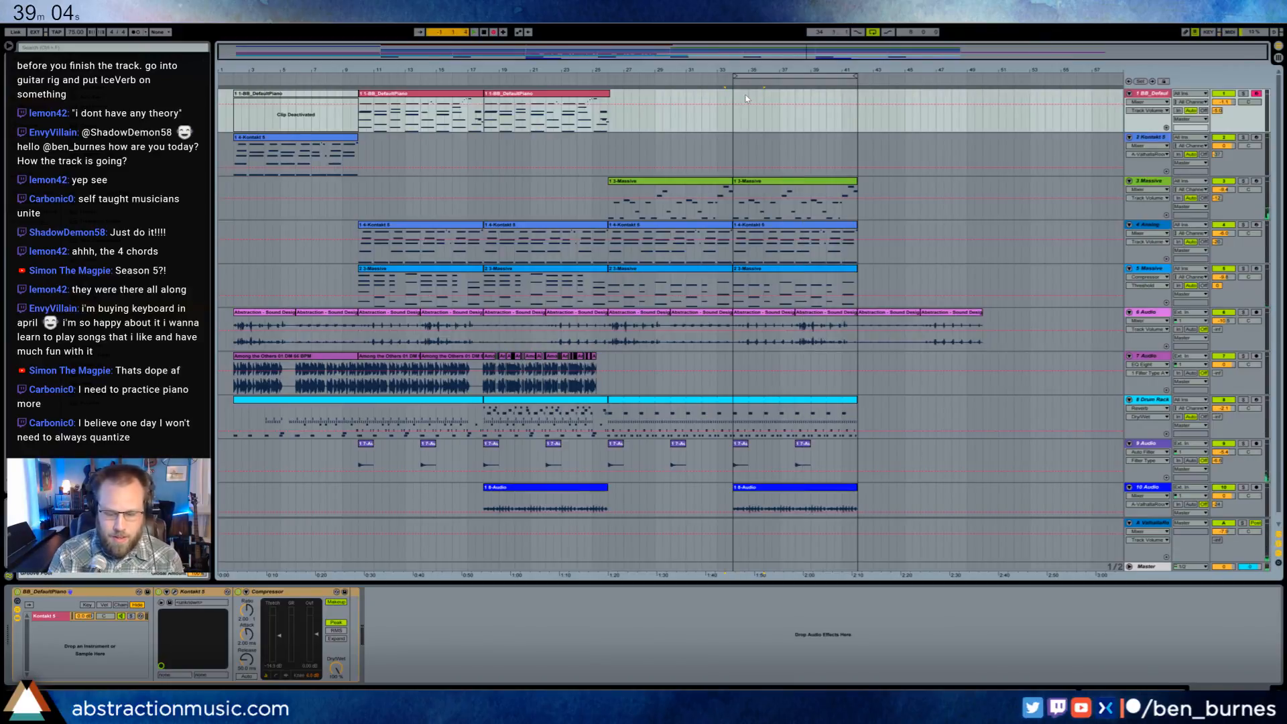
{"action": "key", "text": "space"}
{"action": "key", "text": "F9"}
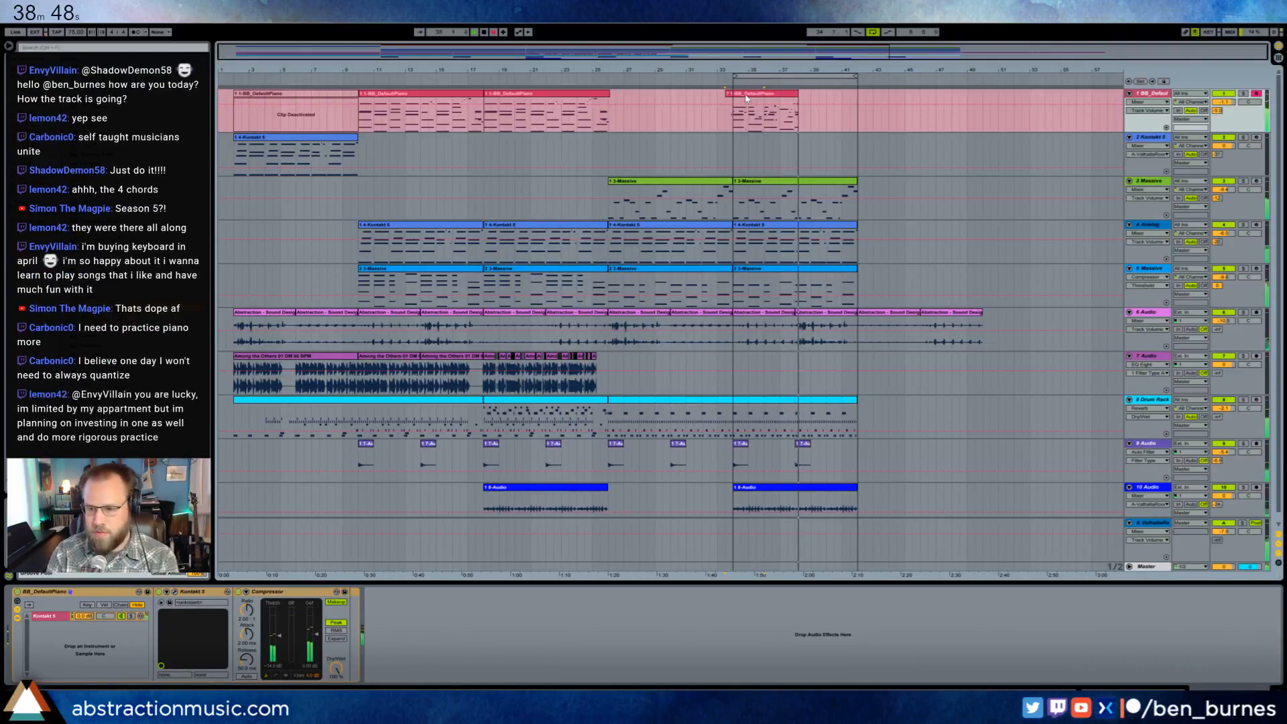
{"action": "key", "text": "space"}
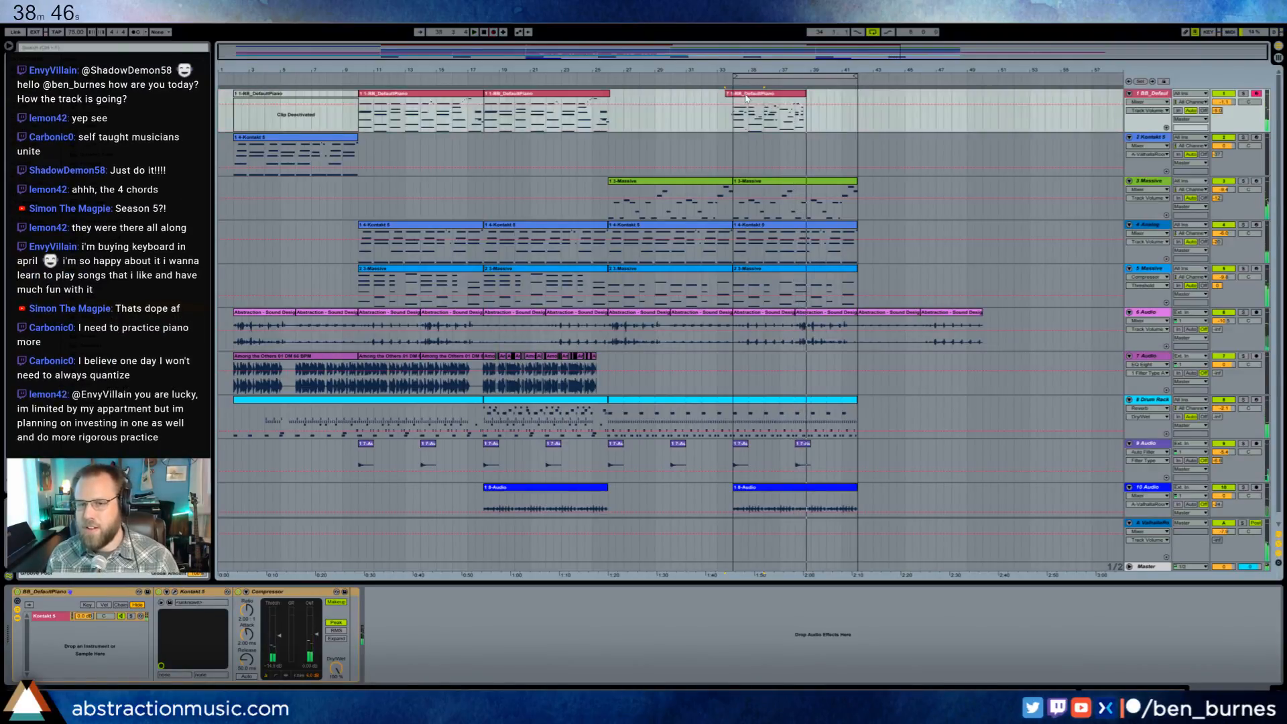
{"action": "key", "text": "ctrl+z"}
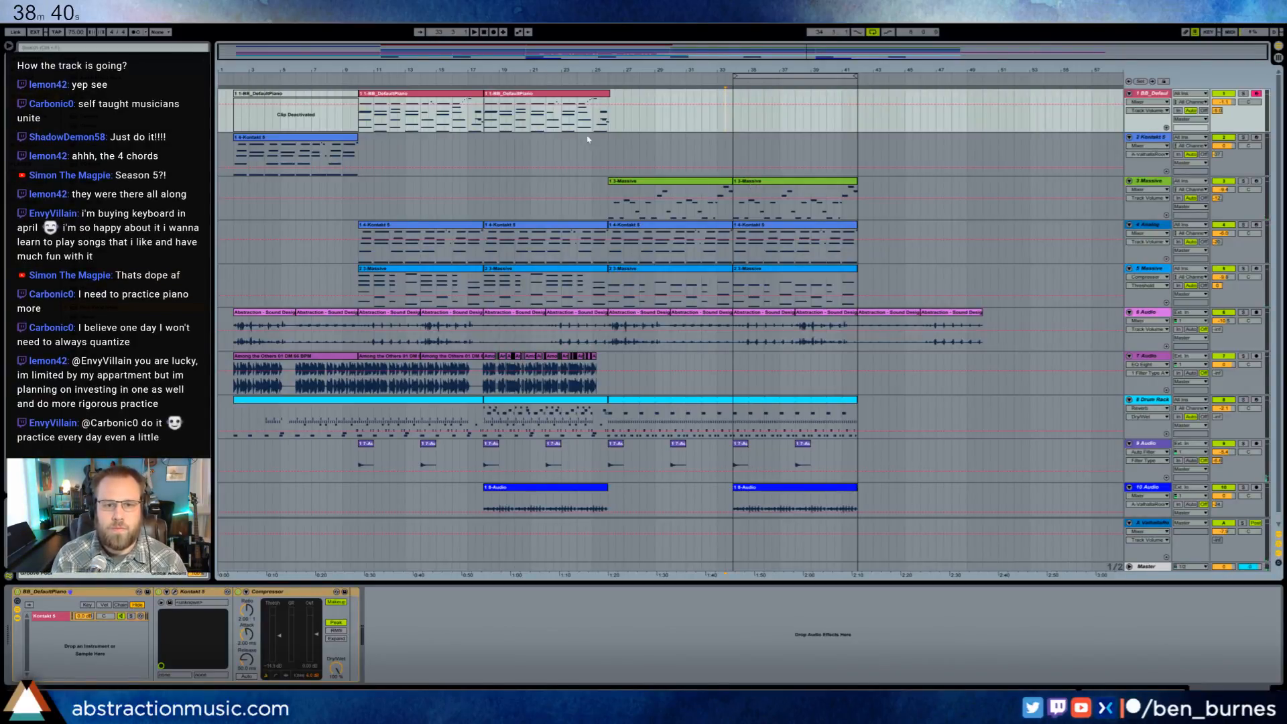
- Open the bar 34–42 Drum Rack clip in the note editor and add a Metal Clamp 3 hit at beat 1.2
{"action": "left_click", "coordinate": [766, 401]}
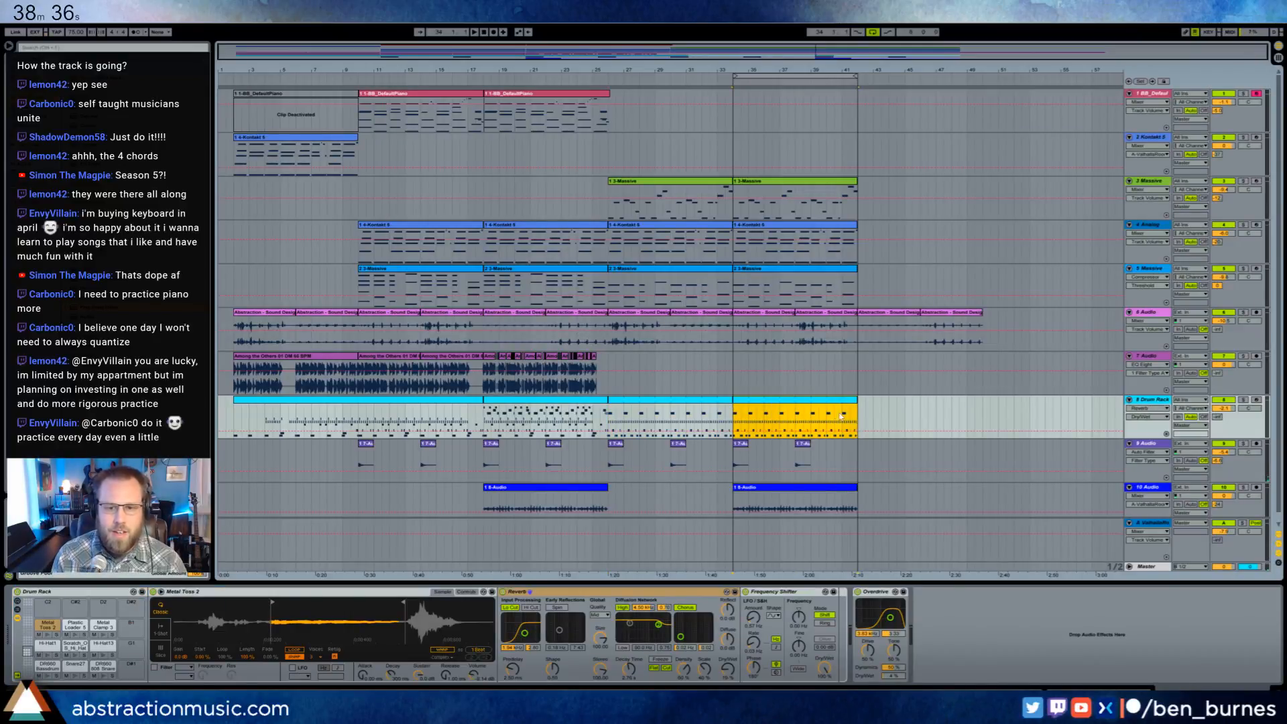
{"action": "double_click", "coordinate": [800, 407]}
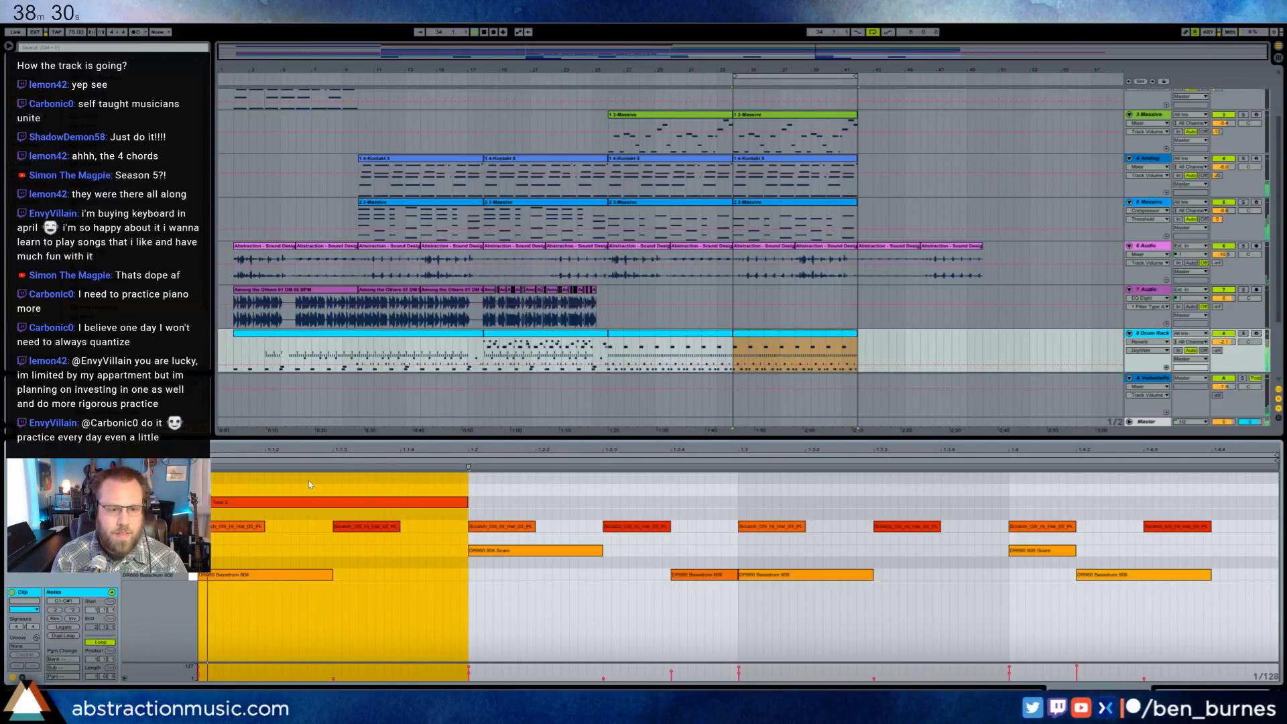
{"action": "left_click", "coordinate": [474, 480]}
{"action": "double_click", "coordinate": [473, 480]}
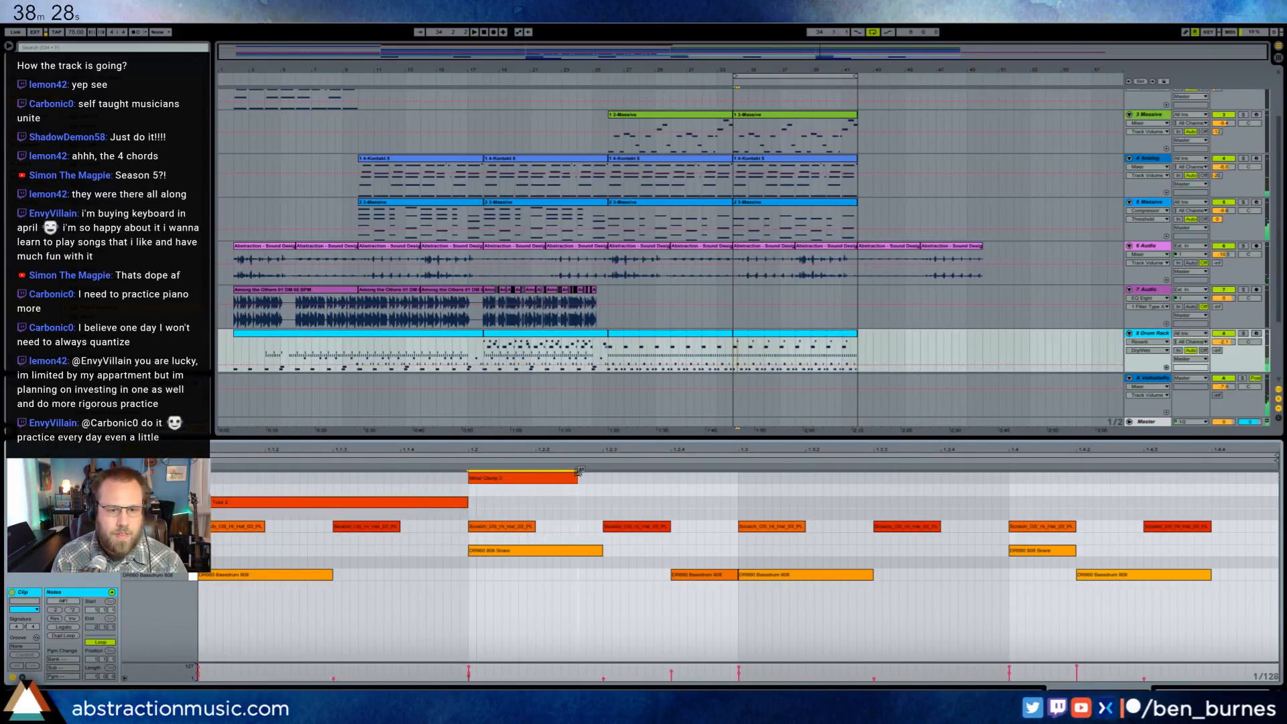
- Add a second Metal Clamp 3 hit, move it to 1.3.4 during playback and shorten it to end at 1.4
{"action": "left_click", "coordinate": [878, 480]}
{"action": "mouse_move", "coordinate": [879, 480]}
{"action": "left_mouse_down"}
{"action": "mouse_move", "coordinate": [976, 477]}
{"action": "mouse_move", "coordinate": [982, 493]}
{"action": "mouse_move", "coordinate": [555, 488]}
{"action": "left_mouse_up"}
{"action": "left_click", "coordinate": [1009, 493]}
{"action": "key", "text": "space"}
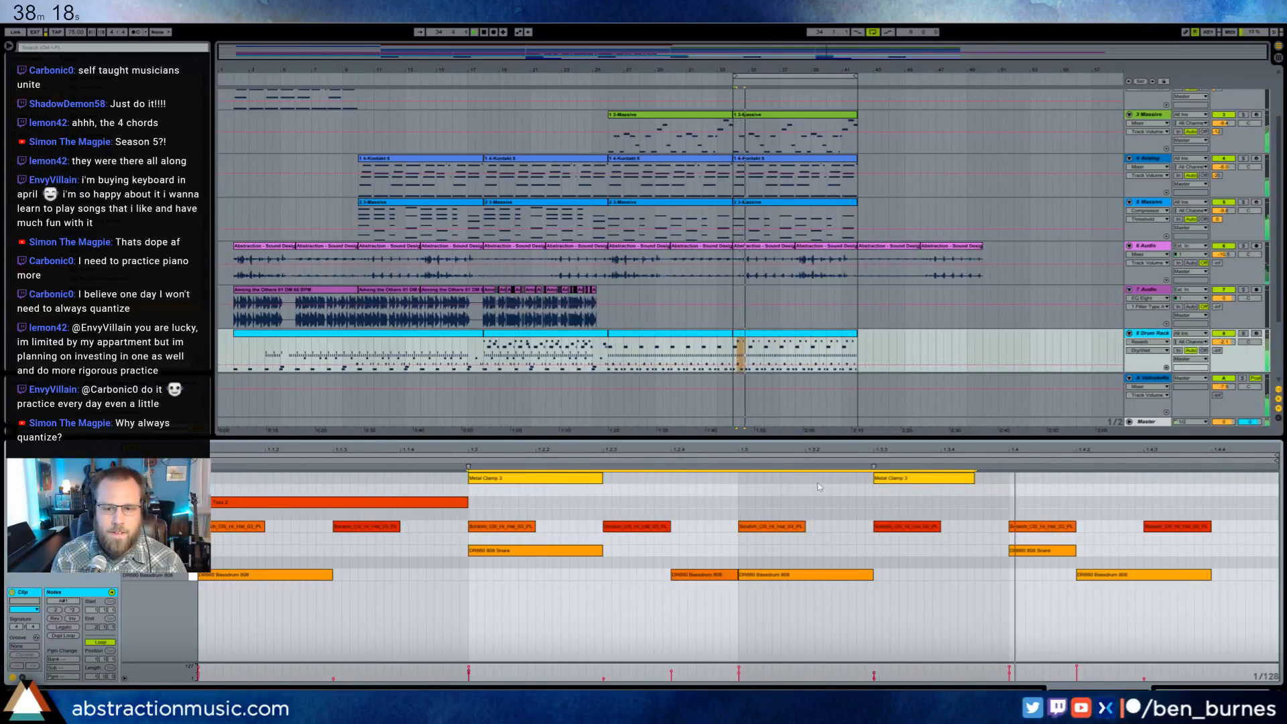
{"action": "left_click_drag", "start_coordinate": [893, 480], "coordinate": [960, 480]}
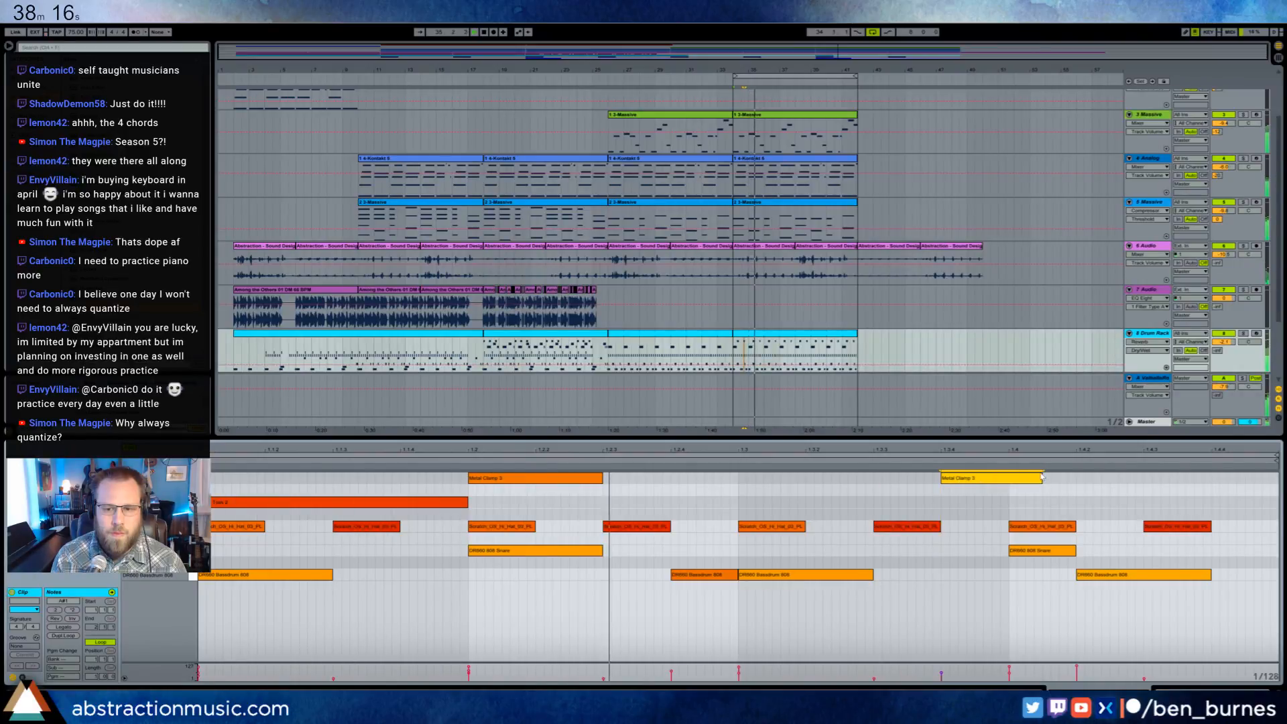
{"action": "left_click_drag", "start_coordinate": [1041, 480], "coordinate": [466, 466]}
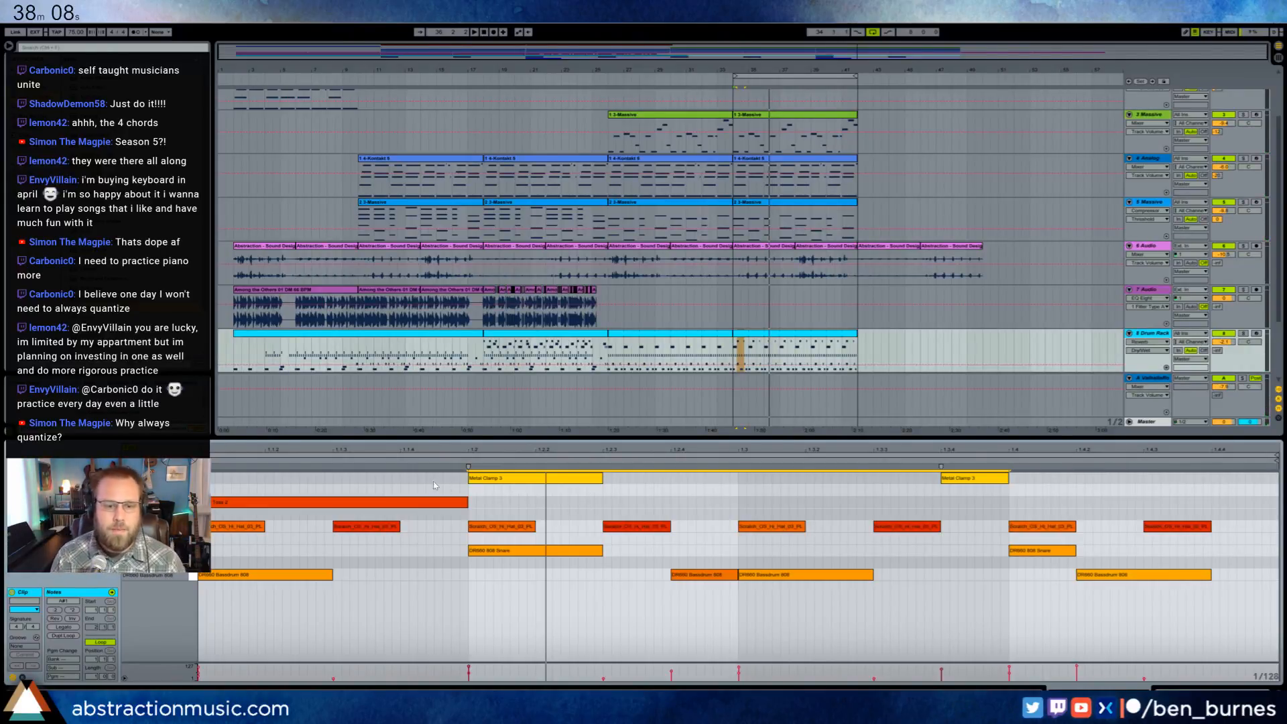
- Select the drum notes up to about beat 1.3 and check the Quantize settings without applying them
{"action": "scroll", "coordinate": [763, 293], "scroll_direction": "down", "scroll_amount": 3}
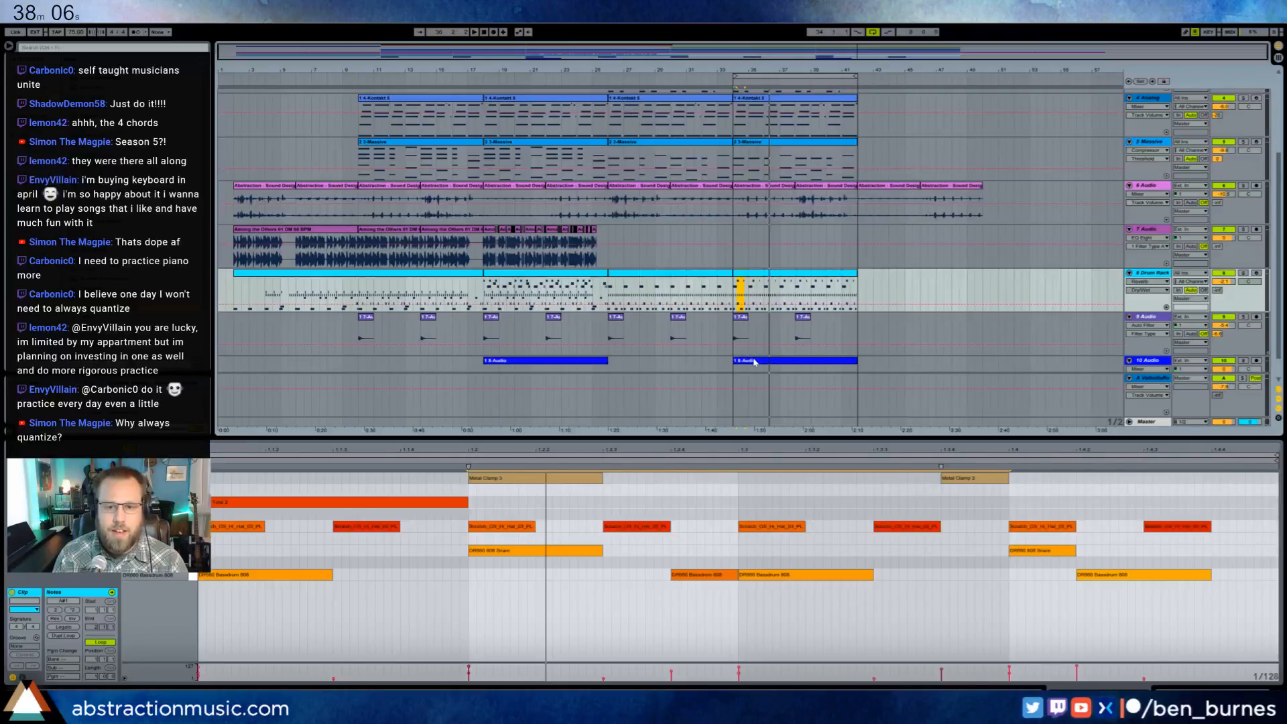
{"action": "left_click", "coordinate": [755, 362]}
{"action": "left_click", "coordinate": [754, 274]}
{"action": "left_click", "coordinate": [277, 593]}
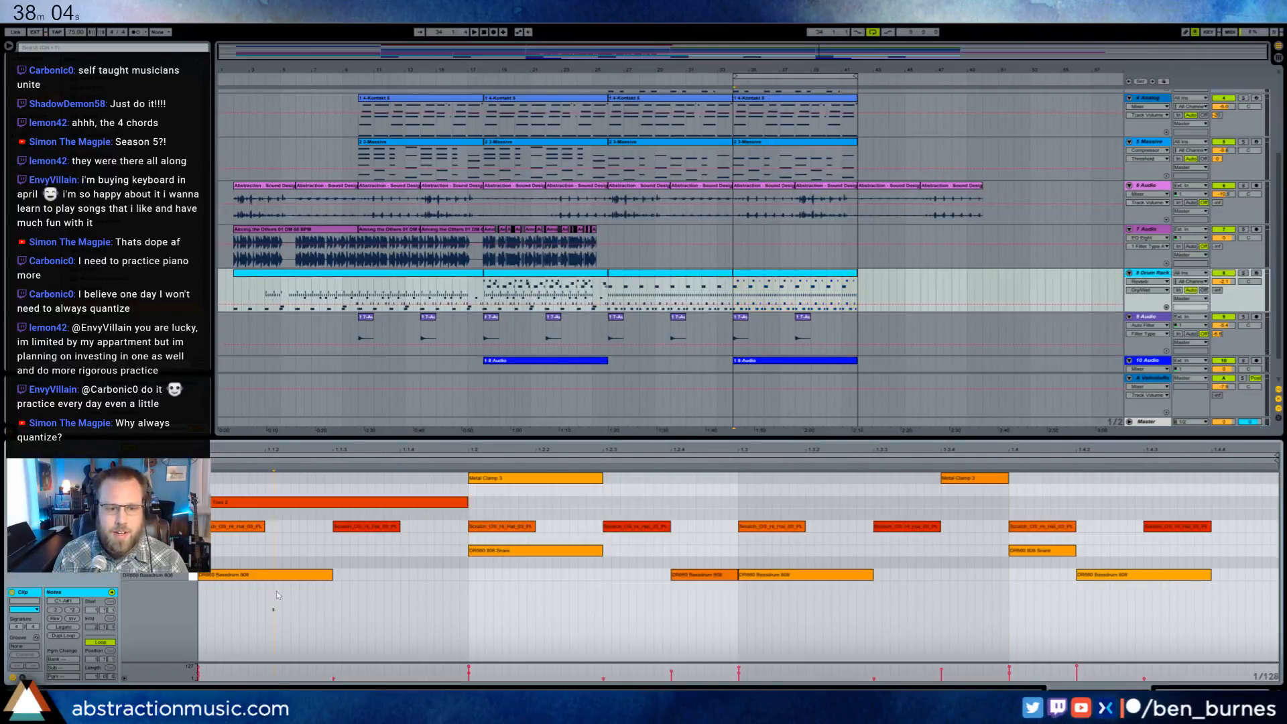
{"action": "left_click_drag", "start_coordinate": [278, 595], "coordinate": [865, 474]}
{"action": "right_click", "coordinate": [479, 481]}
{"action": "left_click", "coordinate": [523, 507]}
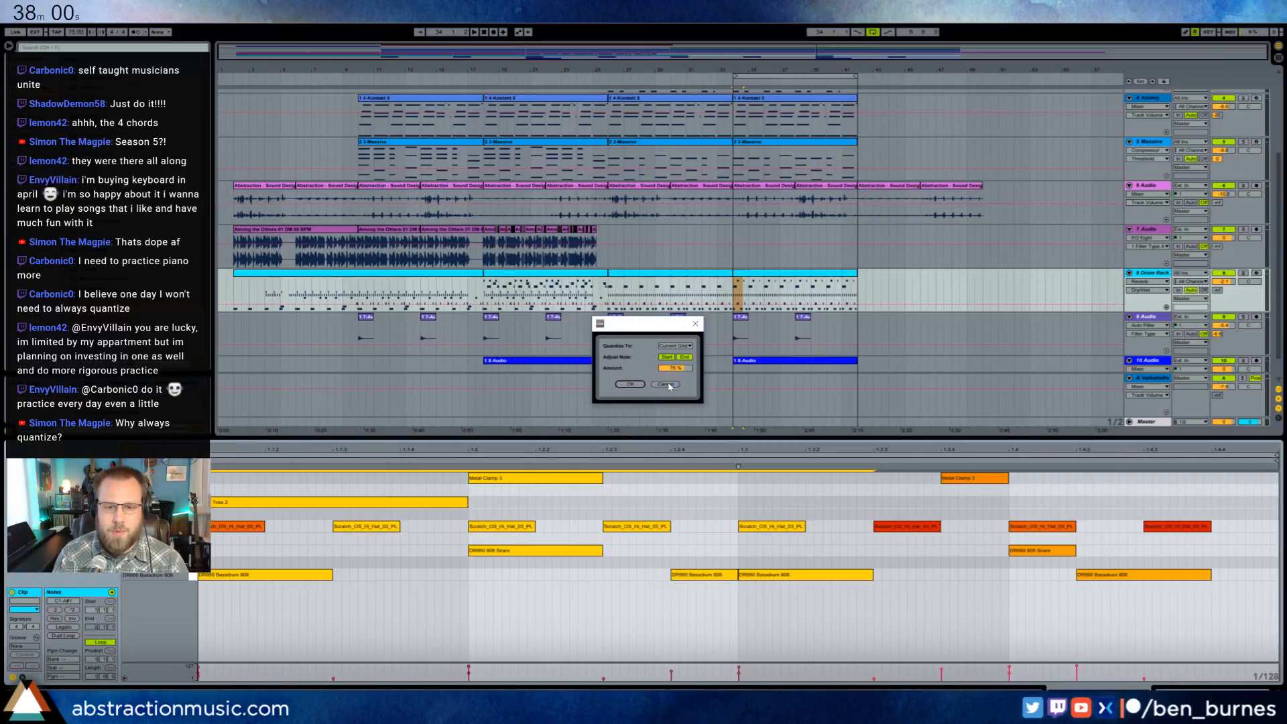
{"action": "left_click", "coordinate": [667, 385]}
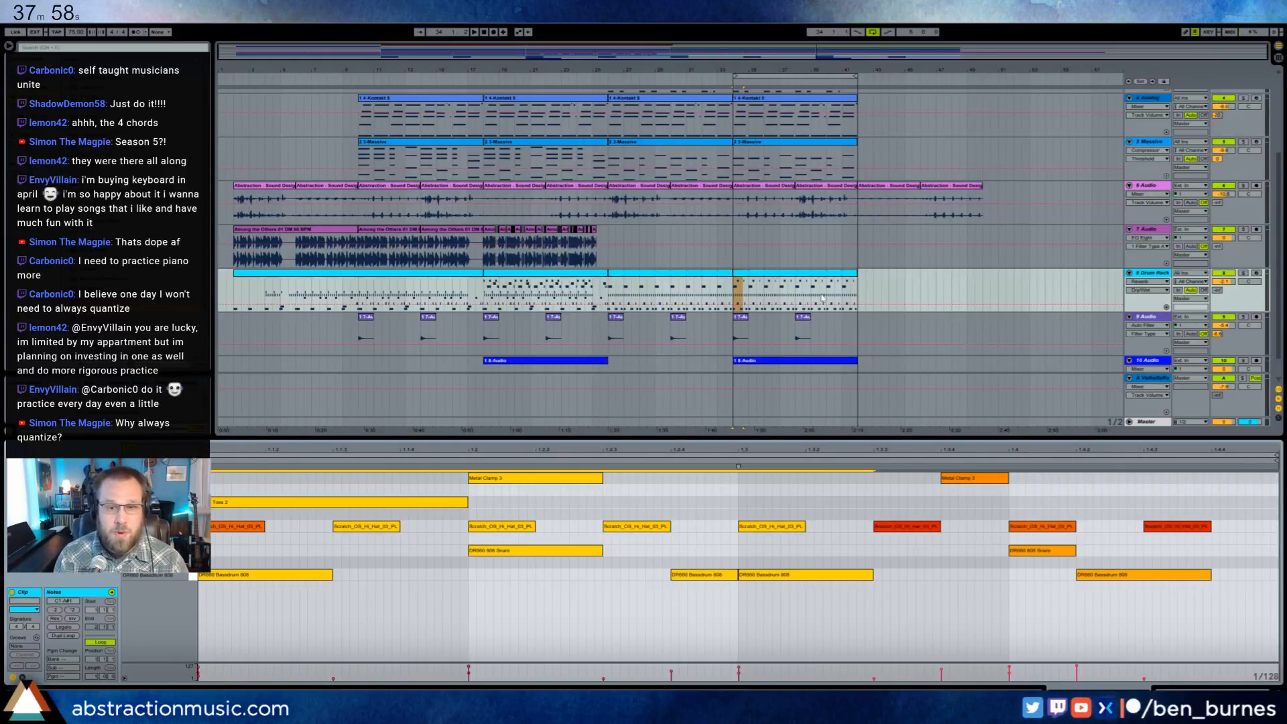
- Record-enable the second track, Kontakt 5, and record a melody take over bars 34–42, restarting after a short first attempt
{"action": "key", "text": "shift+Tab"}
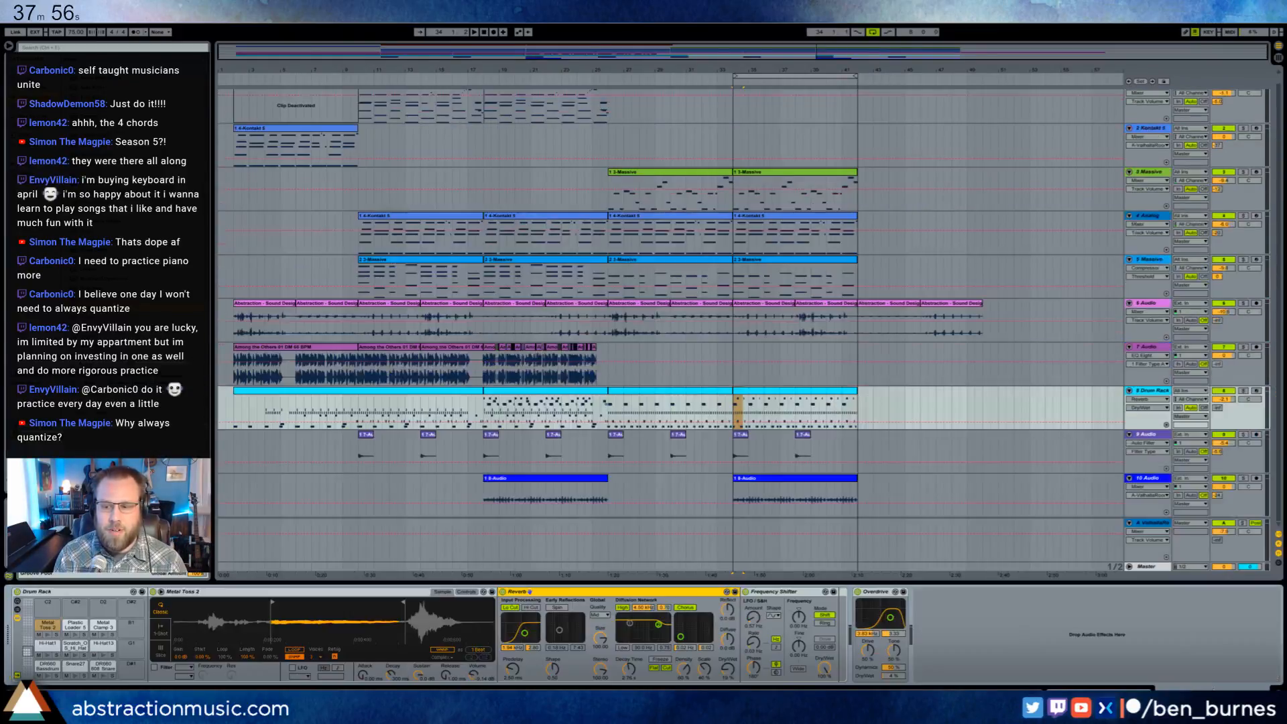
{"action": "scroll", "coordinate": [609, 205], "scroll_direction": "up", "scroll_amount": 1}
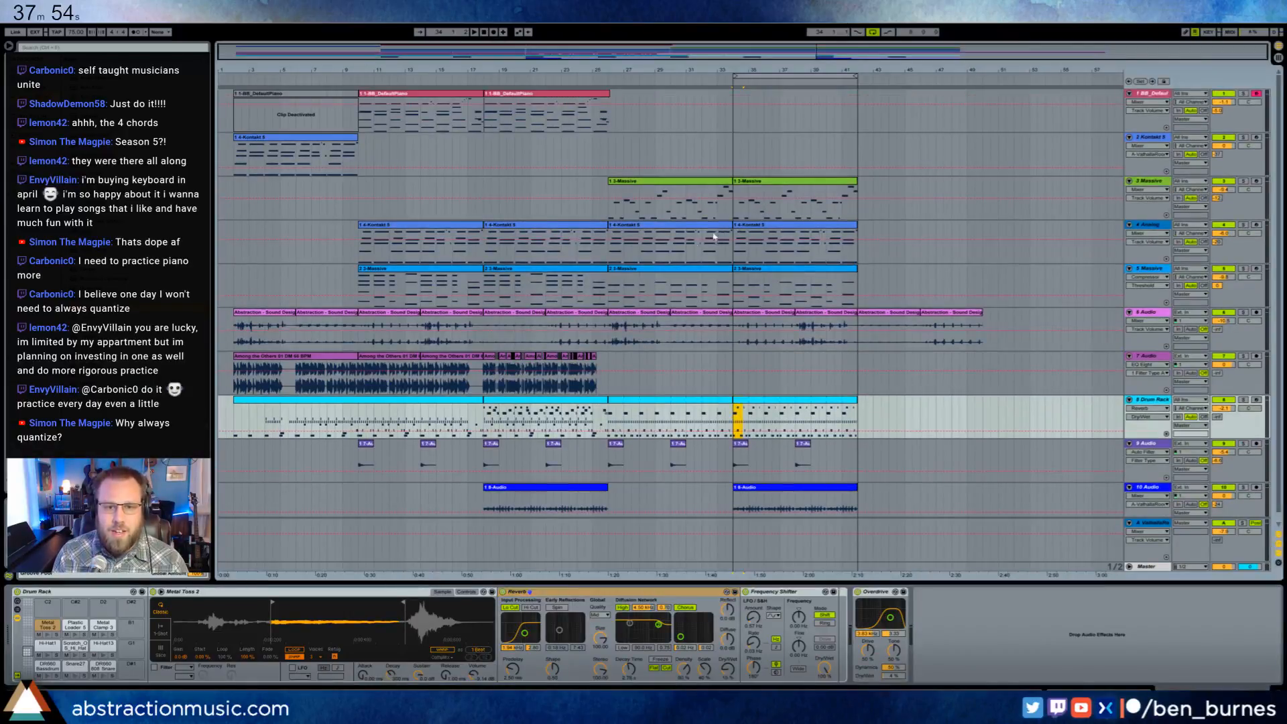
{"action": "left_click", "coordinate": [610, 215]}
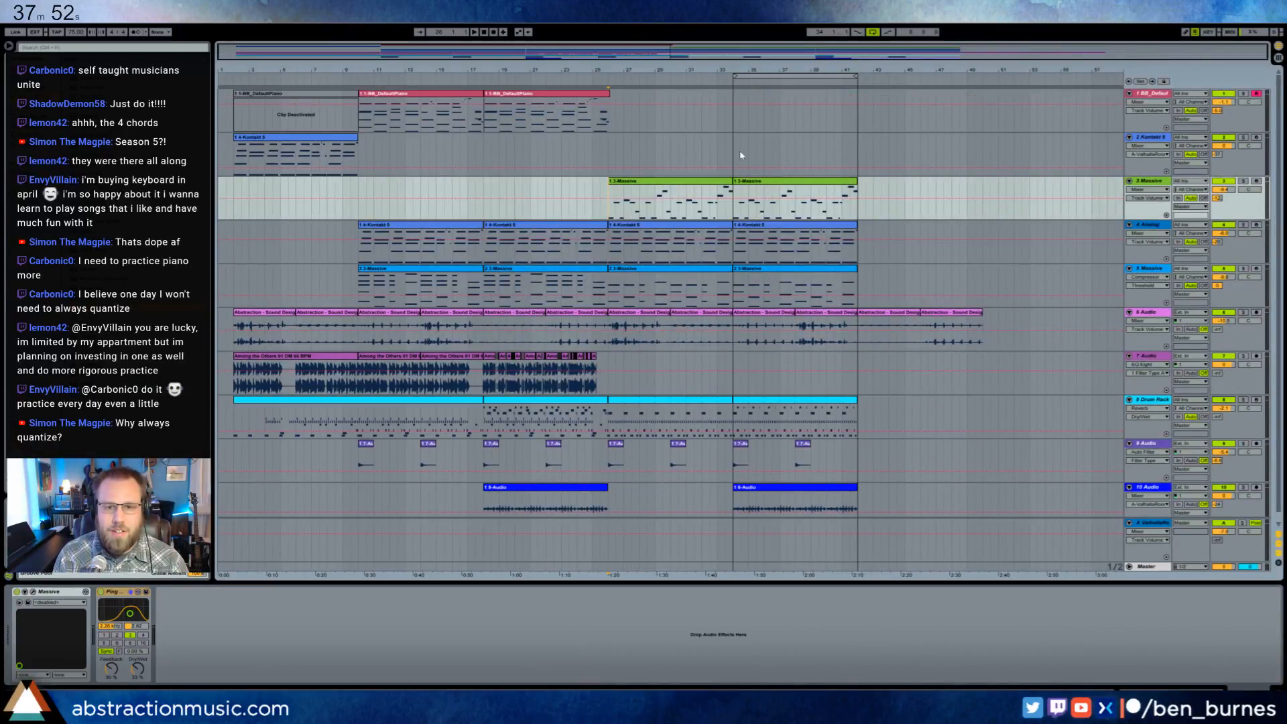
{"action": "left_click", "coordinate": [741, 156]}
{"action": "left_click", "coordinate": [1256, 138]}
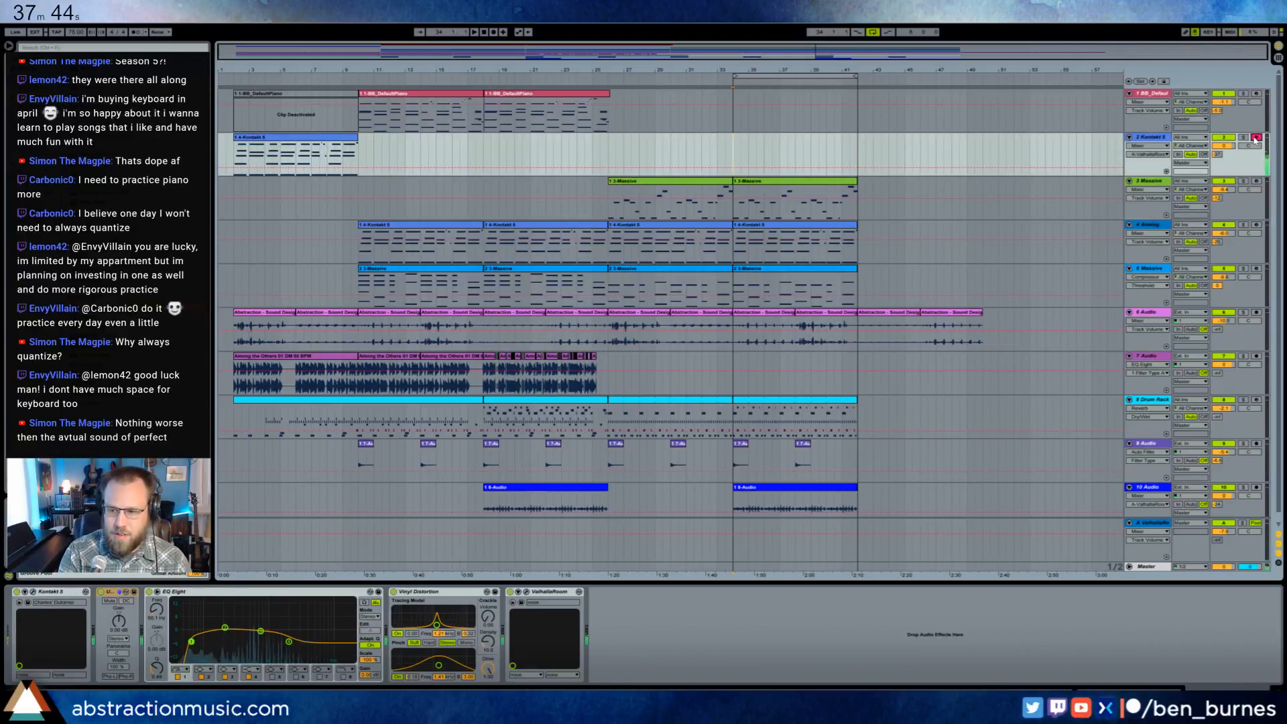
{"action": "key", "text": "F9"}
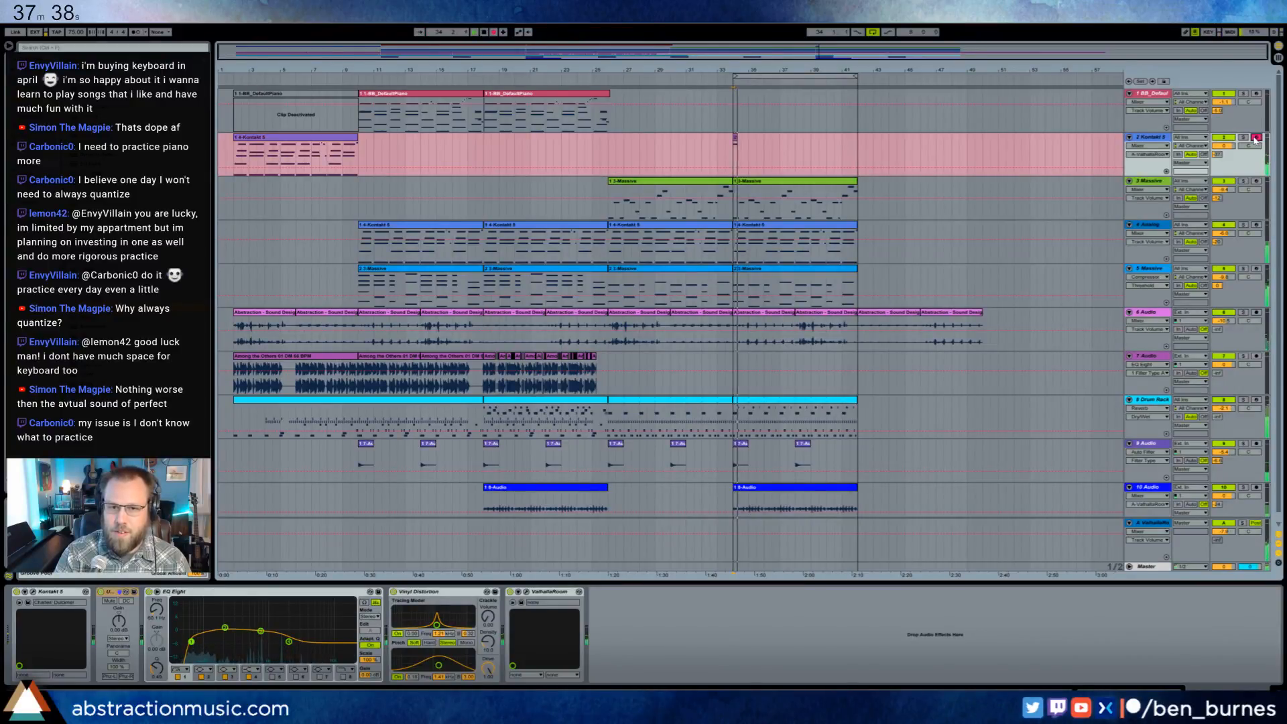
{"action": "key", "text": "space"}
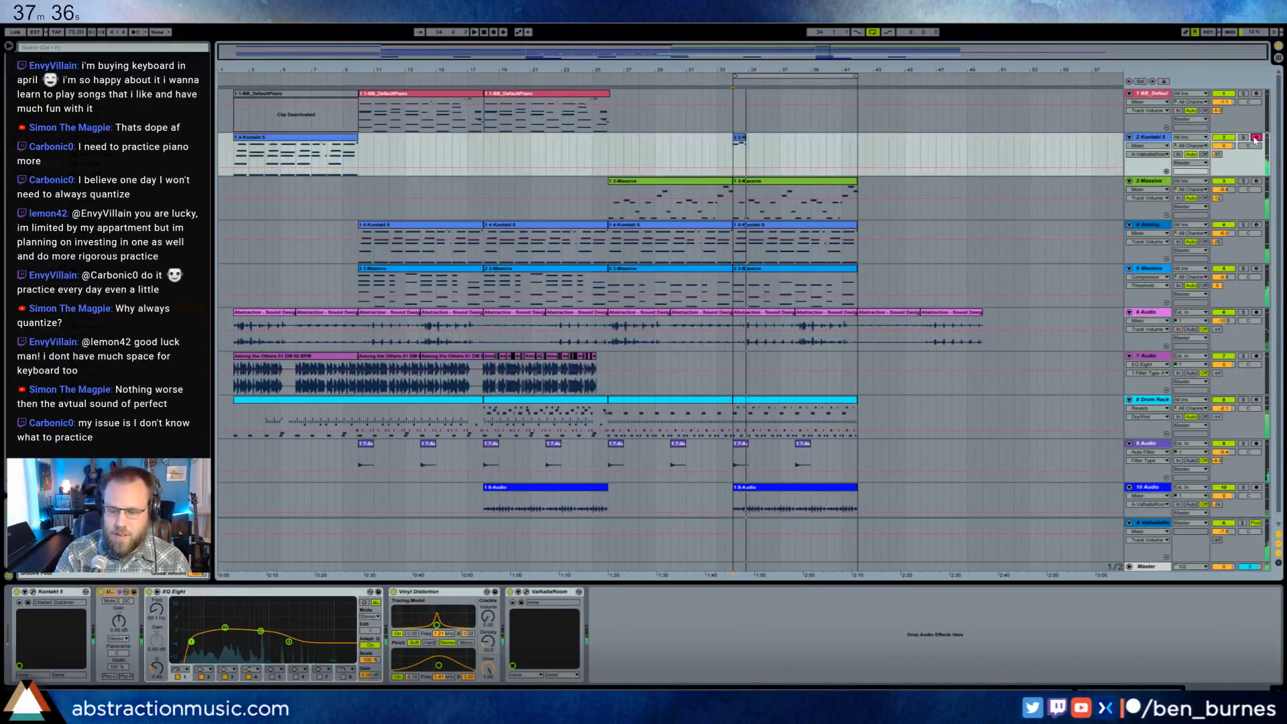
{"action": "key", "text": "F9"}
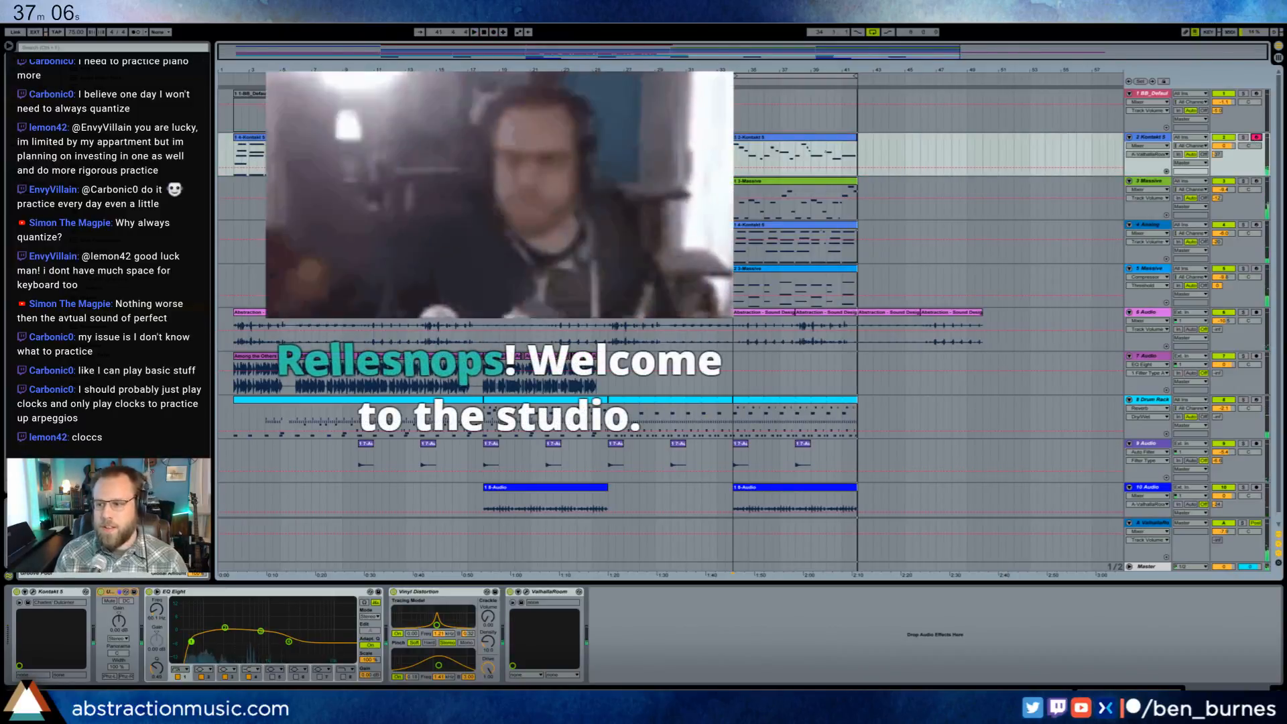
{"action": "left_click", "coordinate": [799, 143]}
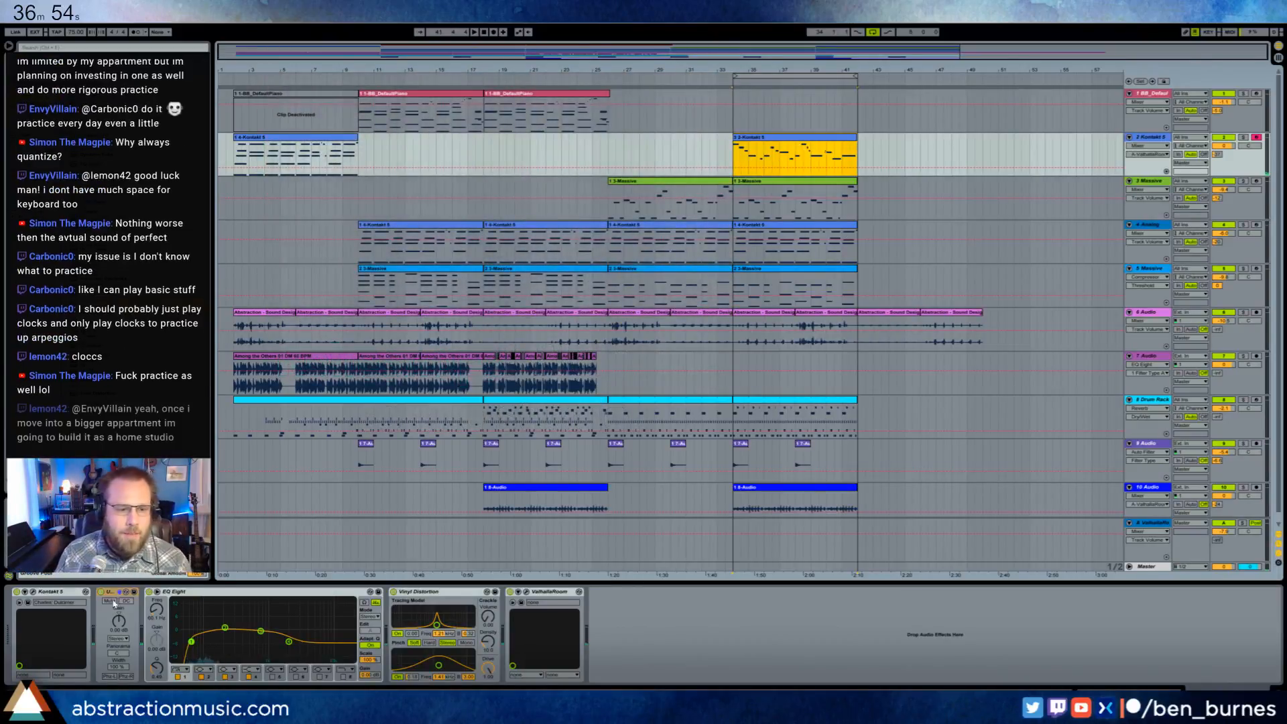
- Switch record arming back to the piano track and play the arrangement from bar 26
{"action": "left_click", "coordinate": [1256, 95]}
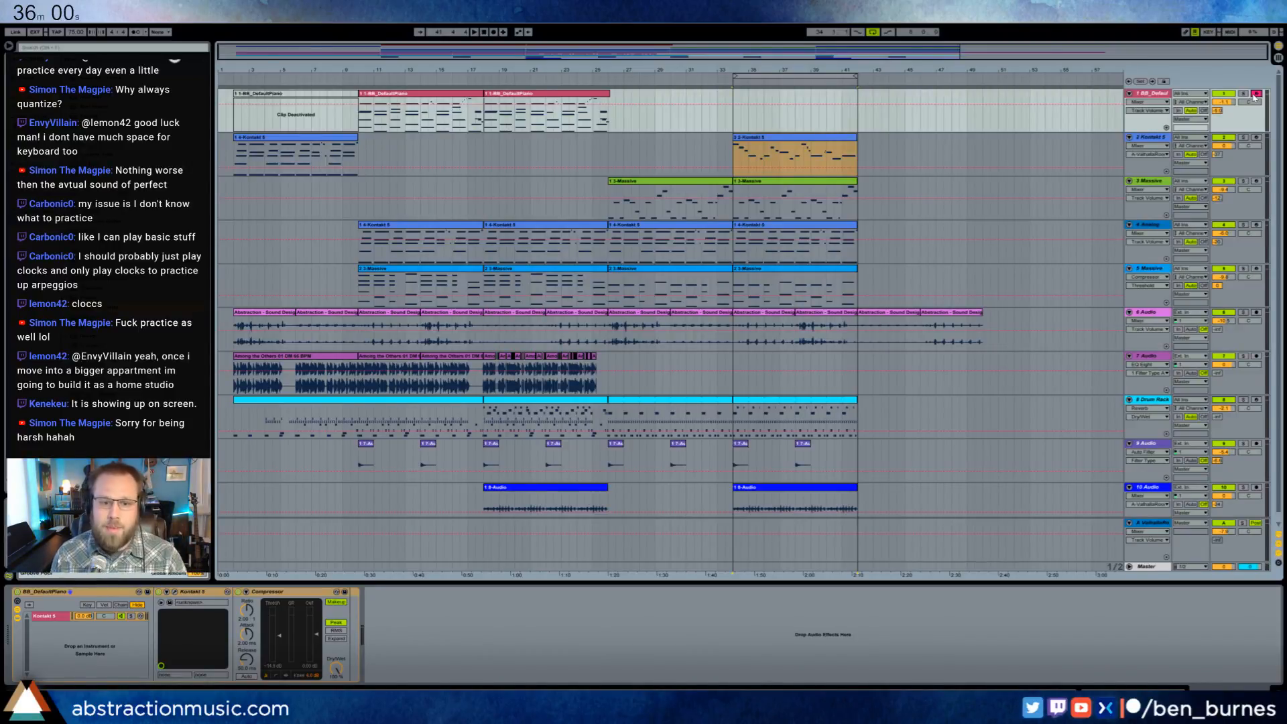
{"action": "left_click", "coordinate": [610, 152]}
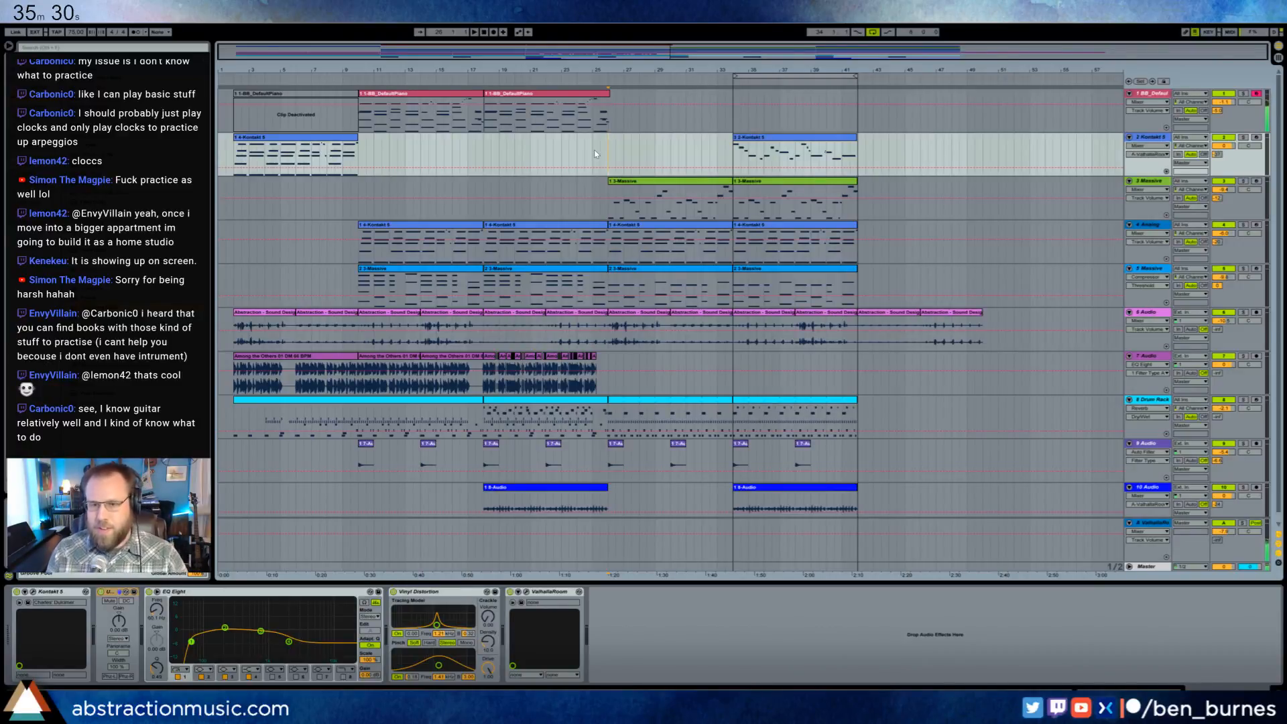
{"action": "key", "text": "space"}
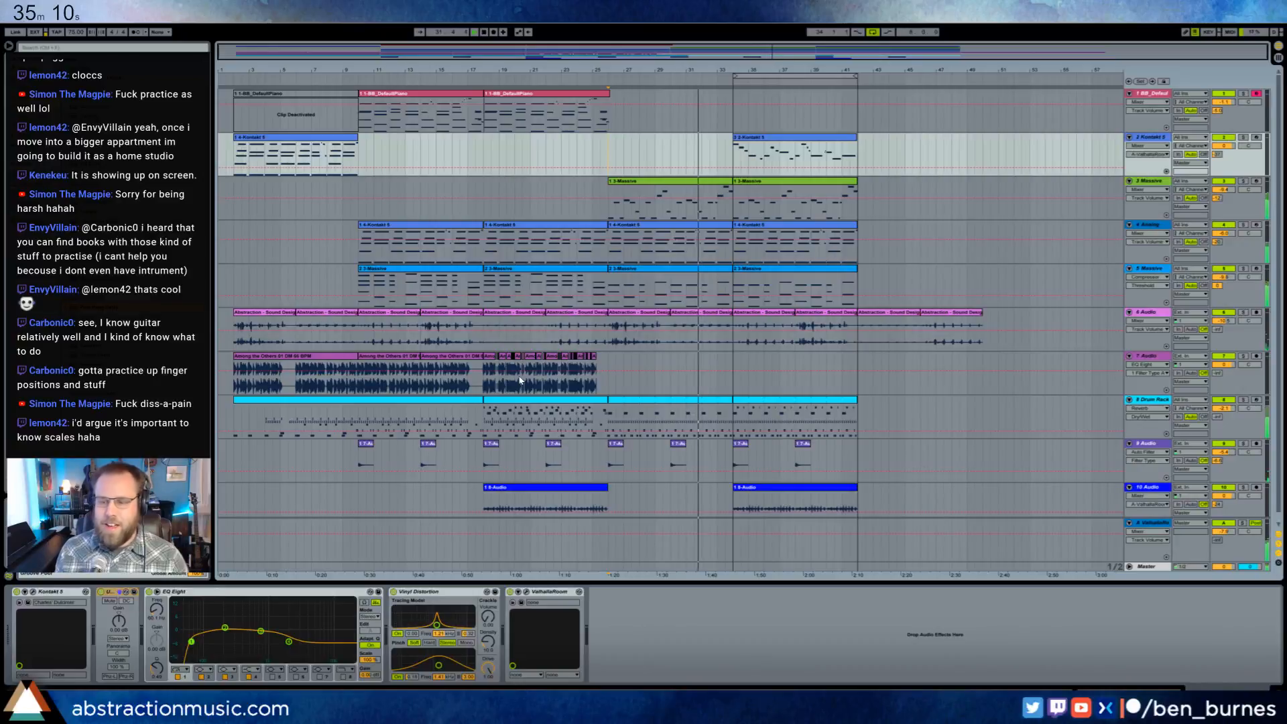
- Automate the ValhallaRoom Mix on the second Kontakt 5 track down to 22.7% from bar 34 onward
{"action": "left_click", "coordinate": [735, 142]}
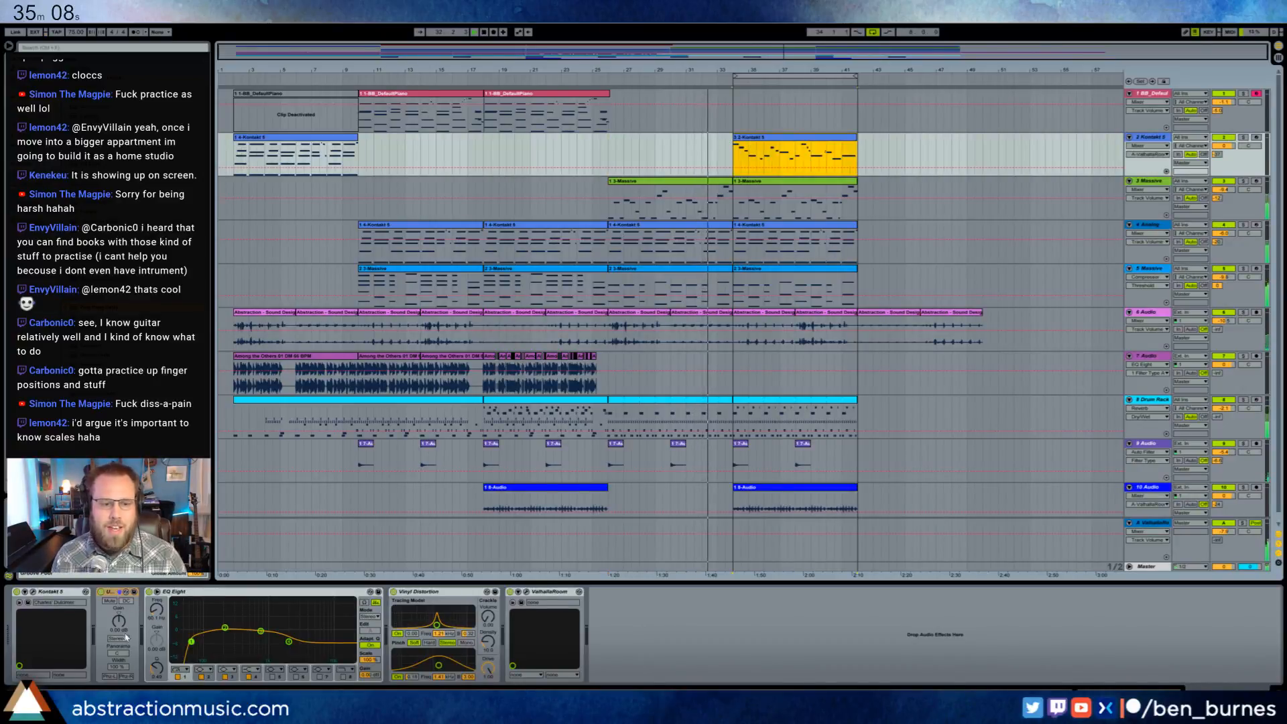
{"action": "left_click", "coordinate": [530, 593]}
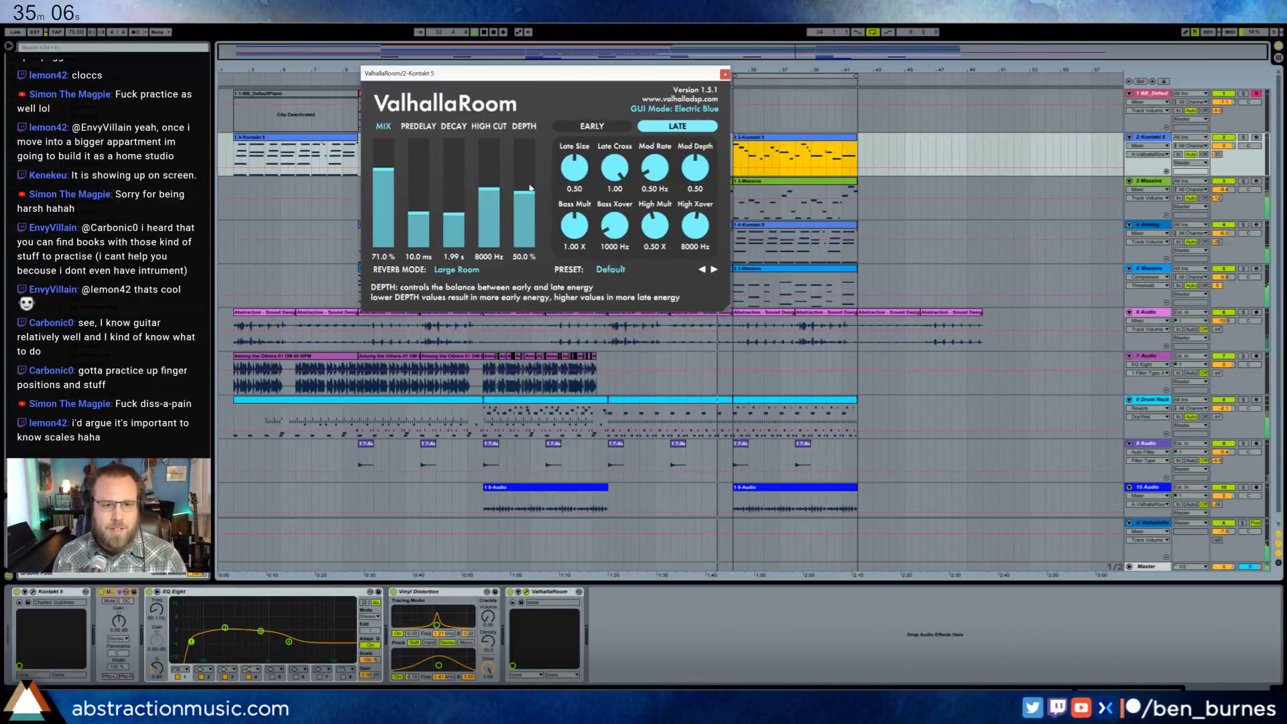
{"action": "left_click", "coordinate": [384, 201]}
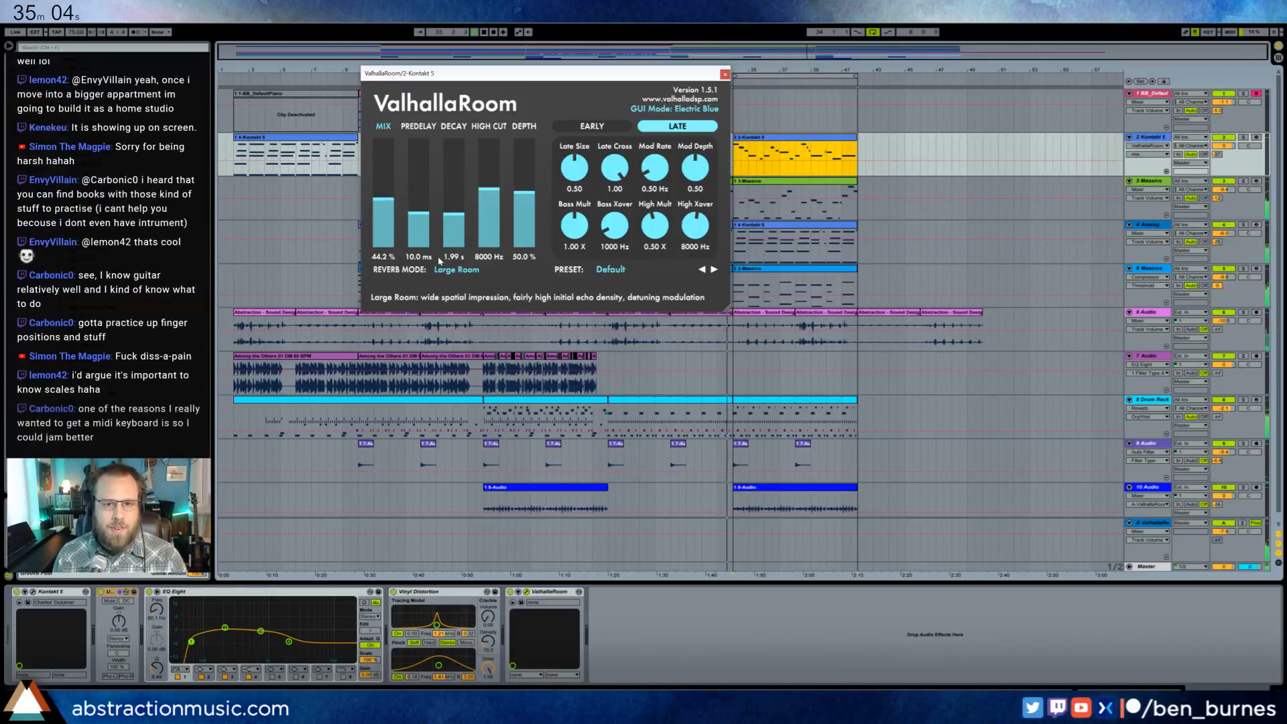
{"action": "key", "text": "ctrl+z"}
{"action": "left_click_drag", "start_coordinate": [769, 152], "coordinate": [769, 168]}
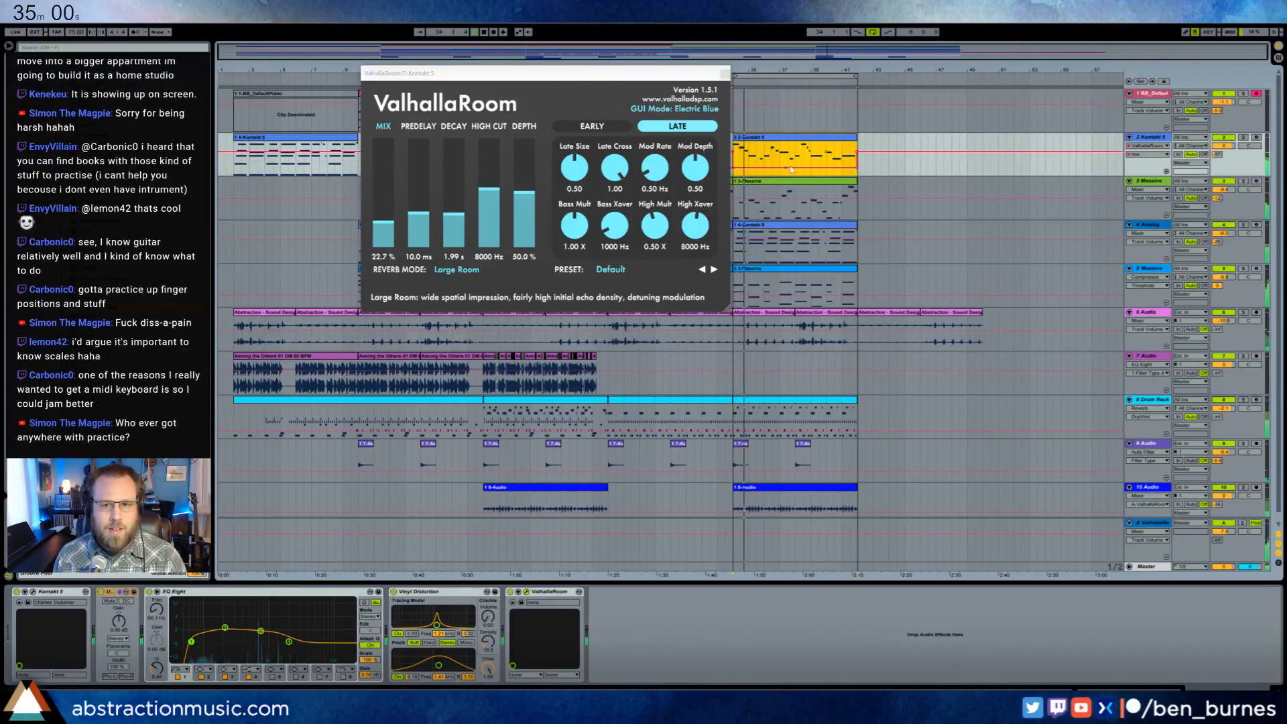
{"action": "left_click", "coordinate": [857, 151]}
{"action": "left_click", "coordinate": [865, 158]}
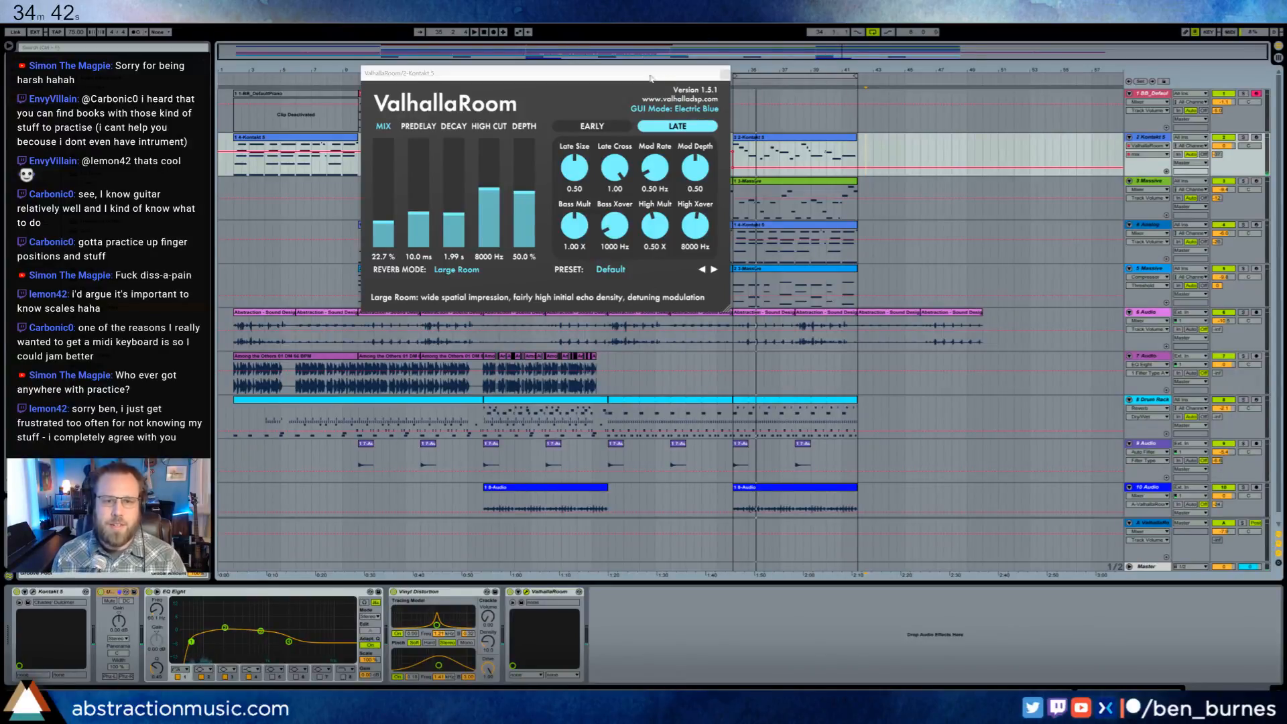
- Ramp the reverb Mix automation down across roughly the last two beats before bar 34, and close ValhallaRoom
{"action": "left_click_drag", "start_coordinate": [650, 79], "coordinate": [547, 89]}
{"action": "left_click", "coordinate": [727, 151]}
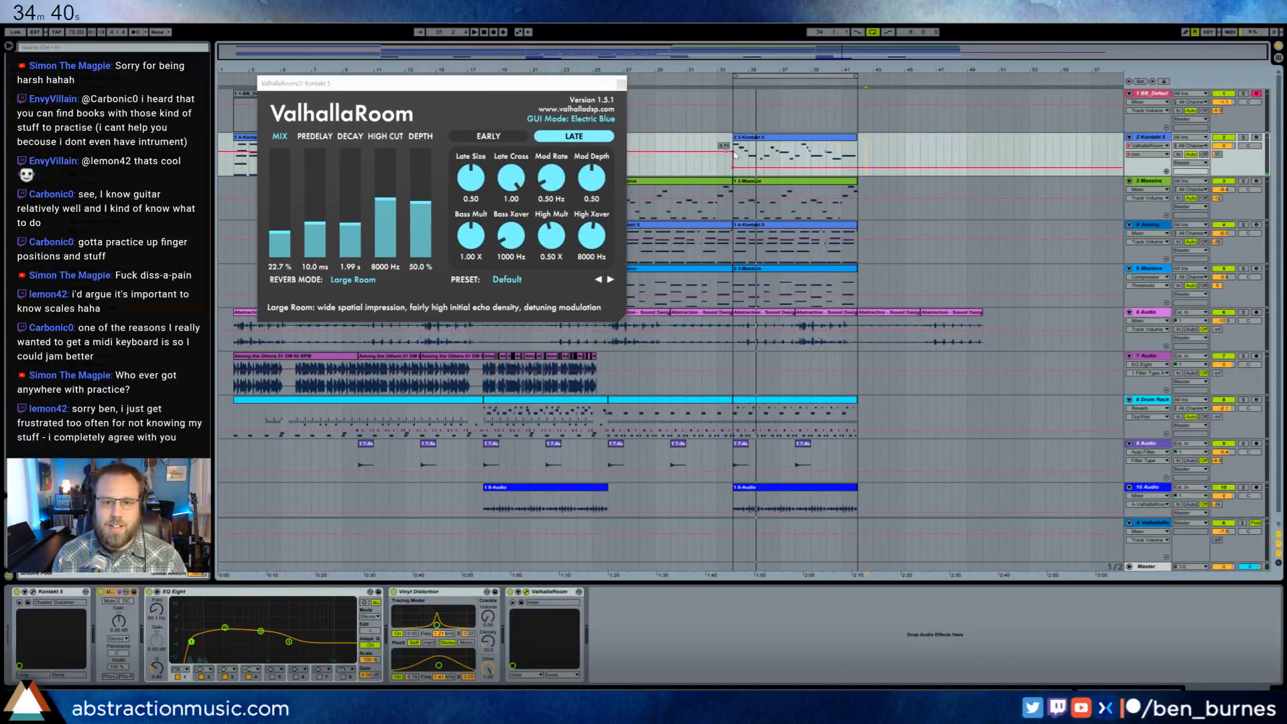
{"action": "left_click", "coordinate": [733, 149]}
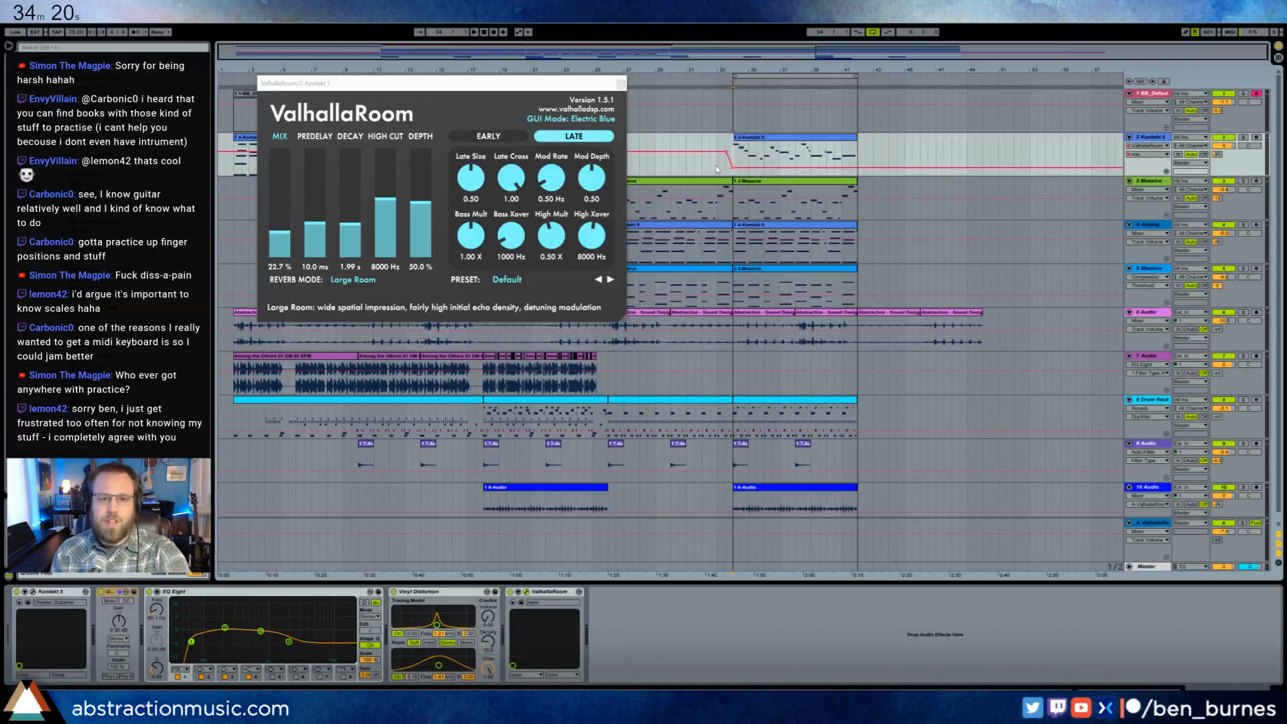
{"action": "left_click", "coordinate": [620, 85]}
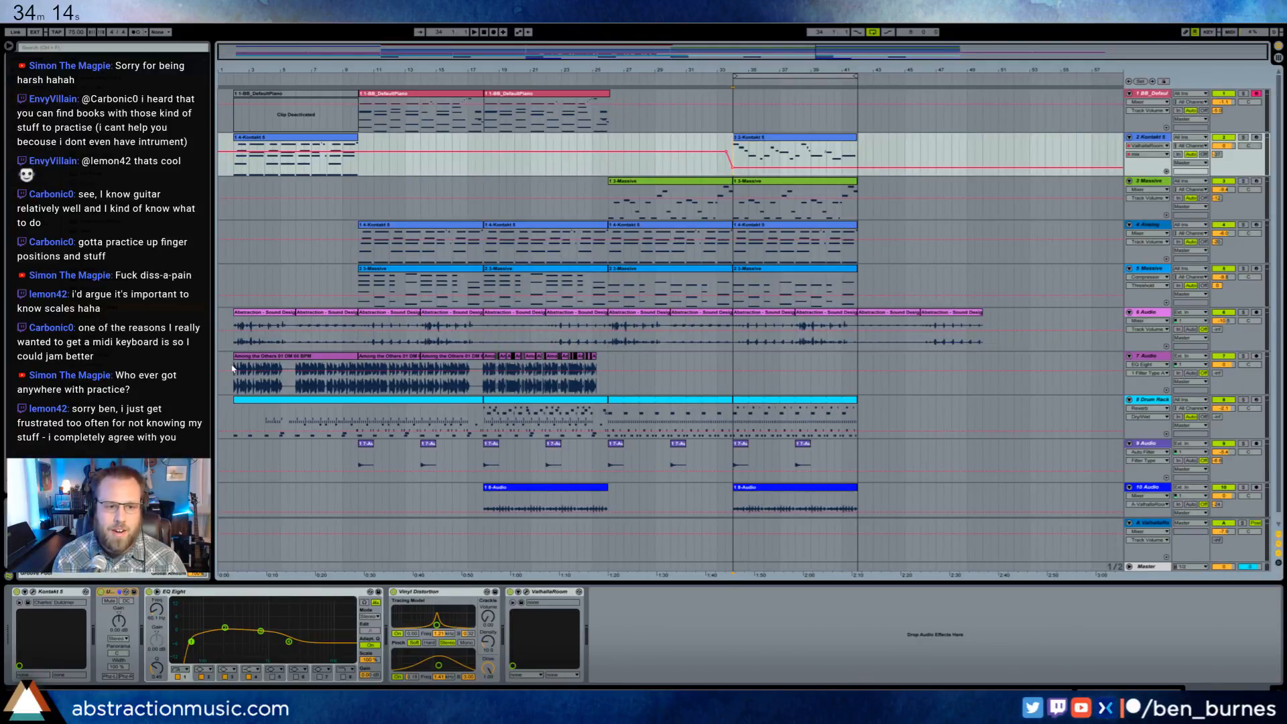
- Place the opening Among the Others sample chop at bar 34 on track 7, trim its end to 34.2.4 and play it
{"action": "left_click", "coordinate": [735, 387]}
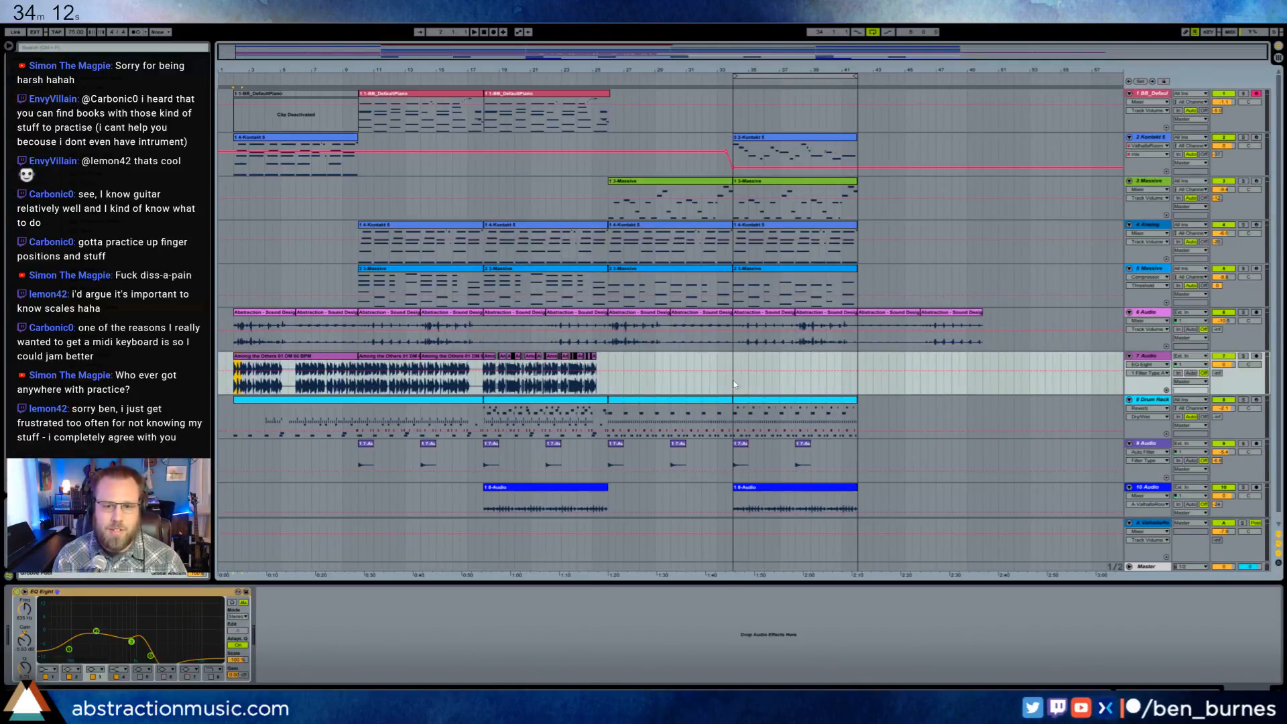
{"action": "left_click_drag", "start_coordinate": [808, 69], "coordinate": [664, 340]}
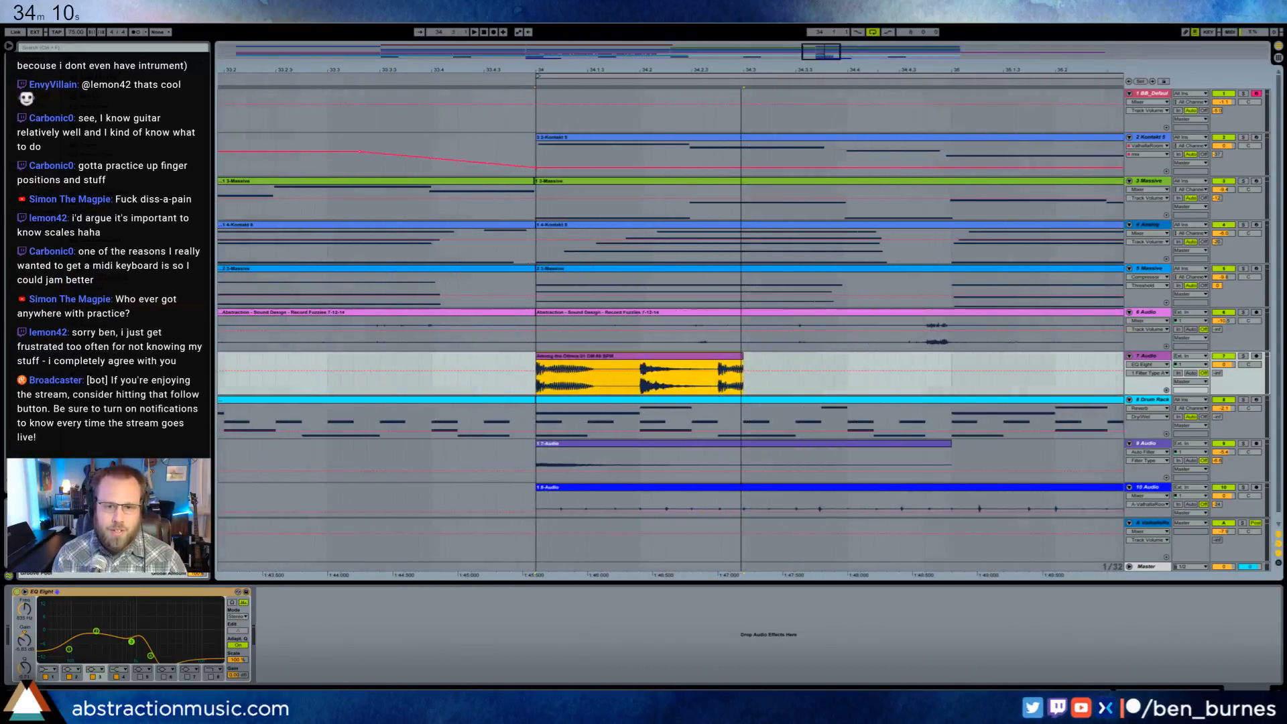
{"action": "left_click_drag", "start_coordinate": [740, 356], "coordinate": [717, 357]}
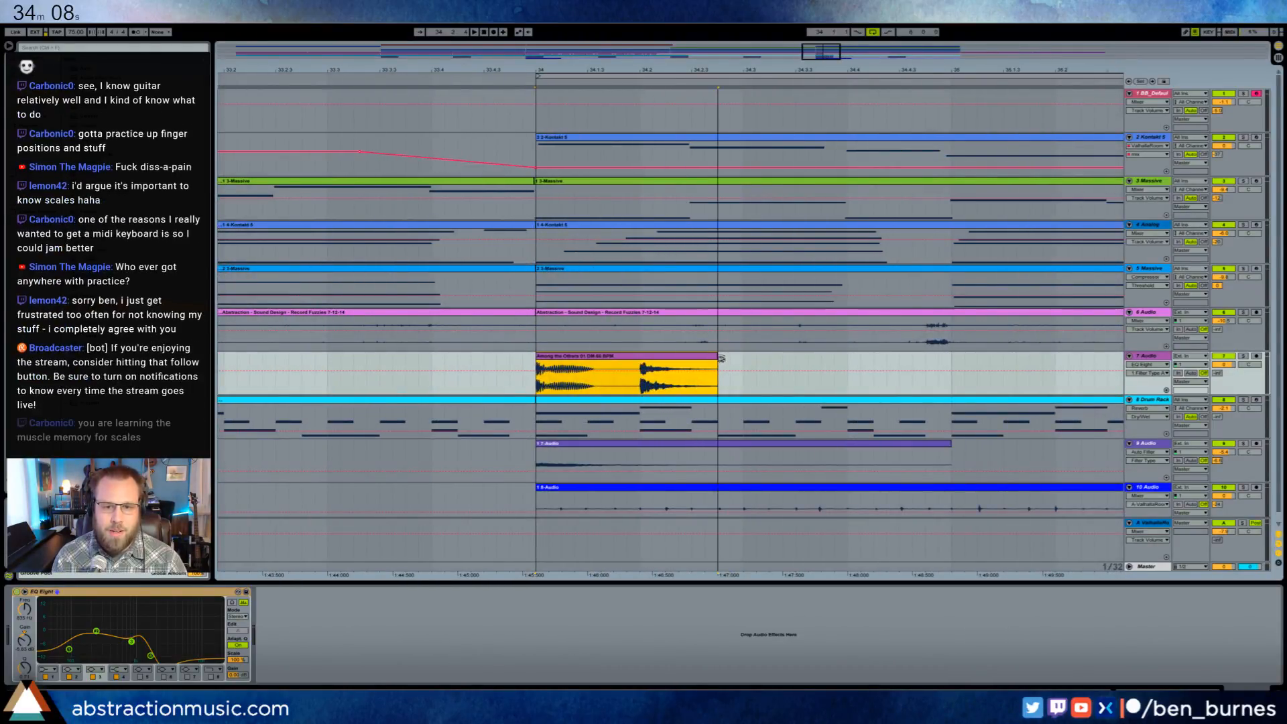
{"action": "left_click", "coordinate": [539, 386]}
{"action": "key", "text": "space"}
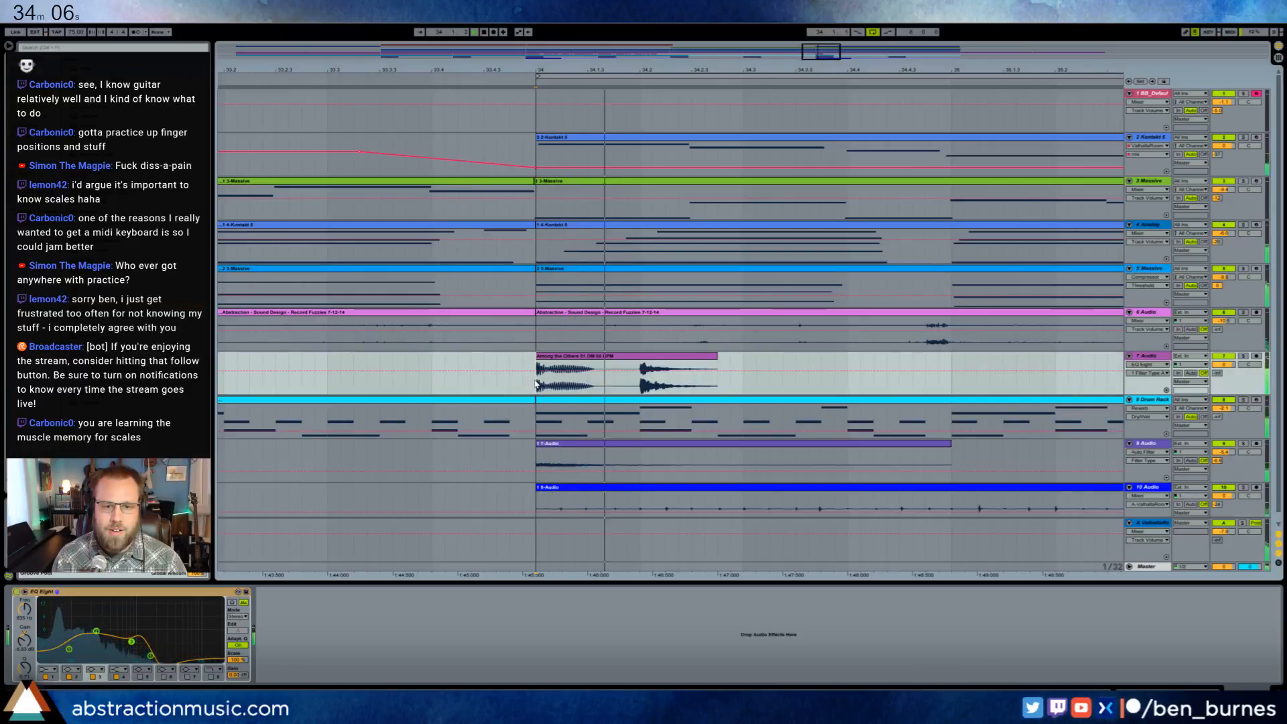
- Delete the chop's second hit and repeat the first hit at 34.2.4 and 34.3, playing the result
{"action": "left_click_drag", "start_coordinate": [640, 386], "coordinate": [735, 391]}
{"action": "key", "text": "Delete"}
{"action": "key", "text": "ctrl+d"}
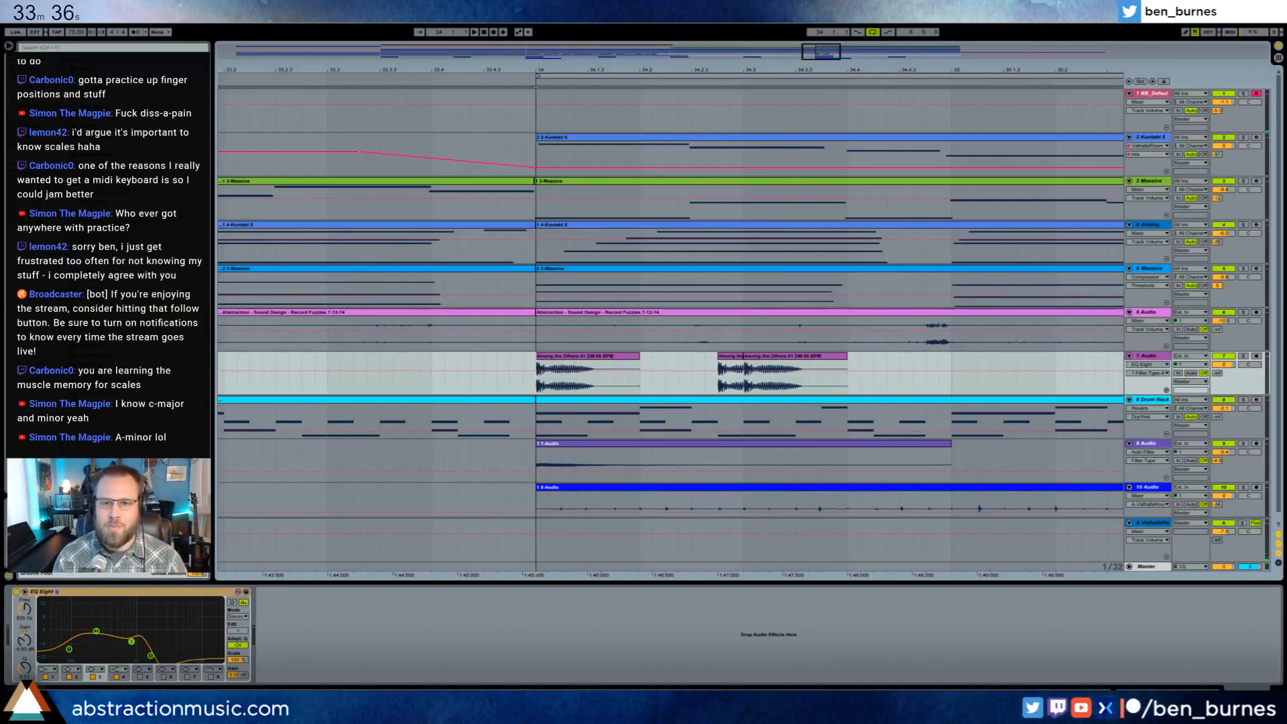
{"action": "key", "text": "space"}
- Duplicate the bar 34 sample-chop pattern on track 7 into bar 35
{"action": "left_click_drag", "start_coordinate": [826, 55], "coordinate": [840, 52]}
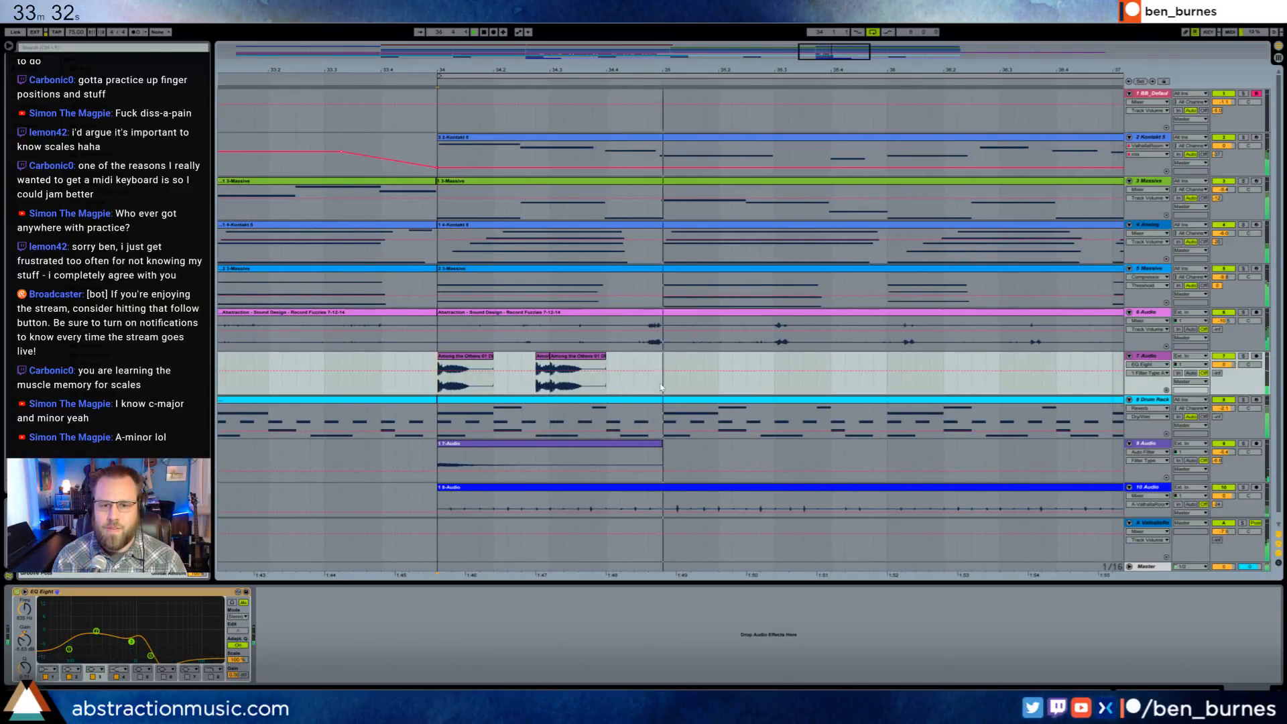
{"action": "key", "text": "space"}
{"action": "key", "text": "ctrl+d"}
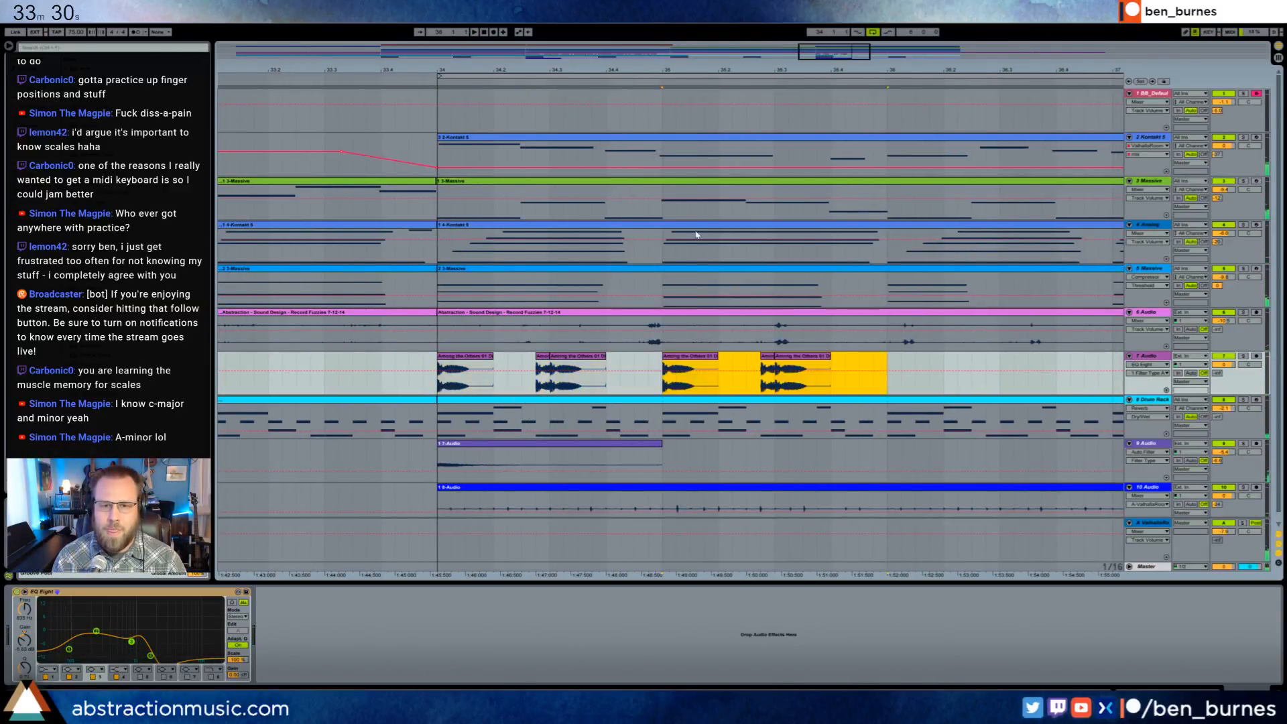
{"action": "key", "text": "minus"}
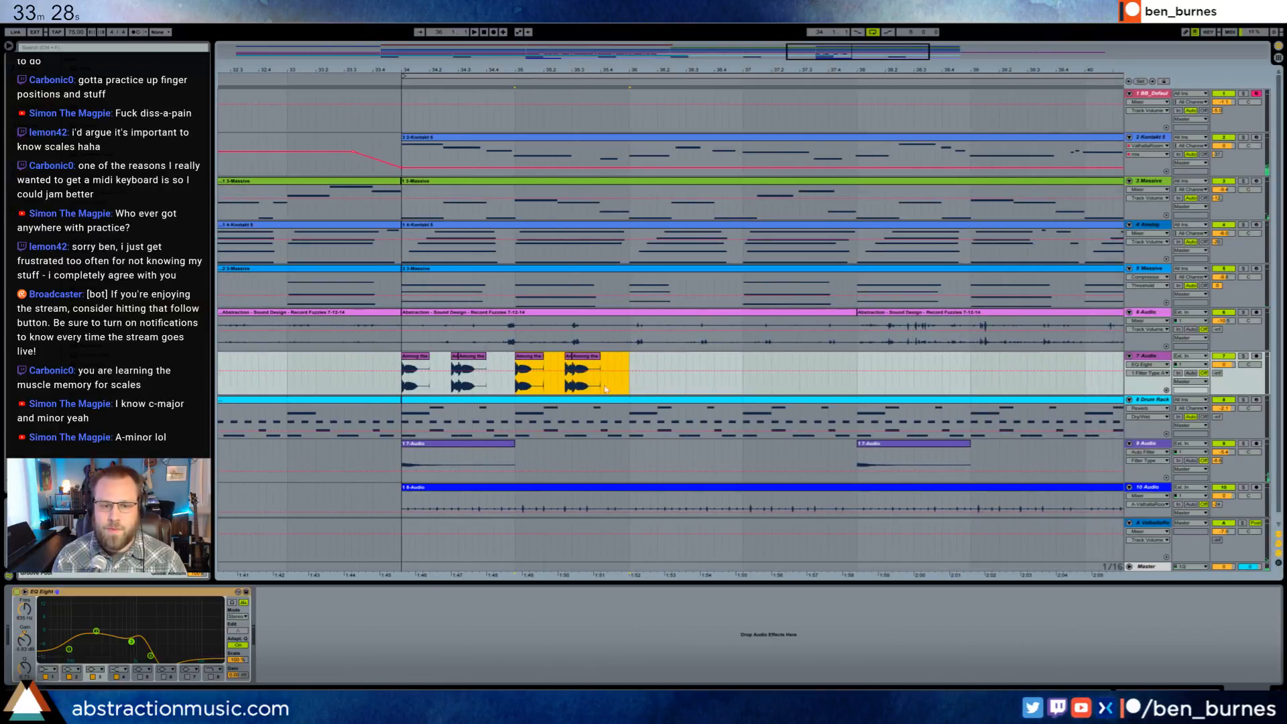
- Copy the short chopped sample fragment just before bar 19 on track 7 and paste it into bar 25
{"action": "left_click_drag", "start_coordinate": [825, 51], "coordinate": [653, 192]}
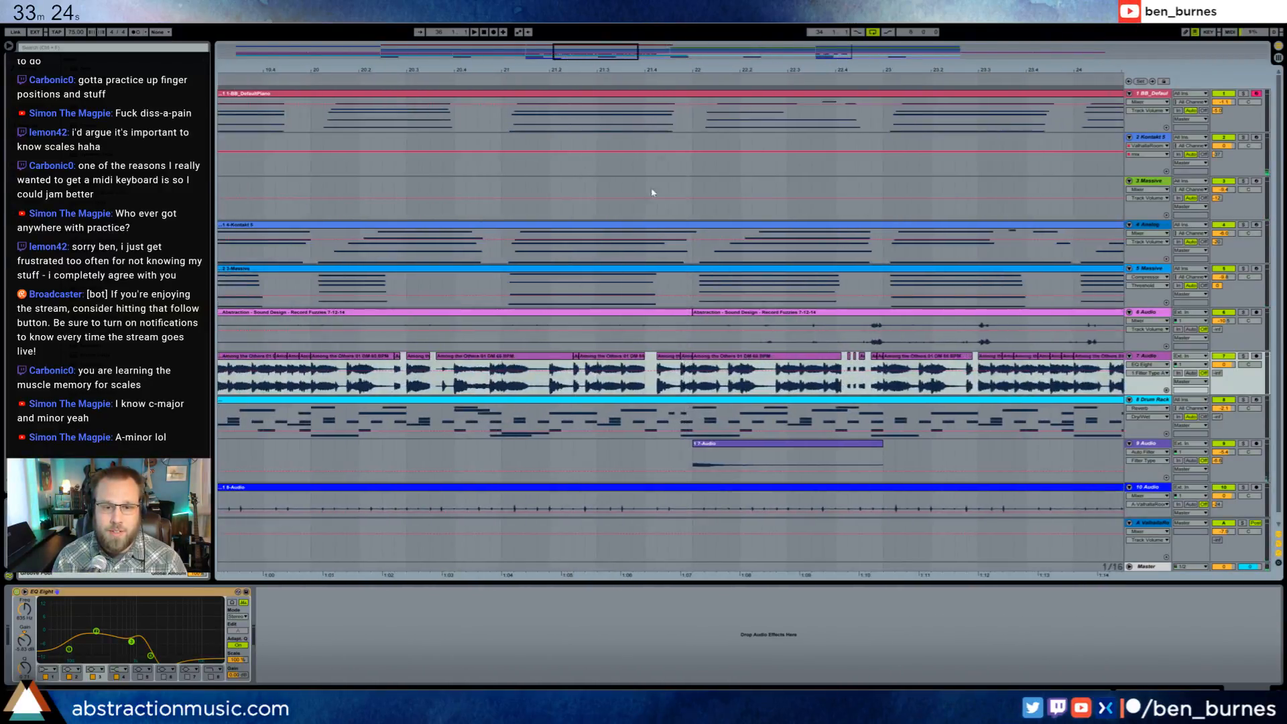
{"action": "left_click_drag", "start_coordinate": [620, 57], "coordinate": [584, 70]}
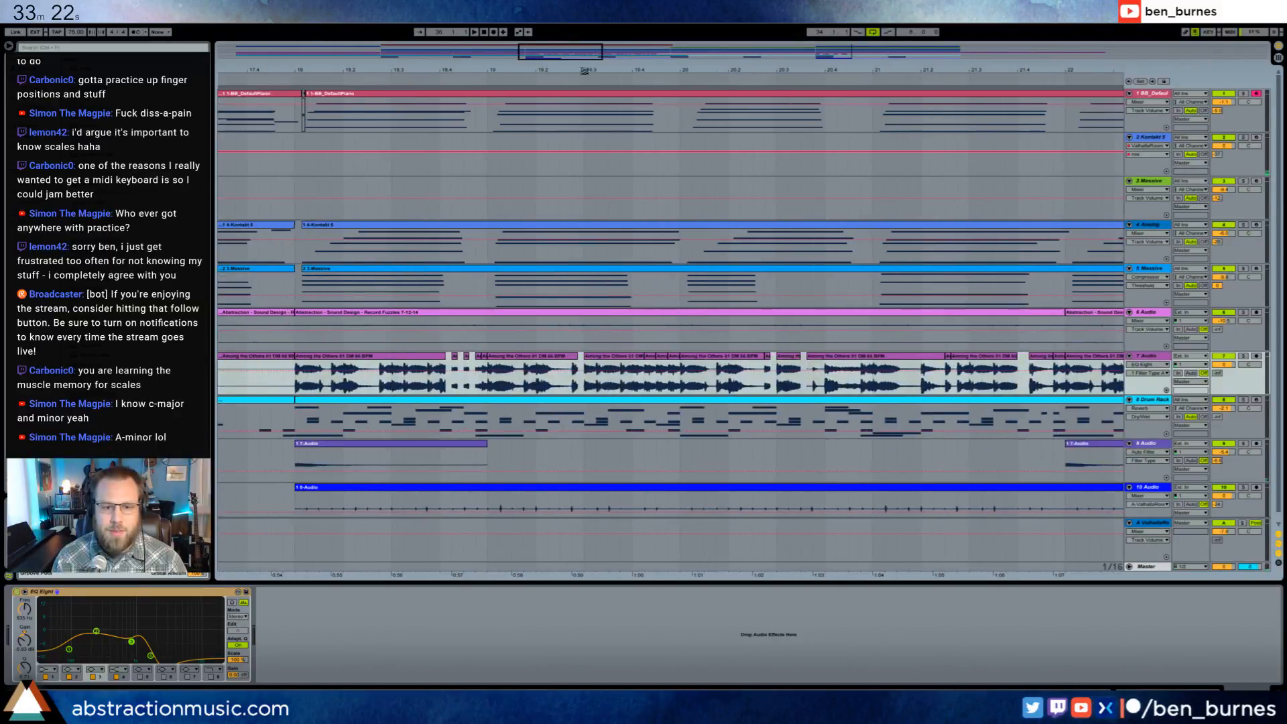
{"action": "left_click_drag", "start_coordinate": [453, 387], "coordinate": [509, 386]}
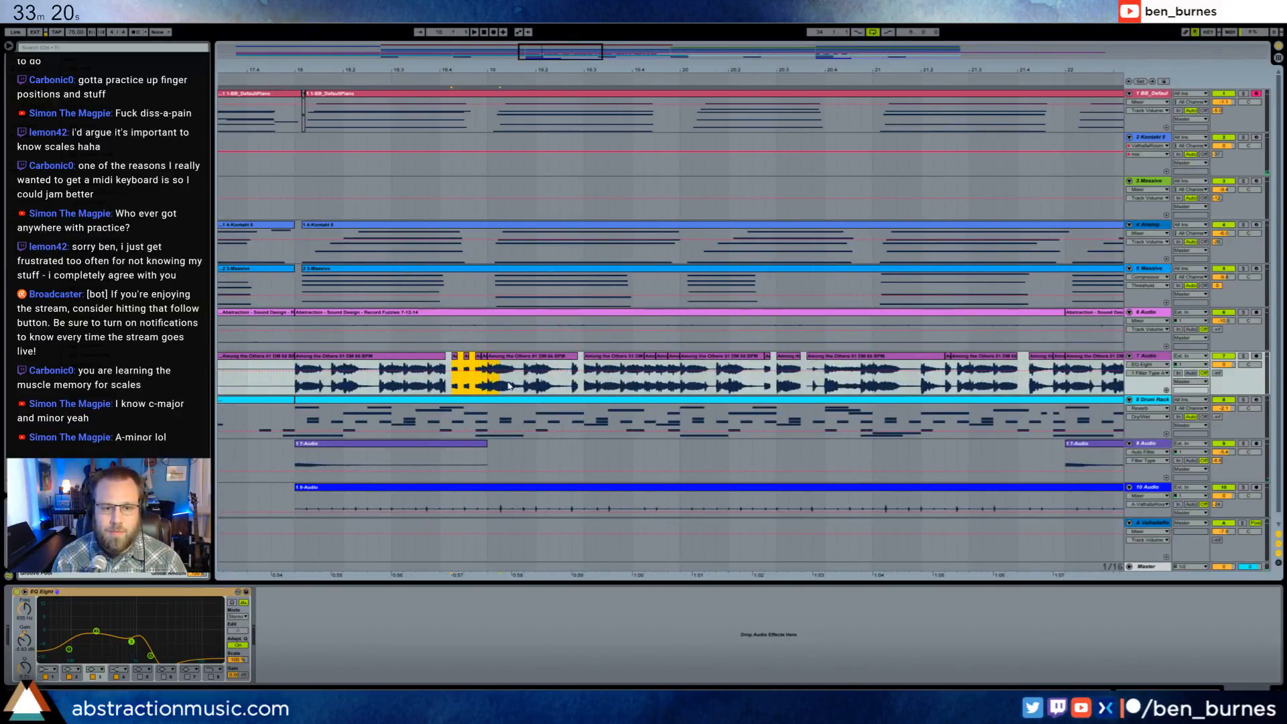
{"action": "left_click_drag", "start_coordinate": [579, 57], "coordinate": [690, 58]}
{"action": "left_click", "coordinate": [510, 386]}
{"action": "key", "text": "ctrl+v"}
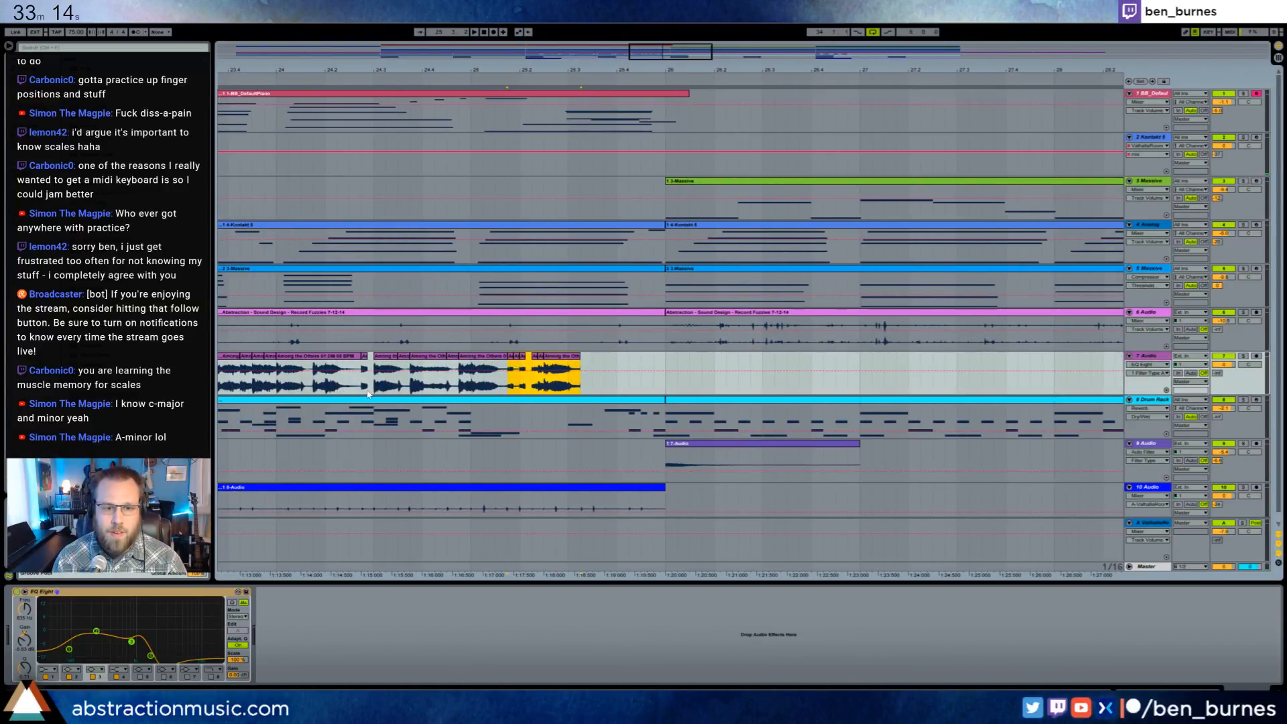
- Undo the bar 25 paste, paste the chopped fragment near the end of bar 35 on track 7 instead, and delete one of its short clips
{"action": "key", "text": "ctrl+z"}
{"action": "left_click_drag", "start_coordinate": [670, 52], "coordinate": [833, 57]}
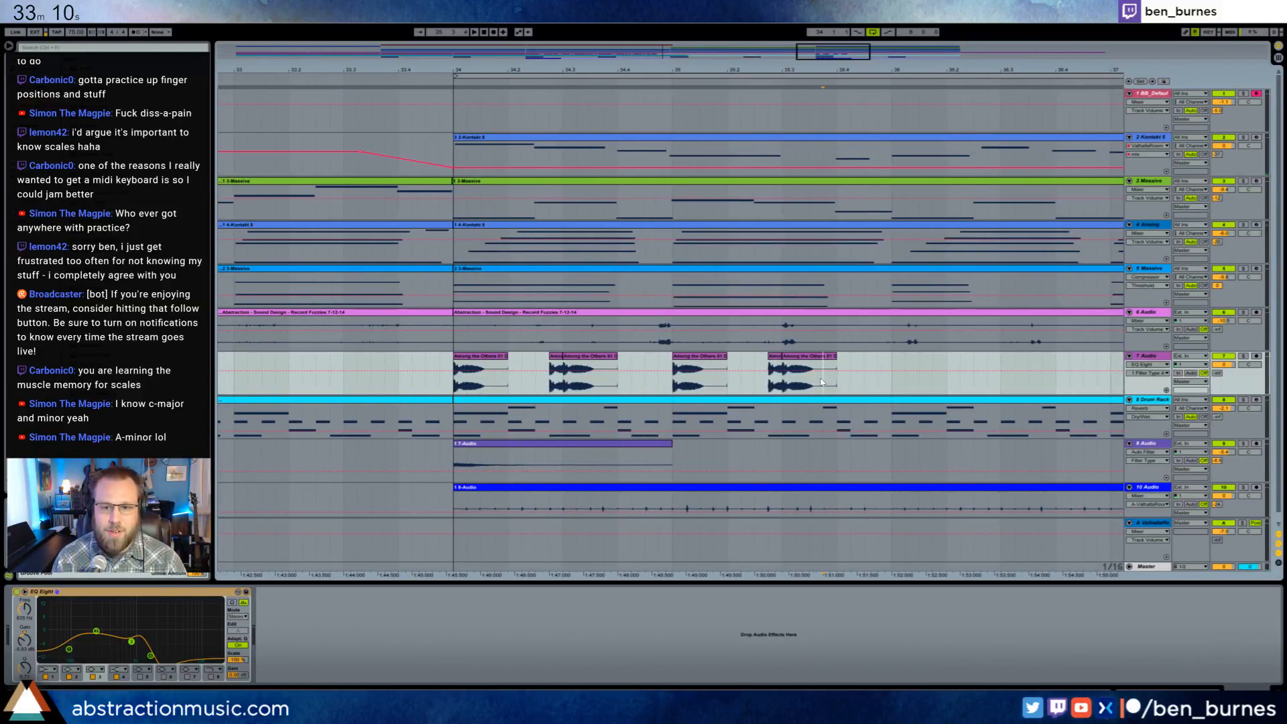
{"action": "key", "text": "ctrl+v"}
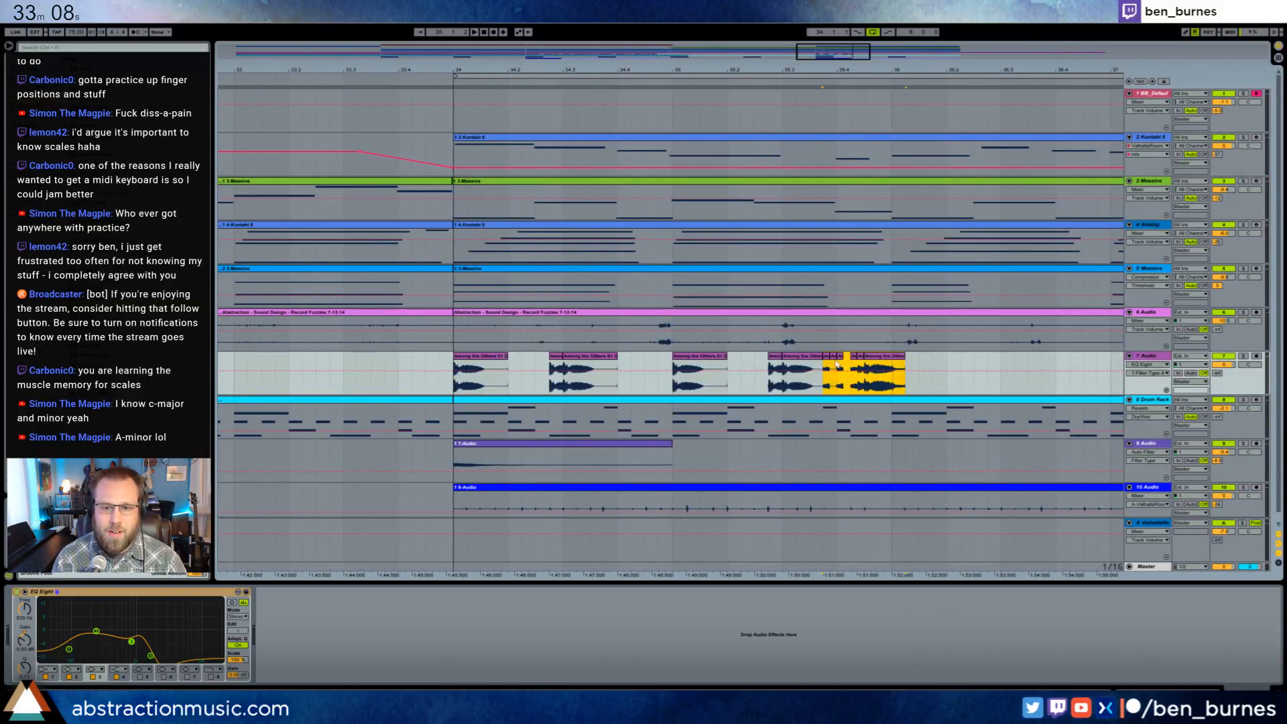
{"action": "left_click", "coordinate": [834, 358]}
{"action": "key", "text": "Delete"}
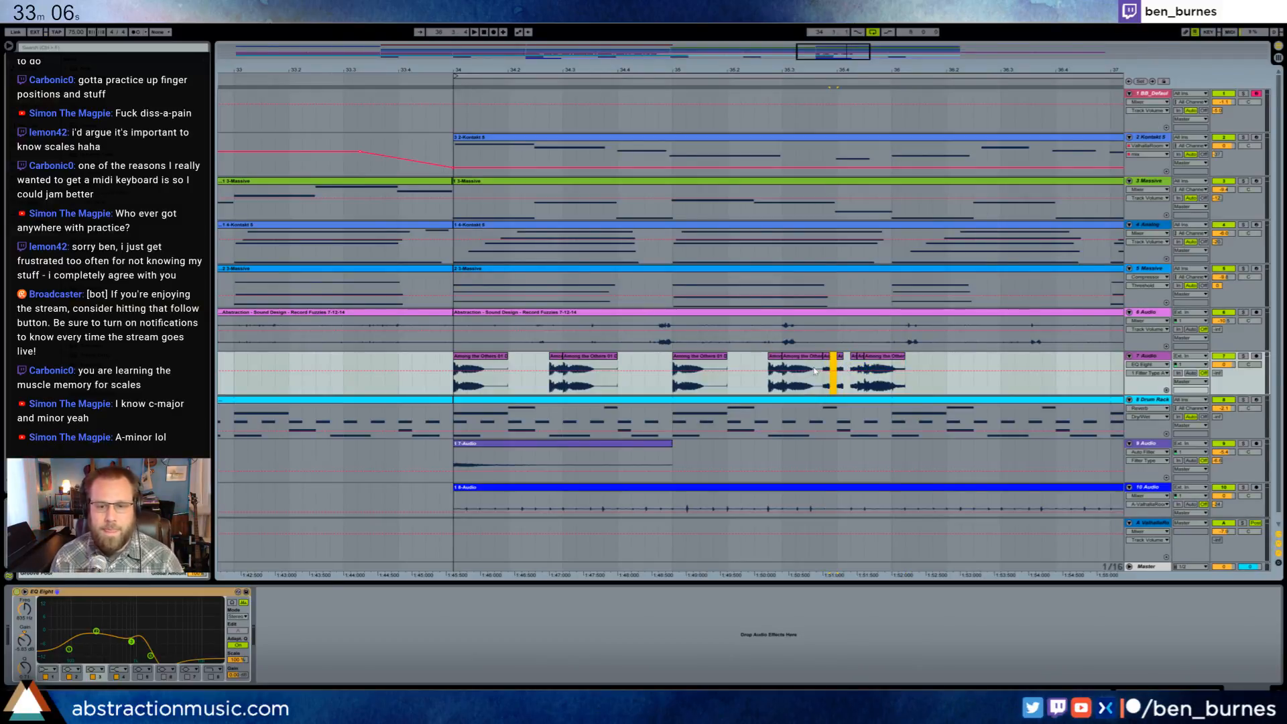
{"action": "key", "text": "space"}
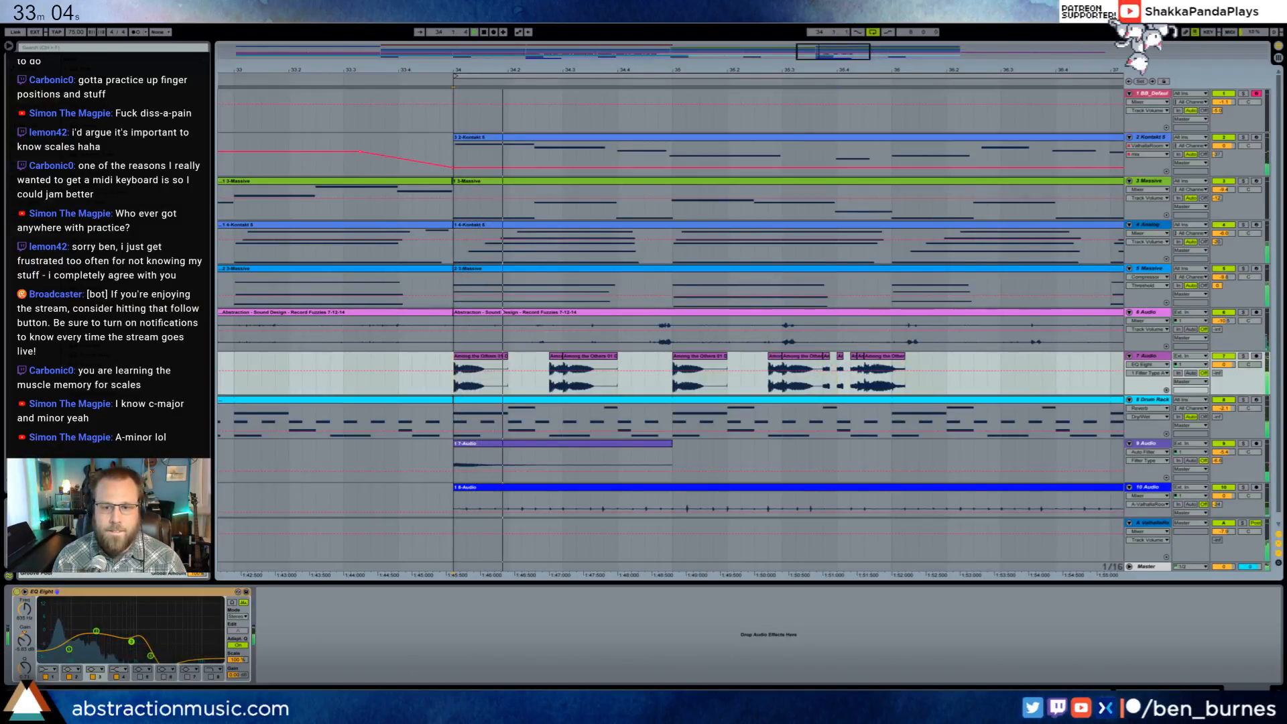
- Duplicate the sample-chop pattern of bars 34–35 on track 7 into bars 36–37
{"action": "mouse_move", "coordinate": [843, 48]}
{"action": "left_mouse_down"}
{"action": "mouse_move", "coordinate": [872, 40]}
{"action": "mouse_move", "coordinate": [861, 30]}
{"action": "left_mouse_up"}
{"action": "left_click_drag", "start_coordinate": [661, 356], "coordinate": [429, 397]}
{"action": "key", "text": "ctrl+d"}
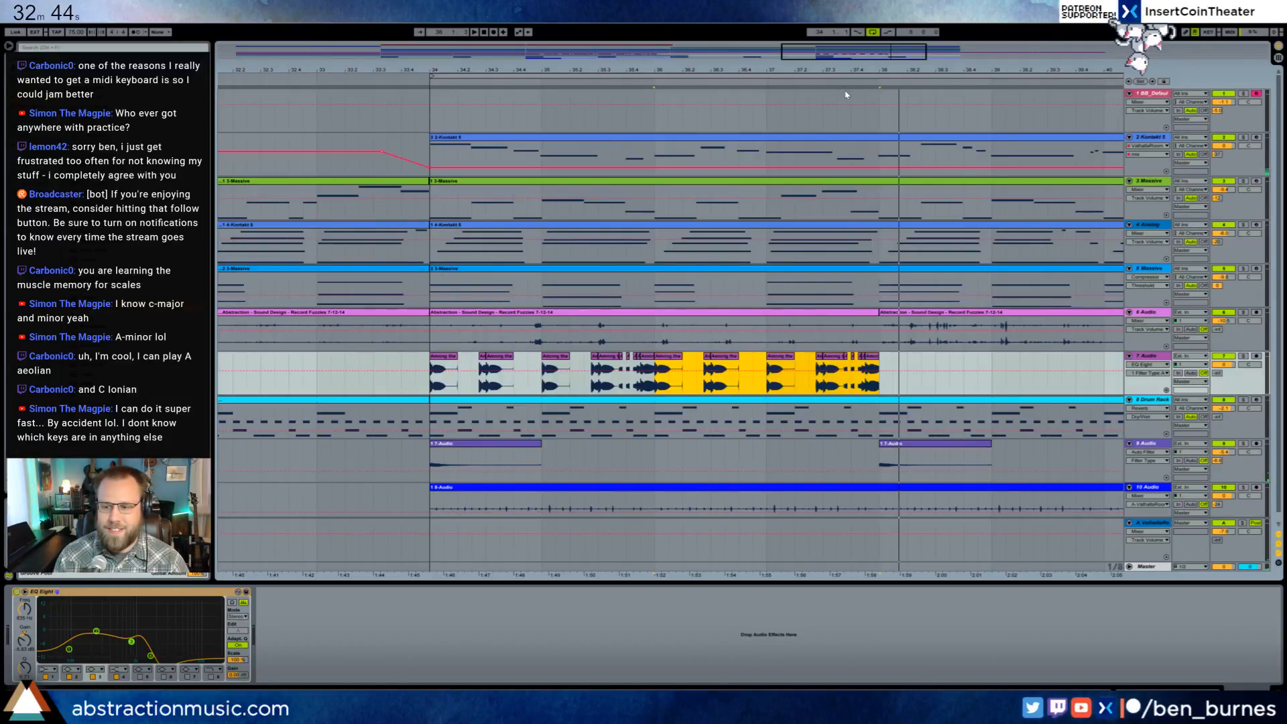
- Play the sample chops near the end of bar 21 on track 7 and select one of the last chops before bar 22
{"action": "left_click_drag", "start_coordinate": [648, 69], "coordinate": [618, 52]}
{"action": "left_click_drag", "start_coordinate": [921, 70], "coordinate": [921, 102]}
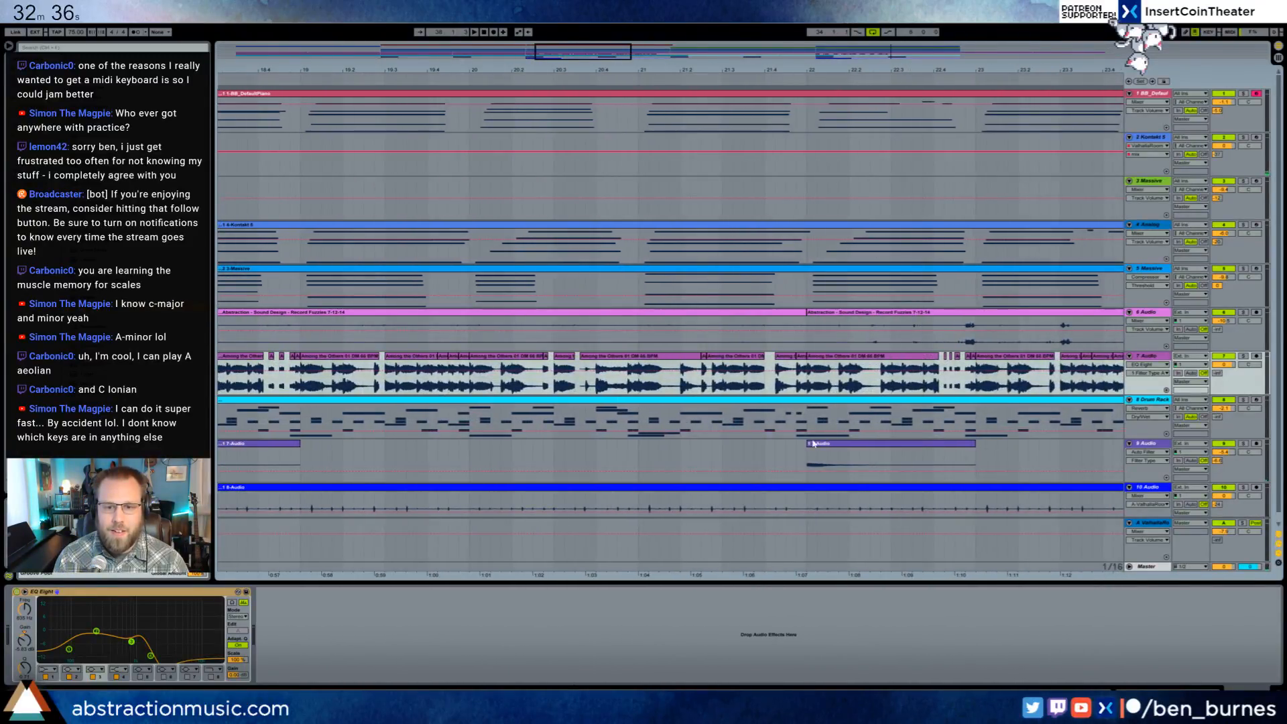
{"action": "left_click", "coordinate": [714, 388]}
{"action": "key", "text": "space"}
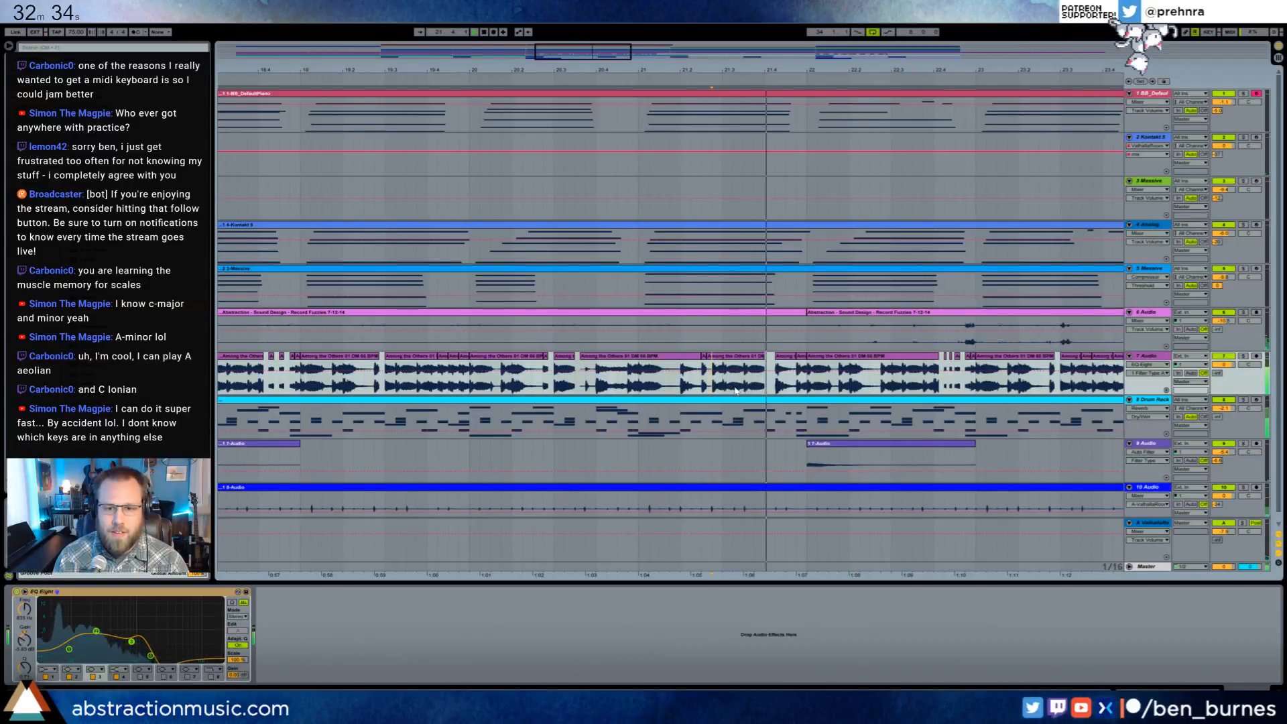
{"action": "key", "text": "space"}
{"action": "left_click", "coordinate": [785, 357]}
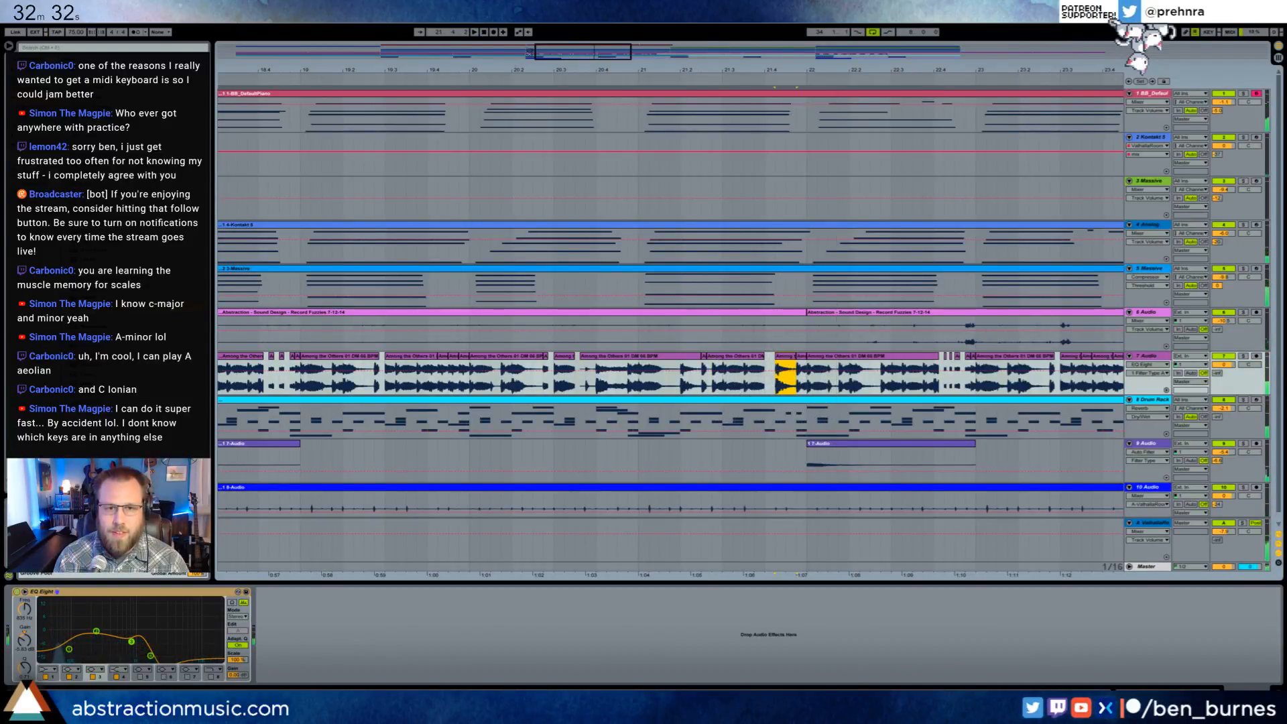
- Reduce the fragments at the end of bar 35 on track 7 to one chop running from 35.4.2 to bar 36, playing the result
{"action": "left_click_drag", "start_coordinate": [879, 54], "coordinate": [851, 75]}
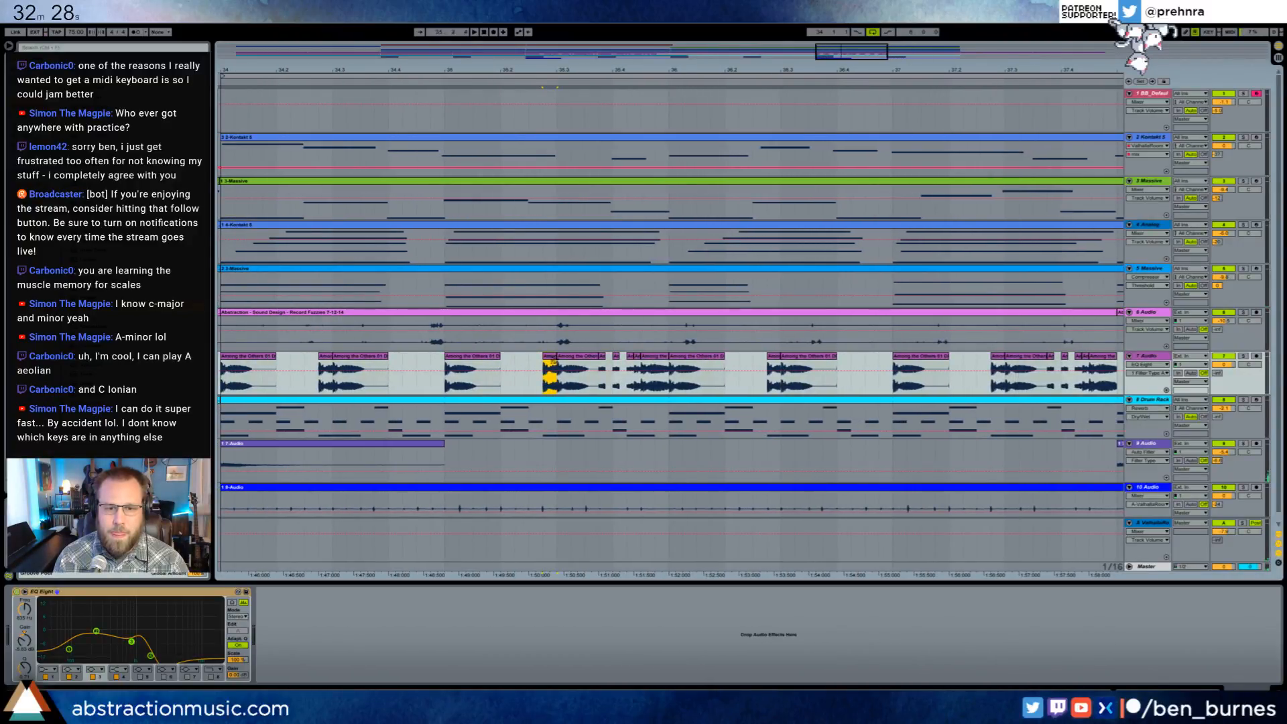
{"action": "key", "text": "space"}
{"action": "left_click", "coordinate": [602, 362]}
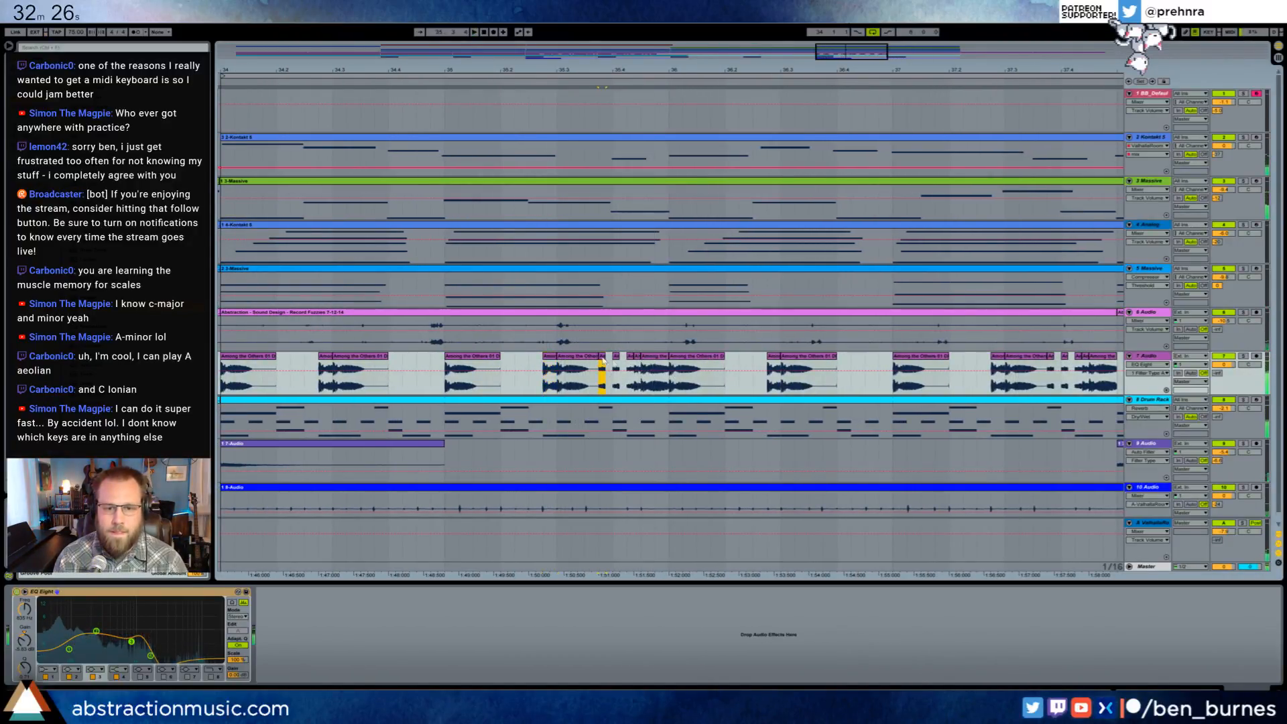
{"action": "left_click_drag", "start_coordinate": [602, 362], "coordinate": [632, 358]}
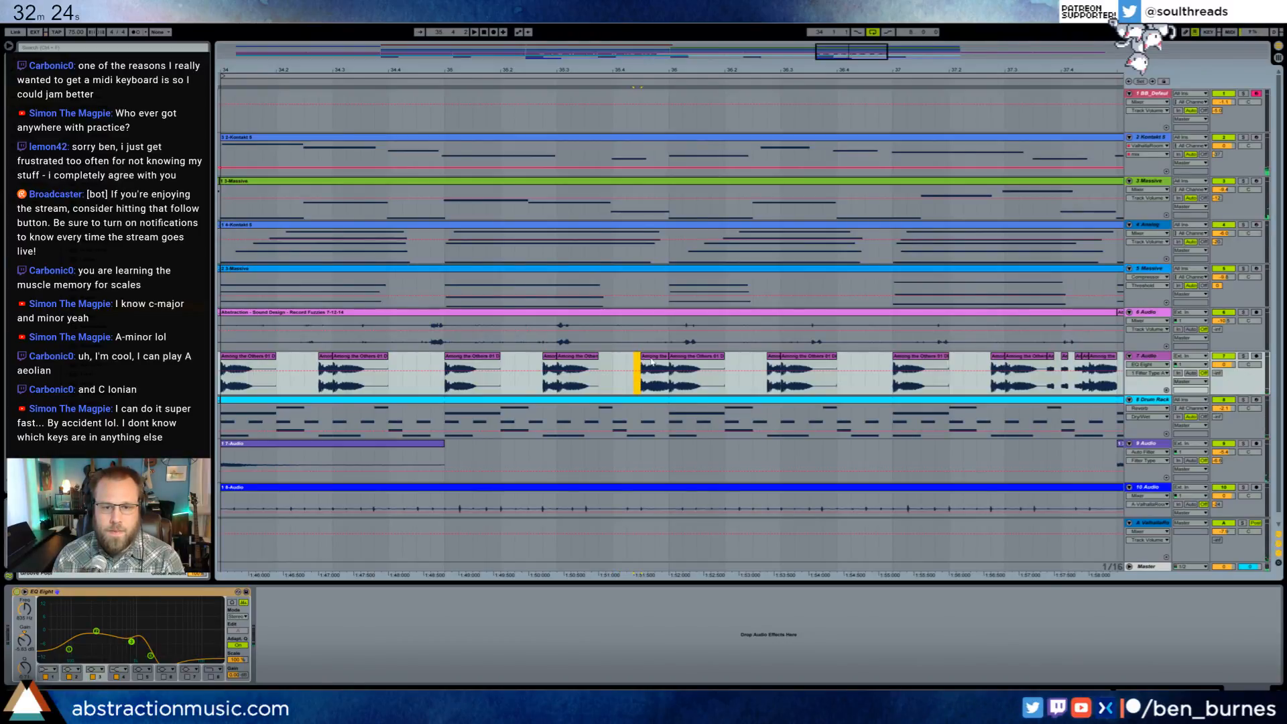
{"action": "mouse_move", "coordinate": [652, 360]}
{"action": "left_mouse_down"}
{"action": "mouse_move", "coordinate": [637, 364]}
{"action": "mouse_move", "coordinate": [661, 362]}
{"action": "left_mouse_up"}
{"action": "left_click", "coordinate": [556, 382]}
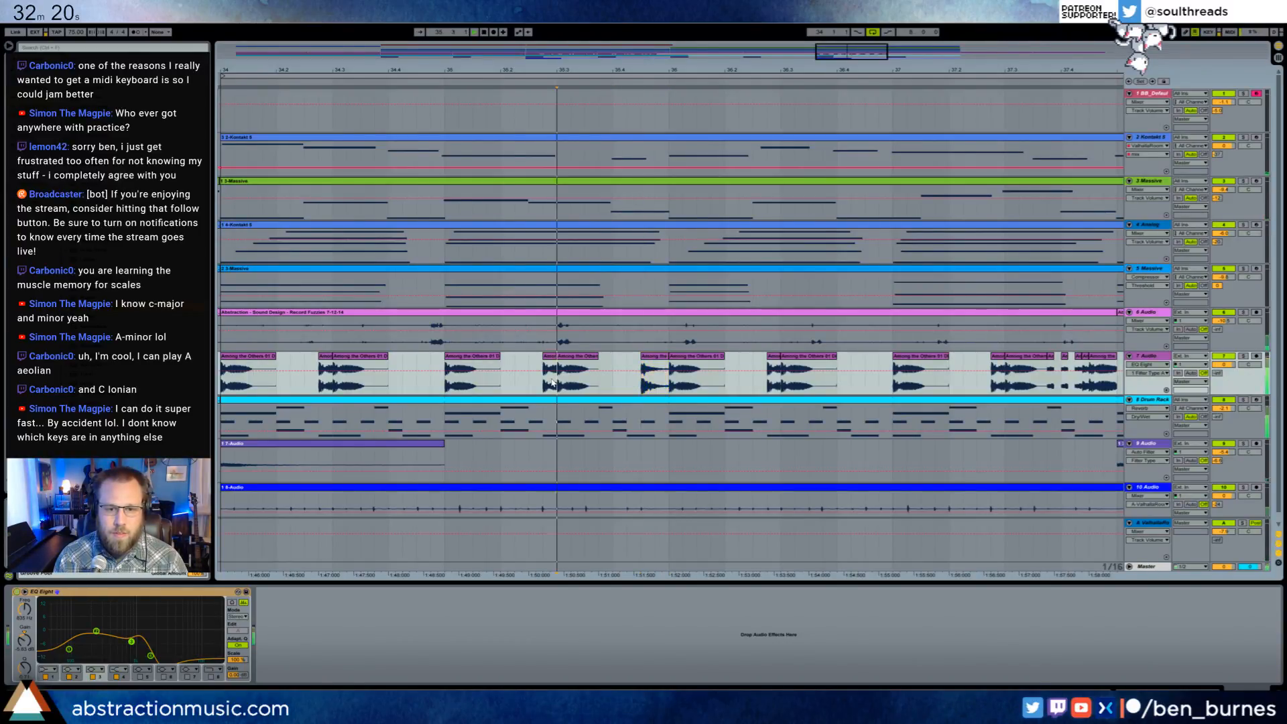
{"action": "key", "text": "space"}
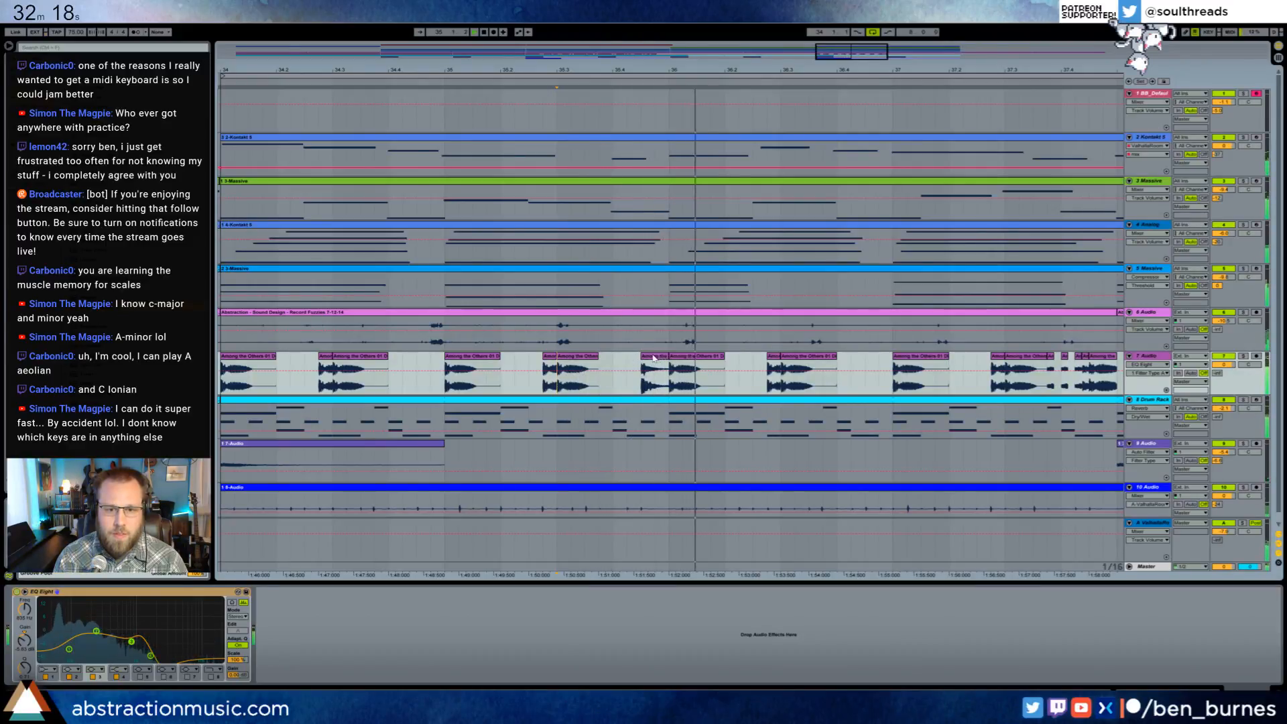
{"action": "left_click_drag", "start_coordinate": [651, 360], "coordinate": [637, 360]}
{"action": "key", "text": "space"}
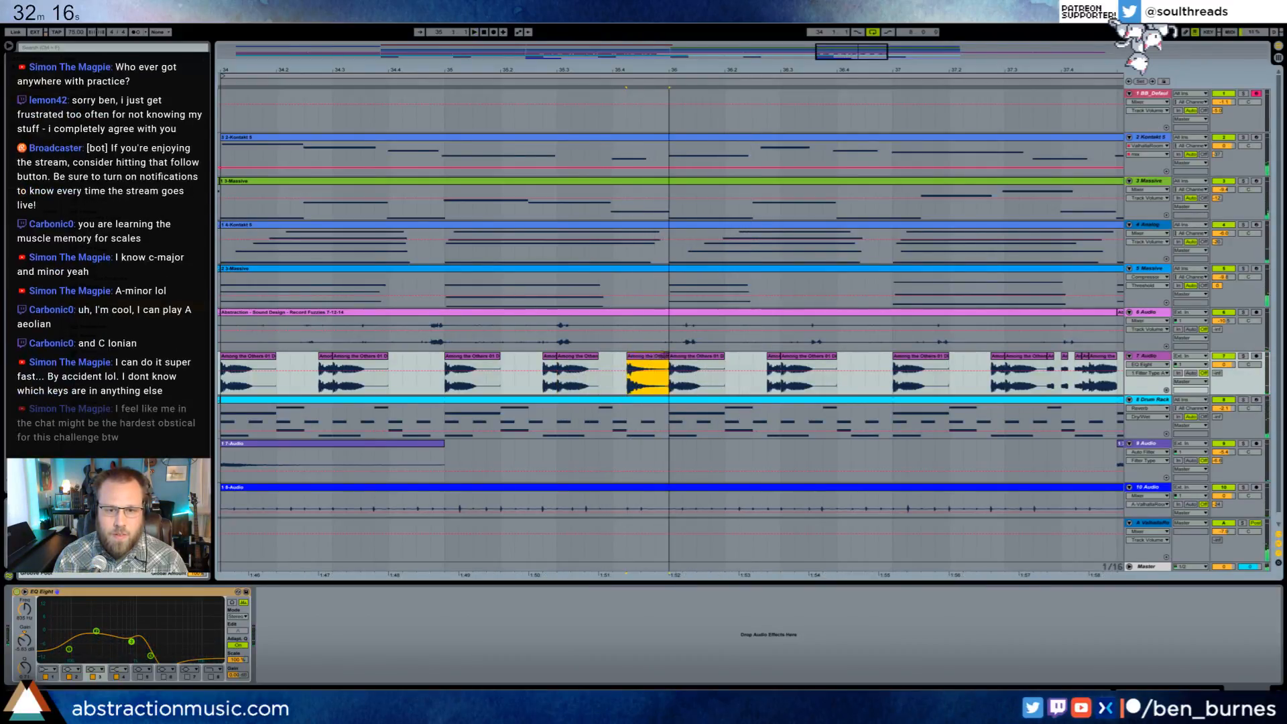
{"action": "left_click", "coordinate": [536, 387]}
{"action": "key", "text": "space"}
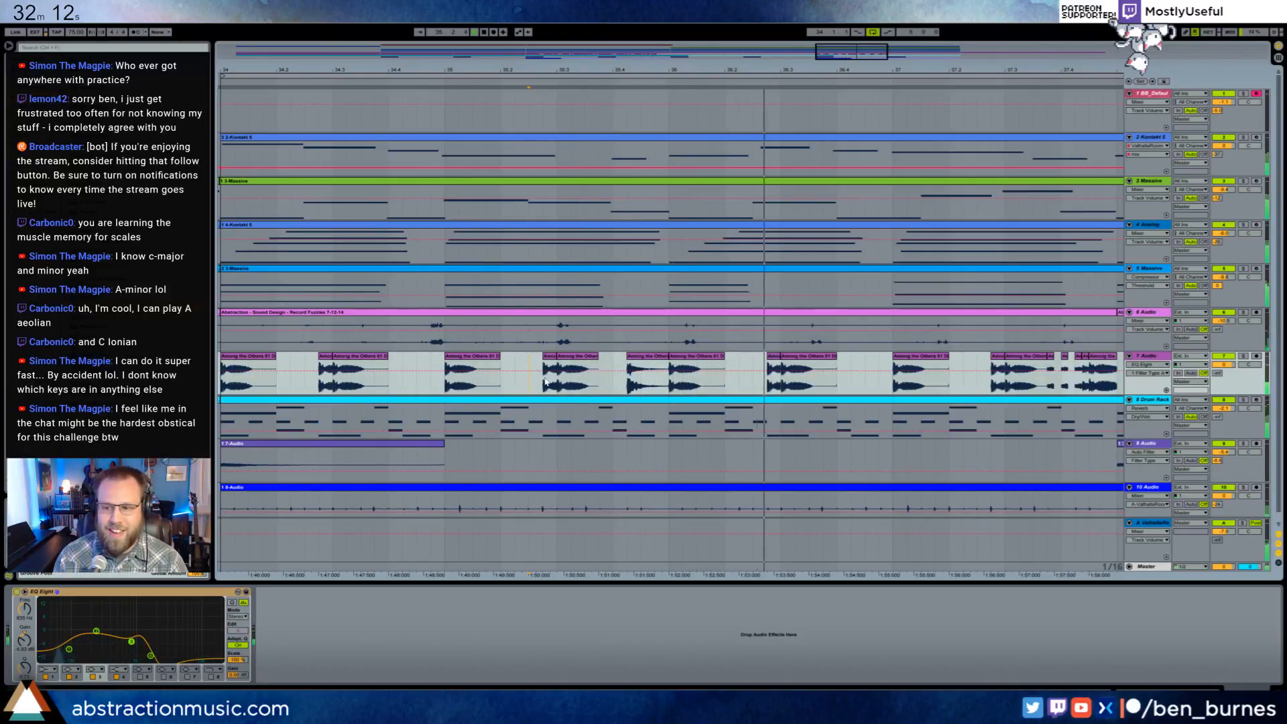
{"action": "key", "text": "space"}
- Replace the fragments at the end of bar 37 on track 7 with a copy of the 35.4.2 chop placed at 37.4.2
{"action": "left_click", "coordinate": [638, 360]}
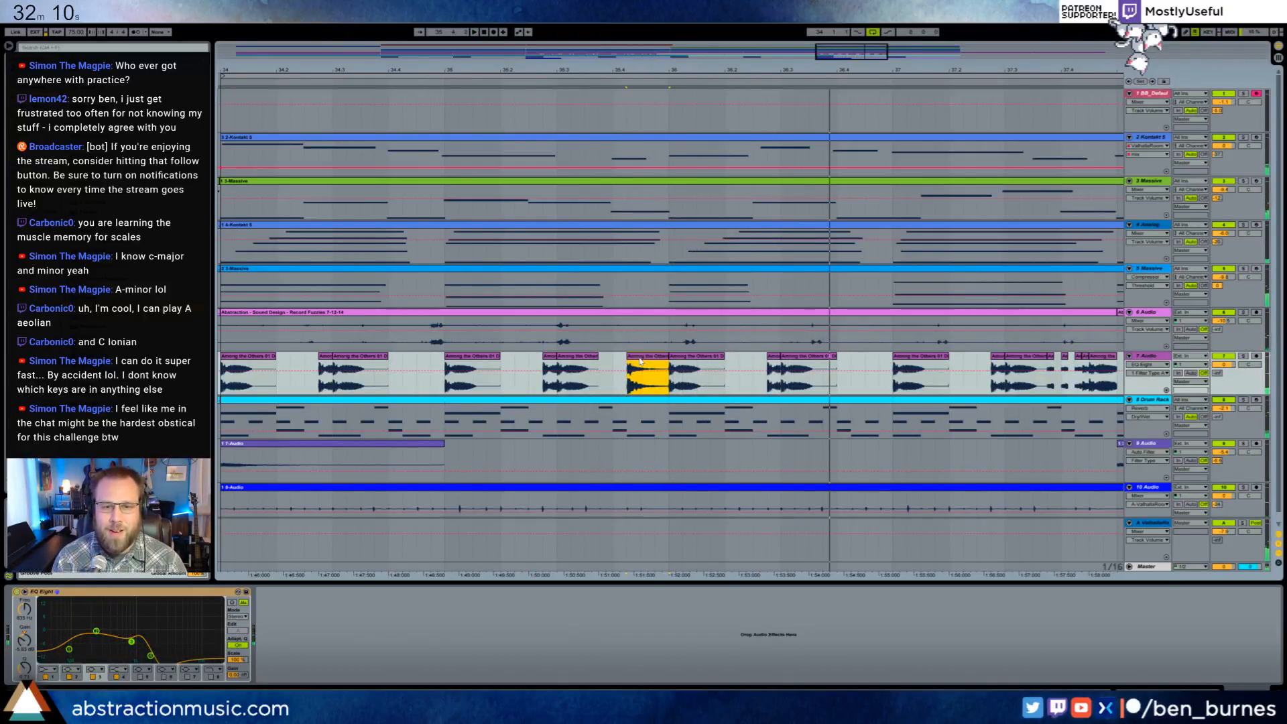
{"action": "left_click_drag", "start_coordinate": [768, 73], "coordinate": [379, 63]}
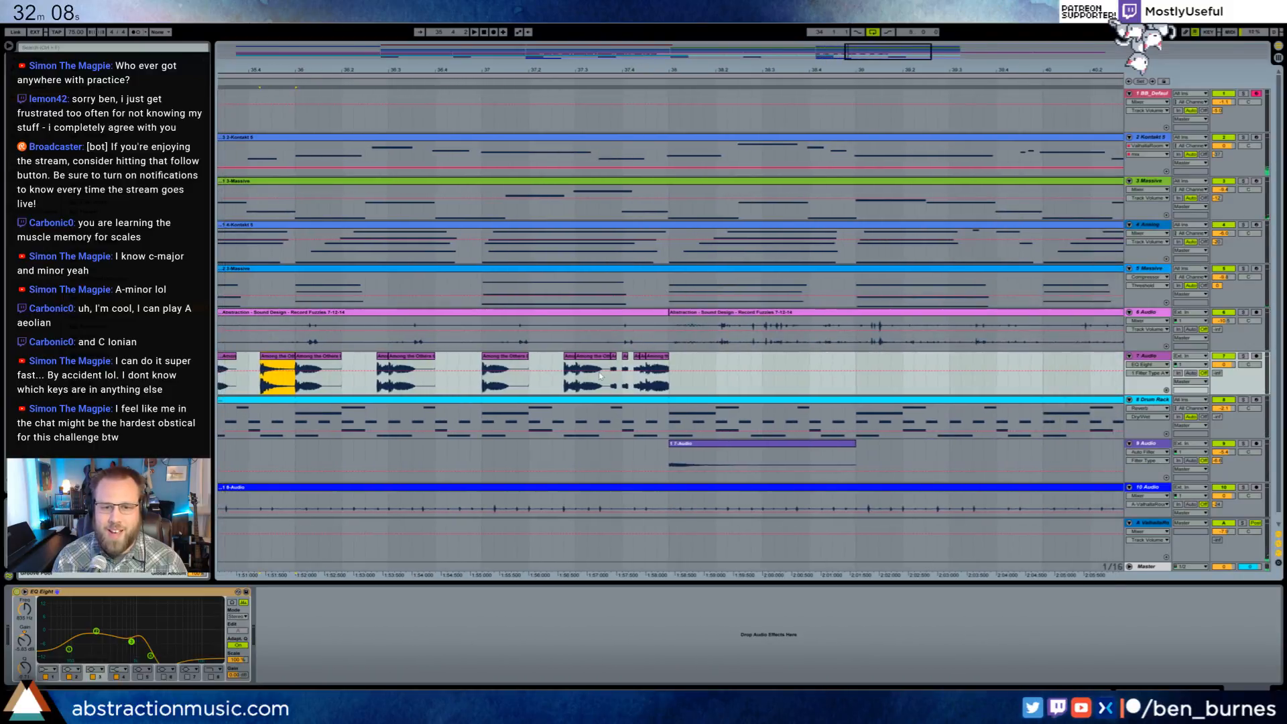
{"action": "left_click_drag", "start_coordinate": [672, 384], "coordinate": [613, 384]}
{"action": "key", "text": "Delete"}
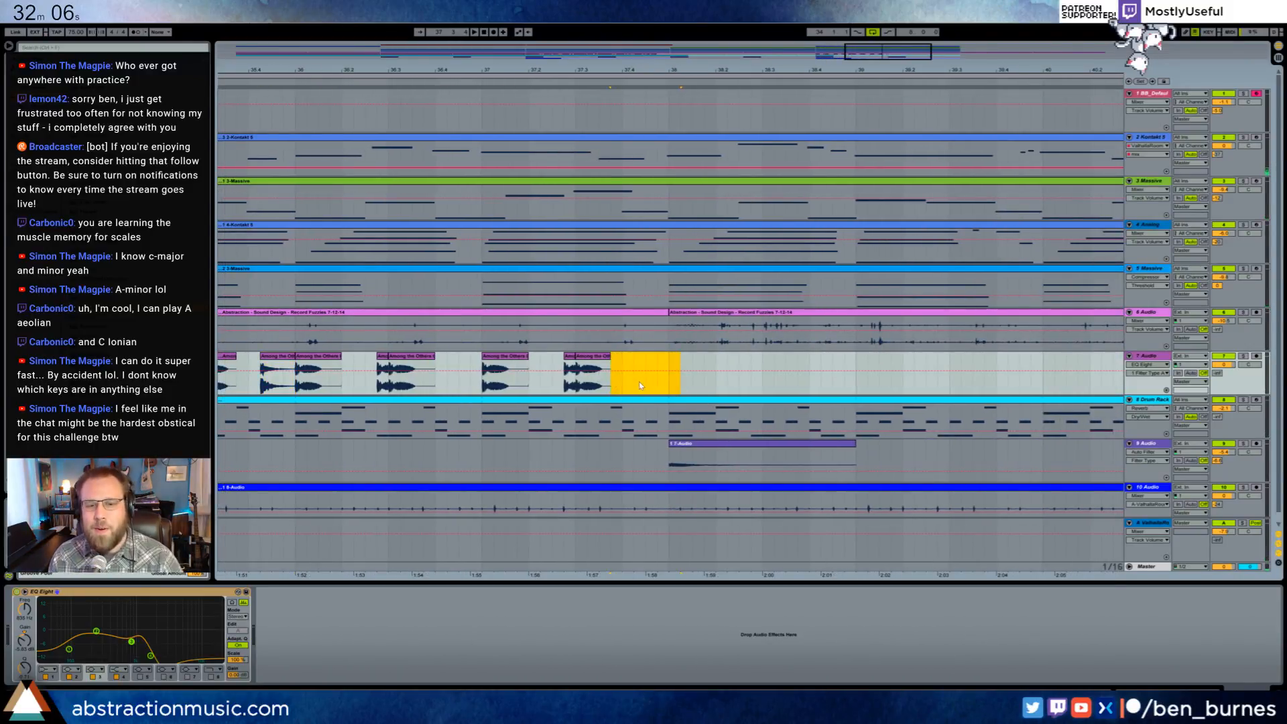
{"action": "left_click", "coordinate": [639, 384]}
{"action": "key", "text": "ctrl+z"}
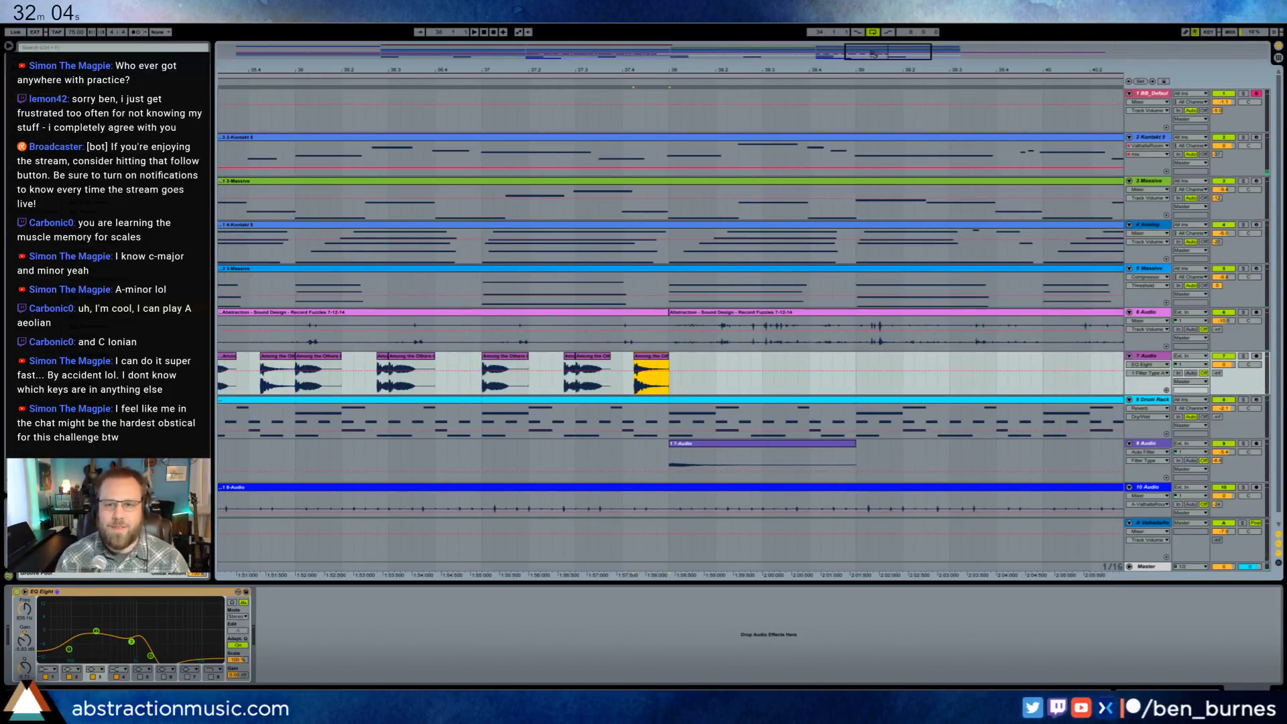
- Duplicate the full chop pattern of bars 34–37 on track 7 into bars 38–41 and play it from bar 34
{"action": "left_click_drag", "start_coordinate": [873, 53], "coordinate": [851, 56]}
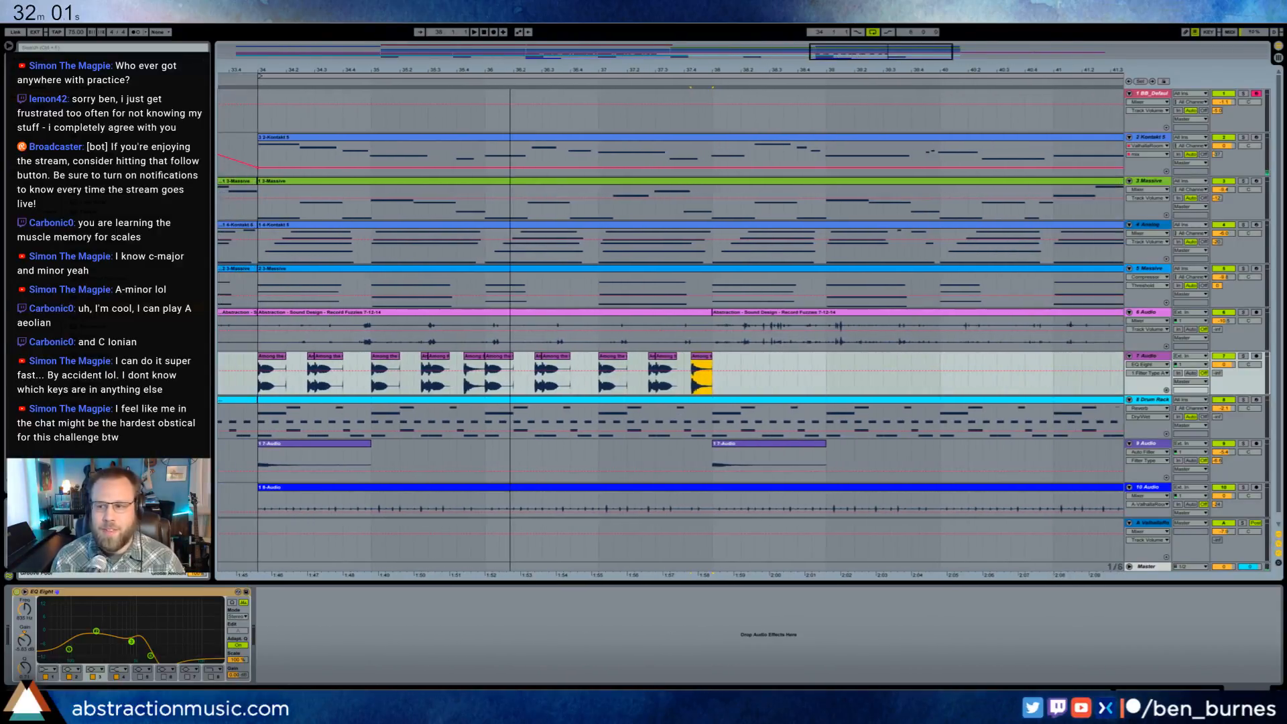
{"action": "left_click", "coordinate": [264, 376]}
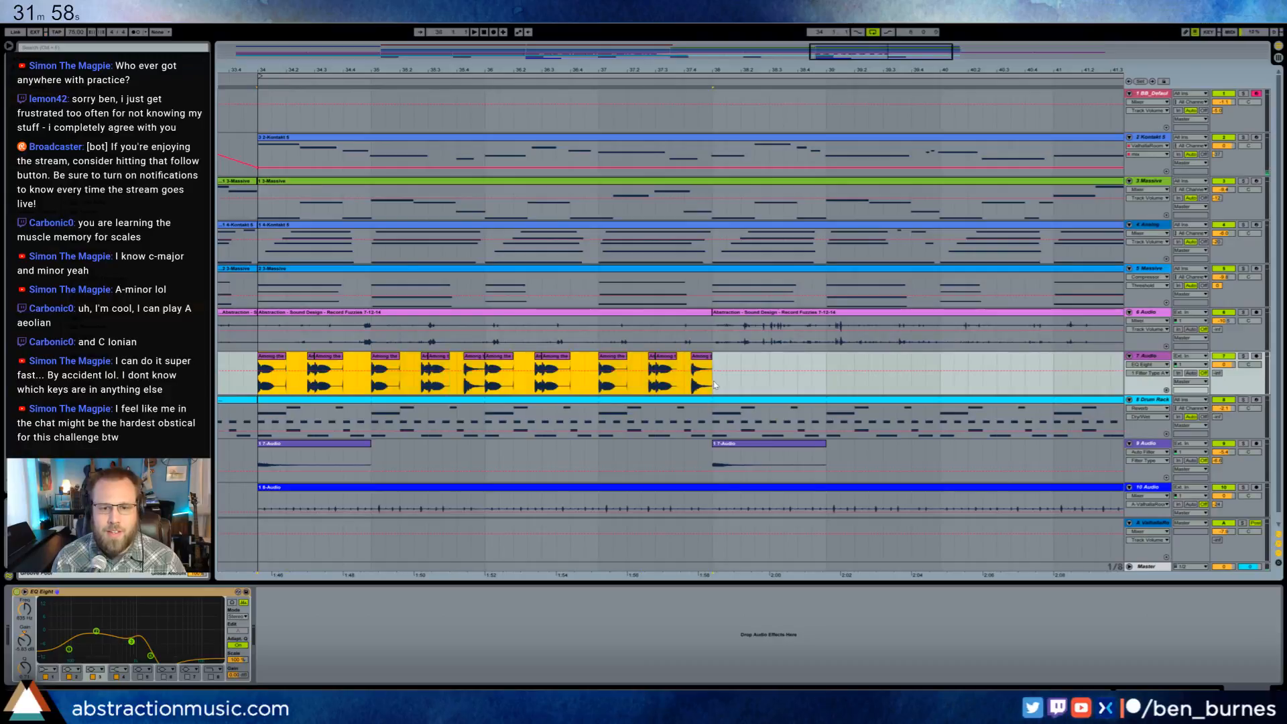
{"action": "key", "text": "ctrl+d"}
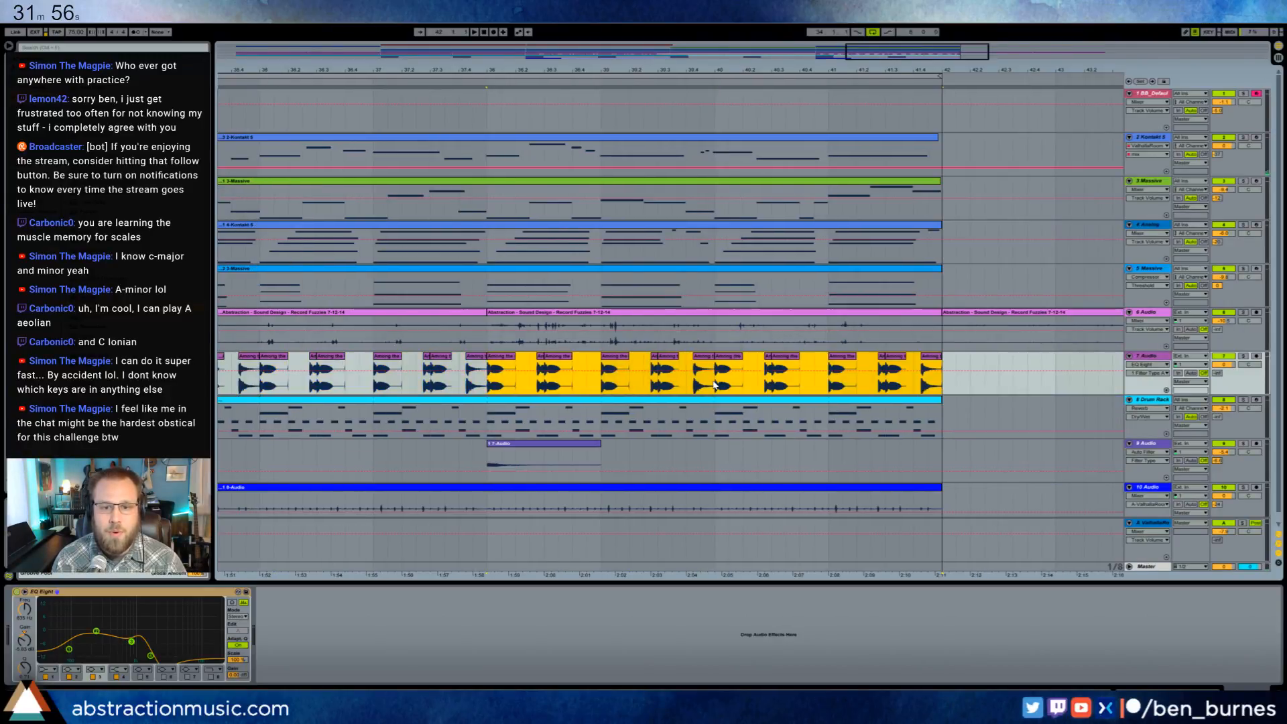
{"action": "left_click_drag", "start_coordinate": [924, 45], "coordinate": [846, 68]}
{"action": "left_click", "coordinate": [344, 387]}
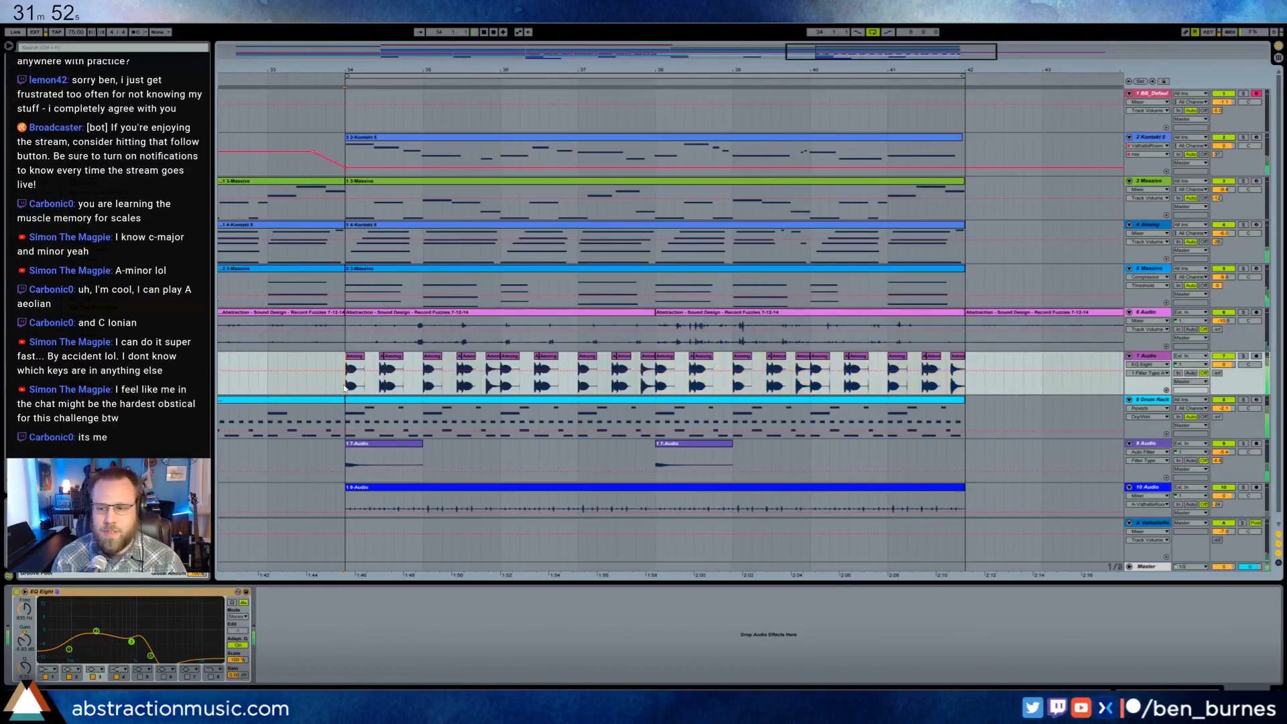
{"action": "key", "text": "space"}
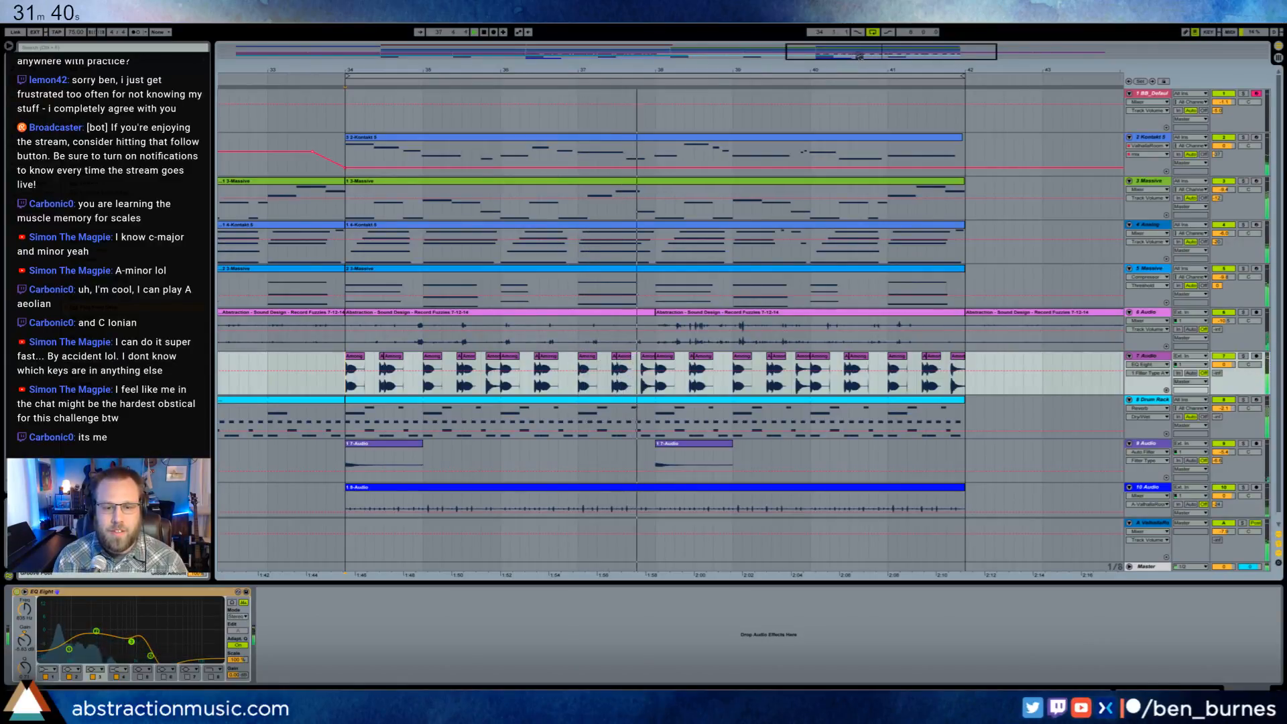
{"action": "key", "text": "space"}
- Copy the short chopped fragment just before bar 20 on track 7
{"action": "left_click_drag", "start_coordinate": [864, 57], "coordinate": [564, 59]}
{"action": "left_click", "coordinate": [536, 369]}
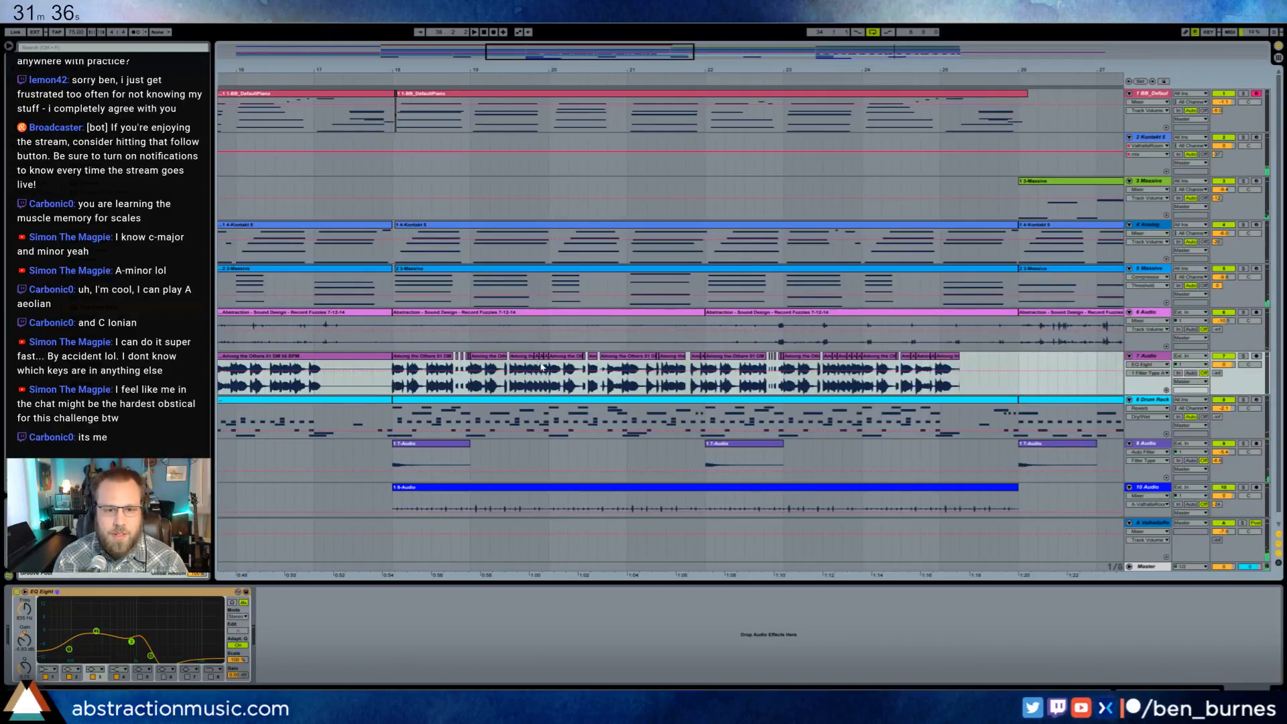
{"action": "key", "text": "space"}
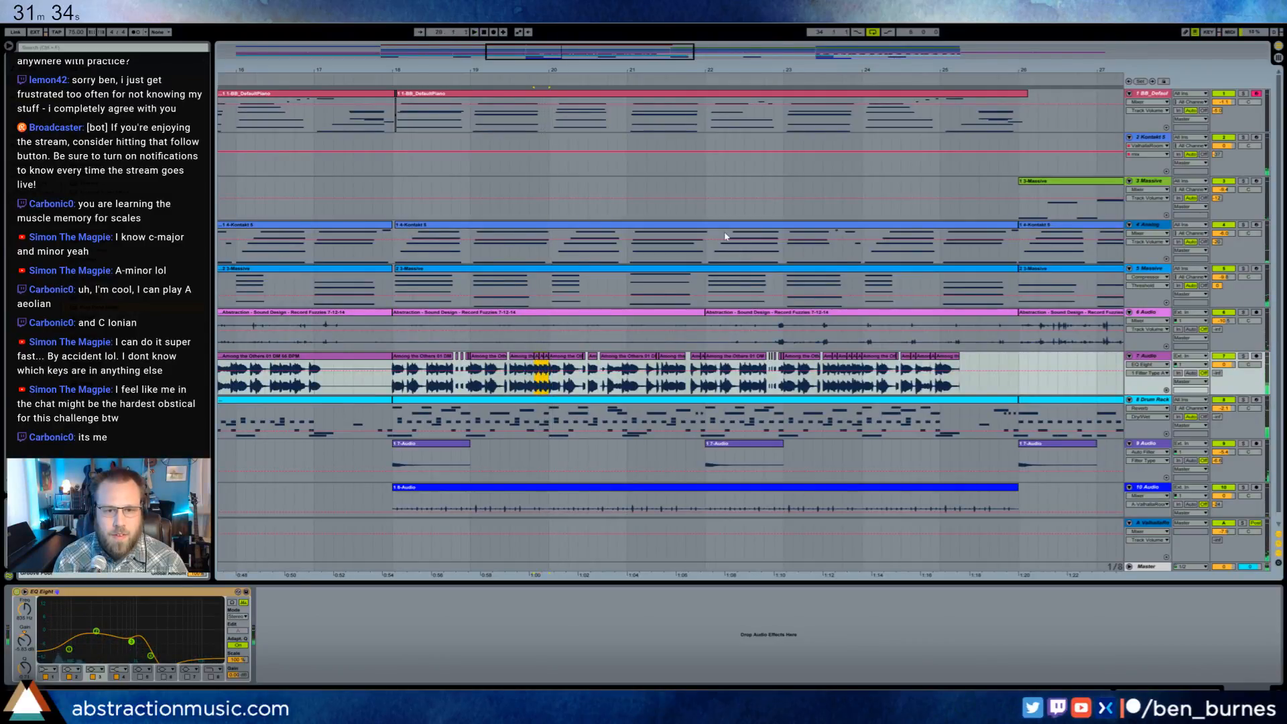
- Fit the copied fragment's short chops into the gap before the last chop of bar 37 on track 7, using bar 42 as scratch space
{"action": "left_click_drag", "start_coordinate": [890, 50], "coordinate": [889, 81]}
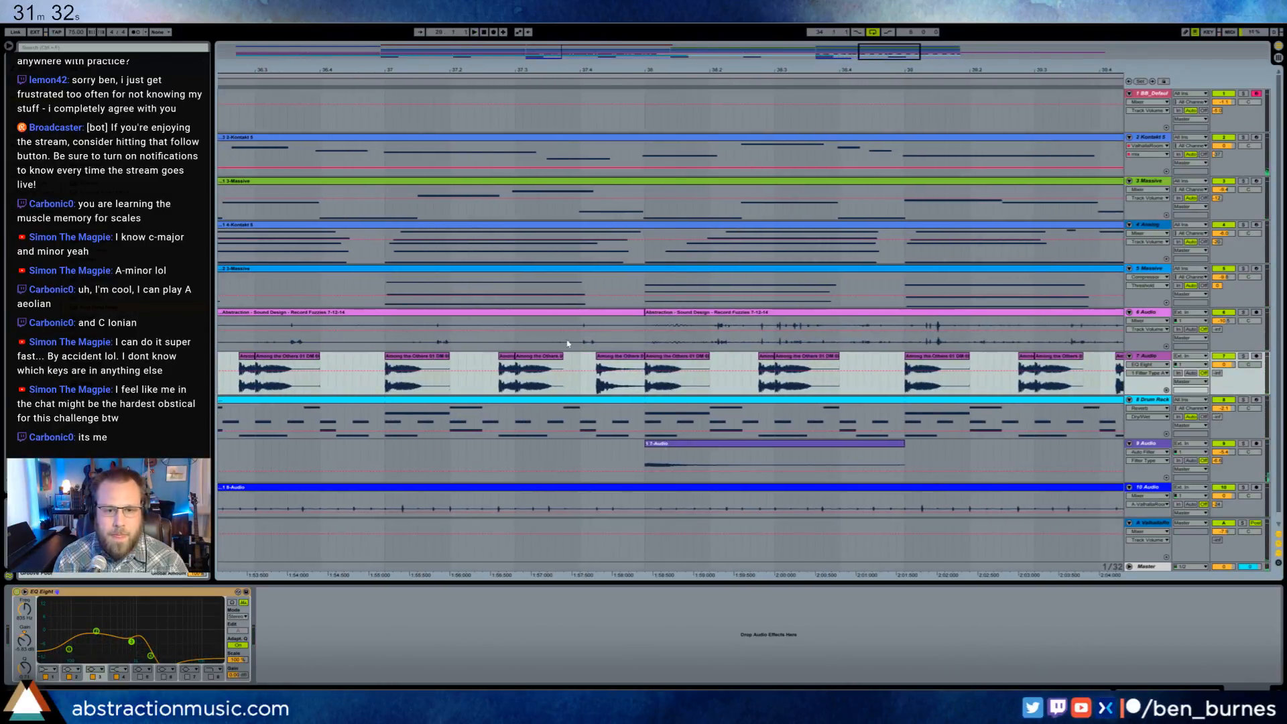
{"action": "left_click", "coordinate": [571, 371]}
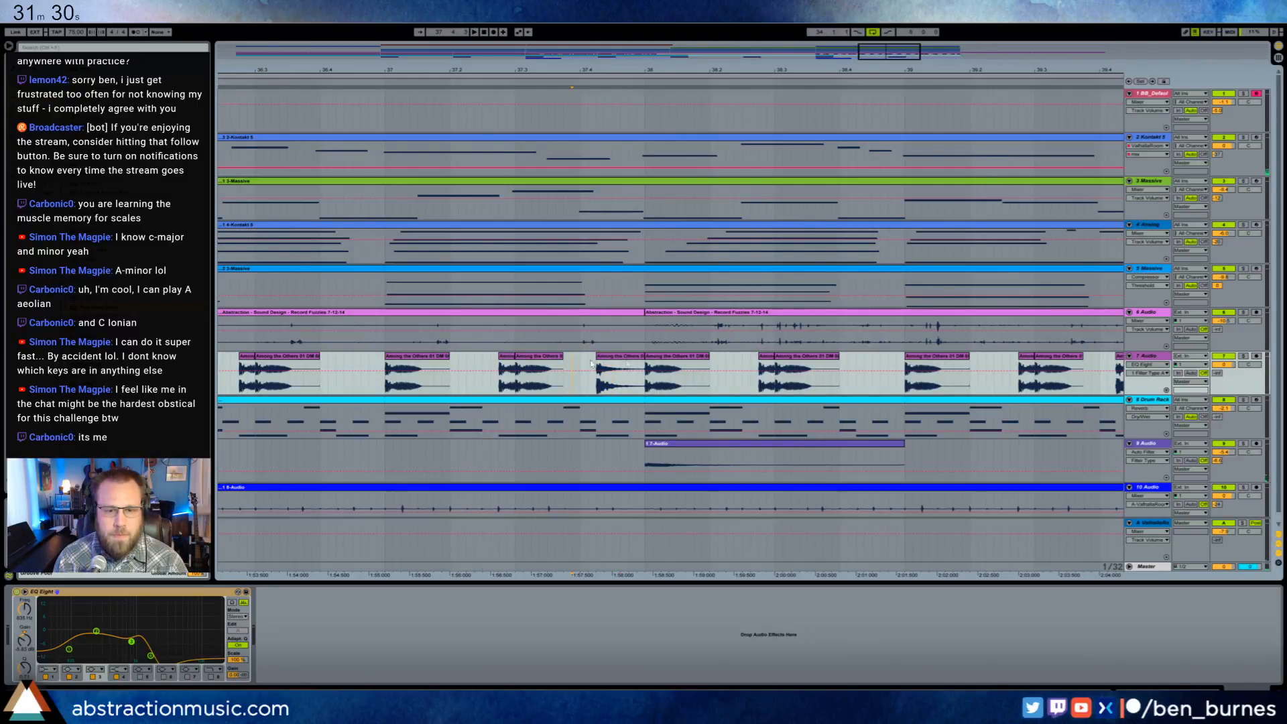
{"action": "left_click_drag", "start_coordinate": [883, 50], "coordinate": [929, 53]}
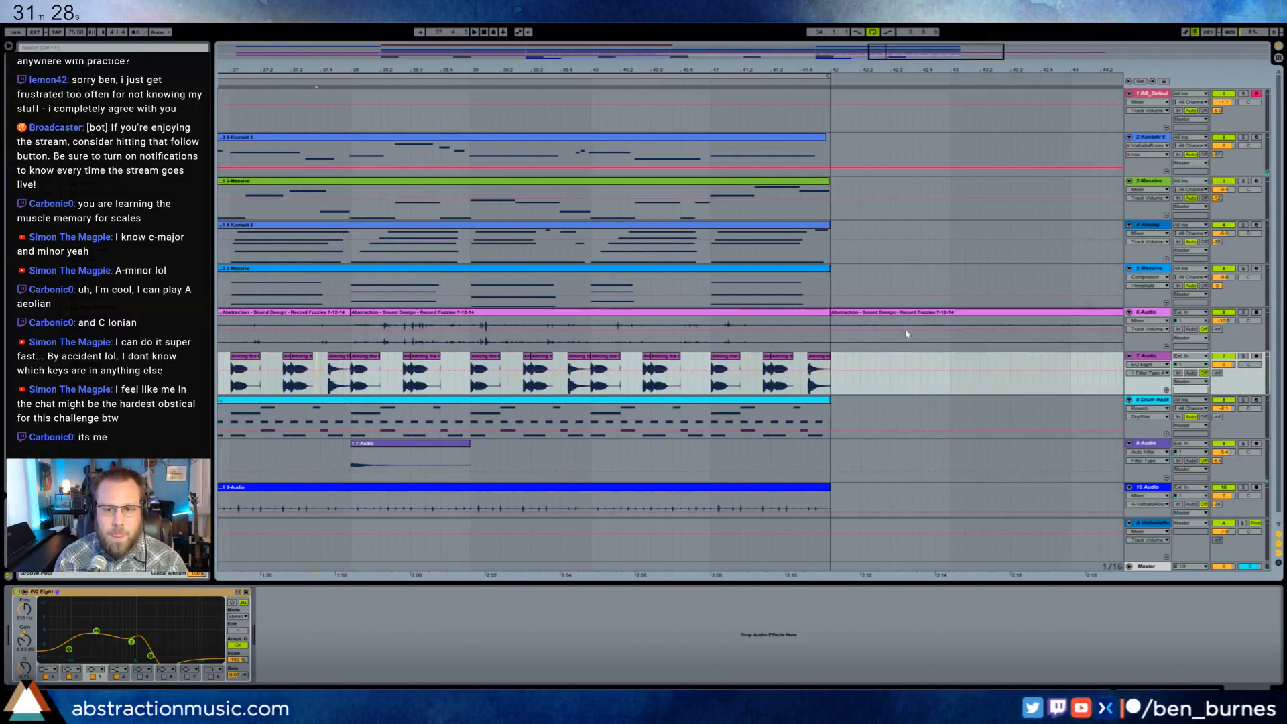
{"action": "left_click", "coordinate": [865, 364]}
{"action": "key", "text": "ctrl+v"}
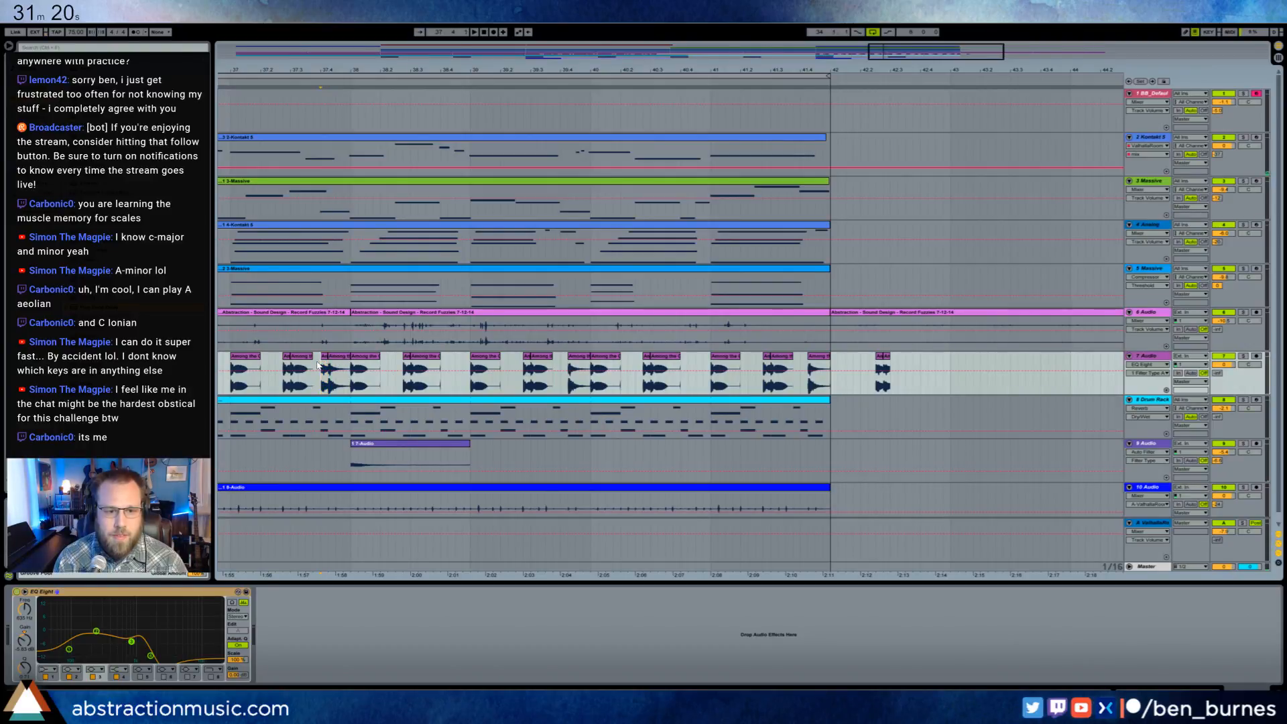
{"action": "left_click", "coordinate": [318, 366]}
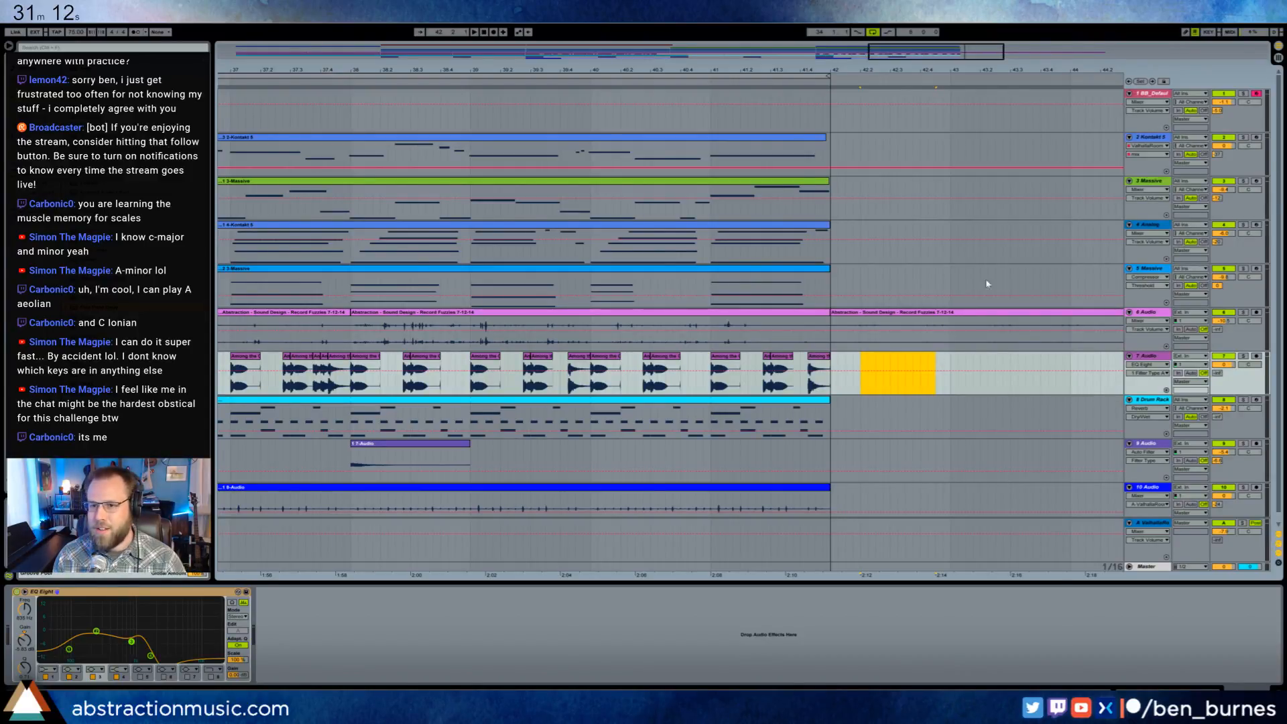
{"action": "left_click_drag", "start_coordinate": [541, 69], "coordinate": [798, 64]}
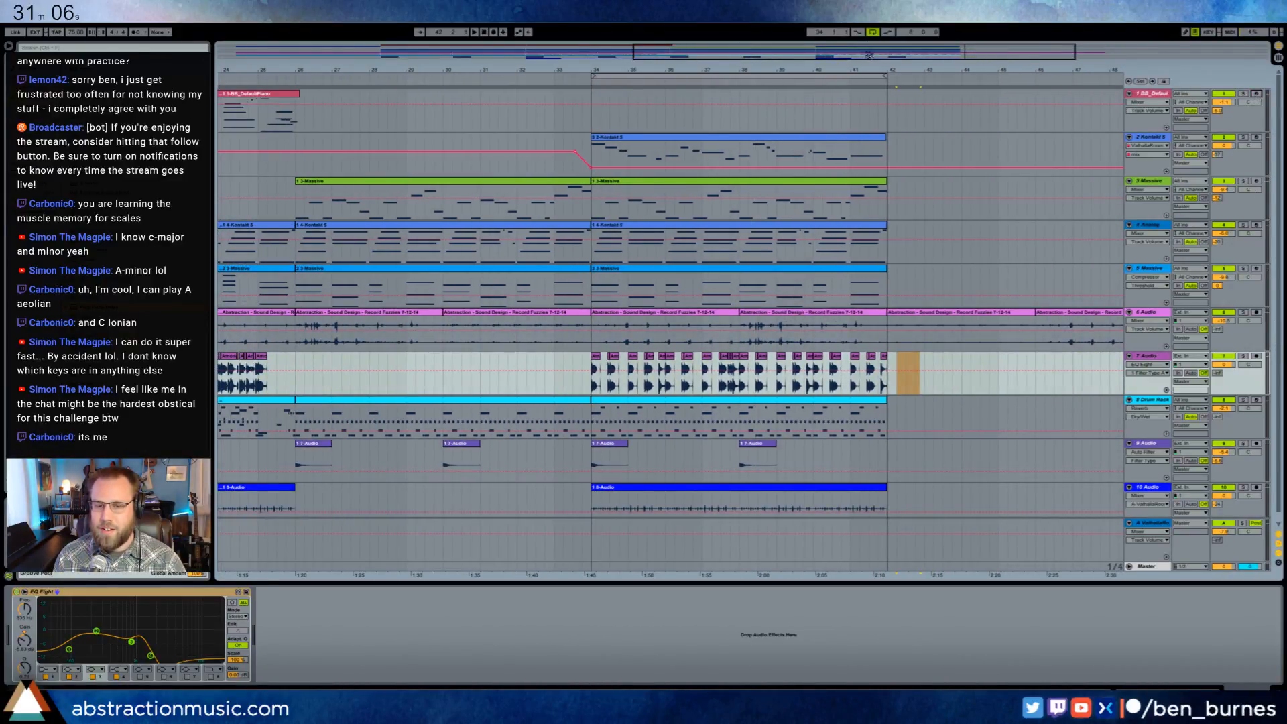
{"action": "left_click_drag", "start_coordinate": [869, 56], "coordinate": [871, 56]}
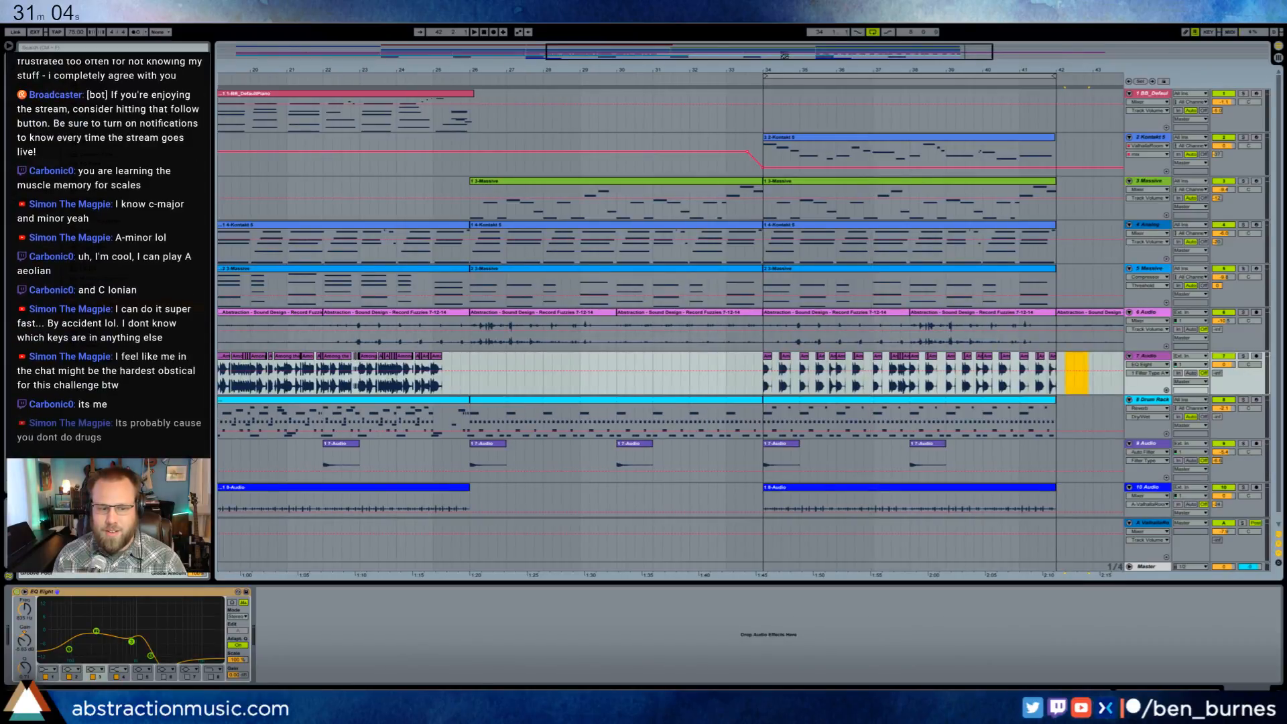
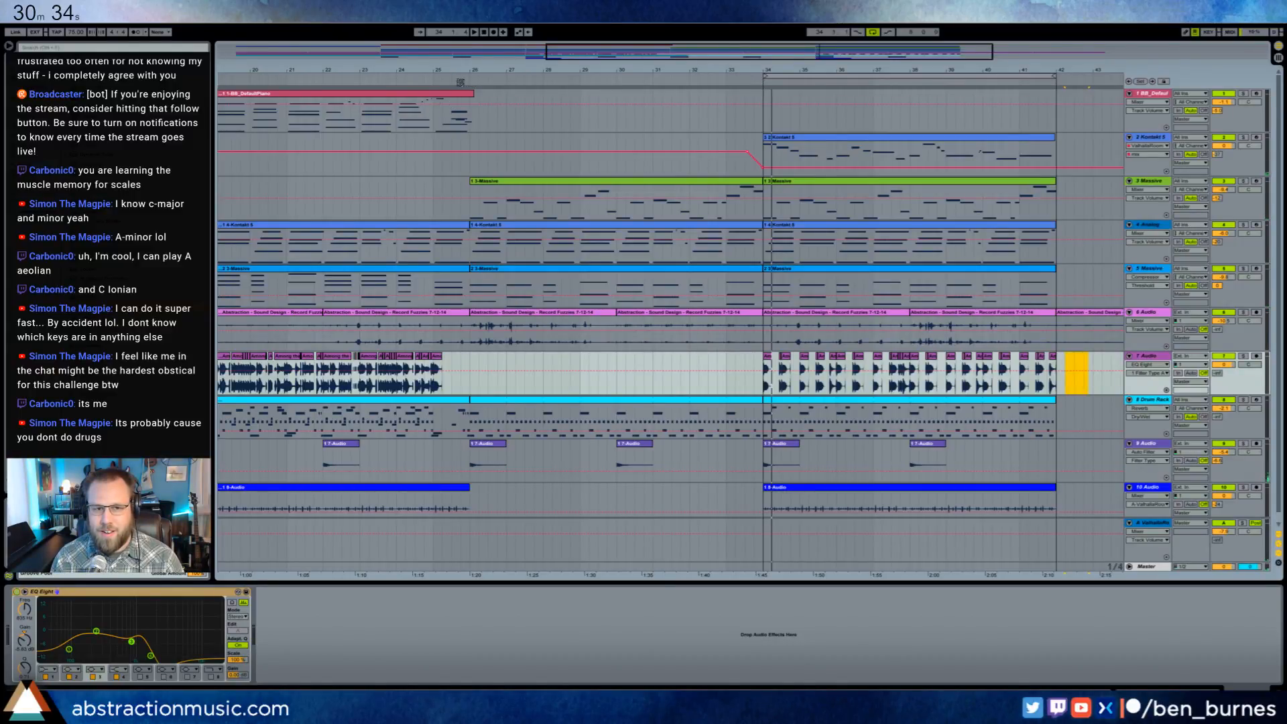
- Play the arrangement and open the notes of the second Massive clip, starting at bar 34
{"action": "key", "text": "space"}
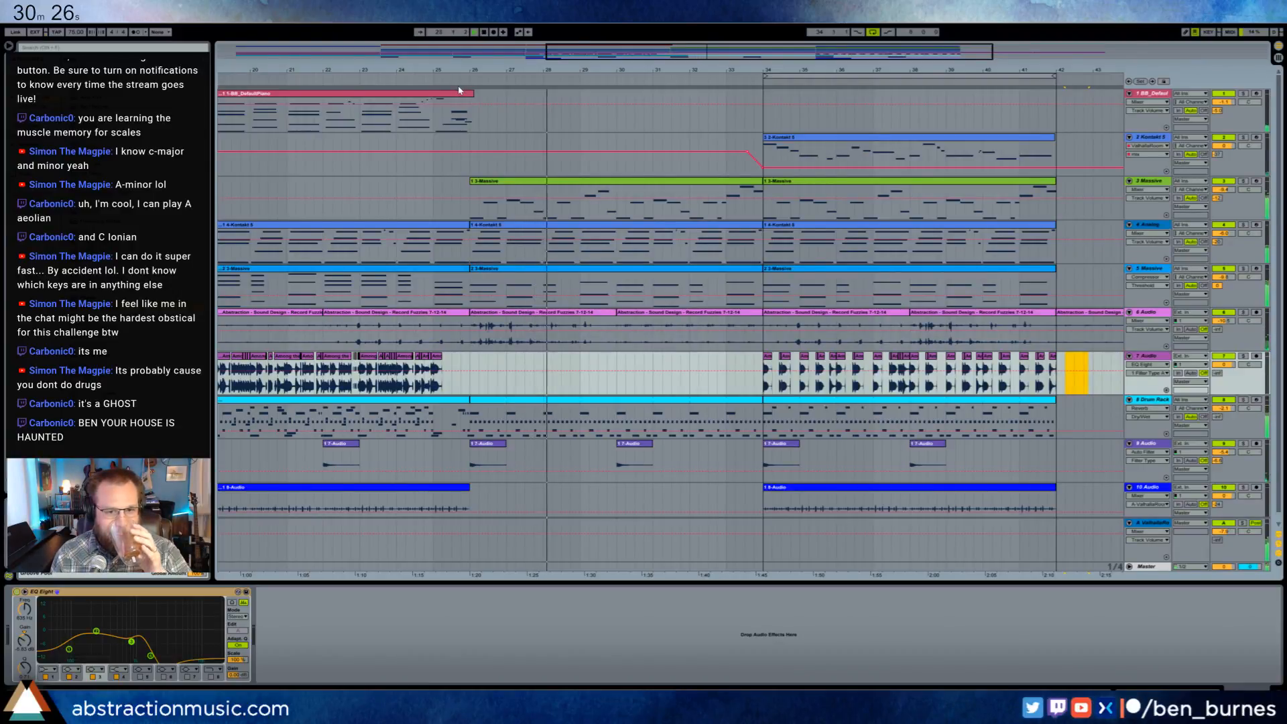
{"action": "double_click", "coordinate": [718, 187]}
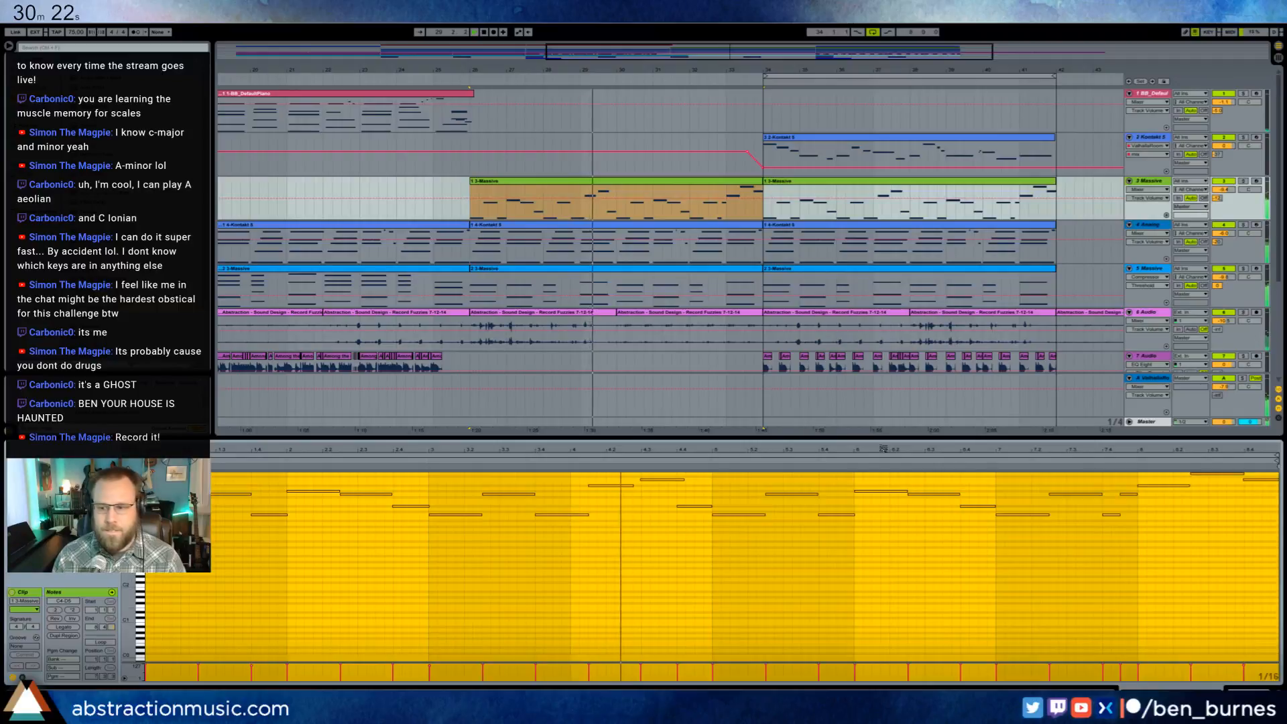
{"action": "left_click", "coordinate": [836, 183]}
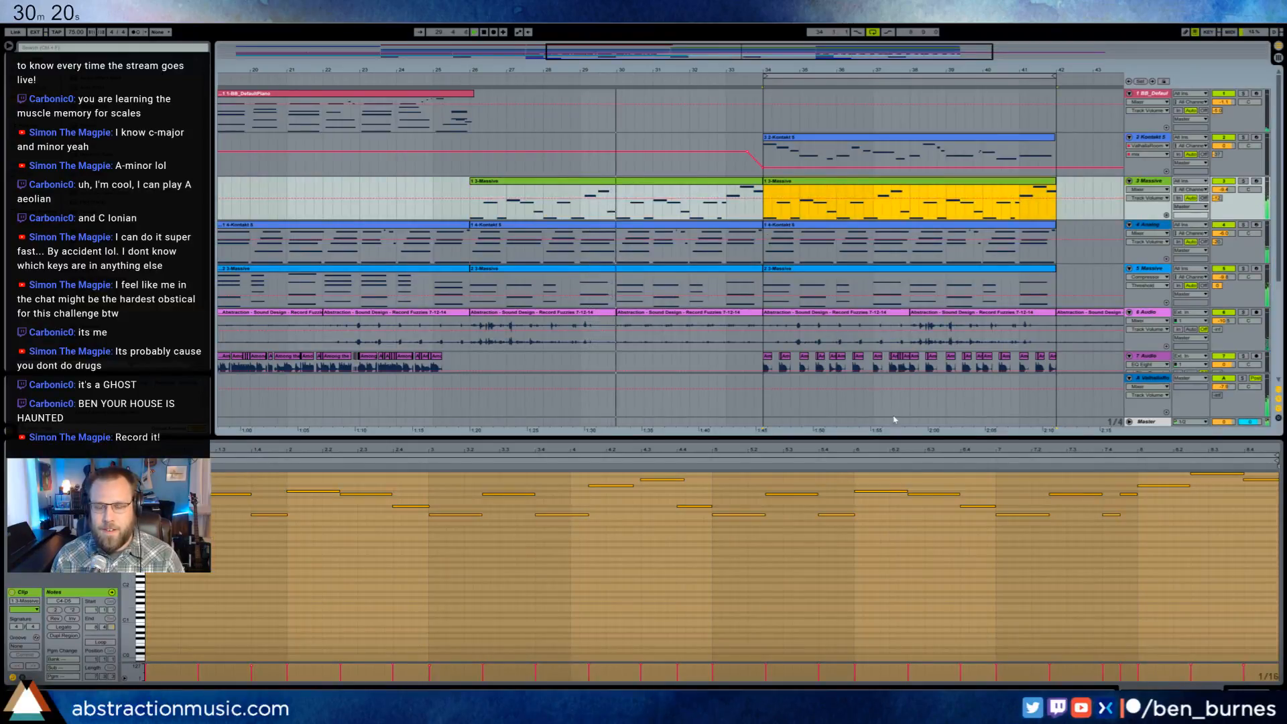
{"action": "left_click", "coordinate": [1243, 686]}
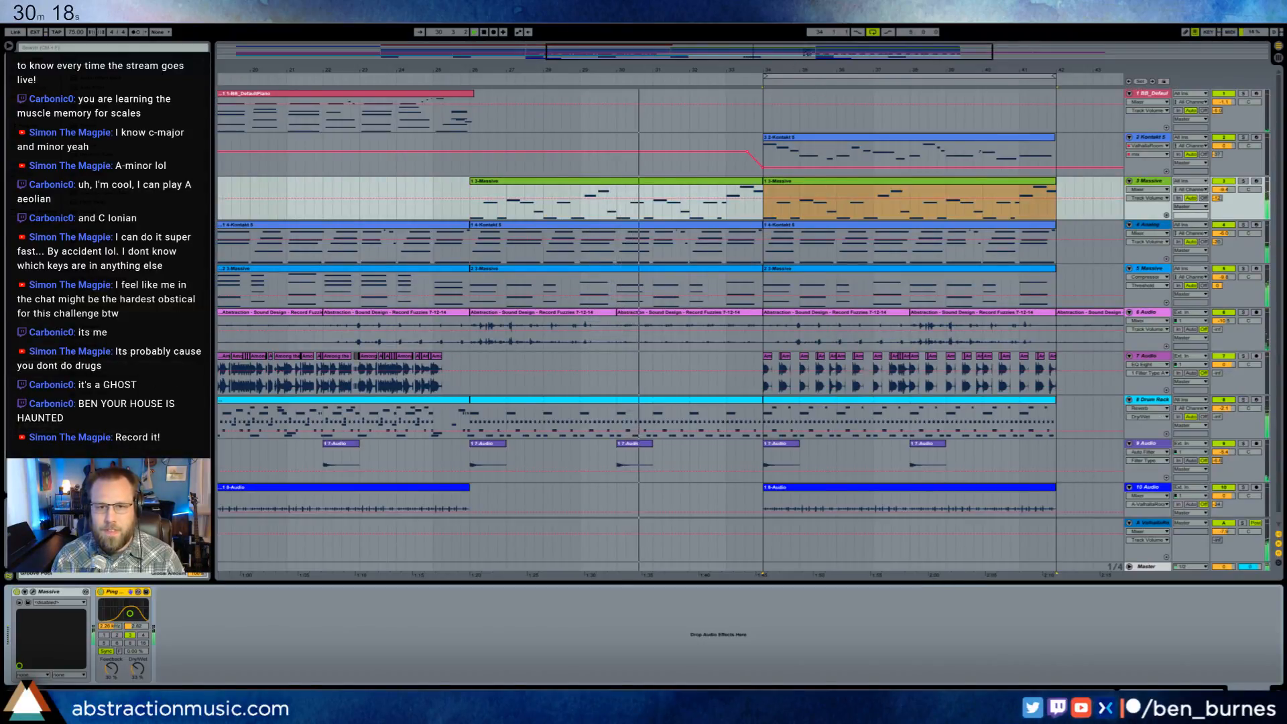
{"action": "left_click_drag", "start_coordinate": [808, 52], "coordinate": [807, 40]}
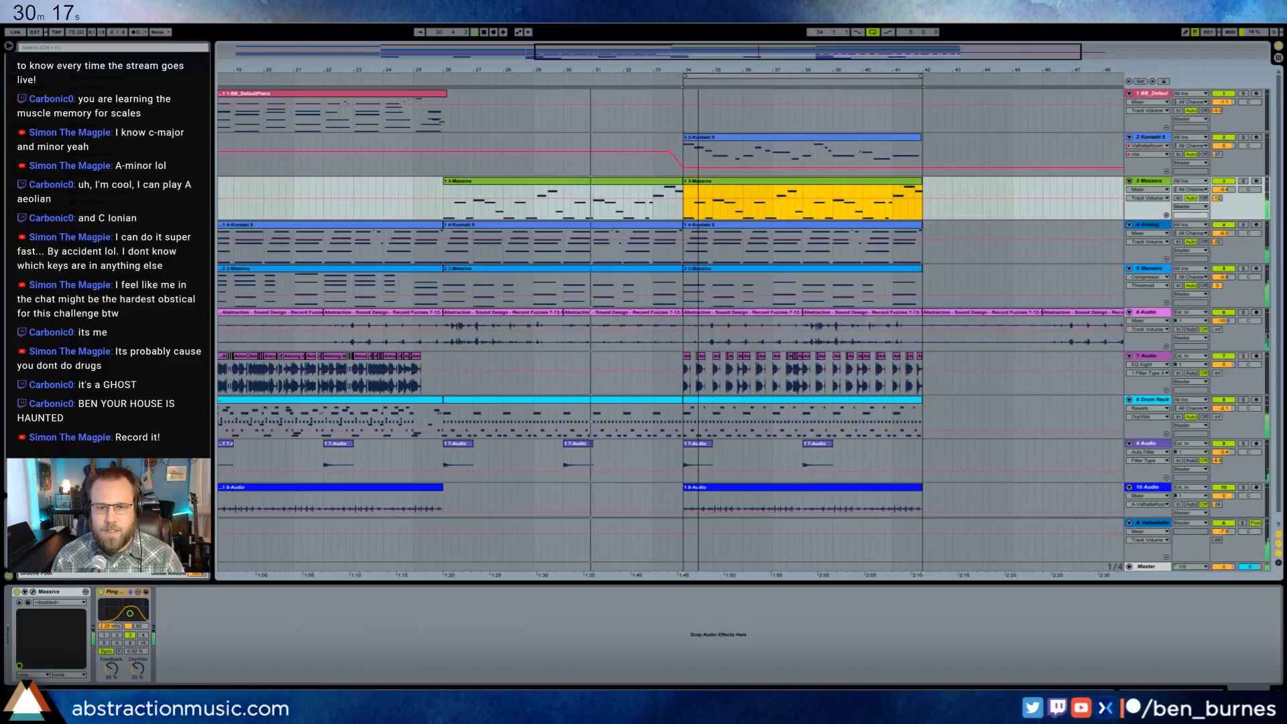
{"action": "double_click", "coordinate": [783, 188]}
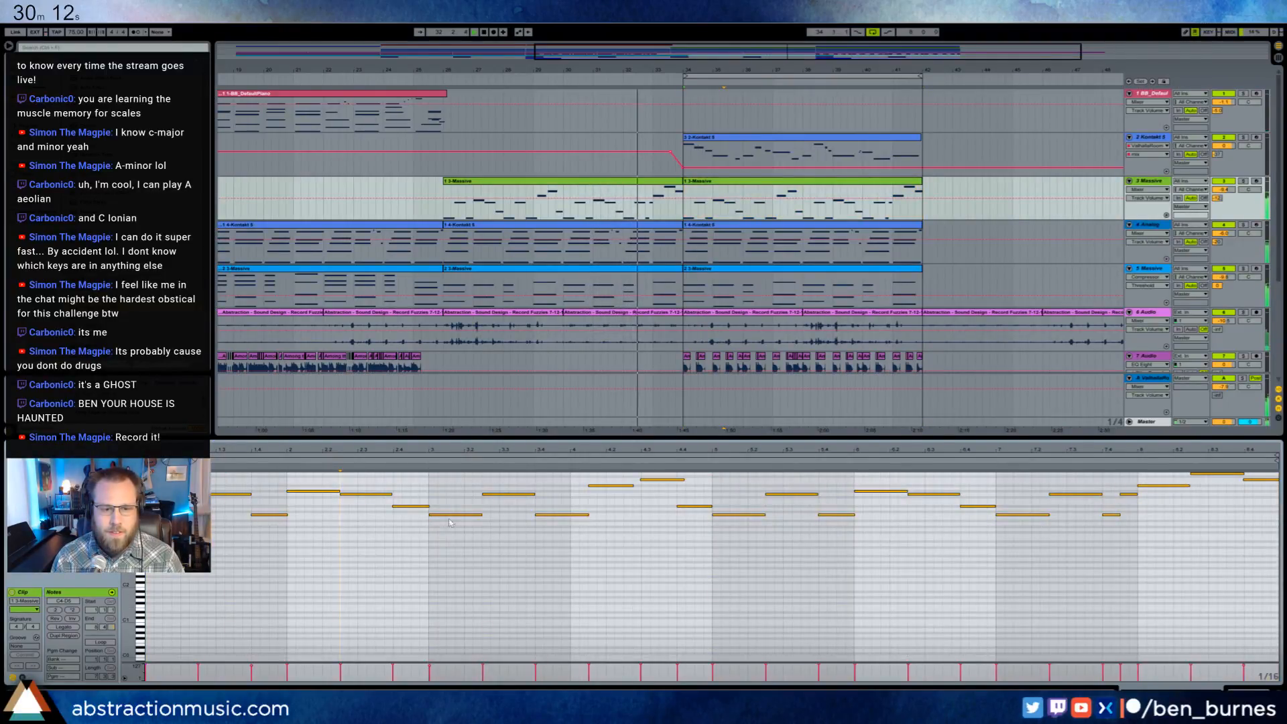
- Try shortening the Massive clip's bar 3 note and adding a short higher note after it, then restore the original pattern
{"action": "left_click", "coordinate": [468, 514]}
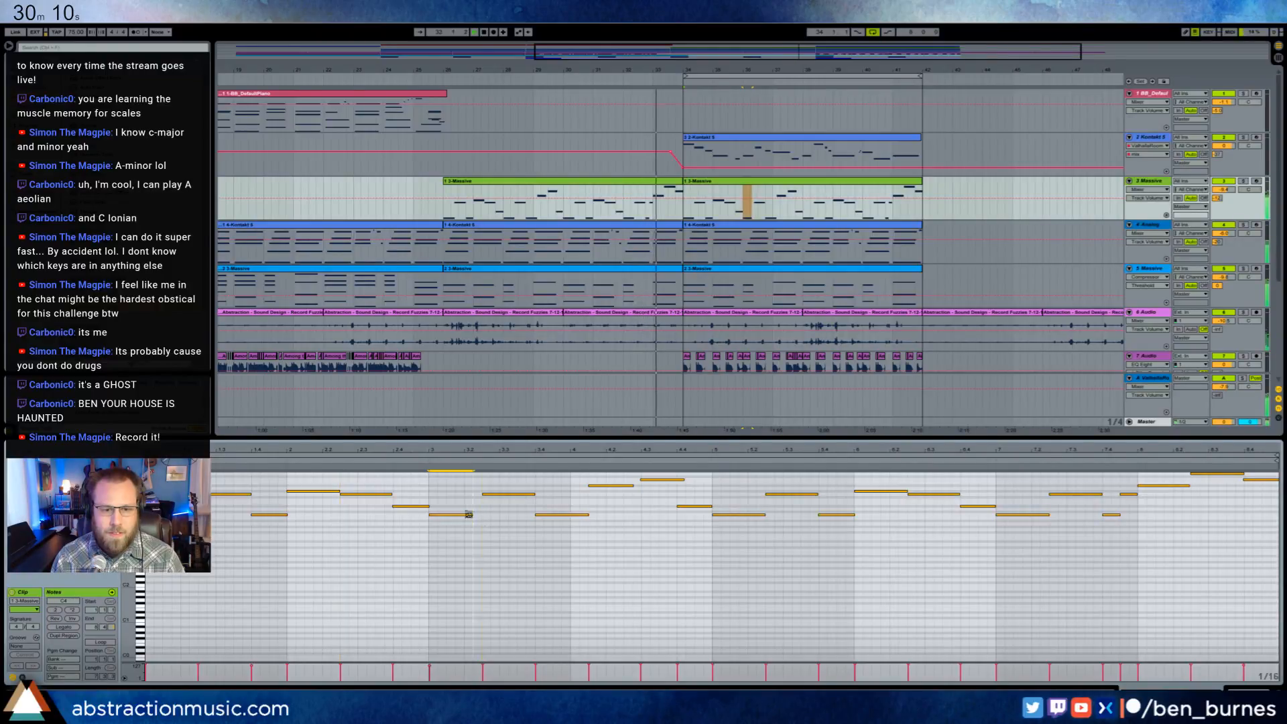
{"action": "left_click_drag", "start_coordinate": [467, 514], "coordinate": [486, 500]}
{"action": "left_click", "coordinate": [476, 503]}
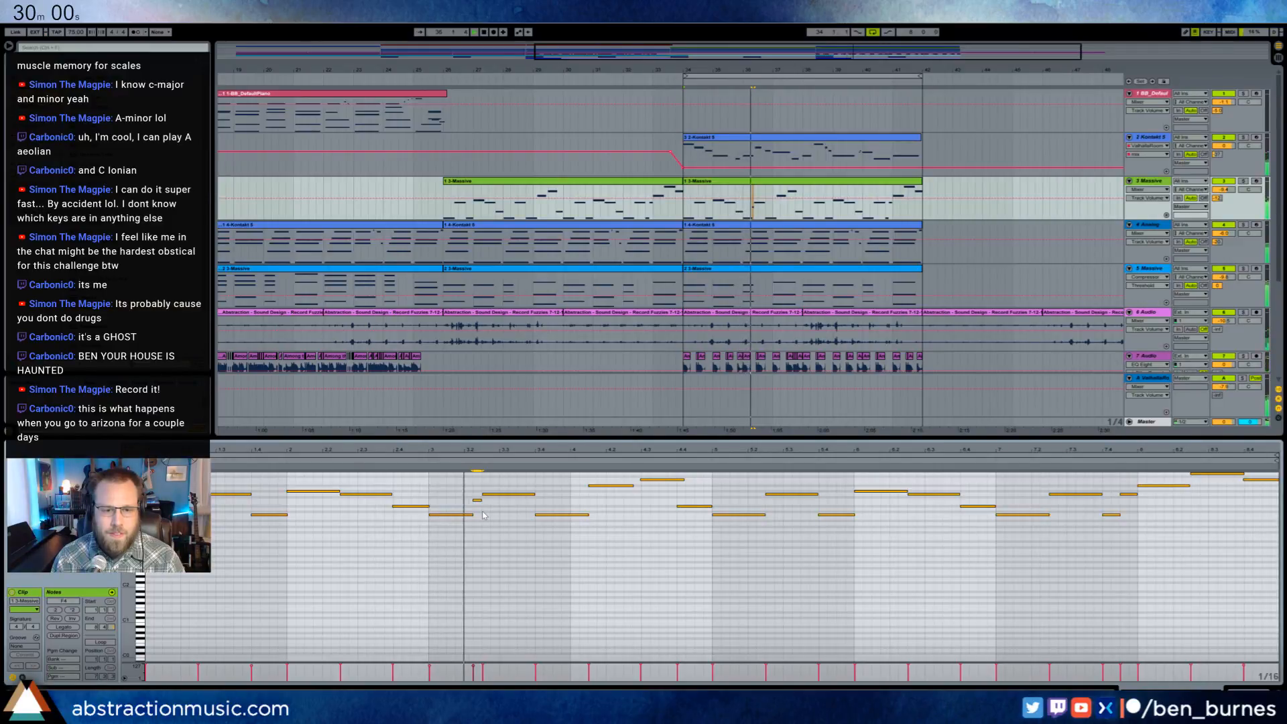
{"action": "key", "text": "Delete"}
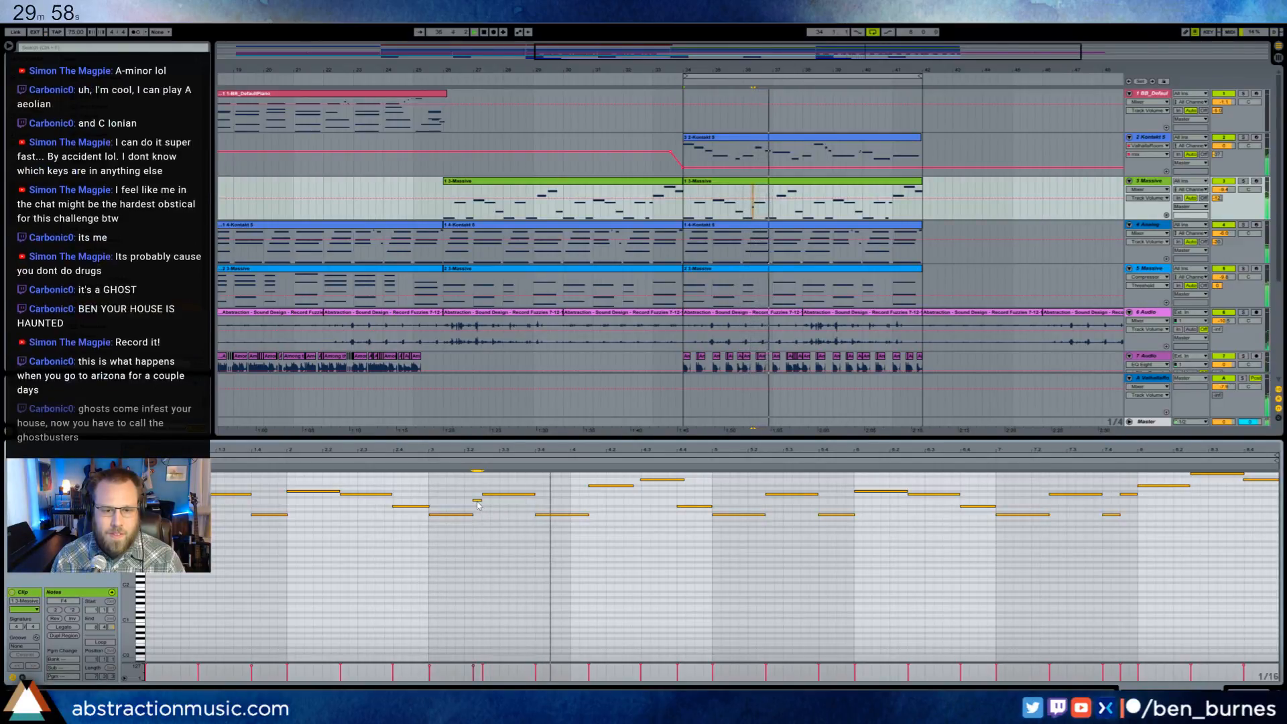
{"action": "left_click_drag", "start_coordinate": [472, 515], "coordinate": [482, 516]}
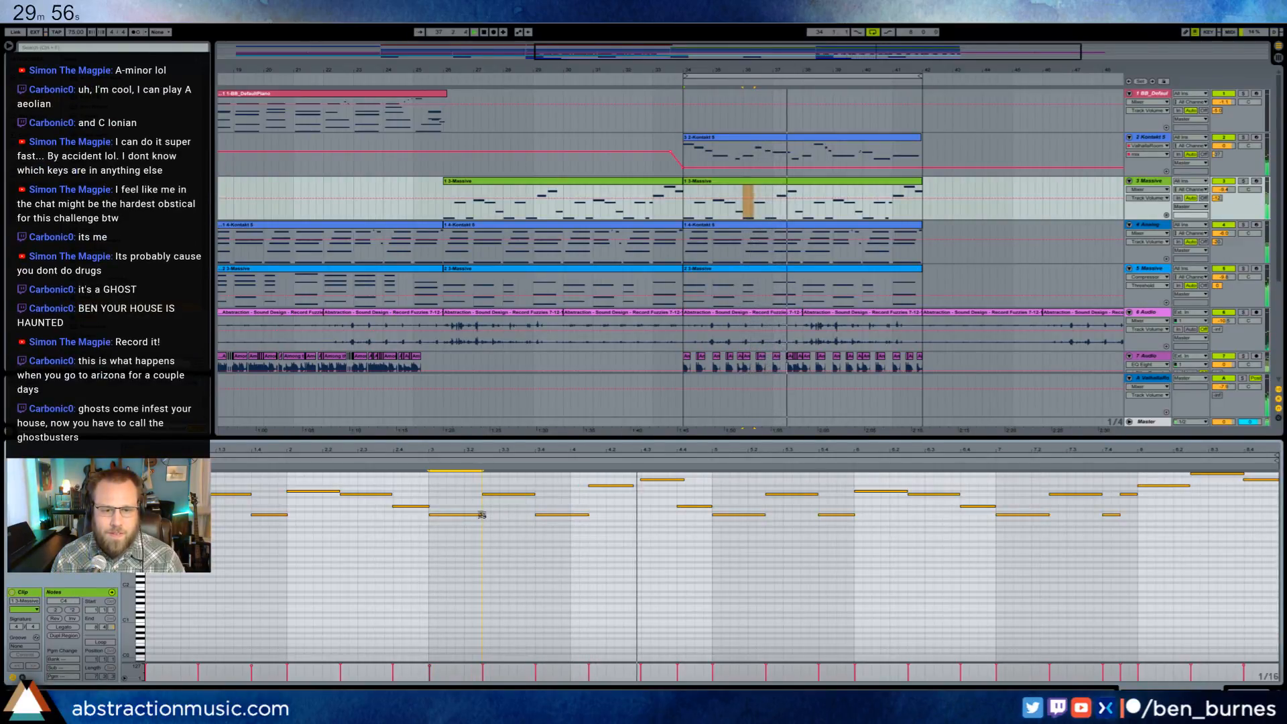
- Bring up the Utility gain automation on the track of the Kontakt lead clip starting at bar 34
{"action": "left_click", "coordinate": [788, 155]}
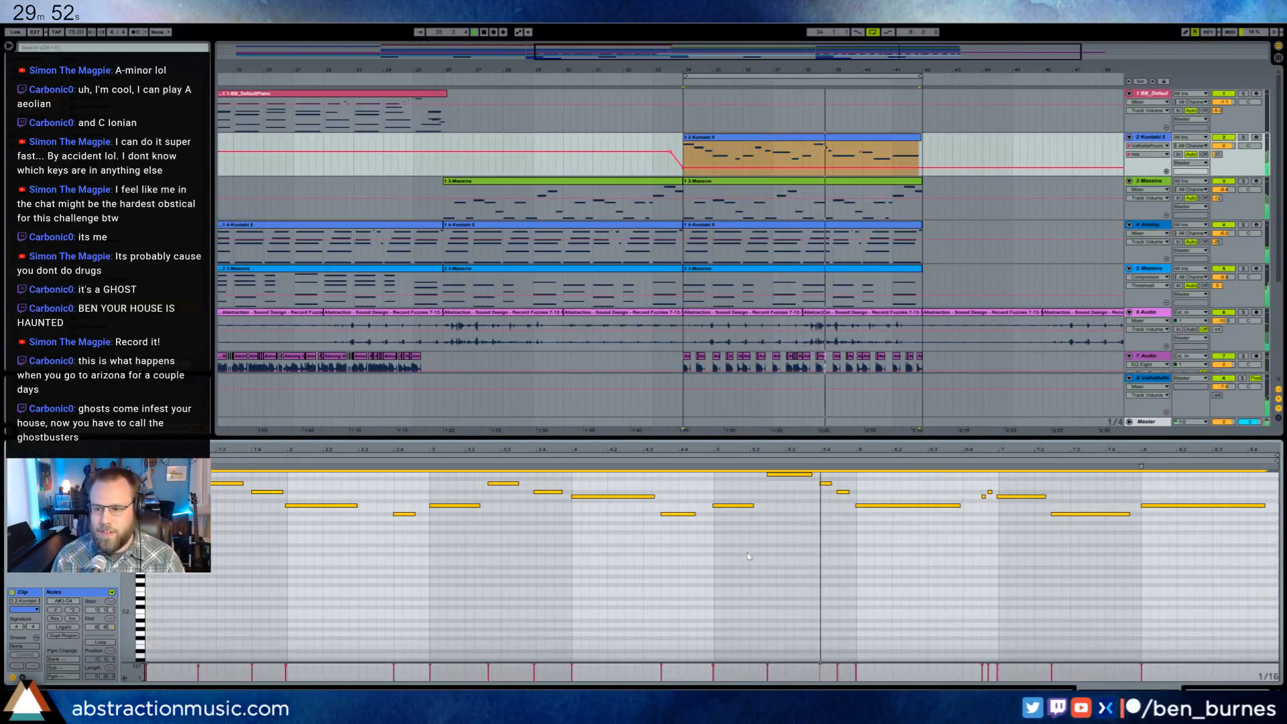
{"action": "left_click", "coordinate": [804, 551]}
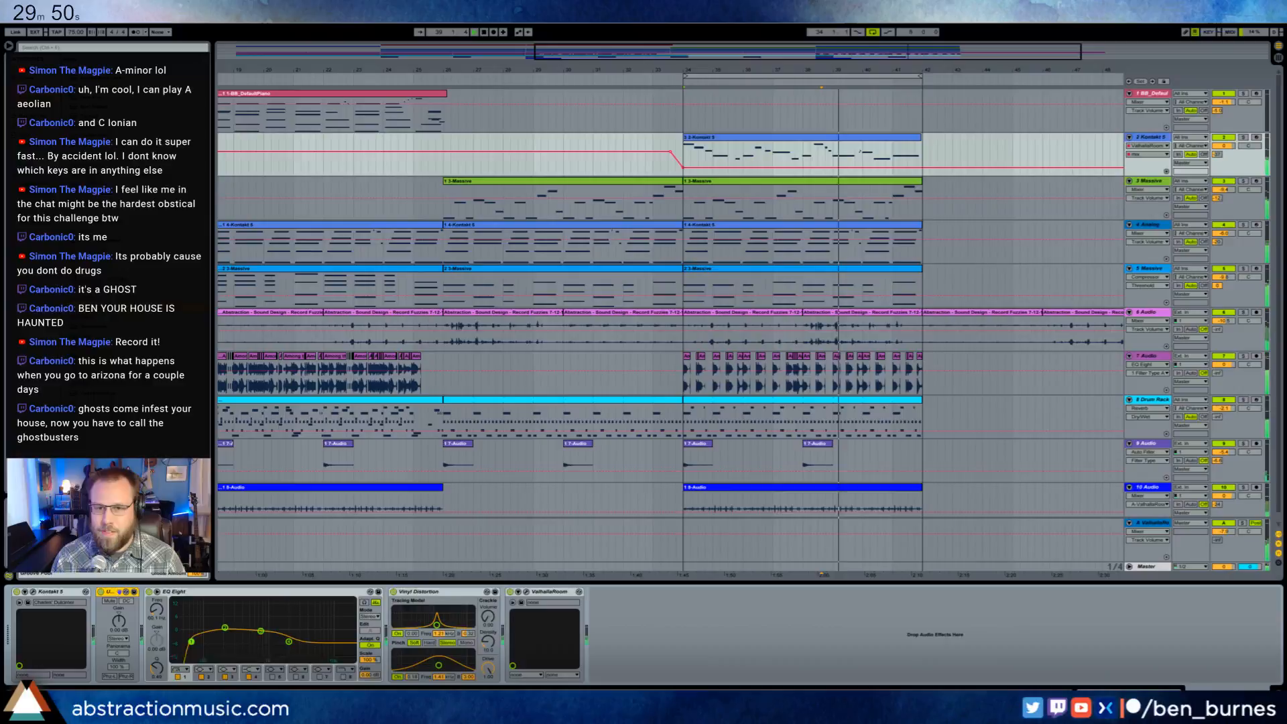
{"action": "left_click", "coordinate": [1179, 146]}
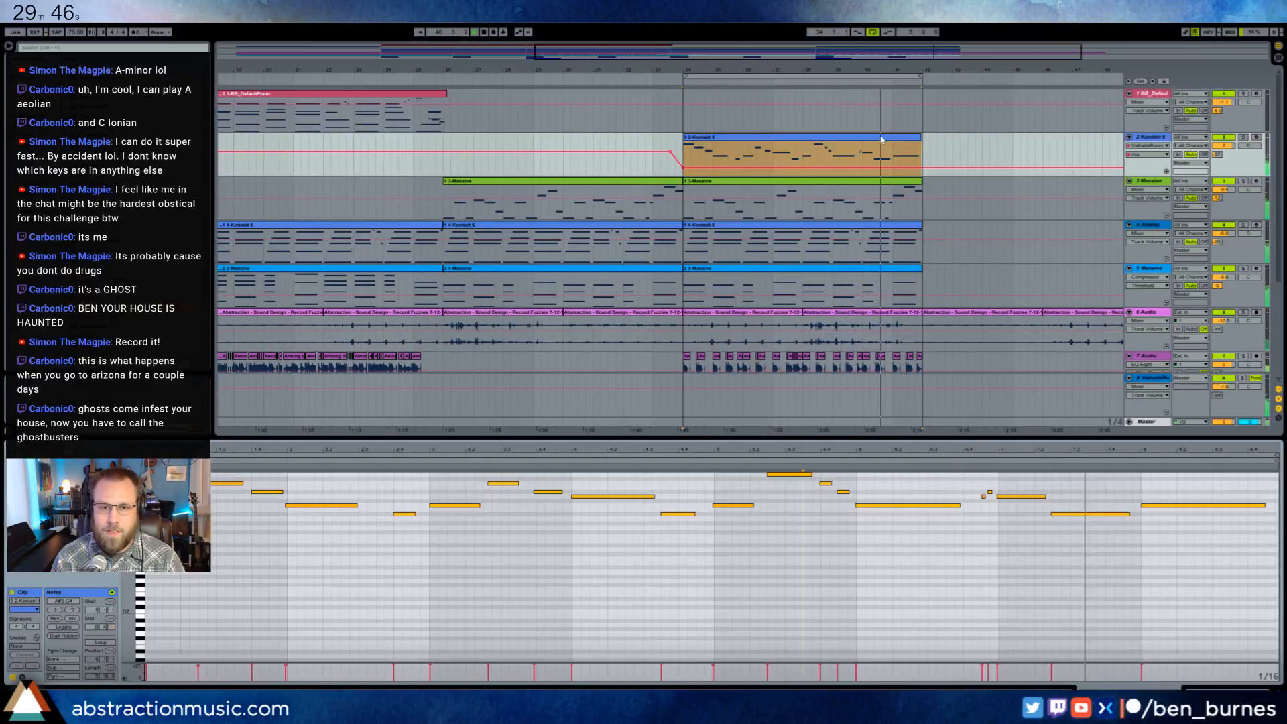
{"action": "double_click", "coordinate": [882, 142]}
{"action": "key", "text": "shift+Tab"}
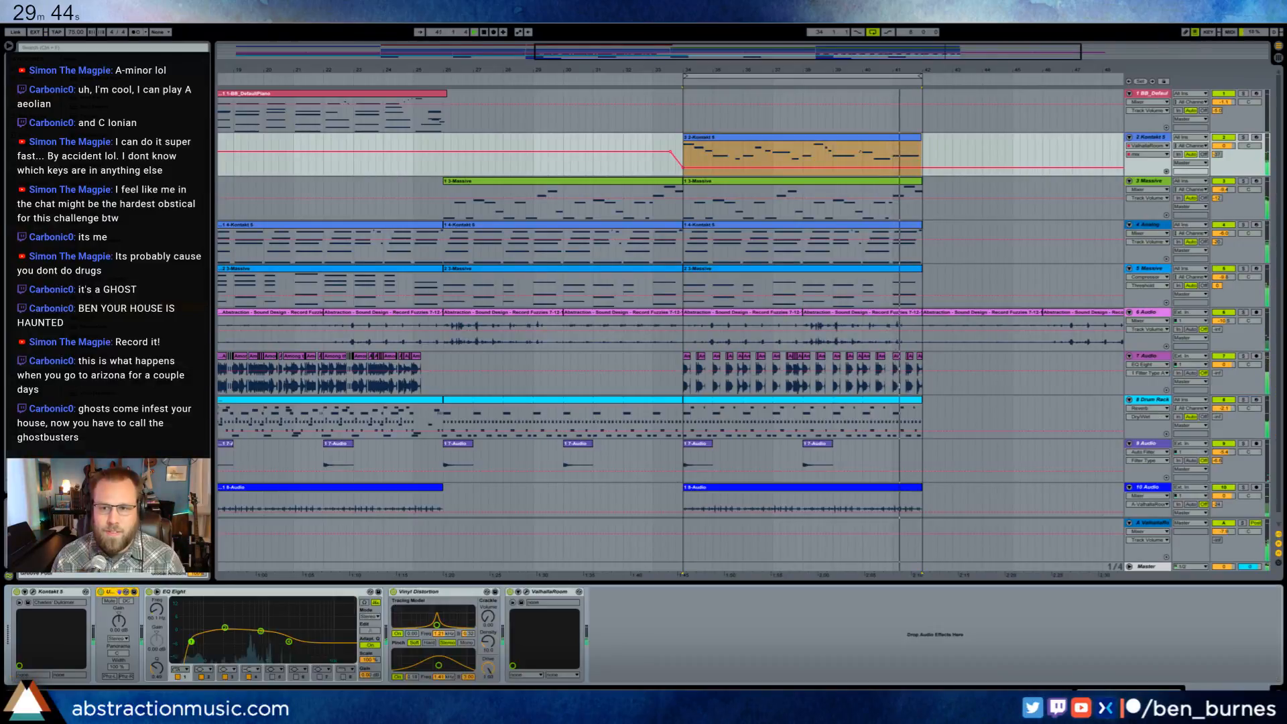
{"action": "left_click", "coordinate": [118, 621]}
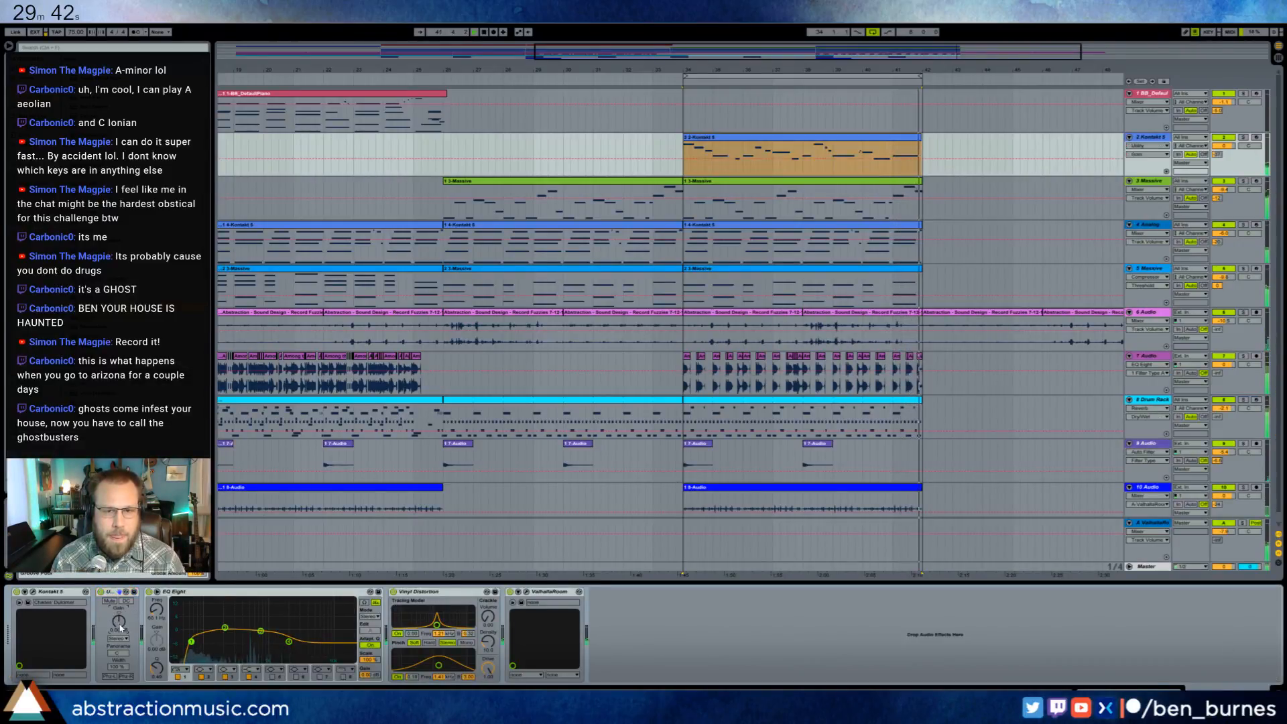
- Raise the Utility gain automation slightly across the Kontakt lead clip and play the section from bar 34
{"action": "left_click_drag", "start_coordinate": [703, 158], "coordinate": [702, 155]}
{"action": "left_click", "coordinate": [922, 158]}
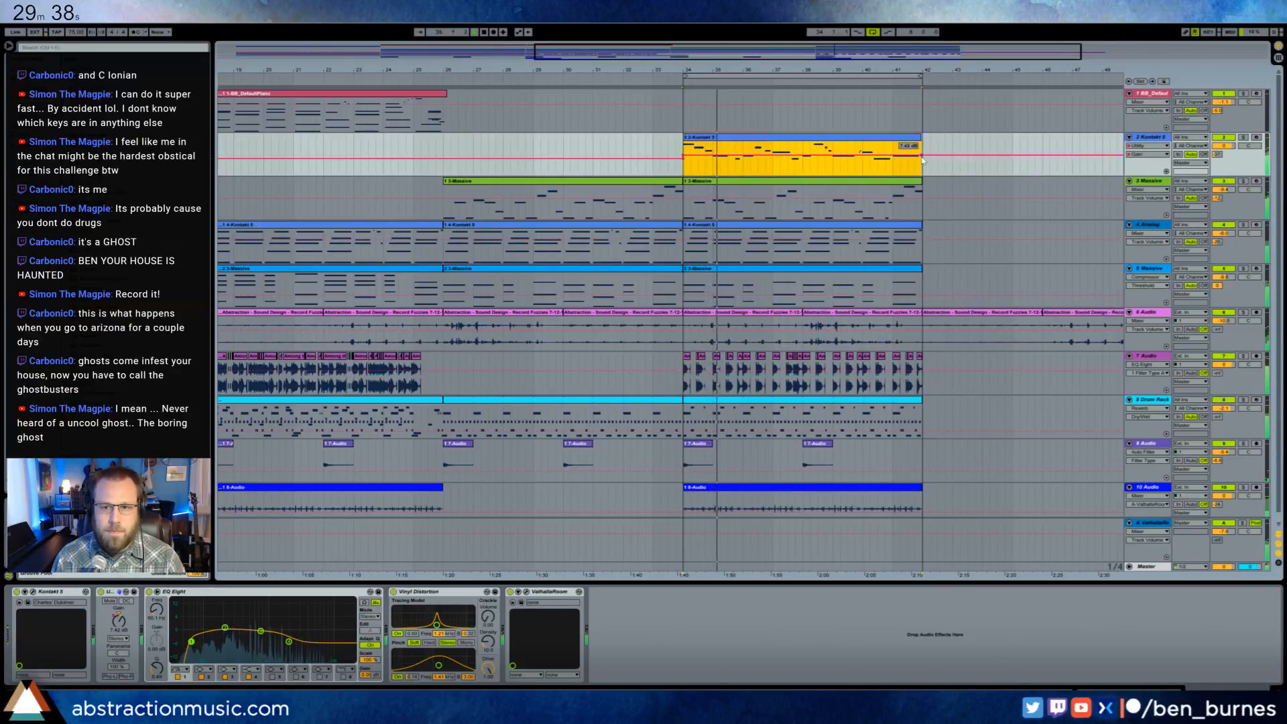
{"action": "left_click", "coordinate": [912, 149]}
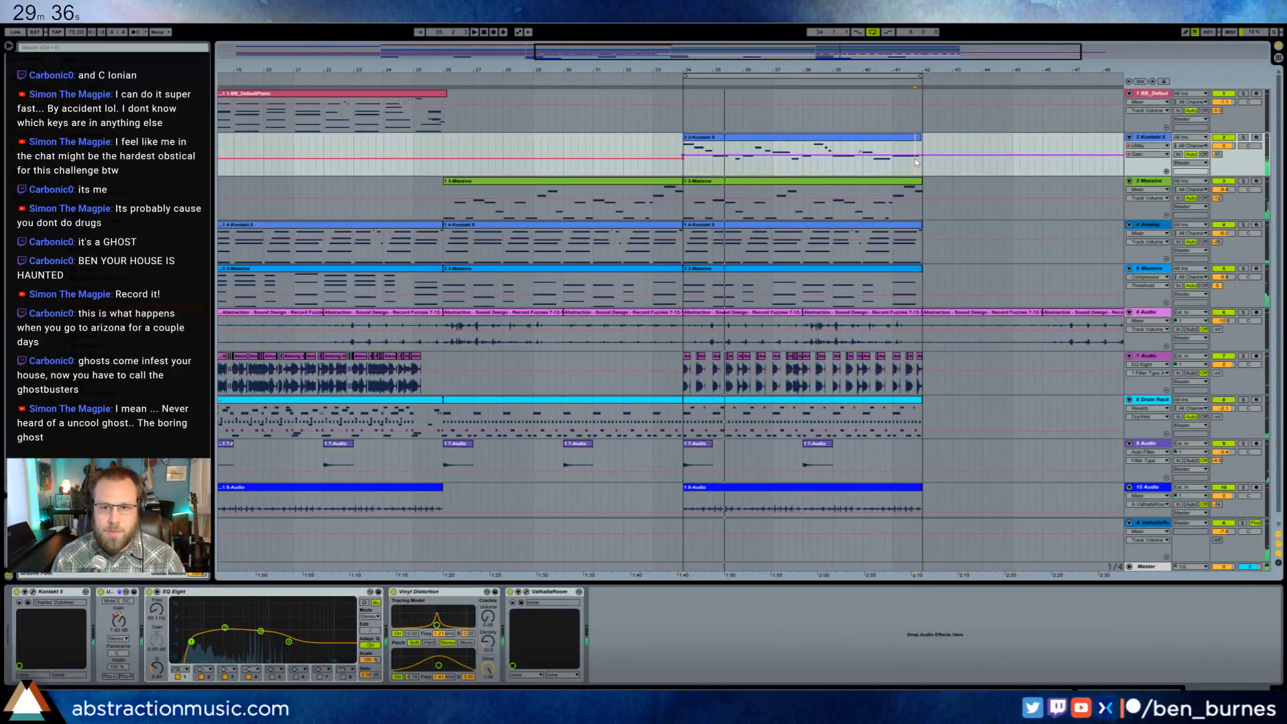
{"action": "left_click_drag", "start_coordinate": [915, 156], "coordinate": [915, 157]}
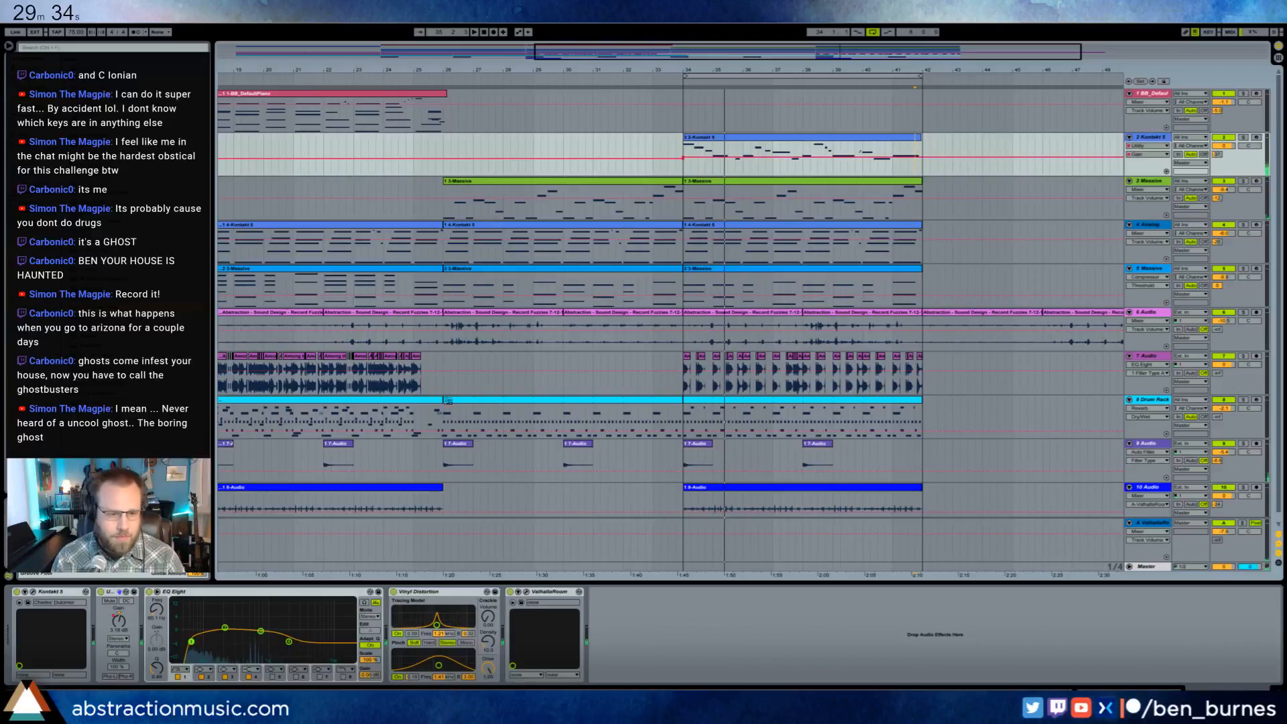
{"action": "key", "text": "space"}
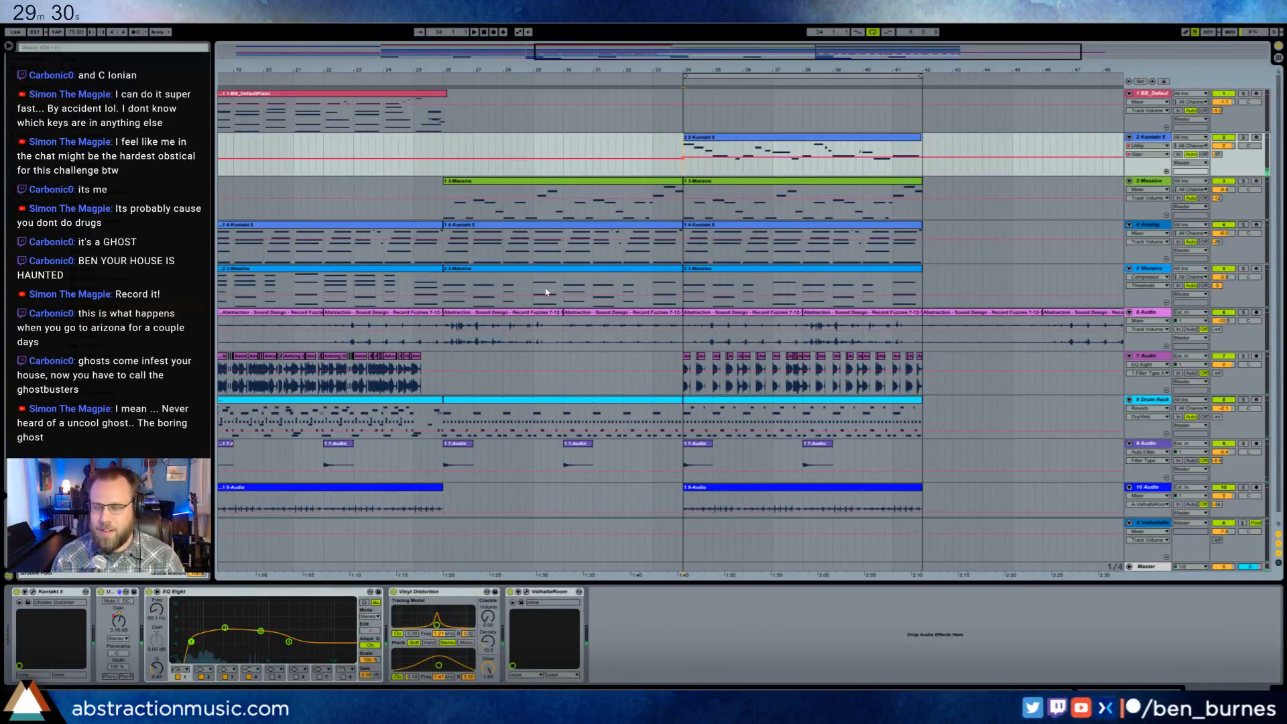
{"action": "key", "text": "space"}
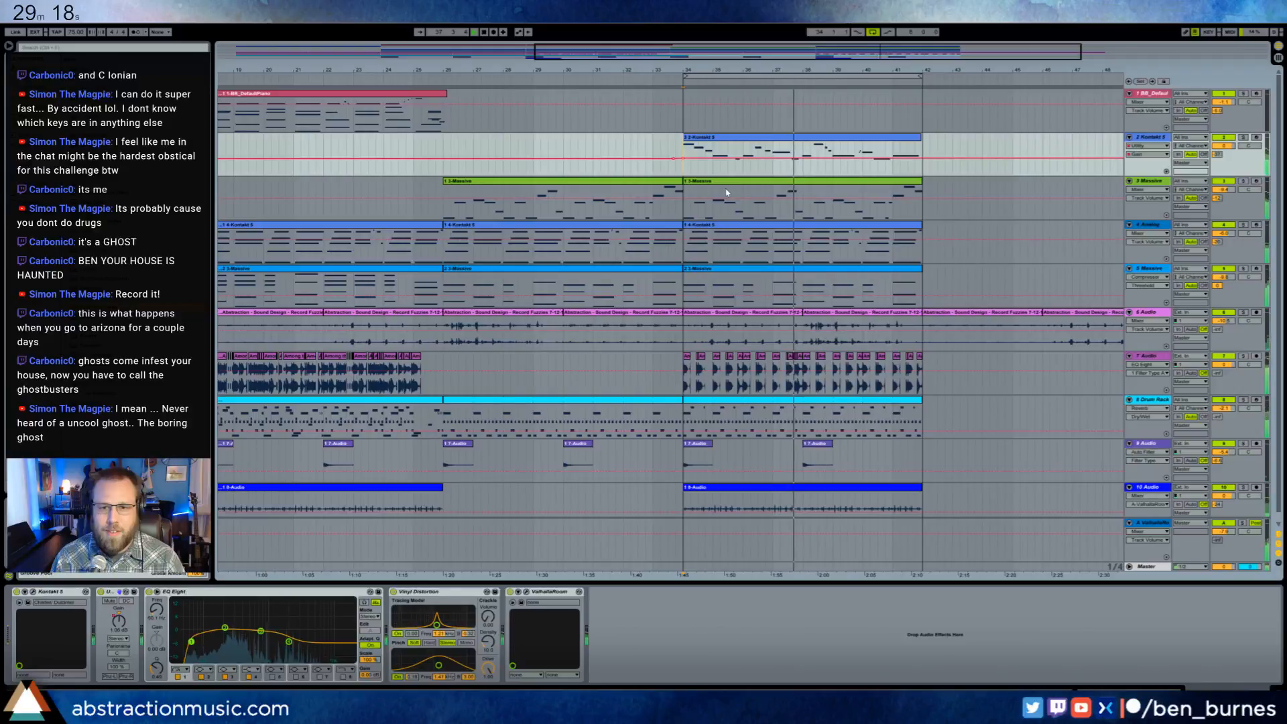
- Try shifting the short note before bar 7 and the note after it slightly later in the Kontakt lead clip, then undo it
{"action": "left_click_drag", "start_coordinate": [768, 54], "coordinate": [819, 55]}
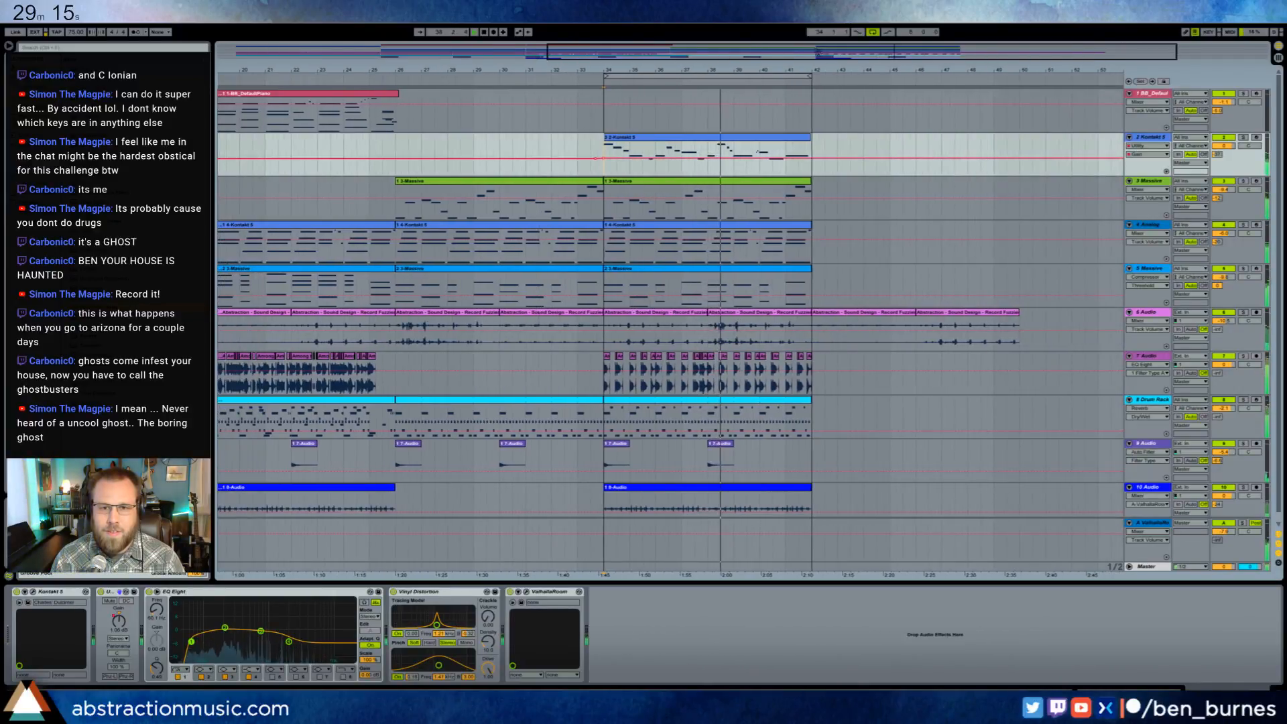
{"action": "left_click", "coordinate": [746, 132]}
{"action": "double_click", "coordinate": [746, 136]}
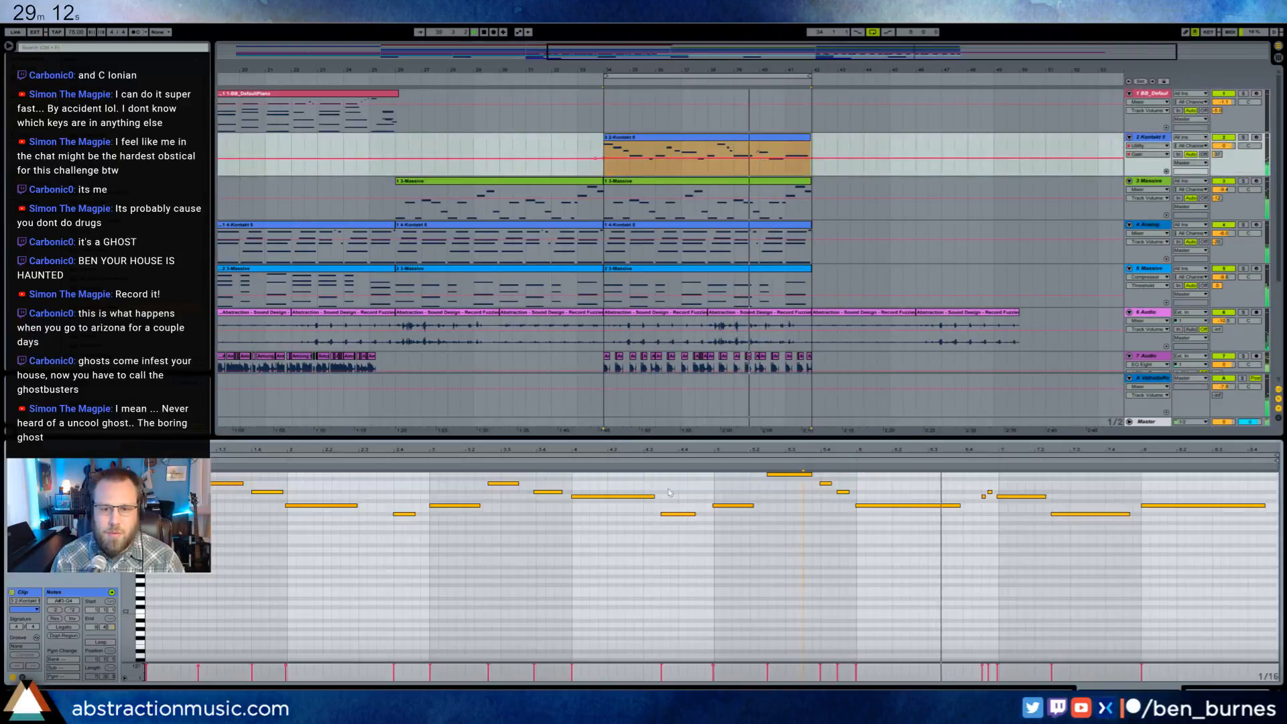
{"action": "key", "text": "shift+Tab"}
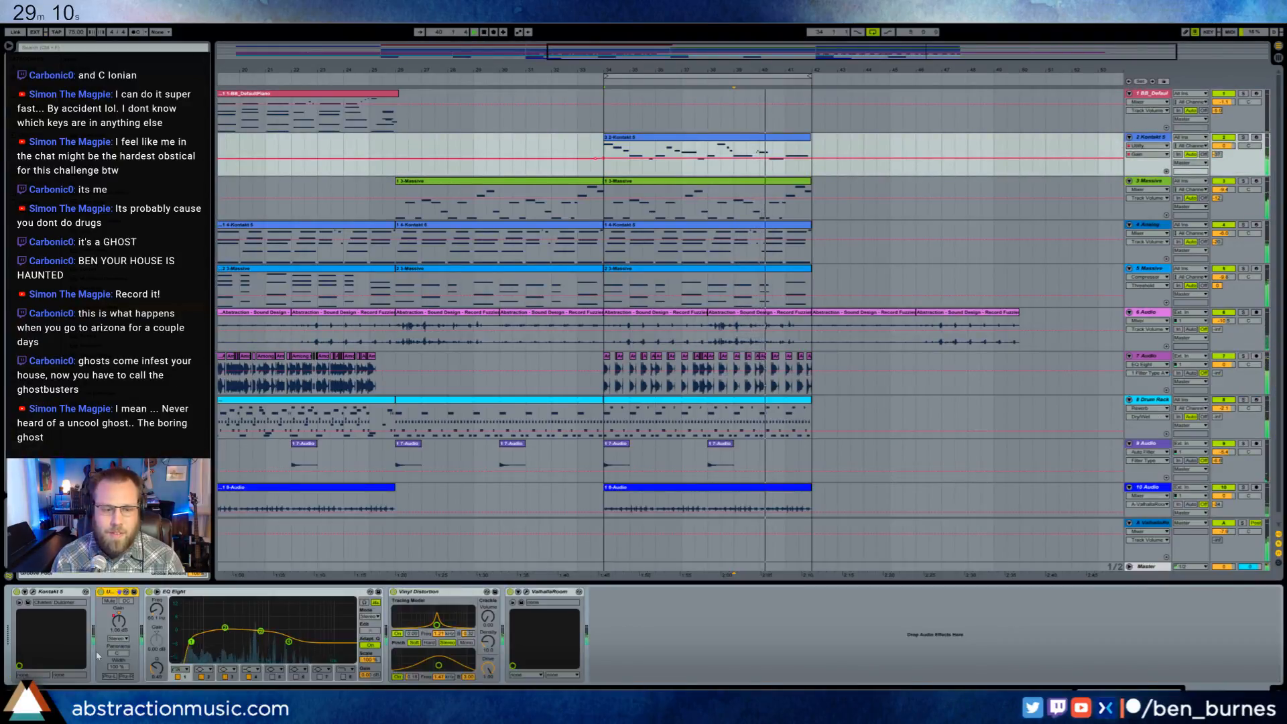
{"action": "key", "text": "shift+Tab"}
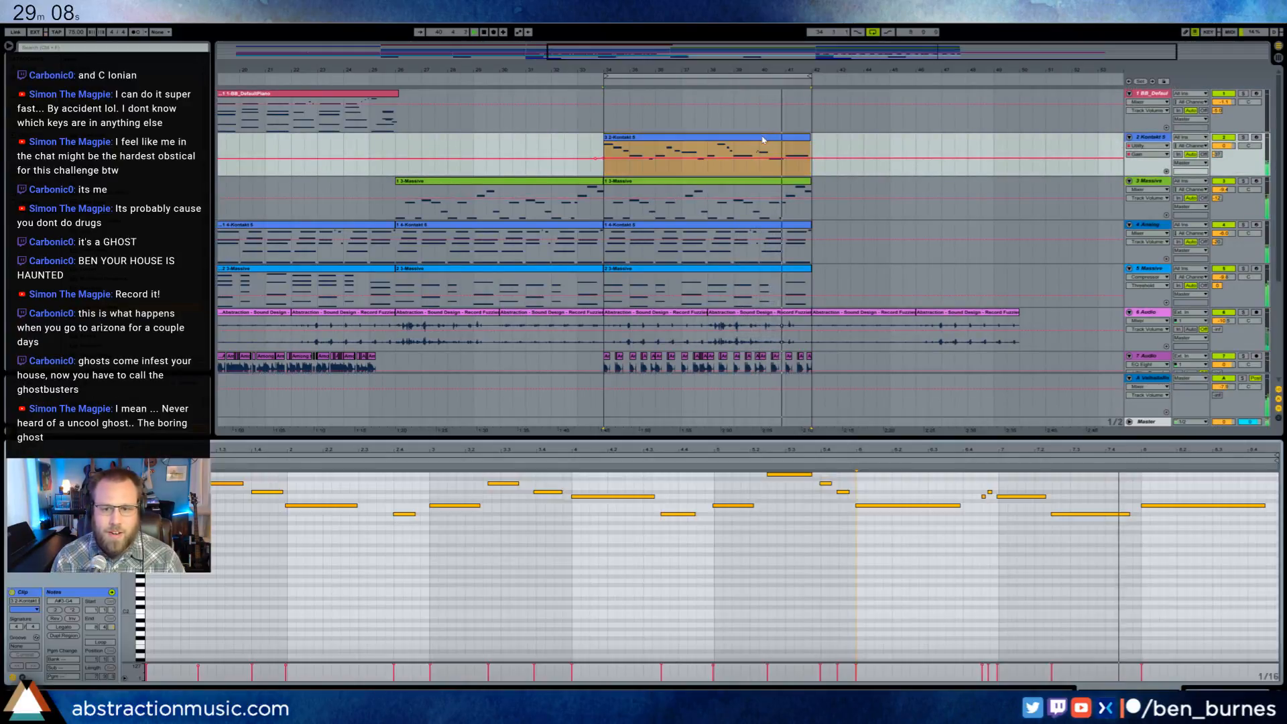
{"action": "left_click_drag", "start_coordinate": [989, 492], "coordinate": [992, 492]}
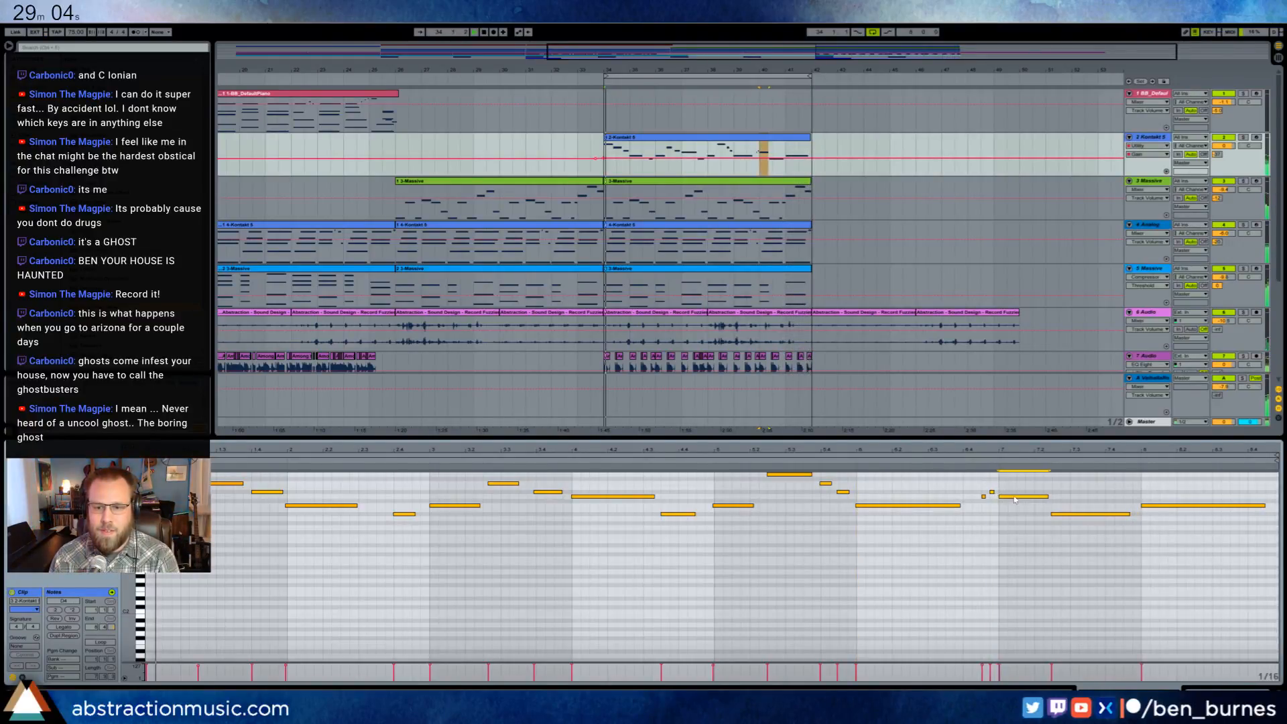
{"action": "left_click", "coordinate": [1093, 503]}
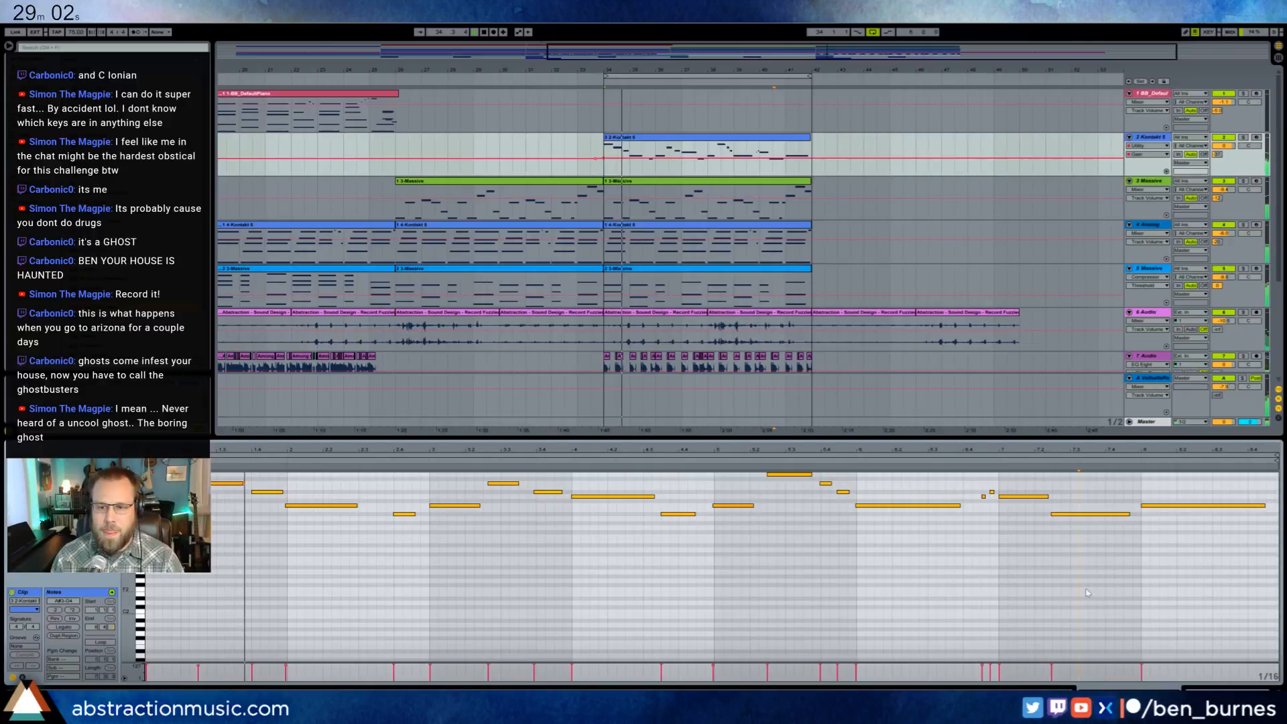
{"action": "key", "text": "ctrl+z"}
{"action": "key", "text": "ctrl+z"}
{"action": "scroll", "coordinate": [1010, 507], "scroll_direction": "up", "scroll_amount": 5}
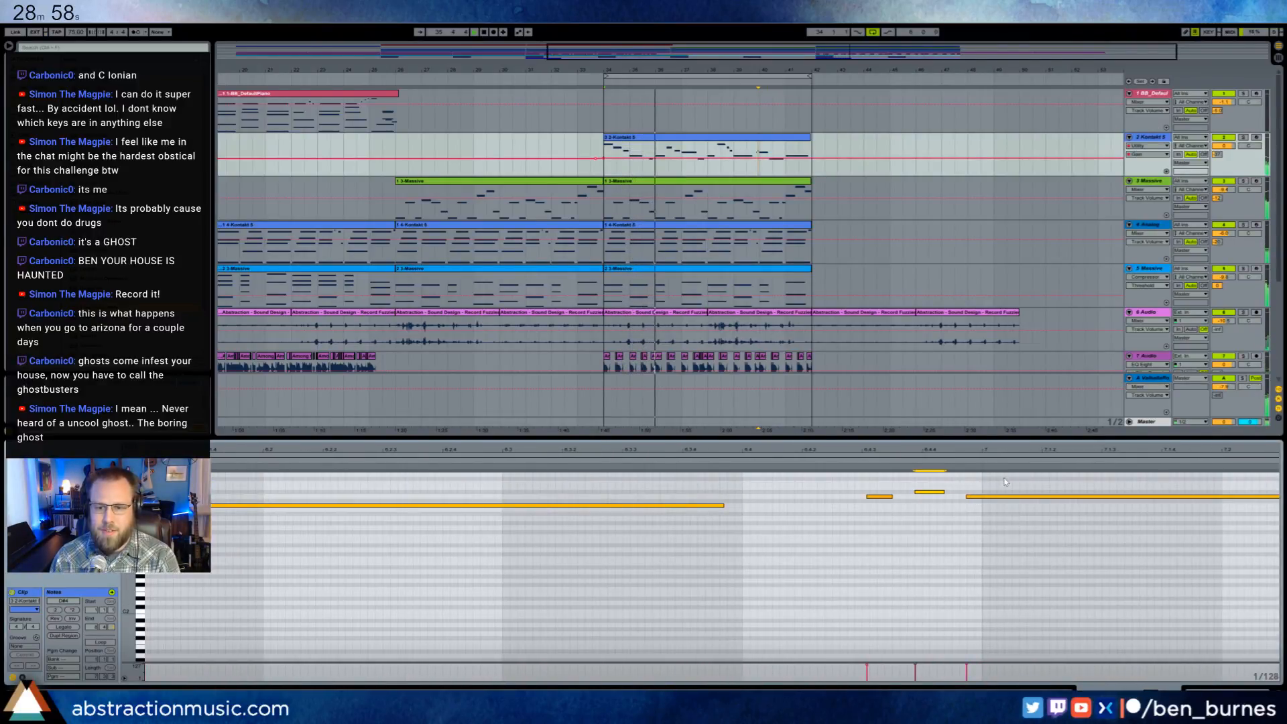
{"action": "key", "text": "ctrl+z"}
{"action": "key", "text": "shift+Tab"}
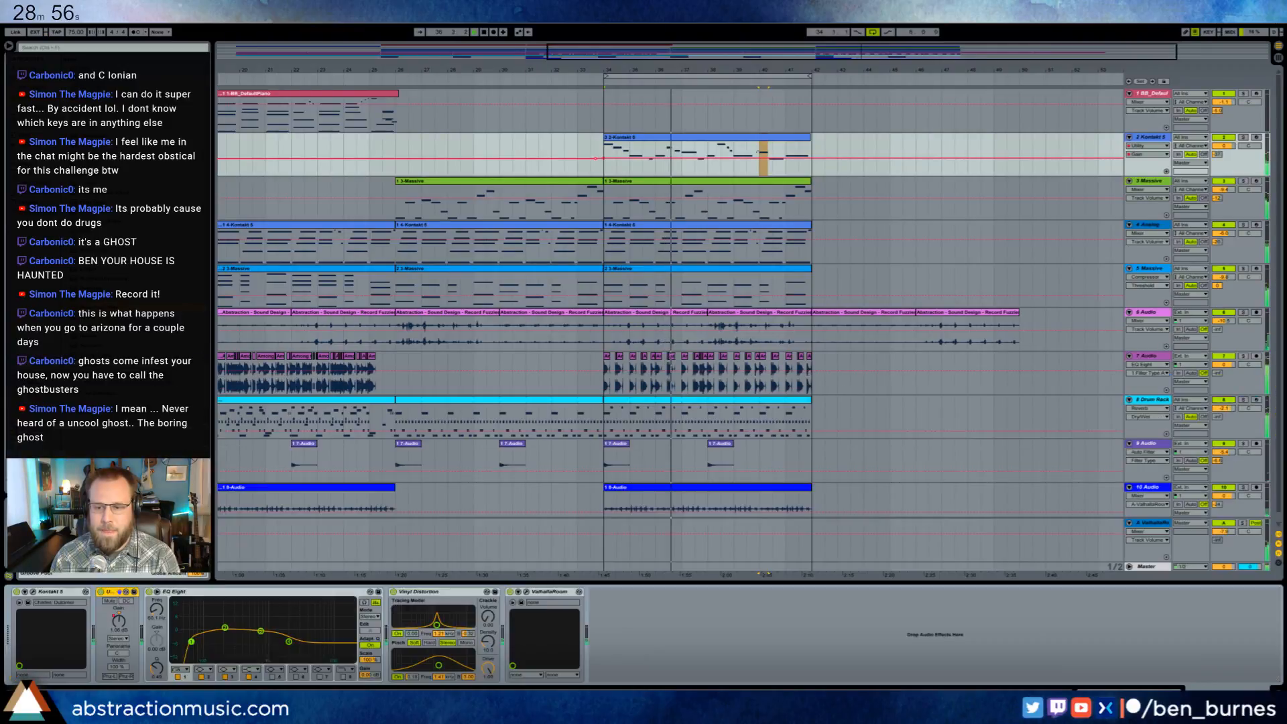
- Shorten the note ahead of bar 8 in the Kontakt lead clip and add a lower note after it, ending at bar 8
{"action": "double_click", "coordinate": [751, 56]}
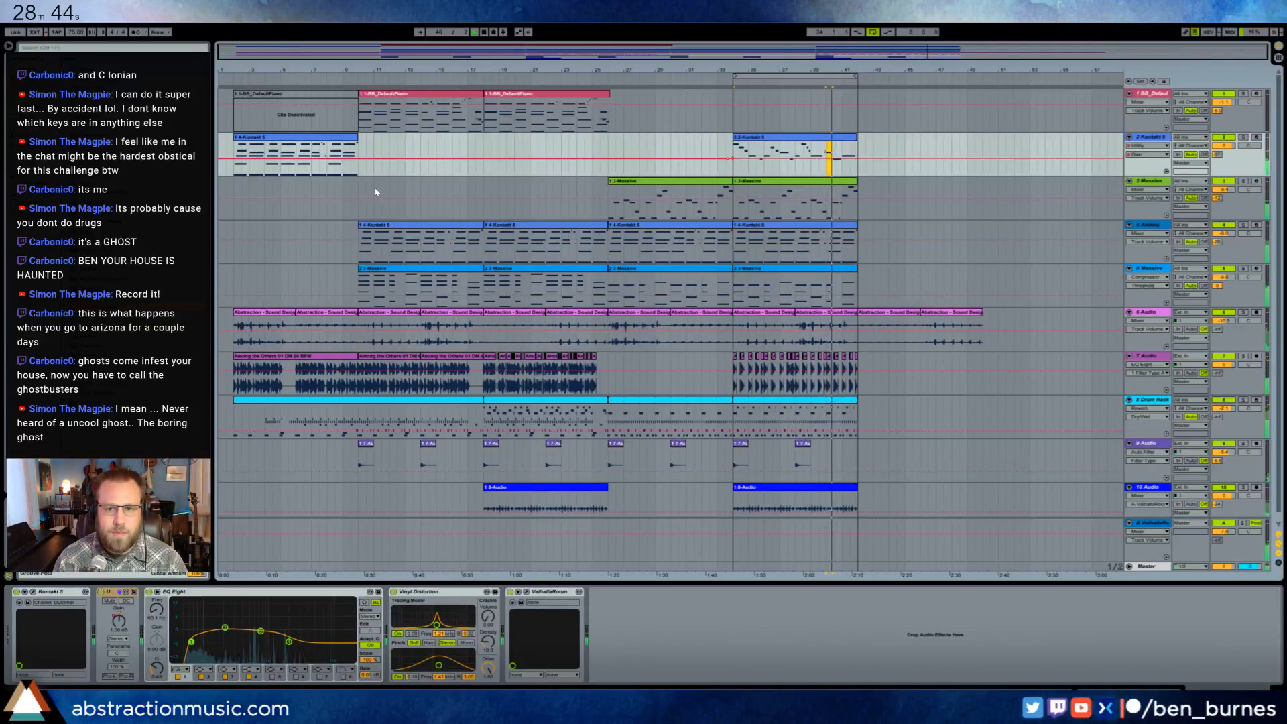
{"action": "double_click", "coordinate": [827, 145]}
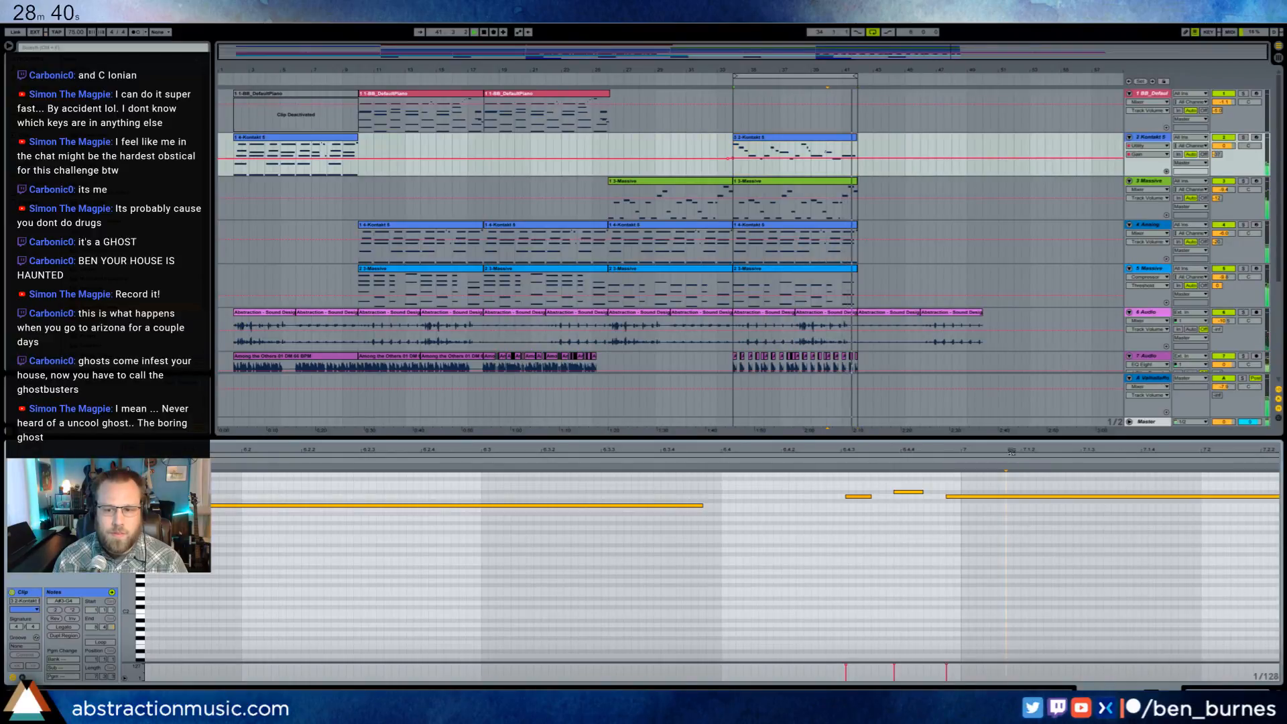
{"action": "left_click_drag", "start_coordinate": [1011, 452], "coordinate": [1008, 402]}
{"action": "mouse_move", "coordinate": [1128, 514]}
{"action": "left_mouse_down"}
{"action": "mouse_move", "coordinate": [1099, 517]}
{"action": "mouse_move", "coordinate": [1141, 524]}
{"action": "left_mouse_up"}
{"action": "double_click", "coordinate": [1109, 523]}
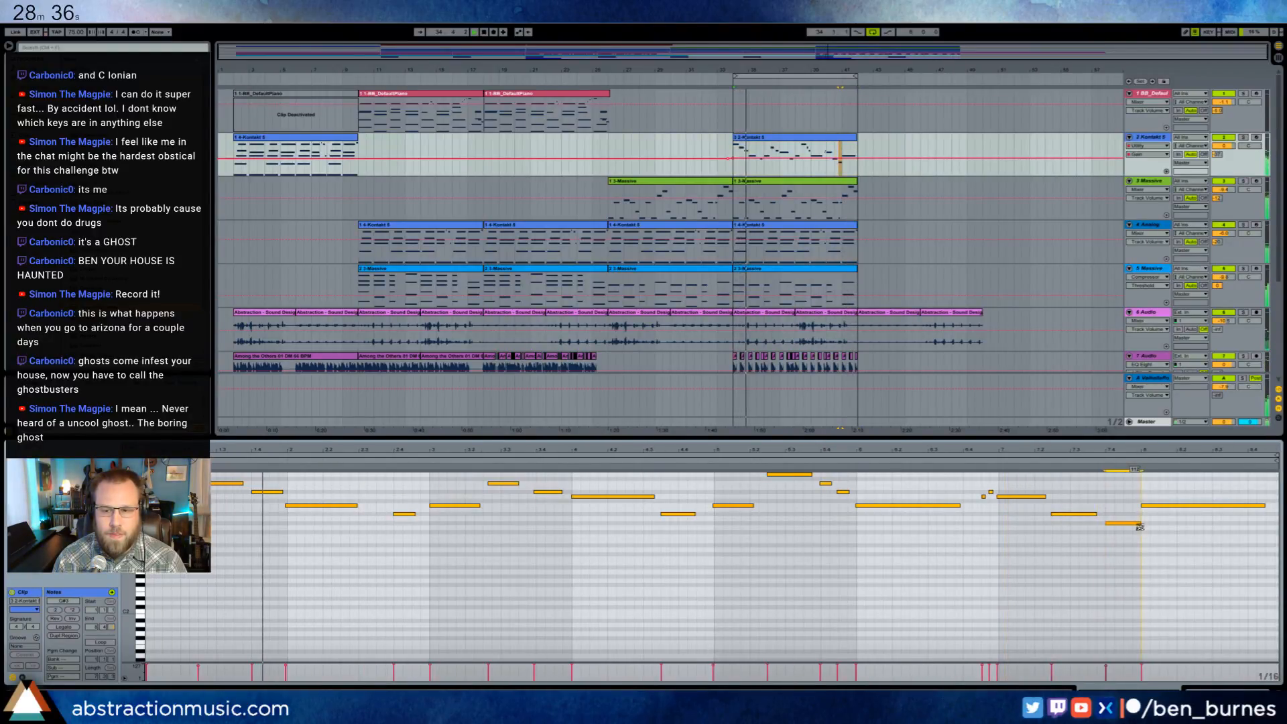
{"action": "left_click", "coordinate": [1042, 463]}
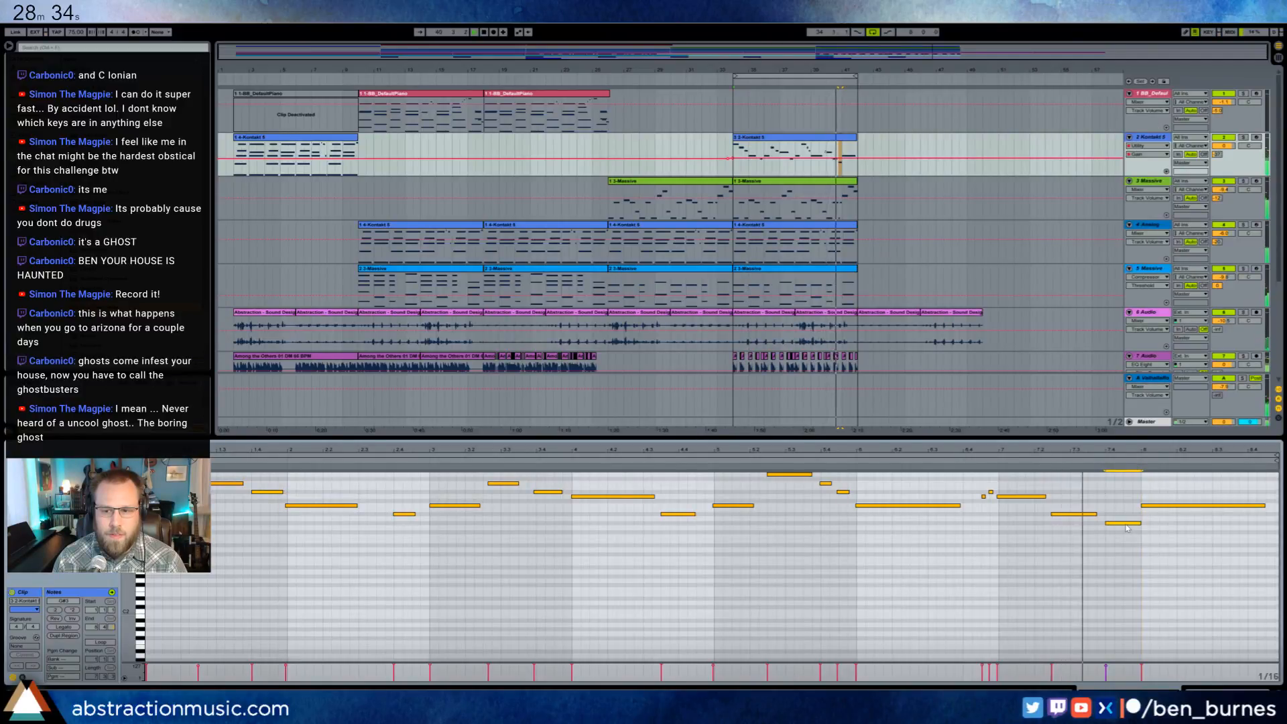
- Try moving the added note later and lower across the start of bar 8, then undo the move
{"action": "left_click_drag", "start_coordinate": [1139, 524], "coordinate": [1158, 522]}
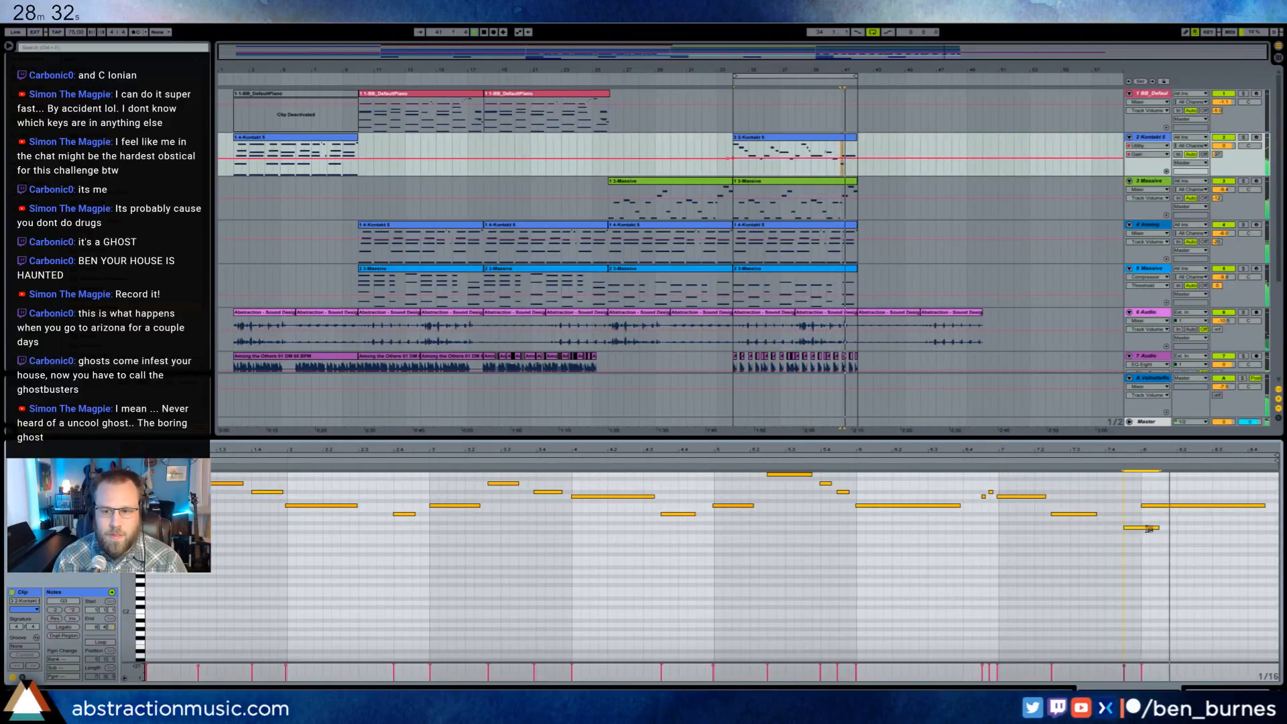
{"action": "key", "text": "ctrl+z"}
{"action": "key", "text": "ctrl+z"}
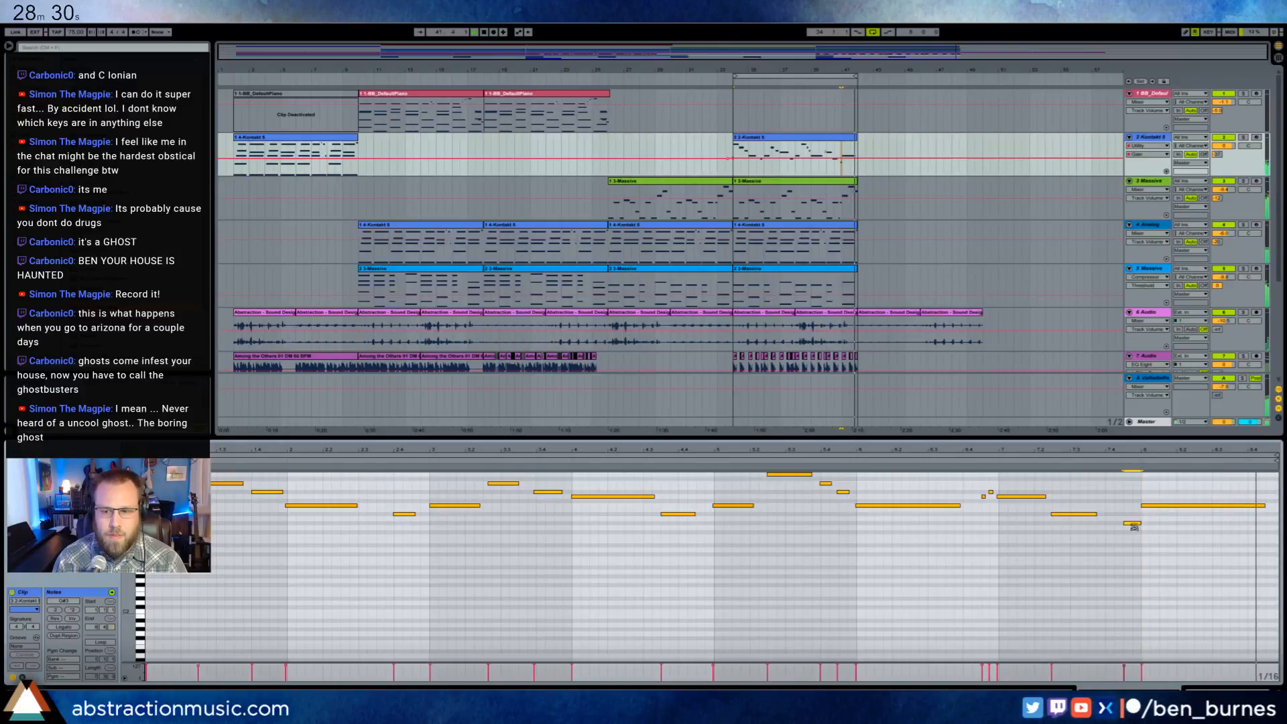
- Shorten the added low note, start the final long note directly after it just ahead of bar 8, and stop playback
{"action": "left_click_drag", "start_coordinate": [1152, 507], "coordinate": [1135, 507]}
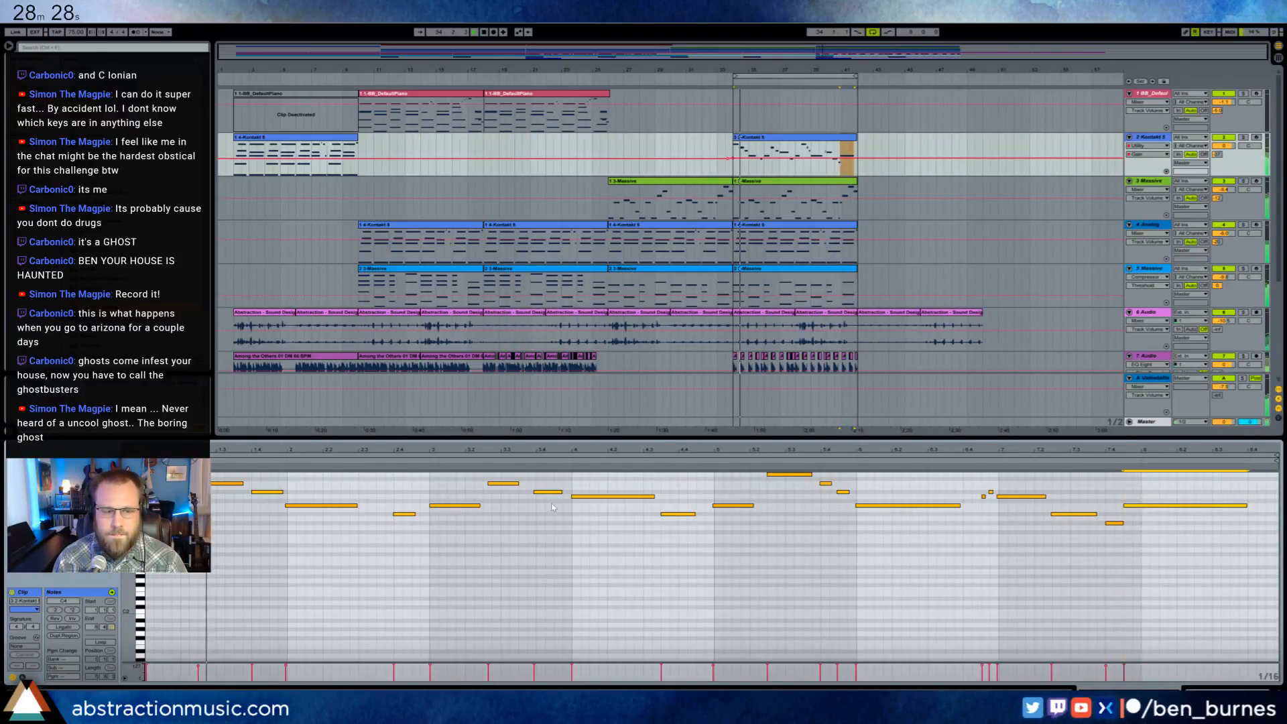
{"action": "left_click", "coordinate": [189, 523]}
{"action": "key", "text": "space"}
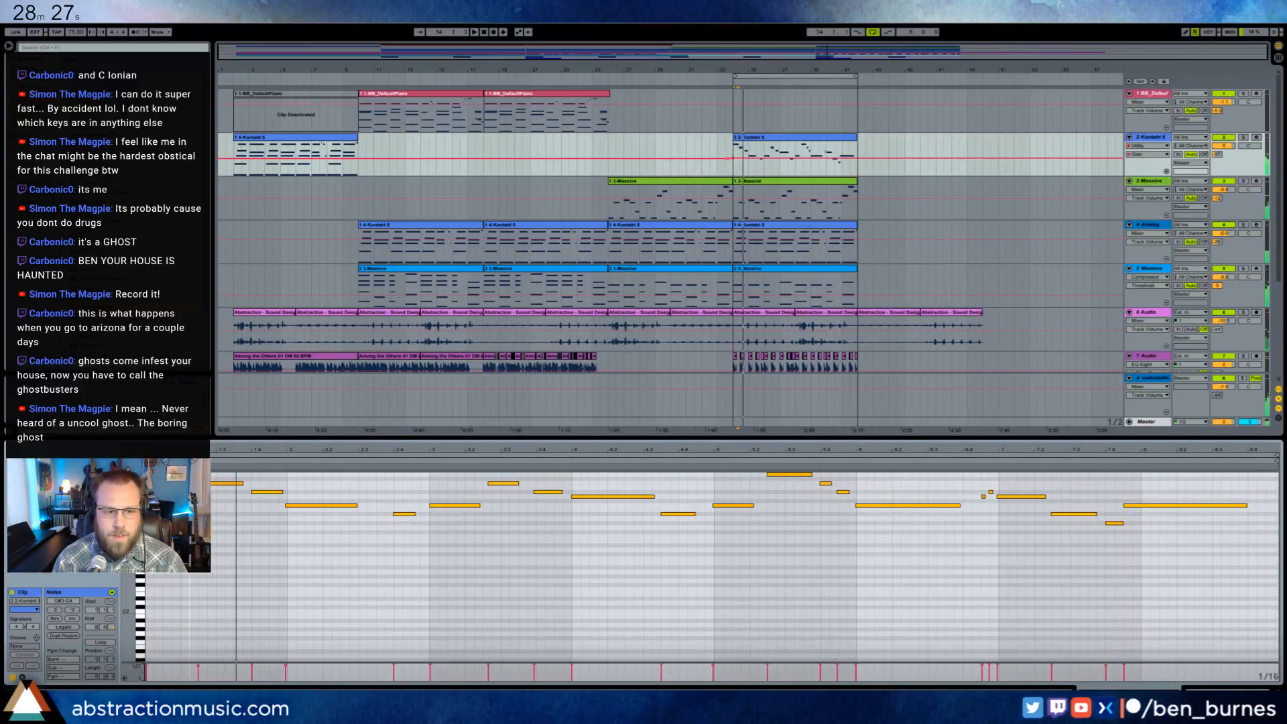
- Solo the Kontakt lead track, play back its melody, and select the lead clip in the loop section
{"action": "left_click", "coordinate": [1242, 138]}
{"action": "left_click", "coordinate": [181, 523]}
{"action": "key", "text": "space"}
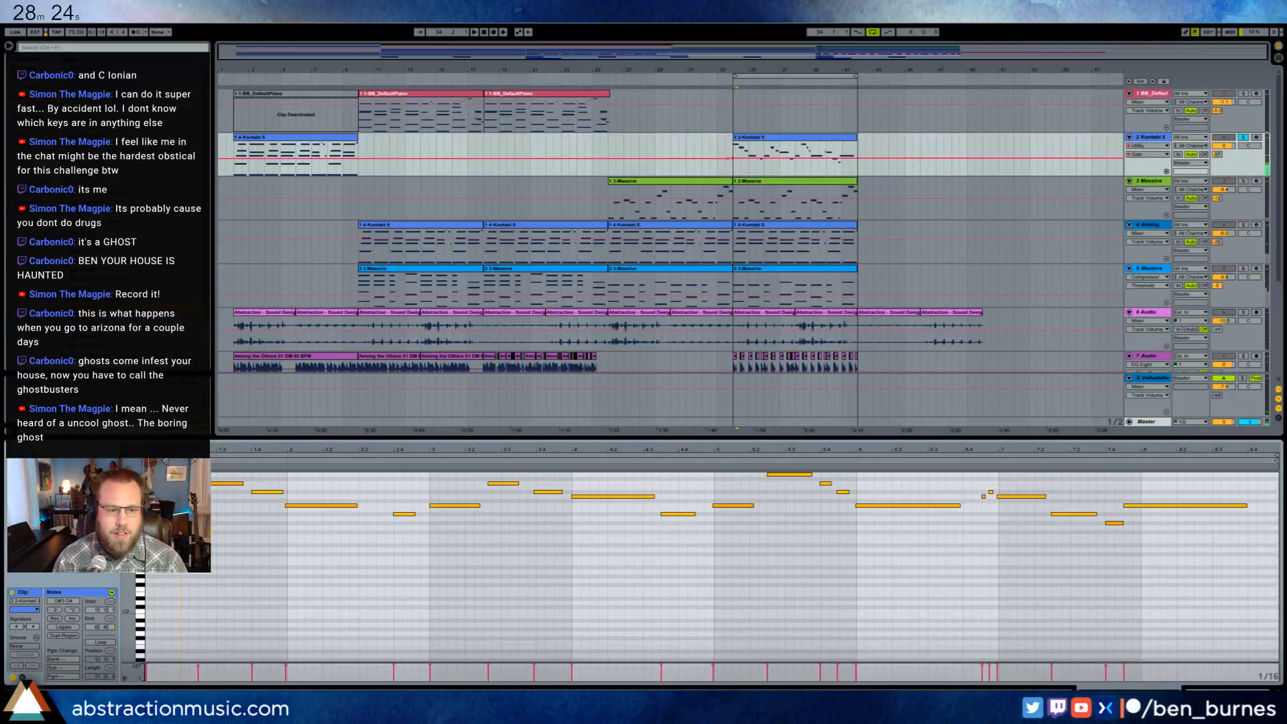
{"action": "left_click", "coordinate": [775, 140]}
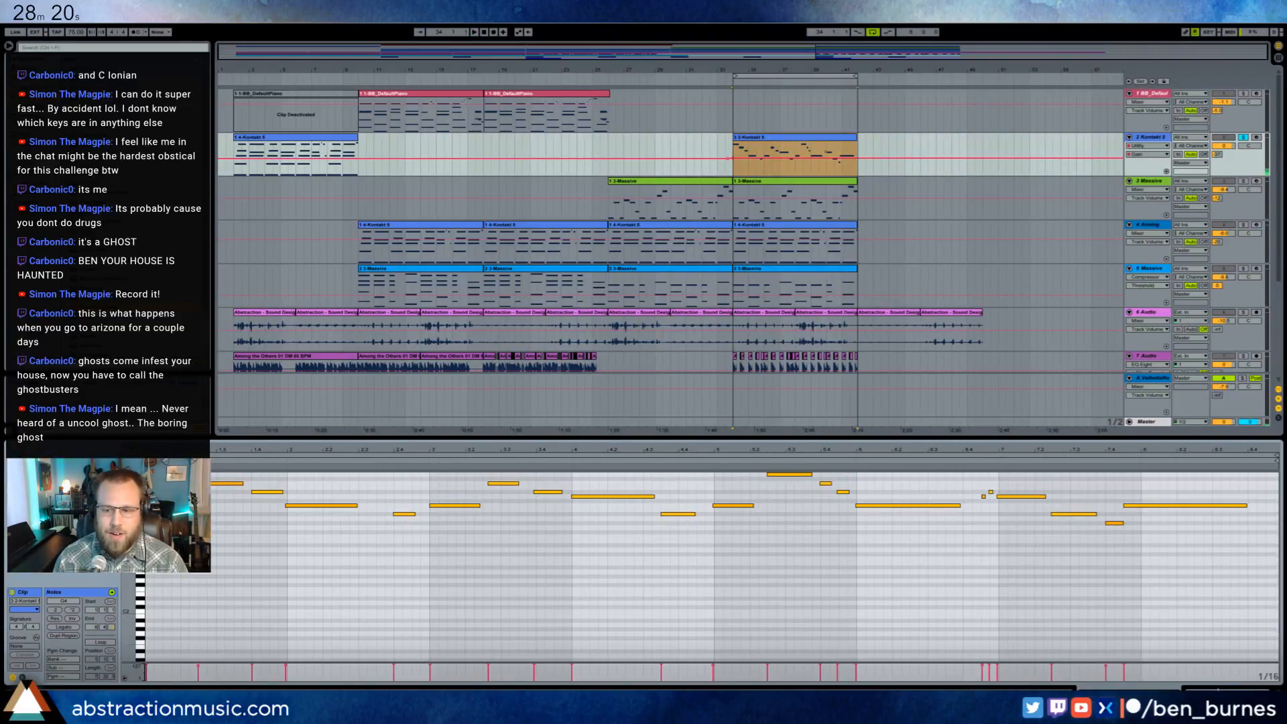
- Turn up the first lower knob of the Charles' Dulcimer instrument slightly, close it, and raise the high band in the lead track's EQ Eight
{"action": "key", "text": "shift+Tab"}
{"action": "left_click", "coordinate": [34, 592]}
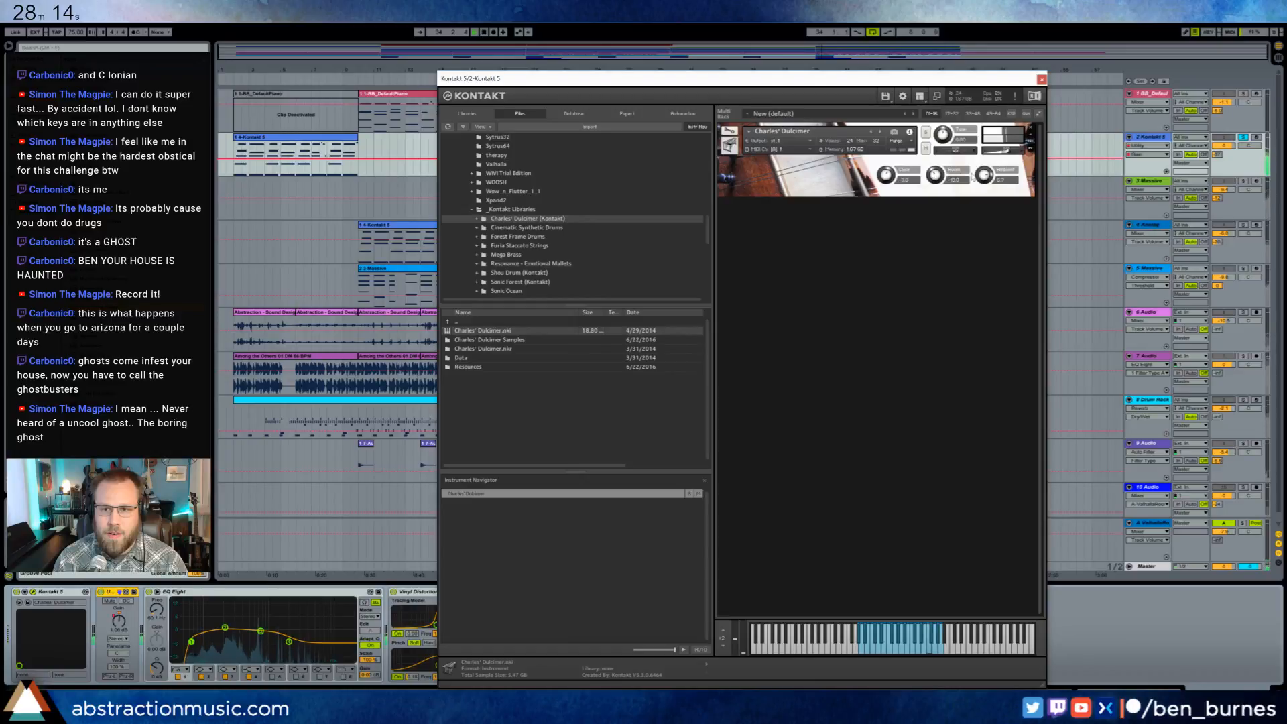
{"action": "left_click_drag", "start_coordinate": [886, 182], "coordinate": [883, 179]}
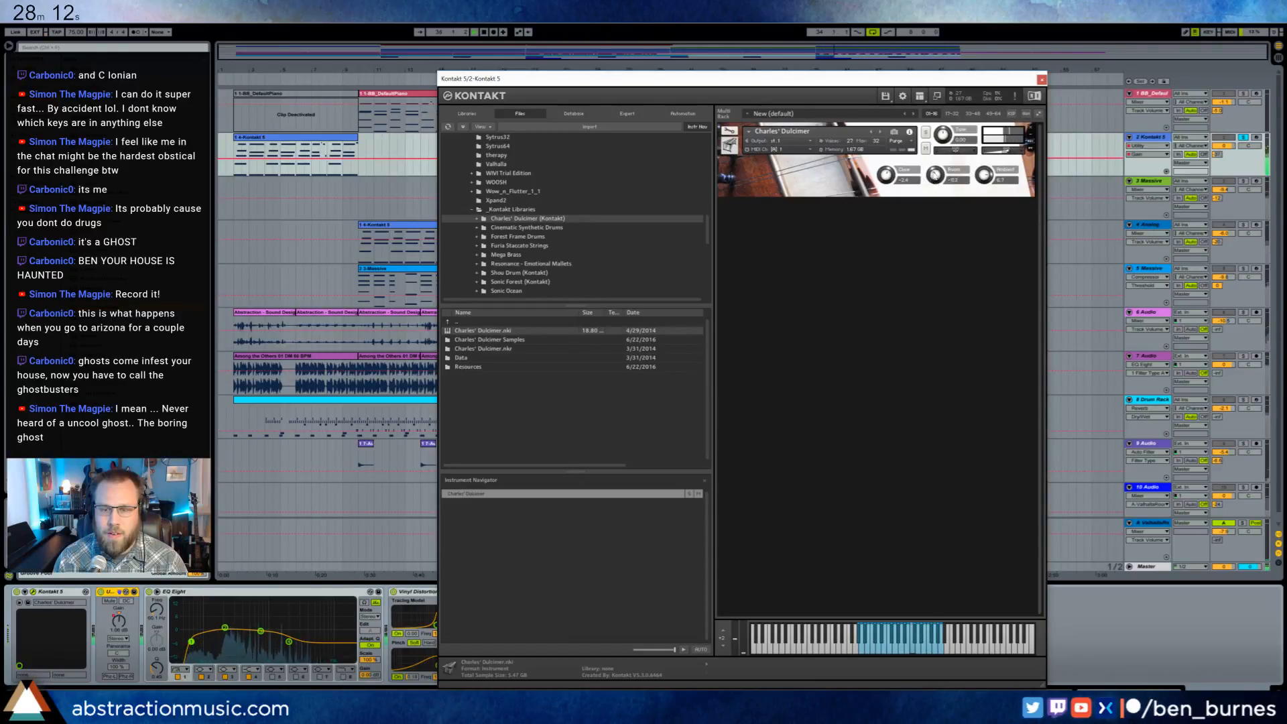
{"action": "left_click", "coordinate": [1041, 80]}
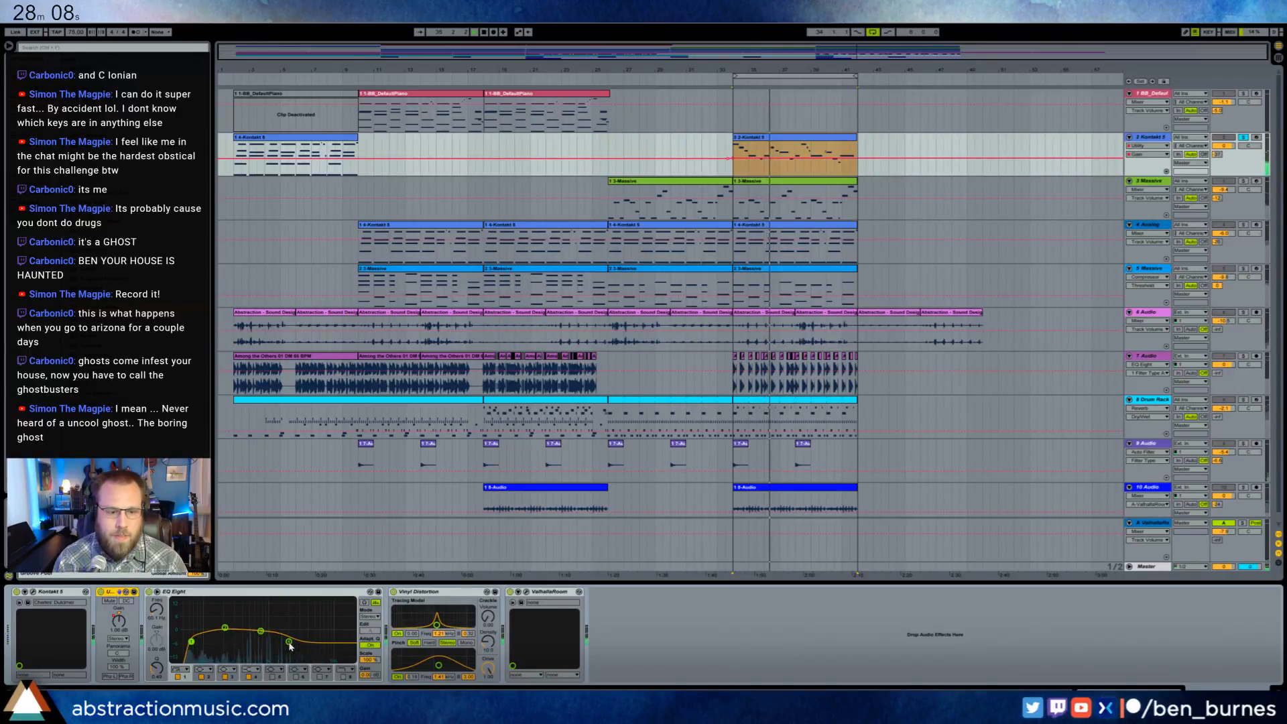
{"action": "left_click_drag", "start_coordinate": [290, 645], "coordinate": [290, 638]}
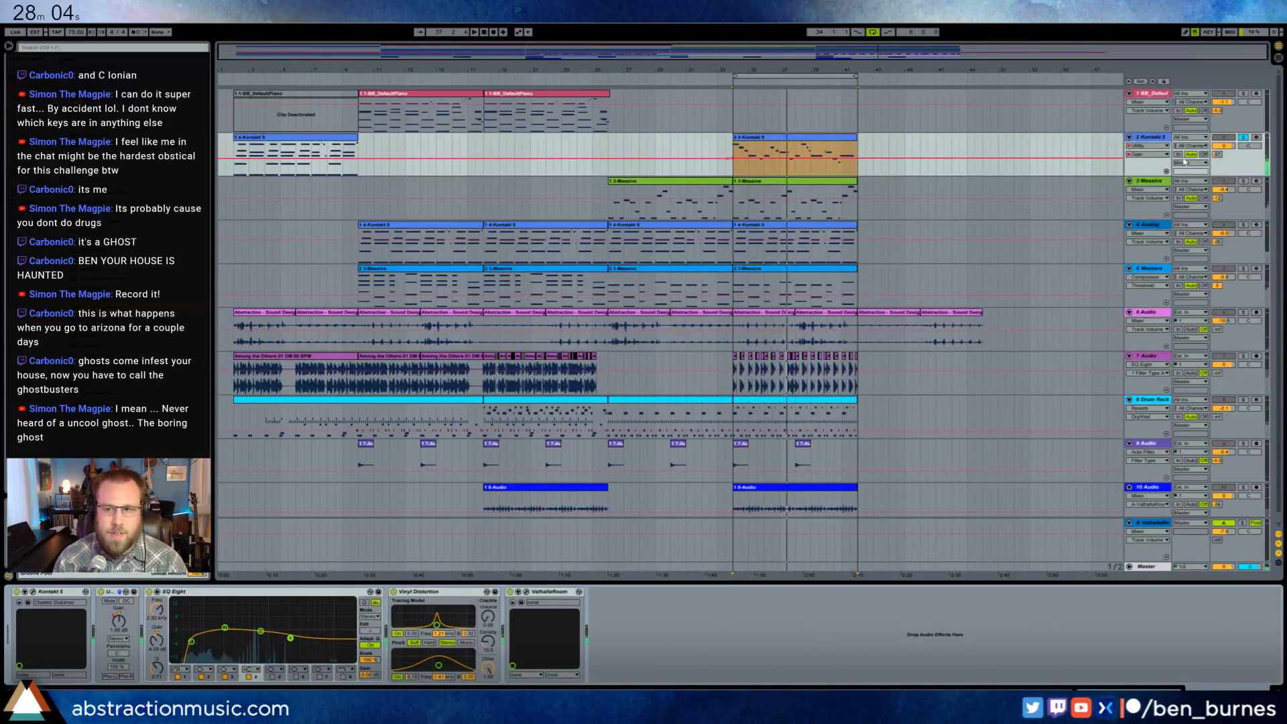
- Raise the Kontakt lead track's Utility gain automation over the loop section to 4.24 dB
{"action": "left_click", "coordinate": [278, 139]}
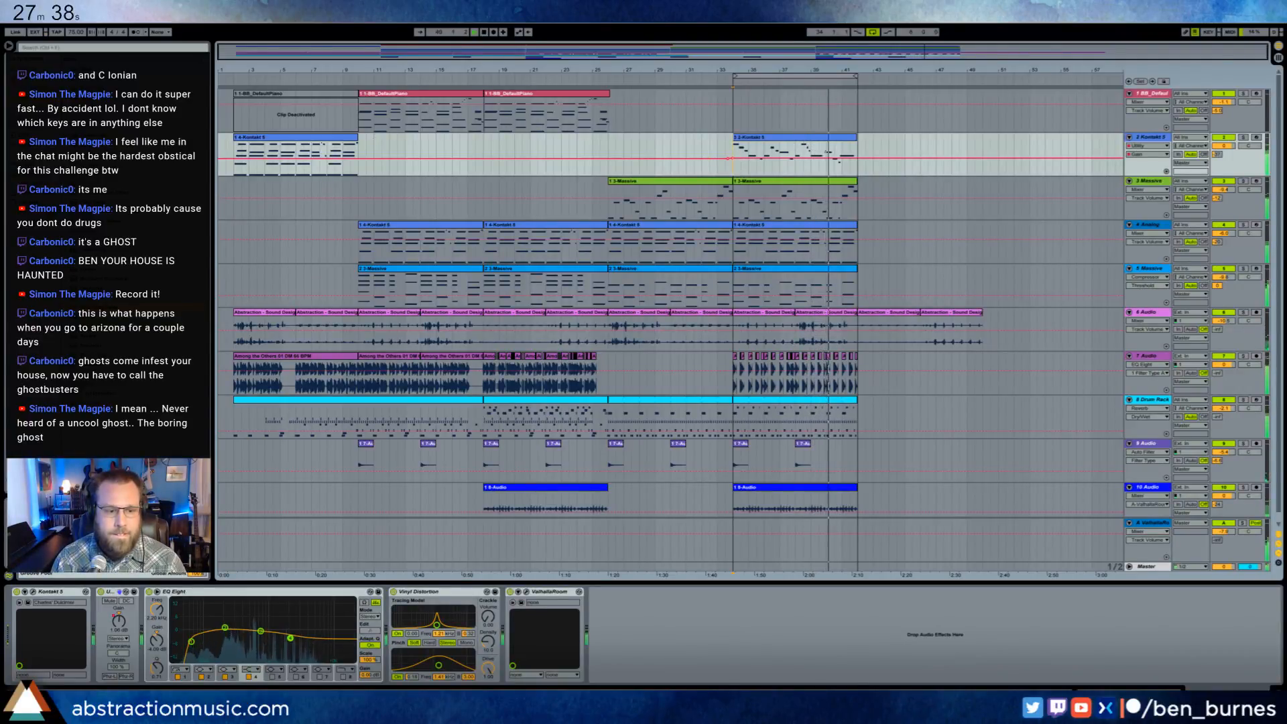
{"action": "left_click", "coordinate": [805, 152]}
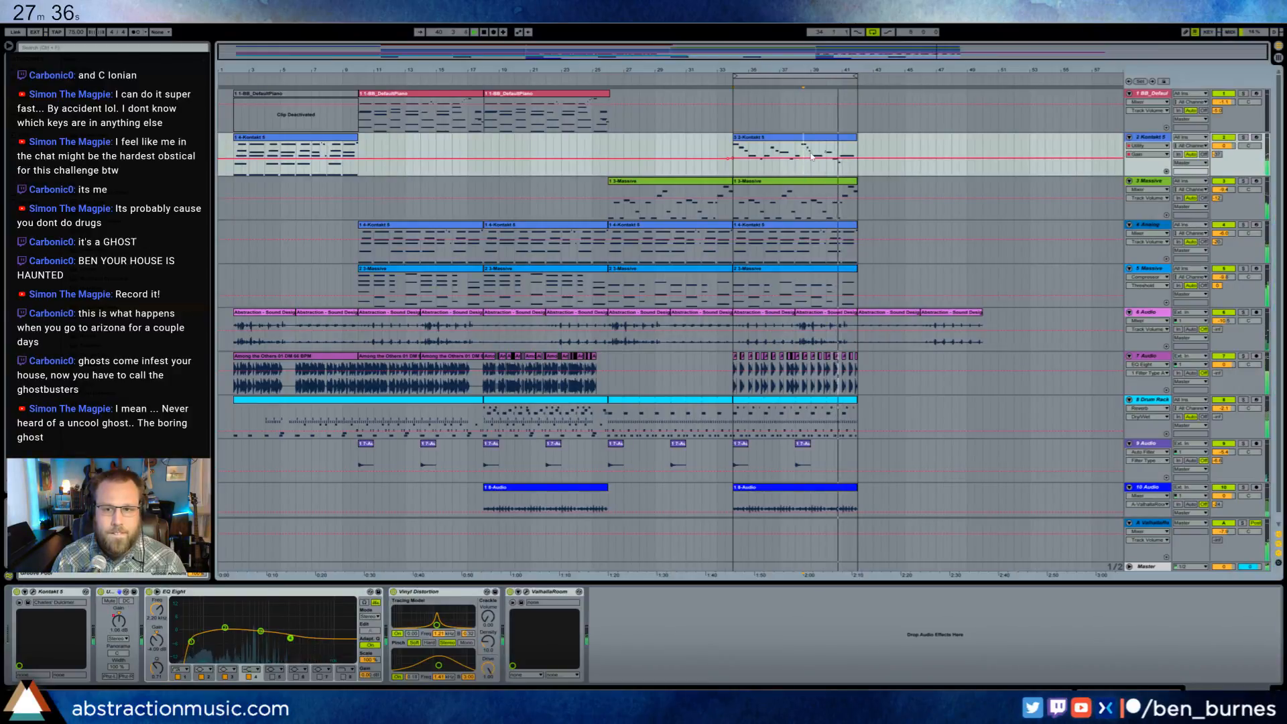
{"action": "left_click_drag", "start_coordinate": [814, 158], "coordinate": [814, 155]}
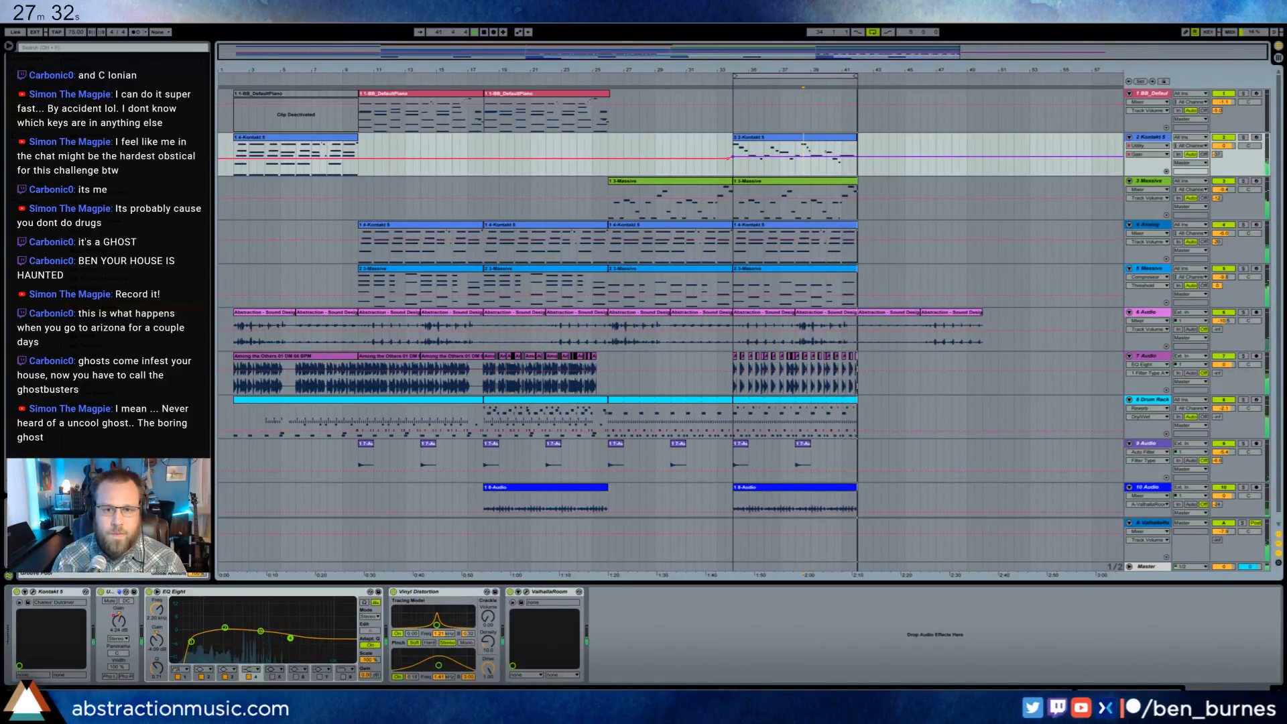
- Inspect the Kontakt lead clip's opening notes, and return to the track's device chain
{"action": "double_click", "coordinate": [817, 143]}
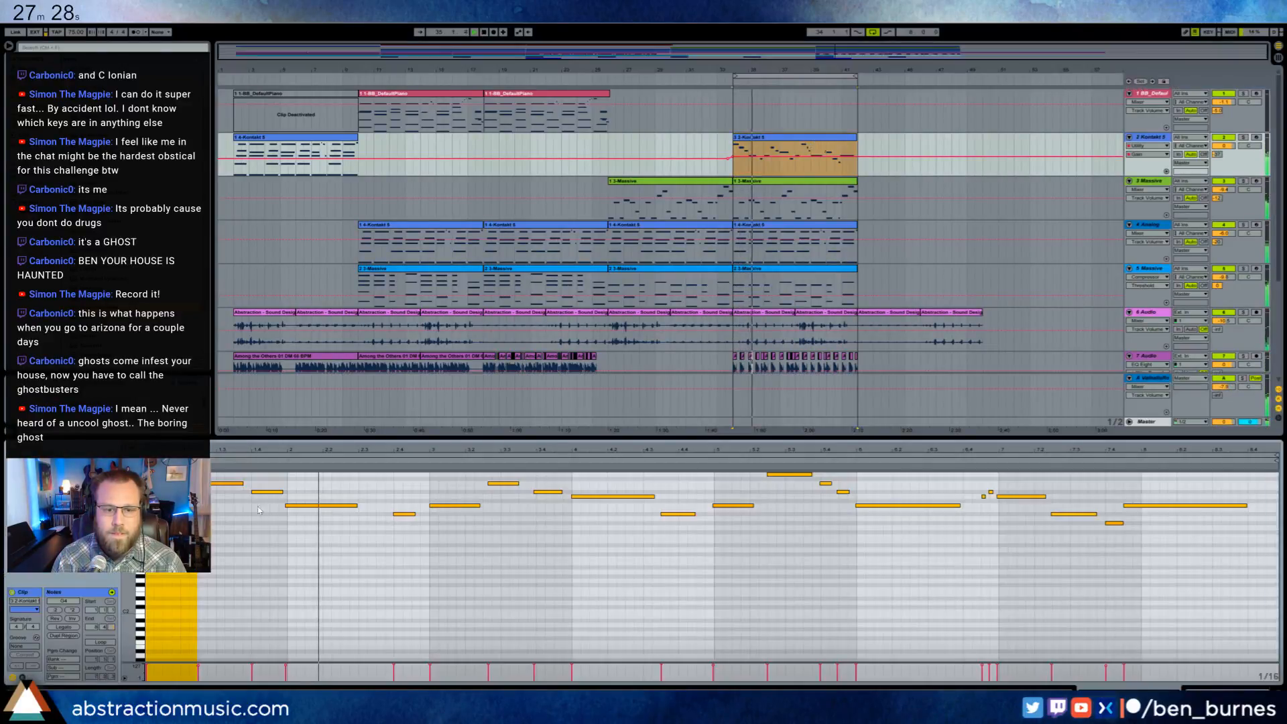
{"action": "left_click", "coordinate": [262, 511]}
{"action": "key", "text": "shift+Tab"}
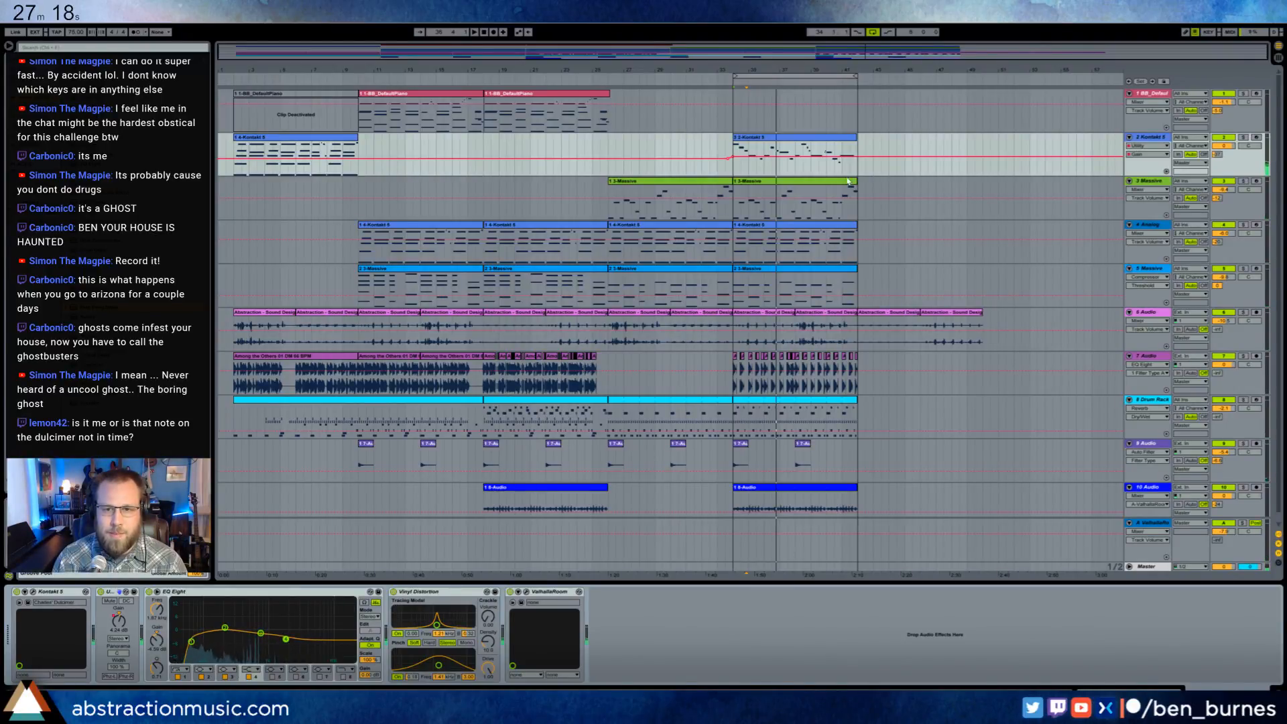
- In the Kontakt lead clip, shift the high note in the middle of bar 3 slightly earlier and play from bar 3
{"action": "double_click", "coordinate": [844, 142]}
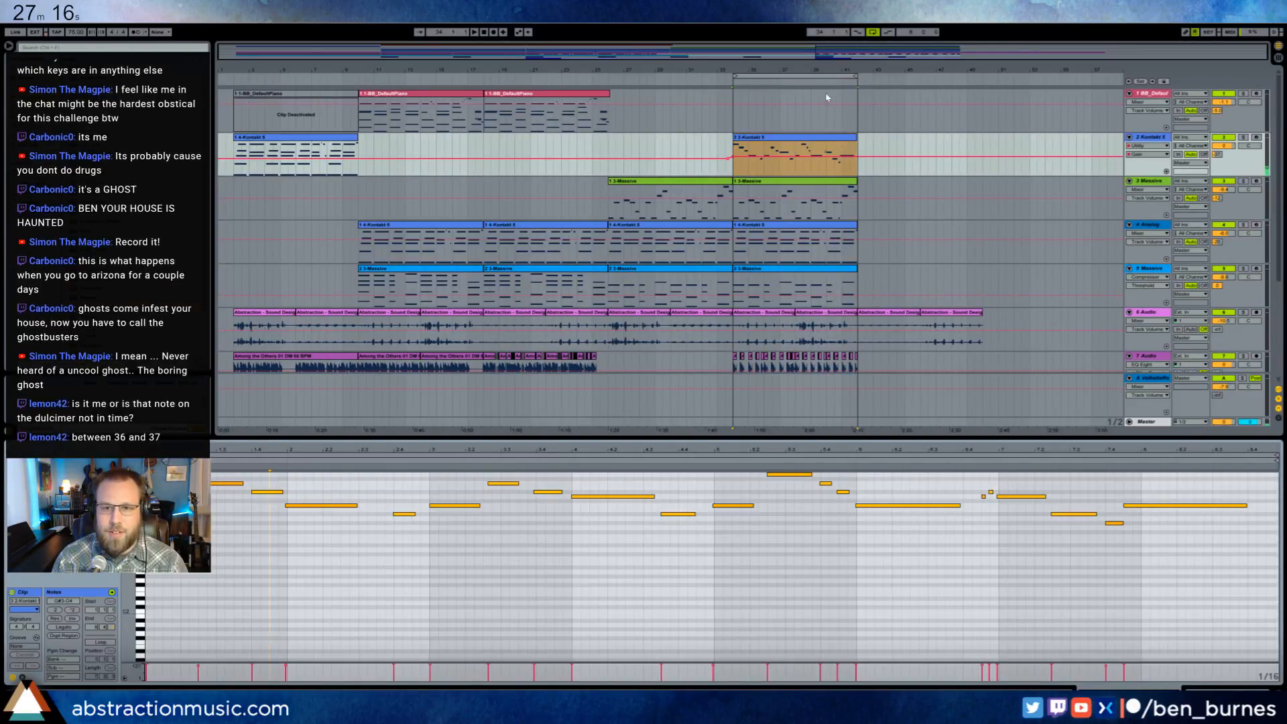
{"action": "key", "text": "z"}
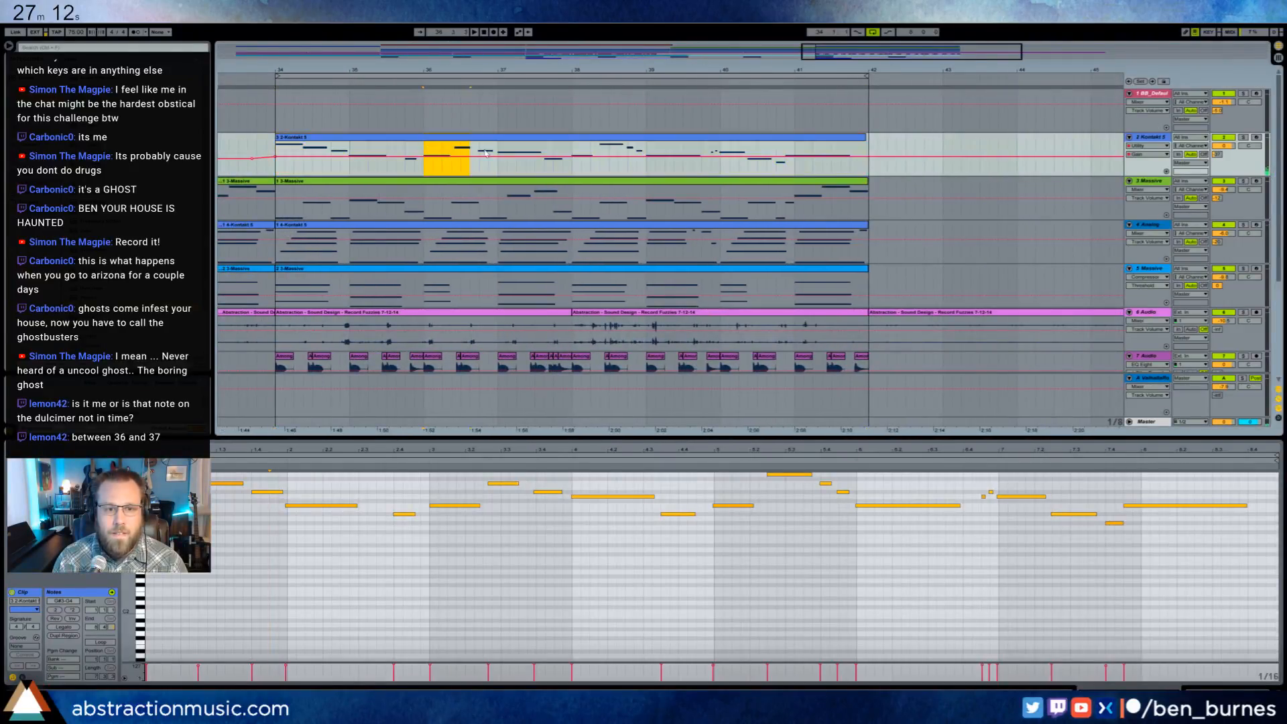
{"action": "left_click", "coordinate": [496, 489]}
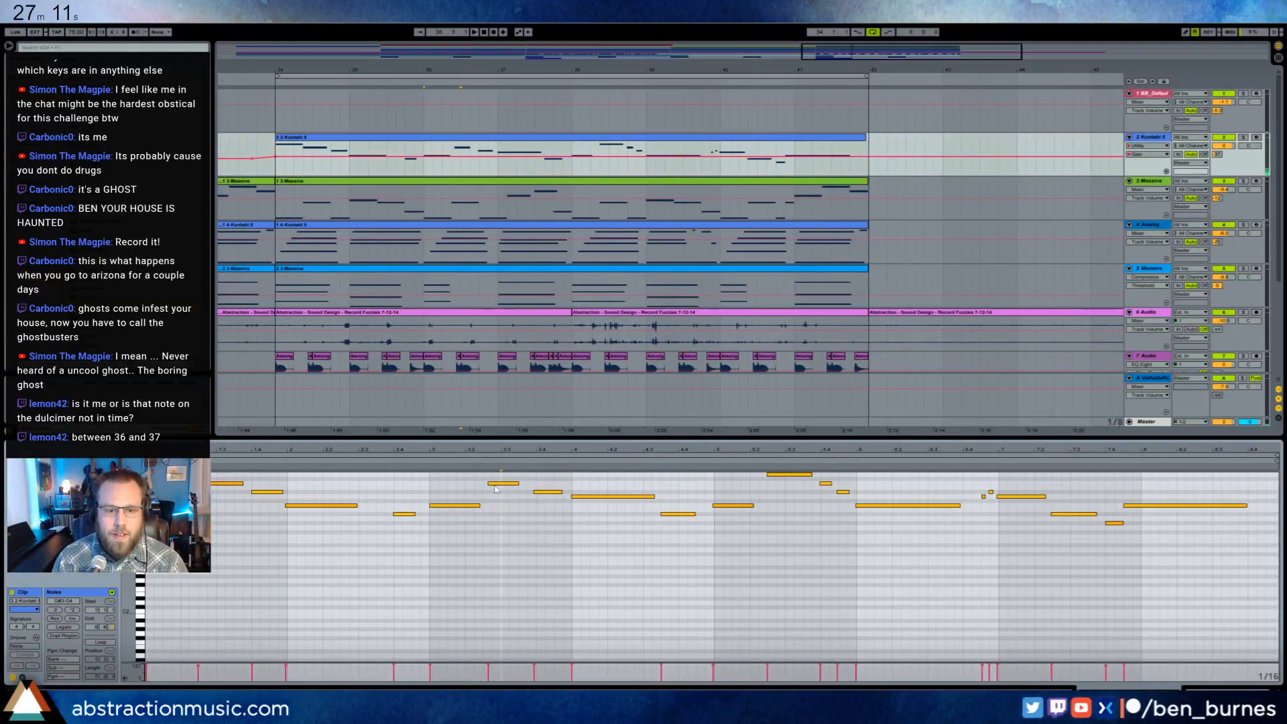
{"action": "left_click", "coordinate": [428, 460]}
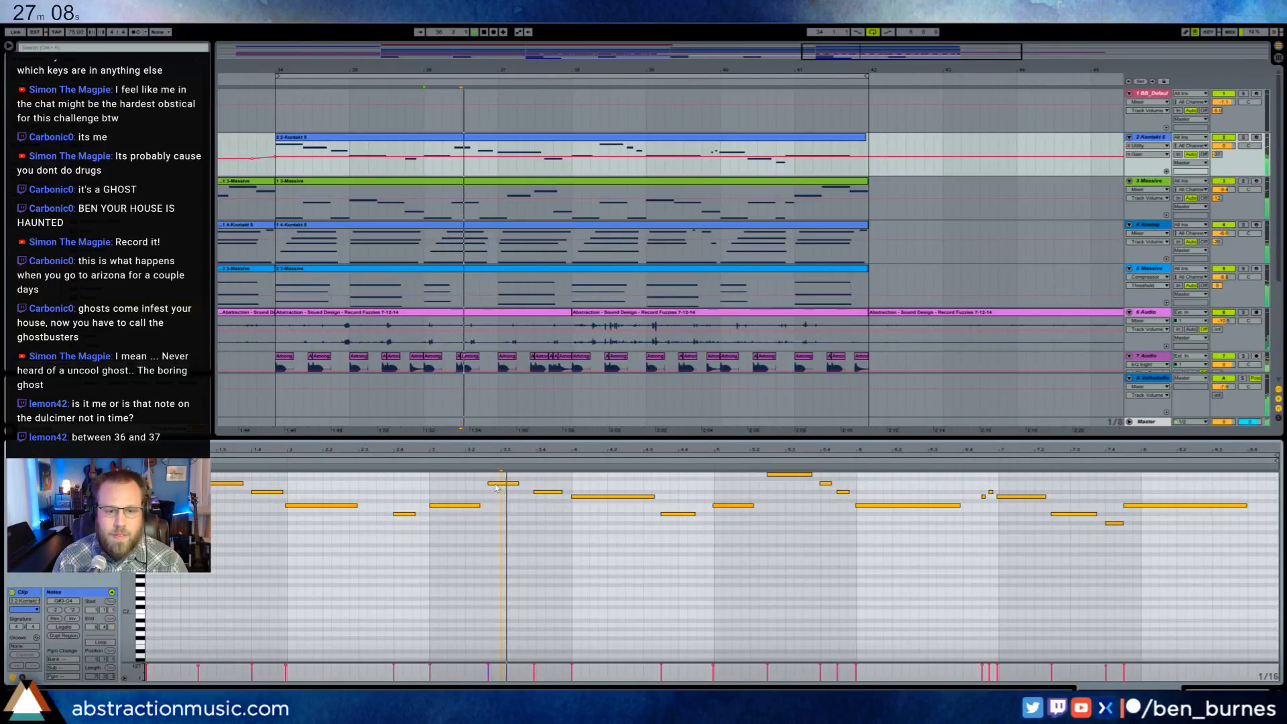
{"action": "left_click_drag", "start_coordinate": [496, 485], "coordinate": [494, 484]}
{"action": "left_click", "coordinate": [513, 515]}
{"action": "key", "text": "space"}
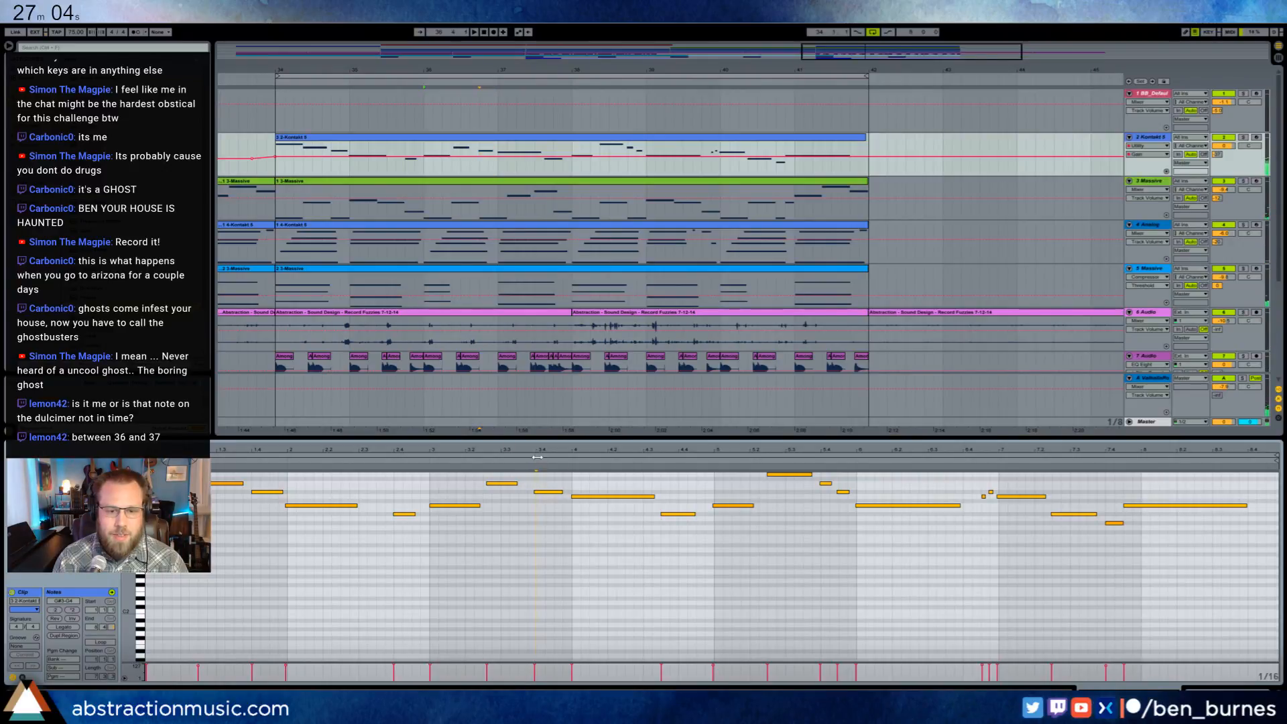
- Replay the lead clip from bar 3 and nudge the same high note a little earlier again
{"action": "left_click", "coordinate": [429, 461]}
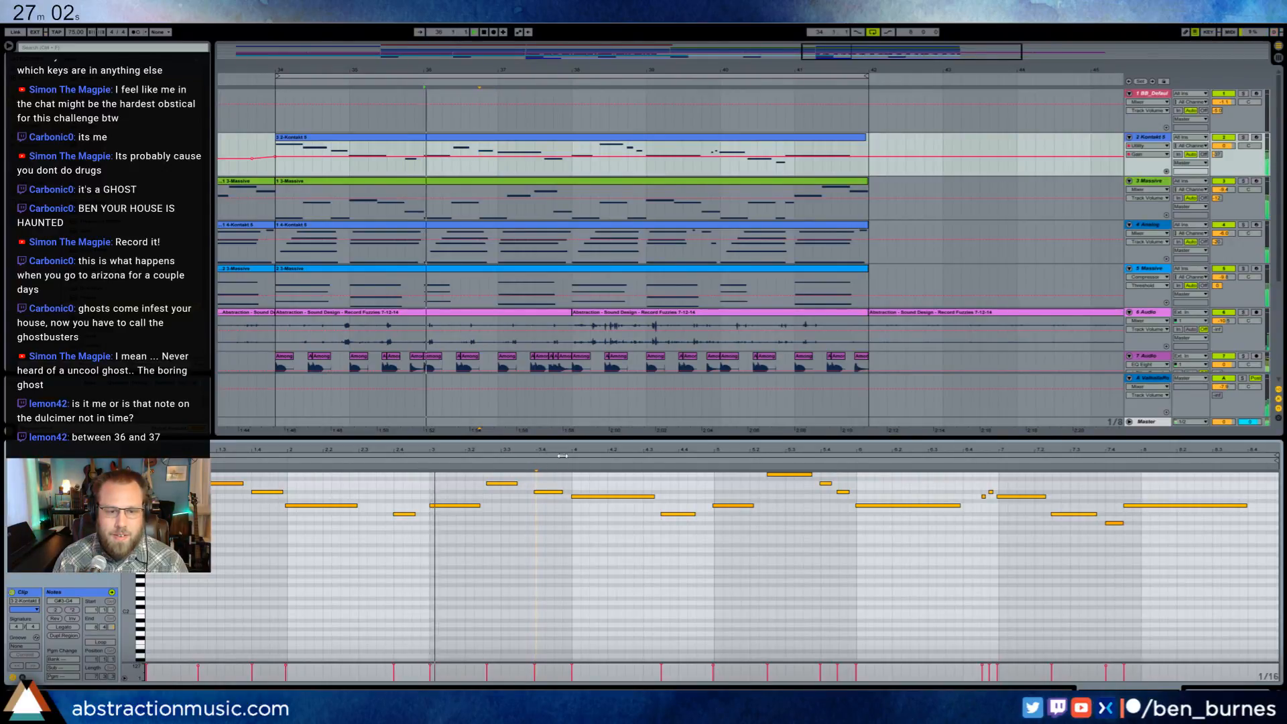
{"action": "left_click_drag", "start_coordinate": [495, 483], "coordinate": [533, 448]}
{"action": "left_click", "coordinate": [492, 499]}
{"action": "left_click", "coordinate": [892, 582]}
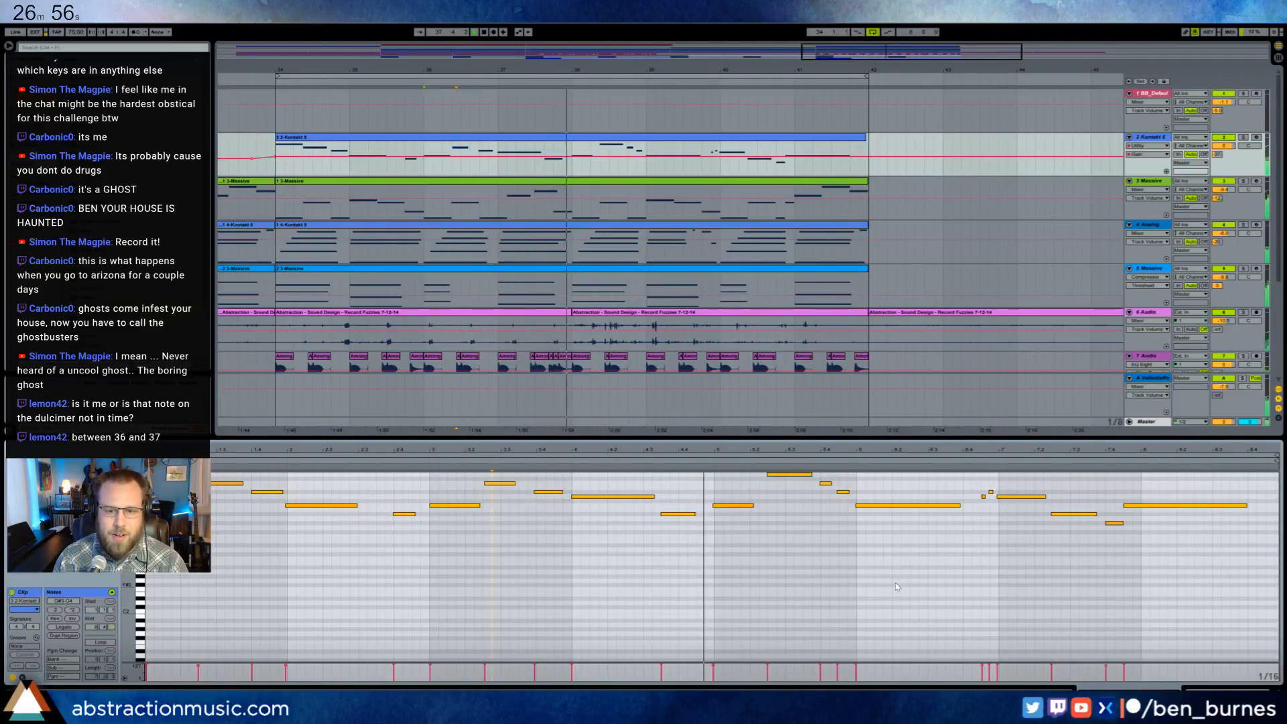
{"action": "key", "text": "space"}
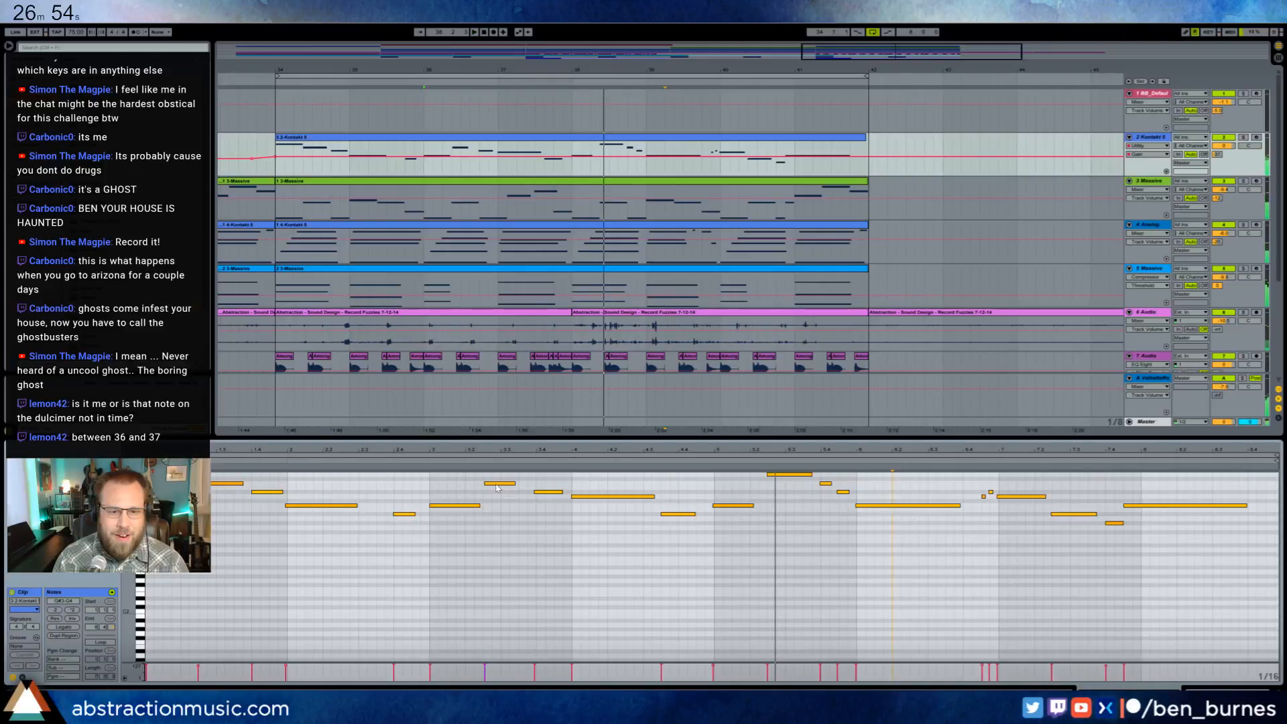
- Move the high note in bar 3 to start directly after the preceding note, and play from bar 3 to check it
{"action": "left_click", "coordinate": [498, 483]}
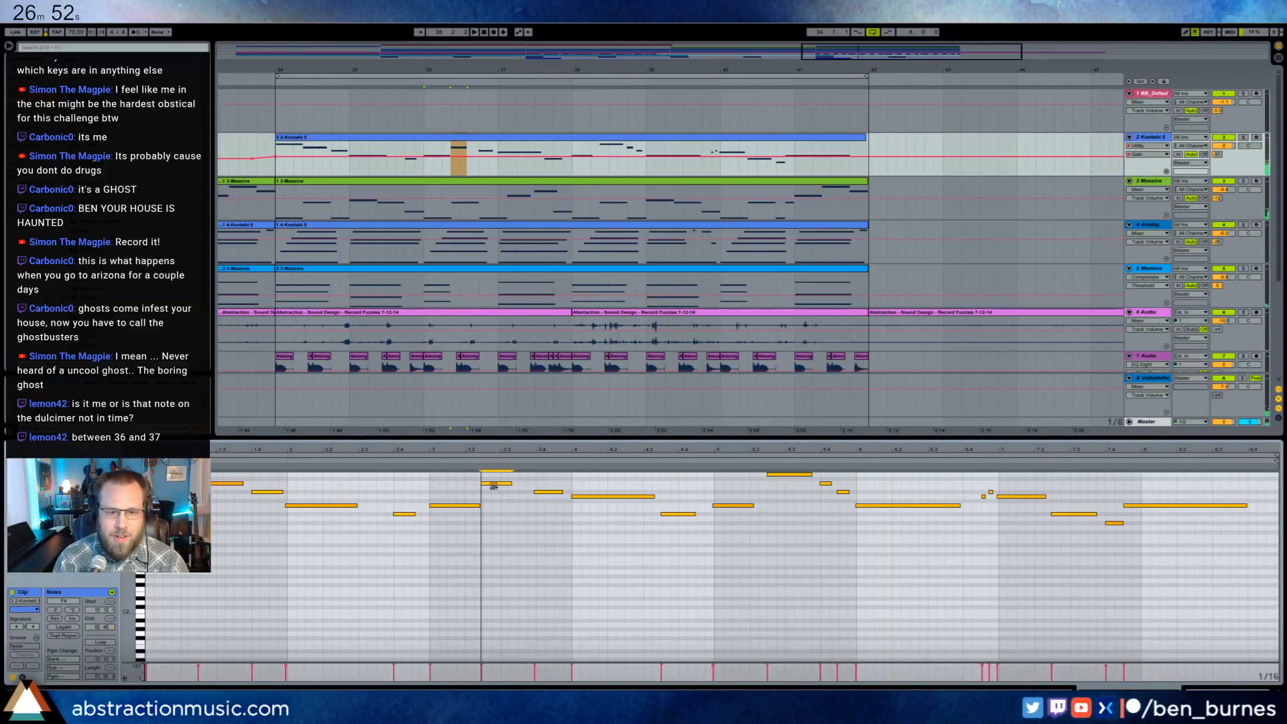
{"action": "left_click", "coordinate": [429, 462]}
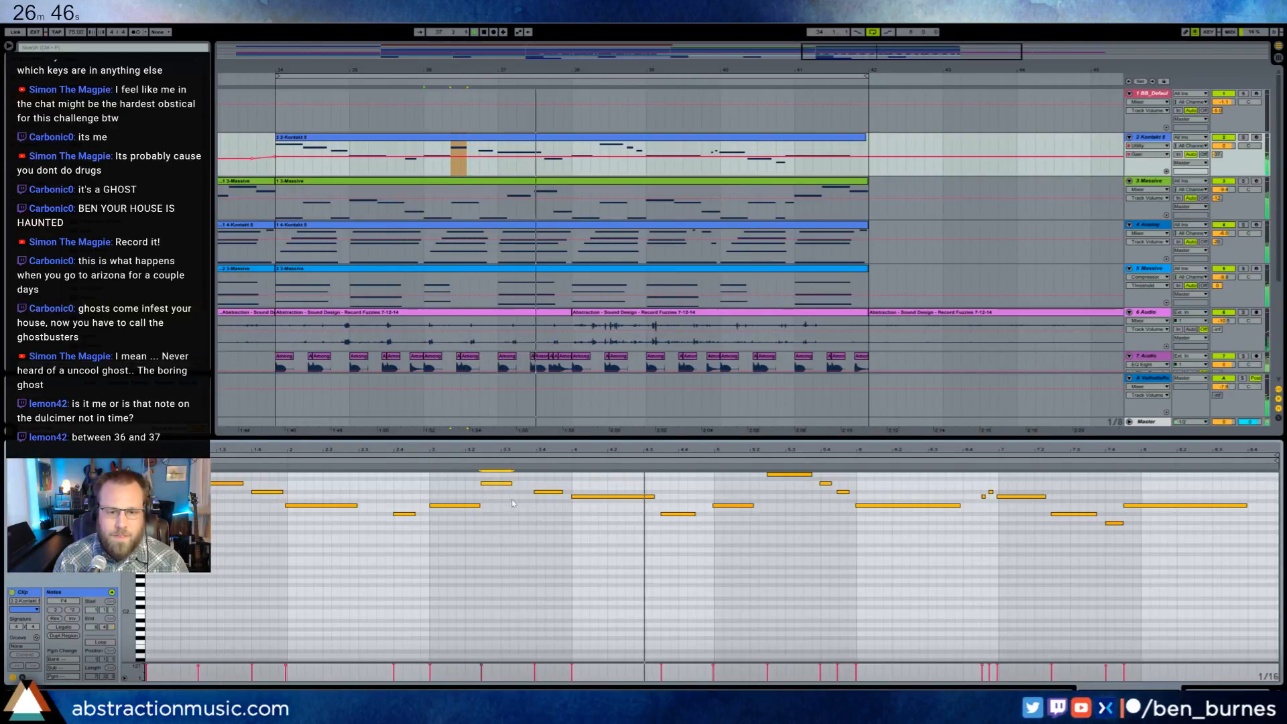
{"action": "left_click", "coordinate": [545, 529]}
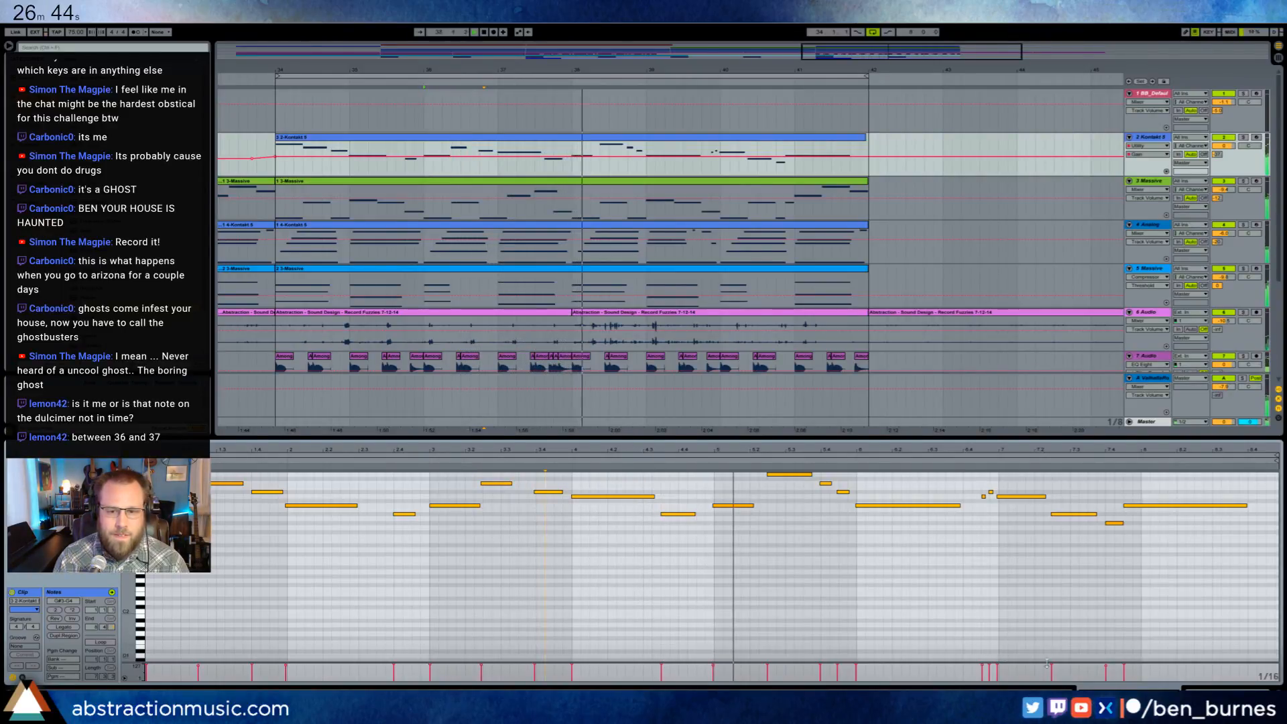
{"action": "key", "text": "shift+Tab"}
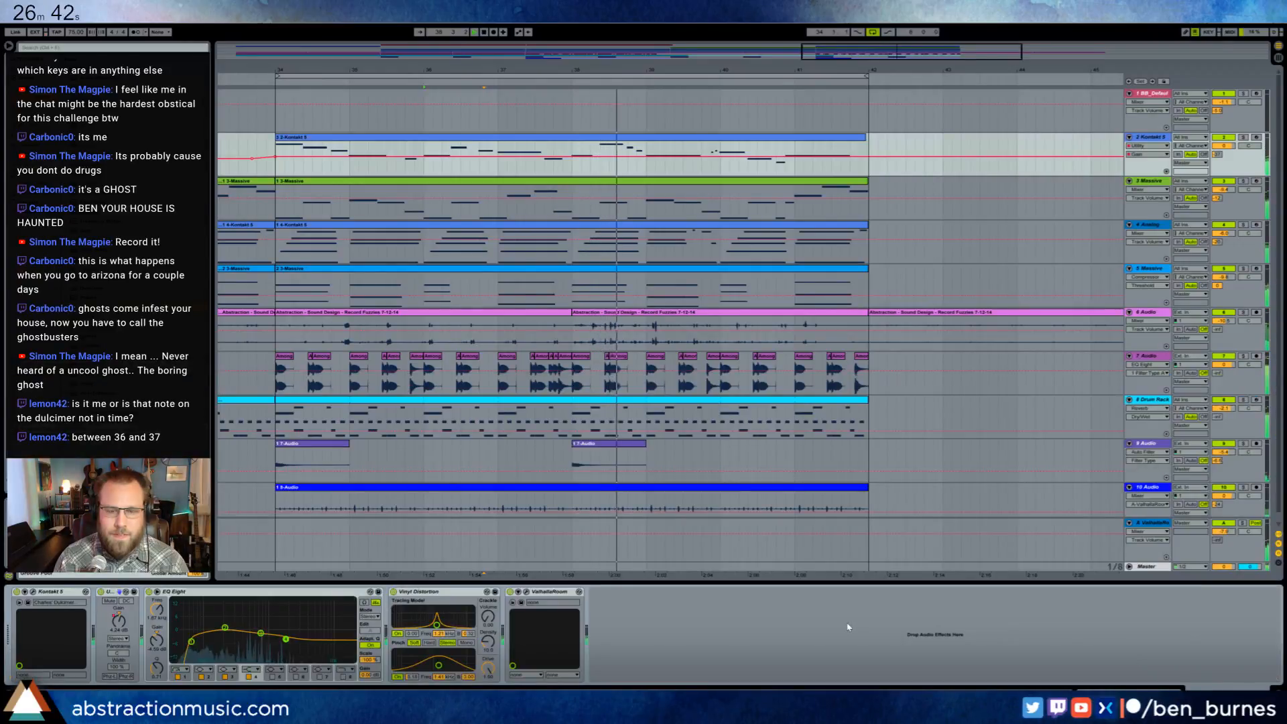
- Copy bars 10 to 18 of the first five tracks, piano through the second Massive track, and paste them at bar 42
{"action": "left_click", "coordinate": [709, 488]}
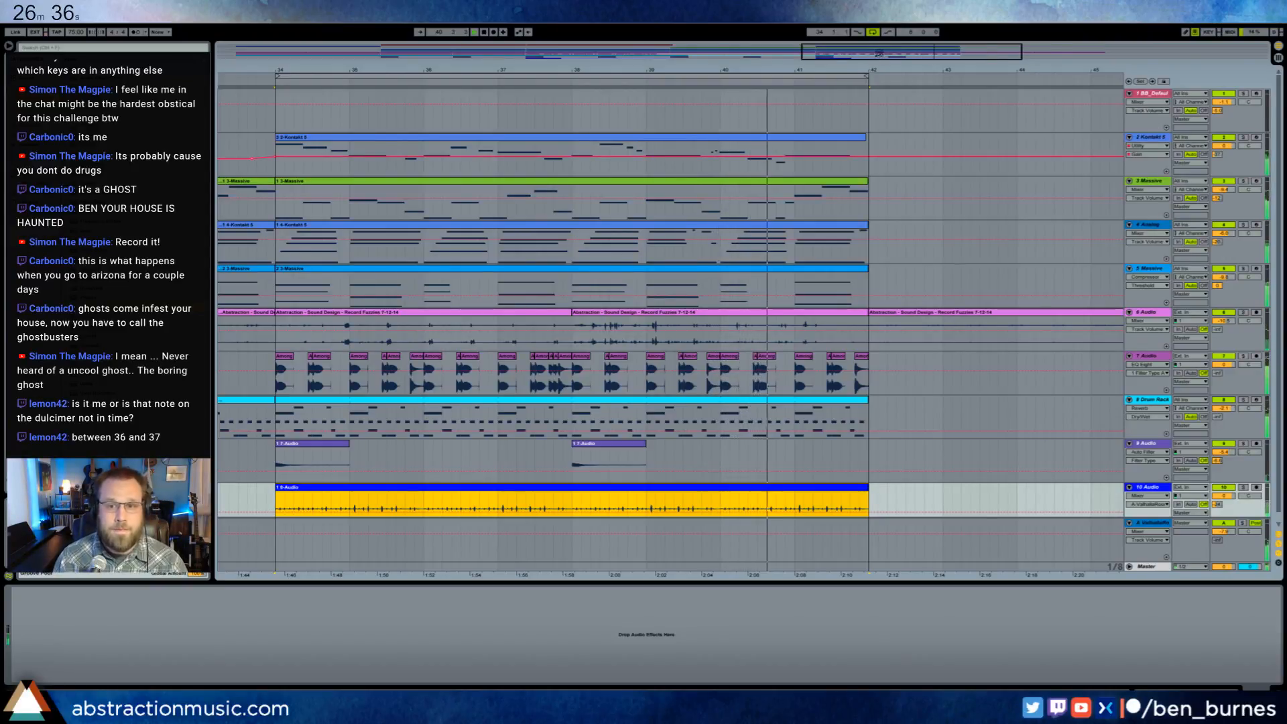
{"action": "left_click_drag", "start_coordinate": [879, 52], "coordinate": [879, 1]}
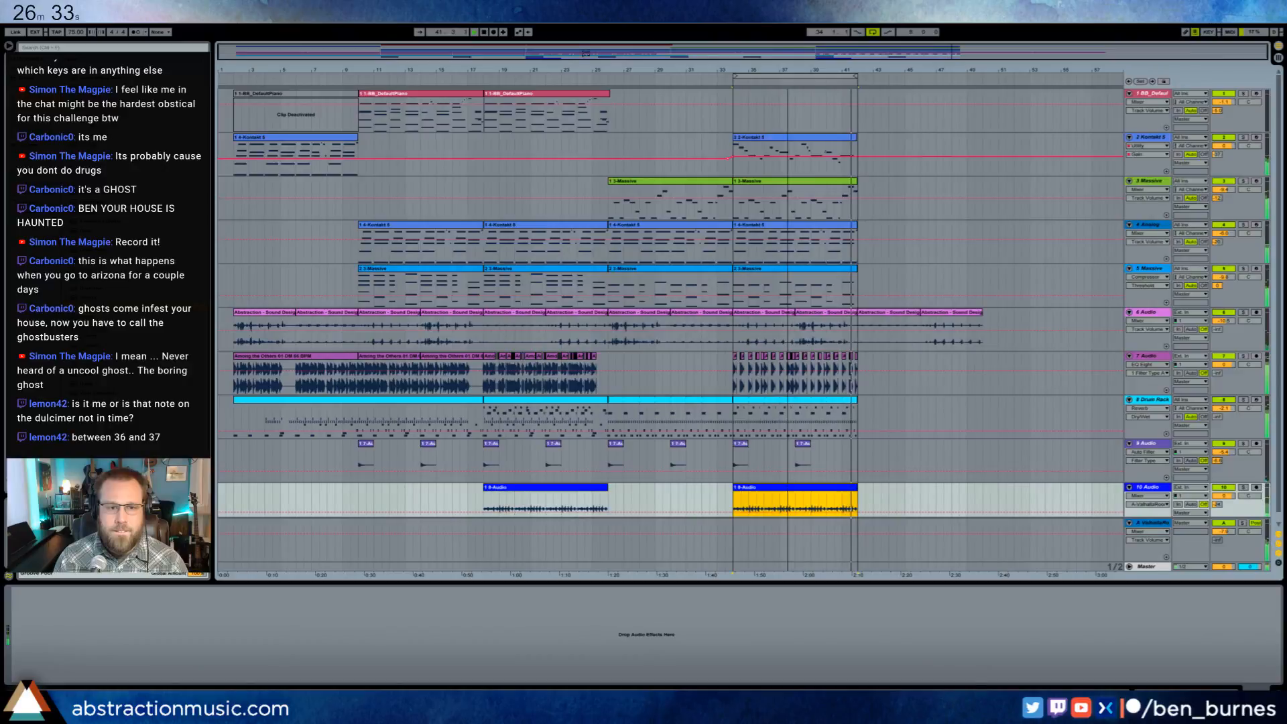
{"action": "left_click", "coordinate": [468, 100]}
{"action": "left_click", "coordinate": [453, 274], "text": "shift"}
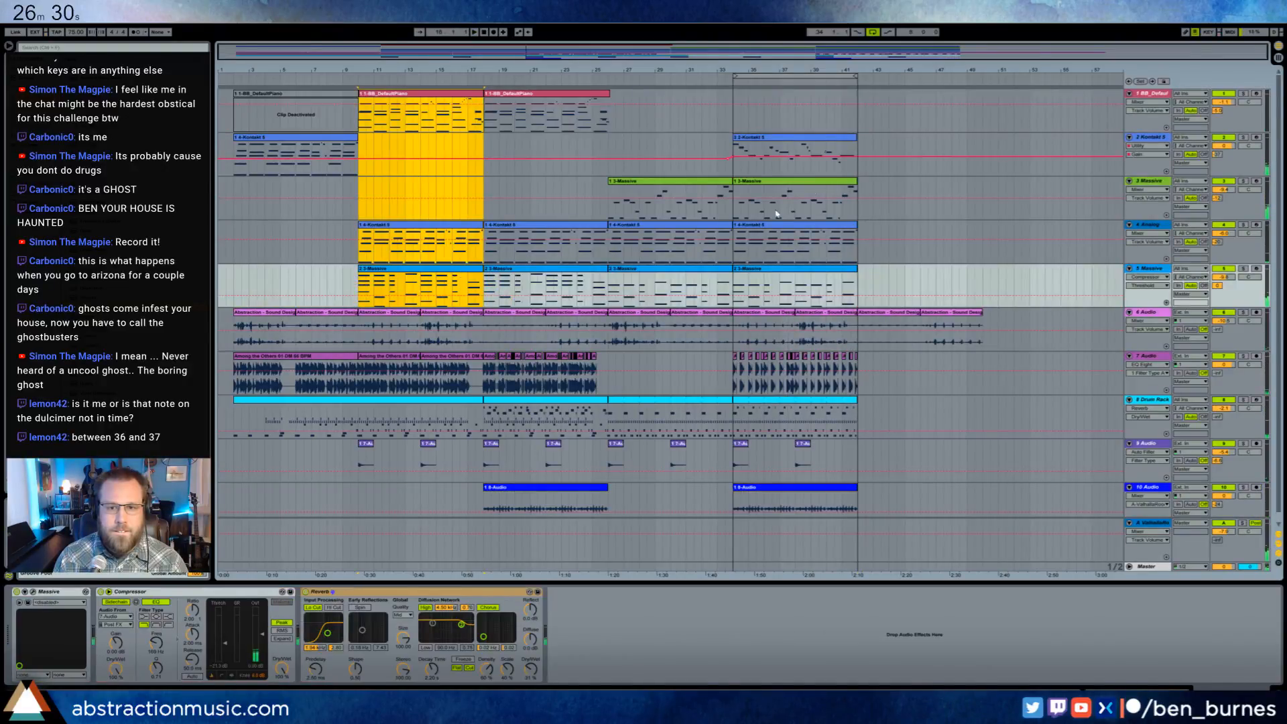
{"action": "left_click", "coordinate": [858, 117]}
{"action": "key", "text": "ctrl+v"}
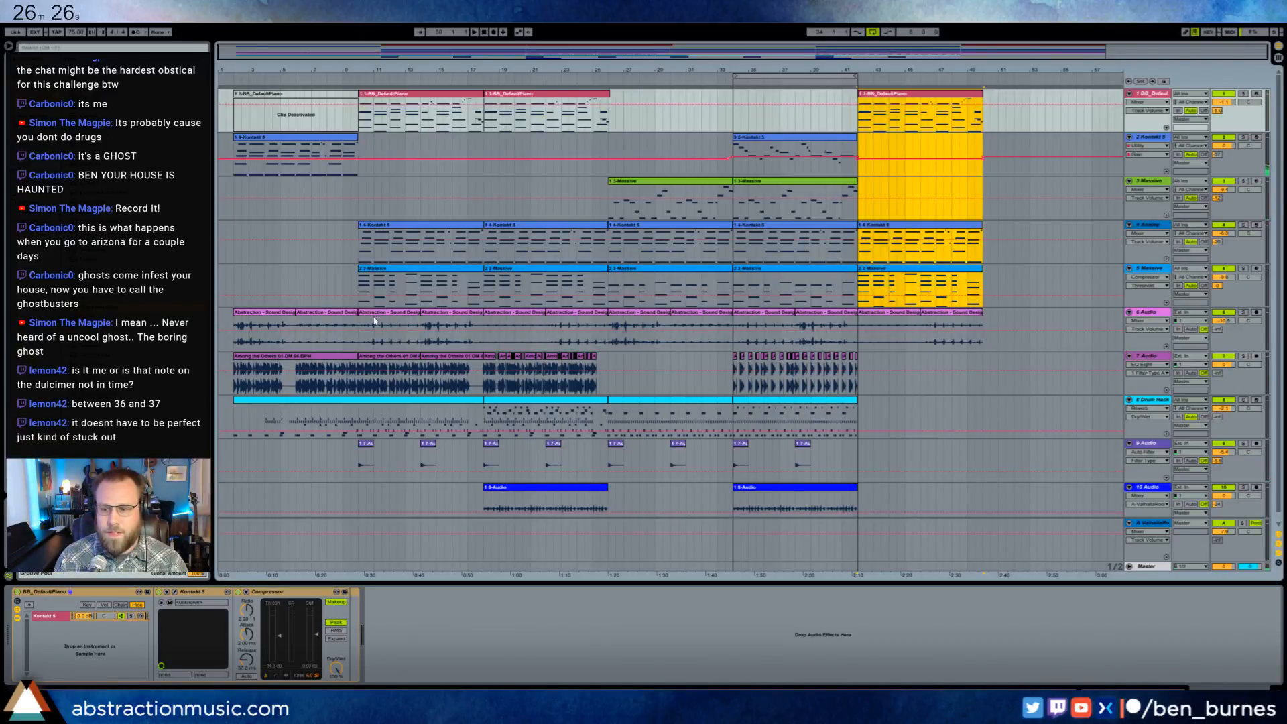
- Copy track 7's audio from bar 10 and the Drum Rack clip from bar 18 to bar 42, and delete track 7's excess after bar 50
{"action": "left_click", "coordinate": [370, 365]}
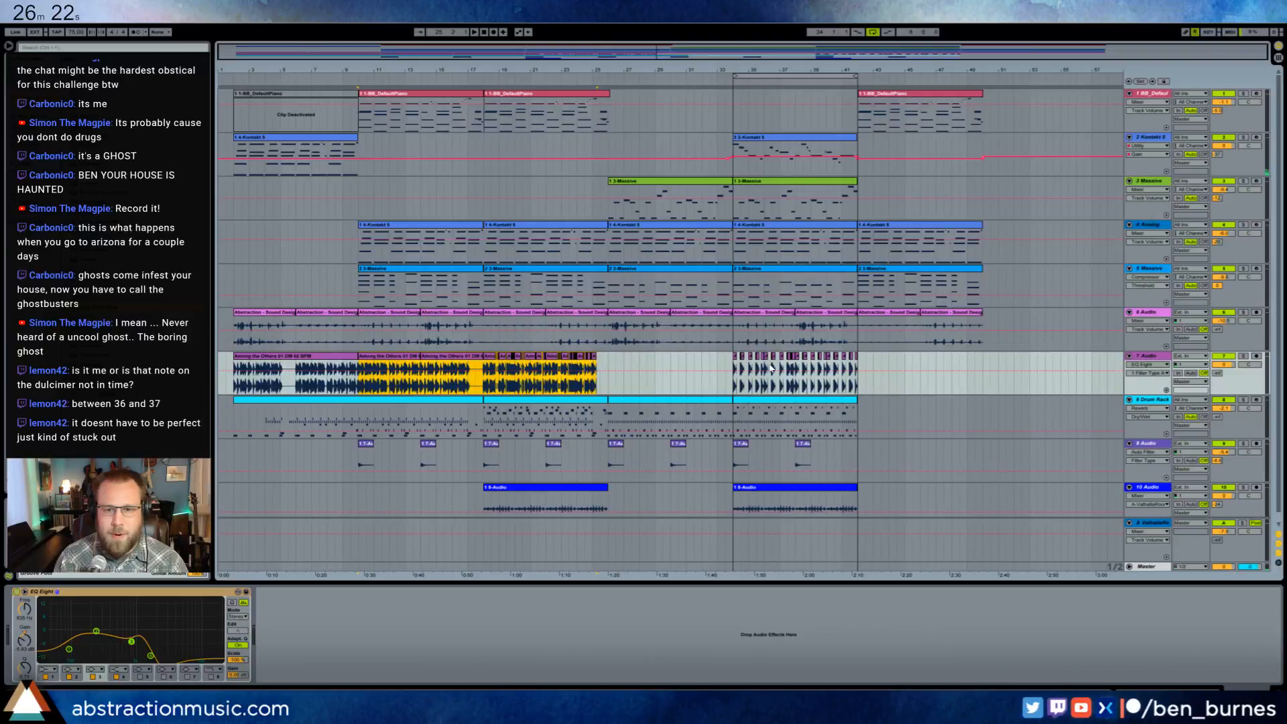
{"action": "key", "text": "ctrl+v"}
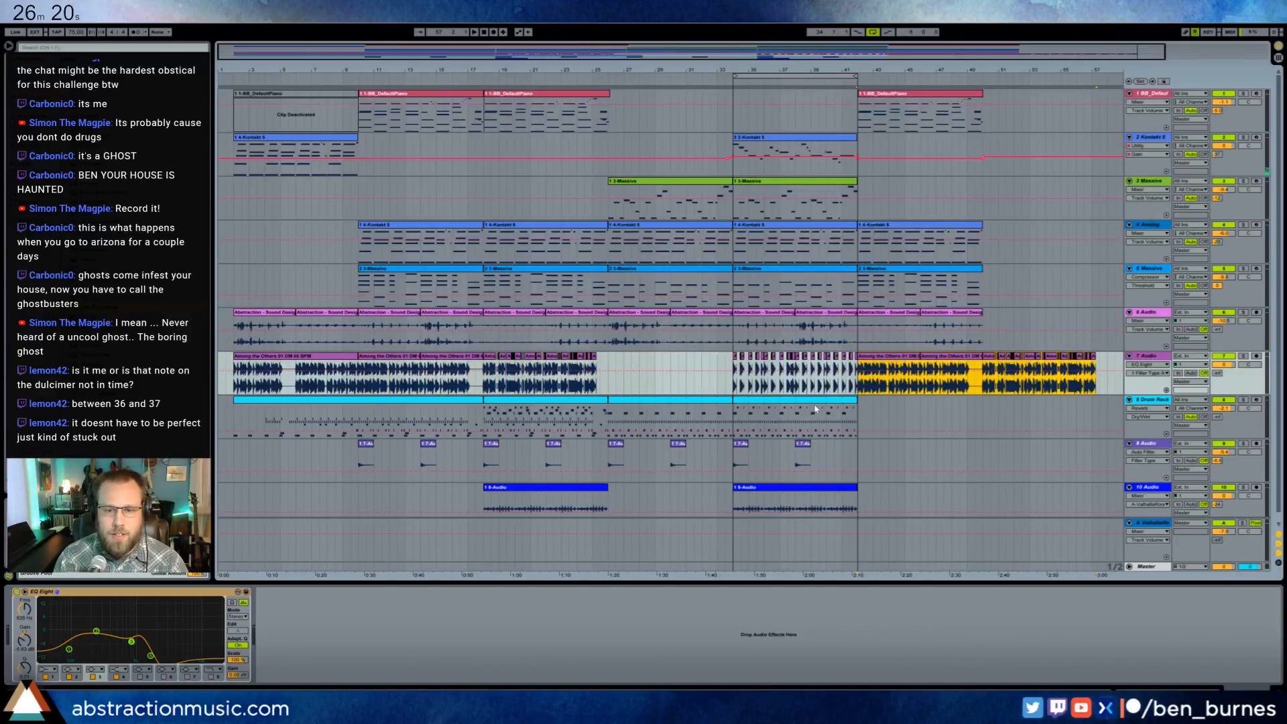
{"action": "left_click", "coordinate": [431, 410]}
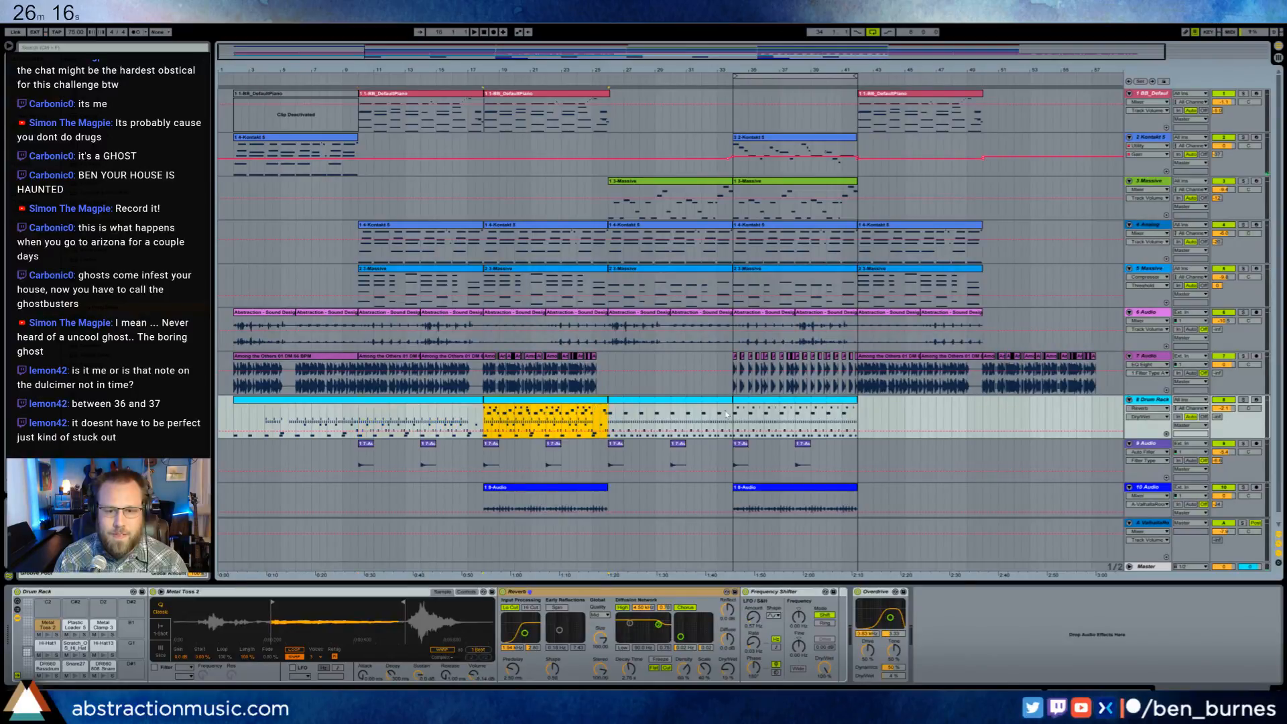
{"action": "key", "text": "ctrl+v"}
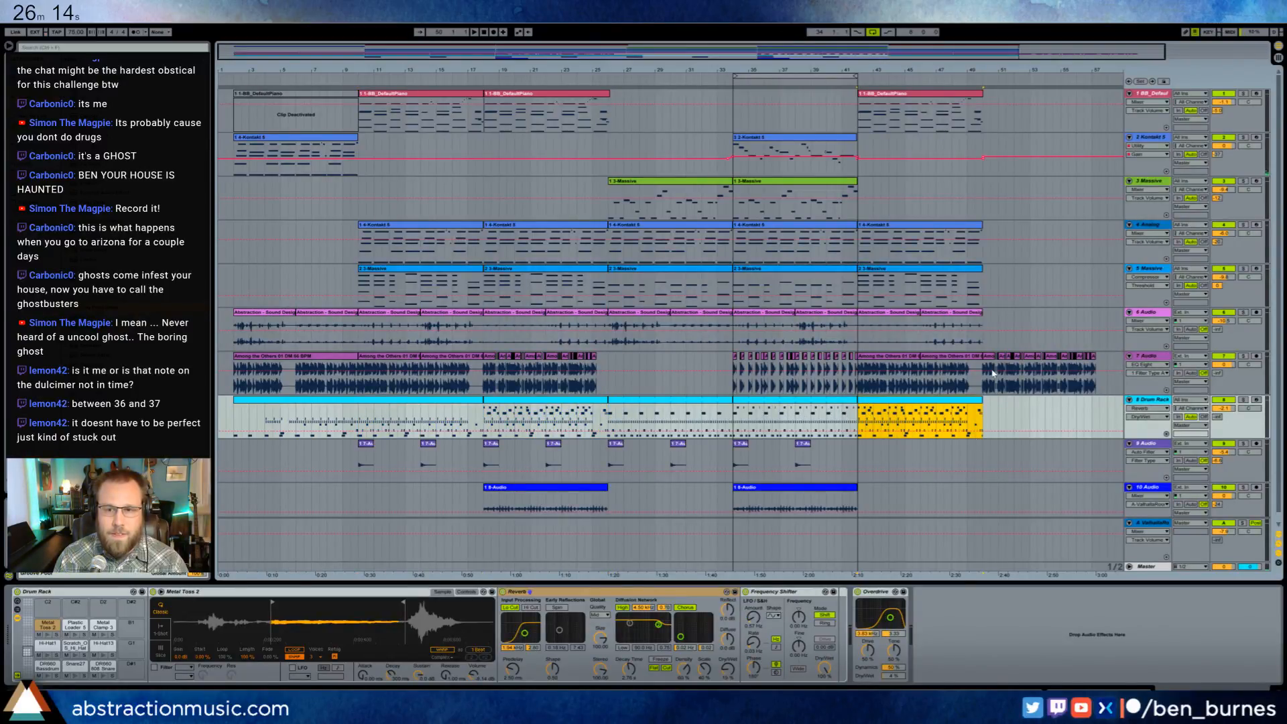
{"action": "left_click_drag", "start_coordinate": [984, 378], "coordinate": [1099, 379]}
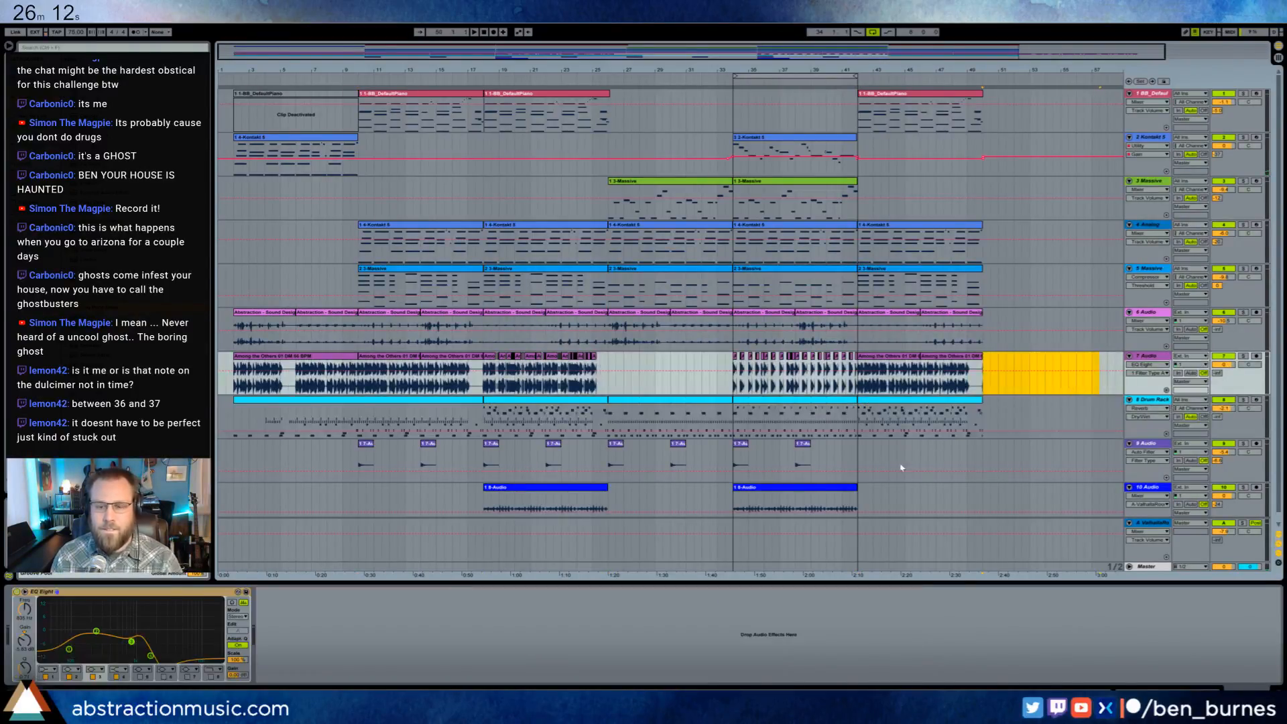
- Copy bars 18 to 26 of audio tracks 9 and 10 to bar 42, turn off looping, and play from about bar 40
{"action": "left_click_drag", "start_coordinate": [484, 466], "coordinate": [608, 503]}
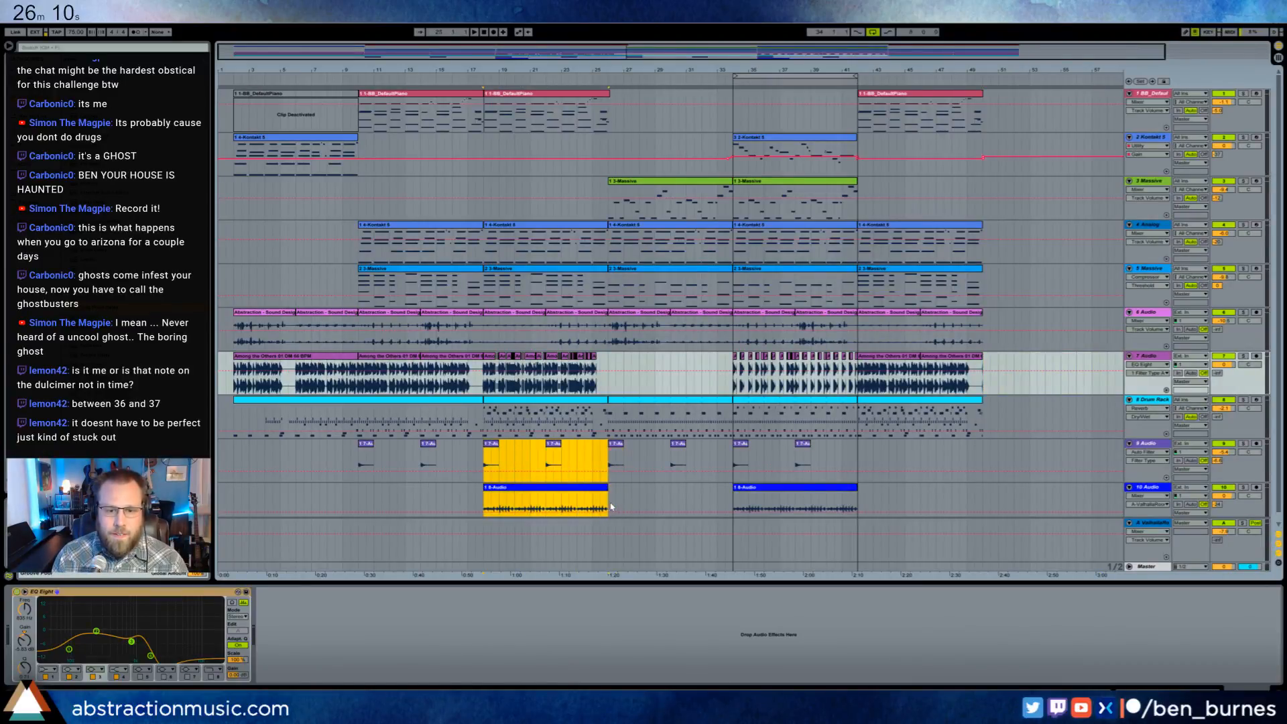
{"action": "left_click", "coordinate": [860, 460]}
{"action": "key", "text": "ctrl+v"}
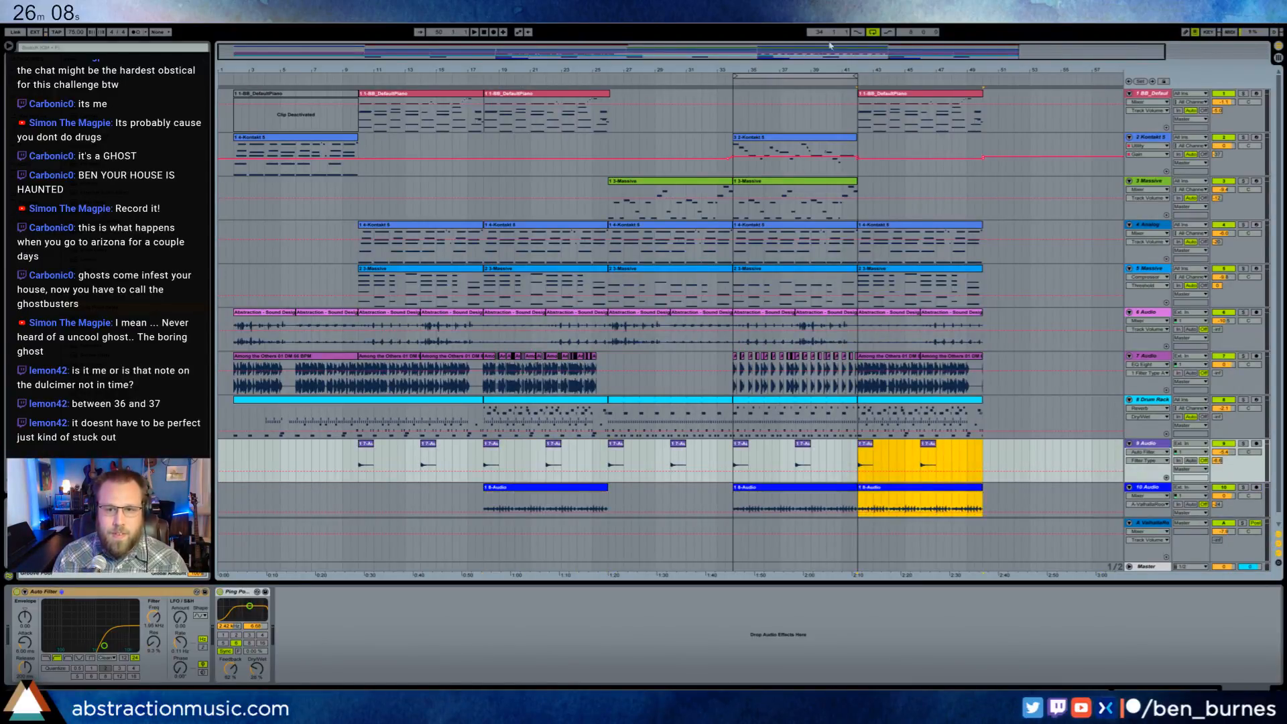
{"action": "left_click", "coordinate": [873, 33]}
{"action": "left_click", "coordinate": [834, 84]}
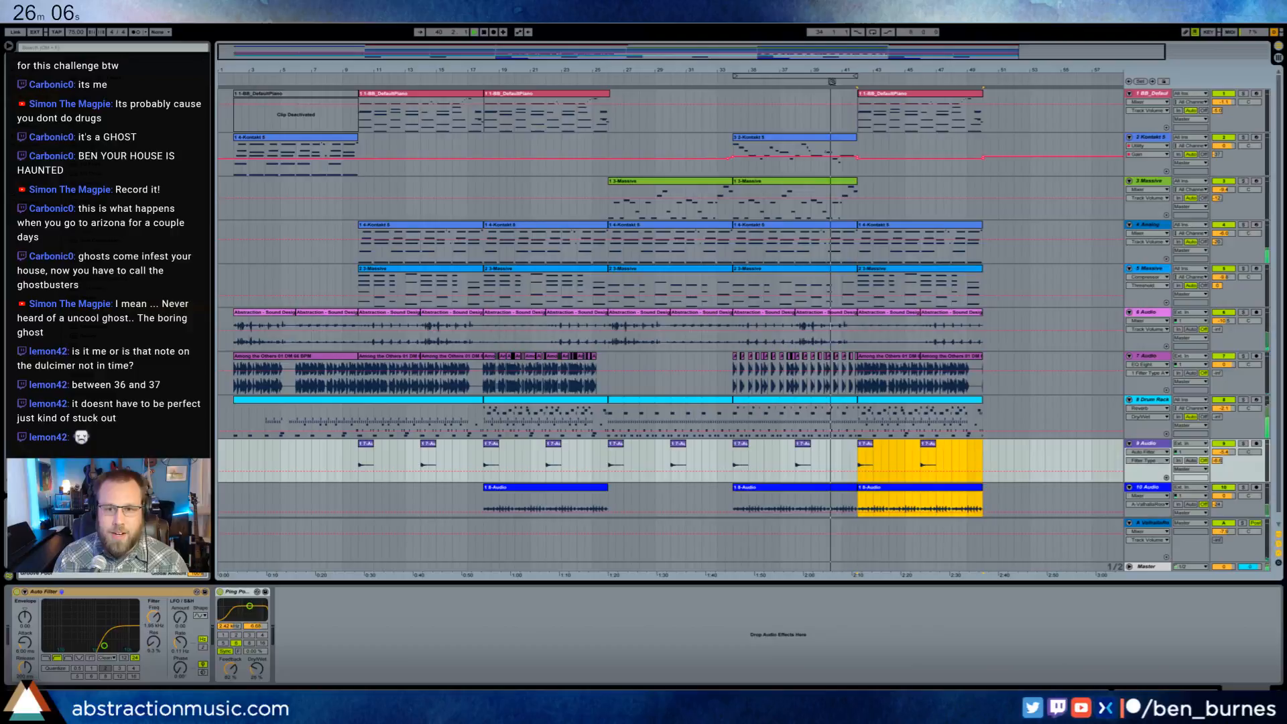
- Duplicate the lead Kontakt clip from bar 34 to bar 42 and open the copy's notes
{"action": "left_click", "coordinate": [812, 138]}
{"action": "key", "text": "ctrl+d"}
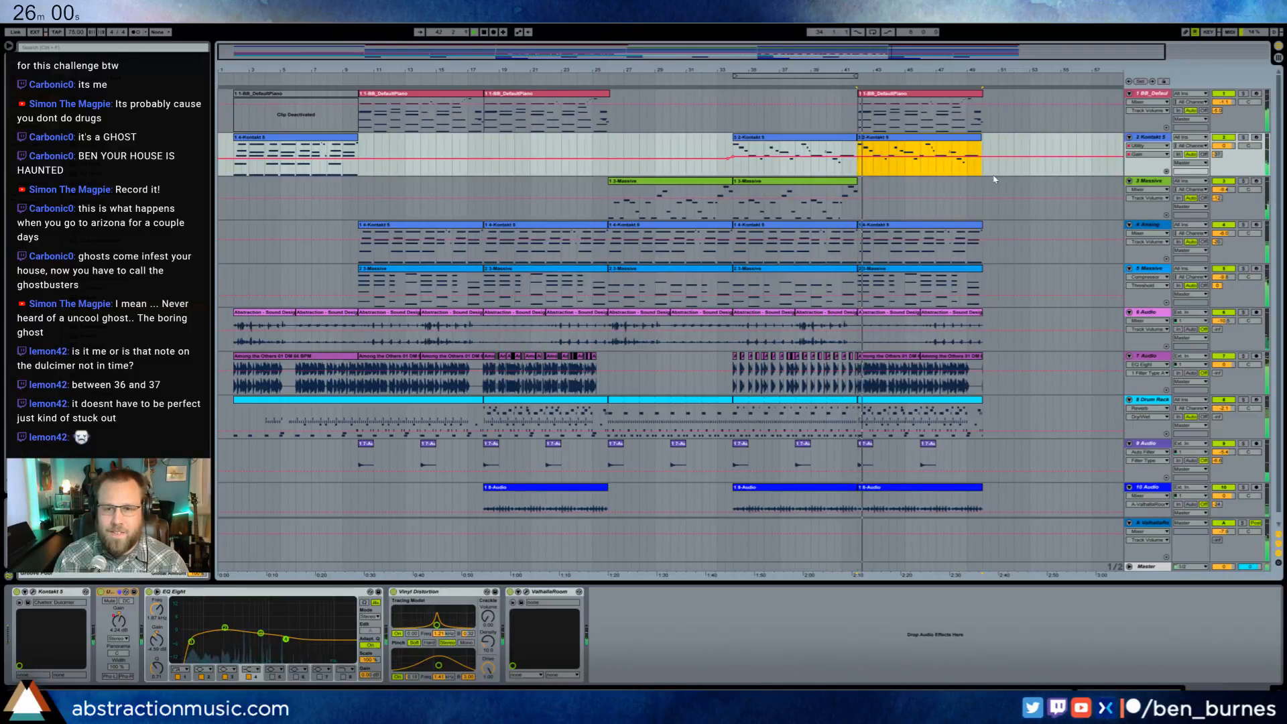
{"action": "double_click", "coordinate": [945, 137]}
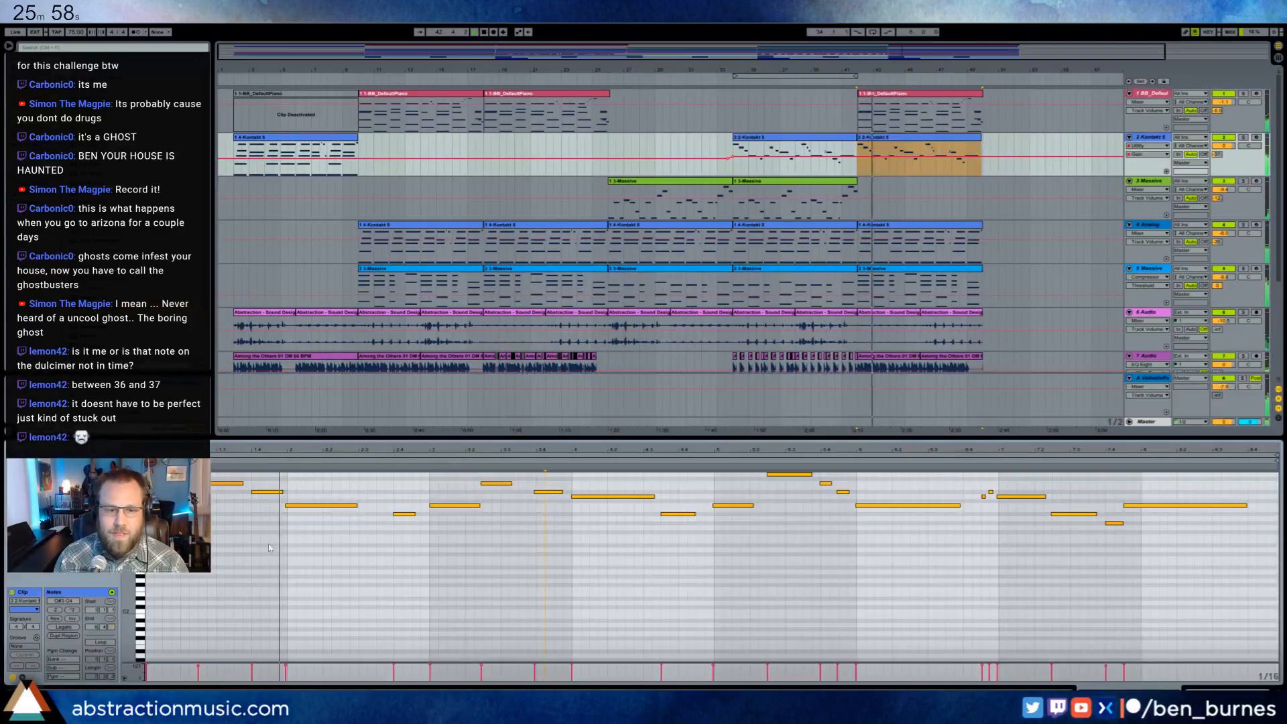
{"action": "left_click", "coordinate": [242, 531]}
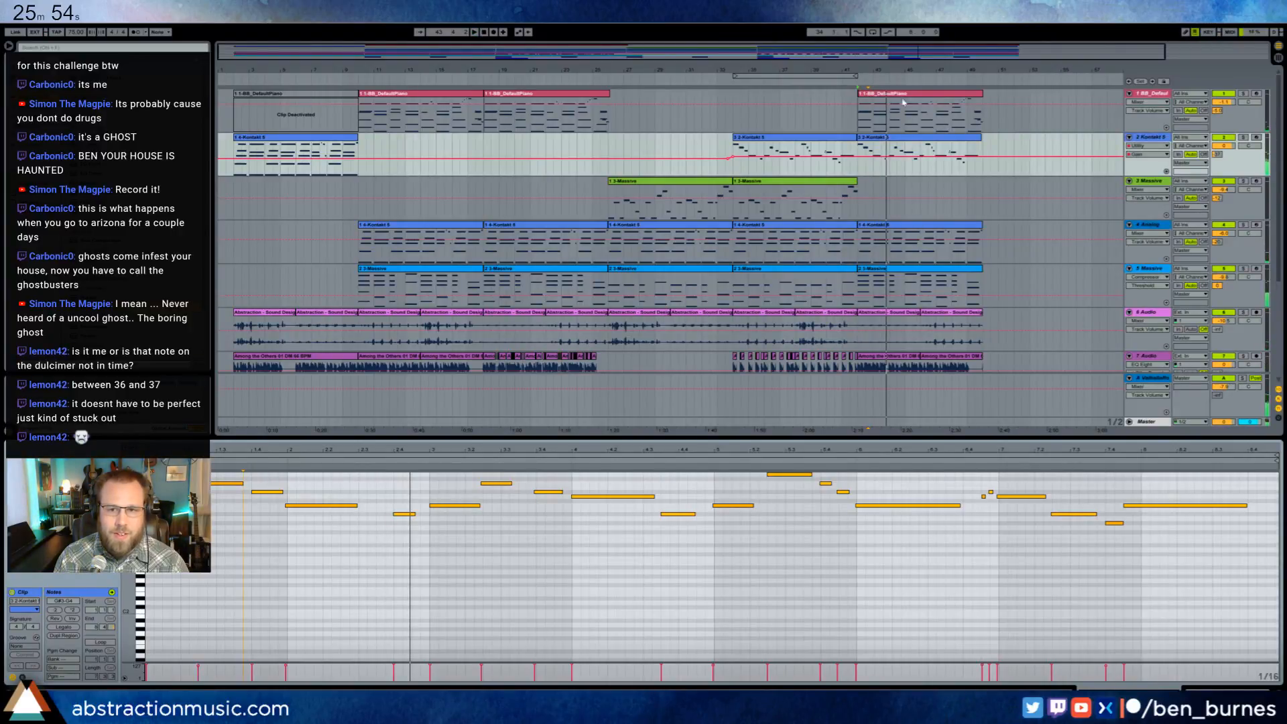
- Nudge the copied lead clip slightly later to line it up with the piano clip near bar 42, and play from there
{"action": "left_click_drag", "start_coordinate": [925, 56], "coordinate": [925, 138]}
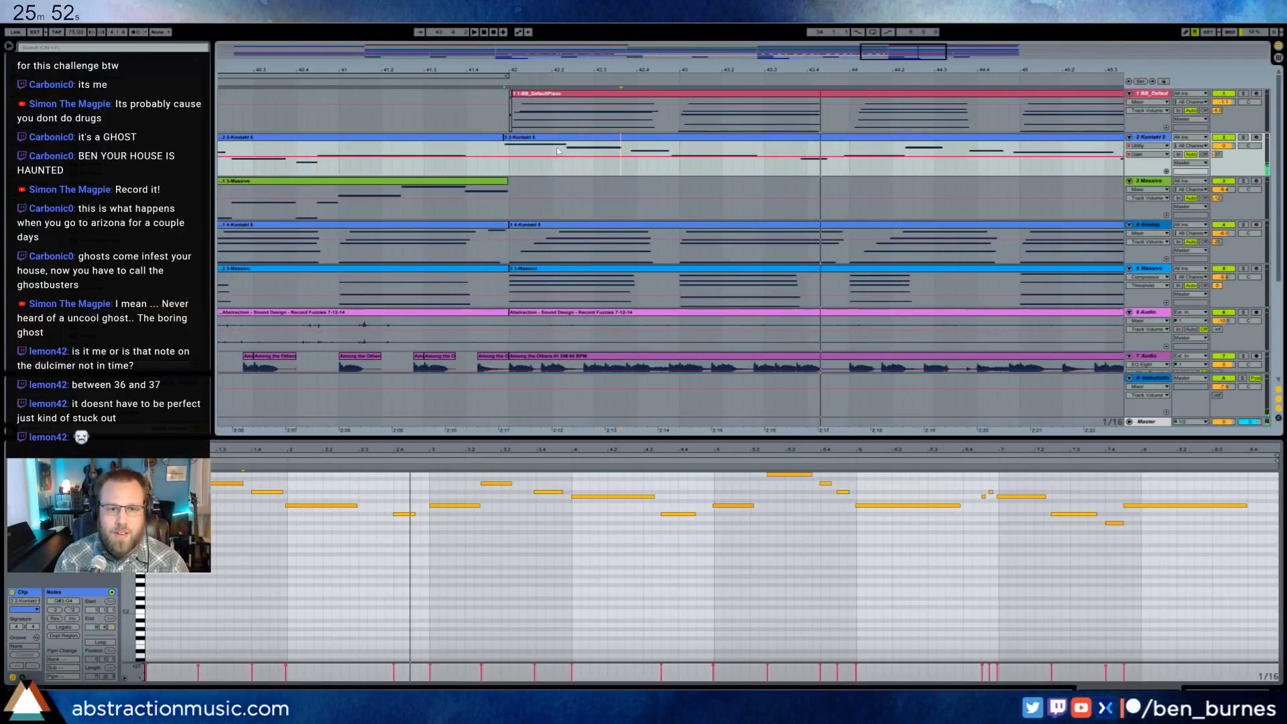
{"action": "key", "text": "space"}
{"action": "left_click_drag", "start_coordinate": [526, 138], "coordinate": [531, 138]}
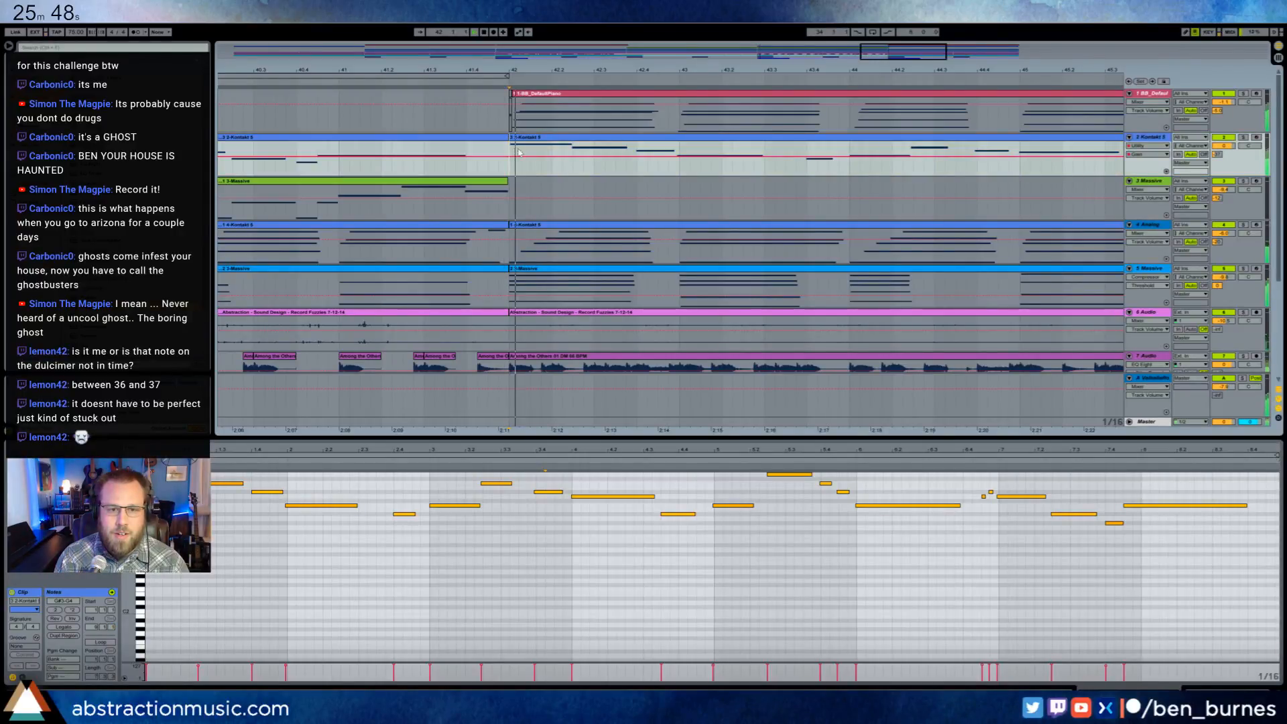
{"action": "left_click_drag", "start_coordinate": [923, 58], "coordinate": [923, 20]}
{"action": "left_click_drag", "start_coordinate": [659, 121], "coordinate": [478, 121]}
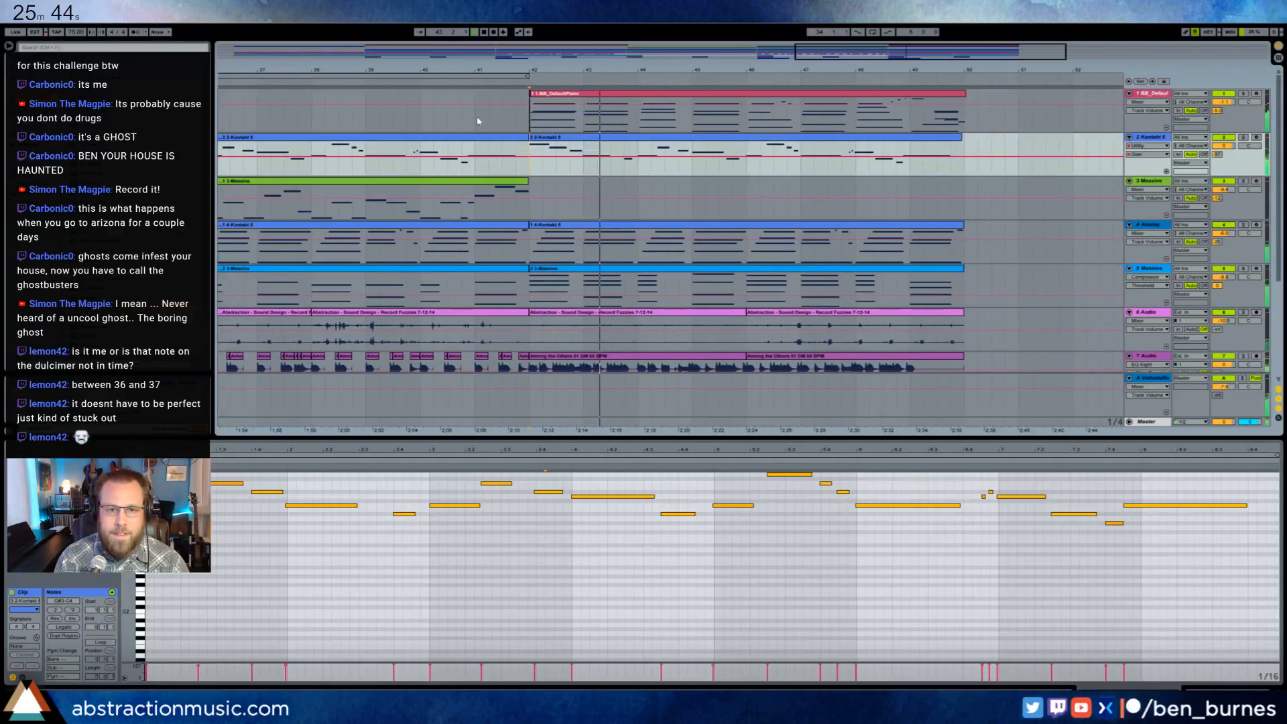
- Copy the lead clip at bar 42 to the third track, Massive, and transpose all its notes down an octave
{"action": "left_click", "coordinate": [530, 93]}
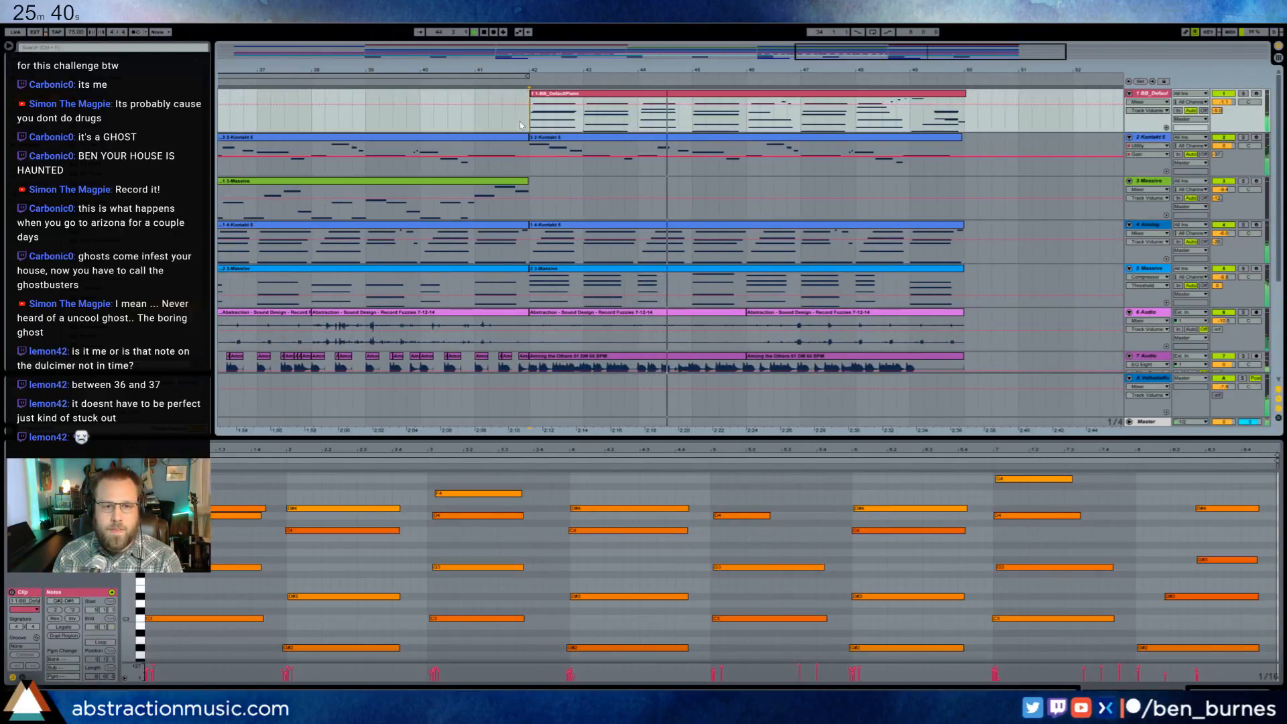
{"action": "left_click_drag", "start_coordinate": [528, 118], "coordinate": [598, 200]}
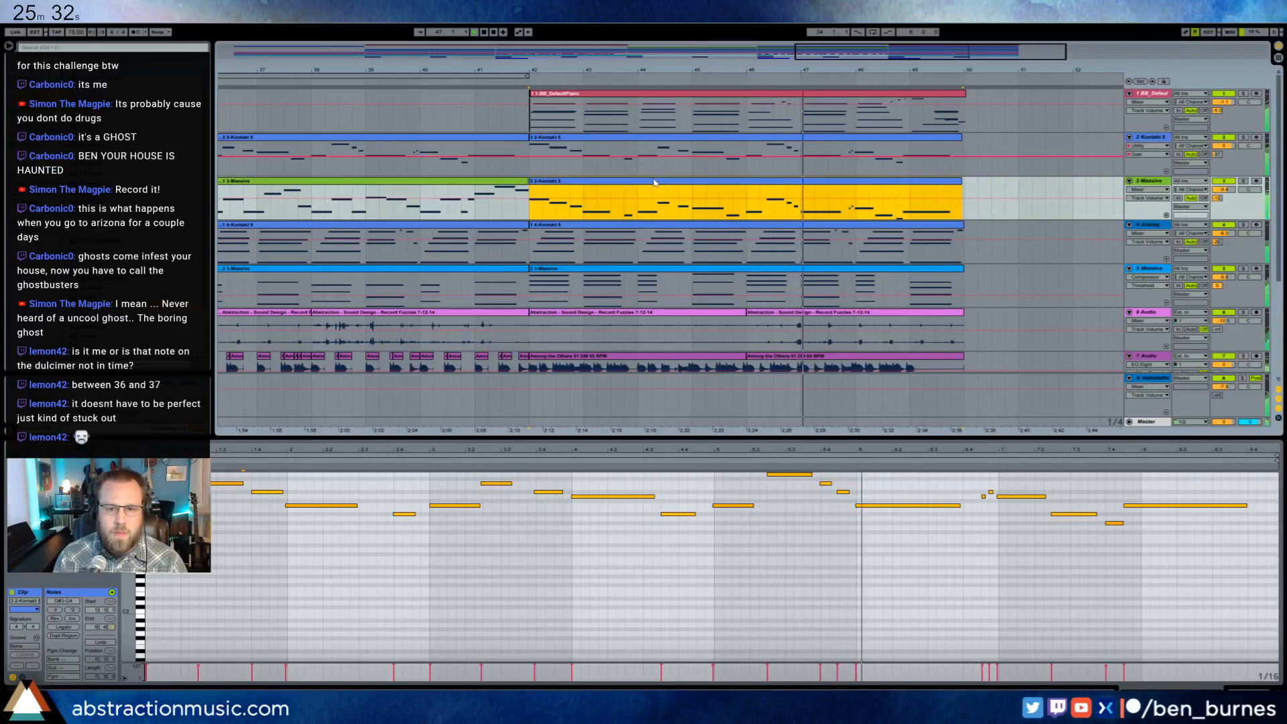
{"action": "left_click", "coordinate": [500, 564]}
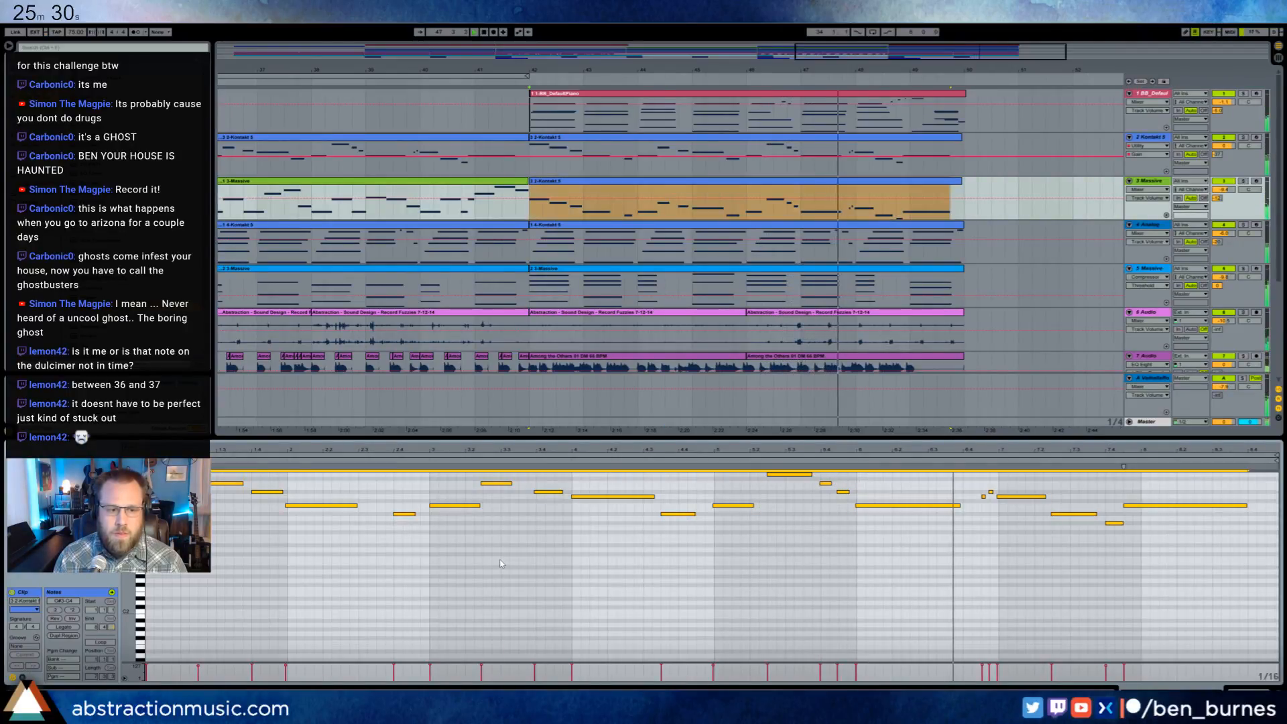
{"action": "scroll", "coordinate": [500, 564], "scroll_direction": "up", "scroll_amount": 3}
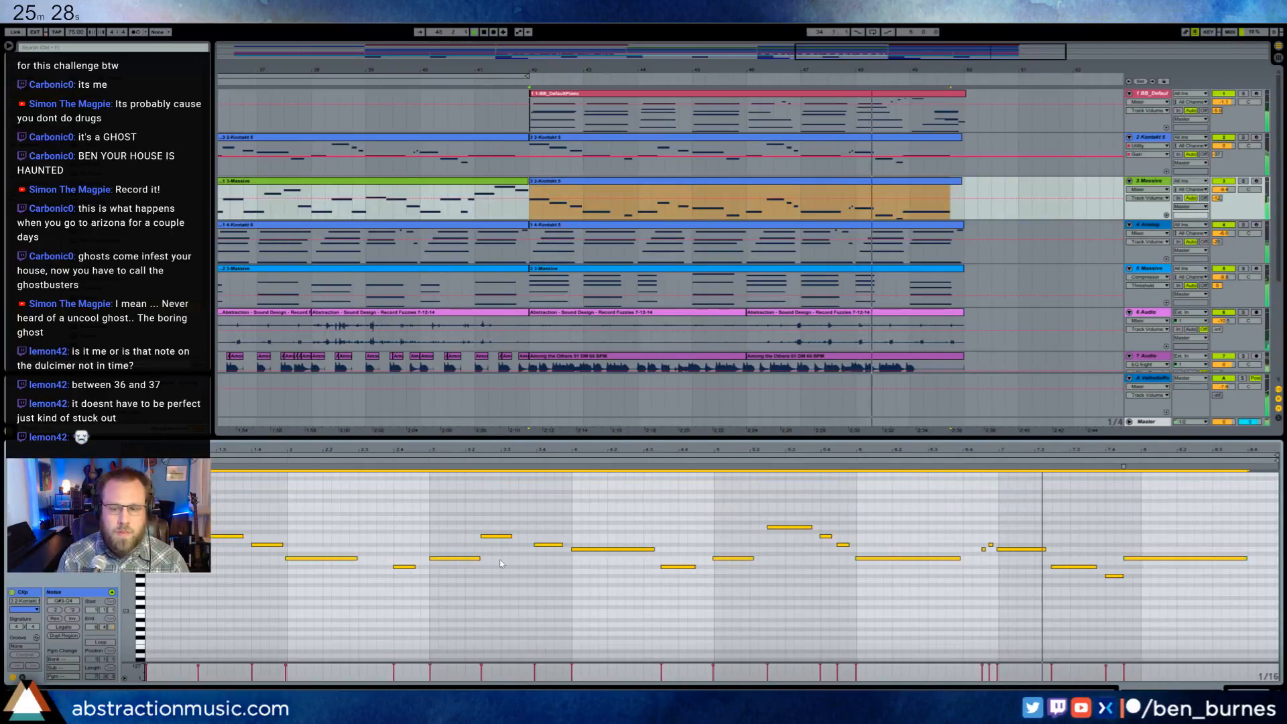
- Loop the length of the piano clip at bar 42 and show the piano track's devices
{"action": "left_click", "coordinate": [927, 95]}
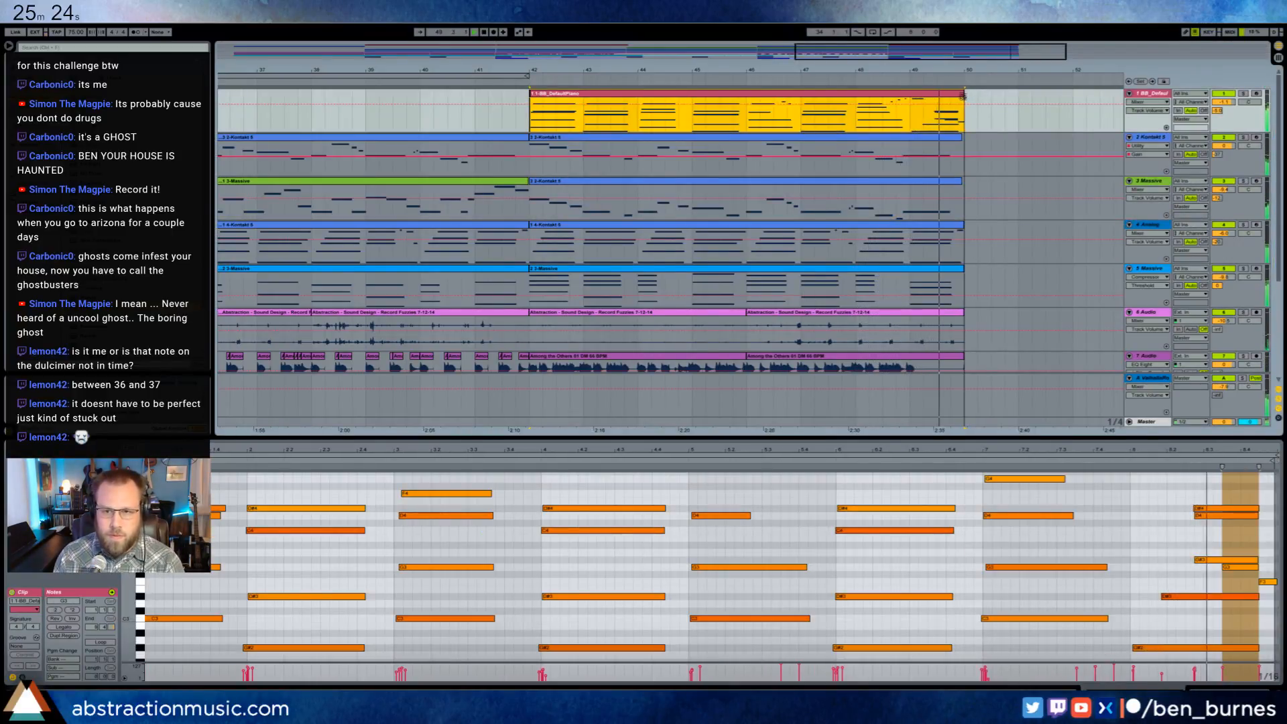
{"action": "key", "text": "ctrl+l"}
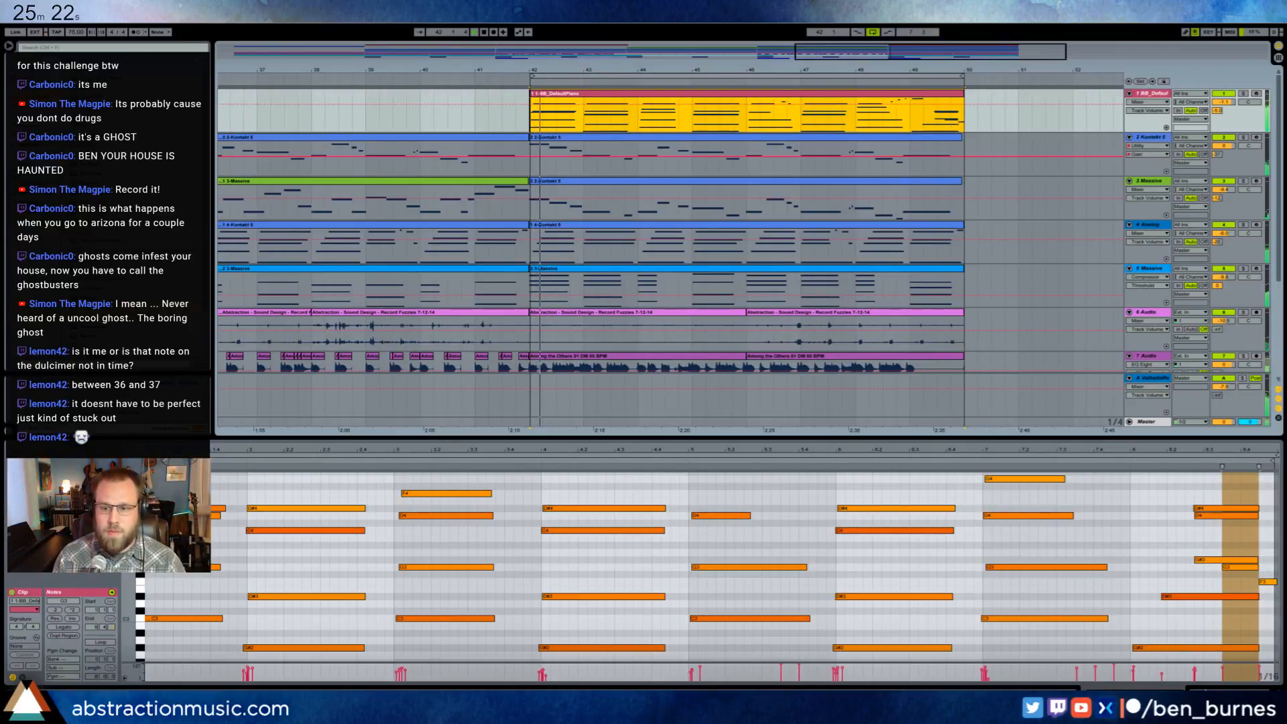
{"action": "key", "text": "shift+Tab"}
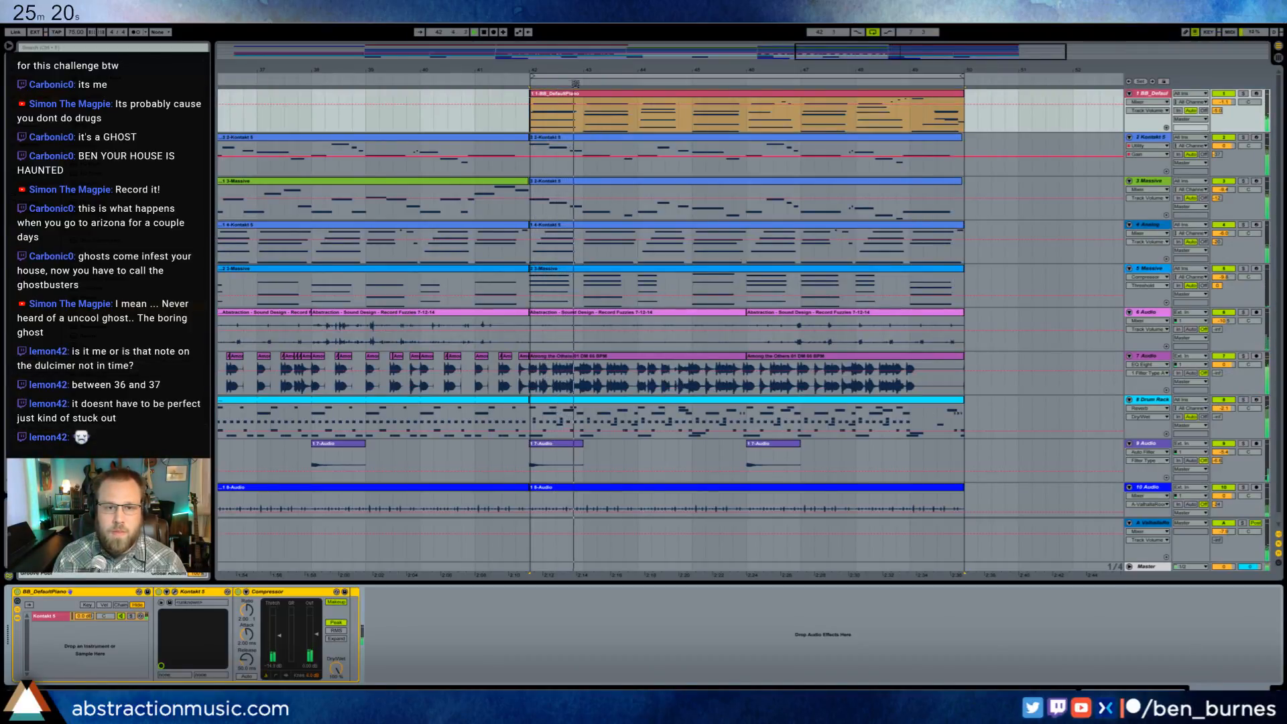
- Try to shift the lead clips on tracks 2 and 3 slightly later together
{"action": "left_click_drag", "start_coordinate": [828, 50], "coordinate": [869, 97]}
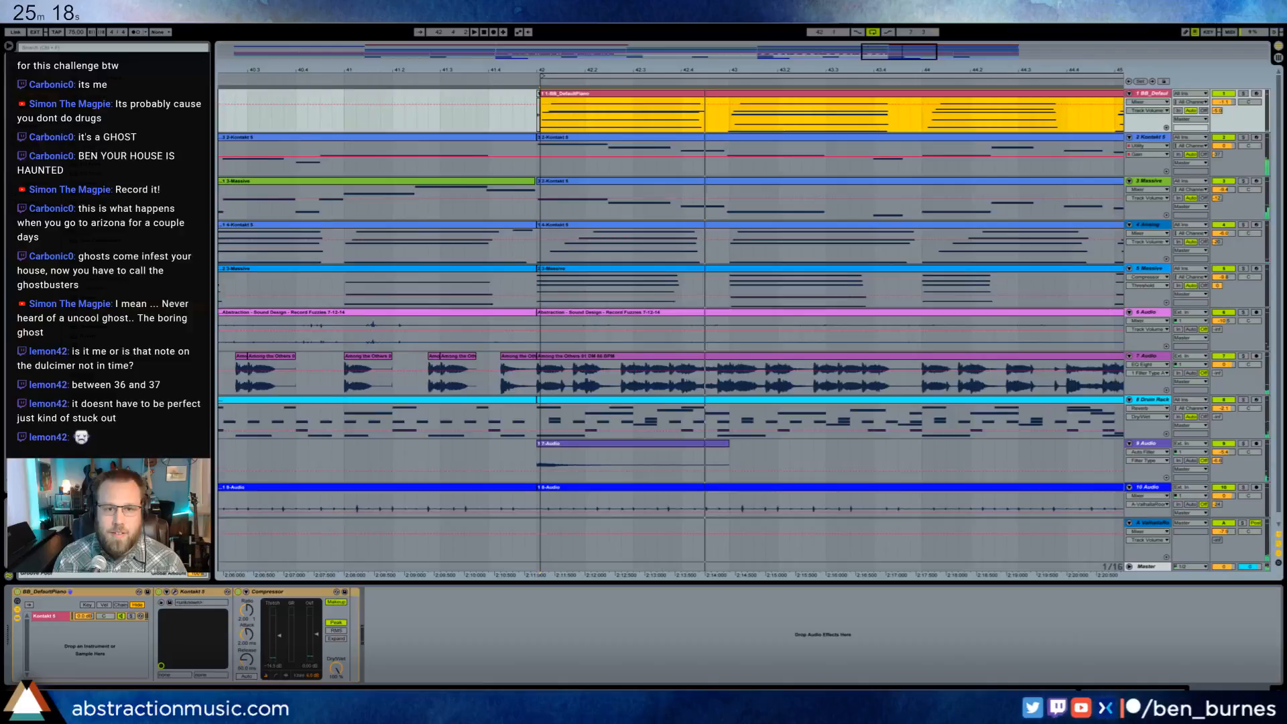
{"action": "left_click", "coordinate": [555, 138]}
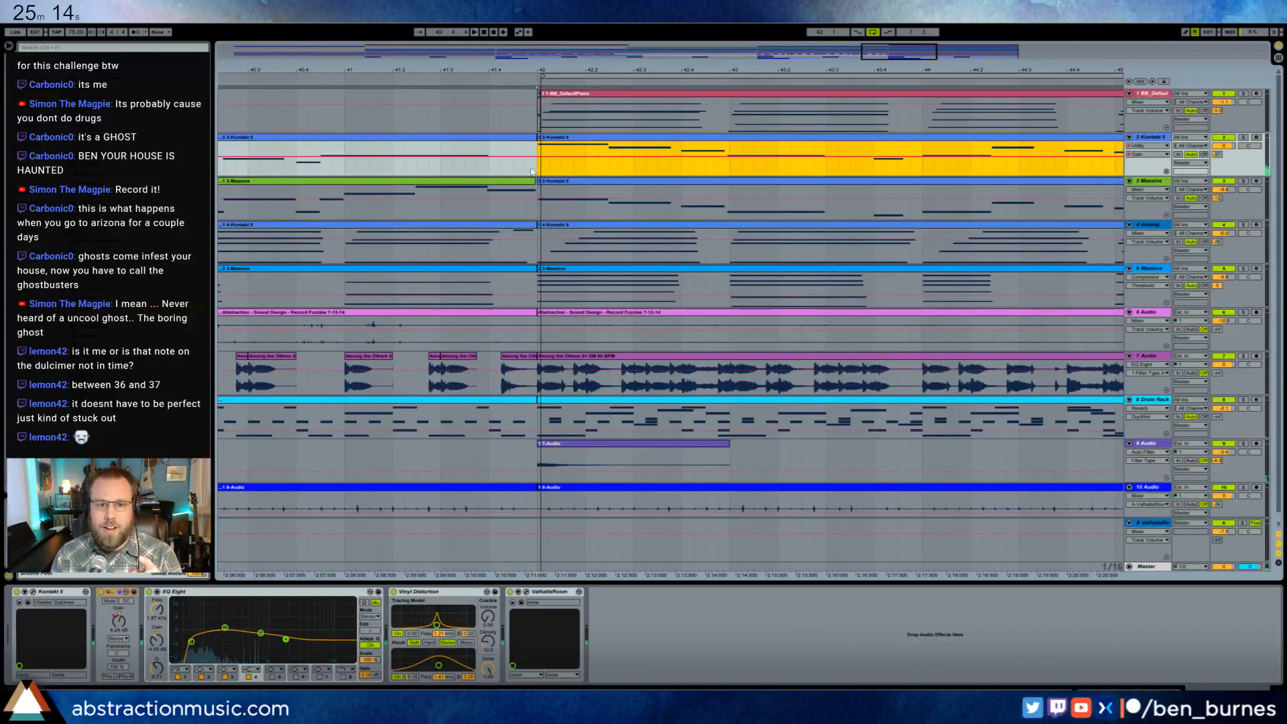
{"action": "left_click", "coordinate": [553, 138]}
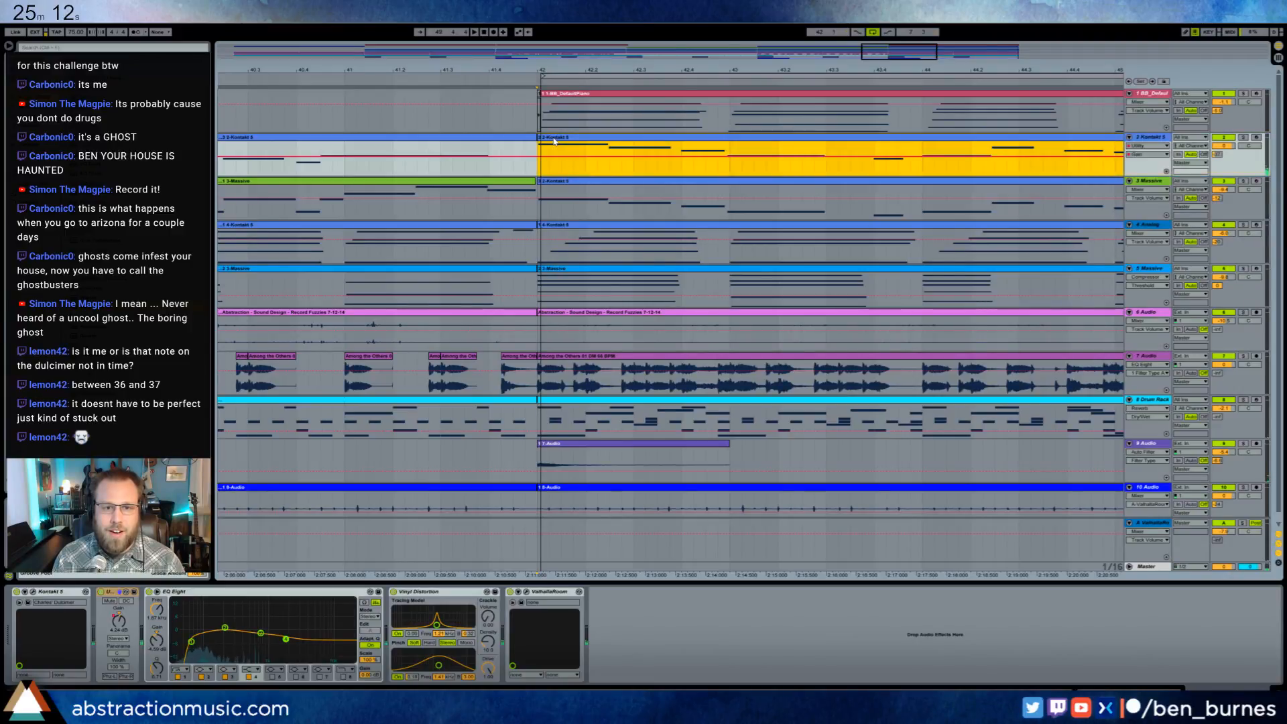
{"action": "left_click_drag", "start_coordinate": [880, 59], "coordinate": [877, 56]}
{"action": "left_click", "coordinate": [509, 181], "text": "shift"}
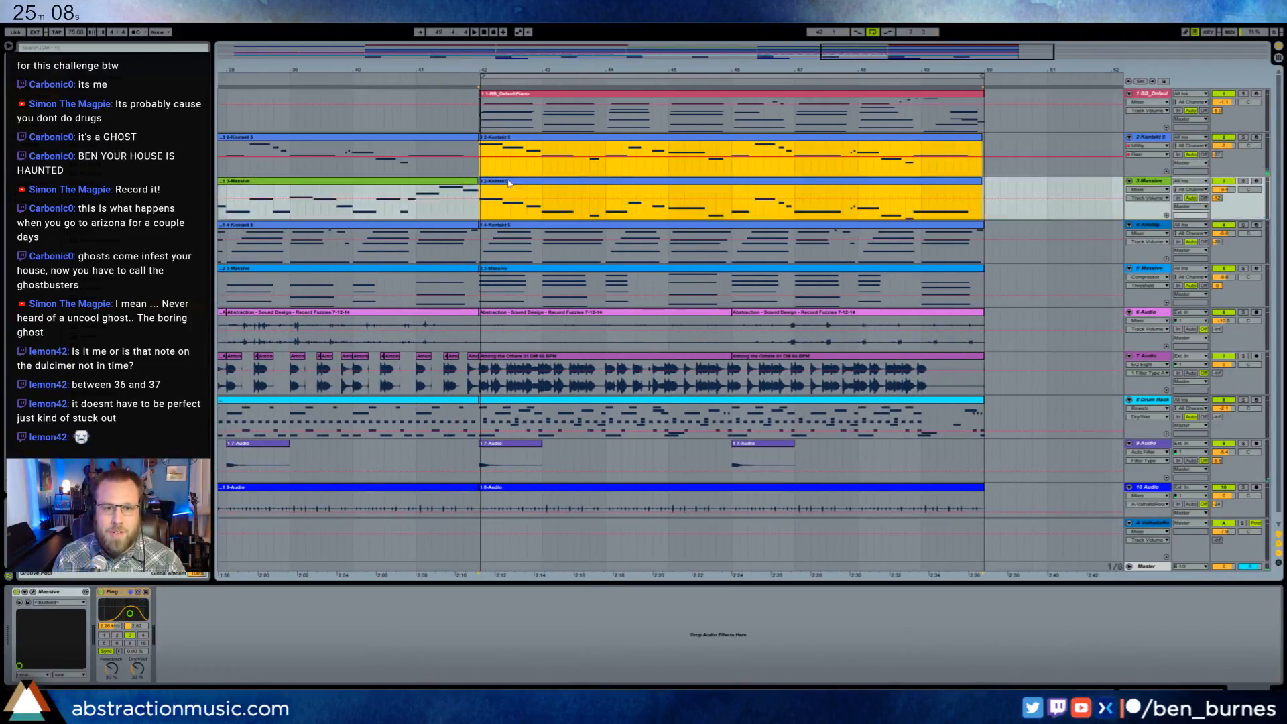
{"action": "left_click_drag", "start_coordinate": [501, 181], "coordinate": [503, 183]}
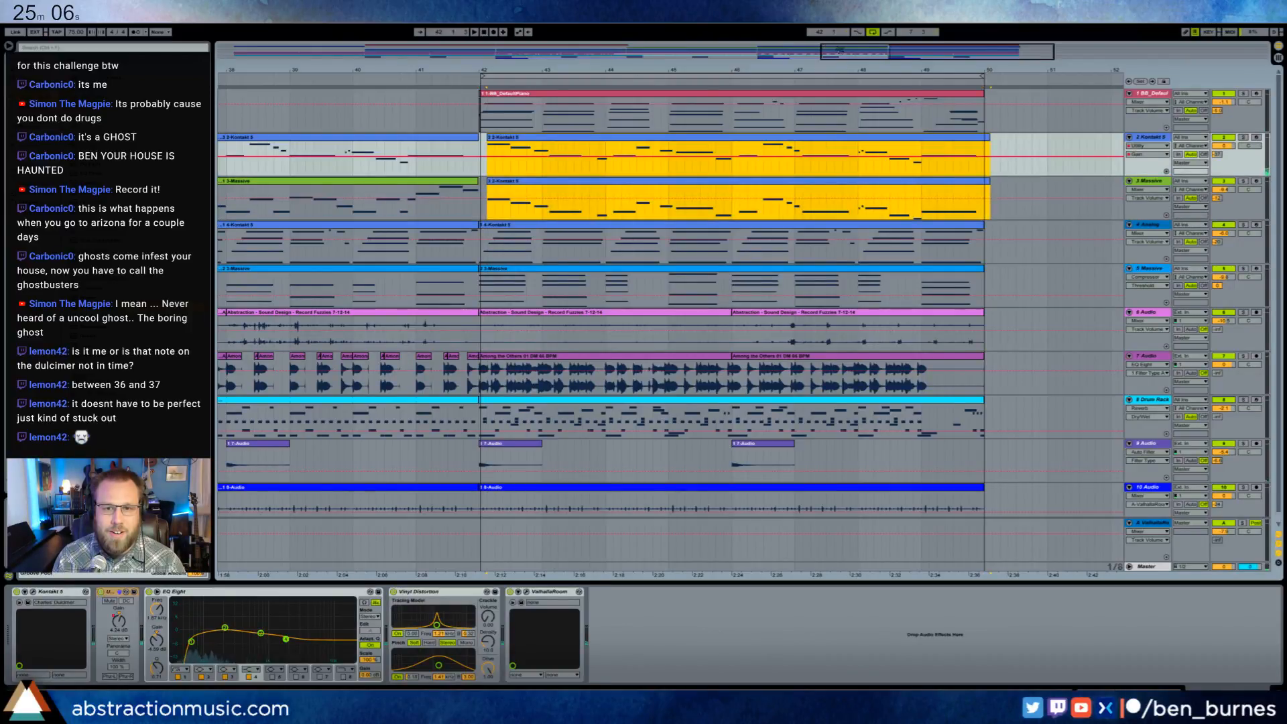
- Align both lead clips, the piano clip and the loop start exactly to bar 42, and play the section
{"action": "left_click_drag", "start_coordinate": [839, 50], "coordinate": [879, 62]}
{"action": "left_click", "coordinate": [493, 156]}
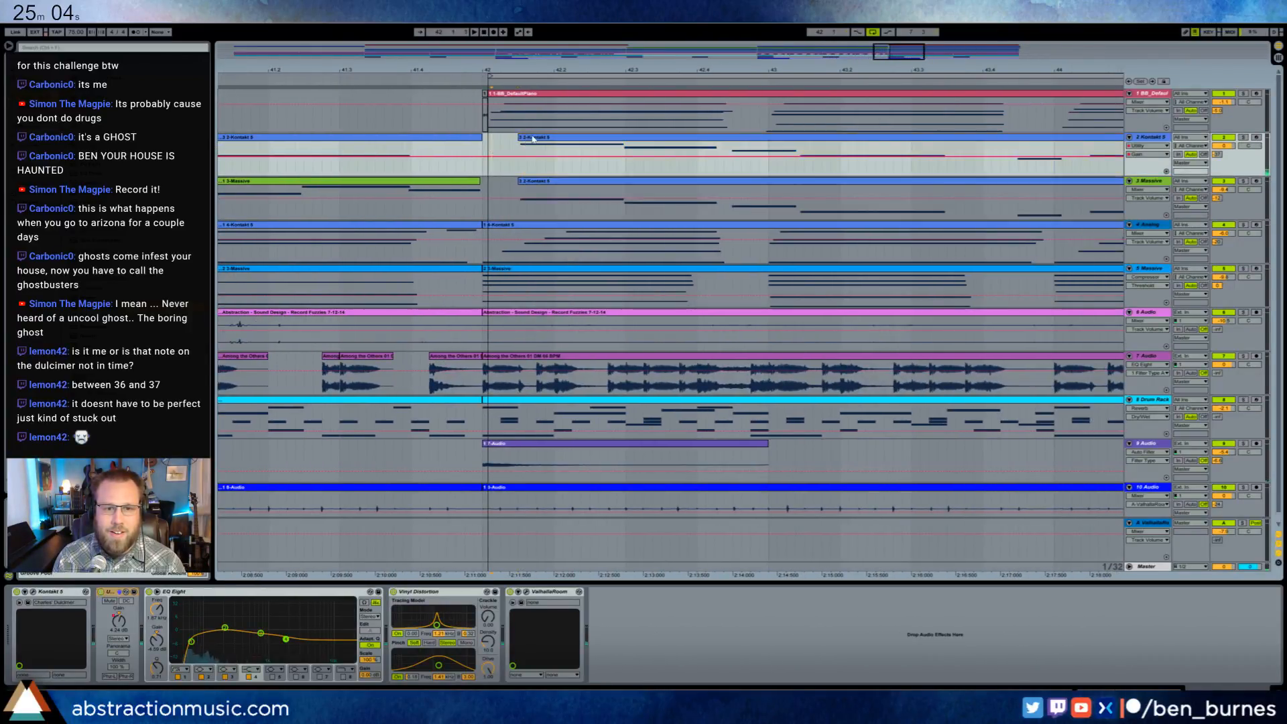
{"action": "left_click_drag", "start_coordinate": [533, 139], "coordinate": [497, 139]}
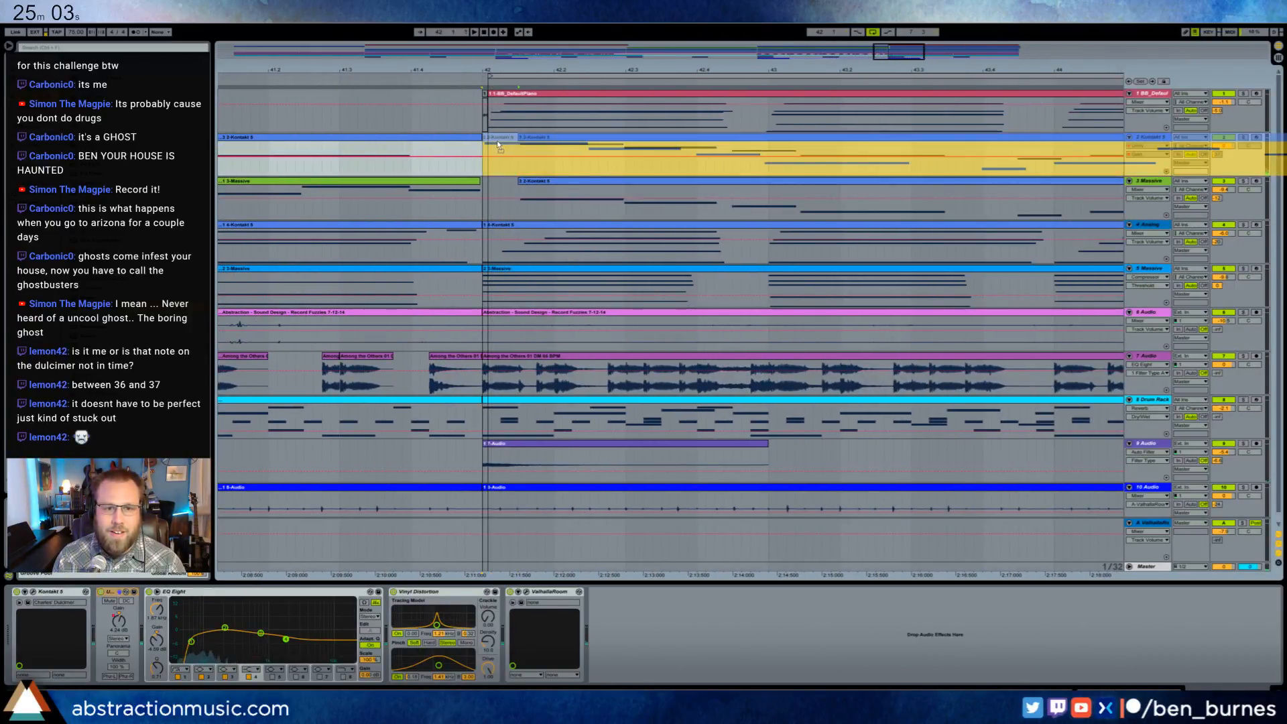
{"action": "left_click", "coordinate": [483, 76]}
{"action": "left_click_drag", "start_coordinate": [529, 189], "coordinate": [494, 189]}
{"action": "left_click", "coordinate": [498, 101]}
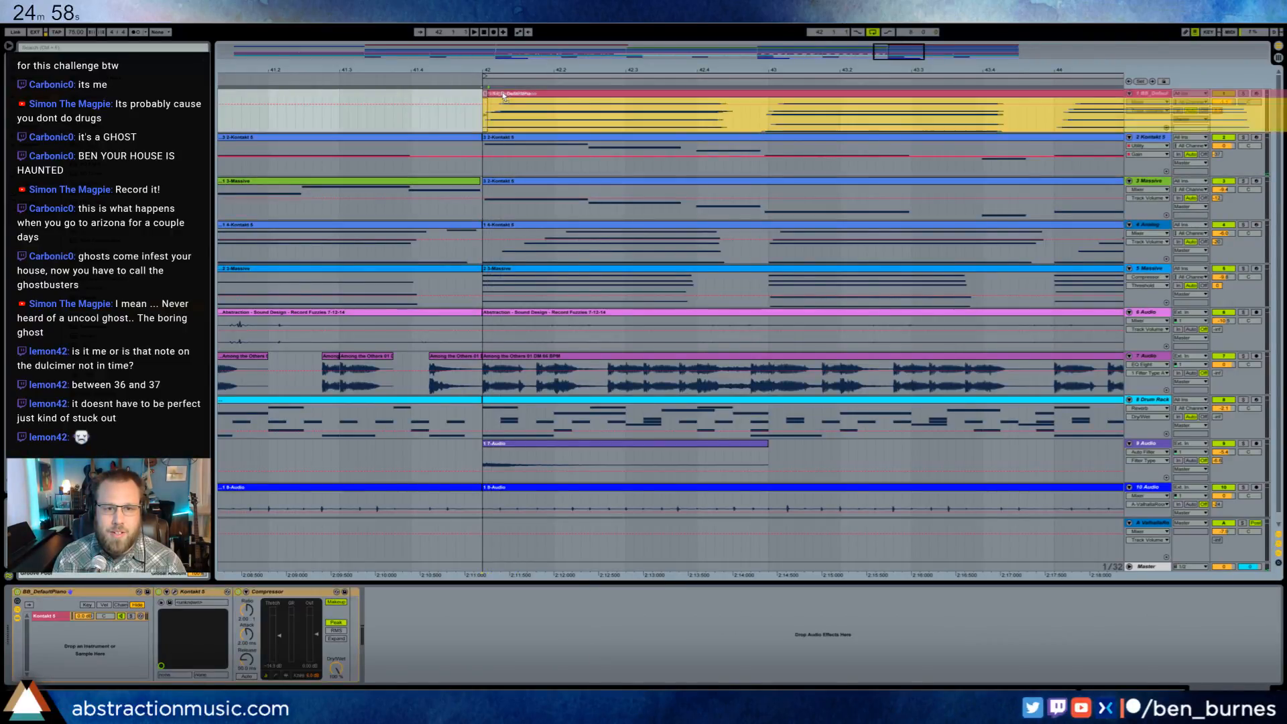
{"action": "left_click_drag", "start_coordinate": [498, 69], "coordinate": [618, 20]}
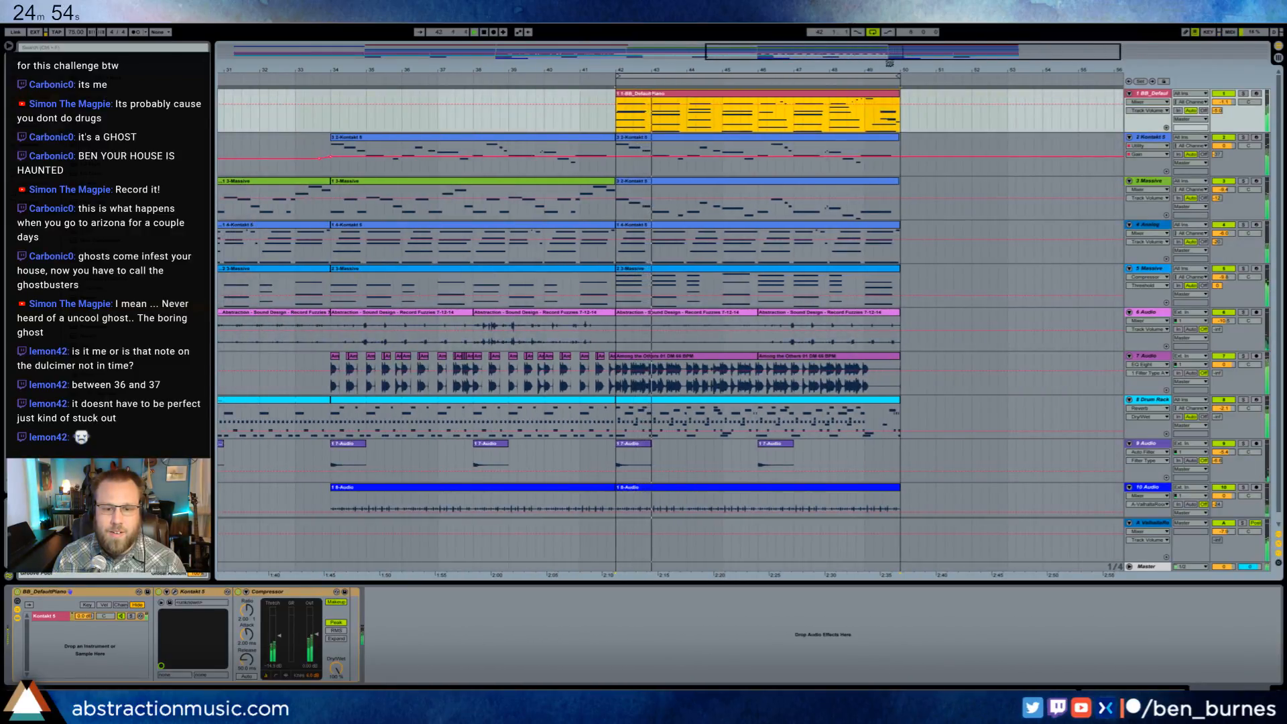
- Review the whole arrangement and play from bar 10 to hear the earlier section
{"action": "scroll", "coordinate": [1280, 123], "scroll_direction": "down", "scroll_amount": 1}
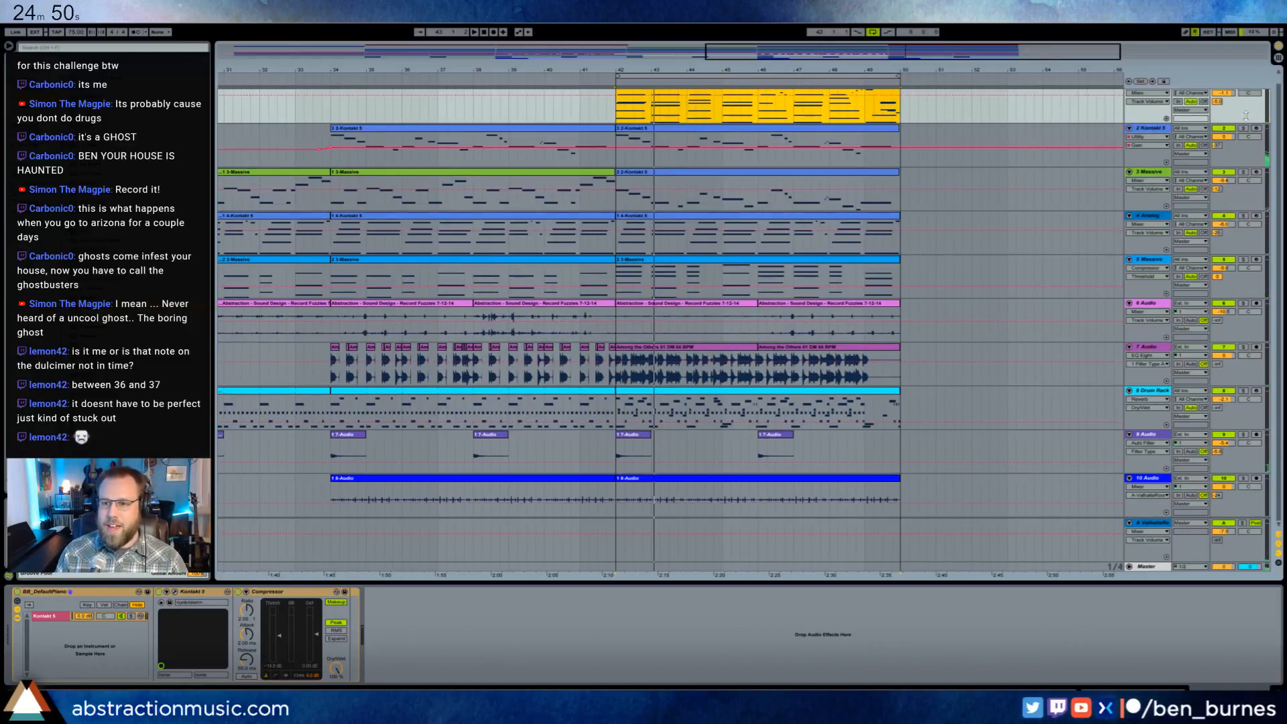
{"action": "scroll", "coordinate": [1253, 450], "scroll_direction": "up", "scroll_amount": 1}
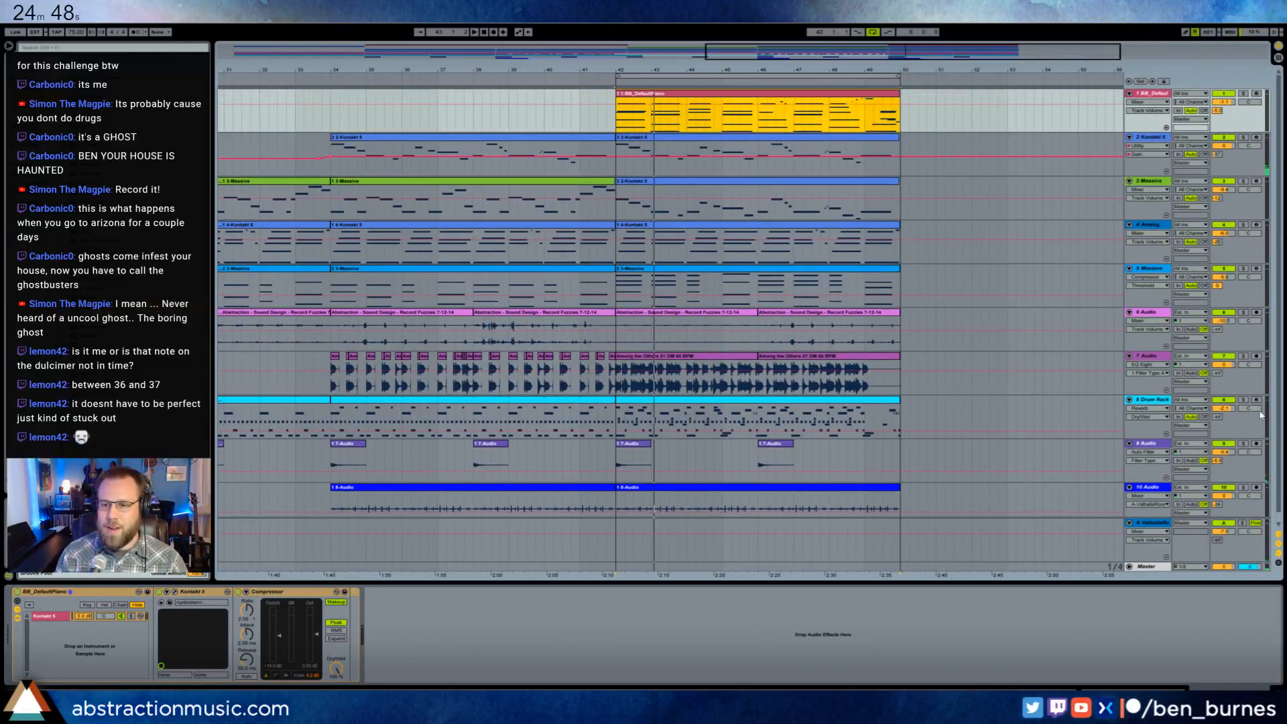
{"action": "scroll", "coordinate": [1259, 436], "scroll_direction": "down", "scroll_amount": 1}
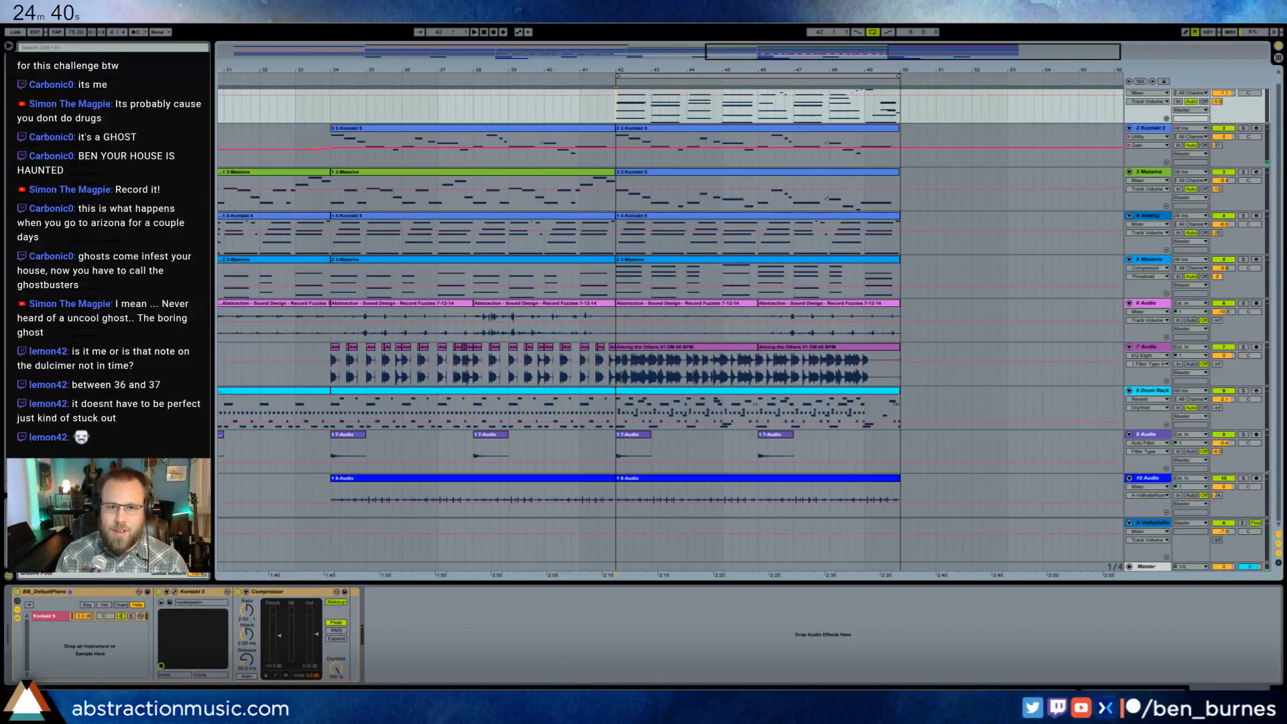
{"action": "left_click_drag", "start_coordinate": [826, 52], "coordinate": [826, 33]}
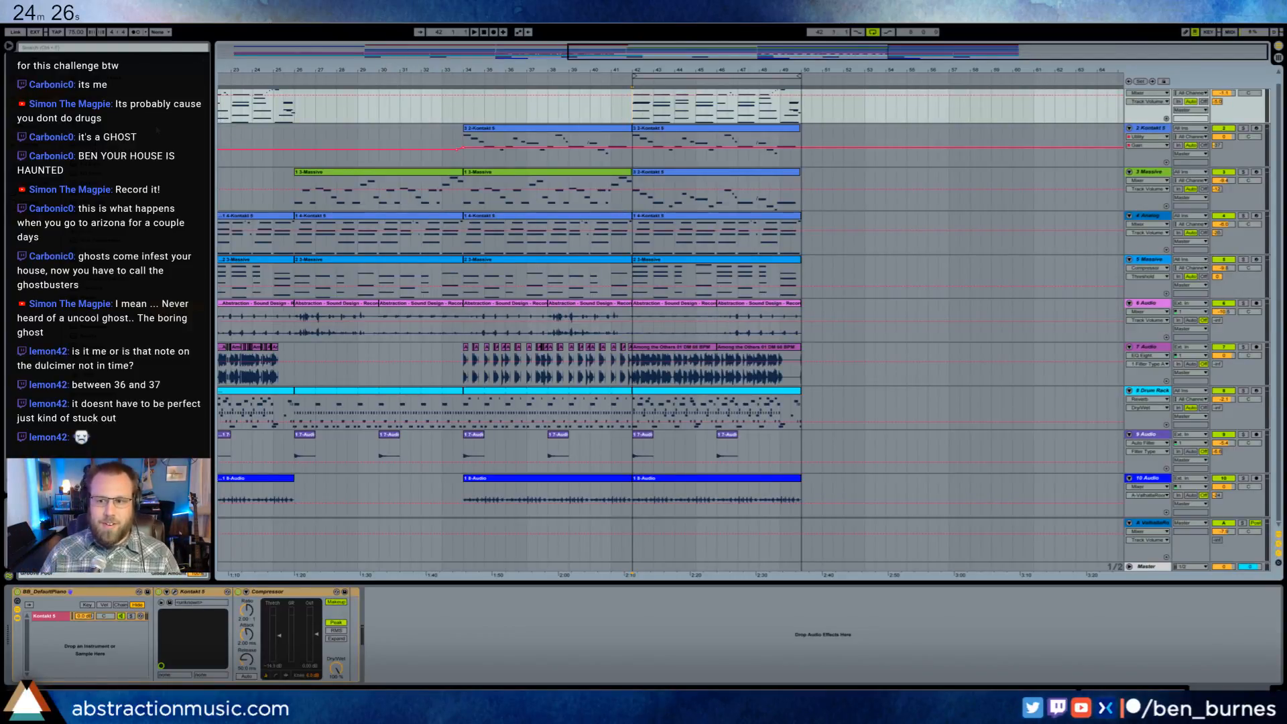
{"action": "left_click_drag", "start_coordinate": [767, 53], "coordinate": [517, 54]}
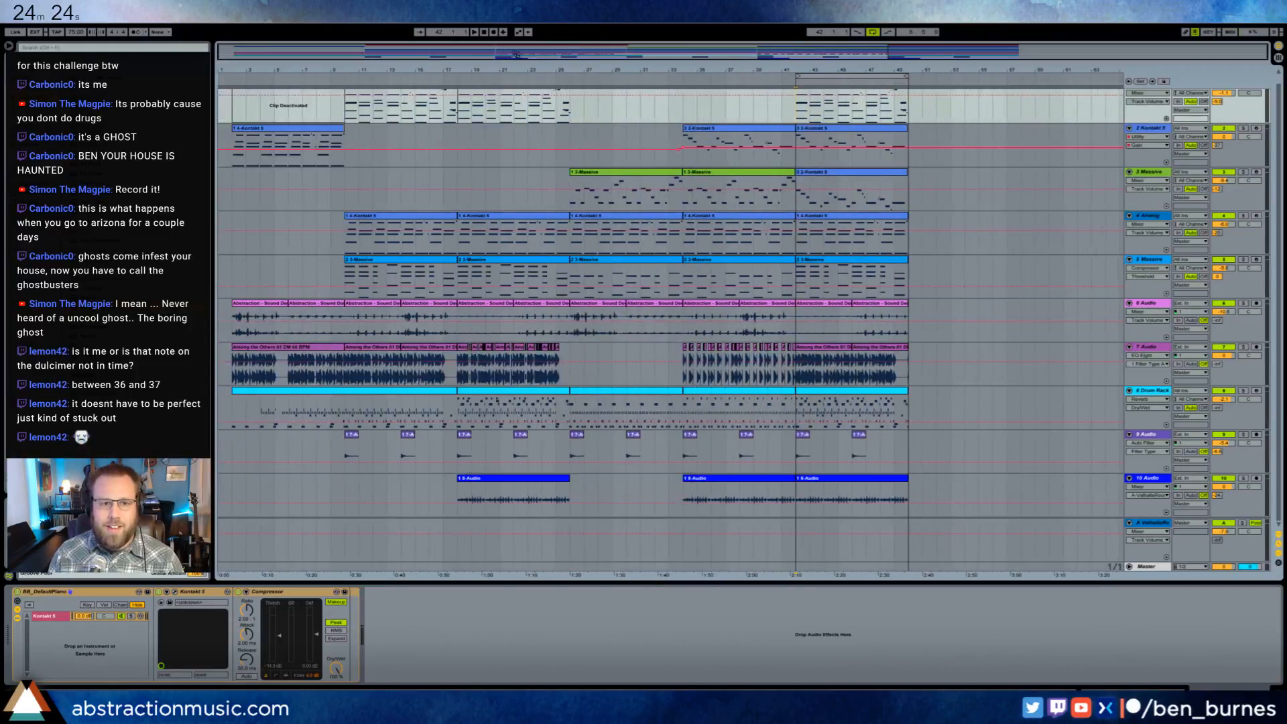
{"action": "left_click", "coordinate": [341, 81]}
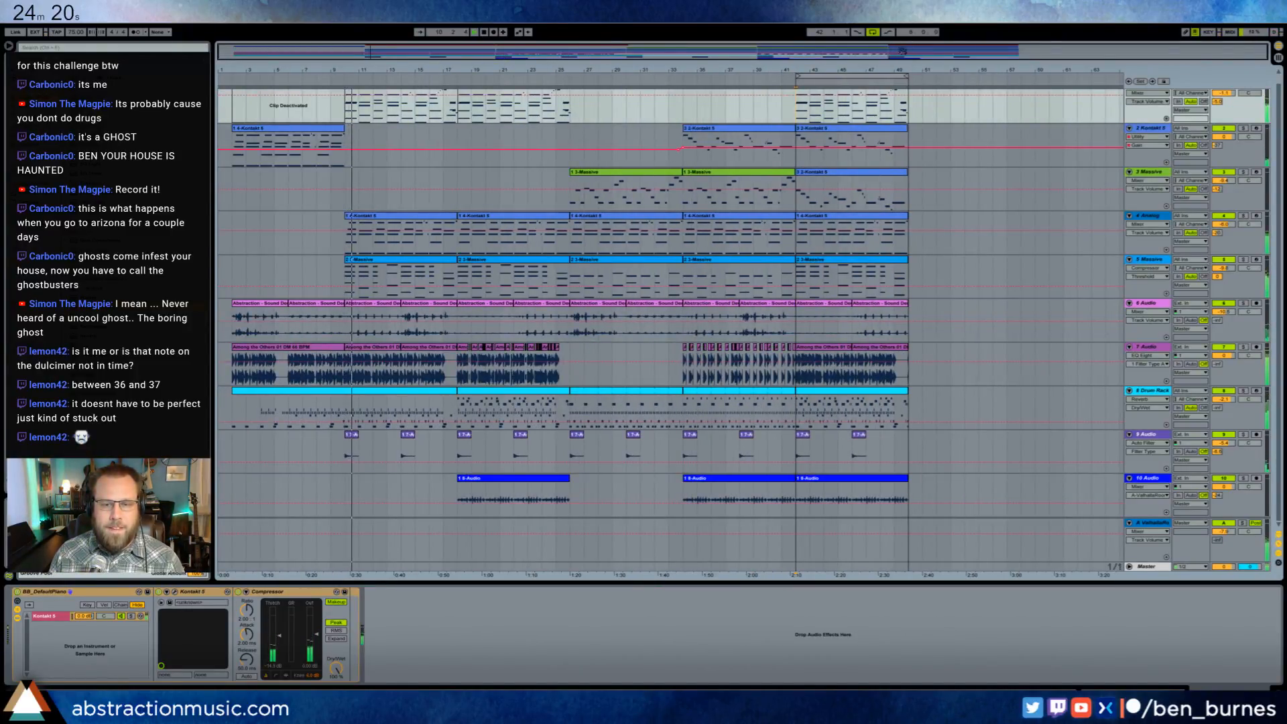
- Move all tracks' clips from bar 42 one bar later to bar 43, and start the loop there as well
{"action": "left_click_drag", "start_coordinate": [884, 55], "coordinate": [938, 67]}
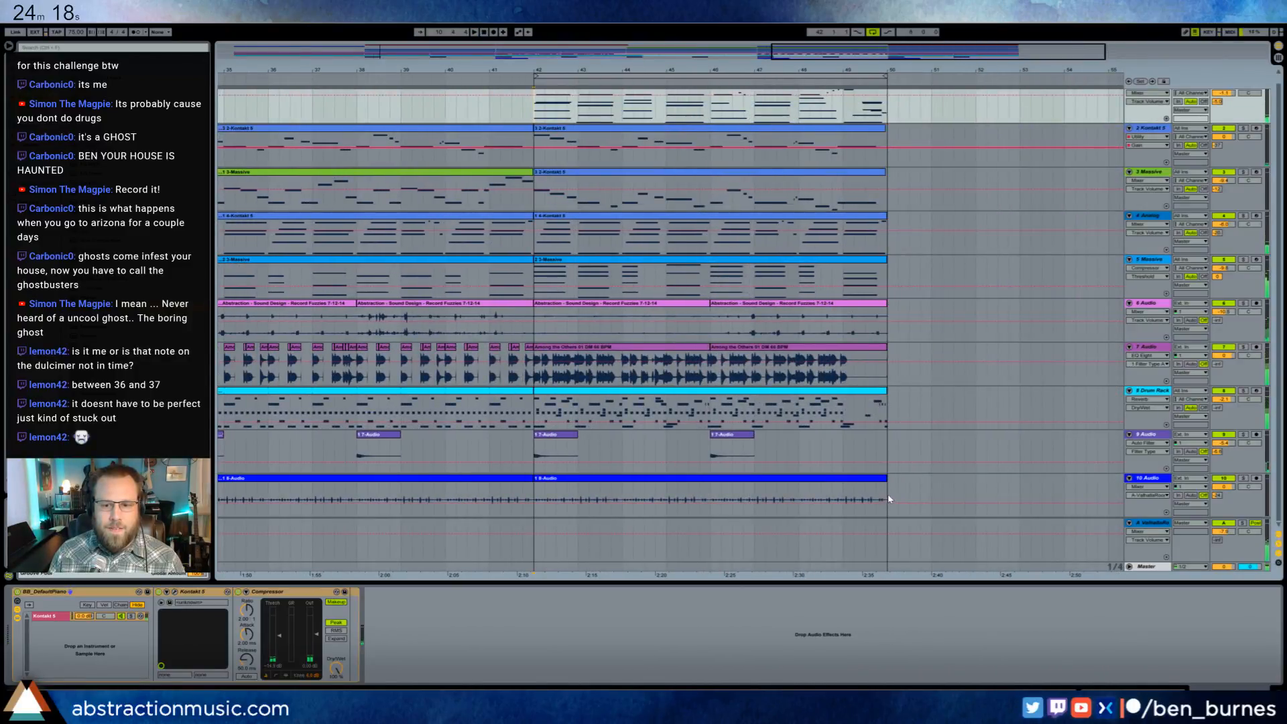
{"action": "left_click_drag", "start_coordinate": [889, 498], "coordinate": [592, 96]}
{"action": "left_click", "coordinate": [559, 366]}
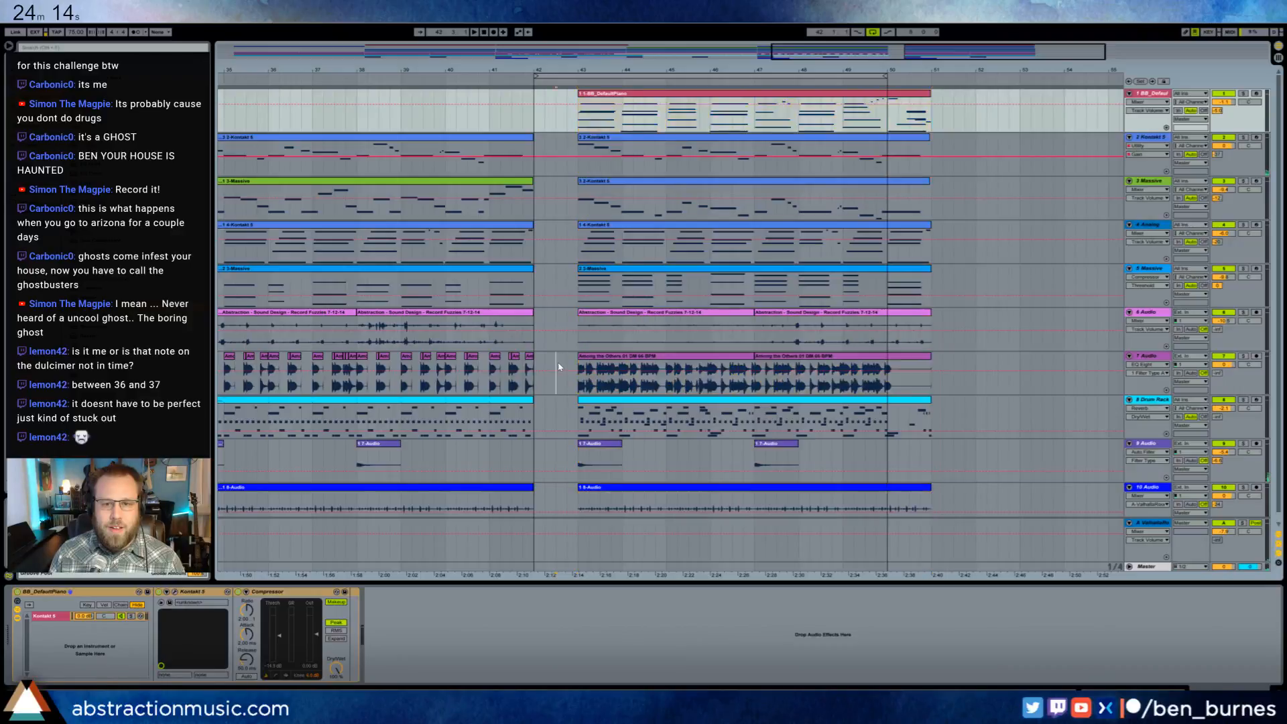
{"action": "mouse_move", "coordinate": [330, 69]}
{"action": "left_mouse_down"}
{"action": "mouse_move", "coordinate": [474, 72]}
{"action": "mouse_move", "coordinate": [474, 92]}
{"action": "mouse_move", "coordinate": [209, 110]}
{"action": "left_mouse_up"}
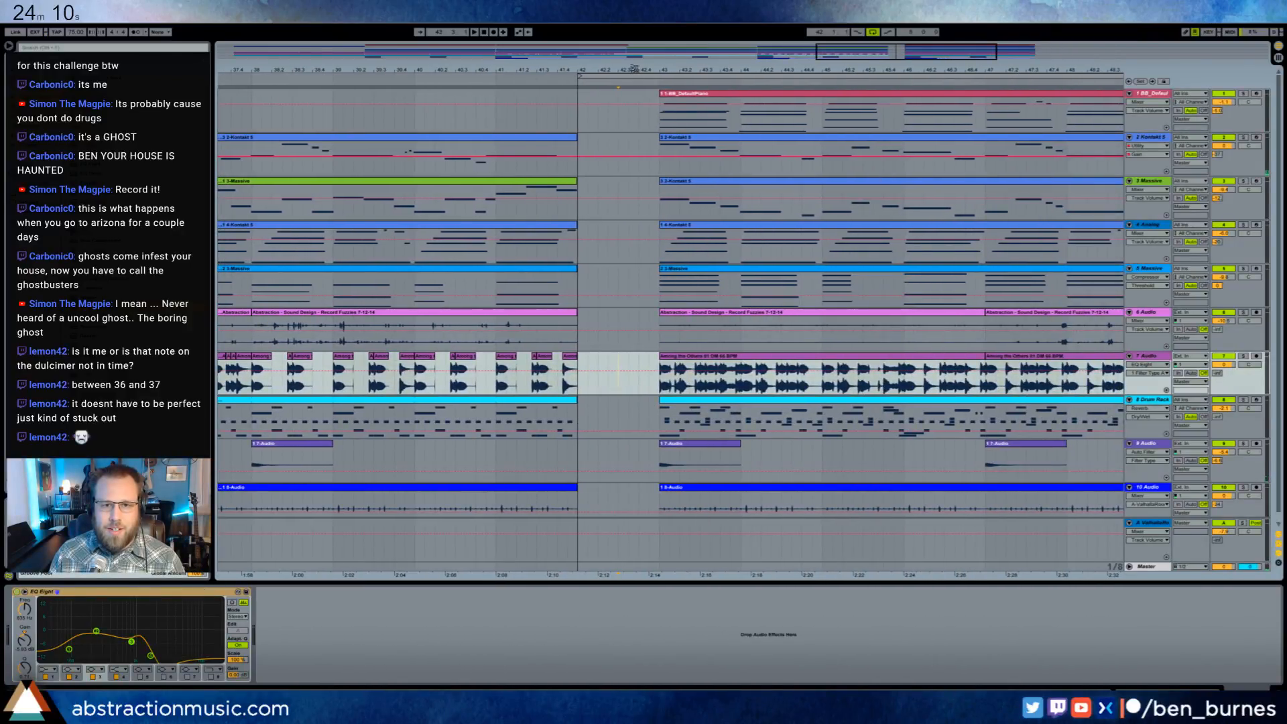
{"action": "left_click_drag", "start_coordinate": [641, 76], "coordinate": [725, 76]}
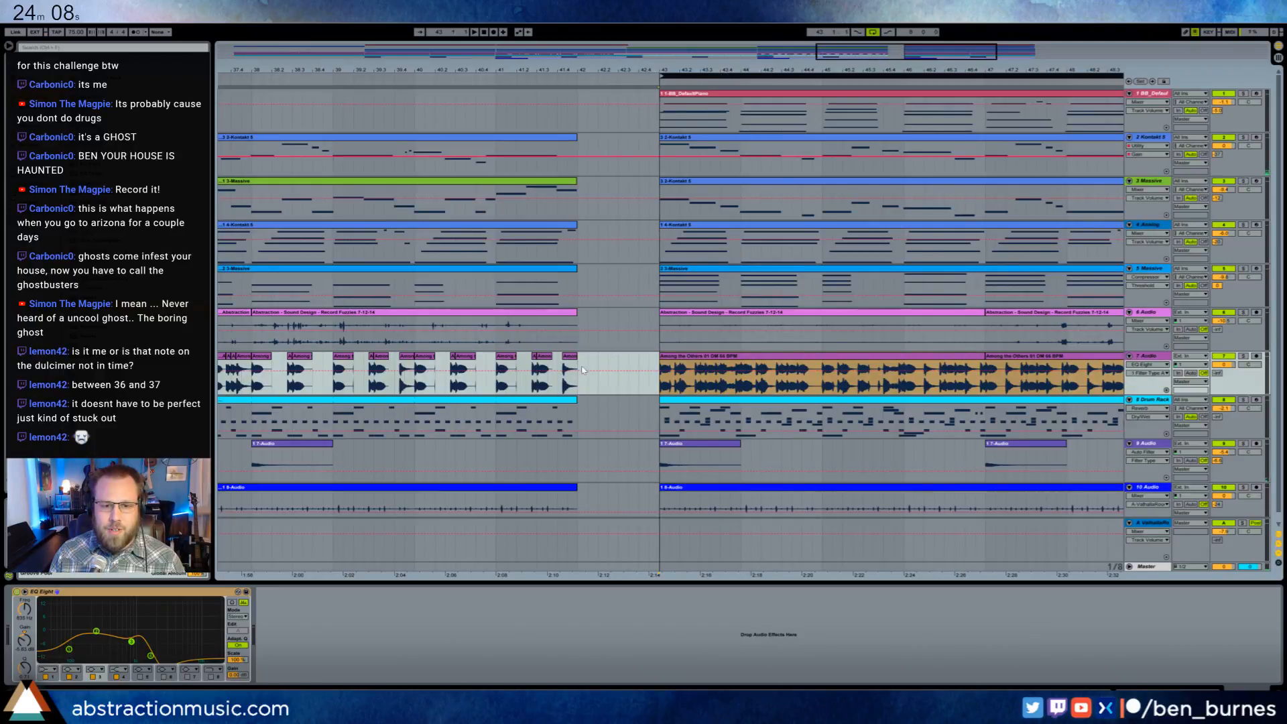
- Insert an empty one-bar MIDI clip at bar 42 on the Drum Rack track and add a bass drum note at its start
{"action": "left_click_drag", "start_coordinate": [580, 427], "coordinate": [658, 422]}
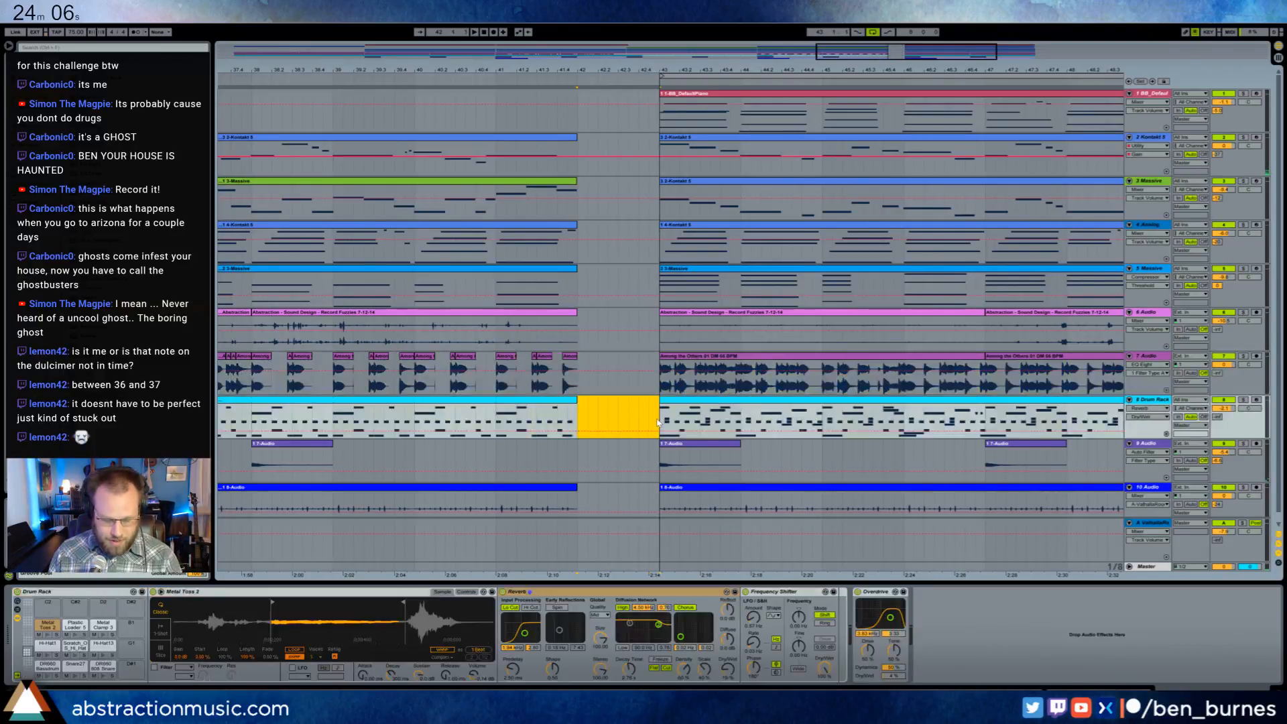
{"action": "key", "text": "ctrl+shift+m"}
{"action": "double_click", "coordinate": [618, 402]}
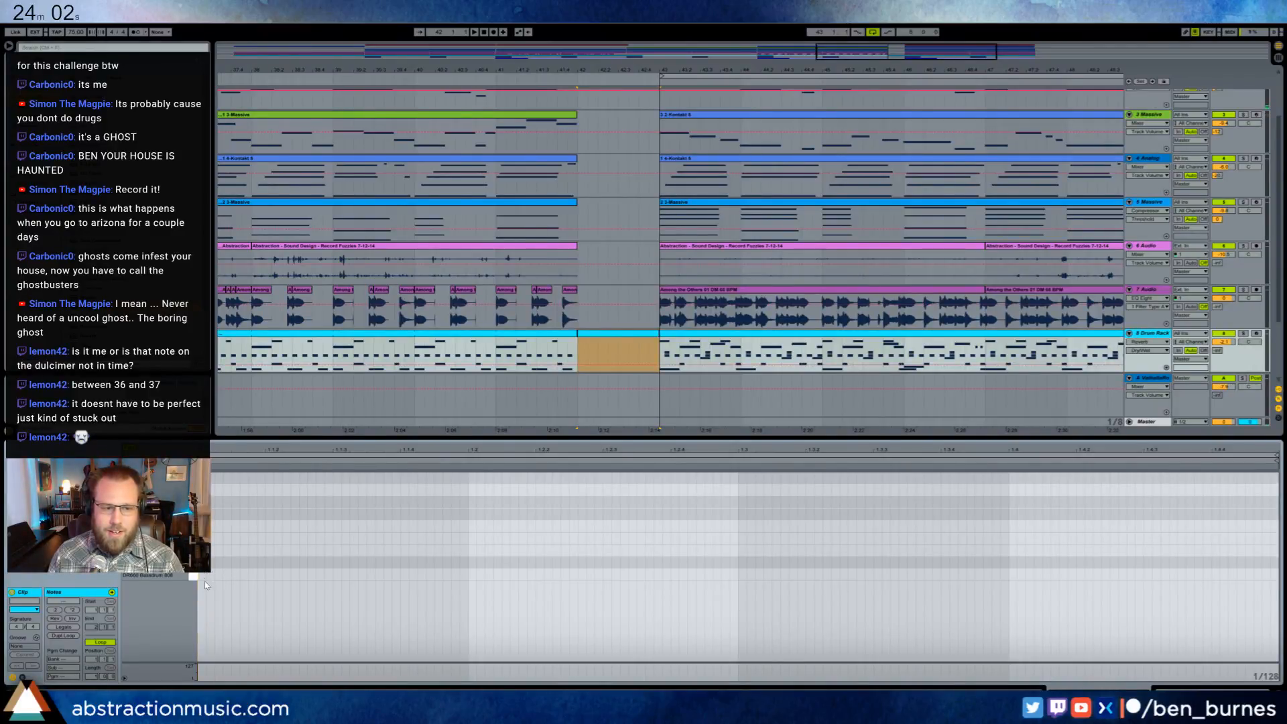
{"action": "left_click_drag", "start_coordinate": [203, 575], "coordinate": [400, 569]}
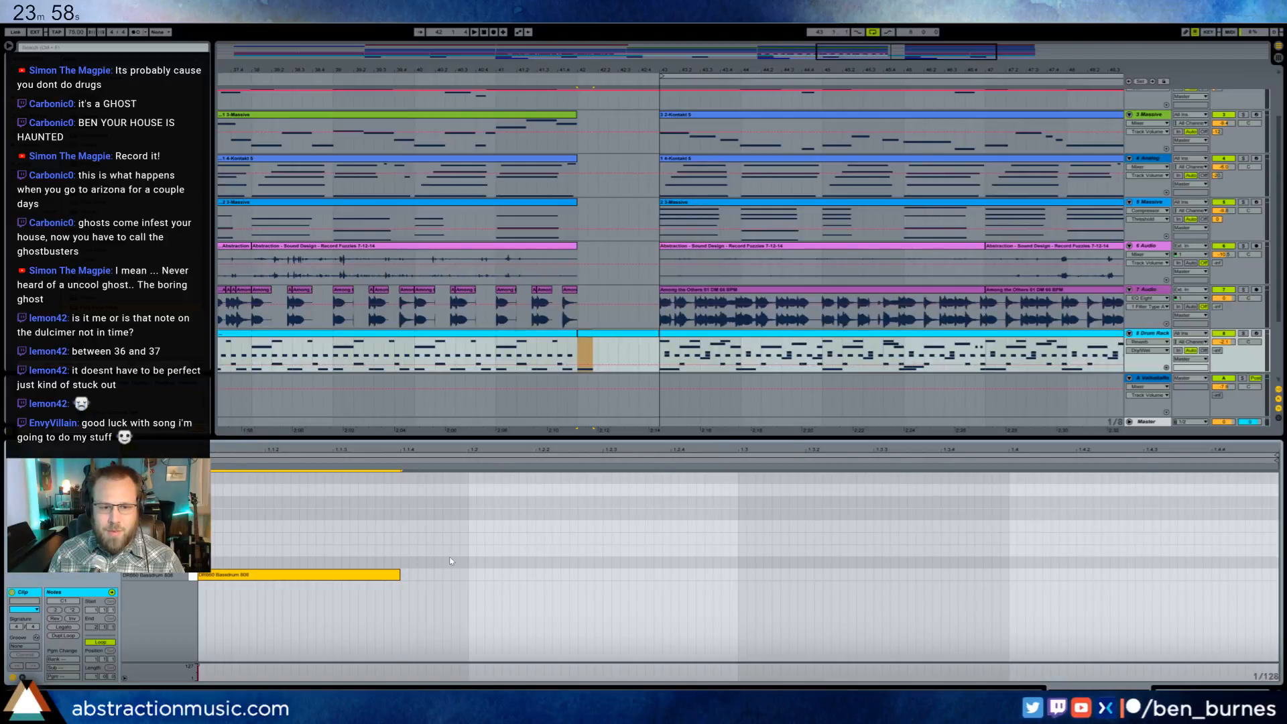
- Play the one-bar break, then insert a 2/4 time signature at bar 42 and a return to 4/4 two beats after it
{"action": "key", "text": "space"}
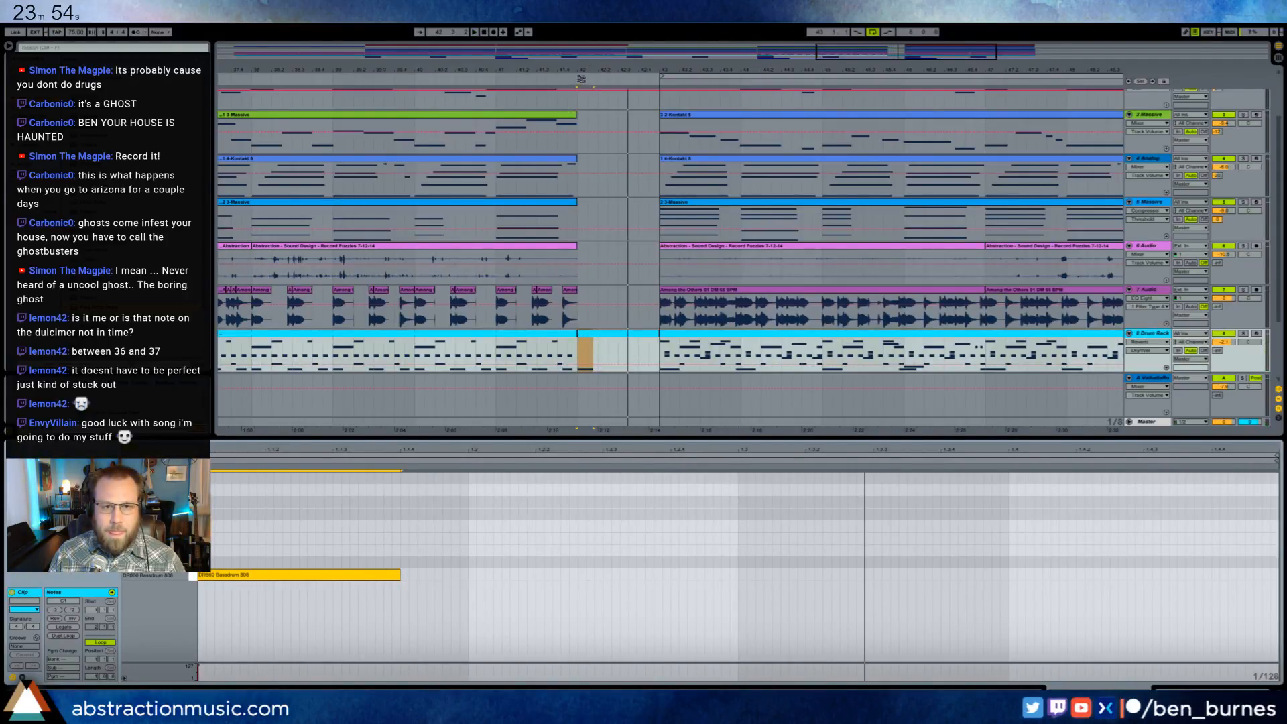
{"action": "right_click", "coordinate": [577, 80]}
{"action": "left_click", "coordinate": [589, 102]}
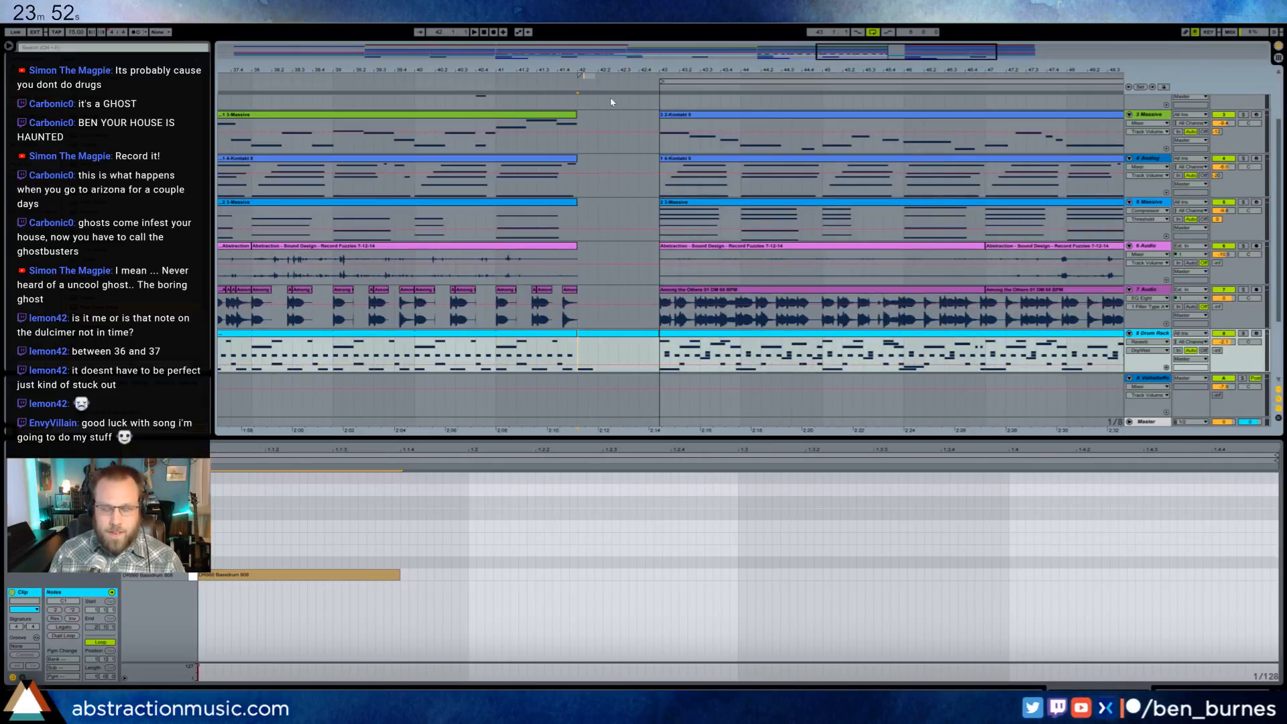
{"action": "type", "text": "2/4"}
{"action": "key", "text": "Return"}
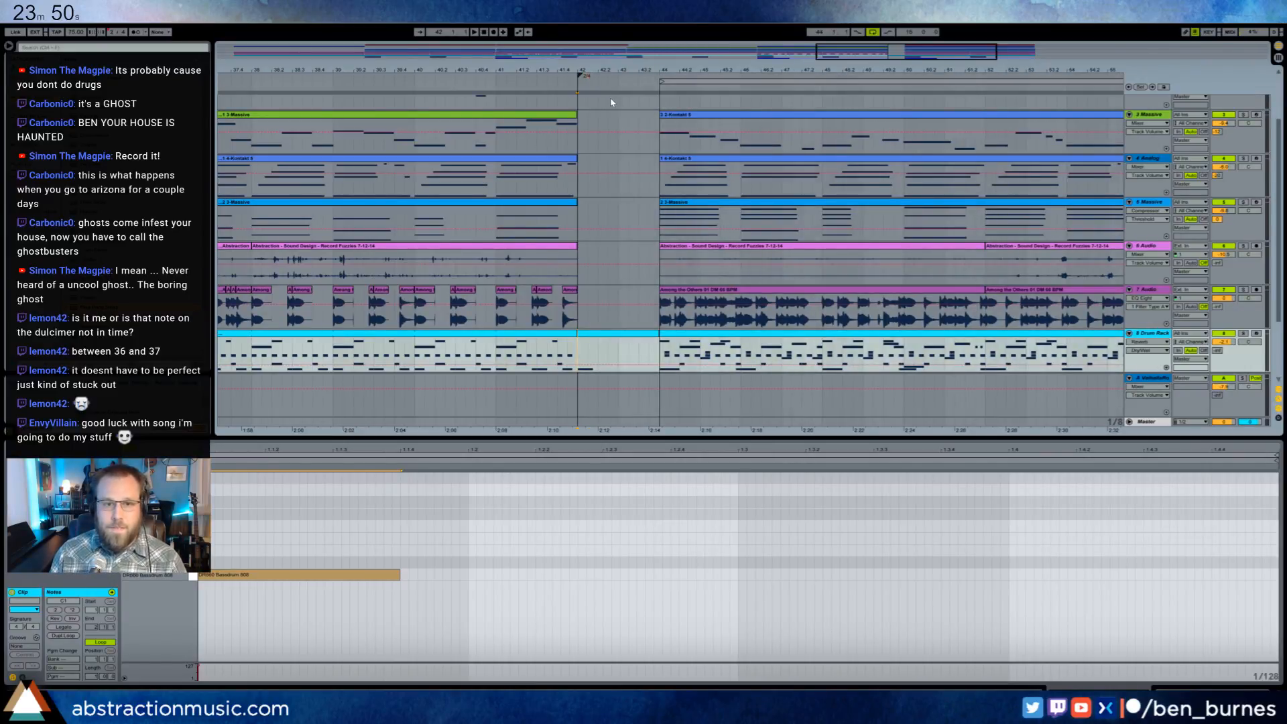
{"action": "right_click", "coordinate": [620, 86]}
{"action": "left_click", "coordinate": [626, 92]}
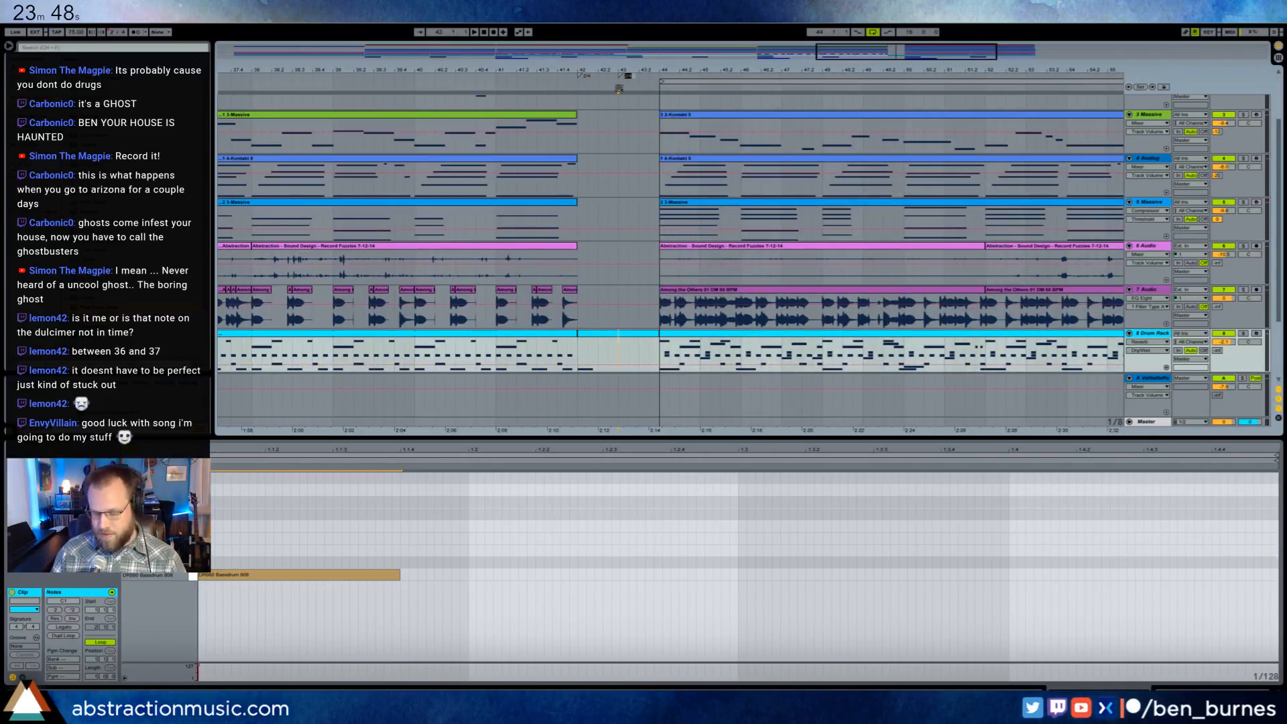
{"action": "type", "text": "4/4"}
{"action": "key", "text": "Return"}
- Duplicate the bass drum note twice in the bar 42 drum clip so three hits fill the 2/4 bar
{"action": "left_click_drag", "start_coordinate": [345, 521], "coordinate": [380, 607]}
{"action": "key", "text": "ctrl+d"}
{"action": "key", "text": "ctrl+d"}
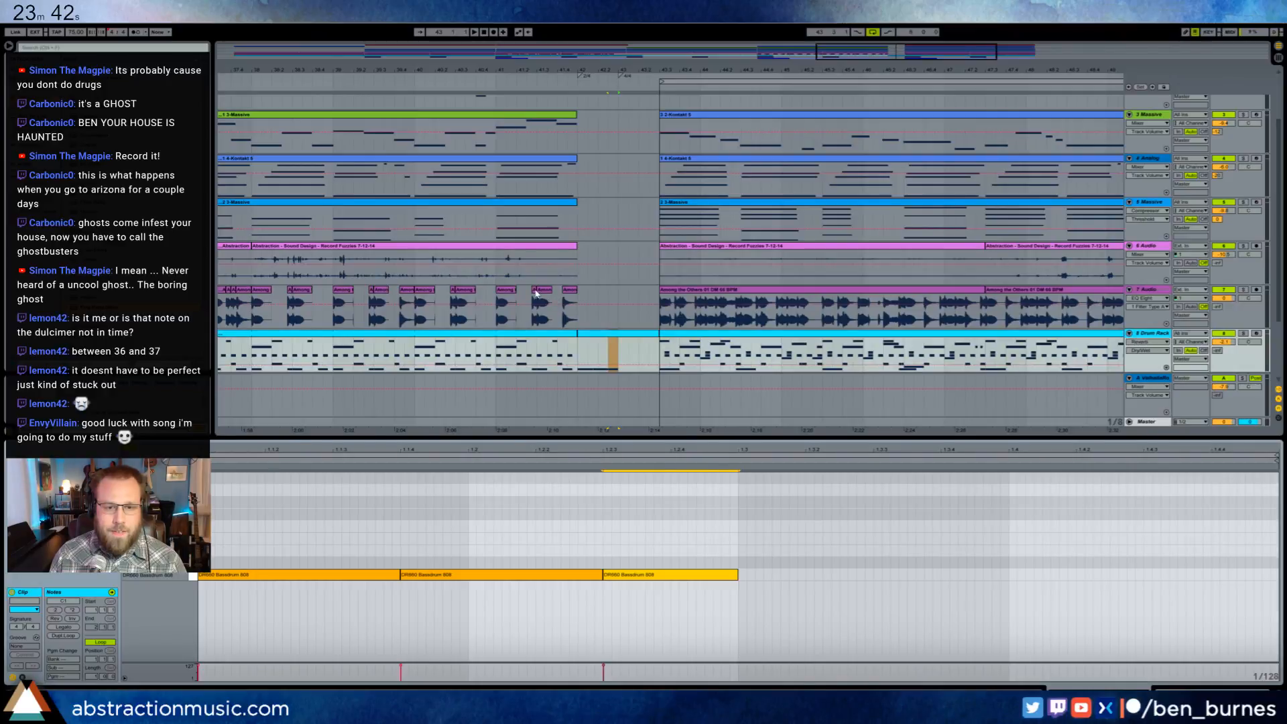
- Copy a short chop on the 7 Audio track to bar 42 and repeat it twice in the bass drum's rhythm
{"action": "left_click", "coordinate": [506, 307]}
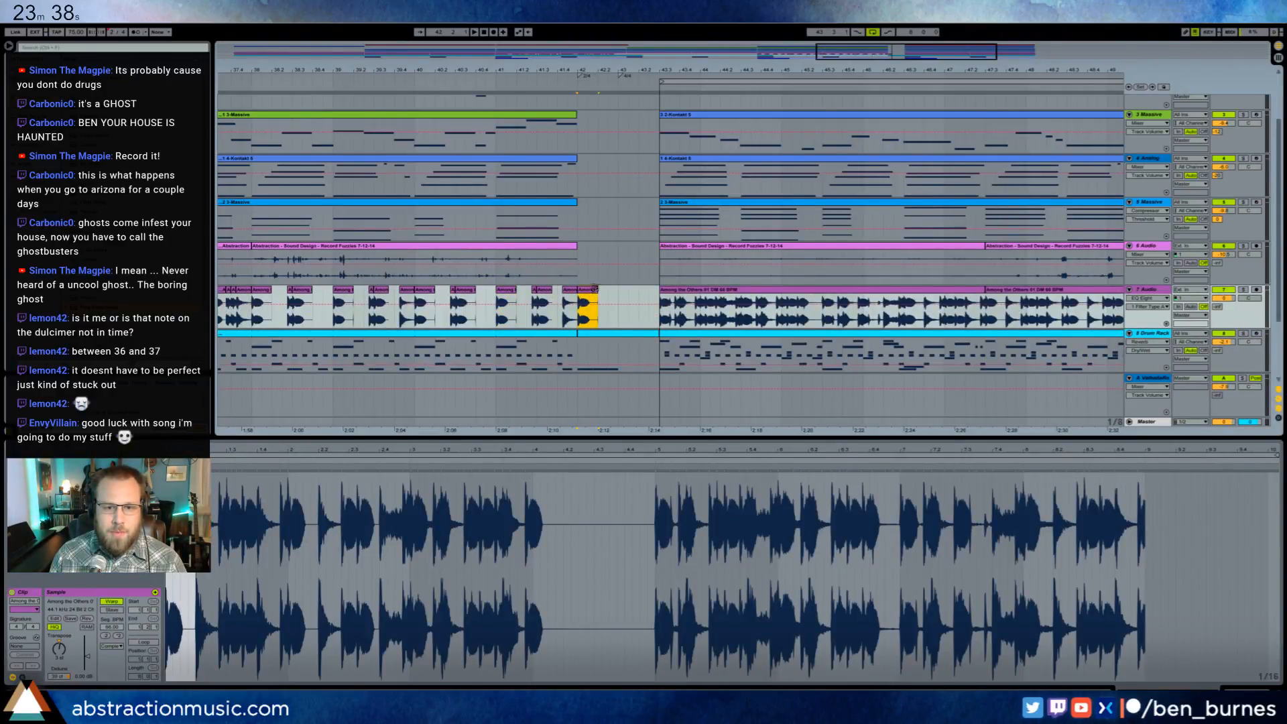
{"action": "left_click_drag", "start_coordinate": [906, 59], "coordinate": [902, 95]}
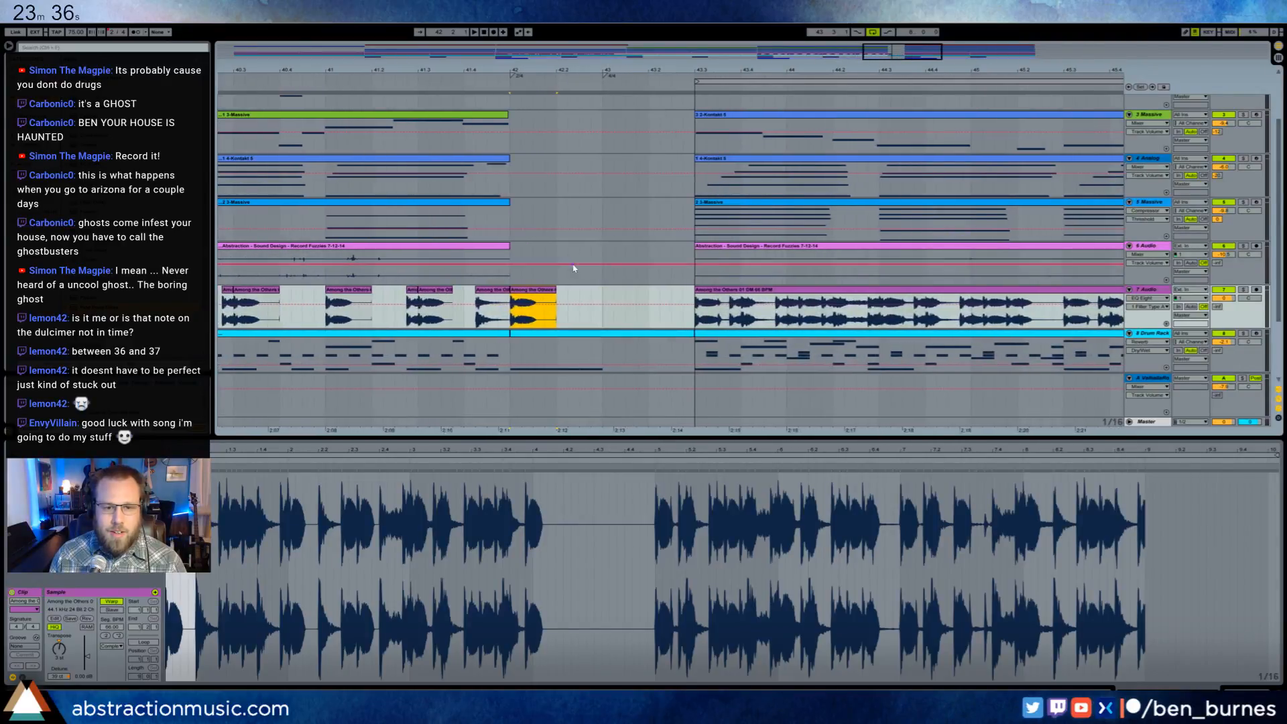
{"action": "left_click_drag", "start_coordinate": [557, 299], "coordinate": [602, 295]}
{"action": "key", "text": "ctrl+d"}
{"action": "key", "text": "ctrl+d"}
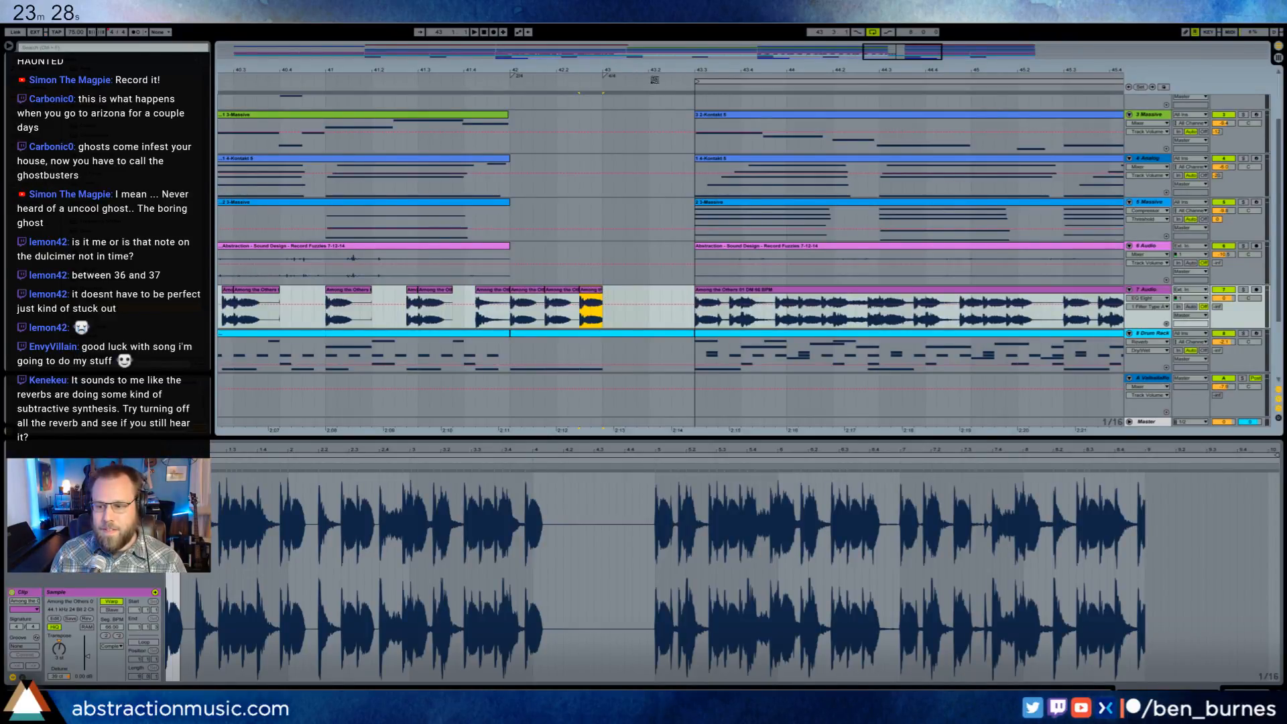
- Move the new section's clips on tracks 1 to 8 two beats earlier to bar 43, together with the loop
{"action": "left_click_drag", "start_coordinate": [897, 57], "coordinate": [961, 58]}
{"action": "left_click", "coordinate": [848, 340]}
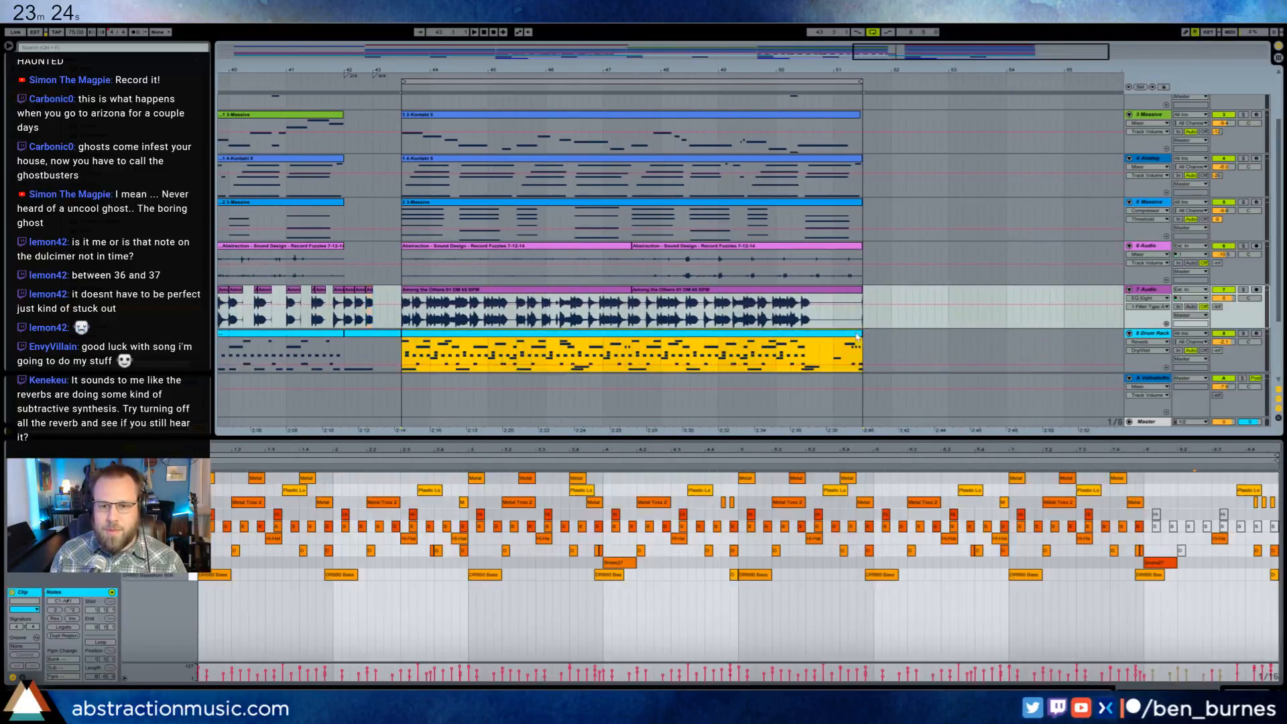
{"action": "scroll", "coordinate": [758, 185], "scroll_direction": "up", "scroll_amount": 3}
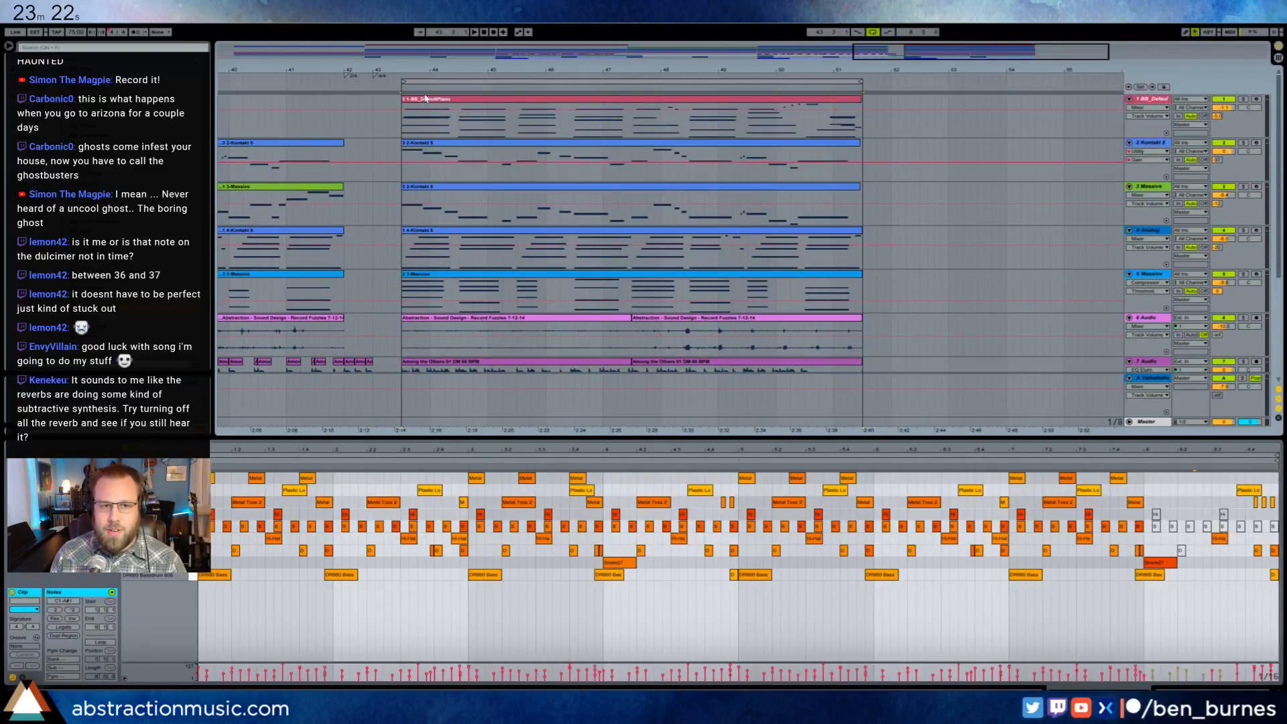
{"action": "left_click", "coordinate": [418, 83]}
{"action": "left_click_drag", "start_coordinate": [421, 104], "coordinate": [393, 105]}
{"action": "left_click_drag", "start_coordinate": [597, 83], "coordinate": [569, 82]}
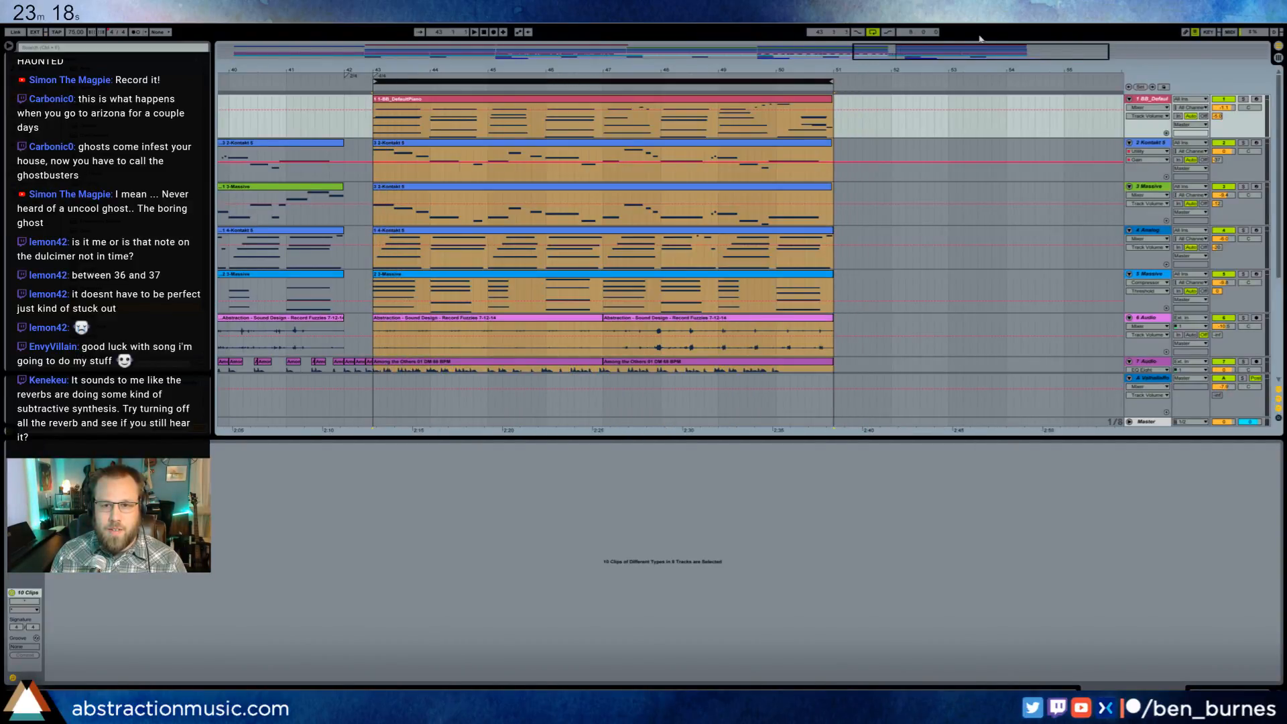
- Play from bar 37 into the break and bring the lower audio tracks into view
{"action": "left_click_drag", "start_coordinate": [989, 52], "coordinate": [909, 53]}
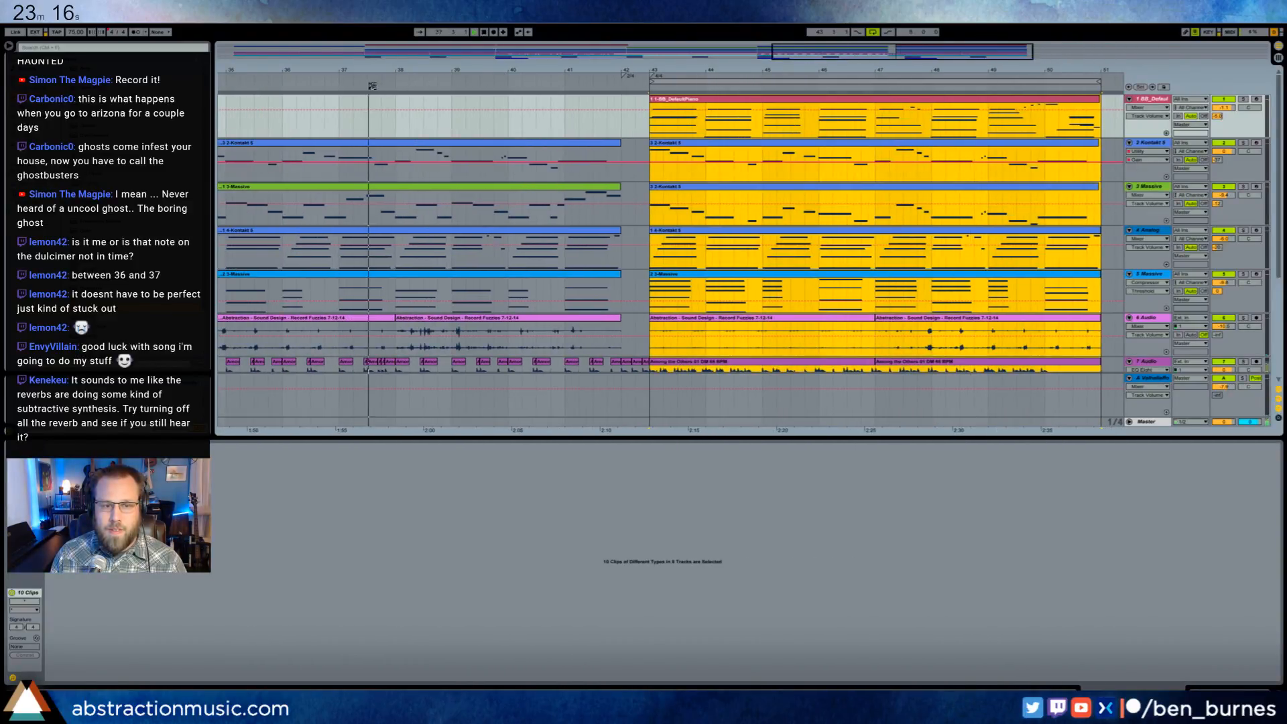
{"action": "key", "text": "shift+Tab"}
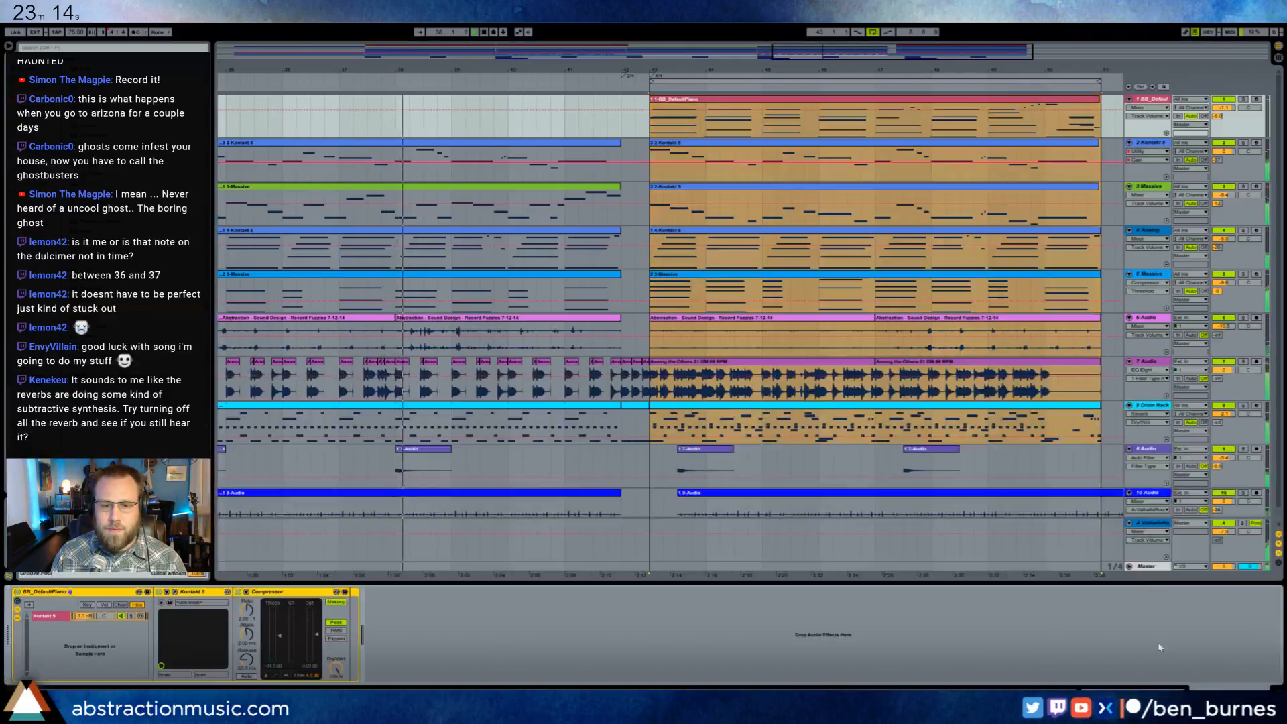
{"action": "left_click", "coordinate": [621, 388]}
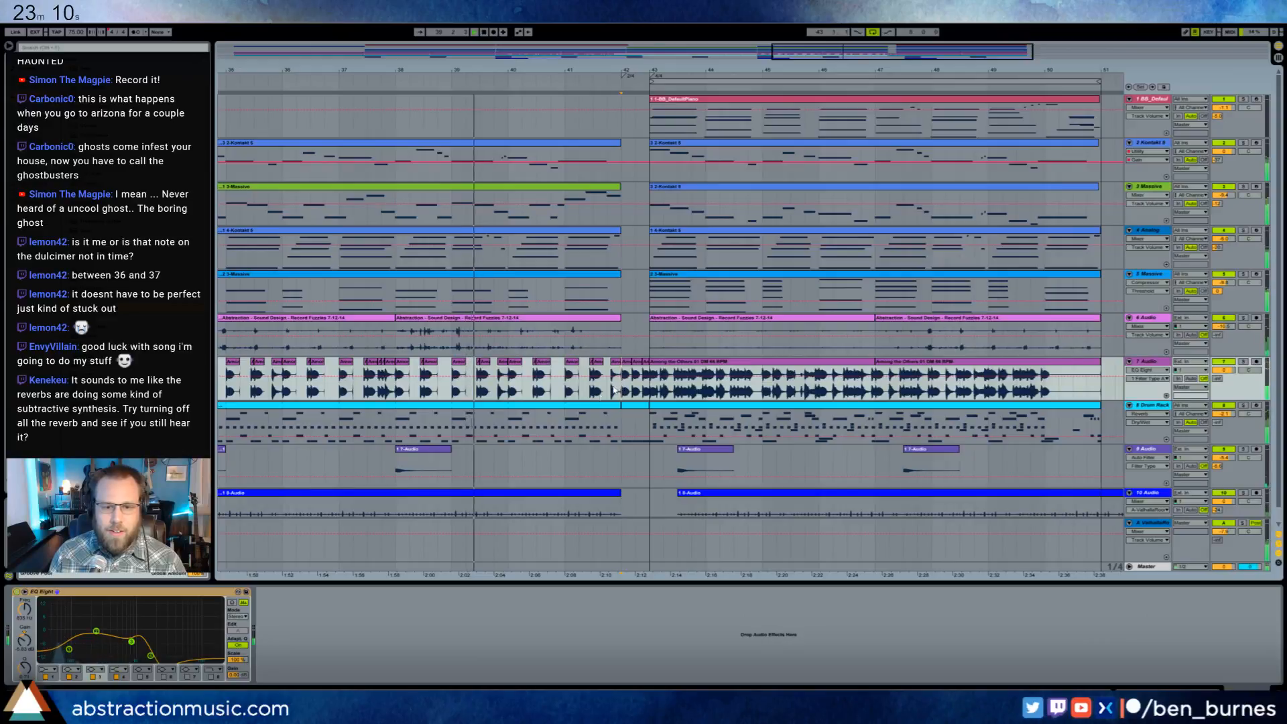
- Move both new-section clips on 9 Audio and the long 10 Audio clip two beats earlier, aligning the section to bar 43
{"action": "scroll", "coordinate": [654, 474], "scroll_direction": "down", "scroll_amount": 1}
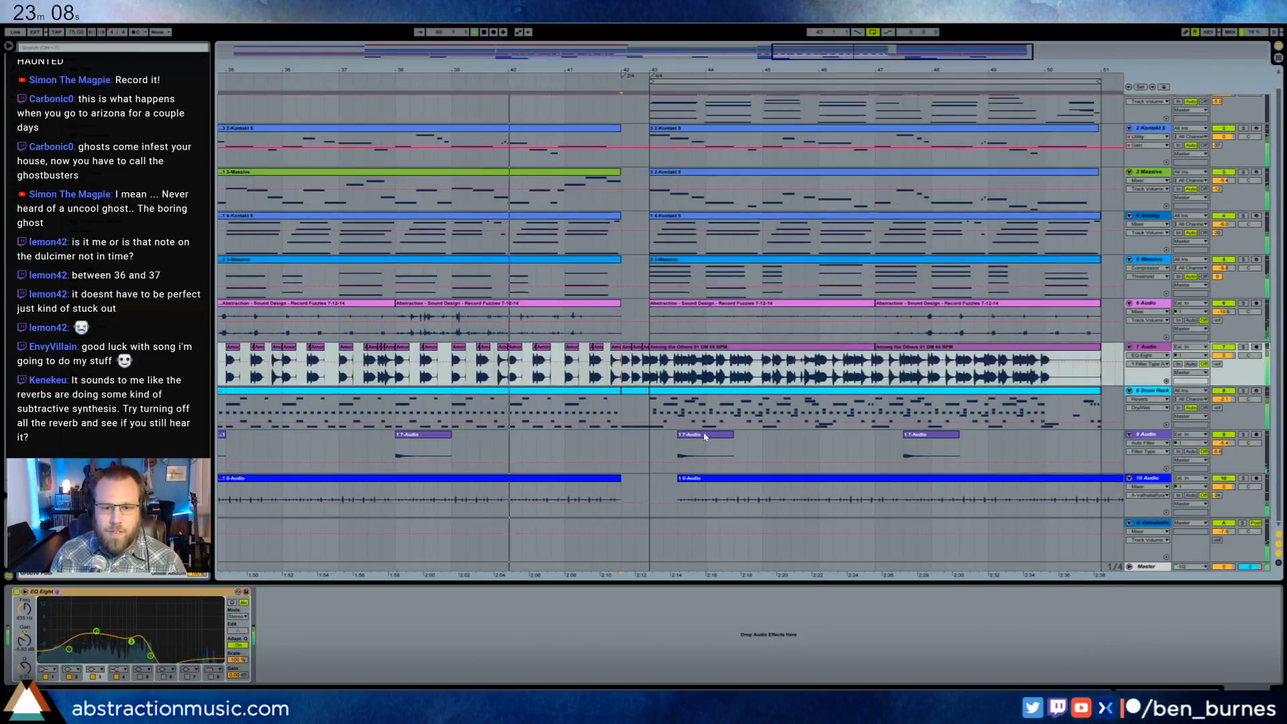
{"action": "left_click_drag", "start_coordinate": [706, 435], "coordinate": [678, 435]}
{"action": "left_click_drag", "start_coordinate": [792, 480], "coordinate": [779, 437]}
{"action": "key", "text": "ctrl+z"}
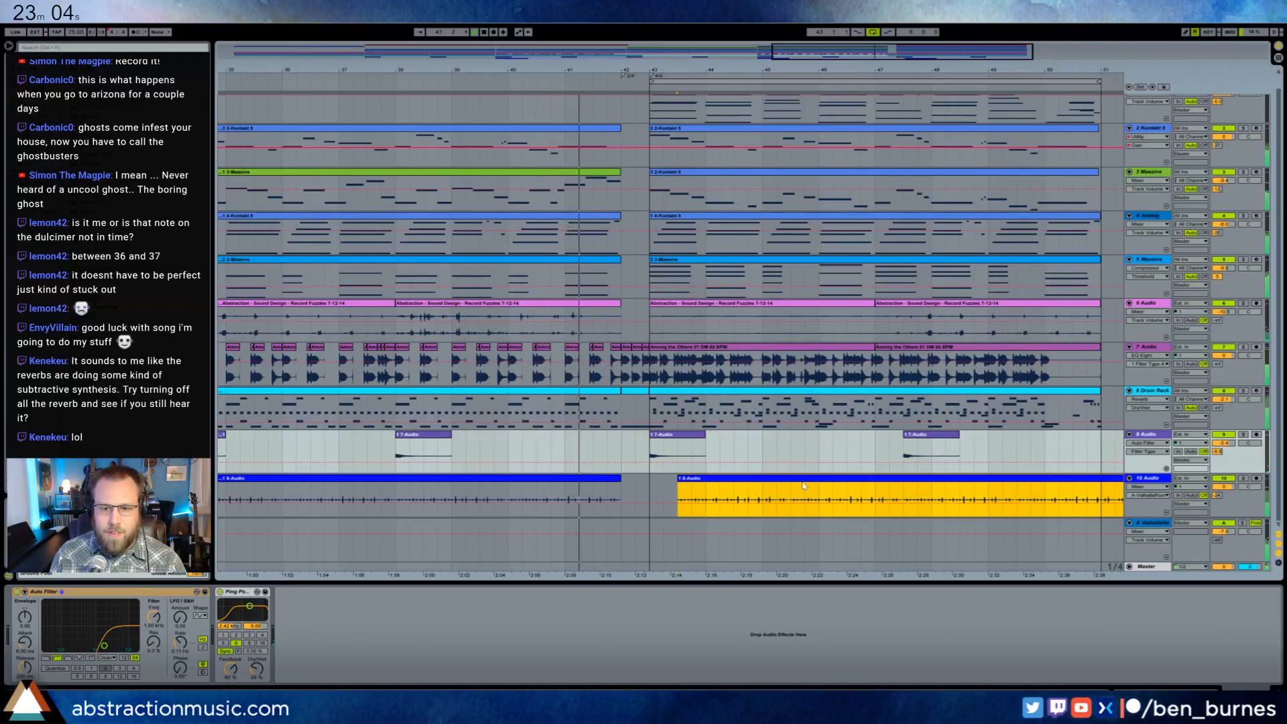
{"action": "left_click_drag", "start_coordinate": [803, 484], "coordinate": [746, 480]}
{"action": "left_click", "coordinate": [775, 479]}
{"action": "left_click_drag", "start_coordinate": [924, 435], "coordinate": [895, 436]}
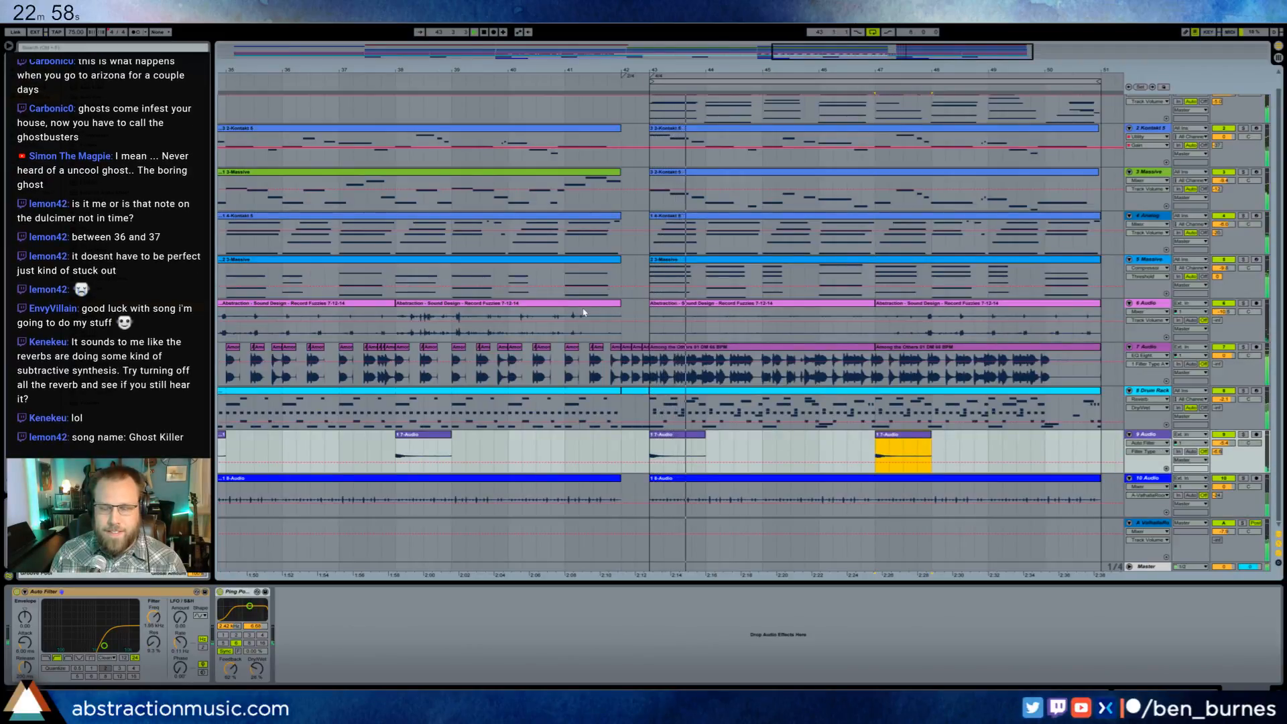
- Open the sample settings of the three short 7 Audio clips in bar 42 and play from bar 42
{"action": "left_click", "coordinate": [628, 351]}
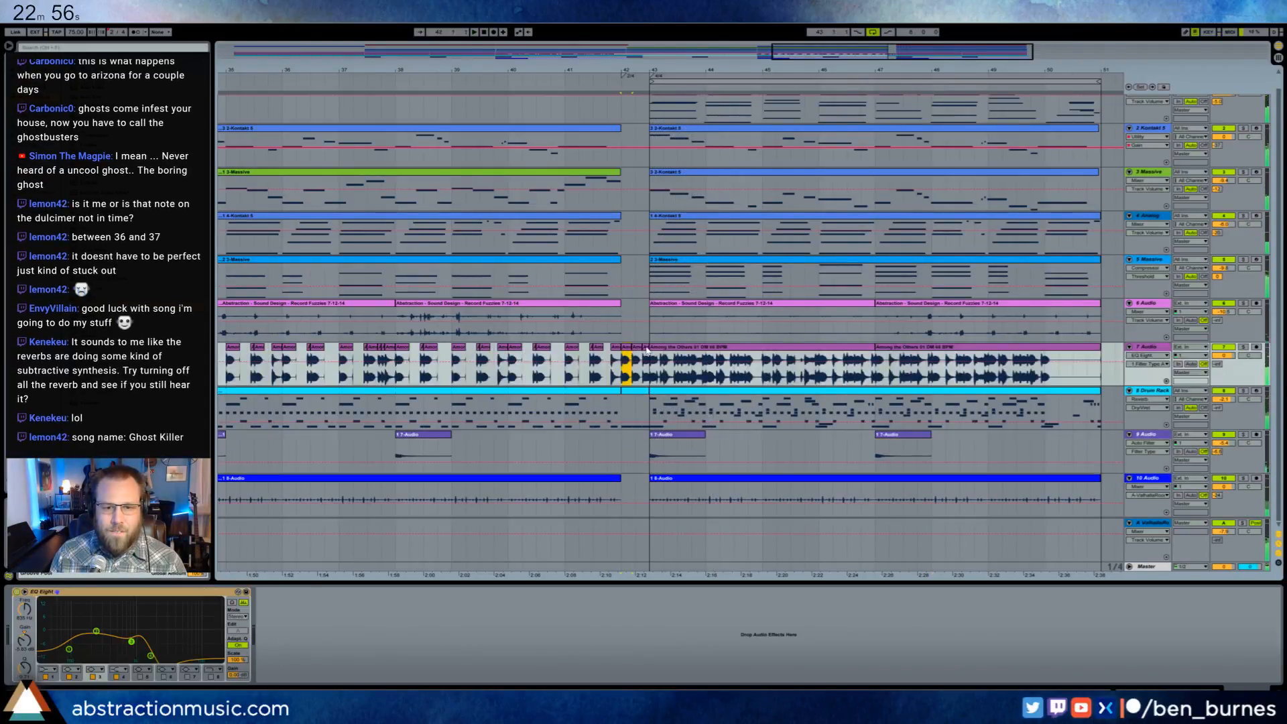
{"action": "key", "text": "shift+Tab"}
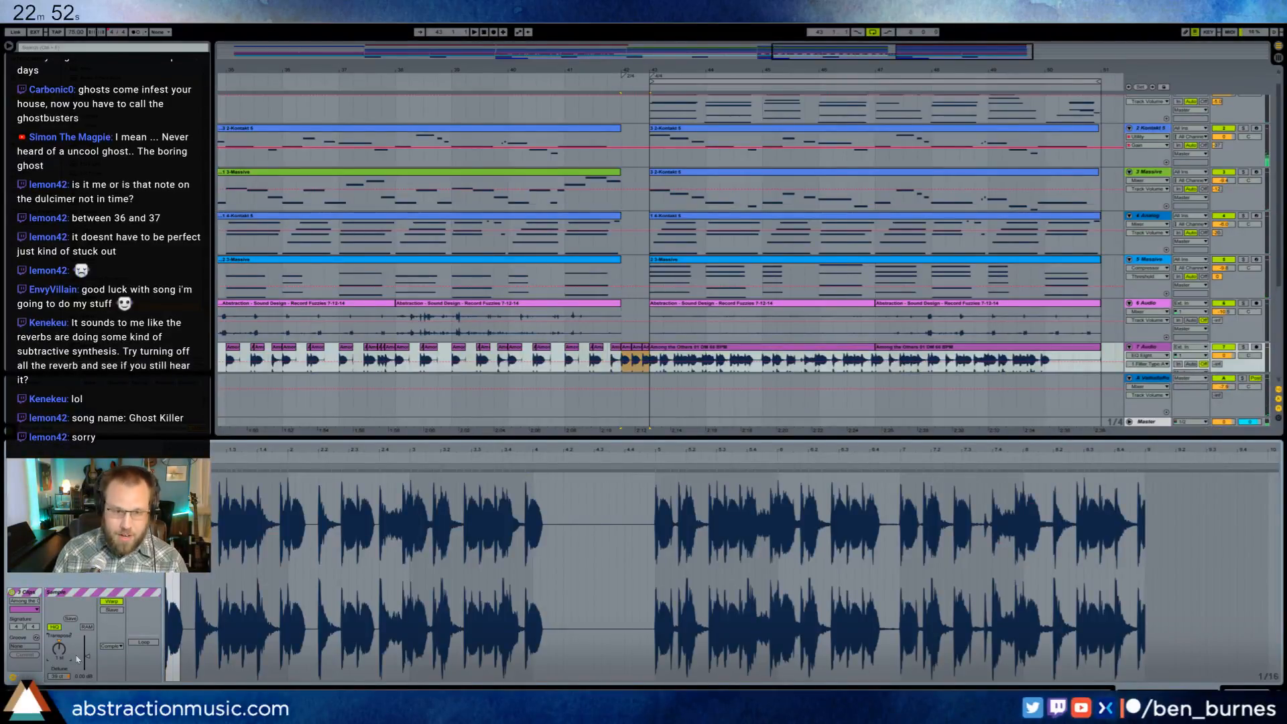
{"action": "scroll", "coordinate": [604, 249], "scroll_direction": "down", "scroll_amount": 3}
{"action": "scroll", "coordinate": [603, 249], "scroll_direction": "down", "scroll_amount": 1}
{"action": "left_click", "coordinate": [621, 320]}
{"action": "key", "text": "space"}
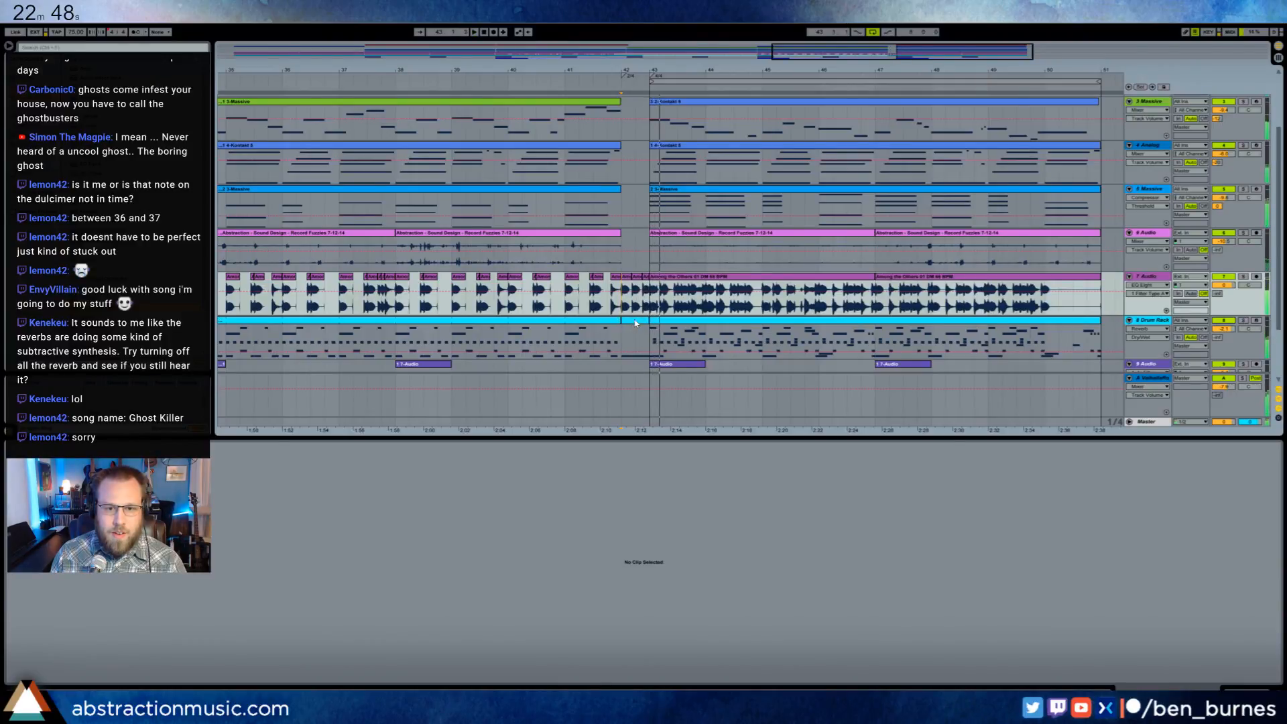
- Automate the DR660 Bassdrum 808 transposition on the Drum Rack track so the pitch drops during bar 42
{"action": "left_click", "coordinate": [622, 321]}
{"action": "key", "text": "shift+Tab"}
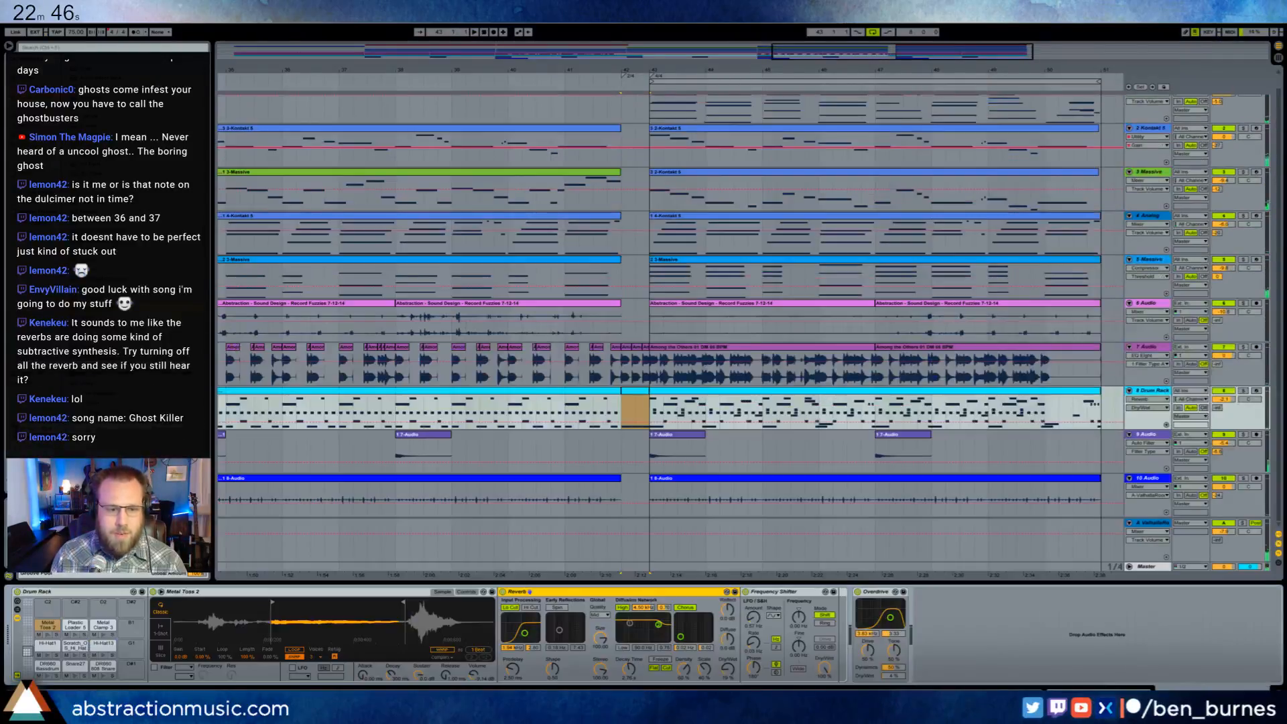
{"action": "left_click", "coordinate": [47, 668]}
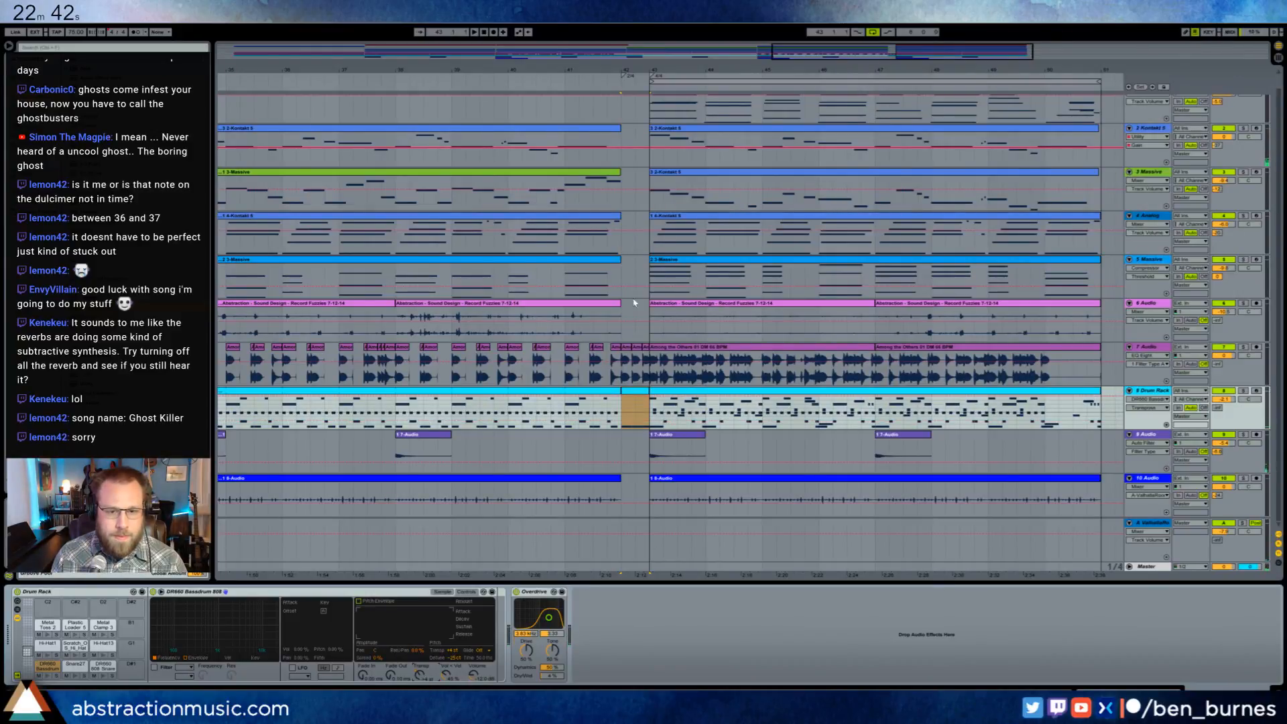
{"action": "left_click", "coordinate": [639, 403]}
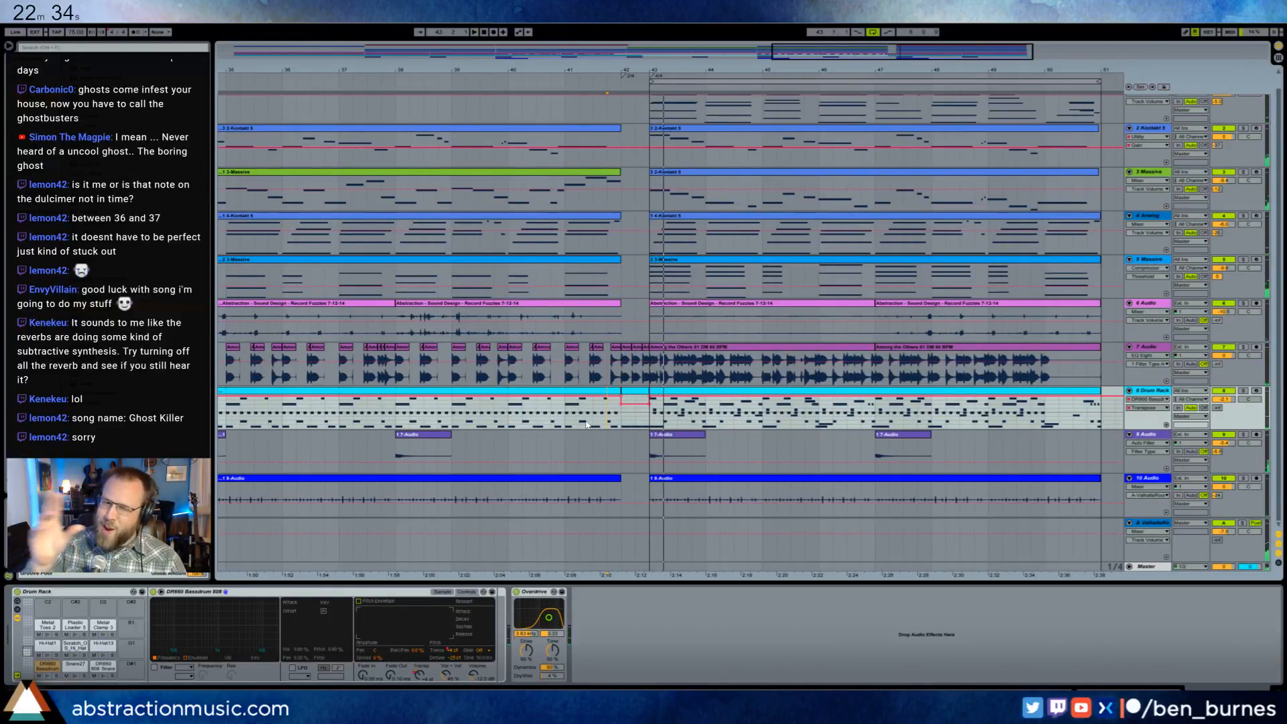
- Play the arrangement from bar 34 and open the bar 42 drum clip's notes
{"action": "scroll", "coordinate": [586, 423], "scroll_direction": "down", "scroll_amount": 4}
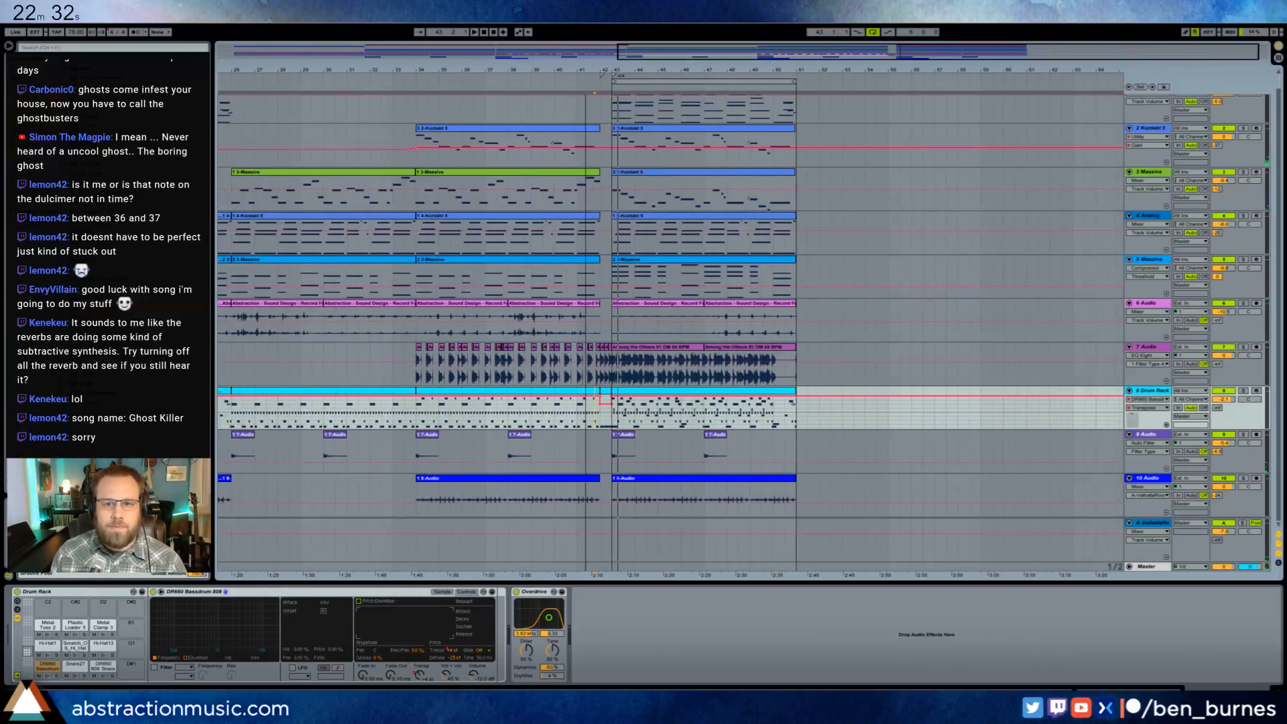
{"action": "left_click", "coordinate": [412, 83]}
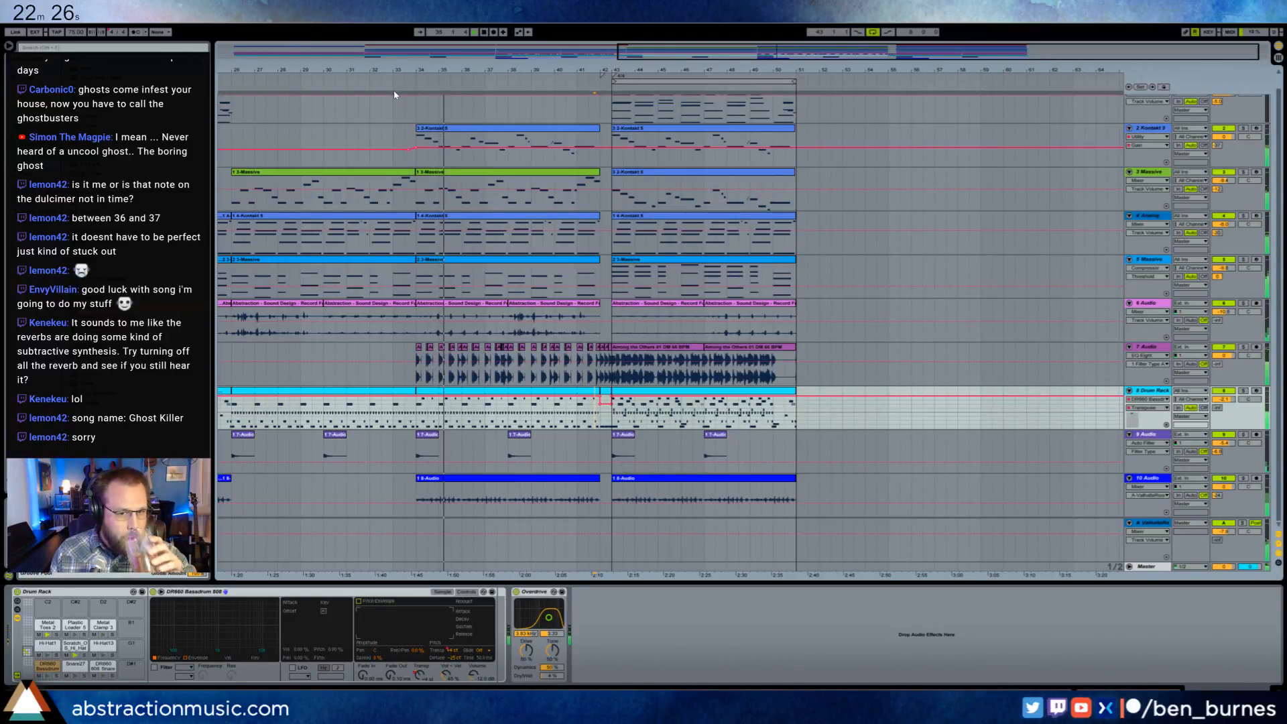
{"action": "double_click", "coordinate": [607, 397]}
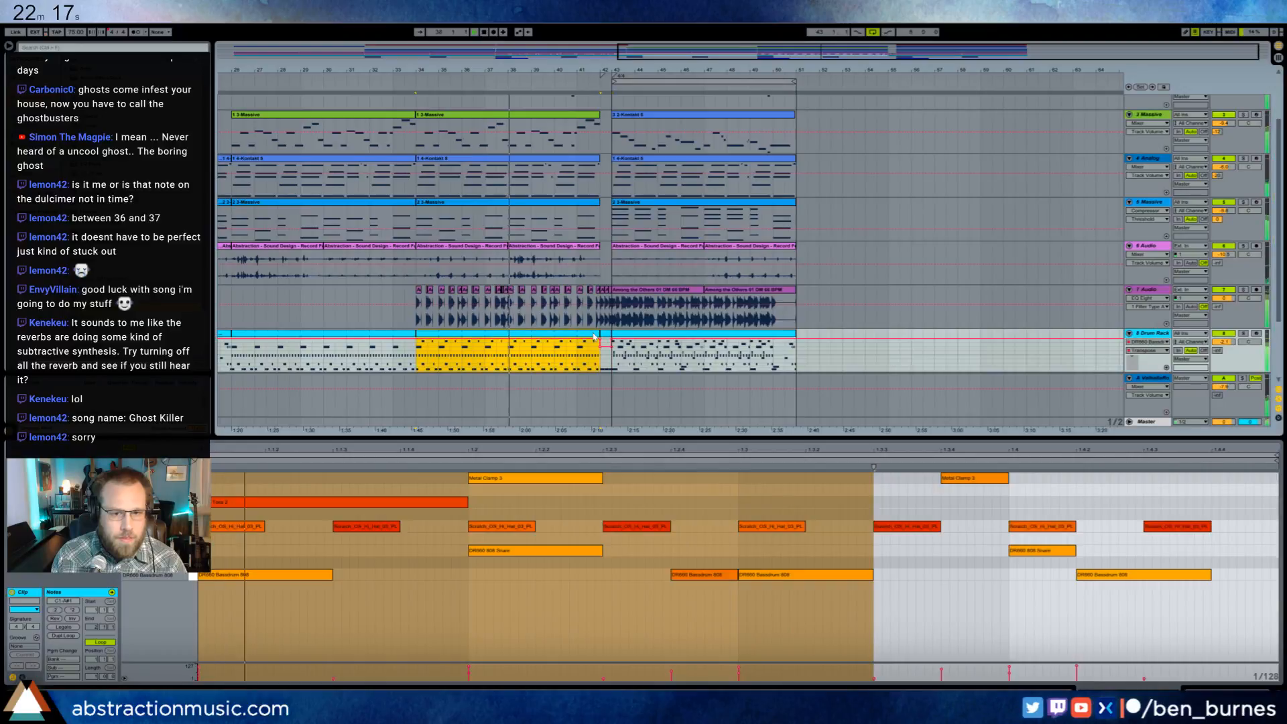
- Split the Drum Rack clip at bar 41 so the last bar before the break is its own clip
{"action": "left_click", "coordinate": [576, 351]}
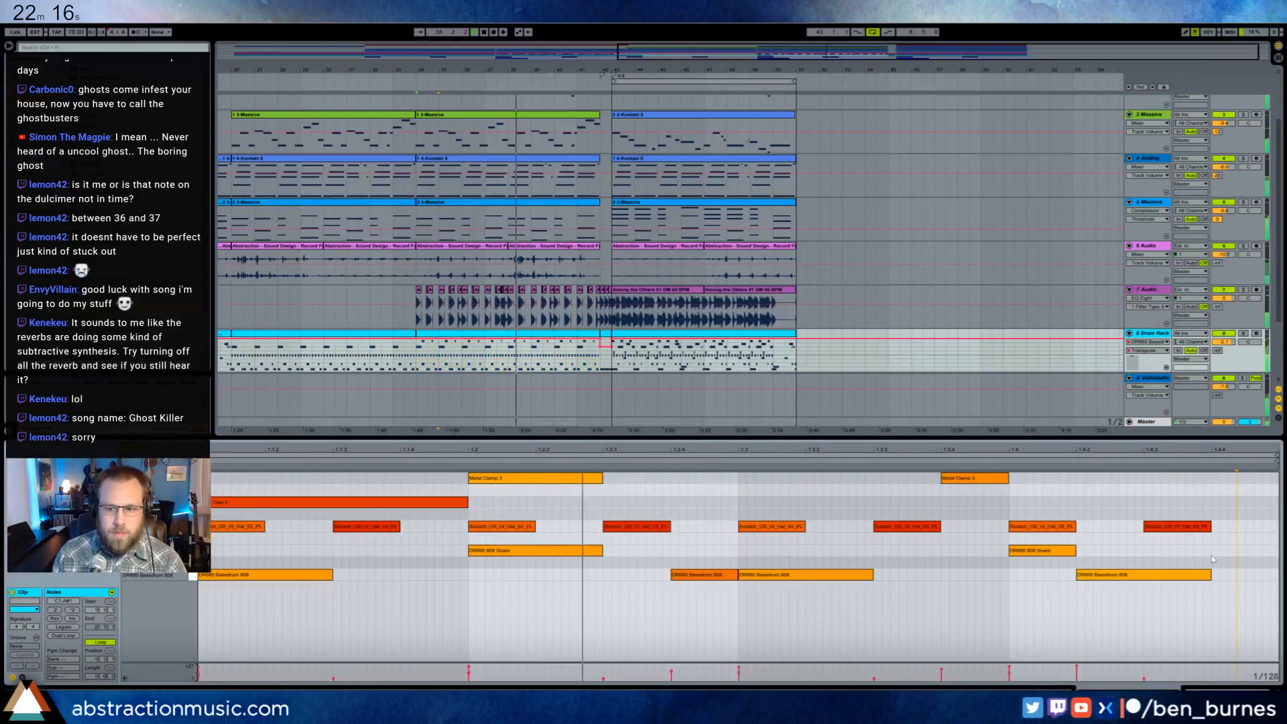
{"action": "left_click", "coordinate": [1183, 564]}
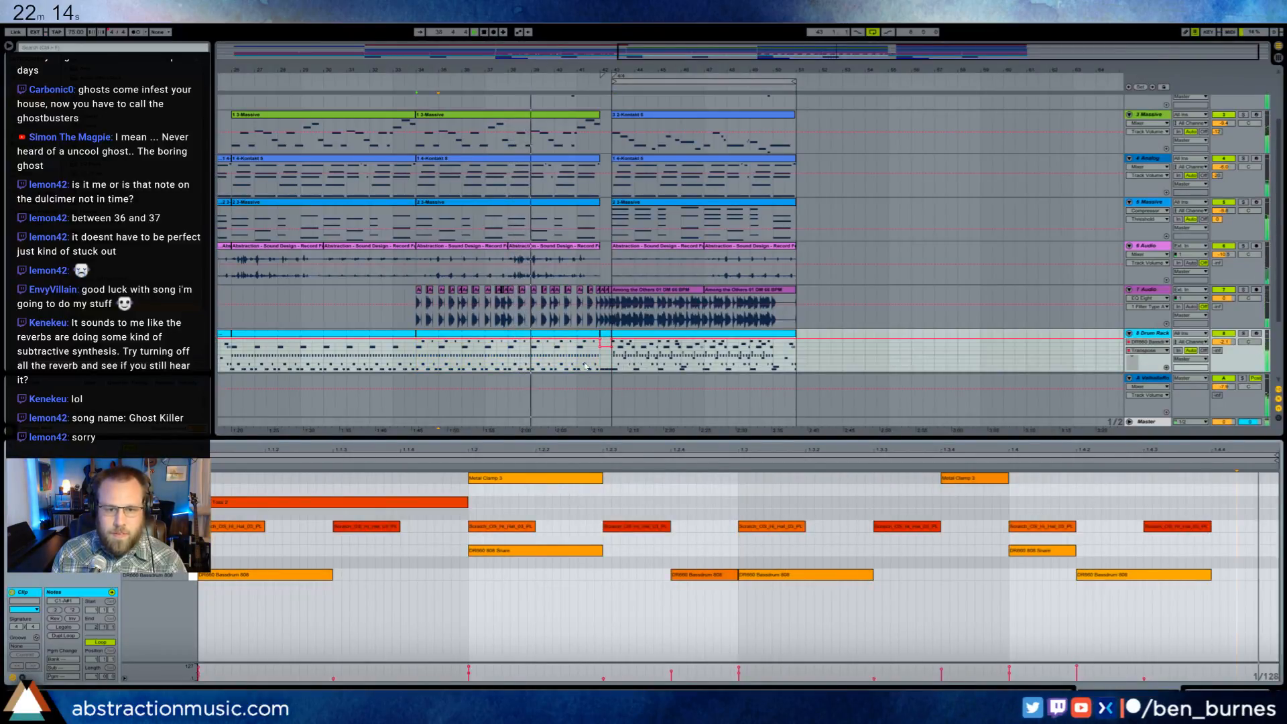
{"action": "left_click_drag", "start_coordinate": [578, 351], "coordinate": [600, 362]}
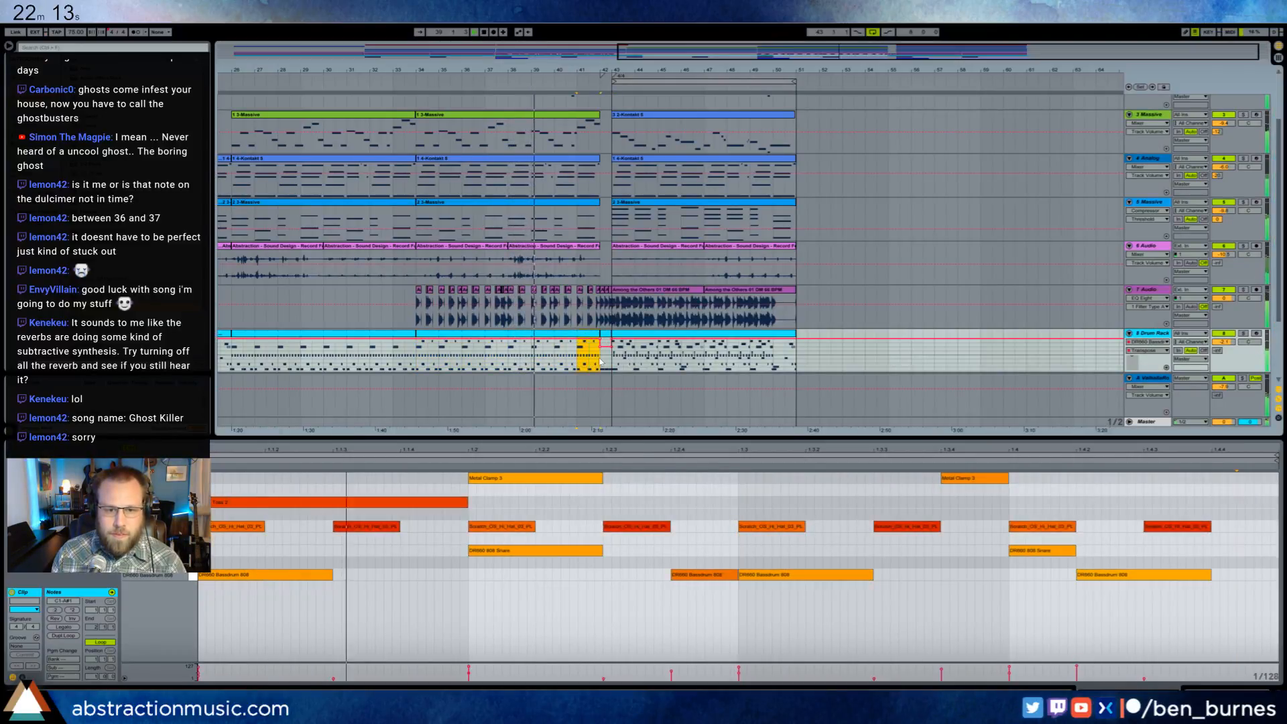
- Add a Snare27 note on the last sixteenth of bar 41 in the drum clip and lower its velocity
{"action": "left_click", "coordinate": [1222, 554]}
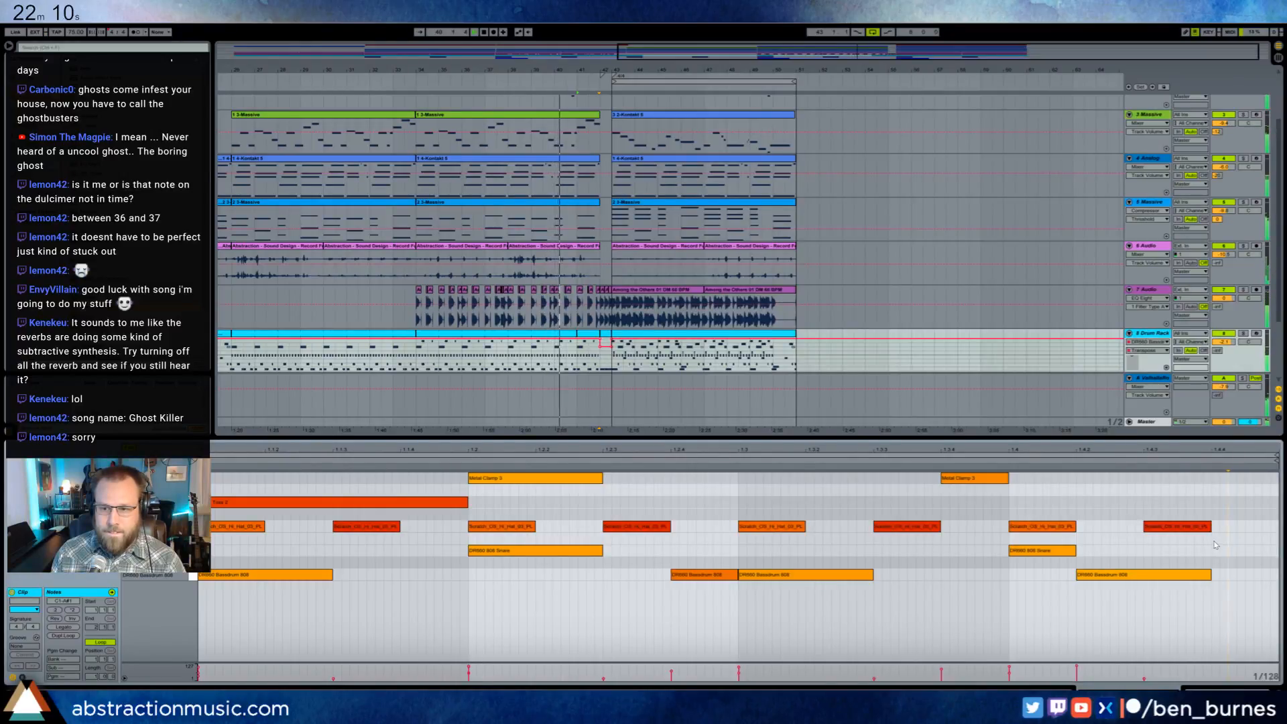
{"action": "mouse_move", "coordinate": [1216, 541]}
{"action": "left_mouse_down"}
{"action": "mouse_move", "coordinate": [1274, 540]}
{"action": "mouse_move", "coordinate": [1245, 559]}
{"action": "left_mouse_up"}
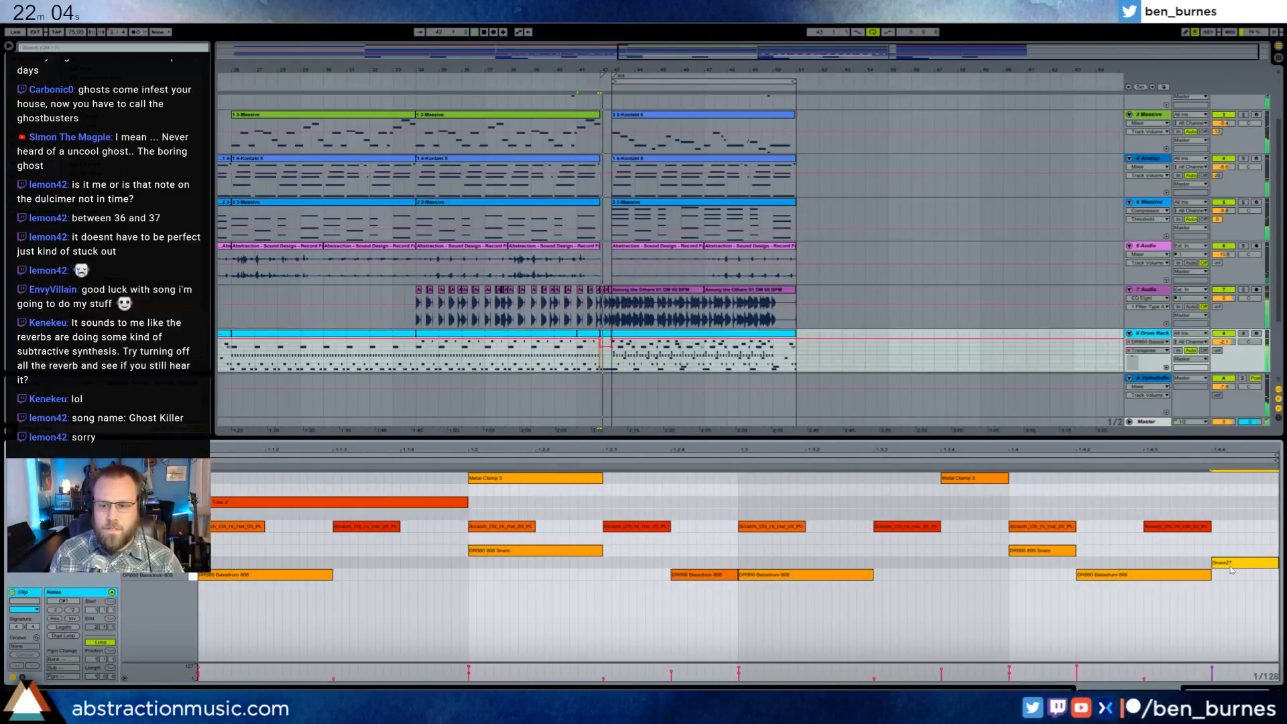
{"action": "left_click_drag", "start_coordinate": [1212, 667], "coordinate": [1212, 673]}
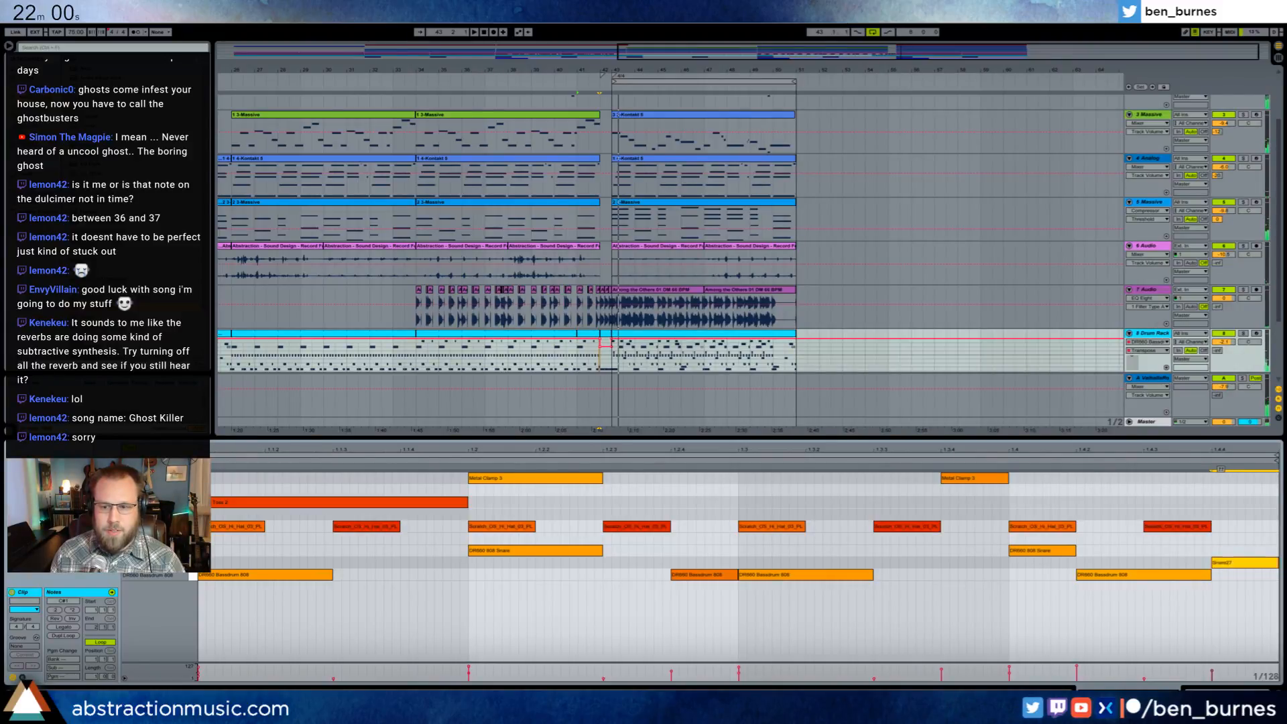
- Play from bar 40 to check the Snare27 hit leading into the break, and bring the drum devices back into view
{"action": "left_click", "coordinate": [556, 86]}
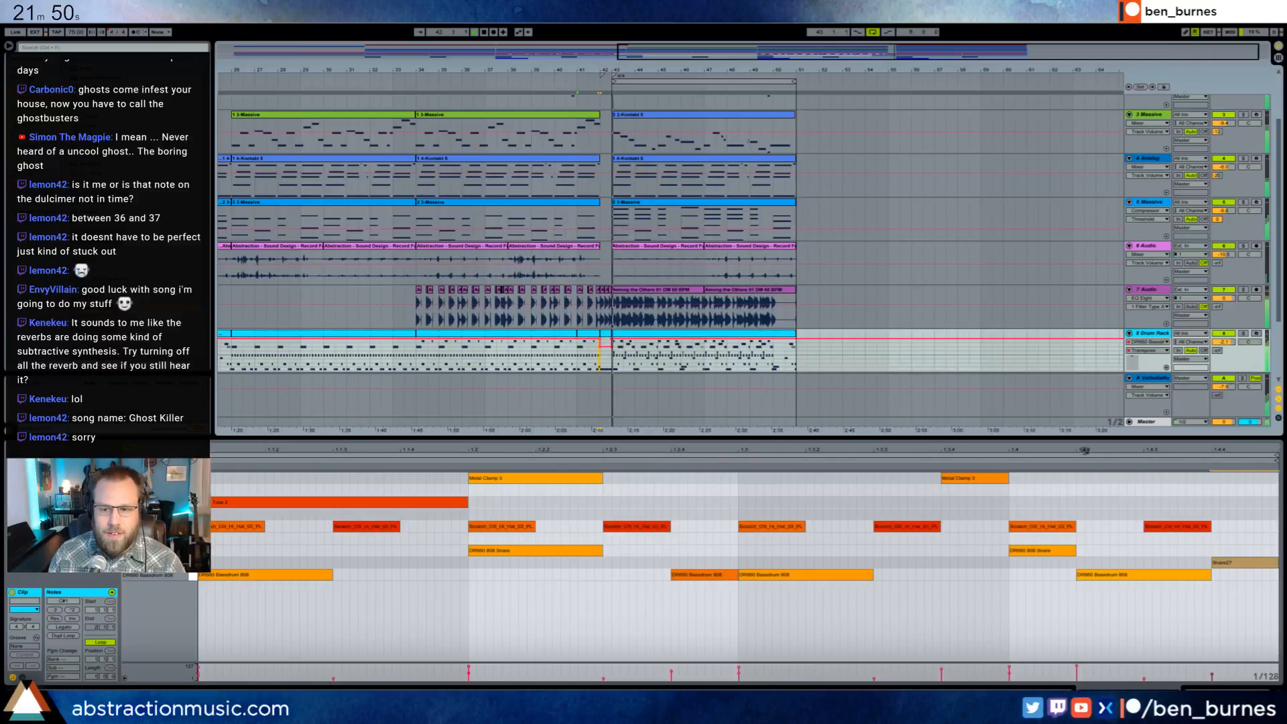
{"action": "left_click_drag", "start_coordinate": [1255, 566], "coordinate": [1255, 560]}
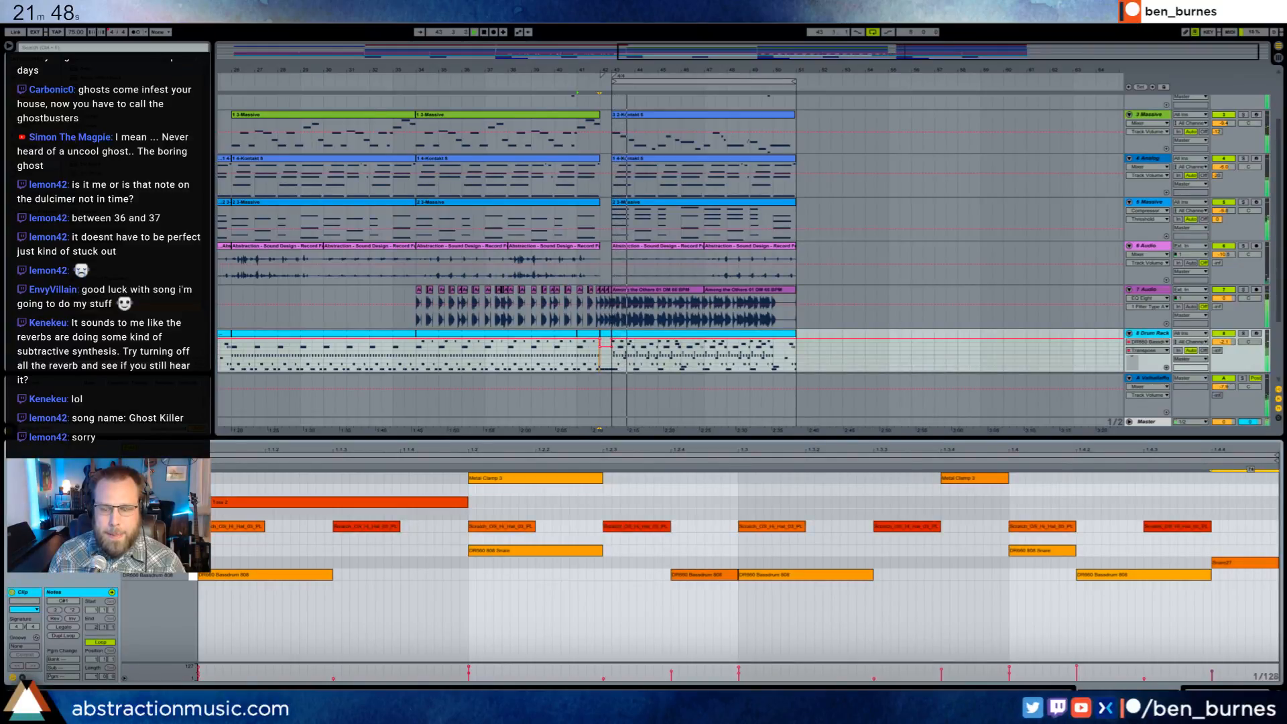
{"action": "left_click", "coordinate": [1224, 690]}
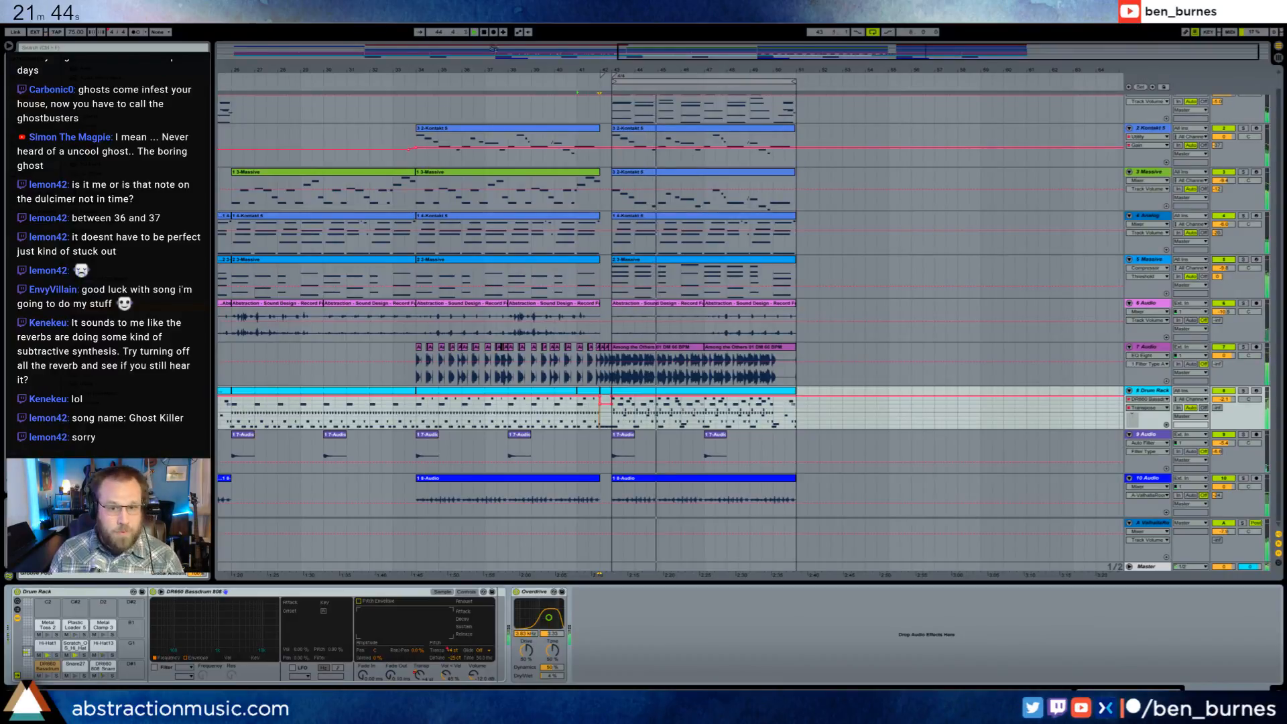
- Shift the note starting at clip bar 4 an eighth note earlier in both the Kontakt 5 and Massive lead clips at bar 43
{"action": "left_click", "coordinate": [697, 131]}
{"action": "double_click", "coordinate": [695, 132]}
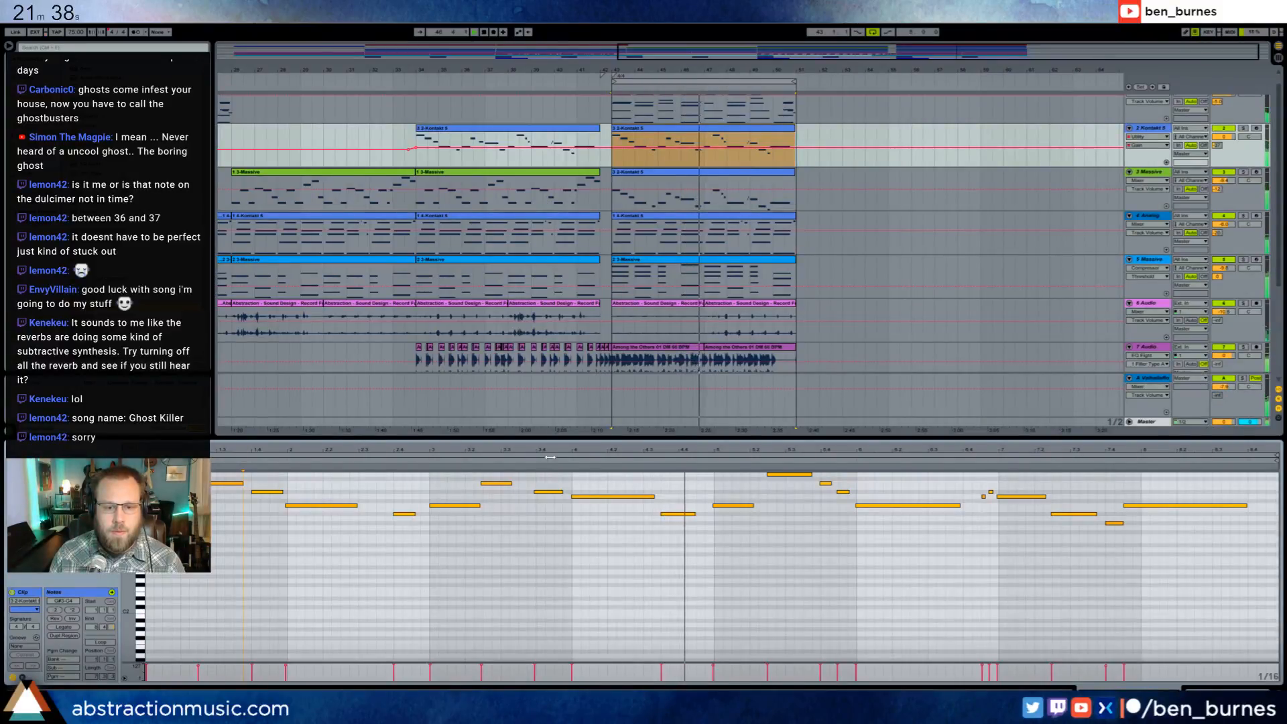
{"action": "left_click", "coordinate": [585, 496]}
{"action": "left_click", "coordinate": [689, 173]}
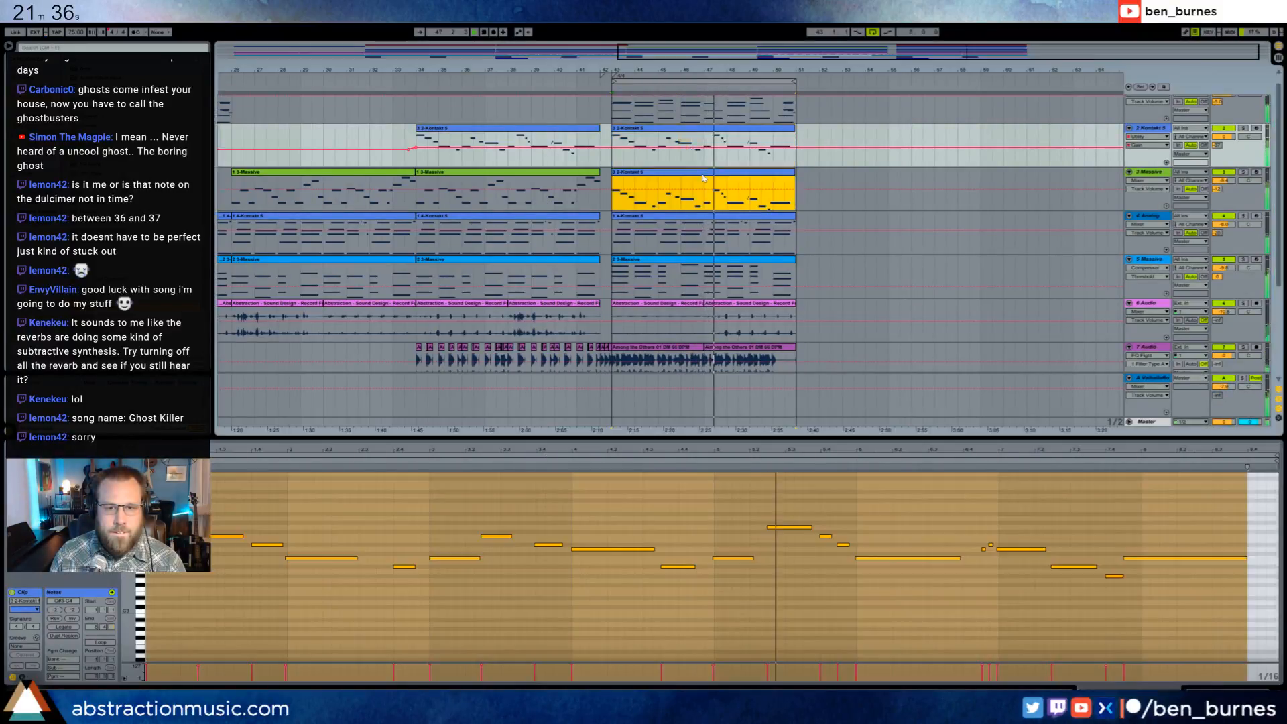
{"action": "left_click", "coordinate": [592, 550]}
{"action": "left_click_drag", "start_coordinate": [592, 550], "coordinate": [555, 545]}
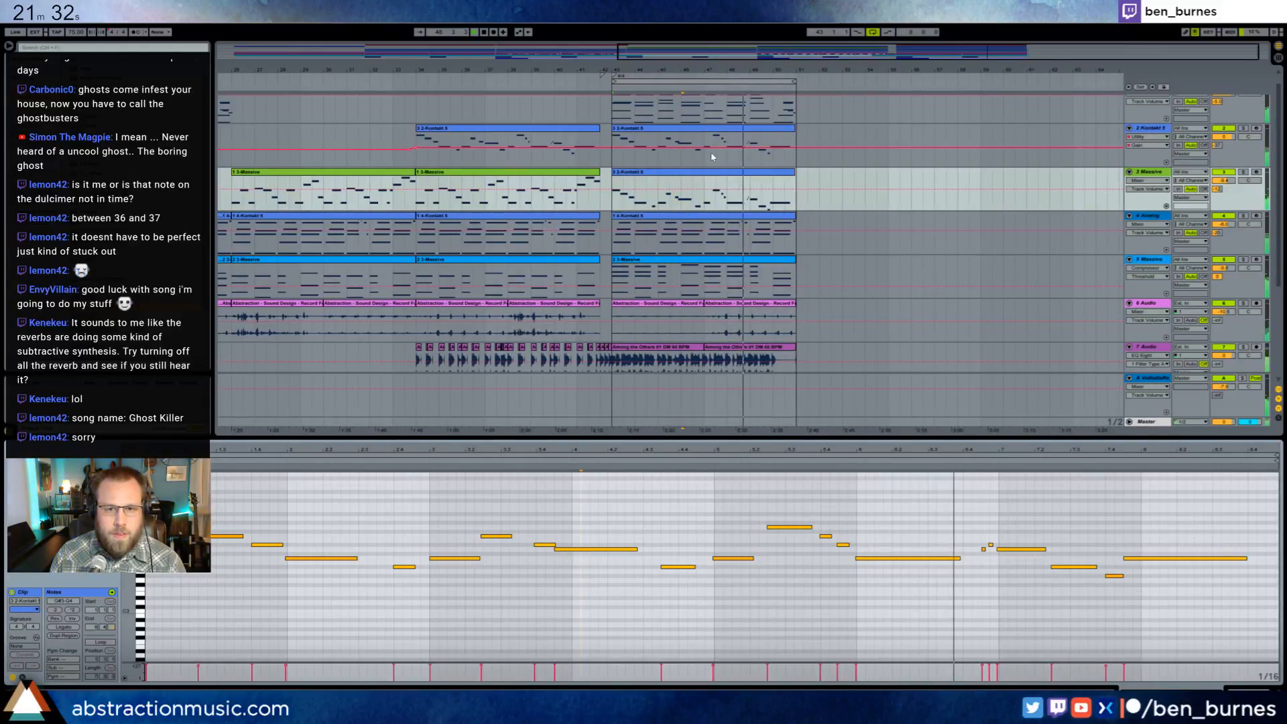
{"action": "left_click", "coordinate": [718, 129]}
{"action": "left_click", "coordinate": [539, 503]}
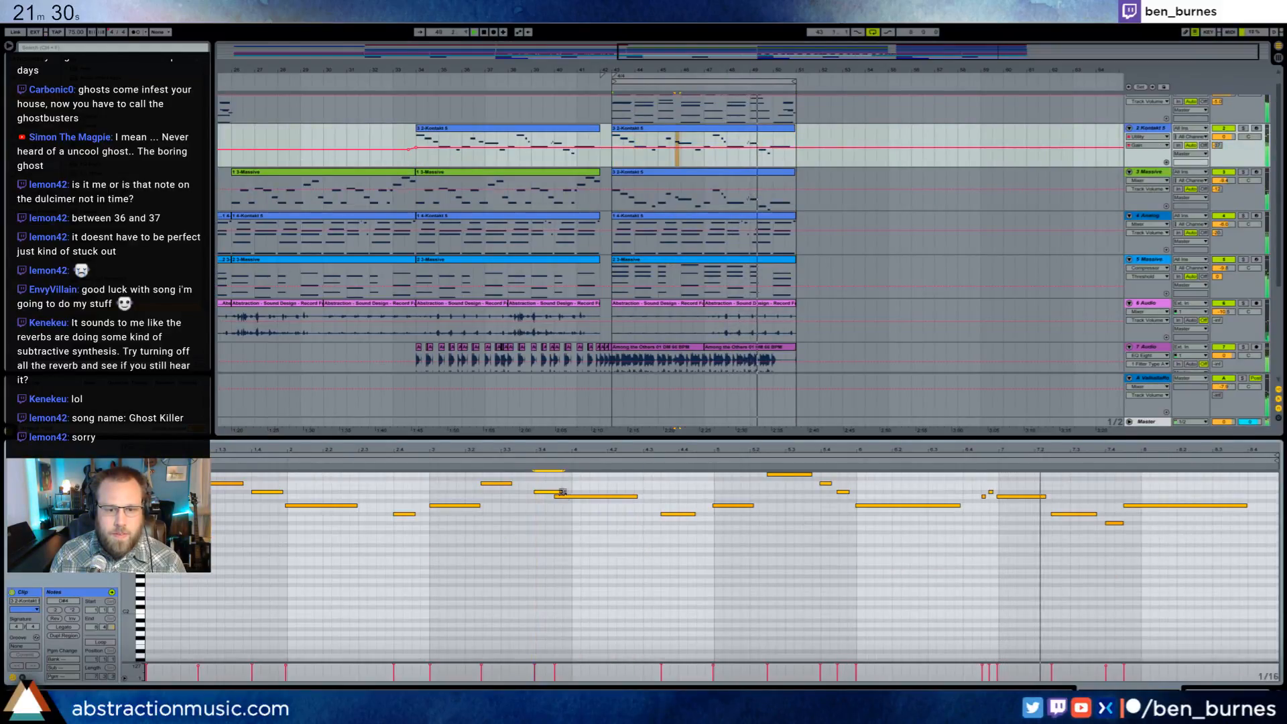
- Raise the note at clip bar 7 by five semitones in the Kontakt 5 and Massive lead clips, and play that passage
{"action": "left_click", "coordinate": [1014, 496]}
{"action": "scroll", "coordinate": [1010, 523], "scroll_direction": "up", "scroll_amount": 1}
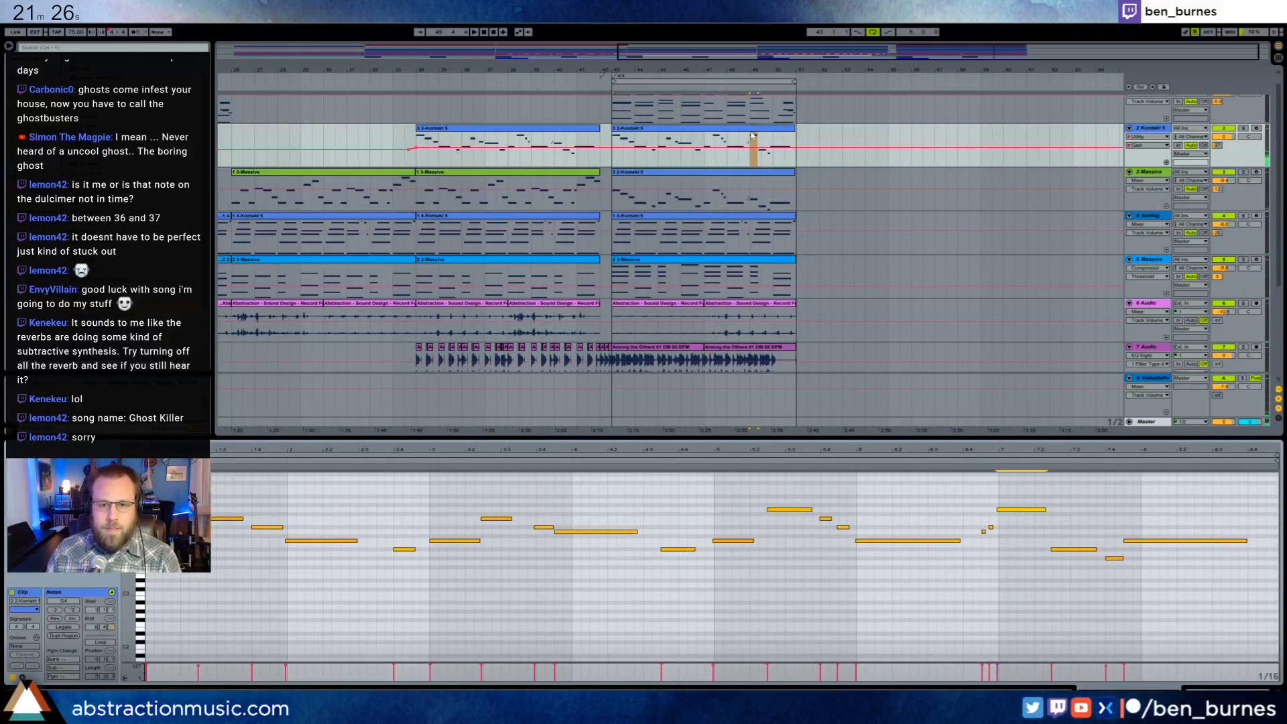
{"action": "key", "text": "Down"}
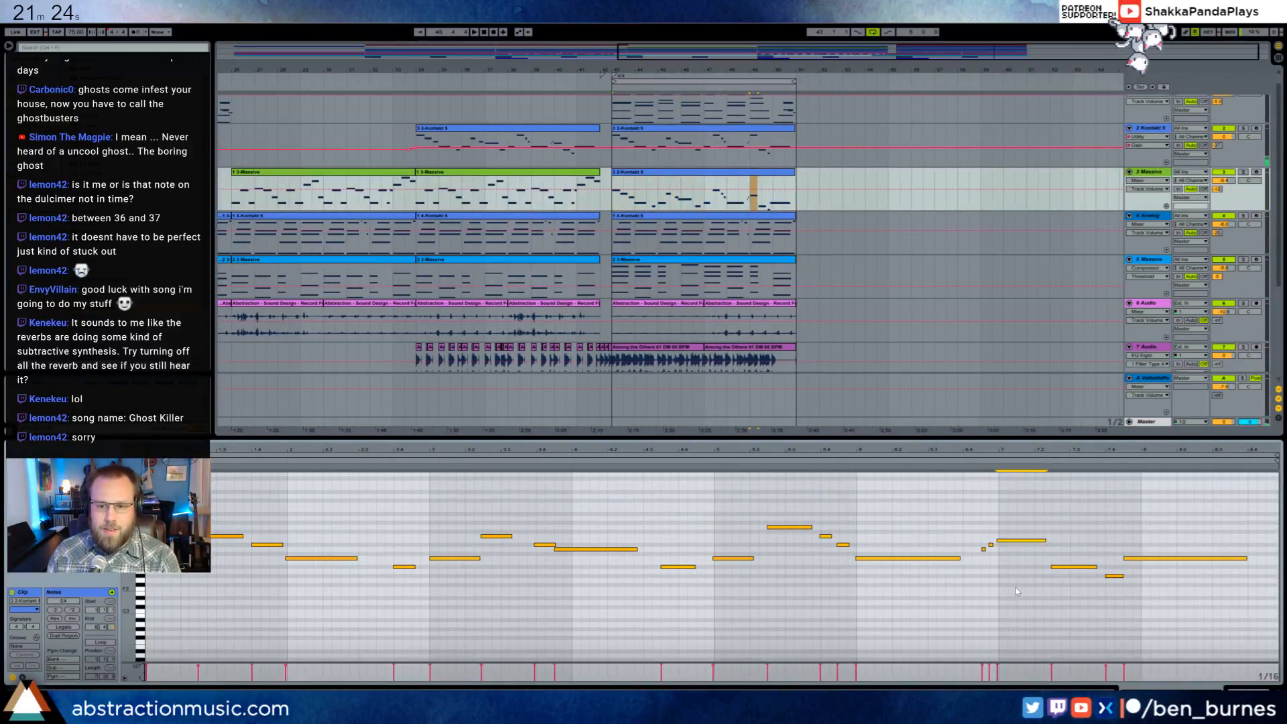
{"action": "left_click", "coordinate": [849, 462]}
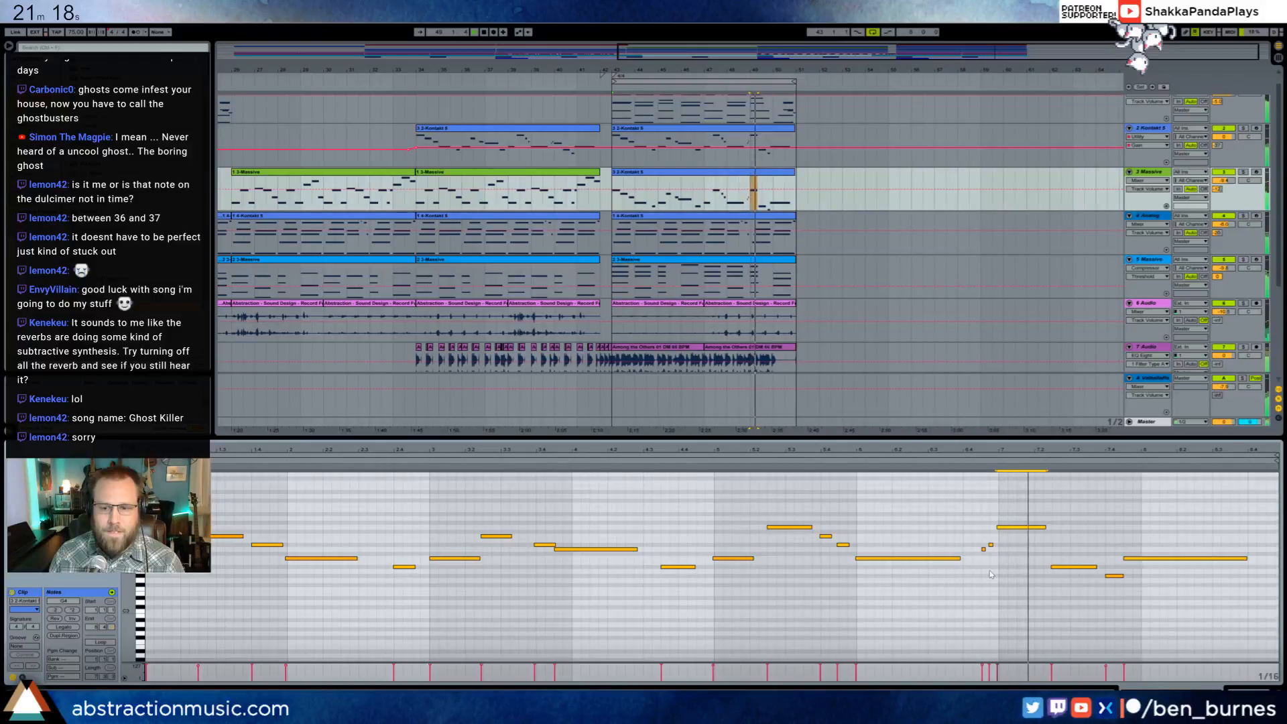
{"action": "key", "text": "space"}
- Move the two notes following the raised bar 7 note earlier and higher in the Massive clip, forming a descending line
{"action": "left_click_drag", "start_coordinate": [1067, 567], "coordinate": [1016, 529]}
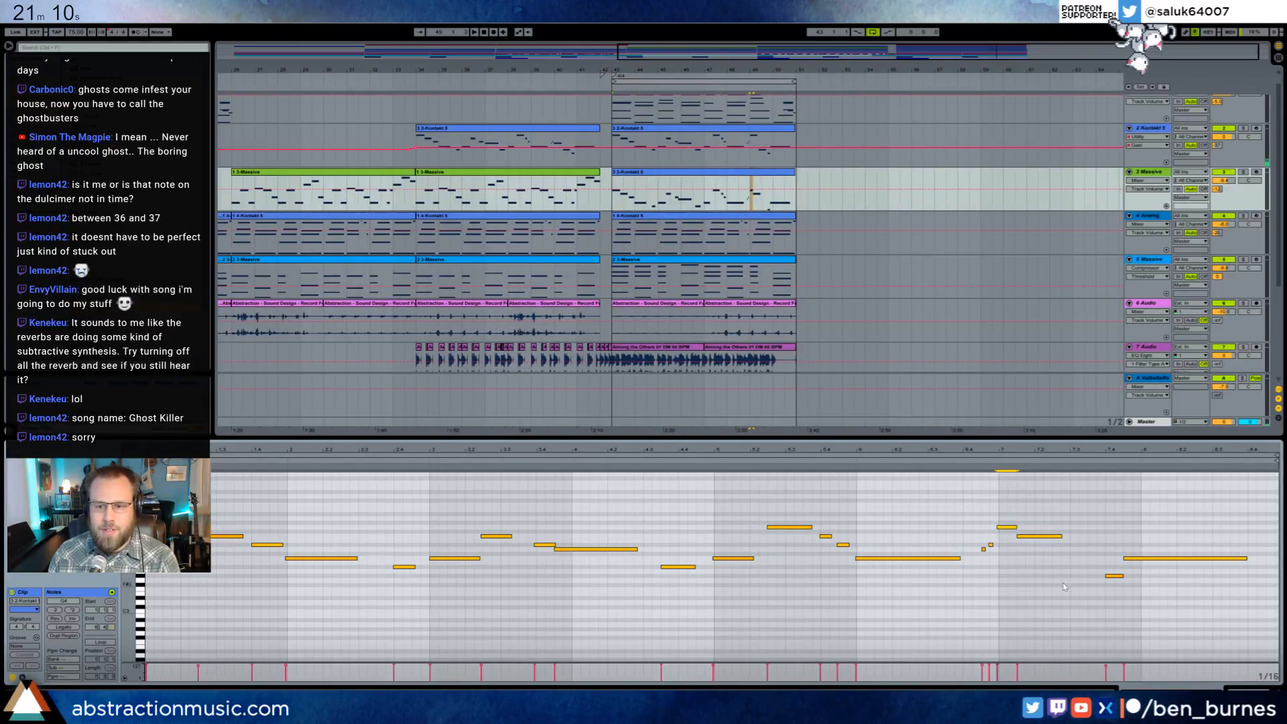
{"action": "left_click", "coordinate": [1106, 575], "text": "shift"}
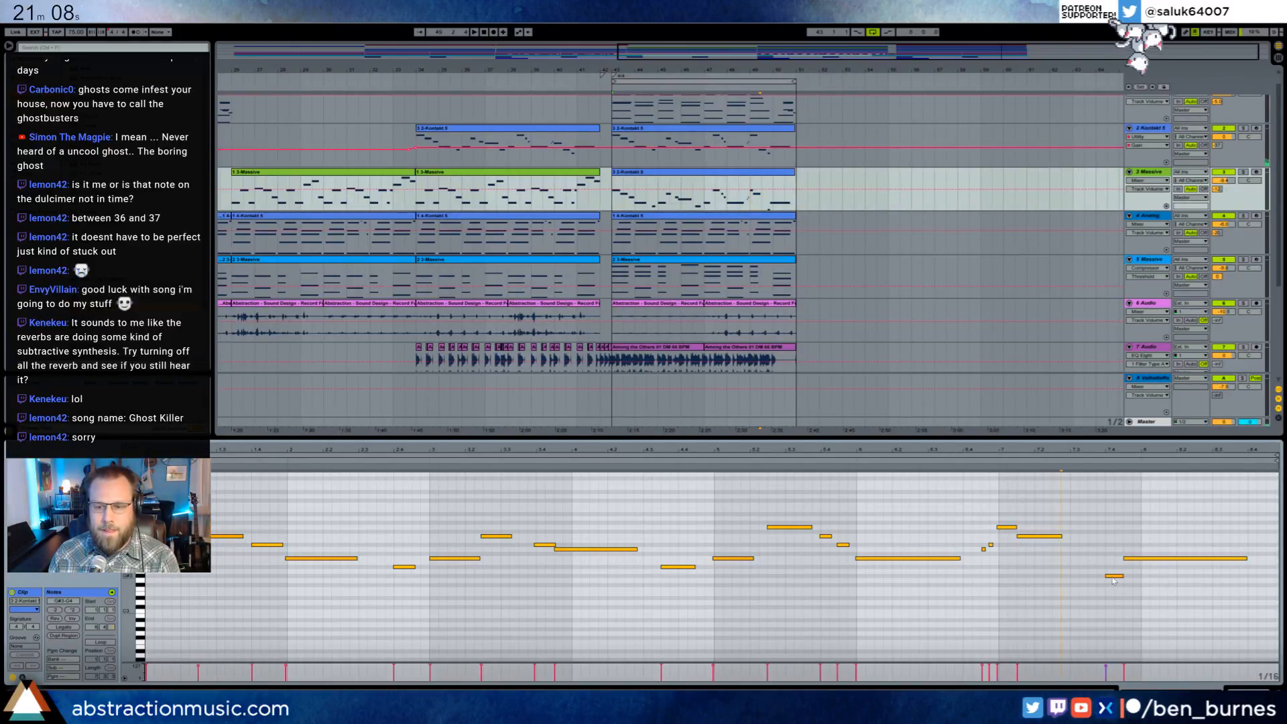
{"action": "left_click_drag", "start_coordinate": [1114, 581], "coordinate": [1087, 550]}
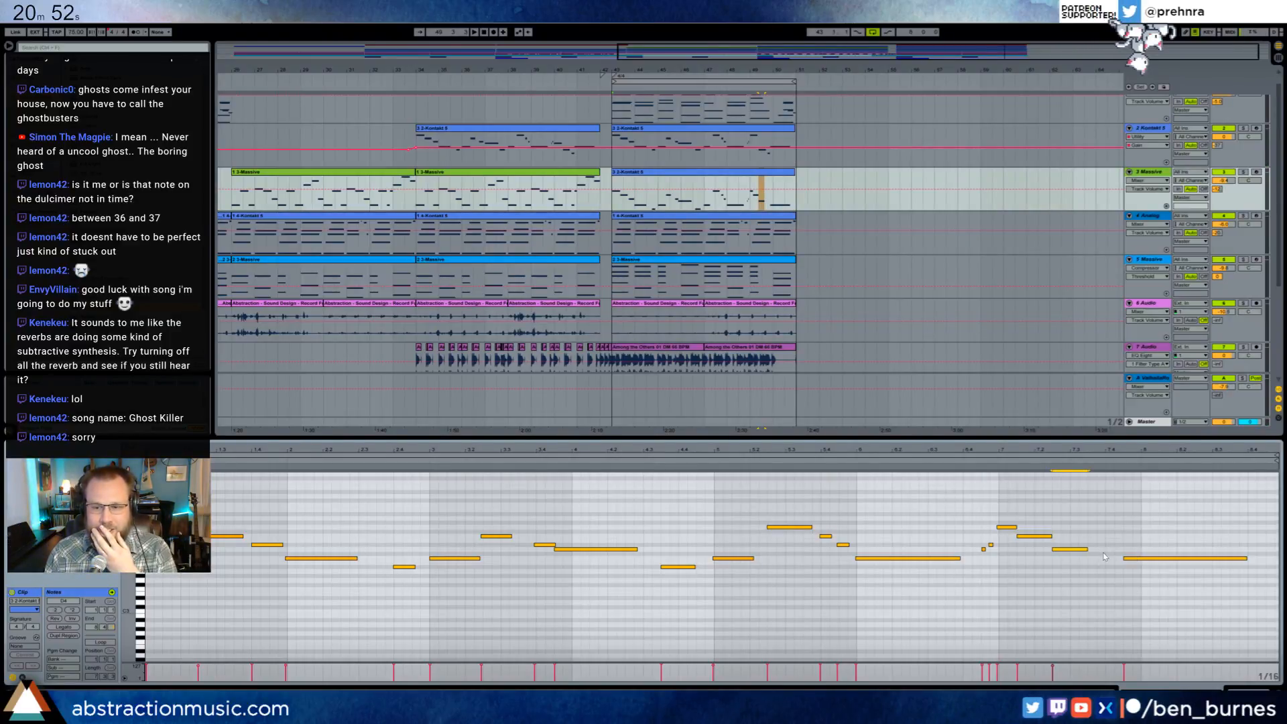
{"action": "left_click", "coordinate": [1105, 556]}
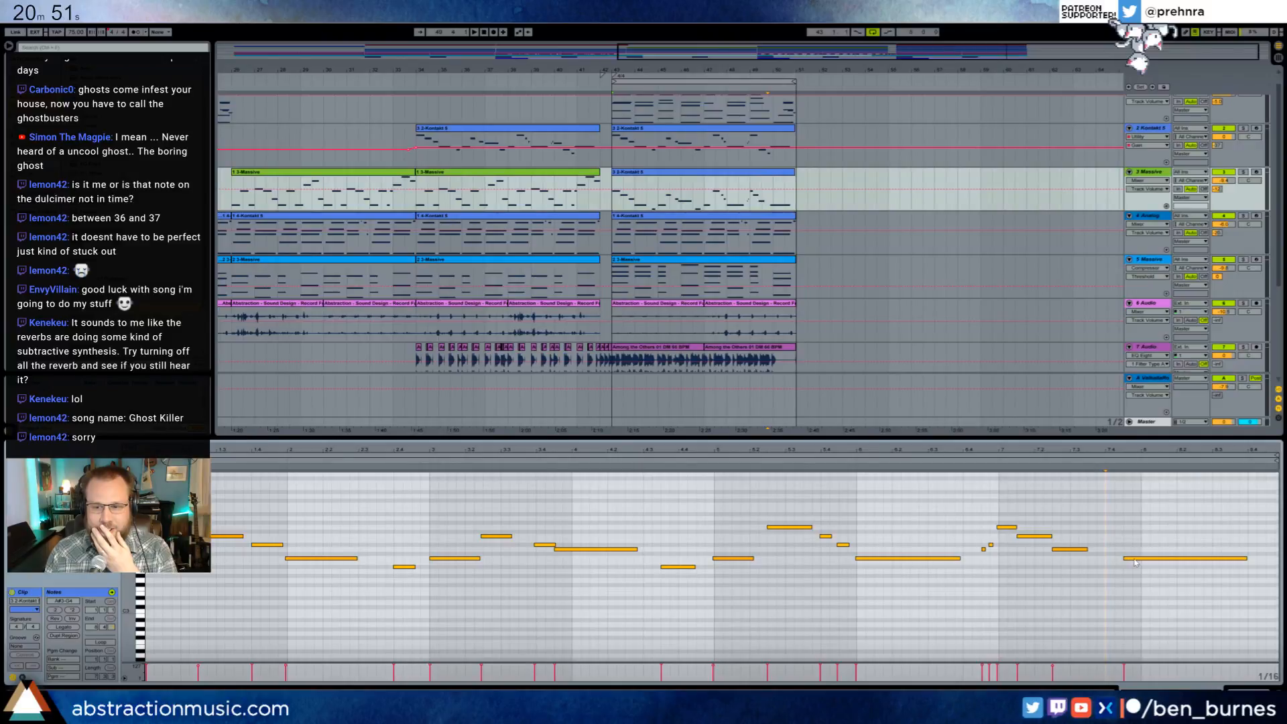
- Open the Kontakt 5 track's Charles' Dulcimer instrument, arm the track for live playing, and close the plug-in window
{"action": "left_click", "coordinate": [767, 131]}
{"action": "key", "text": "shift+Tab"}
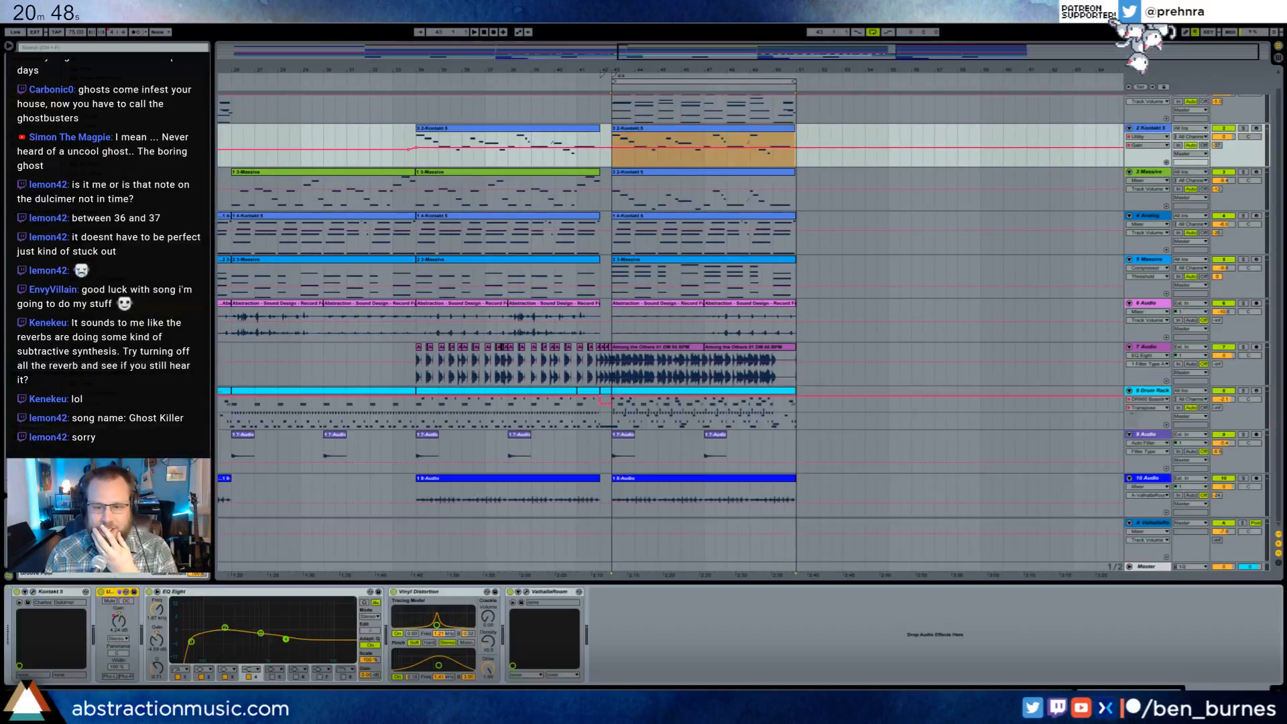
{"action": "left_click", "coordinate": [33, 593]}
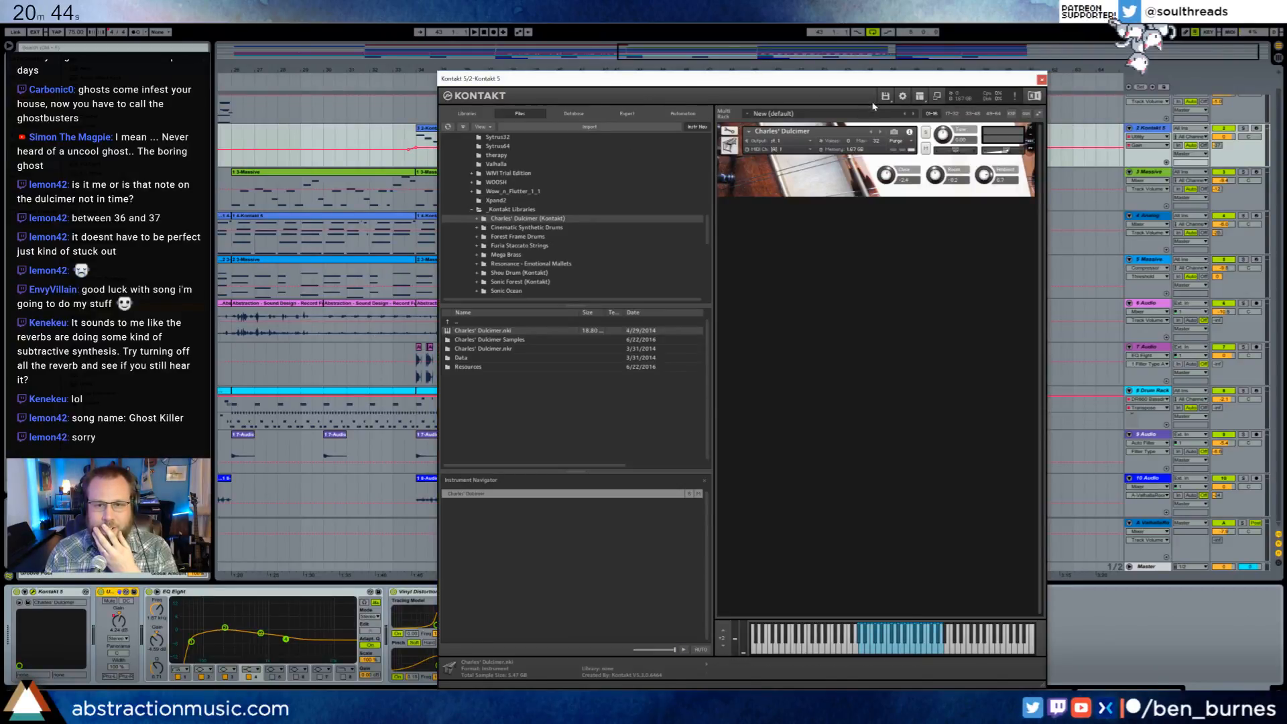
{"action": "left_click_drag", "start_coordinate": [796, 81], "coordinate": [373, 117]}
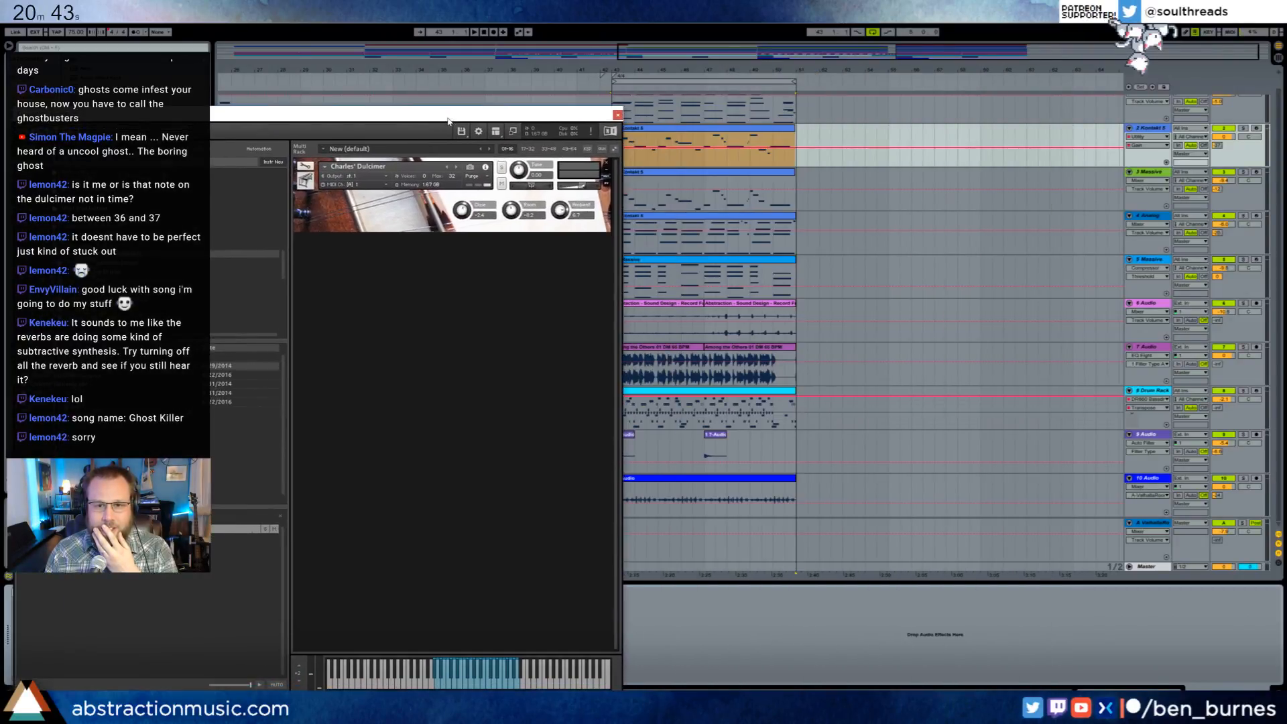
{"action": "double_click", "coordinate": [780, 132]}
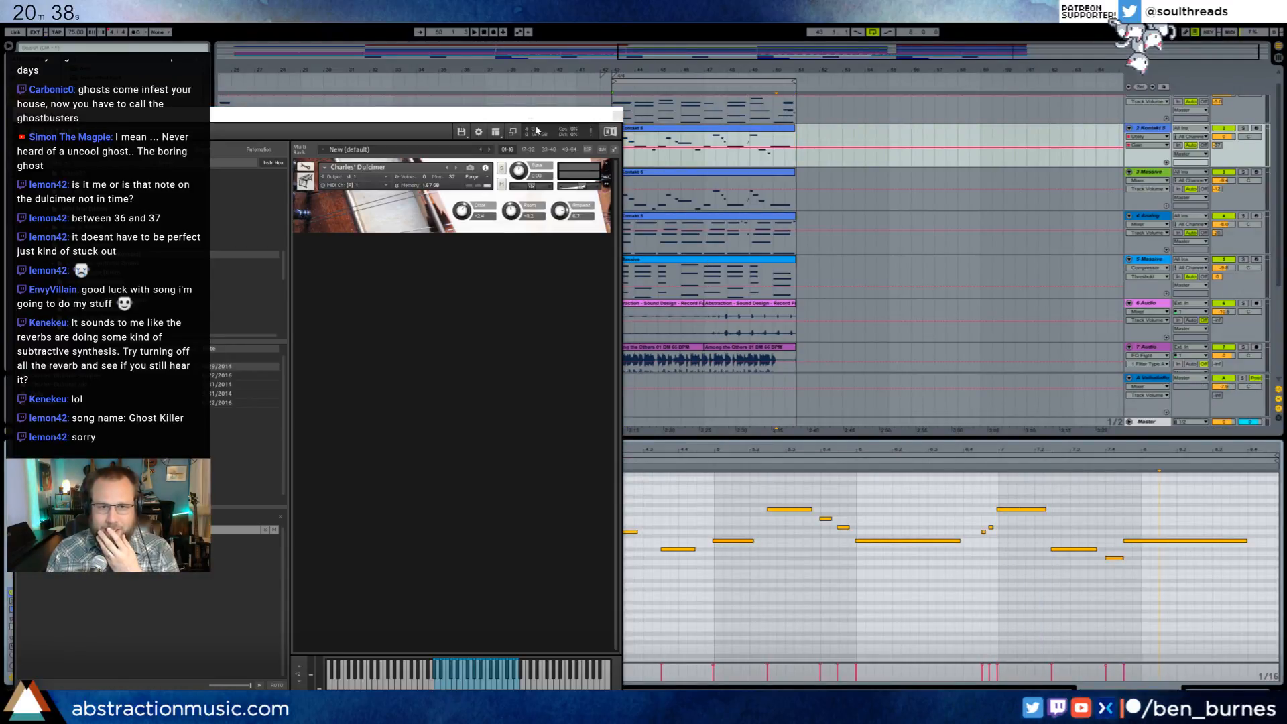
{"action": "left_click_drag", "start_coordinate": [537, 120], "coordinate": [883, 597]}
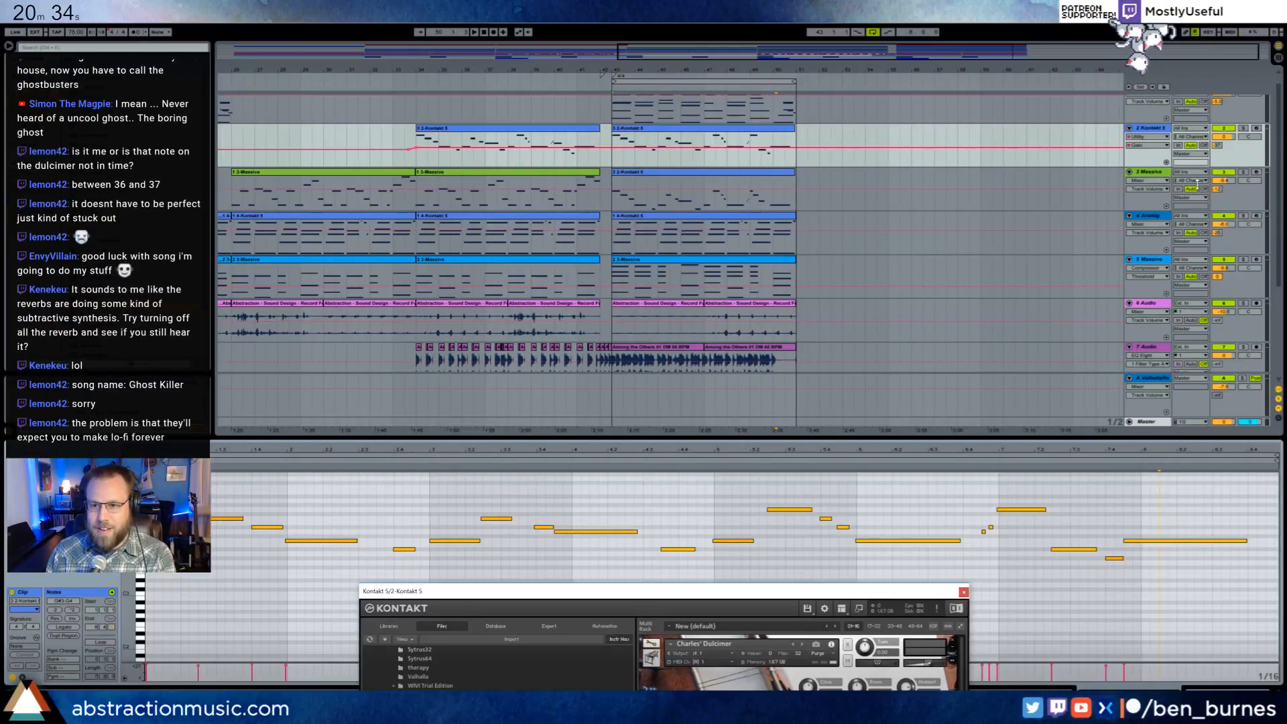
{"action": "left_click", "coordinate": [1256, 129]}
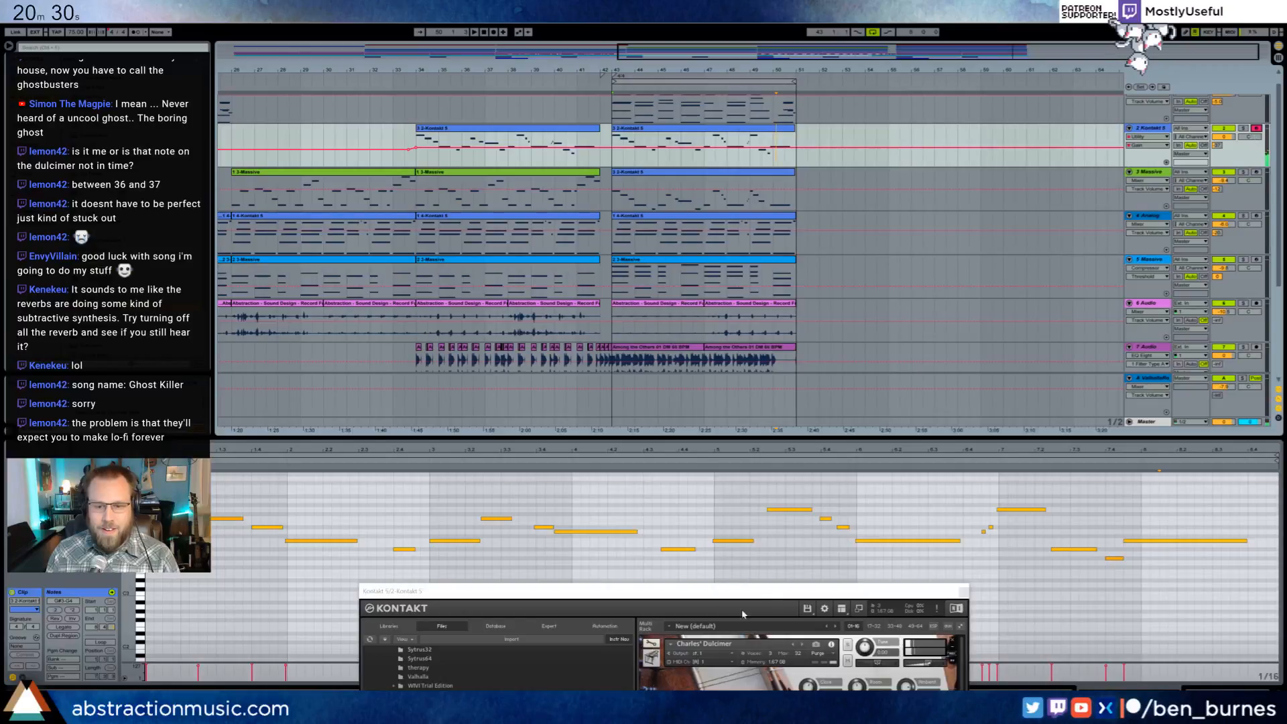
{"action": "left_click_drag", "start_coordinate": [769, 596], "coordinate": [673, 90]}
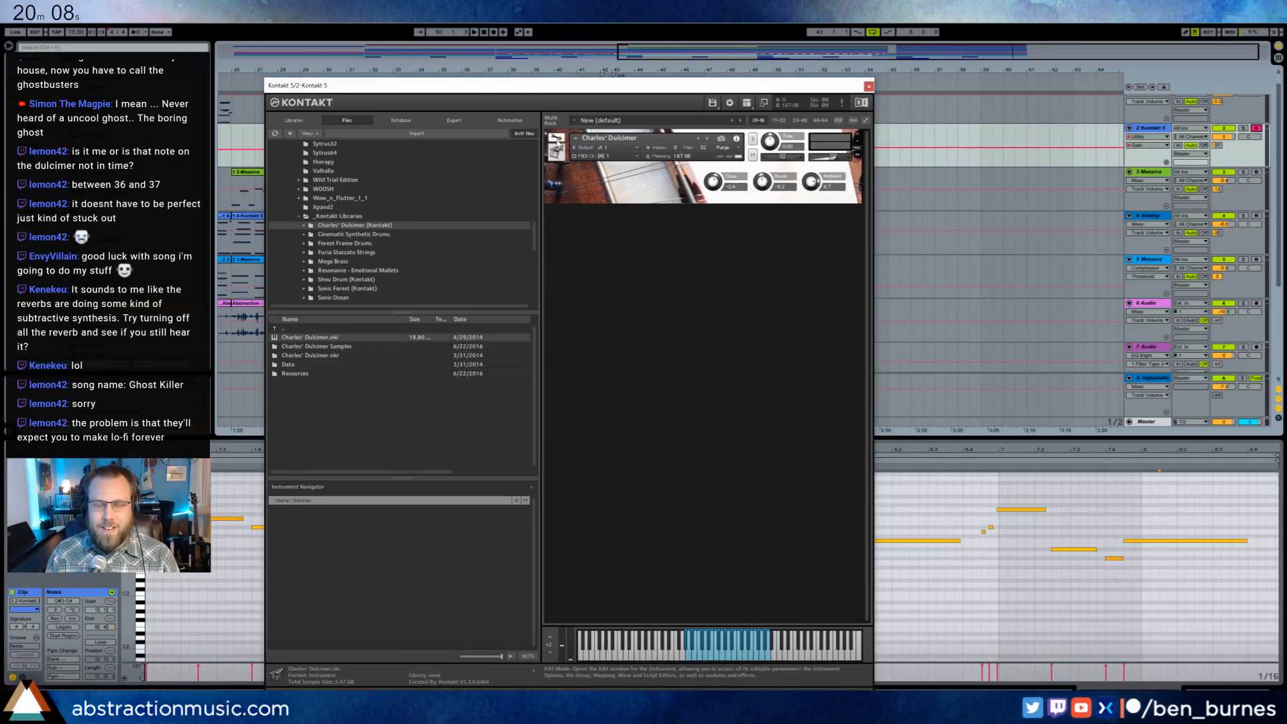
{"action": "left_click", "coordinate": [869, 85]}
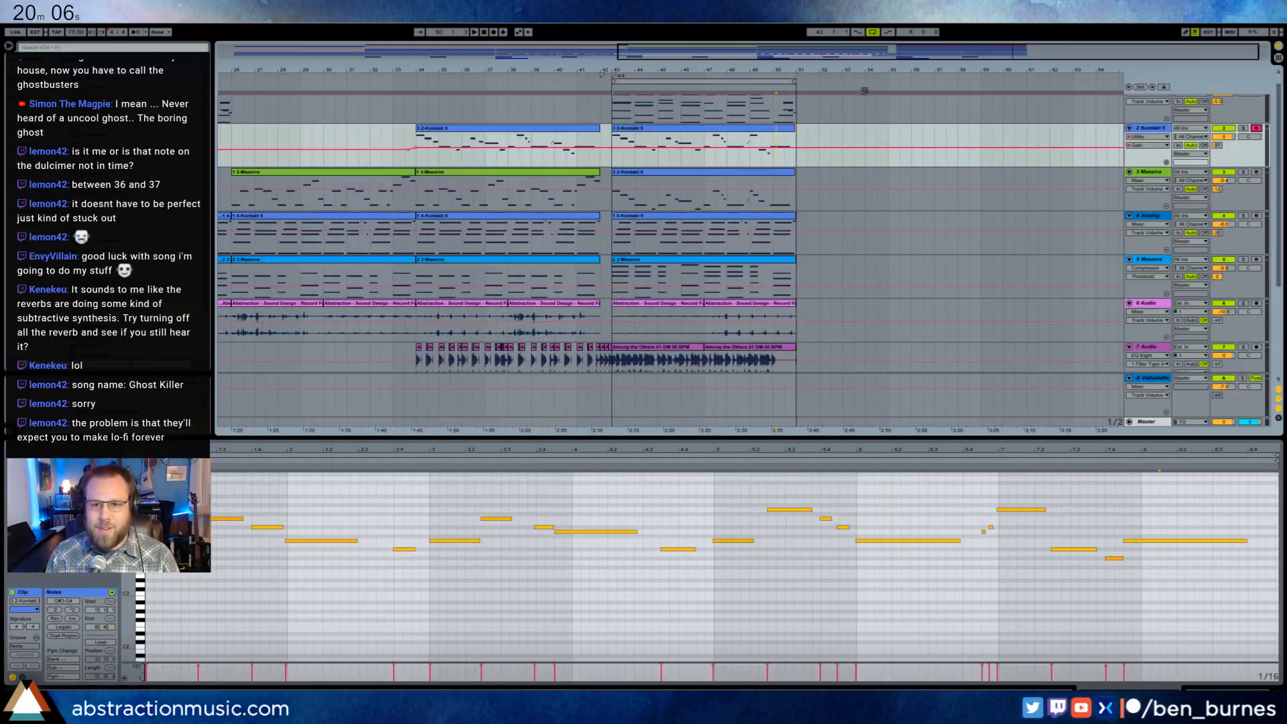
- Add a high note just before the final long note in the Massive lead clip and raise that final note an octave
{"action": "left_click", "coordinate": [749, 158]}
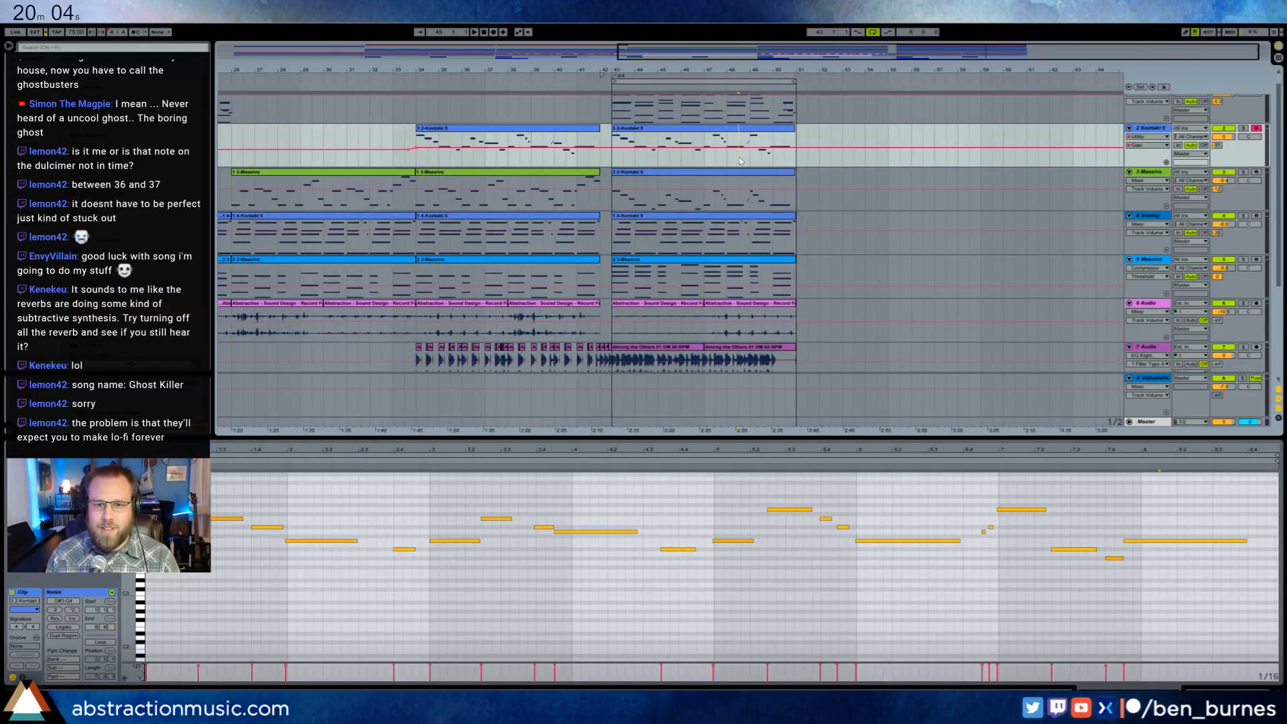
{"action": "key", "text": "space"}
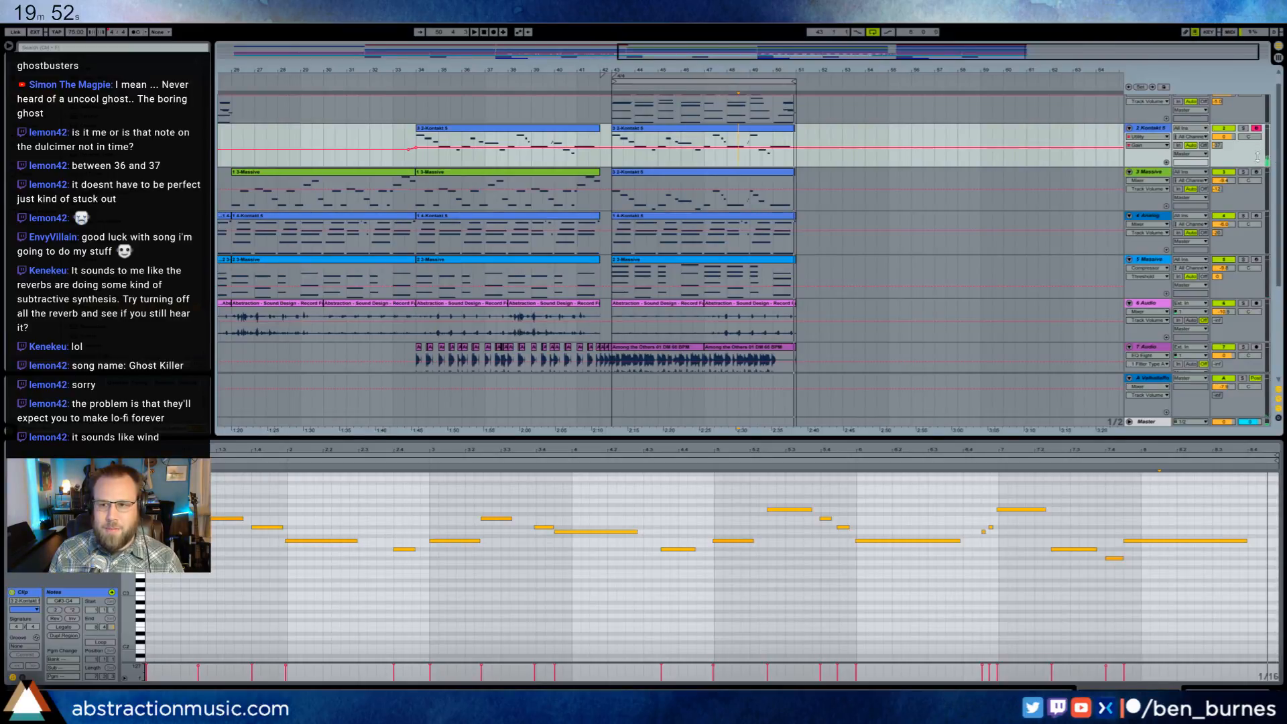
{"action": "left_click", "coordinate": [781, 178]}
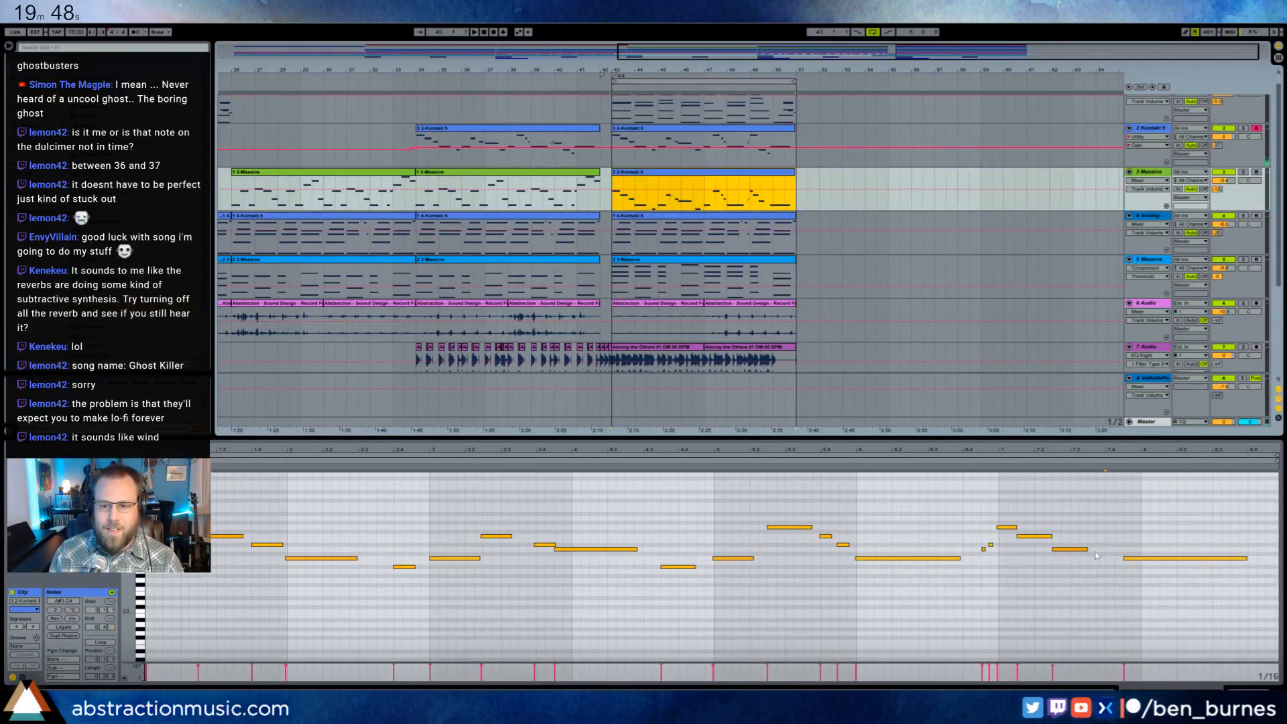
{"action": "double_click", "coordinate": [1093, 514]}
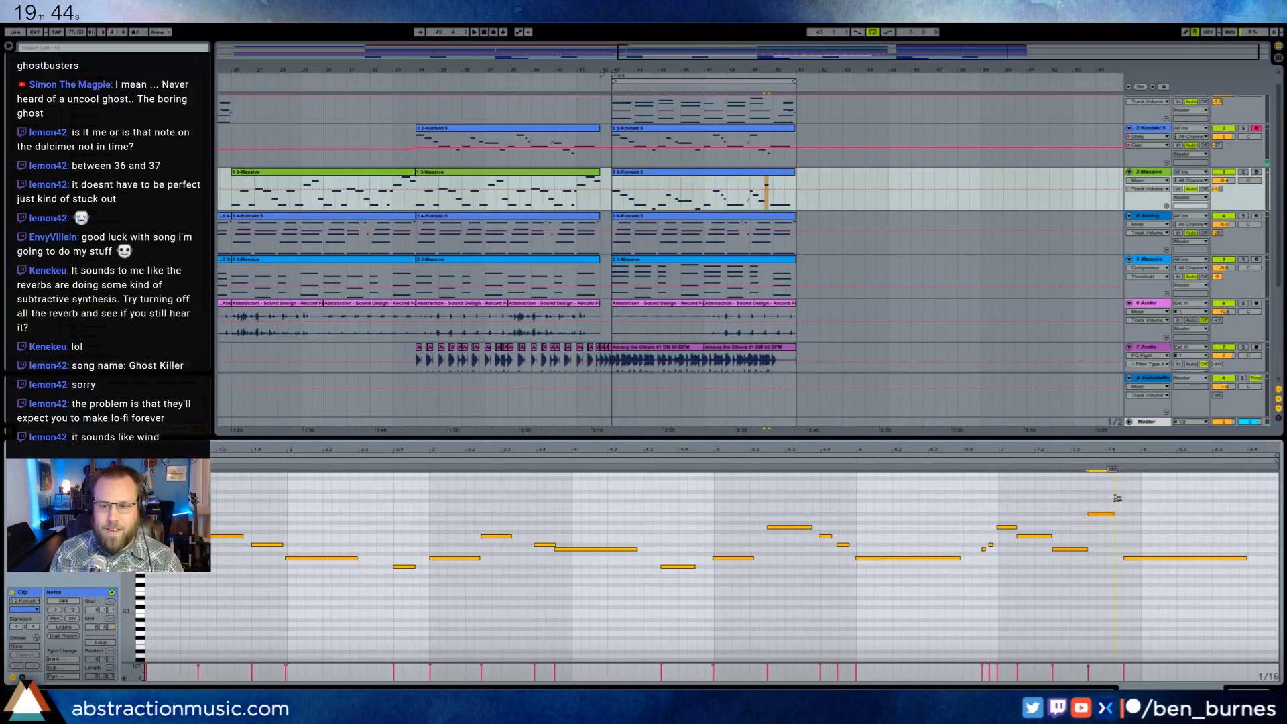
{"action": "left_click_drag", "start_coordinate": [1142, 562], "coordinate": [1142, 509]}
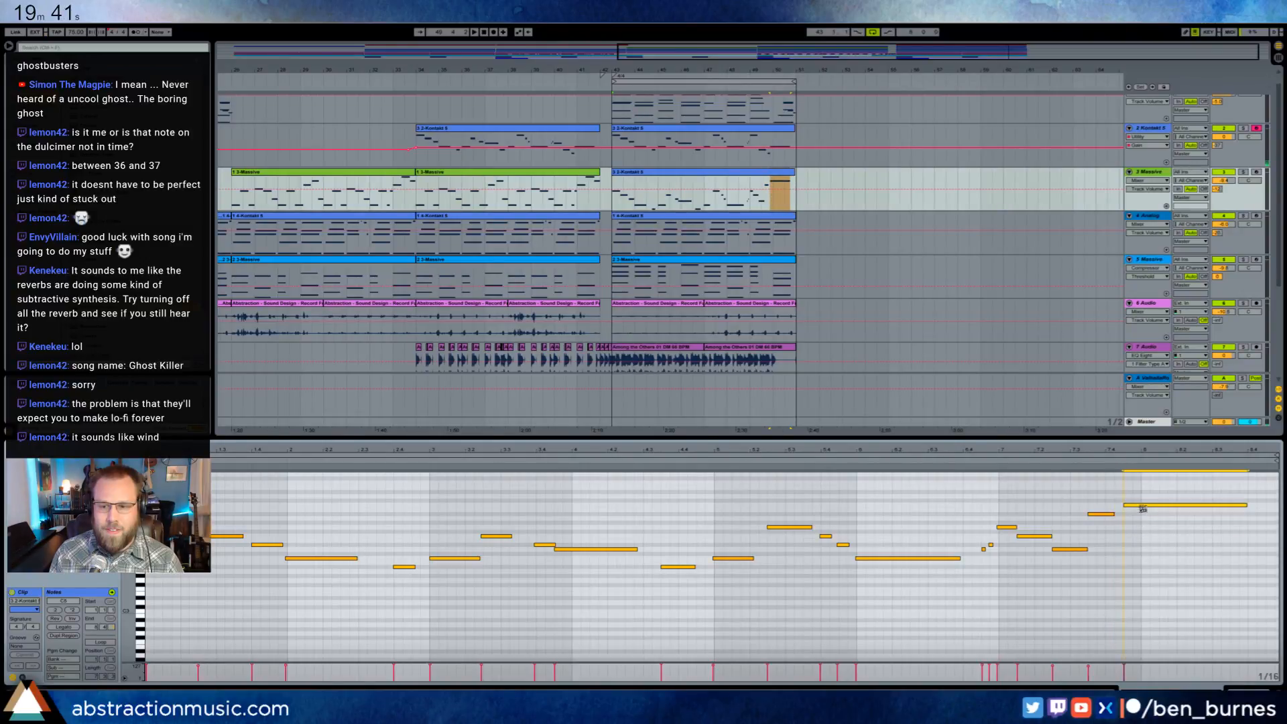
- Copy the edited Massive lead clip over the Kontakt 5 clip at bar 43 and adjust the Kontakt 5 track's A-ValhallaRoom send
{"action": "left_click", "coordinate": [778, 172]}
{"action": "key", "text": "ctrl+c"}
{"action": "left_click", "coordinate": [778, 129]}
{"action": "key", "text": "ctrl+v"}
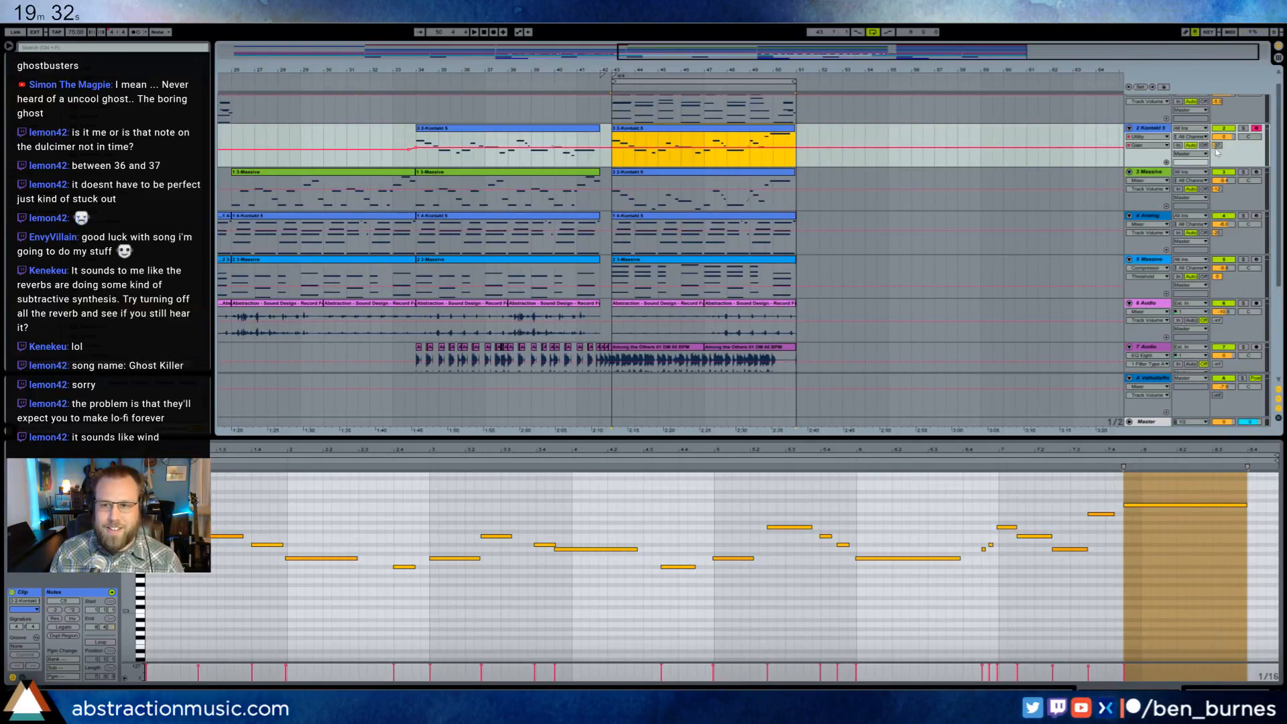
{"action": "left_click_drag", "start_coordinate": [1217, 146], "coordinate": [1217, 137]}
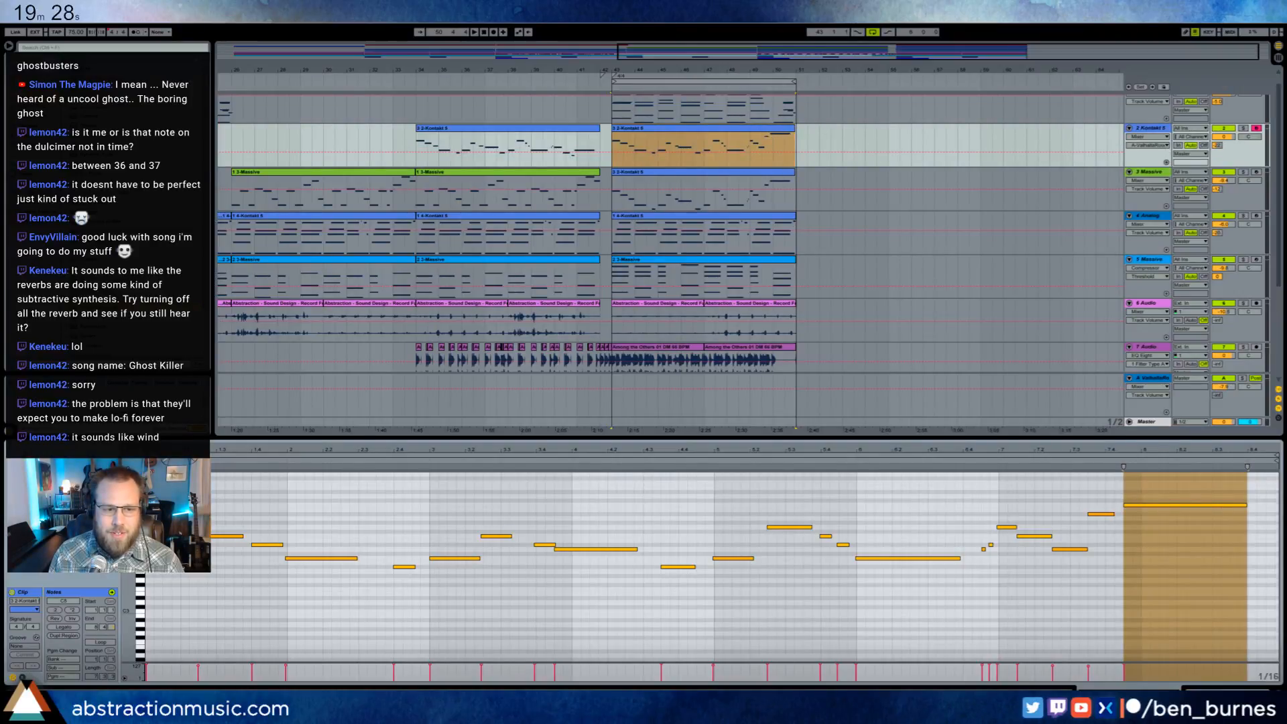
- Lower the final long note and the note before it by one octave in the Kontakt 5 clip
{"action": "left_click", "coordinate": [1185, 504]}
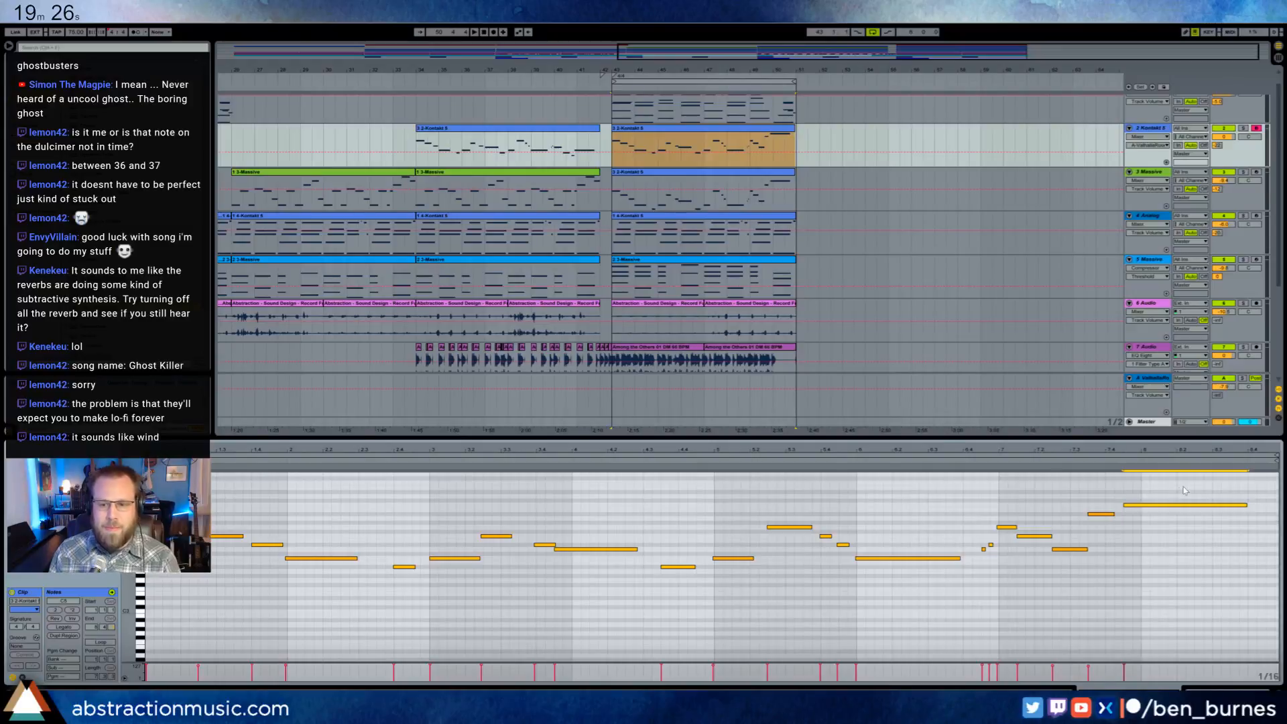
{"action": "key", "text": "shift+Down"}
{"action": "left_click", "coordinate": [1101, 514]}
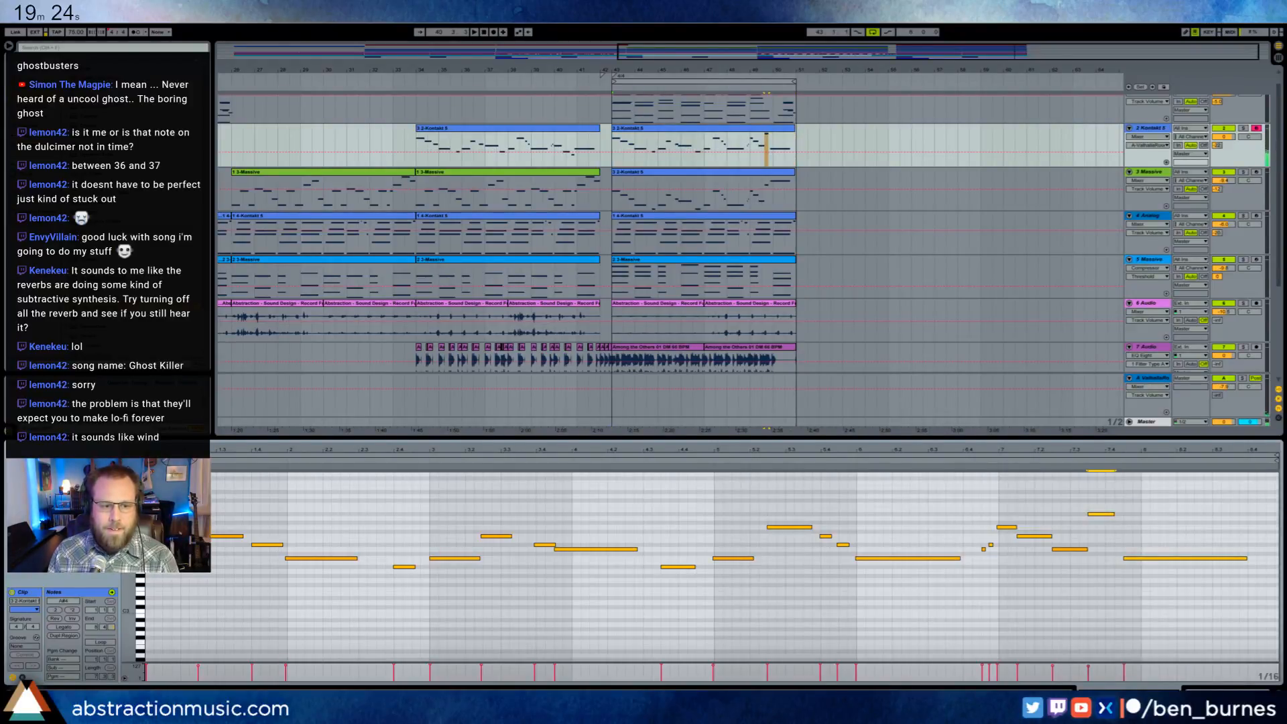
{"action": "key", "text": "shift+Down"}
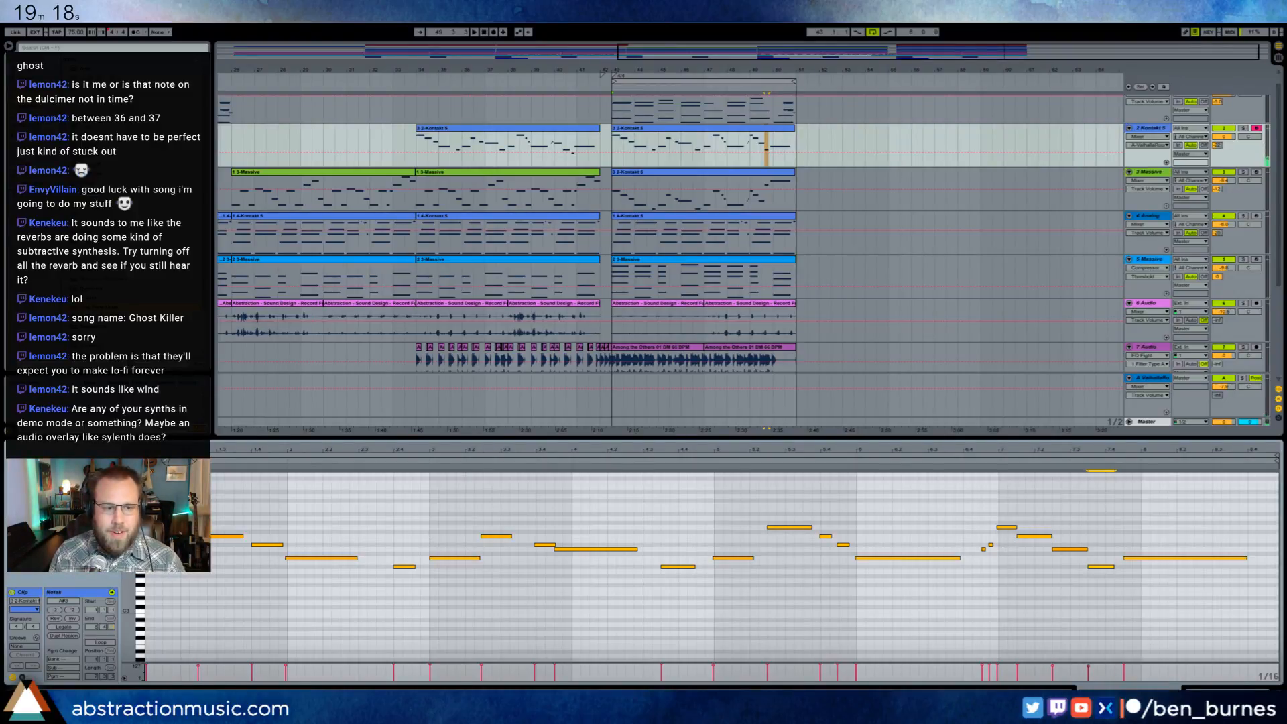
- Bring back the Kontakt 5 track's devices and play the whole arrangement from the beginning
{"action": "left_click", "coordinate": [1226, 689]}
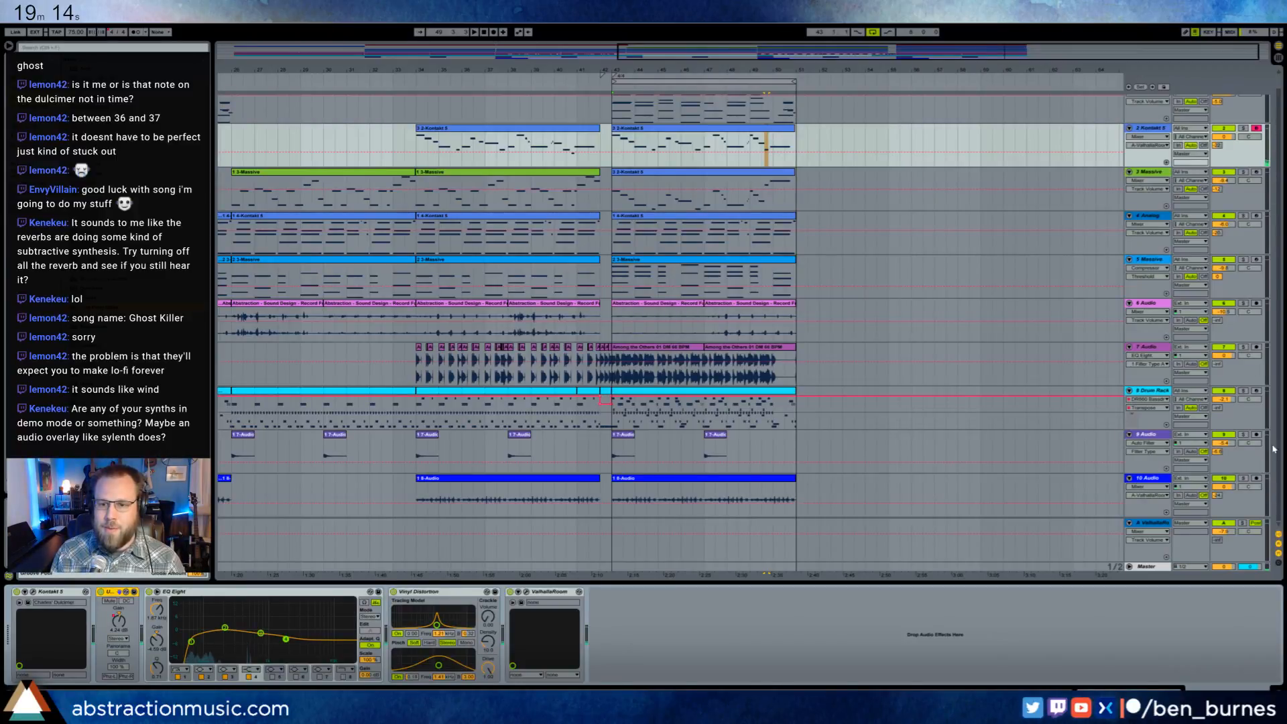
{"action": "scroll", "coordinate": [929, 433], "scroll_direction": "up", "scroll_amount": 1}
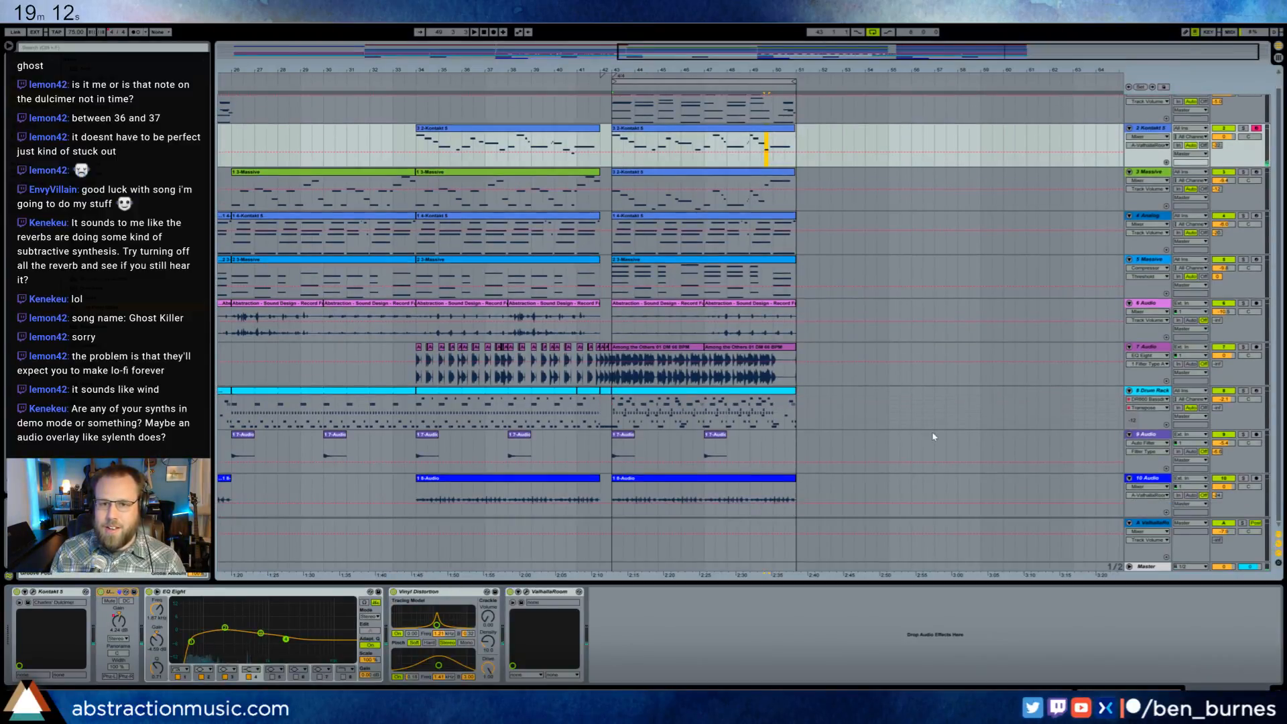
{"action": "scroll", "coordinate": [607, 112], "scroll_direction": "down", "scroll_amount": 1}
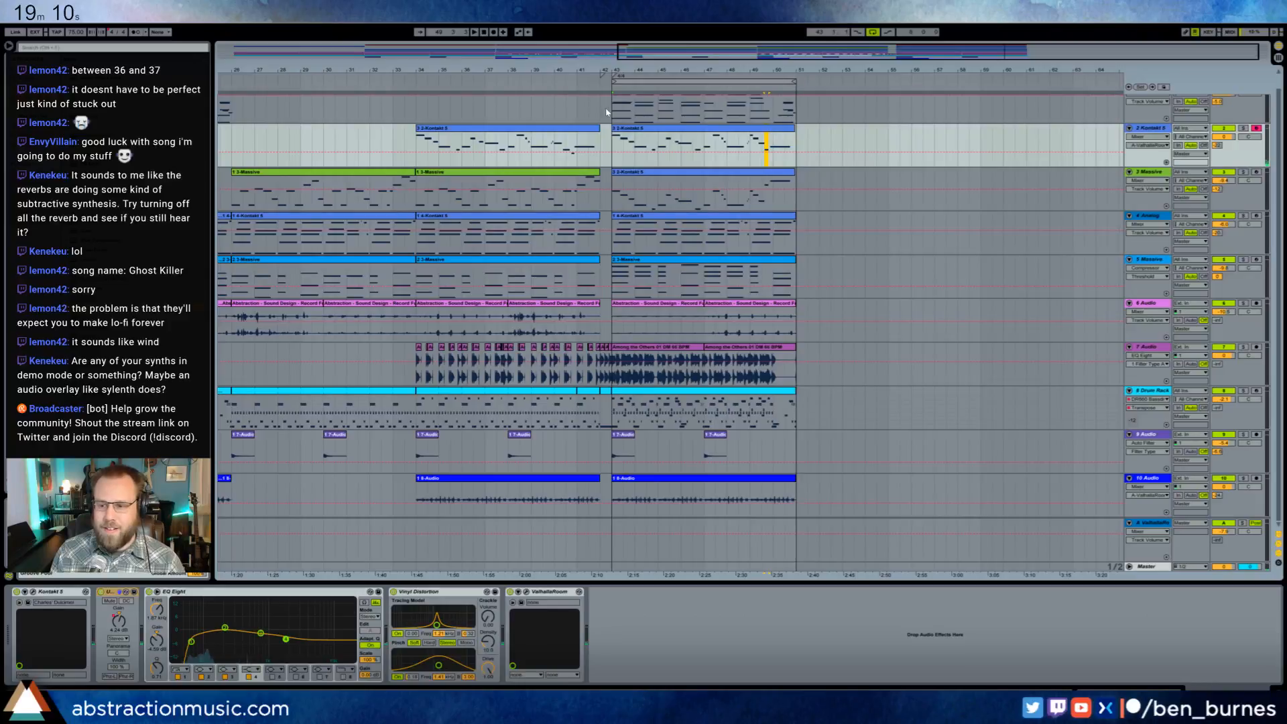
{"action": "left_click_drag", "start_coordinate": [829, 57], "coordinate": [778, 37]}
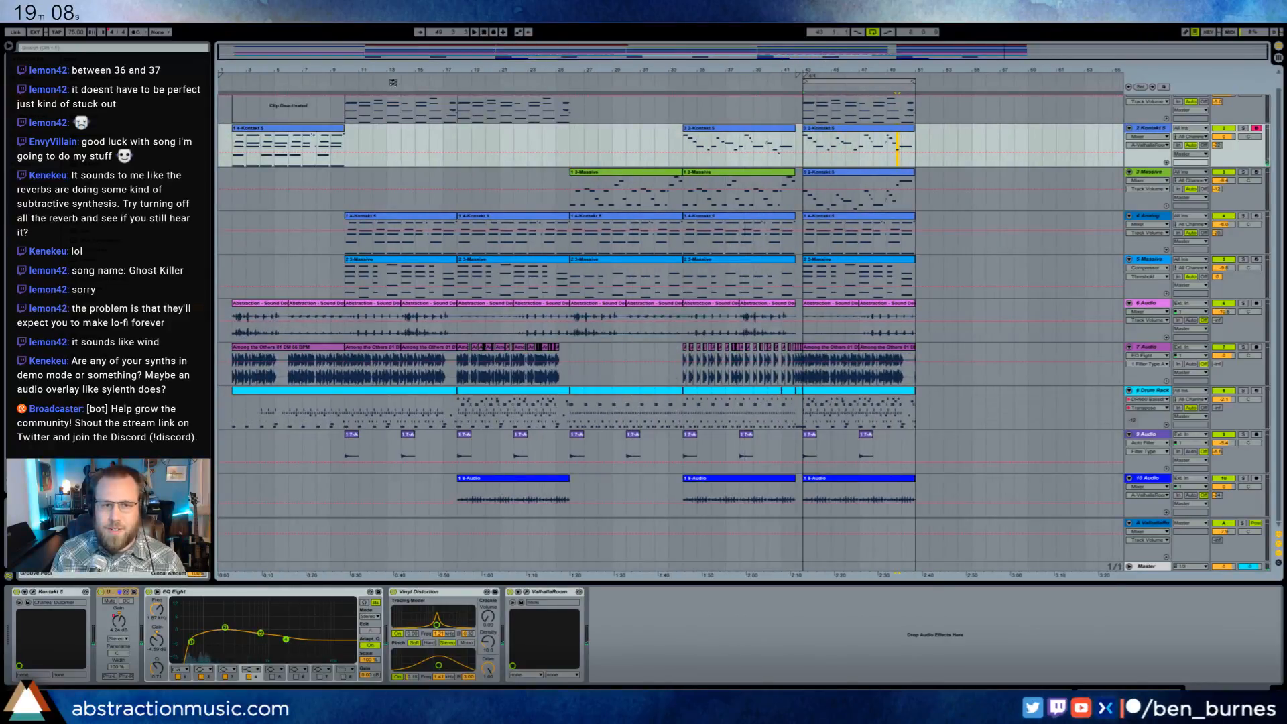
{"action": "left_click", "coordinate": [230, 84]}
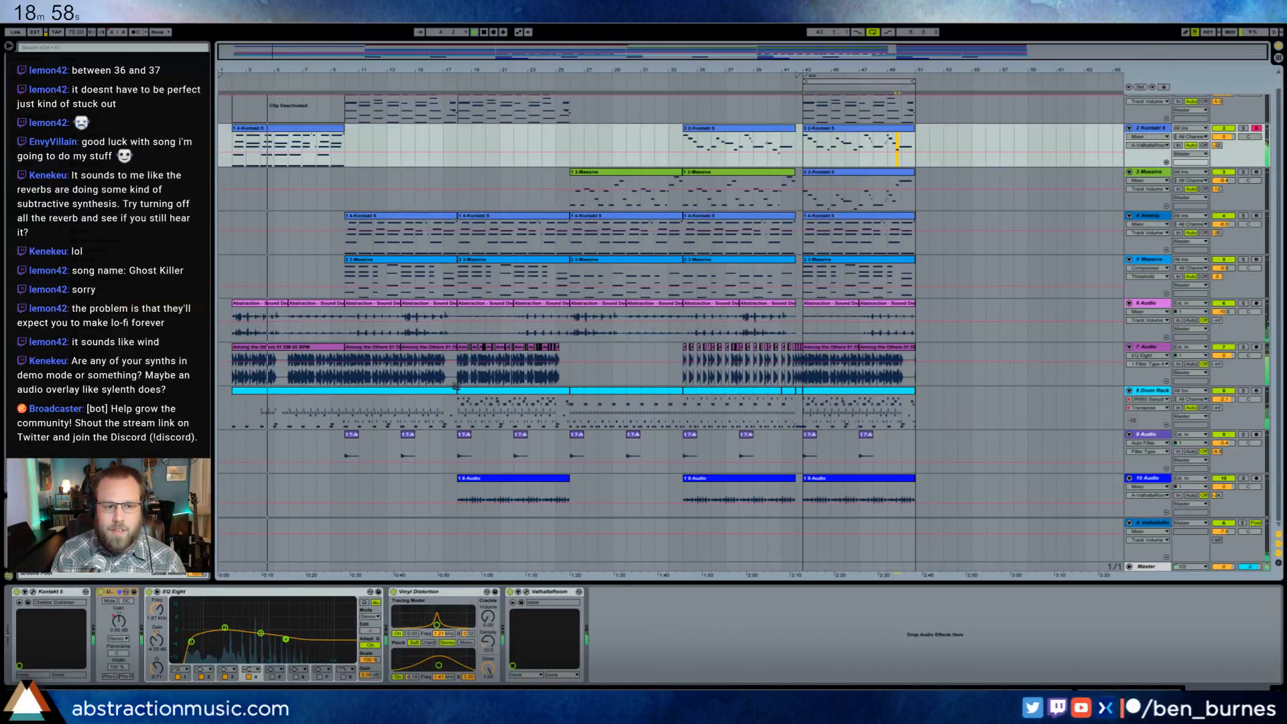
- Copy the chopped 7 Audio clips that precede the track's silent gap to the end of the section starting at bar 43
{"action": "left_click", "coordinate": [527, 385]}
{"action": "left_click", "coordinate": [569, 372], "text": "shift"}
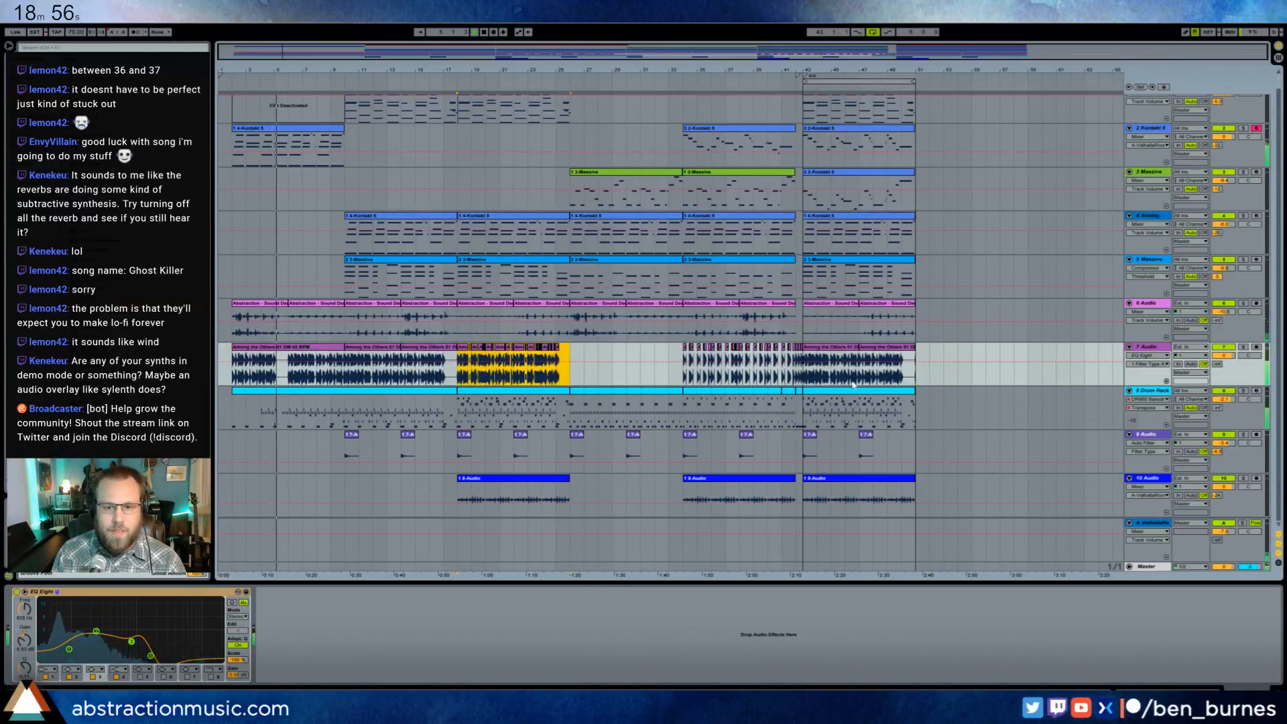
{"action": "left_click", "coordinate": [915, 378]}
{"action": "key", "text": "ctrl+v"}
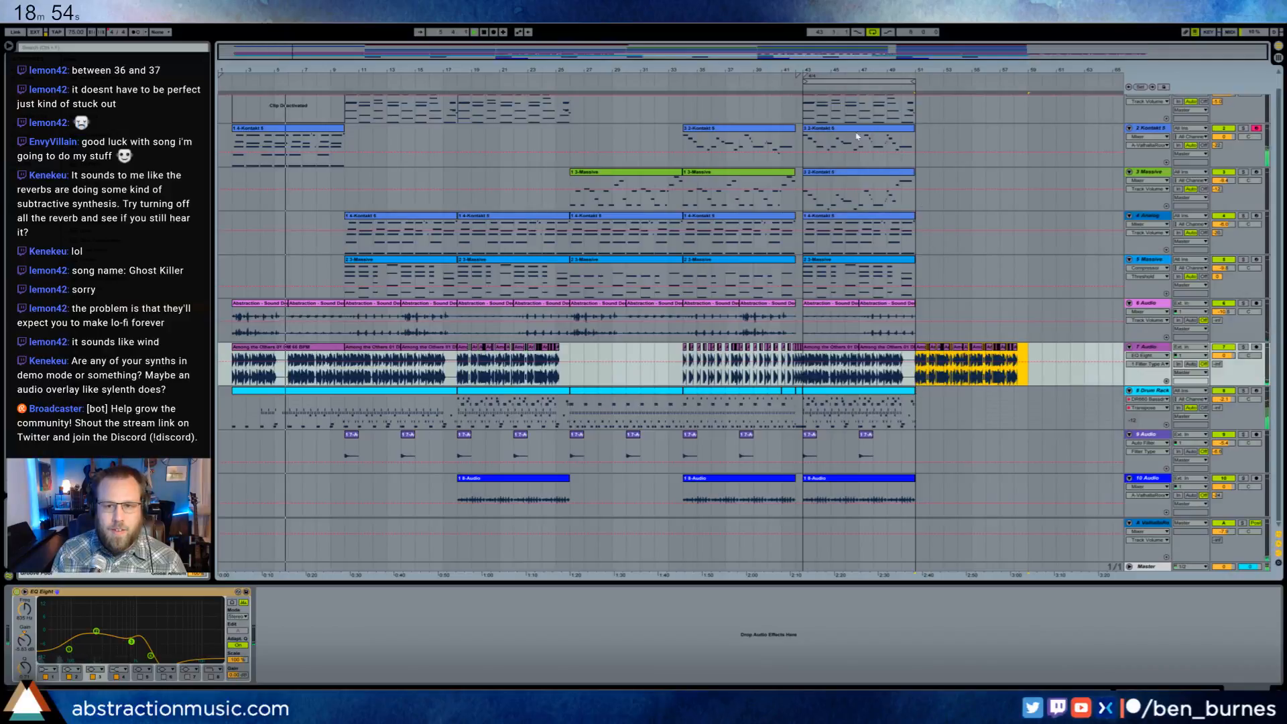
- Duplicate the bar 43 section's clips on the piano, Kontakt 5, Analog and both Massive tracks directly after themselves
{"action": "scroll", "coordinate": [838, 134], "scroll_direction": "up", "scroll_amount": 1}
{"action": "left_click", "coordinate": [801, 135]}
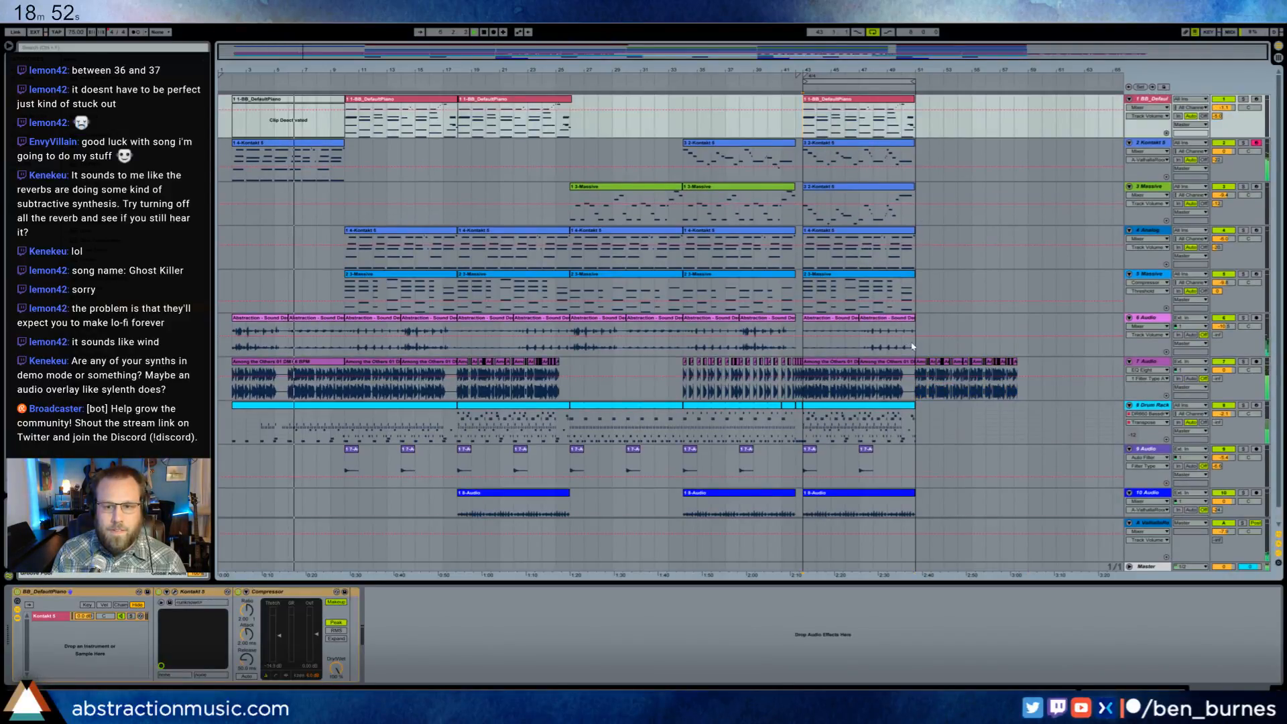
{"action": "left_click", "coordinate": [914, 301], "text": "shift"}
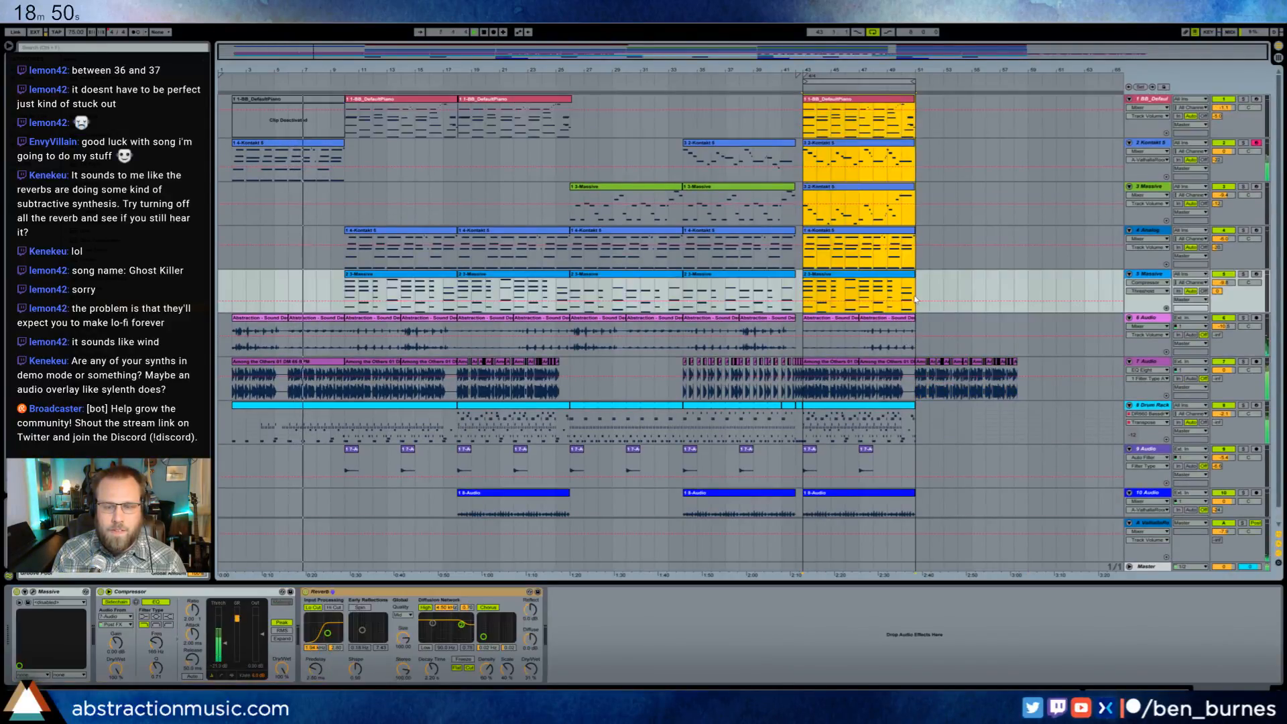
{"action": "key", "text": "ctrl+d"}
- Copy the two 6 Audio clips beneath the first green Massive clip to the start of the duplicated section
{"action": "left_click", "coordinate": [596, 319]}
{"action": "left_click", "coordinate": [652, 319], "text": "shift"}
{"action": "key", "text": "ctrl+c"}
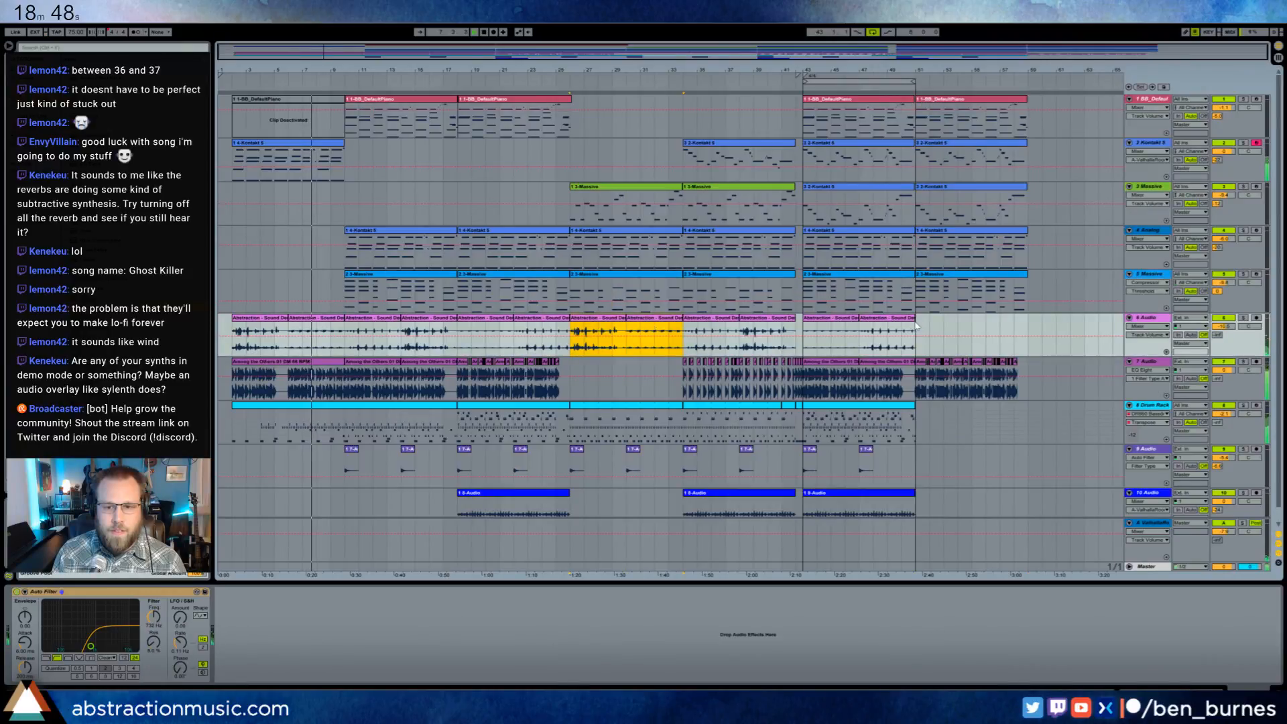
{"action": "left_click", "coordinate": [917, 340]}
{"action": "key", "text": "ctrl+v"}
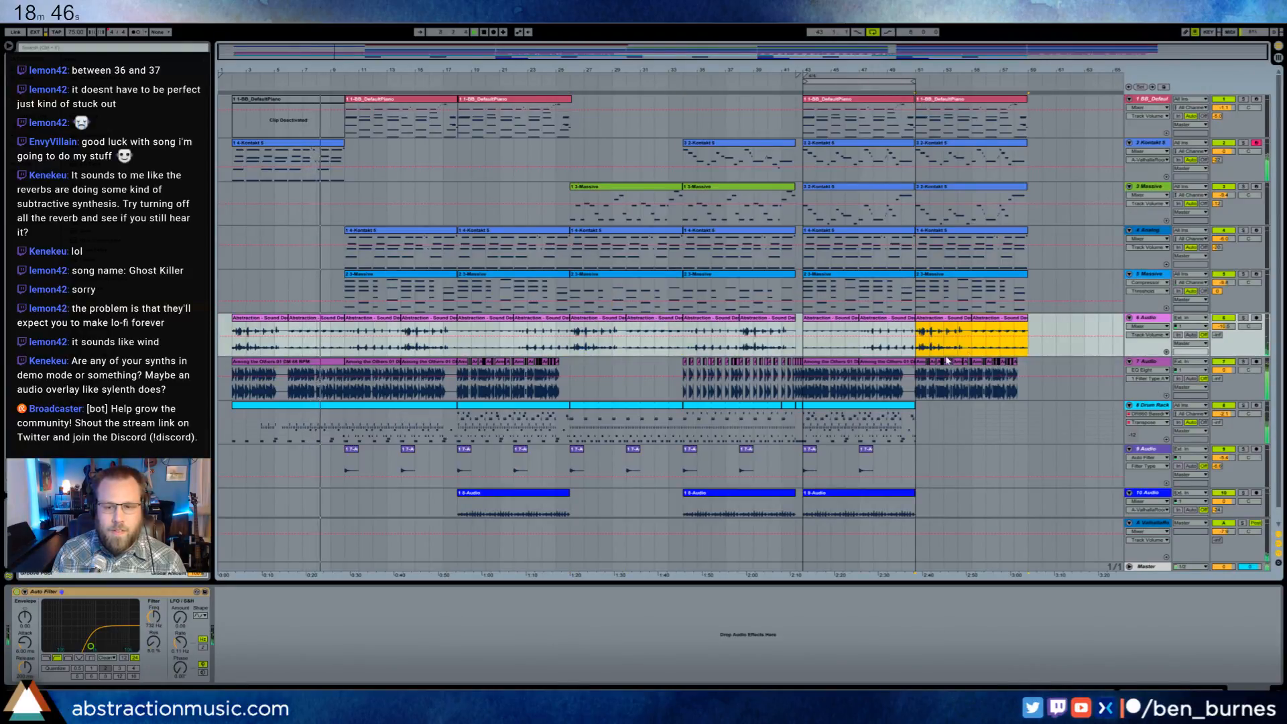
- Copy the busy Drum Rack clip from the third section into the duplicated section and duplicate the bar 43 clips of the two lowest audio tracks alongside it
{"action": "scroll", "coordinate": [530, 401], "scroll_direction": "down", "scroll_amount": 1}
{"action": "left_click", "coordinate": [530, 401]}
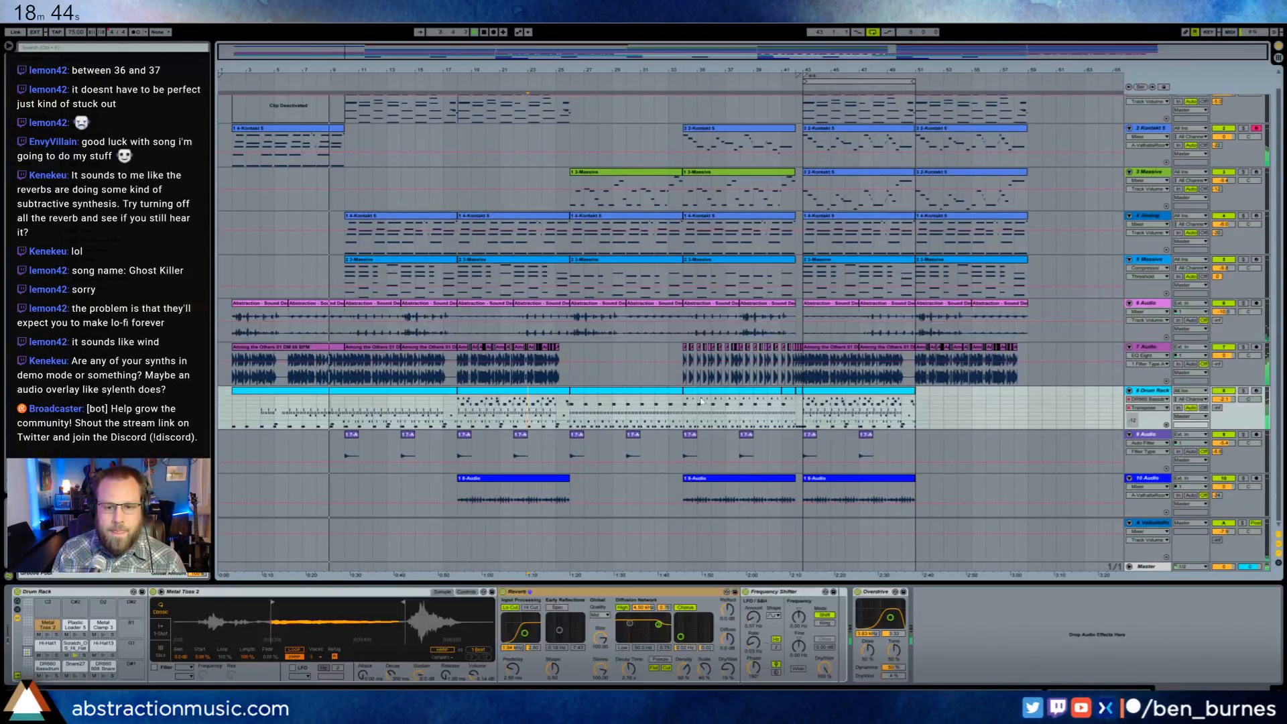
{"action": "key", "text": "ctrl+c"}
{"action": "left_click", "coordinate": [918, 409]}
{"action": "key", "text": "ctrl+v"}
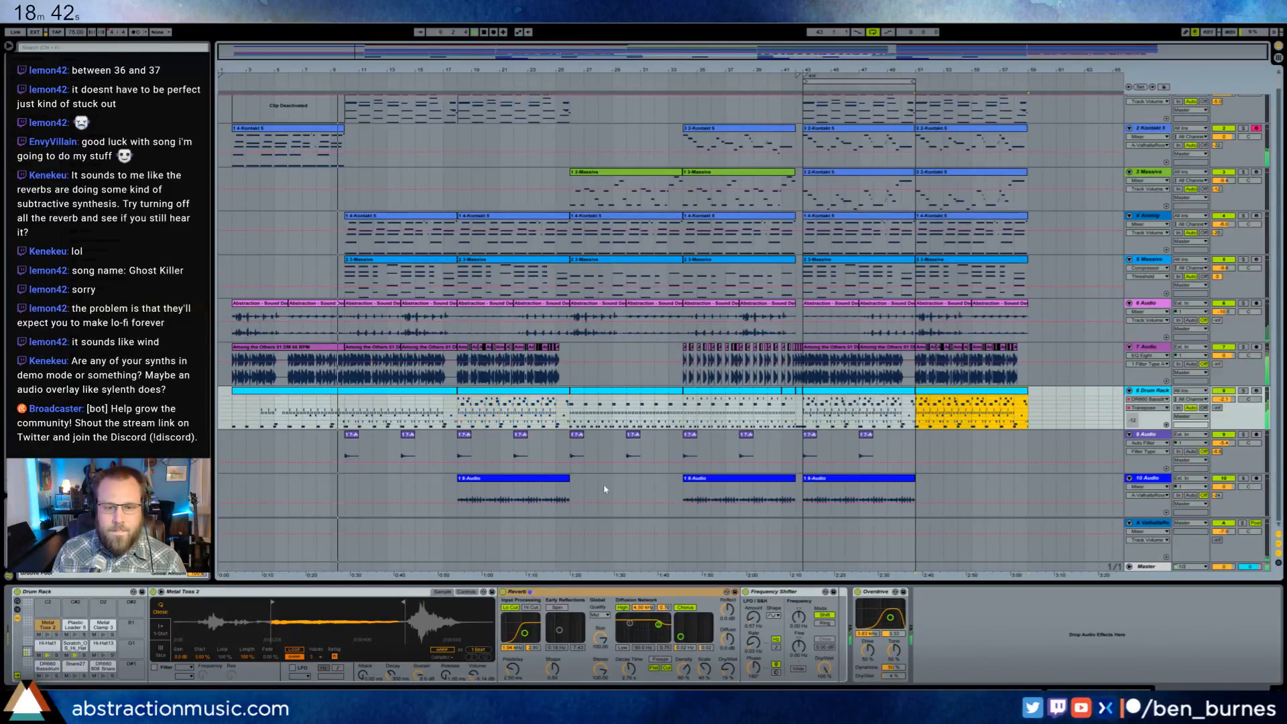
{"action": "left_click_drag", "start_coordinate": [804, 458], "coordinate": [915, 500]}
{"action": "key", "text": "ctrl+d"}
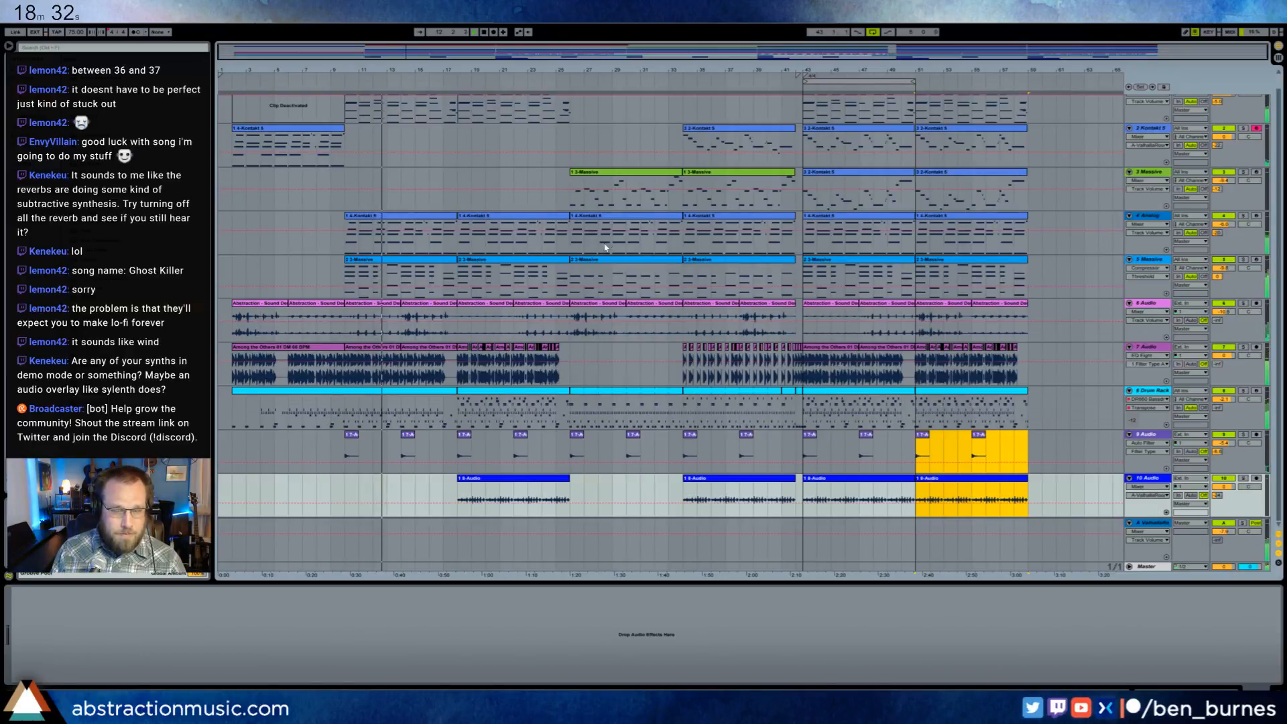
- Inspect the Drum Rack's pads and their samples, including the metal, hi-hat, snare and bass drum sounds, during playback
{"action": "left_click", "coordinate": [570, 201]}
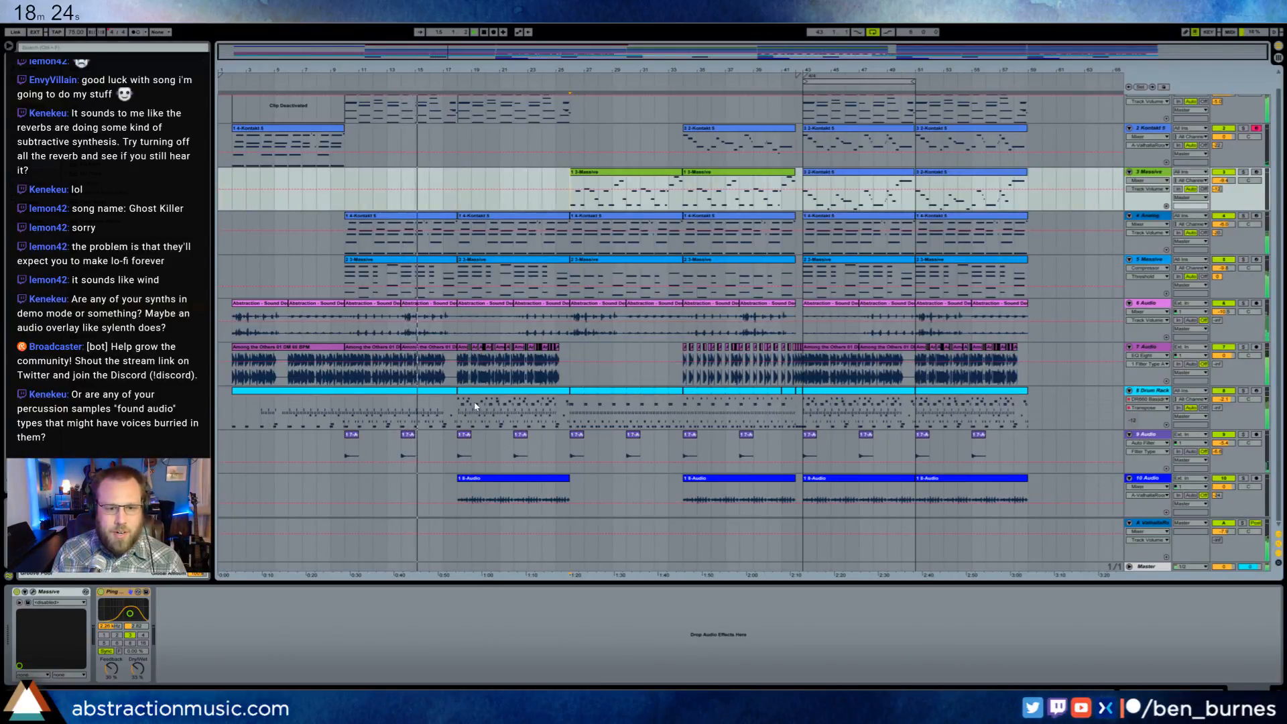
{"action": "left_click", "coordinate": [420, 390]}
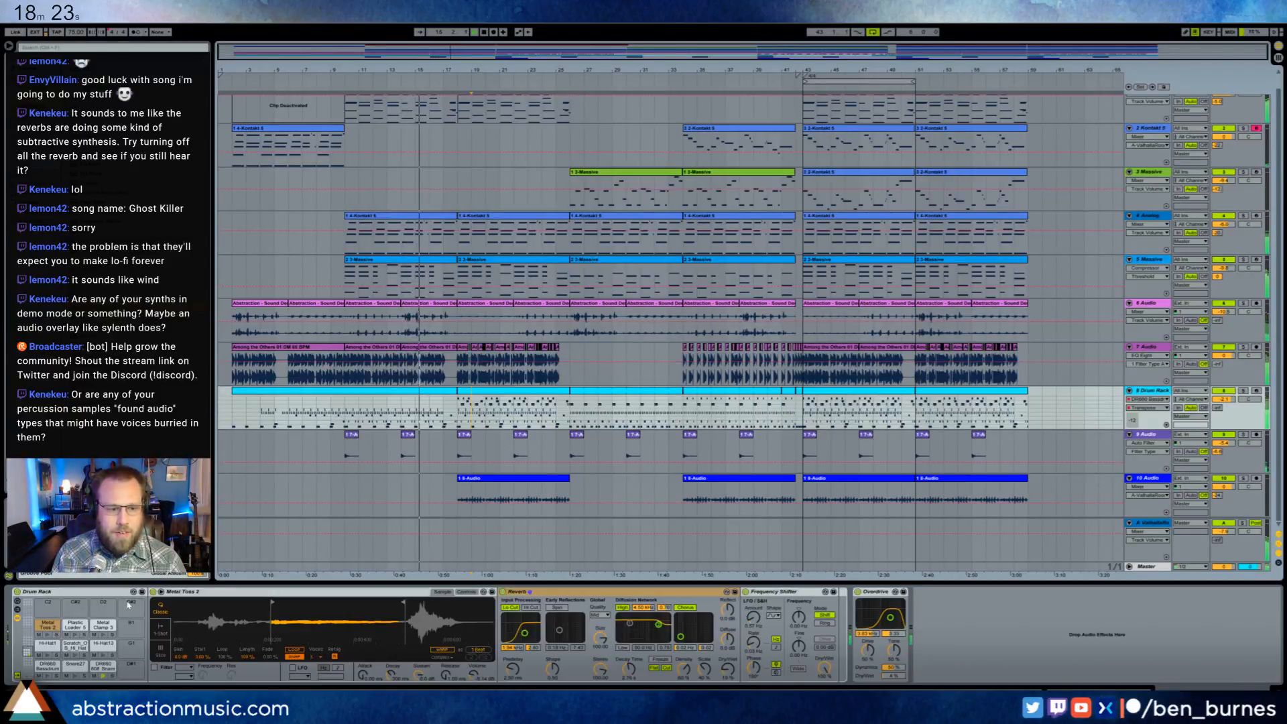
{"action": "left_click", "coordinate": [75, 625]}
{"action": "left_click", "coordinate": [101, 628]}
{"action": "left_click", "coordinate": [104, 644]}
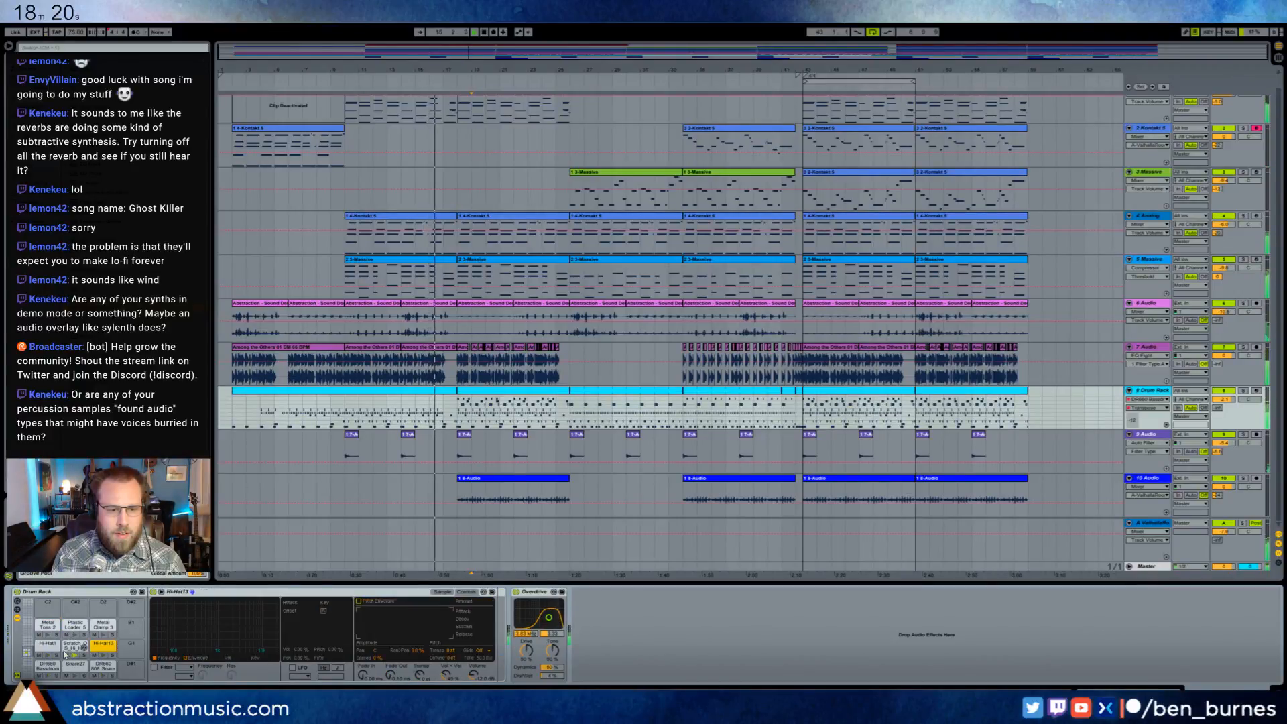
{"action": "left_click", "coordinate": [75, 645]}
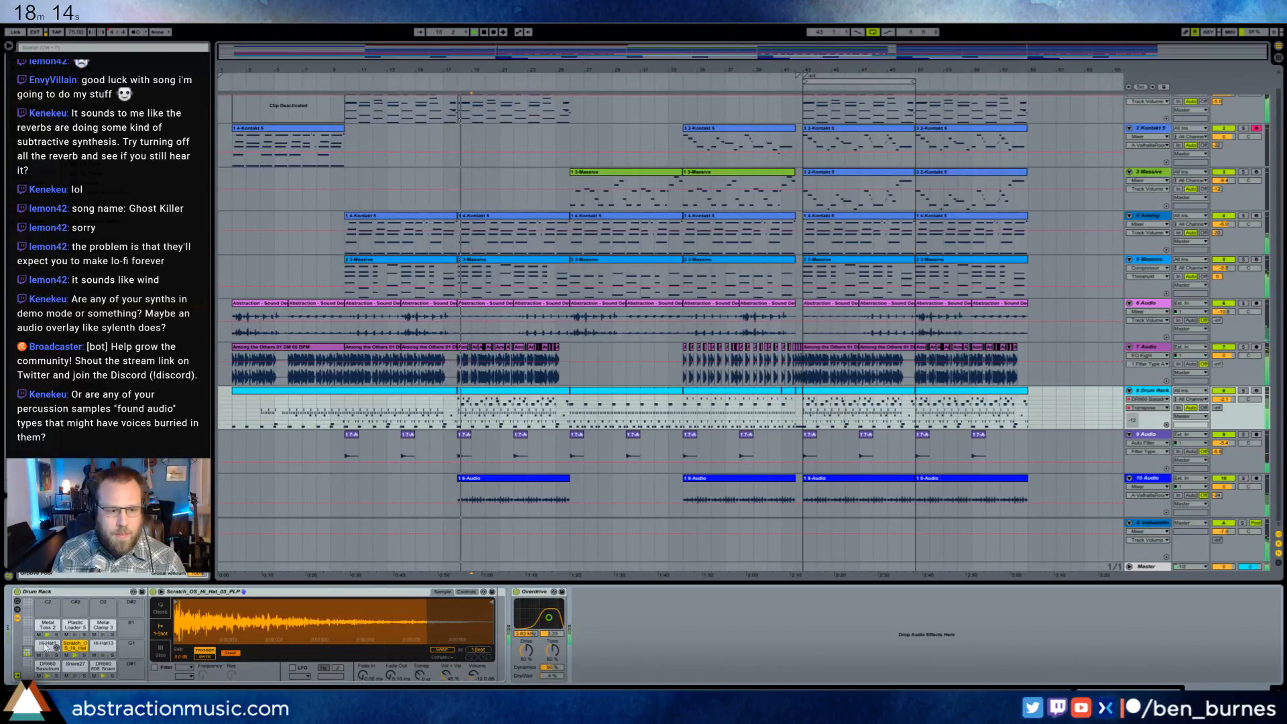
{"action": "left_click", "coordinate": [47, 646]}
{"action": "left_click", "coordinate": [103, 666]}
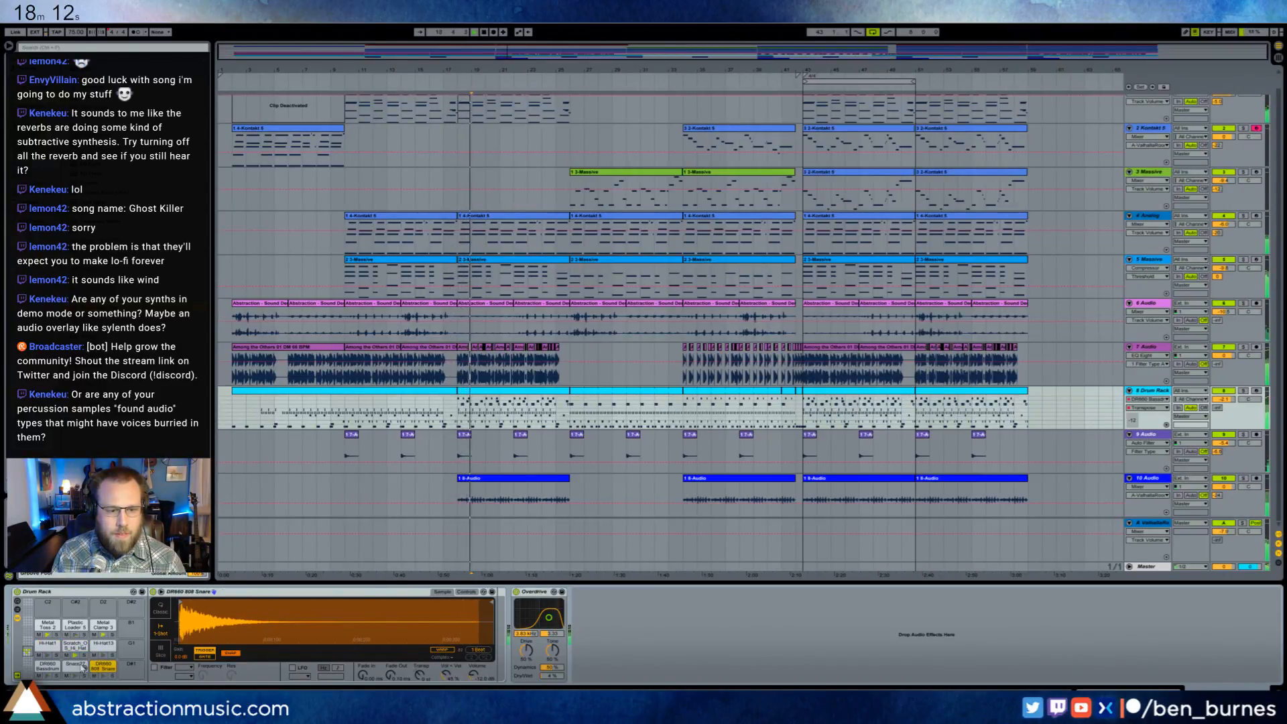
{"action": "left_click", "coordinate": [76, 667]}
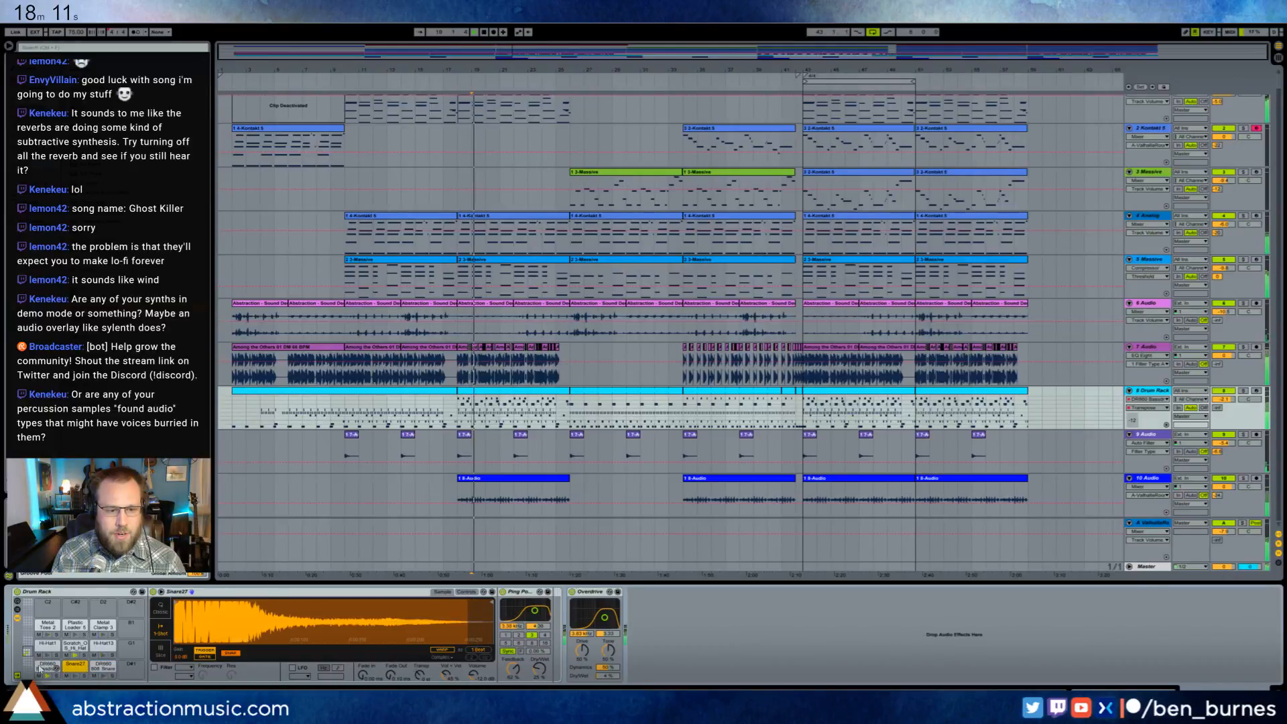
{"action": "left_click", "coordinate": [48, 626]}
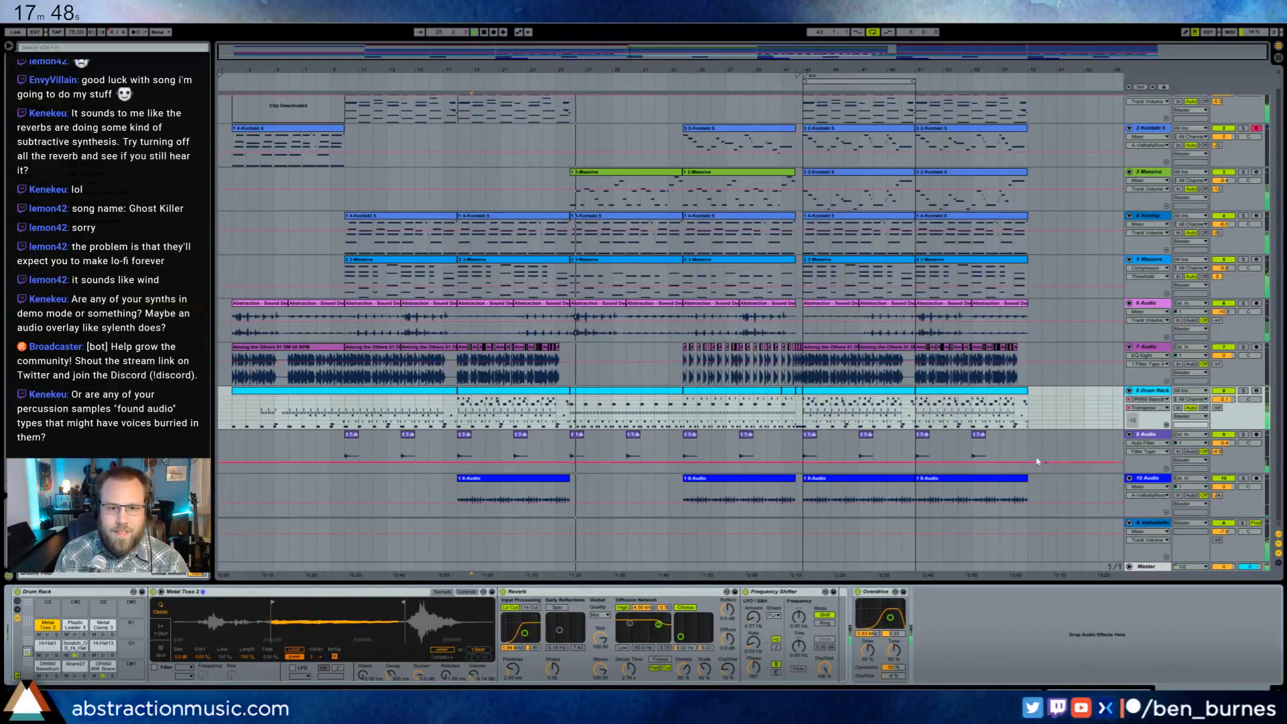
- Extend the third BB_DefaultPiano clip by about one bar and add a sustained three-note chord at its end, including a low bass note
{"action": "scroll", "coordinate": [572, 110], "scroll_direction": "up", "scroll_amount": 1}
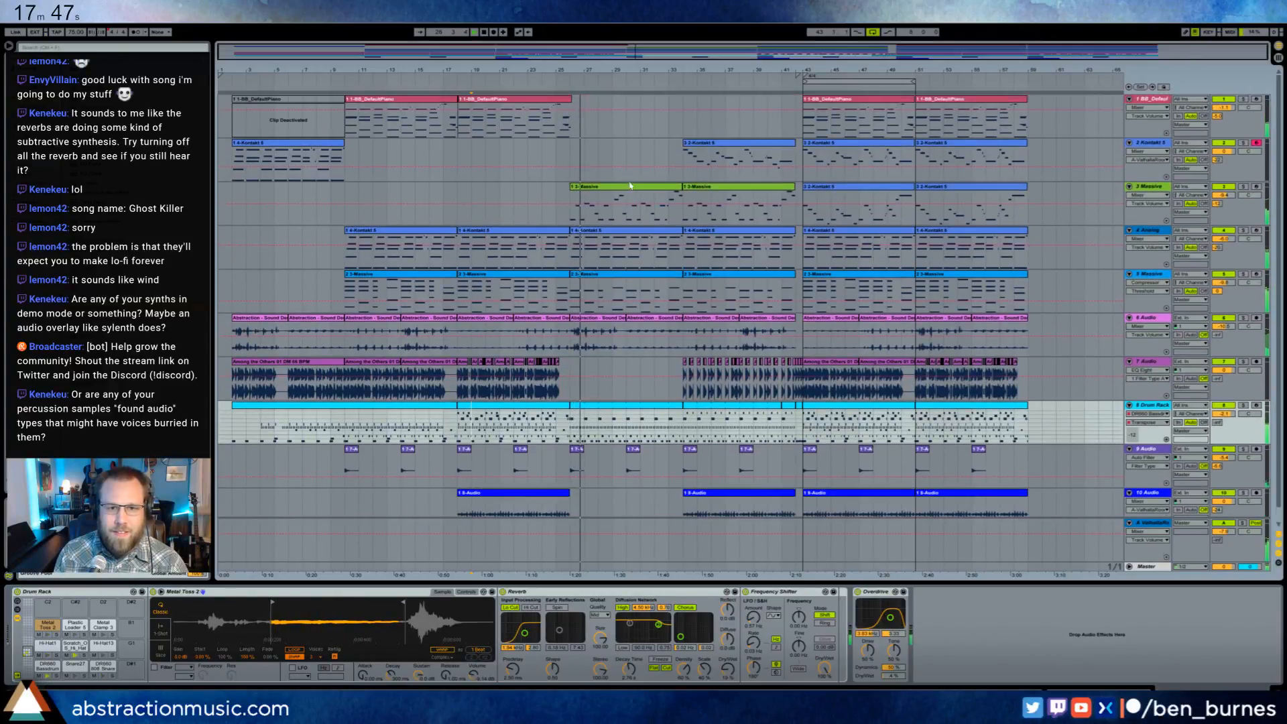
{"action": "left_click_drag", "start_coordinate": [570, 99], "coordinate": [584, 99]}
{"action": "double_click", "coordinate": [579, 100]}
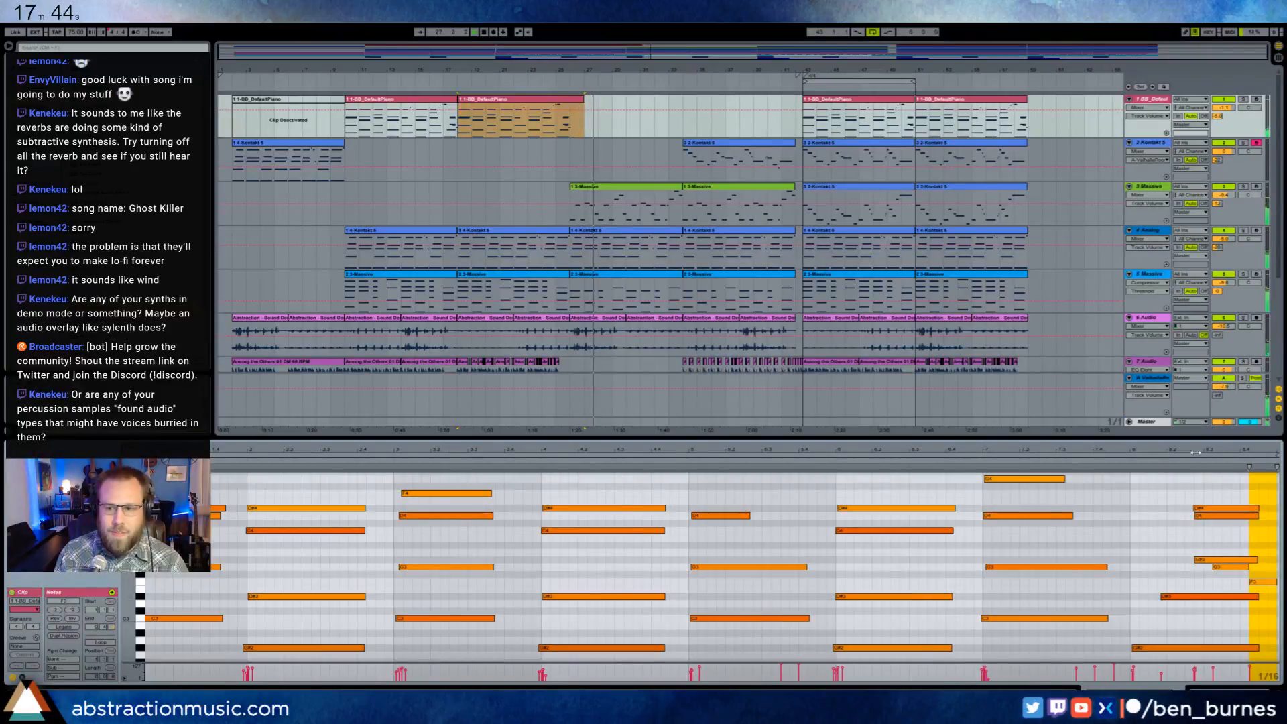
{"action": "left_click_drag", "start_coordinate": [1196, 453], "coordinate": [1050, 457]}
{"action": "left_click", "coordinate": [1143, 600]}
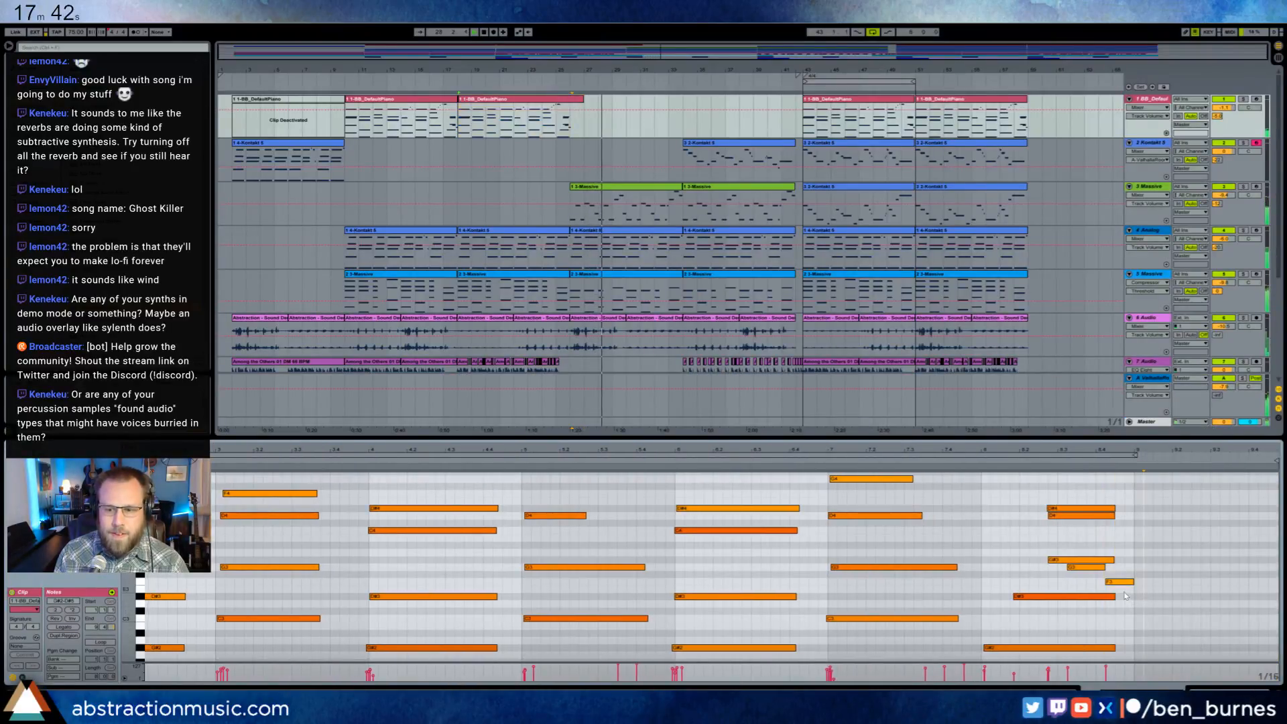
{"action": "double_click", "coordinate": [1123, 598]}
{"action": "left_click_drag", "start_coordinate": [1123, 598], "coordinate": [1173, 594]}
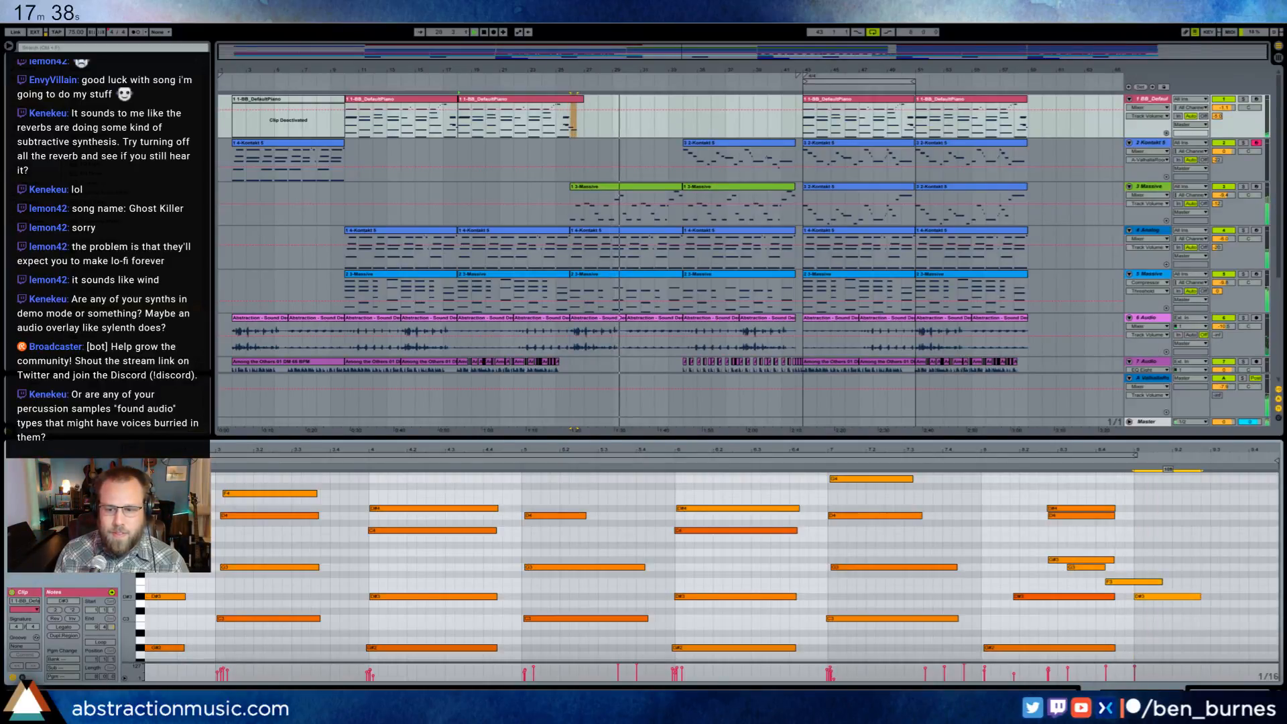
{"action": "scroll", "coordinate": [1143, 637], "scroll_direction": "down", "scroll_amount": 3}
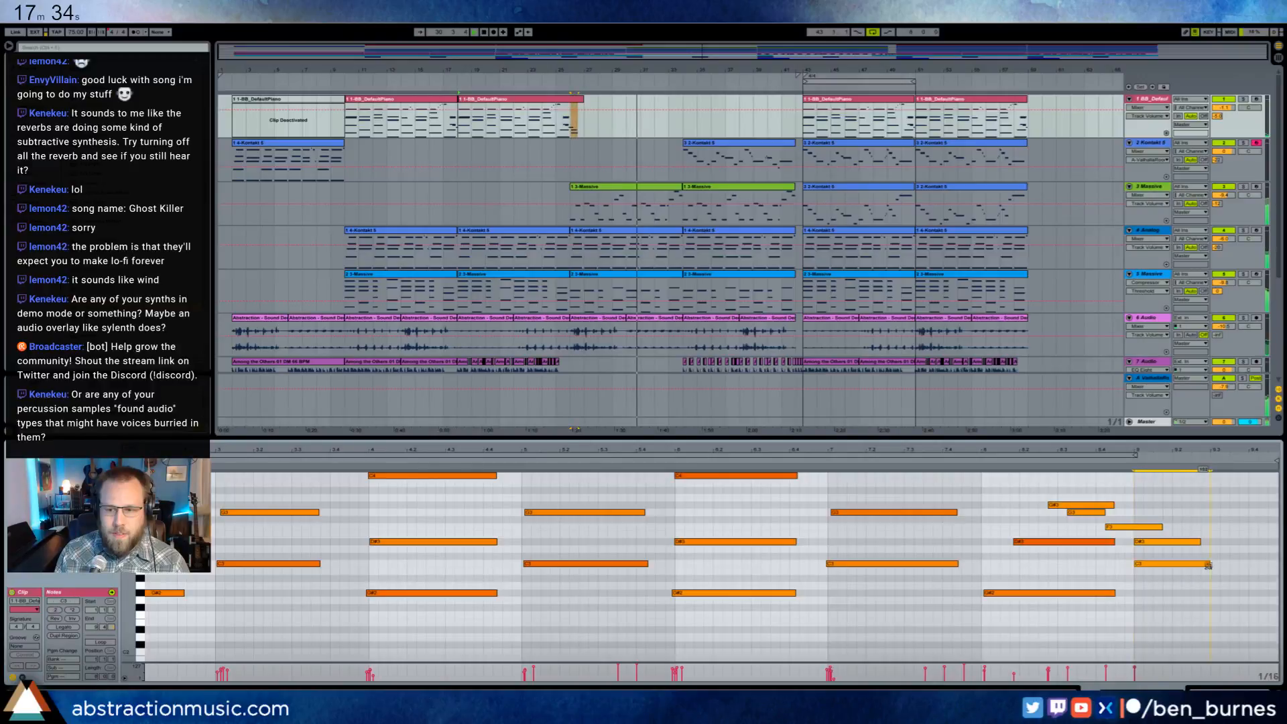
{"action": "left_click_drag", "start_coordinate": [1208, 565], "coordinate": [1208, 579]}
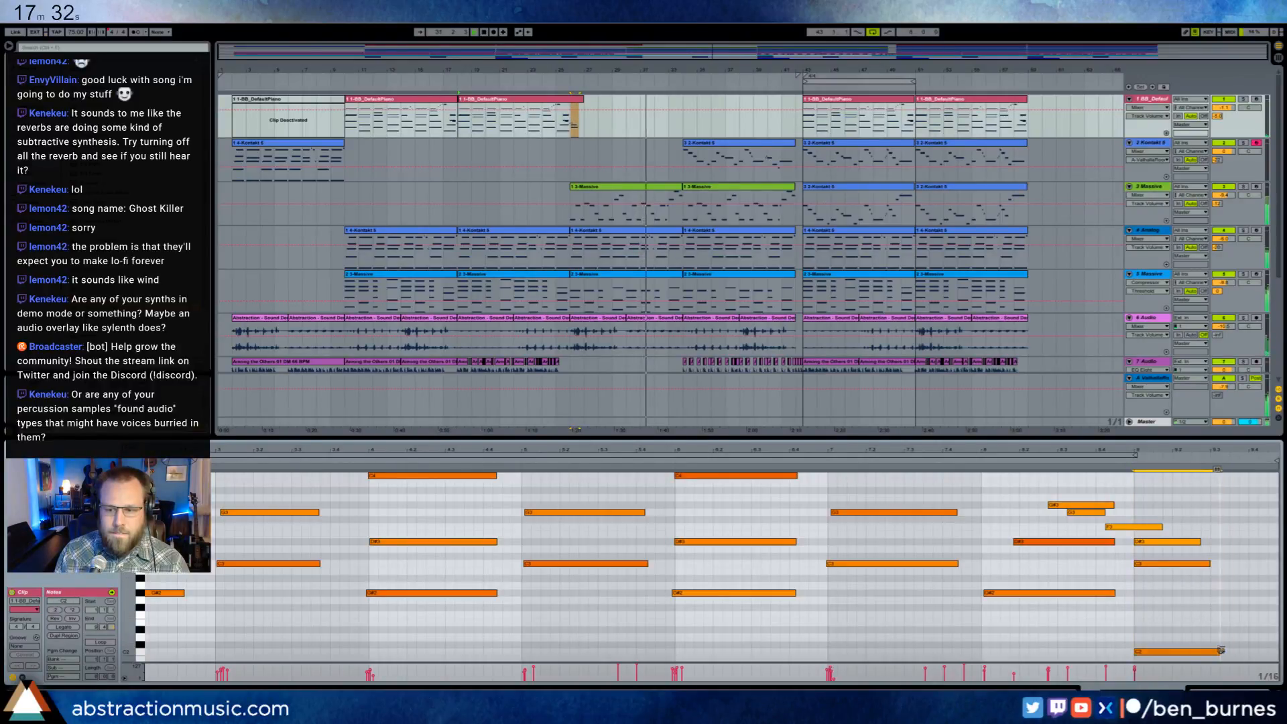
{"action": "key", "text": "shift+Tab"}
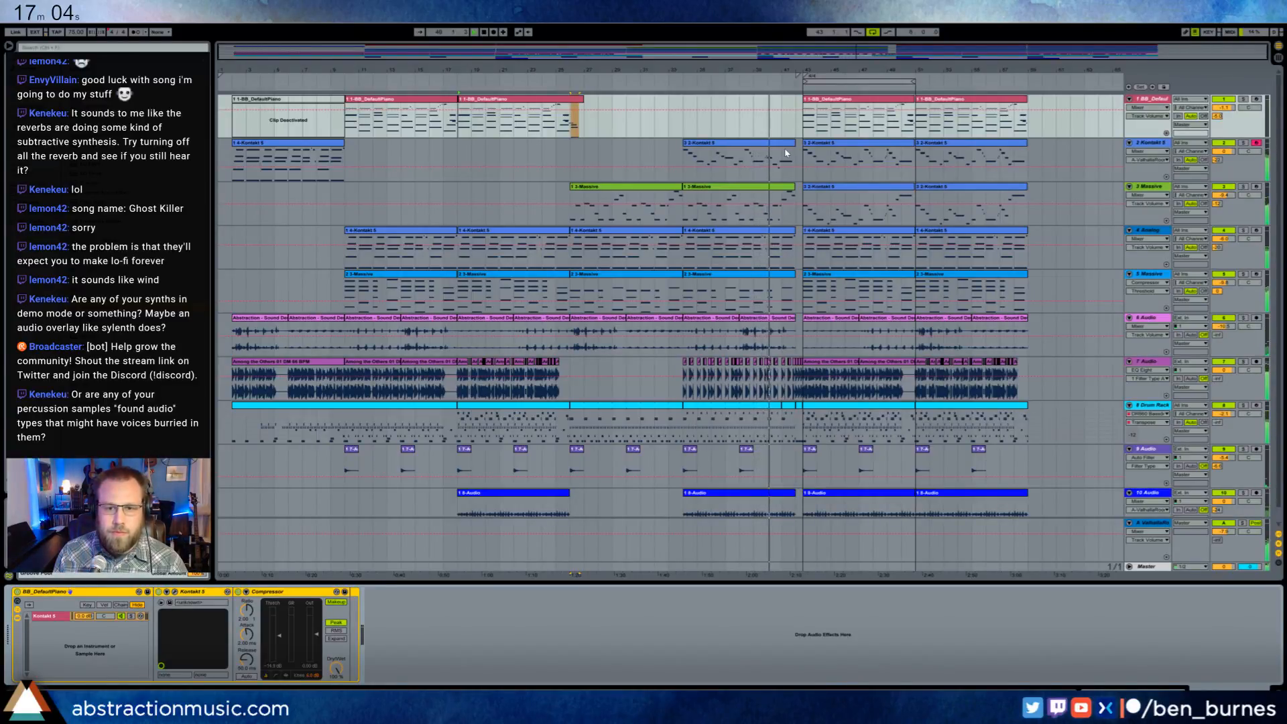
- Place the insertion point in the 2/4 break before bar 43 on the Kontakt 5 track and turn off arrangement looping
{"action": "left_click", "coordinate": [801, 159]}
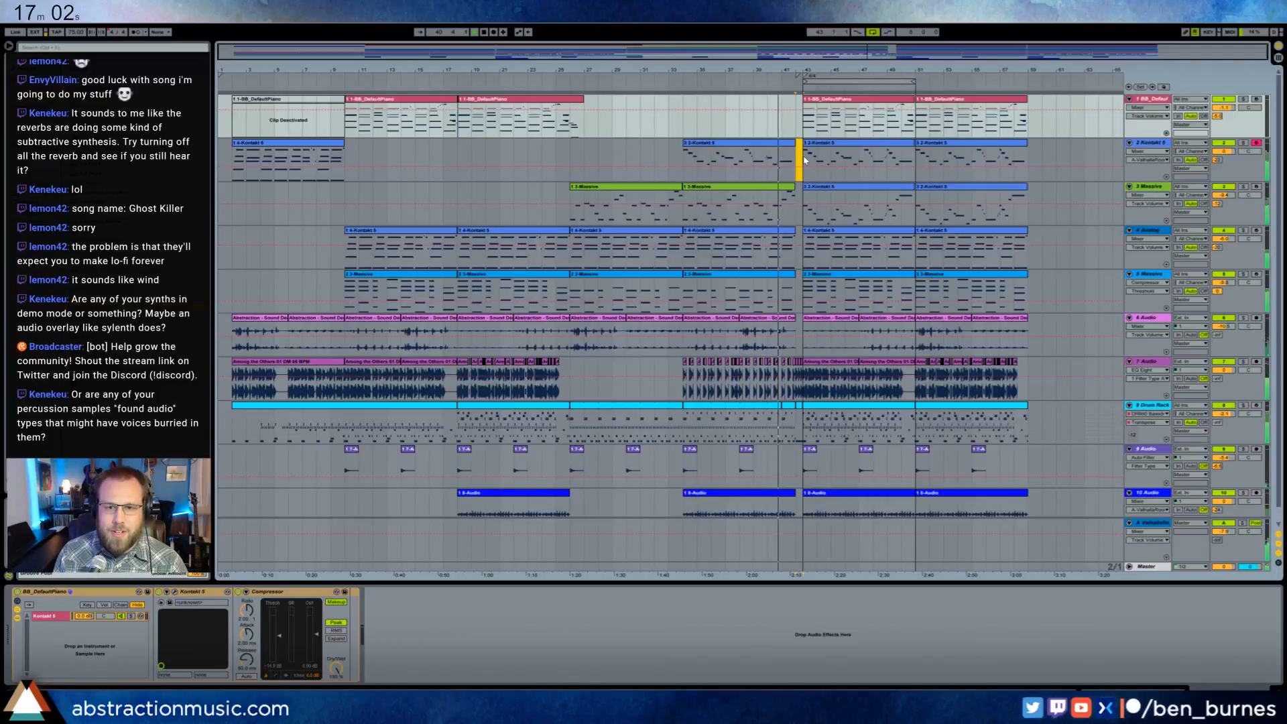
{"action": "left_click", "coordinate": [801, 159]}
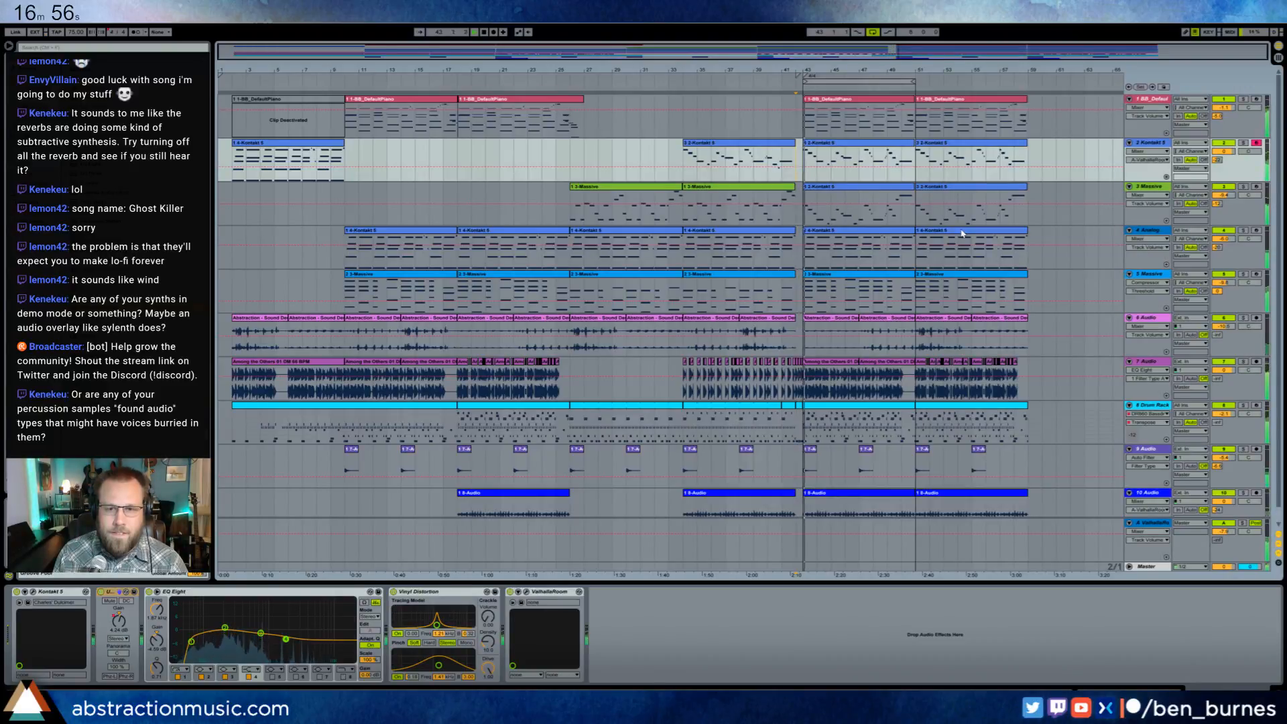
{"action": "left_click", "coordinate": [872, 32]}
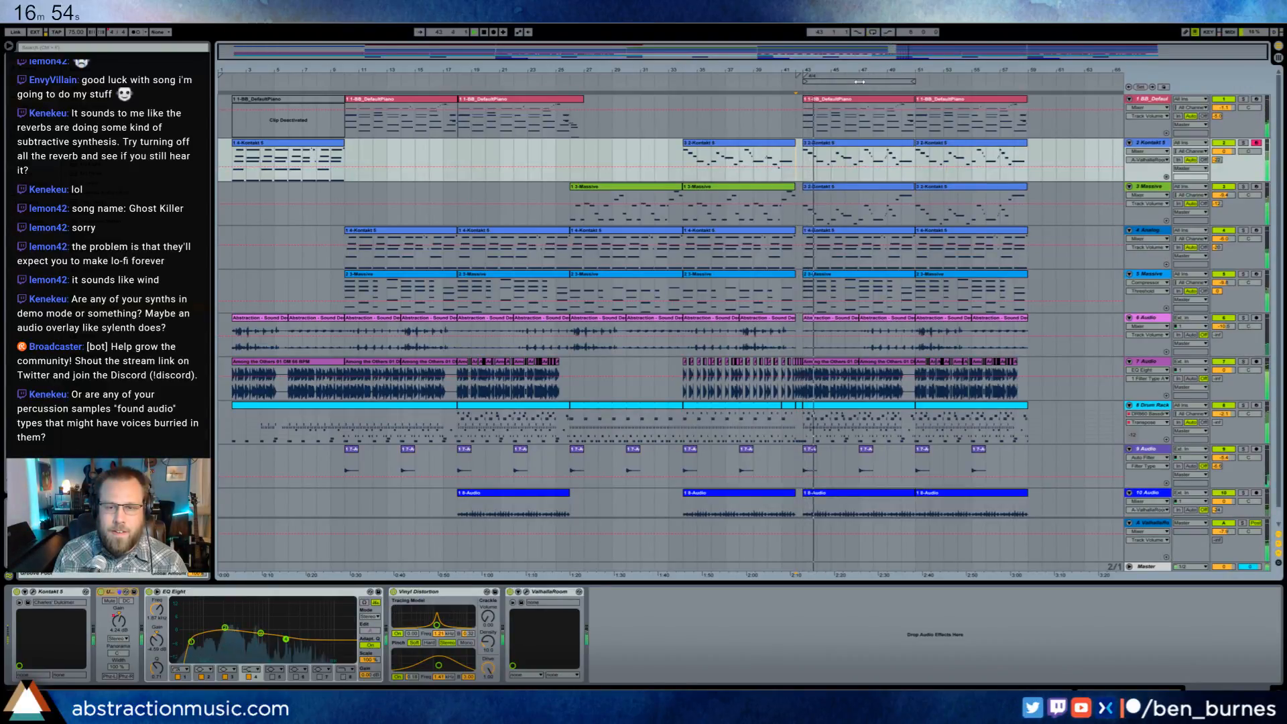
- Start another section at the arrangement's end with copies of the first Analog and blue Massive clips and the sparse Drum Rack clip
{"action": "left_click", "coordinate": [426, 231]}
{"action": "left_click", "coordinate": [431, 275], "text": "shift"}
{"action": "left_click", "coordinate": [1029, 264]}
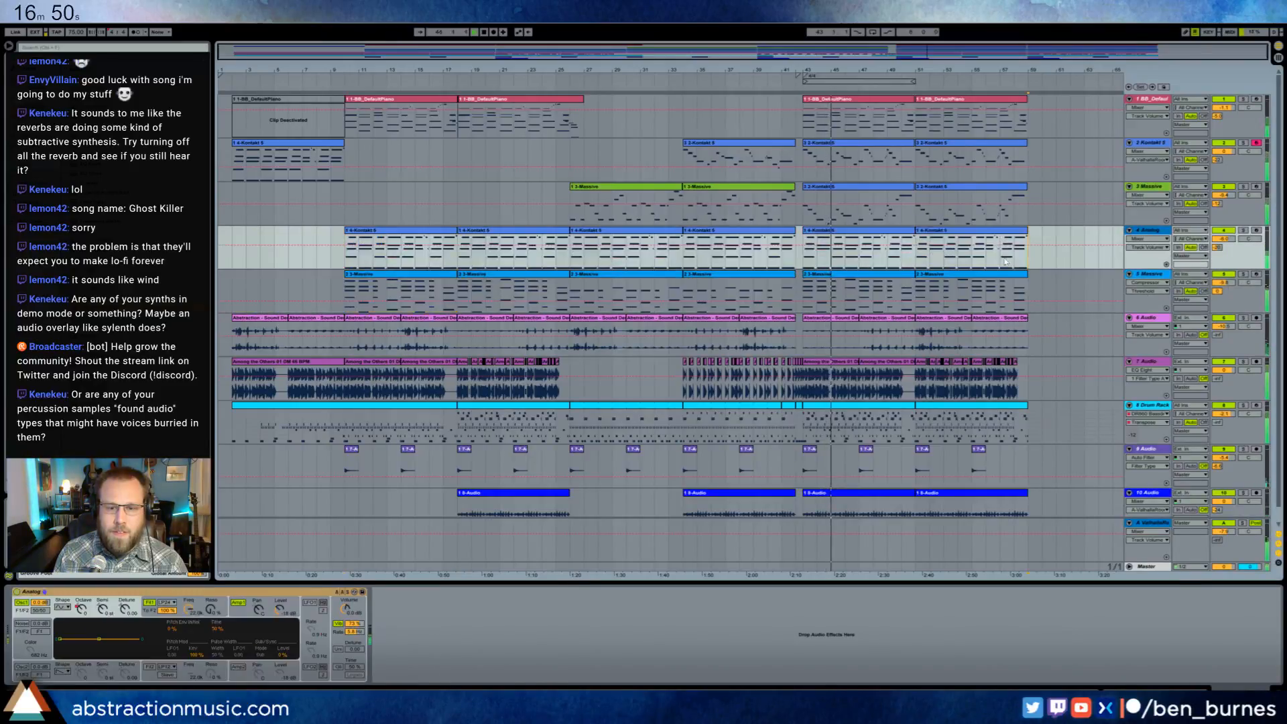
{"action": "key", "text": "ctrl+v"}
{"action": "left_click", "coordinate": [593, 405]}
{"action": "left_click", "coordinate": [1030, 427]}
{"action": "key", "text": "ctrl+v"}
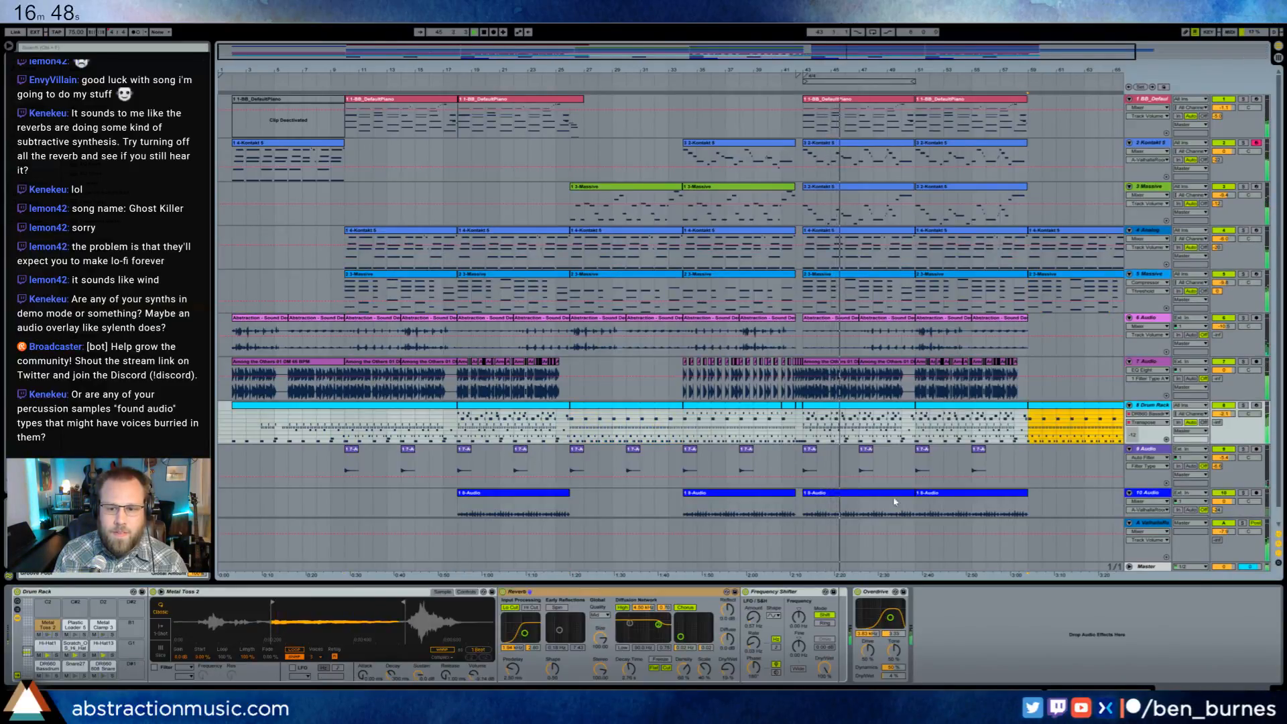
- Duplicate the last 10 Audio clip and the last short hit on the audio track above it into the new final section
{"action": "left_click", "coordinate": [935, 493]}
{"action": "key", "text": "ctrl+d"}
{"action": "left_click", "coordinate": [848, 464]}
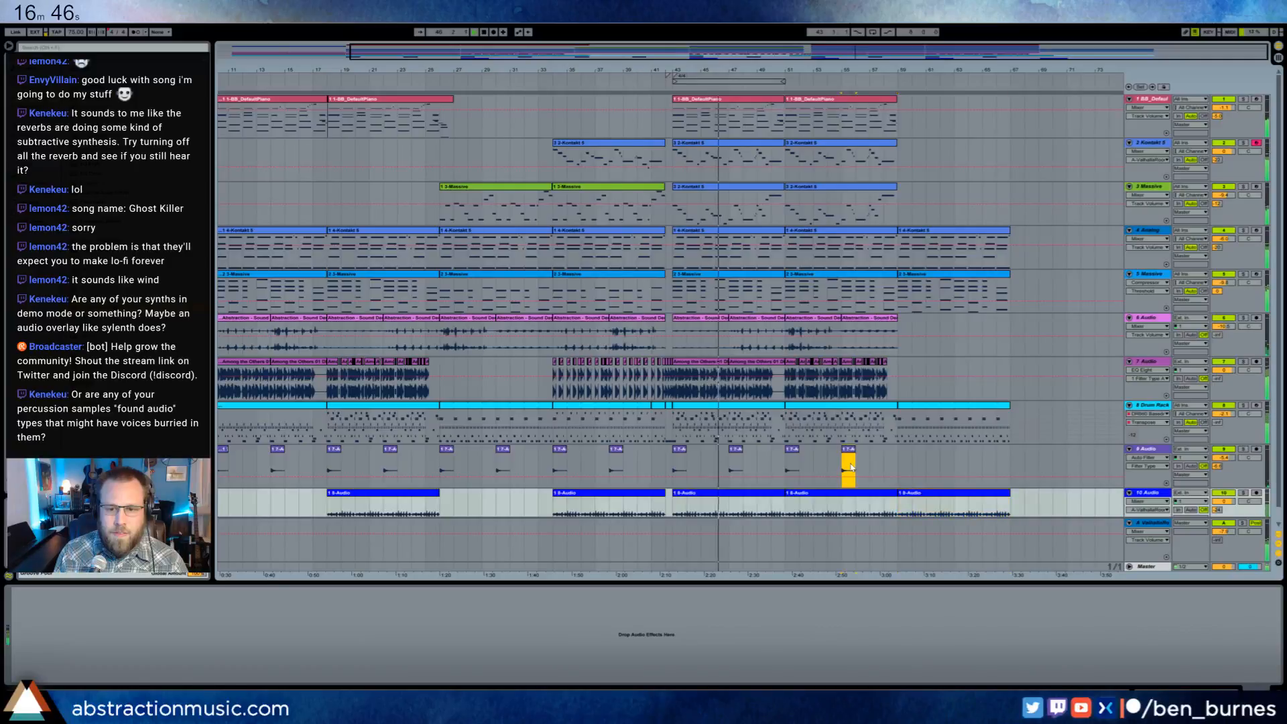
{"action": "key", "text": "ctrl+d"}
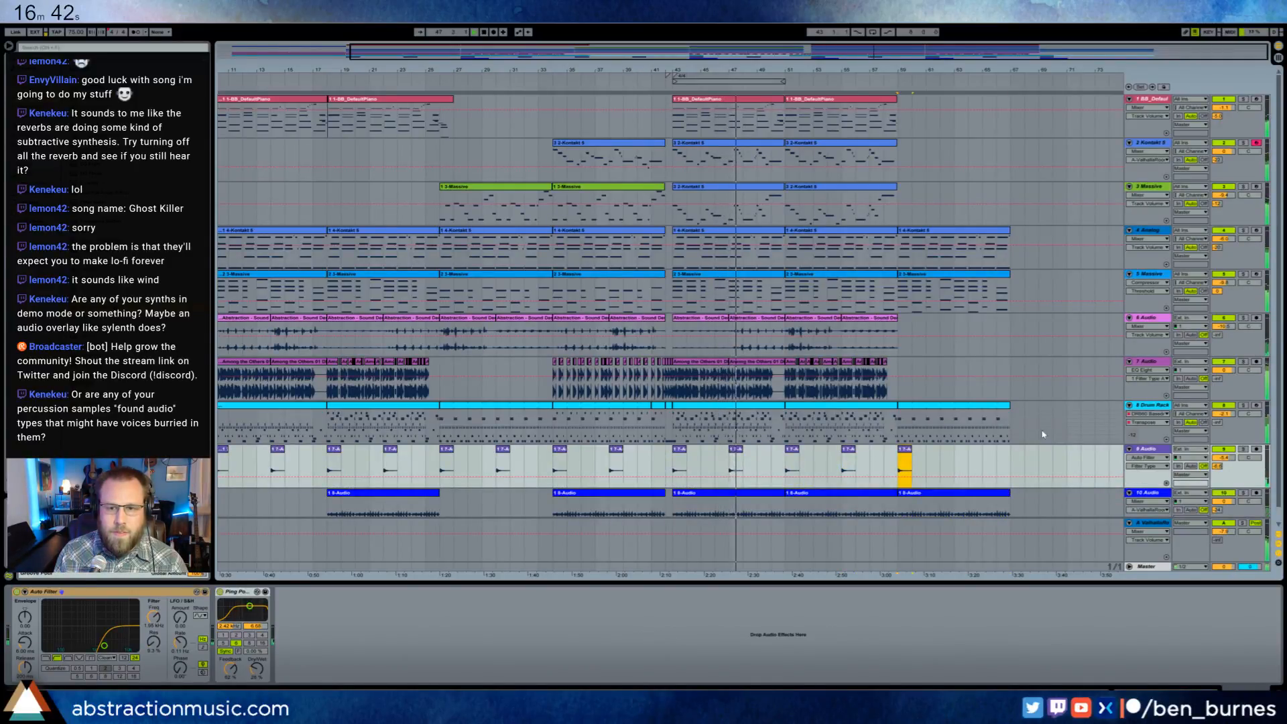
- Copy the extended BB_DefaultPiano clip with the closing chord over the last piano clip
{"action": "left_click", "coordinate": [448, 99]}
{"action": "key", "text": "ctrl+c"}
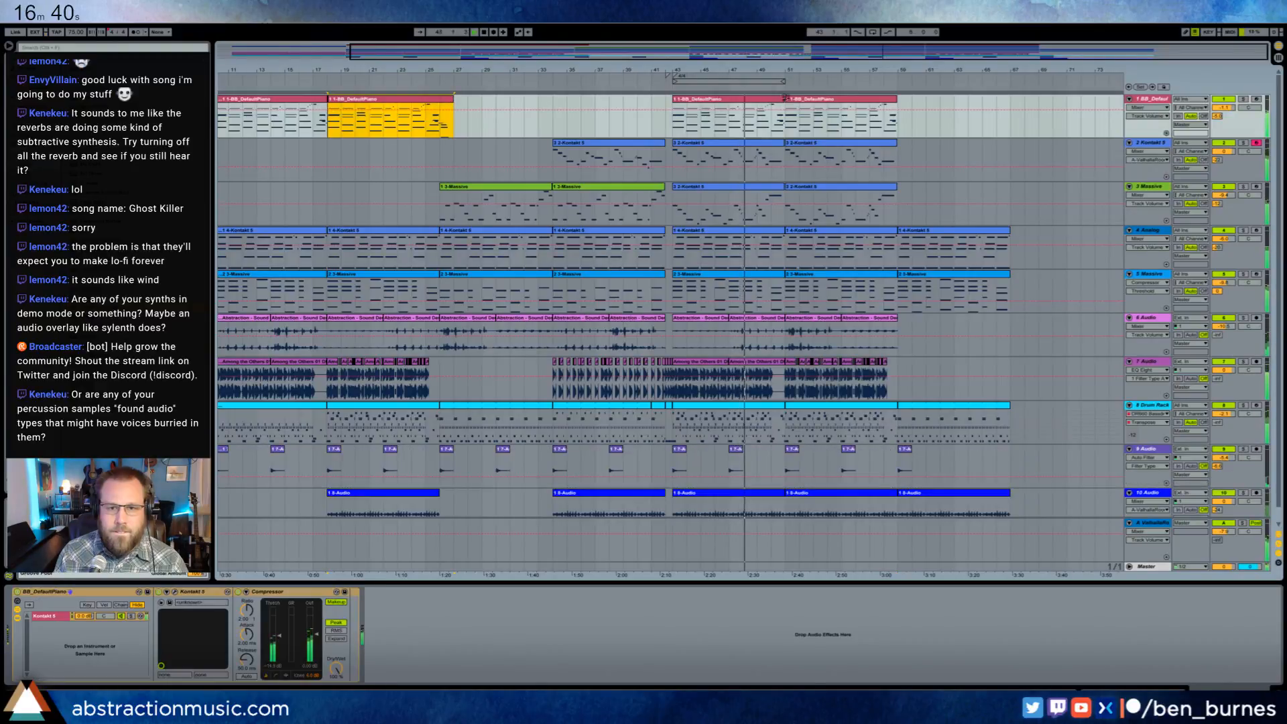
{"action": "left_click", "coordinate": [801, 100]}
{"action": "key", "text": "ctrl+v"}
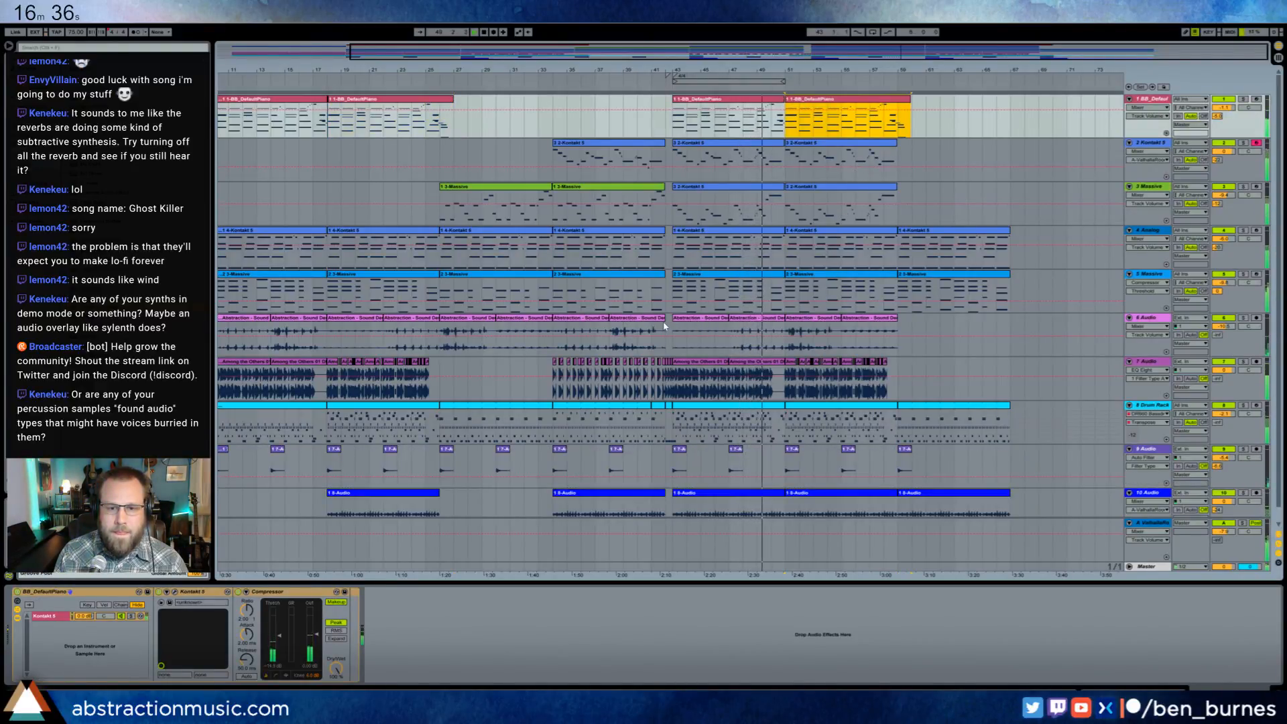
- Extend the 6 Audio clip before bar 43 across the 2/4 gap, and duplicate that track's last three clips into the final section
{"action": "left_click_drag", "start_coordinate": [663, 319], "coordinate": [672, 319]}
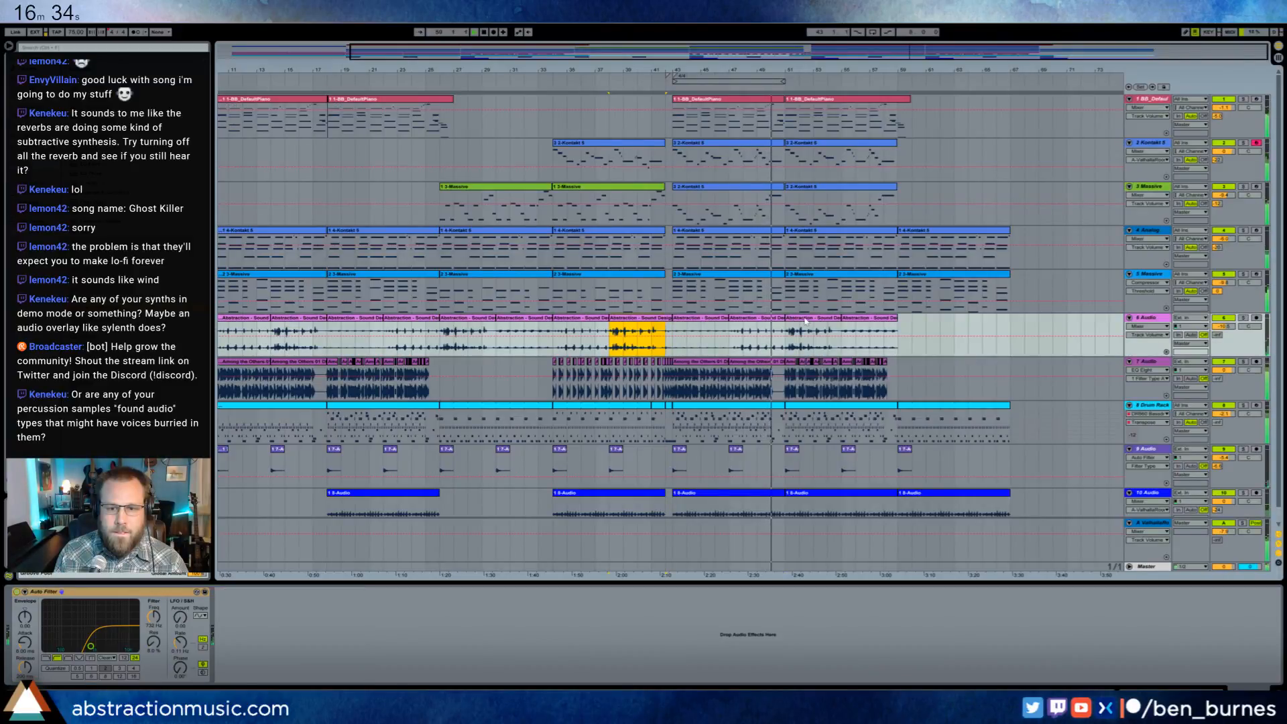
{"action": "left_click", "coordinate": [756, 319]}
{"action": "left_click", "coordinate": [869, 318], "text": "shift"}
{"action": "key", "text": "ctrl+d"}
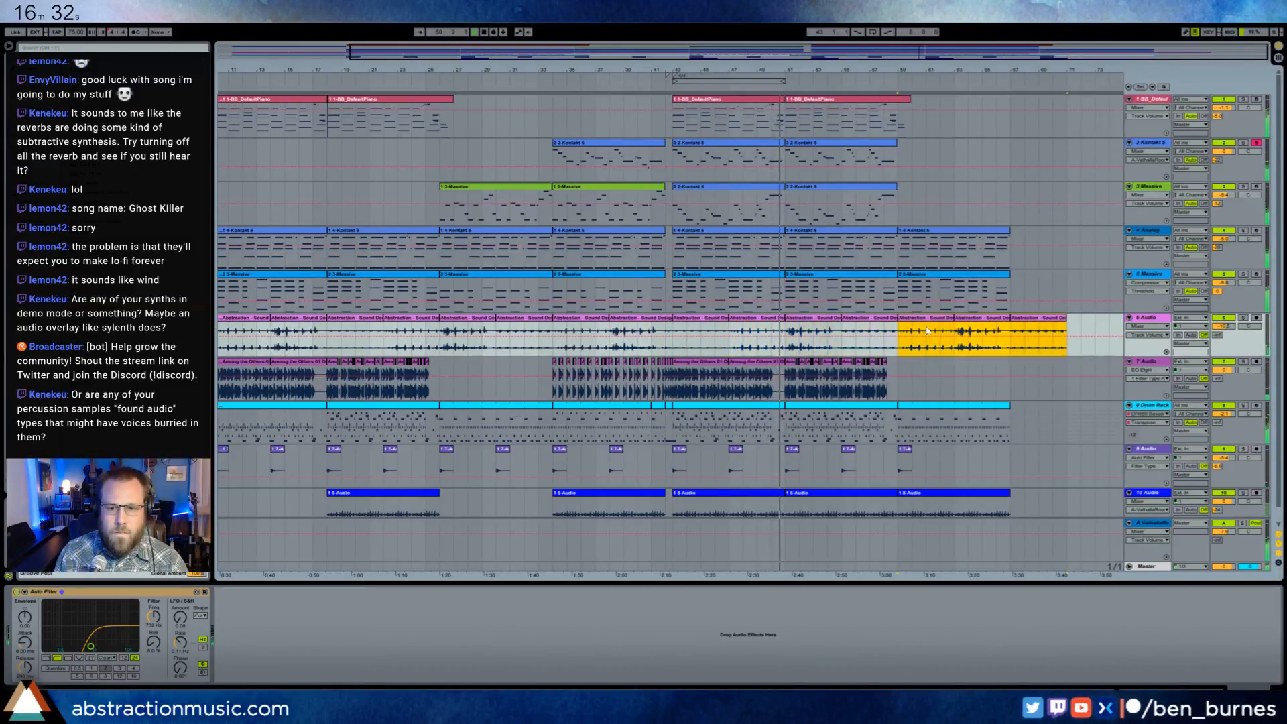
- Duplicate the first three 6 Audio clips after the 2/4 break over the clips directly following them
{"action": "left_click", "coordinate": [700, 319]}
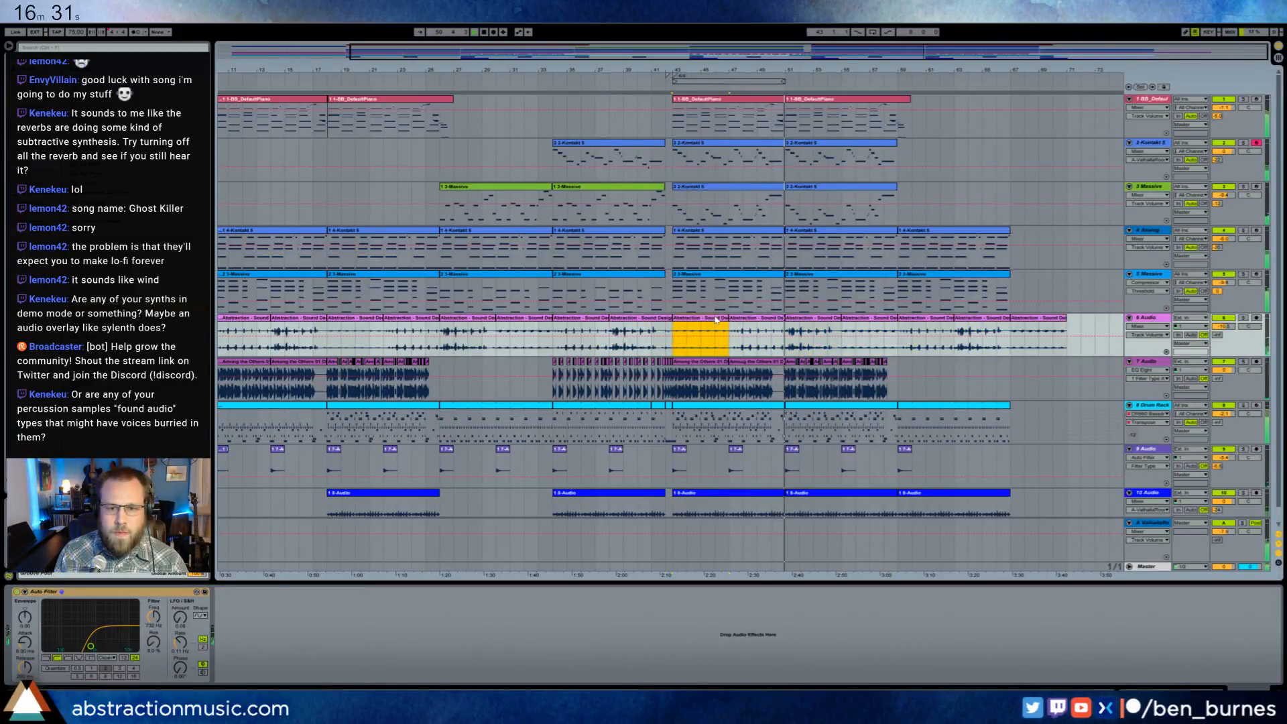
{"action": "left_click", "coordinate": [818, 320], "text": "shift"}
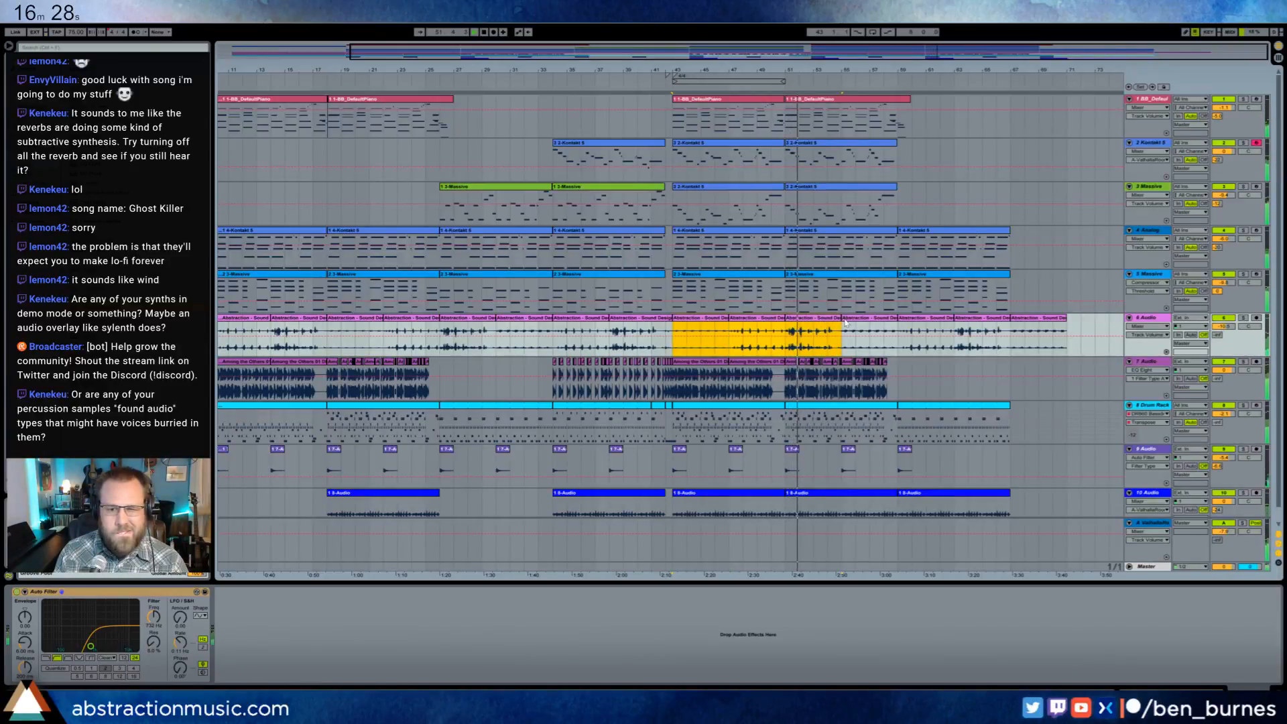
{"action": "key", "text": "ctrl+d"}
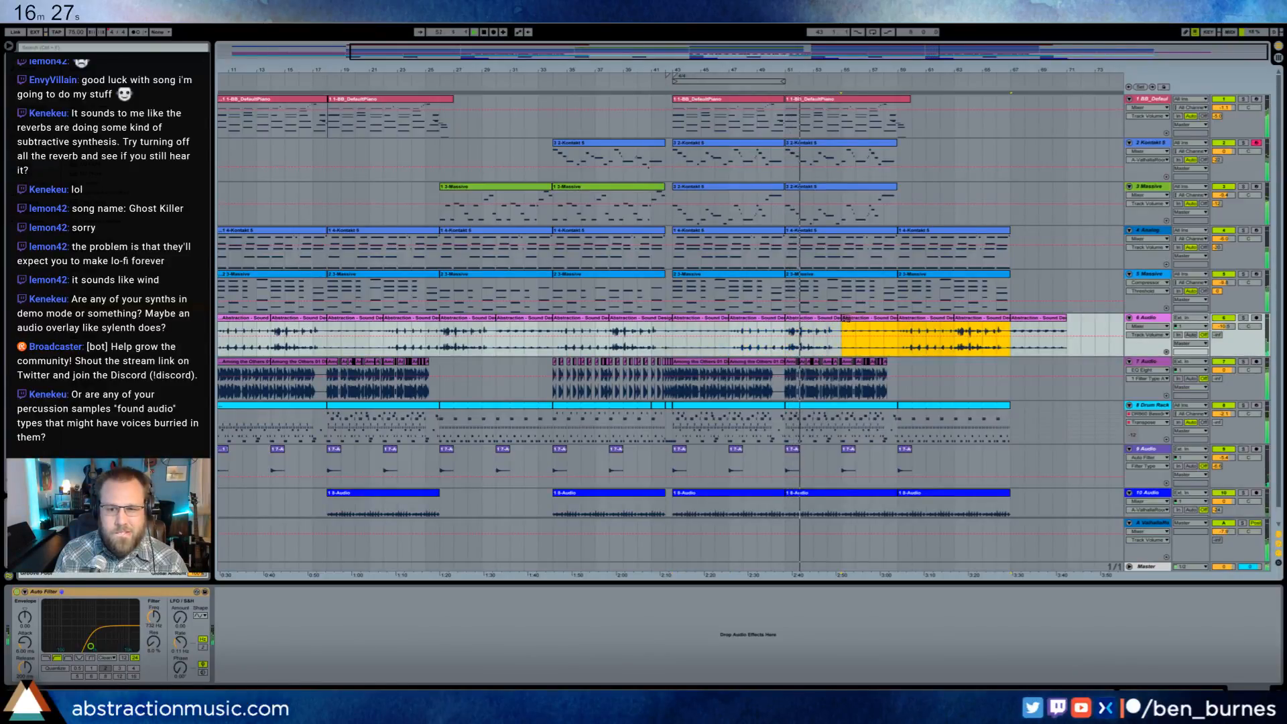
{"action": "left_click", "coordinate": [1028, 320]}
{"action": "key", "text": "ctrl+c"}
{"action": "left_click", "coordinate": [861, 325]}
{"action": "key", "text": "ctrl+v"}
{"action": "key", "text": "ctrl+z"}
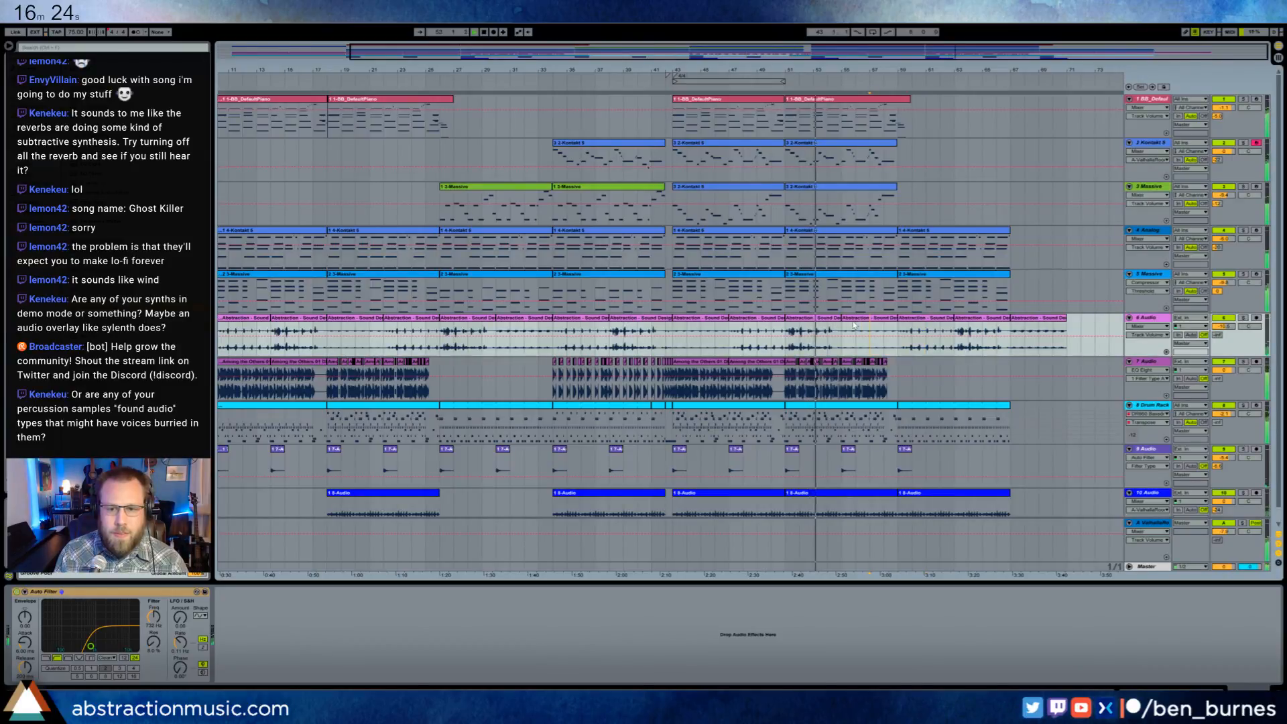
{"action": "left_click", "coordinate": [853, 325]}
{"action": "left_click", "coordinate": [700, 328]}
{"action": "left_click", "coordinate": [368, 323]}
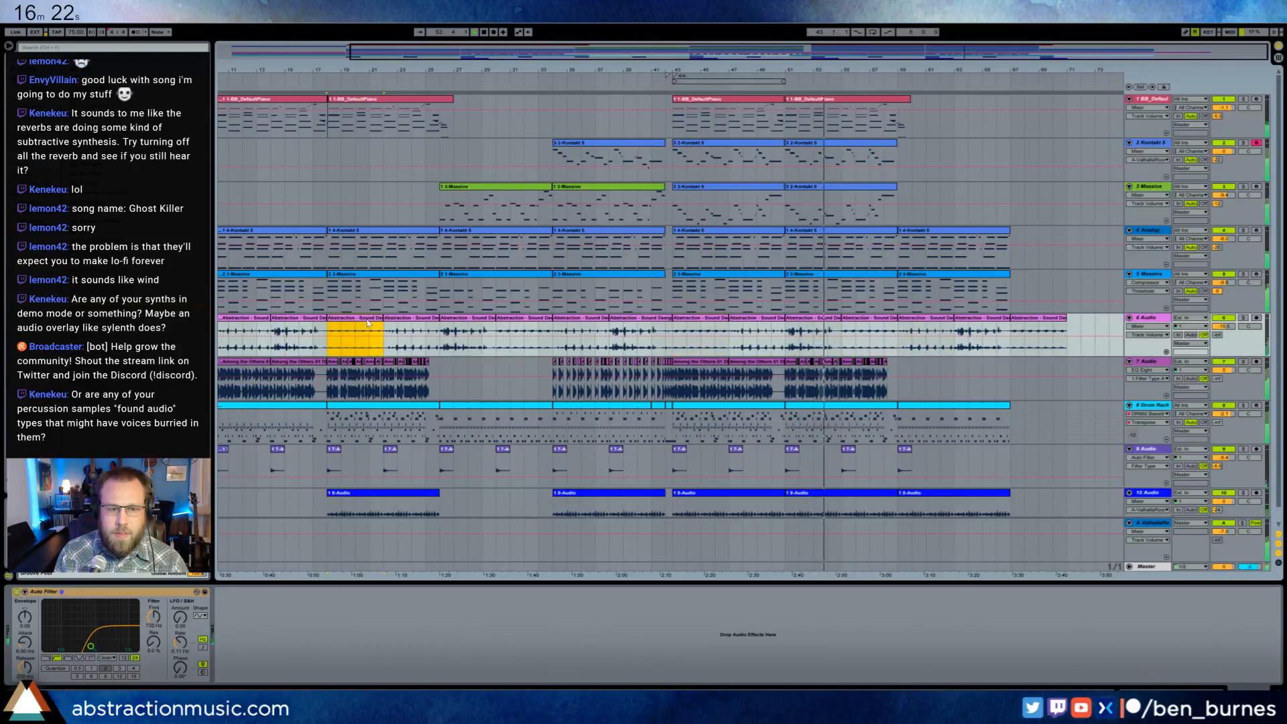
{"action": "left_click_drag", "start_coordinate": [924, 54], "coordinate": [786, 65]}
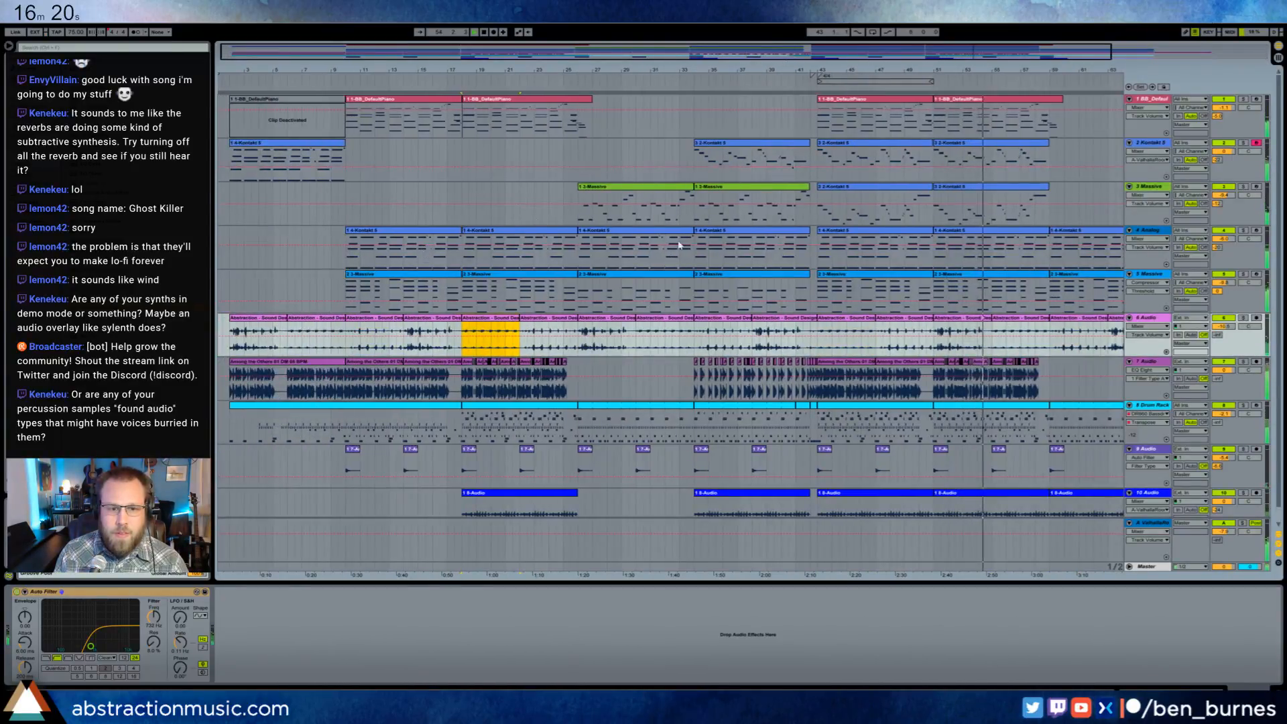
{"action": "left_click_drag", "start_coordinate": [939, 52], "coordinate": [1097, 55]}
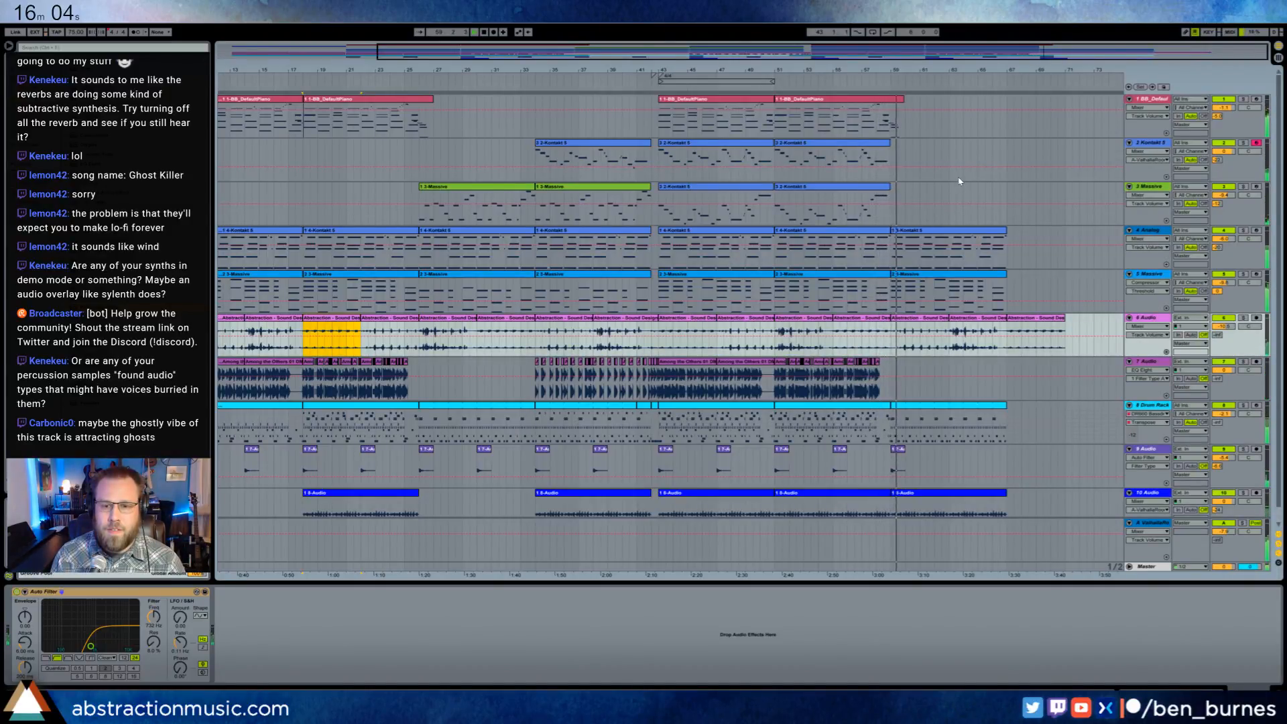
- Open the last blue Massive clip, halve the active notes of its bar 4 chord, and duplicate them into the chord's second half
{"action": "left_click", "coordinate": [944, 288]}
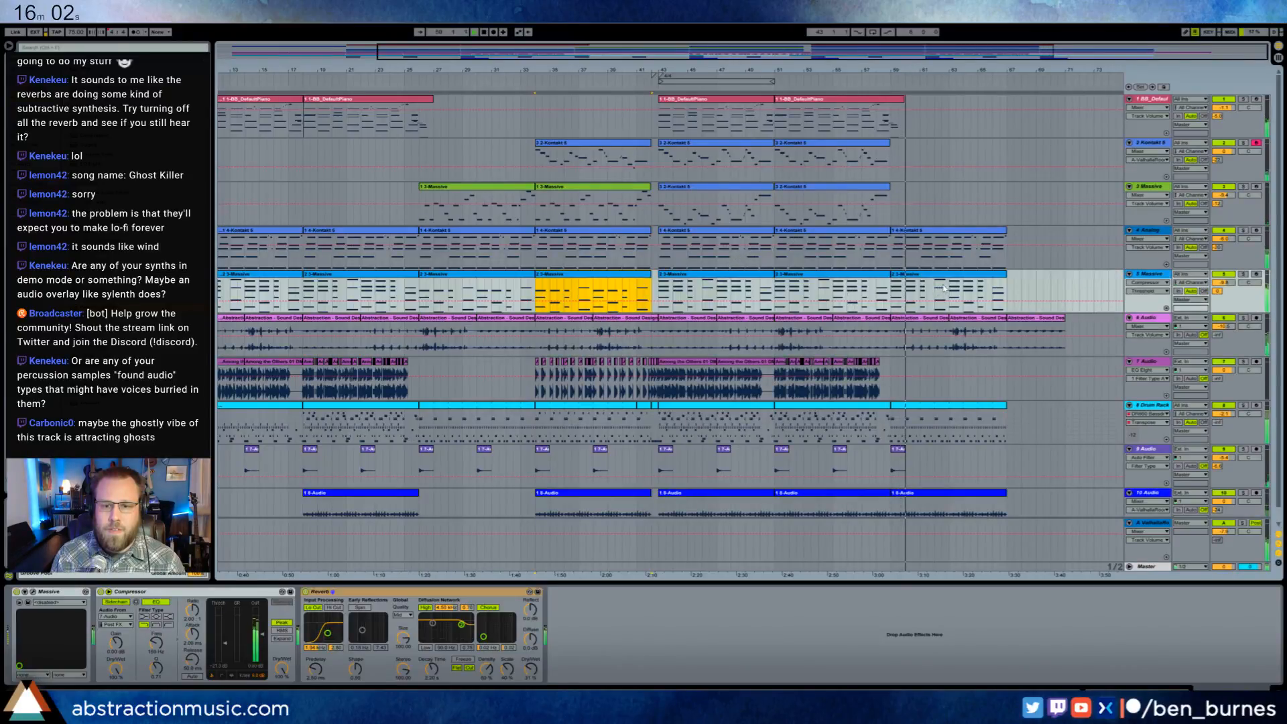
{"action": "left_click", "coordinate": [943, 288]}
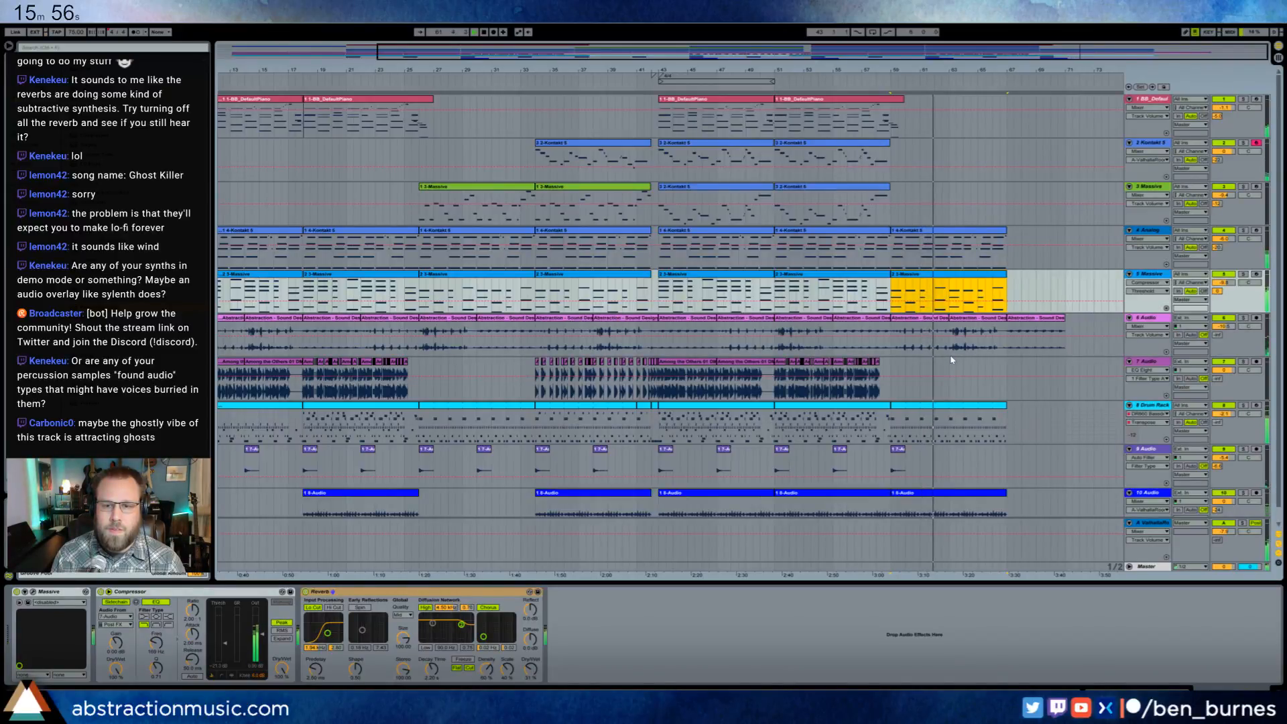
{"action": "double_click", "coordinate": [967, 284]}
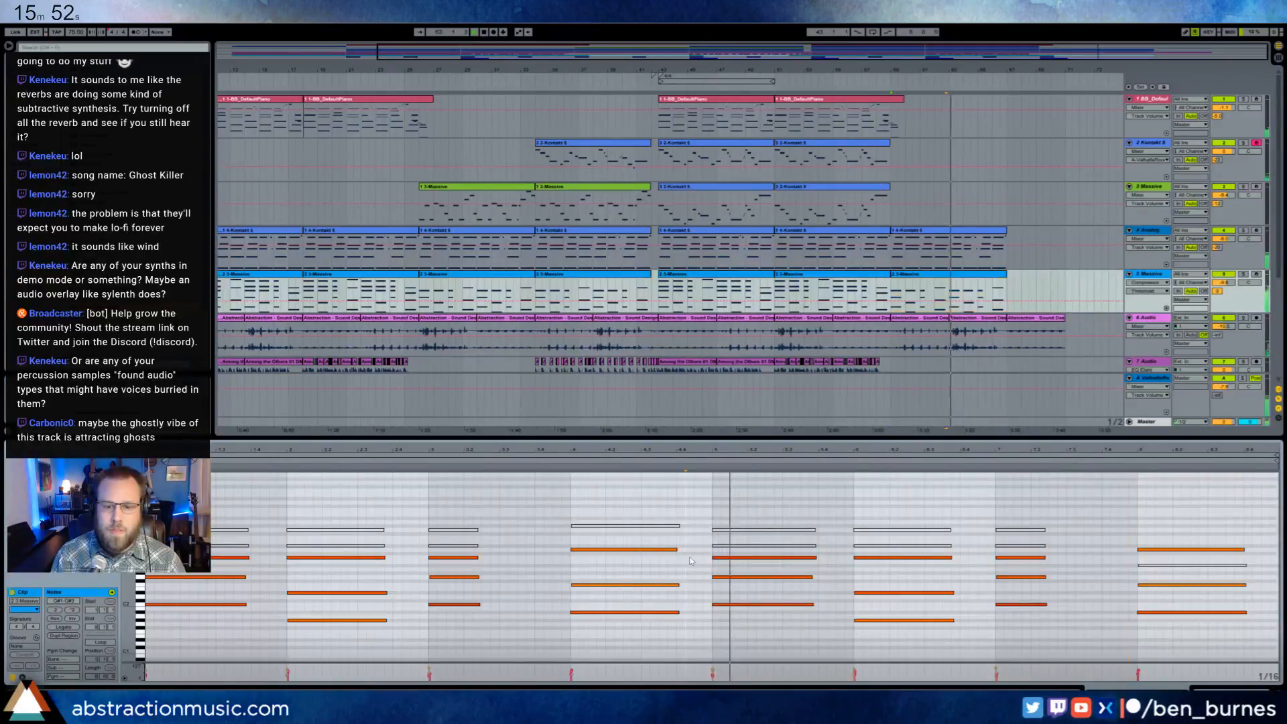
{"action": "key", "text": "space"}
{"action": "left_click_drag", "start_coordinate": [651, 537], "coordinate": [639, 623]}
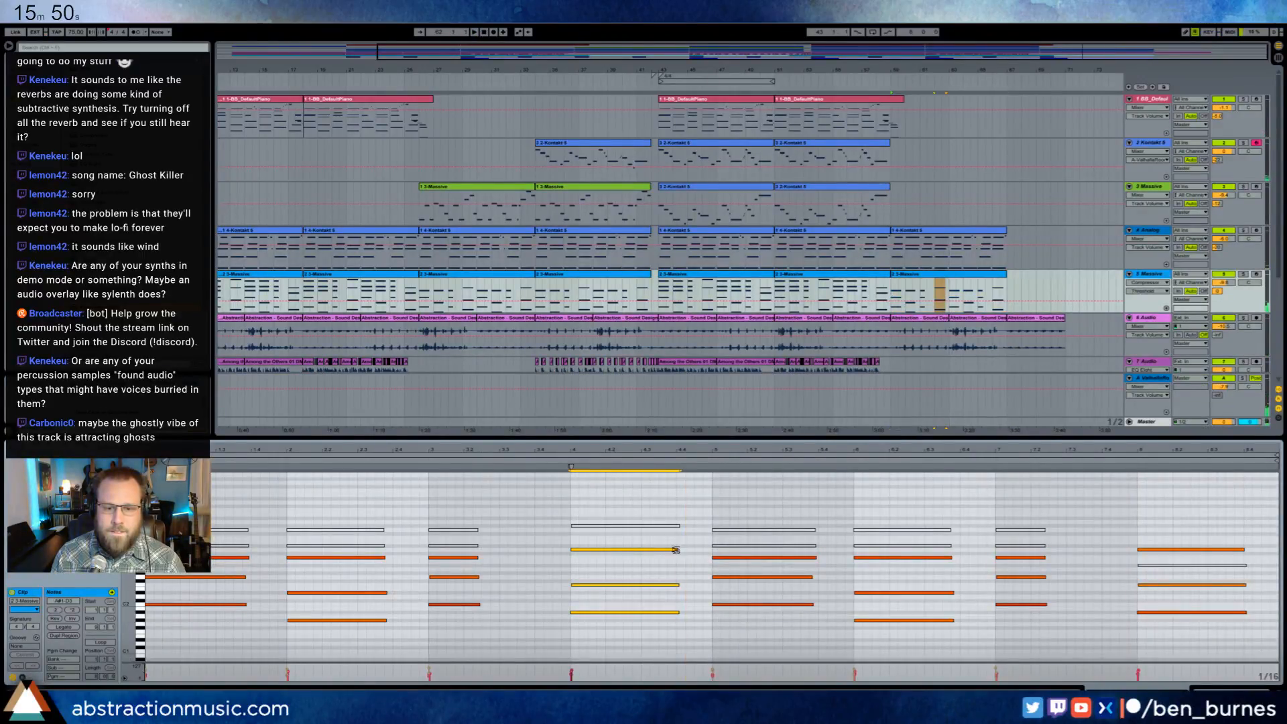
{"action": "key", "text": "Left"}
{"action": "key", "text": "Left"}
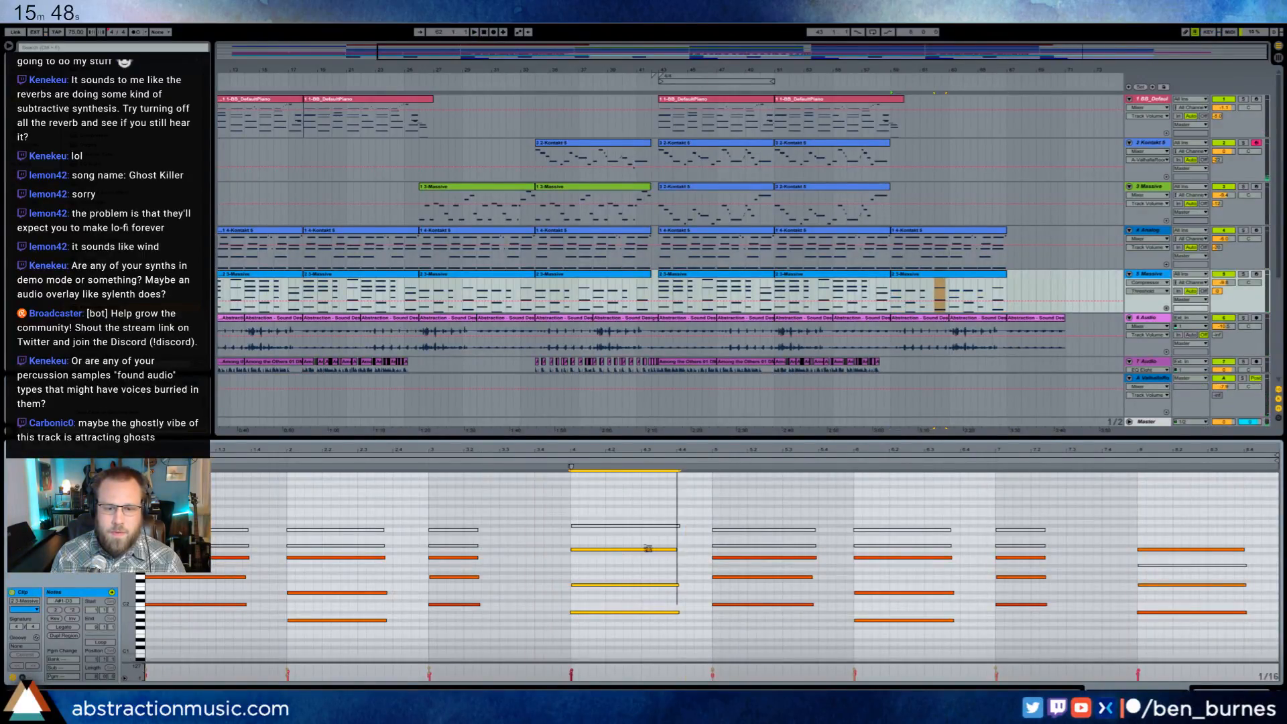
{"action": "key", "text": "ctrl+d"}
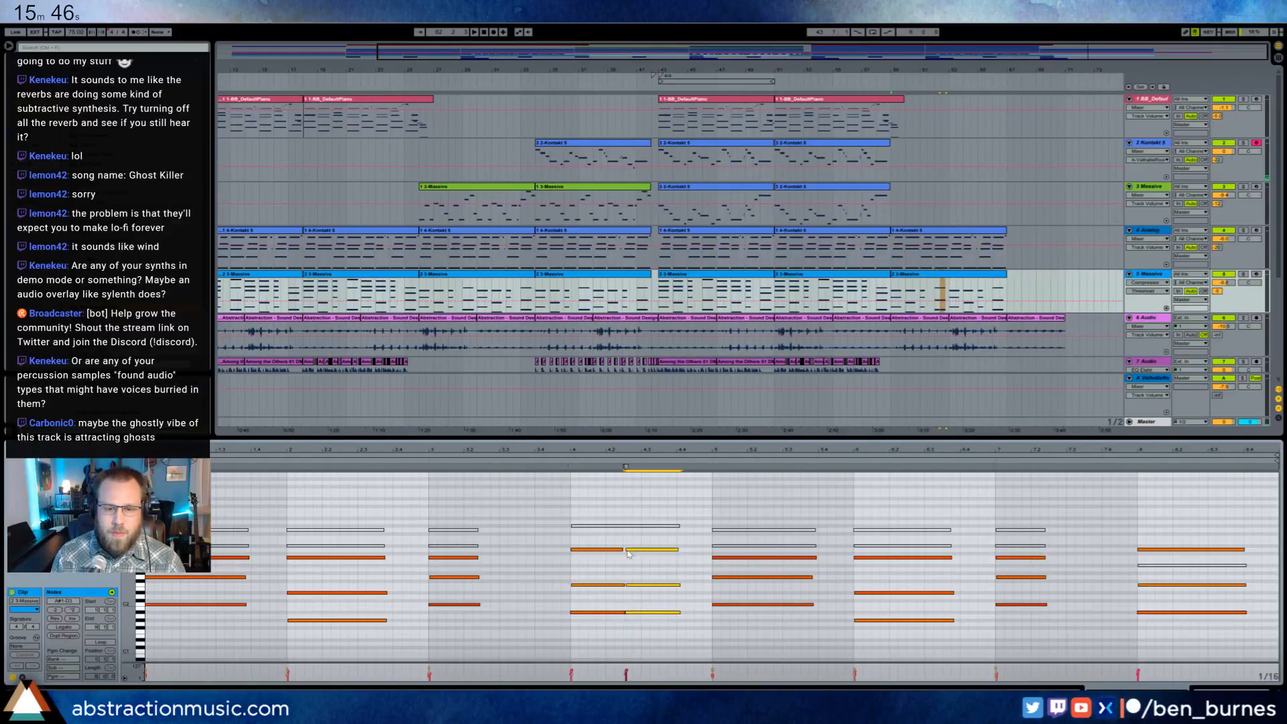
- Lengthen the duplicated bar 4 chord toward the next bar and raise its highest active note
{"action": "left_click", "coordinate": [682, 549]}
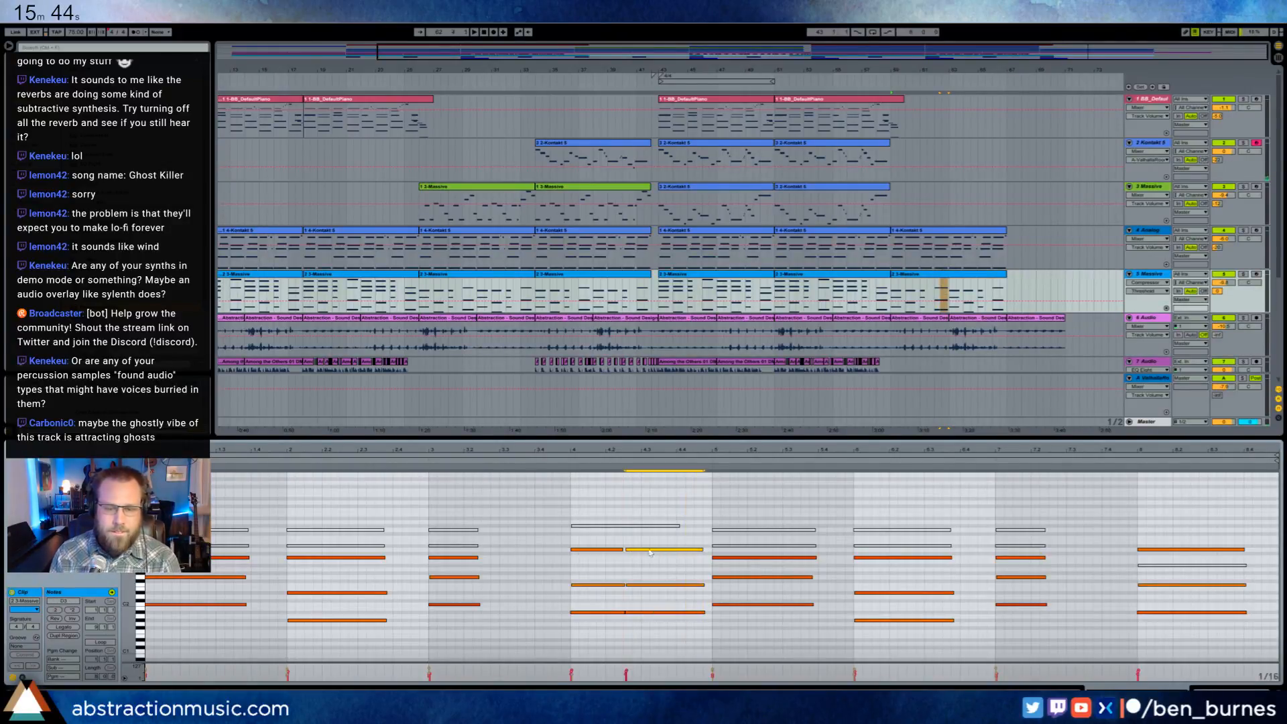
{"action": "key", "text": "Up"}
{"action": "key", "text": "Up"}
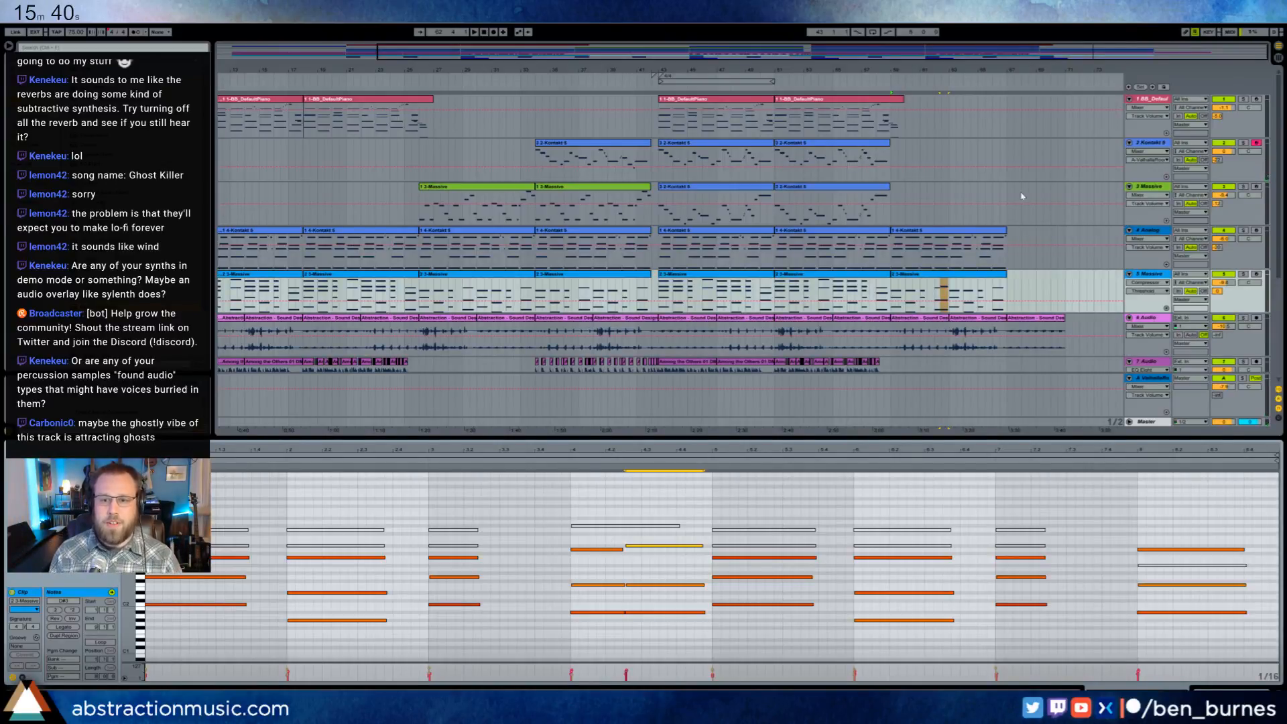
- Open the Kontakt 5 plug-in of the 2 Kontakt 5 track and show the dulcimer instrument's editing view
{"action": "left_click", "coordinate": [1154, 144]}
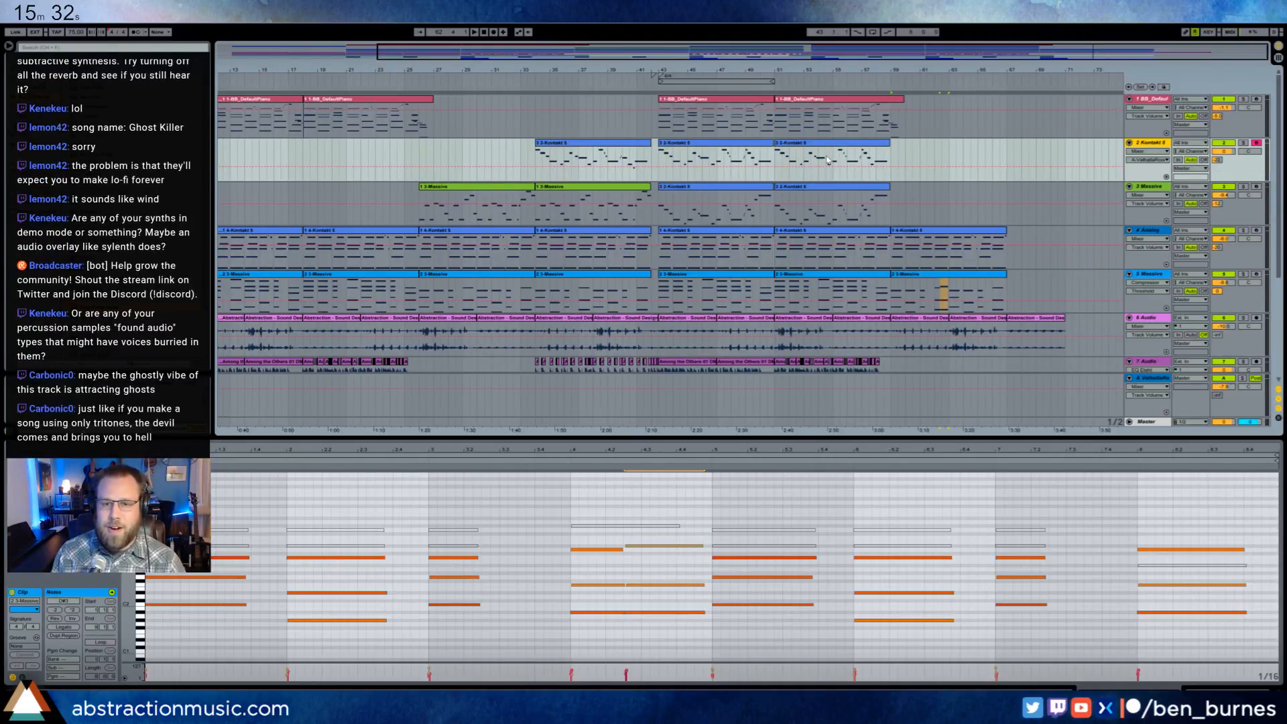
{"action": "left_click", "coordinate": [862, 147]}
{"action": "key", "text": "shift+Tab"}
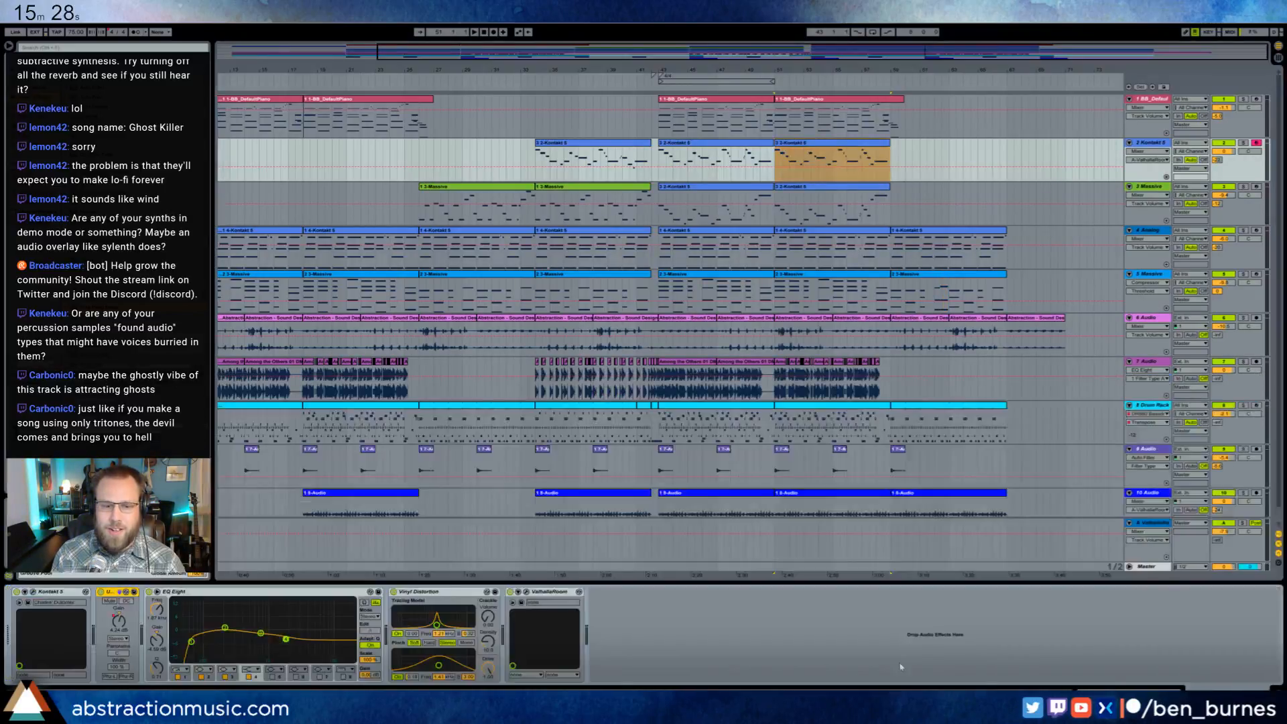
{"action": "left_click", "coordinate": [33, 592]}
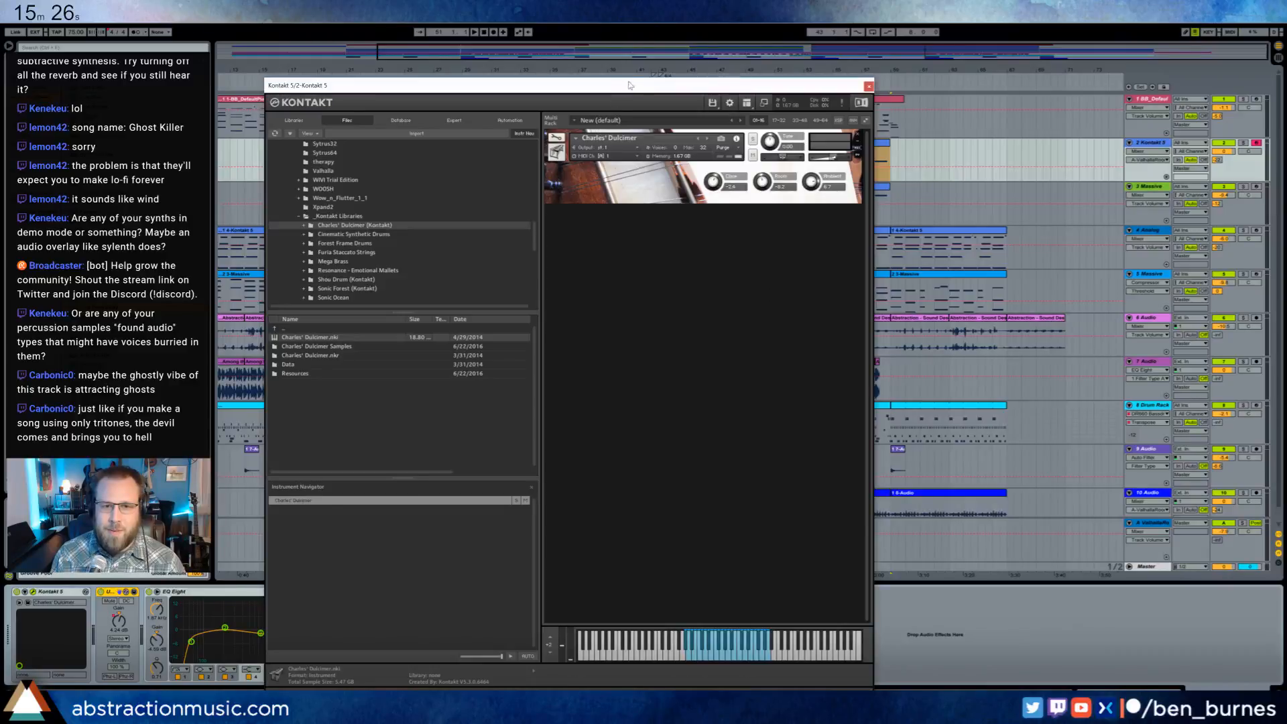
{"action": "left_click", "coordinate": [634, 133]}
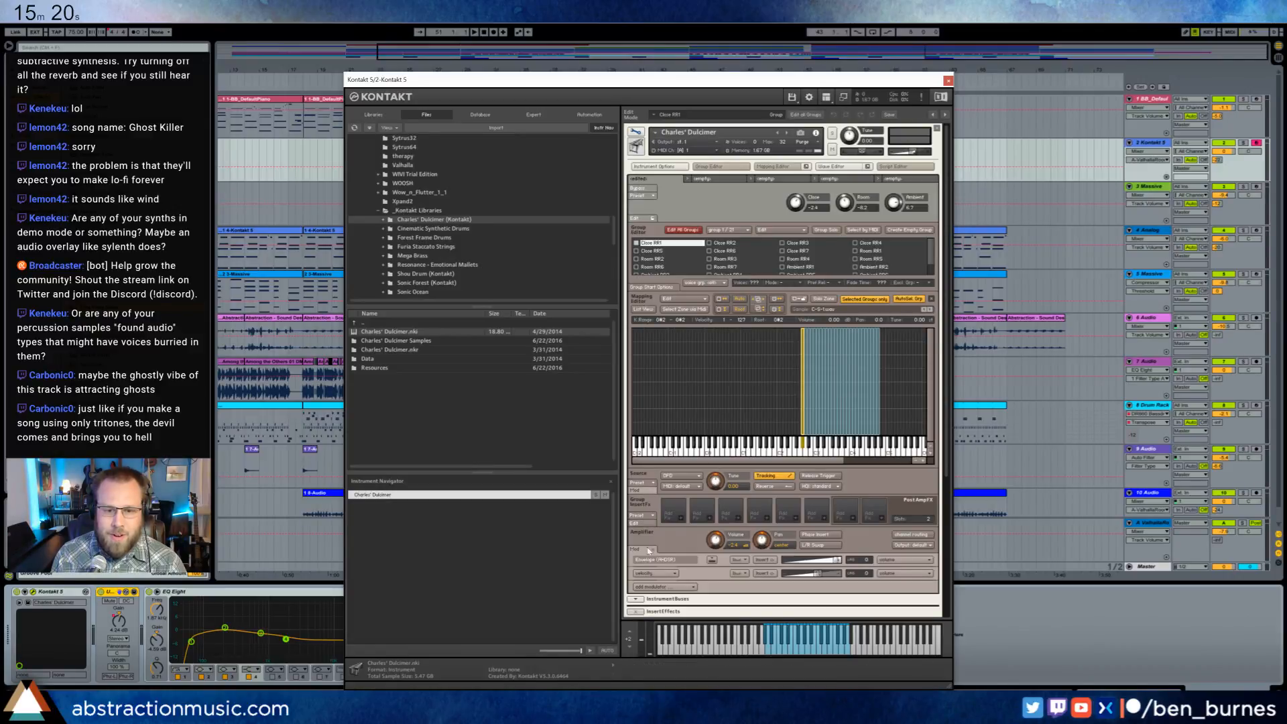
- Open the highlighted dulcimer zone in the Wave Editor and examine its sample during playback, with the plug-in window shifted aside
{"action": "scroll", "coordinate": [648, 550], "scroll_direction": "down", "scroll_amount": 1}
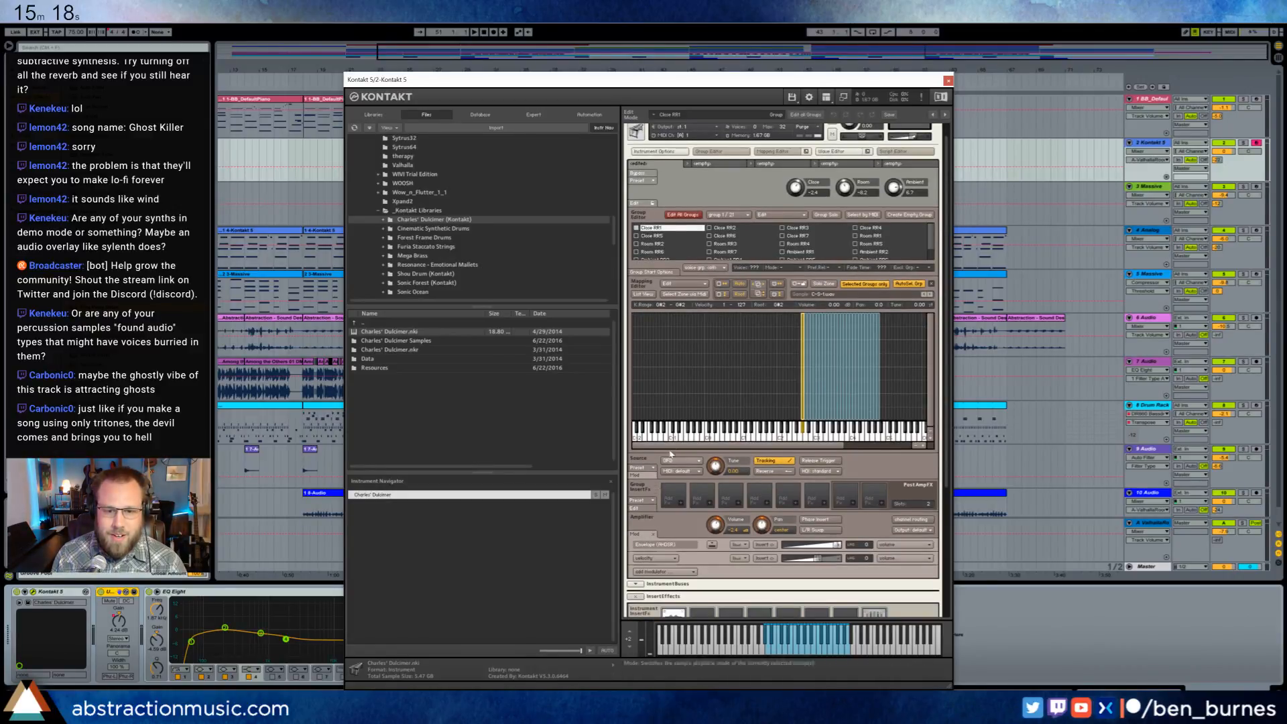
{"action": "double_click", "coordinate": [805, 380]}
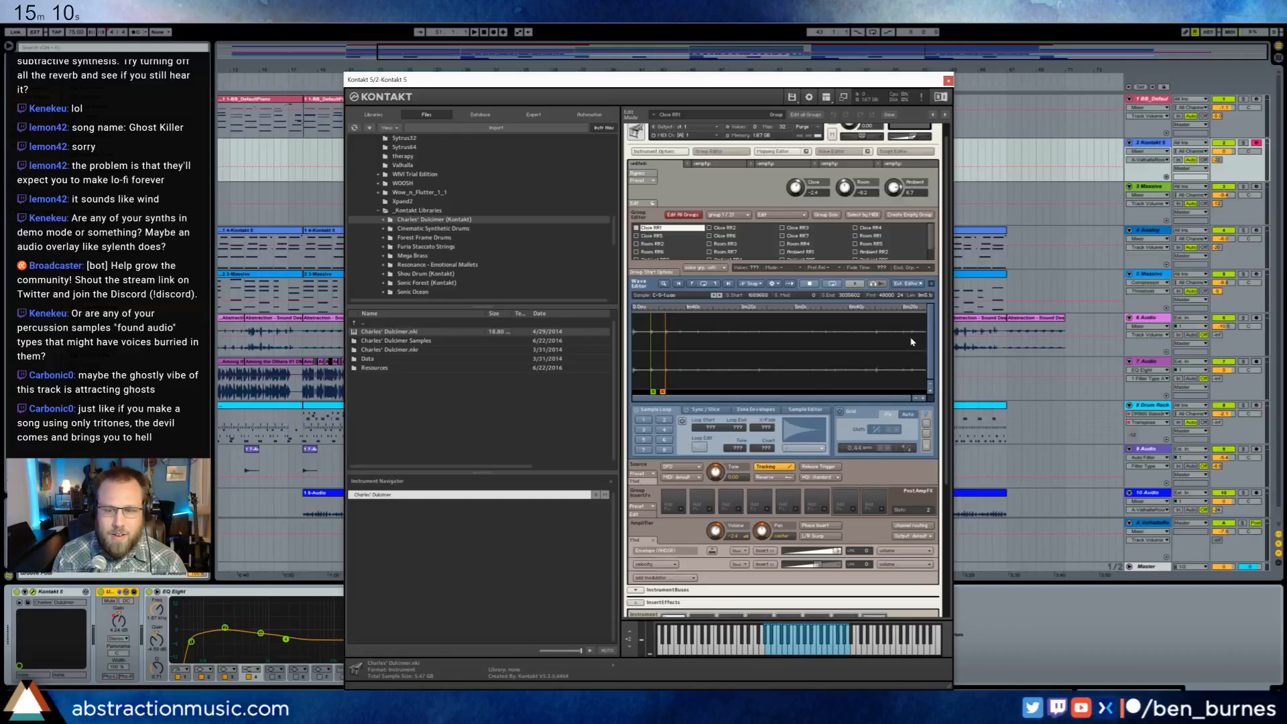
{"action": "key", "text": "space"}
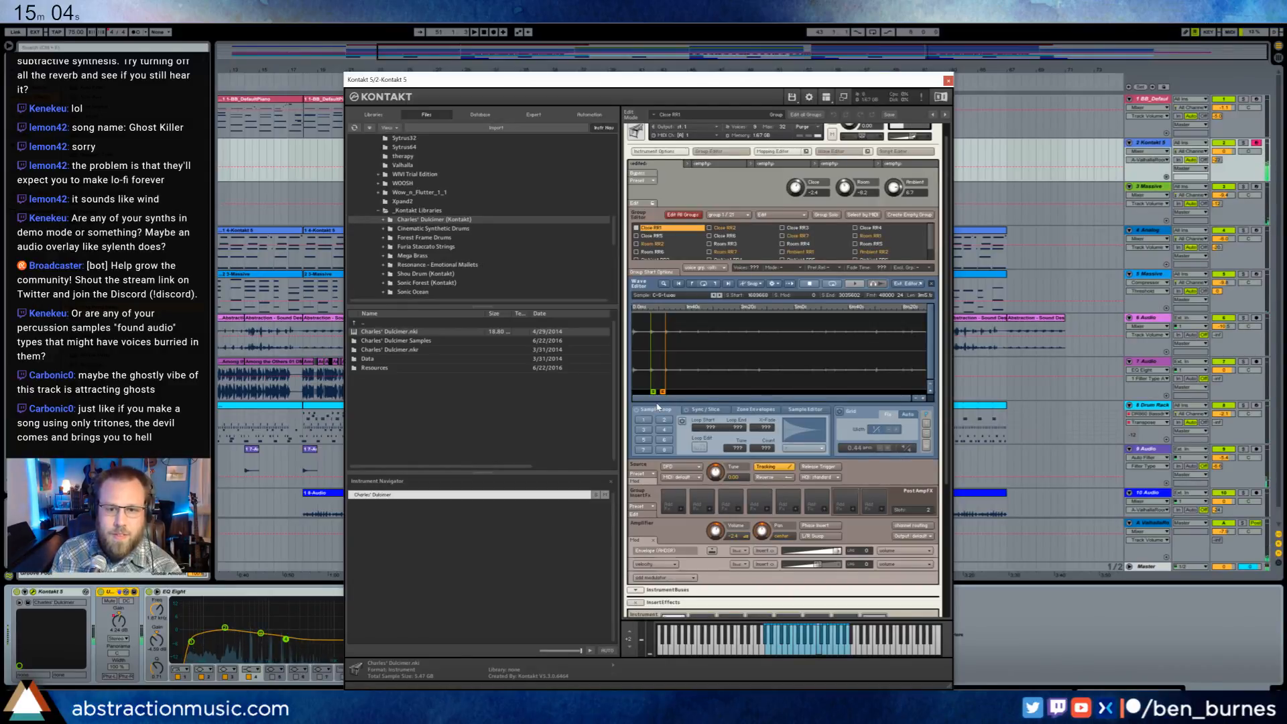
{"action": "left_click_drag", "start_coordinate": [883, 82], "coordinate": [753, 90]}
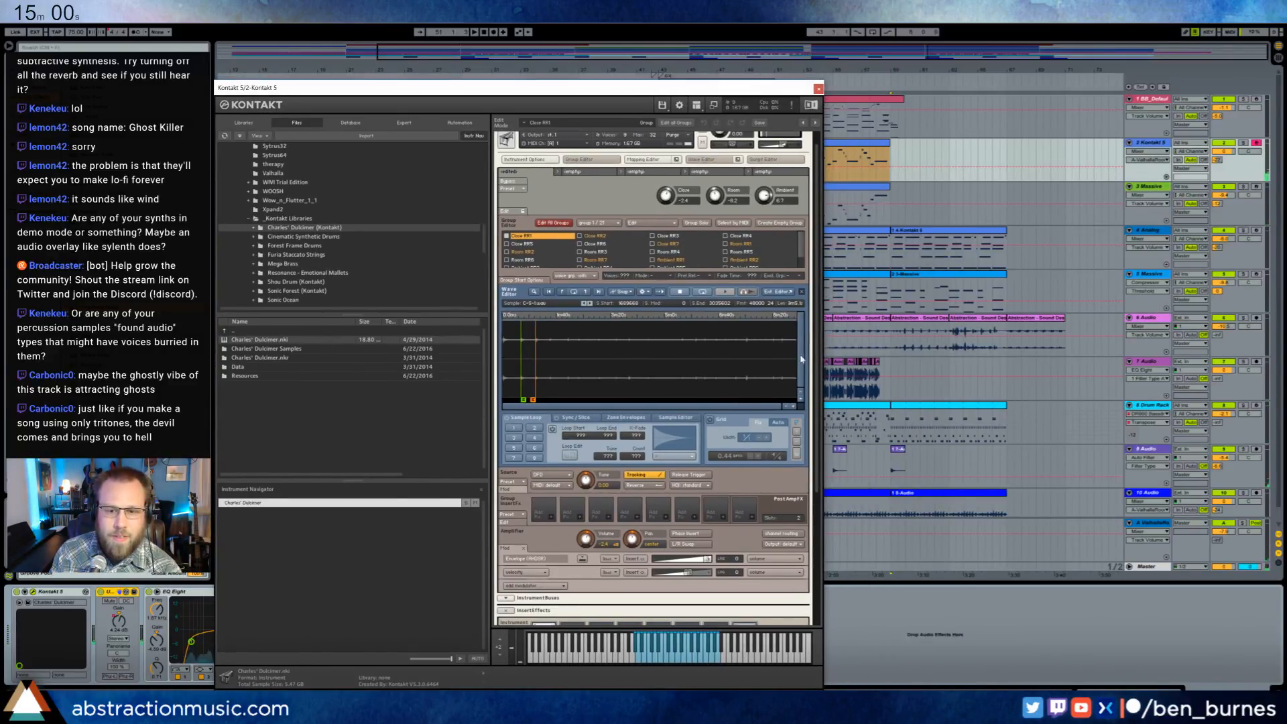
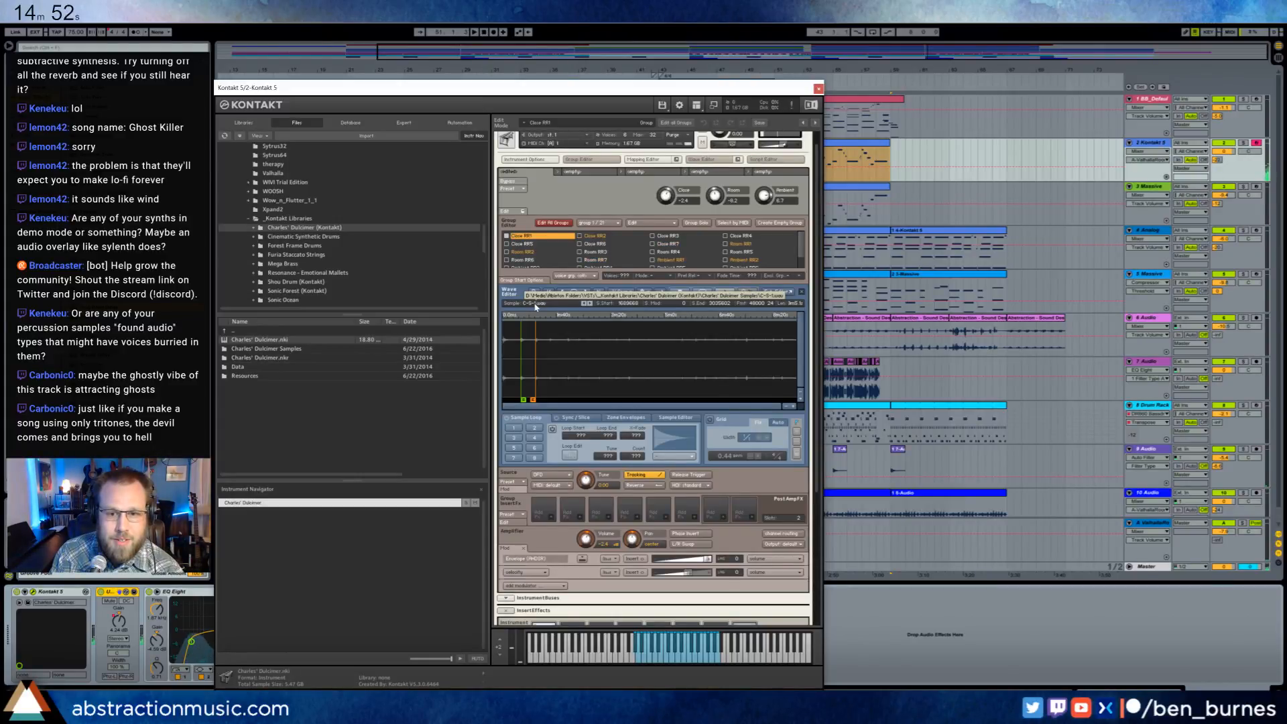
- Switch to Audacity and bring up a This PC window in File Explorer beside it
{"action": "key", "text": "super"}
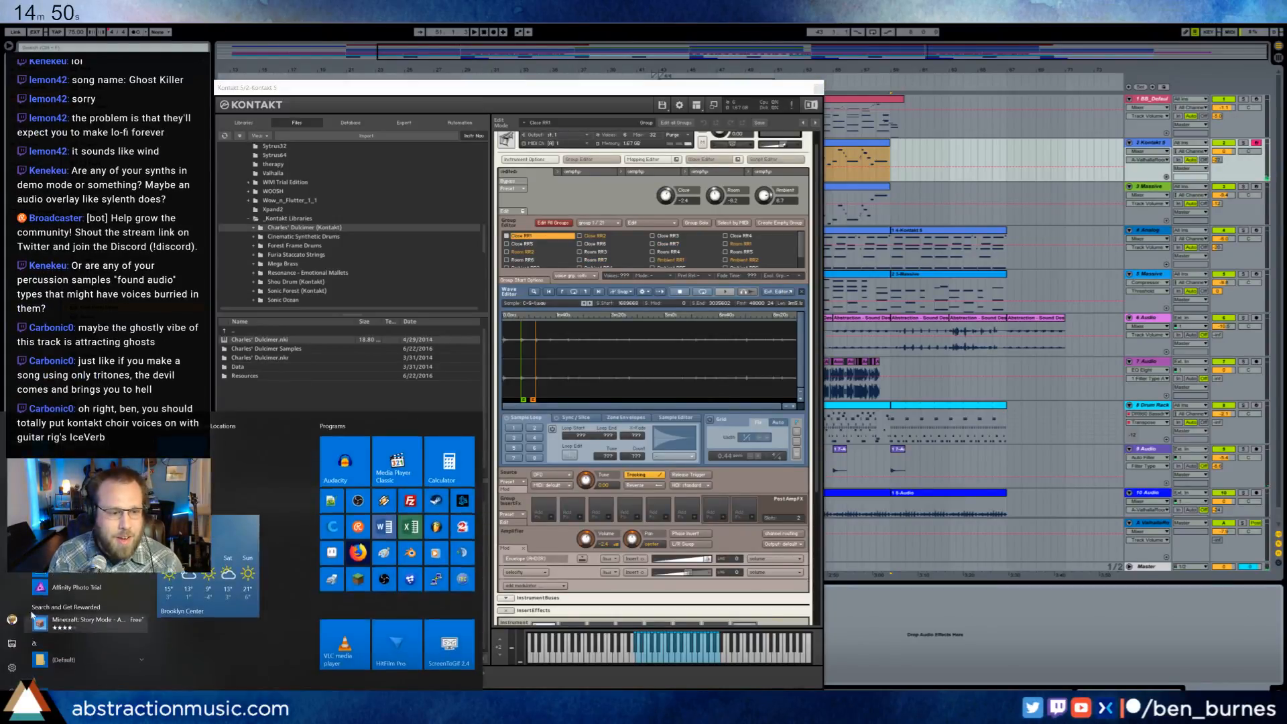
{"action": "key", "text": "super"}
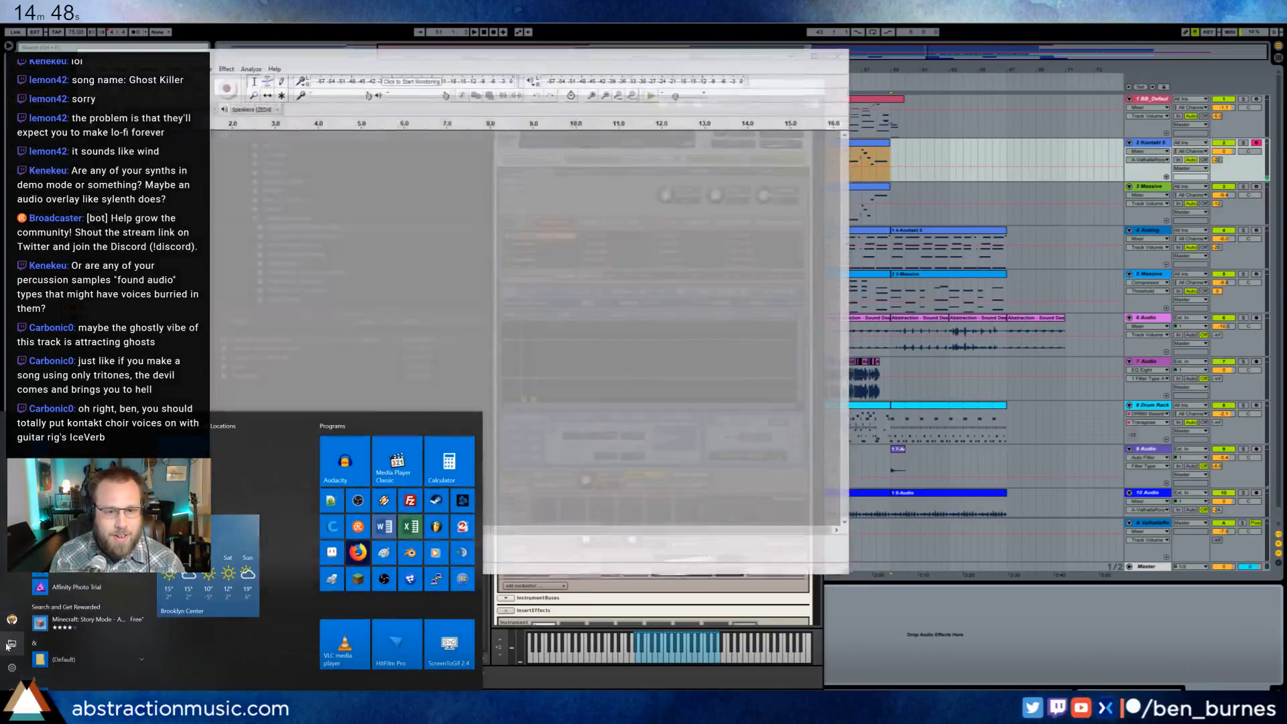
{"action": "left_click", "coordinate": [16, 618]}
{"action": "left_click_drag", "start_coordinate": [348, 231], "coordinate": [973, 201]}
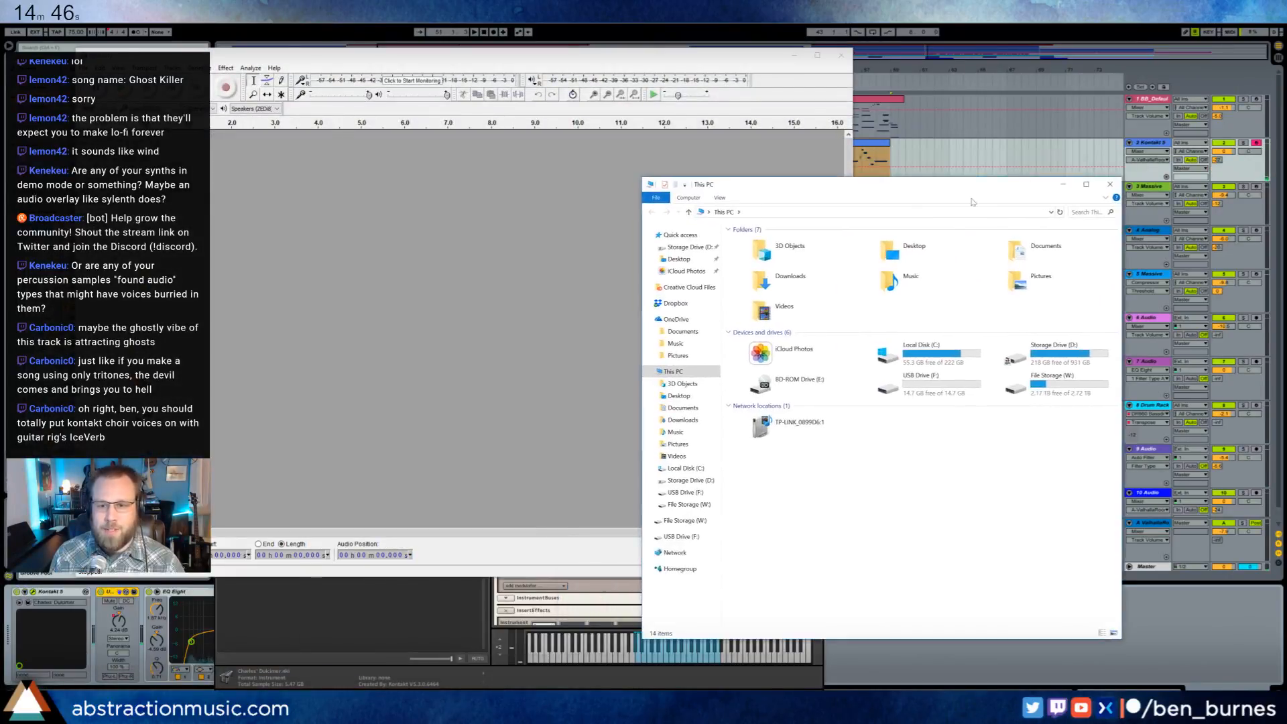
- Browse Storage Drive (D:) through Media, Ableton Folders, VSTs and _Kontakt Libraries to the Charles' Dulcimer (Kontakt) folder
{"action": "double_click", "coordinate": [1026, 356]}
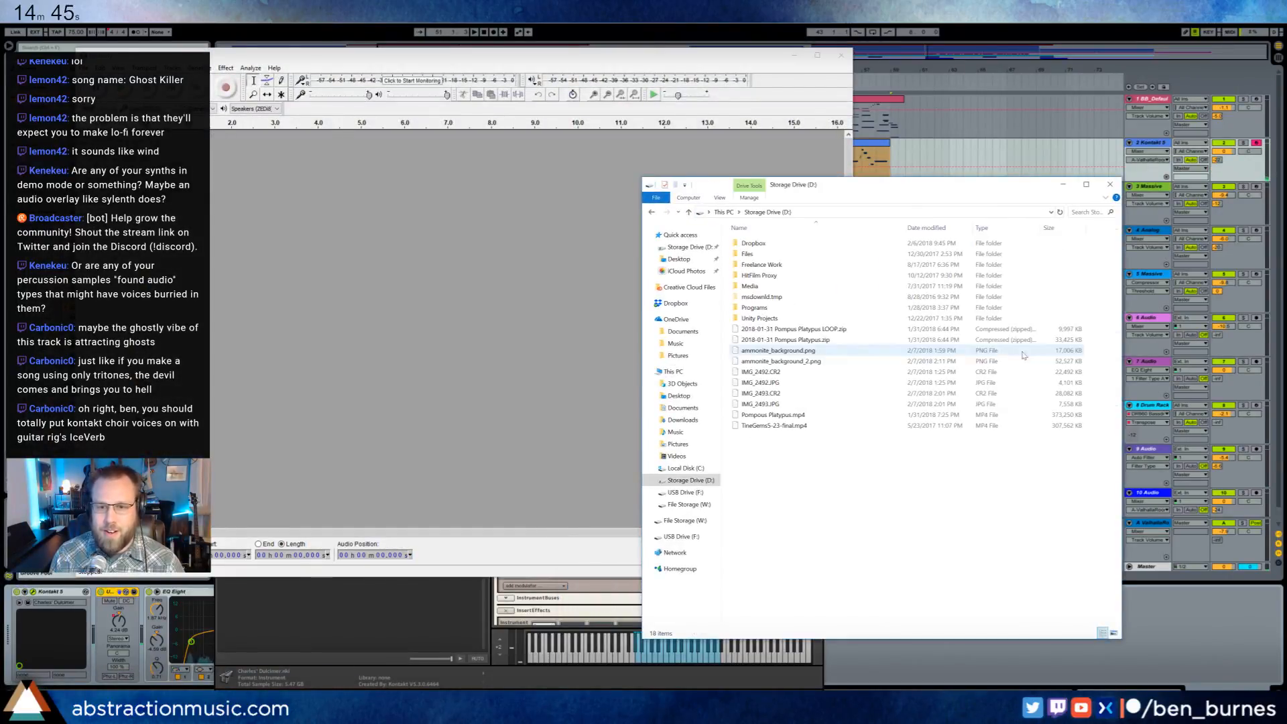
{"action": "left_click", "coordinate": [762, 286]}
{"action": "double_click", "coordinate": [762, 286]}
{"action": "double_click", "coordinate": [754, 243]}
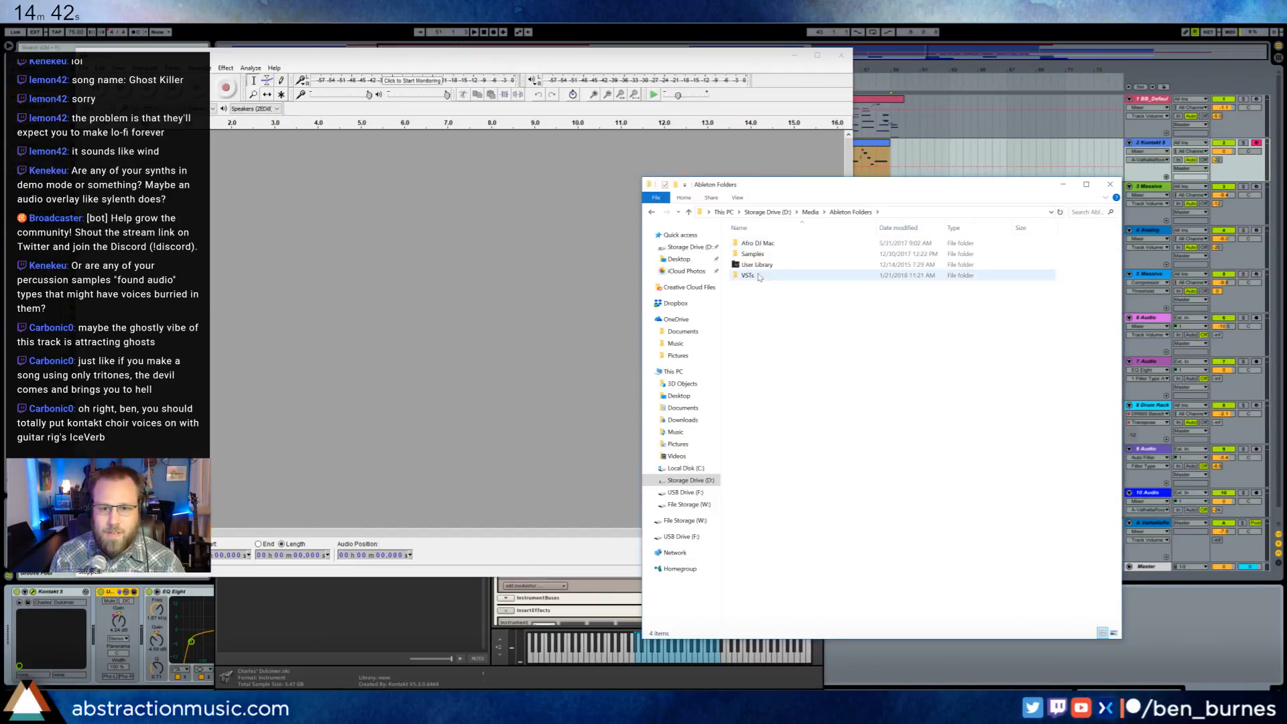
{"action": "left_click", "coordinate": [758, 264]}
{"action": "double_click", "coordinate": [758, 275]}
{"action": "double_click", "coordinate": [764, 243]}
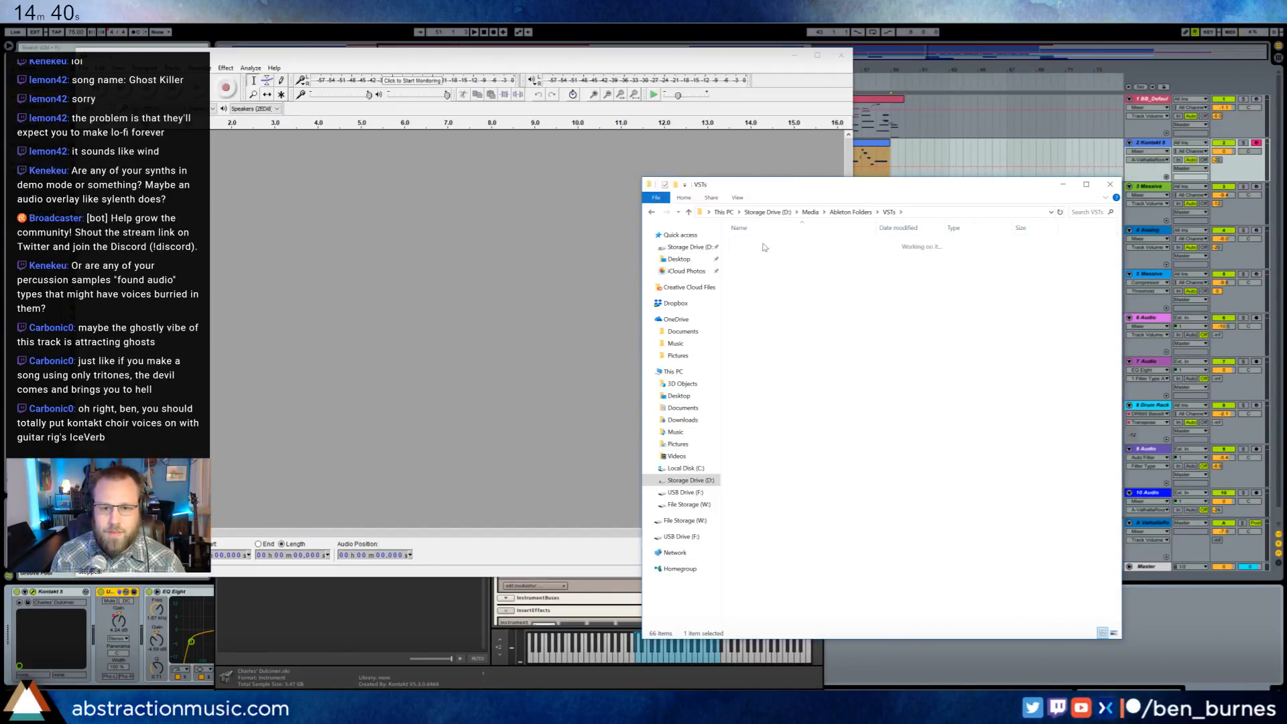
{"action": "double_click", "coordinate": [777, 243]}
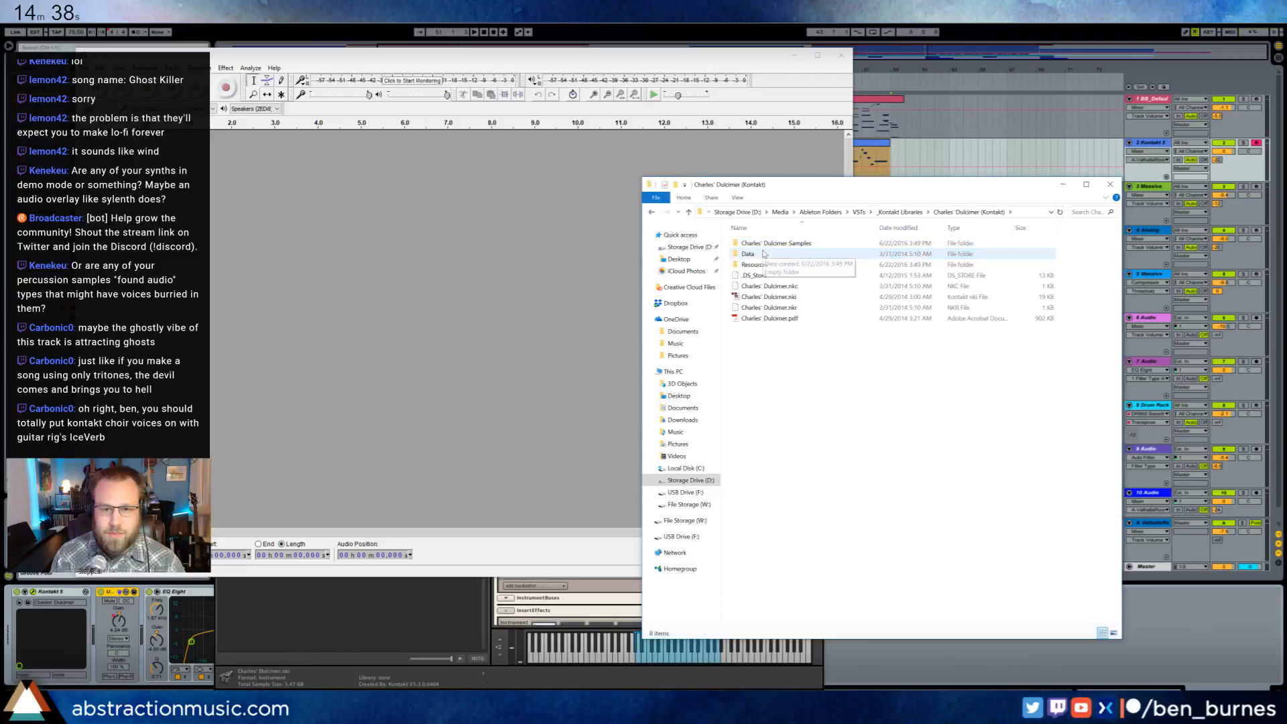
- Check the sample's path in Kontakt and load C-S-1.wav from the Charles' Dulcimer Samples folder into Audacity
{"action": "double_click", "coordinate": [751, 265]}
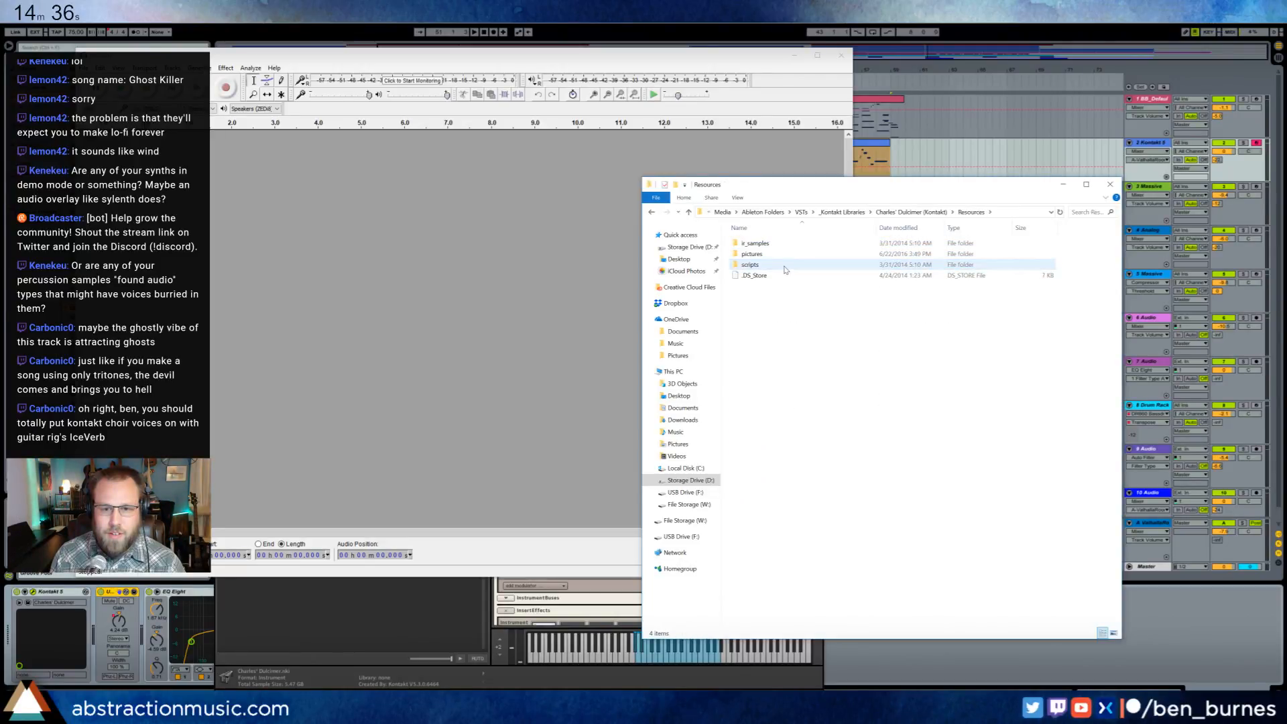
{"action": "left_click", "coordinate": [785, 39]}
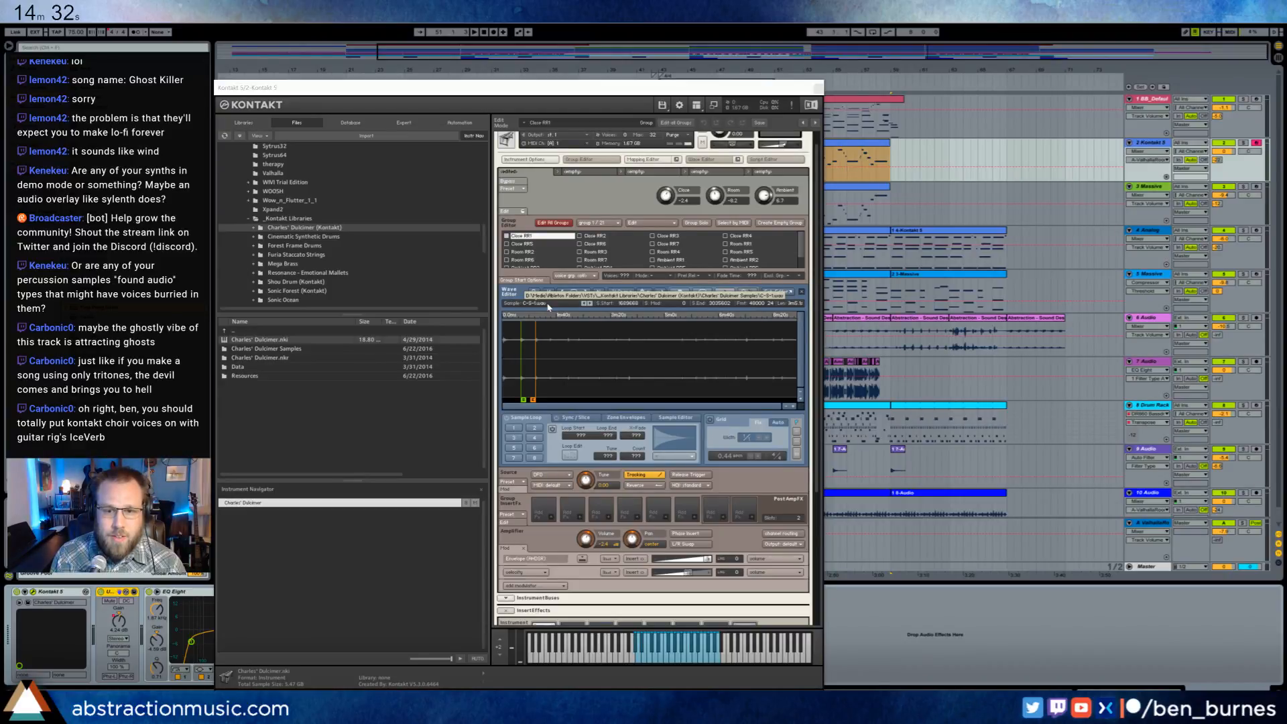
{"action": "key", "text": "alt+Tab"}
{"action": "key", "text": "alt+Left"}
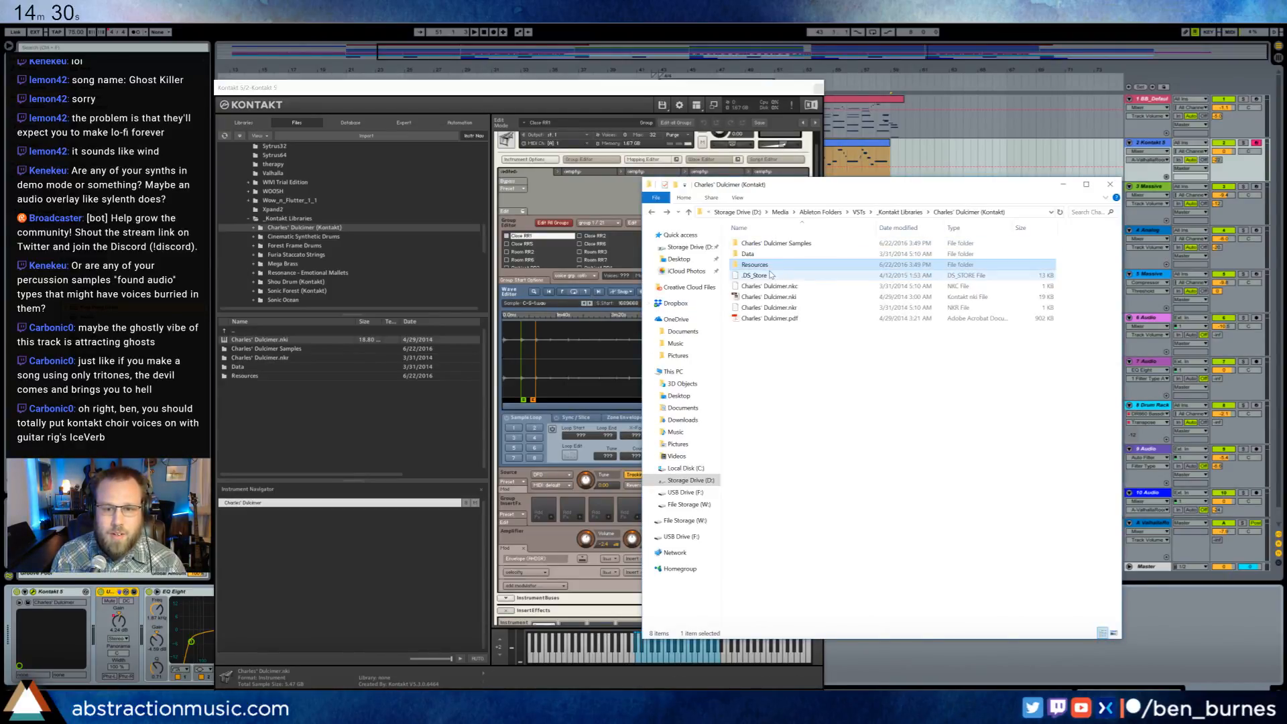
{"action": "double_click", "coordinate": [771, 243]}
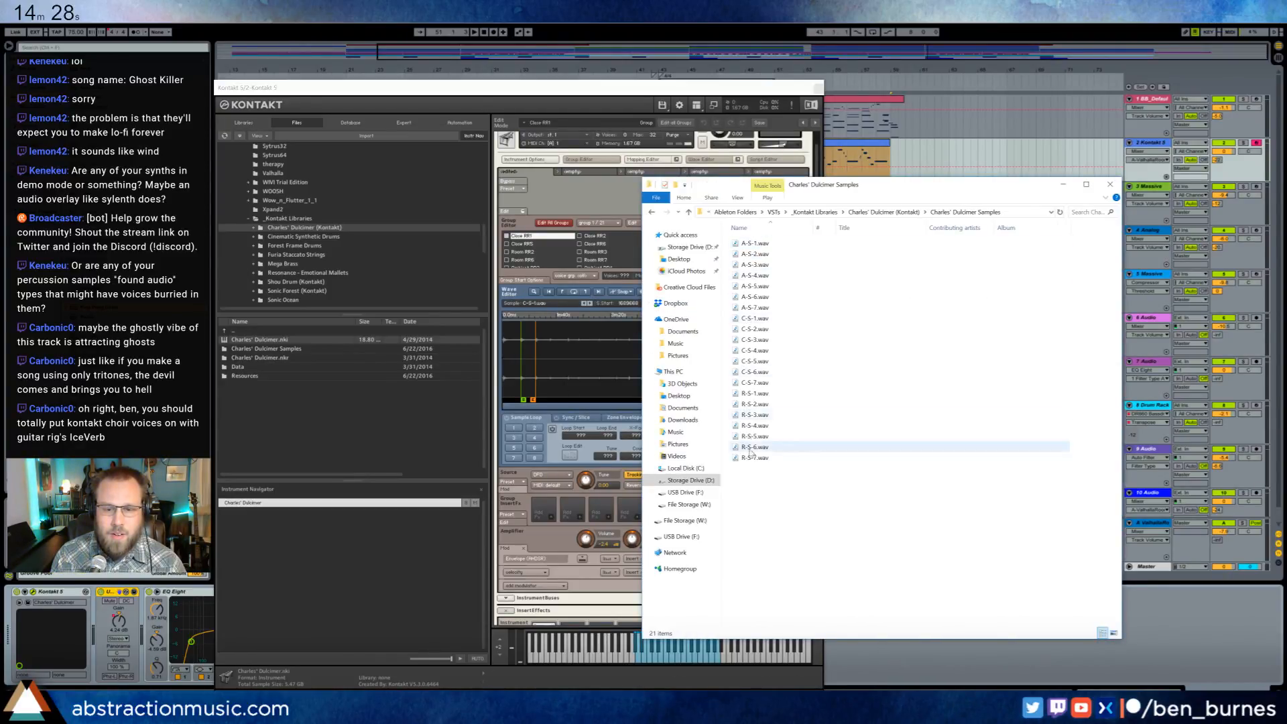
{"action": "double_click", "coordinate": [743, 322]}
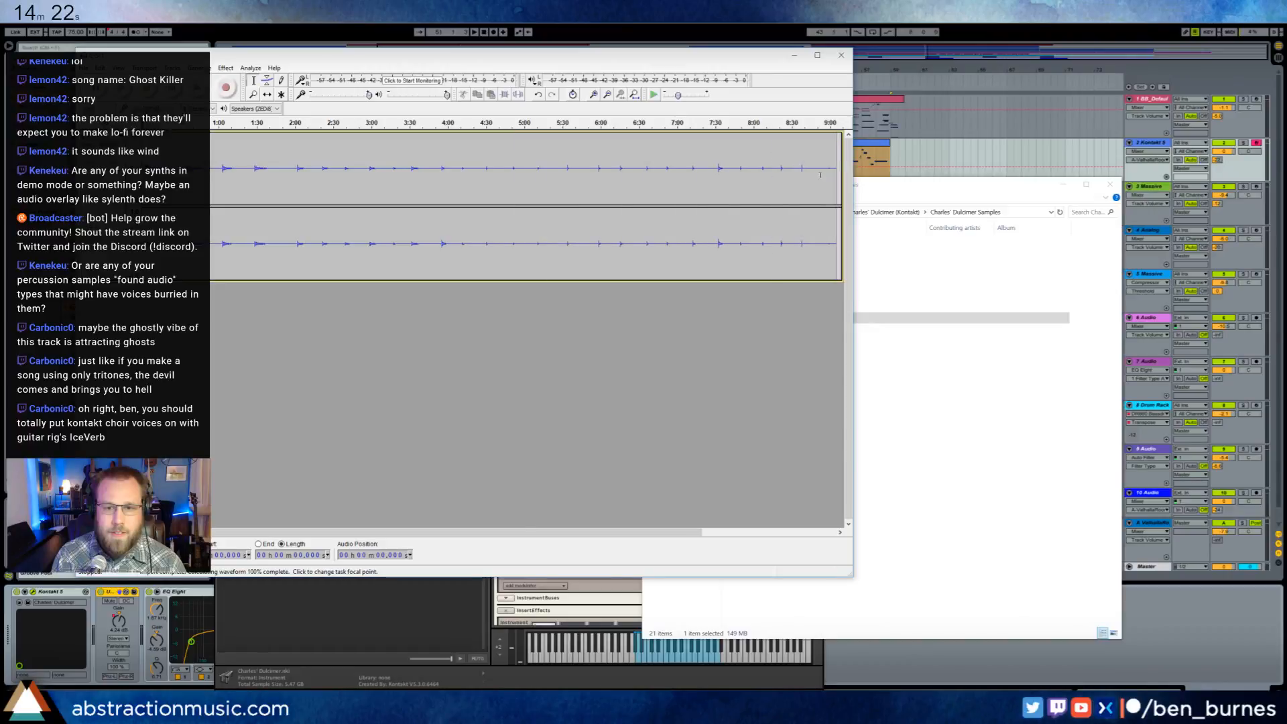
- Play C-S-1.wav near its end and around the 1:00 mark to check the playback
{"action": "left_click", "coordinate": [826, 168]}
{"action": "key", "text": "space"}
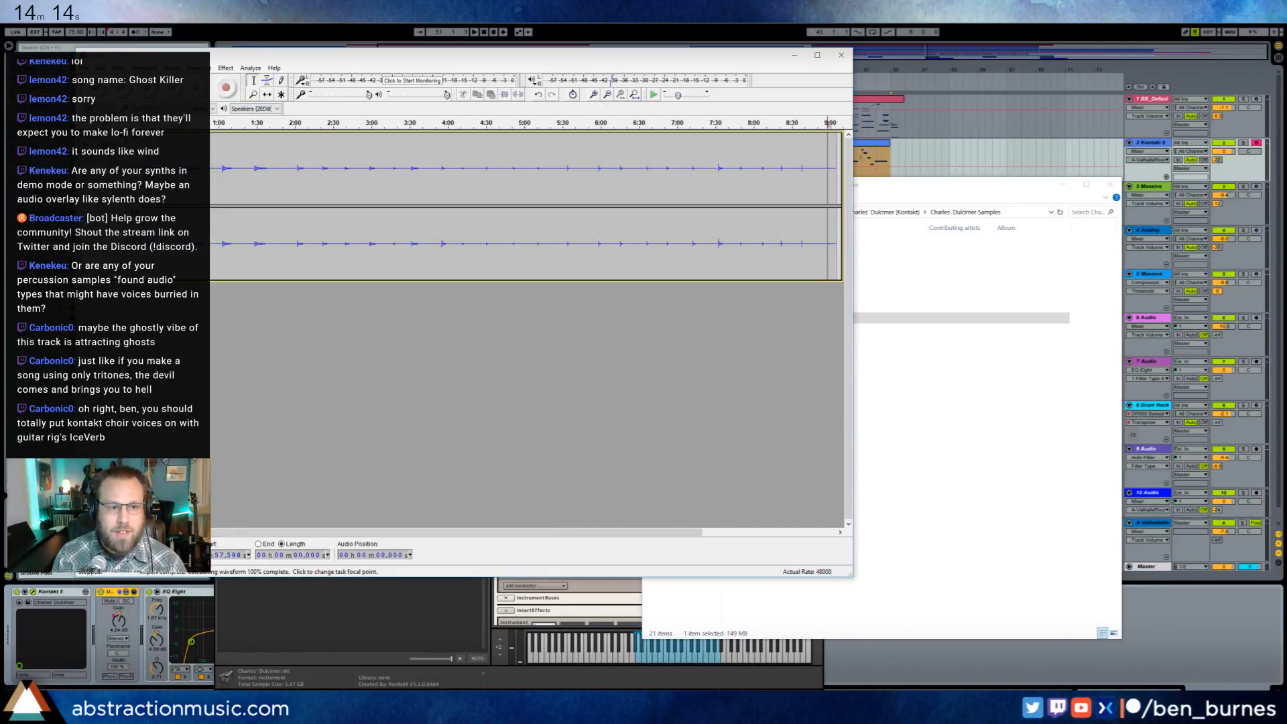
{"action": "left_click", "coordinate": [225, 198]}
{"action": "key", "text": "space"}
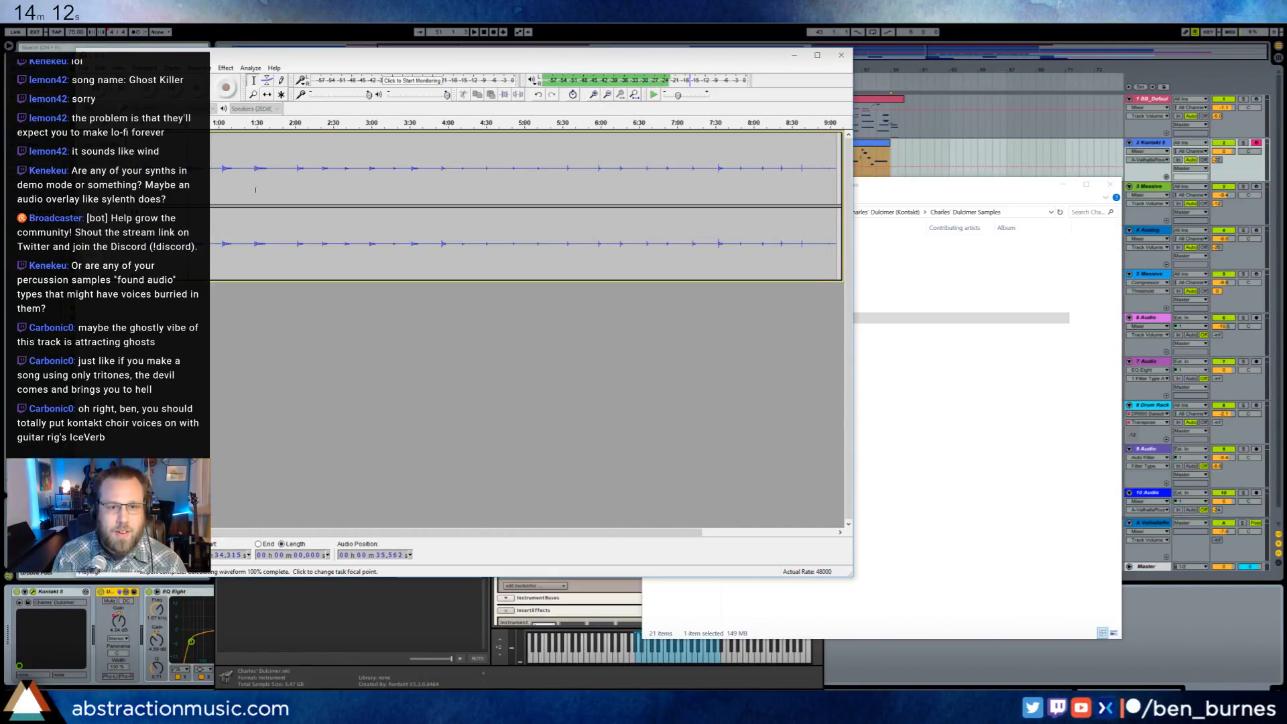
{"action": "key", "text": "space"}
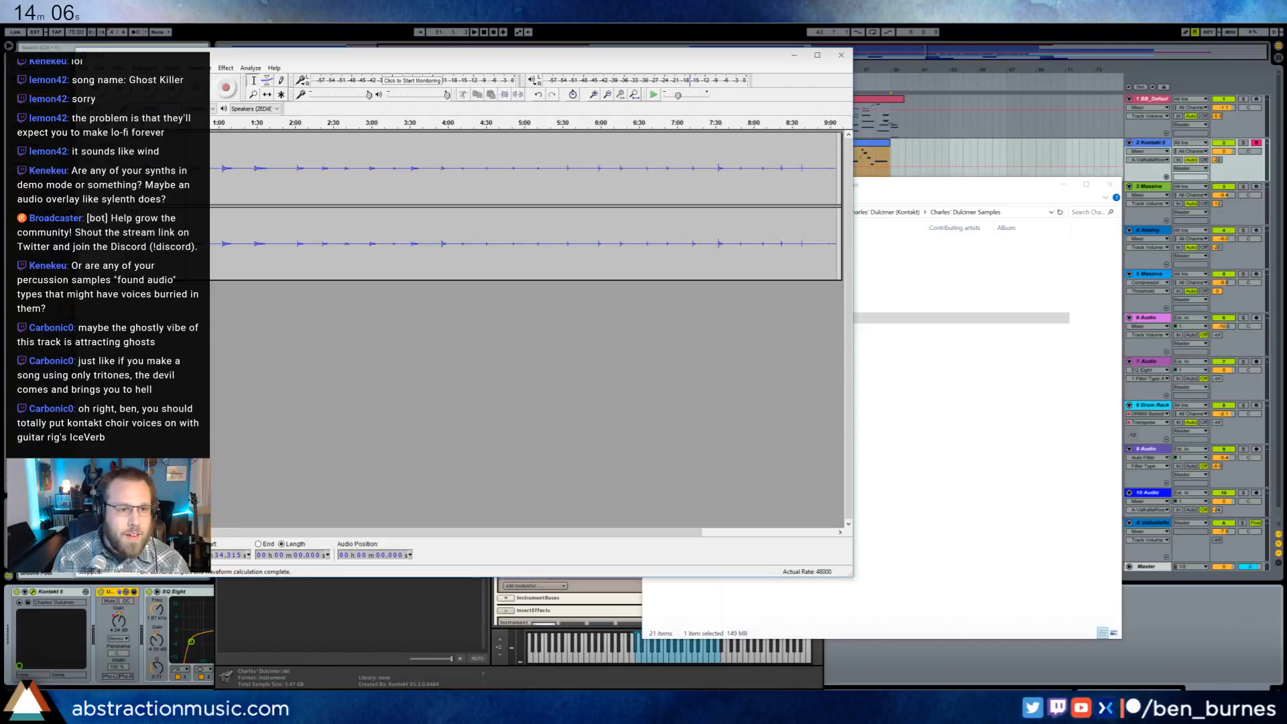
- Set Audacity's playback device to a Komplete Audio 6 output and test the playback
{"action": "left_click", "coordinate": [254, 109]}
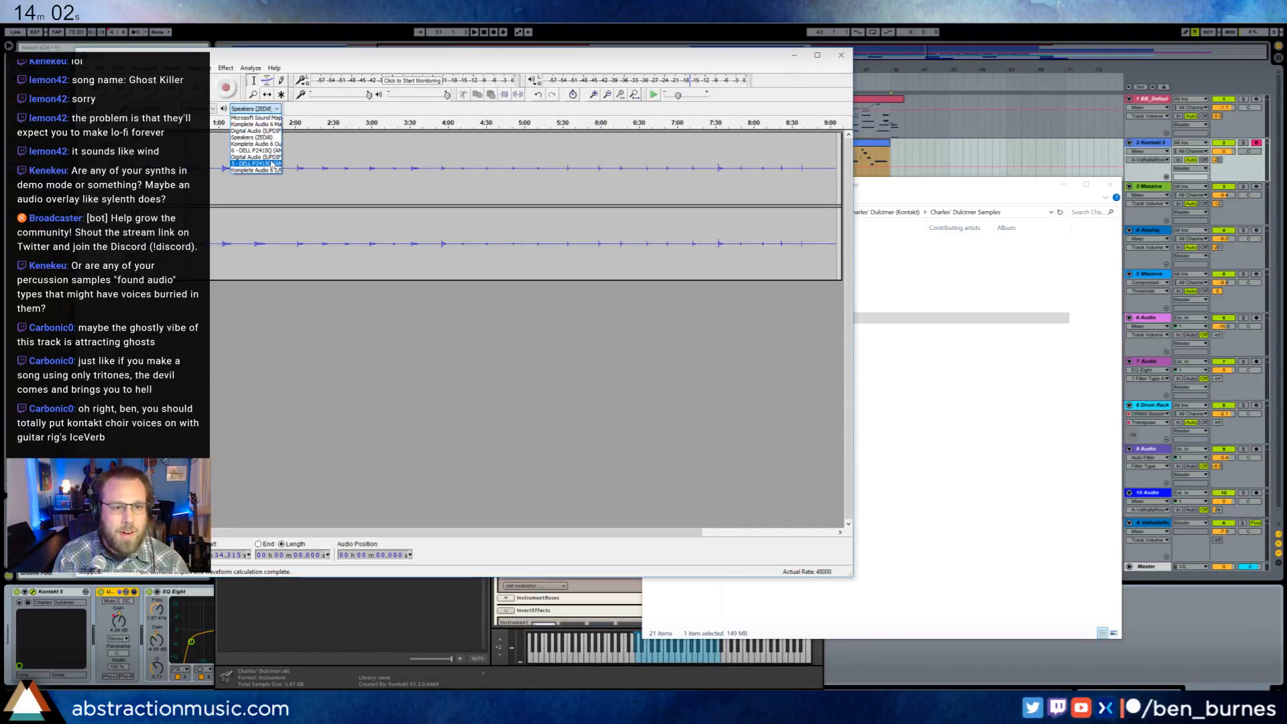
{"action": "left_click", "coordinate": [276, 144]}
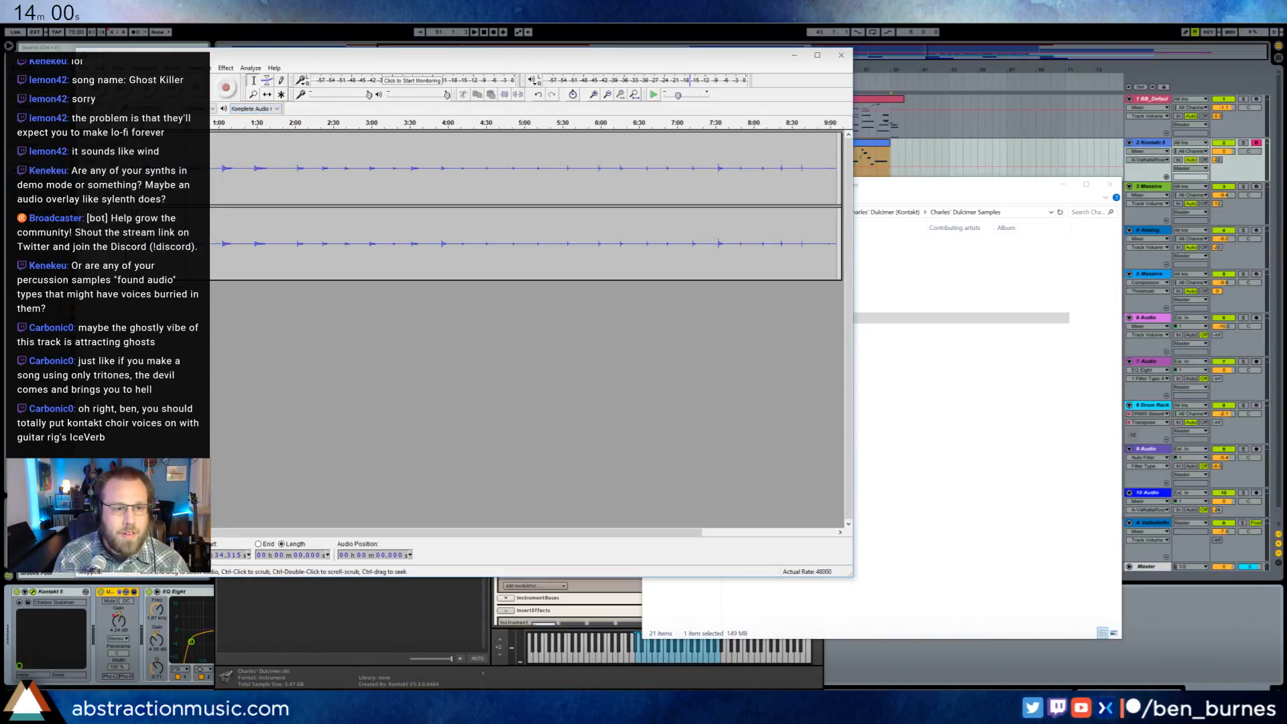
{"action": "key", "text": "space"}
{"action": "key", "text": "space"}
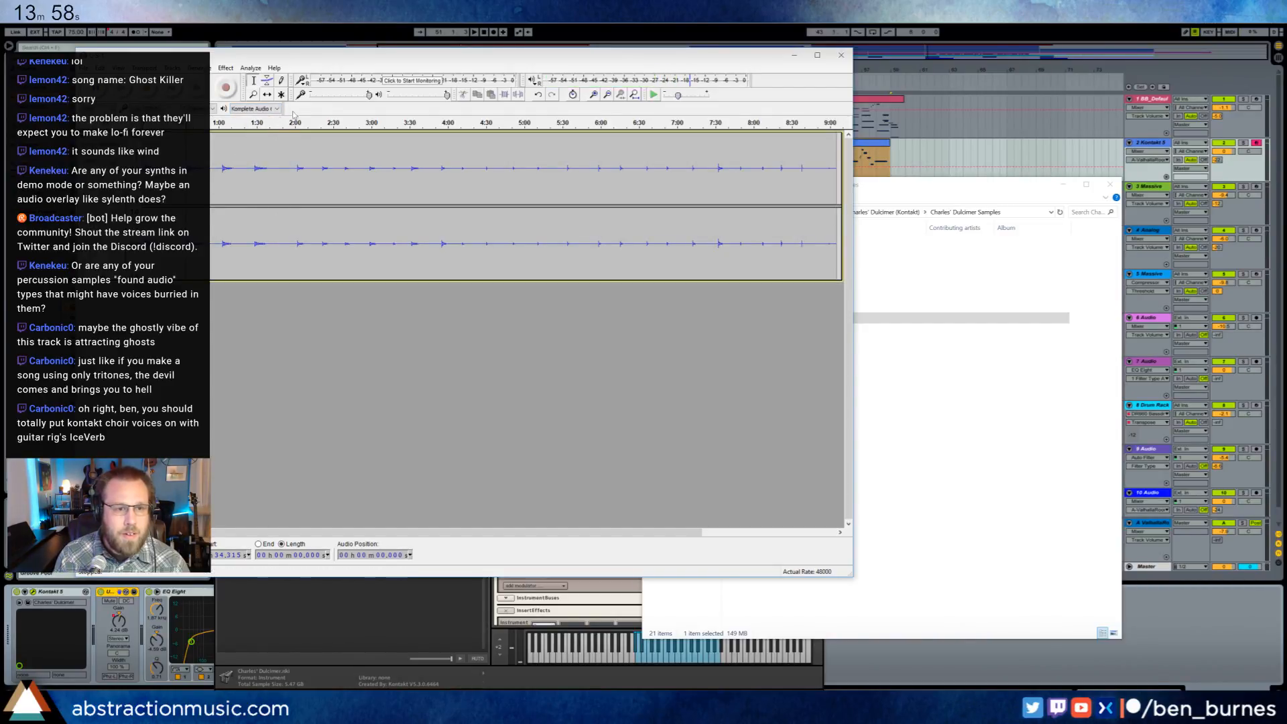
{"action": "left_click", "coordinate": [276, 109]}
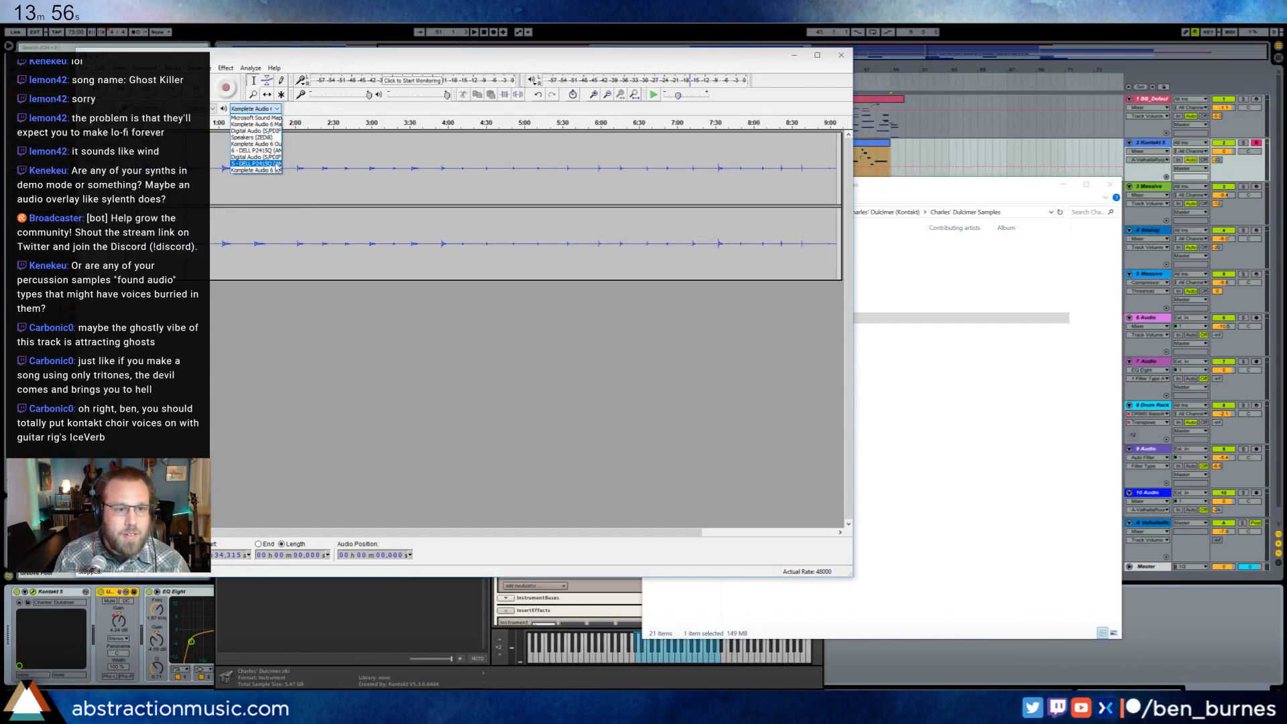
{"action": "left_click", "coordinate": [279, 124]}
{"action": "left_click", "coordinate": [262, 152]}
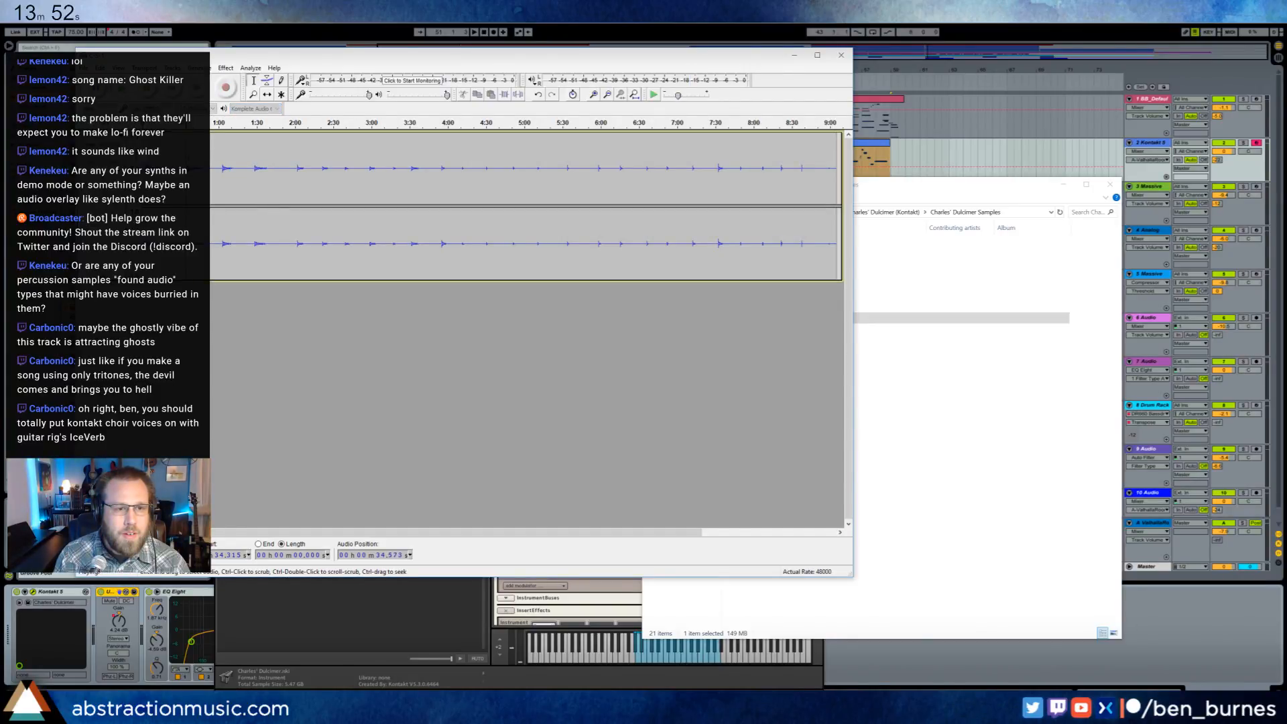
{"action": "key", "text": "space"}
- Amplify about 4.4 seconds of C-S-1.wav around the faint sound near 8:59 and play the passage
{"action": "key", "text": "space"}
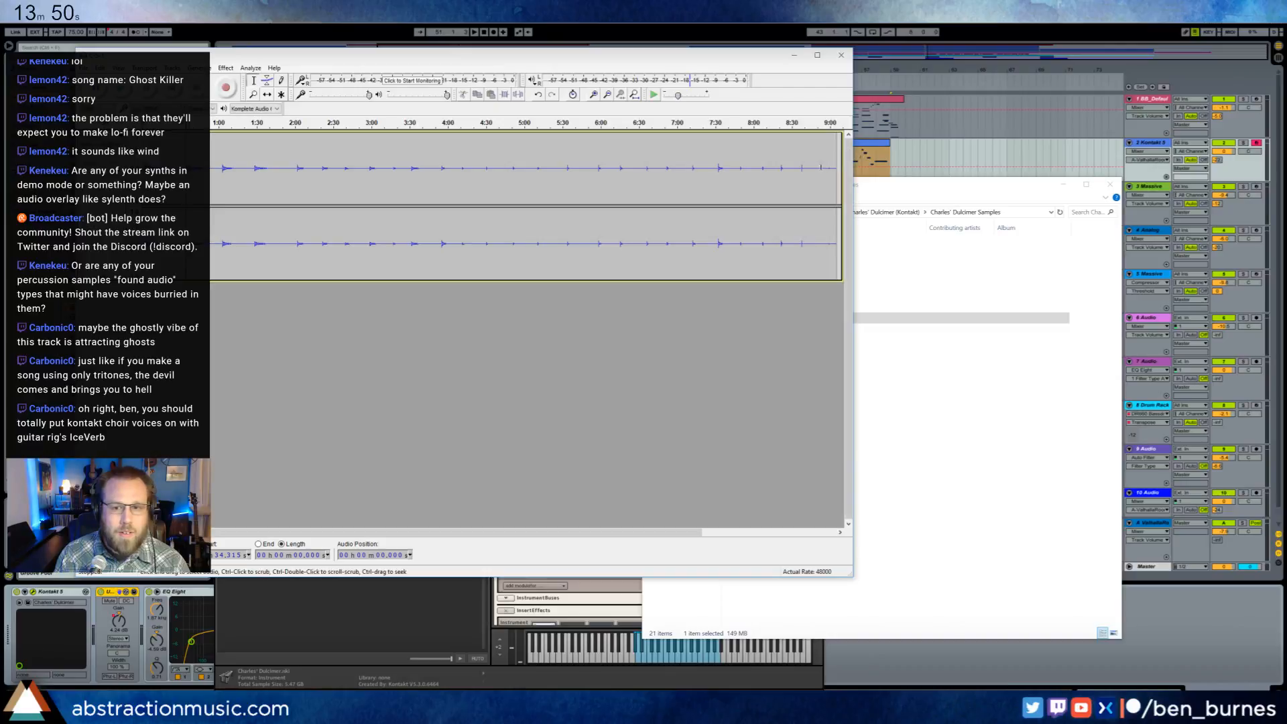
{"action": "left_click", "coordinate": [828, 168]}
{"action": "key", "text": "space"}
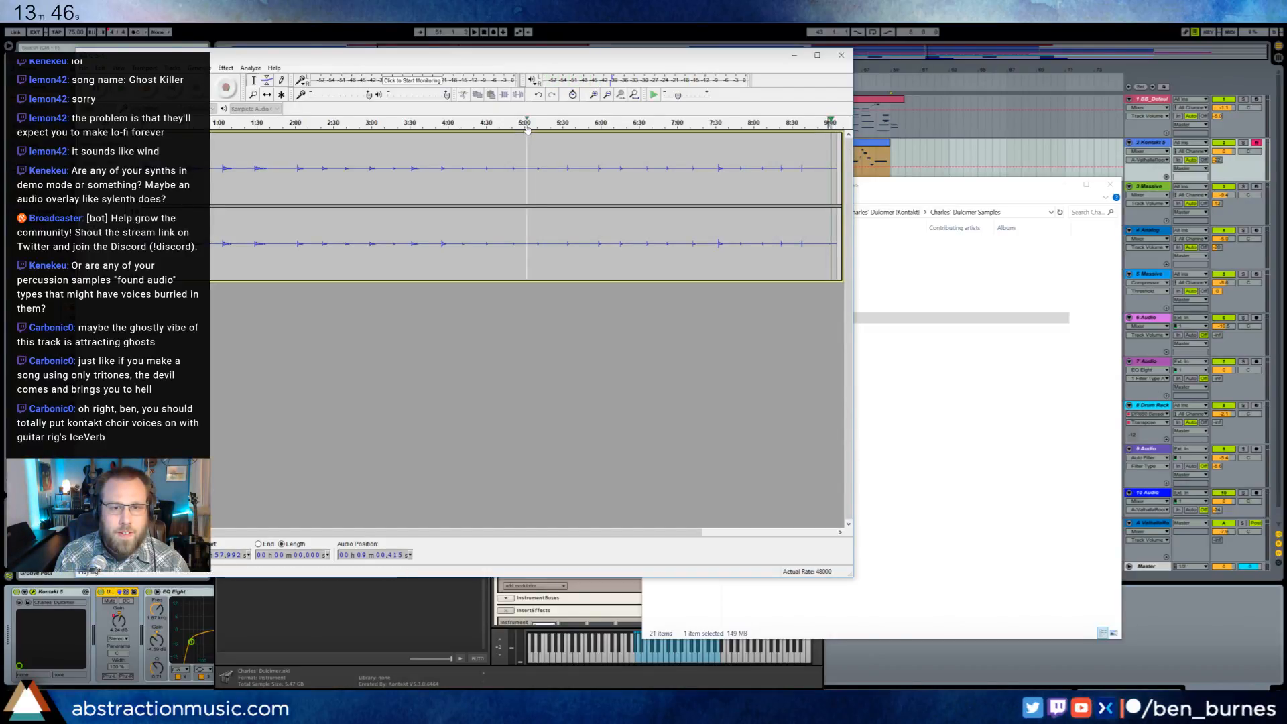
{"action": "left_click", "coordinate": [593, 95]}
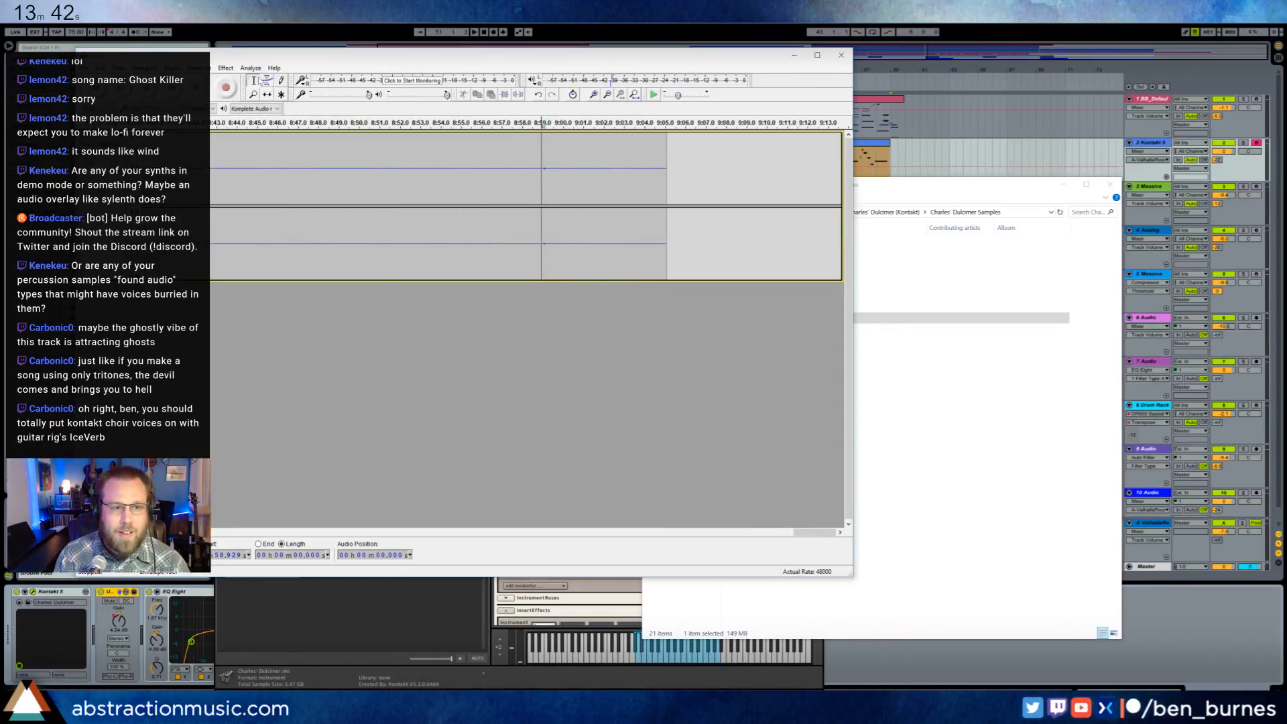
{"action": "left_click_drag", "start_coordinate": [521, 155], "coordinate": [611, 156]}
{"action": "left_click", "coordinate": [230, 68]}
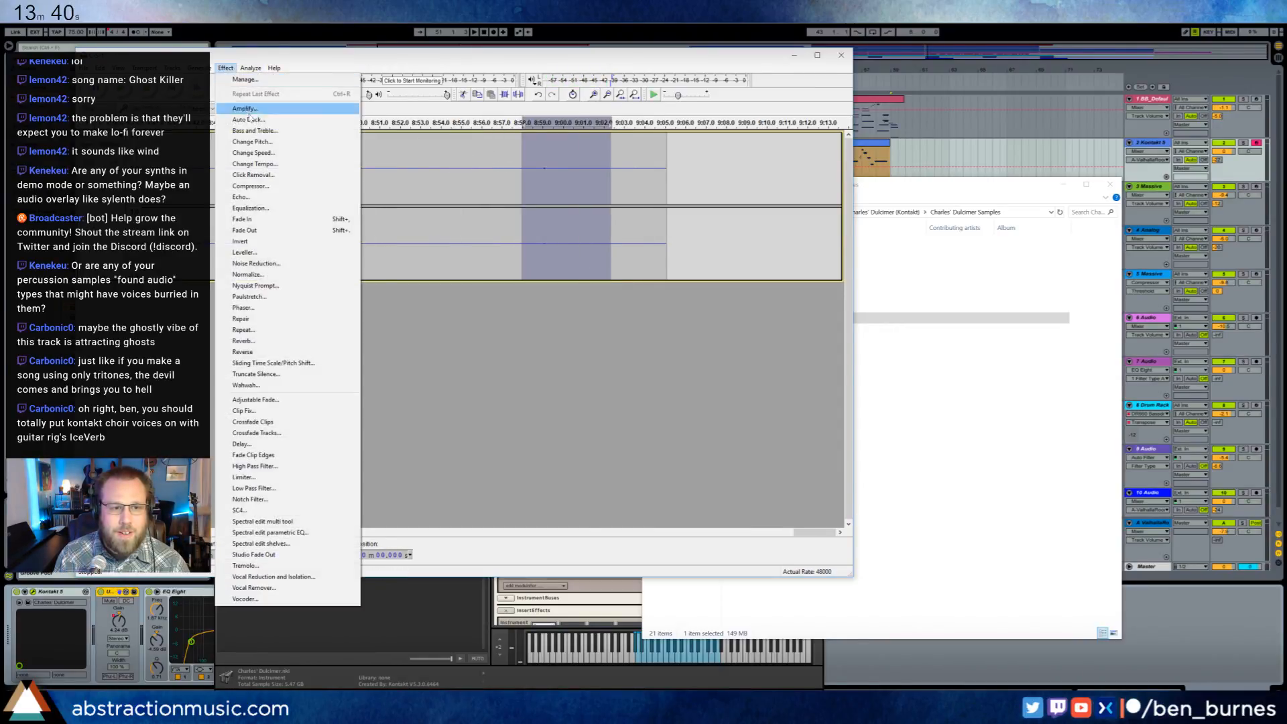
{"action": "left_click", "coordinate": [327, 143]}
{"action": "left_click", "coordinate": [503, 353]}
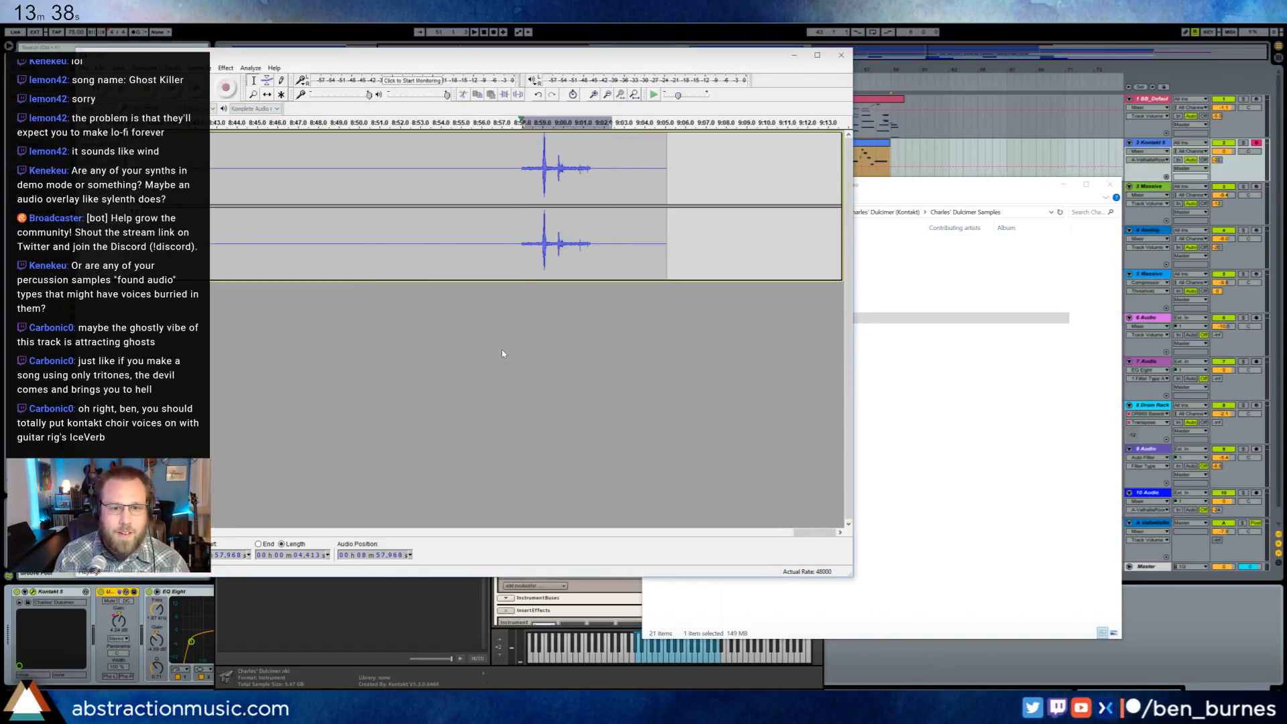
{"action": "key", "text": "space"}
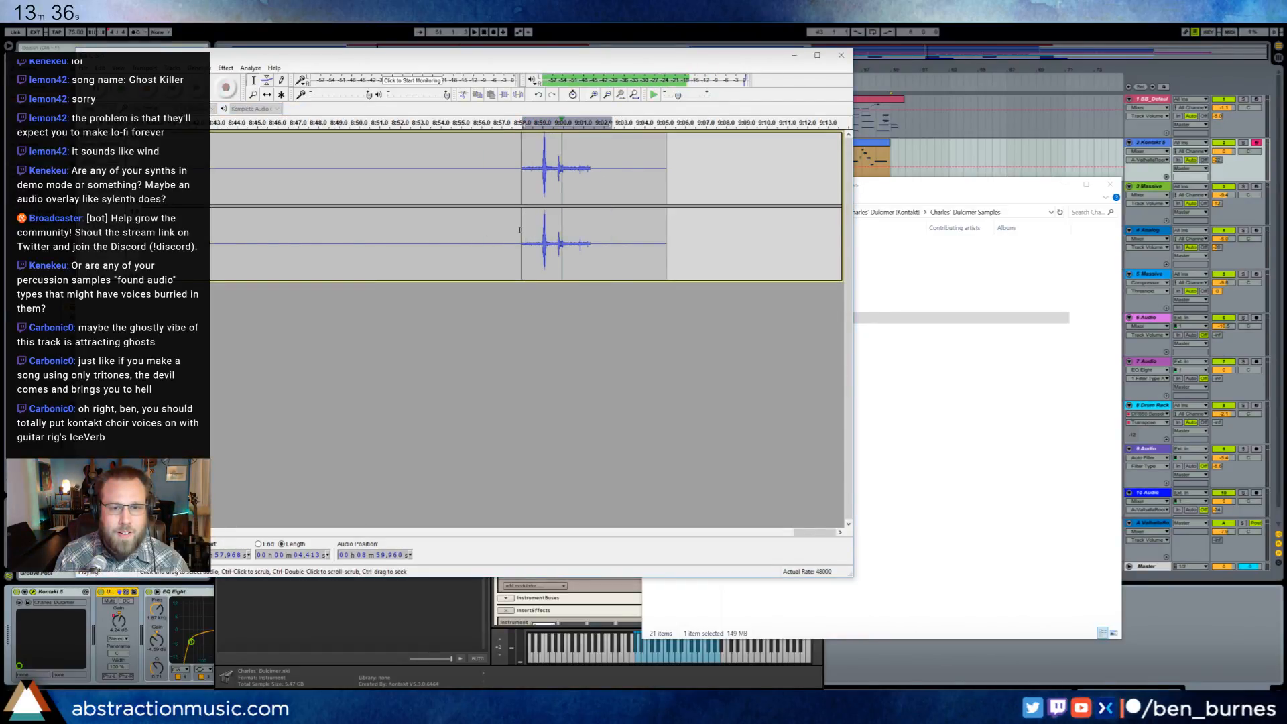
{"action": "key", "text": "space"}
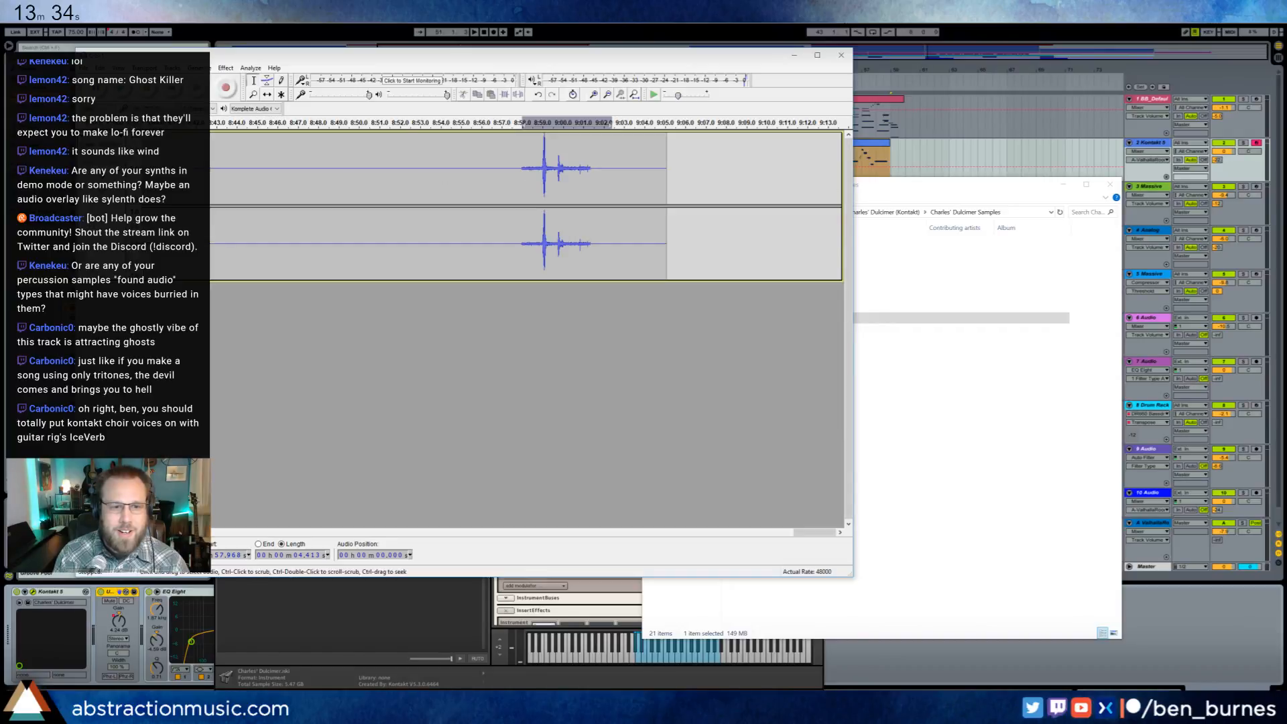
- Play short passages of C-S-1.wav from about 8:38, 8:47 and 8:54 to compare them with the amplified sound
{"action": "key", "text": "ctrl+3"}
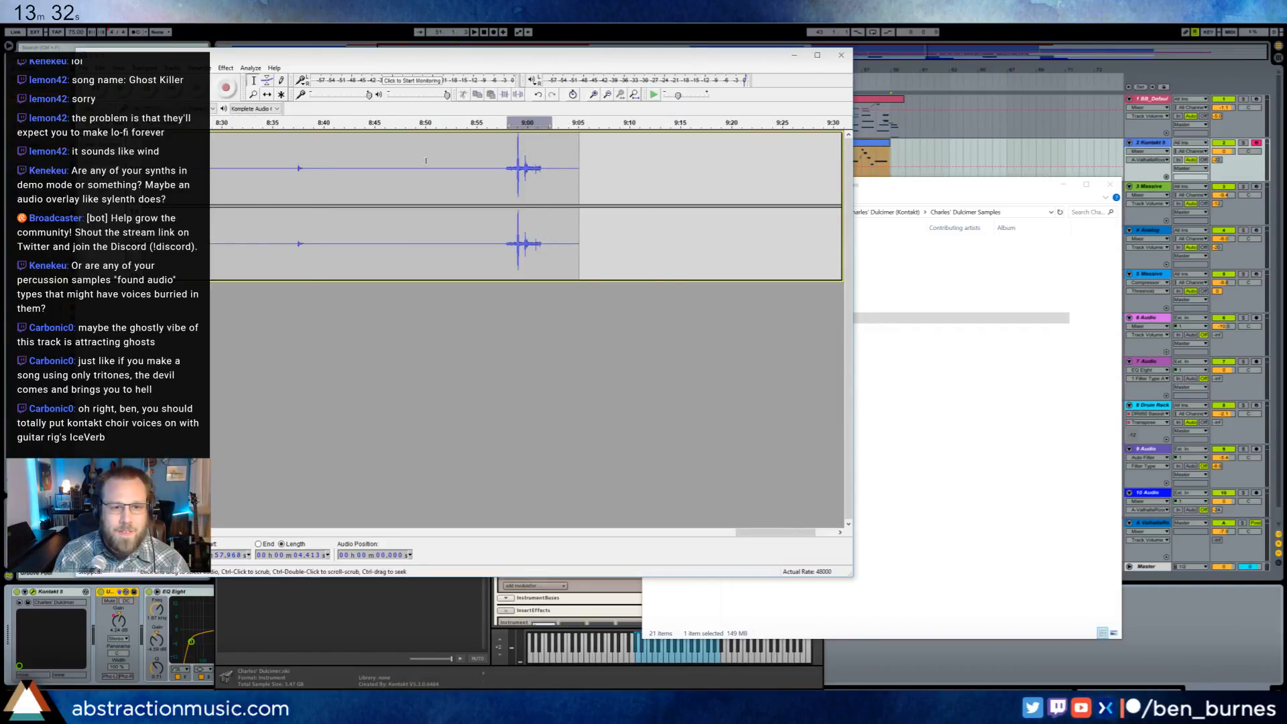
{"action": "left_click", "coordinate": [299, 164]}
{"action": "key", "text": "space"}
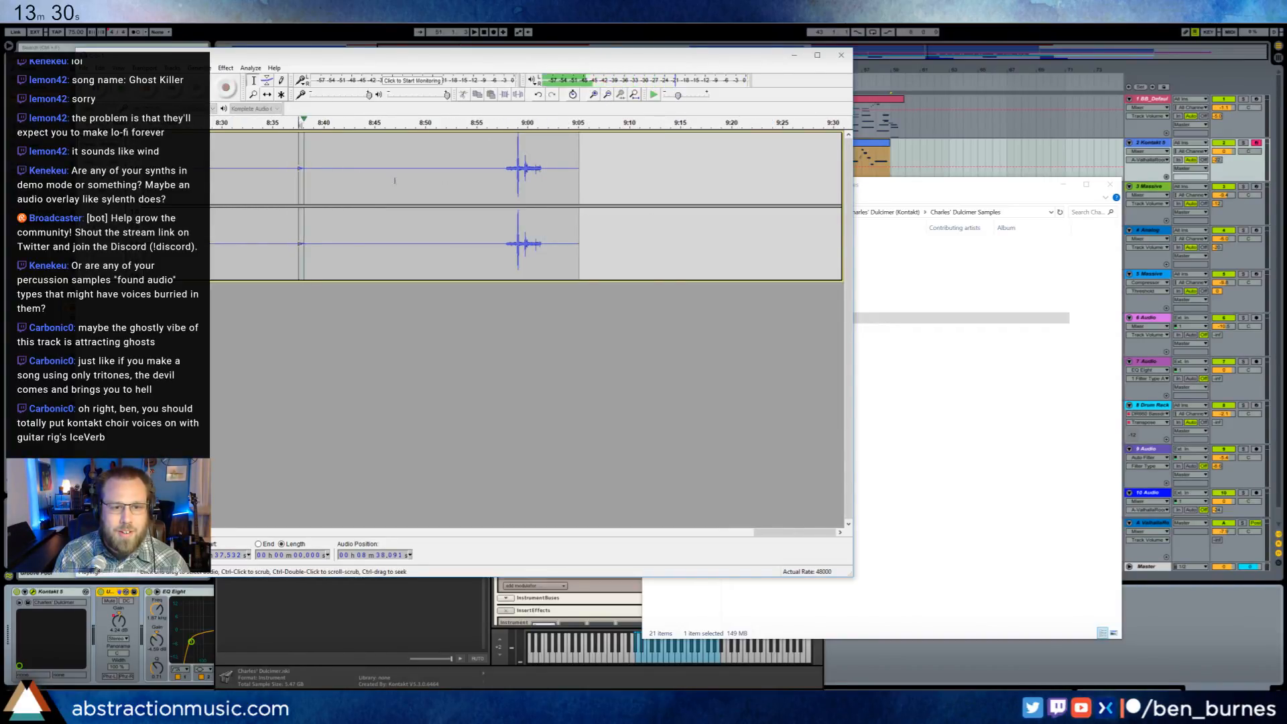
{"action": "key", "text": "space"}
{"action": "left_click", "coordinate": [399, 162]}
{"action": "key", "text": "space"}
{"action": "key", "text": "space"}
{"action": "left_click", "coordinate": [466, 160]}
{"action": "key", "text": "space"}
{"action": "key", "text": "space"}
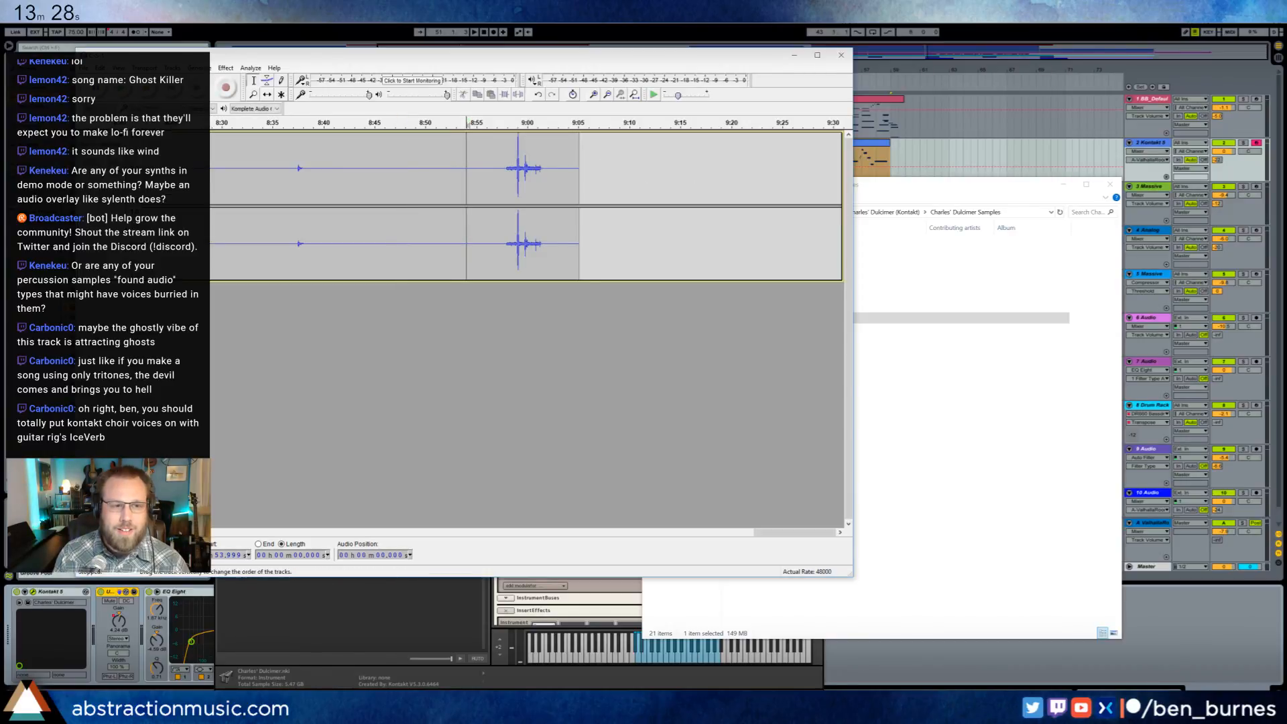
- Replace the loaded track with C-S-2.wav and play its last seconds from about 8:58
{"action": "left_click", "coordinate": [84, 137]}
{"action": "left_click", "coordinate": [911, 187]}
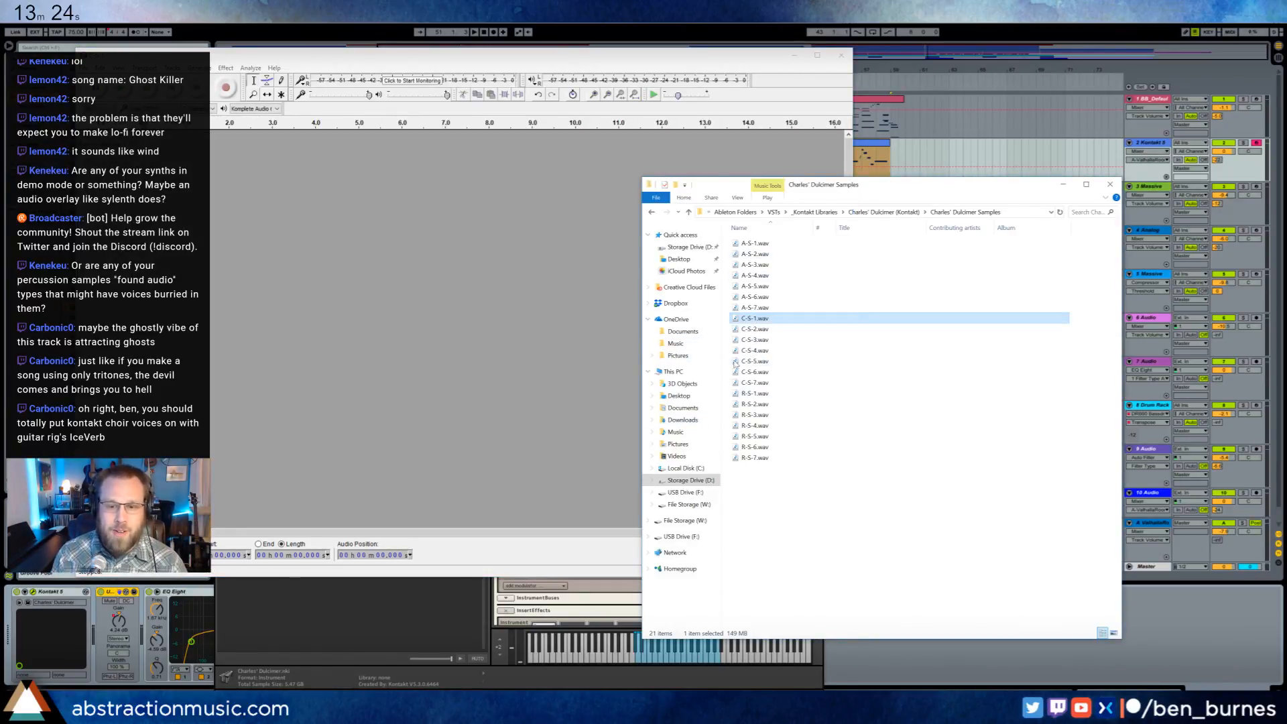
{"action": "left_click_drag", "start_coordinate": [754, 329], "coordinate": [469, 315]}
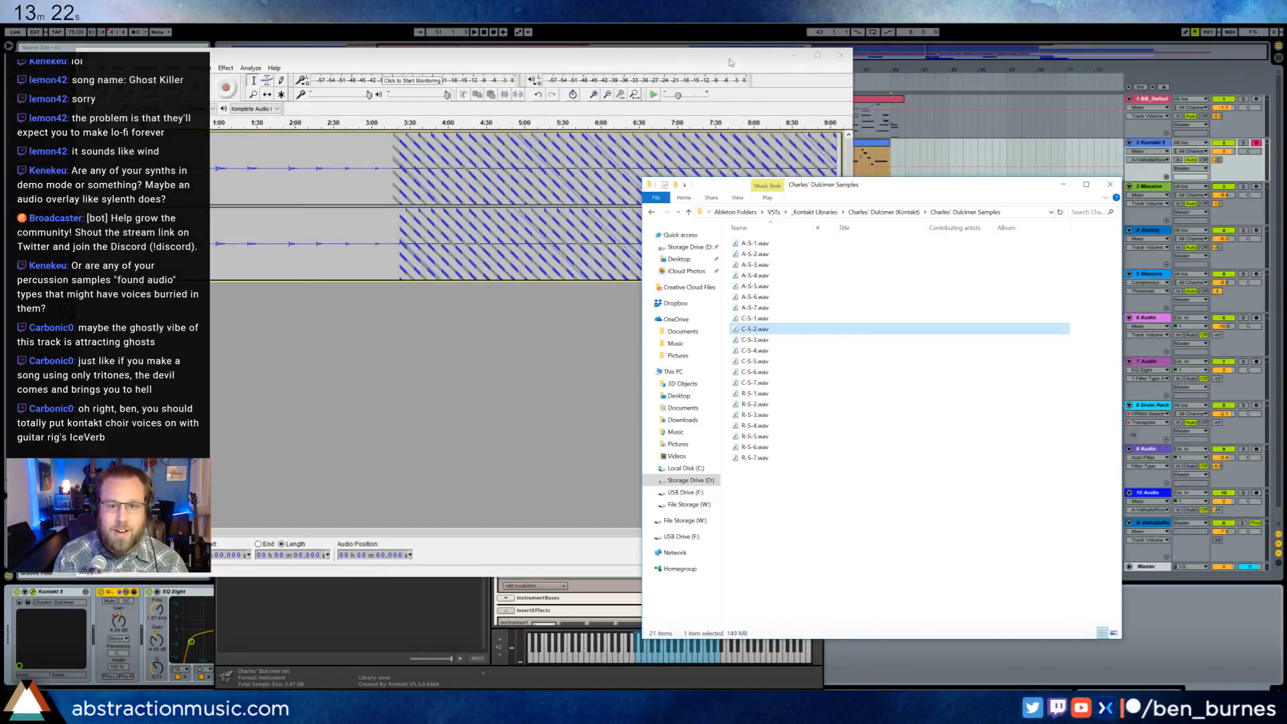
{"action": "left_click_drag", "start_coordinate": [730, 62], "coordinate": [677, 80]}
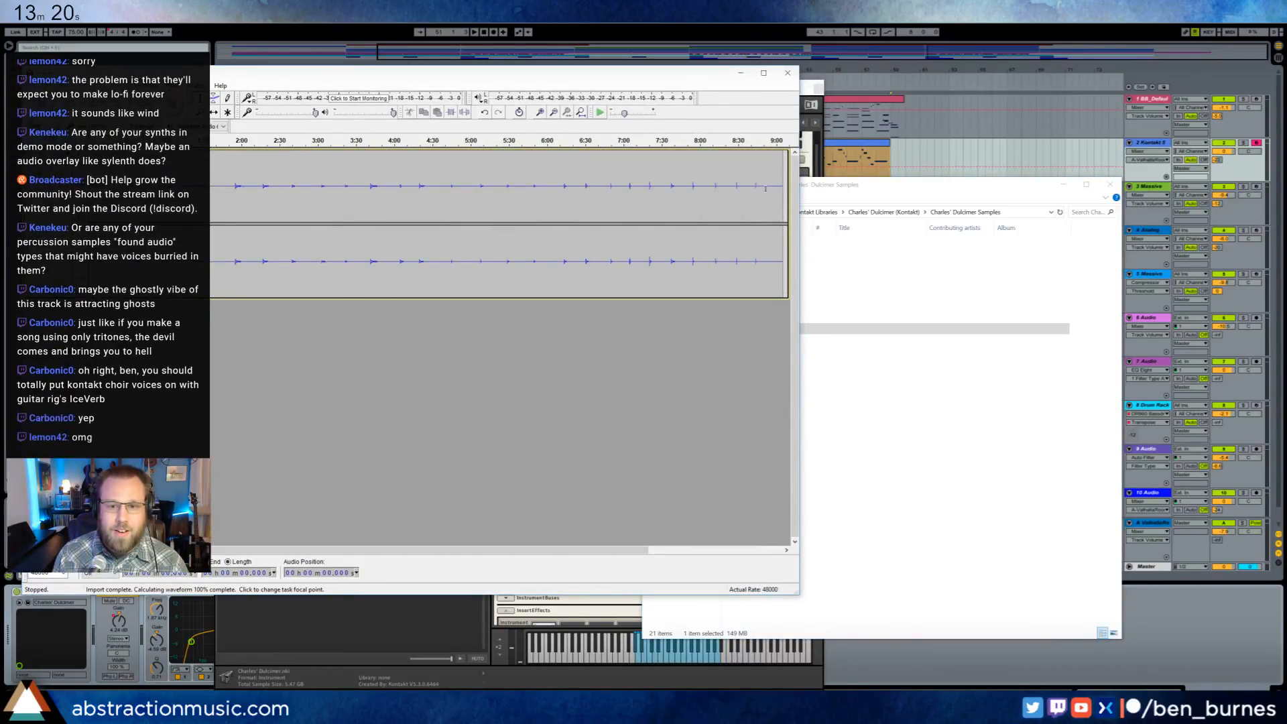
{"action": "left_click", "coordinate": [541, 113]}
{"action": "left_click", "coordinate": [541, 113]}
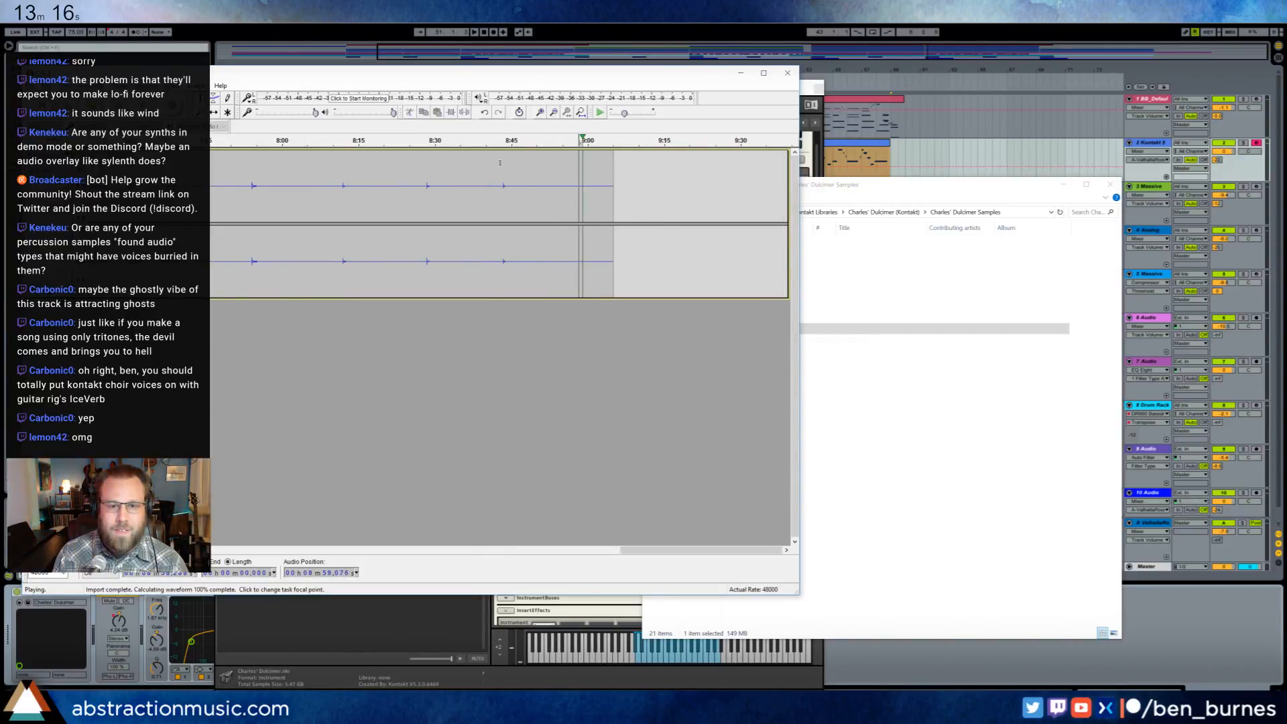
{"action": "key", "text": "space"}
- Close the C-S-2 track and load C-S-3.wav into Audacity
{"action": "left_click", "coordinate": [31, 155]}
{"action": "left_click", "coordinate": [833, 494]}
{"action": "left_click_drag", "start_coordinate": [755, 339], "coordinate": [537, 235]}
{"action": "left_click", "coordinate": [667, 86]}
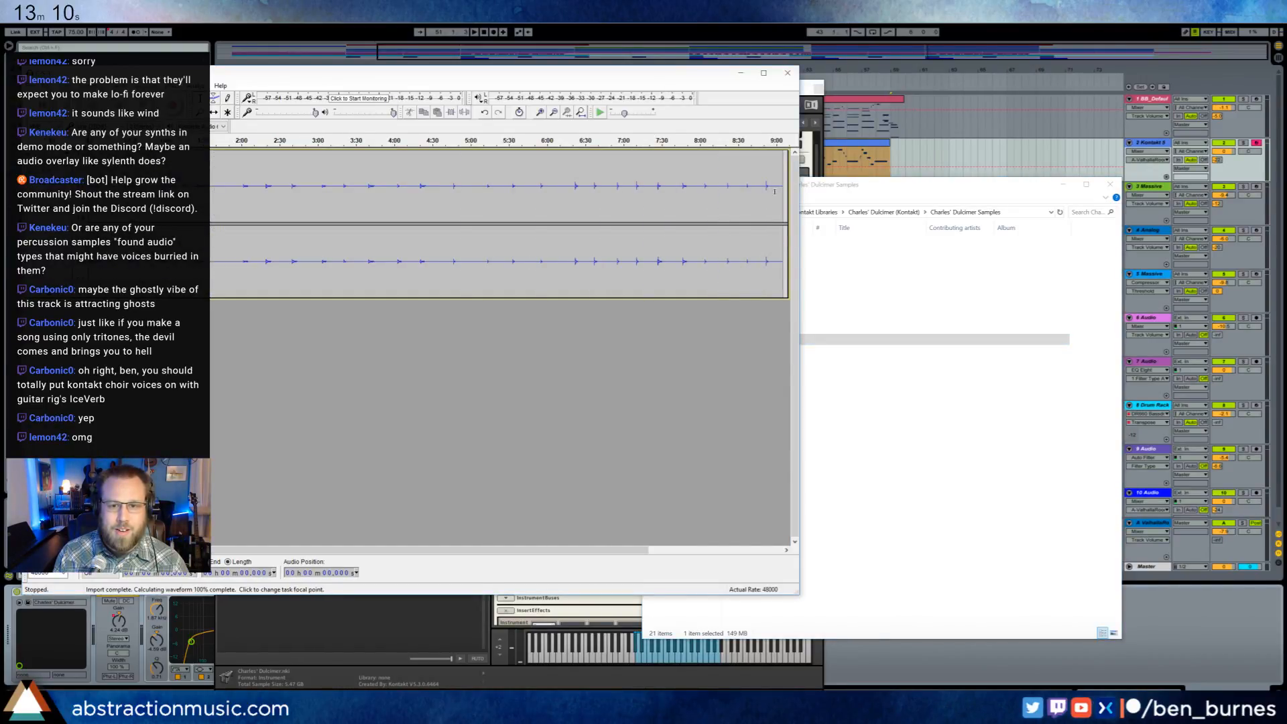
- Play the last seconds of C-S-3.wav from about 9:00 and close its track
{"action": "key", "text": "space"}
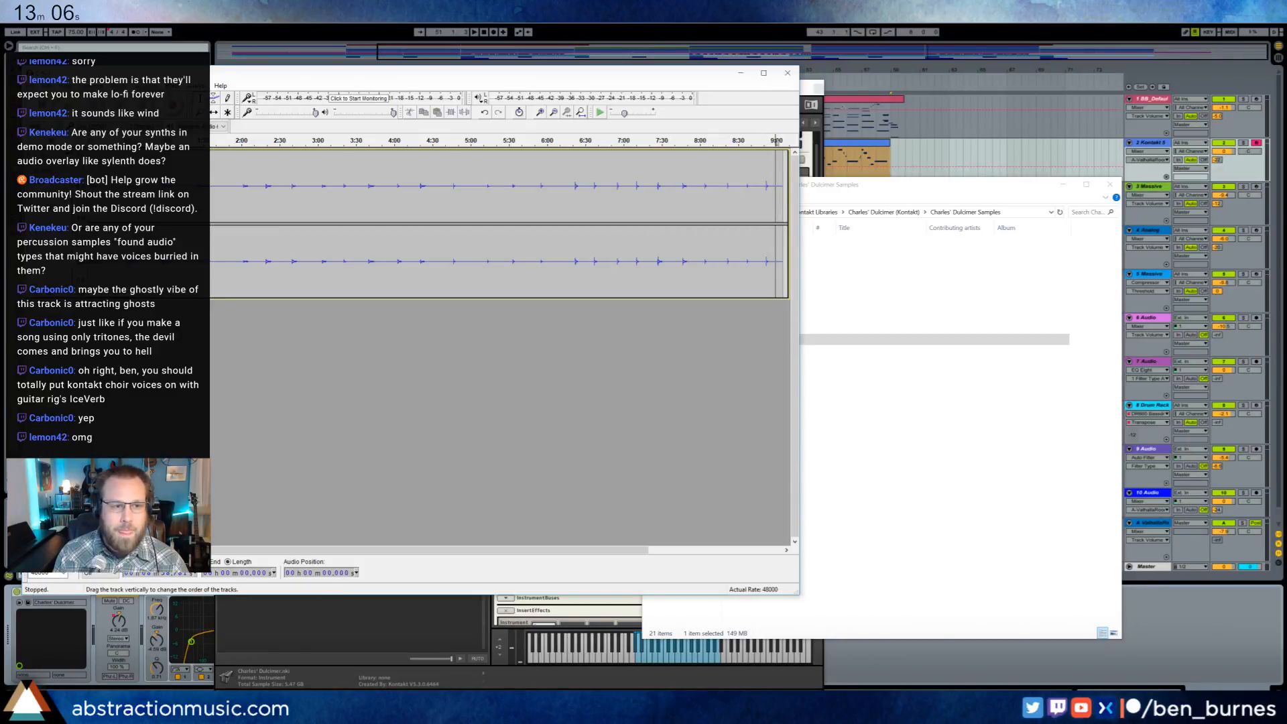
{"action": "left_click", "coordinate": [32, 156]}
- Load C-S-4.wav through C-S-7.wav from the samples folder into Audacity and enlarge its window
{"action": "left_click", "coordinate": [837, 487]}
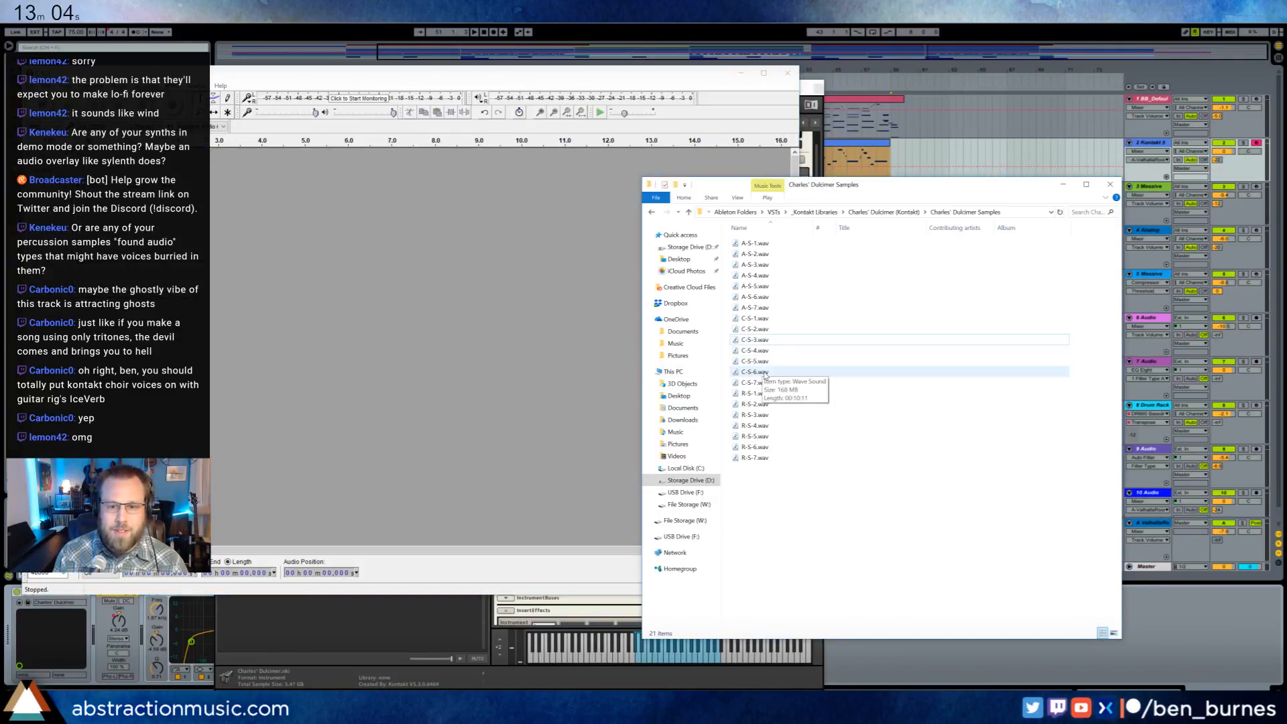
{"action": "left_click", "coordinate": [754, 382]}
{"action": "left_click", "coordinate": [754, 351], "text": "shift"}
{"action": "left_click_drag", "start_coordinate": [754, 350], "coordinate": [261, 309]}
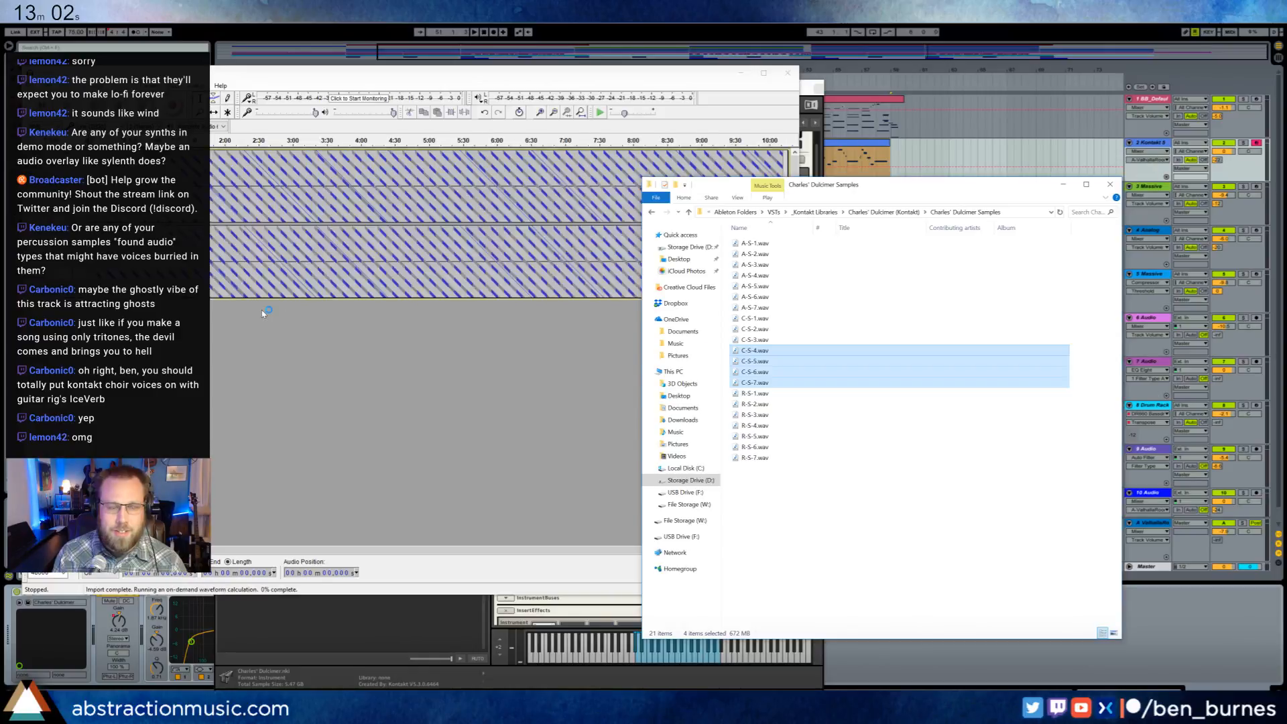
{"action": "left_click", "coordinate": [541, 83]}
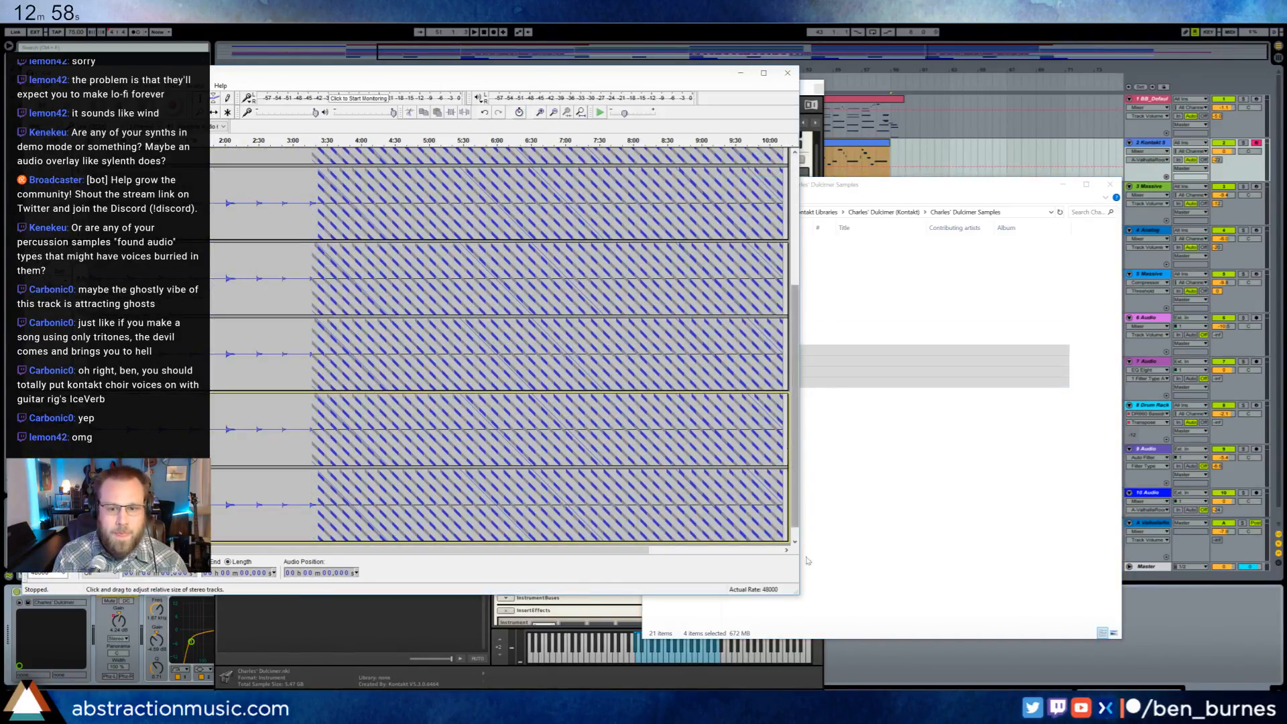
{"action": "left_click_drag", "start_coordinate": [799, 594], "coordinate": [957, 659]}
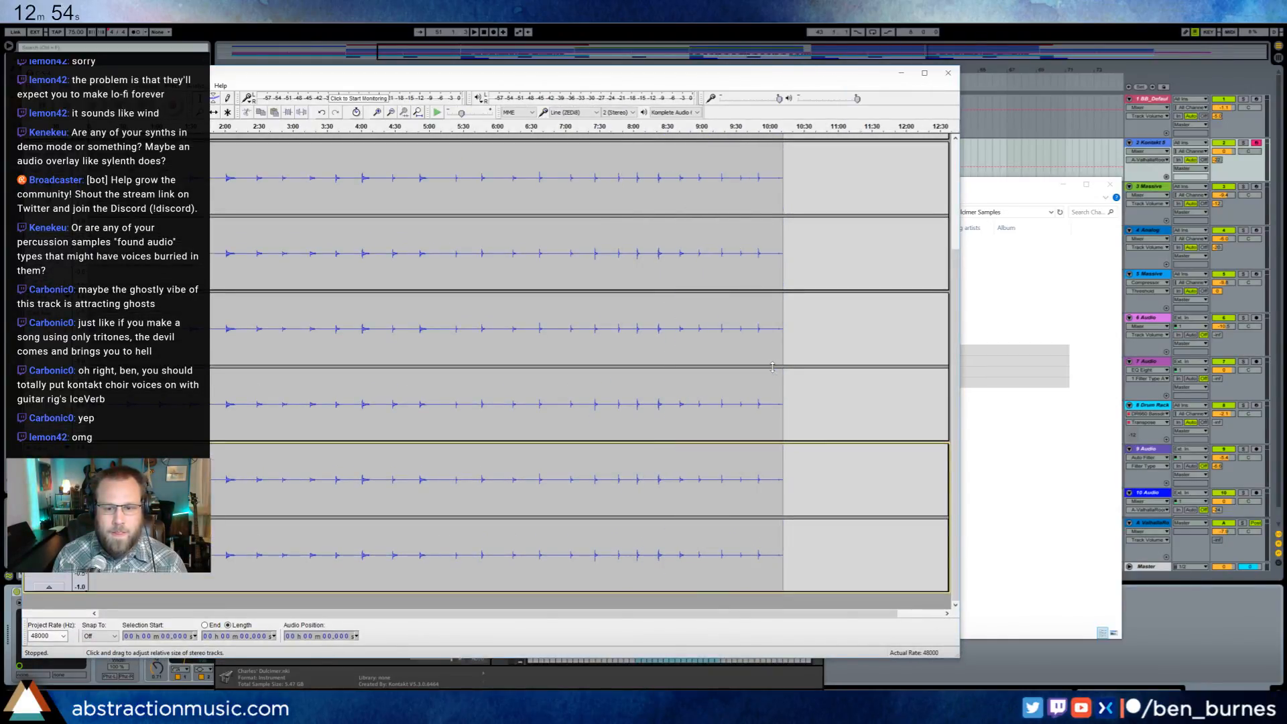
- Play the last seconds of the four C-S tracks together from about 10:07 and 10:08
{"action": "left_click", "coordinate": [777, 478]}
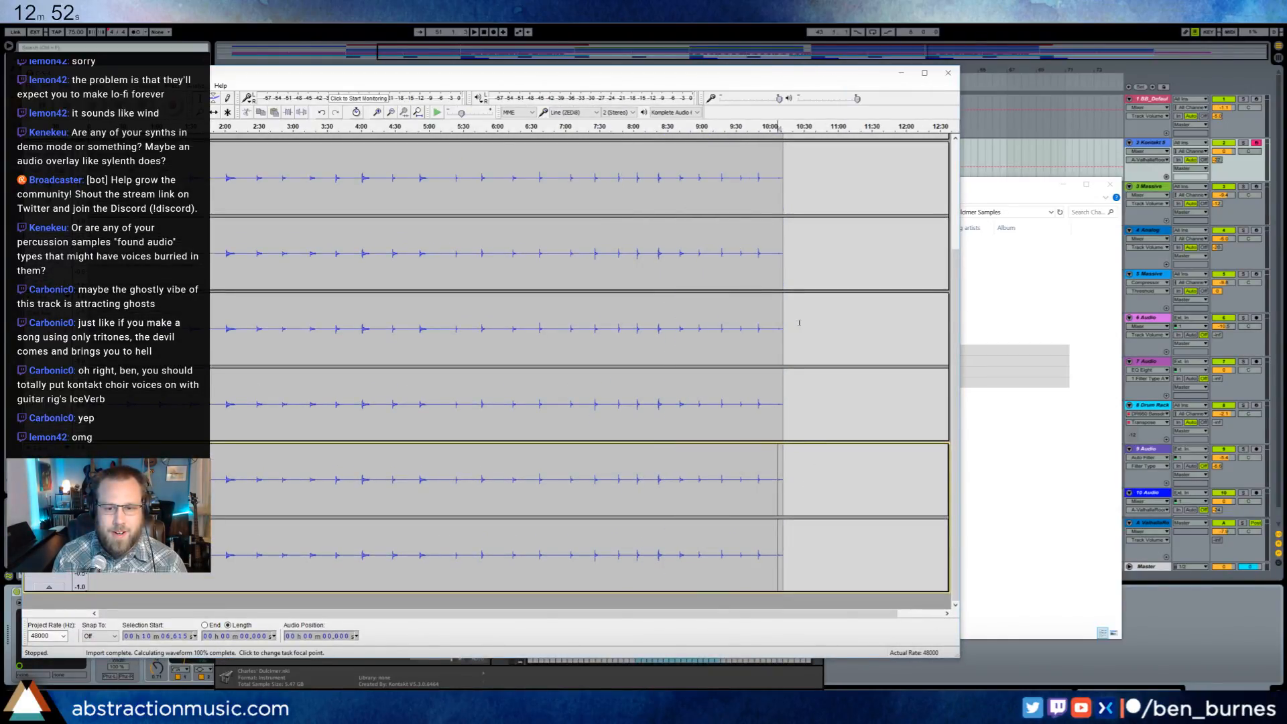
{"action": "key", "text": "space"}
{"action": "left_click", "coordinate": [376, 112]}
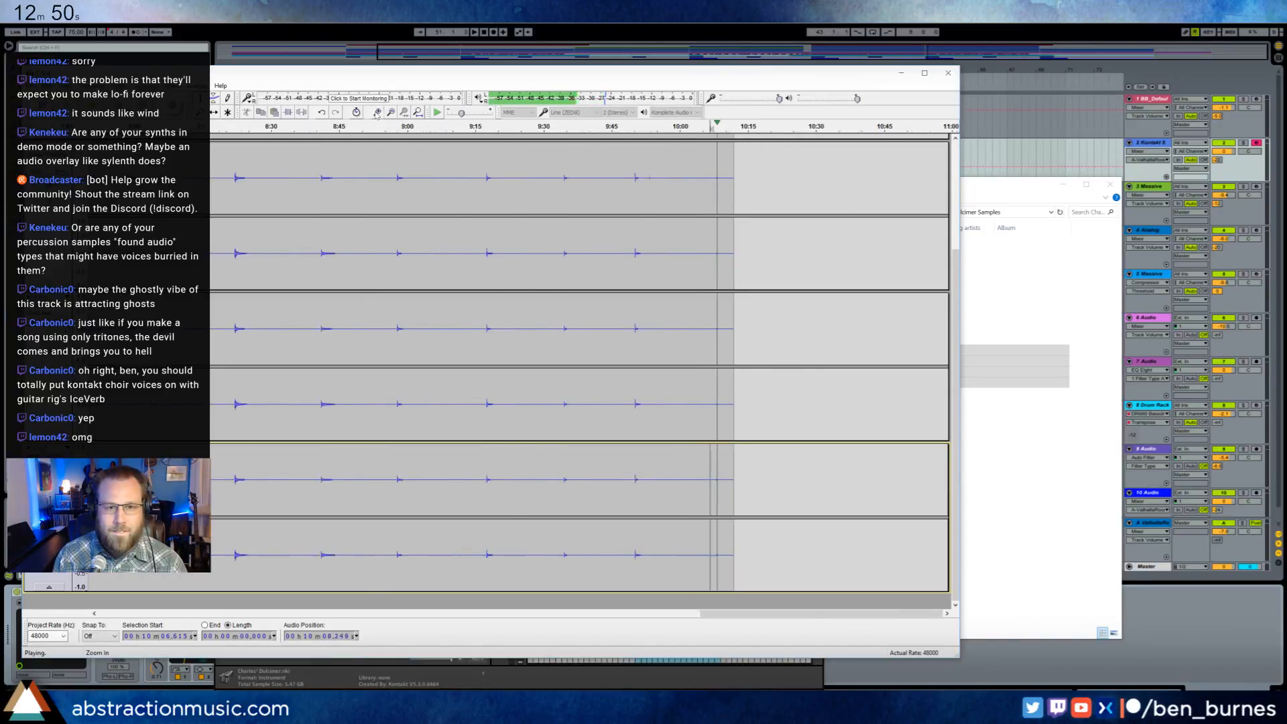
{"action": "key", "text": "space"}
{"action": "left_click", "coordinate": [661, 327]}
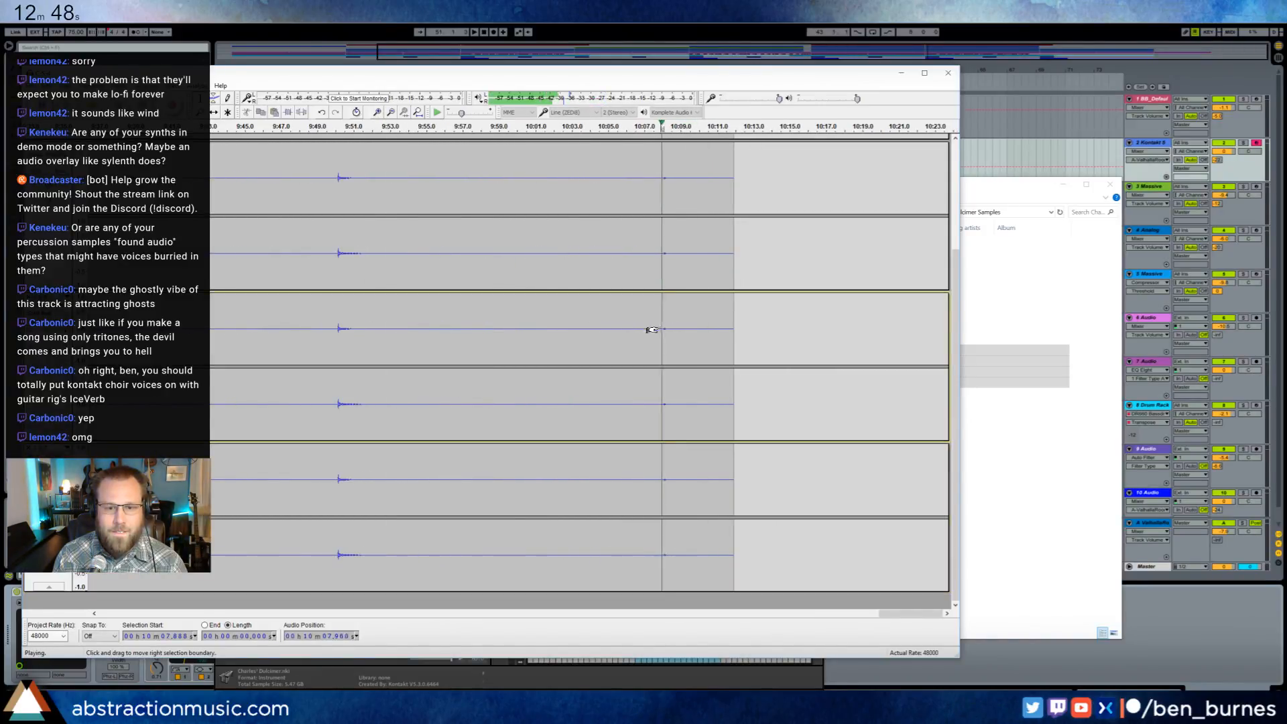
{"action": "scroll", "coordinate": [666, 304], "scroll_direction": "down", "scroll_amount": 1}
- Solo the C-S-4 track, play its ending from about 10:08, and turn its solo off
{"action": "left_click", "coordinate": [659, 195]}
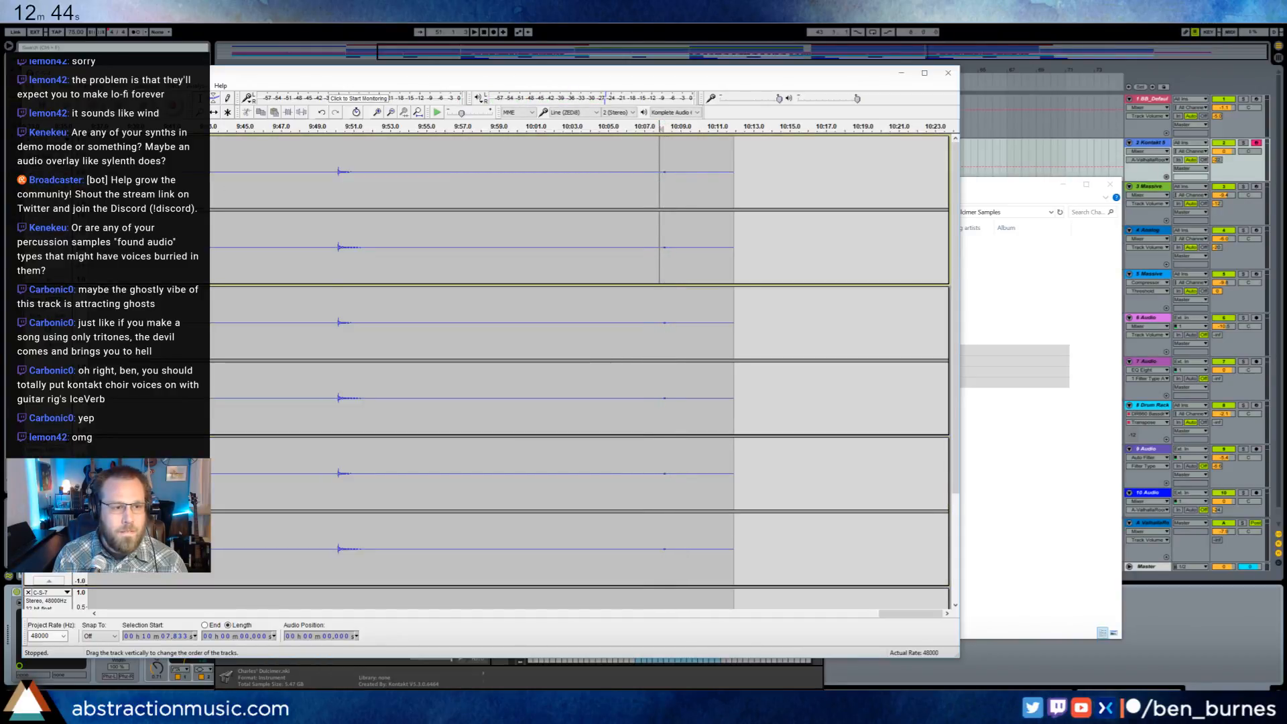
{"action": "left_click", "coordinate": [61, 165]}
{"action": "key", "text": "space"}
{"action": "key", "text": "space"}
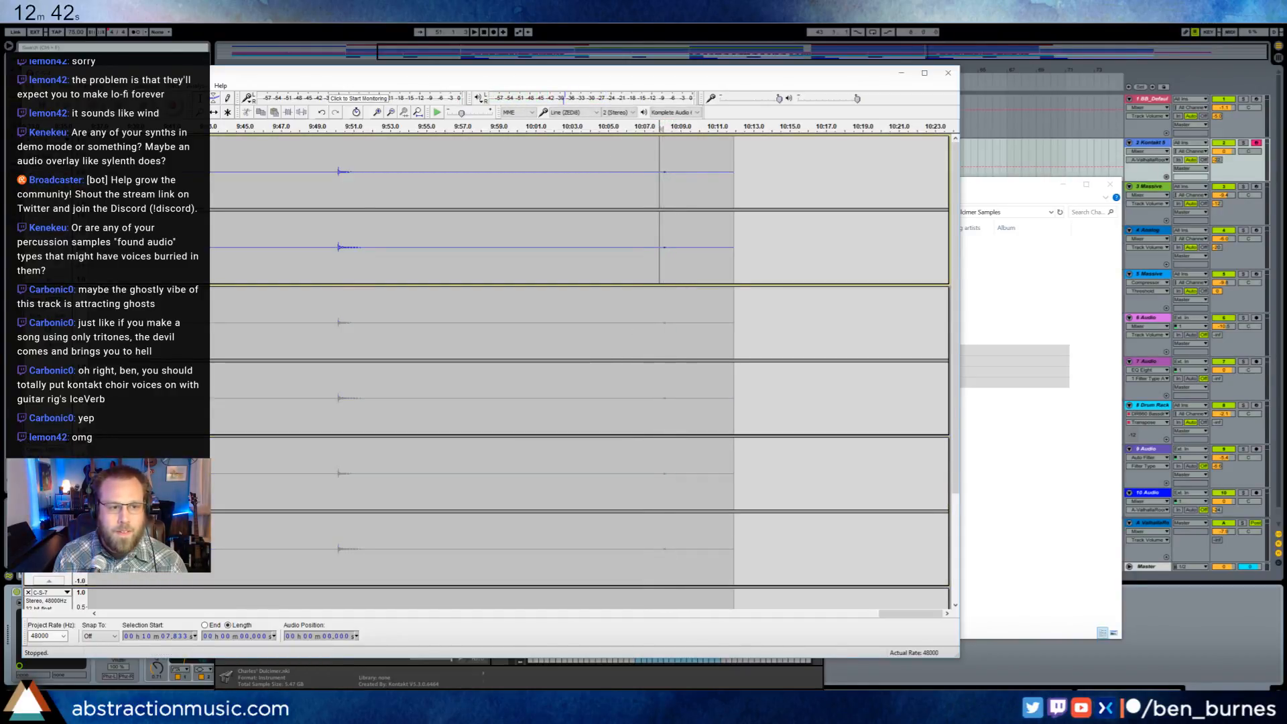
{"action": "left_click", "coordinate": [60, 165]}
- Solo the C-S-5 track, play its ending from about 10:08, and turn its solo off
{"action": "left_click", "coordinate": [60, 316]}
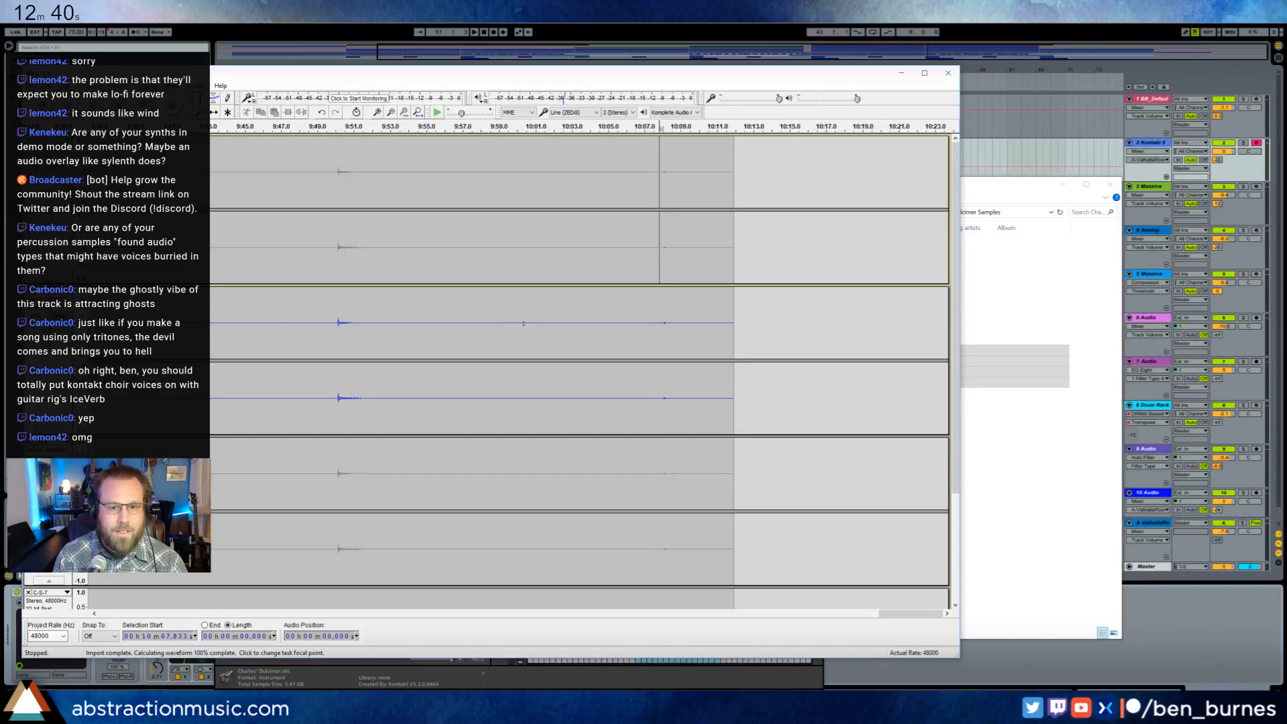
{"action": "left_click", "coordinate": [659, 321]}
{"action": "key", "text": "space"}
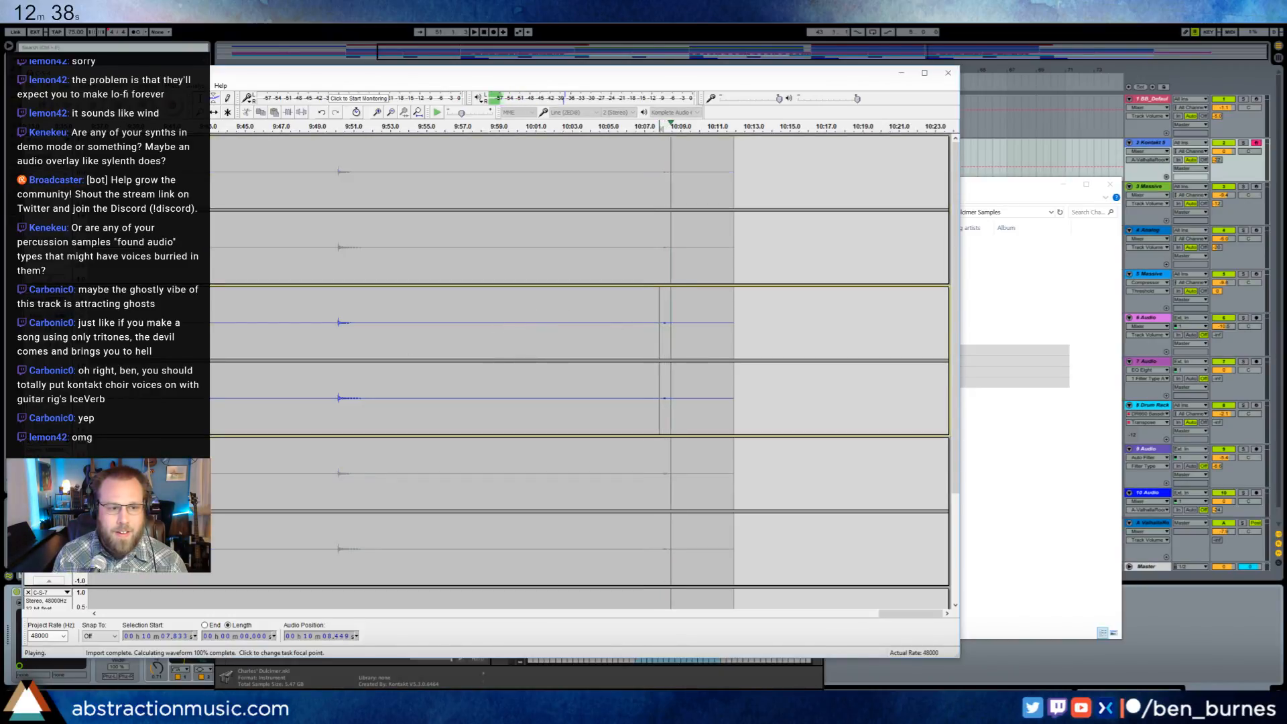
{"action": "key", "text": "space"}
{"action": "left_click", "coordinate": [60, 316]}
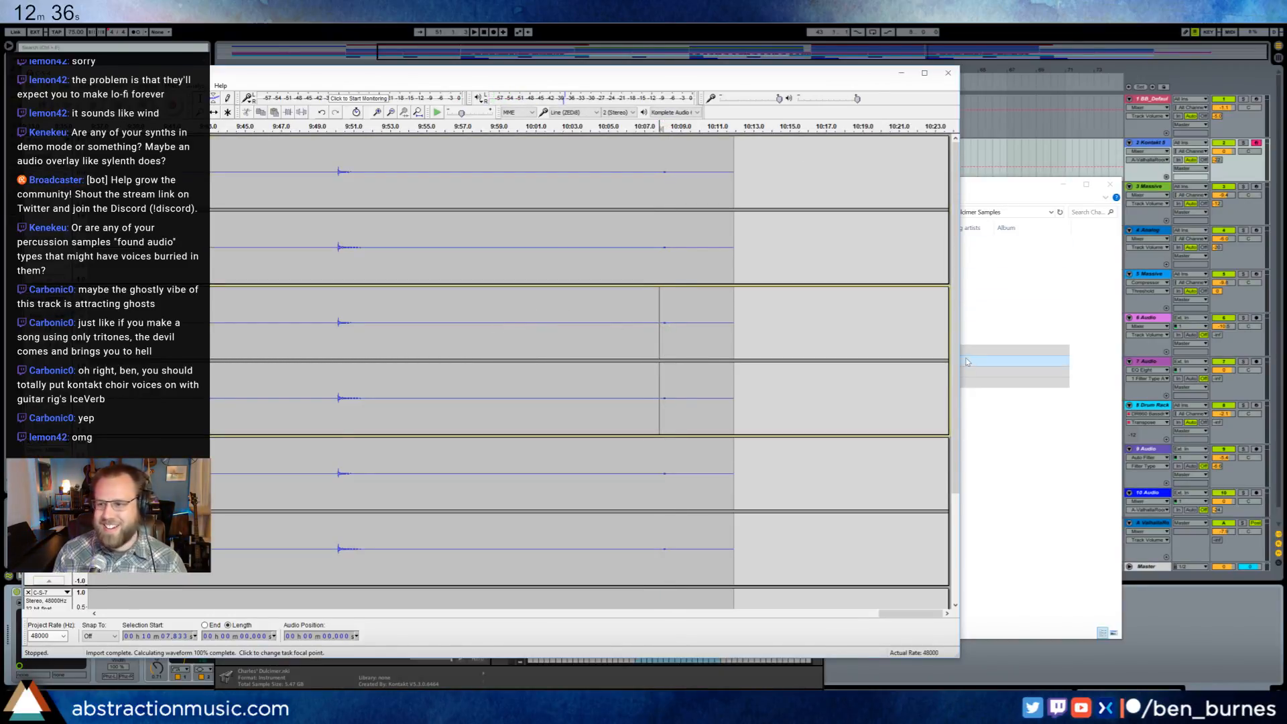
- Close the four C-S tracks and load R-S-1.wav through R-S-7.wav into Audacity
{"action": "left_click", "coordinate": [28, 140]}
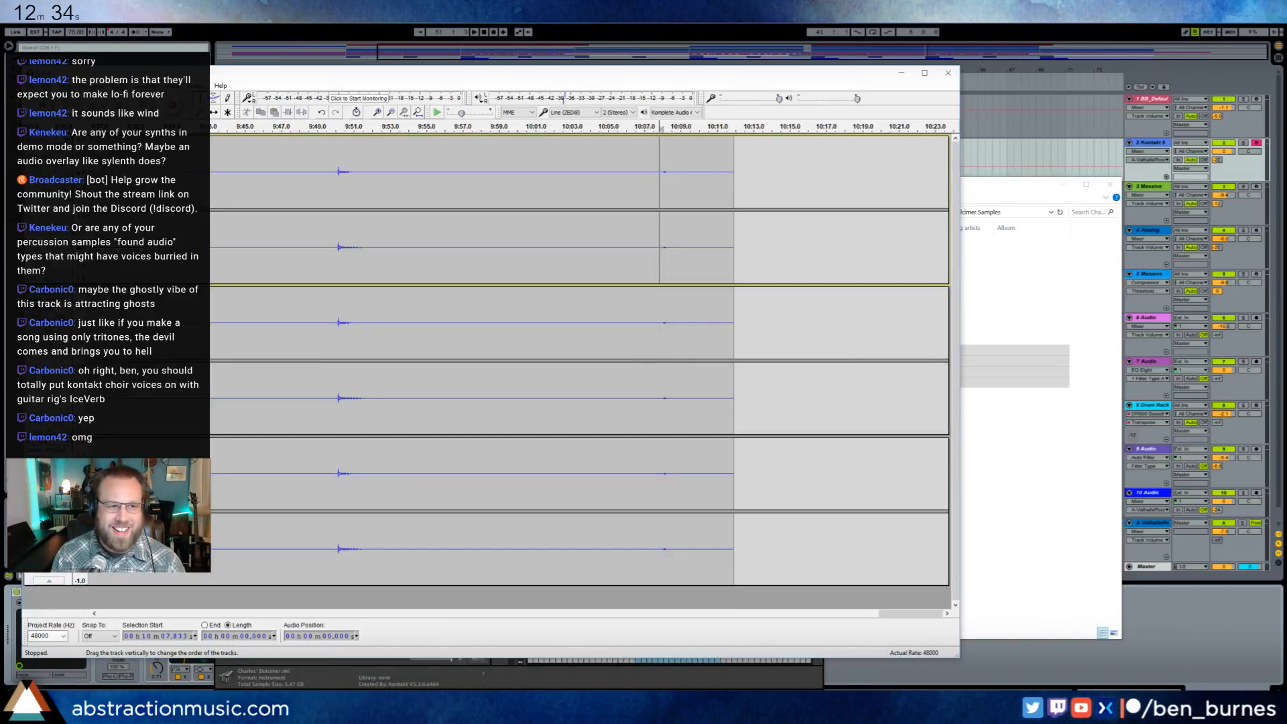
{"action": "left_click", "coordinate": [28, 140]}
{"action": "left_click", "coordinate": [28, 140]}
{"action": "left_click", "coordinate": [28, 140]}
{"action": "left_click", "coordinate": [1001, 195]}
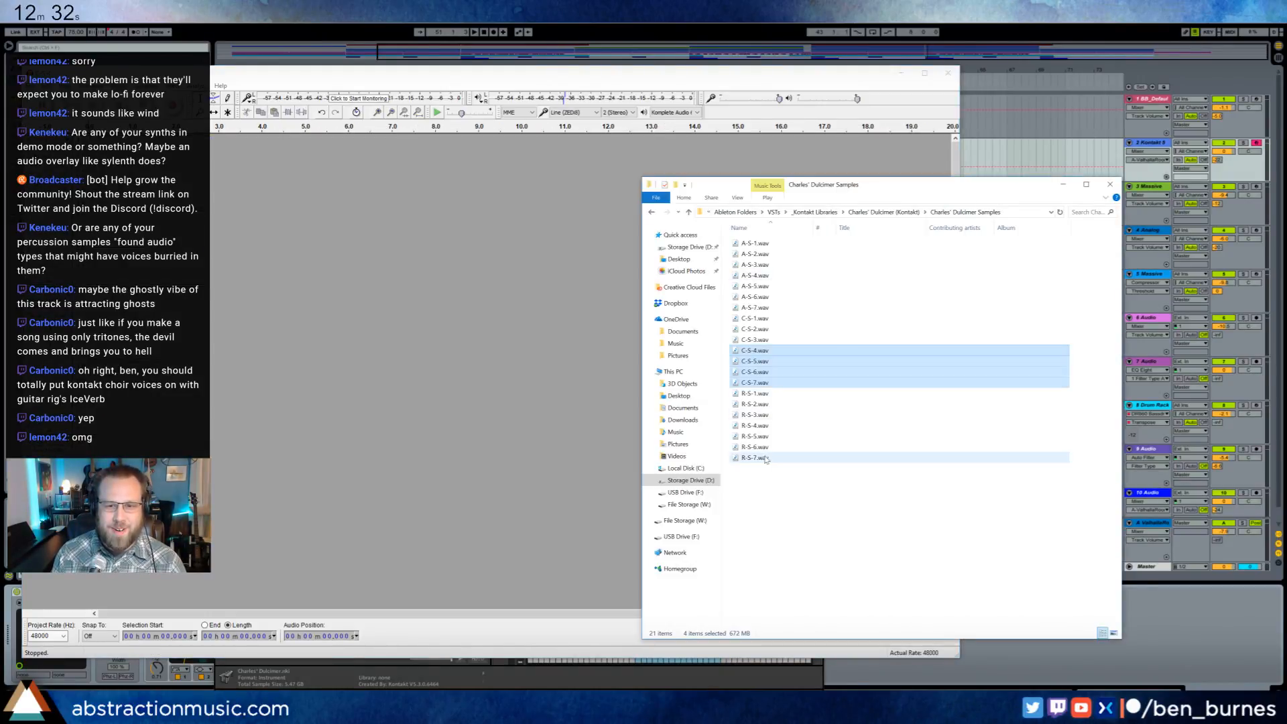
{"action": "left_click_drag", "start_coordinate": [783, 477], "coordinate": [351, 307]}
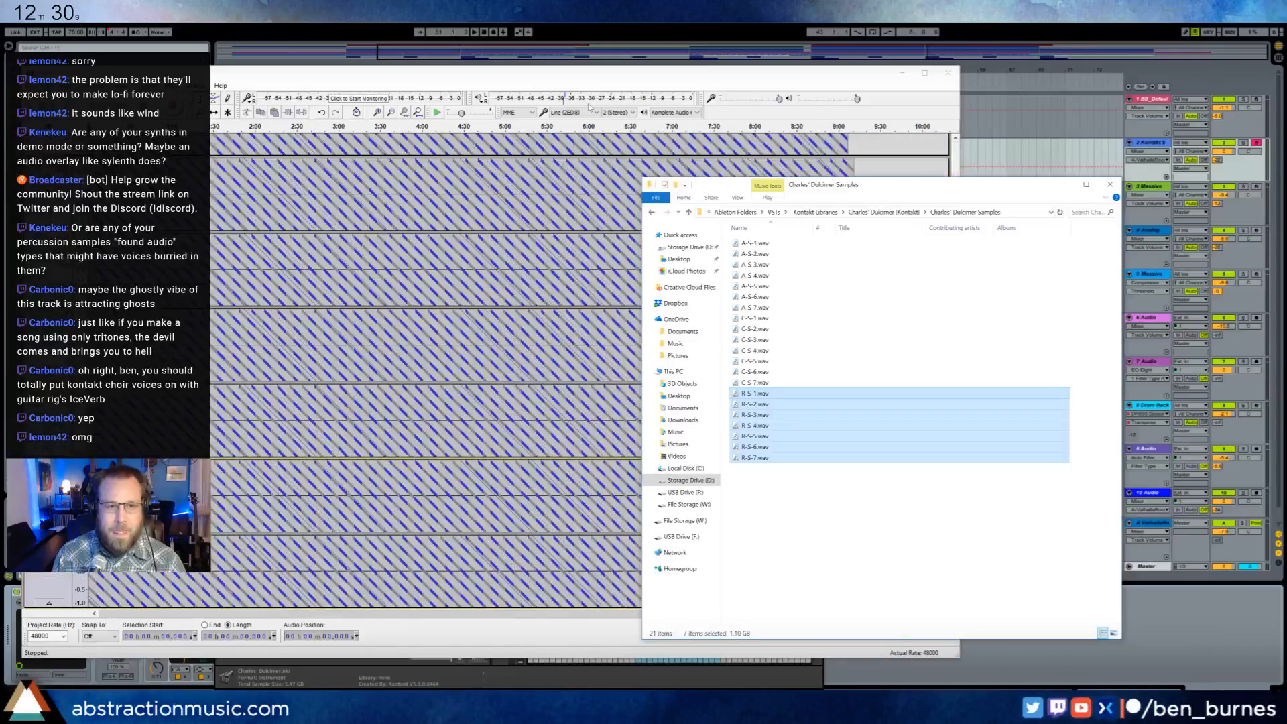
{"action": "left_click", "coordinate": [595, 79]}
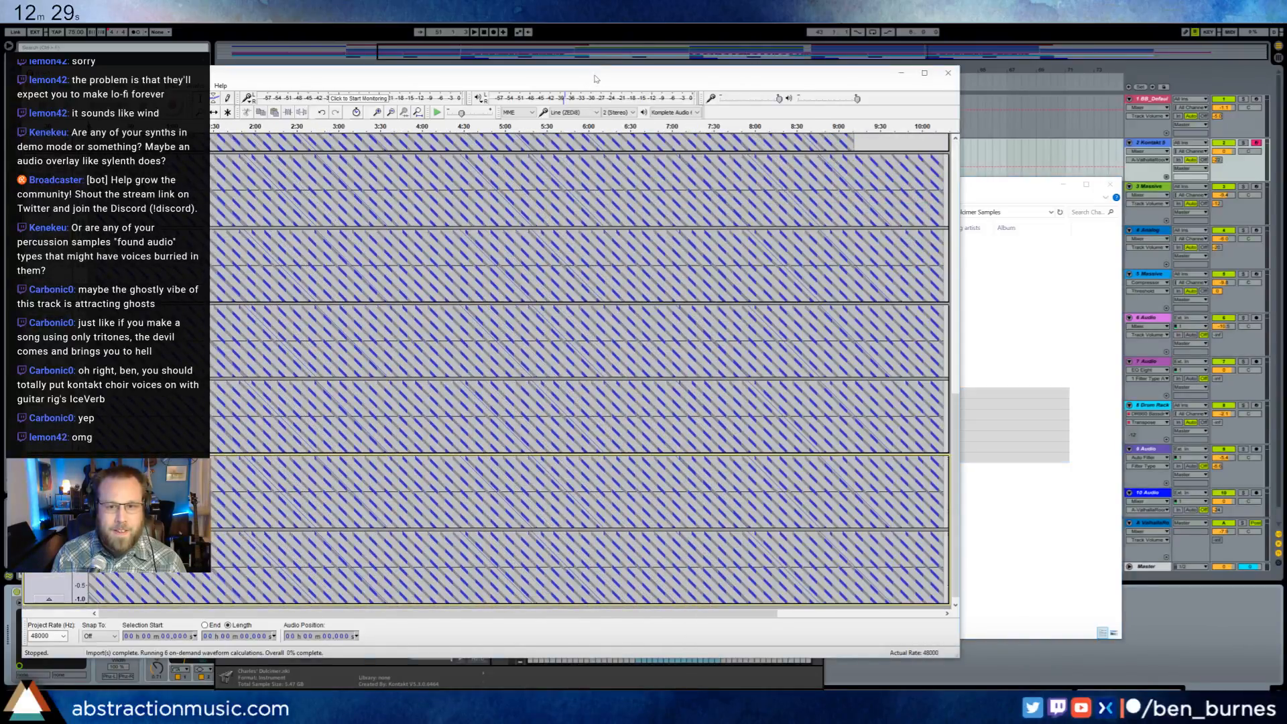
- Play the last seconds of the longer R-S tracks from about 10:08
{"action": "left_click", "coordinate": [391, 114]}
{"action": "left_click", "coordinate": [391, 114]}
{"action": "left_click", "coordinate": [391, 113]}
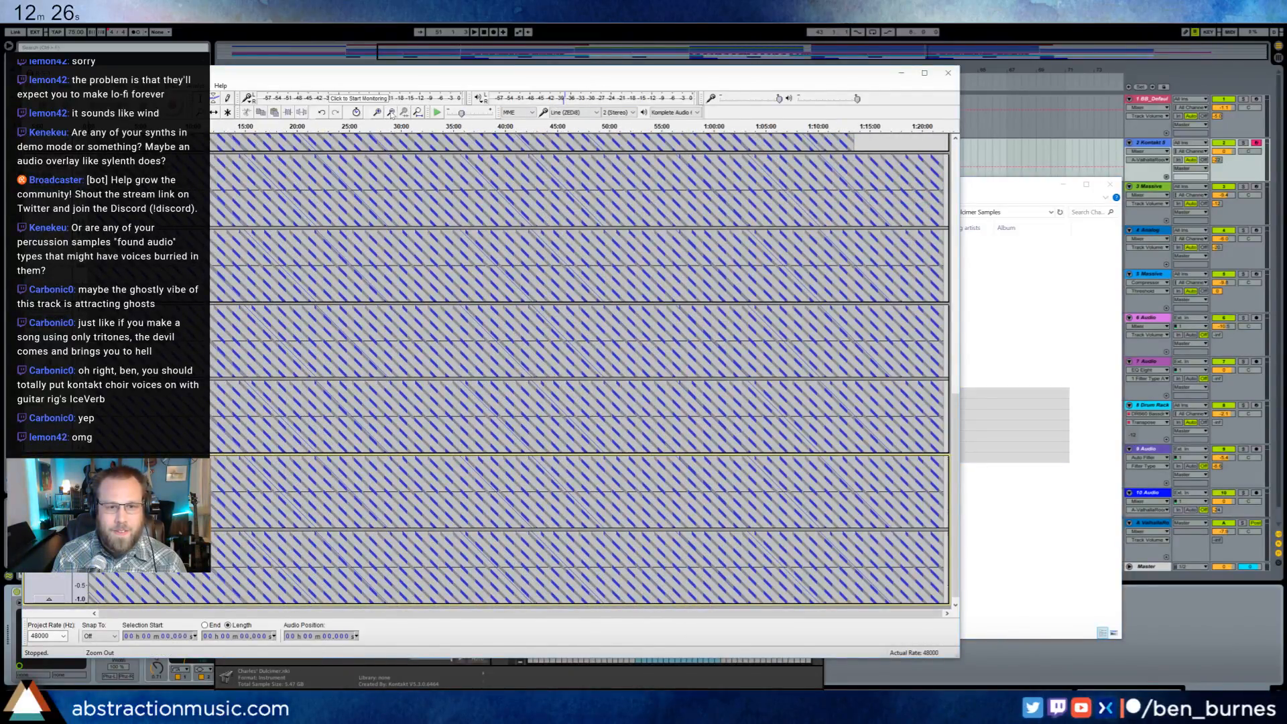
{"action": "left_click", "coordinate": [391, 113]}
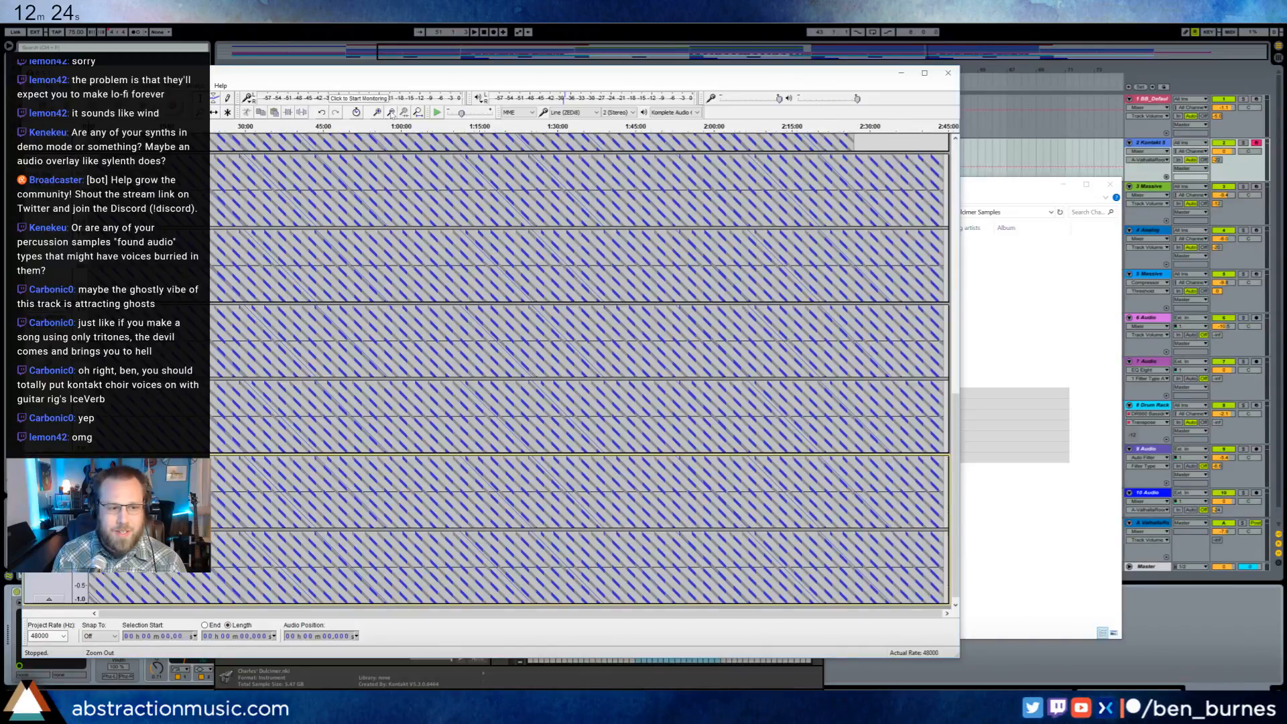
{"action": "left_click", "coordinate": [379, 113]}
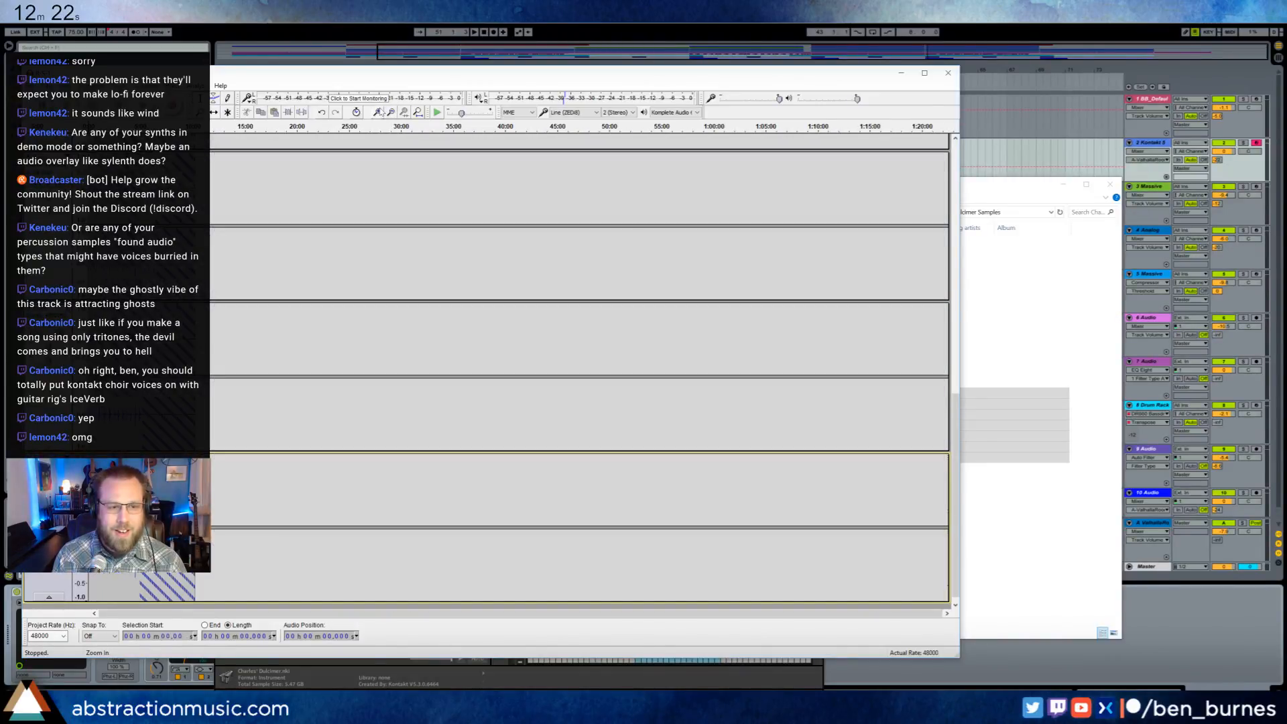
{"action": "left_click", "coordinate": [379, 113]}
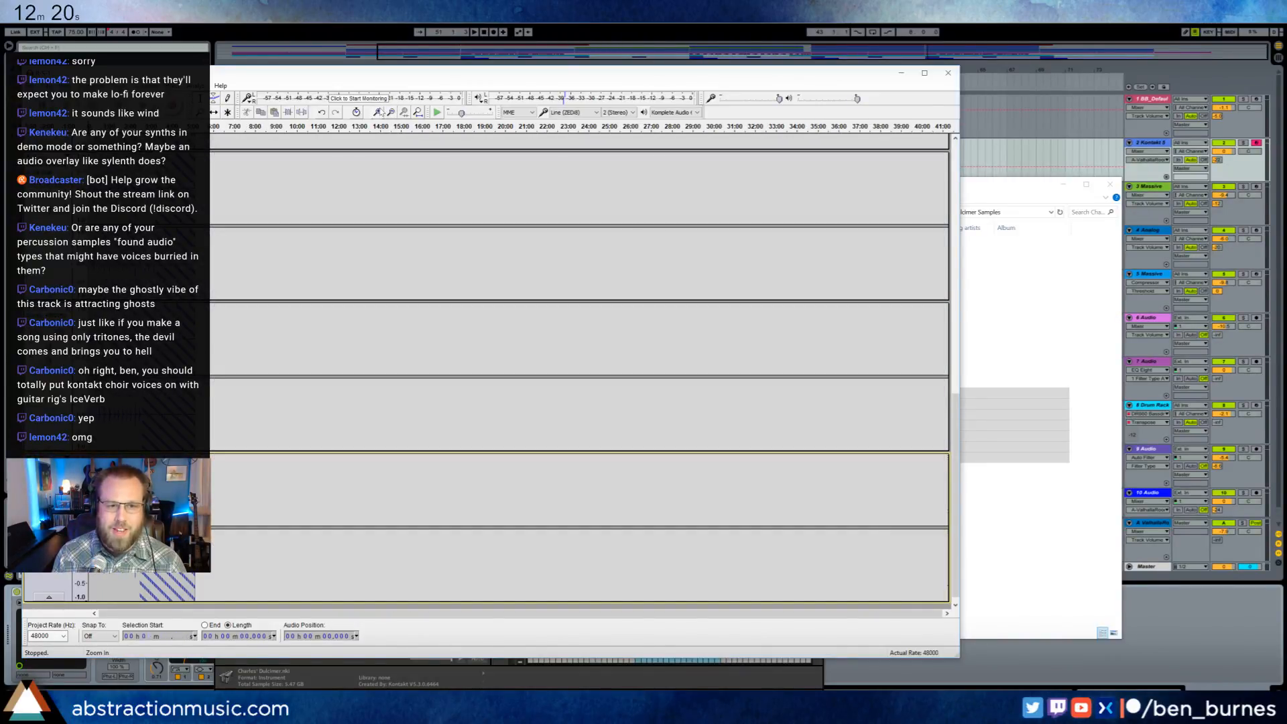
{"action": "left_click", "coordinate": [379, 113]}
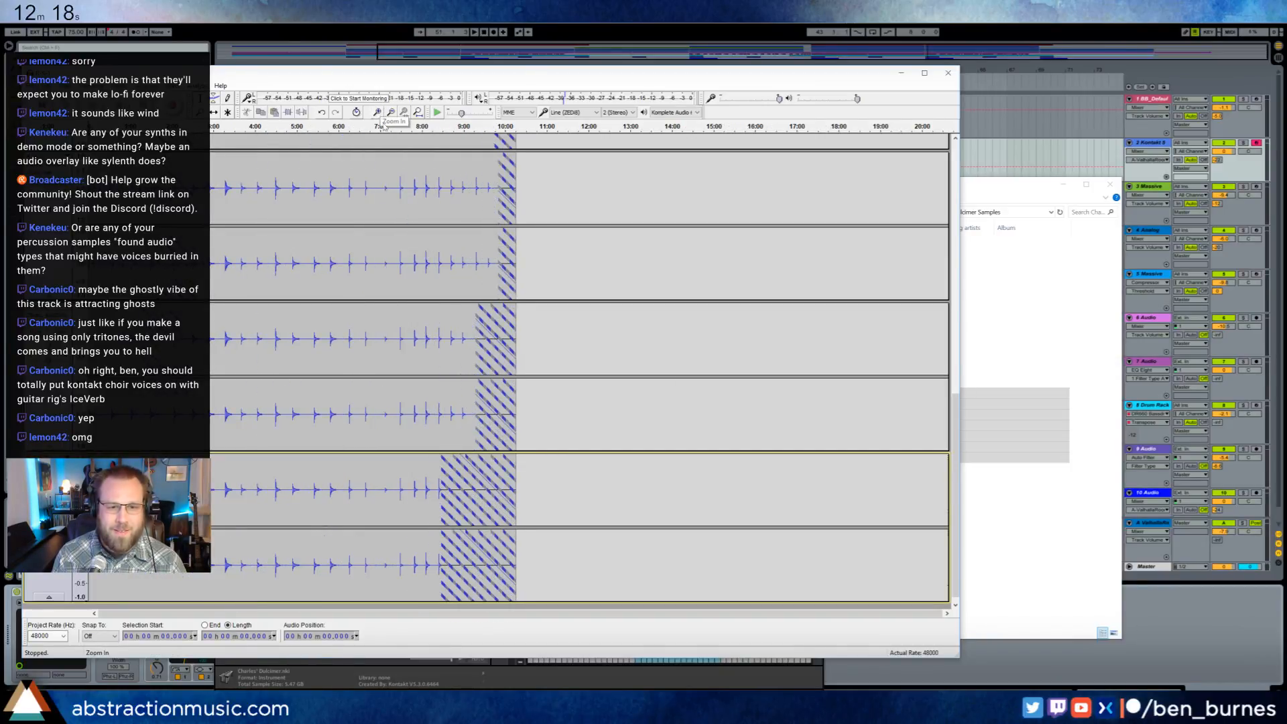
{"action": "left_click", "coordinate": [511, 257]}
{"action": "key", "text": "space"}
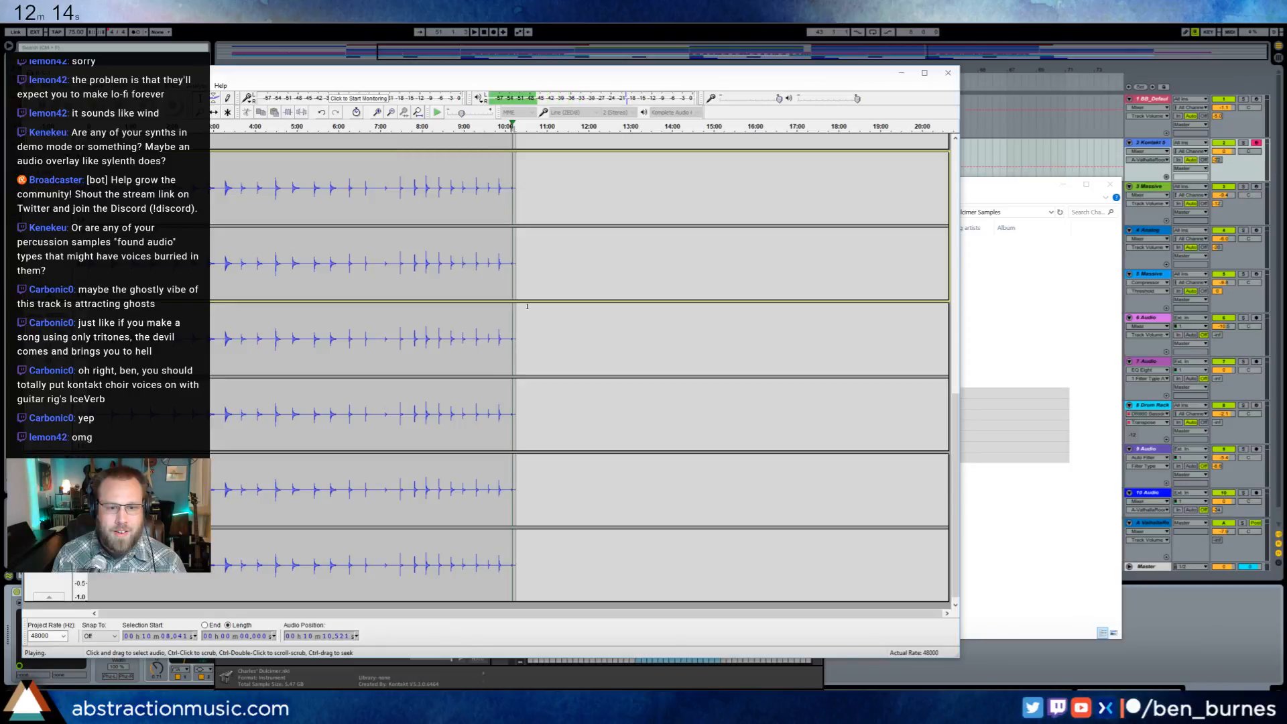
{"action": "scroll", "coordinate": [527, 270], "scroll_direction": "up", "scroll_amount": 5}
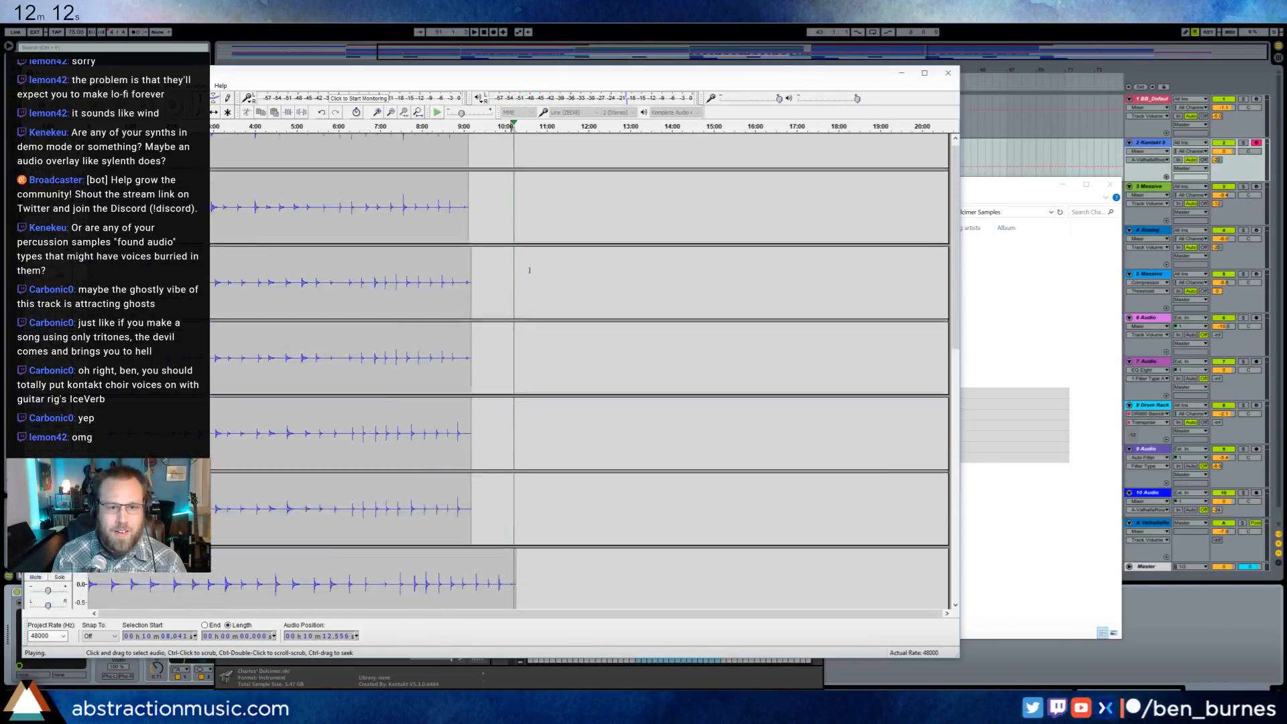
{"action": "key", "text": "space"}
- Play the endings of the shorter R-S tracks from about 9:04 and from about 9:01
{"action": "left_click", "coordinate": [466, 312]}
{"action": "key", "text": "space"}
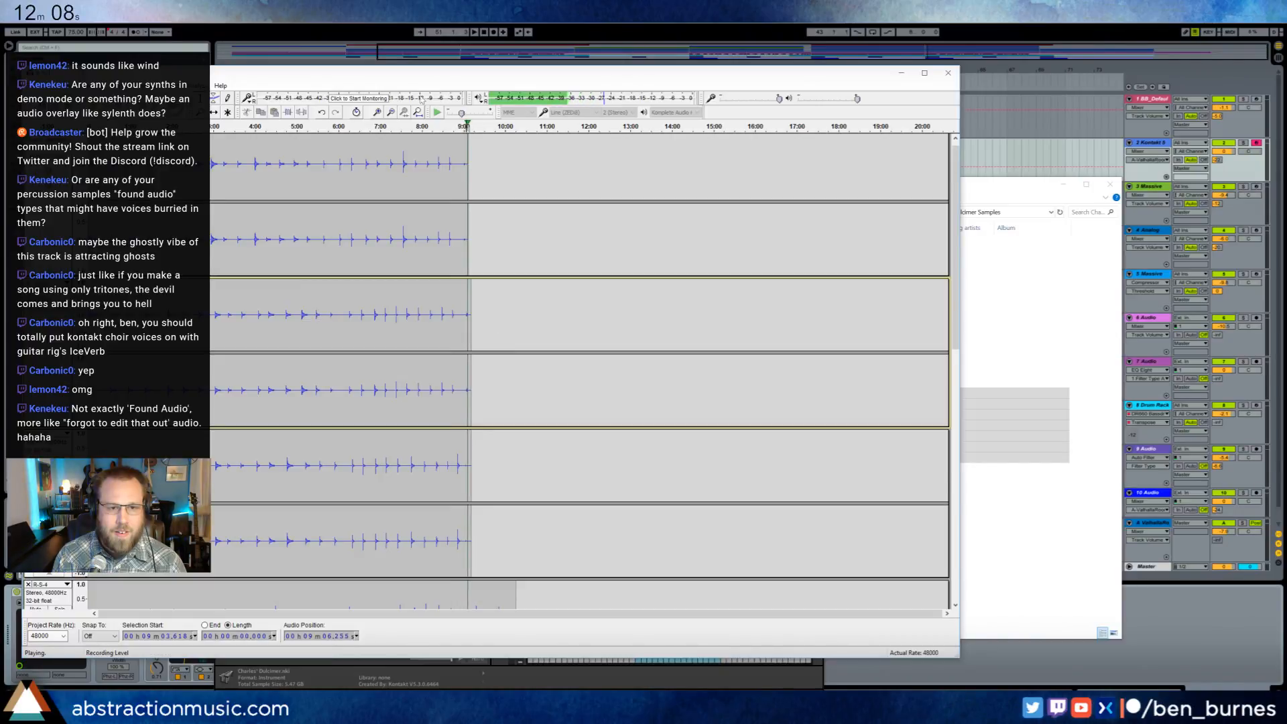
{"action": "left_click", "coordinate": [379, 113]}
{"action": "key", "text": "space"}
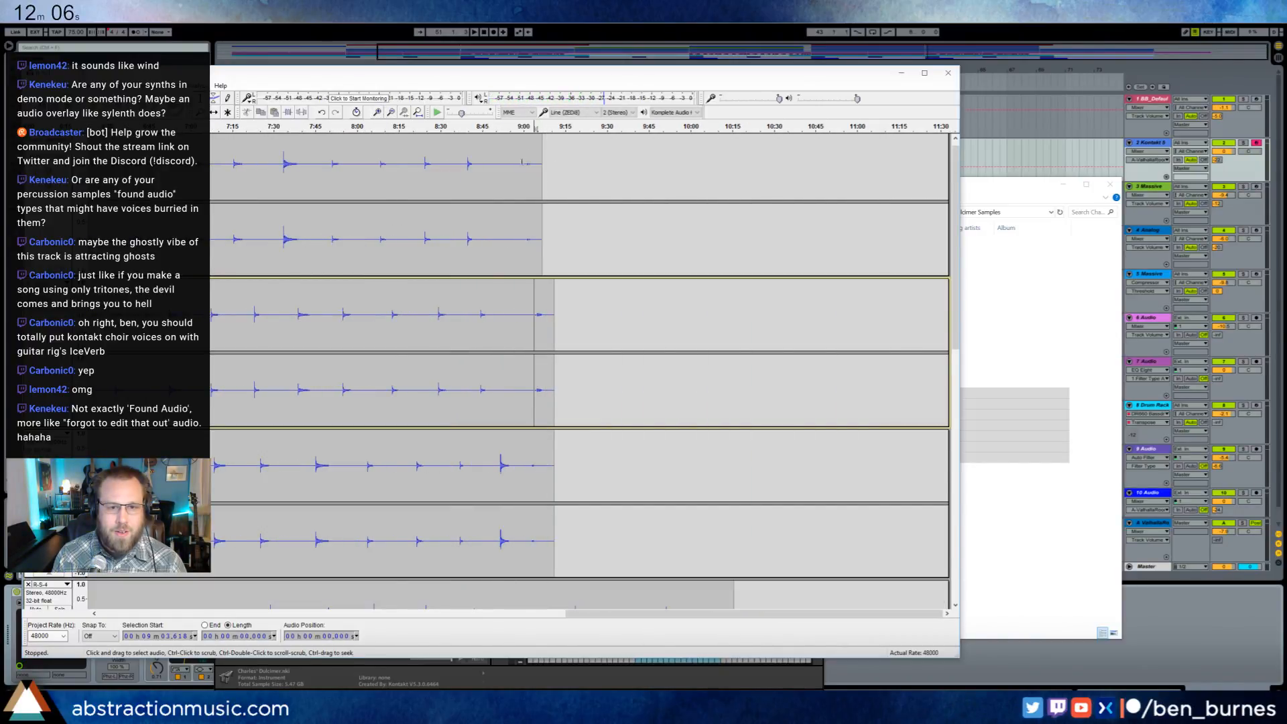
{"action": "left_click", "coordinate": [525, 165]}
{"action": "key", "text": "space"}
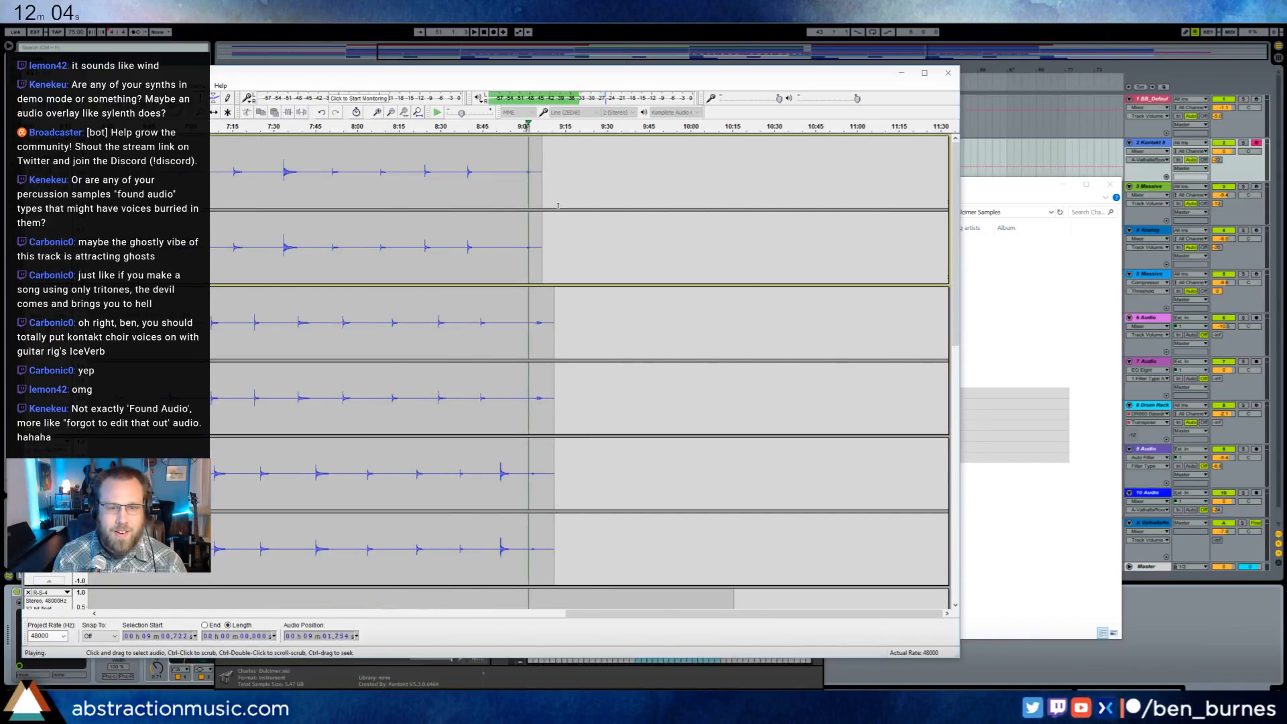
{"action": "key", "text": "space"}
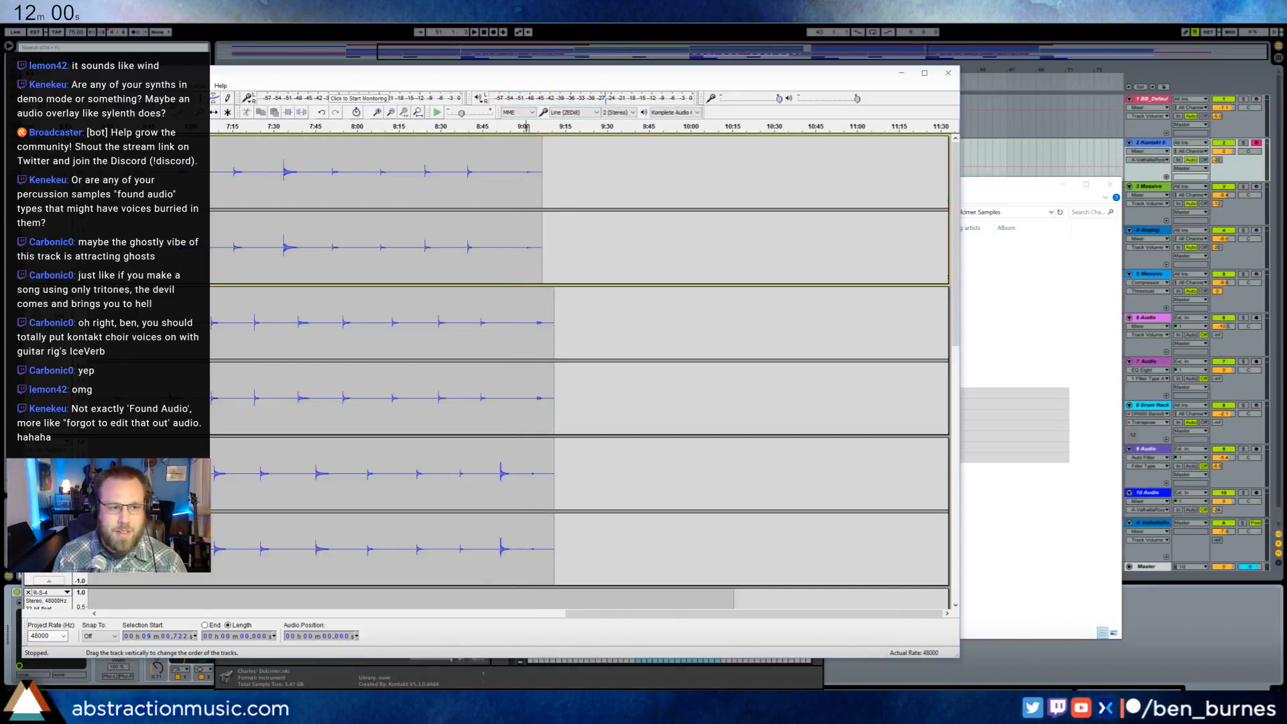
- Play the ending of R-S-1 soloed from about 9:01 and turn its solo off
{"action": "key", "text": "space"}
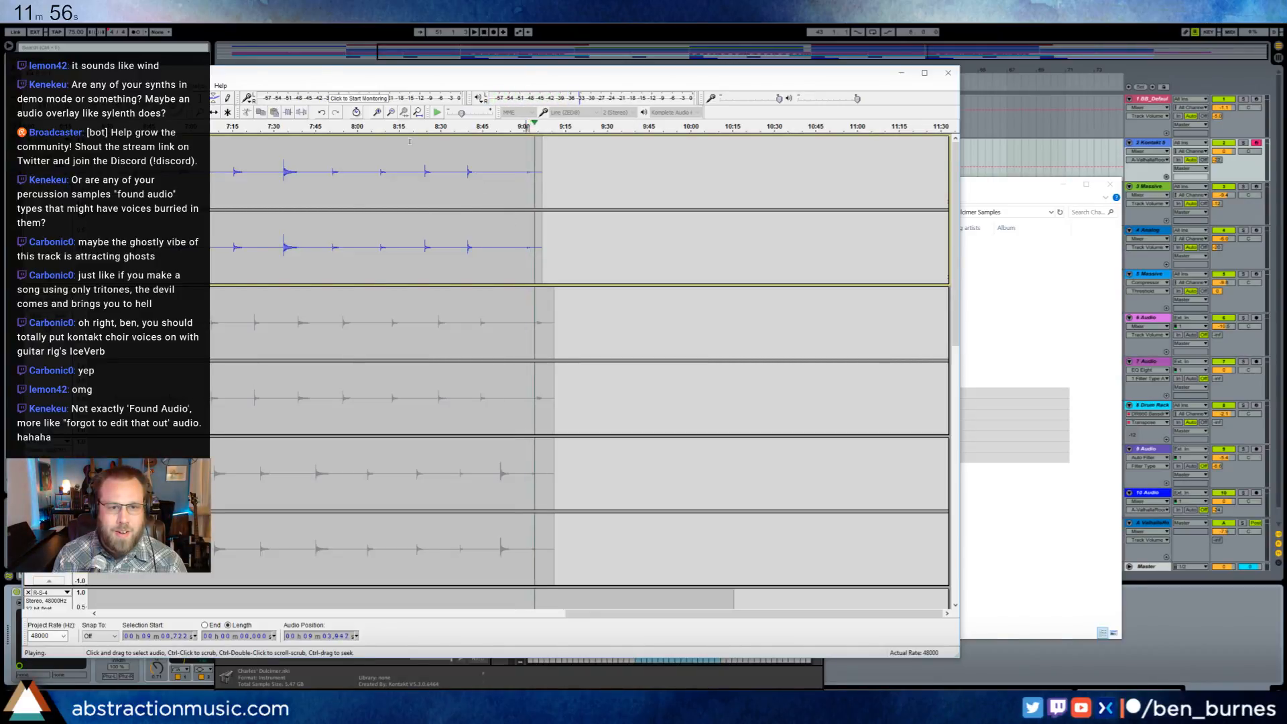
{"action": "key", "text": "space"}
{"action": "left_click", "coordinate": [59, 166]}
- Play all R-S tracks together from about 9:01 while examining the waveforms of the remaining tracks
{"action": "key", "text": "space"}
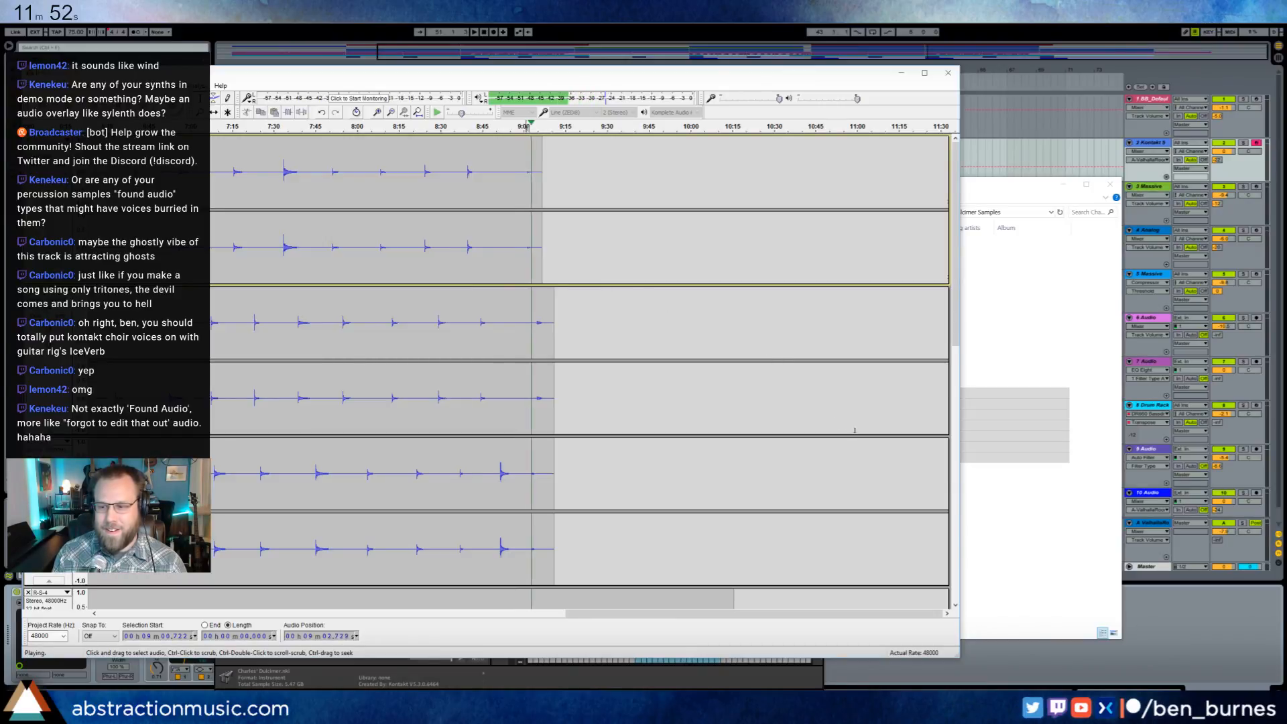
{"action": "scroll", "coordinate": [855, 429], "scroll_direction": "down", "scroll_amount": 3}
{"action": "scroll", "coordinate": [856, 432], "scroll_direction": "down", "scroll_amount": 3}
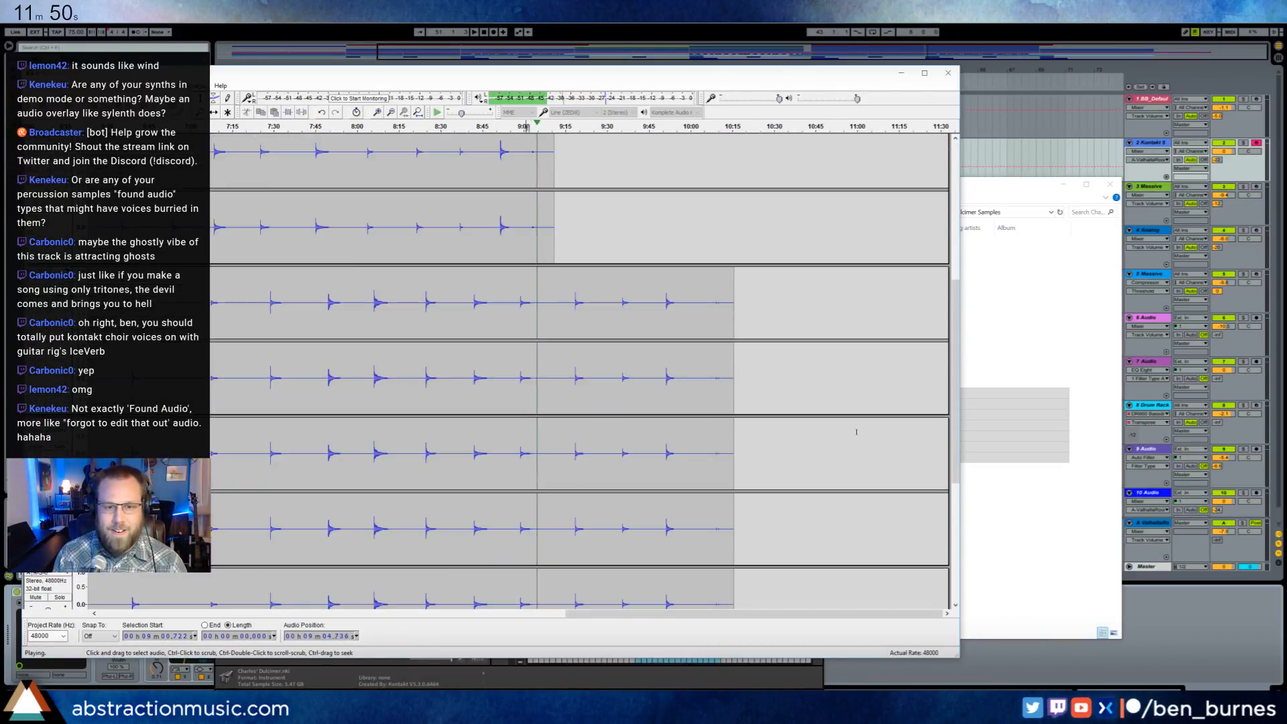
{"action": "scroll", "coordinate": [856, 432], "scroll_direction": "down", "scroll_amount": 3}
{"action": "scroll", "coordinate": [851, 442], "scroll_direction": "up", "scroll_amount": 8}
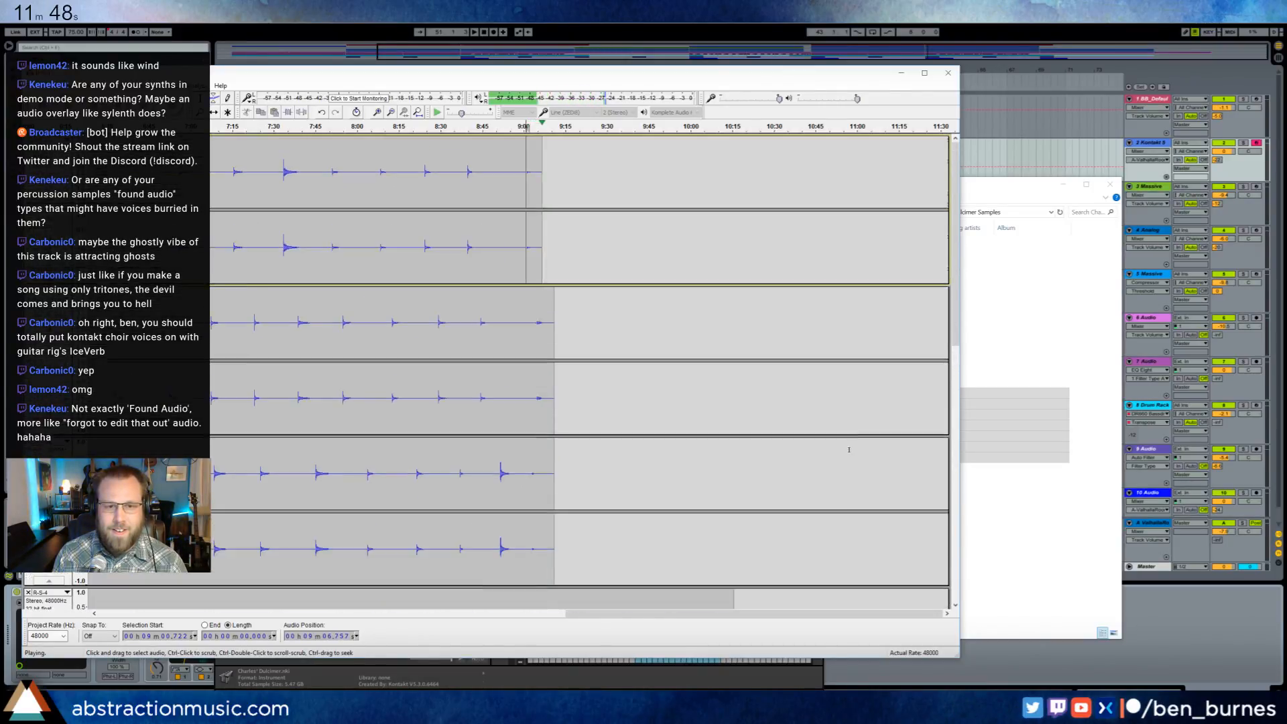
{"action": "key", "text": "space"}
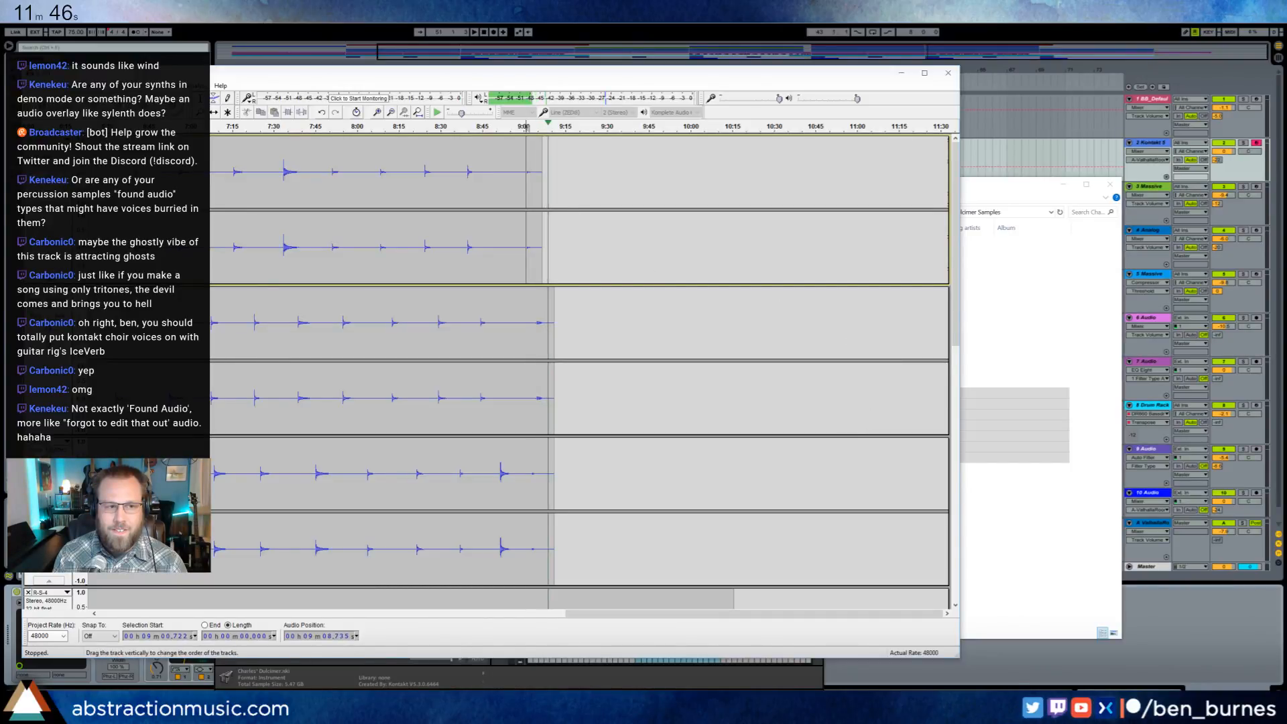
- Close all the R-S tracks and return to the Charles' Dulcimer Samples folder
{"action": "left_click", "coordinate": [28, 139]}
{"action": "left_click", "coordinate": [28, 139]}
{"action": "left_click", "coordinate": [29, 139]}
{"action": "left_click", "coordinate": [28, 140]}
{"action": "left_click", "coordinate": [28, 139]}
{"action": "left_click", "coordinate": [28, 140]}
{"action": "left_click", "coordinate": [28, 139]}
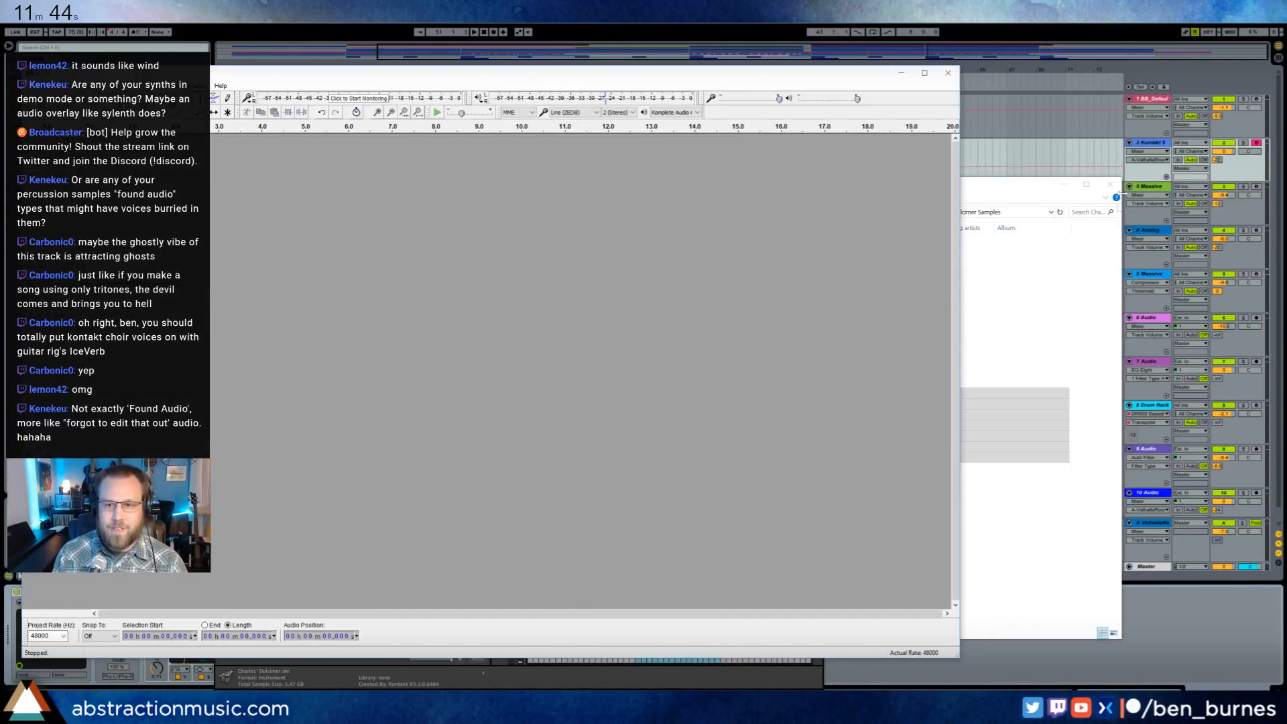
{"action": "left_click", "coordinate": [1029, 187]}
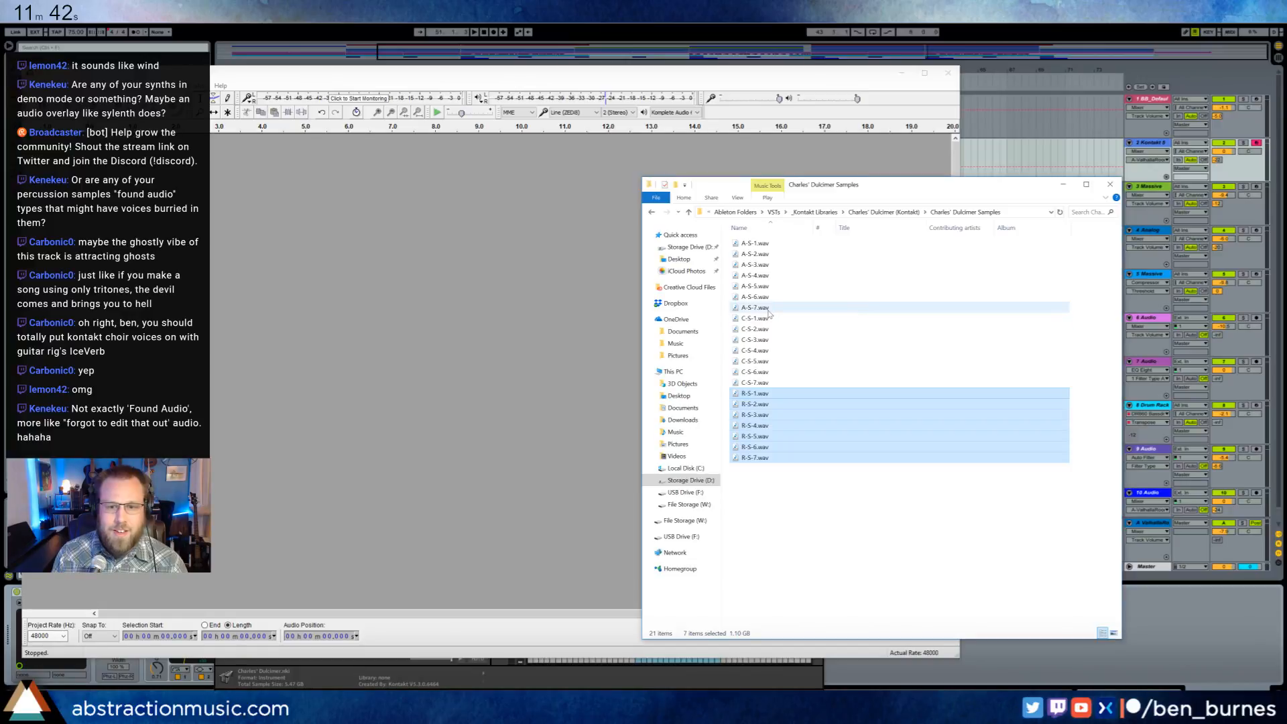
- Import the samples A-S-1.wav through A-S-7.wav from the Charles' Dulcimer Samples folder into Audacity
{"action": "left_click_drag", "start_coordinate": [769, 313], "coordinate": [742, 242]}
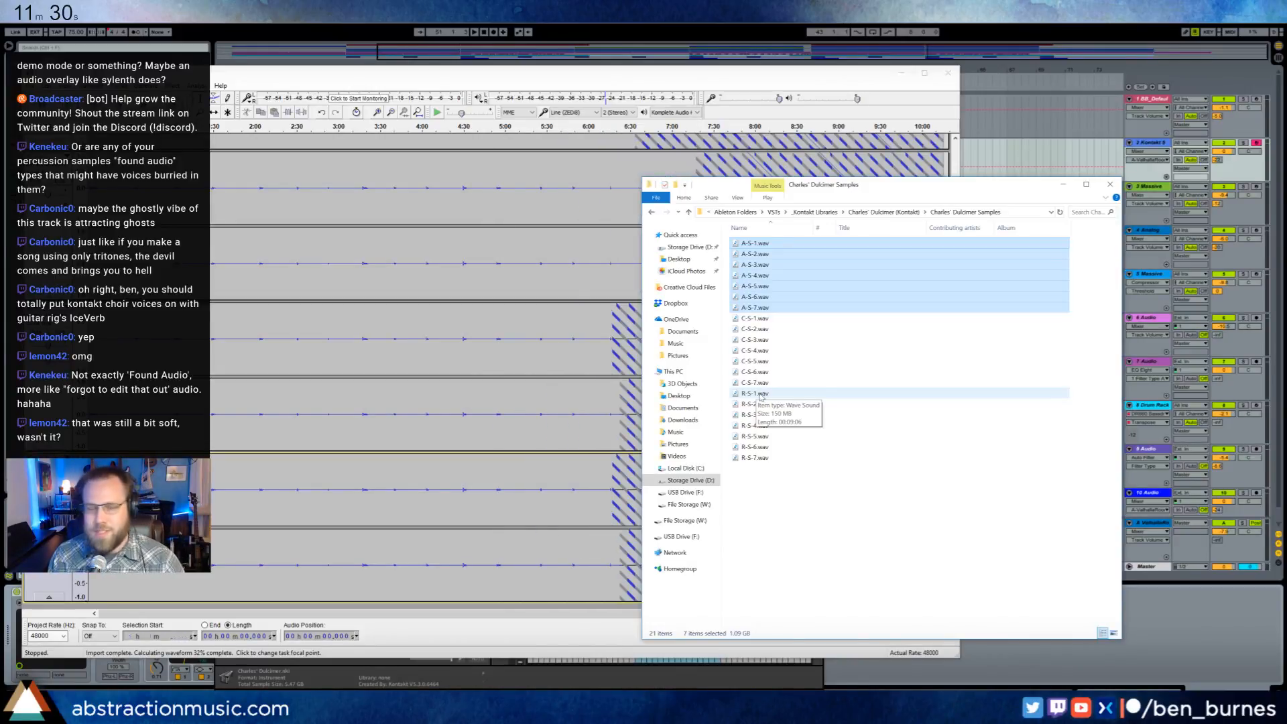
{"action": "left_click", "coordinate": [684, 77]}
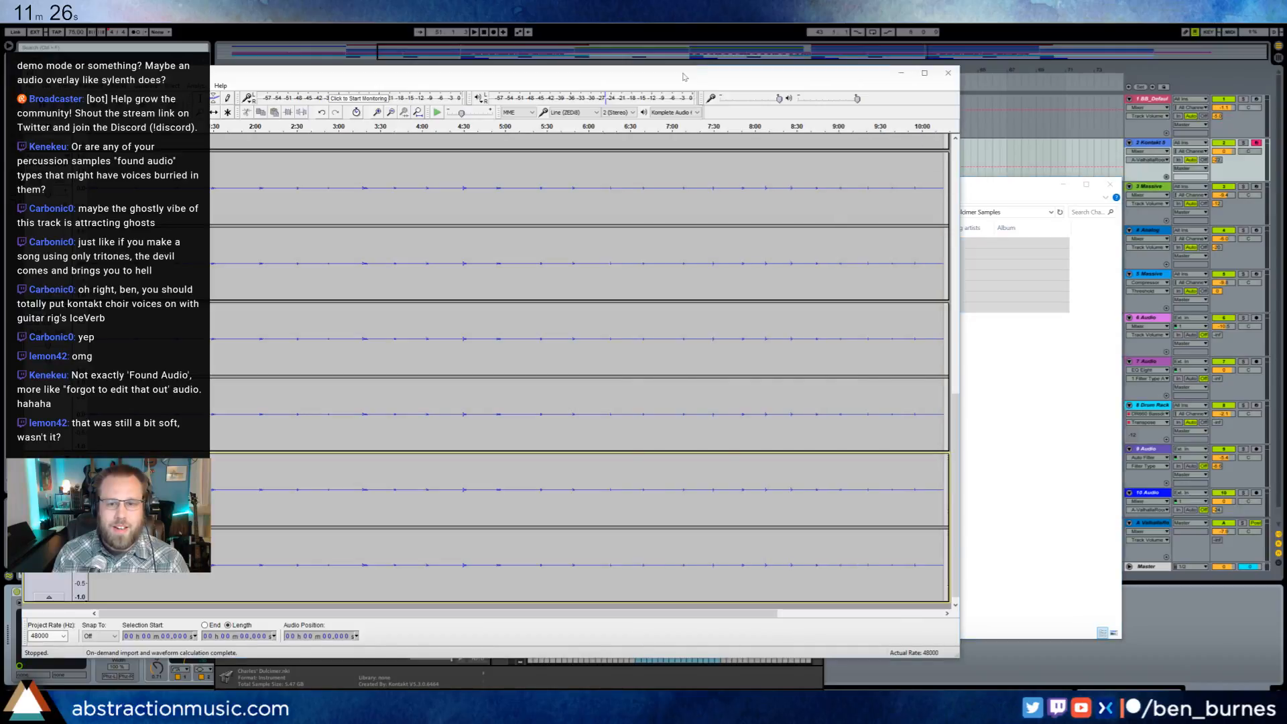
- Switch to Ableton Live, close the edit view of the Charles' Dulcimer instrument in Kontakt, and return to Audacity
{"action": "left_click", "coordinate": [677, 13]}
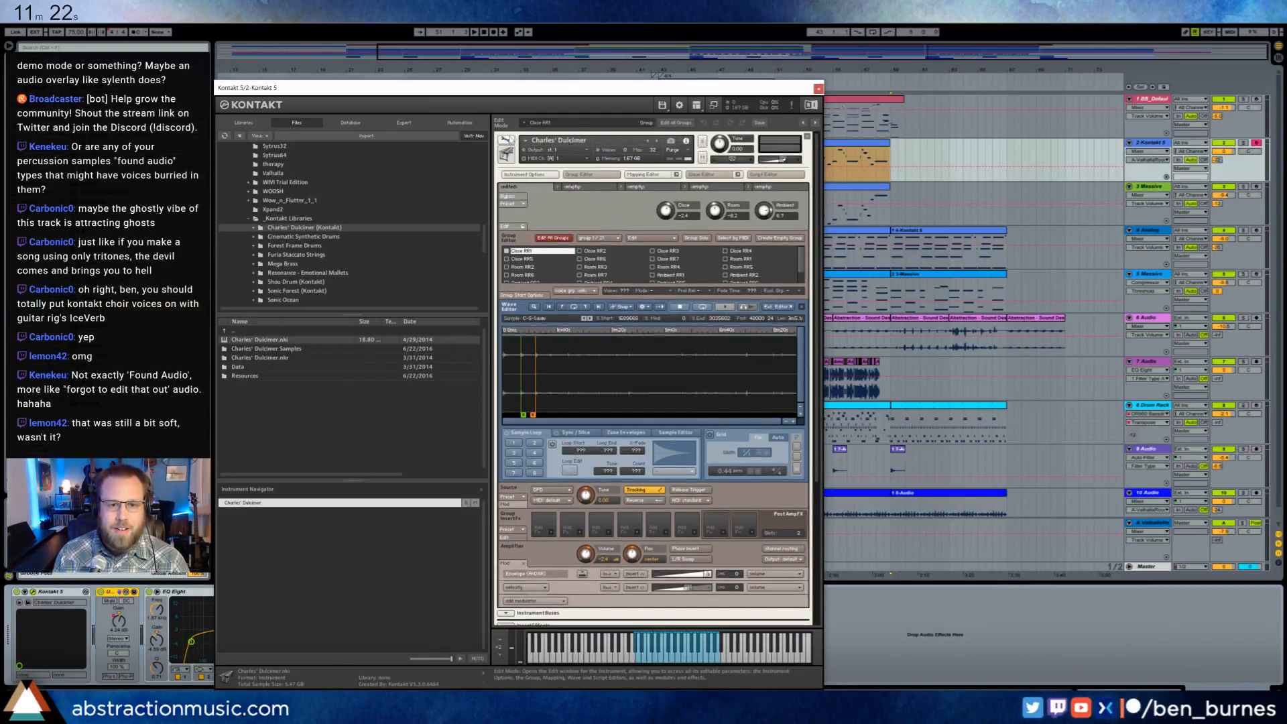
{"action": "left_click", "coordinate": [506, 139]}
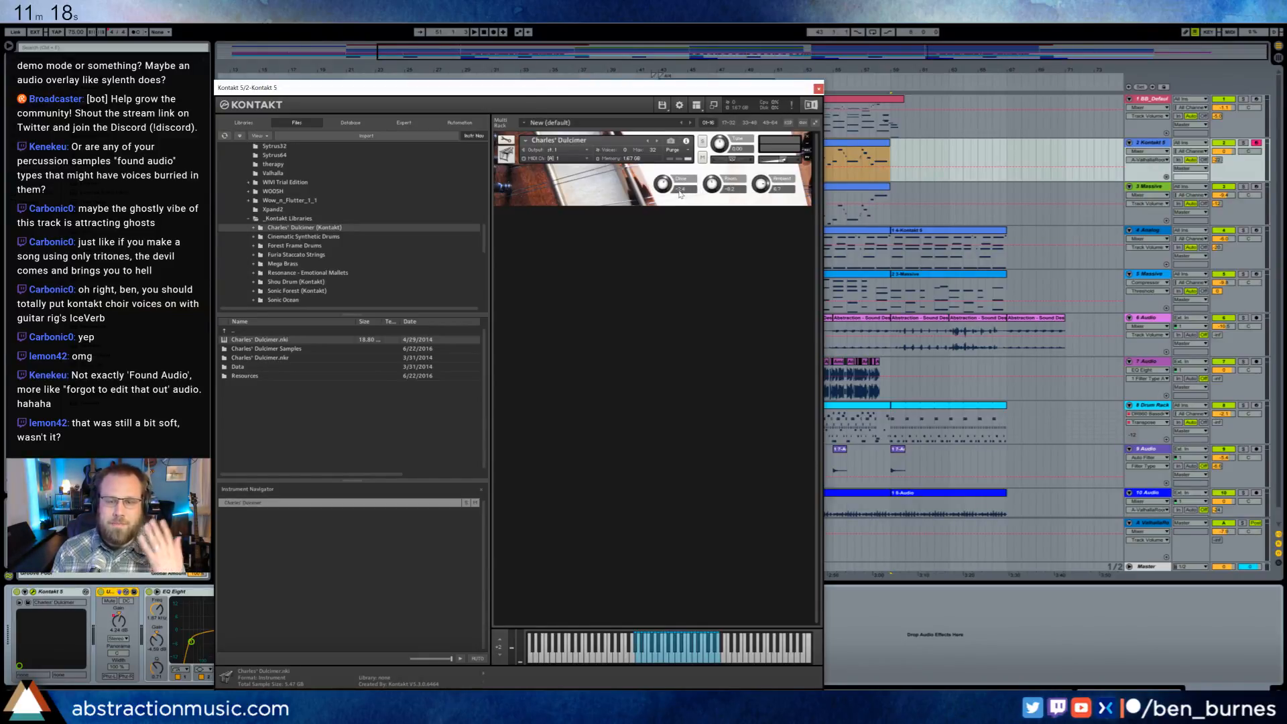
{"action": "left_click", "coordinate": [576, 709]}
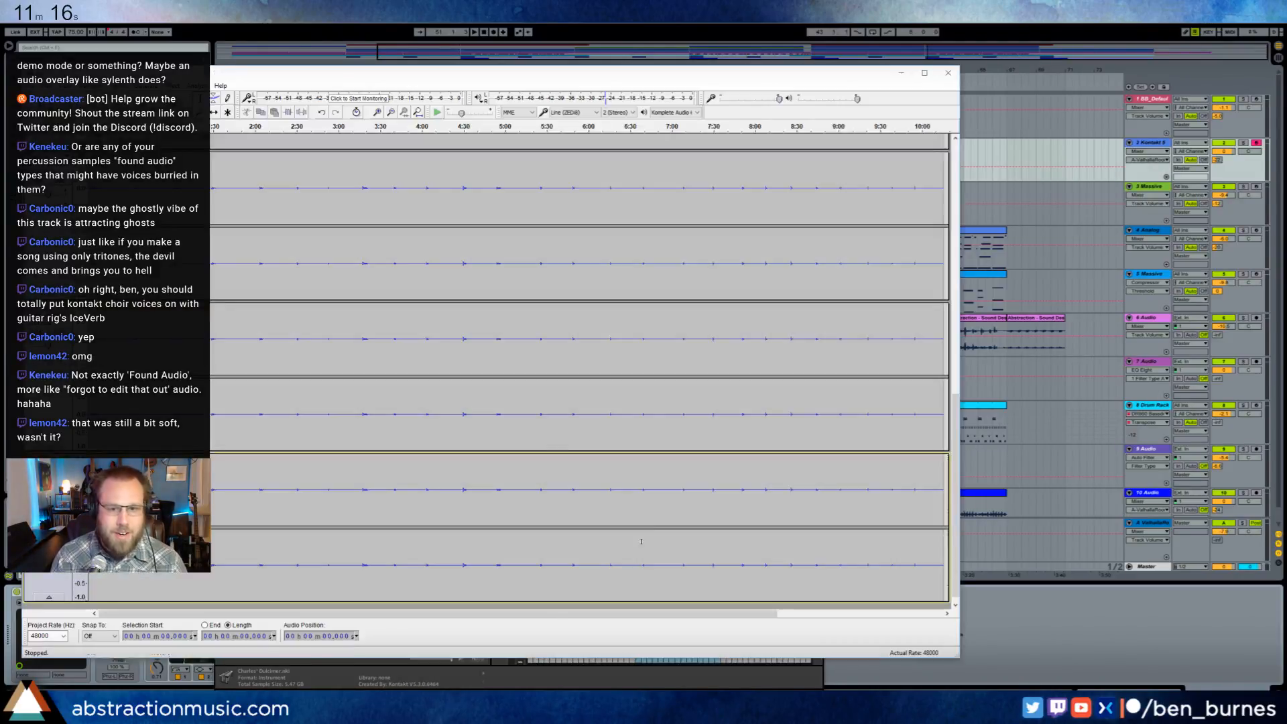
- Play the endings of the A-S tracks from about 8:38 and from about 9:03, and examine the remaining waveforms
{"action": "left_click_drag", "start_coordinate": [956, 429], "coordinate": [977, 180]}
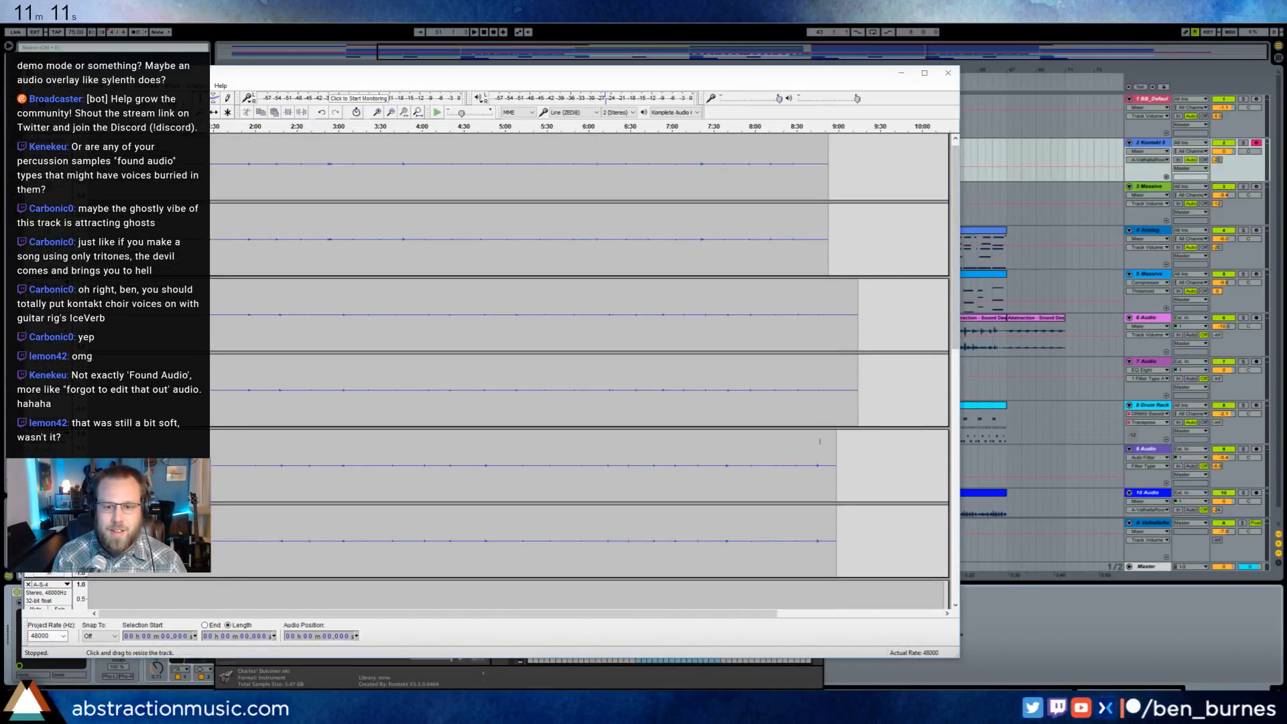
{"action": "left_click", "coordinate": [806, 161]}
{"action": "key", "text": "space"}
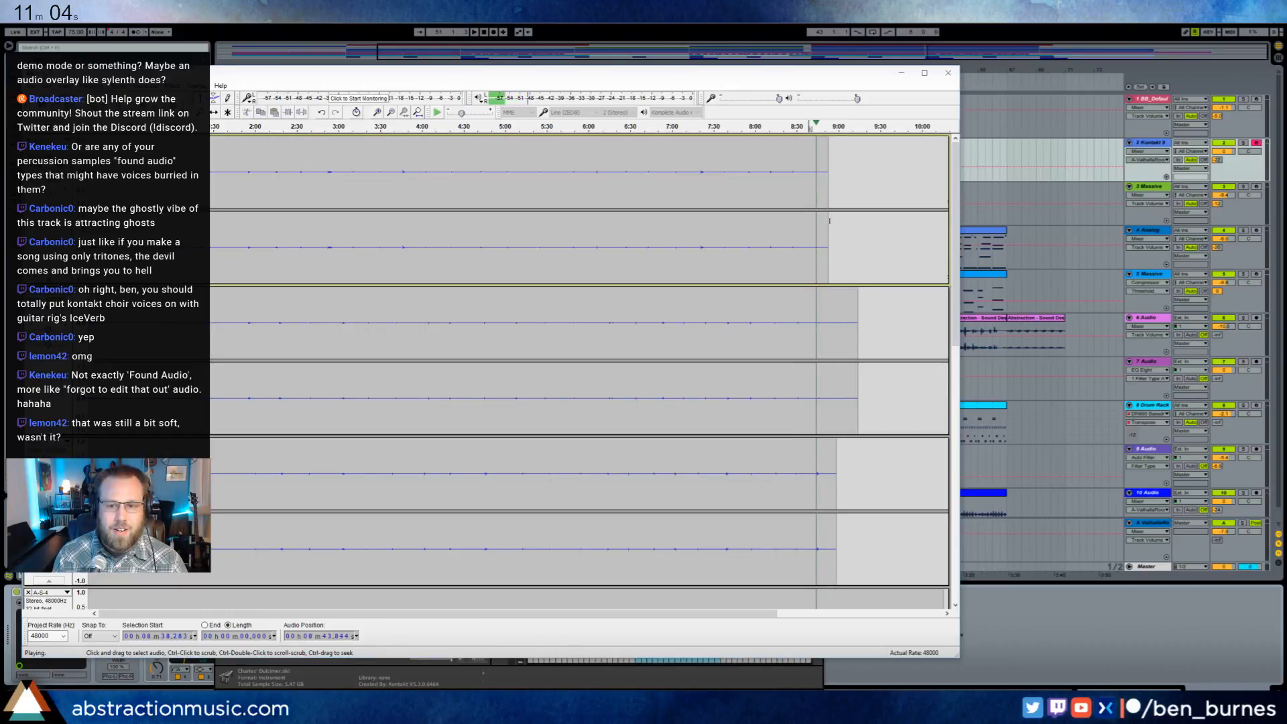
{"action": "left_click", "coordinate": [846, 325]}
{"action": "key", "text": "space"}
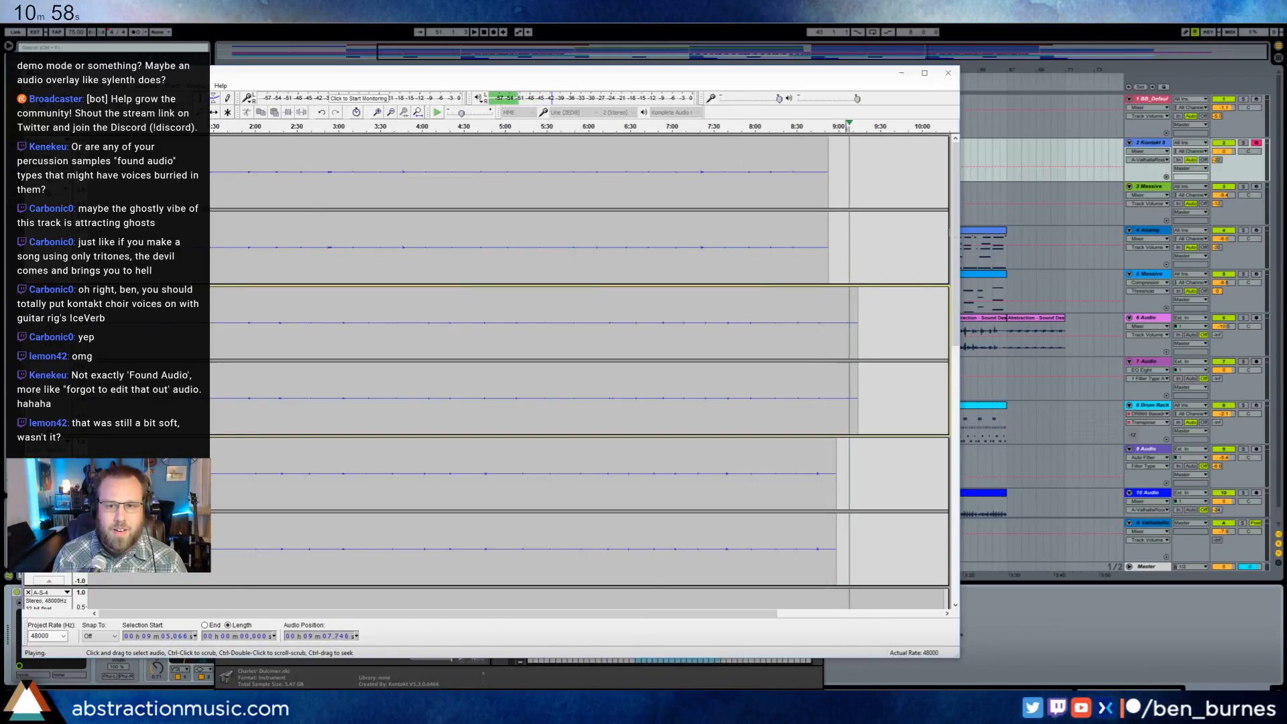
{"action": "key", "text": "space"}
{"action": "left_click_drag", "start_coordinate": [955, 239], "coordinate": [945, 439]}
{"action": "left_click_drag", "start_coordinate": [741, 614], "coordinate": [891, 609]}
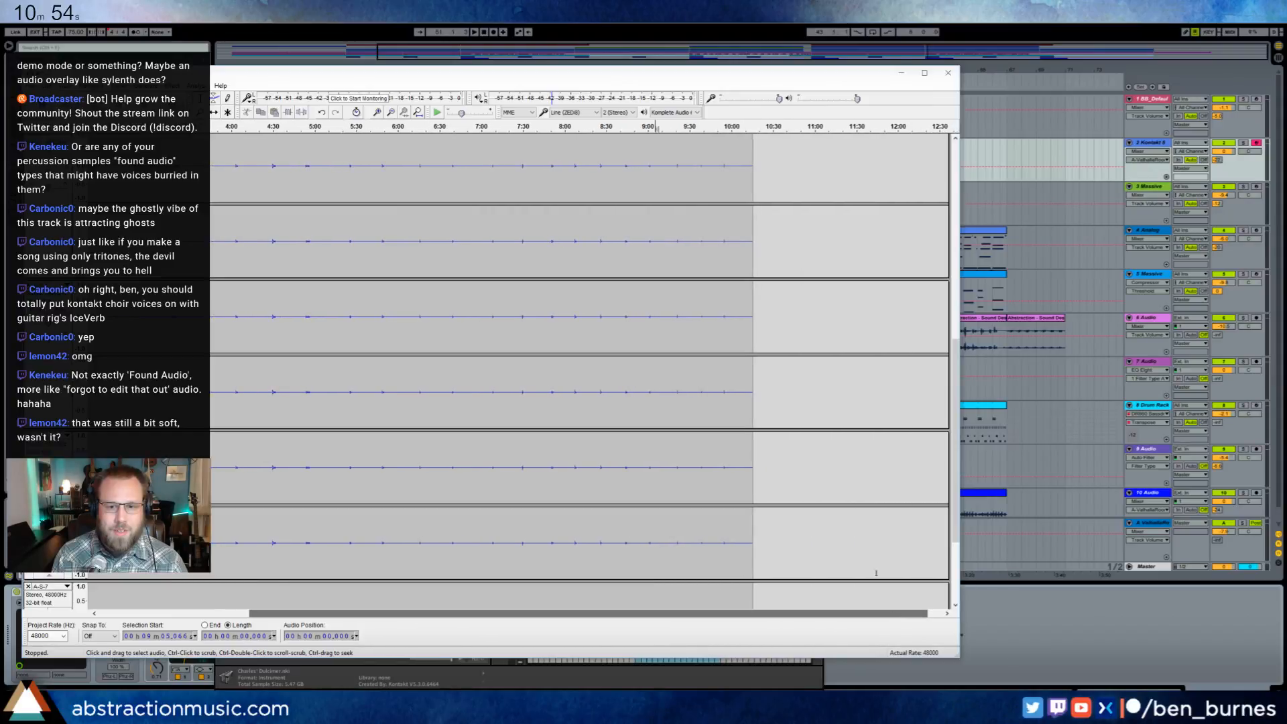
{"action": "scroll", "coordinate": [81, 335], "scroll_direction": "up", "scroll_amount": 11}
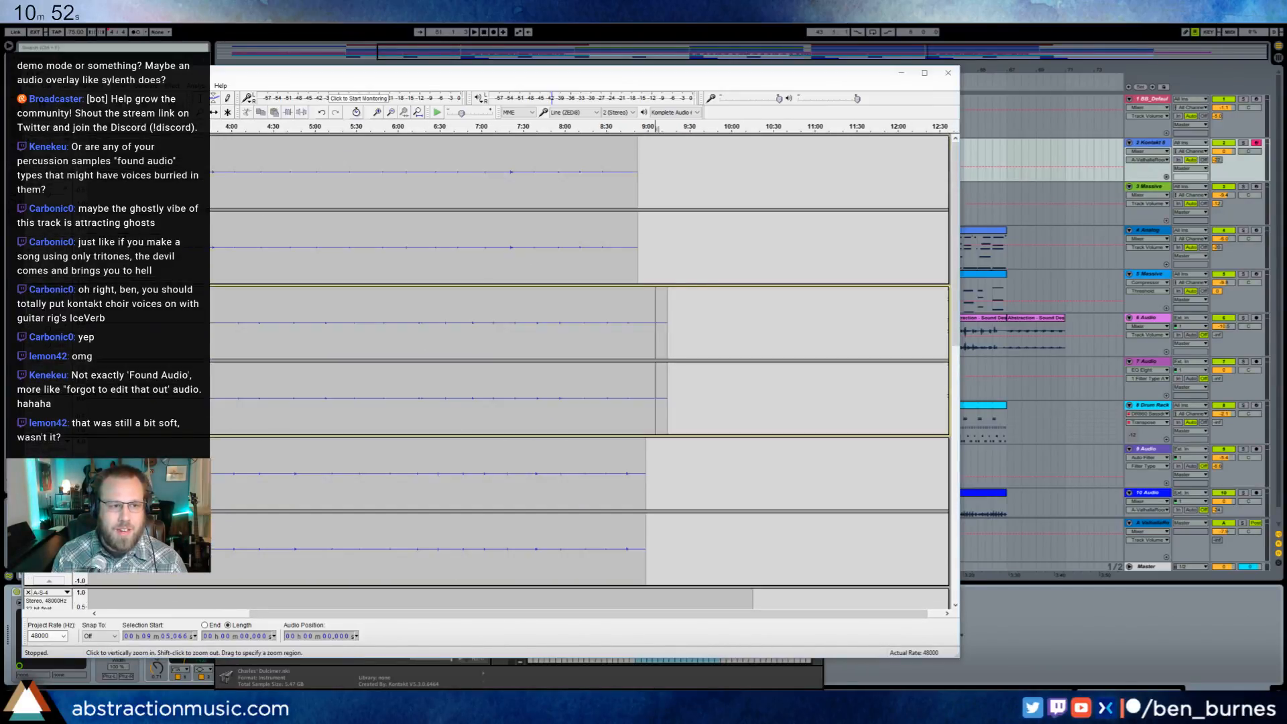
- Close all the A-S tracks and import C-S-1.wav through C-S-7.wav from the Charles' Dulcimer Samples folder
{"action": "left_click", "coordinate": [28, 139]}
{"action": "left_click", "coordinate": [28, 139]}
{"action": "left_click", "coordinate": [28, 140]}
{"action": "left_click", "coordinate": [28, 139]}
{"action": "left_click", "coordinate": [28, 139]}
{"action": "left_click", "coordinate": [29, 139]}
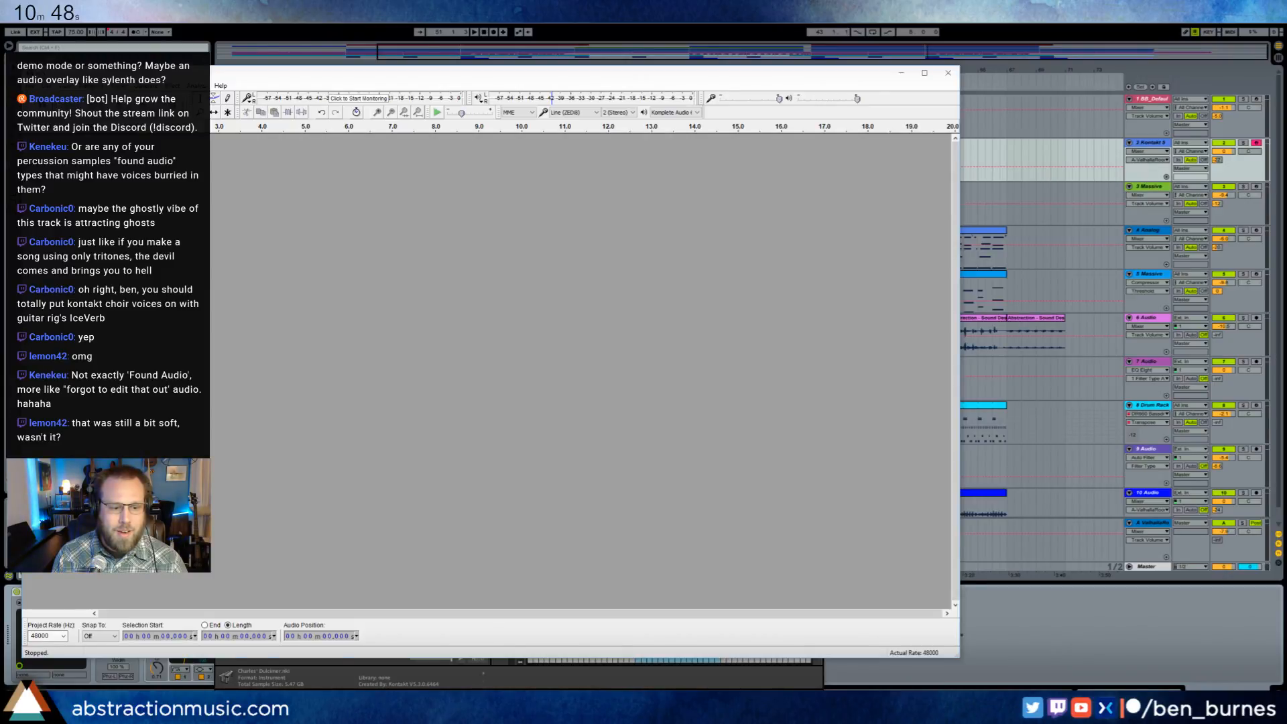
{"action": "left_click", "coordinate": [63, 712]}
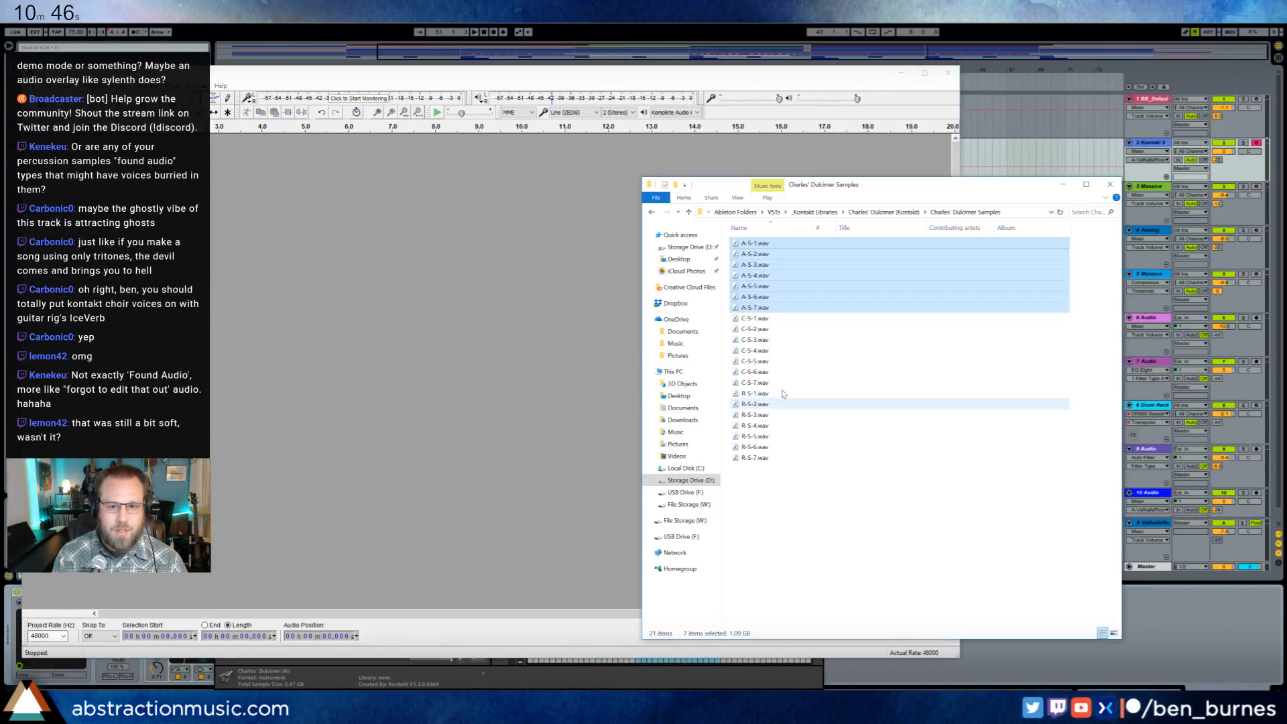
{"action": "left_click_drag", "start_coordinate": [728, 316], "coordinate": [766, 387]}
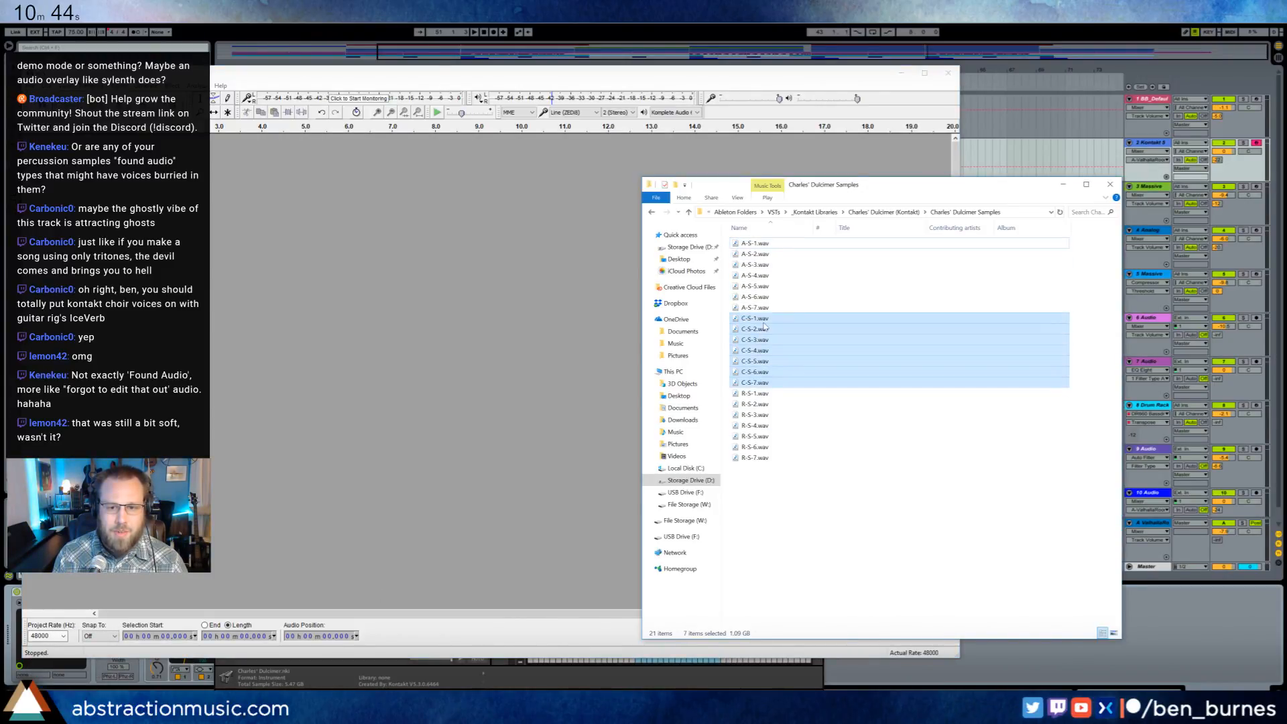
{"action": "left_click_drag", "start_coordinate": [427, 321], "coordinate": [429, 322]}
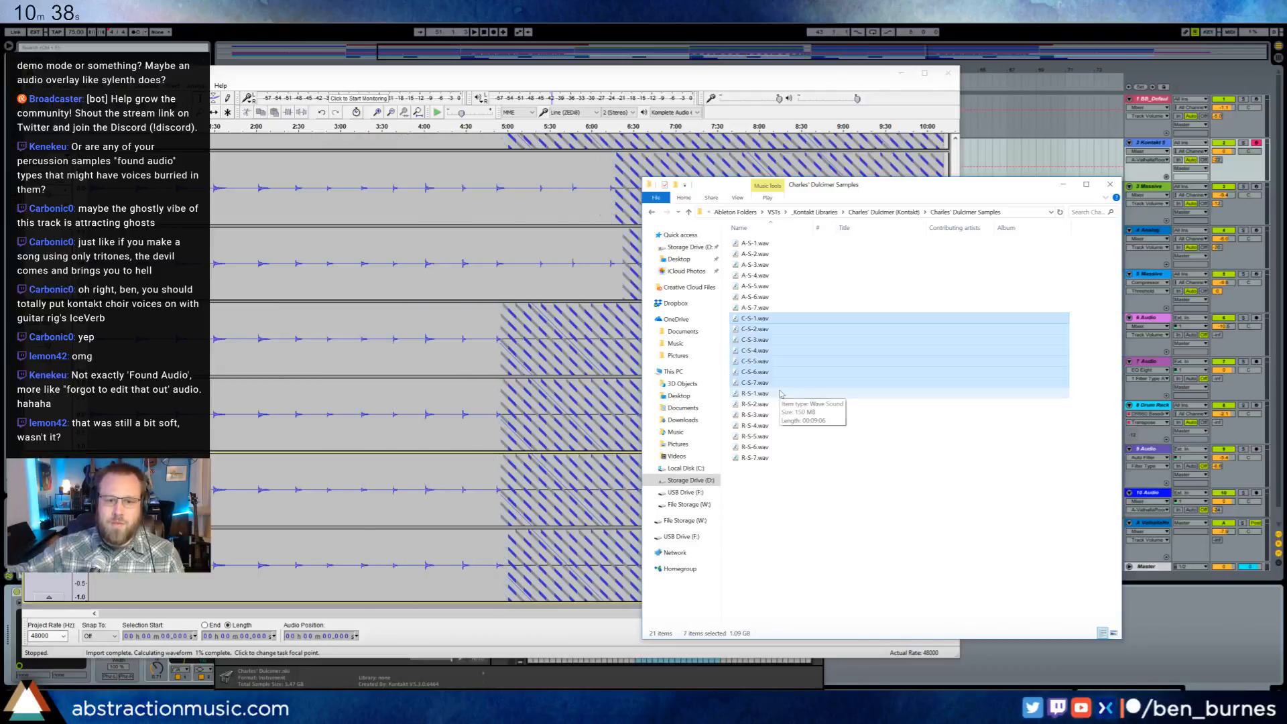
{"action": "left_click", "coordinate": [670, 75]}
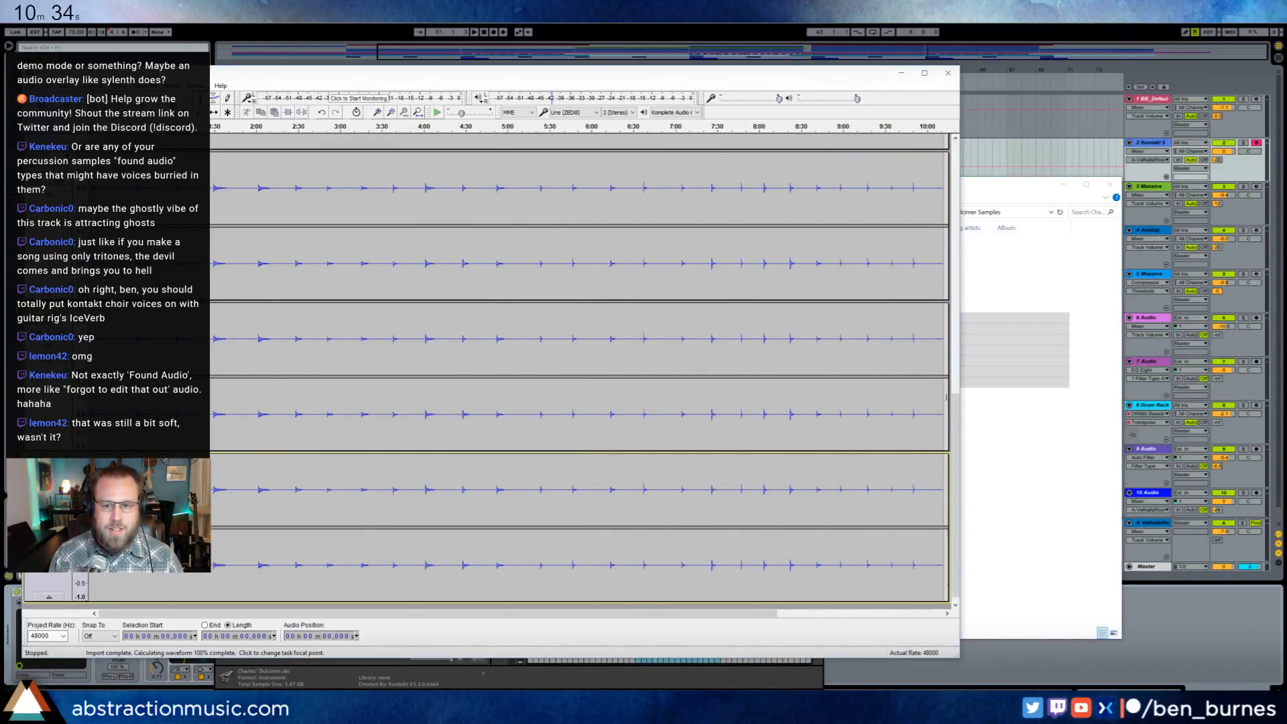
- Enlarge the Audacity window and play the endings of the C-S tracks from about 10:05 and from about 8:36
{"action": "left_click_drag", "start_coordinate": [957, 656], "coordinate": [996, 684]}
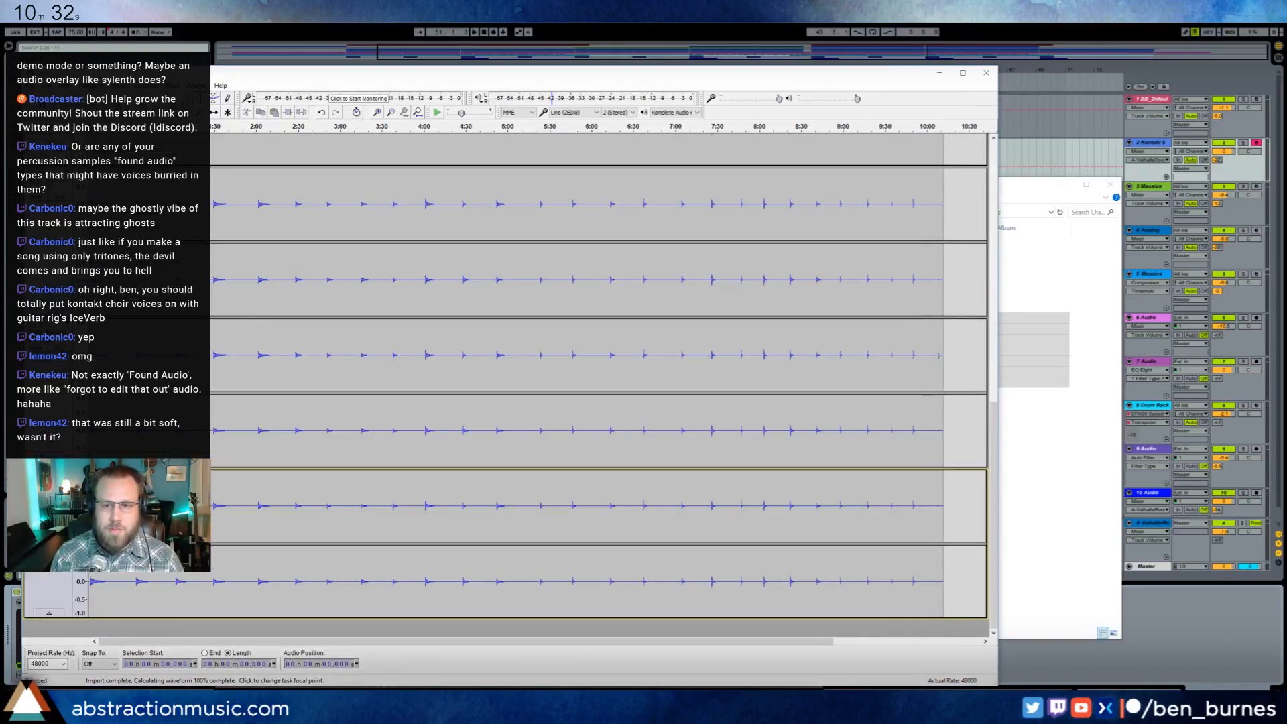
{"action": "left_click", "coordinate": [934, 350]}
{"action": "key", "text": "space"}
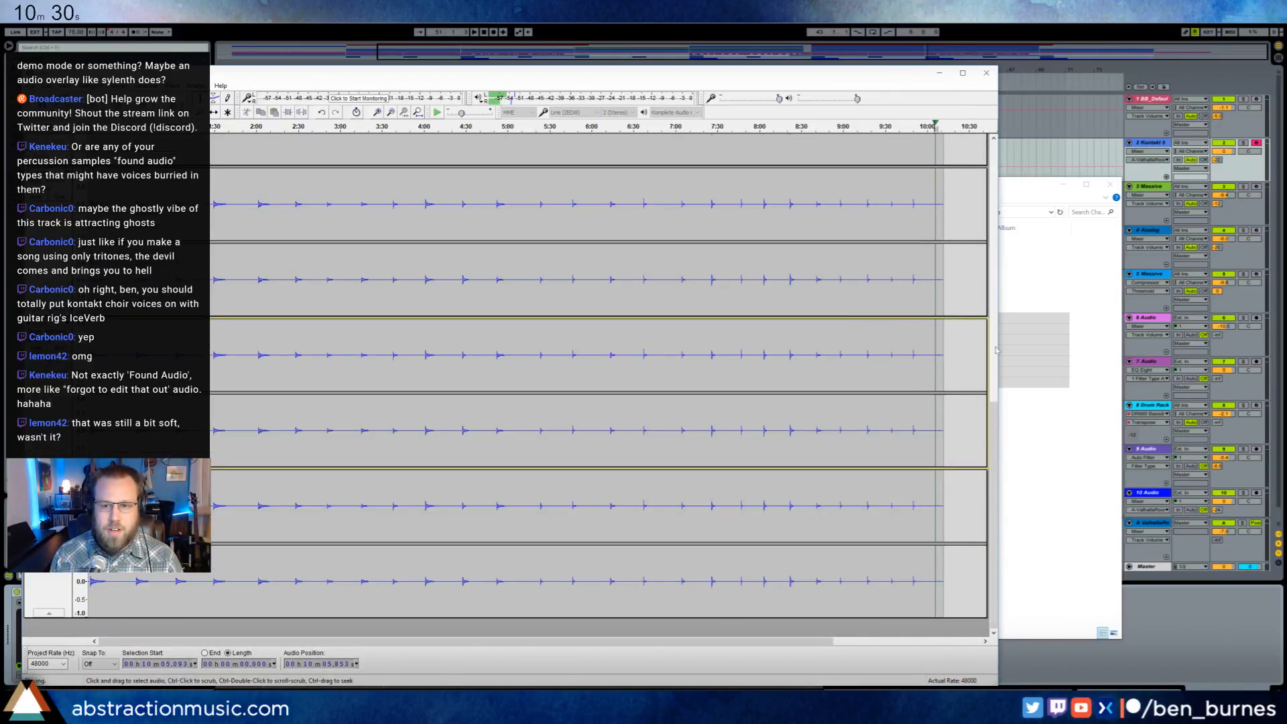
{"action": "left_click_drag", "start_coordinate": [998, 427], "coordinate": [1001, 163]}
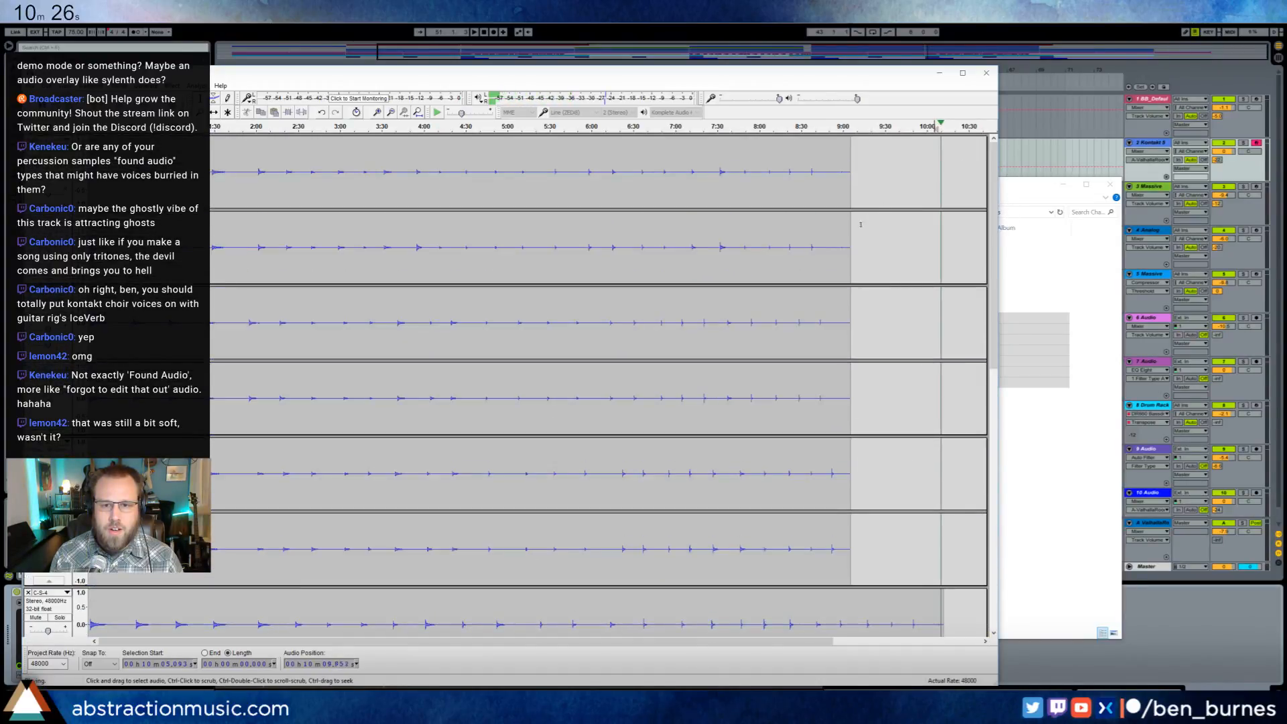
{"action": "key", "text": "space"}
{"action": "left_click", "coordinate": [812, 240]}
{"action": "key", "text": "space"}
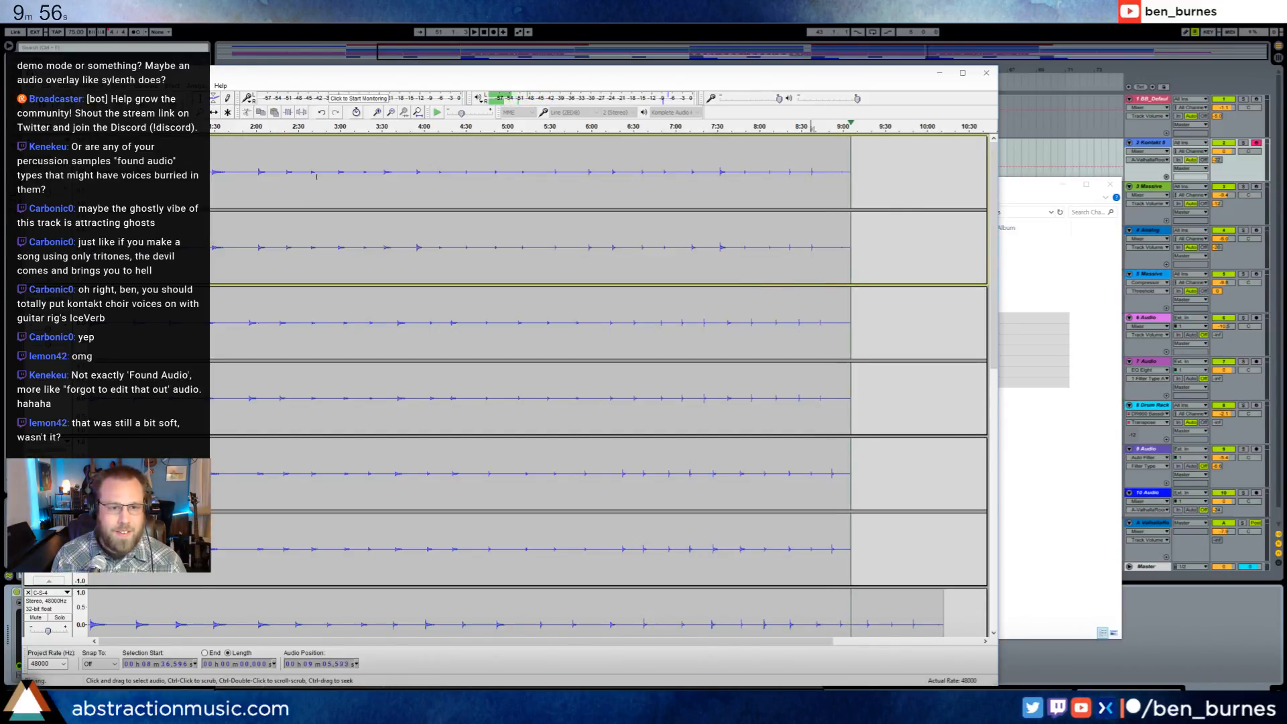
- Play short passages in the middle of the C-S tracks from about 4:08 and from about 3:16
{"action": "left_click", "coordinate": [438, 188]}
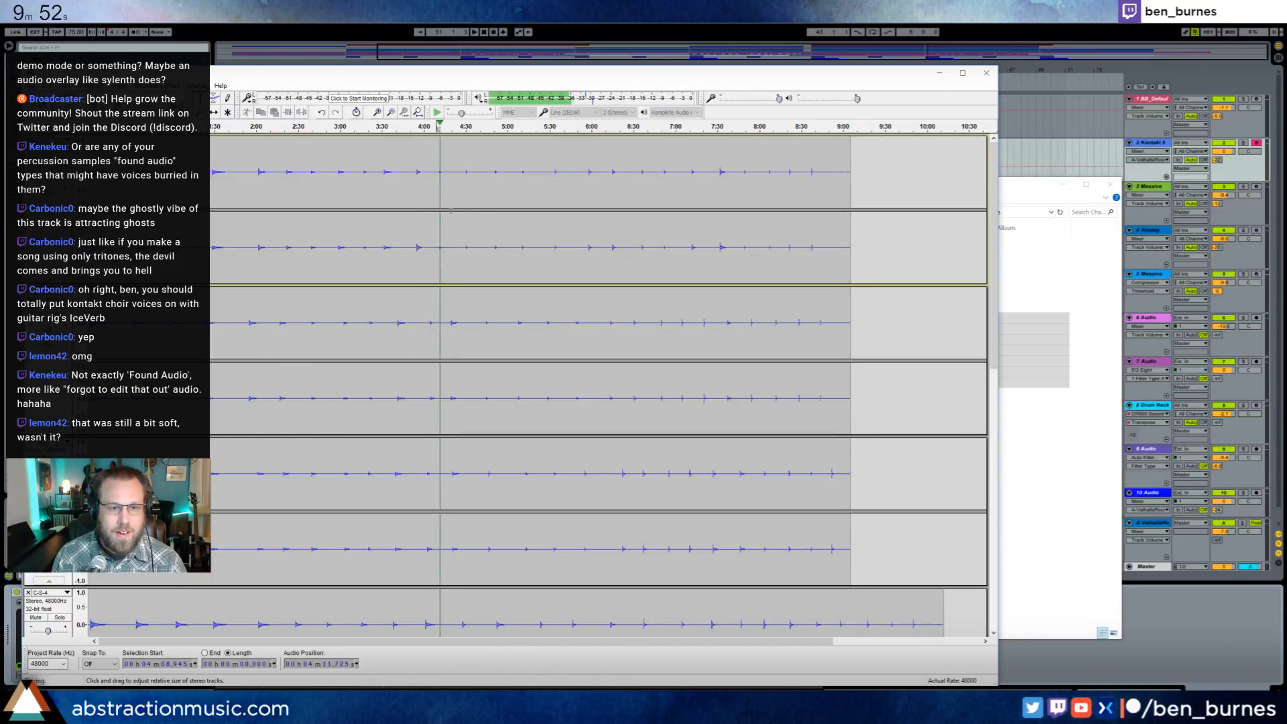
{"action": "key", "text": "space"}
{"action": "left_click", "coordinate": [363, 180]}
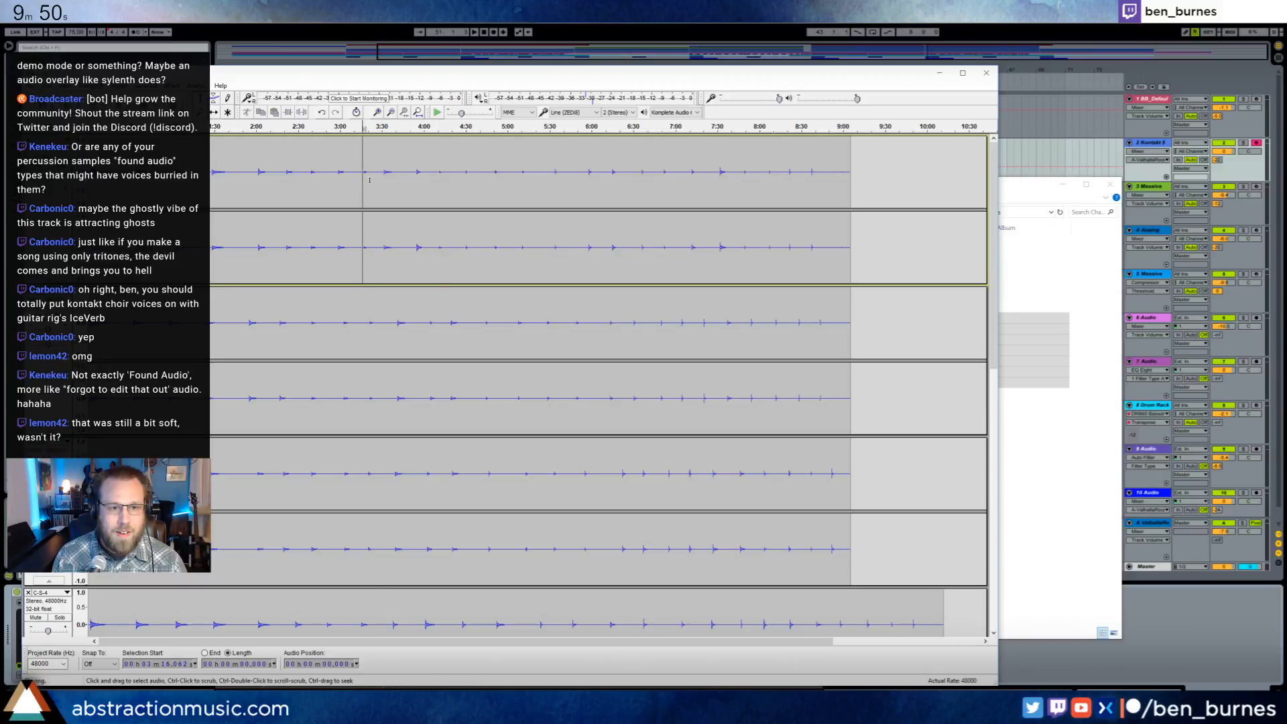
{"action": "key", "text": "space"}
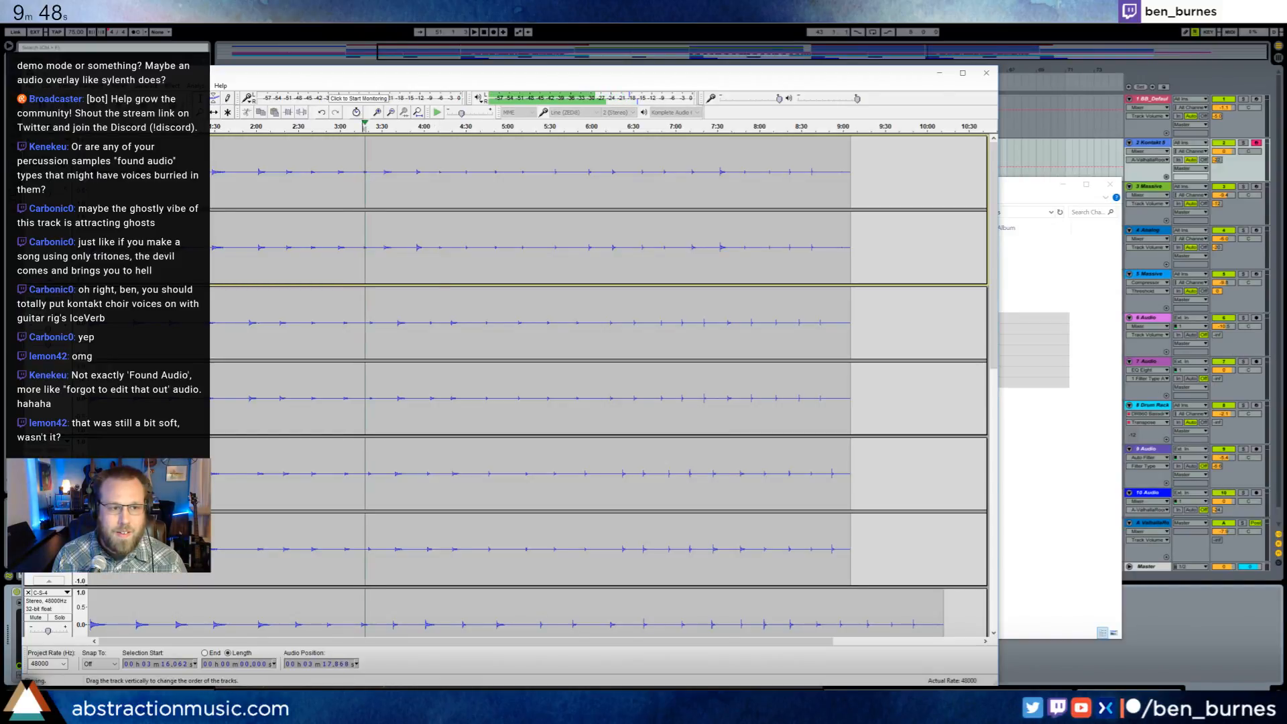
{"action": "key", "text": "space"}
- Switch to Ableton Live, play the last part of the arrangement, and close the Kontakt window
{"action": "key", "text": "alt+Tab"}
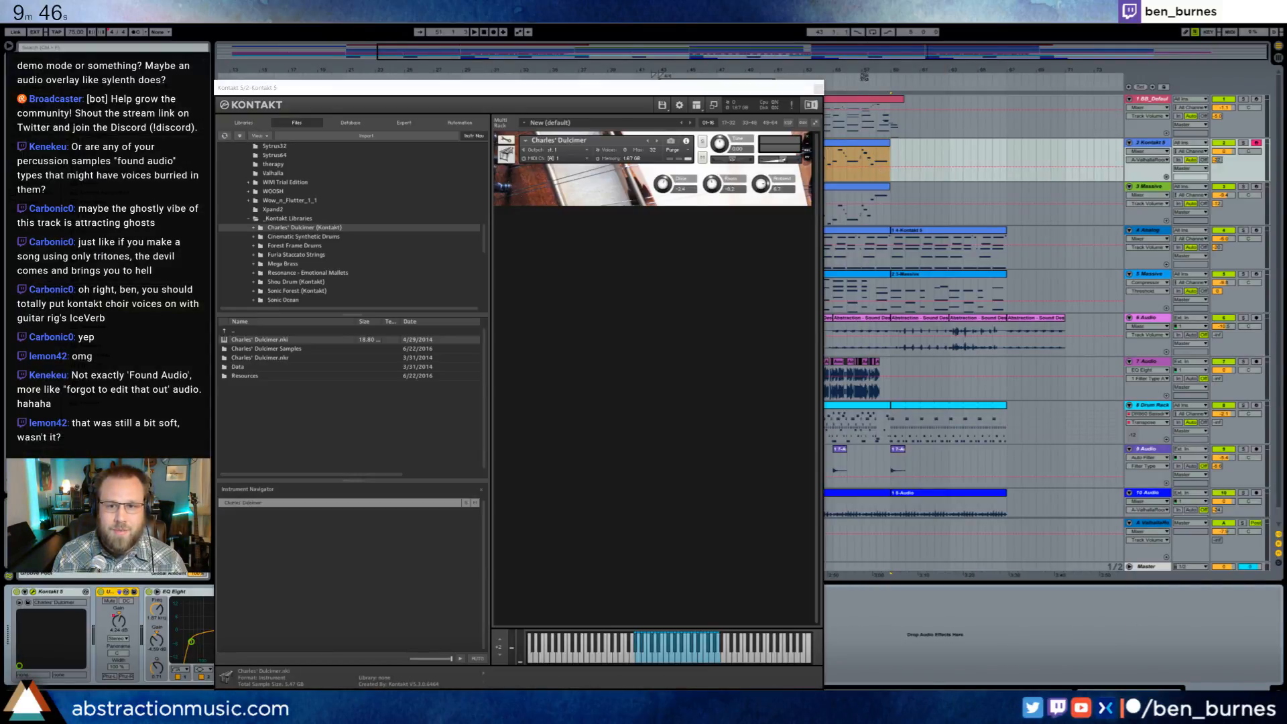
{"action": "left_click", "coordinate": [861, 78]}
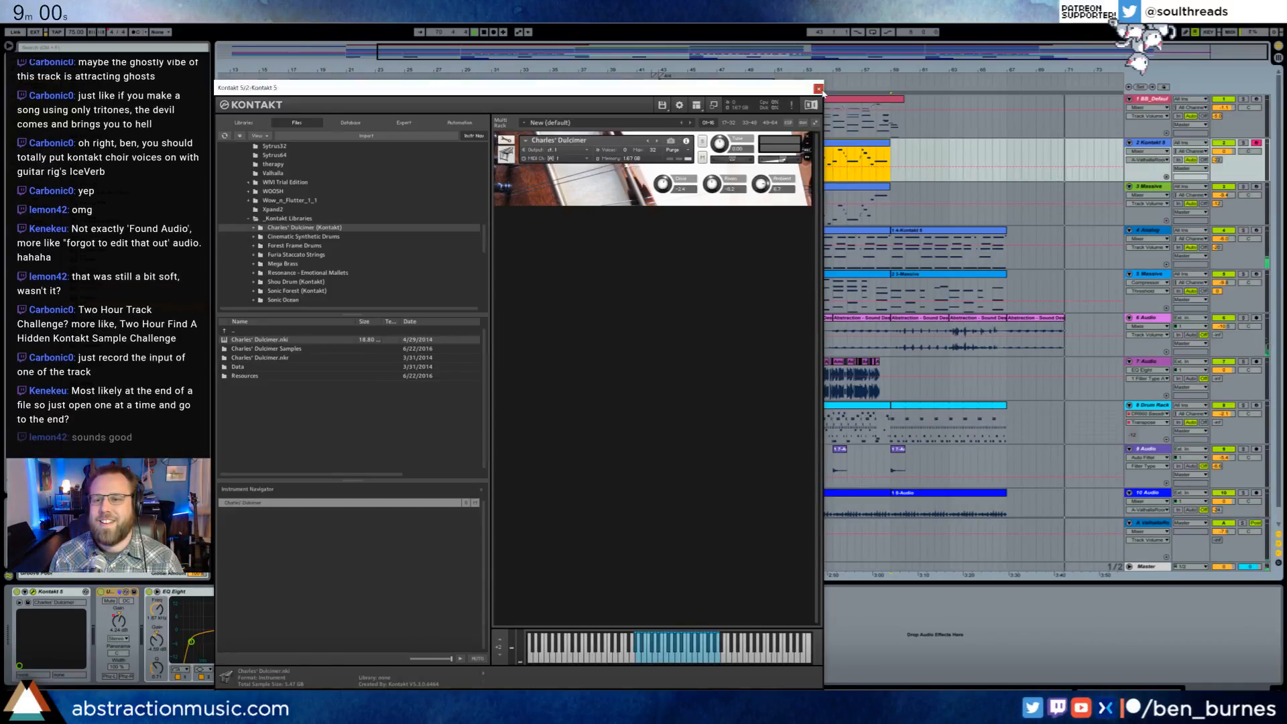
{"action": "left_click", "coordinate": [818, 89]}
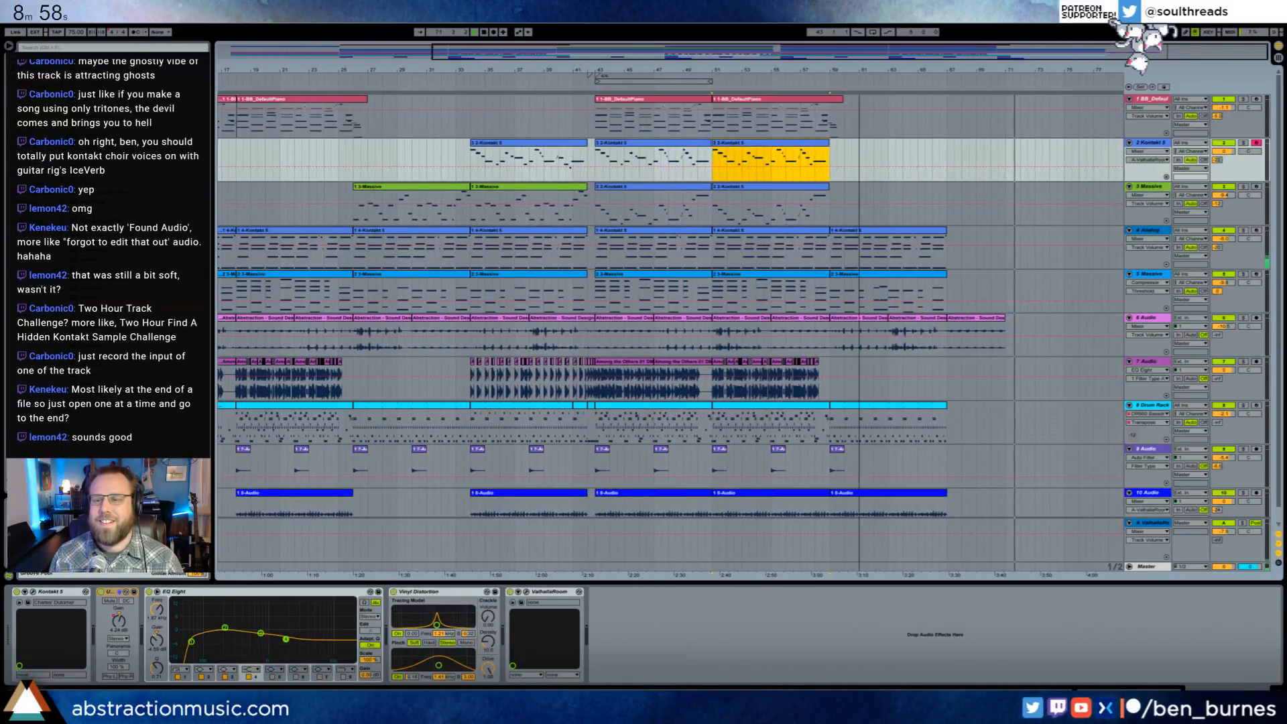
- Place a copy of the first bar of the Analog track's last chord clip directly after that clip's end
{"action": "left_click_drag", "start_coordinate": [1079, 49], "coordinate": [1078, 48]}
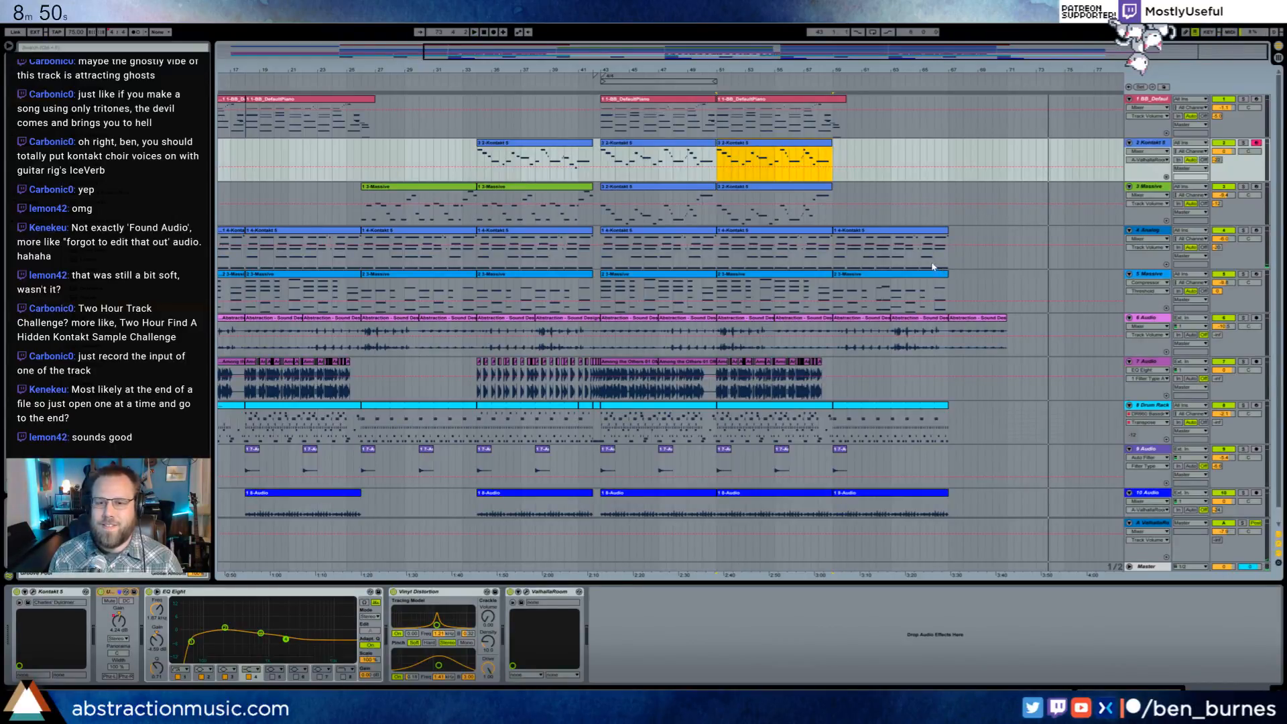
{"action": "left_click_drag", "start_coordinate": [1024, 52], "coordinate": [860, 261]}
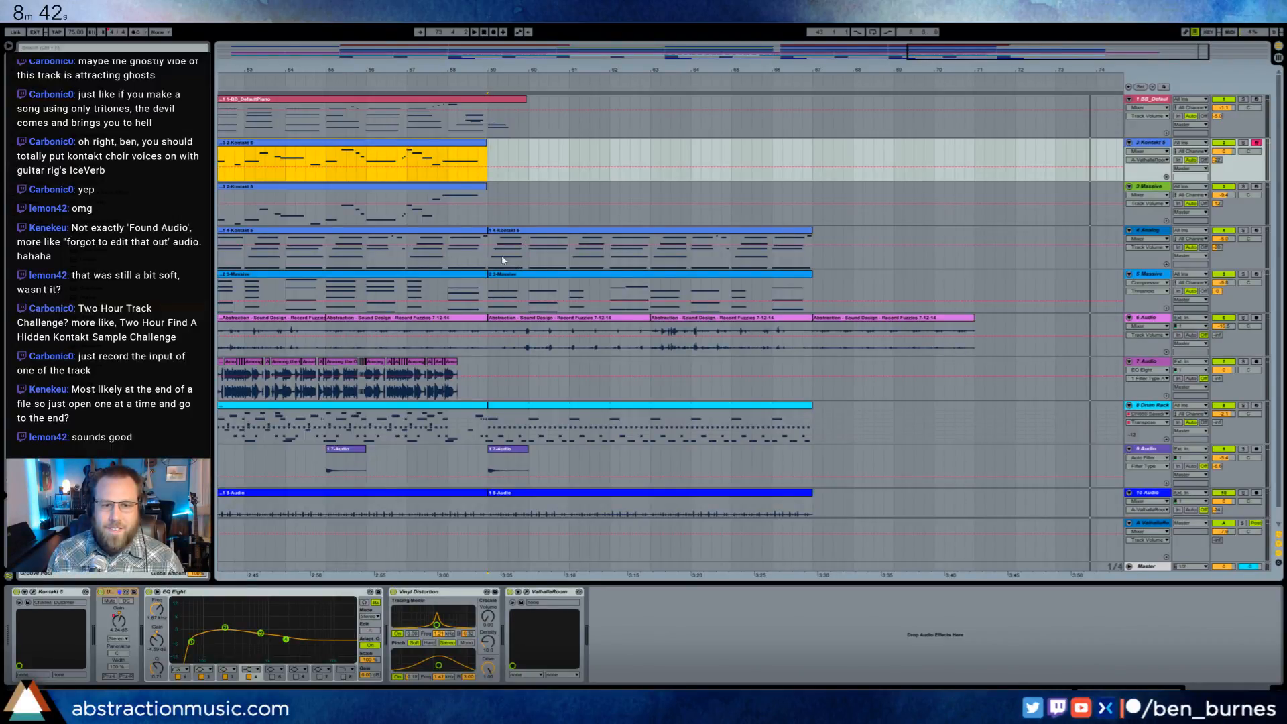
{"action": "left_click_drag", "start_coordinate": [503, 260], "coordinate": [536, 266]}
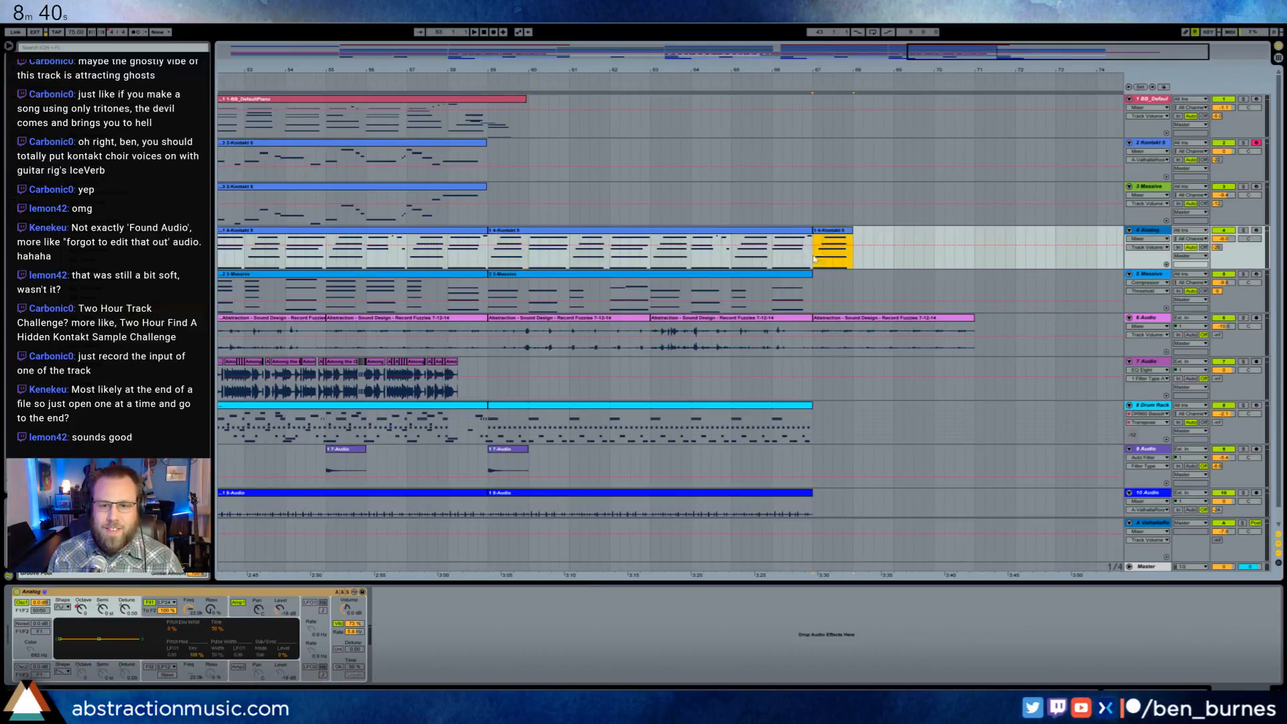
- Open the last dulcimer clip on the Kontakt 5 track and examine its notes and pitch bend envelope
{"action": "double_click", "coordinate": [469, 157]}
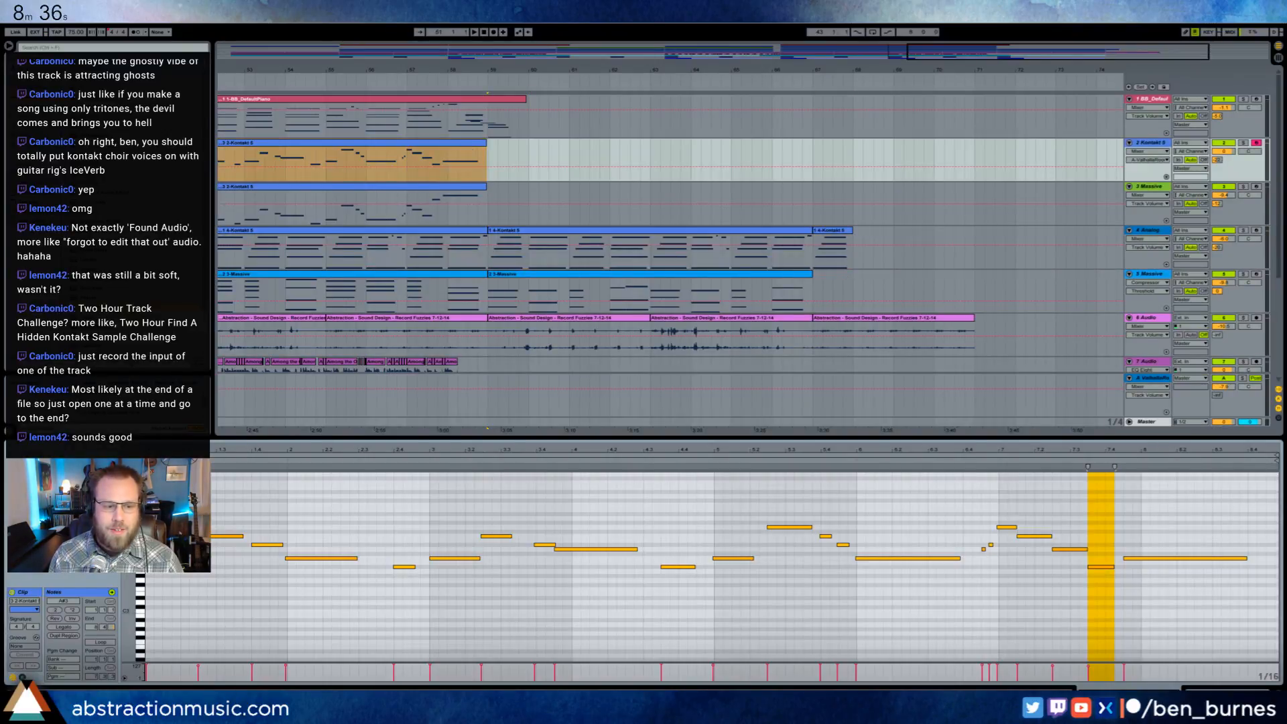
{"action": "left_click", "coordinate": [23, 678]}
{"action": "left_click", "coordinate": [144, 610]}
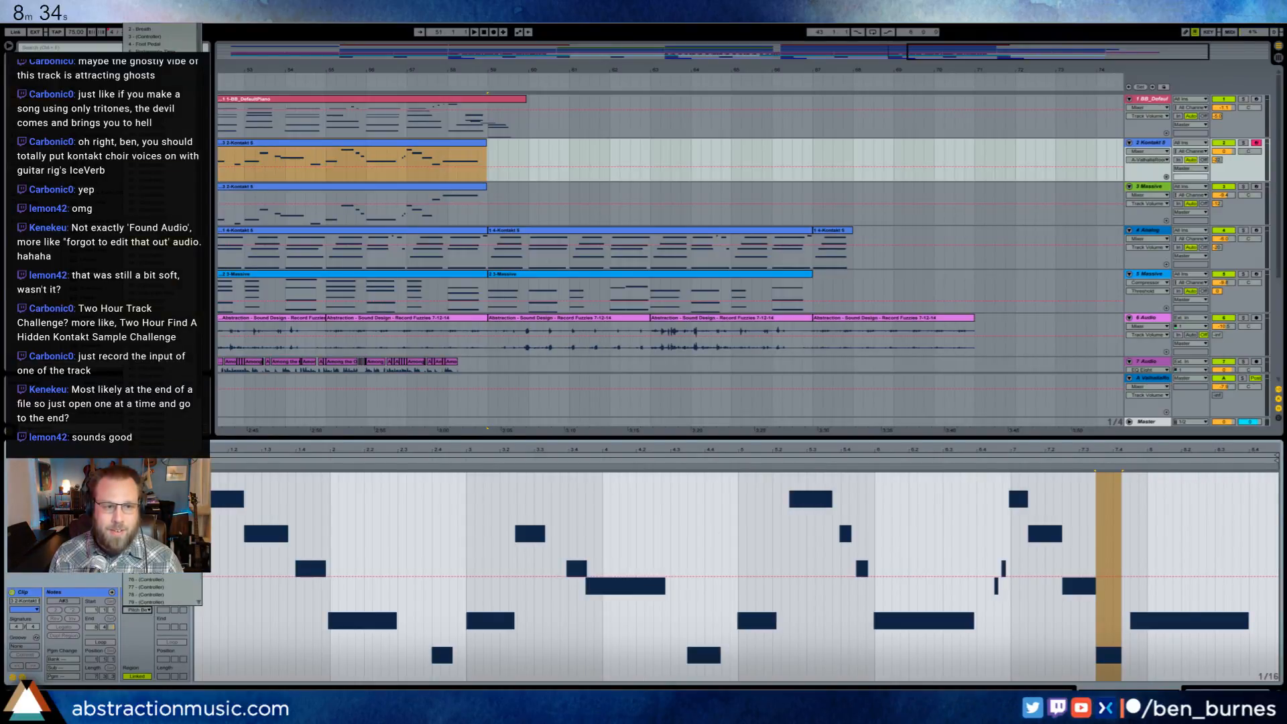
{"action": "left_click", "coordinate": [864, 544]}
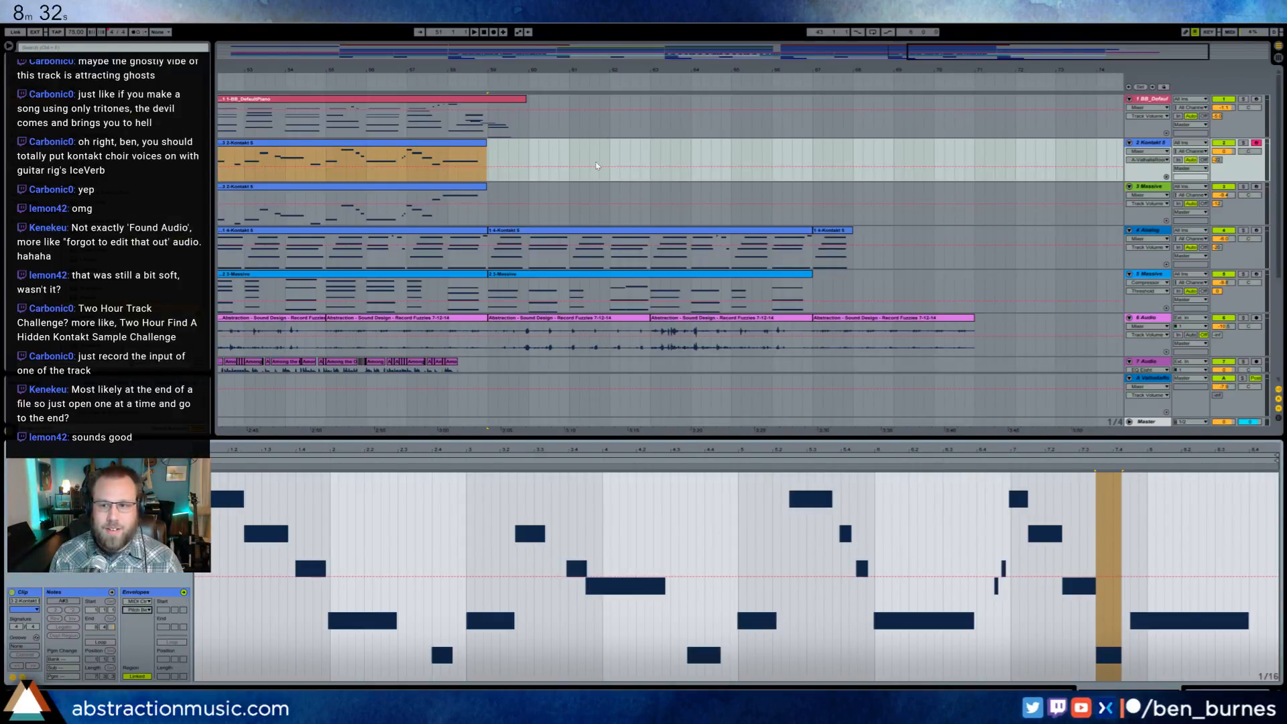
{"action": "left_click_drag", "start_coordinate": [938, 55], "coordinate": [849, 58]}
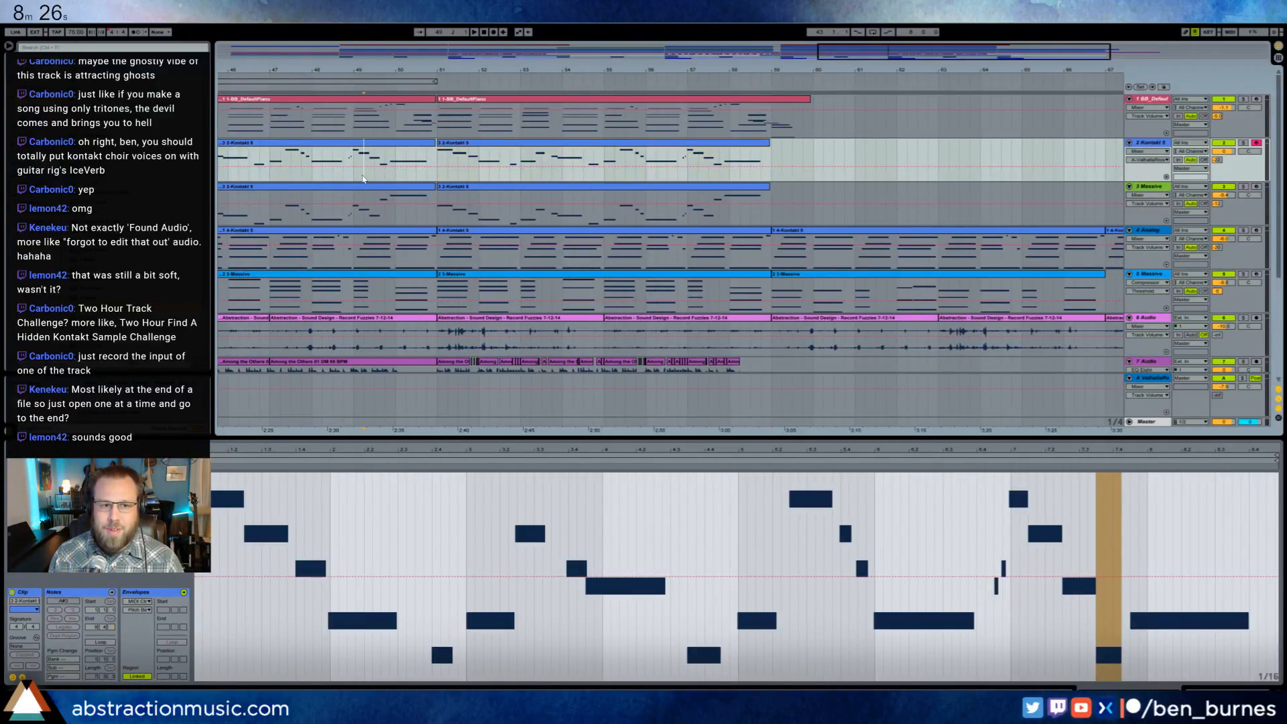
{"action": "left_click_drag", "start_coordinate": [875, 55], "coordinate": [980, 53]}
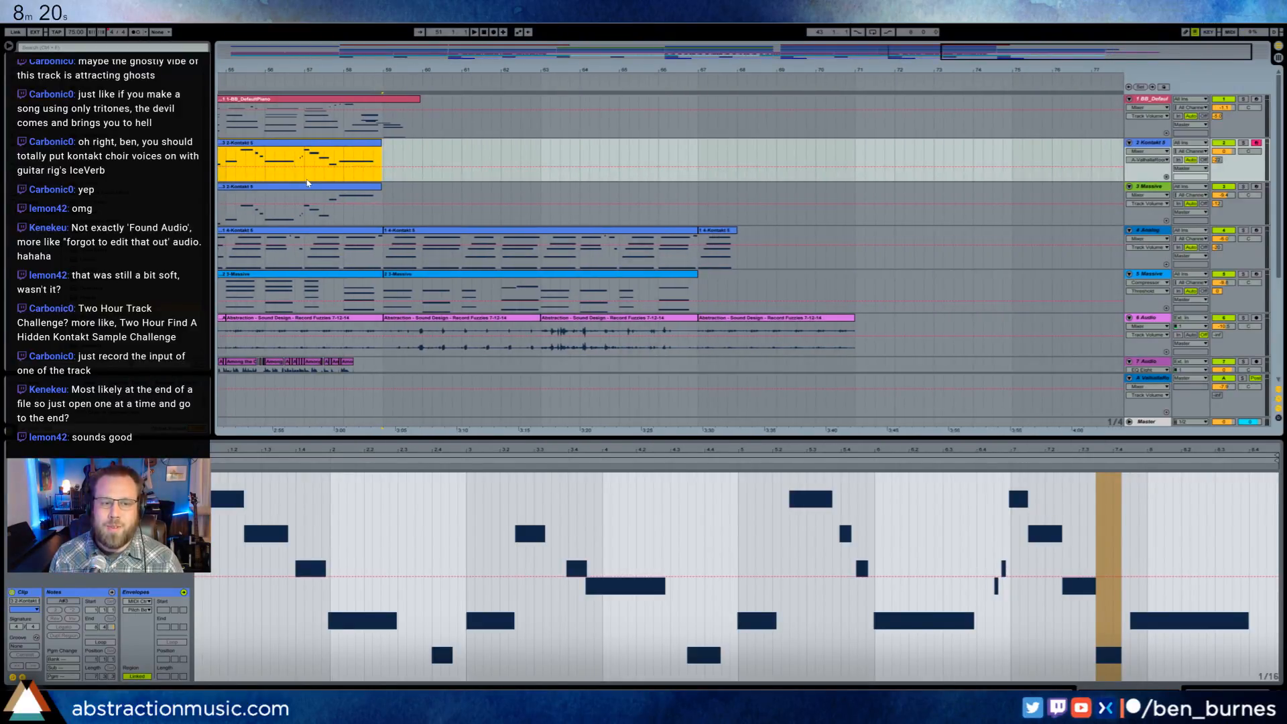
- Move the staggered notes of the one-bar chord clip at the Analog track's end to the clip's start so they begin together
{"action": "left_click", "coordinate": [715, 250]}
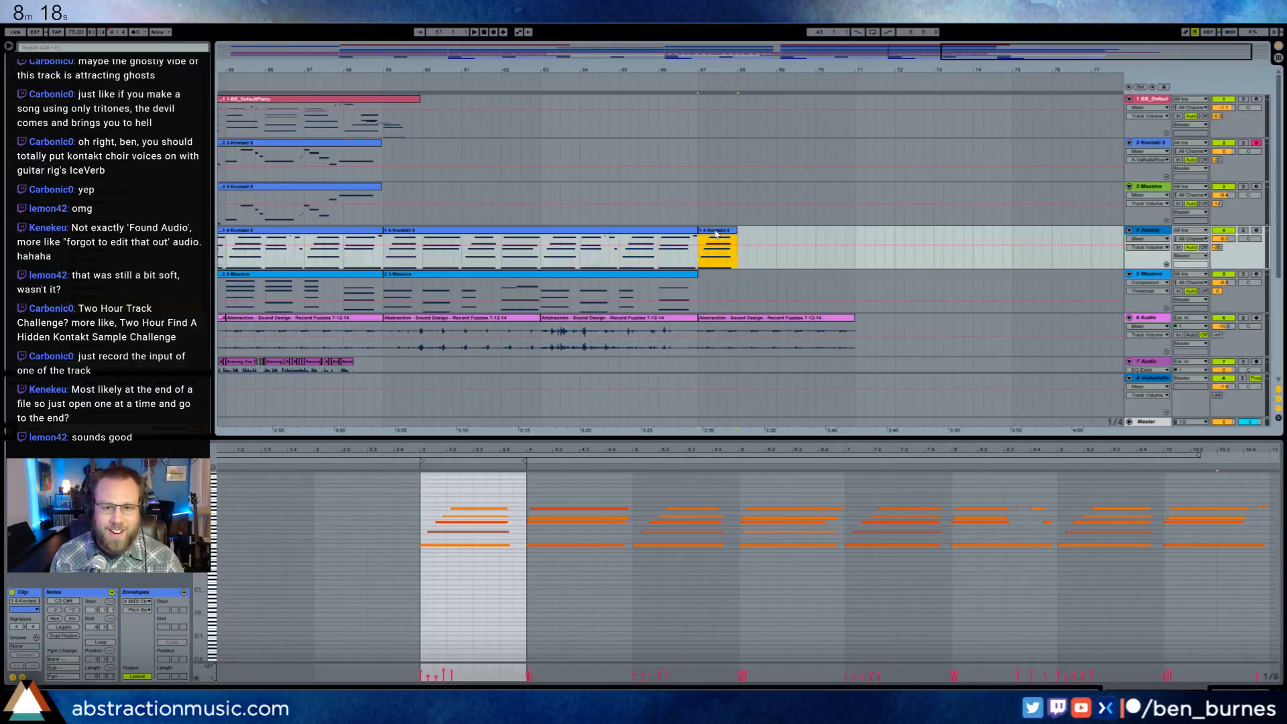
{"action": "left_click", "coordinate": [478, 533]}
{"action": "mouse_move", "coordinate": [474, 539]}
{"action": "left_mouse_down"}
{"action": "mouse_move", "coordinate": [473, 496]}
{"action": "mouse_move", "coordinate": [479, 540]}
{"action": "left_mouse_up"}
{"action": "key", "text": "Left"}
{"action": "left_click_drag", "start_coordinate": [460, 495], "coordinate": [465, 522]}
{"action": "left_click", "coordinate": [482, 518]}
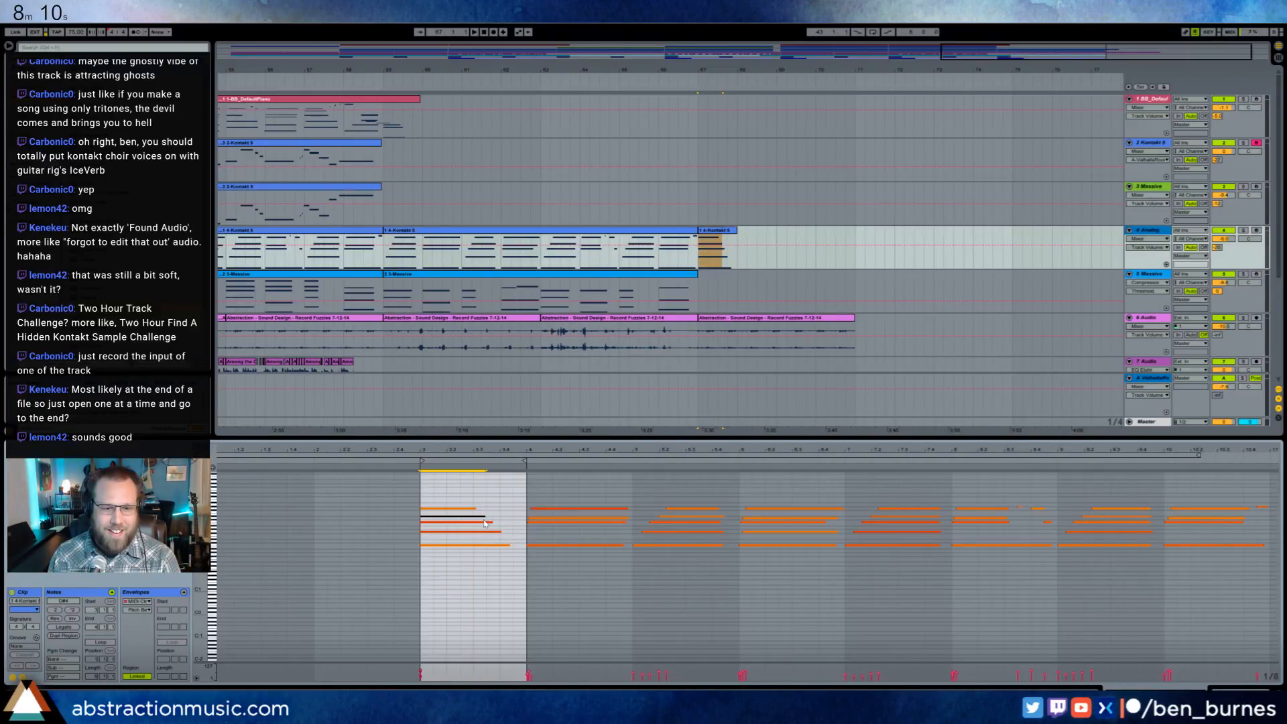
- Play the closing chord, and flatten the hold pedal envelope of its clip on the Analog track to zero
{"action": "key", "text": "space"}
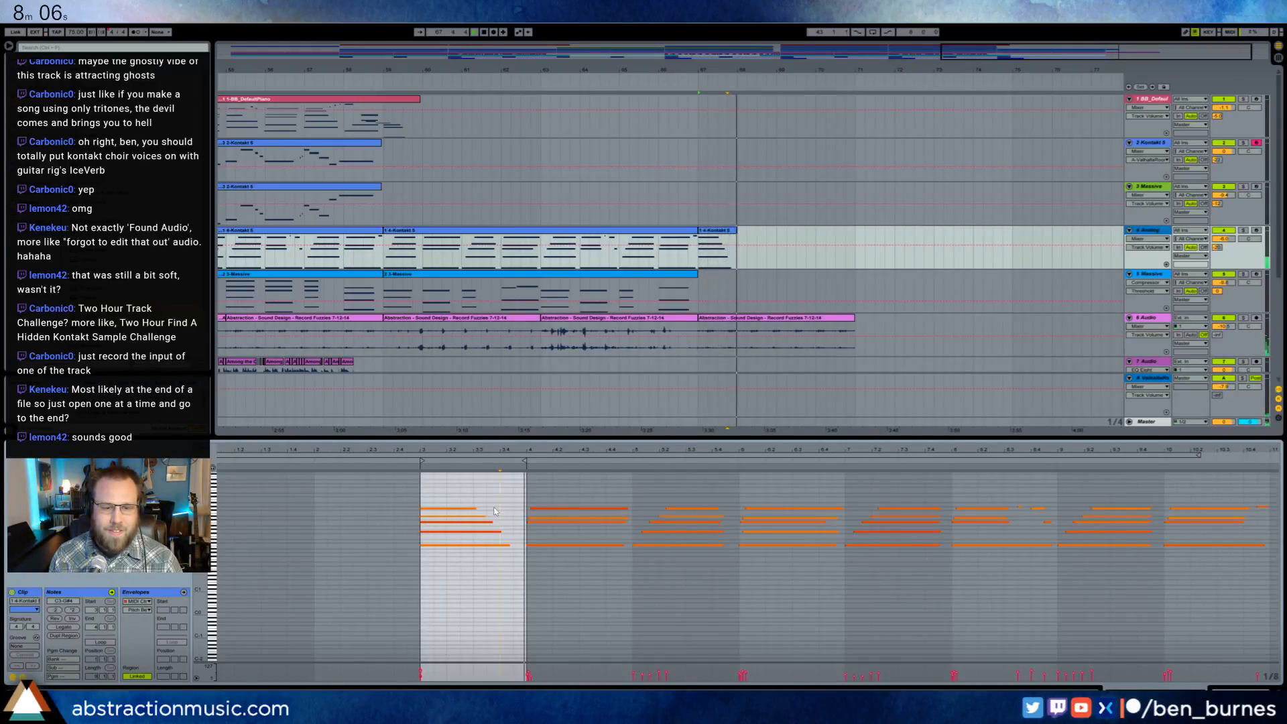
{"action": "left_click", "coordinate": [22, 677]}
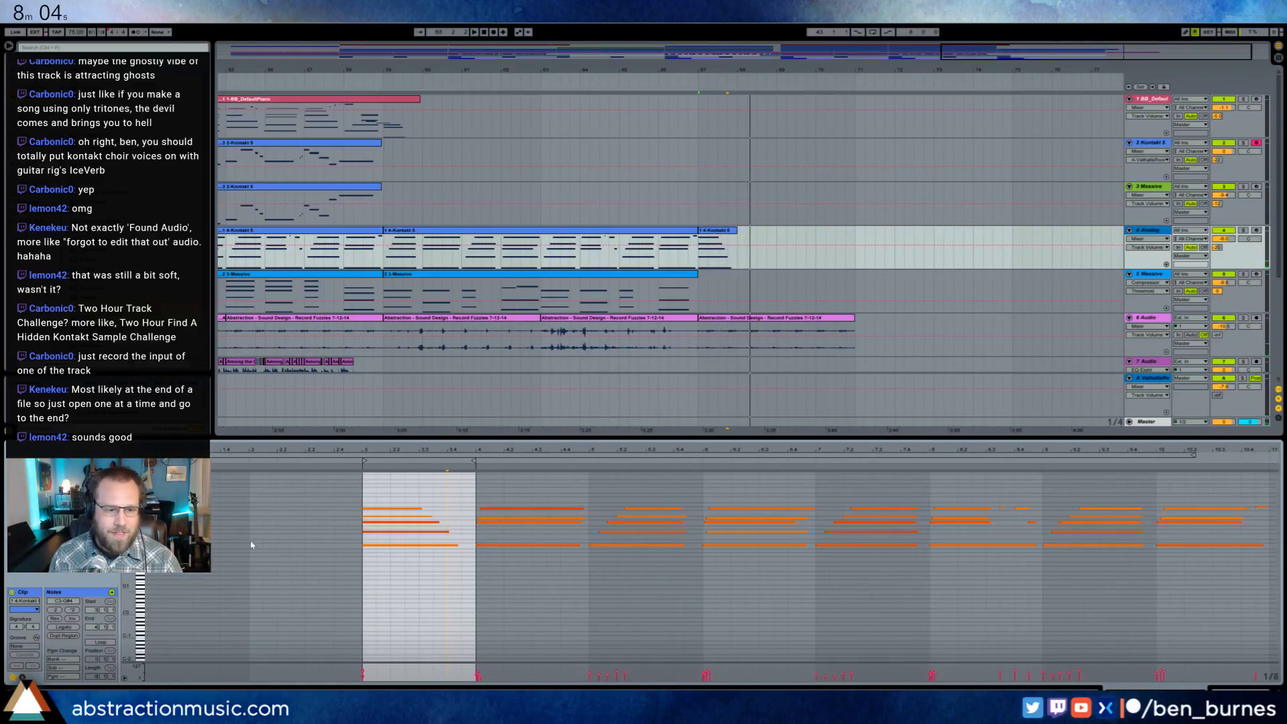
{"action": "left_click", "coordinate": [45, 668]}
{"action": "left_click", "coordinate": [138, 609]}
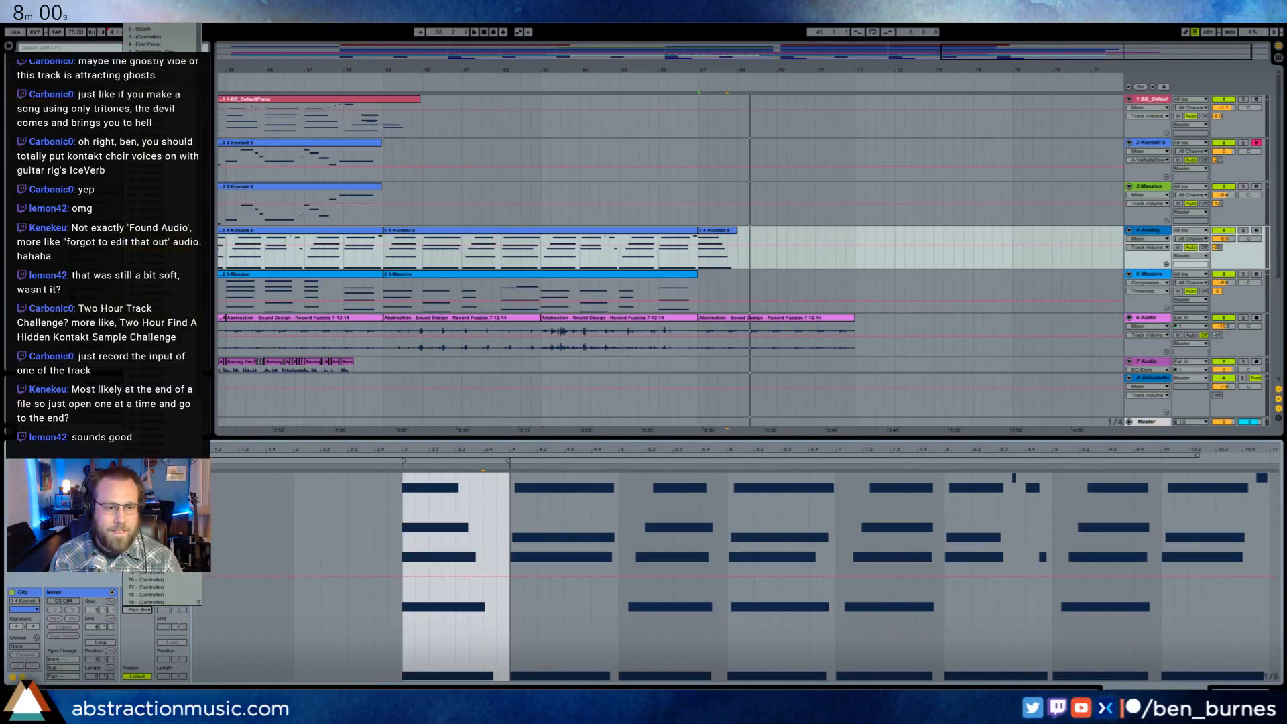
{"action": "left_click", "coordinate": [148, 465]}
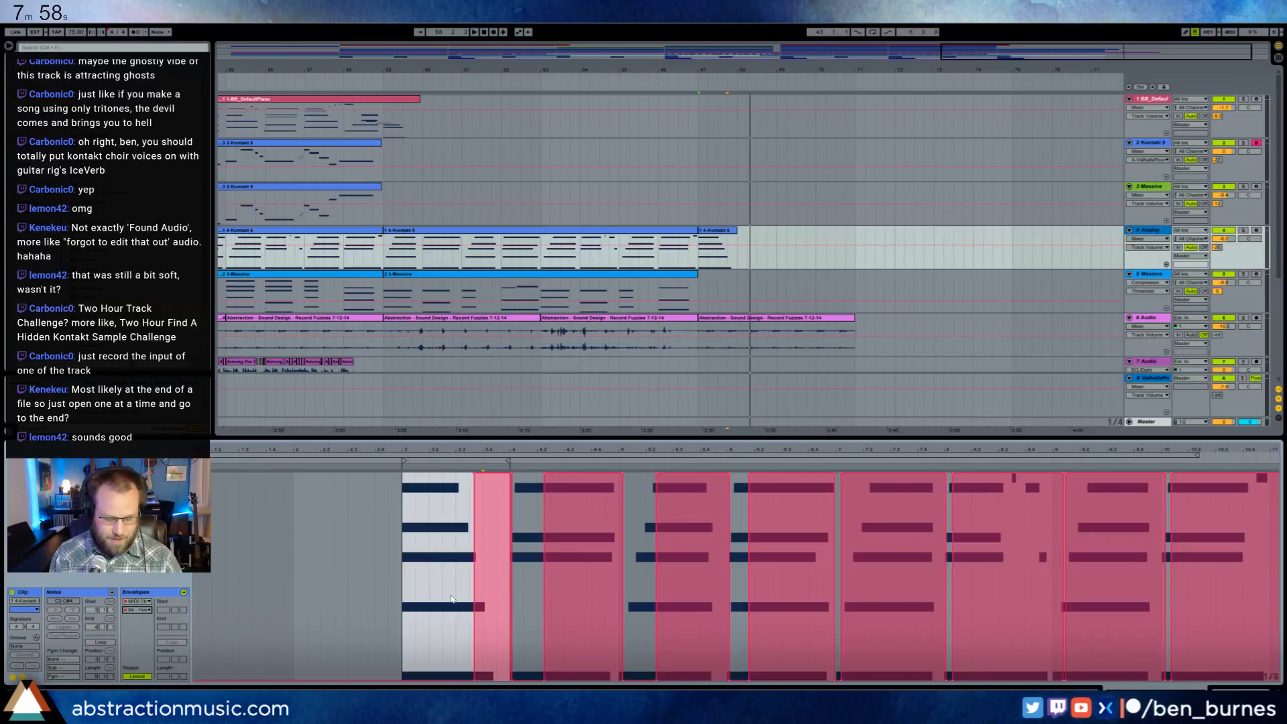
{"action": "left_click", "coordinate": [452, 658]}
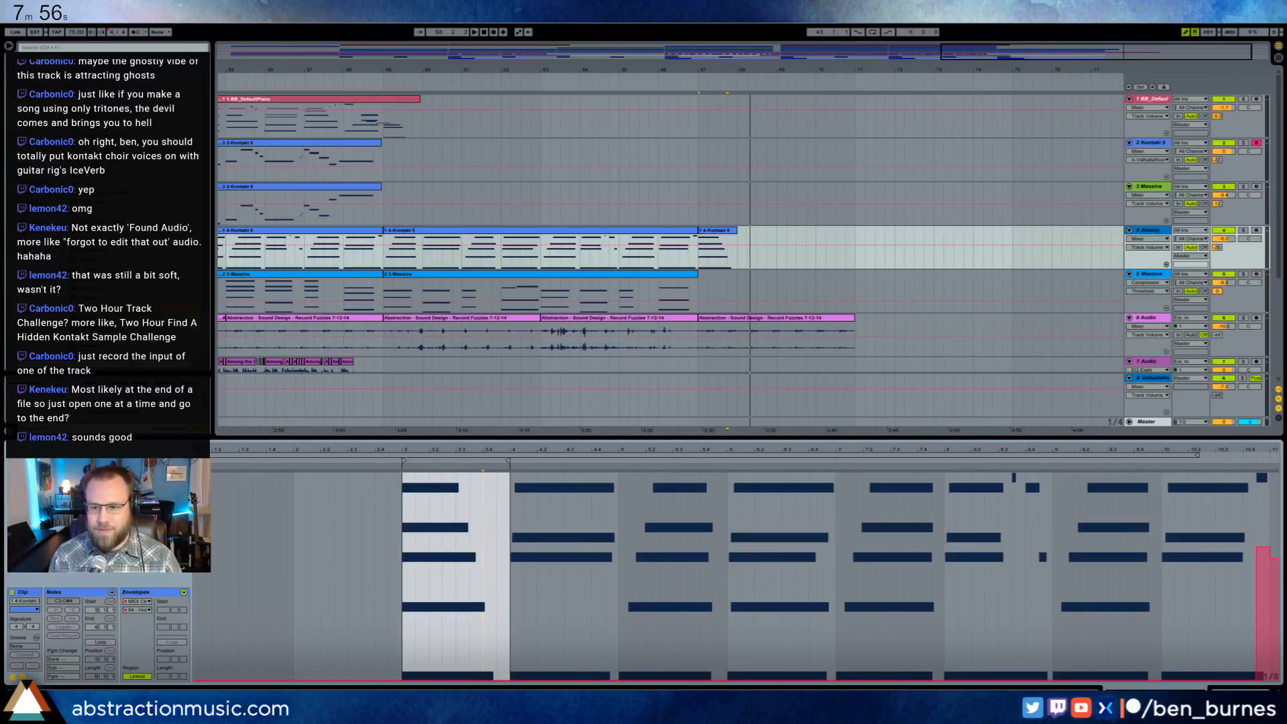
{"action": "left_click_drag", "start_coordinate": [1260, 677], "coordinate": [1277, 678]}
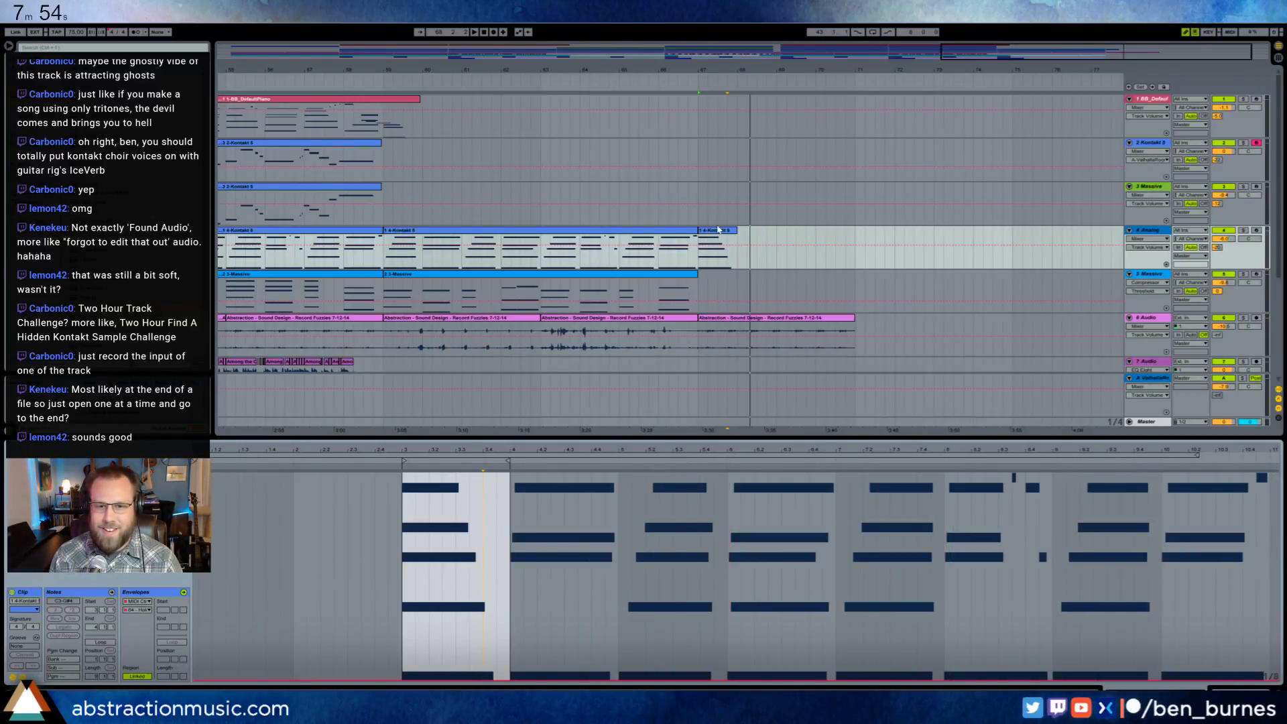
- Extend the closing chord clip on the Analog track to two bars and delete the notes in its second bar
{"action": "left_click_drag", "start_coordinate": [735, 230], "coordinate": [776, 241]}
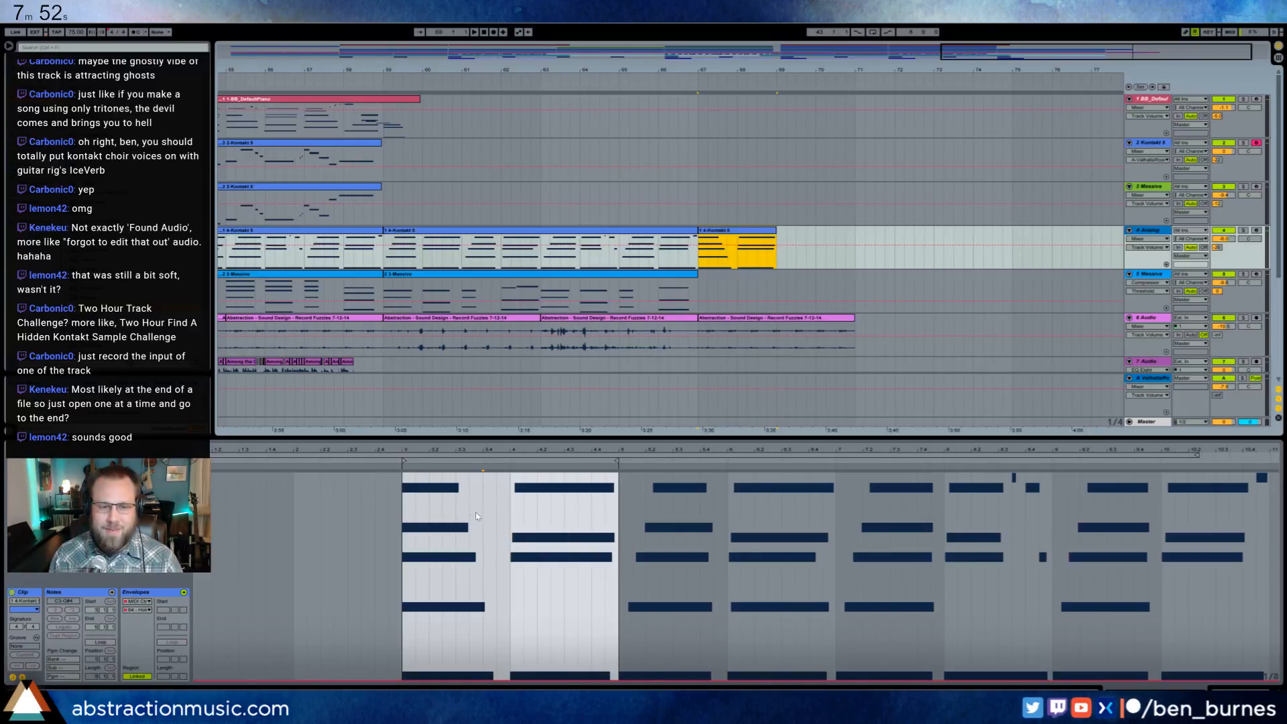
{"action": "left_click", "coordinate": [22, 677]}
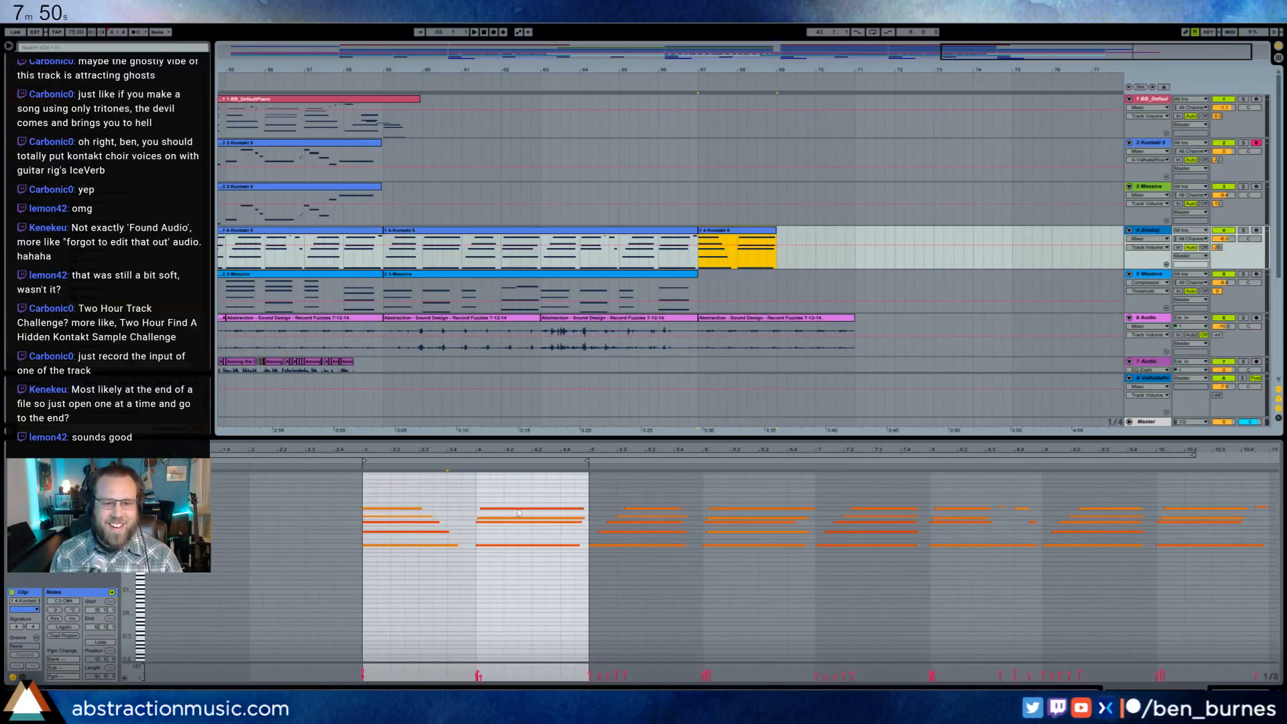
{"action": "left_click_drag", "start_coordinate": [607, 583], "coordinate": [503, 502]}
{"action": "key", "text": "Delete"}
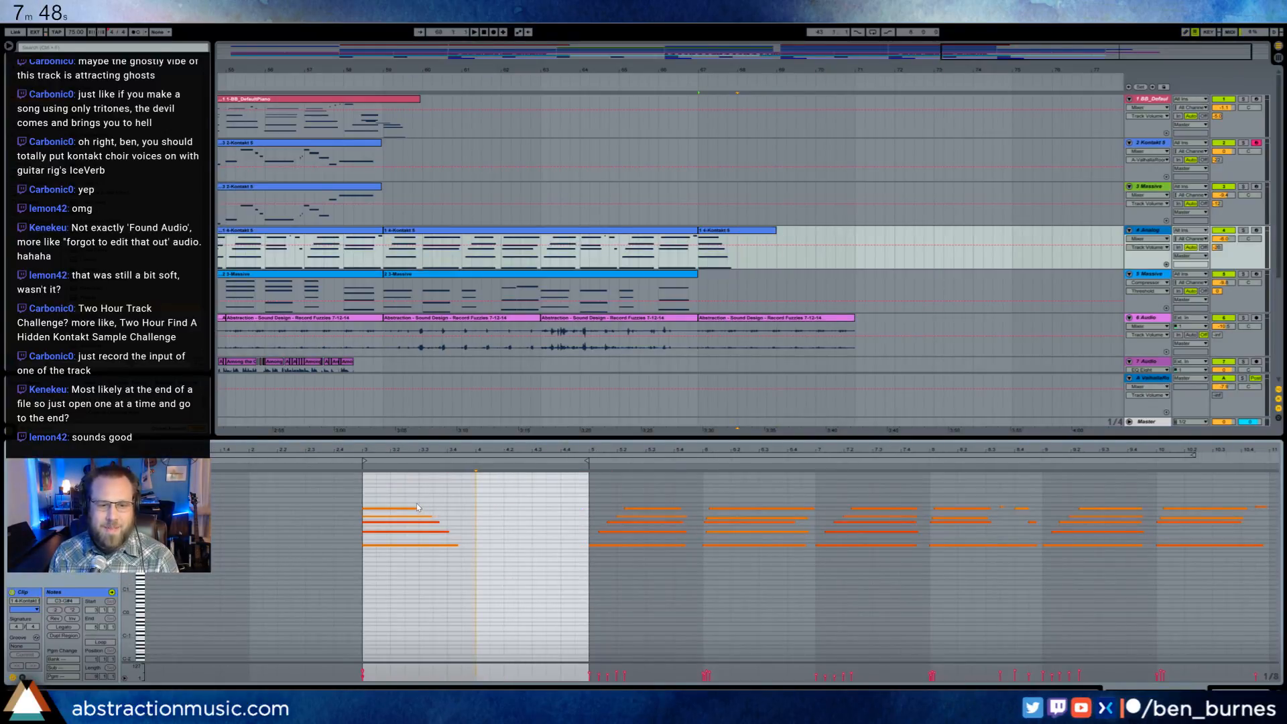
- Lengthen all notes of the closing chord so they ring through almost the entire two bars of the clip
{"action": "left_click_drag", "start_coordinate": [420, 508], "coordinate": [462, 515]}
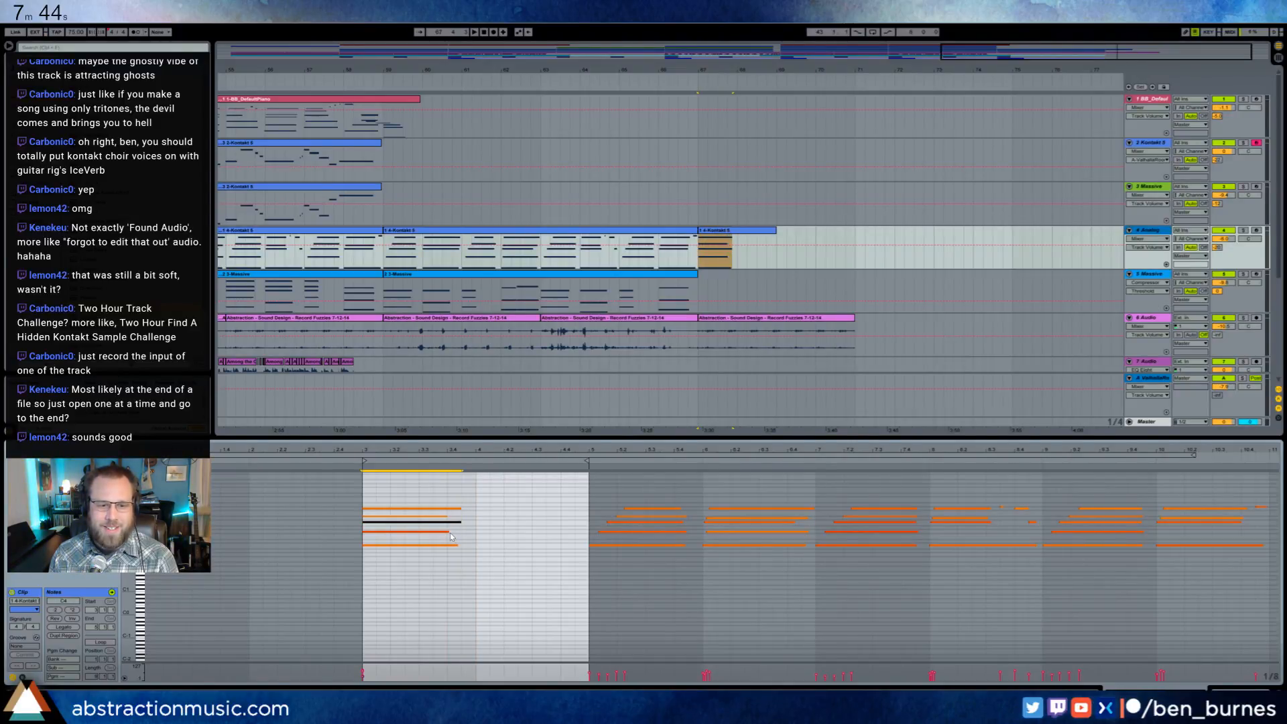
{"action": "left_click_drag", "start_coordinate": [452, 537], "coordinate": [581, 513]}
{"action": "key", "text": "ctrl+a"}
{"action": "left_click", "coordinate": [546, 504]}
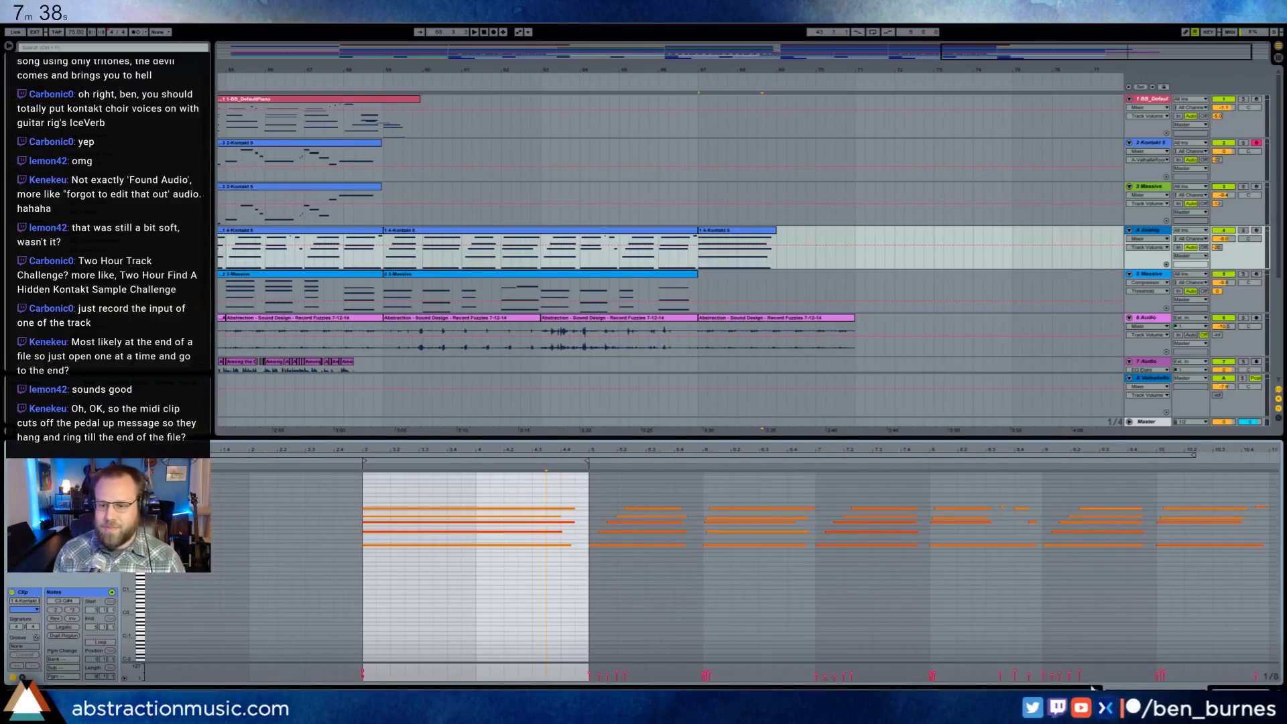
- Add an audio track below the Kontakt 5 track with Resampling as its input, and solo the Kontakt 5 track for recording
{"action": "key", "text": "shift+Tab"}
{"action": "left_click", "coordinate": [319, 160]}
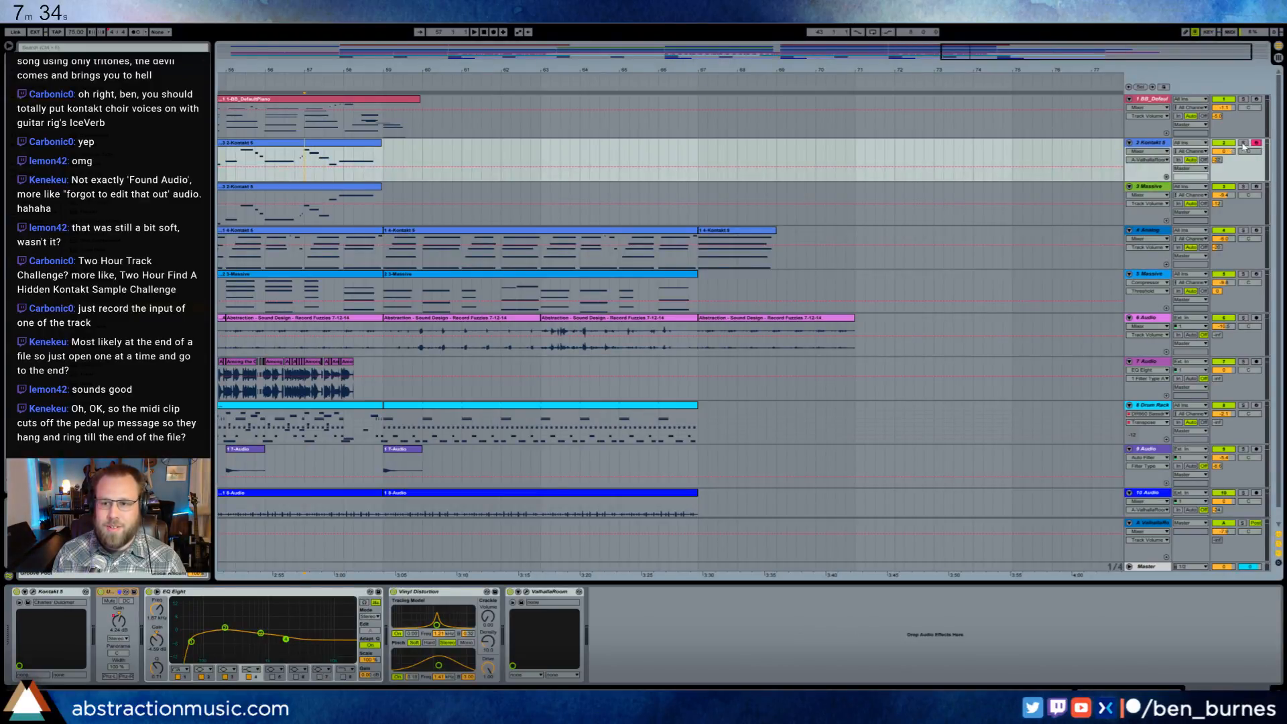
{"action": "key", "text": "ctrl+t"}
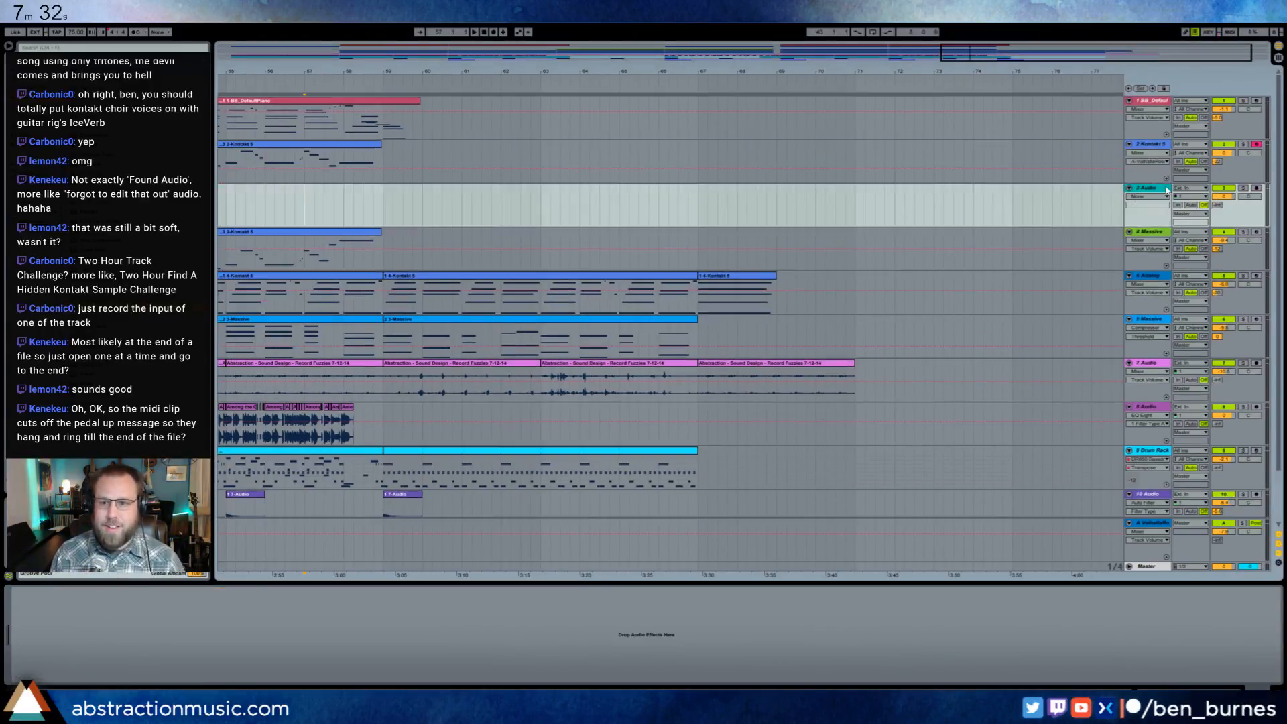
{"action": "left_click", "coordinate": [1183, 189]}
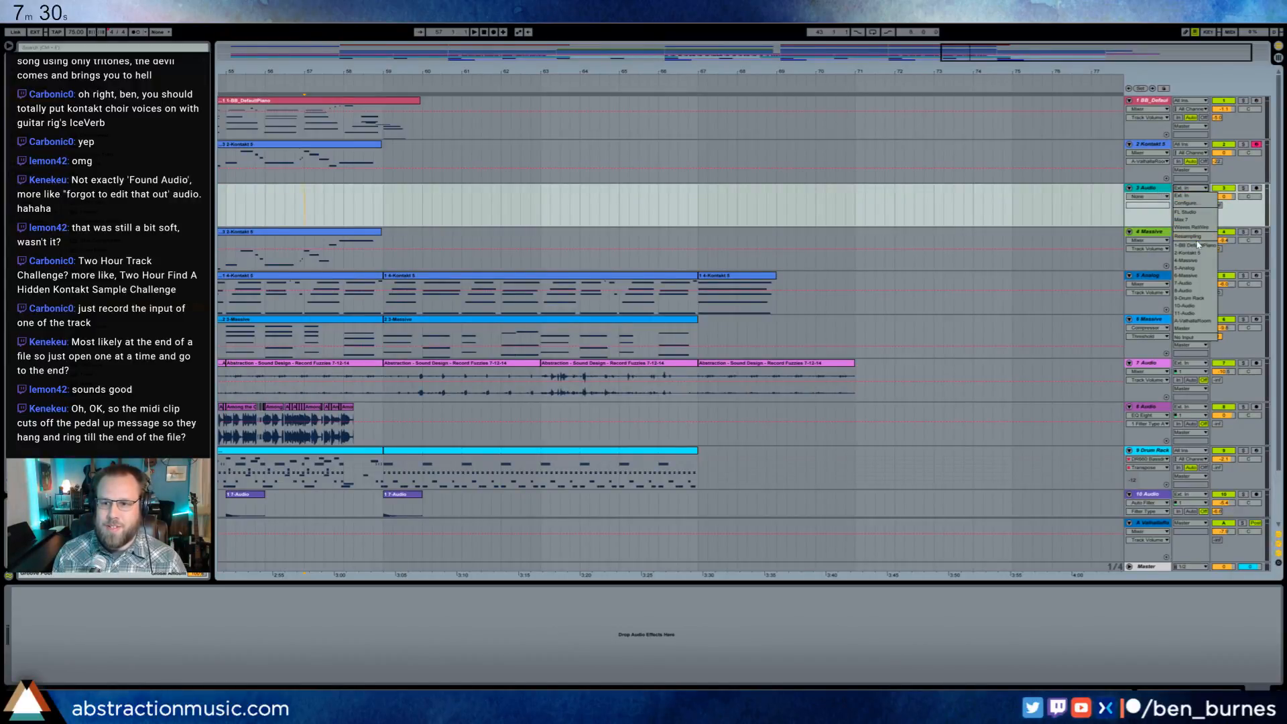
{"action": "left_click", "coordinate": [1197, 237]}
{"action": "left_click", "coordinate": [1244, 144]}
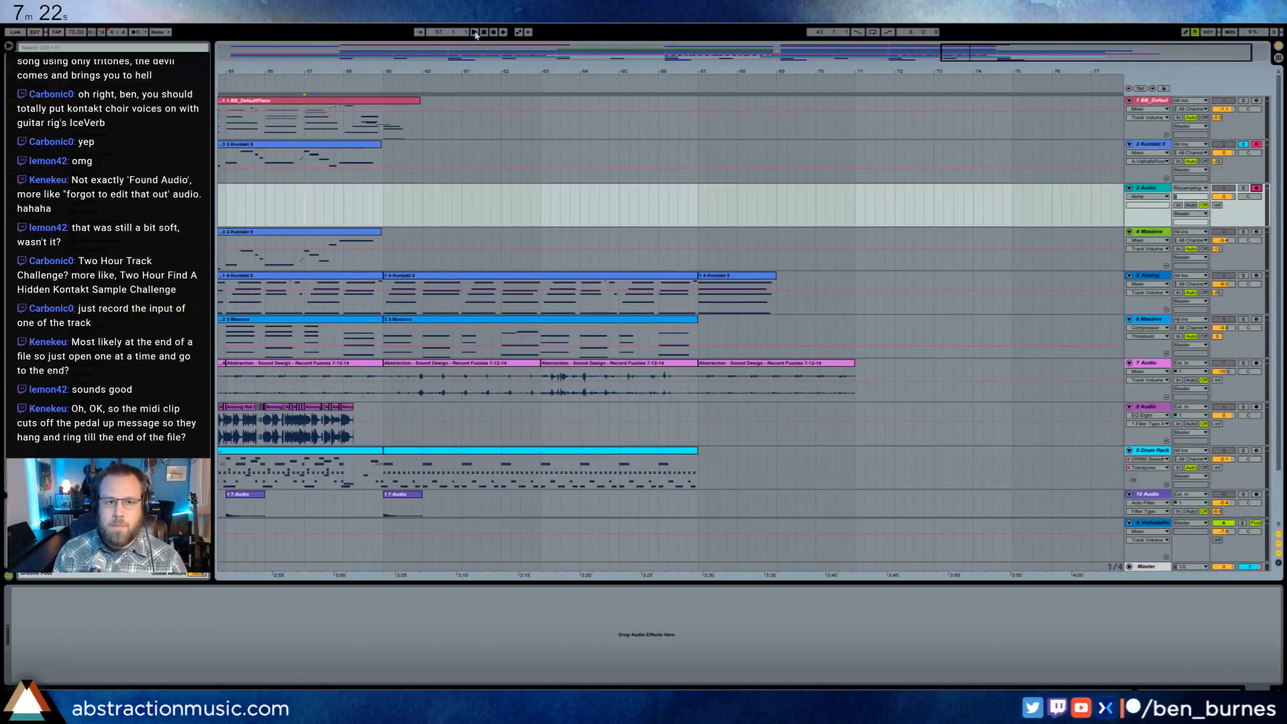
- Try to record the soloed dulcimer's ringing tail after its last clip onto the new audio track
{"action": "left_click", "coordinate": [287, 193]}
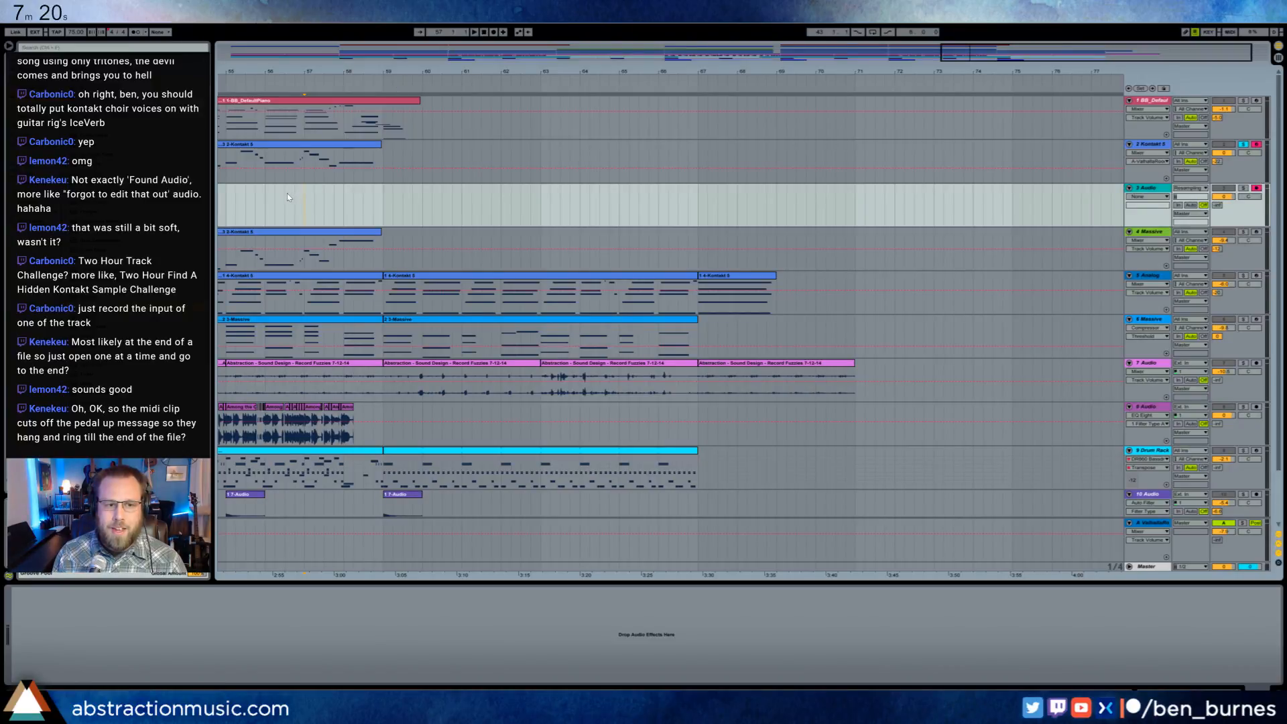
{"action": "key", "text": "space"}
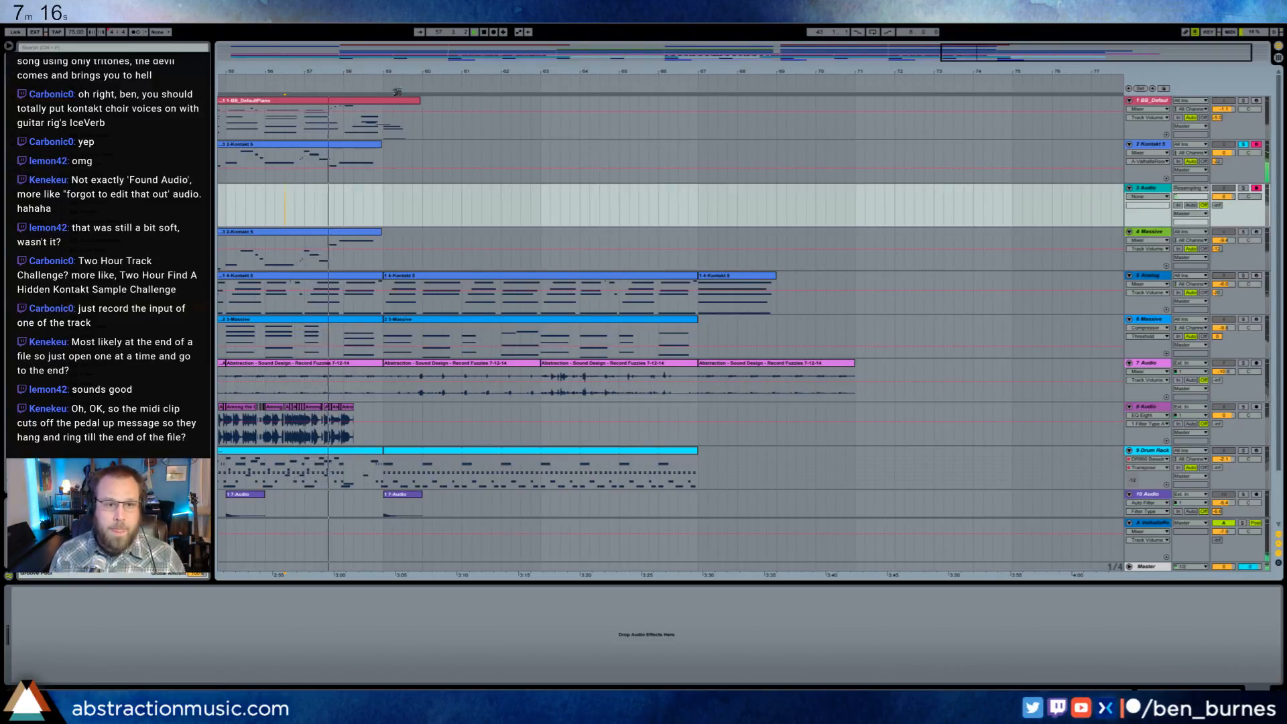
{"action": "left_click", "coordinate": [495, 34]}
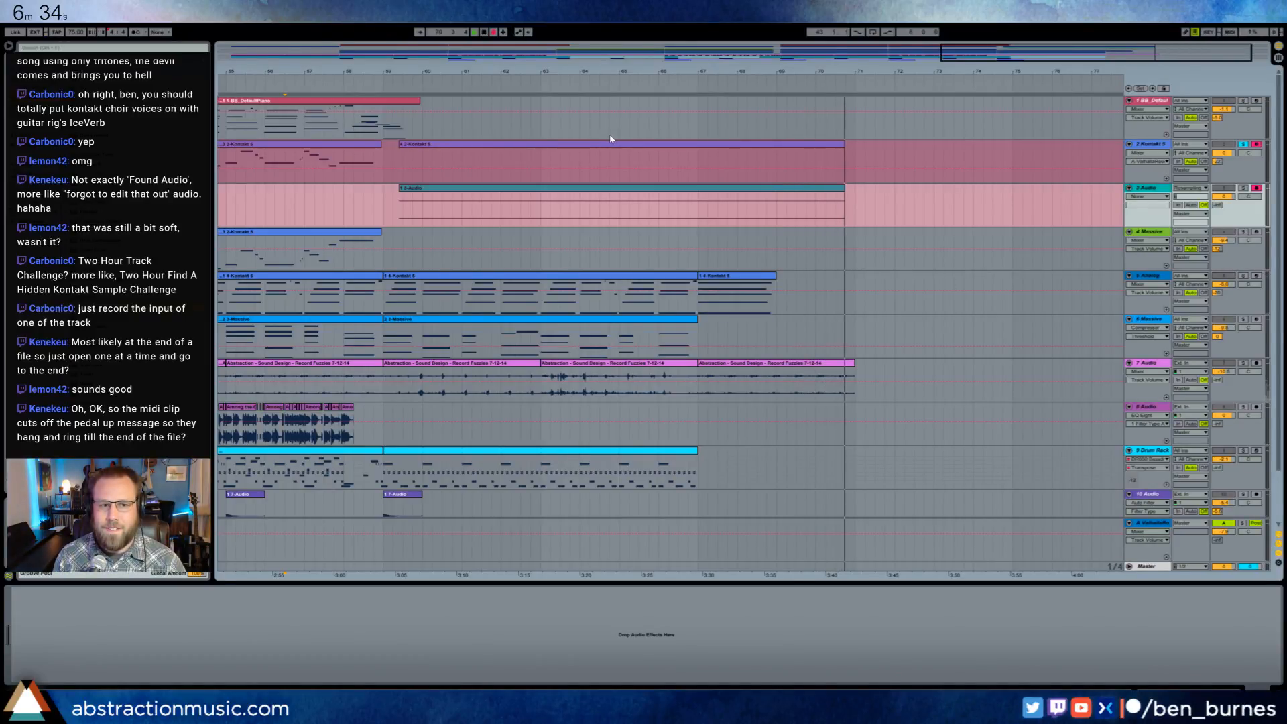
{"action": "key", "text": "space"}
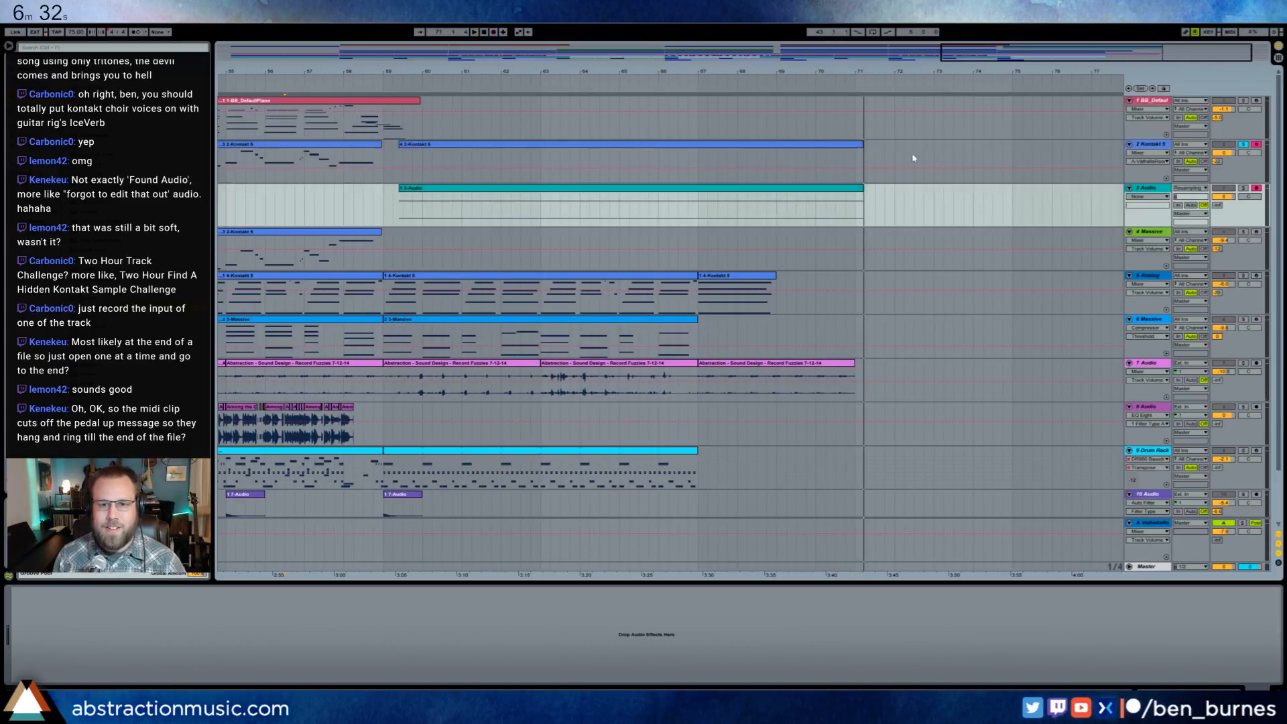
- Delete the newly recorded clips from the Kontakt 5 track and the new audio track
{"action": "left_click", "coordinate": [795, 144]}
{"action": "left_click", "coordinate": [807, 188], "text": "shift"}
{"action": "key", "text": "Delete"}
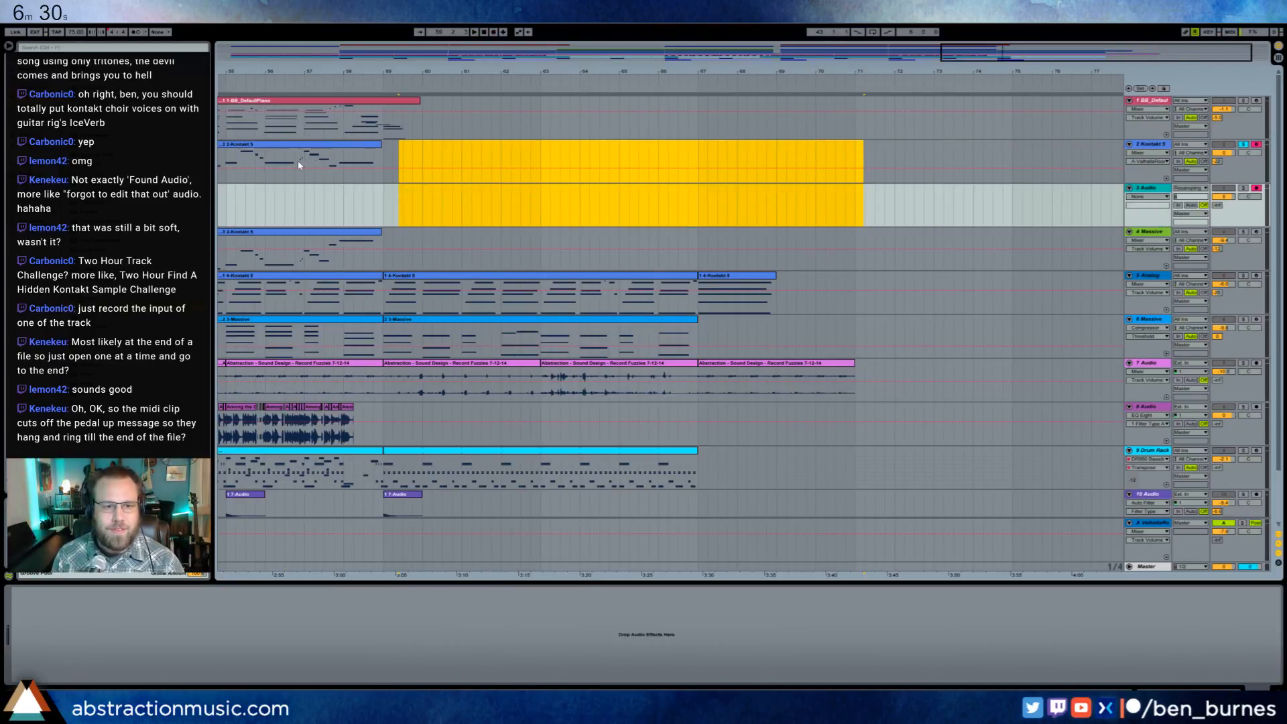
- Copy the end of the last dulcimer clip further along the Kontakt 5 track, and record the dulcimer's ringing tail again
{"action": "left_click_drag", "start_coordinate": [298, 165], "coordinate": [383, 172]}
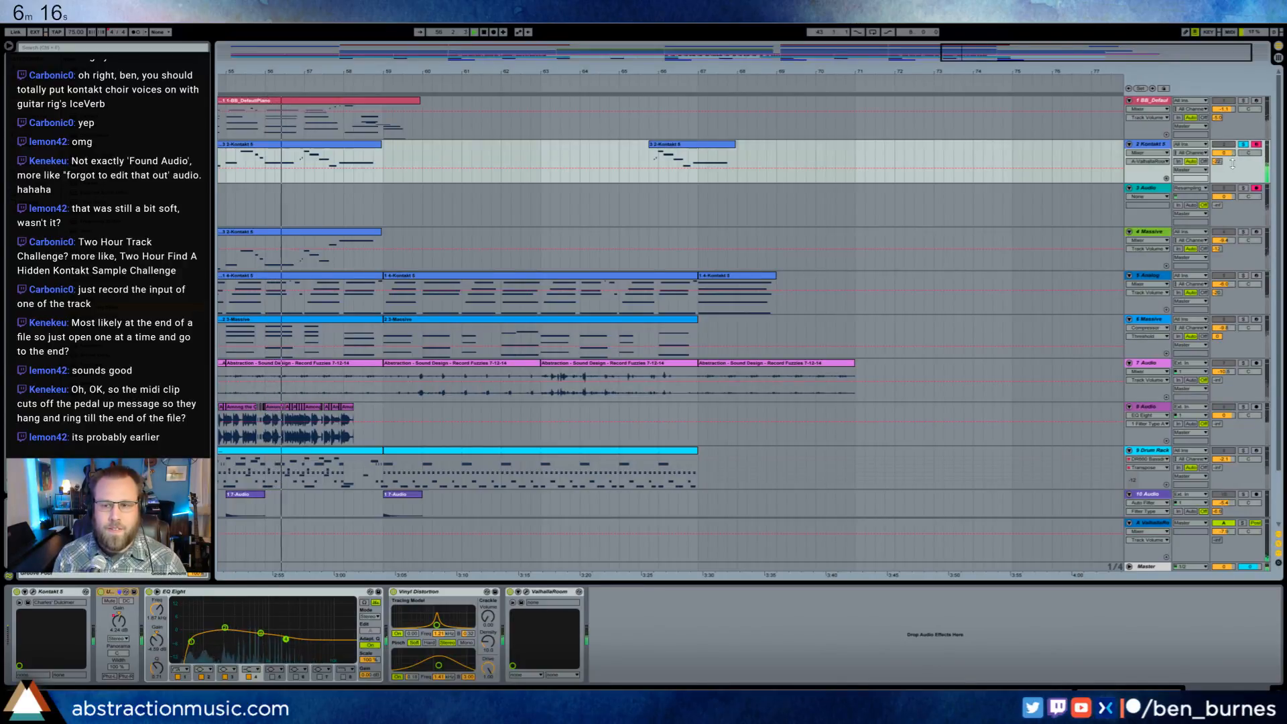
{"action": "left_click", "coordinate": [494, 35]}
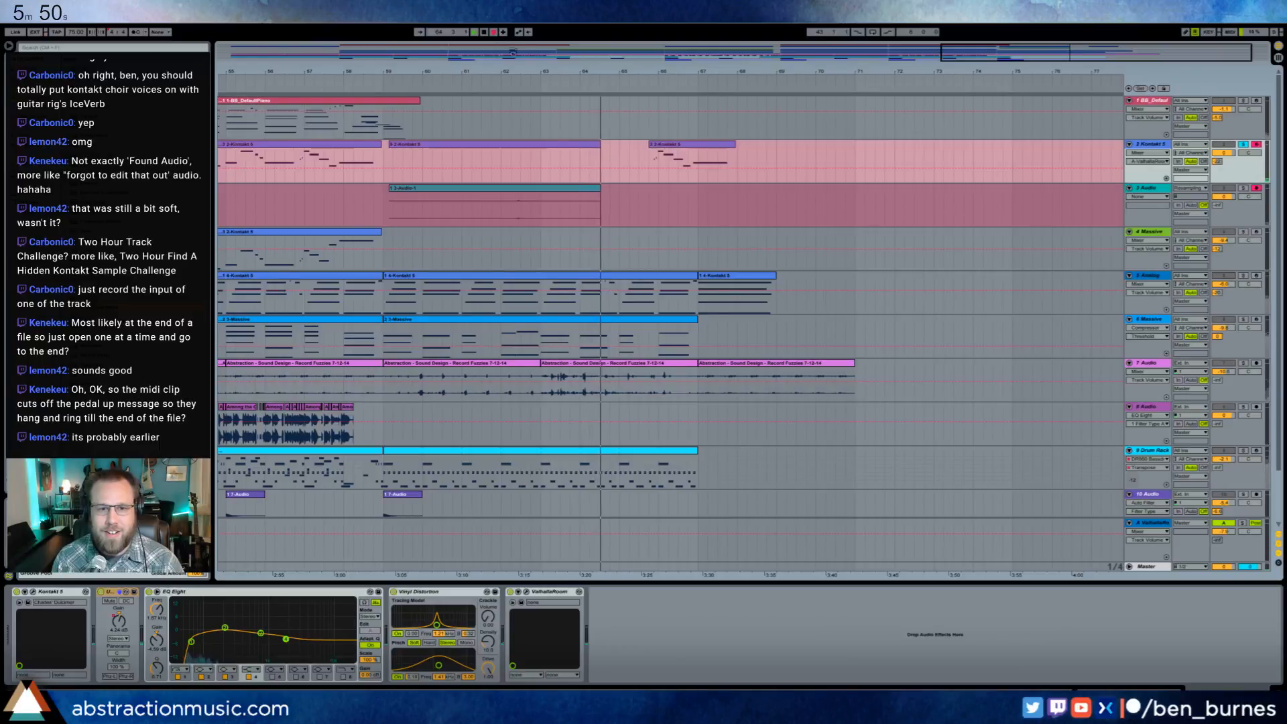
{"action": "key", "text": "space"}
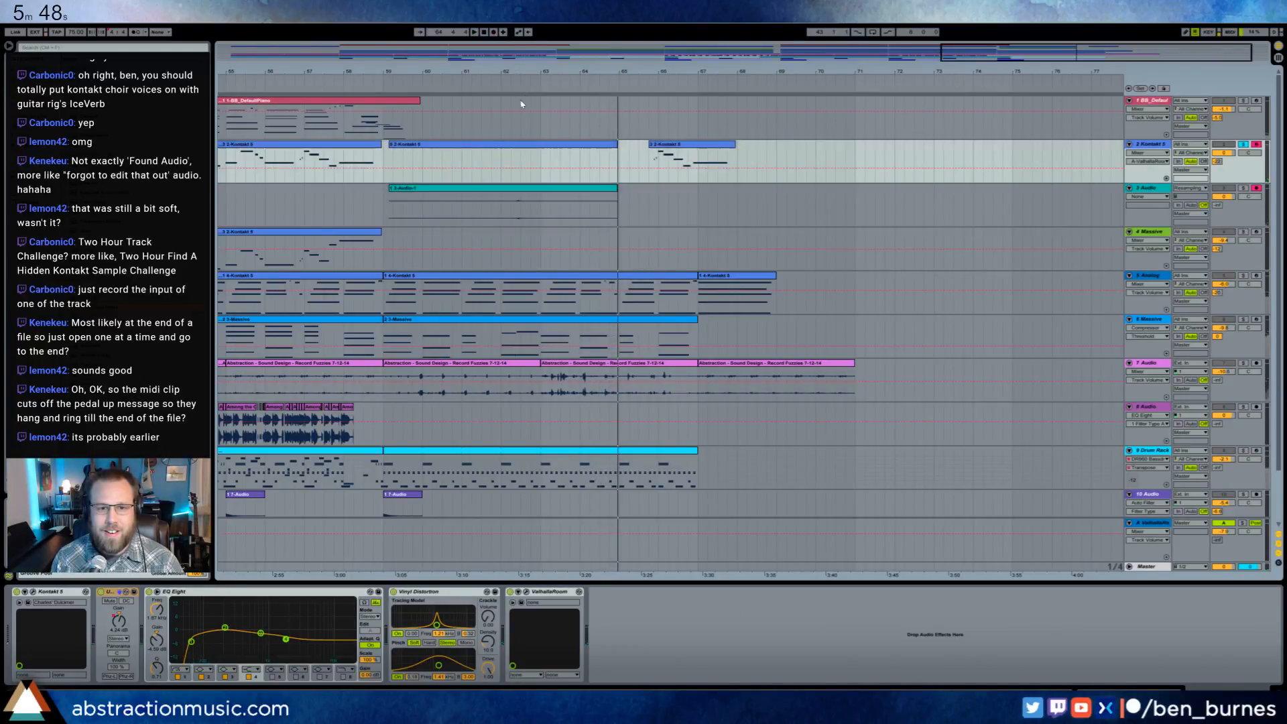
- Solo the new audio track and play the recorded clip repeatedly around bar 62
{"action": "left_click", "coordinate": [520, 208]}
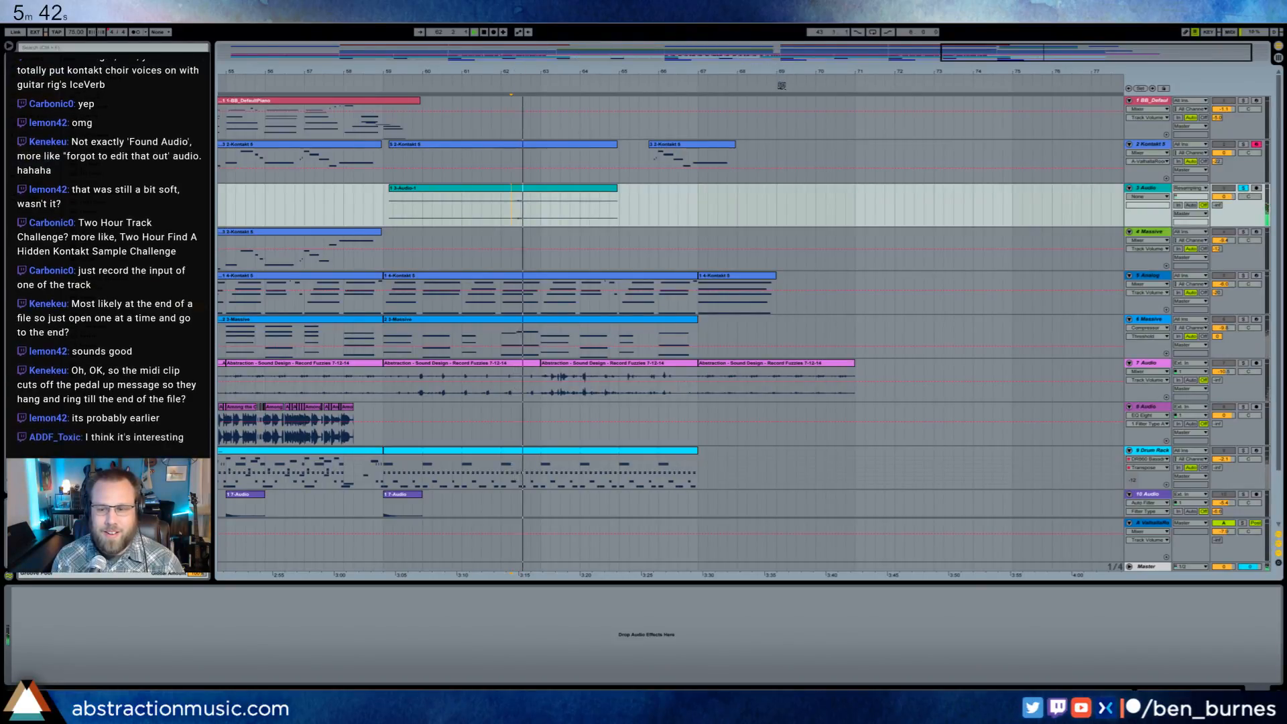
{"action": "key", "text": "space"}
{"action": "key", "text": "space"}
{"action": "key", "text": "space"}
{"action": "key", "text": "space"}
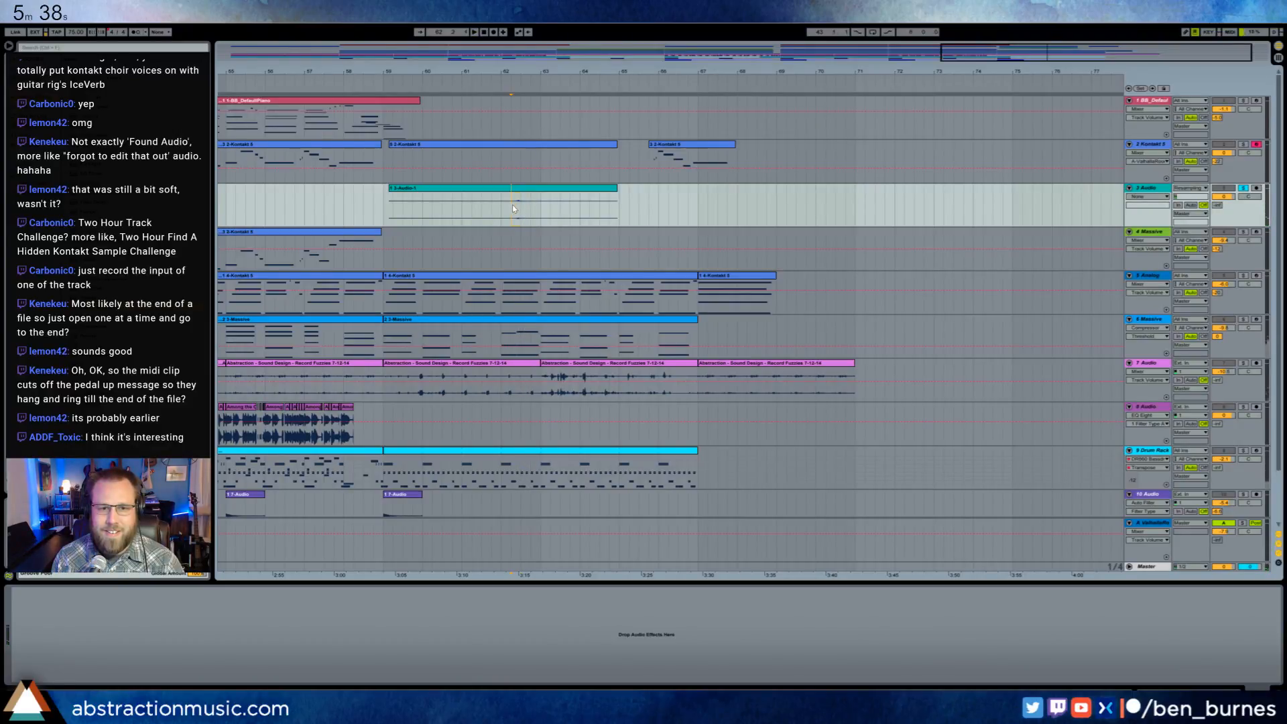
- Move the short sound near bar 62 of the recording into the break just before bar 43, and play it in context
{"action": "left_click_drag", "start_coordinate": [513, 209], "coordinate": [521, 207]}
{"action": "key", "text": "Delete"}
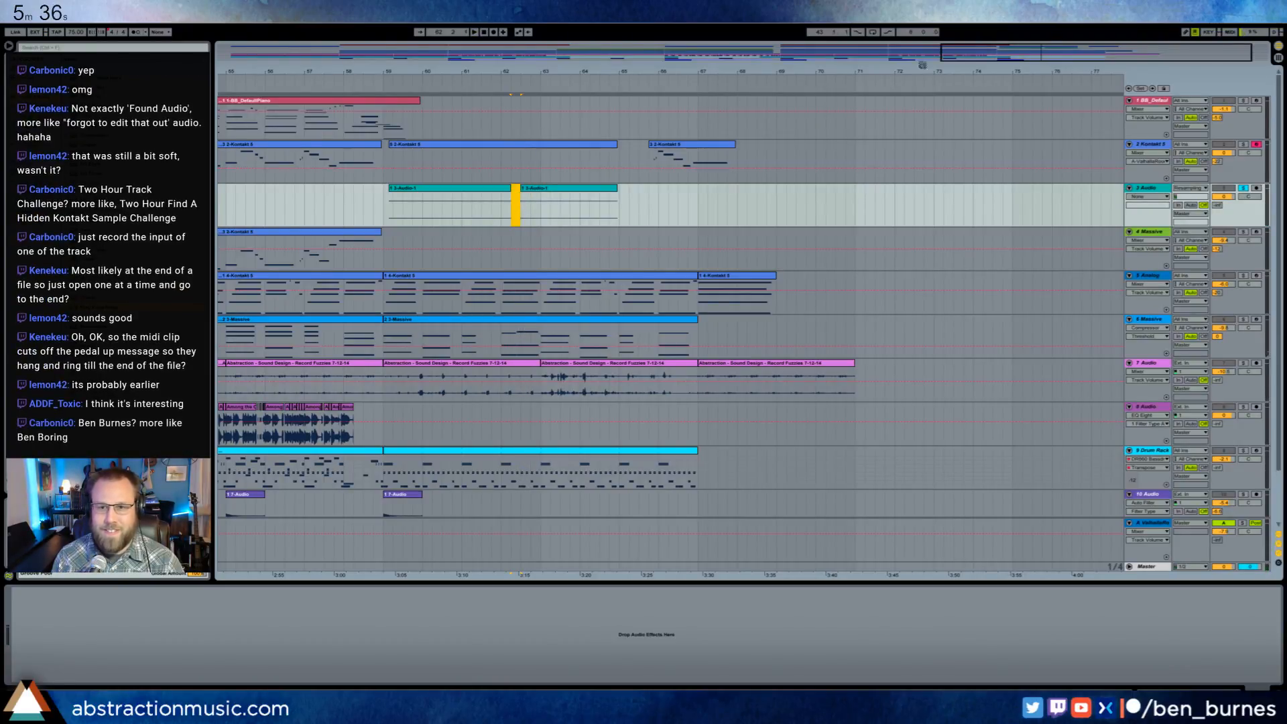
{"action": "left_click_drag", "start_coordinate": [1016, 52], "coordinate": [777, 58]}
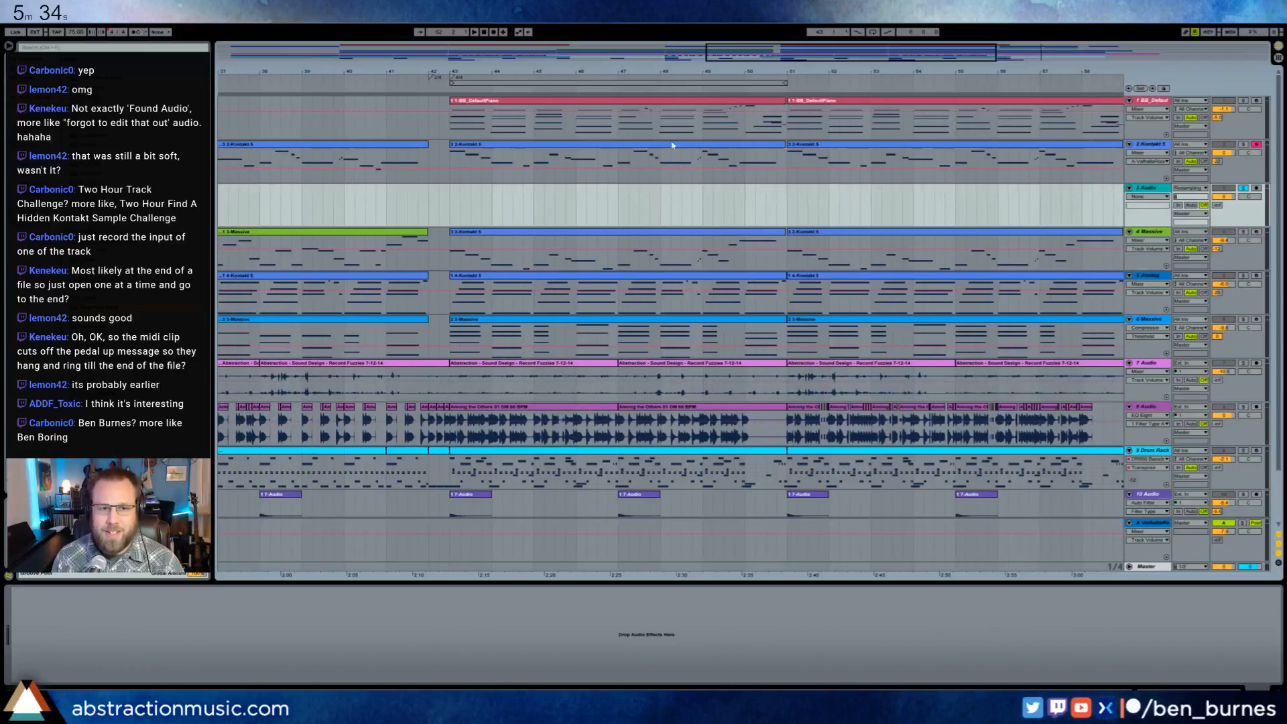
{"action": "left_click", "coordinate": [441, 203]}
{"action": "key", "text": "ctrl+v"}
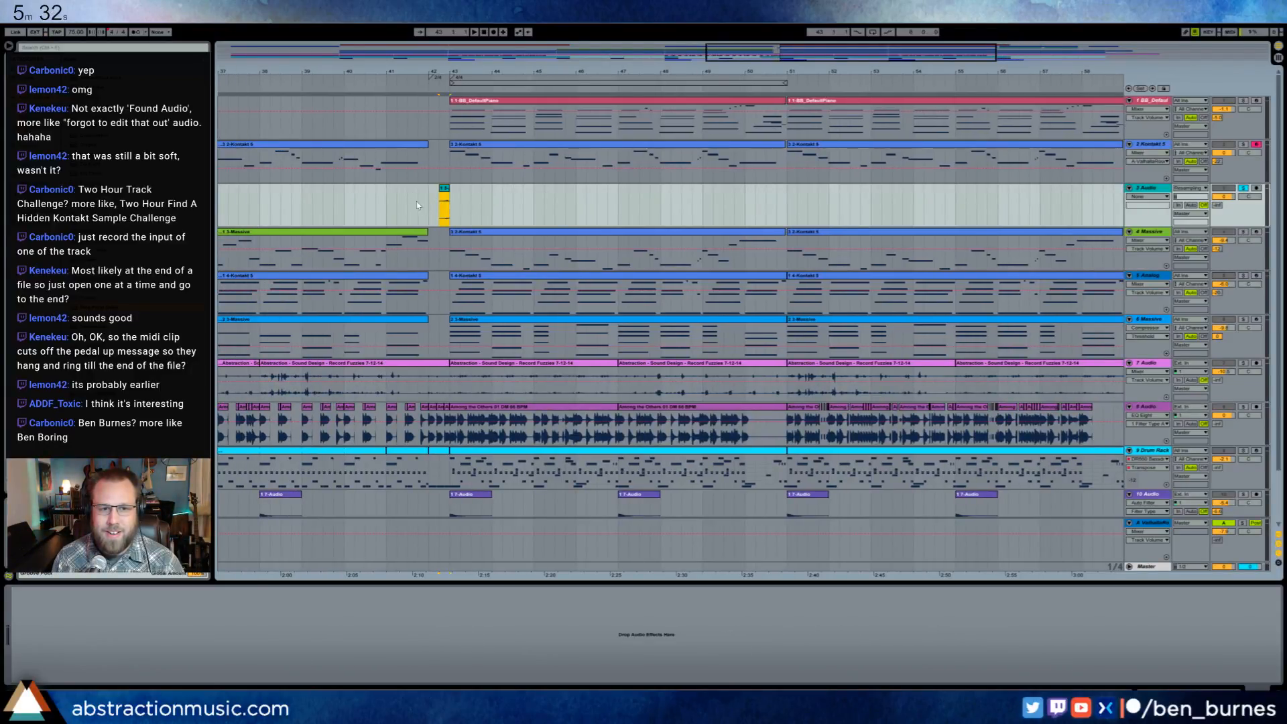
{"action": "left_click", "coordinate": [416, 202]}
{"action": "key", "text": "space"}
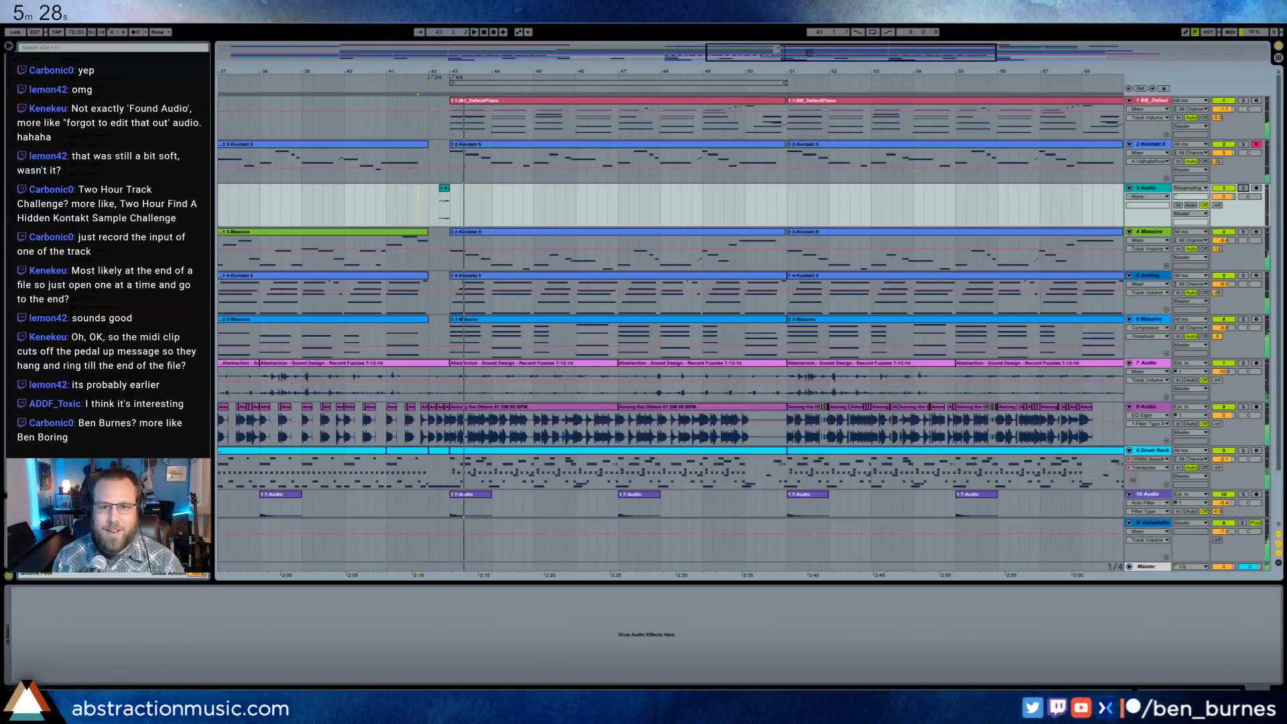
- Delete the leftover recorded clips after bar 59 from the Kontakt 5 track and the new audio track
{"action": "left_click_drag", "start_coordinate": [809, 53], "coordinate": [961, 52]}
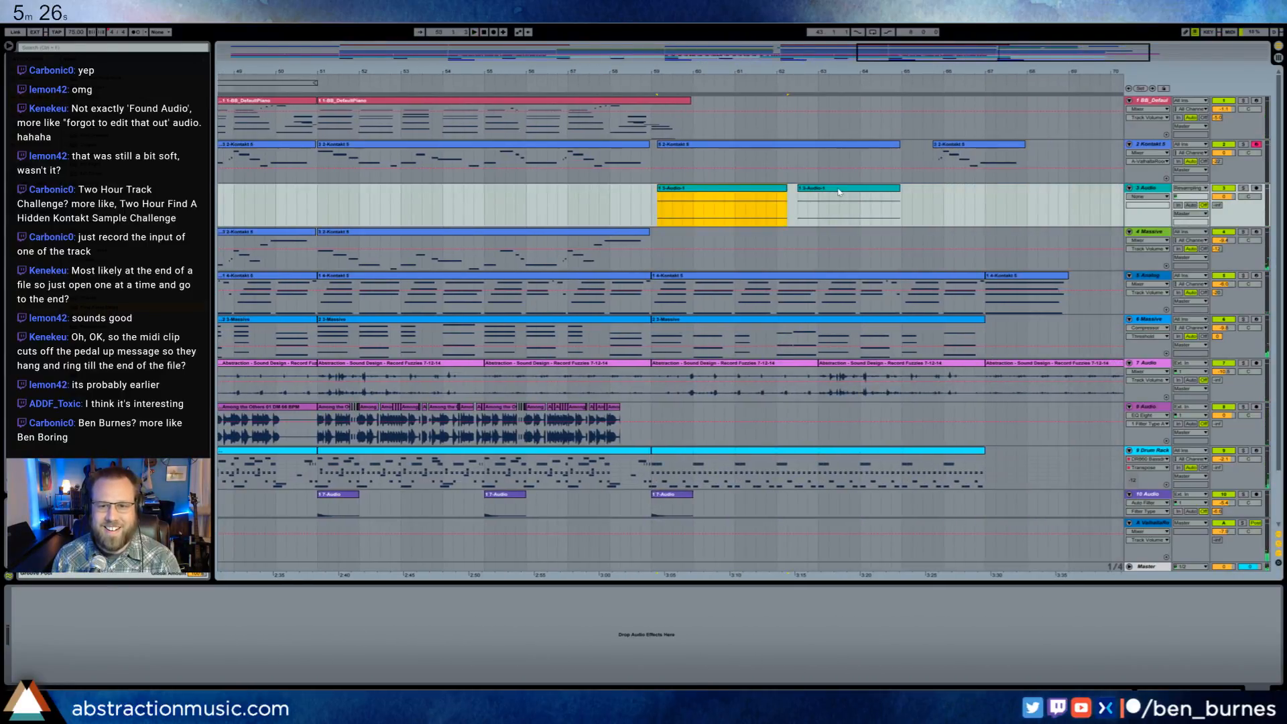
{"action": "left_click", "coordinate": [838, 144], "text": "shift"}
{"action": "key", "text": "Delete"}
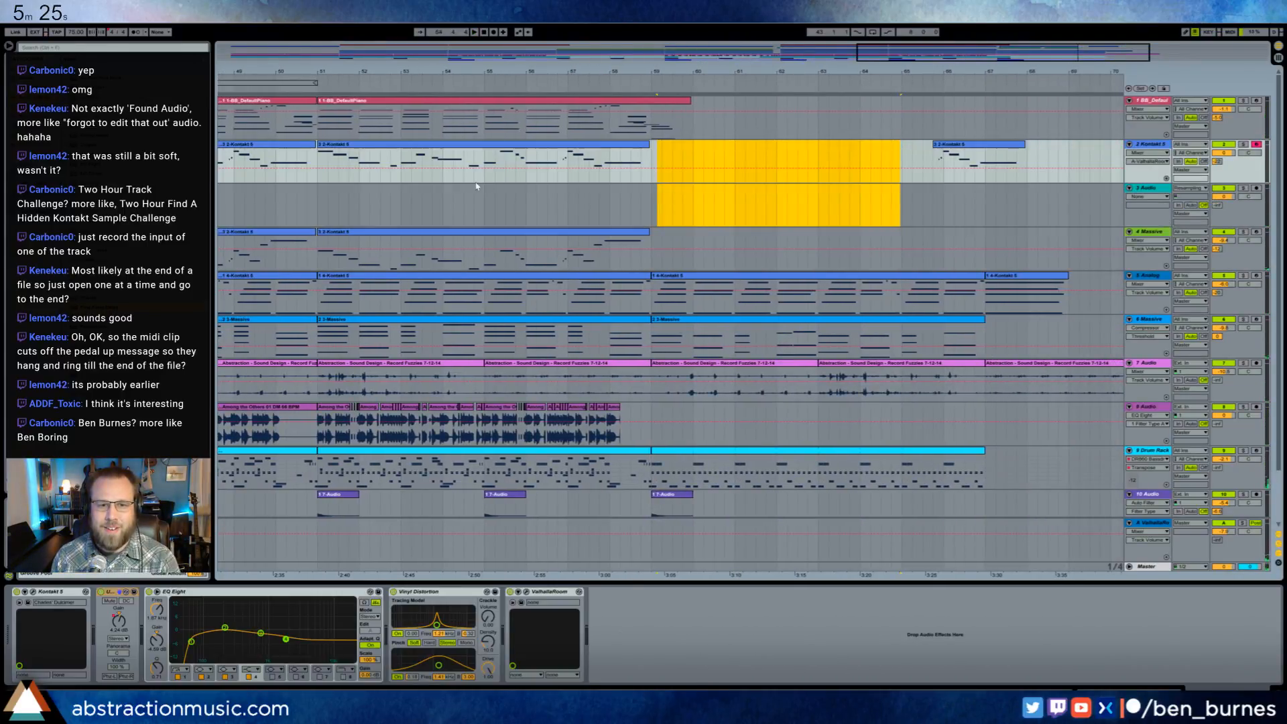
- Draw the hold-pedal controller envelope at full value across the Kontakt 5 dulcimer clip that starts at bar 51
{"action": "left_click", "coordinate": [413, 160]}
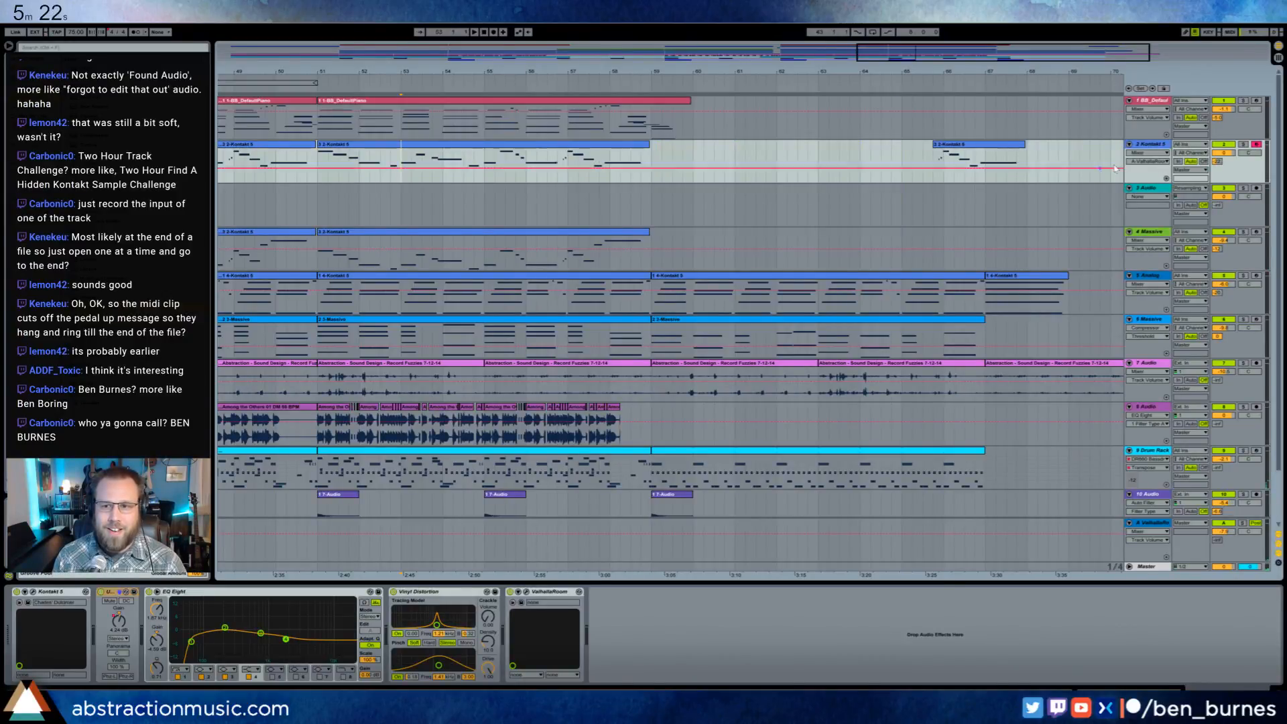
{"action": "left_click", "coordinate": [1153, 147]}
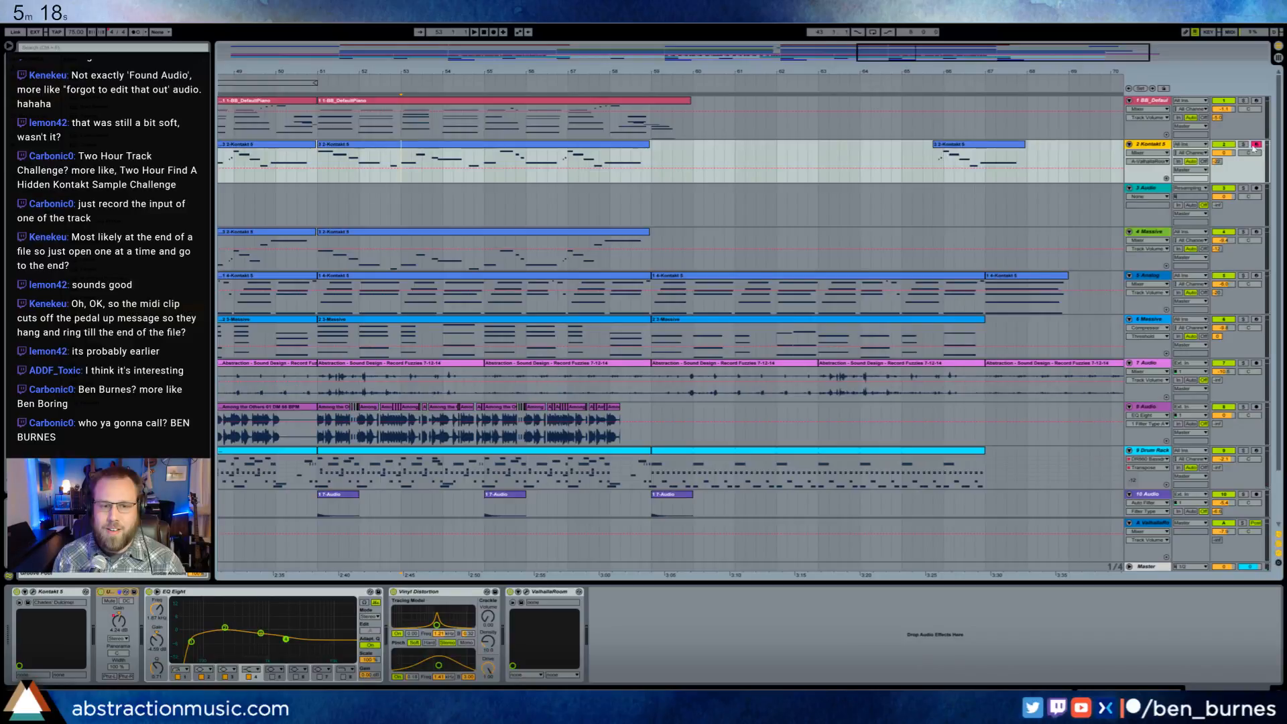
{"action": "double_click", "coordinate": [455, 150]}
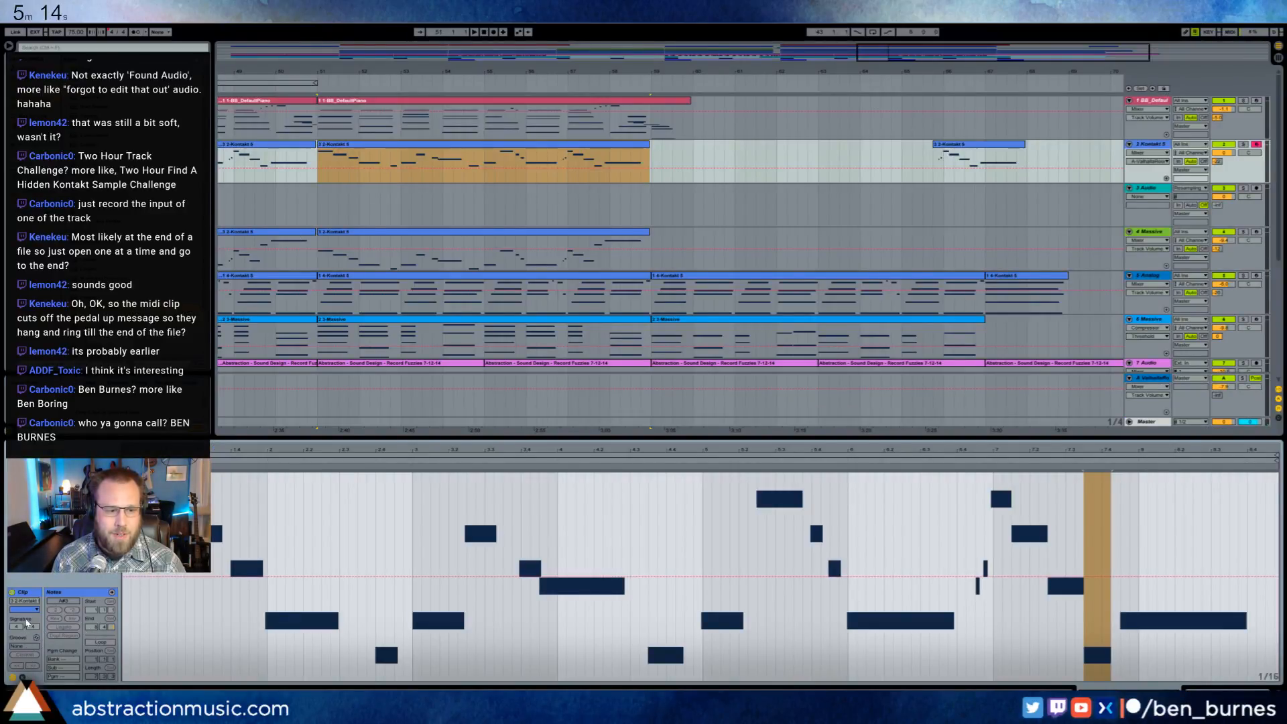
{"action": "left_click", "coordinate": [23, 677]}
{"action": "left_click", "coordinate": [132, 611]}
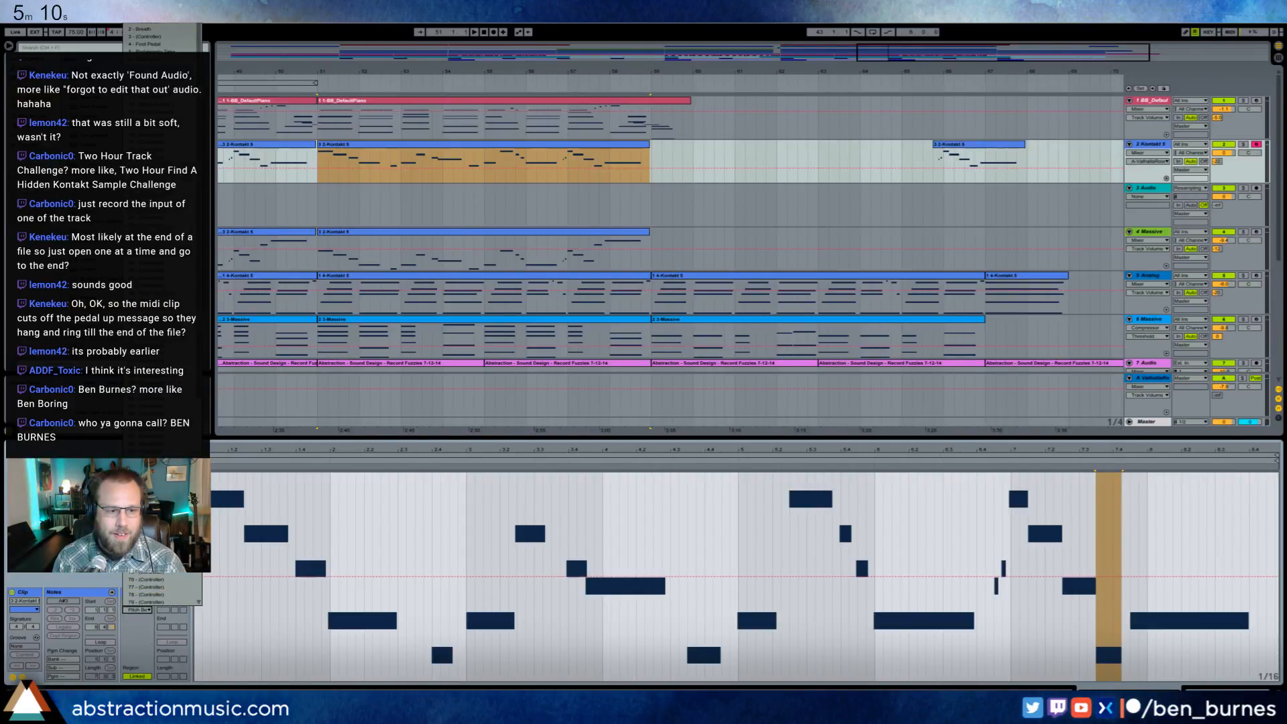
{"action": "left_click", "coordinate": [145, 490]}
{"action": "key", "text": "b"}
{"action": "left_click_drag", "start_coordinate": [201, 475], "coordinate": [1279, 395]}
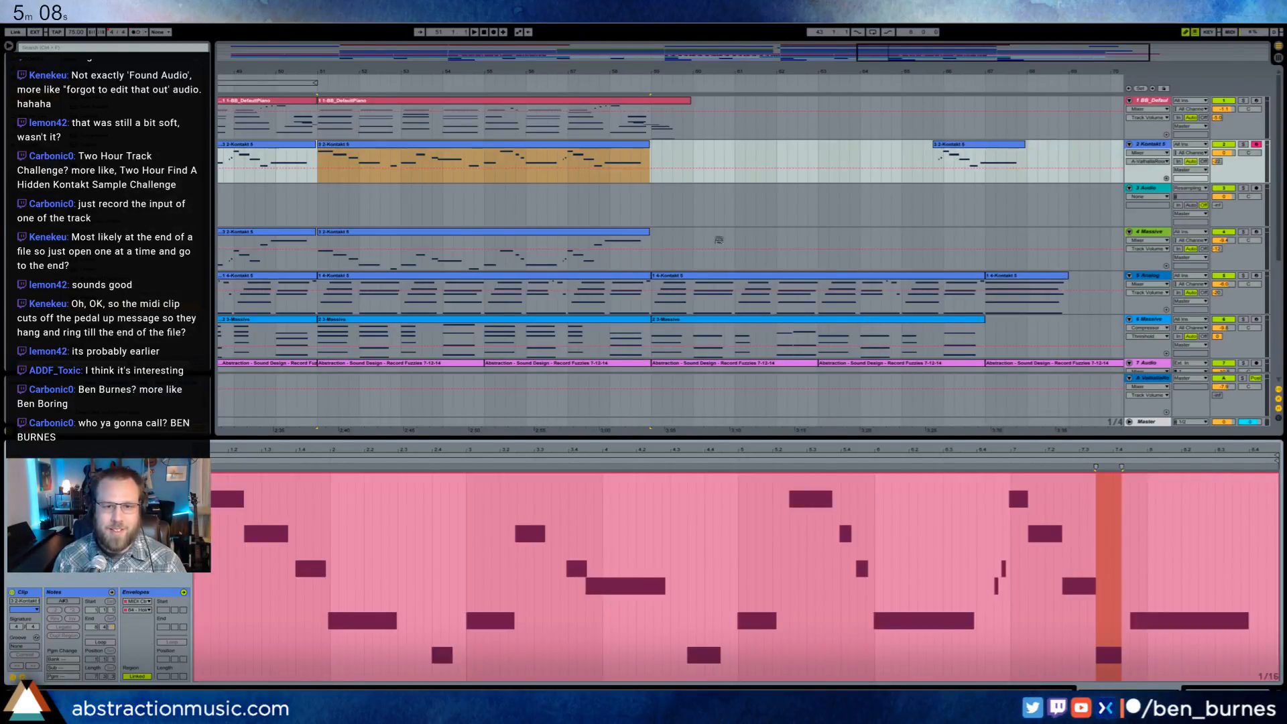
- Arm the audio track below Kontakt 5 and record from bar 51, soloing the Kontakt 5 track during the take
{"action": "left_click", "coordinate": [370, 202]}
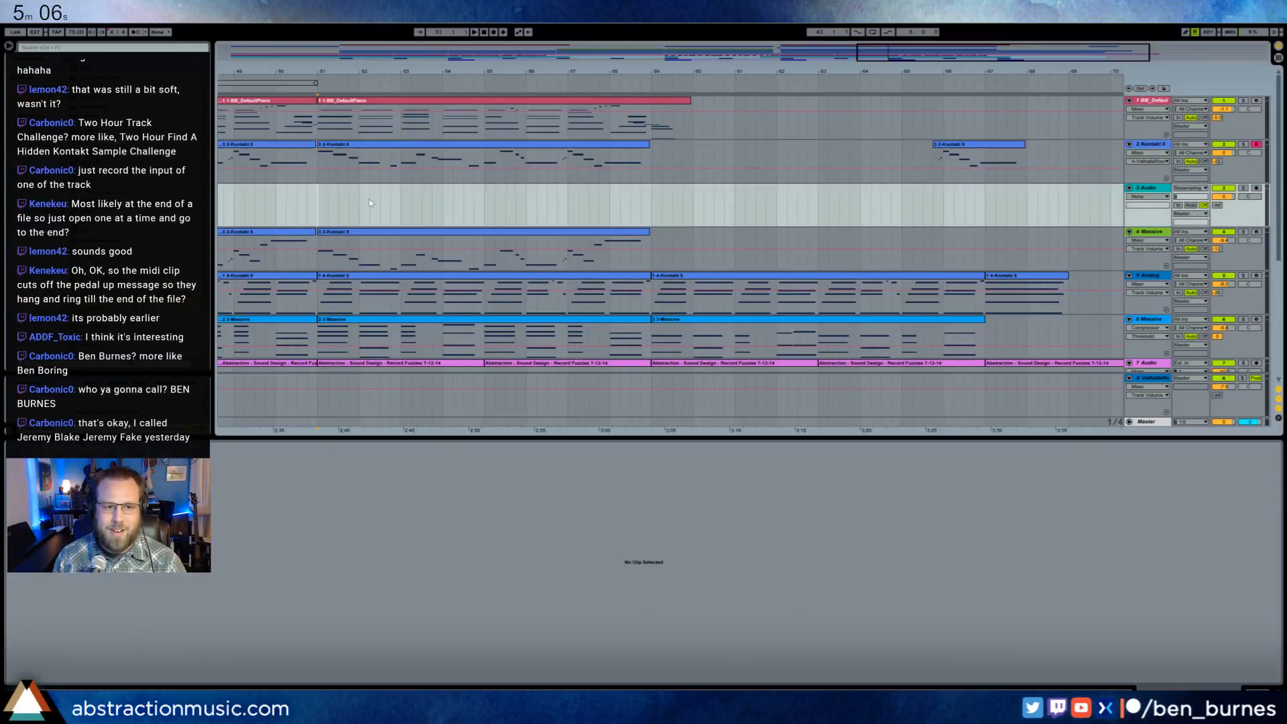
{"action": "left_click", "coordinate": [494, 33]}
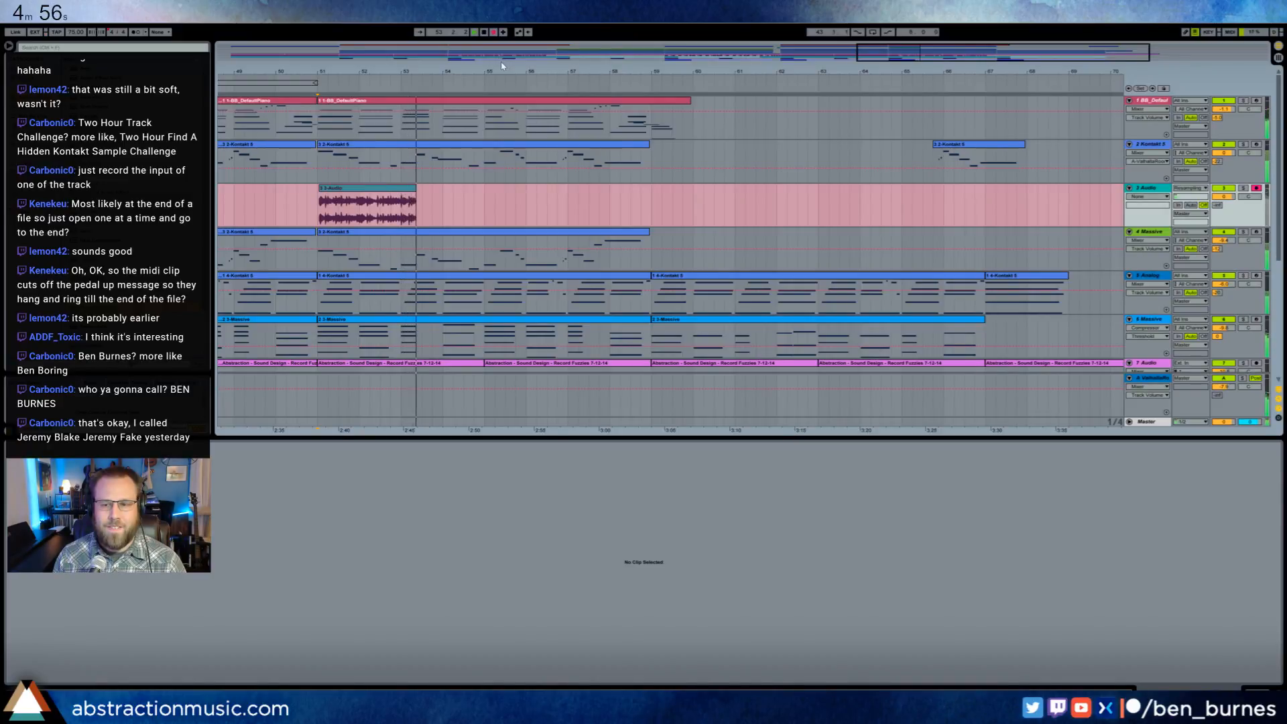
{"action": "left_click", "coordinate": [1243, 144]}
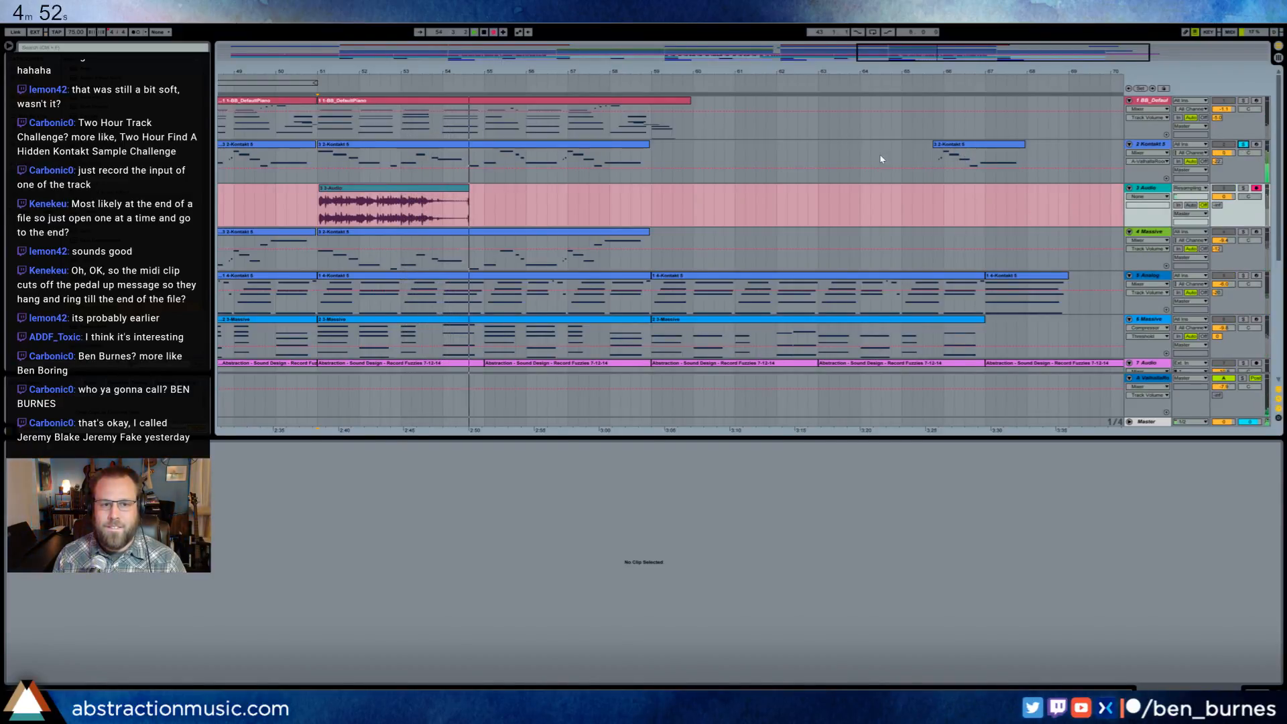
{"action": "left_click", "coordinate": [577, 150]}
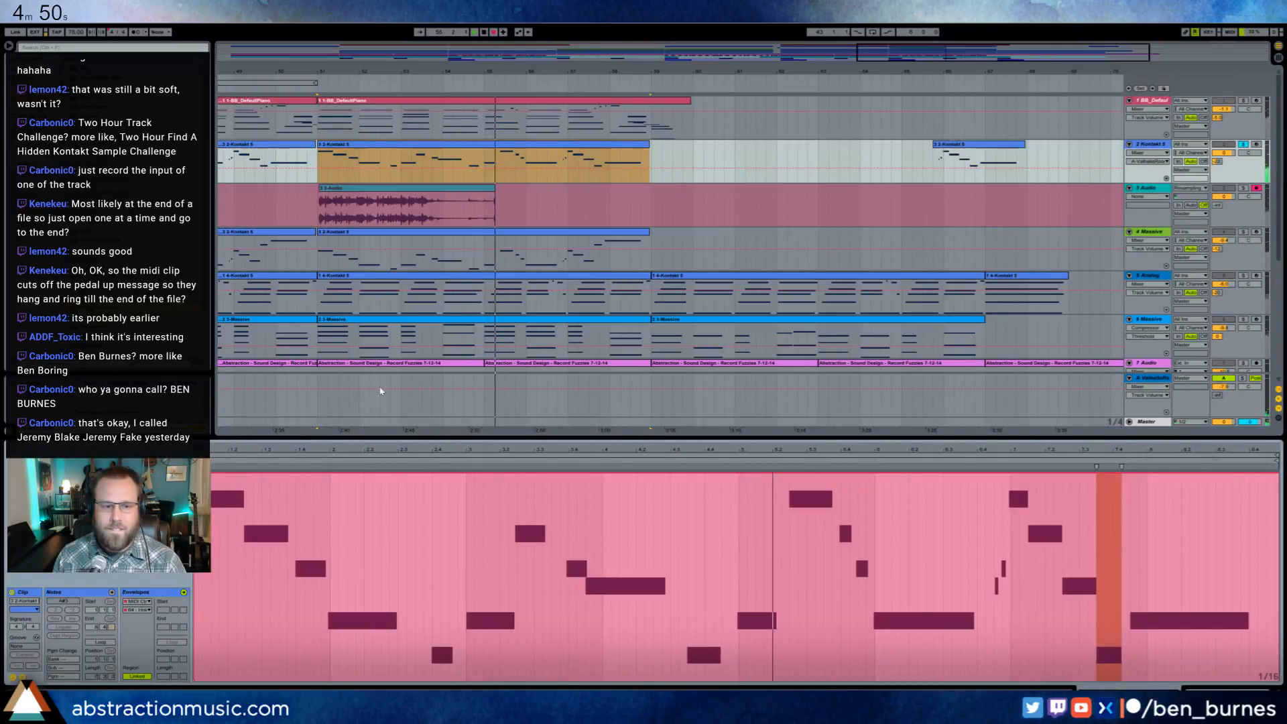
{"action": "key", "text": "space"}
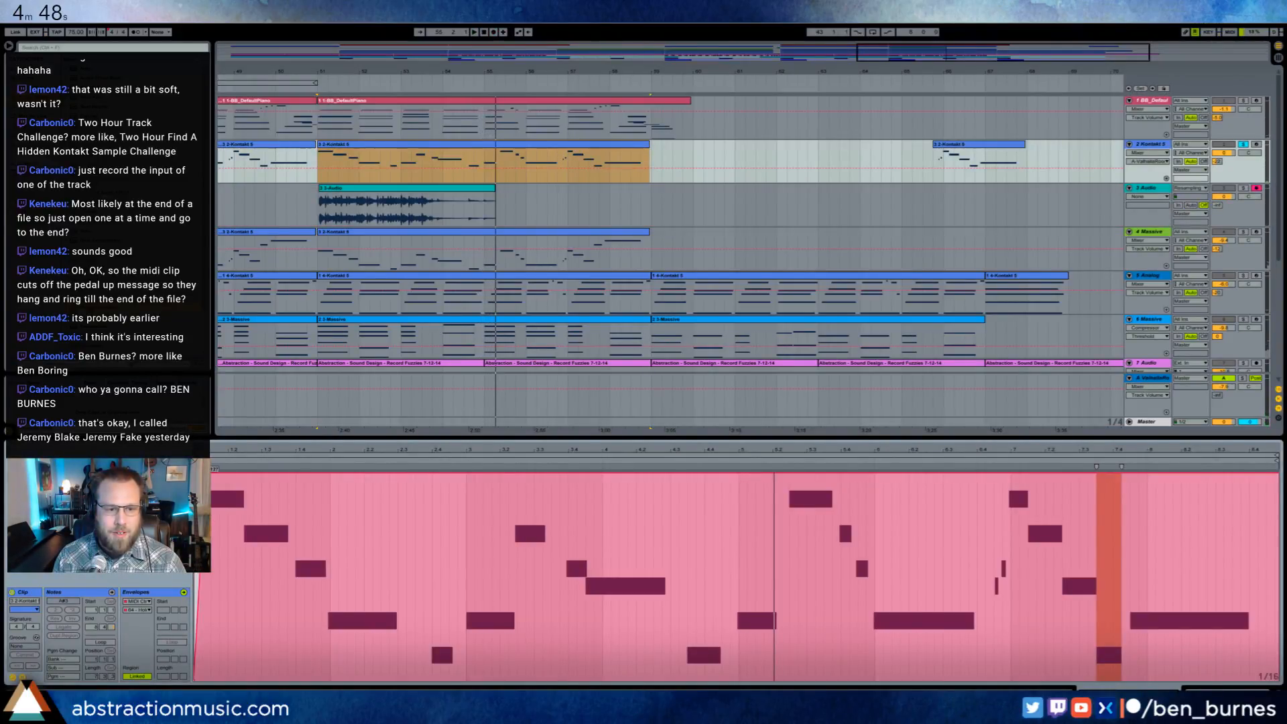
- Reshape the start of the clip's hold-pedal envelope into a ramp, and record the soloed dulcimer until about bar 66
{"action": "left_click_drag", "start_coordinate": [205, 473], "coordinate": [222, 474]}
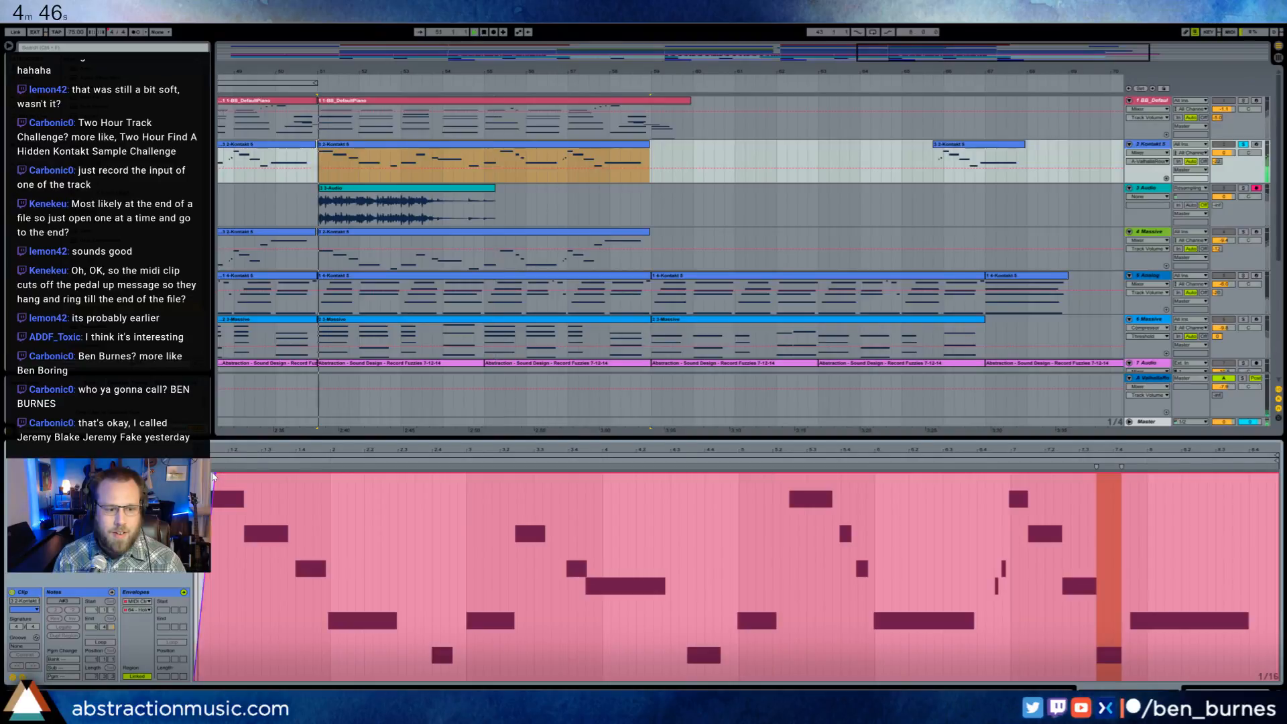
{"action": "key", "text": "space"}
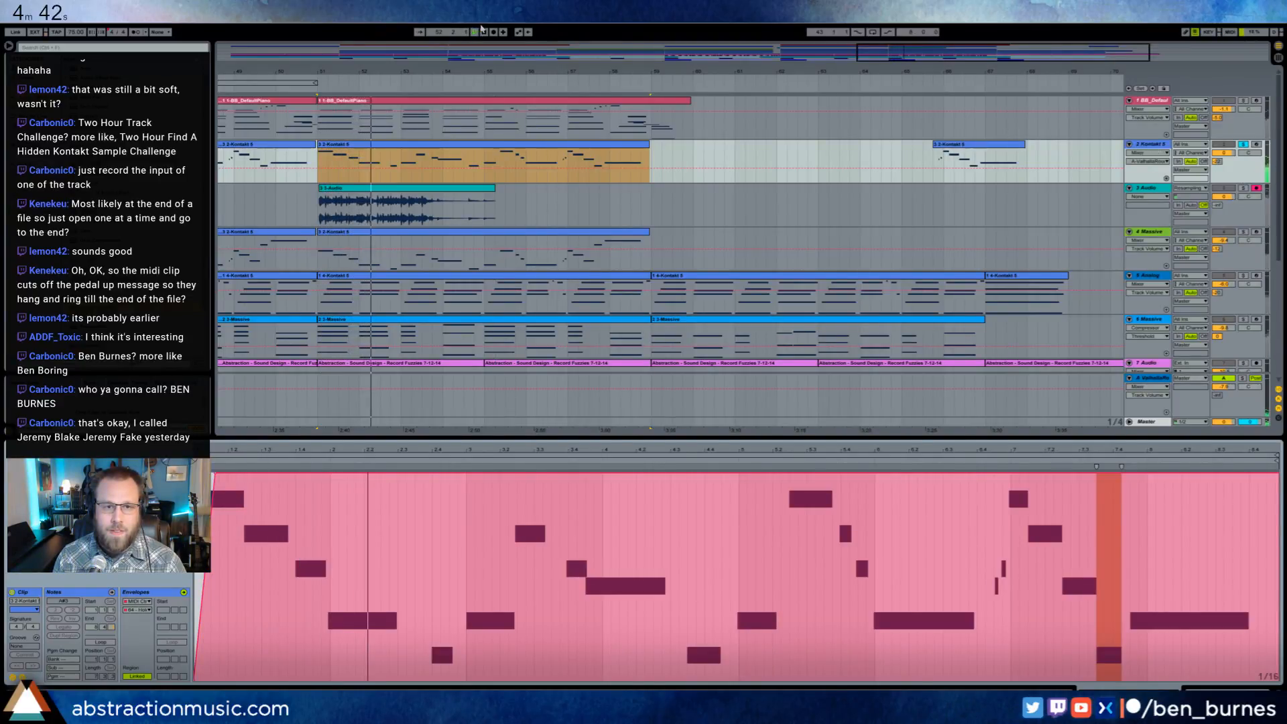
{"action": "key", "text": "F9"}
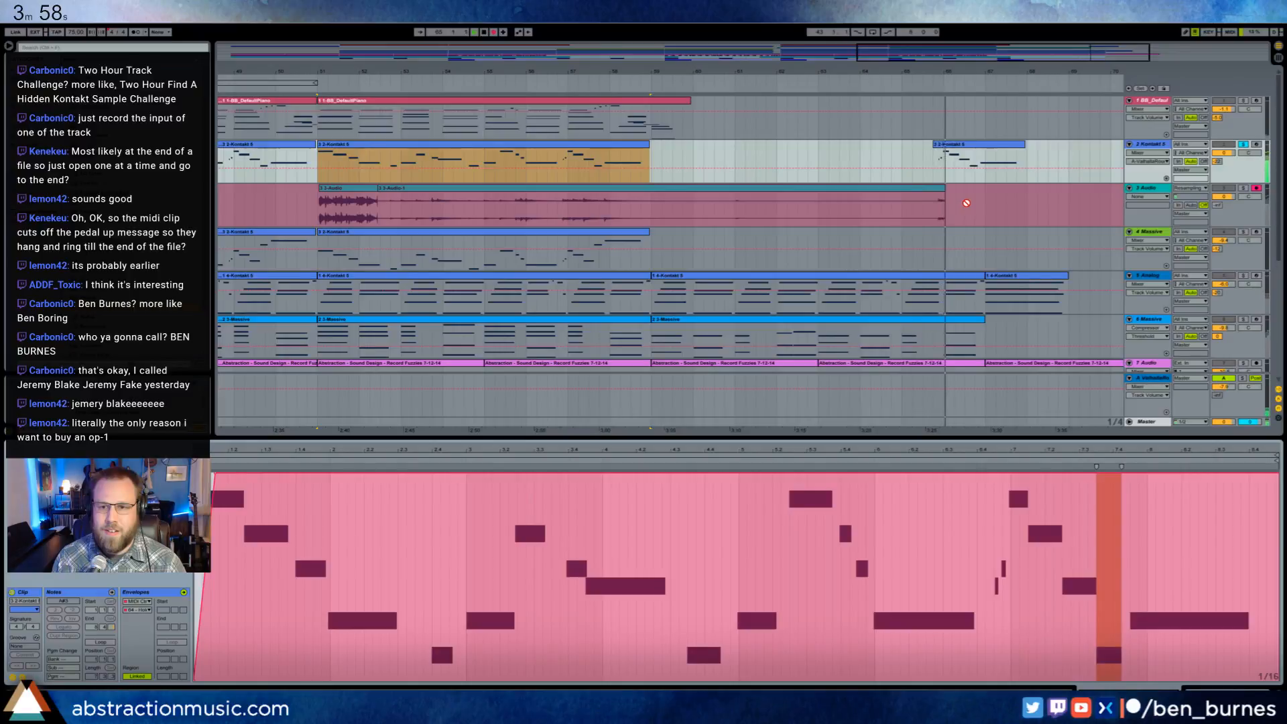
{"action": "key", "text": "space"}
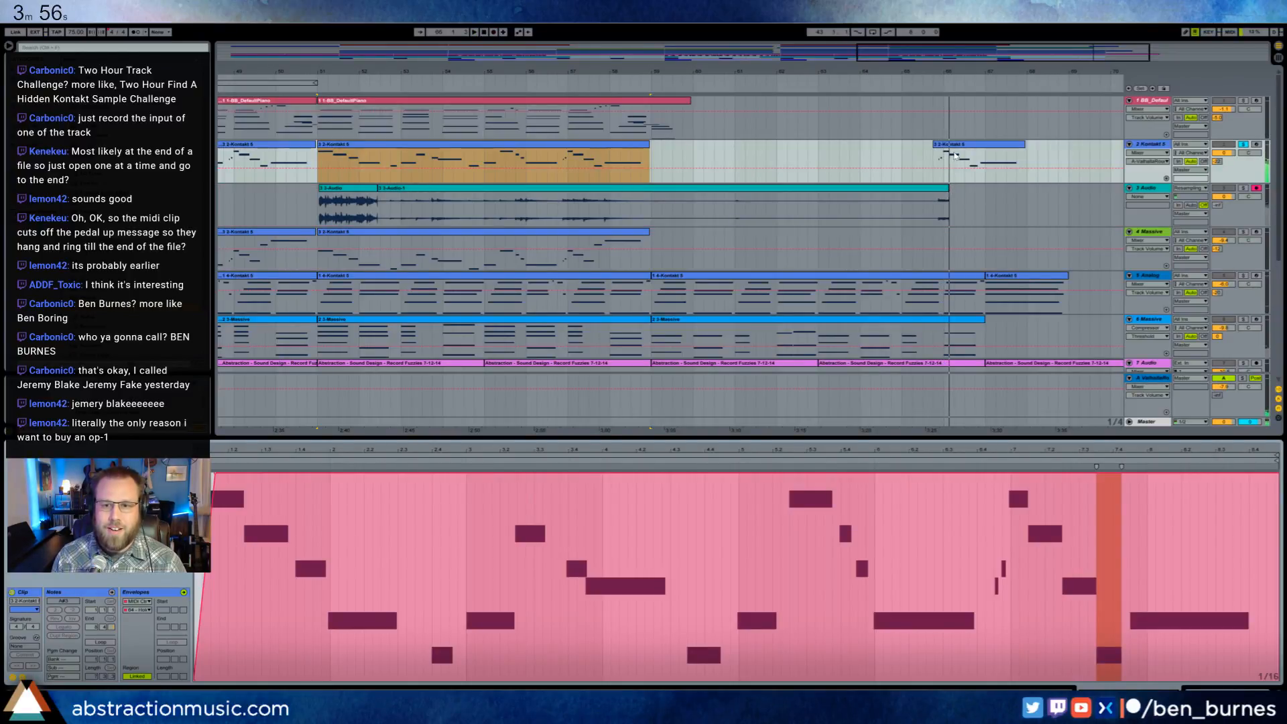
- Move the short last dulcimer clip to about bar 68, and record the pedal-held dulcimer from bar 55 and again from bar 51
{"action": "left_click_drag", "start_coordinate": [951, 145], "coordinate": [1051, 144]}
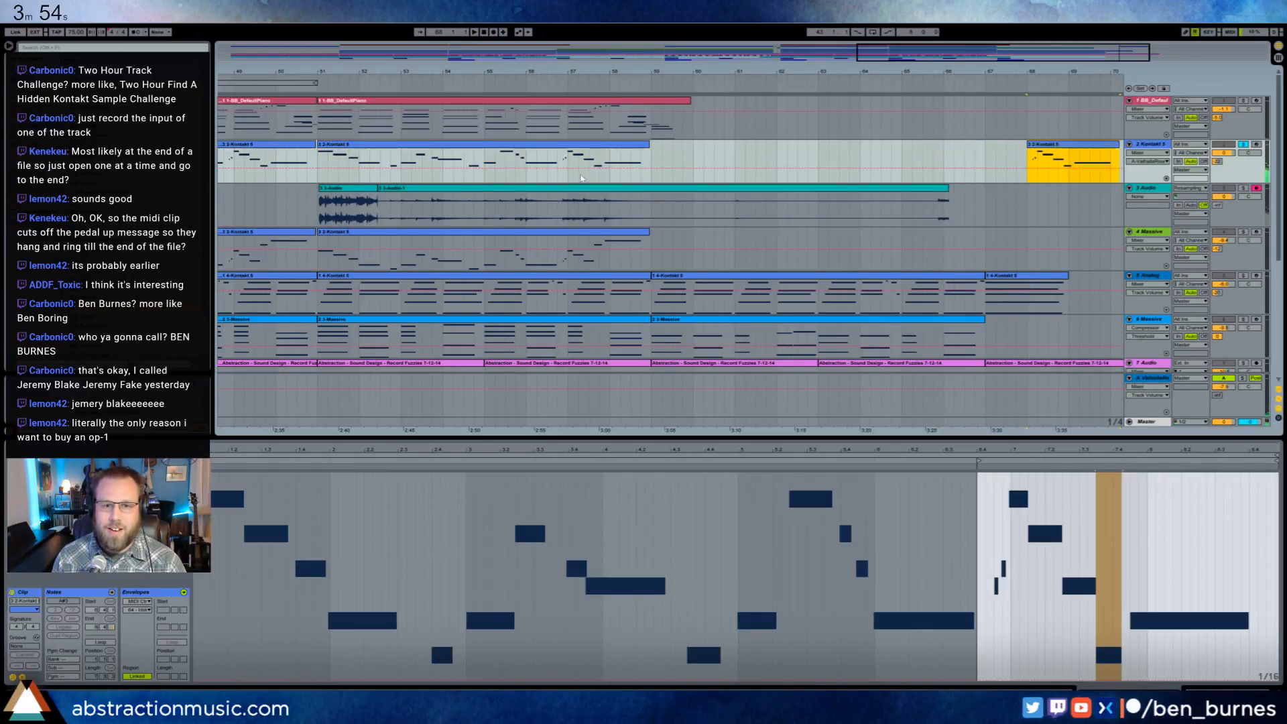
{"action": "left_click", "coordinate": [557, 179]}
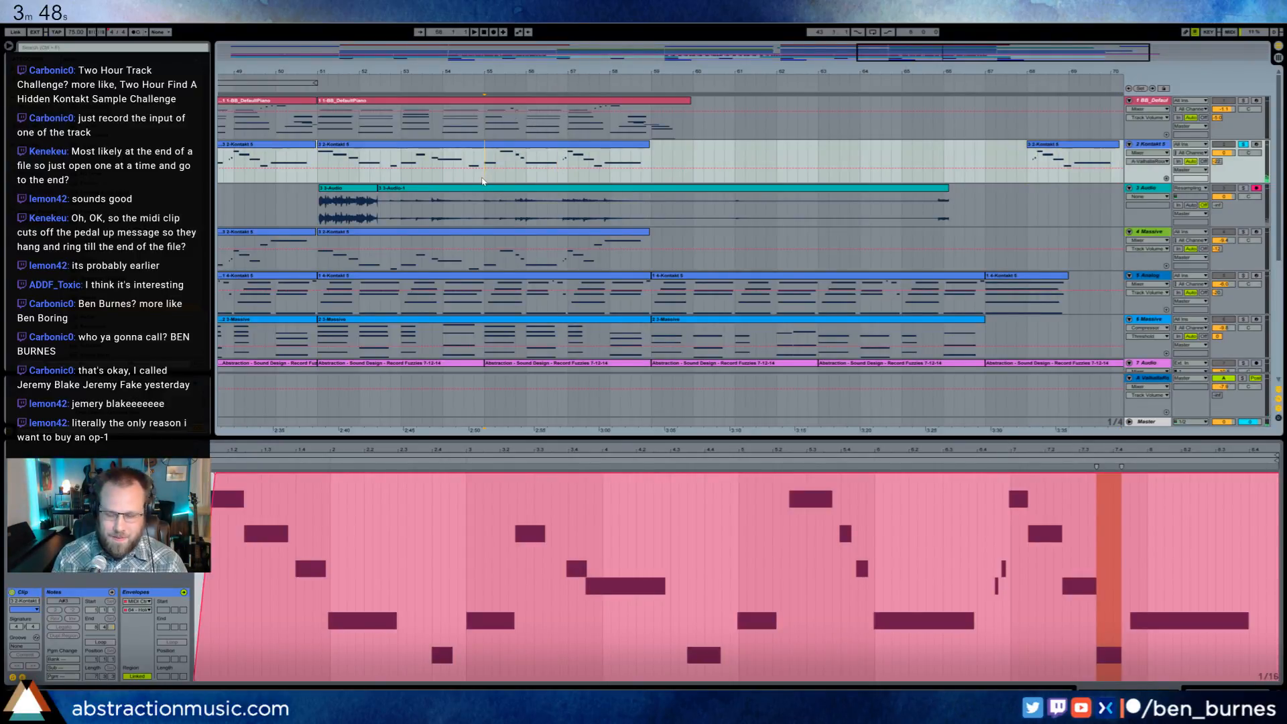
{"action": "key", "text": "F9"}
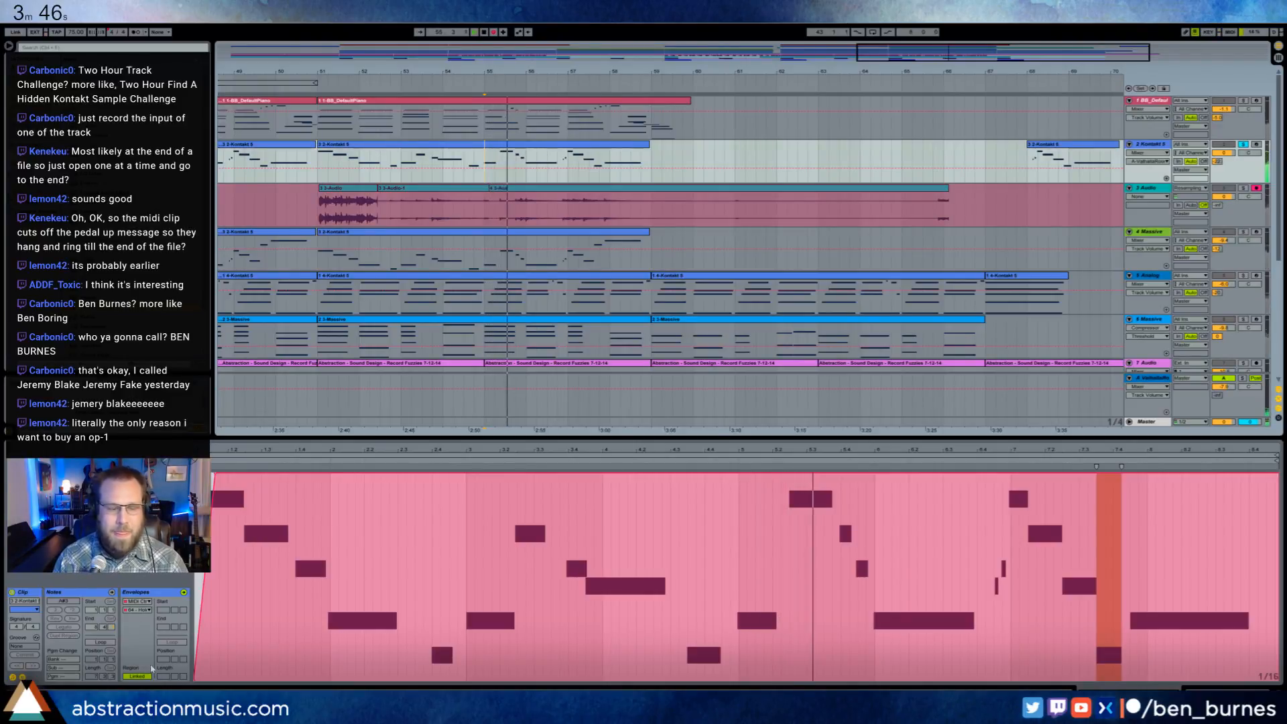
{"action": "mouse_move", "coordinate": [87, 712]}
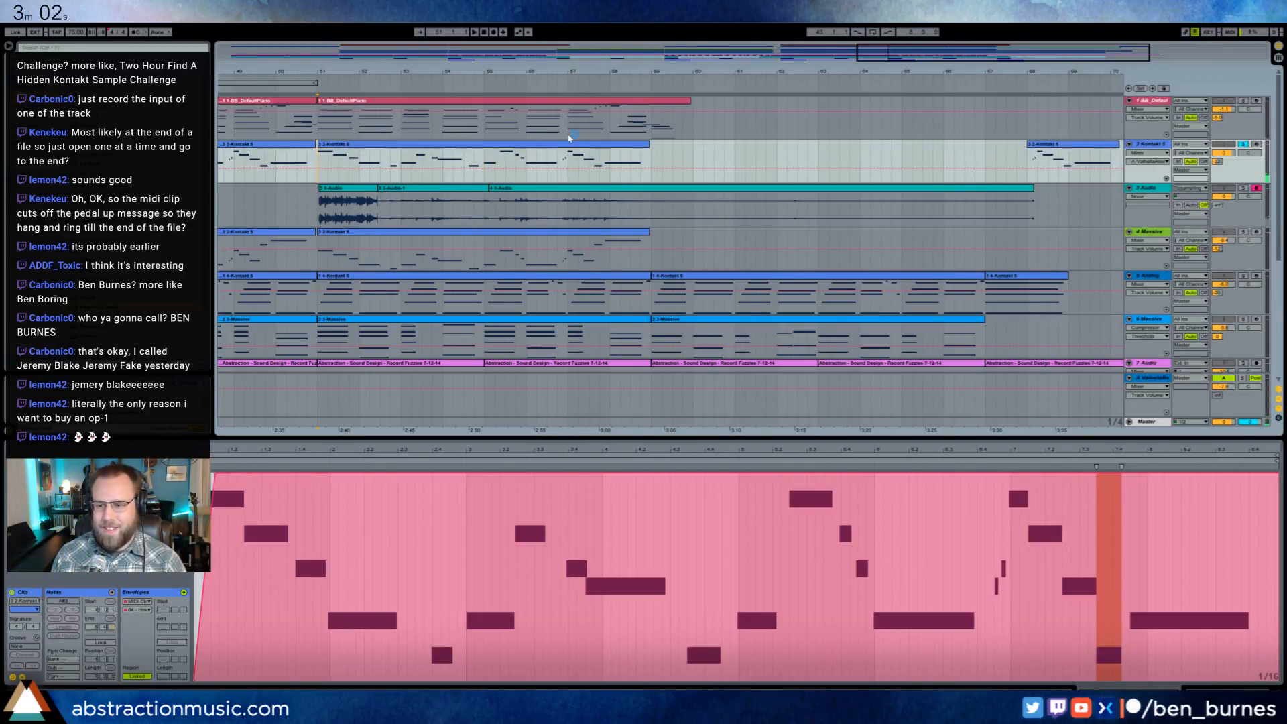
{"action": "left_click", "coordinate": [475, 32]}
{"action": "left_click", "coordinate": [494, 32]}
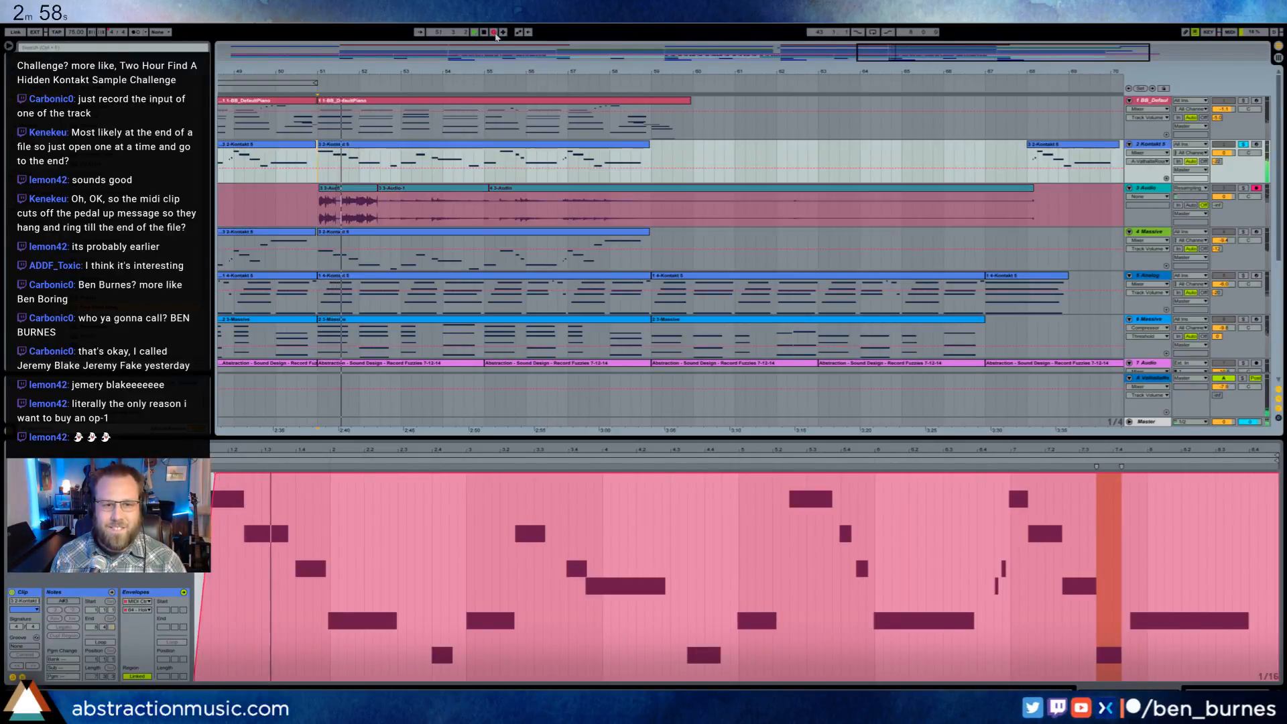
- Switch to the browser windows, minimize the Bandcamp page, stop the countdown timer and close the timer window with its tabs
{"action": "key", "text": "alt+Tab"}
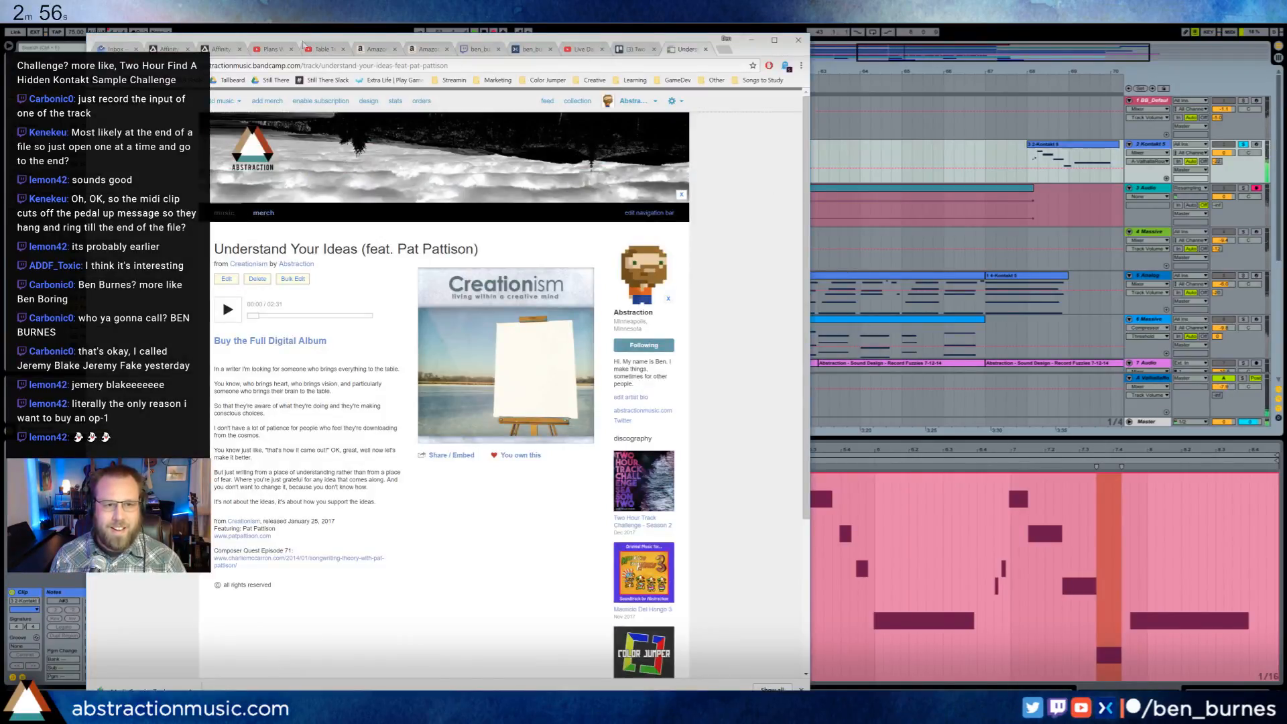
{"action": "left_click", "coordinate": [752, 39]}
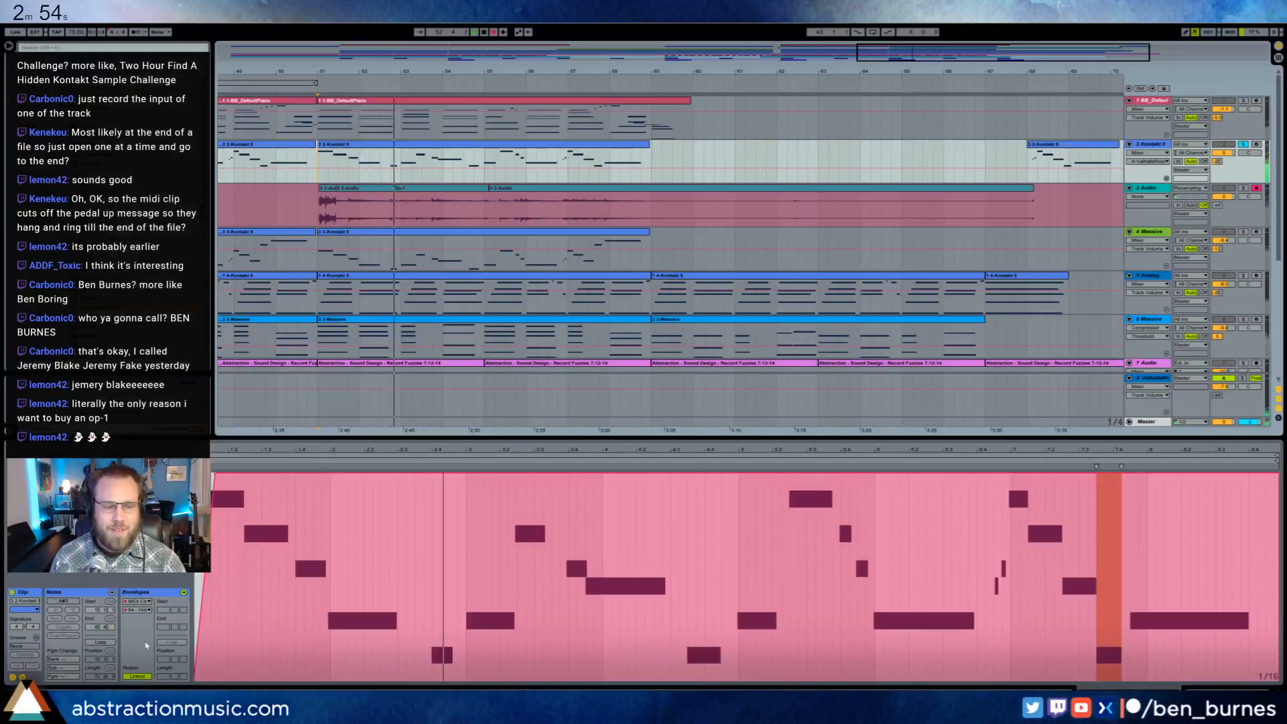
{"action": "key", "text": "alt+Tab"}
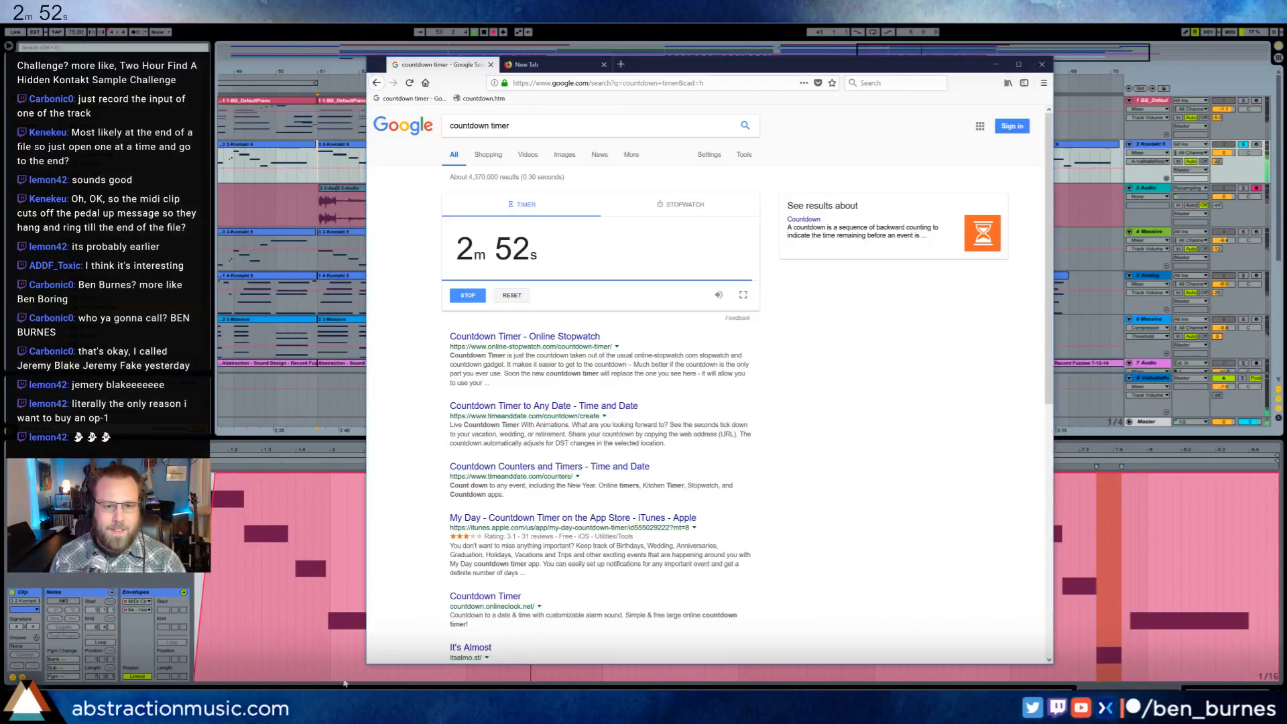
{"action": "left_click", "coordinate": [468, 299]}
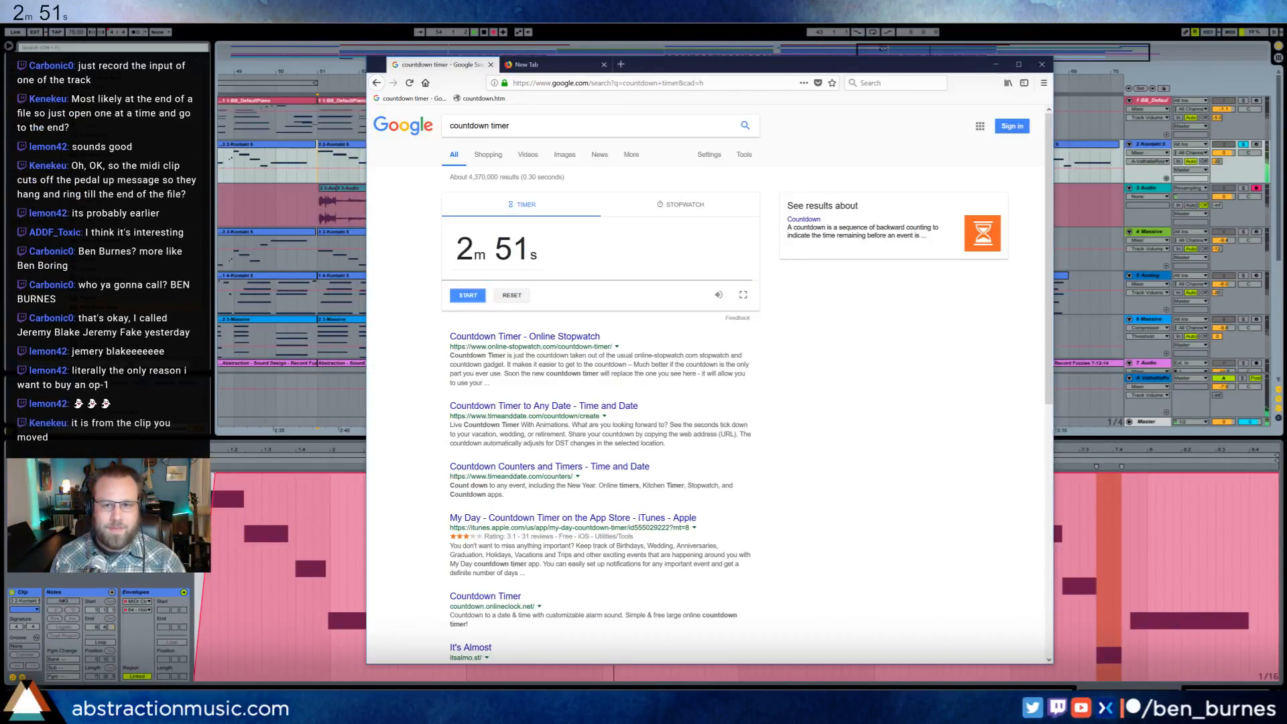
{"action": "left_click", "coordinate": [1038, 65]}
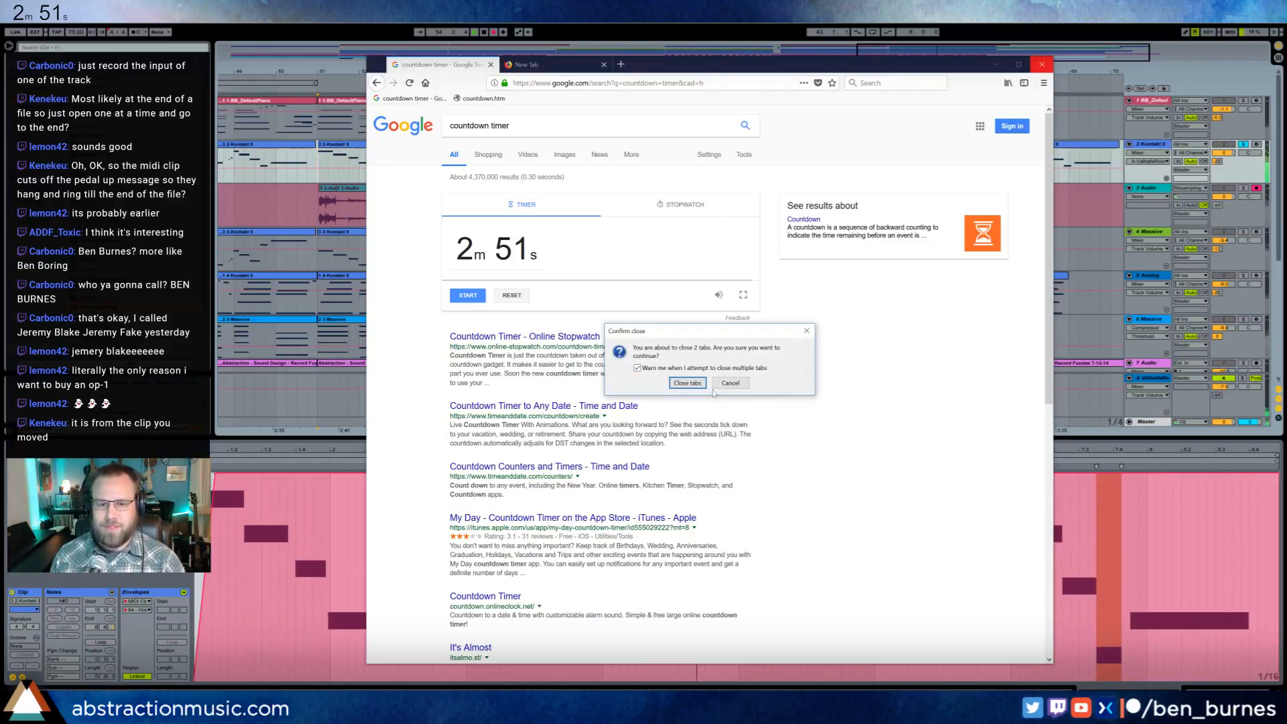
{"action": "left_click", "coordinate": [683, 384]}
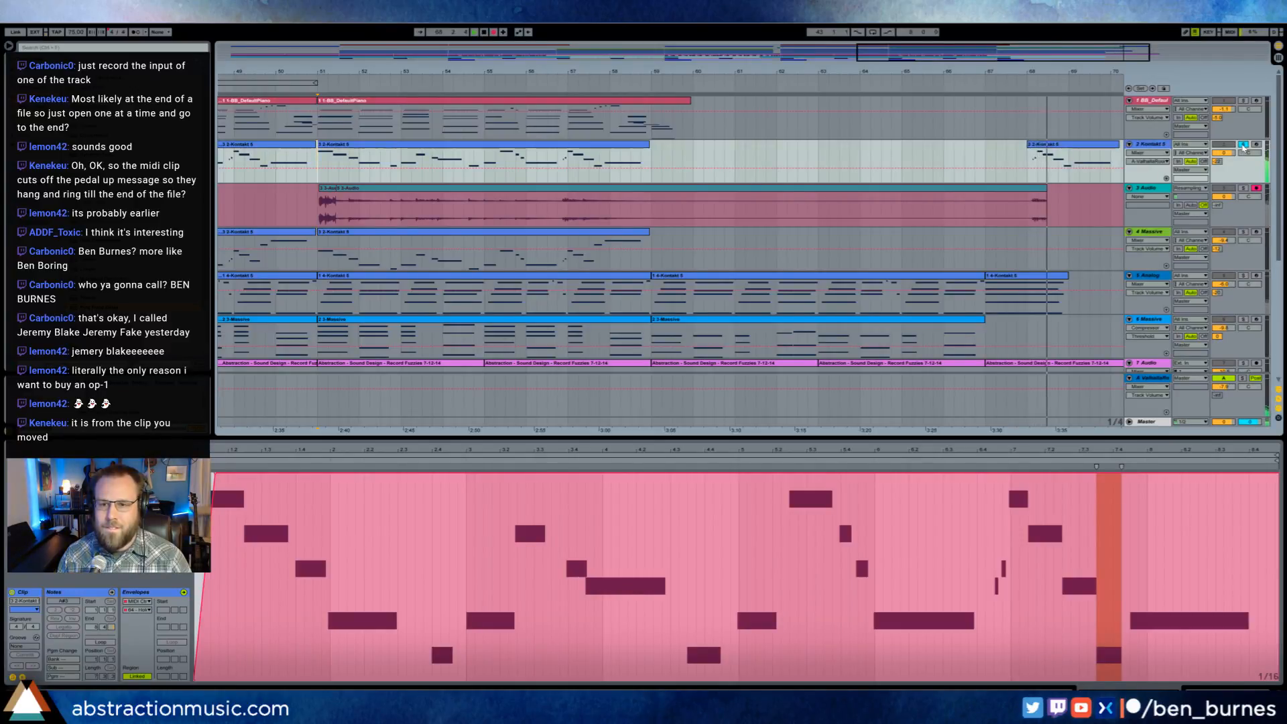
- Stop recording, move the short last dulcimer clip earlier to about bar 67, and delete the recorded clips after bar 51
{"action": "key", "text": "space"}
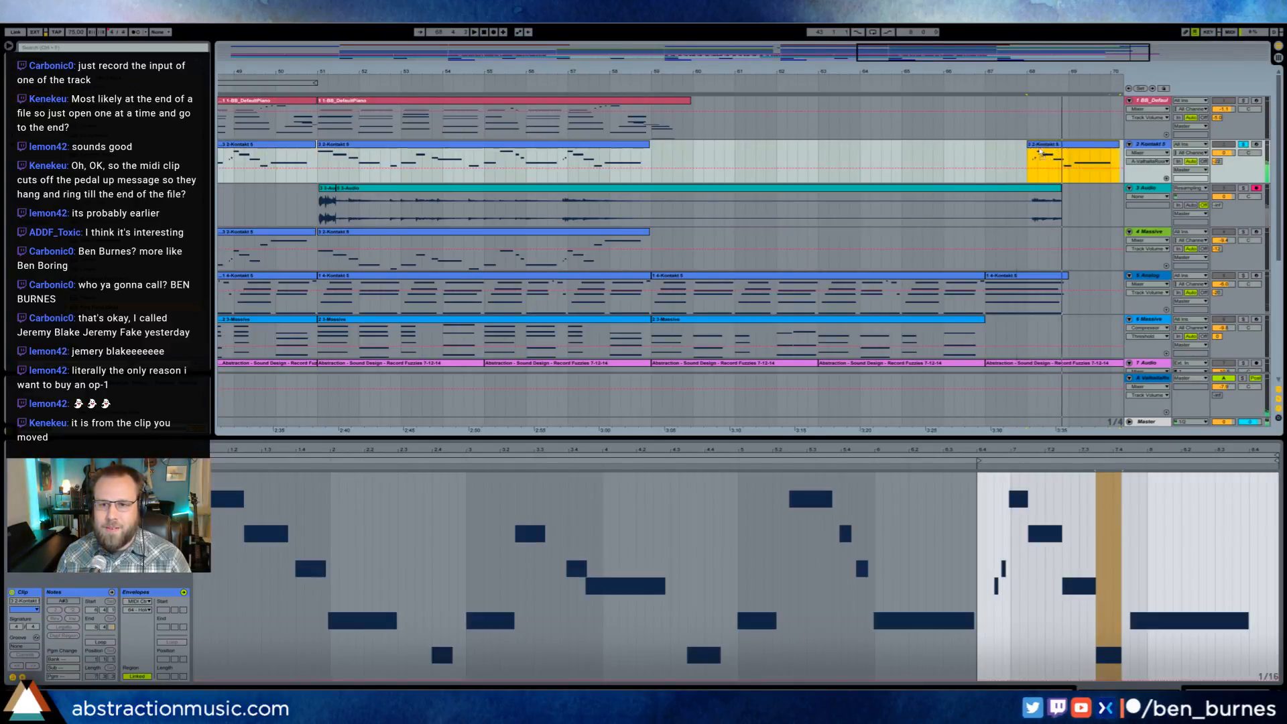
{"action": "left_click_drag", "start_coordinate": [1074, 153], "coordinate": [988, 154]}
{"action": "left_click", "coordinate": [1020, 191]}
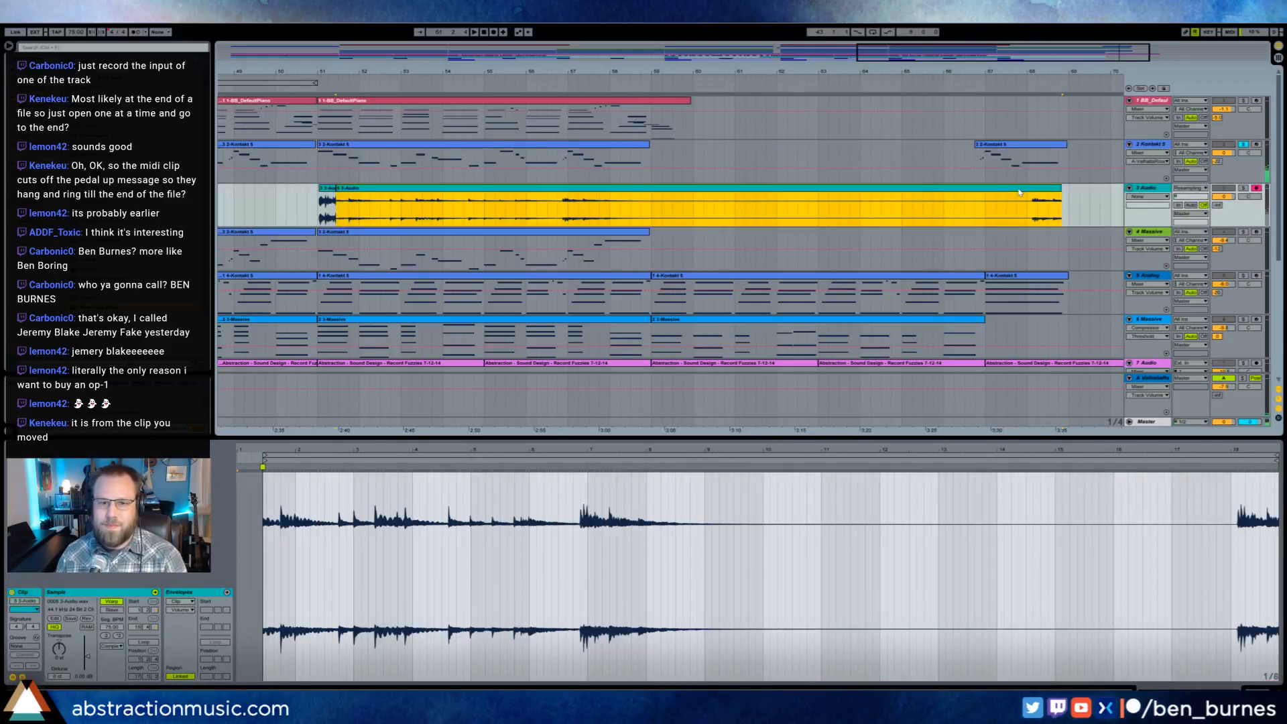
{"action": "key", "text": "Delete"}
{"action": "left_click", "coordinate": [329, 190]}
{"action": "key", "text": "Delete"}
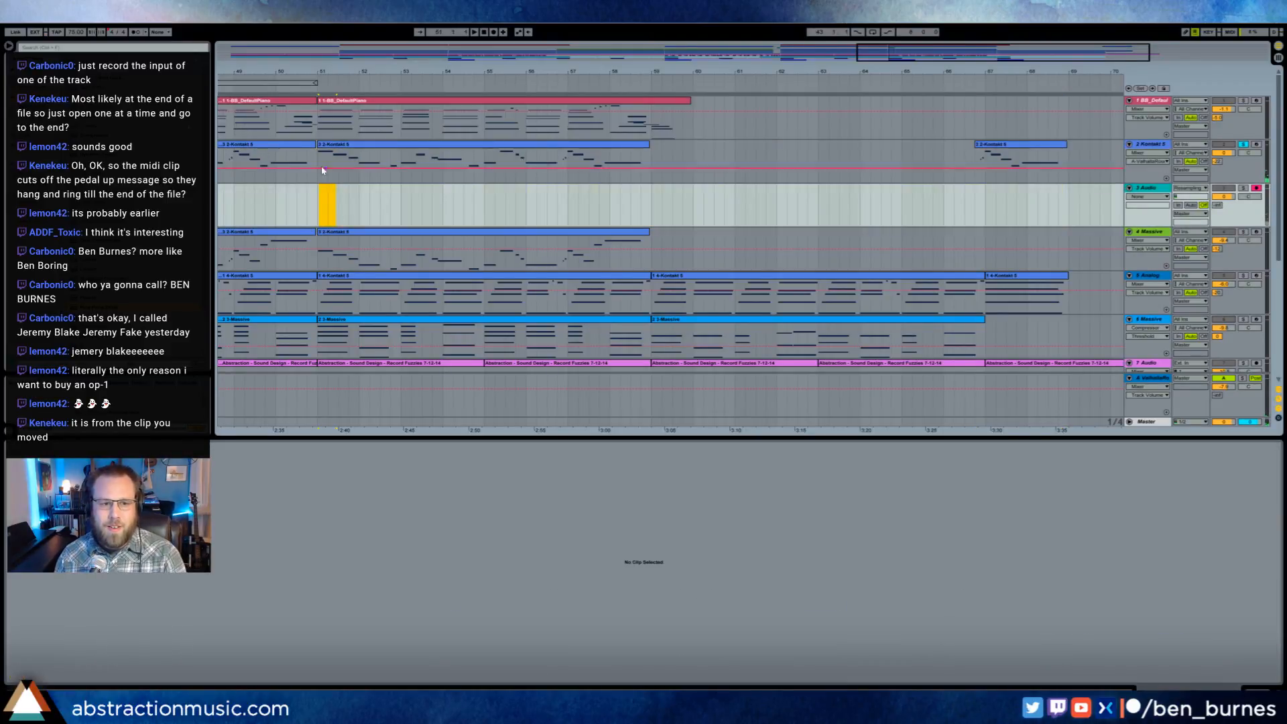
- Strongly boost the clip volume of the short recorded sound just before bar 43 and play it
{"action": "left_click_drag", "start_coordinate": [548, 54], "coordinate": [778, 53]}
{"action": "left_click", "coordinate": [671, 189]}
{"action": "left_click", "coordinate": [54, 679]}
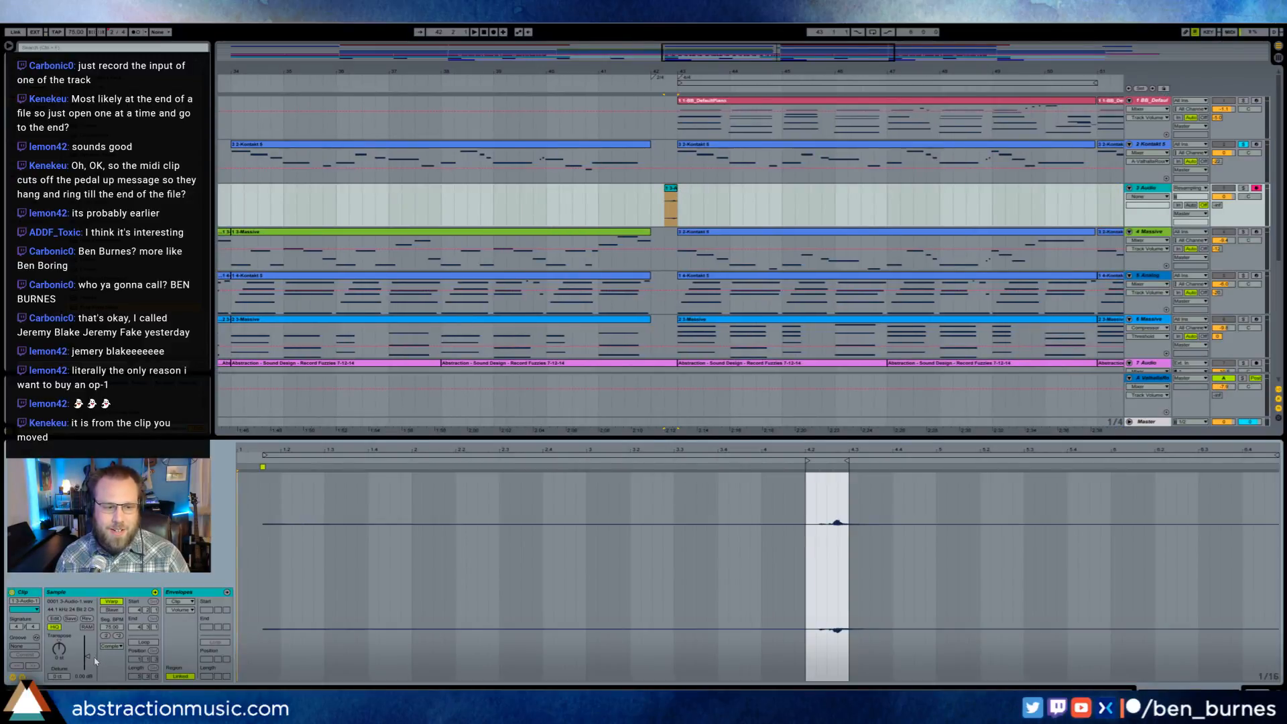
{"action": "left_click_drag", "start_coordinate": [87, 651], "coordinate": [87, 641]}
{"action": "key", "text": "space"}
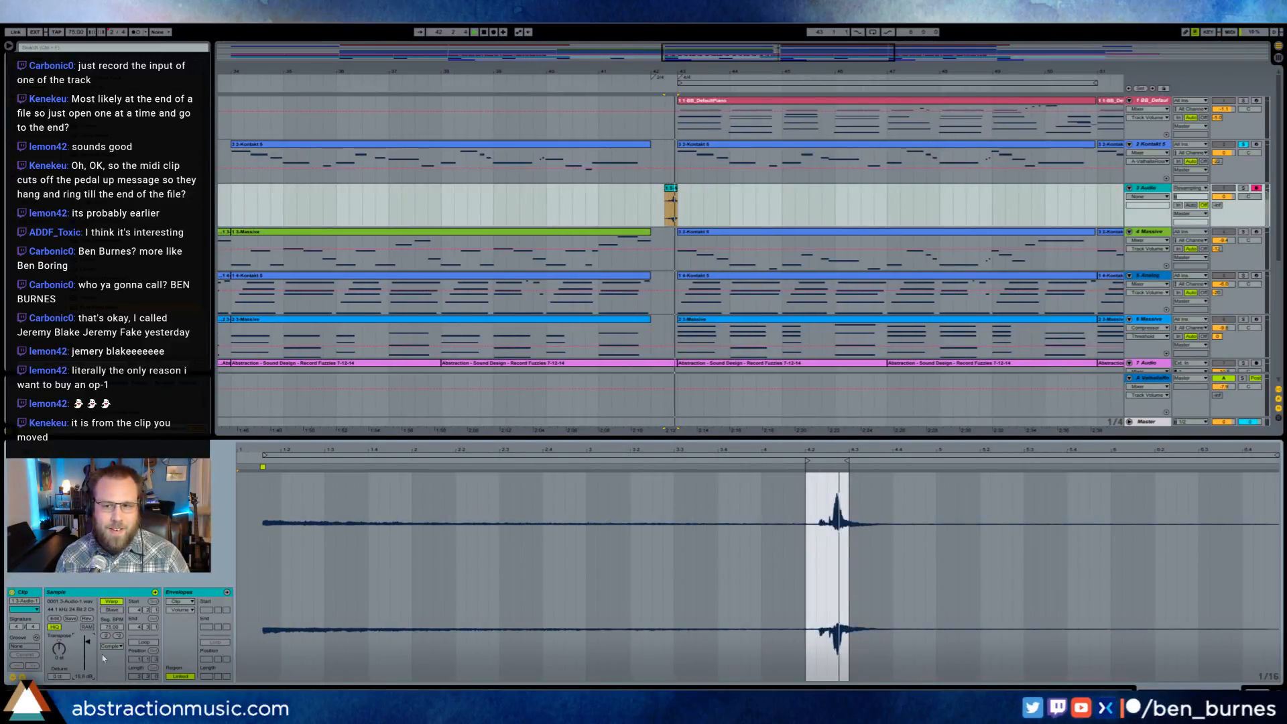
- Unsolo the Kontakt 5 track, lower the short recorded clip's volume again, and play the break before bar 43 in context
{"action": "left_click", "coordinate": [1243, 145]}
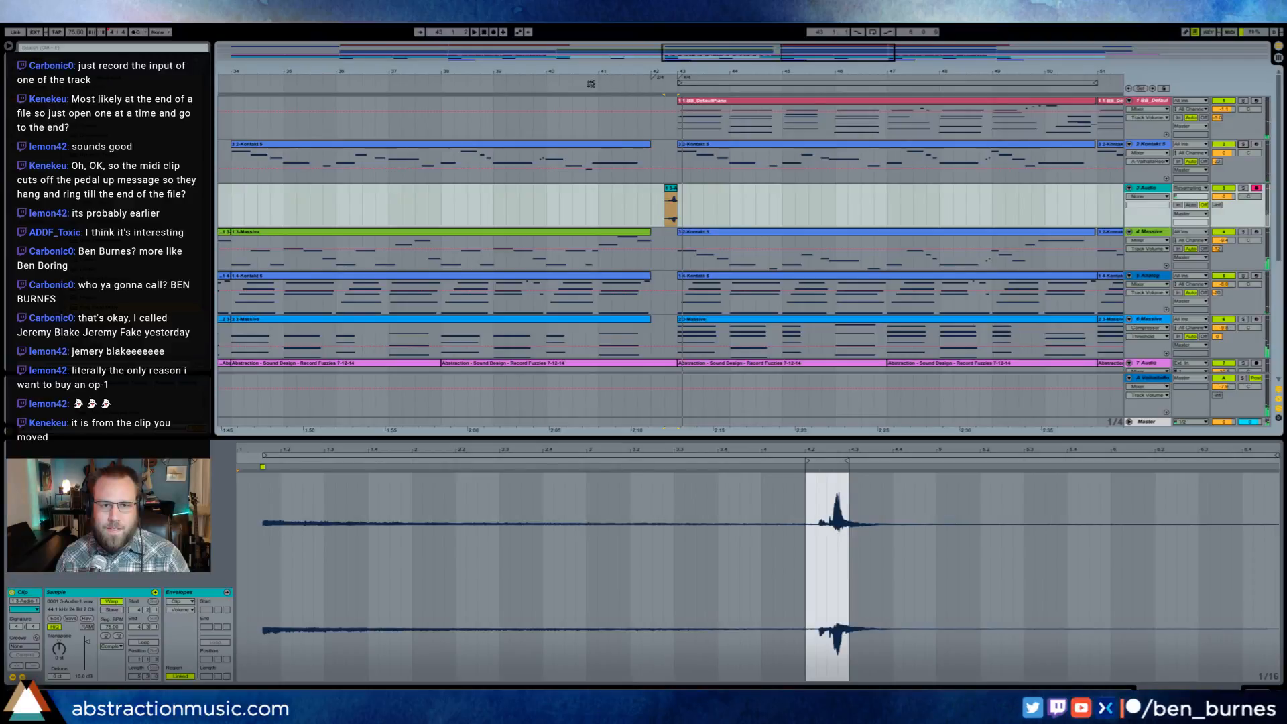
{"action": "key", "text": "space"}
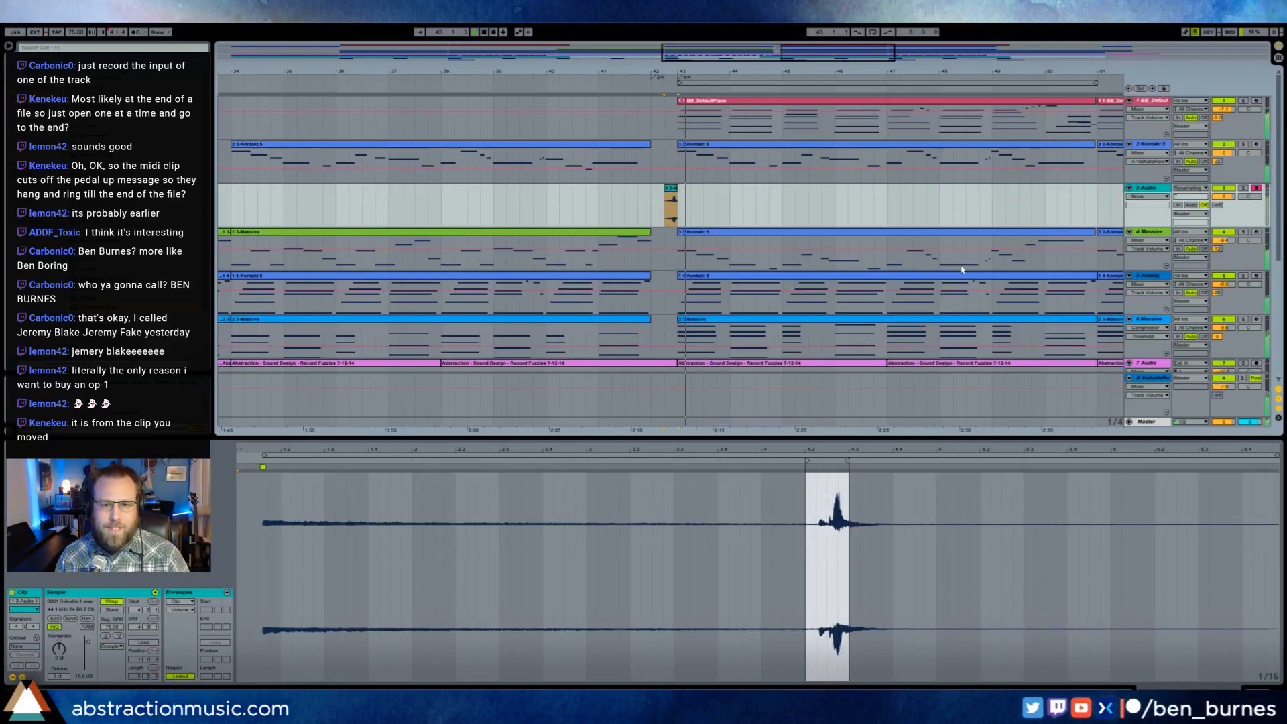
{"action": "left_click_drag", "start_coordinate": [88, 643], "coordinate": [88, 651]}
{"action": "key", "text": "space"}
{"action": "left_click", "coordinate": [648, 209]}
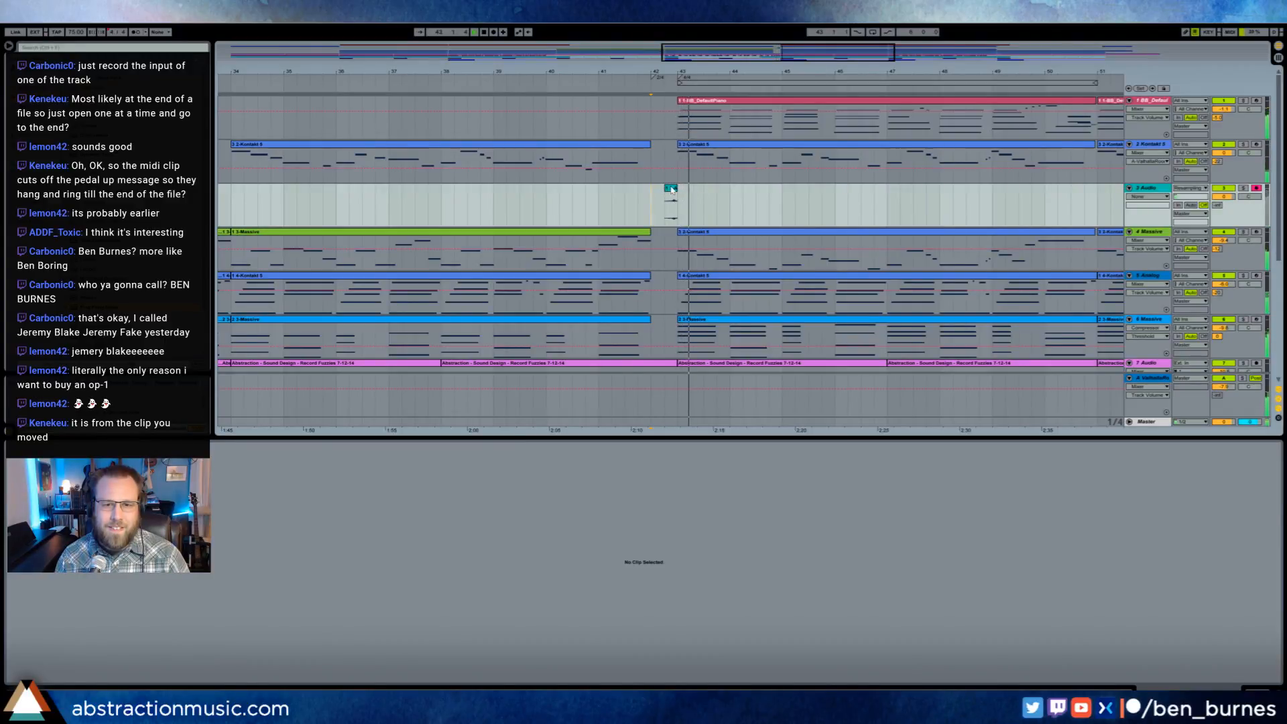
{"action": "left_click", "coordinate": [671, 189]}
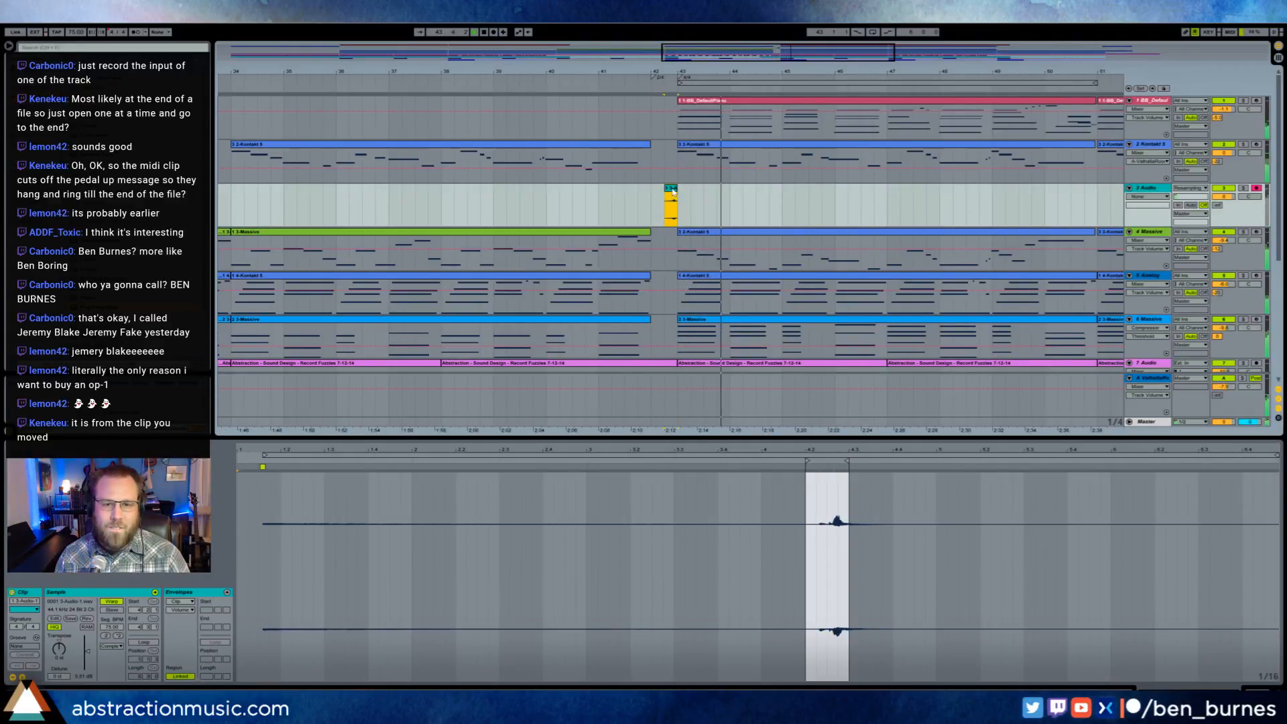
{"action": "left_click_drag", "start_coordinate": [795, 52], "coordinate": [905, 27]}
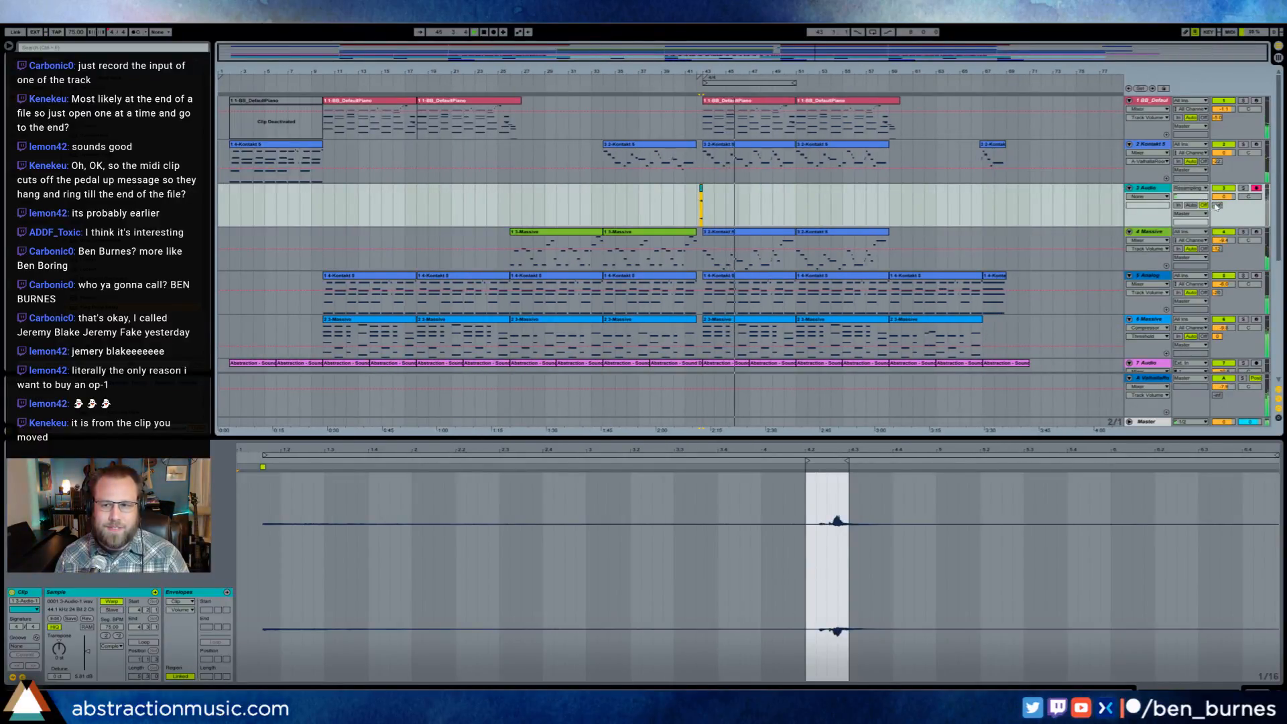
- Adjust the resampling audio track's volume and slightly raise the Glue Compressor threshold in the master's mastering chain
{"action": "mouse_move", "coordinate": [1249, 197]}
{"action": "left_mouse_down"}
{"action": "mouse_move", "coordinate": [1248, 211]}
{"action": "mouse_move", "coordinate": [1223, 210]}
{"action": "mouse_move", "coordinate": [1223, 192]}
{"action": "left_mouse_up"}
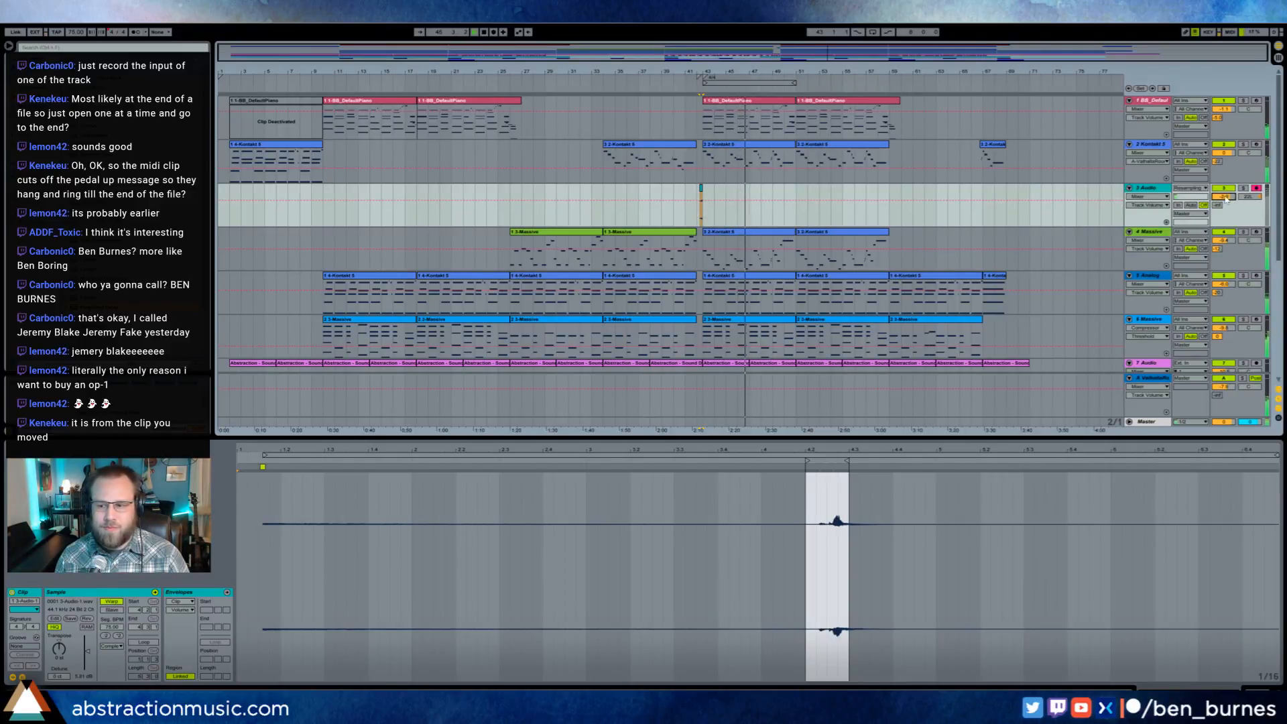
{"action": "left_click", "coordinate": [1147, 421]}
{"action": "key", "text": "shift+Tab"}
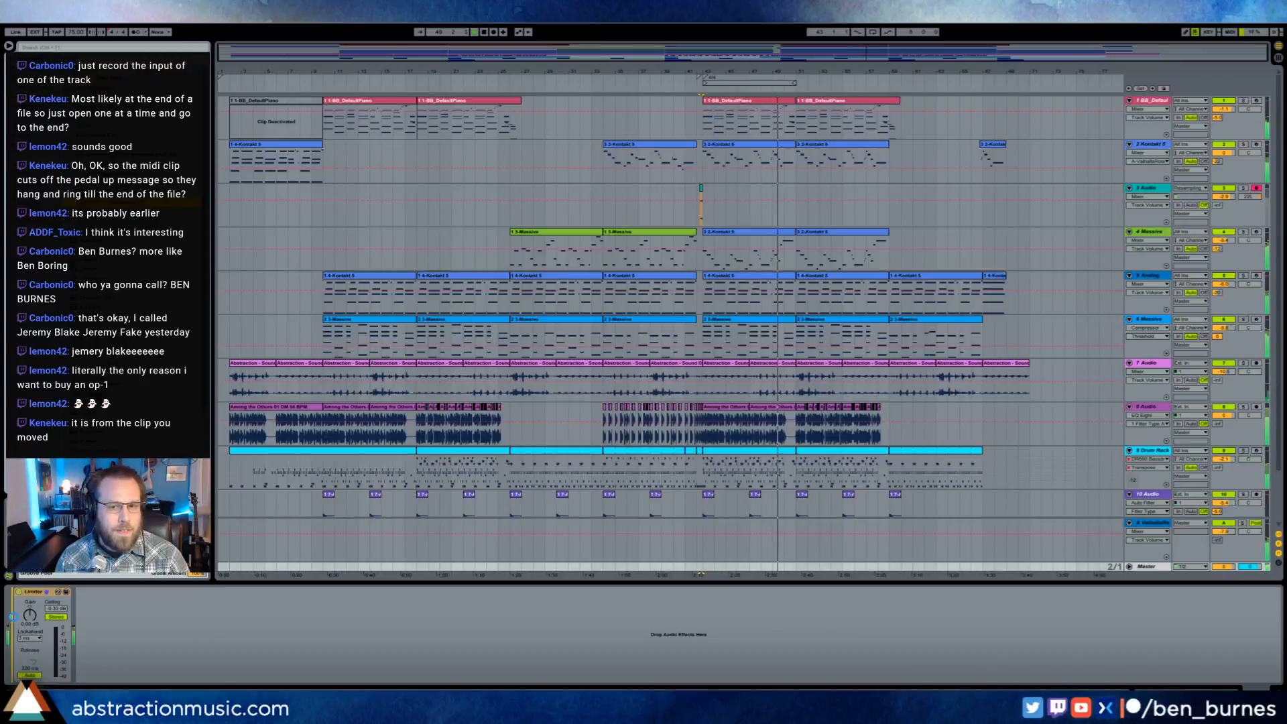
{"action": "key", "text": "ctrl+z"}
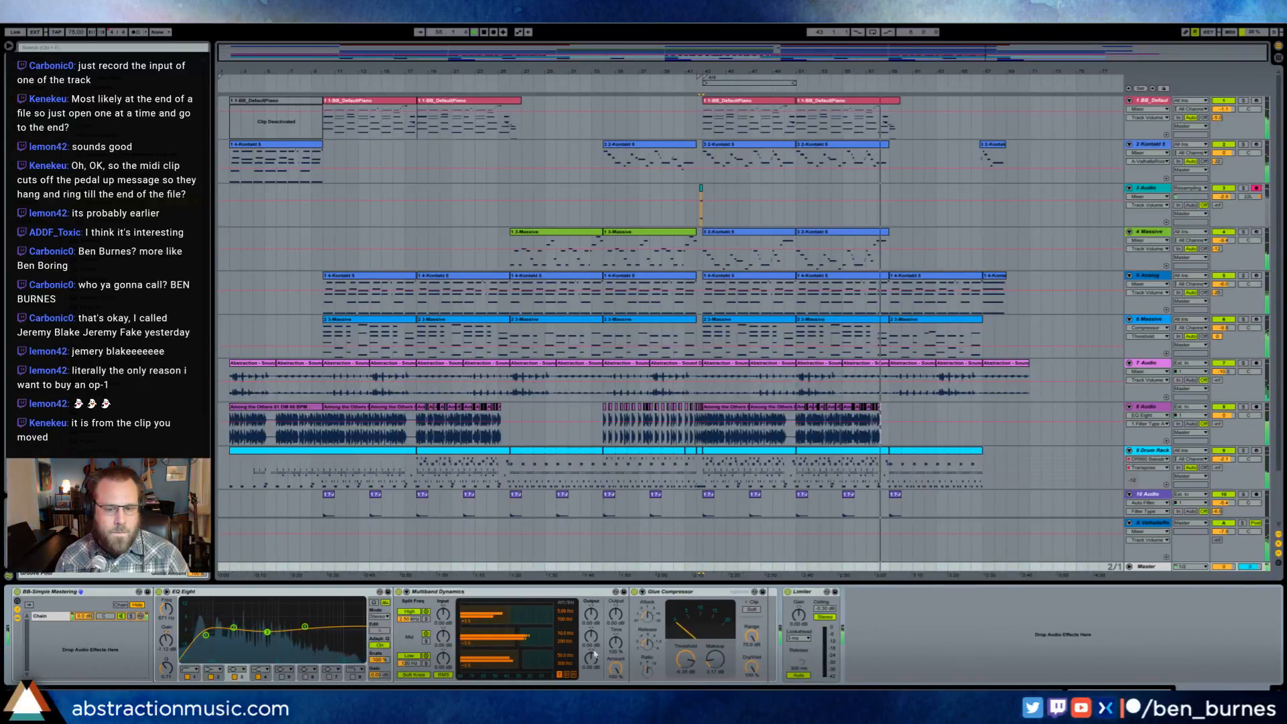
{"action": "left_click_drag", "start_coordinate": [683, 659], "coordinate": [683, 657]}
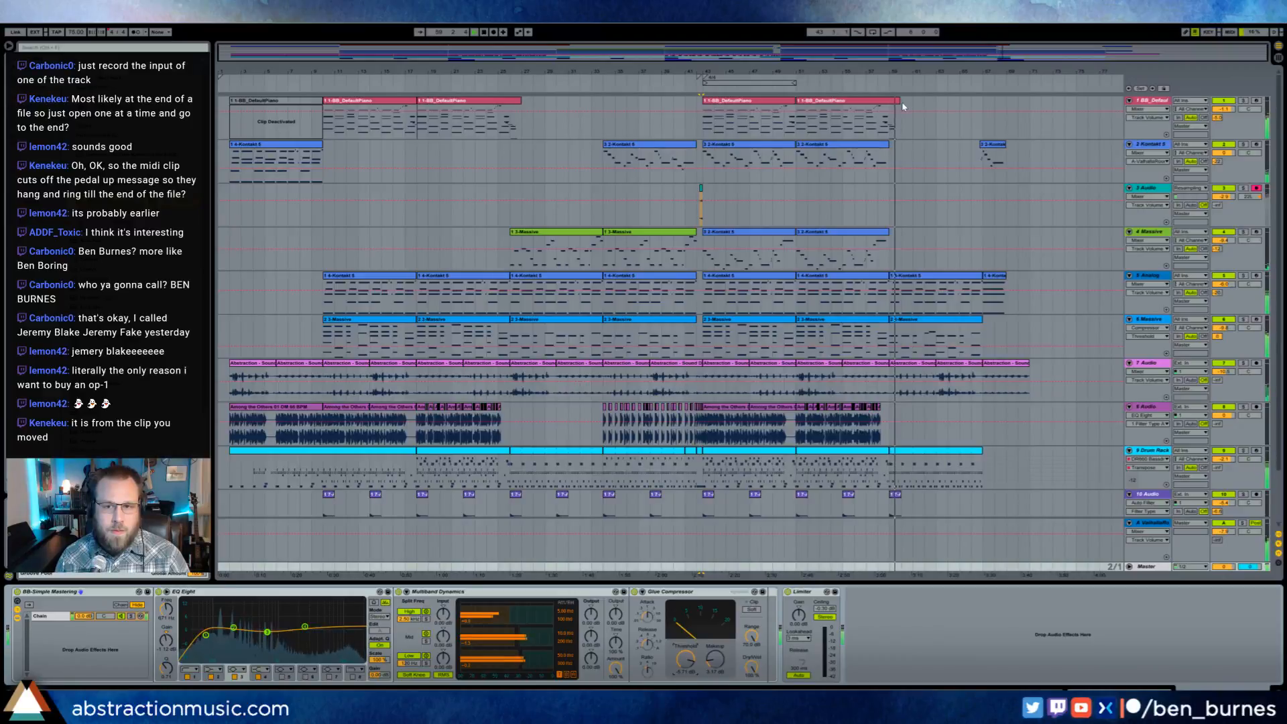
- Repeat the piano's closing chord each bar from bar 59, consolidate the repeats into one four-bar clip, and open its notes
{"action": "left_click_drag", "start_coordinate": [899, 101], "coordinate": [901, 134]}
{"action": "key", "text": "ctrl+d"}
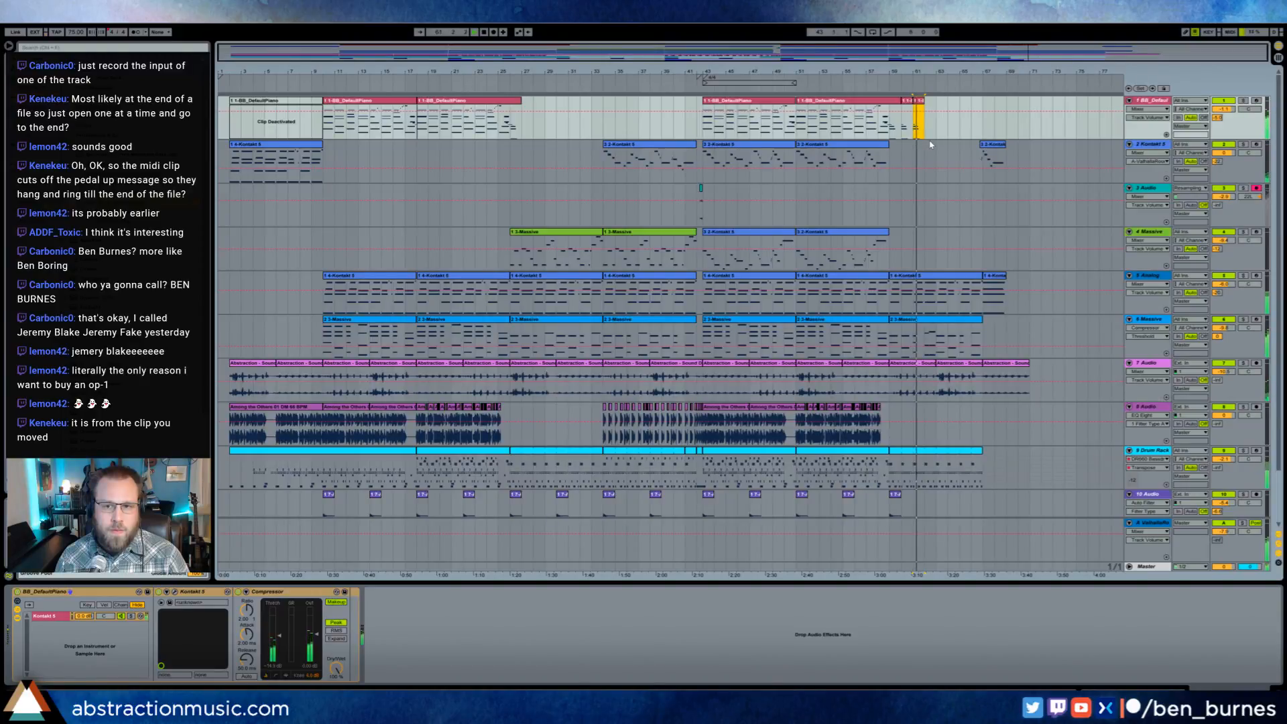
{"action": "key", "text": "ctrl+d"}
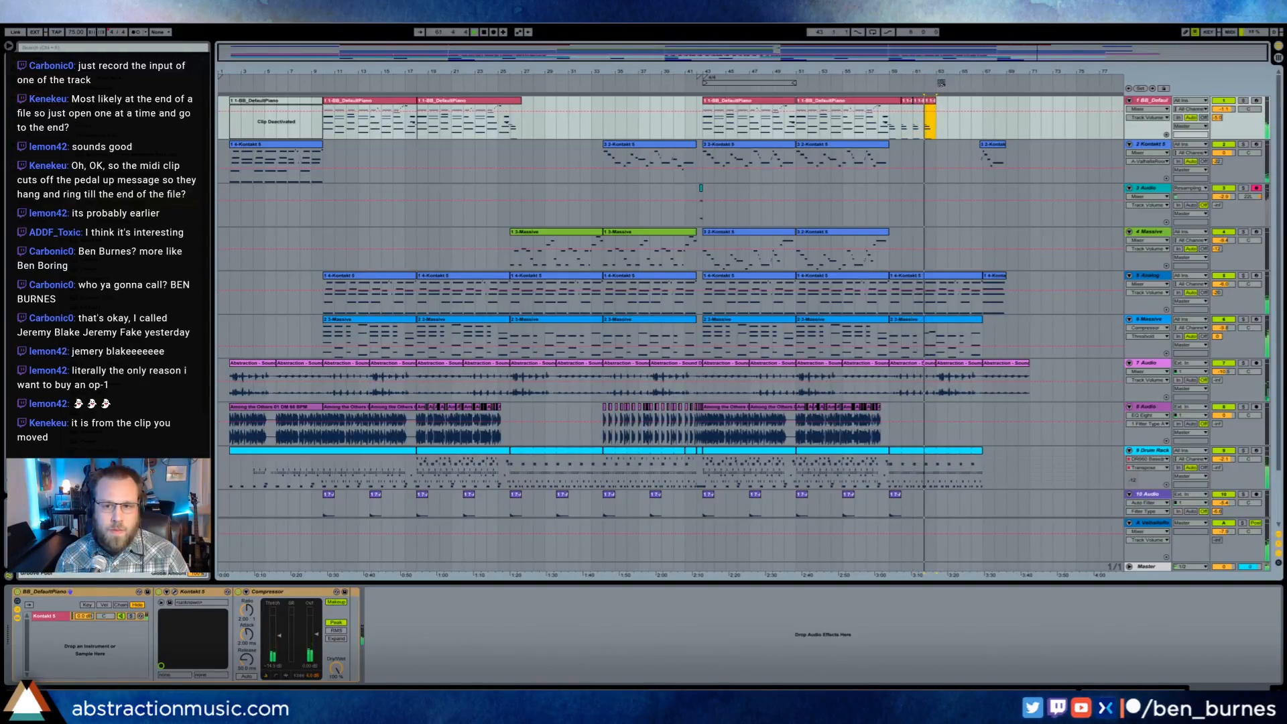
{"action": "left_click_drag", "start_coordinate": [1019, 71], "coordinate": [1057, 75]}
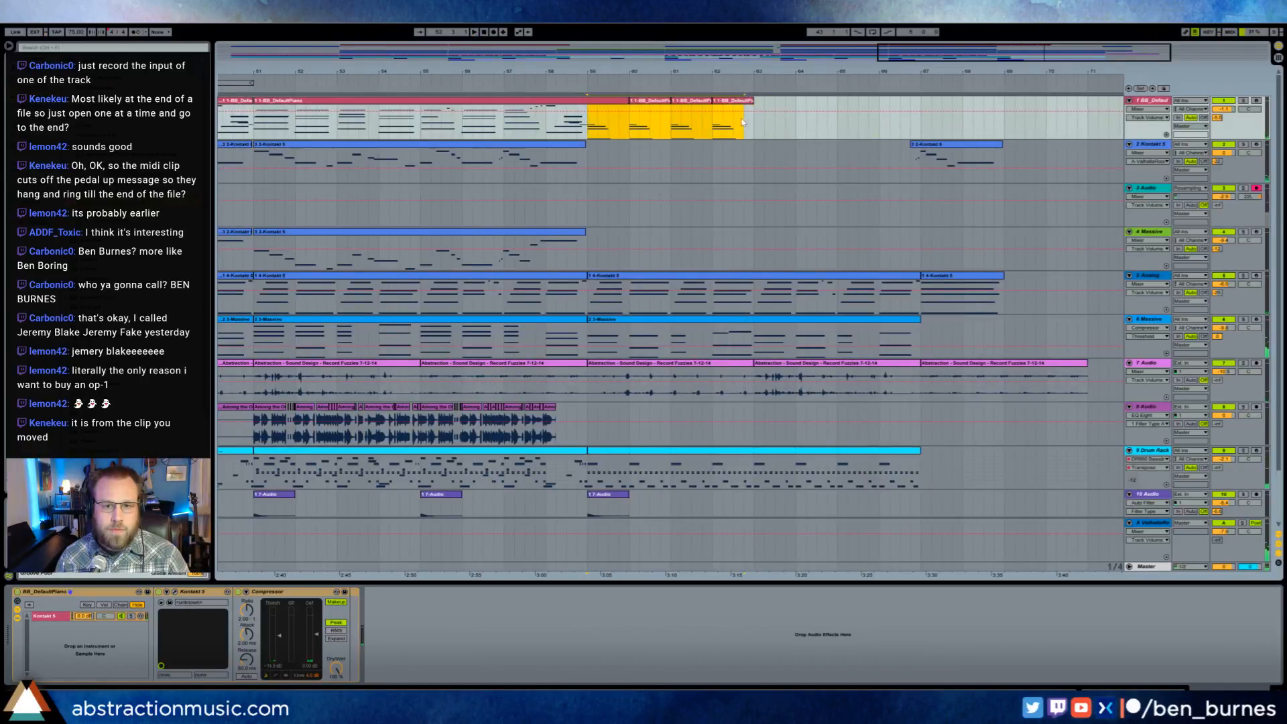
{"action": "key", "text": "ctrl+j"}
{"action": "double_click", "coordinate": [724, 102]}
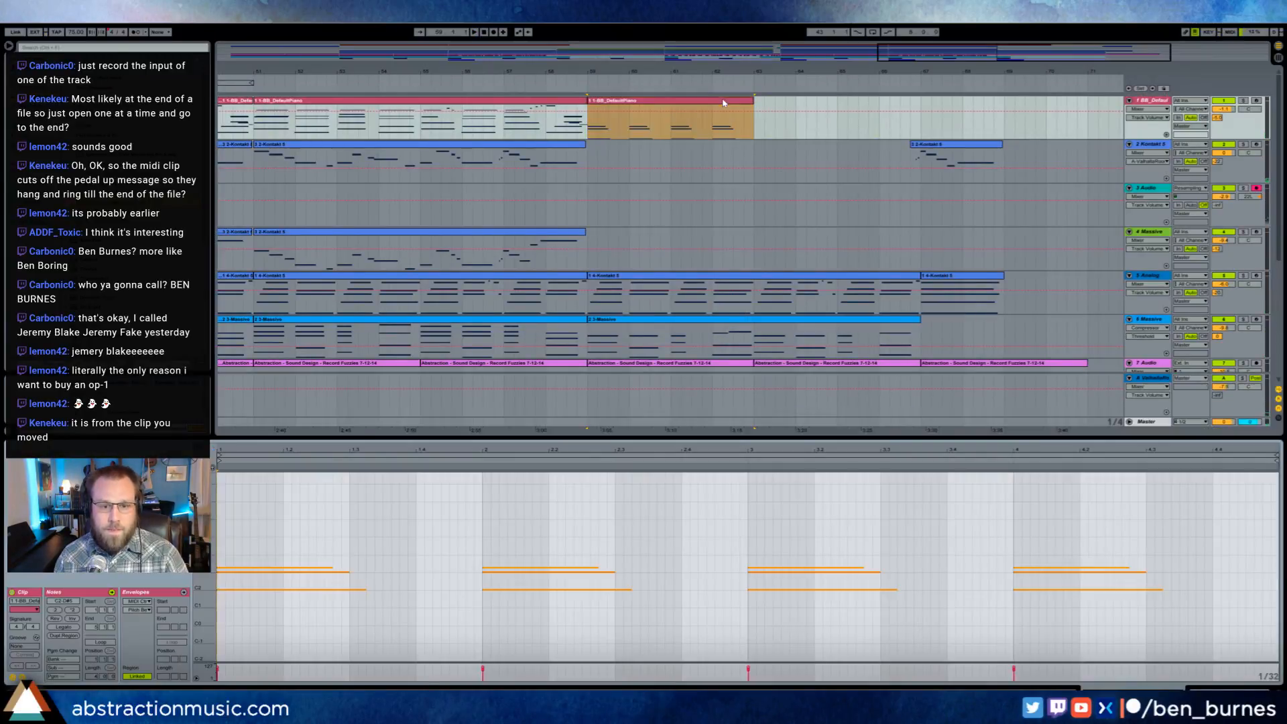
- Enlarge the note view of the four-bar piano clip, start playback, and delete the second chord's top note
{"action": "left_click_drag", "start_coordinate": [495, 536], "coordinate": [1179, 613]}
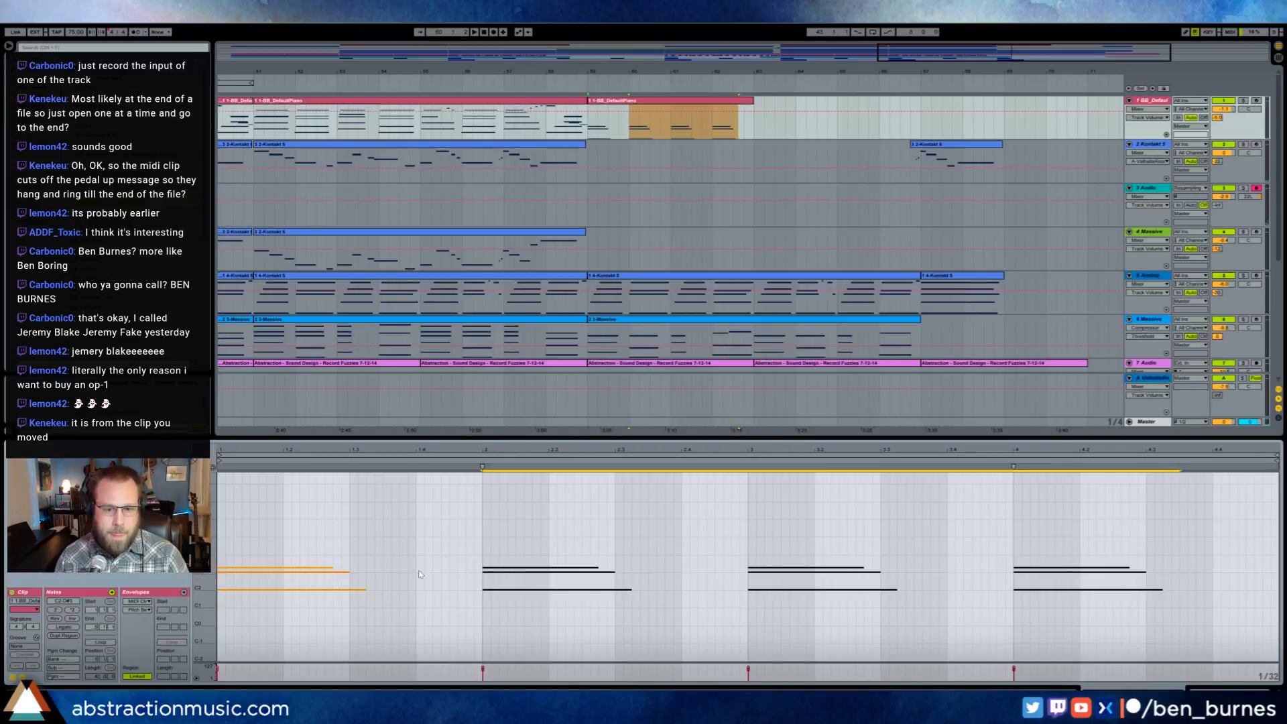
{"action": "left_click_drag", "start_coordinate": [201, 569], "coordinate": [269, 570]}
{"action": "scroll", "coordinate": [443, 593], "scroll_direction": "down", "scroll_amount": 2}
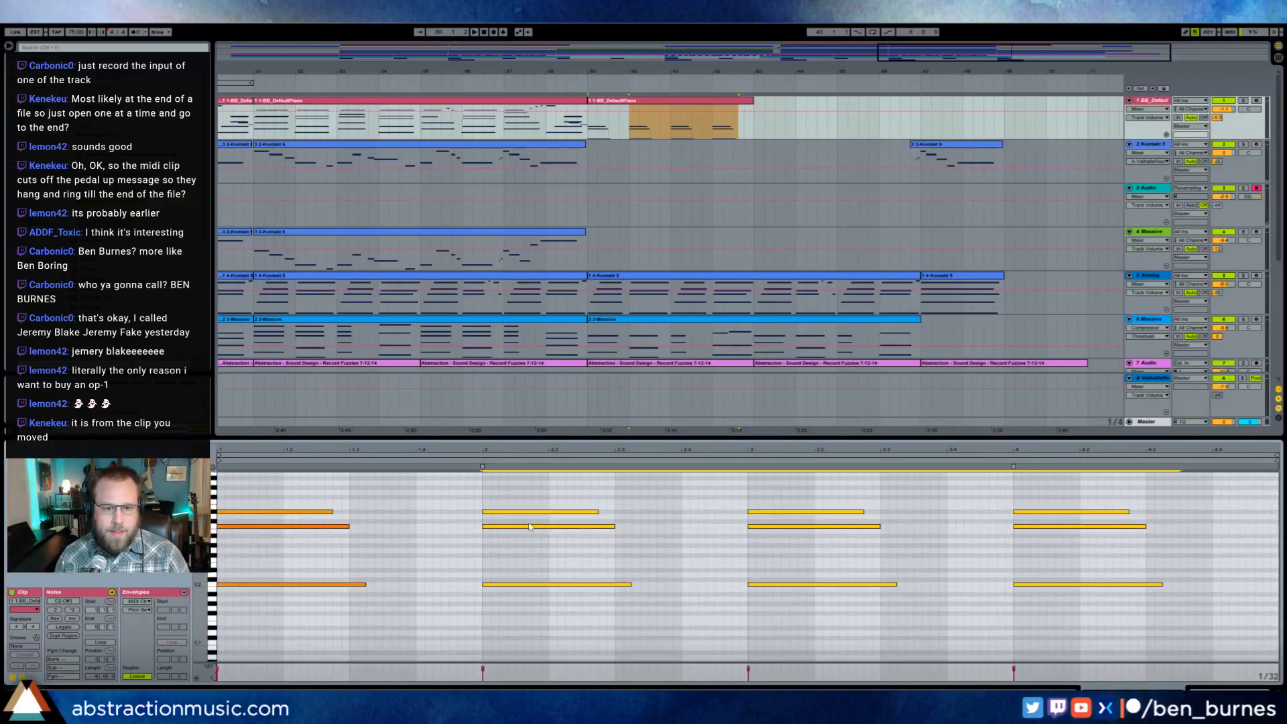
{"action": "key", "text": "space"}
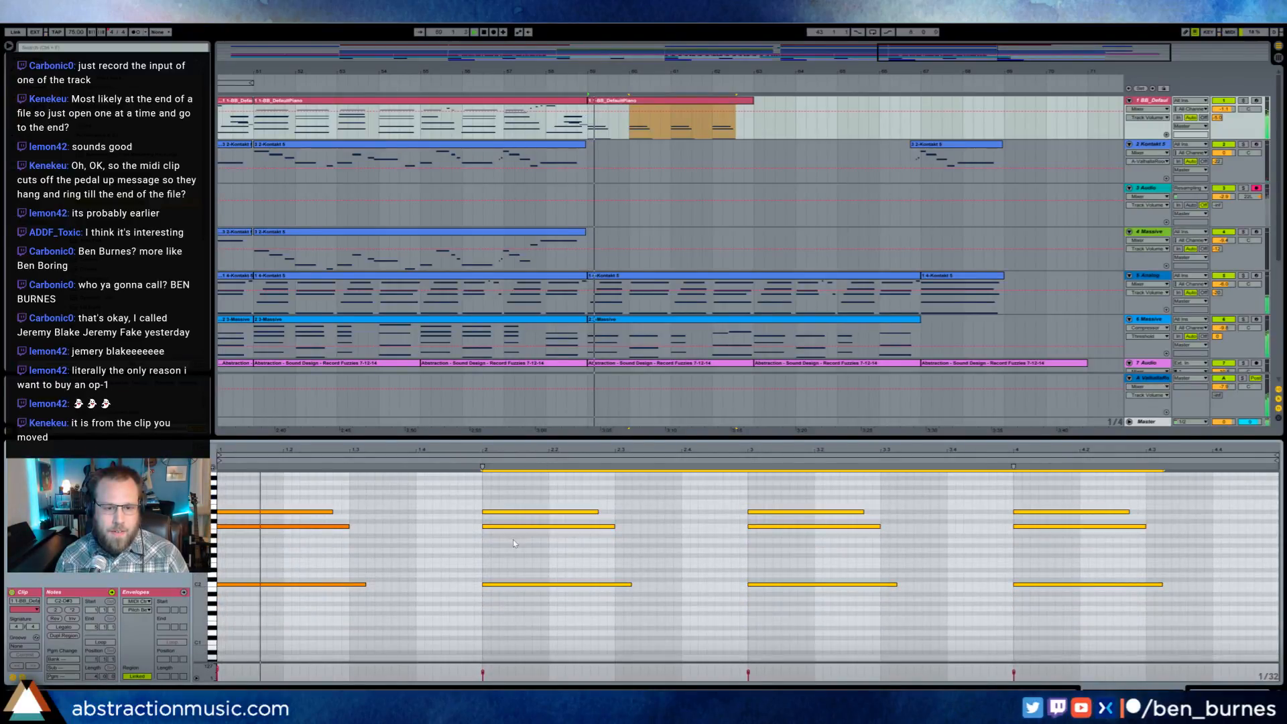
{"action": "left_click", "coordinate": [516, 512]}
{"action": "key", "text": "Delete"}
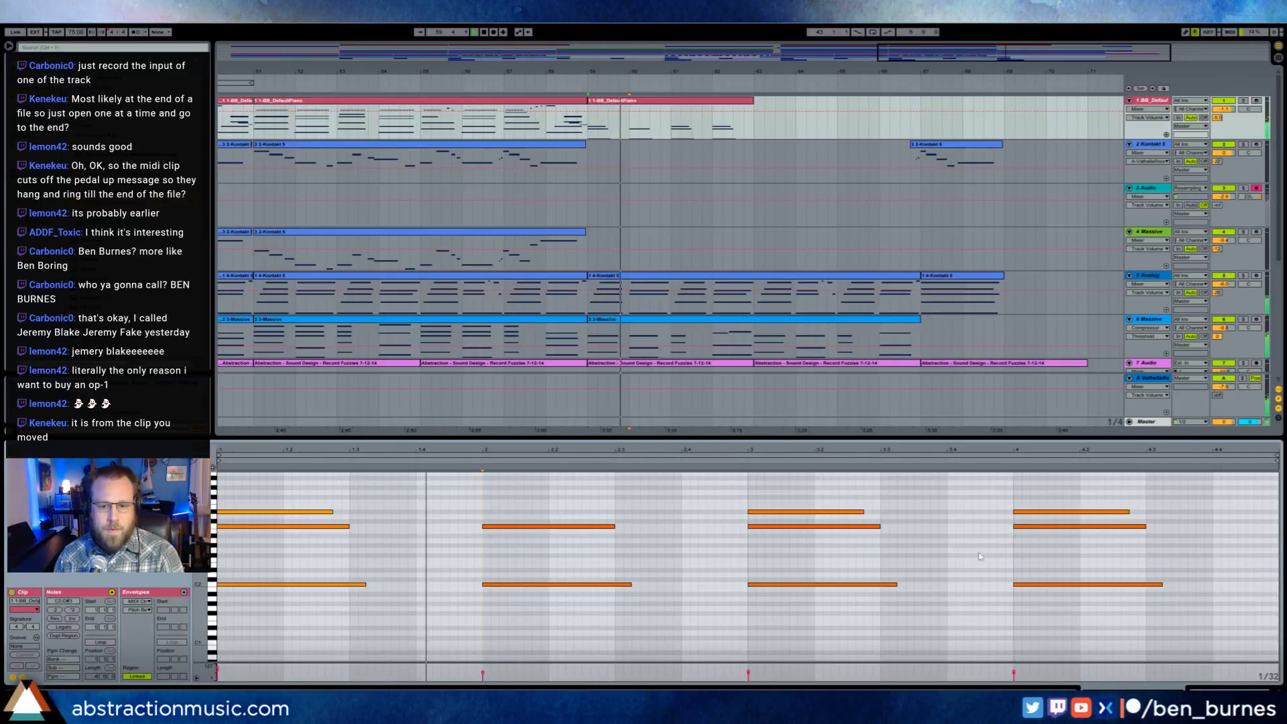
- Transpose the fourth chord of the piano clip down two semitones
{"action": "left_click_drag", "start_coordinate": [1028, 494], "coordinate": [1105, 644]}
{"action": "key", "text": "Down"}
{"action": "key", "text": "Down"}
- Lower the velocities of the piano clip's last three chords and raise the fourth chord's top note one semitone
{"action": "left_click", "coordinate": [502, 584]}
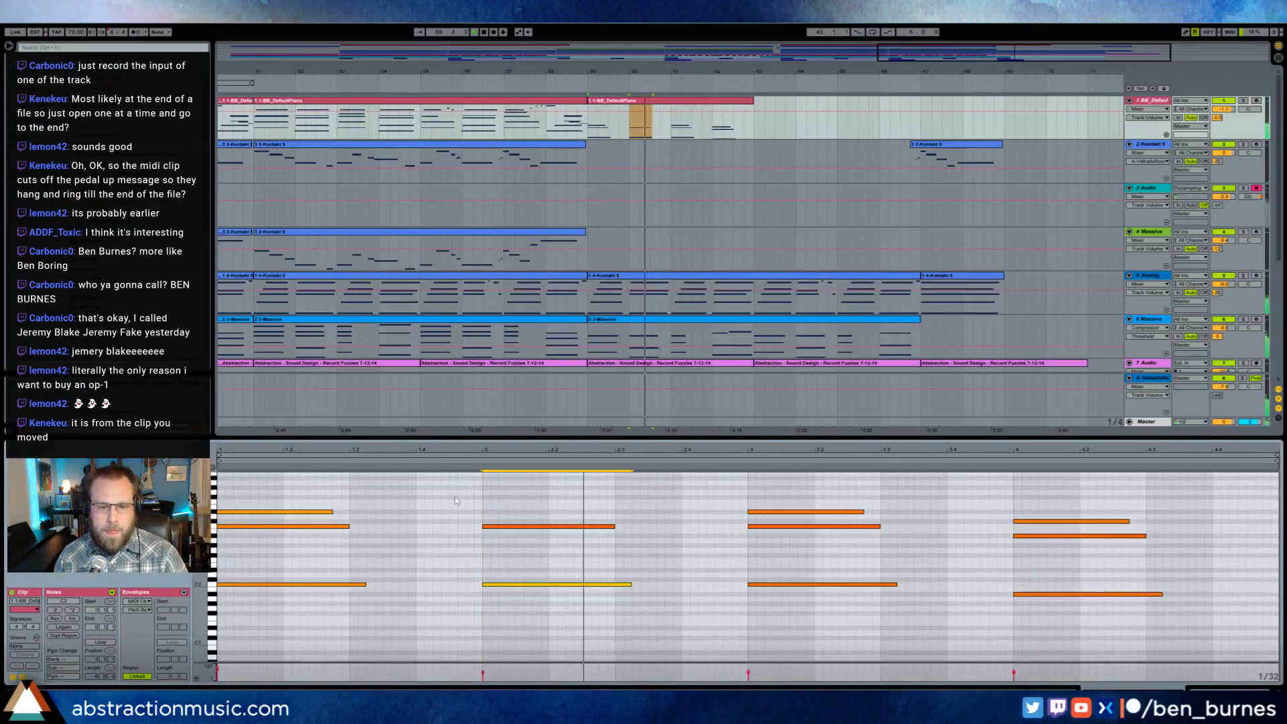
{"action": "left_click_drag", "start_coordinate": [456, 501], "coordinate": [1176, 617]}
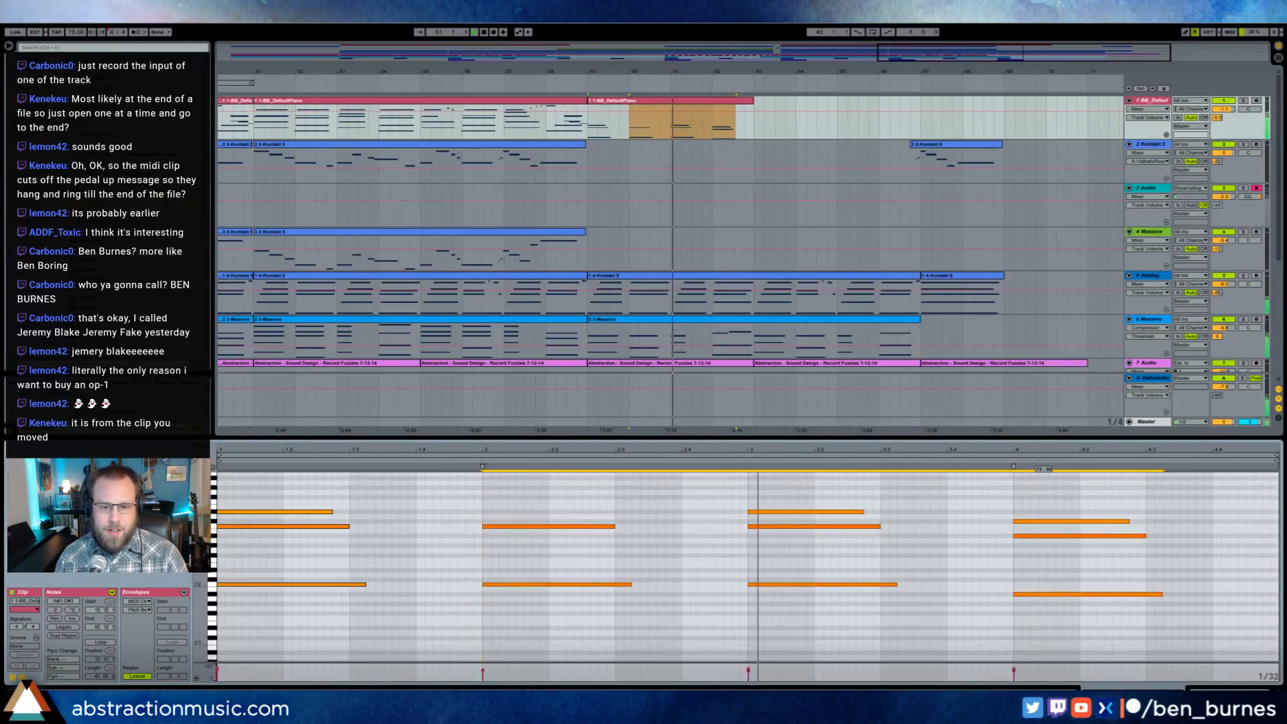
{"action": "left_click", "coordinate": [1032, 516]}
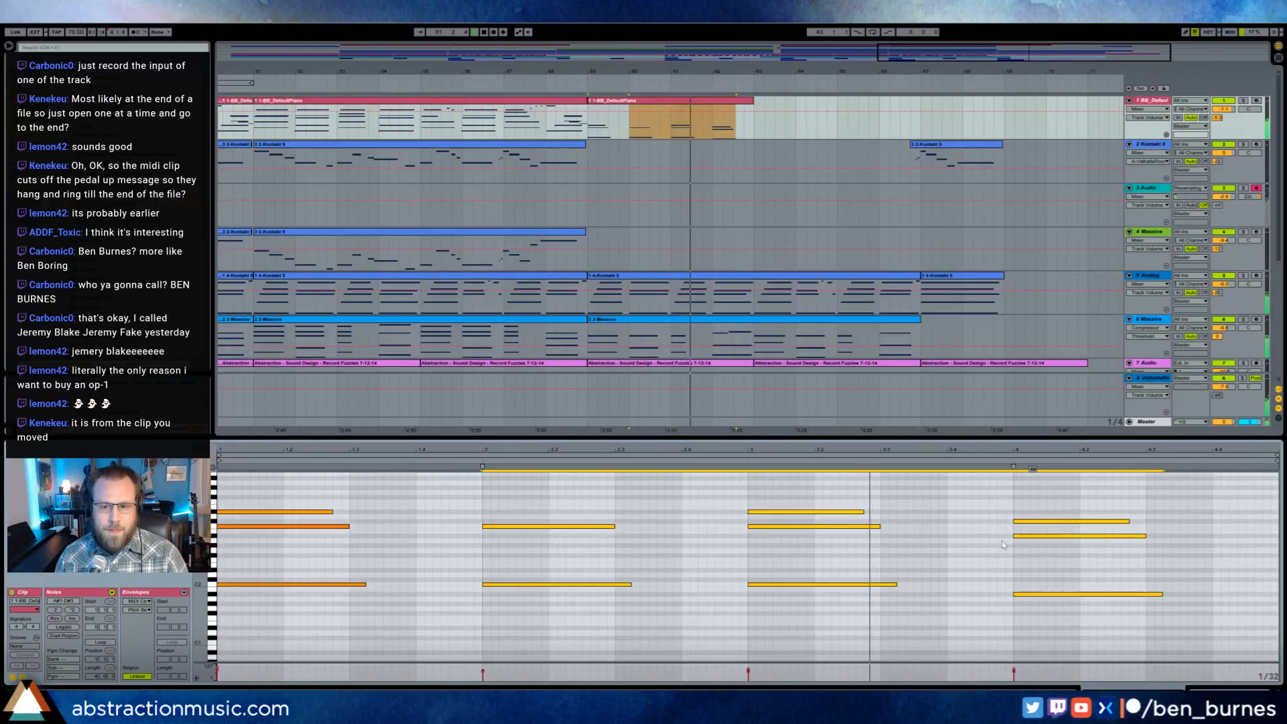
{"action": "left_click", "coordinate": [1037, 521]}
{"action": "key", "text": "Up"}
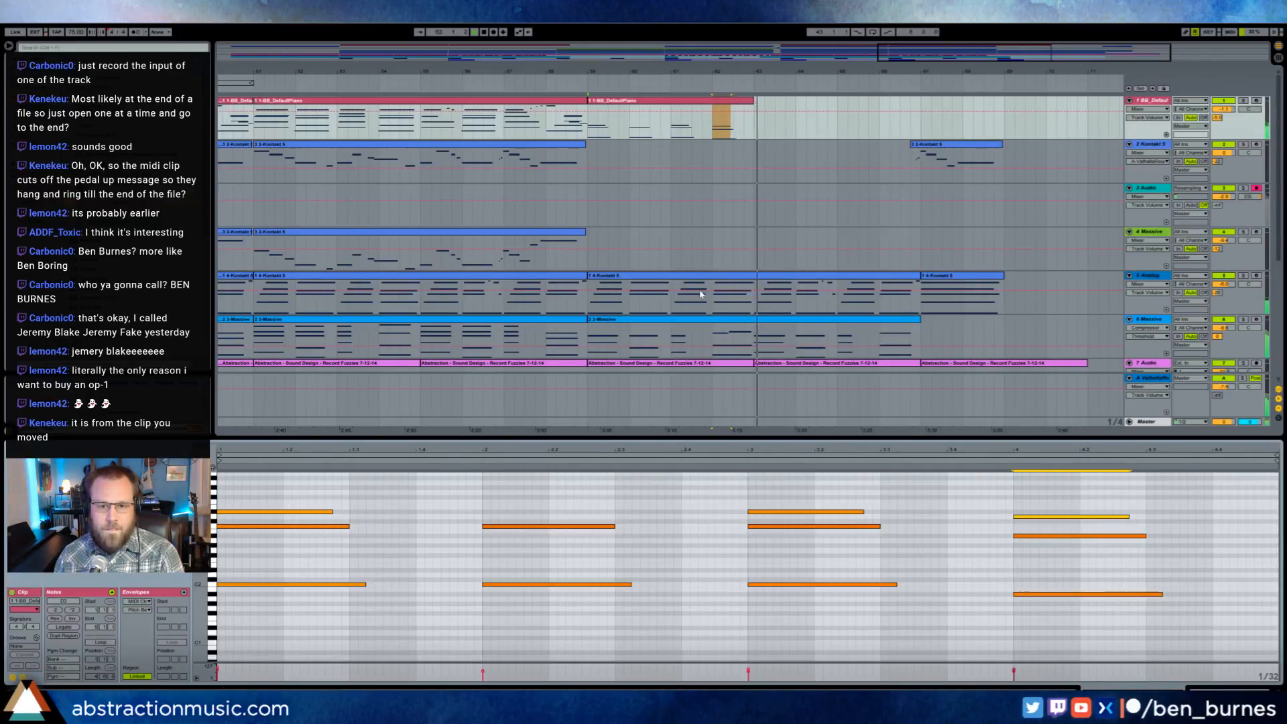
- Play from just before bar 59, duplicate the four-bar piano clip to bar 63, and lower the copy's first chord velocities
{"action": "left_click", "coordinate": [573, 82]}
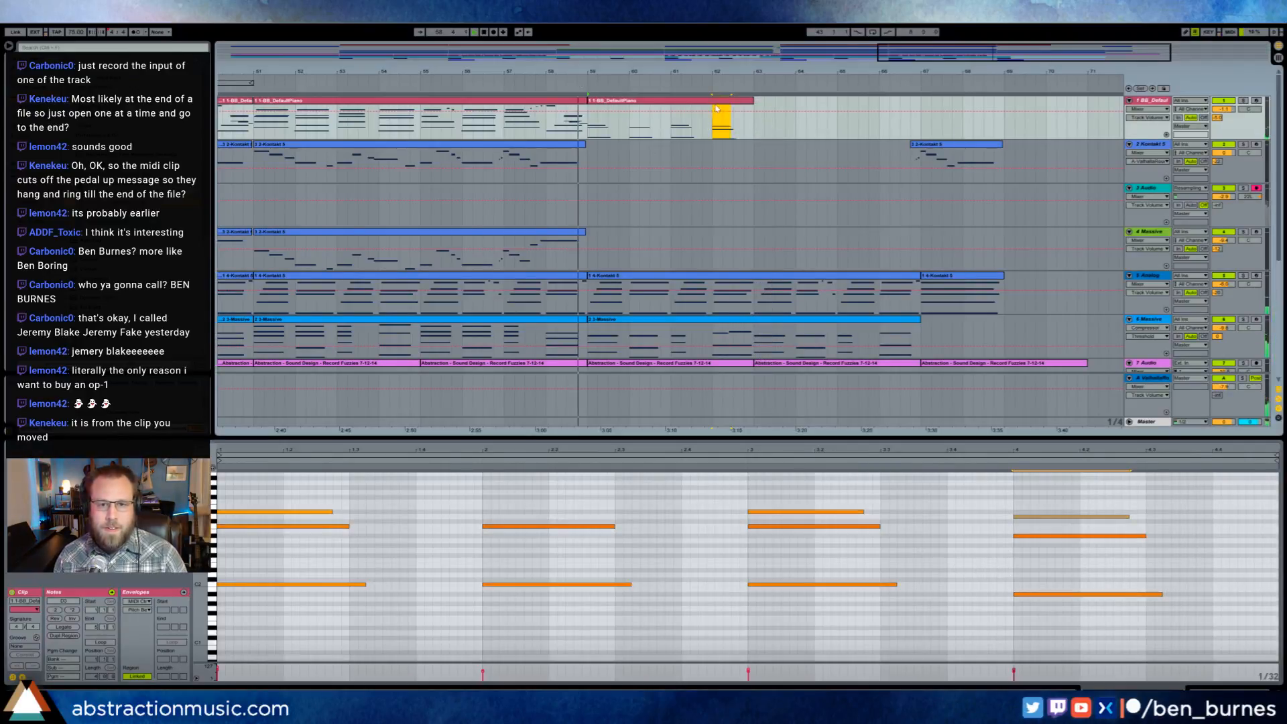
{"action": "left_click", "coordinate": [718, 101]}
{"action": "key", "text": "ctrl+d"}
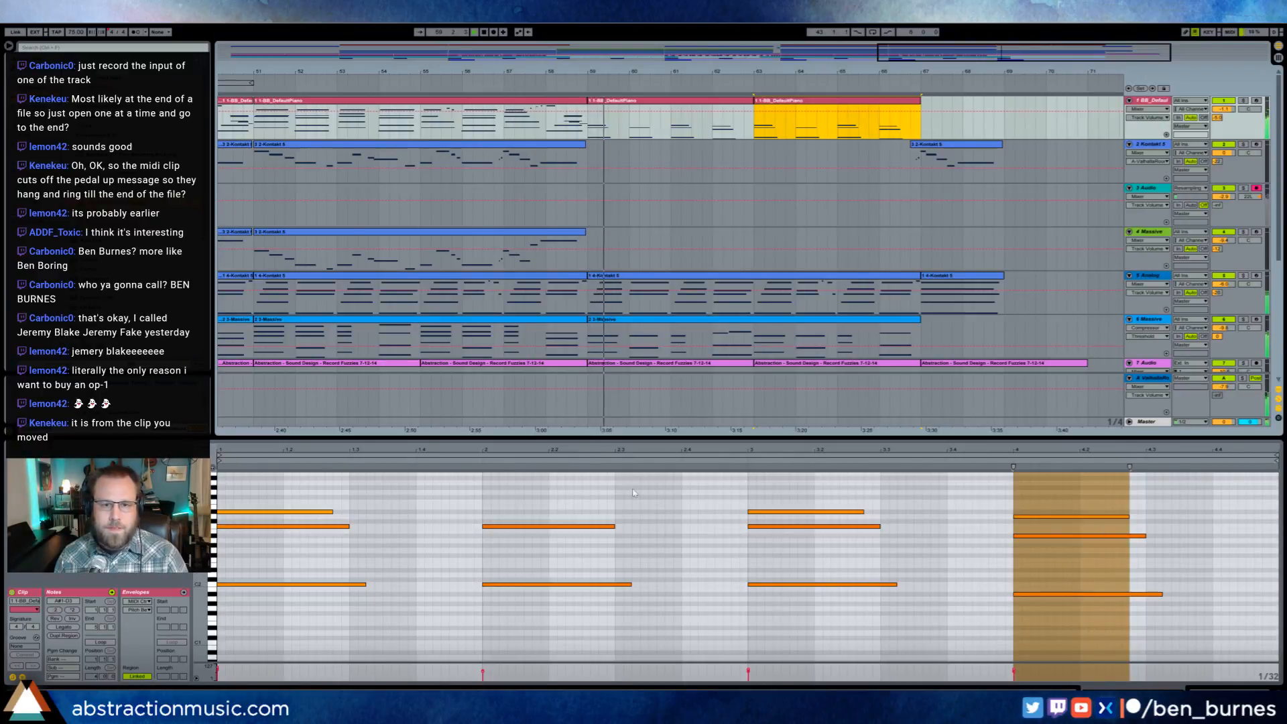
{"action": "left_click_drag", "start_coordinate": [297, 484], "coordinate": [322, 591]}
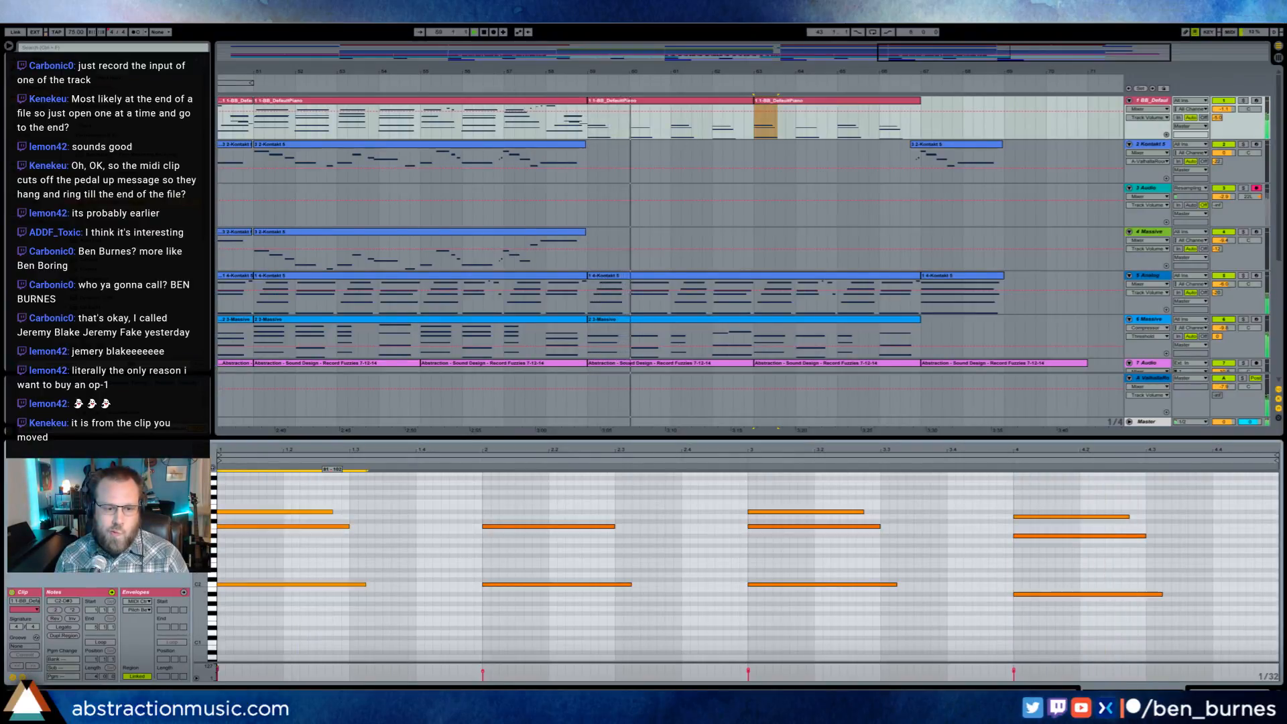
{"action": "left_click", "coordinate": [413, 570]}
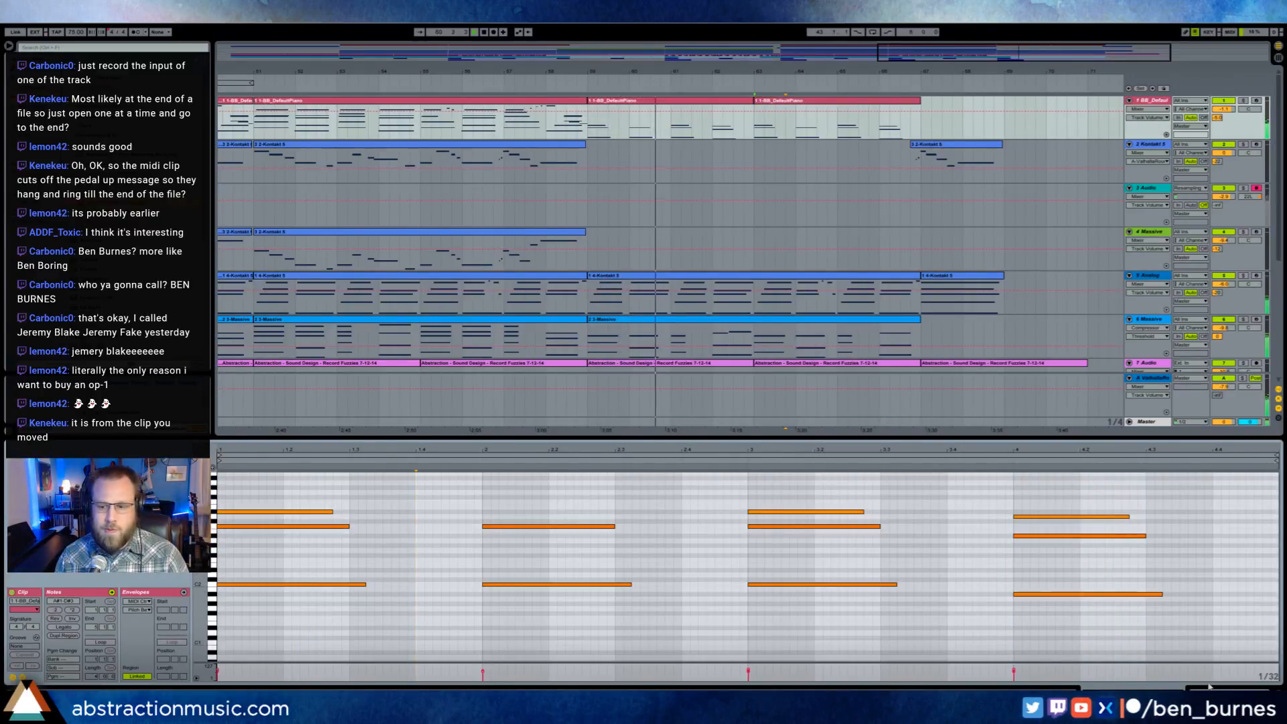
- Add a fade-out about two bars long to the end of the last clip on the 11 Audio track
{"action": "key", "text": "shift+Tab"}
{"action": "scroll", "coordinate": [649, 503], "scroll_direction": "down", "scroll_amount": 3}
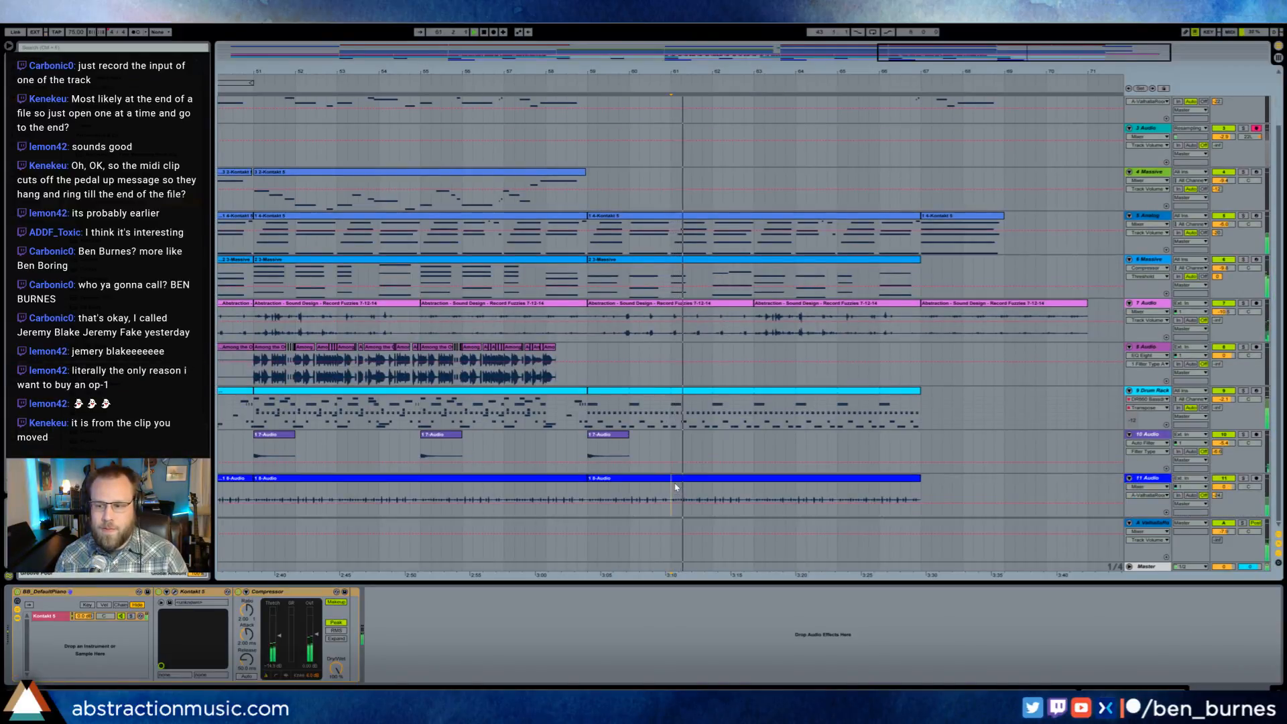
{"action": "left_click", "coordinate": [649, 503]}
{"action": "left_click", "coordinate": [677, 480]}
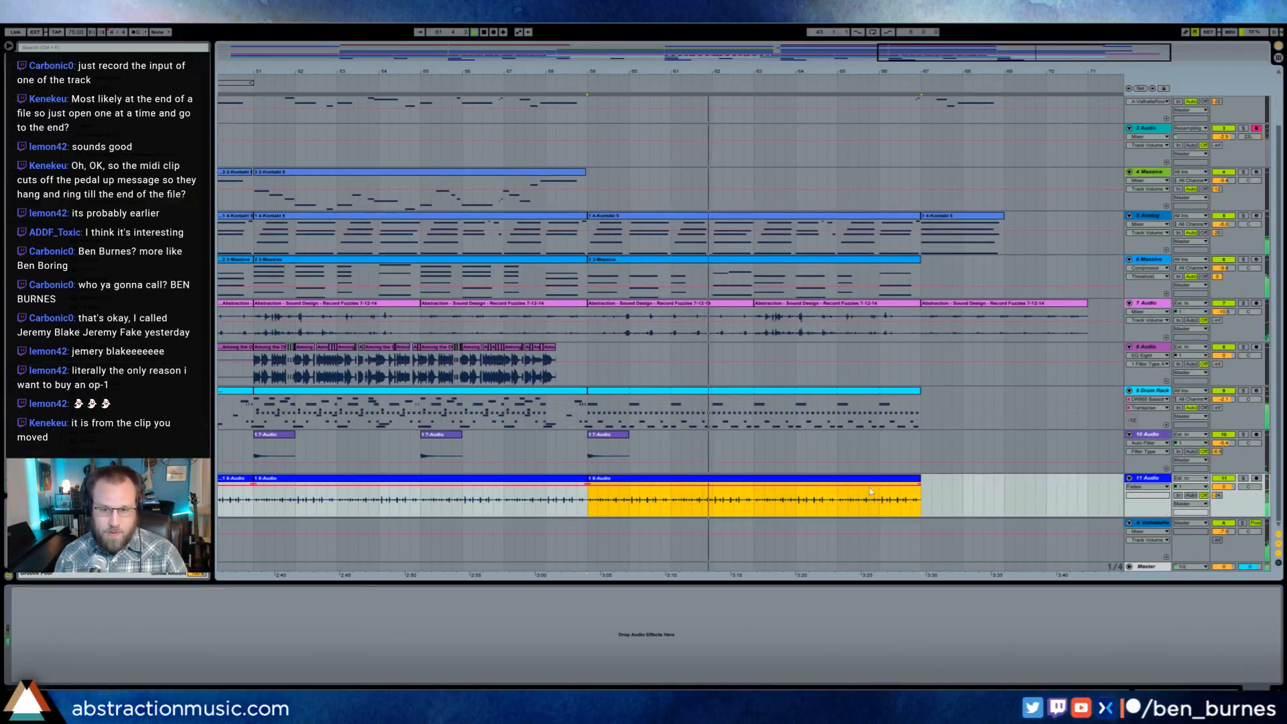
{"action": "left_click_drag", "start_coordinate": [920, 500], "coordinate": [840, 497]}
{"action": "key", "text": "ctrl+alt+f"}
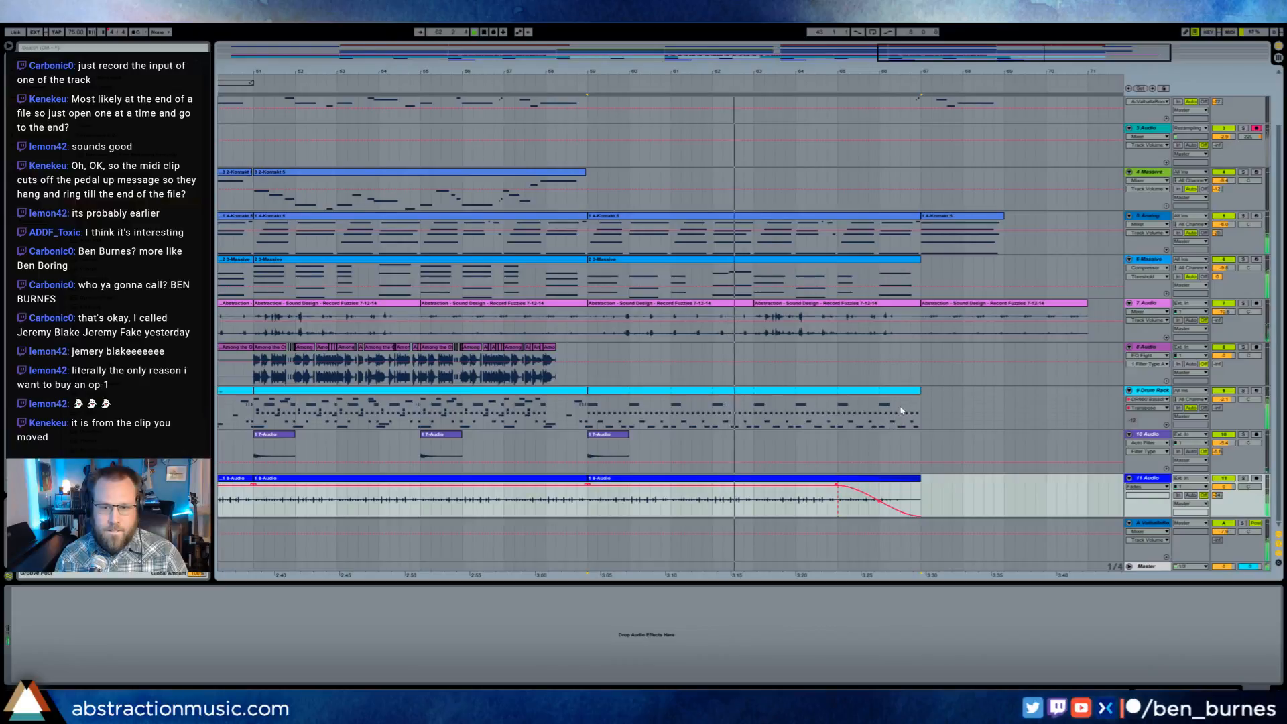
- Extend the drum rack part about a quarter bar past bar 67 and open that short ending for note editing
{"action": "left_click", "coordinate": [916, 390]}
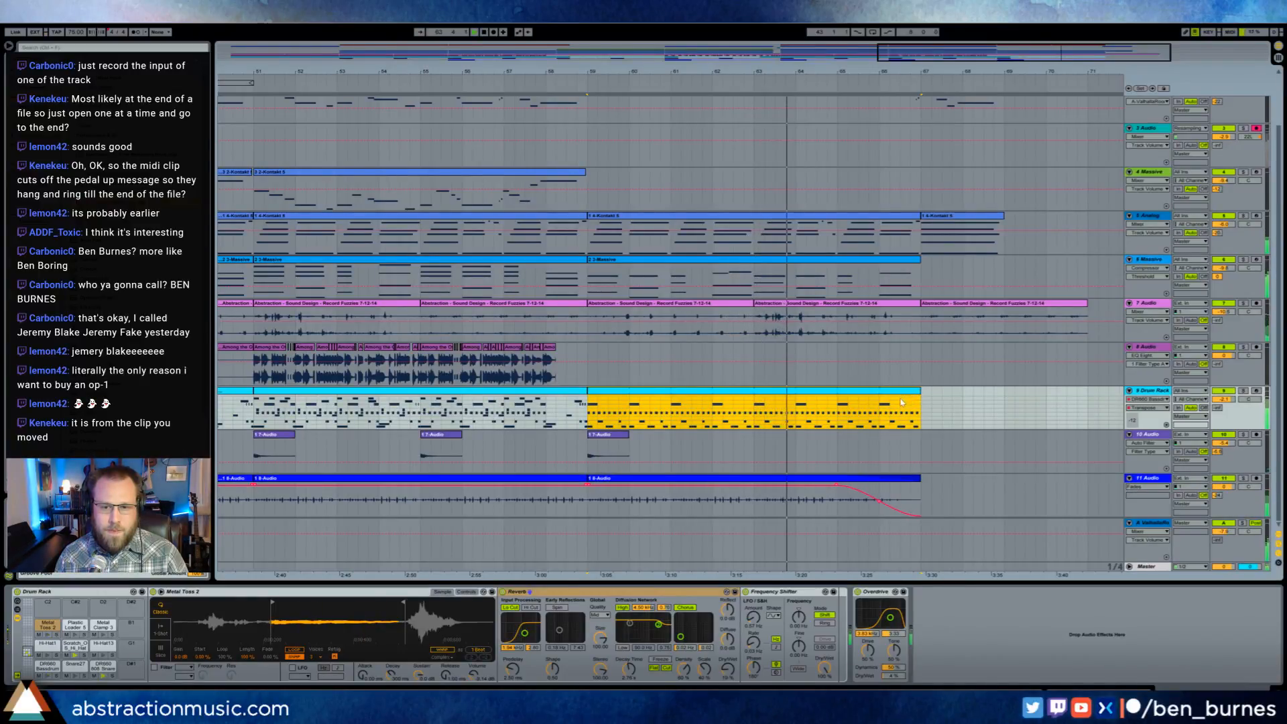
{"action": "left_click_drag", "start_coordinate": [917, 390], "coordinate": [928, 391]}
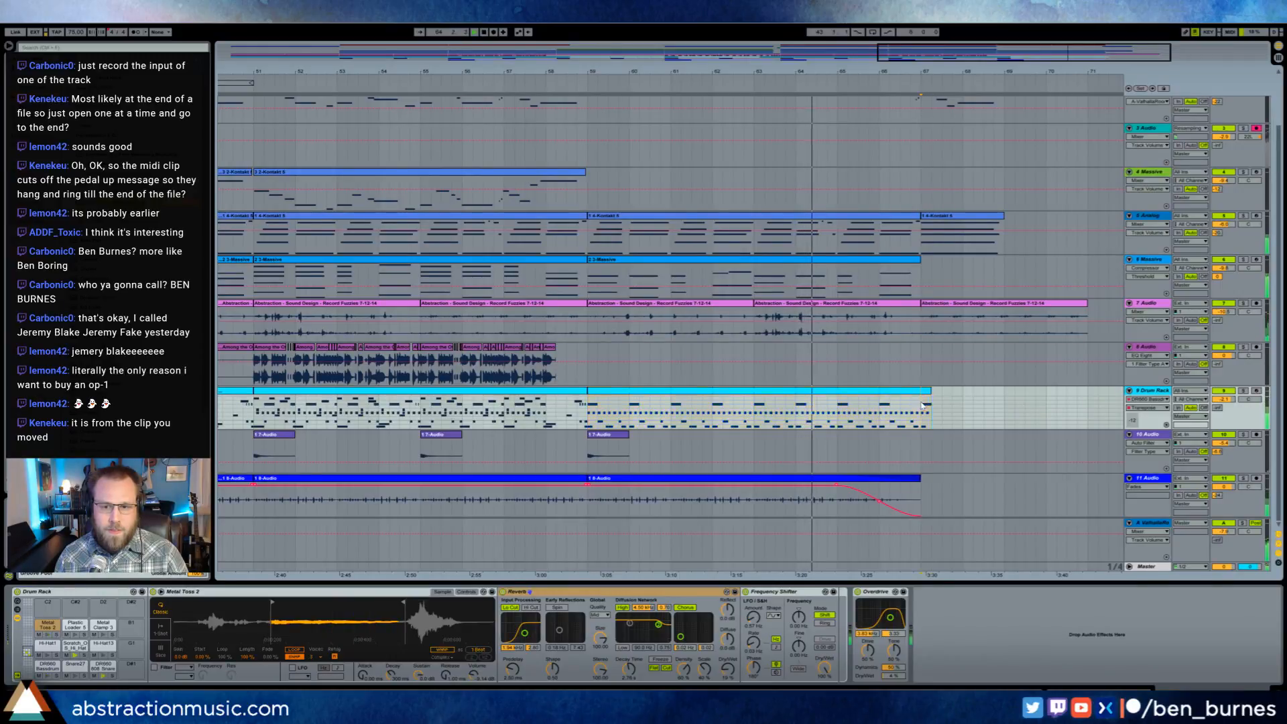
{"action": "double_click", "coordinate": [926, 402]}
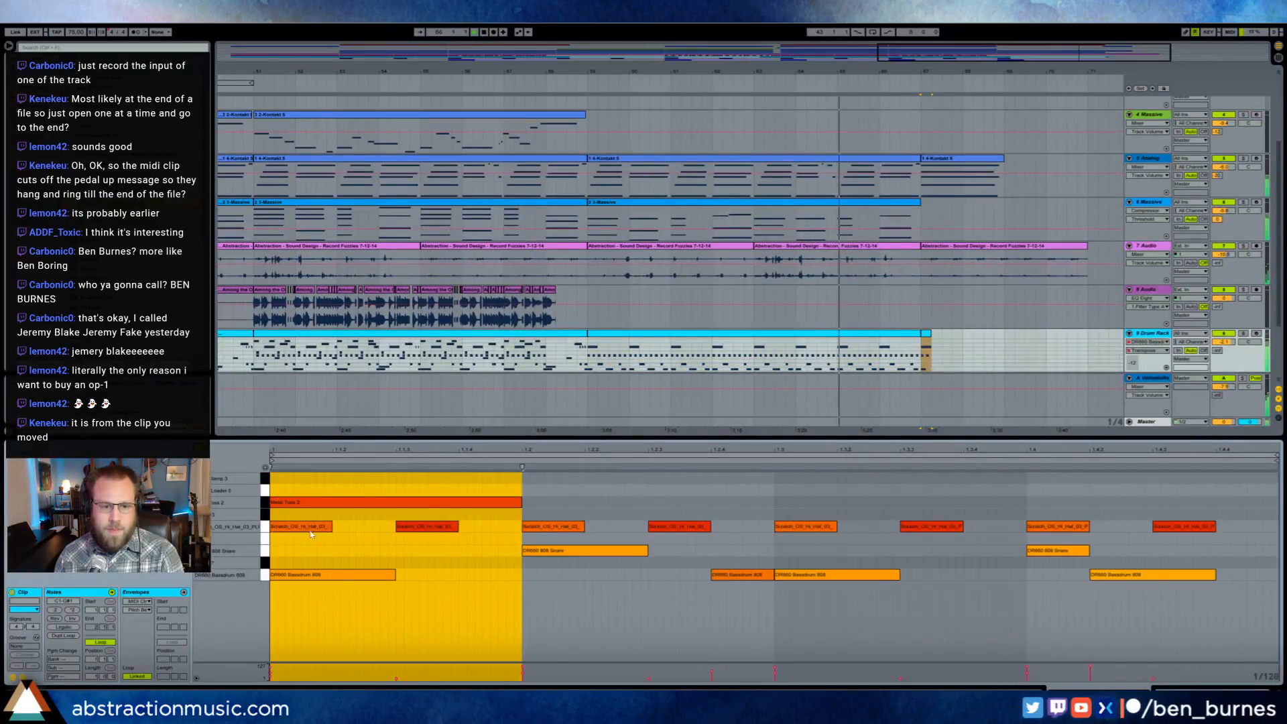
- Delete the hi-hat and snare hits and the later bass drum hits from the drum ending, keeping the metal toss and first bass drum
{"action": "left_click_drag", "start_coordinate": [277, 515], "coordinate": [489, 553]}
{"action": "key", "text": "Delete"}
{"action": "mouse_move", "coordinate": [553, 473]}
{"action": "left_mouse_down"}
{"action": "mouse_move", "coordinate": [712, 566]}
{"action": "mouse_move", "coordinate": [1260, 595]}
{"action": "left_mouse_up"}
{"action": "key", "text": "Delete"}
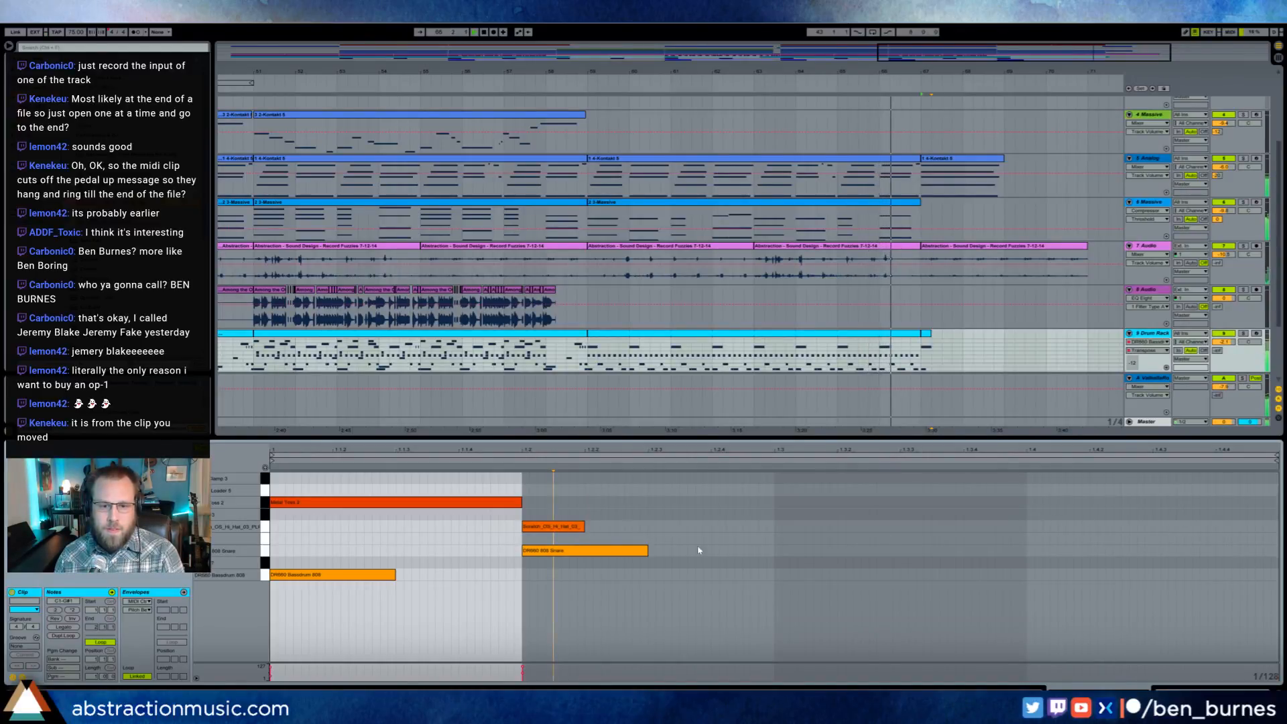
{"action": "left_click_drag", "start_coordinate": [523, 474], "coordinate": [650, 556]}
{"action": "key", "text": "Delete"}
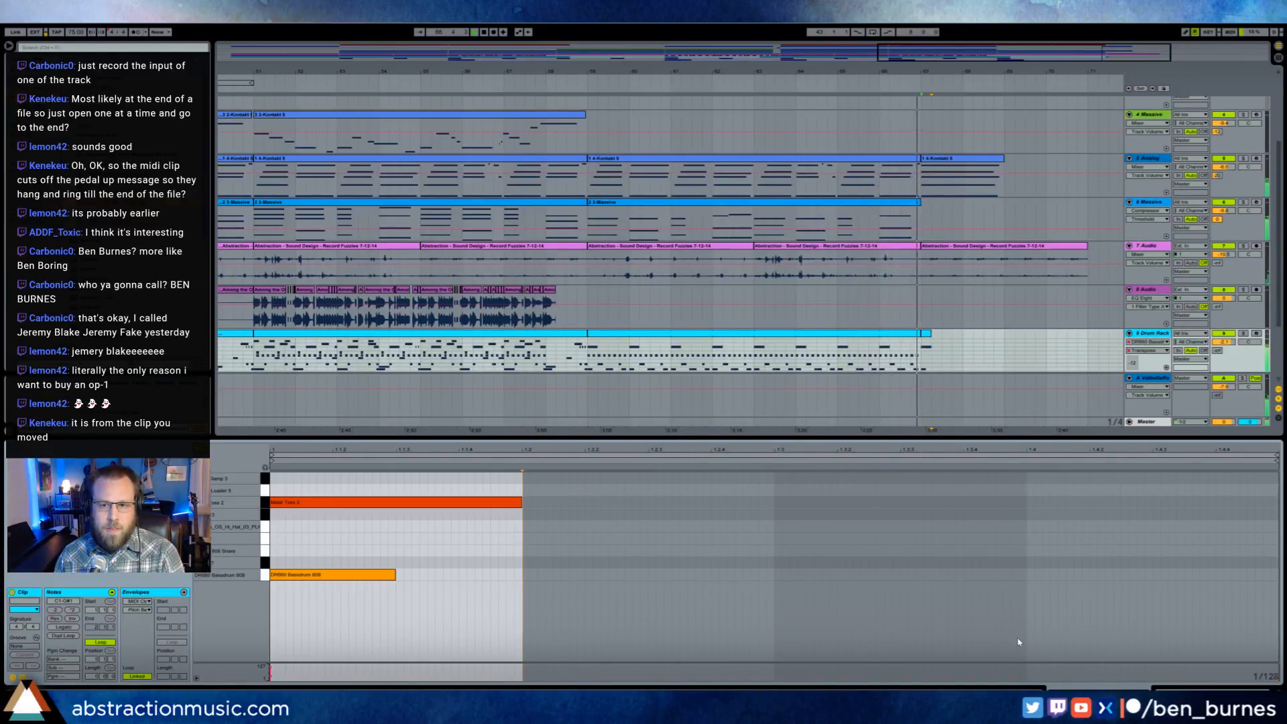
{"action": "key", "text": "shift+Tab"}
- Move the last dulcimer clip one bar earlier to about bar 66 and slightly lower the velocities of its notes
{"action": "scroll", "coordinate": [907, 329], "scroll_direction": "up", "scroll_amount": 3}
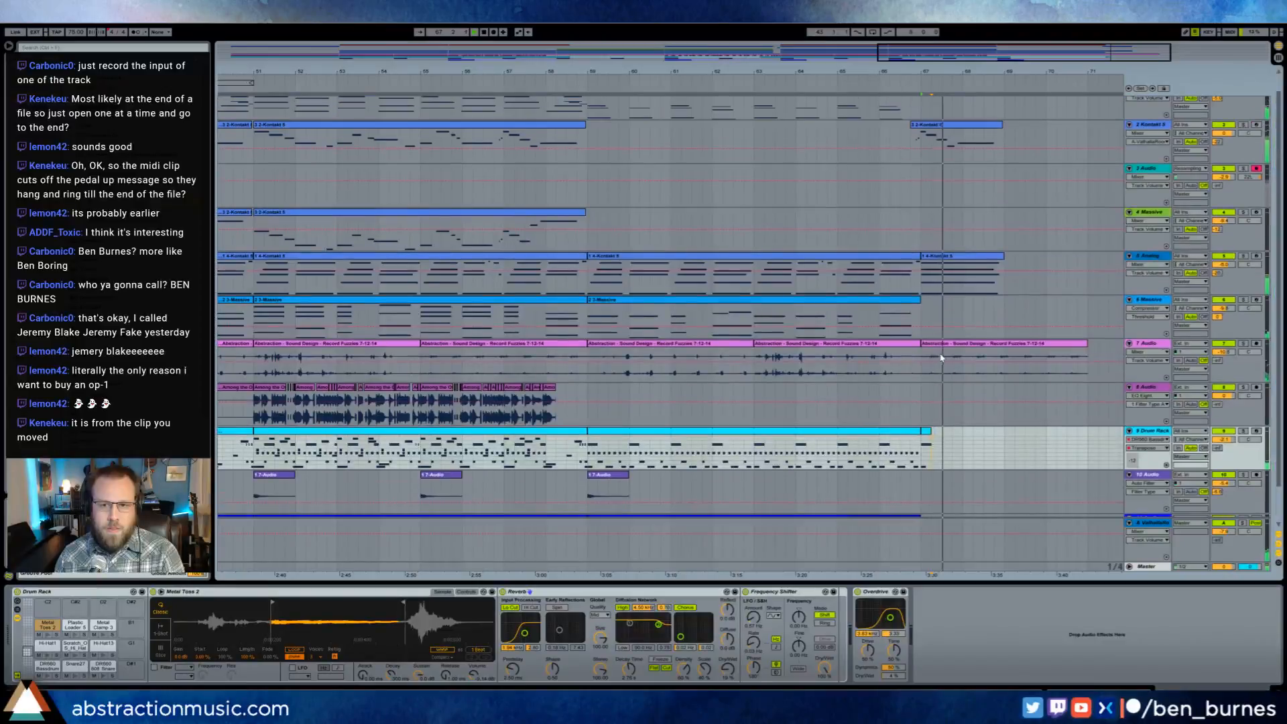
{"action": "left_click_drag", "start_coordinate": [960, 145], "coordinate": [922, 151]}
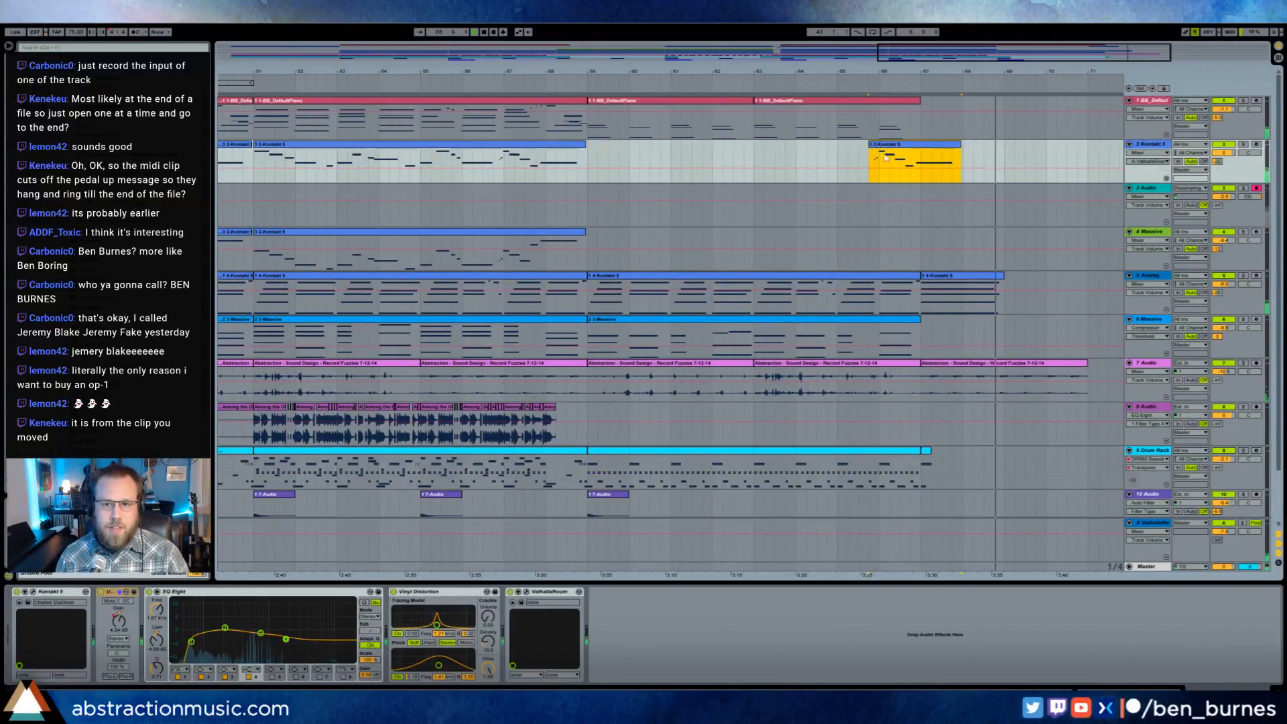
{"action": "key", "text": "shift+Tab"}
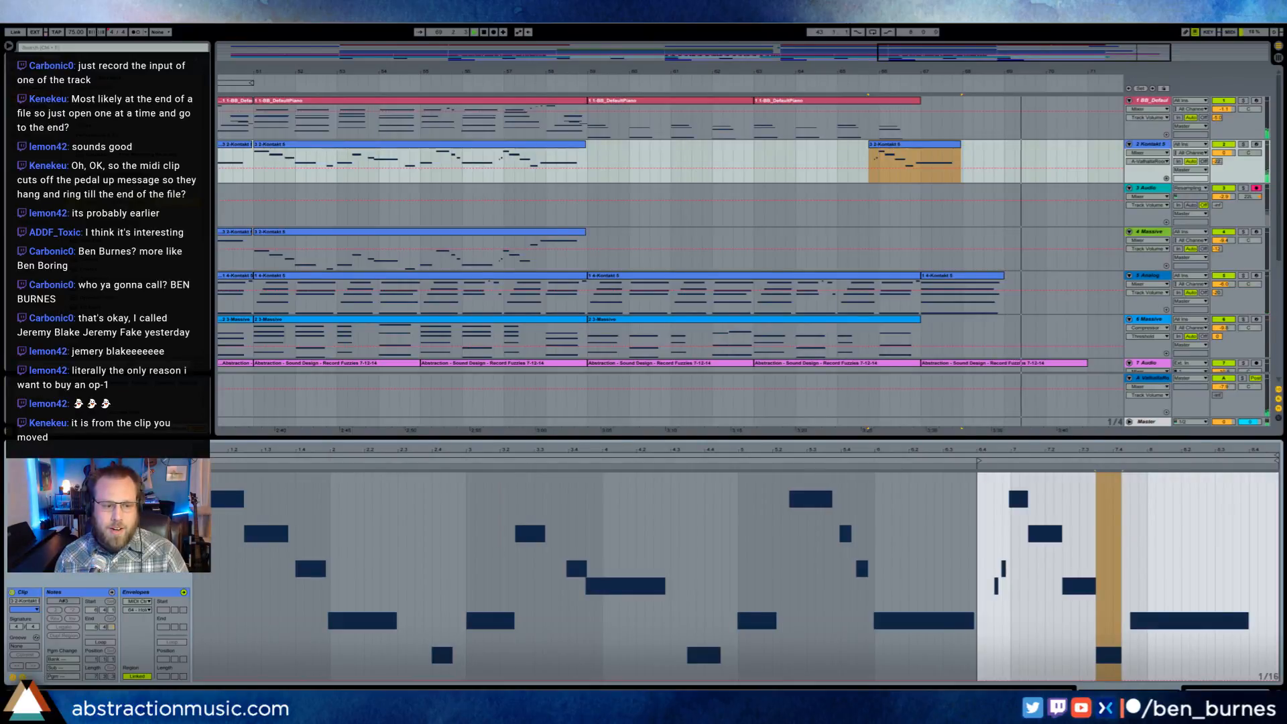
{"action": "left_click", "coordinate": [22, 677]}
{"action": "left_click", "coordinate": [988, 483]}
{"action": "key", "text": "ctrl+a"}
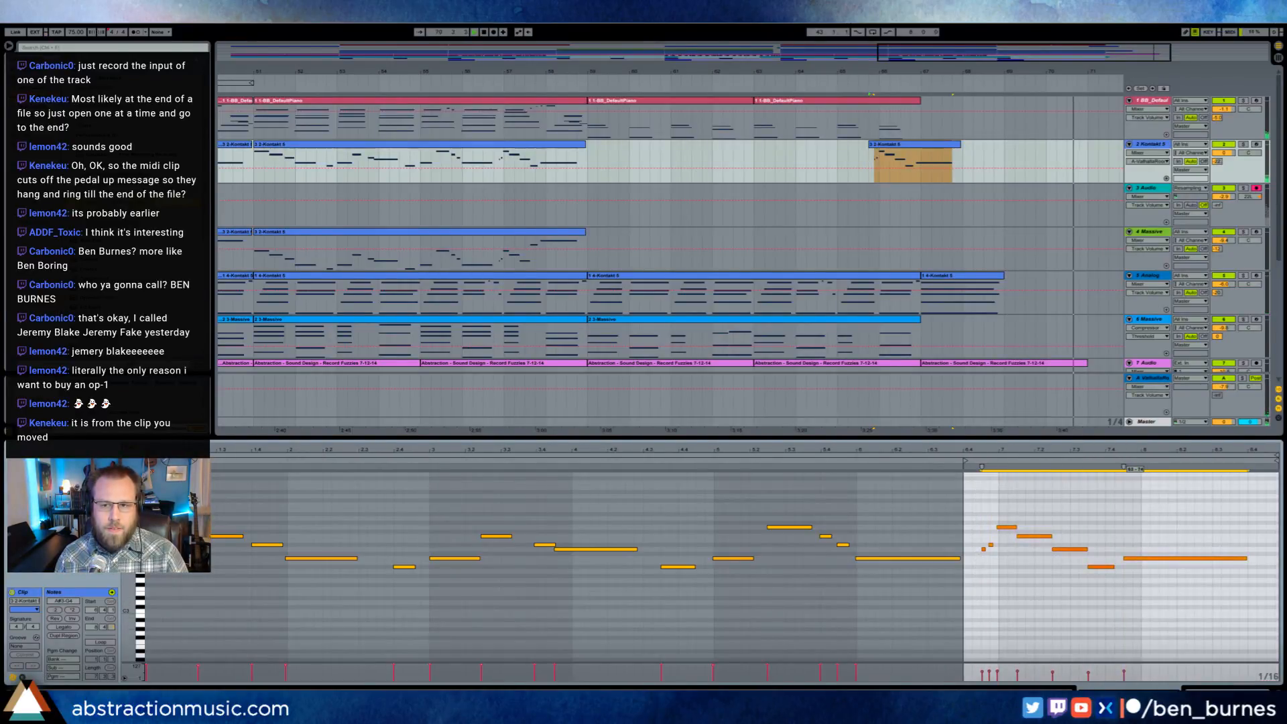
{"action": "left_click_drag", "start_coordinate": [1124, 671], "coordinate": [1124, 673]}
- Record a resampled take of the ending on the 3 Audio track, stop playback and delete that take
{"action": "left_click", "coordinate": [862, 49]}
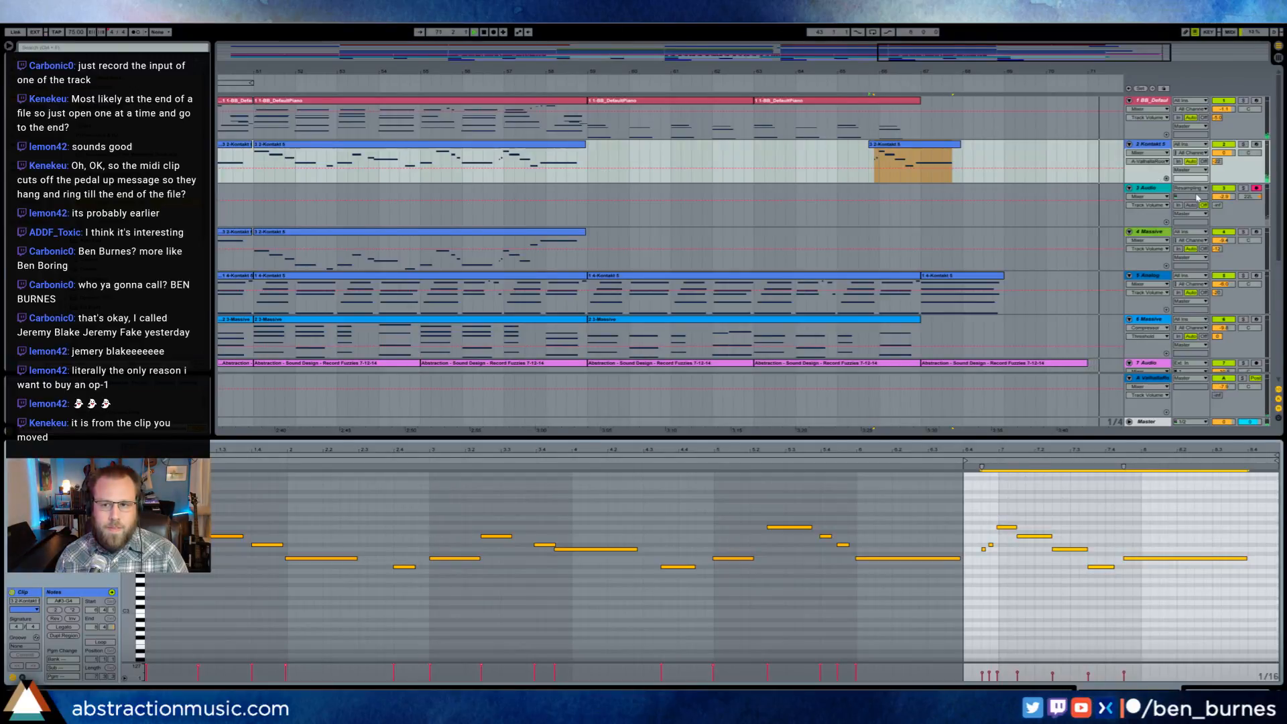
{"action": "left_click", "coordinate": [494, 32]}
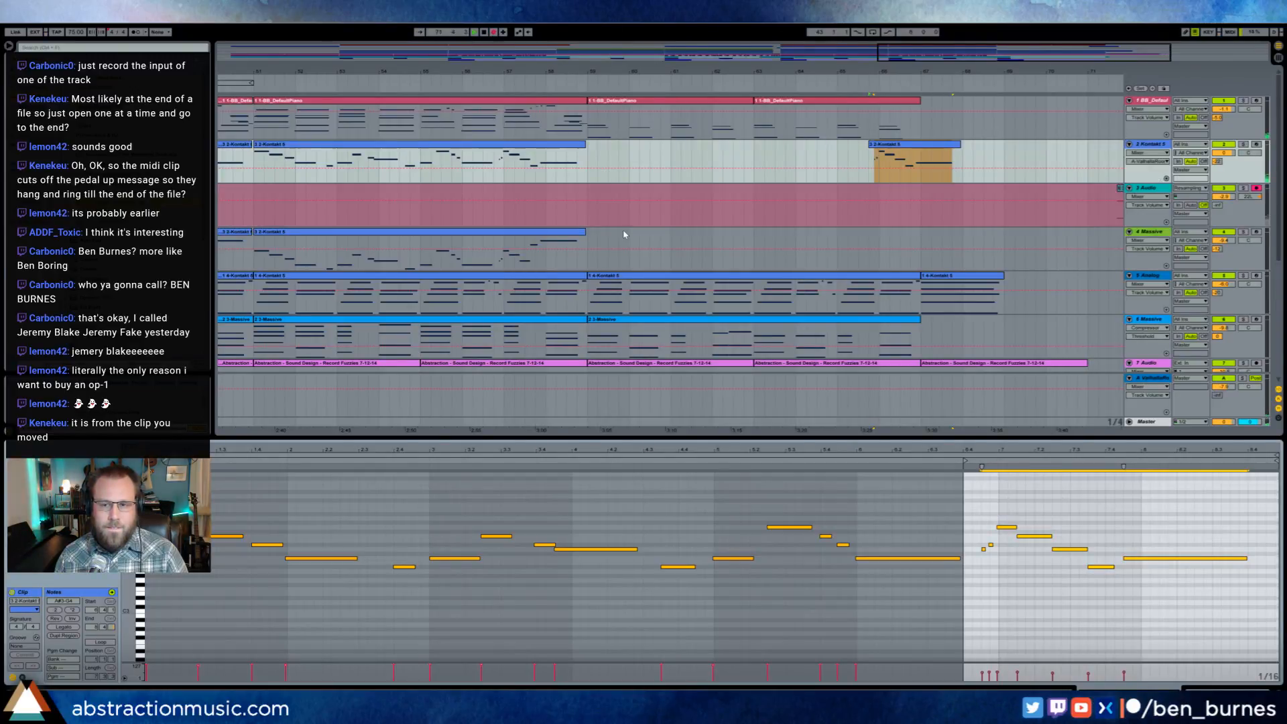
{"action": "left_click_drag", "start_coordinate": [955, 46], "coordinate": [1047, 50]}
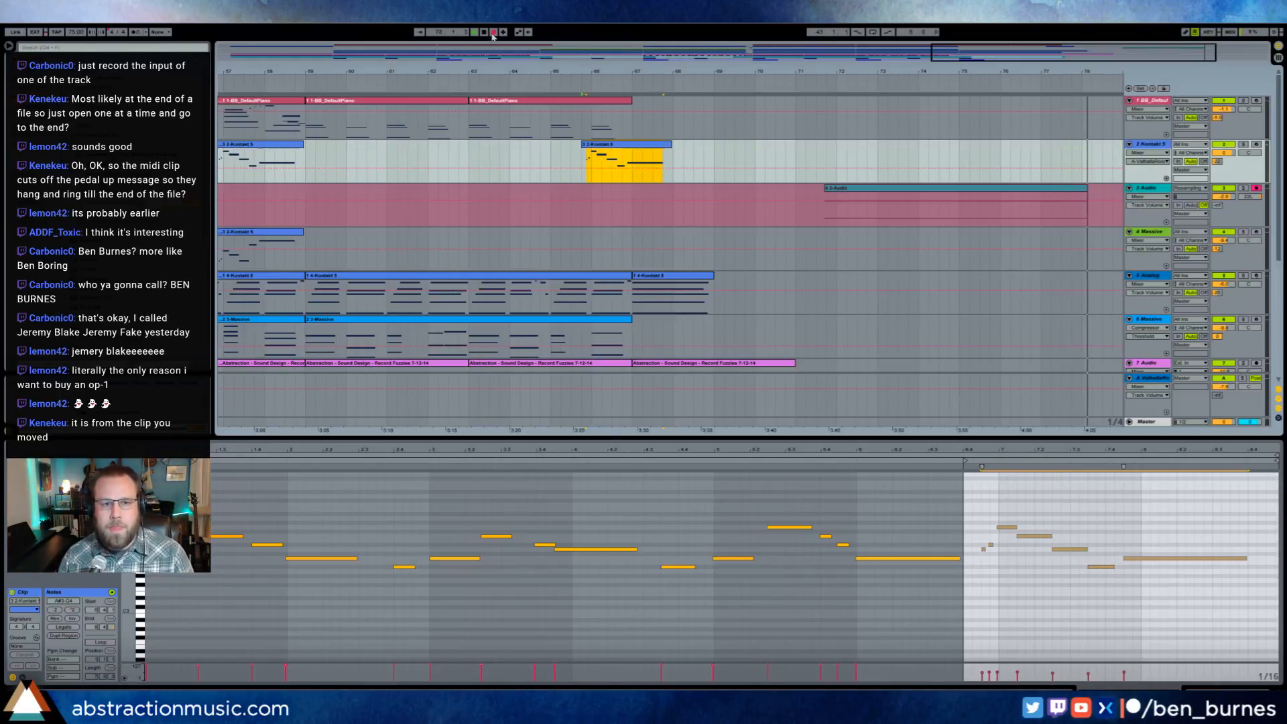
{"action": "left_click_drag", "start_coordinate": [946, 50], "coordinate": [942, 28]}
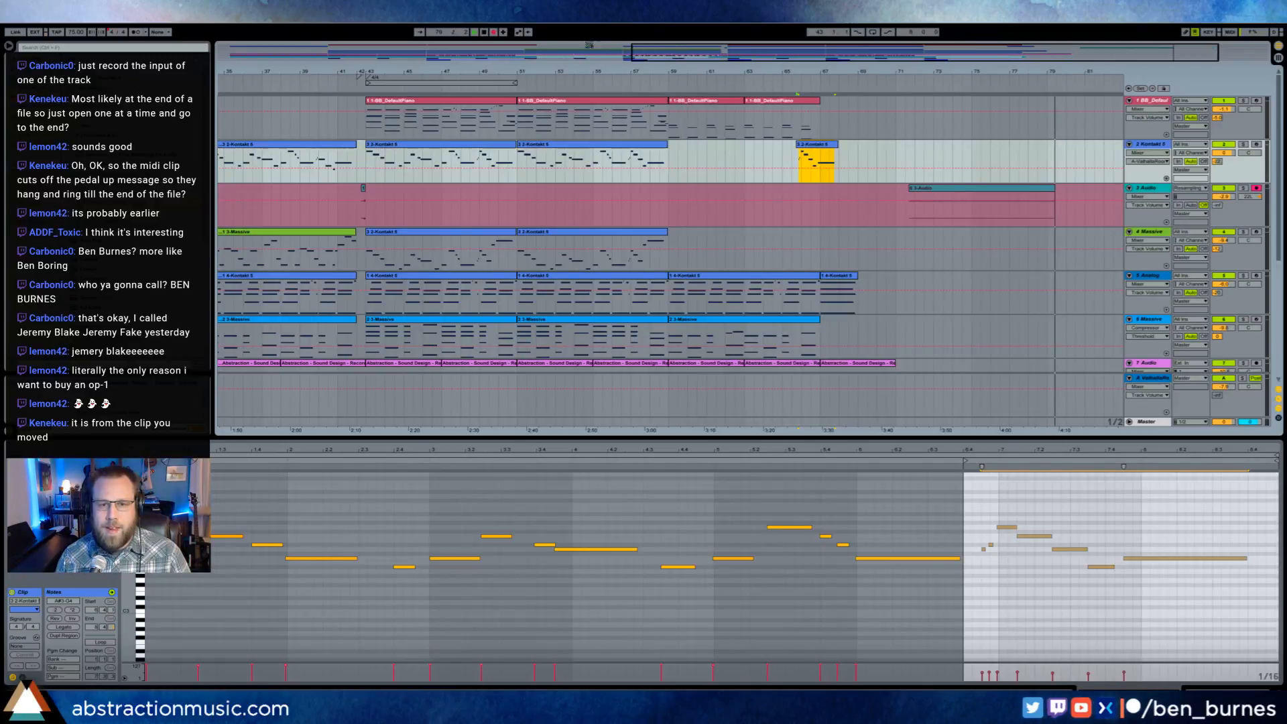
{"action": "left_click_drag", "start_coordinate": [590, 45], "coordinate": [256, 66]}
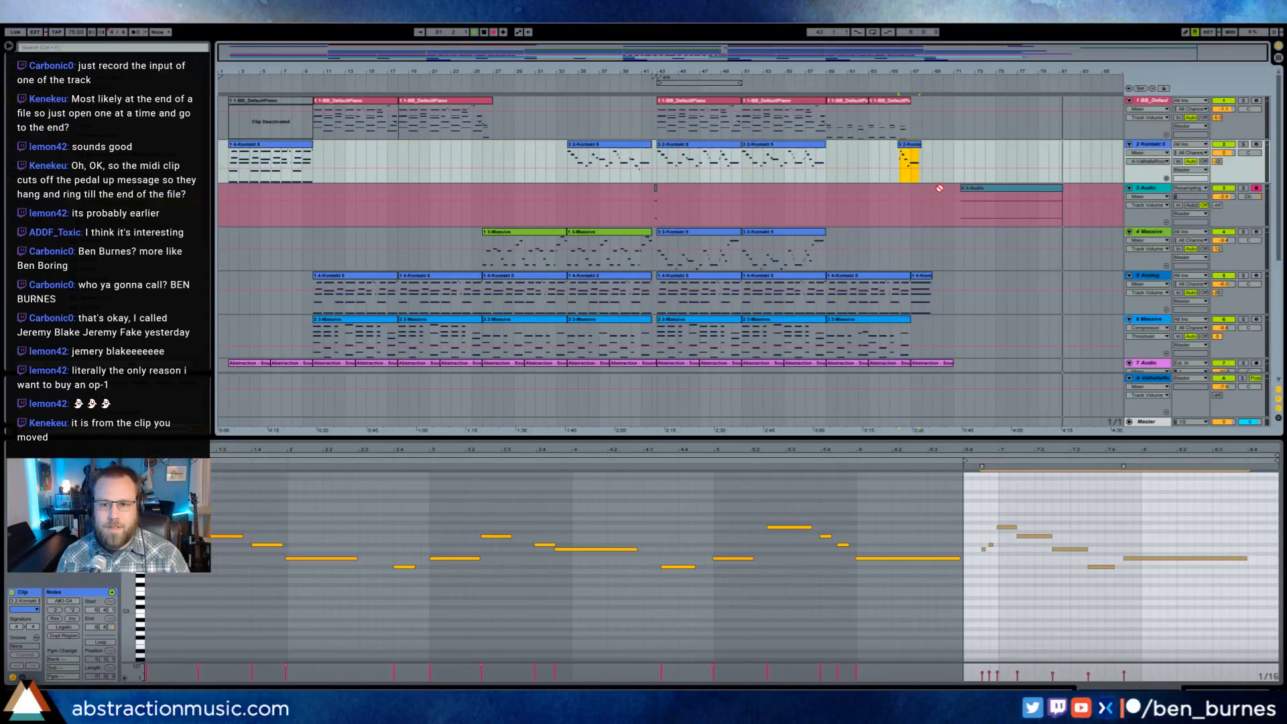
{"action": "key", "text": "space"}
{"action": "left_click_drag", "start_coordinate": [939, 188], "coordinate": [1069, 191]}
{"action": "key", "text": "Delete"}
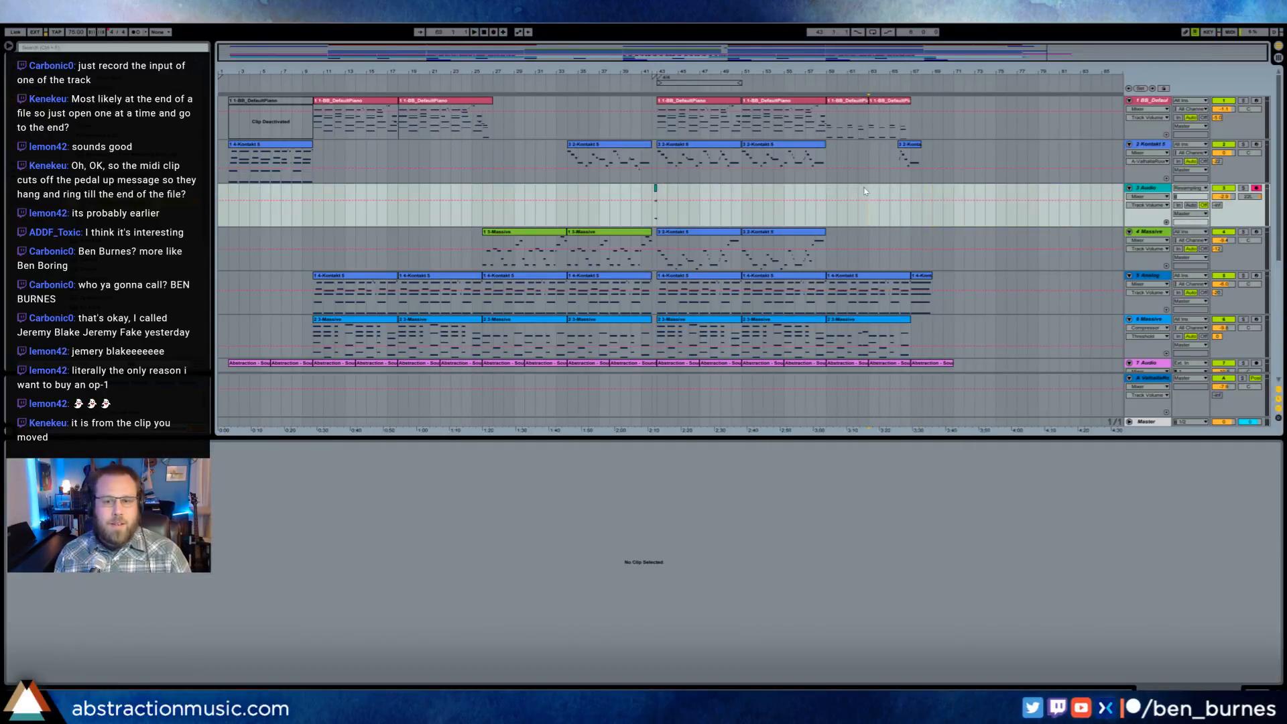
- Play the arrangement from its beginning and show the effect devices on the Master track
{"action": "key", "text": "space"}
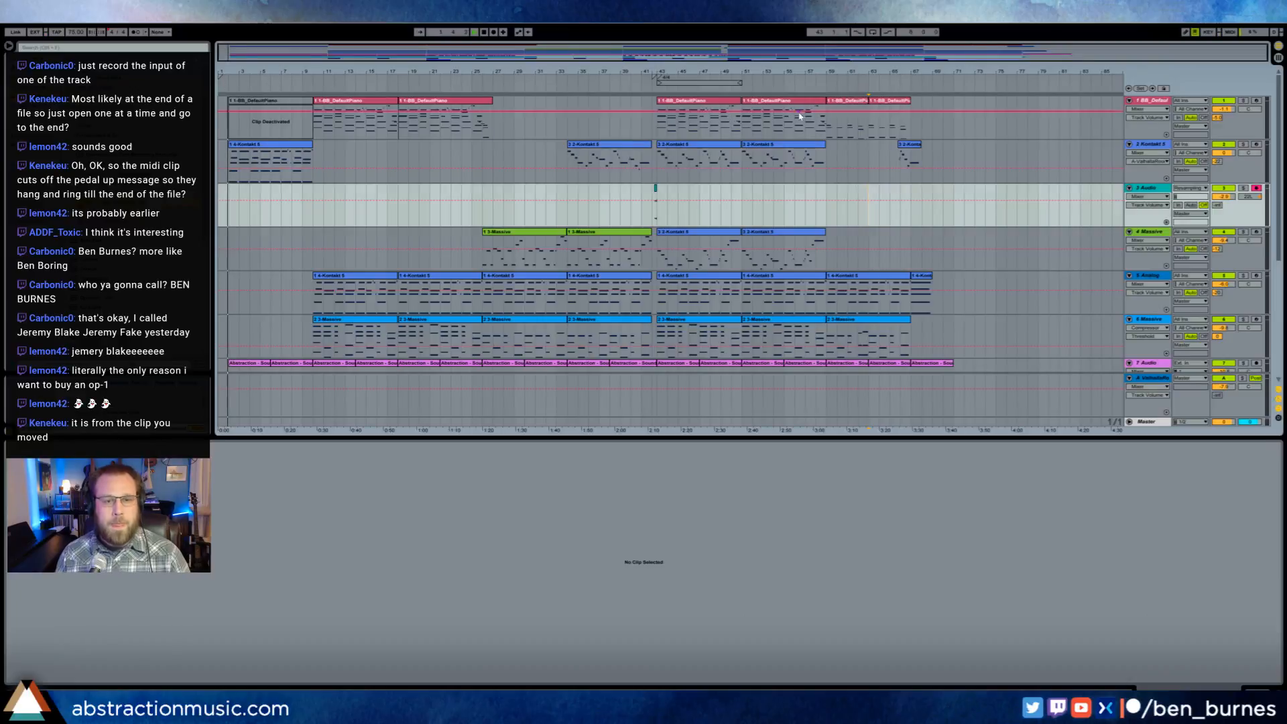
{"action": "scroll", "coordinate": [670, 261], "scroll_direction": "up", "scroll_amount": 3, "text": "ctrl"}
{"action": "scroll", "coordinate": [670, 261], "scroll_direction": "down", "scroll_amount": 4, "text": "ctrl"}
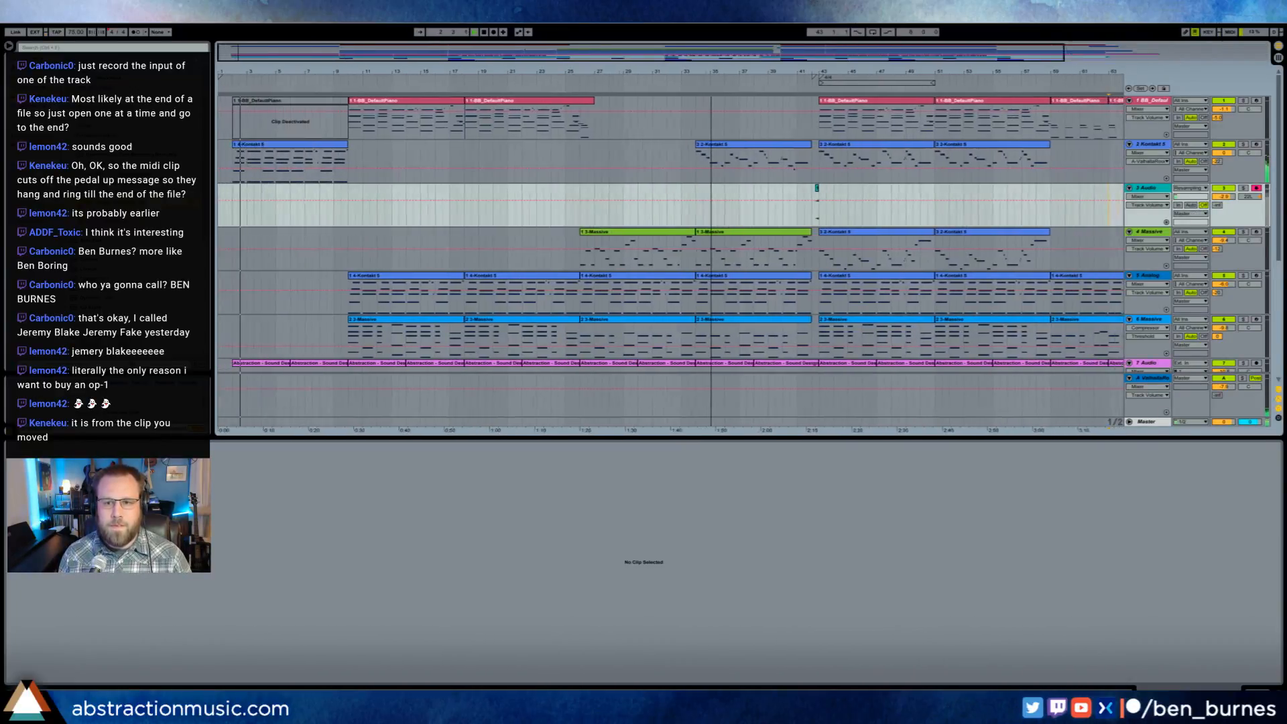
{"action": "scroll", "coordinate": [670, 262], "scroll_direction": "up", "scroll_amount": 3, "text": "ctrl"}
{"action": "scroll", "coordinate": [670, 262], "scroll_direction": "down", "scroll_amount": 3, "text": "ctrl"}
{"action": "left_click_drag", "start_coordinate": [615, 72], "coordinate": [660, 73]}
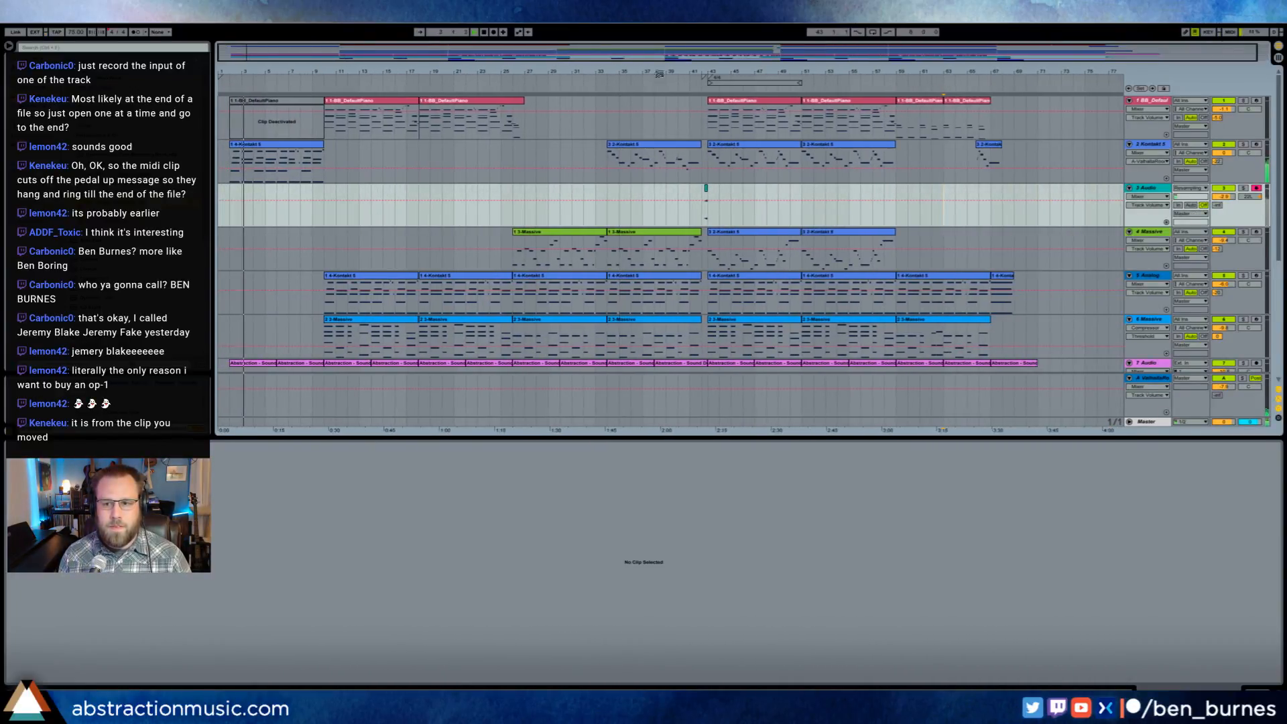
{"action": "left_click", "coordinate": [1037, 200]}
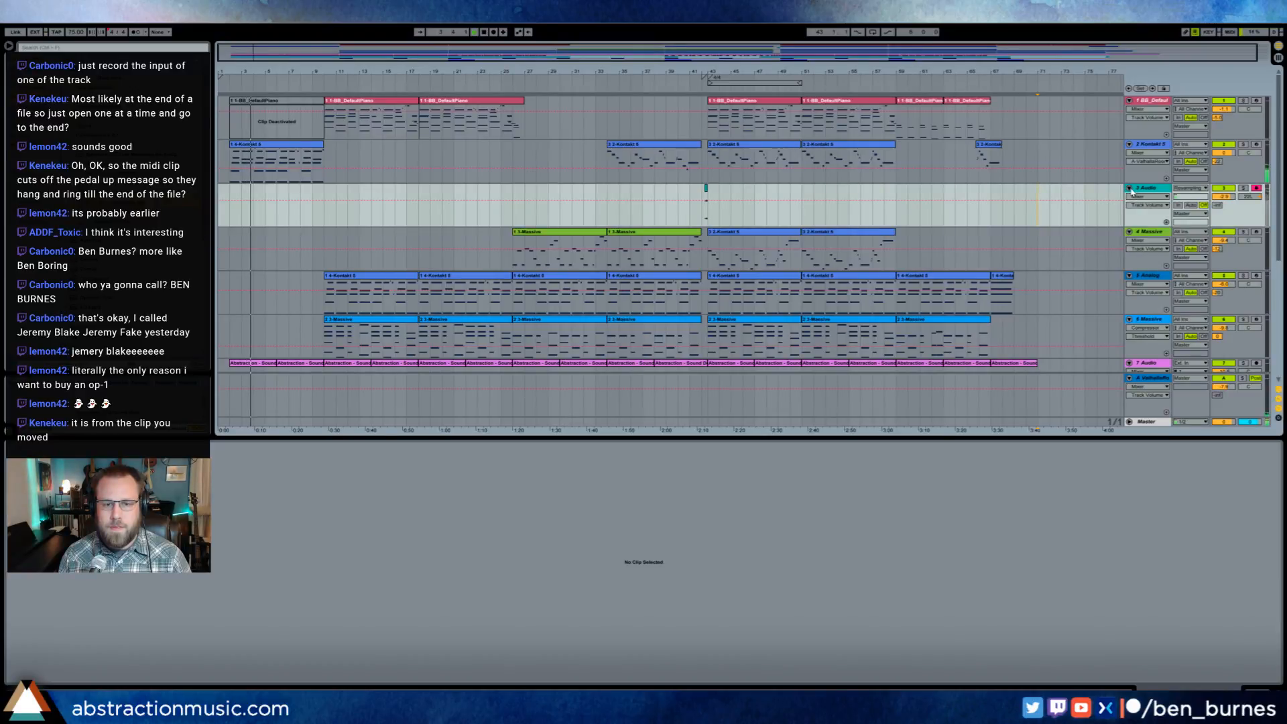
{"action": "left_click", "coordinate": [1158, 382]}
{"action": "left_click", "coordinate": [1148, 421]}
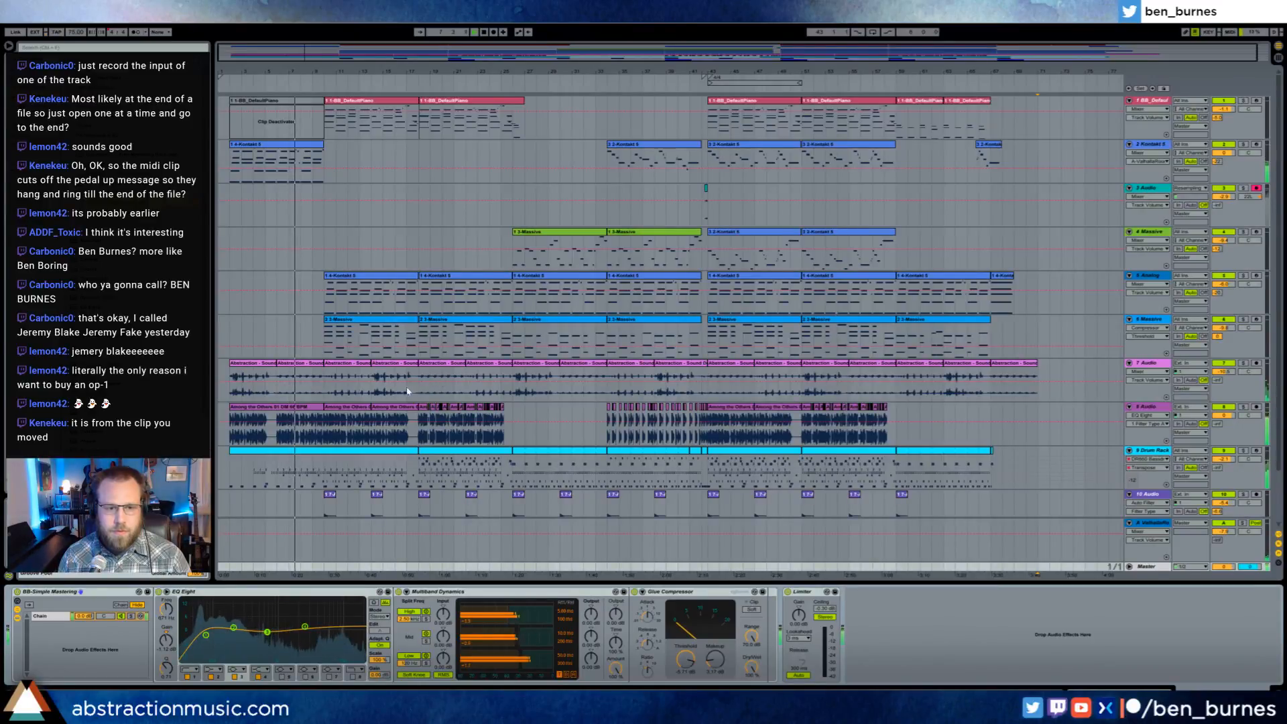
- Show the Drum Rack's chain list and adjust the volume of the Scratch_OS_Hi_Hat chain
{"action": "left_click", "coordinate": [327, 456]}
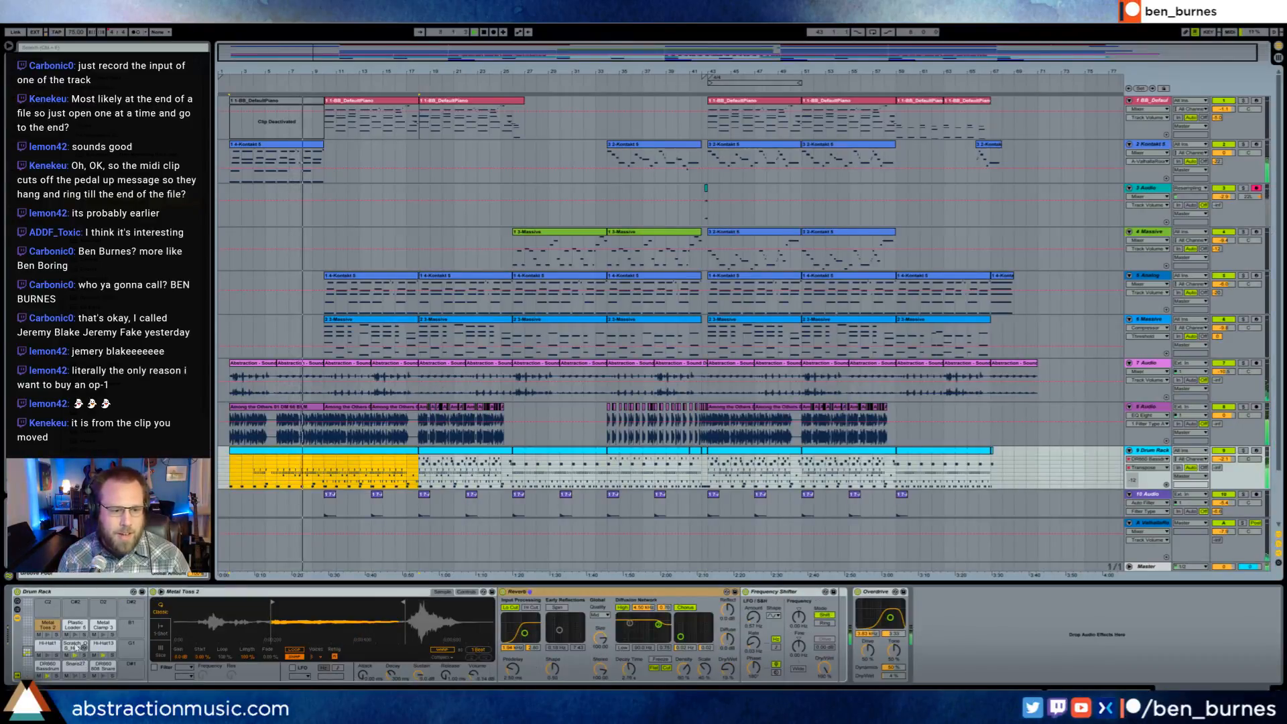
{"action": "left_click", "coordinate": [31, 624]}
{"action": "left_click", "coordinate": [17, 610]}
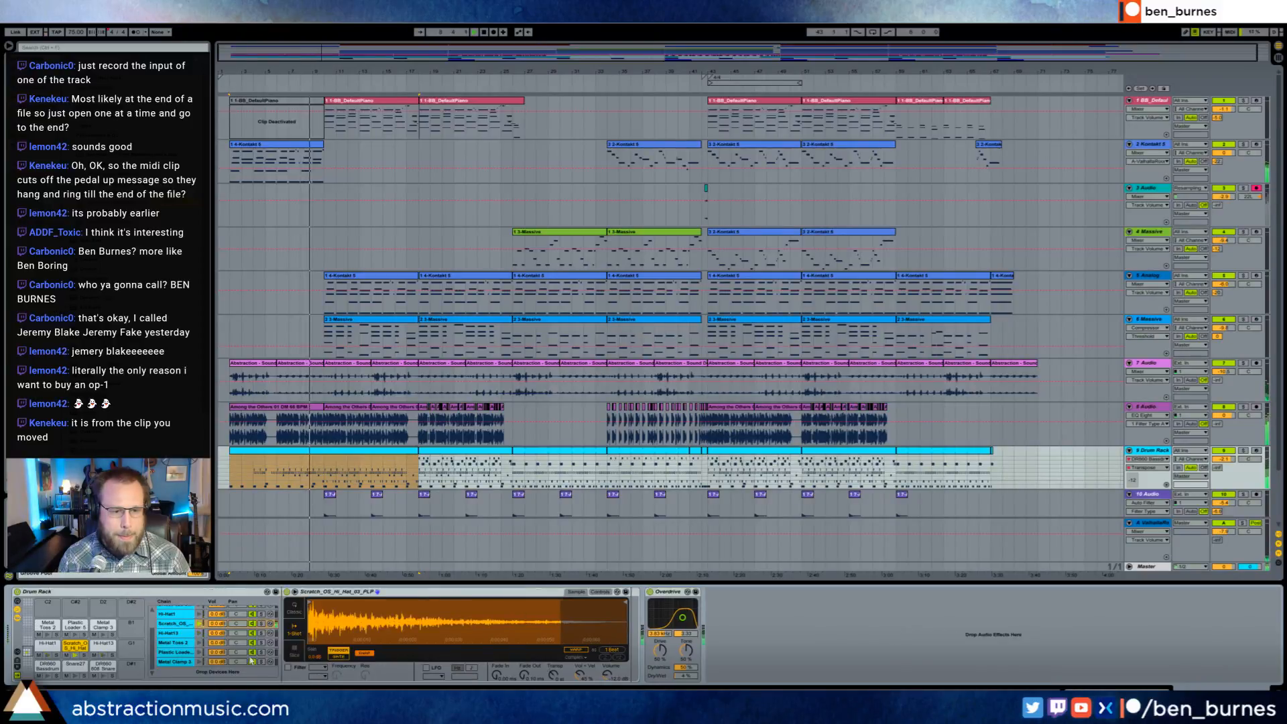
{"action": "left_click", "coordinate": [217, 624]}
{"action": "left_click_drag", "start_coordinate": [218, 624], "coordinate": [217, 622]}
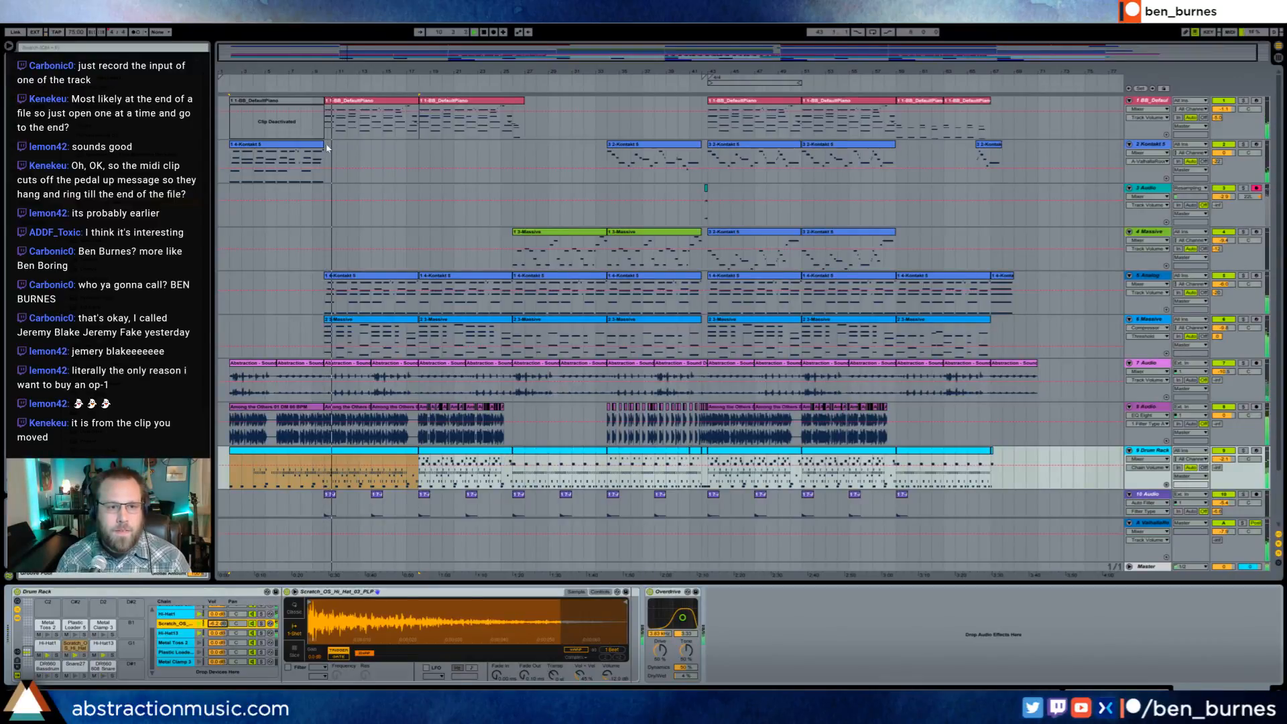
- Inspect the end of the intro clip on the 2 Kontakt 5 track and show that track's devices
{"action": "left_click_drag", "start_coordinate": [402, 53], "coordinate": [402, 90]}
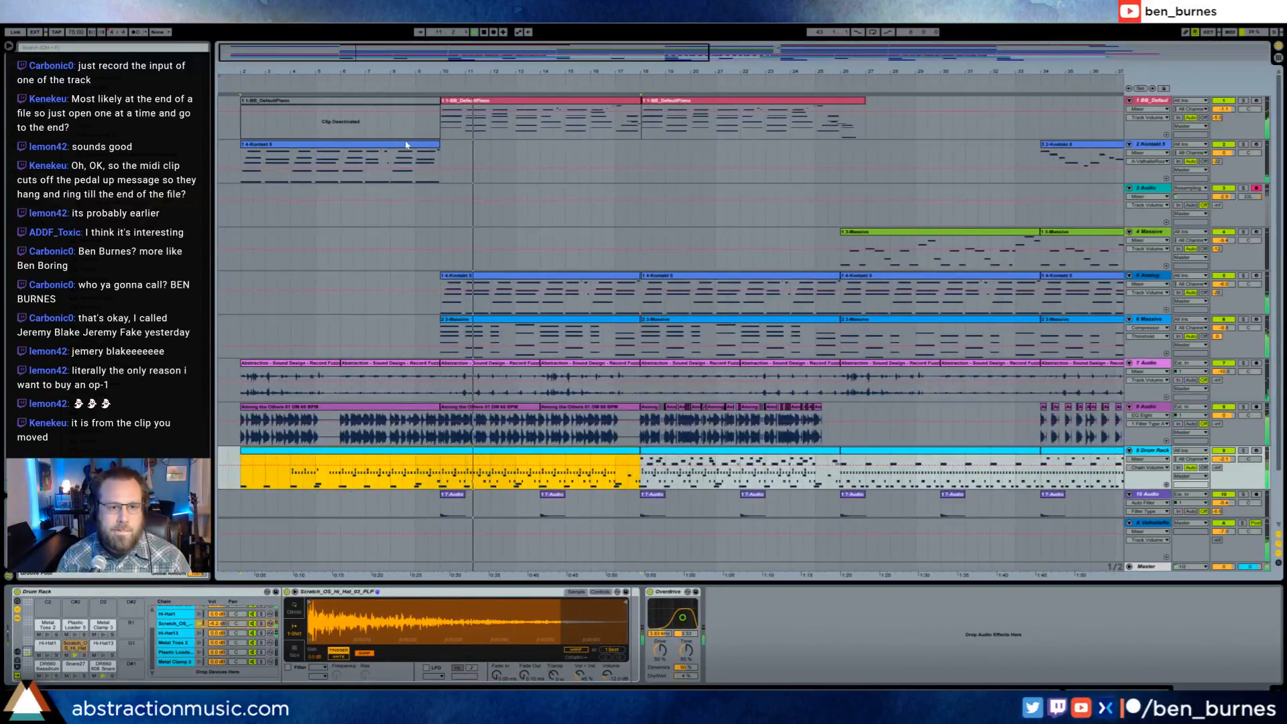
{"action": "double_click", "coordinate": [410, 144]}
{"action": "left_click", "coordinate": [1254, 506]}
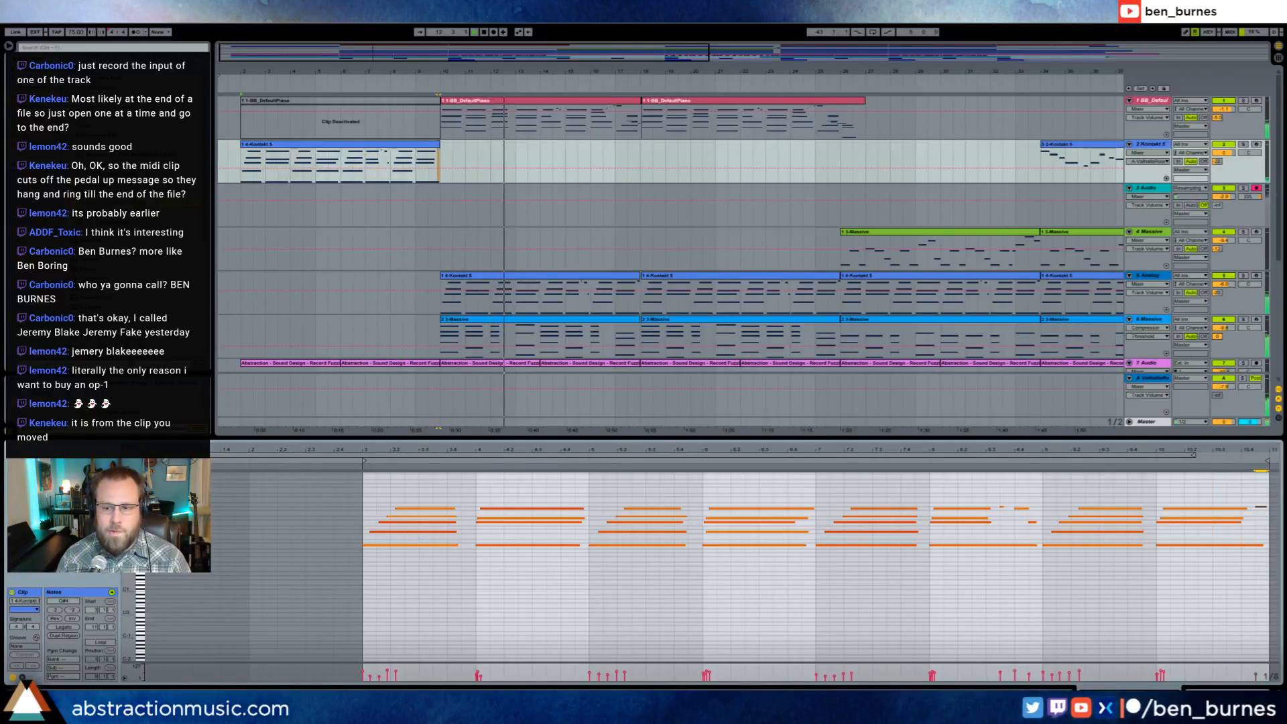
{"action": "key", "text": "shift+Tab"}
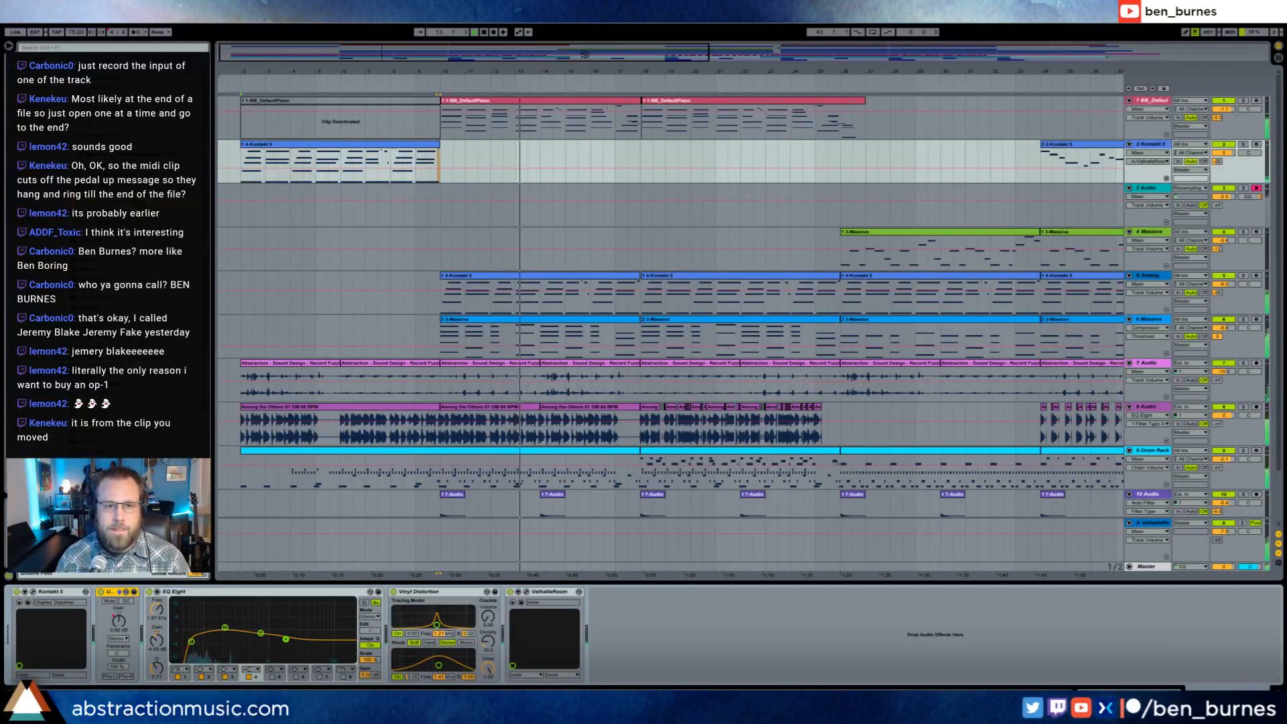
{"action": "left_click_drag", "start_coordinate": [430, 51], "coordinate": [430, 24]}
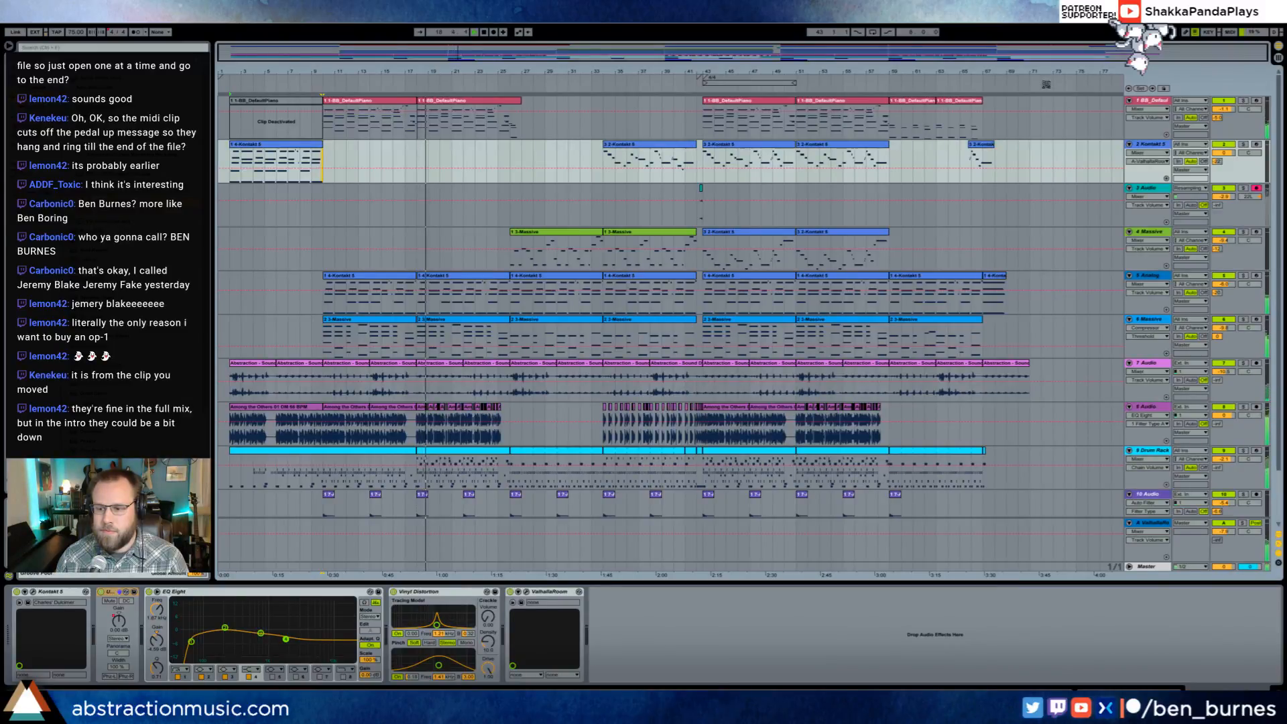
- Automate the Scratch_OS_Hi_Hat chain volume slightly lower through the intro, ramping back up just before bar 10
{"action": "left_click", "coordinate": [400, 453]}
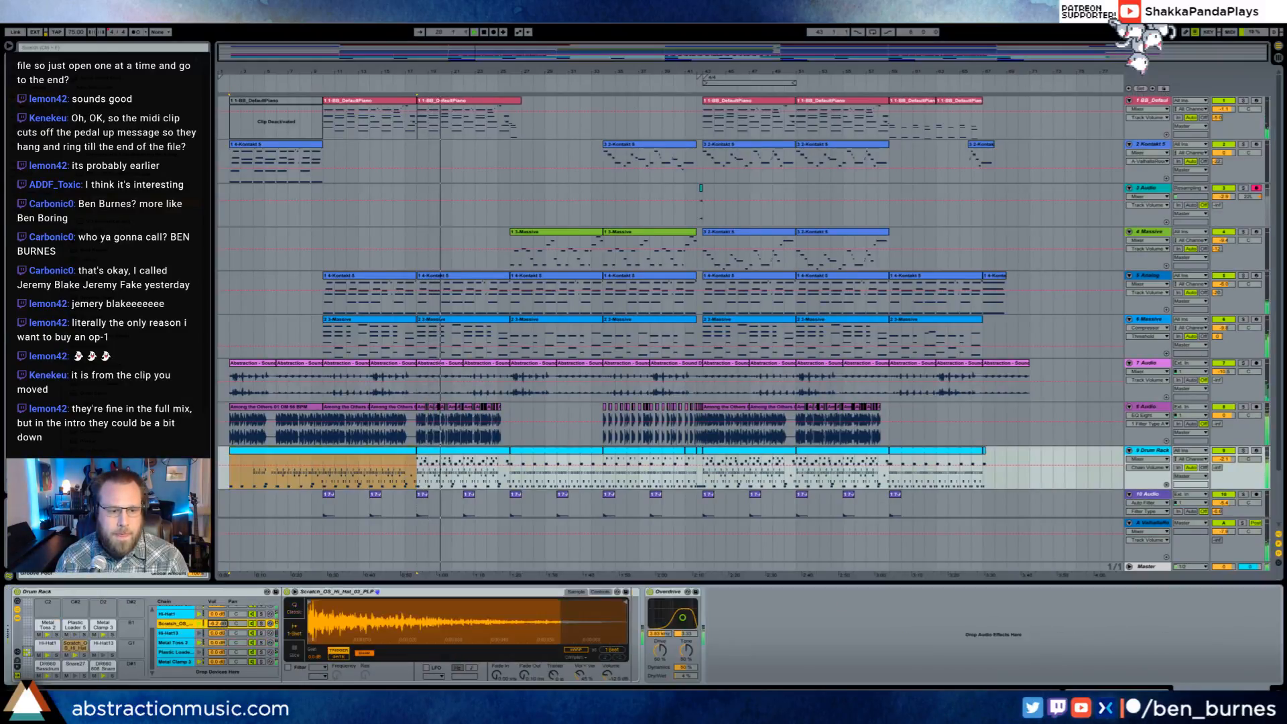
{"action": "left_click_drag", "start_coordinate": [217, 624], "coordinate": [217, 613]}
{"action": "left_click", "coordinate": [256, 482]}
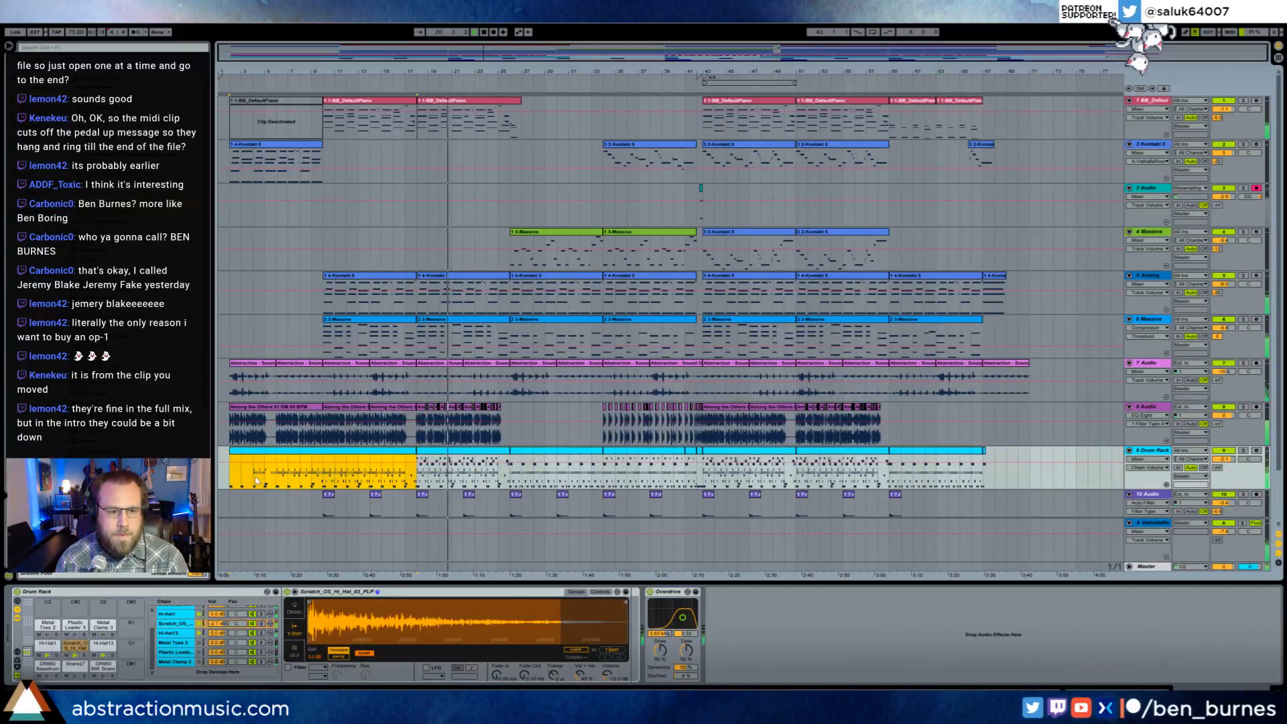
{"action": "left_click_drag", "start_coordinate": [231, 478], "coordinate": [293, 476]}
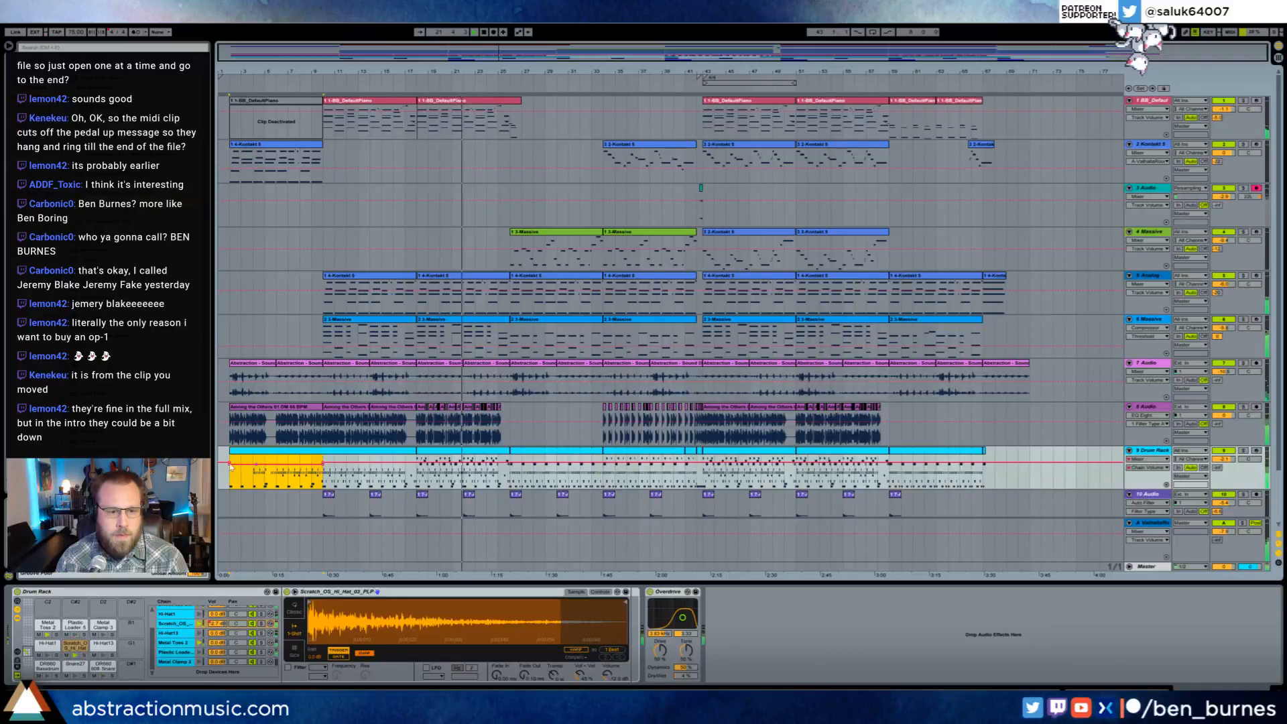
{"action": "left_click", "coordinate": [228, 463]}
{"action": "left_click", "coordinate": [246, 461]}
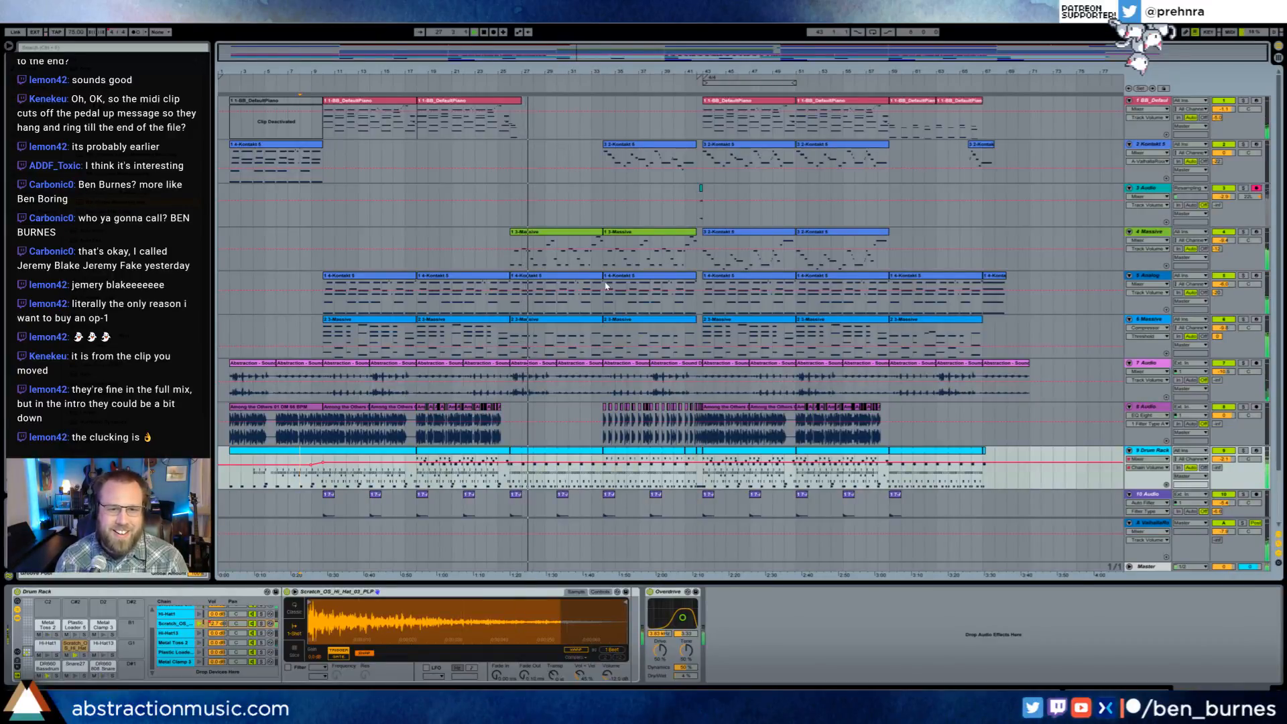
- Open the Massive synth on the 4 Massive track and adjust its Filter 1 cutoff and oscillator 2 amp
{"action": "left_click", "coordinate": [588, 243]}
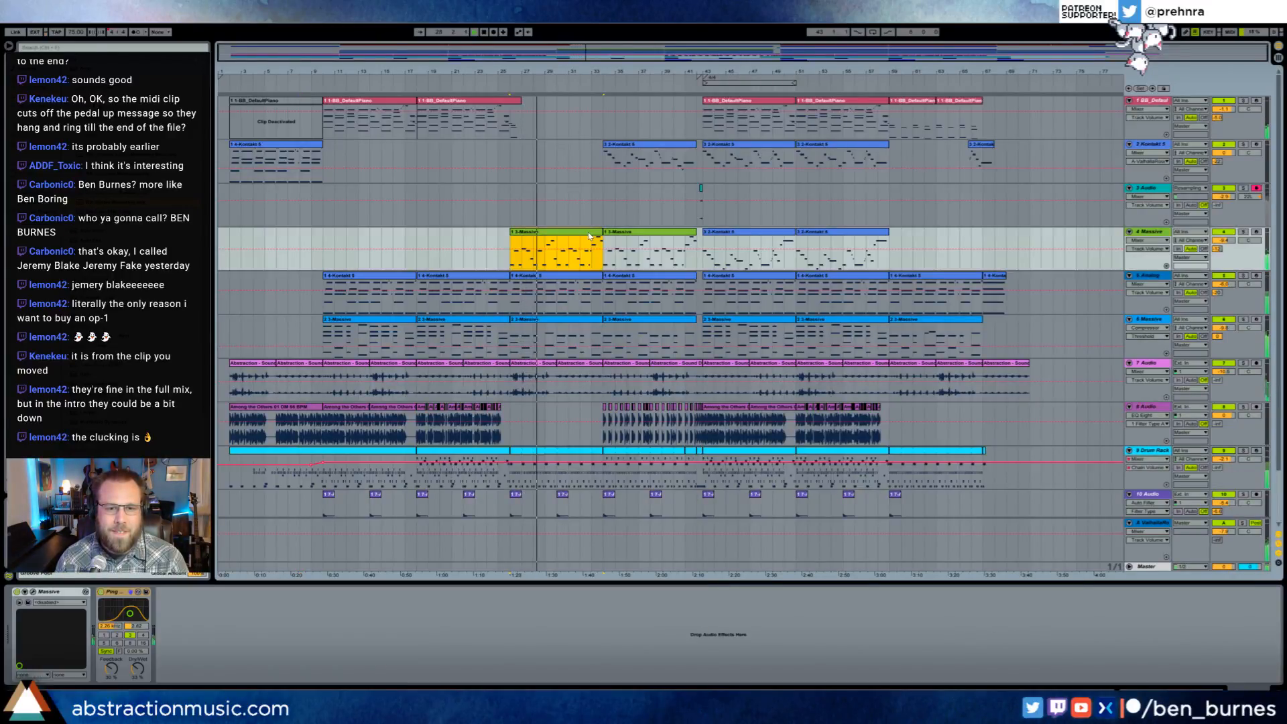
{"action": "left_click", "coordinate": [20, 602]}
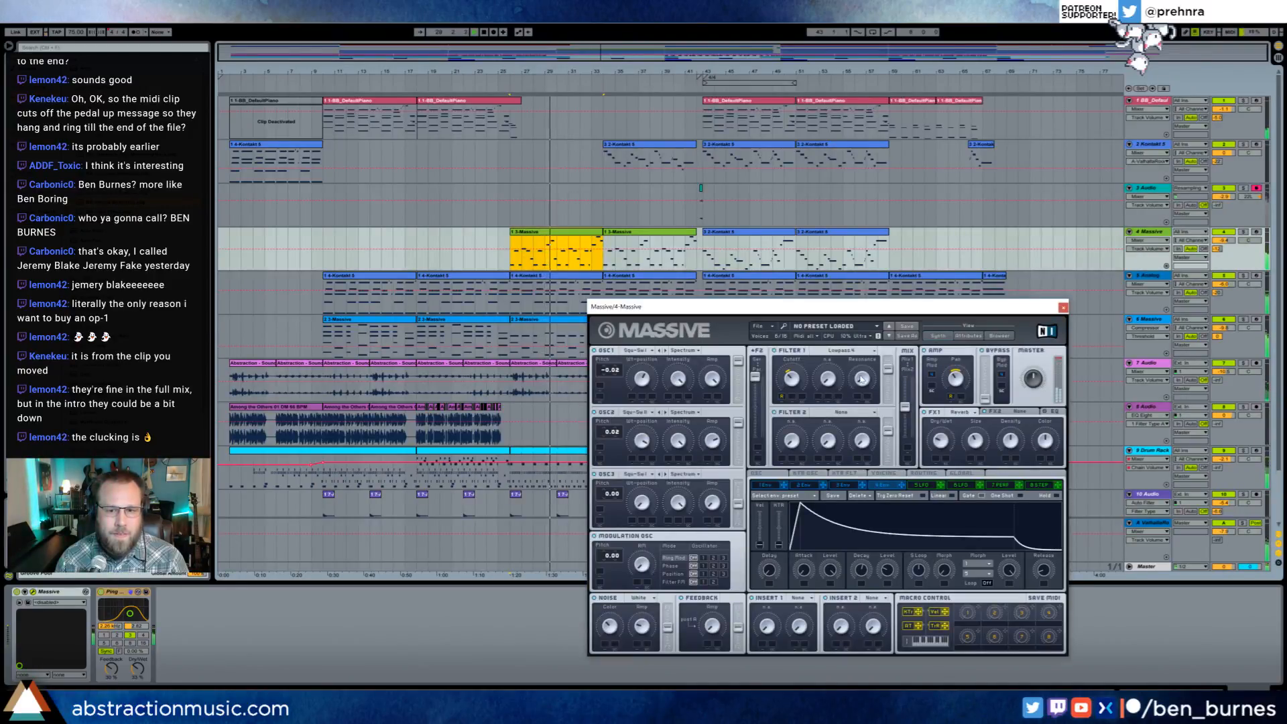
{"action": "left_click", "coordinate": [795, 381]}
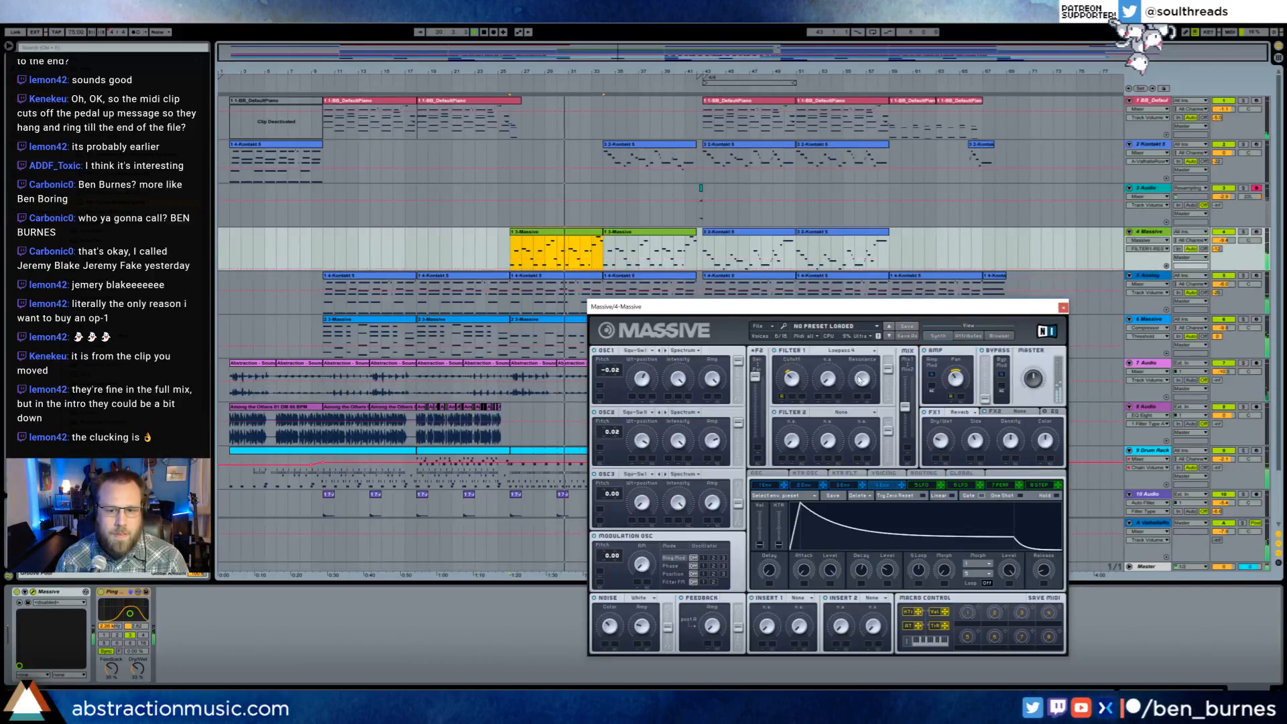
{"action": "left_click", "coordinate": [710, 440]}
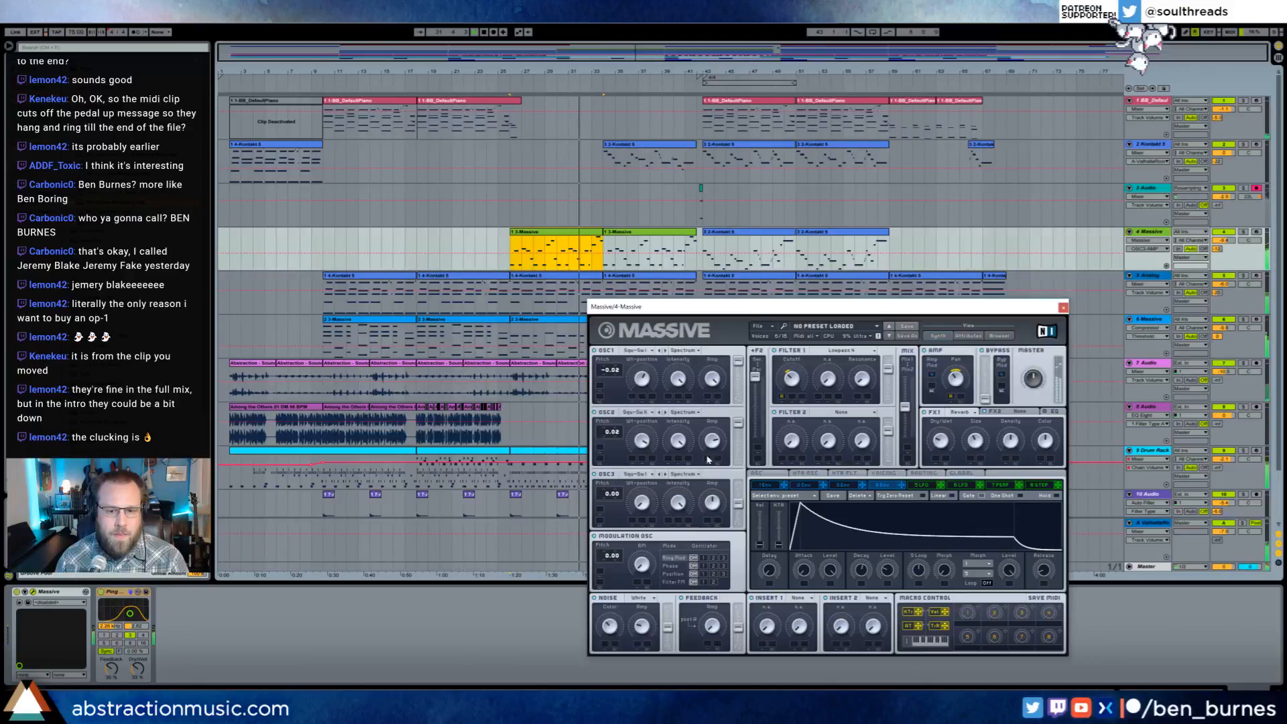
- Choose a different wavetable for Massive's oscillator 3, adjust its amp level and close the synth window
{"action": "left_click", "coordinate": [648, 474]}
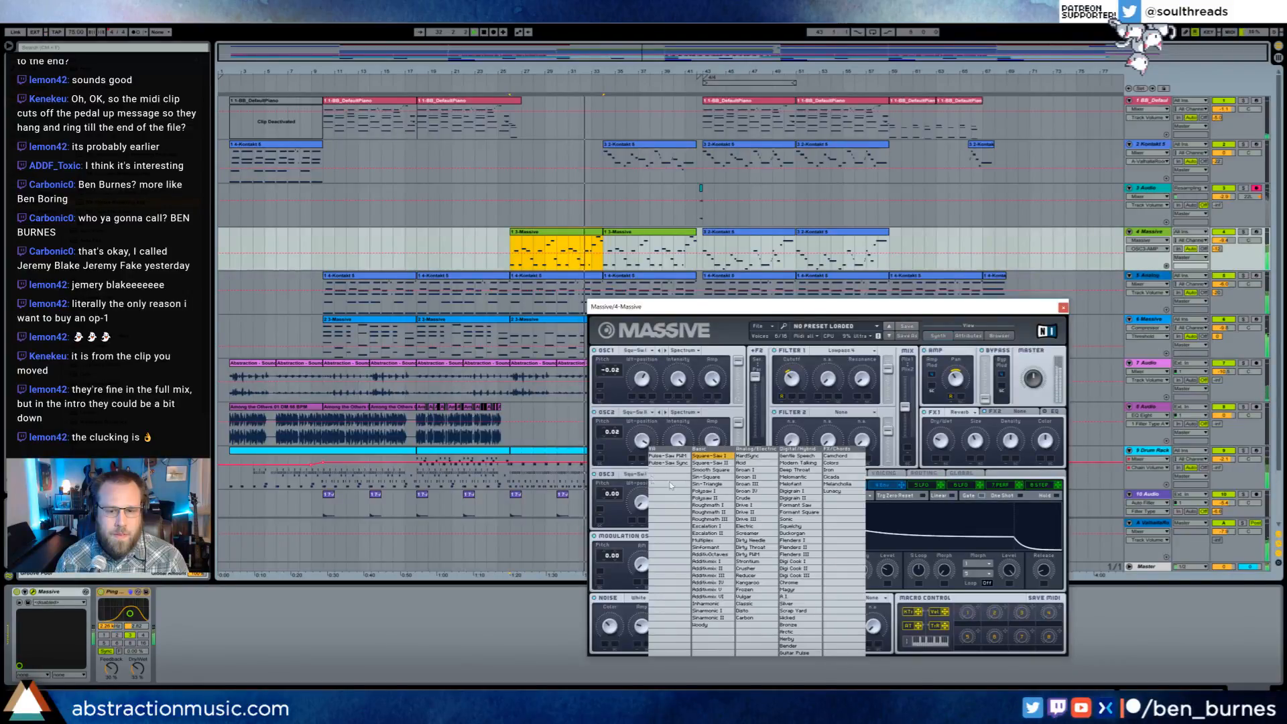
{"action": "left_click", "coordinate": [713, 501]}
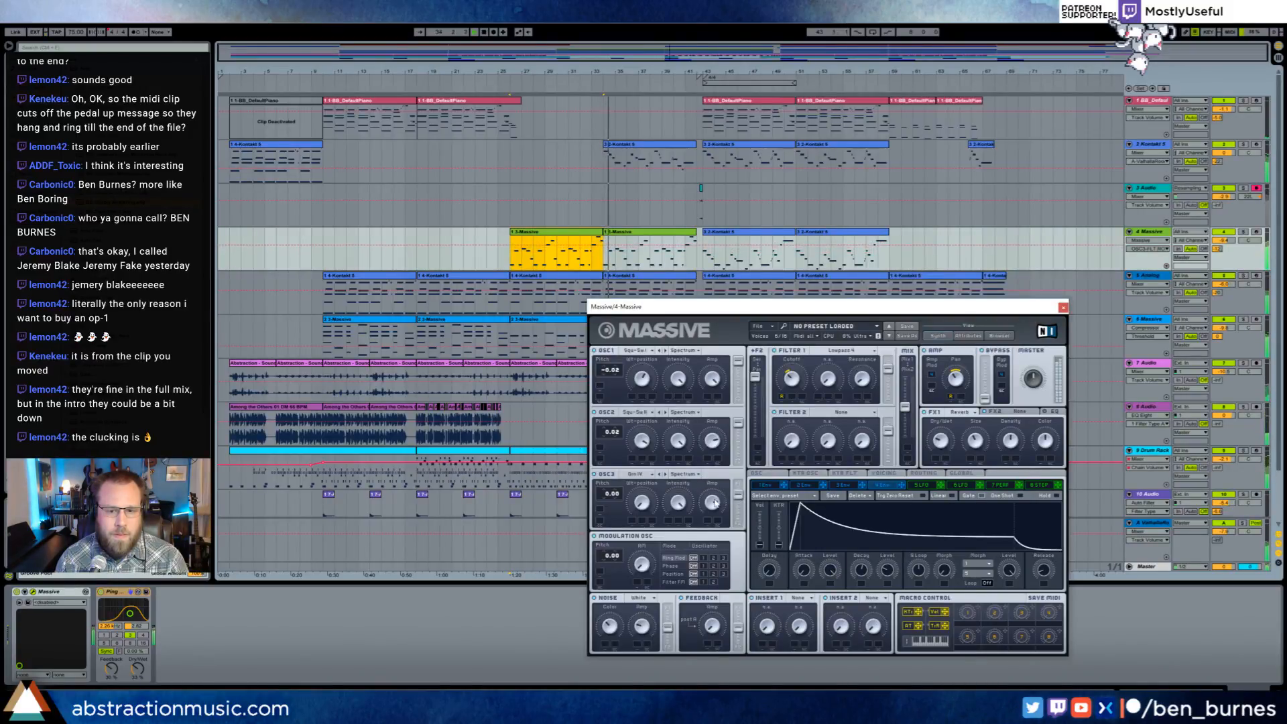
{"action": "left_click", "coordinate": [713, 503]}
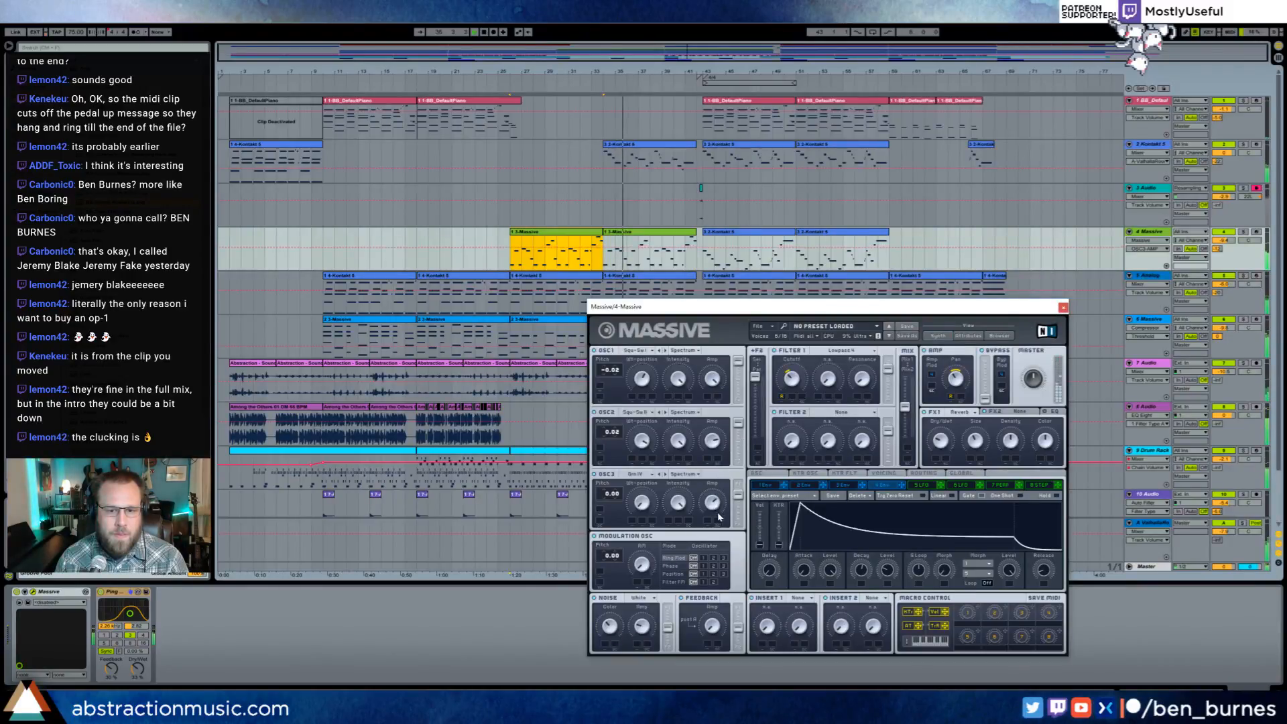
{"action": "left_click", "coordinate": [1063, 307]}
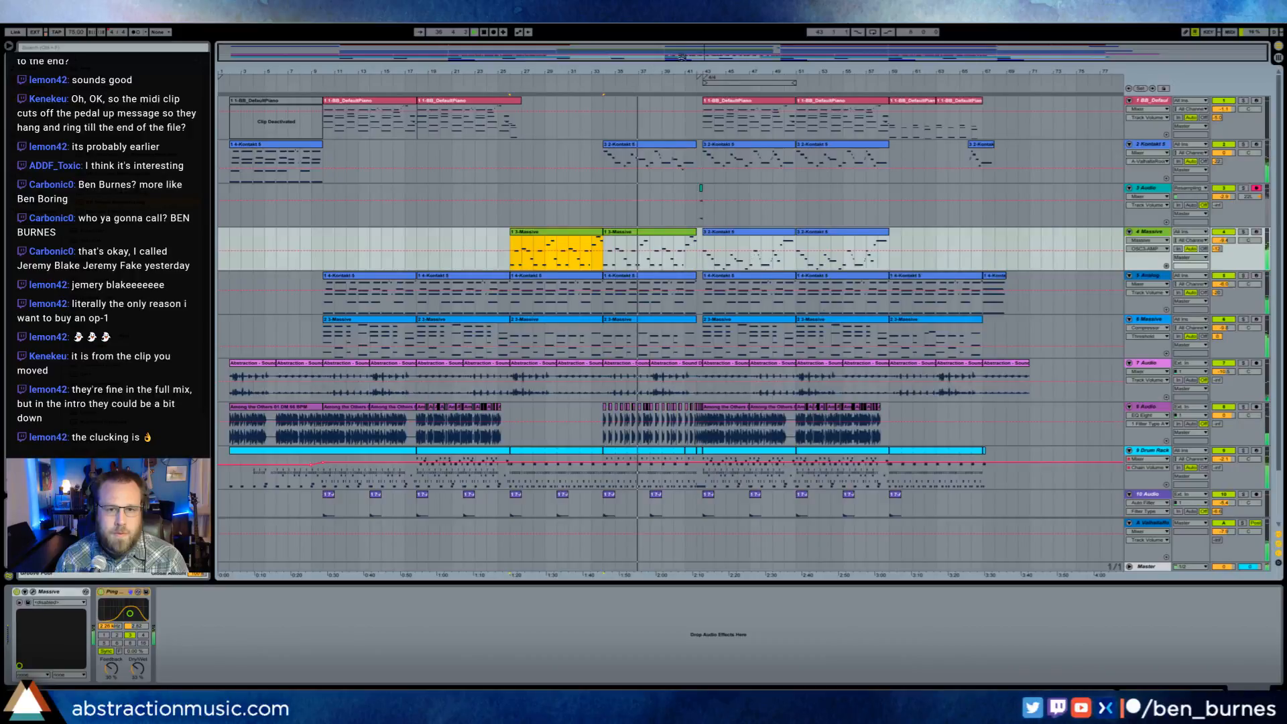
- Delete the short slices of the drum rack part just before bars 36 and 40
{"action": "left_click_drag", "start_coordinate": [682, 57], "coordinate": [745, 503]}
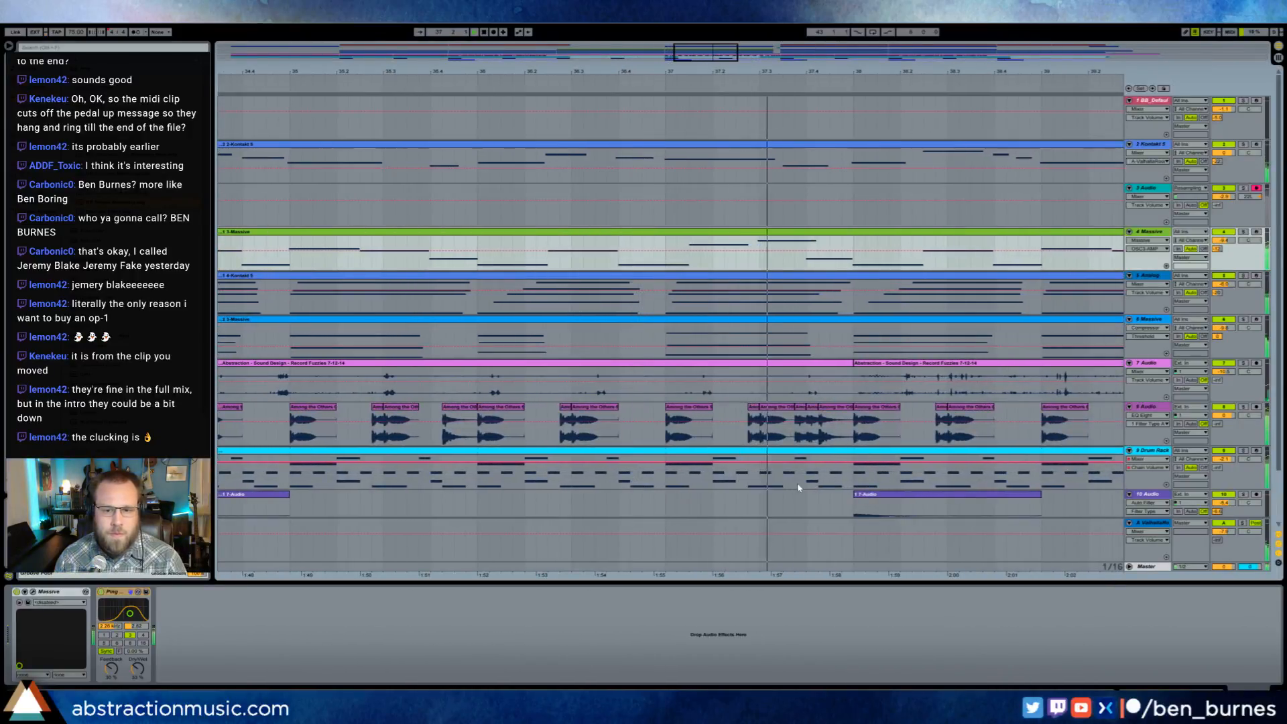
{"action": "left_click_drag", "start_coordinate": [829, 469], "coordinate": [842, 480]}
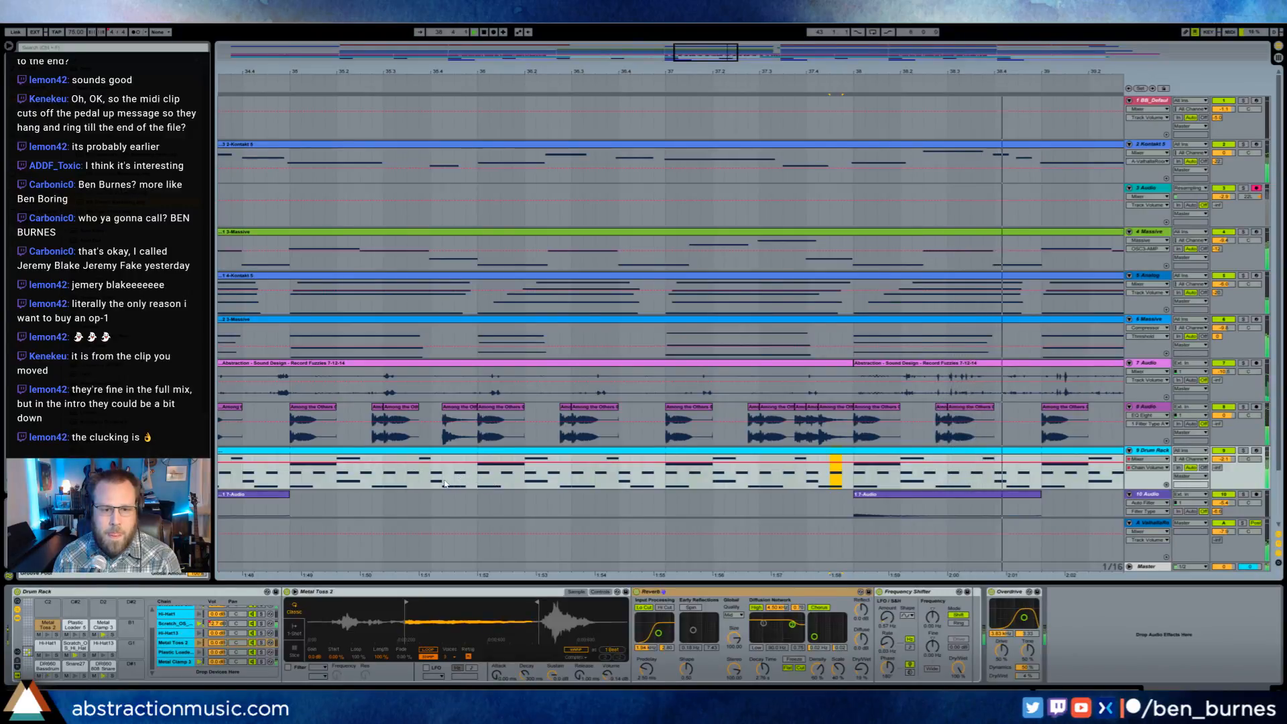
{"action": "left_click_drag", "start_coordinate": [454, 472], "coordinate": [465, 480]}
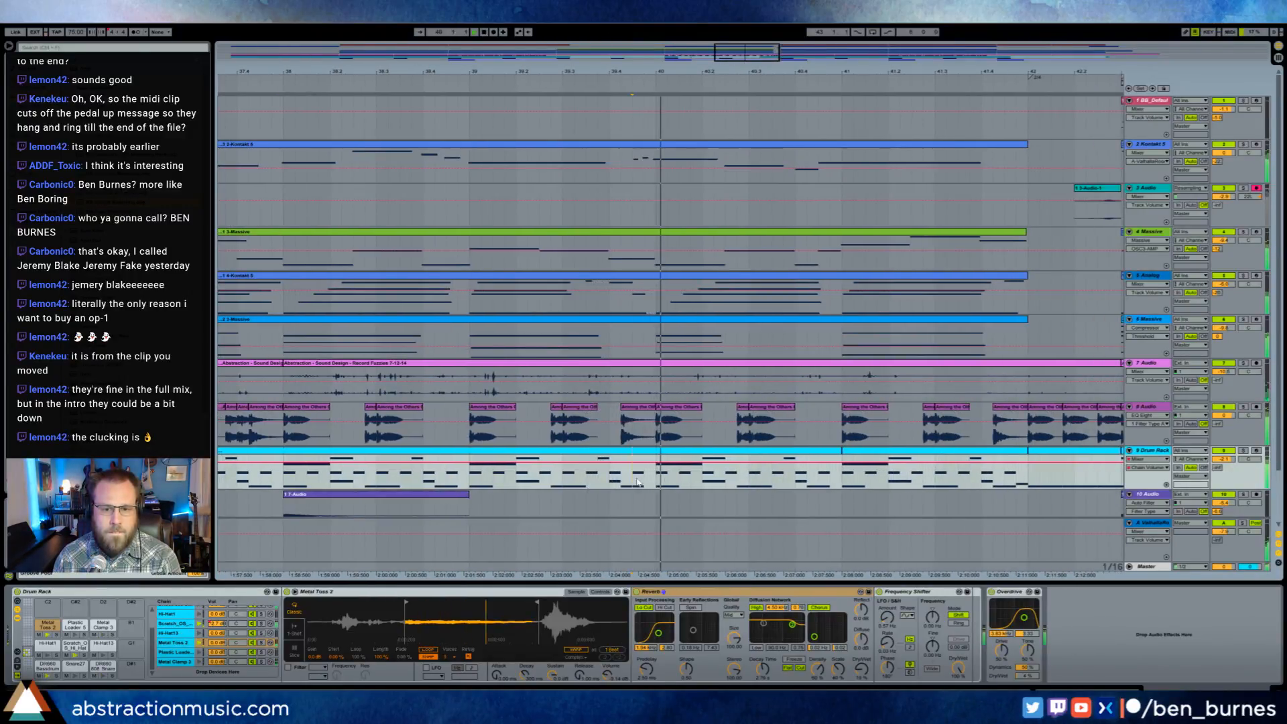
{"action": "left_click_drag", "start_coordinate": [638, 481], "coordinate": [644, 483]}
{"action": "left_click_drag", "start_coordinate": [733, 72], "coordinate": [733, 32]}
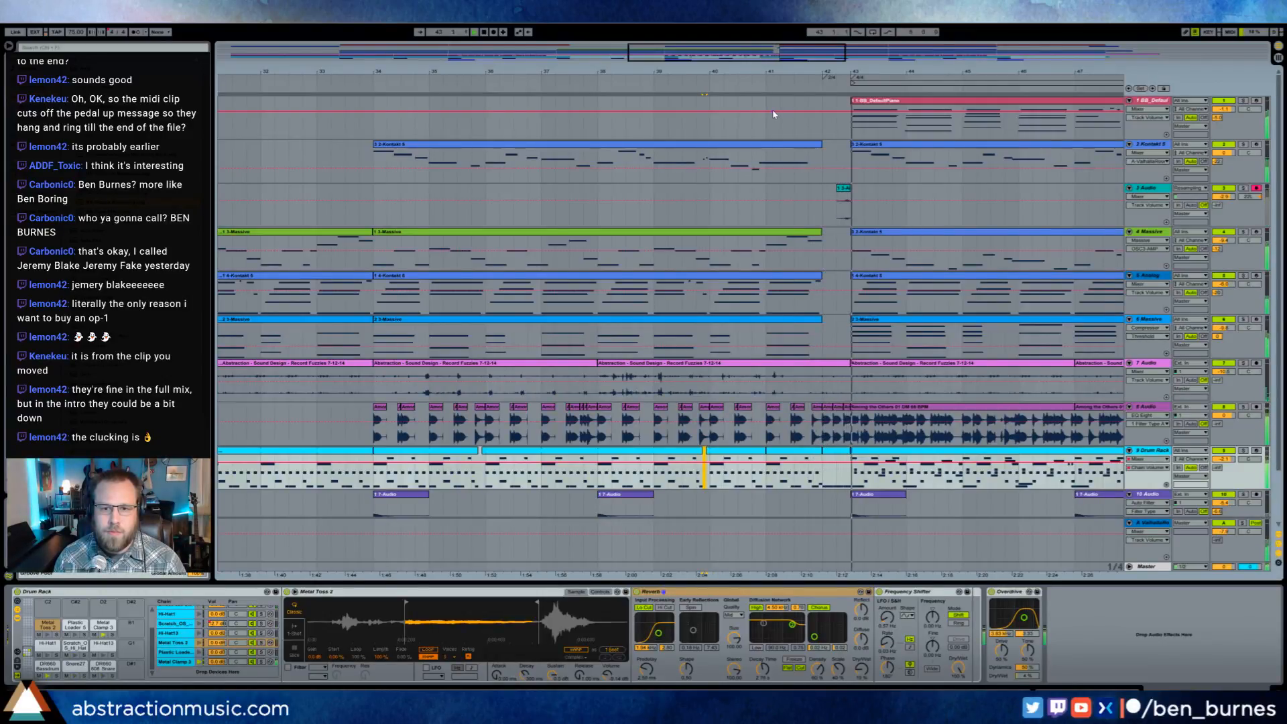
- Move the short clip on the 3 Audio track earlier so that it starts about a third of a beat before bar 42
{"action": "left_click", "coordinate": [842, 195]}
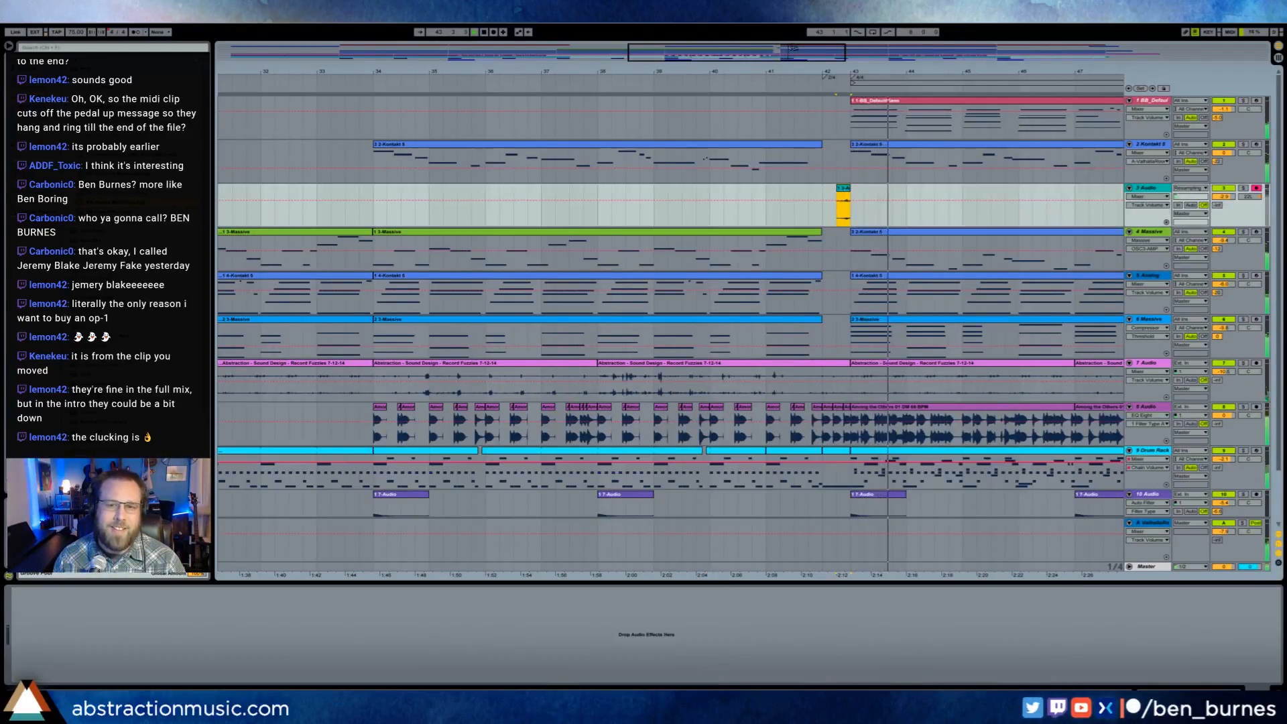
{"action": "left_click_drag", "start_coordinate": [793, 48], "coordinate": [795, 14]}
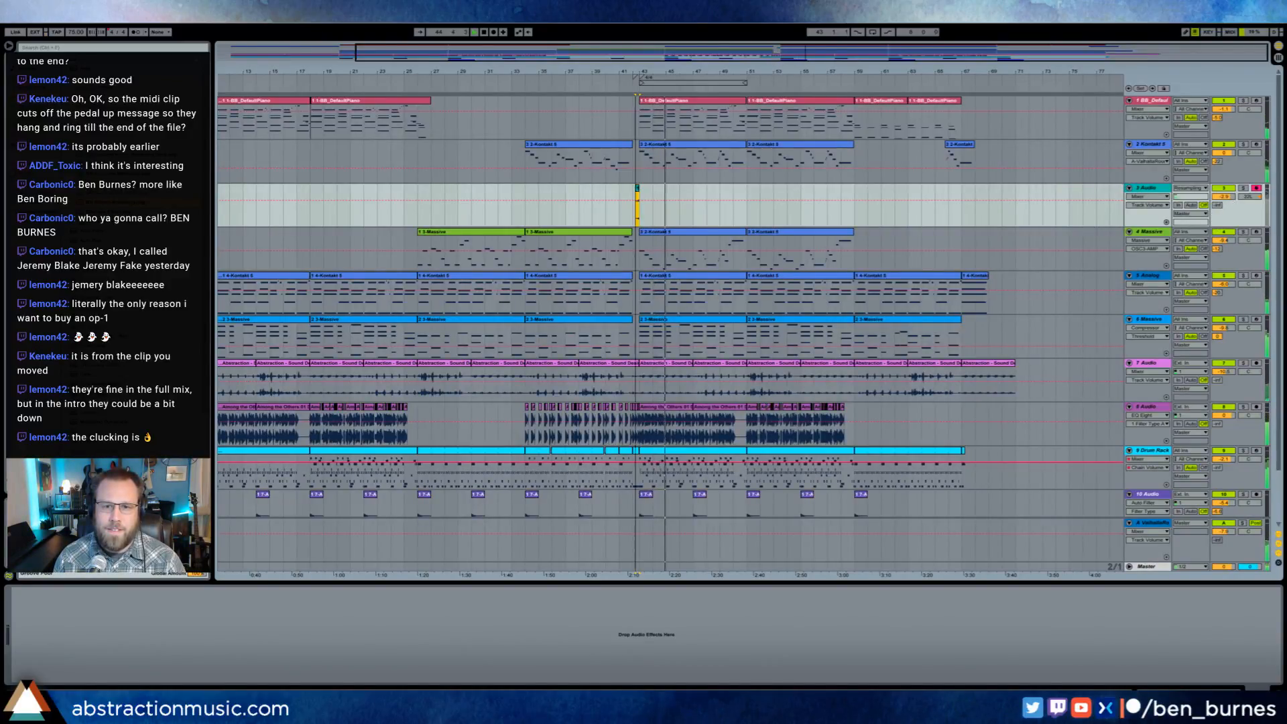
{"action": "left_click_drag", "start_coordinate": [636, 71], "coordinate": [531, 197]}
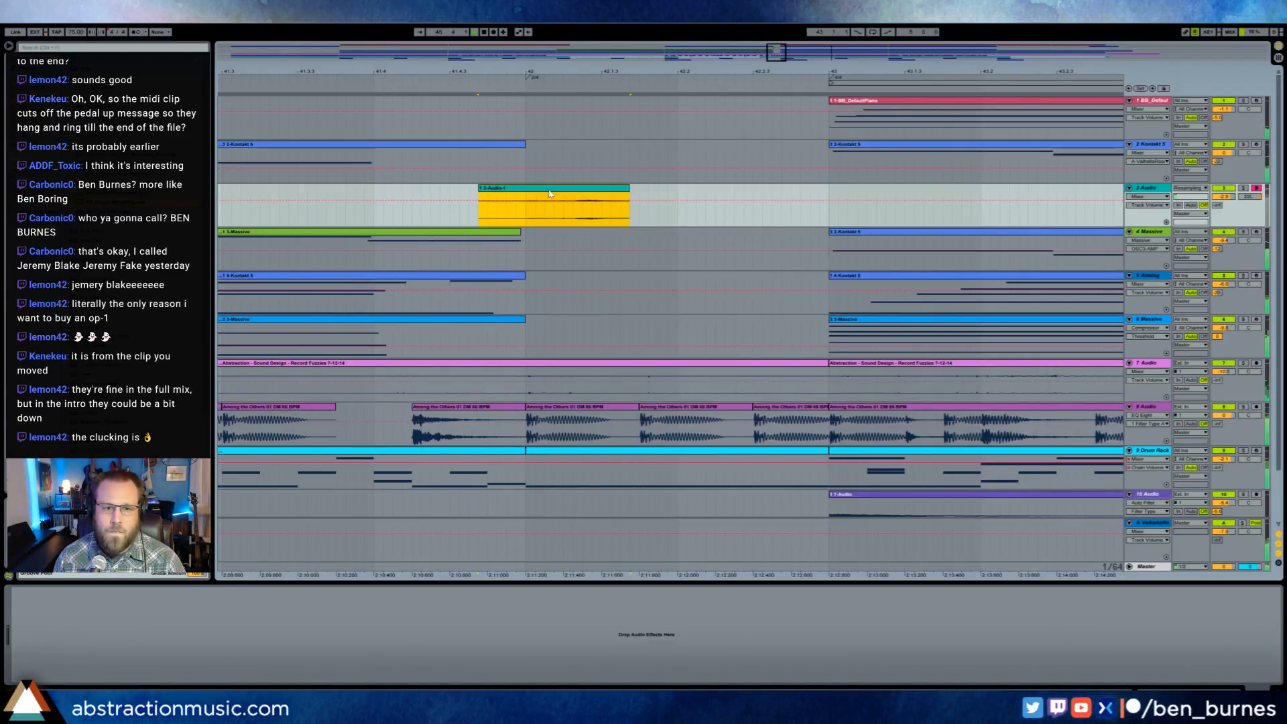
{"action": "left_click_drag", "start_coordinate": [476, 71], "coordinate": [273, 28]}
{"action": "left_click_drag", "start_coordinate": [873, 62], "coordinate": [873, 54]}
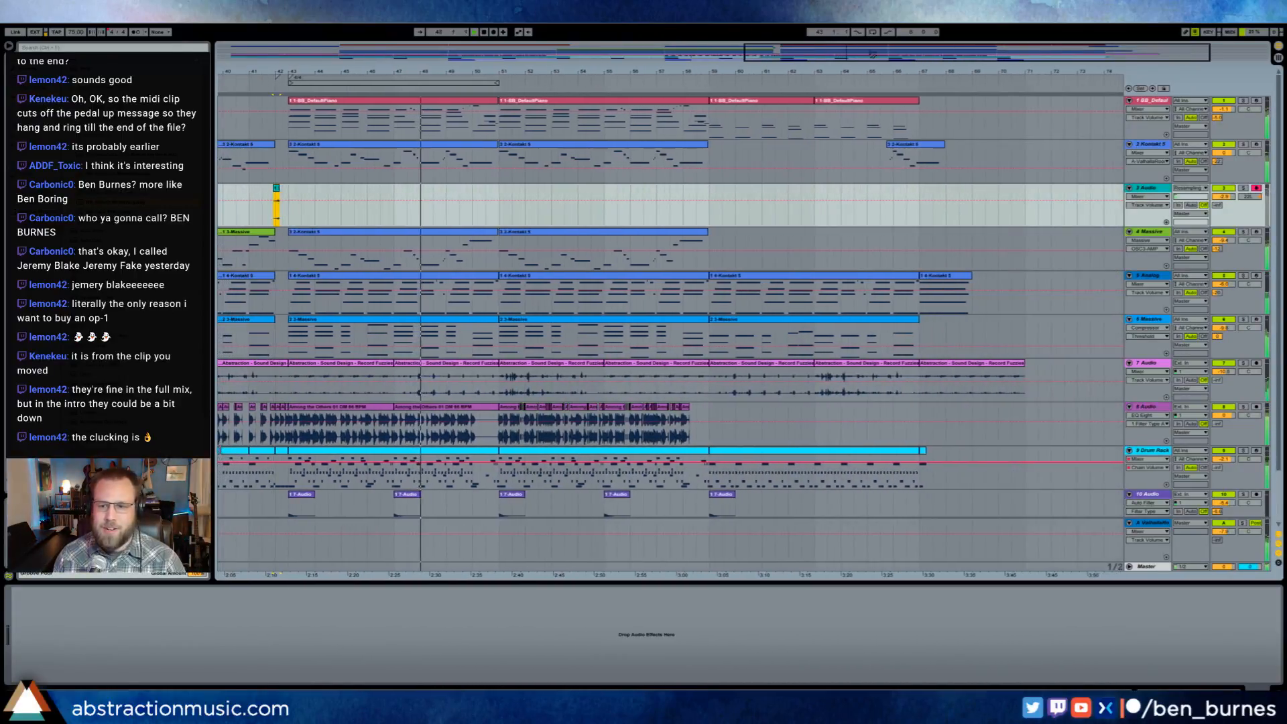
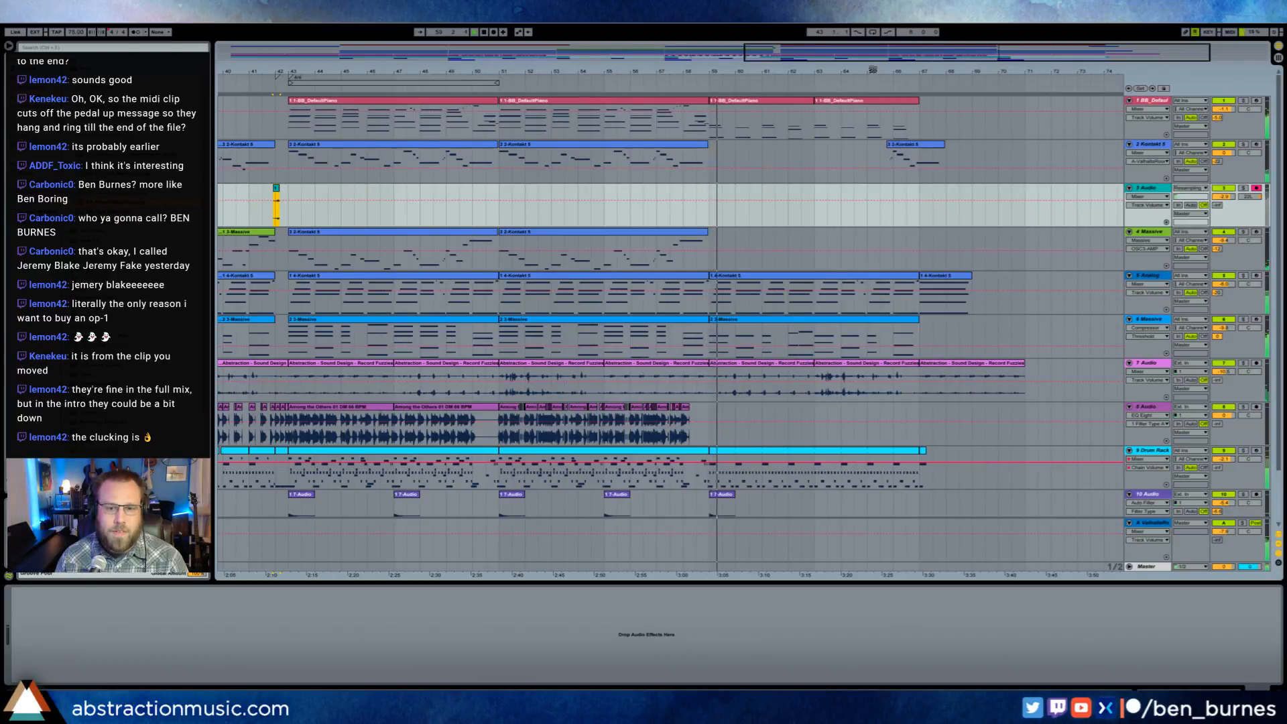
- Lower the Utility gain automation on the 2 Kontakt track just before its last clip
{"action": "double_click", "coordinate": [931, 150]}
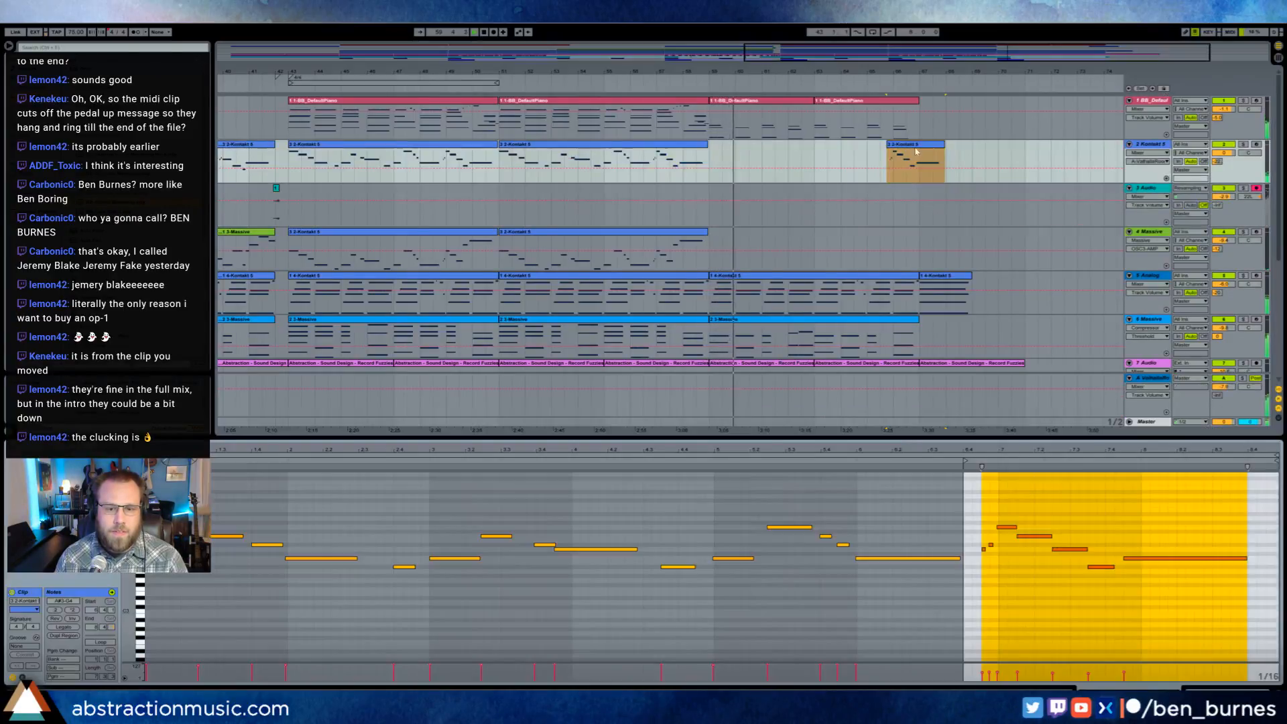
{"action": "left_click", "coordinate": [1014, 535]}
{"action": "key", "text": "shift+Tab"}
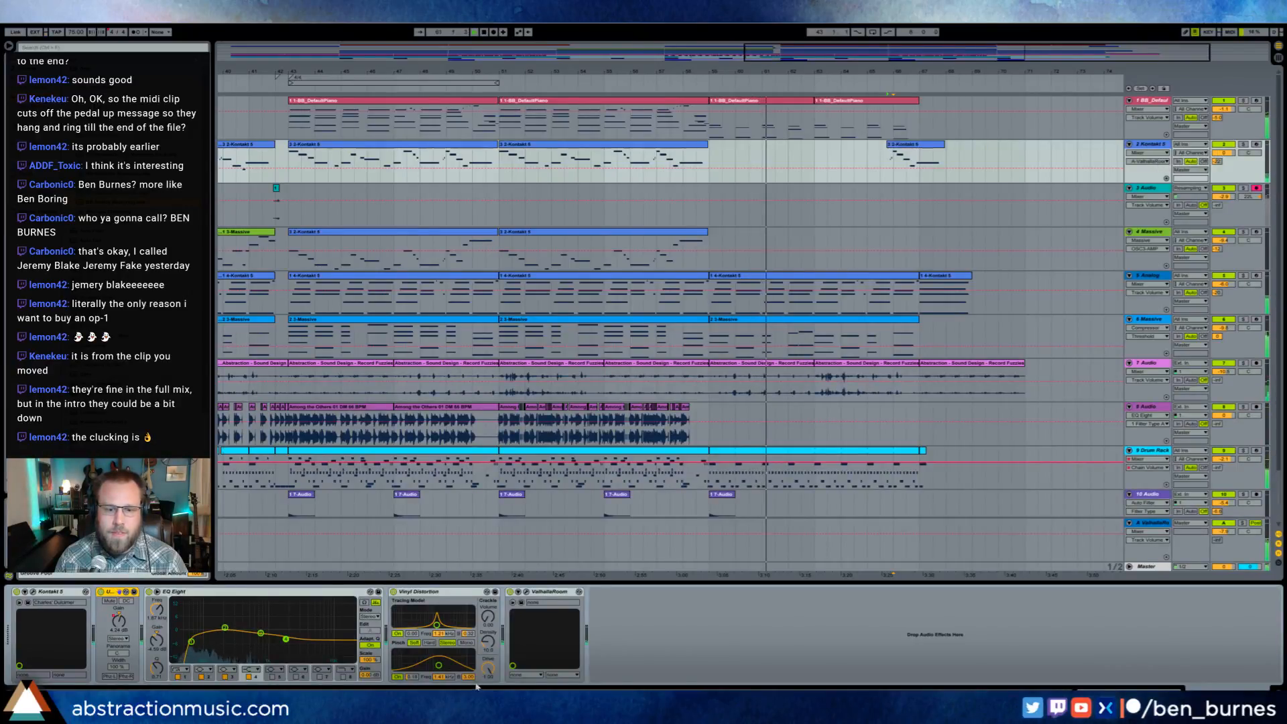
{"action": "left_click", "coordinate": [118, 621]}
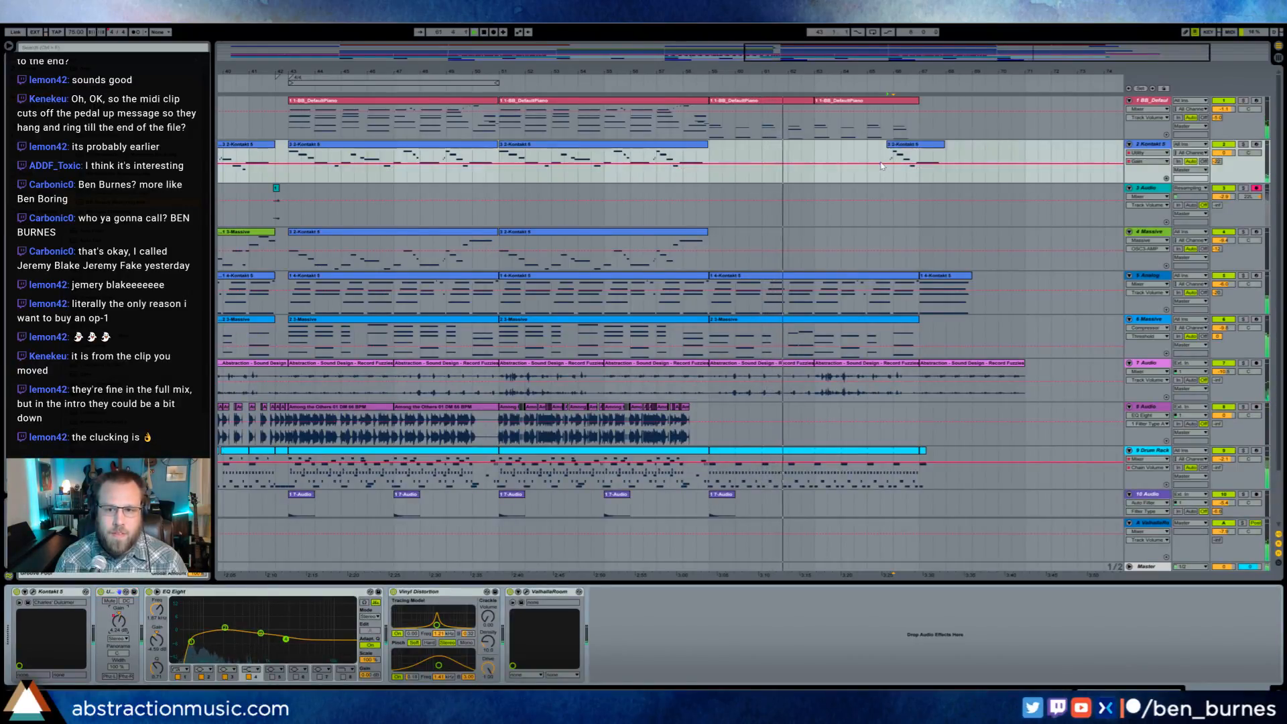
{"action": "left_click", "coordinate": [880, 164]}
{"action": "left_click", "coordinate": [887, 164]}
{"action": "left_click_drag", "start_coordinate": [887, 165], "coordinate": [886, 168]}
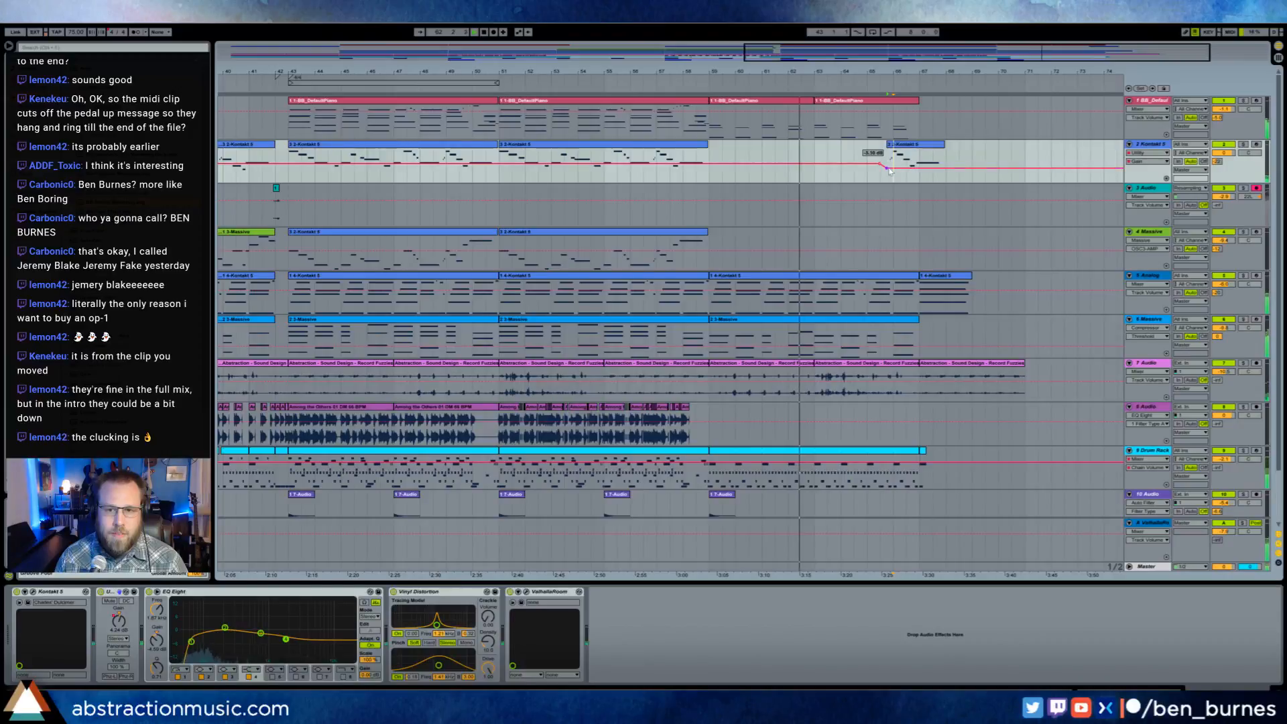
- Reduce the clip gain of the last clip on the 11 Audio track
{"action": "scroll", "coordinate": [823, 470], "scroll_direction": "down", "scroll_amount": 2}
{"action": "scroll", "coordinate": [824, 474], "scroll_direction": "down", "scroll_amount": 1}
{"action": "double_click", "coordinate": [798, 478]}
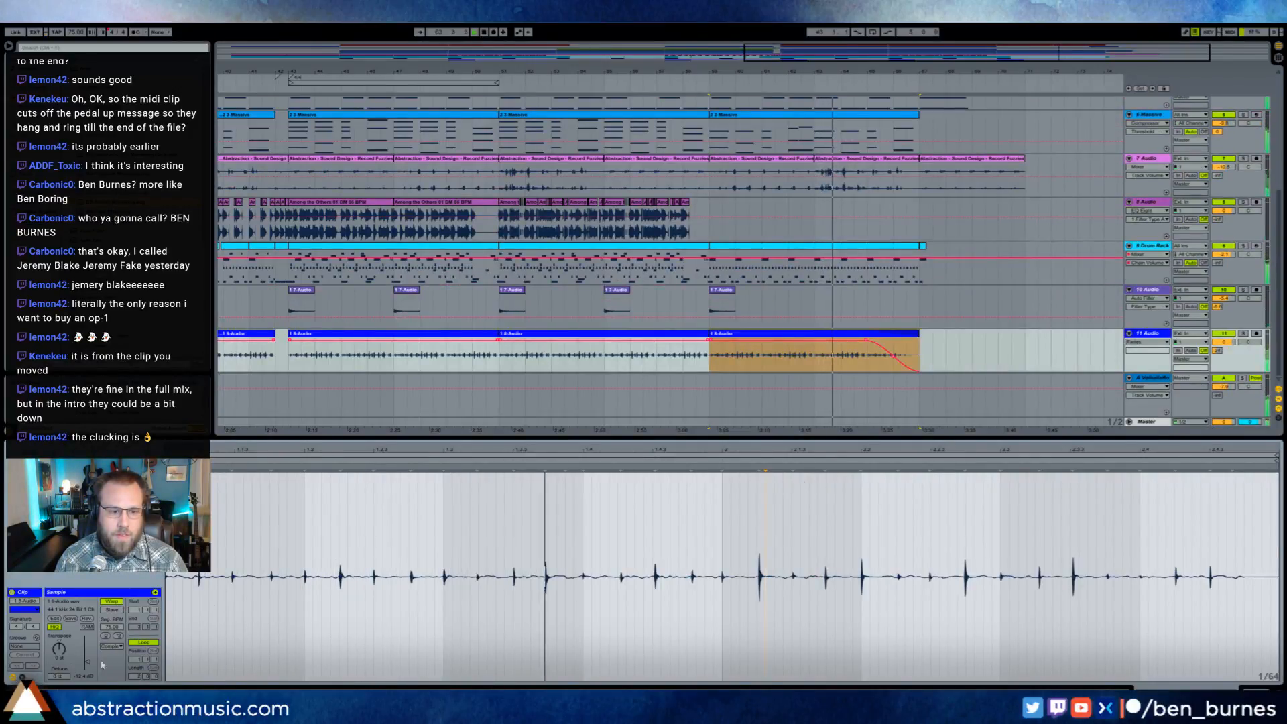
{"action": "left_click_drag", "start_coordinate": [88, 663], "coordinate": [89, 665]}
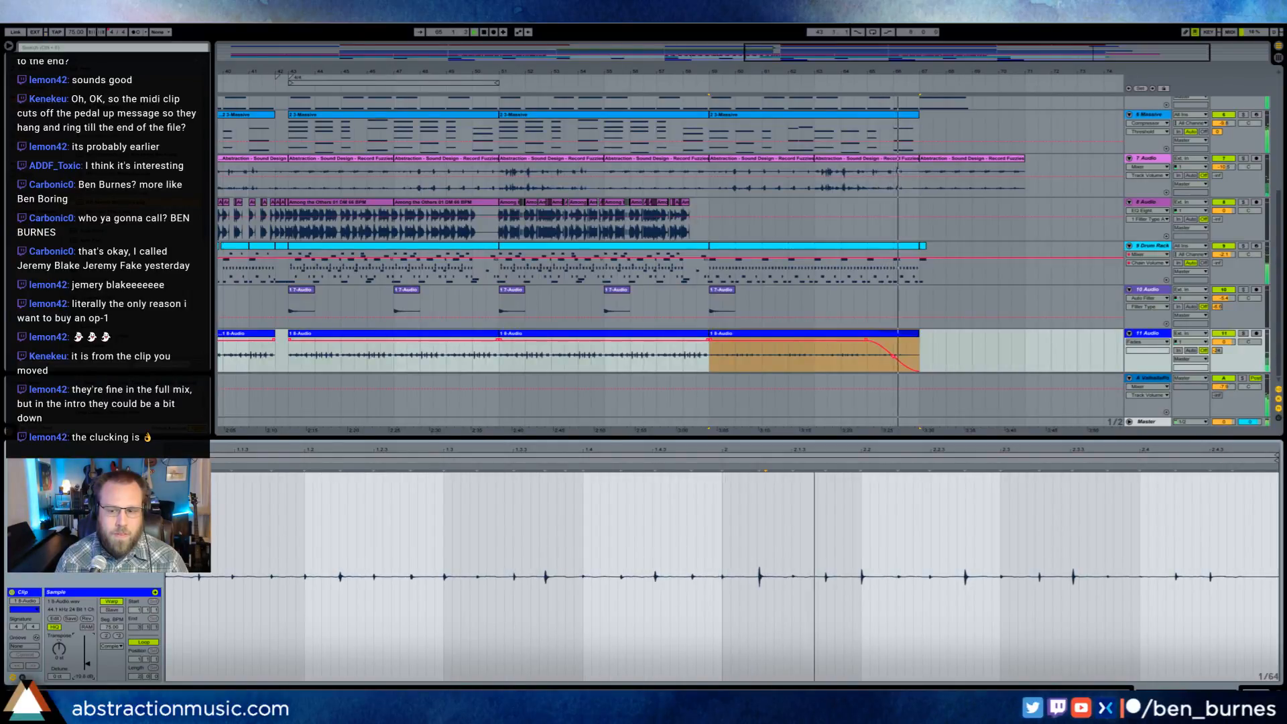
{"action": "left_click", "coordinate": [1254, 693]}
- Inspect the notes and velocities of the last clip on the 2 Kontakt track, and return to the track's devices
{"action": "scroll", "coordinate": [916, 160], "scroll_direction": "up", "scroll_amount": 3}
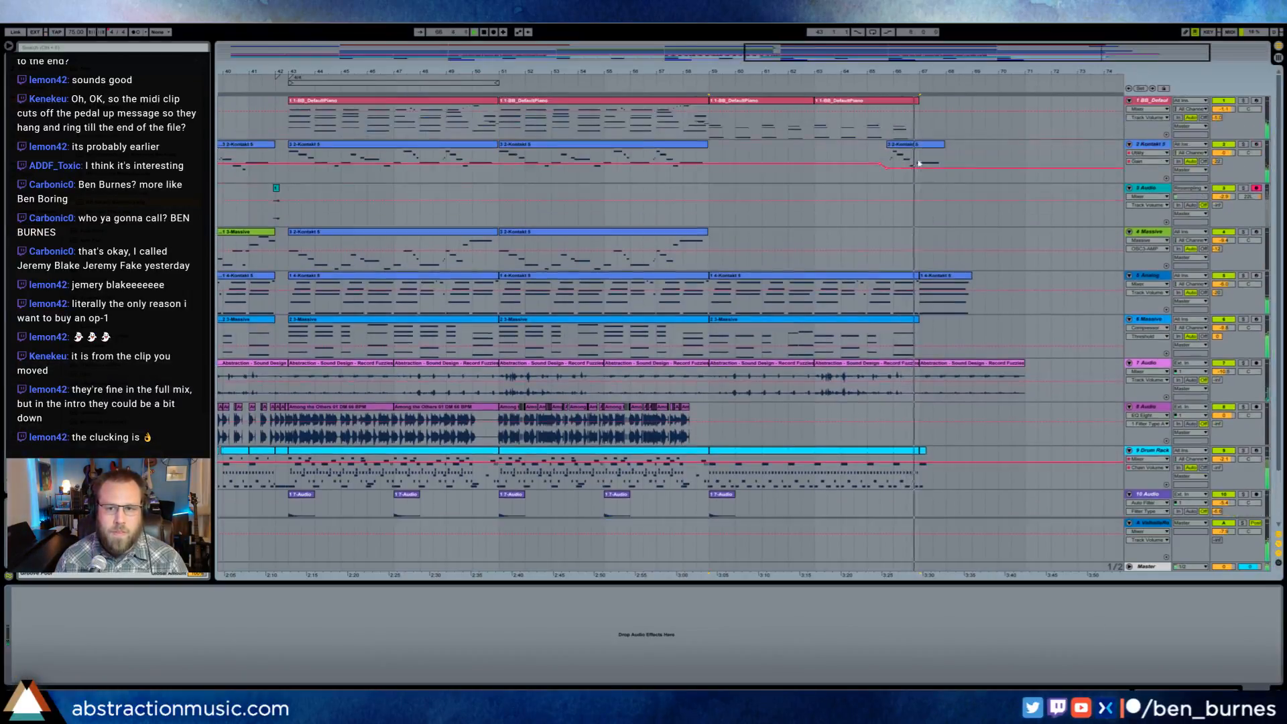
{"action": "double_click", "coordinate": [926, 145]}
{"action": "left_click_drag", "start_coordinate": [1079, 668], "coordinate": [1125, 668]}
{"action": "left_click", "coordinate": [1073, 669]}
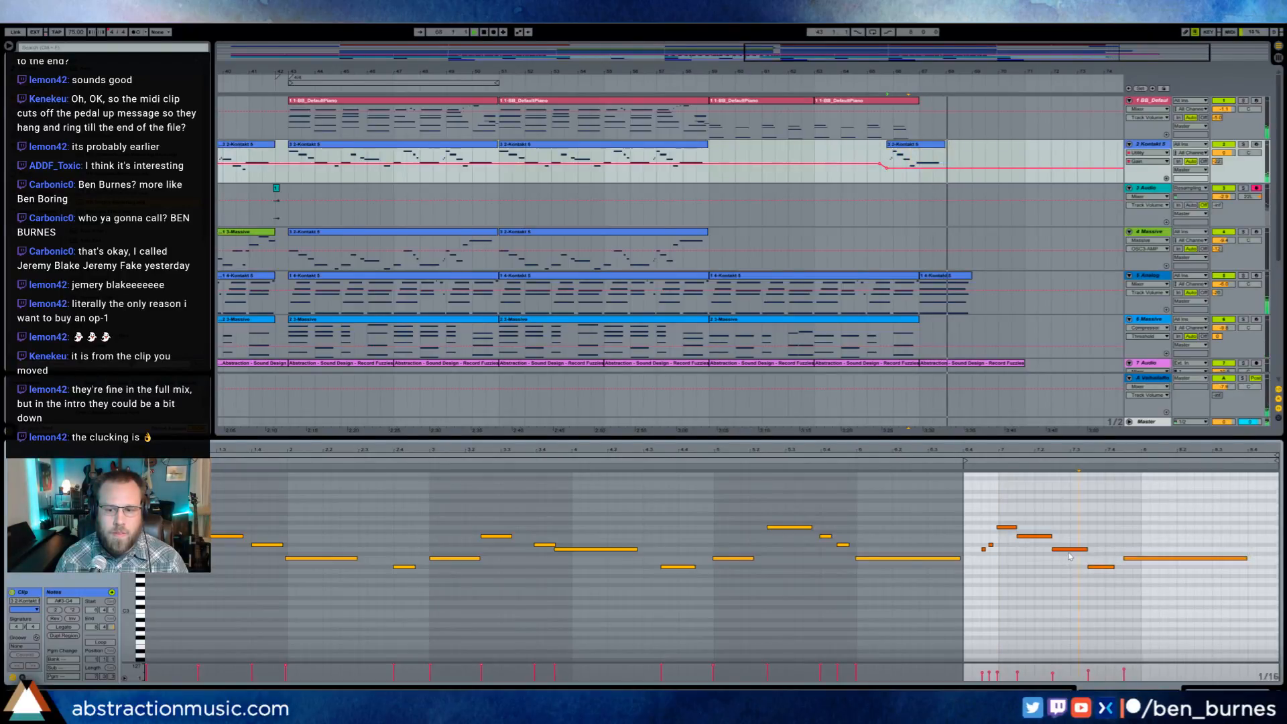
{"action": "left_click", "coordinate": [1053, 673]}
{"action": "left_click", "coordinate": [1035, 536]}
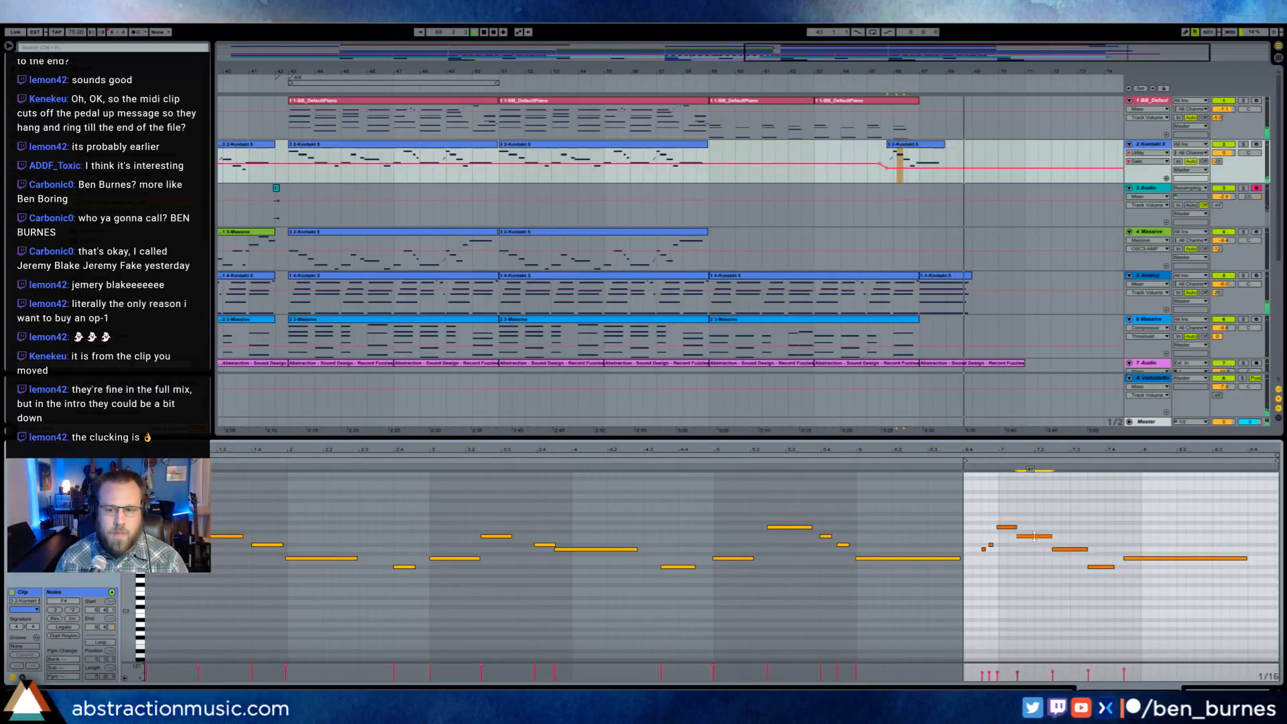
{"action": "left_click", "coordinate": [1007, 527]}
{"action": "left_click", "coordinate": [990, 545]}
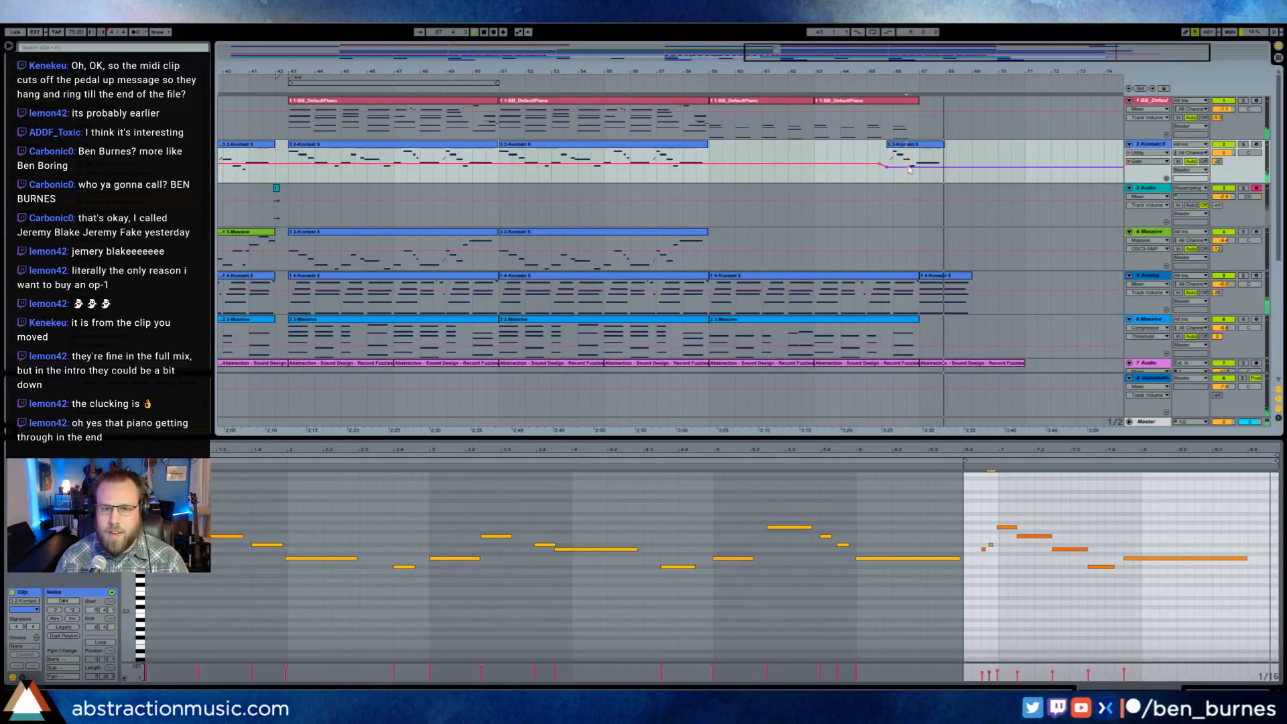
{"action": "key", "text": "shift+Tab"}
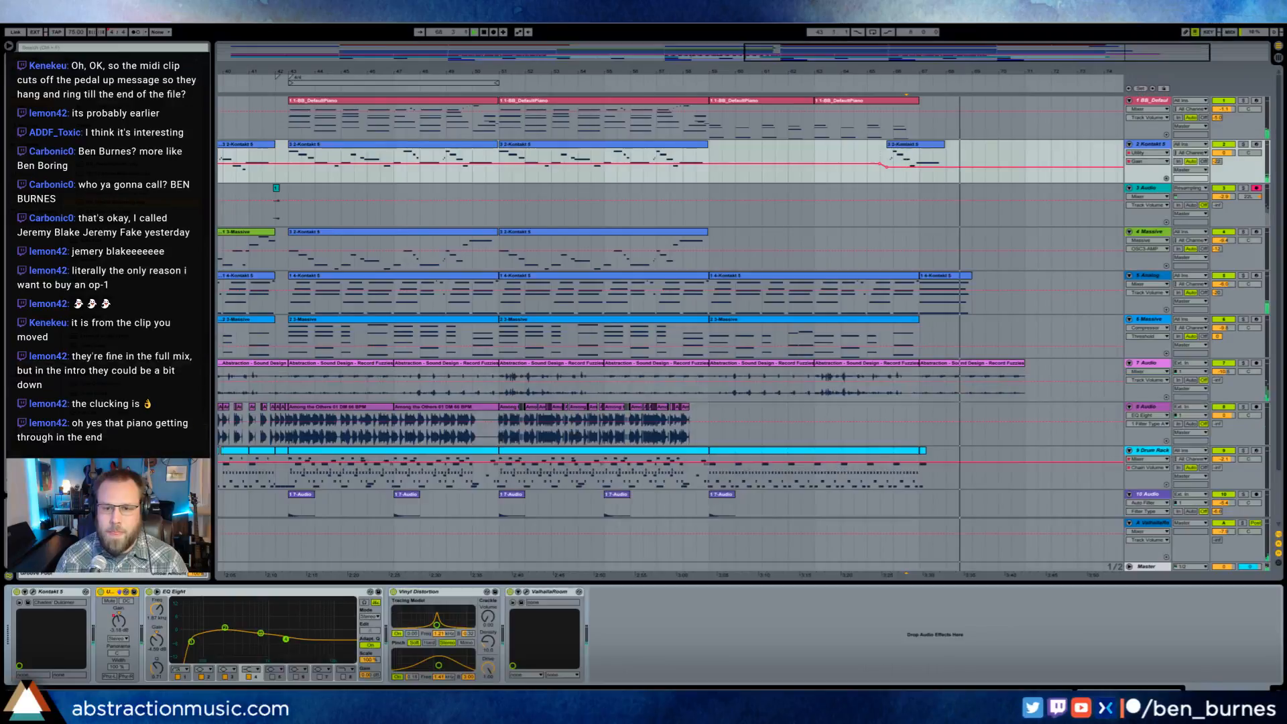
- Trim the end of the last clip on the 7 Audio track slightly and give it a fade-out about two and a half bars long
{"action": "left_click", "coordinate": [1023, 364]}
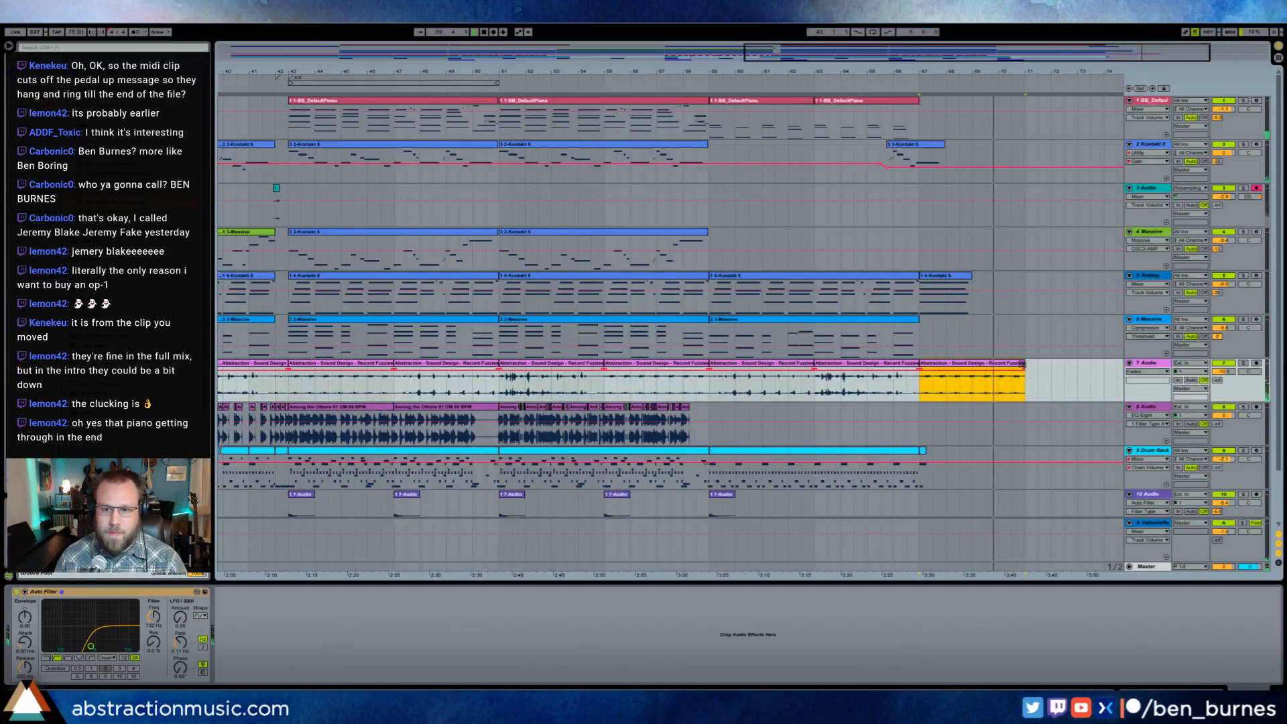
{"action": "left_click_drag", "start_coordinate": [1022, 371], "coordinate": [946, 371]}
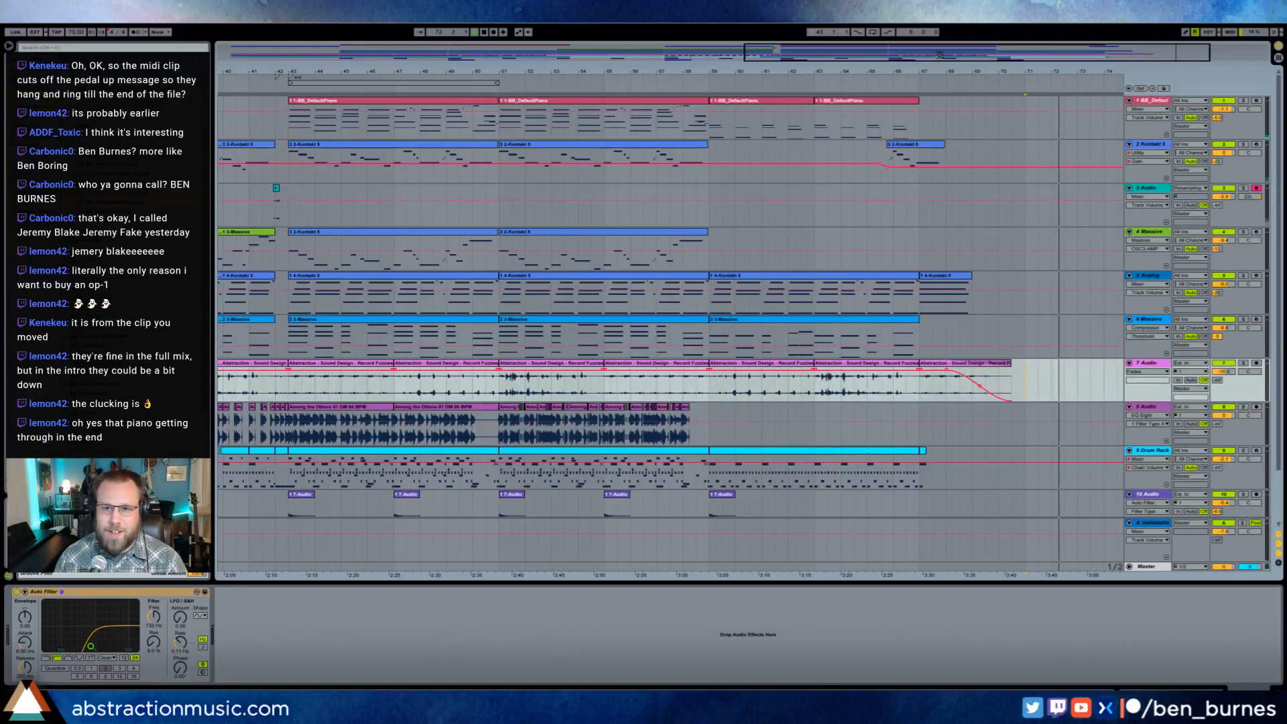
- Play the arrangement from just before bar 42, checking the 4 Massive and 2 Kontakt tracks, and stop playback
{"action": "left_click_drag", "start_coordinate": [362, 74], "coordinate": [363, 47]}
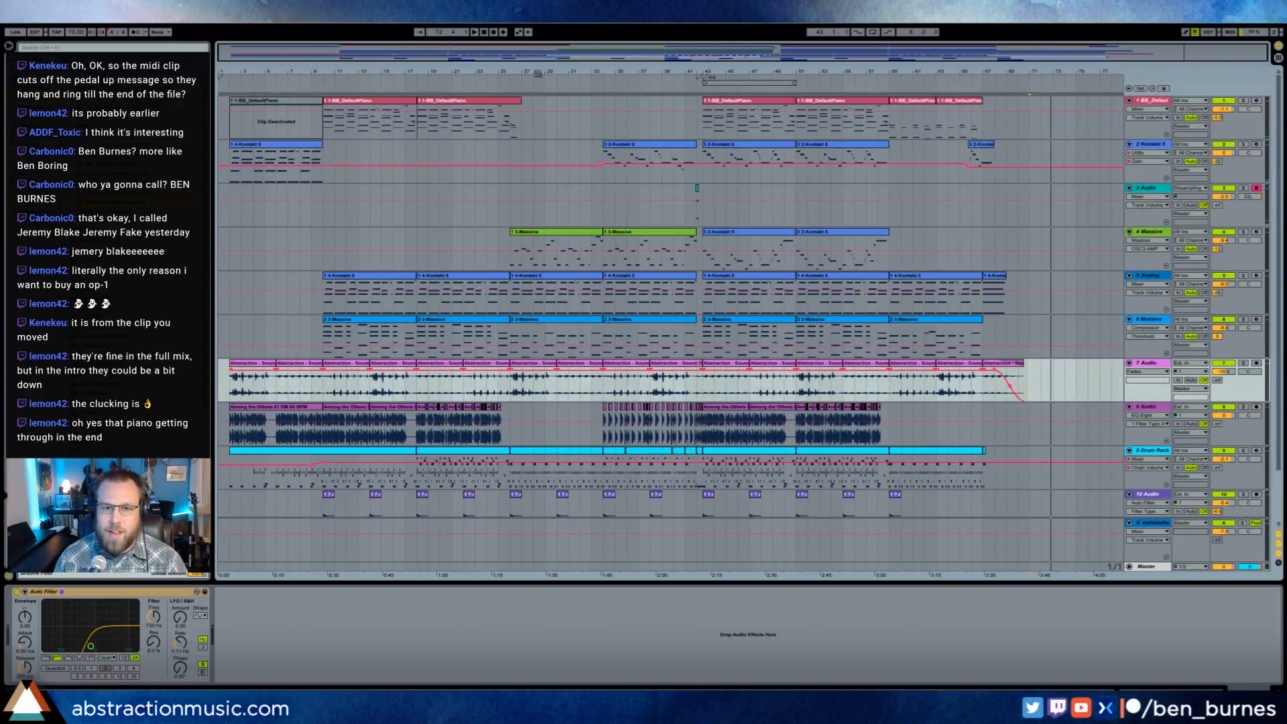
{"action": "left_click", "coordinate": [687, 93]}
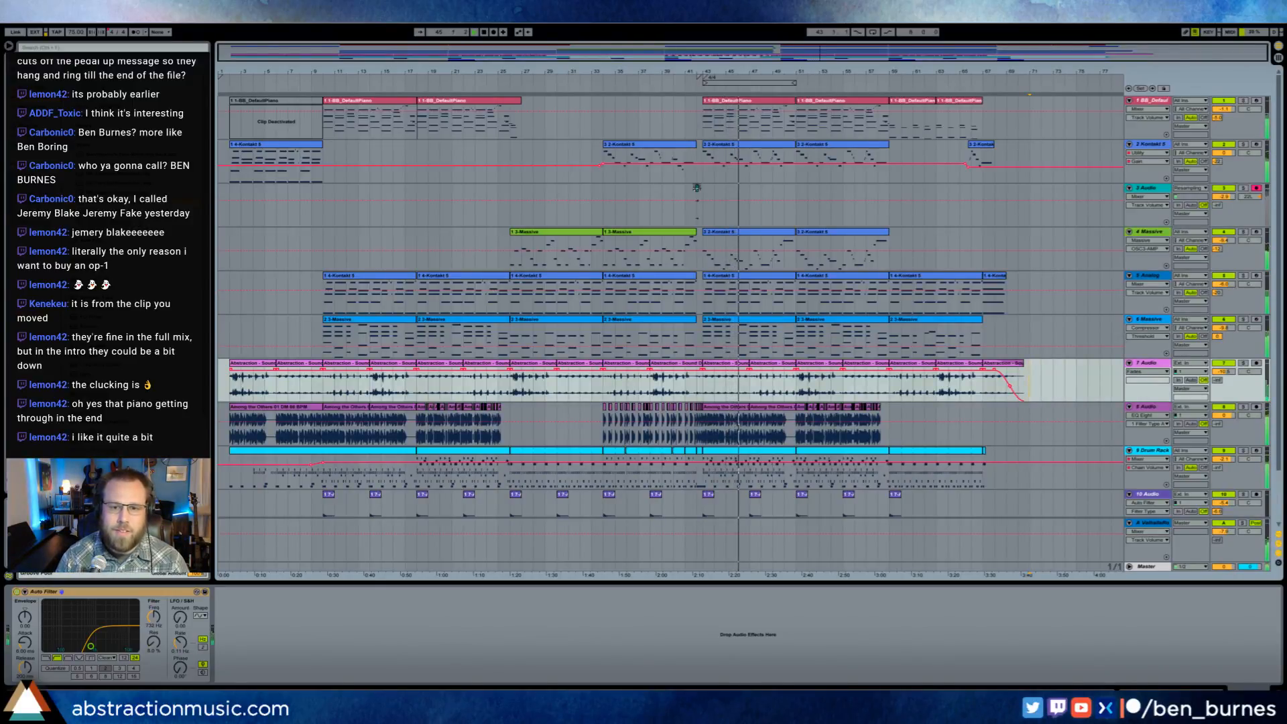
{"action": "left_click", "coordinate": [1229, 239]}
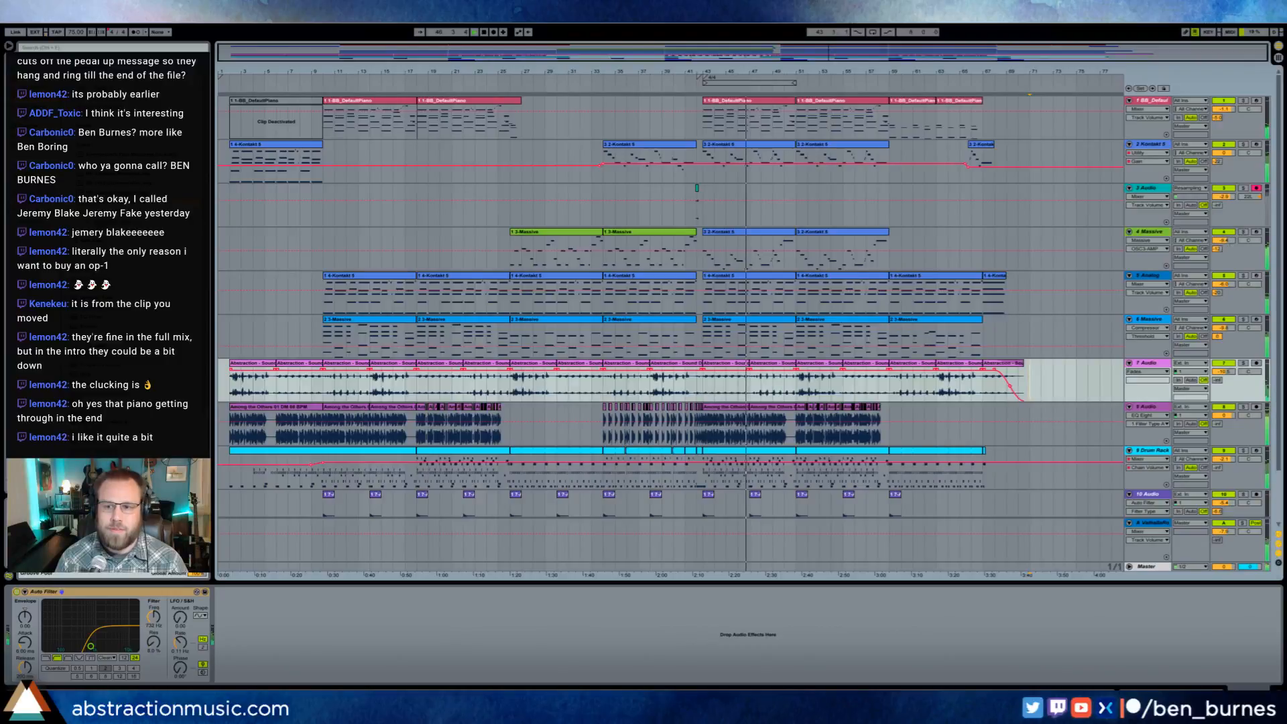
{"action": "left_click", "coordinate": [902, 242]}
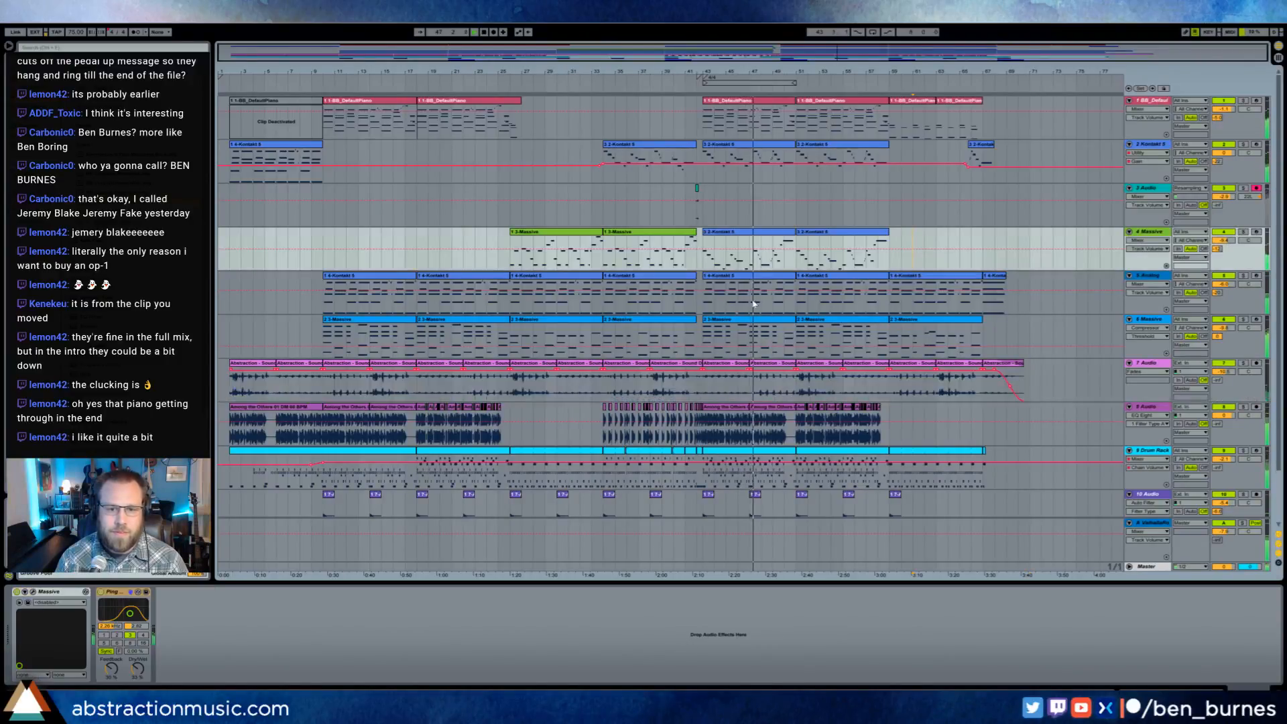
{"action": "left_click", "coordinate": [843, 161]}
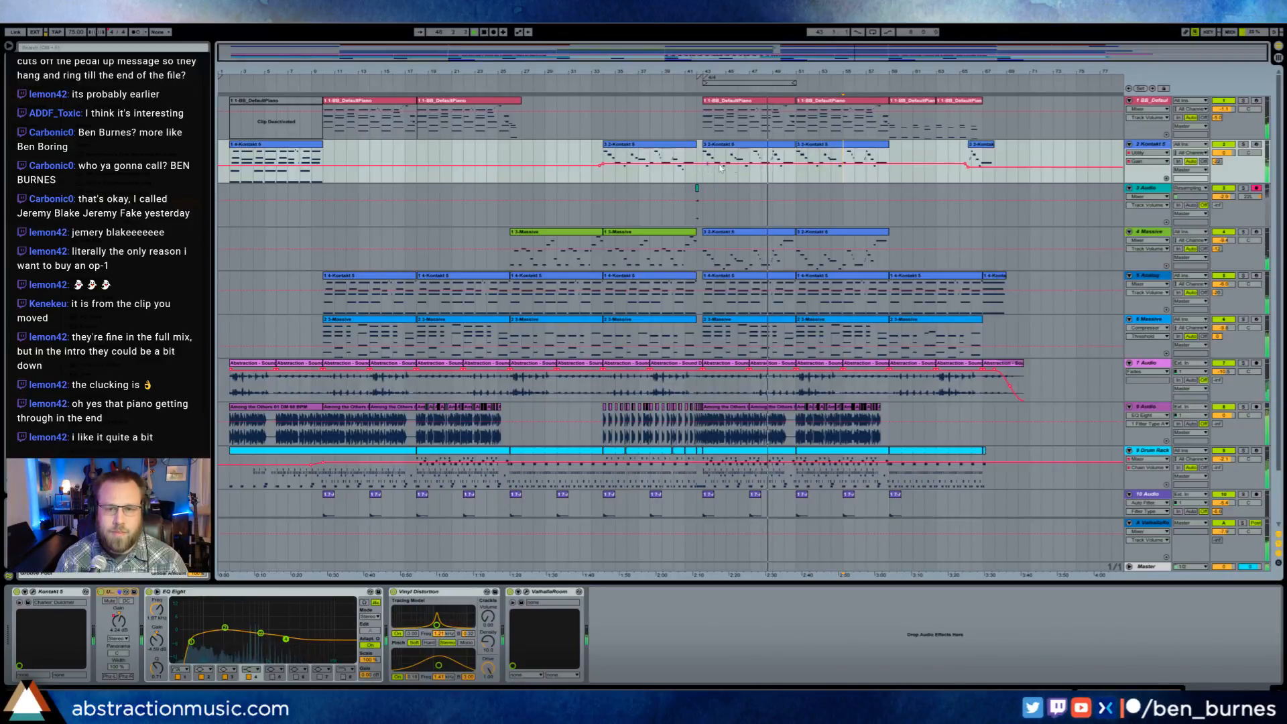
{"action": "key", "text": "space"}
{"action": "left_click_drag", "start_coordinate": [808, 70], "coordinate": [813, 55]}
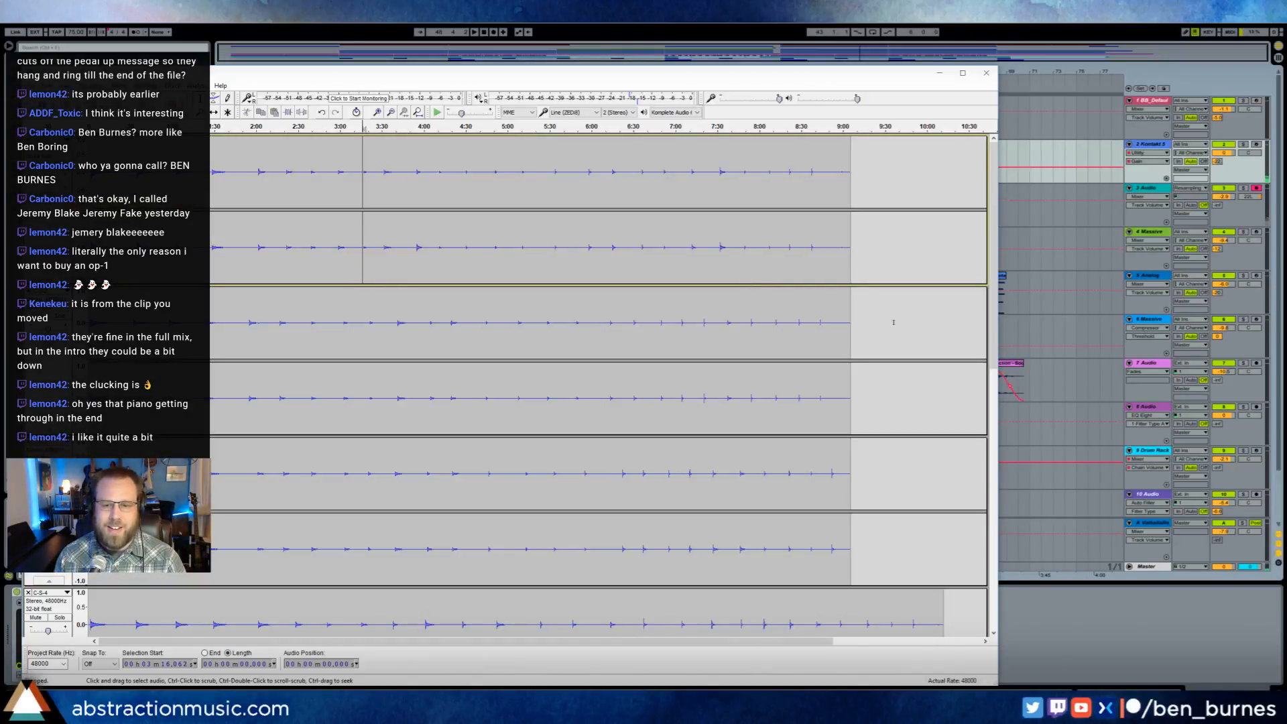
- Switch to Audacity and audition one of the longer stereo recordings from about 8:29, 9:00, 9:18 and 9:49
{"action": "scroll", "coordinate": [819, 403], "scroll_direction": "down", "scroll_amount": 5}
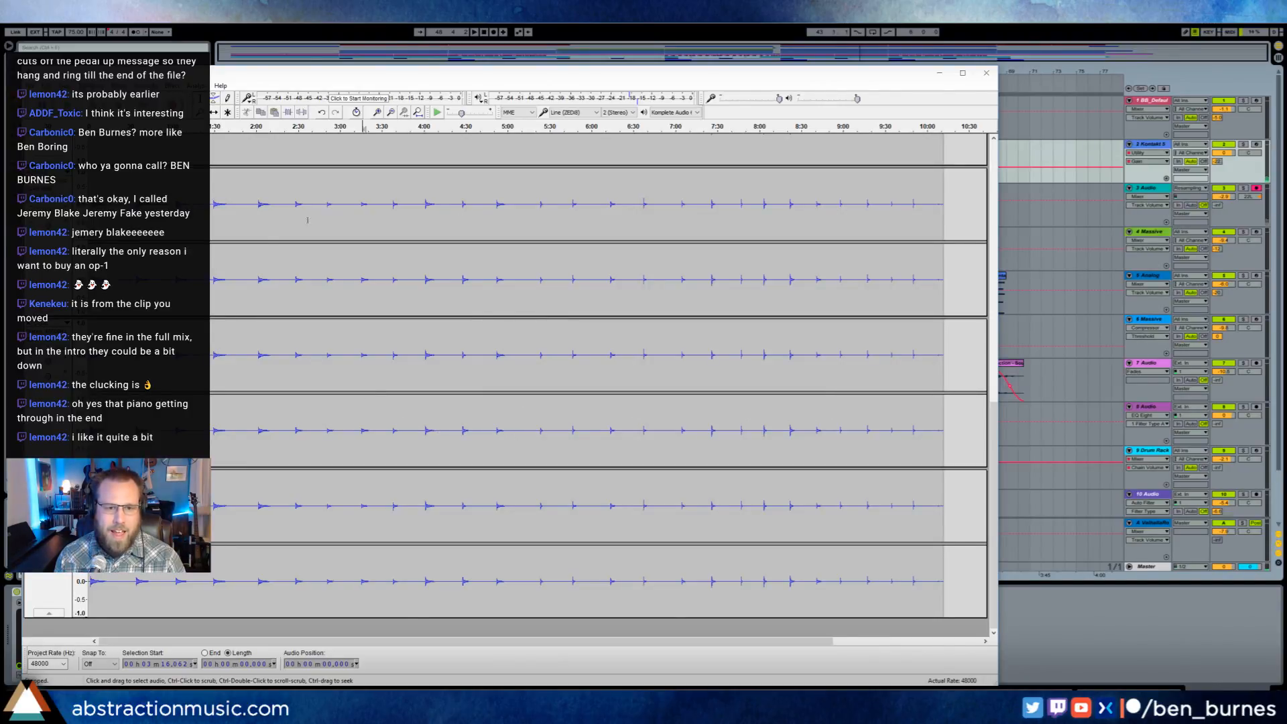
{"action": "left_click_drag", "start_coordinate": [416, 282], "coordinate": [877, 201]}
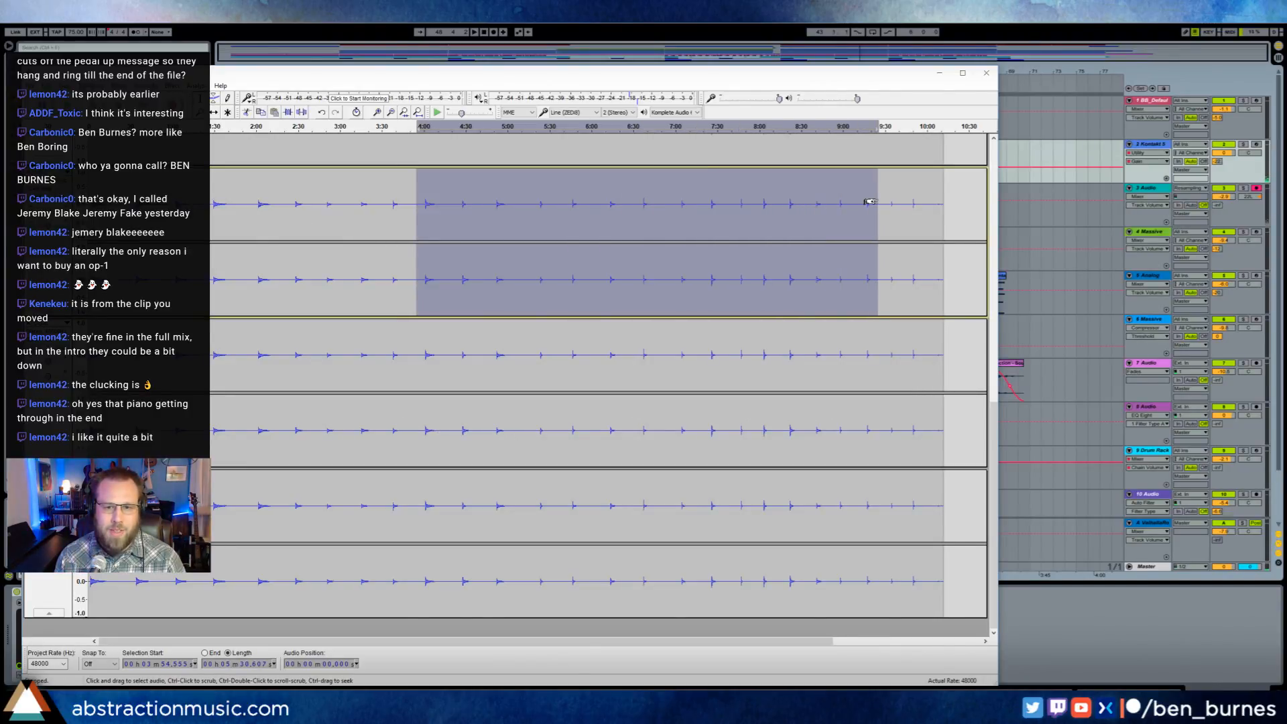
{"action": "left_click", "coordinate": [801, 201]}
{"action": "key", "text": "space"}
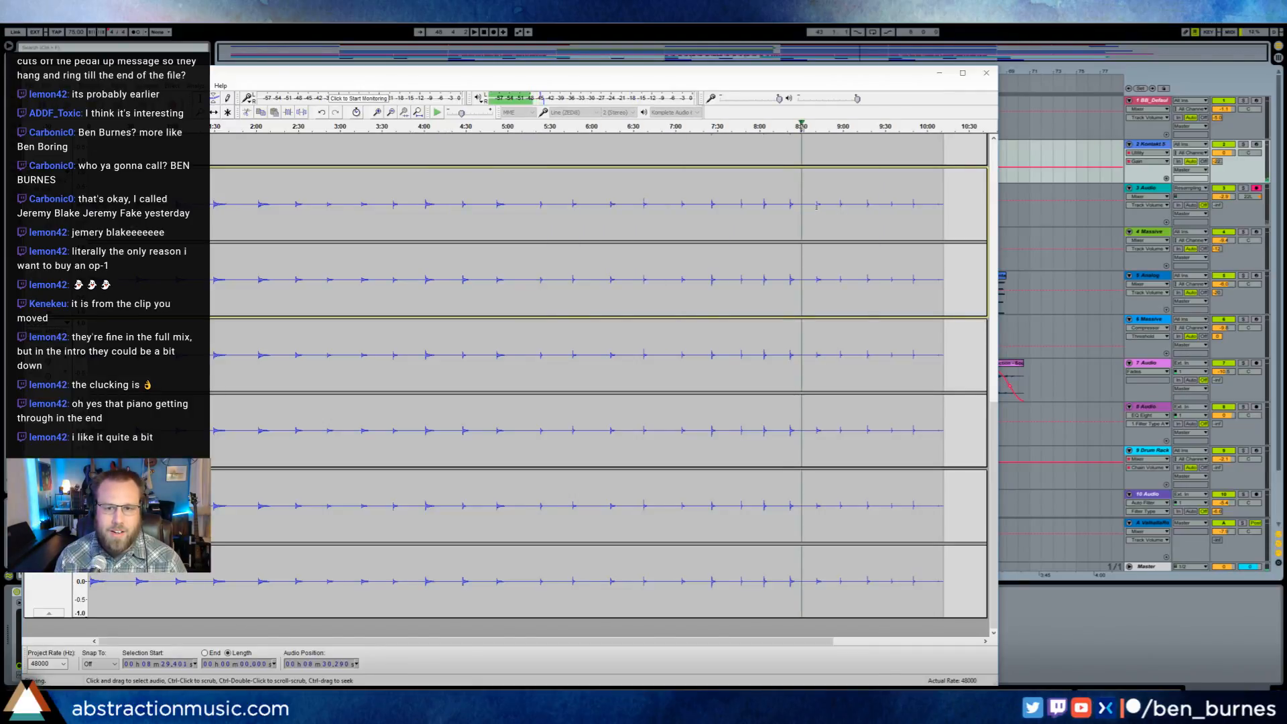
{"action": "left_click", "coordinate": [842, 204]}
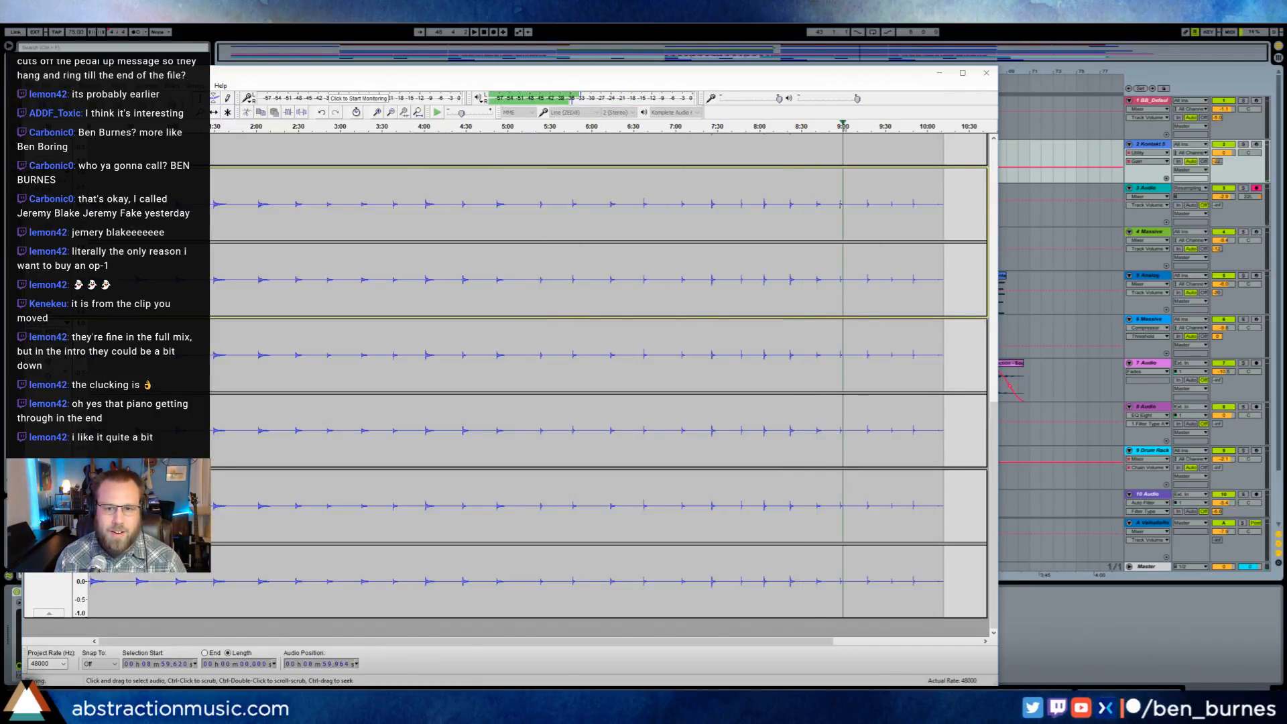
{"action": "left_click", "coordinate": [868, 204]}
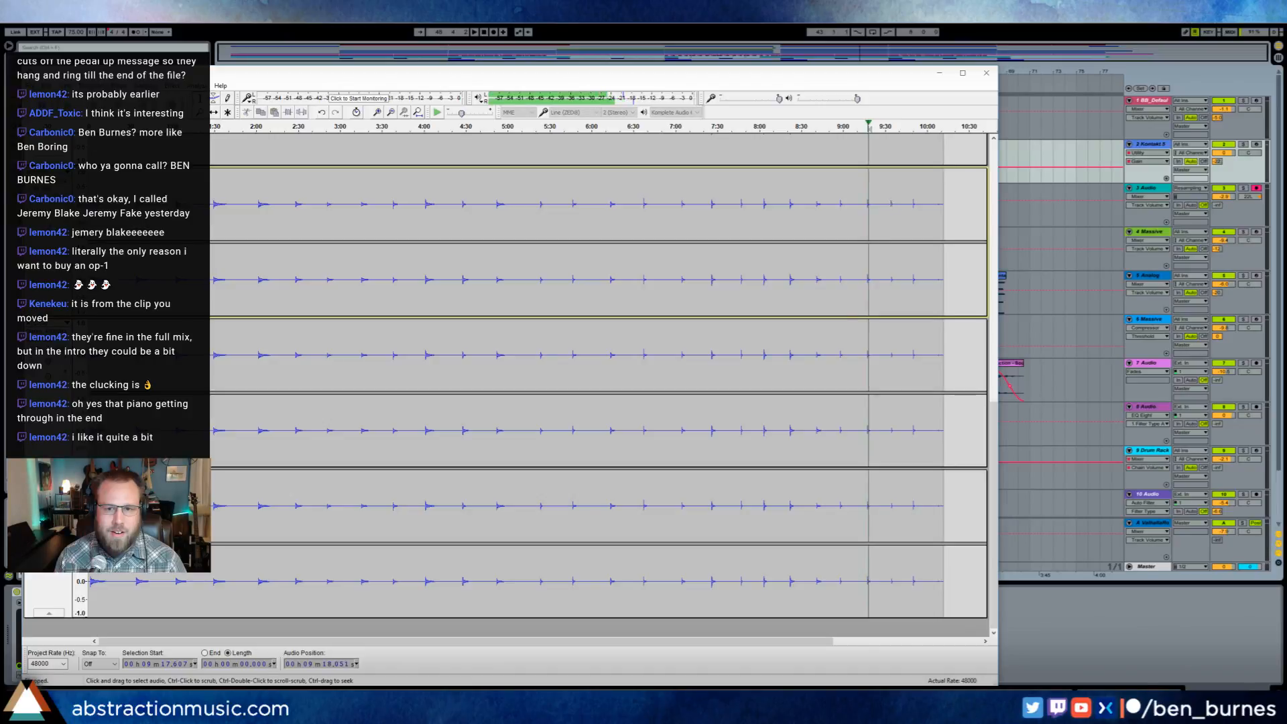
{"action": "left_click", "coordinate": [912, 206]}
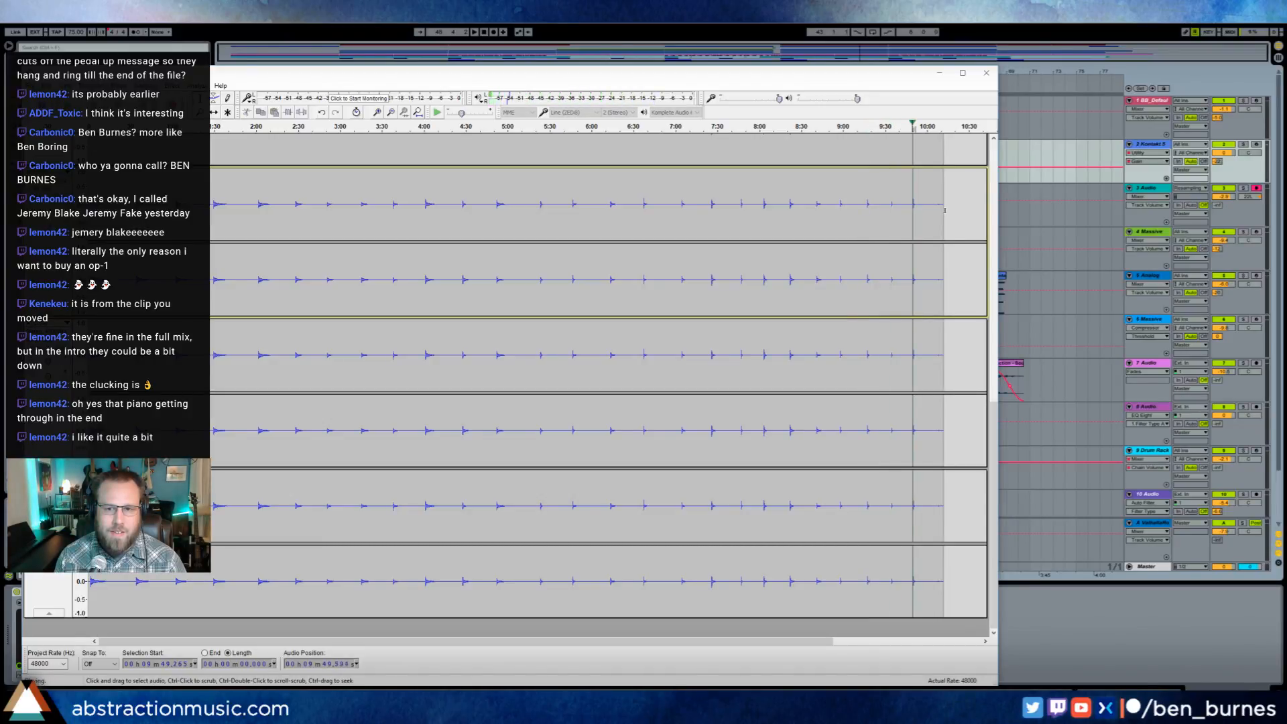
{"action": "key", "text": "space"}
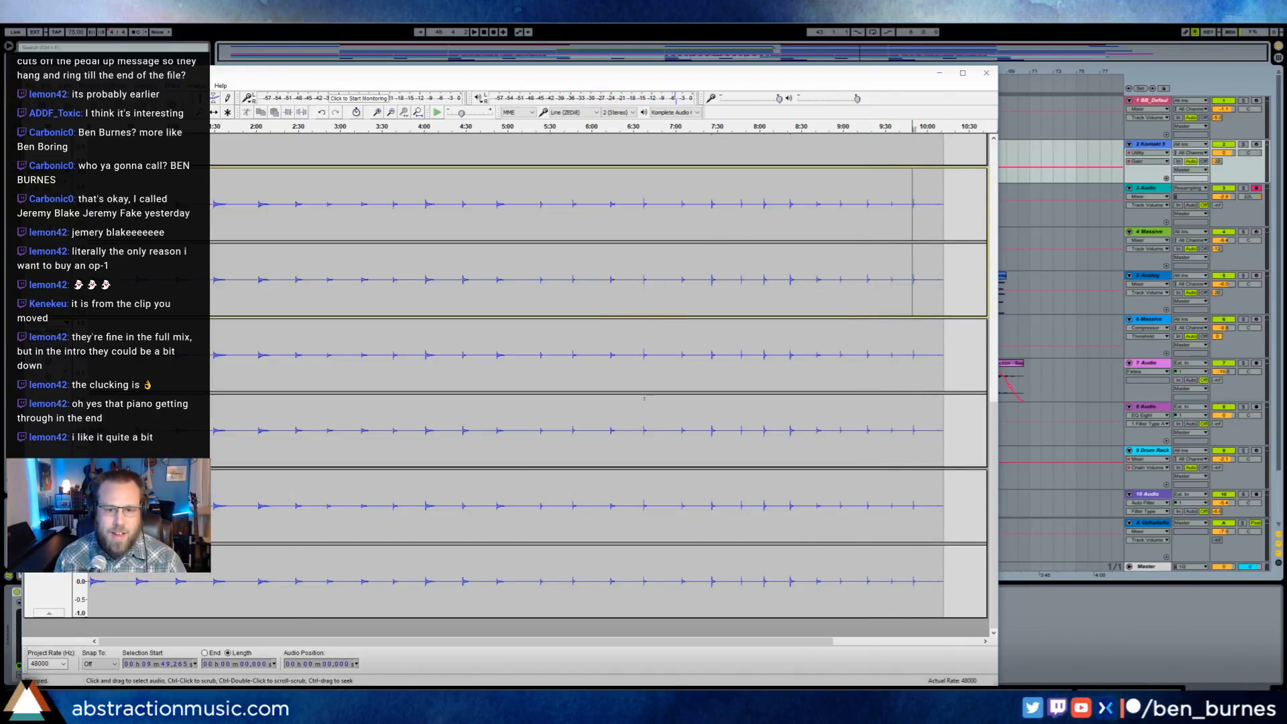
- Audition the next stereo recording from about 6:37 while looking over the other recorded tracks, and stop playback
{"action": "left_click", "coordinate": [643, 432]}
{"action": "key", "text": "space"}
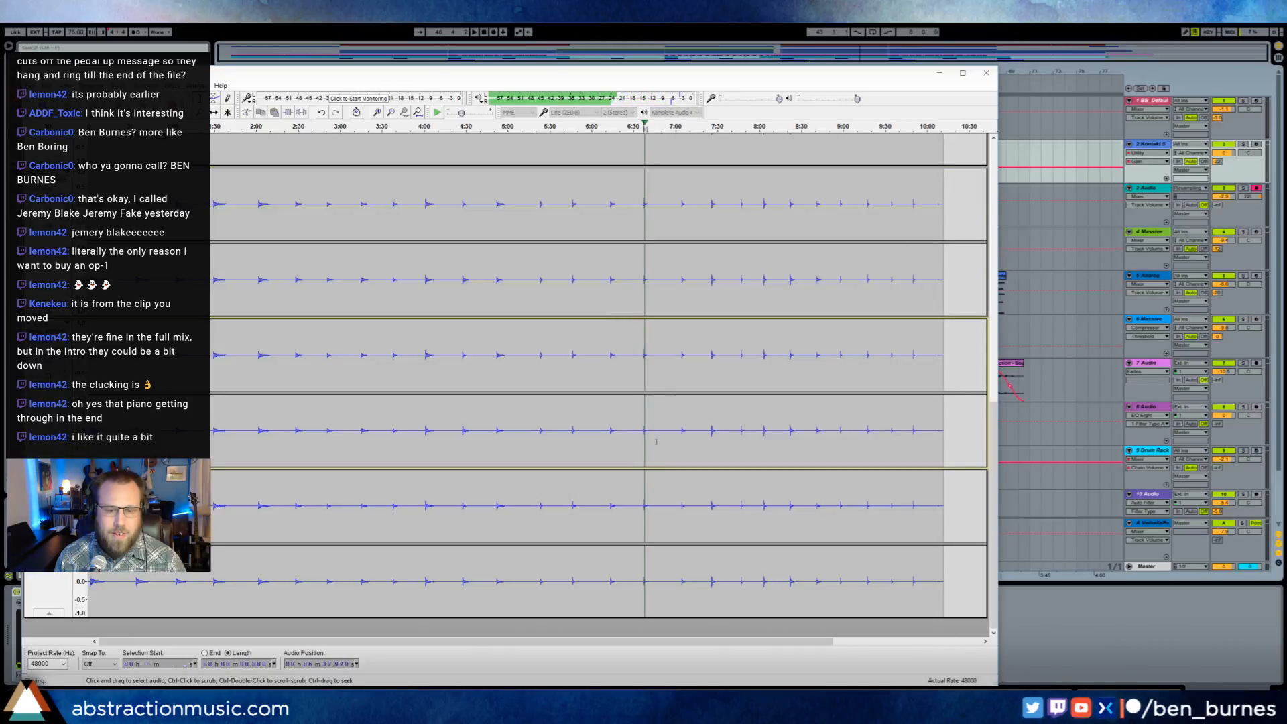
{"action": "scroll", "coordinate": [658, 434], "scroll_direction": "down", "scroll_amount": 5}
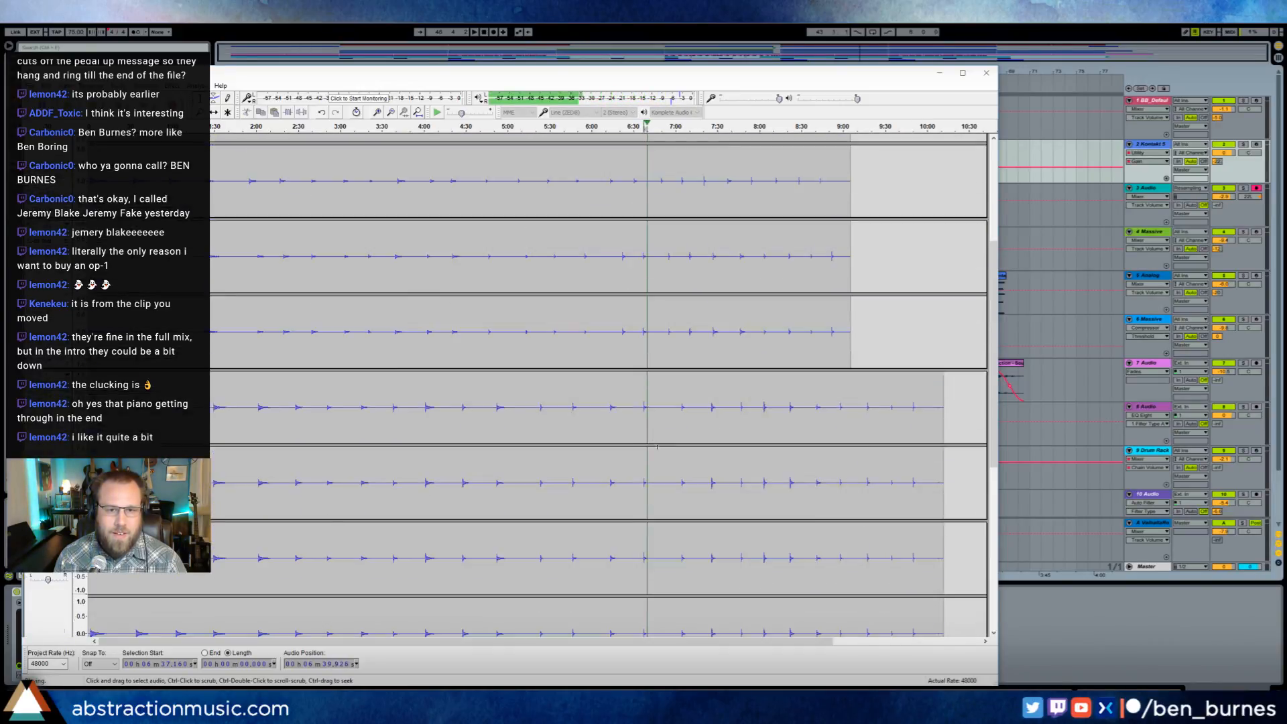
{"action": "scroll", "coordinate": [661, 451], "scroll_direction": "up", "scroll_amount": 1}
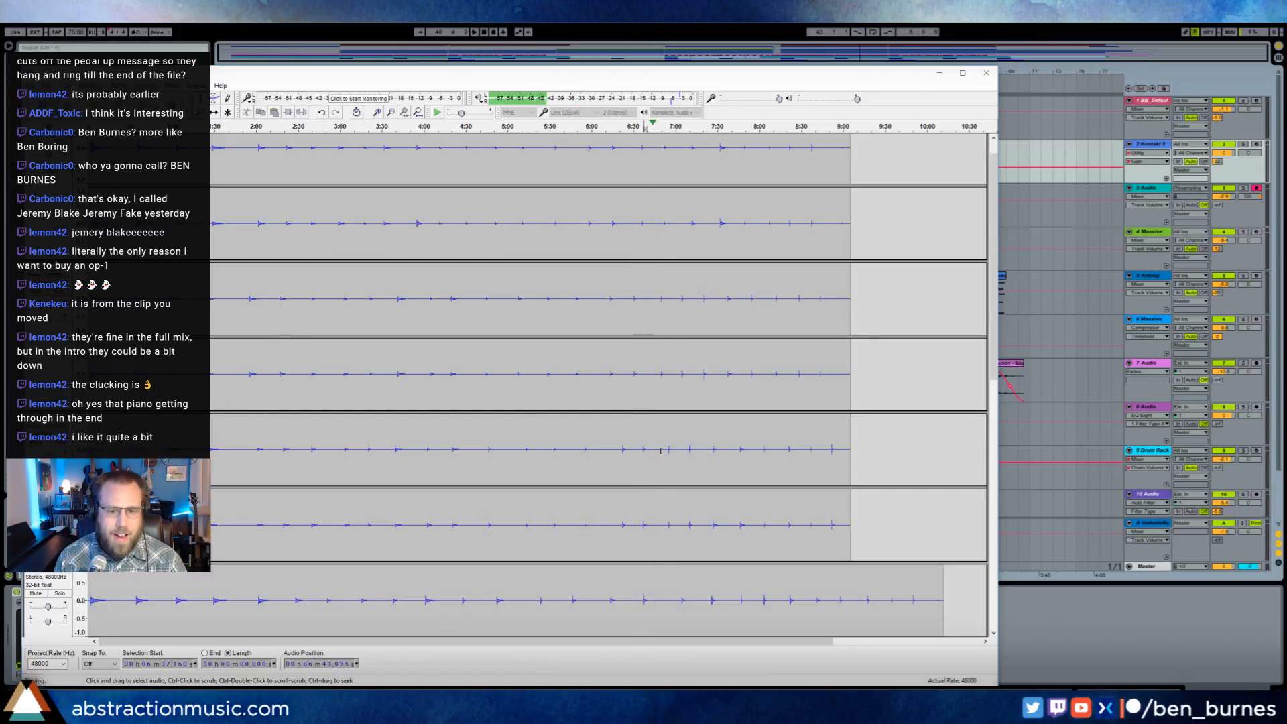
{"action": "scroll", "coordinate": [663, 453], "scroll_direction": "up", "scroll_amount": 1}
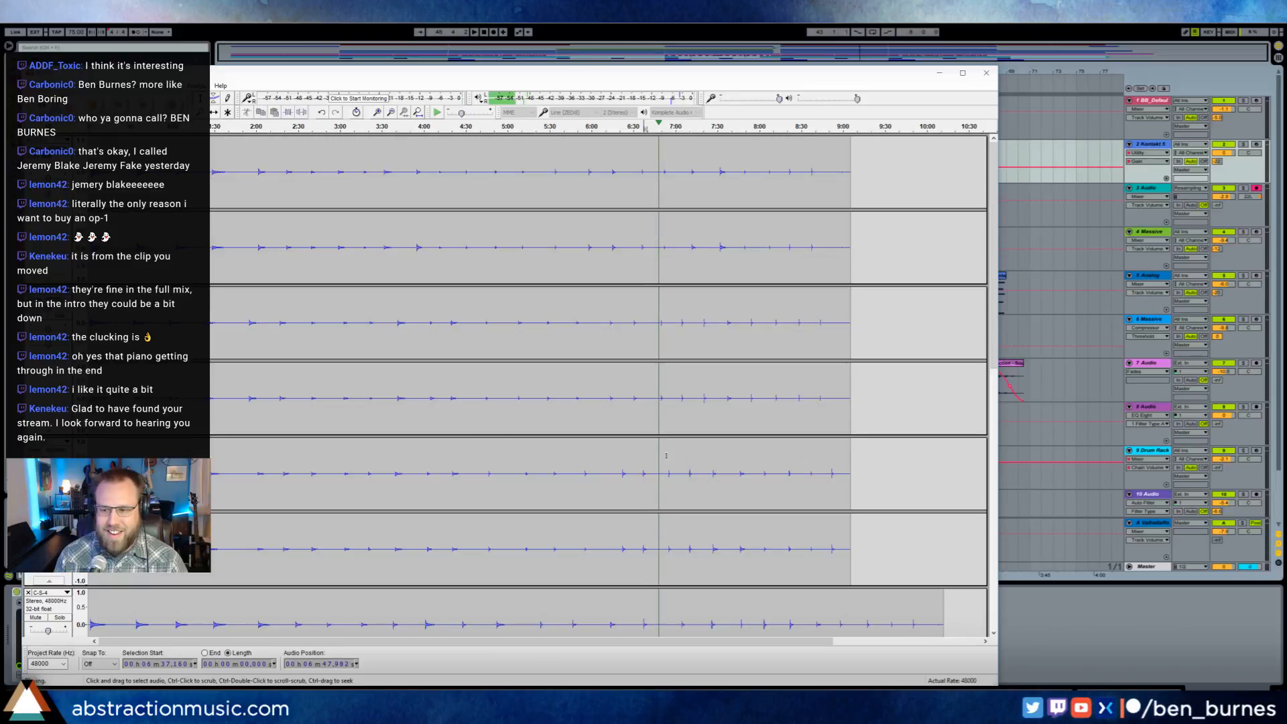
{"action": "key", "text": "space"}
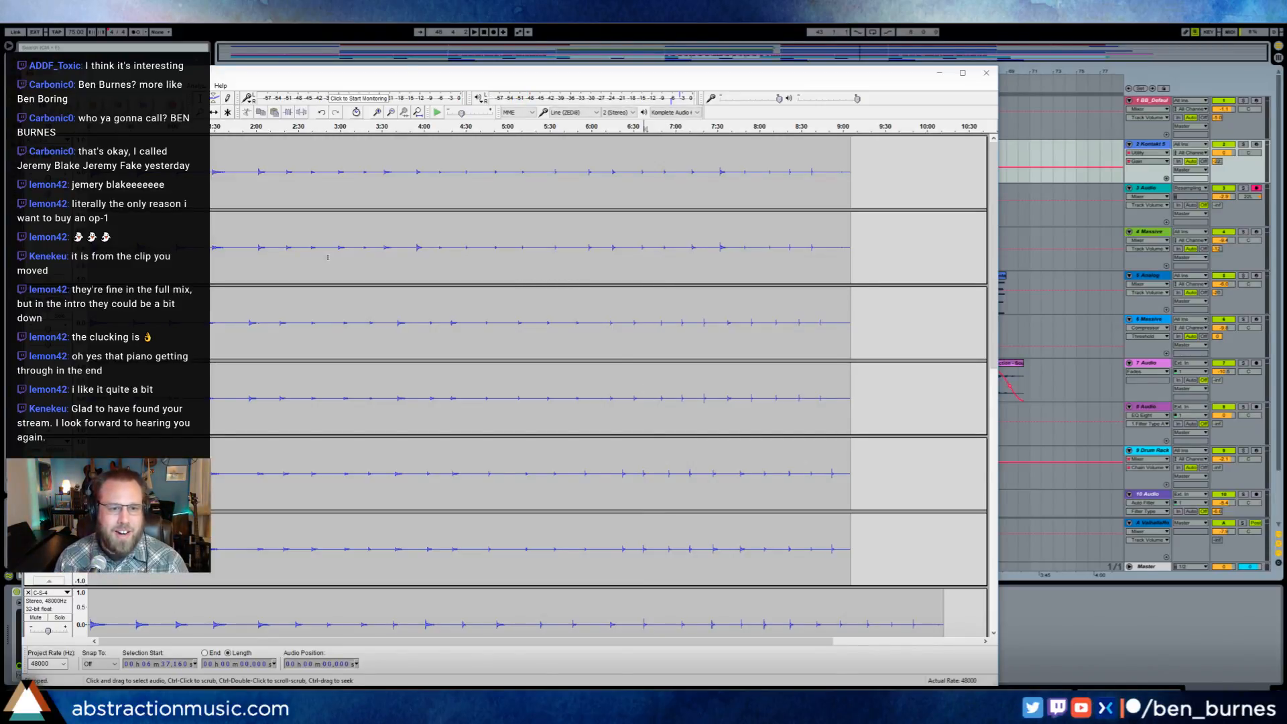
- Look through the longer recorded tracks, place the cursor at about 7:12, and return to the earlier tracks
{"action": "scroll", "coordinate": [327, 257], "scroll_direction": "down", "scroll_amount": 5}
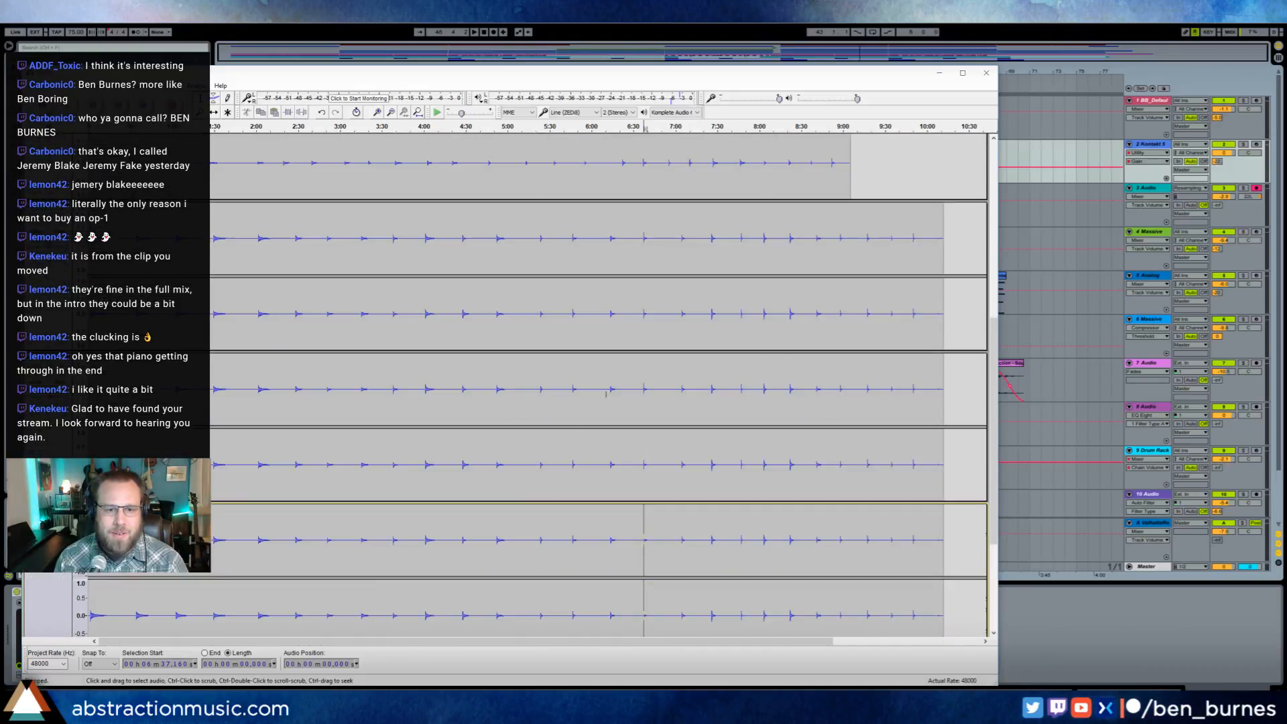
{"action": "scroll", "coordinate": [605, 393], "scroll_direction": "down", "scroll_amount": 3}
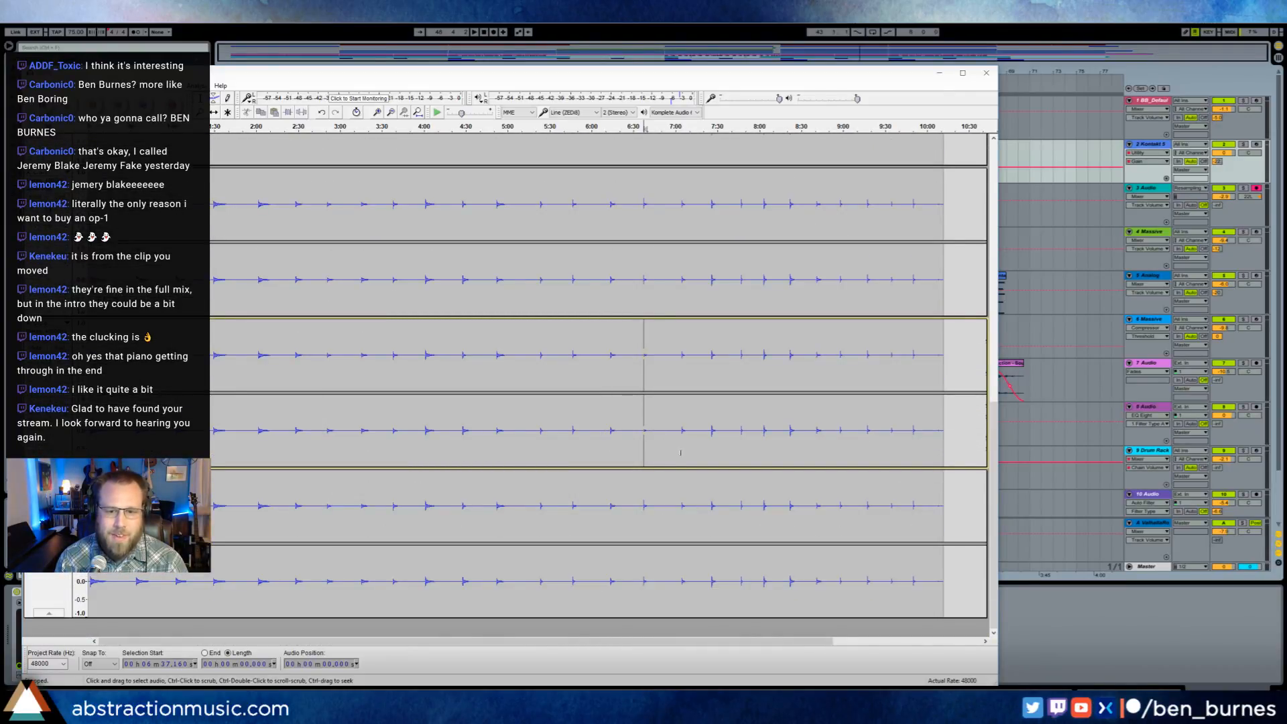
{"action": "left_click_drag", "start_coordinate": [834, 429], "coordinate": [493, 382]}
{"action": "left_click_drag", "start_coordinate": [692, 348], "coordinate": [621, 337]}
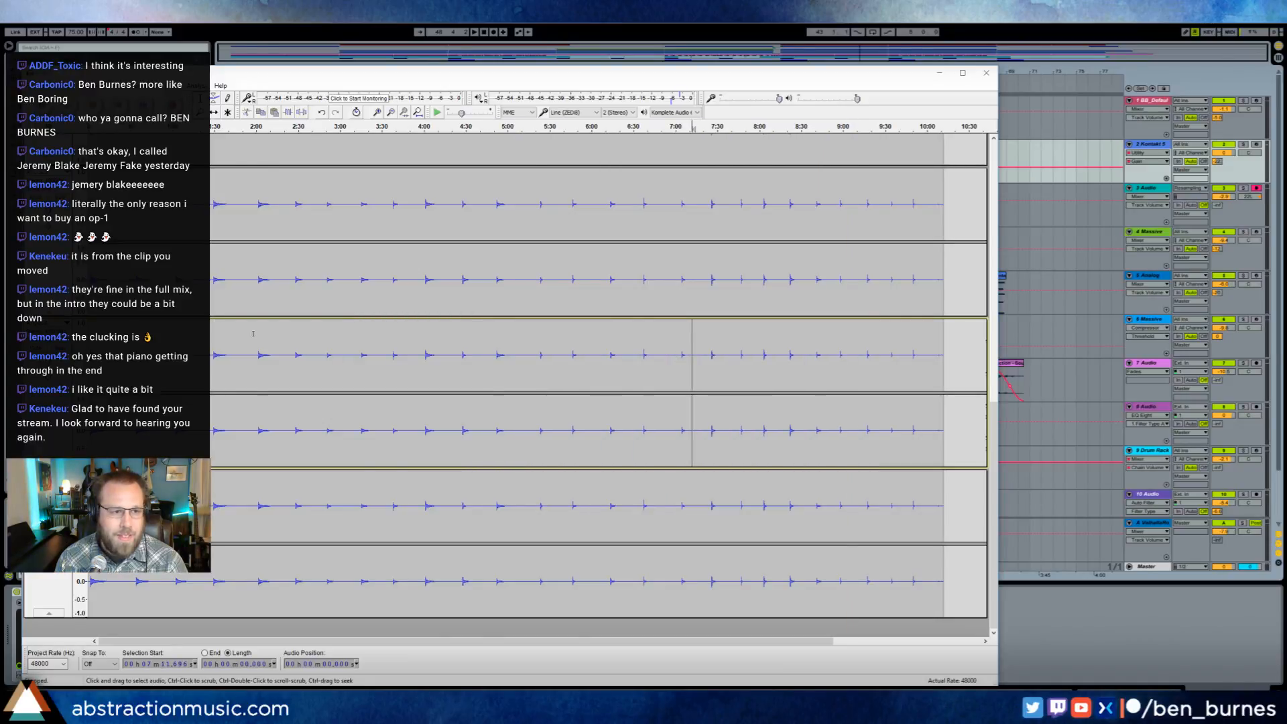
{"action": "scroll", "coordinate": [253, 334], "scroll_direction": "up", "scroll_amount": 2}
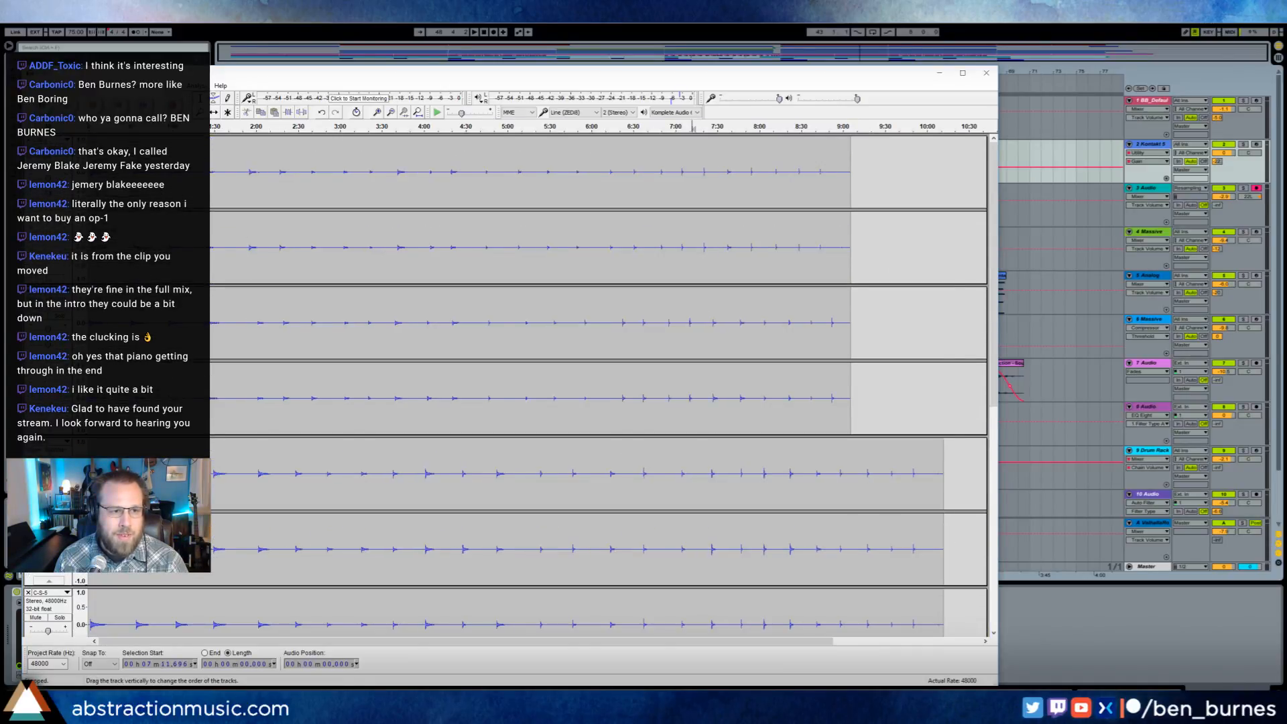
- Remove the existing tracks from the project and import R-S-1.wav to R-S-7.wav from the Charles' Dulcimer Samples folder
{"action": "left_click", "coordinate": [28, 141]}
{"action": "left_click", "coordinate": [28, 140]}
{"action": "left_click", "coordinate": [28, 140]}
{"action": "left_click", "coordinate": [28, 140]}
{"action": "left_click", "coordinate": [28, 140]}
{"action": "left_click", "coordinate": [28, 140]}
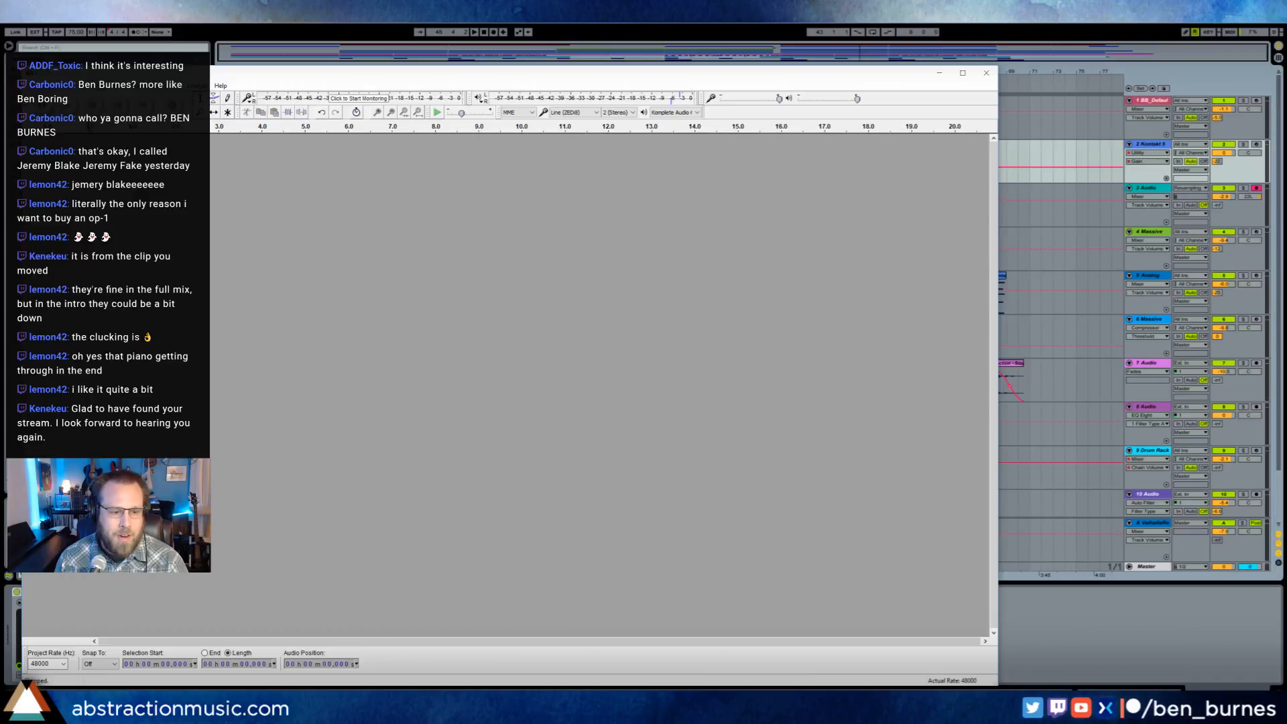
{"action": "key", "text": "alt+Tab"}
{"action": "key", "text": "alt+Tab"}
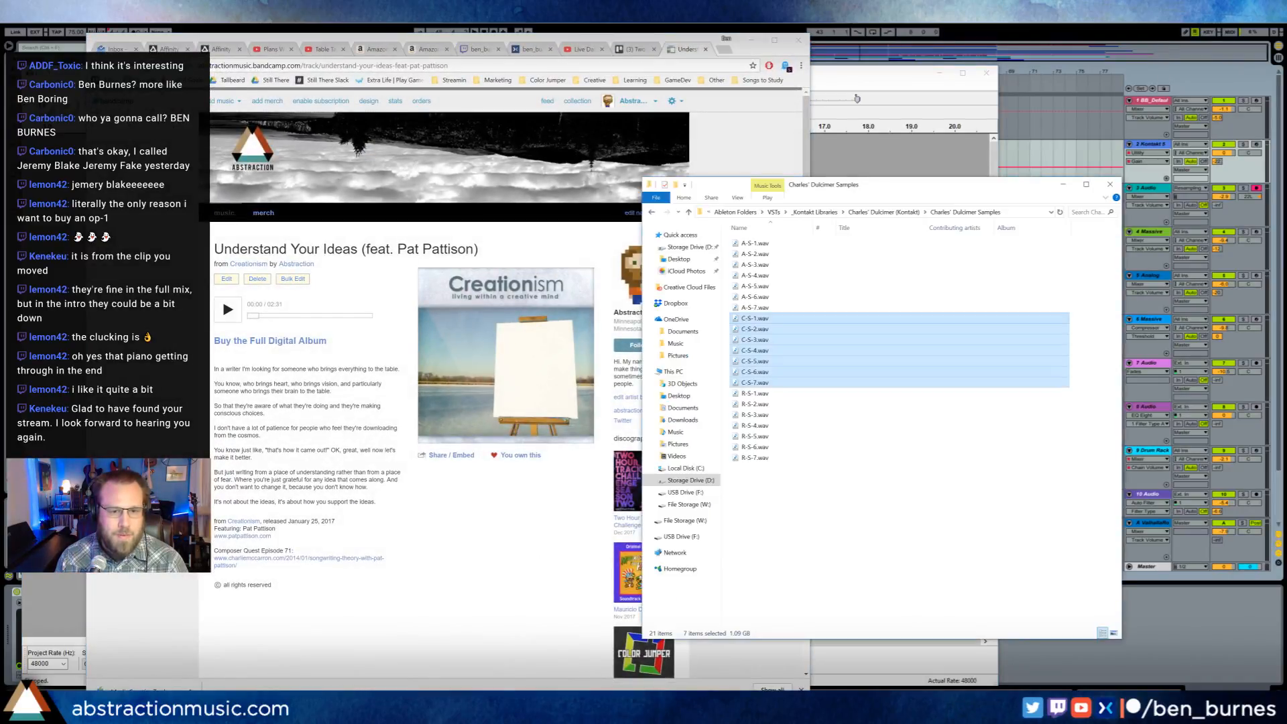
{"action": "left_click_drag", "start_coordinate": [752, 495], "coordinate": [864, 151]}
{"action": "left_click", "coordinate": [829, 75]}
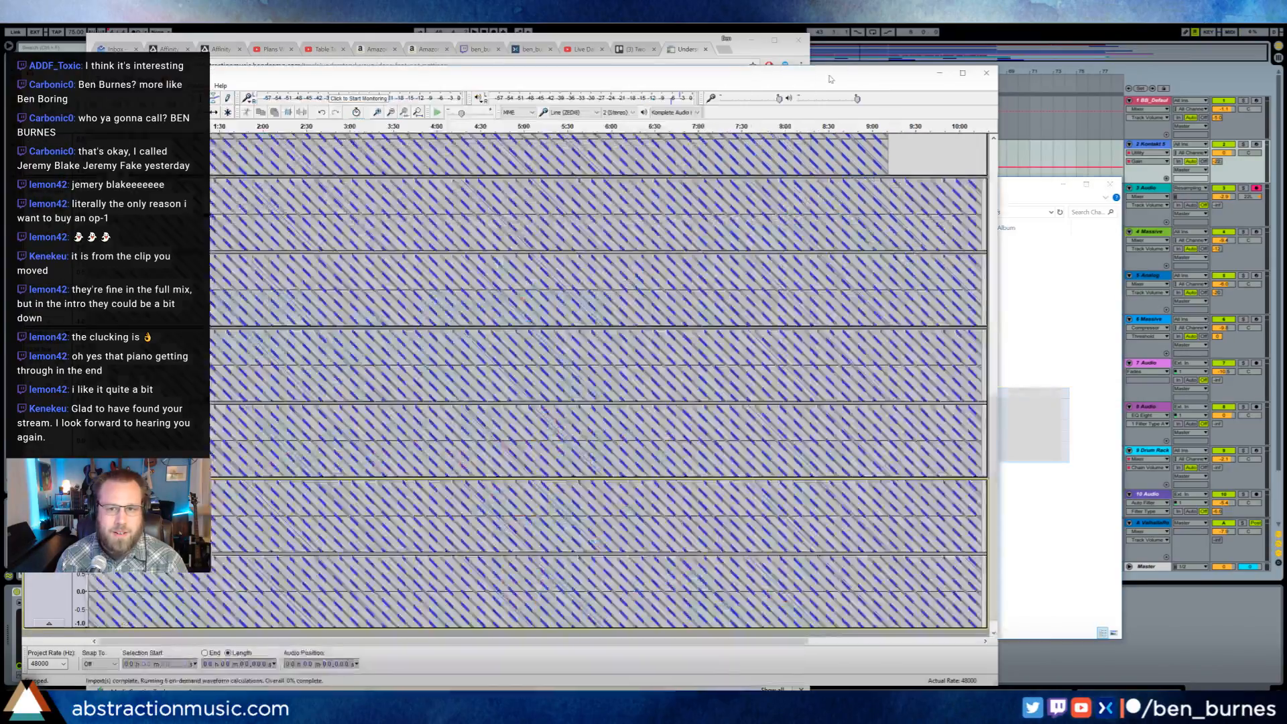
- Audition one of the longer imported recordings from about 7:05 and stop playback
{"action": "scroll", "coordinate": [579, 560], "scroll_direction": "down", "scroll_amount": 5}
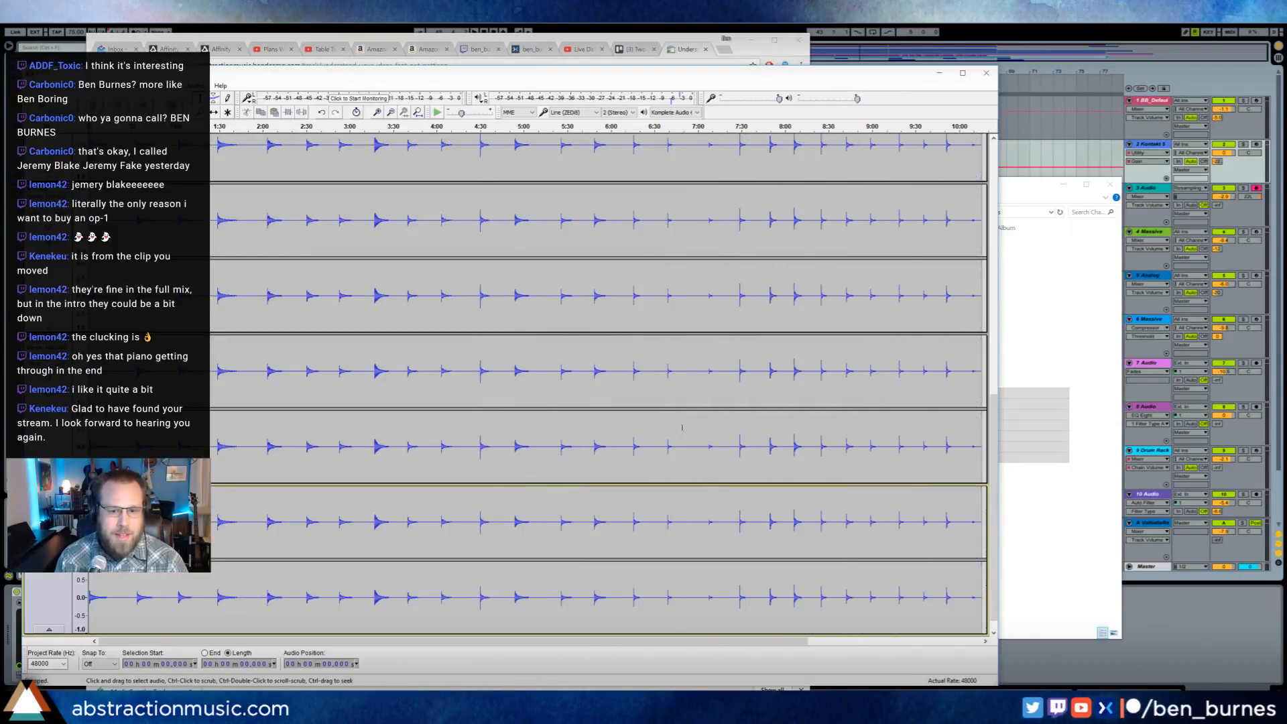
{"action": "left_click", "coordinate": [705, 449]}
{"action": "key", "text": "space"}
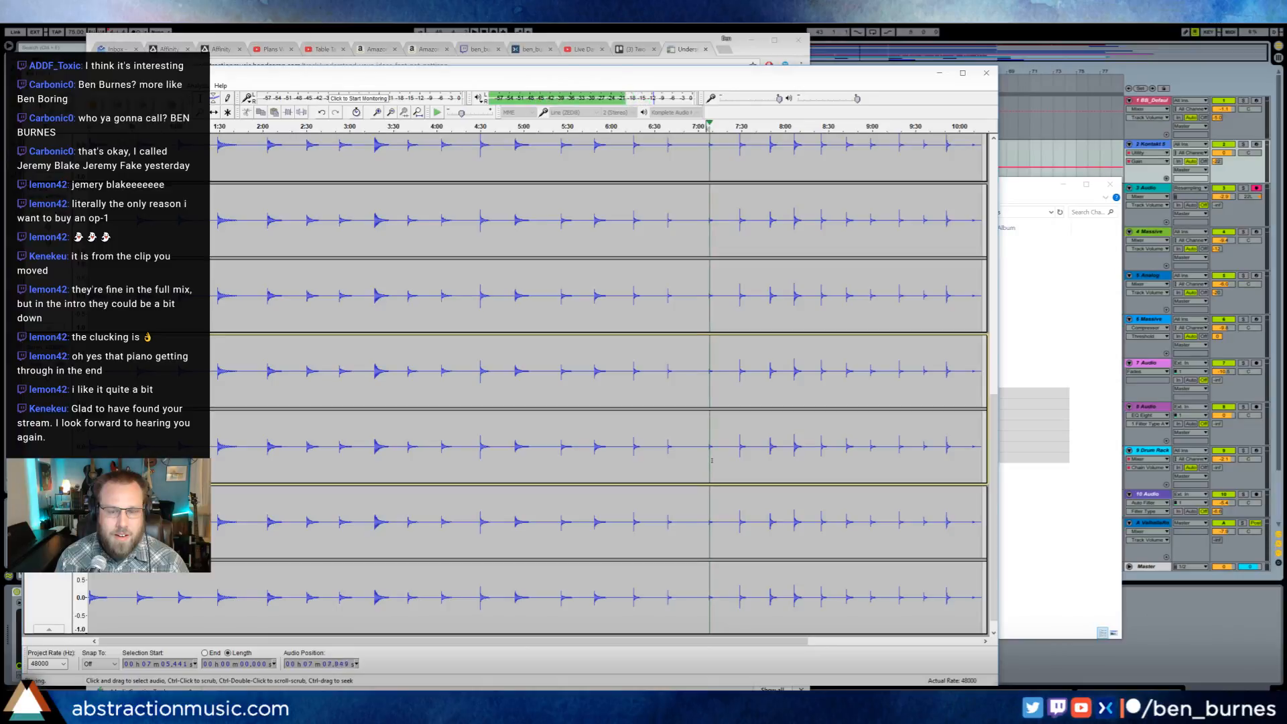
{"action": "key", "text": "space"}
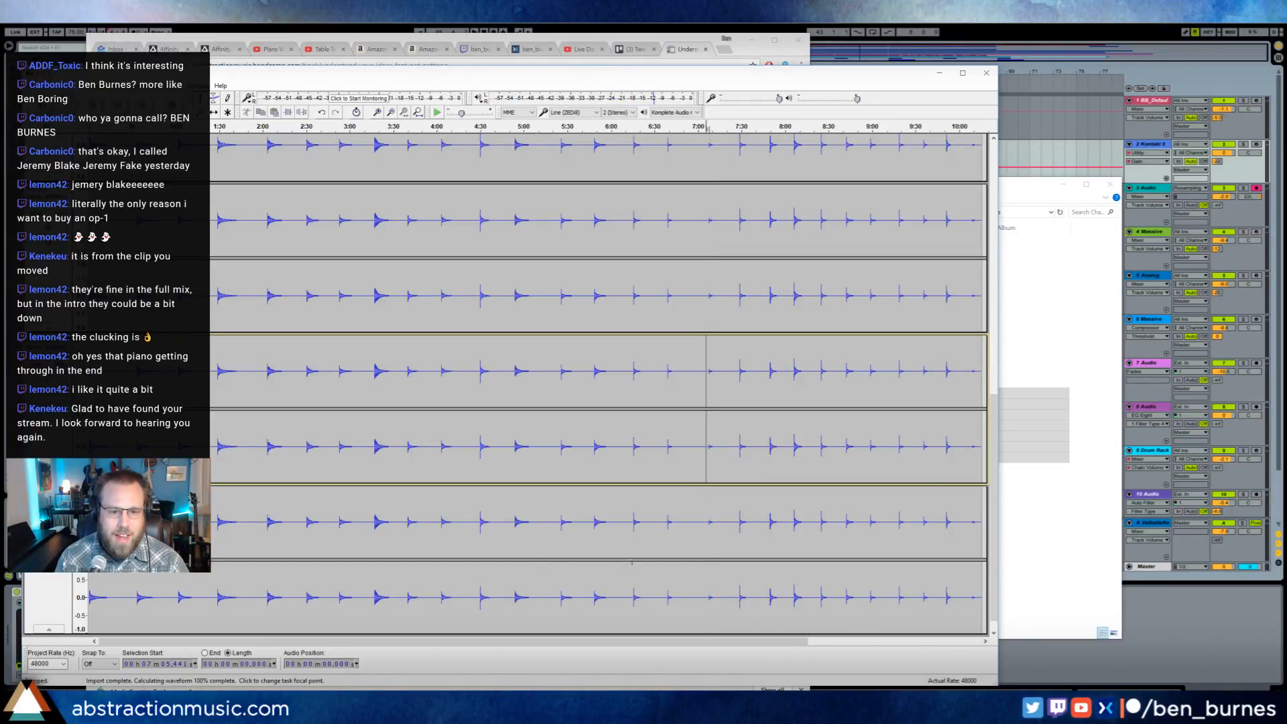
- Audition the endings of the three shorter recordings from about 8:59, 9:05 and 9:03, and stop playback
{"action": "scroll", "coordinate": [668, 534], "scroll_direction": "up", "scroll_amount": 10}
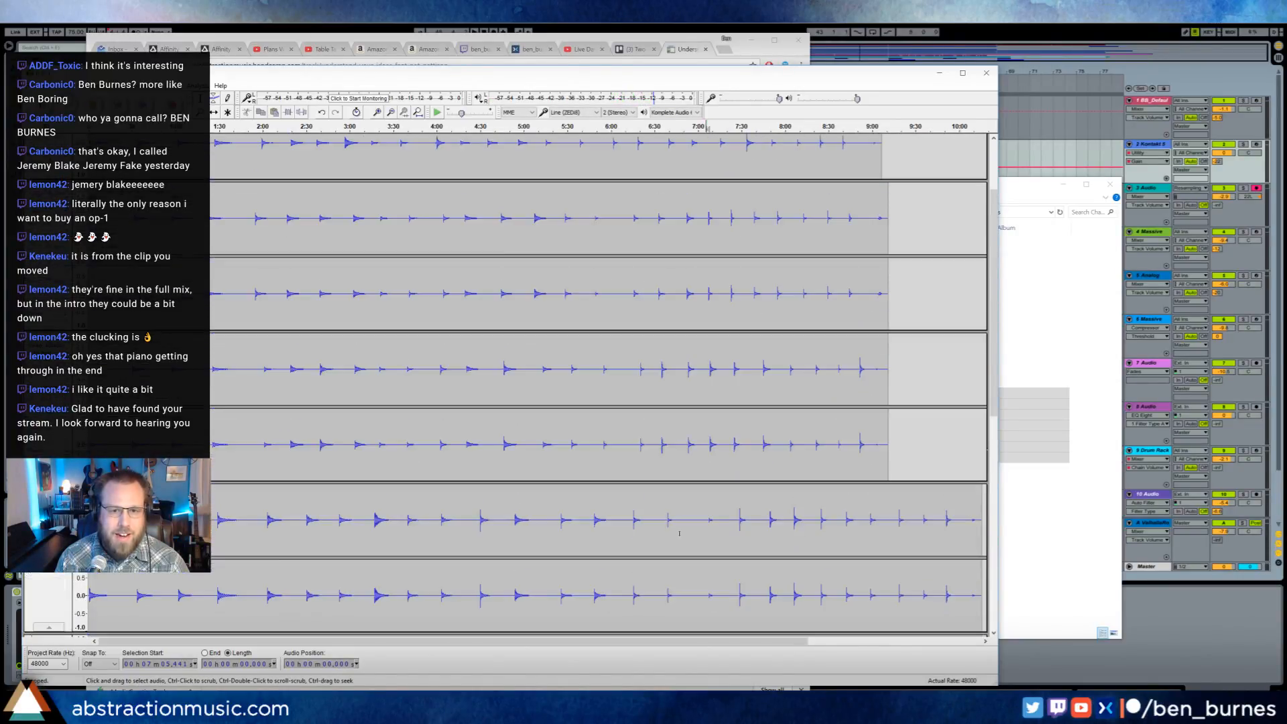
{"action": "scroll", "coordinate": [679, 534], "scroll_direction": "up", "scroll_amount": 1}
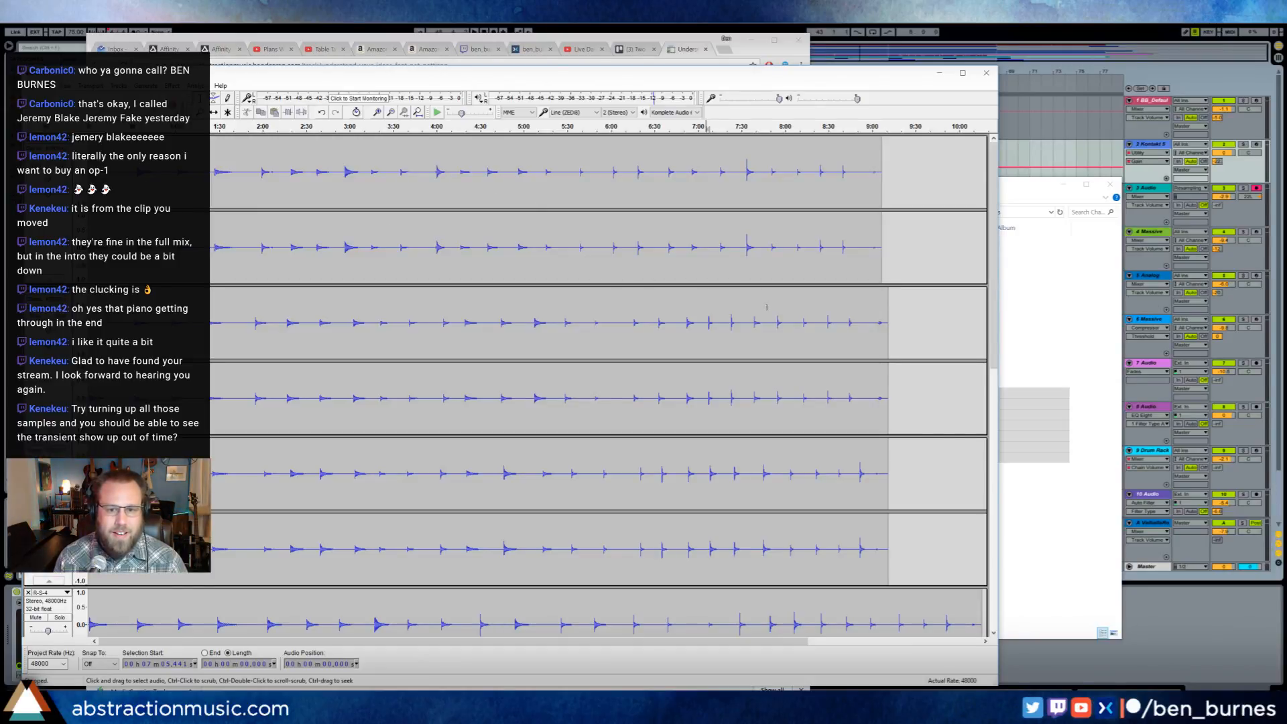
{"action": "left_click", "coordinate": [871, 269]}
{"action": "key", "text": "space"}
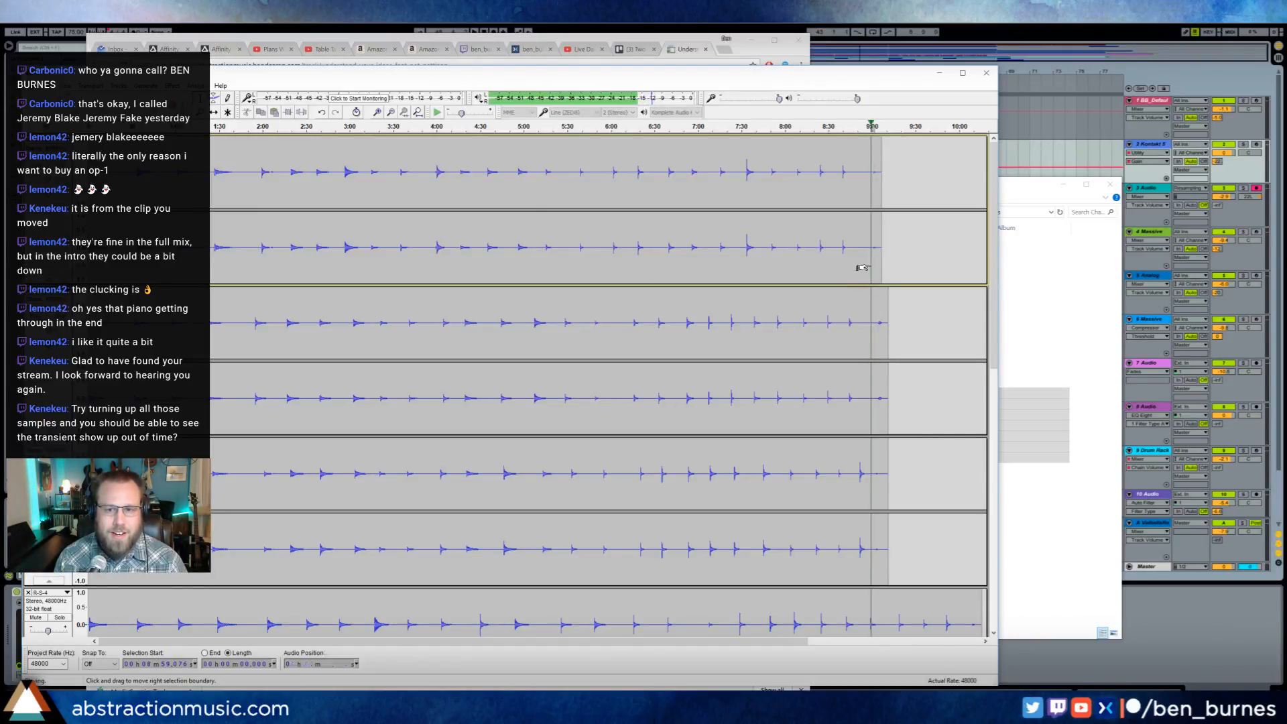
{"action": "left_click", "coordinate": [878, 328]}
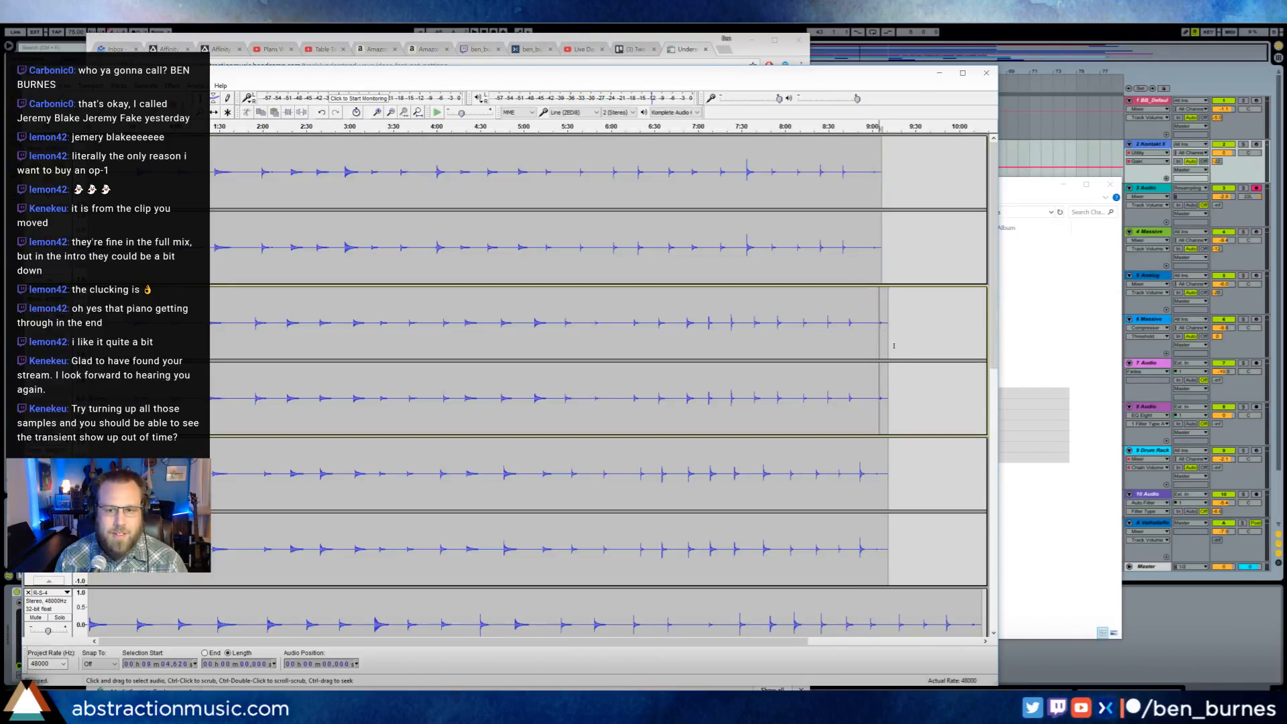
{"action": "left_click", "coordinate": [875, 476]}
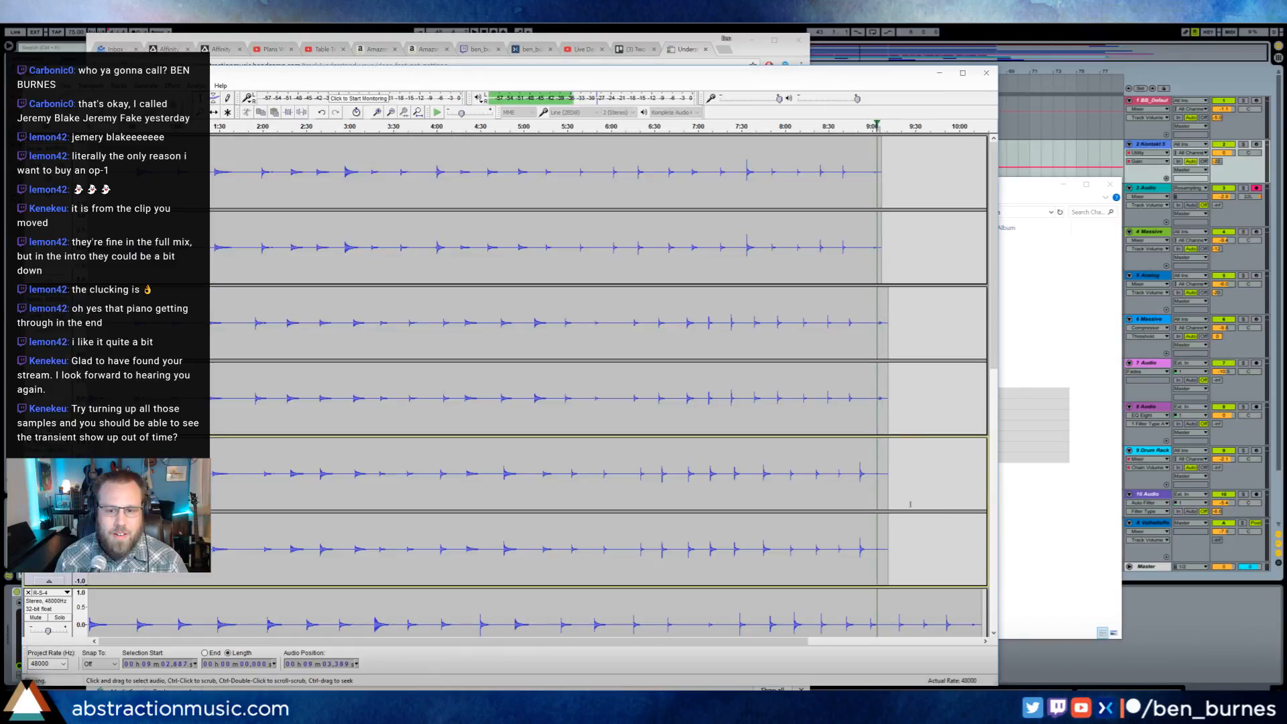
{"action": "key", "text": "space"}
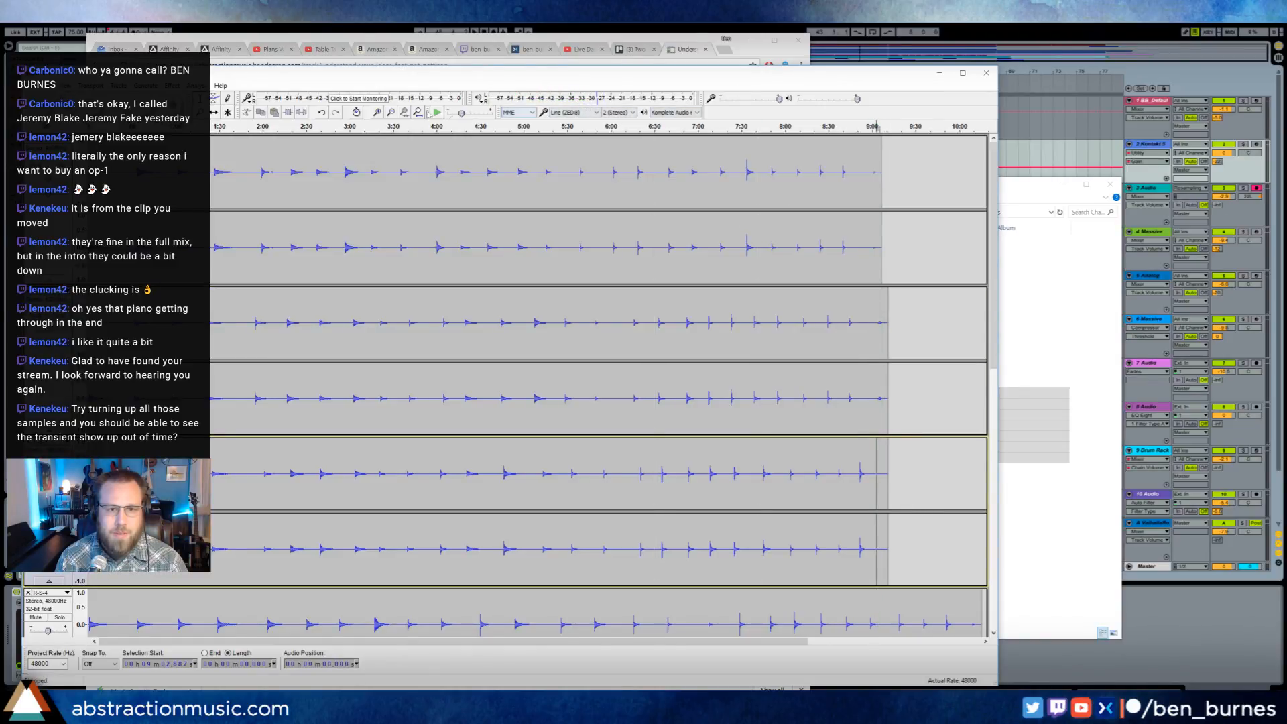
- Examine the faint sound near the end of the R-S-3 recording closely and replay it from about 9:03
{"action": "left_click", "coordinate": [402, 114]}
{"action": "key", "text": "space"}
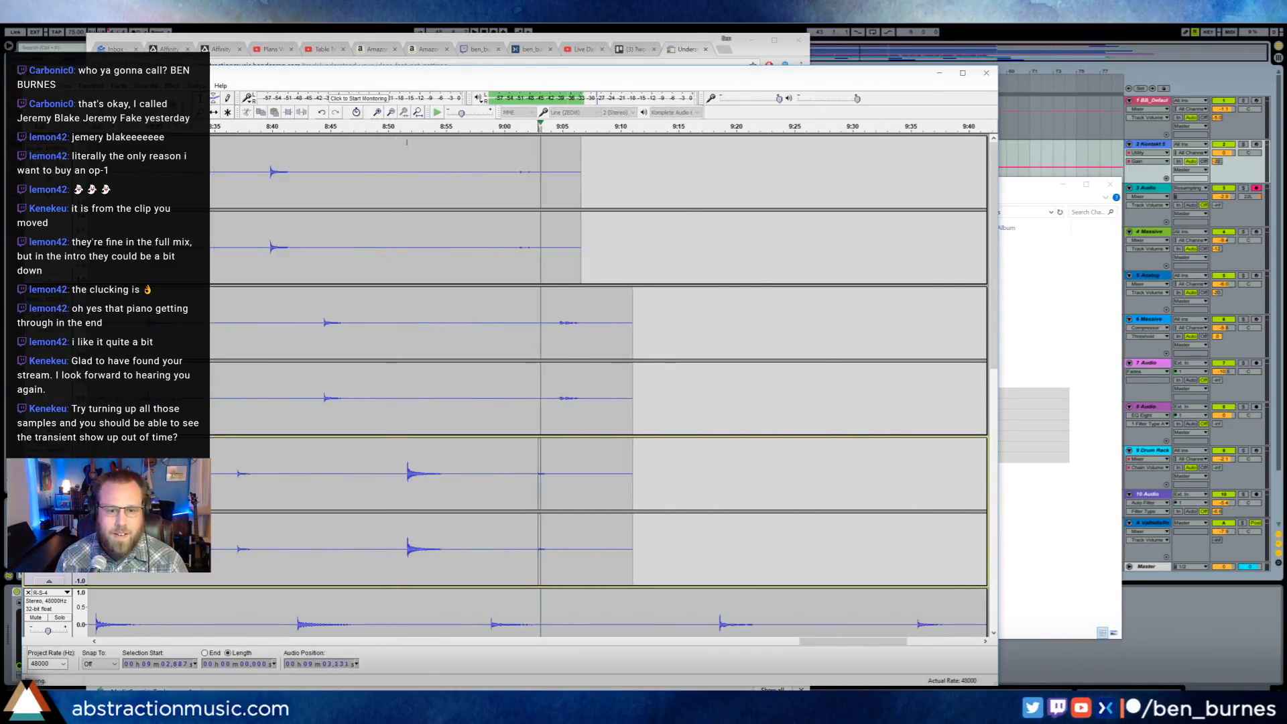
{"action": "key", "text": "space"}
{"action": "left_click", "coordinate": [377, 114]}
{"action": "left_click", "coordinate": [377, 114]}
{"action": "left_click", "coordinate": [376, 113]}
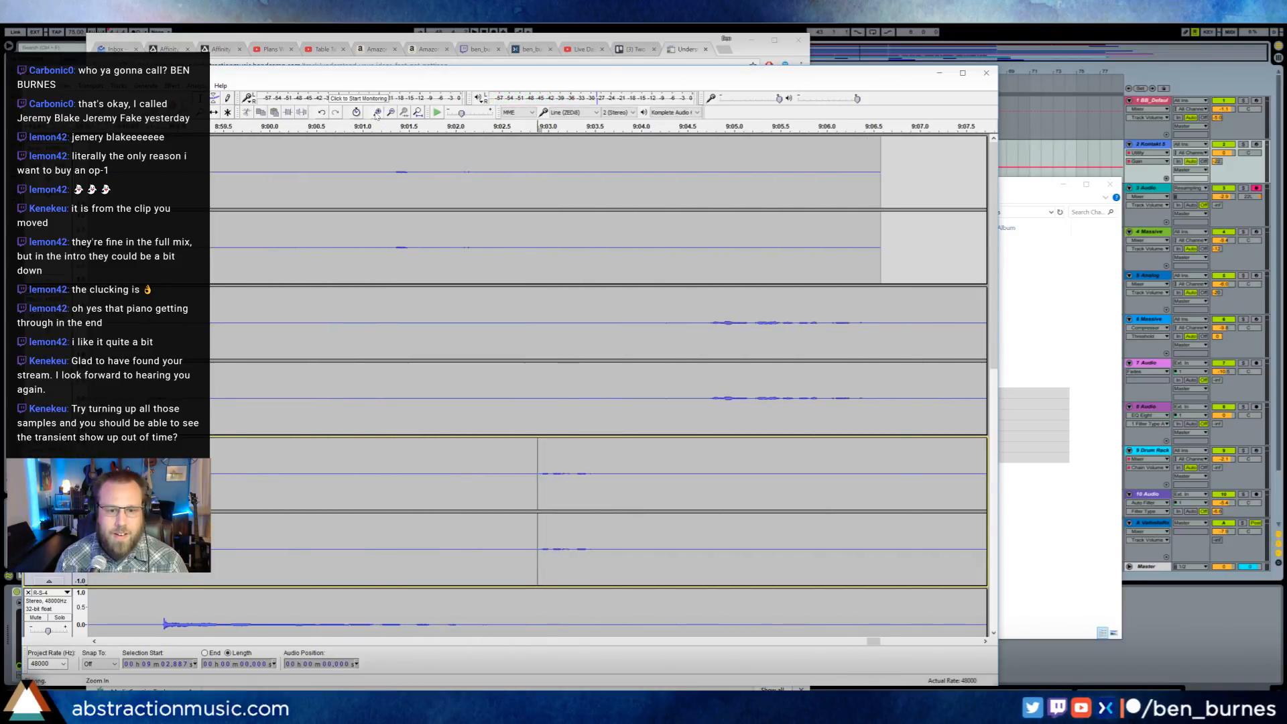
{"action": "key", "text": "space"}
{"action": "key", "text": "space"}
- Try amplifying a selection of about 0.9 seconds around the faint R-S-3 sound, and undo the amplification
{"action": "left_click_drag", "start_coordinate": [529, 476], "coordinate": [612, 475]}
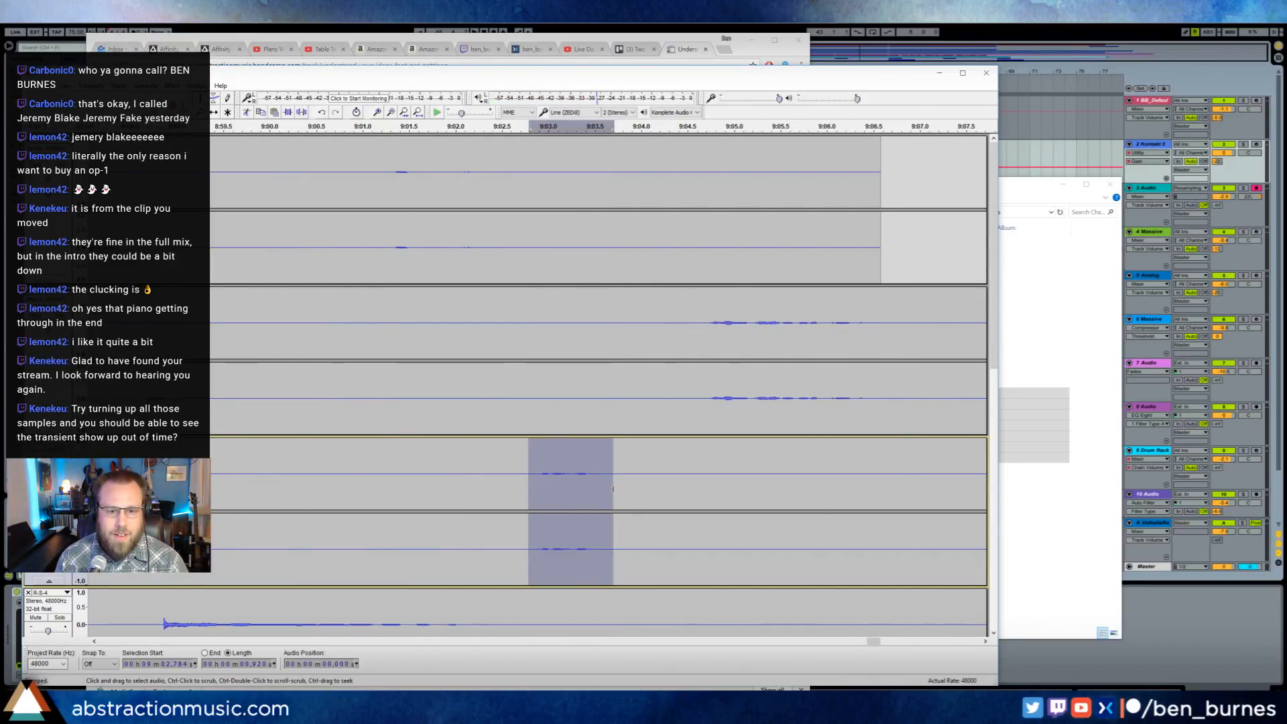
{"action": "left_click", "coordinate": [172, 86]}
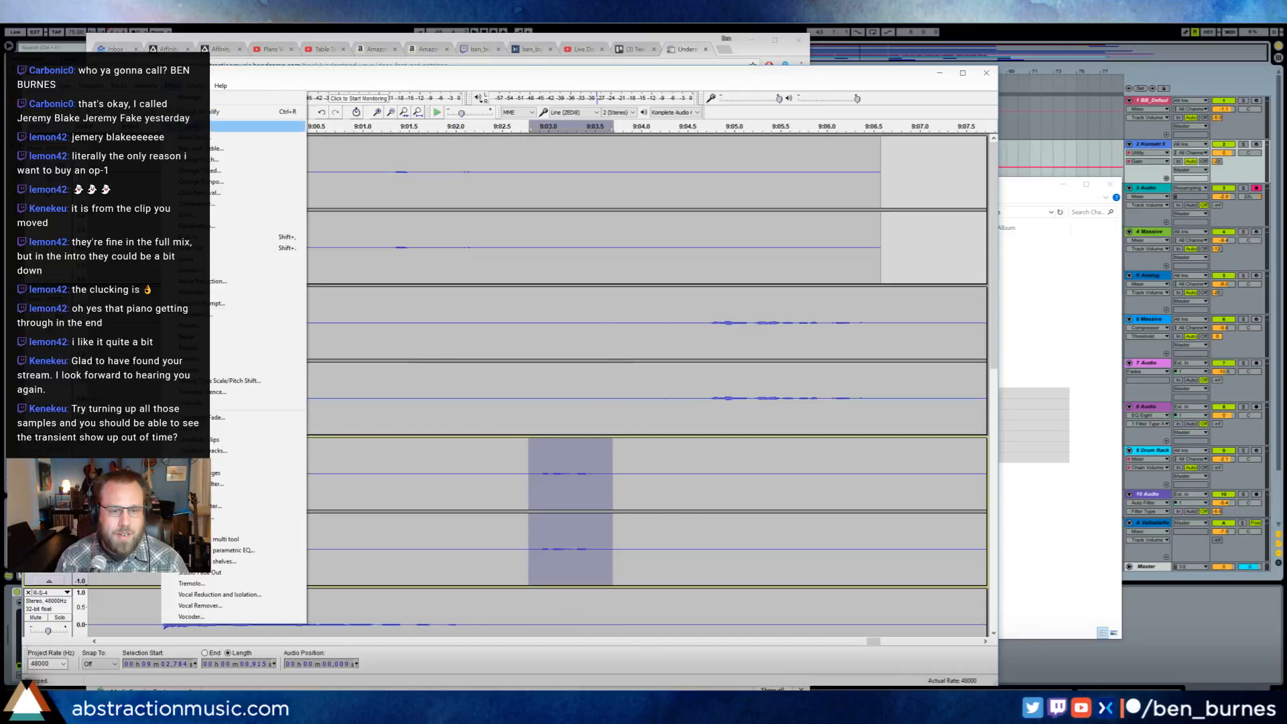
{"action": "left_click", "coordinate": [255, 127]}
{"action": "left_click", "coordinate": [544, 417]}
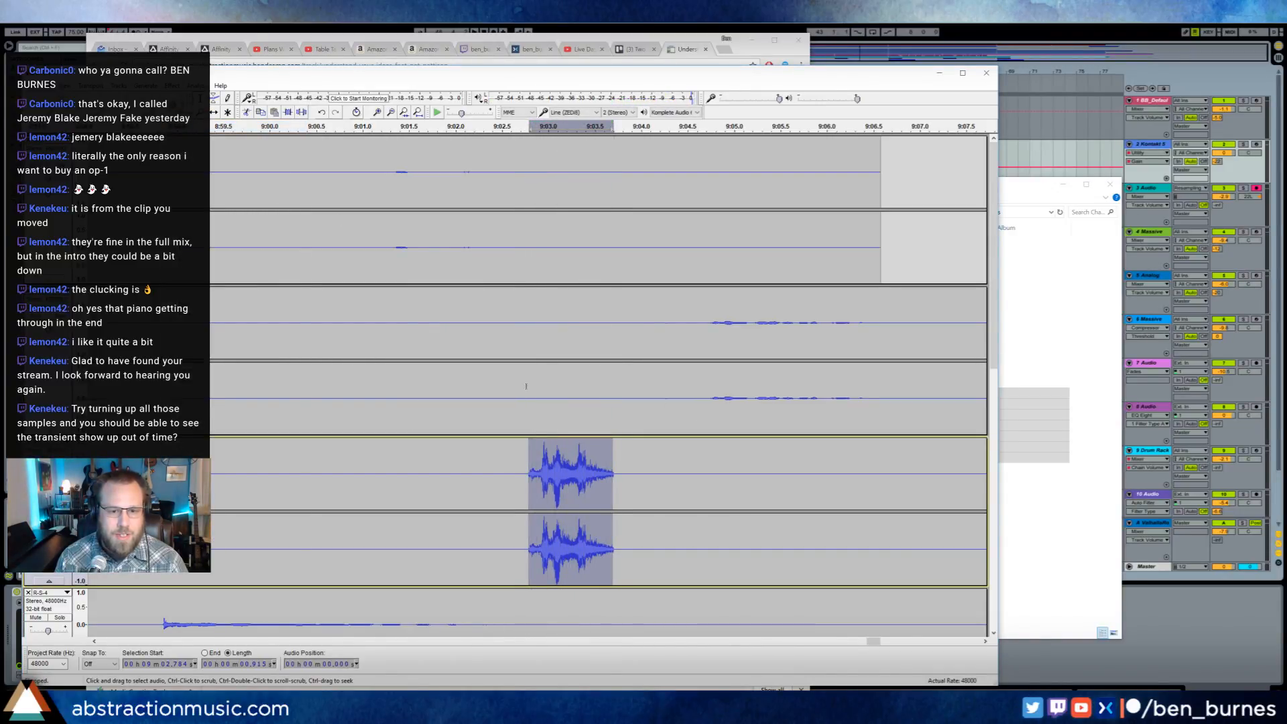
{"action": "key", "text": "ctrl+z"}
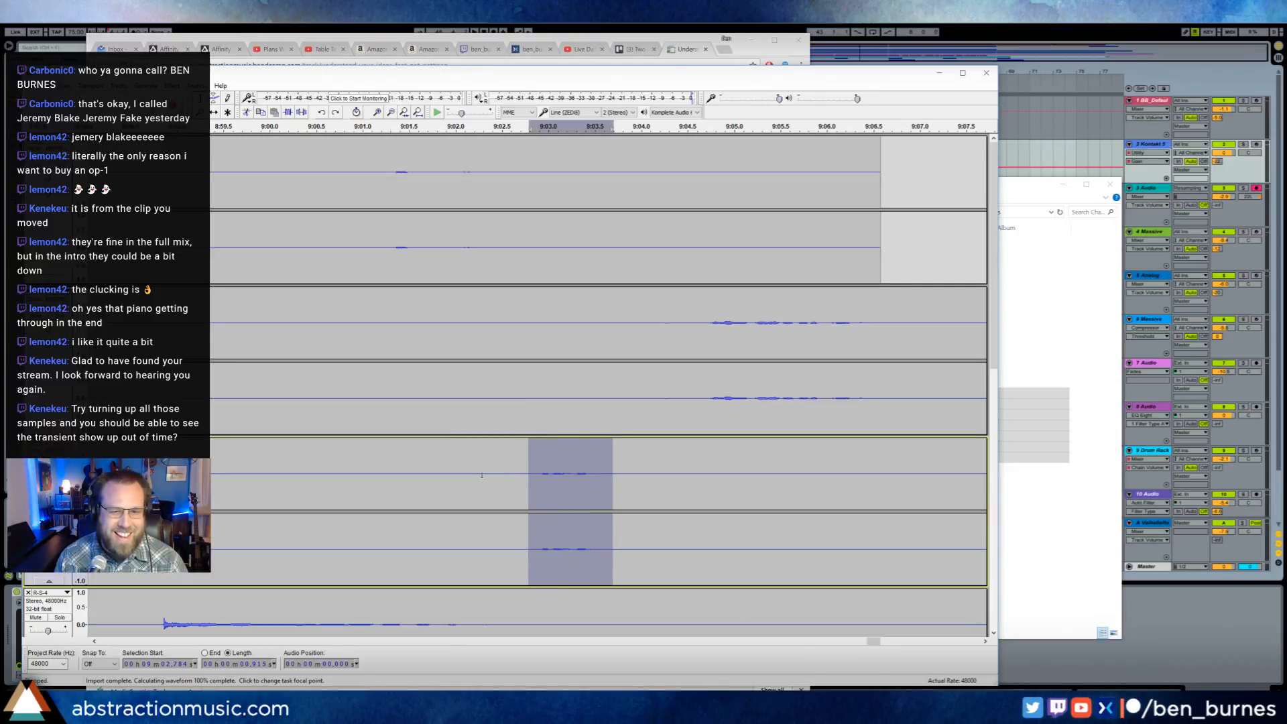
- Amplify about 2.9 seconds of R-S-3 from about 9:02.3 by 32.90 dB, and play the selection
{"action": "left_click_drag", "start_coordinate": [485, 475], "coordinate": [757, 475]}
{"action": "left_click", "coordinate": [174, 87]}
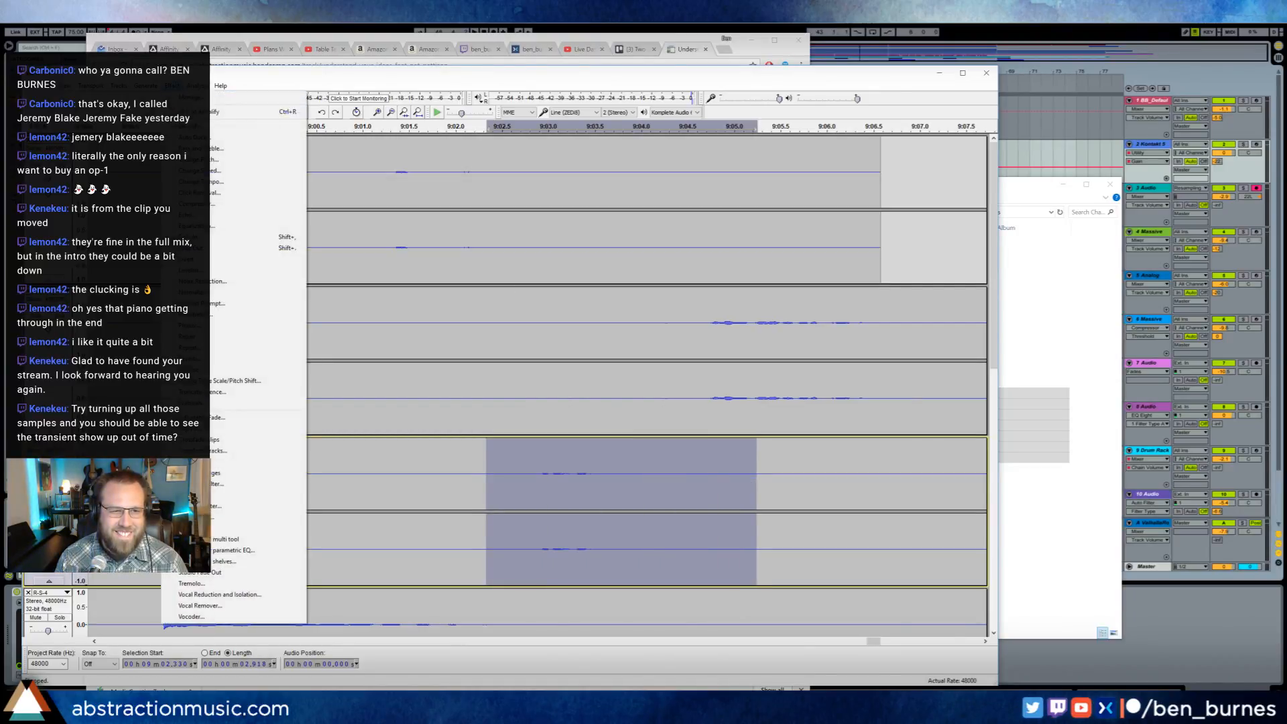
{"action": "left_click", "coordinate": [191, 127]}
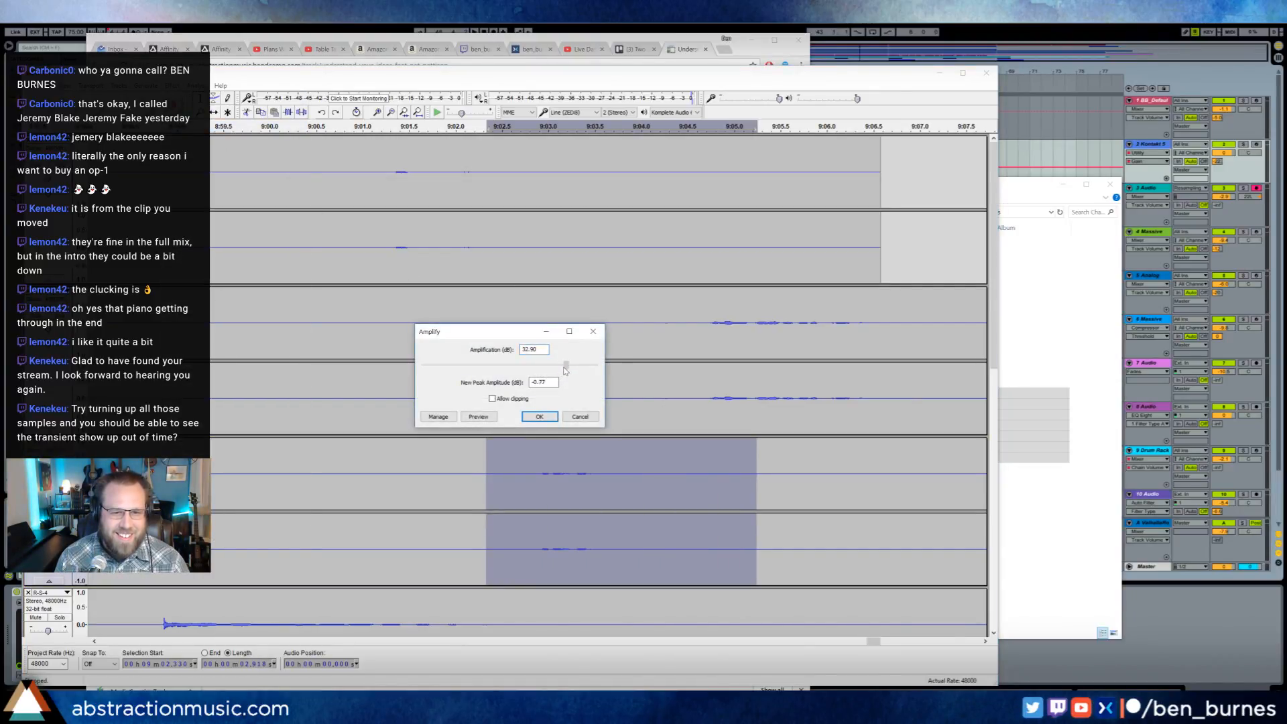
{"action": "left_click", "coordinate": [540, 417]}
{"action": "key", "text": "space"}
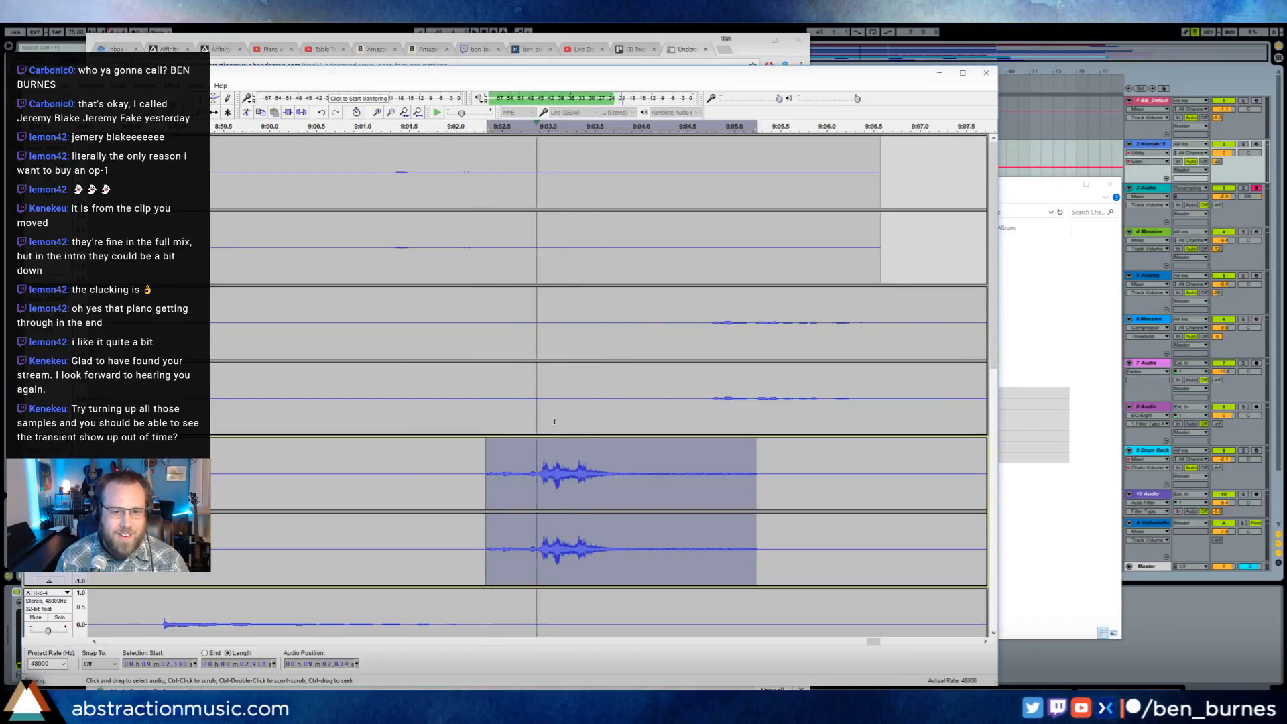
{"action": "key", "text": "space"}
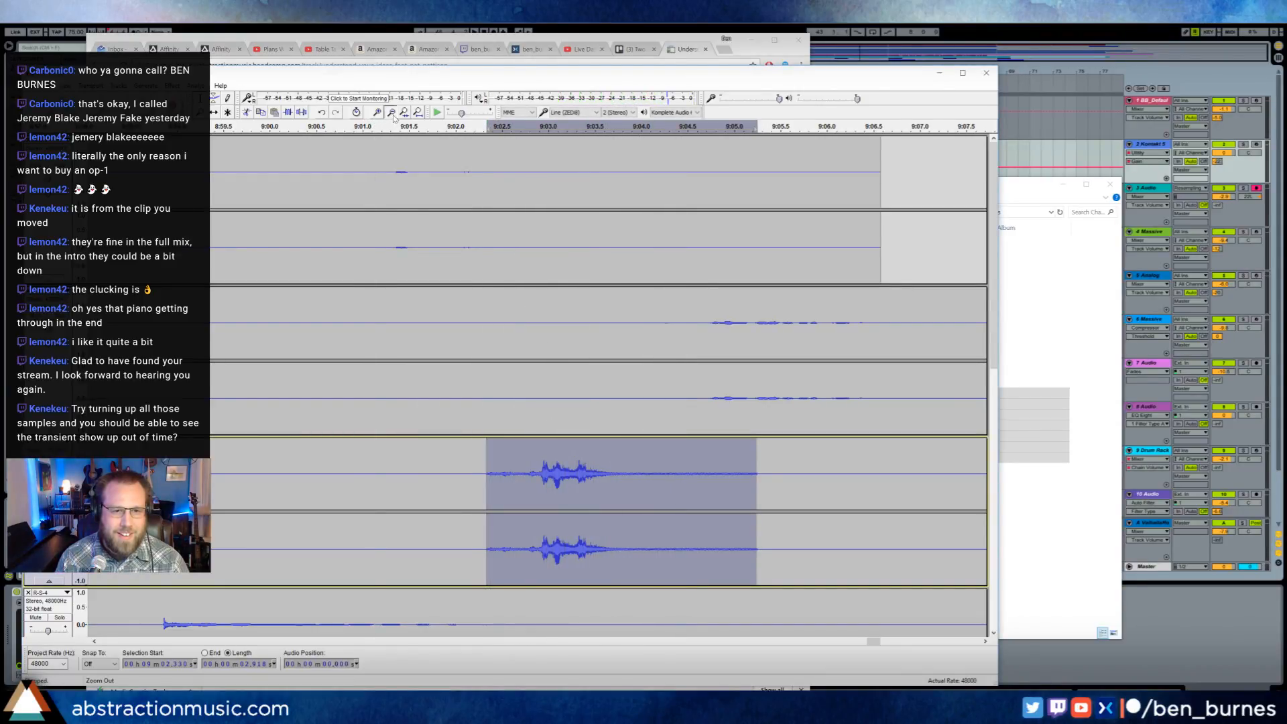
- Audition the ending of the R-S-4 recording from about 9:35, 9:51 and 10:07
{"action": "left_click", "coordinate": [391, 112]}
{"action": "left_click", "coordinate": [391, 113]}
{"action": "scroll", "coordinate": [406, 181], "scroll_direction": "down", "scroll_amount": 5}
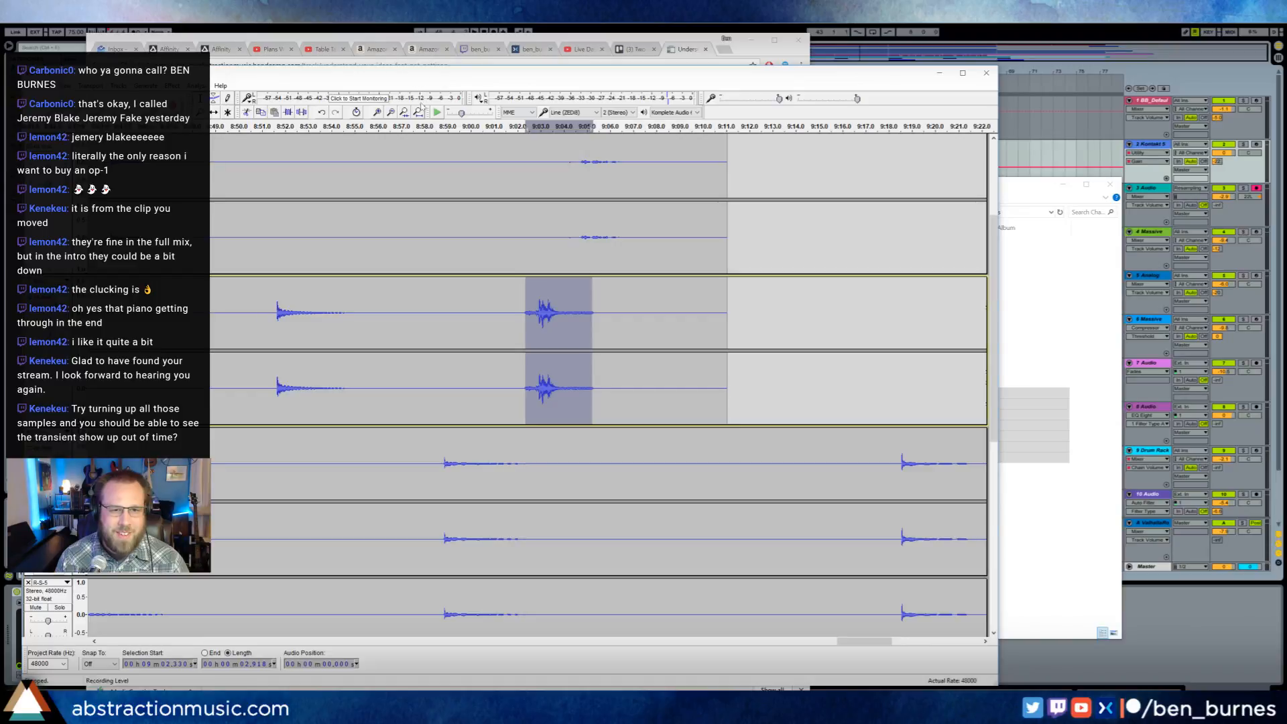
{"action": "left_click", "coordinate": [391, 113]}
{"action": "left_click", "coordinate": [391, 112]}
{"action": "left_click", "coordinate": [391, 113]}
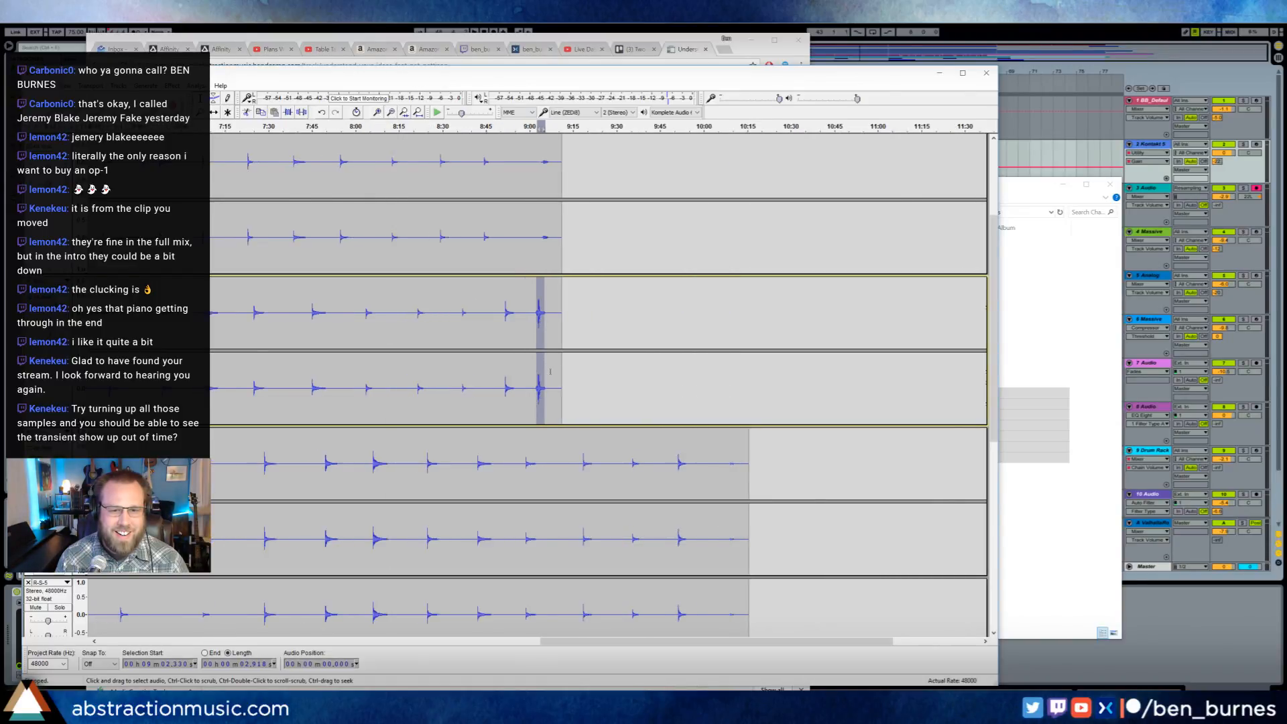
{"action": "left_click", "coordinate": [549, 464]}
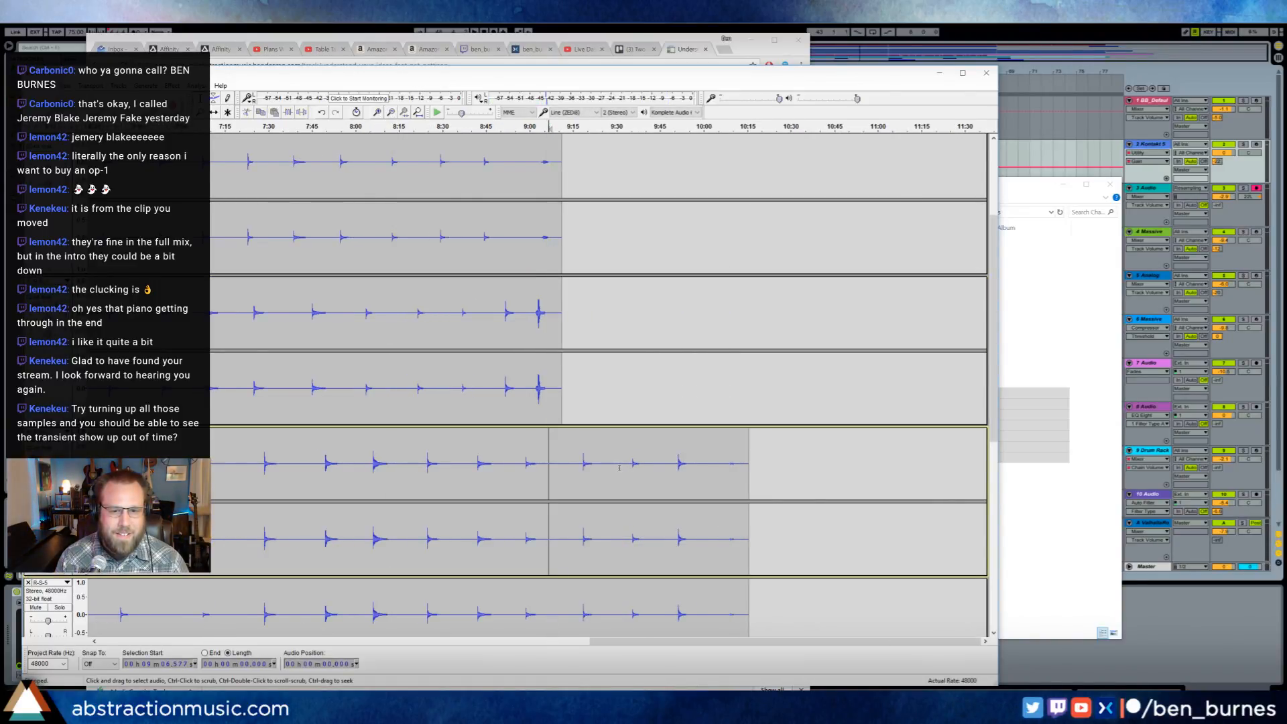
{"action": "left_click", "coordinate": [679, 463]}
{"action": "key", "text": "space"}
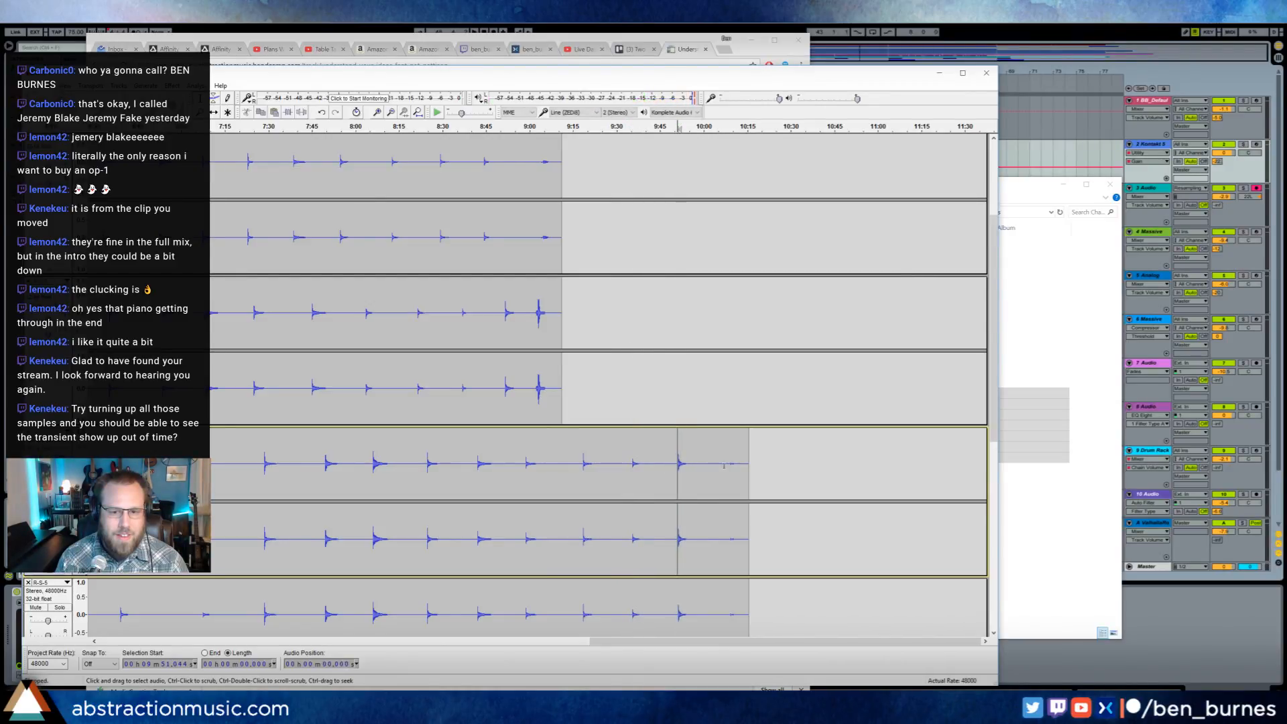
{"action": "left_click", "coordinate": [725, 463]}
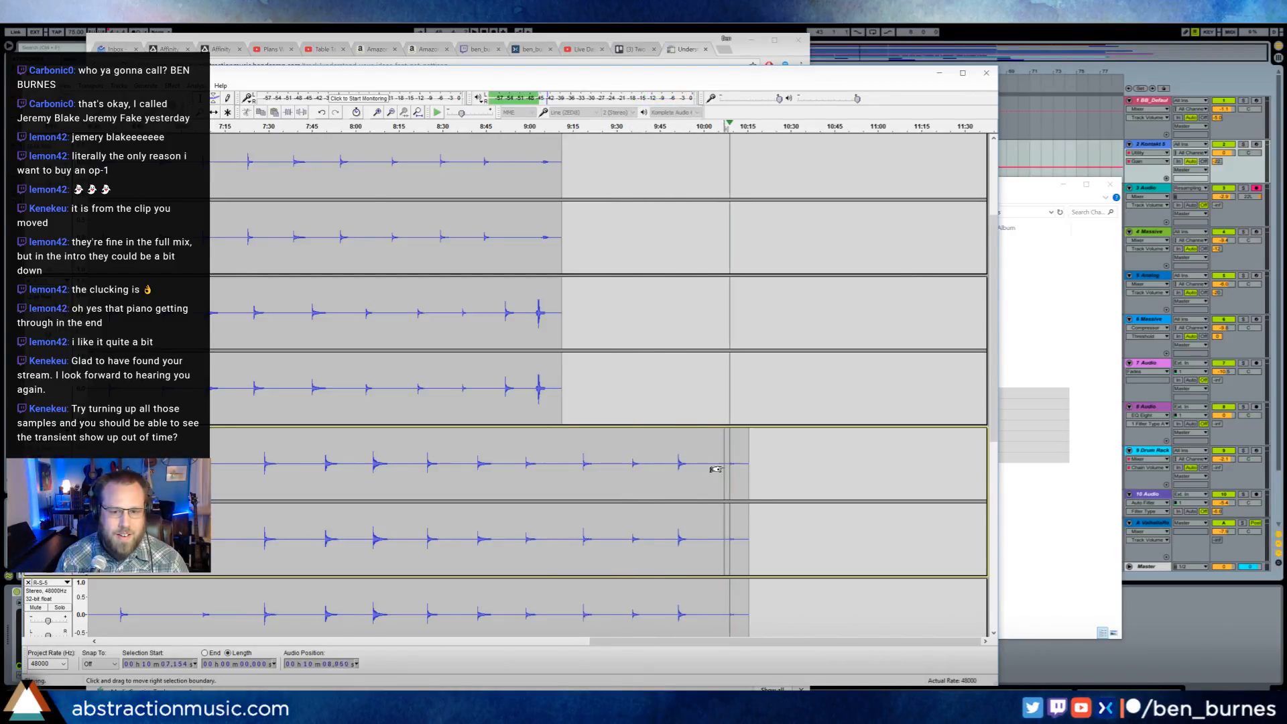
- Audition the end of the last recording from about 10:09 and stop playback
{"action": "scroll", "coordinate": [715, 469], "scroll_direction": "down", "scroll_amount": 5}
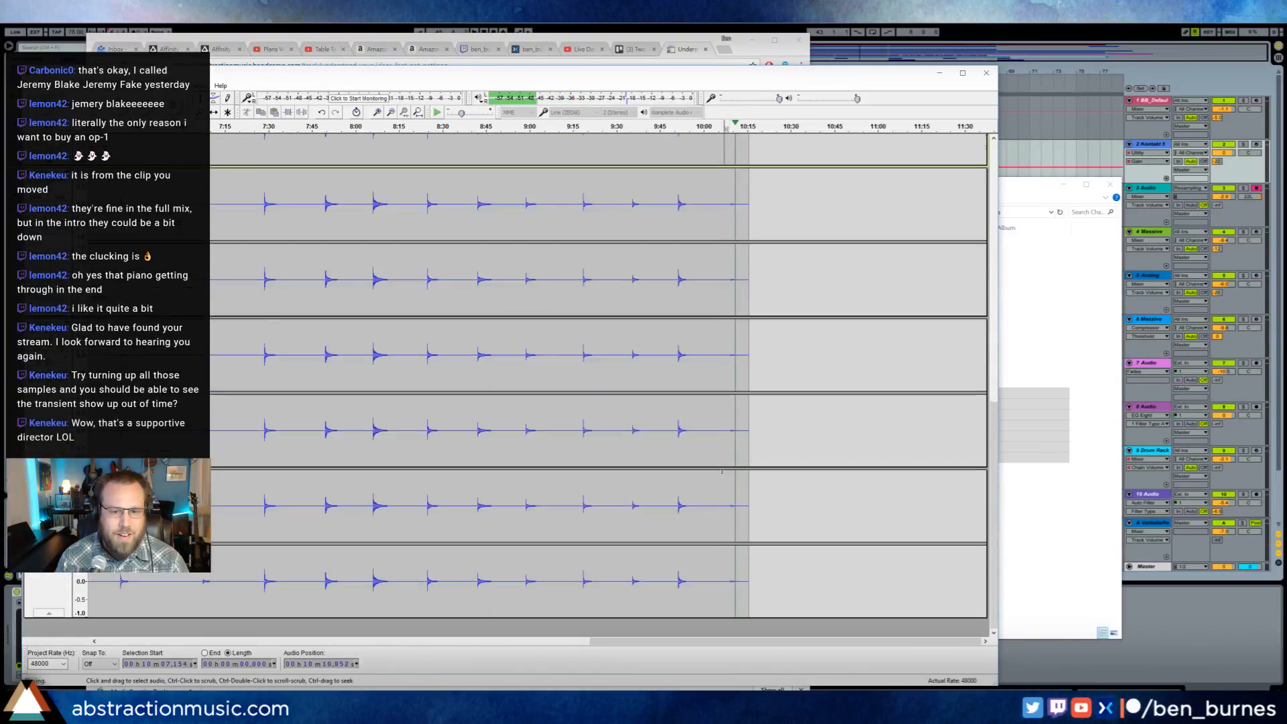
{"action": "left_click", "coordinate": [730, 504]}
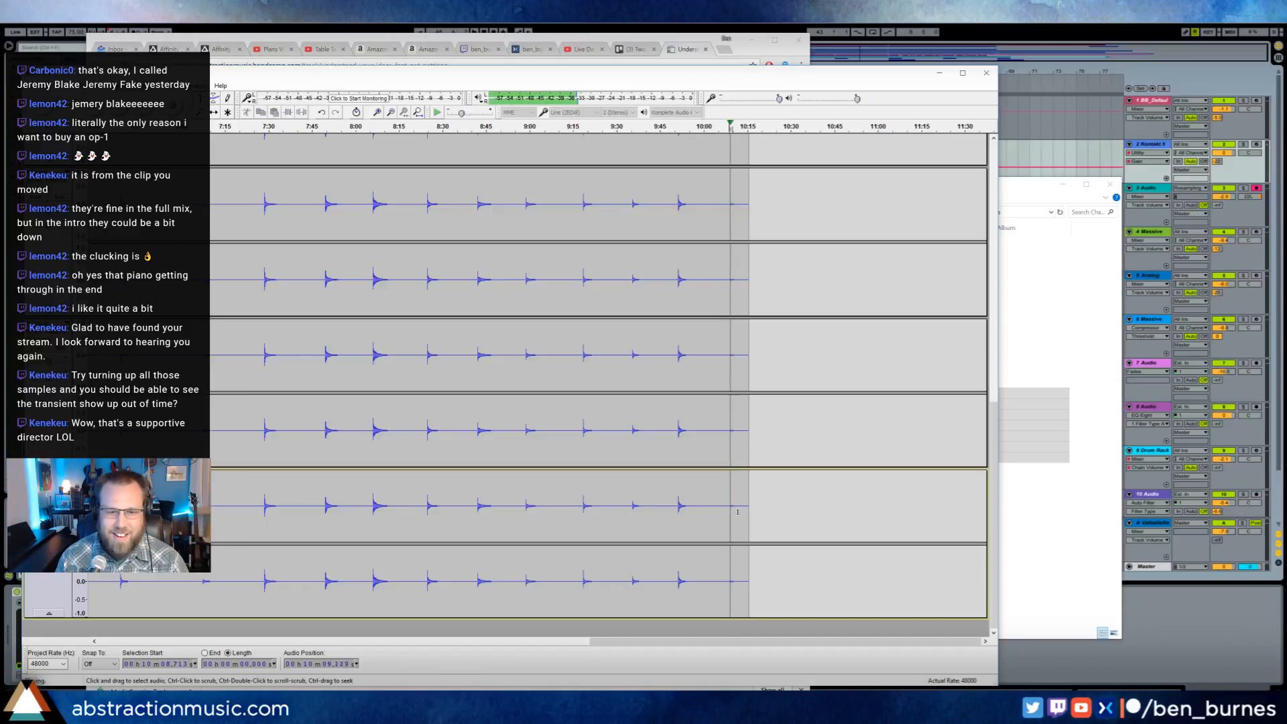
{"action": "key", "text": "space"}
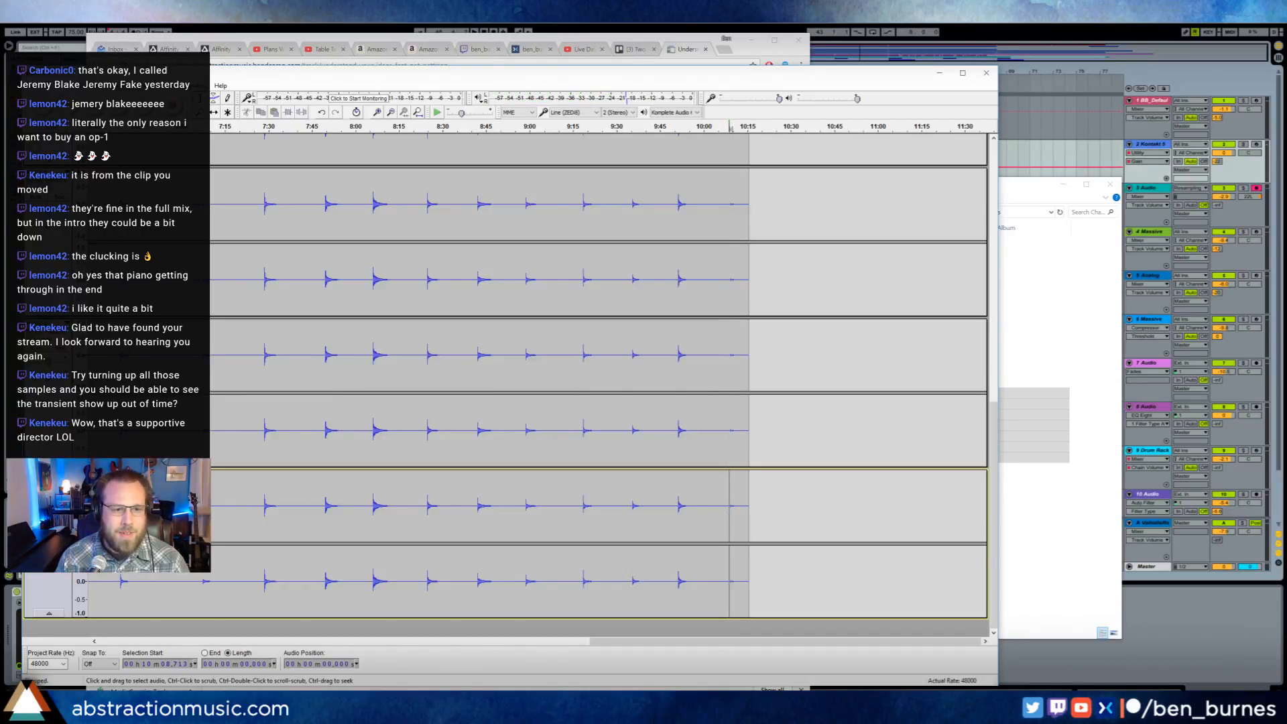
- Audition the R-S-5 recording briefly from about 7:08 and look over the neighbouring tracks
{"action": "left_click", "coordinate": [203, 234]}
{"action": "key", "text": "space"}
{"action": "key", "text": "space"}
{"action": "scroll", "coordinate": [203, 235], "scroll_direction": "up", "scroll_amount": 6}
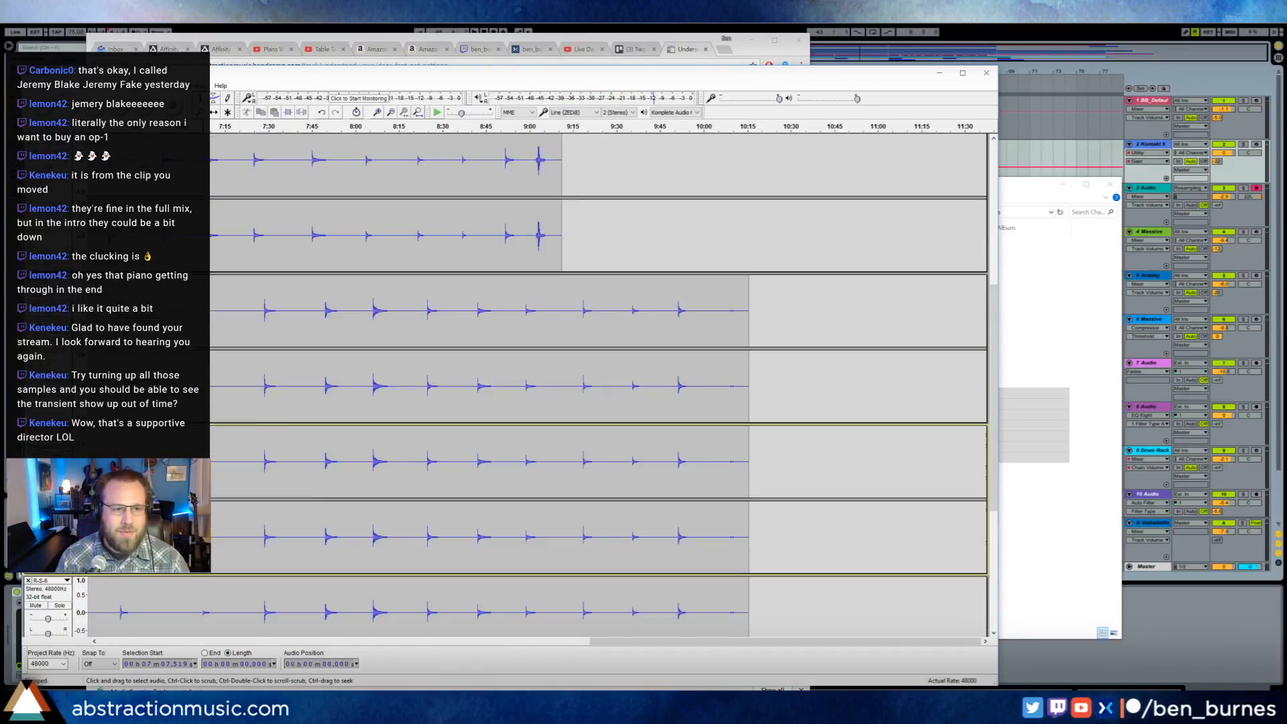
{"action": "scroll", "coordinate": [203, 235], "scroll_direction": "down", "scroll_amount": 4}
{"action": "scroll", "coordinate": [212, 511], "scroll_direction": "down", "scroll_amount": 4}
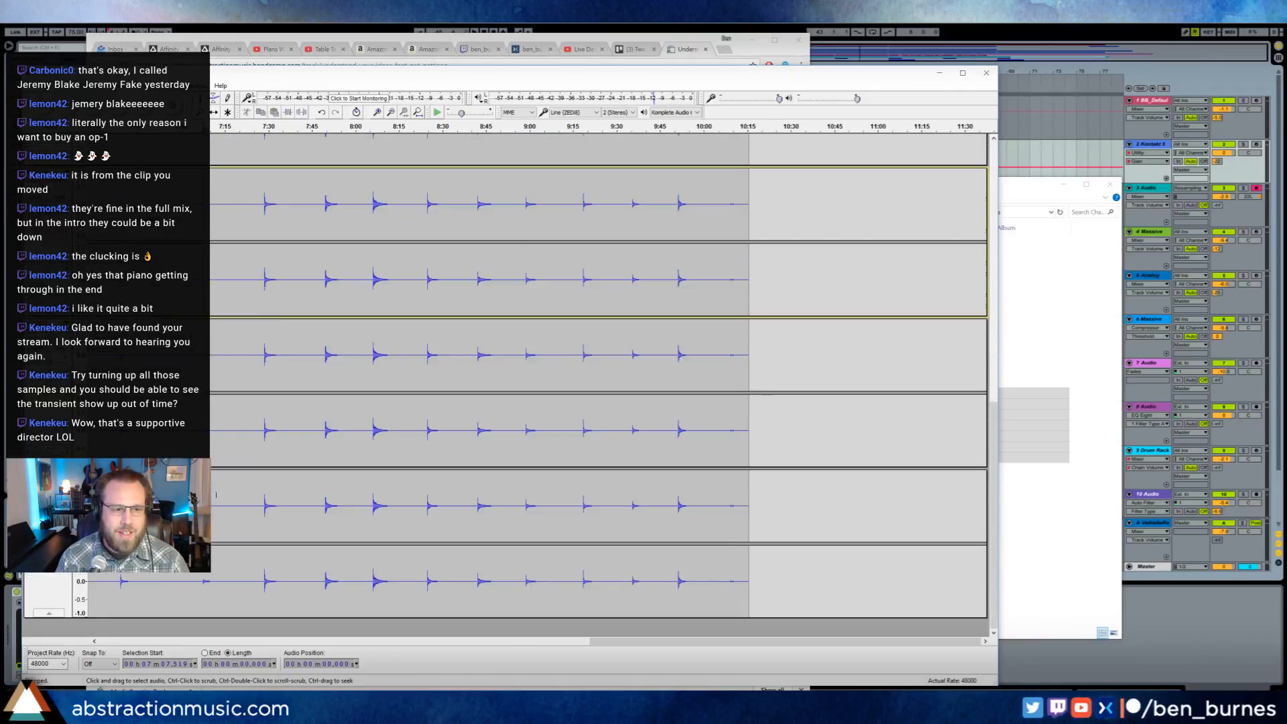
- Audition the R-S-6 recording from about 6:39, stop playback and return to the tracks above
{"action": "left_click", "coordinate": [120, 365]}
{"action": "key", "text": "space"}
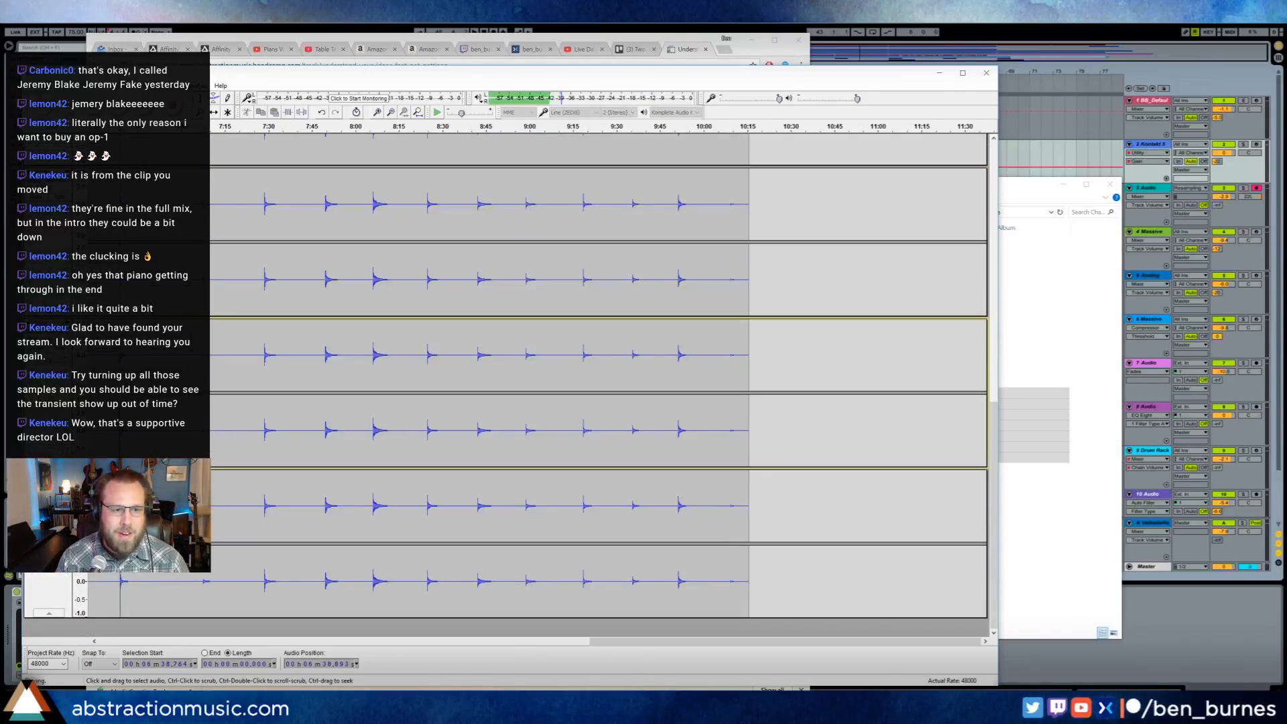
{"action": "key", "text": "space"}
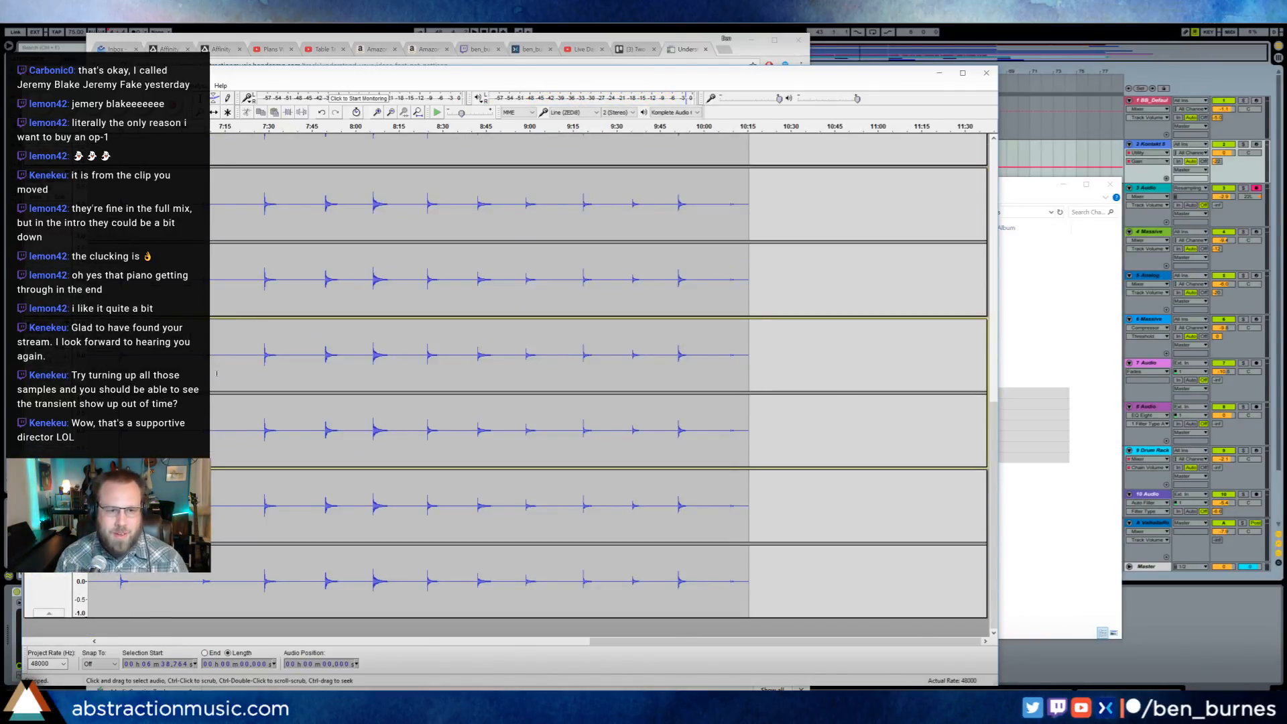
{"action": "scroll", "coordinate": [213, 376], "scroll_direction": "up", "scroll_amount": 6}
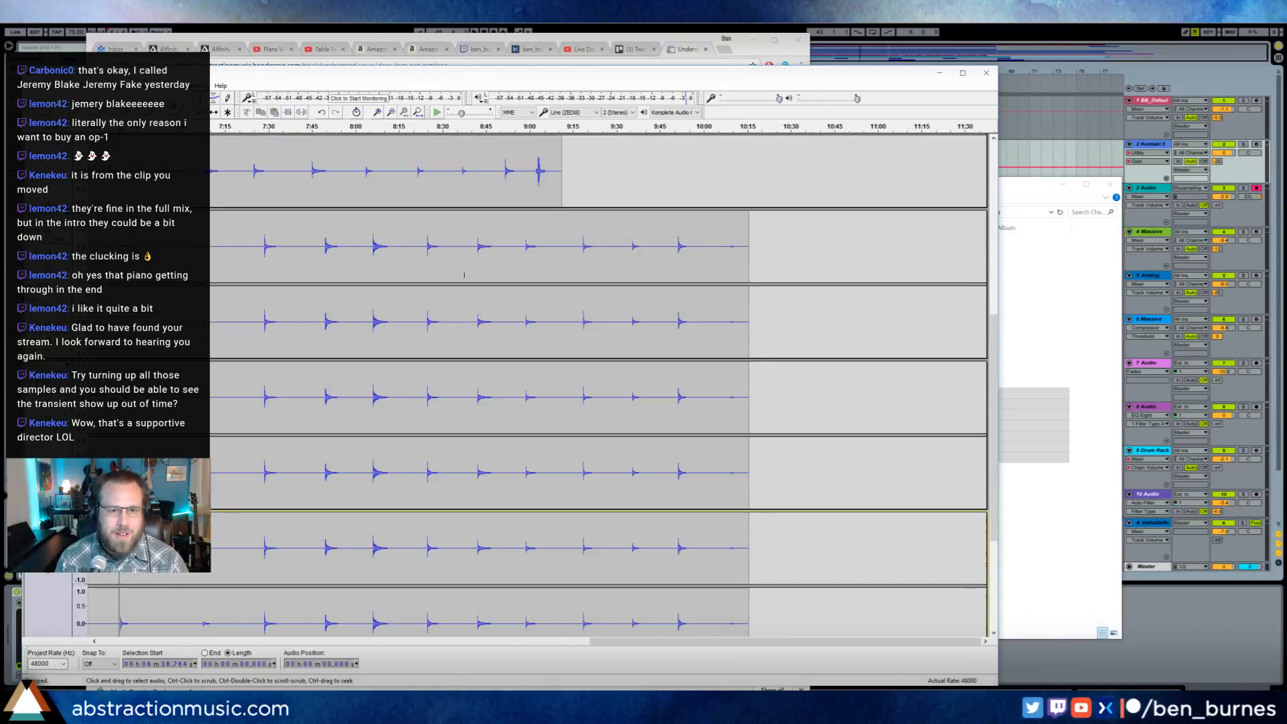
- Audition the loud burst at the end of the R-S-3 recording from about 9:01 and stop playback
{"action": "scroll", "coordinate": [584, 261], "scroll_direction": "up", "scroll_amount": 10}
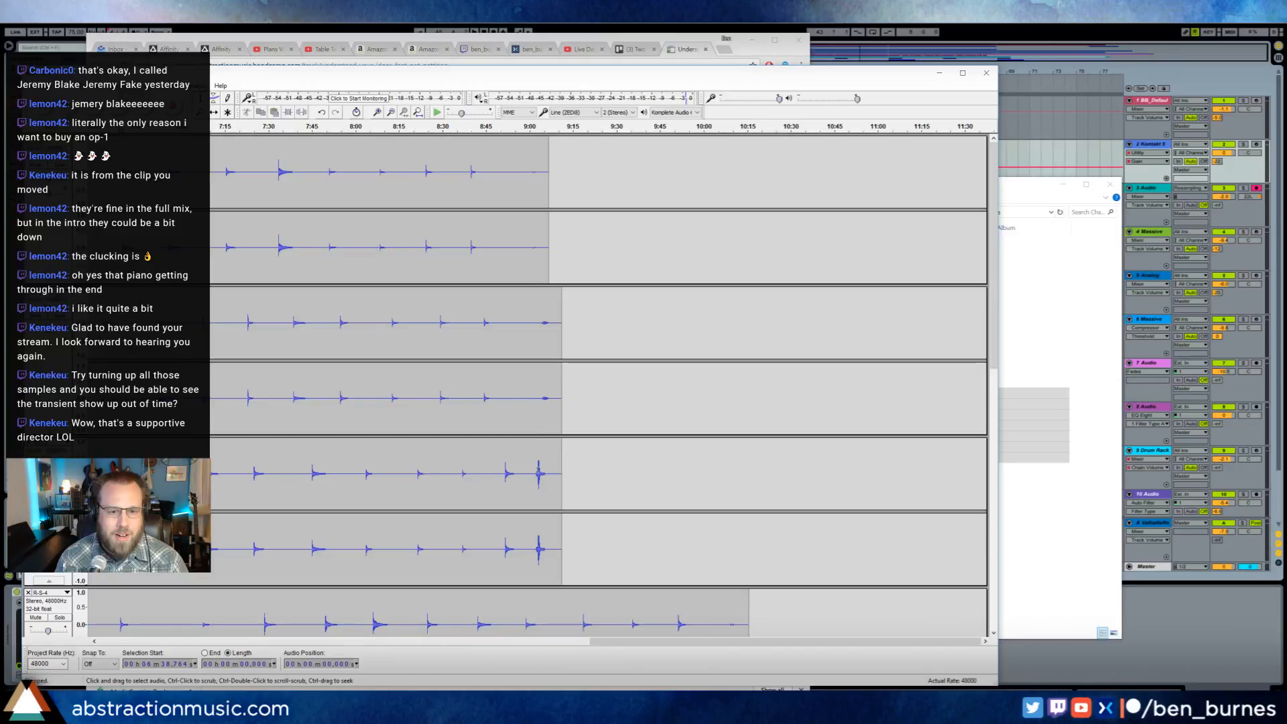
{"action": "left_click", "coordinate": [535, 473]}
{"action": "key", "text": "space"}
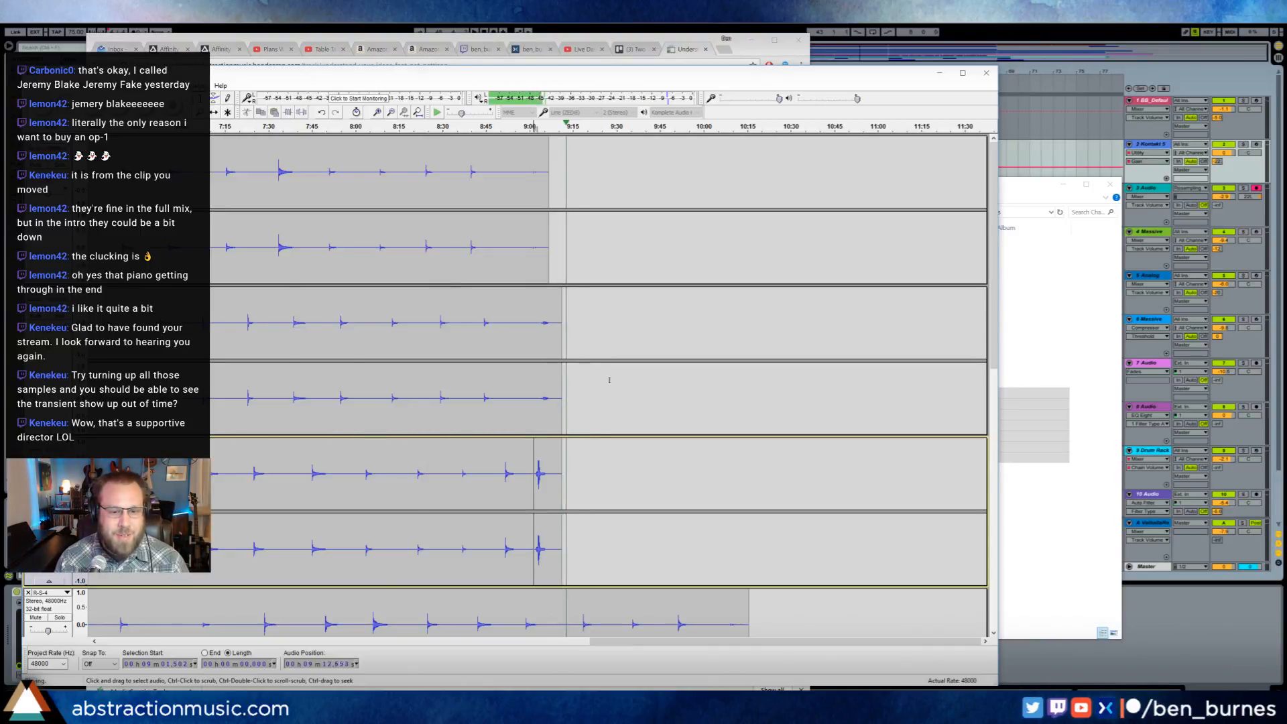
{"action": "scroll", "coordinate": [627, 386], "scroll_direction": "down", "scroll_amount": 10}
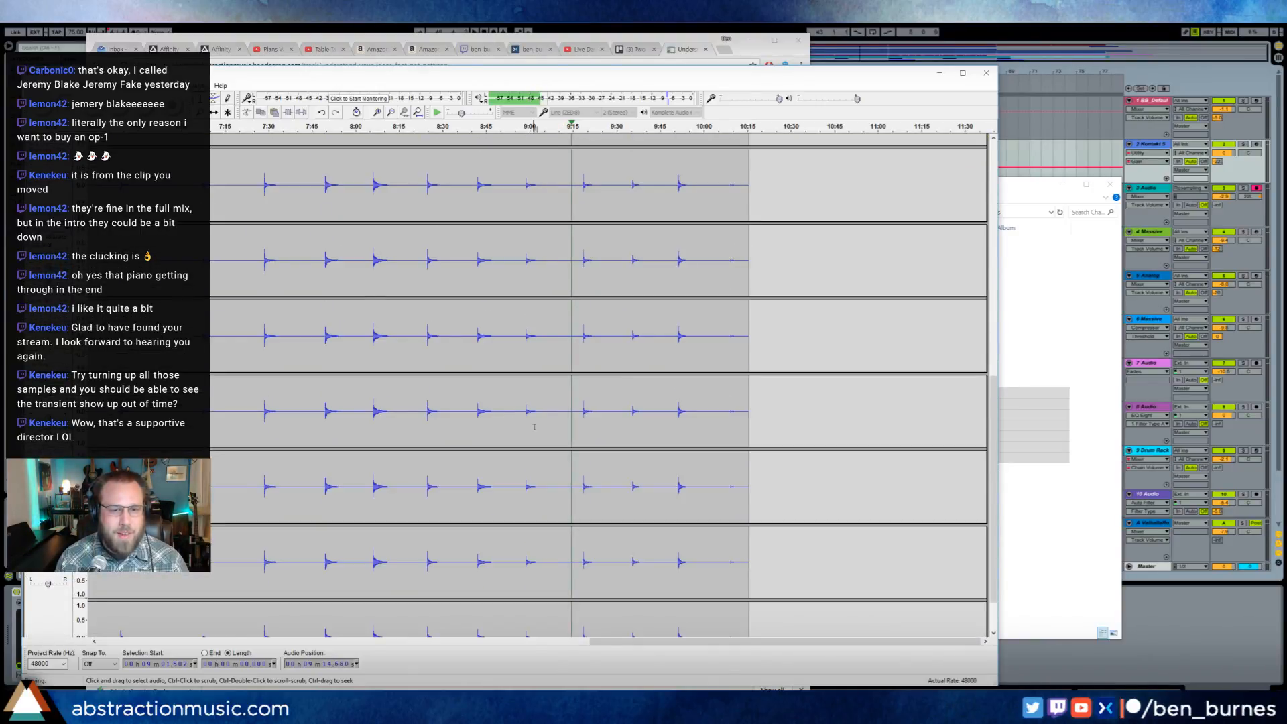
{"action": "scroll", "coordinate": [543, 420], "scroll_direction": "down", "scroll_amount": 1}
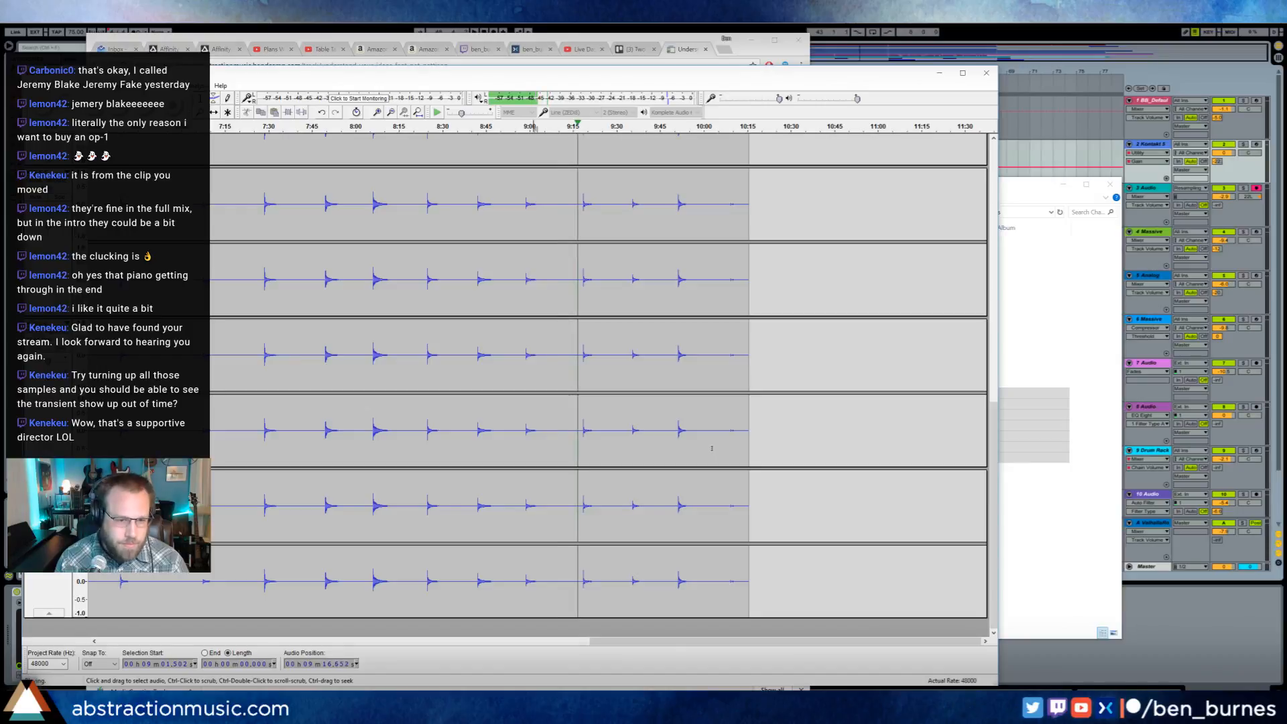
{"action": "key", "text": "space"}
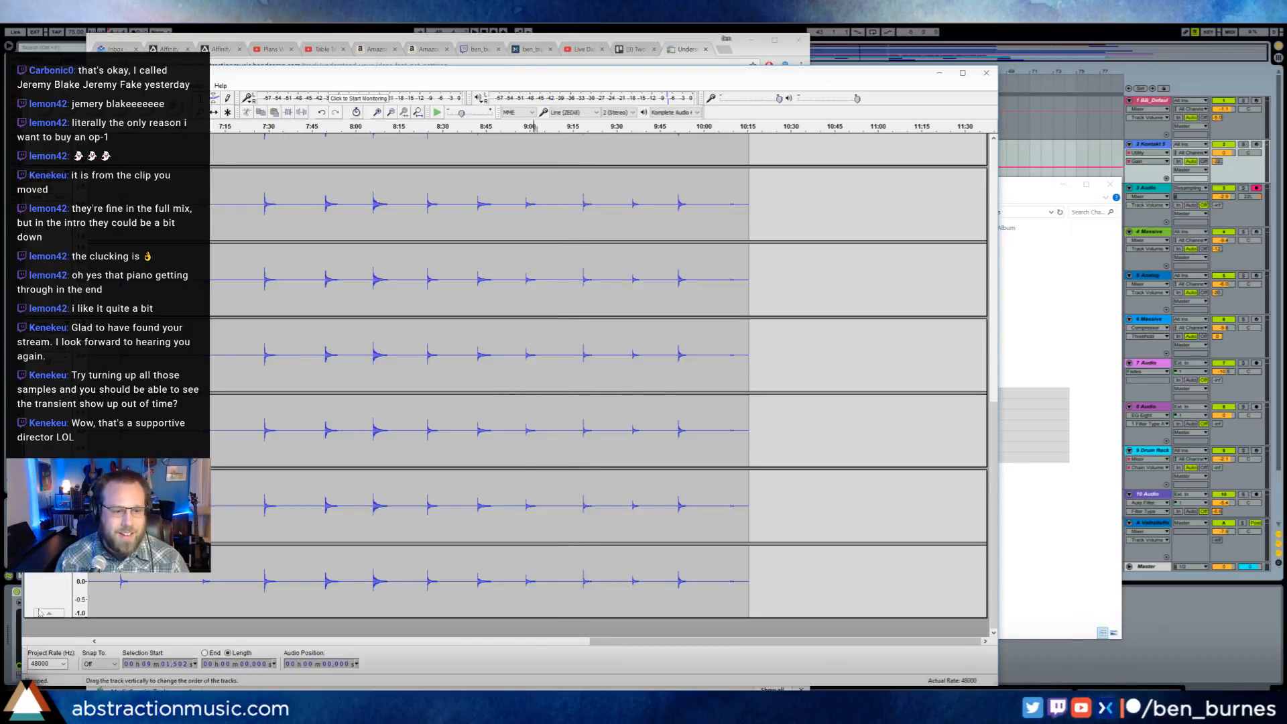
- Examine the waveforms across all recordings, from their early notes to their endings, and compare the tracks with one another
{"action": "left_click", "coordinate": [104, 641]}
{"action": "left_click", "coordinate": [104, 641]}
{"action": "scroll", "coordinate": [425, 447], "scroll_direction": "up", "scroll_amount": 11}
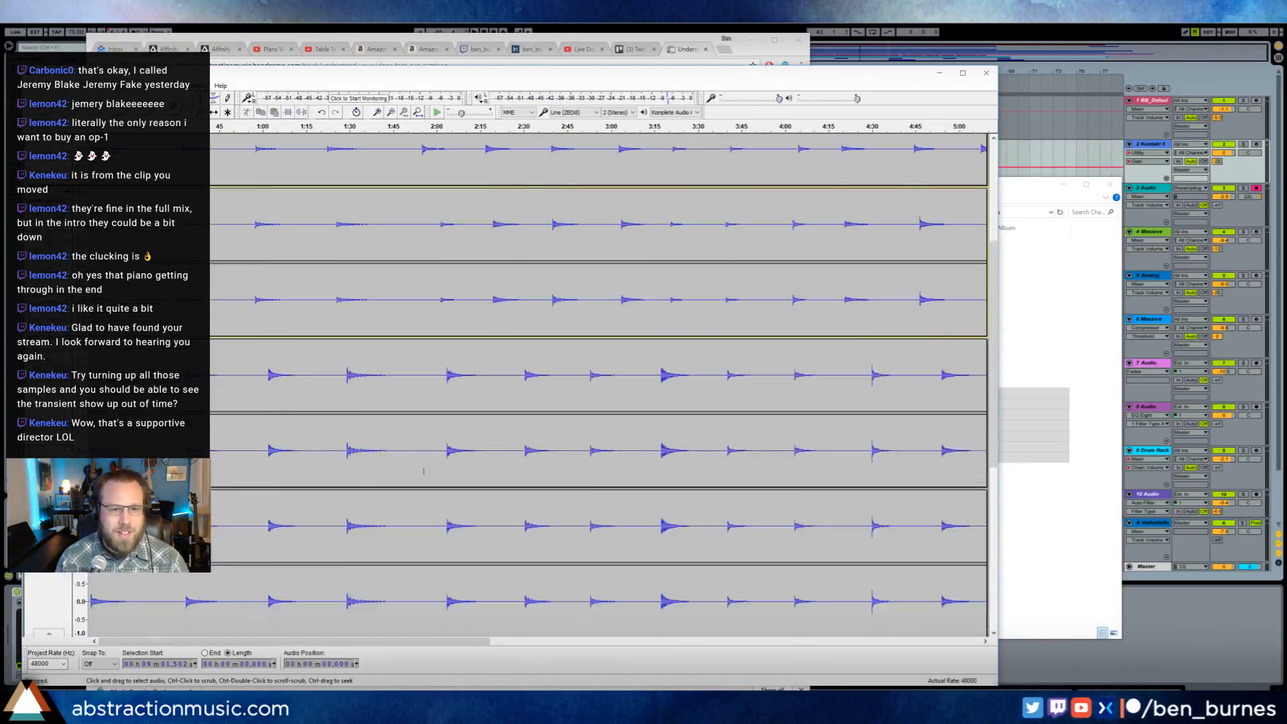
{"action": "scroll", "coordinate": [303, 213], "scroll_direction": "up", "scroll_amount": 1}
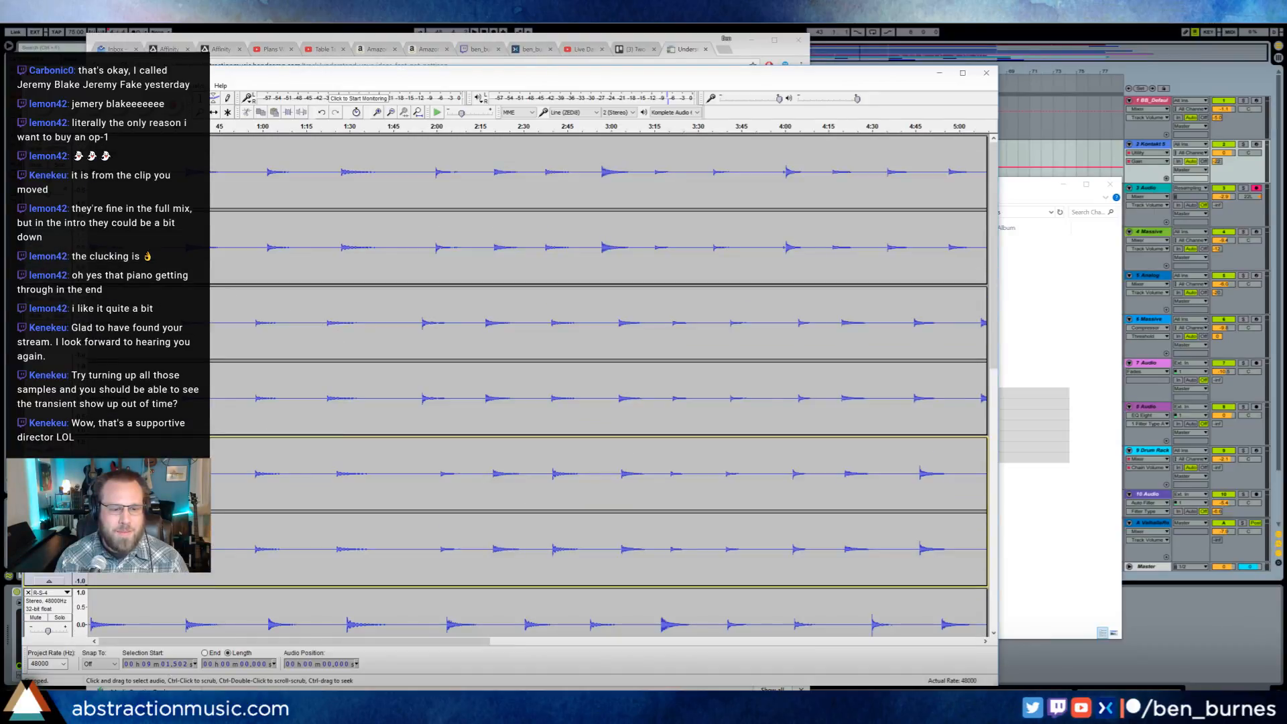
{"action": "left_click_drag", "start_coordinate": [305, 643], "coordinate": [657, 653]}
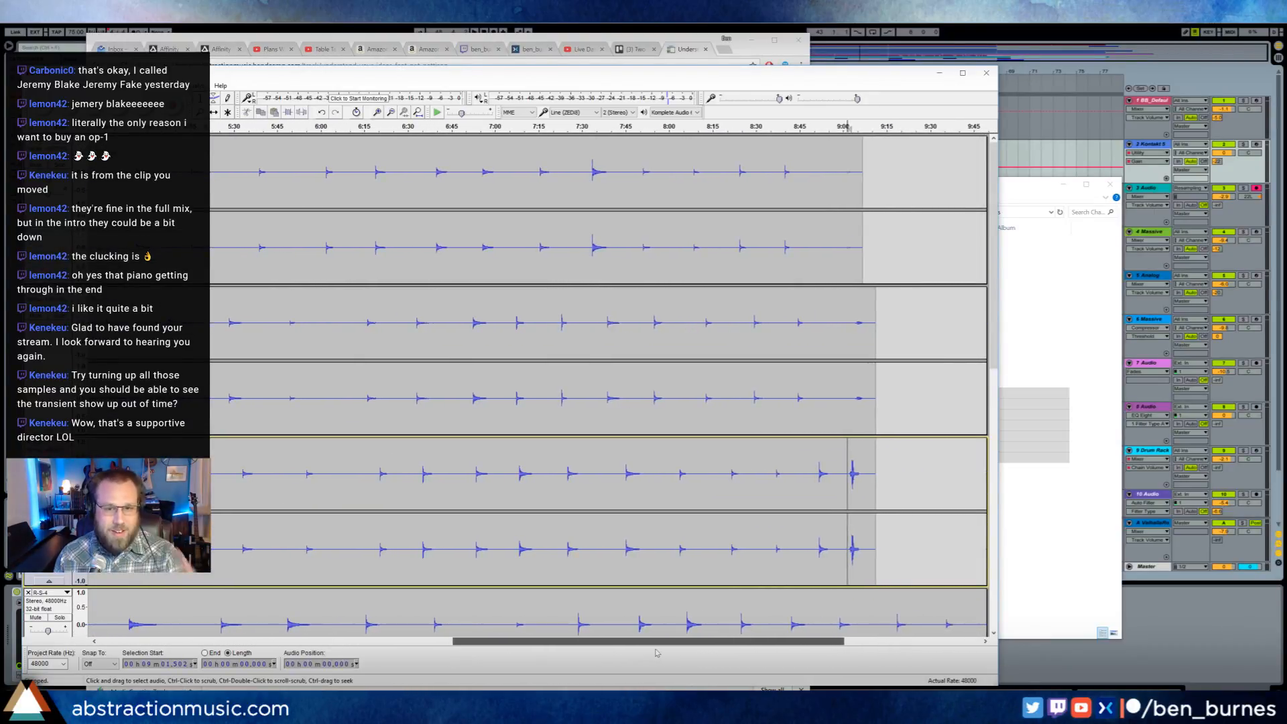
{"action": "scroll", "coordinate": [458, 547], "scroll_direction": "down", "scroll_amount": 10}
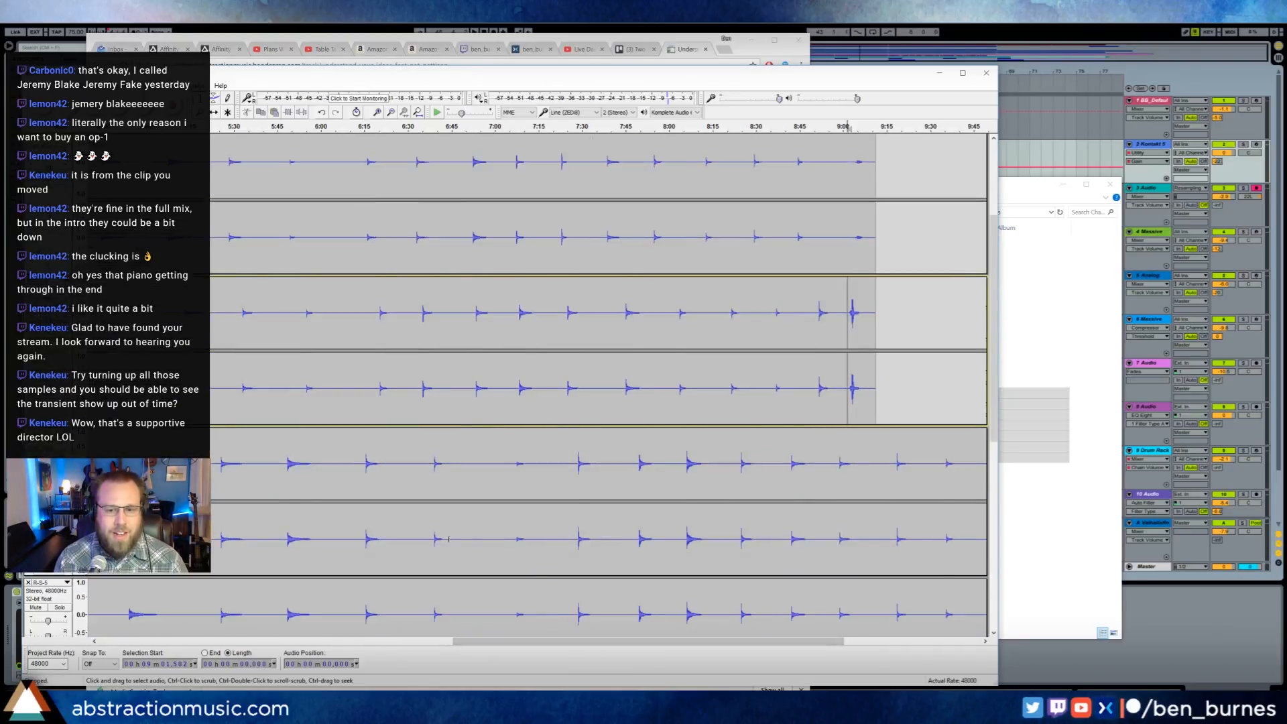
{"action": "scroll", "coordinate": [458, 548], "scroll_direction": "down", "scroll_amount": 1}
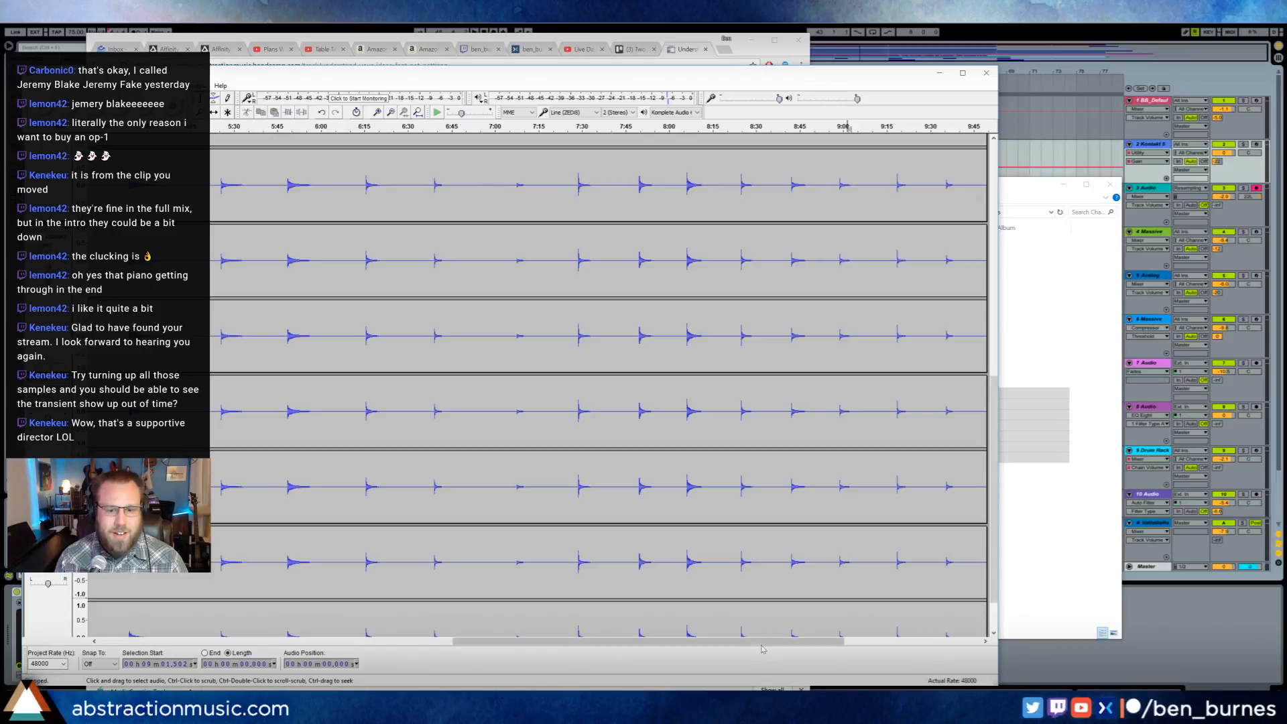
{"action": "left_click_drag", "start_coordinate": [780, 641], "coordinate": [870, 642]}
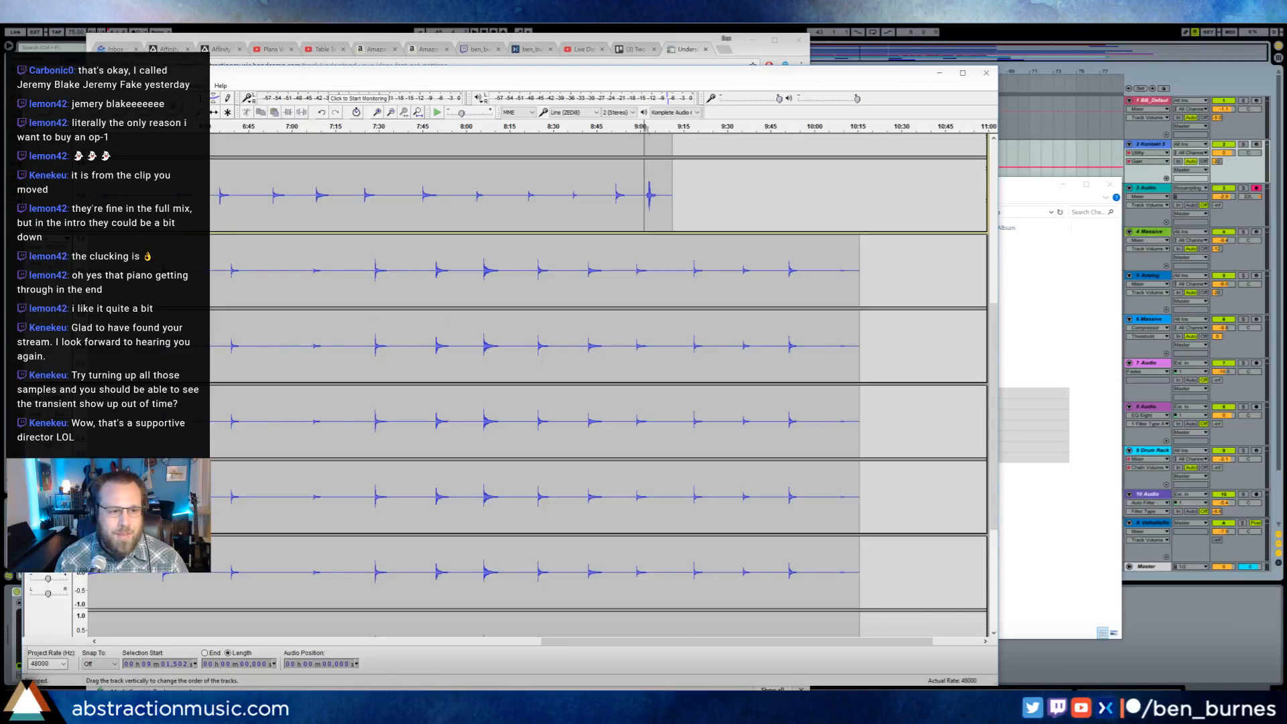
{"action": "scroll", "coordinate": [509, 385], "scroll_direction": "down", "scroll_amount": 7}
{"action": "scroll", "coordinate": [510, 384], "scroll_direction": "up", "scroll_amount": 7}
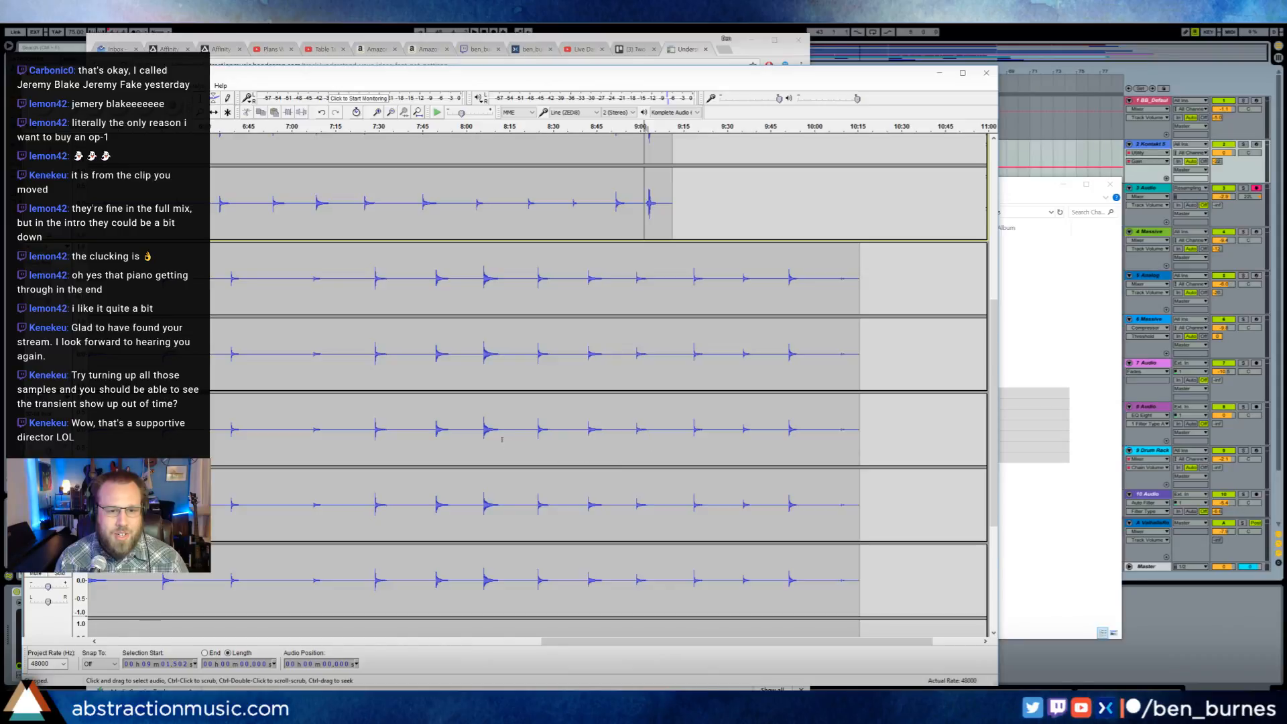
{"action": "scroll", "coordinate": [704, 322], "scroll_direction": "down", "scroll_amount": 2}
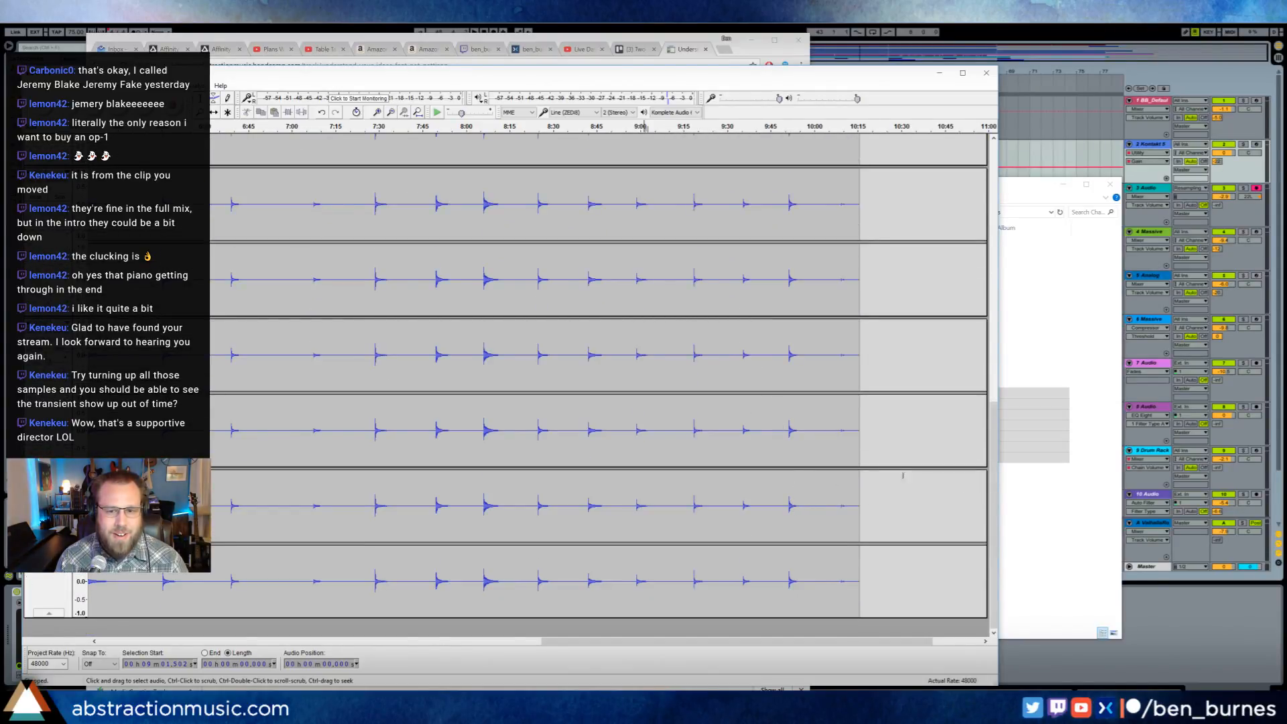
{"action": "scroll", "coordinate": [839, 317], "scroll_direction": "up", "scroll_amount": 2}
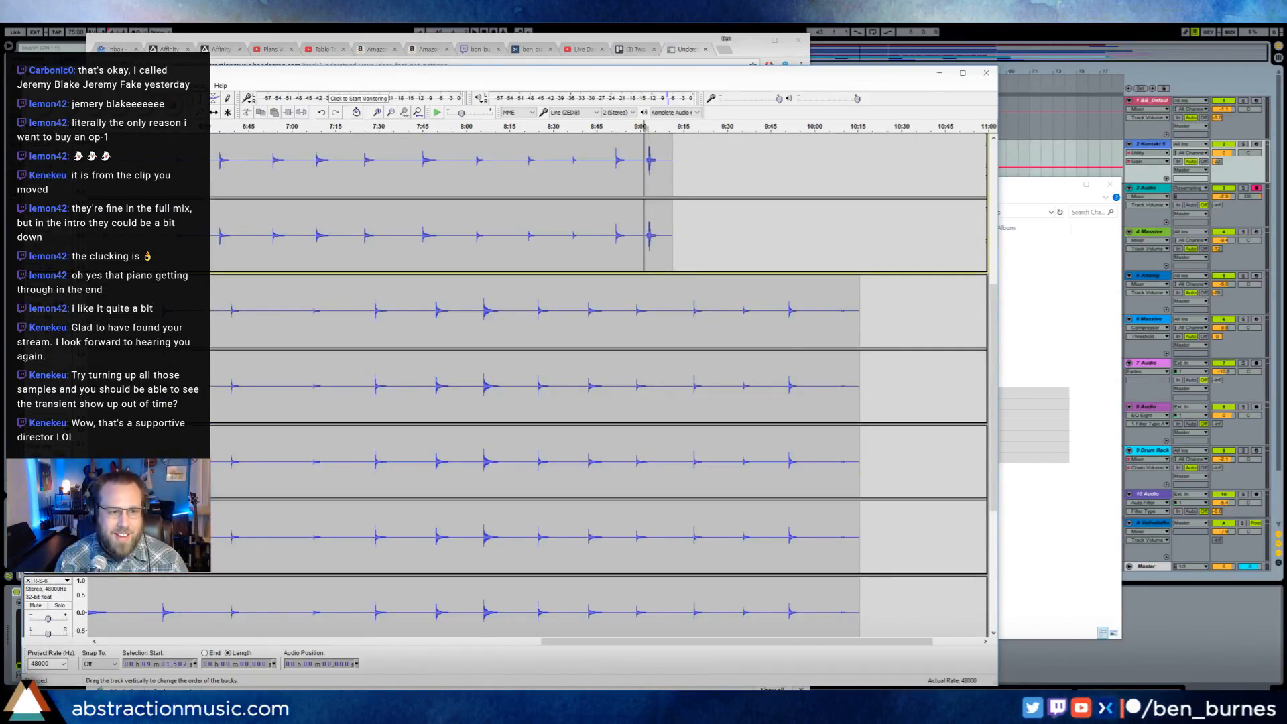
{"action": "scroll", "coordinate": [598, 385], "scroll_direction": "down", "scroll_amount": 3}
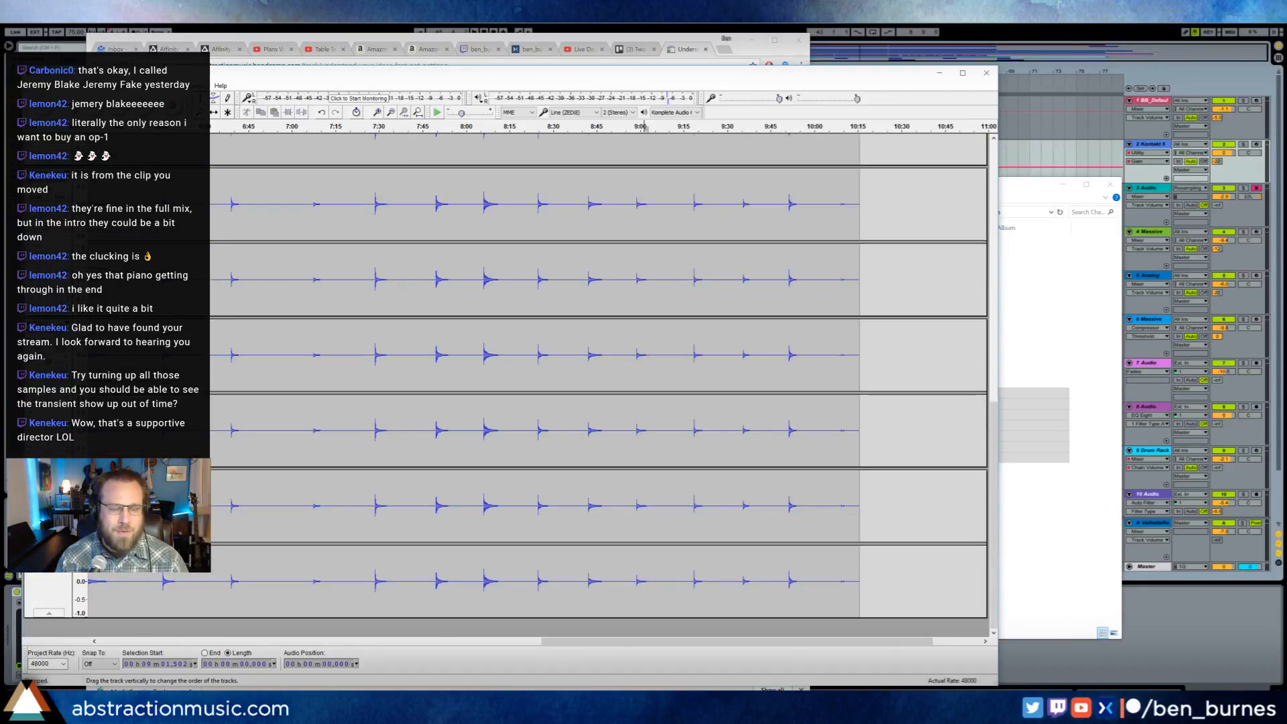
{"action": "scroll", "coordinate": [598, 385], "scroll_direction": "up", "scroll_amount": 3}
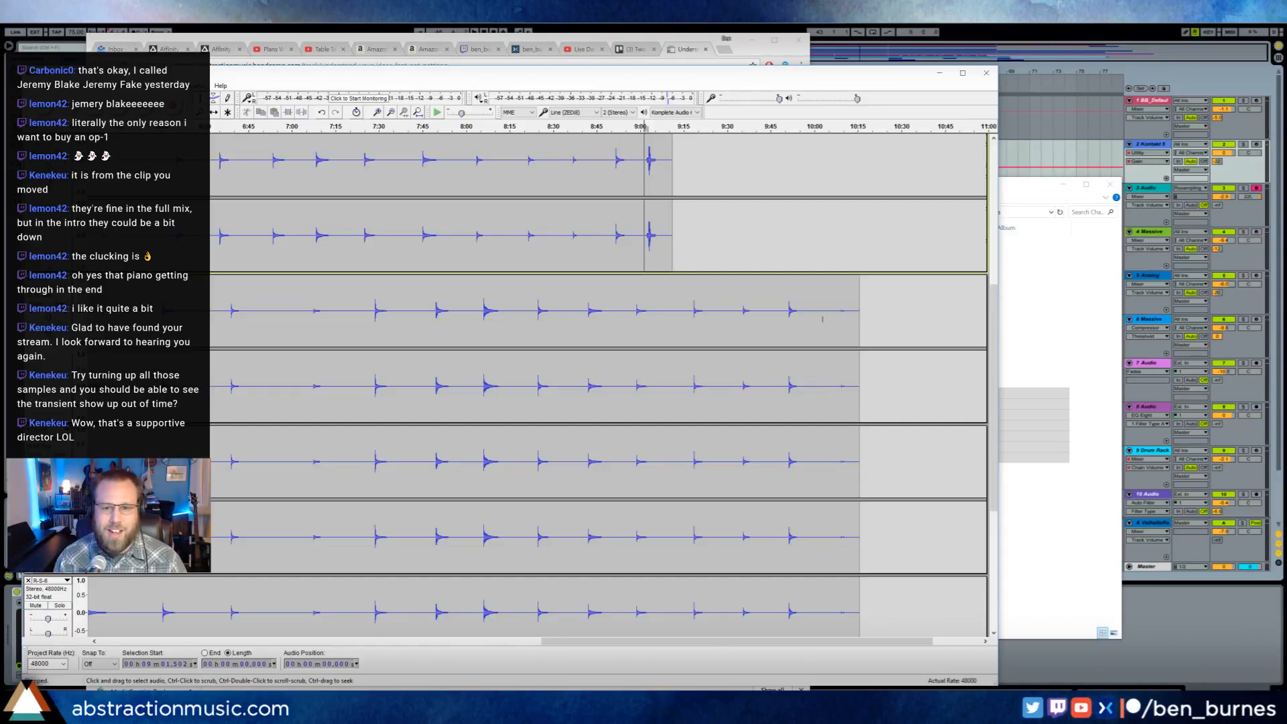
- Audition the faint sound at the end of the R-S-4 recording from about 10:09 and stop playback
{"action": "left_click", "coordinate": [841, 311]}
{"action": "key", "text": "space"}
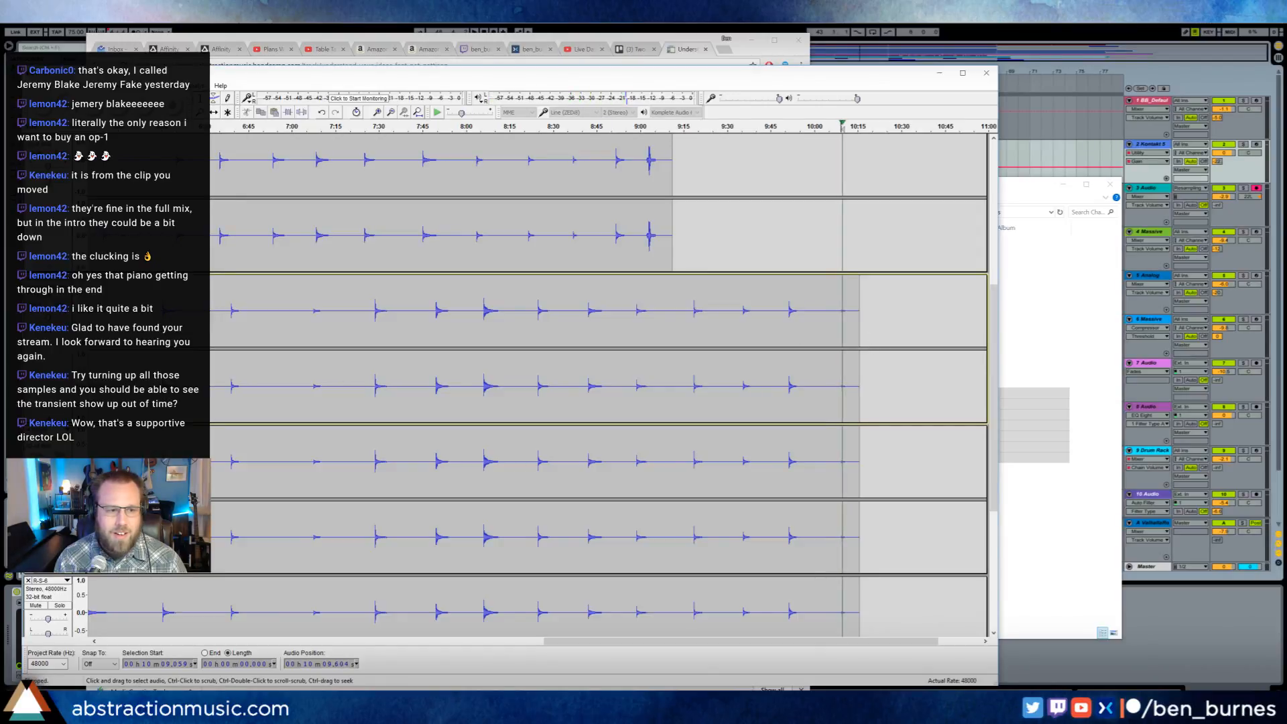
{"action": "key", "text": "space"}
{"action": "key", "text": "space"}
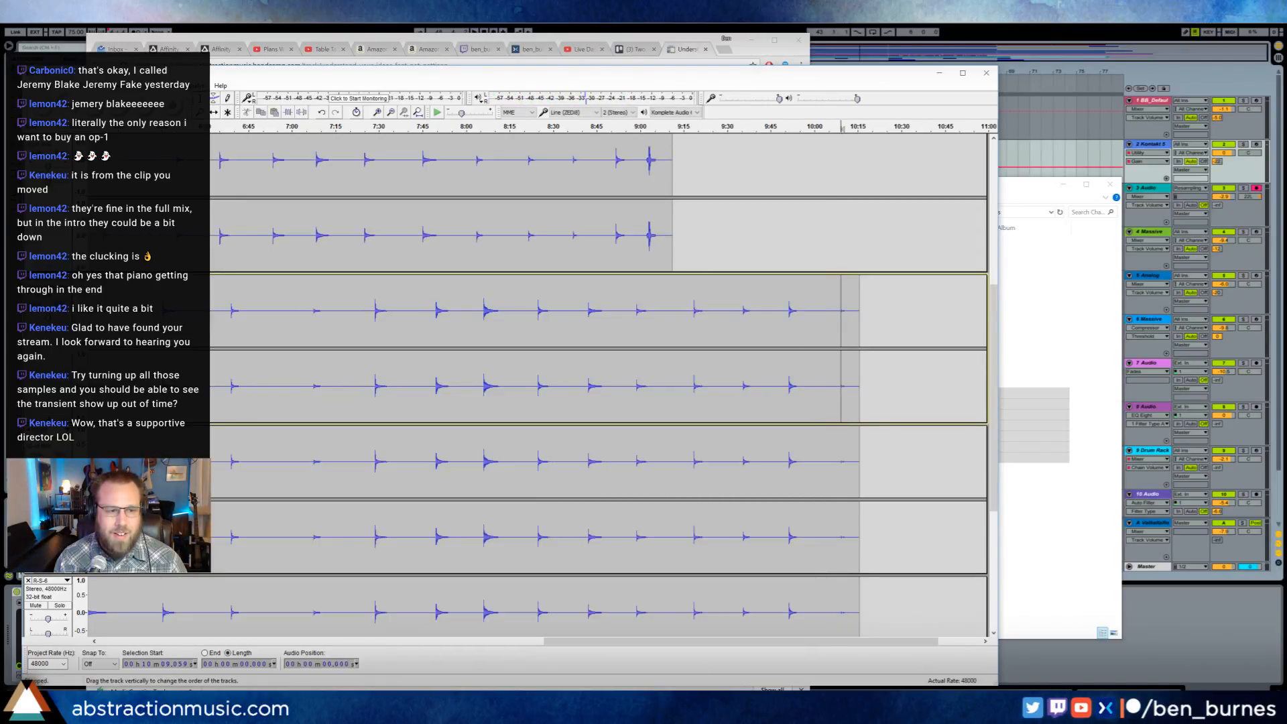
{"action": "key", "text": "space"}
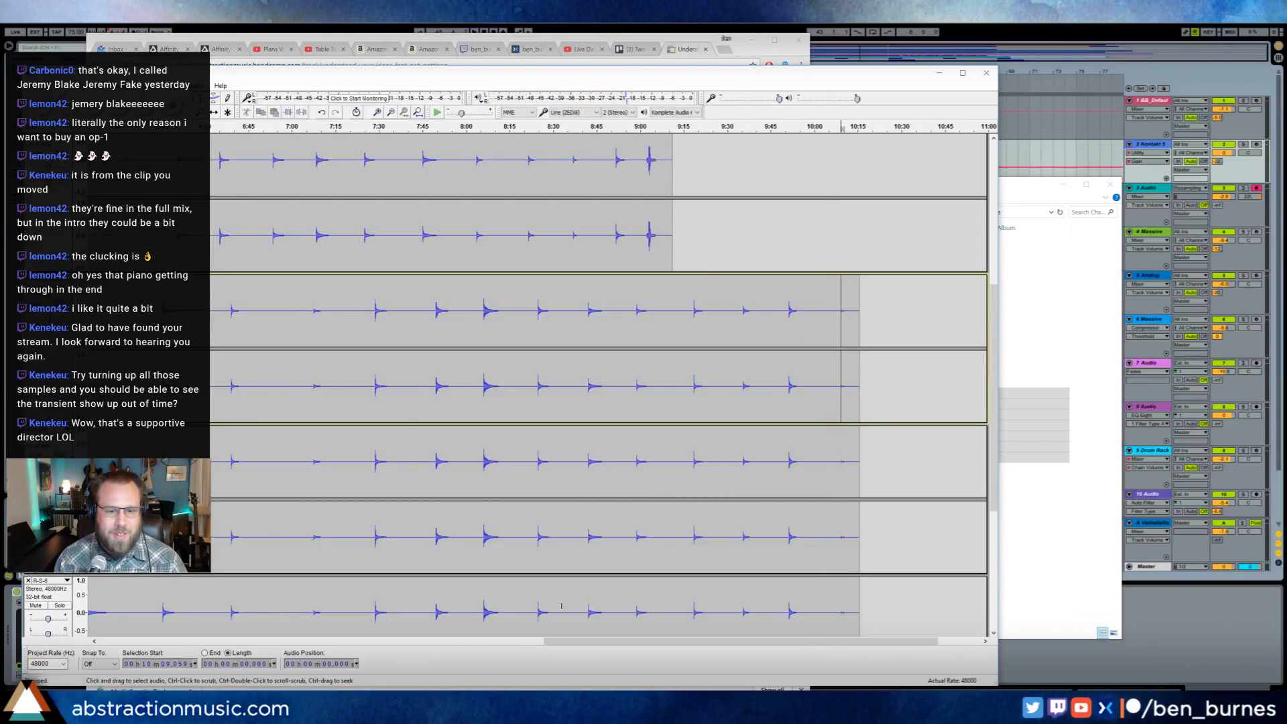
- Inspect the R-S-1 recording close up around 3:59 and play it from just before the note
{"action": "left_click_drag", "start_coordinate": [597, 642], "coordinate": [161, 642]}
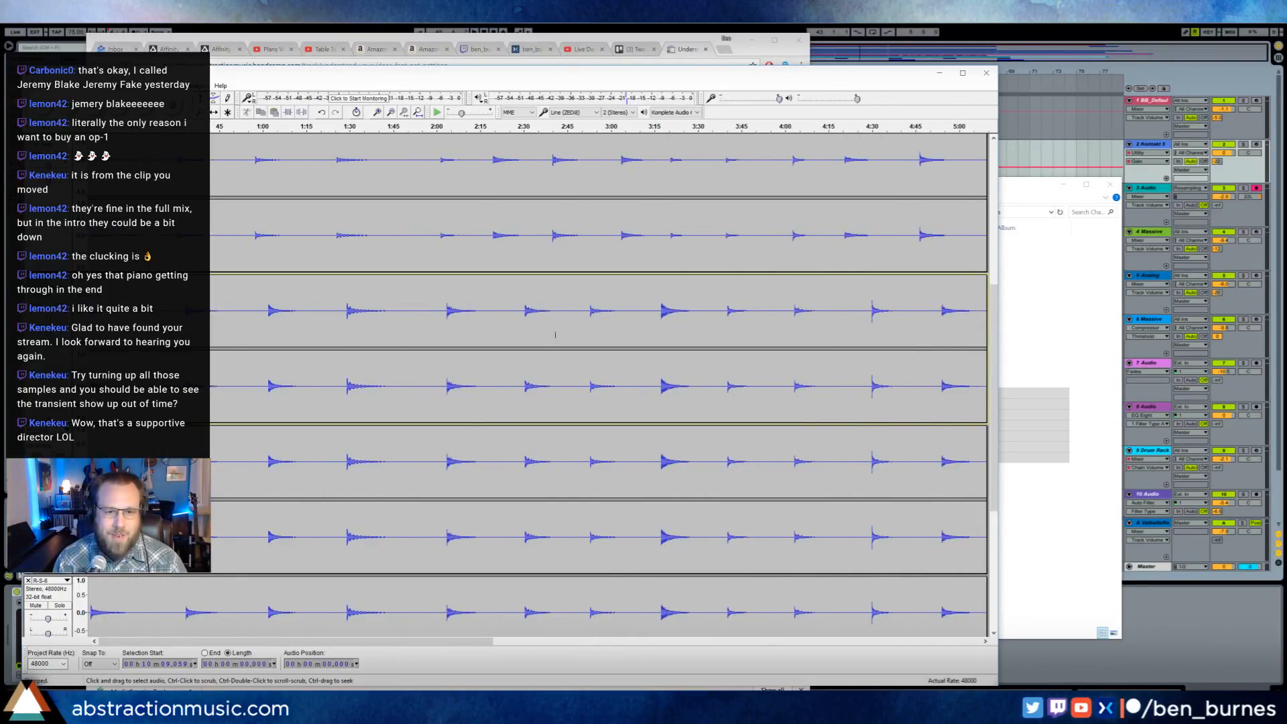
{"action": "scroll", "coordinate": [520, 303], "scroll_direction": "up", "scroll_amount": 5}
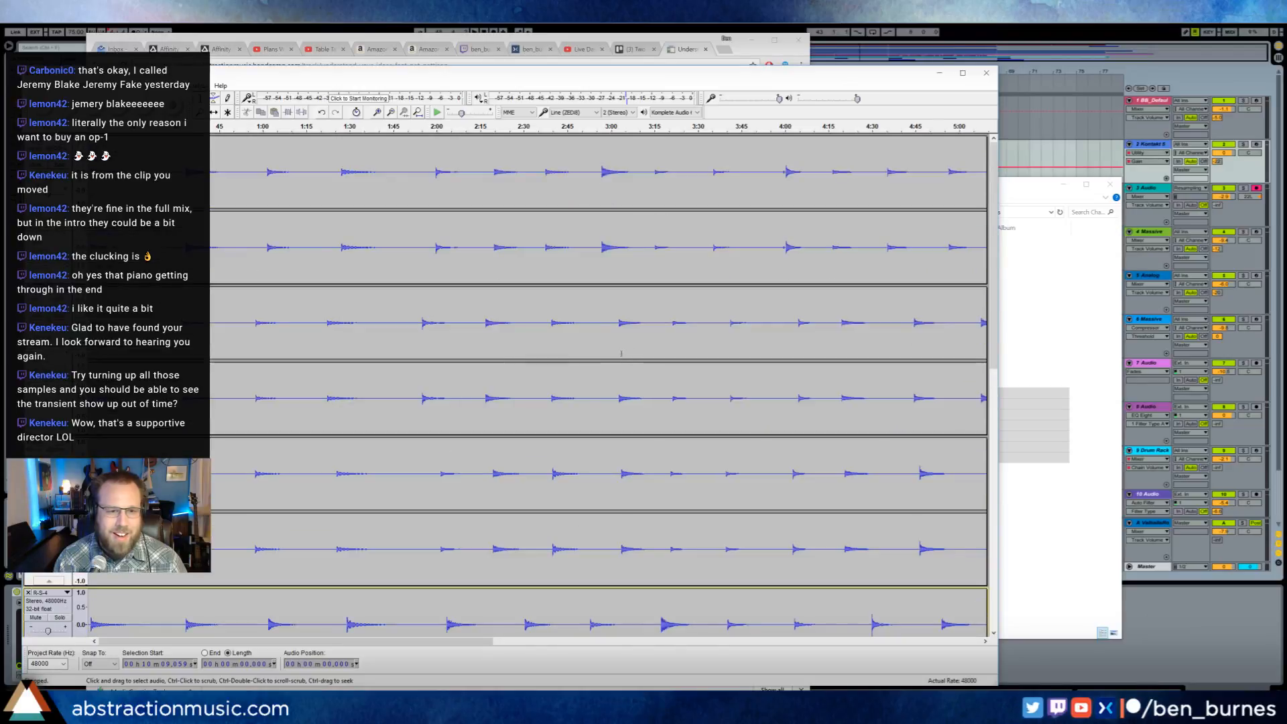
{"action": "left_click", "coordinate": [783, 176]}
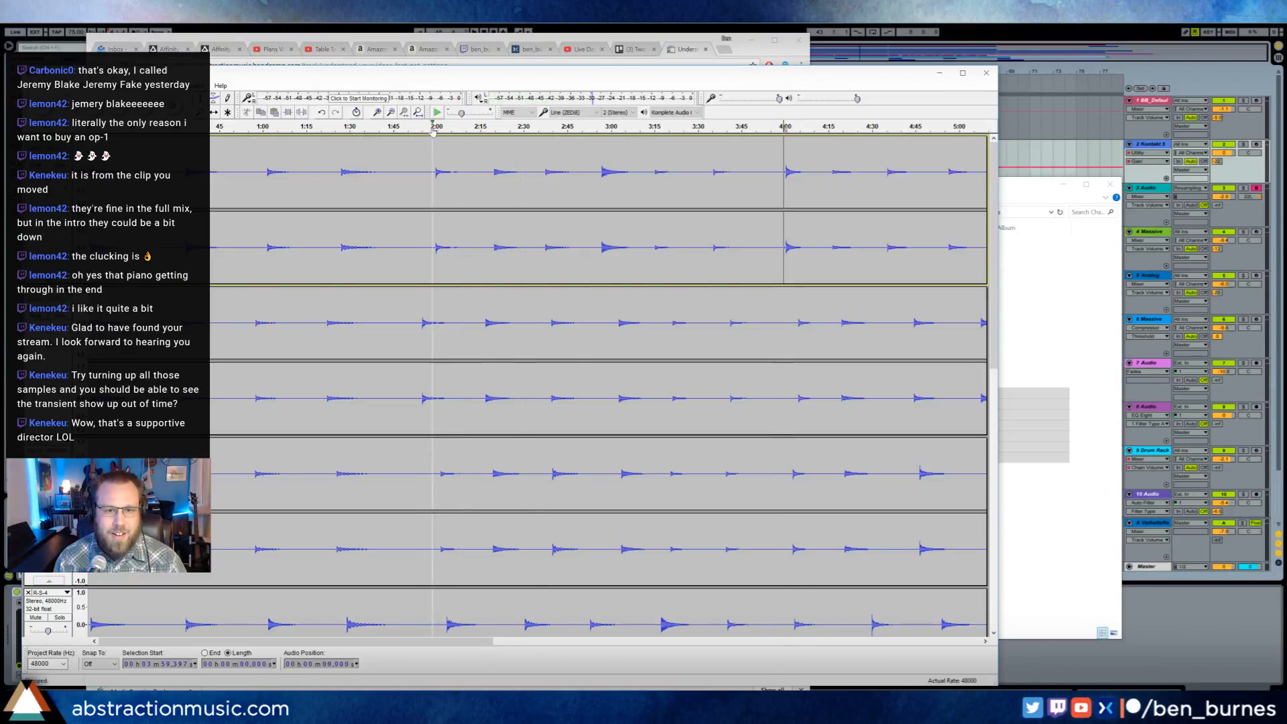
{"action": "left_click", "coordinate": [377, 113]}
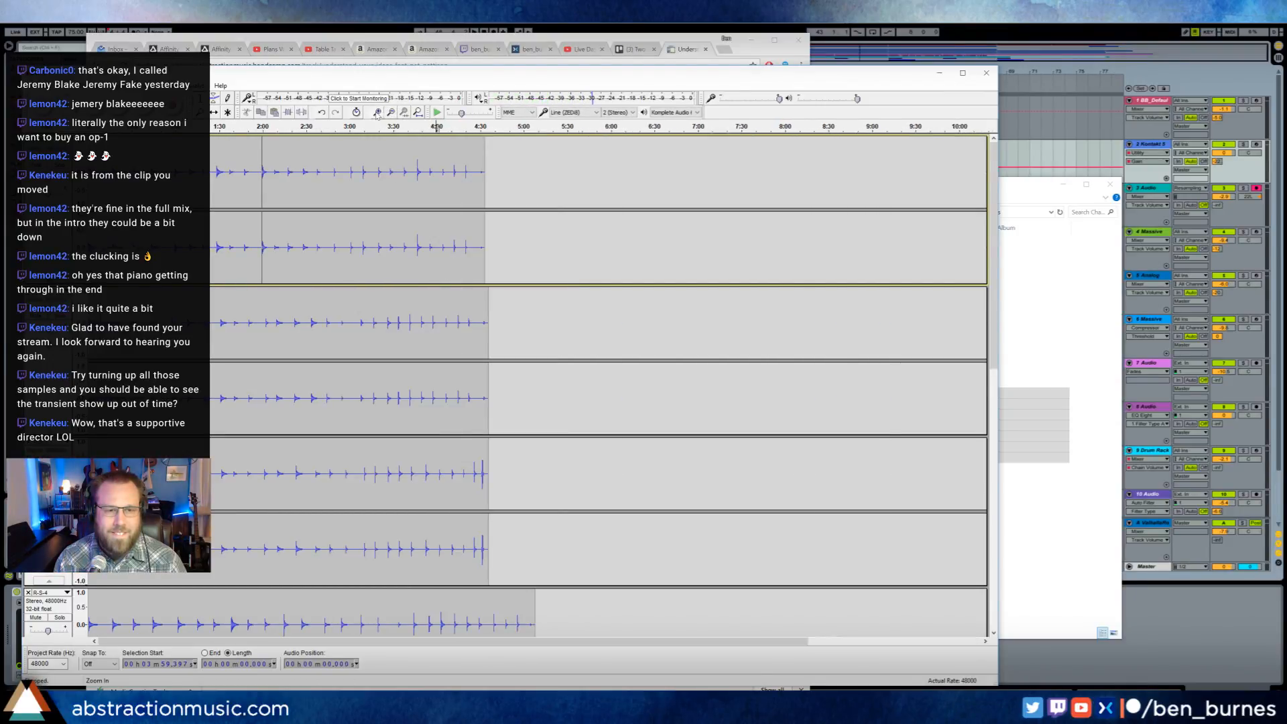
{"action": "left_click", "coordinate": [377, 112]}
{"action": "left_click", "coordinate": [377, 113]}
{"action": "left_click", "coordinate": [377, 112]}
{"action": "left_click", "coordinate": [378, 113]}
{"action": "key", "text": "space"}
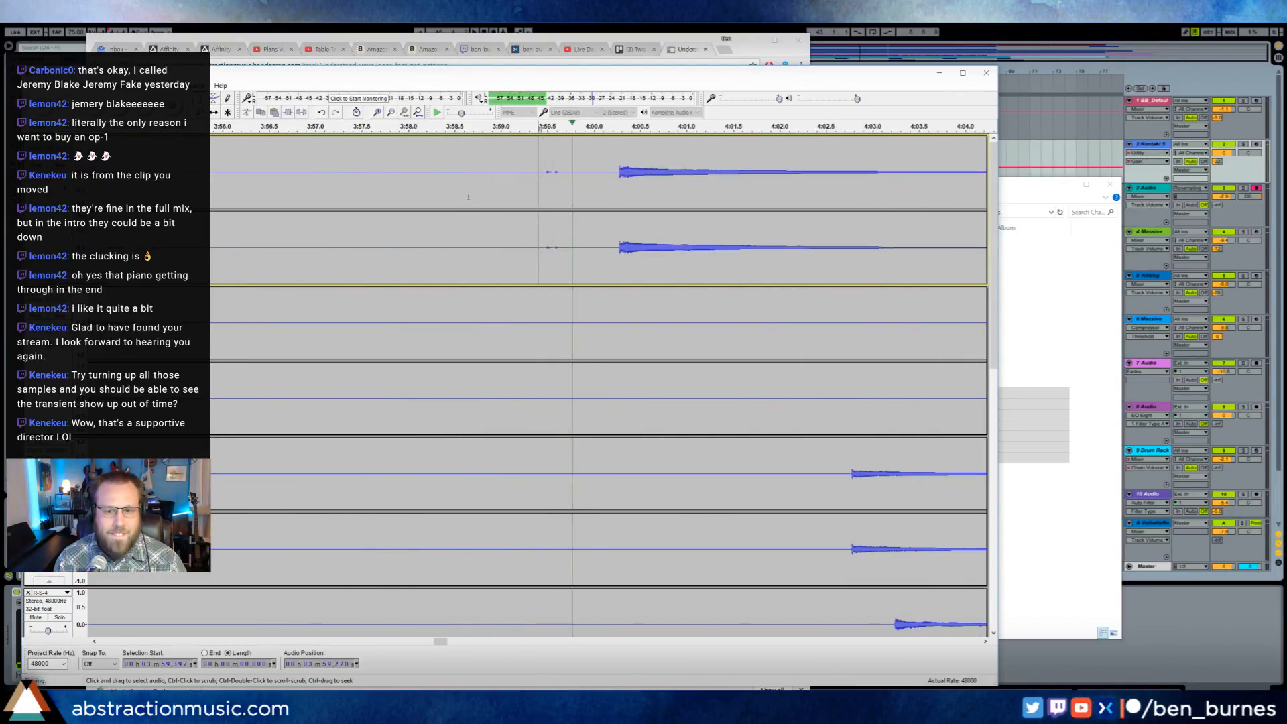
- Return to the wide timeline view, stop playback and briefly replay R-S-1 from about 3:59
{"action": "left_click", "coordinate": [392, 112]}
{"action": "left_click", "coordinate": [392, 112]}
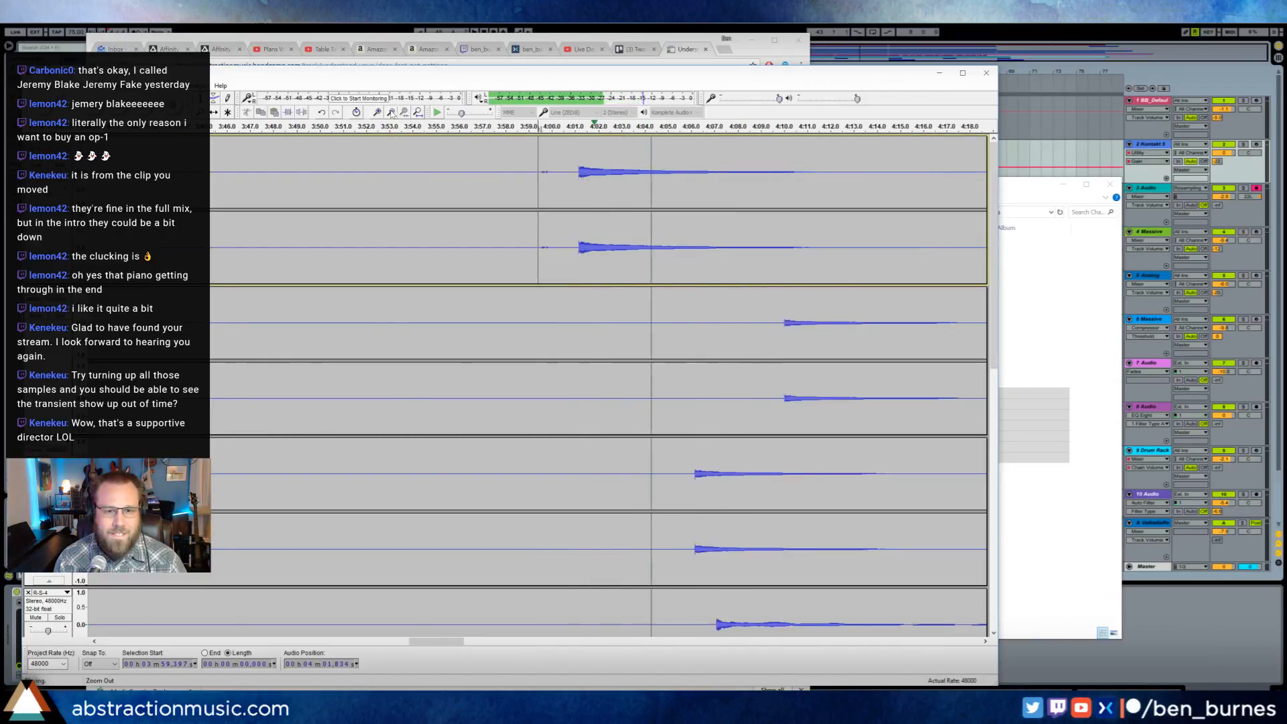
{"action": "left_click", "coordinate": [392, 112]}
{"action": "left_click", "coordinate": [392, 112]}
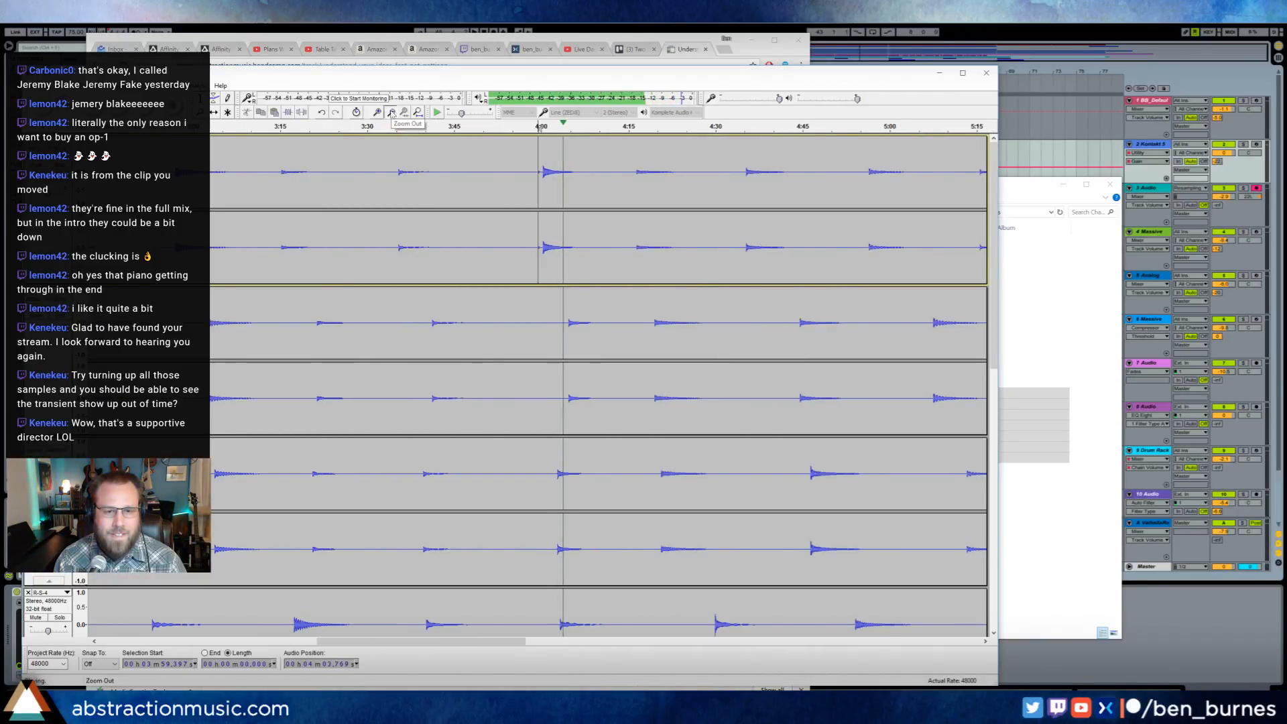
{"action": "left_click", "coordinate": [392, 113]}
{"action": "left_click", "coordinate": [392, 113]}
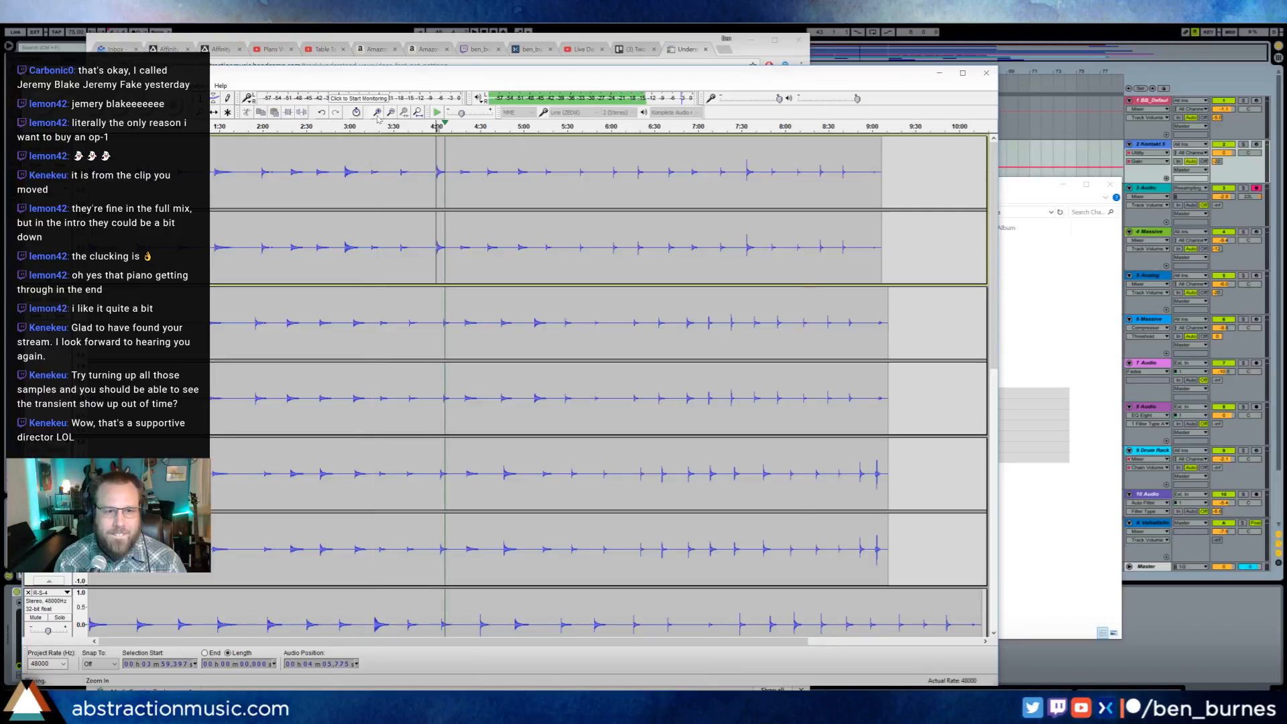
{"action": "left_click", "coordinate": [377, 112]}
{"action": "key", "text": "space"}
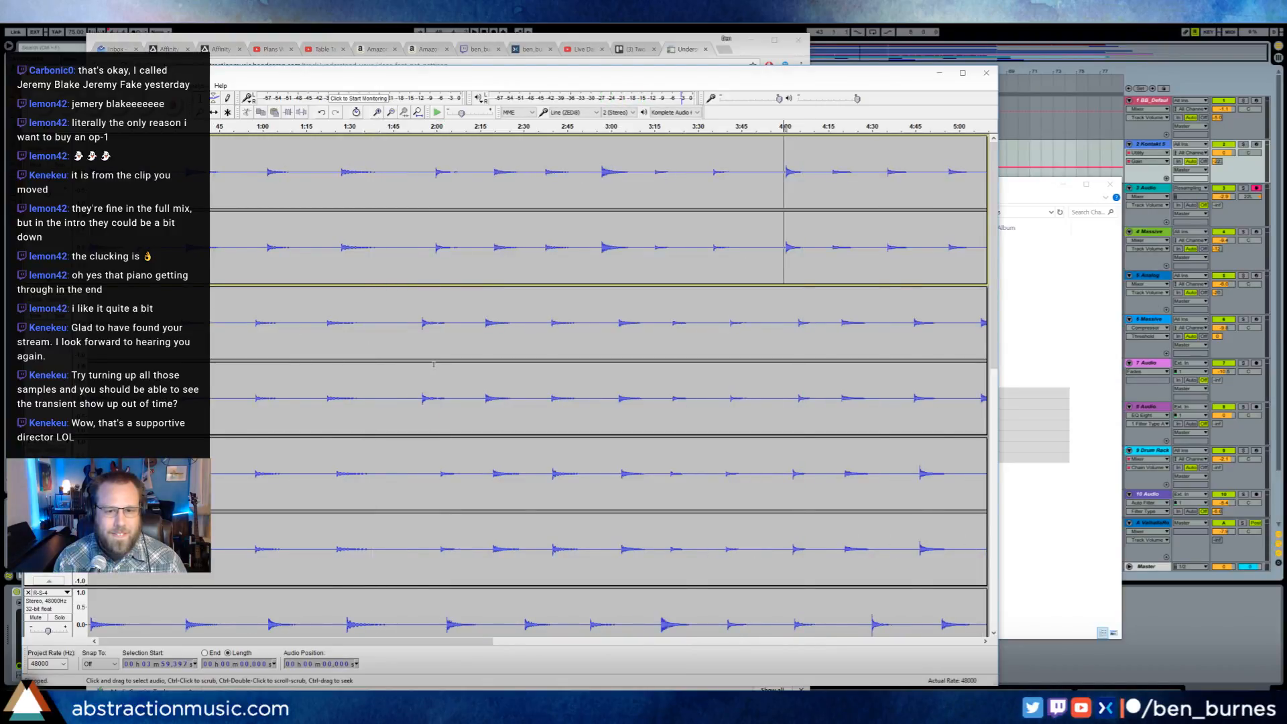
{"action": "key", "text": "space"}
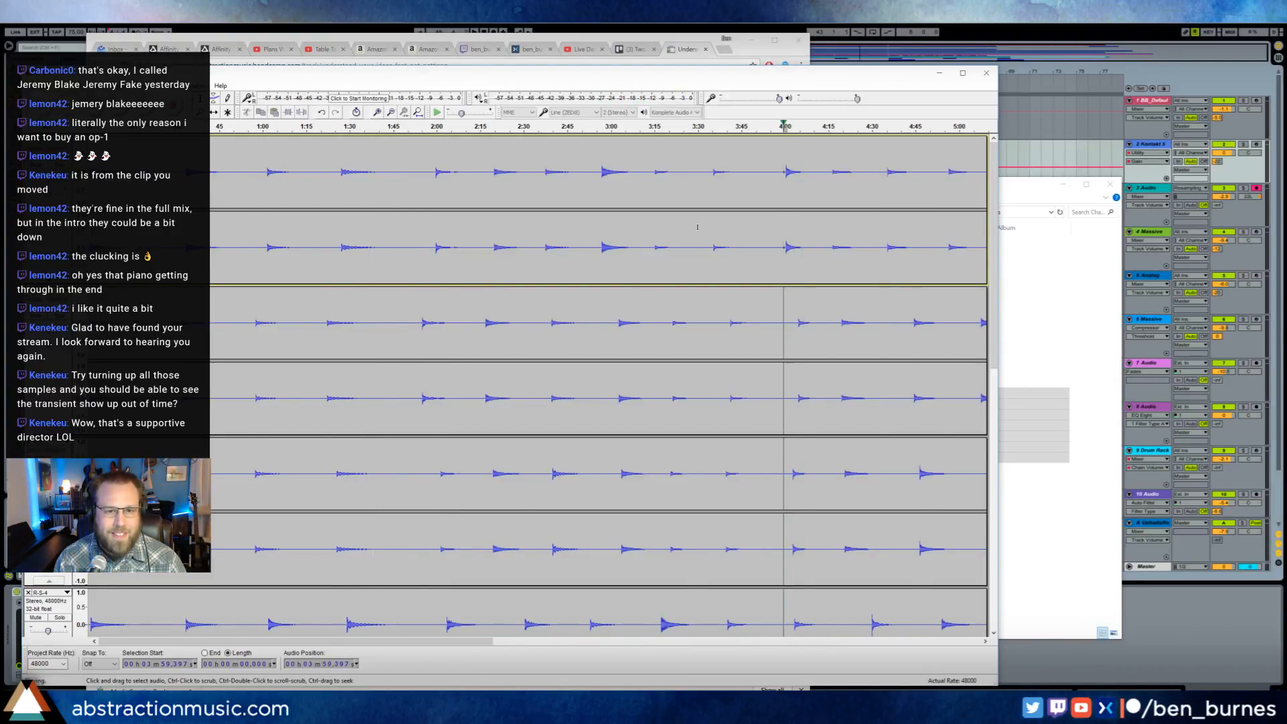
{"action": "key", "text": "space"}
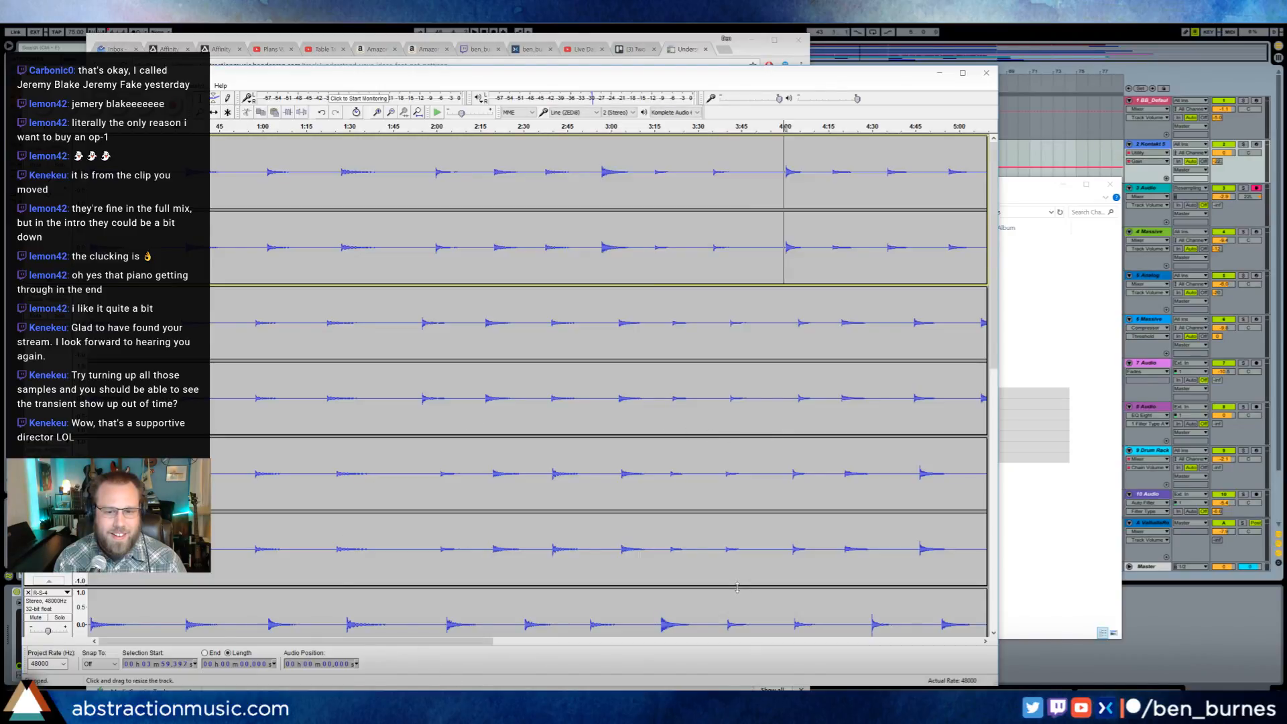
- Reposition the Audacity window so the track headers and playback controls are in view
{"action": "left_click_drag", "start_coordinate": [629, 78], "coordinate": [837, 65]}
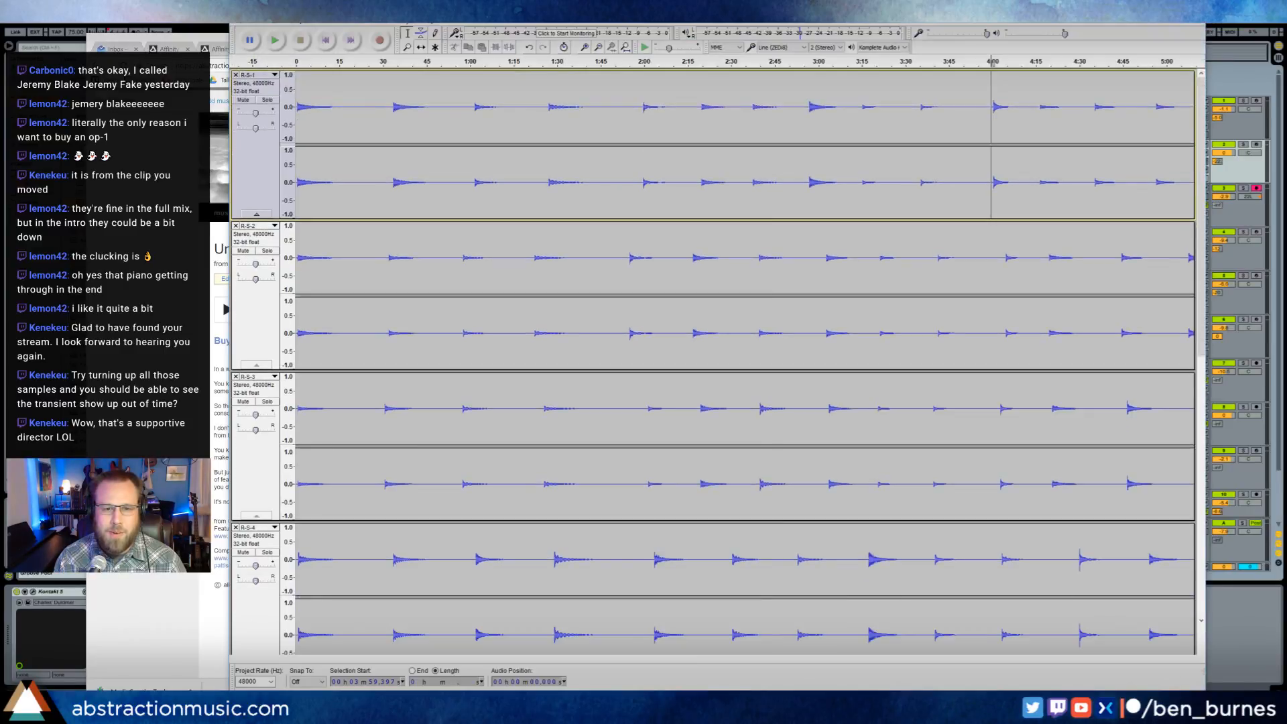
{"action": "double_click", "coordinate": [865, 60]}
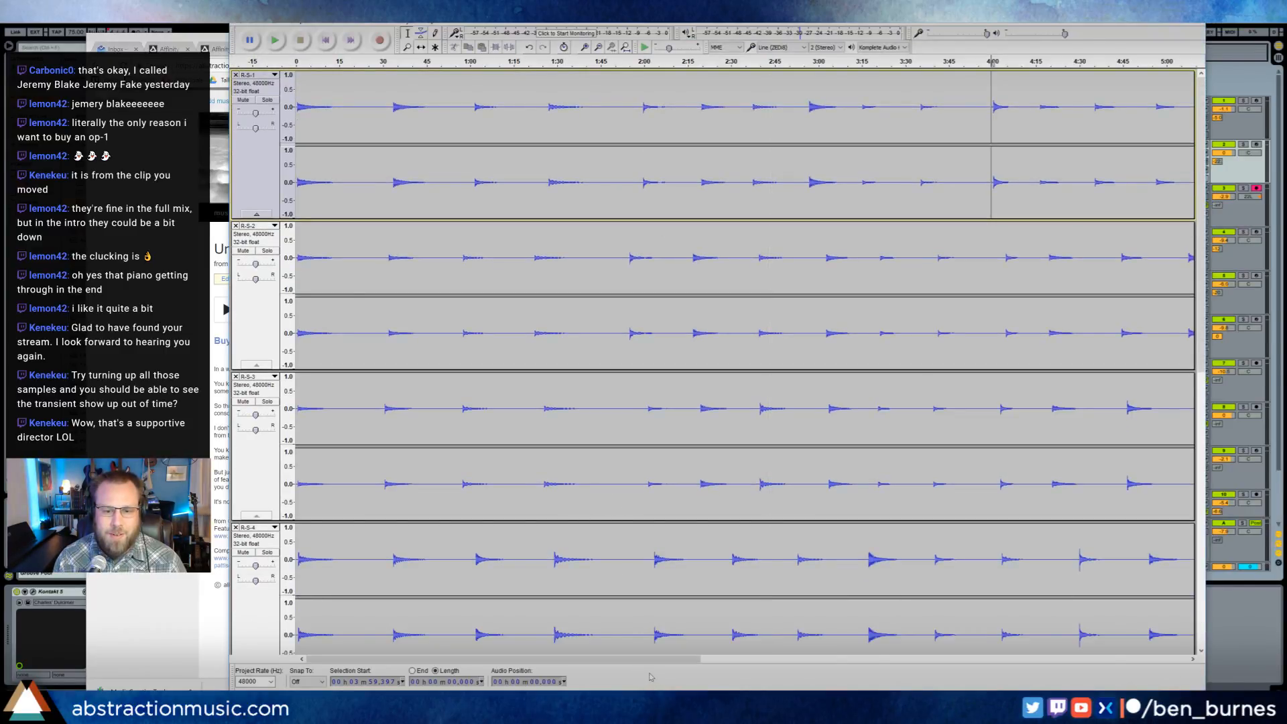
{"action": "mouse_move", "coordinate": [656, 663]}
{"action": "left_mouse_down"}
{"action": "mouse_move", "coordinate": [1076, 662]}
{"action": "mouse_move", "coordinate": [648, 678]}
{"action": "left_mouse_up"}
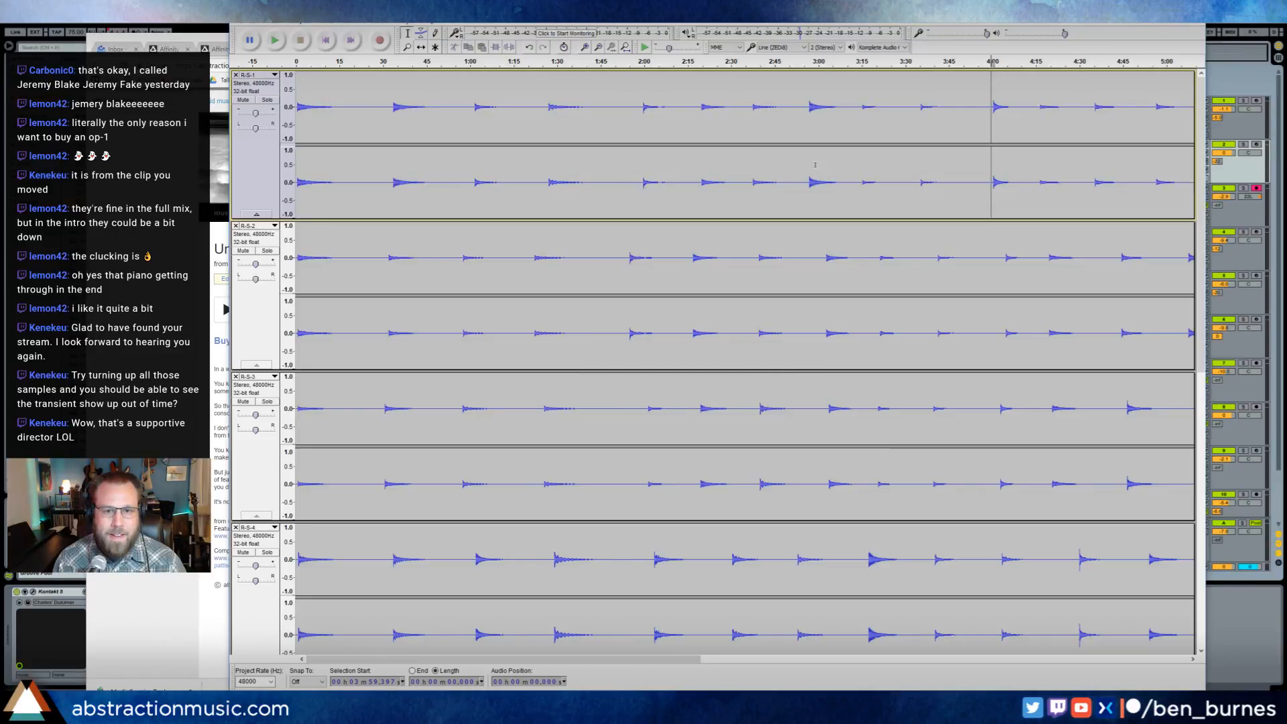
- Audition the R-S-1 recording from about 2:06, 0:28 and 0:58, stop playback and place the cursor at about 0:56
{"action": "left_click", "coordinate": [662, 107]}
{"action": "key", "text": "space"}
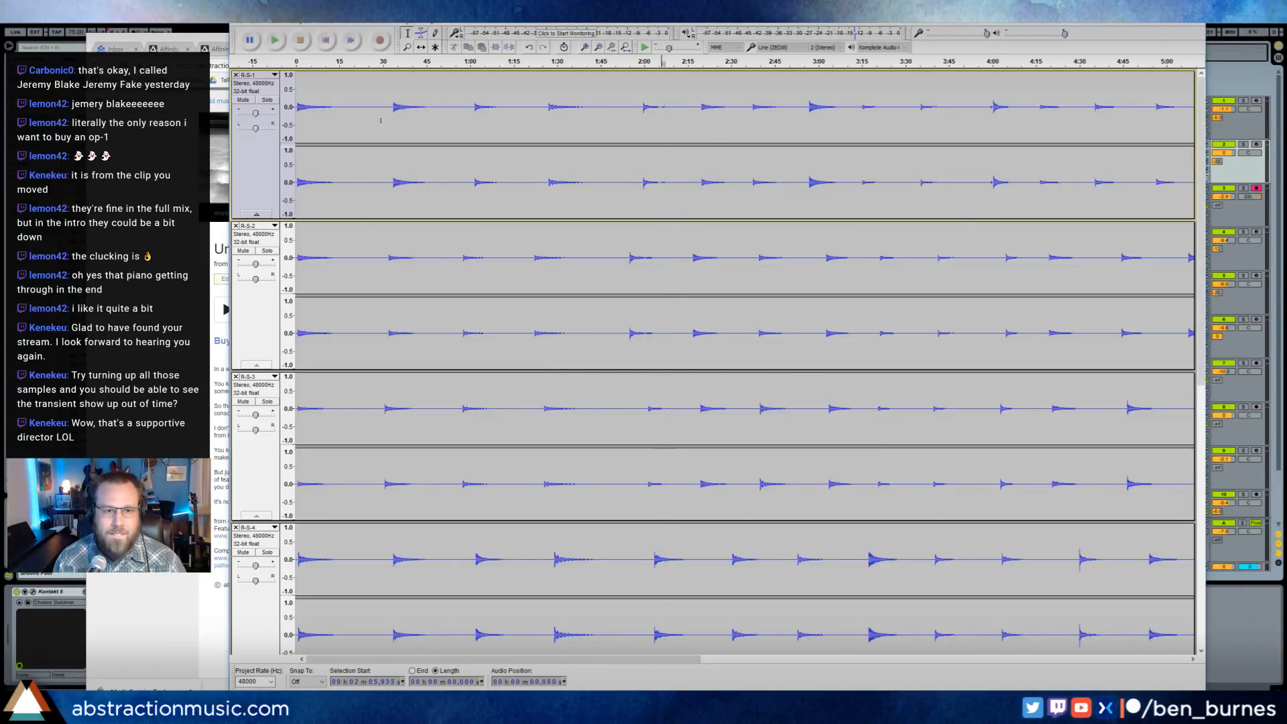
{"action": "left_click", "coordinate": [380, 120]}
{"action": "key", "text": "space"}
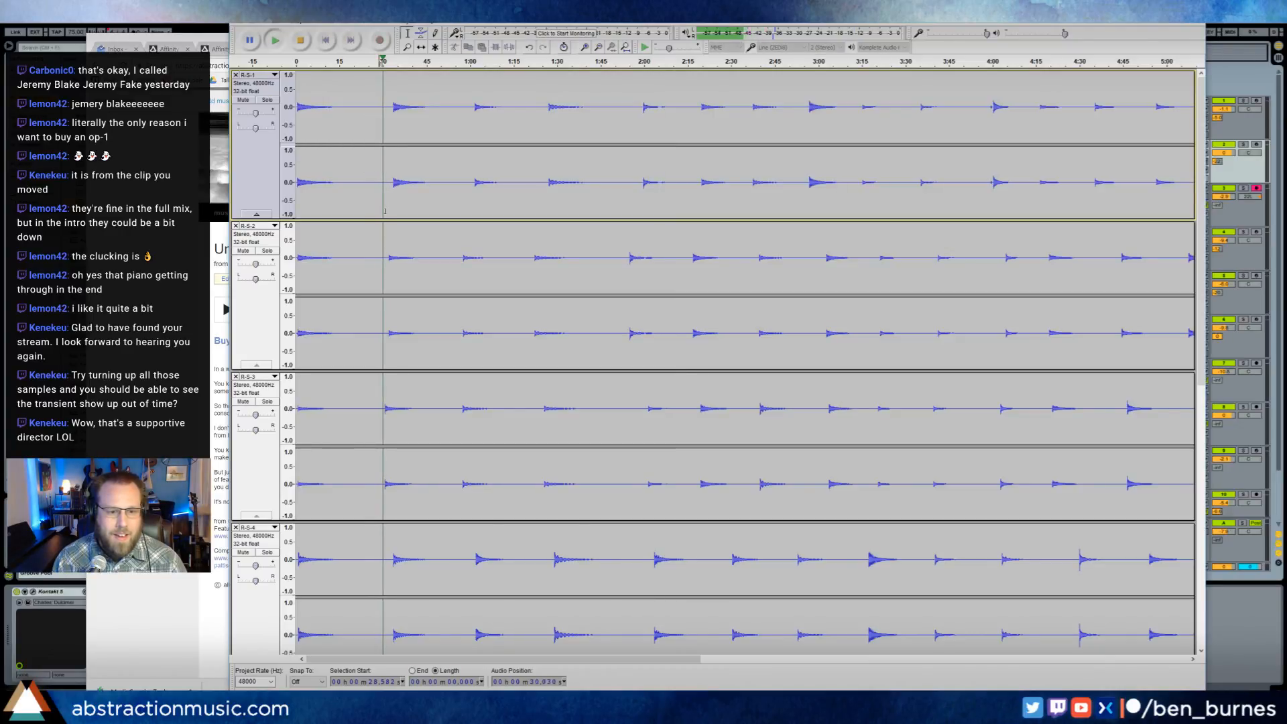
{"action": "left_click", "coordinate": [462, 115]}
{"action": "key", "text": "space"}
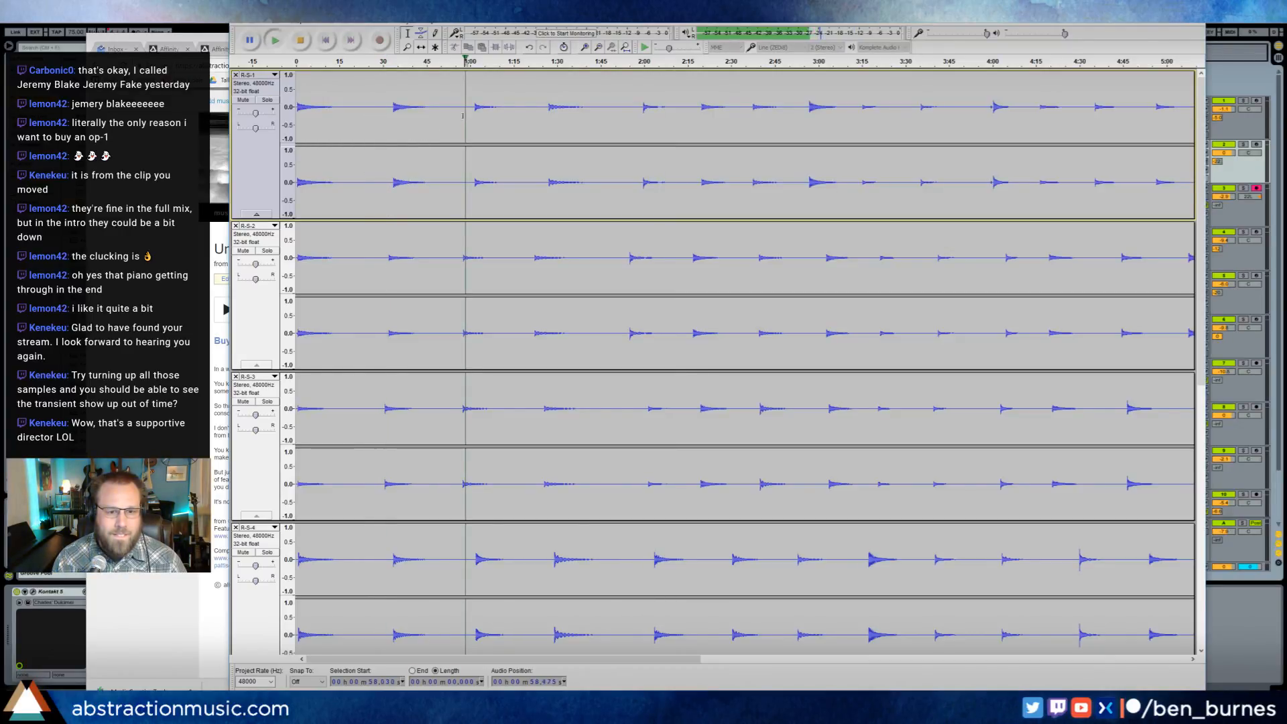
{"action": "key", "text": "space"}
{"action": "left_click", "coordinate": [459, 115]}
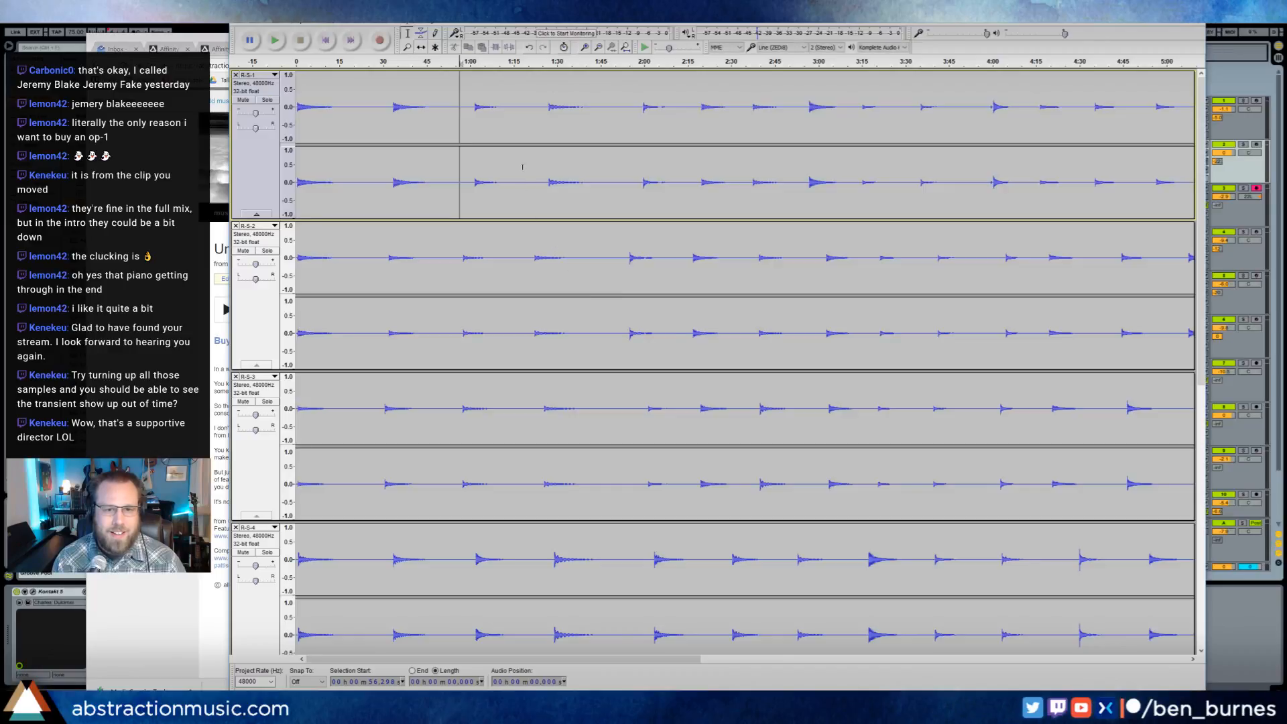
- Close the recordings project without saving changes and switch back to the Ableton Live arrangement
{"action": "key", "text": "ctrl+w"}
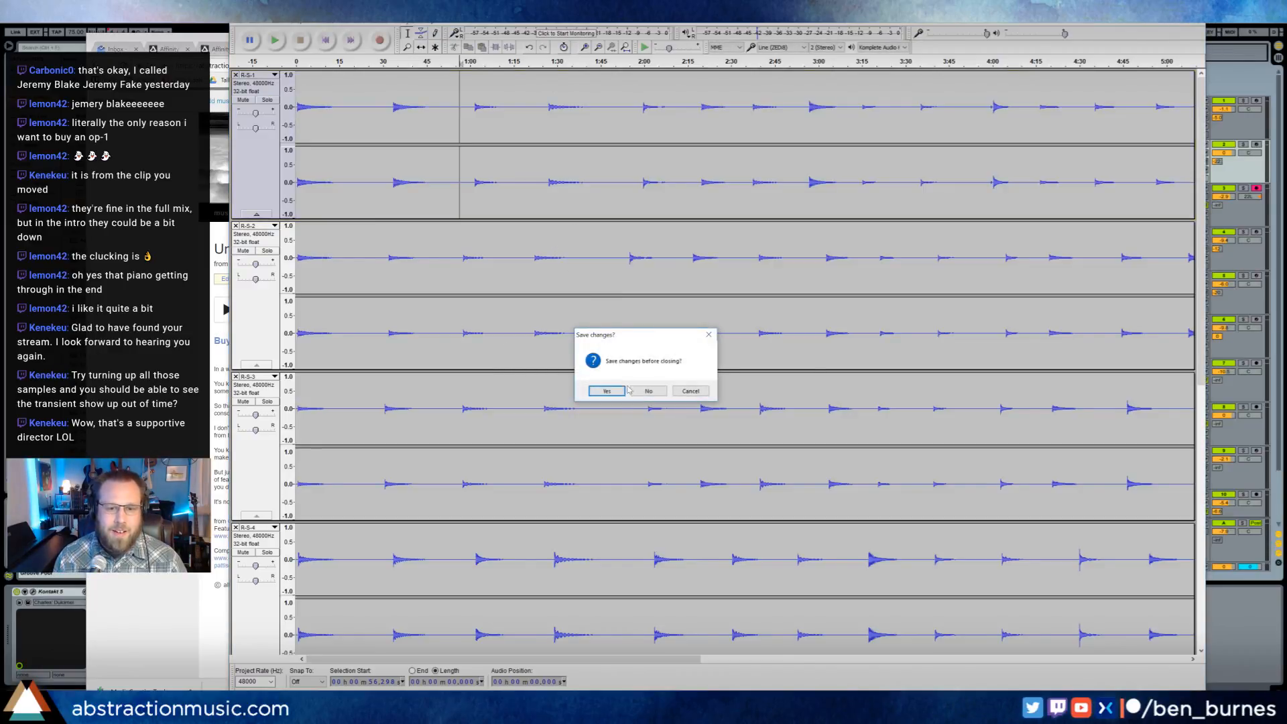
{"action": "left_click", "coordinate": [645, 390]}
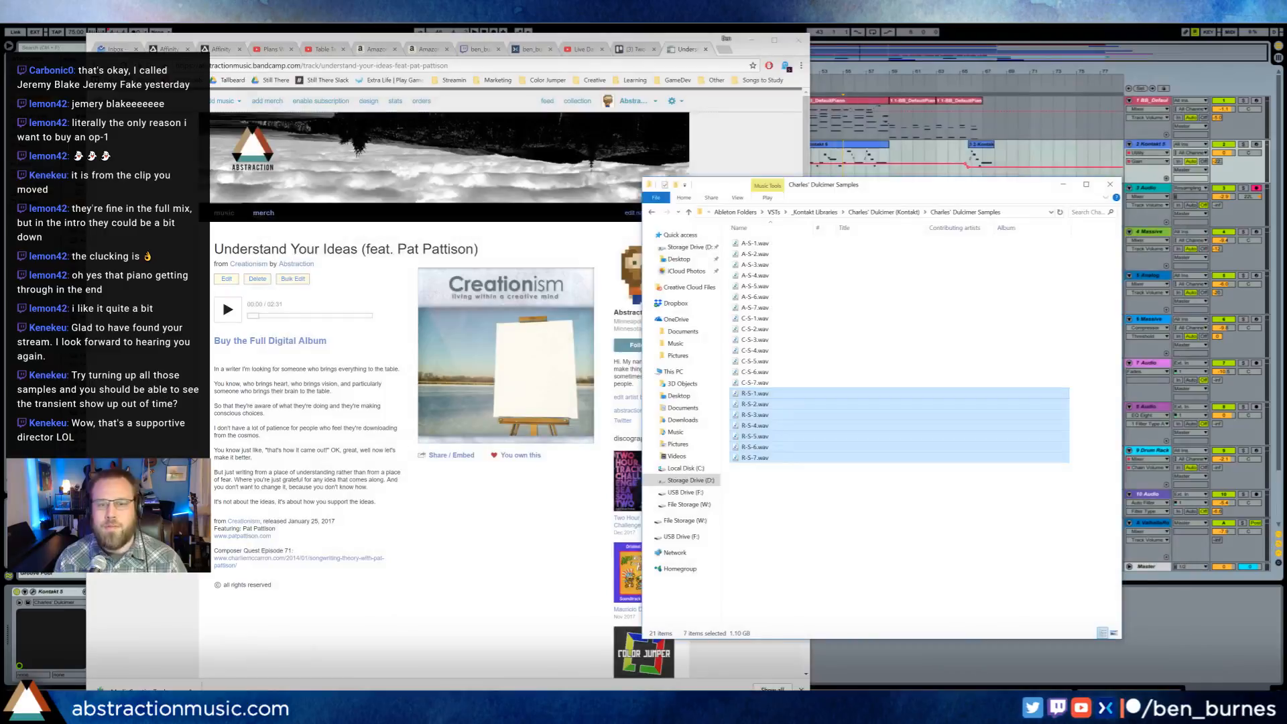
{"action": "left_click", "coordinate": [513, 26]}
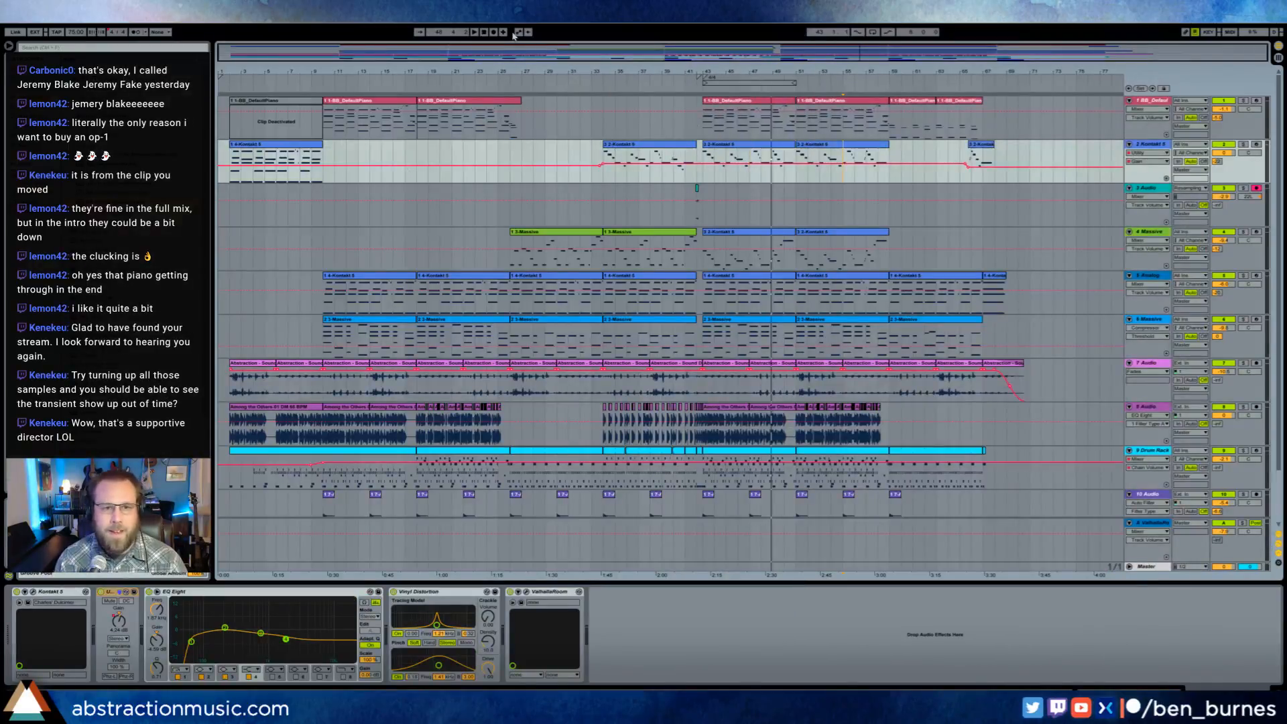